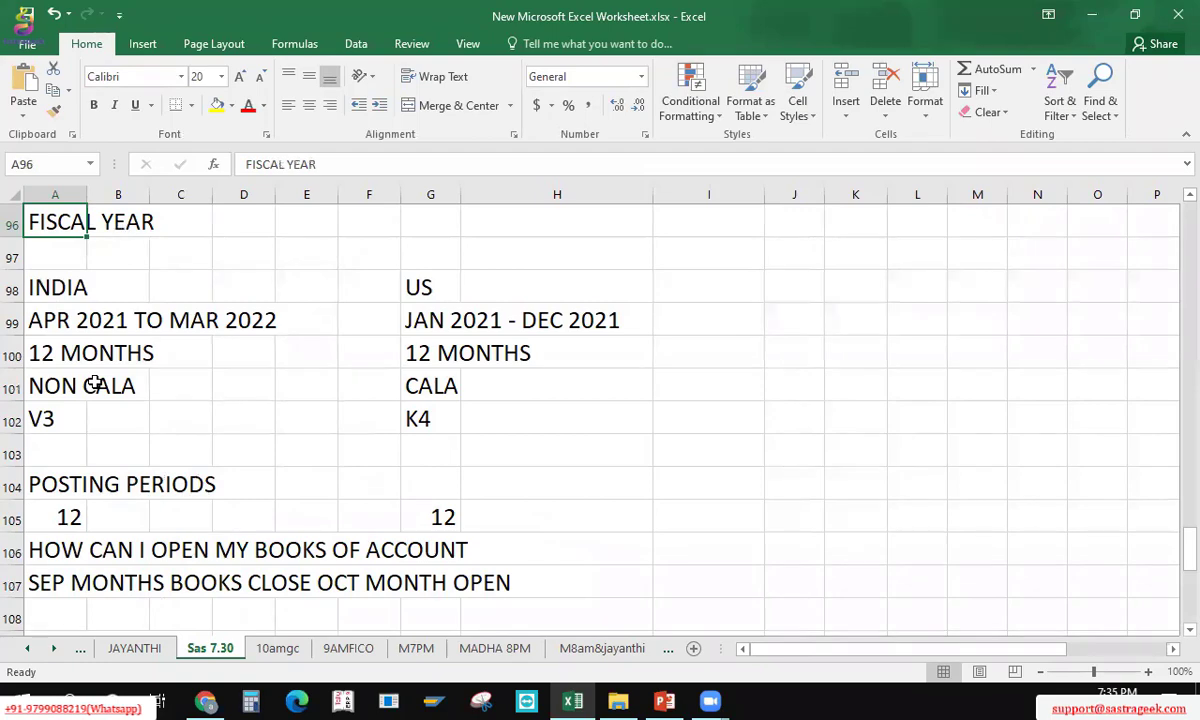
Step: Type VARIANT 3 in the empty row A125 below Document Splitting
key("Down")
key("Down")
key("Down")
key("Down")
key("Down")
key("Down")
key("Down")
key("Down")
key("Down")
key("Down")
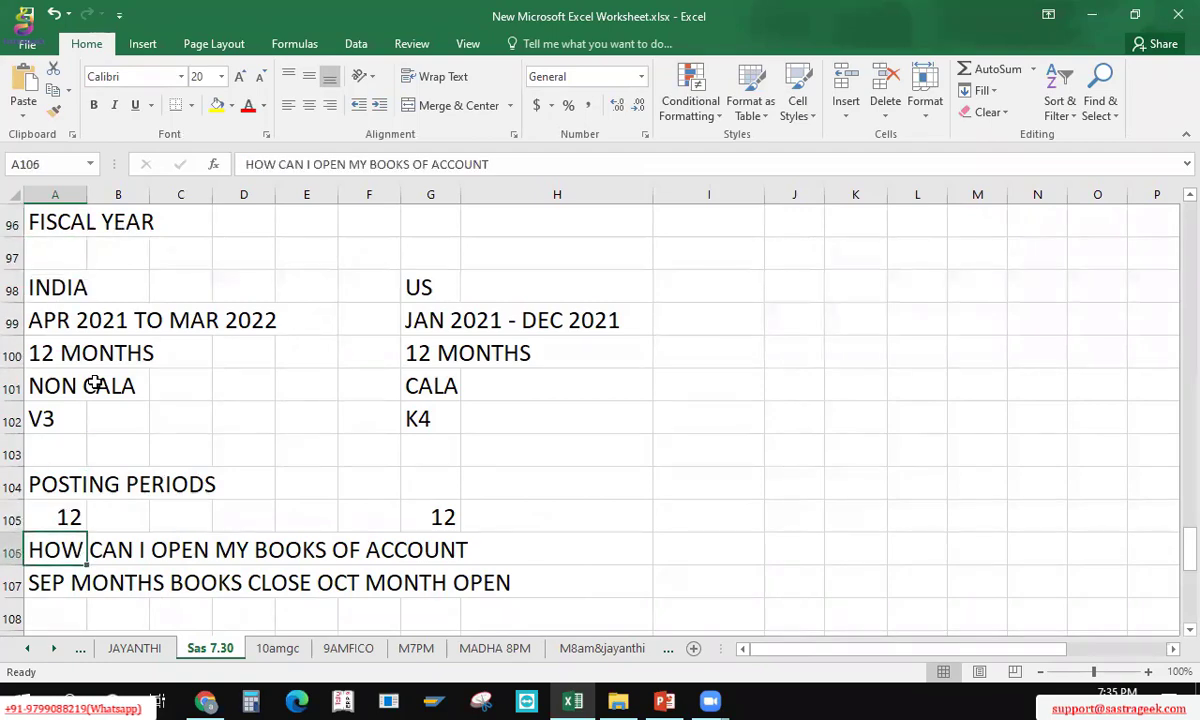
key("Down")
key("Down")
key("Down")
key("Down")
key("Down")
key("Down")
key("Down")
key("Down")
key("Down")
key("Down")
key("Up")
key("Up")
key("Up")
key("Up")
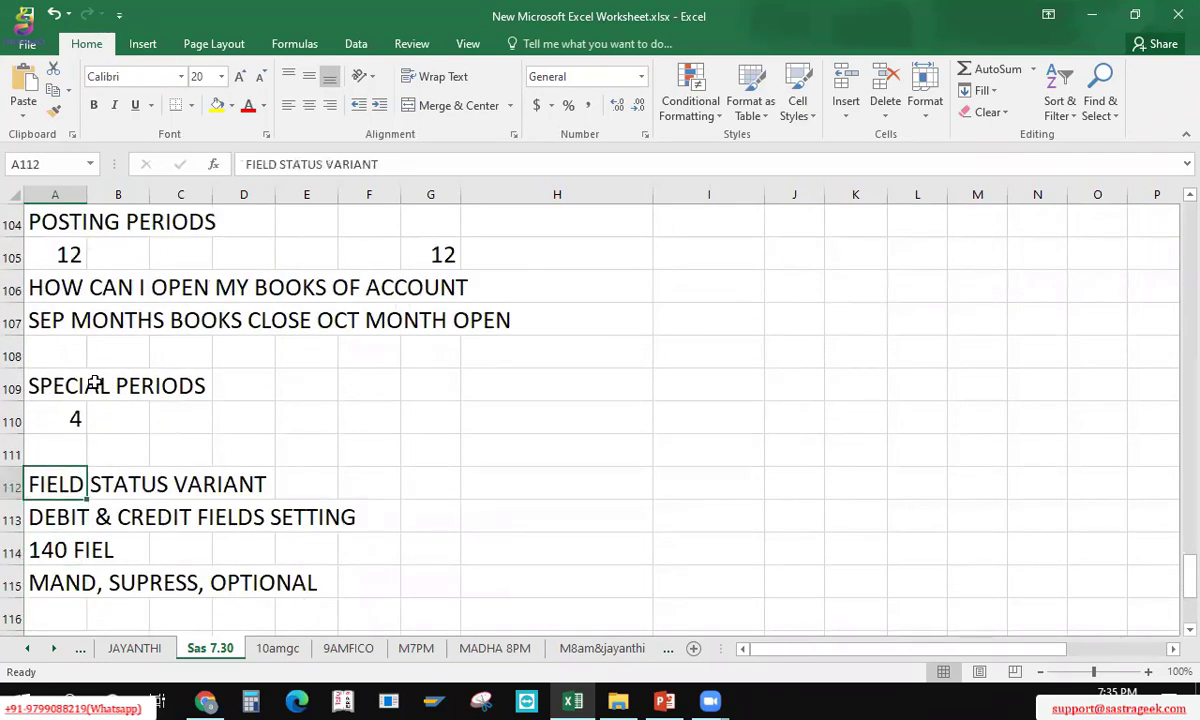
key("Down")
key("Down")
key("Down")
key("Down")
key("Down")
key("Down")
key("Down")
key("Down")
key("Down")
key("Down")
key("Down")
key("Down")
key("Down")
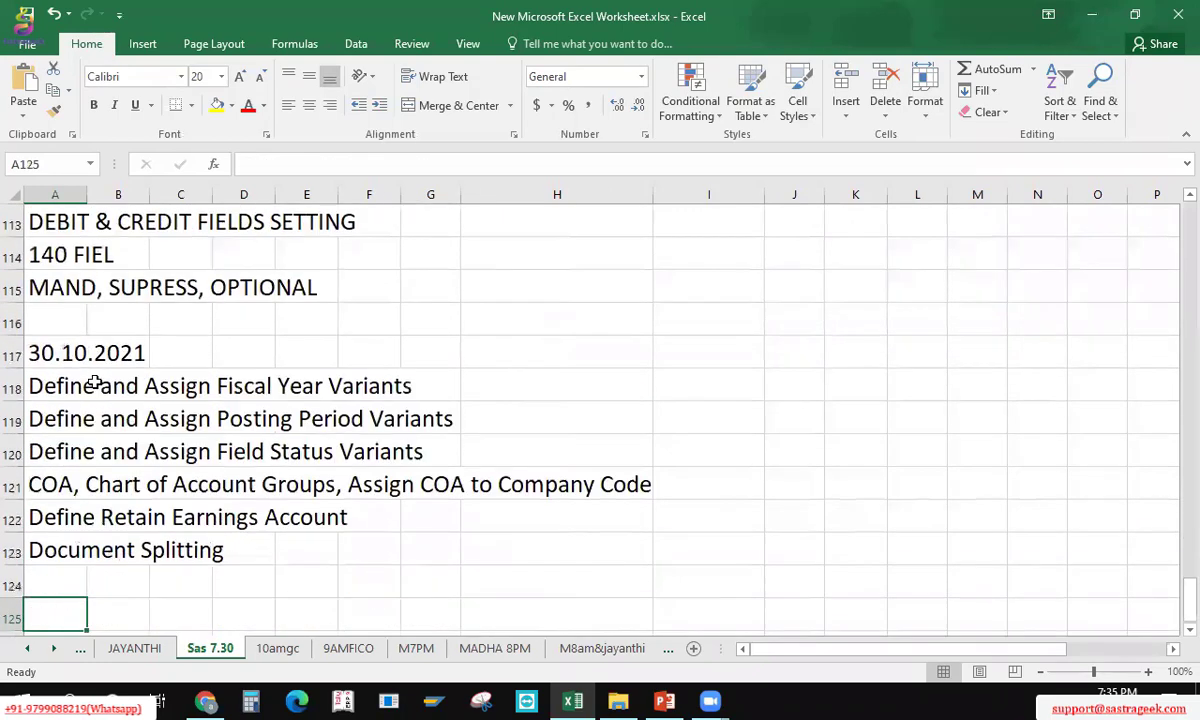
type("Vari")
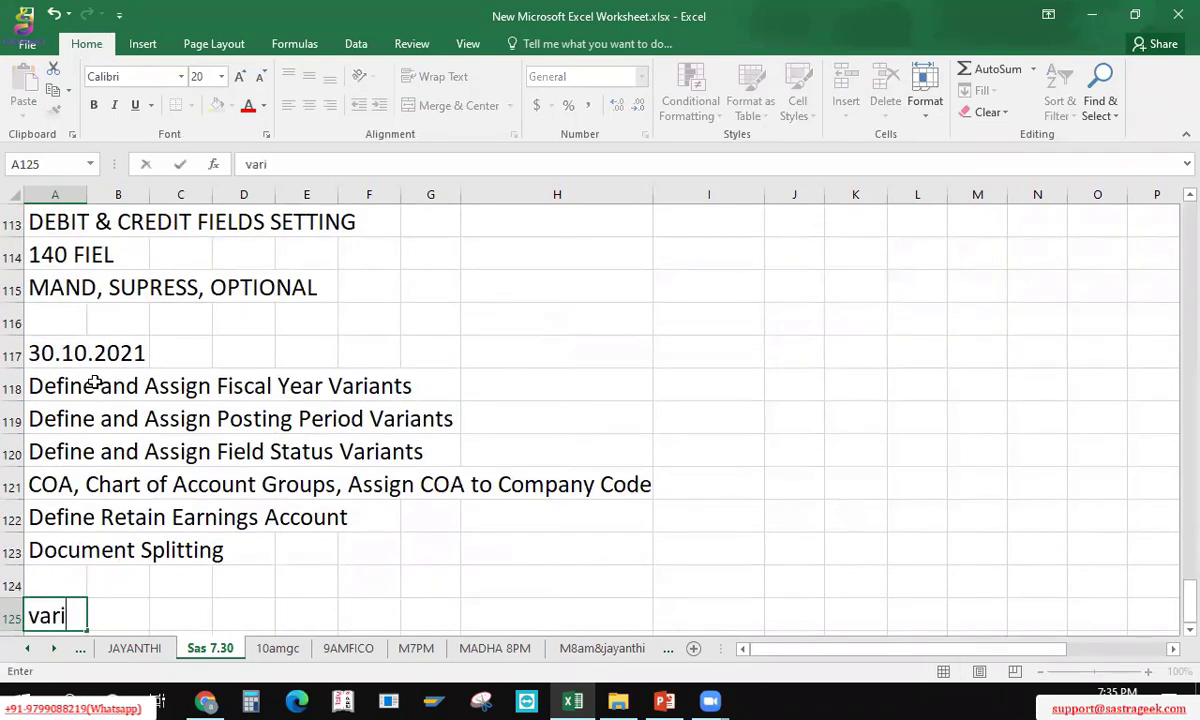
key("BackSpace")
key("BackSpace")
key("BackSpace")
type("ARINA")
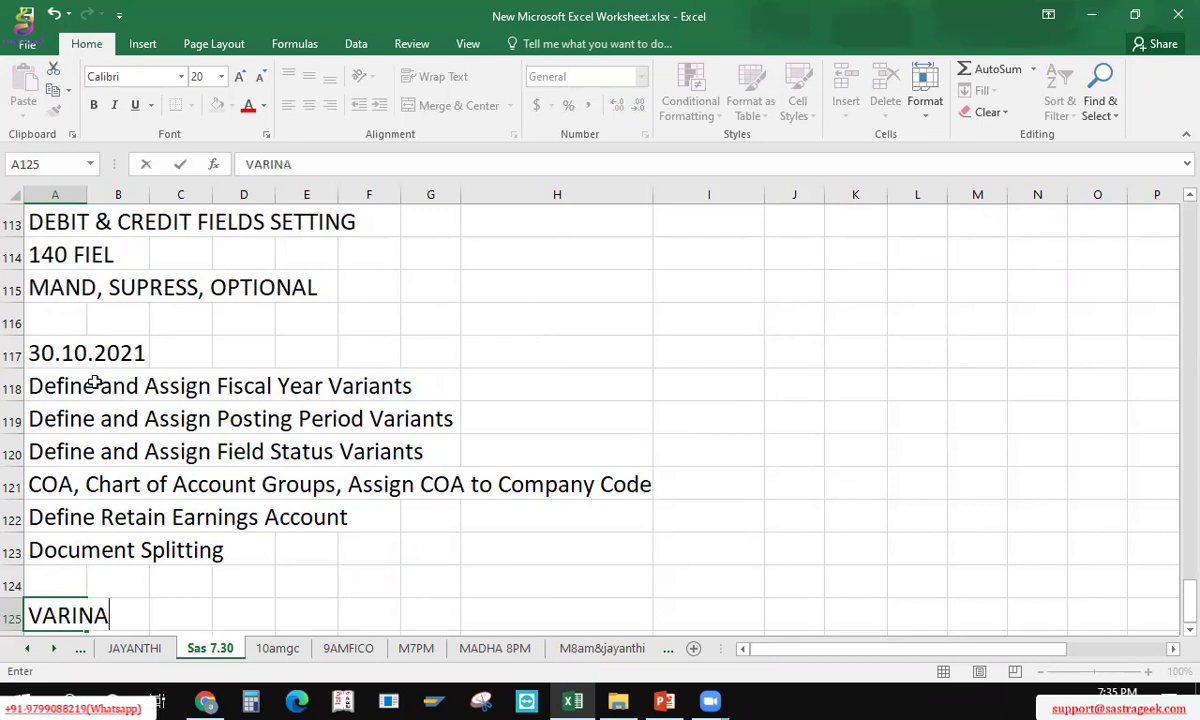
key("BackSpace")
key("BackSpace")
type("ANT")
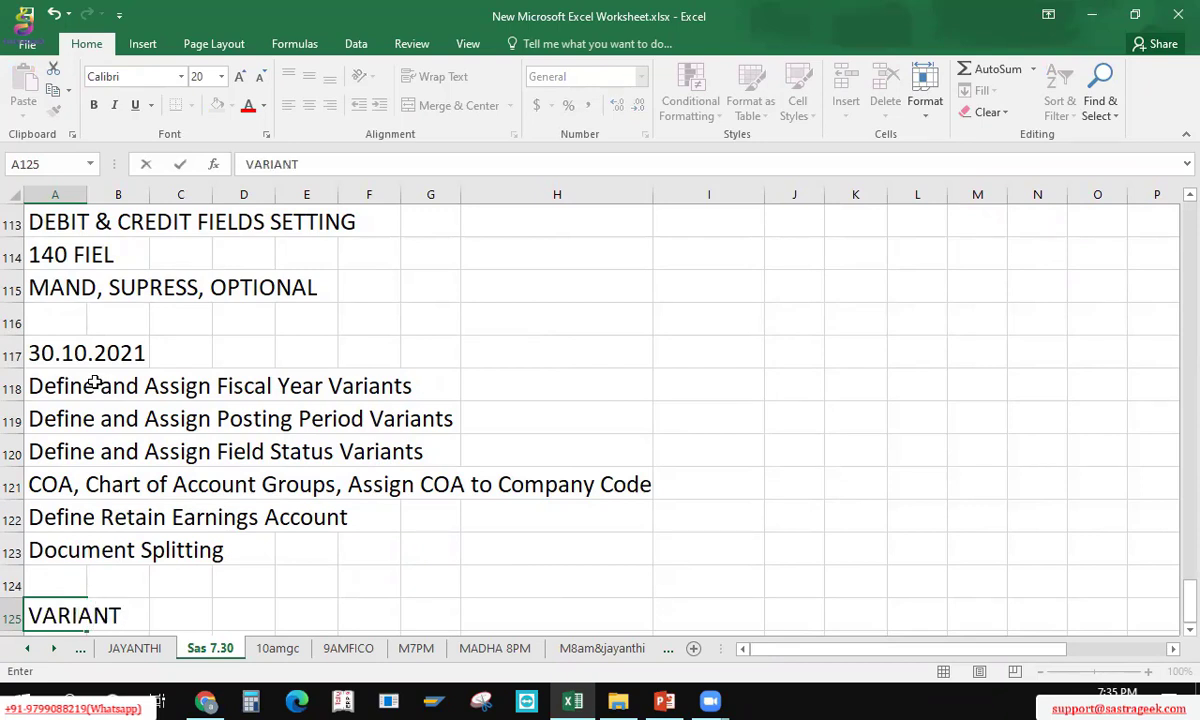
type(" 3")
key("Return")
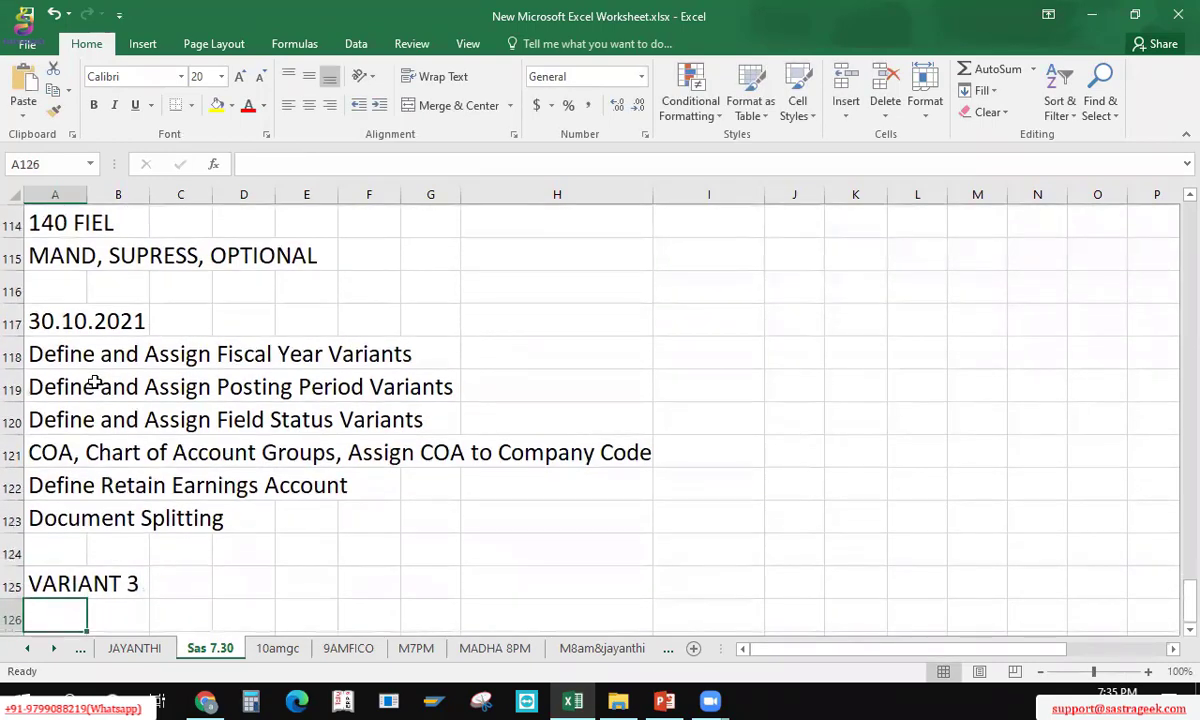
Step: Add the heading '1. FISCAL YEAR VARIANT' in A126
key("Up")
key("Up")
key("Up")
key("Up")
key("Up")
key("Up")
key("Up")
key("Up")
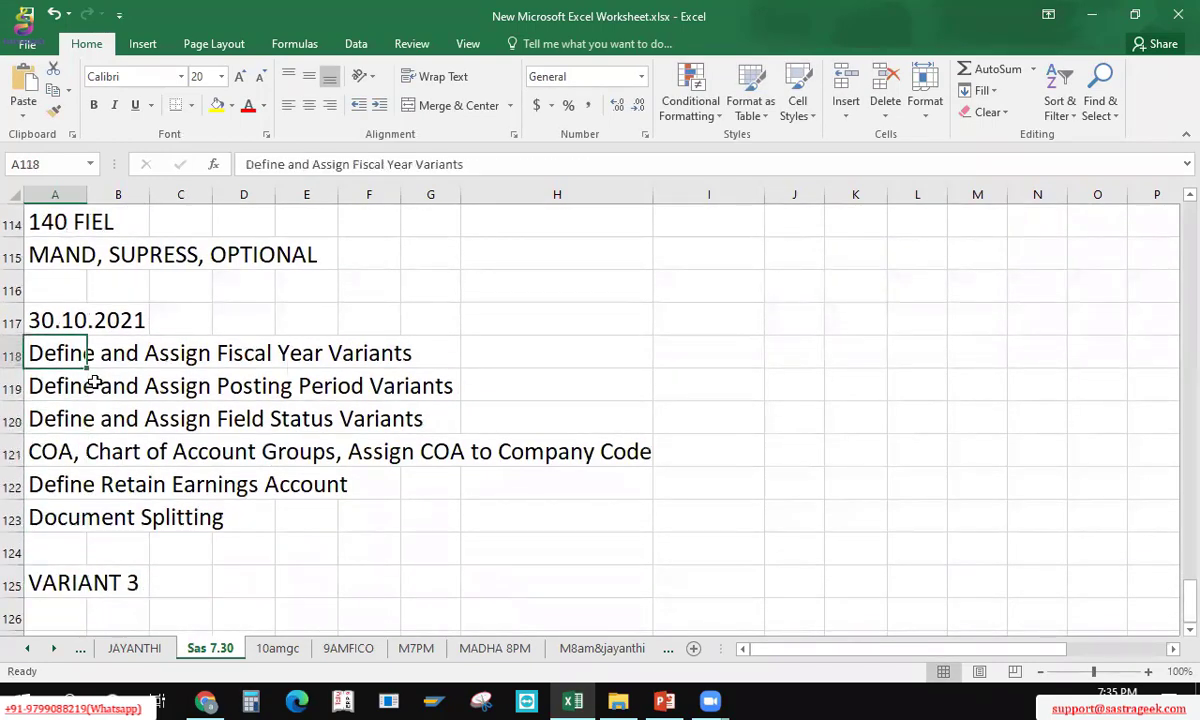
key("shift+Down")
key("shift+Down")
key("Down")
key("Down")
key("Down")
key("Down")
key("Down")
key("Down")
key("Down")
key("Down")
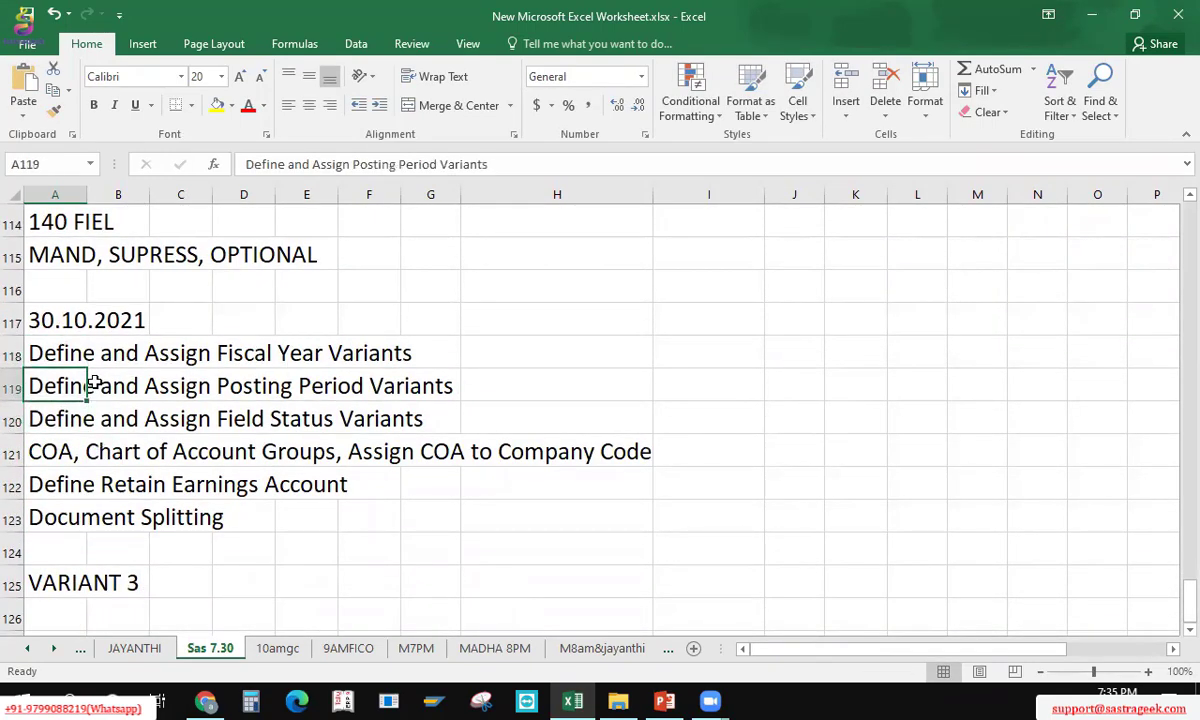
type("1.")
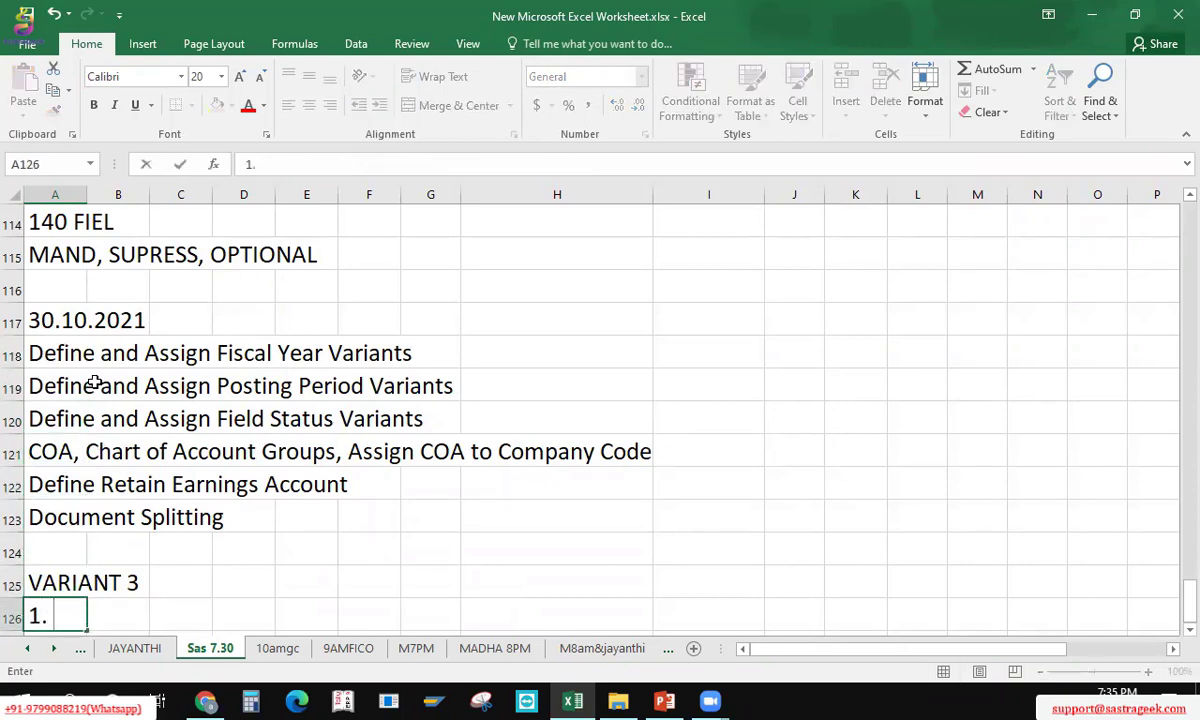
type(" FISCAL YEAR VAR")
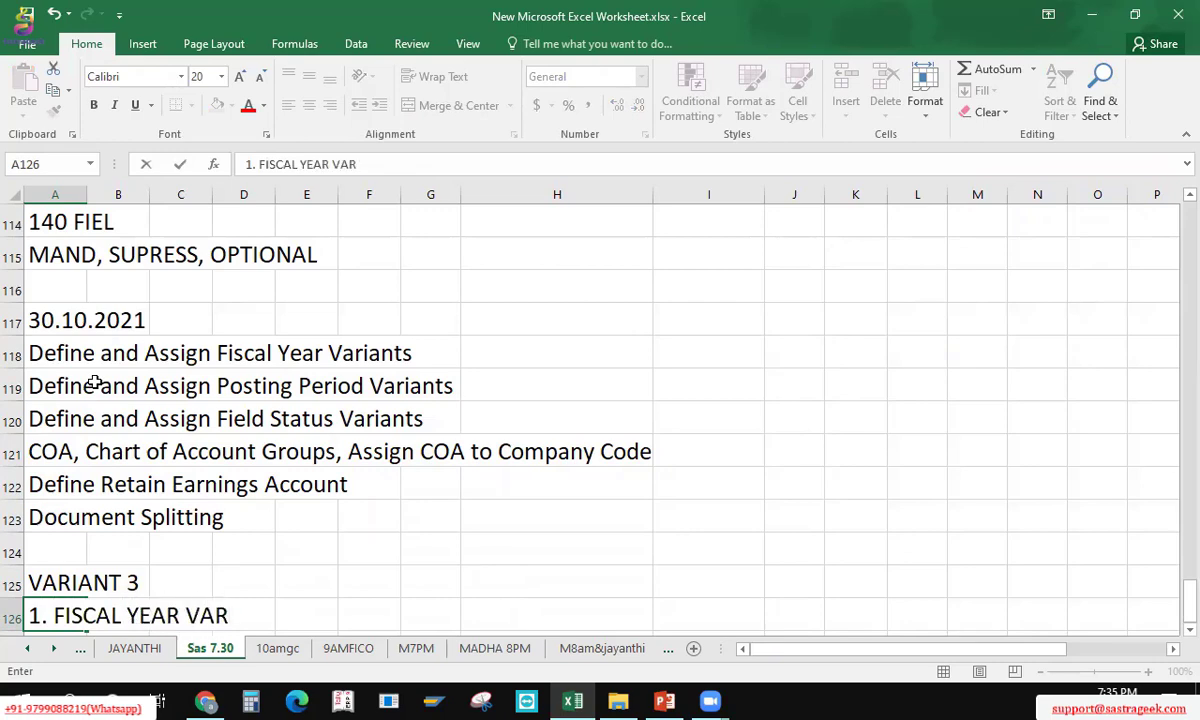
type("IANT")
key("Return")
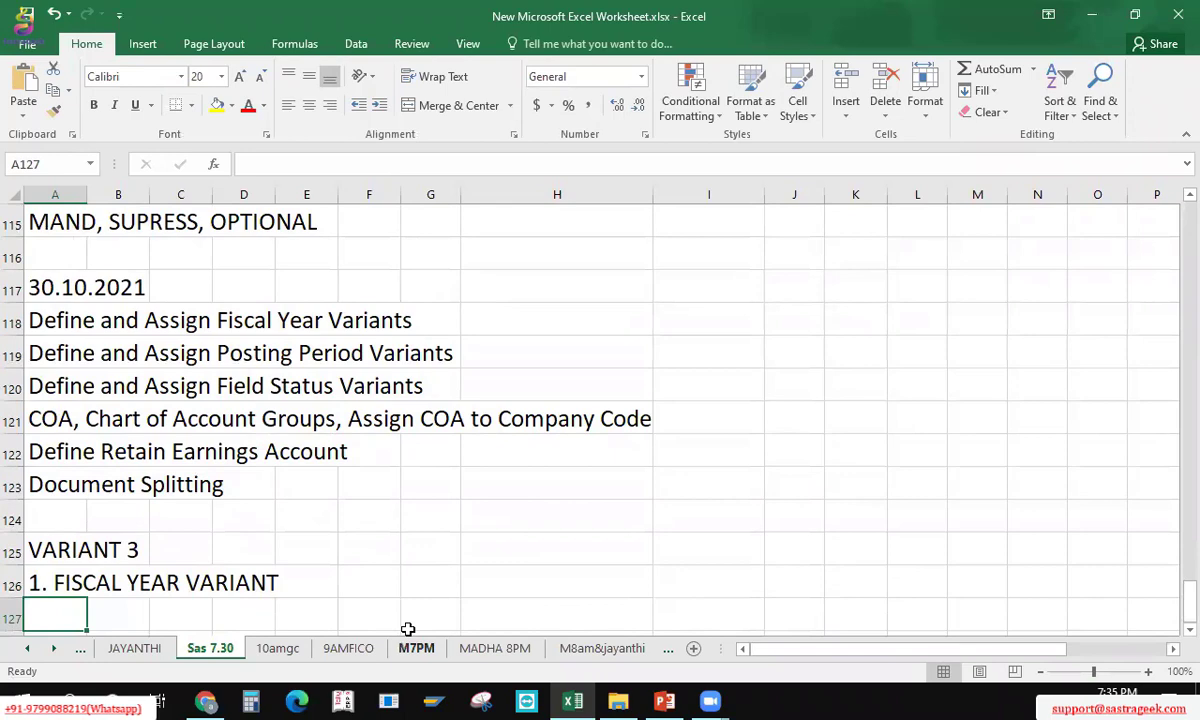
Step: Enter FINANCIAL YEAR in A127 beneath the fiscal year variant heading
scroll(84, 604, "down", 1)
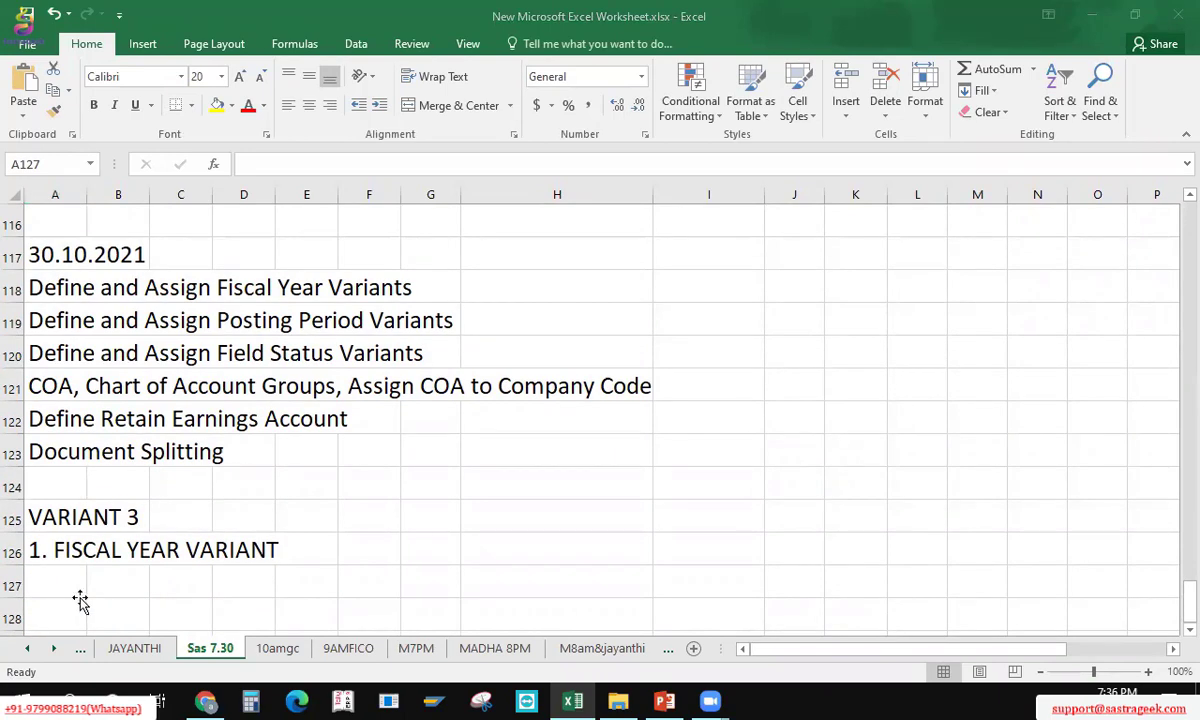
scroll(80, 600, "down", 1)
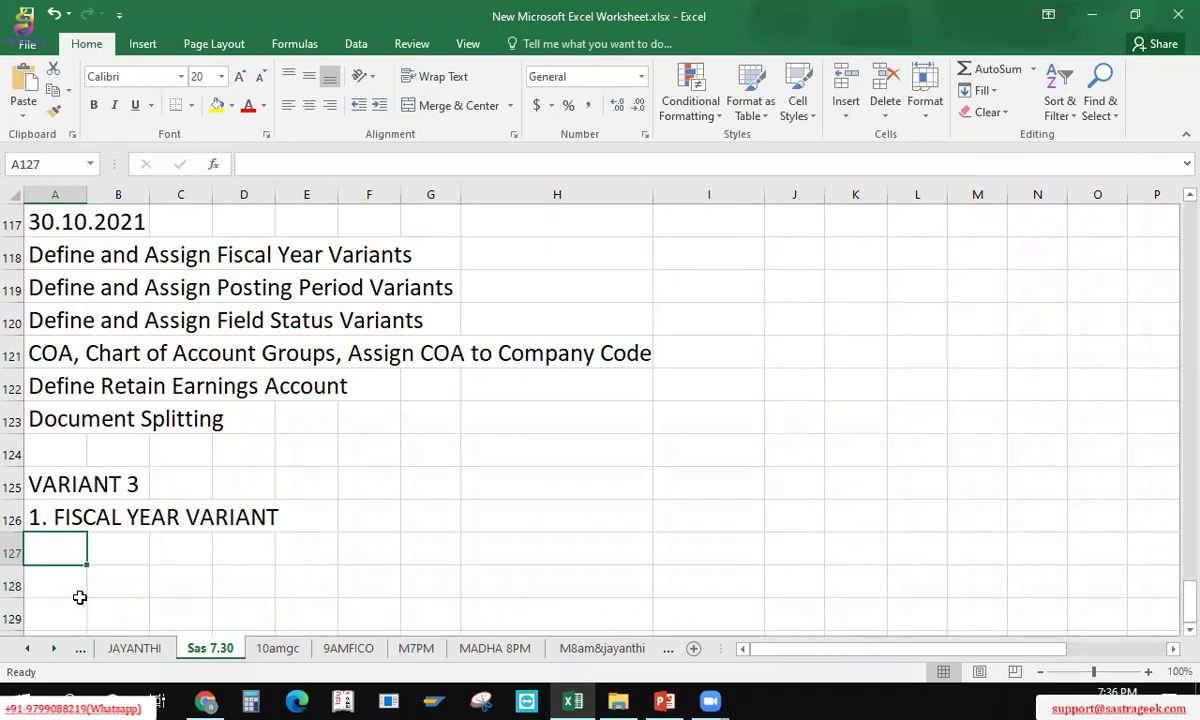
type("FINANCIAL YEAR")
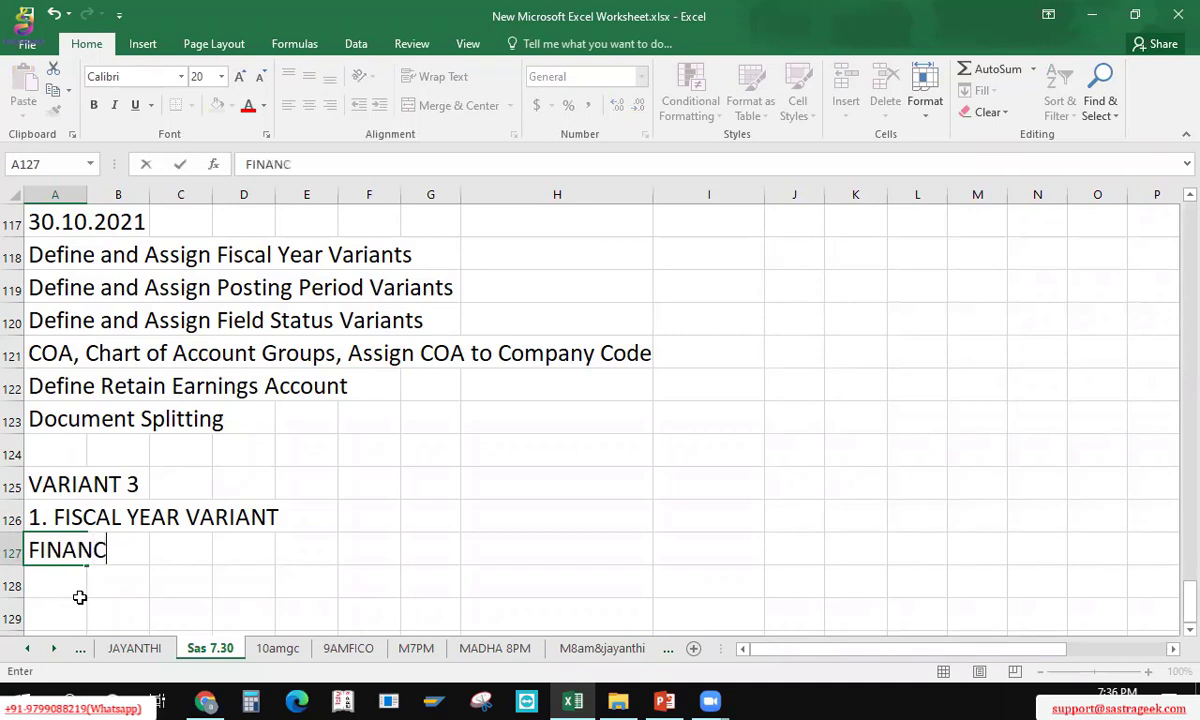
key("Return")
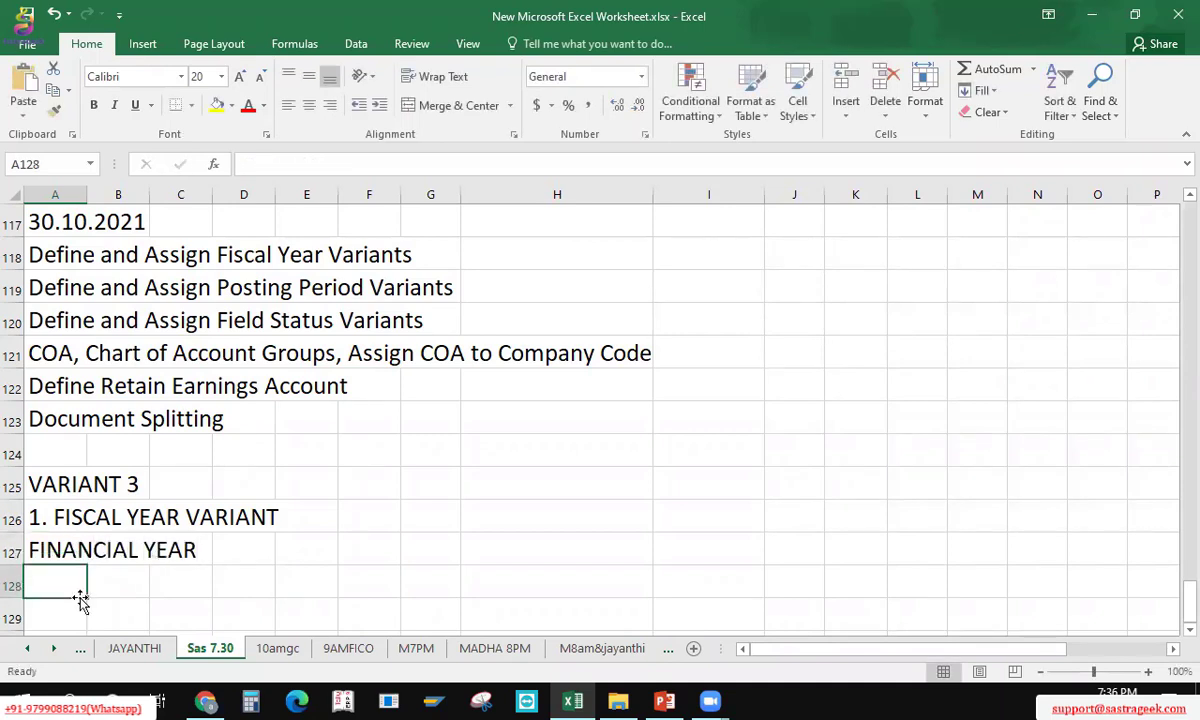
key("Up")
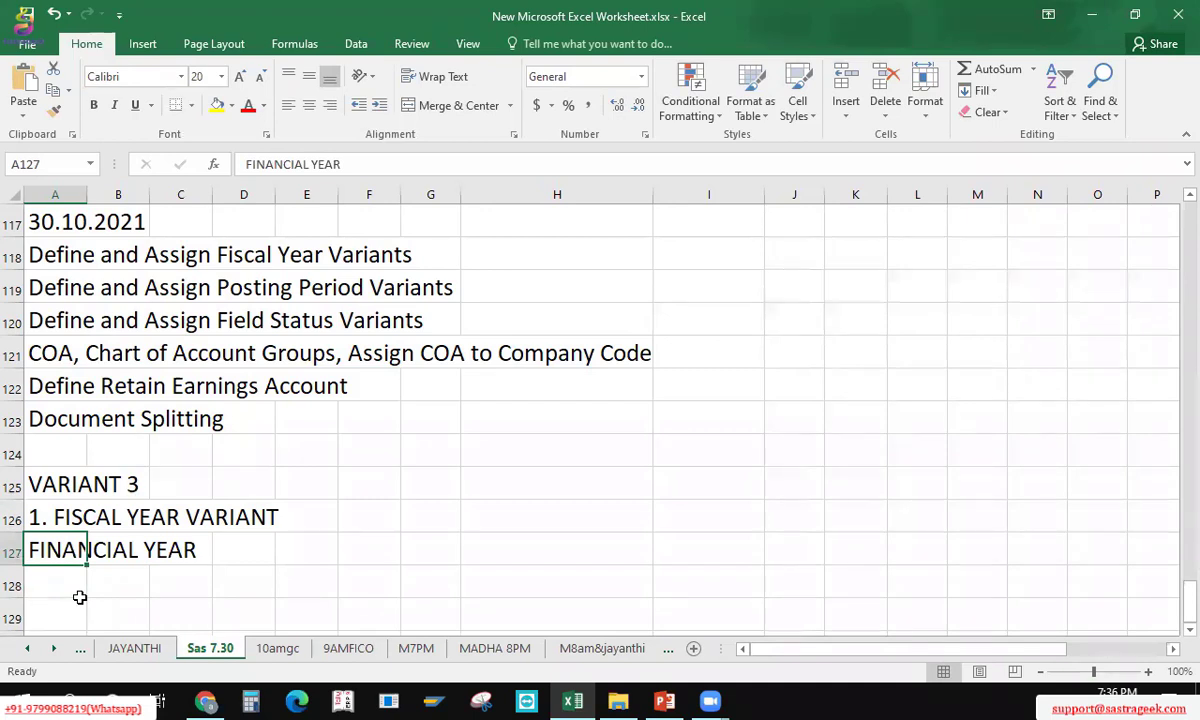
left_click(76, 584)
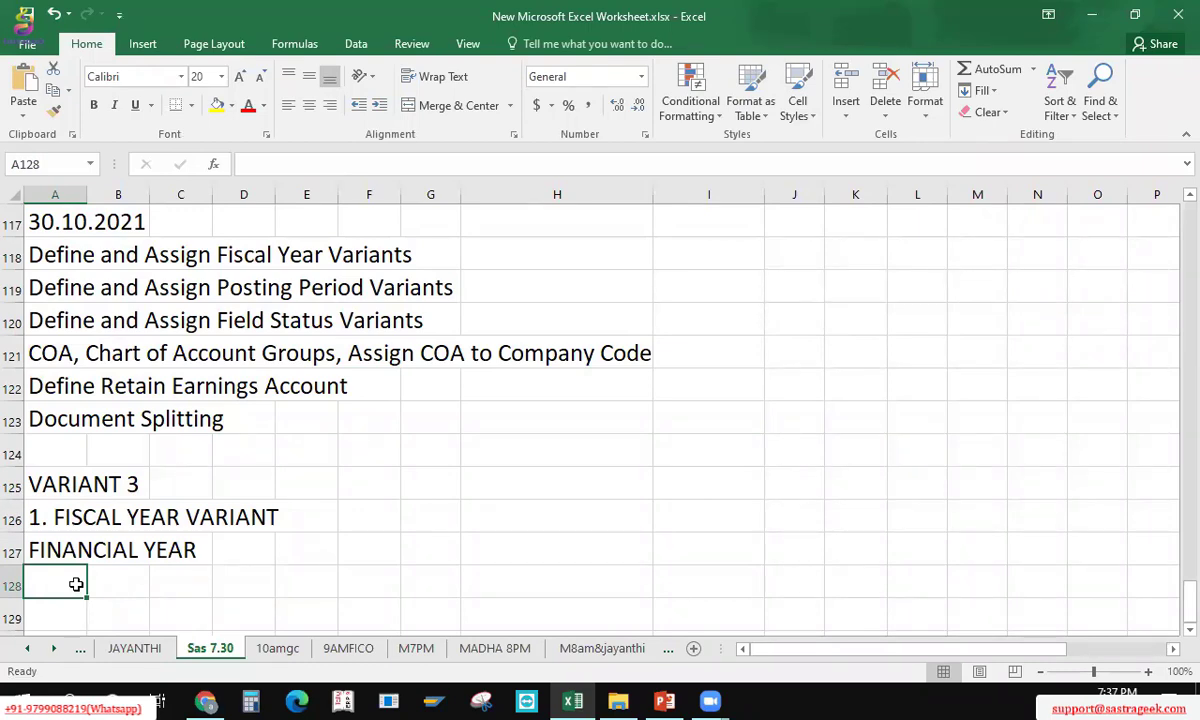
key("Page_Up")
key("Page_Up")
key("Page_Up")
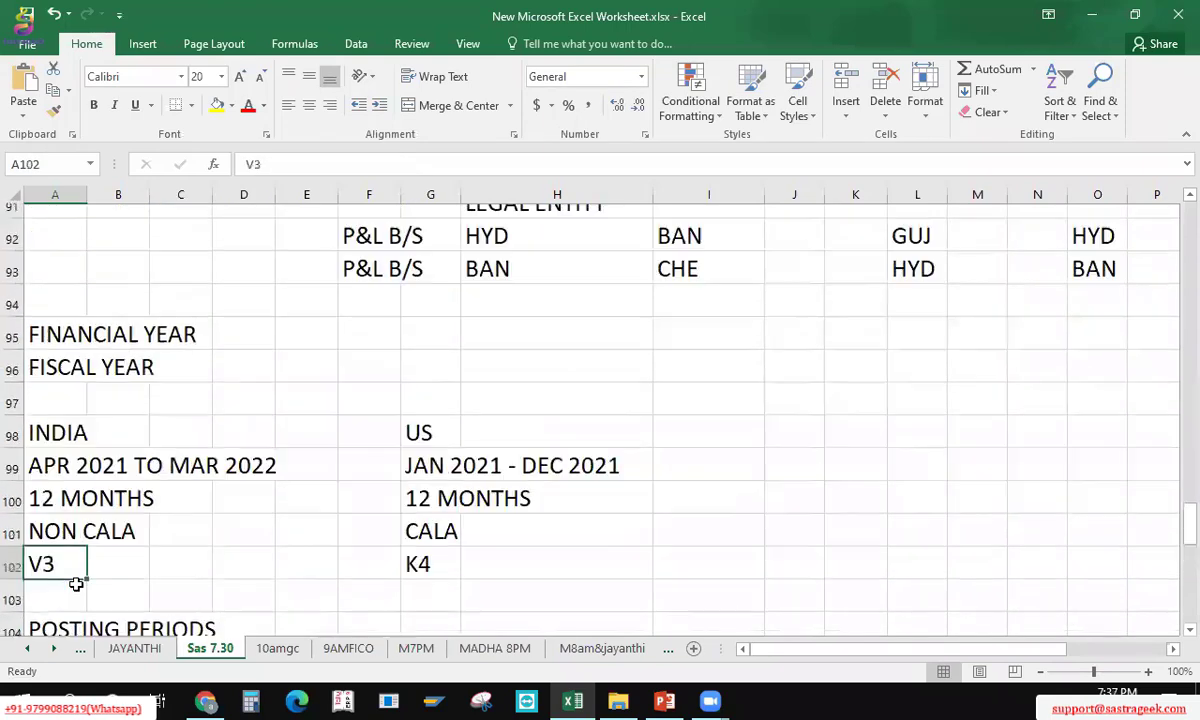
scroll(76, 584, "up", 1)
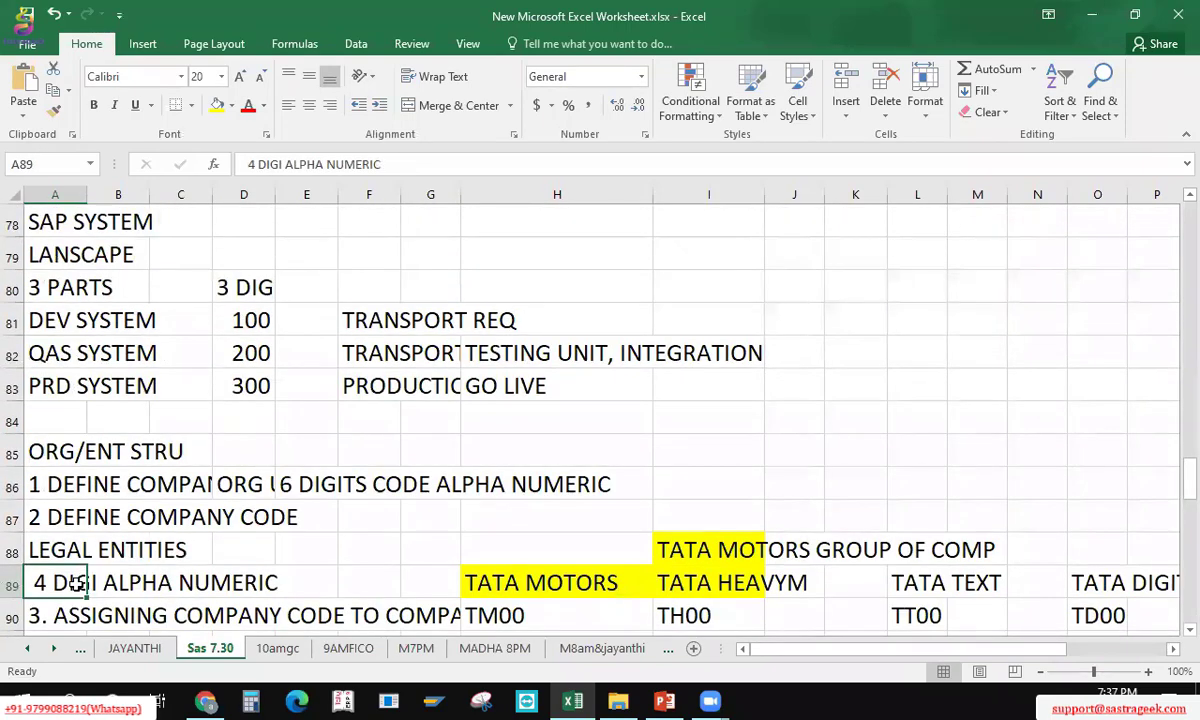
key("Down")
key("Down")
key("Down")
key("Down")
key("Down")
key("Down")
key("Down")
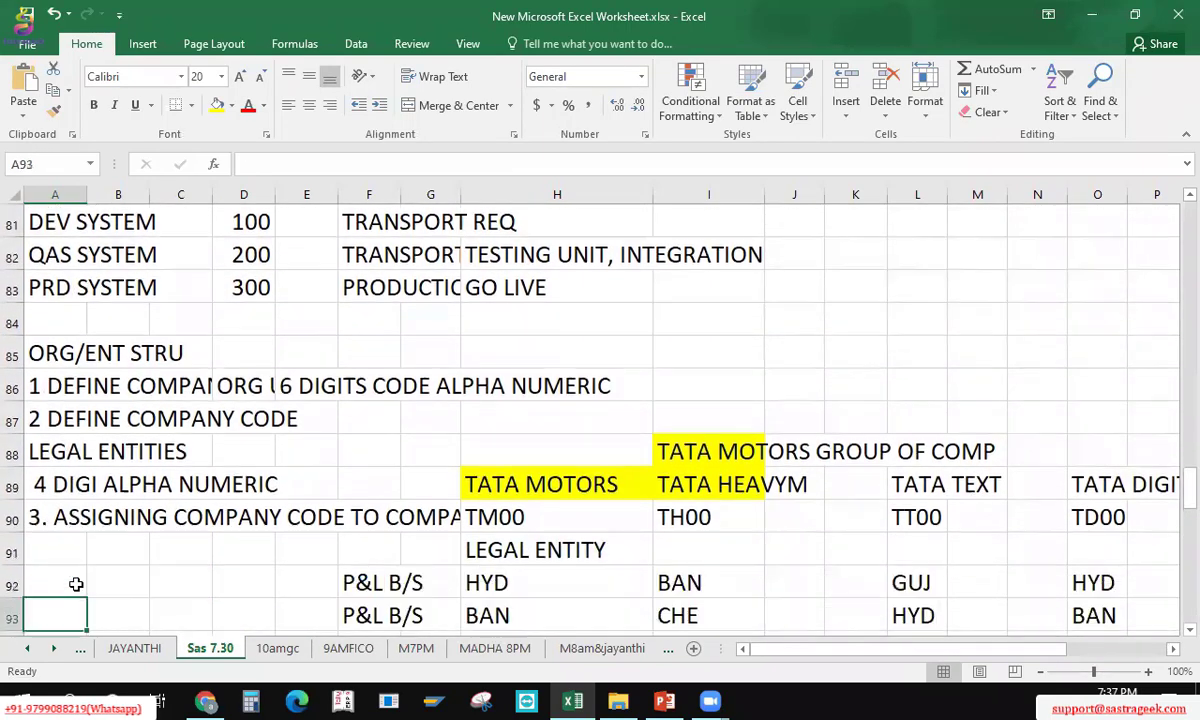
key("Down")
key("Down")
key("Down")
key("Down")
key("Down")
key("Down")
key("Down")
key("Down")
key("Down")
key("Down")
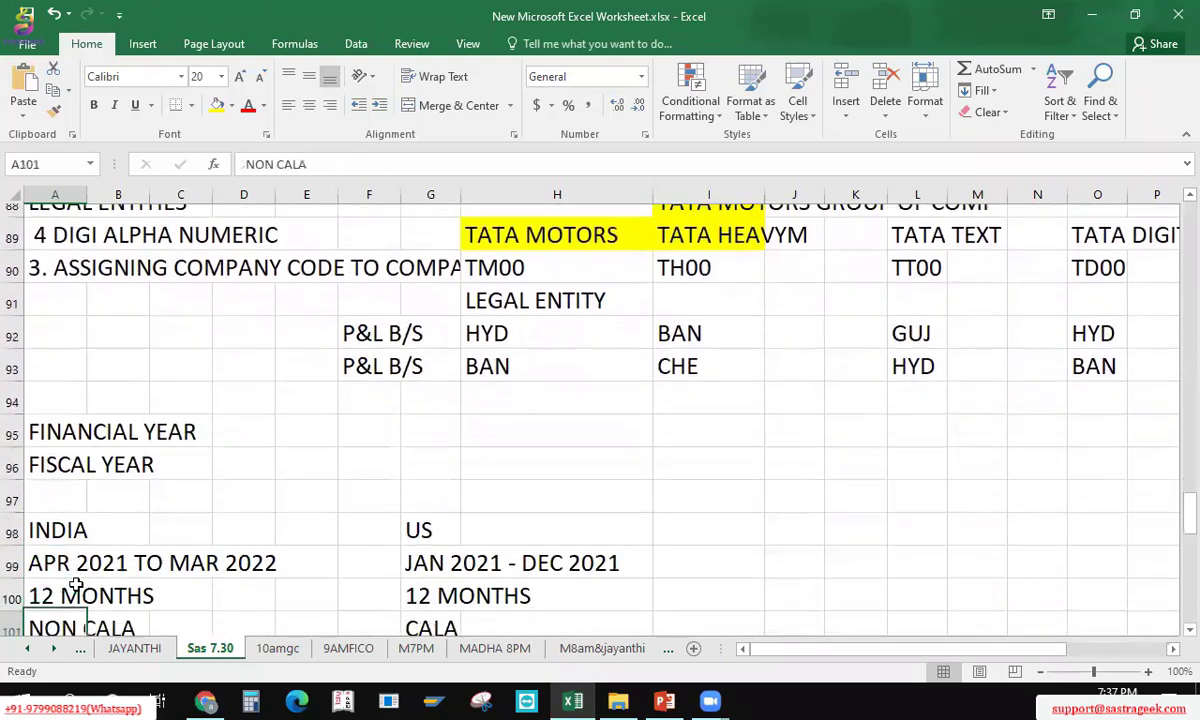
key("Down")
key("Down")
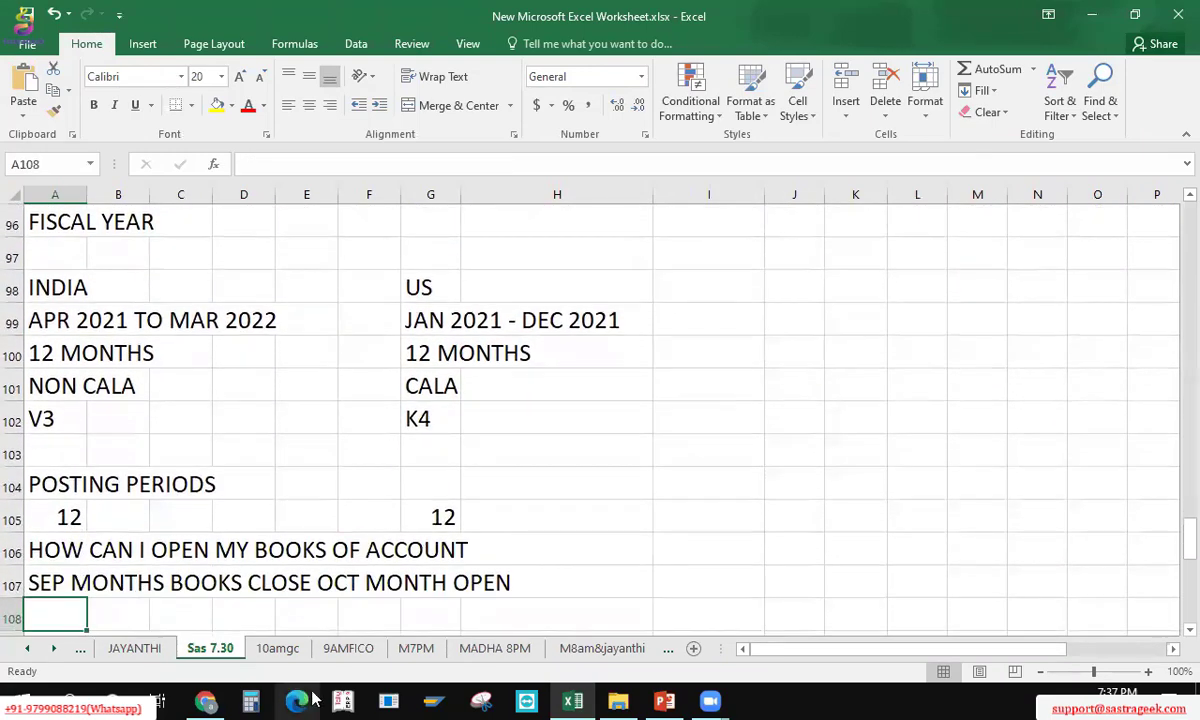
key("alt+Tab")
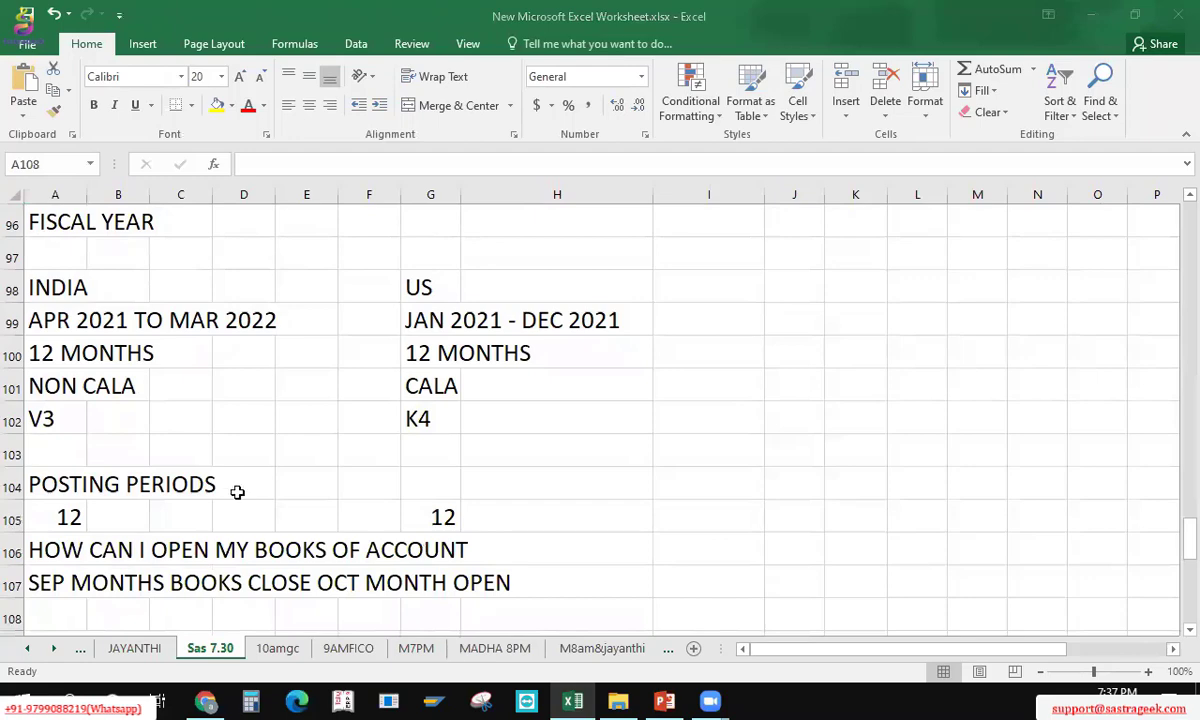
key("alt+Tab")
key("Down")
key("Down")
key("Down")
key("Down")
key("Down")
key("Down")
key("Down")
key("Down")
key("Down")
key("Down")
key("Down")
key("Down")
key("Down")
key("Down")
key("Down")
key("Down")
key("Down")
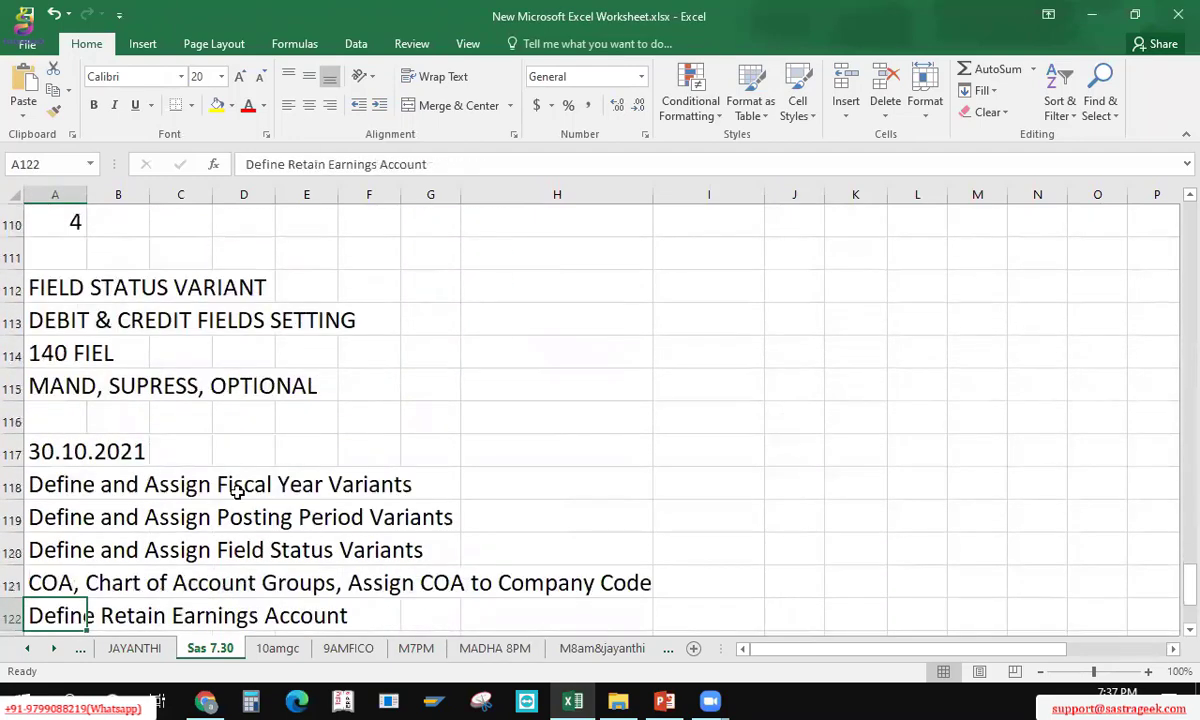
key("Down")
key("Down")
key("Down")
key("Down")
key("Up")
key("Up")
key("Down")
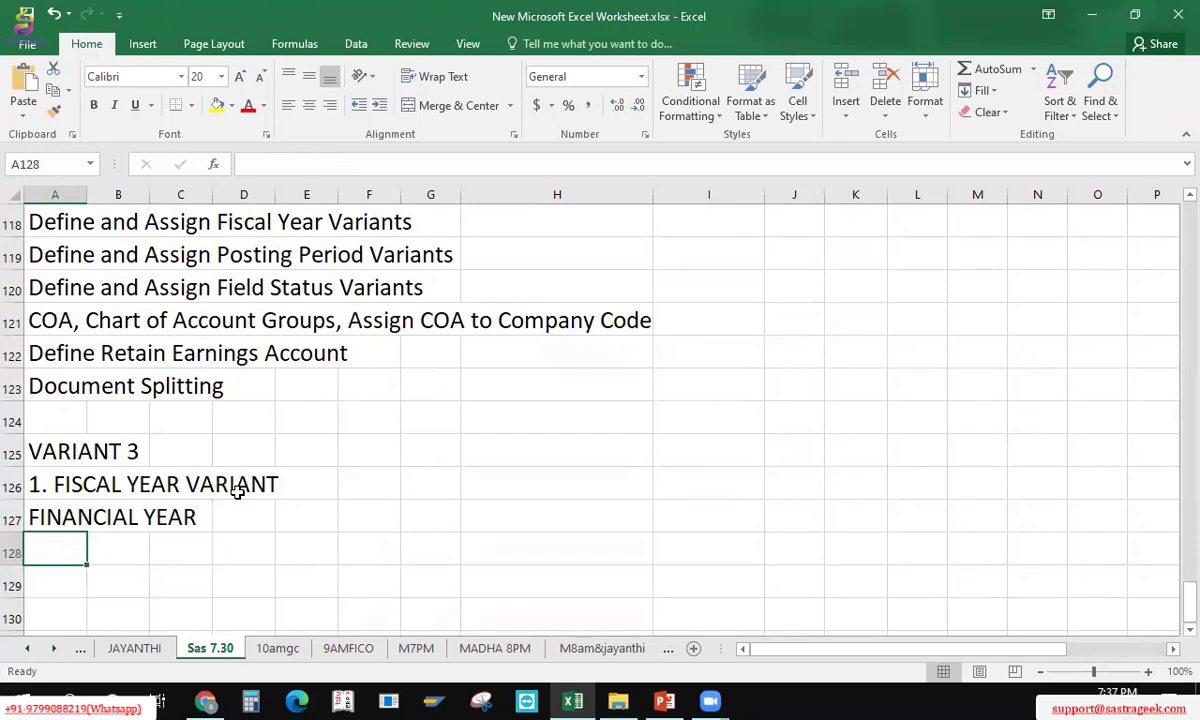
key("Right")
key("Right")
key("Right")
key("Right")
key("Down")
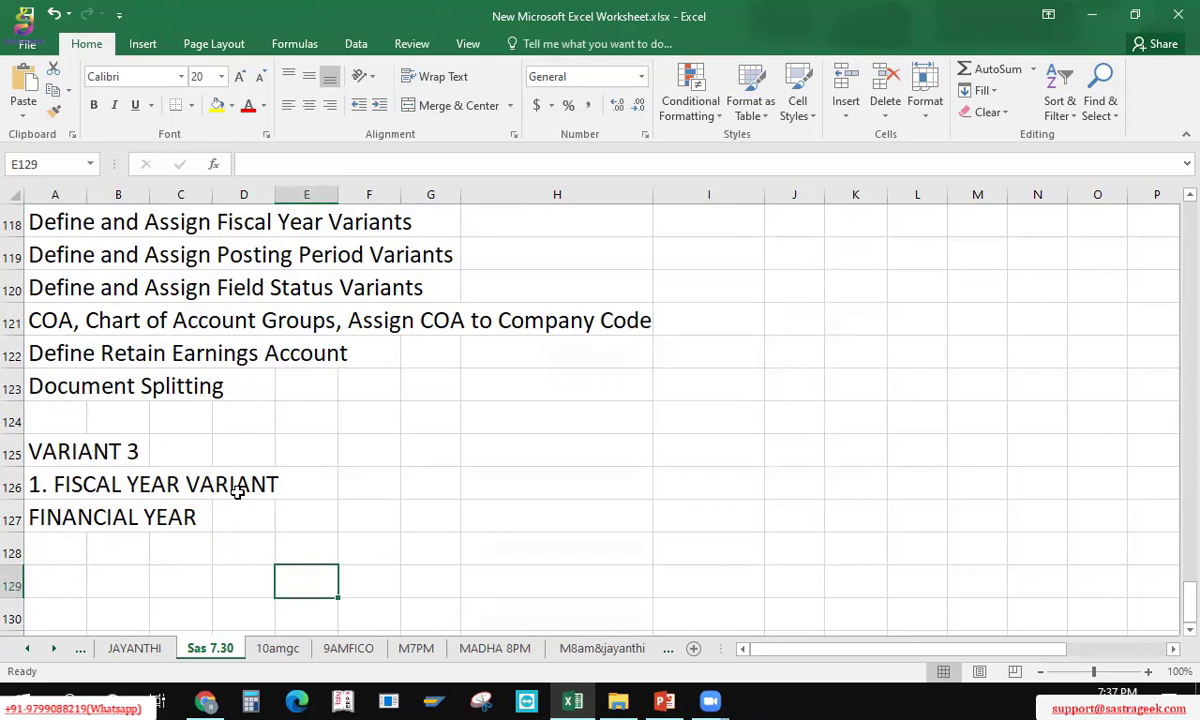
Step: Enter 'APRIL 2021 - MARCH 2022' in E129 under FINANCIAL YEAR
type("APRILI")
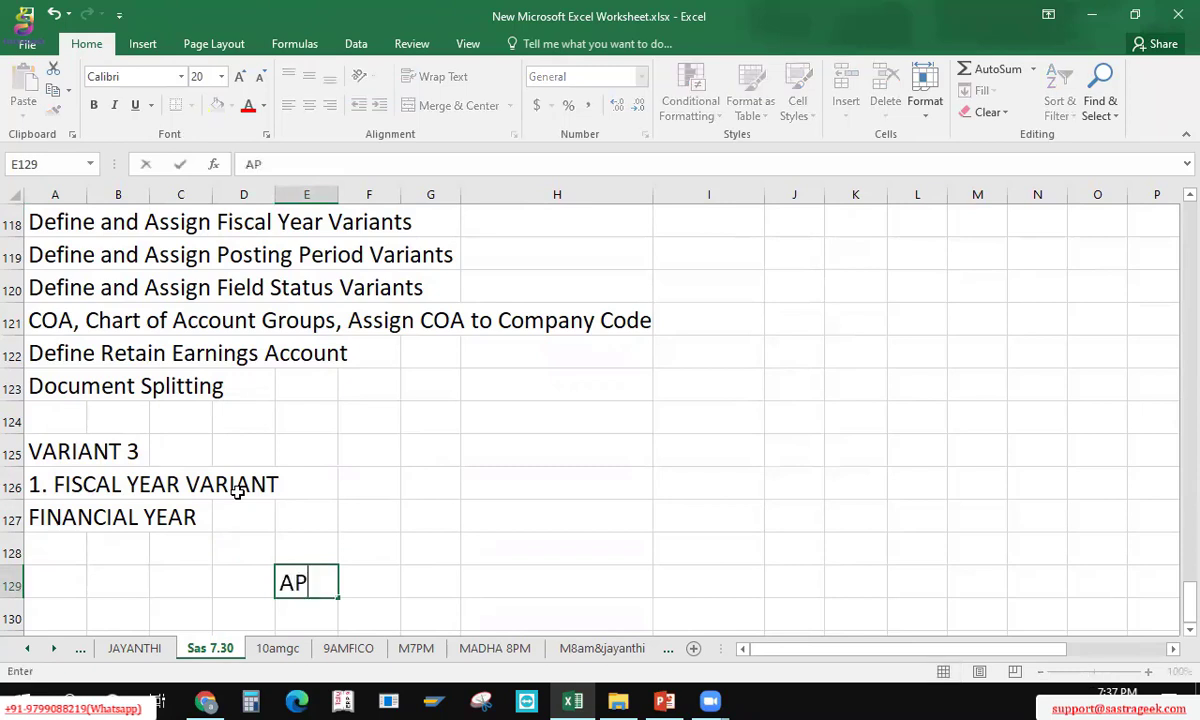
key("BackSpace")
key("BackSpace")
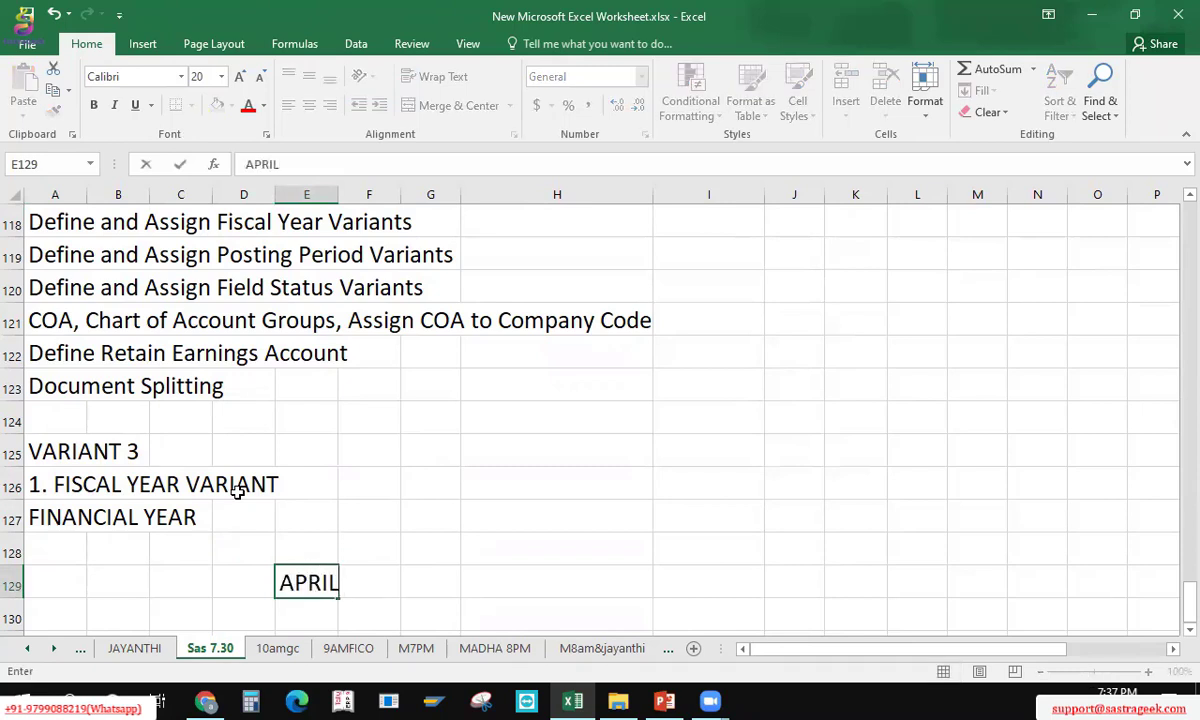
type("L 2021 -")
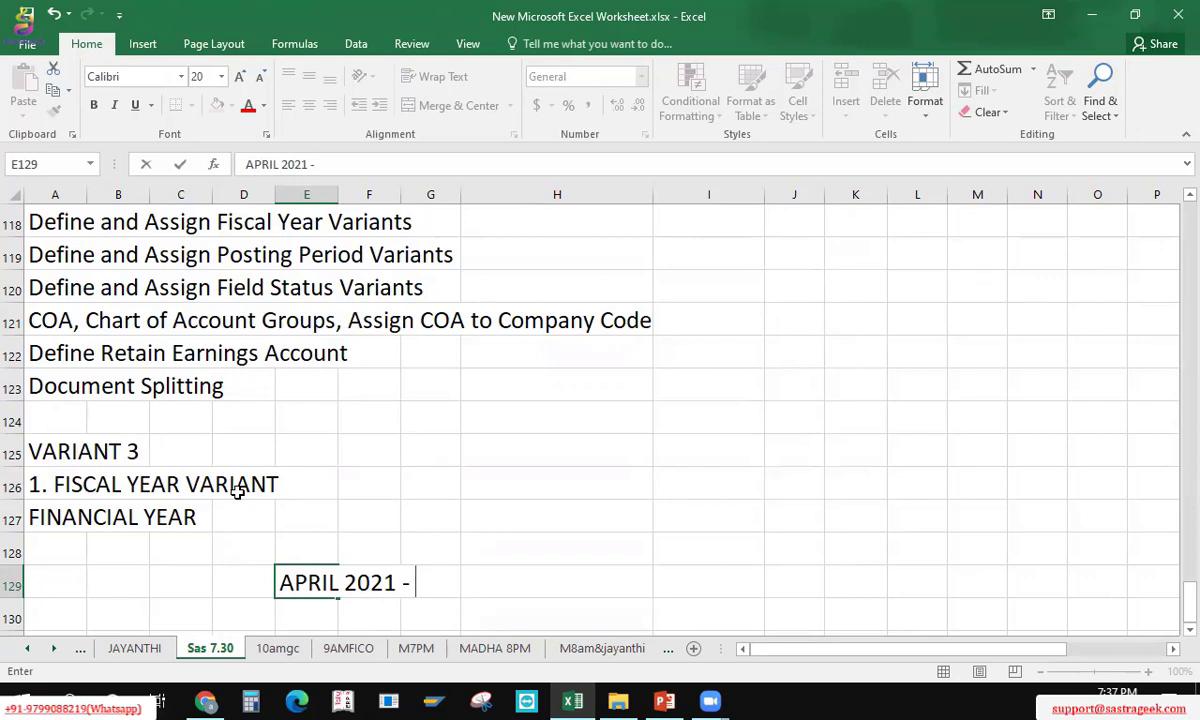
type("MARCH 2022")
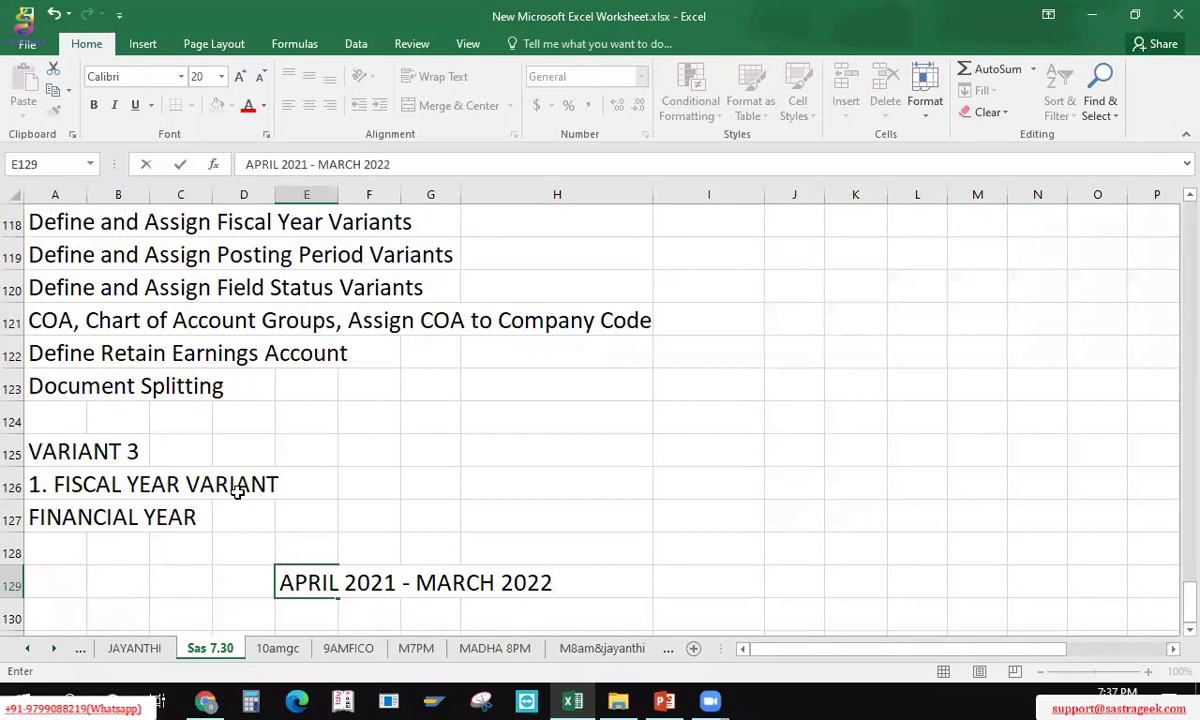
key("Return")
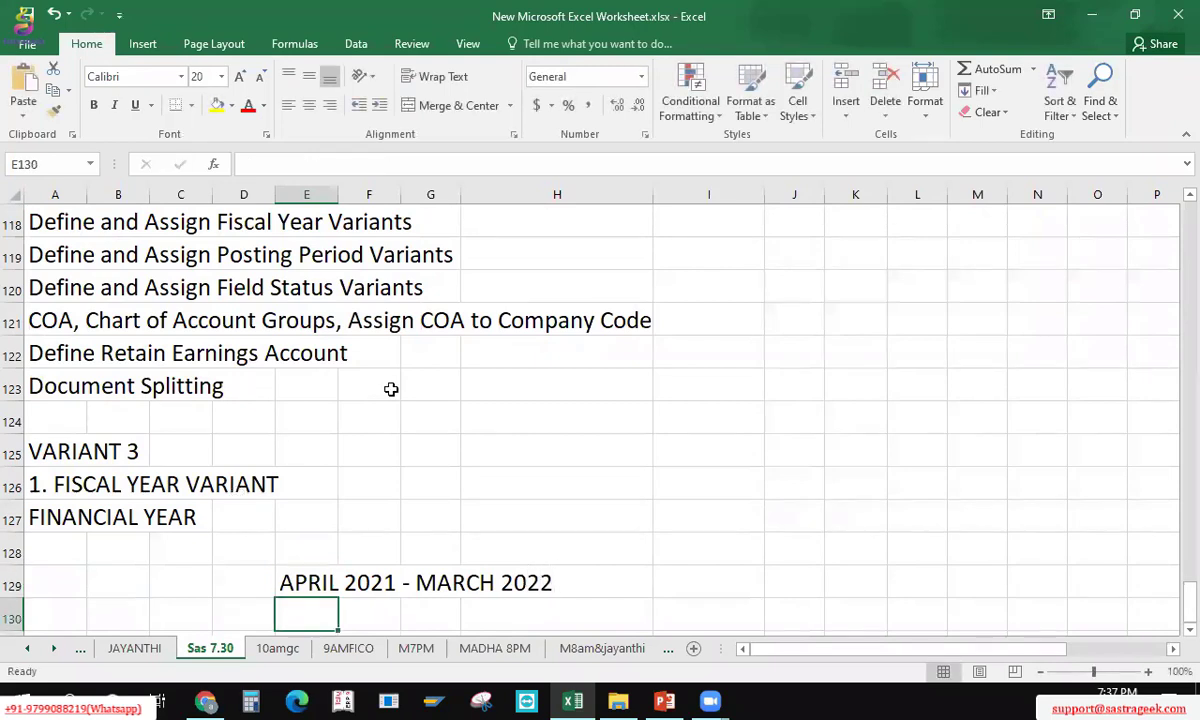
Step: Add the heading INDIAN in E128 above the date range
left_click(312, 539)
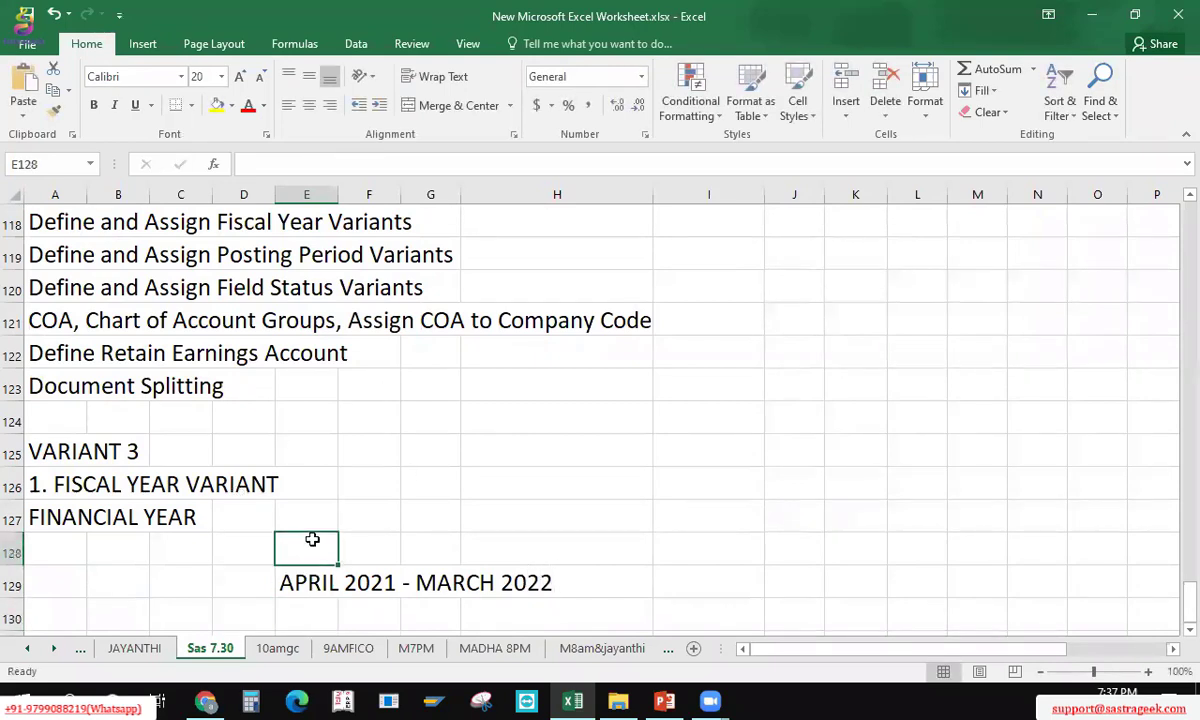
type("INIDAN")
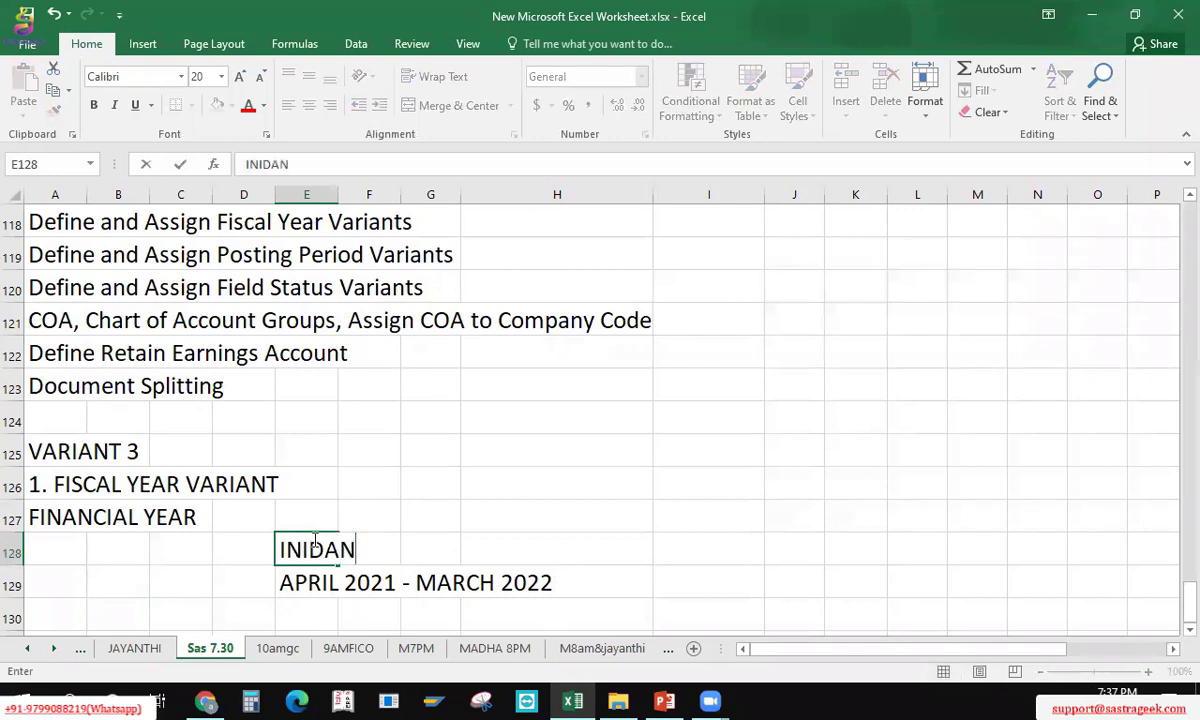
key("BackSpace")
key("BackSpace")
key("BackSpace")
key("BackSpace")
type("DIAN")
key("Return")
key("Up")
key("Down")
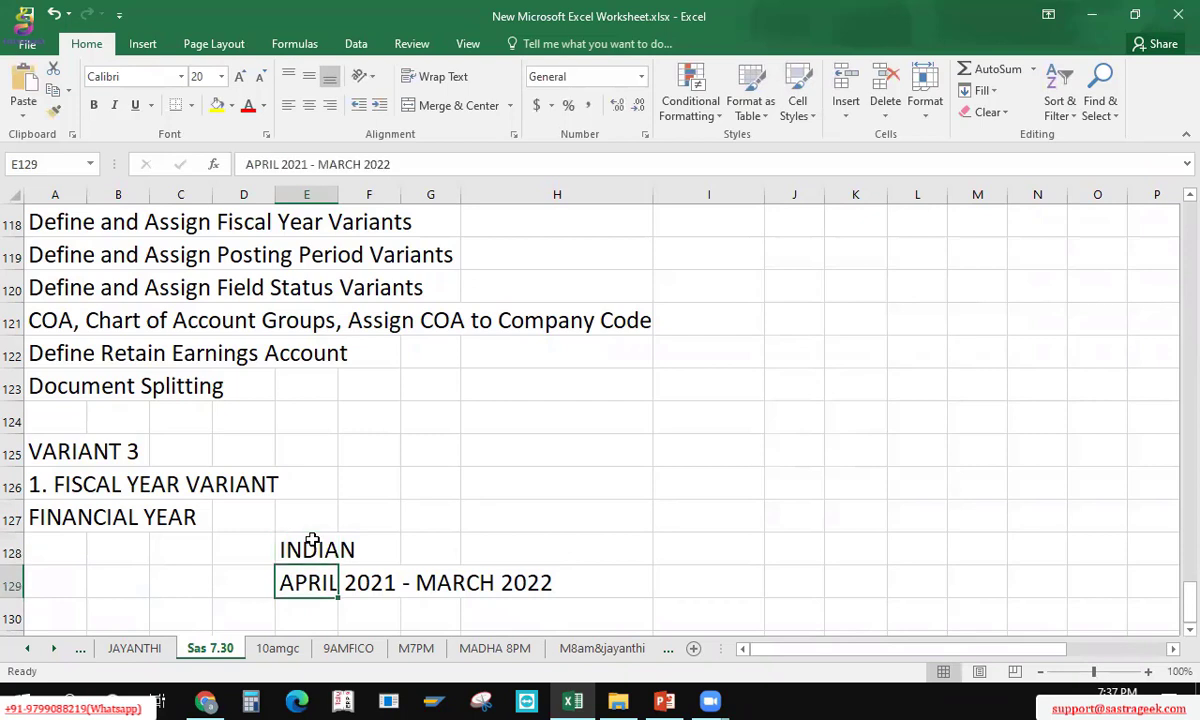
key("Down")
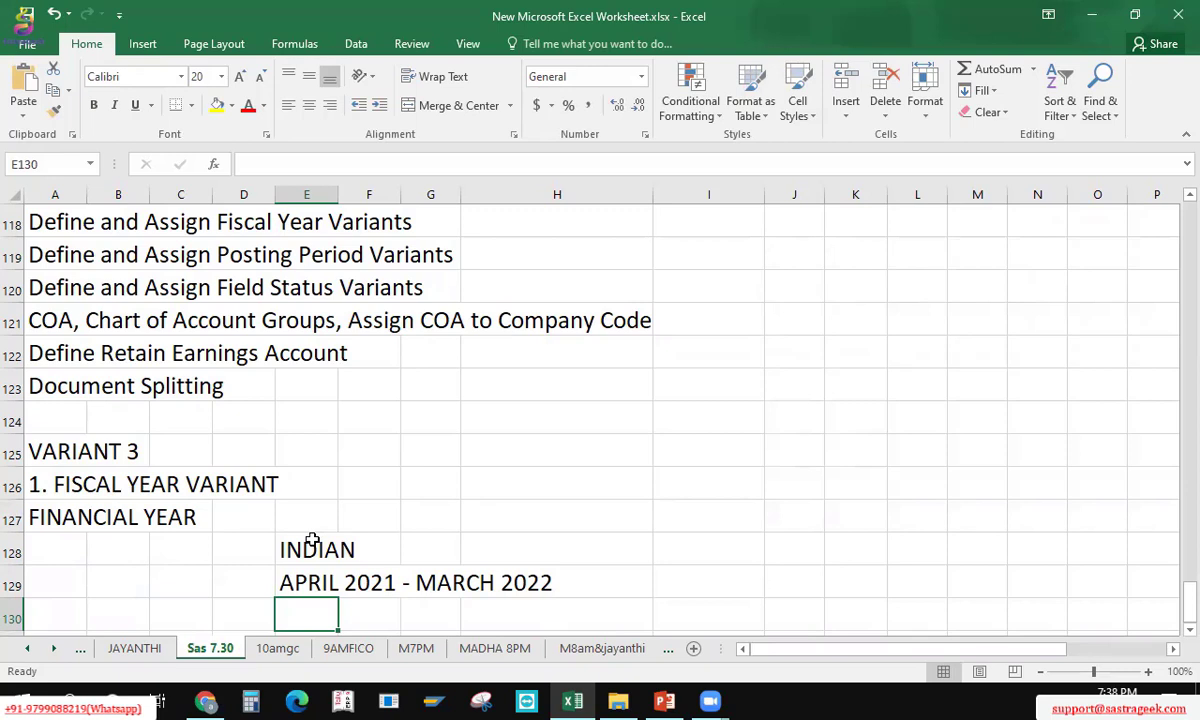
key("Up")
key("Up")
key("Left")
key("Left")
key("Left")
key("Left")
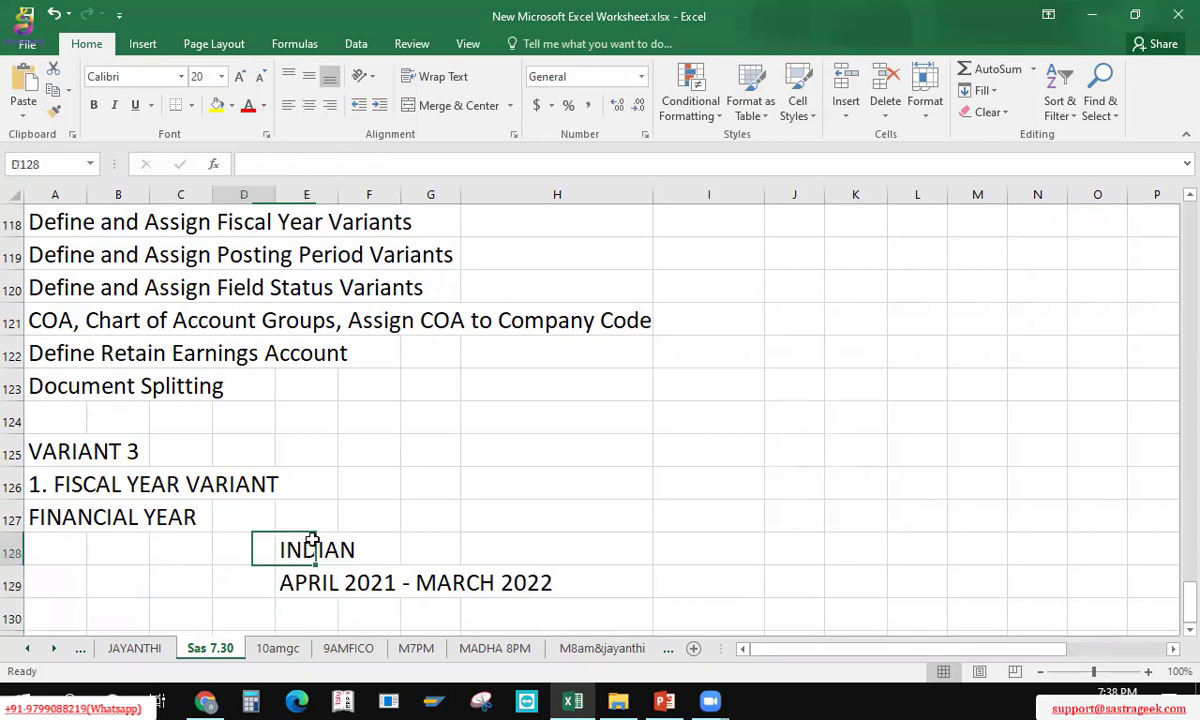
key("Right")
key("Right")
key("Right")
key("Right")
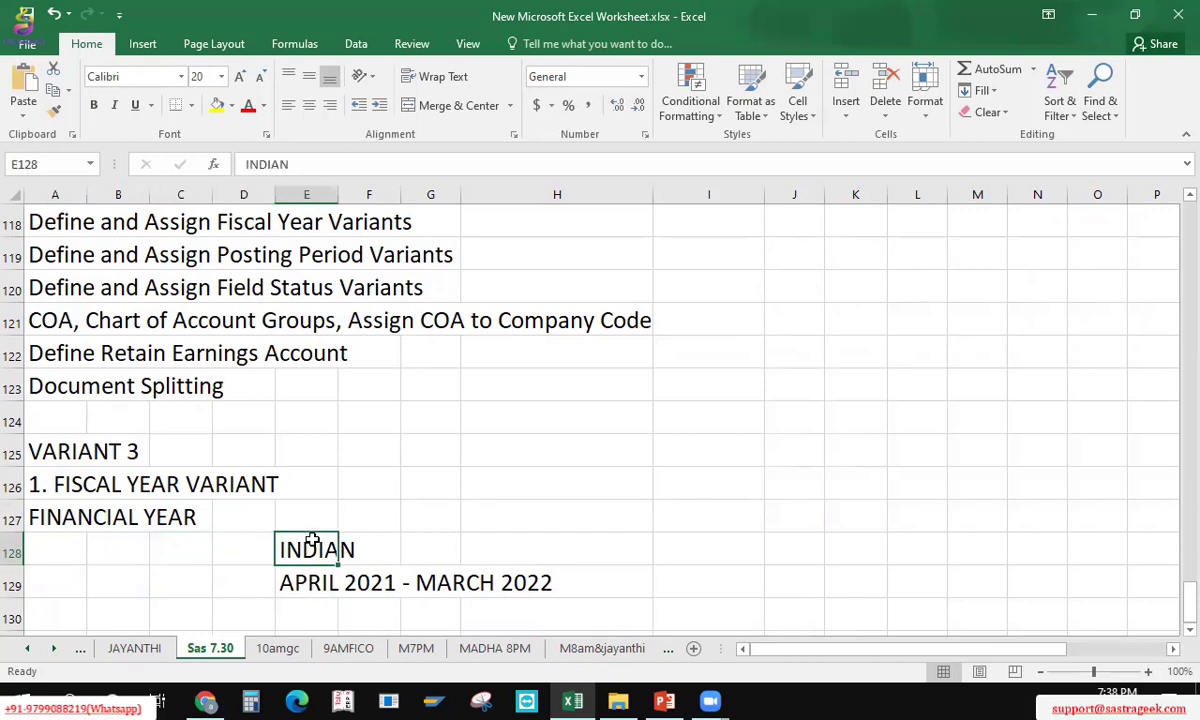
key("Down")
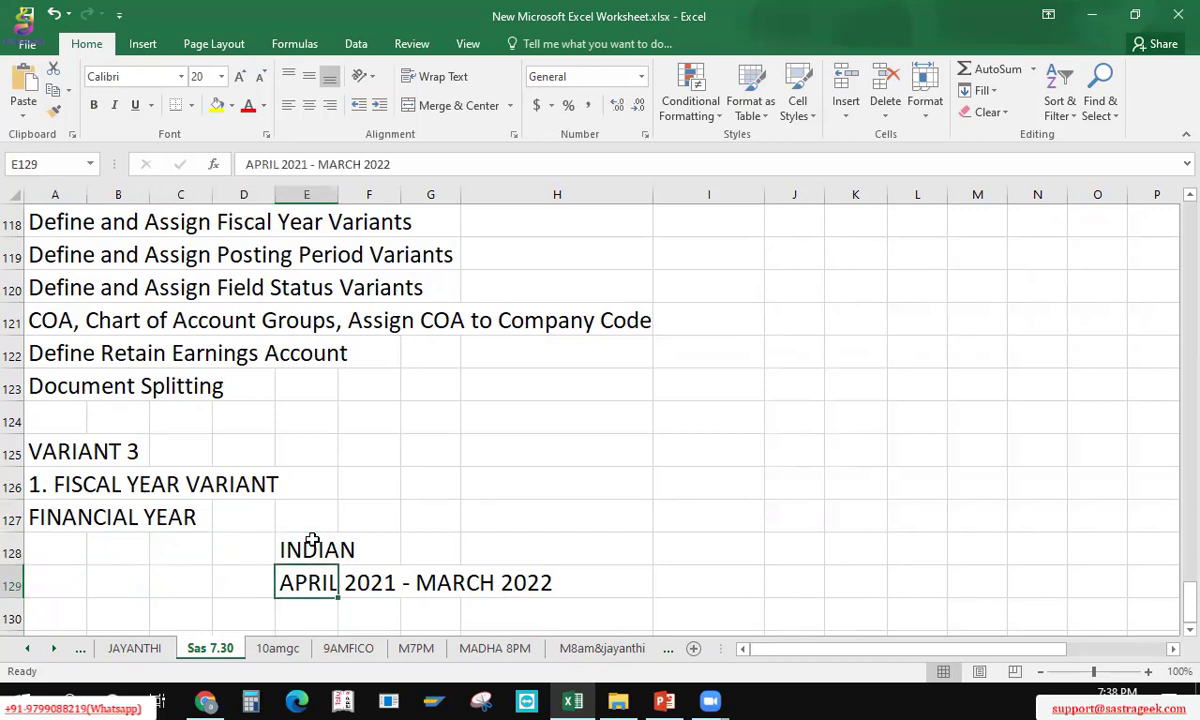
key("Up")
key("Right")
key("Right")
key("Right")
key("Right")
key("Right")
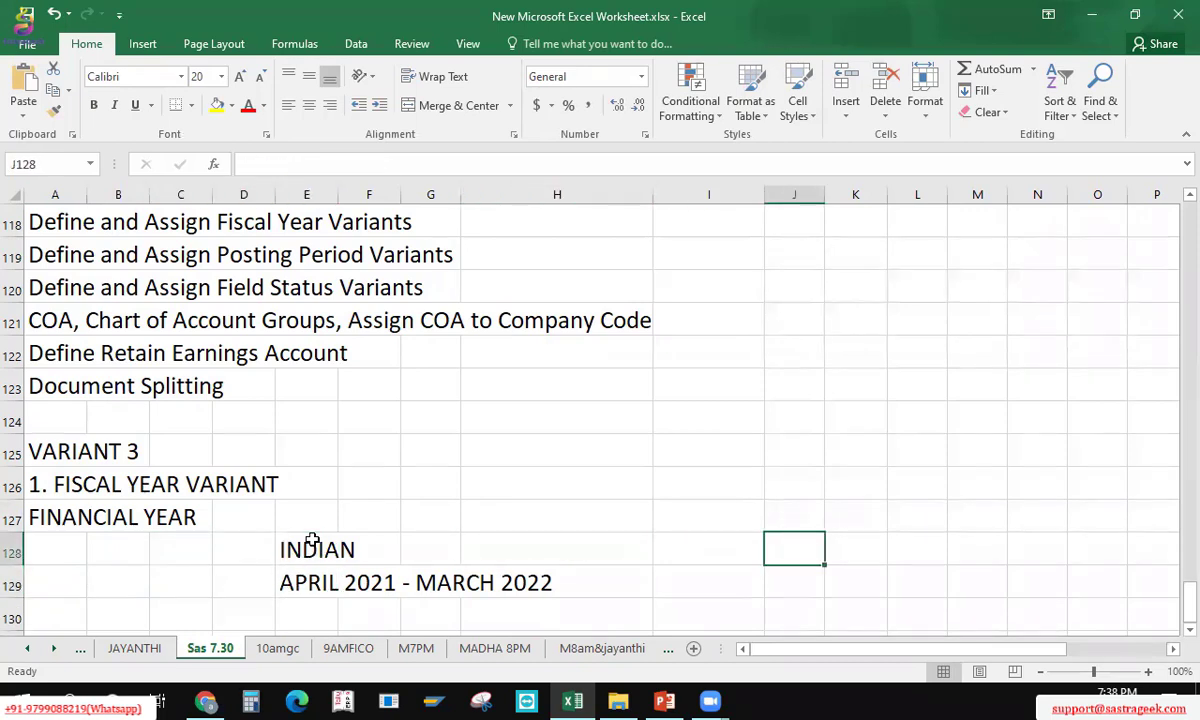
Step: Enter UK in J128 and 'JAN 2021 - DEC 2021' beneath it in J129
type("UK")
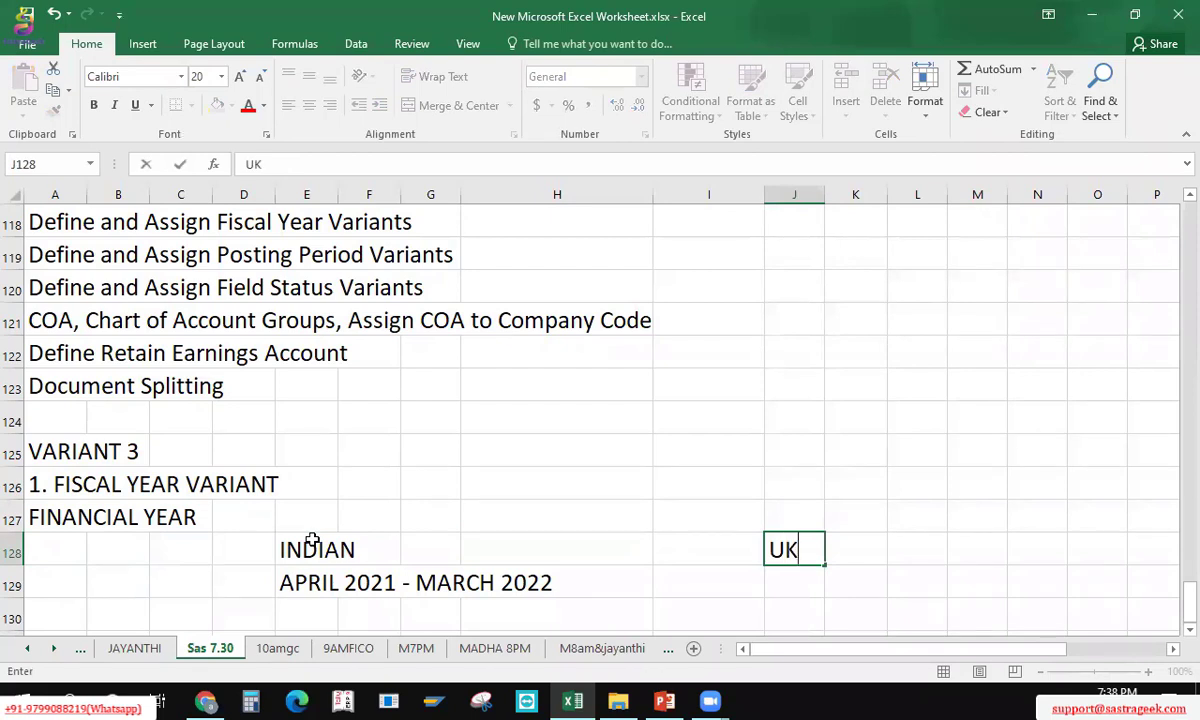
key("Return")
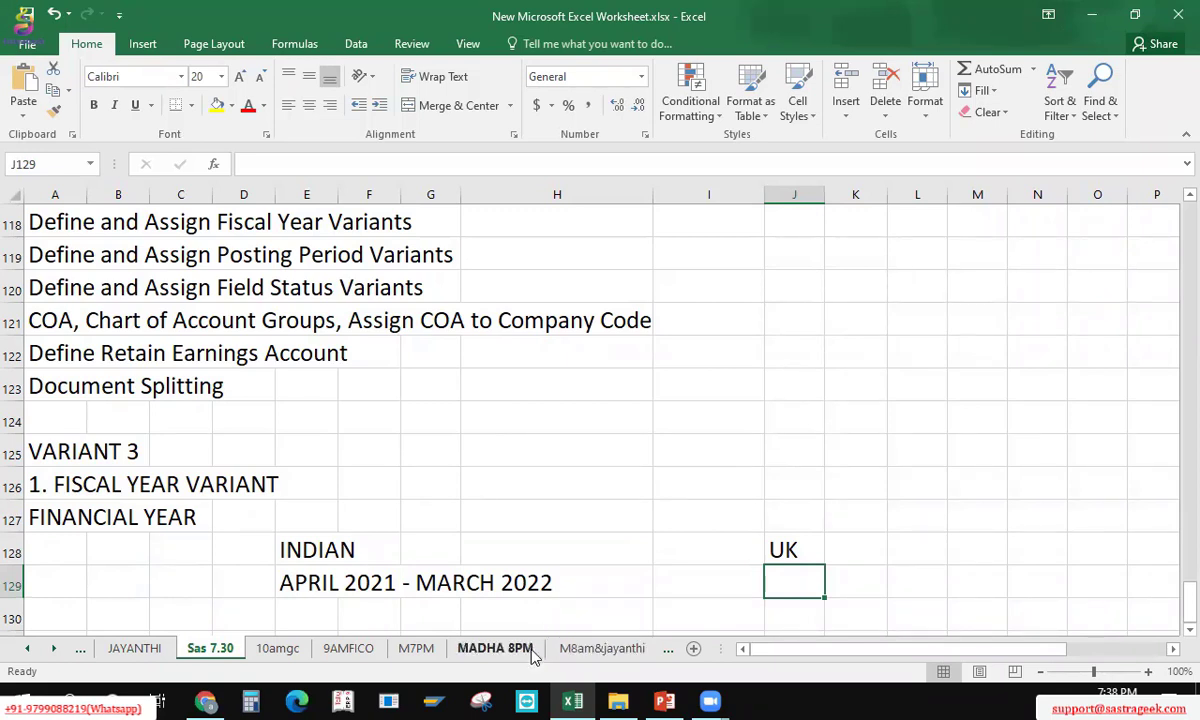
key("alt+Tab")
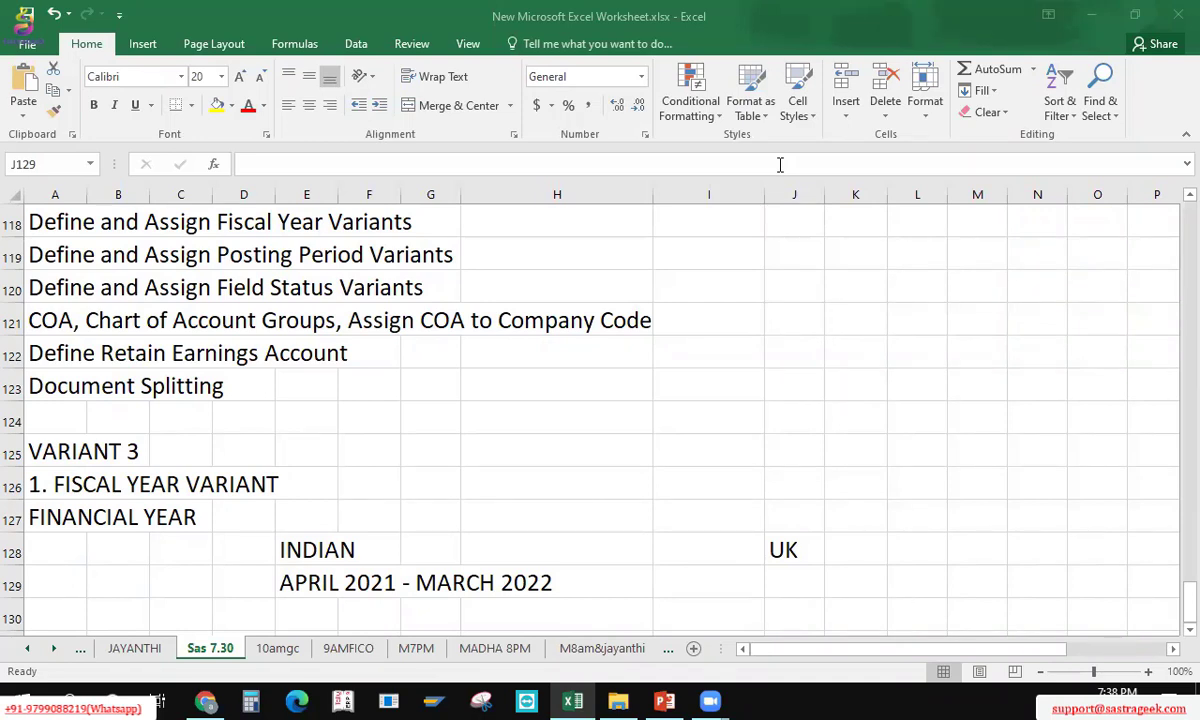
left_click(783, 584)
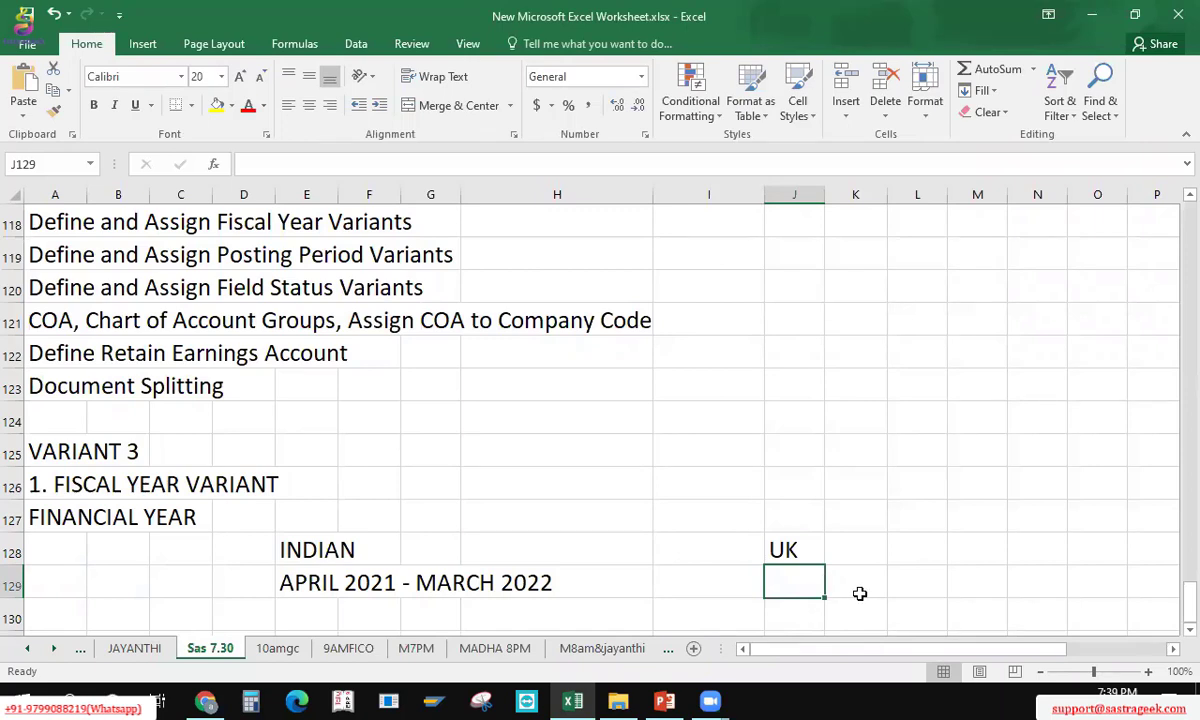
type("JAN 202")
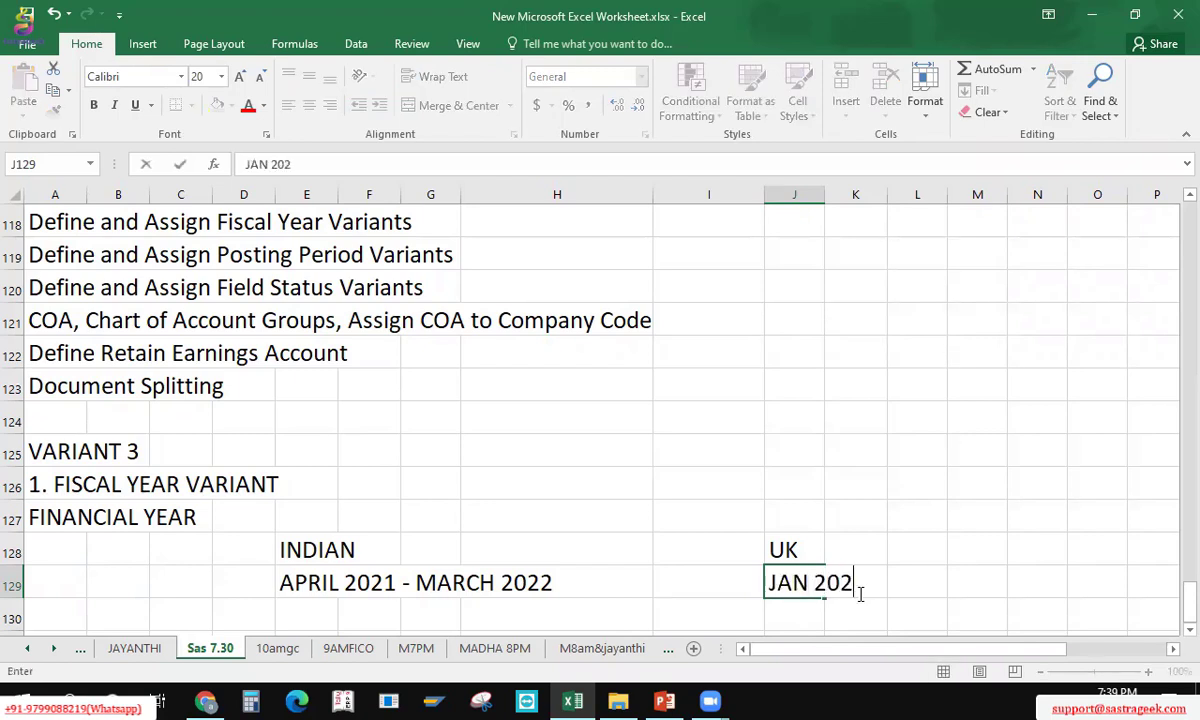
type("1 - DEC 2021")
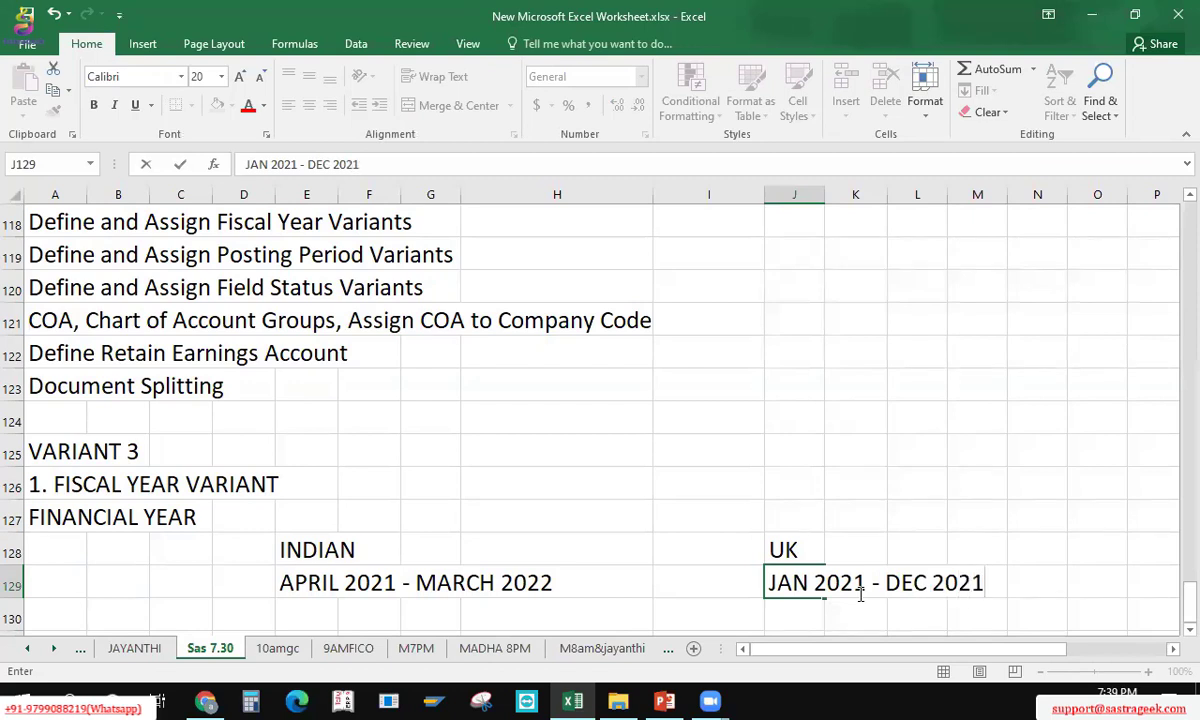
key("Return")
key("Up")
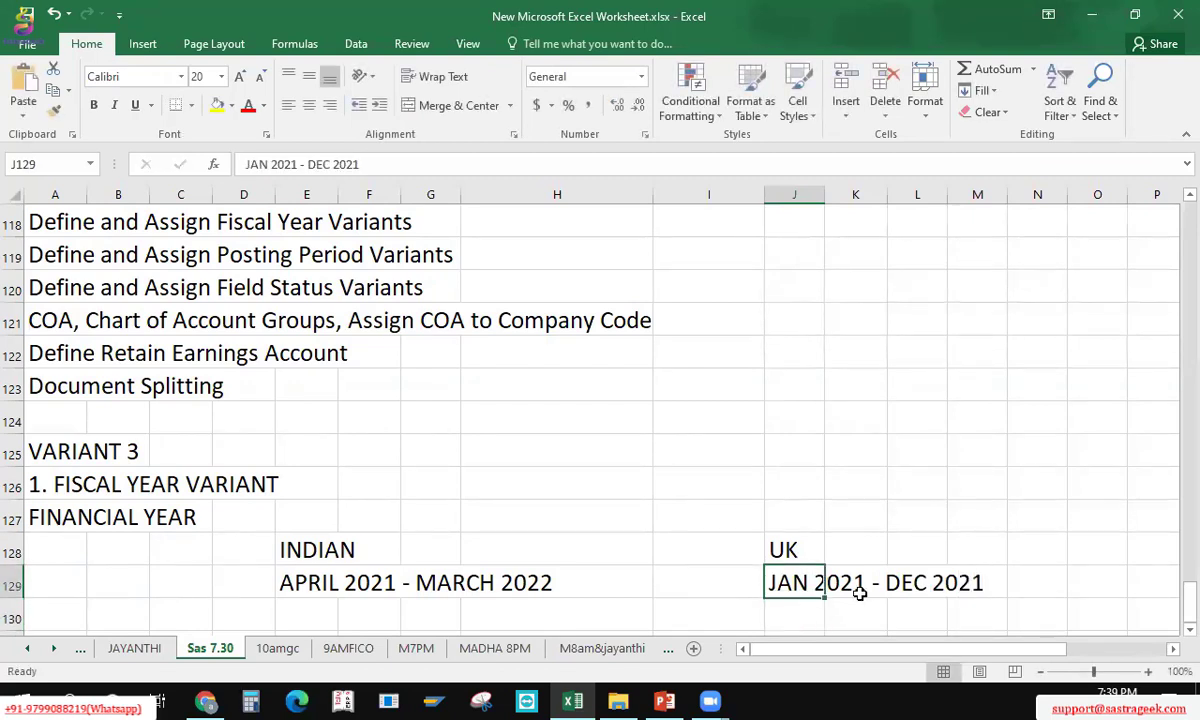
key("Down")
type("CAL")
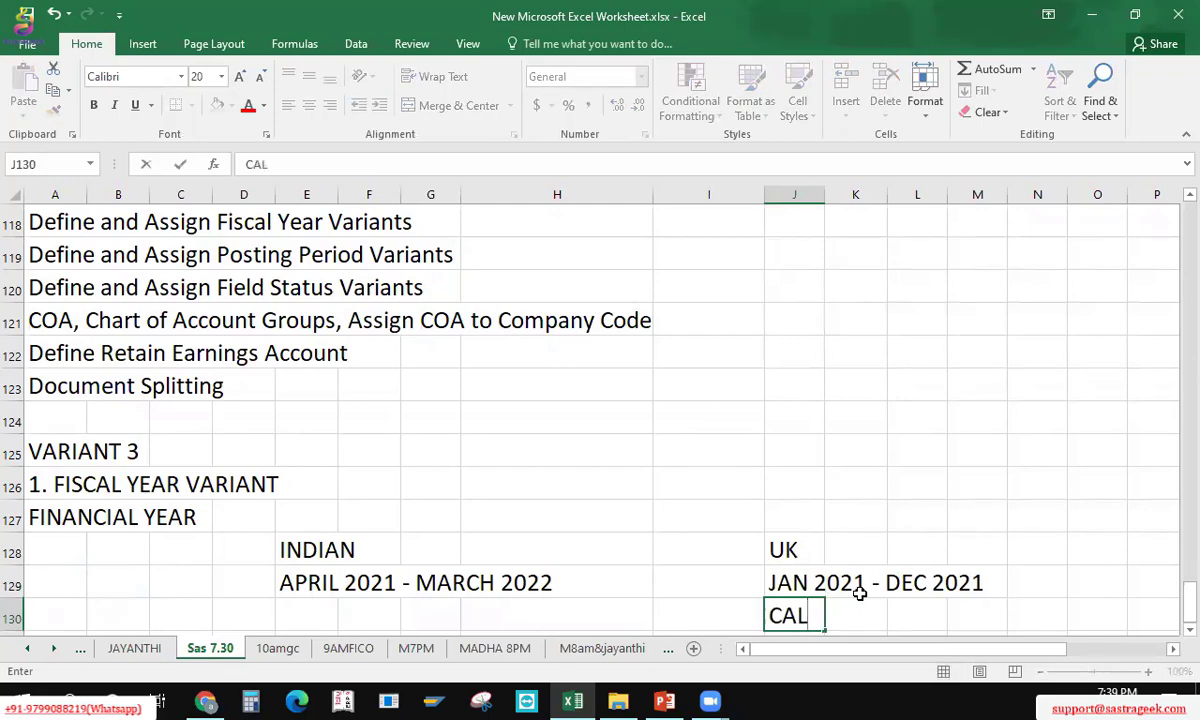
type("AND")
type("YEAR")
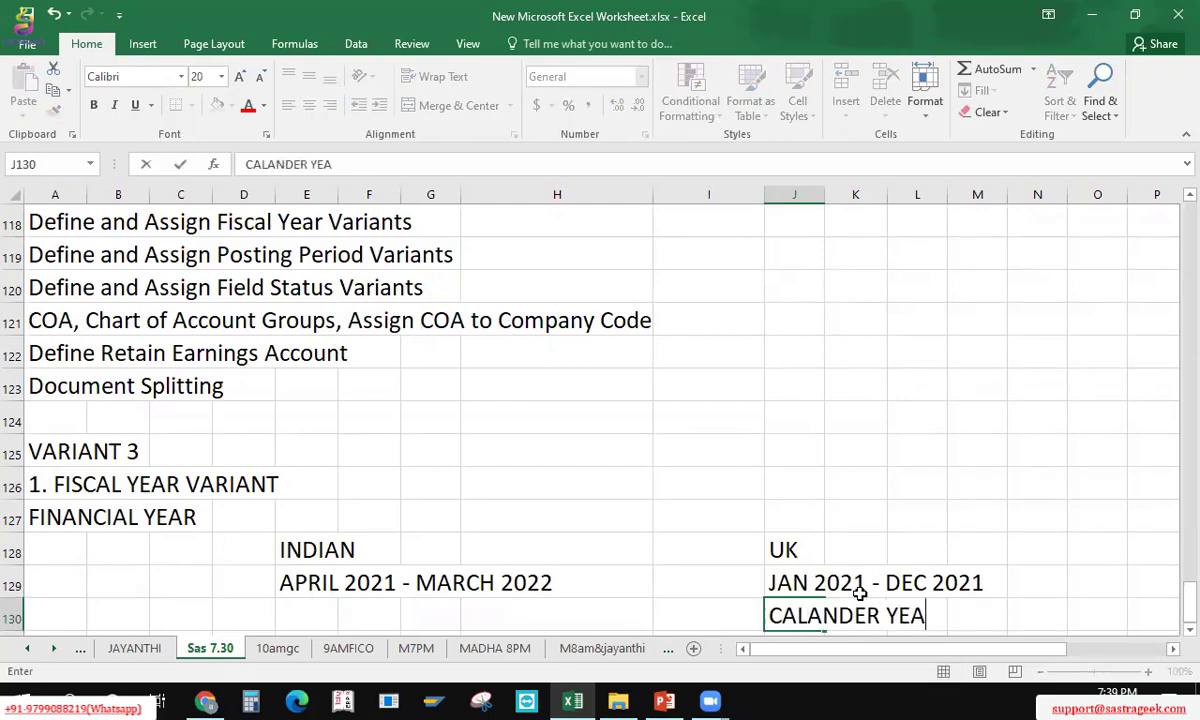
key("Return")
key("Up")
key("Left")
key("Left")
key("Left")
key("Left")
key("Left")
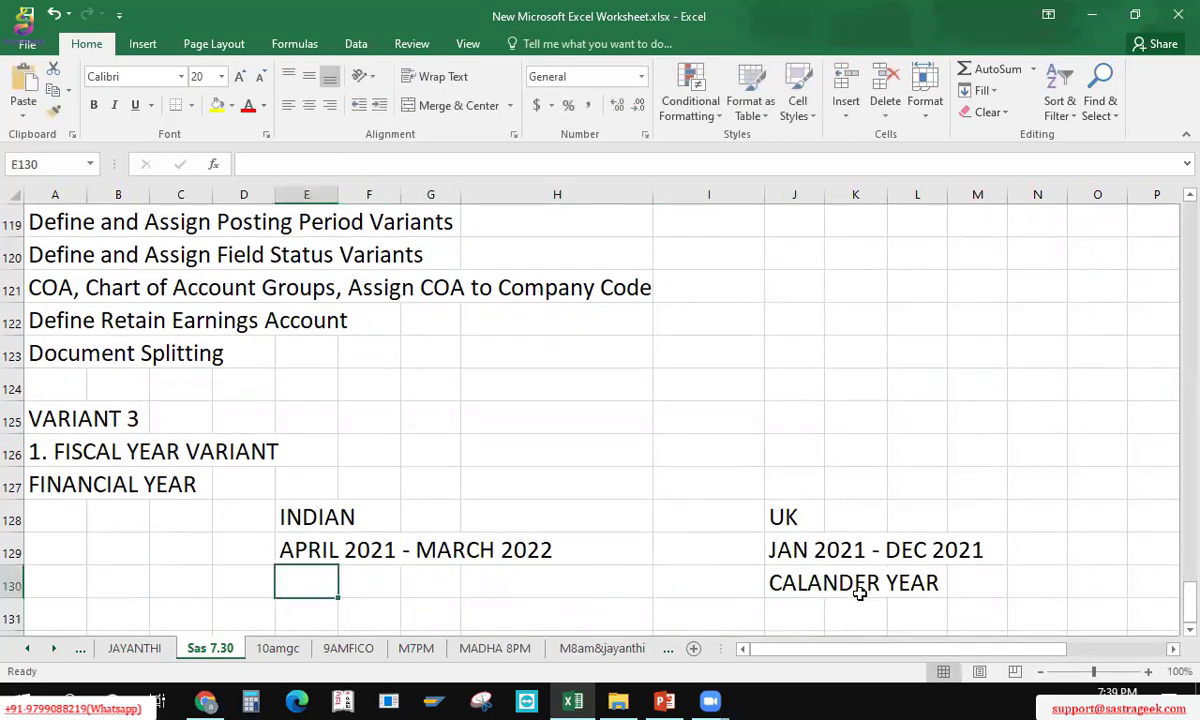
type("NON 0")
key("BackSpace")
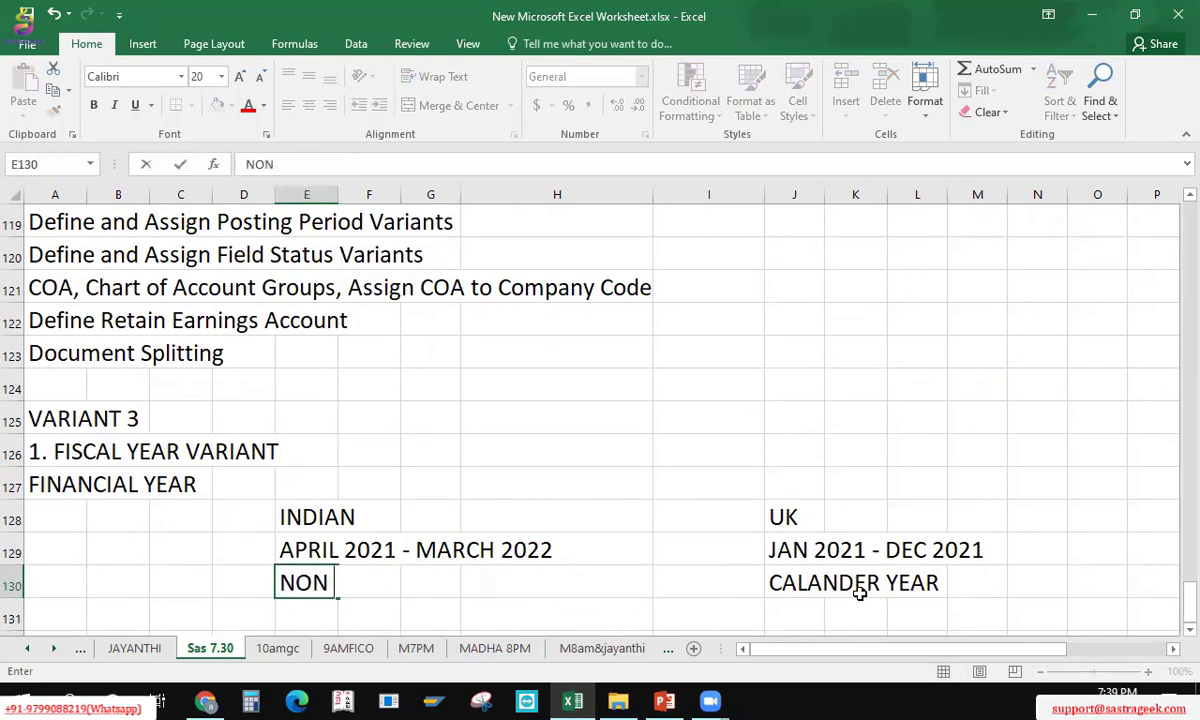
type("CAL YEAR")
key("Return")
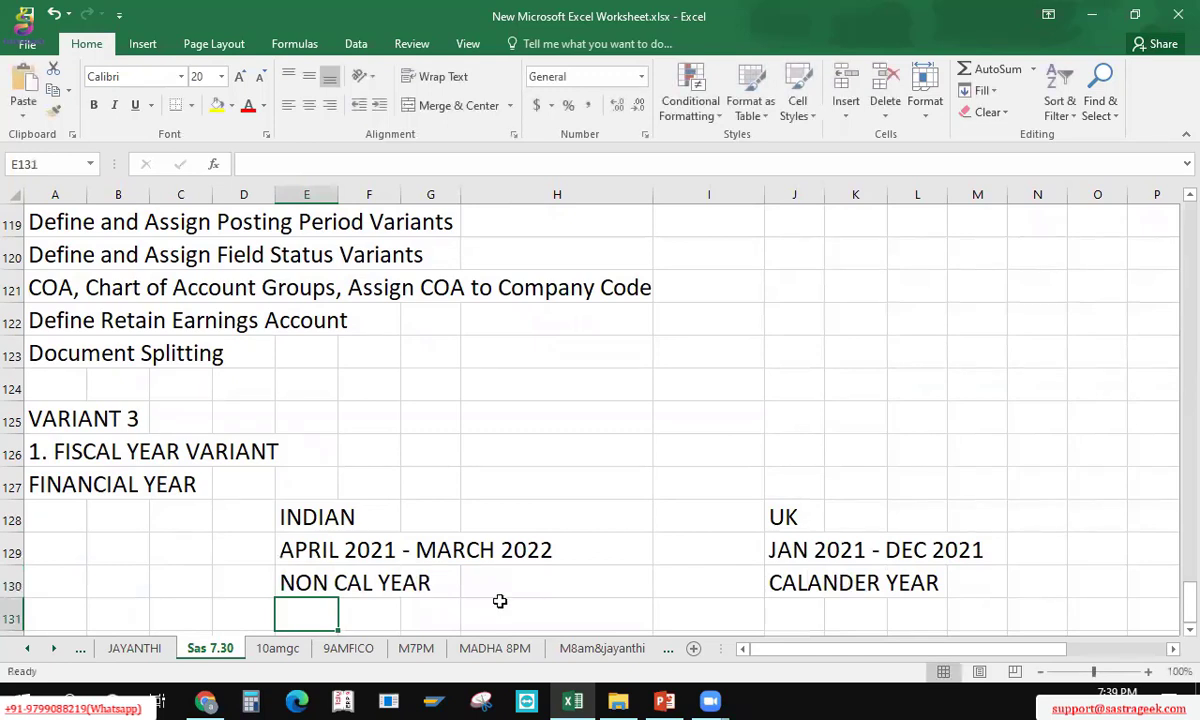
type("V3")
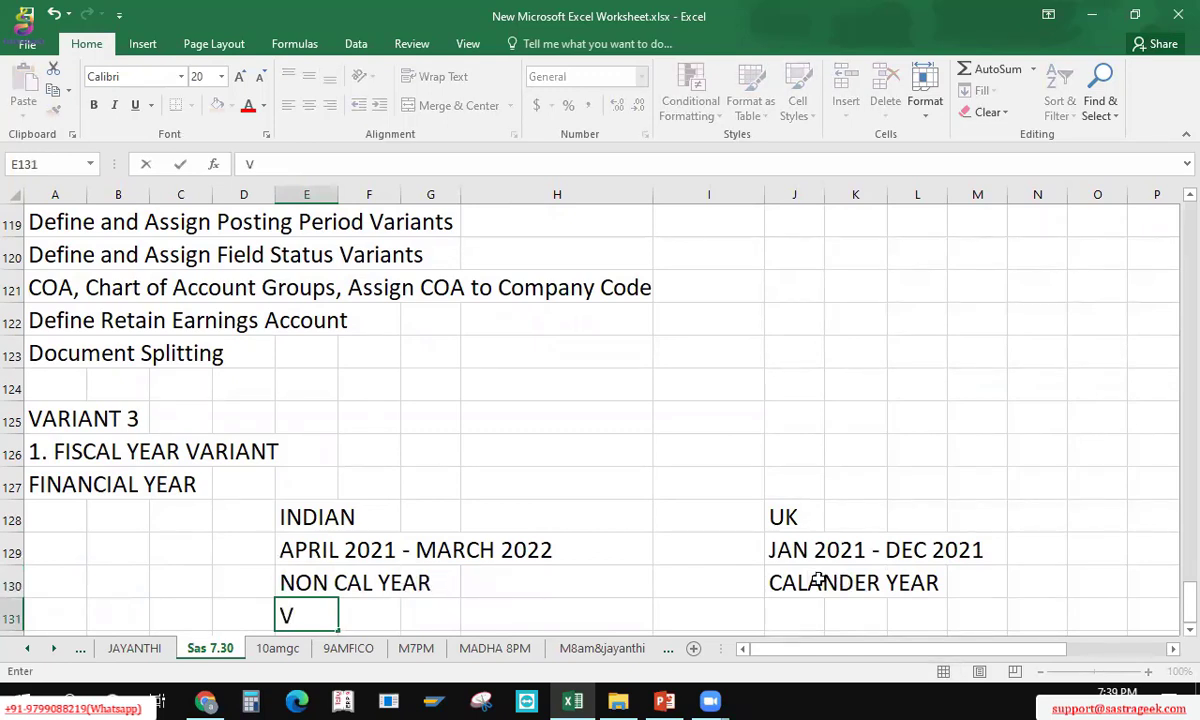
key("Tab")
key("Tab")
key("Tab")
key("Tab")
key("Left")
key("Left")
key("Left")
key("Left")
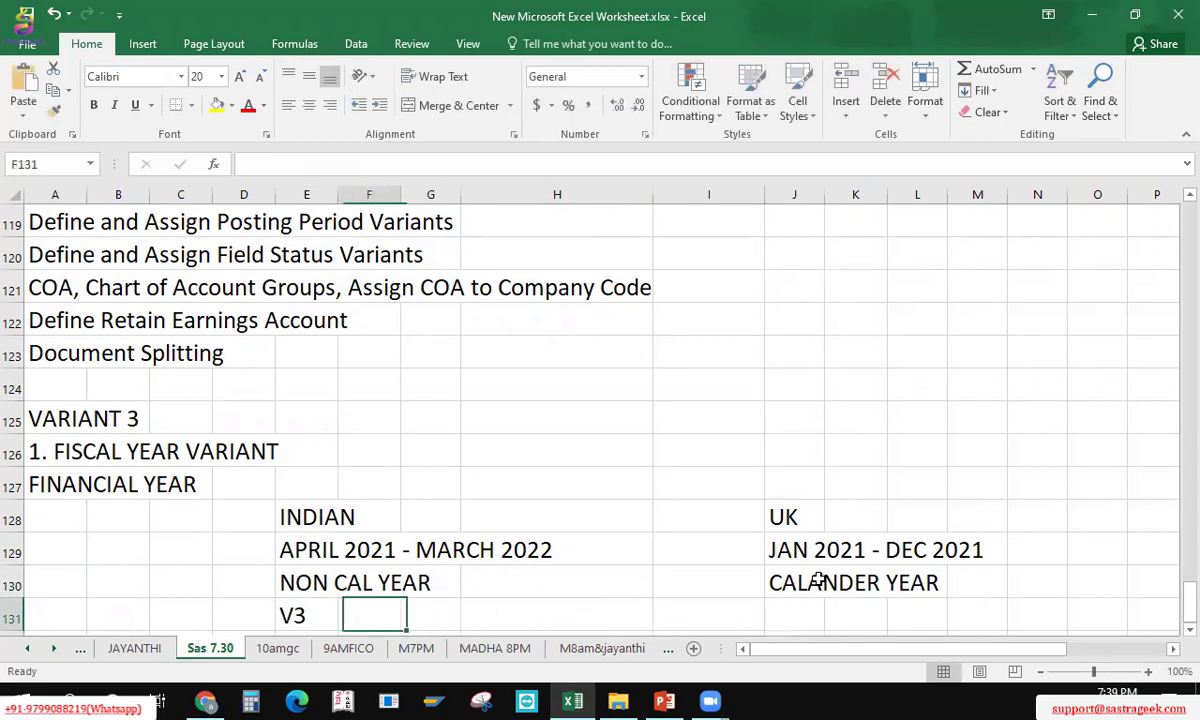
key("Right")
key("Right")
key("Right")
key("Right")
key("Right")
key("Right")
key("Left")
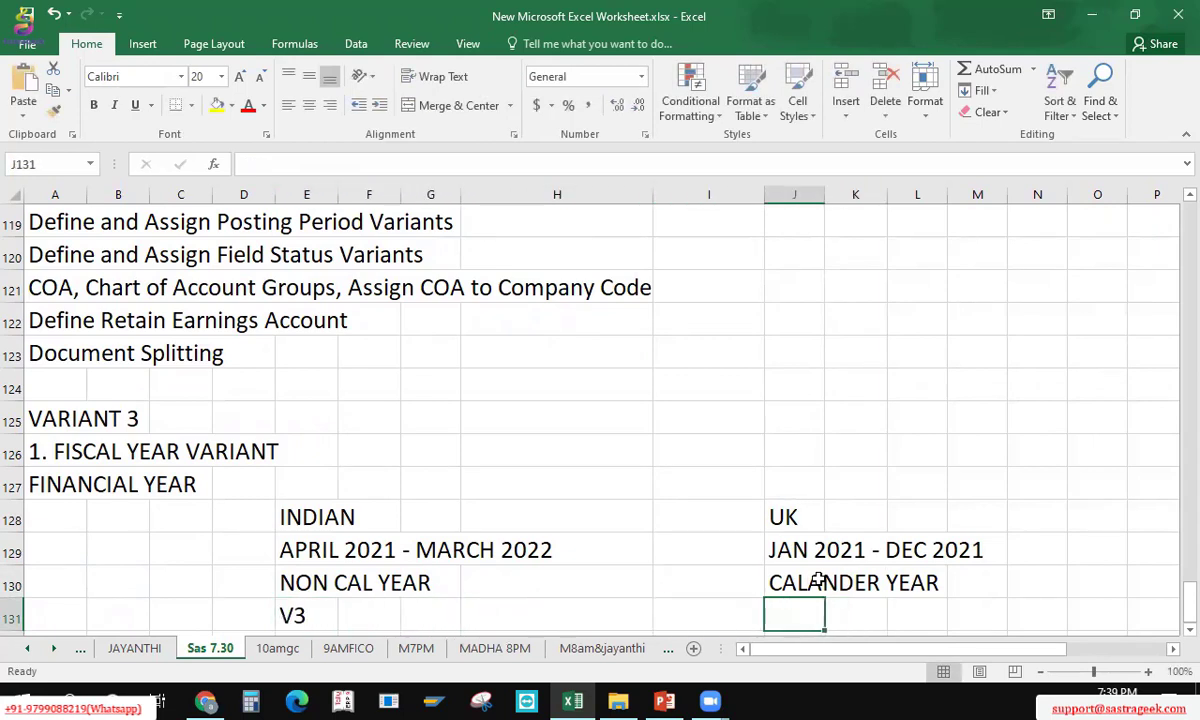
type("K4")
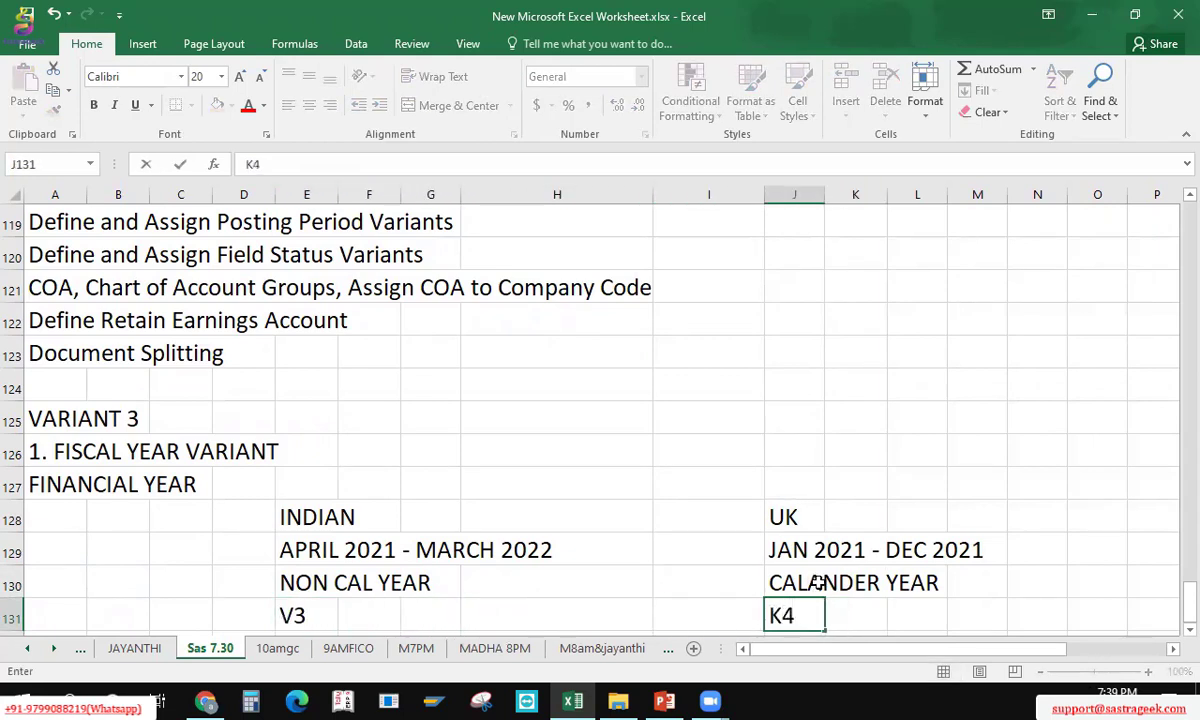
key("Return")
key("Left")
key("Left")
key("Left")
key("Left")
key("Left")
key("Up")
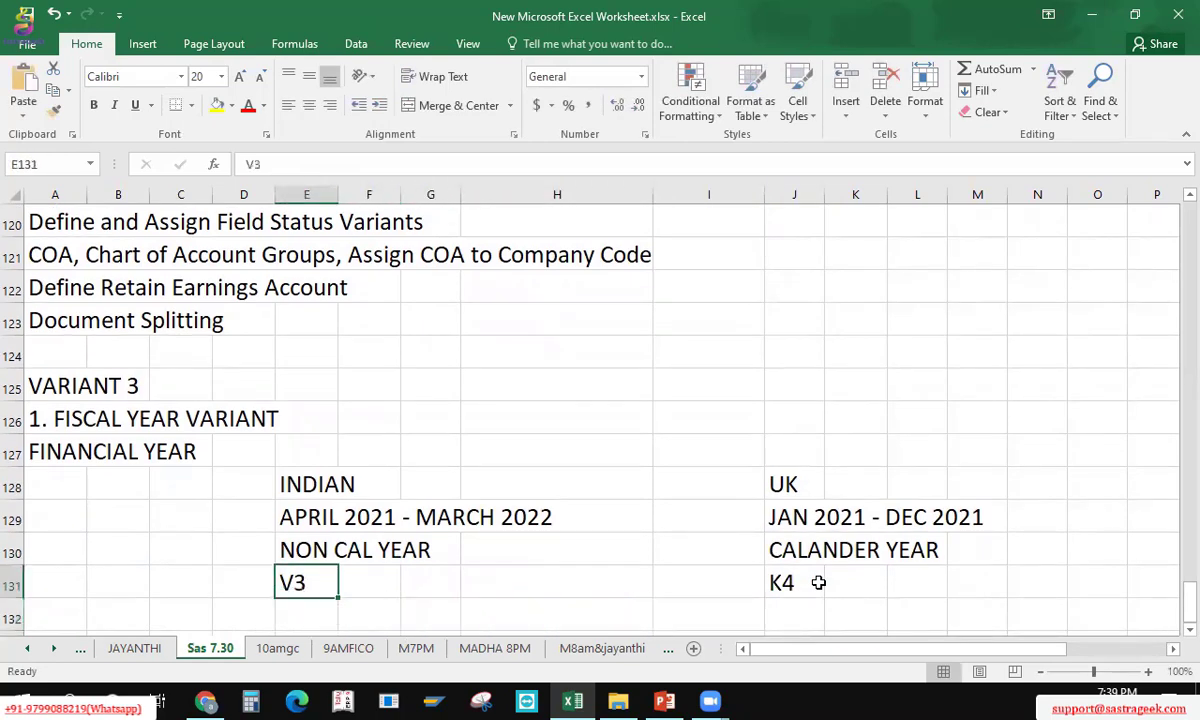
key("Up")
key("Up")
key("Up")
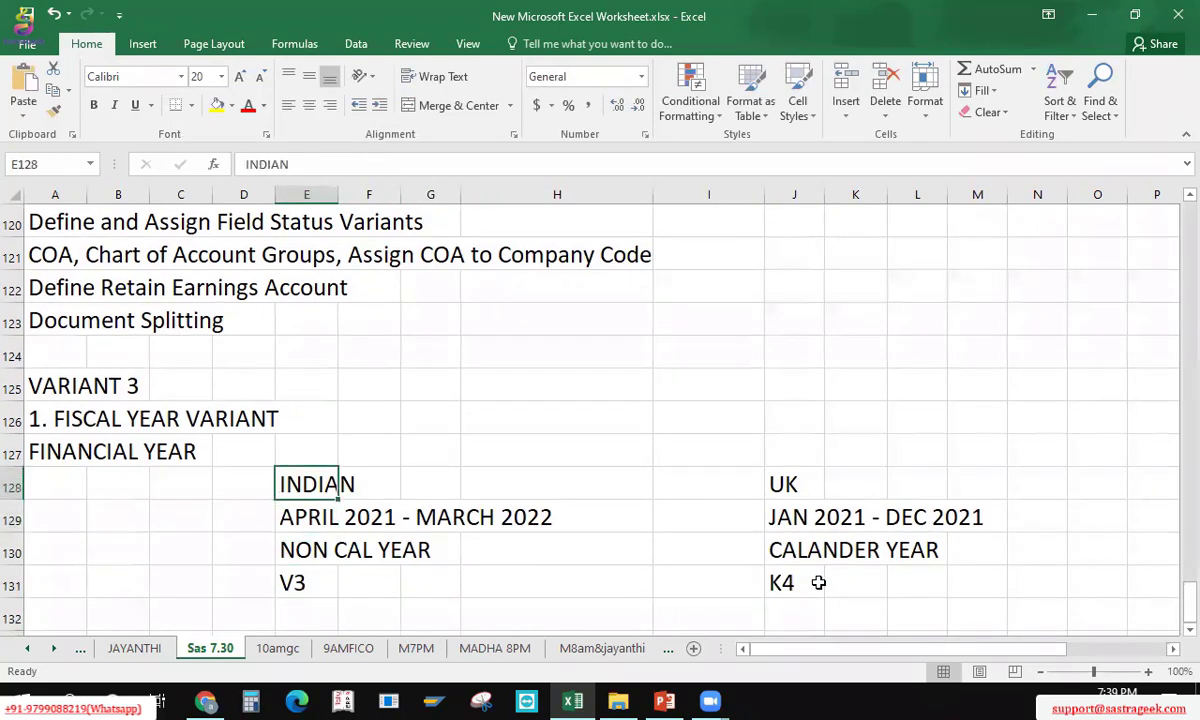
key("Down")
key("Down")
key("Down")
key("Up")
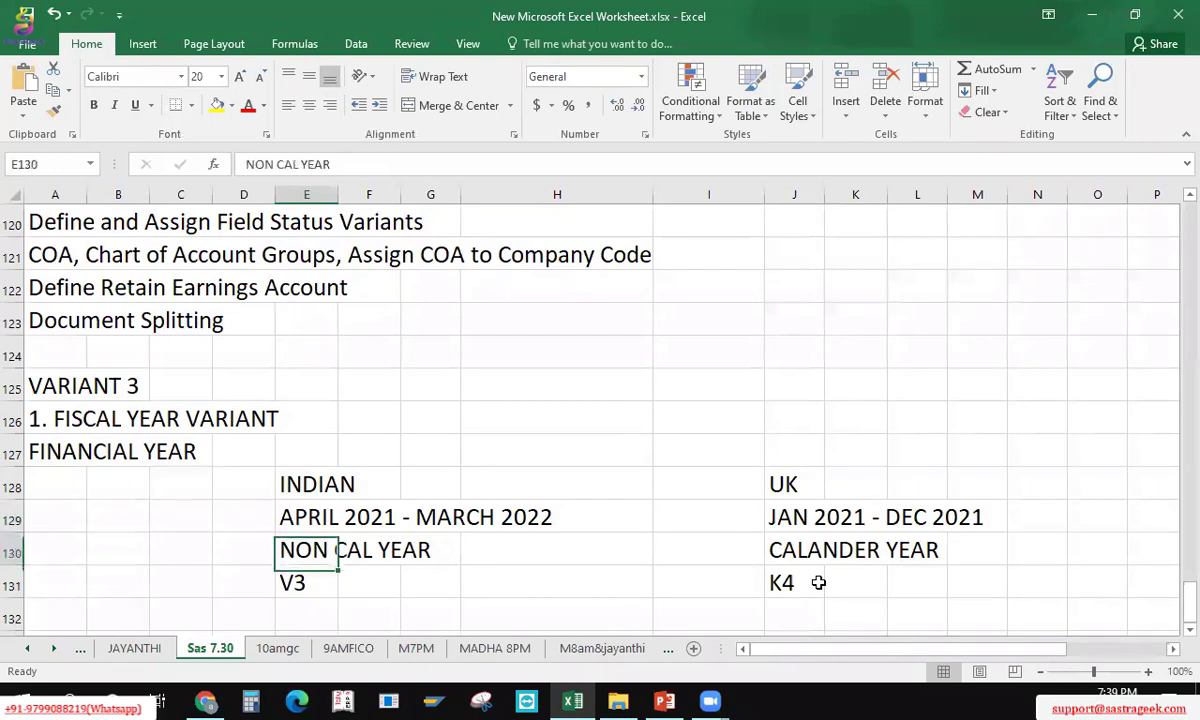
key("Up")
key("Up")
key("Left")
key("Left")
key("Left")
key("Up")
key("Up")
key("Left")
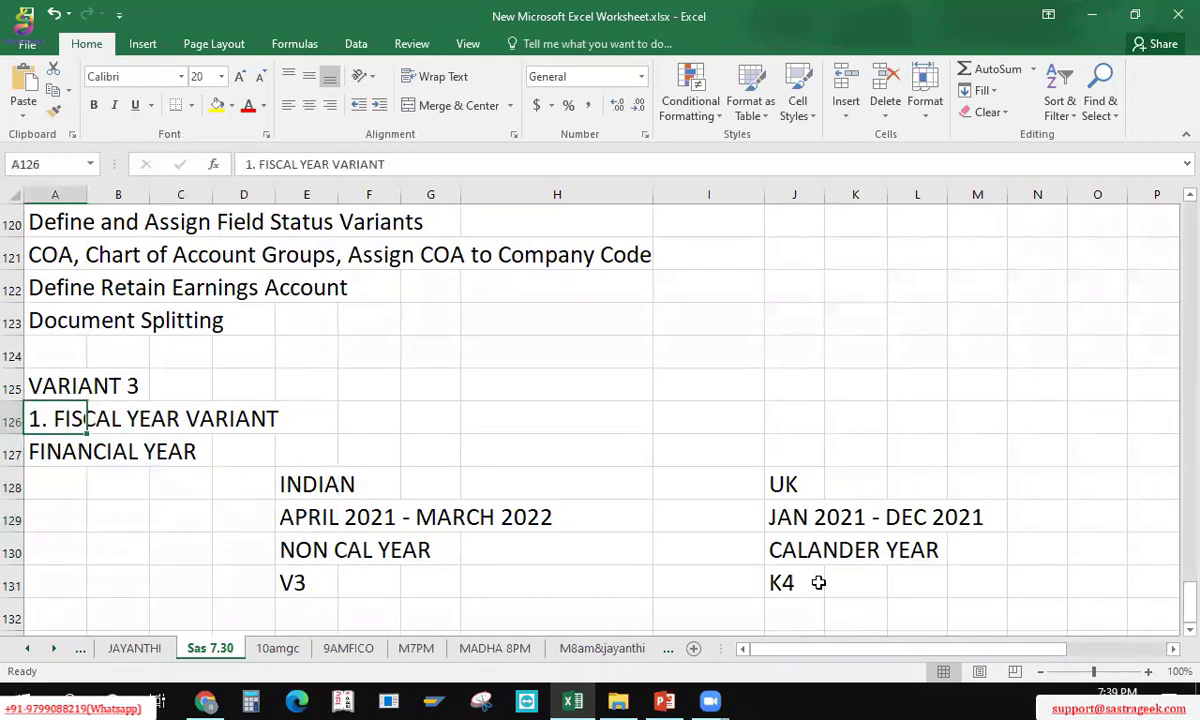
key("Down")
key("Down")
key("Down")
key("Down")
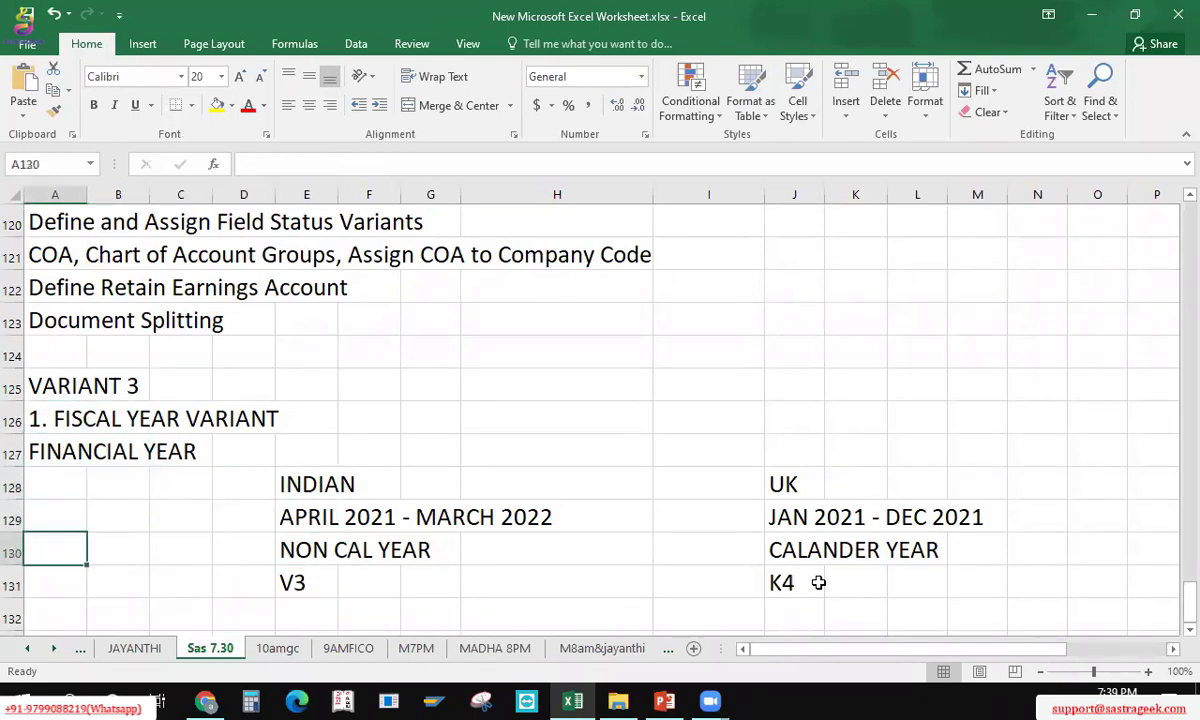
key("Down")
key("Down")
key("Down")
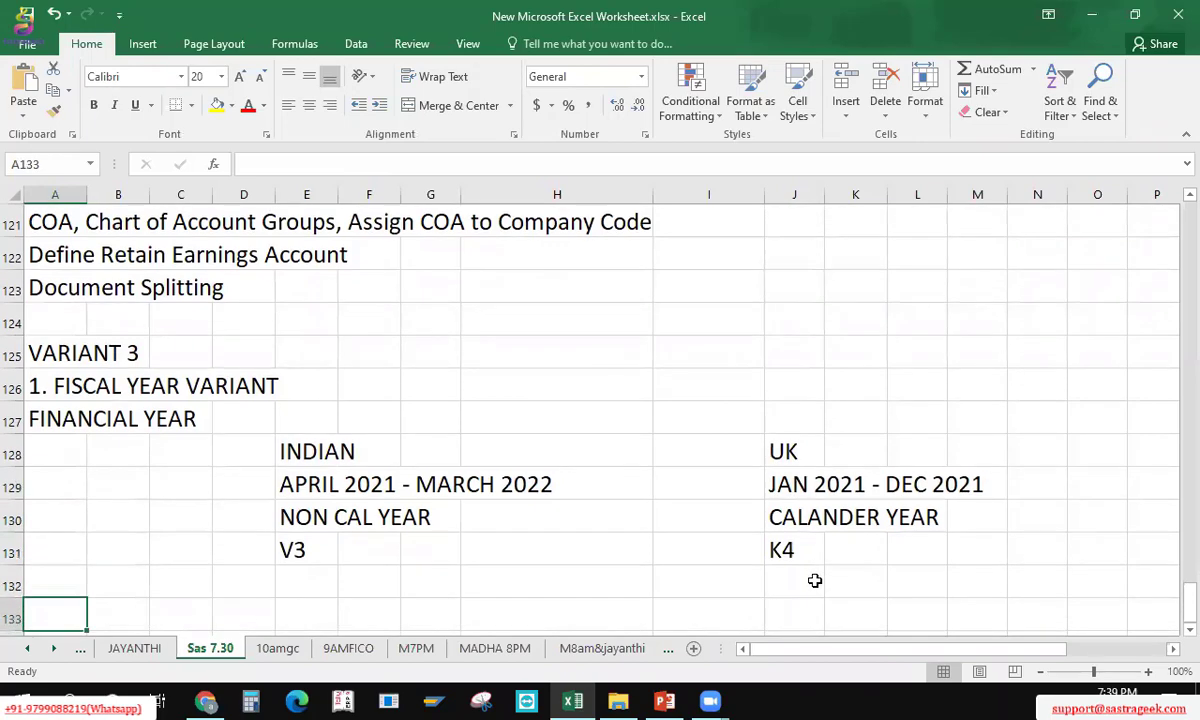
Step: Type the heading '2. ASSIGN FYV TO COMPANY CODE' in A133
type("2. ASS")
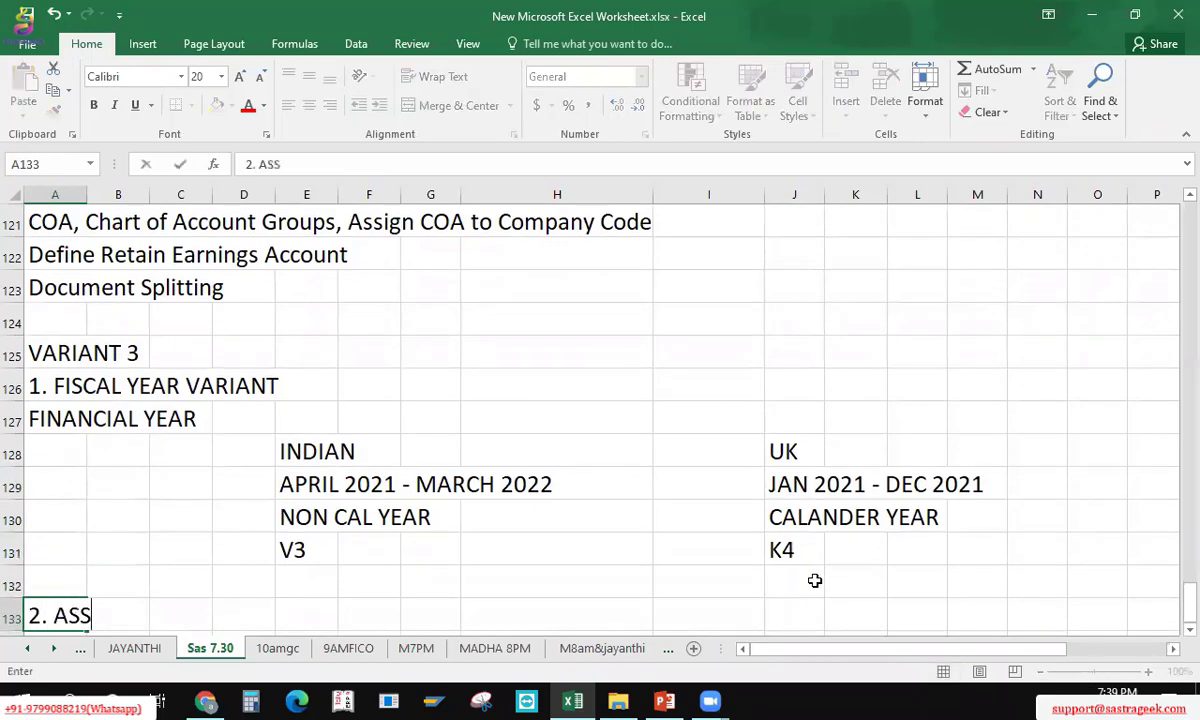
type("IGN F")
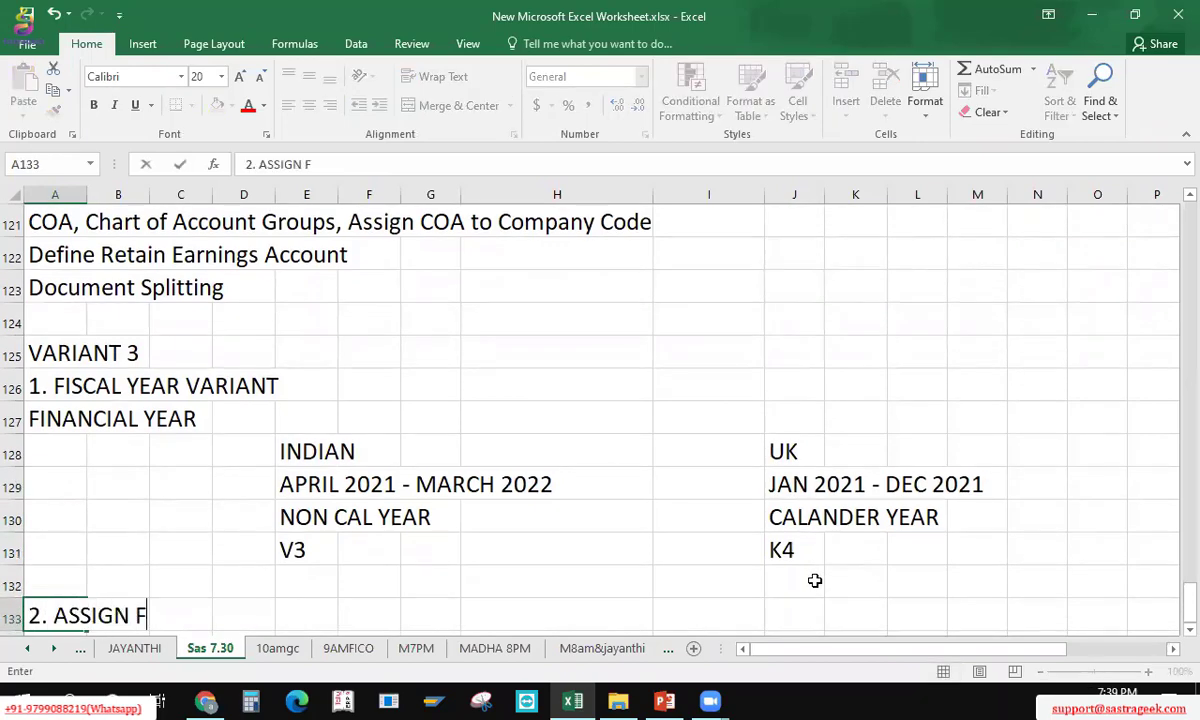
type("YV TO CO")
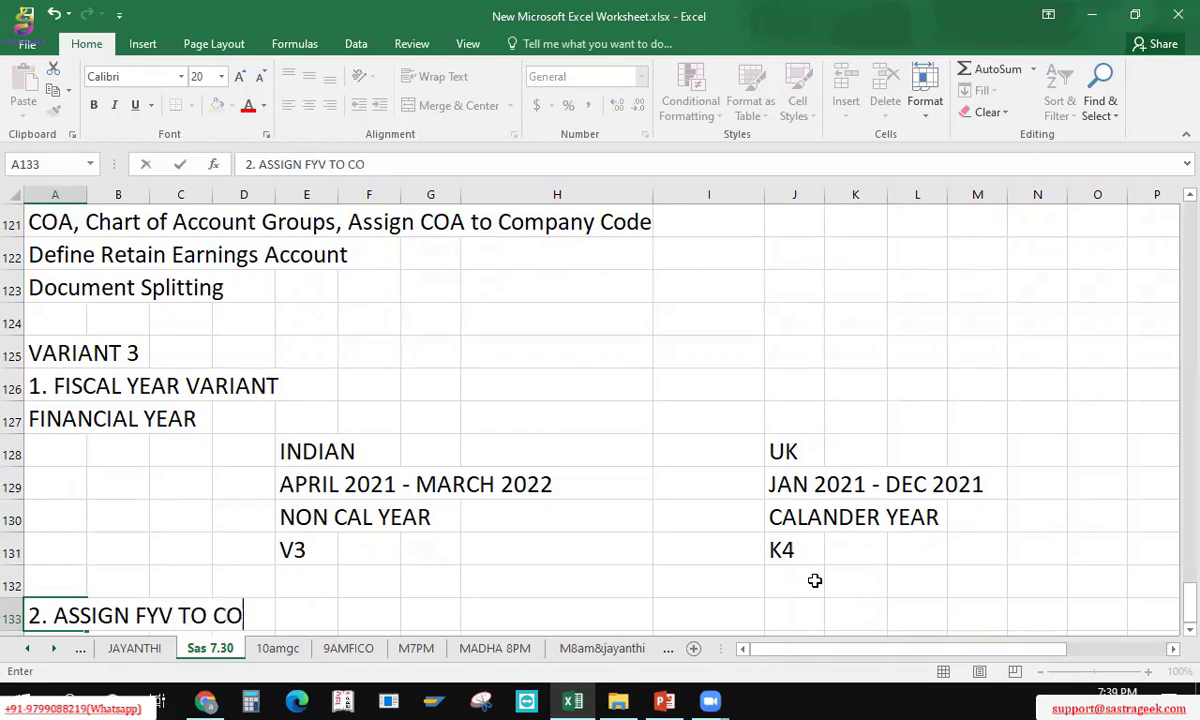
type("MPANY CODE")
key("Return")
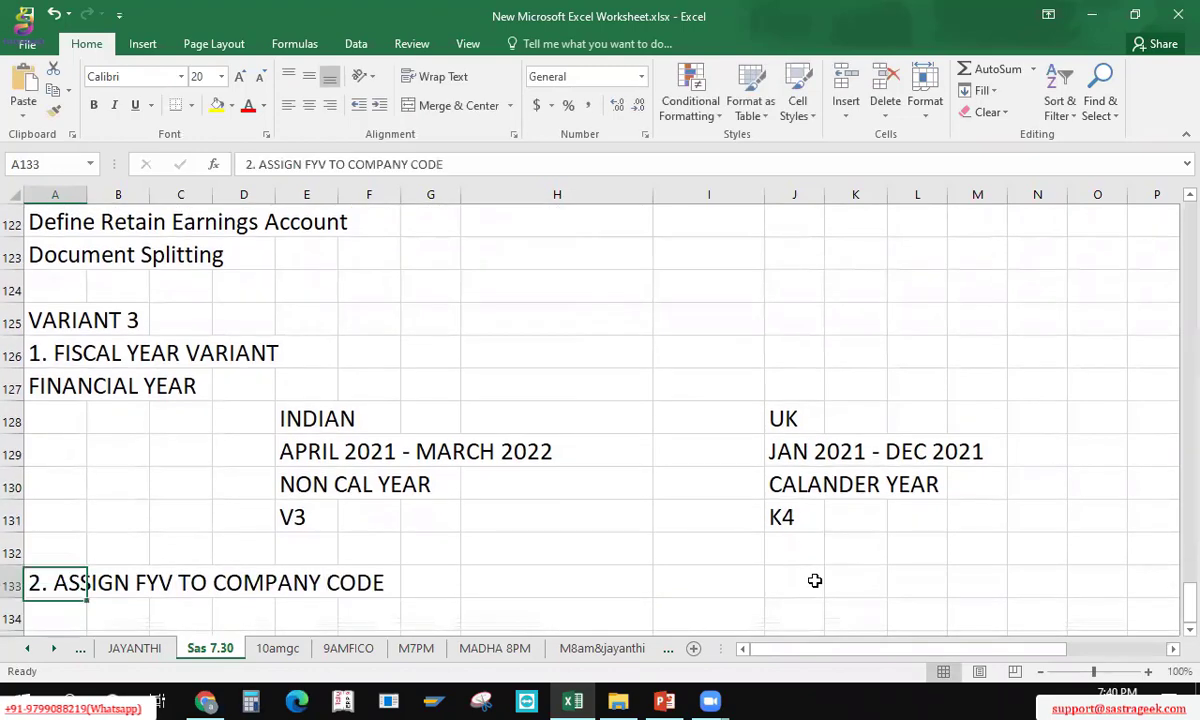
key("Up")
key("Up")
key("Up")
key("Right")
key("Right")
key("Right")
key("Right")
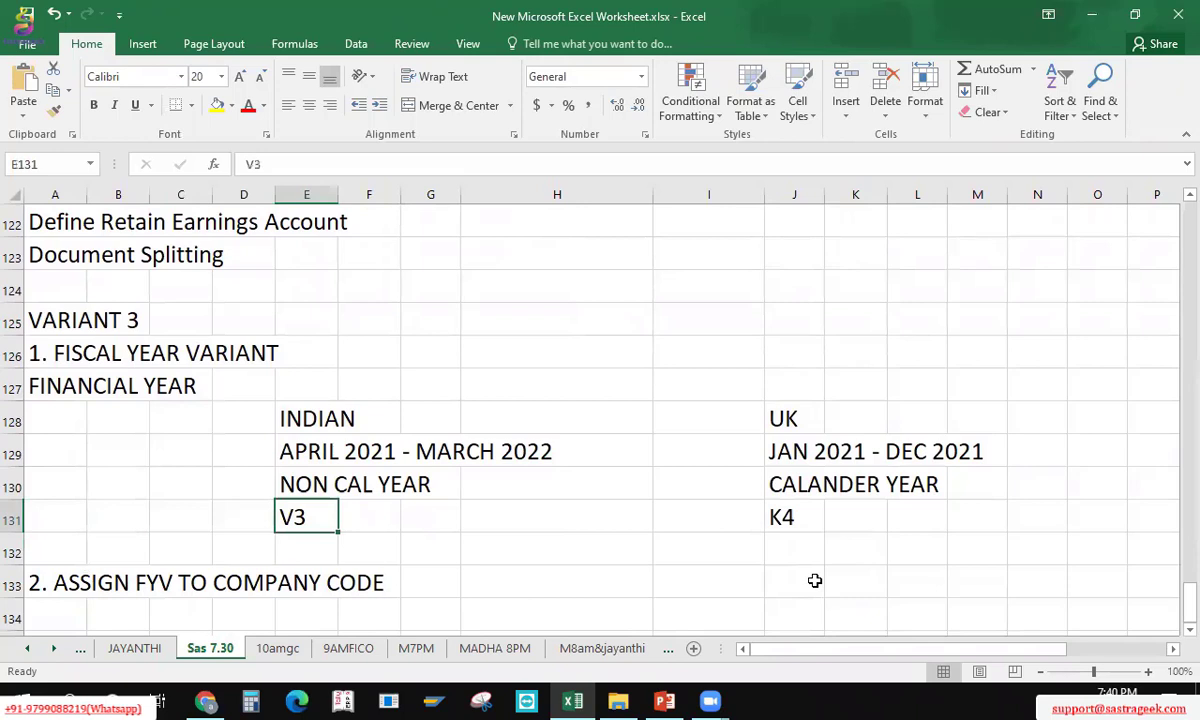
key("Up")
key("Down")
key("Down")
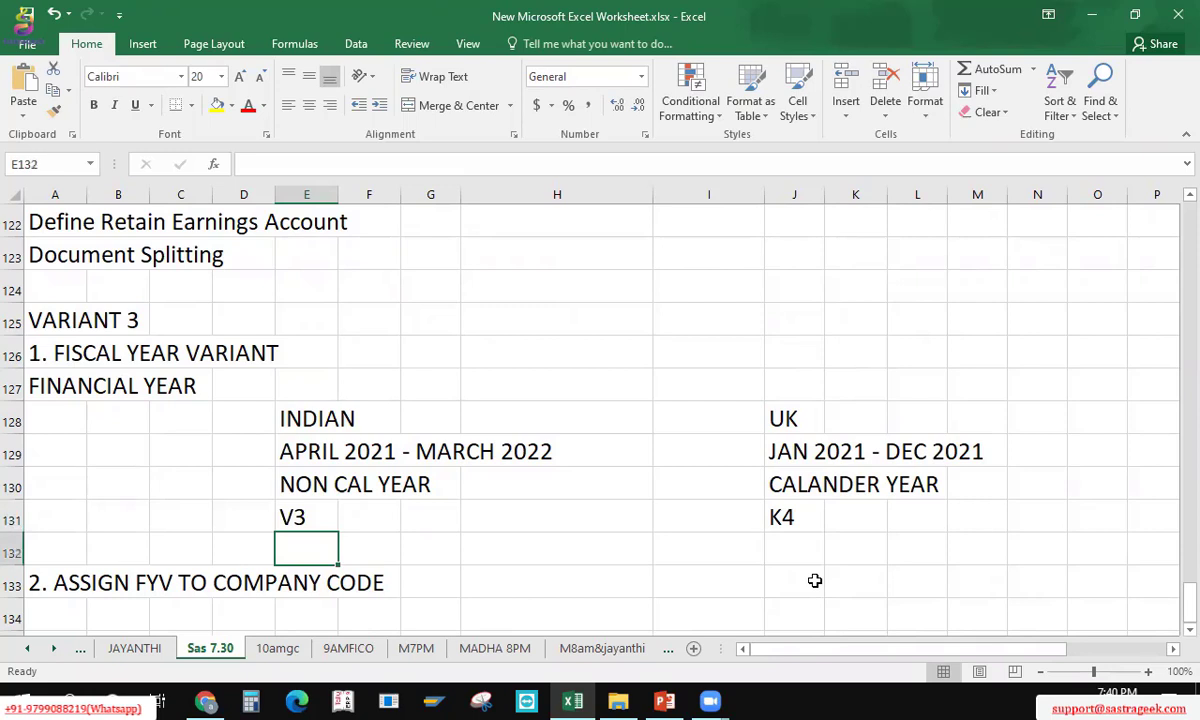
Step: Add the note YEAR SHIFT DEP in E132 beneath V3
type("YEAR")
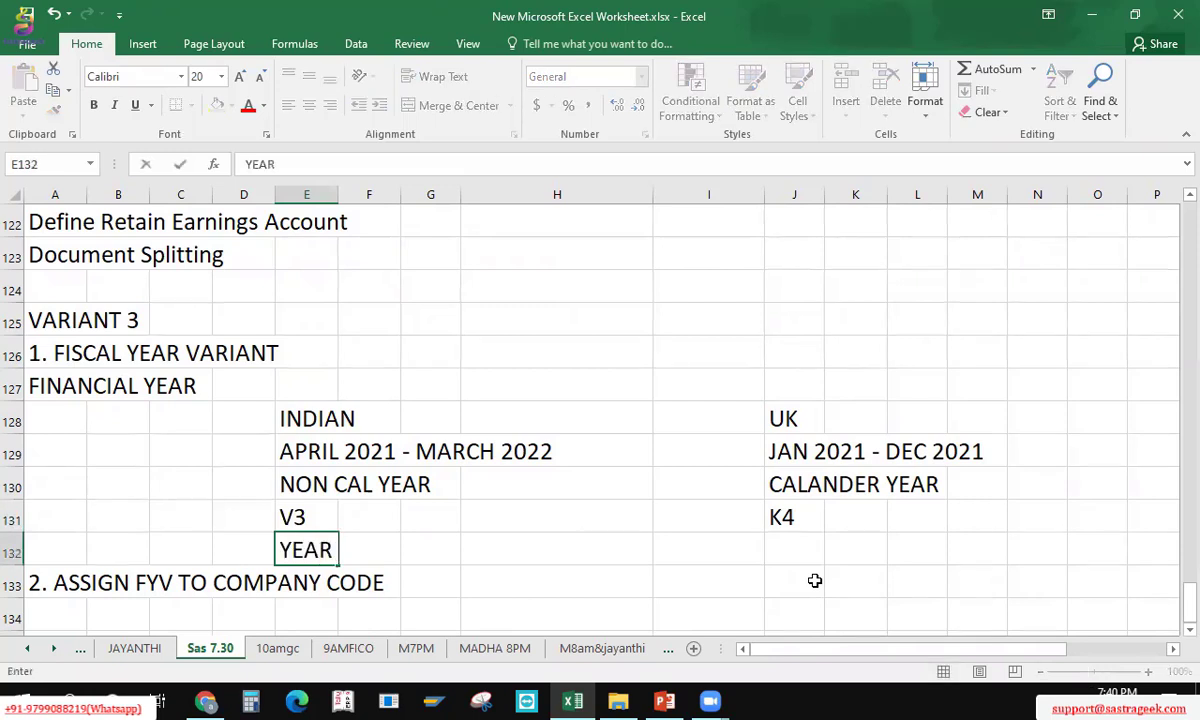
type(" SHIFT DEP")
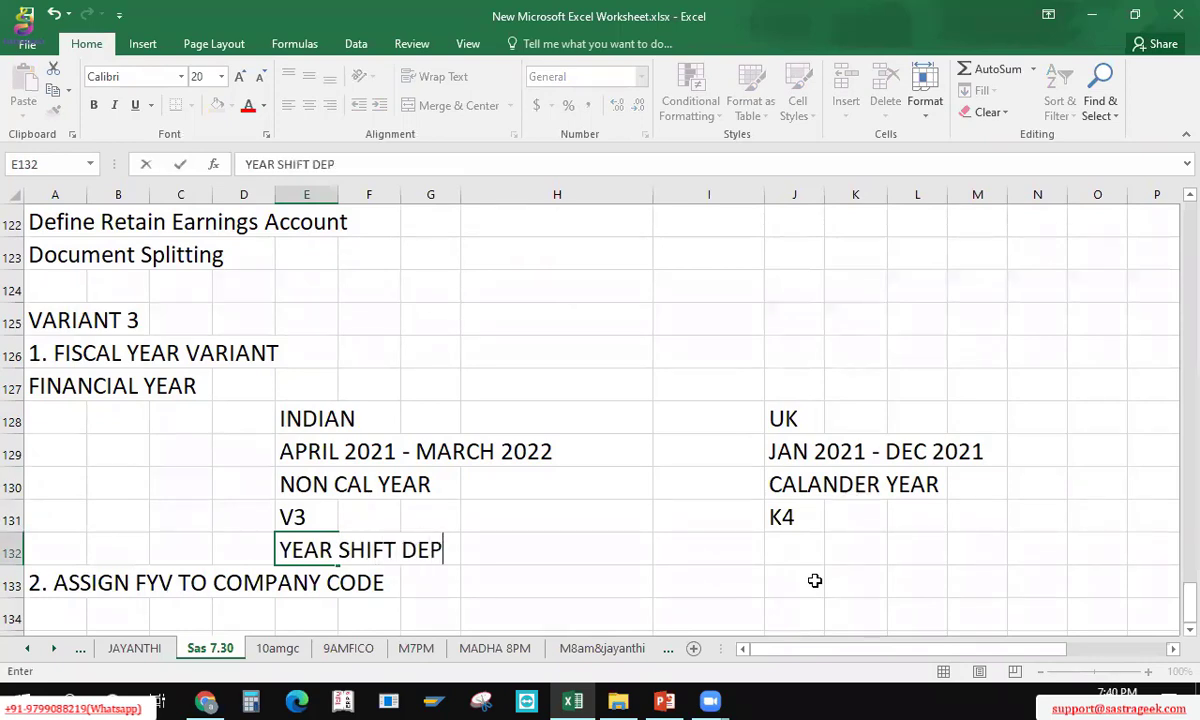
key("Return")
key("Up")
key("Up")
key("Up")
key("Up")
key("Down")
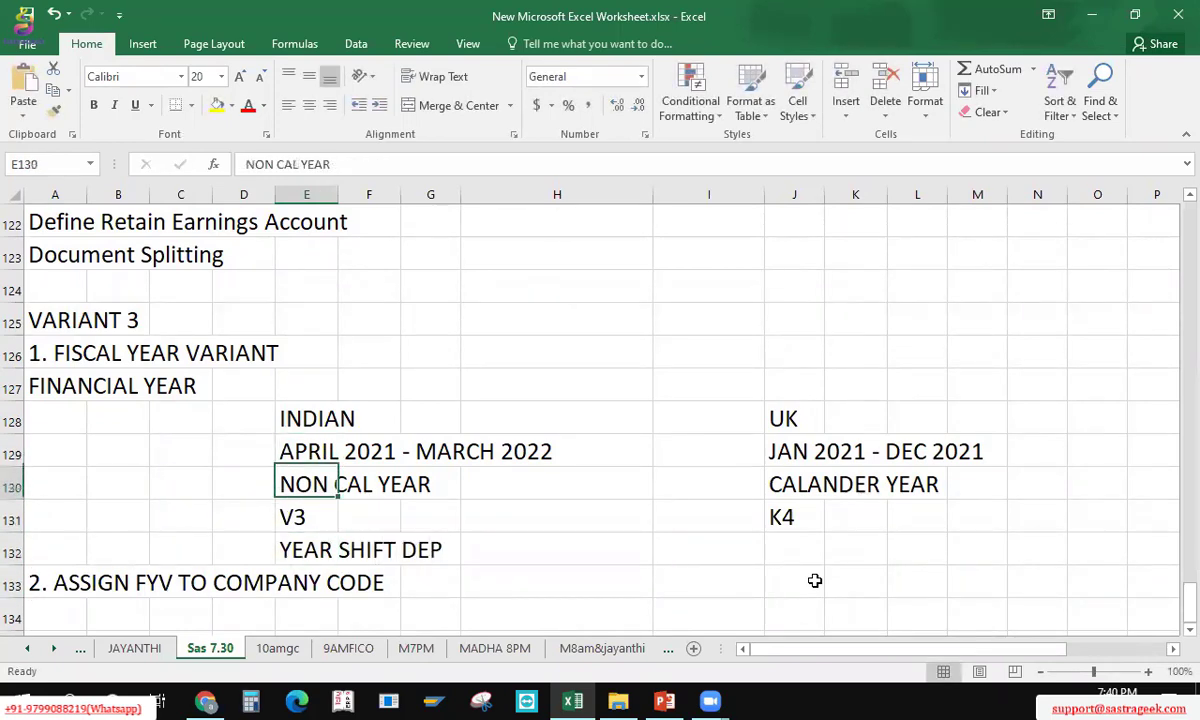
key("Up")
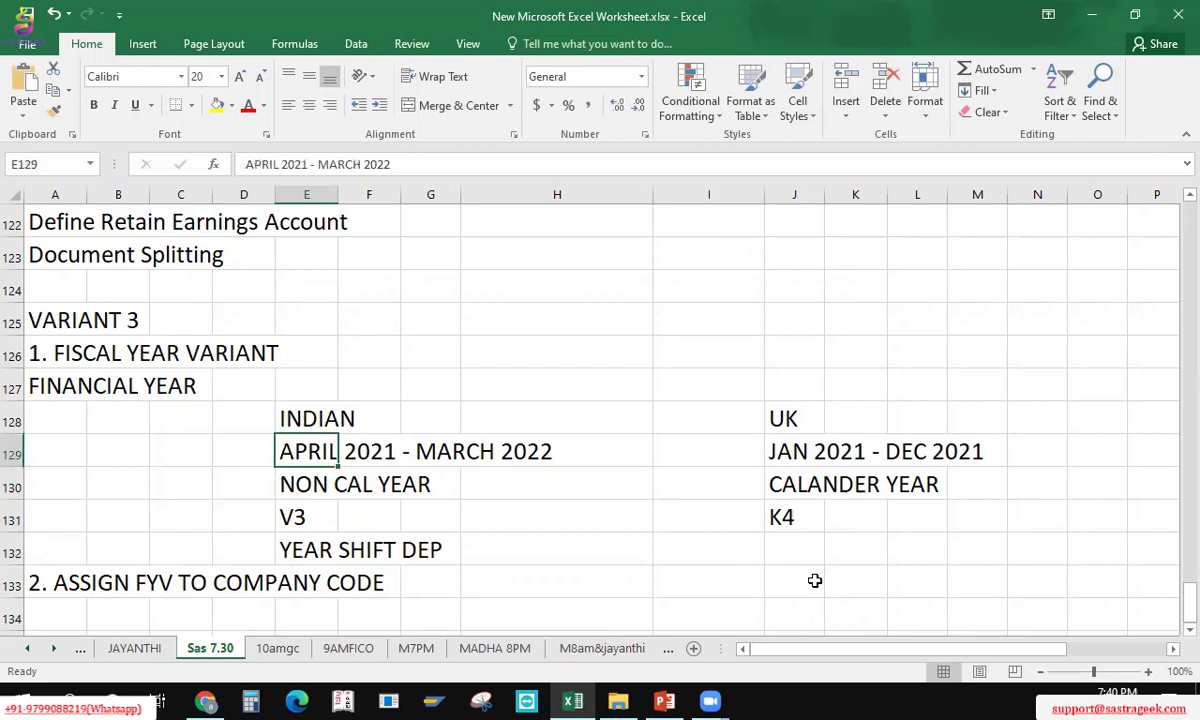
Step: Enter FY 2021 above the INDIAN and UK headings in E127 and J127
left_click(407, 162)
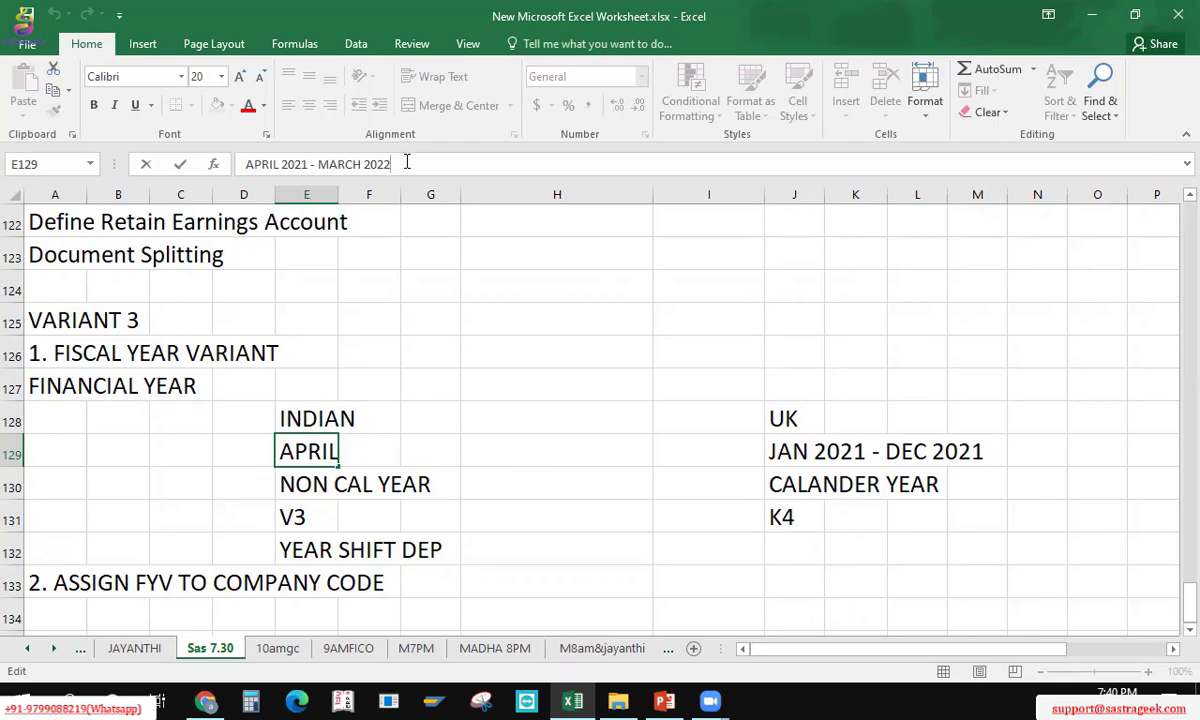
key("Return")
key("Up")
key("Up")
key("Up")
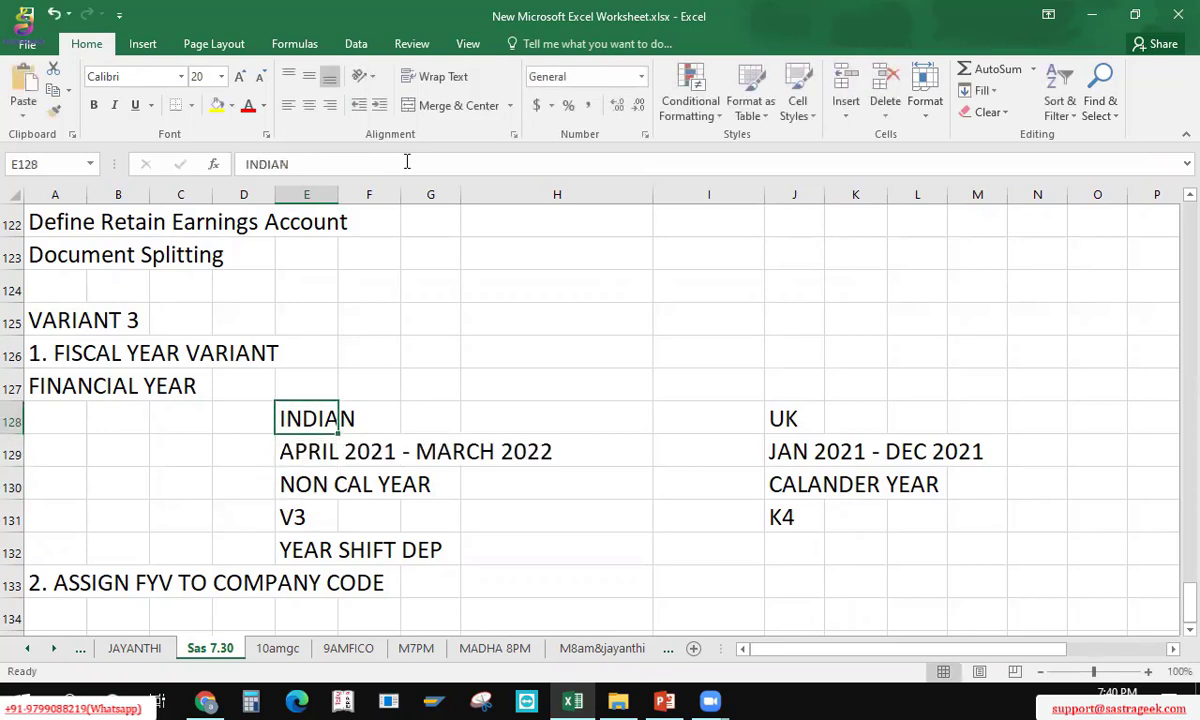
type("FY ")
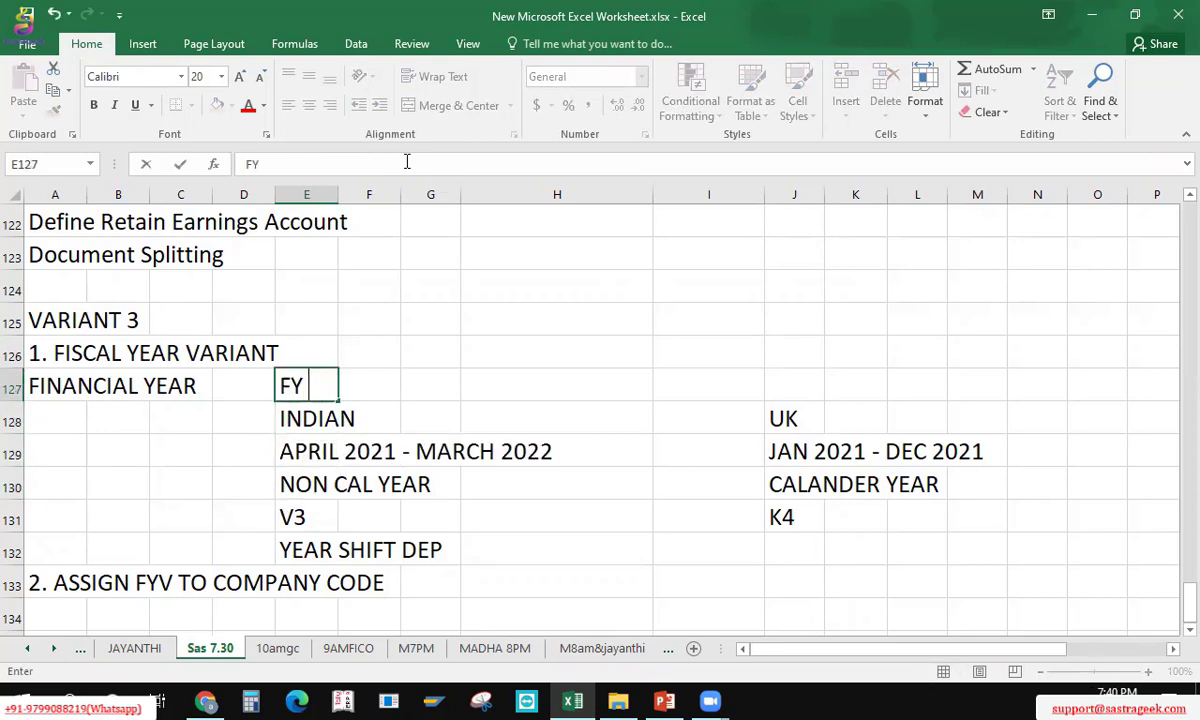
type("2021")
key("Right")
key("Right")
key("Right")
key("Right")
key("Right")
key("Right")
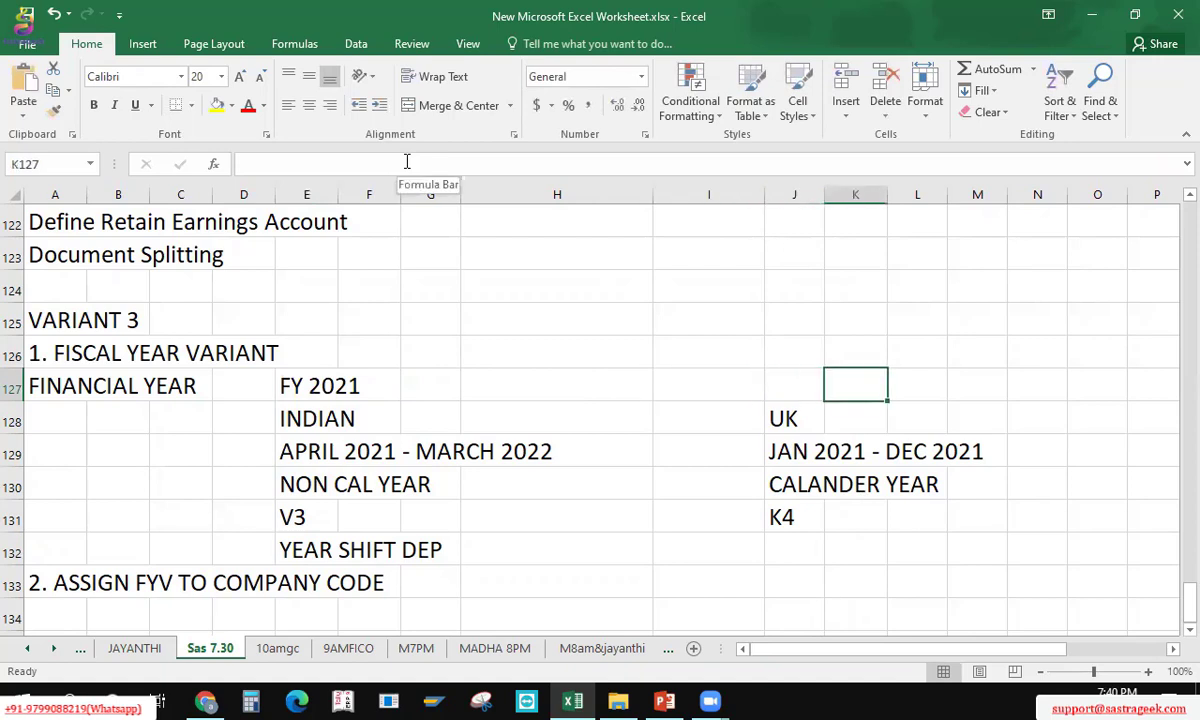
key("Left")
type("FY 2021")
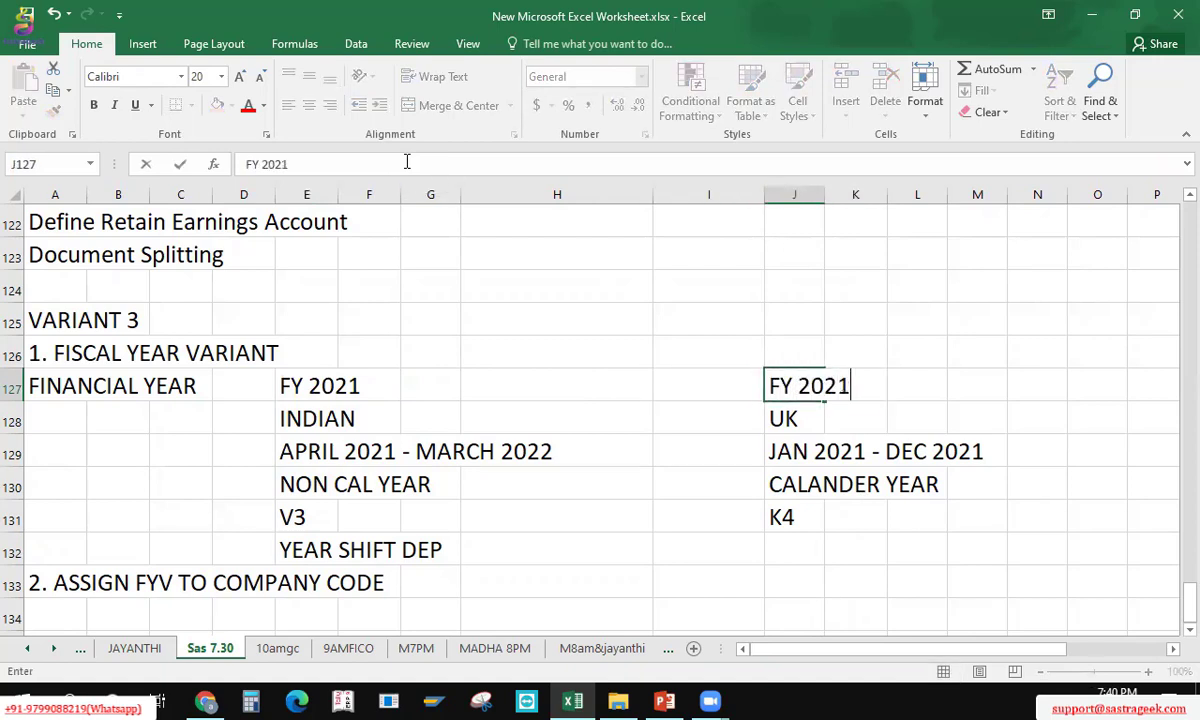
key("Return")
Step: Review the UK and Indian date ranges against the FY 2021 labels
key("Down")
key("shift+Down")
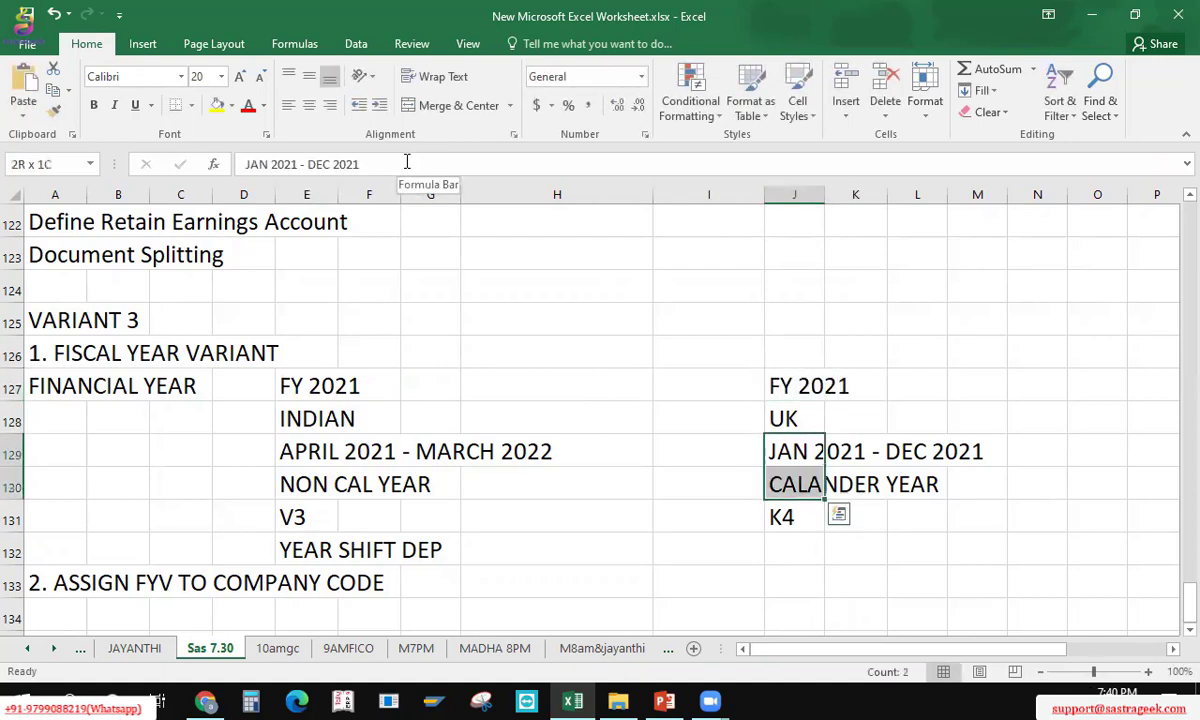
key("shift+Right")
key("shift+Right")
key("Left")
key("Left")
key("Left")
key("Left")
key("Left")
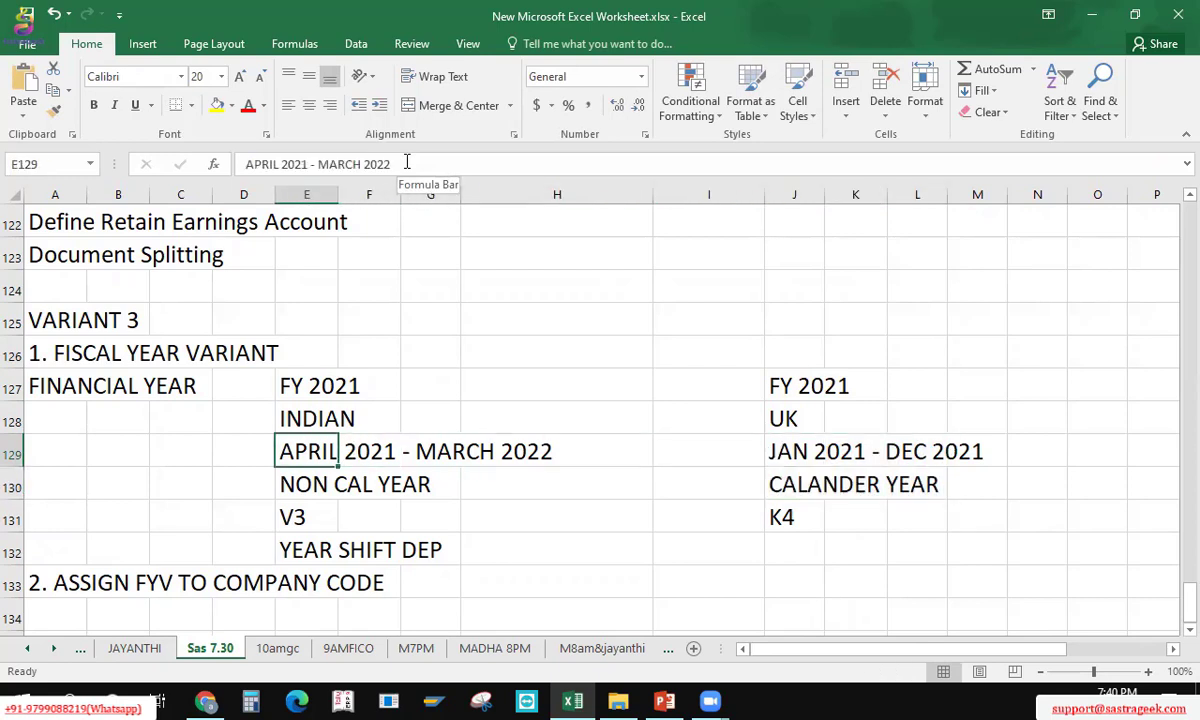
key("shift+Right")
key("shift+Right")
key("shift+Right")
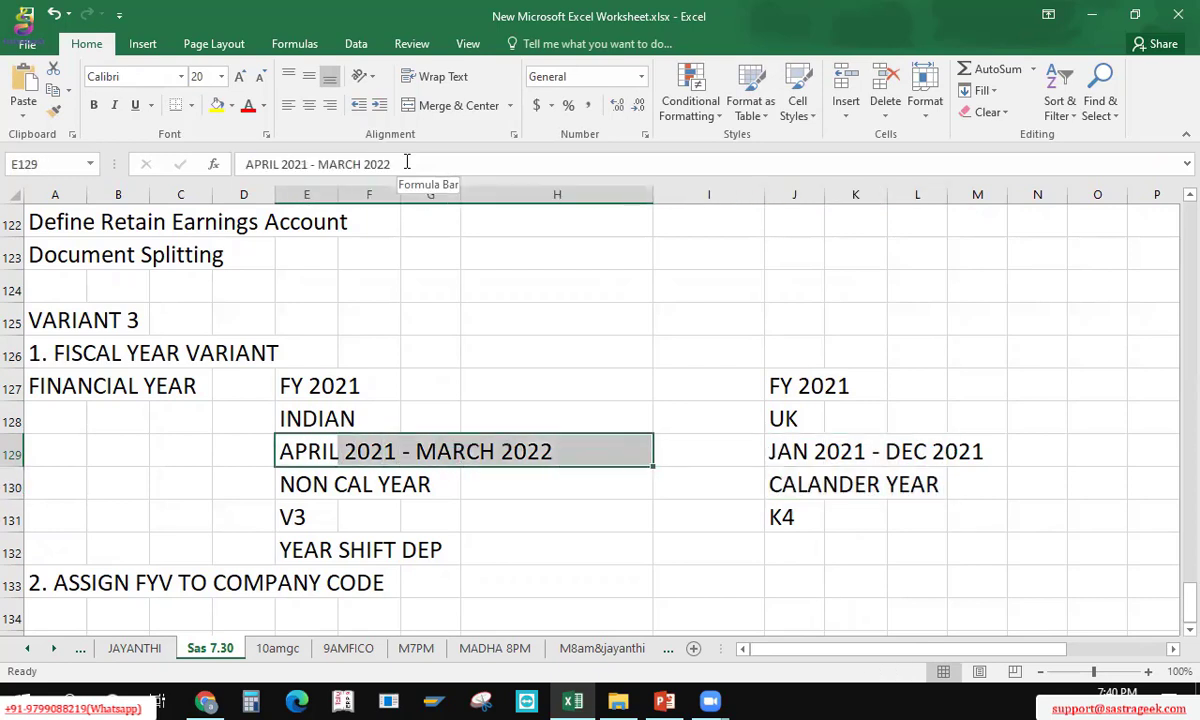
key("Up")
key("Up")
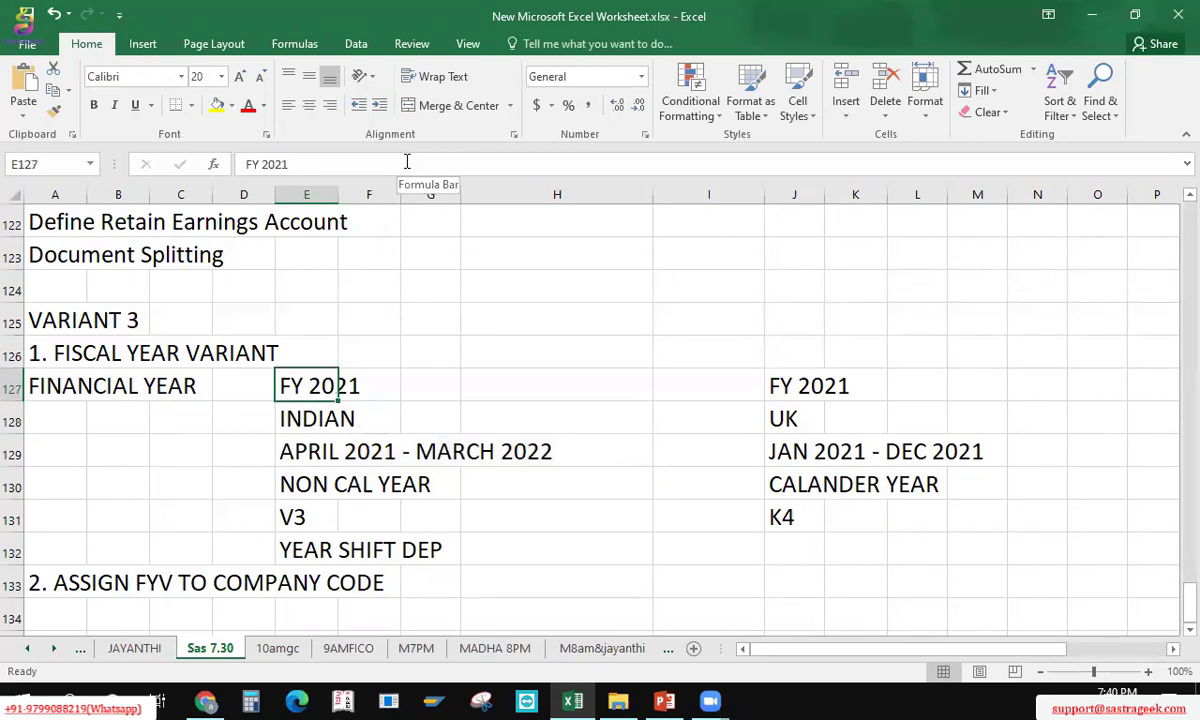
key("Down")
key("Up")
key("Down")
key("Down")
key("Up")
key("Up")
key("Down")
key("Down")
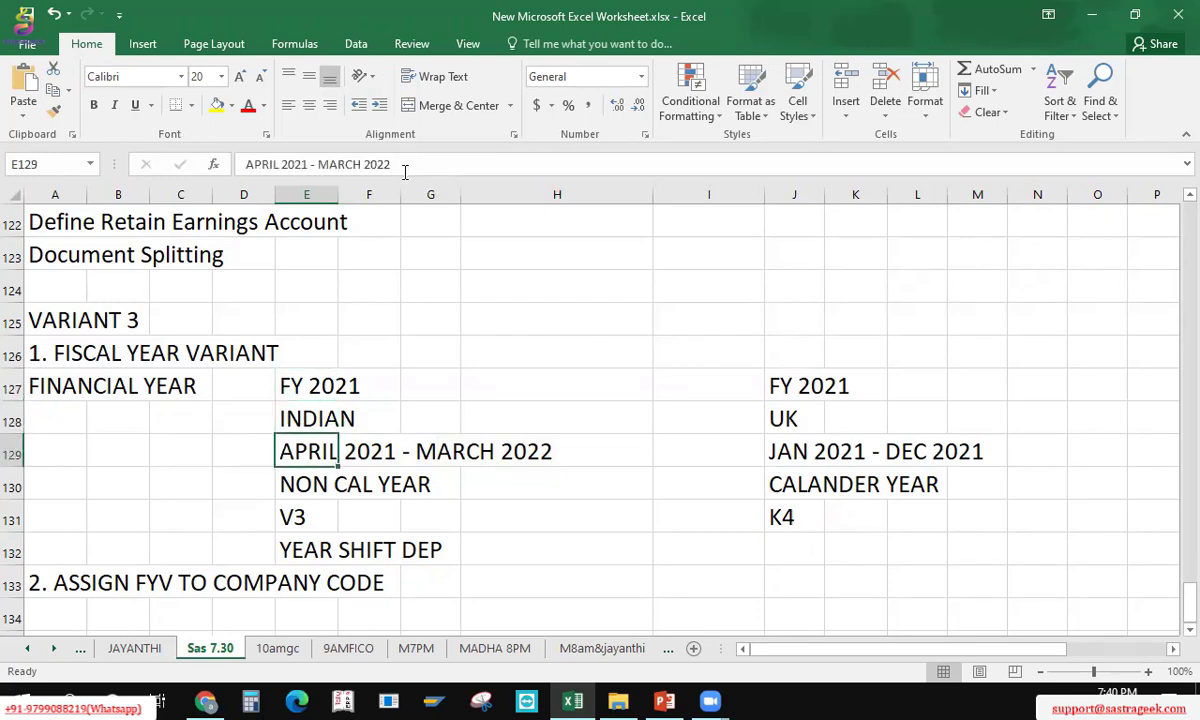
Step: Check the 'APRIL 2021 - MARCH 2022' entry in E129, leaving it unchanged
left_click(405, 168)
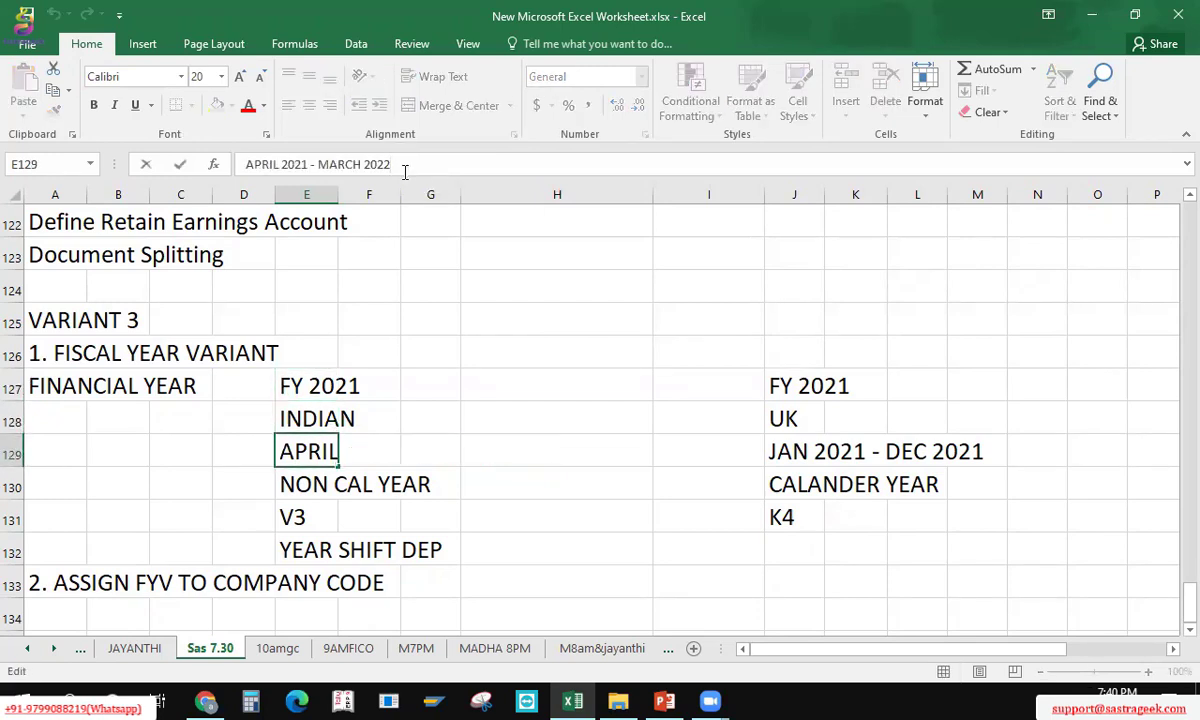
key("shift+Left")
key("shift+Left")
key("shift+Left")
key("shift+Left")
key("shift+Left")
key("shift+Left")
key("shift+Left")
key("shift+Left")
key("shift+Left")
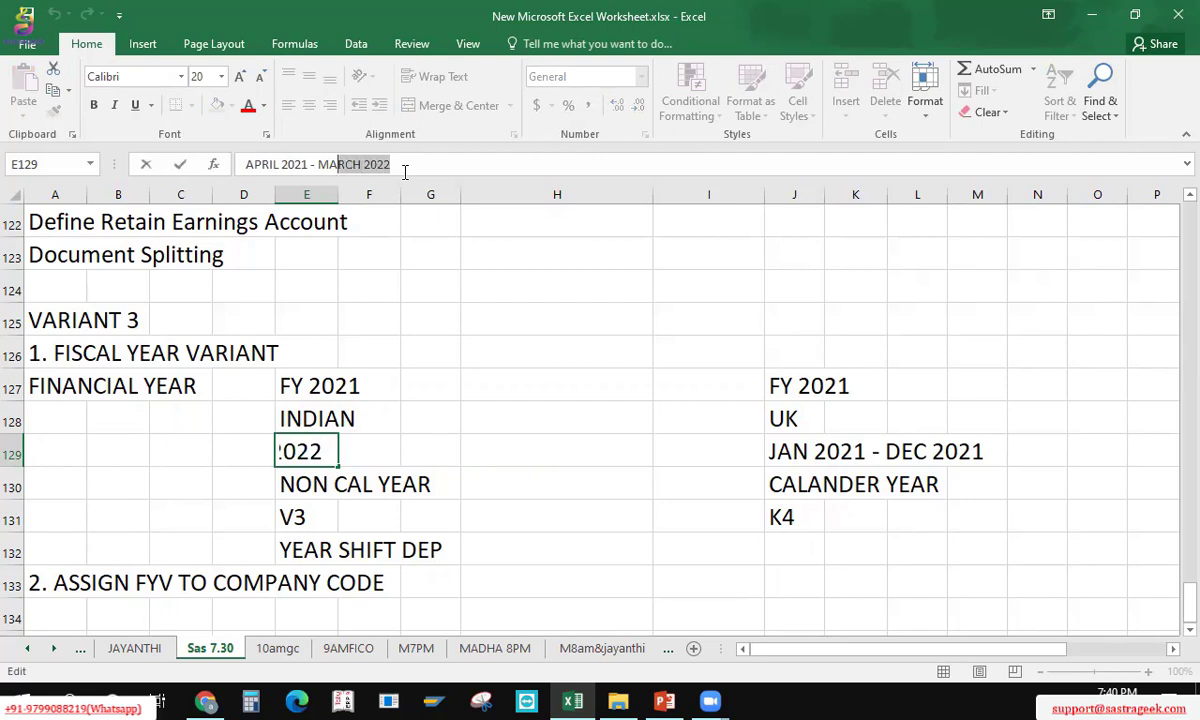
key("Return")
key("Down")
key("Down")
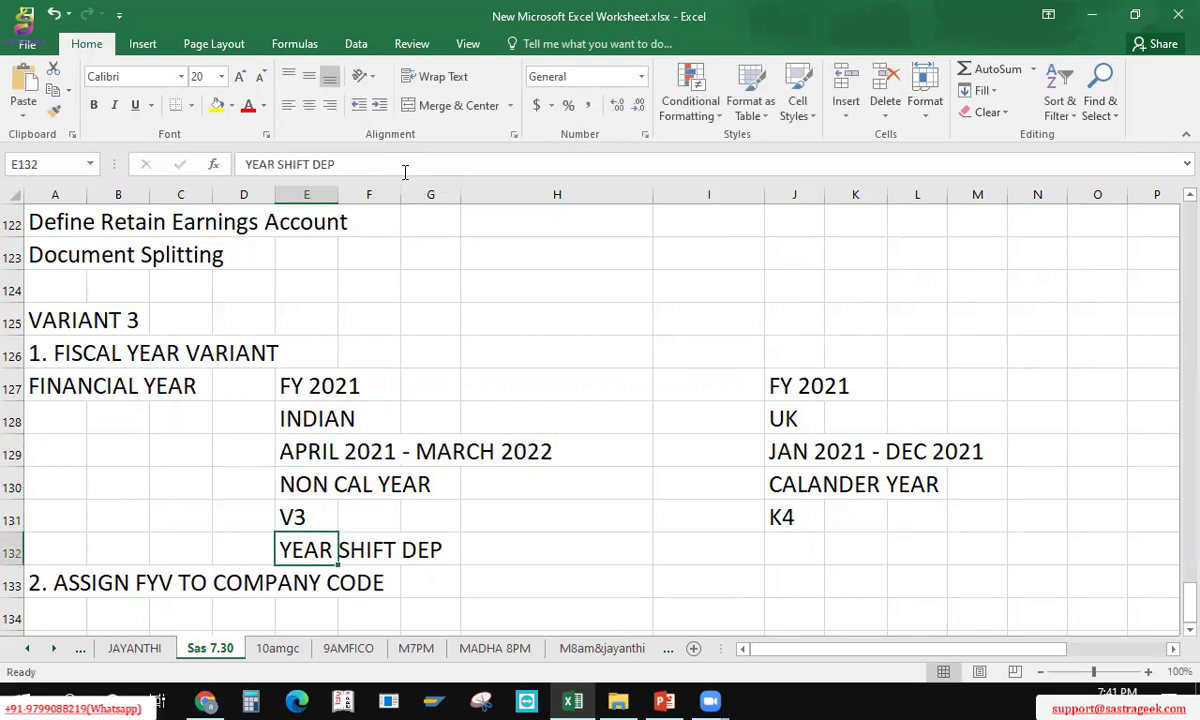
left_click(296, 515)
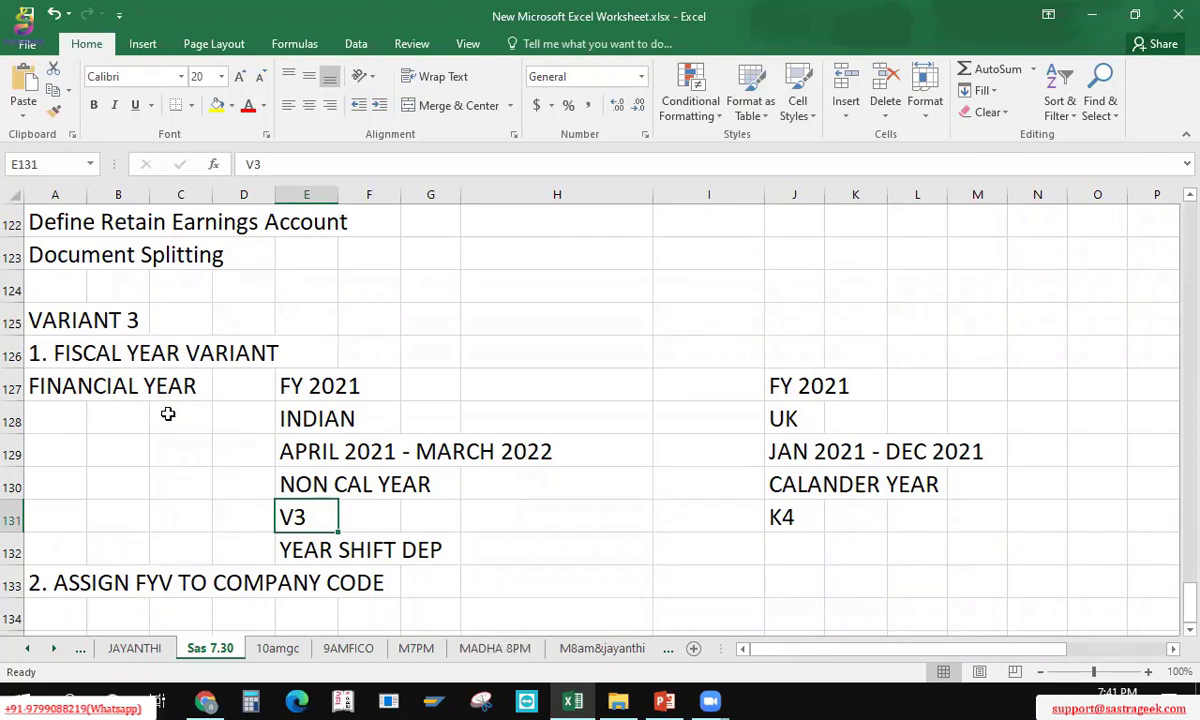
key("alt+Tab")
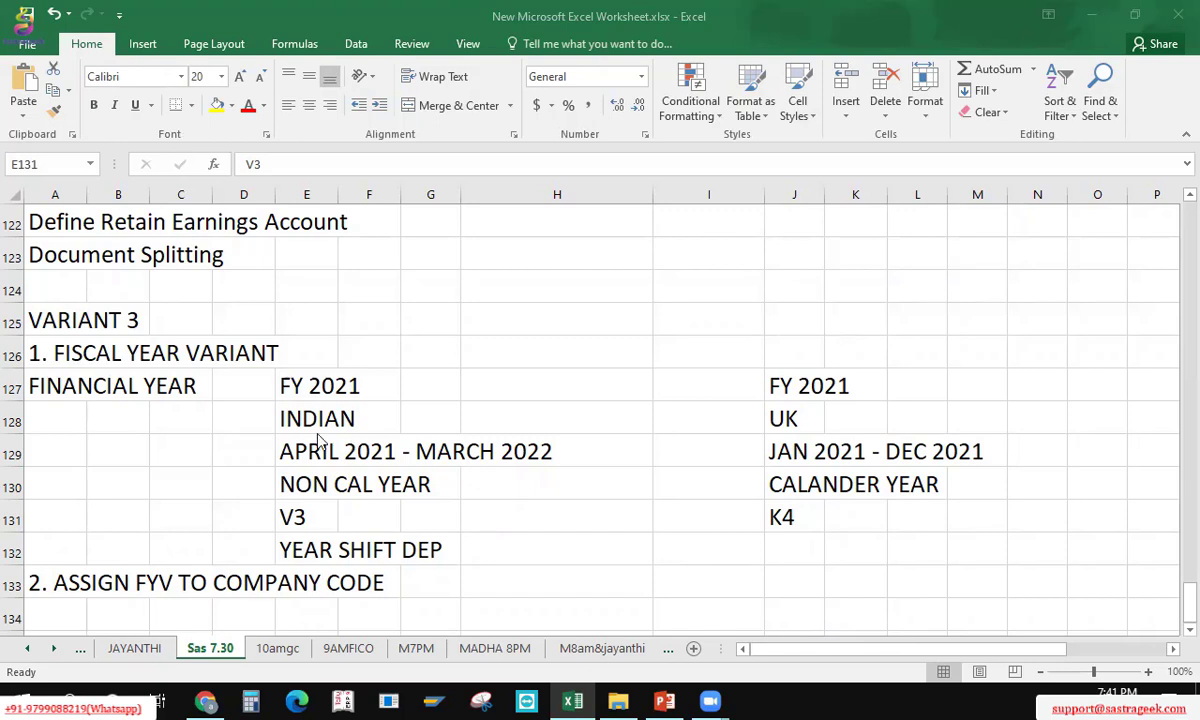
left_click(271, 462)
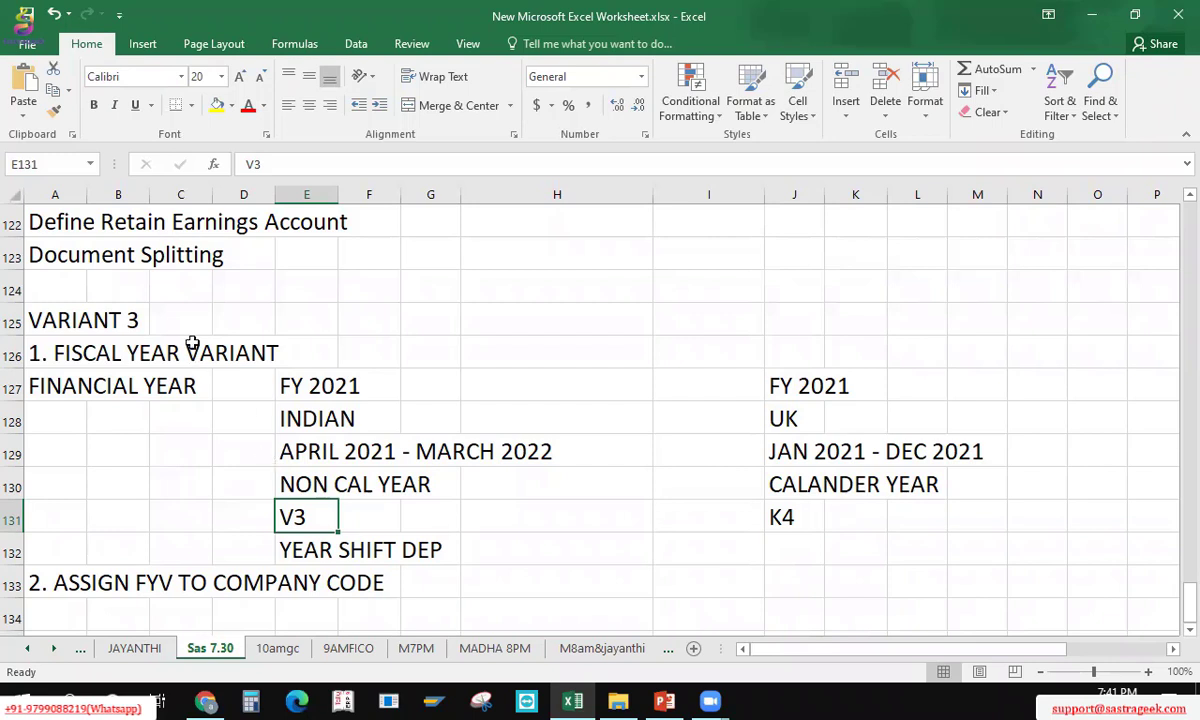
left_click(59, 340)
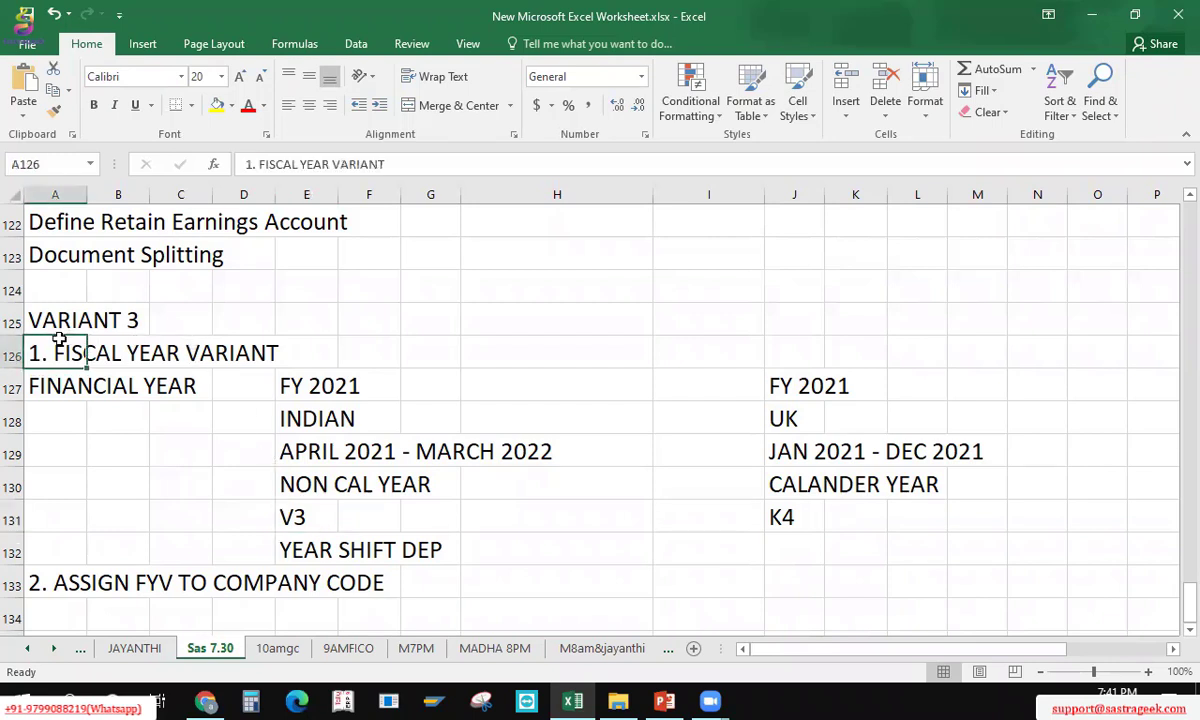
key("Up")
key("Down")
key("Right")
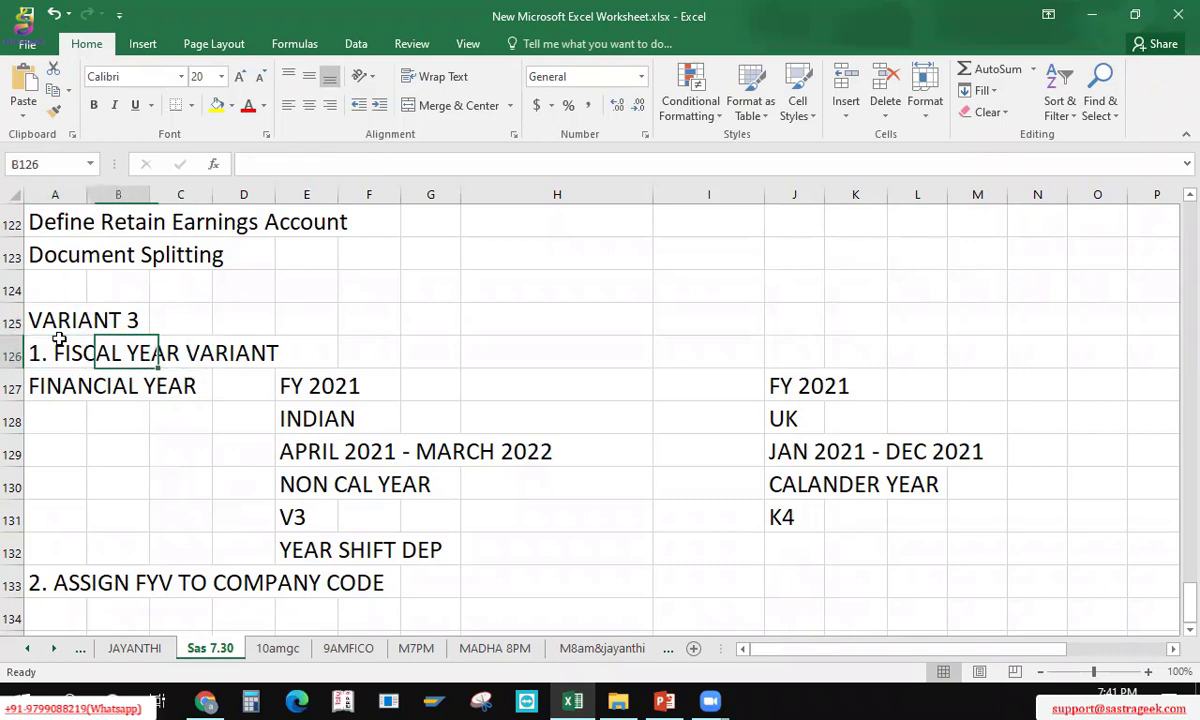
key("Left")
key("Down")
key("Down")
key("Up")
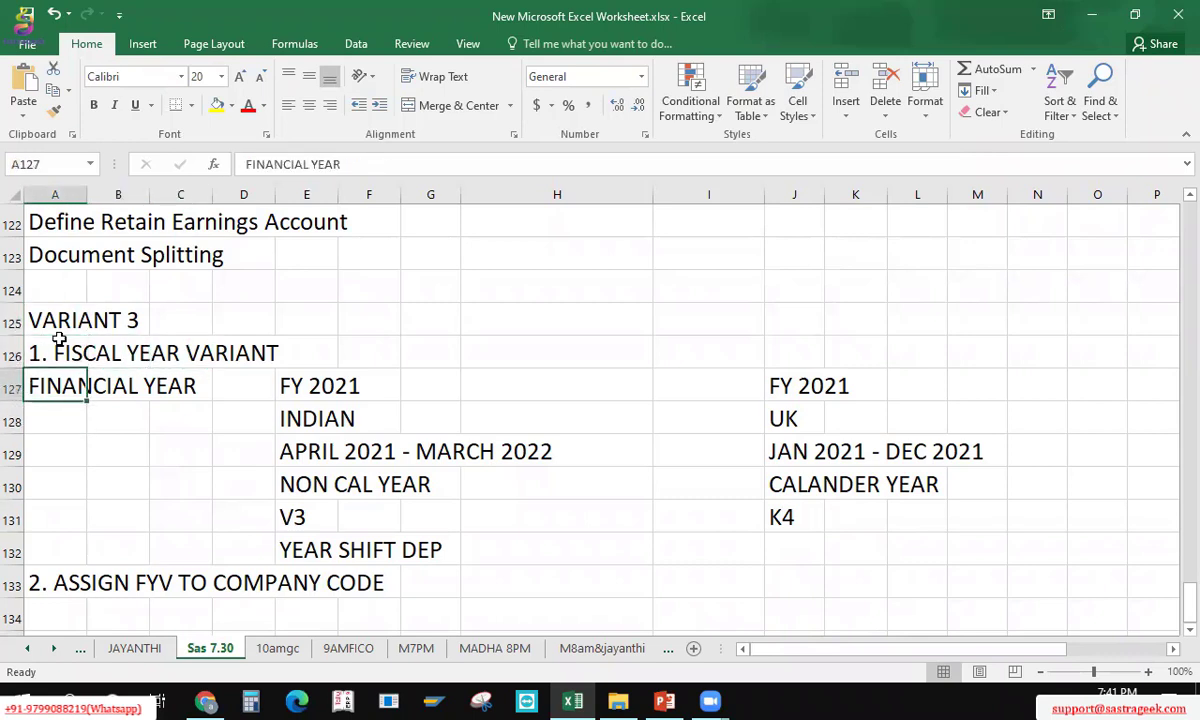
key("Right")
key("Right")
key("Right")
key("Right")
key("shift+Down")
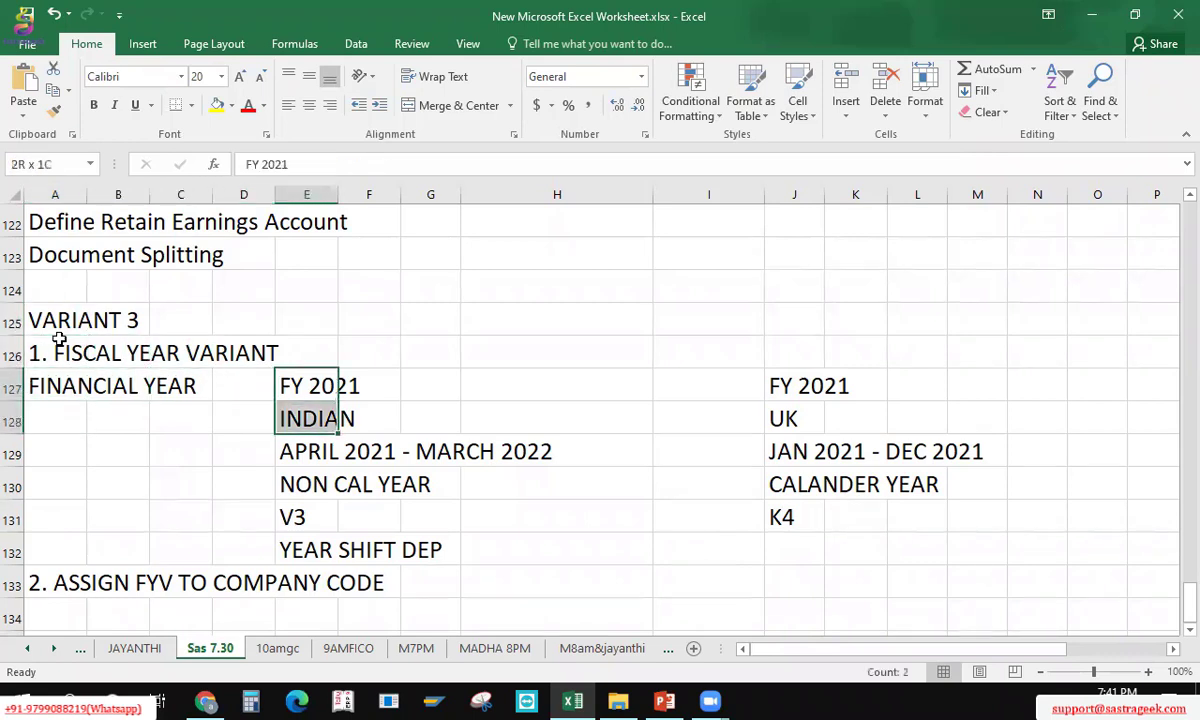
key("shift+Down")
key("shift+Down")
key("shift+Down")
key("shift+Down")
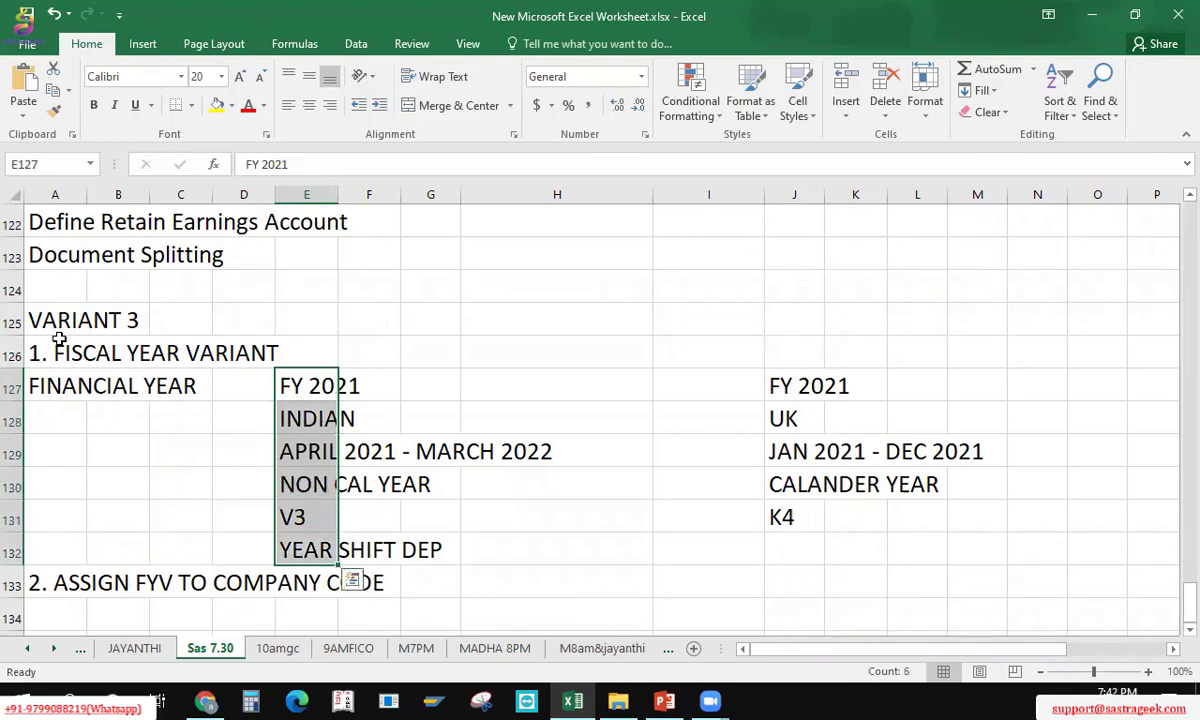
key("Down")
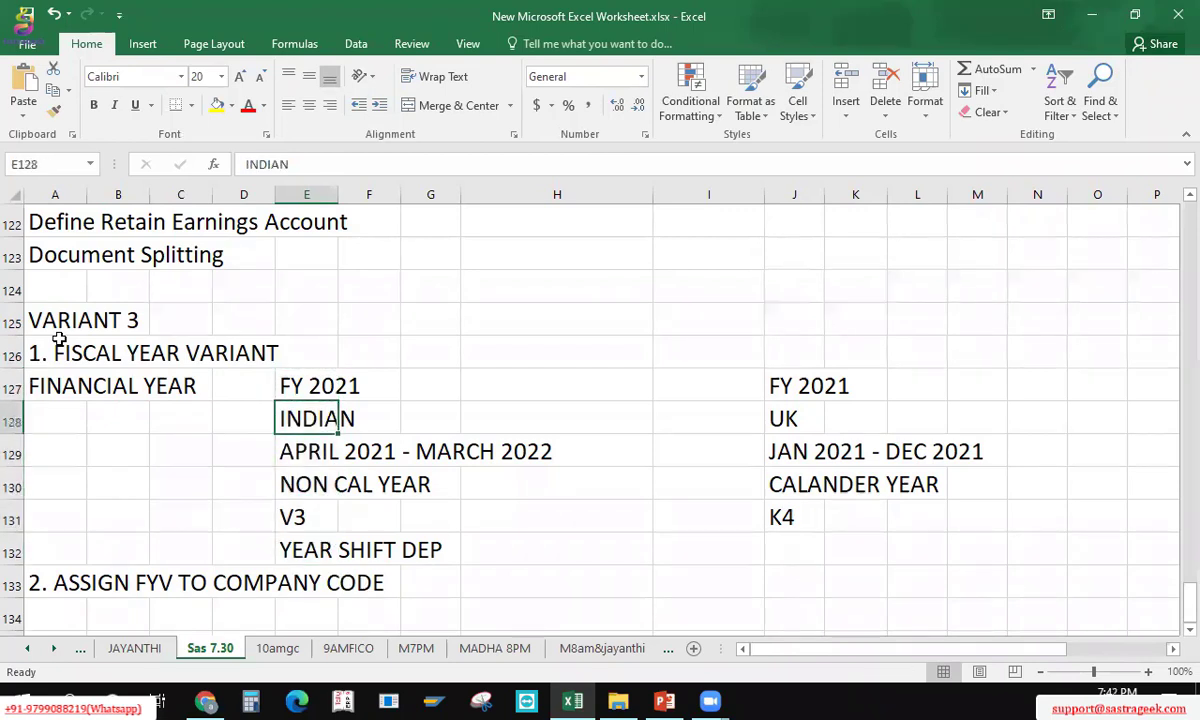
key("Down")
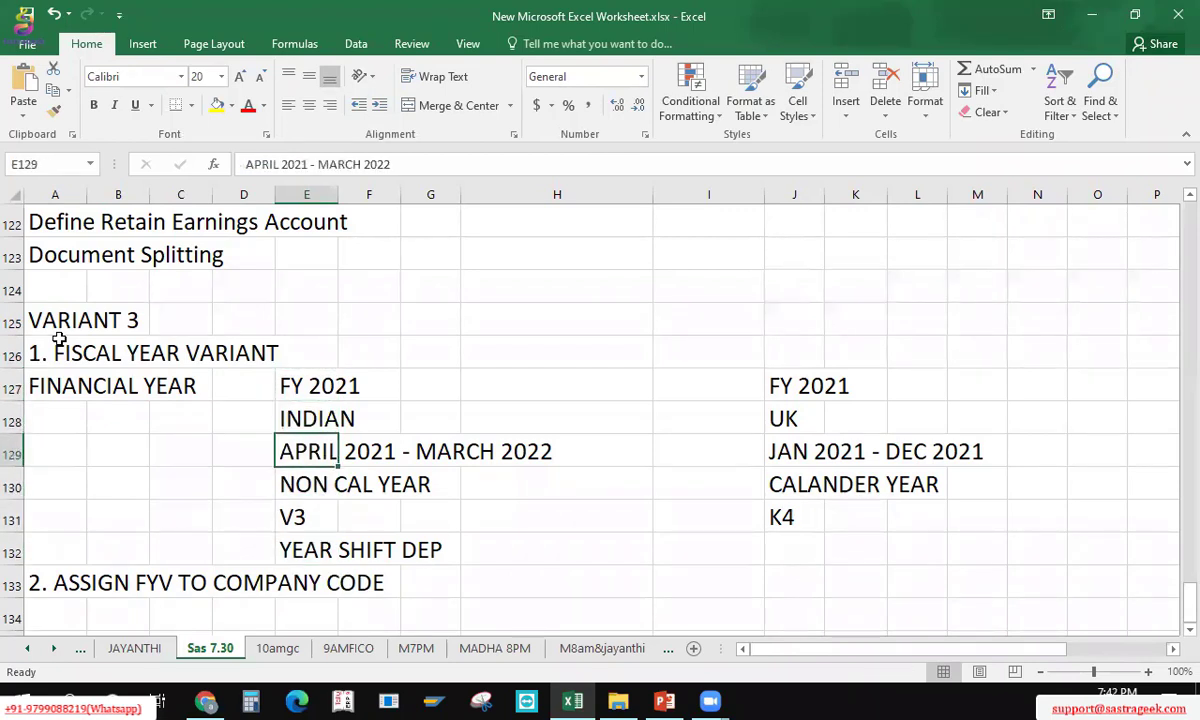
left_click(398, 165)
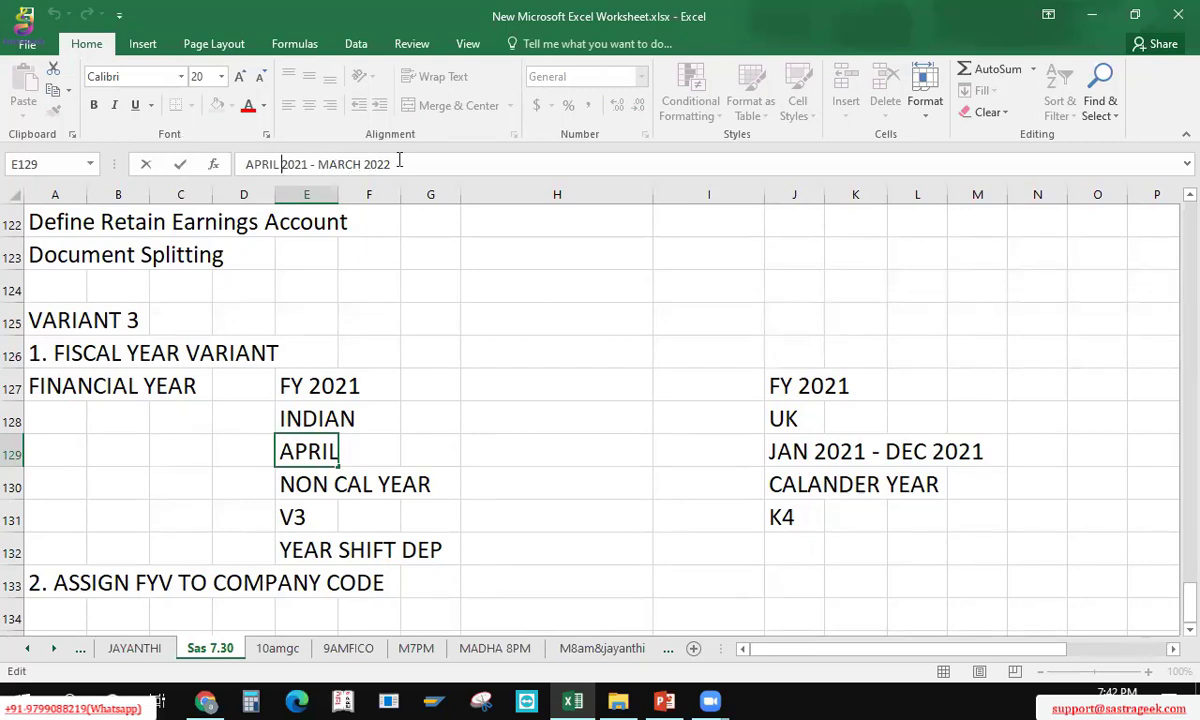
left_click(298, 486)
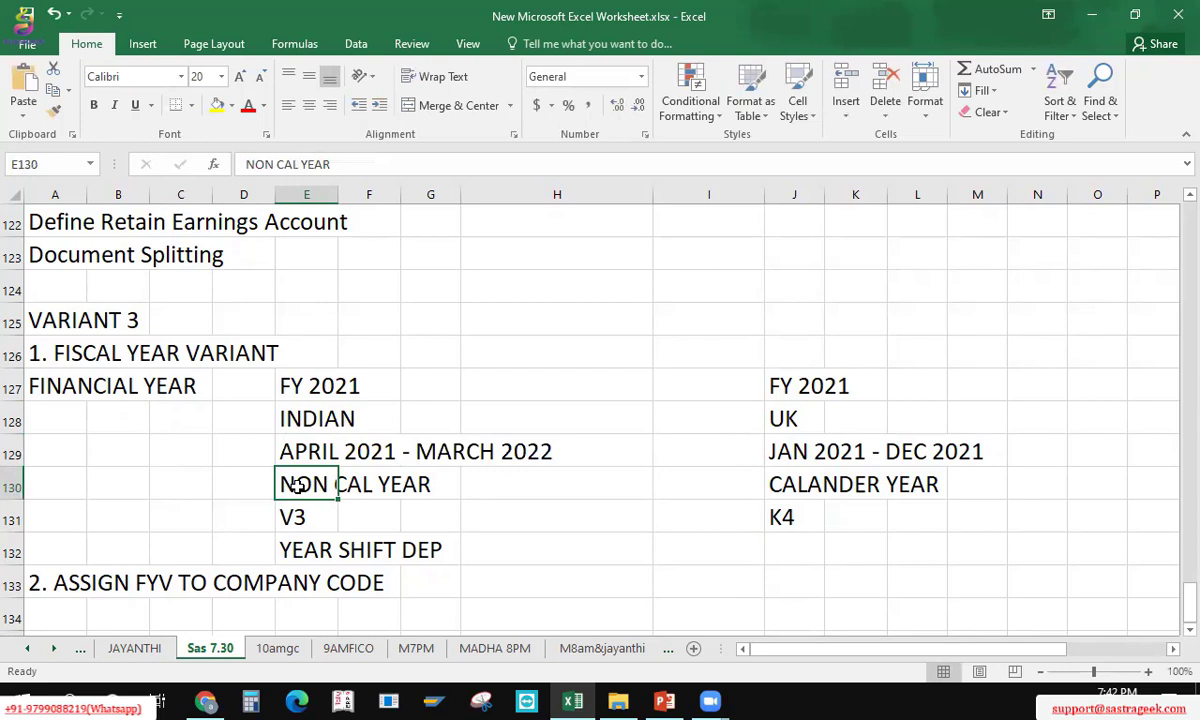
left_click(307, 430)
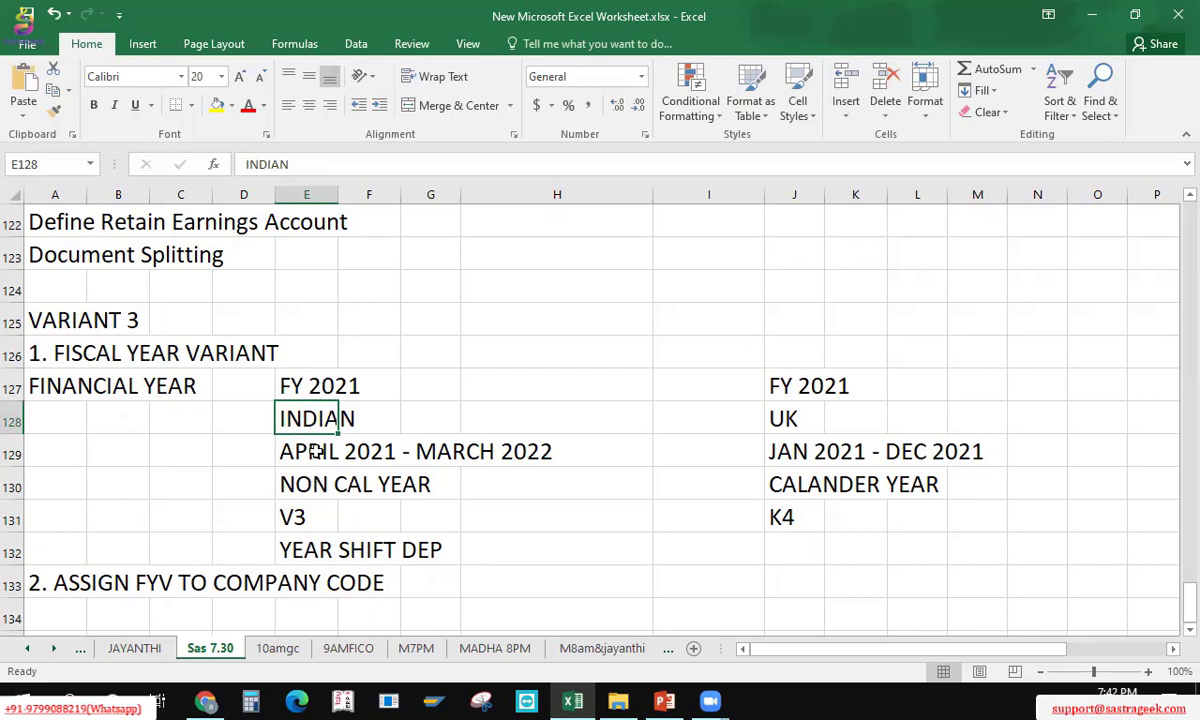
left_click(316, 452)
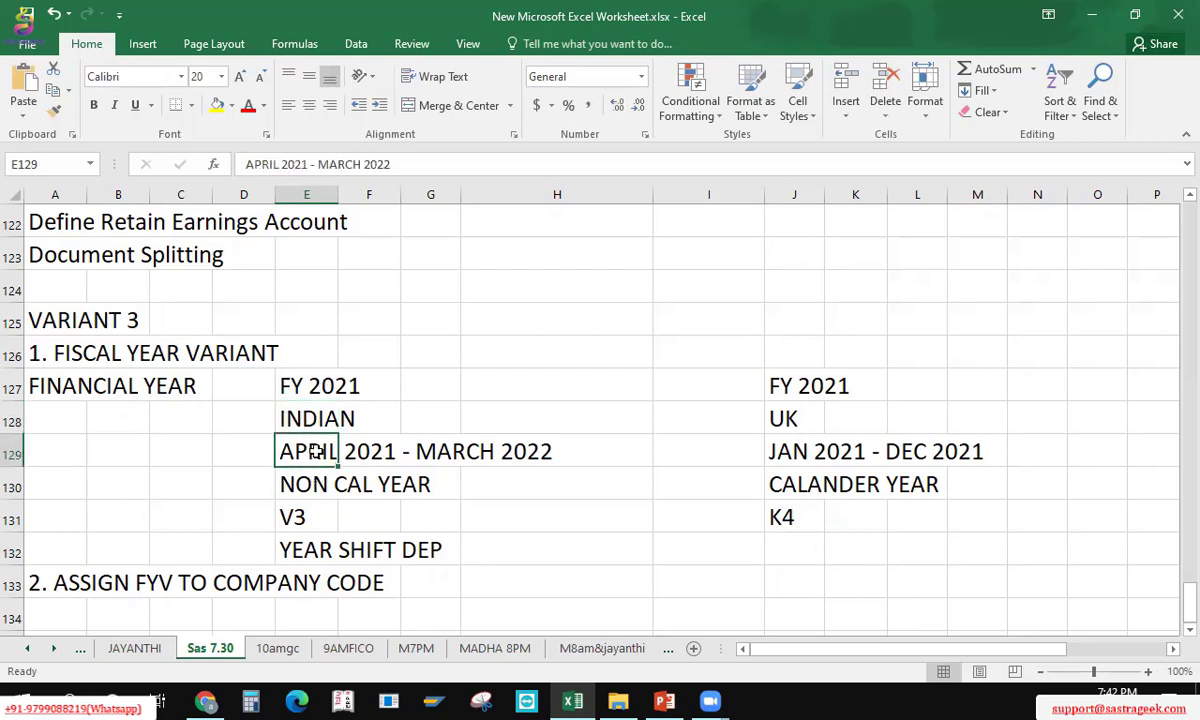
left_click(315, 482)
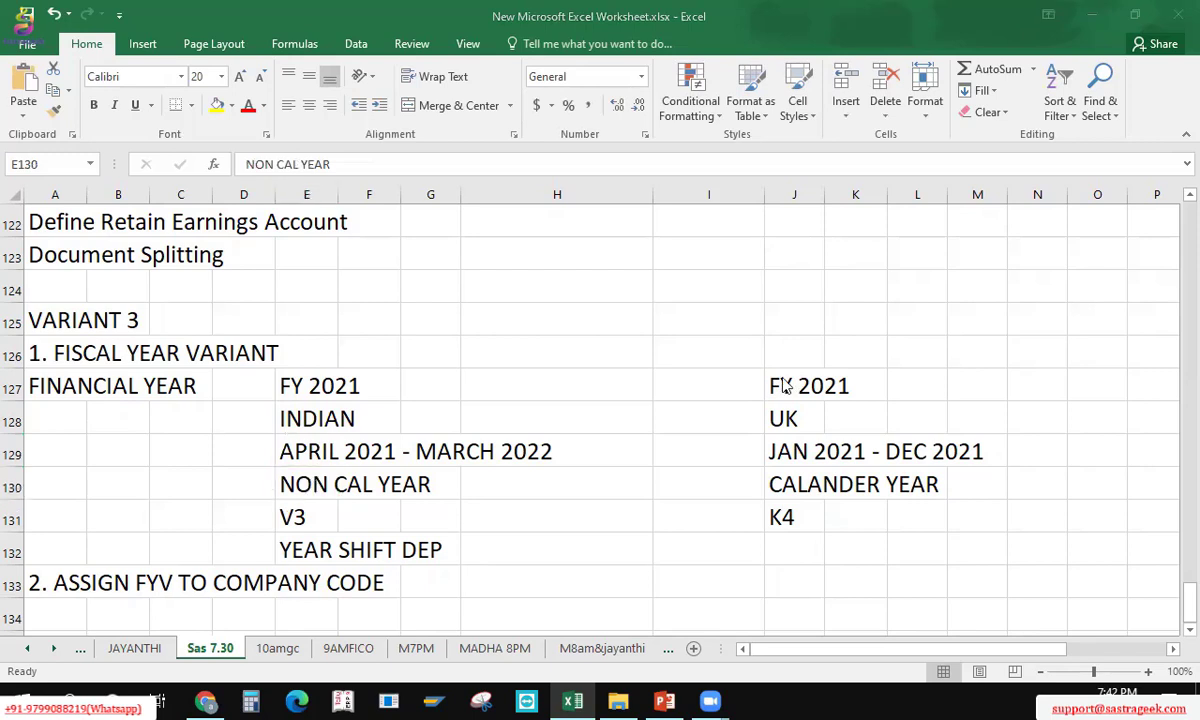
left_click(801, 424)
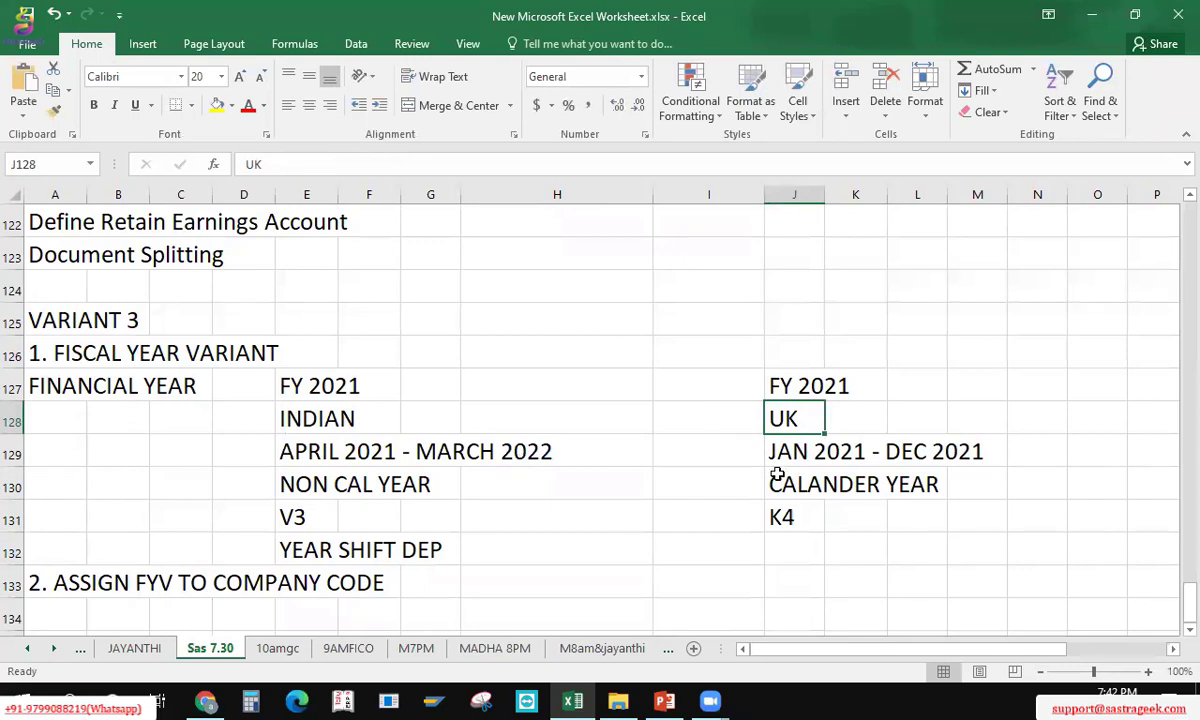
left_click(800, 451)
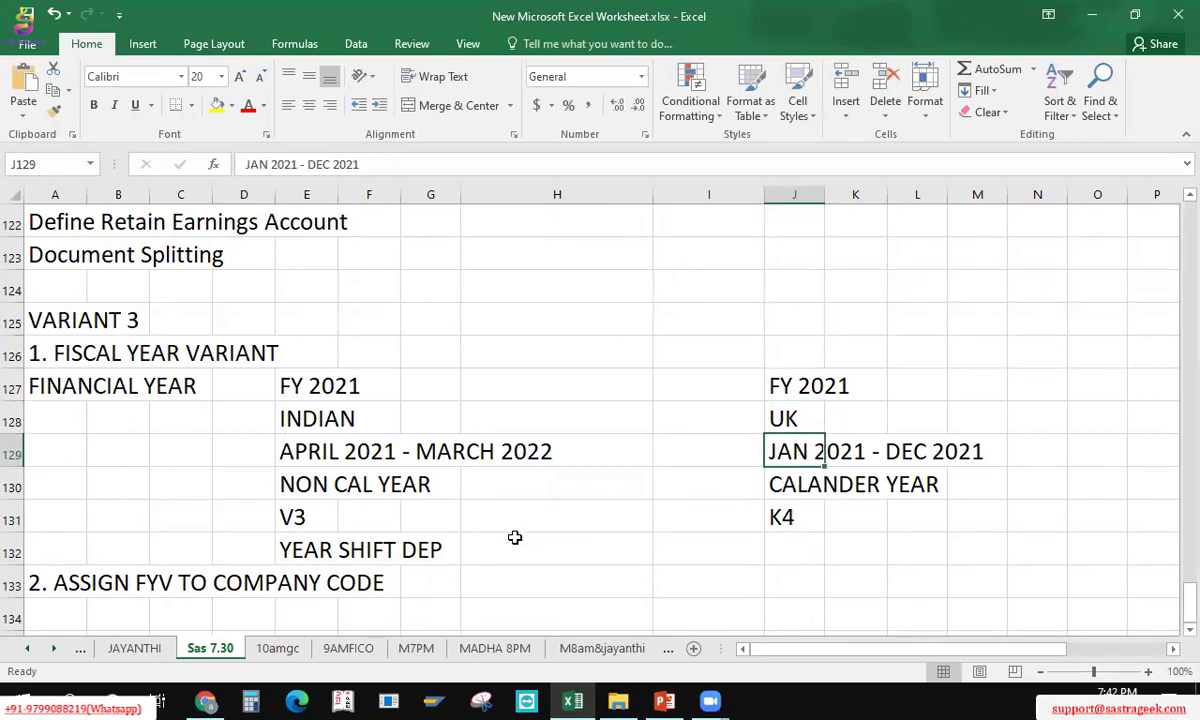
left_click(314, 514)
Step: Label the V3 row with VARIANT in cell D131
key("Left")
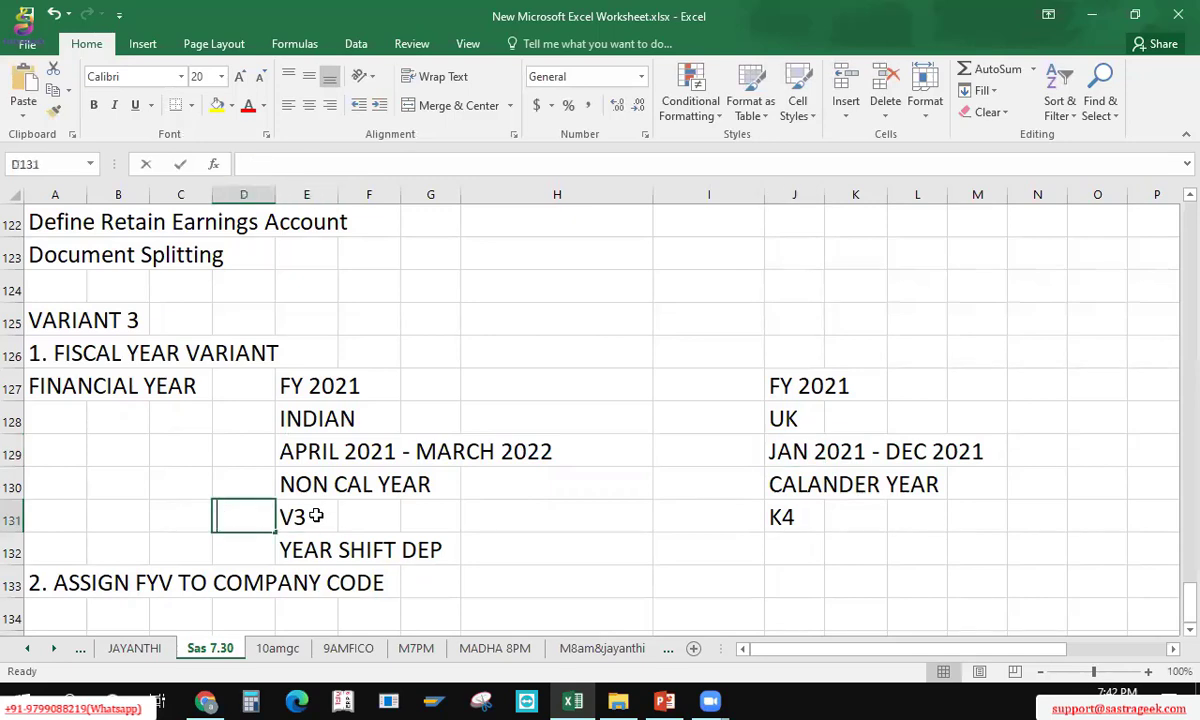
type("VARINAT")
key("BackSpace")
key("BackSpace")
key("BackSpace")
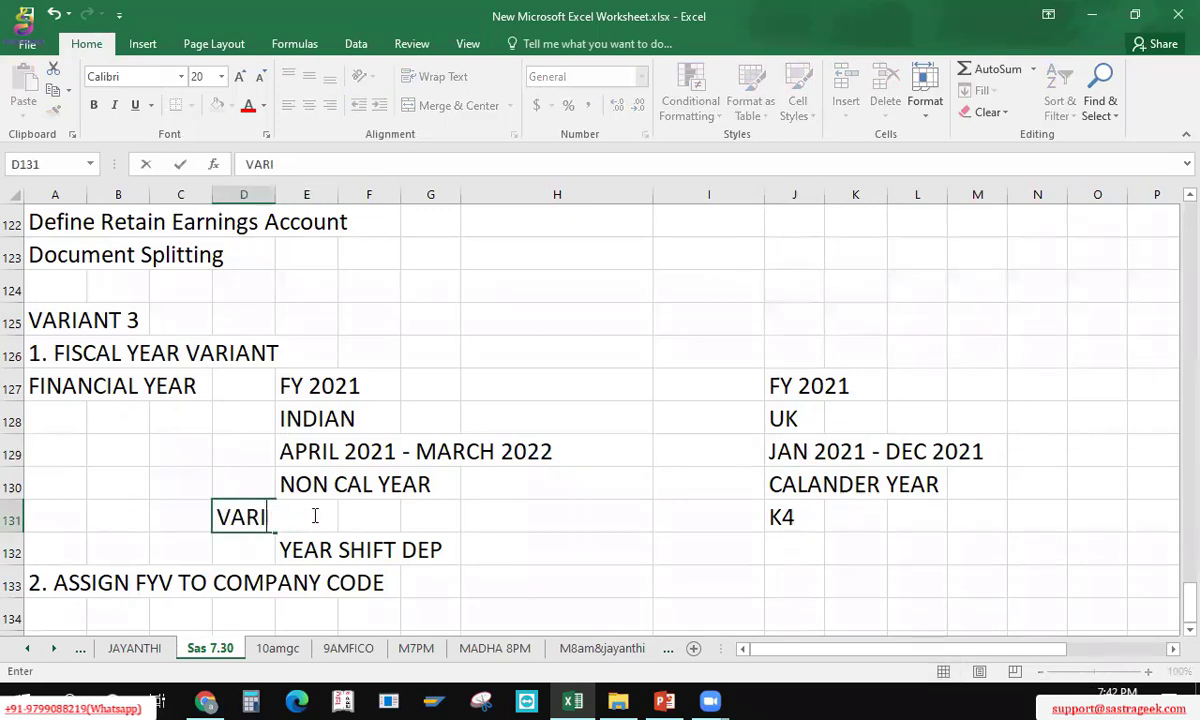
type("ANT")
key("Return")
key("Up")
key("Right")
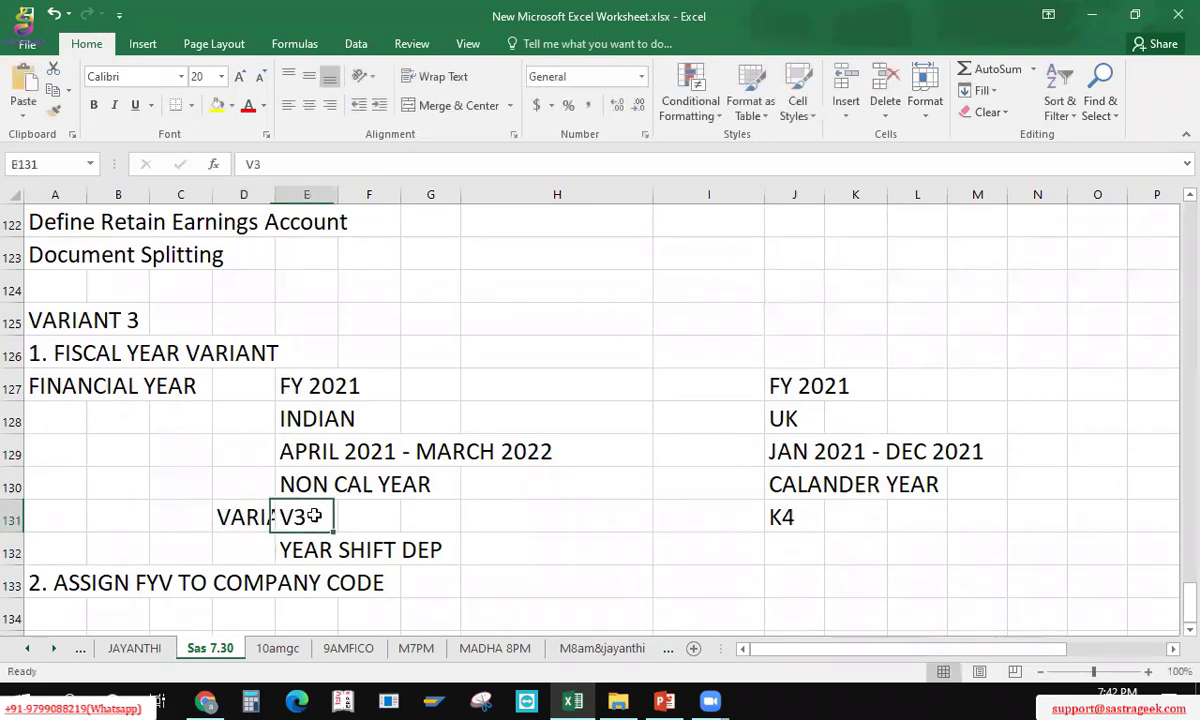
key("Right")
key("Right")
key("Right")
key("Right")
key("Right")
key("Right")
key("Left")
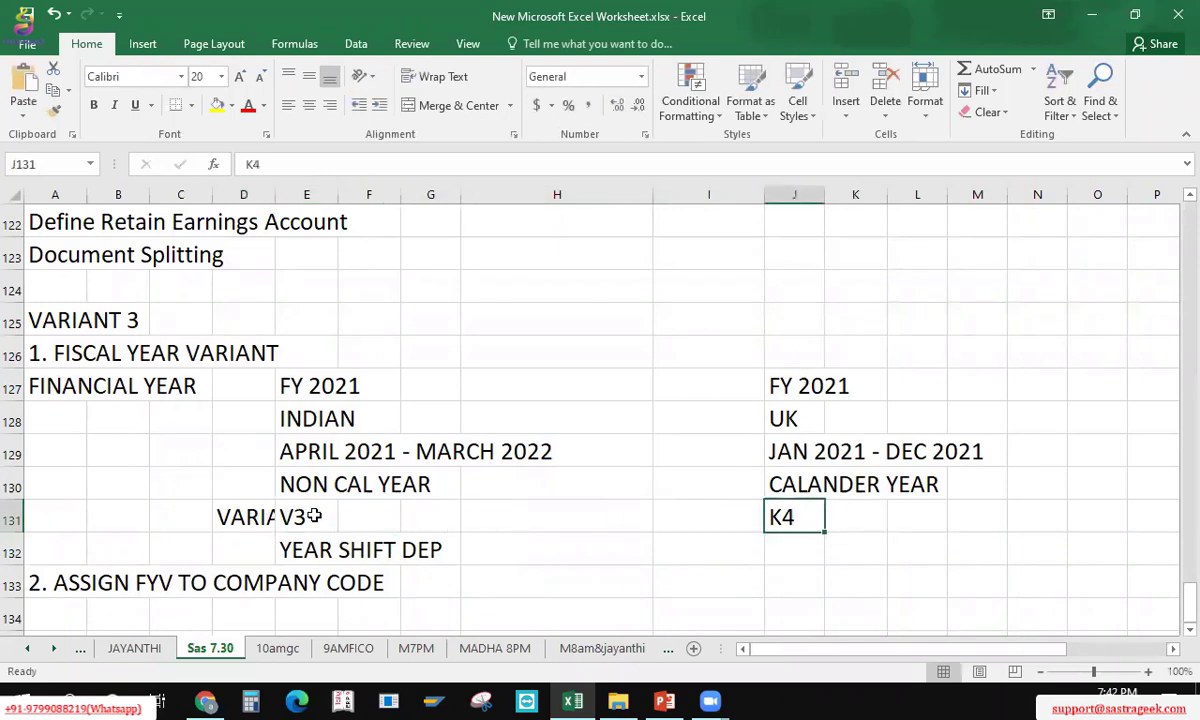
key("Left")
key("Left")
key("Left")
key("Left")
key("Left")
key("Left")
key("Right")
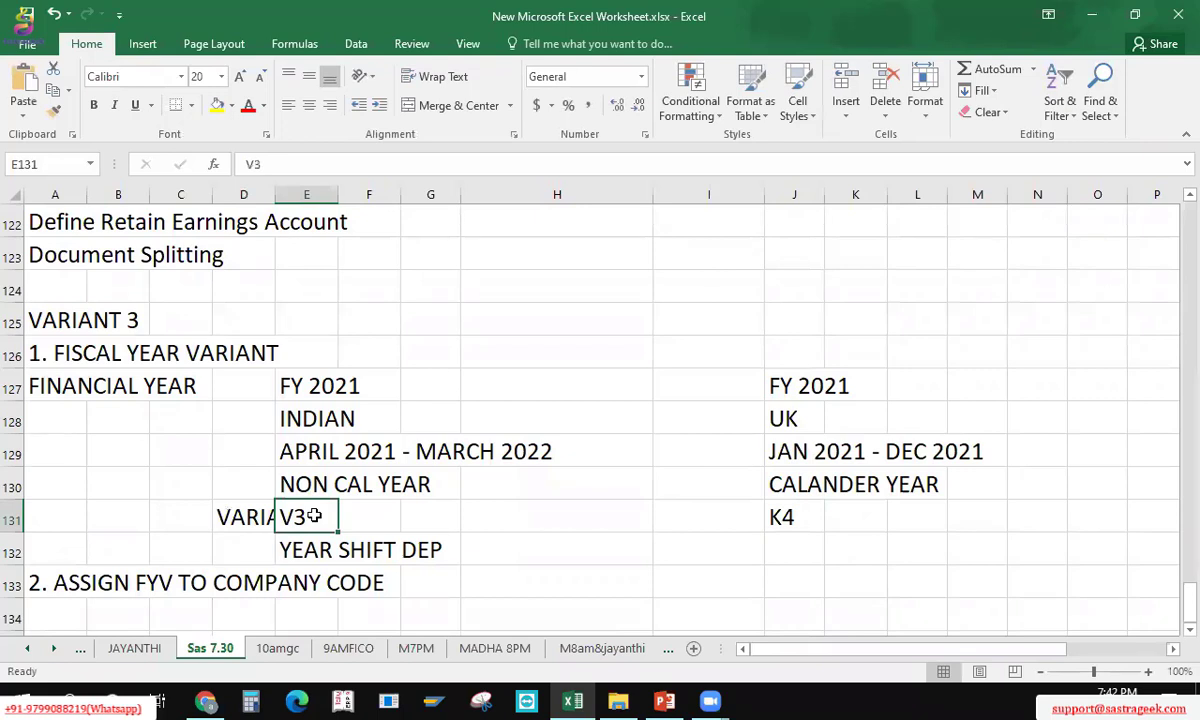
left_click(798, 521)
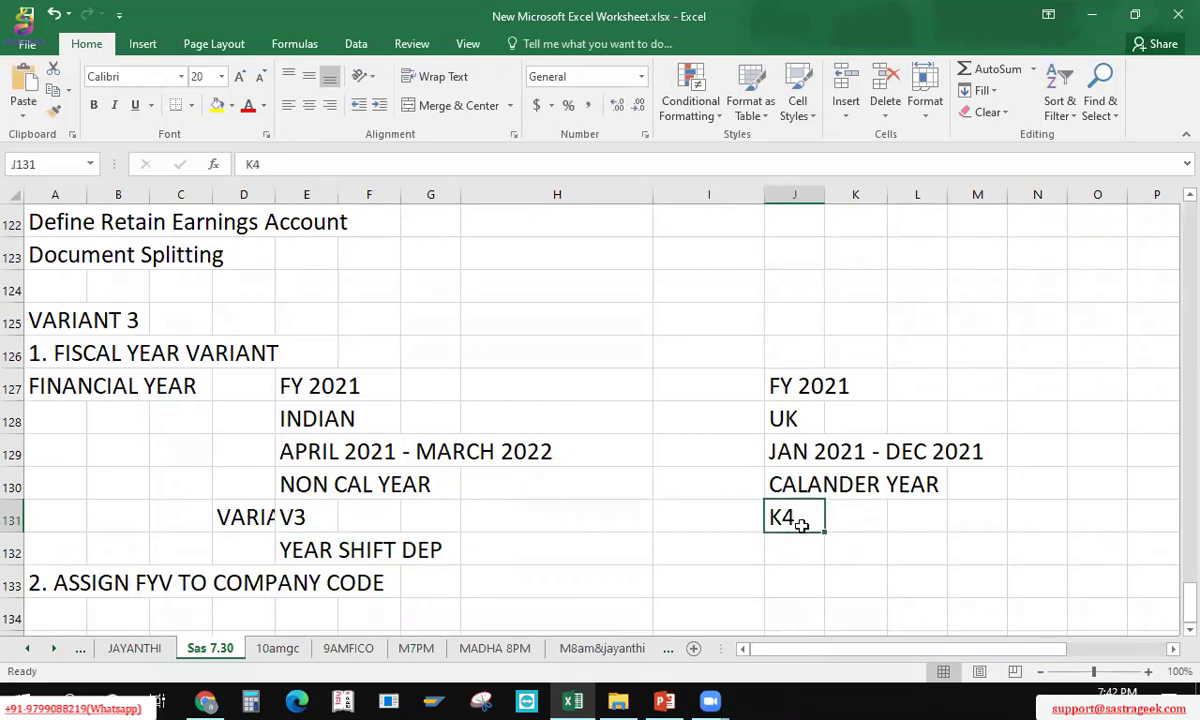
left_click(341, 518)
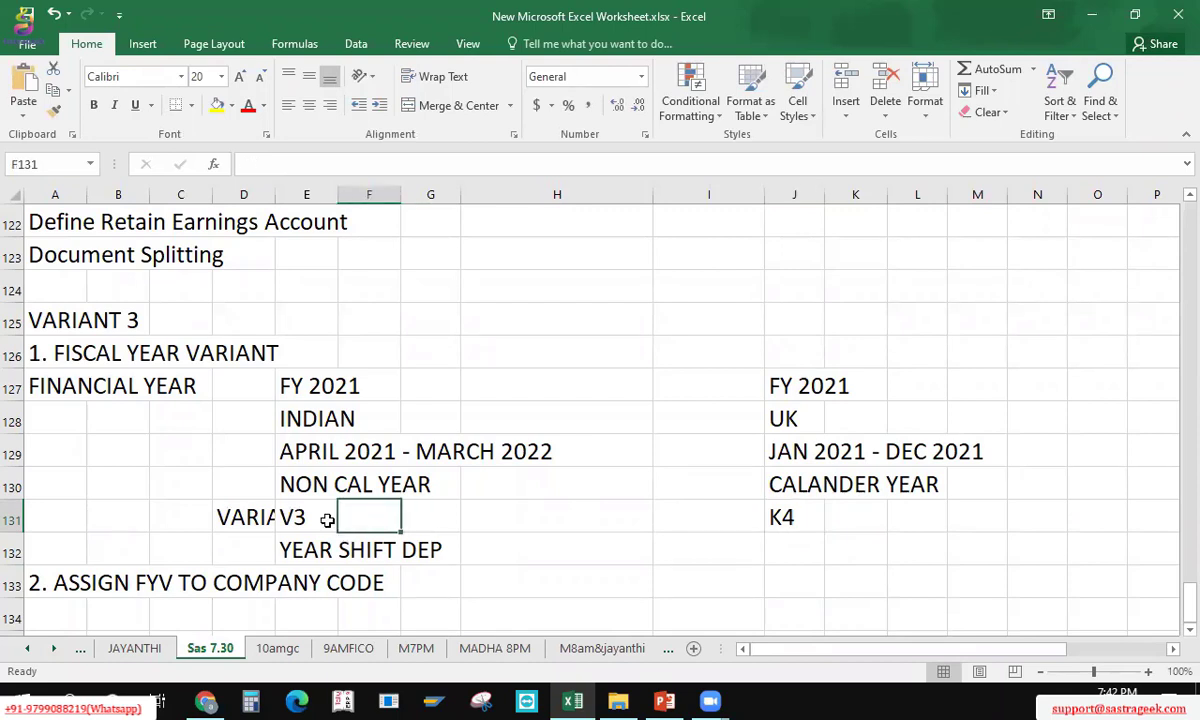
left_click(327, 520)
Step: Save the workbook and search Windows for MSTS to find Remote Desktop Connection
key("ctrl+s")
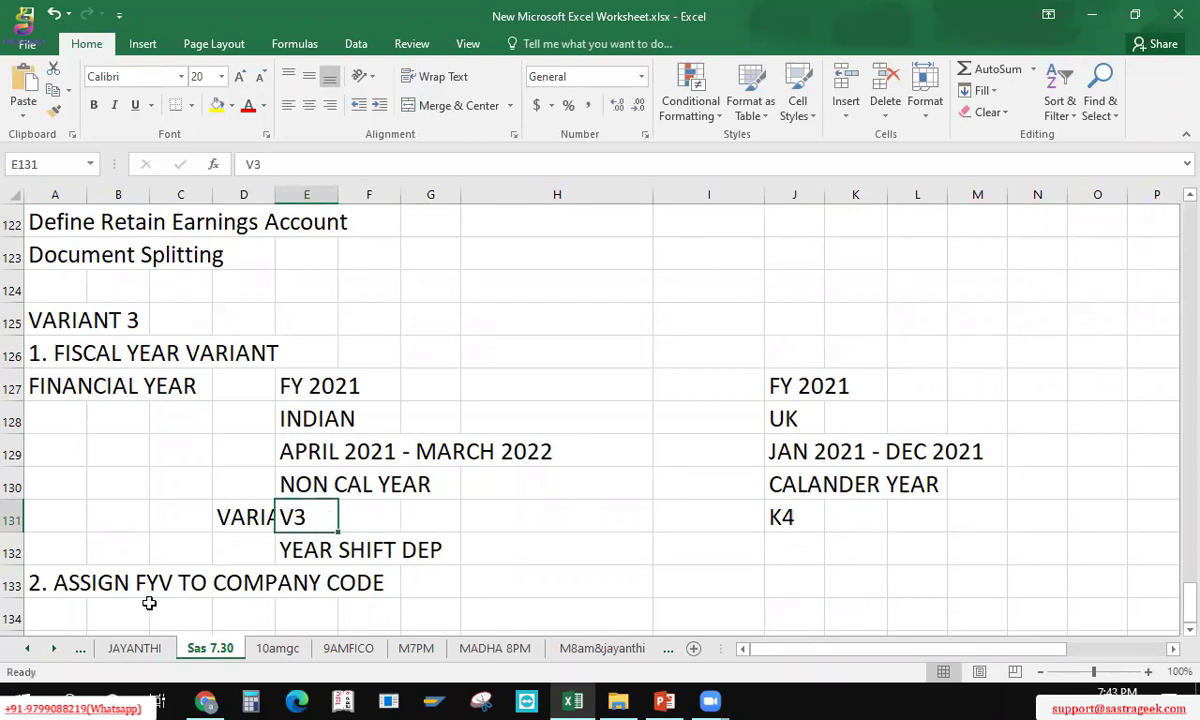
left_click(70, 697)
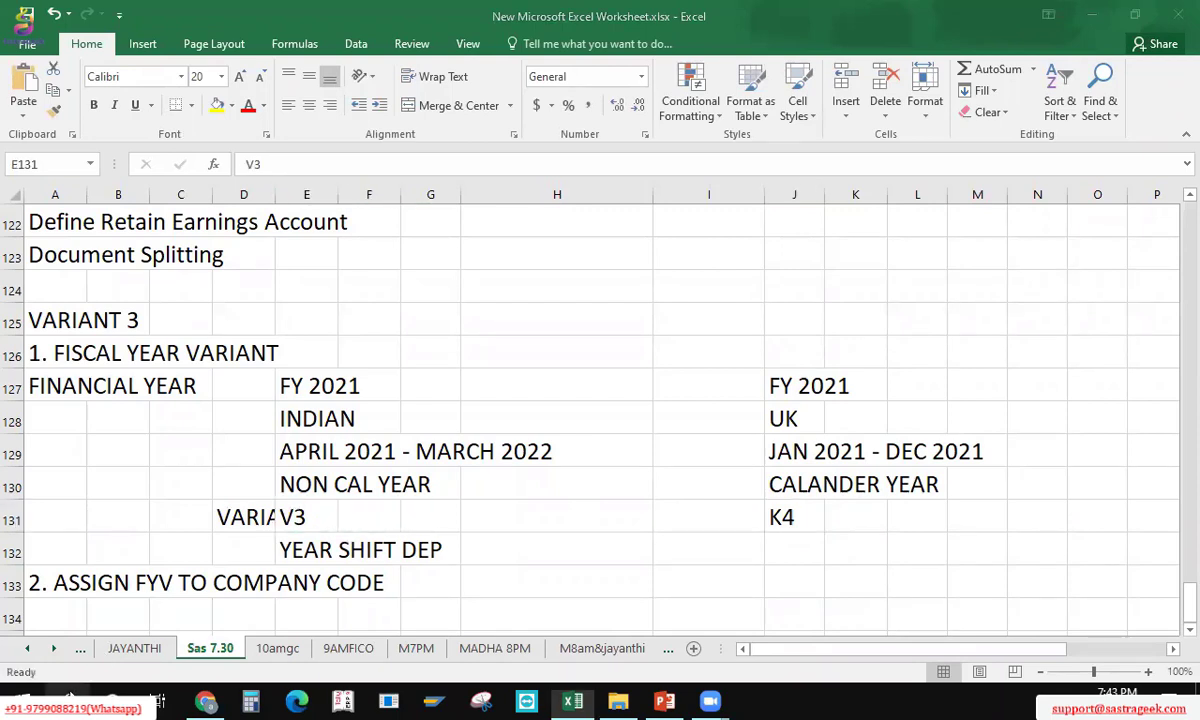
type("MSTS")
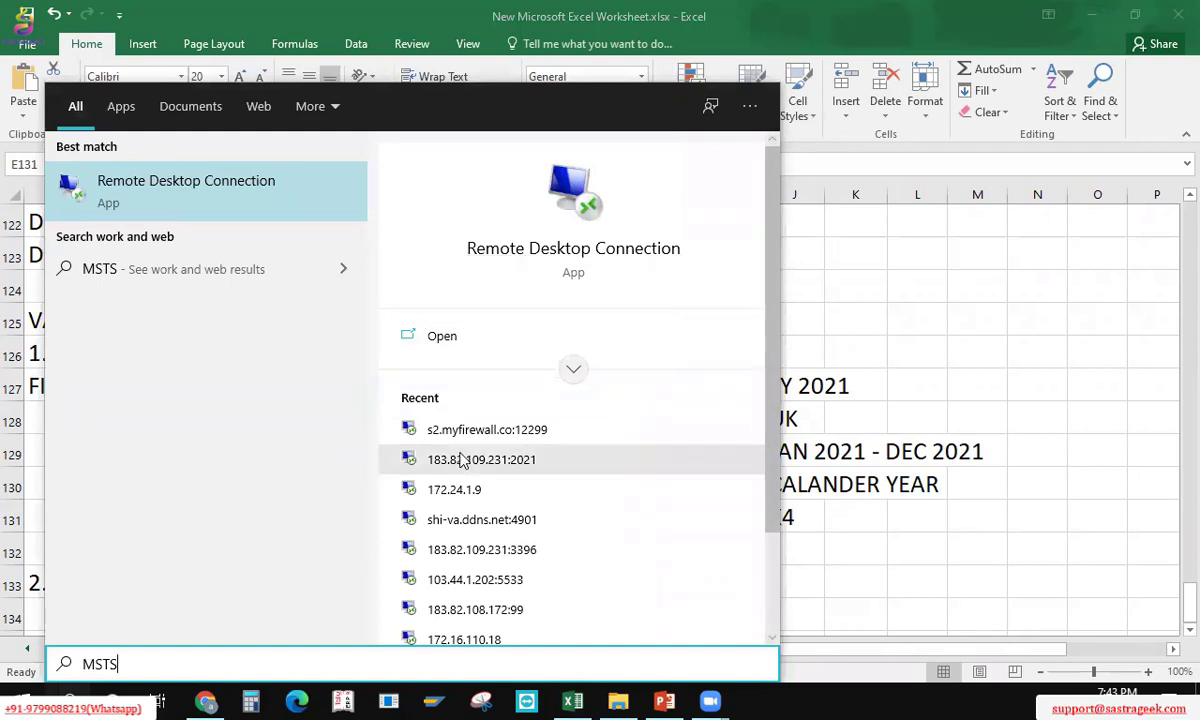
Step: Launch Remote Desktop Connection, connect to s2.myfirewall.co and accept the certificate warning
left_click(531, 256)
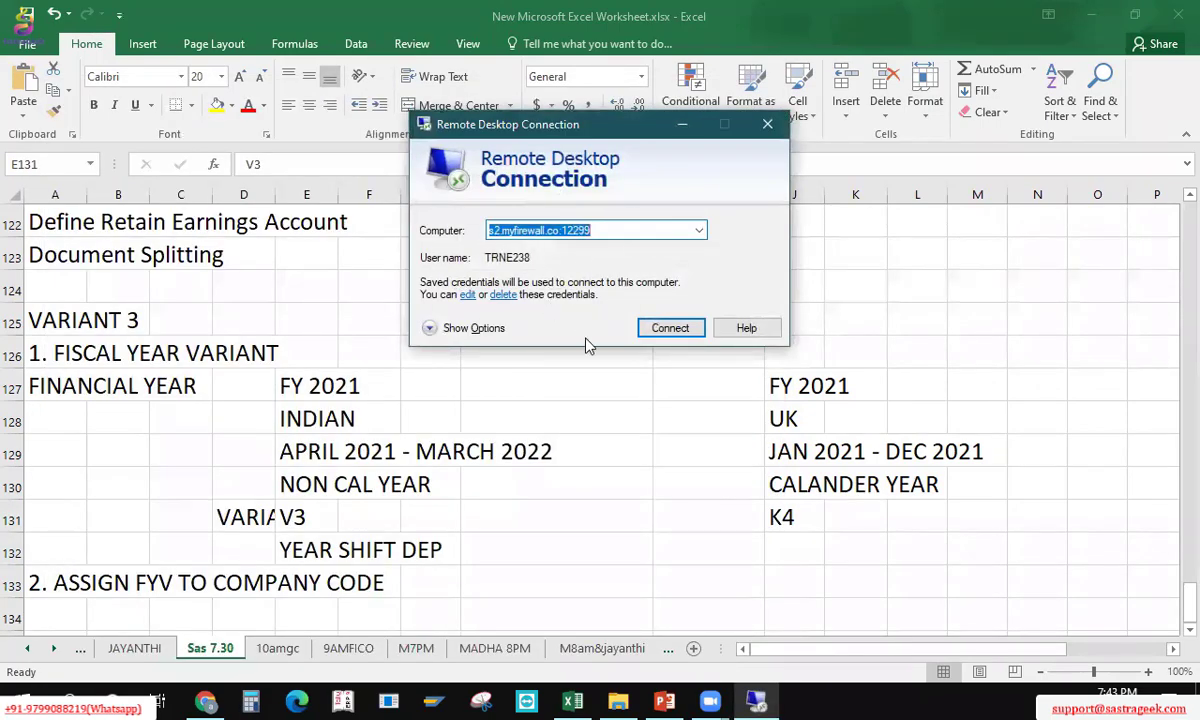
left_click(670, 328)
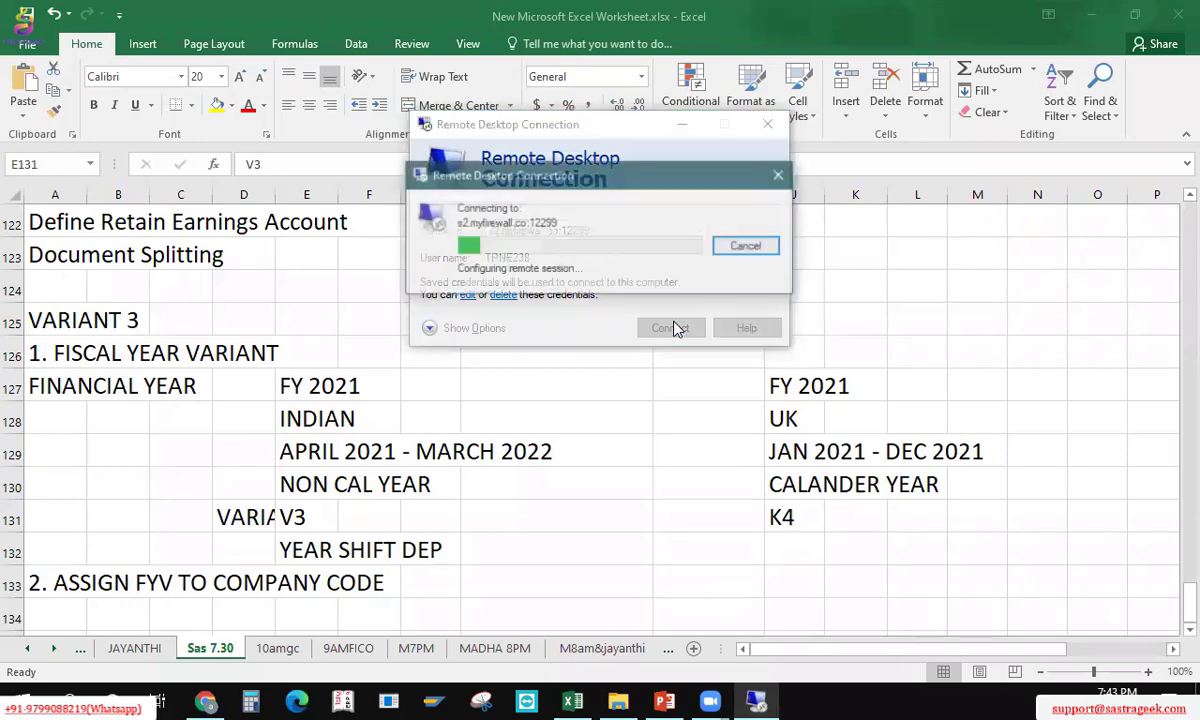
left_click(656, 389)
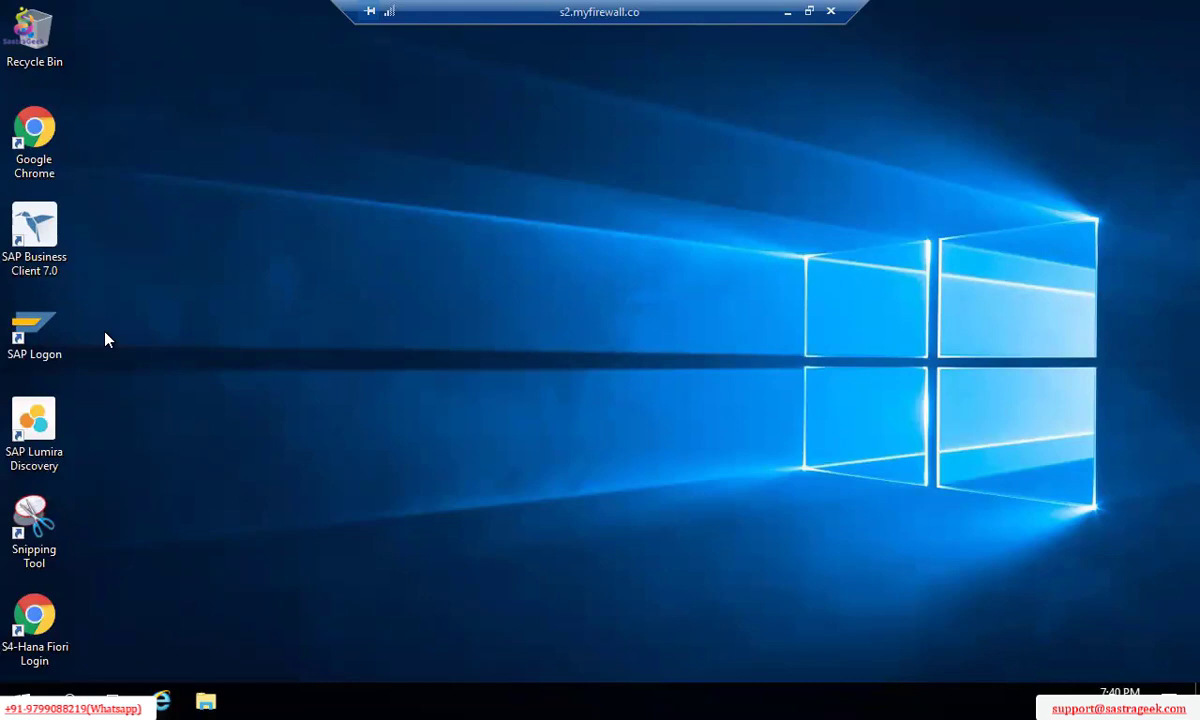
Step: Open SAP Logon on the remote desktop and start the S4-Hana (s4h2020) logon
double_click(42, 338)
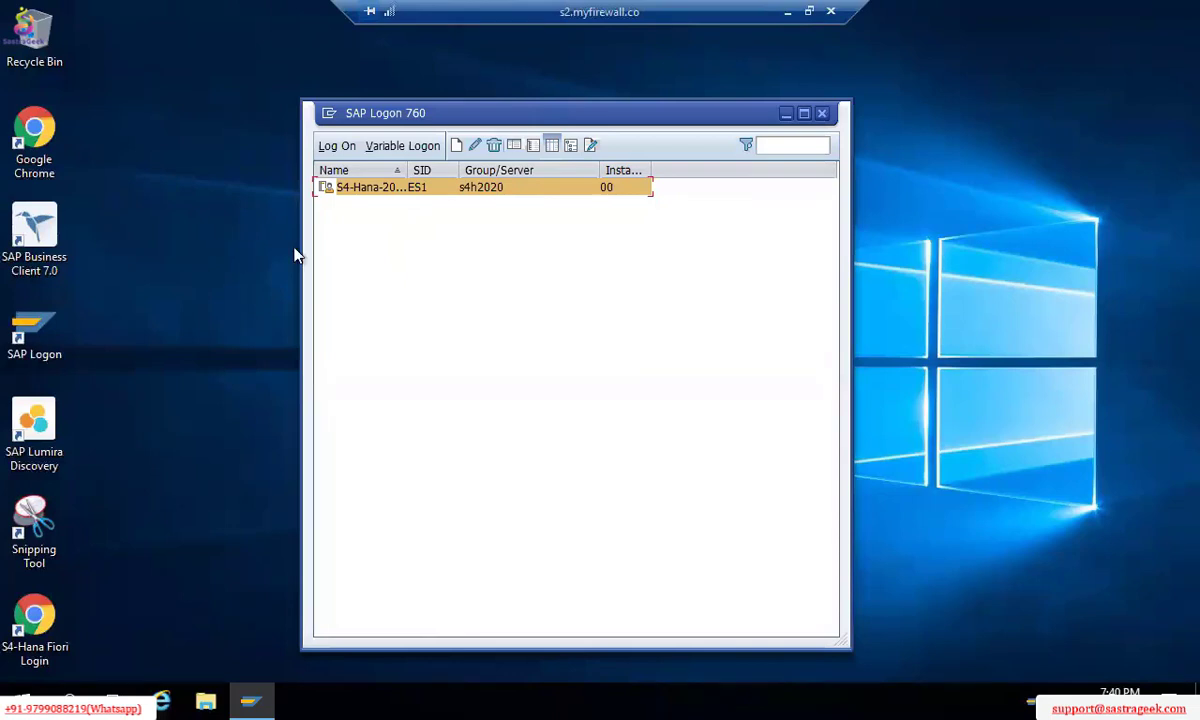
double_click(380, 184)
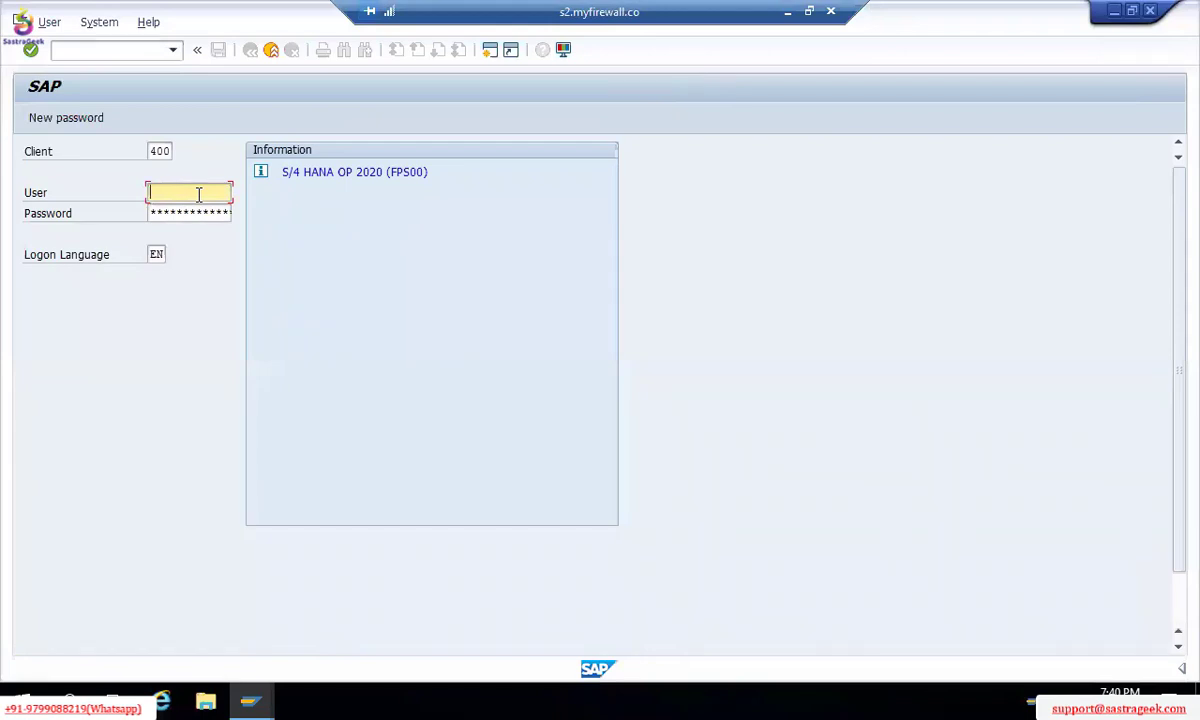
Step: Log on to client 400 with the previously used user name and its password
left_click(199, 194)
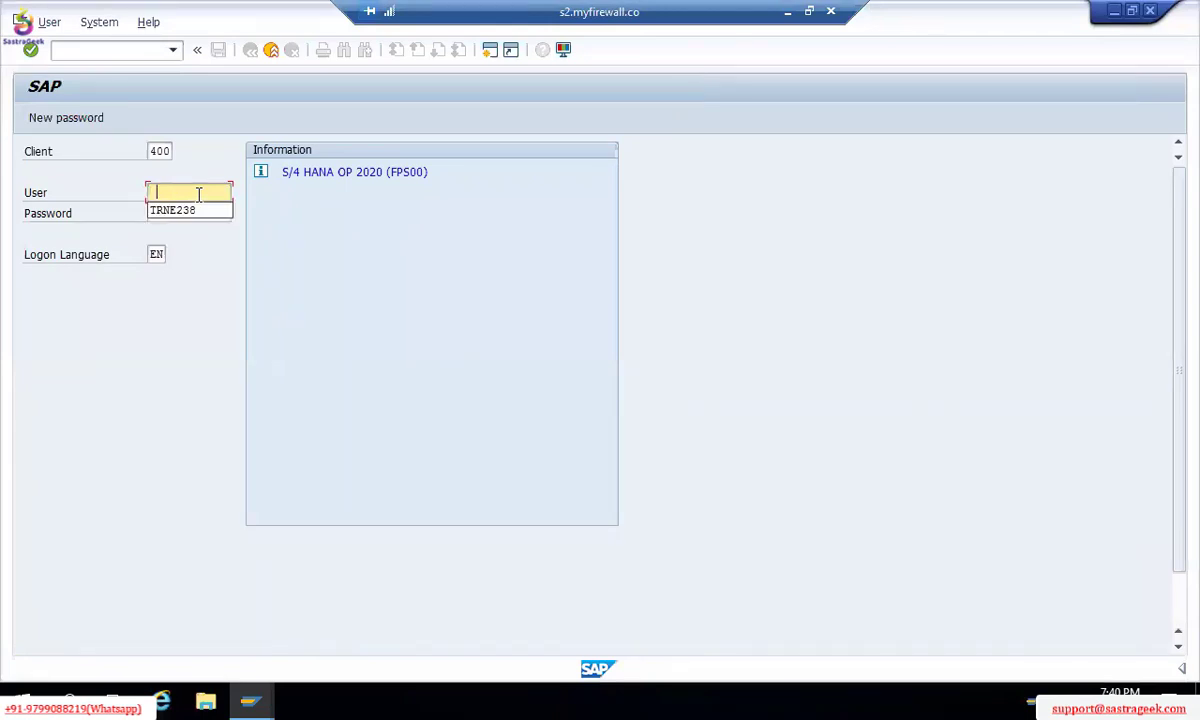
key("Down")
key("Tab")
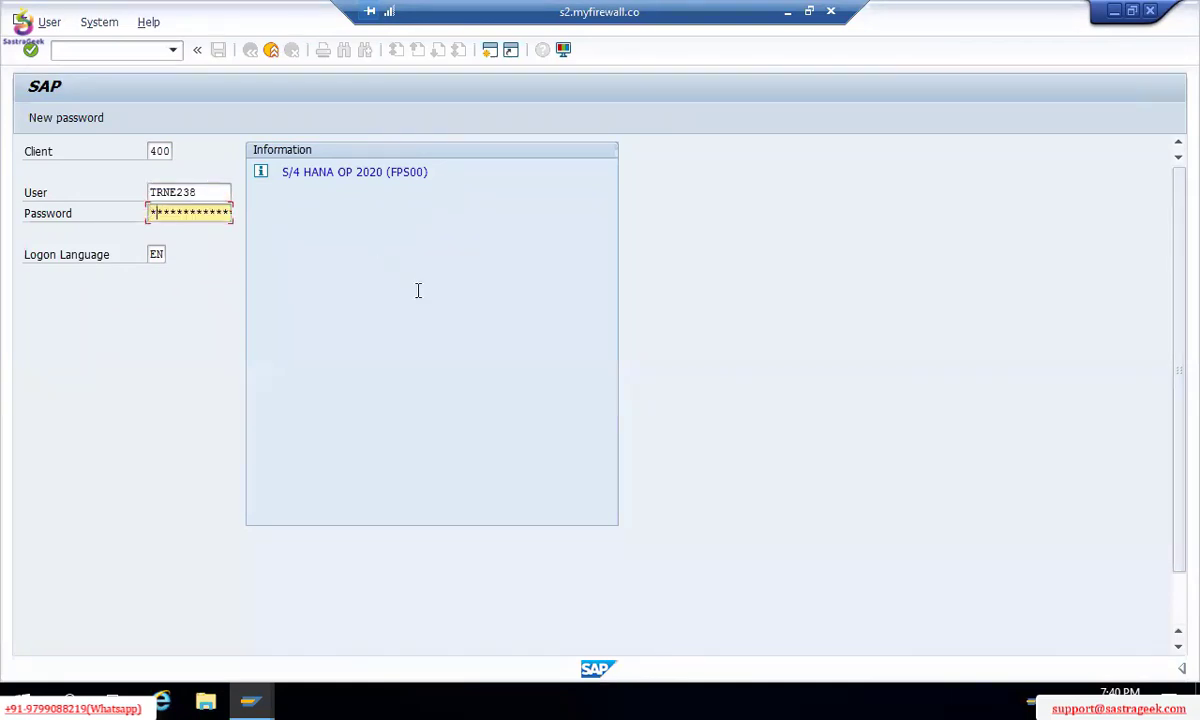
type("*******")
key("BackSpace")
type("***")
key("Return")
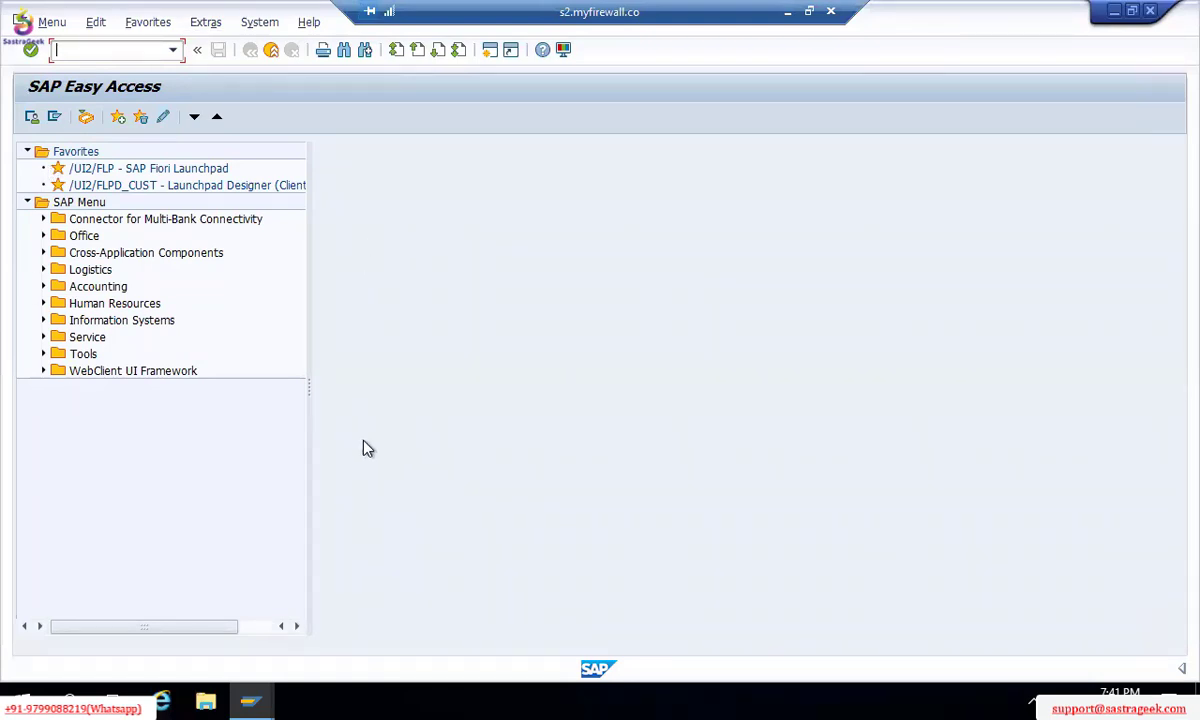
Step: Run SPRO from Tools > Customizing > IMG and open the SAP Reference IMG
left_click(43, 354)
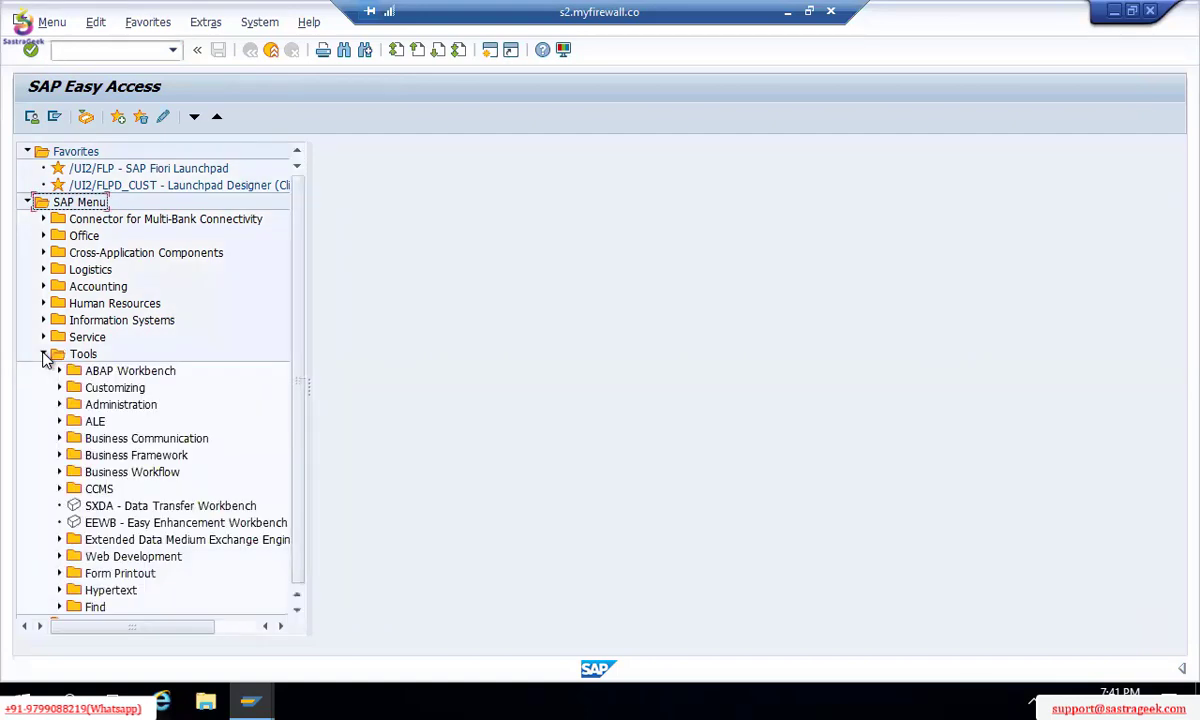
left_click(57, 388)
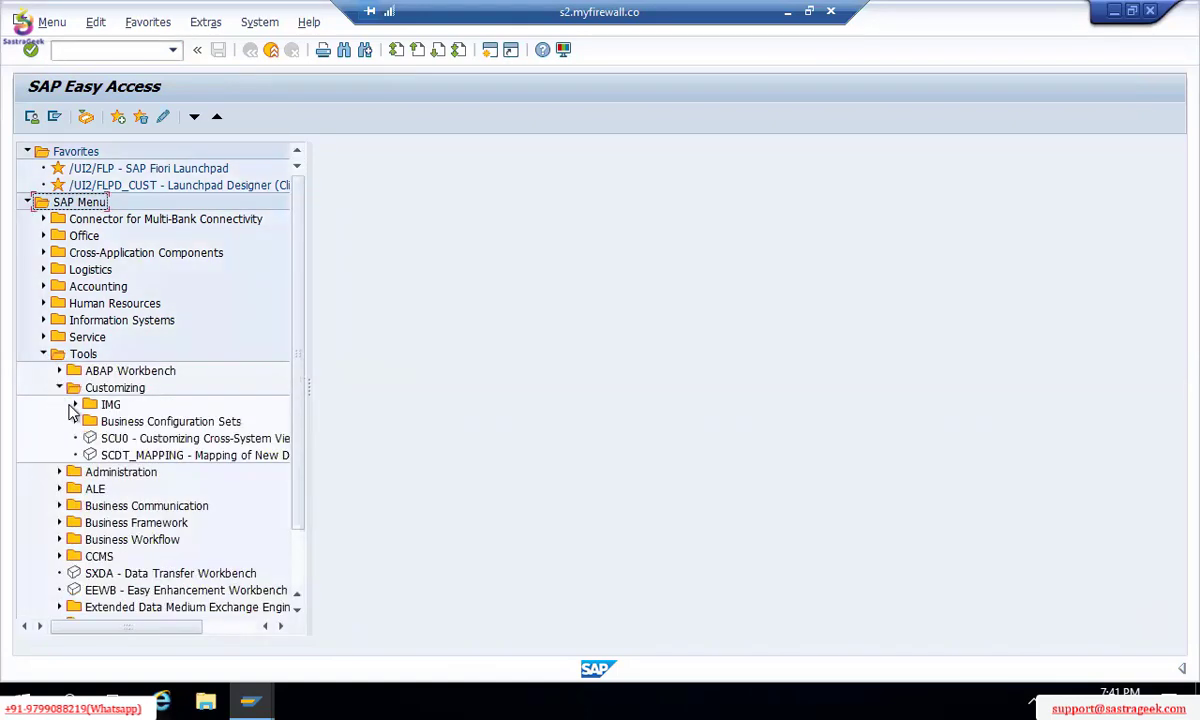
left_click(74, 405)
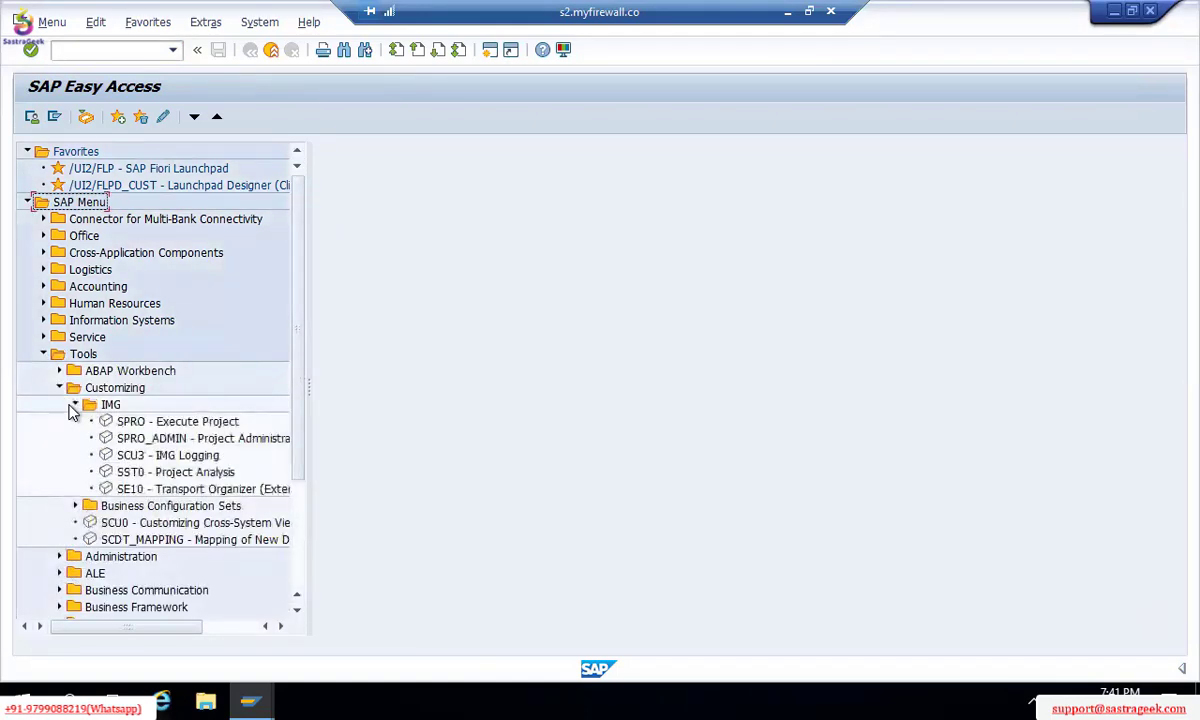
double_click(127, 428)
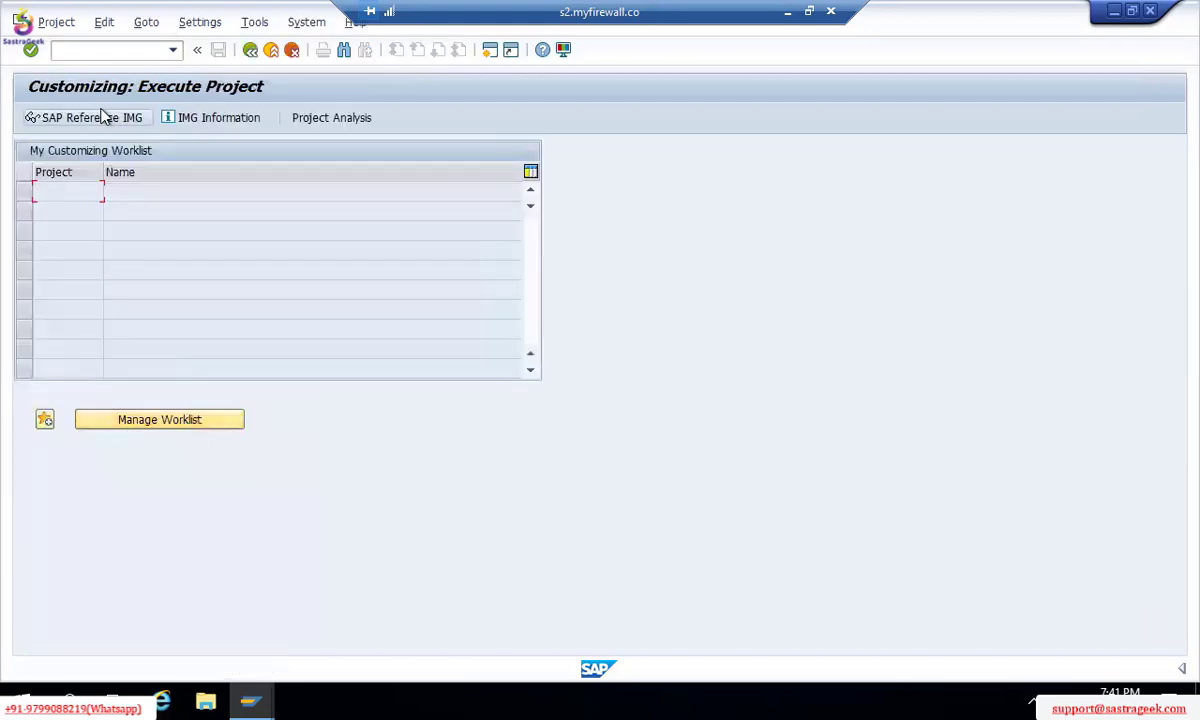
left_click(104, 117)
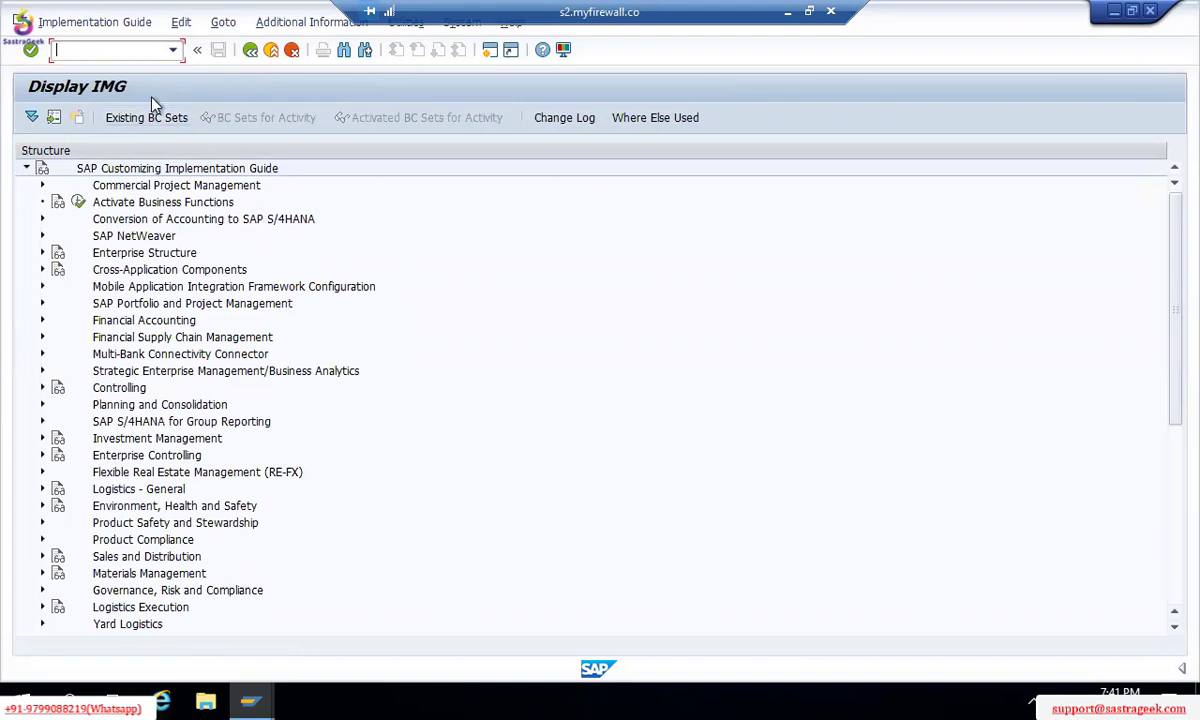
left_click(42, 254)
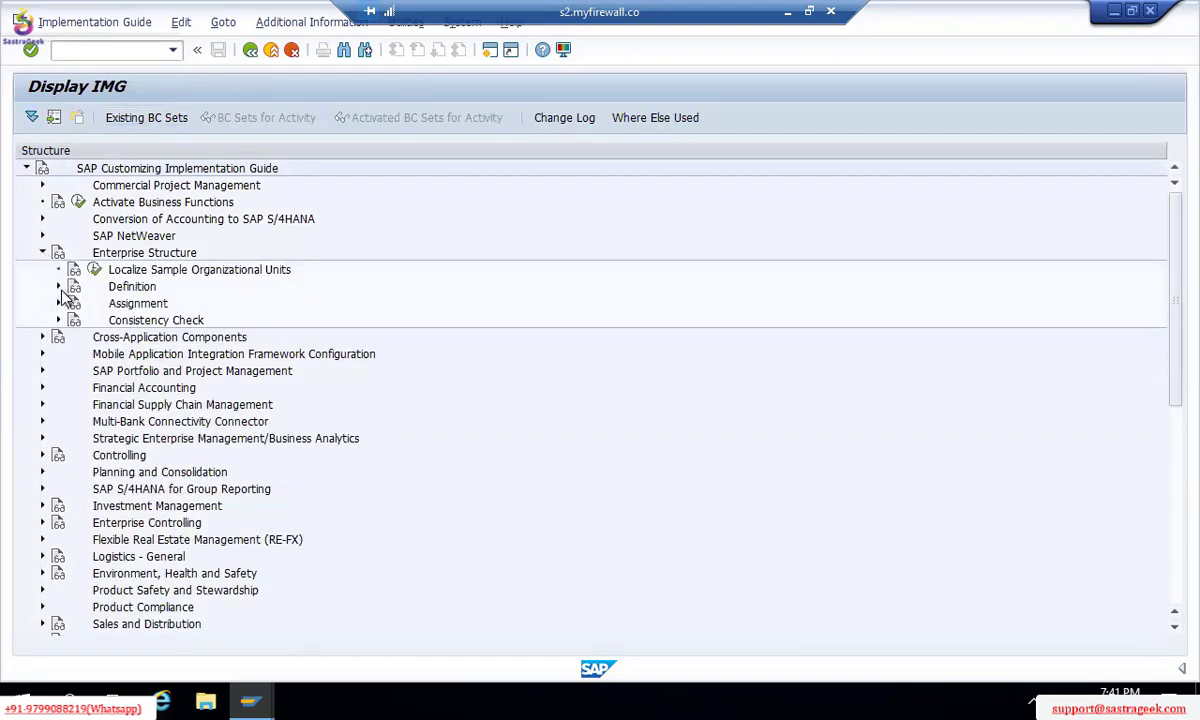
left_click(58, 286)
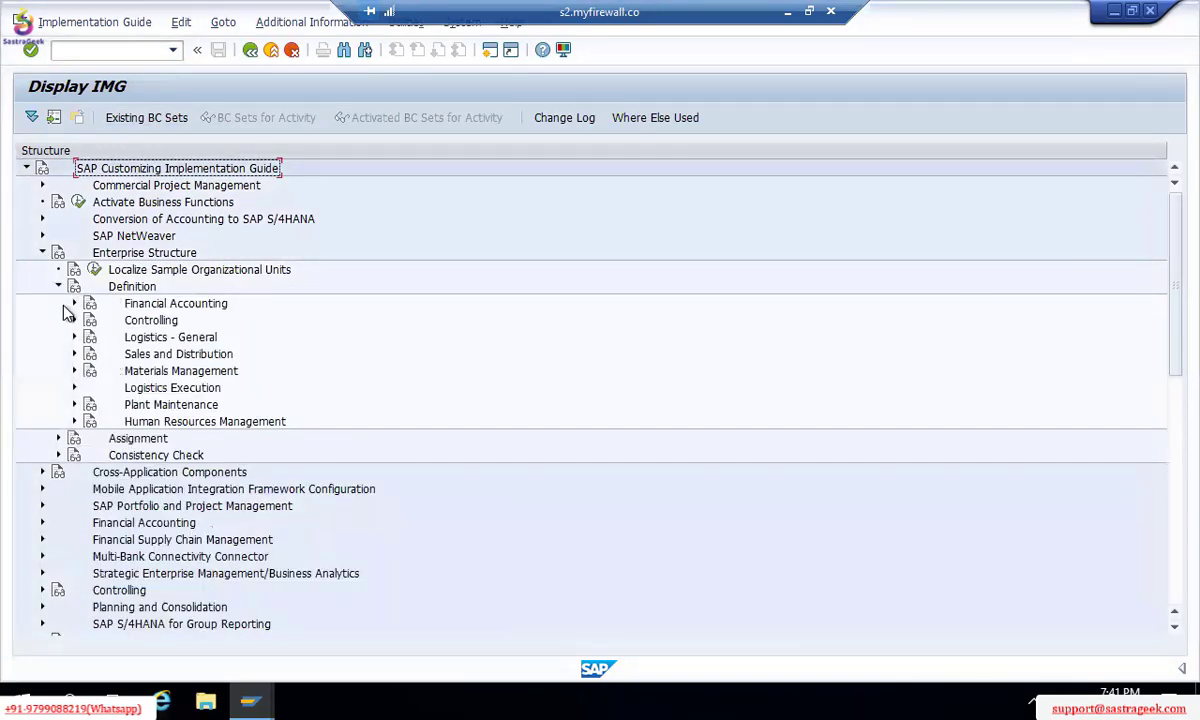
left_click(74, 303)
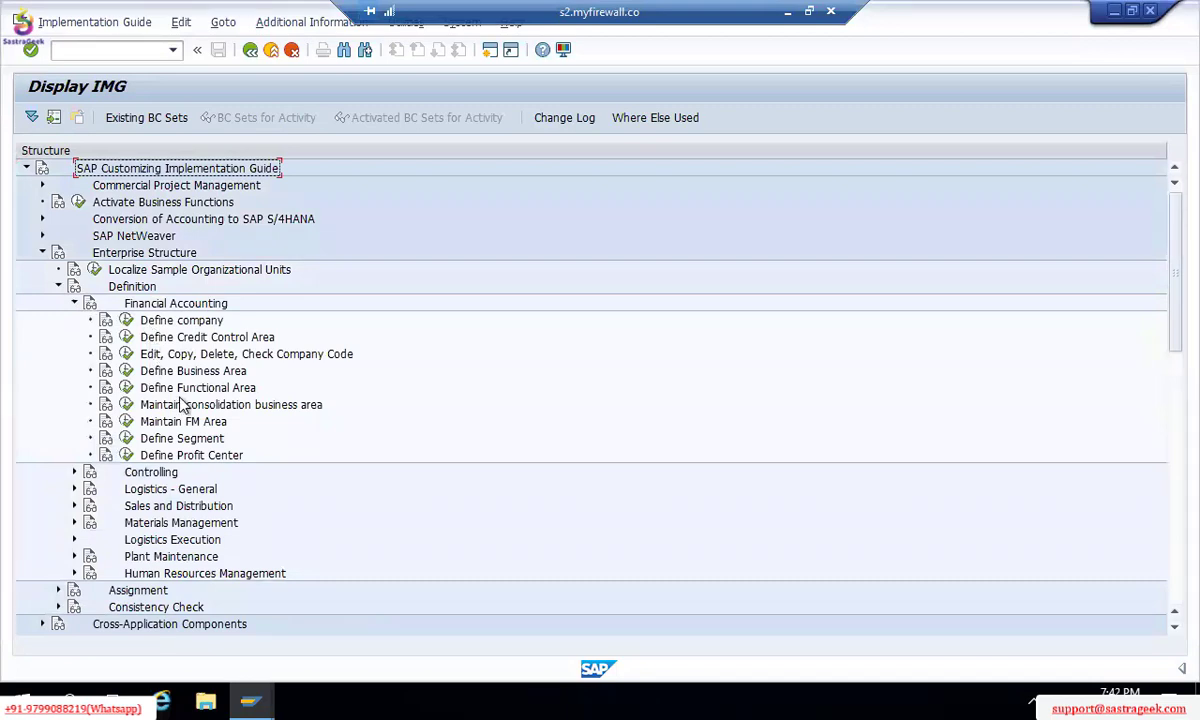
left_click(74, 303)
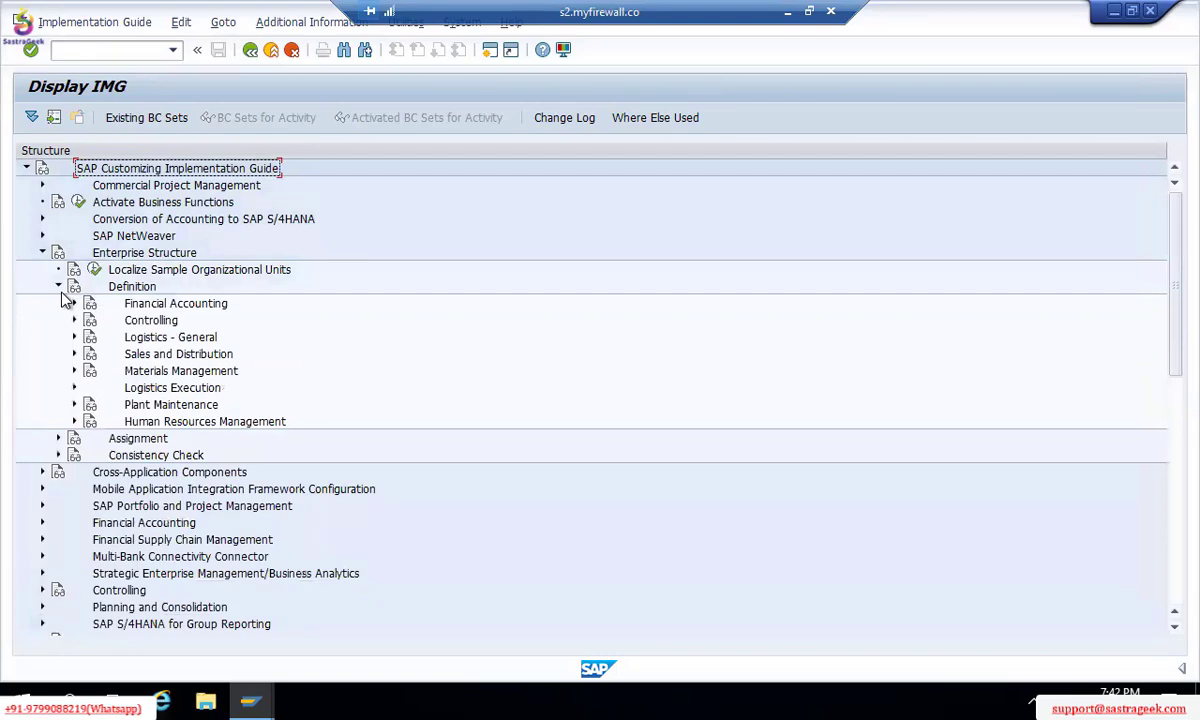
left_click(58, 287)
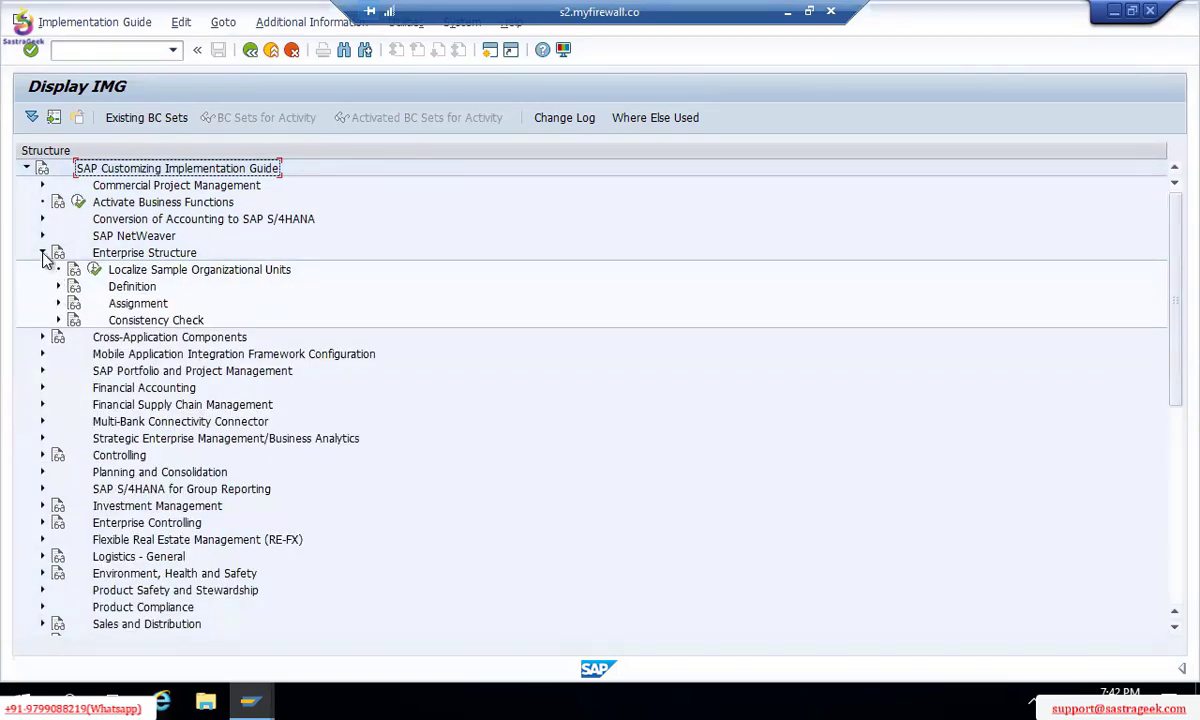
left_click(43, 253)
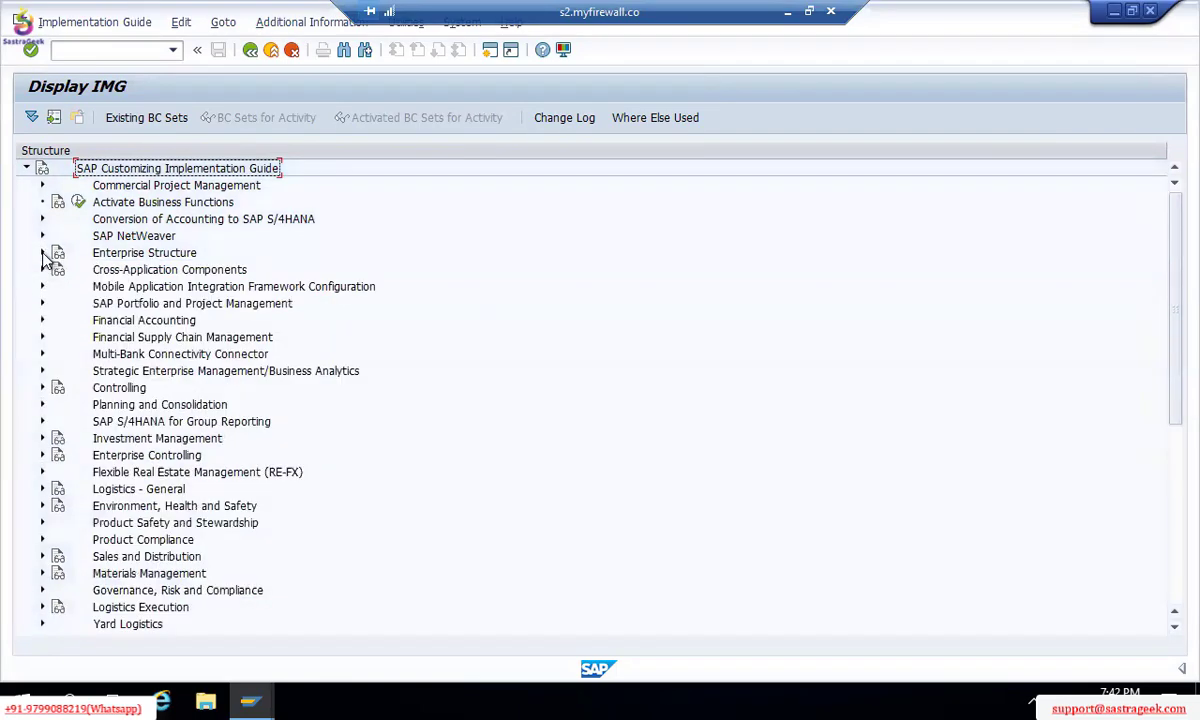
Step: Expand Financial Accounting > Global Settings > Ledgers > Fiscal Year and Posting Periods to reach Maintain Fiscal Year Variant
left_click(42, 320)
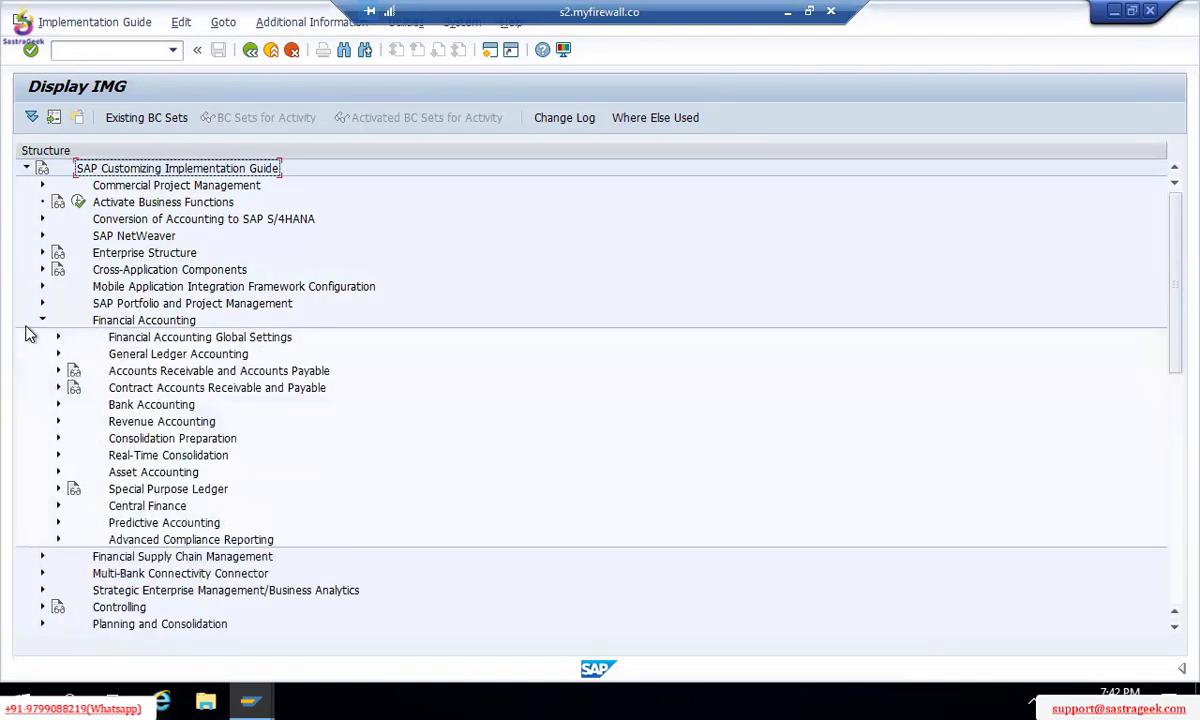
left_click(58, 338)
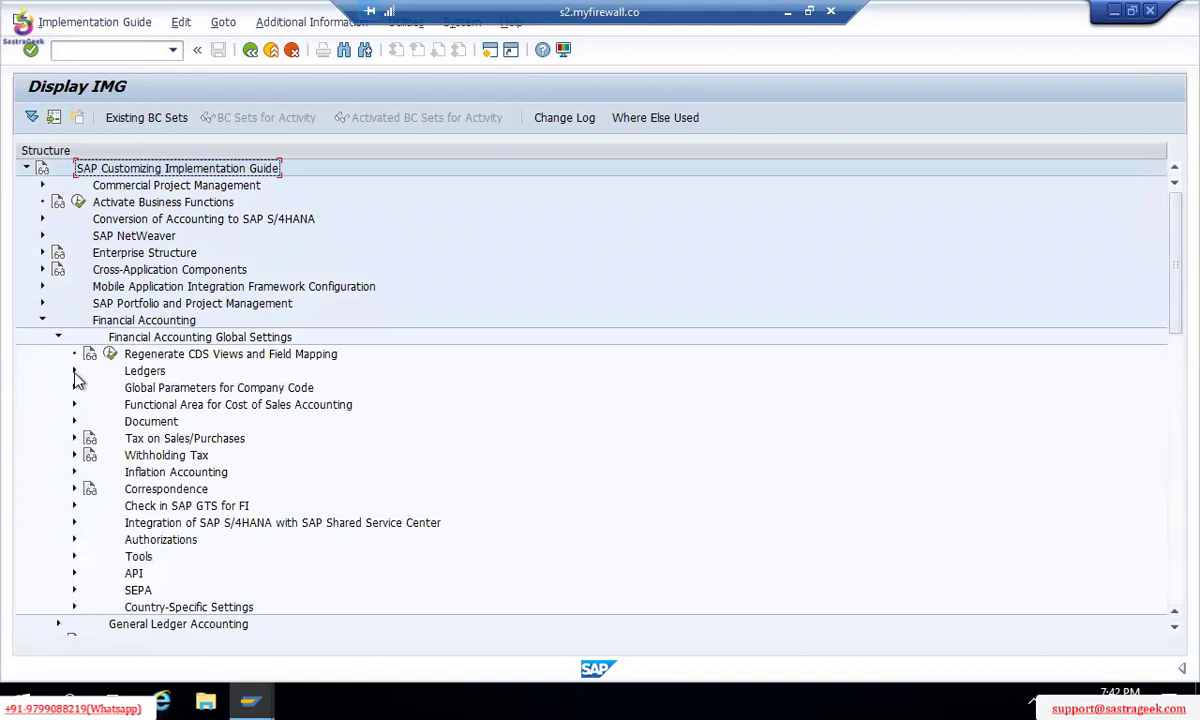
left_click(74, 372)
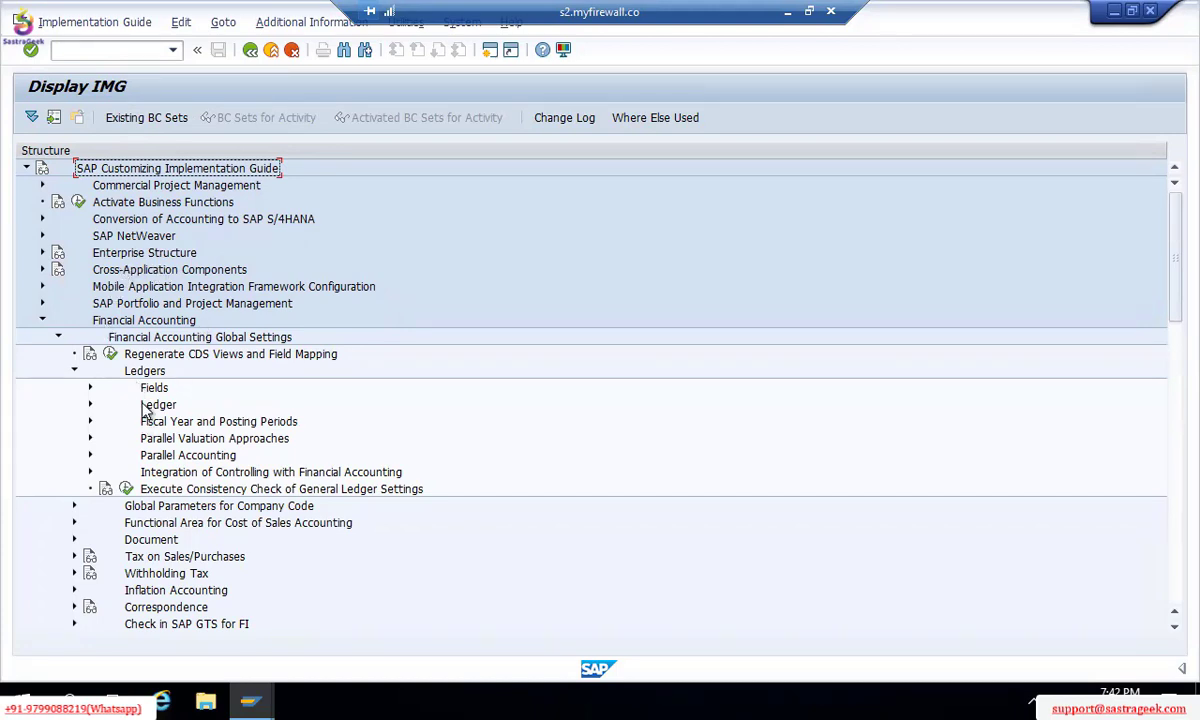
left_click(155, 340)
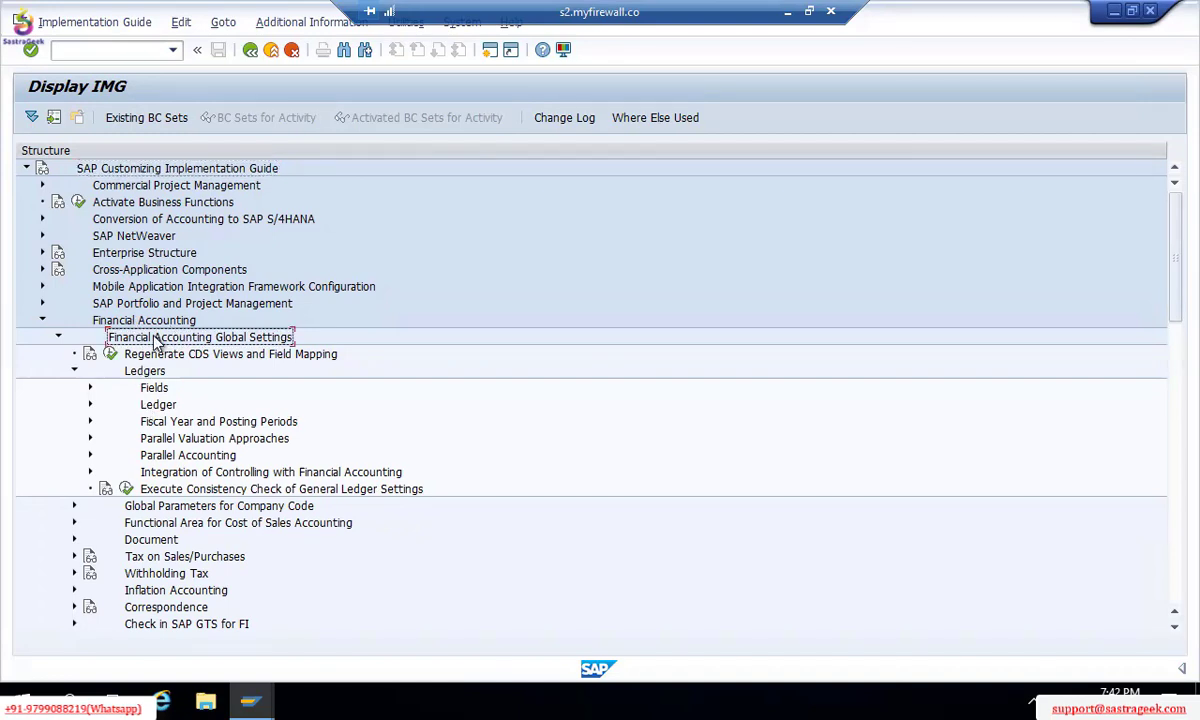
left_click(165, 424)
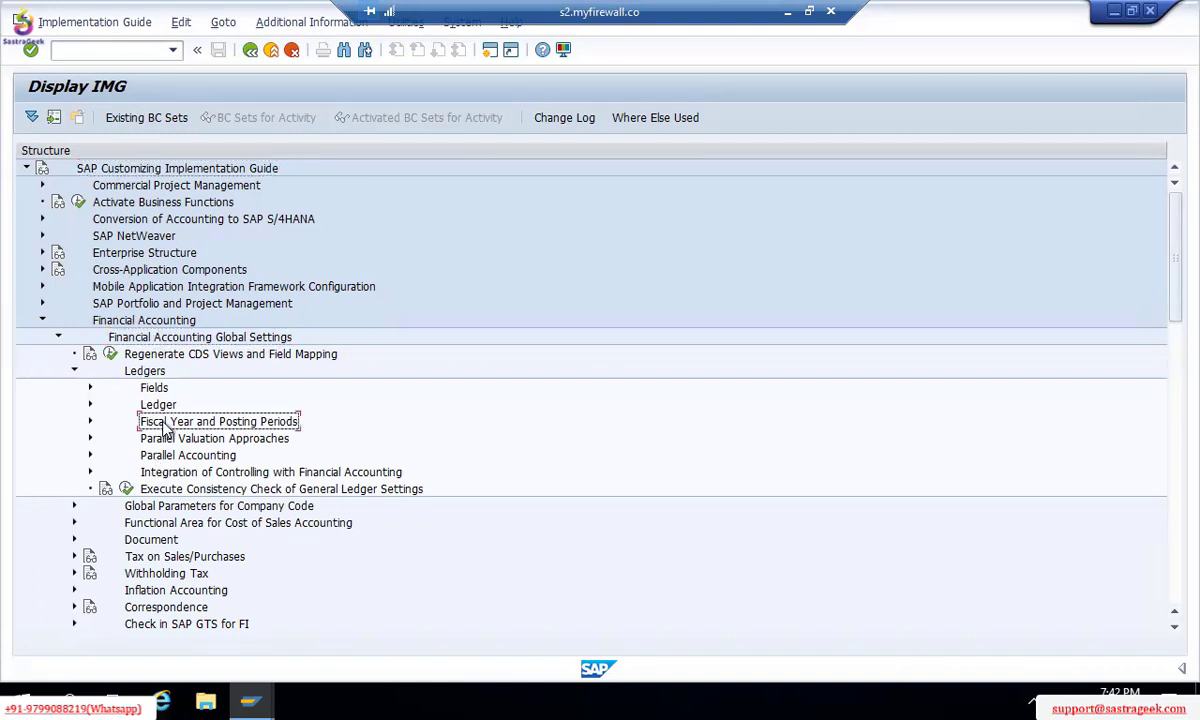
left_click(89, 422)
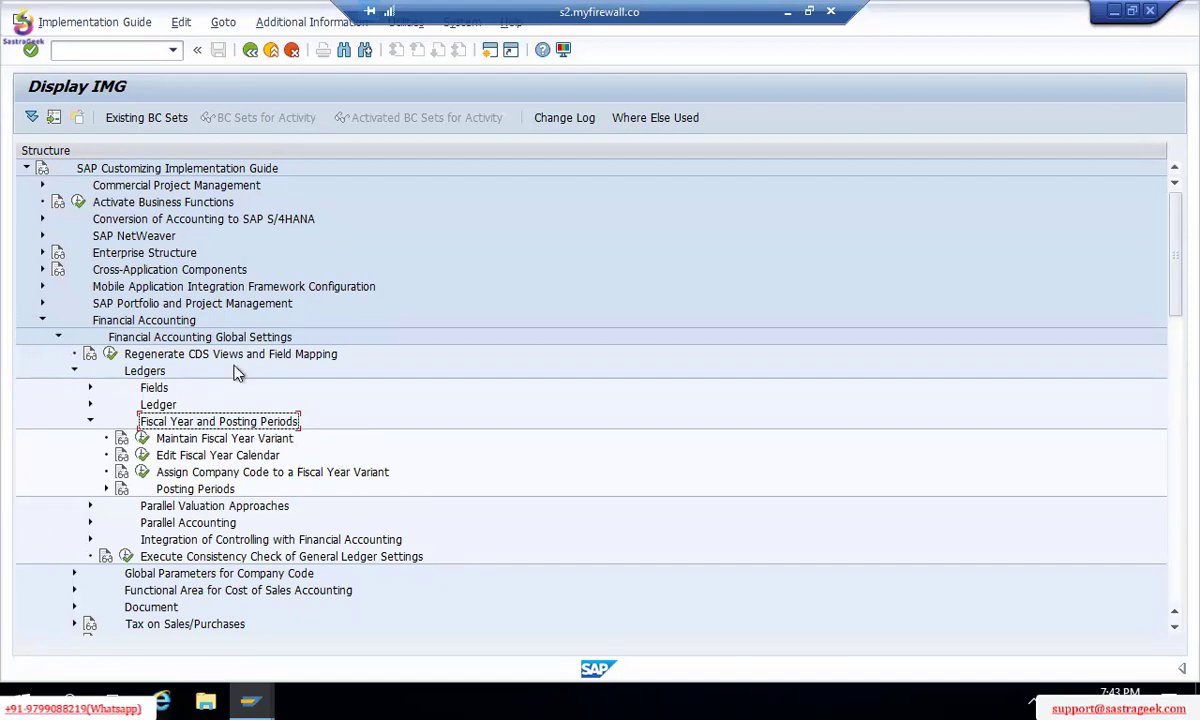
left_click(133, 50)
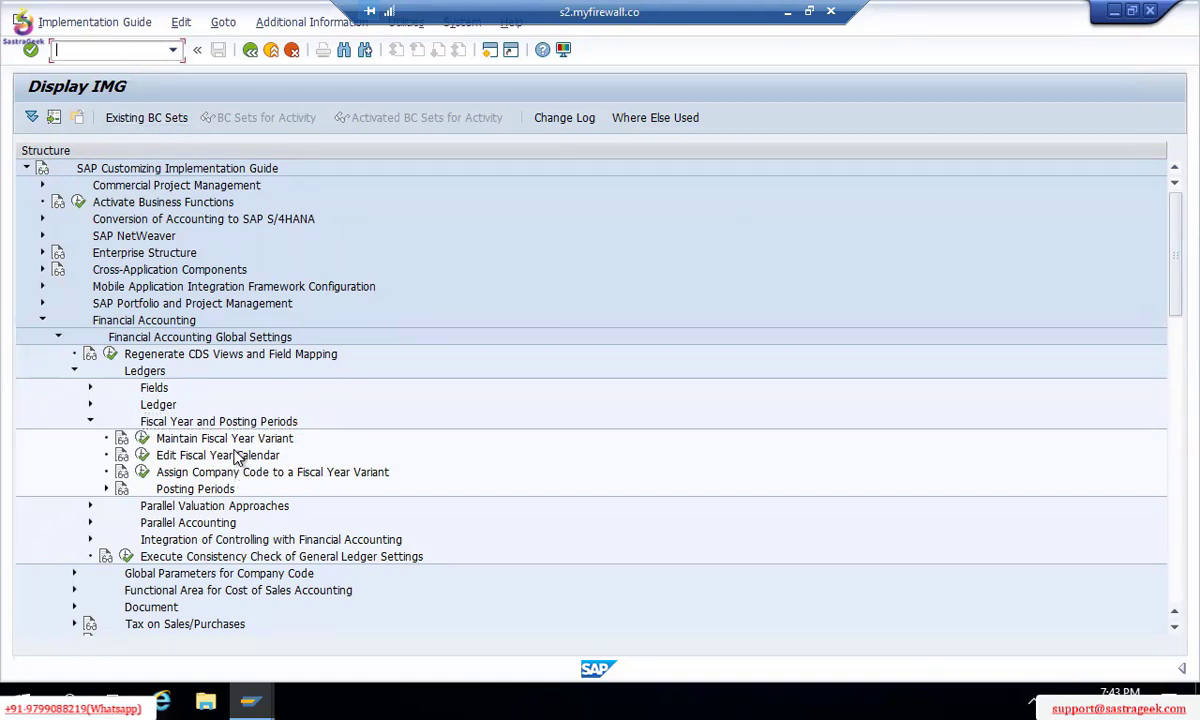
Step: Display the IMG Activity key beside each guide entry and widen that column to show full IDs
left_click(300, 35)
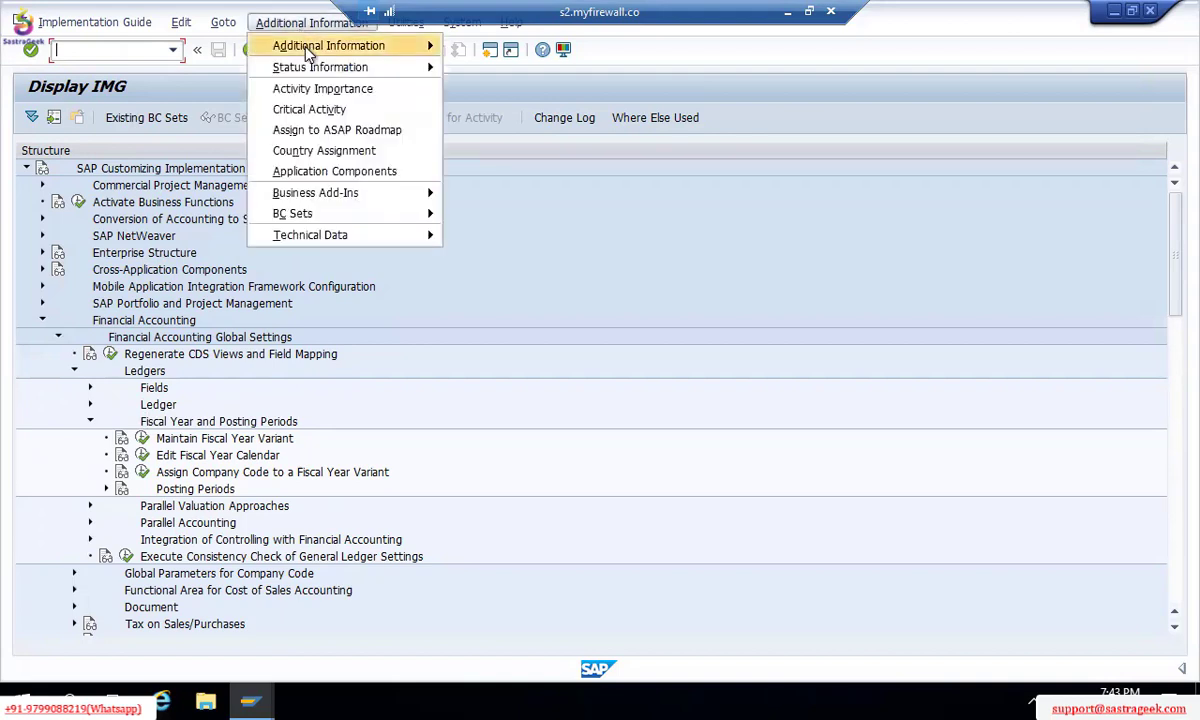
mouse_move(308, 52)
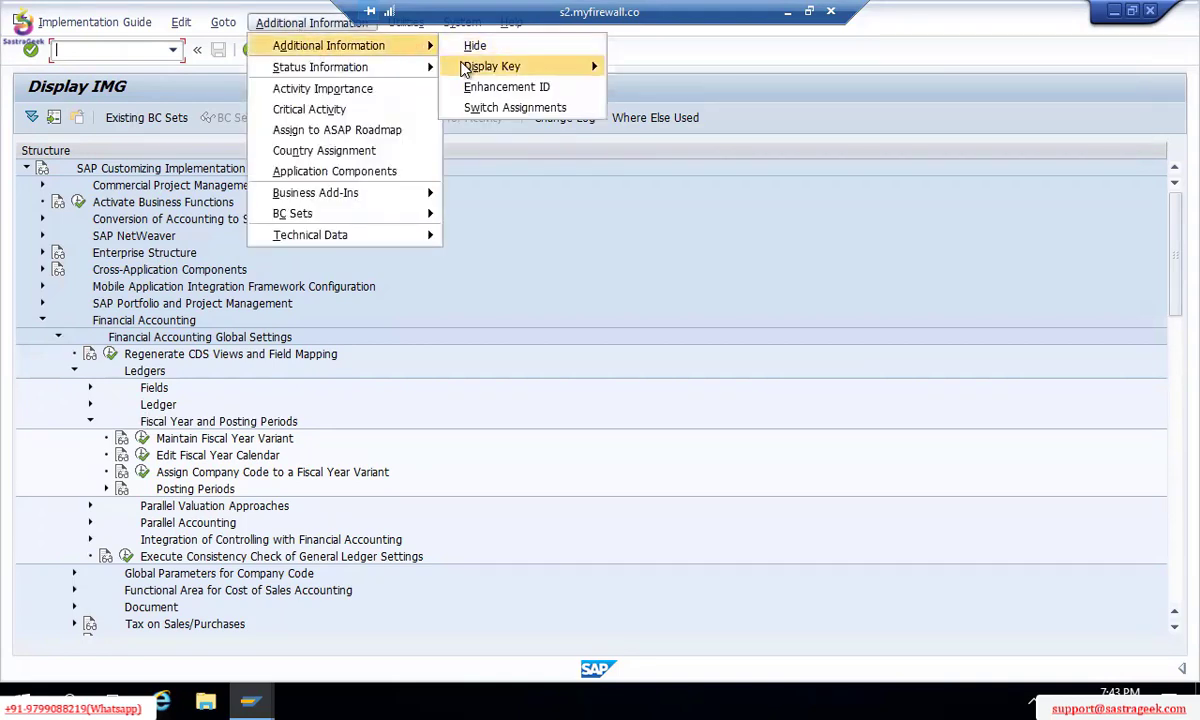
mouse_move(485, 66)
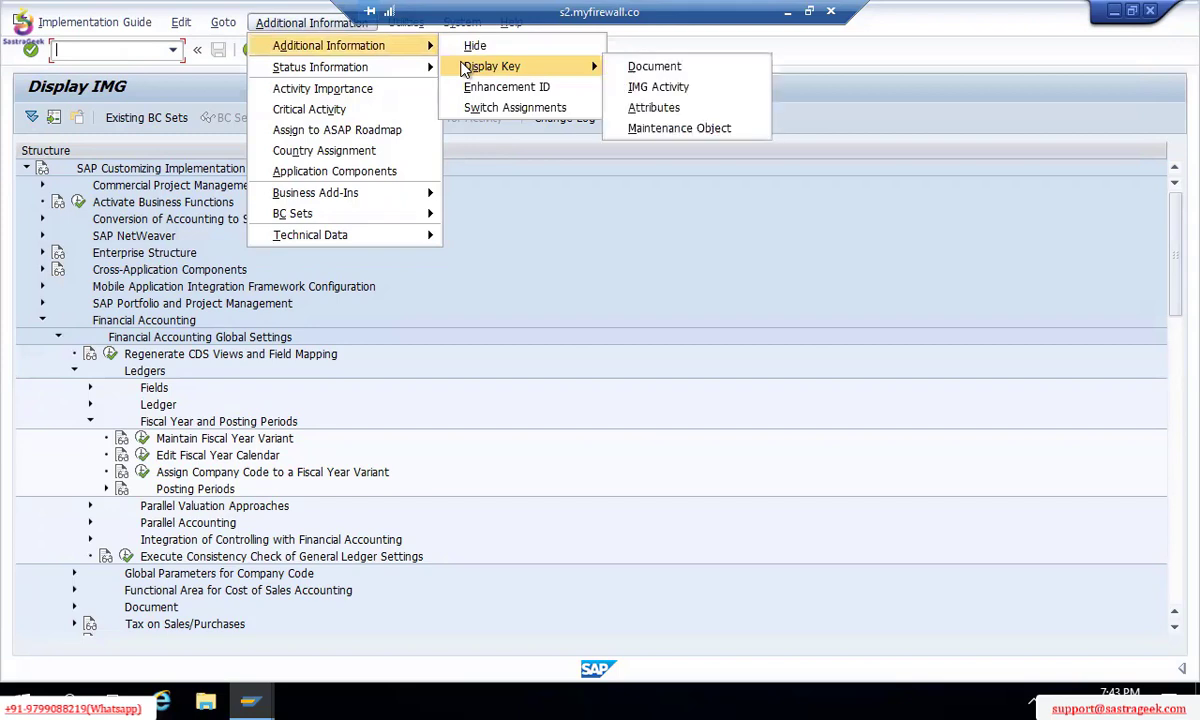
left_click(640, 90)
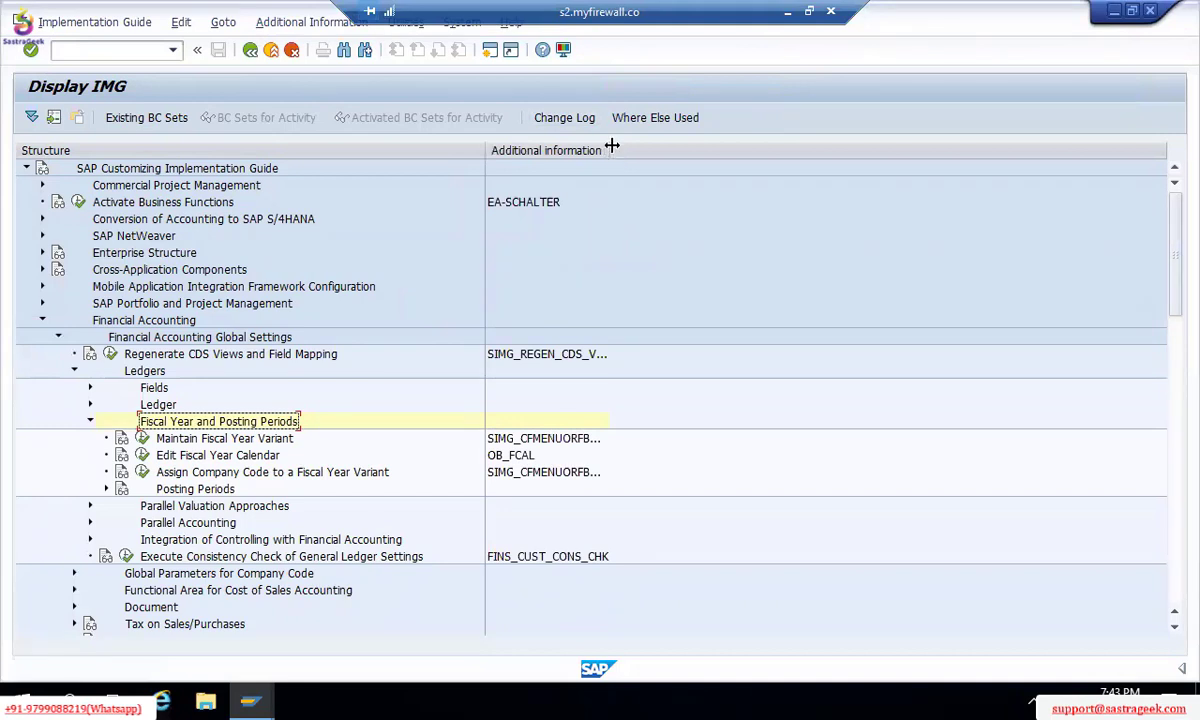
double_click(607, 147)
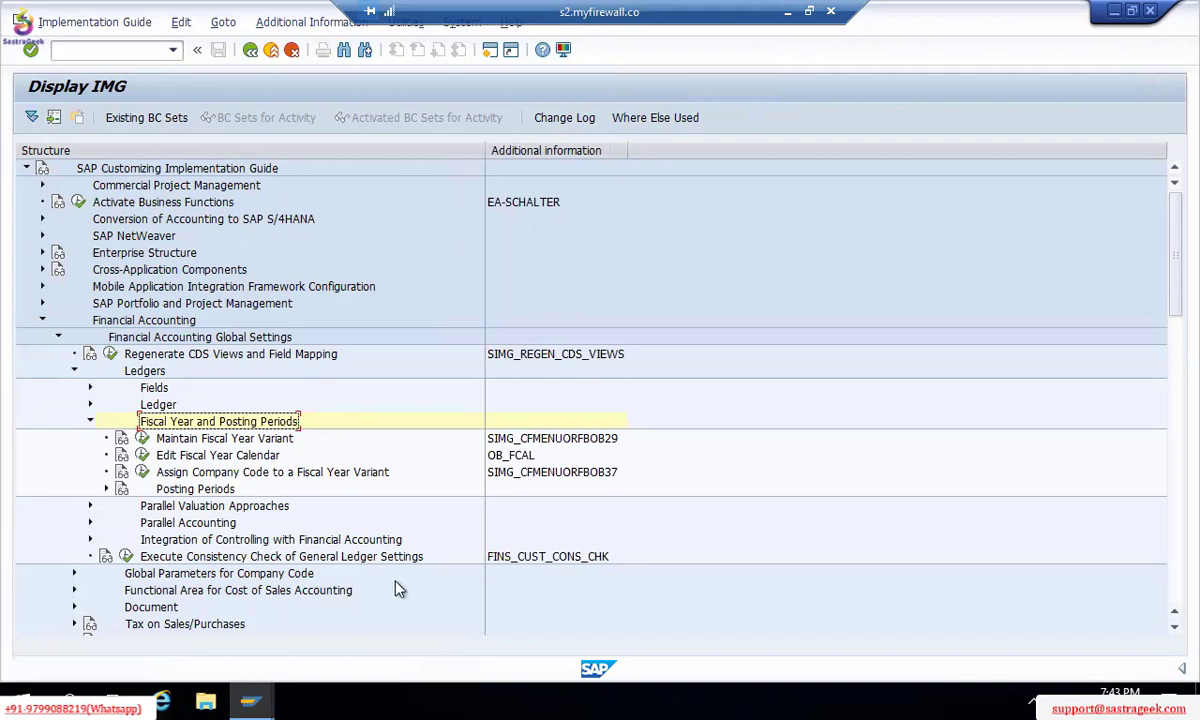
Step: Reopen the reference implementation guide with IMG Activity keys displayed beside each entry
left_click(250, 50)
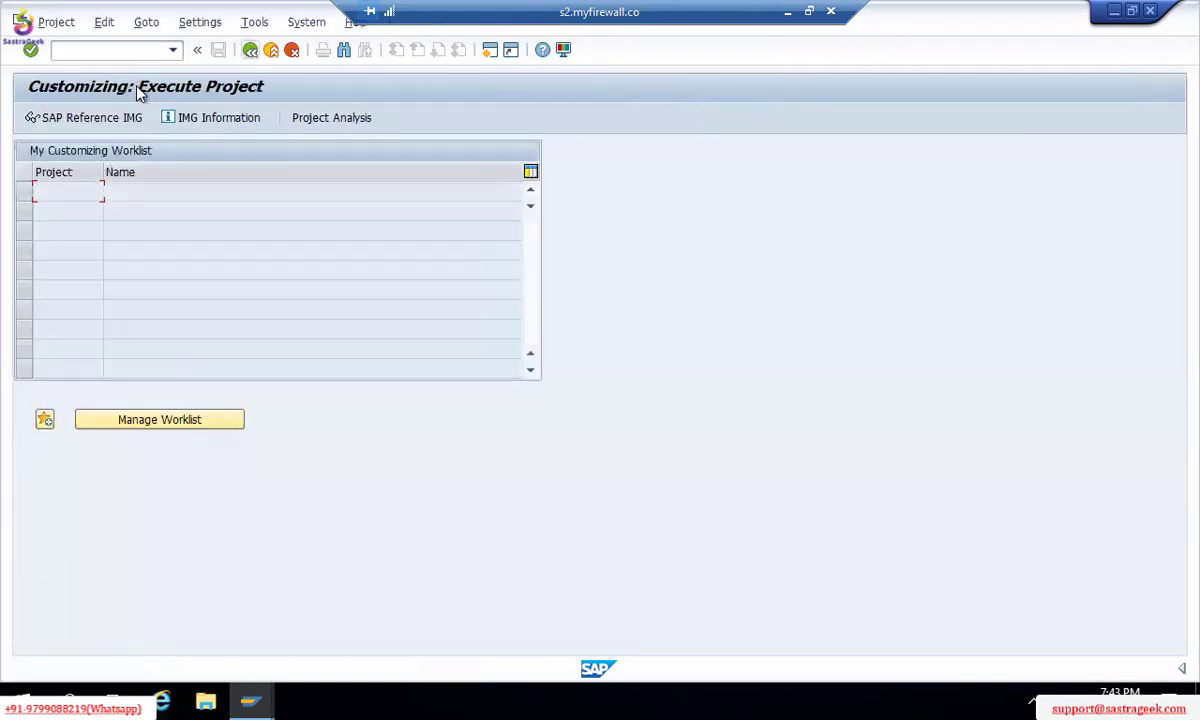
left_click(110, 117)
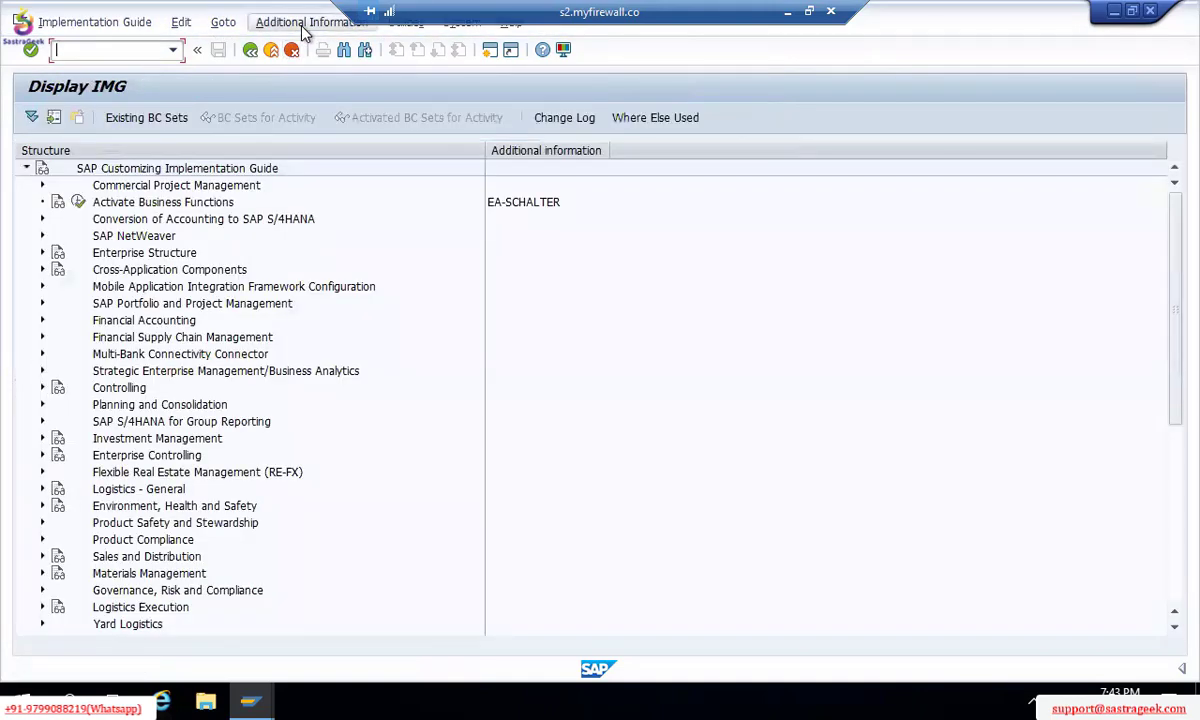
left_click(305, 25)
mouse_move(380, 45)
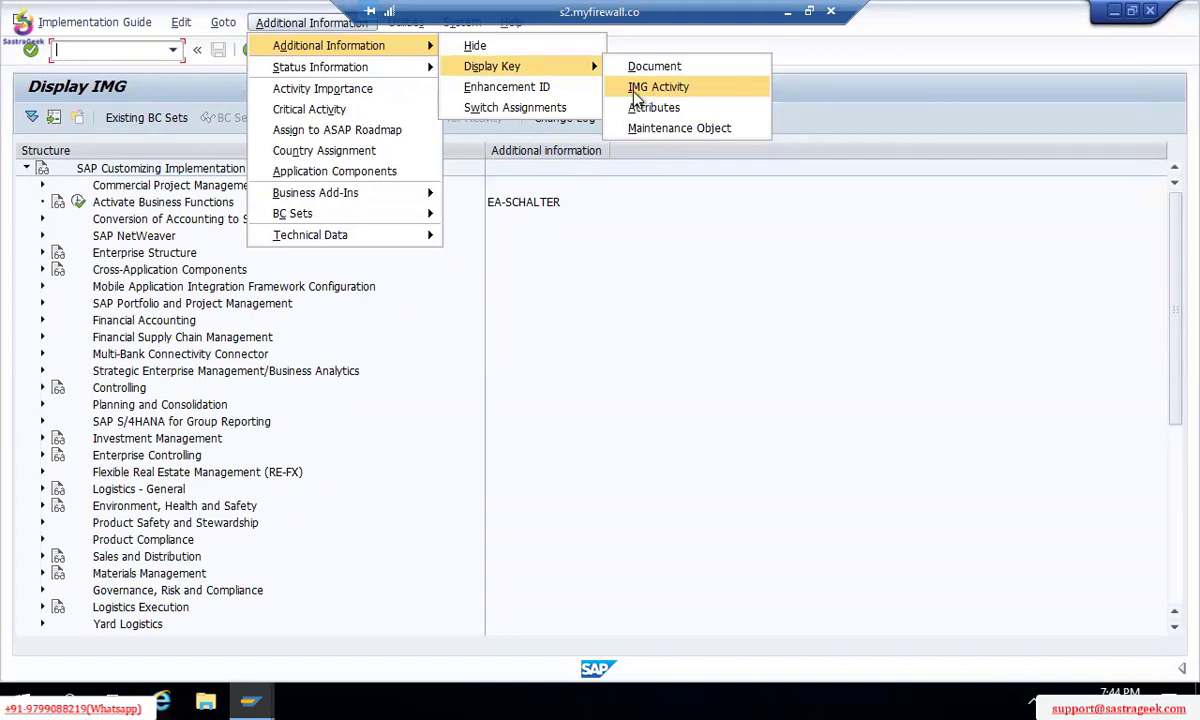
left_click(645, 90)
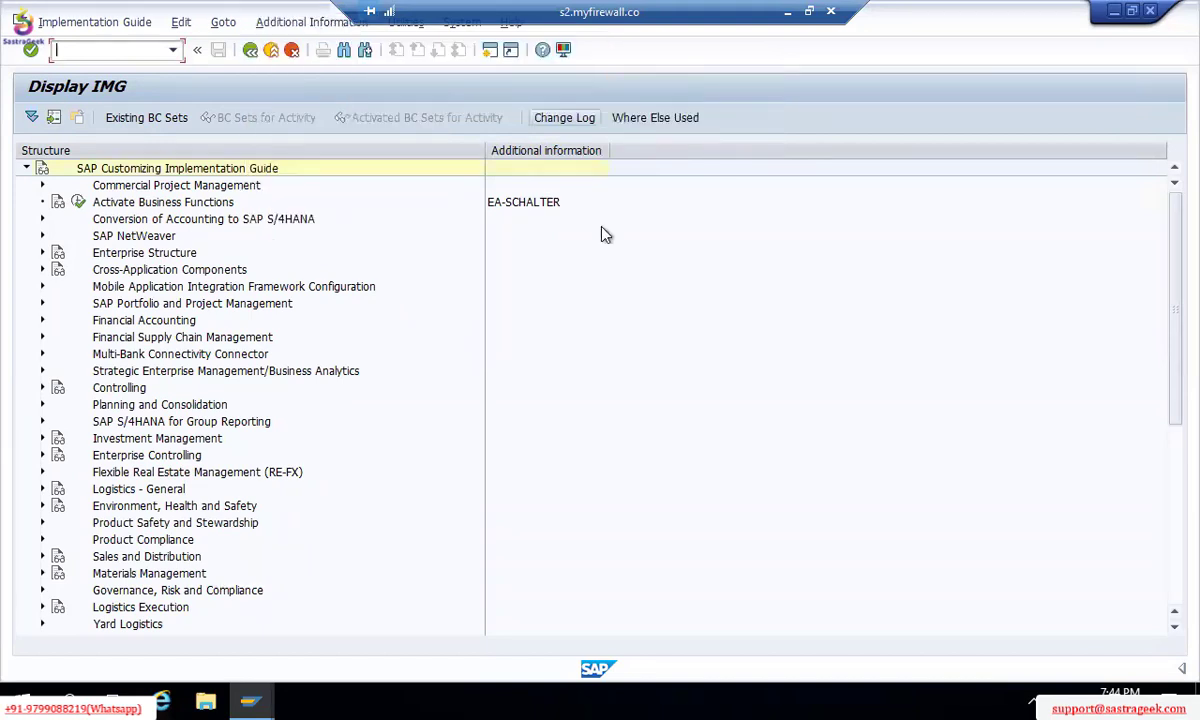
Step: Expand Financial Accounting down to Fiscal Year and Posting Periods and widen the key column
left_click(42, 321)
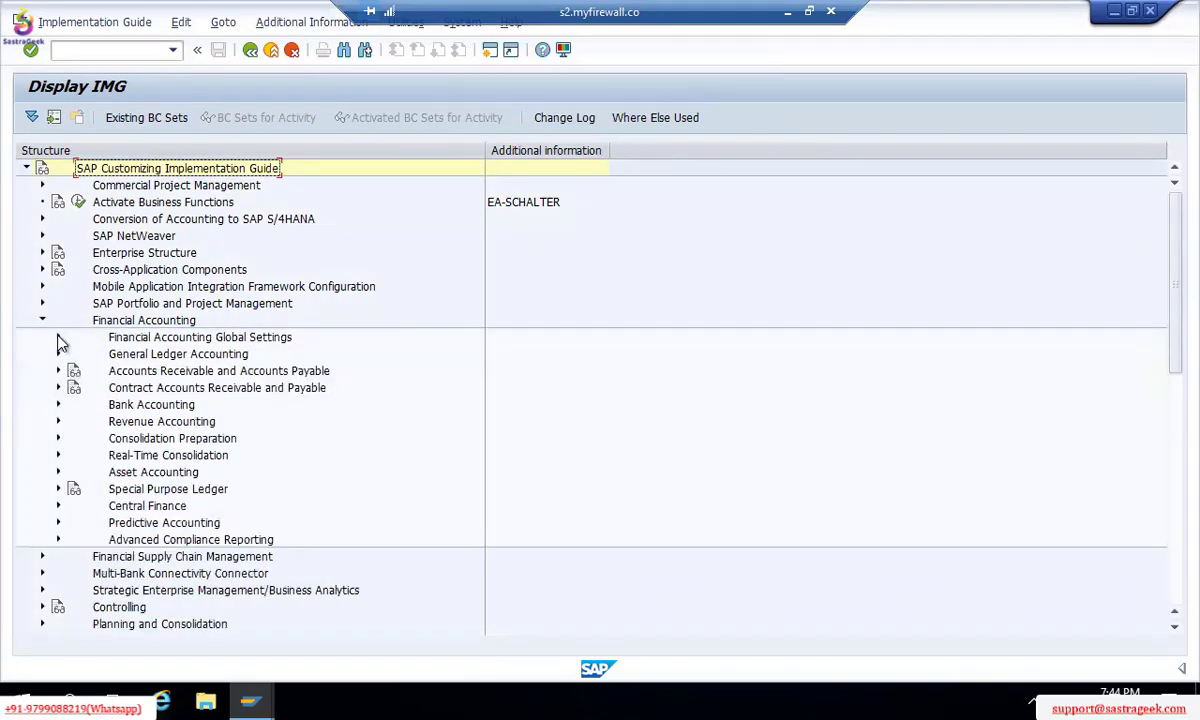
left_click(58, 339)
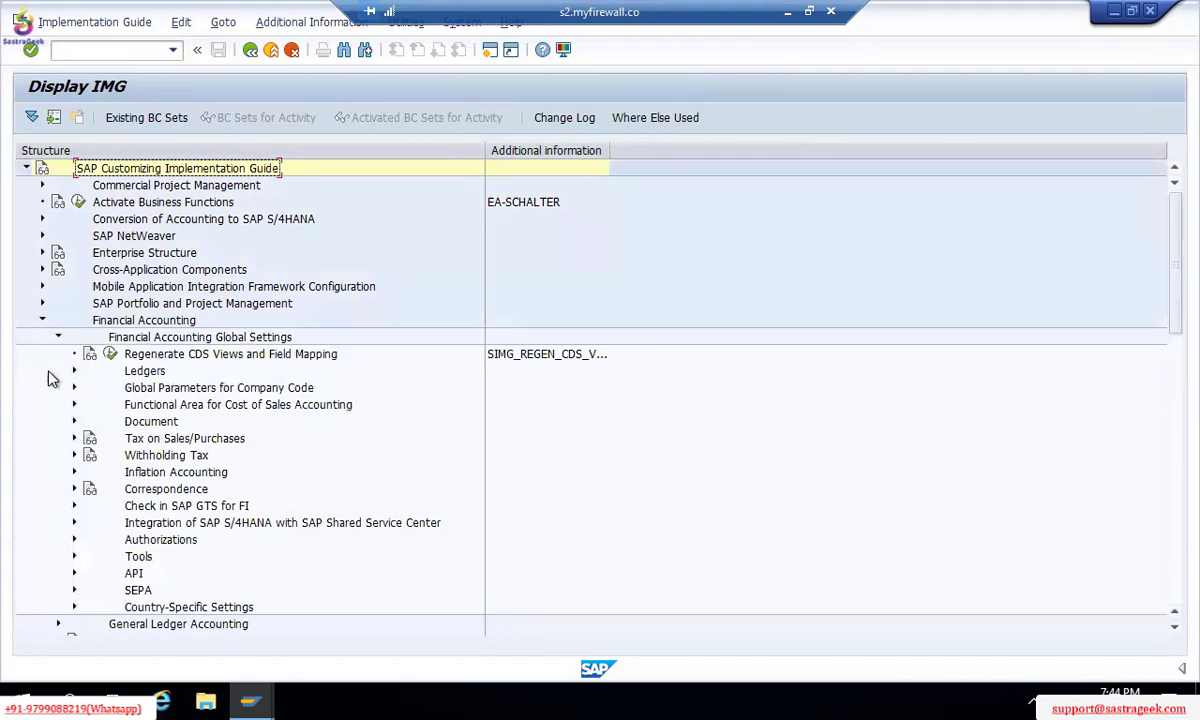
left_click(75, 370)
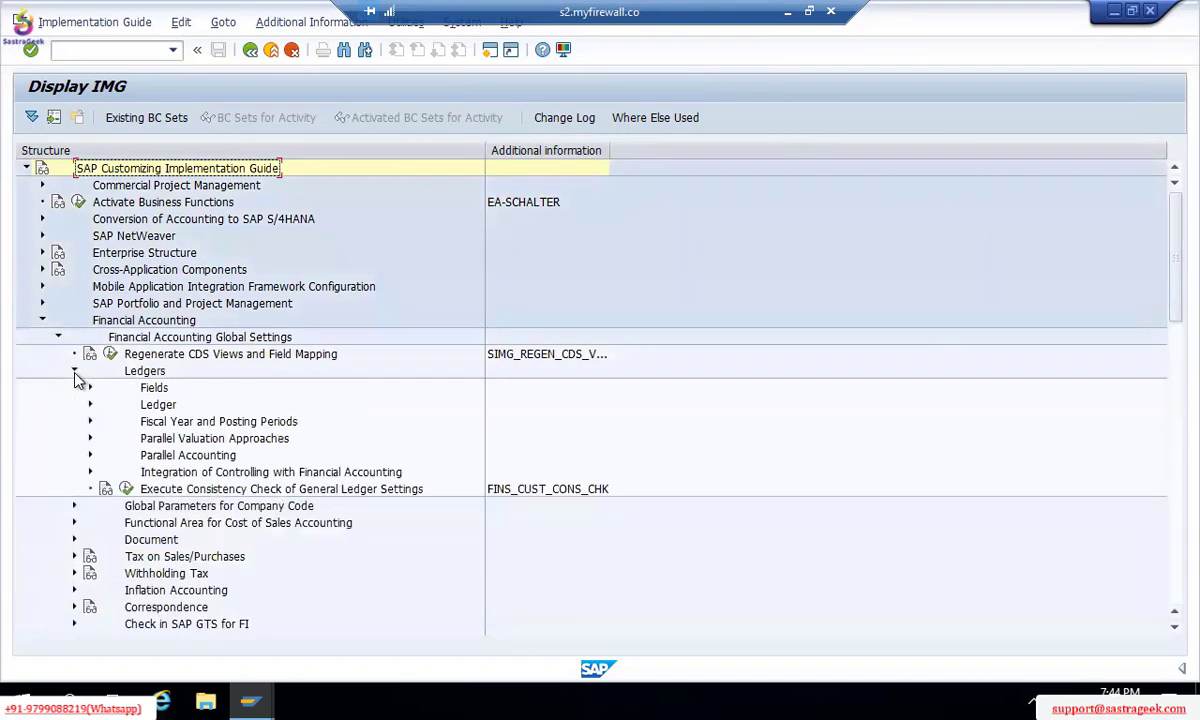
left_click(89, 423)
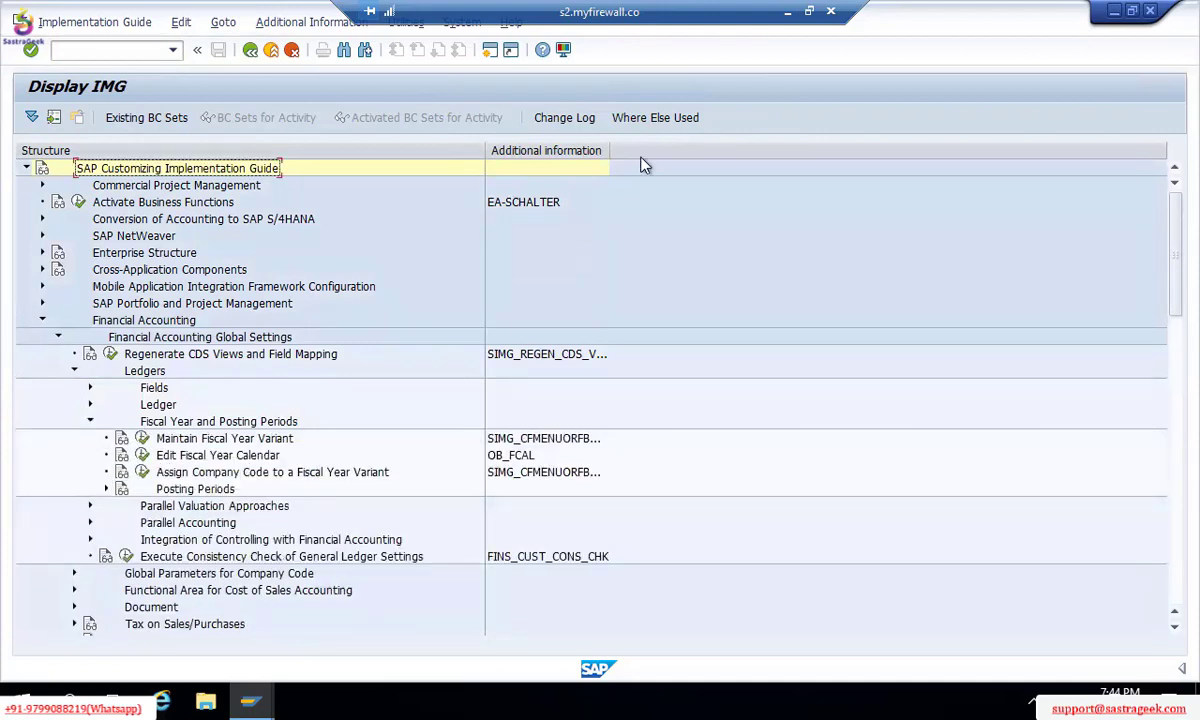
double_click(612, 150)
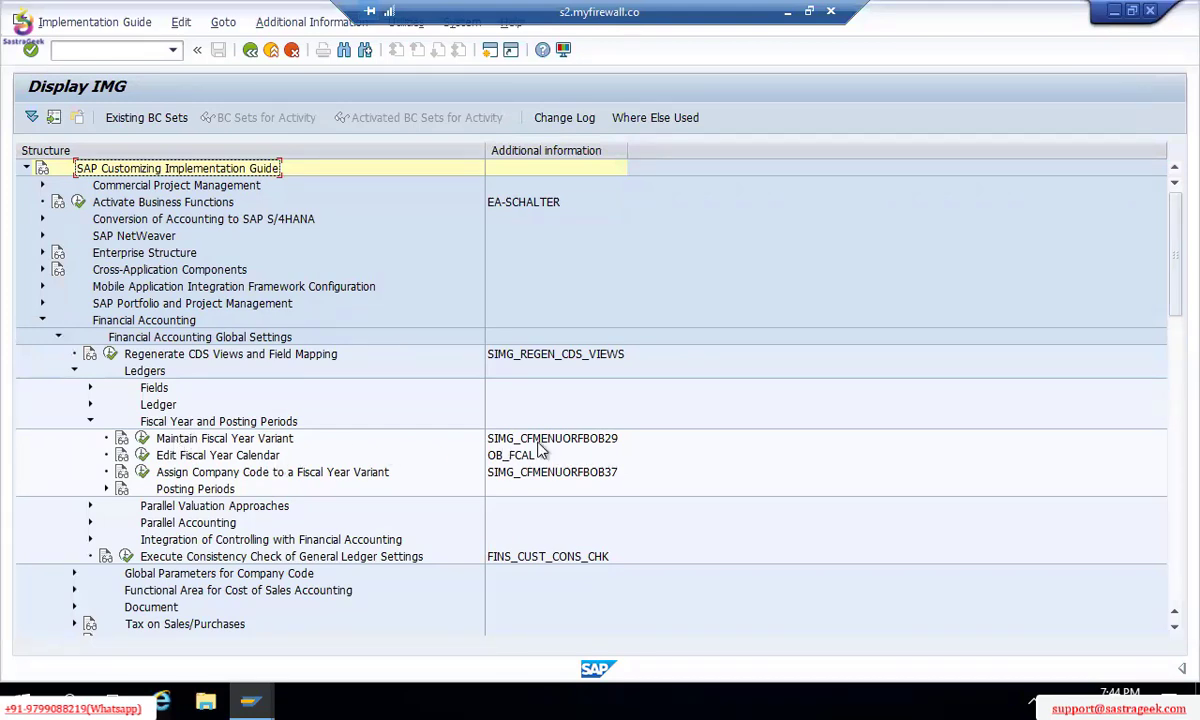
Step: Open Maintain Fiscal Year Variant and position the table on variant V3
left_click(143, 440)
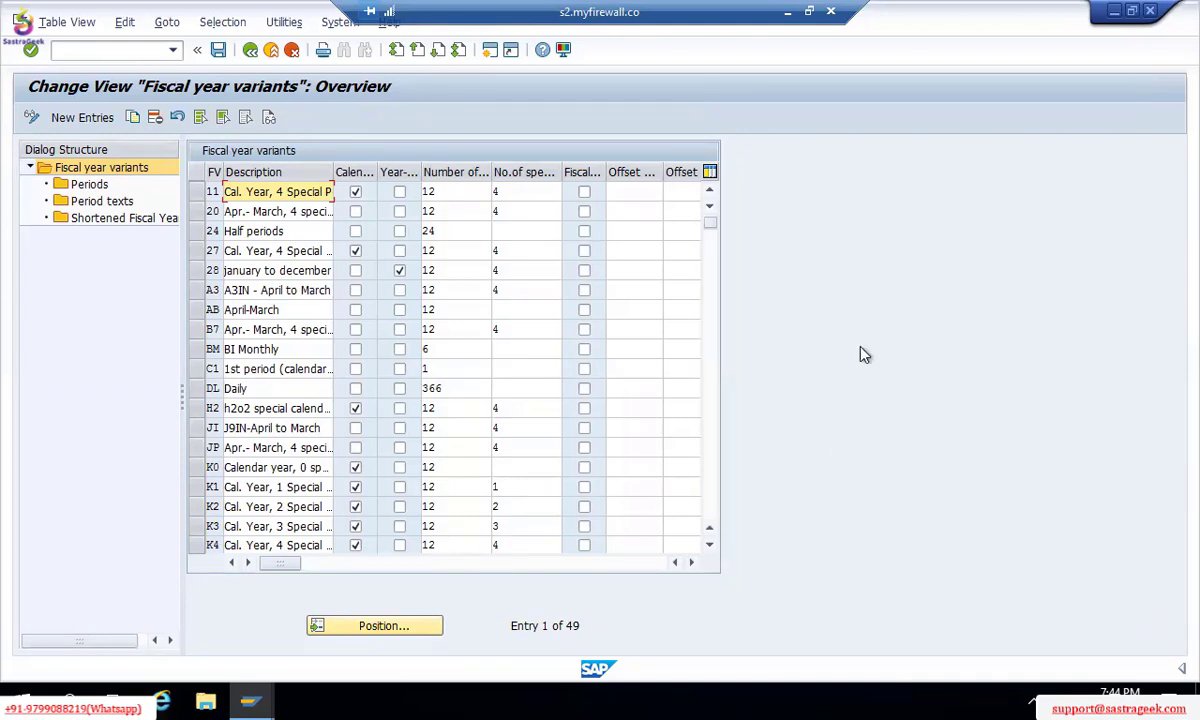
left_click(412, 625)
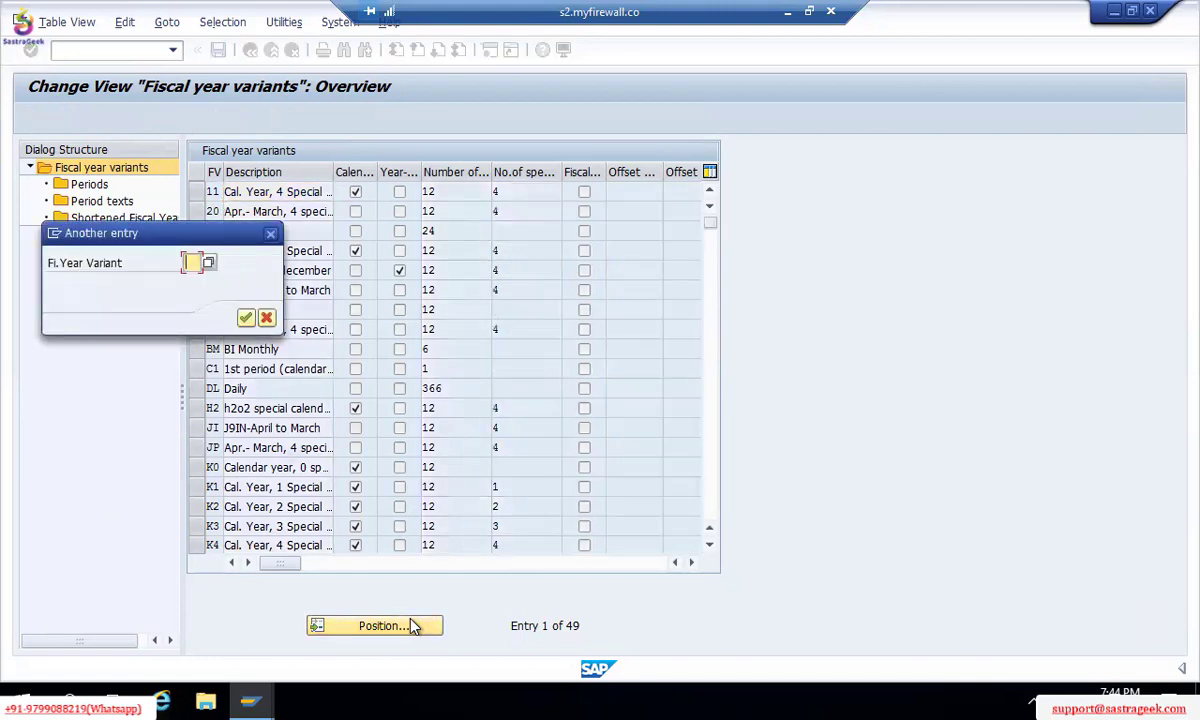
type("V3")
key("Return")
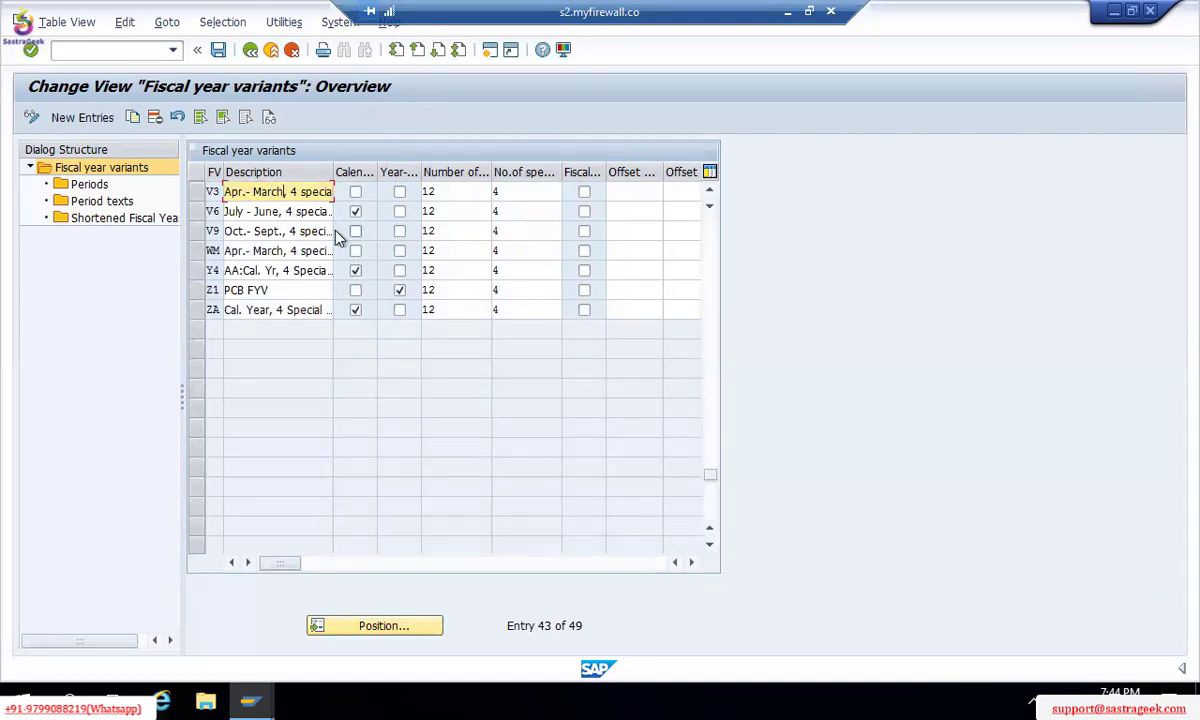
Step: Review V3's Apr.–March description, its 12 posting periods and 4 special periods
key("Right")
key("Right")
key("Right")
key("Right")
key("Right")
key("Right")
key("Right")
key("Right")
key("Right")
key("Right")
key("Right")
key("Right")
key("Right")
key("Right")
key("Right")
key("Right")
key("Right")
key("Right")
key("Right")
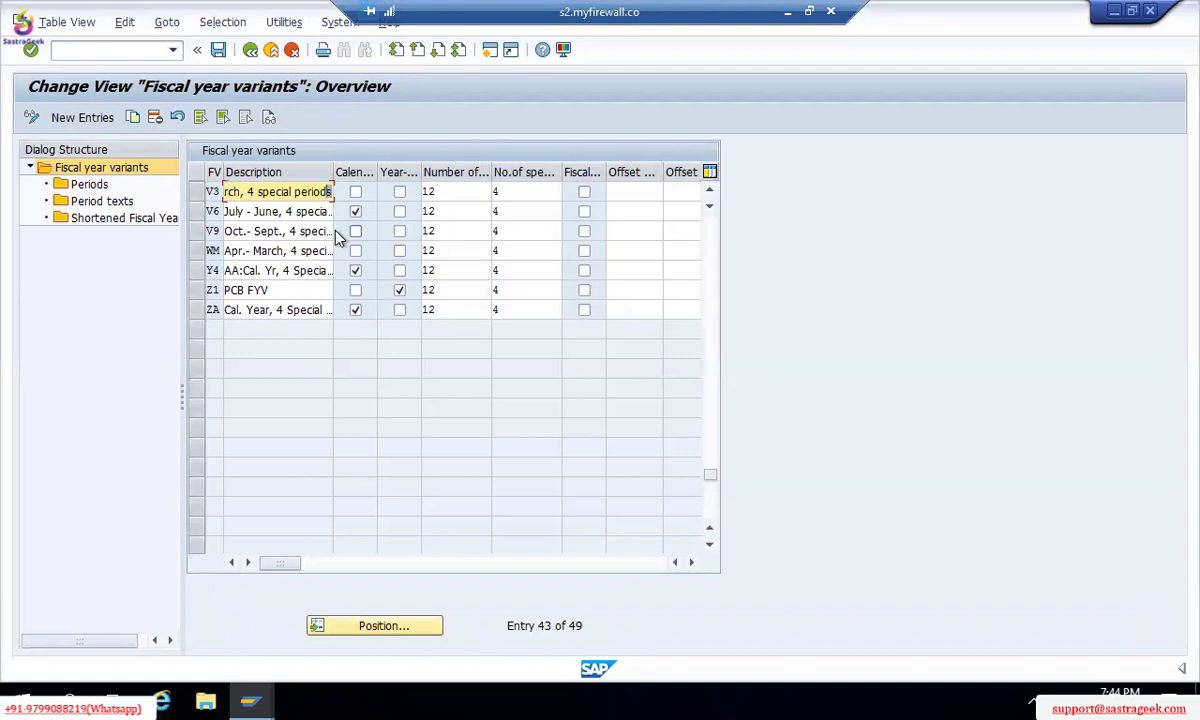
key("shift+Left")
key("shift+Left")
key("shift+Left")
key("shift+Left")
key("shift+Left")
key("shift+Left")
key("shift+Left")
key("shift+Left")
key("shift+Left")
key("shift+Left")
key("shift+Left")
key("shift+Left")
key("shift+Left")
key("shift+Left")
key("shift+Left")
key("shift+Left")
key("shift+Left")
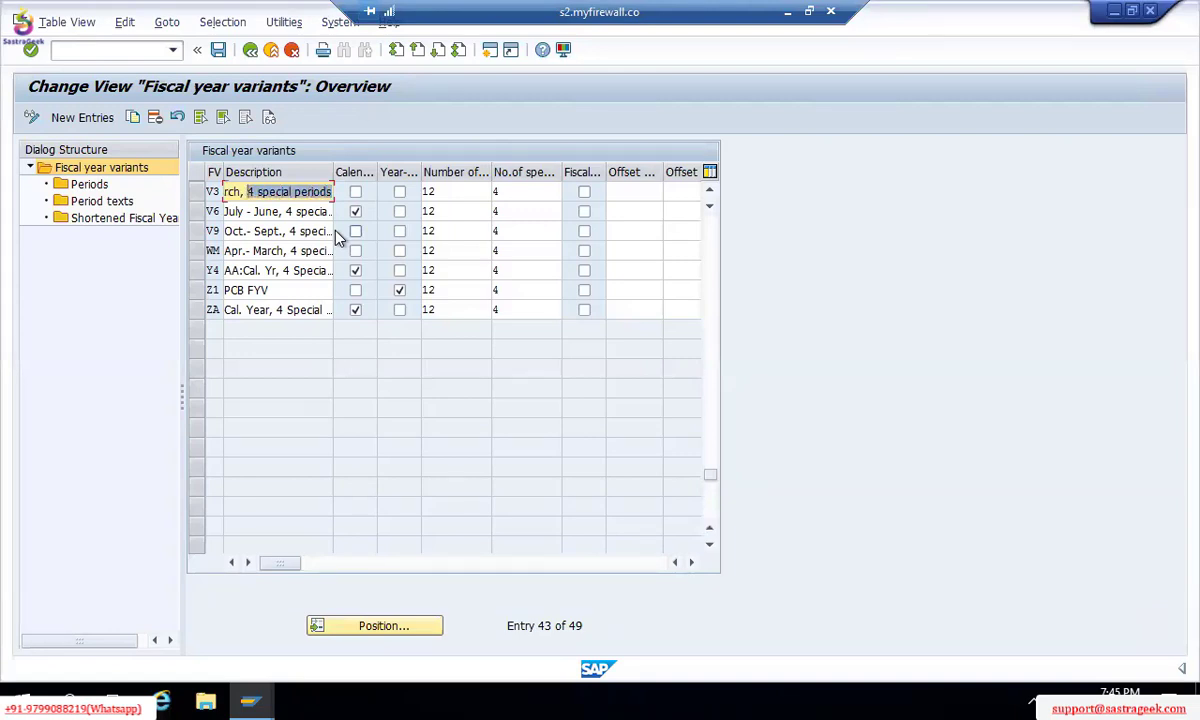
key("Left")
key("Left")
key("Left")
key("Left")
key("Left")
key("Left")
key("Left")
key("Left")
key("Left")
key("Left")
key("Left")
key("Left")
key("Left")
key("Left")
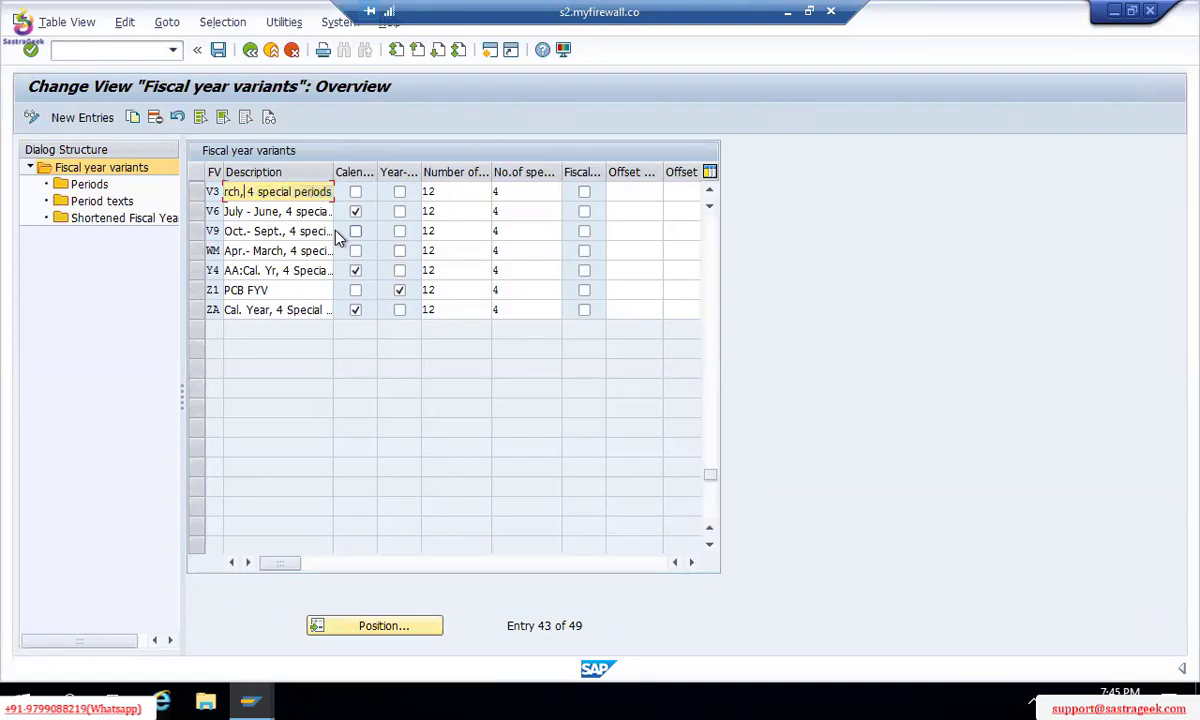
key("Right")
key("Right")
key("Right")
key("Right")
key("Right")
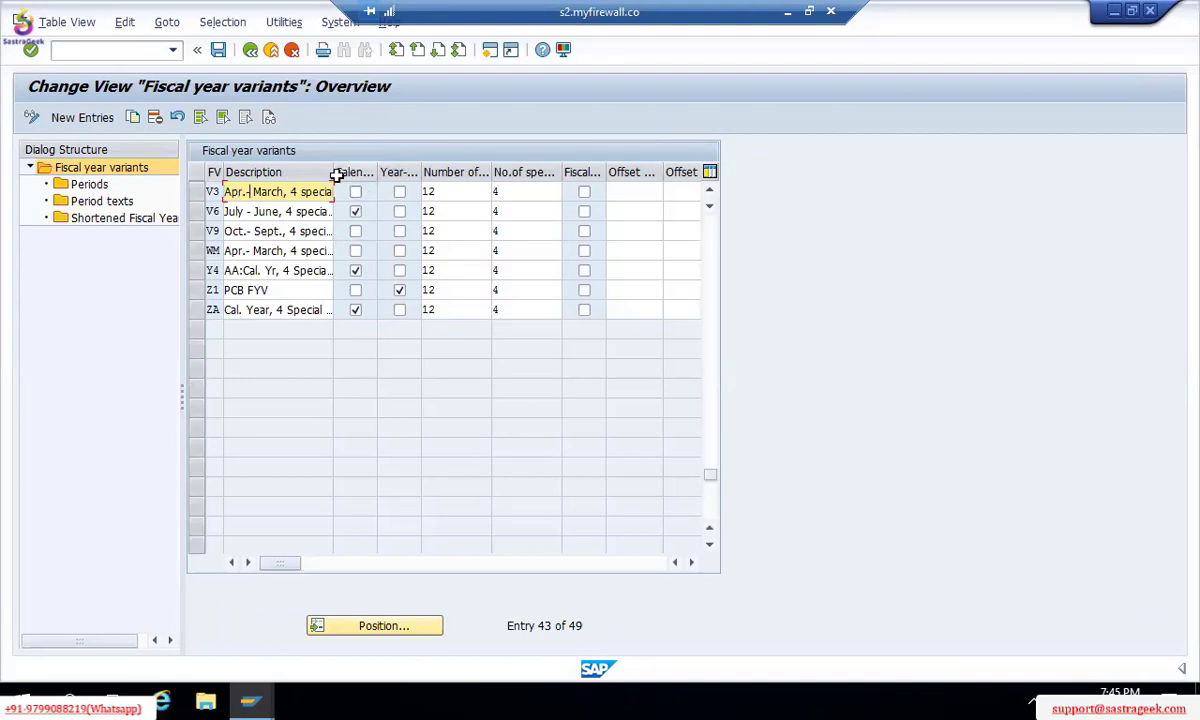
left_click(463, 191)
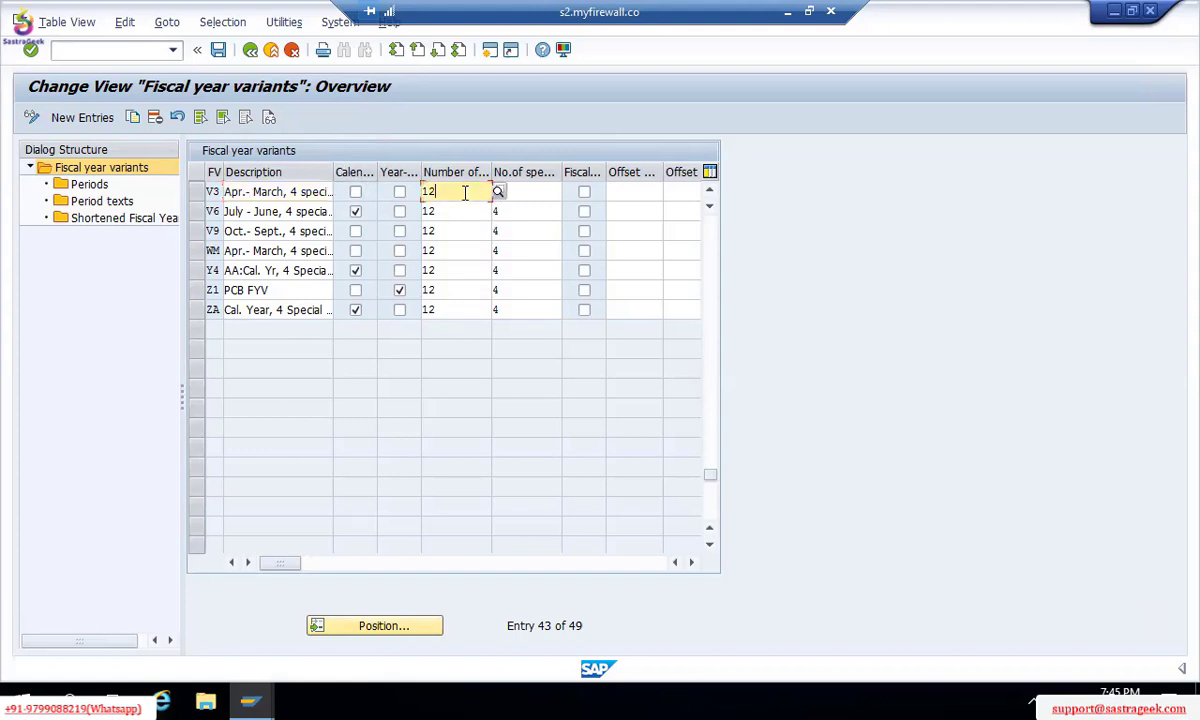
left_click(532, 193)
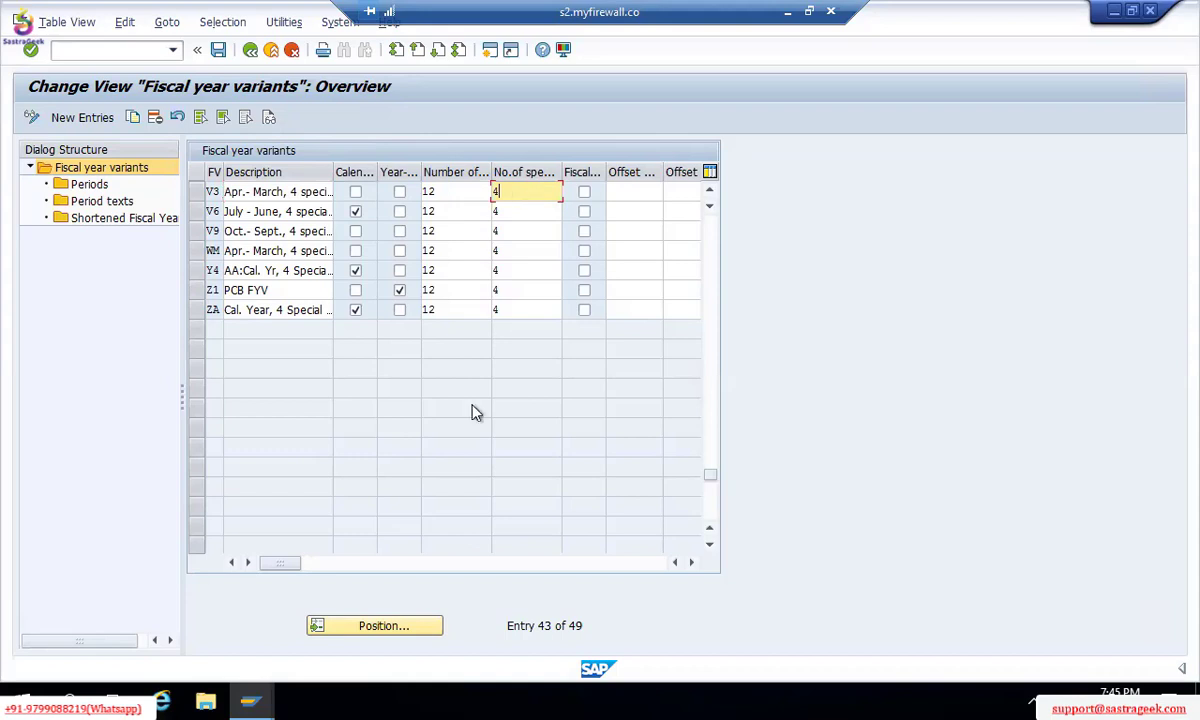
left_click(376, 627)
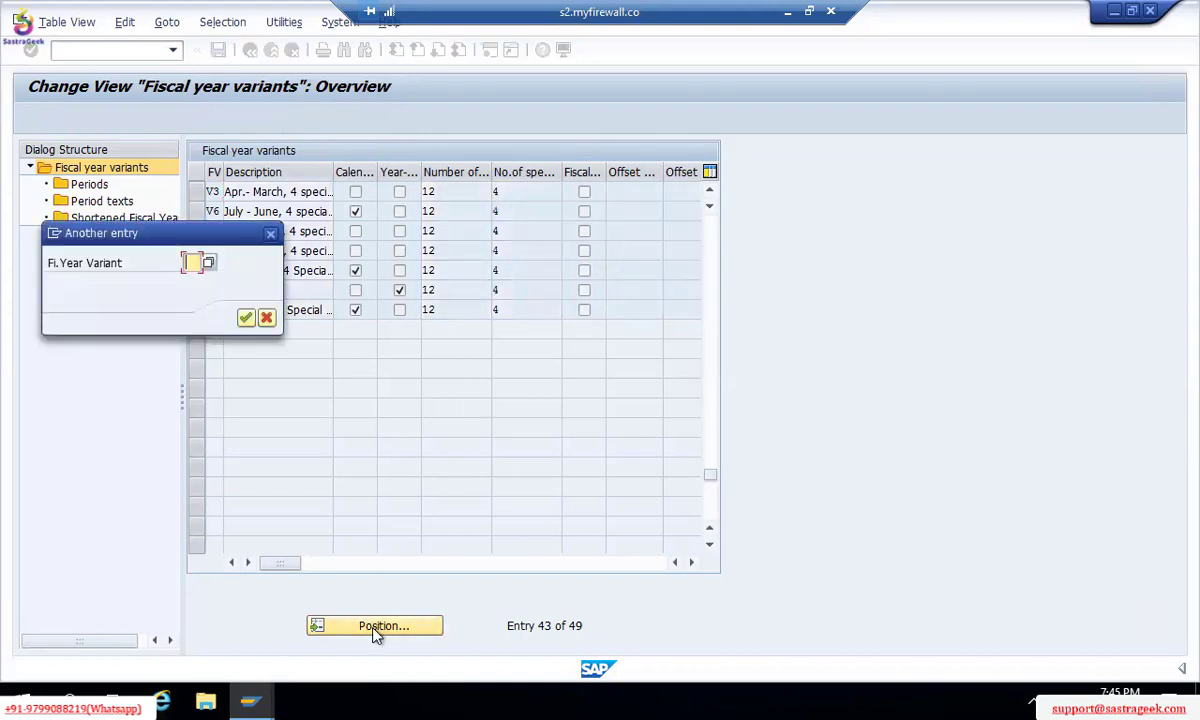
Step: Jump to variant K4 and review its description, highlighting the Special Periods part
type("K4")
key("Return")
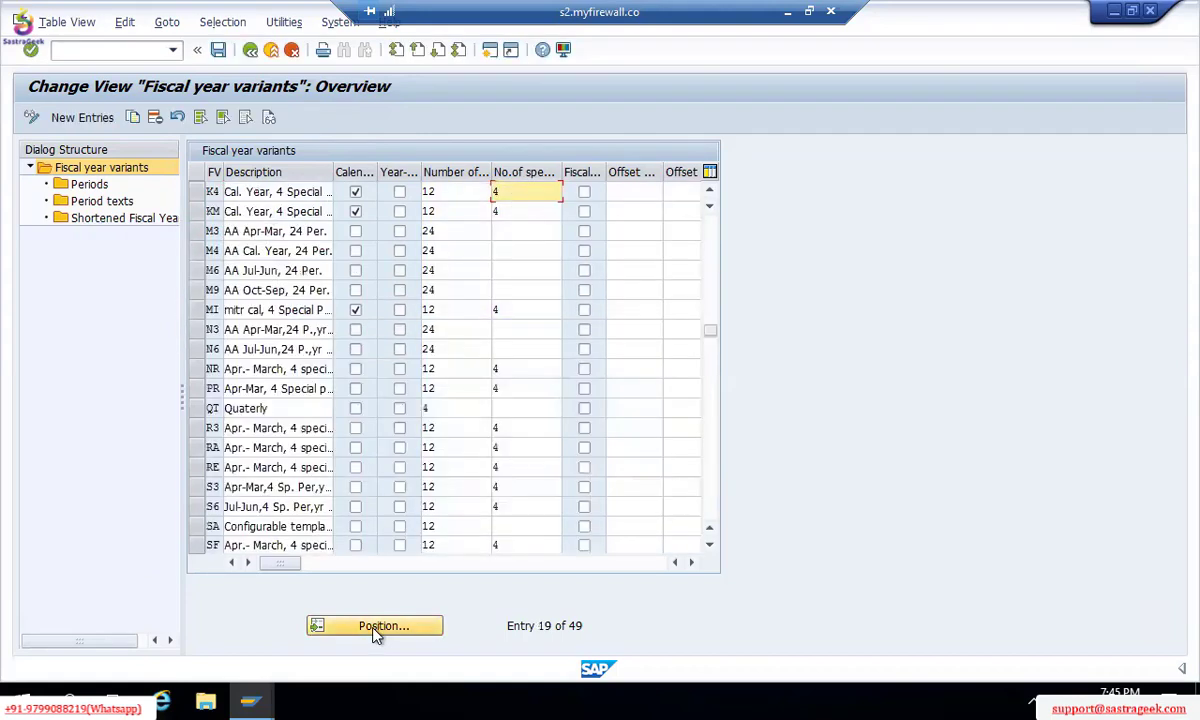
left_click(232, 191)
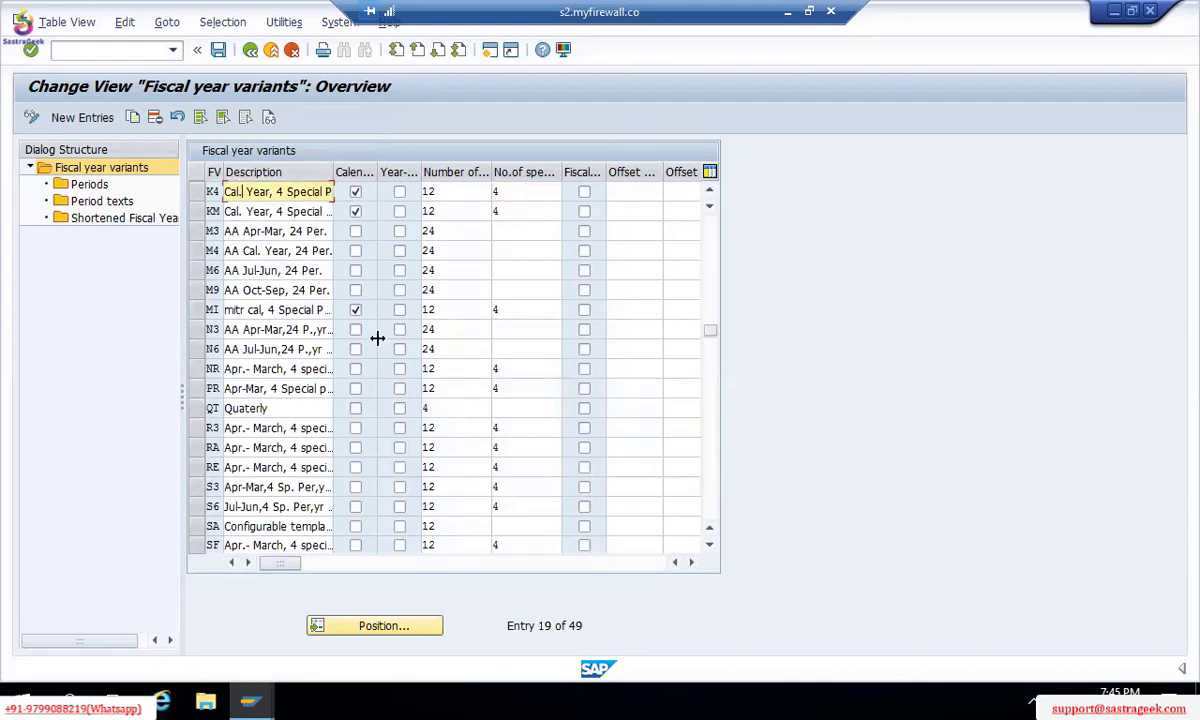
key("Right")
key("Right")
key("Right")
key("Right")
key("Right")
key("Right")
key("Right")
key("Right")
key("Right")
key("Right")
key("Right")
key("Right")
key("Right")
key("Right")
key("Right")
key("Right")
key("Right")
key("Right")
key("Right")
key("Right")
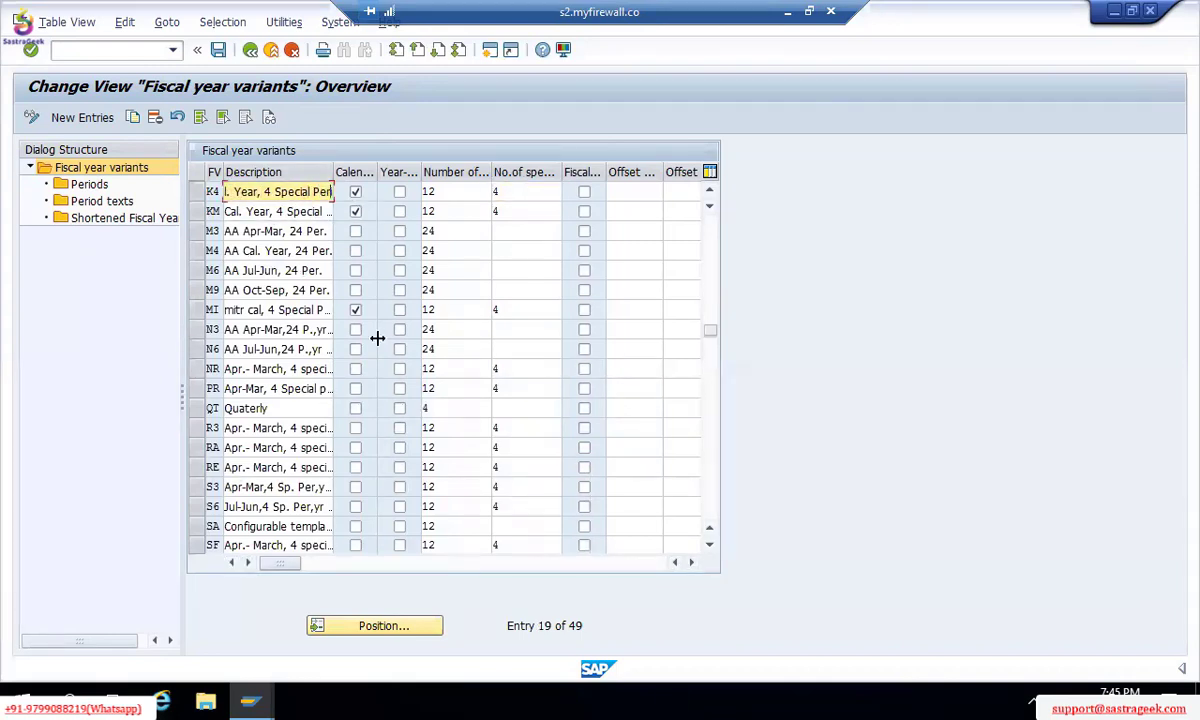
type("iods")
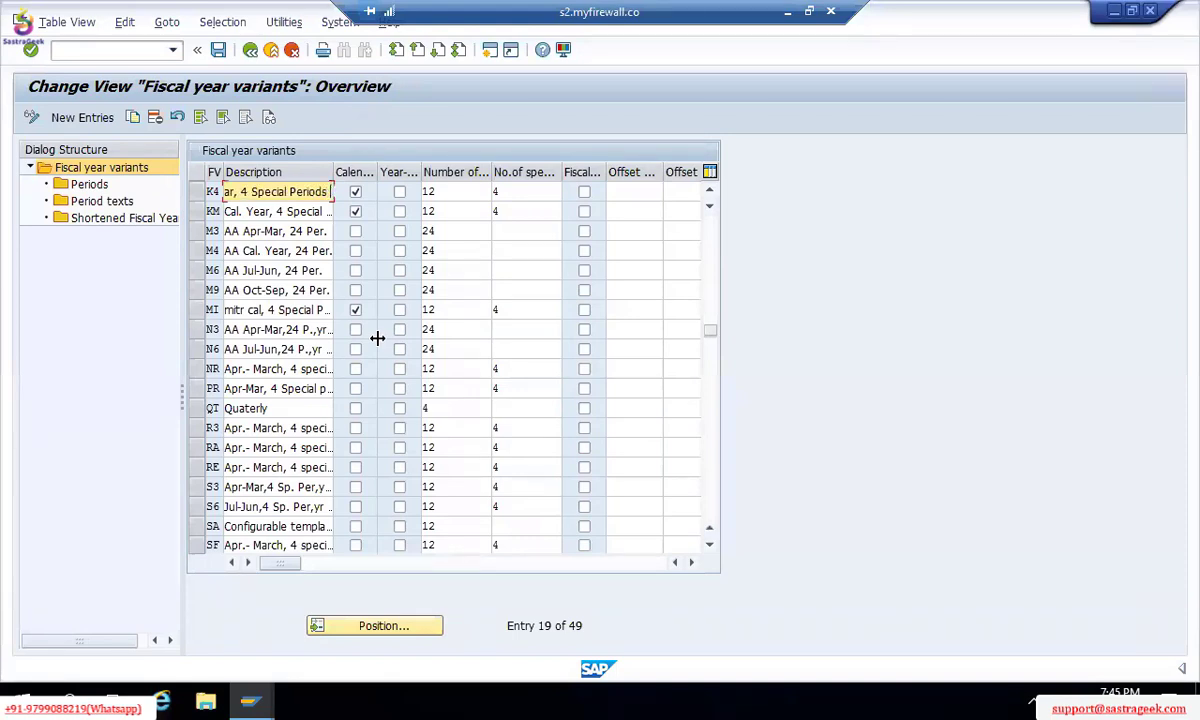
key("shift+Left")
key("shift+Left")
key("shift+Left")
key("shift+Left")
key("shift+Left")
key("shift+Left")
key("shift+Left")
key("shift+Left")
key("shift+Left")
key("shift+Left")
key("shift+Left")
key("shift+Left")
key("shift+Left")
key("shift+Left")
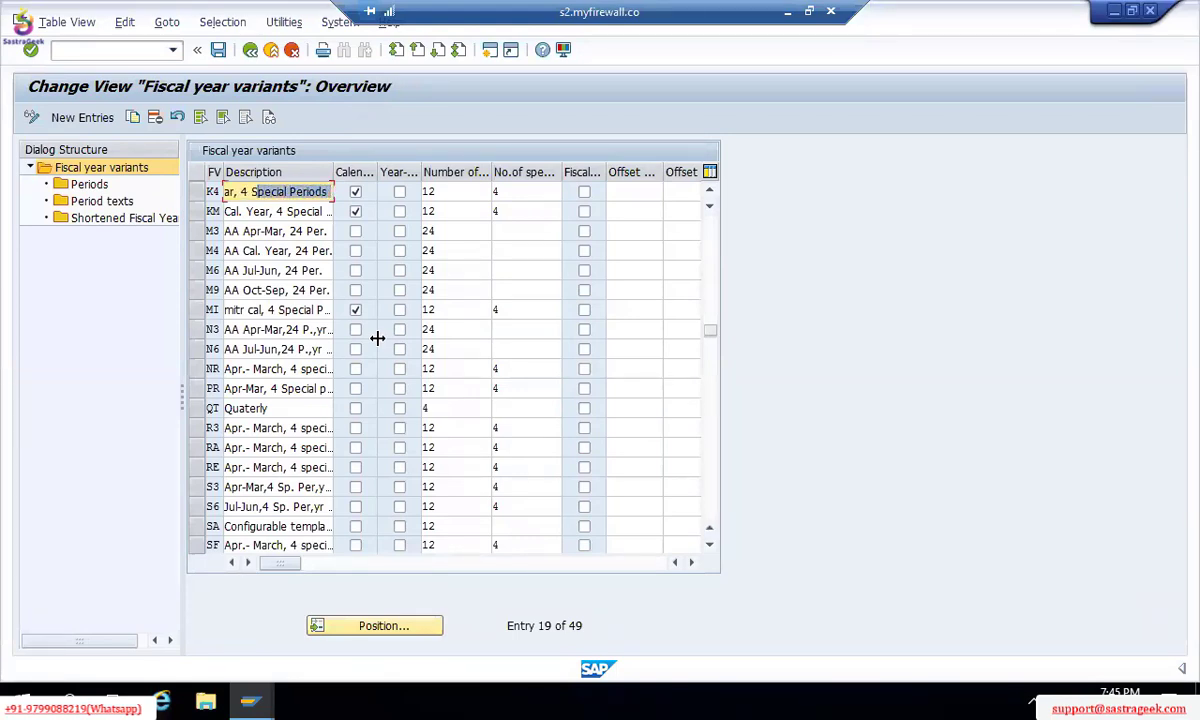
key("shift+Left")
key("shift+Left")
key("shift+Left")
key("shift+Left")
key("shift+Left")
key("shift+Left")
key("shift+Left")
key("shift+Left")
key("shift+Left")
key("shift+Left")
key("shift+Left")
key("shift+Left")
key("shift+Left")
key("shift+Left")
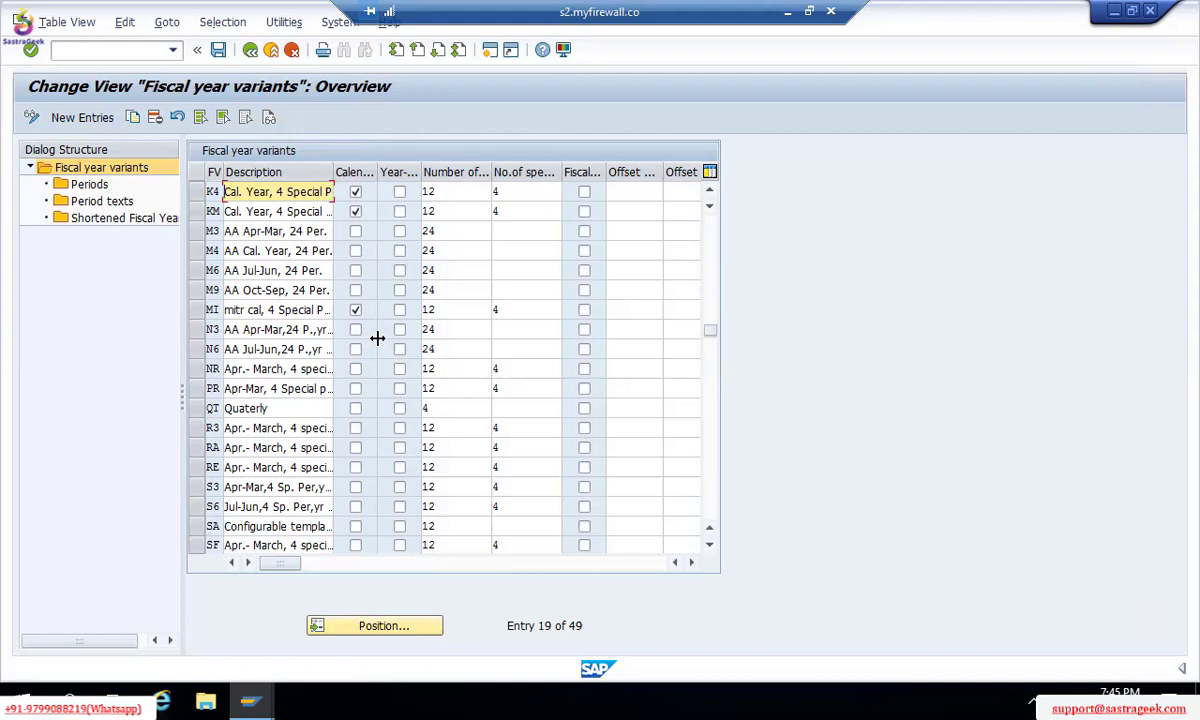
left_click(369, 126)
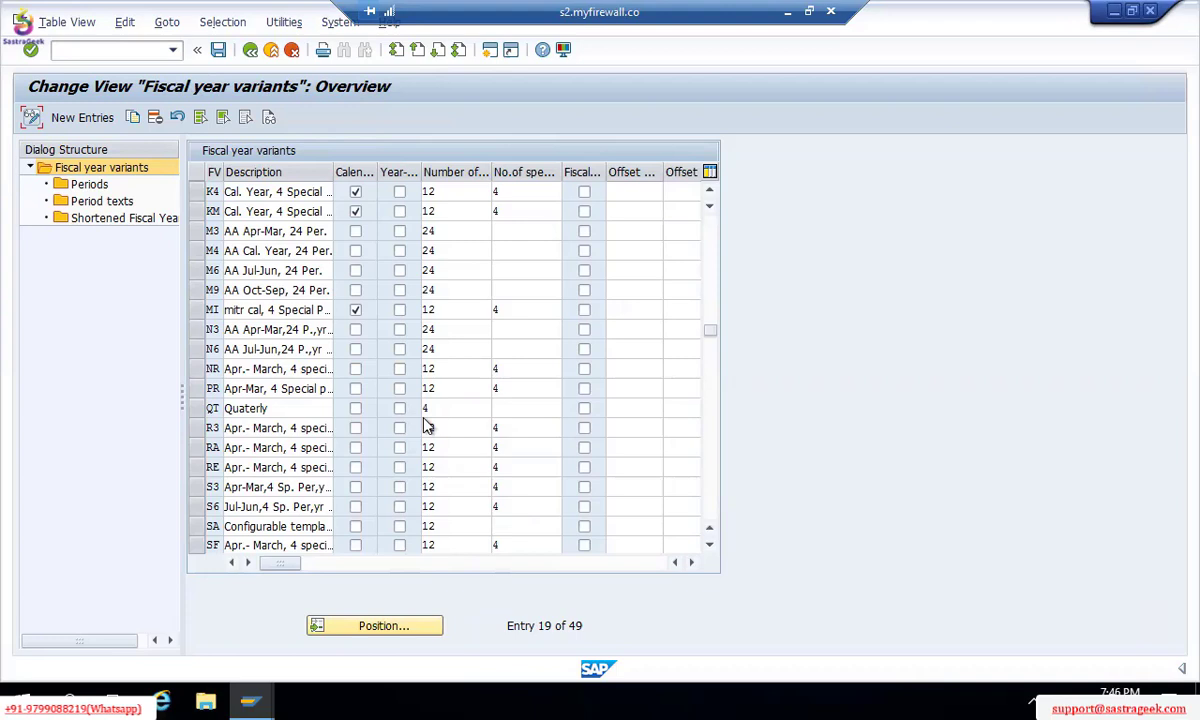
left_click(840, 234)
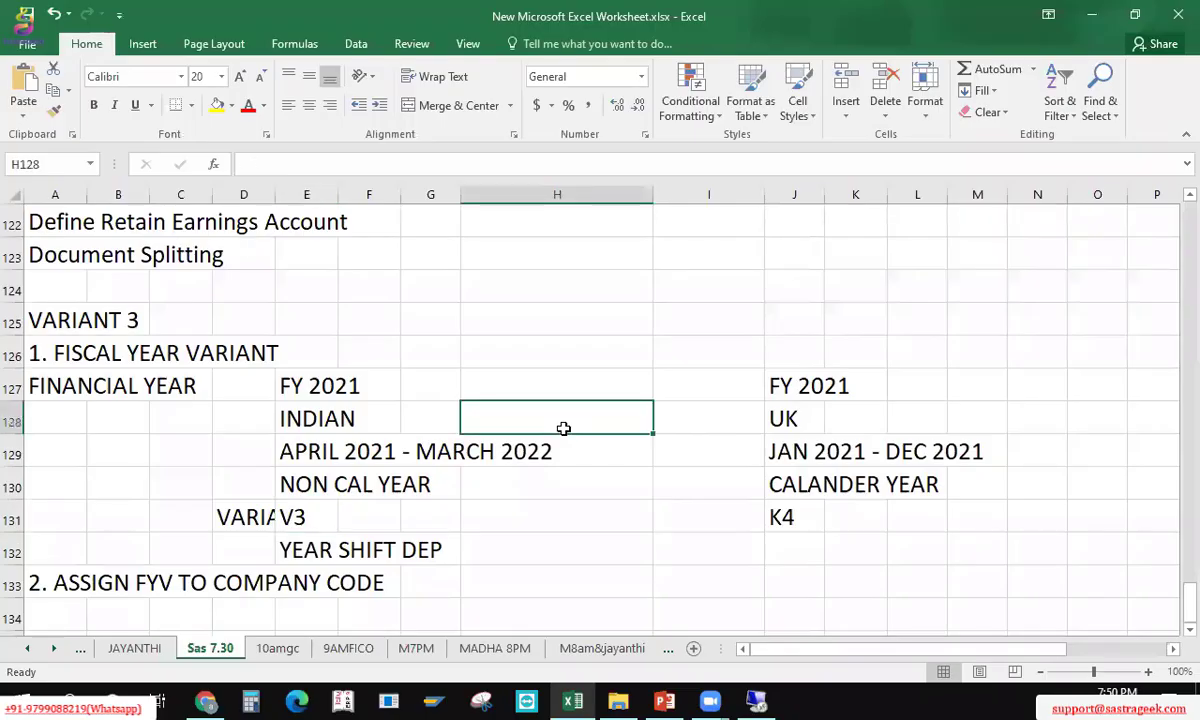
Step: Enter 'feb 2021 to jan 2022' in cell H128 and copy it
type("feb ")
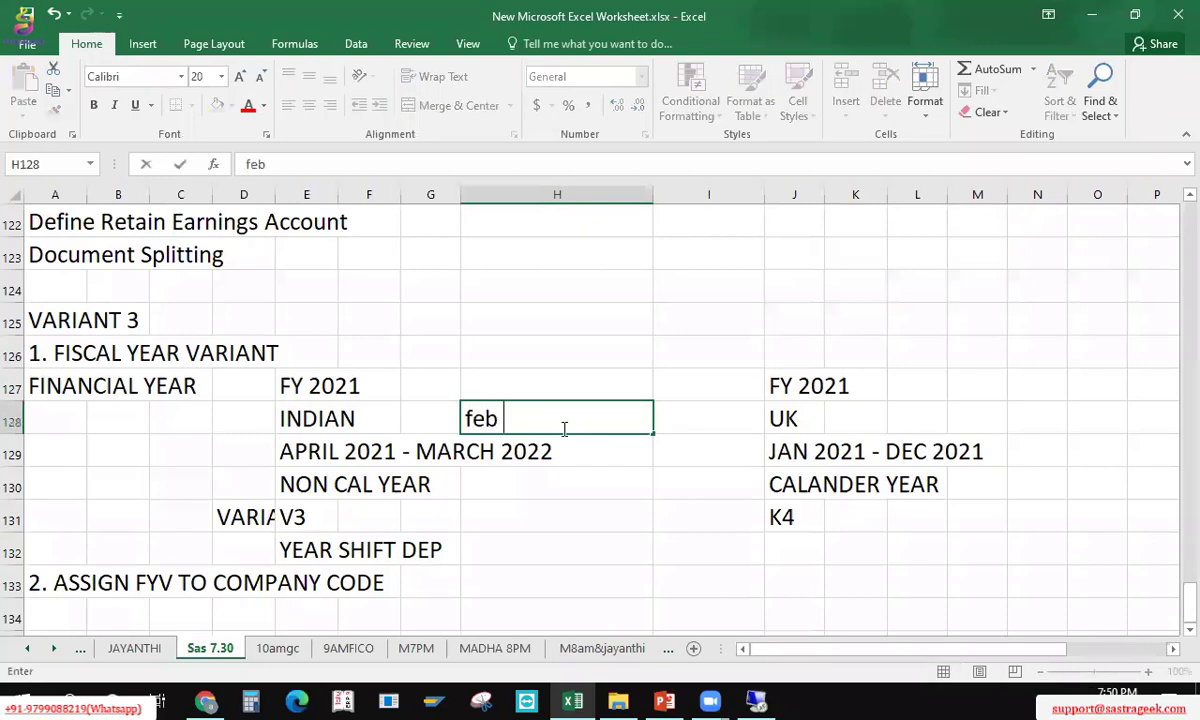
type("2021 to")
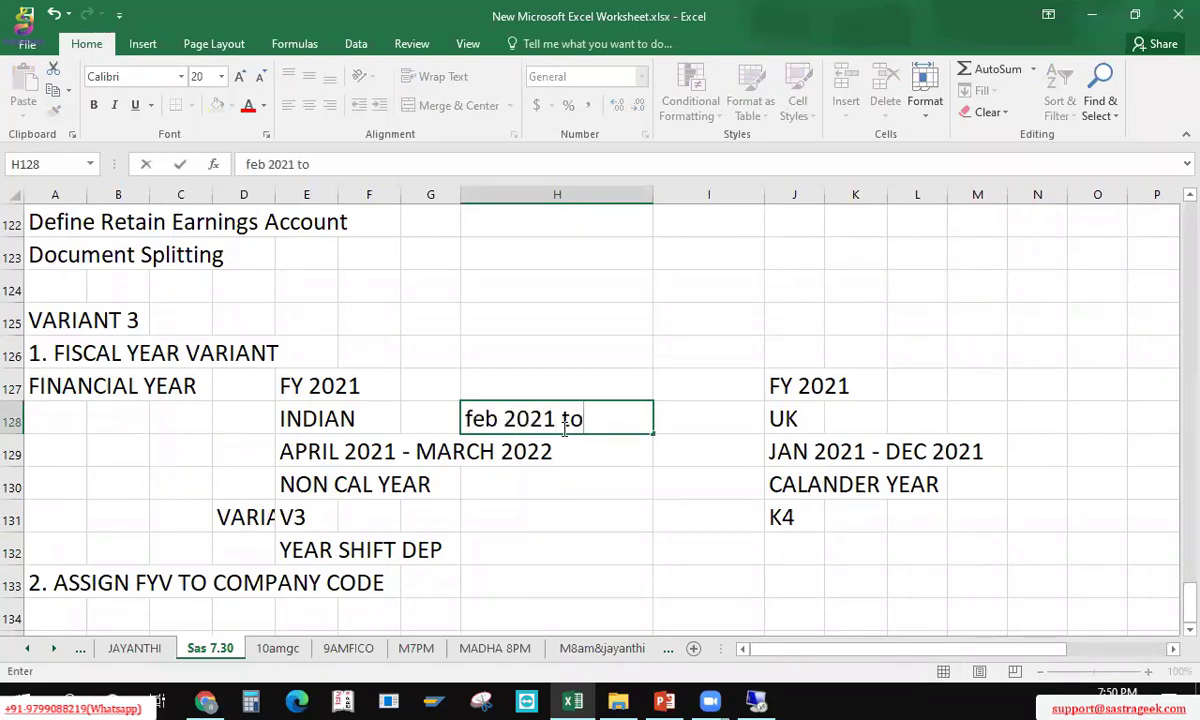
type(" jan 2022")
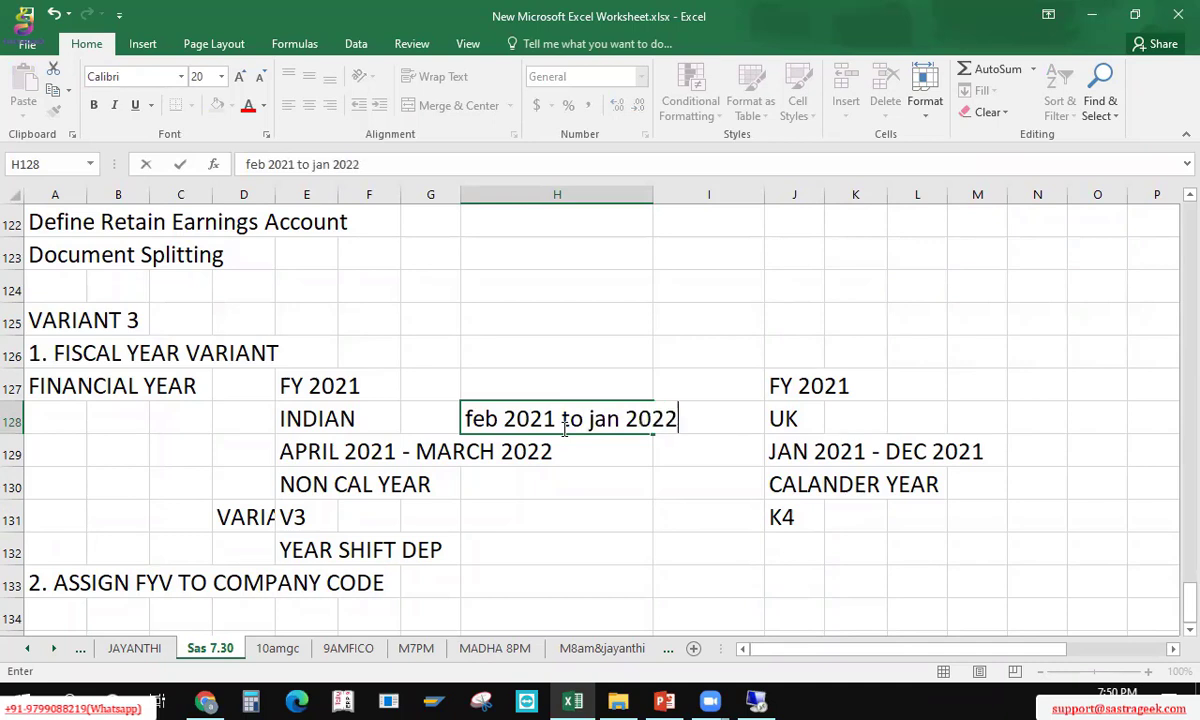
left_click(565, 428)
key("ctrl+c")
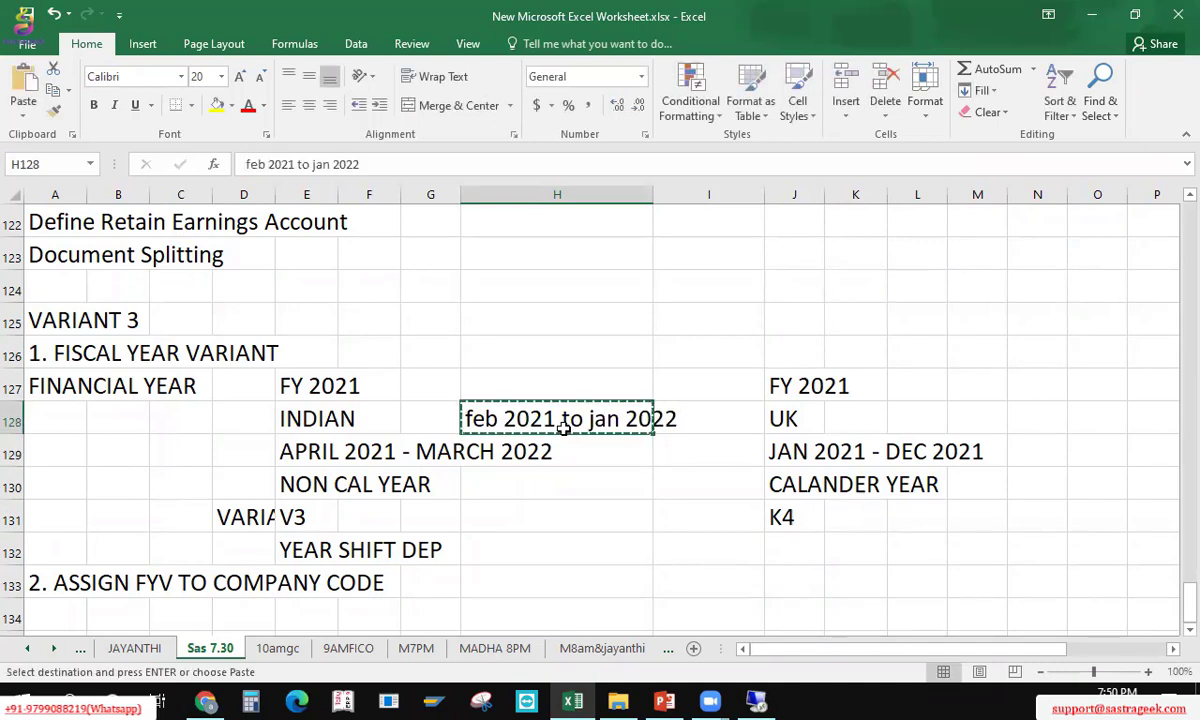
key("Up")
key("Up")
key("Up")
key("Right")
key("Right")
key("Right")
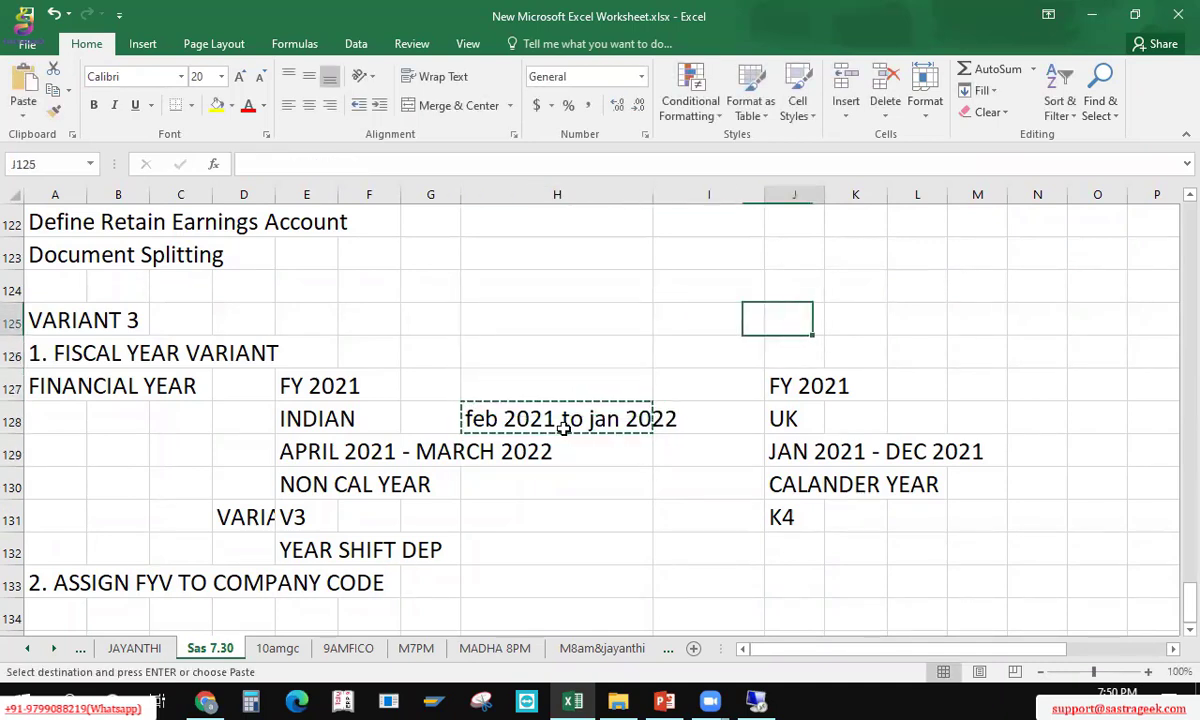
key("Down")
key("Down")
key("Down")
key("Down")
key("Down")
key("Down")
key("Down")
key("Down")
key("Left")
key("Left")
key("Left")
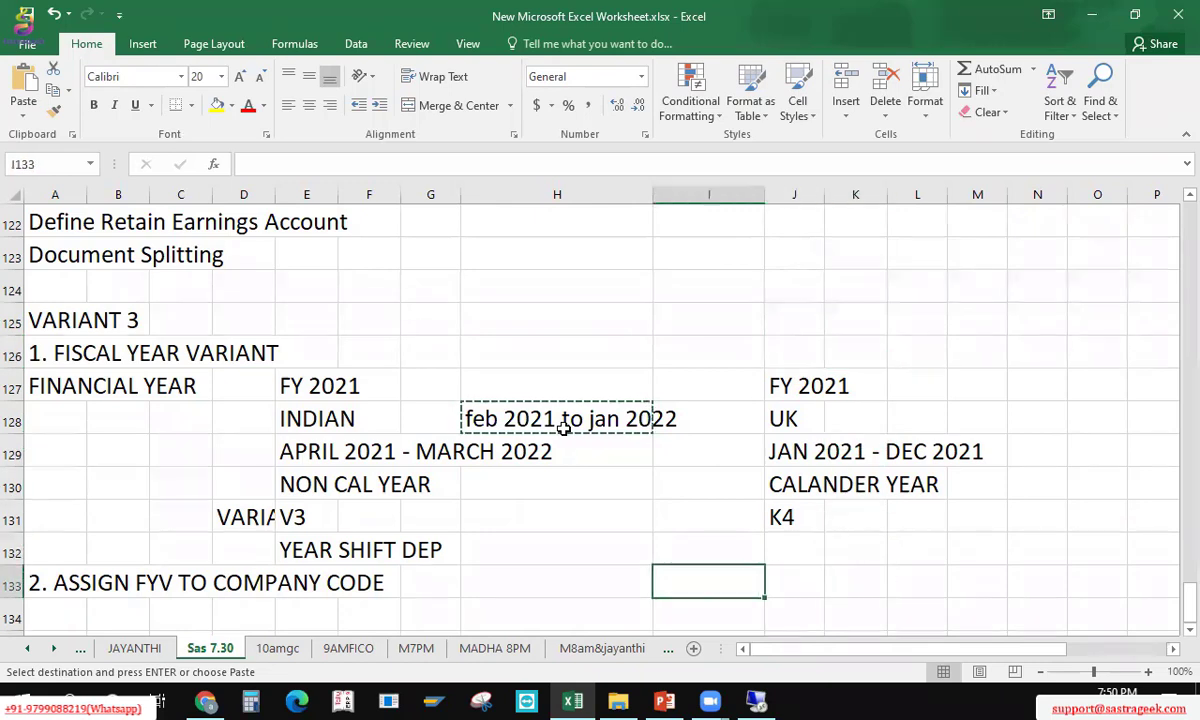
key("Up")
key("Up")
key("Up")
key("Up")
key("Up")
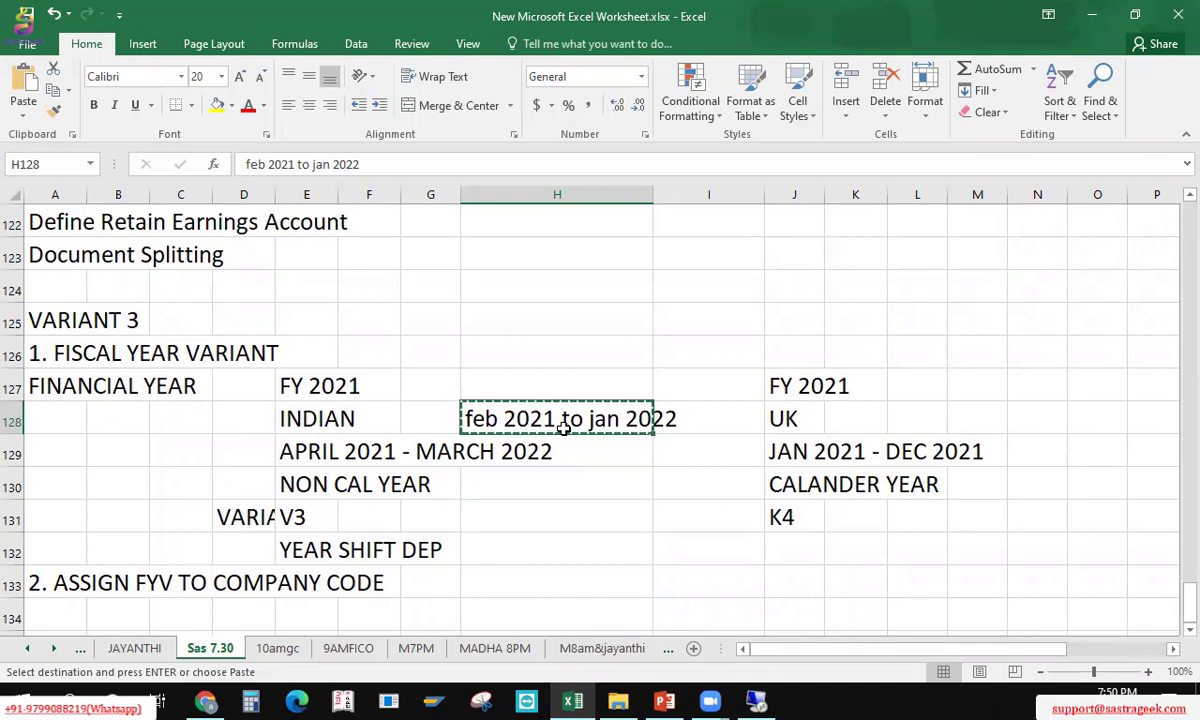
key("Left")
key("Left")
key("Left")
key("Left")
key("Left")
key("Left")
key("Left")
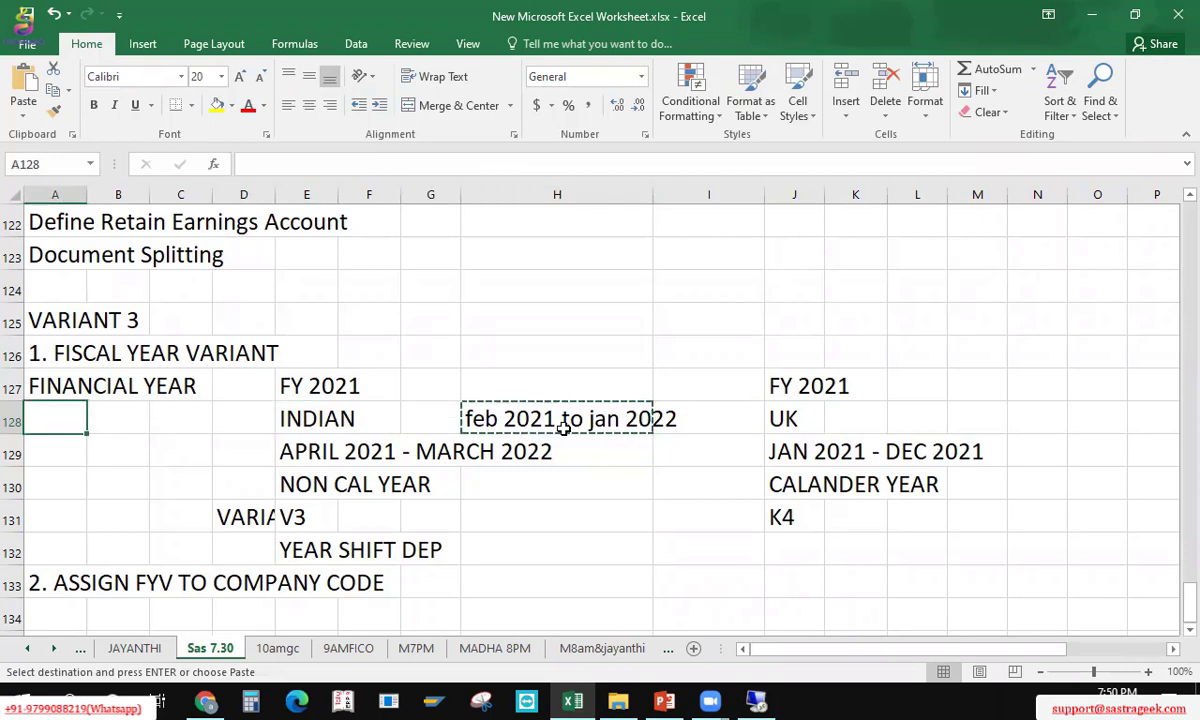
key("Right")
key("Right")
key("Right")
key("Right")
key("Right")
key("Right")
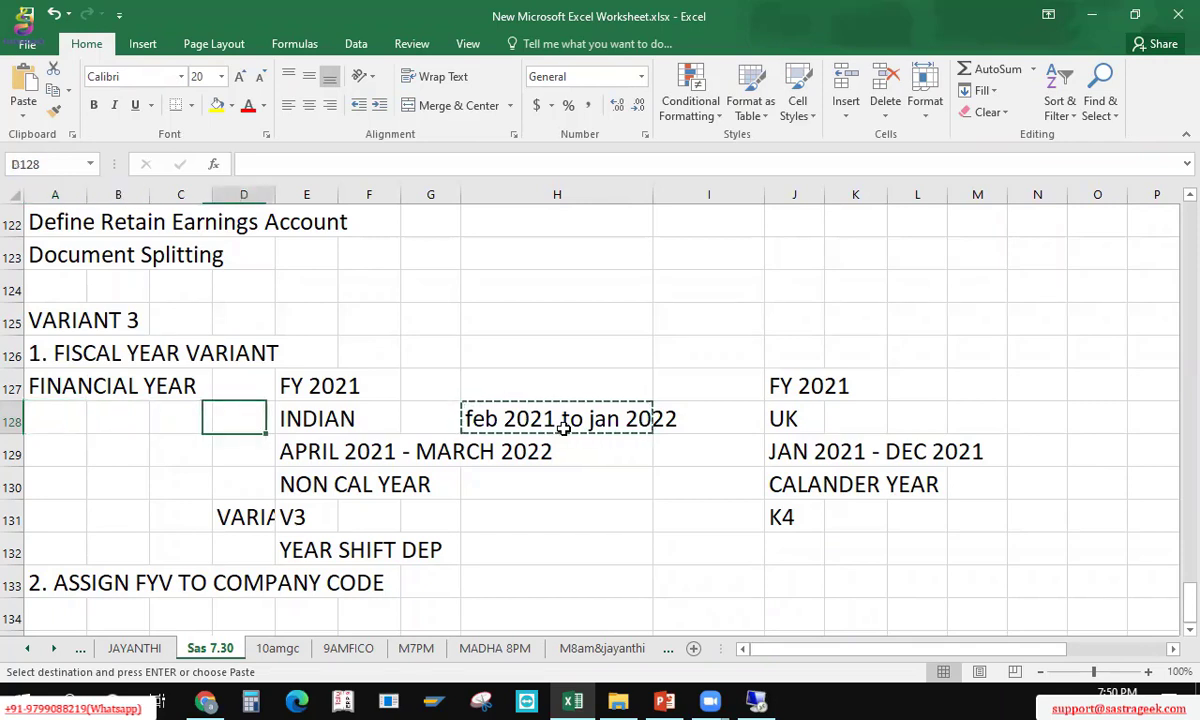
key("Right")
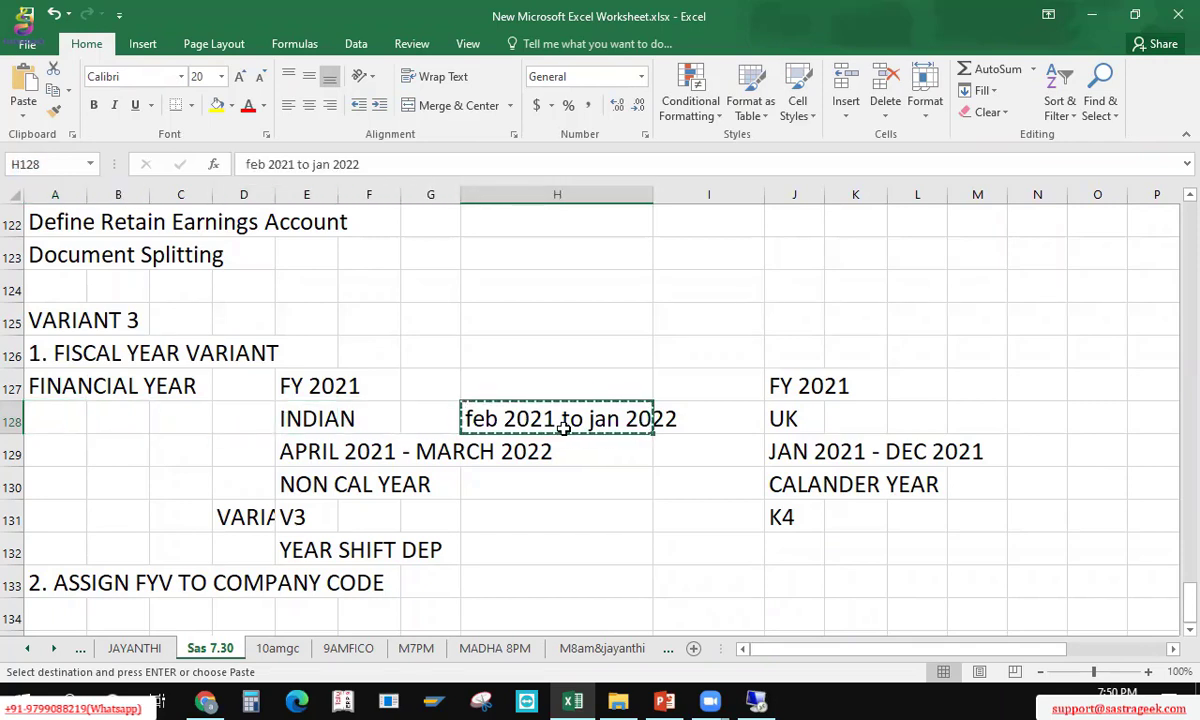
Step: Paste the date range into A141 and capitalise it to 'Feb 2021 to jan 2022'
key("Down")
key("Down")
key("Down")
key("Down")
key("Down")
key("Down")
key("Down")
key("Down")
key("Down")
key("Down")
key("Down")
key("Down")
key("Down")
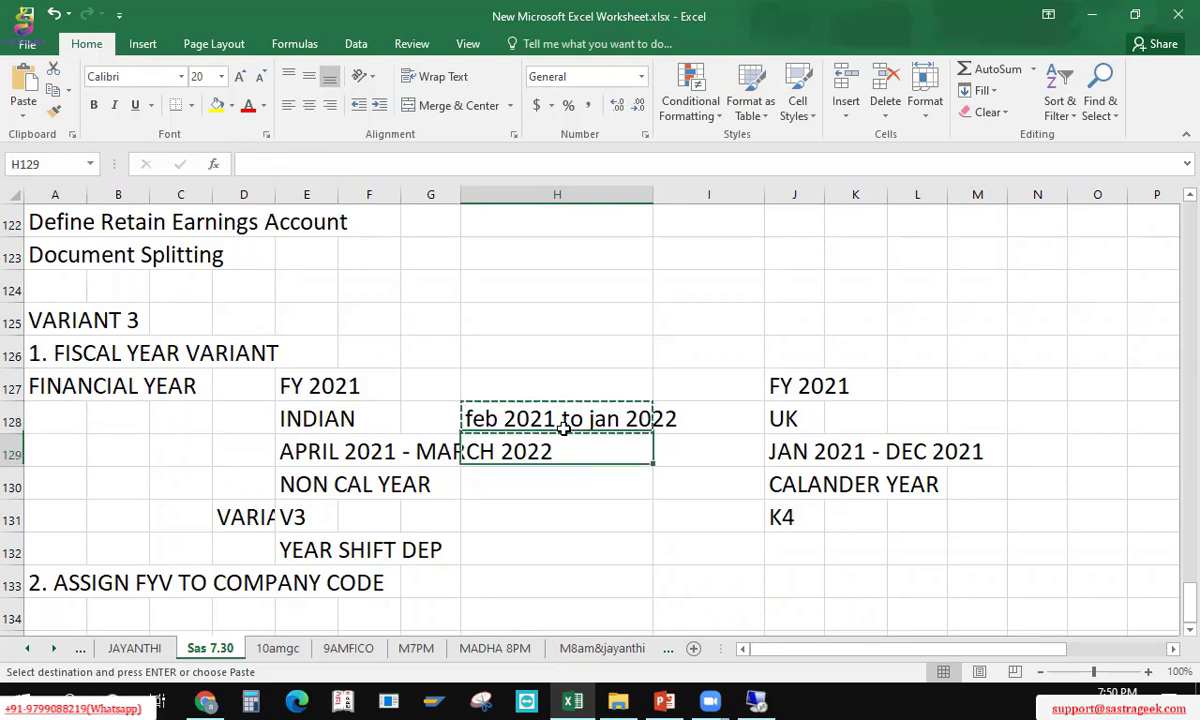
key("Left")
key("Left")
key("Left")
key("Left")
key("Left")
key("Left")
key("Left")
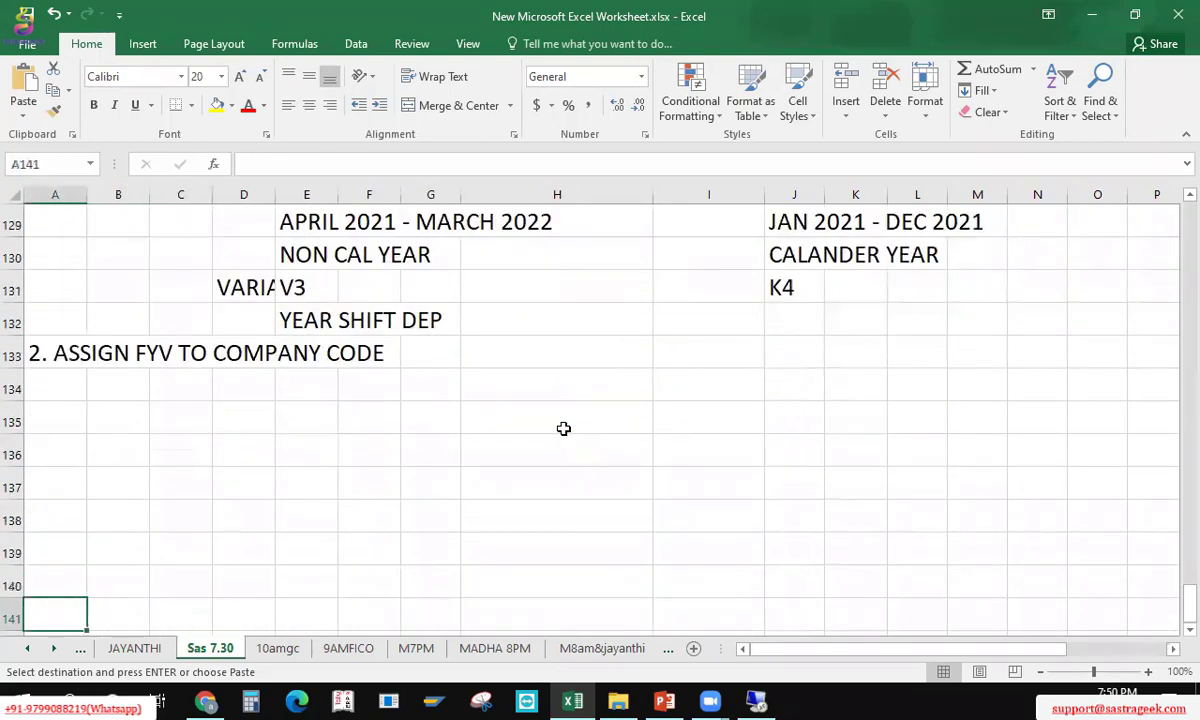
key("Return")
key("F2")
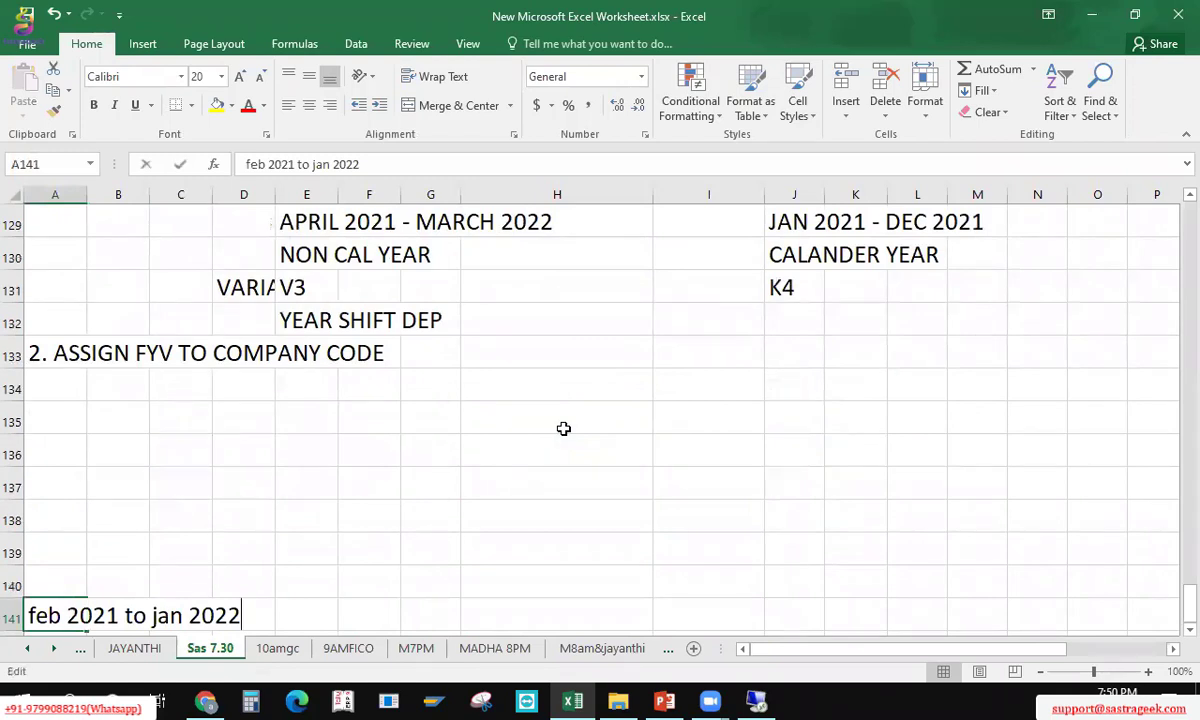
key("Left")
key("Left")
key("Left")
key("Left")
key("Left")
key("Left")
key("Left")
key("Left")
key("Left")
key("Left")
key("Left")
key("Left")
key("Left")
key("Left")
key("Left")
key("Left")
key("Left")
key("Left")
key("Left")
key("Left")
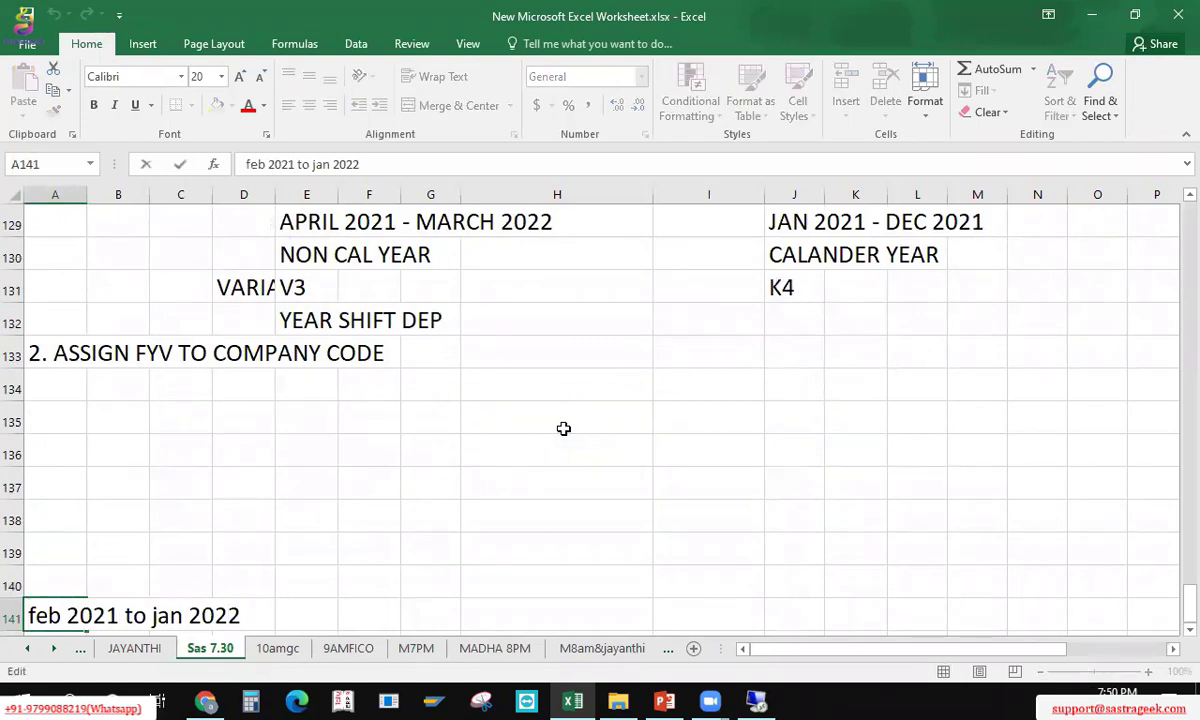
key("Delete")
type("F")
key("Return")
Step: Add the note 'new enteris for FY' in A140 and save the workbook
key("Up")
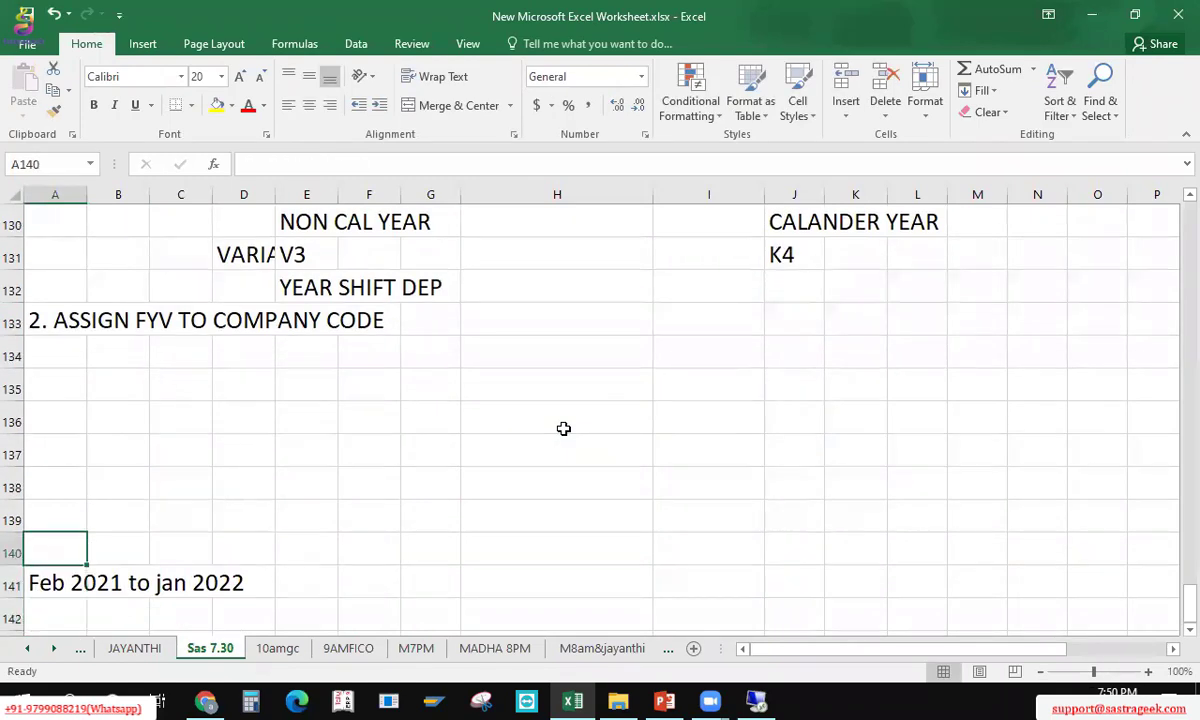
type("new en")
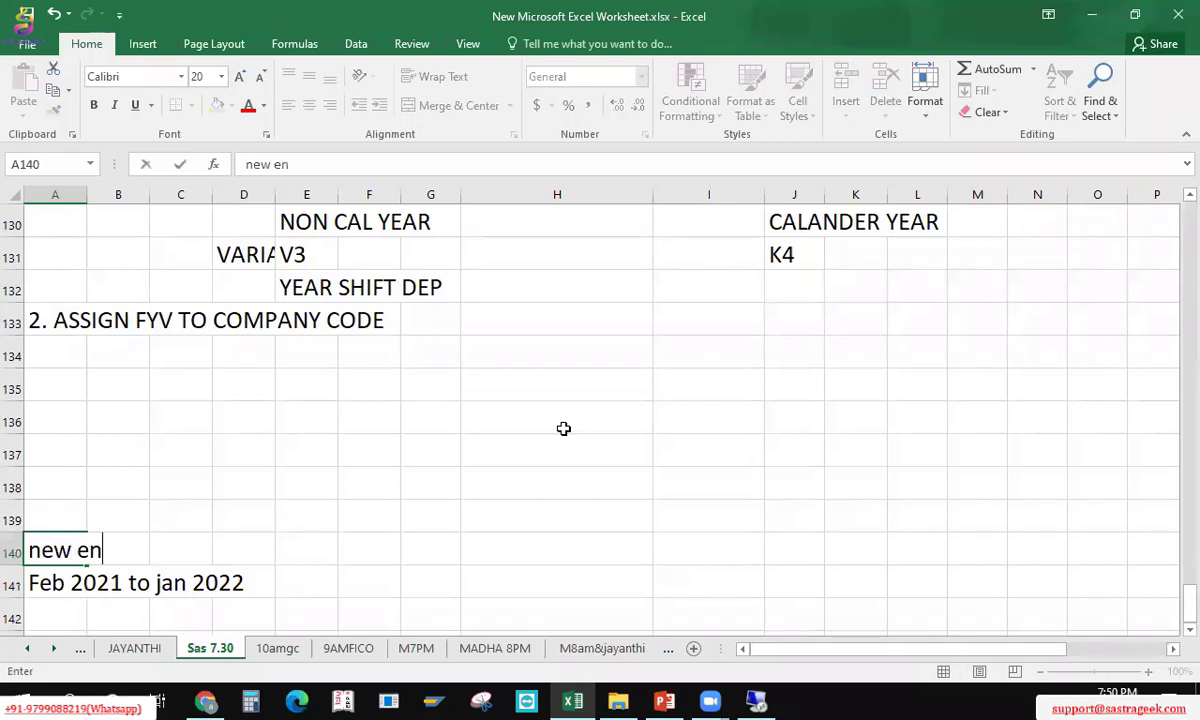
type("teris for ")
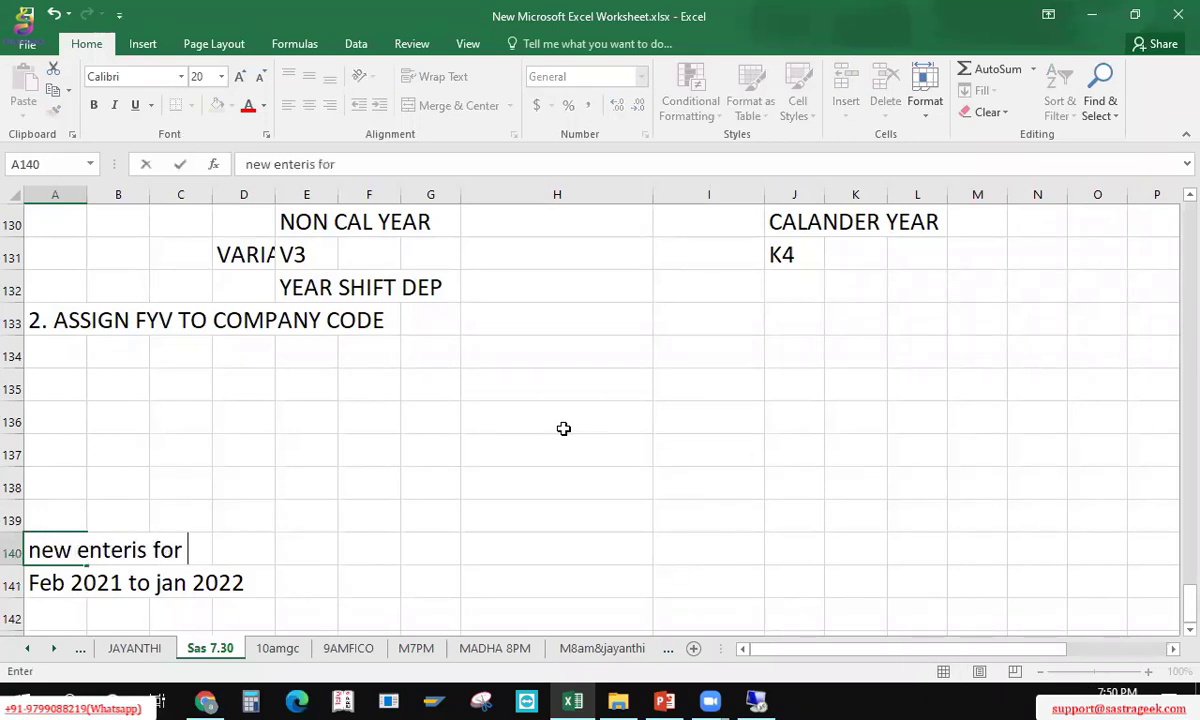
type("FY")
key("Return")
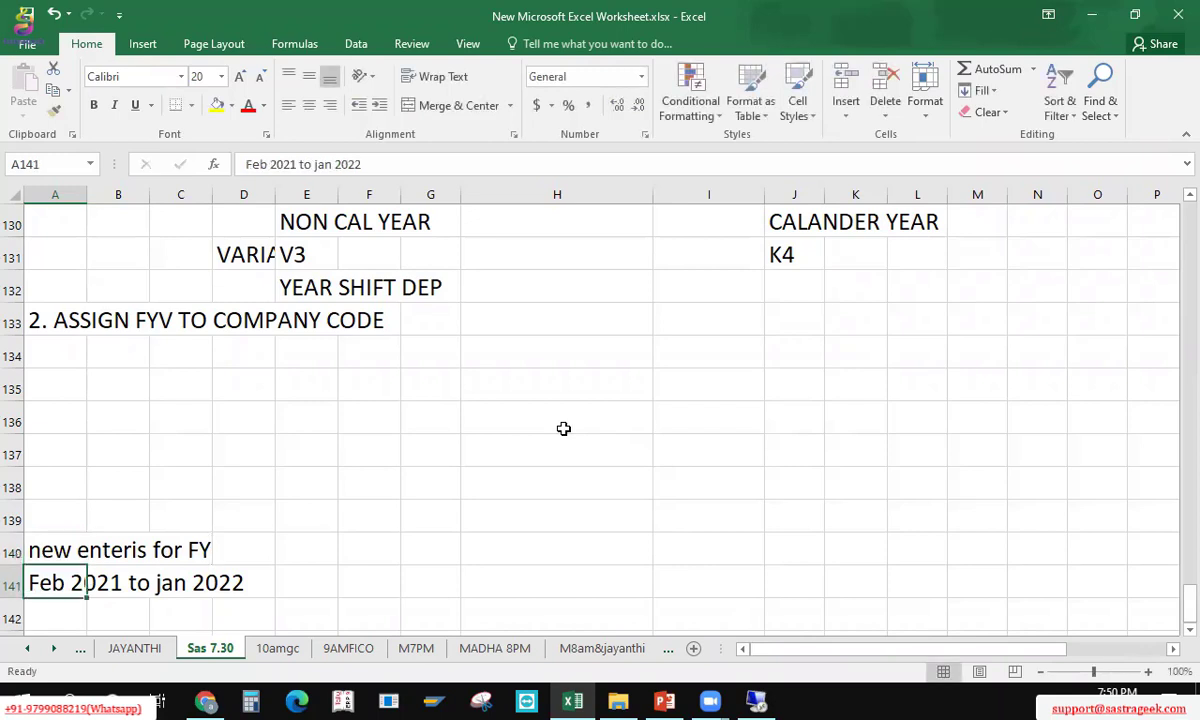
key("Up")
key("Up")
key("shift+Down")
key("shift+Down")
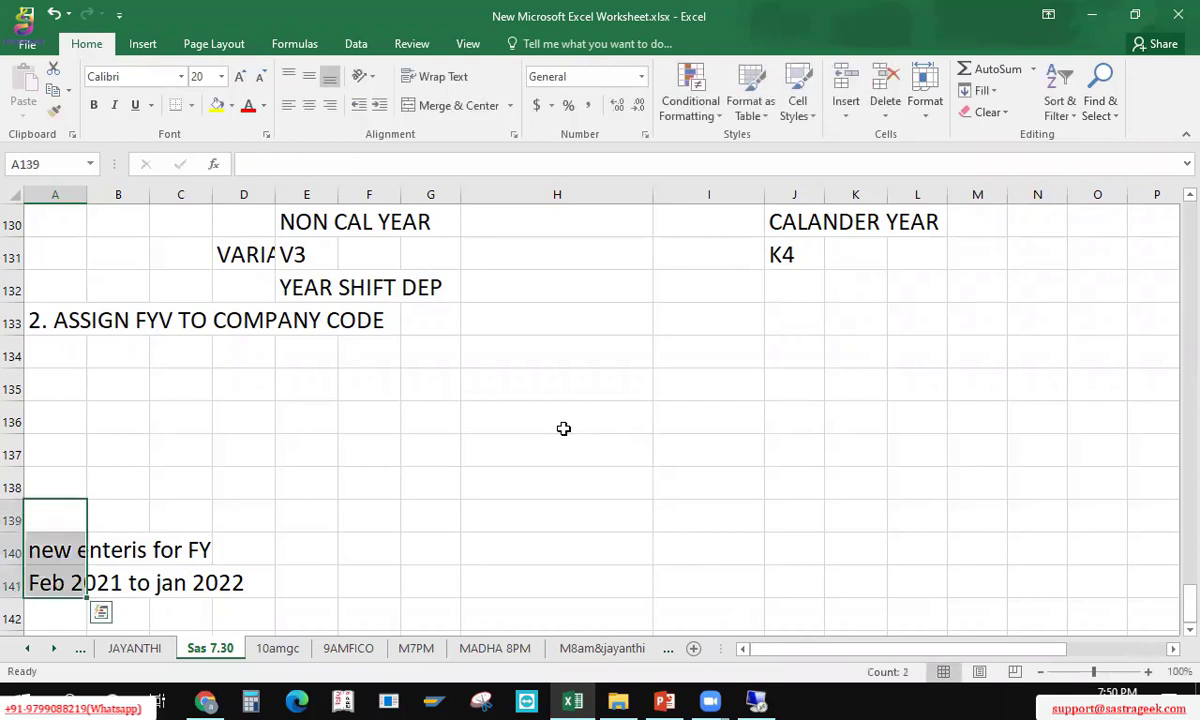
key("shift+Up")
key("shift+Up")
key("ctrl+s")
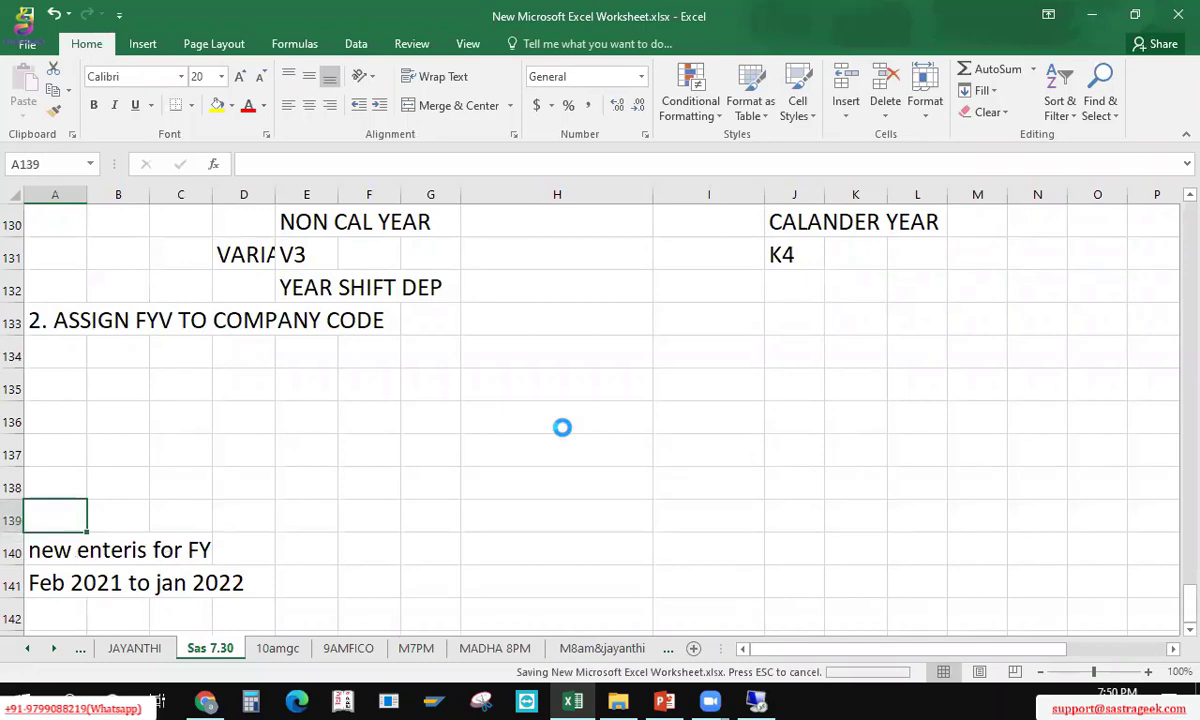
key("Up")
key("Up")
key("Up")
key("Up")
key("Up")
key("Up")
key("Up")
key("Up")
key("Up")
key("Up")
key("Up")
key("Up")
key("Up")
key("Up")
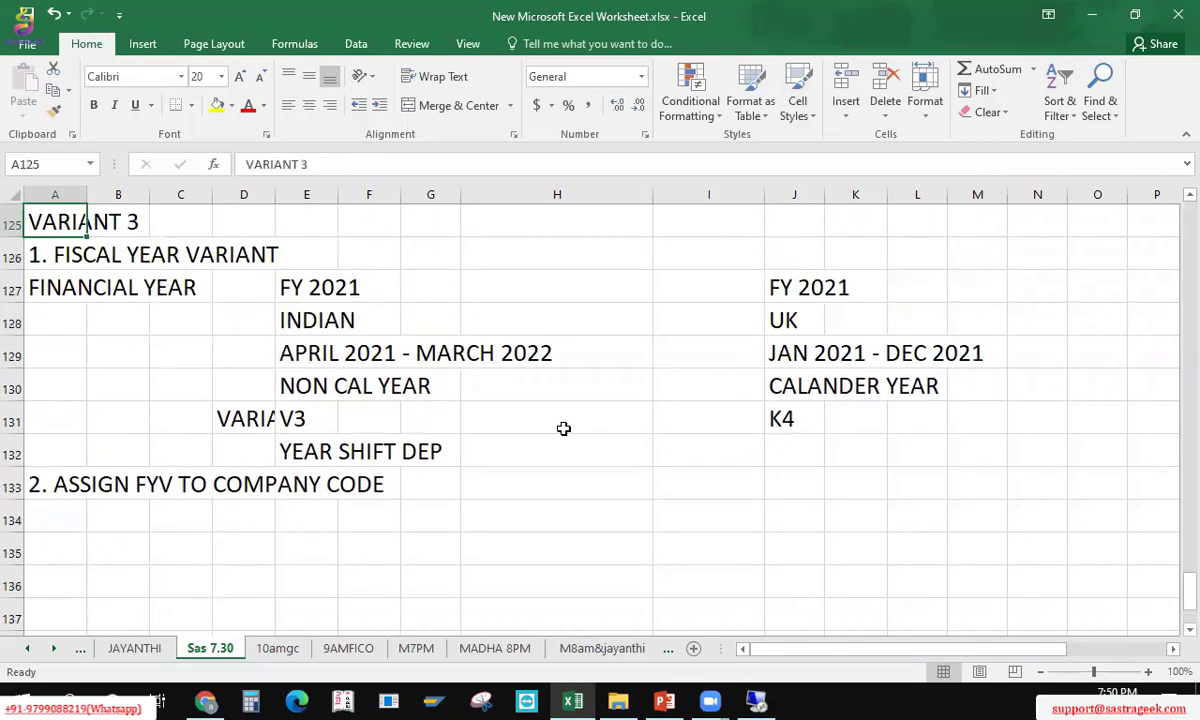
key("Down")
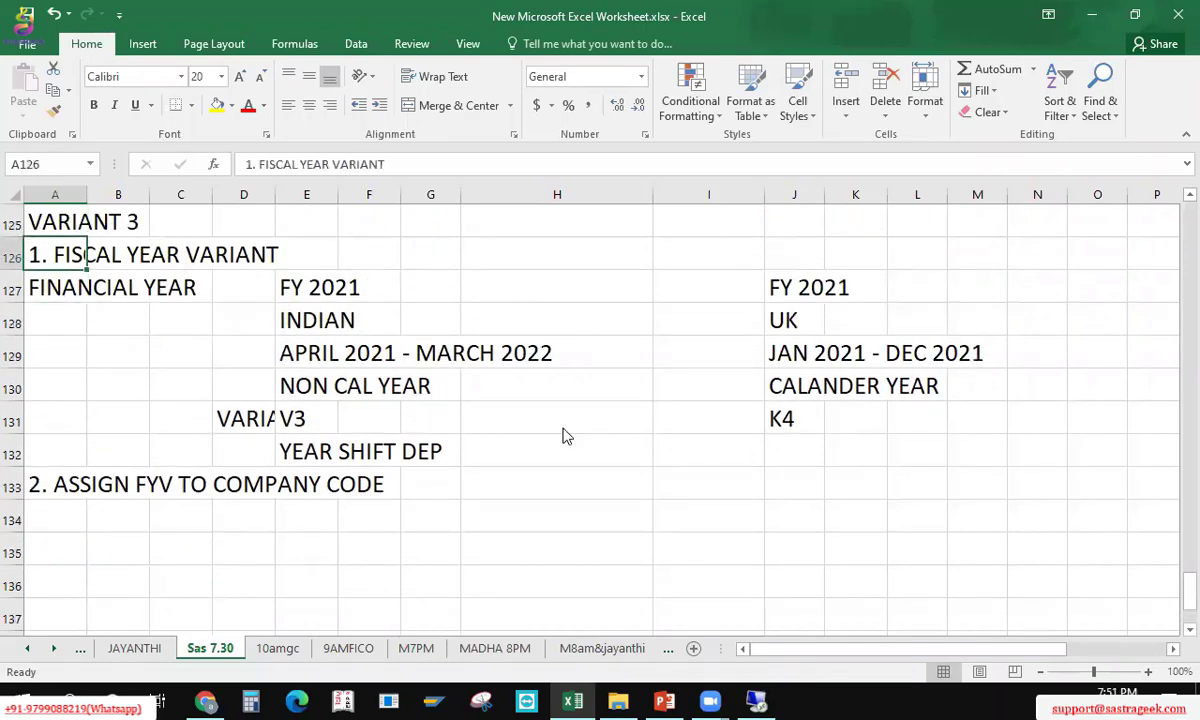
key("alt+Tab")
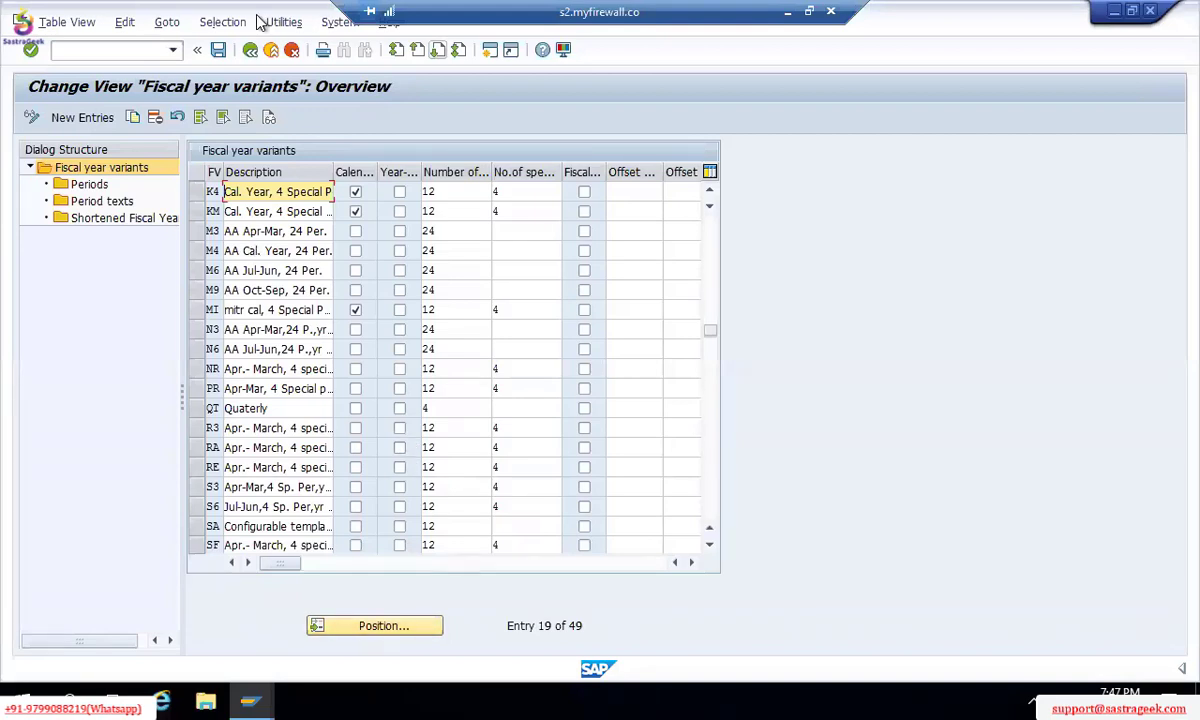
Step: Go back to the IMG tree and open Assign Company Code to a Fiscal Year Variant
left_click(251, 50)
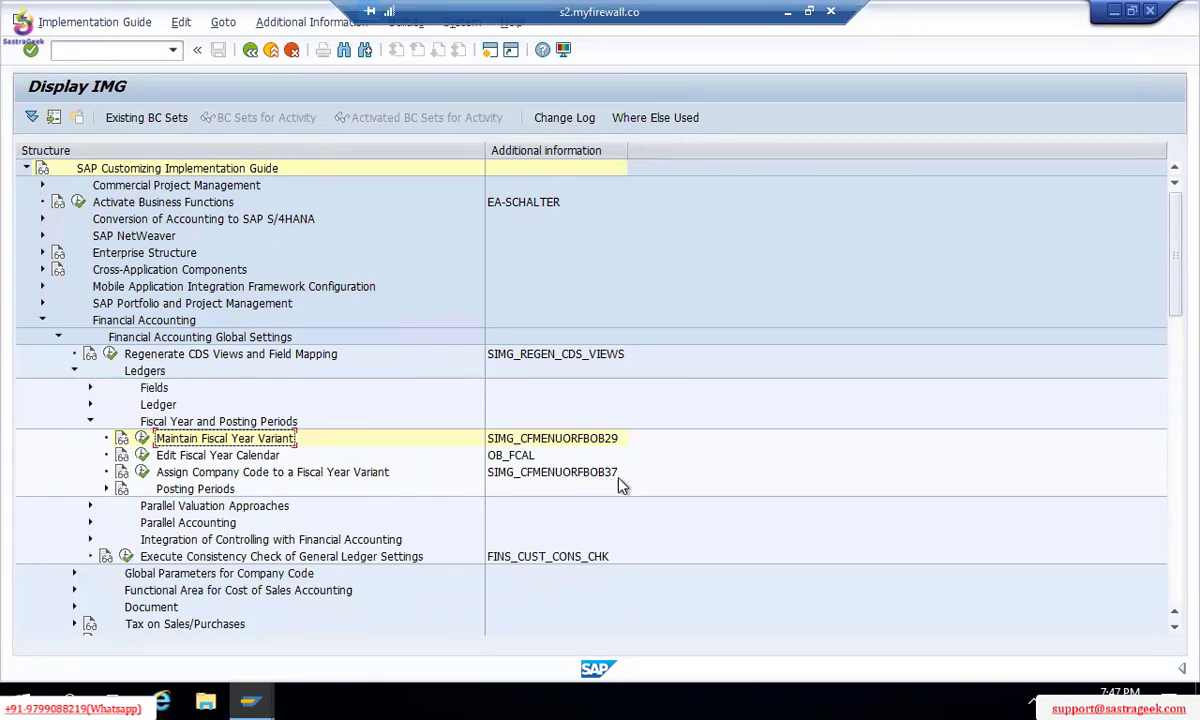
left_click(142, 473)
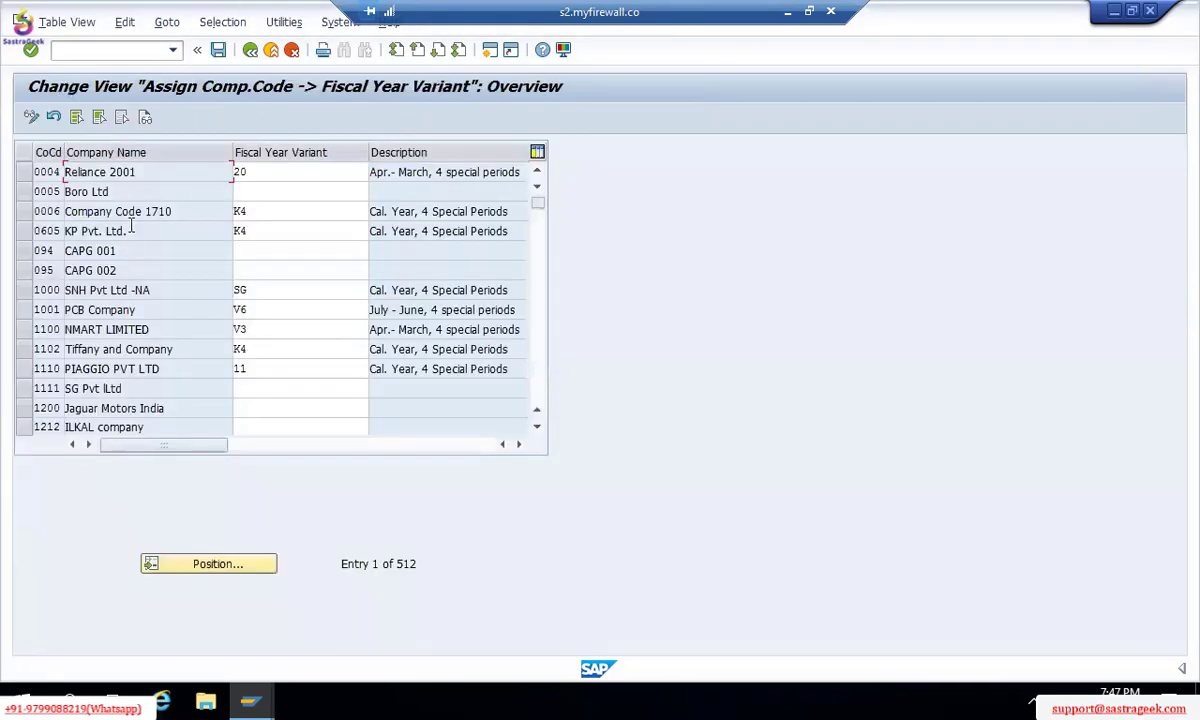
Step: Locate TM00 in the table and set its fiscal year variant to V3 via the value list
left_click(234, 566)
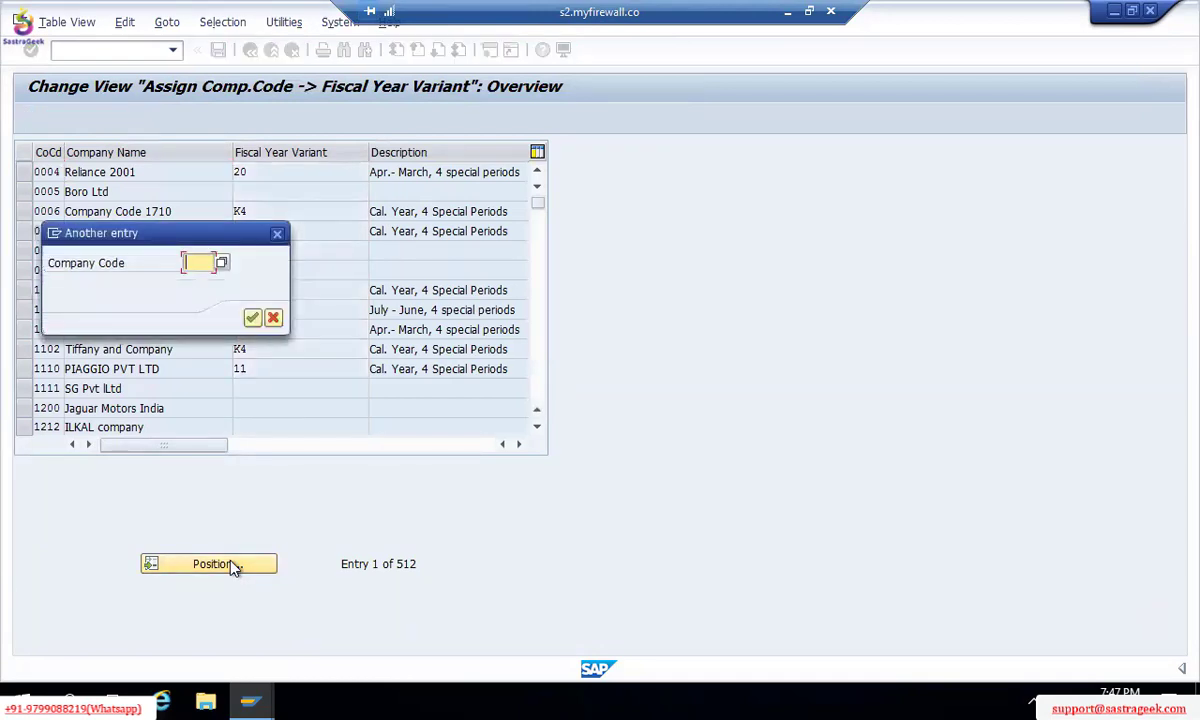
type("IN03")
key("Return")
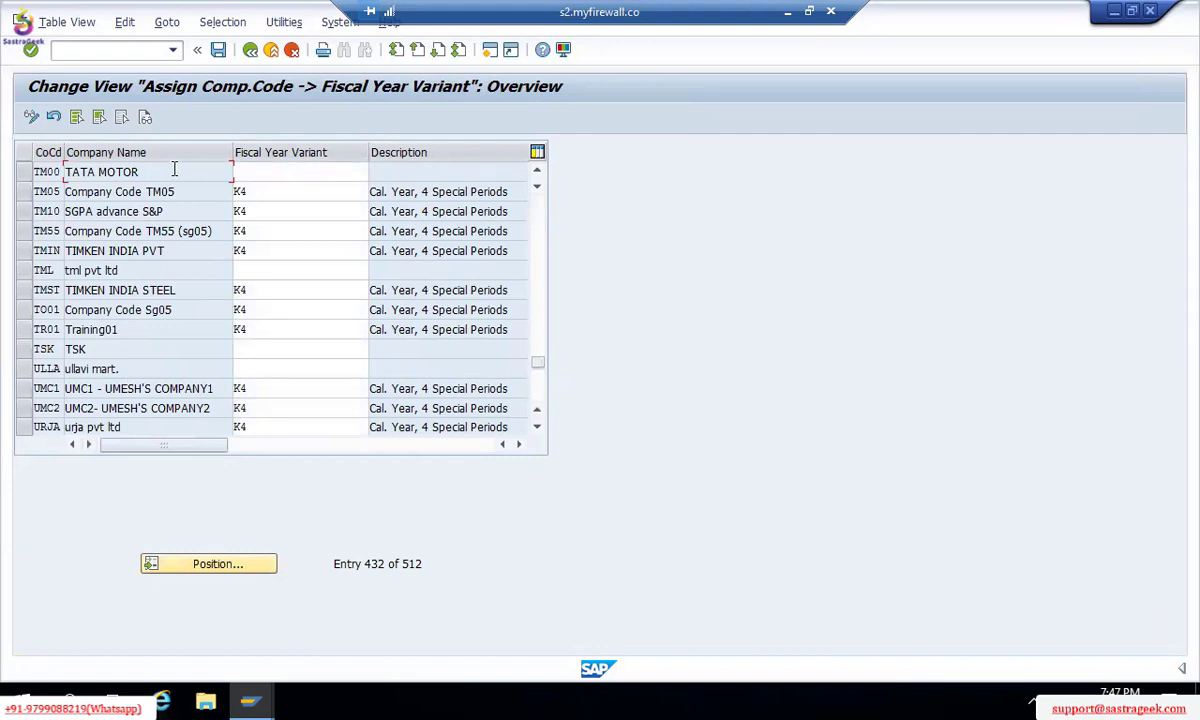
left_click(264, 174)
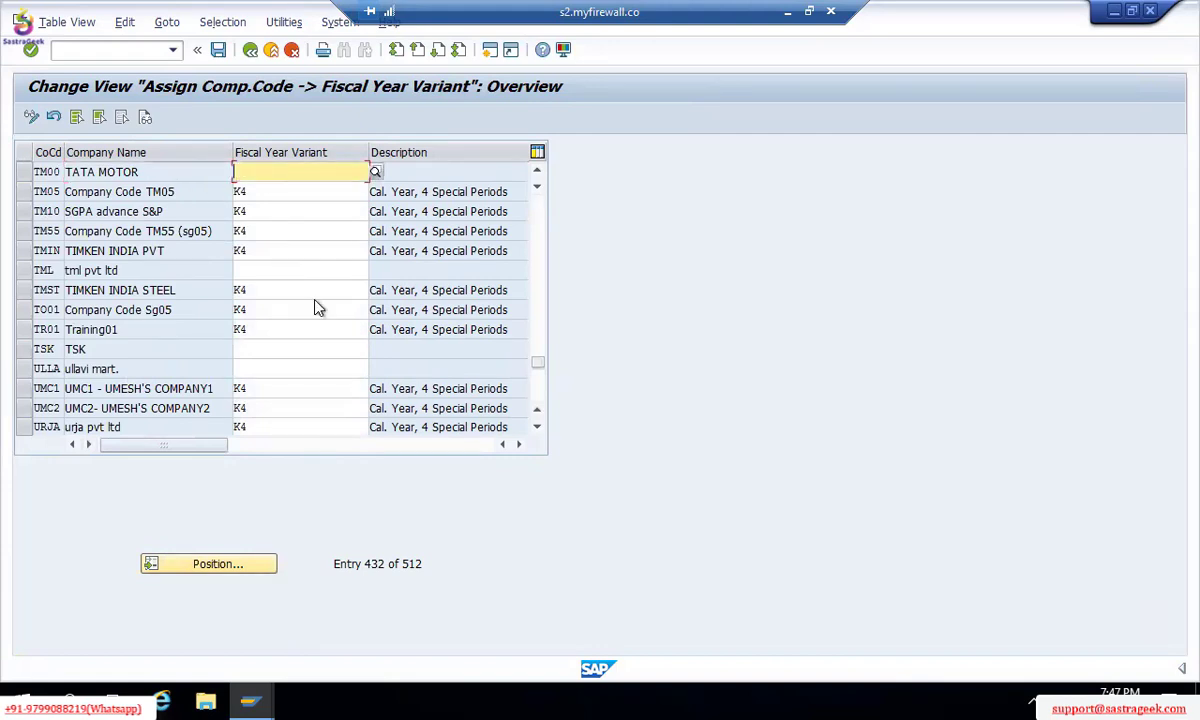
type("V3")
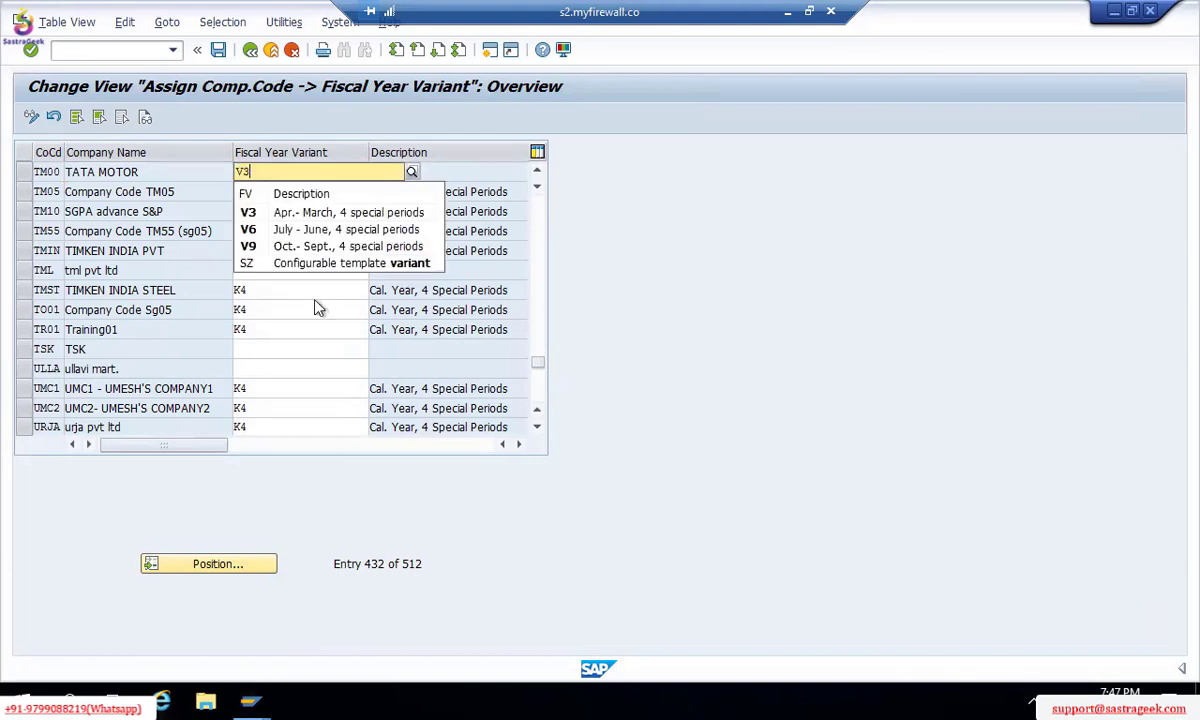
left_click(258, 211)
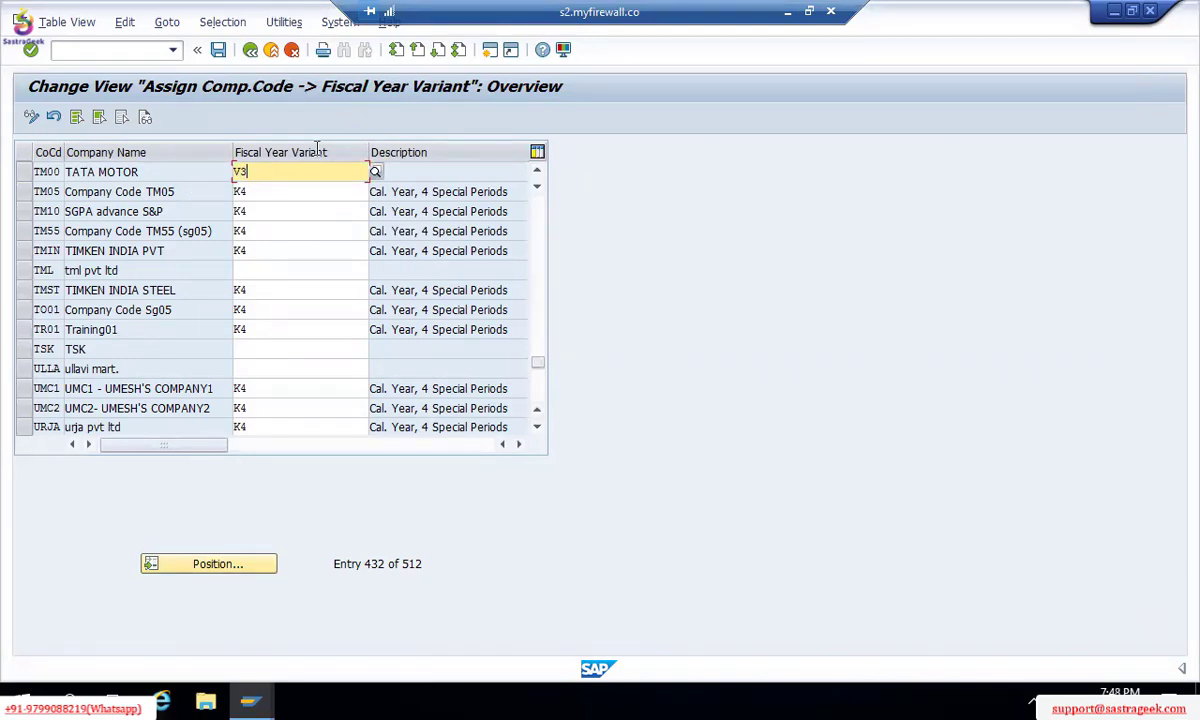
left_click(378, 174)
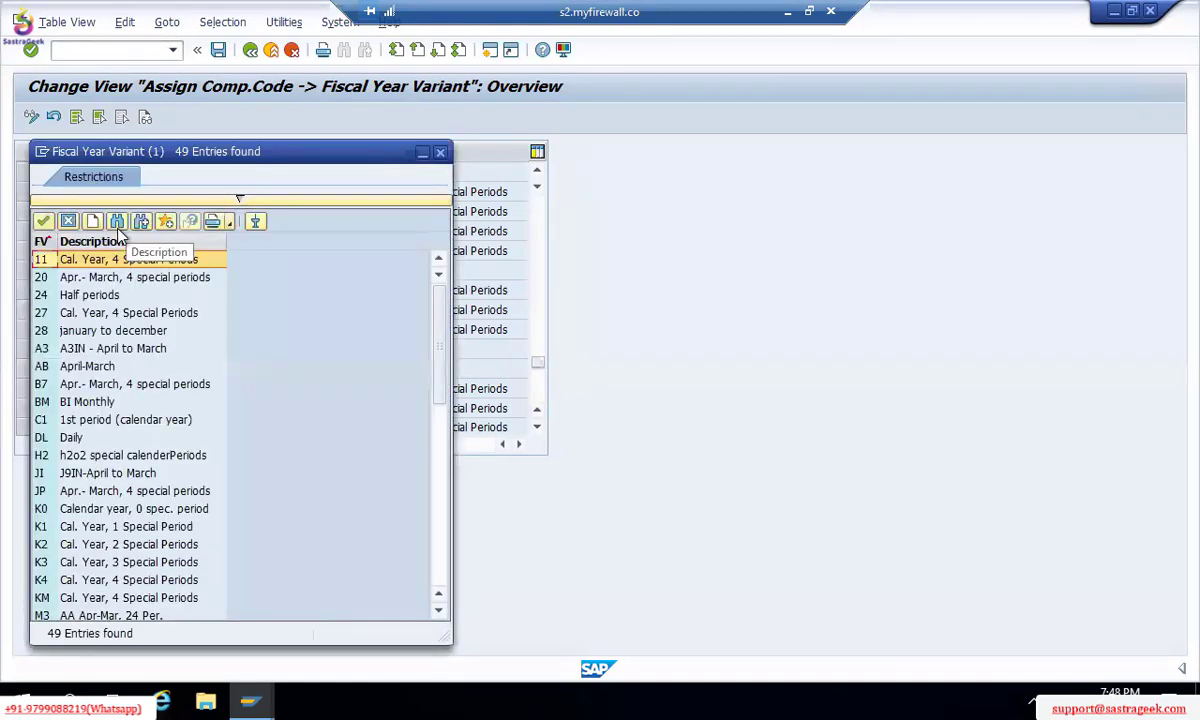
left_click(117, 221)
type("V3")
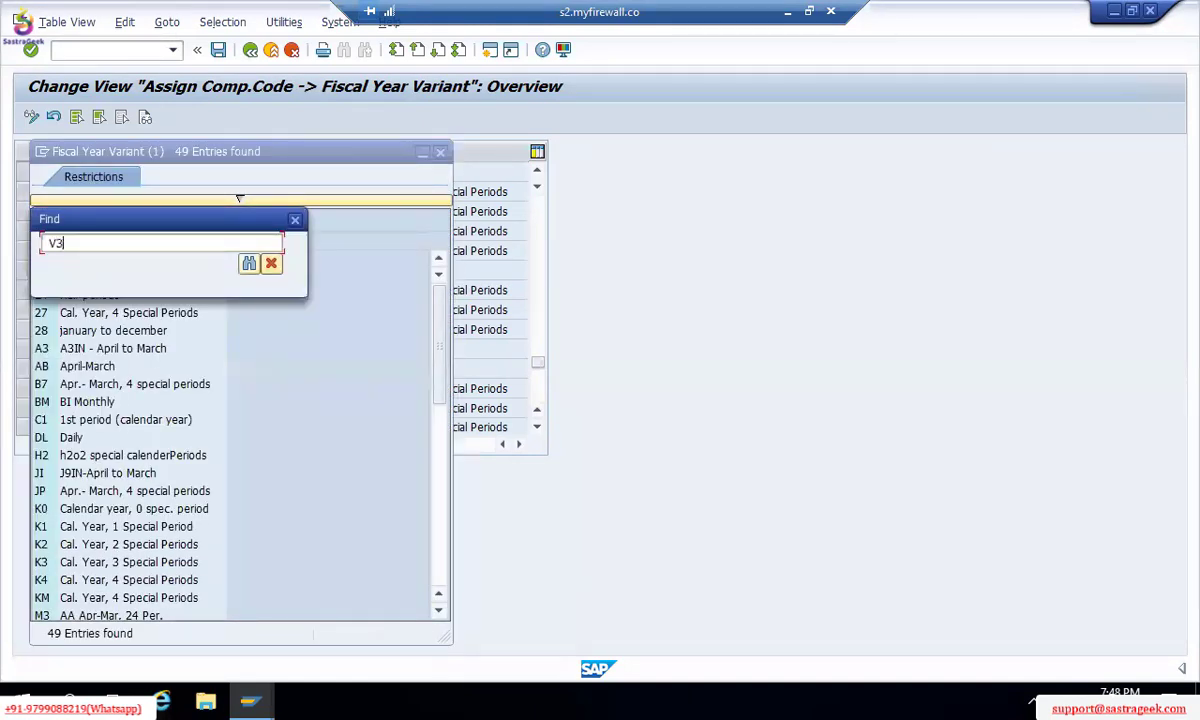
key("Return")
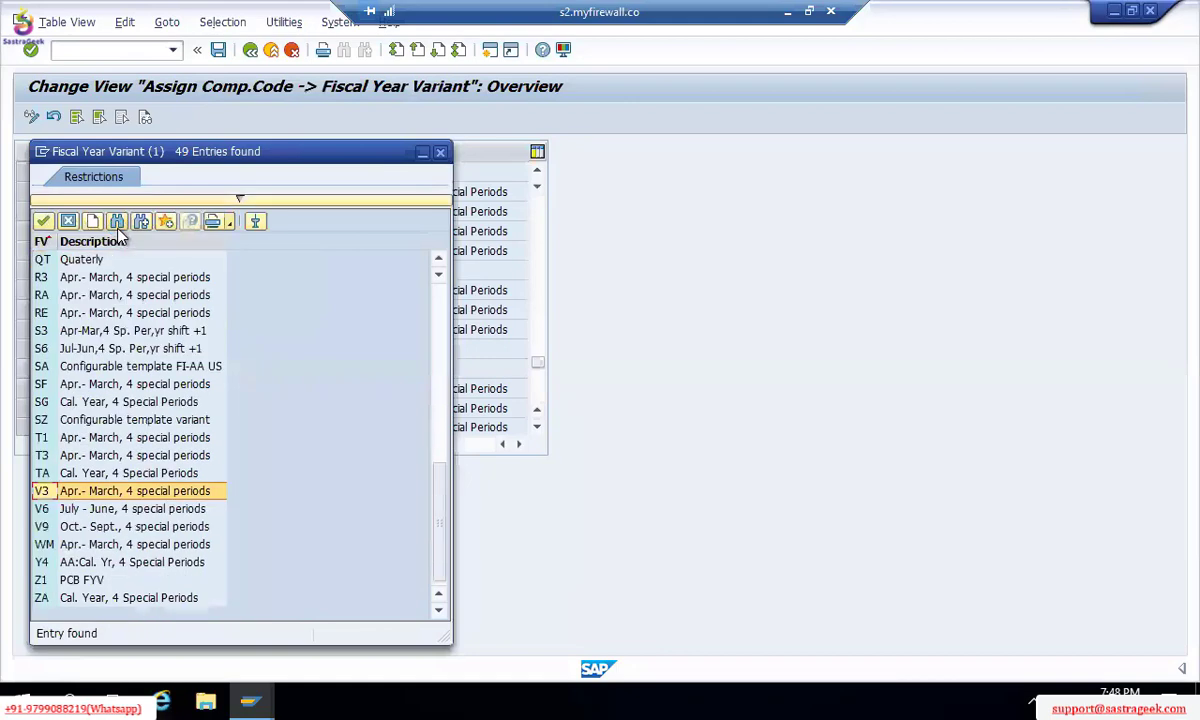
double_click(114, 494)
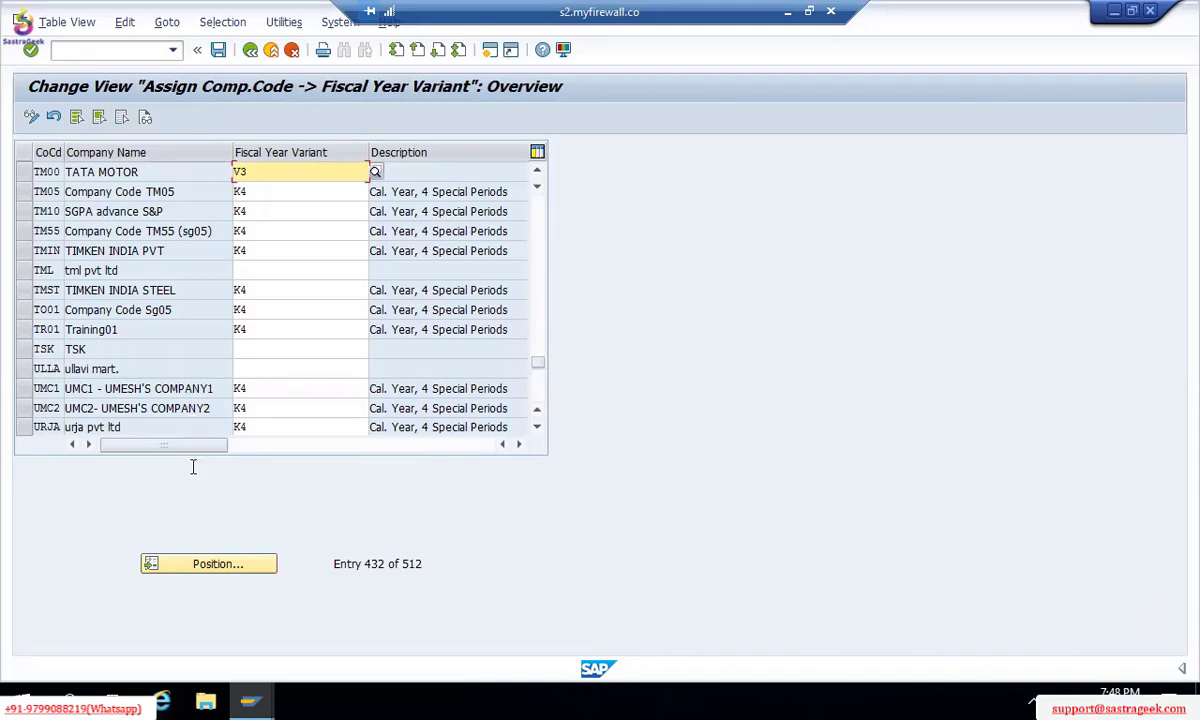
Step: Save TM00's V3 assignment to the TATA MOTORS customizing request, then go back to the IMG
left_click(209, 566)
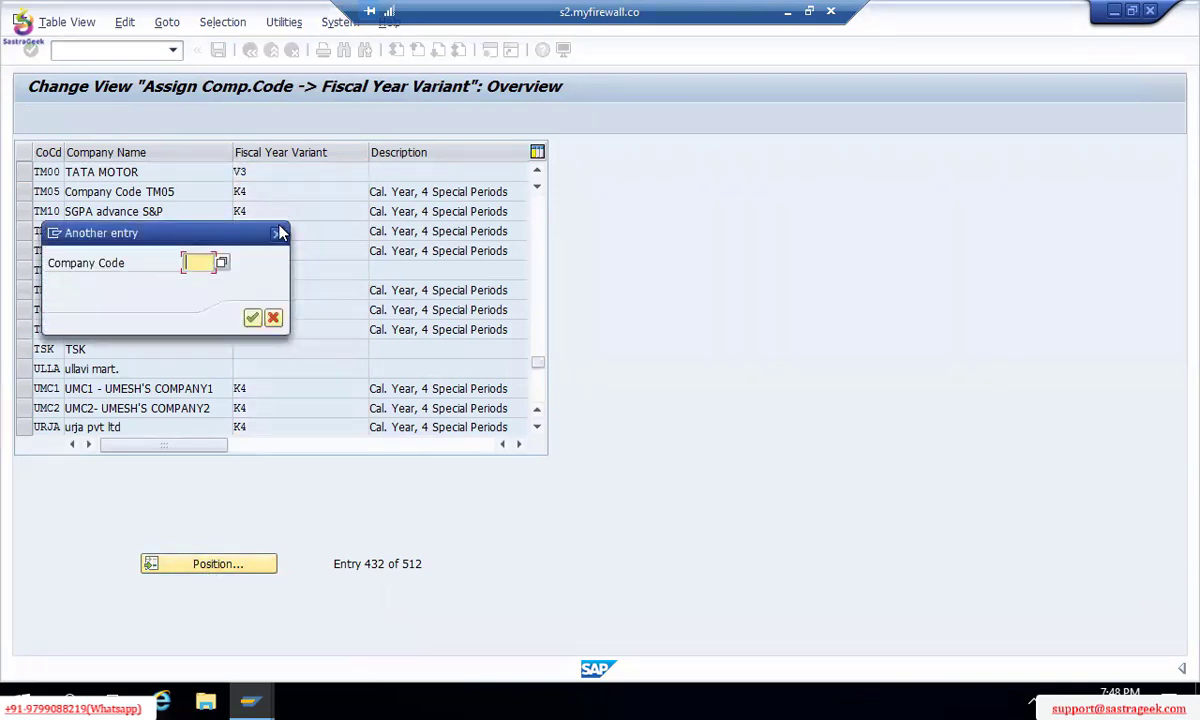
left_click(277, 233)
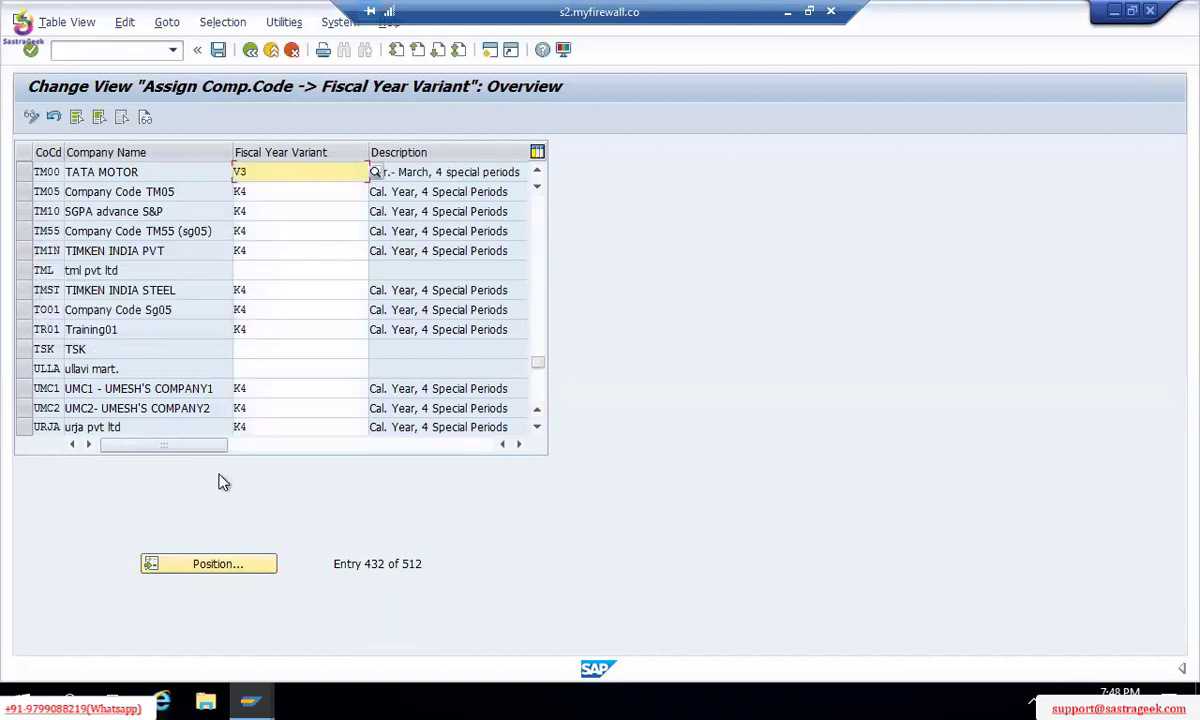
key("F3")
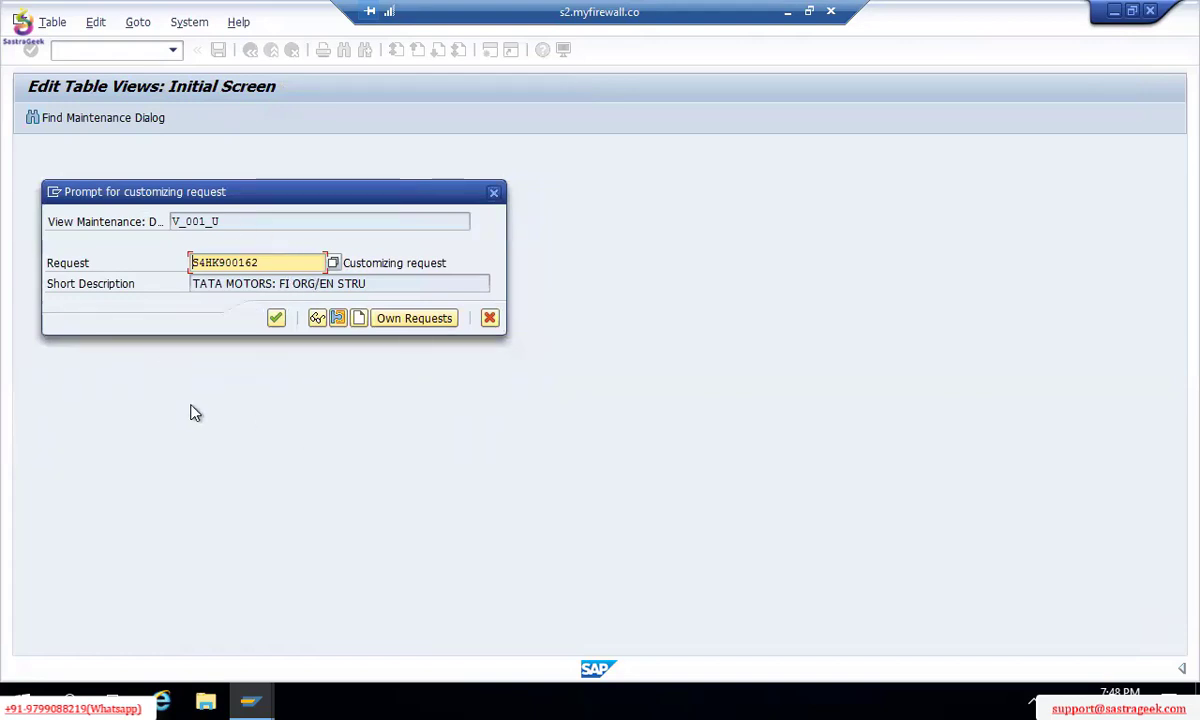
left_click(335, 263)
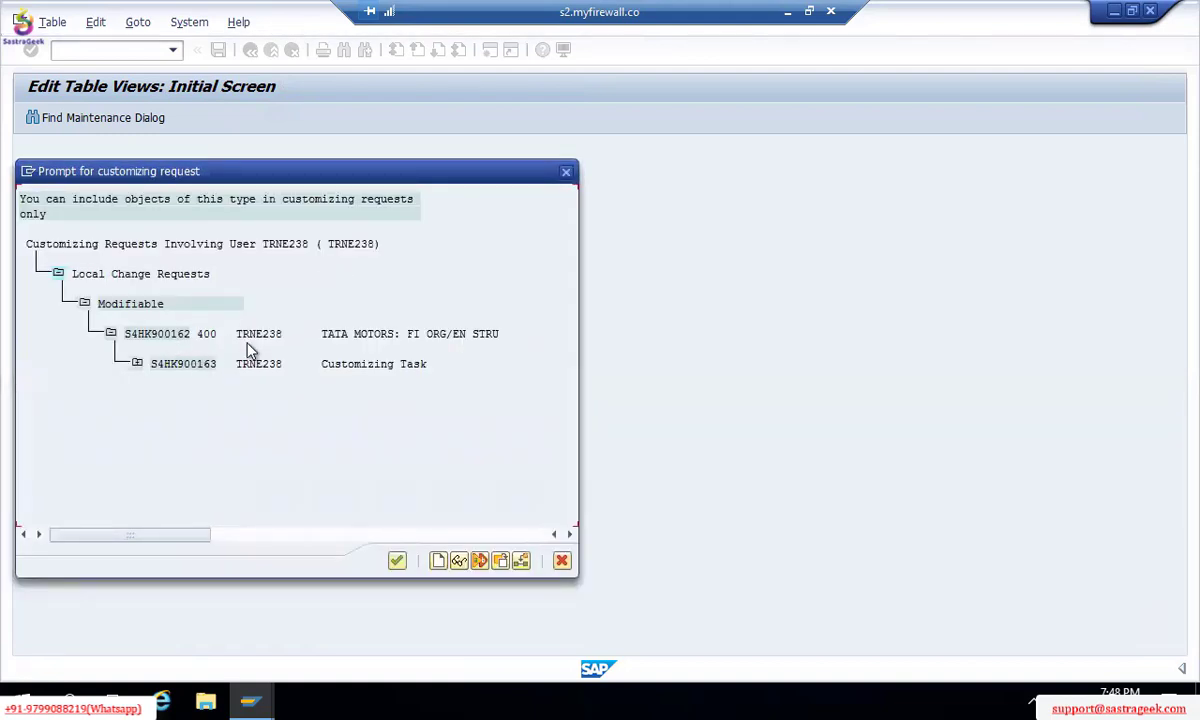
double_click(187, 341)
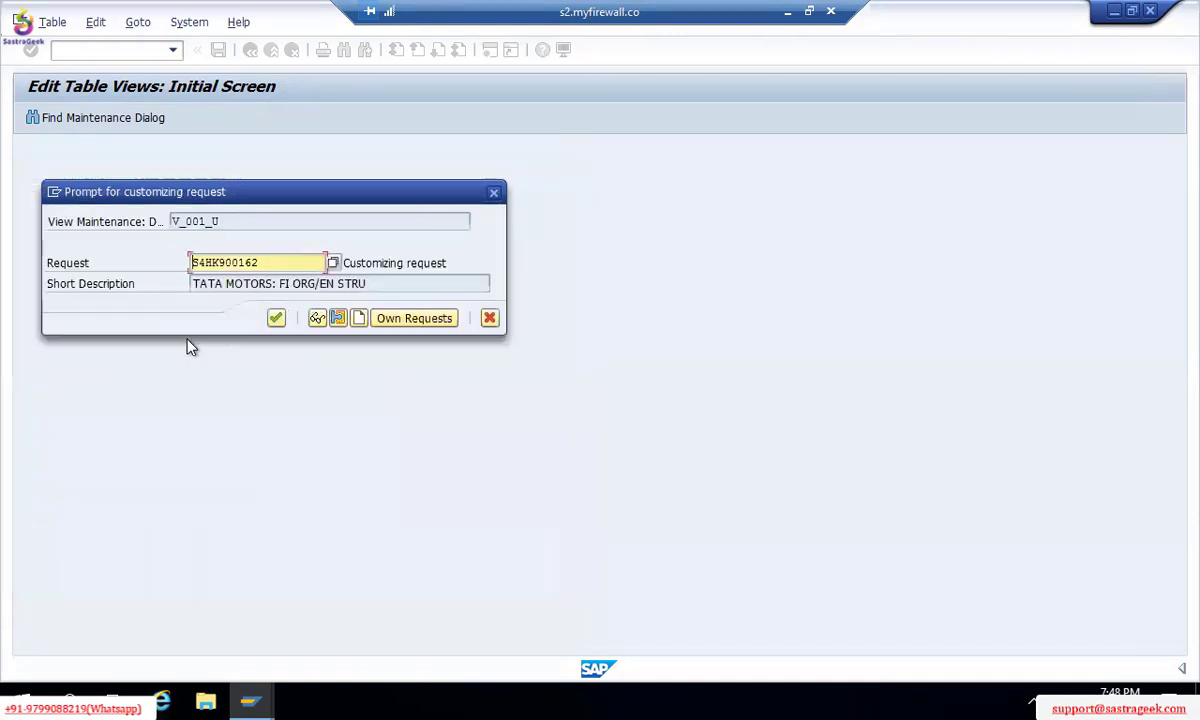
left_click(276, 318)
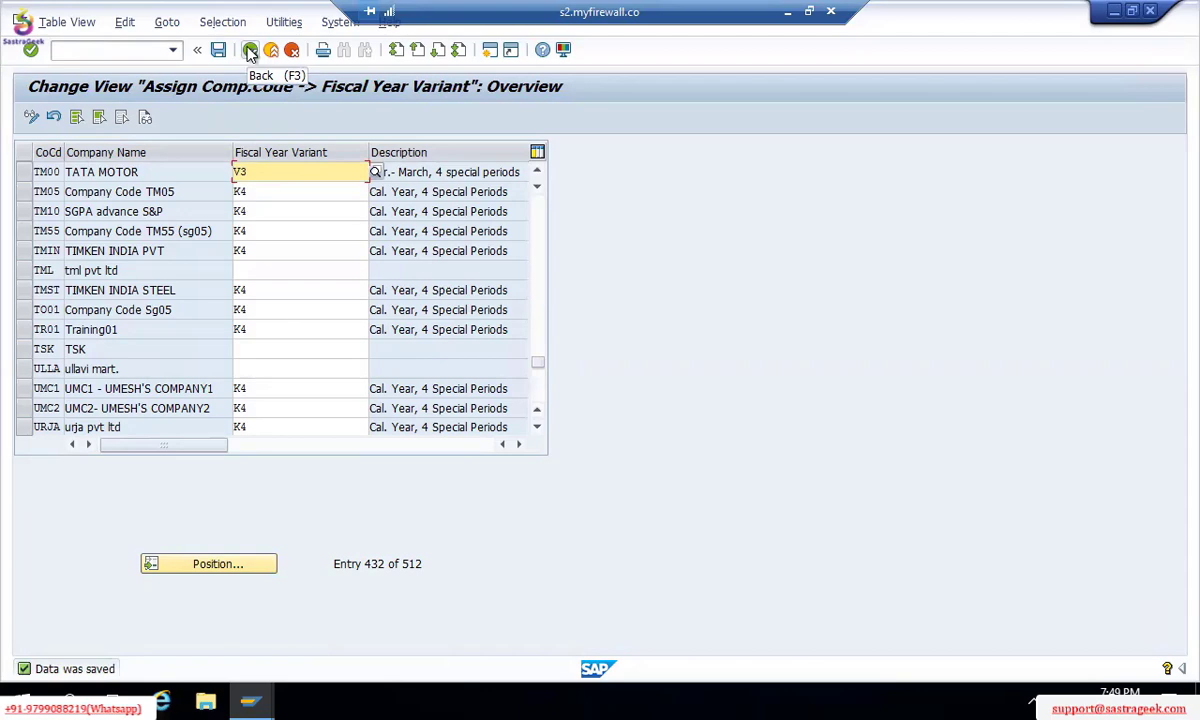
left_click(250, 52)
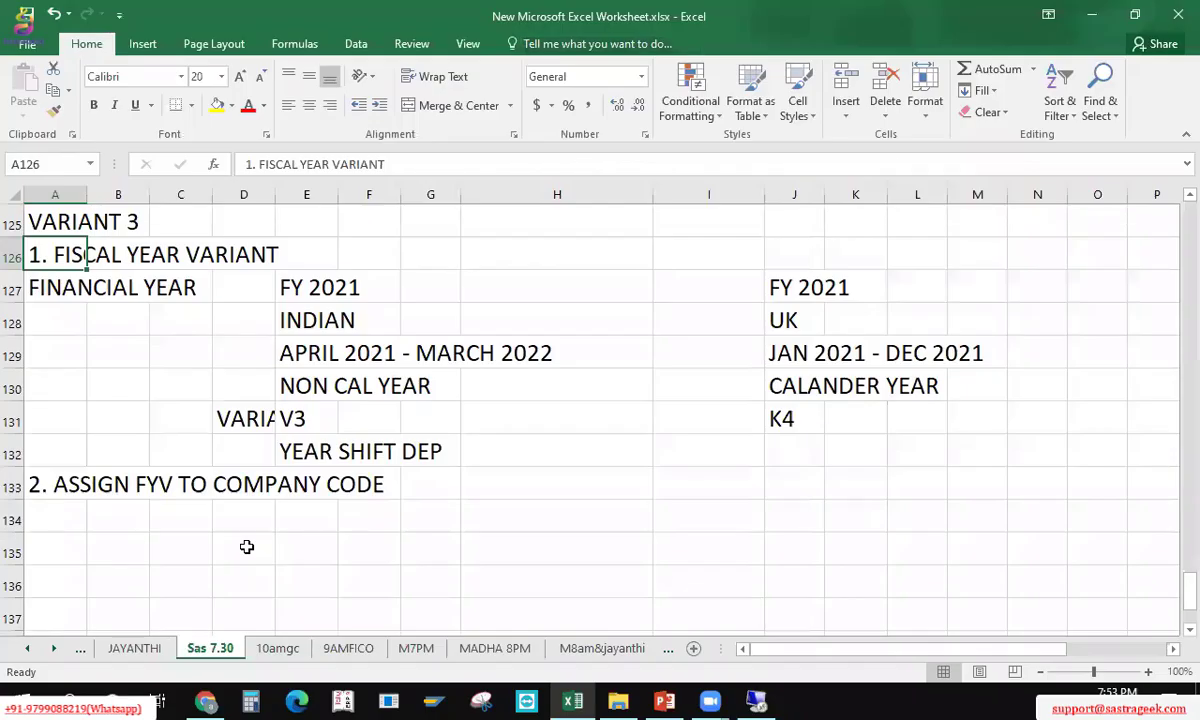
Step: Type the note TRANSPORT REQUEST in an empty cell below the notes
left_click(246, 550)
key("Down")
key("Down")
key("Down")
key("Down")
key("Down")
key("Down")
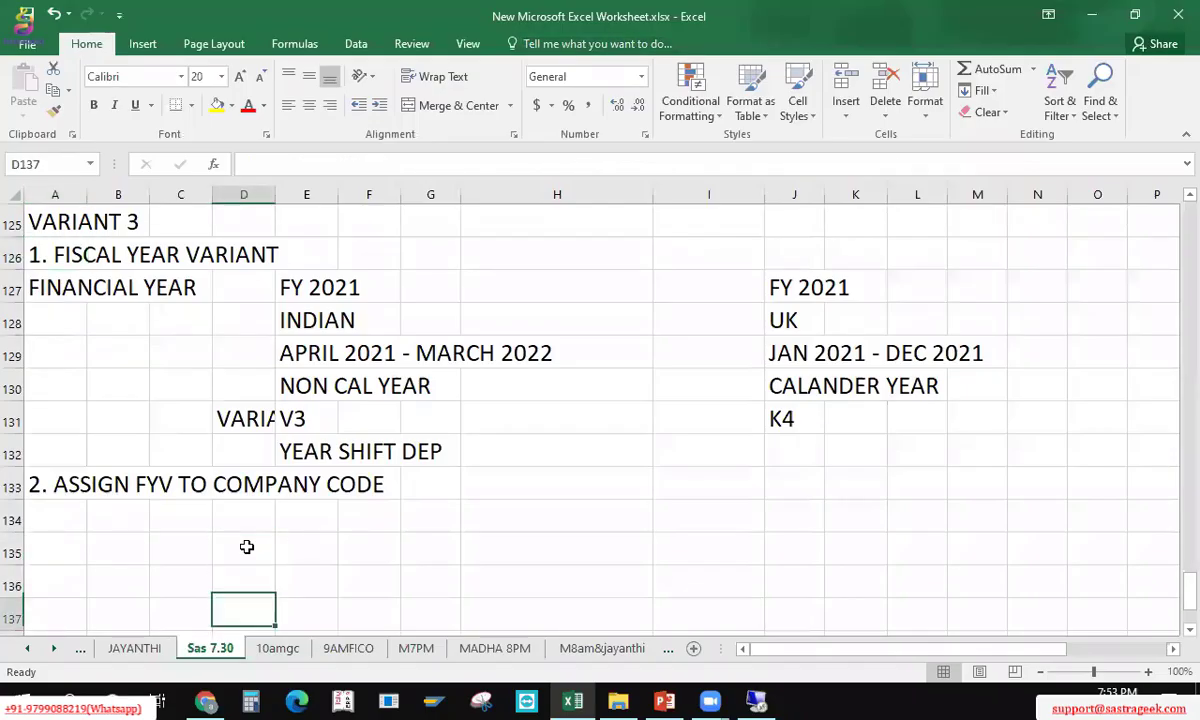
key("Left")
key("Left")
key("Left")
type("TRANSP")
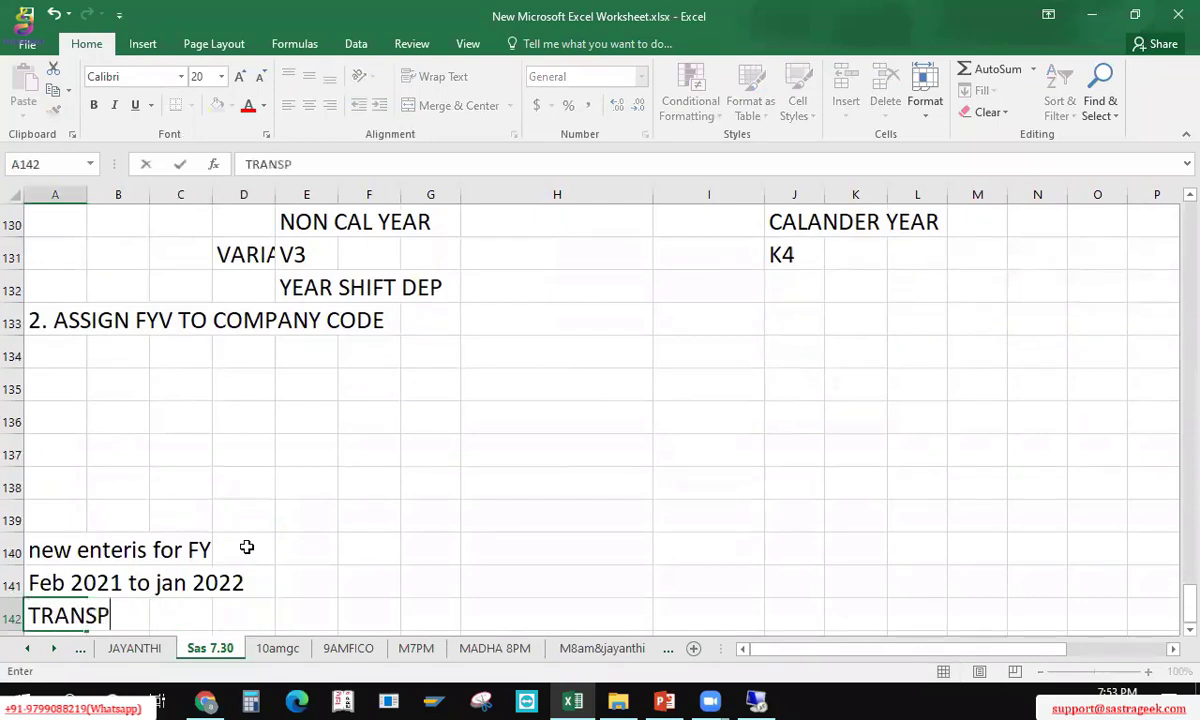
type("ORT REU")
key("BackSpace")
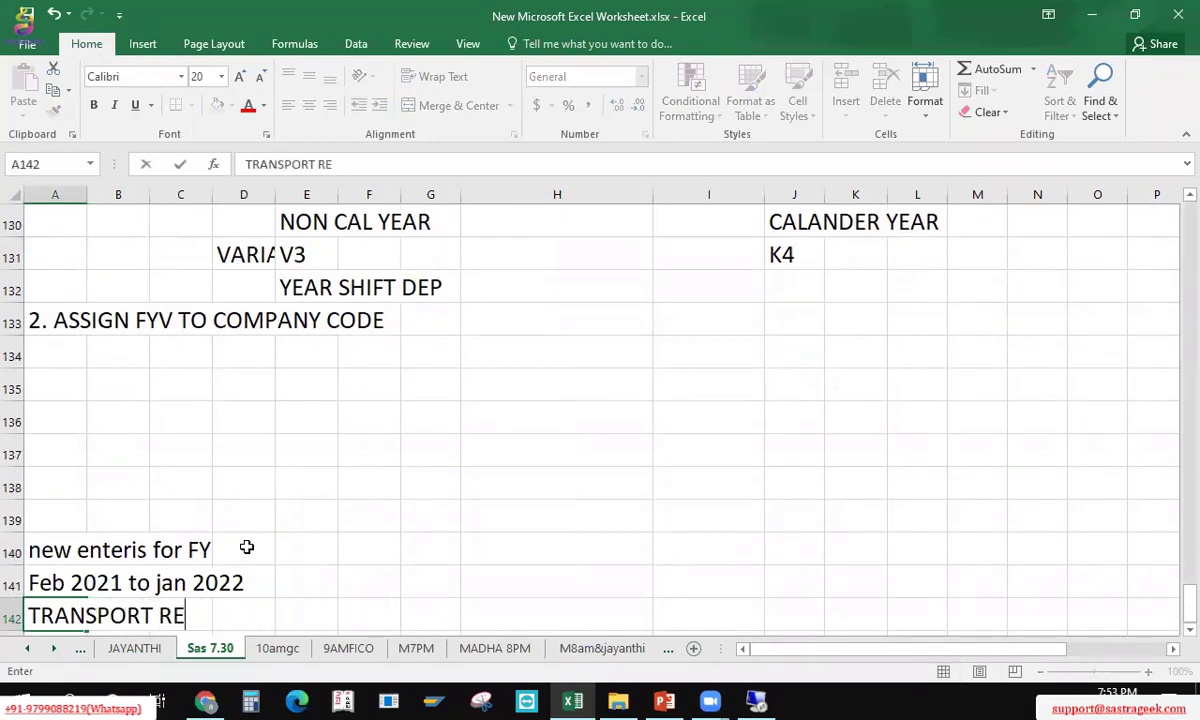
type("U")
key("BackSpace")
type("QUEST")
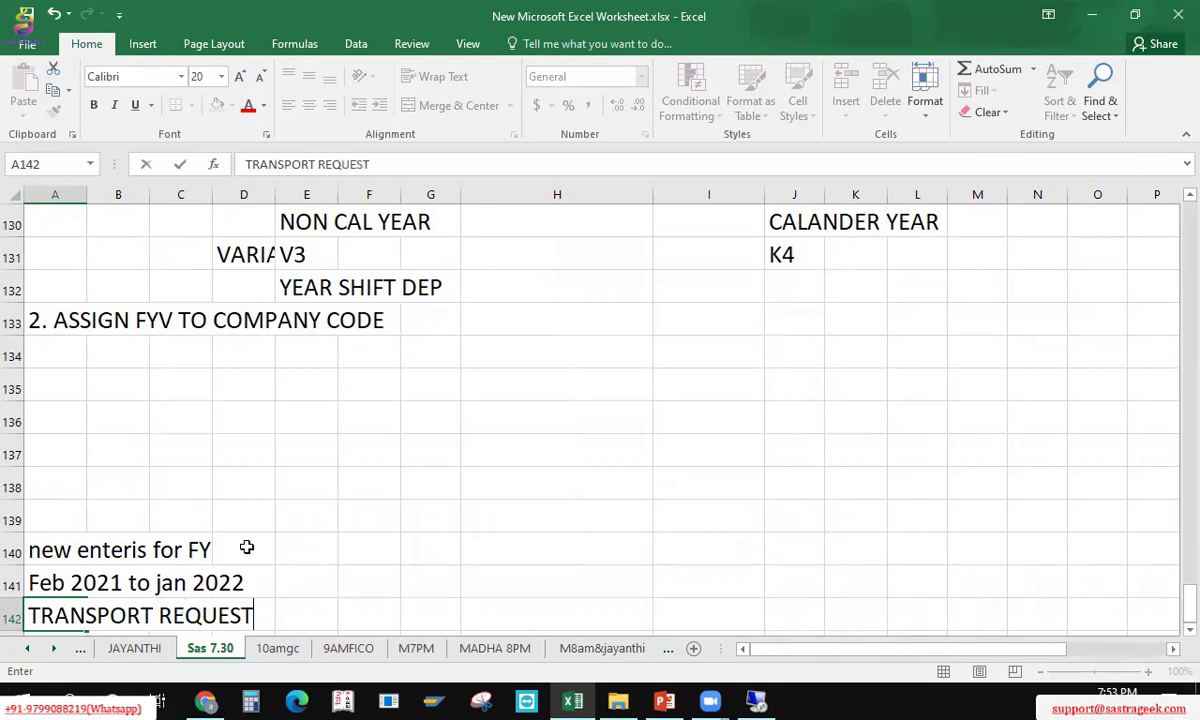
key("Return")
Step: Move the TRANSPORT REQUEST note up and insert blank rows above the later notes
key("Up")
key("ctrl+x")
key("Up")
key("Up")
key("Up")
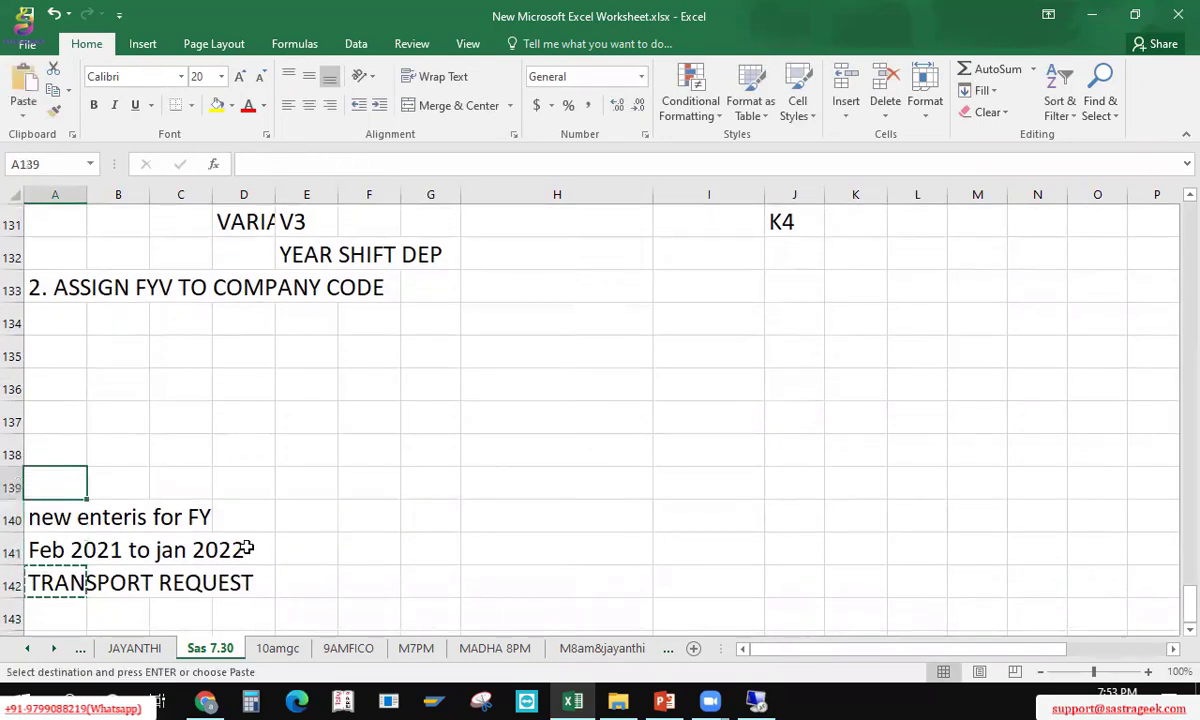
key("ctrl+v")
key("Up")
key("Up")
key("Up")
key("Up")
key("shift+space")
key("ctrl+shift+=")
key("ctrl+shift+=")
key("ctrl+shift+=")
key("ctrl+shift+=")
key("ctrl+shift+=")
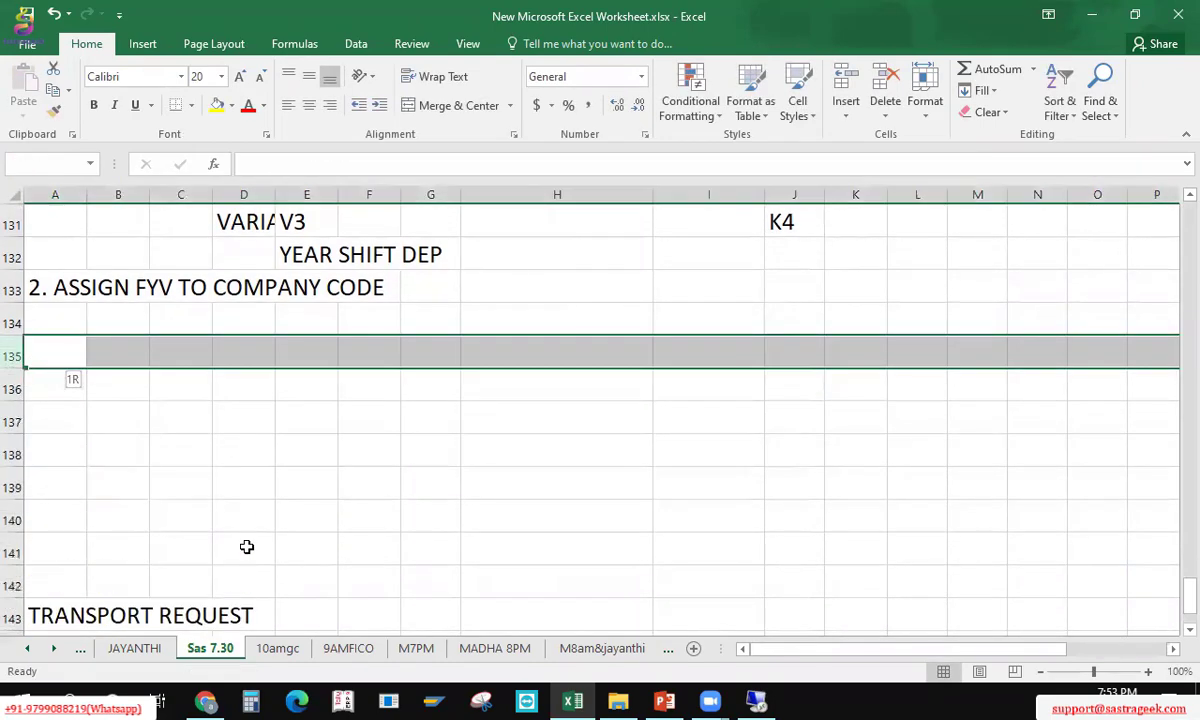
key("Left")
key("Up")
key("Up")
key("Up")
key("Up")
key("Up")
key("Up")
key("Up")
key("Up")
key("Up")
key("Up")
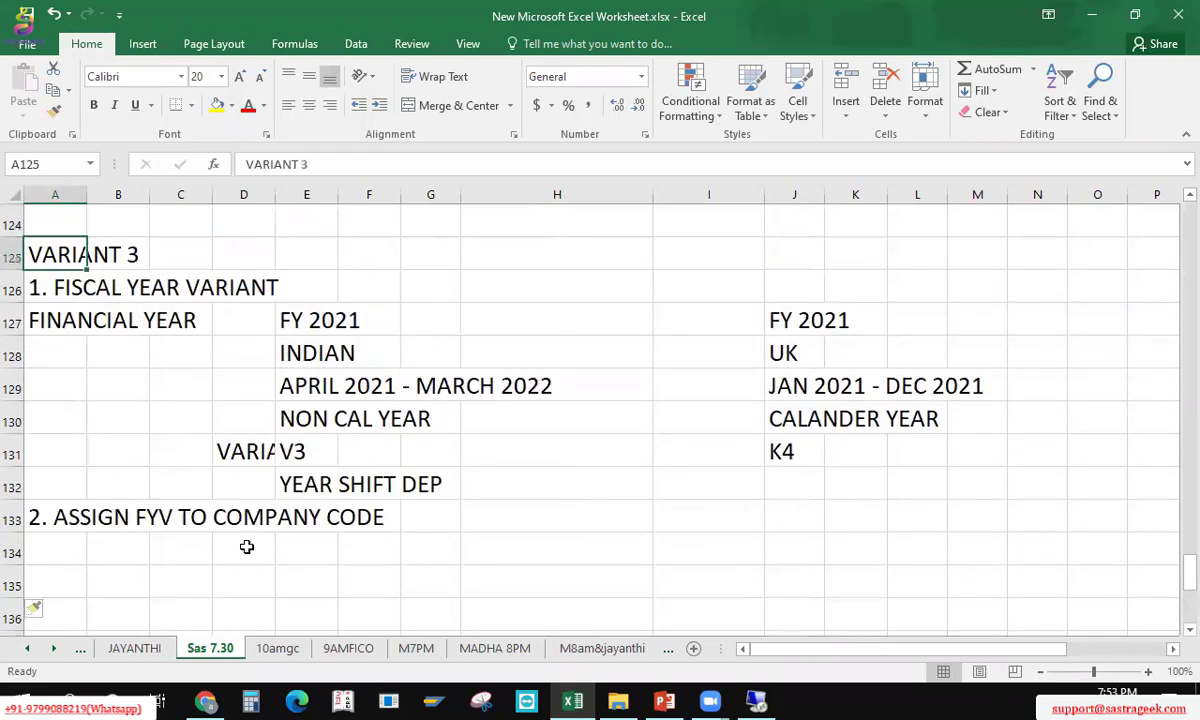
key("Down")
key("Down")
key("Down")
key("Down")
key("Down")
key("Down")
key("Down")
key("Down")
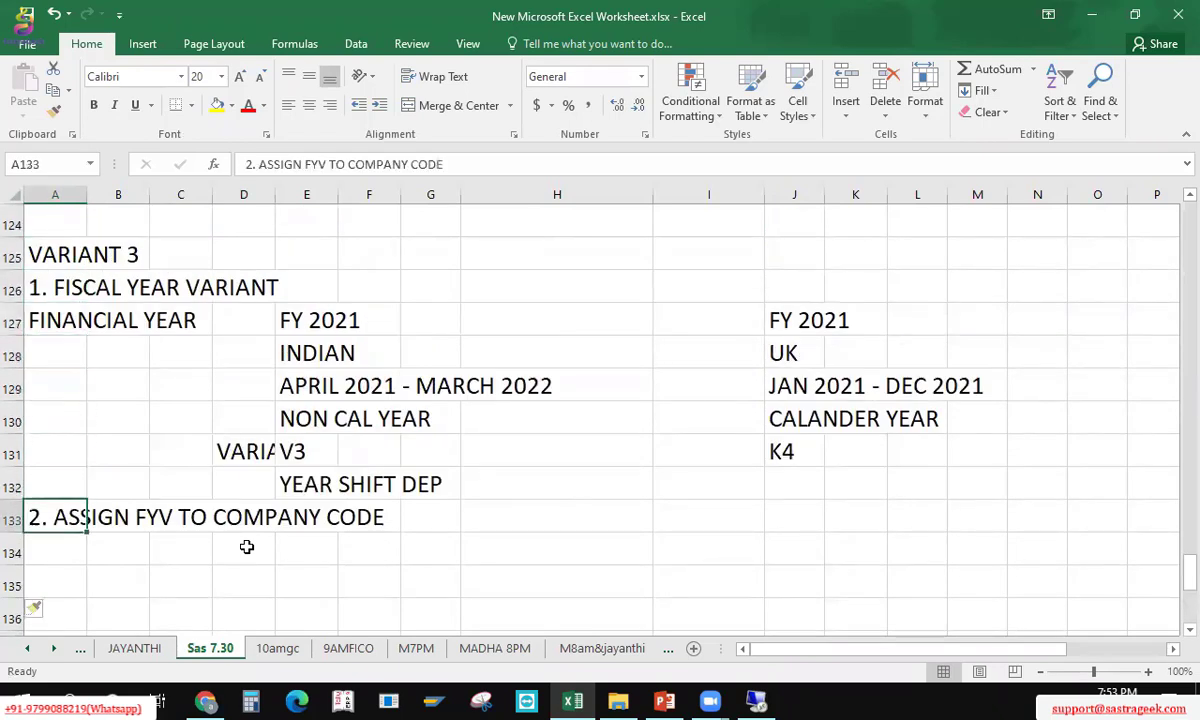
Step: Relabel the heading to 'B. ASSIGN FYV TO COMPANY CODE' and add '2. POSTING PERIODS' in A136
key("F2")
key("Home")
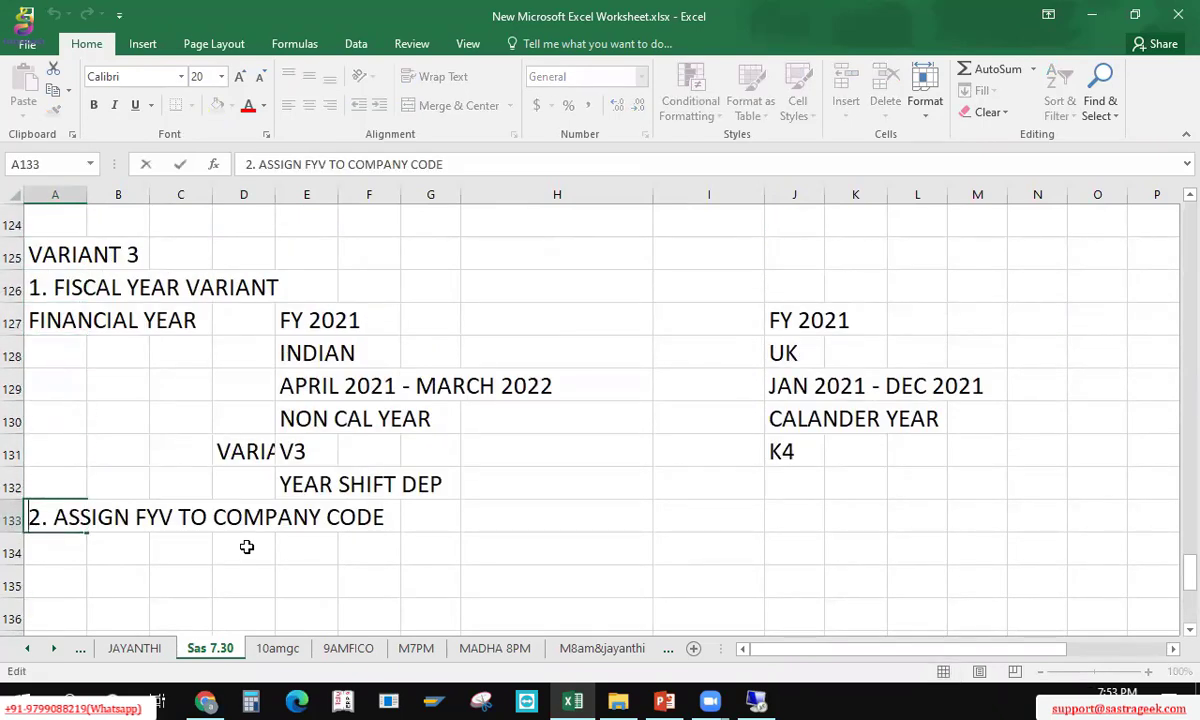
key("Delete")
type("B")
key("Return")
key("Down")
key("Down")
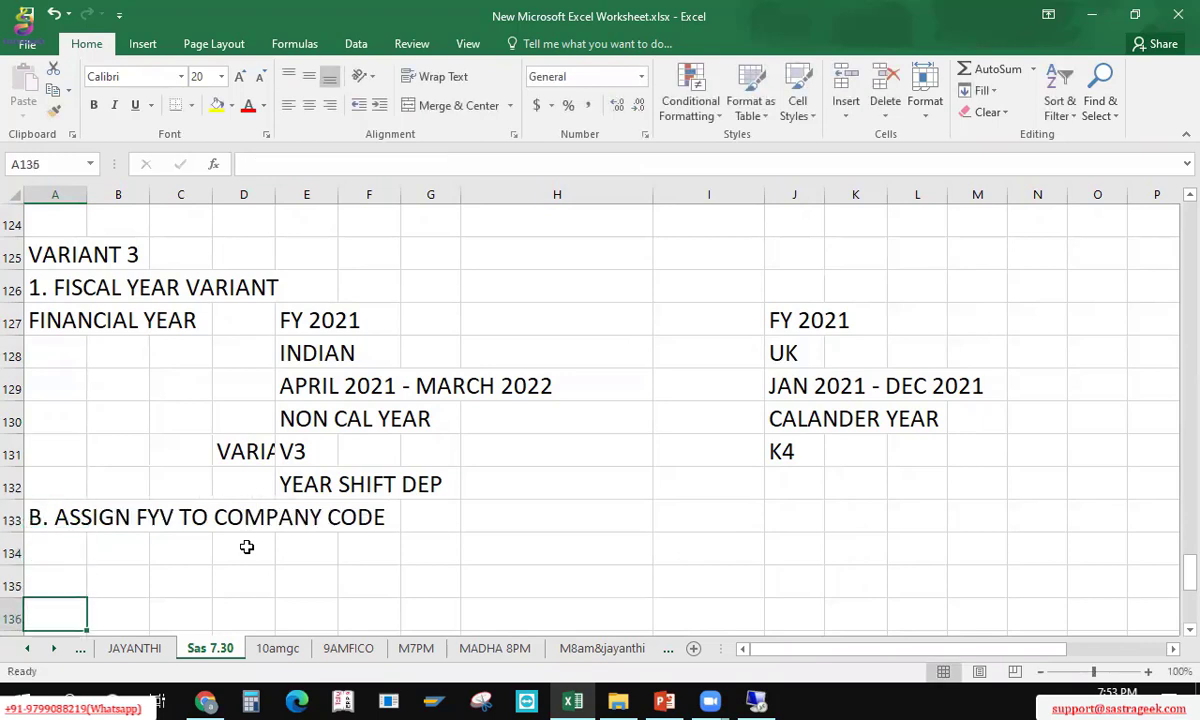
type("2. pOS")
key("BackSpace")
key("BackSpace")
key("BackSpace")
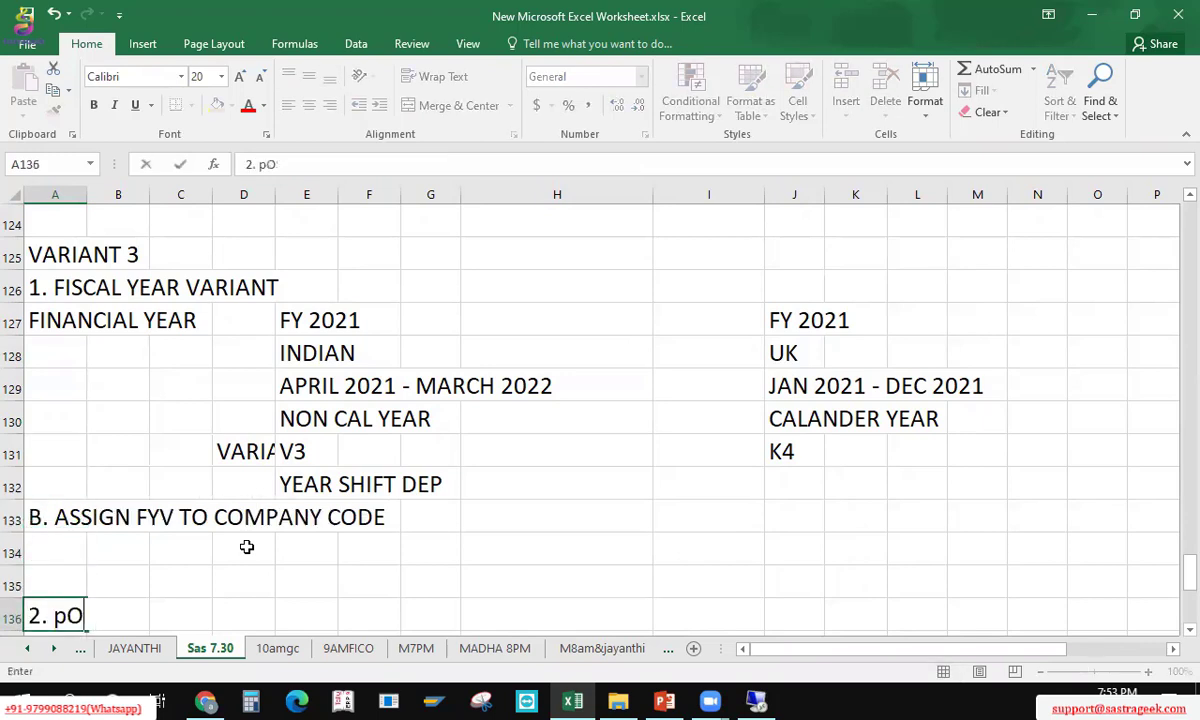
type("POSTING PERI")
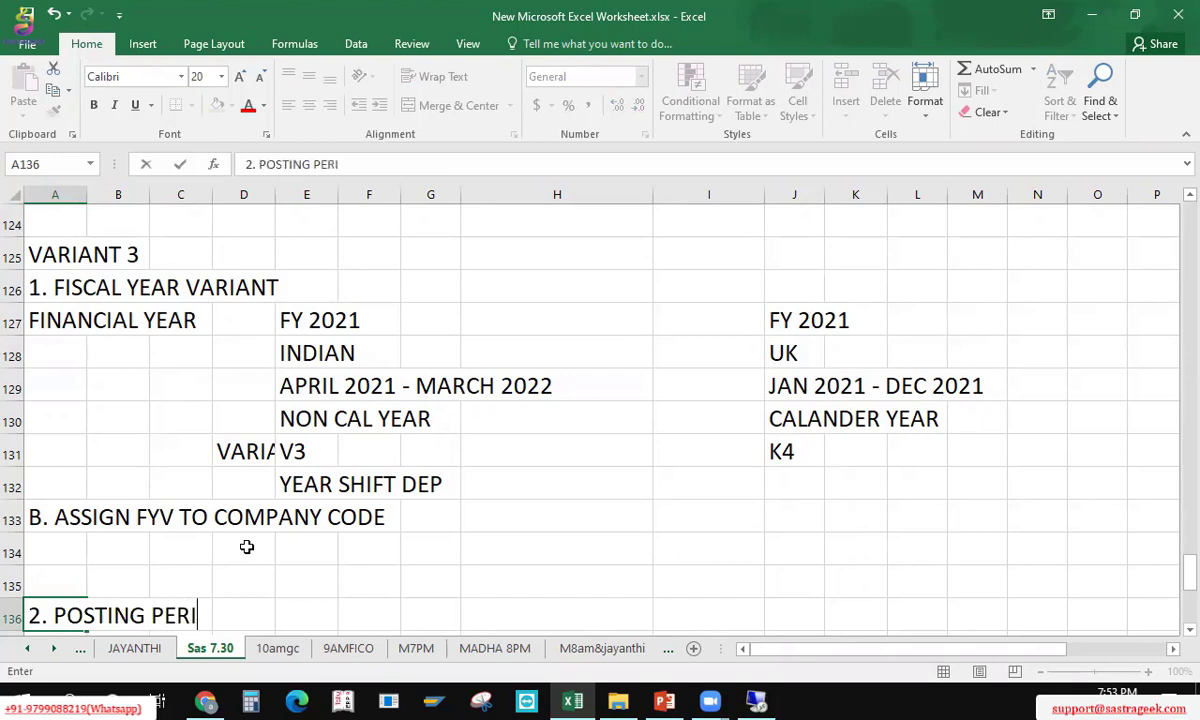
type("ODS")
key("Return")
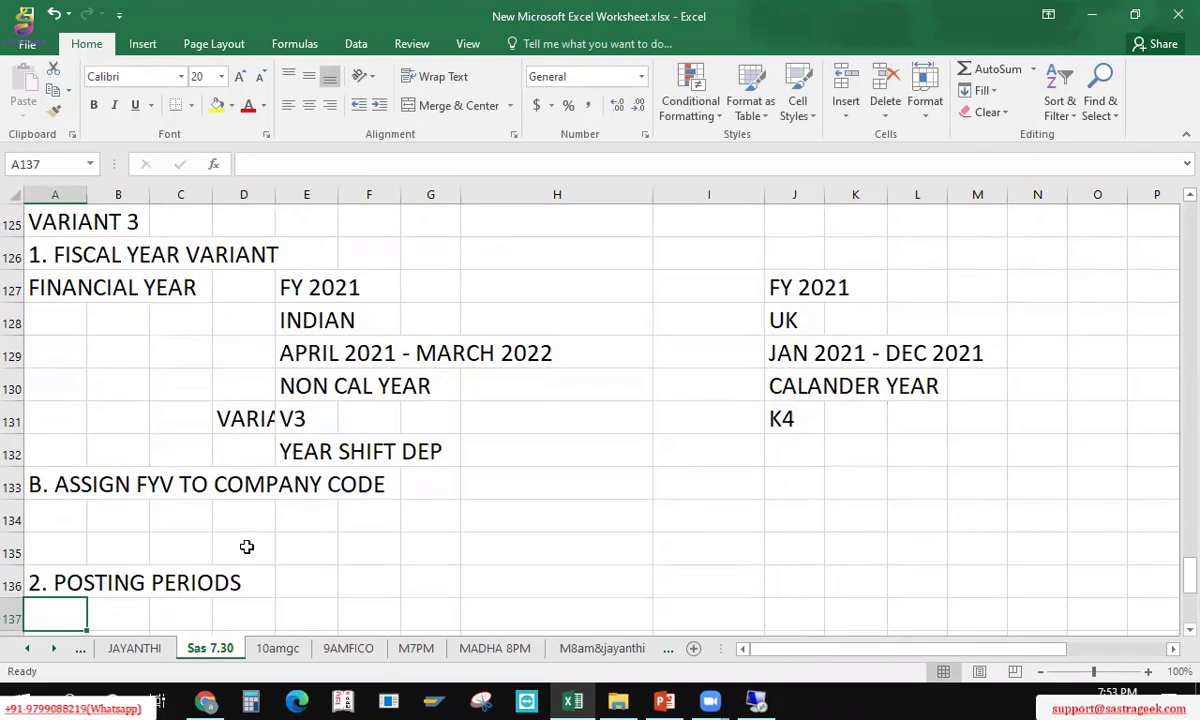
Step: Review the FY 2021, April 2021 – March 2022, V3 and K4 notes
left_click(305, 345)
left_click(312, 296)
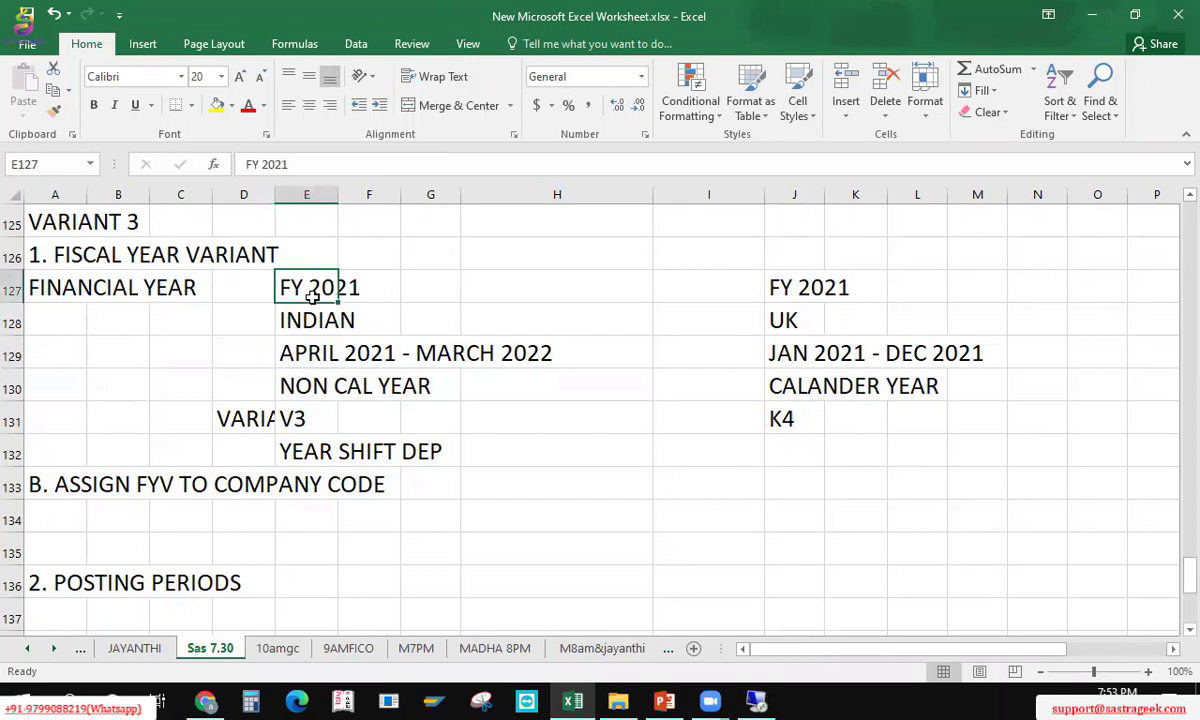
left_click(296, 412)
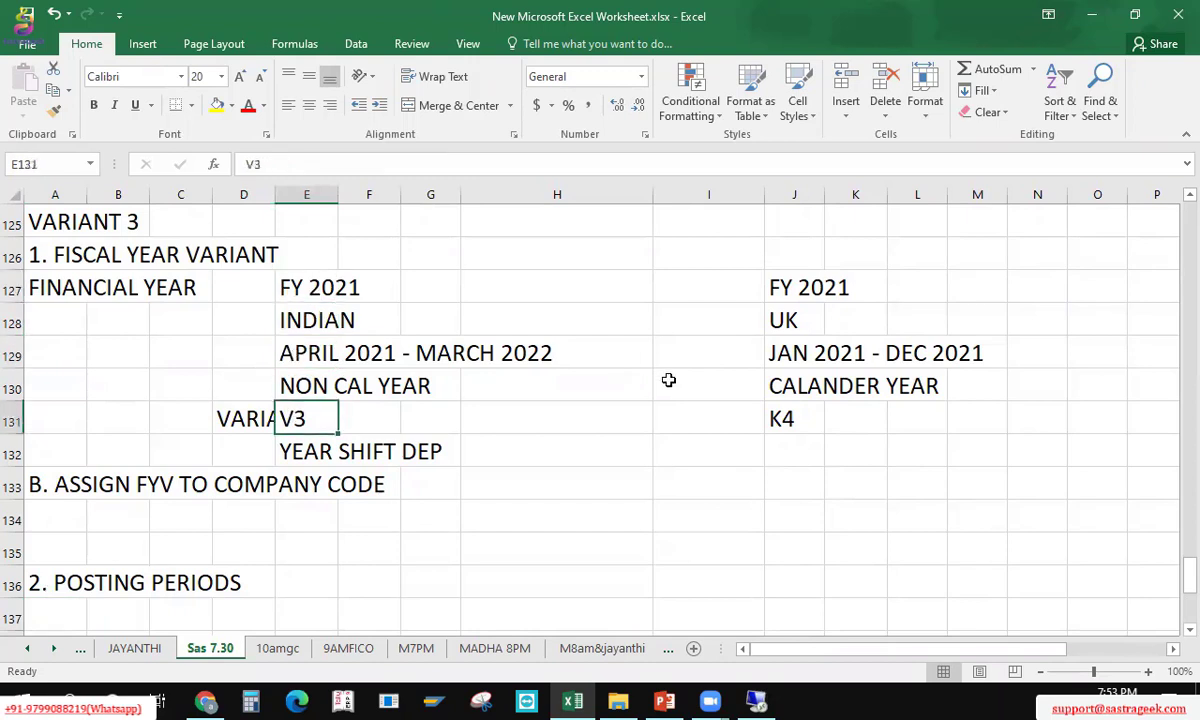
left_click(779, 424)
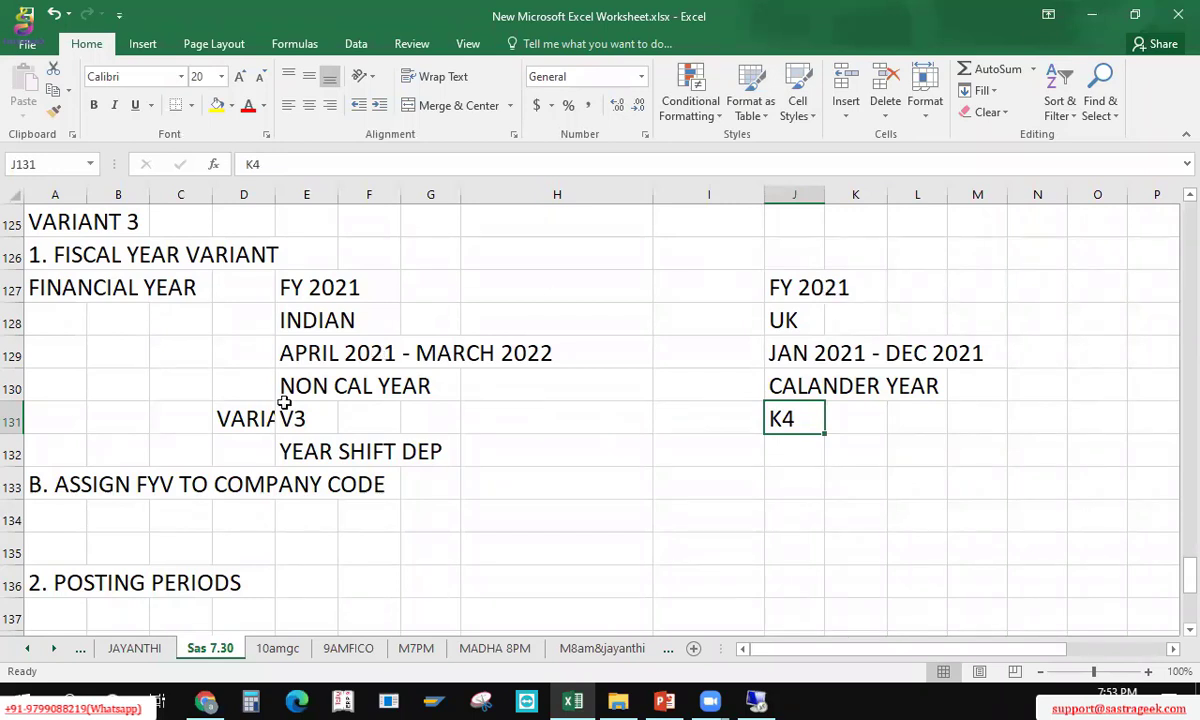
left_click(110, 622)
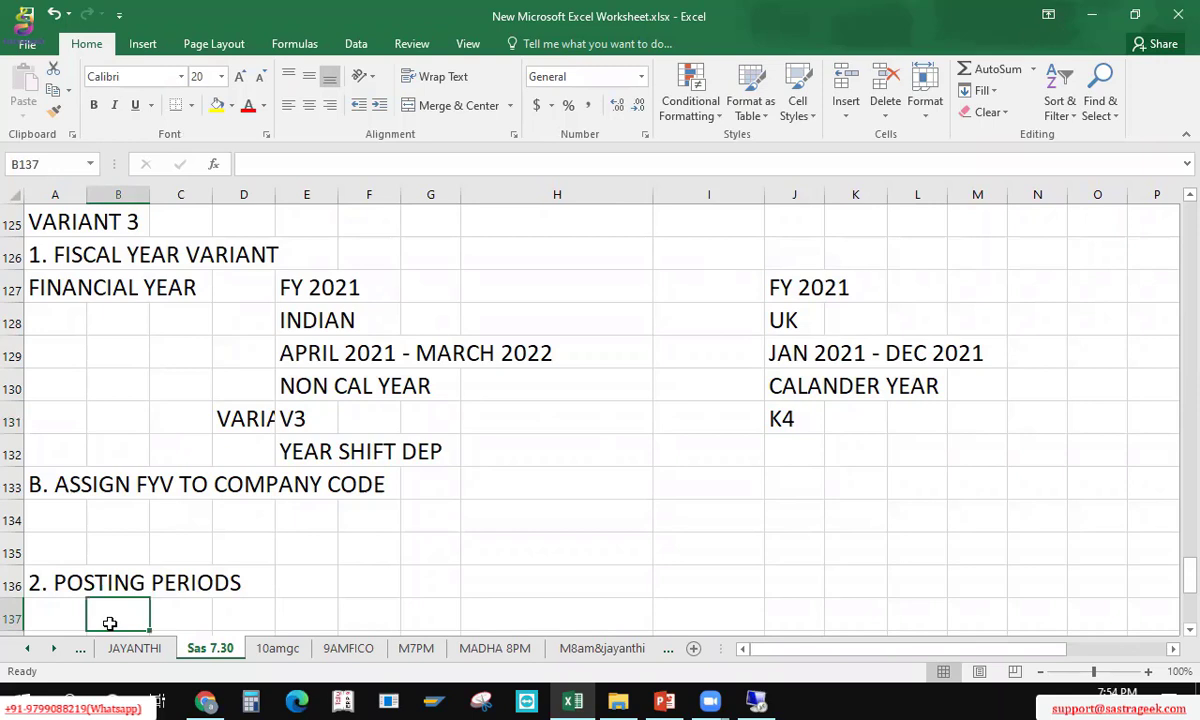
Step: Write OCTOBER in cell G137, replacing the mistyped JAN 2022 note
key("Down")
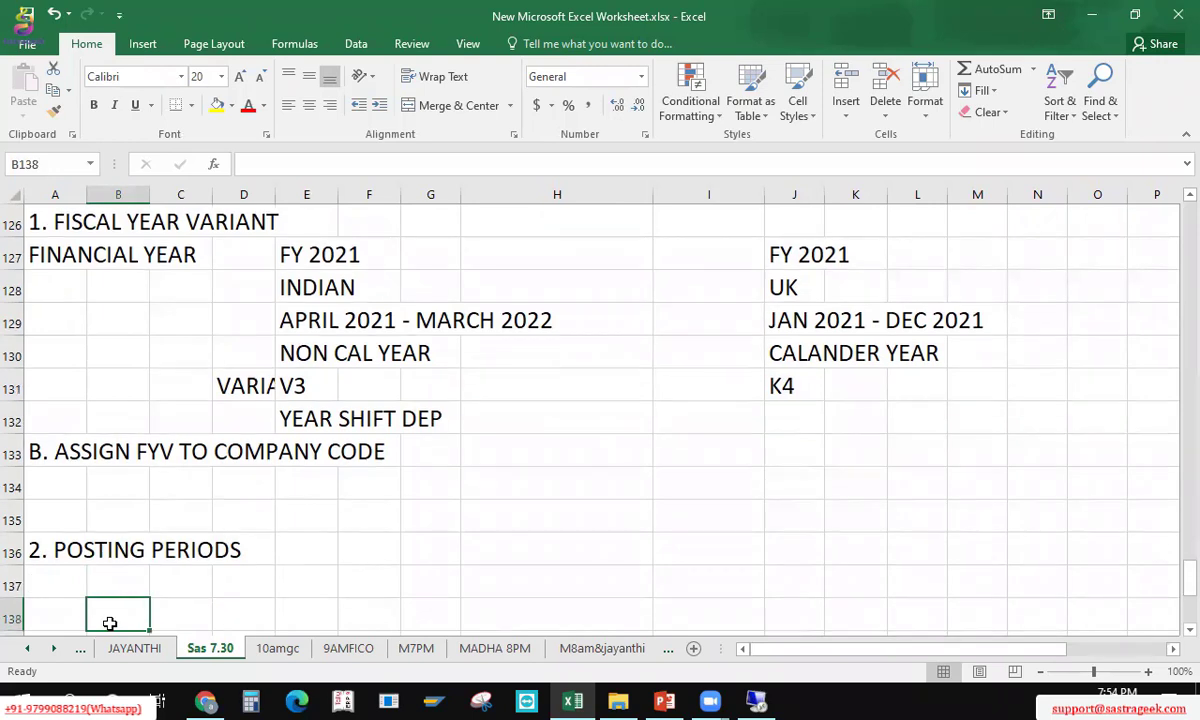
key("Right")
key("Right")
key("Right")
key("Right")
key("Right")
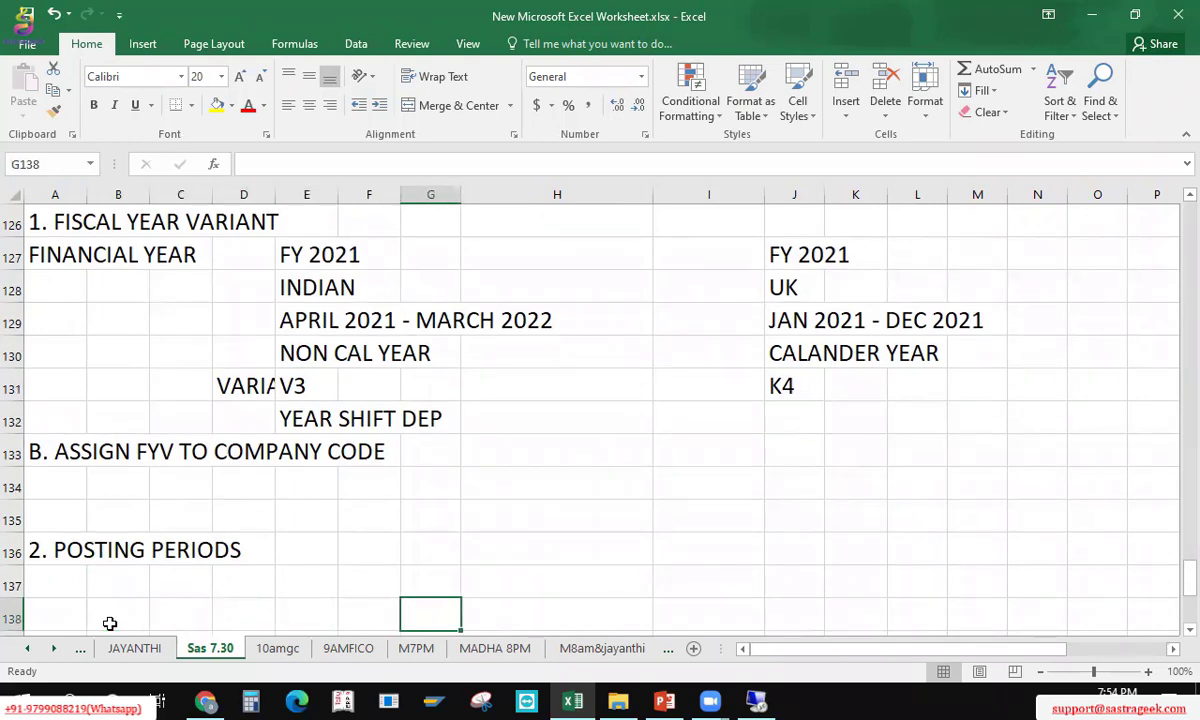
key("Up")
type("JAN")
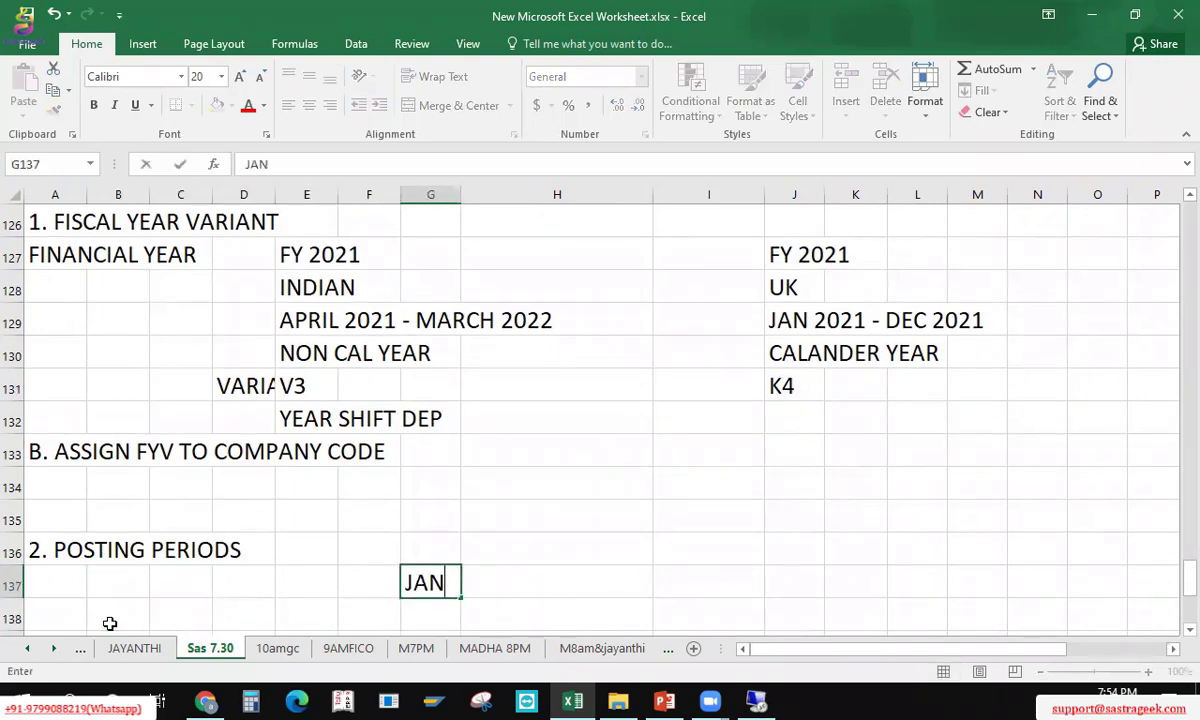
type(" 200")
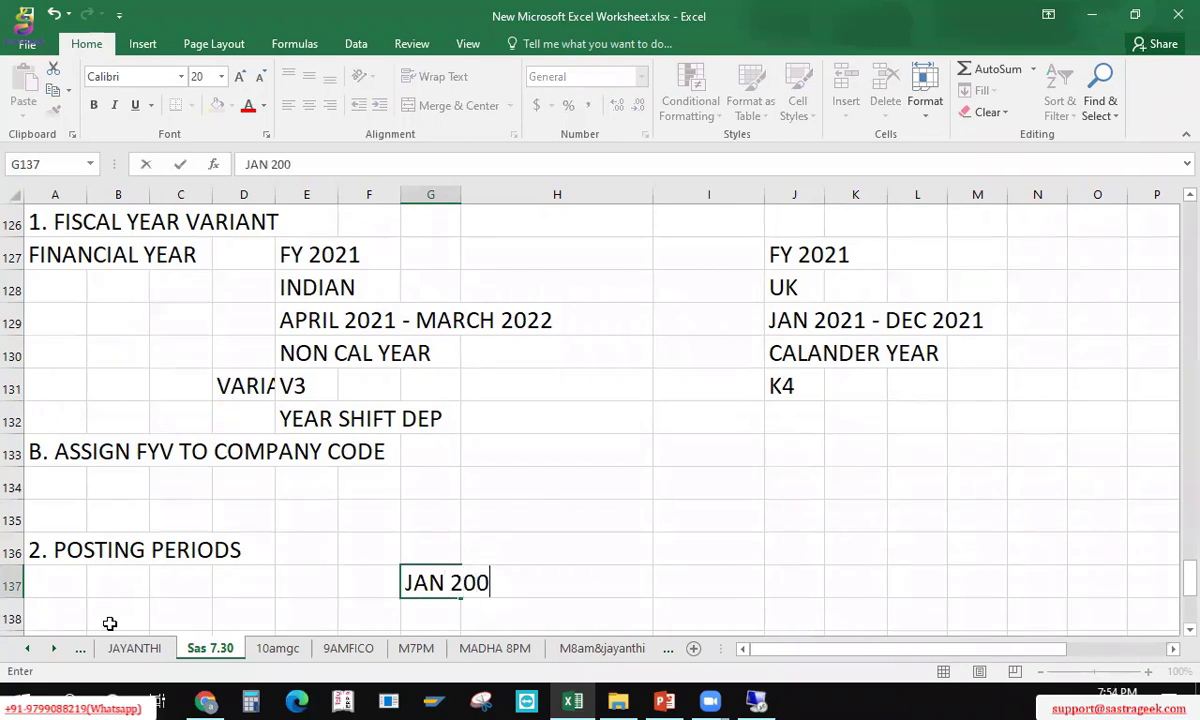
key("BackSpace")
type("22")
key("BackSpace")
key("BackSpace")
key("BackSpace")
key("BackSpace")
key("BackSpace")
key("BackSpace")
key("BackSpace")
key("BackSpace")
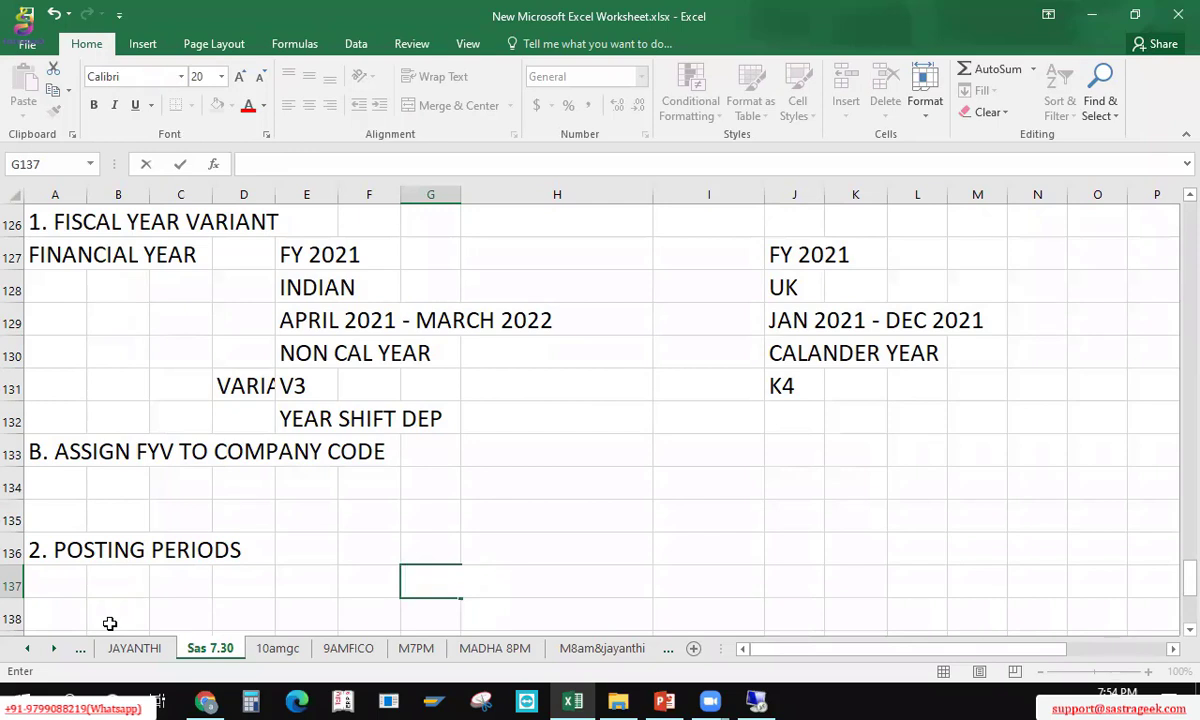
type("OCTOBER")
key("Return")
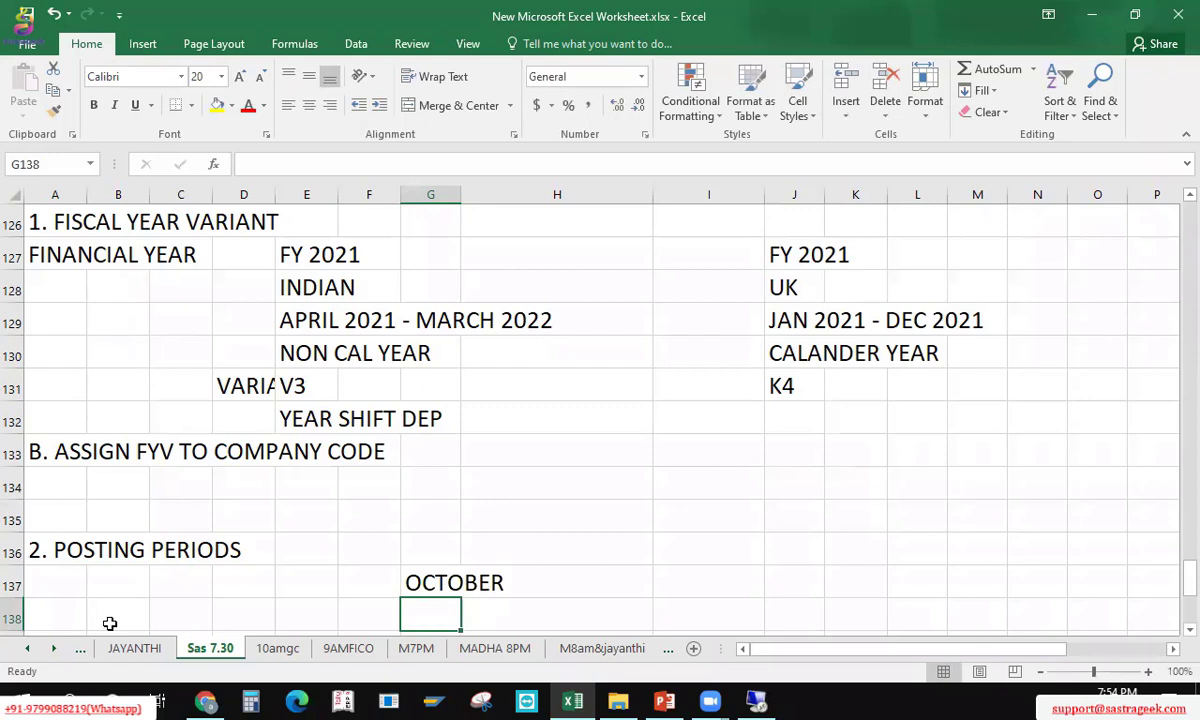
Step: Move to cell I135, briefly switch windows, and return to the worksheet
key("Up")
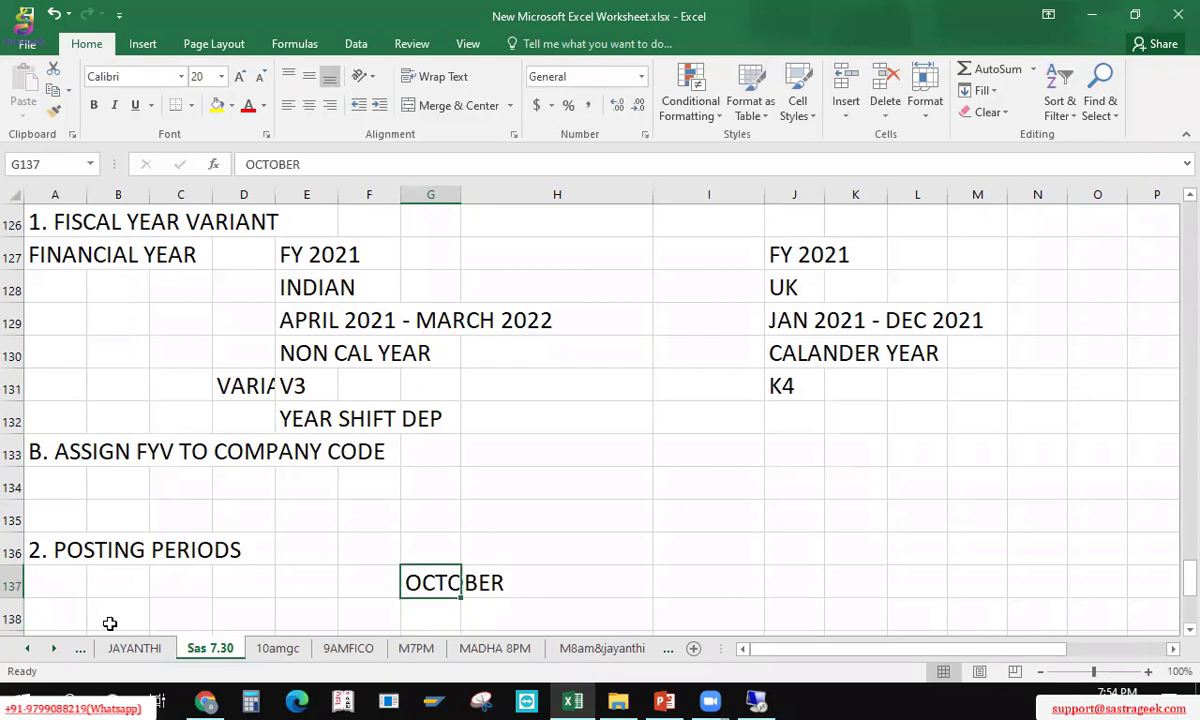
key("Right")
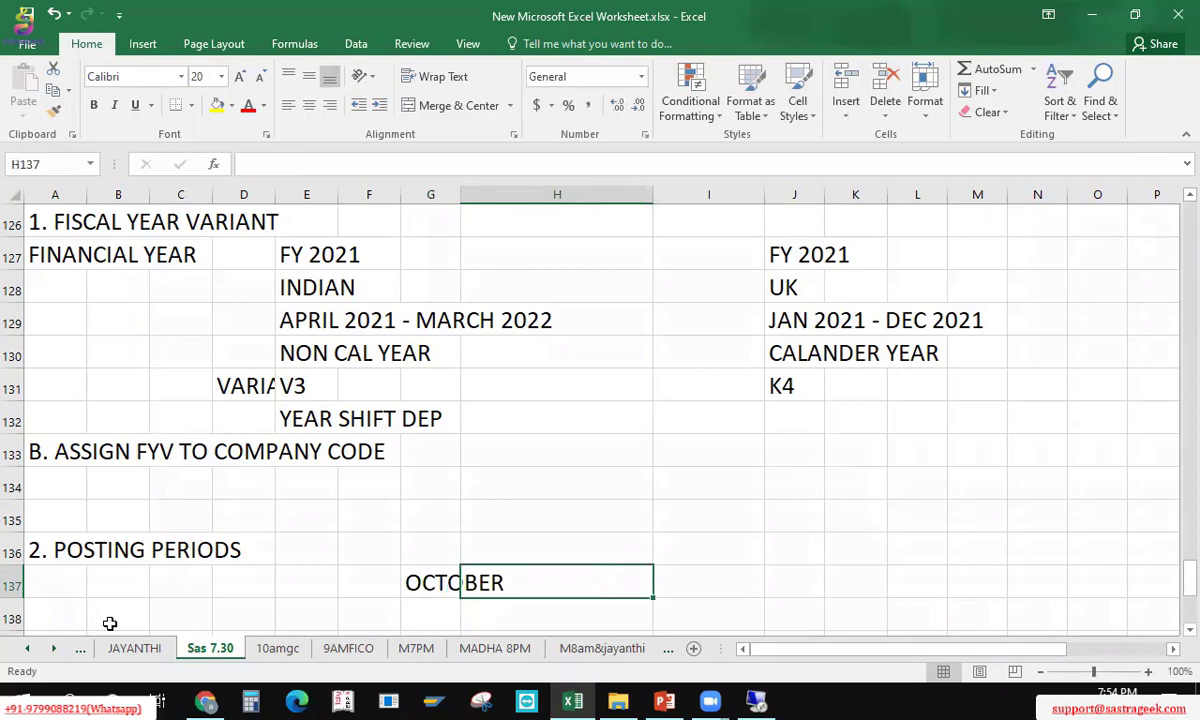
key("Right")
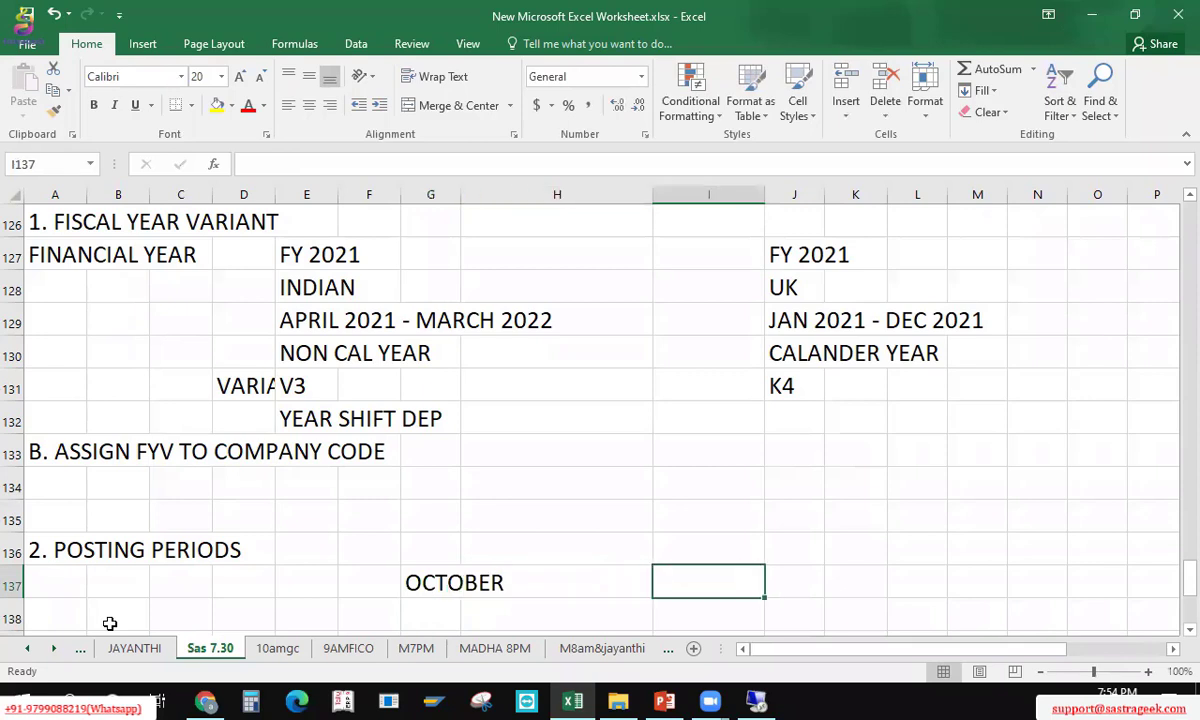
key("Up")
key("Up")
key("alt+Tab")
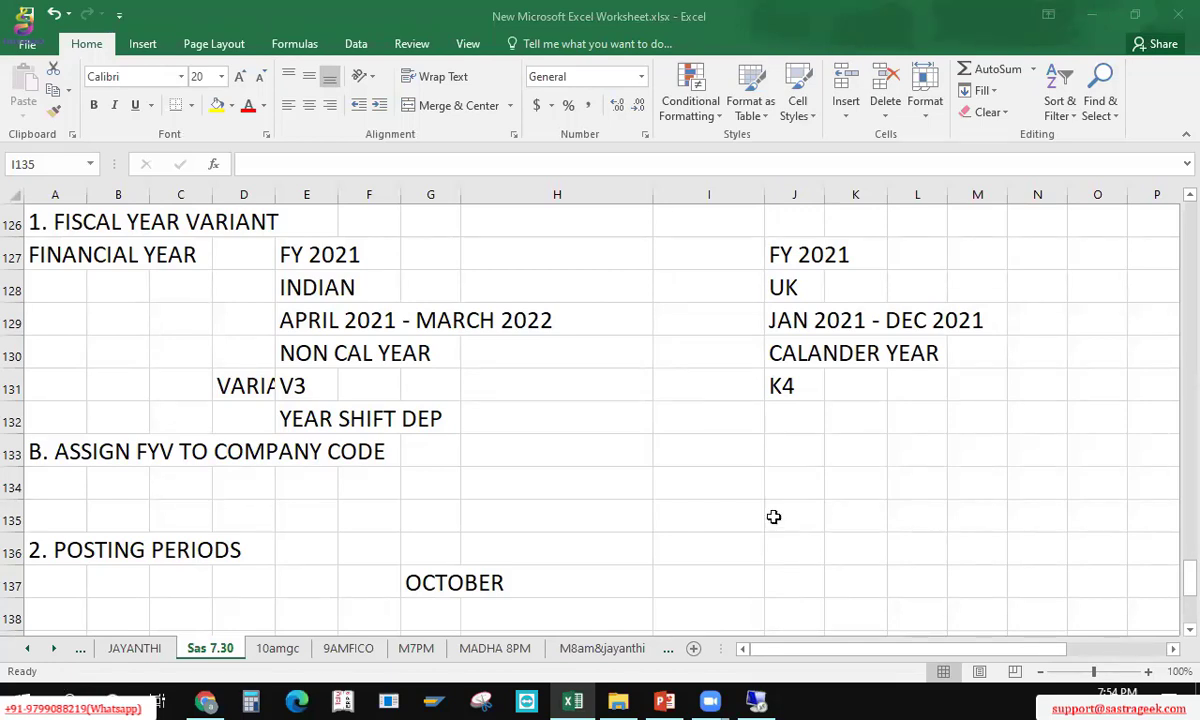
key("alt+Tab")
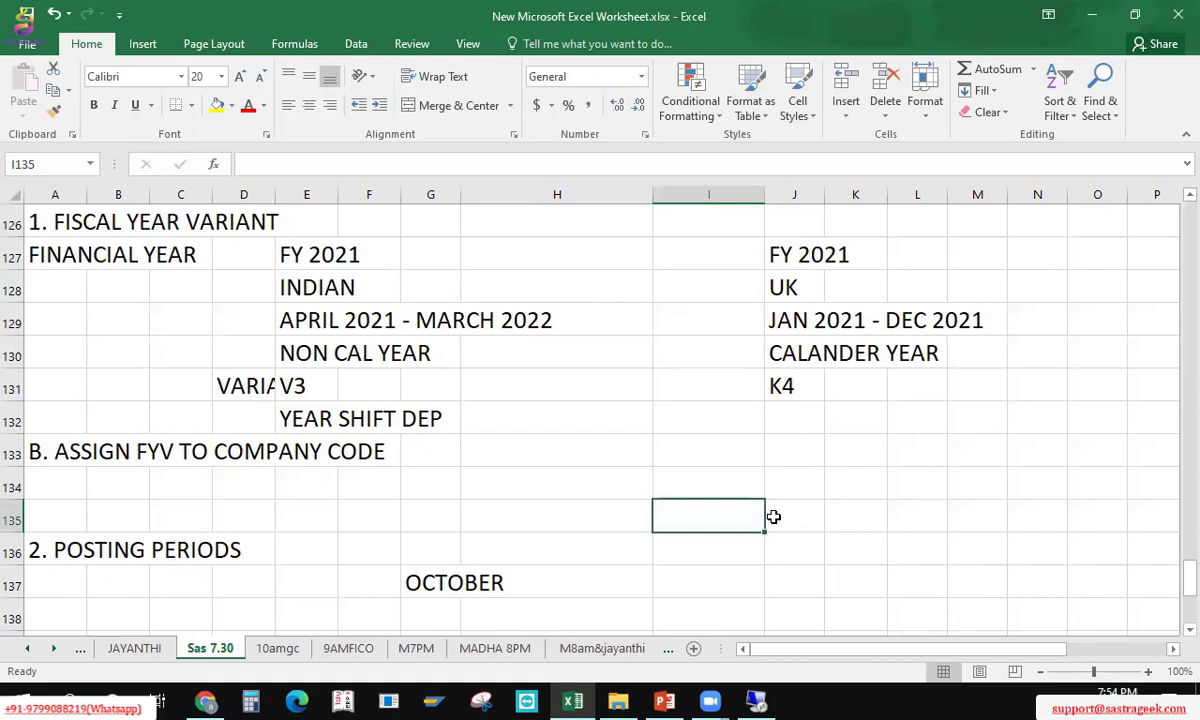
Step: Enter APR in I135 with period 1, plus CALA and SAP PERIODS headings above
type("APR")
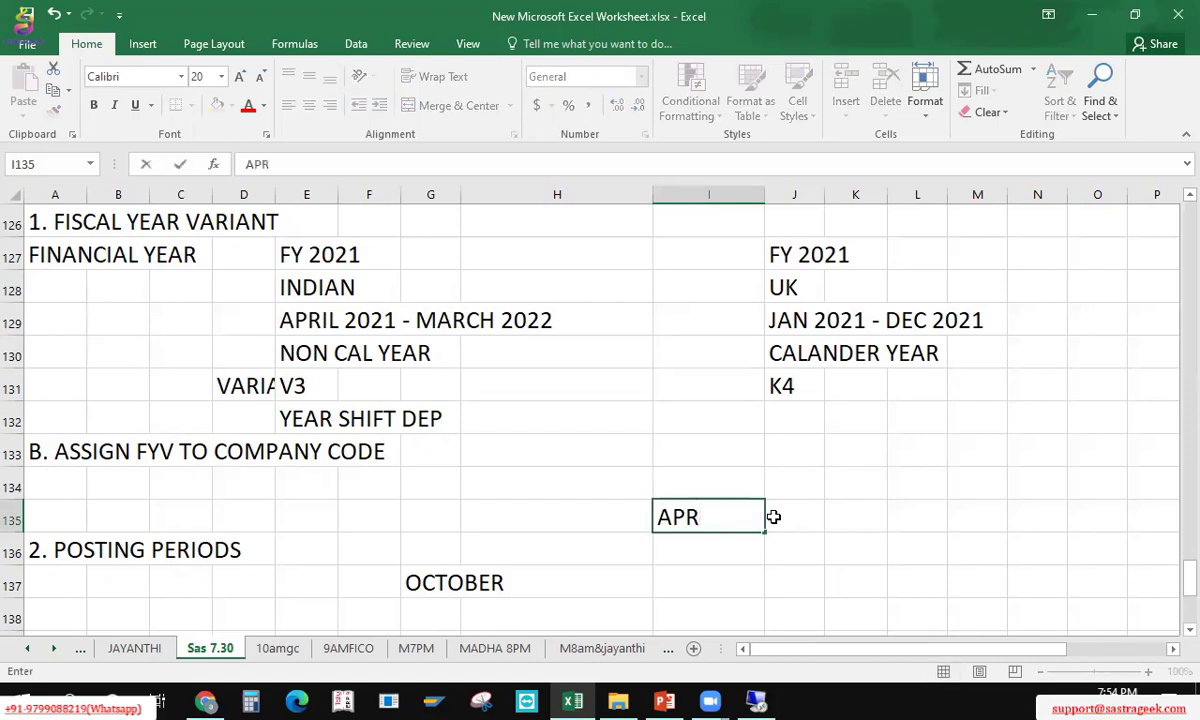
key("Tab")
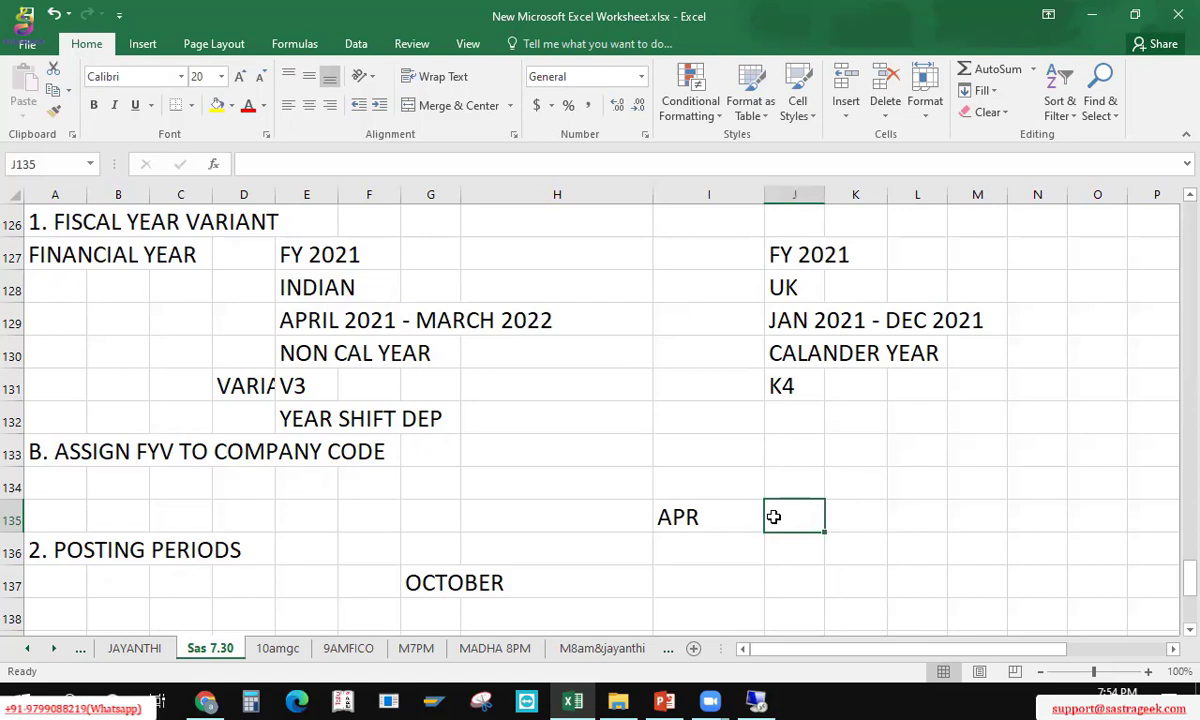
type("1")
key("Up")
type("SAP P")
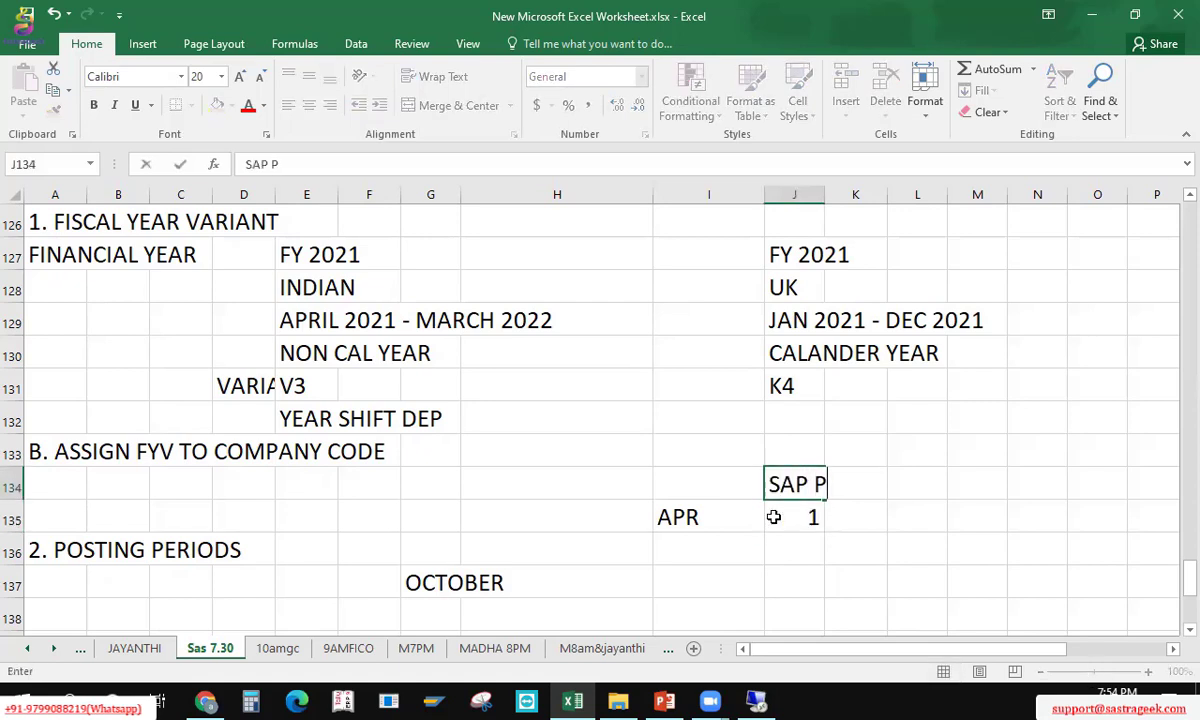
type("ERIODS")
key("Left")
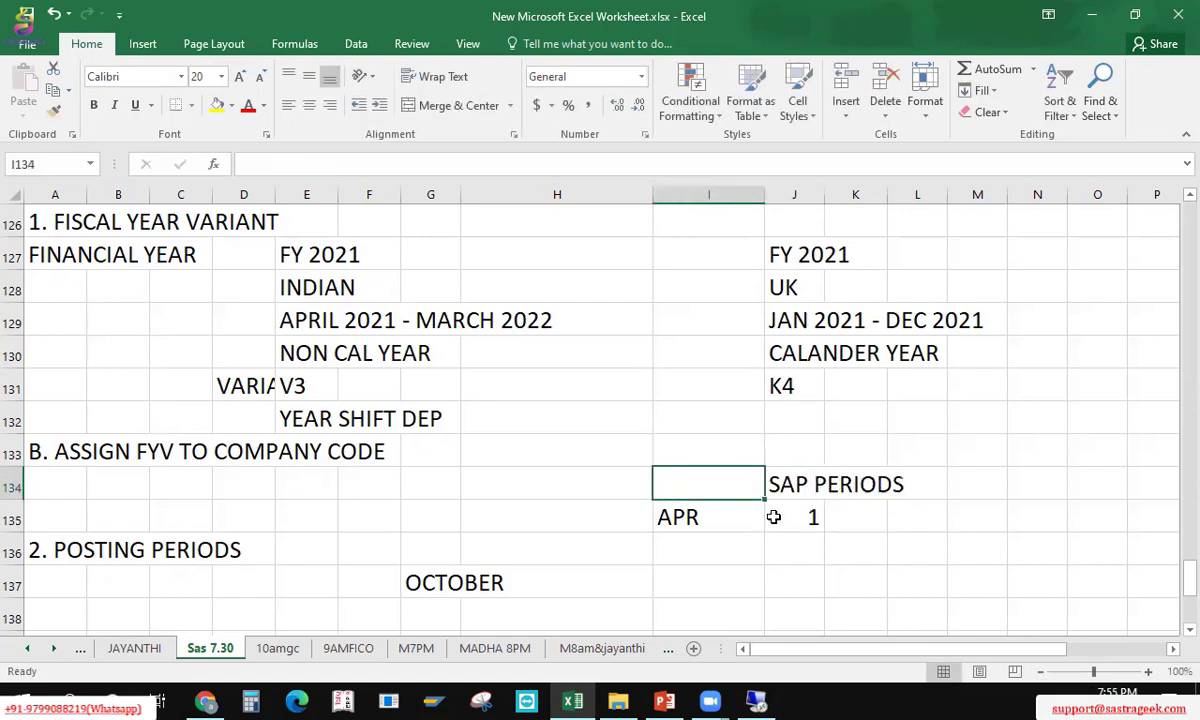
type("CALA")
key("Left")
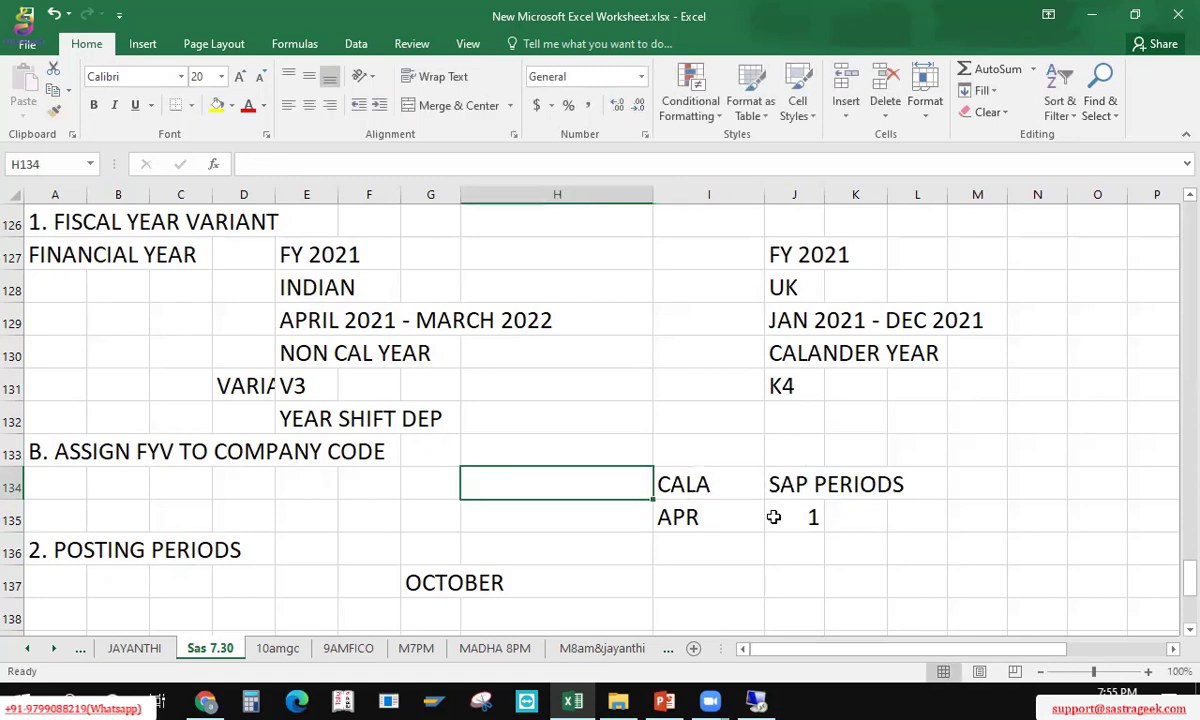
Step: Move SAP PERIODS and its 1 to column K, and add a MONTH heading with 4
key("Right")
key("Right")
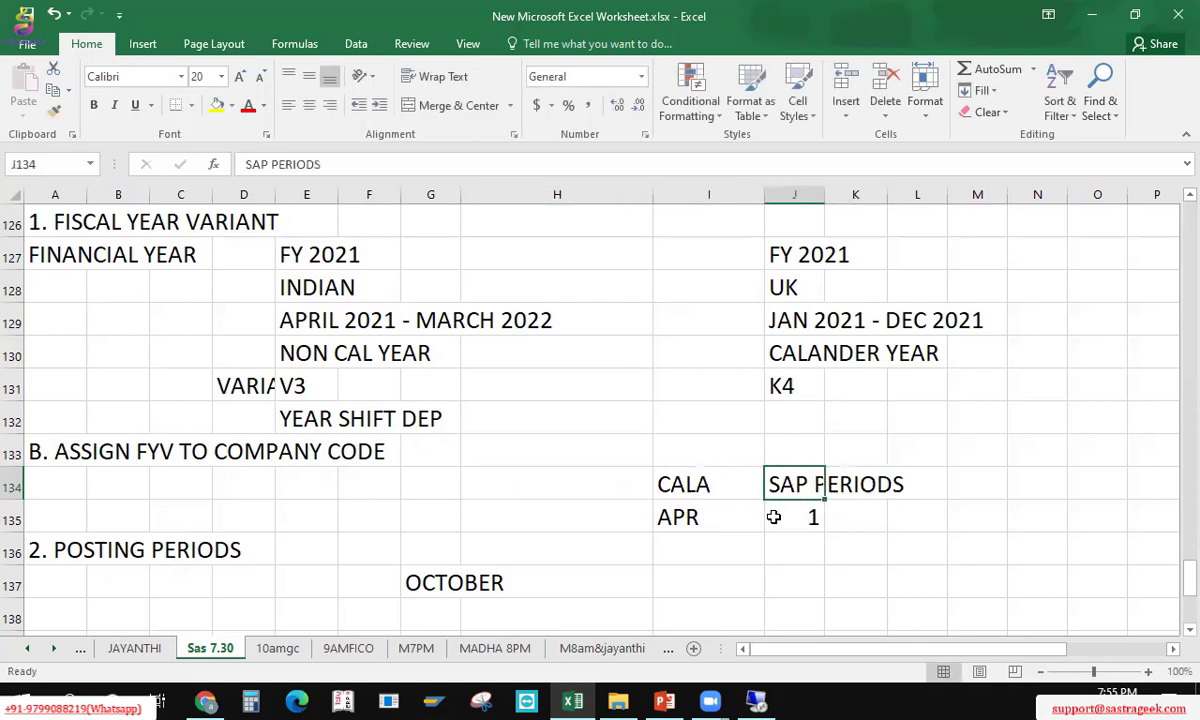
key("shift+Down")
key("ctrl+x")
key("Right")
key("ctrl+v")
key("Left")
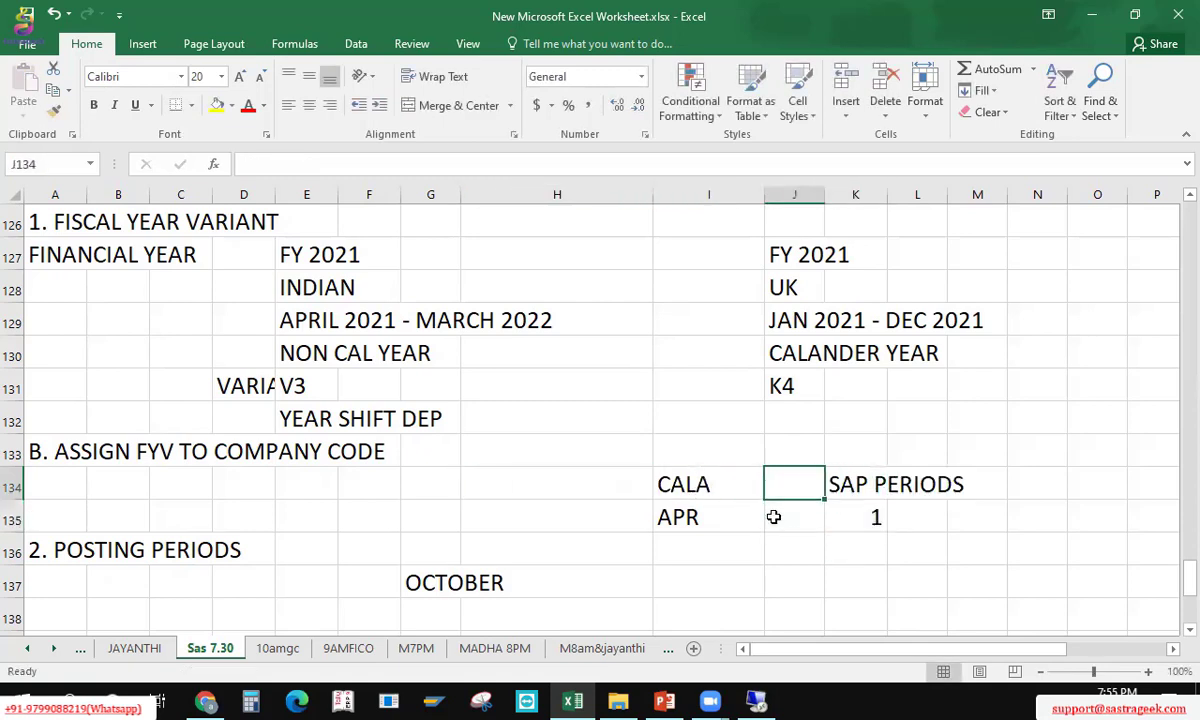
type("MONTH")
key("Return")
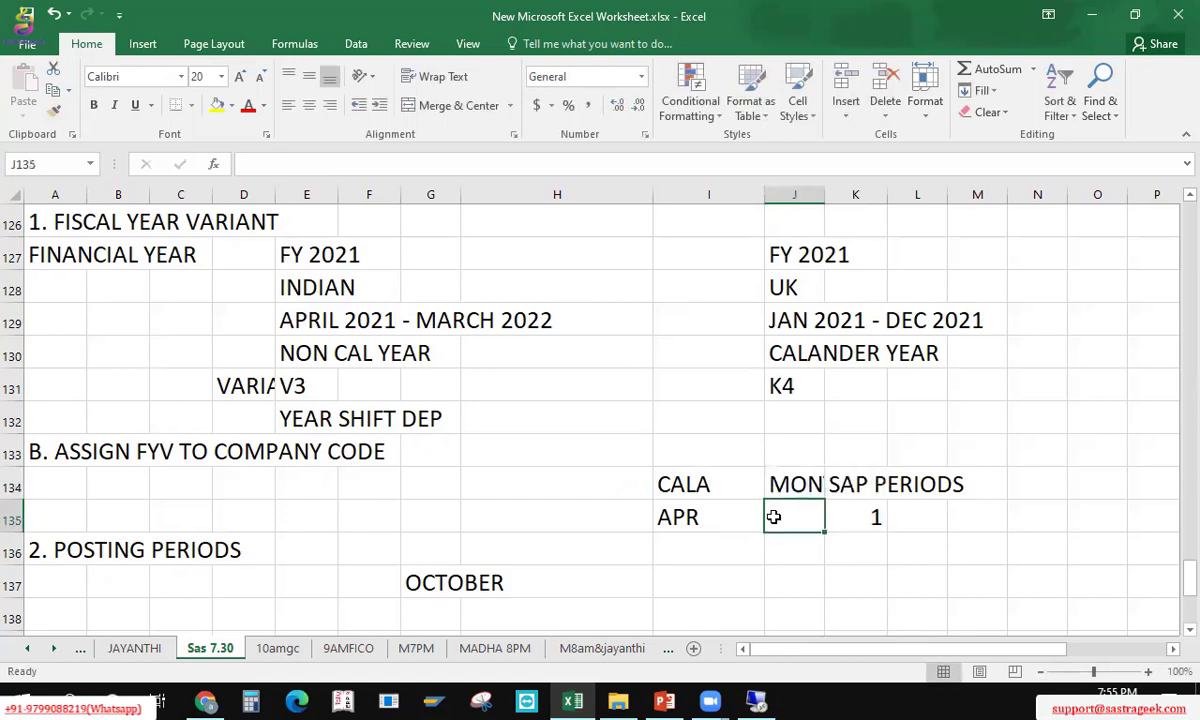
type("4")
key("Tab")
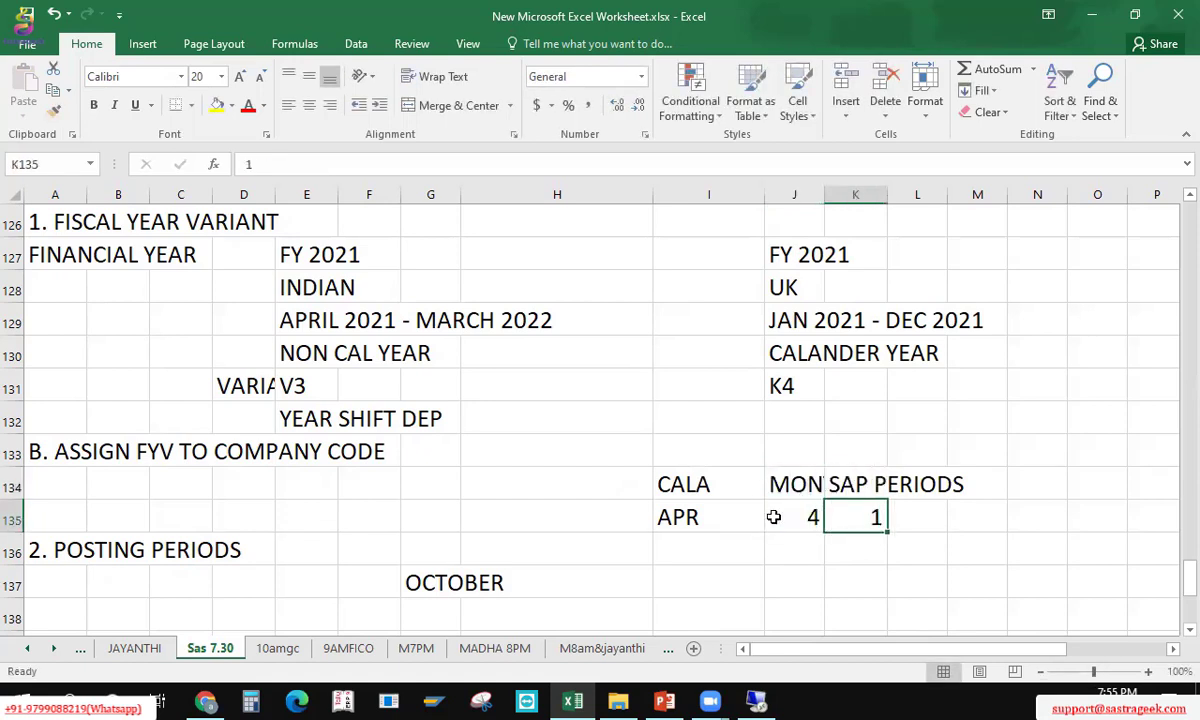
Step: List MAY, JUNE, JULY, AUG, SEP, OC, NOV, DEC, JAN, FEB and MARC below APR
key("Left")
key("Left")
key("Down")
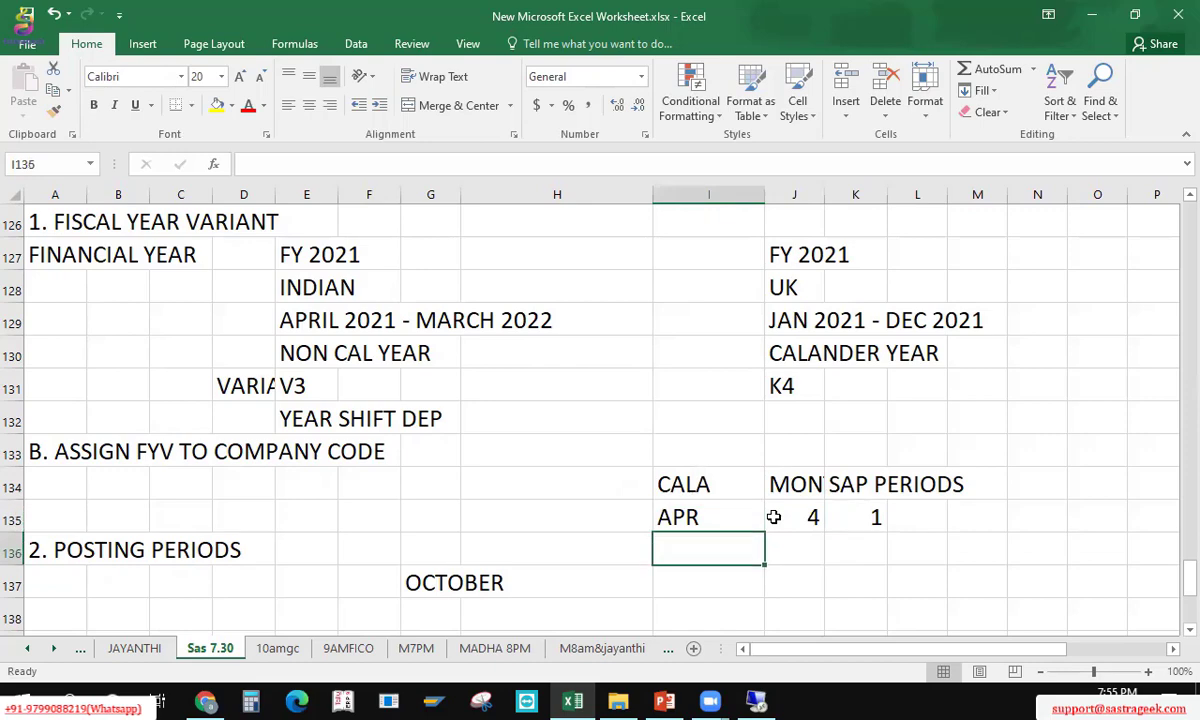
type("MAY")
key("Return")
type("JU")
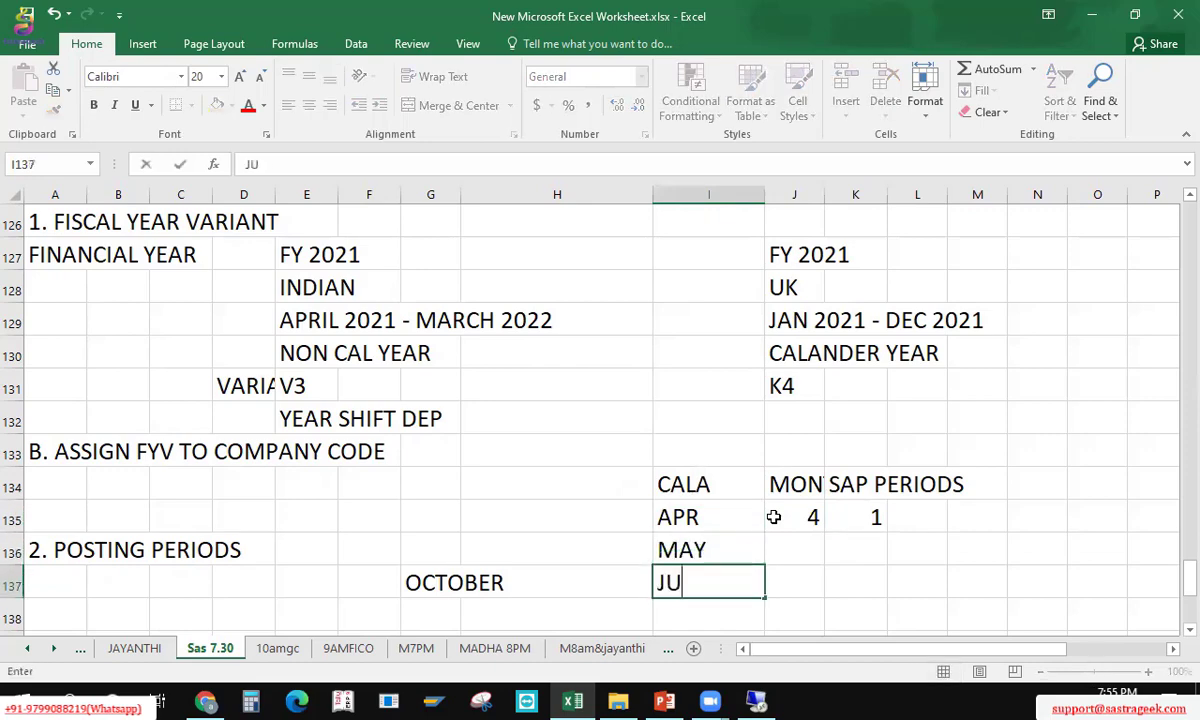
type("NE")
key("Return")
type("JULY")
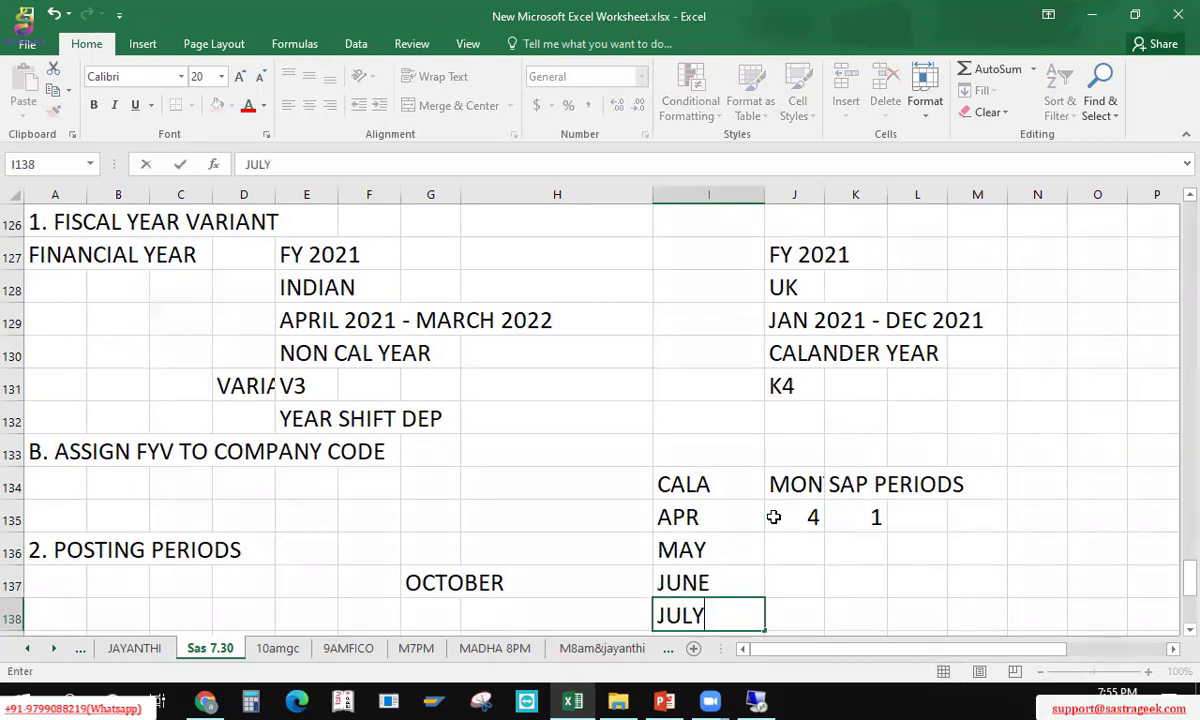
key("Return")
type("AUG")
key("Return")
type("SEP")
key("Return")
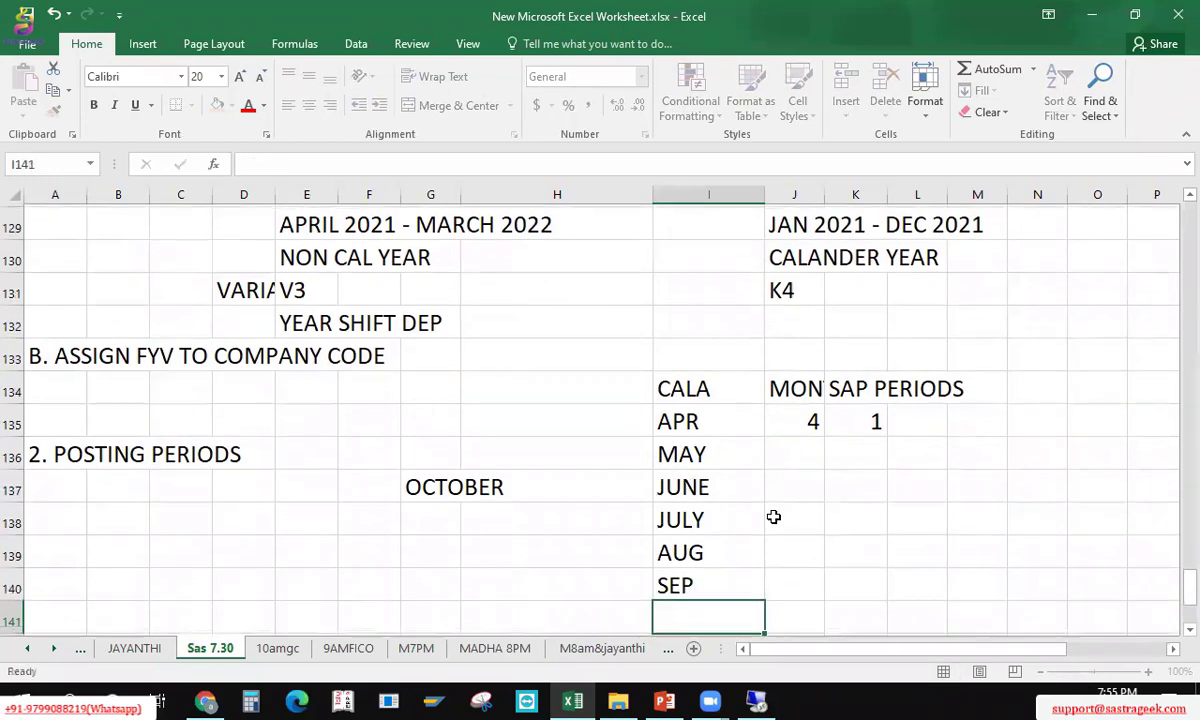
type("OC")
key("Return")
type("NOV")
key("Return")
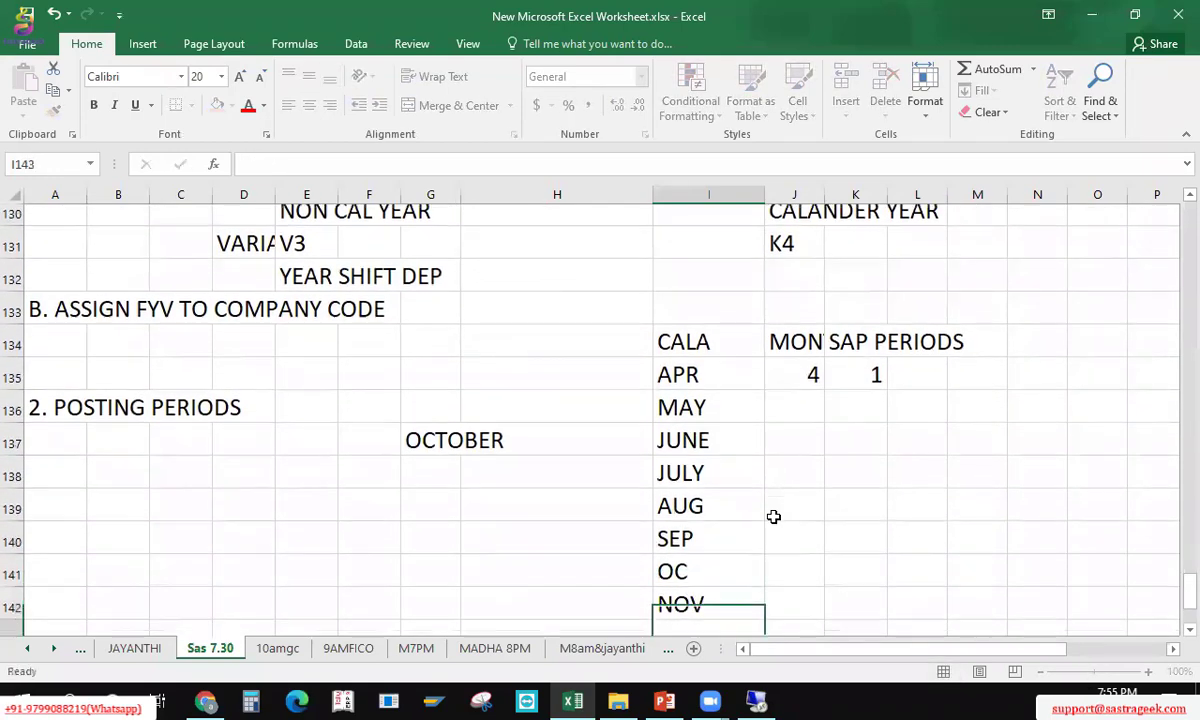
type("DEC")
key("Return")
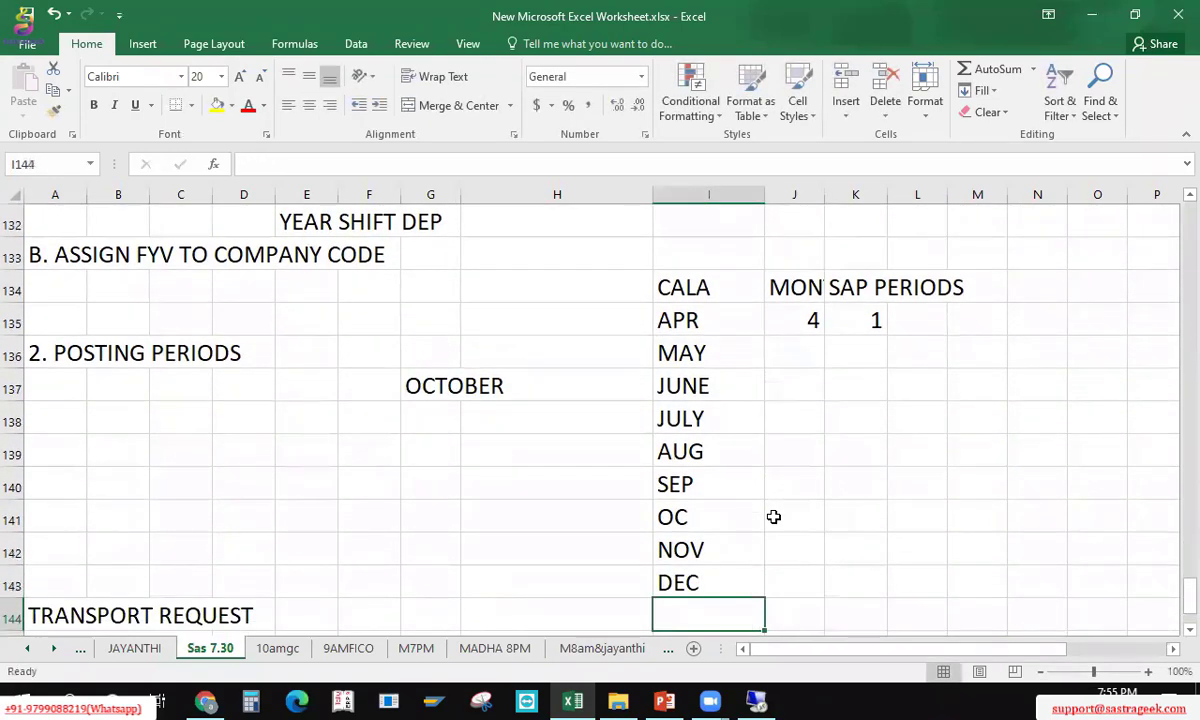
type("JAN")
key("Return")
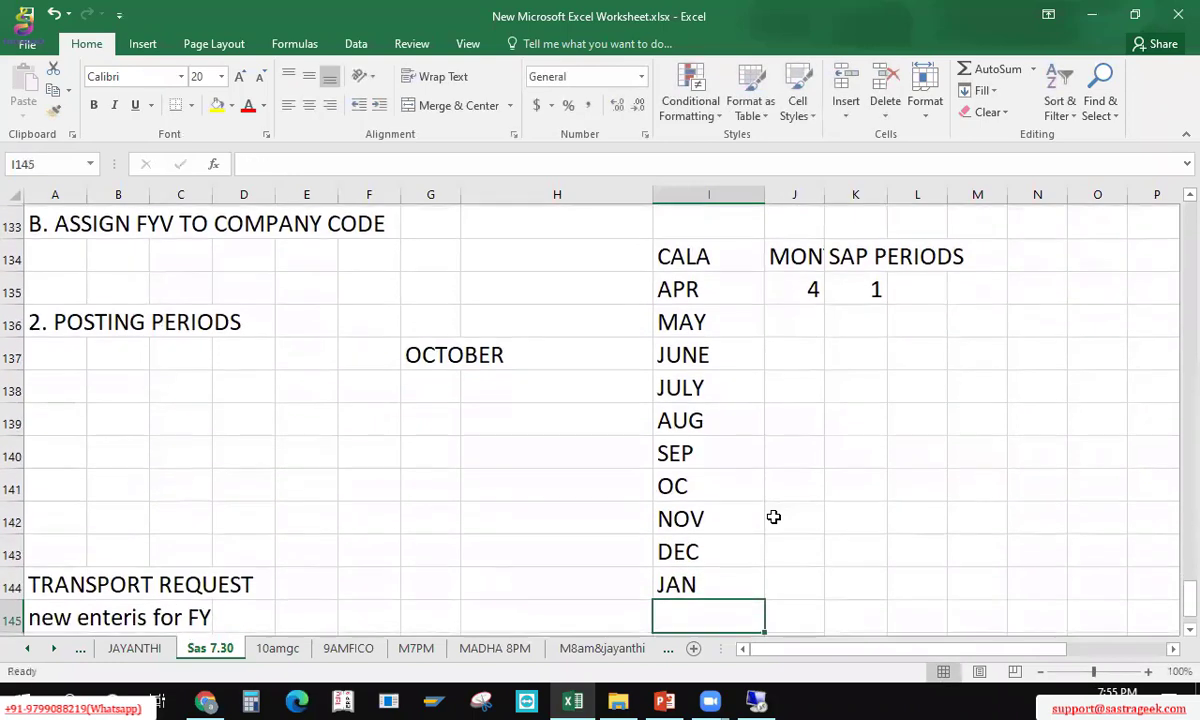
type("FEB")
key("Return")
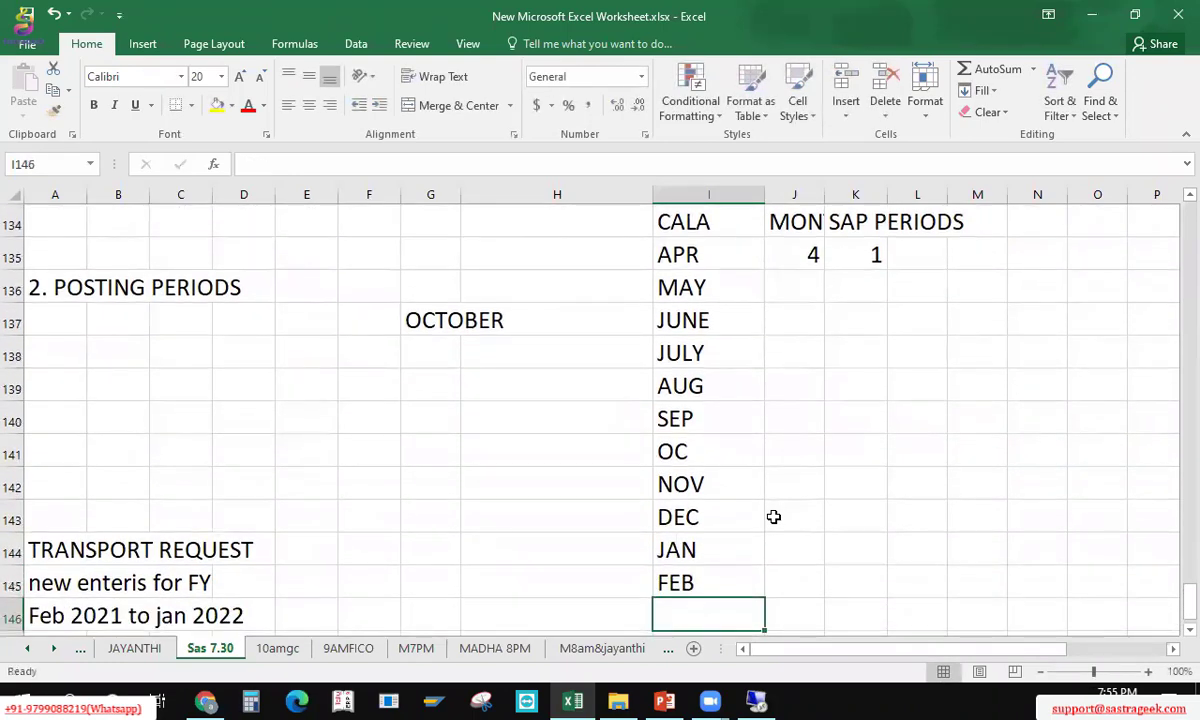
type("MARC")
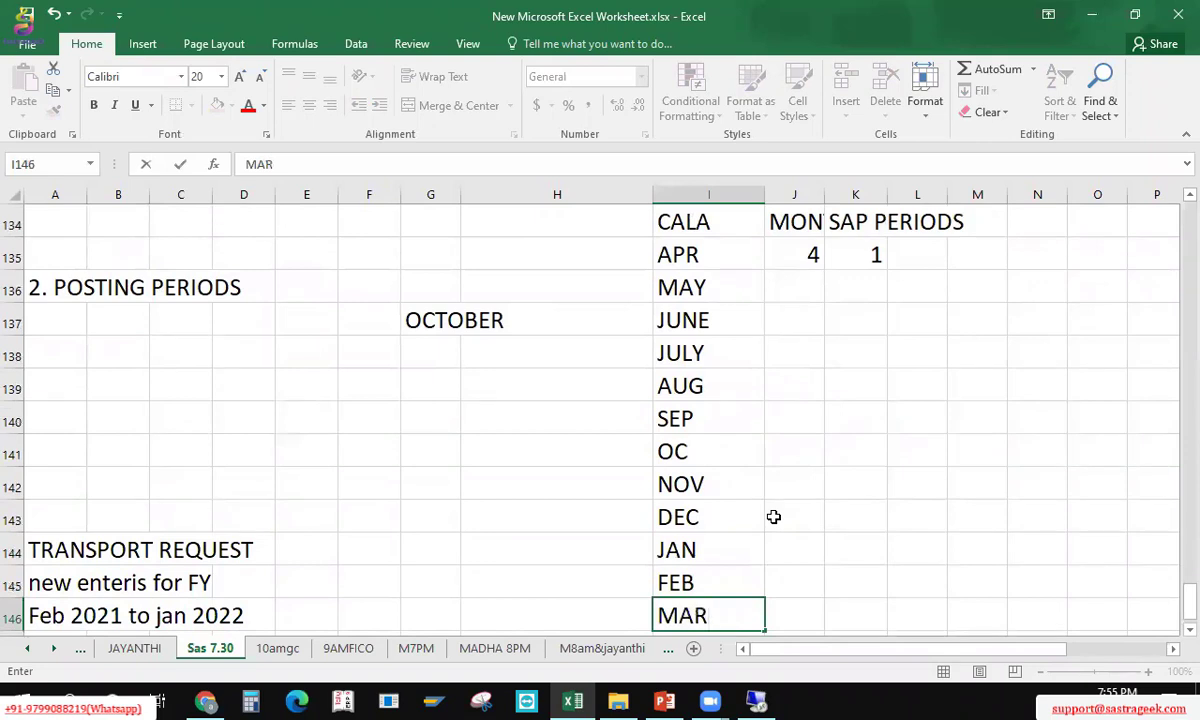
left_click(773, 516)
key("Up")
key("Up")
key("Up")
key("Up")
key("Up")
key("Up")
key("Up")
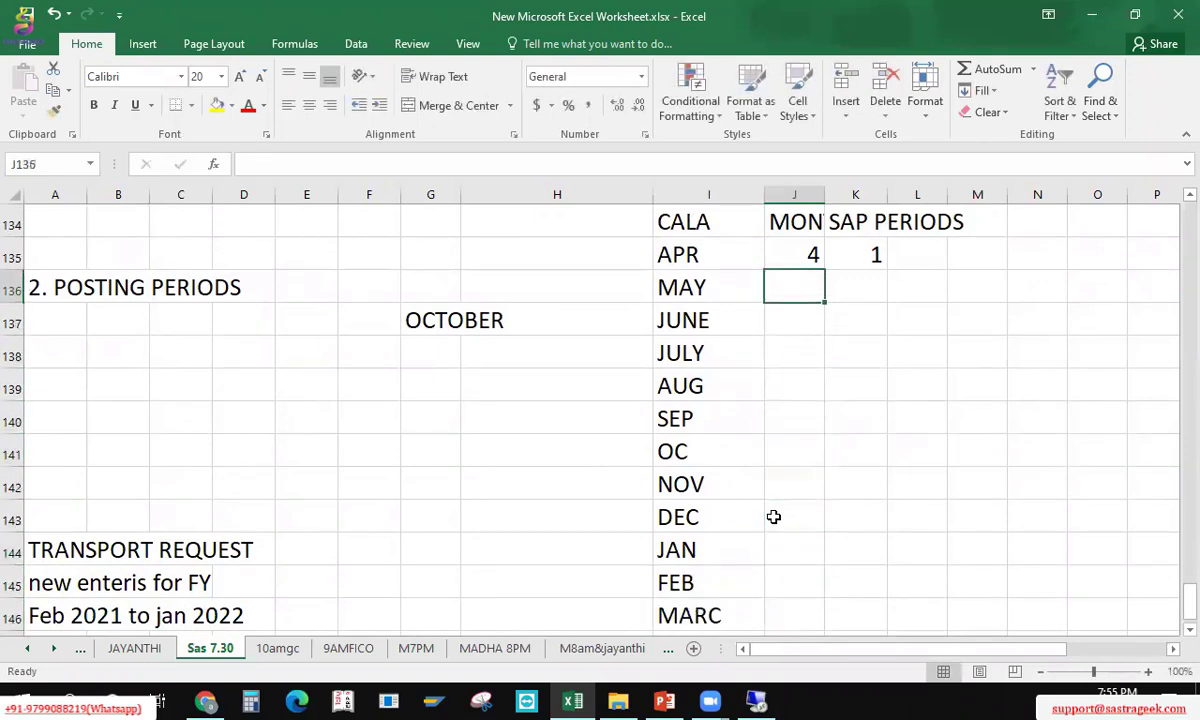
Step: Fill month numbers 4 through 12 beside APR to DEC
type("5")
key("Return")
type("6")
key("Return")
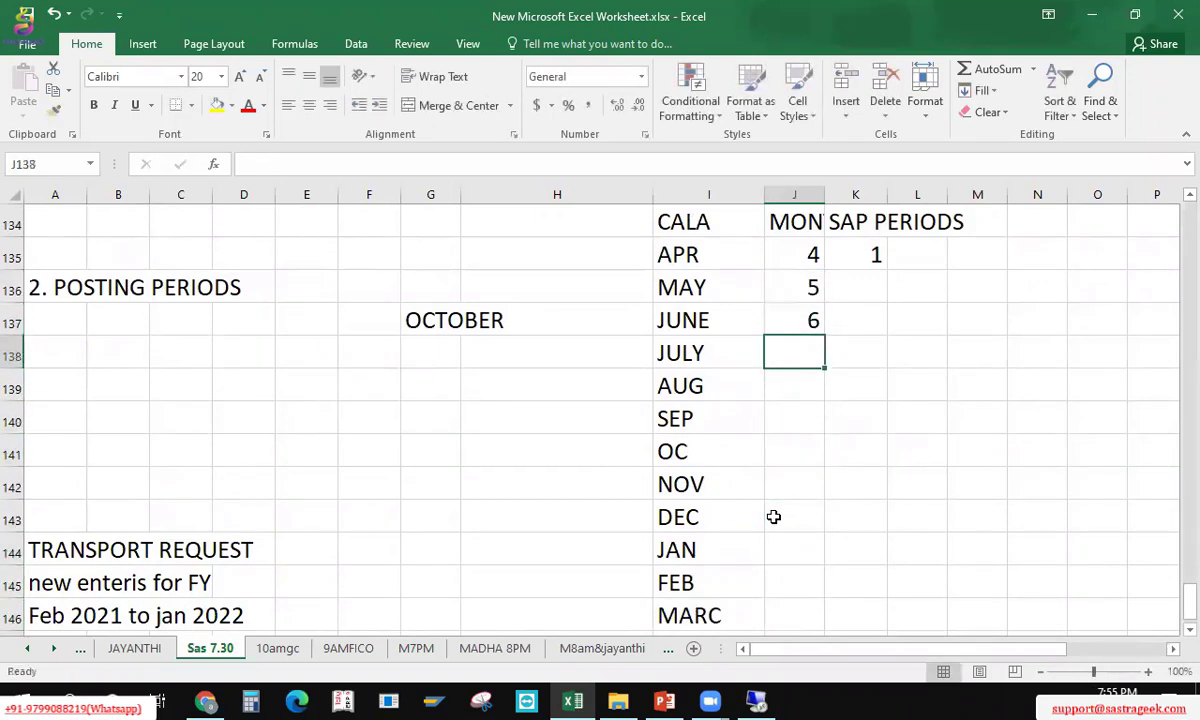
left_click(781, 252)
right_click(745, 327)
right_click(700, 327)
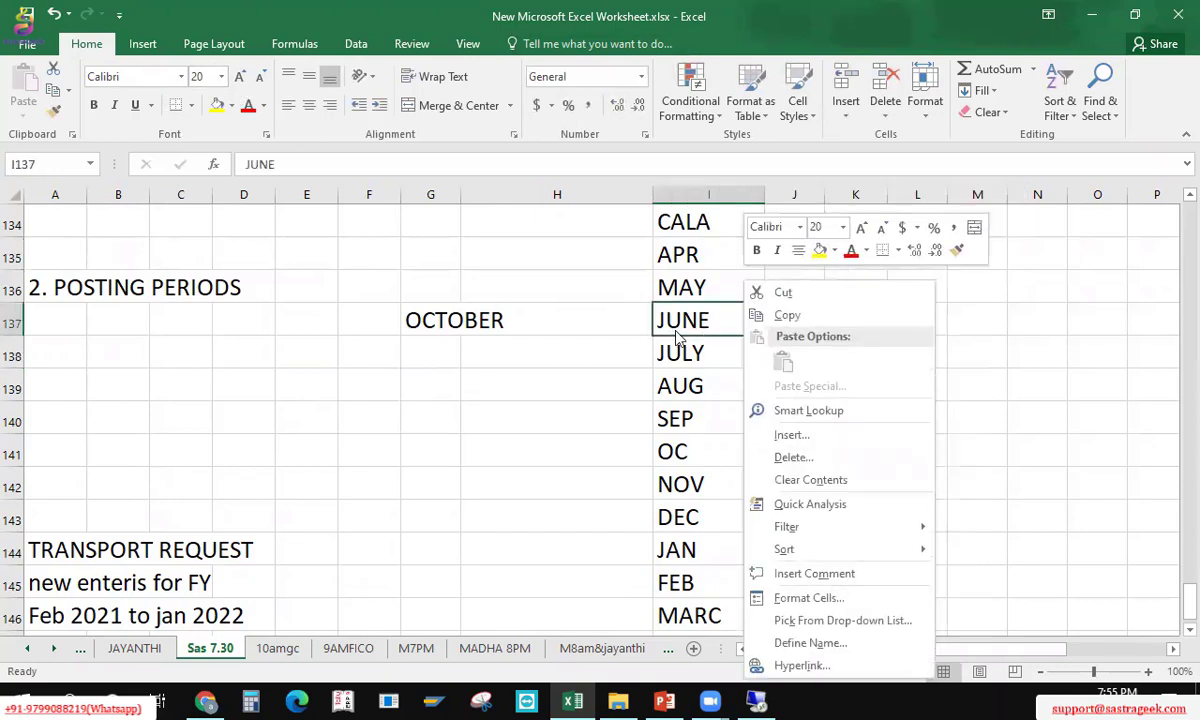
key("Escape")
left_click_drag(785, 254, 821, 519)
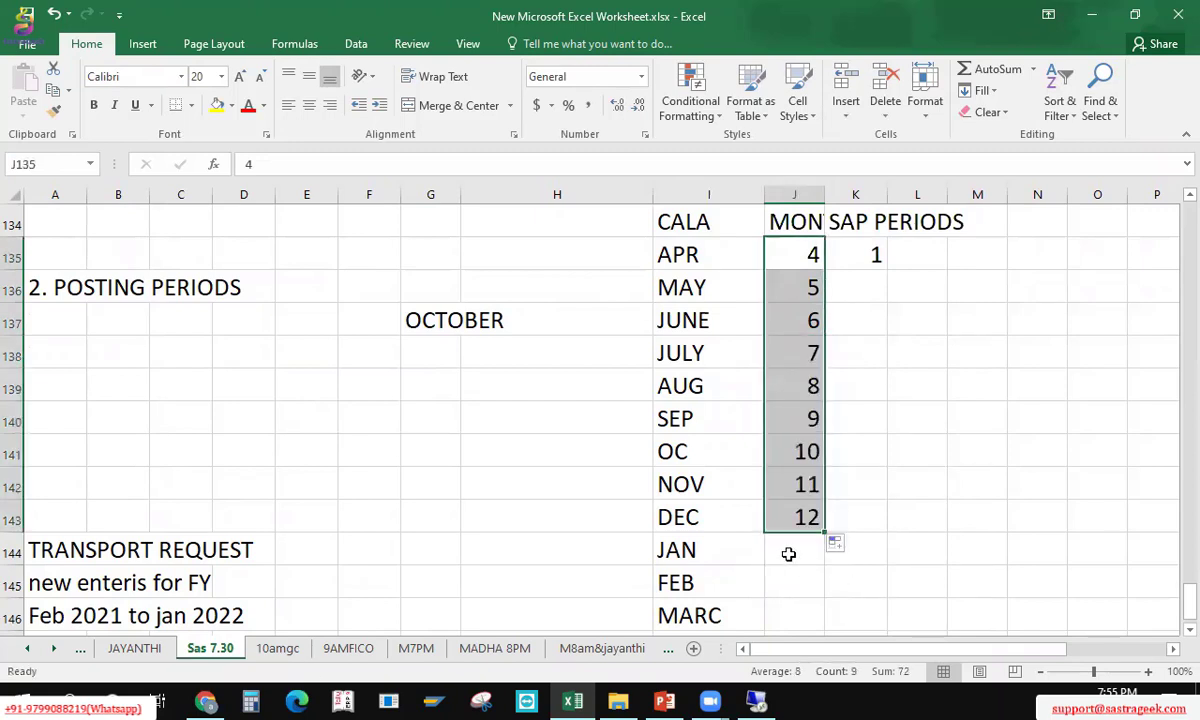
Step: Number JAN–MARC as 1–3 and copy 1–3 as SAP periods for APR–JUNE
left_click(788, 554)
type("1")
key("Return")
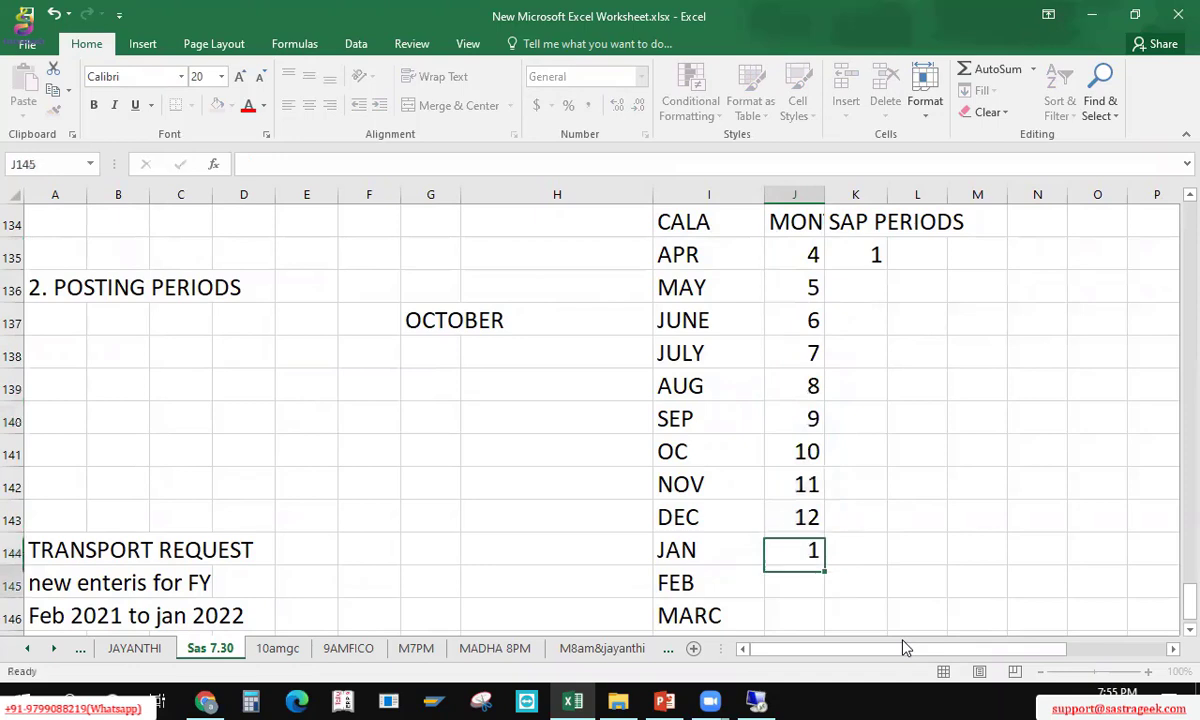
type("2")
key("Return")
type("3")
key("Return")
key("Up")
key("Up")
key("Up")
key("shift+Down")
key("shift+Down")
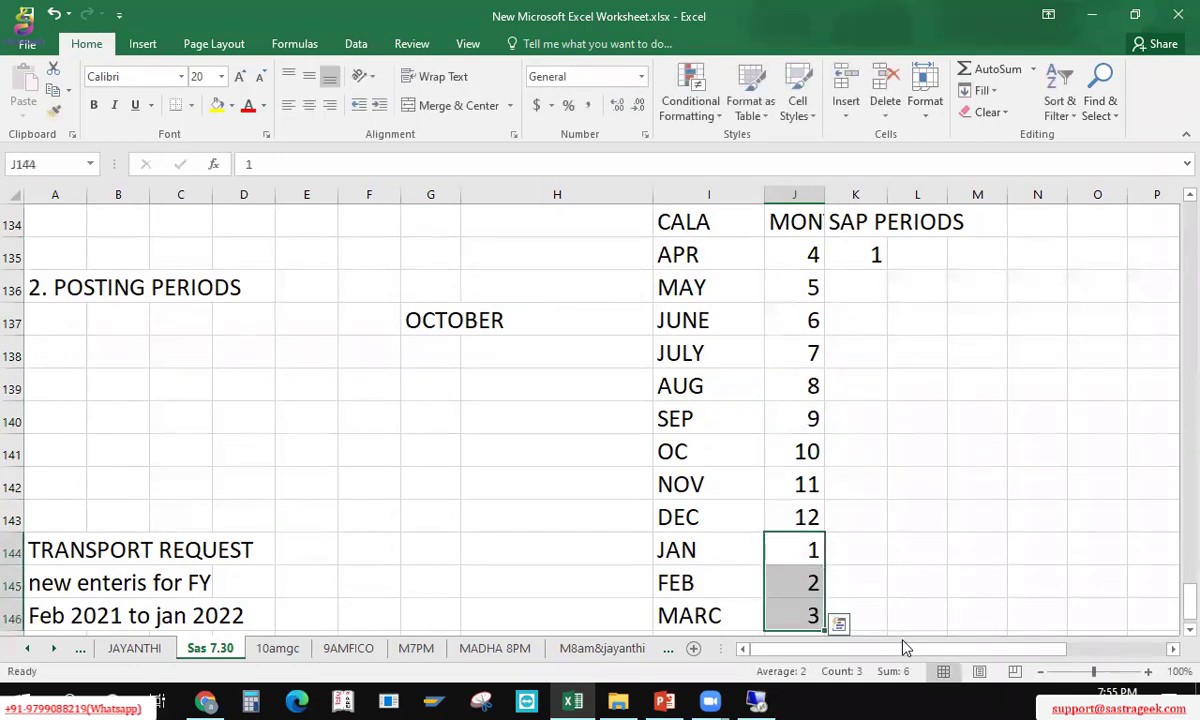
key("ctrl+c")
key("Up")
key("Up")
key("Up")
key("Up")
key("Up")
key("Up")
key("Up")
key("Up")
key("Up")
key("Right")
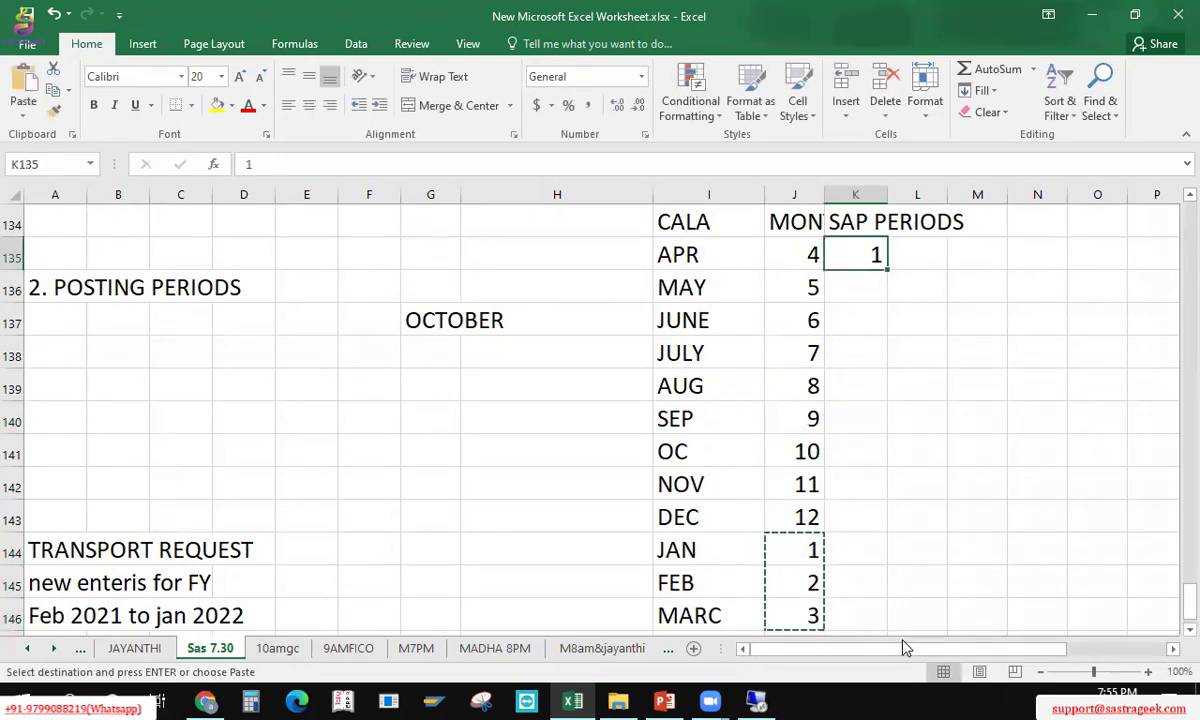
key("ctrl+v")
Step: Copy month numbers 4–12 into the SAP periods for JULY through MARC
key("Down")
key("Left")
key("Up")
key("shift+Down")
key("shift+Down")
key("shift+Down")
key("shift+Down")
key("shift+Down")
key("shift+Down")
key("shift+Down")
key("shift+Down")
key("shift+Down")
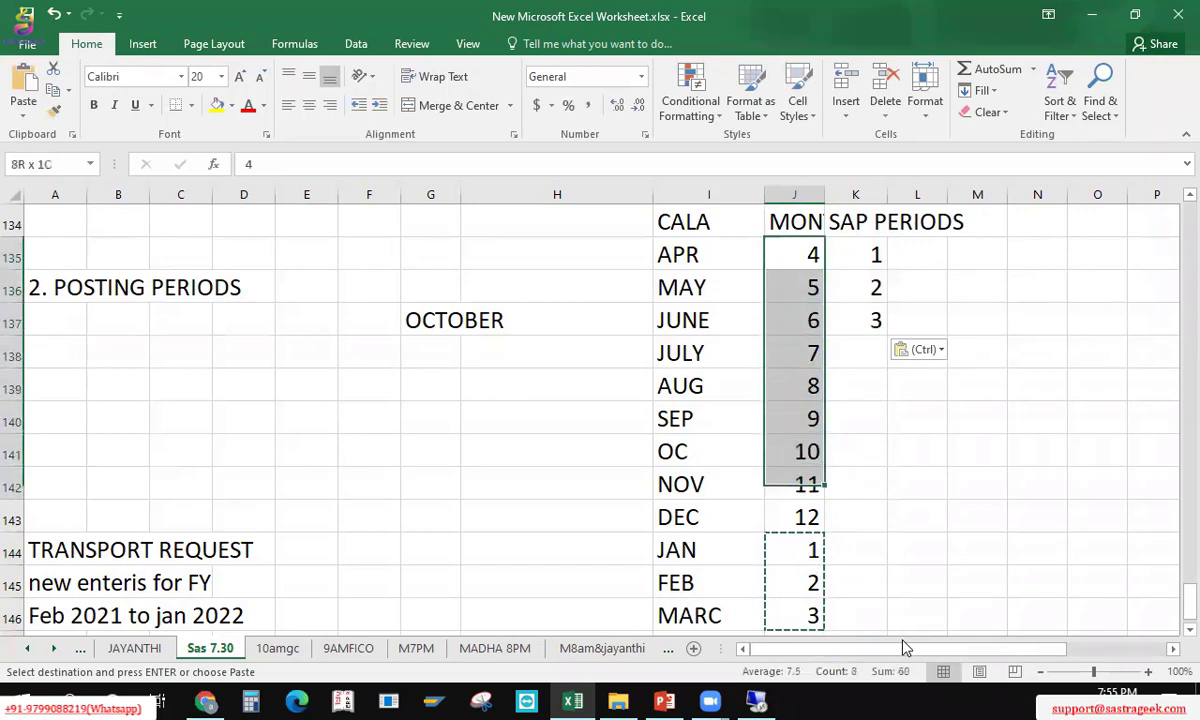
key("shift+Up")
key("ctrl+c")
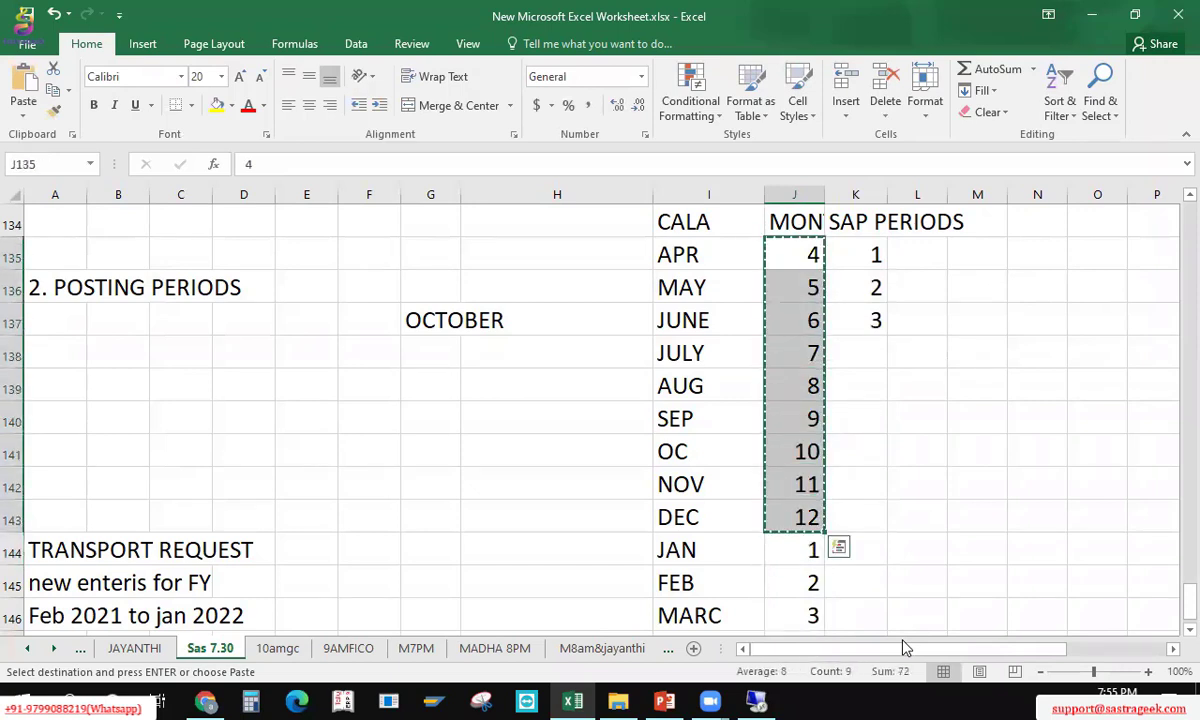
key("Right")
key("Right")
key("Down")
key("Down")
key("Down")
key("Left")
key("ctrl+v")
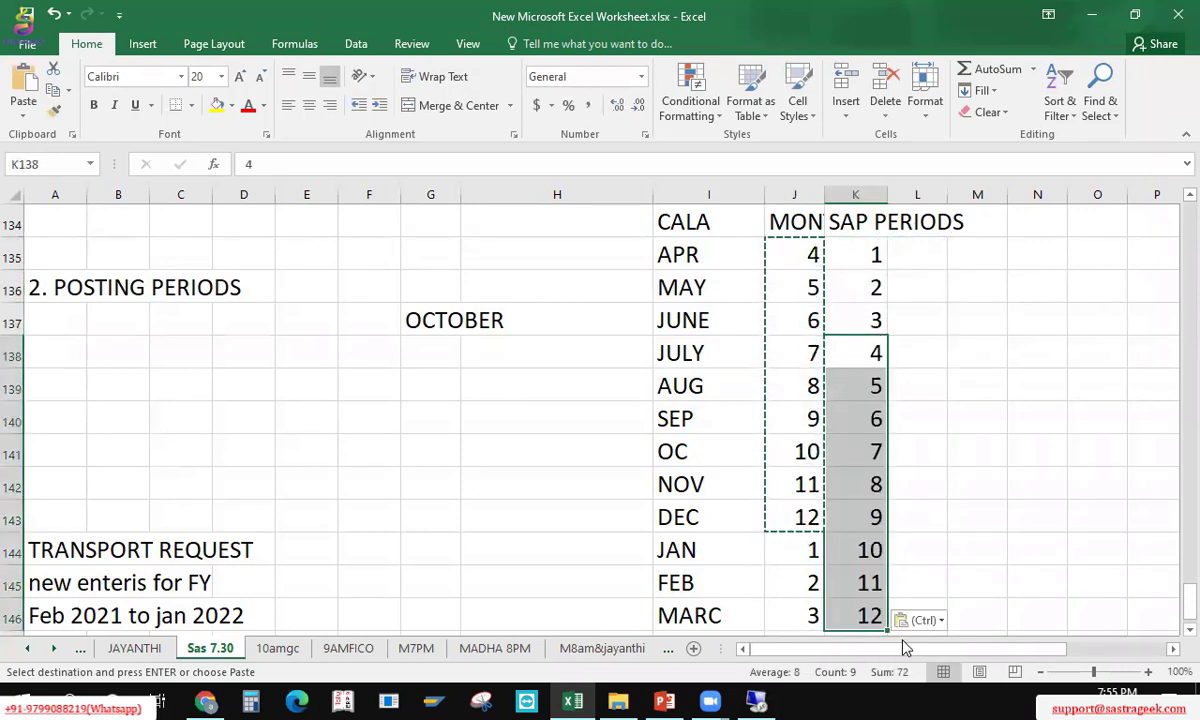
key("Up")
key("Up")
key("Up")
key("Up")
key("Up")
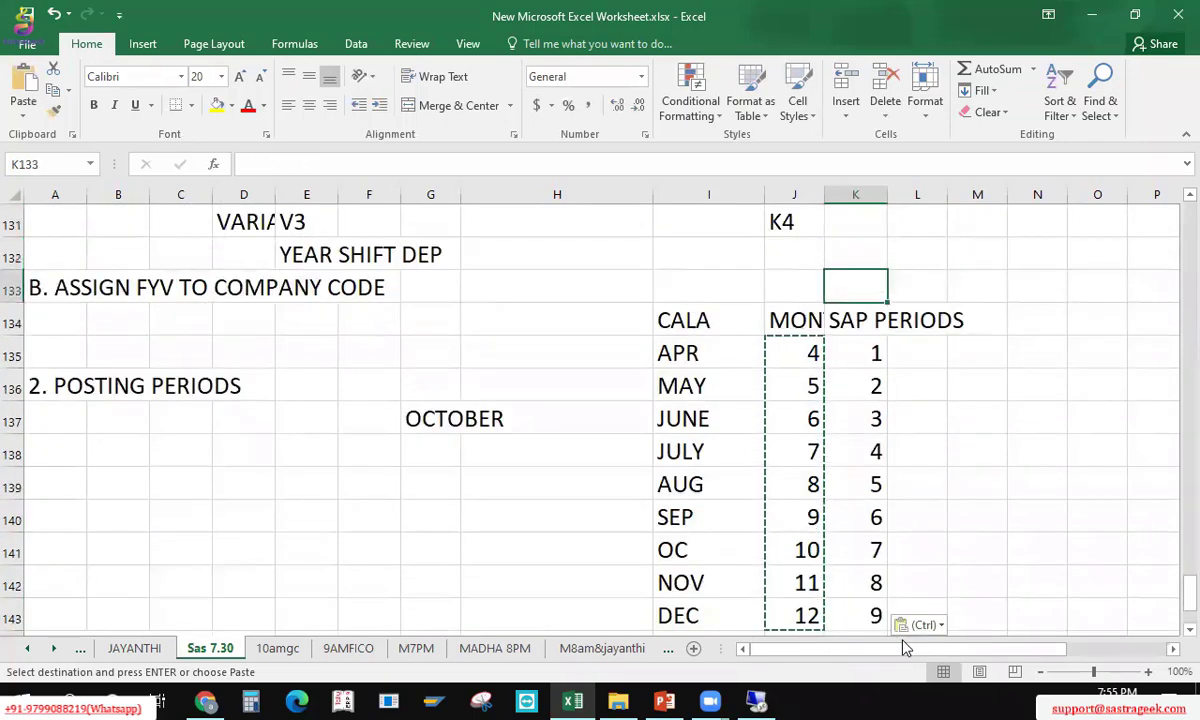
Step: Label the SAP periods column K4
type("K4")
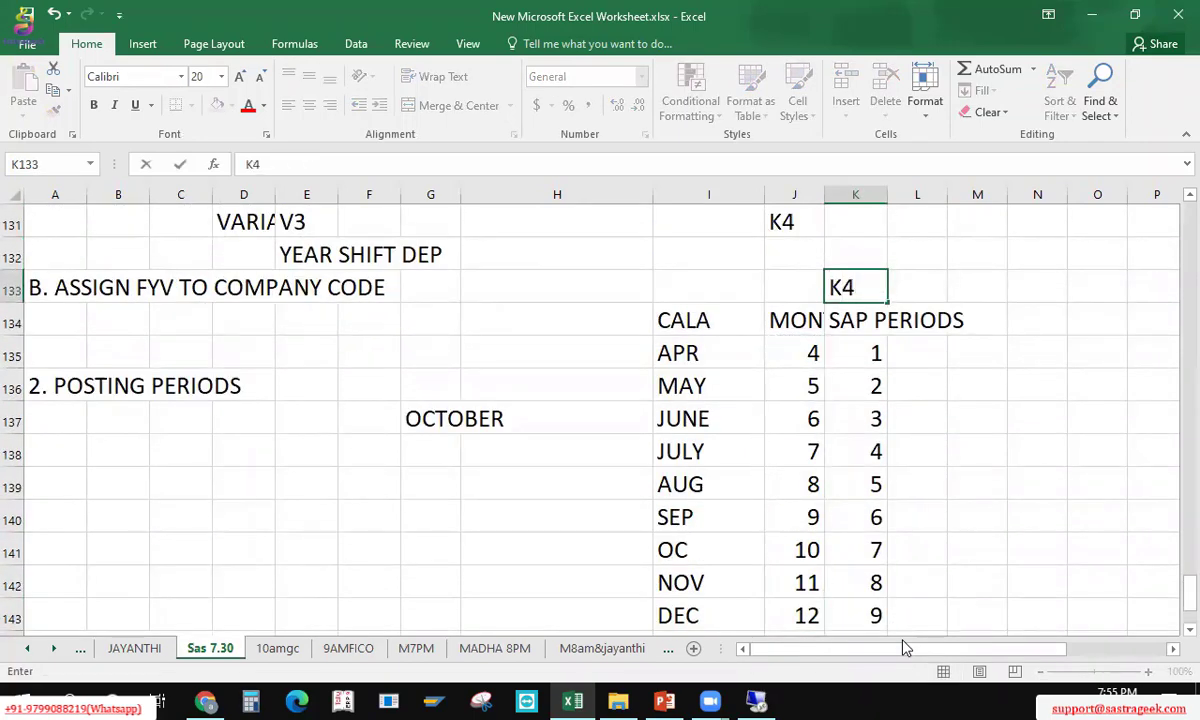
key("ctrl+Return")
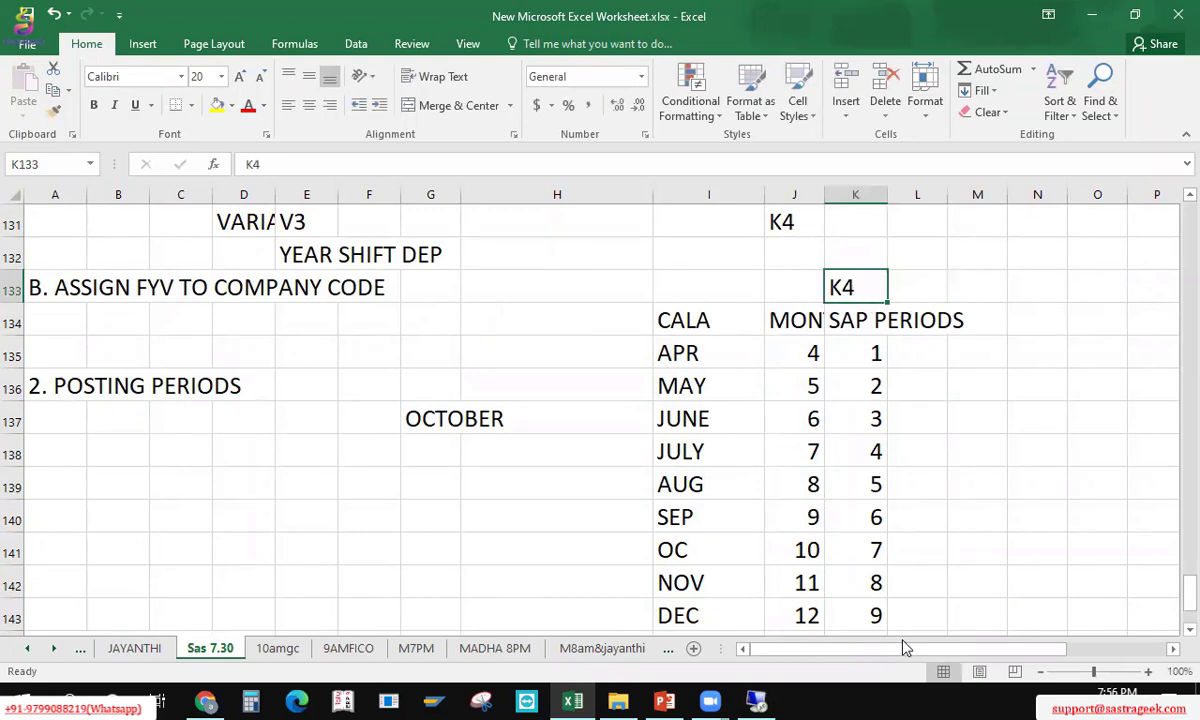
key("Down")
key("Left")
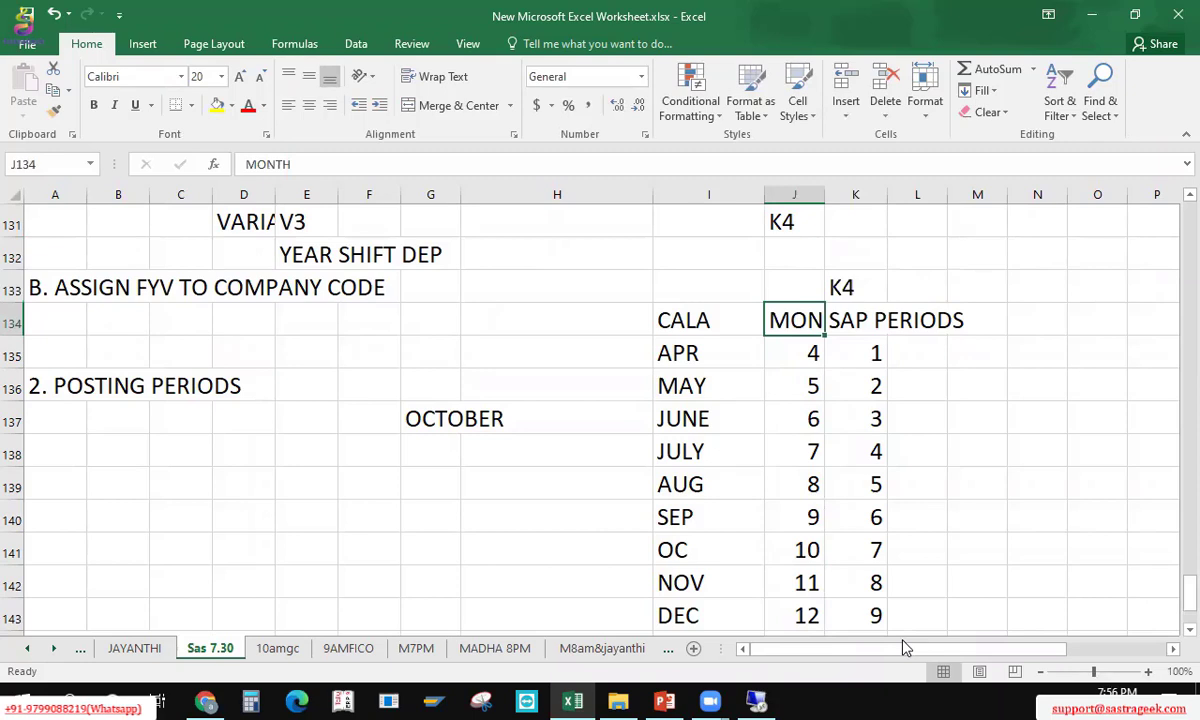
key("Down")
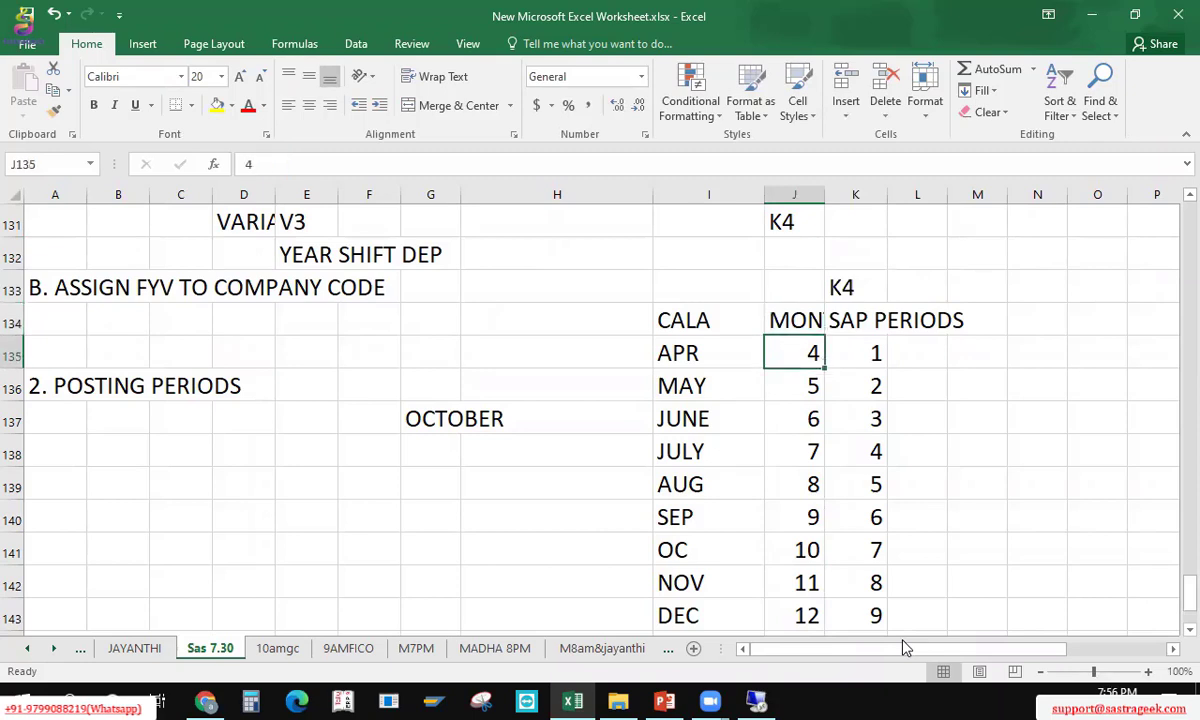
key("shift+Down")
key("shift+Down")
key("shift+Down")
key("Down")
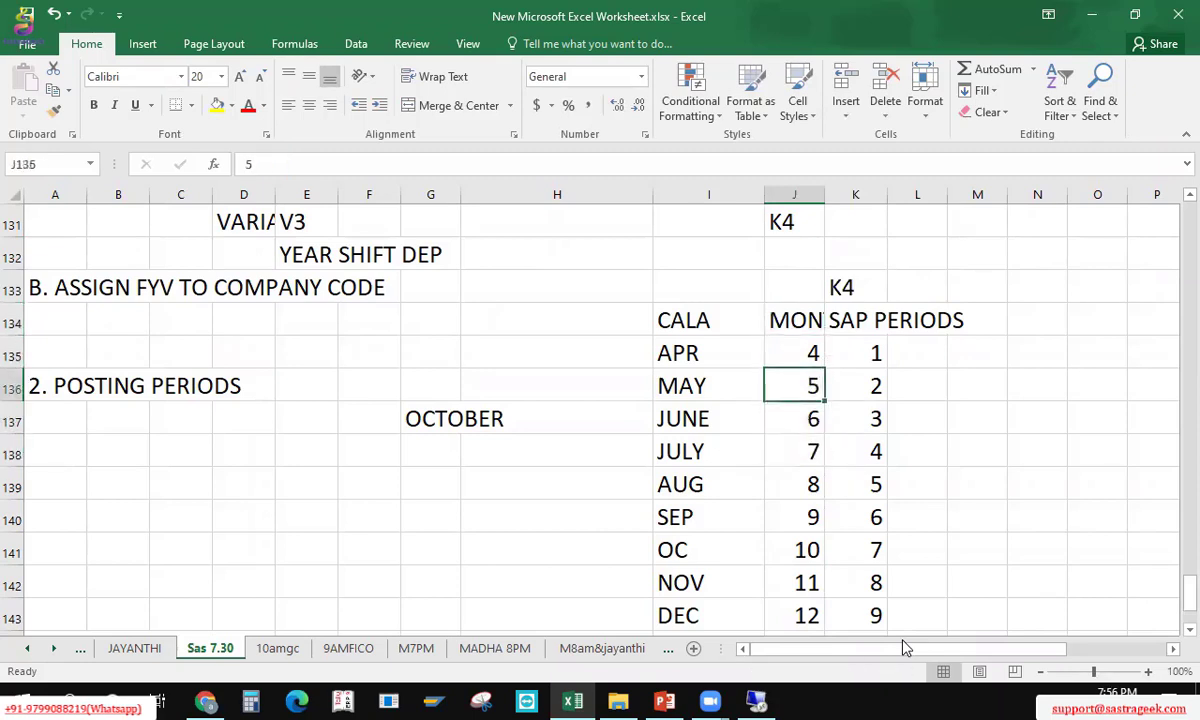
key("Up")
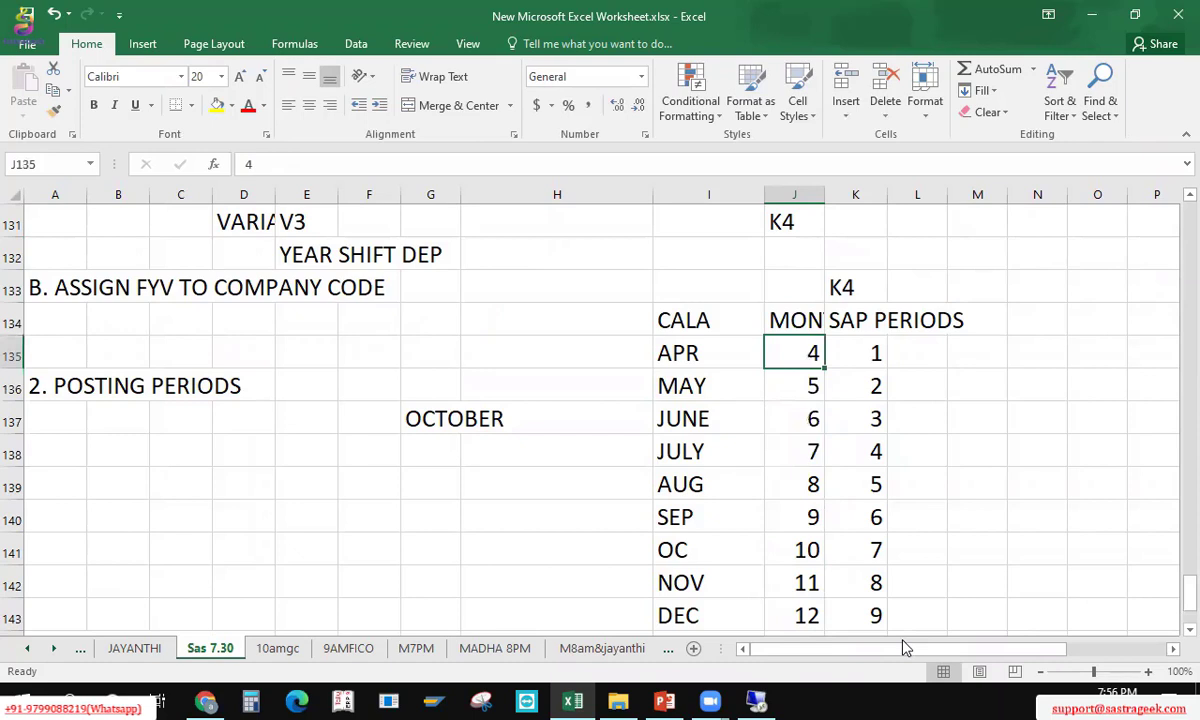
Step: Correct the month name OC to OCT
key("Right")
key("Down")
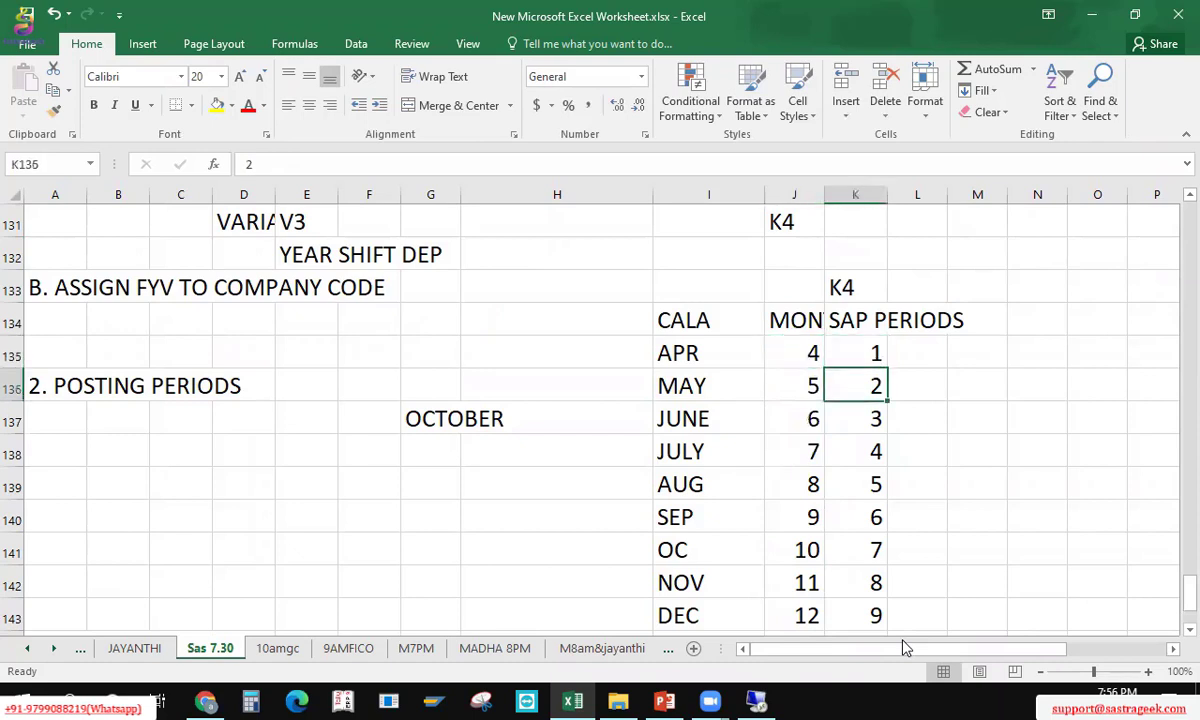
key("Down")
key("Down")
key("Down")
key("Down")
key("Down")
key("Left")
key("Left")
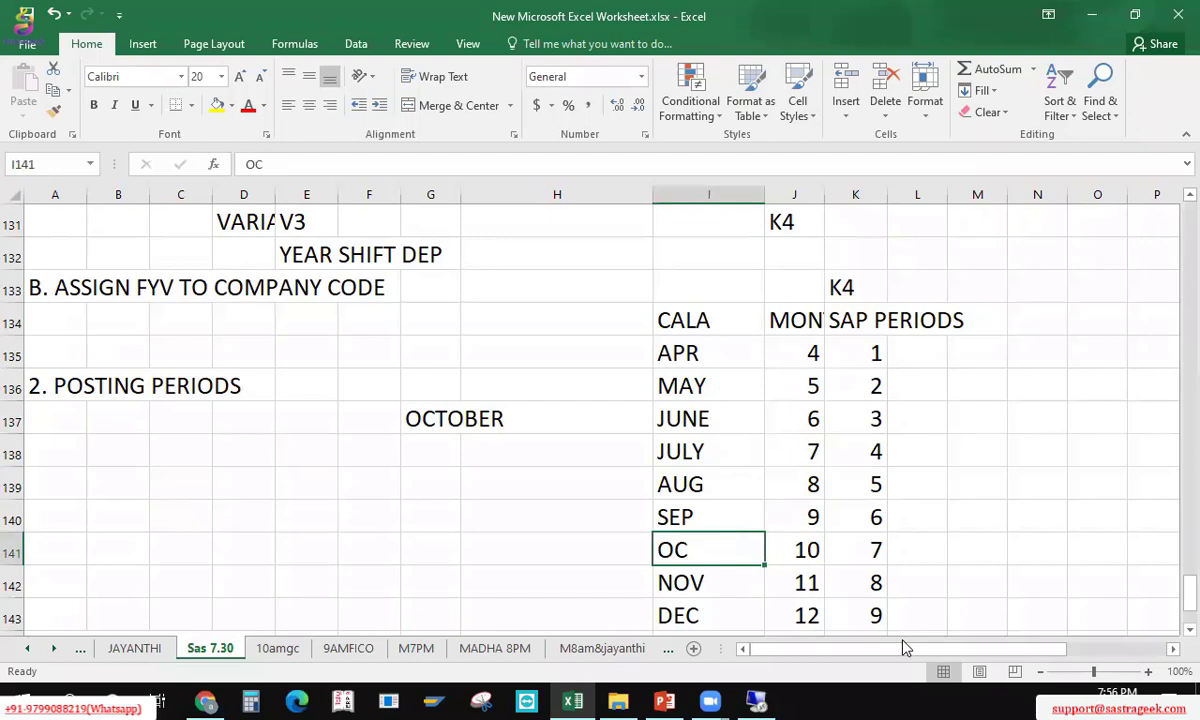
key("F2")
type("T")
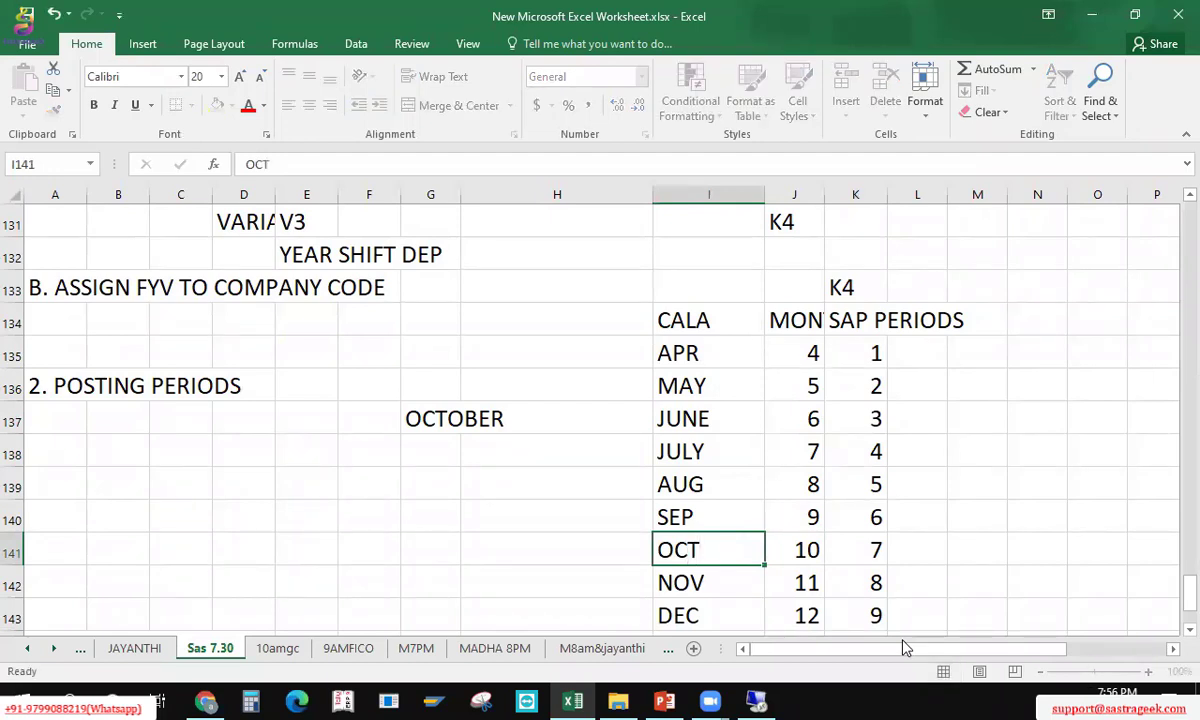
key("Return")
Step: Enter start period 1 and end period 12 in B138 and C138
key("Right")
key("Up")
key("Left")
key("Left")
key("Left")
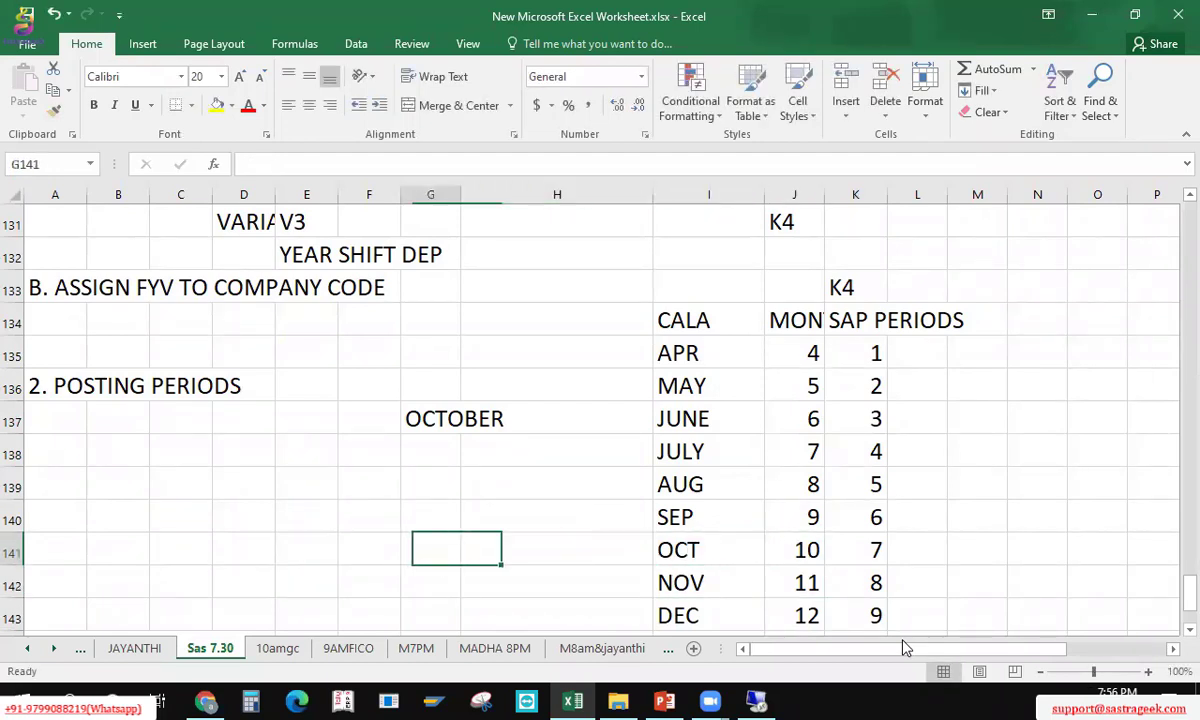
key("Up")
key("Up")
key("Up")
key("Up")
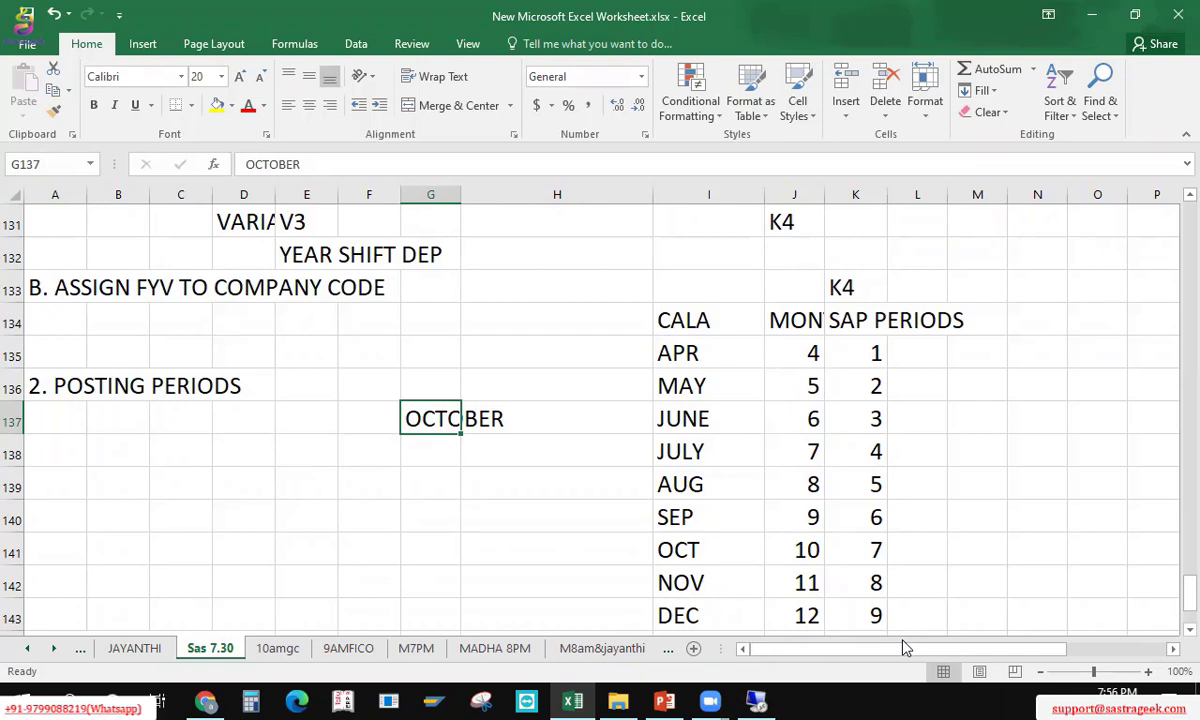
key("Left")
key("Left")
key("Left")
key("Left")
key("Left")
key("Left")
key("Down")
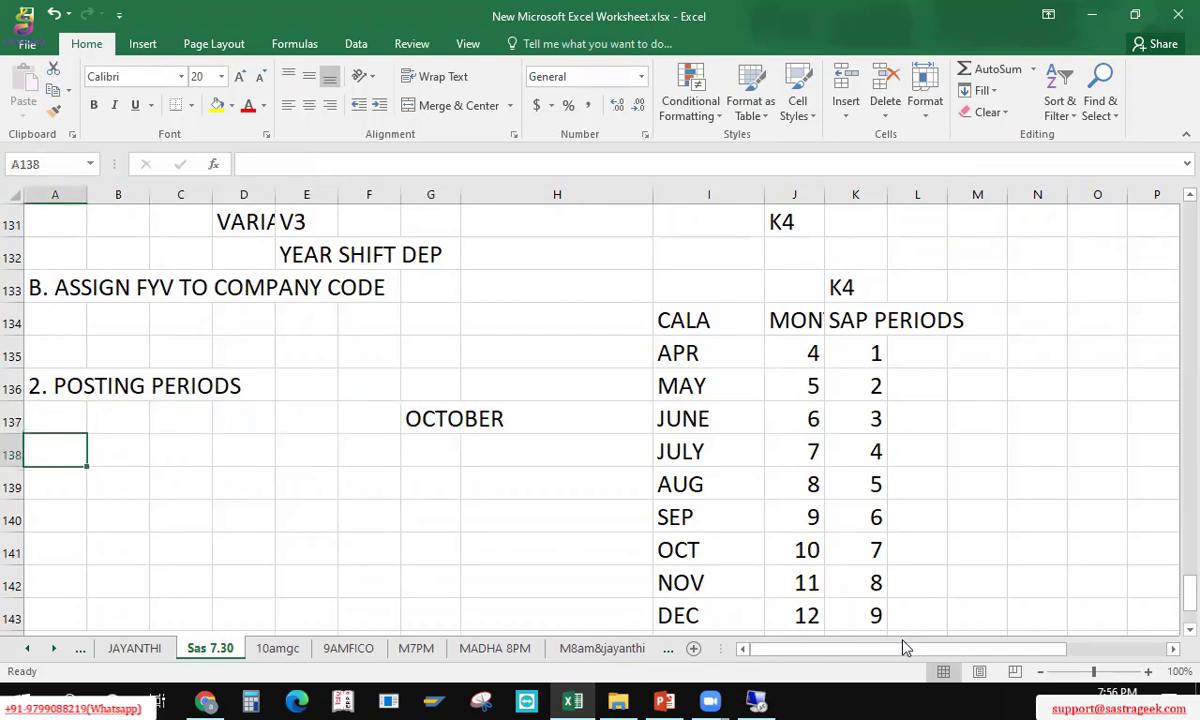
key("Right")
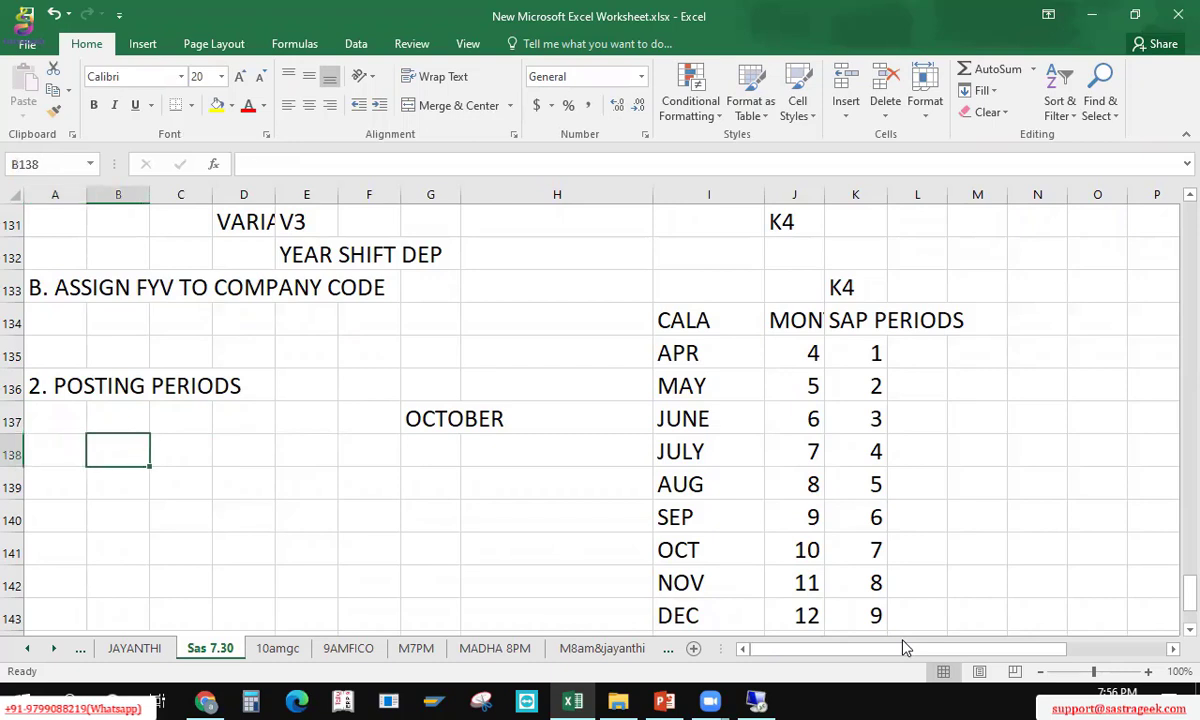
type("1")
key("Right")
type("12")
key("Right")
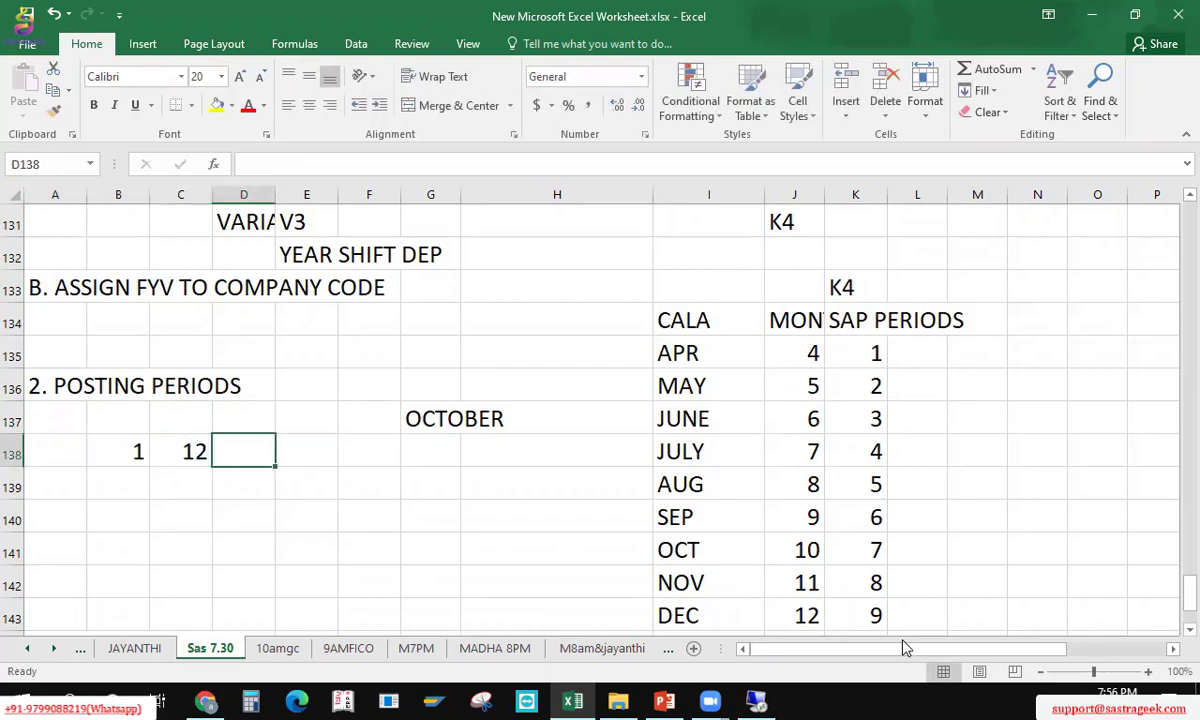
Step: Clear the 1 and 12 from B138:C138 and return to B138
key("Left")
key("Left")
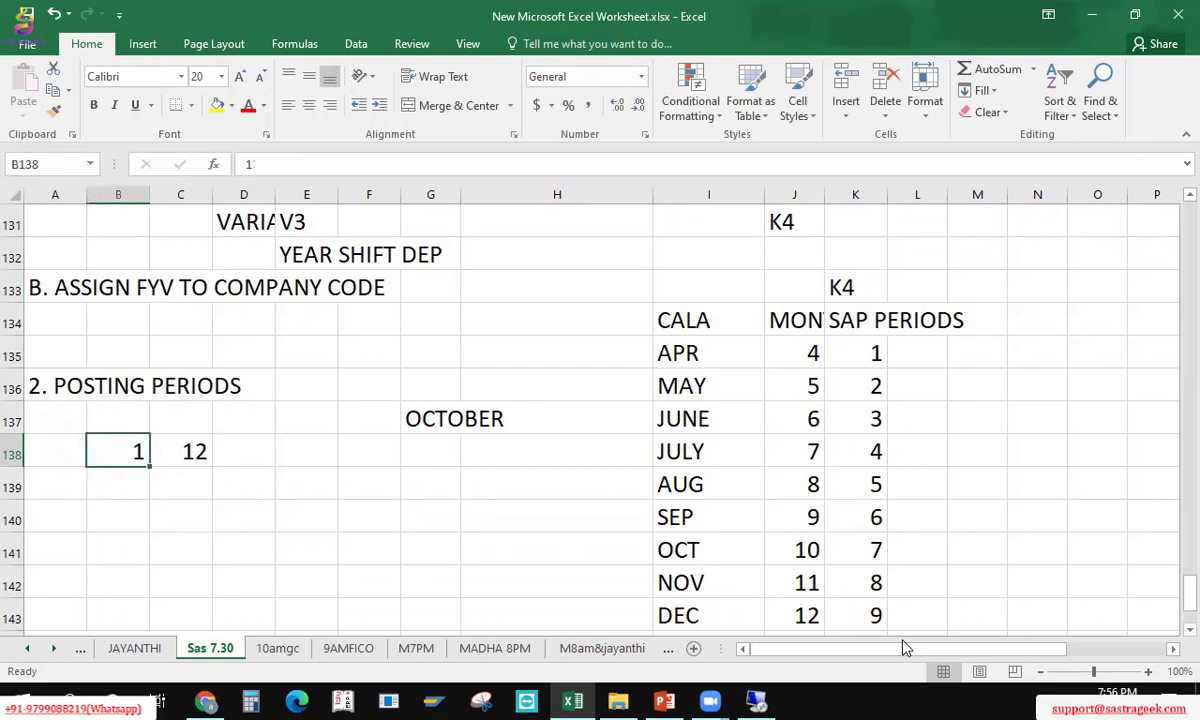
key("Right")
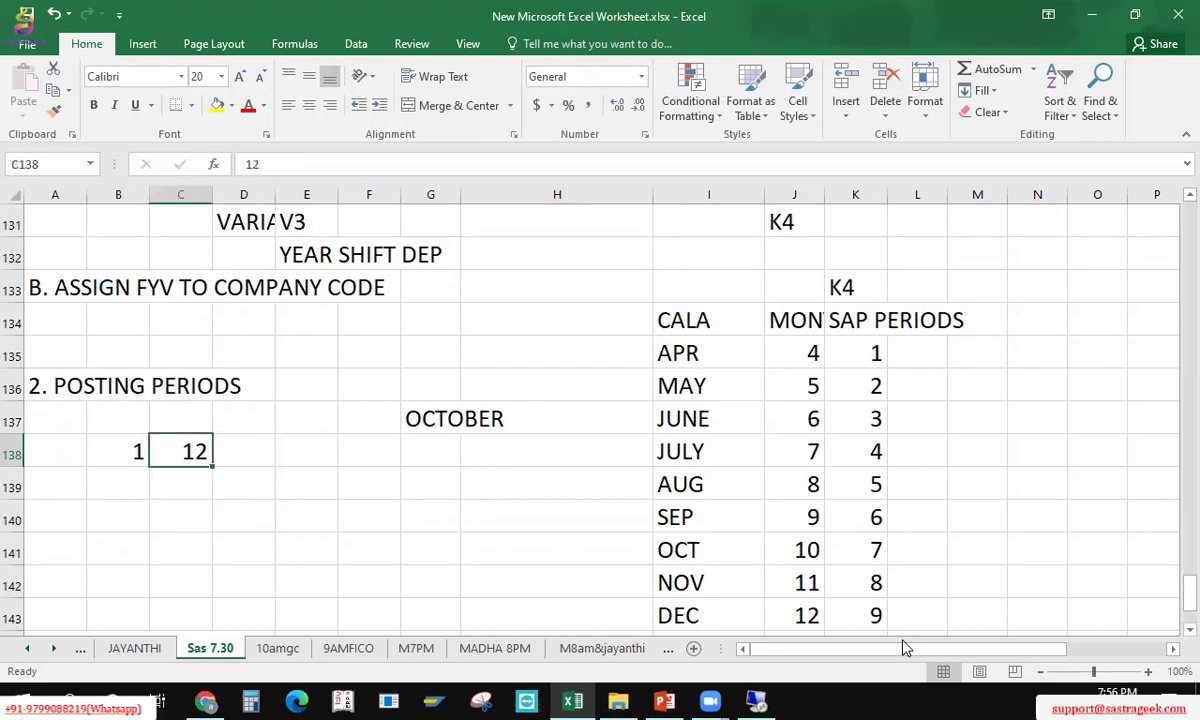
key("Down")
key("Left")
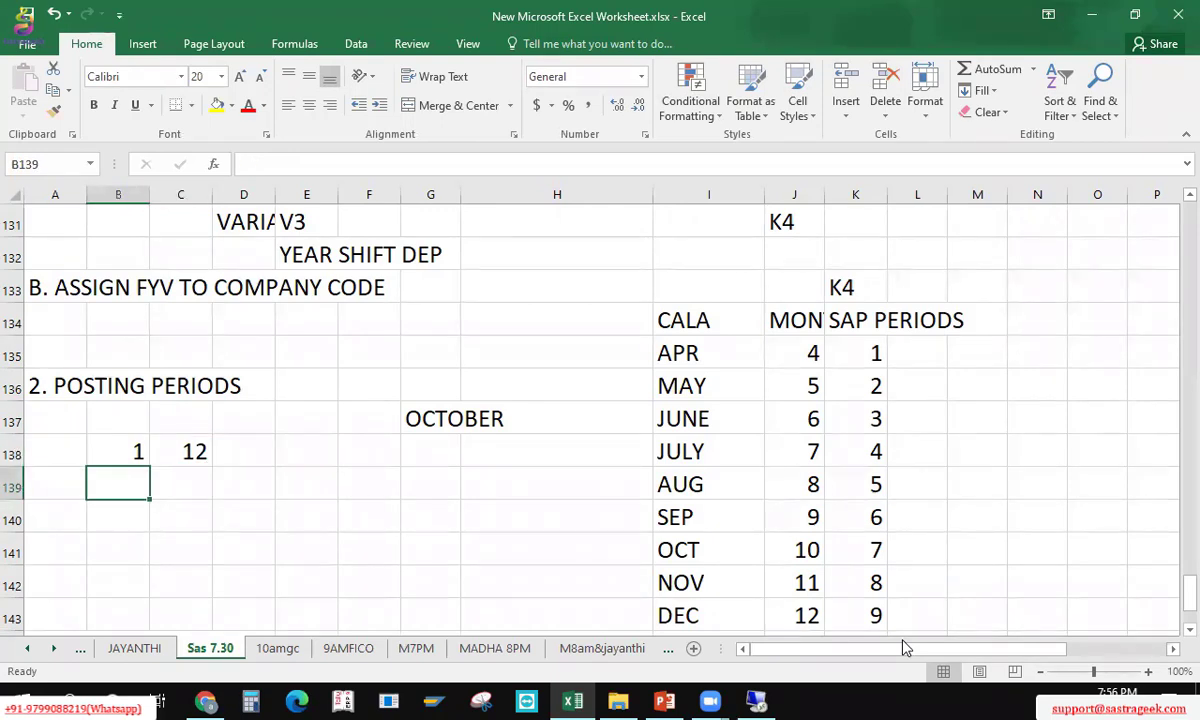
key("Up")
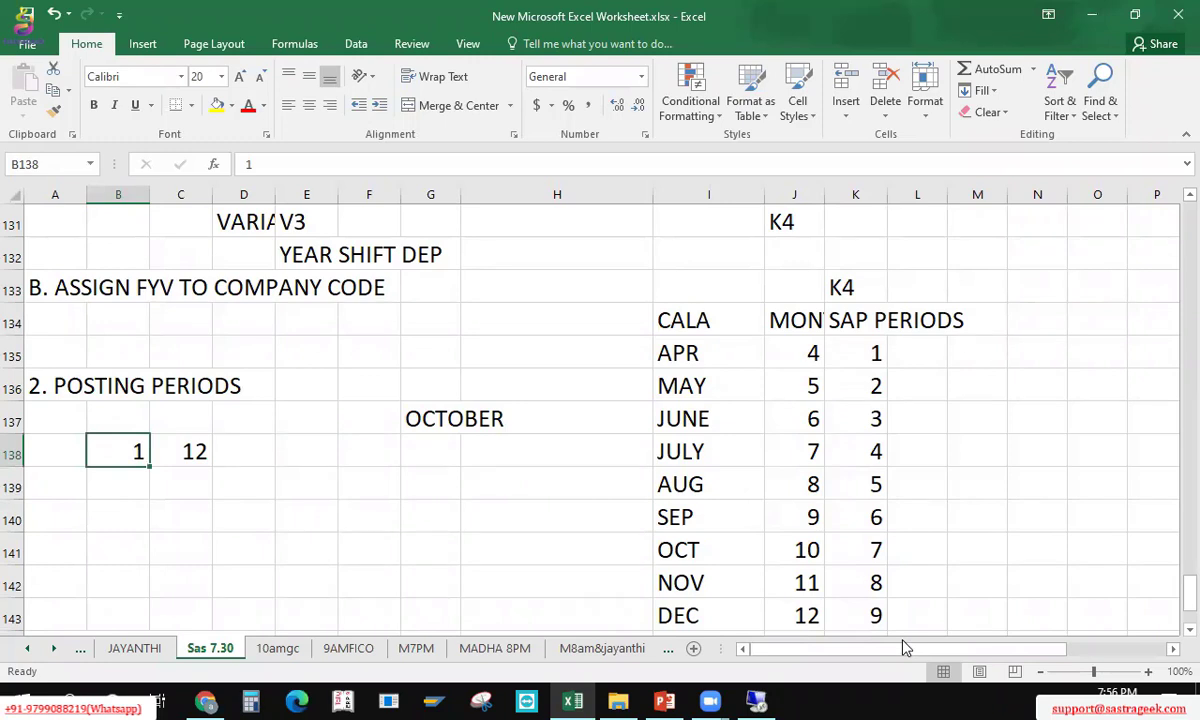
key("shift+Right")
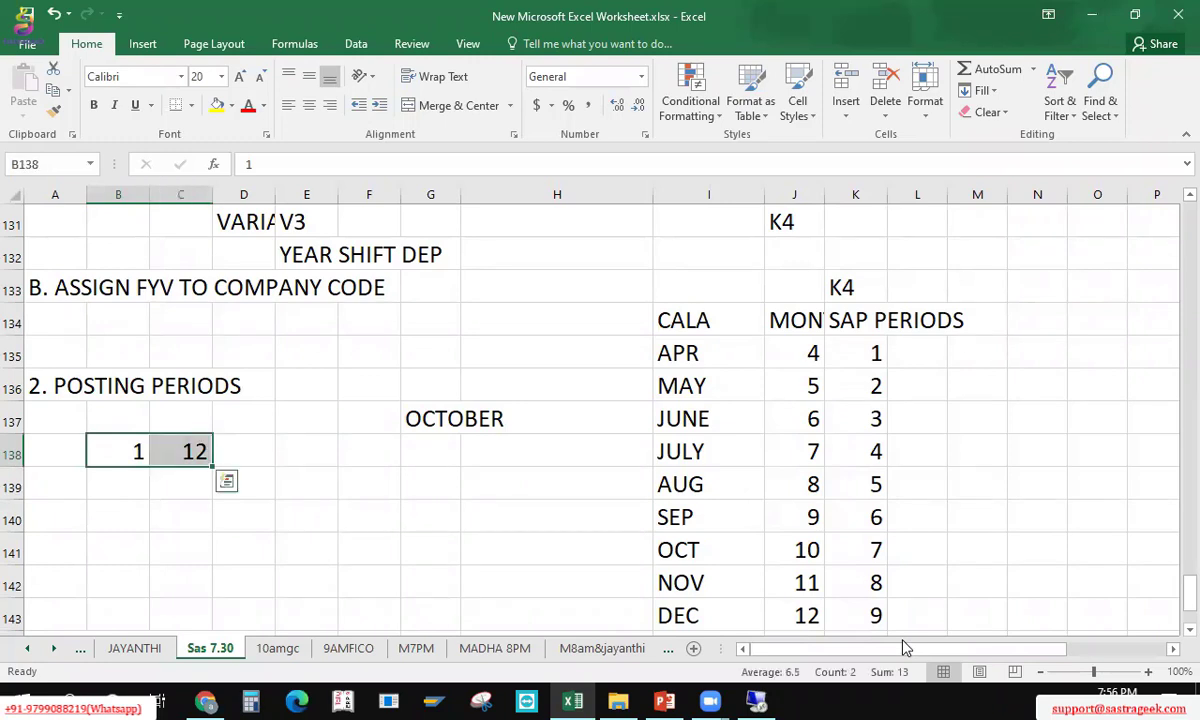
key("Delete")
key("Up")
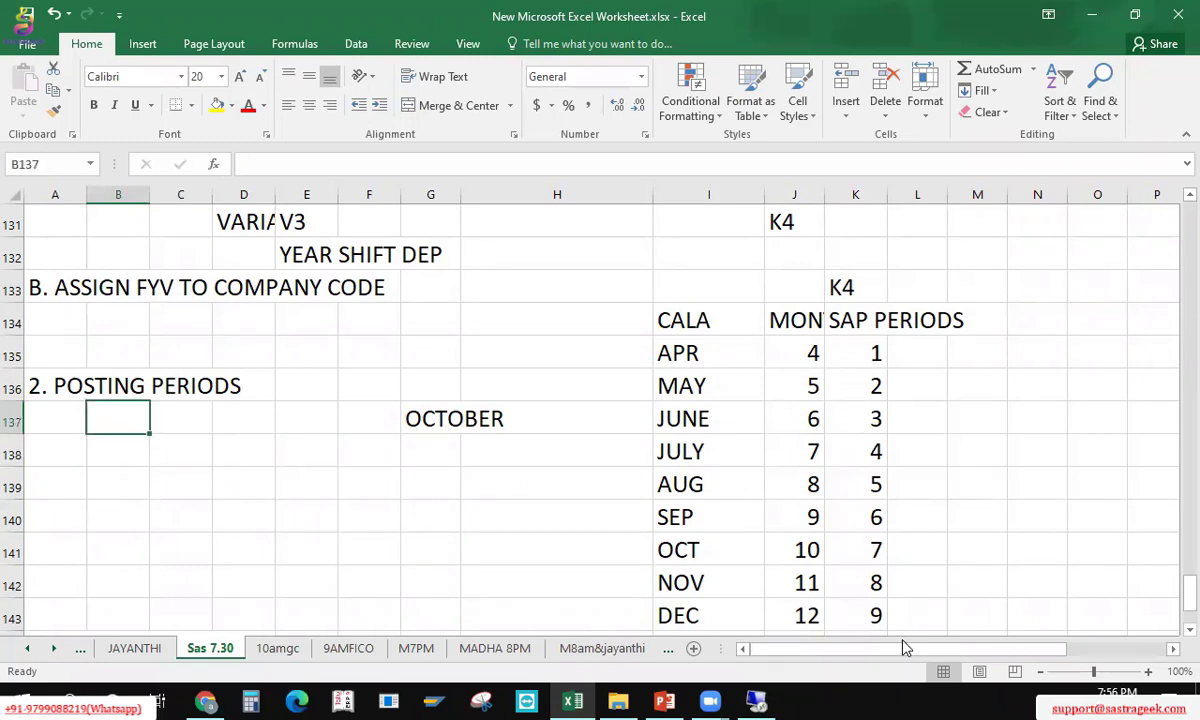
key("Down")
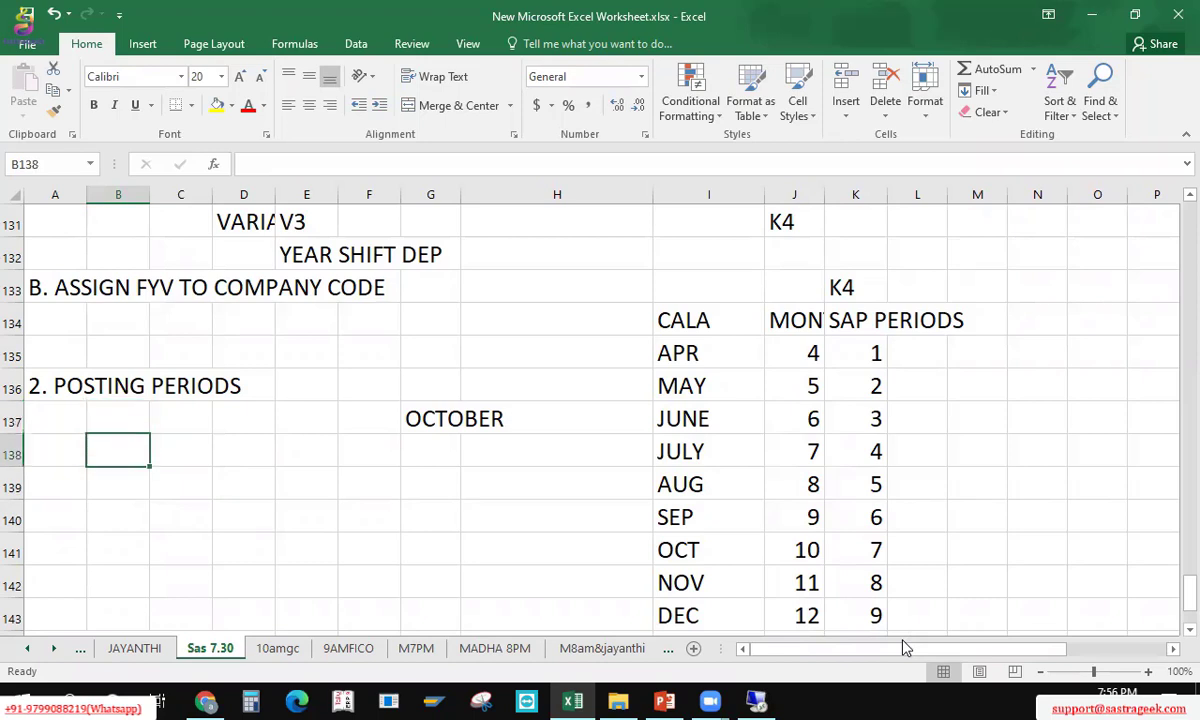
Step: Enter '+4 SPECIAL PERIODS in B138 as plain text, using an apostrophe to avoid the formula error
type("+4")
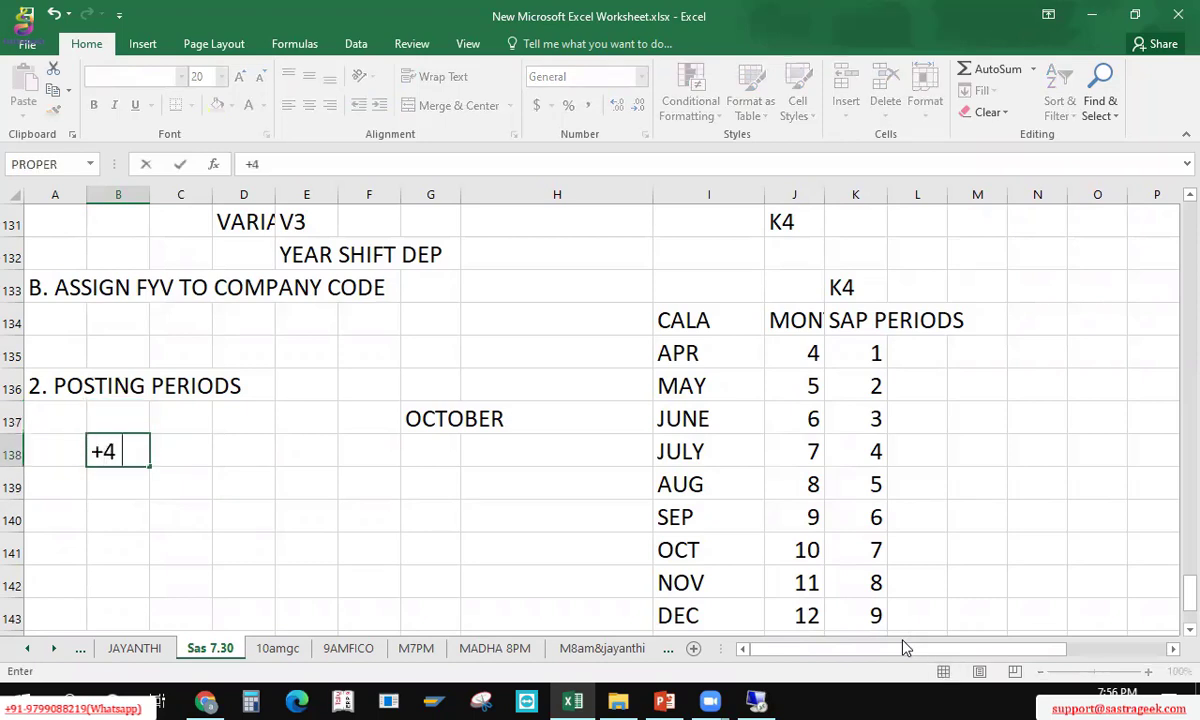
type(" SPECIAL")
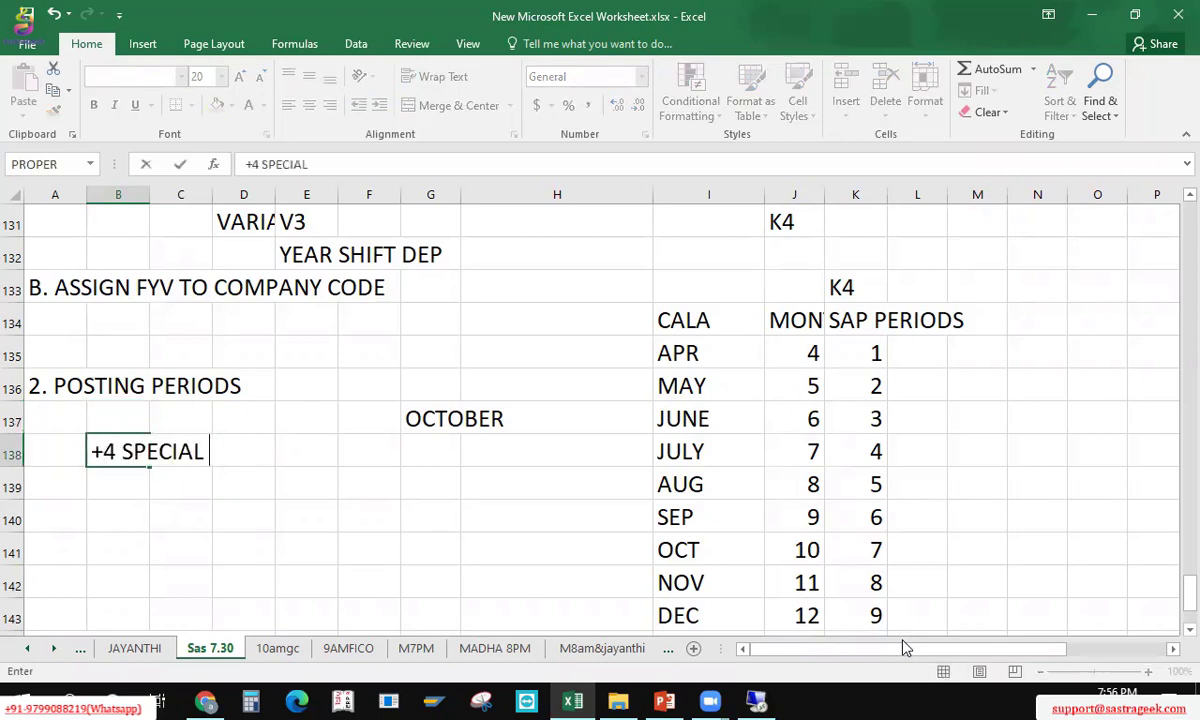
type(" PERIODS")
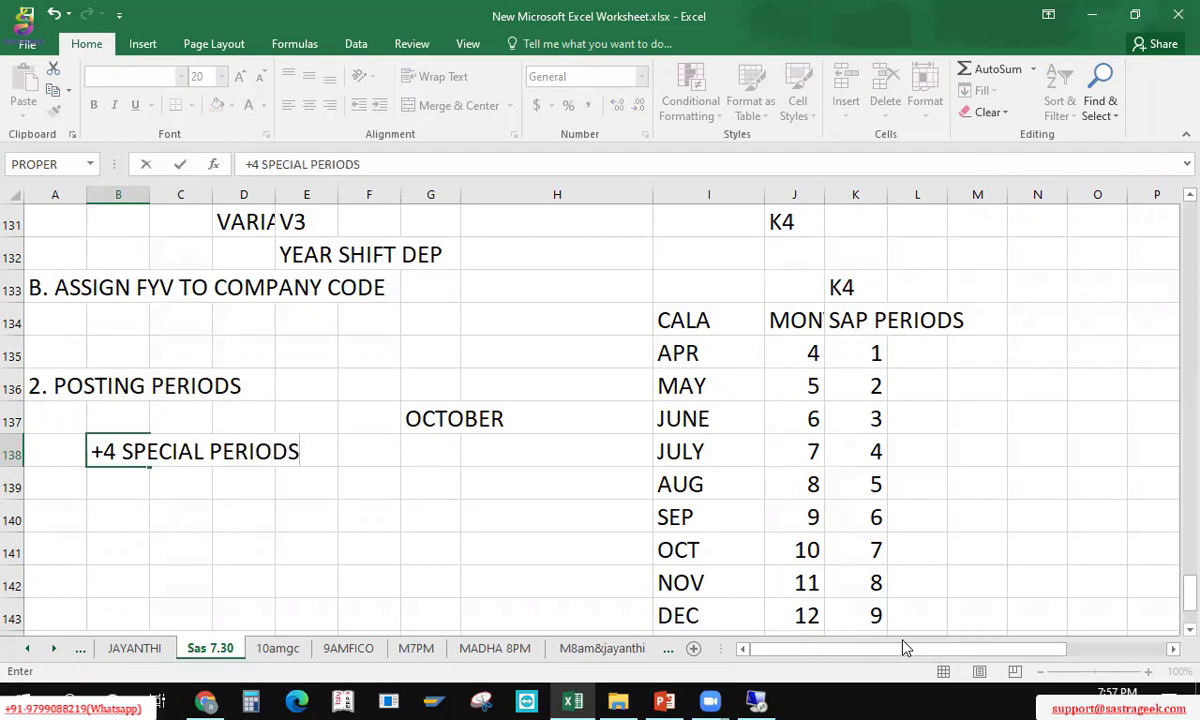
key("Return")
key("Return")
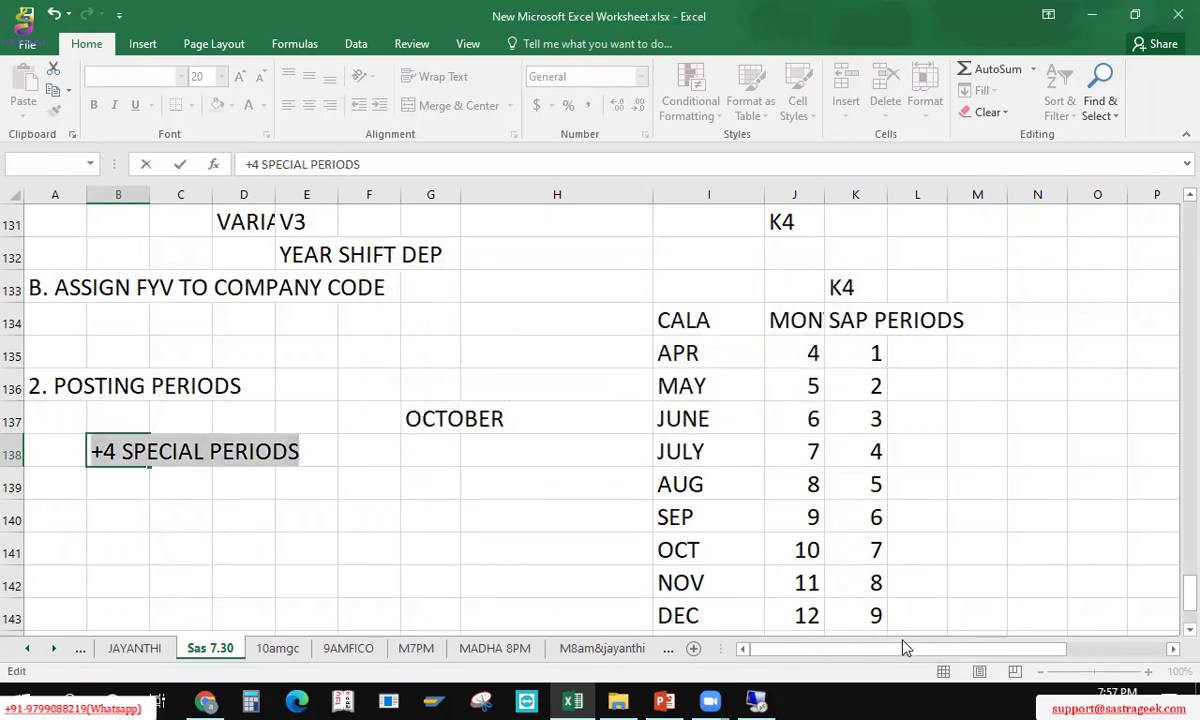
key("Left")
key("Left")
key("Left")
key("Left")
key("Left")
key("Left")
key("Left")
key("Left")
key("Left")
key("Left")
key("Left")
key("Left")
key("Left")
key("Left")
key("Left")
key("Left")
key("Left")
key("Left")
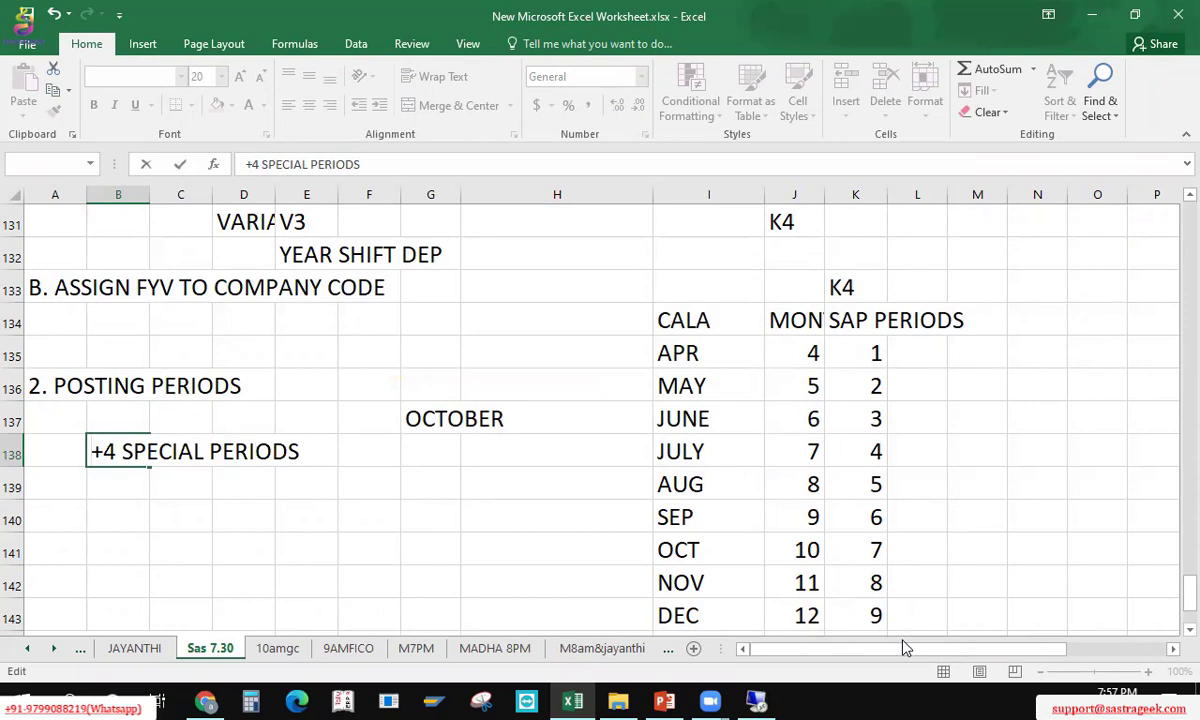
type("'")
key("ctrl+Return")
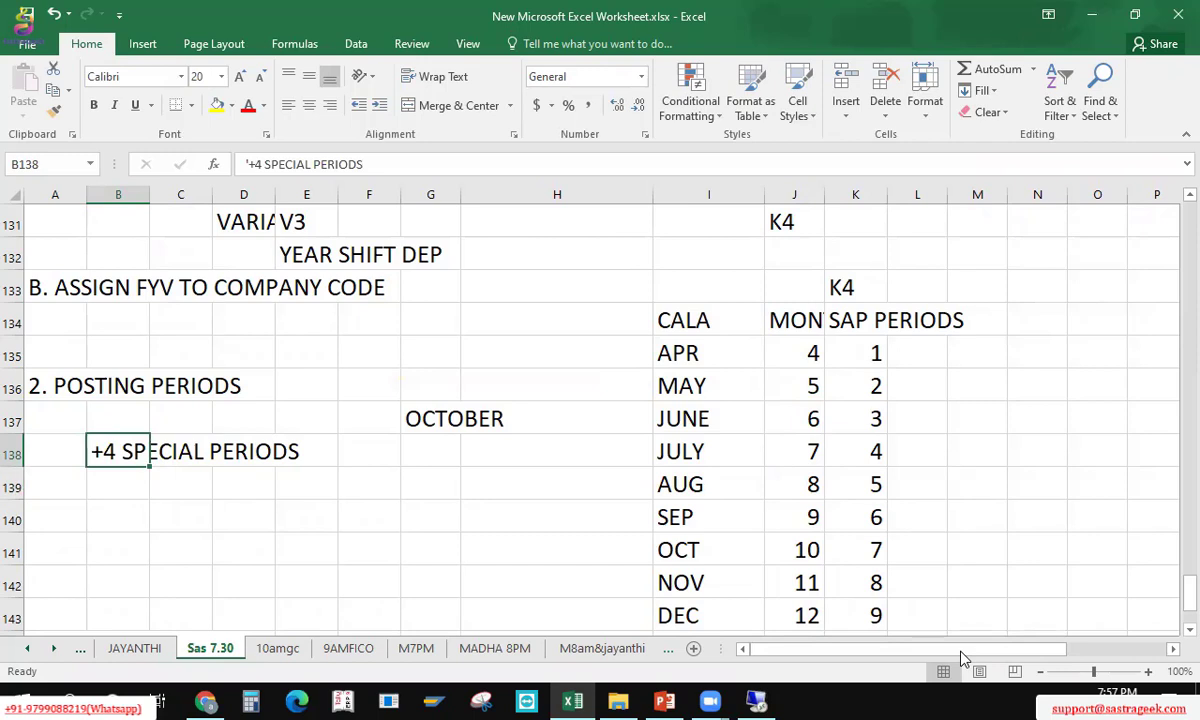
key("alt+Tab")
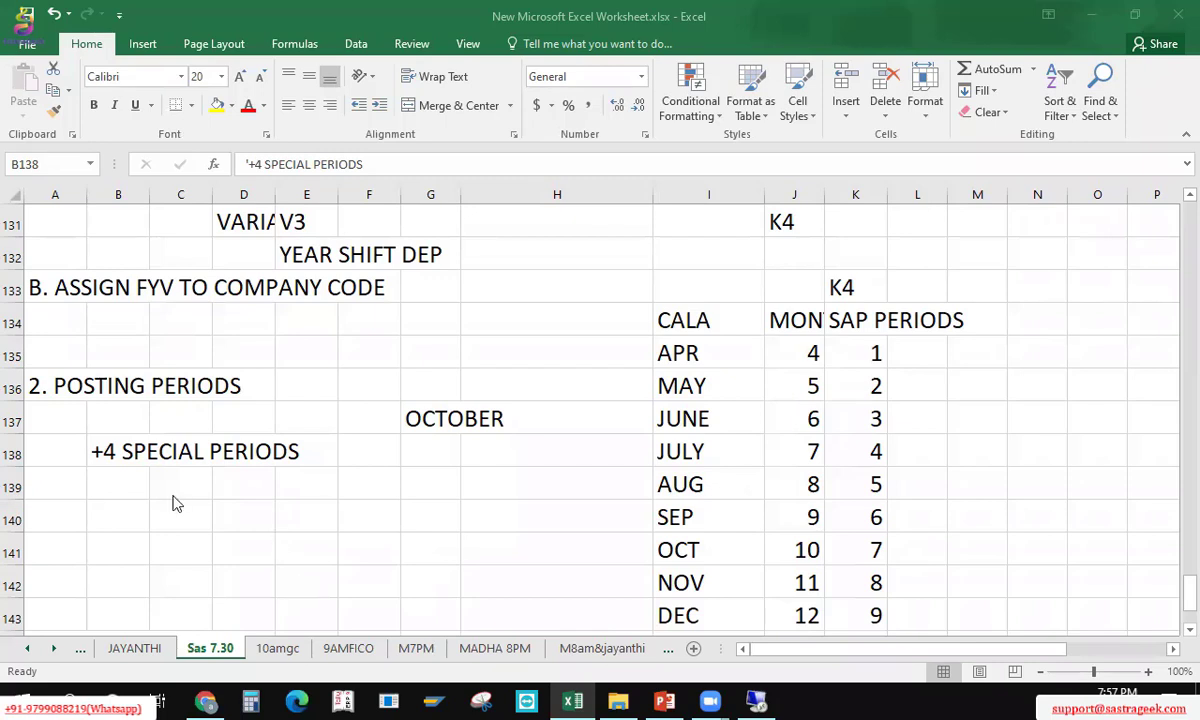
Step: List AUDIT, TAX and REC in B139:B141 beneath the special periods note
left_click(110, 460)
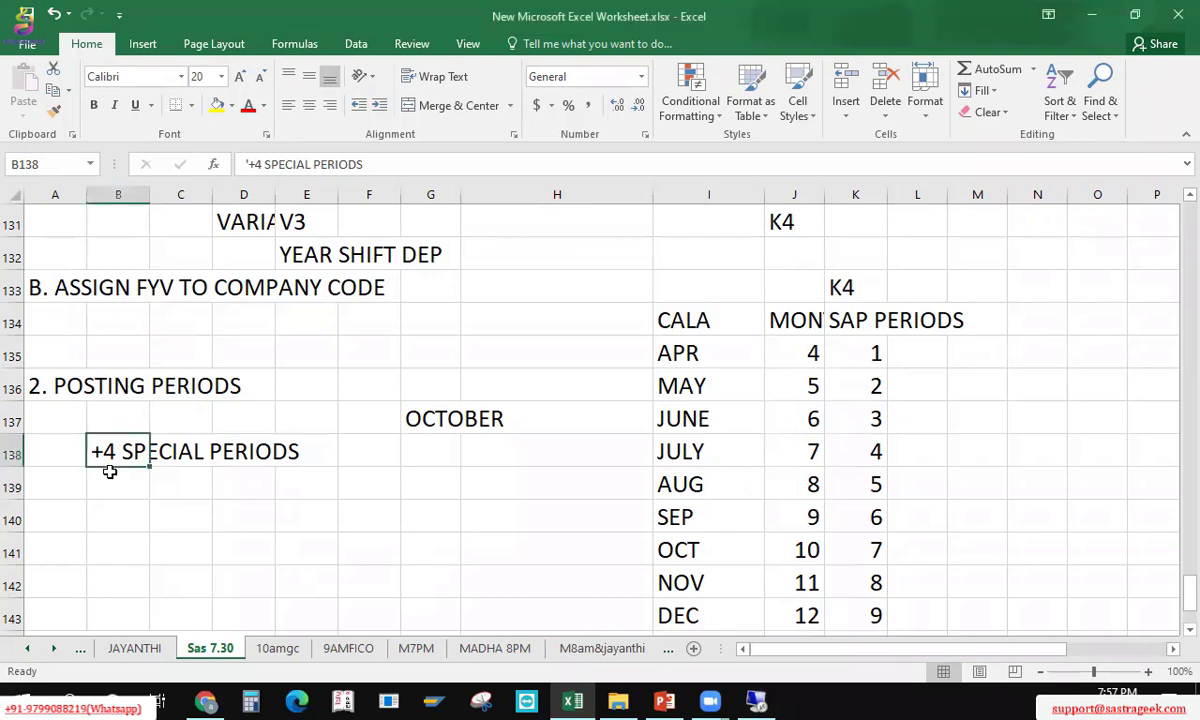
left_click(123, 488)
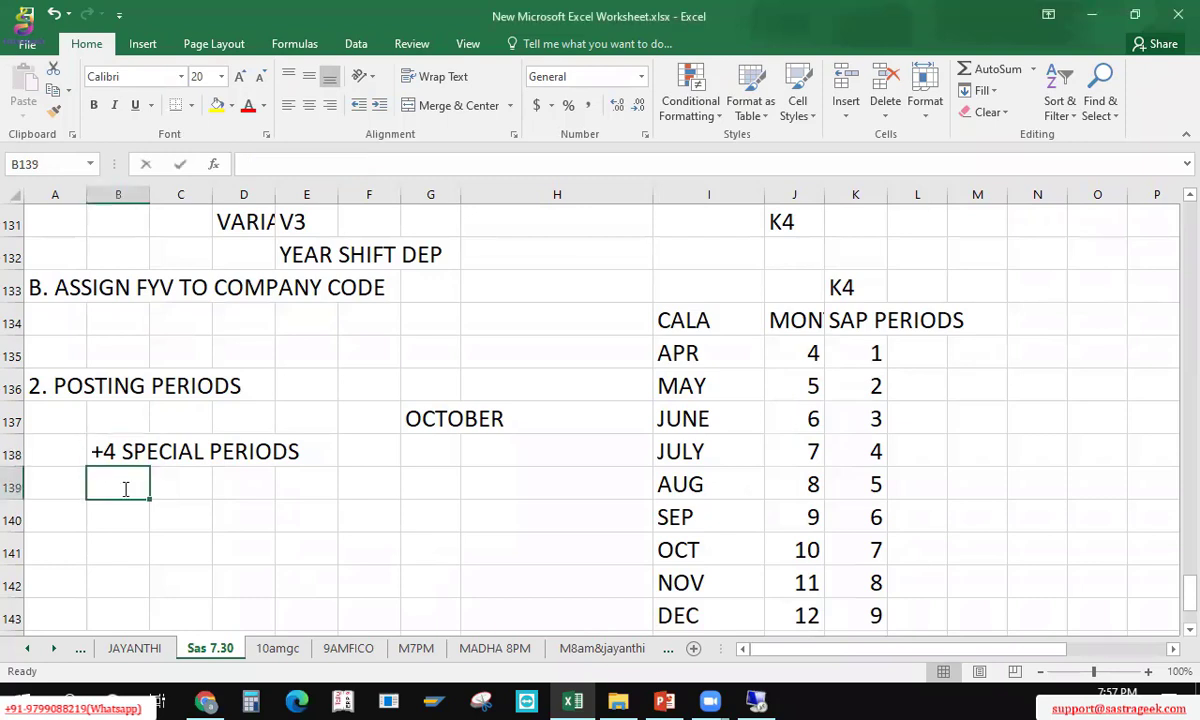
type("AUDIT")
key("Return")
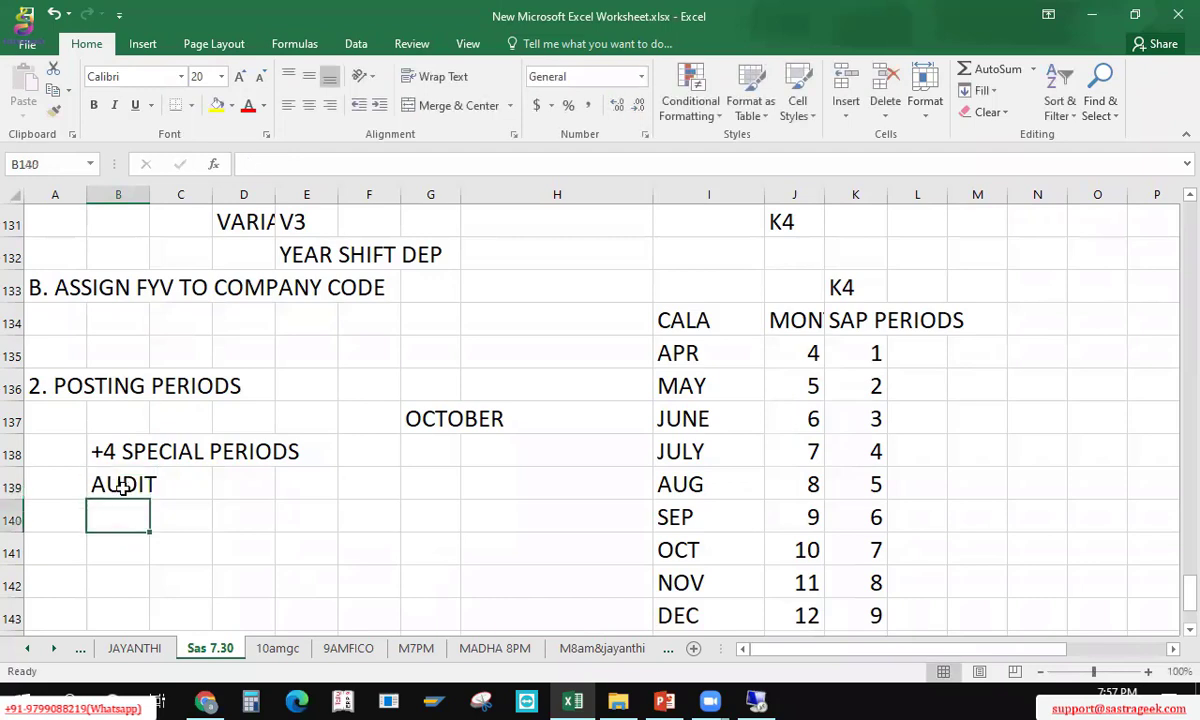
type("TAX")
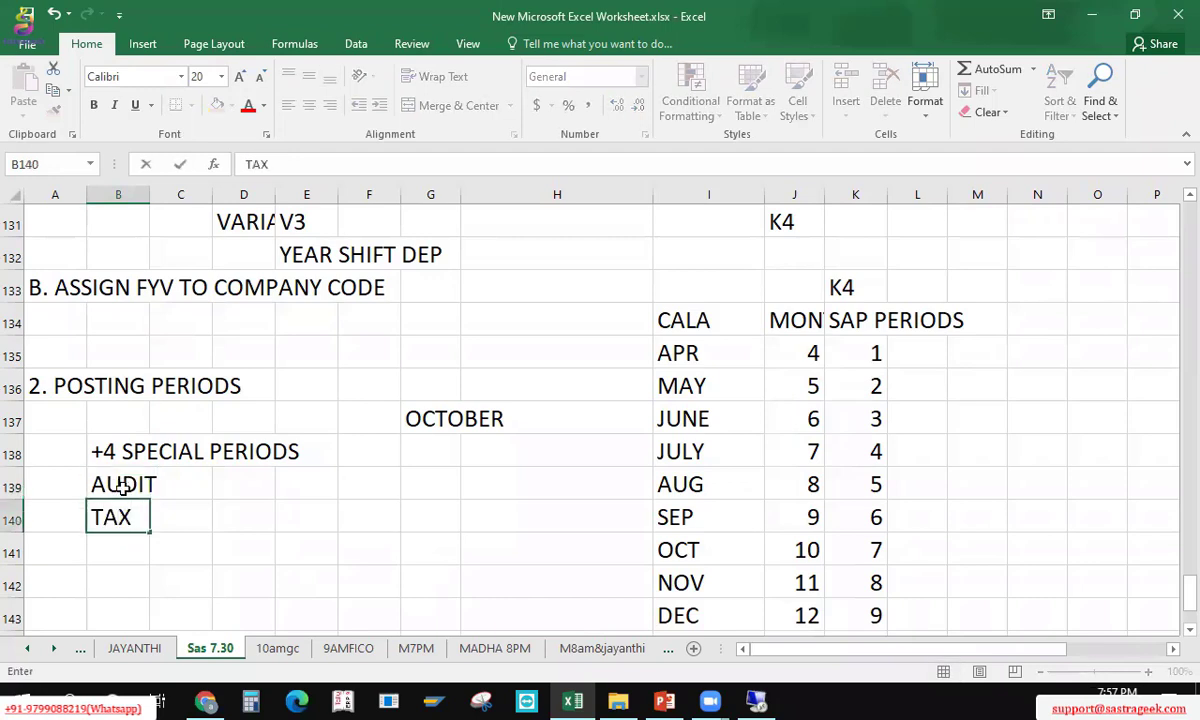
key("Return")
type("REC")
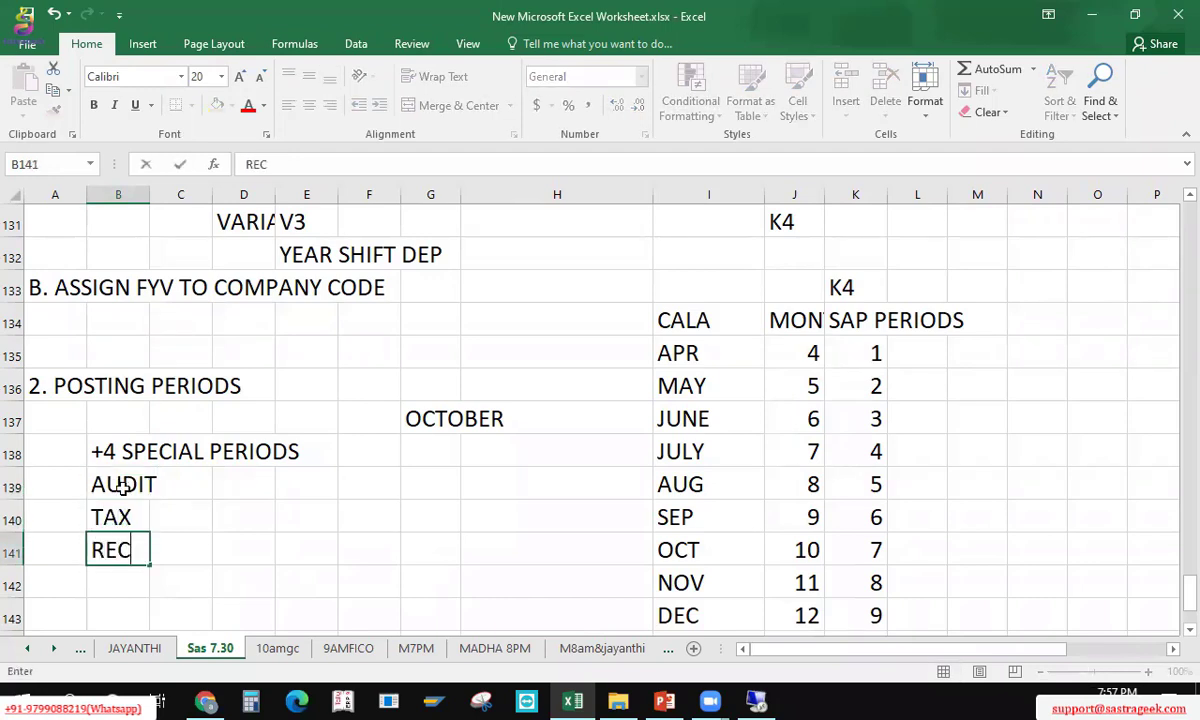
key("Return")
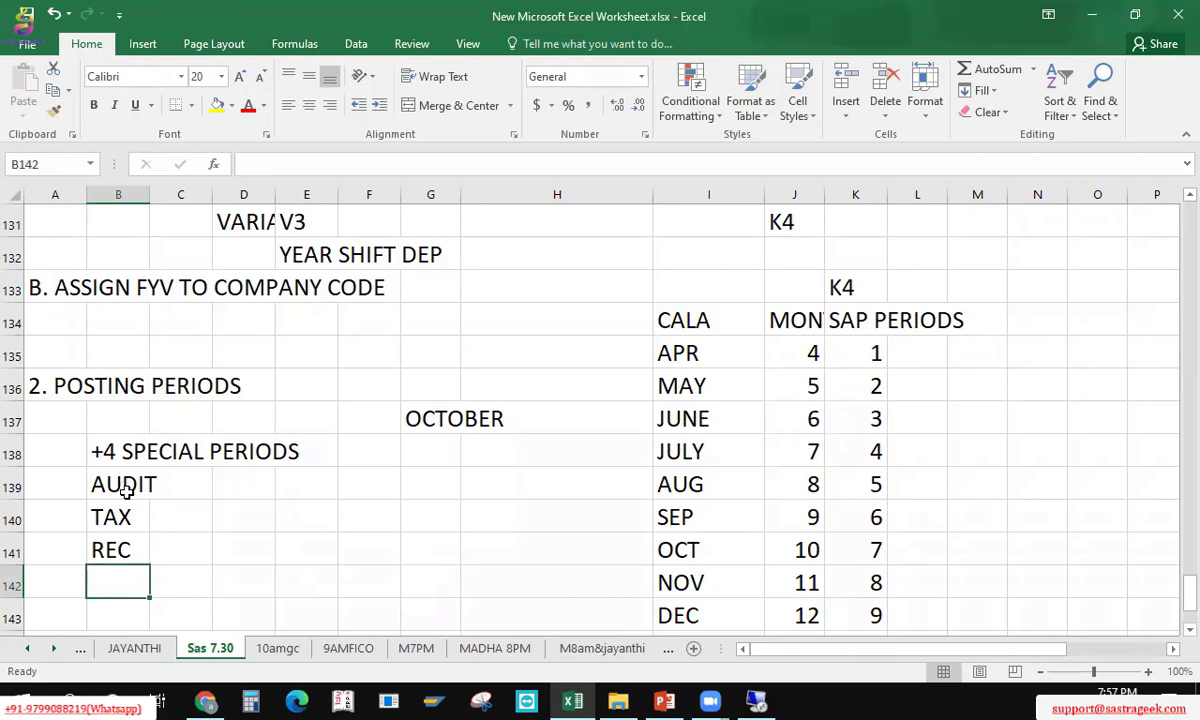
key("Up")
key("Up")
key("Up")
key("Up")
key("Up")
key("Up")
key("Up")
key("Up")
key("Up")
key("Up")
key("Up")
key("Up")
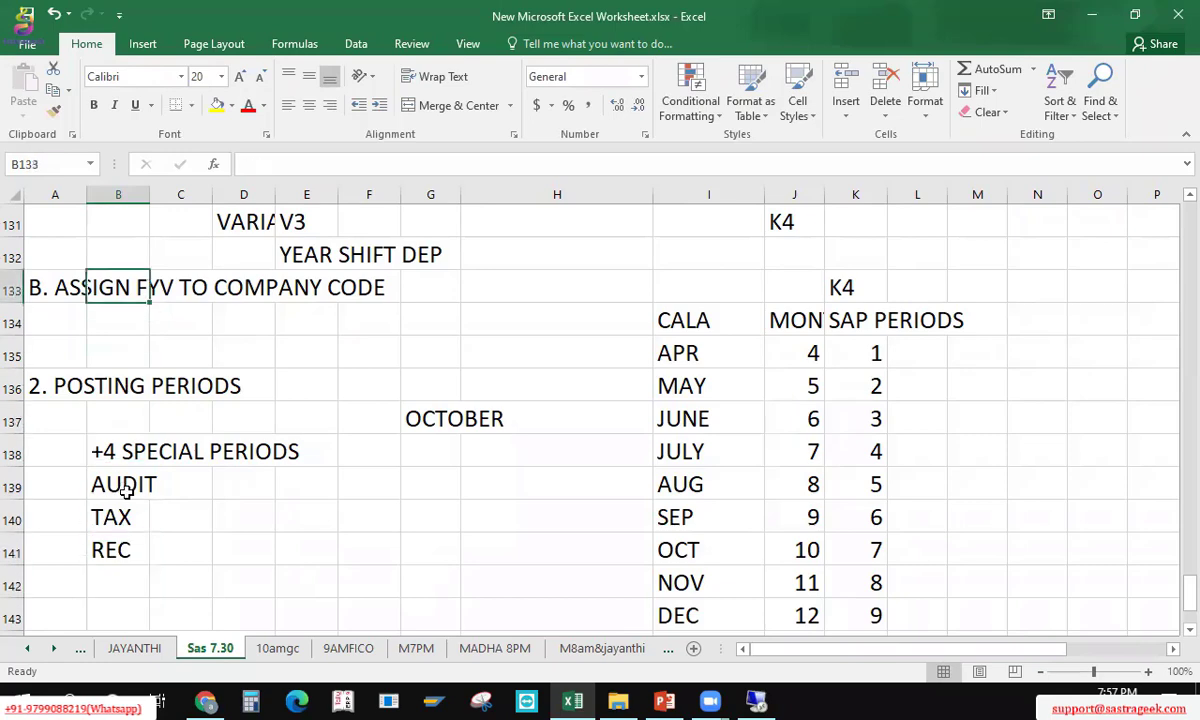
key("Up")
key("Up")
key("Up")
key("Up")
key("Right")
key("Right")
key("Right")
key("Down")
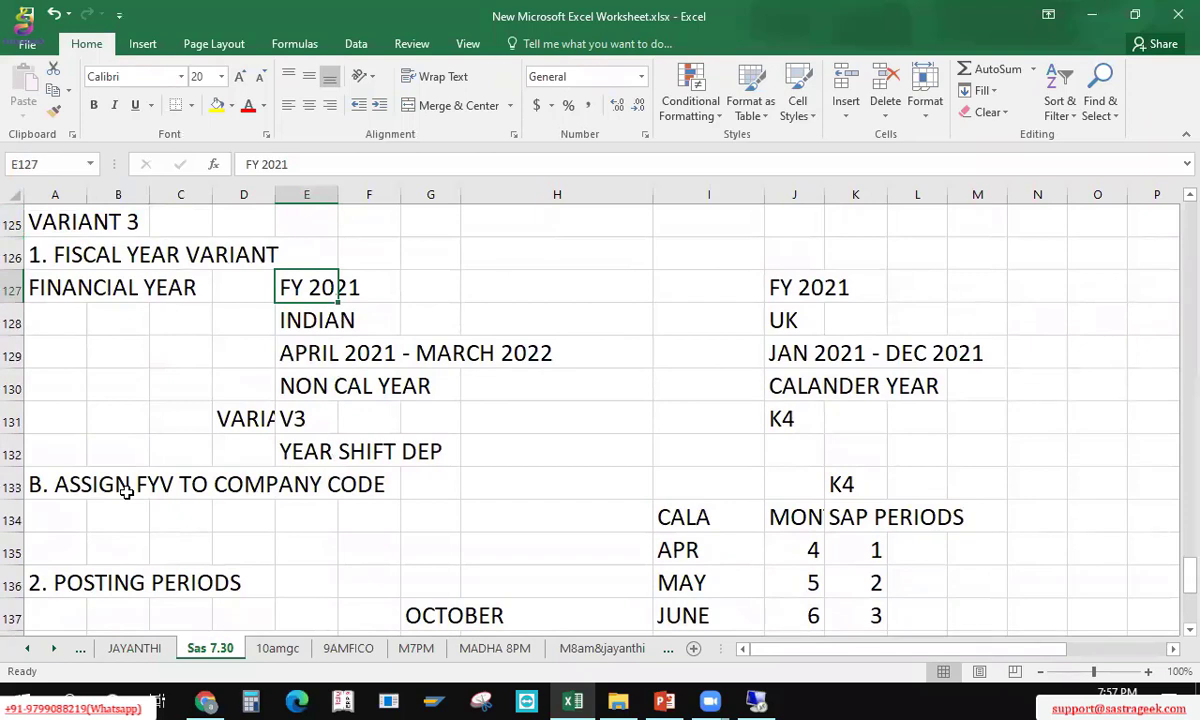
key("Down")
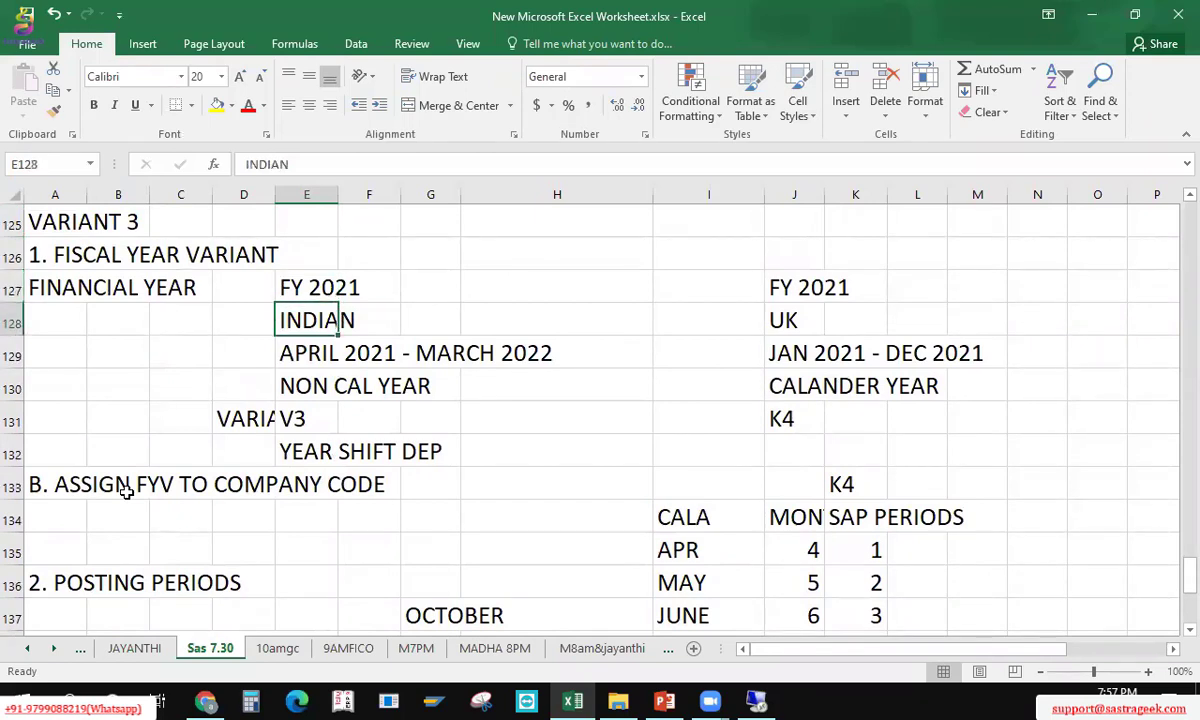
key("Up")
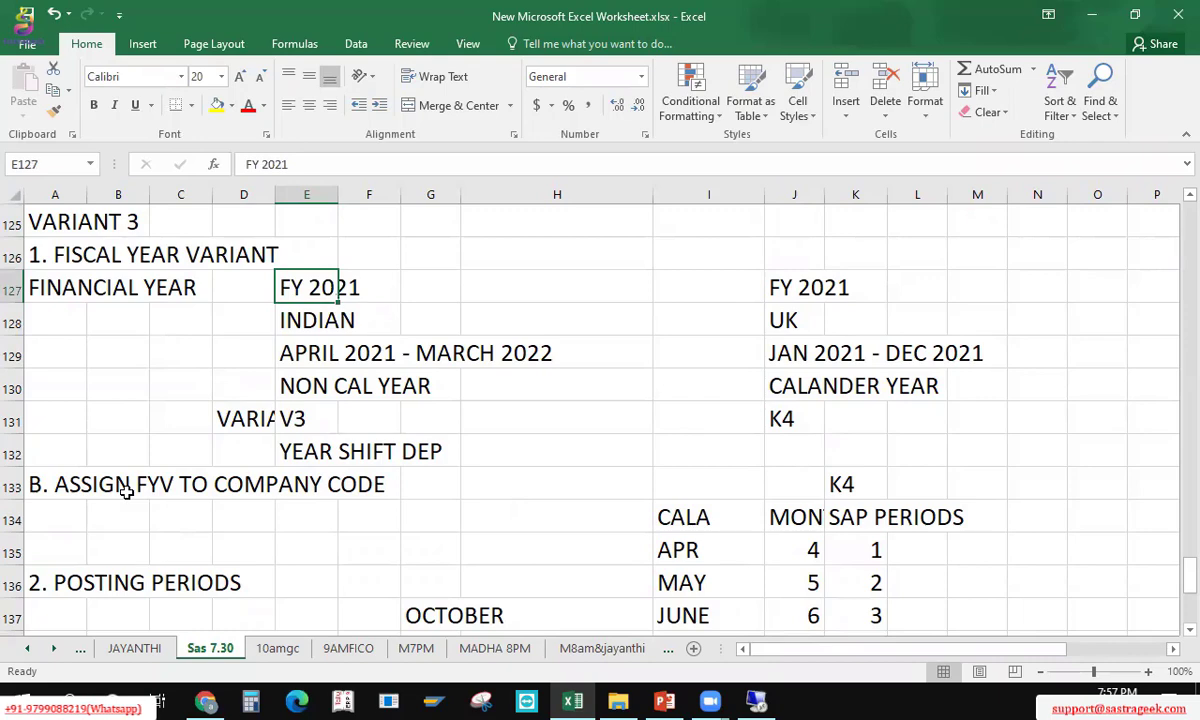
key("Down")
key("Down")
key("Down")
key("Down")
key("Down")
key("Down")
key("Down")
key("Down")
key("Down")
key("Down")
key("Down")
key("Down")
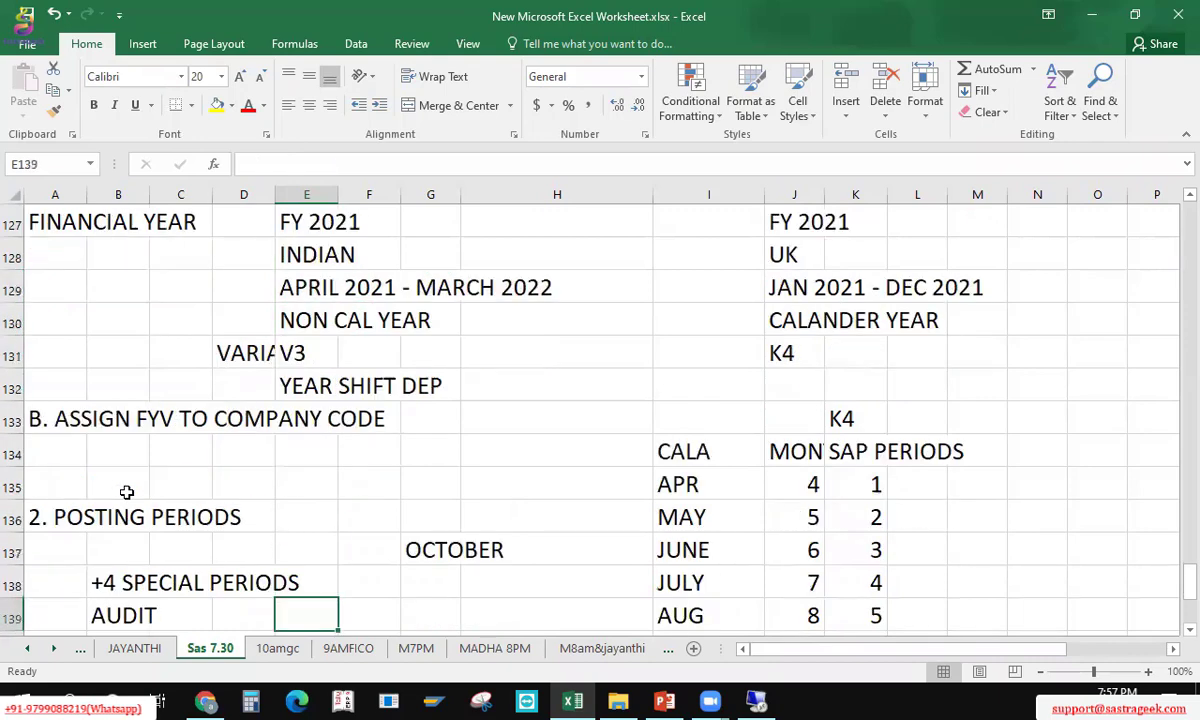
key("Left")
key("Left")
key("Left")
key("Down")
key("Down")
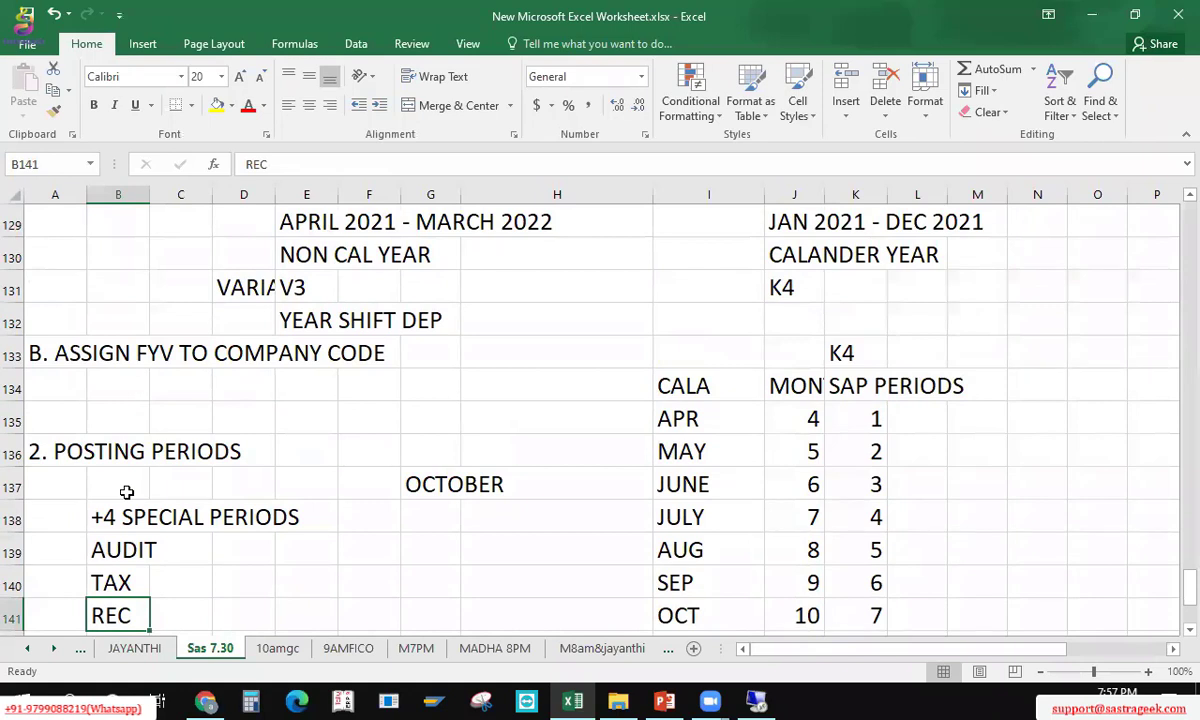
key("Up")
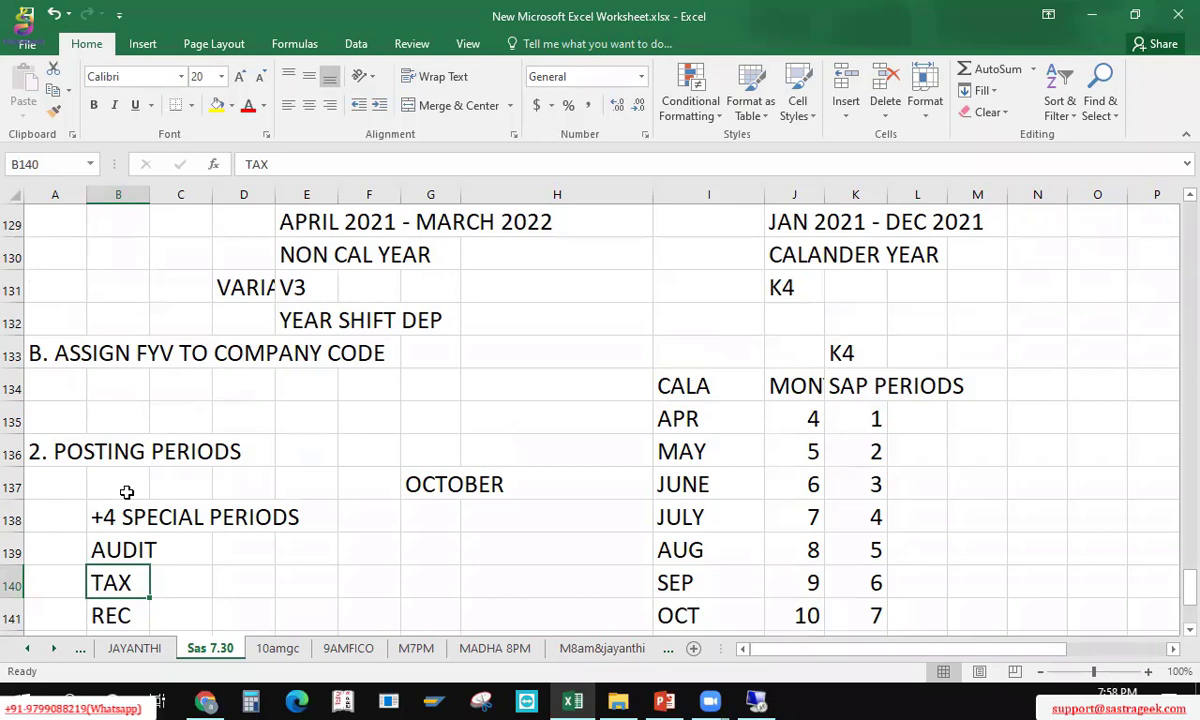
key("Up")
key("Up")
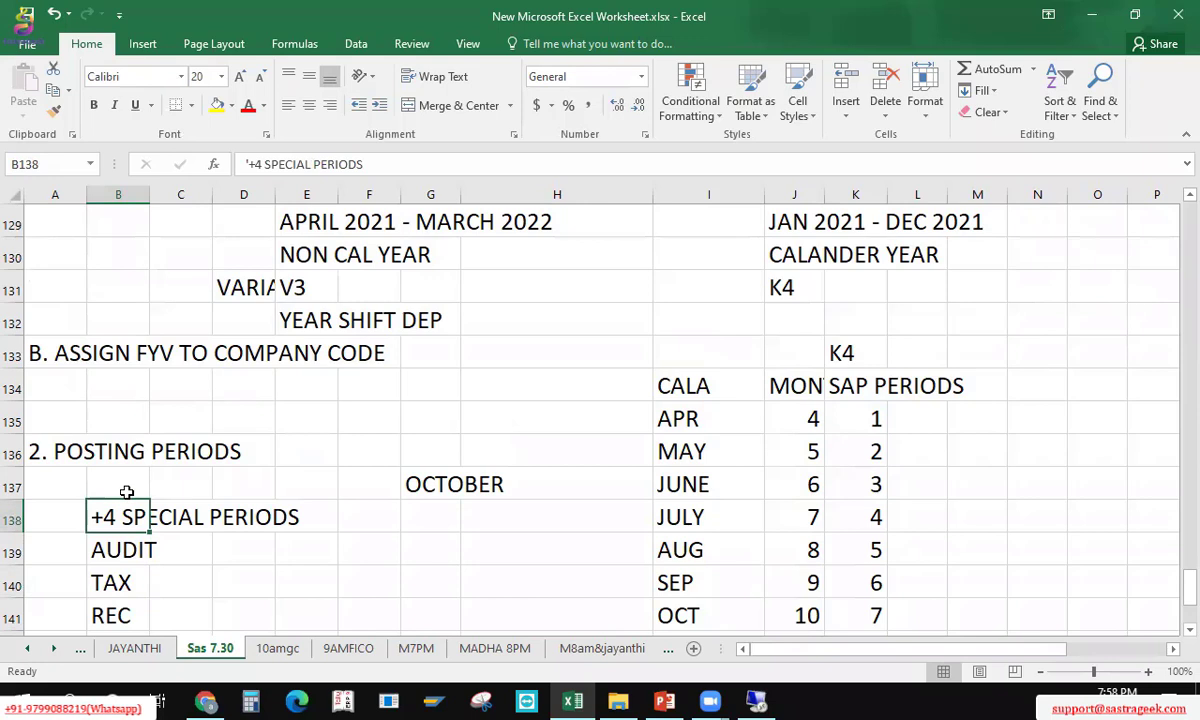
key("Left")
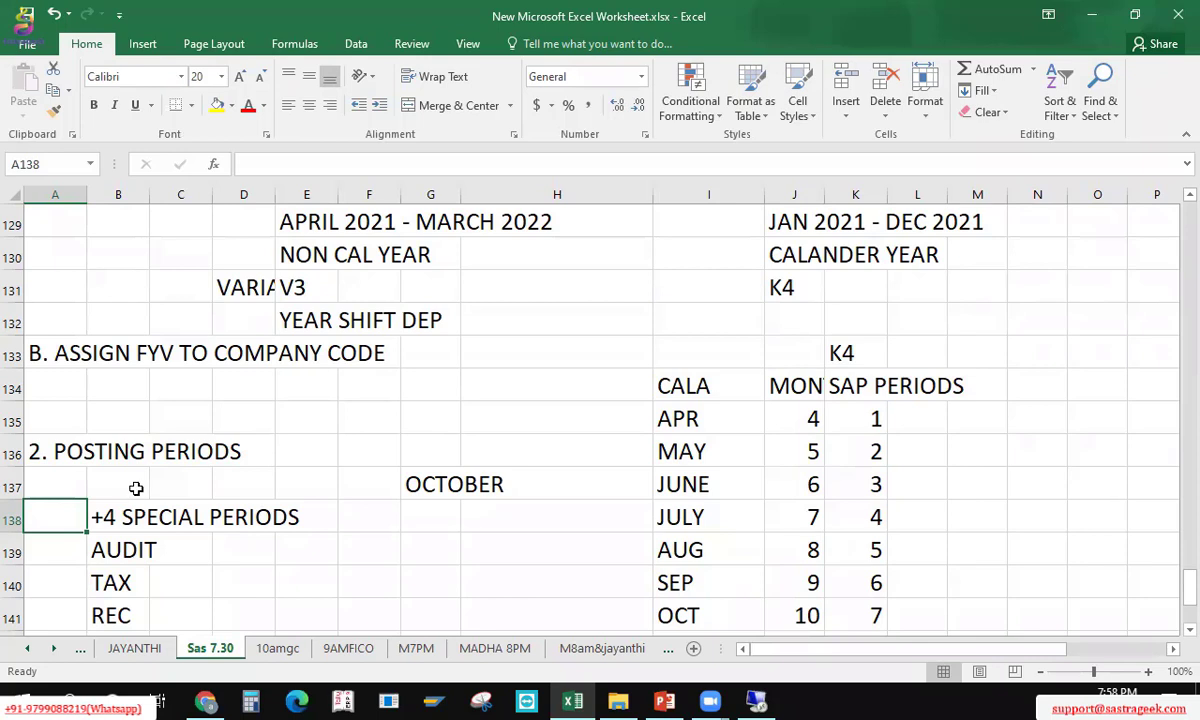
Step: Copy the +4 SPECIAL PERIODS entries one column to the right
key("Up")
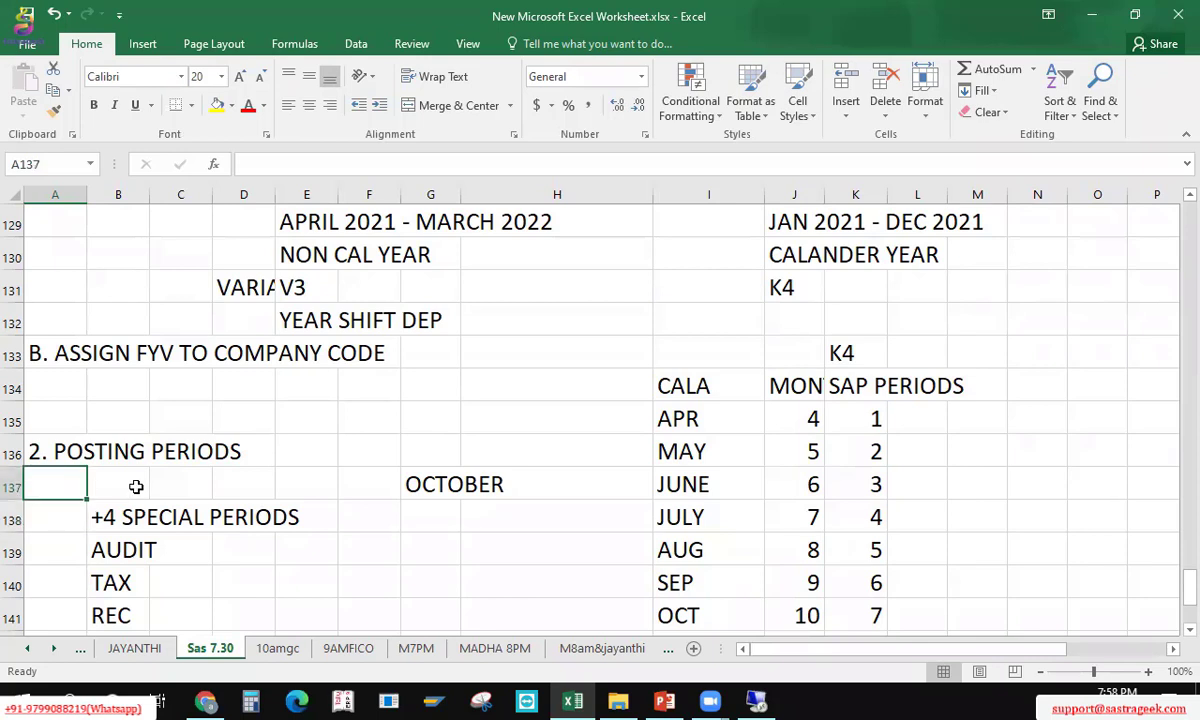
key("Down")
key("Right")
key("shift+Down")
key("shift+Down")
key("shift+Down")
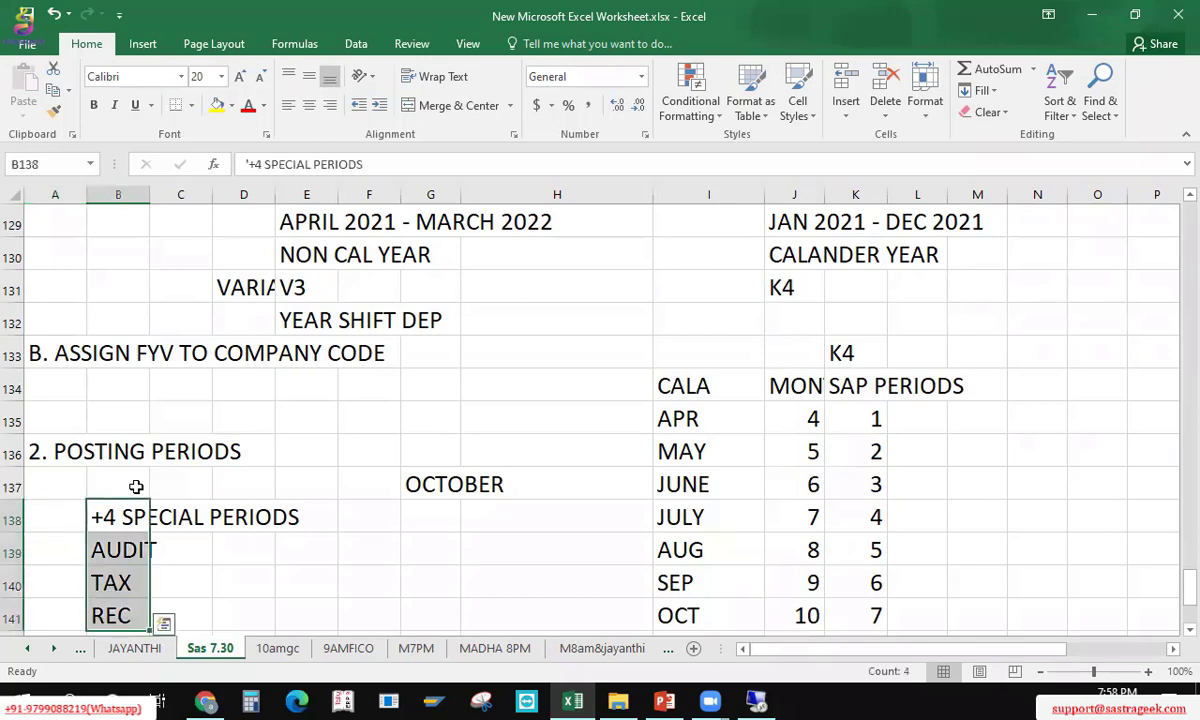
key("ctrl+c")
key("Right")
key("Right")
key("Right")
key("Right")
key("Return")
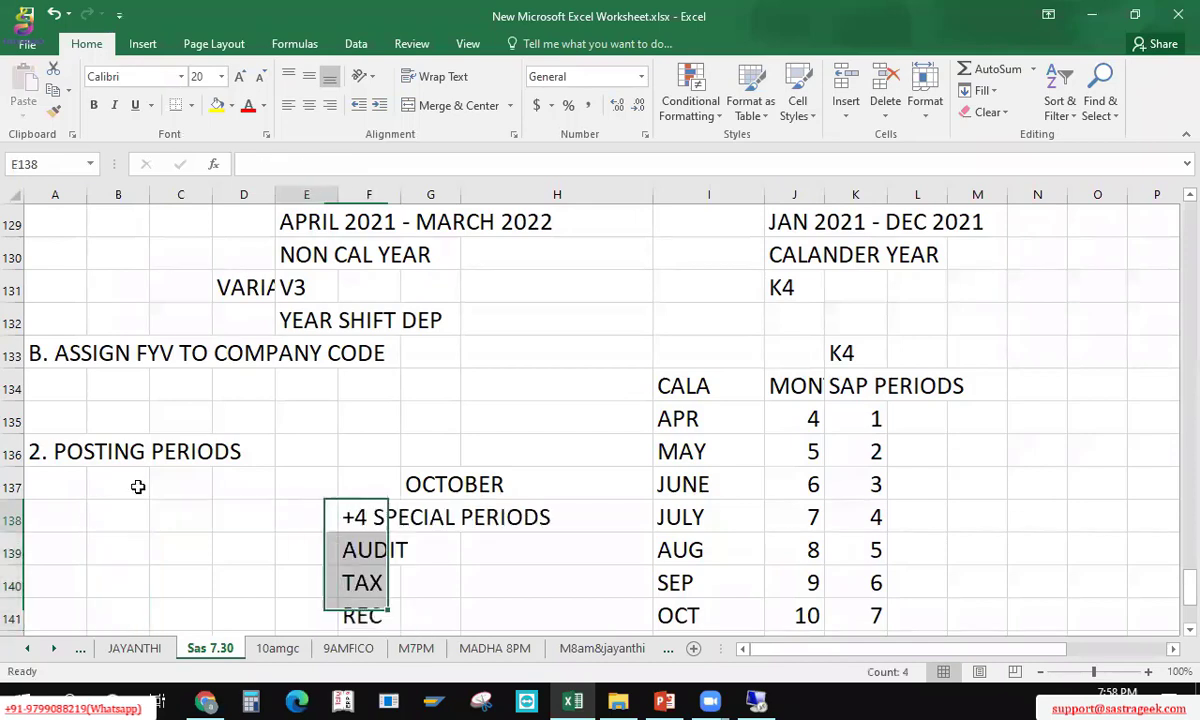
key("Home")
Step: Add step 'A. DEFINE POSTI PERIO VARIANTS' with transaction code OBBO beside it
type("A. ")
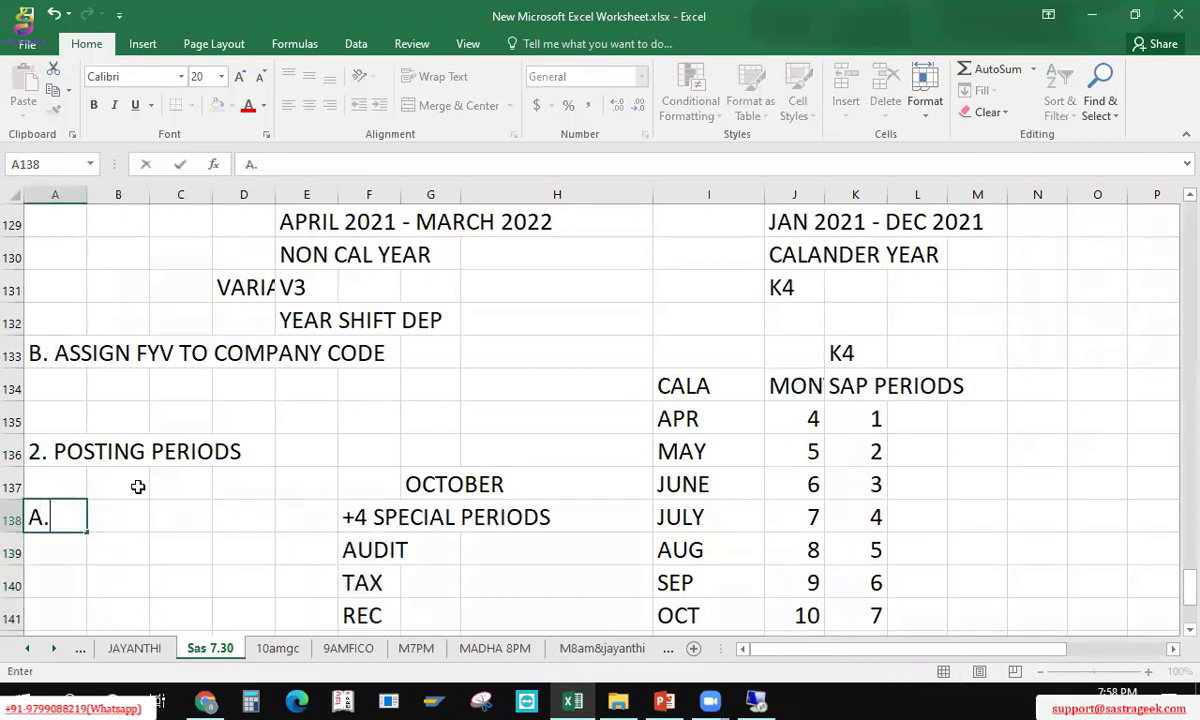
type("DEFI")
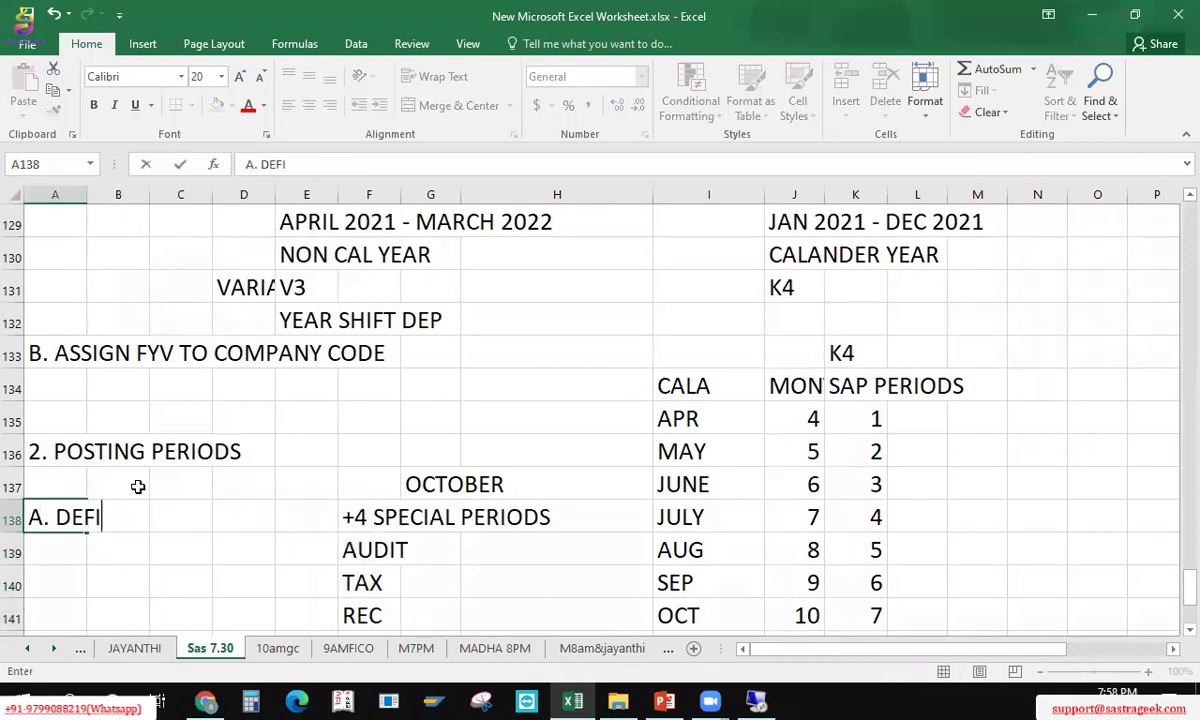
type("NE POSTI")
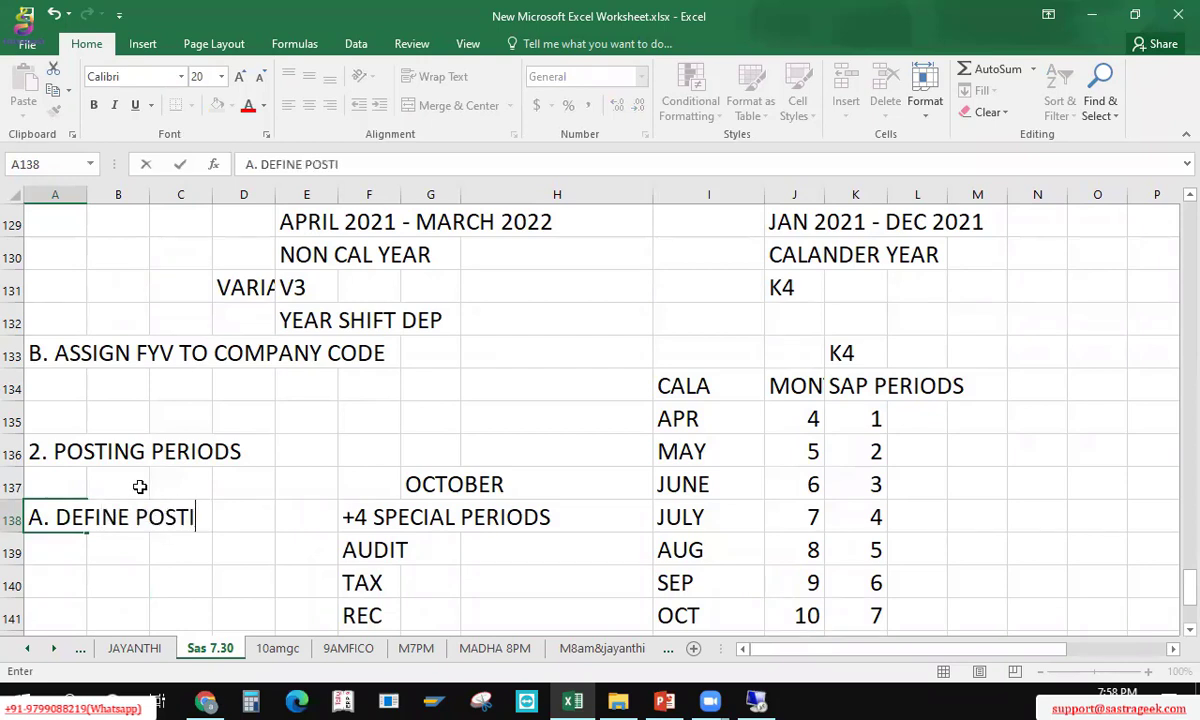
type(" PERIO VARI")
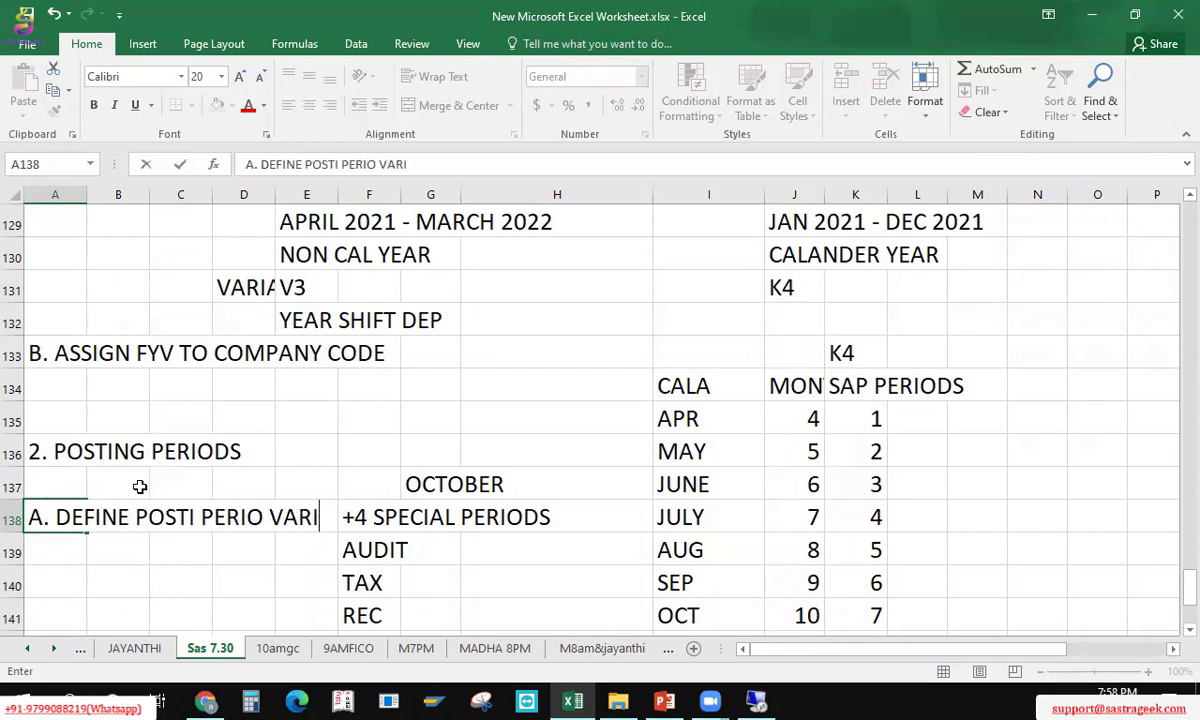
type("ANTS")
key("Return")
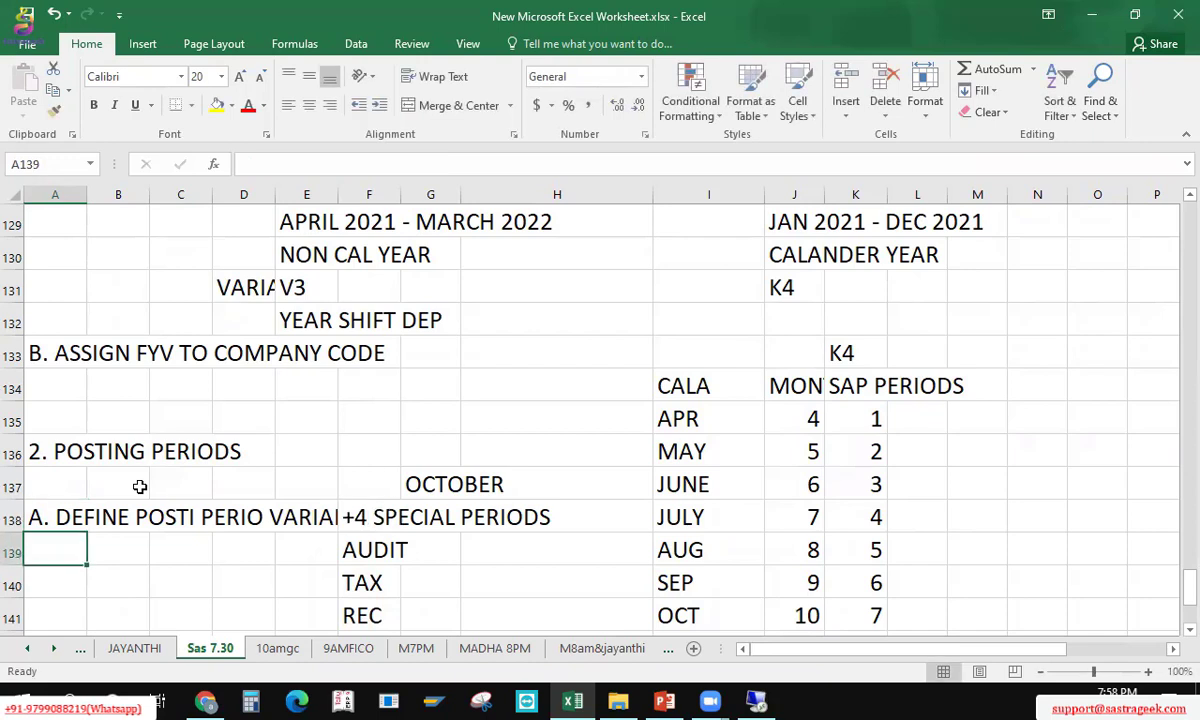
key("Up")
key("Right")
key("Right")
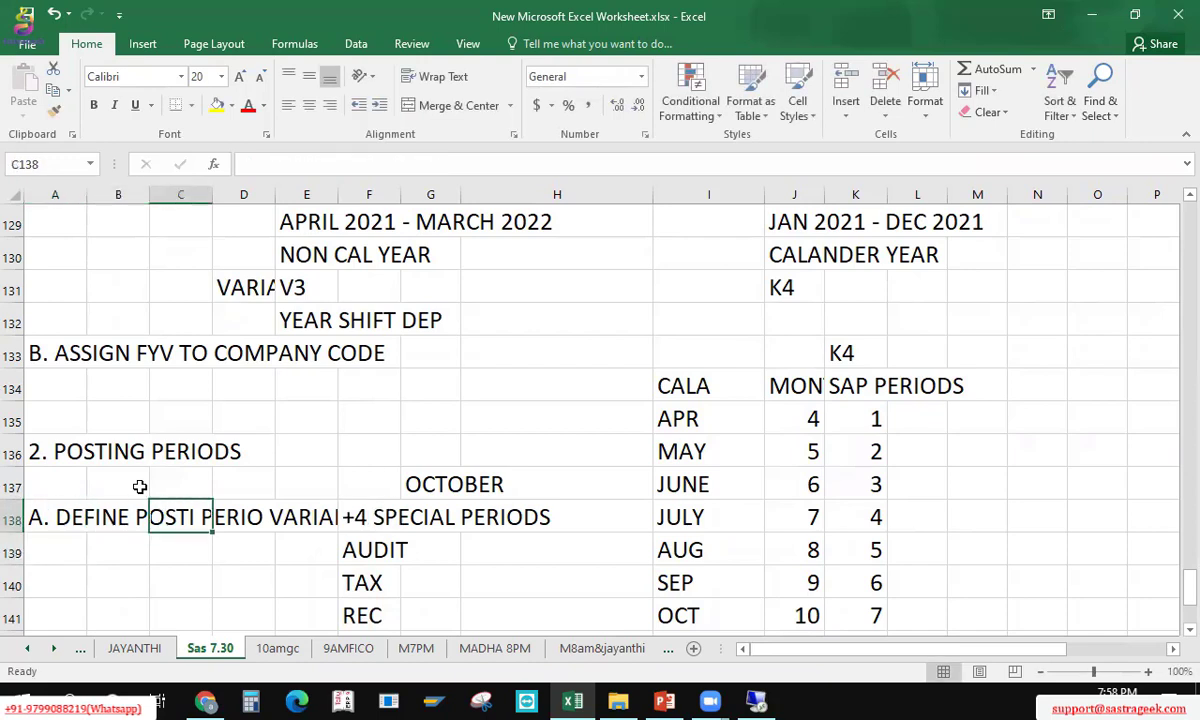
type("OBB")
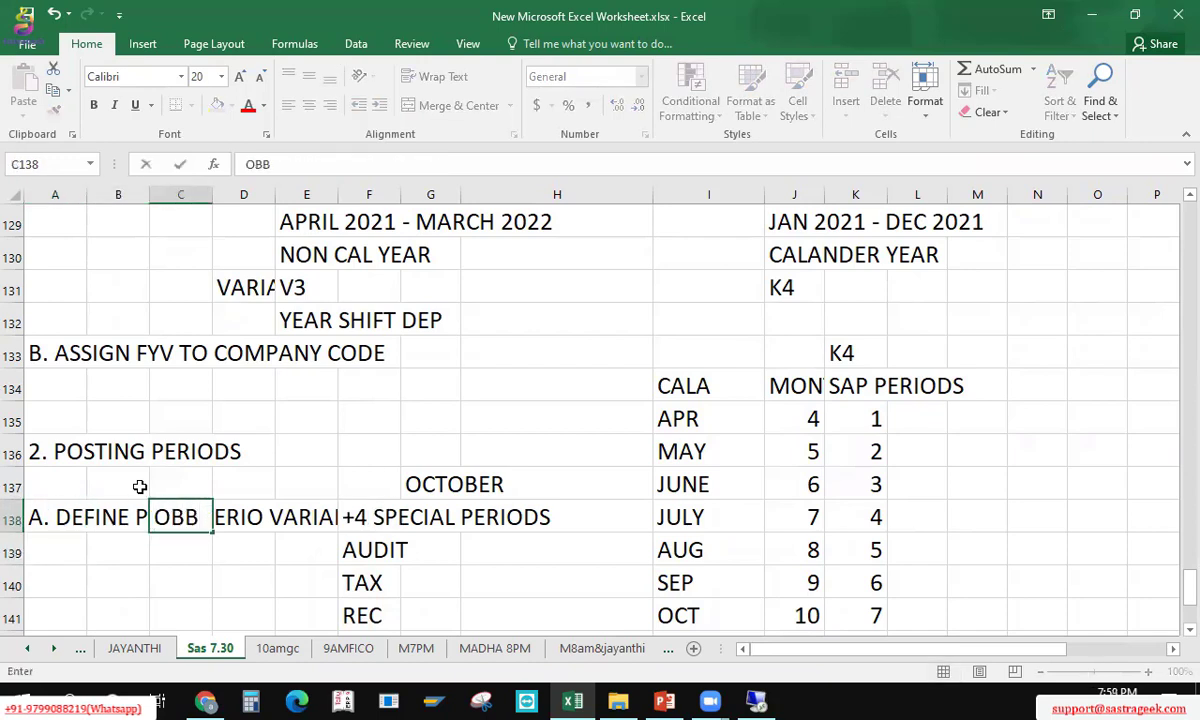
type("O")
key("Return")
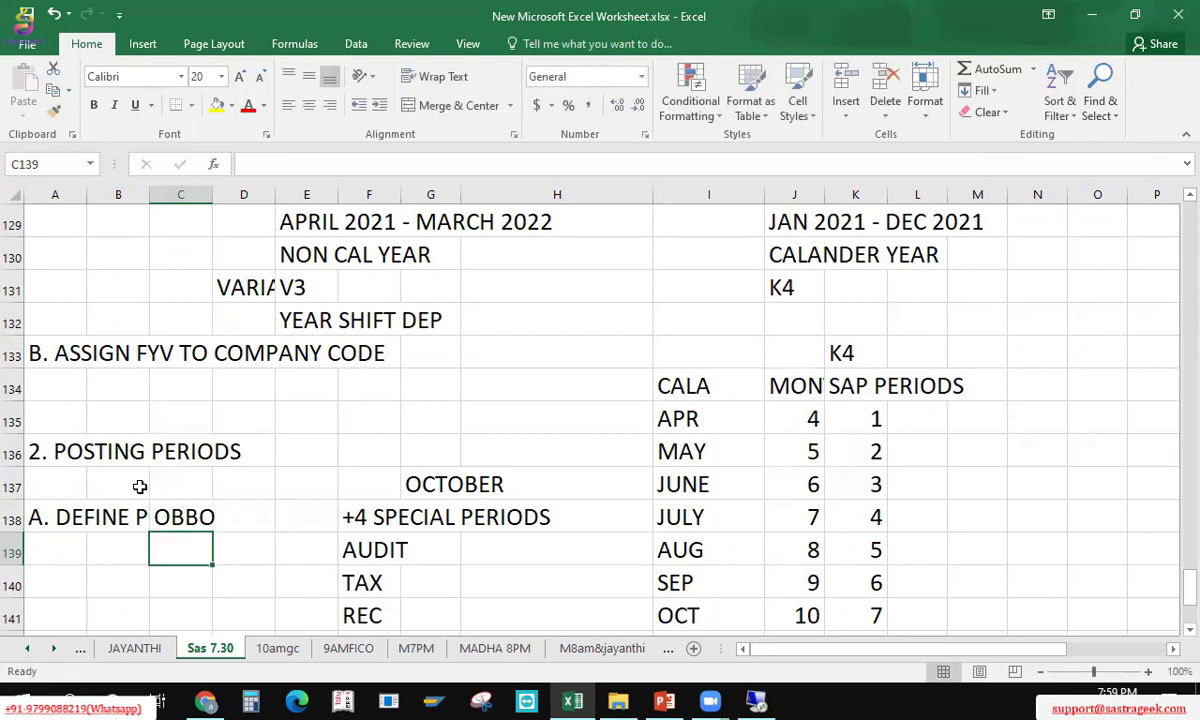
key("Left")
key("Left")
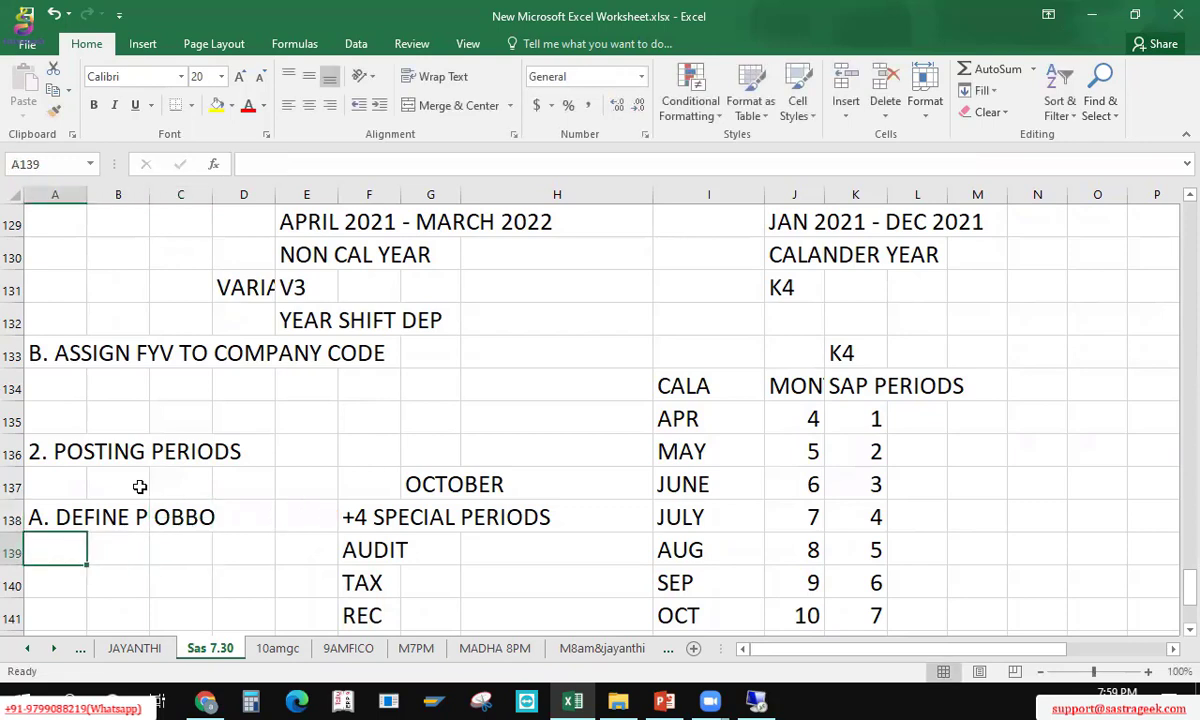
Step: Start a 'B.' entry in A139 and copy OBBO into D138
type("B.")
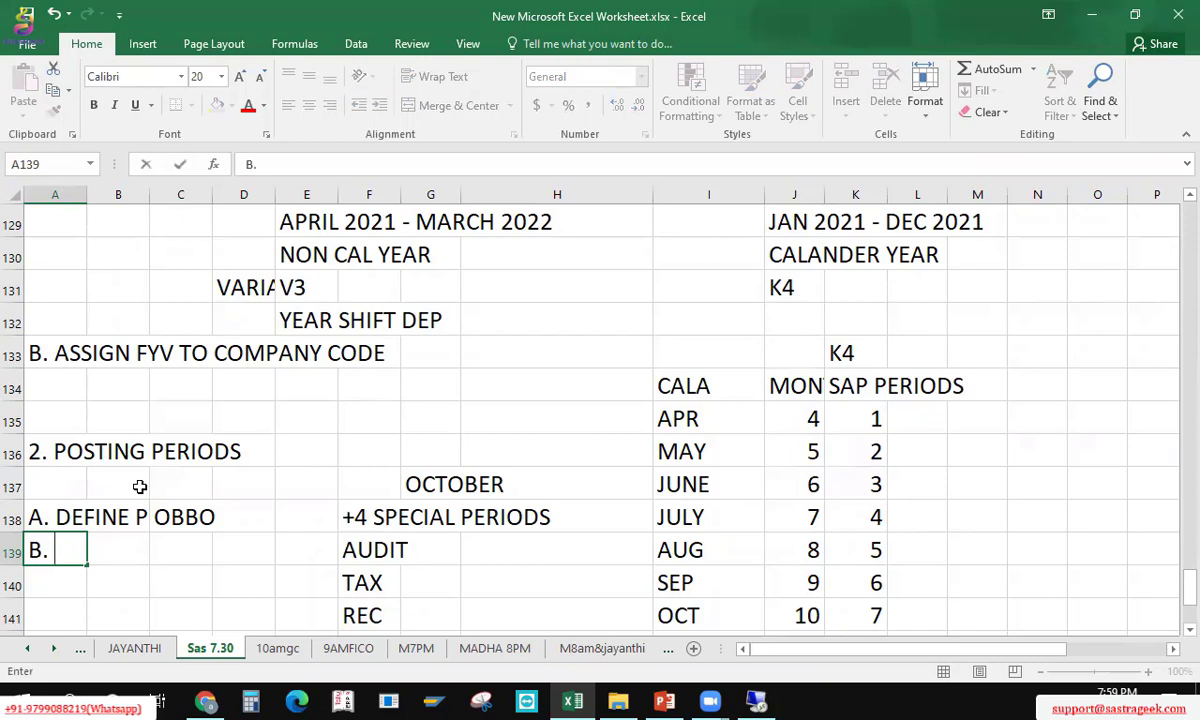
left_click(185, 510)
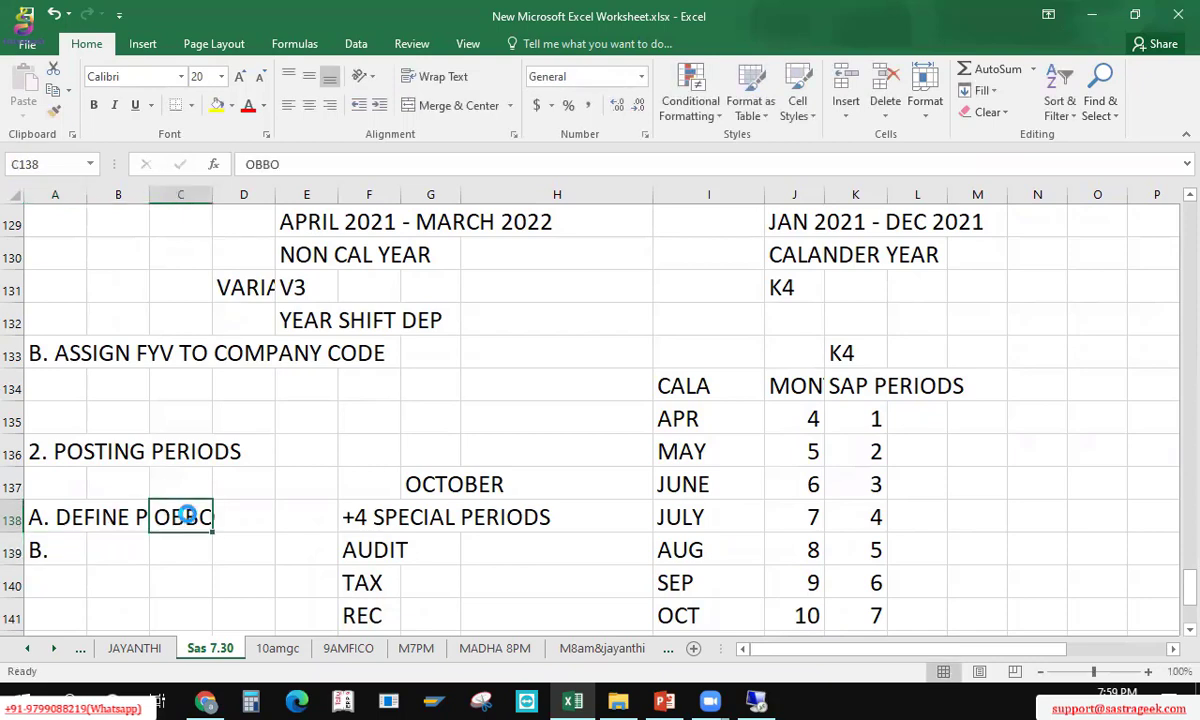
key("ctrl+c")
key("Right")
key("Return")
Step: Enter step 'B. ASSIGN PPV TO COM.CODE' with transaction code OBBP in D139
key("Down")
key("Home")
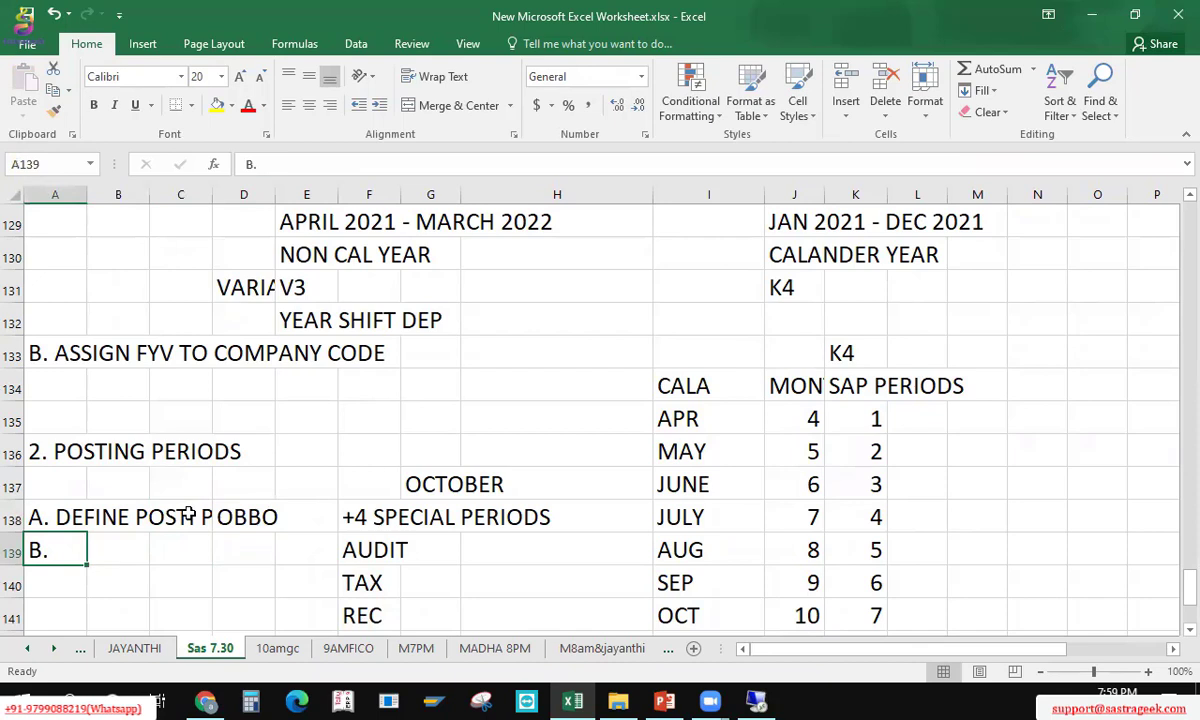
key("BackSpace")
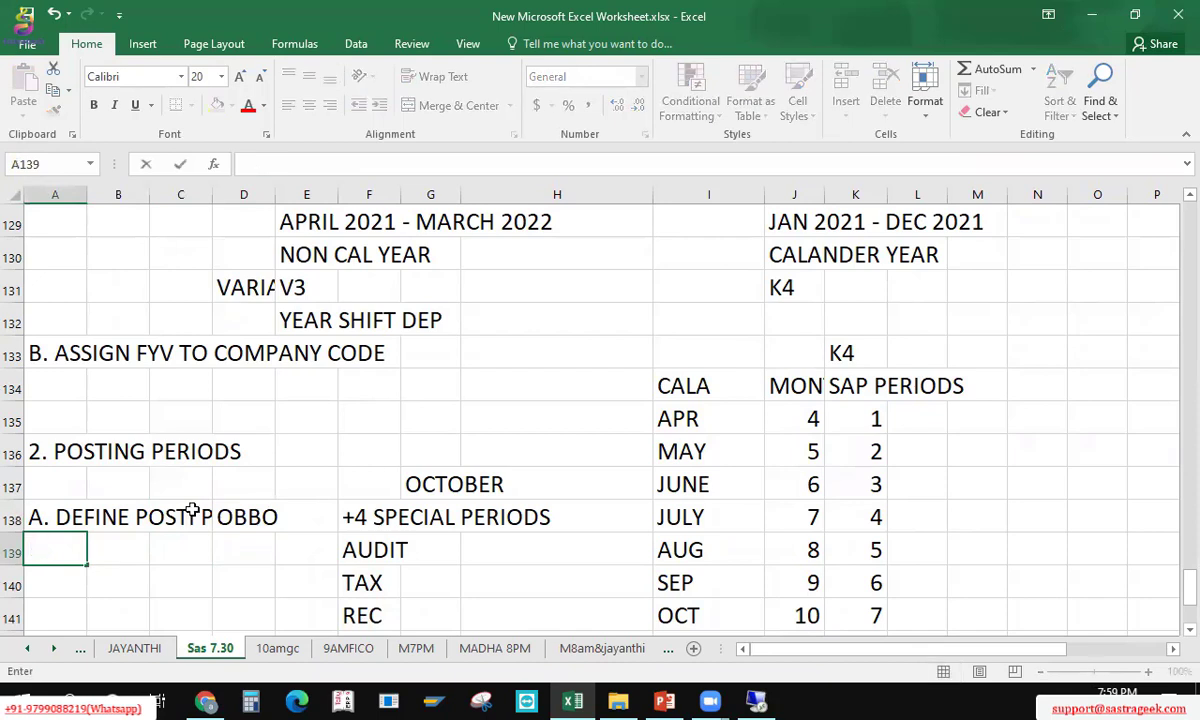
type("B. ASSIGN")
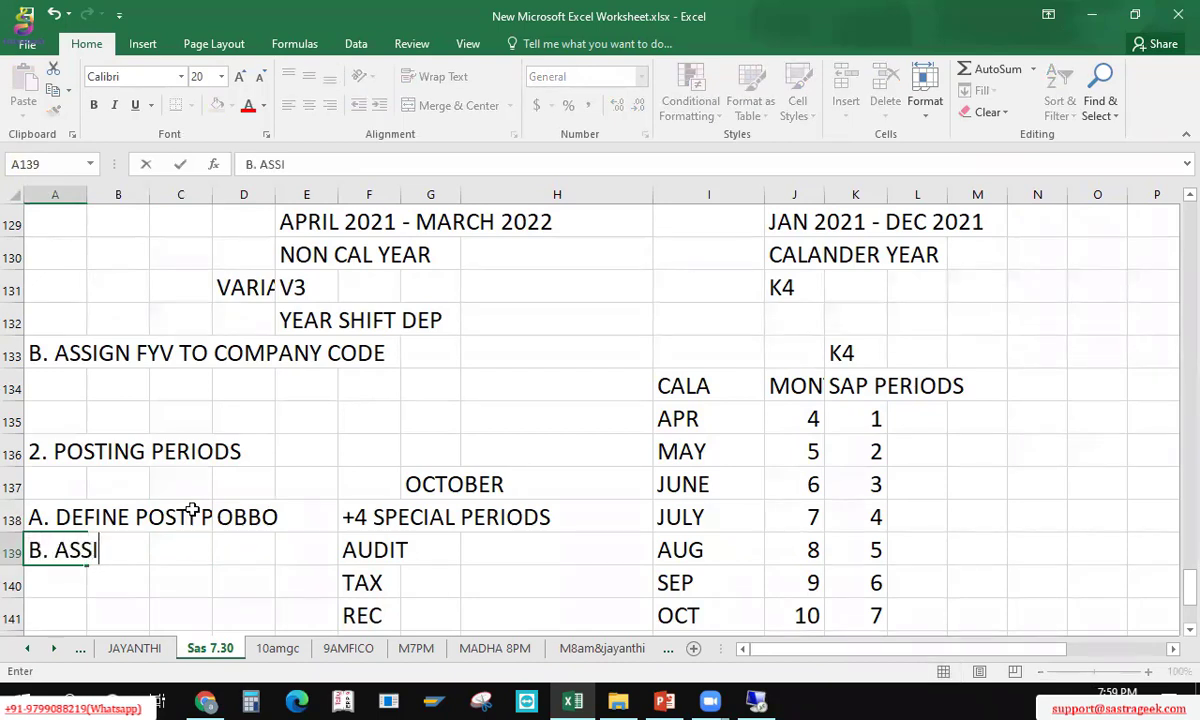
key("BackSpace")
type("GN P")
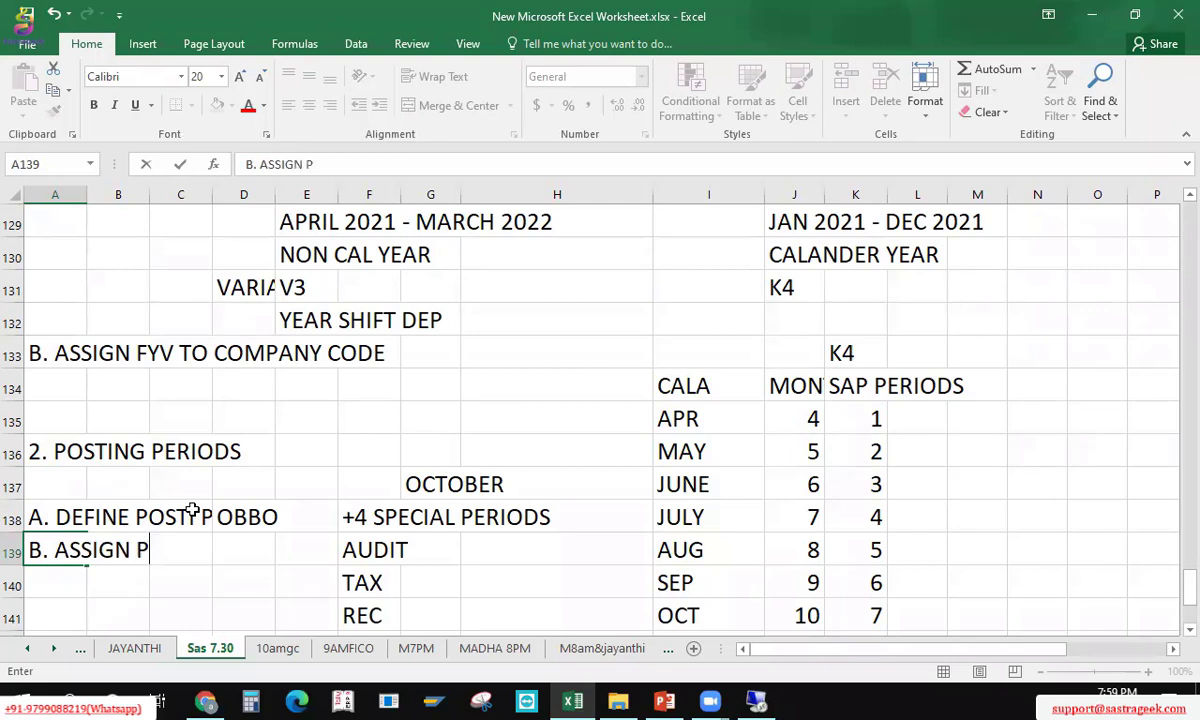
type("PV TO C")
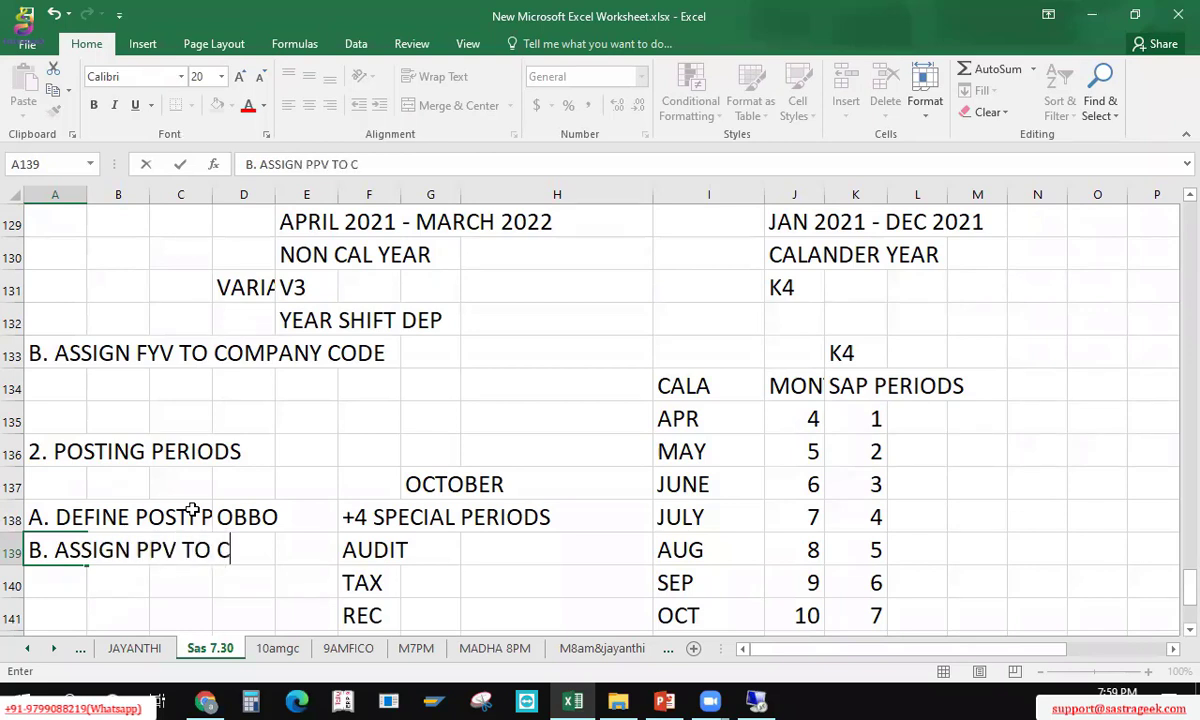
type("OM.CODE")
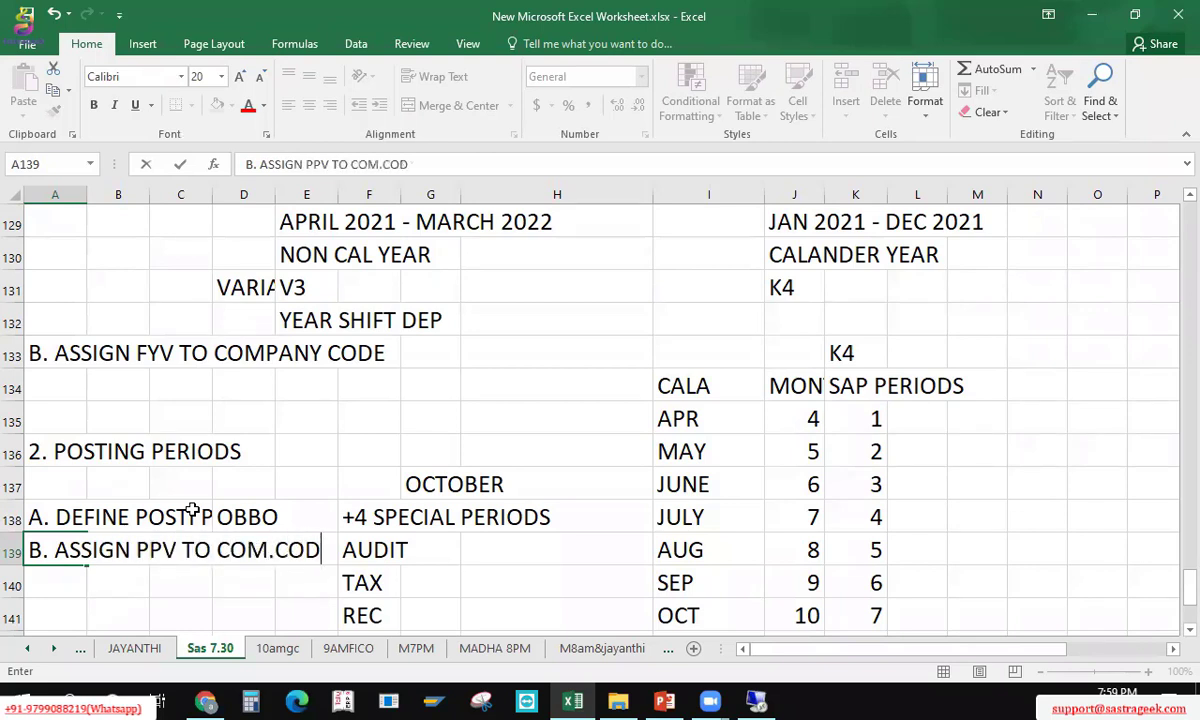
key("Return")
key("Up")
key("Right")
key("Right")
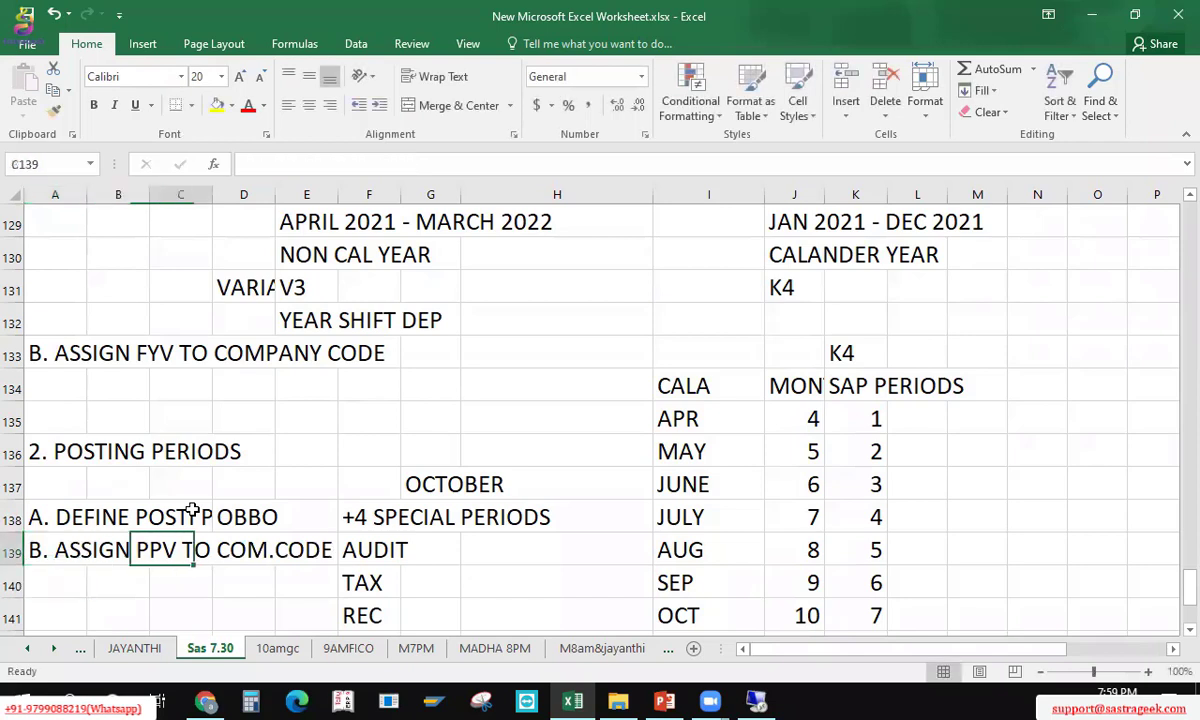
key("Right")
type("OBBP")
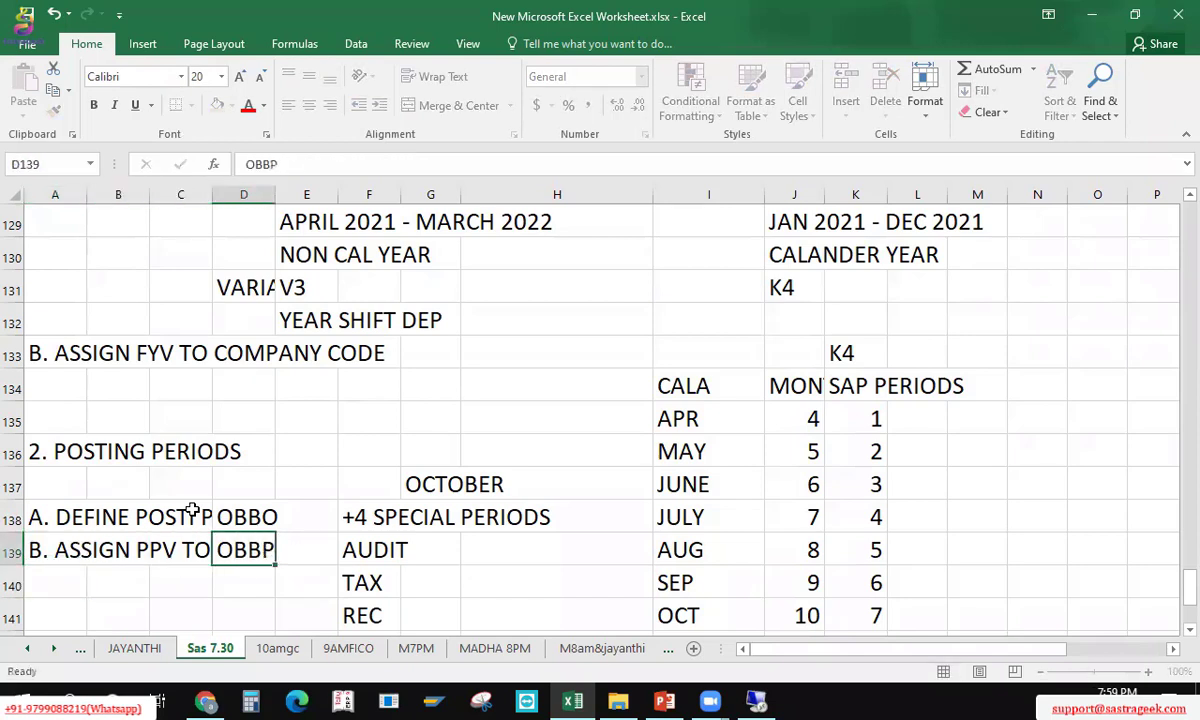
key("Return")
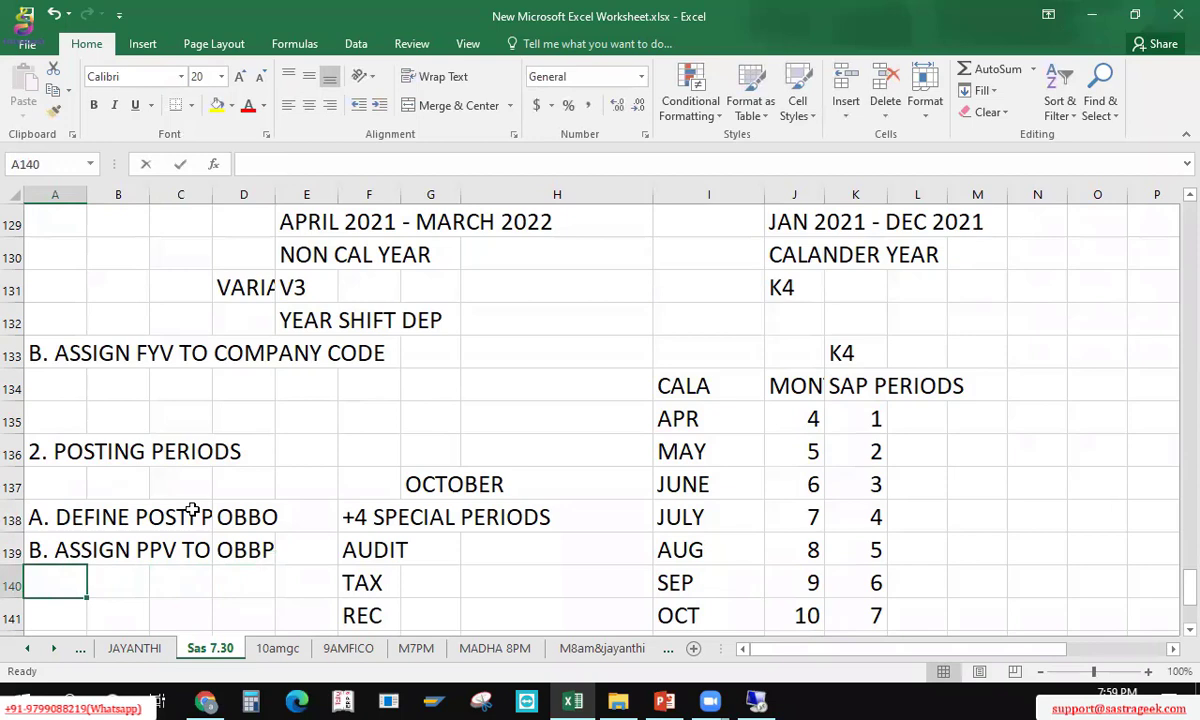
Step: Add step 'C. OPEN AND CLOSE POSTING PERIOD' in the next row
type("C. OPEN AND COS")
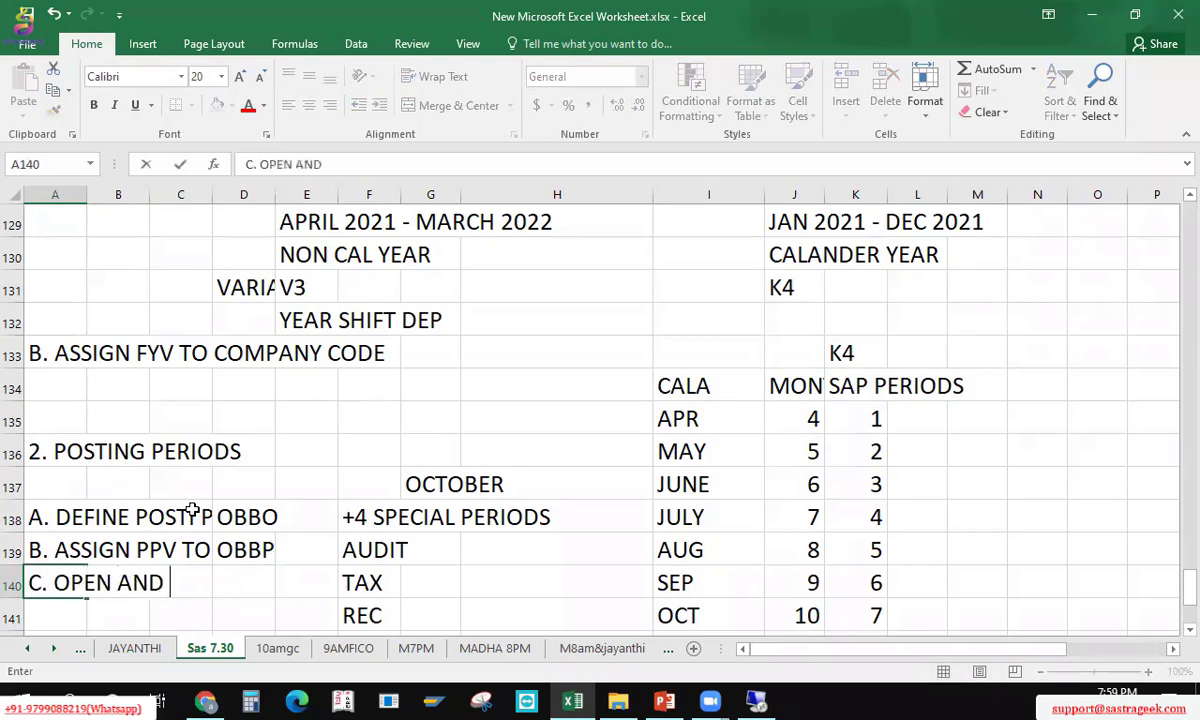
key("BackSpace")
key("BackSpace")
type("LOSE PP")
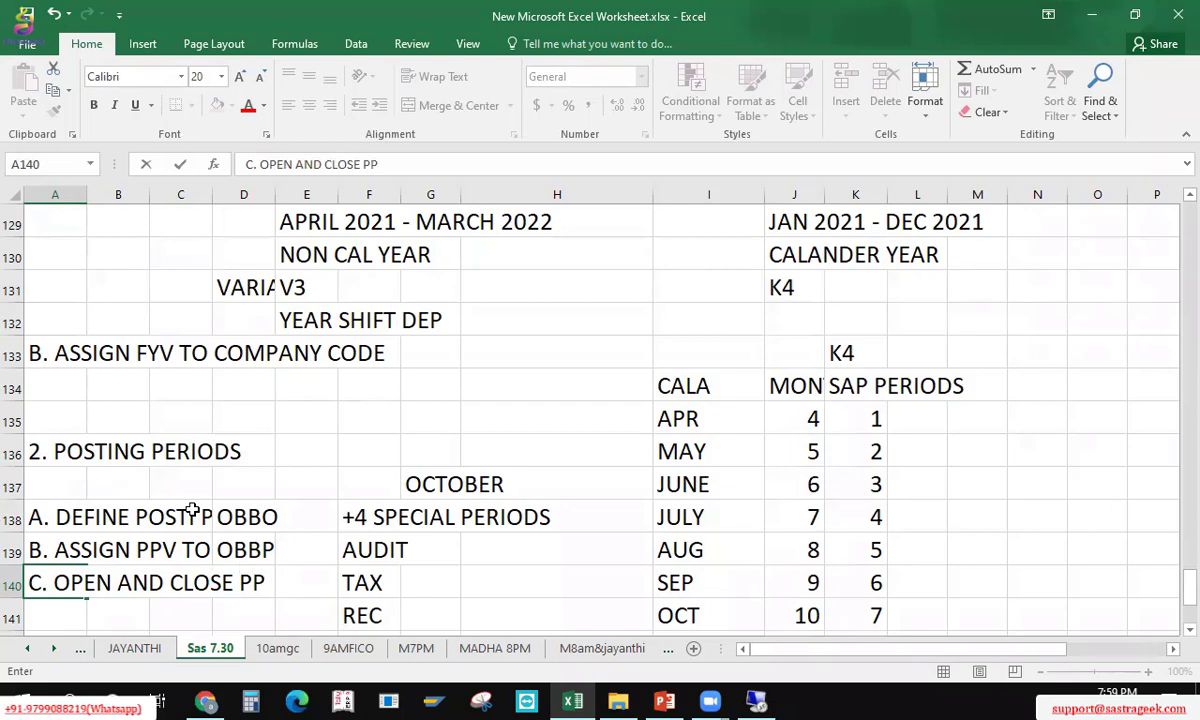
key("BackSpace")
type("OSTING PERIOD")
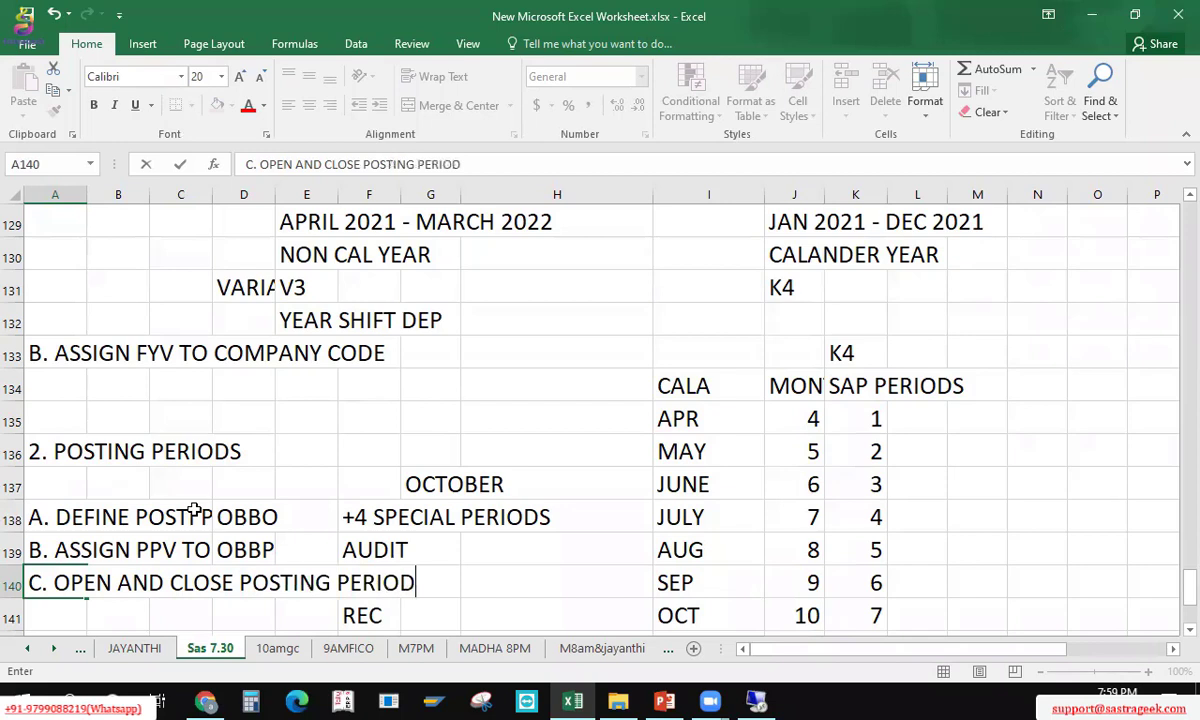
key("ctrl+Right")
Step: Move the +4 SPECIAL PERIODS notes down to REC over into column M
key("ctrl+Up")
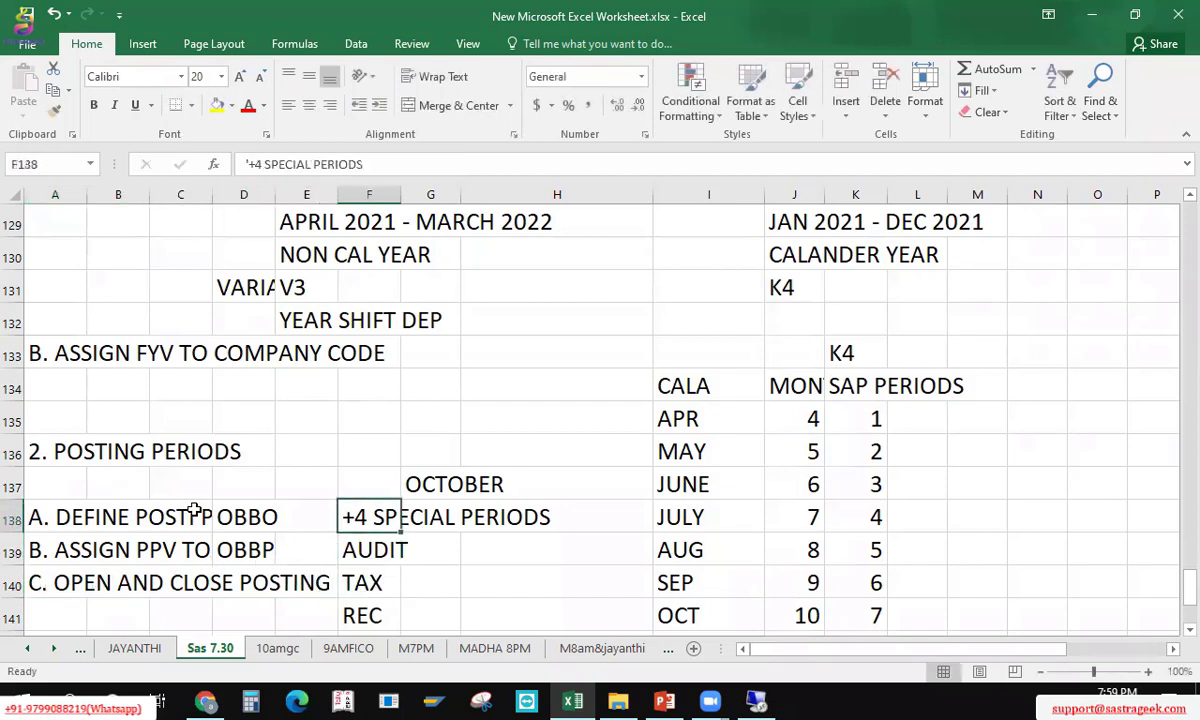
key("ctrl+shift+Down")
key("ctrl+x")
key("Right")
key("Right")
key("Right")
key("Right")
key("Right")
key("Right")
key("Right")
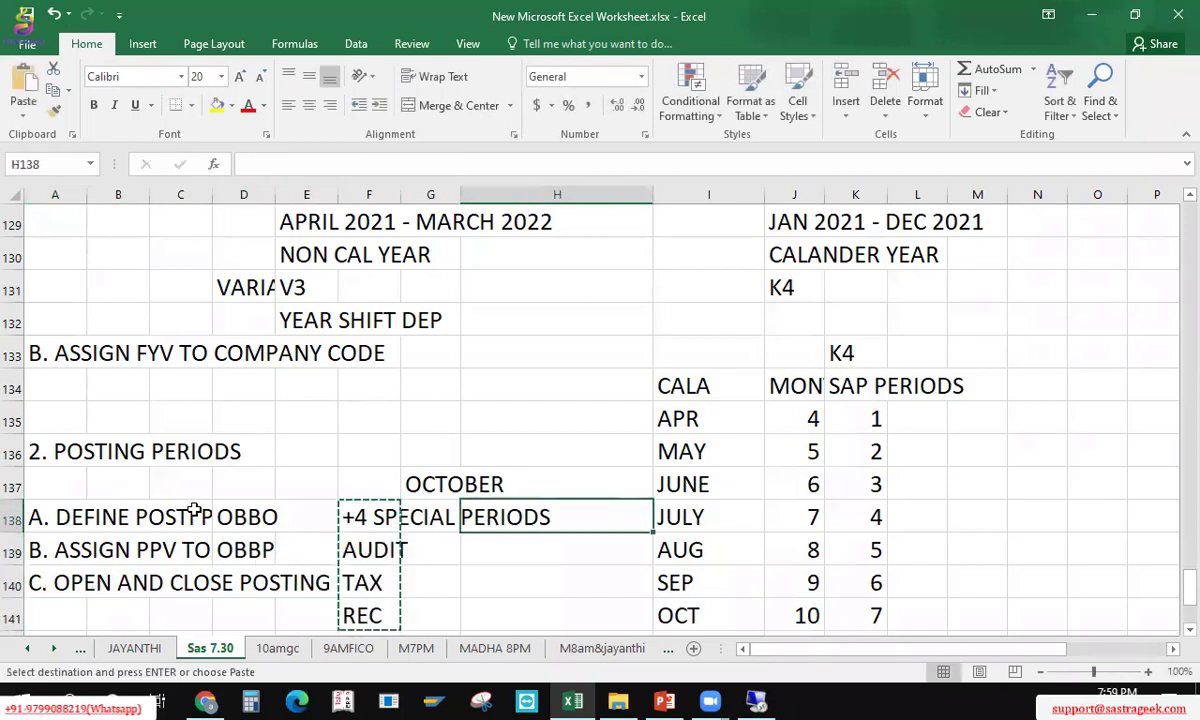
key("ctrl+v")
Step: Enter OB52 in D140 as the transaction code for step C
key("Left")
key("Left")
key("Left")
key("Left")
key("Left")
key("Left")
key("Left")
key("Left")
key("Left")
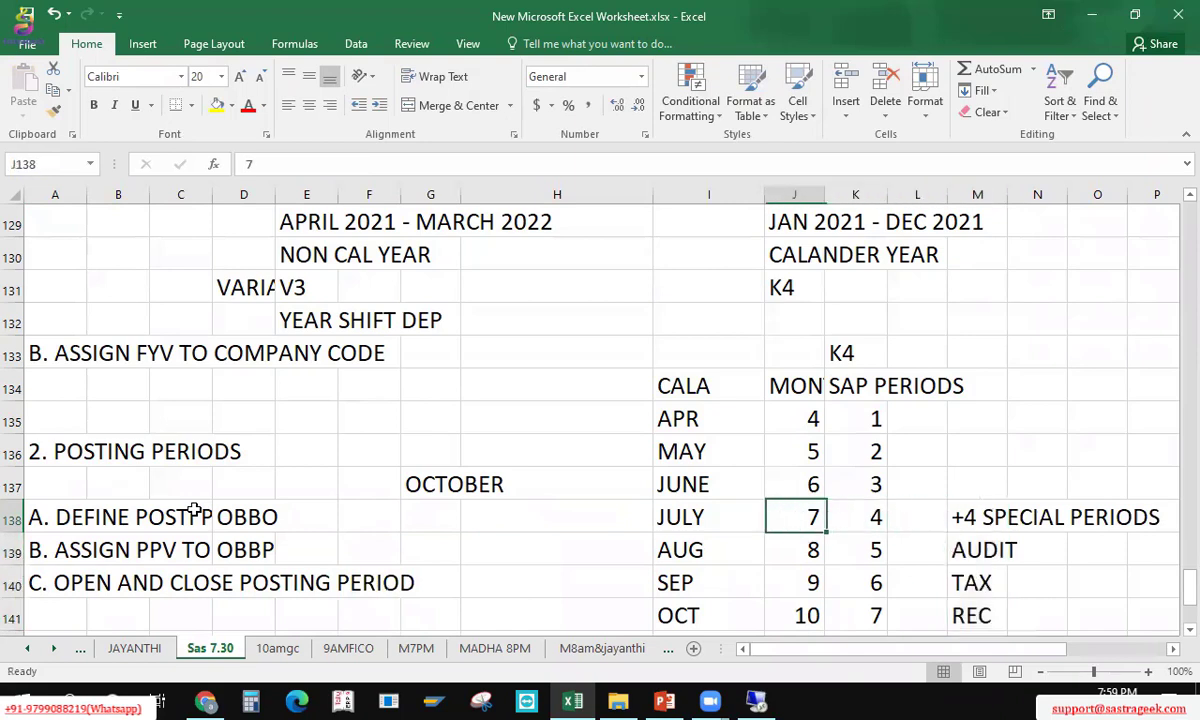
key("Down")
key("Down")
type("OB52")
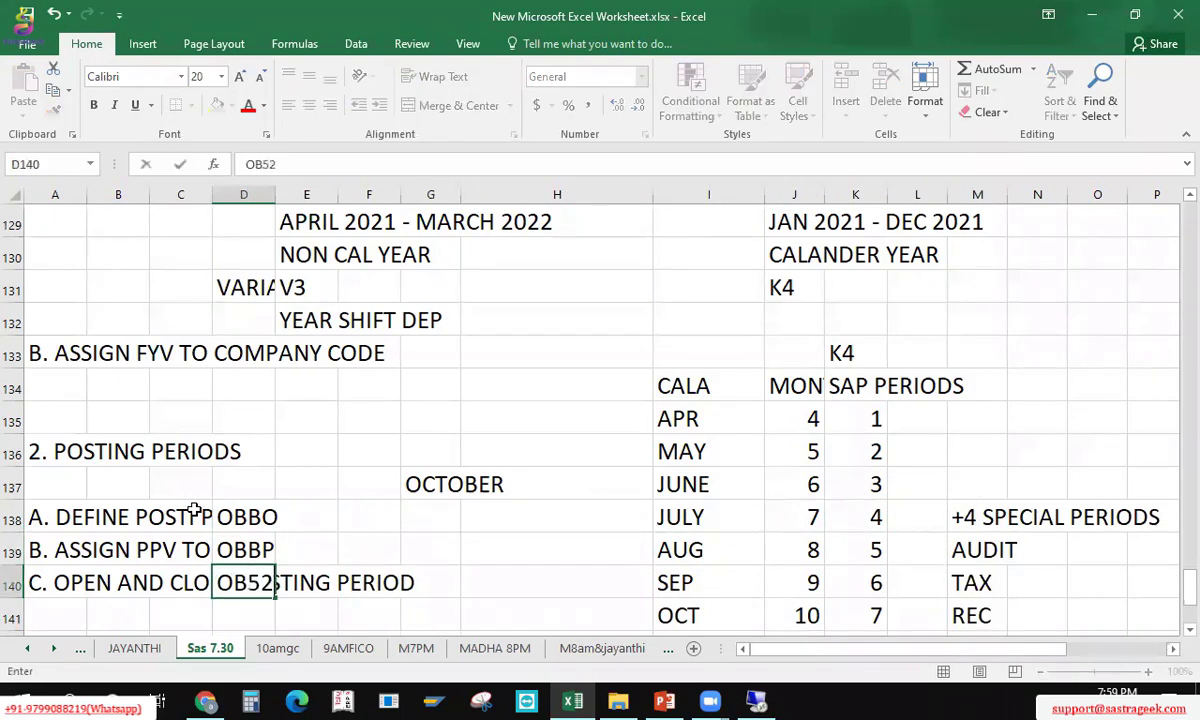
key("Return")
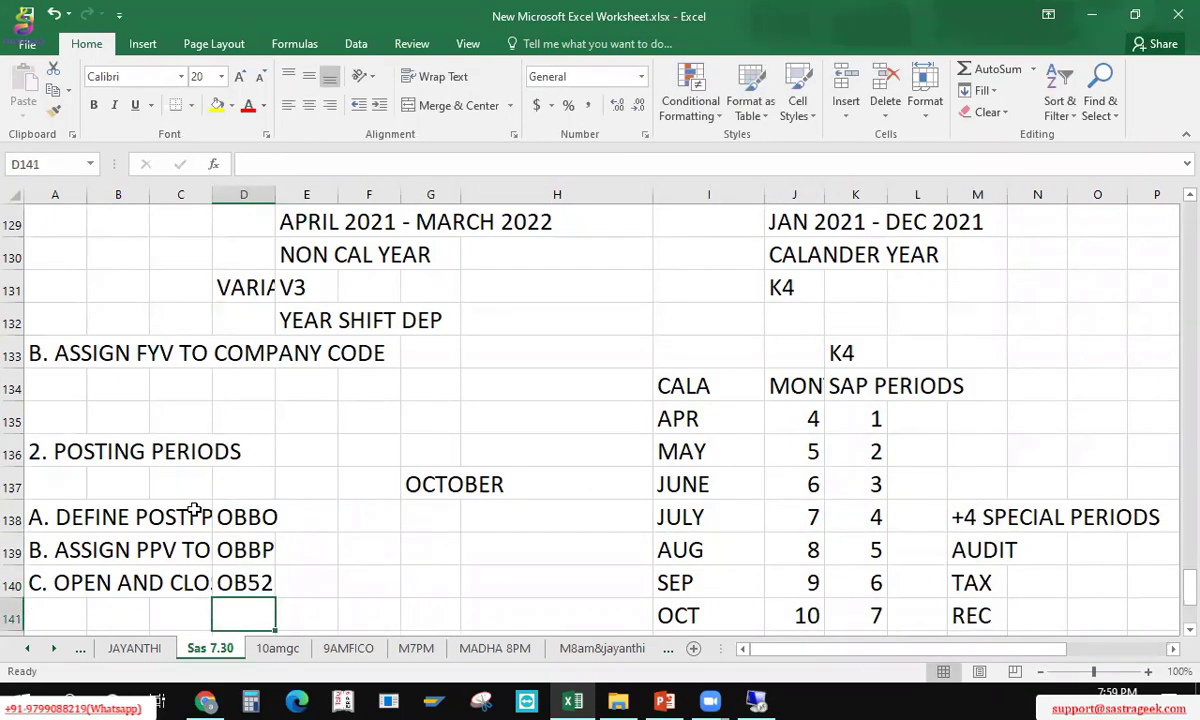
Step: Move the OBBO, OBBP and OB52 codes into column F and save the workbook
key("Up")
key("Up")
key("Up")
key("shift+Down")
key("shift+Down")
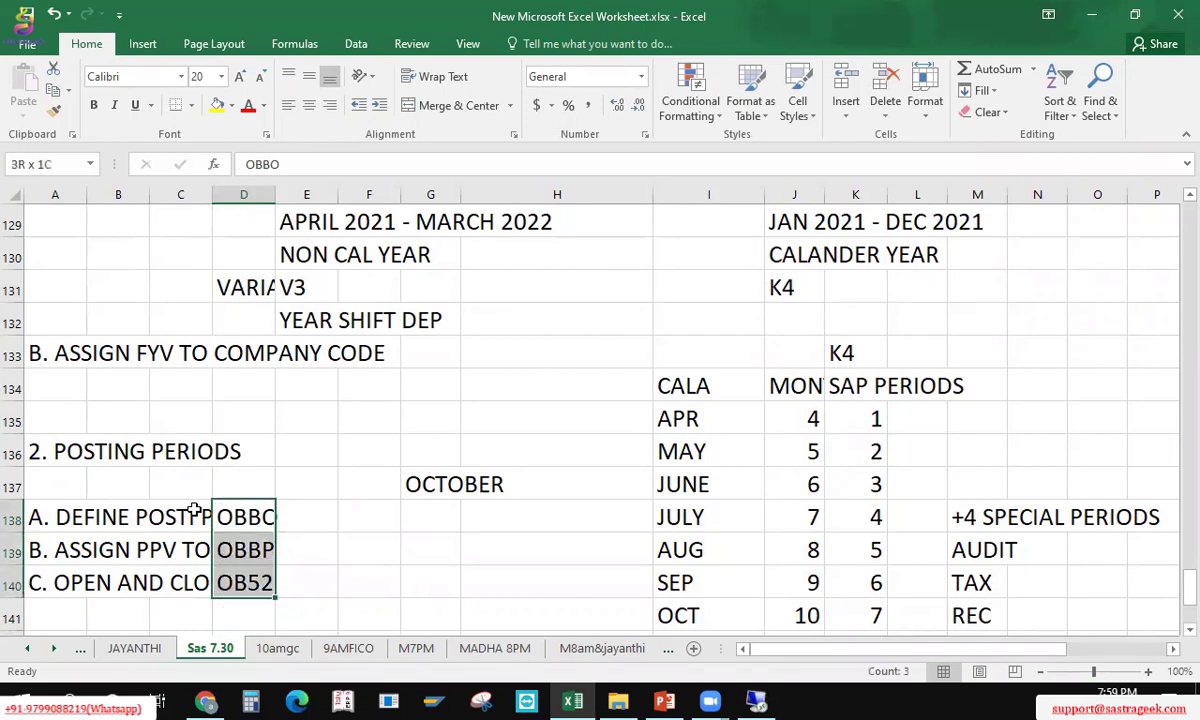
key("ctrl+x")
key("Right")
key("Right")
key("ctrl+v")
key("Left")
key("Left")
key("Left")
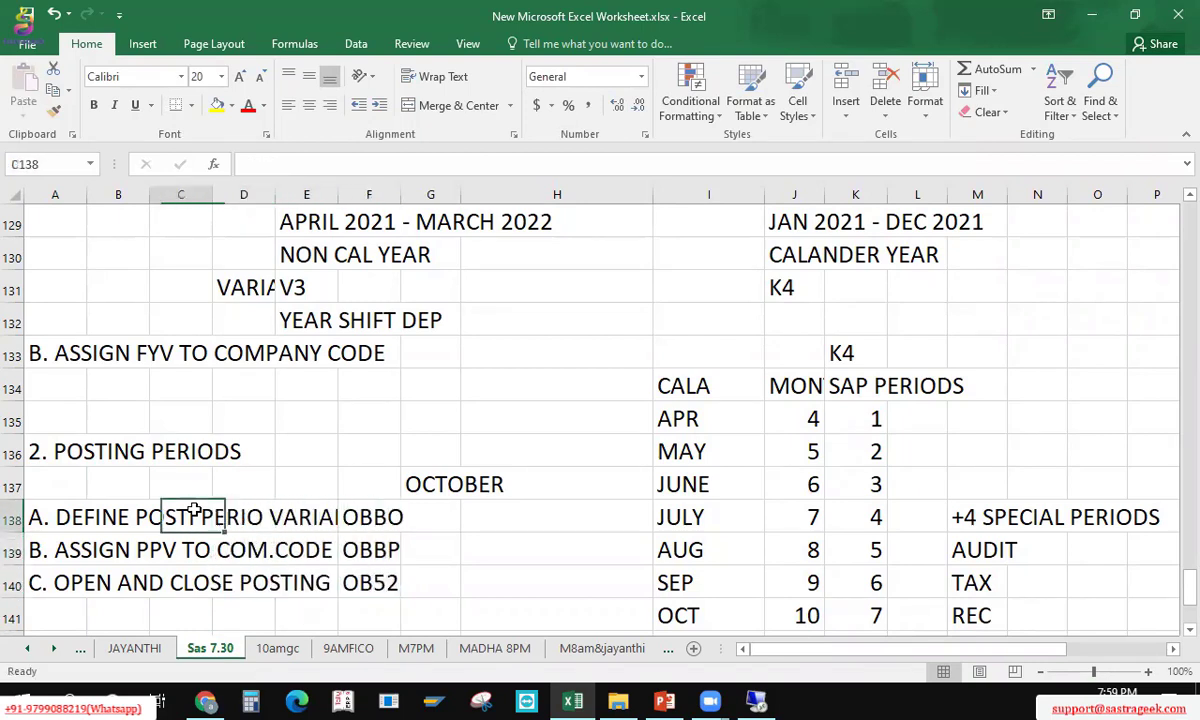
key("Left")
key("Left")
key("Up")
key("Up")
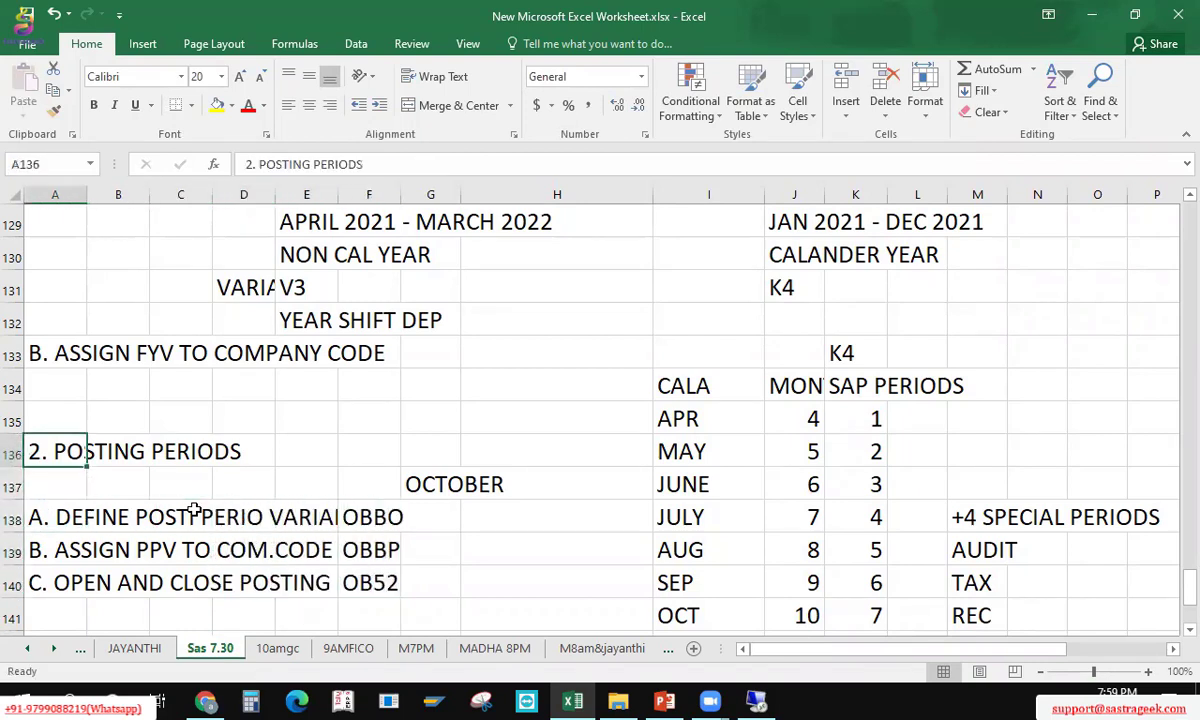
key("ctrl+s")
key("Down")
key("Down")
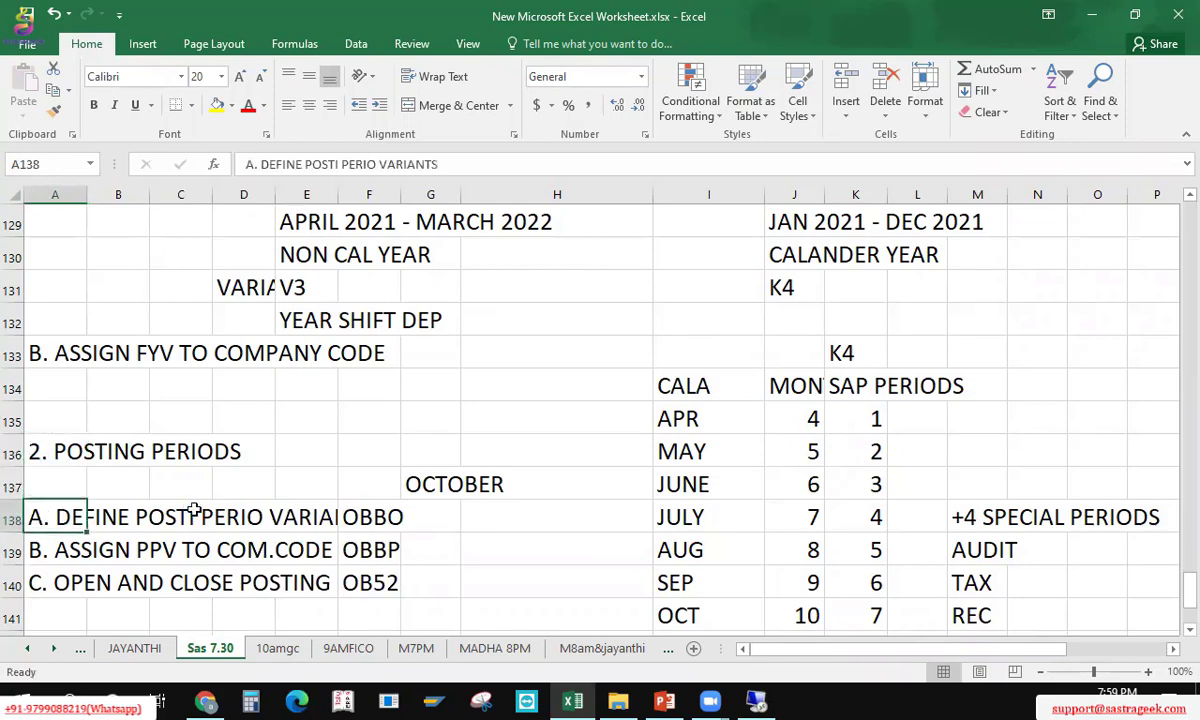
key("alt+Tab")
key("alt+Tab")
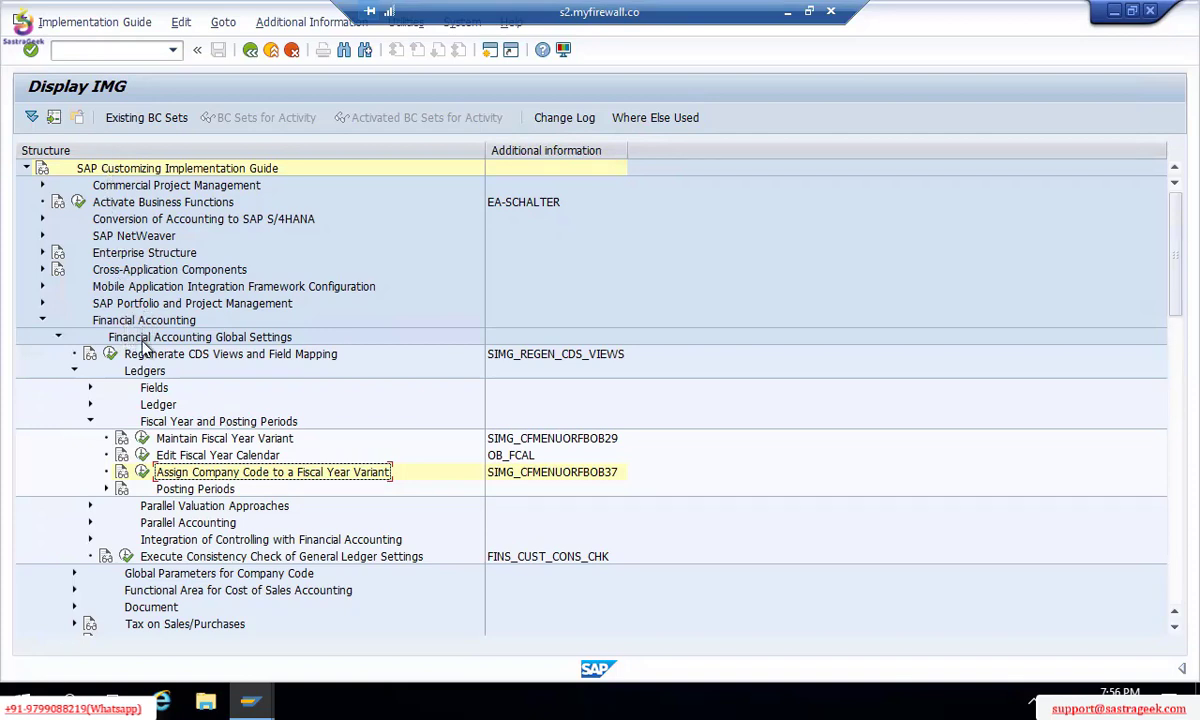
Step: Under Fiscal Year and Posting Periods > Posting Periods, run Define Variants for Open Posting Periods
left_click(146, 424)
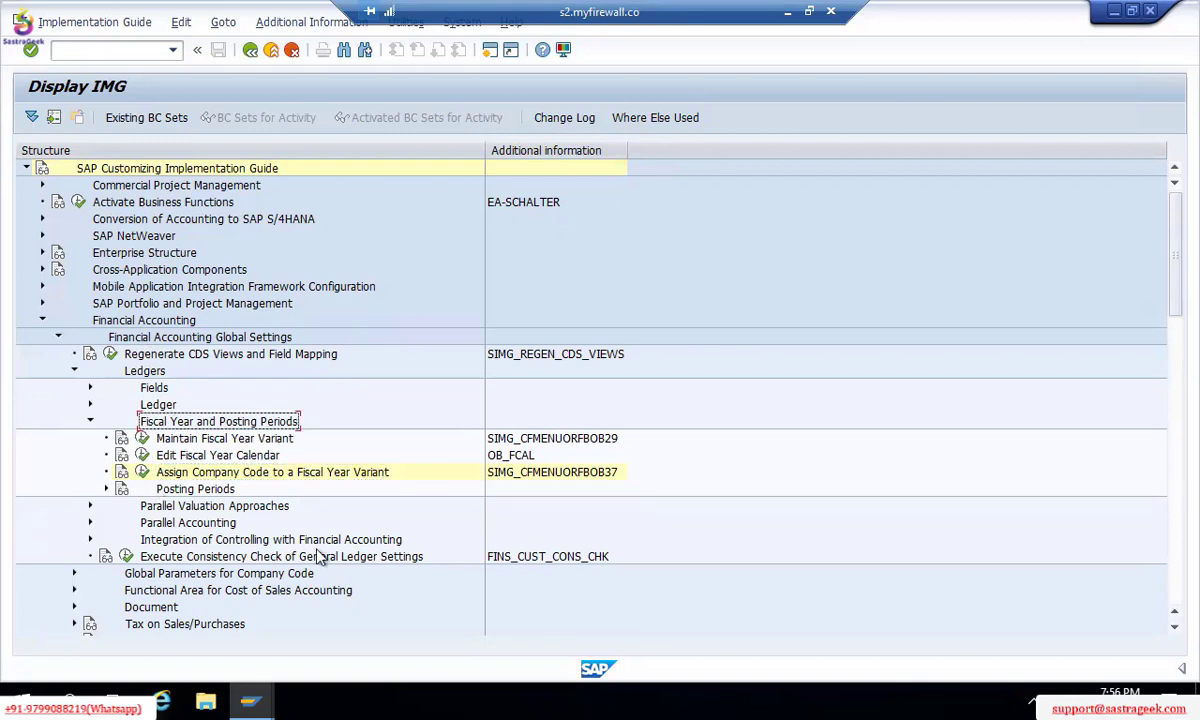
left_click(106, 490)
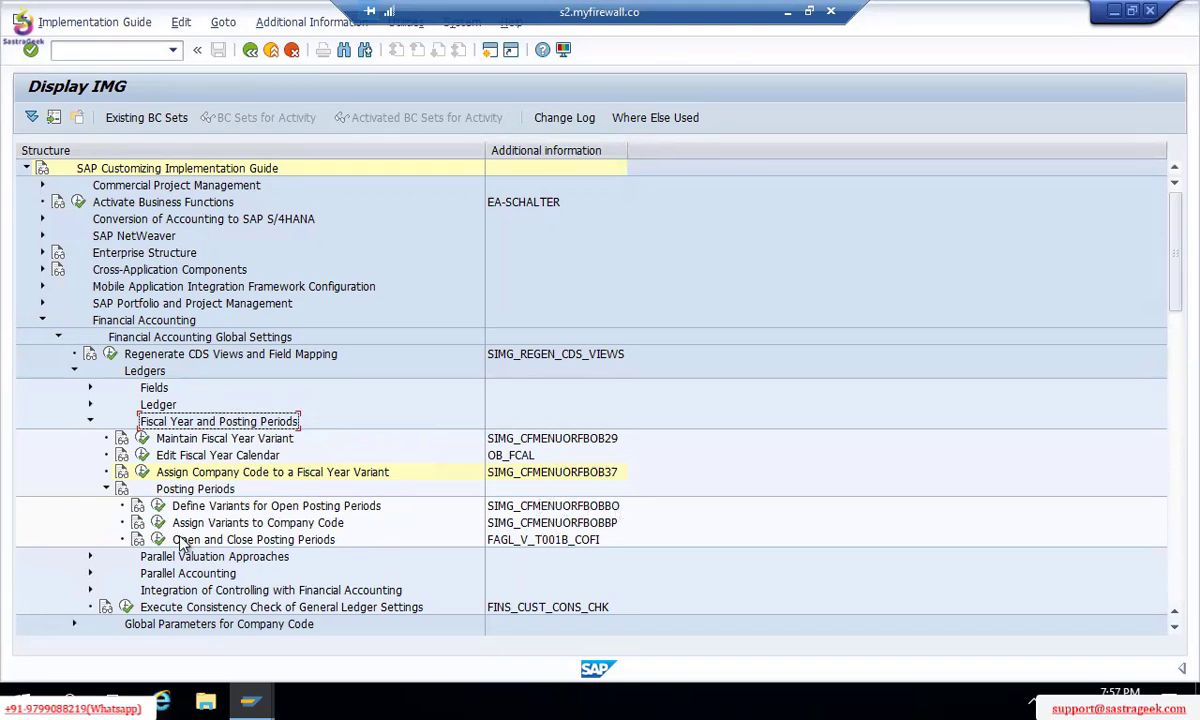
left_click(158, 507)
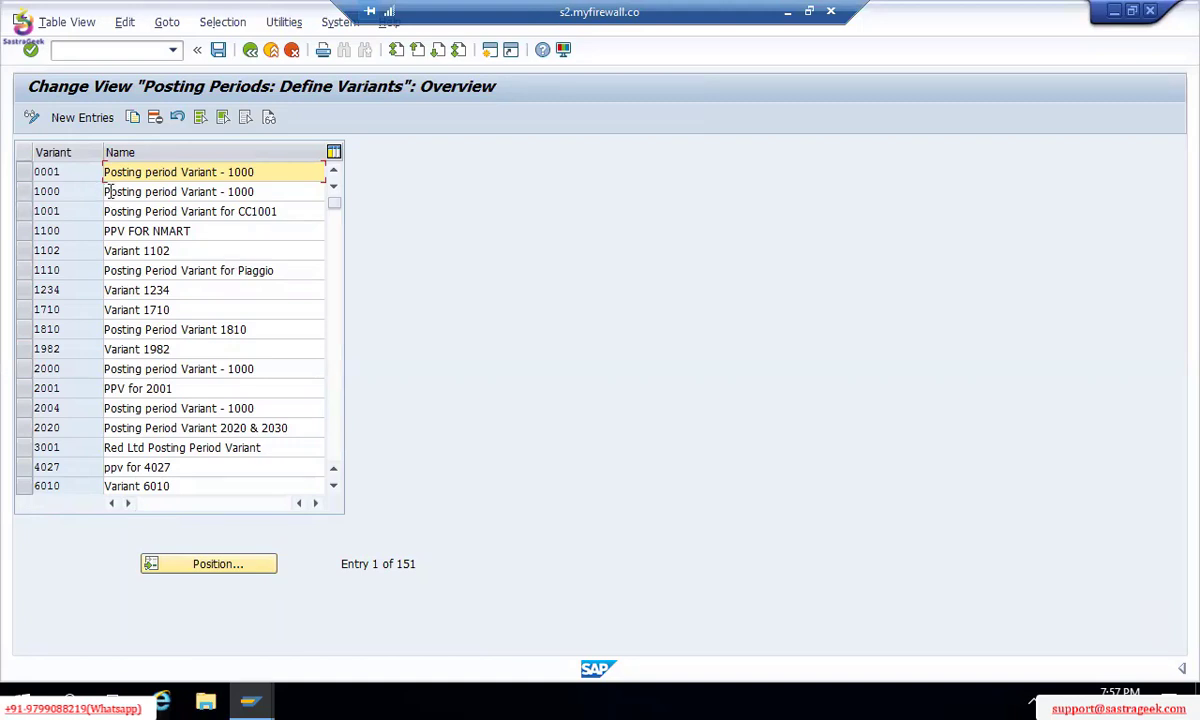
Step: Create a new posting period variant entry with code TM00
double_click(69, 190)
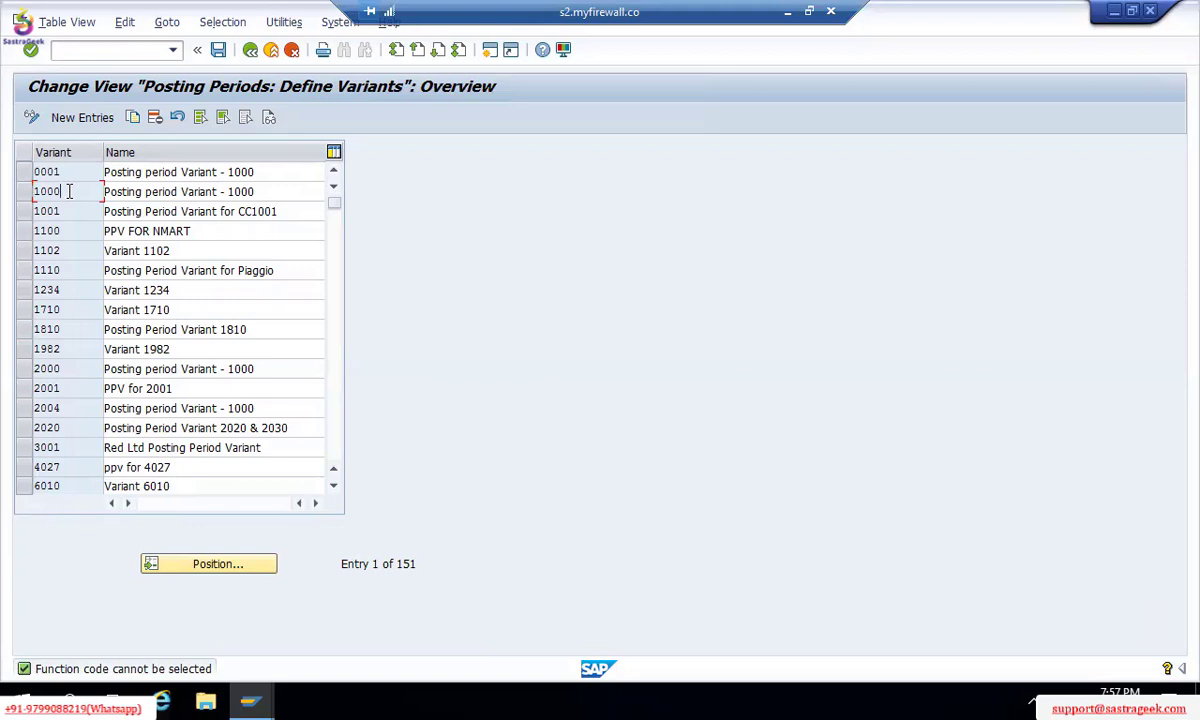
left_click(78, 119)
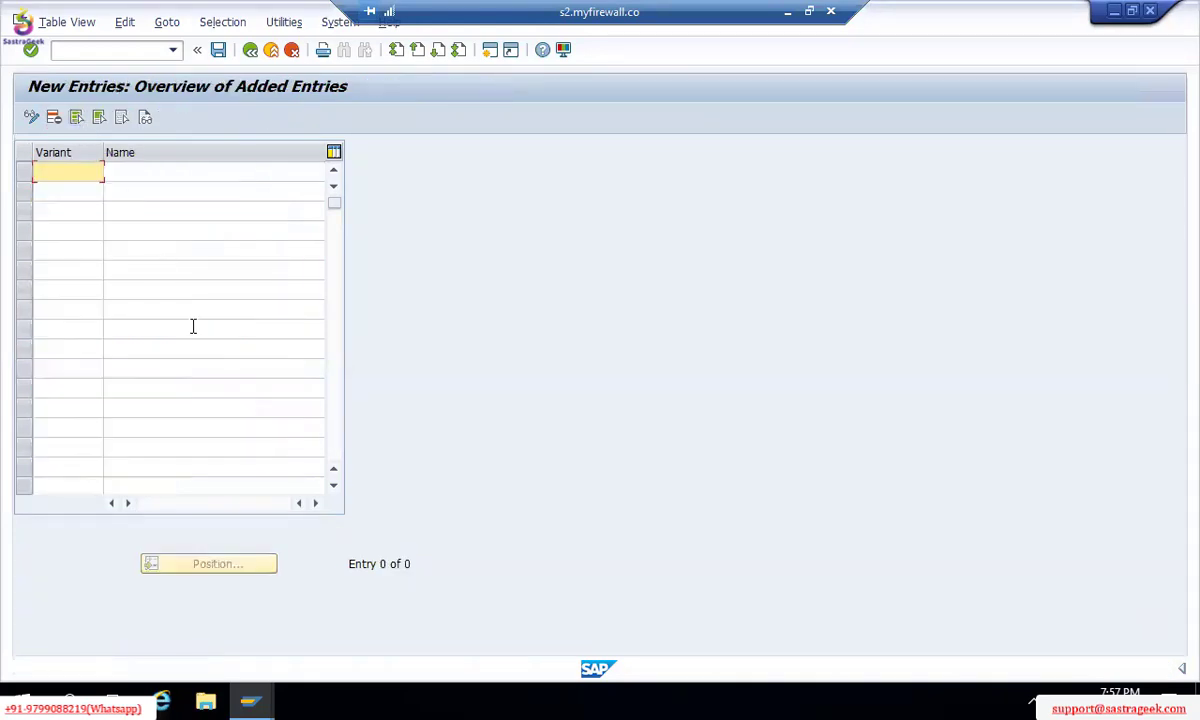
type("TM")
key("BackSpace")
key("BackSpace")
type("0000")
key("BackSpace")
key("BackSpace")
key("BackSpace")
key("BackSpace")
type("AAAA")
key("BackSpace")
type("A")
key("BackSpace")
key("BackSpace")
key("BackSpace")
key("BackSpace")
type("TM00")
Step: Give variant TM00 the name 'TM00 TATA MOTORS PPV'
left_click(137, 170)
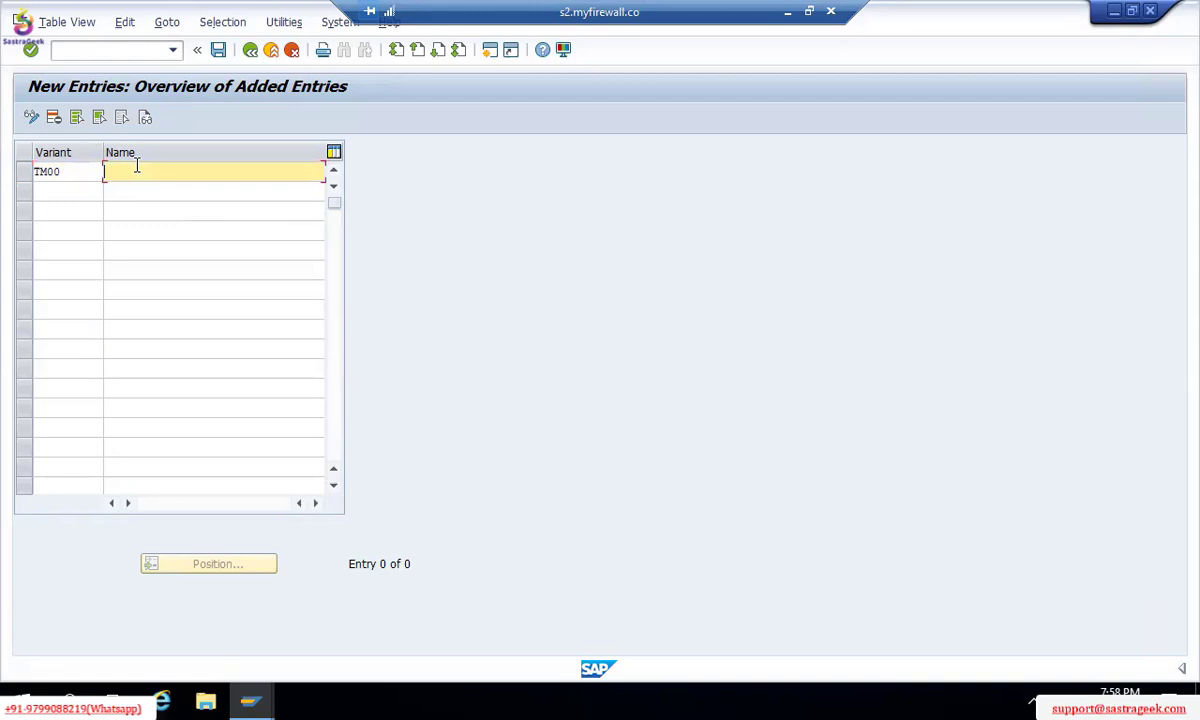
left_click(71, 176)
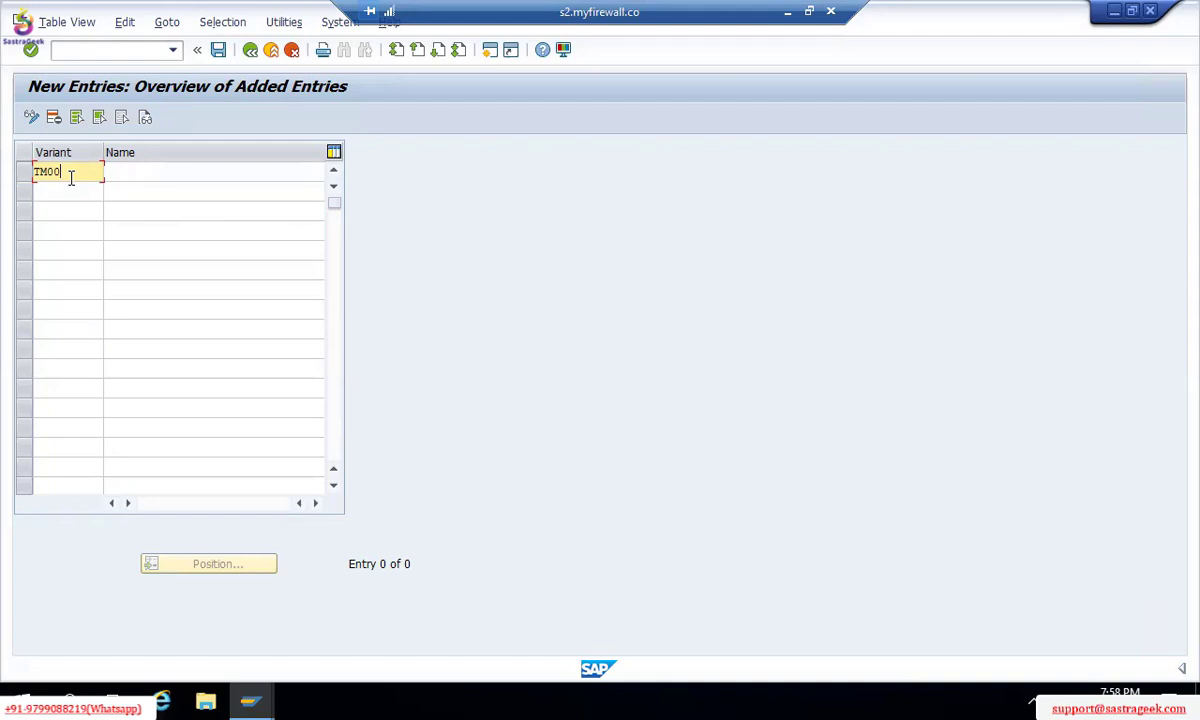
left_click(117, 174)
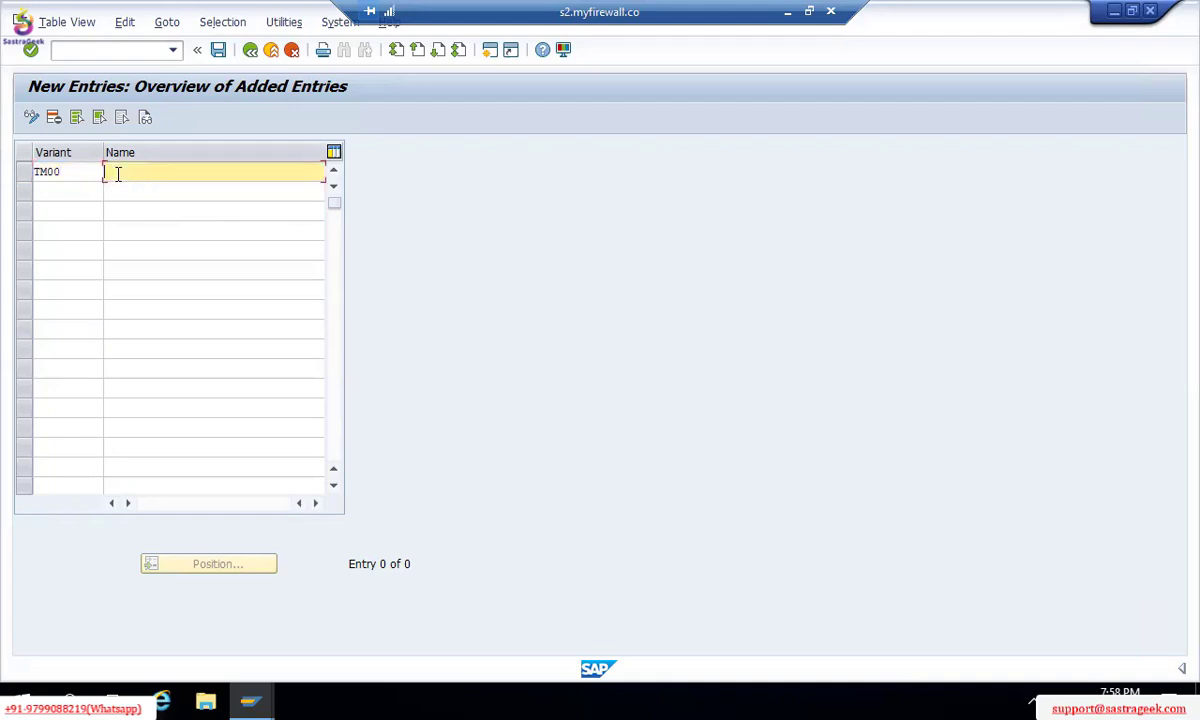
type("TM00 TATA MOTORS PPV")
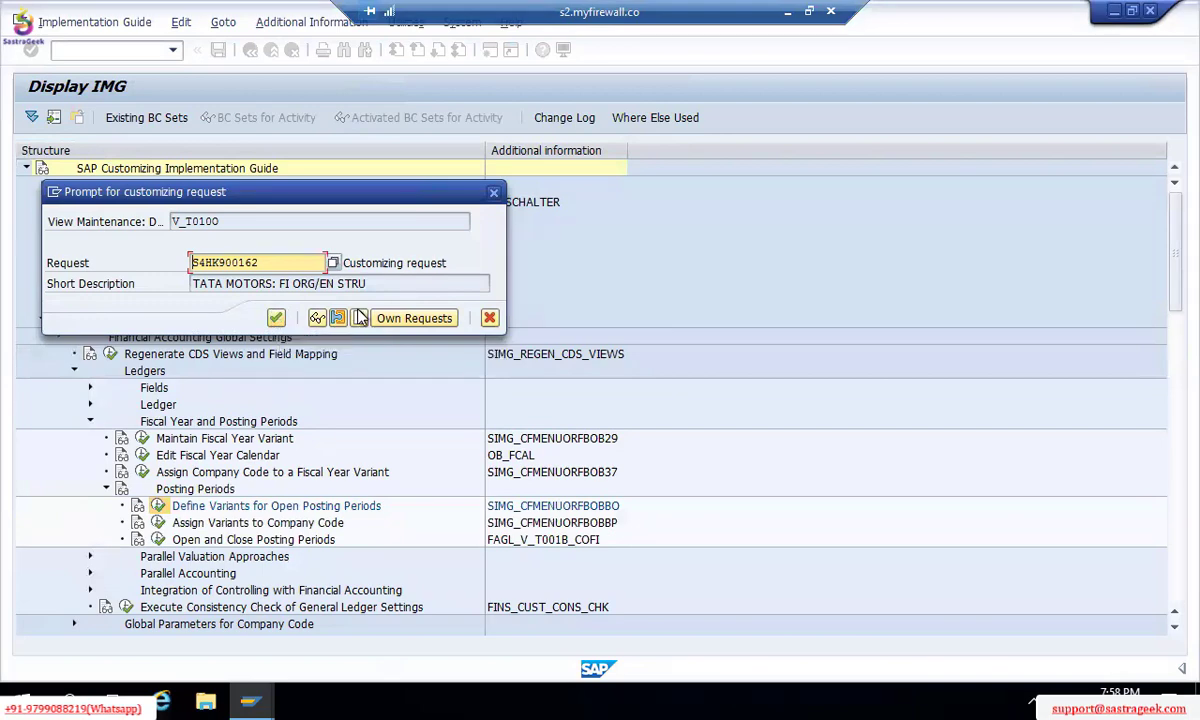
Step: Confirm the TATA MOTORS customizing request to save TM00, then go back to the IMG tree
left_click(276, 318)
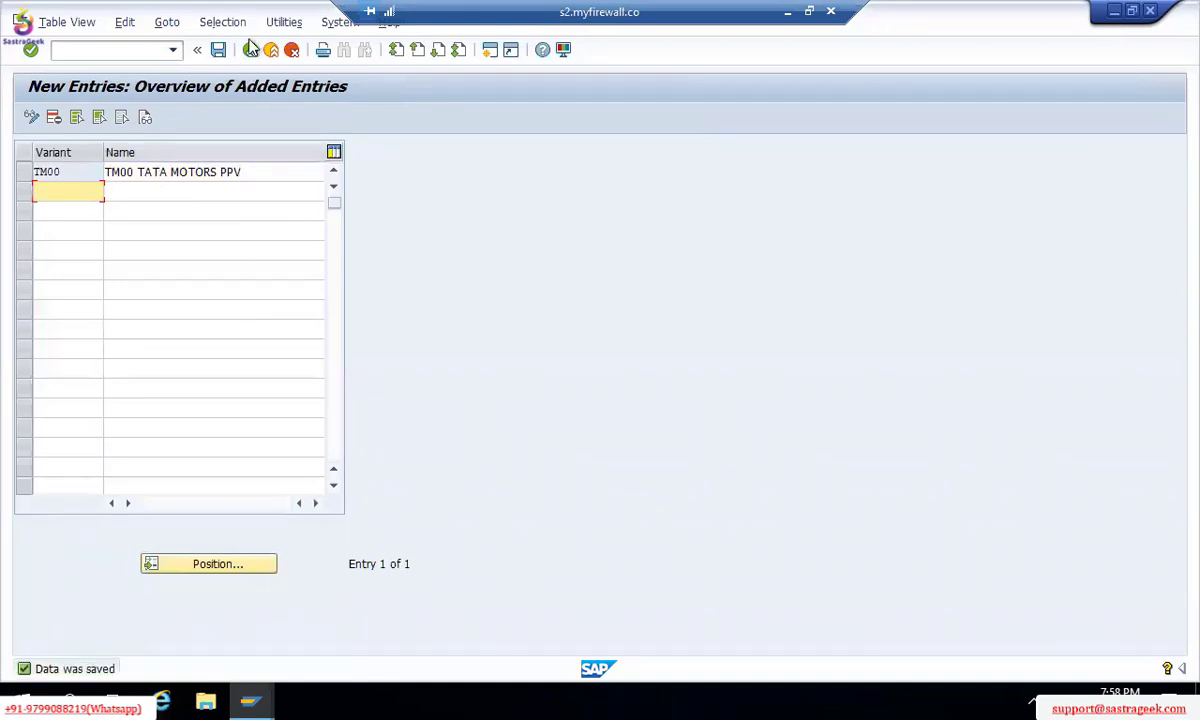
left_click(250, 50)
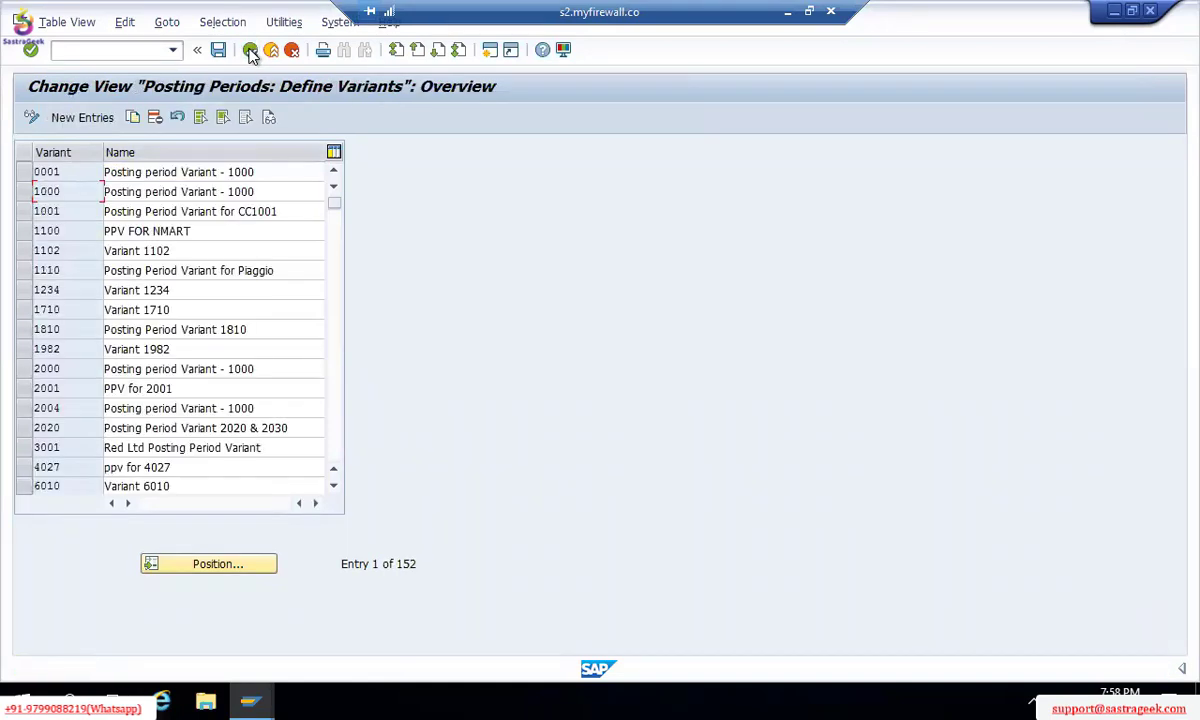
left_click(250, 50)
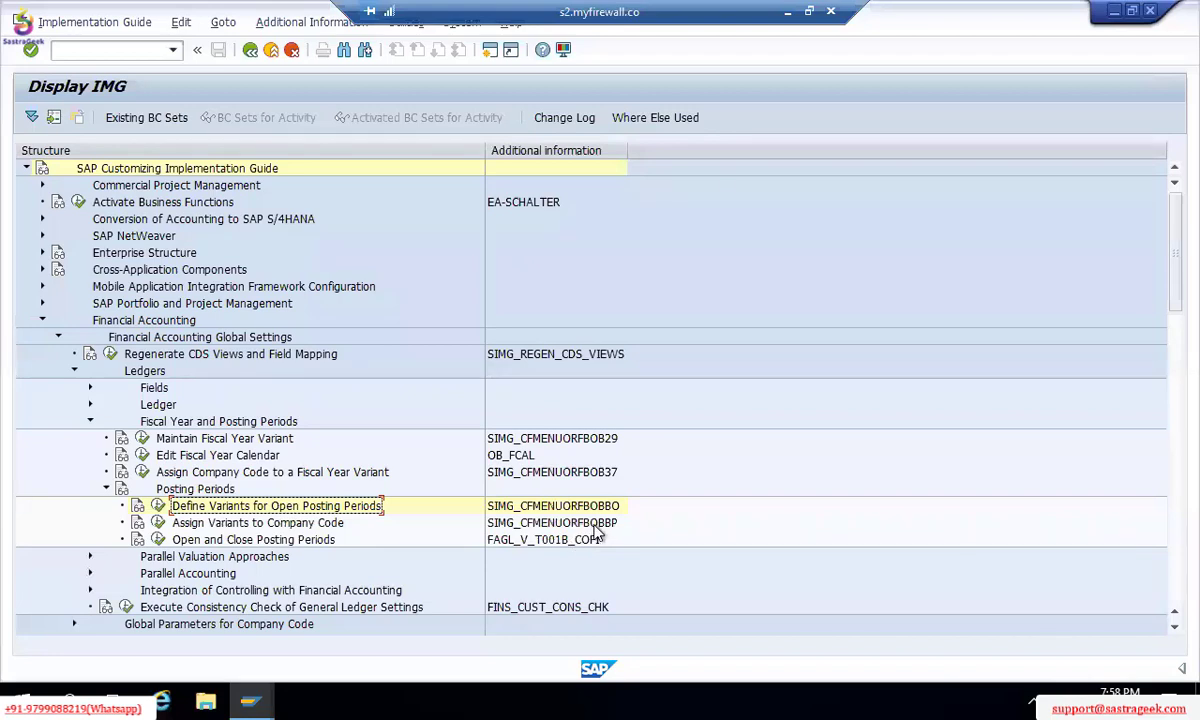
Step: Run Assign Variants to Company Code twice, answering No to the Locked Data popup each time
left_click(158, 522)
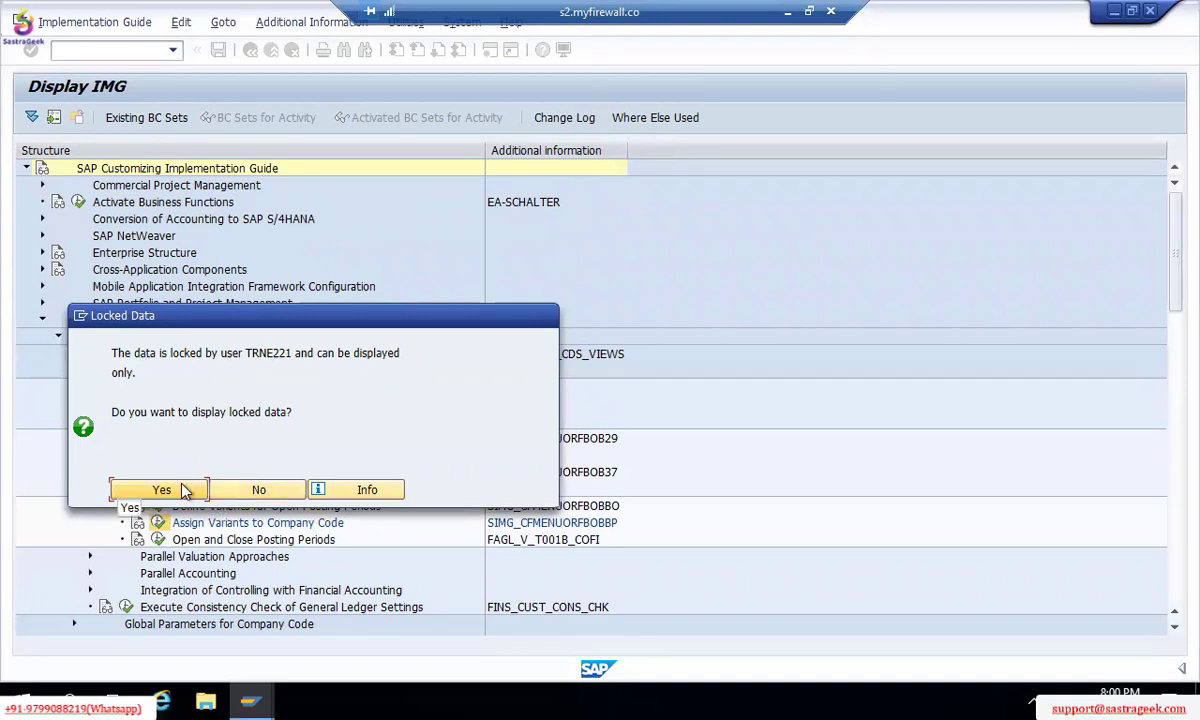
left_click(258, 490)
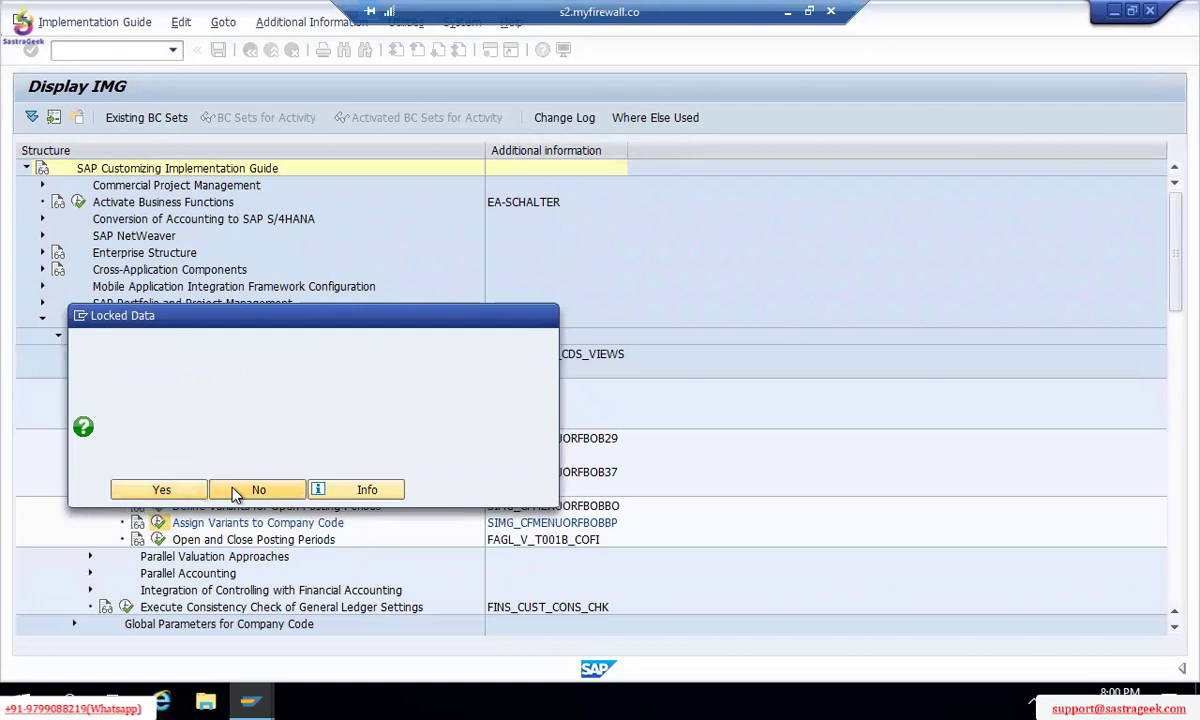
left_click(158, 522)
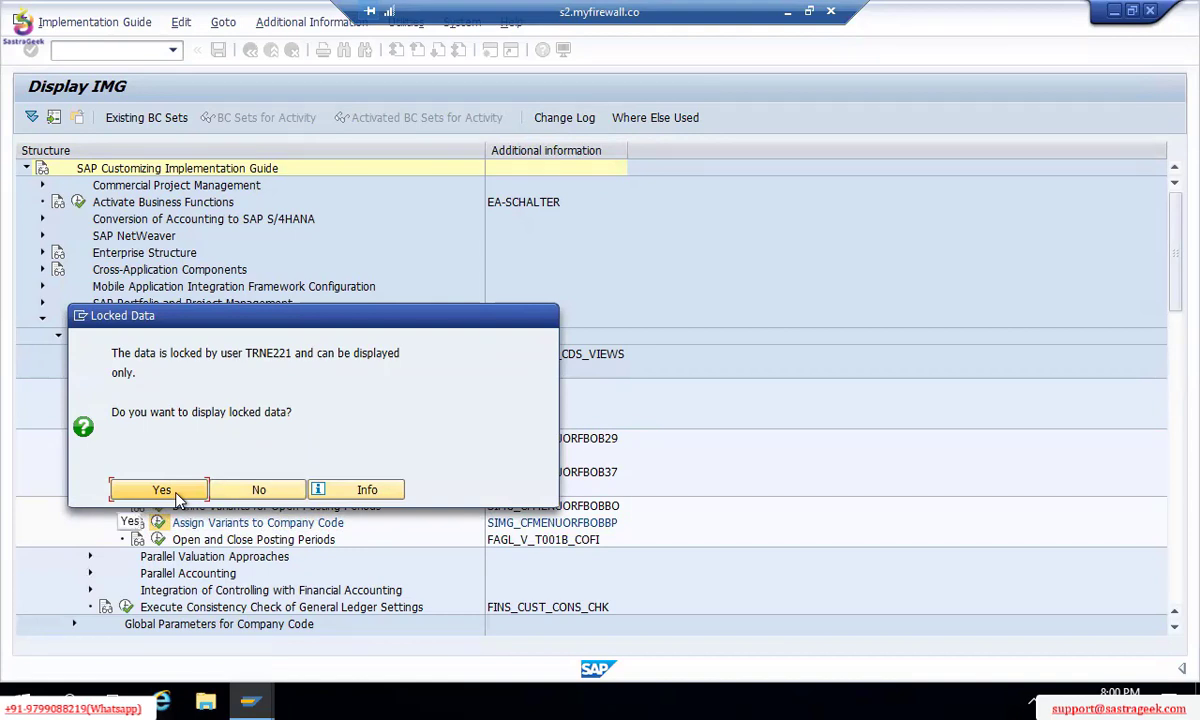
double_click(267, 353)
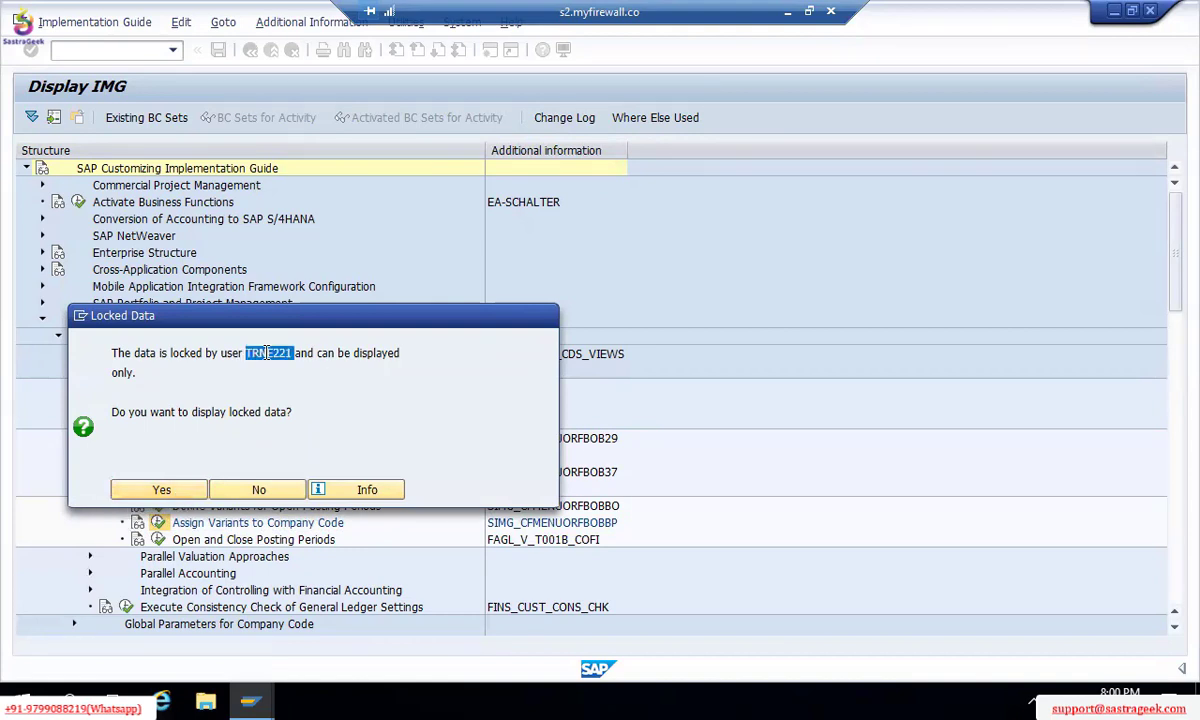
left_click(258, 490)
Step: Move the three TRANSPORT REQUEST note rows down to row 152
key("alt+Tab")
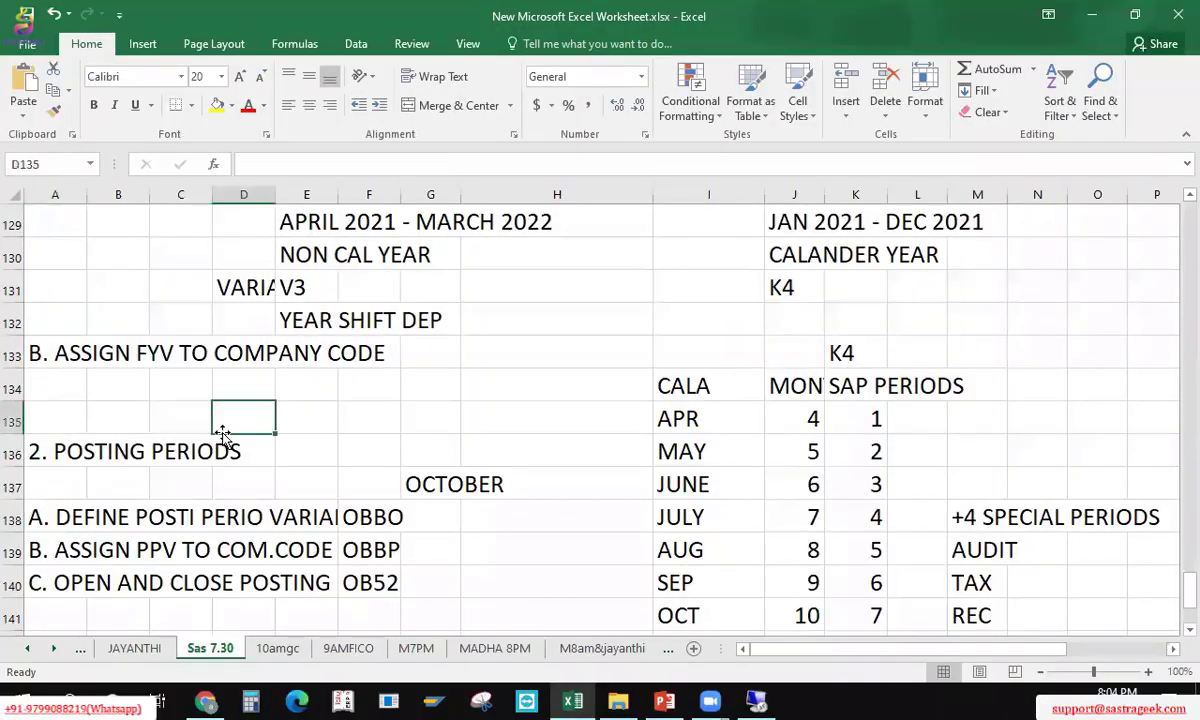
key("Down")
key("Down")
key("Down")
key("Down")
key("Down")
key("Down")
key("Down")
key("Down")
key("Down")
key("Down")
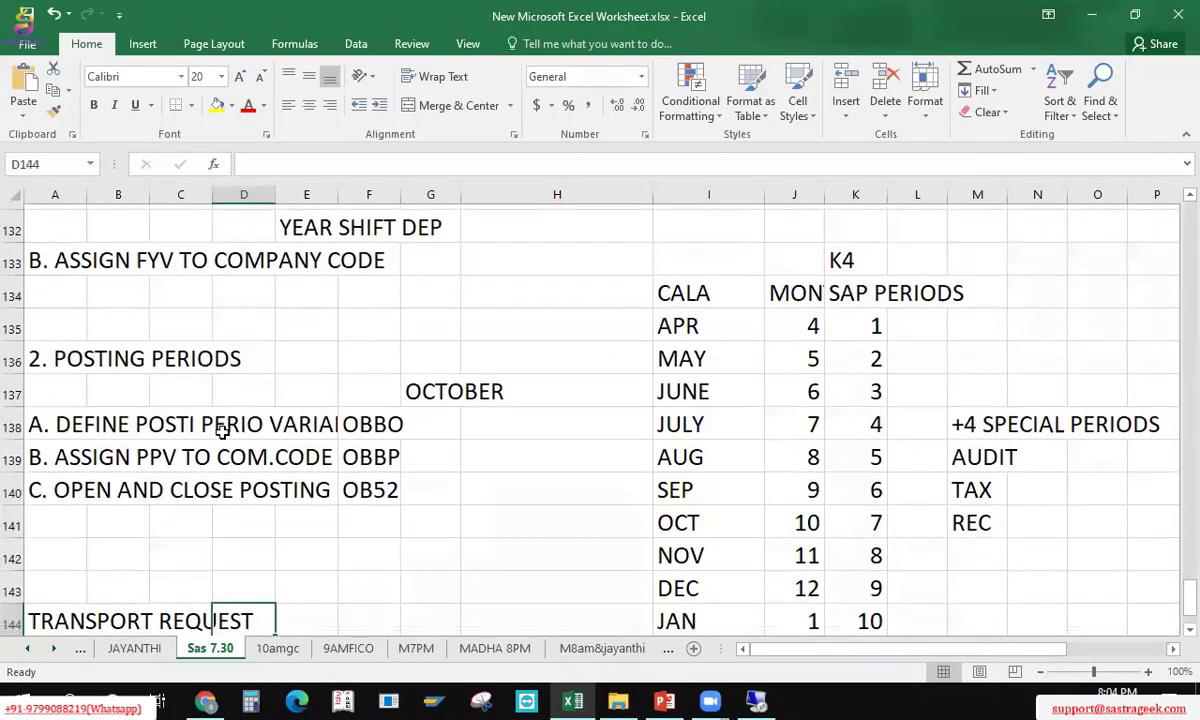
key("Left")
key("Left")
key("Left")
key("Up")
key("shift+Right")
key("shift+Right")
key("shift+Right")
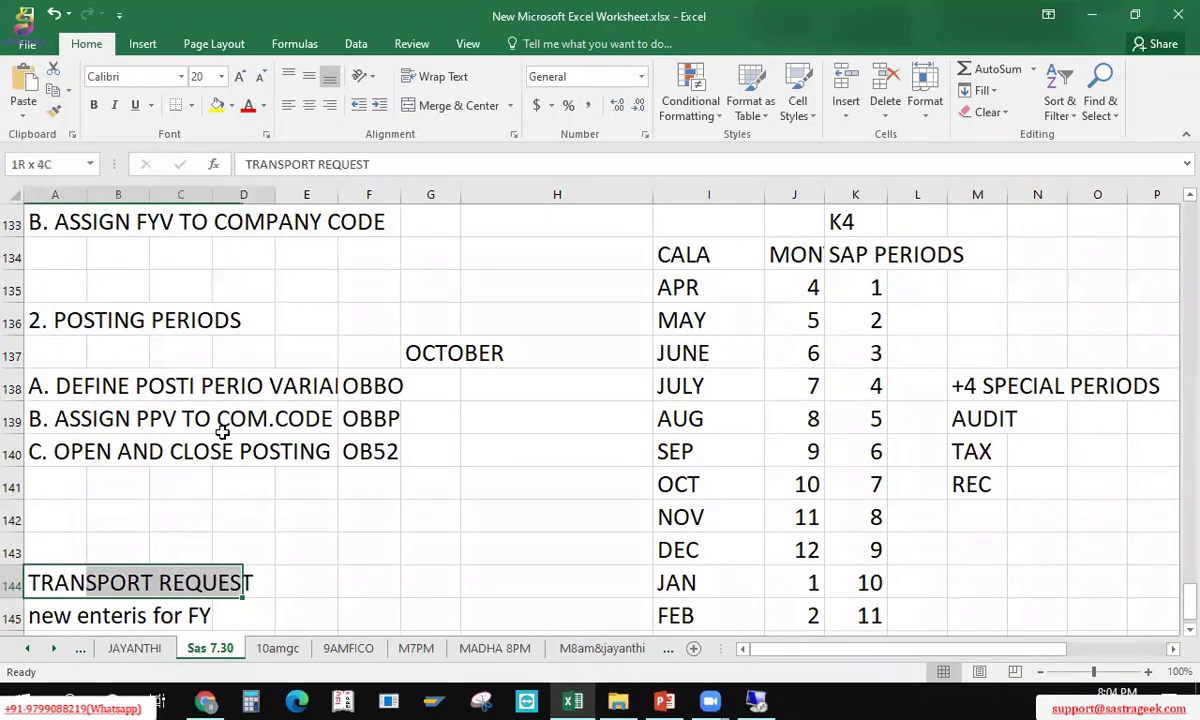
key("shift+Down")
key("shift+Down")
key("shift+Down")
key("shift+Down")
key("shift+Down")
key("ctrl+q")
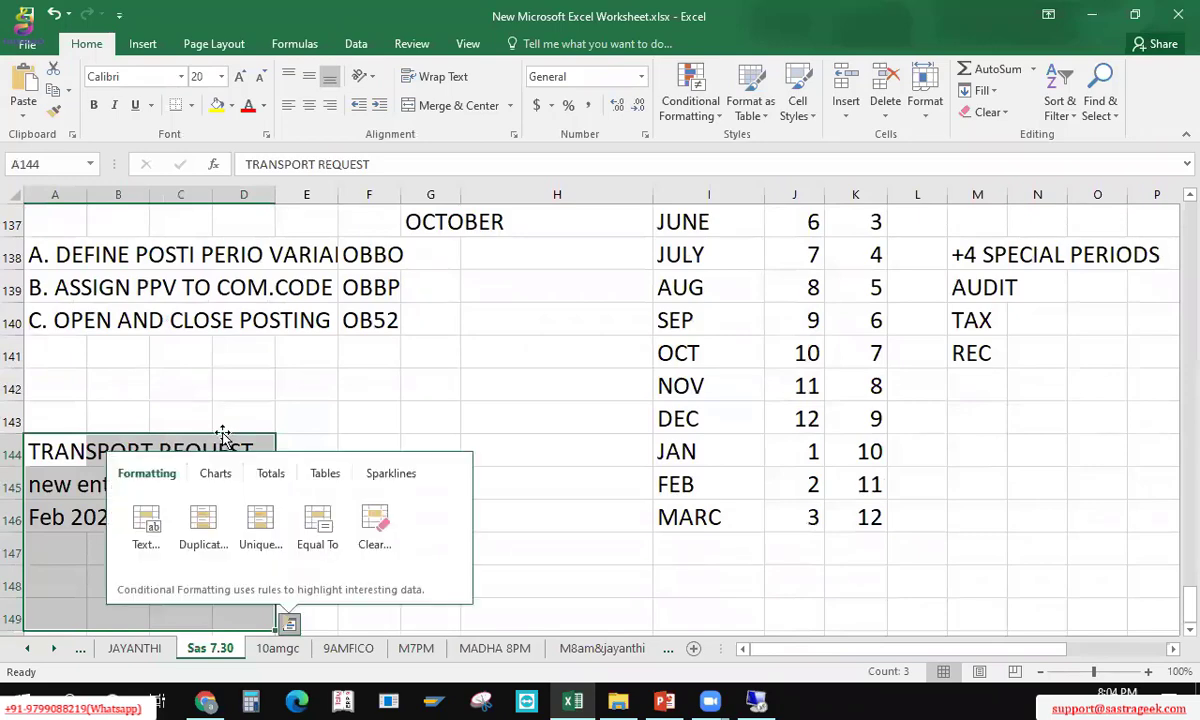
key("Escape")
key("shift+Up")
key("shift+Up")
key("shift+Up")
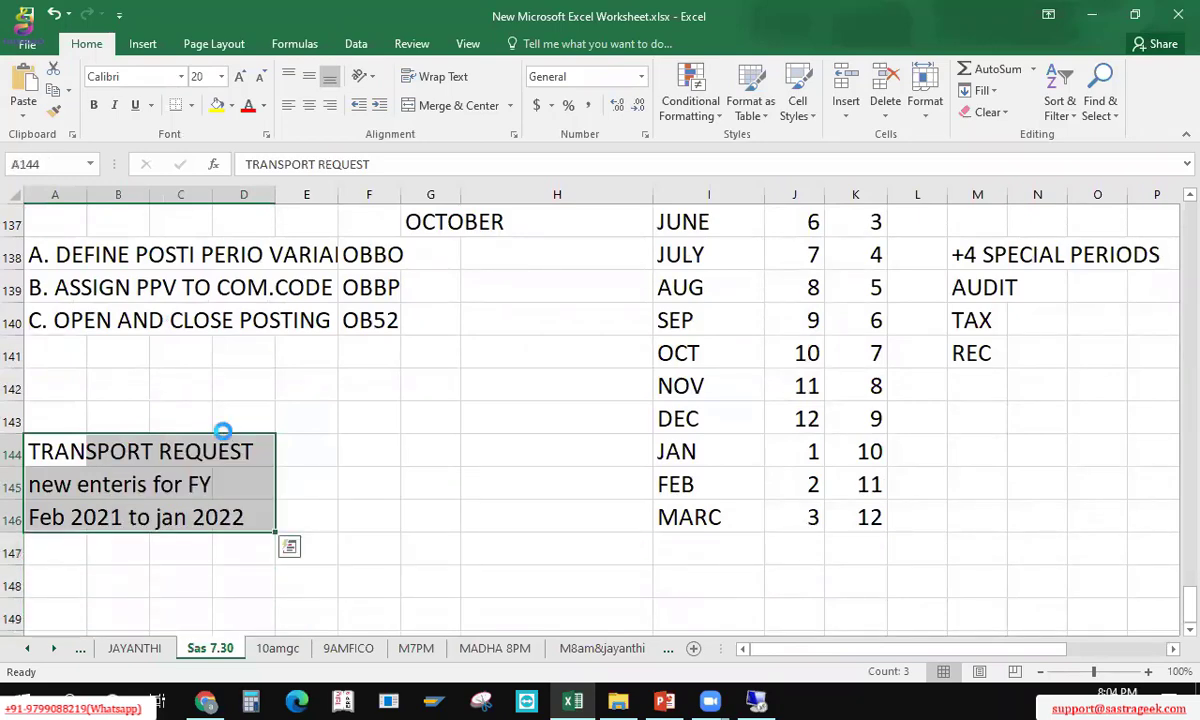
key("ctrl+c")
key("Down")
key("Down")
key("Down")
key("Down")
key("Down")
key("Down")
key("Down")
key("Down")
key("Return")
key("Up")
key("Up")
key("Up")
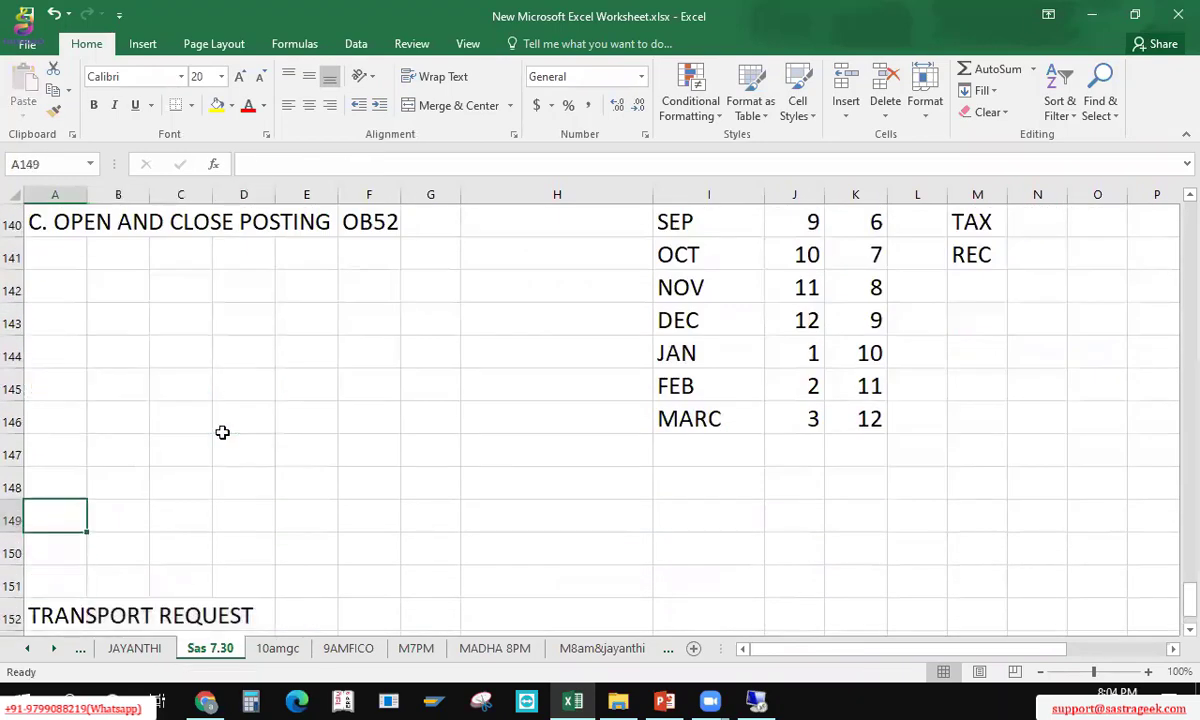
Step: Enter the LOCK ENTRIES heading in A149 with a blank row inserted below it
type("IOC")
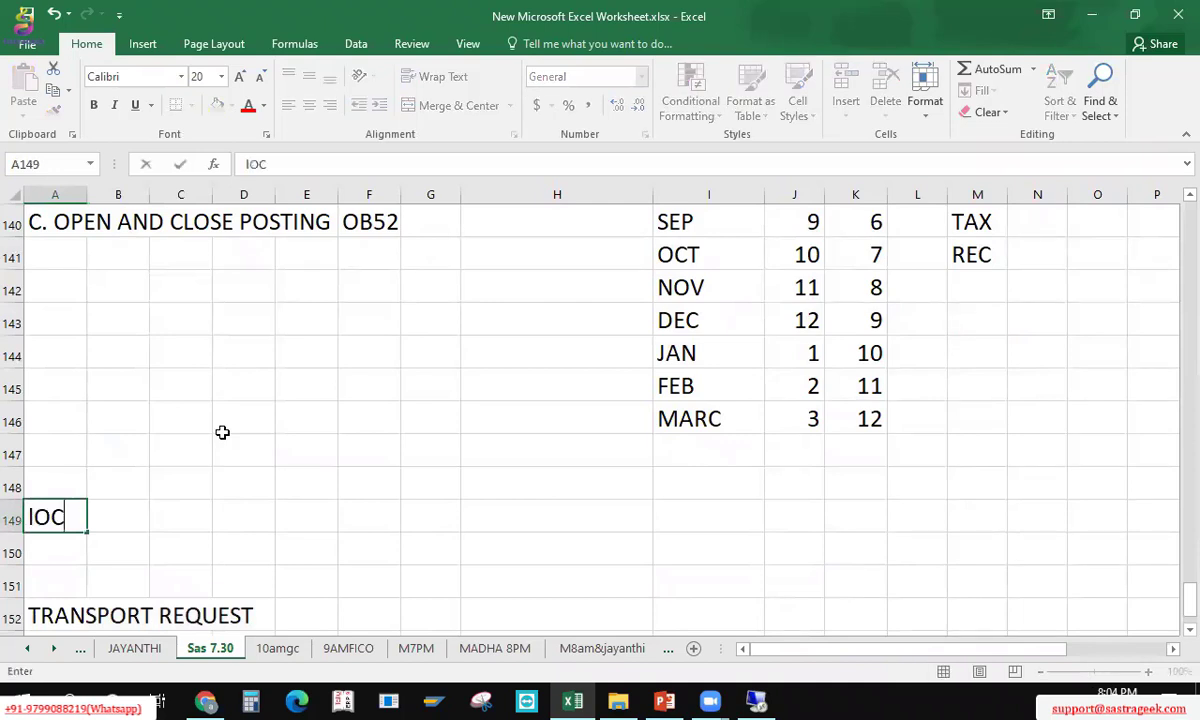
key("BackSpace")
key("BackSpace")
key("BackSpace")
type("LOCT ENTRIES")
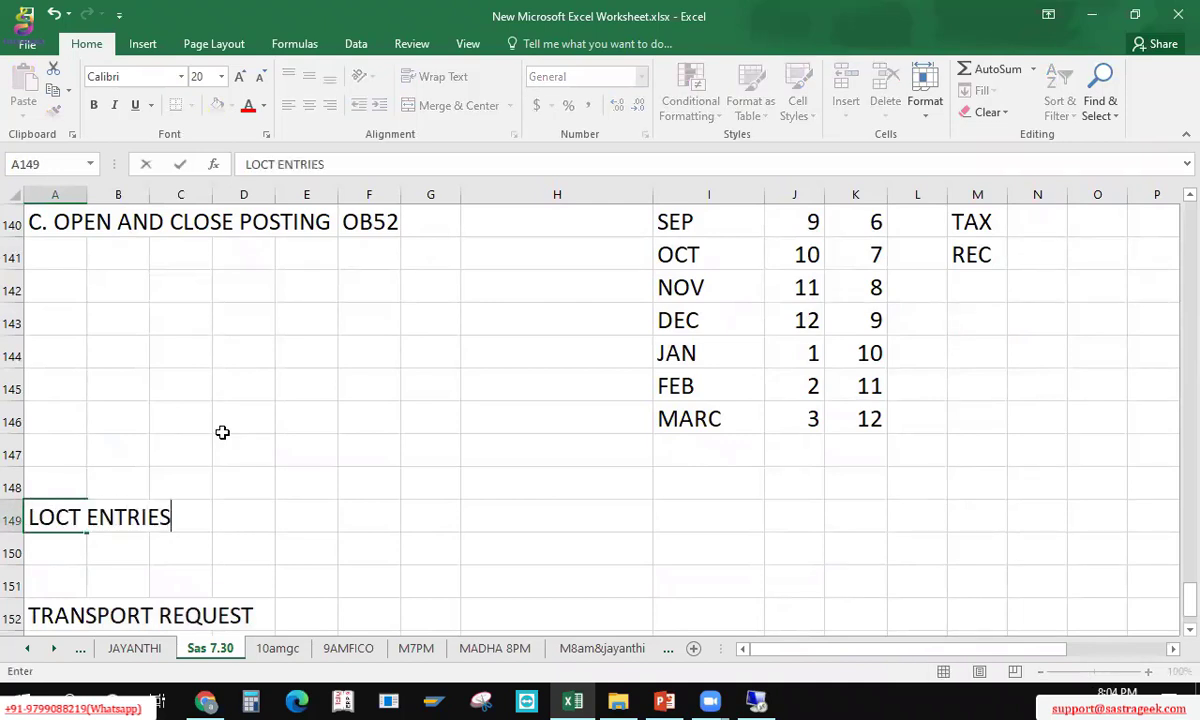
key("Return")
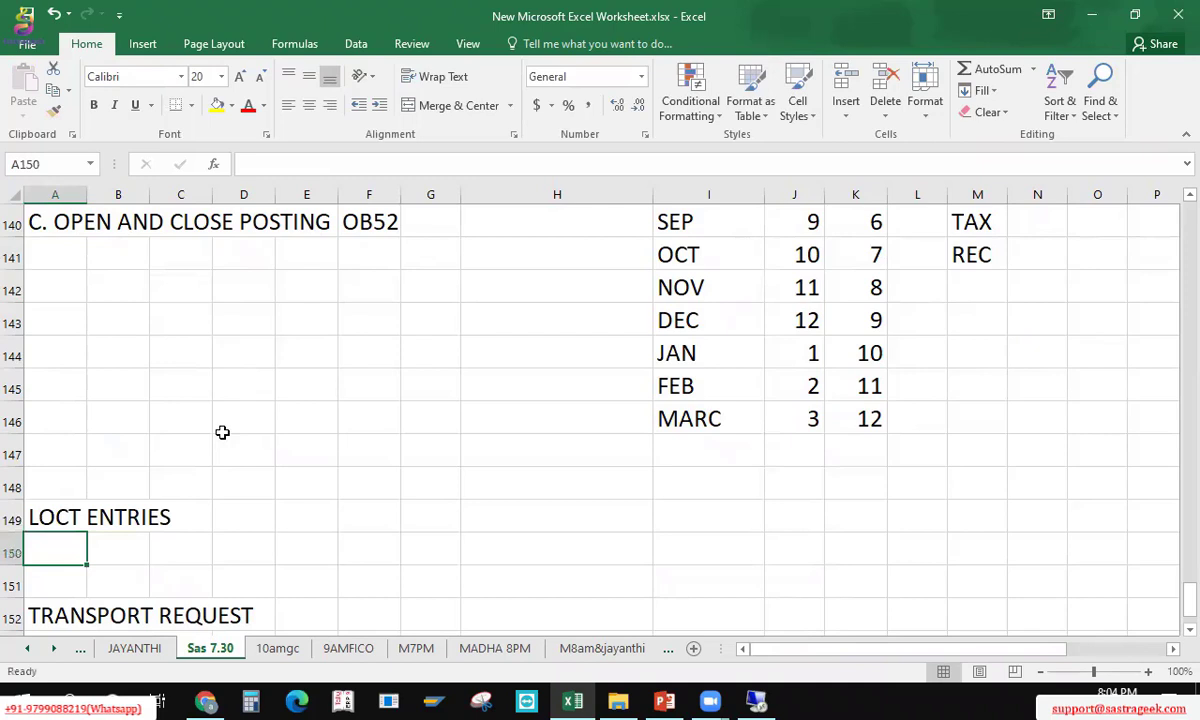
key("ctrl+s")
key("shift+space")
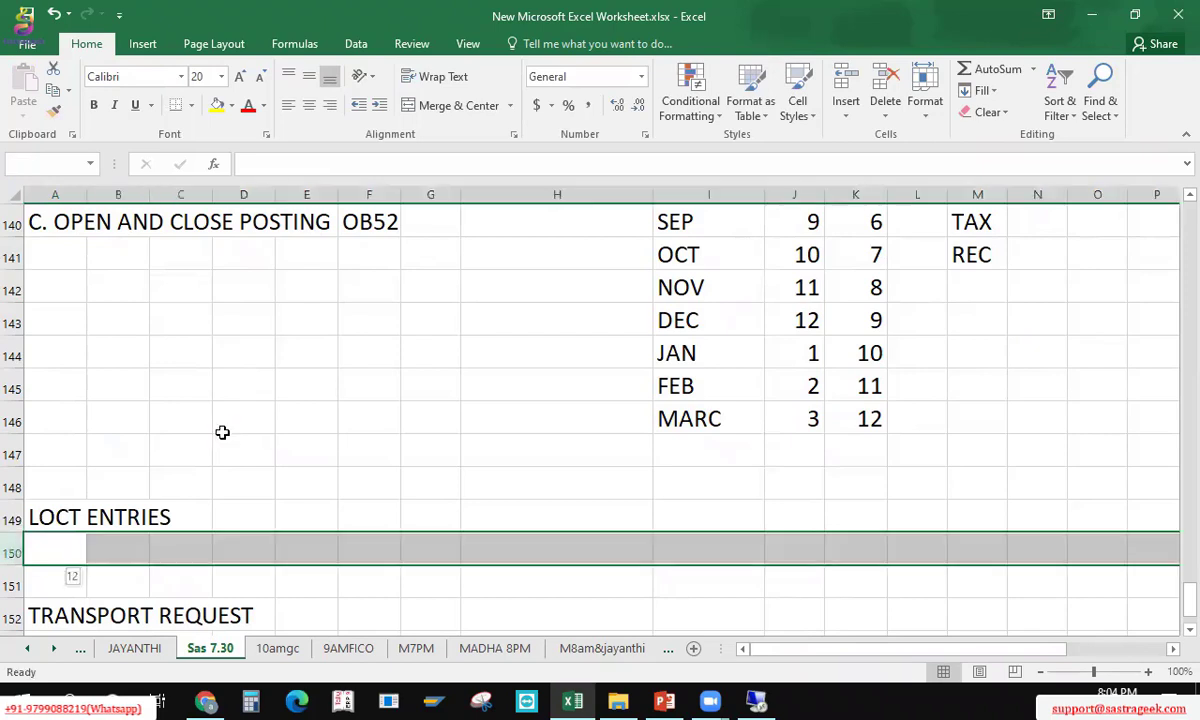
key("ctrl+shift+plus")
key("Up")
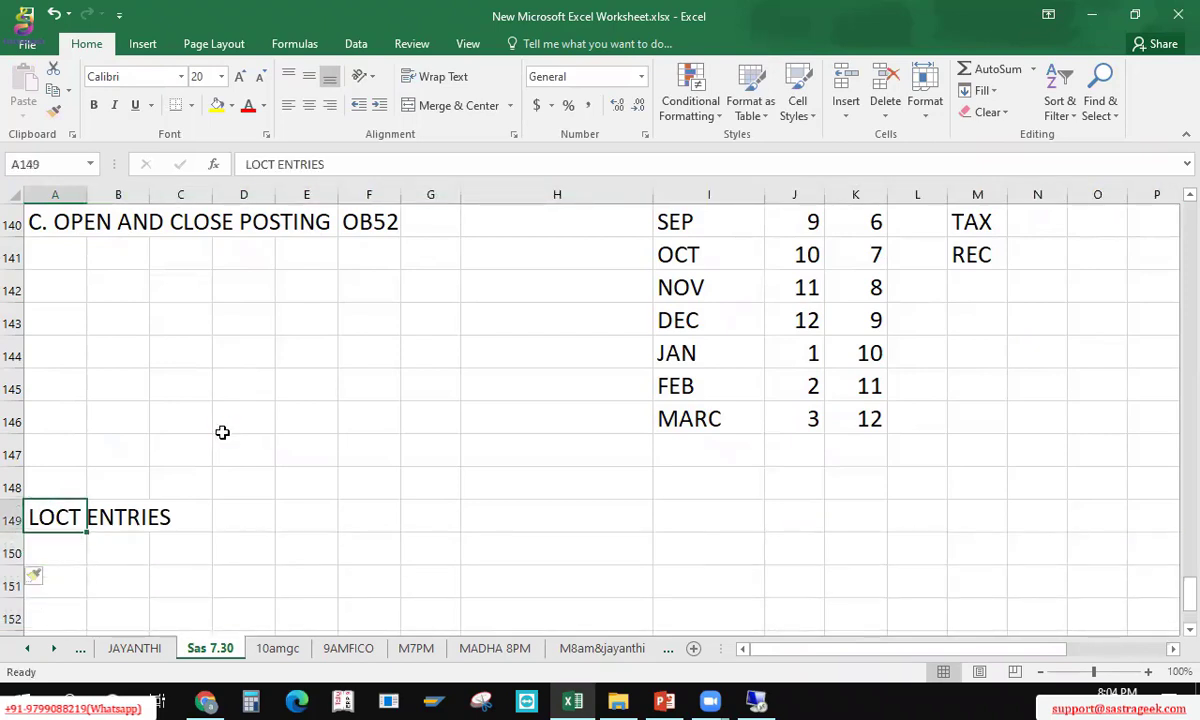
key("F2")
key("Left")
key("Left")
key("Left")
key("Left")
key("Left")
key("Left")
key("Left")
key("Left")
key("Left")
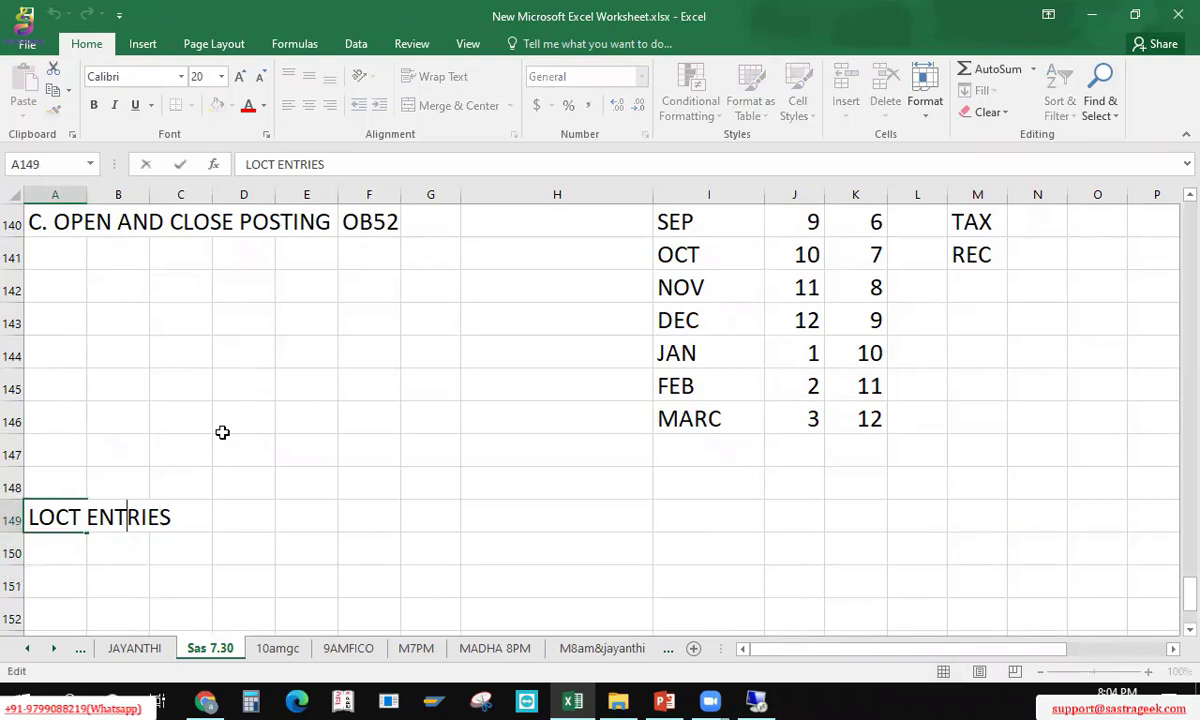
key("Delete")
type("K")
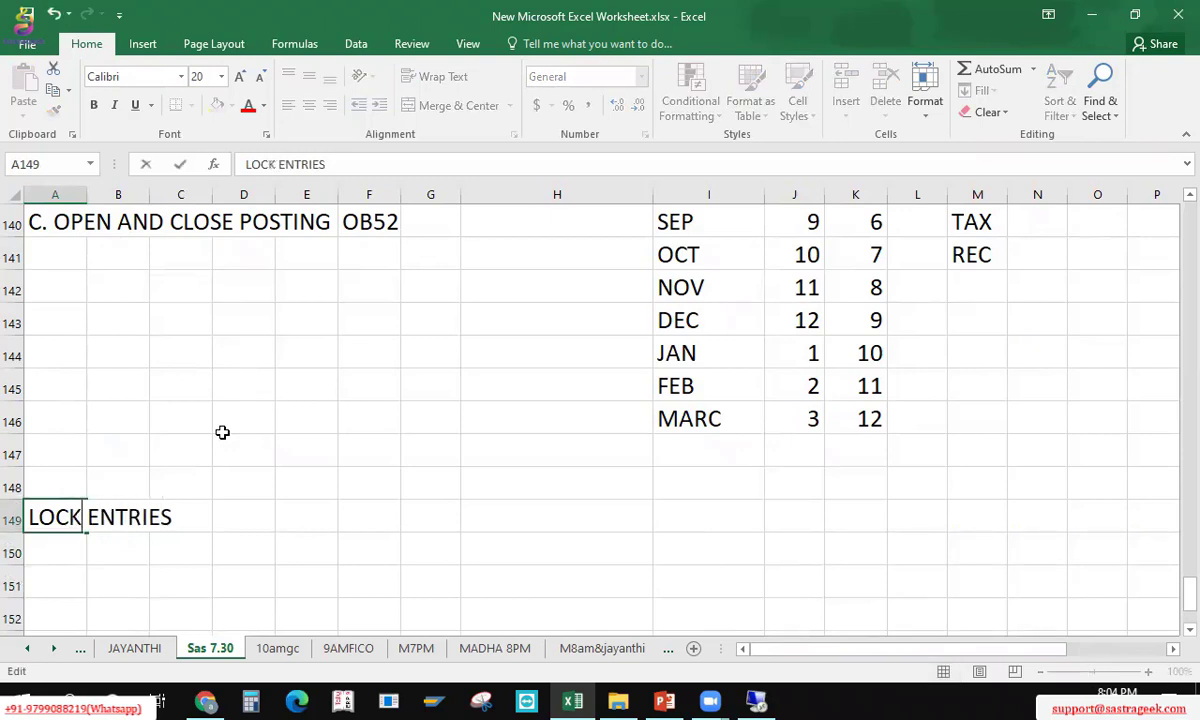
key("Return")
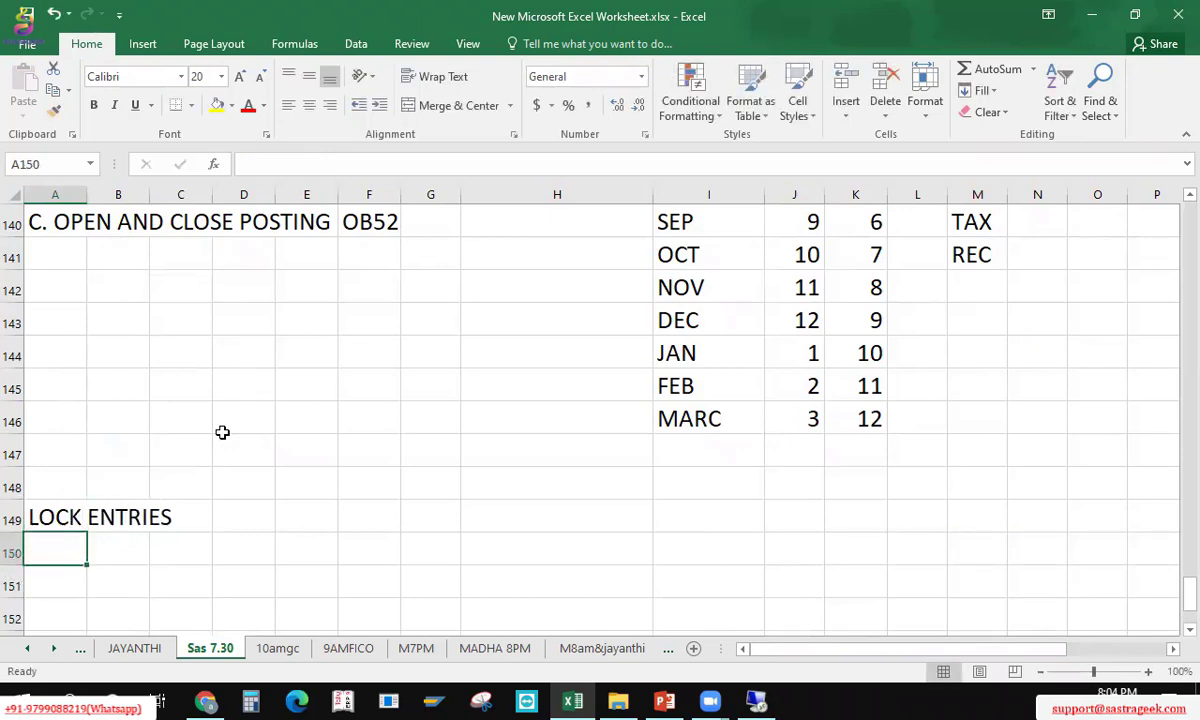
Step: Enter 'T CODE SM12' in A150 and save the workbook
type("SM12")
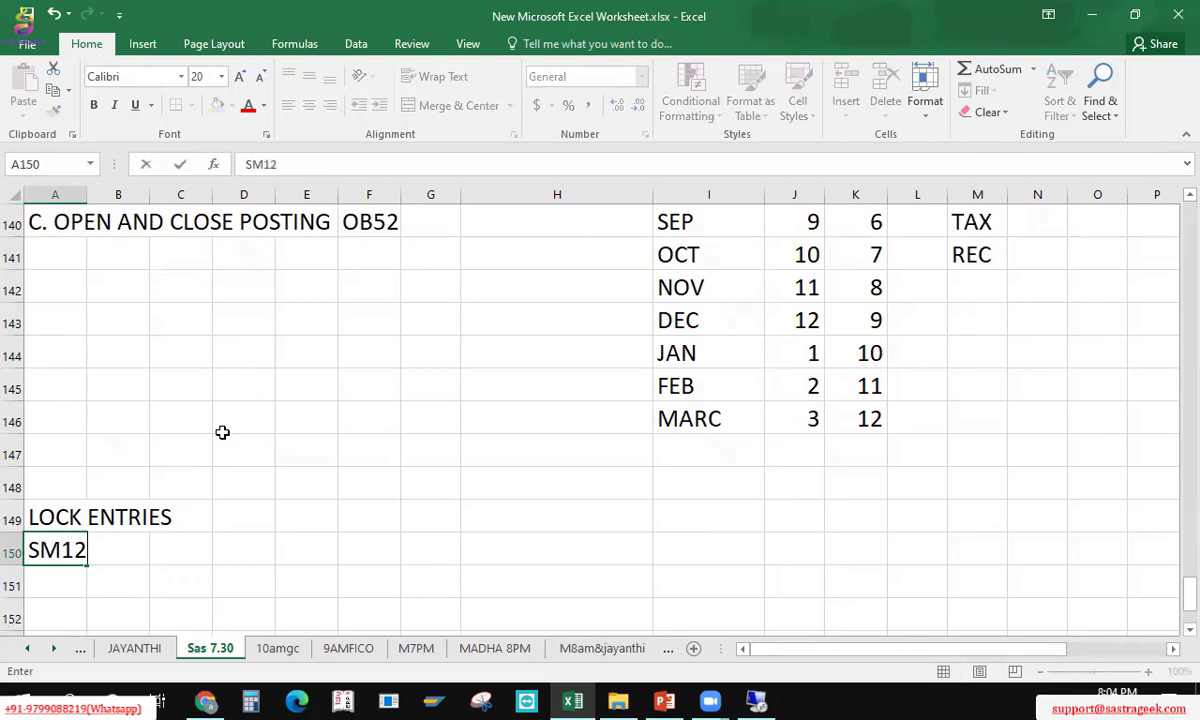
key("ctrl+s")
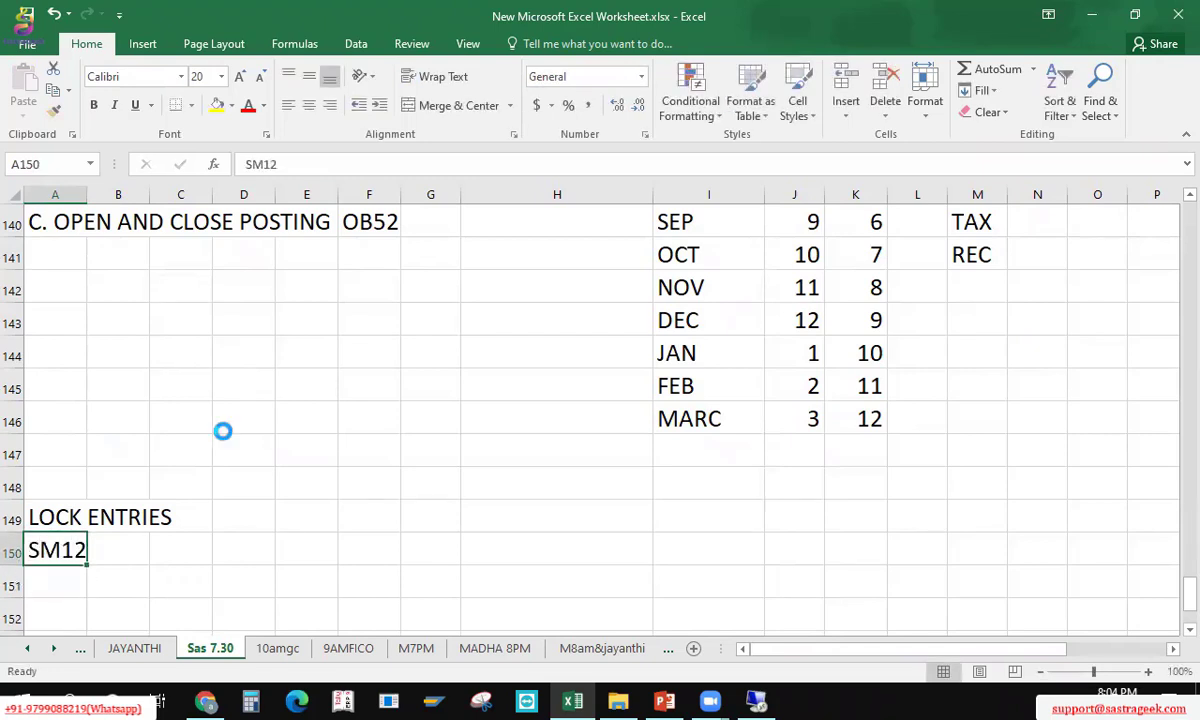
key("F2")
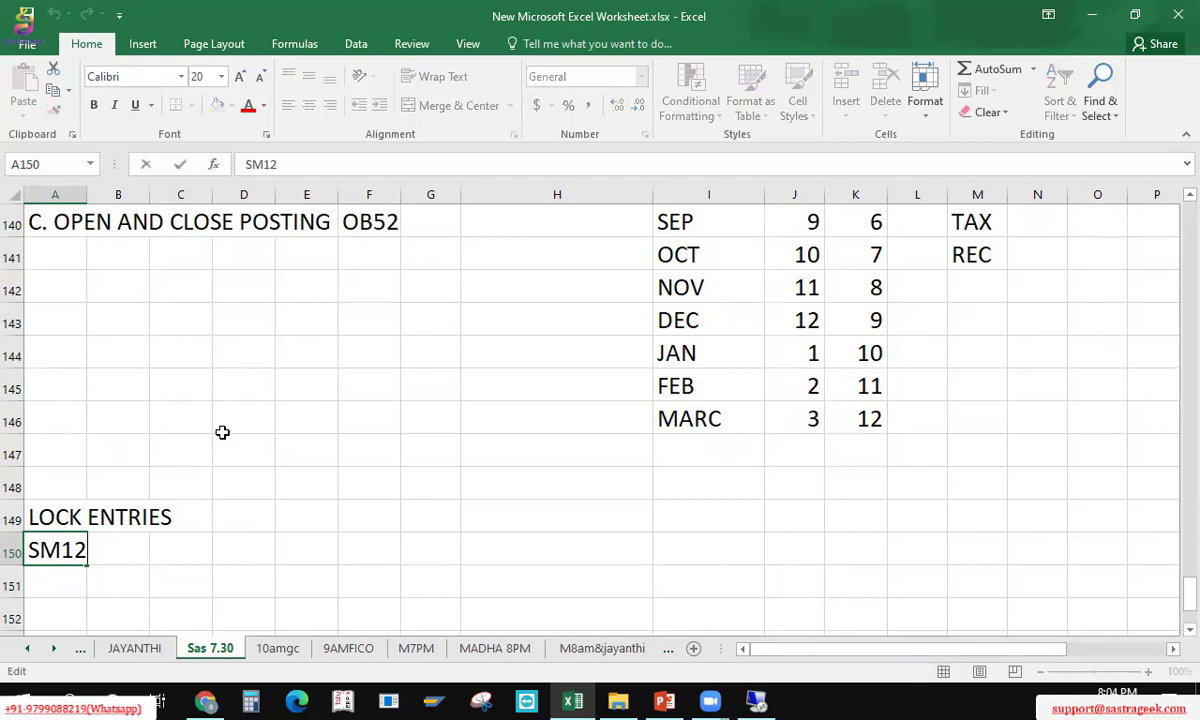
key("Left")
key("Left")
key("Left")
key("Left")
type("T CODE")
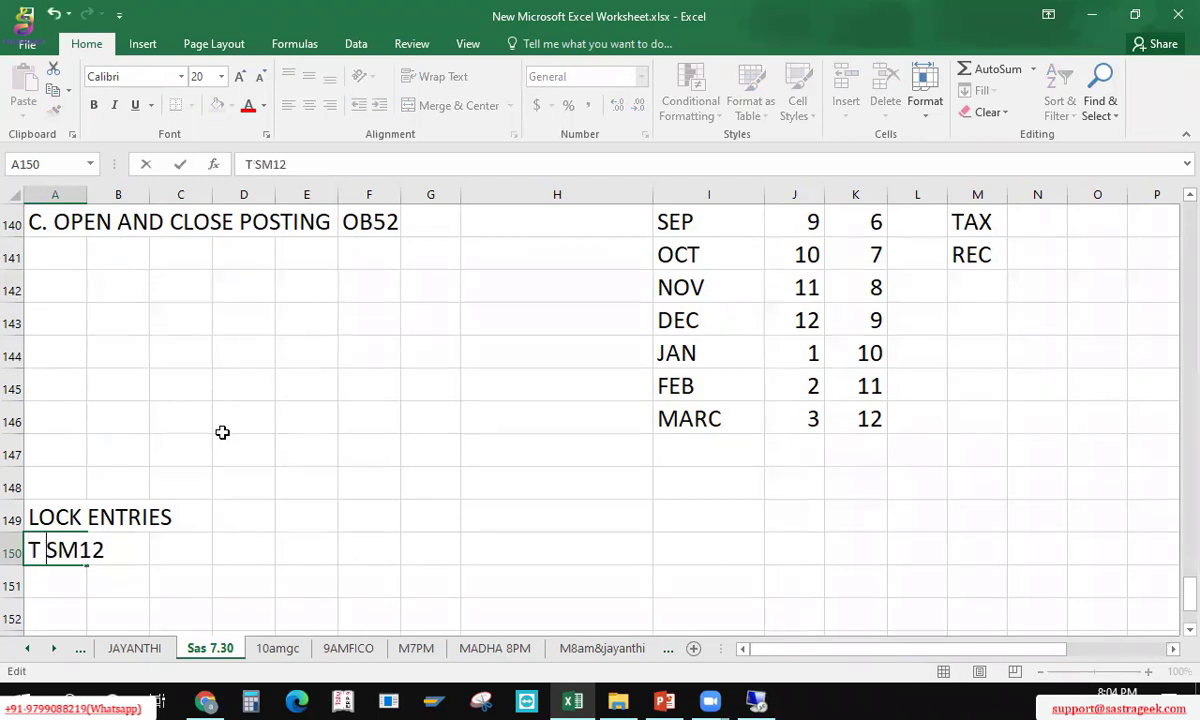
key("ctrl+s")
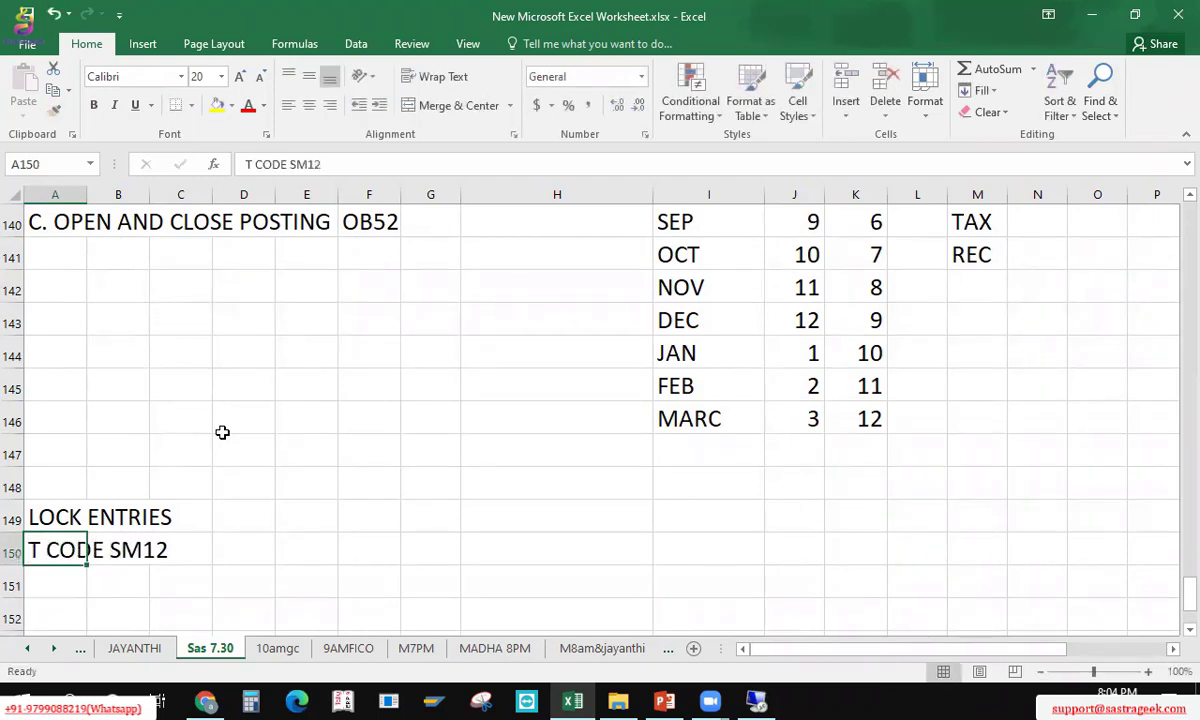
key("alt+Tab")
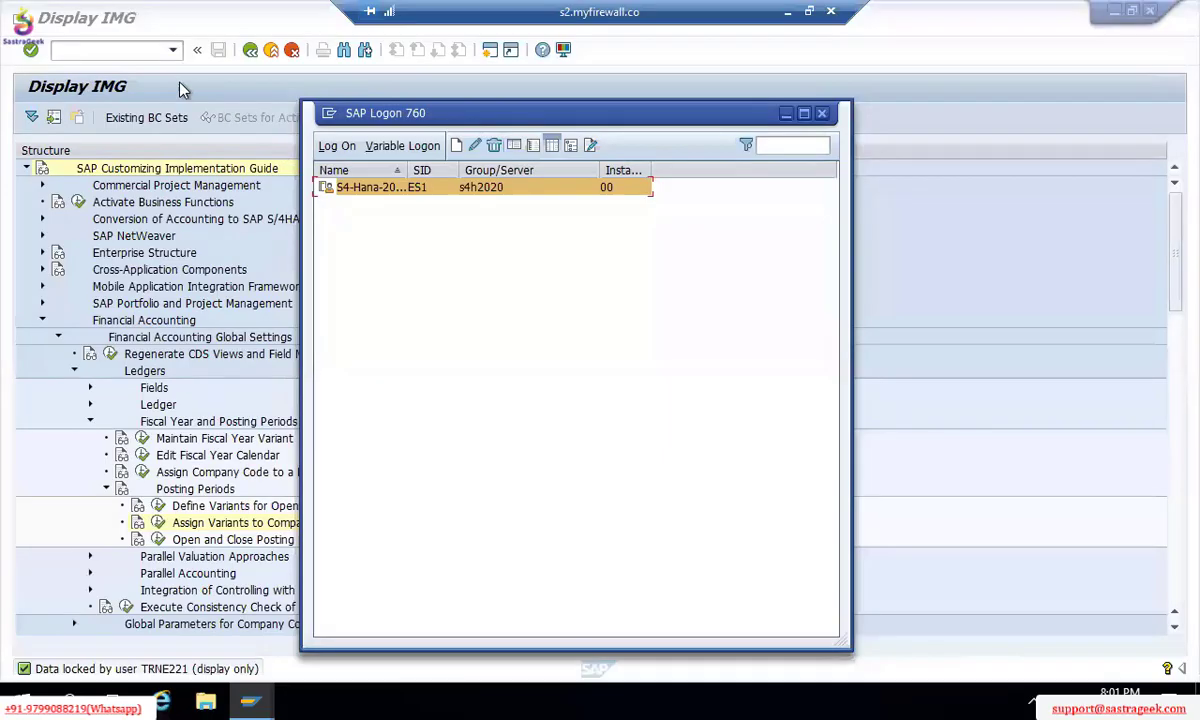
Step: Start SM12 in a new session with /OSM12, then go back to SAP Easy Access
key("alt+Tab")
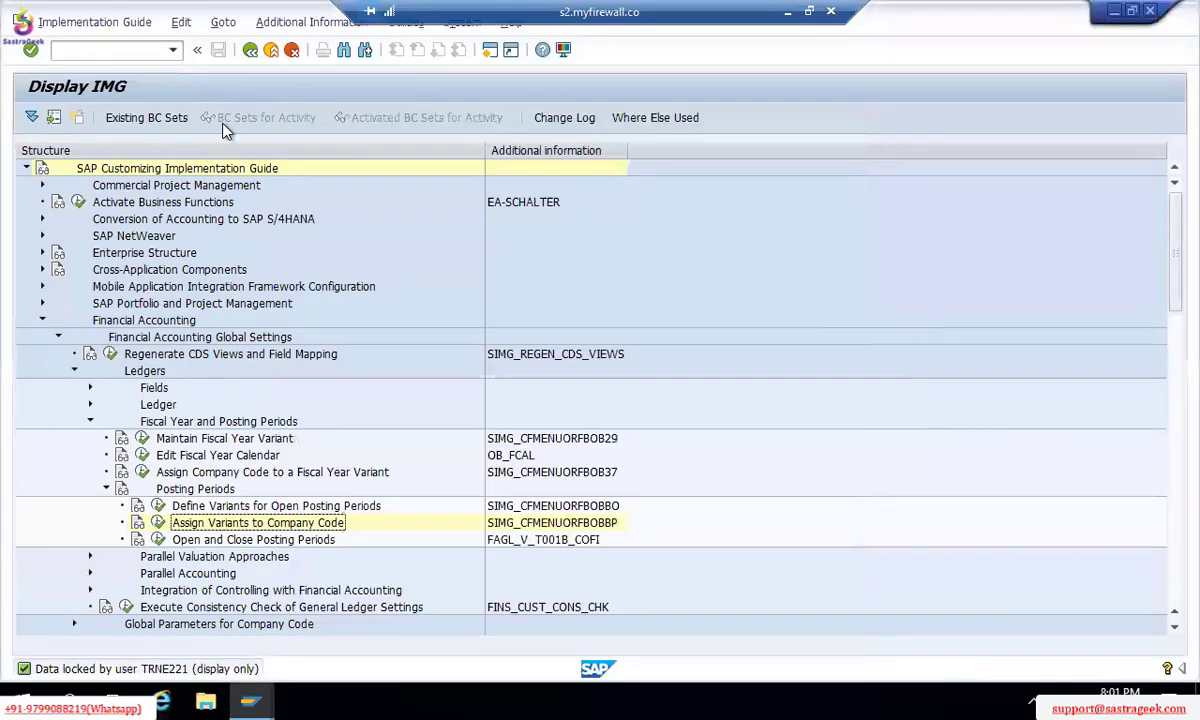
key("alt+Tab")
left_click(118, 52)
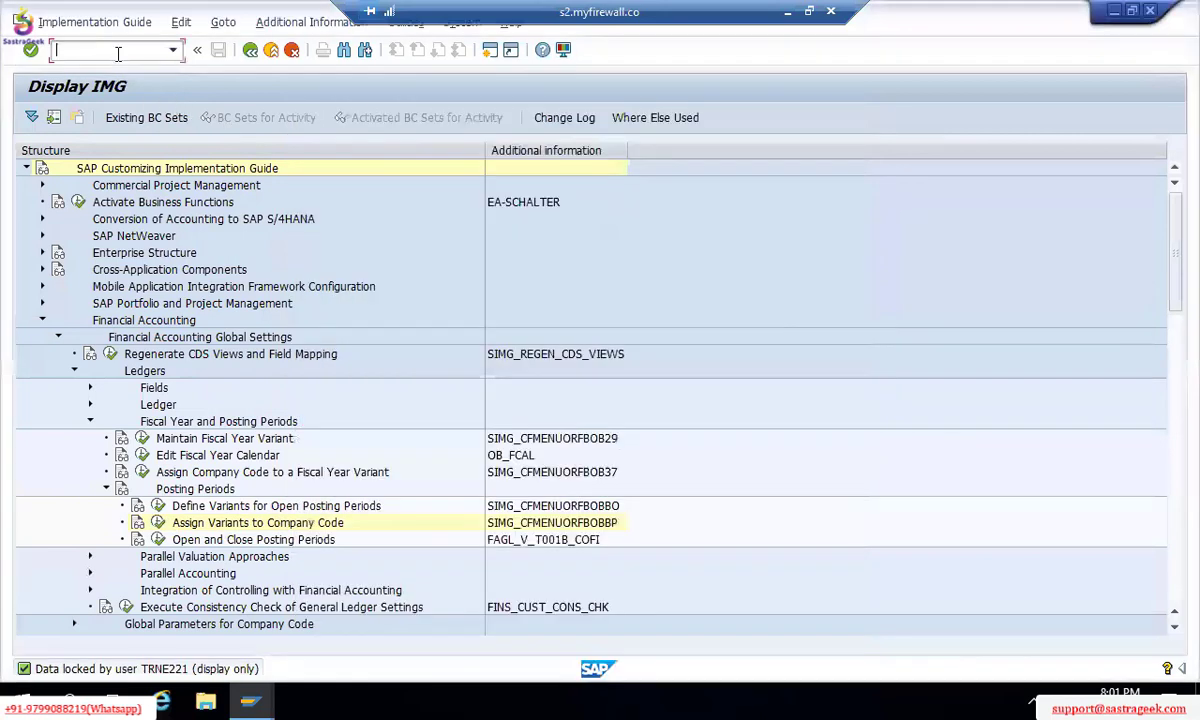
type("/OSM12")
key("Return")
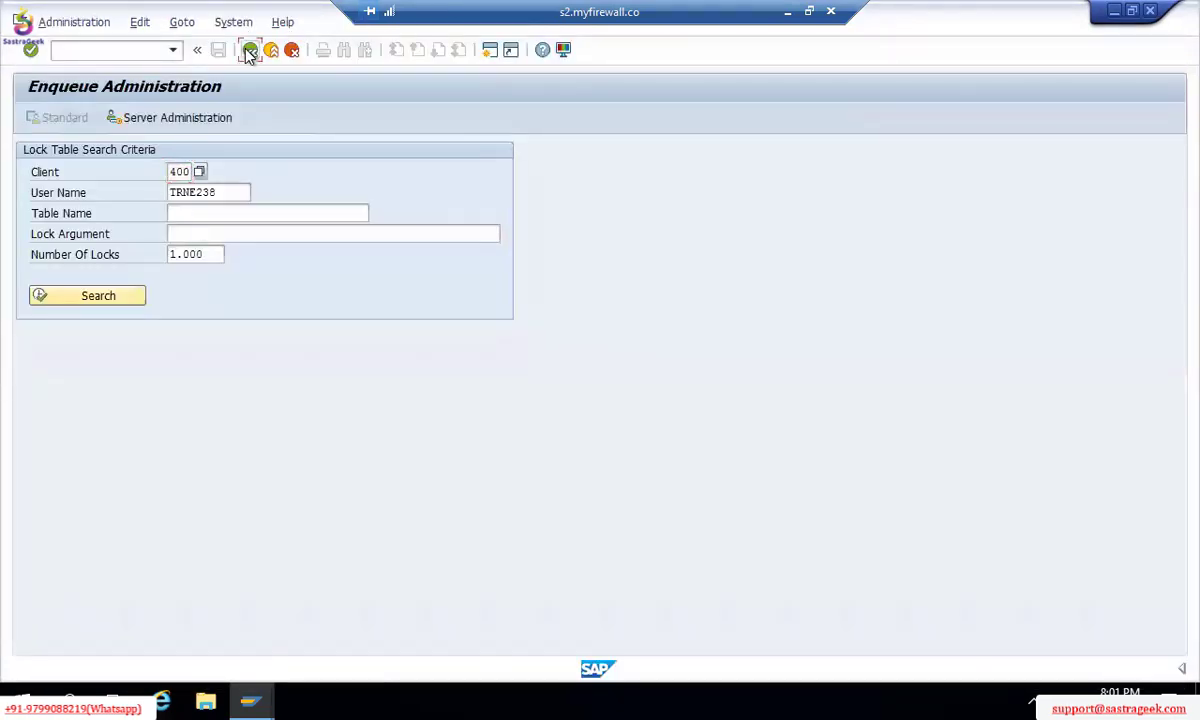
left_click(249, 50)
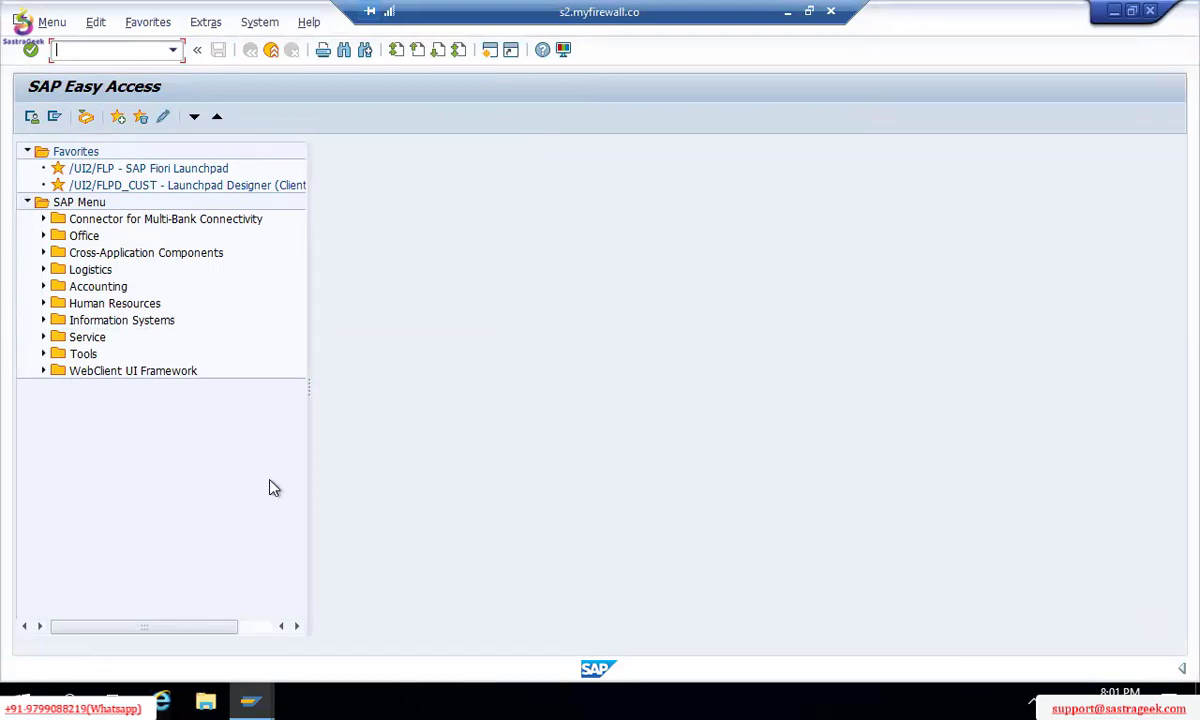
Step: Launch SM12 Lock Entries from Tools > Administration > Monitor with the User Name criterion cleared
left_click(44, 355)
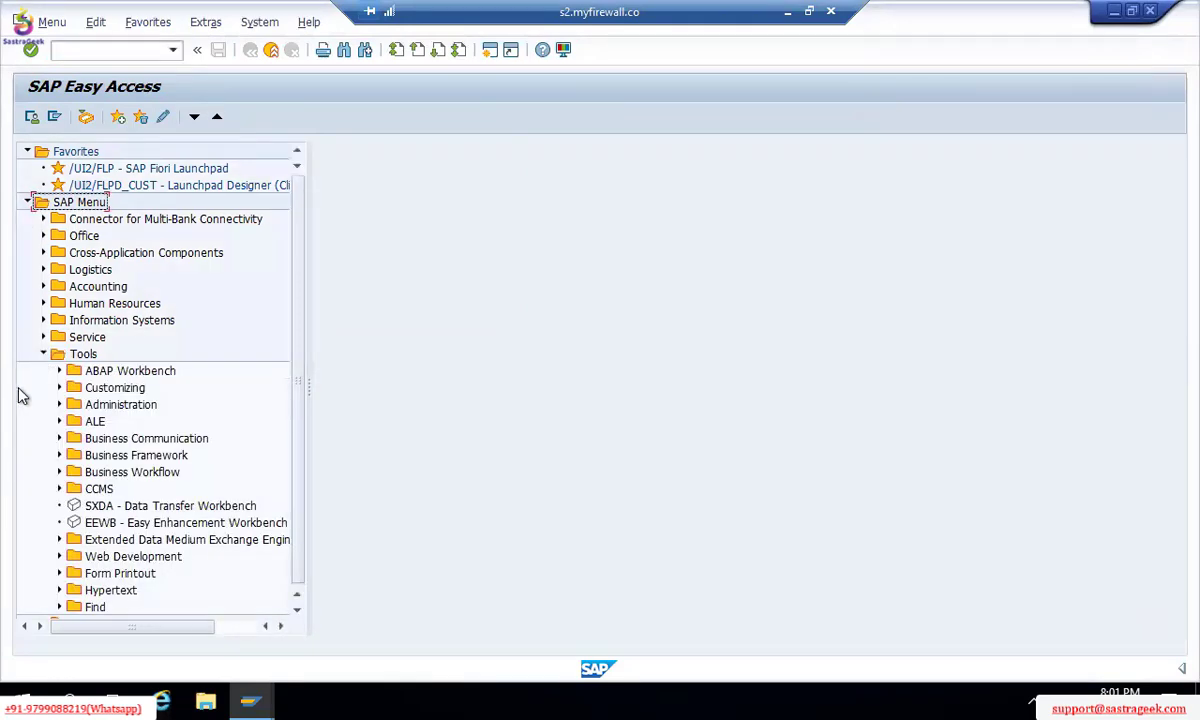
left_click(59, 405)
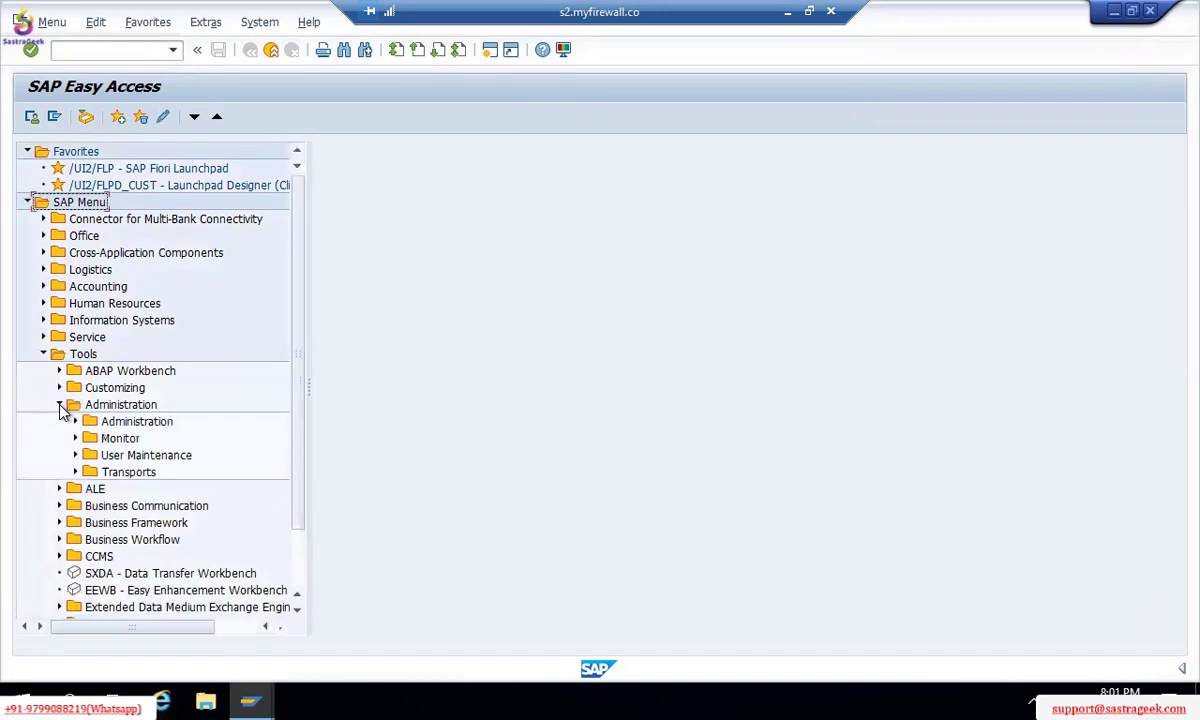
left_click(75, 422)
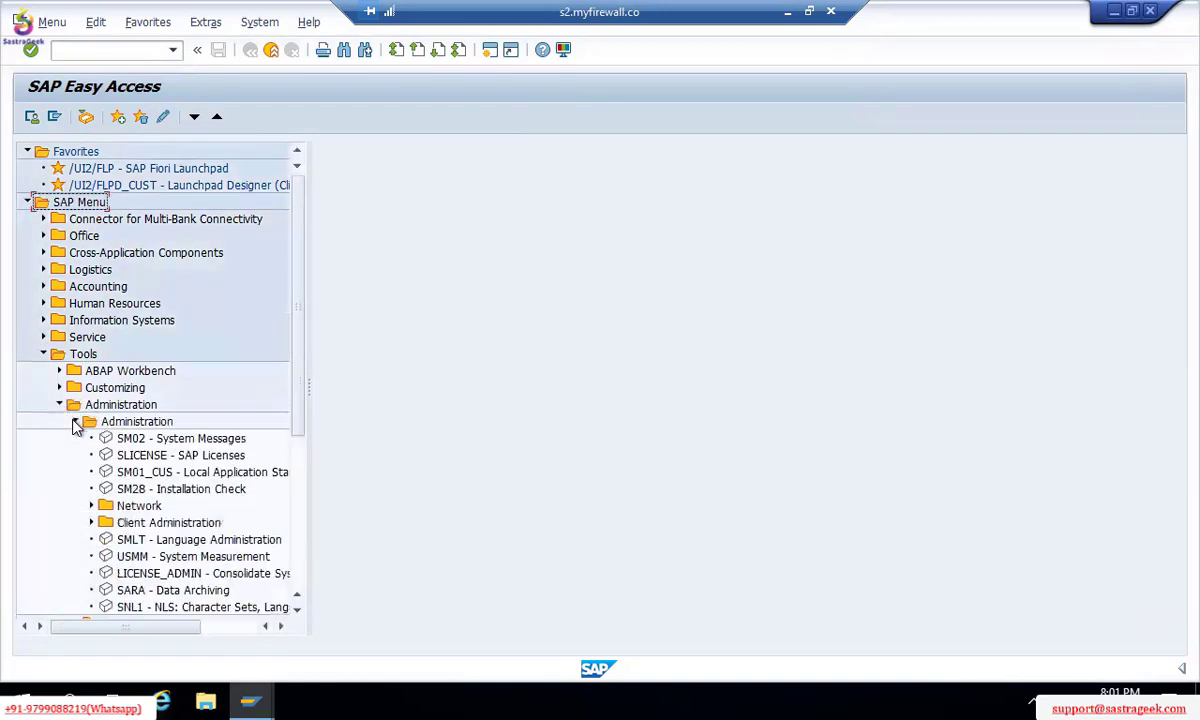
left_click(75, 422)
left_click(75, 439)
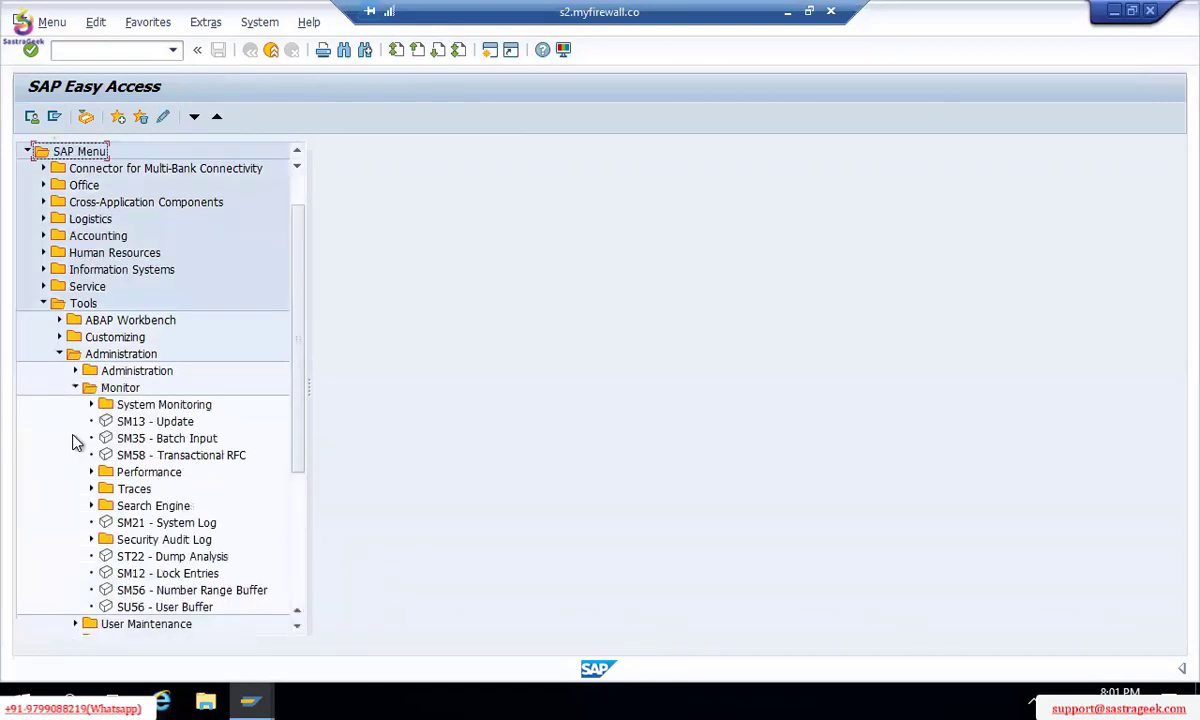
left_click(144, 574)
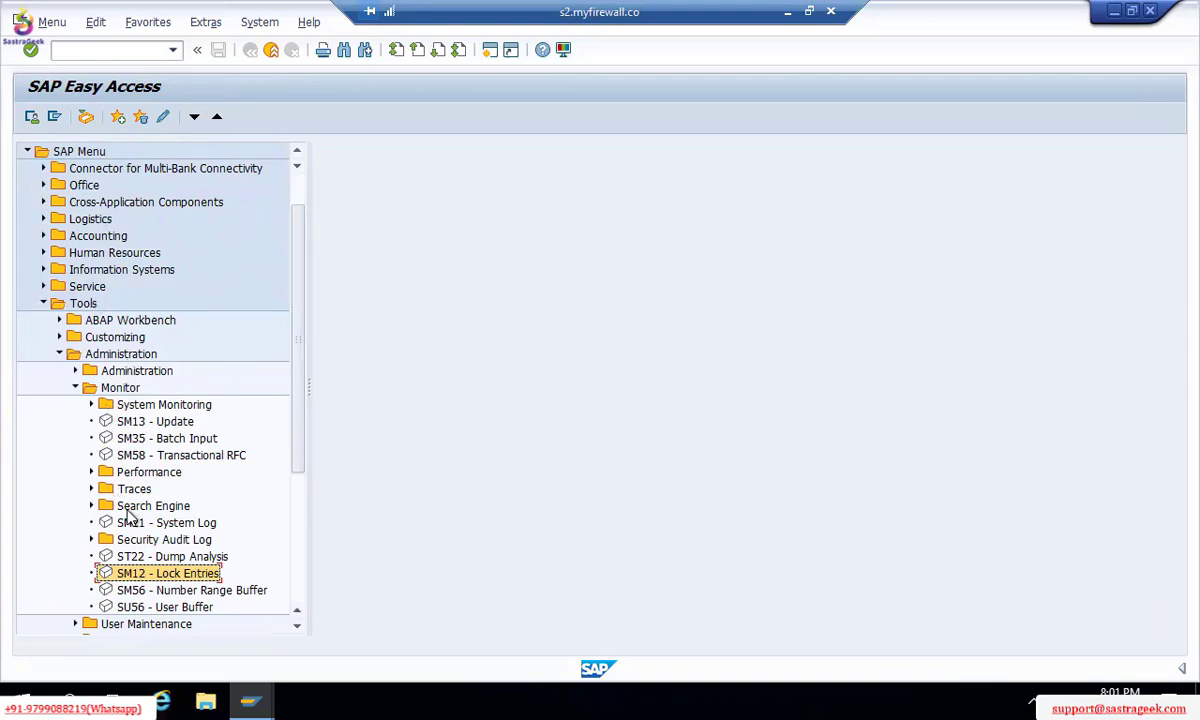
double_click(131, 578)
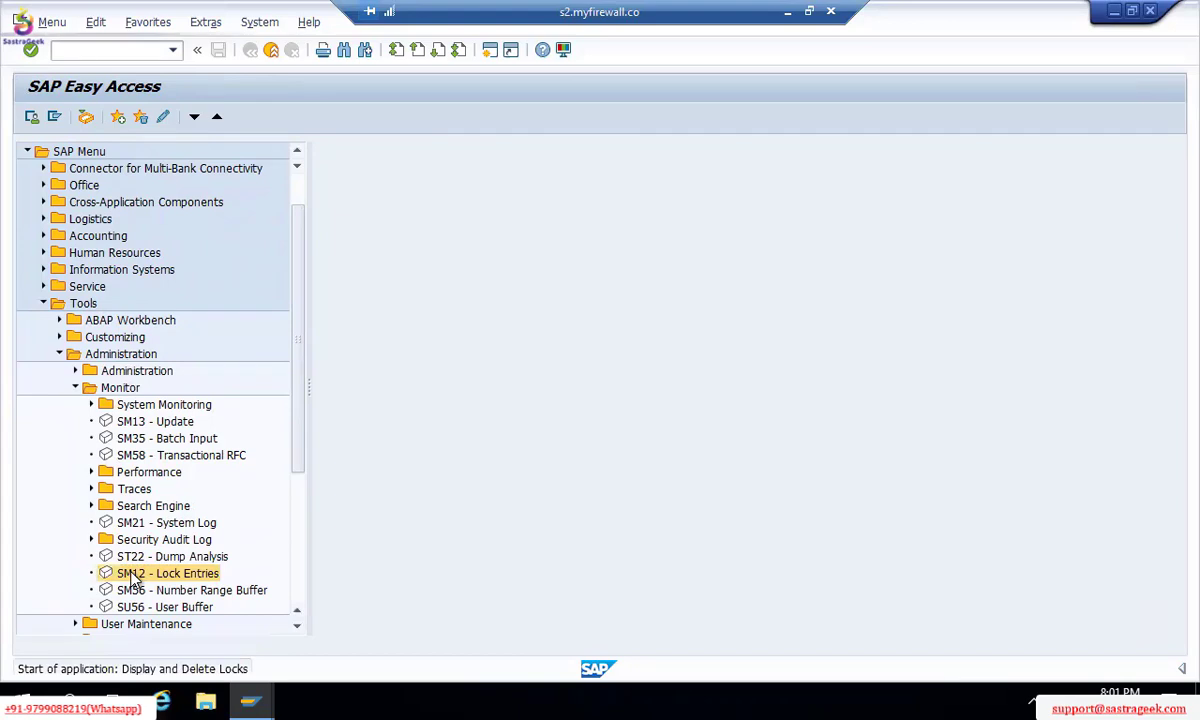
key("Tab")
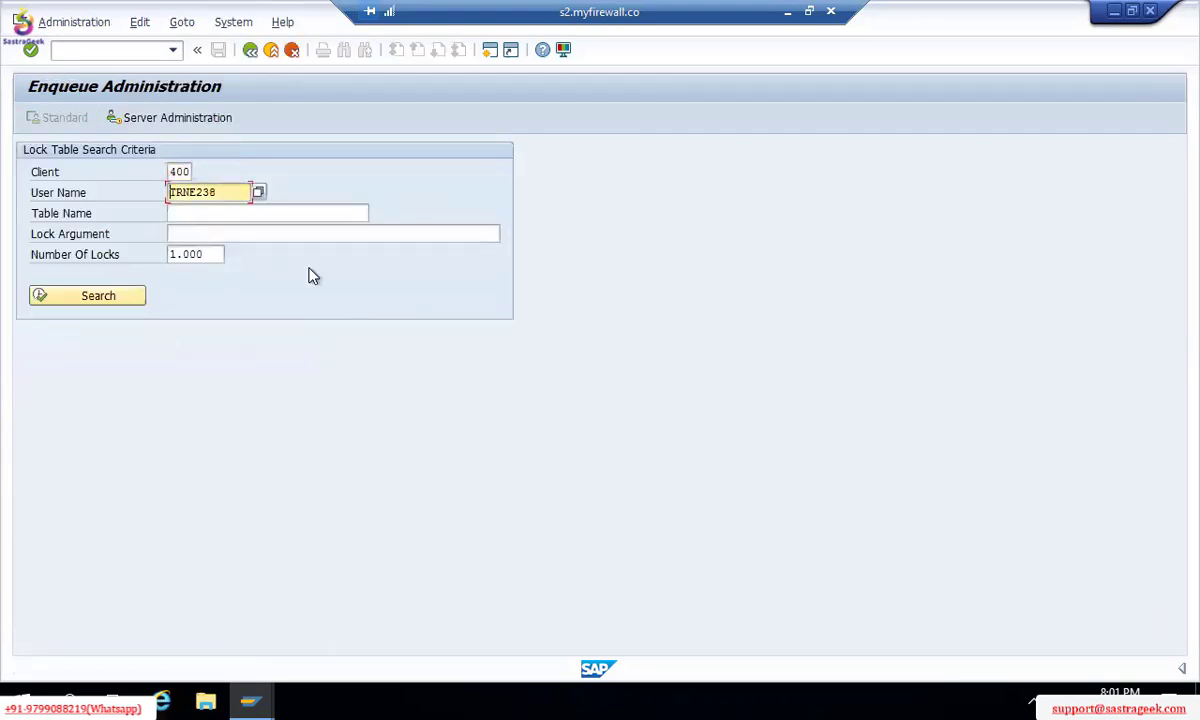
key("Delete")
key("Delete")
key("Delete")
key("Delete")
key("Delete")
key("Delete")
key("Delete")
key("alt+Tab")
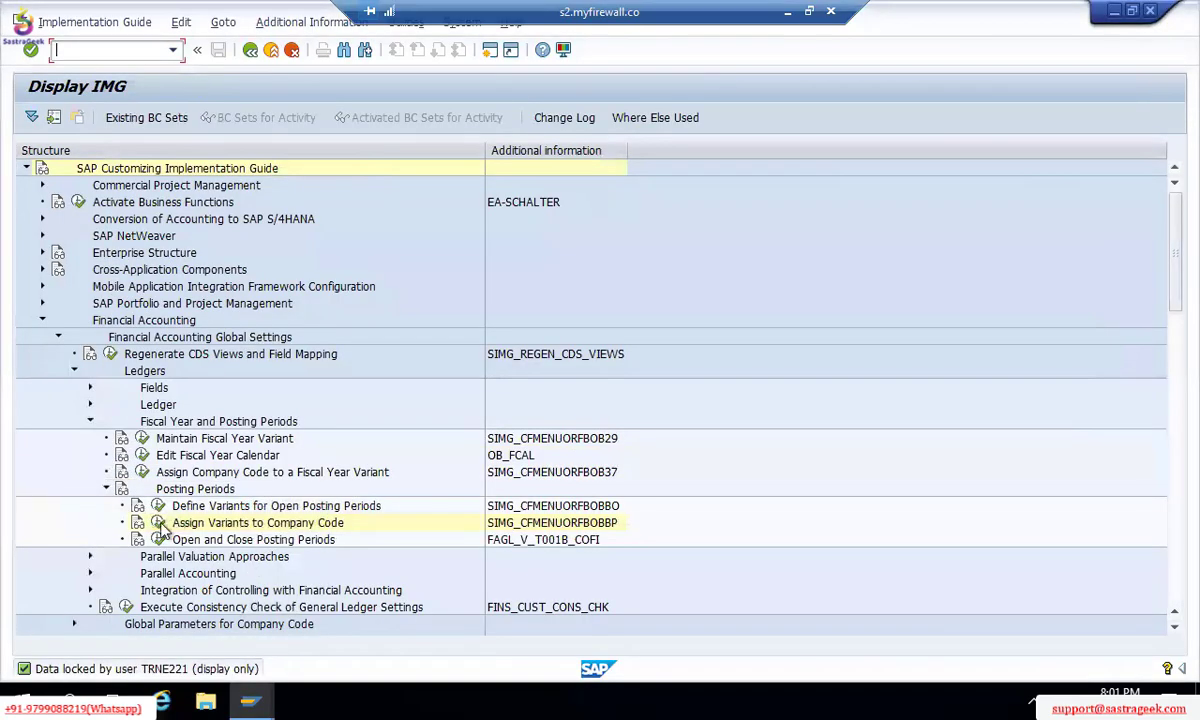
Step: Copy the locking user's ID from Assign Variants to Company Code into the SM12 User Name field
left_click(157, 523)
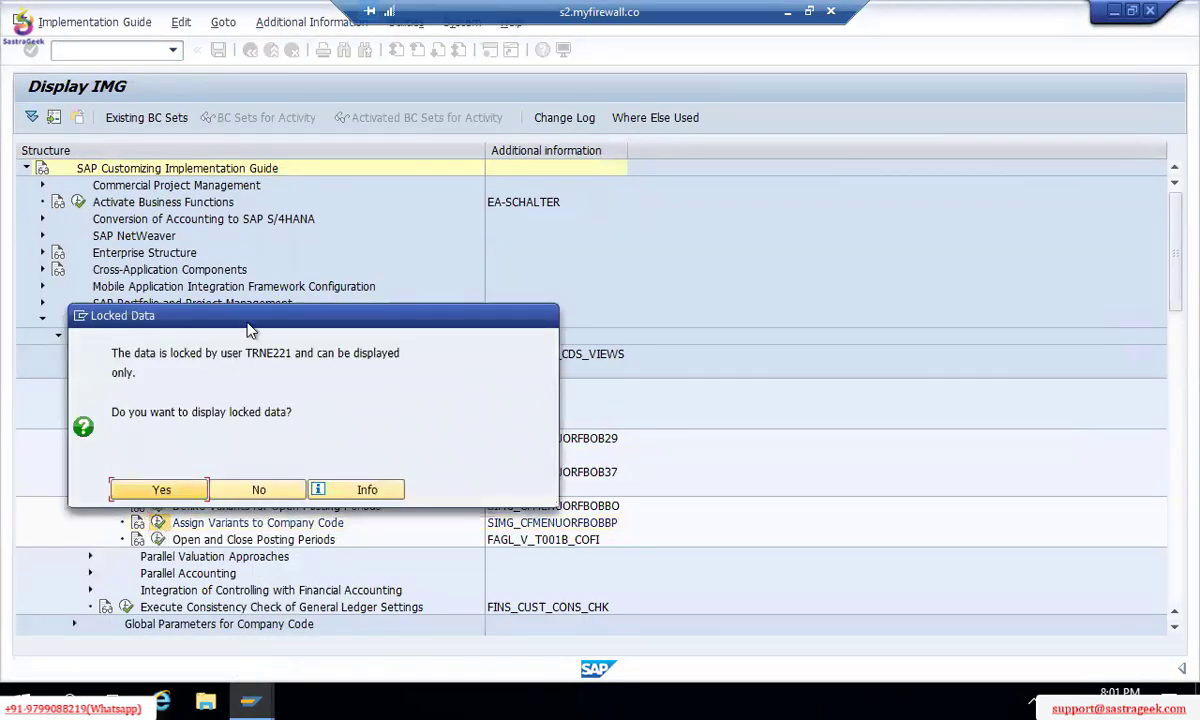
double_click(269, 352)
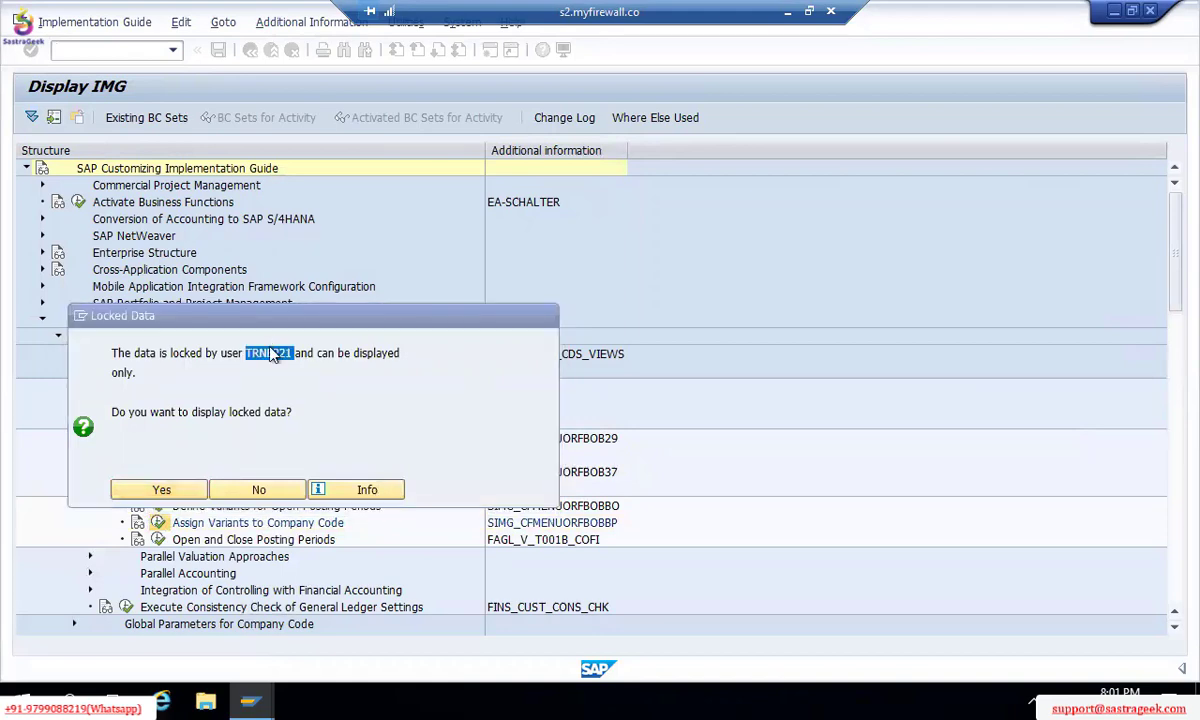
key("ctrl+c")
key("alt+Tab")
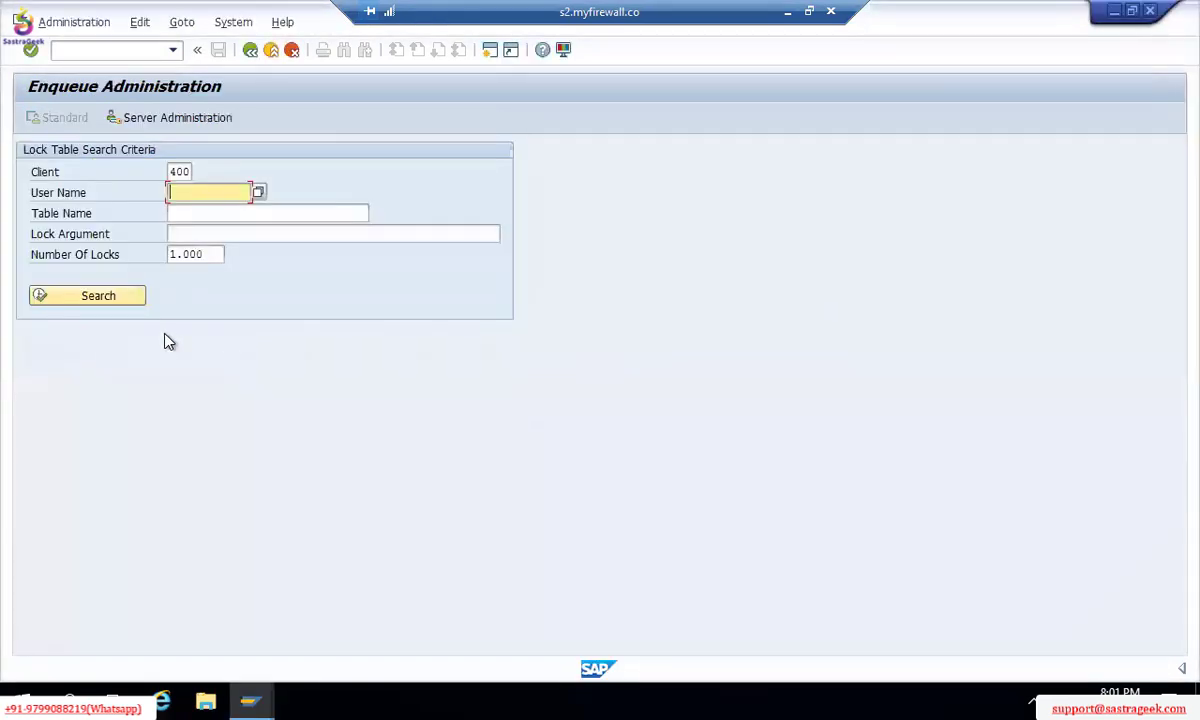
key("ctrl+v")
Step: Clear the Number Of Locks limit, search, and select the T001 lock entry
left_click(215, 256)
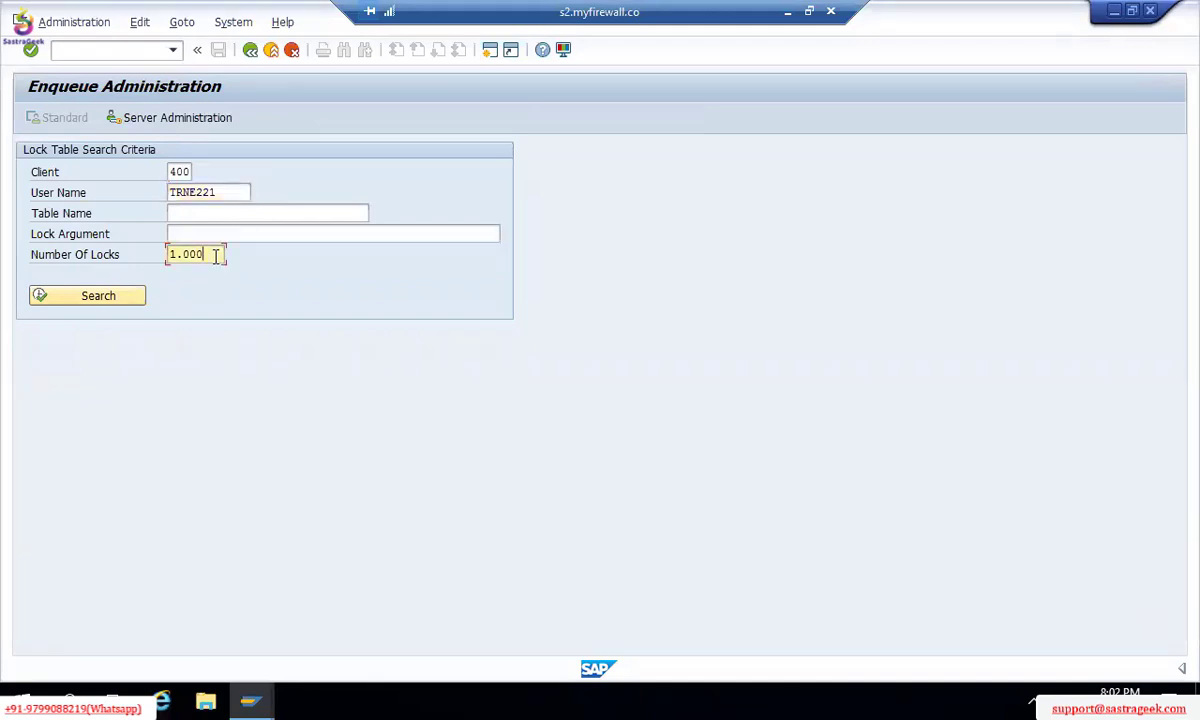
key("BackSpace")
key("BackSpace")
key("BackSpace")
key("BackSpace")
key("BackSpace")
left_click(110, 299)
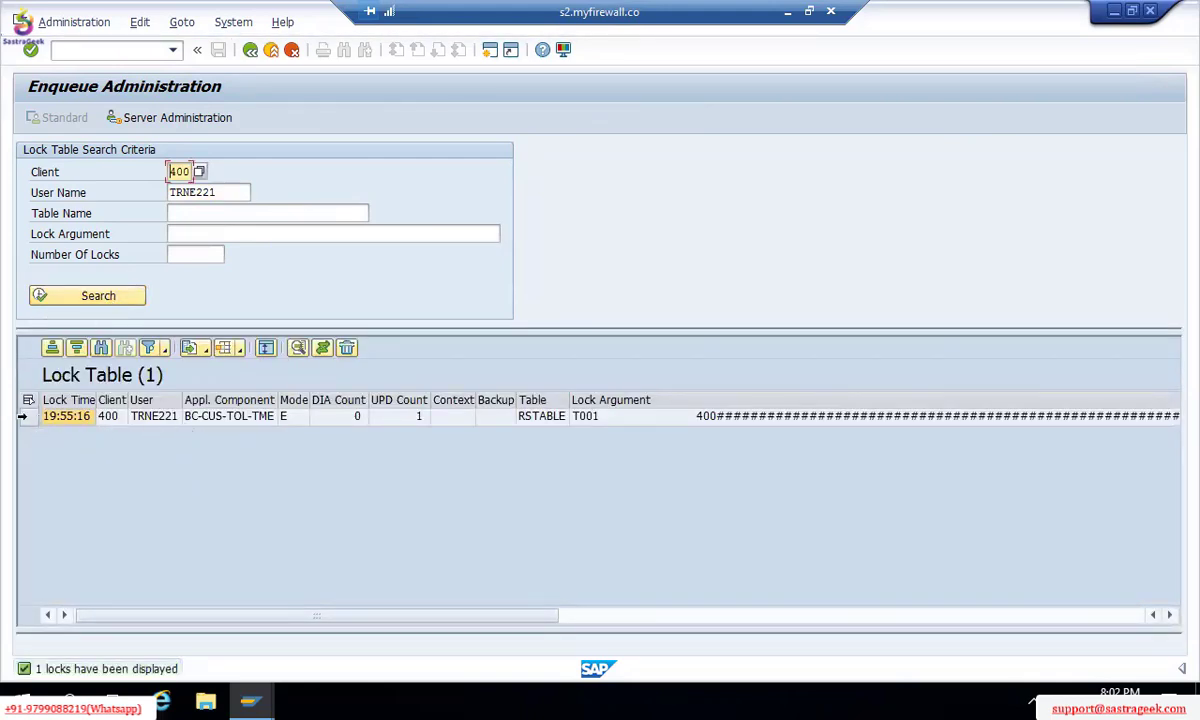
left_click(27, 418)
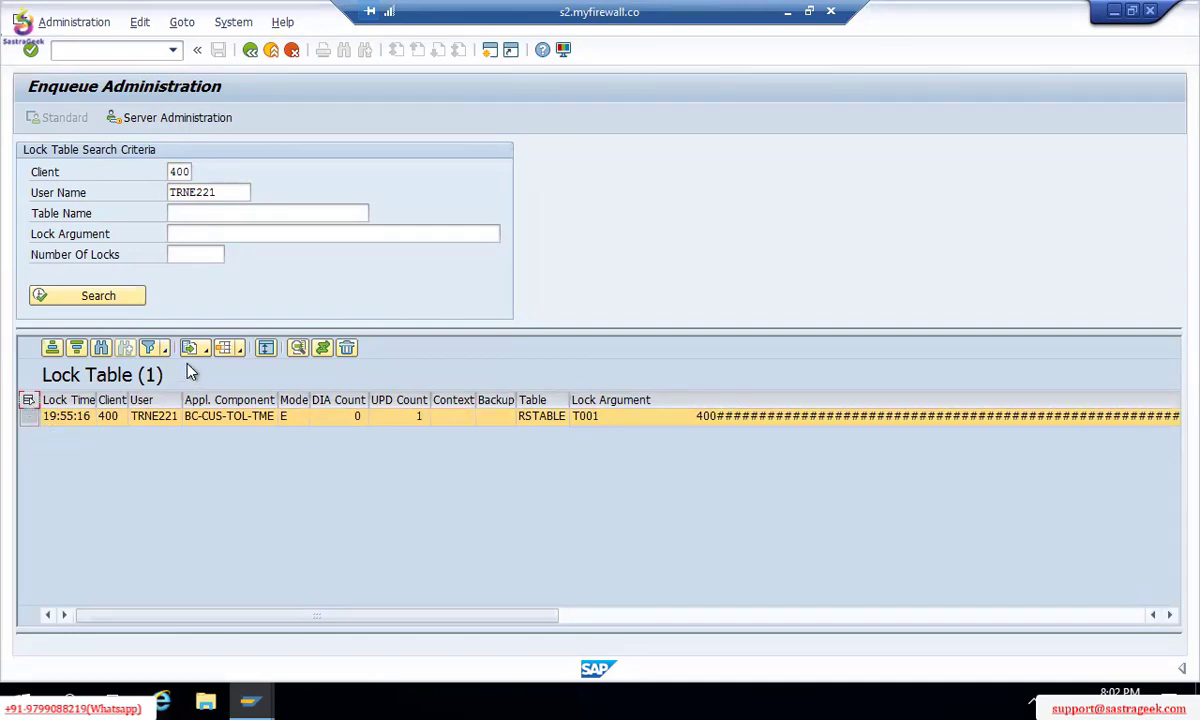
Step: Delete and confirm removal of the selected T001 lock, then go back to the IMG window
left_click(346, 350)
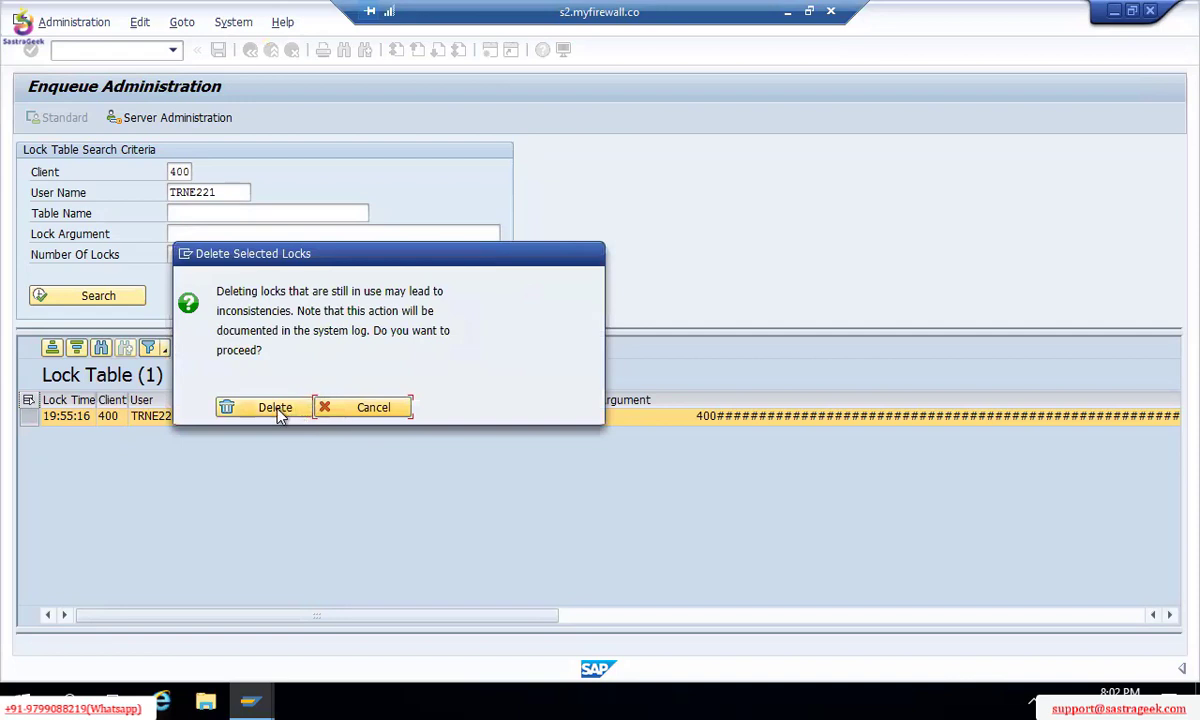
left_click(276, 409)
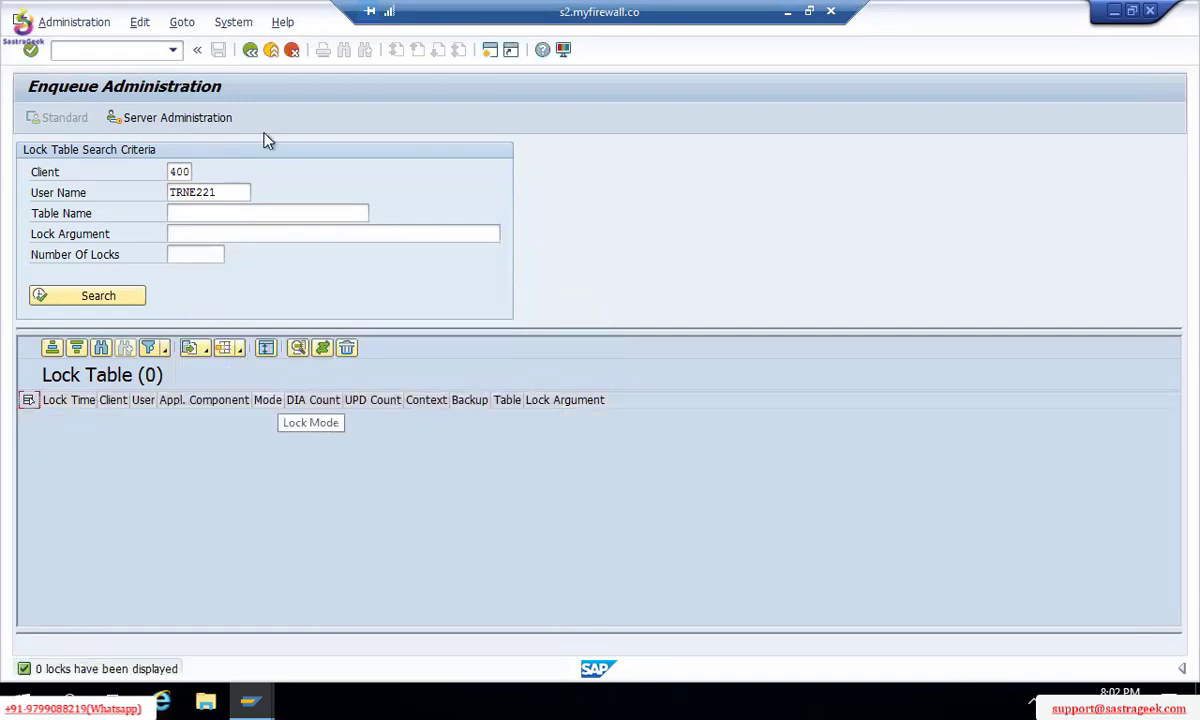
left_click(250, 50)
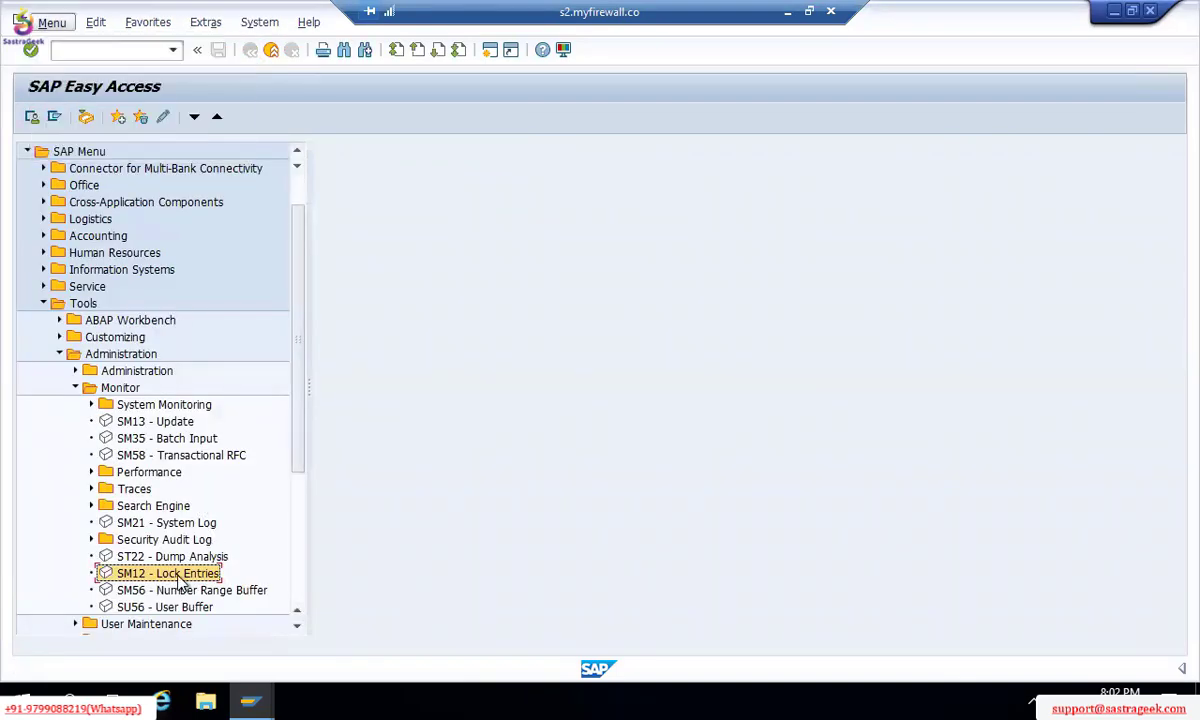
key("alt+Tab")
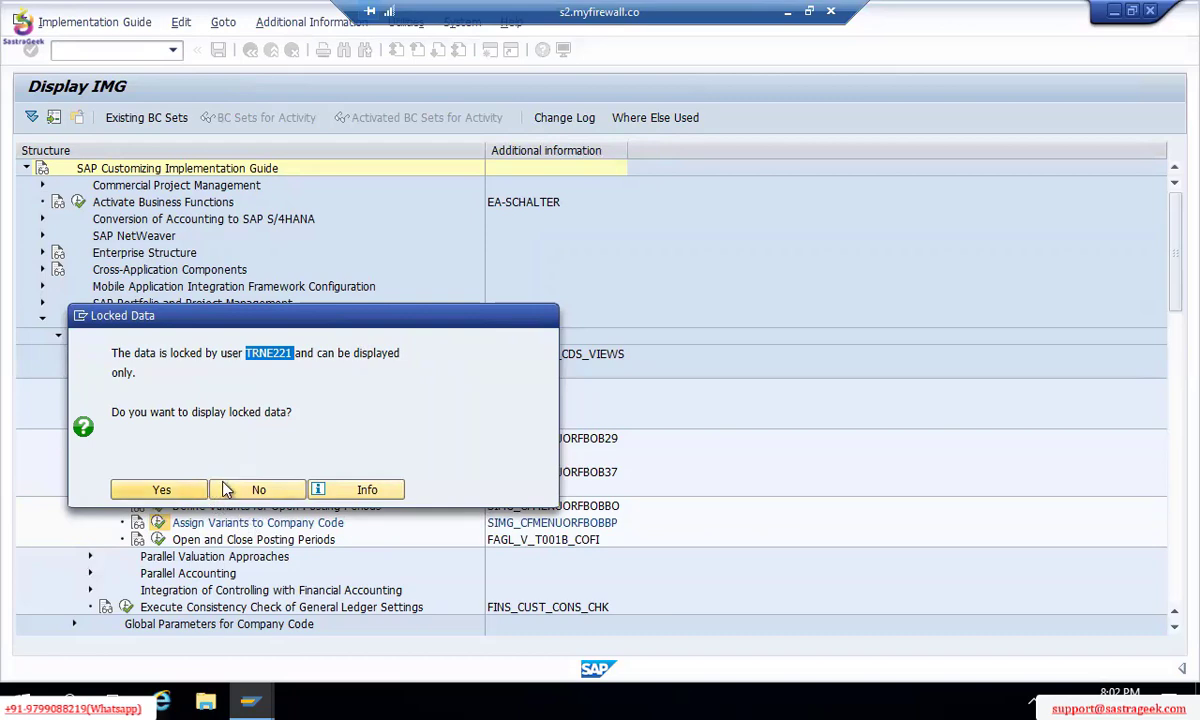
Step: Accept the Locked Data warning, run Assign Variants to Company Code and position on company code TM00
left_click(170, 488)
left_click(160, 522)
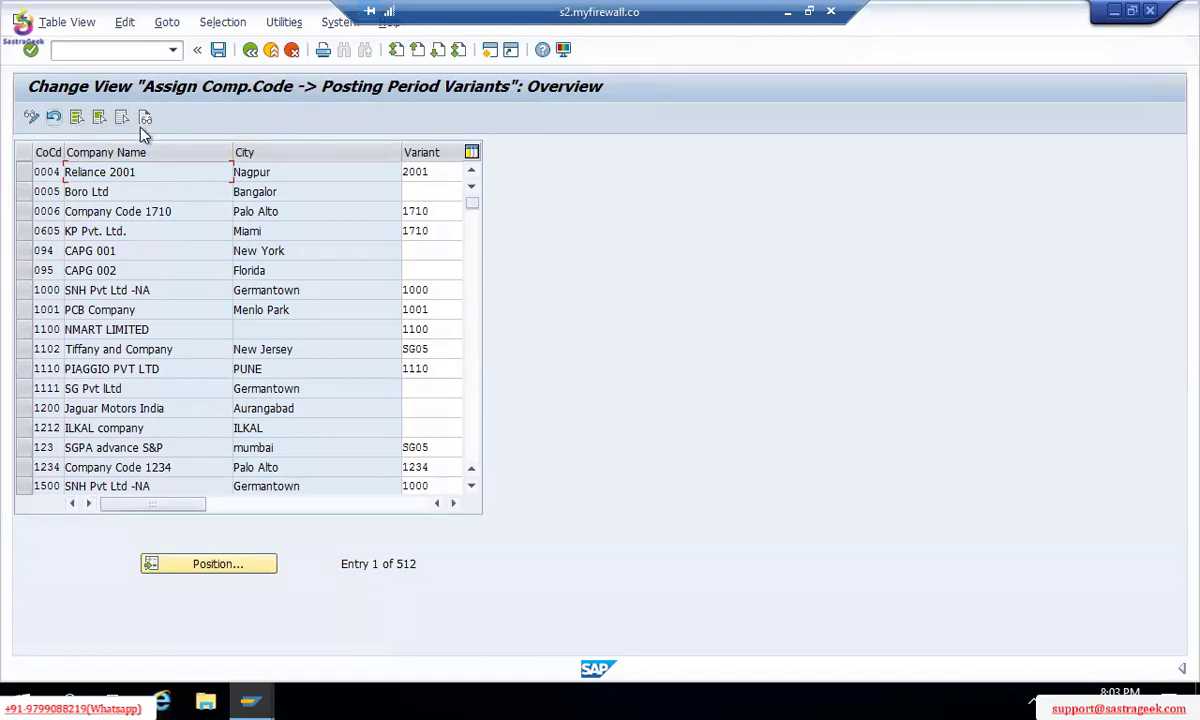
left_click(208, 564)
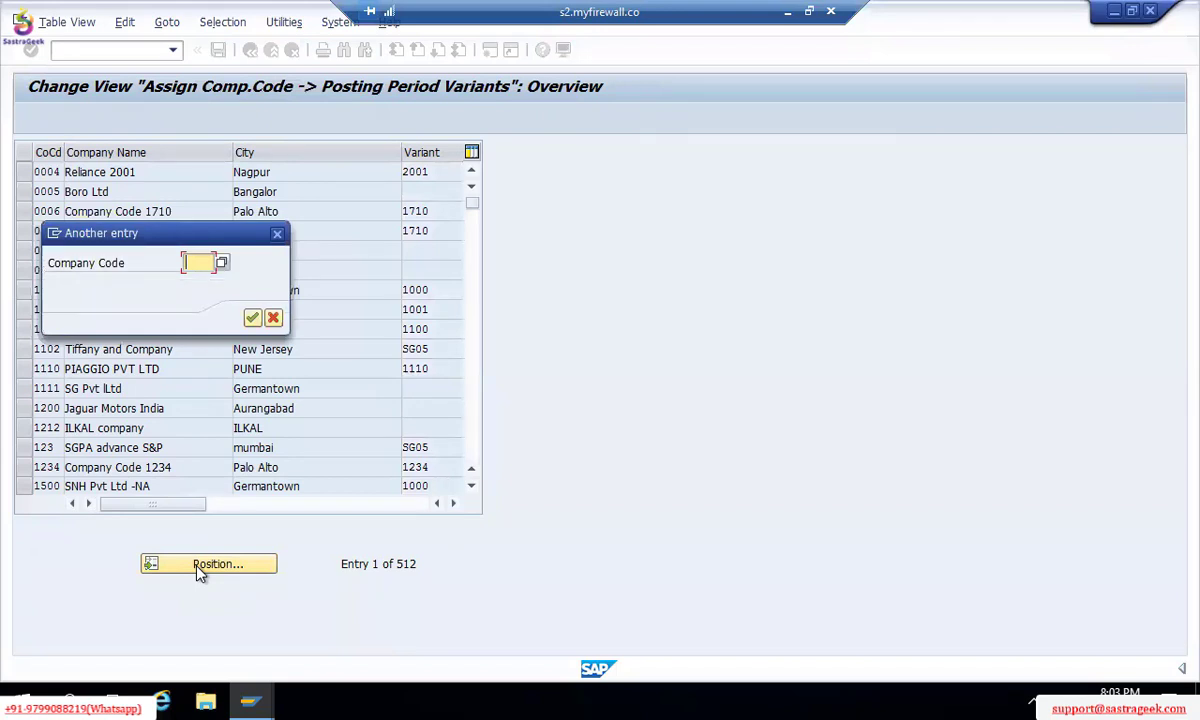
type("TM00")
key("Return")
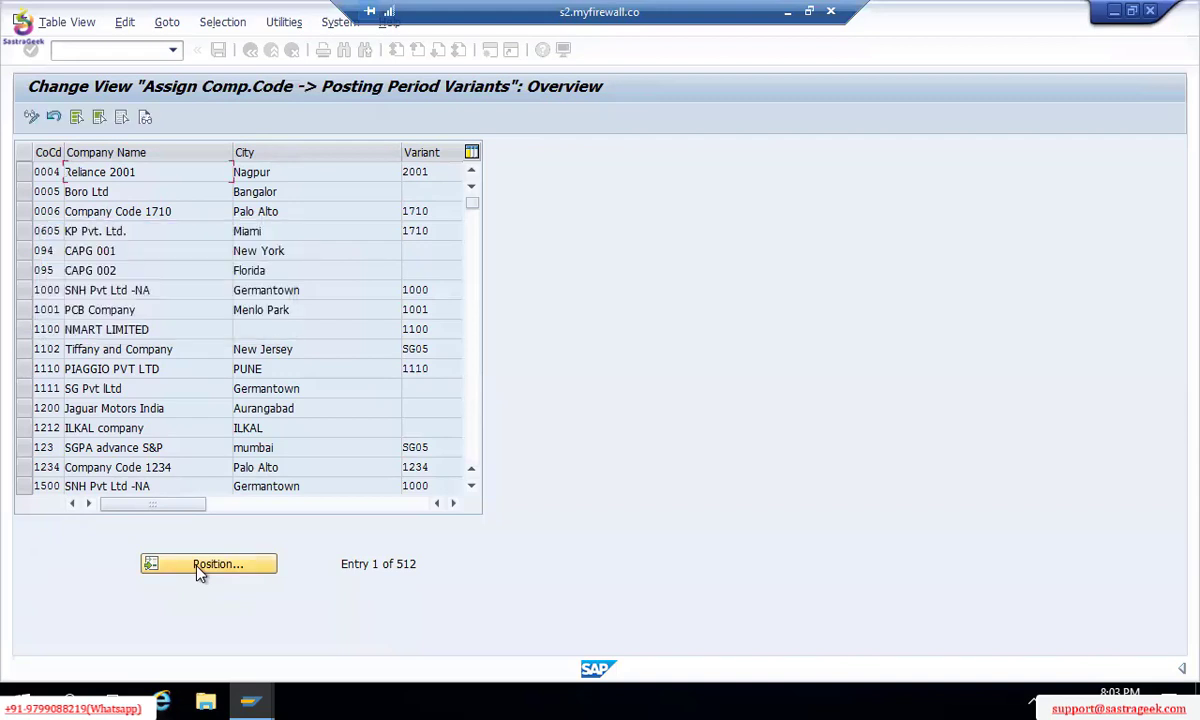
left_click(412, 172)
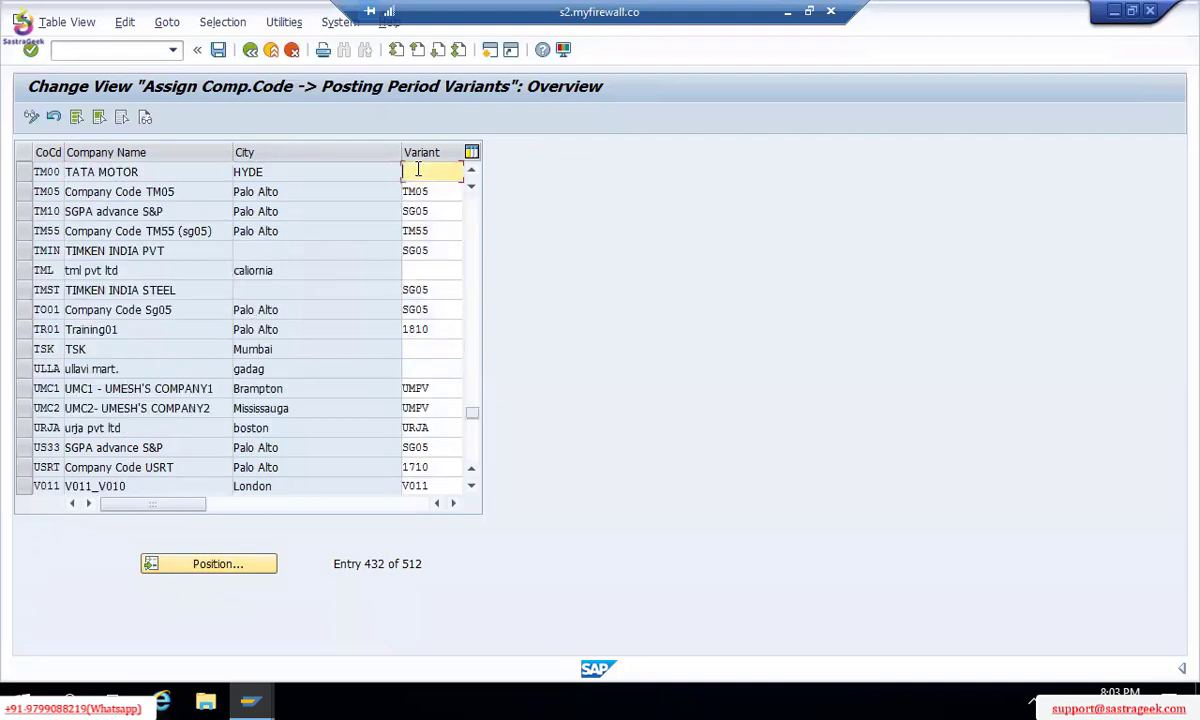
Step: Pick posting period variant TM00 for company code TM00 from the search help list
type("TM00")
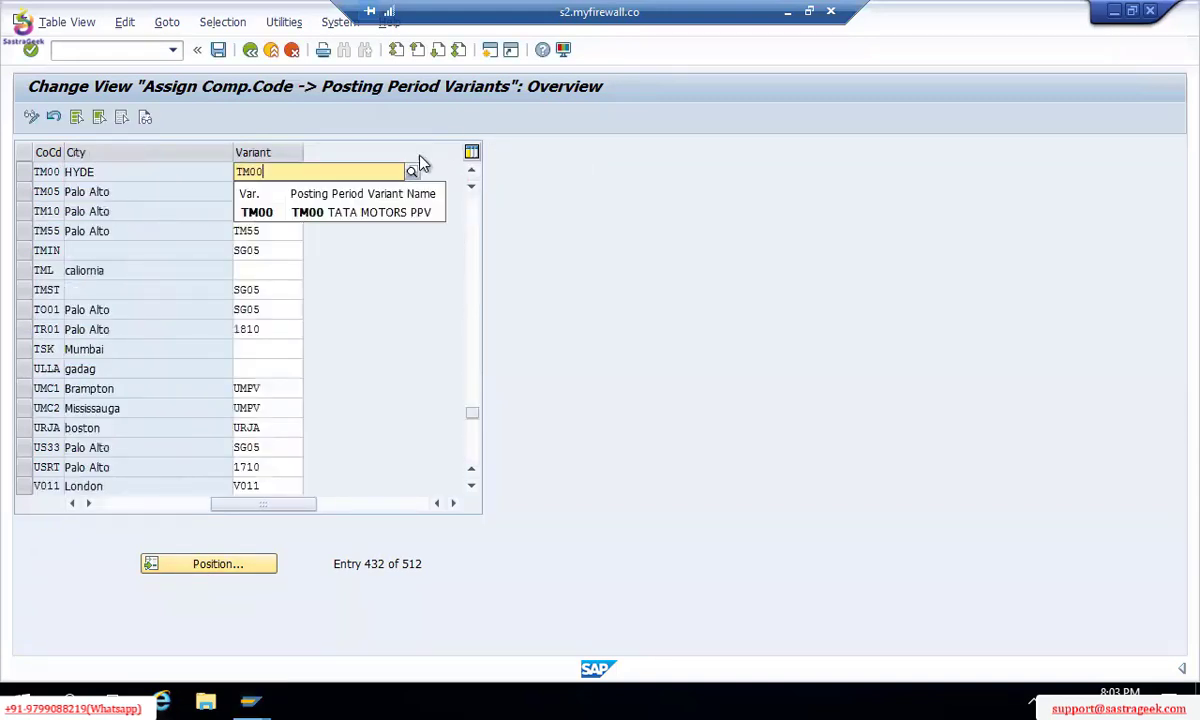
left_click(415, 328)
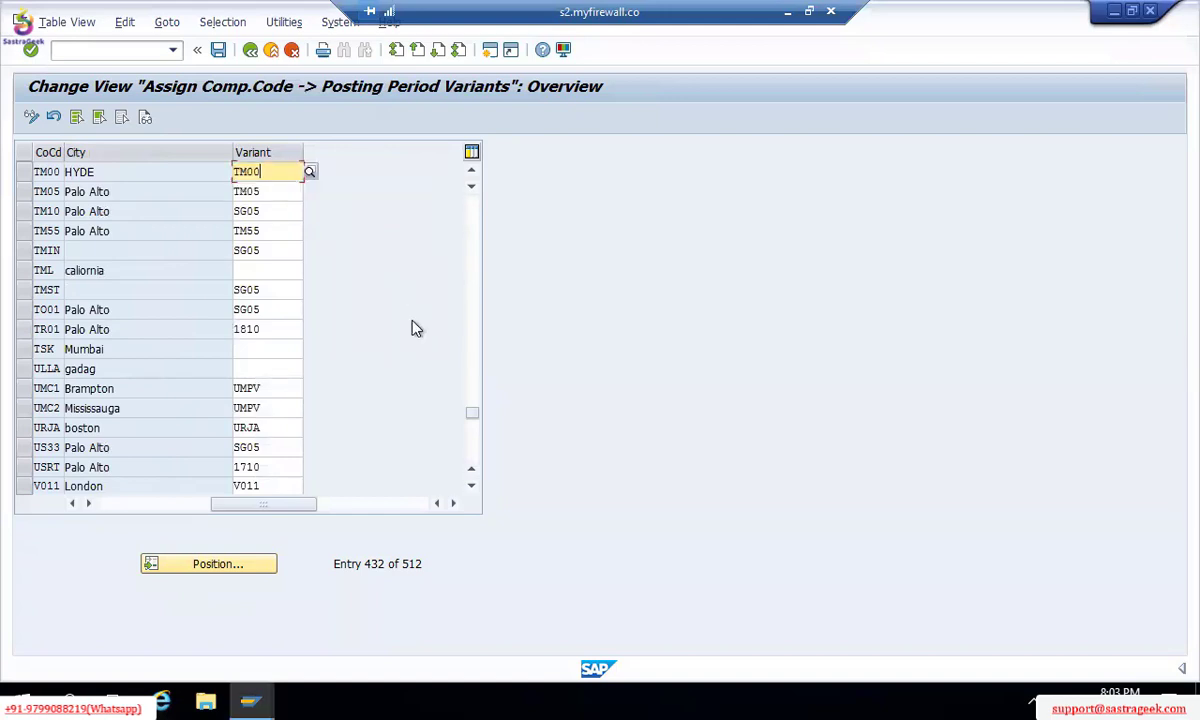
left_click(311, 172)
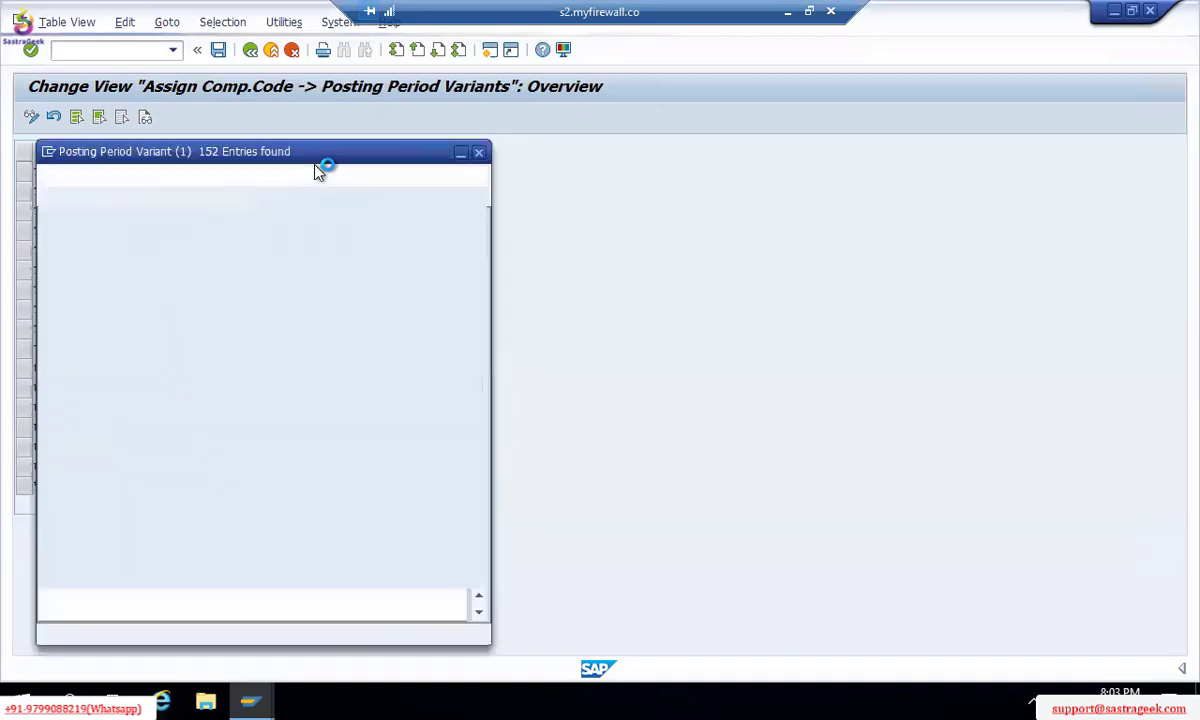
left_click(124, 222)
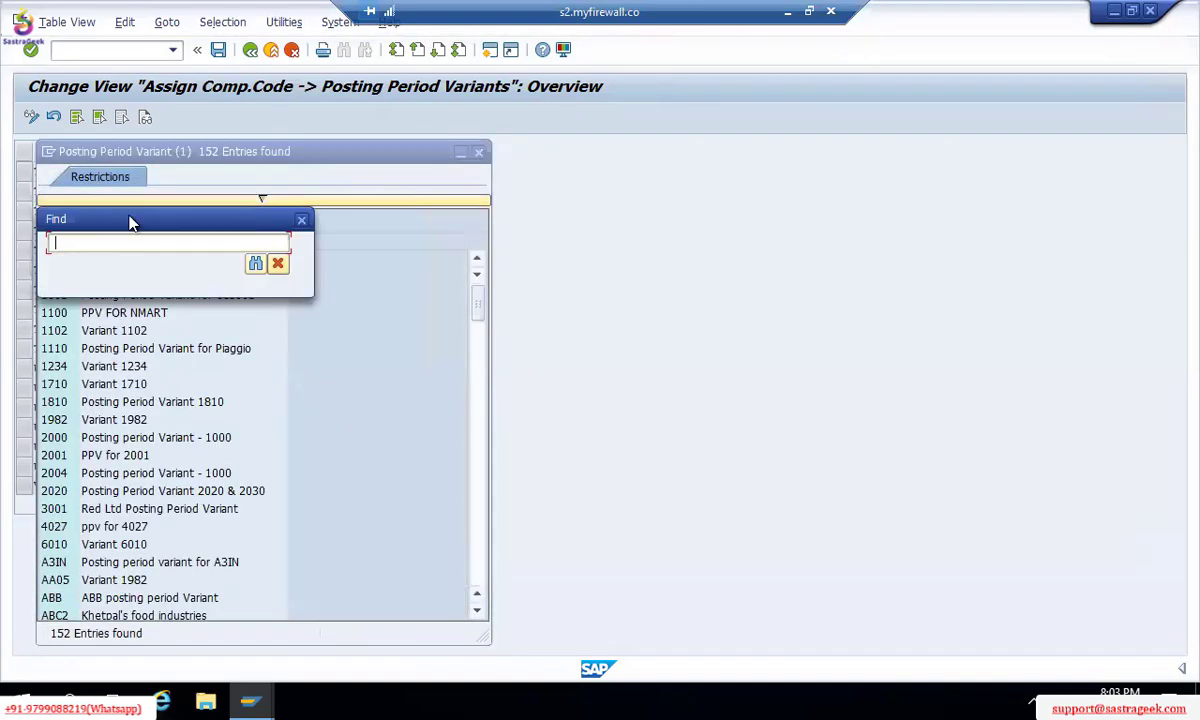
type("TM00")
key("Return")
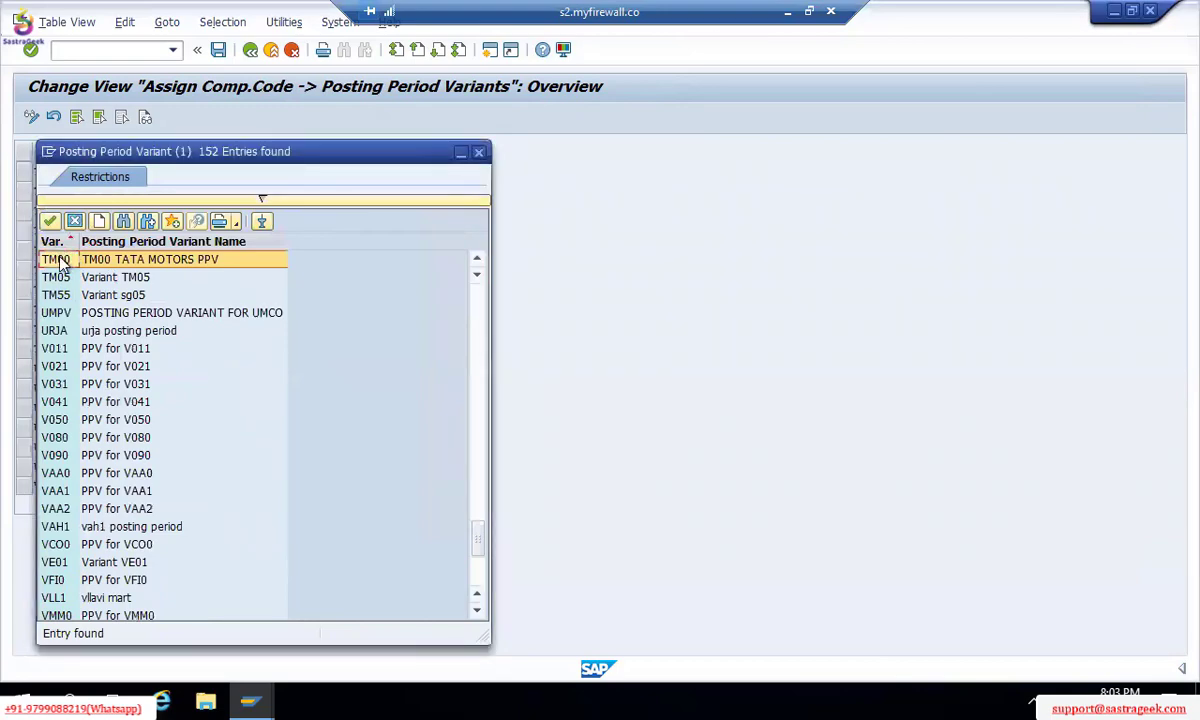
double_click(62, 263)
Step: Save the assignment under the customizing request and go back to the IMG
key("ctrl+s")
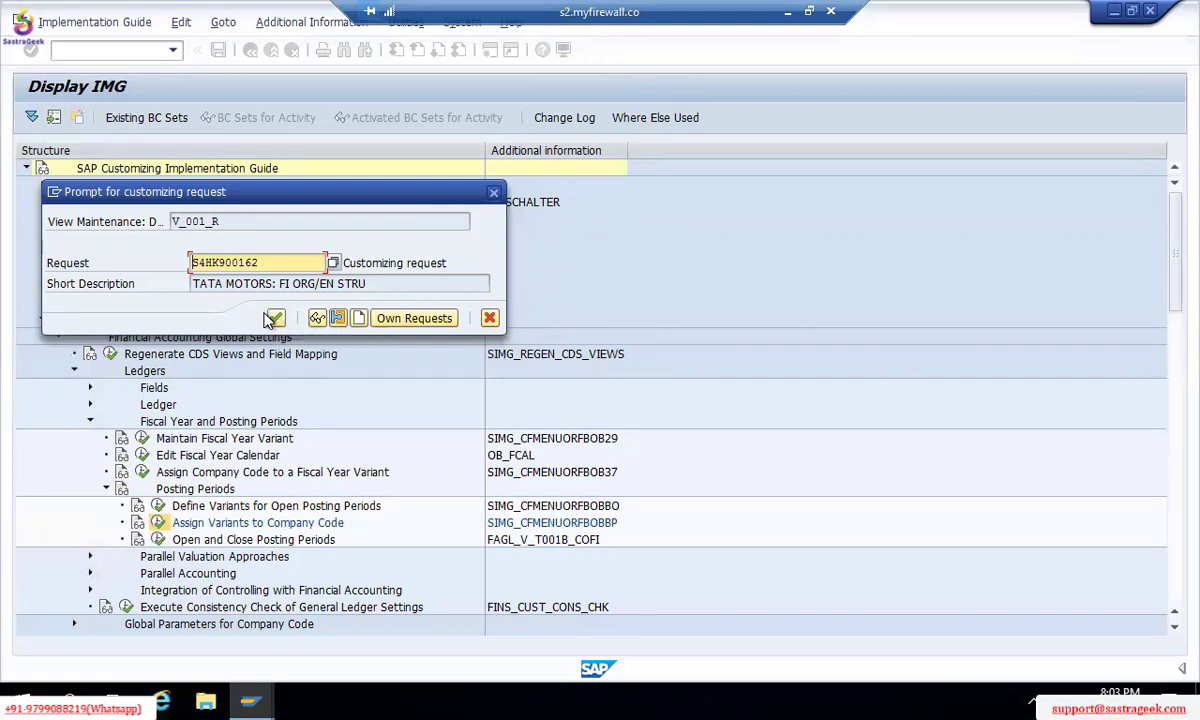
left_click(274, 318)
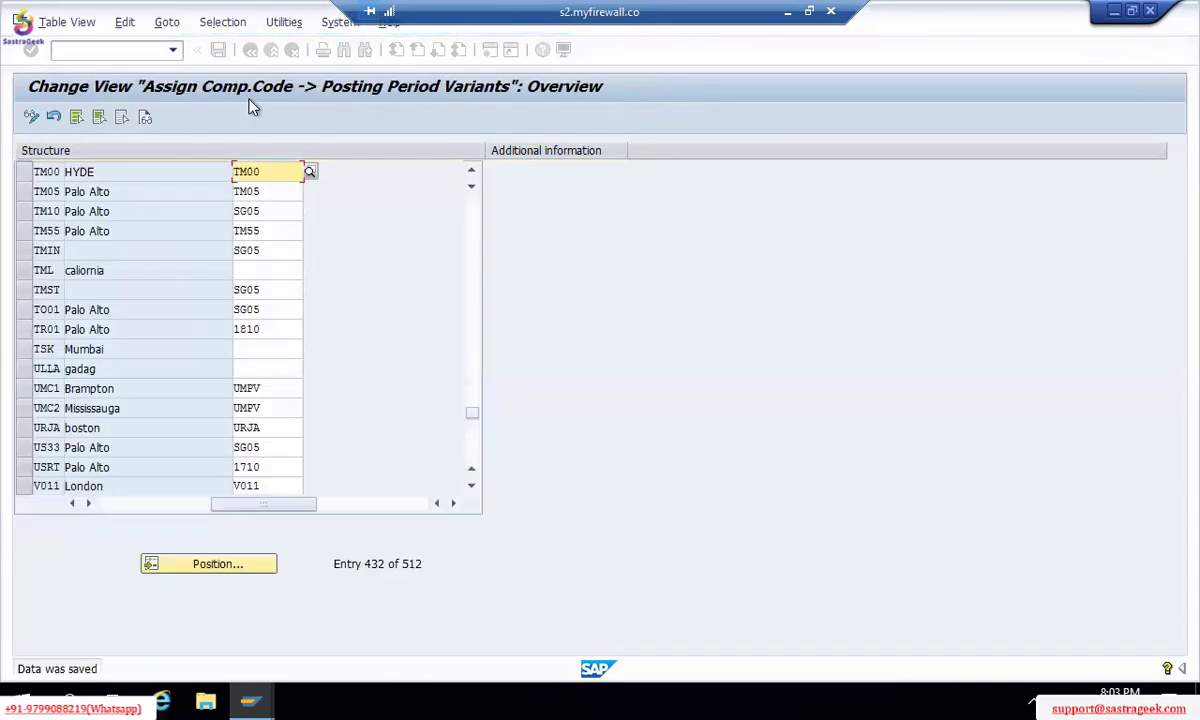
key("F3")
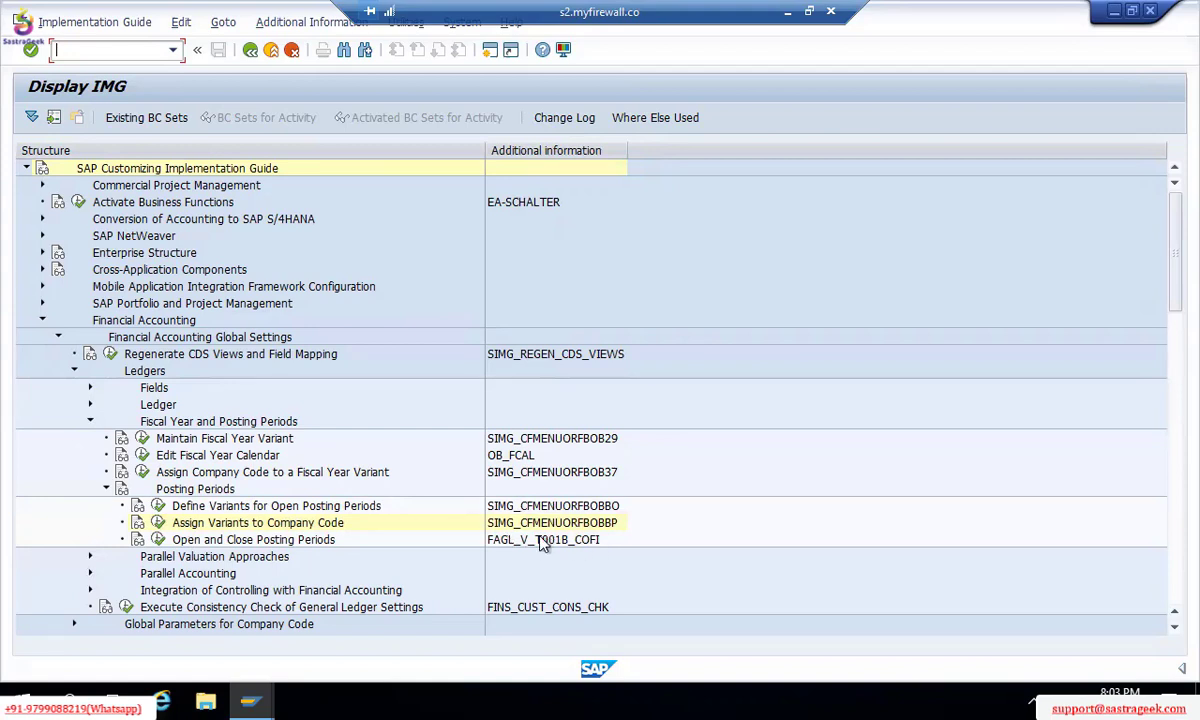
left_click(158, 540)
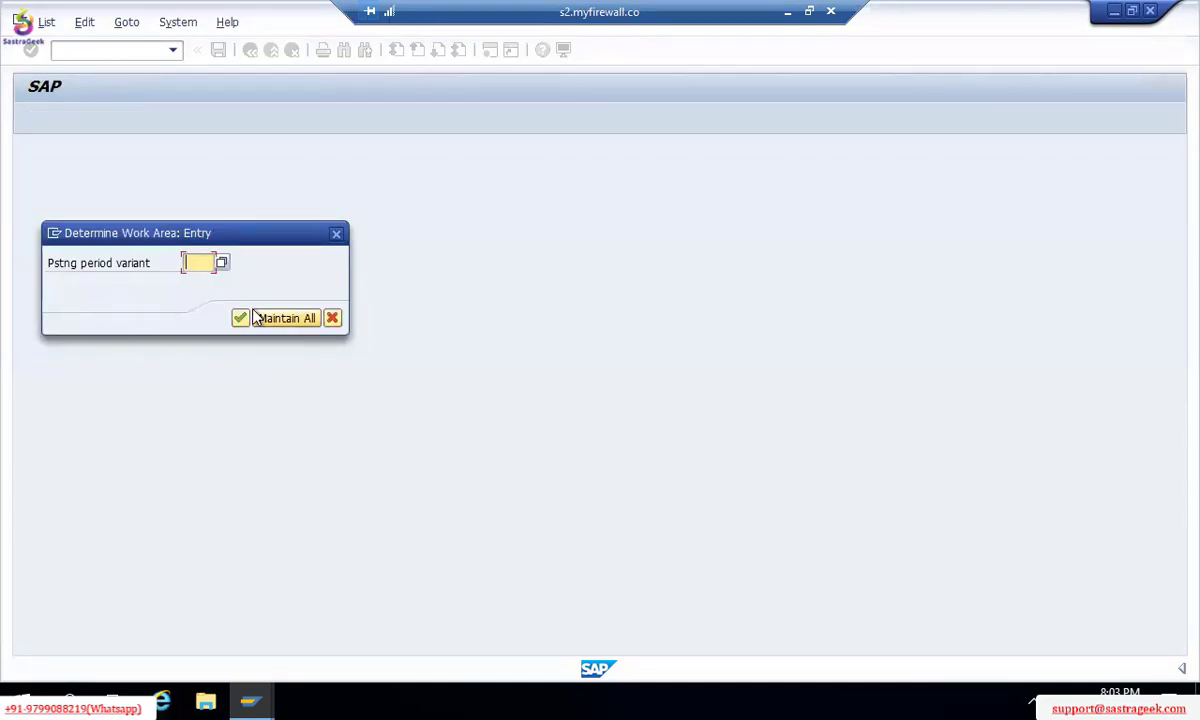
left_click(257, 317)
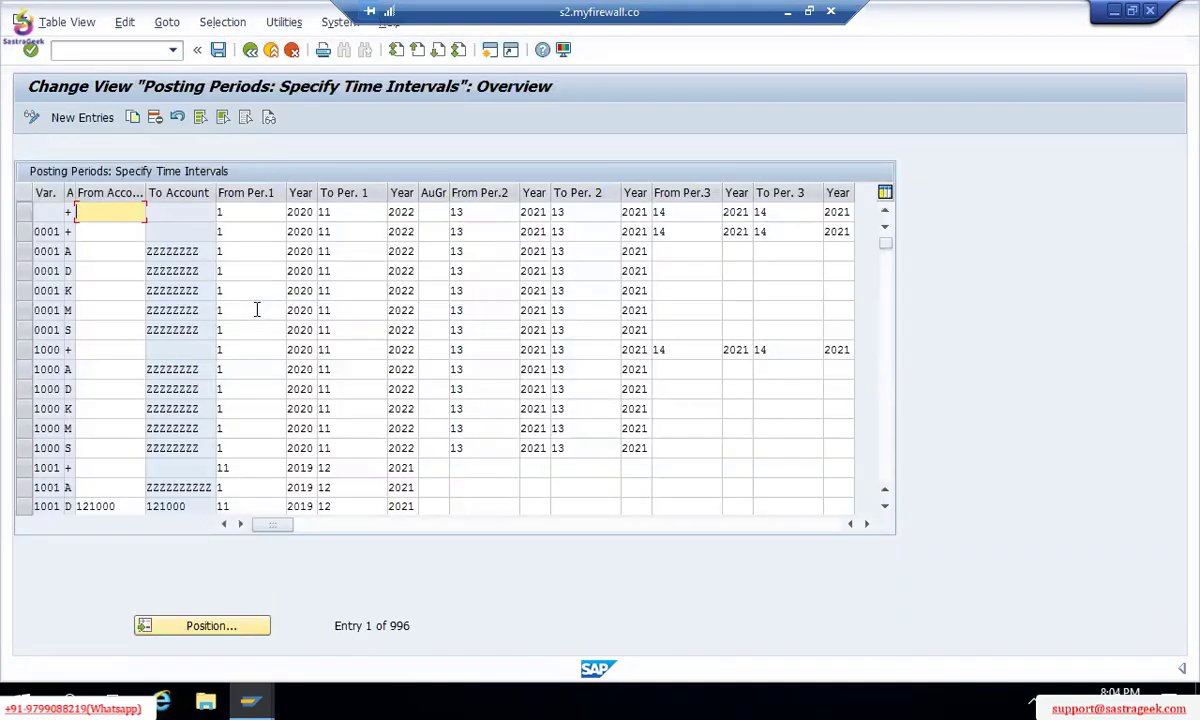
key("F12")
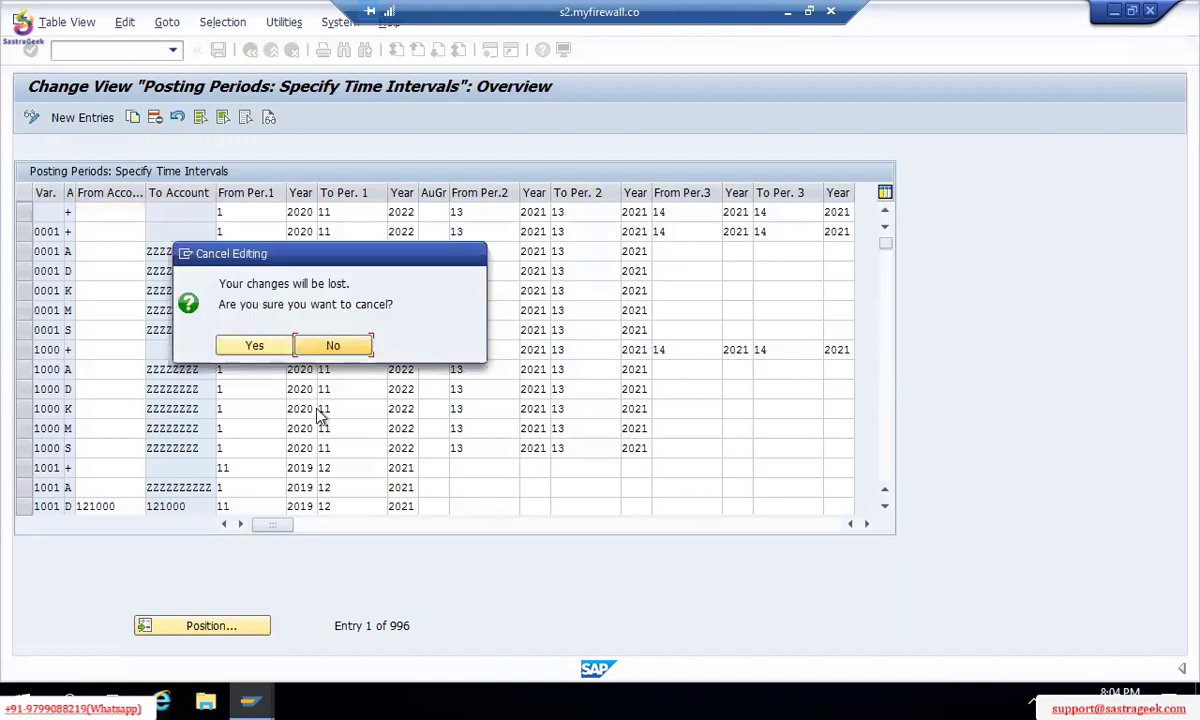
left_click(333, 346)
key("F3")
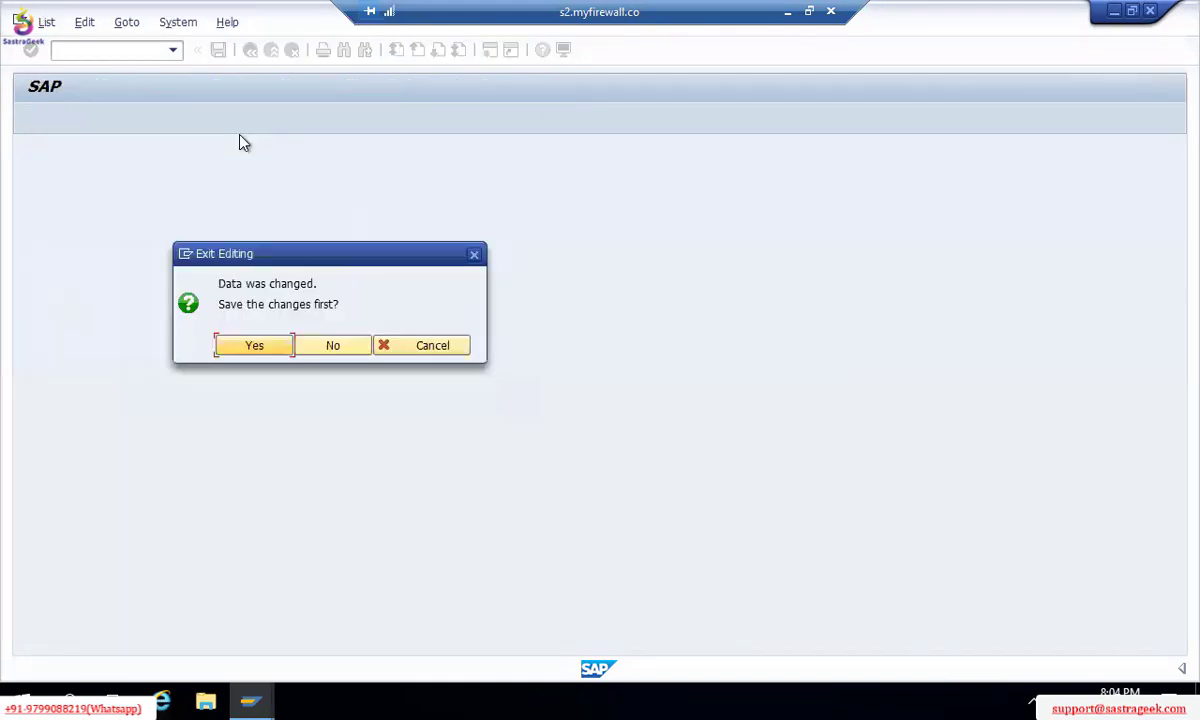
left_click(328, 344)
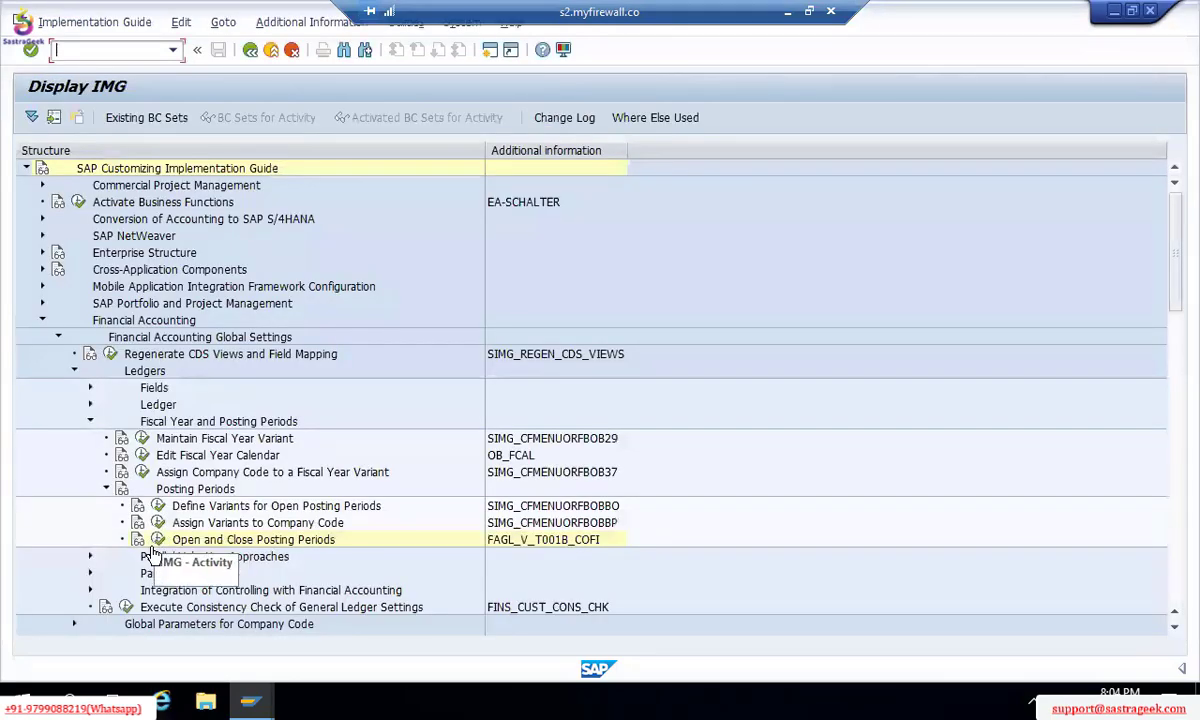
Step: Maintain Open and Close Posting Periods for variant TM00 and start a New Entries row
left_click(158, 540)
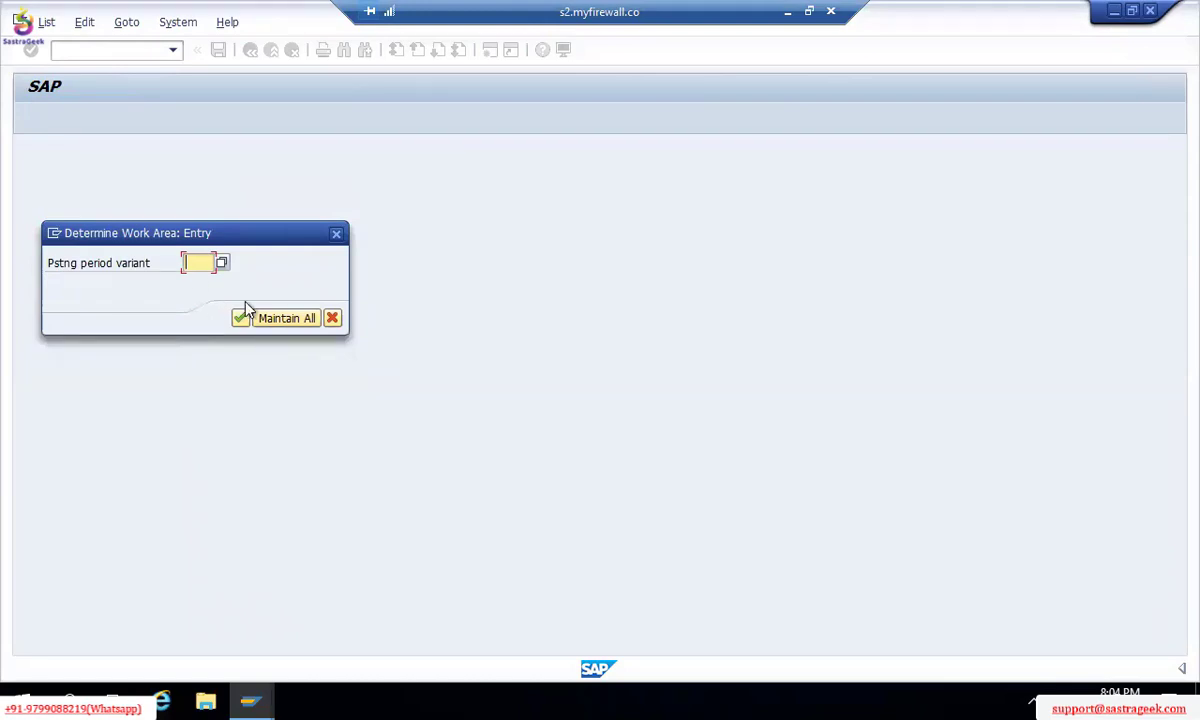
type("TM0")
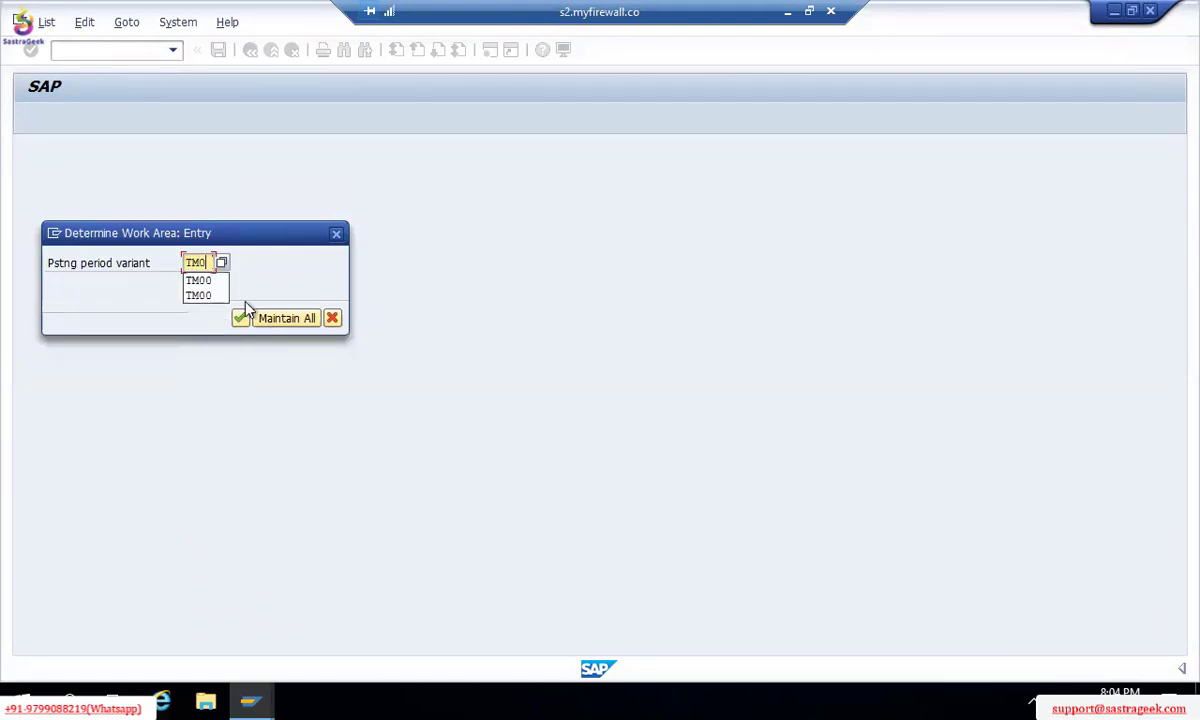
type("0")
left_click(242, 316)
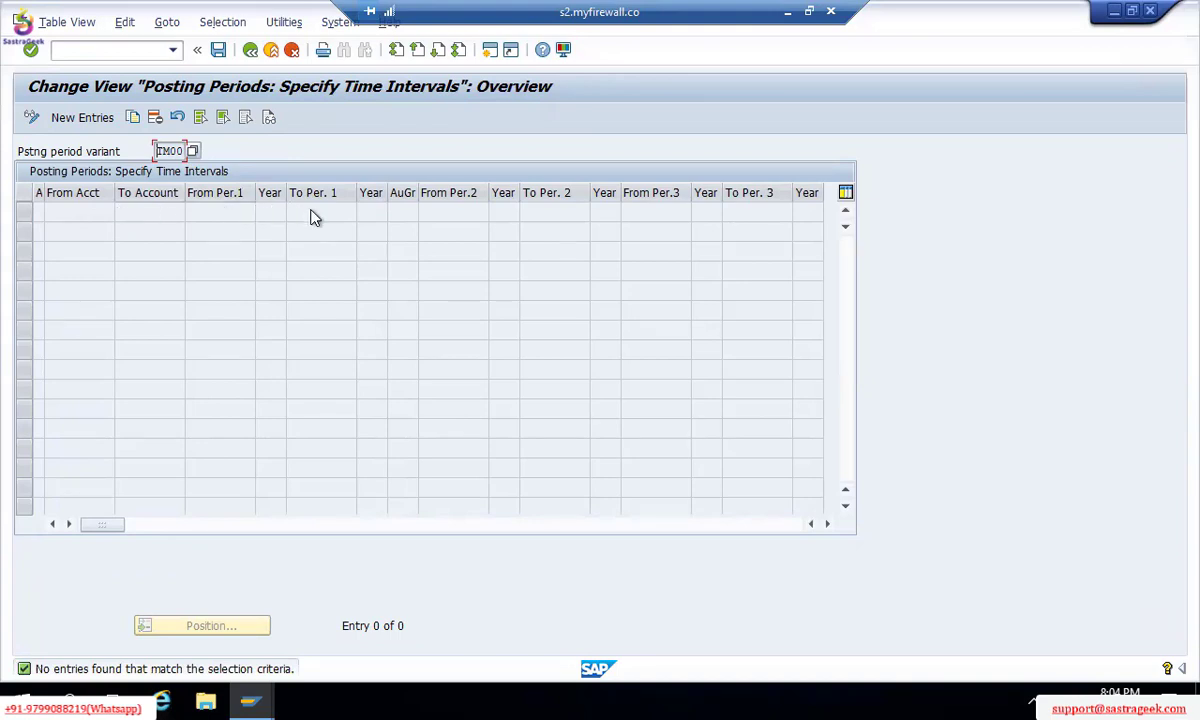
left_click(86, 118)
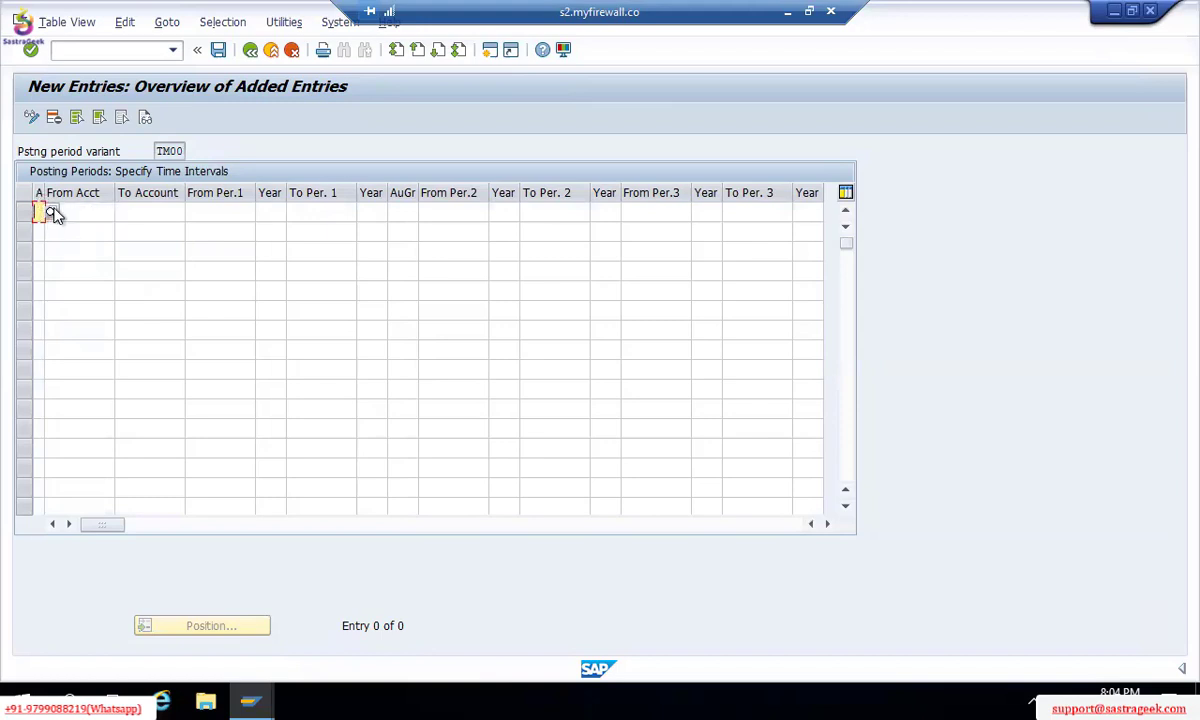
Step: Browse the account types list (Assets, Customers, Vendors), then close it without choosing one
left_click(52, 213)
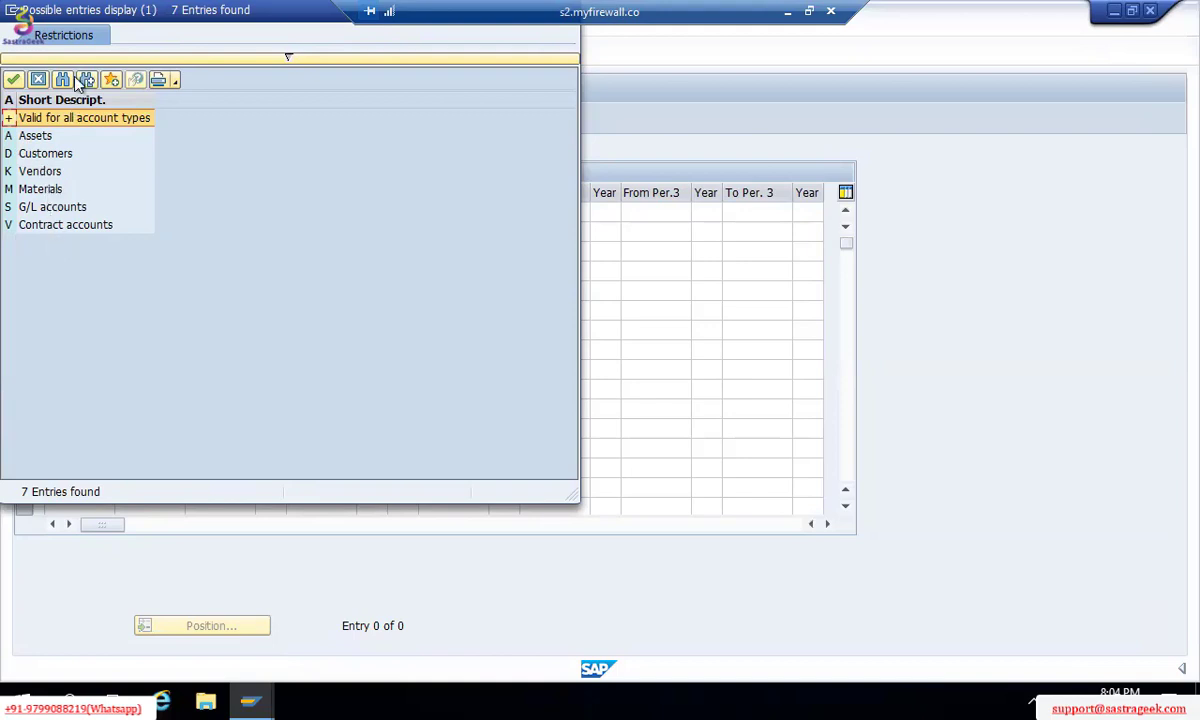
left_click(42, 137)
left_click(38, 158)
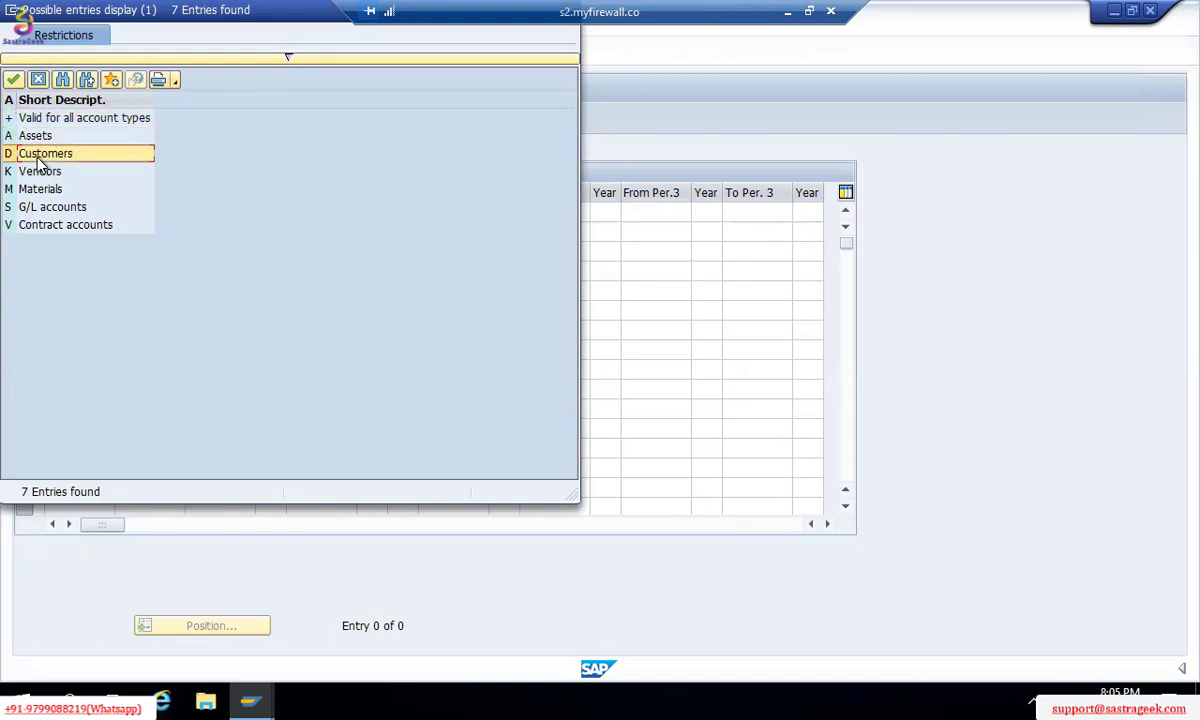
left_click(43, 137)
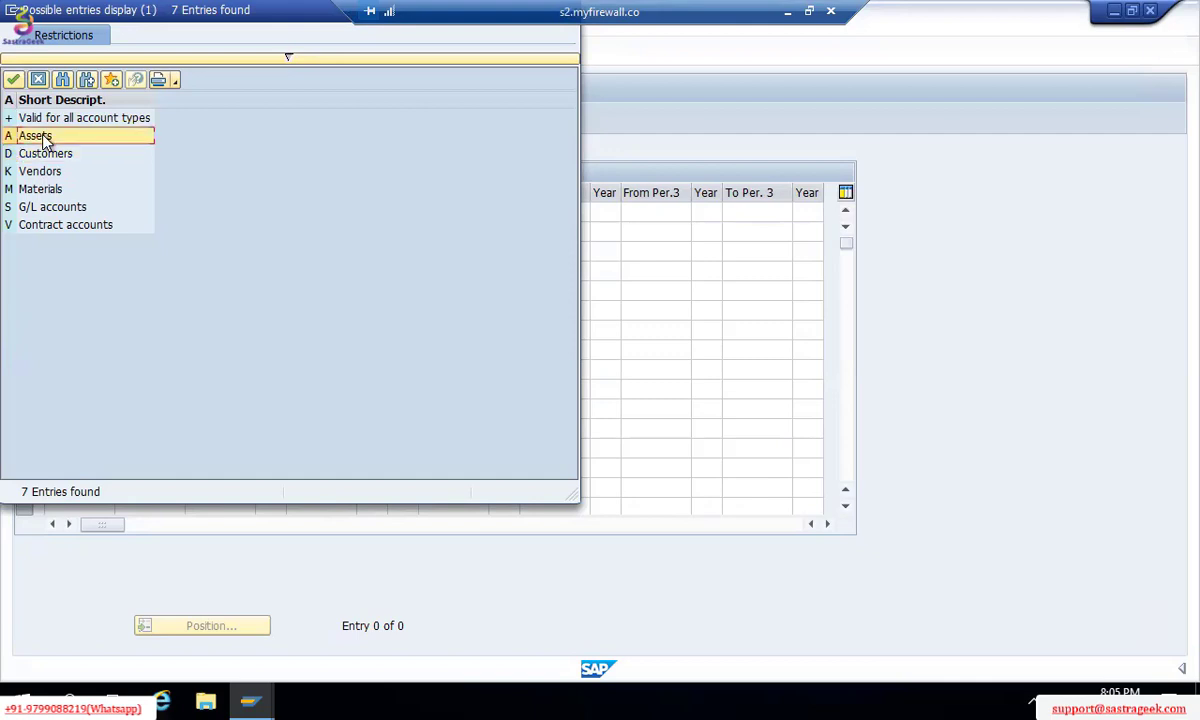
left_click(42, 172)
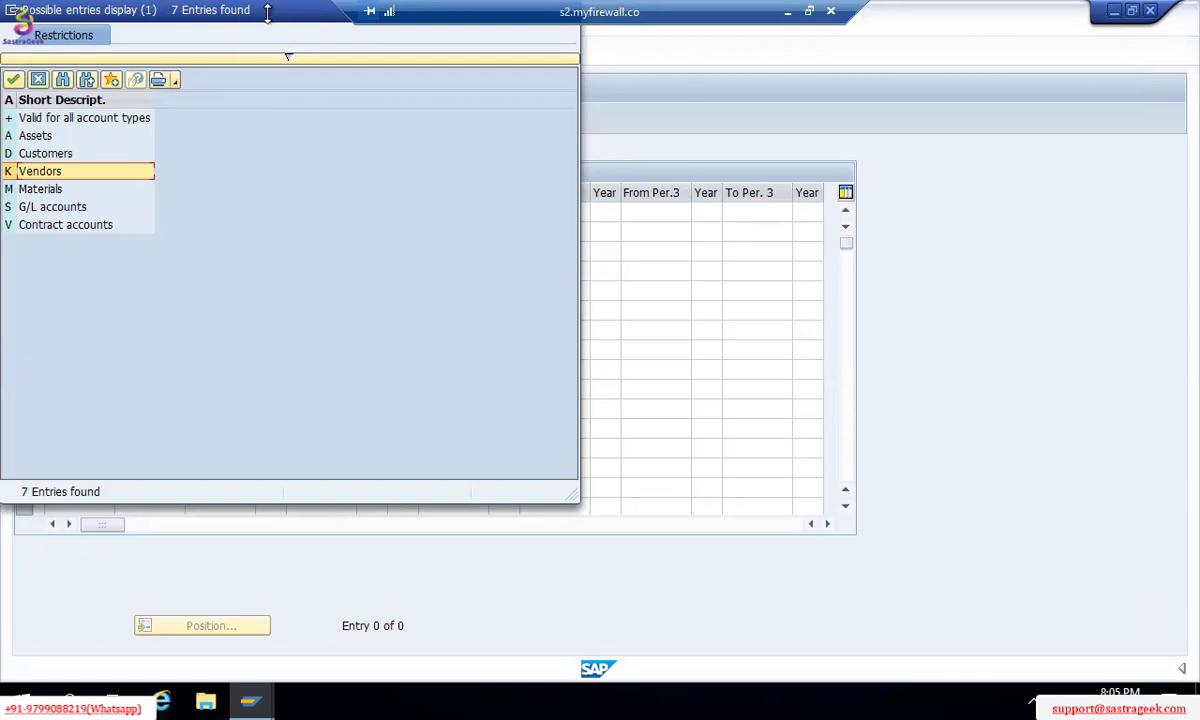
left_click_drag(238, 11, 236, 78)
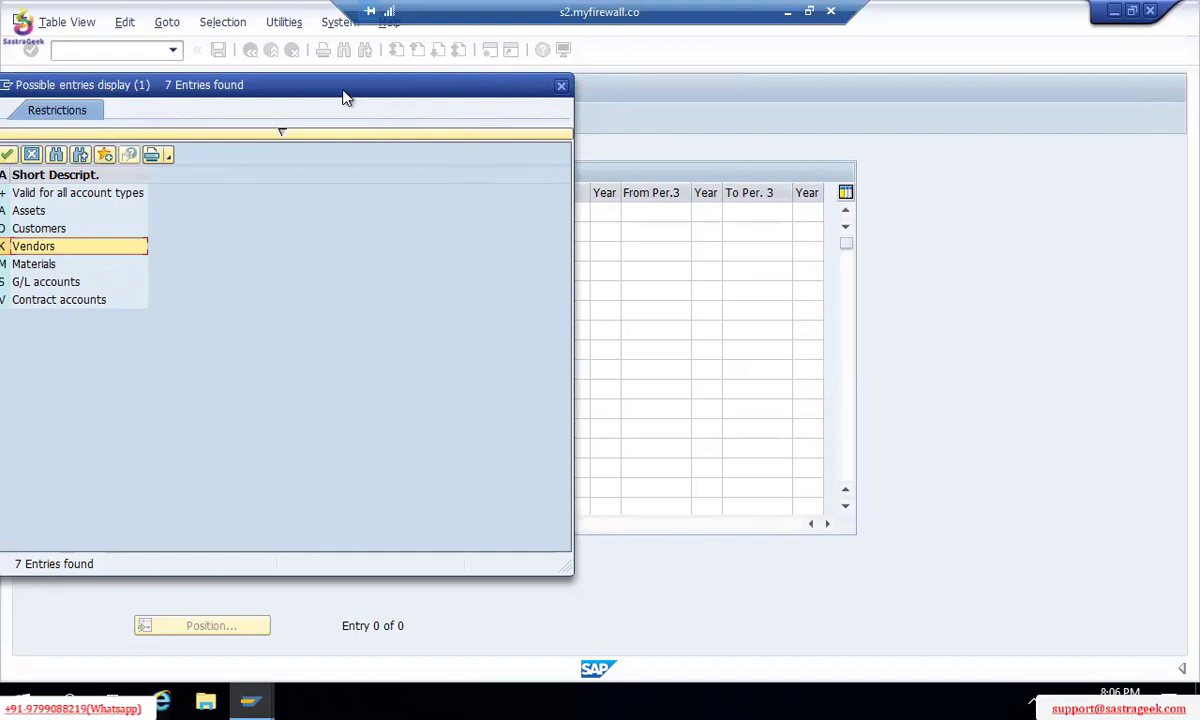
left_click_drag(407, 88, 465, 79)
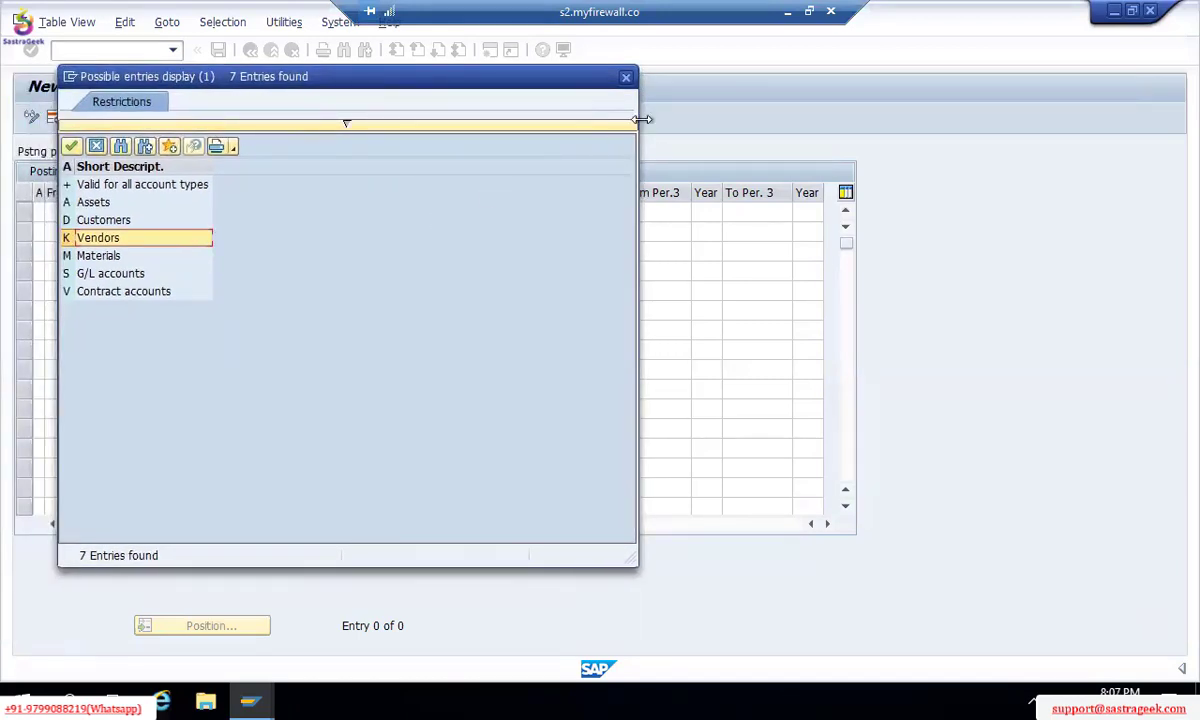
left_click(626, 78)
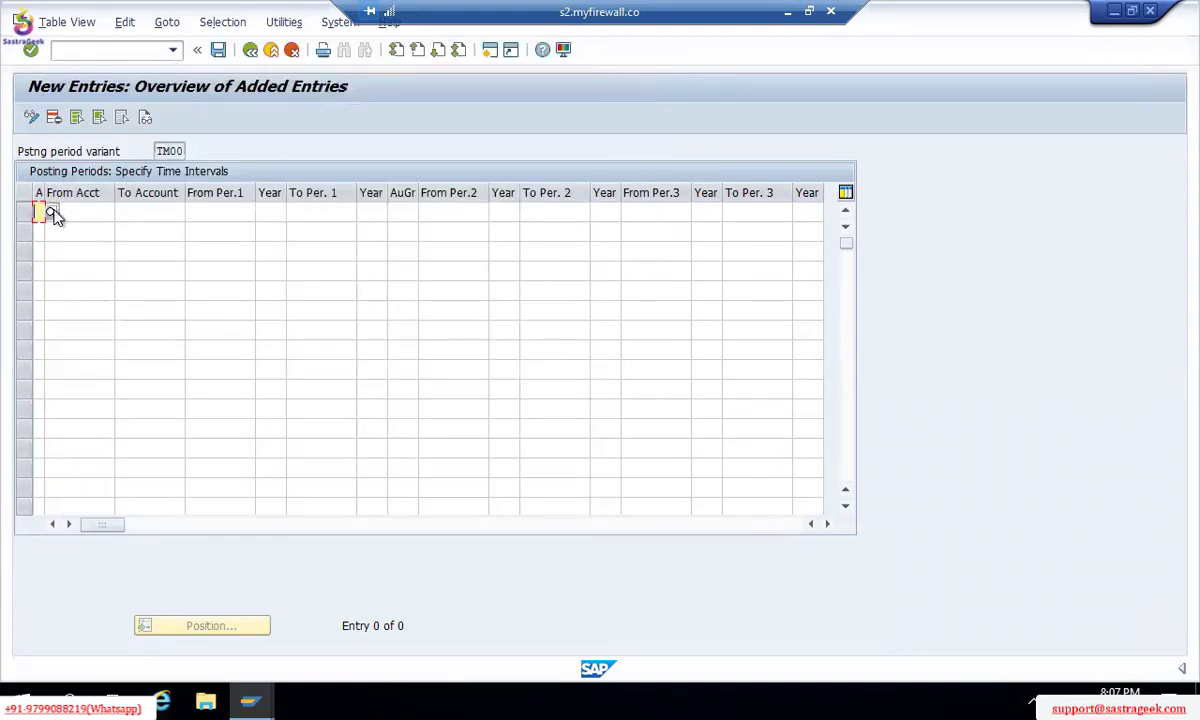
Step: Set the first row's account type to '+' (valid for all) with From Per.1 set to 1
left_click(52, 211)
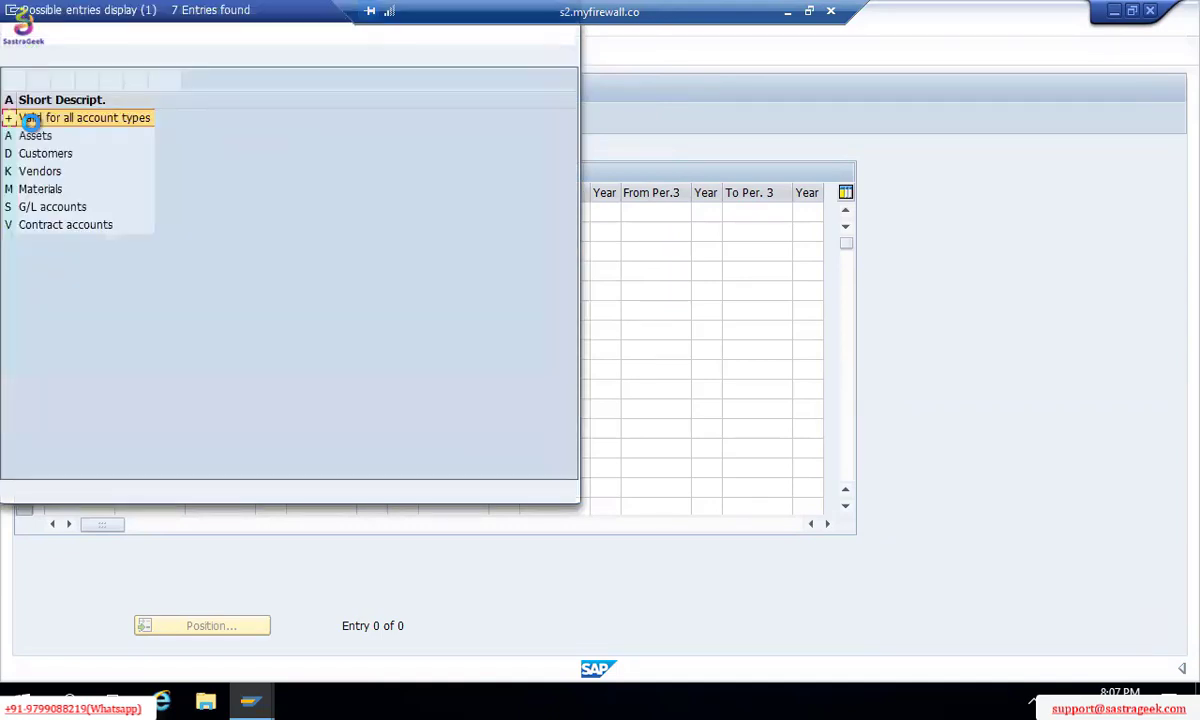
left_click(40, 118)
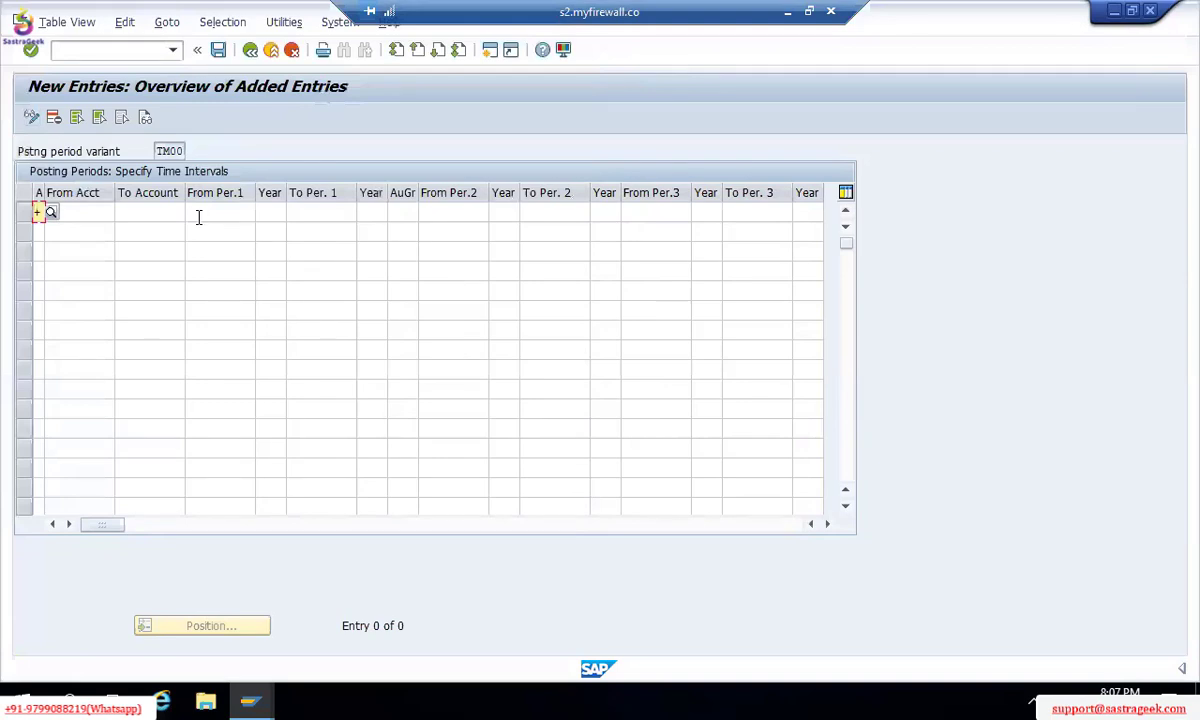
key("Tab")
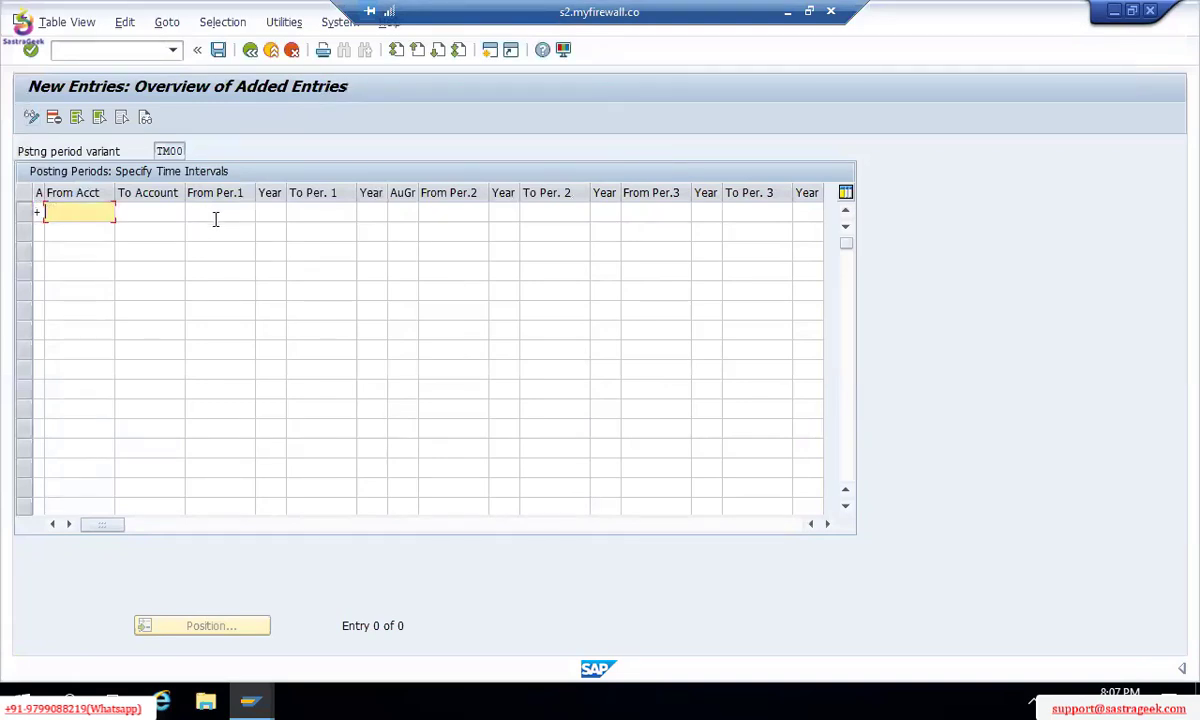
key("Tab")
key("Tab")
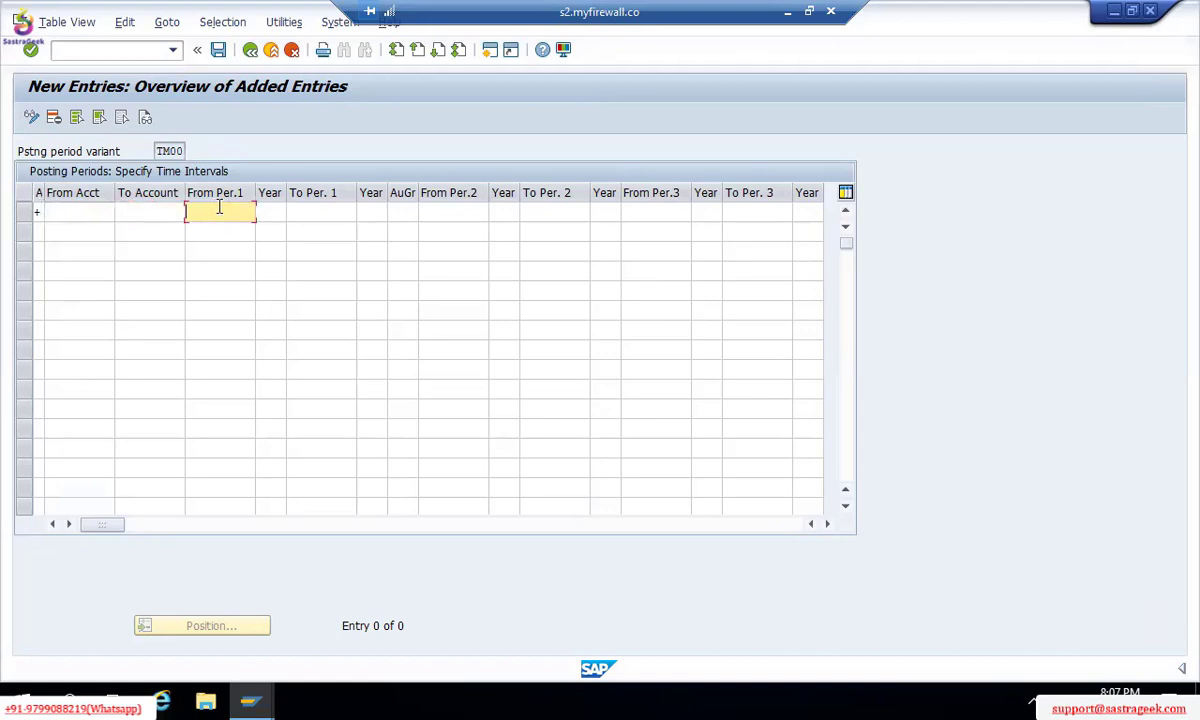
type("1")
Step: Fill the first interval's year and To Per.1 12 with year 2021
left_click(279, 212)
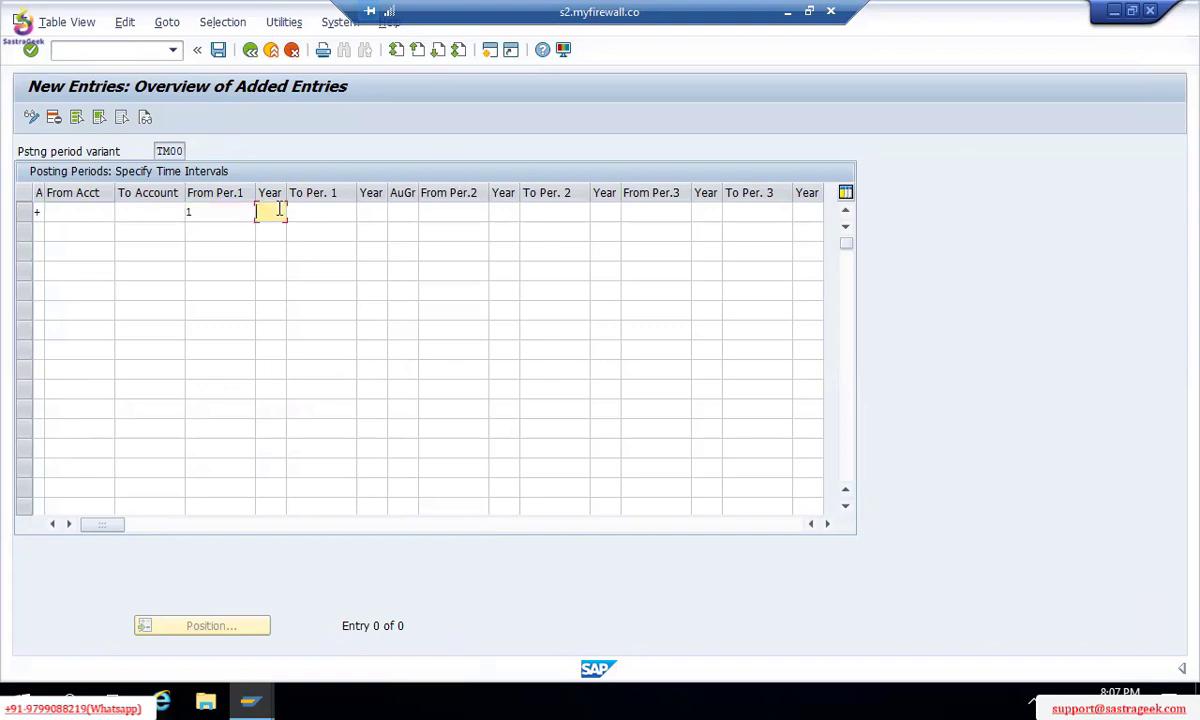
type("201")
type("1")
key("Tab")
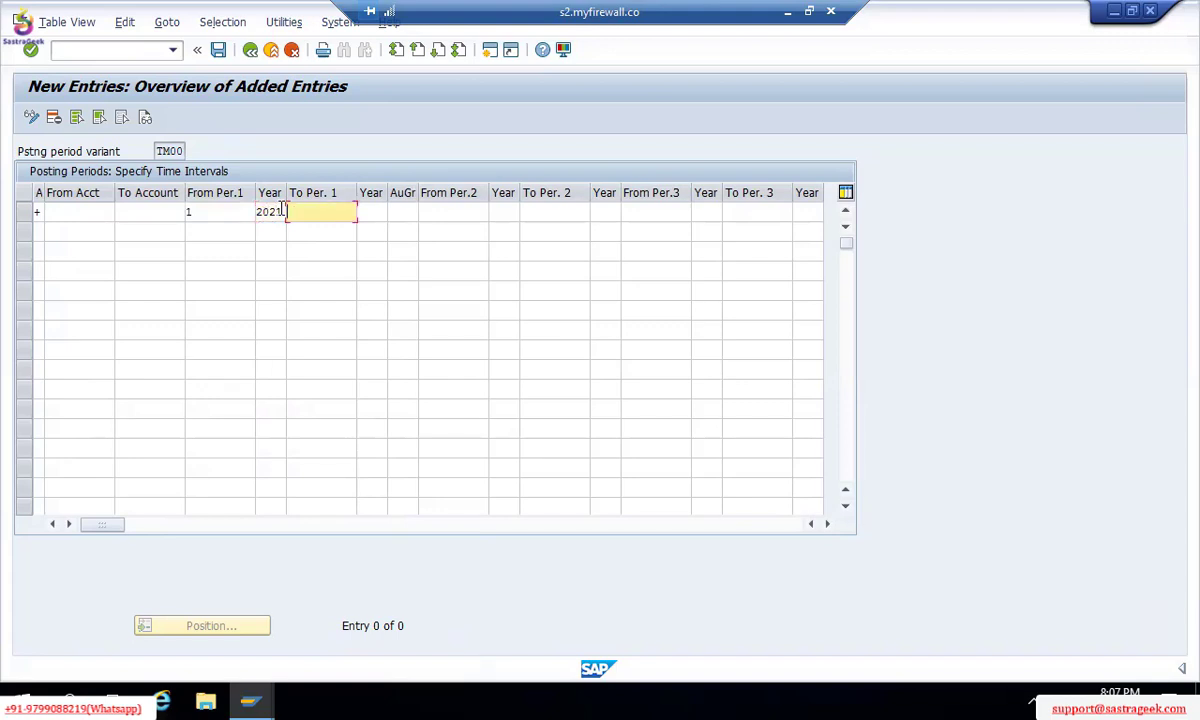
type("12")
key("Tab")
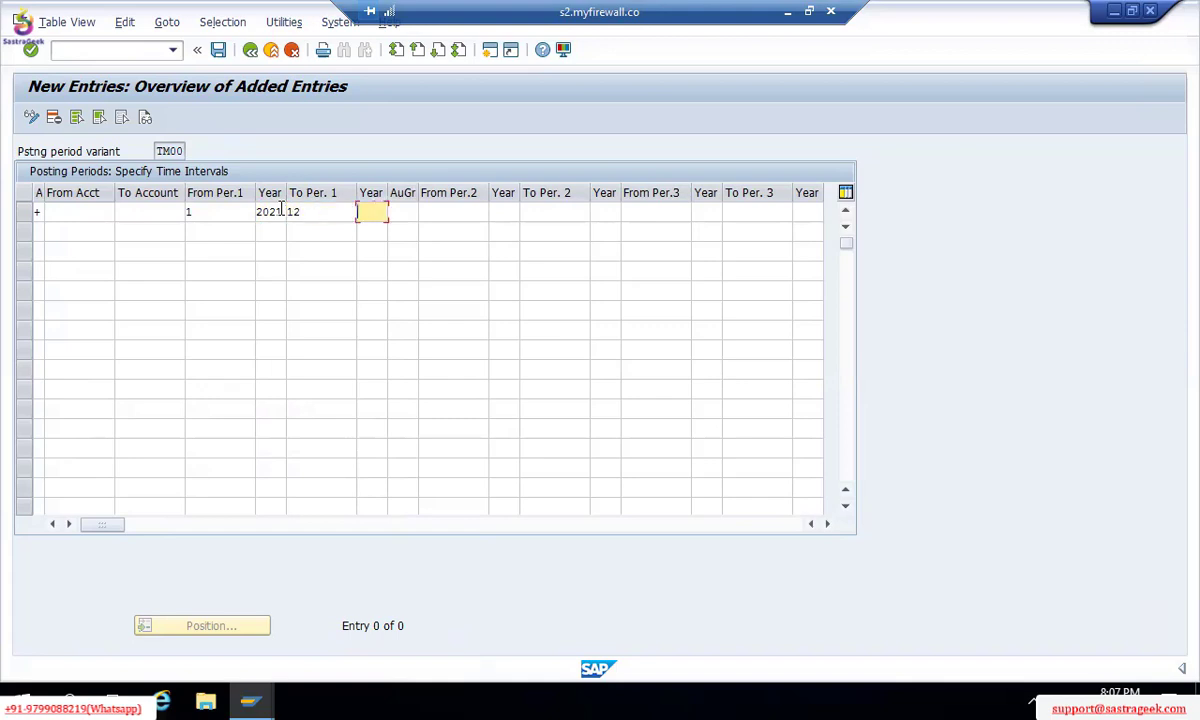
type("2021")
key("Tab")
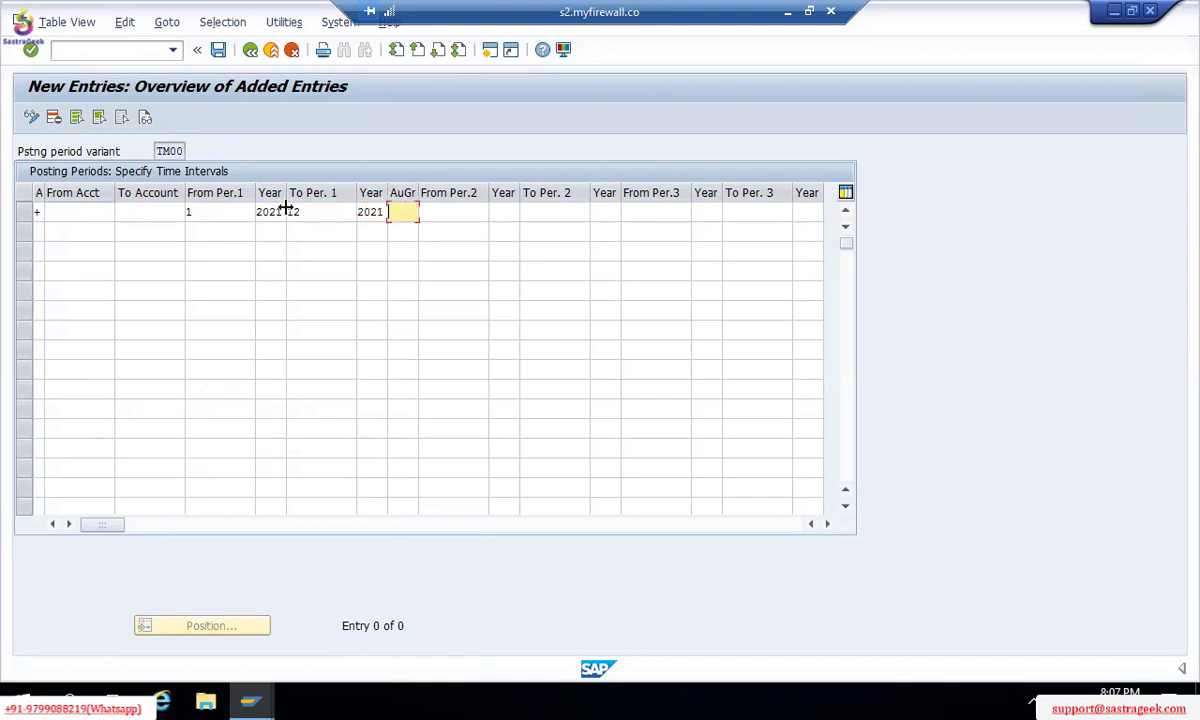
Step: Enter the second interval as periods 13 to 16 of 2021
left_click(448, 216)
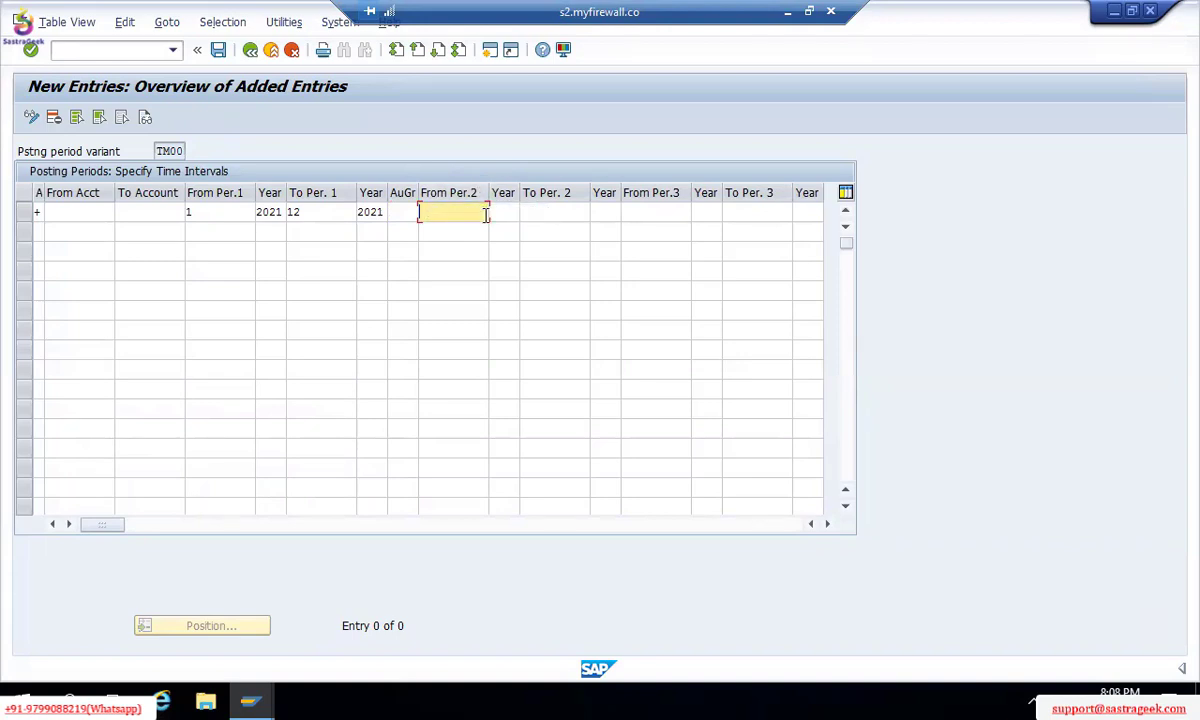
type("13")
key("Tab")
type("2021")
key("Tab")
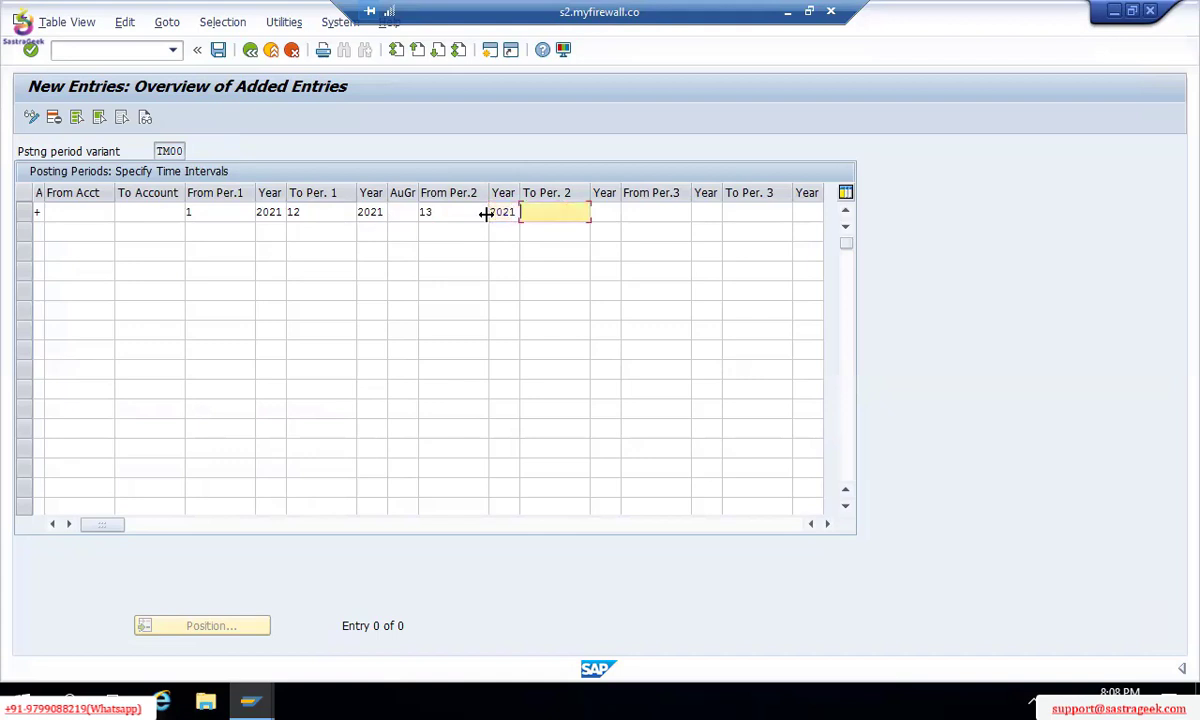
type("16")
key("Tab")
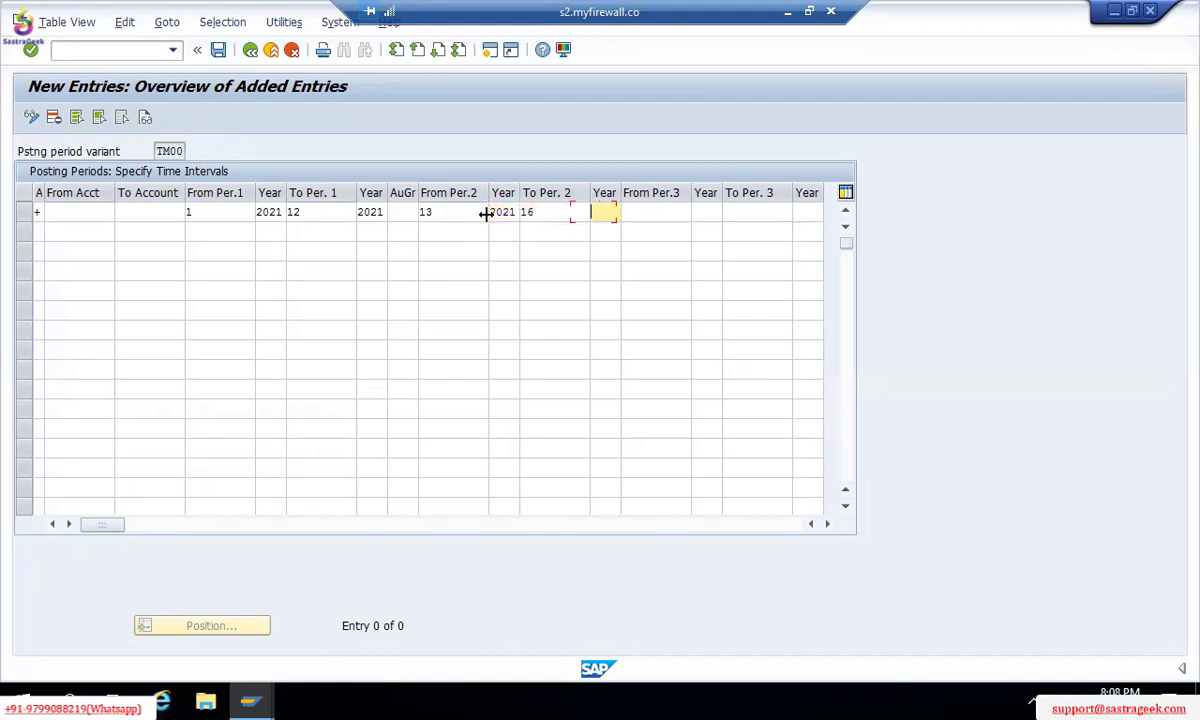
type("2021")
Step: Review the entered ranges 1–12 and 13–16 in the TM00 row
left_click(457, 216)
double_click(457, 216)
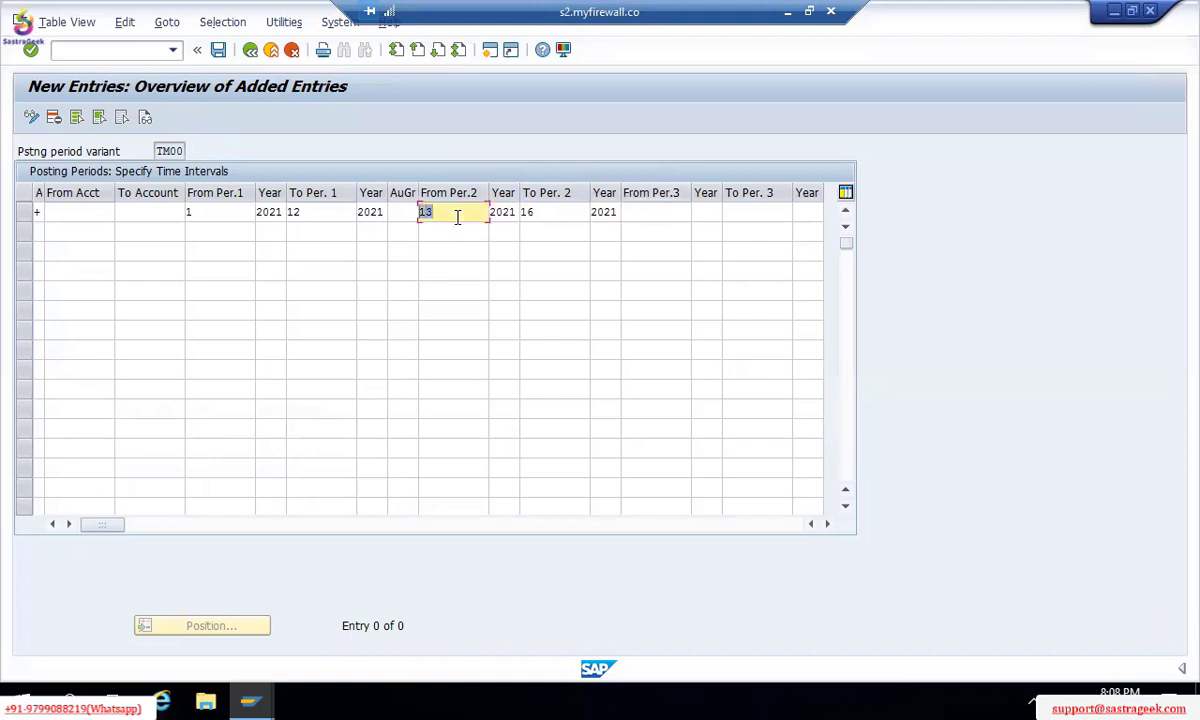
key("Tab")
key("Tab")
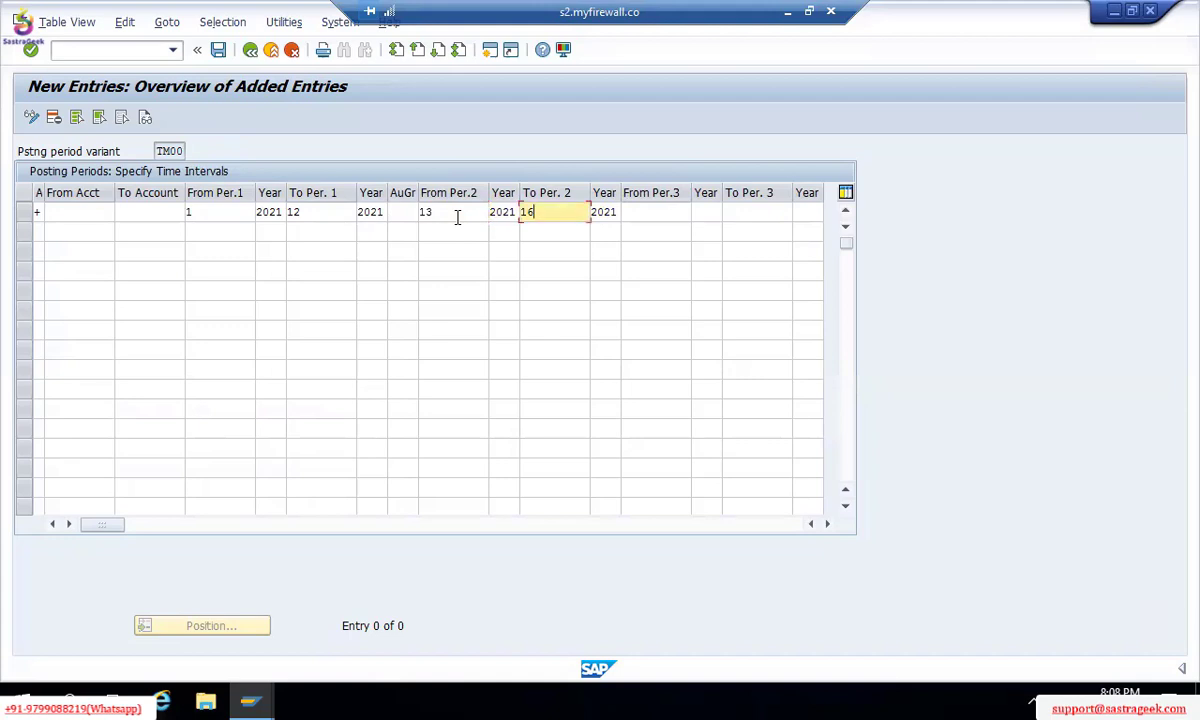
key("Left")
left_click(338, 213)
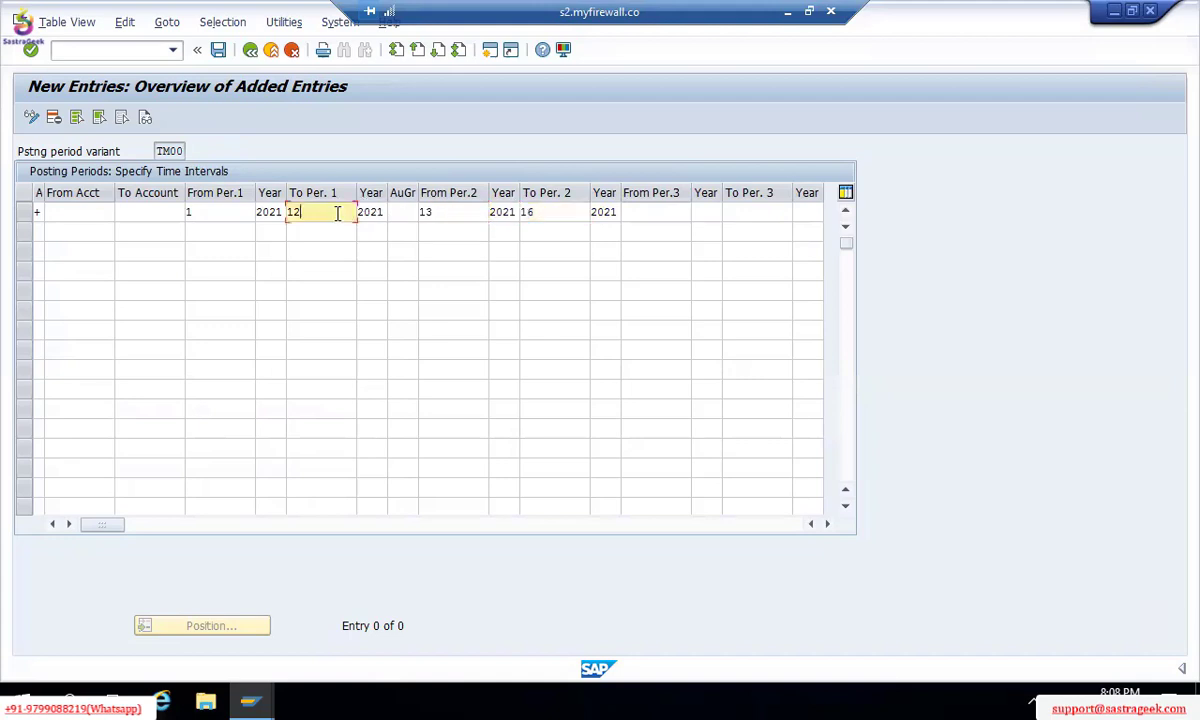
left_click(437, 212)
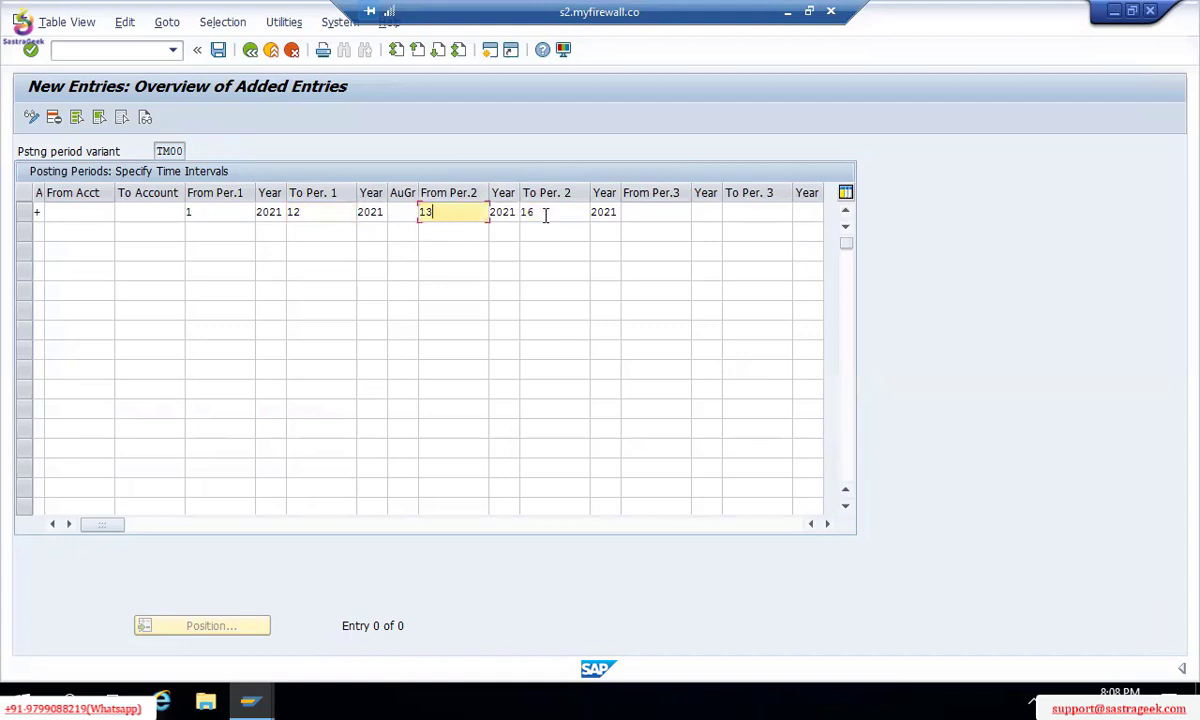
left_click(546, 214)
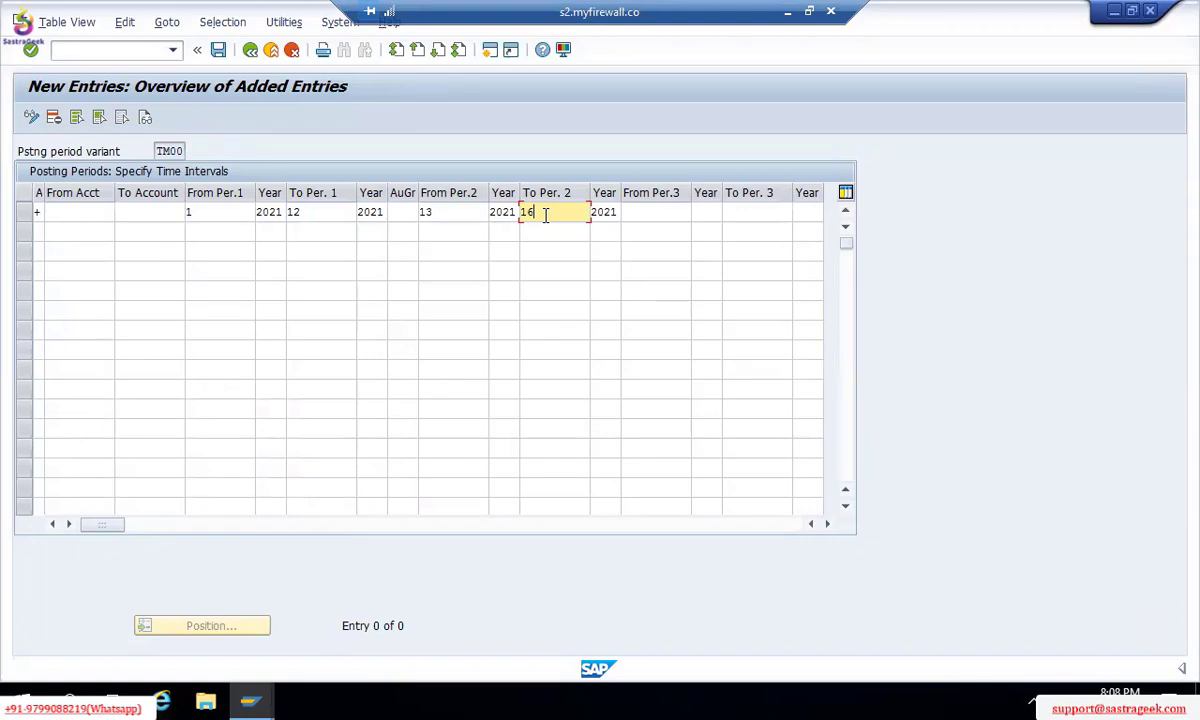
left_click(318, 211)
left_click(446, 208)
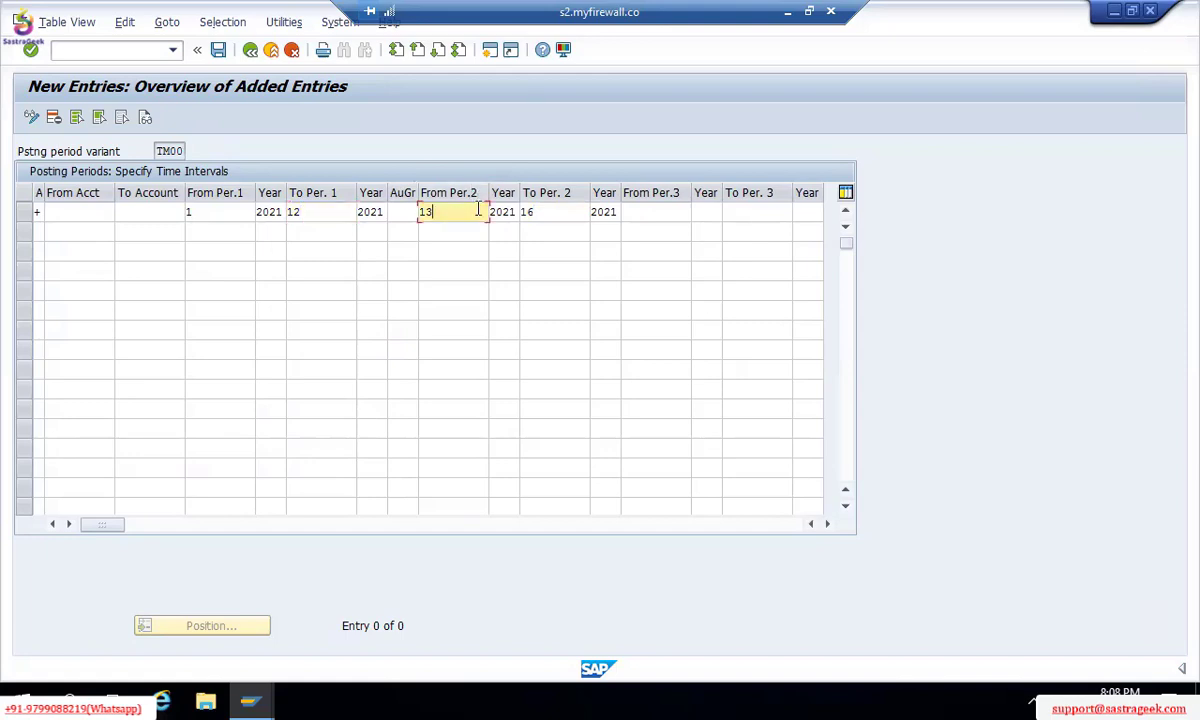
left_click(547, 207)
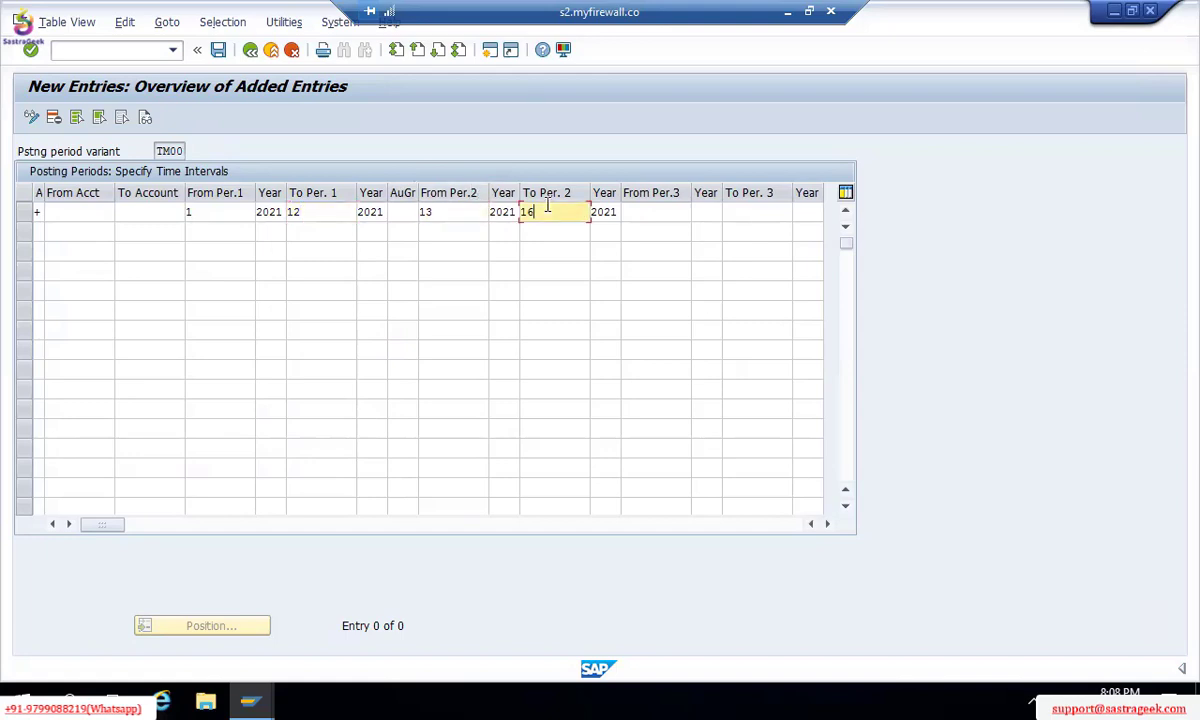
left_click(468, 207)
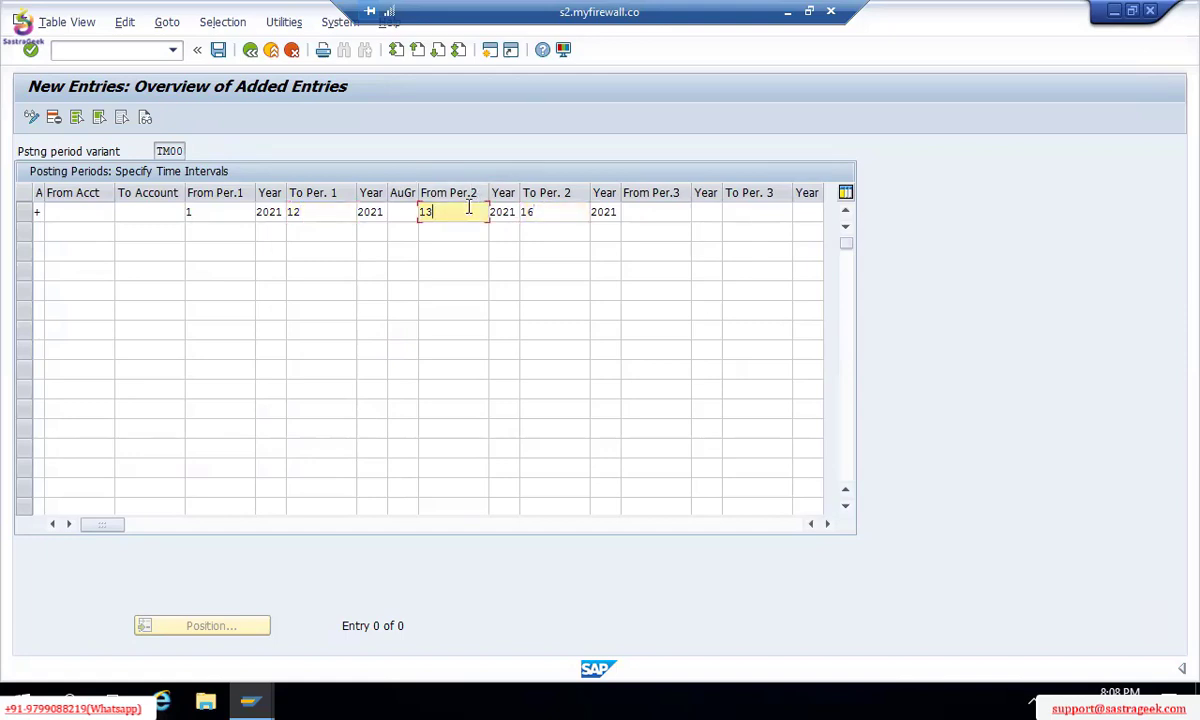
key("Left")
key("Left")
key("shift+End")
left_click(547, 208)
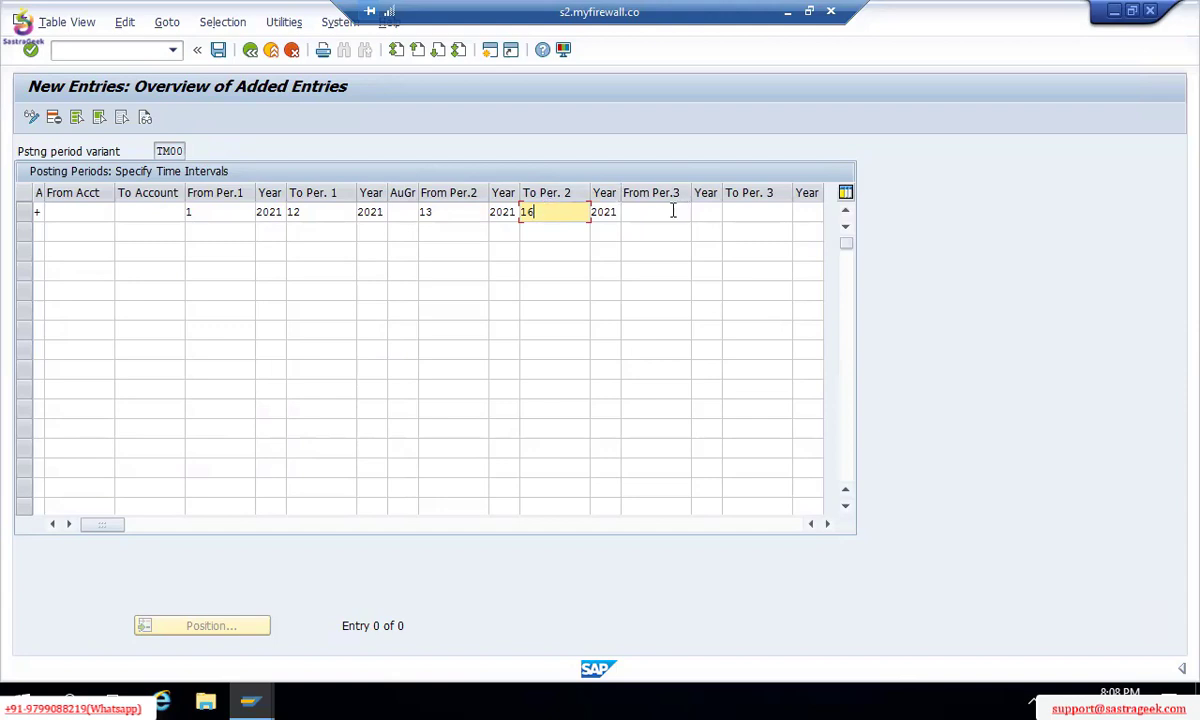
Step: Look over the empty third period interval fields From Per.3 and To Per.3
key("Tab")
left_click(740, 218)
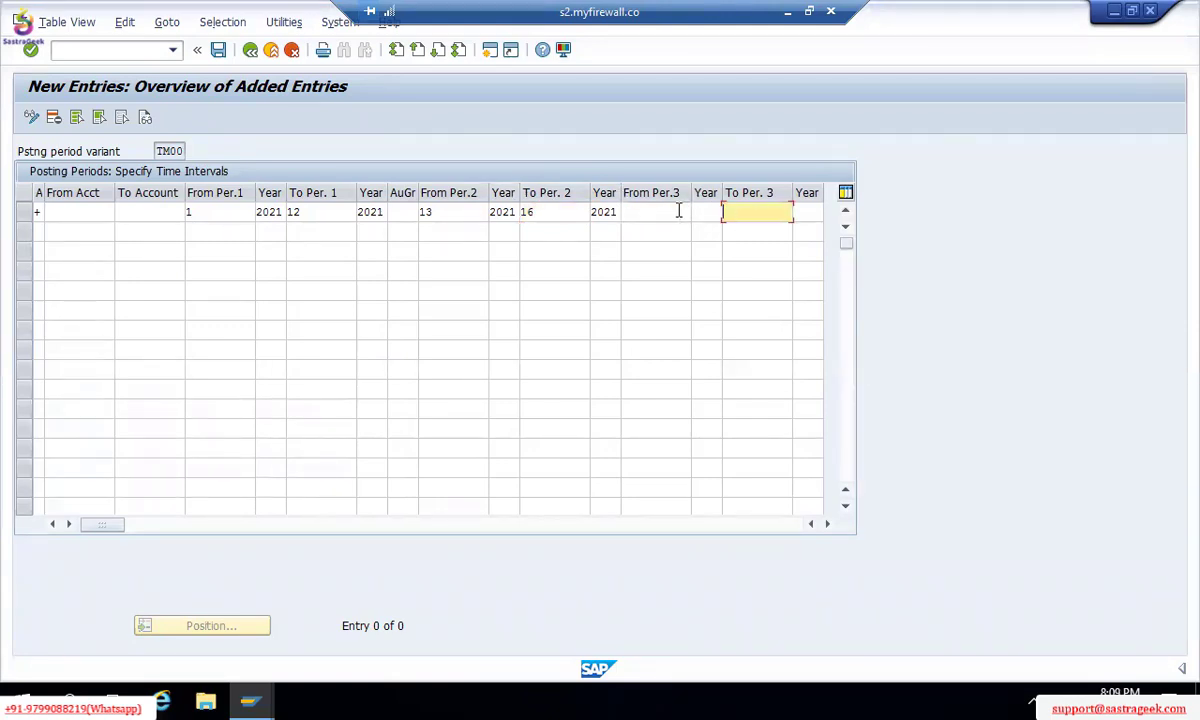
left_click(680, 212)
left_click(739, 216)
left_click(661, 214)
left_click(735, 205)
left_click(650, 212)
Step: Switch the status bar's system information to show the transaction code OB52
left_click(1178, 669)
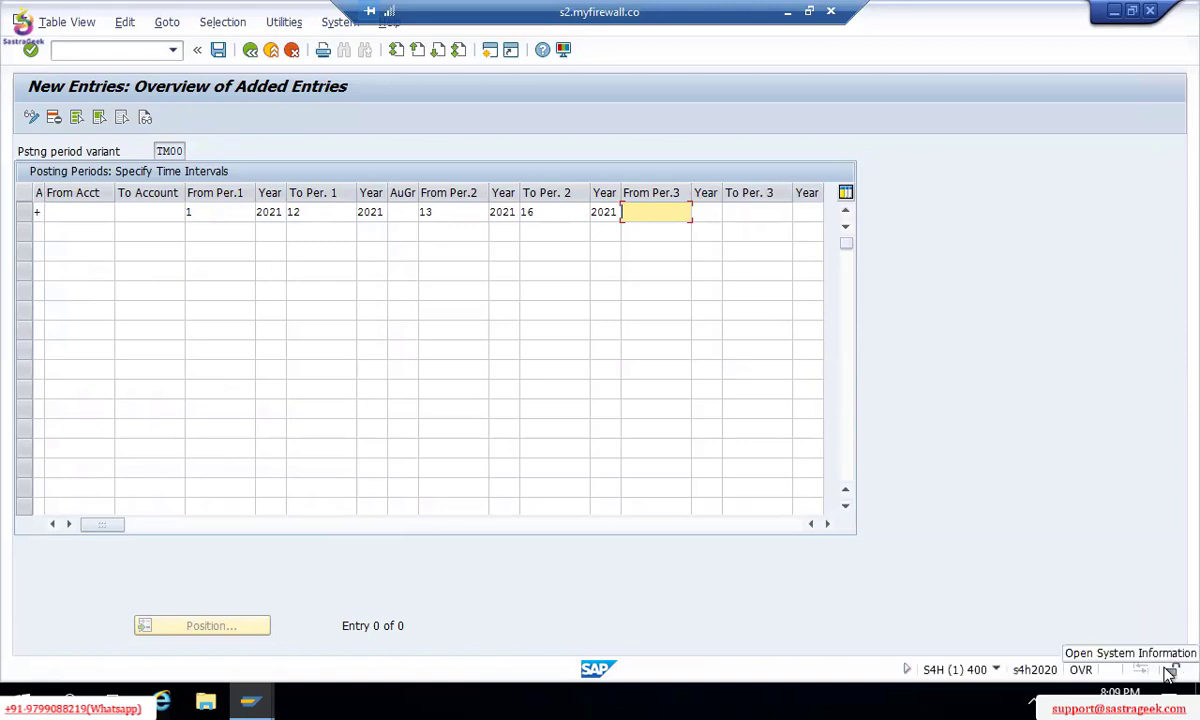
left_click(997, 670)
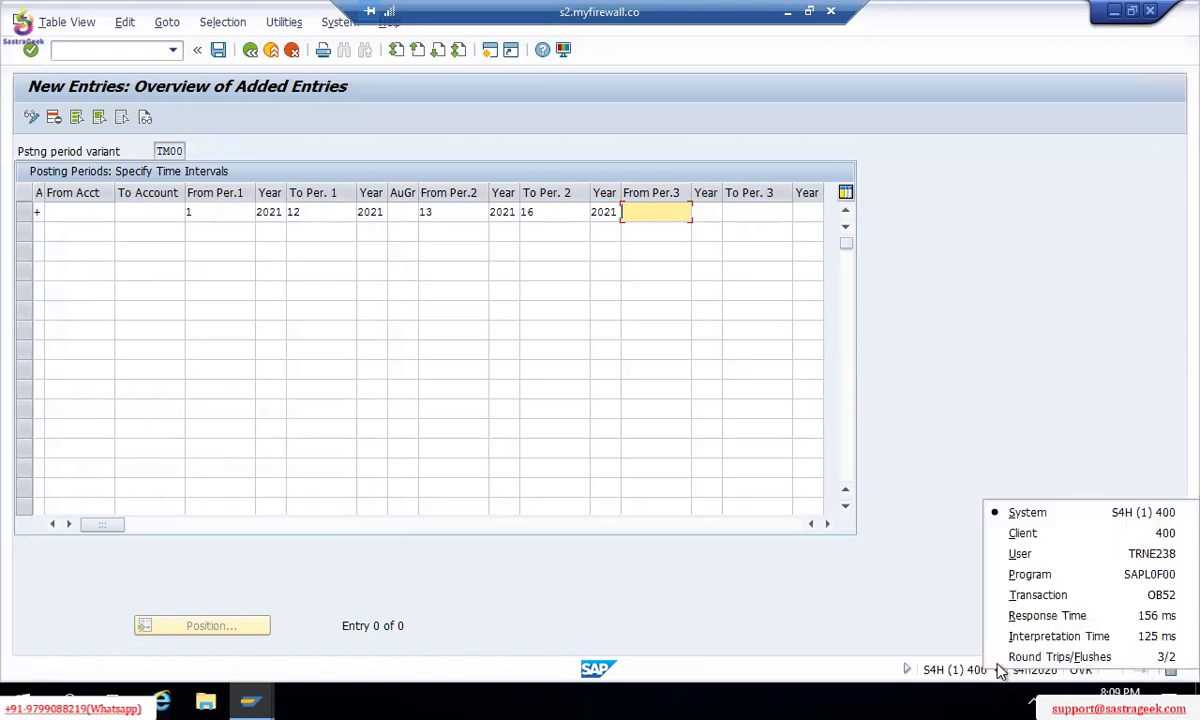
left_click(1036, 595)
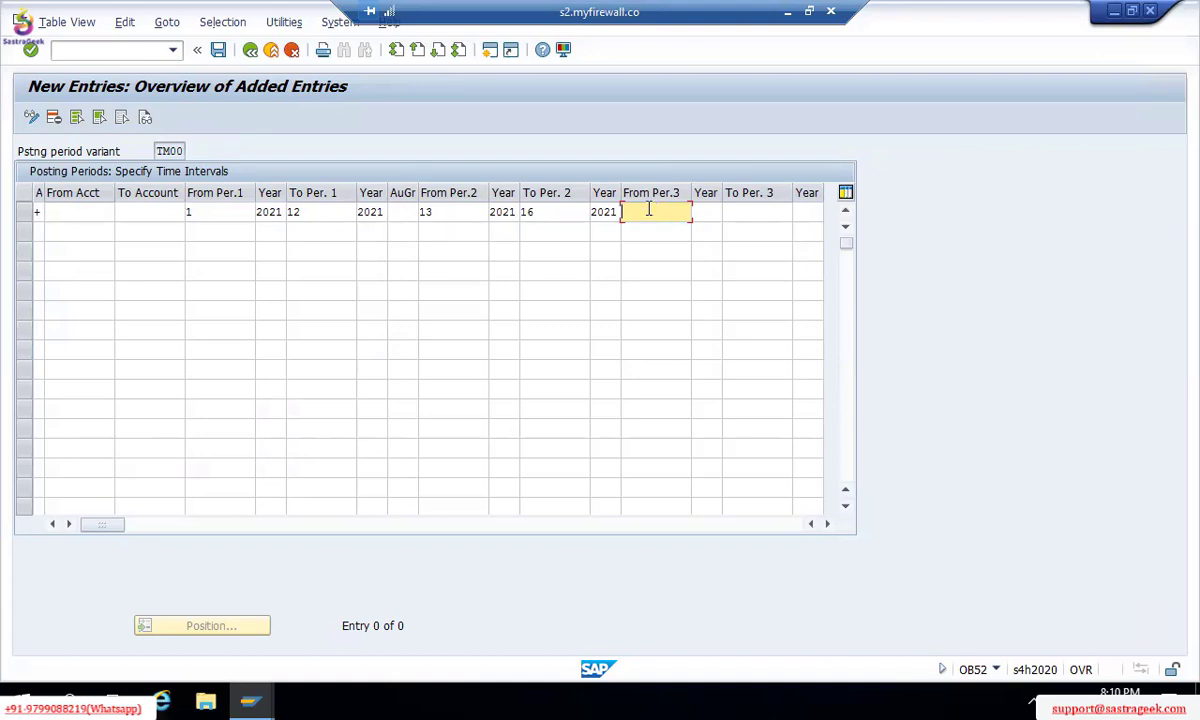
Step: Start a new row with account type S (G/L accounts) and accounts 0 to ZZZZZZ
left_click(37, 230)
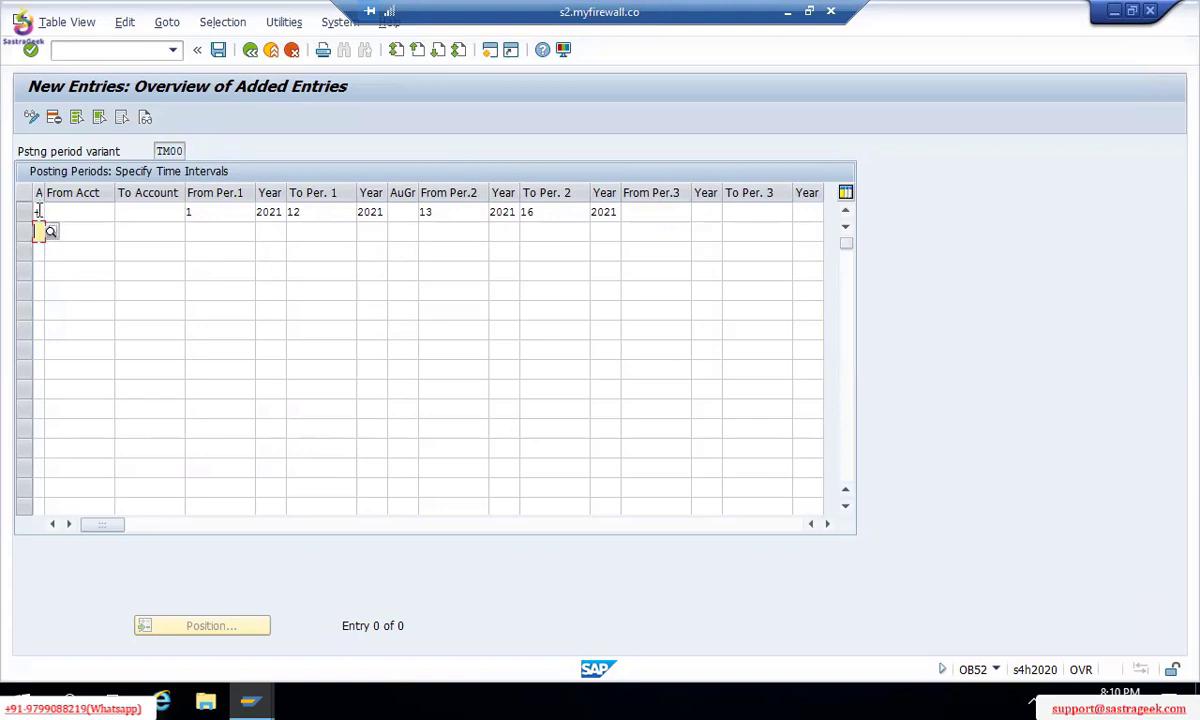
left_click(37, 211)
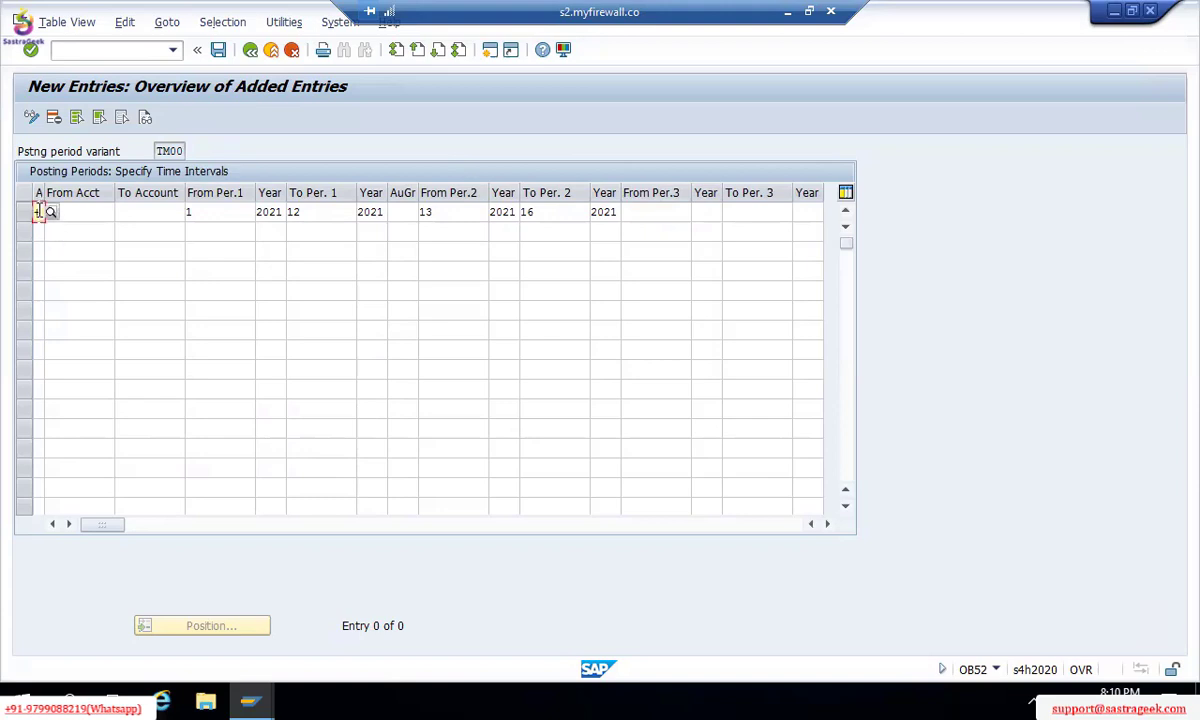
left_click(42, 231)
left_click(52, 232)
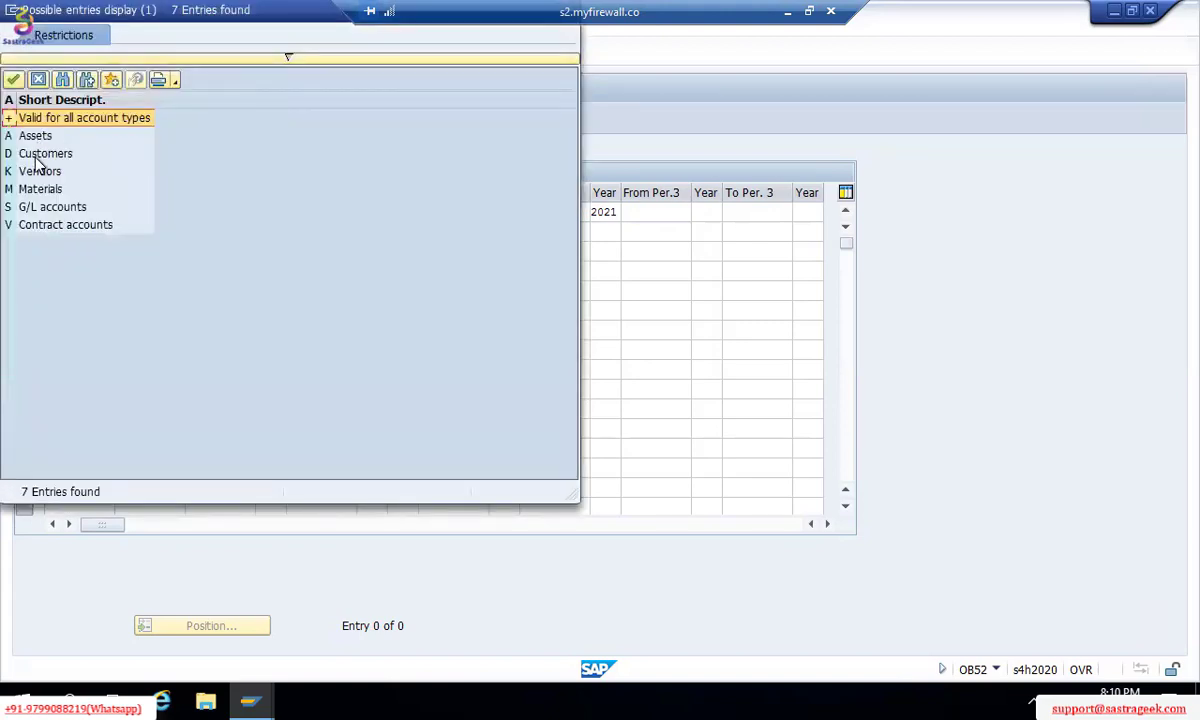
double_click(37, 206)
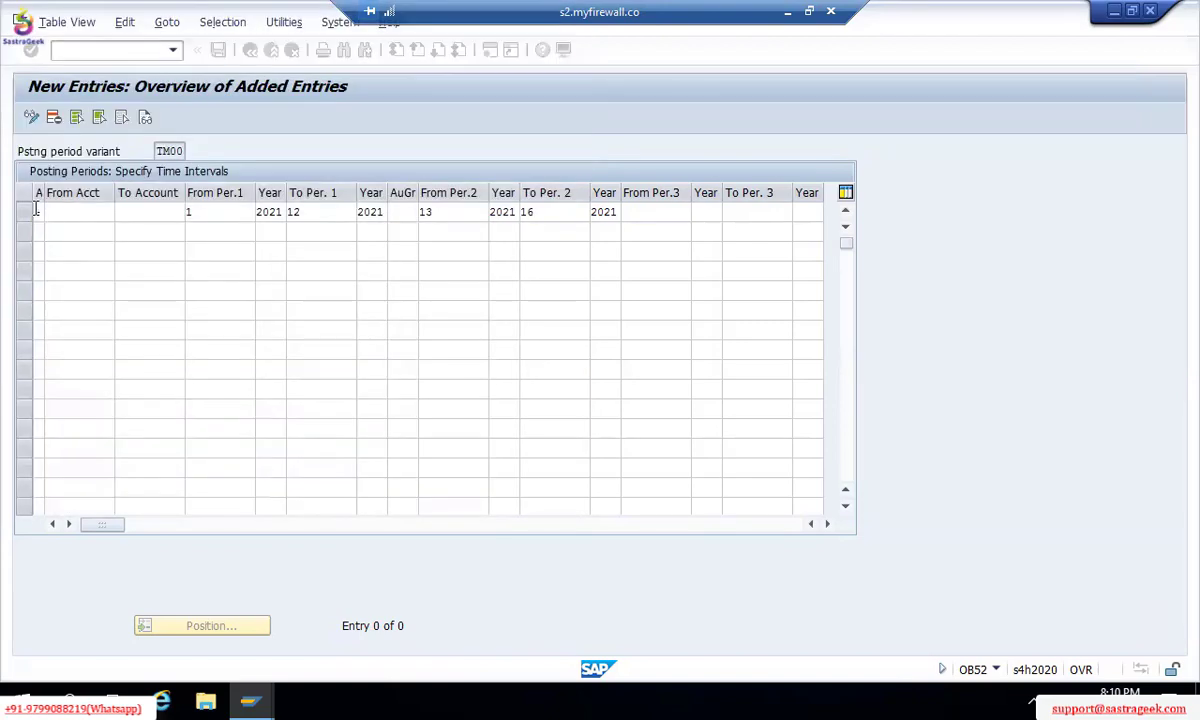
left_click(65, 233)
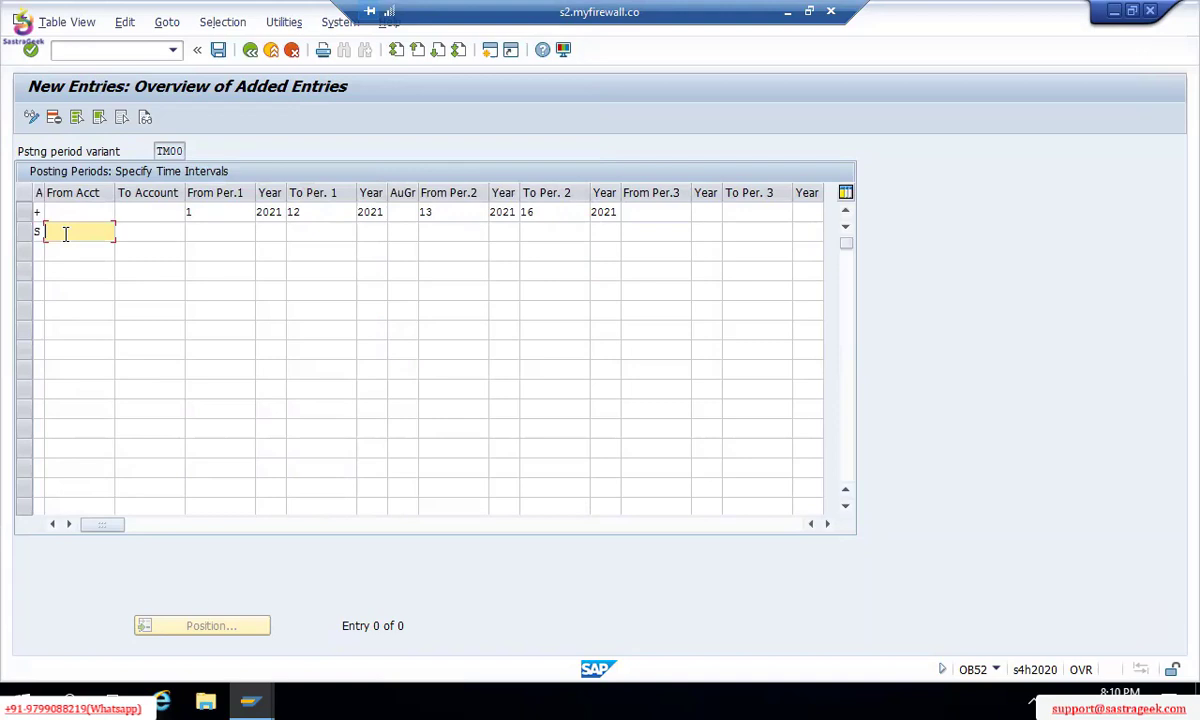
type("0")
key("Tab")
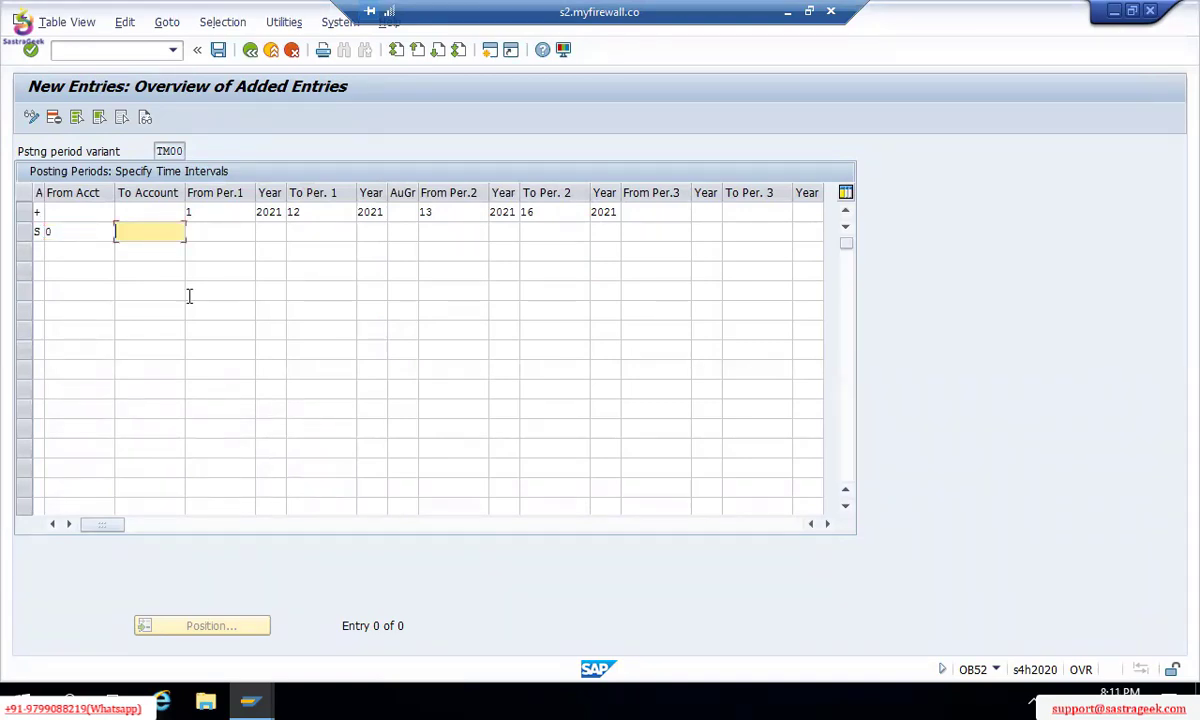
type("ZZZZZZ")
key("Tab")
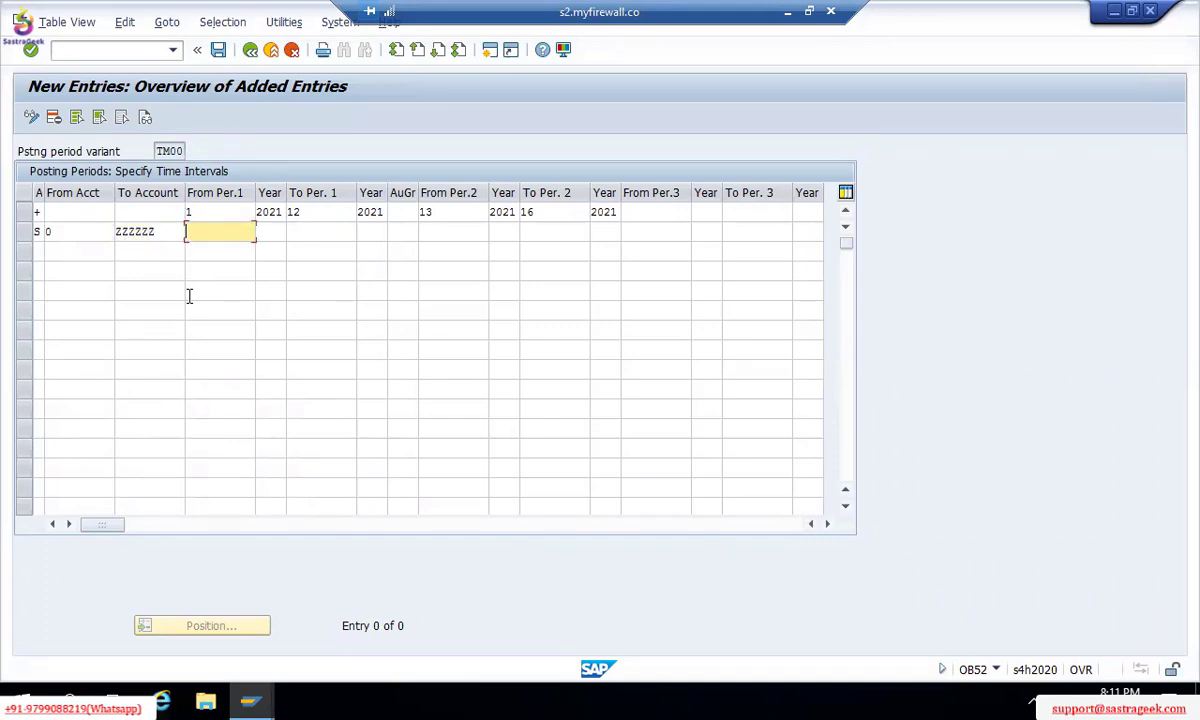
Step: Set the row's first period interval to periods 7 to 8 of 2021
type("1")
key("Tab")
type("1202")
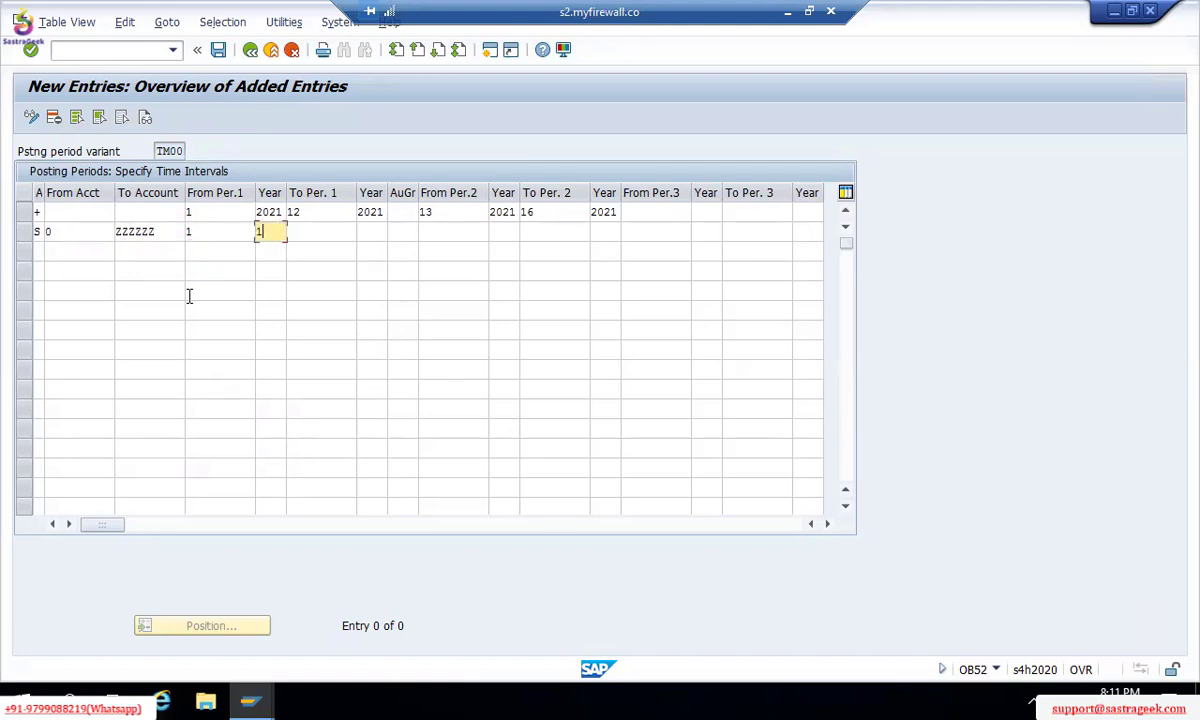
key("BackSpace")
key("BackSpace")
key("BackSpace")
key("BackSpace")
type("2021")
key("shift+Tab")
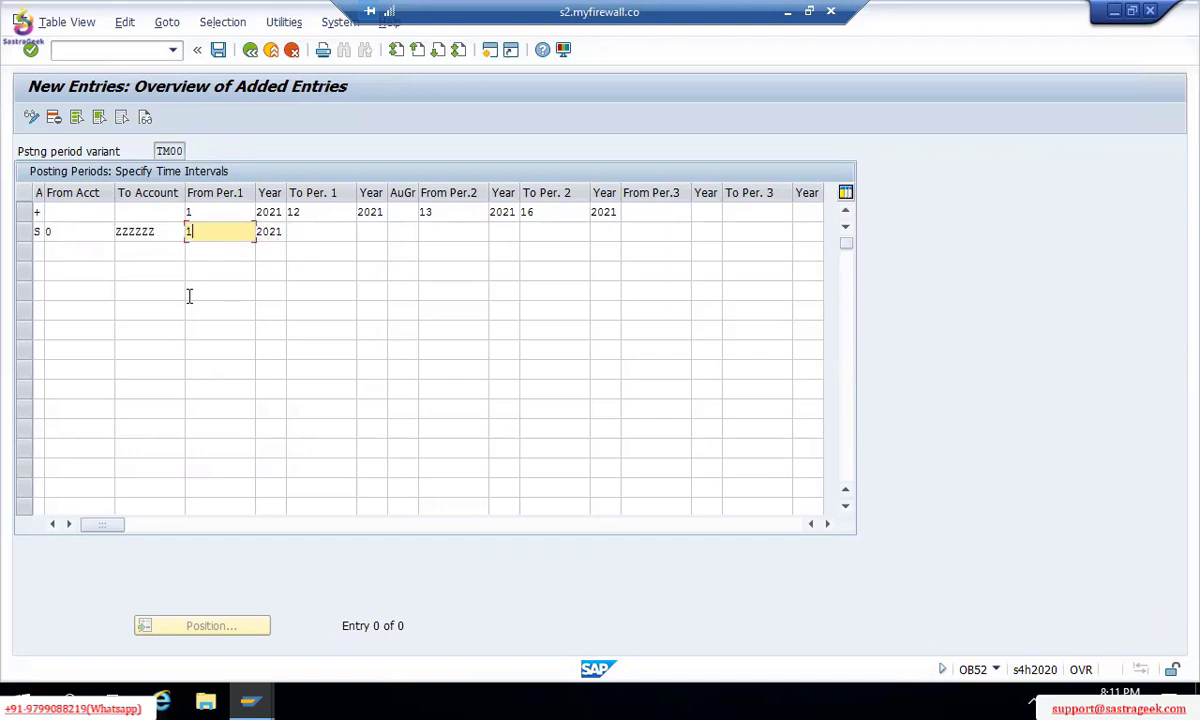
key("BackSpace")
type("7")
key("Tab")
key("Tab")
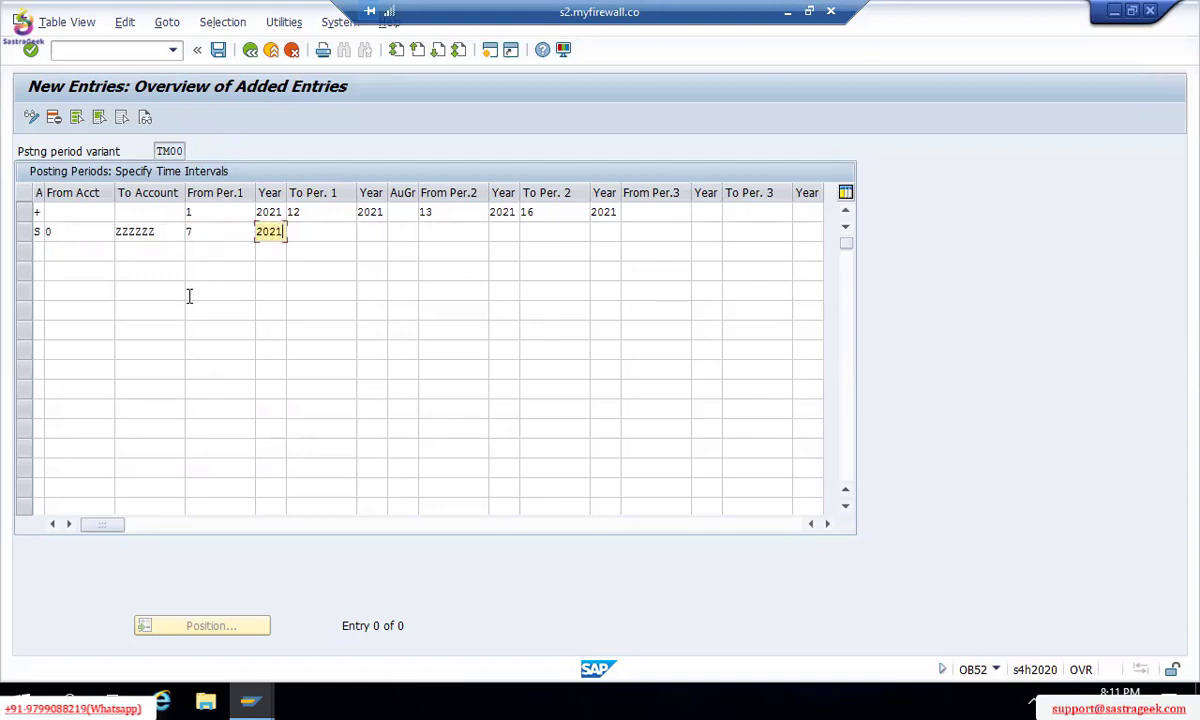
type("8")
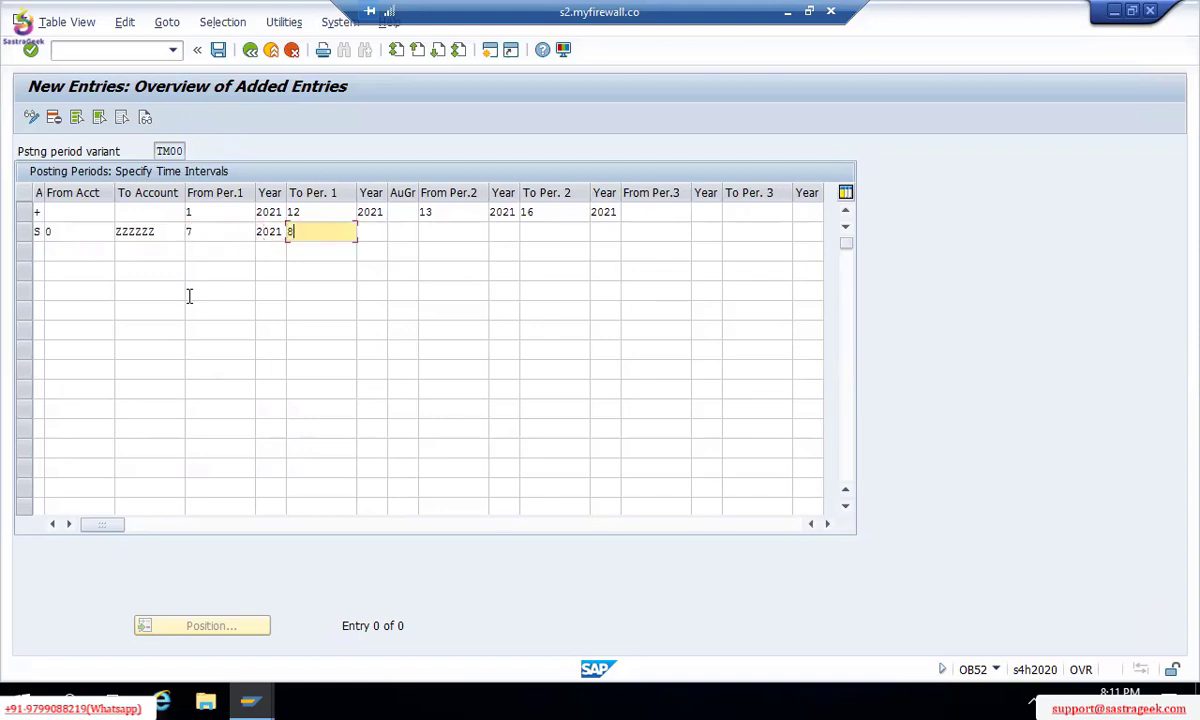
key("Tab")
type("2021")
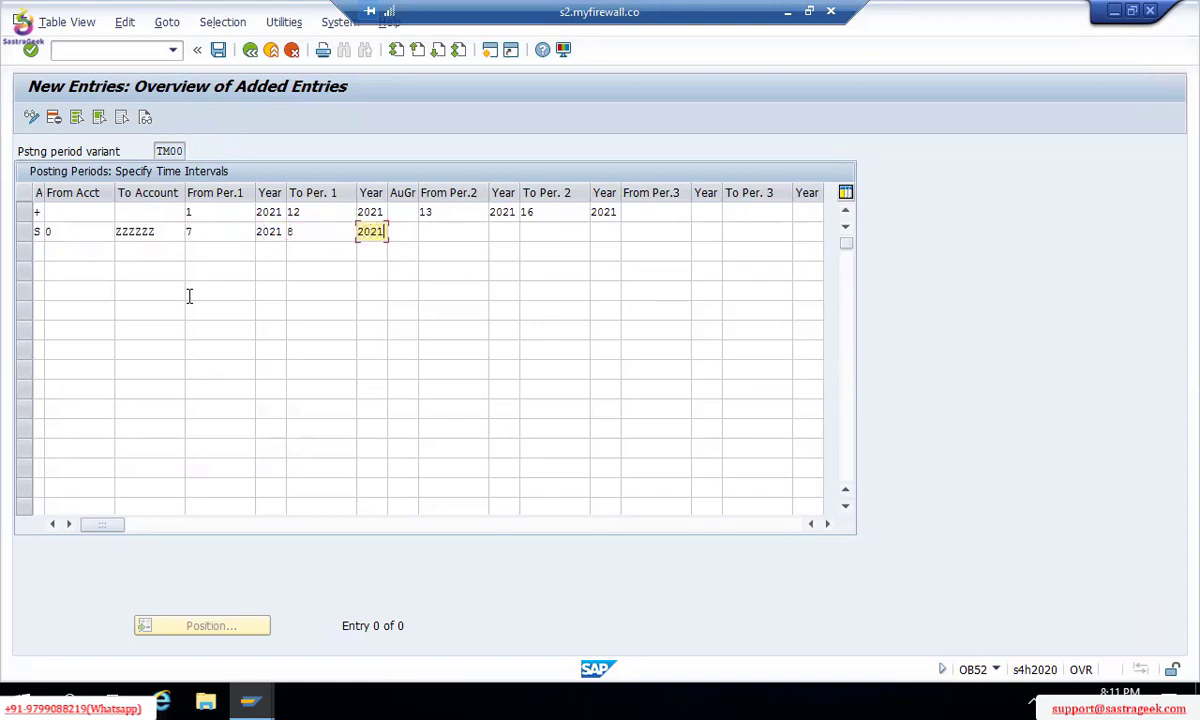
left_click(210, 227)
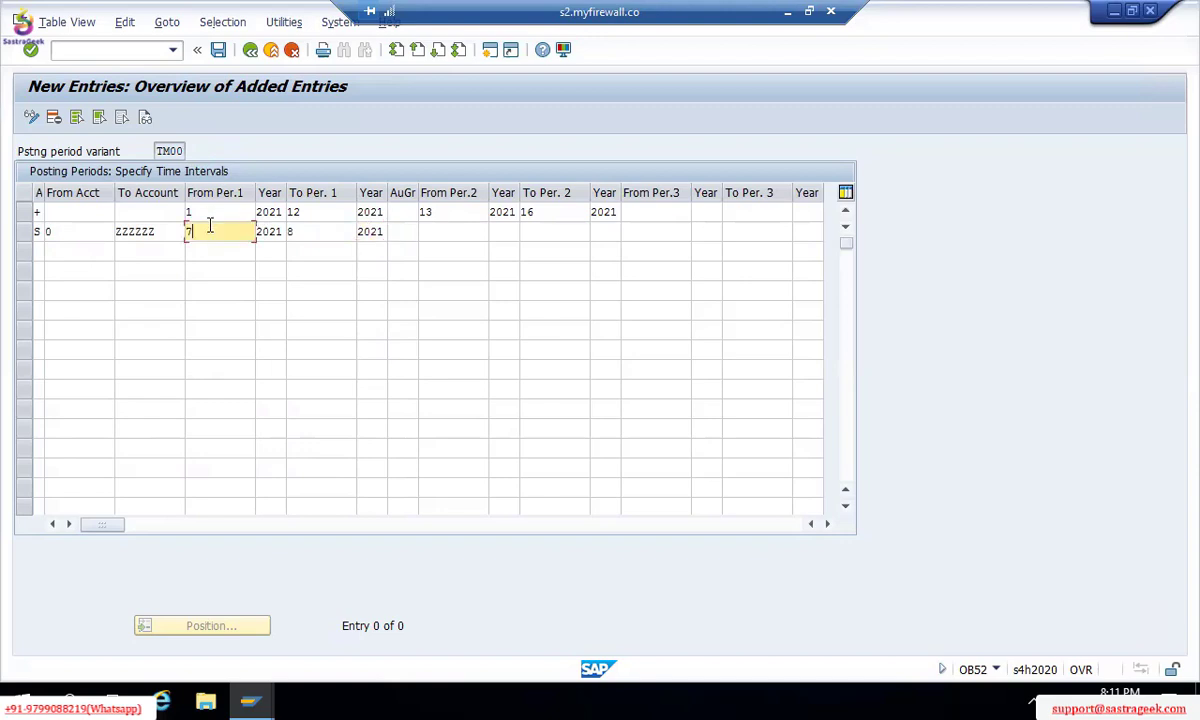
left_click(298, 229)
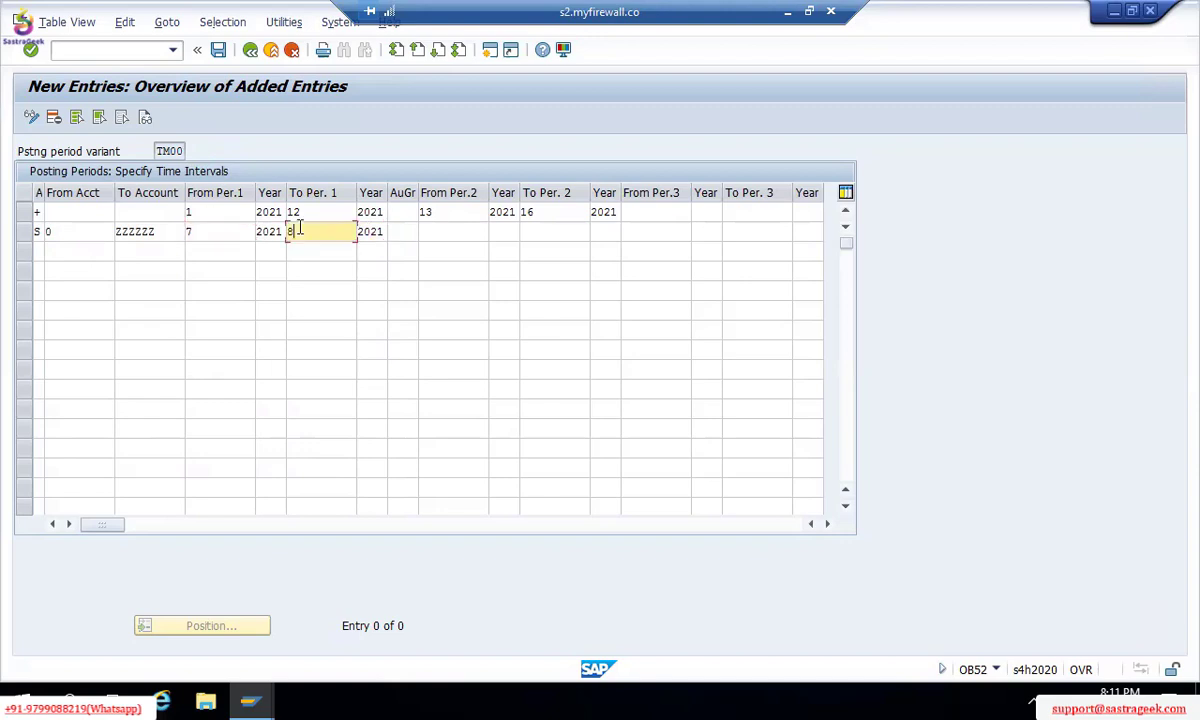
Step: Extend the upper account limit to ZZZZZZZZZZ and recheck period end 8
left_click(163, 233)
type("ZZZZ")
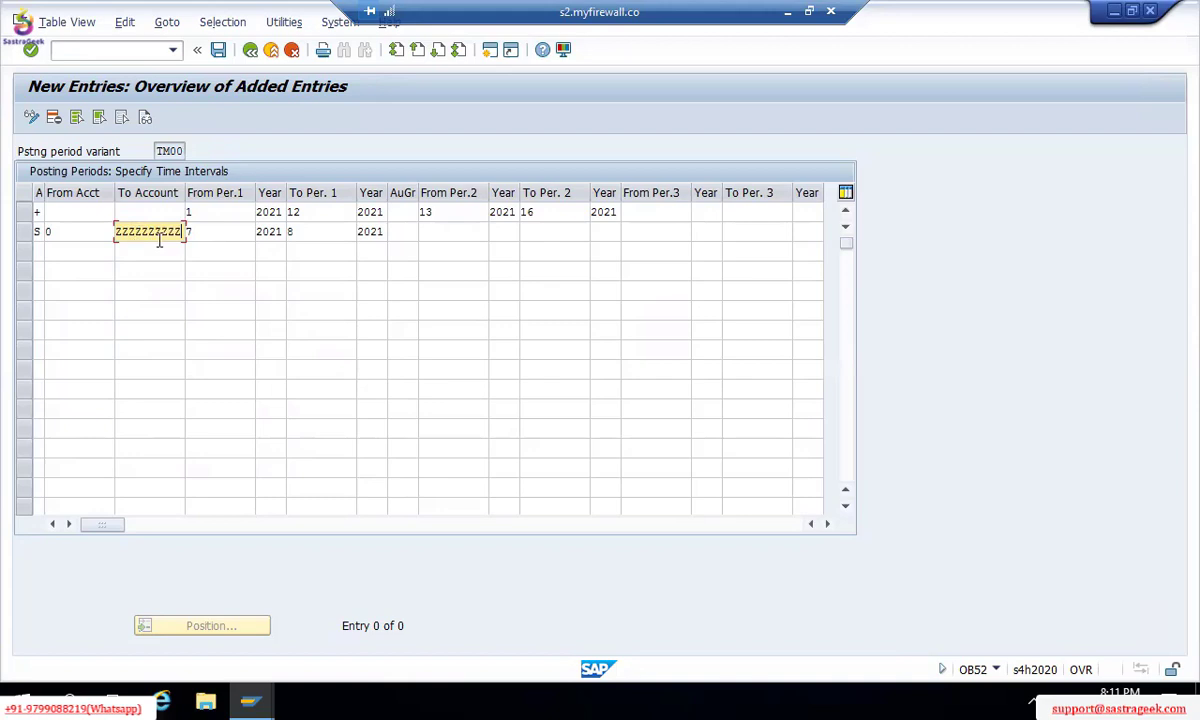
left_click(459, 232)
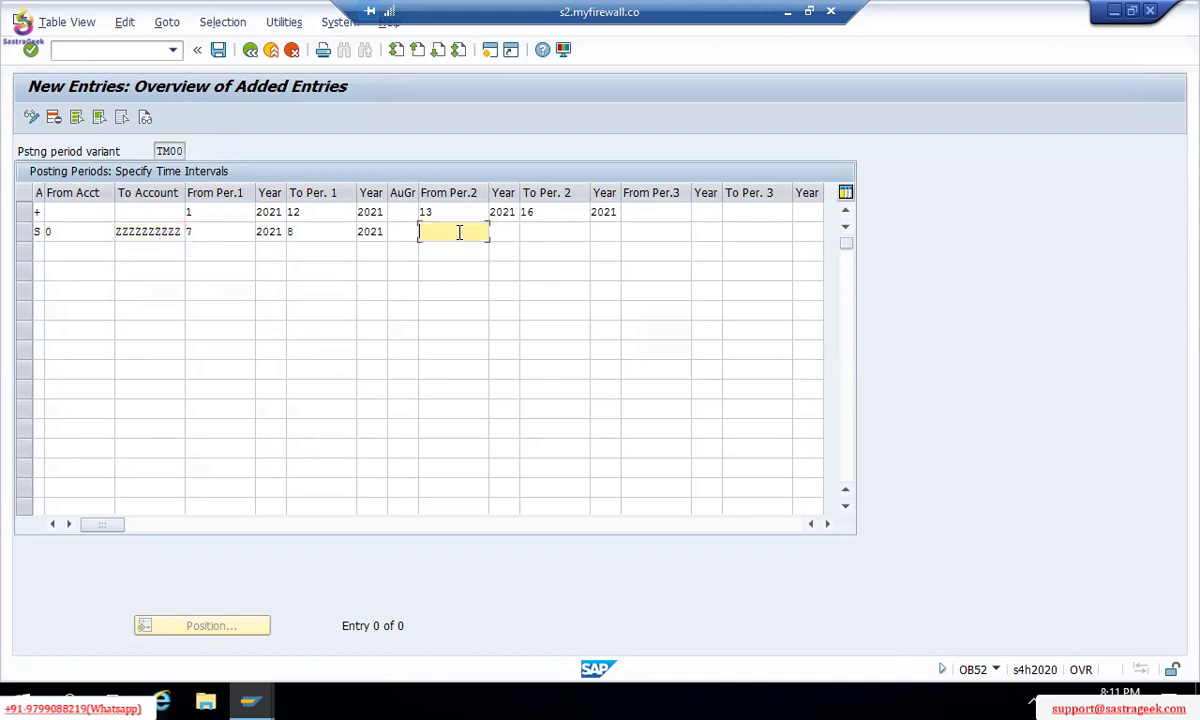
left_click(294, 231)
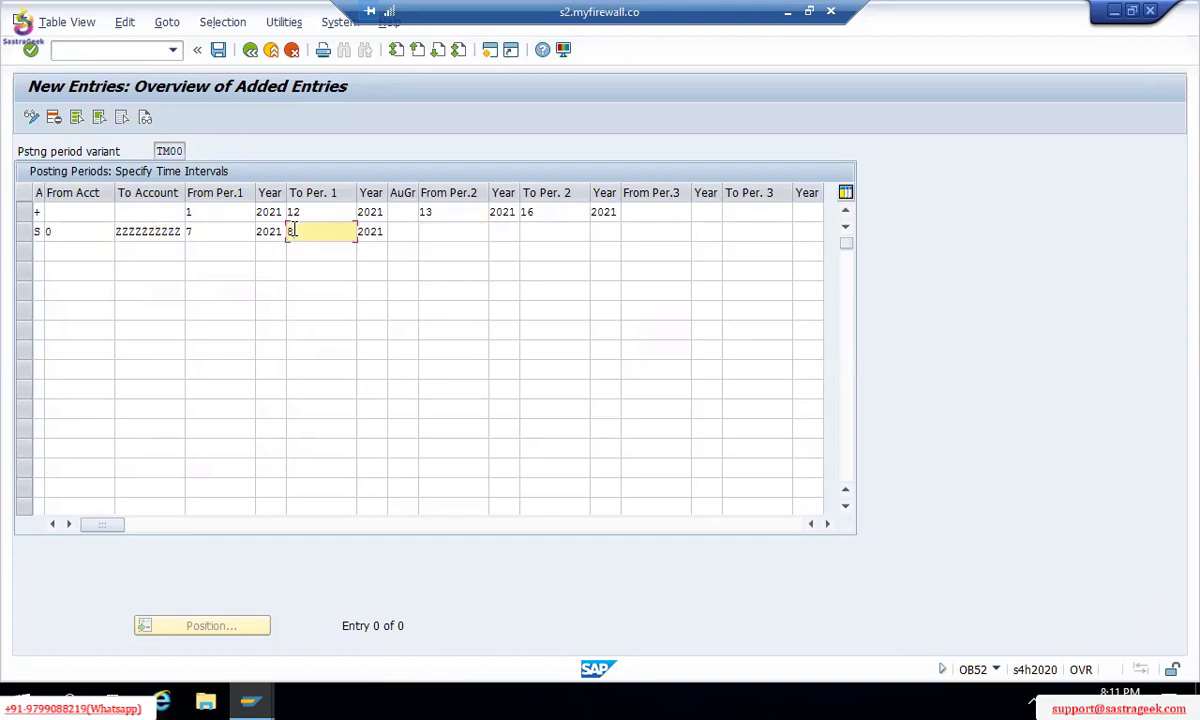
left_click(457, 235)
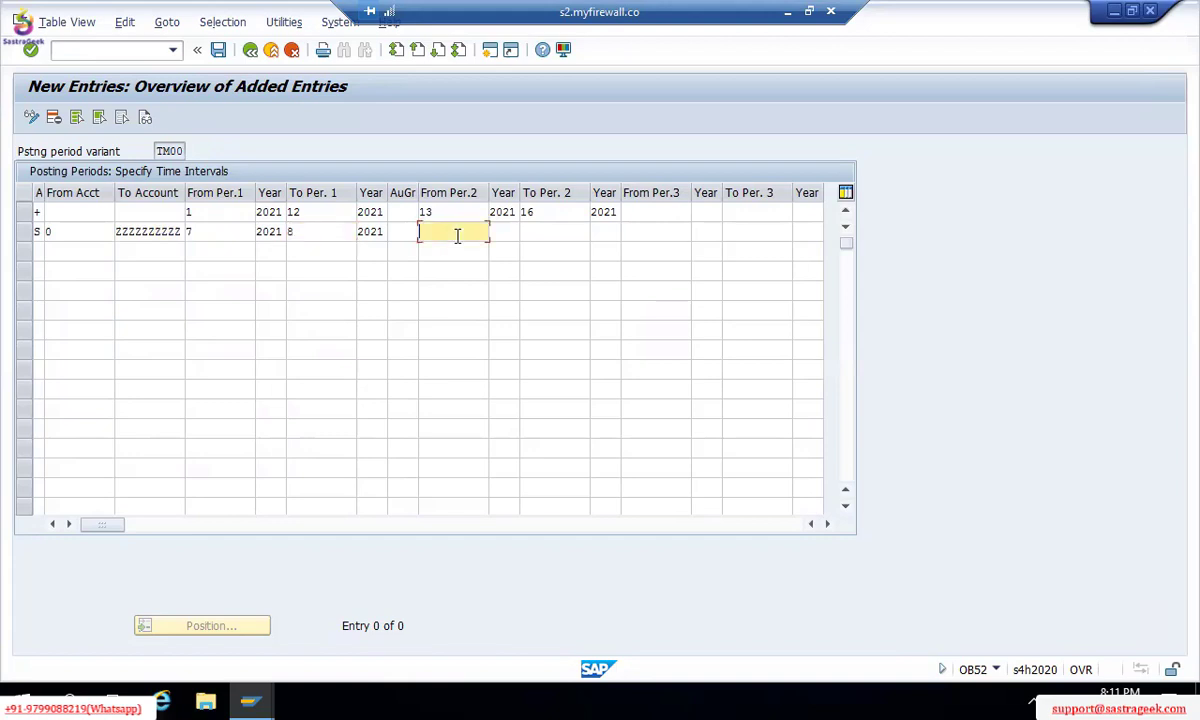
Step: Validate the entries with Enter and review the S row's periods 7 and 8
left_click(233, 263)
key("Return")
left_click(232, 228)
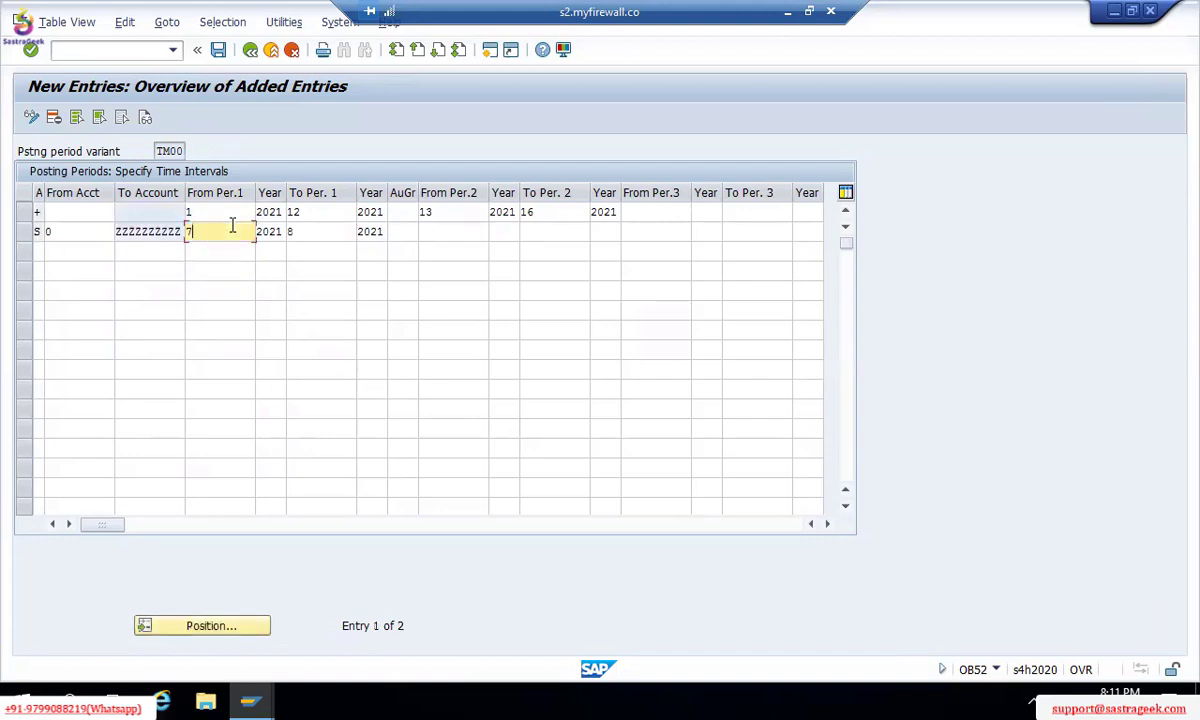
left_click(308, 230)
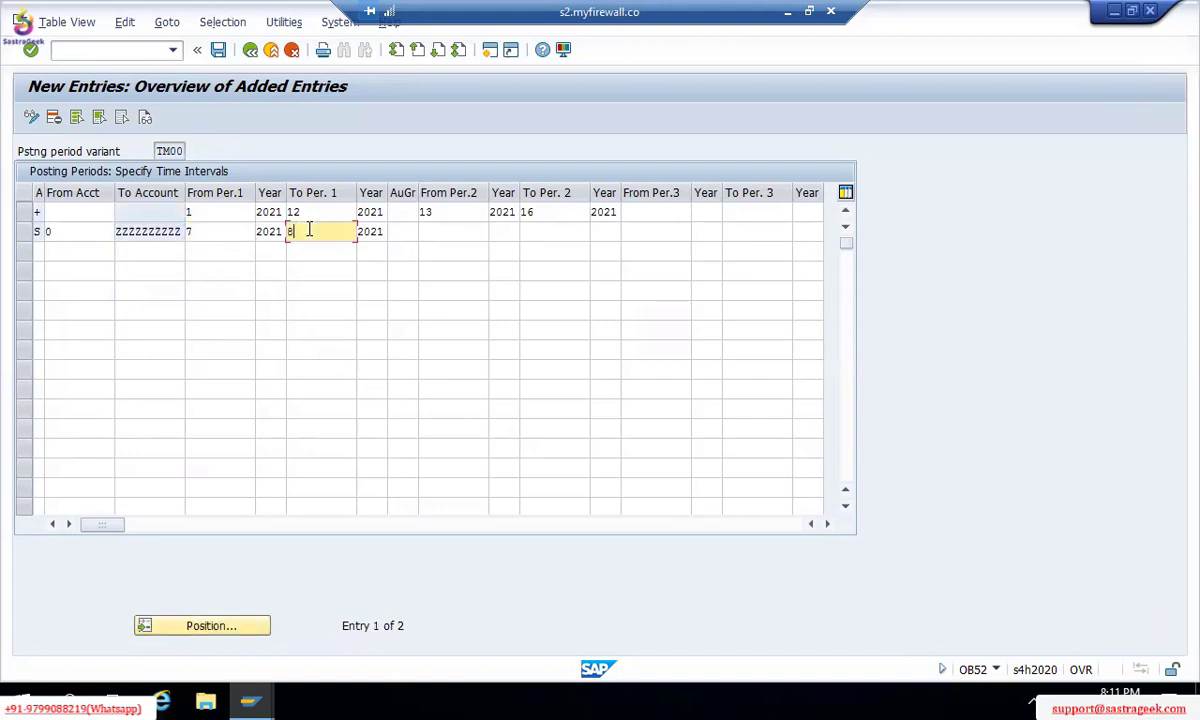
Step: Enter periods 9/2021 to 10/2021 in the S row's second period interval
left_click(428, 226)
type("9")
key("Tab")
type("10")
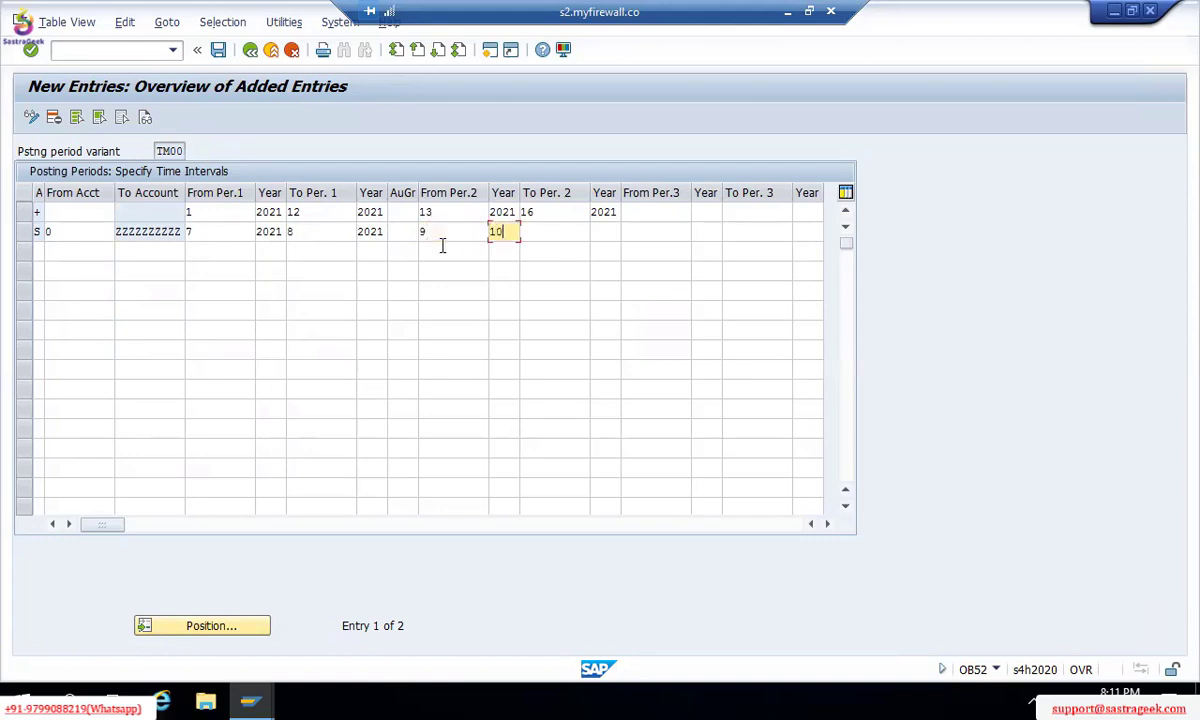
key("BackSpace")
key("BackSpace")
type("2021")
key("Tab")
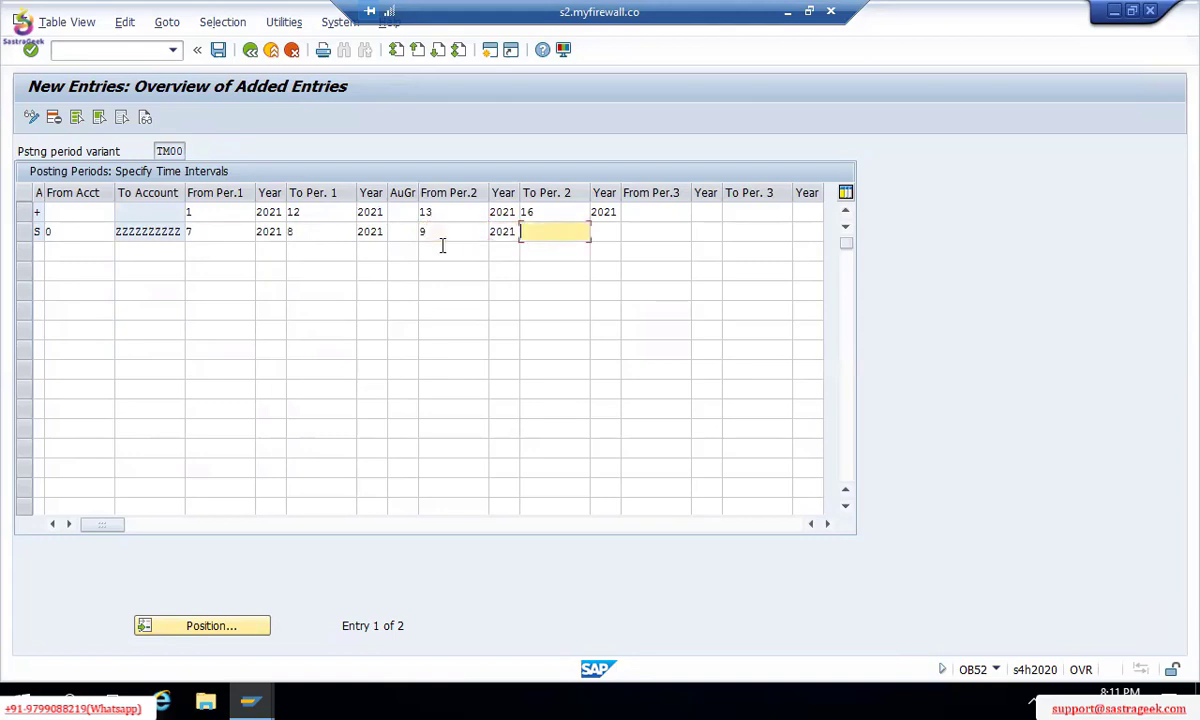
type("10")
key("Tab")
type("2021")
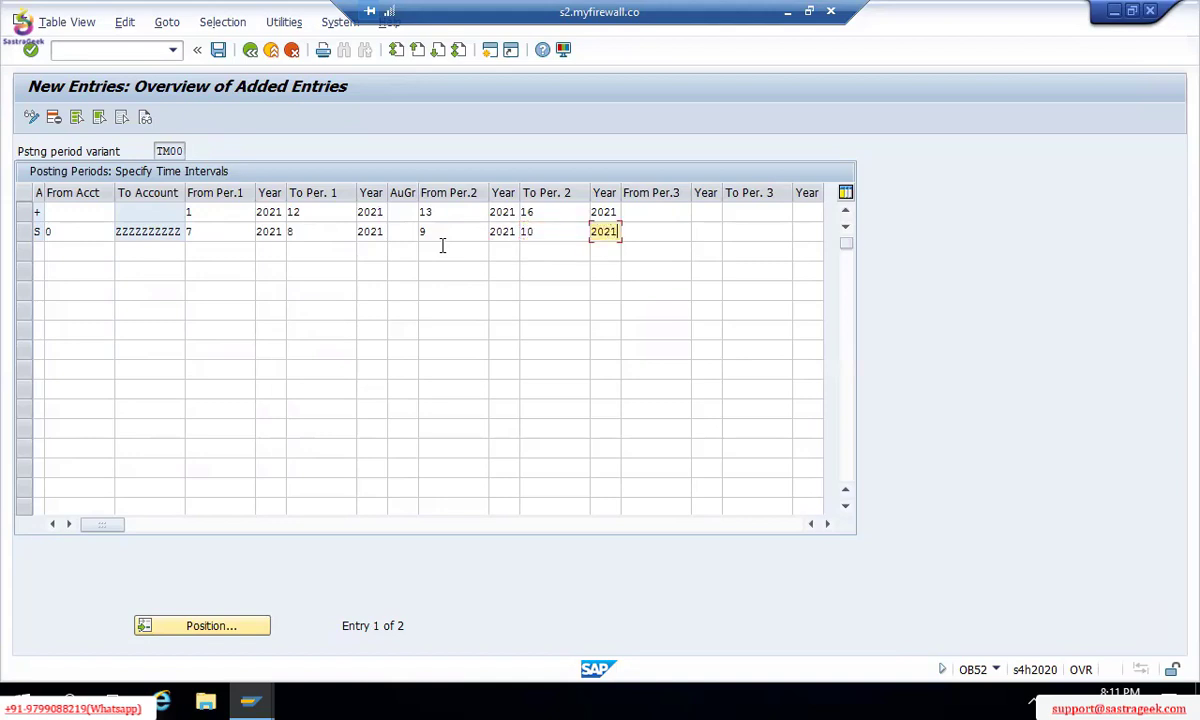
Step: Clear the second period interval values and years again
left_click(438, 233)
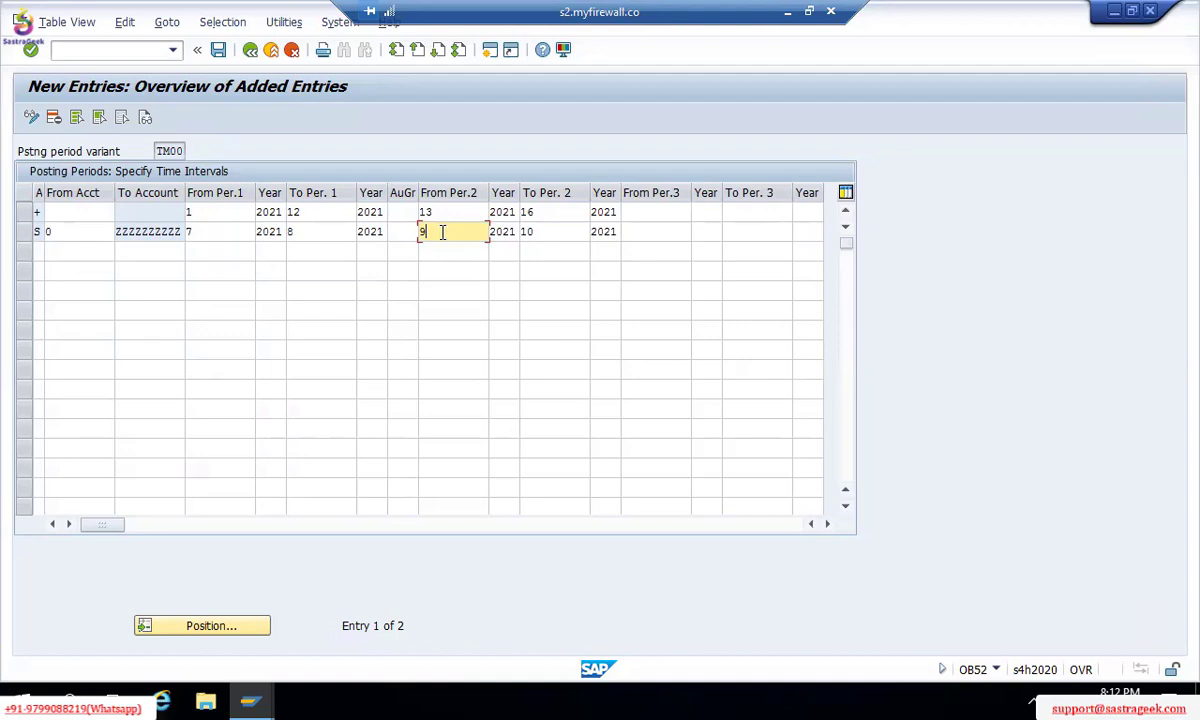
key("BackSpace")
key("Tab")
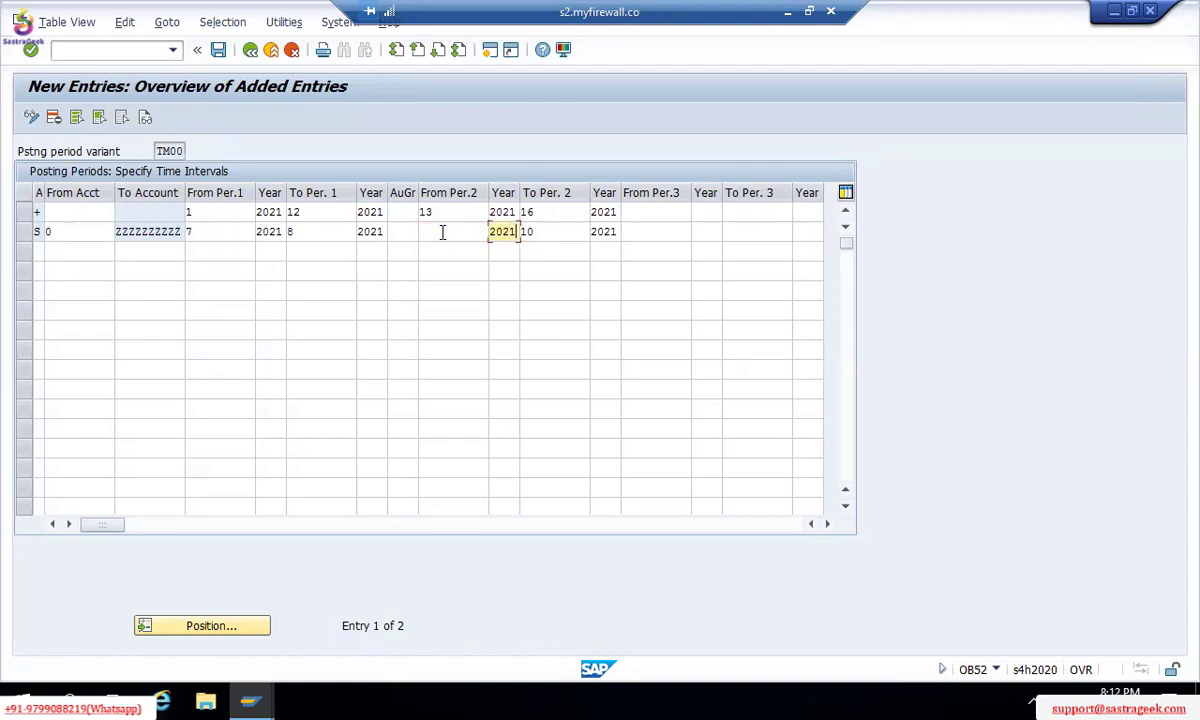
key("BackSpace")
key("BackSpace")
key("BackSpace")
key("BackSpace")
key("Tab")
key("BackSpace")
key("BackSpace")
key("Tab")
key("BackSpace")
key("BackSpace")
key("BackSpace")
key("BackSpace")
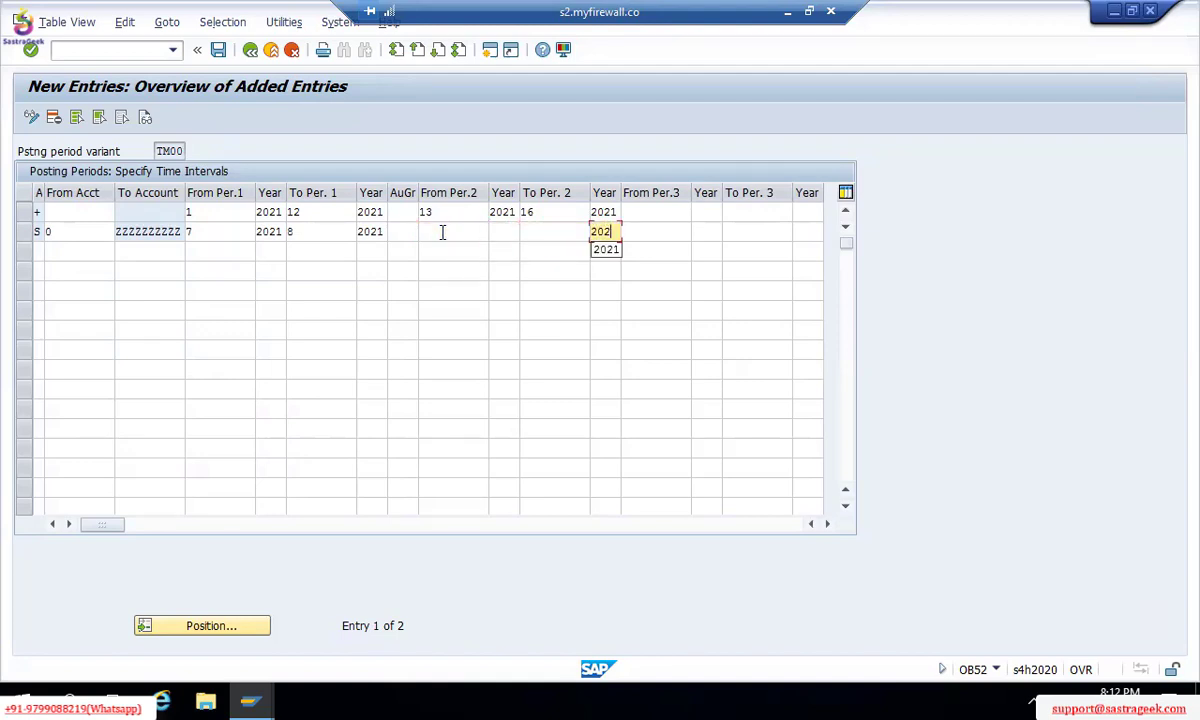
Step: Change the S row's first period interval to periods 9 to 10
left_click(217, 231)
key("BackSpace")
type("9")
key("Tab")
key("Tab")
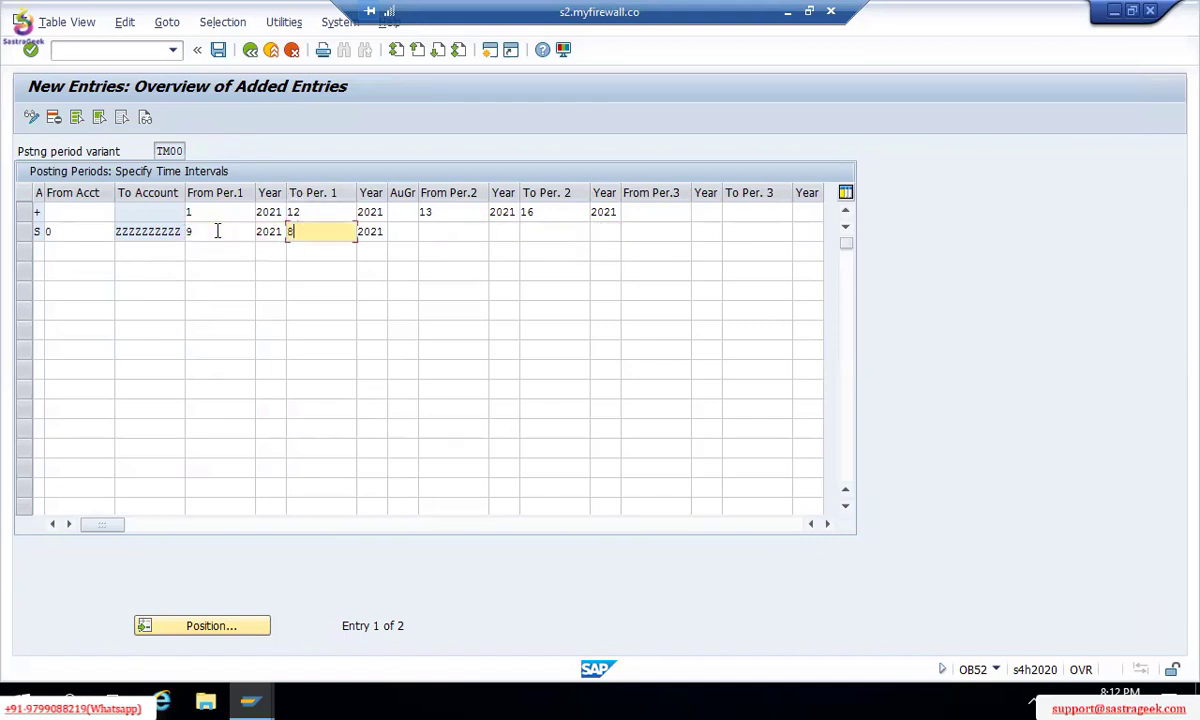
key("BackSpace")
type("10")
Step: Rework the '+' row's first interval, trying end period 6 and start period 7
left_click(308, 211)
key("BackSpace")
key("BackSpace")
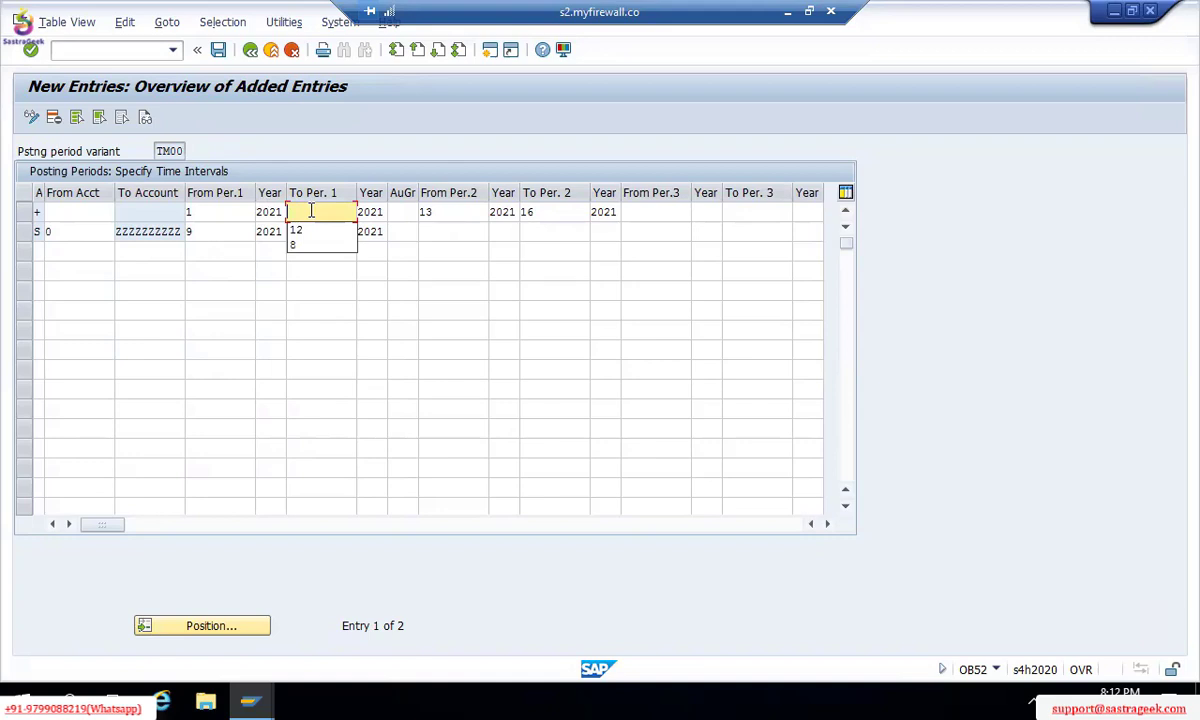
type("6")
key("Tab")
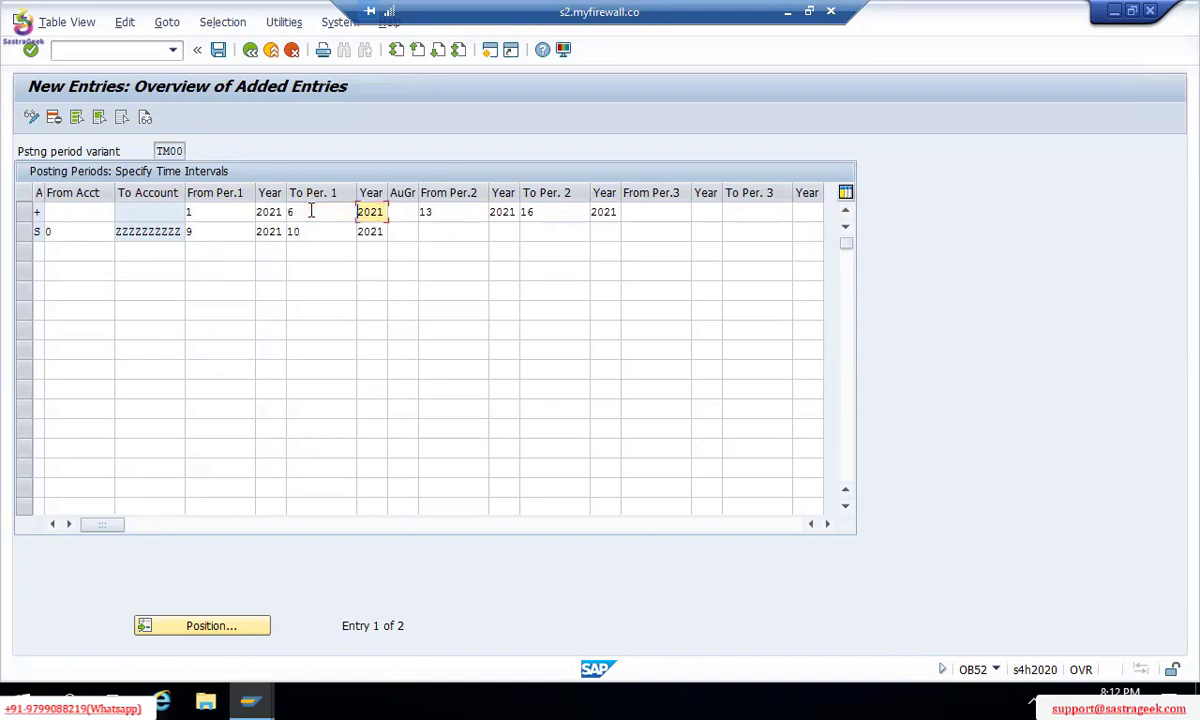
key("Tab")
left_click(312, 211)
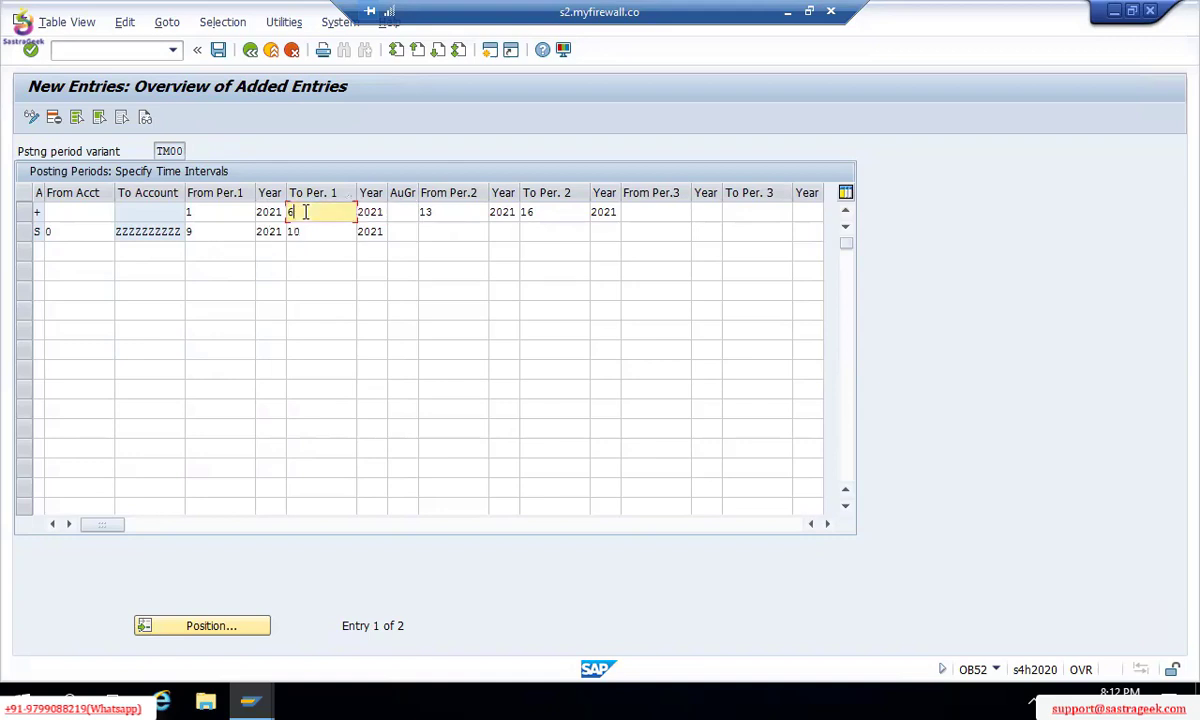
left_click(220, 211)
key("BackSpace")
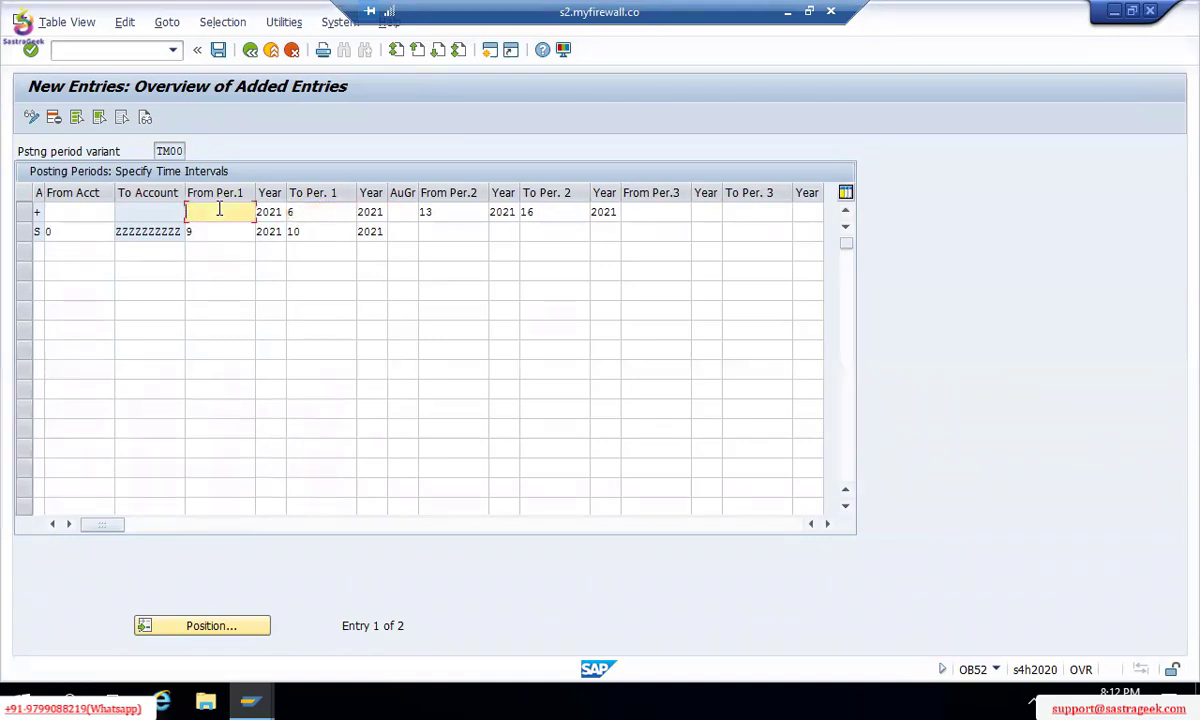
type("7")
key("Tab")
key("Tab")
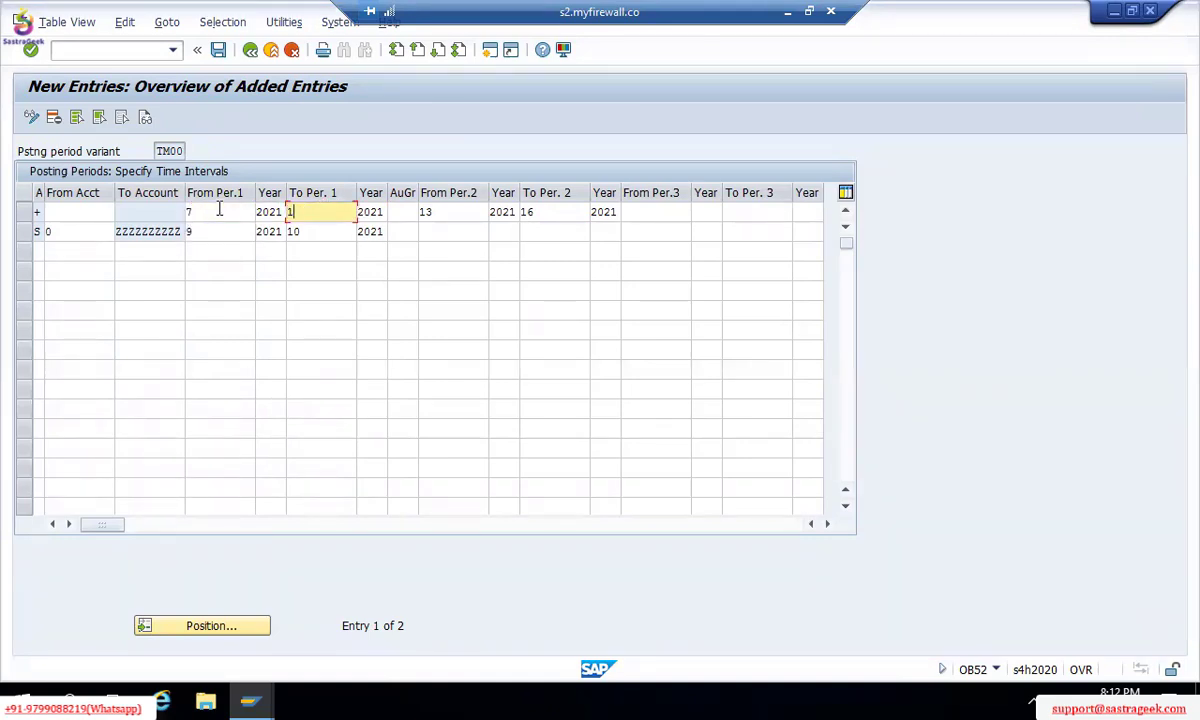
type("12")
Step: Set the '+' row's first interval to periods 1 through 12 of 2021
key("BackSpace")
key("BackSpace")
key("shift+Tab")
key("shift+Tab")
type("1")
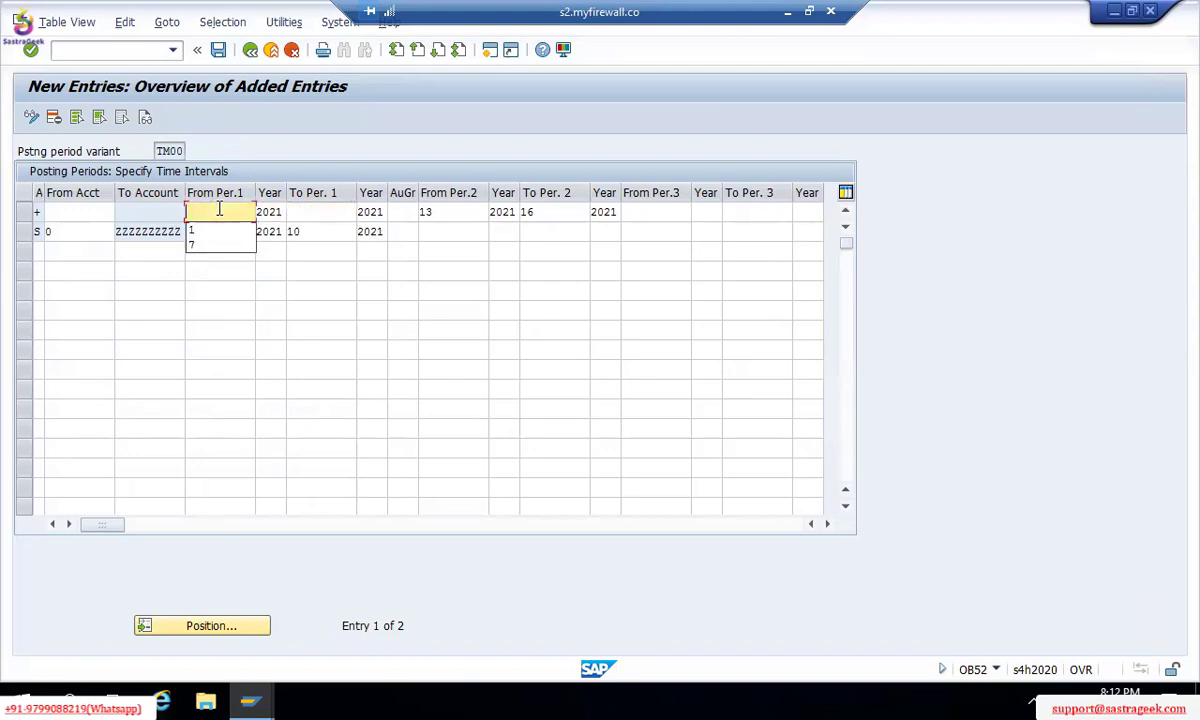
key("Tab")
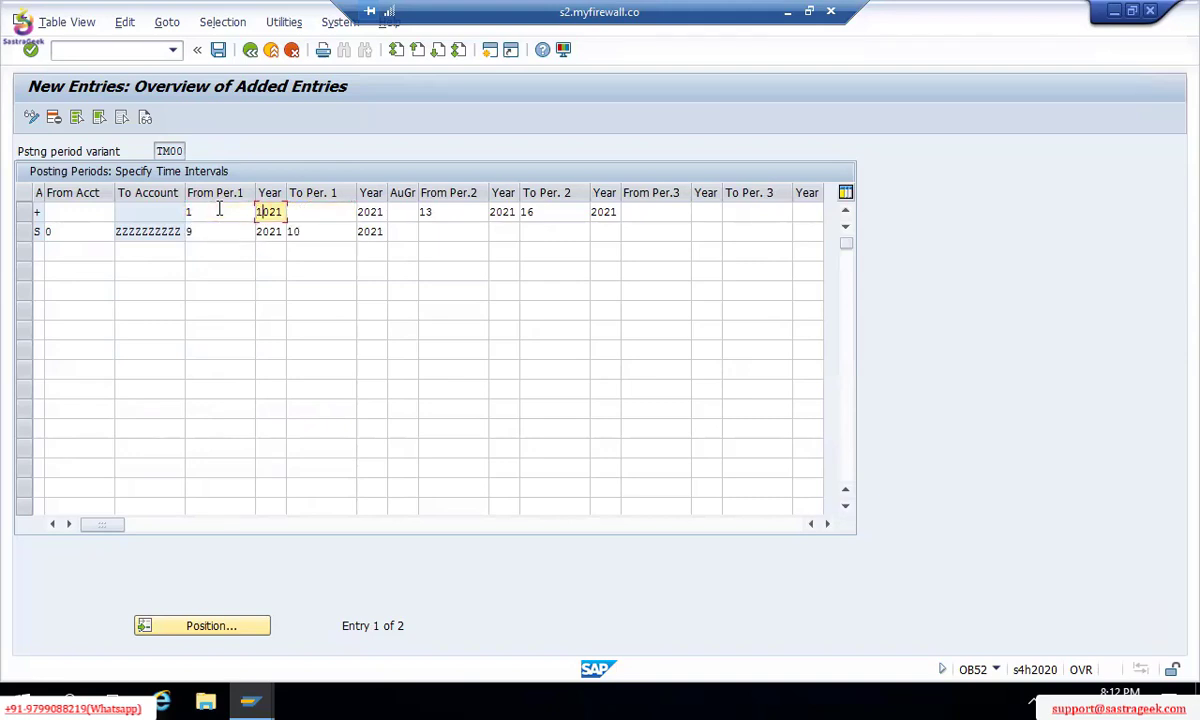
key("Tab")
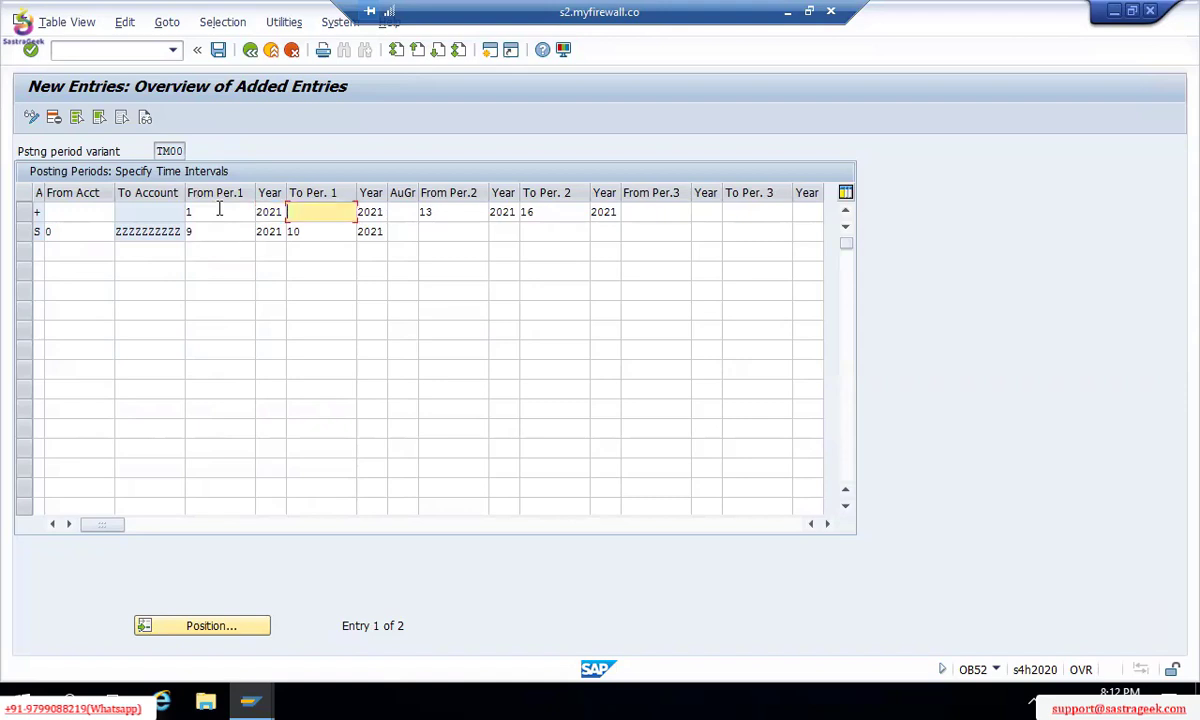
type("12")
key("Tab")
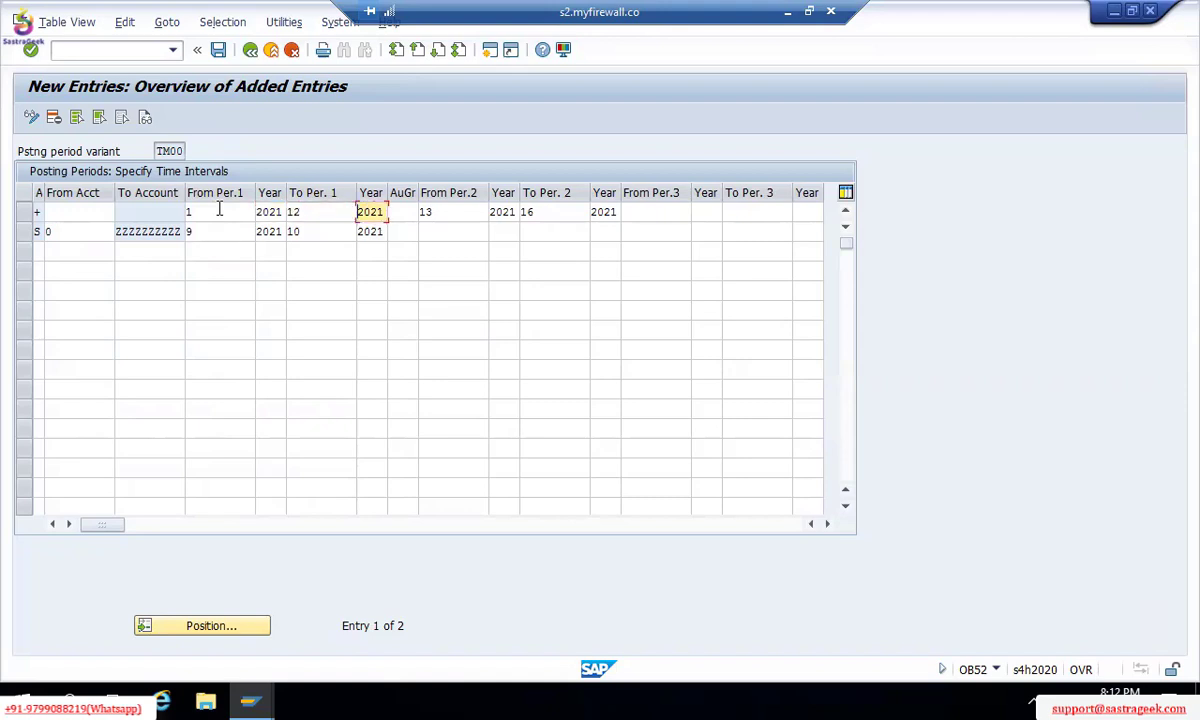
key("Tab")
key("Up")
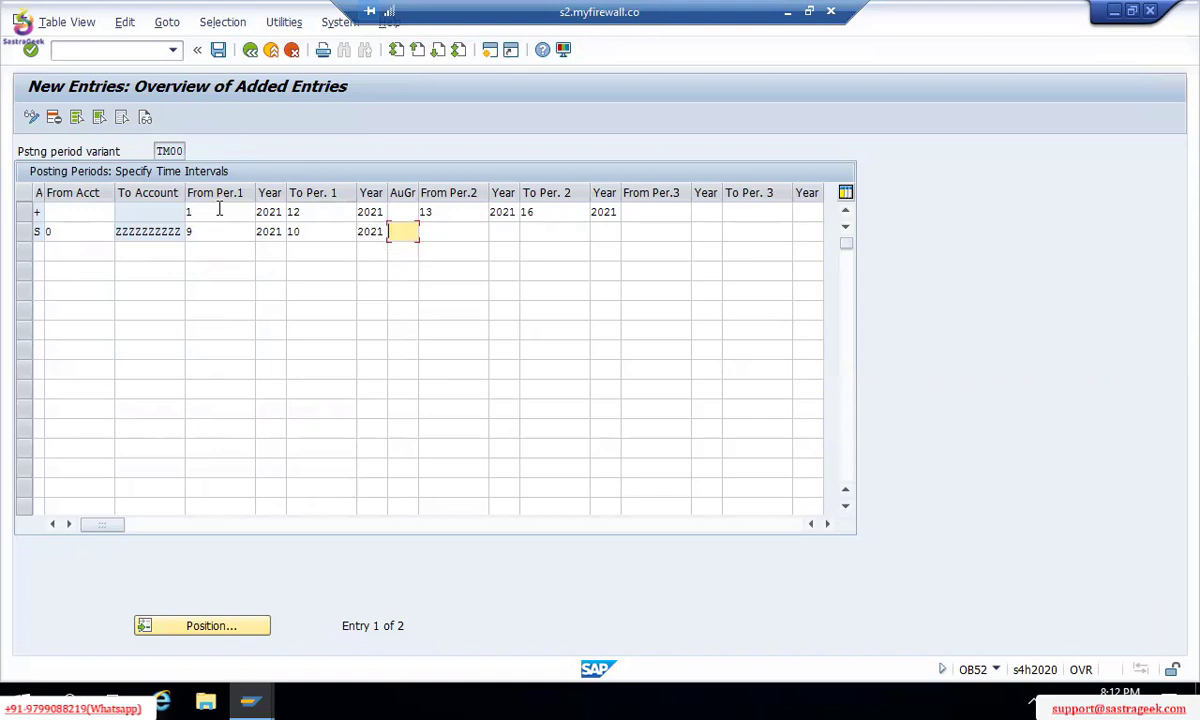
key("Left")
key("Left")
key("Left")
key("Left")
key("Left")
key("Left")
key("Left")
key("Left")
key("Left")
key("Left")
key("Left")
key("Left")
key("Left")
key("Left")
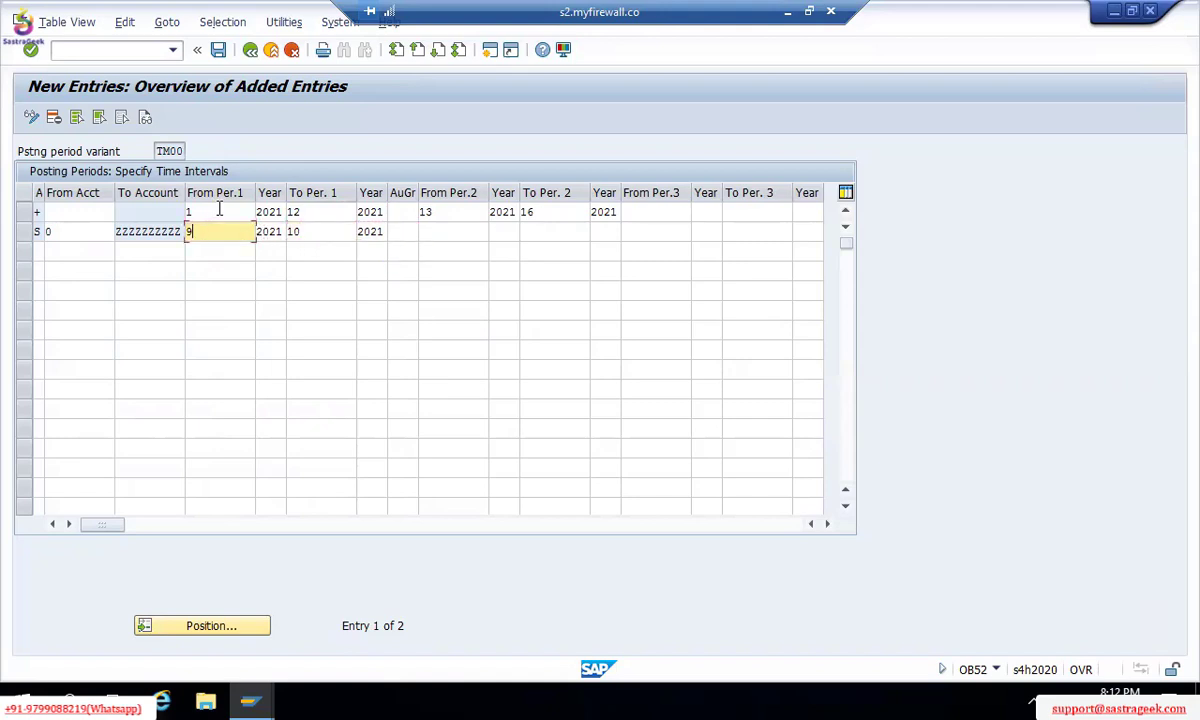
Step: Set the S row's first period interval to periods 1 to 12
left_click(219, 208)
key("Down")
type("1")
key("Tab")
key("Tab")
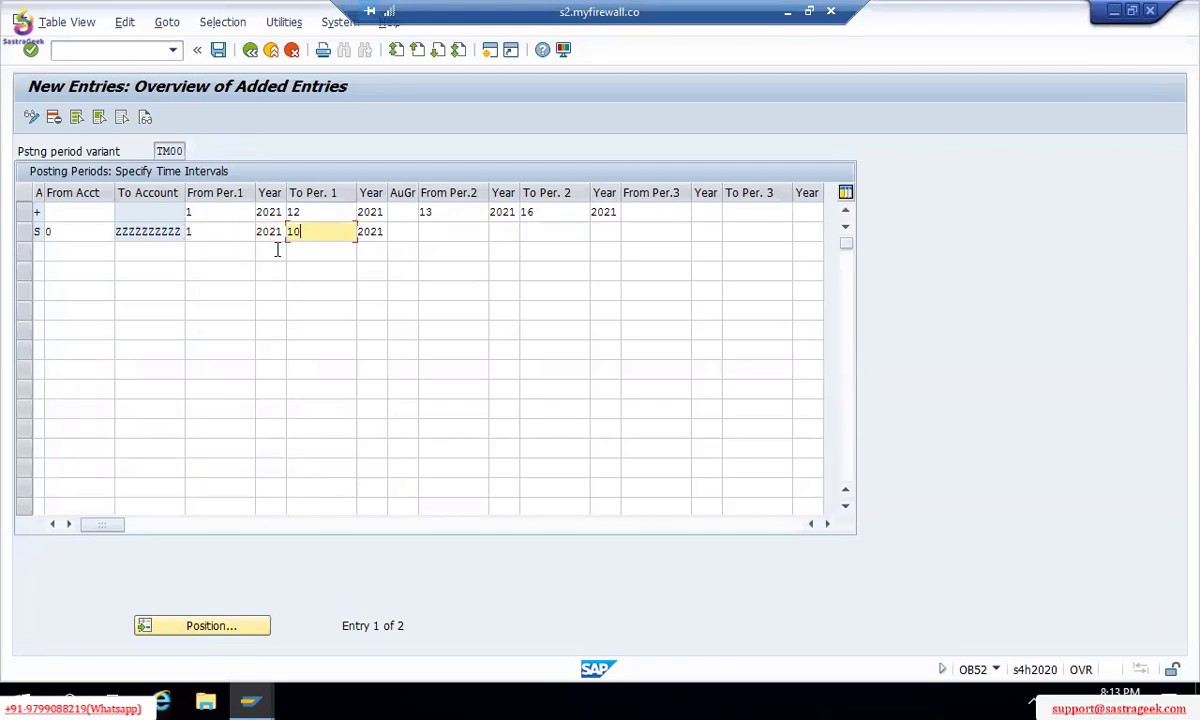
type("11")
key("BackSpace")
type("2")
key("Tab")
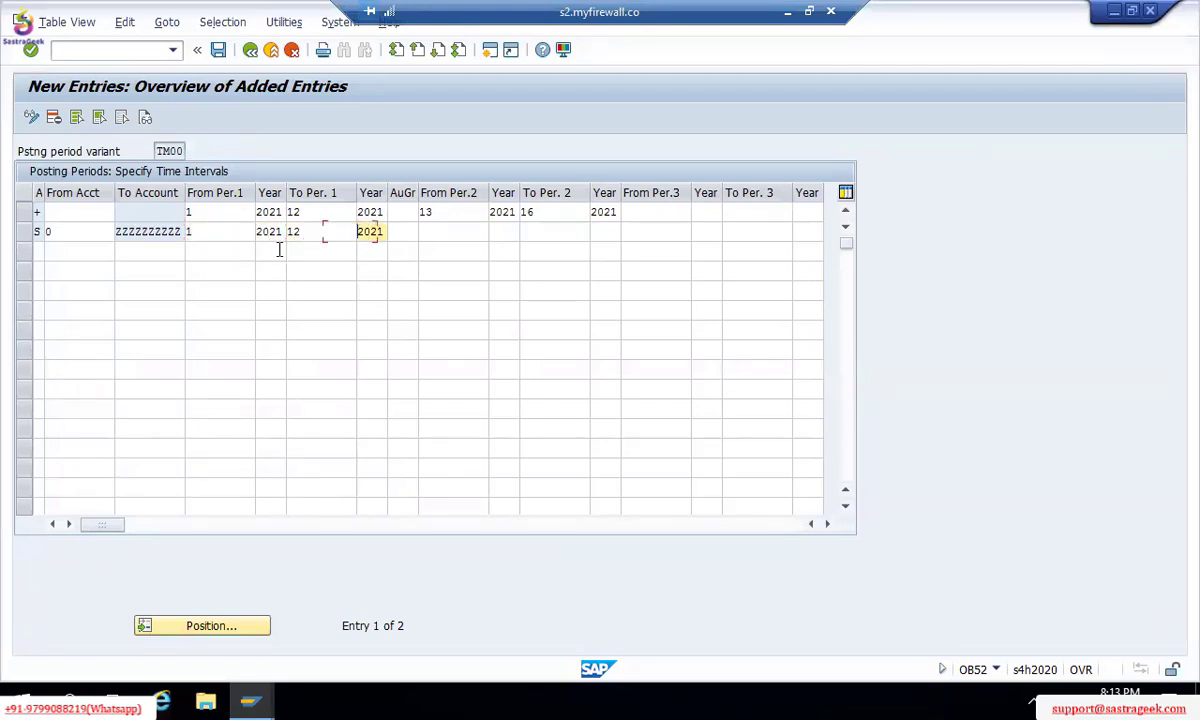
Step: Set the S row's second interval to periods 13 to 16 of 2021
key("Tab")
type("1")
key("Tab")
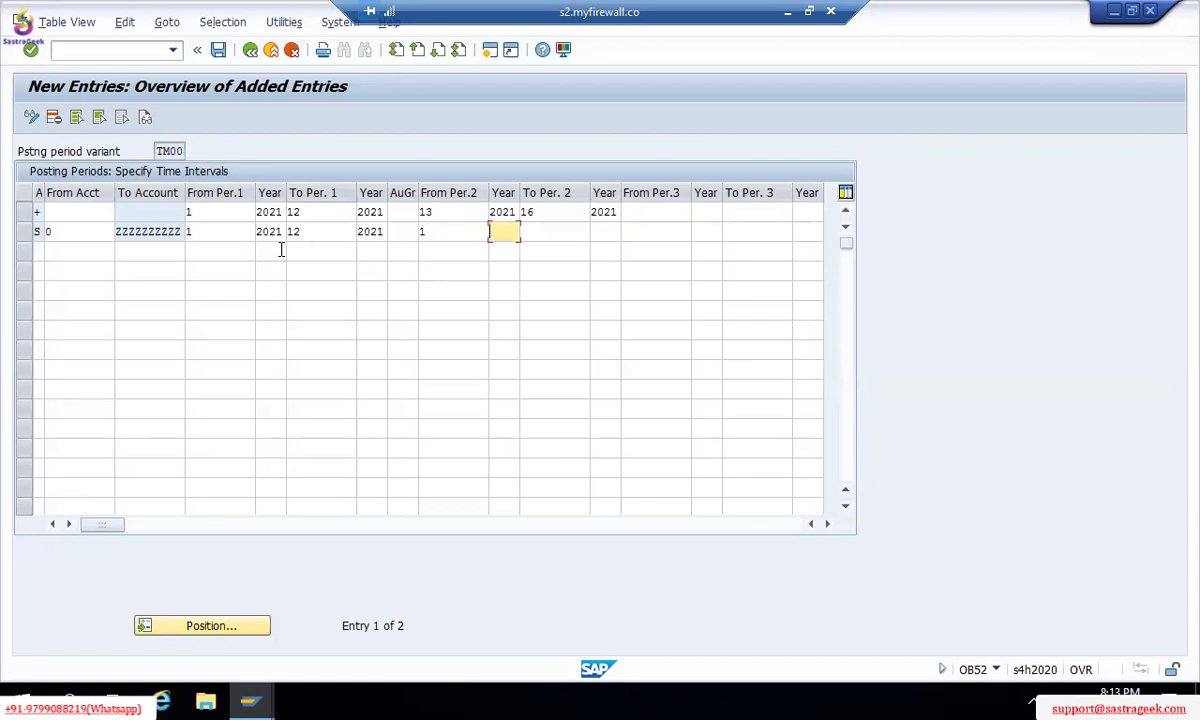
type("2021")
key("Tab")
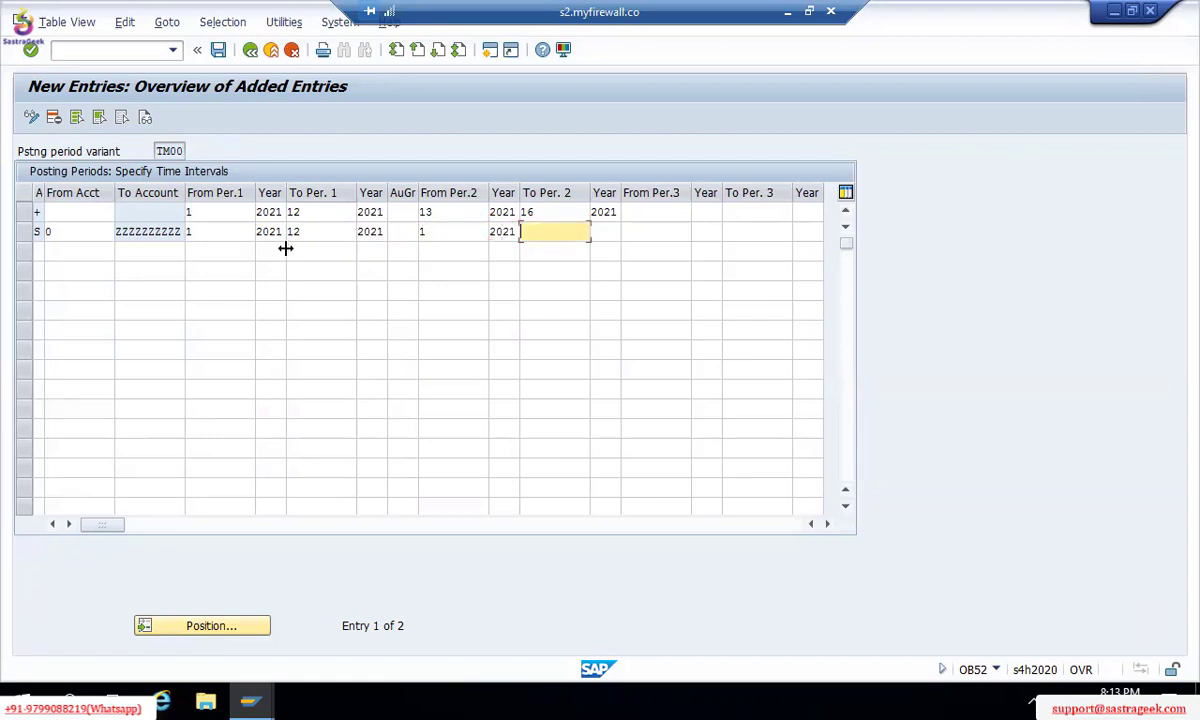
key("shift+Tab")
key("shift+Tab")
type("3")
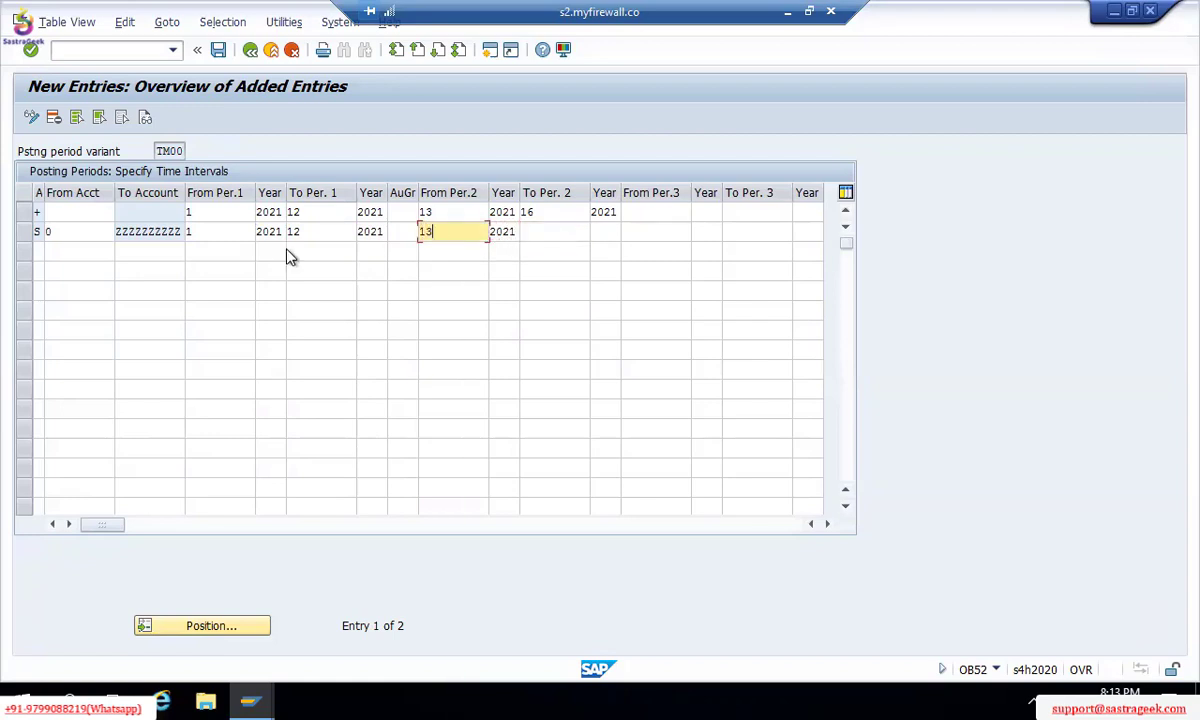
key("Tab")
key("Tab")
type("16")
key("Tab")
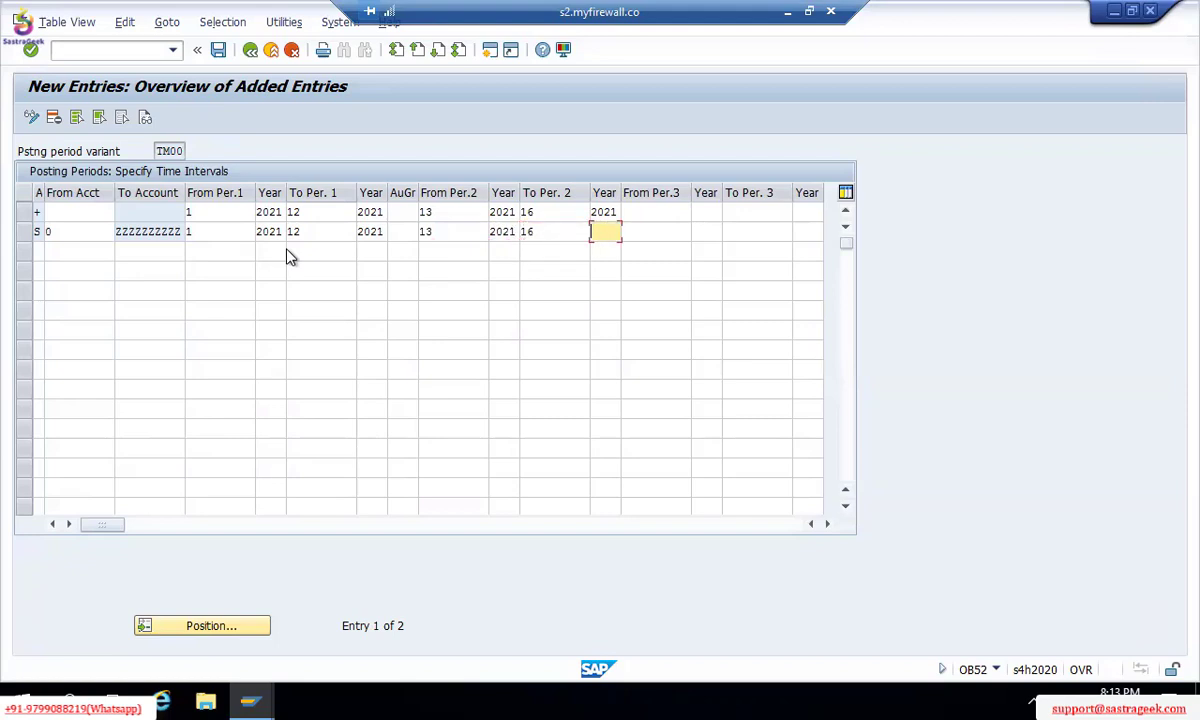
type("2021")
Step: Save the TM00 entries with Ctrl+S, confirming the existing customizing request
left_click(56, 228)
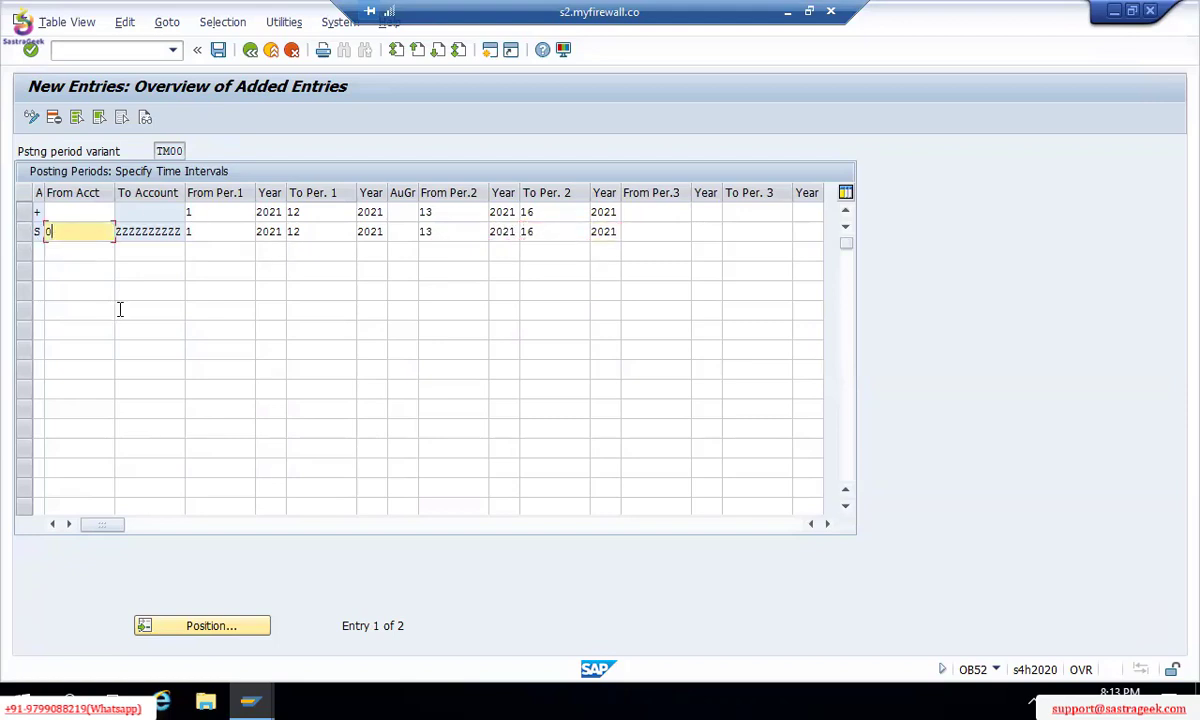
key("ctrl+s")
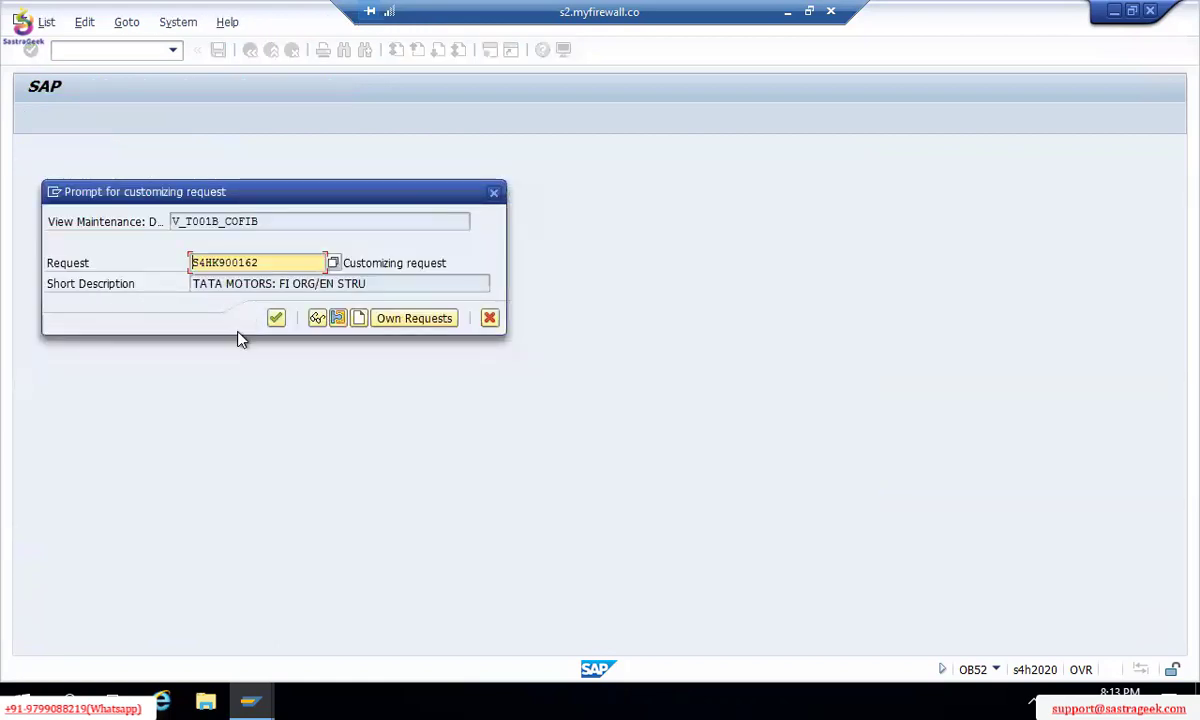
key("Return")
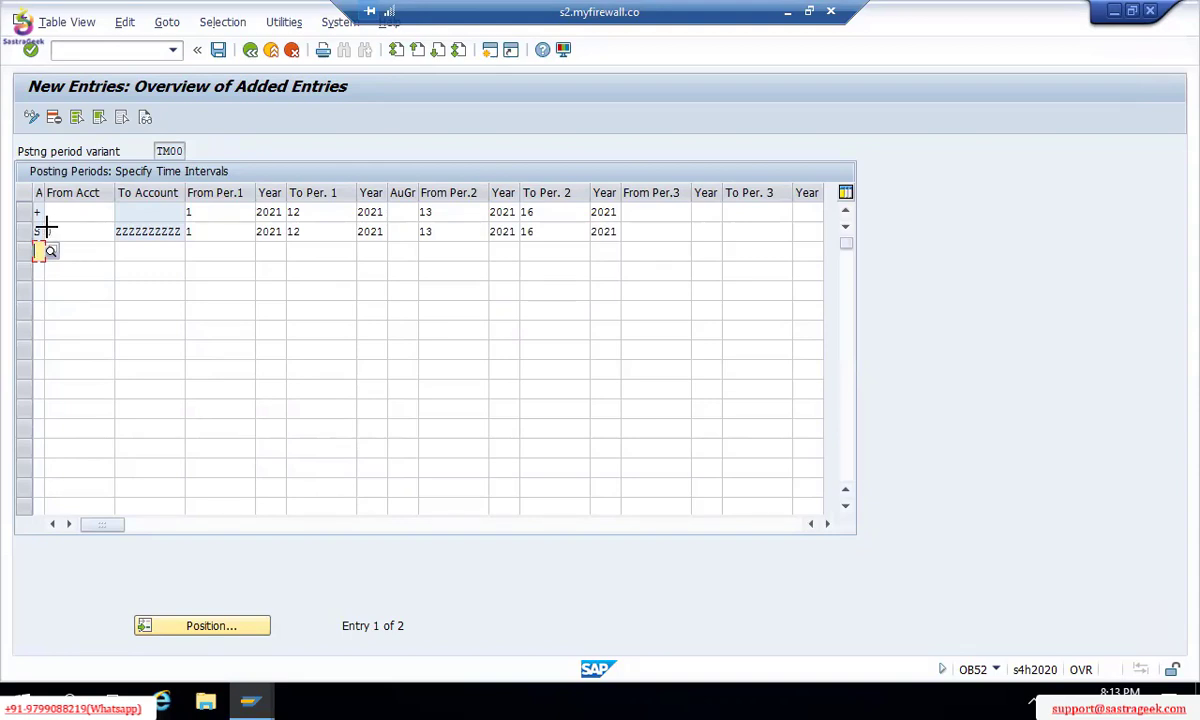
Step: Copy the S row's accounts 0–ZZZZZZZZZZ and 2021 periods into rows 3, 4 and 5
left_click_drag(46, 229, 609, 266)
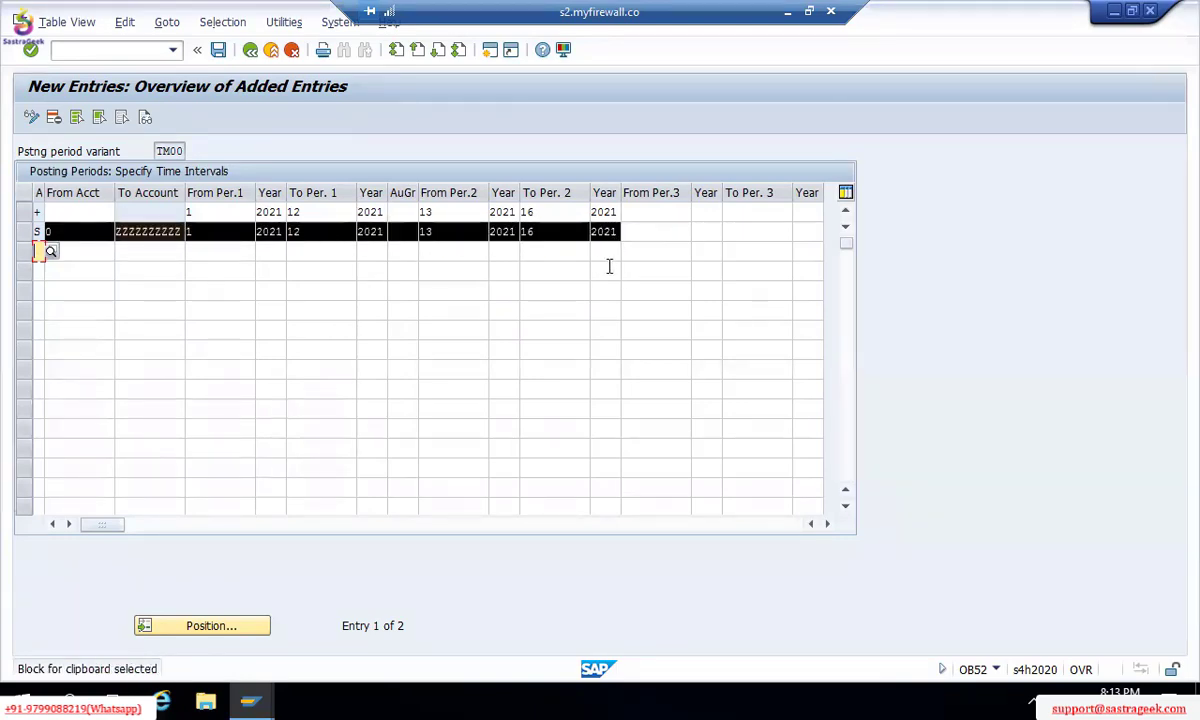
key("ctrl+c")
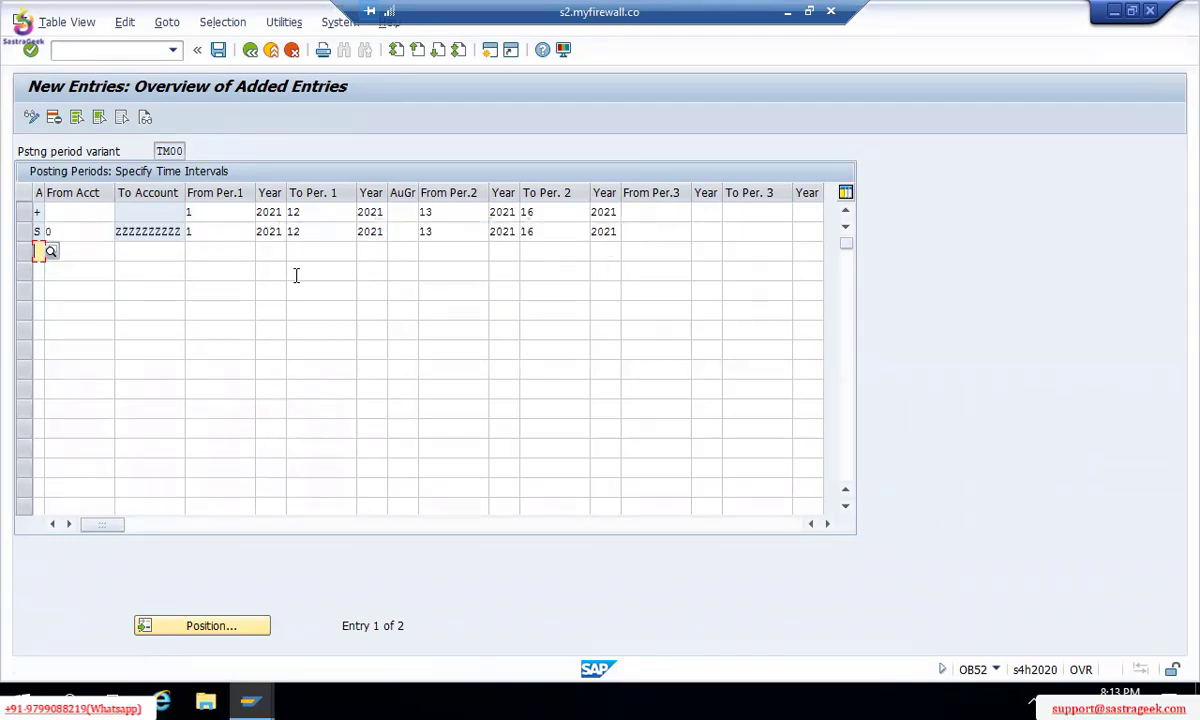
left_click(80, 251)
key("ctrl+v")
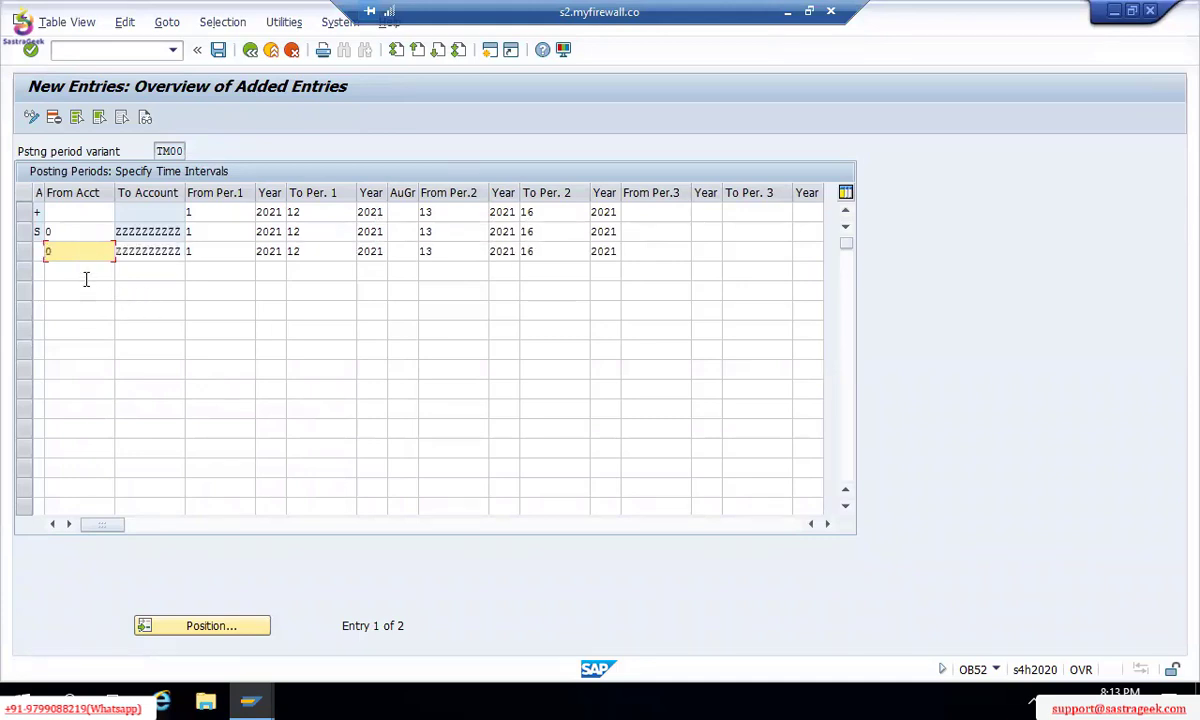
left_click(86, 274)
key("ctrl+v")
left_click(105, 290)
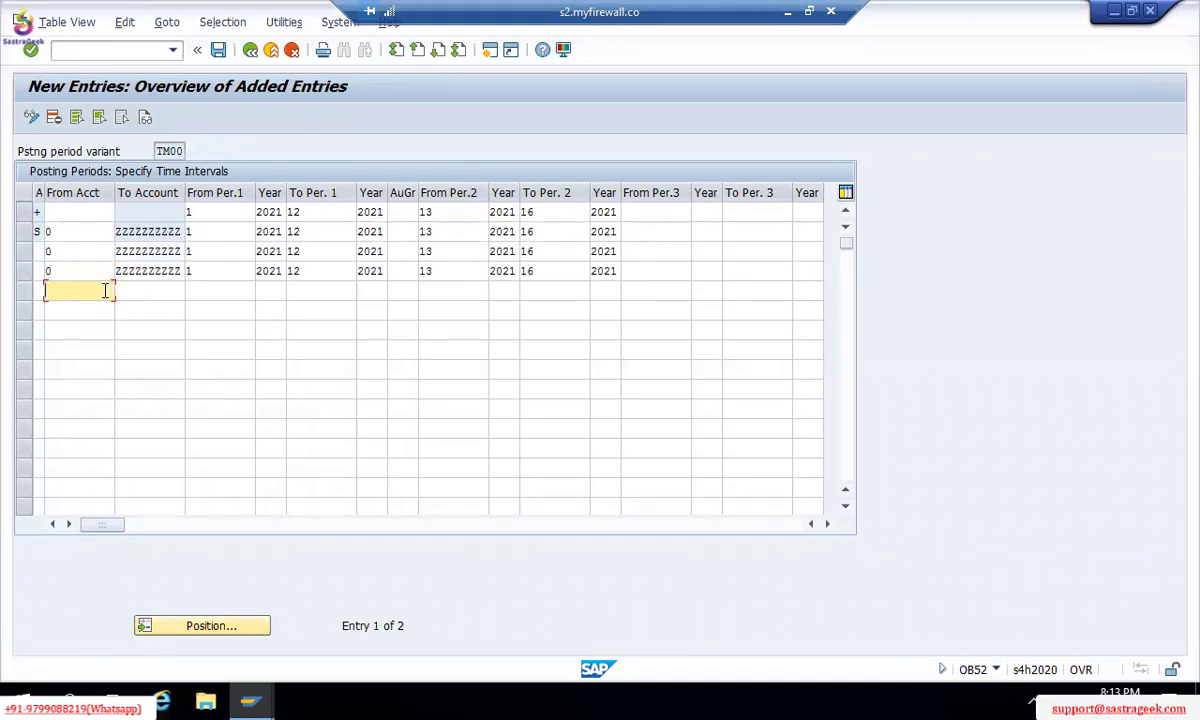
key("ctrl+v")
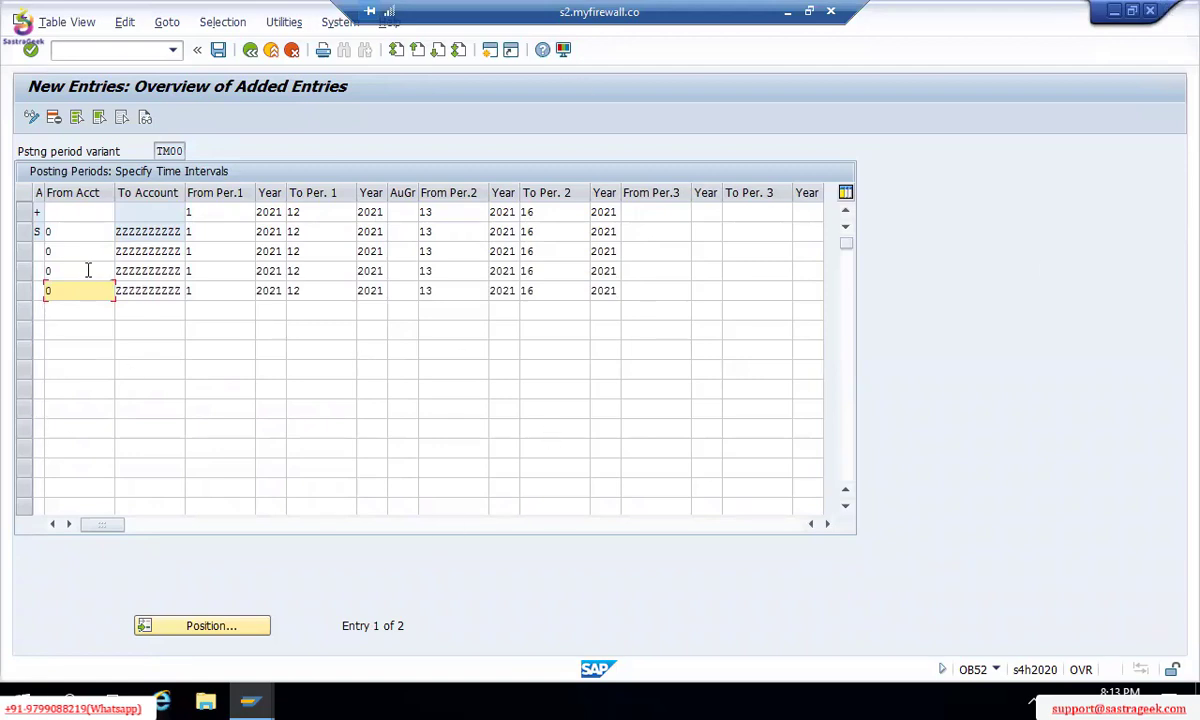
left_click(74, 230)
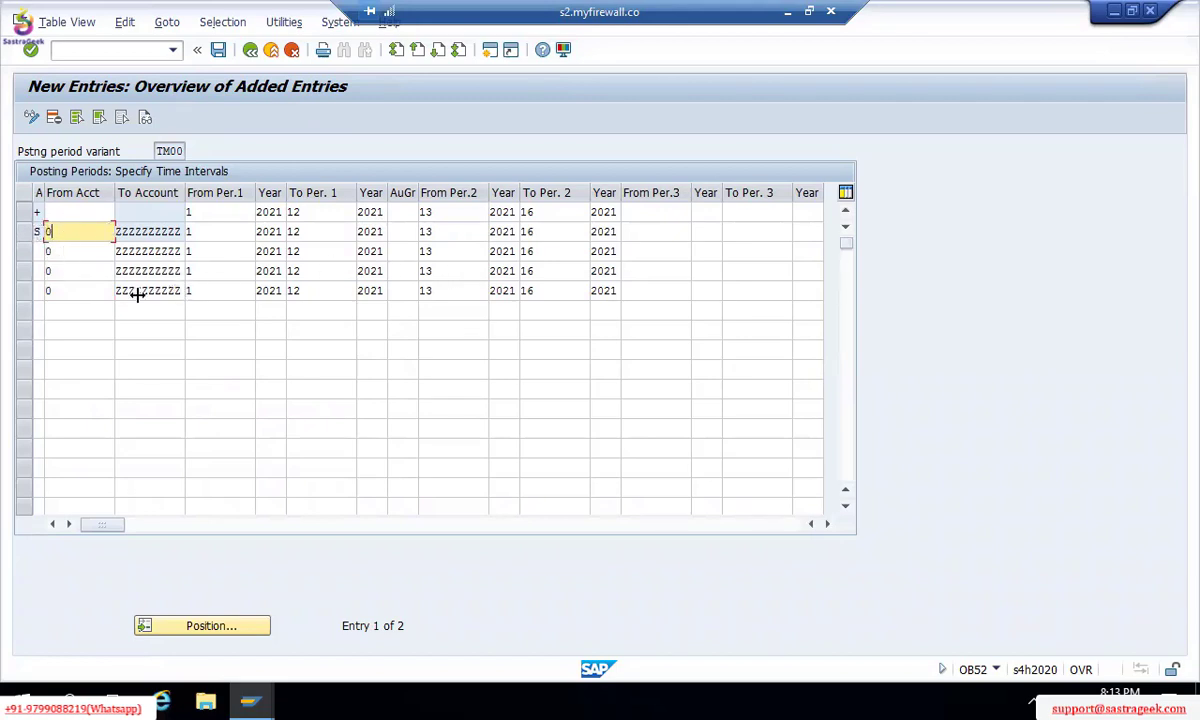
left_click(93, 307)
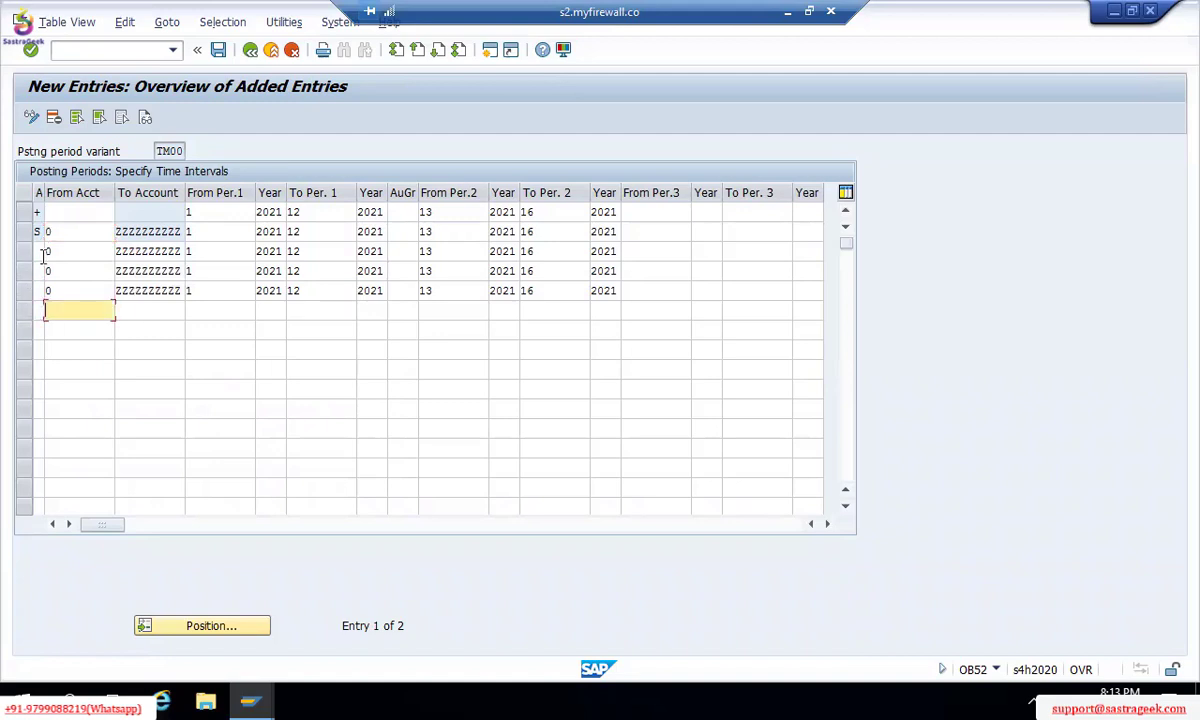
left_click(42, 253)
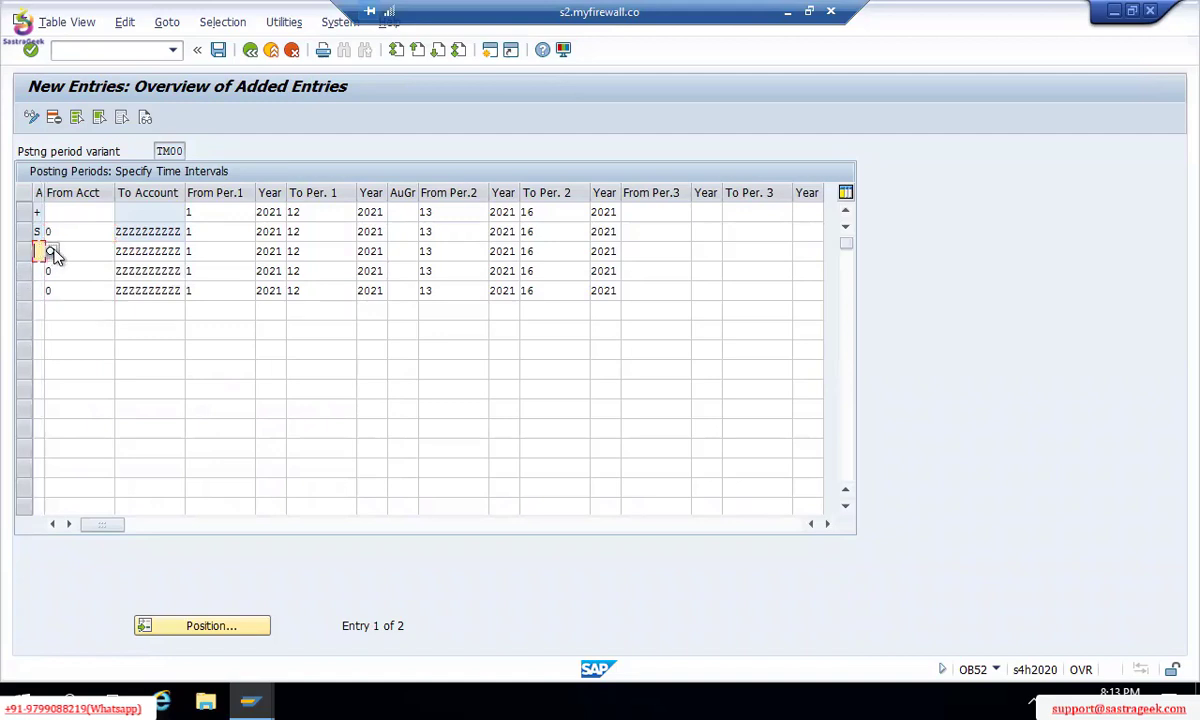
Step: Set the three copied rows' account types to K (Vendors), D (Customers) and A (Assets)
key("F4")
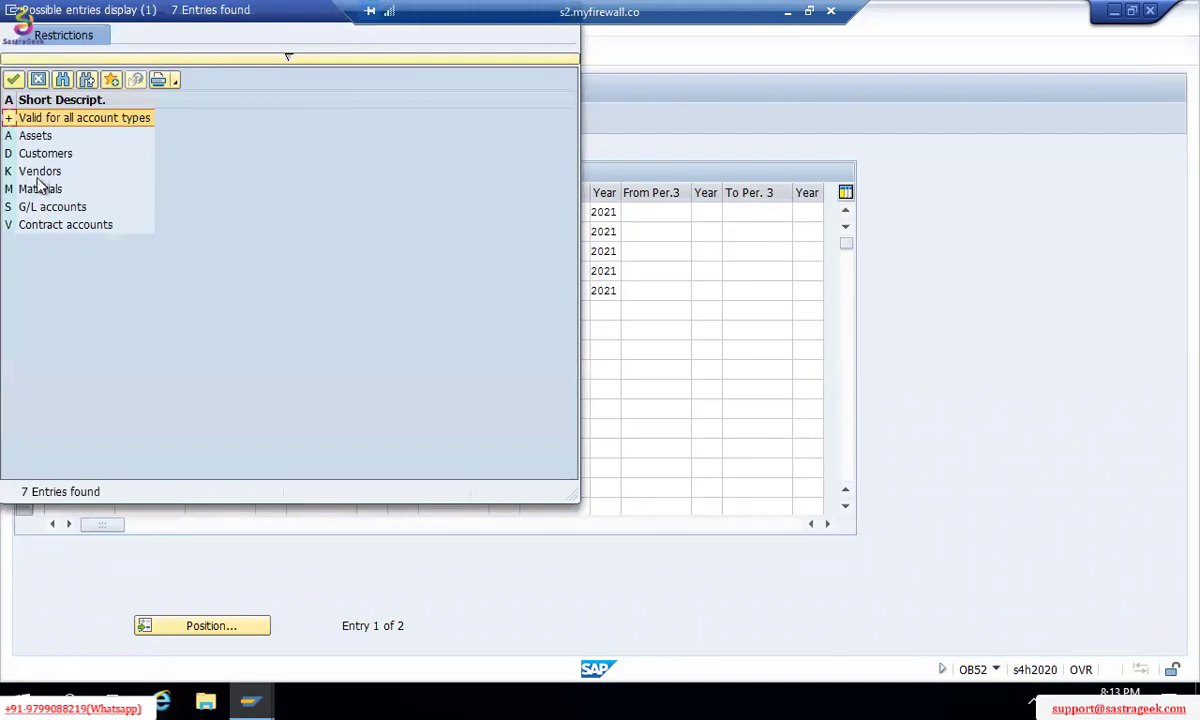
left_click(40, 172)
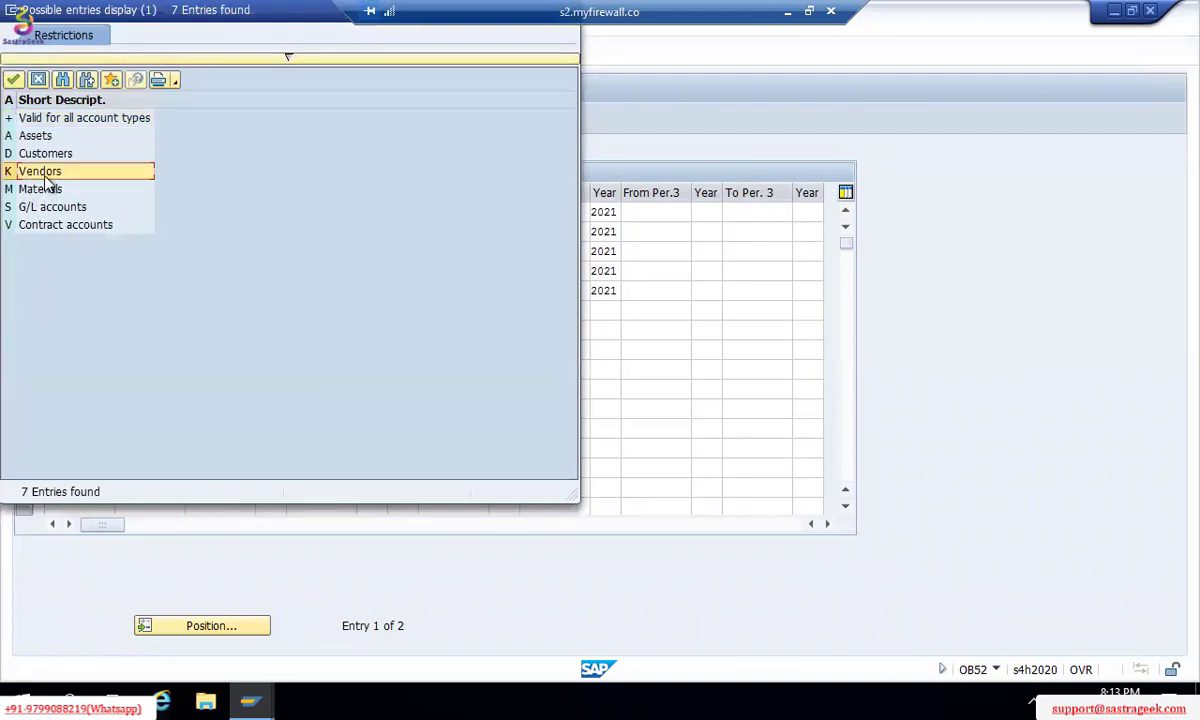
double_click(45, 172)
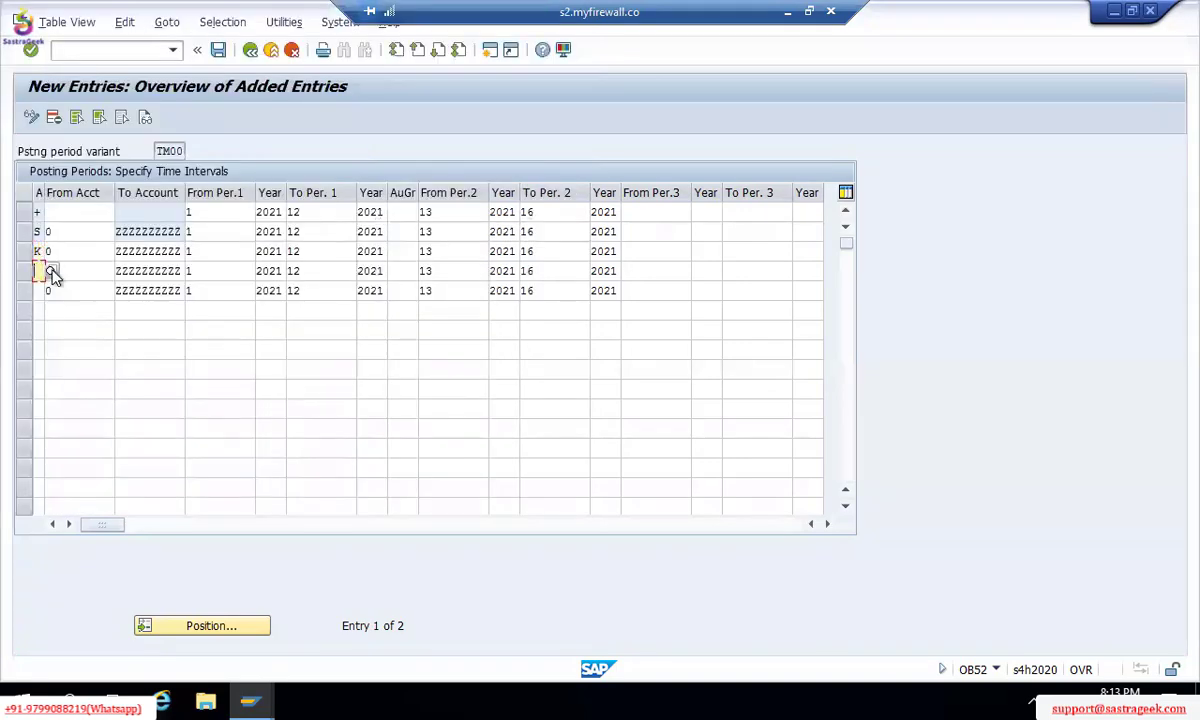
left_click(39, 271)
left_click(54, 271)
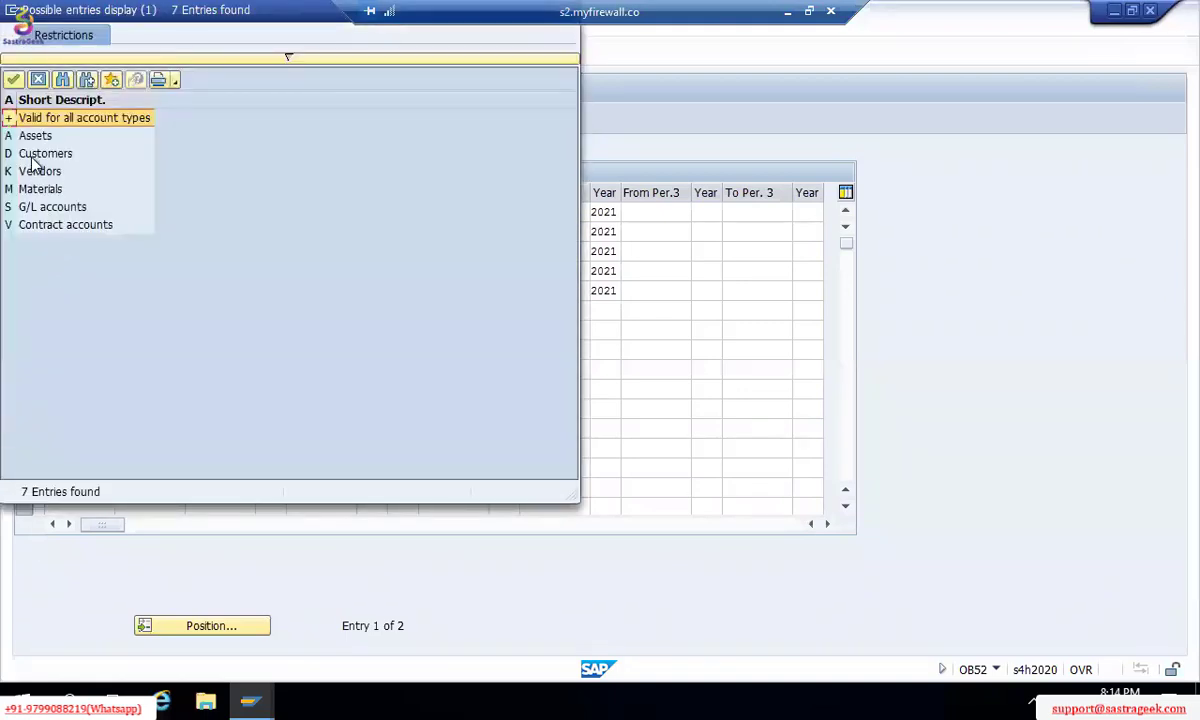
double_click(32, 156)
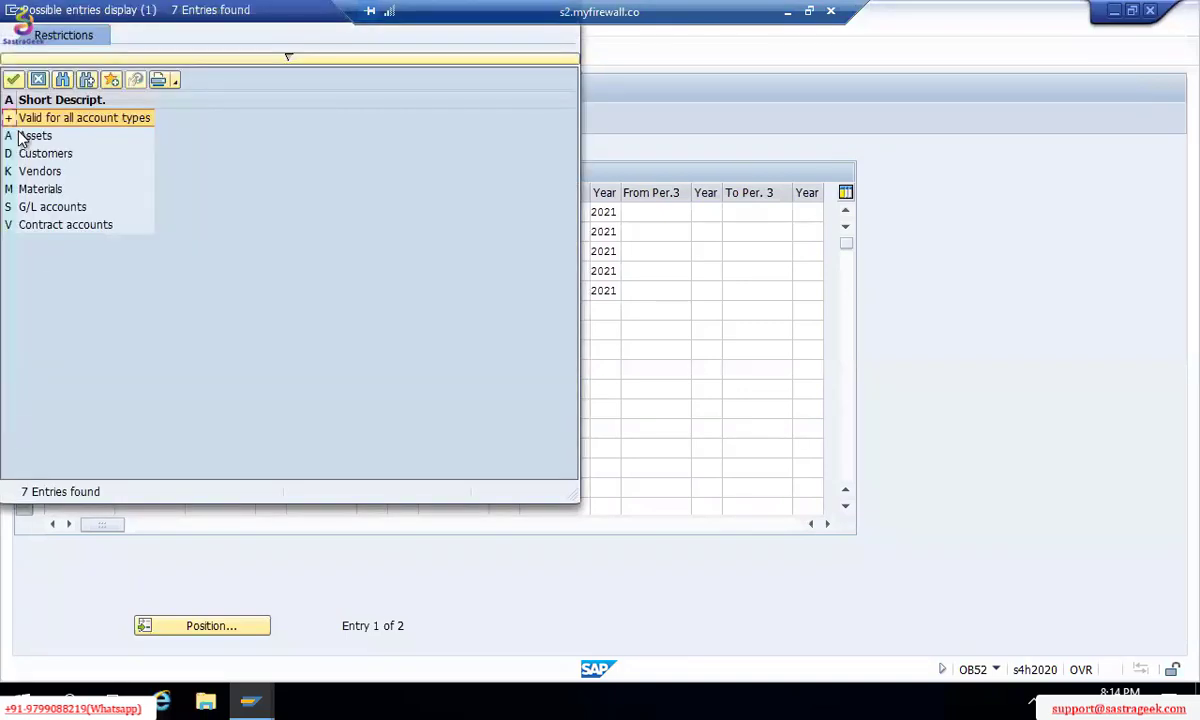
double_click(20, 133)
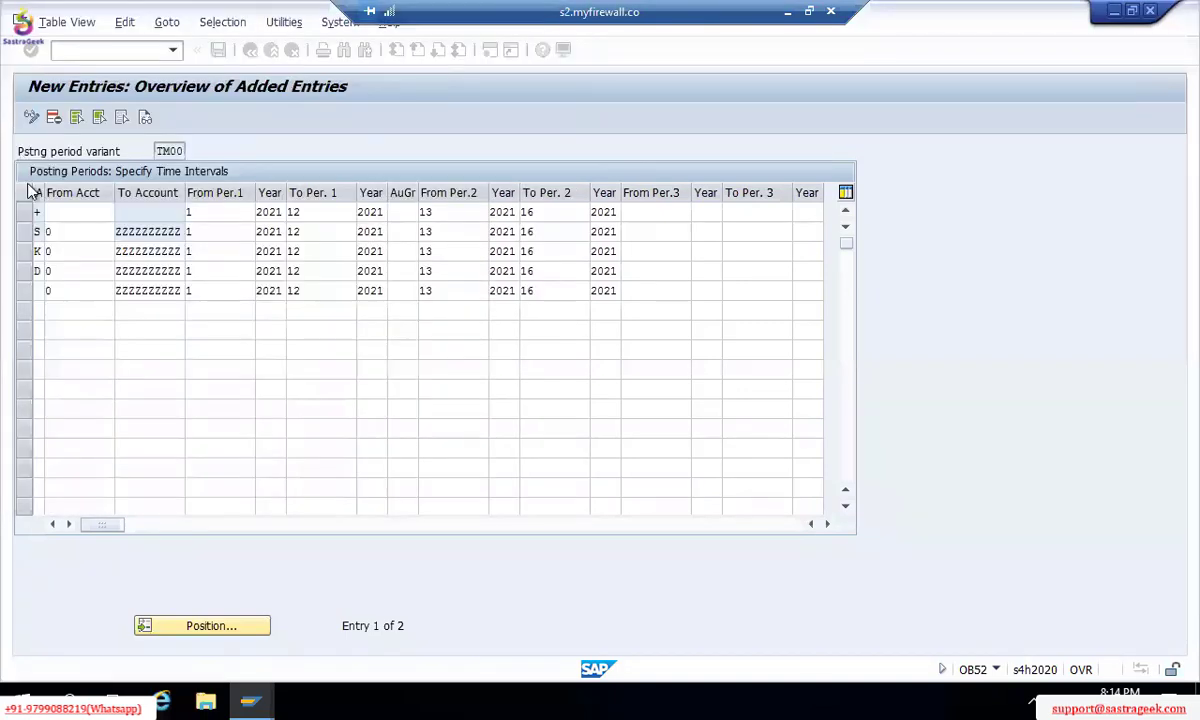
Step: Add an M row, let its account range and periods fill in, and review the values
left_click(40, 310)
type("M")
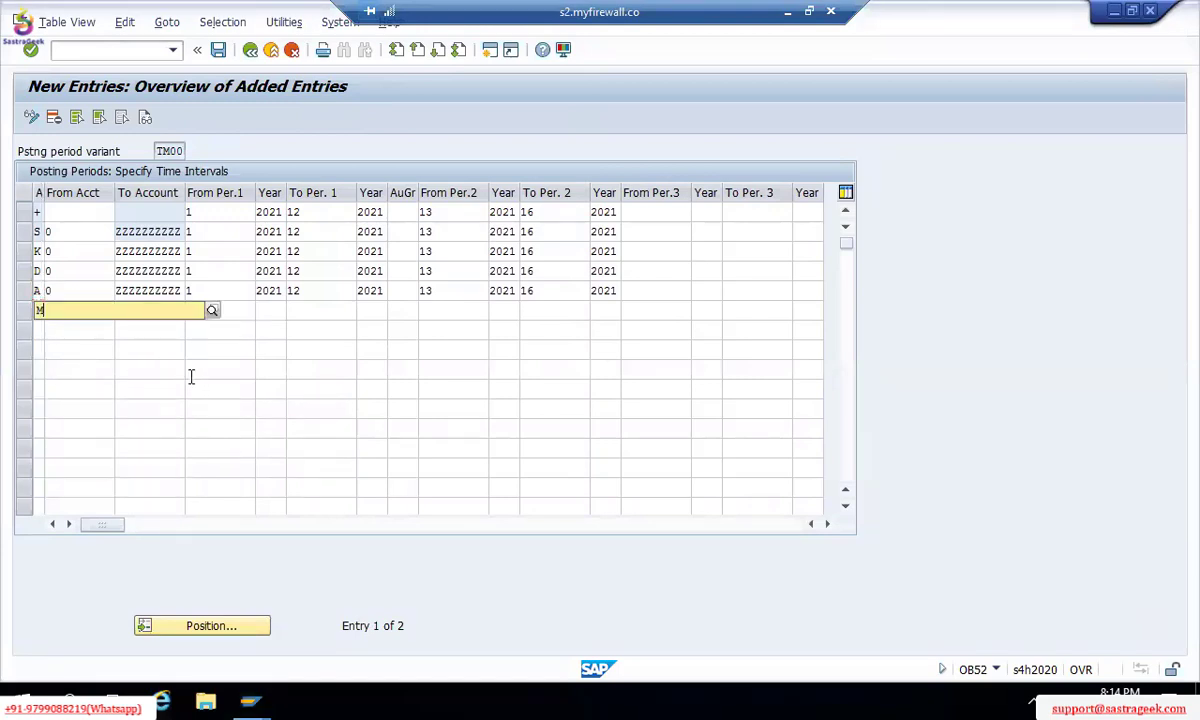
left_click(71, 313)
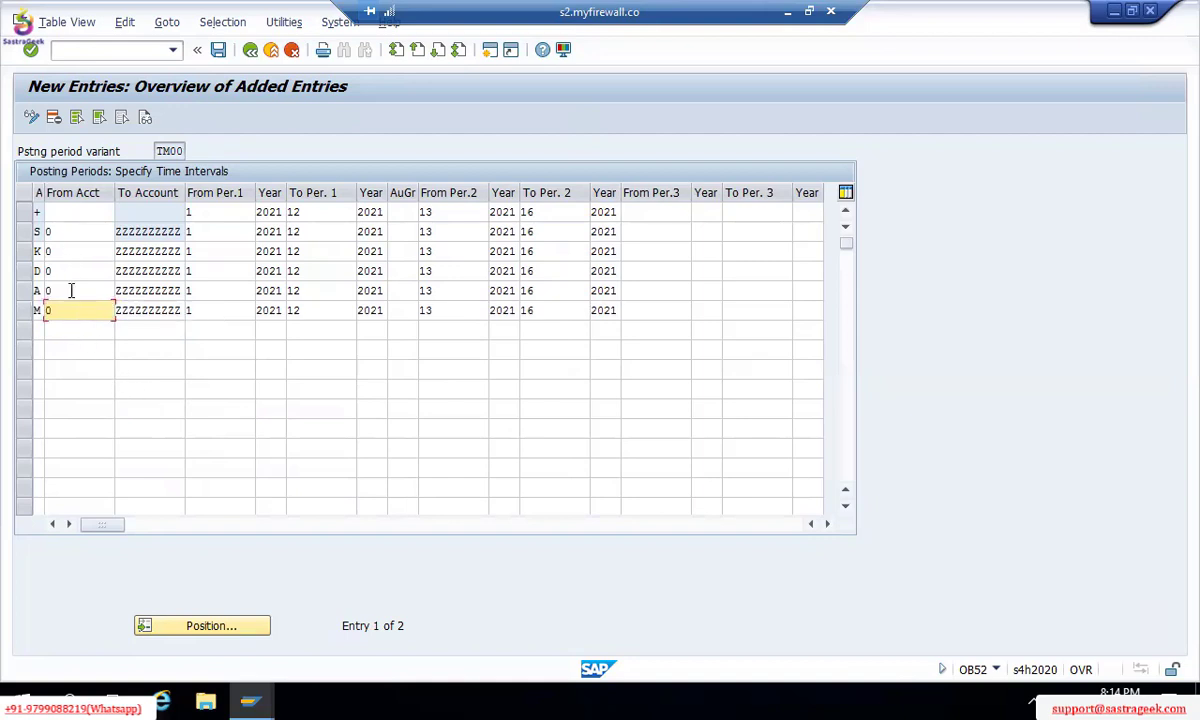
left_click(61, 212)
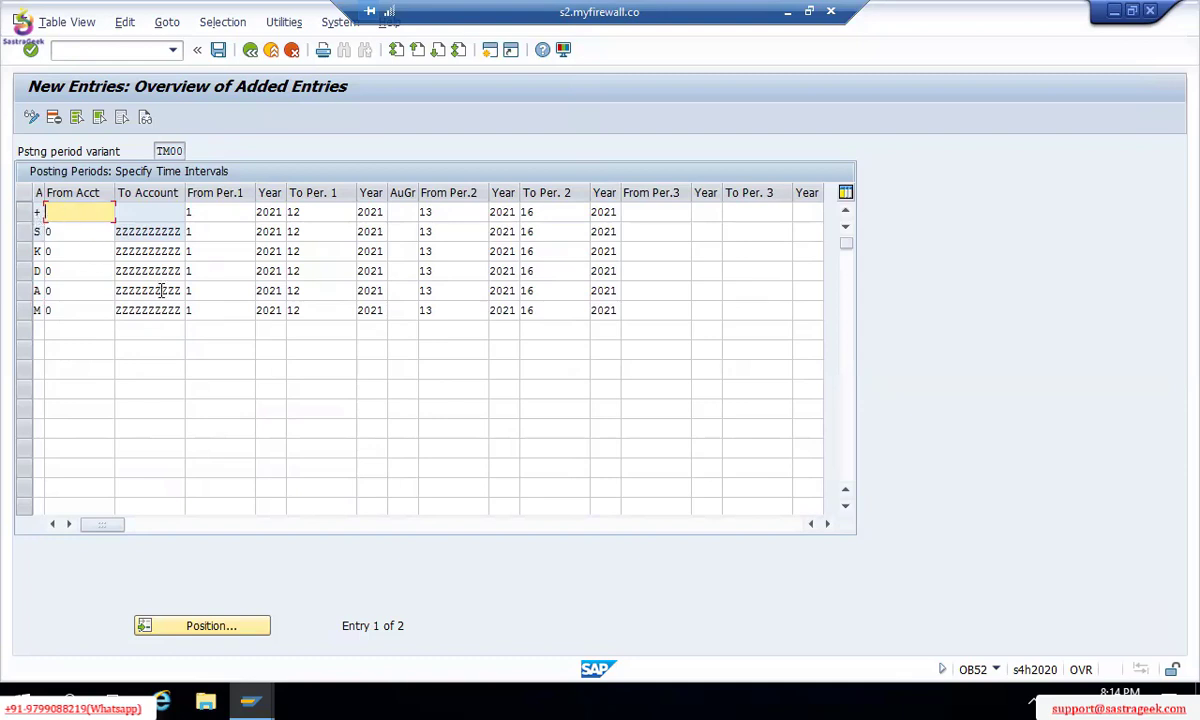
left_click(62, 231)
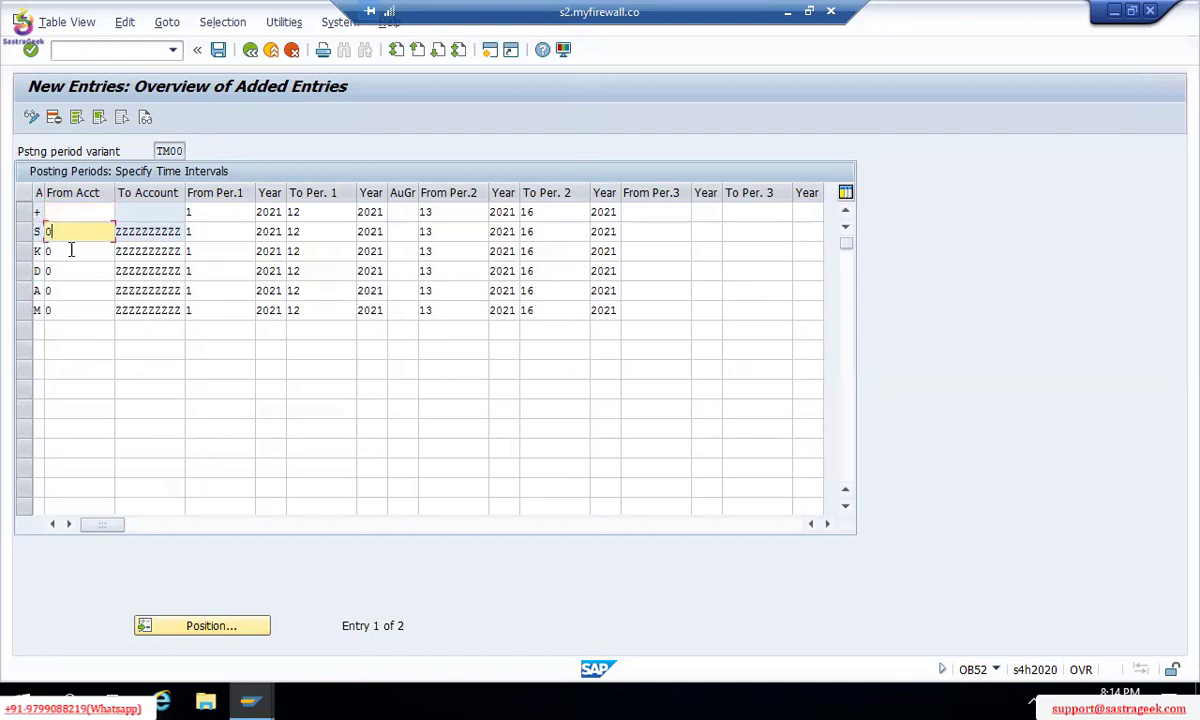
left_click(62, 251)
left_click(62, 271)
left_click(66, 290)
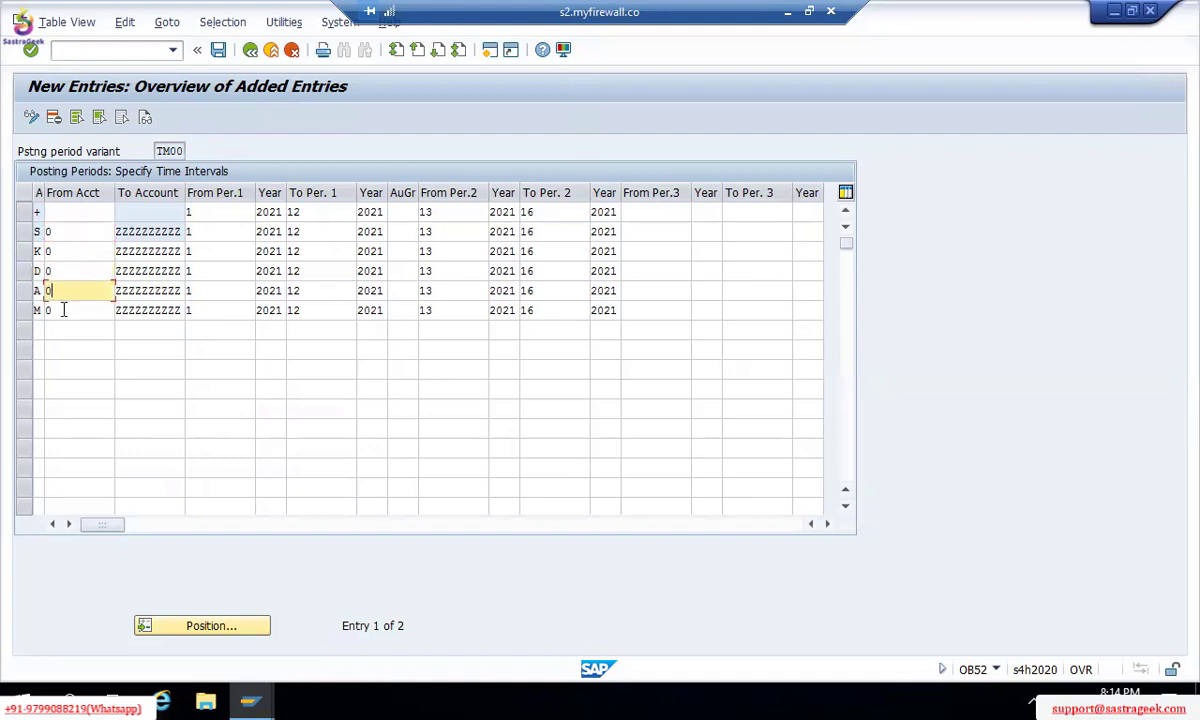
left_click(62, 310)
left_click(210, 308)
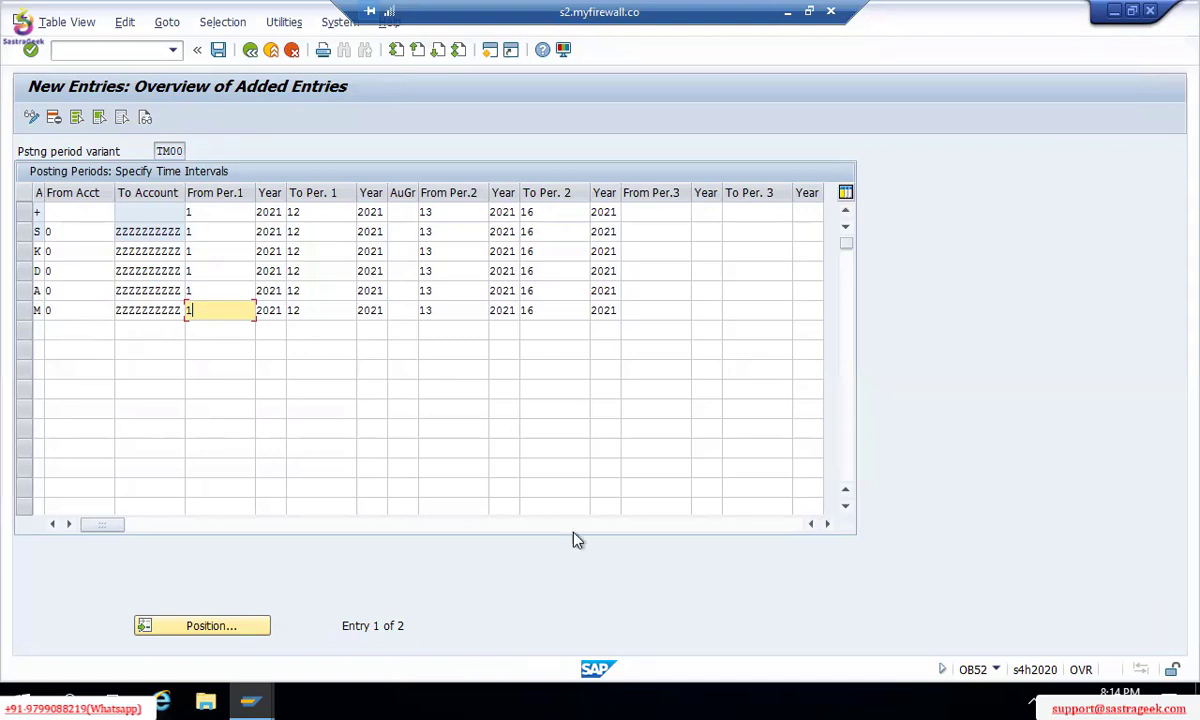
Step: Save the new TM00 rows under the customizing request, re-save, then minimise SAP GUI
key("ctrl+s")
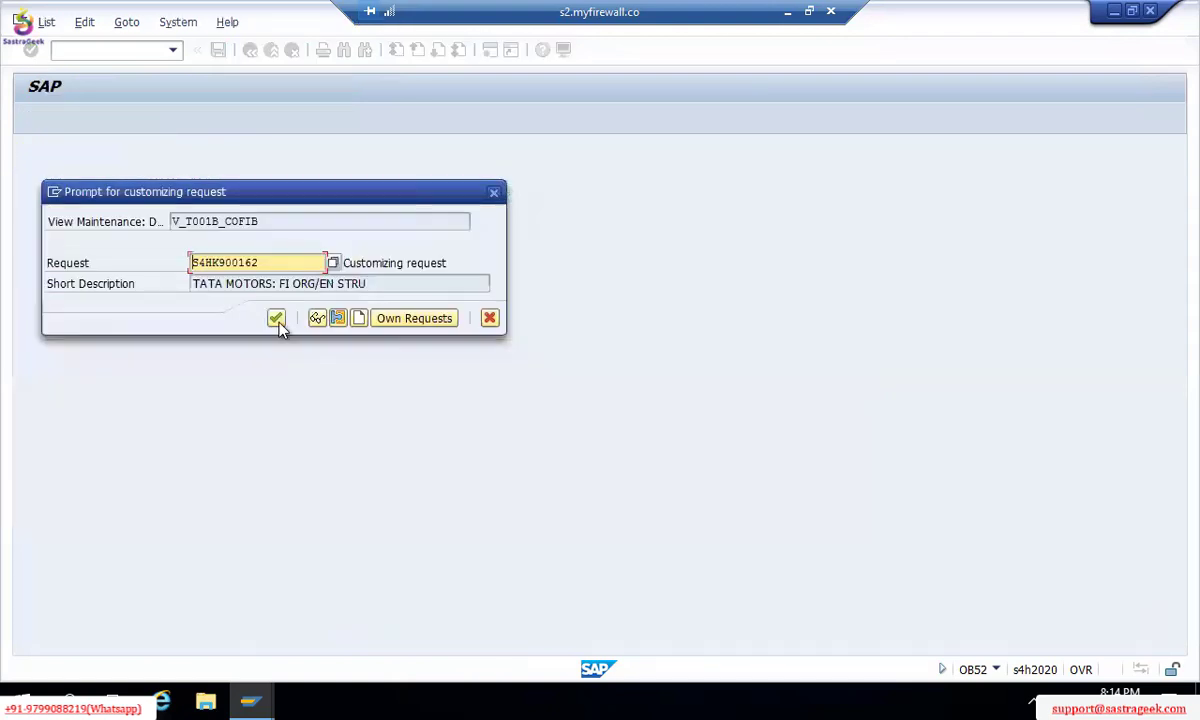
key("Return")
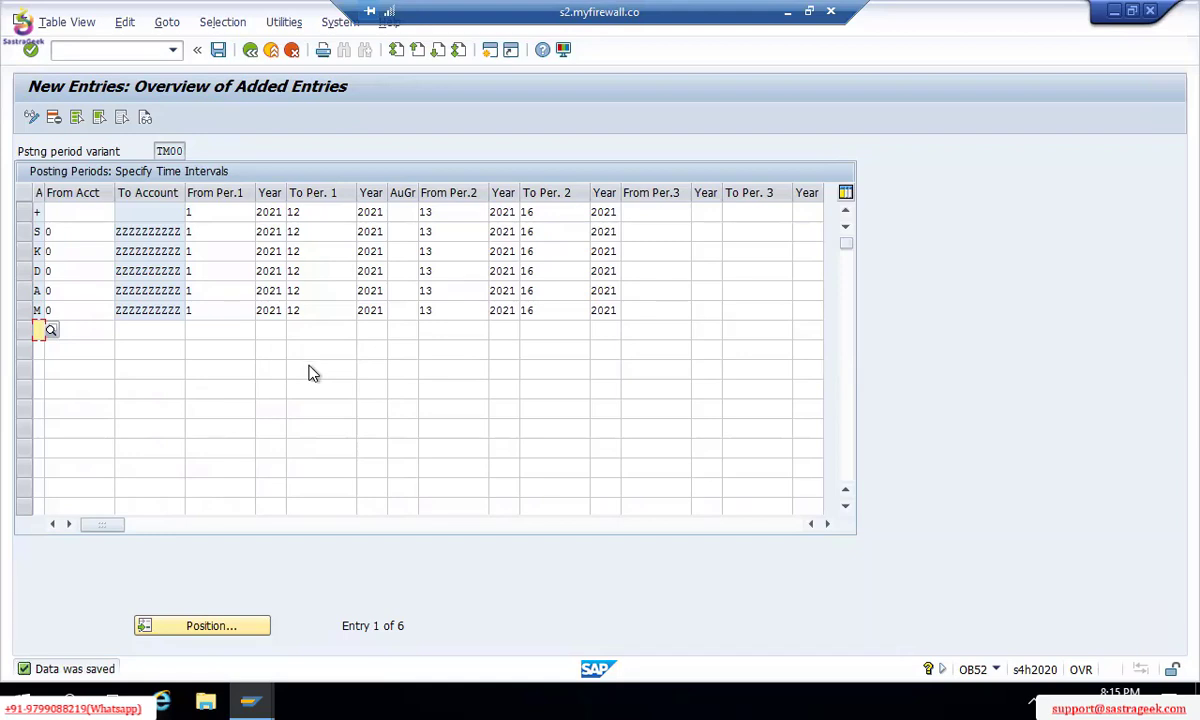
left_click(193, 365)
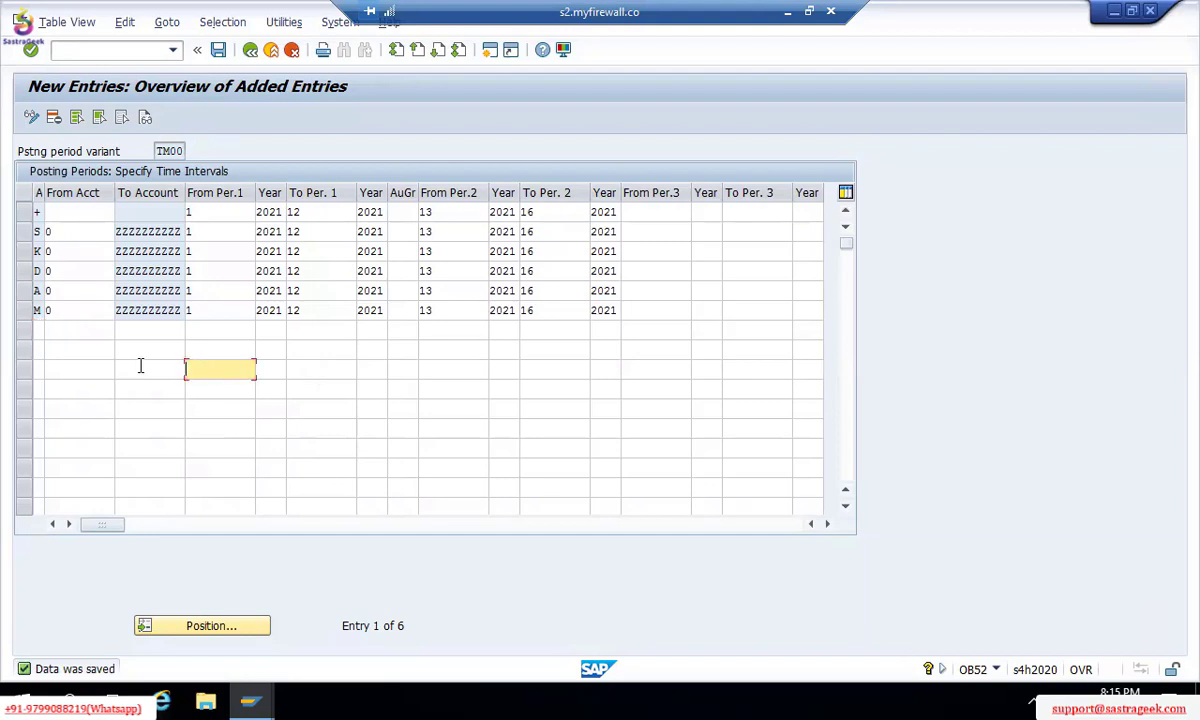
left_click(139, 368)
key("ctrl+s")
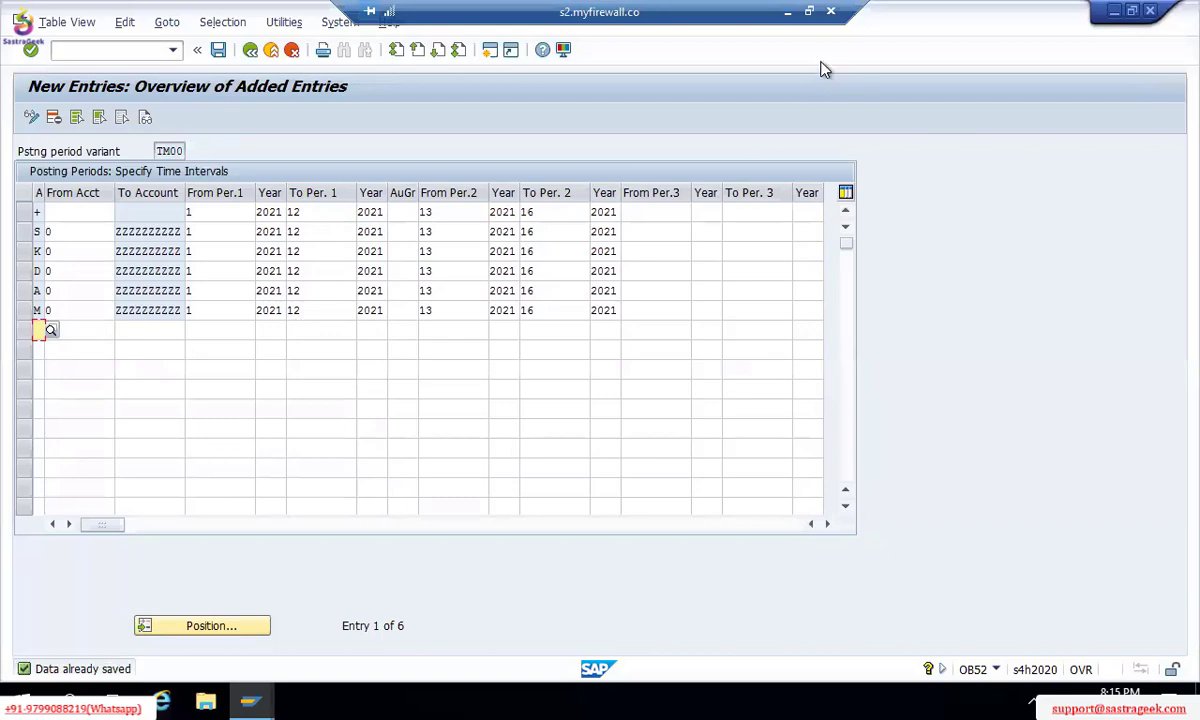
left_click(787, 14)
scroll(95, 472, "up", 9)
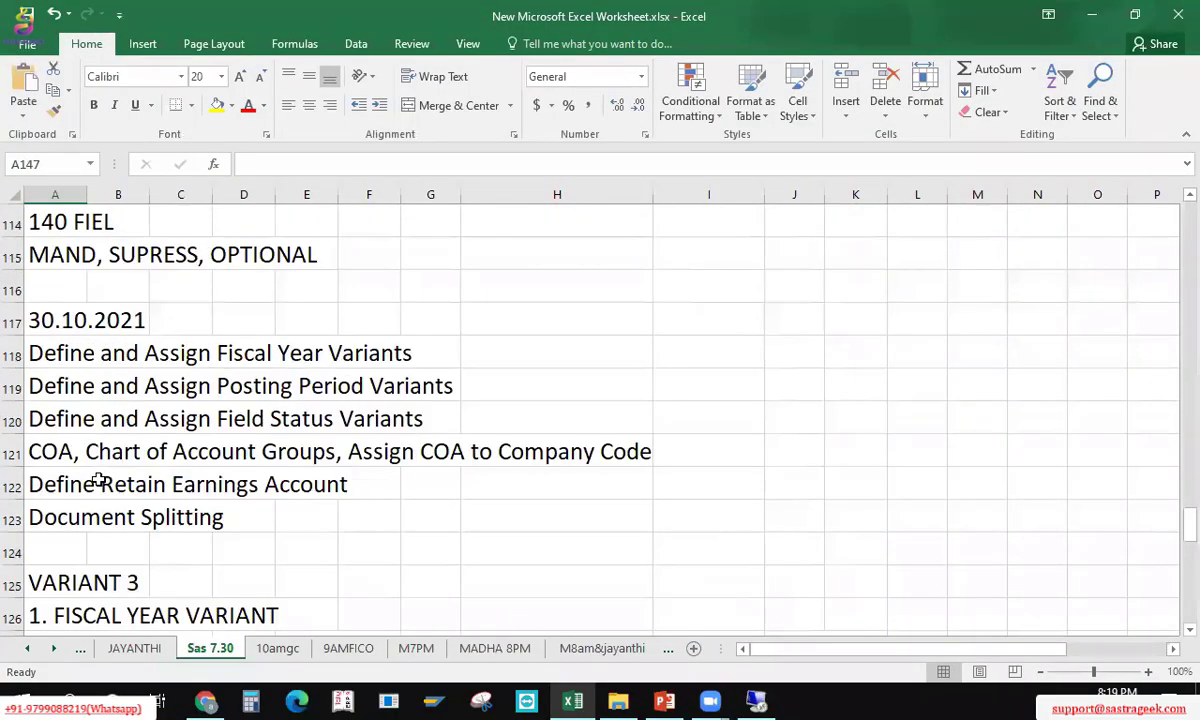
scroll(103, 482, "down", 4)
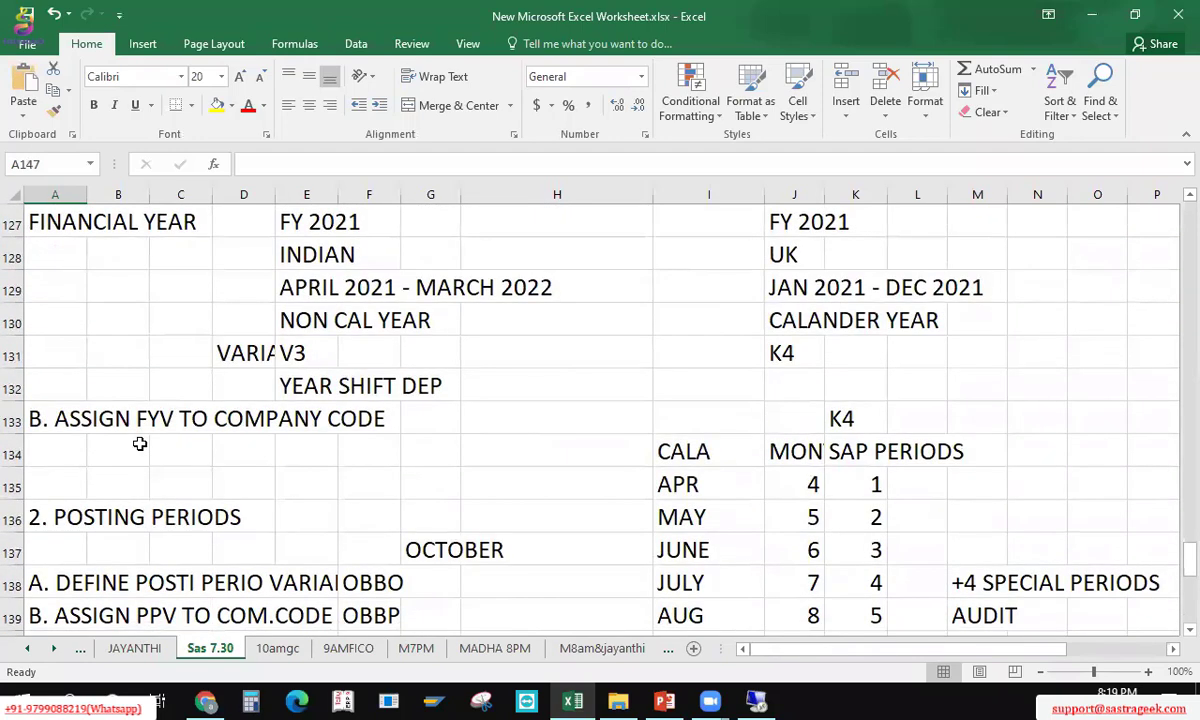
left_click(96, 292)
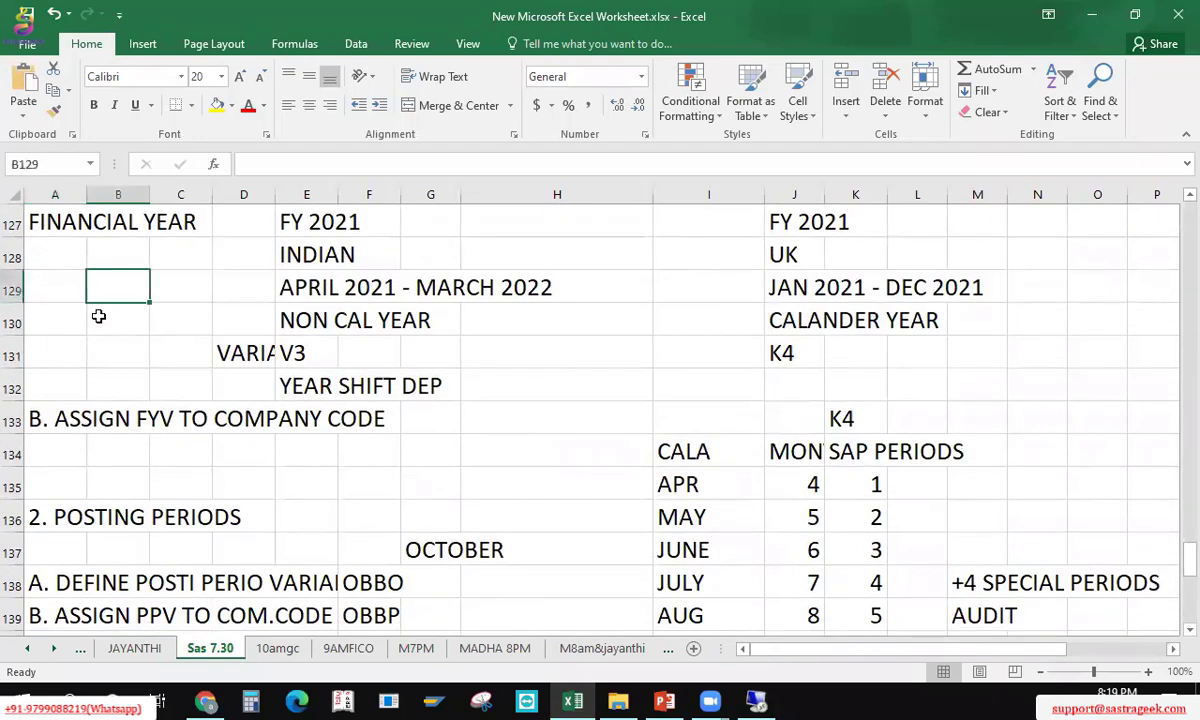
scroll(99, 316, "up", 4)
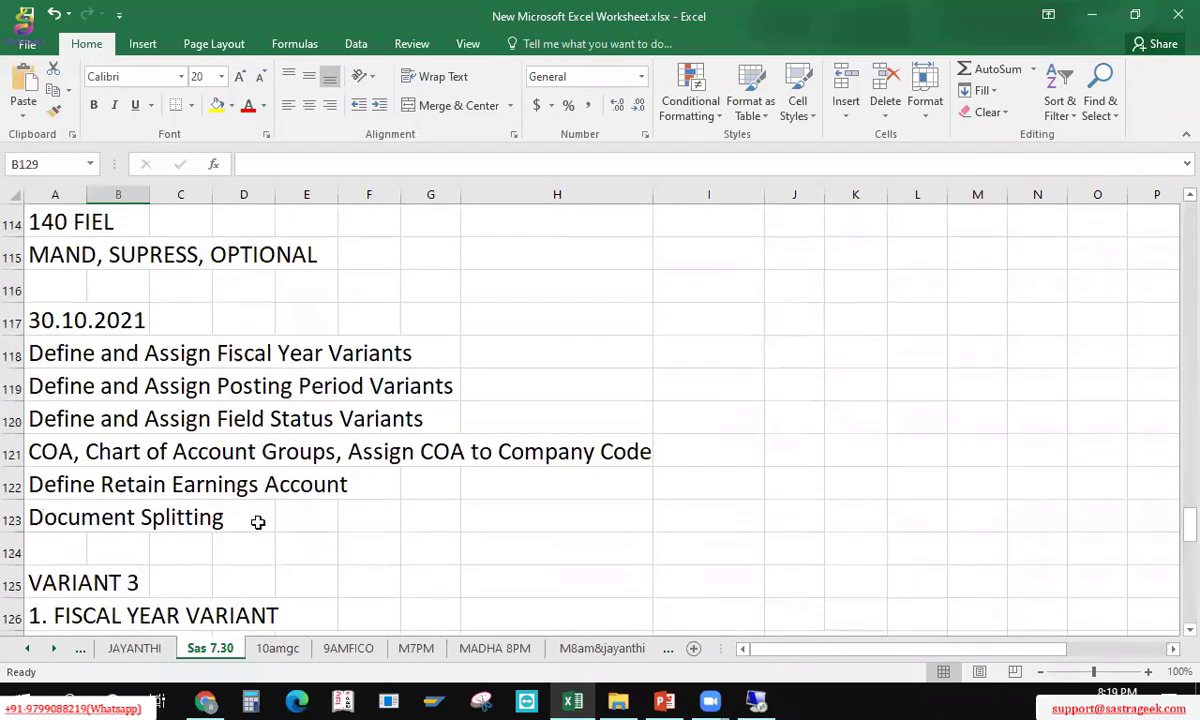
left_click(331, 618)
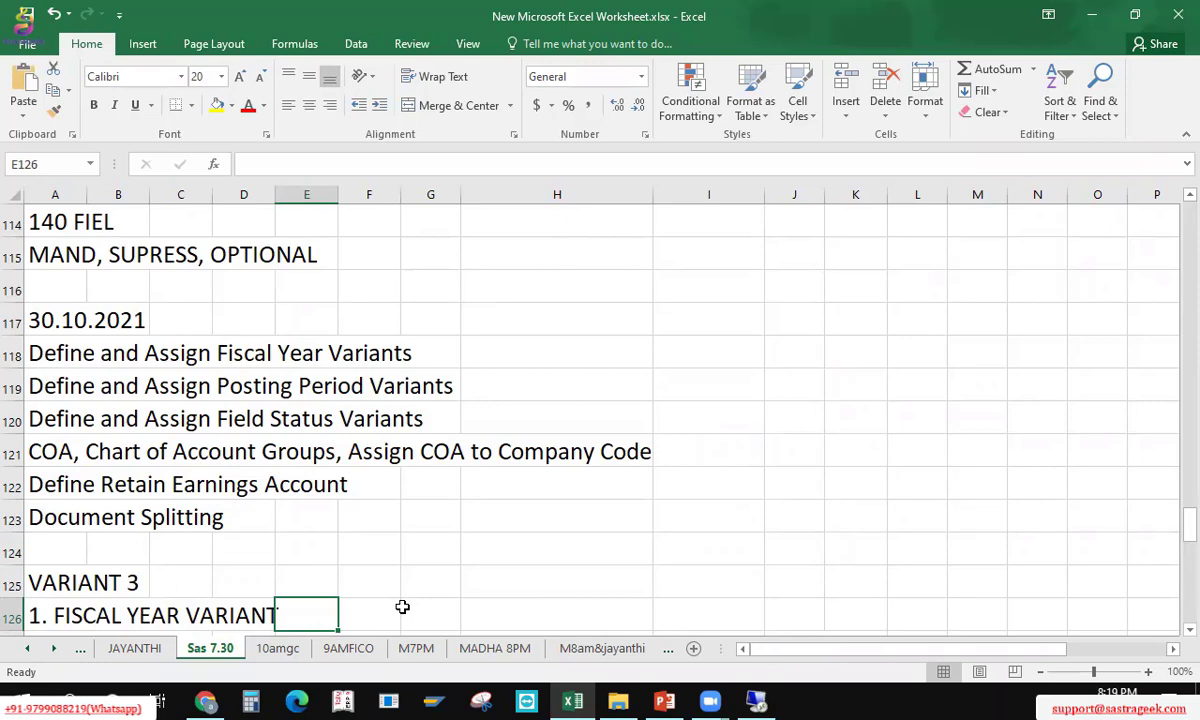
key("Right")
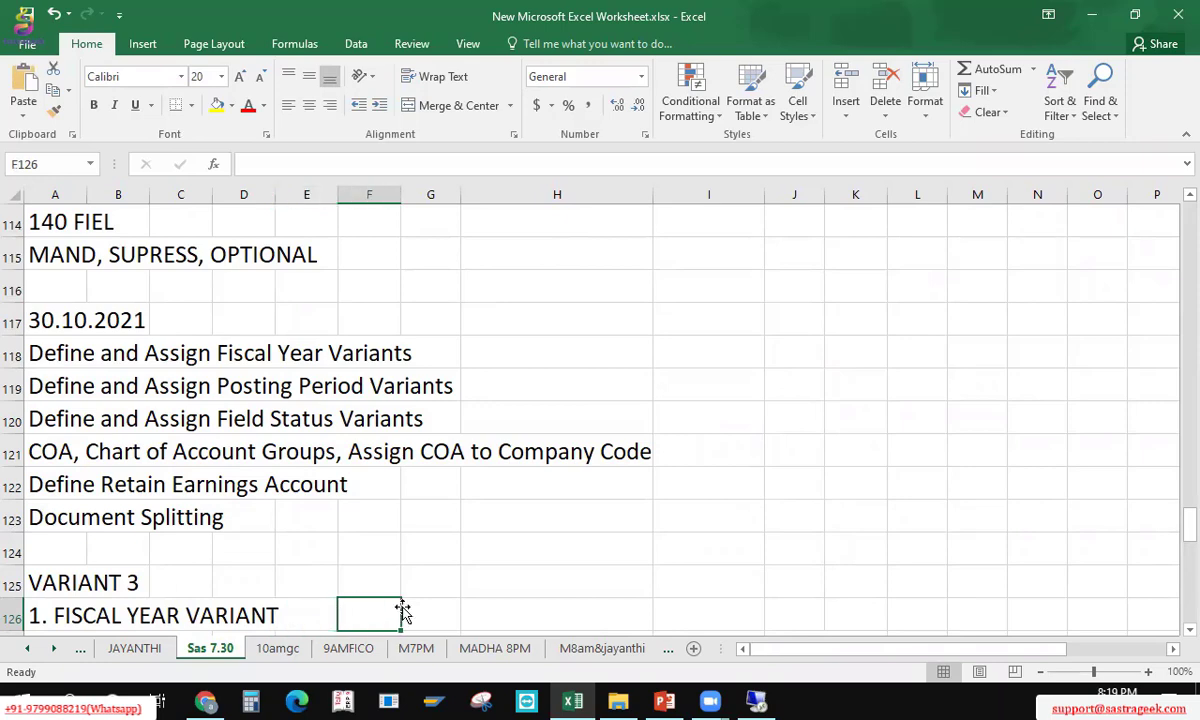
scroll(402, 607, "down", 1)
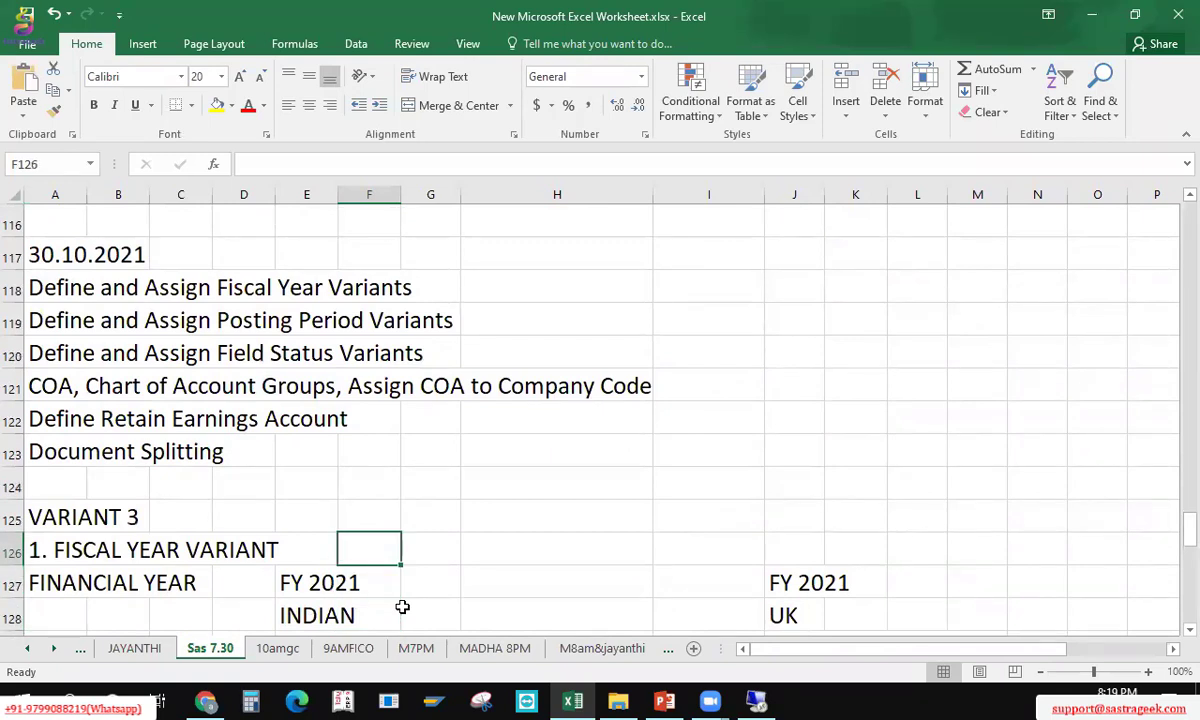
key("Down")
key("Up")
key("Right")
key("Right")
key("Right")
key("Right")
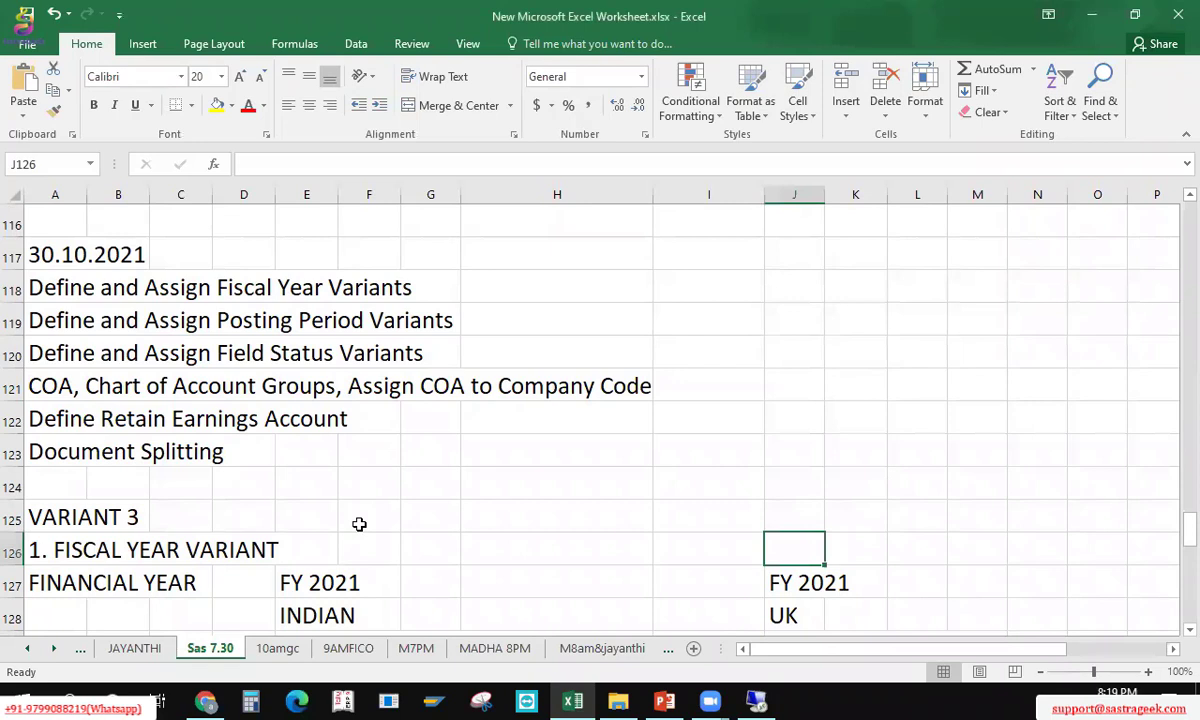
Step: After reviewing the INDIAN and April–March notes, enter NEW COMPANY in cell A129
left_click(477, 554)
right_click(468, 552)
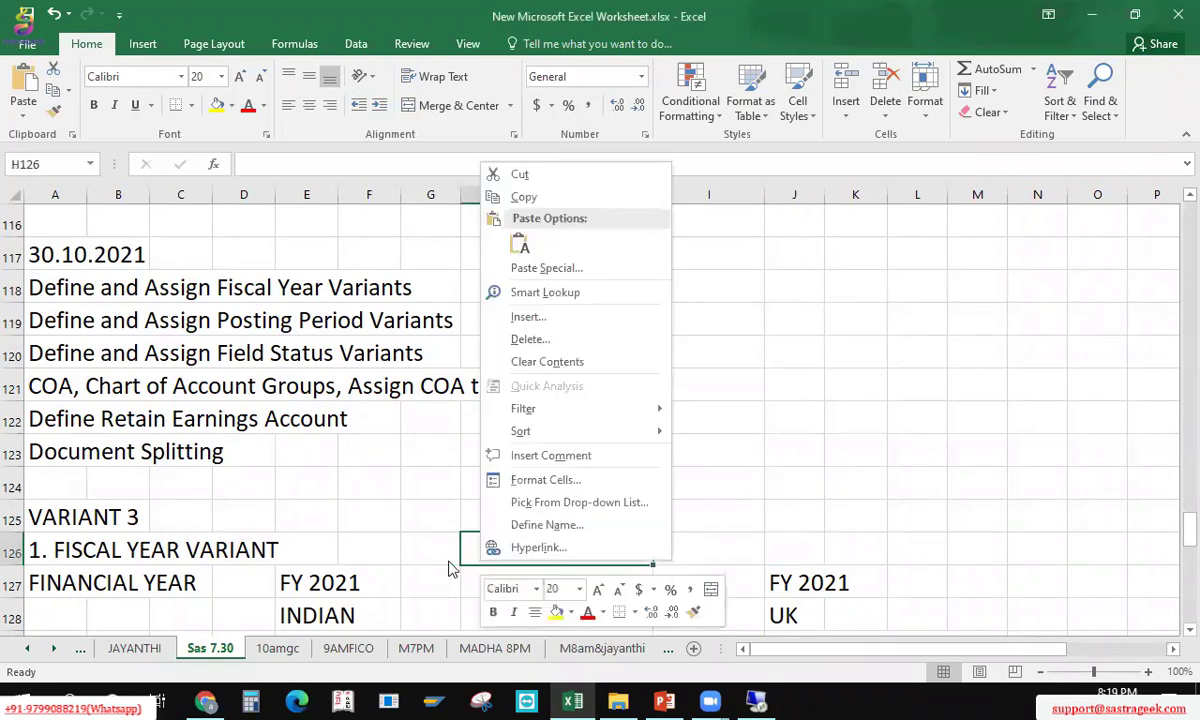
key("Escape")
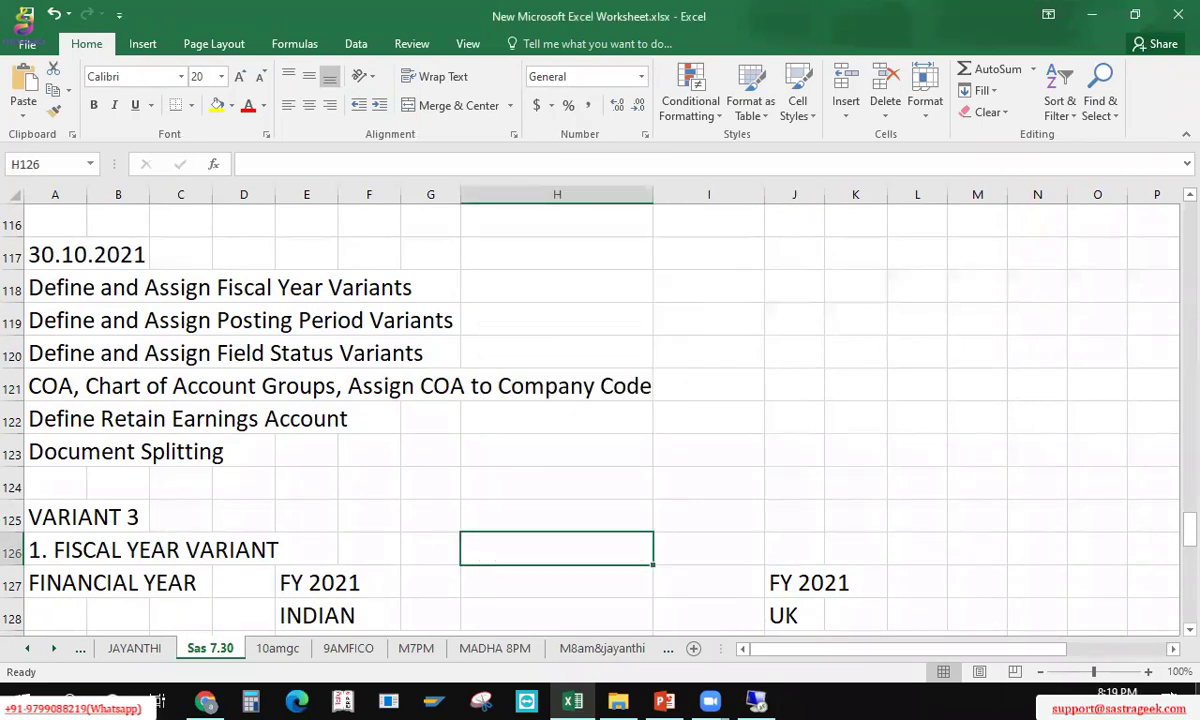
key("Left")
key("Left")
key("Left")
key("Down")
key("Down")
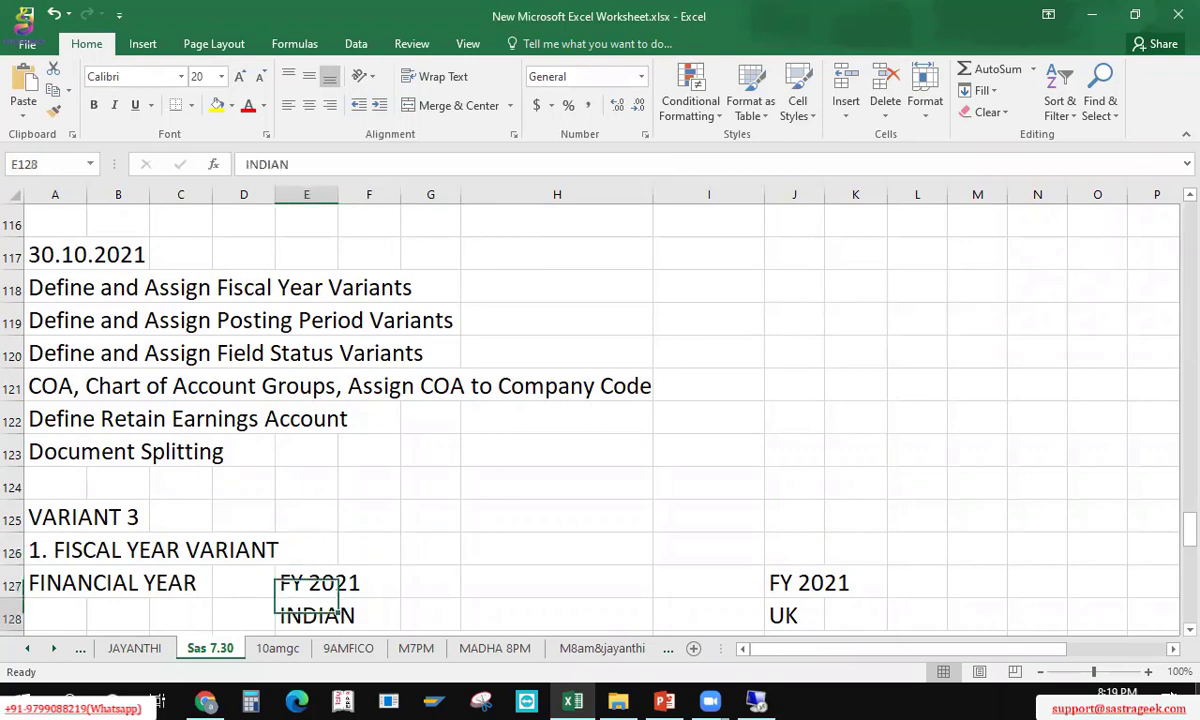
key("Down")
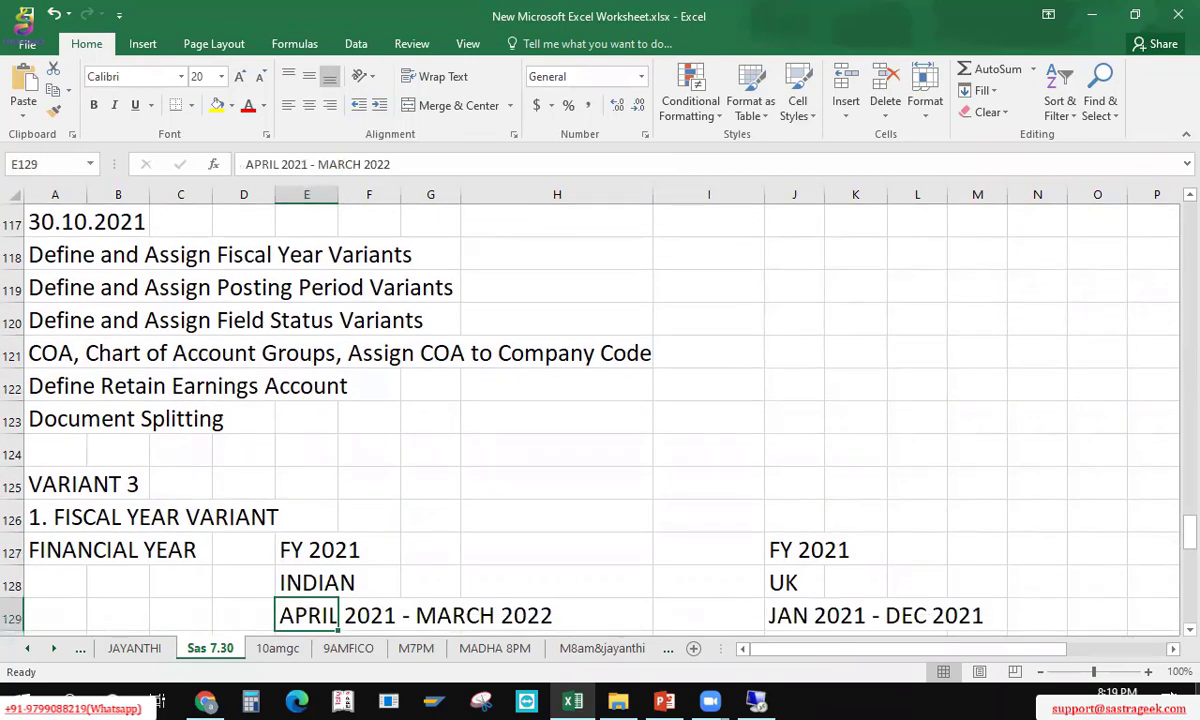
key("Down")
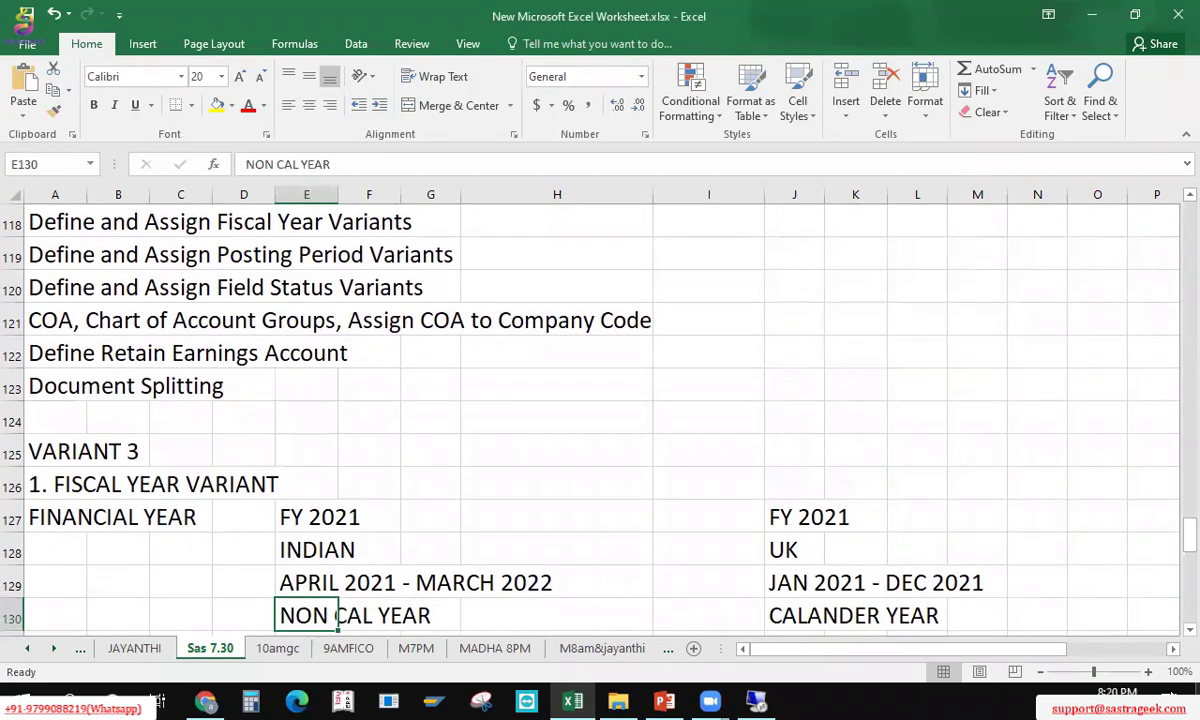
key("Up")
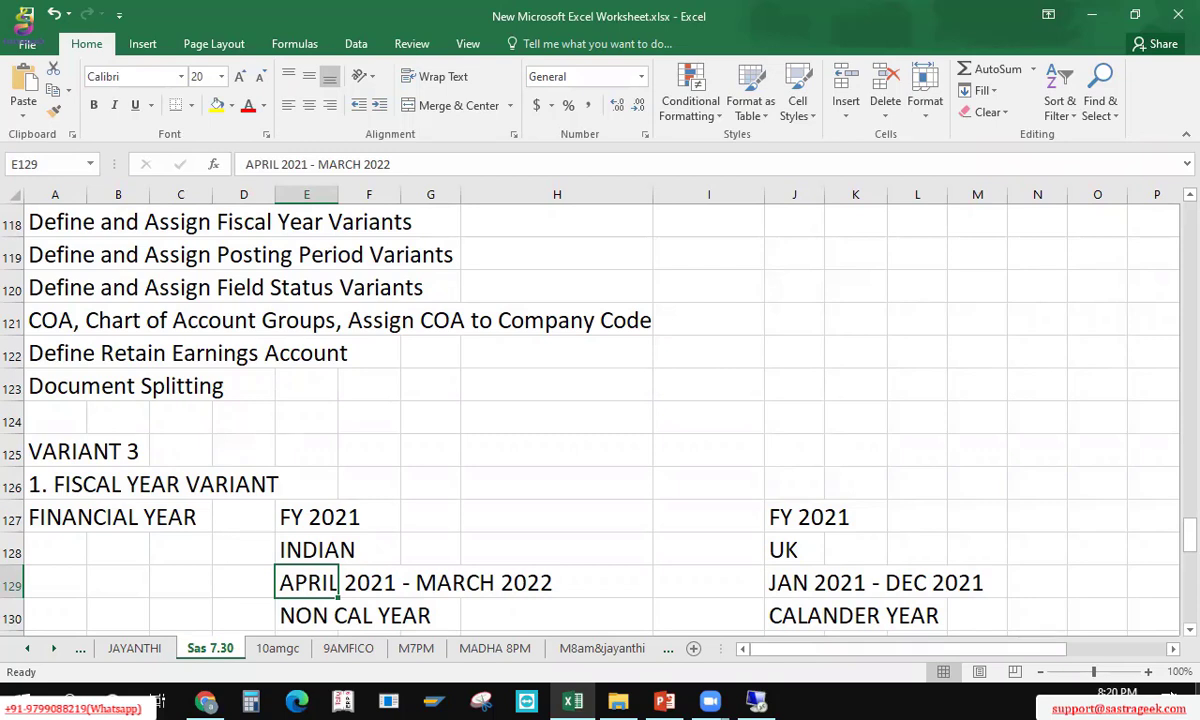
key("Left")
key("Left")
key("Left")
key("Left")
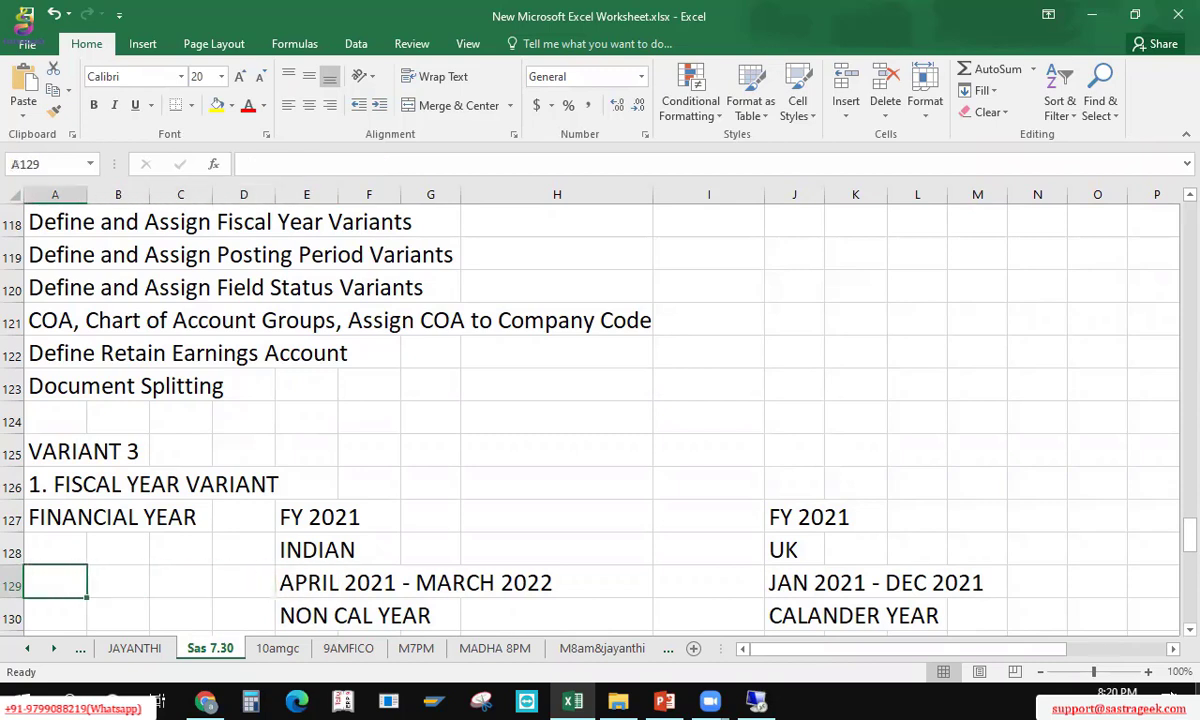
type("NEW COMPN")
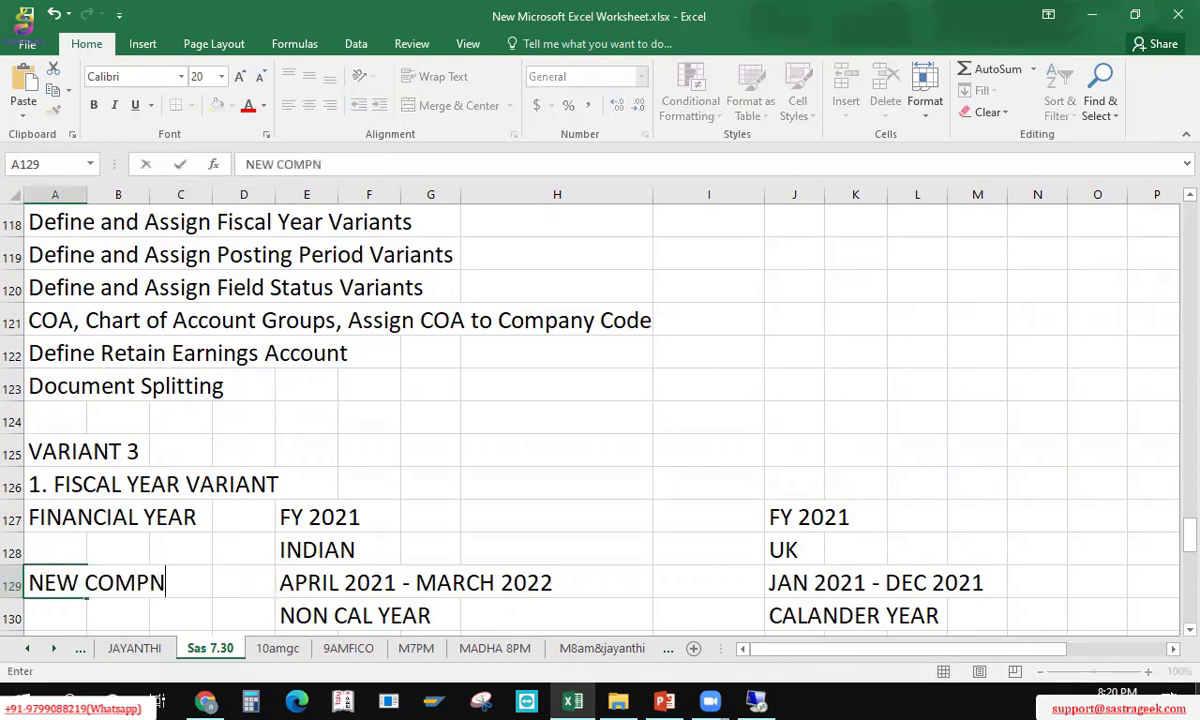
key("BackSpace")
type("ANY")
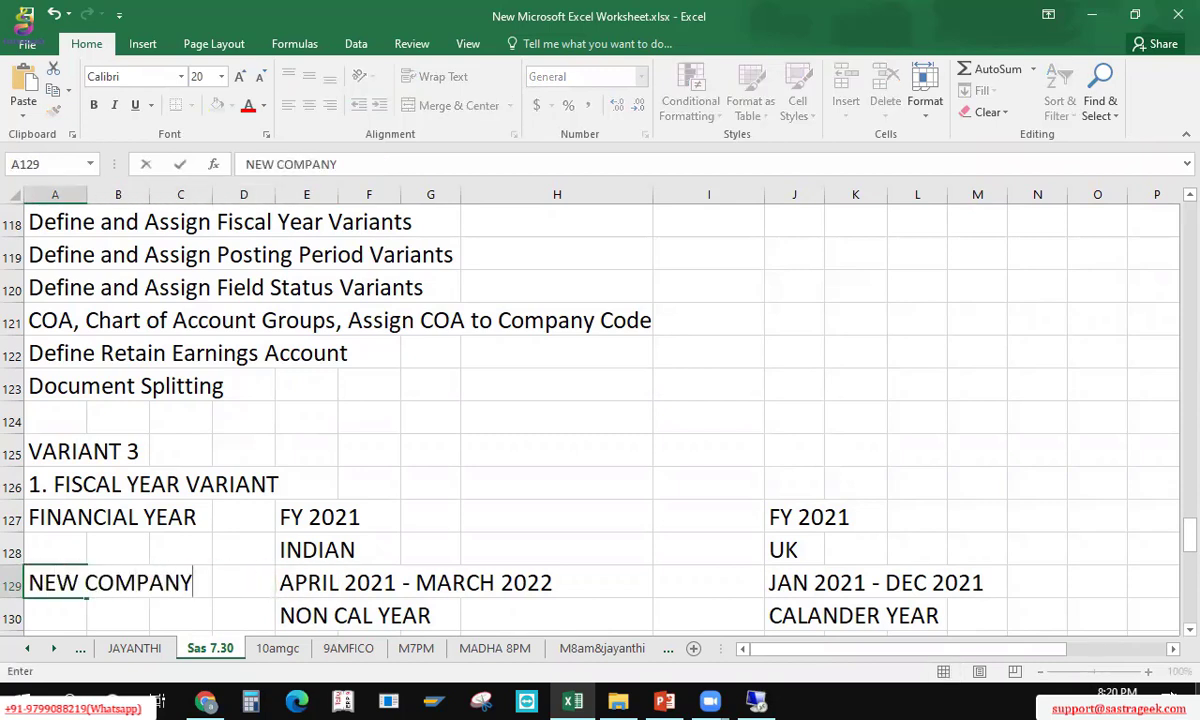
key("Return")
Step: Enter COMMEN IN OCTOBER 1ST in A130, then edit it to add 2021
type("COMMEN N")
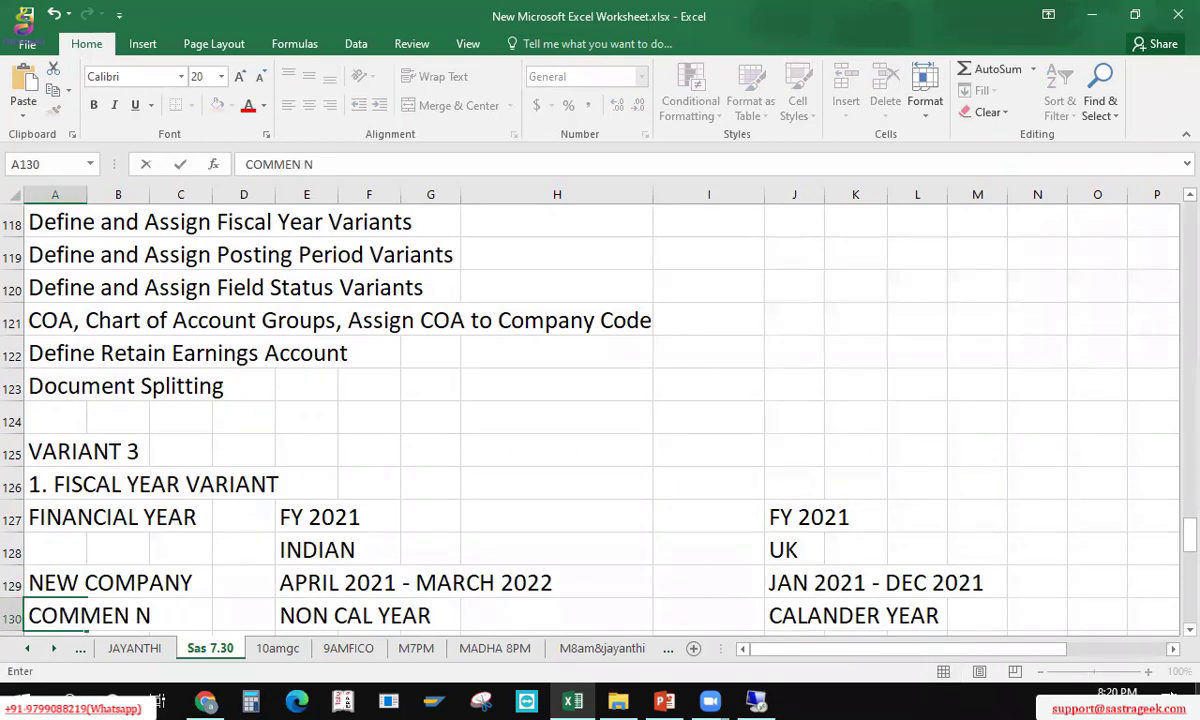
key("BackSpace")
type("IN OCTB")
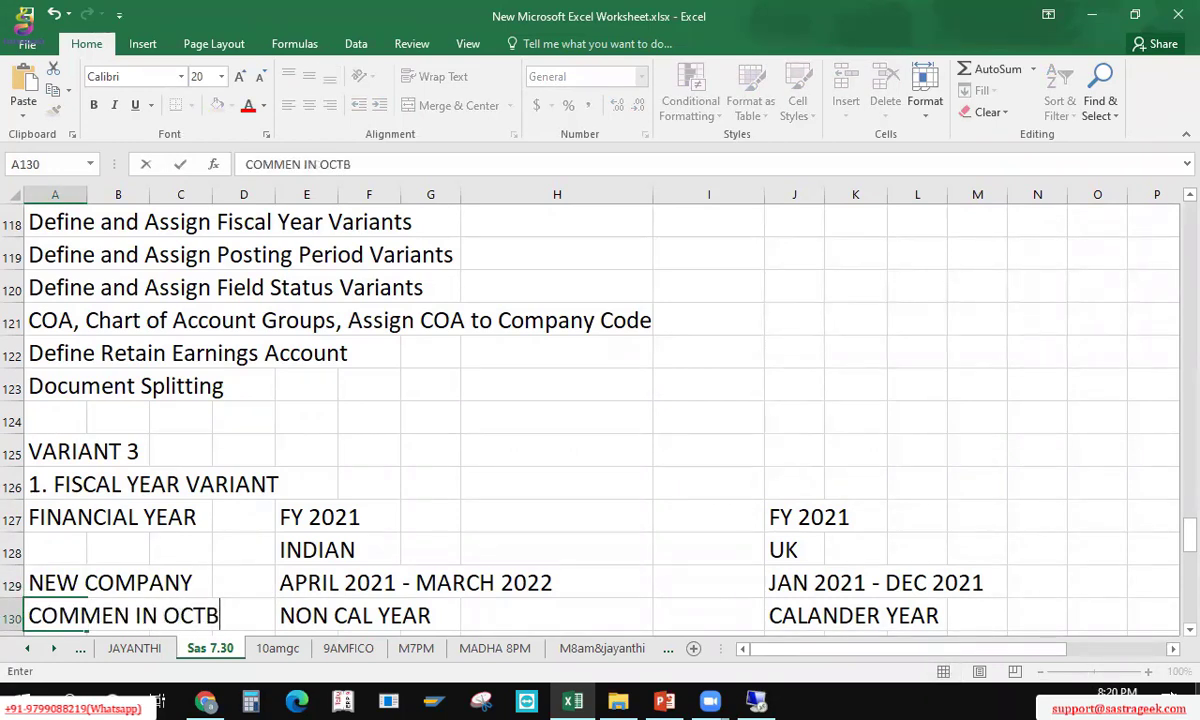
key("BackSpace")
type("OB")
type("ER 1ST")
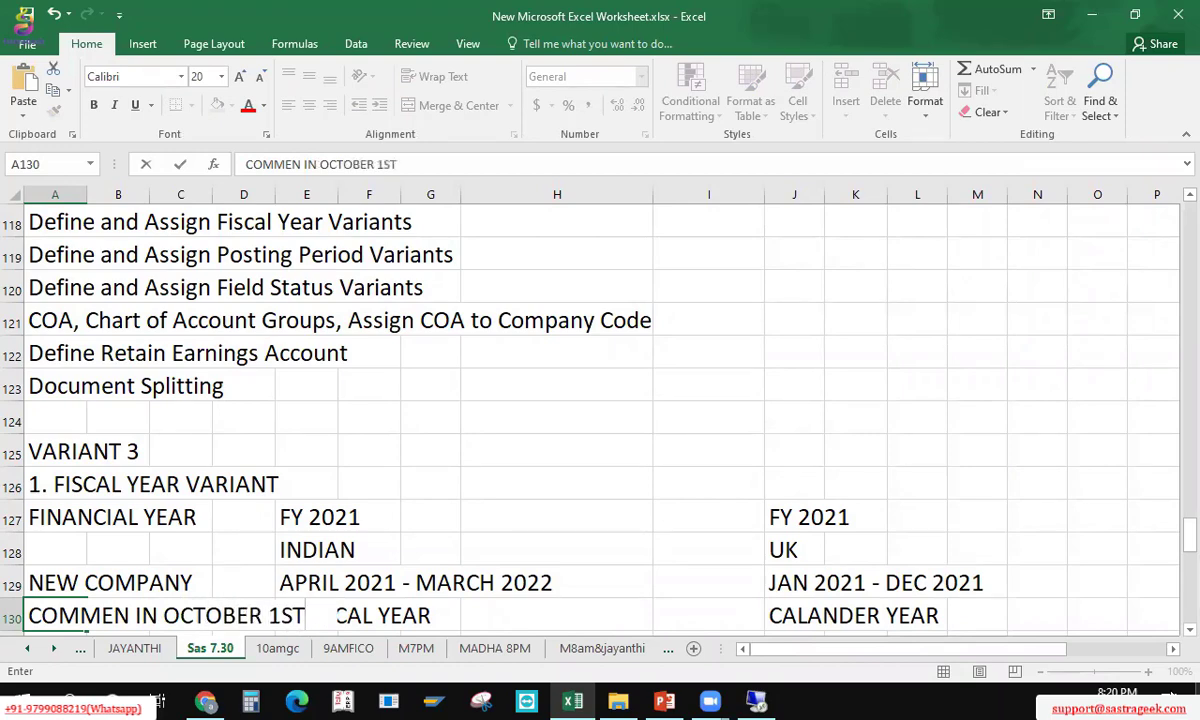
key("Return")
key("Up")
key("Down")
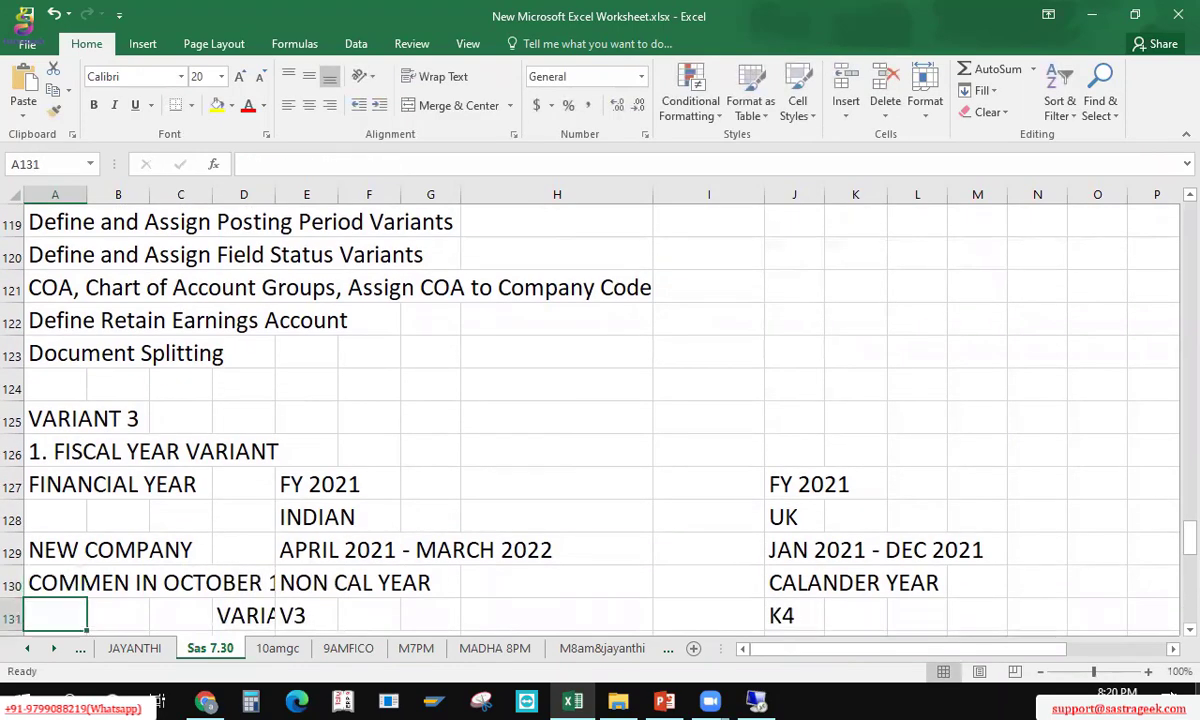
key("Up")
key("F2")
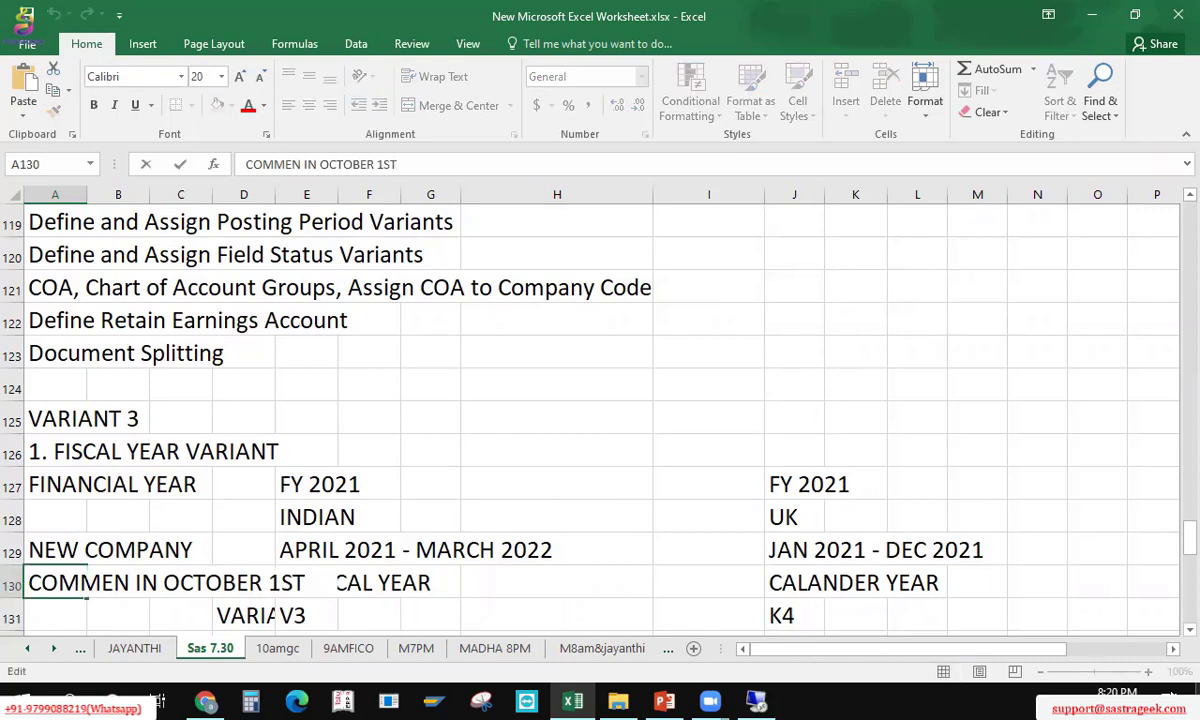
type("2021")
key("Return")
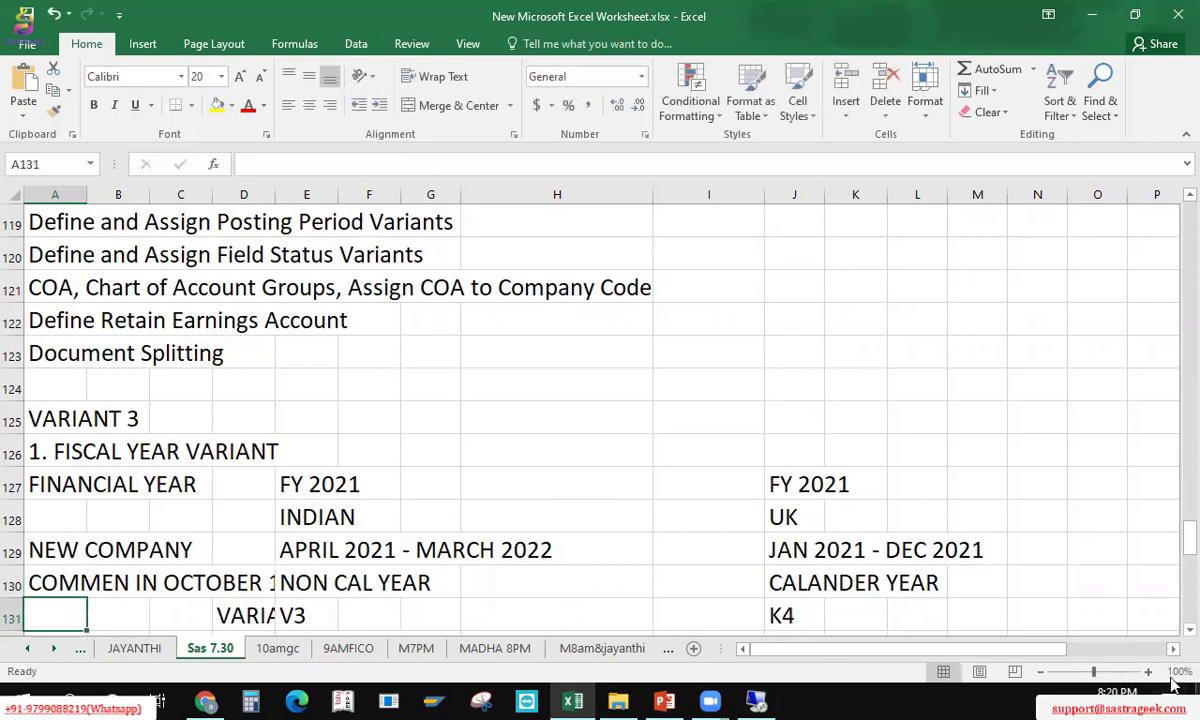
Step: Move the NEW COMPANY and October notes from A129:A130 down to rows 134–135
right_click(80, 551)
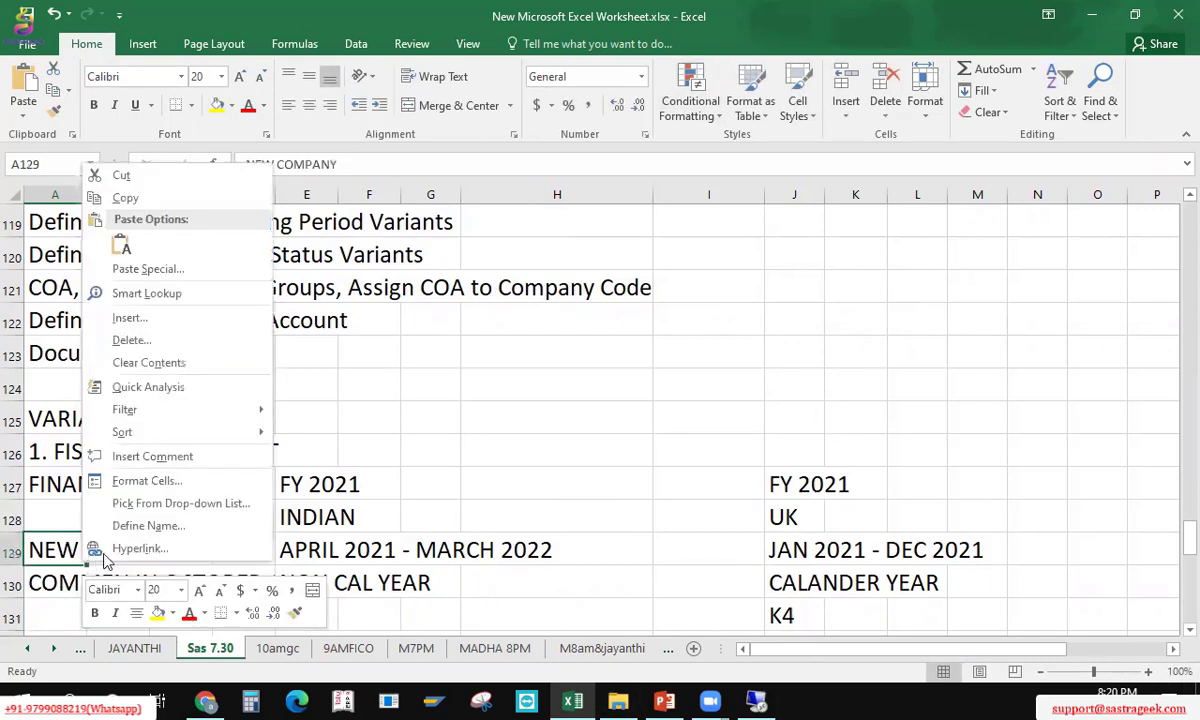
key("Escape")
key("shift+Down")
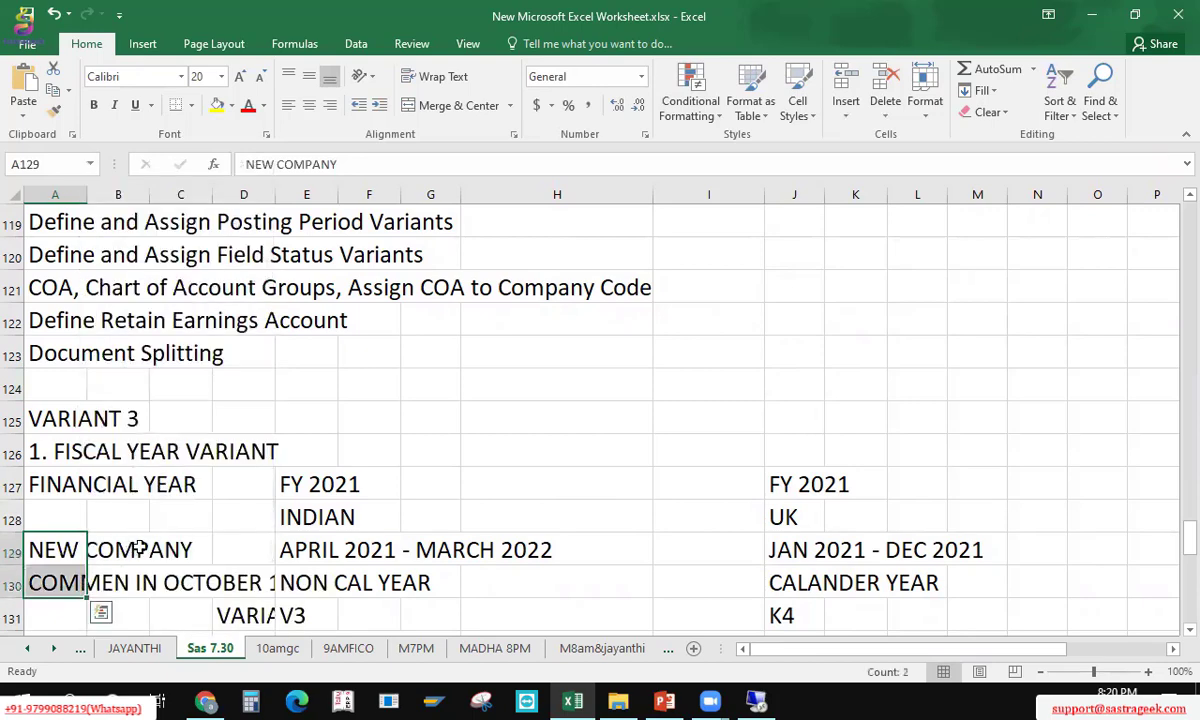
key("ctrl+c")
key("Right")
key("Right")
key("Right")
key("Right")
key("Right")
key("Right")
key("Right")
key("Right")
key("Down")
key("Down")
key("Down")
key("Down")
key("Down")
key("Down")
key("Down")
key("Down")
key("Down")
key("Down")
key("Down")
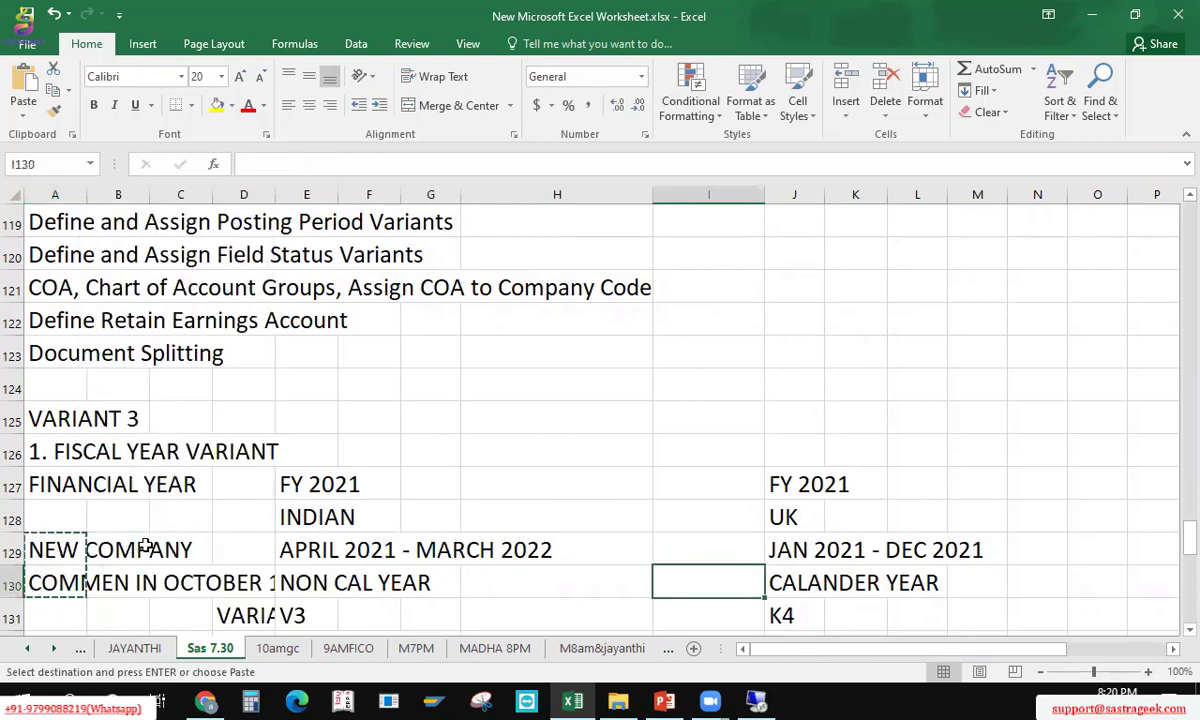
key("Left")
key("Left")
key("Left")
key("Home")
key("Up")
key("Up")
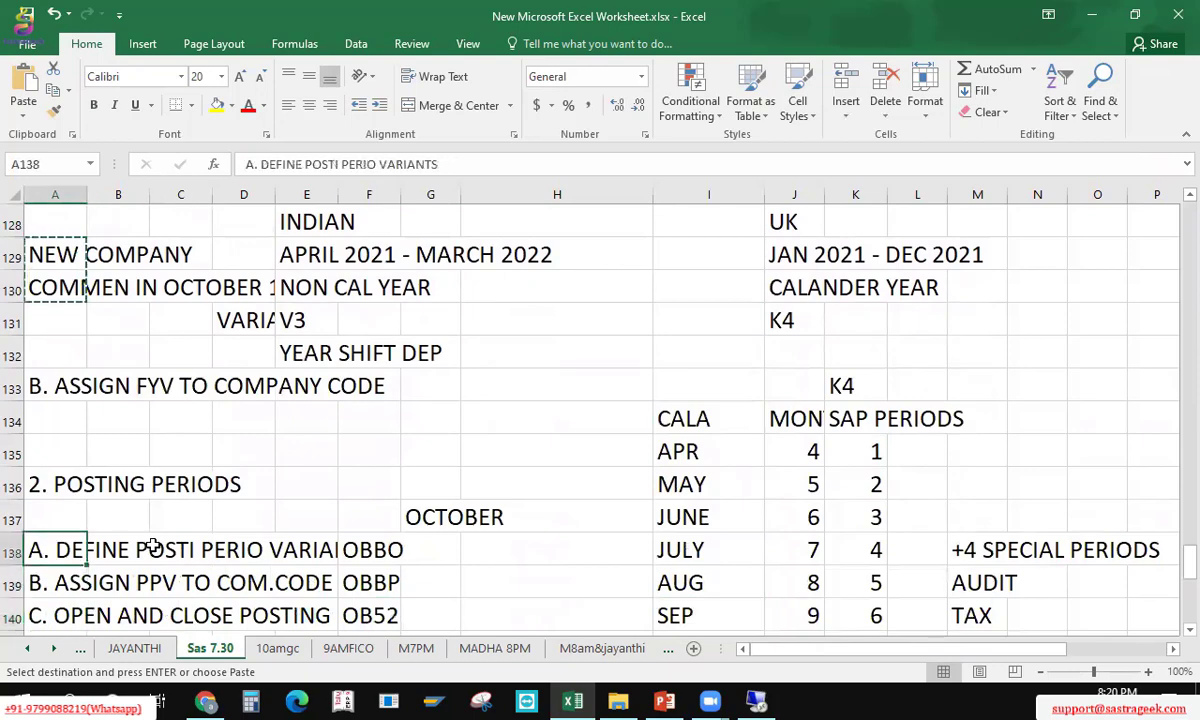
key("Up")
key("Up")
key("shift+space")
key("ctrl+shift+plus")
key("ctrl+shift+plus")
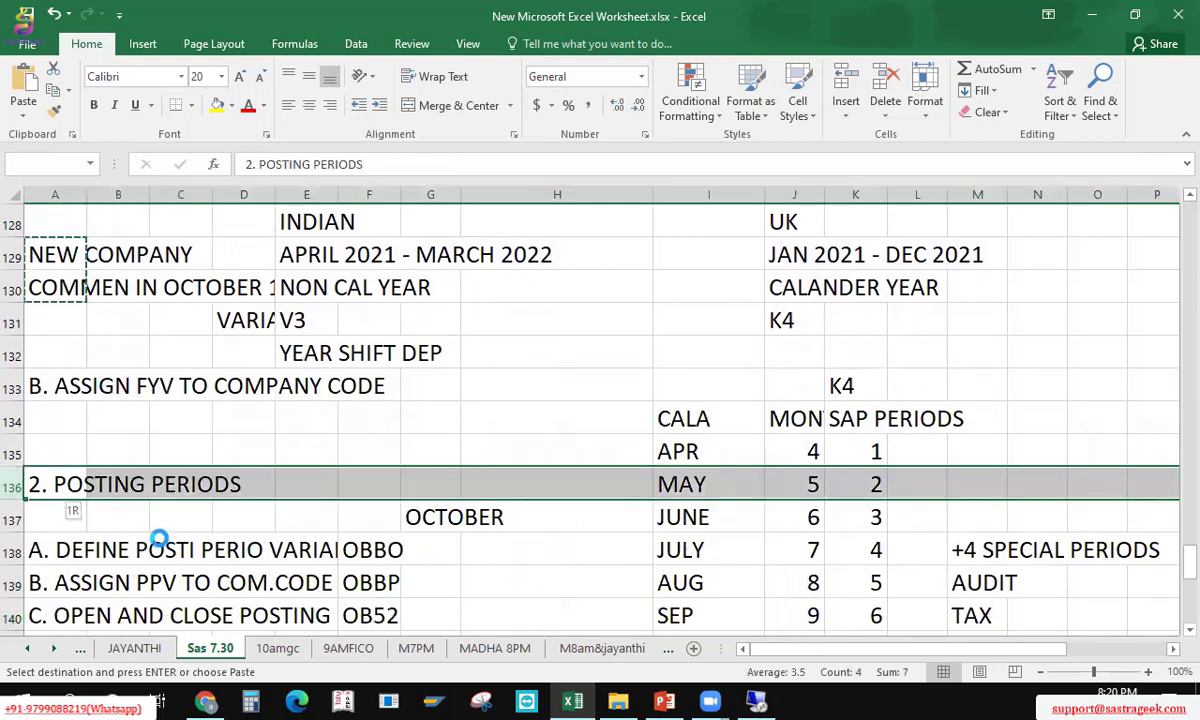
key("Down")
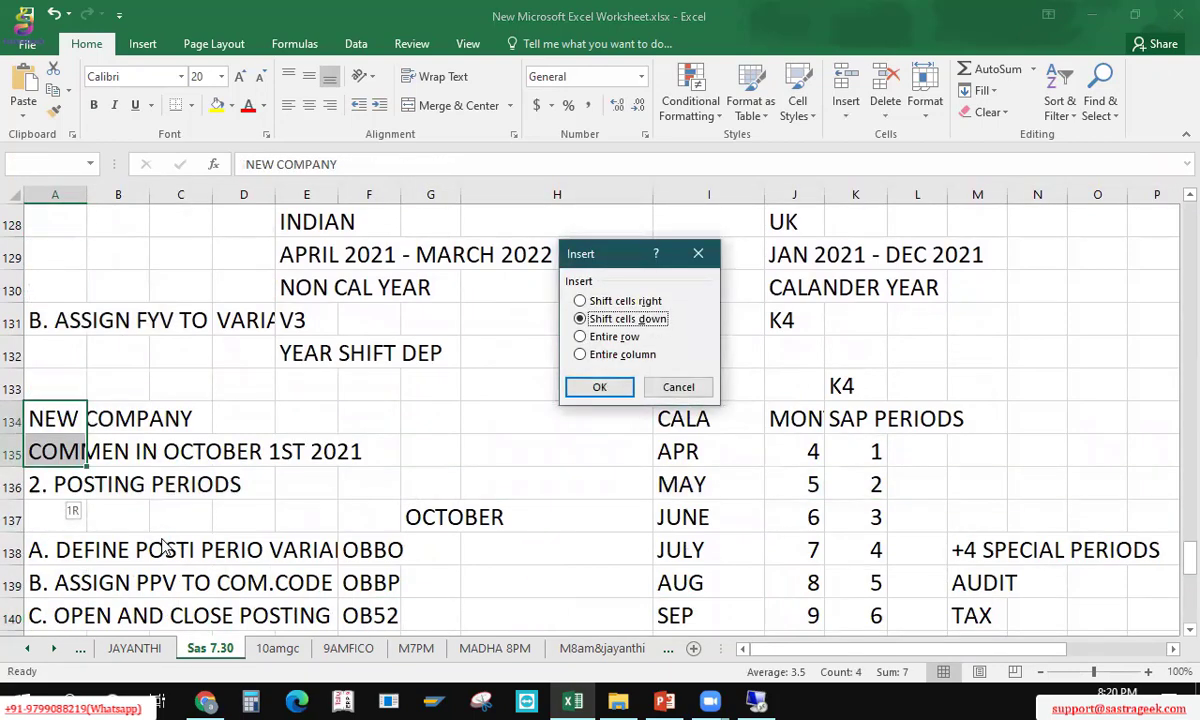
key("Escape")
Step: Insert four blank rows above 2. POSTING PERIODS and save the workbook
key("Down")
key("Down")
key("shift+space")
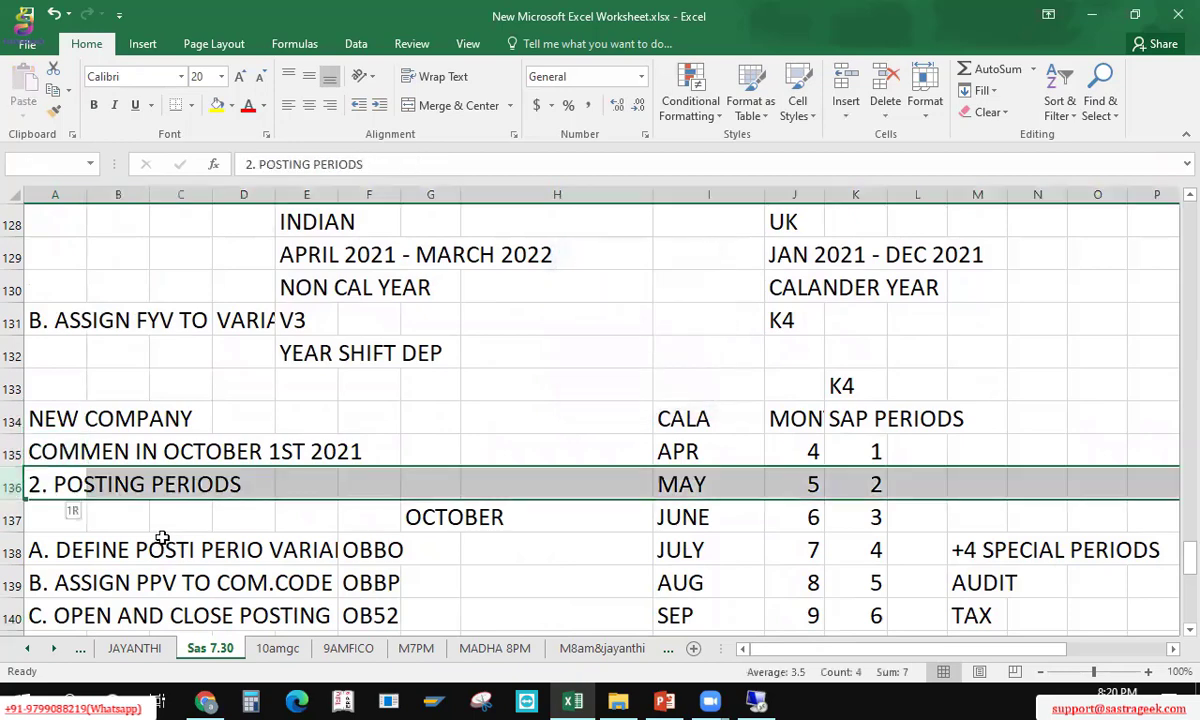
key("ctrl+shift+plus")
key("ctrl+shift+plus")
key("ctrl+shift+plus")
key("ctrl+shift+plus")
key("Up")
key("Down")
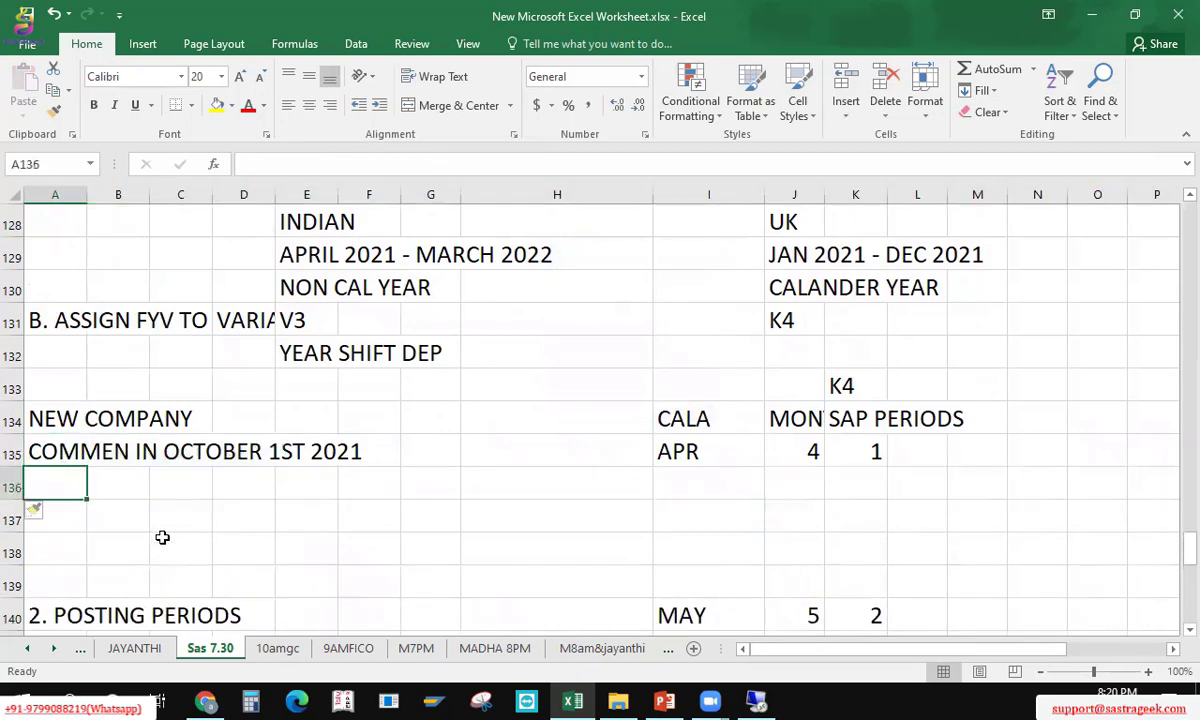
key("ctrl+s")
Step: Enter the note APRIL 2021 TO MAR2022 in cell A136
key("Up")
key("Down")
type("APRIL ")
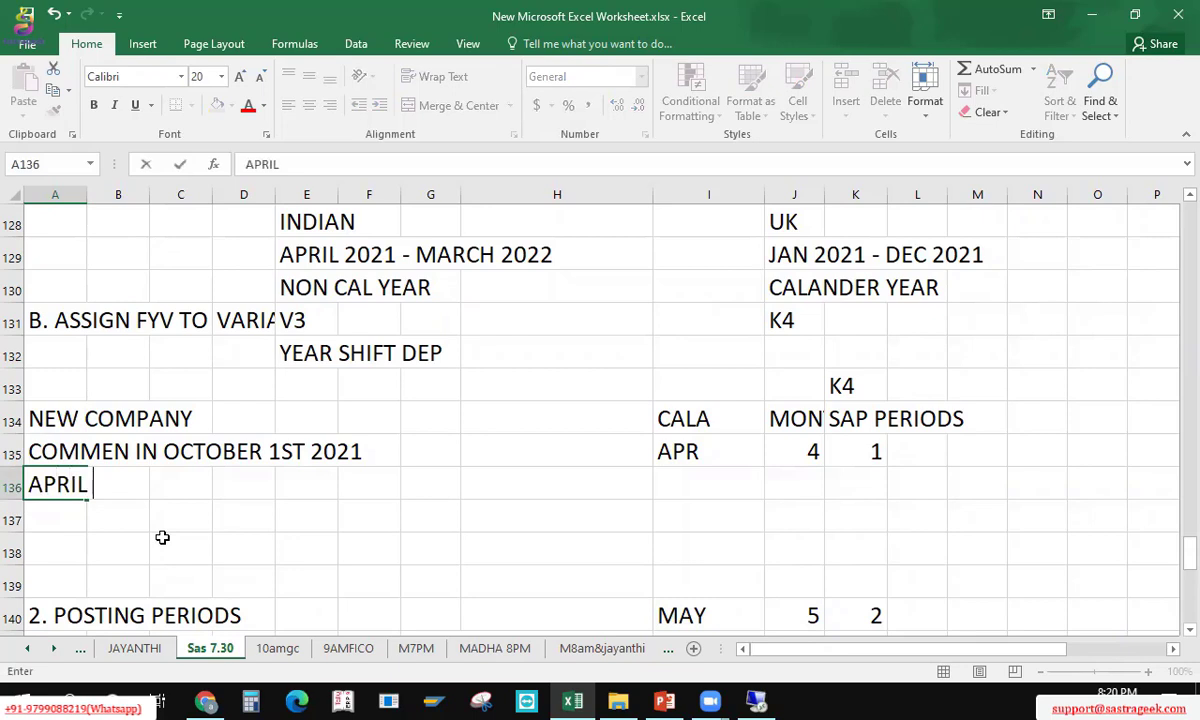
type("202")
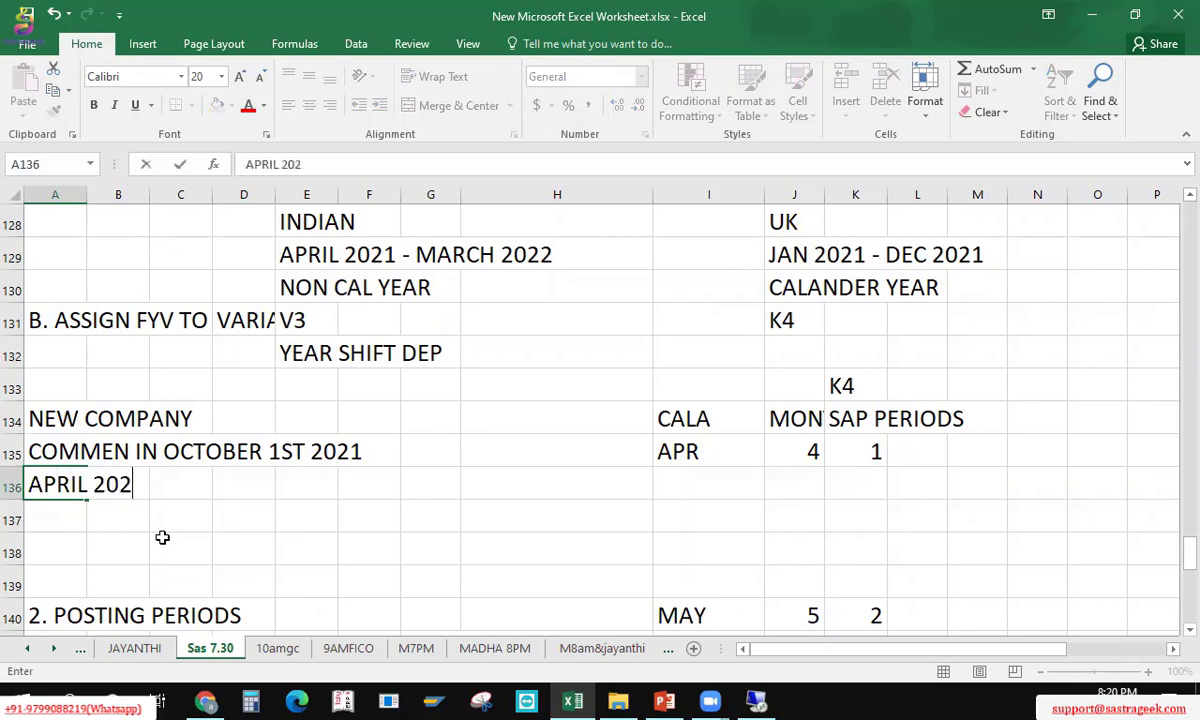
type("1 TO ")
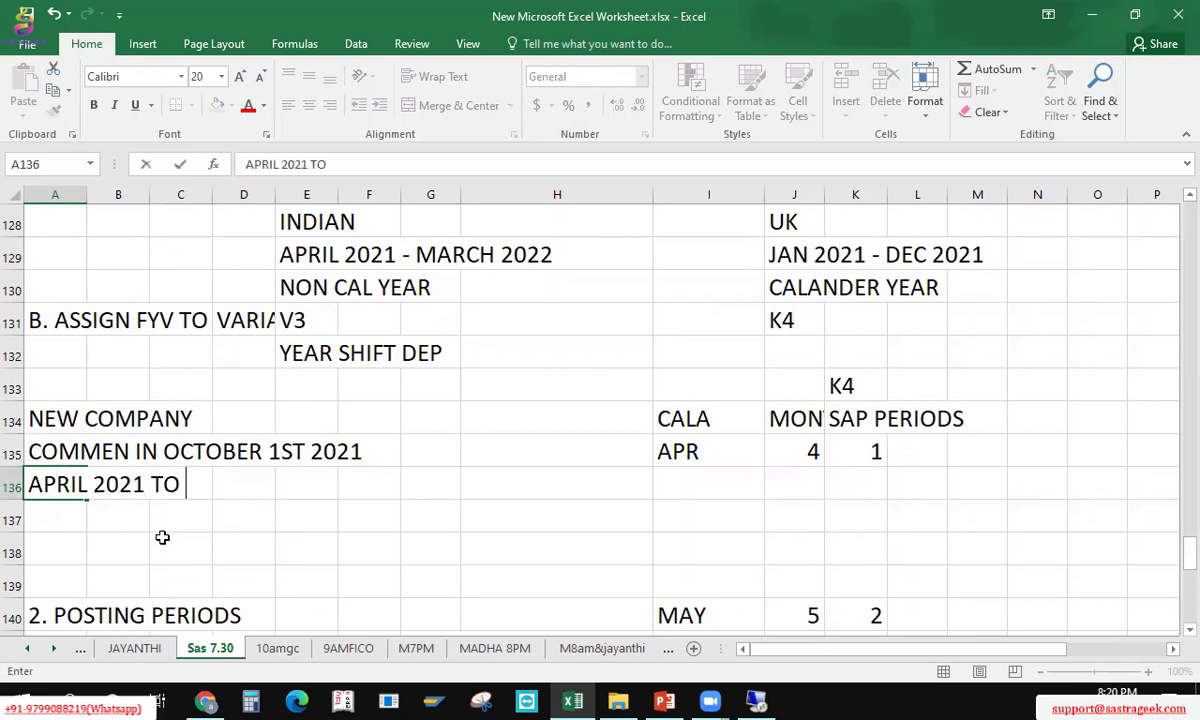
type("MAR202")
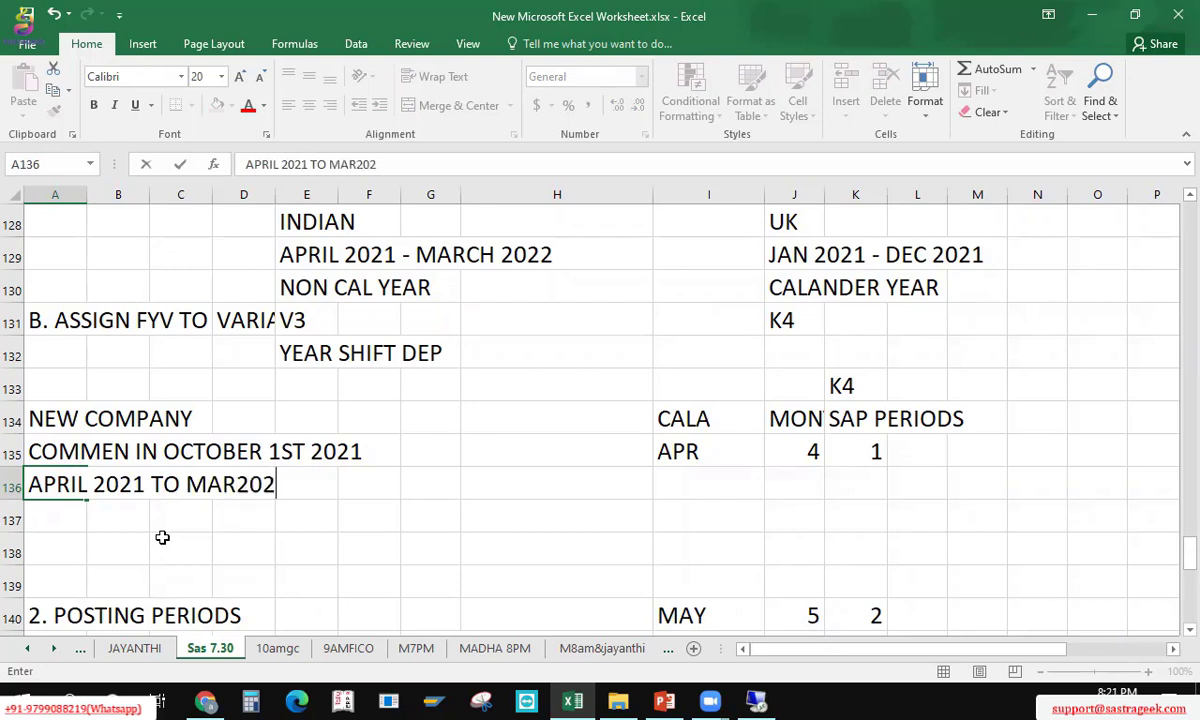
type("2")
key("Return")
key("Up")
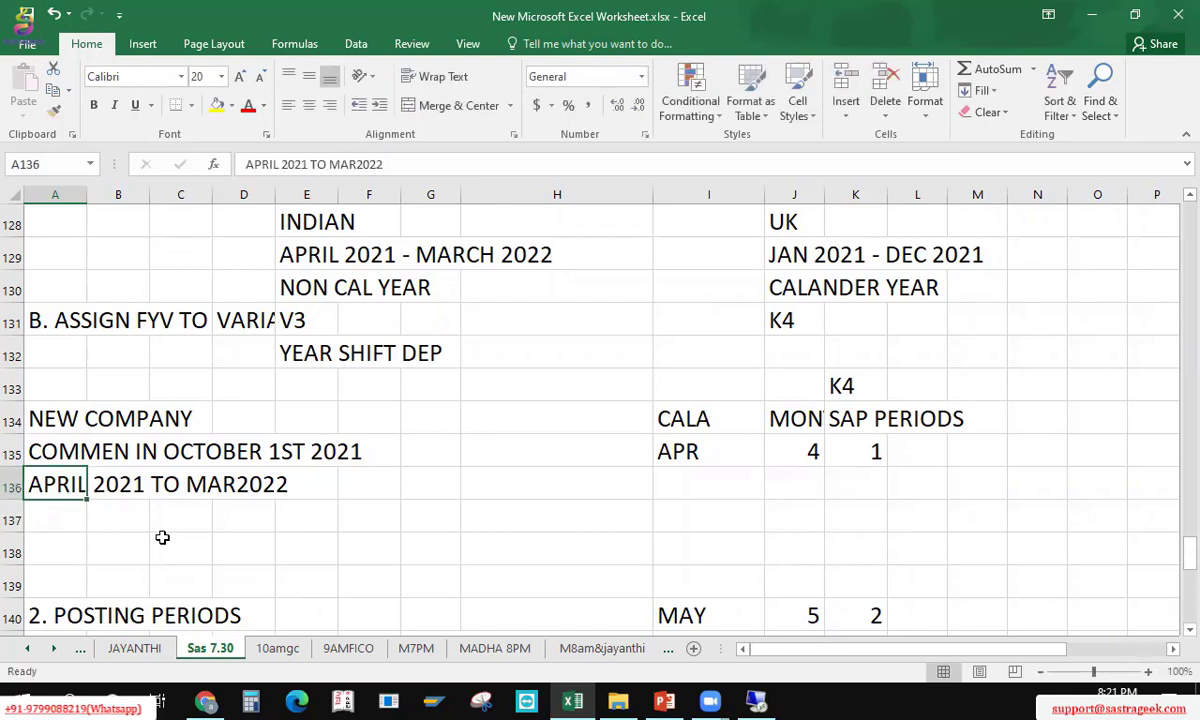
key("Up")
key("Down")
left_click(162, 537)
Step: Enter the note 2021 F YEAR in cell A137 below it
key("Up")
key("Left")
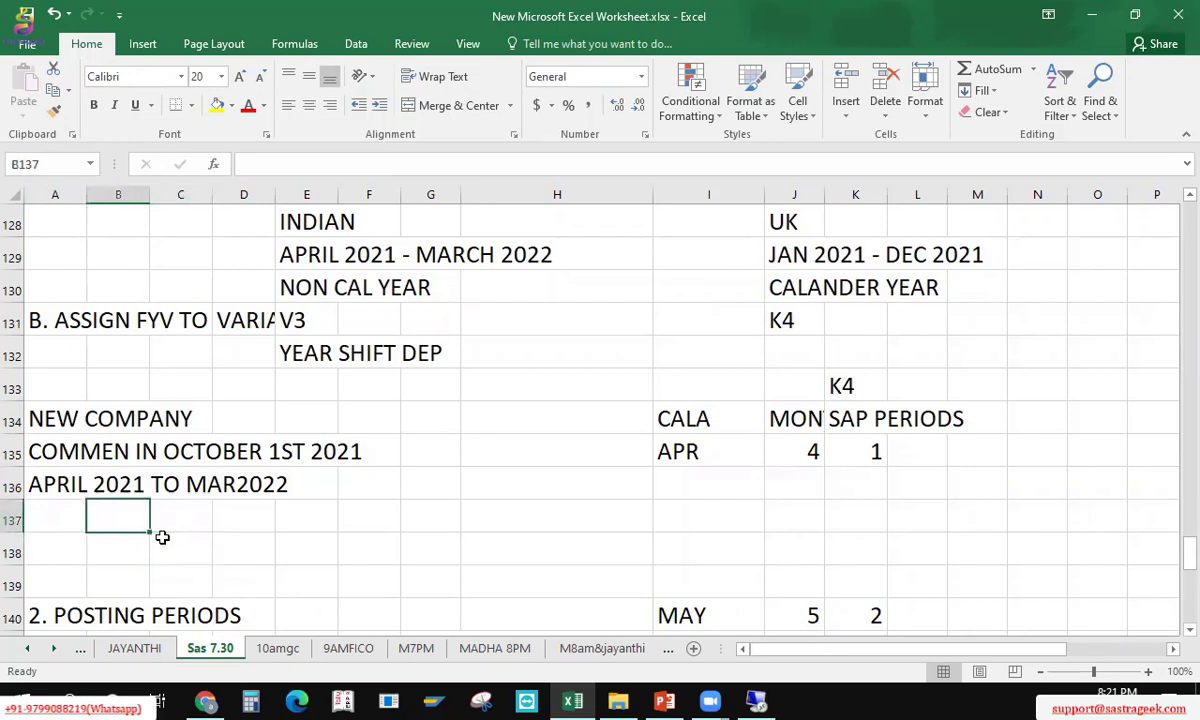
key("Left")
type("2021")
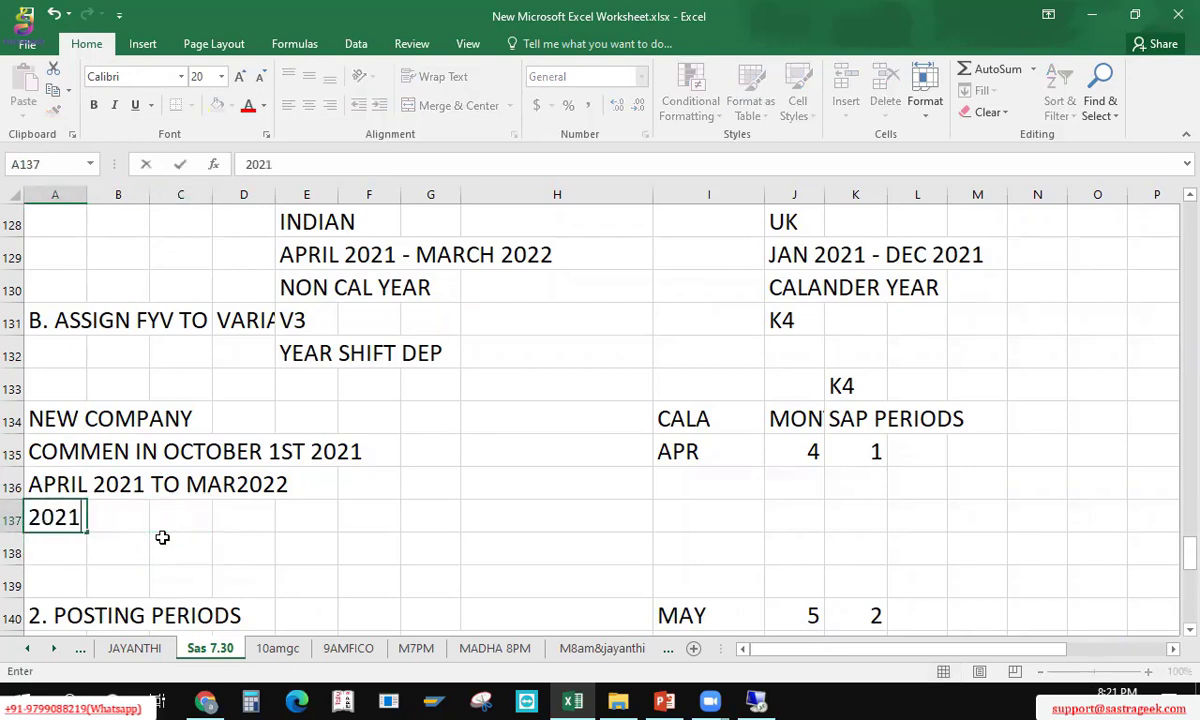
type(" FYEAR")
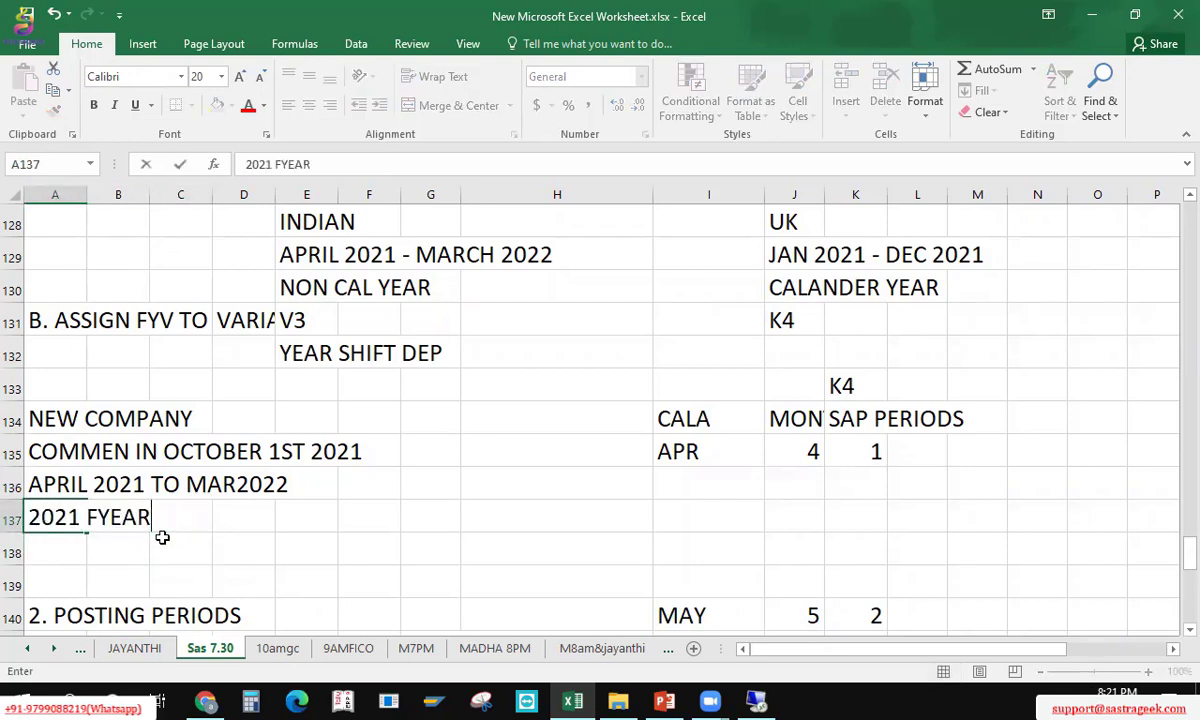
key("BackSpace")
key("BackSpace")
key("BackSpace")
key("BackSpace")
type("YEAR")
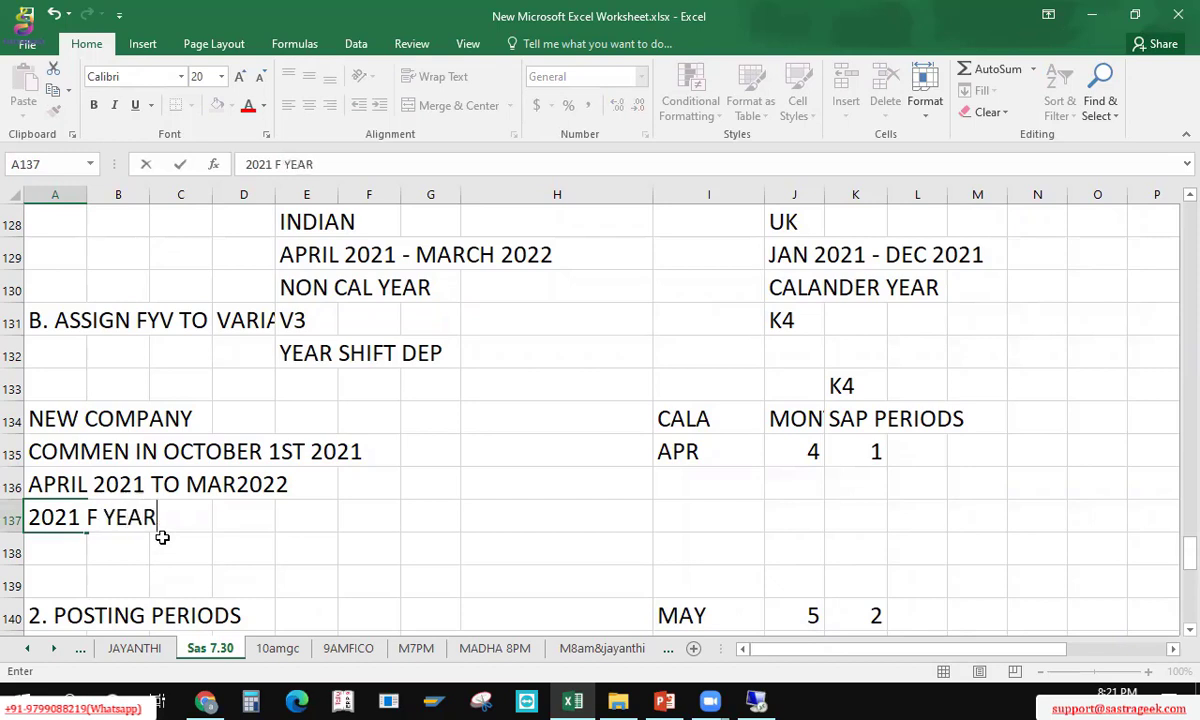
key("Return")
key("Up")
key("Up")
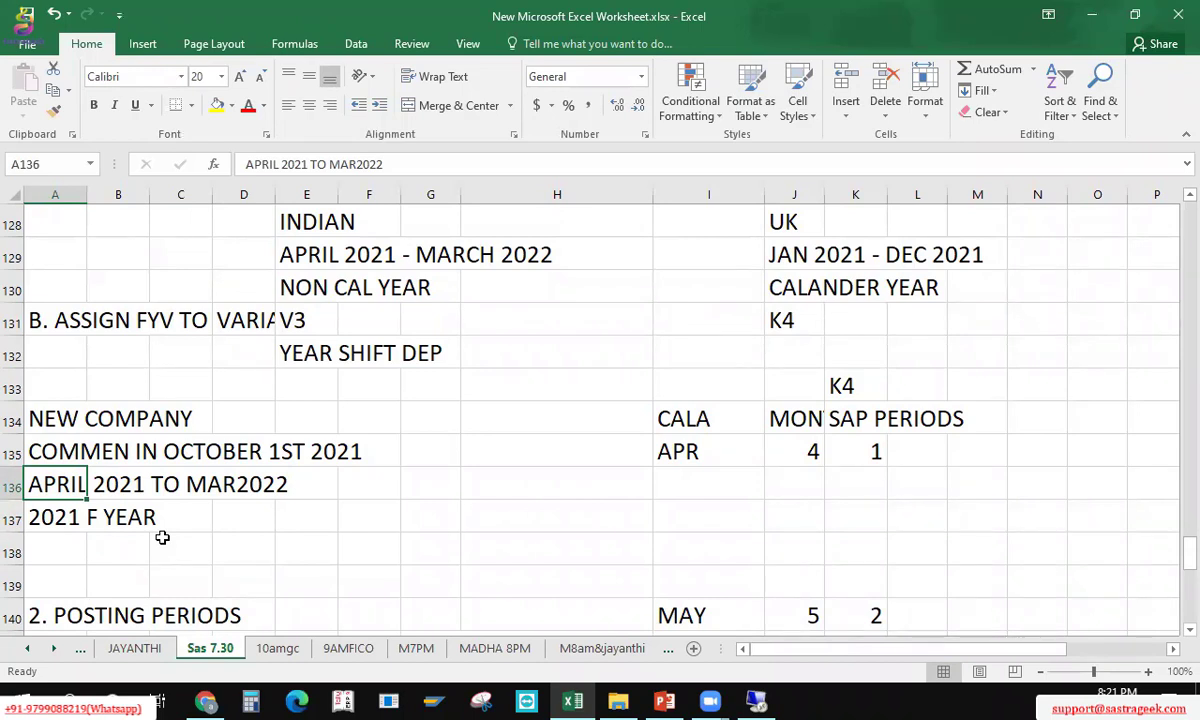
key("Up")
key("Down")
key("Down")
key("Down")
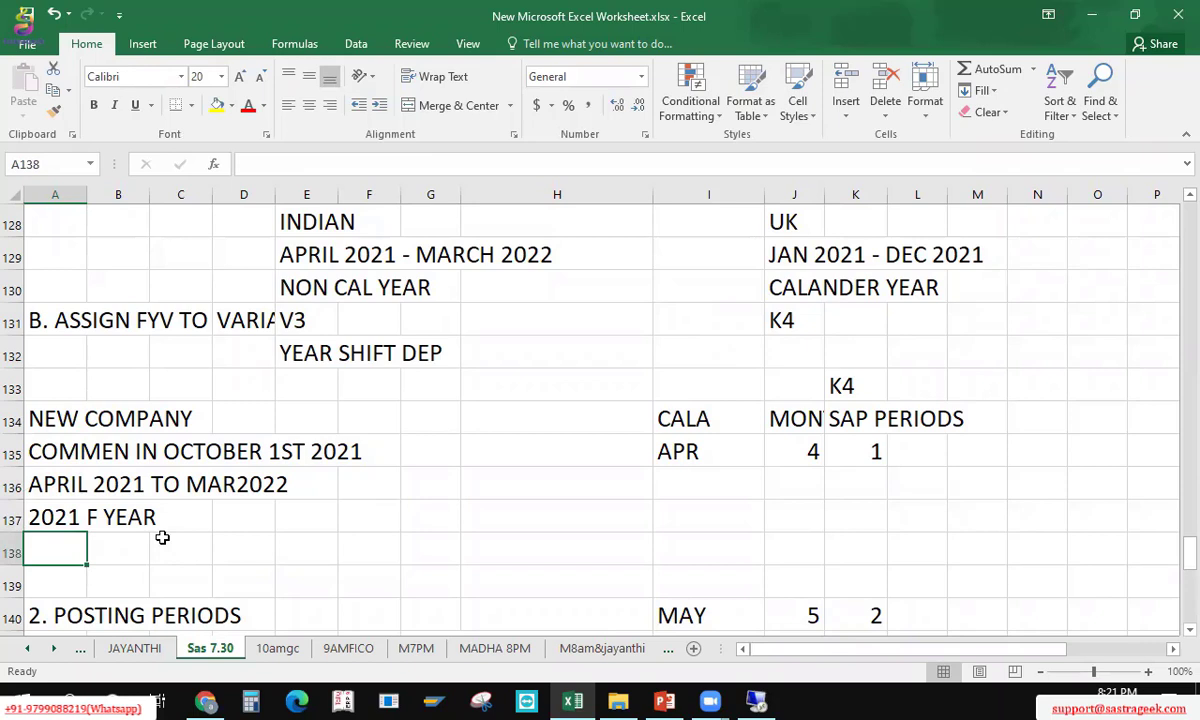
Step: Enter the note OCT 2021 - MARC 2022 in cell A138
type("OCT -")
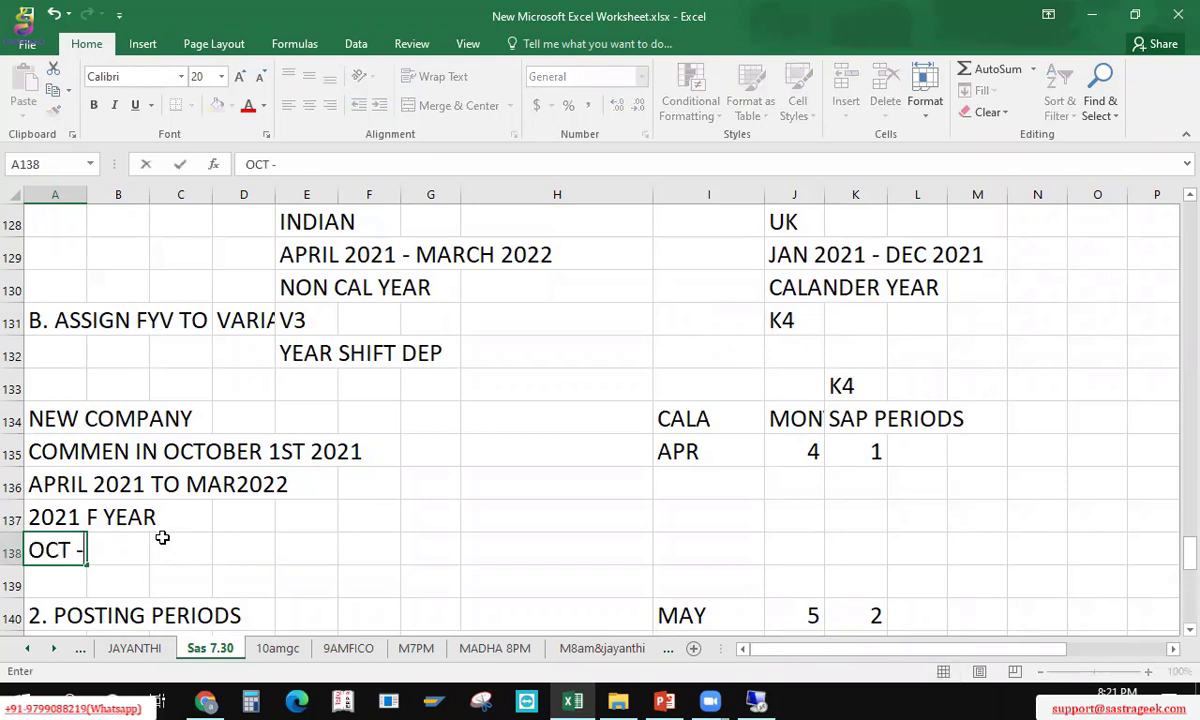
key("BackSpace")
key("BackSpace")
type("2021 ")
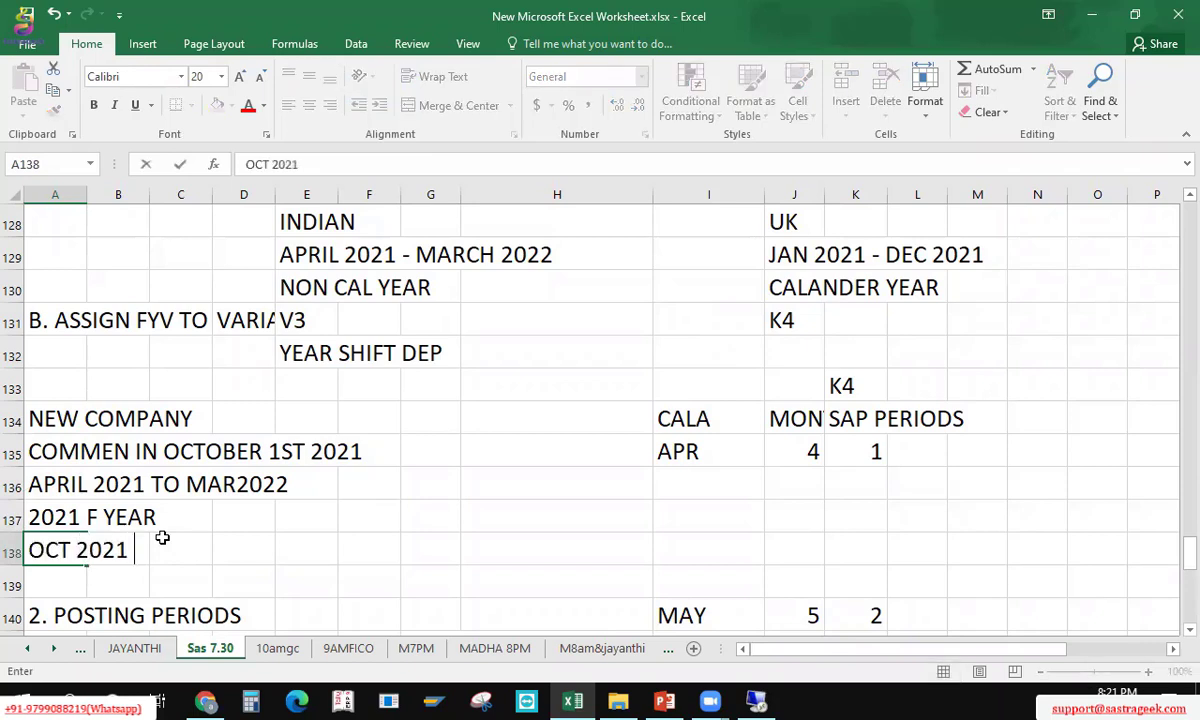
type("- MARC")
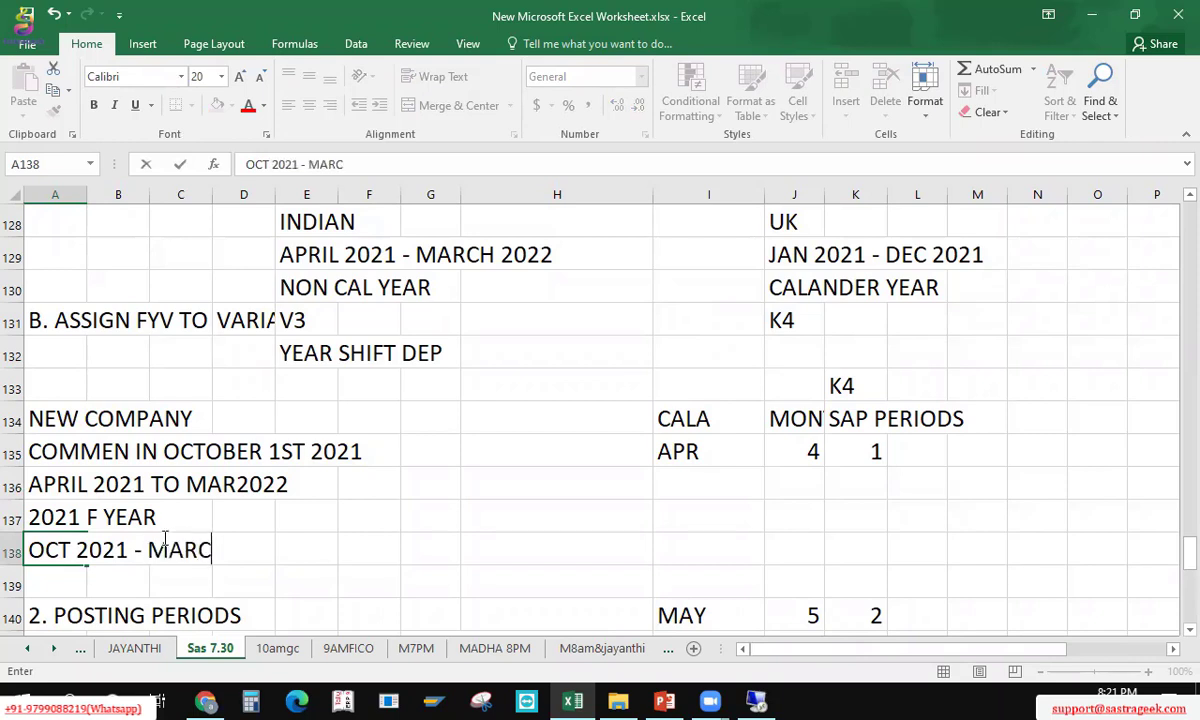
type(" 2022")
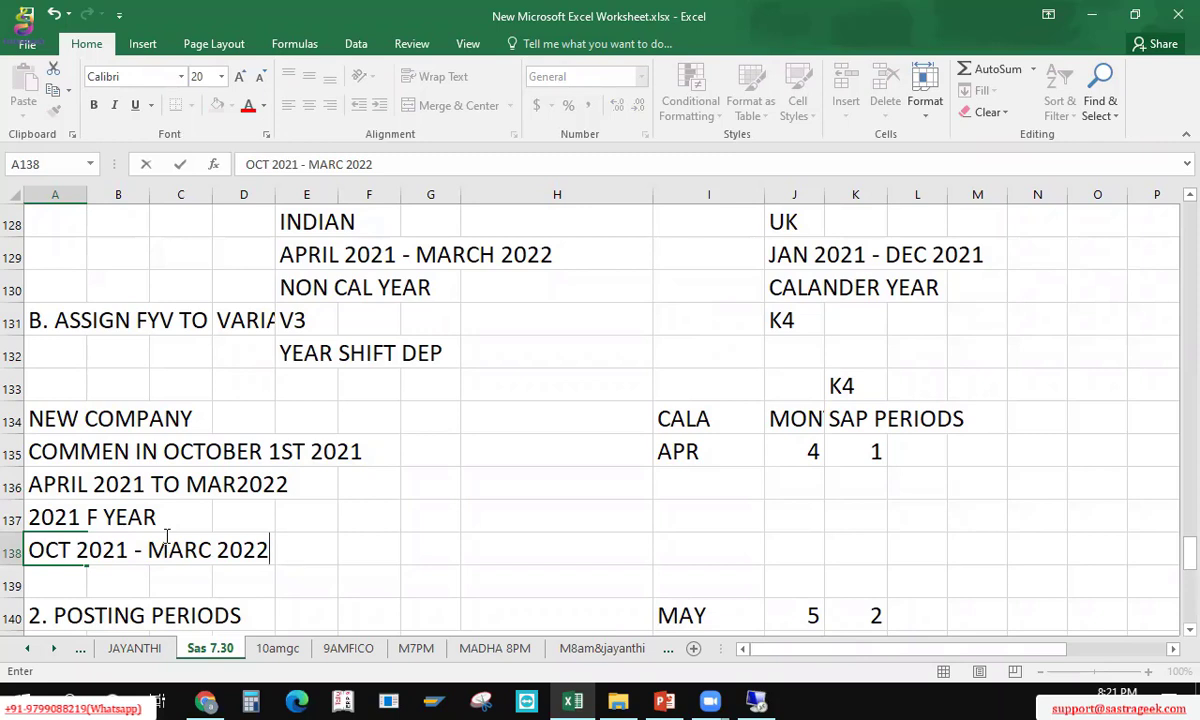
key("Return")
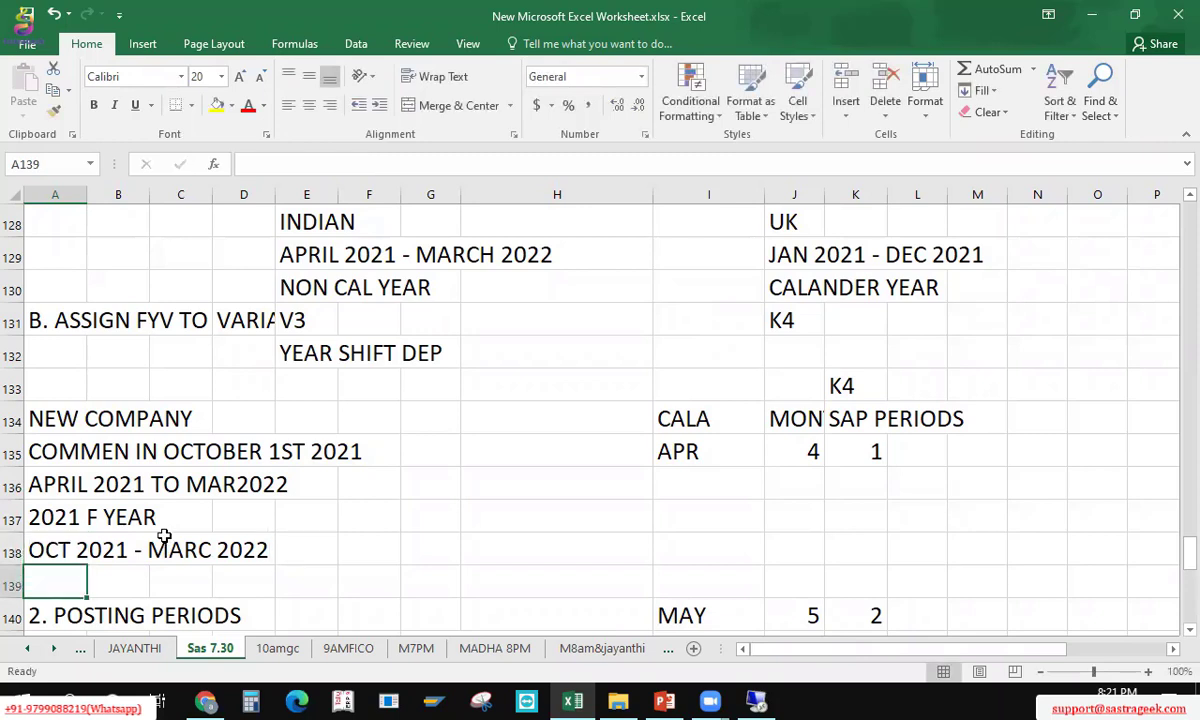
Step: Insert a blank row 139 beneath the OCT 2021 - MARC 2022 note
key("shift+space")
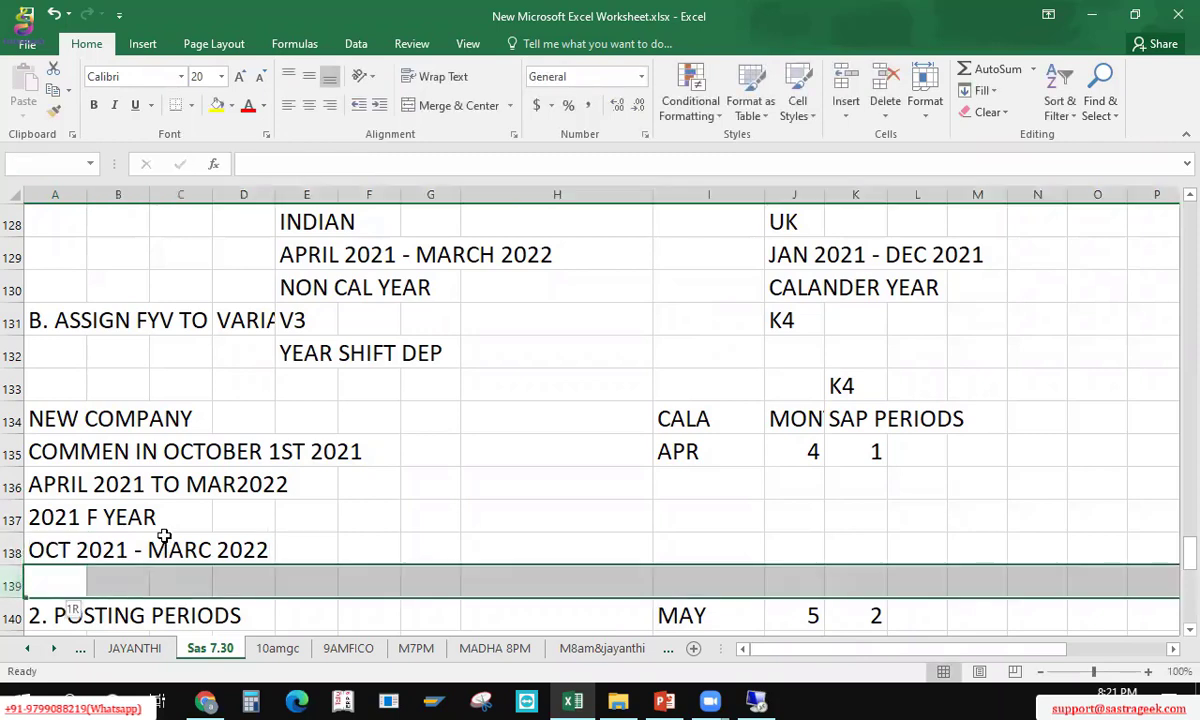
key("ctrl+shift+plus")
key("Up")
key("Up")
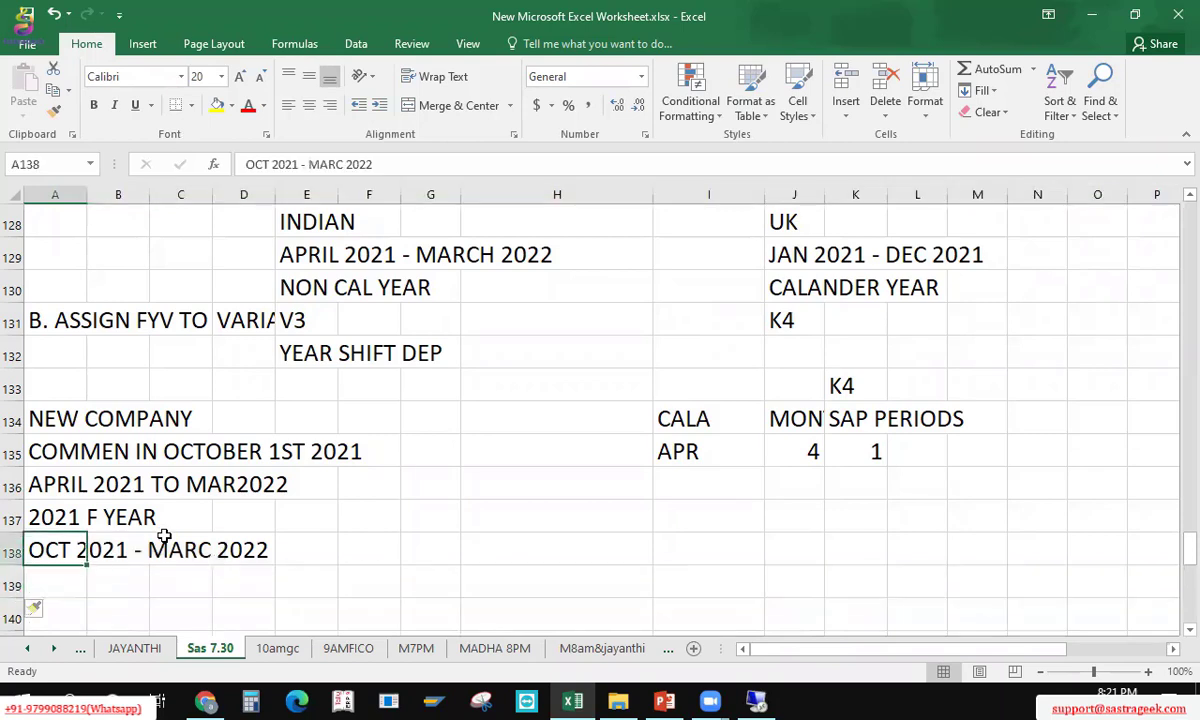
key("Up")
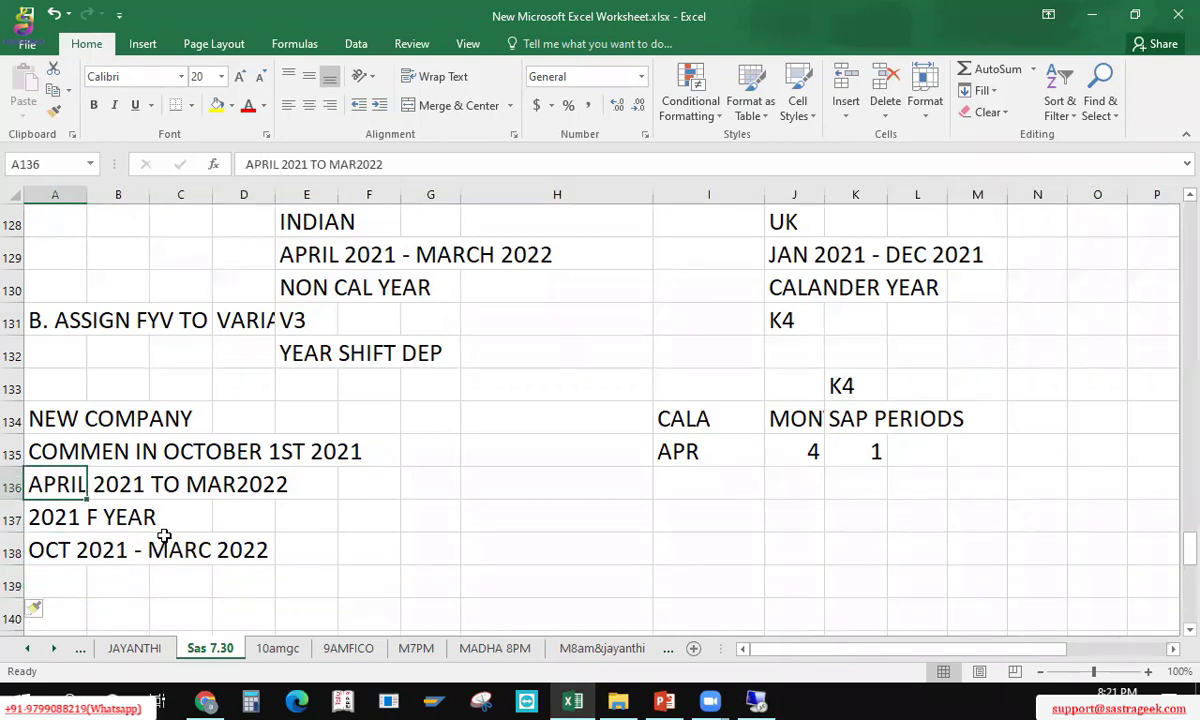
key("Down")
key("Down")
key("Down")
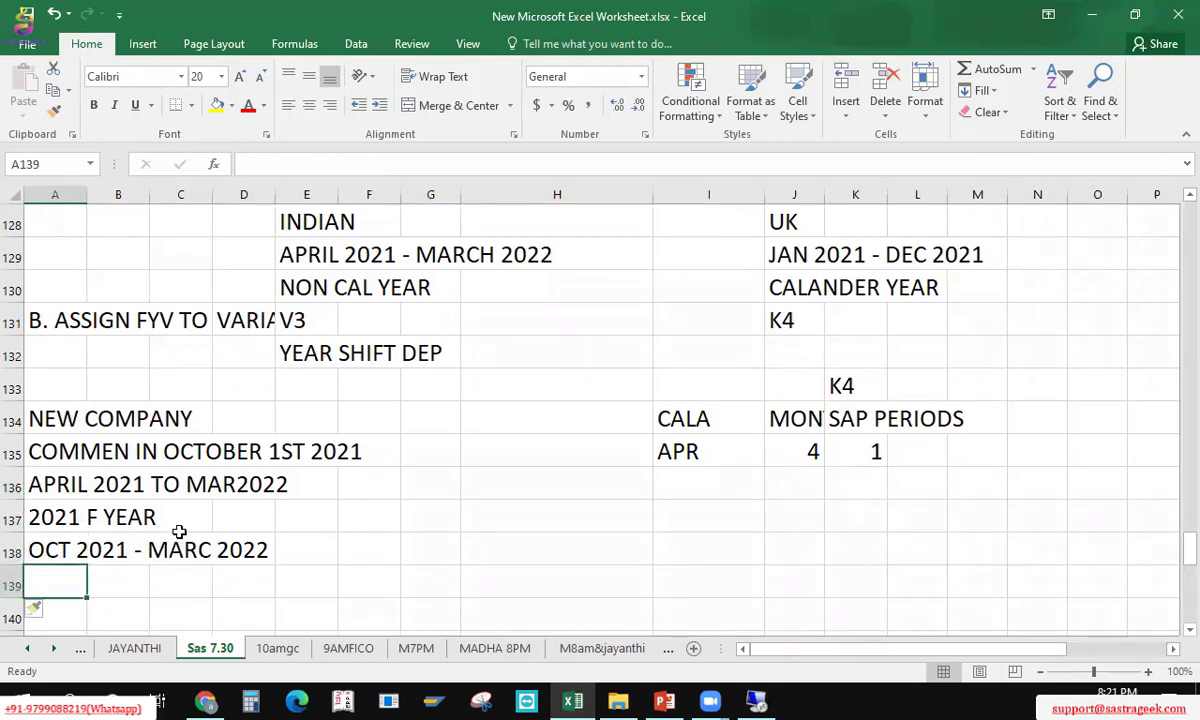
key("Down")
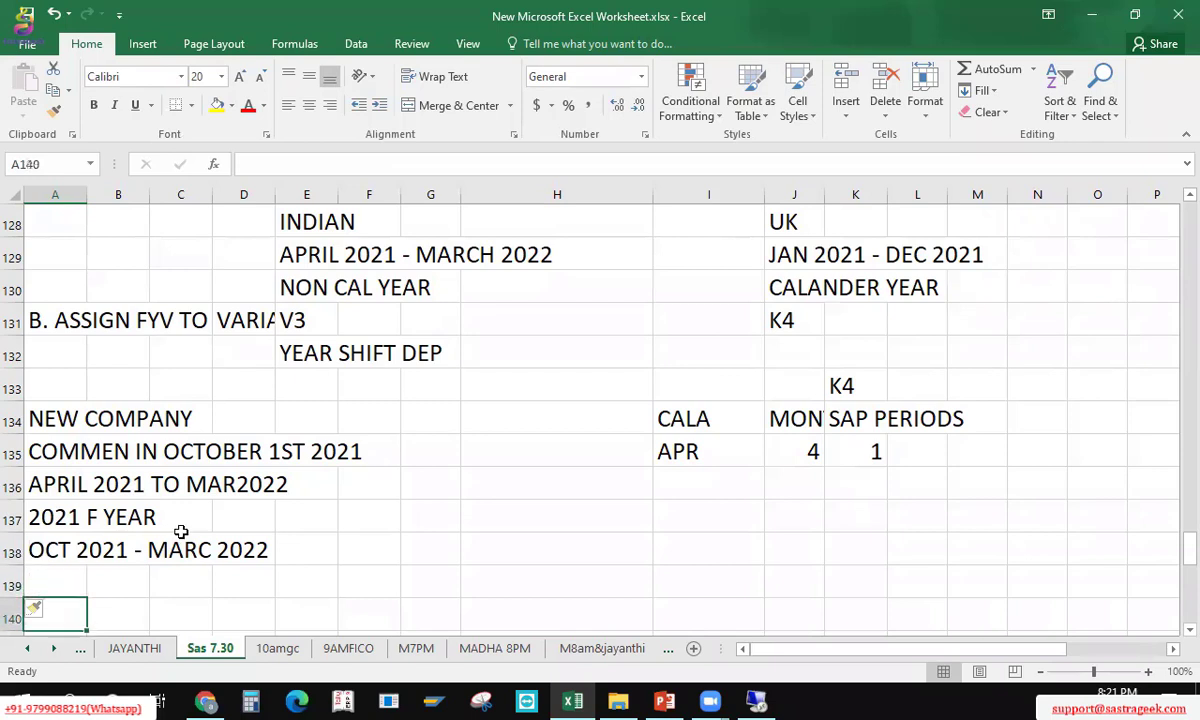
Step: Enter the note FEB - 2021 TO JAN 2022 in cell A140
type("FEB - 2")
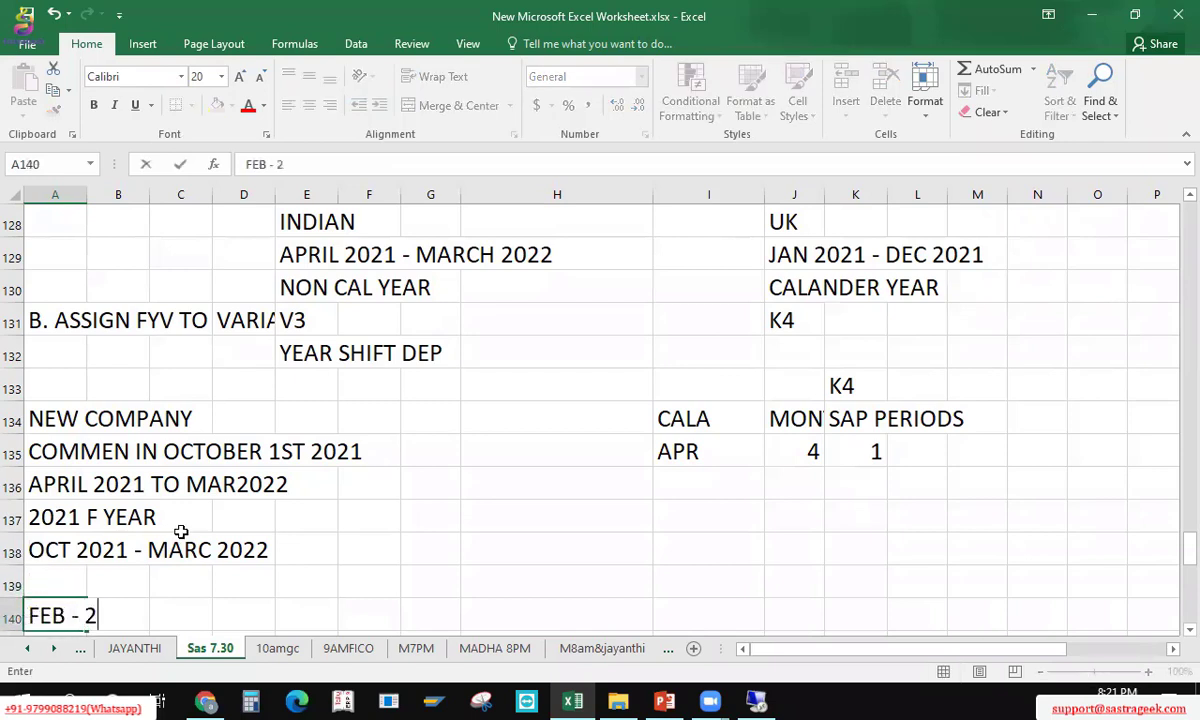
type("021 TO")
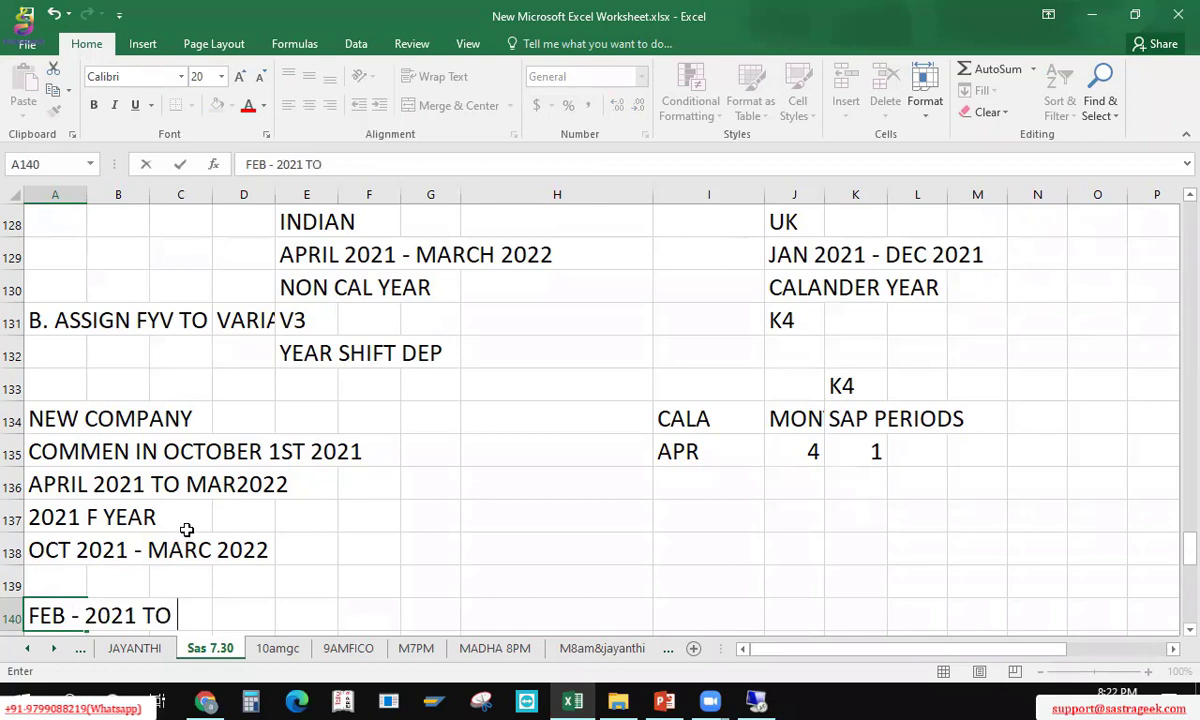
type(" JAN 2")
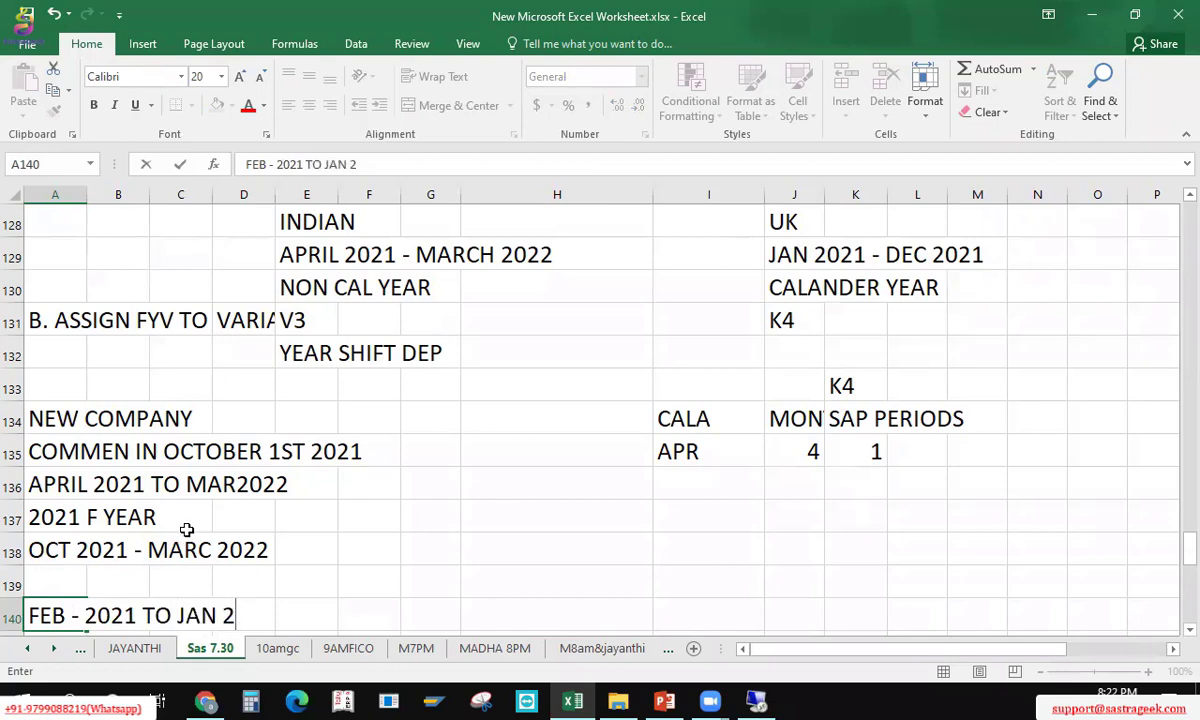
type("022")
key("Return")
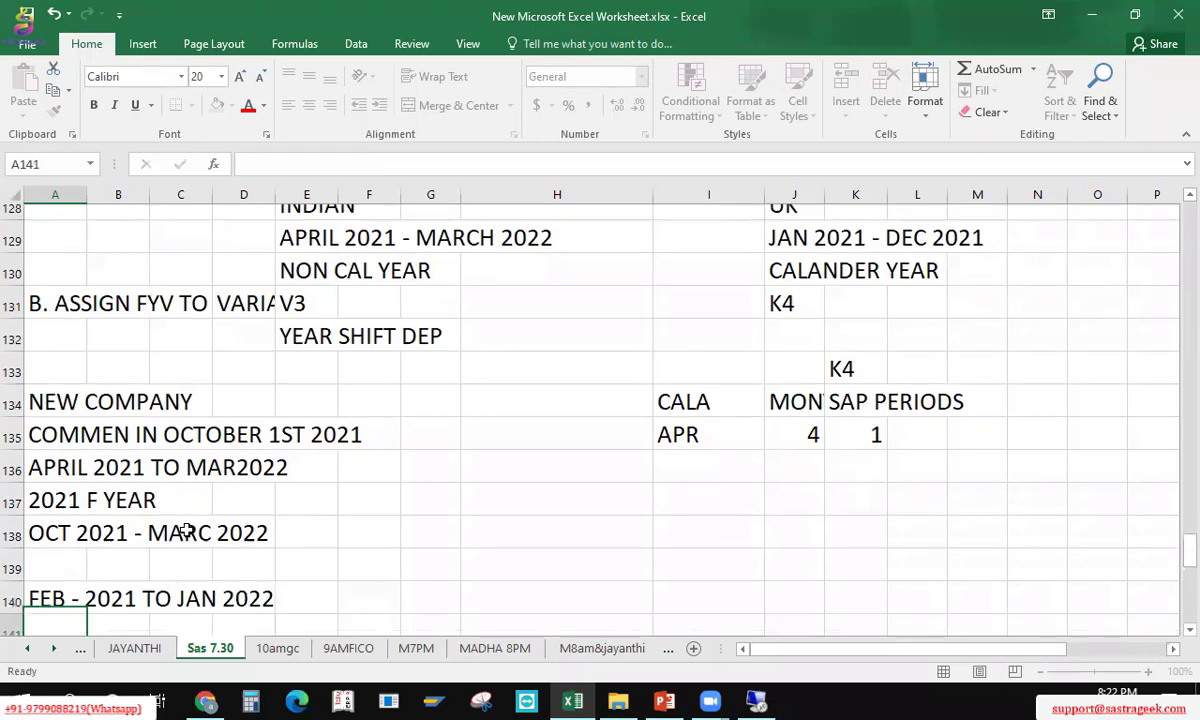
key("Up")
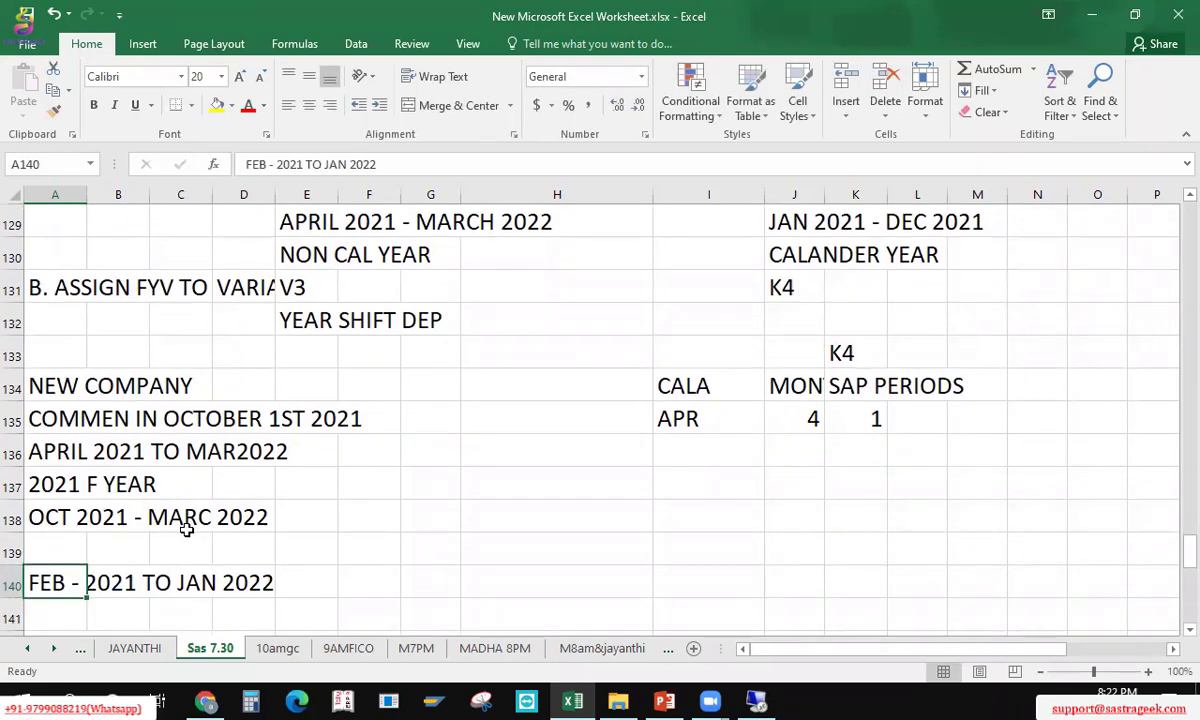
key("Down")
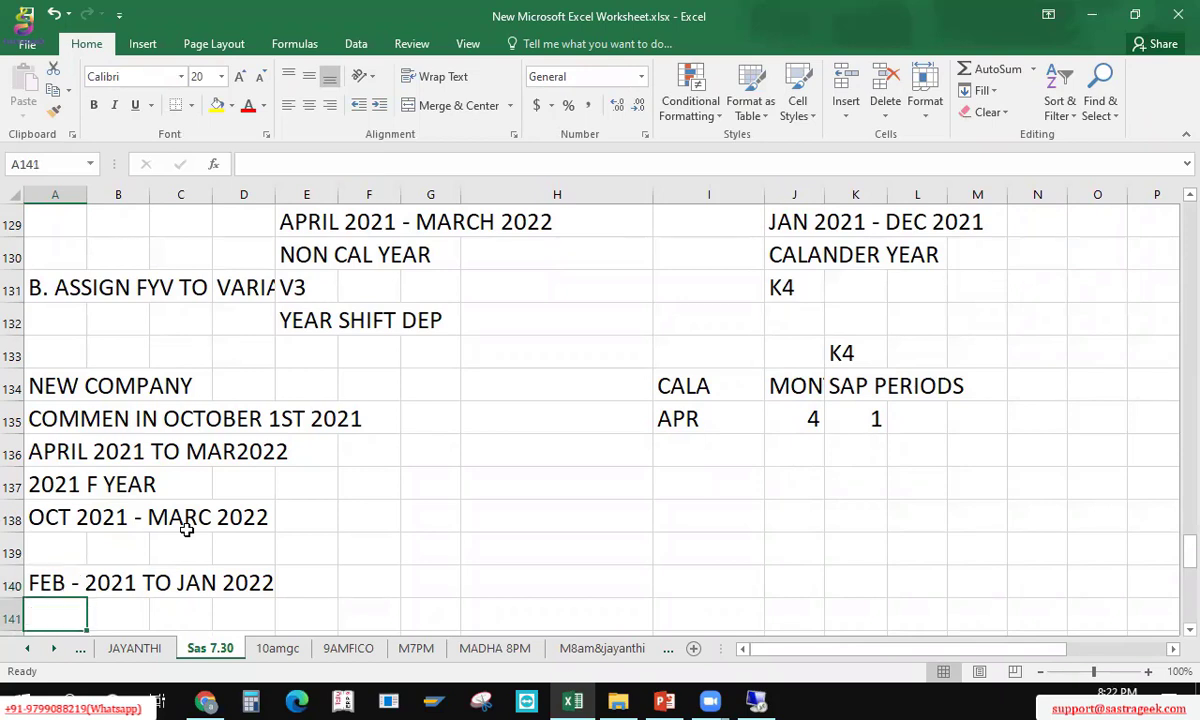
key("Up")
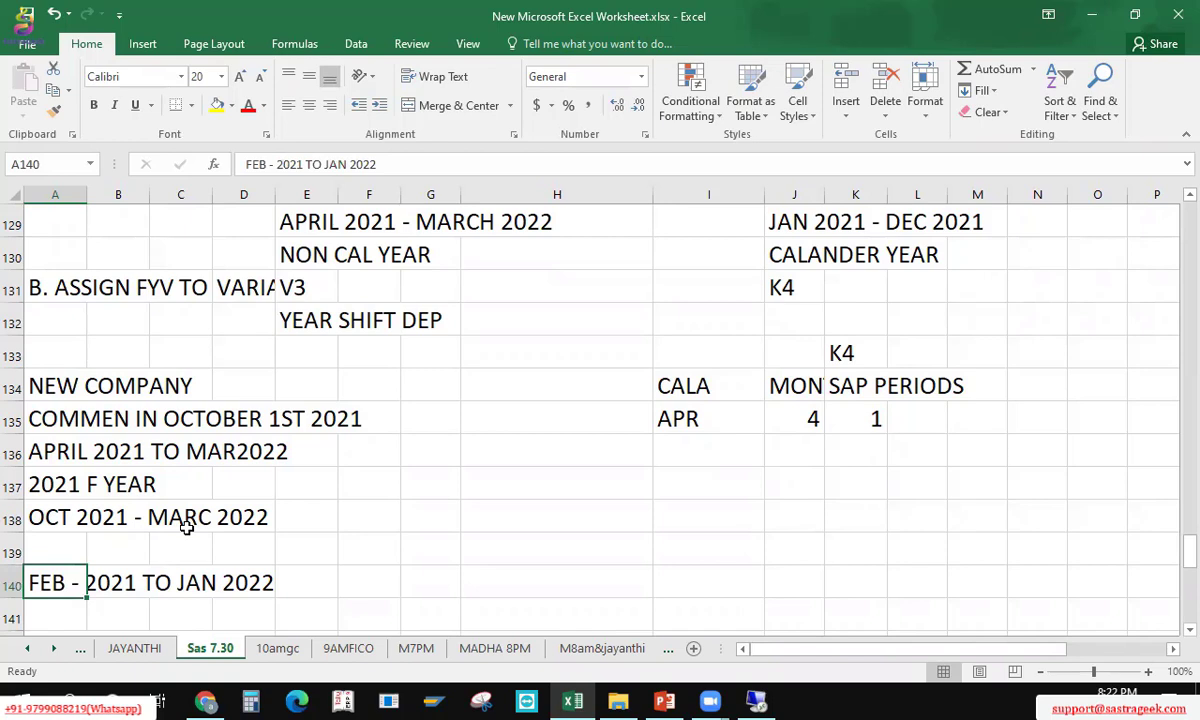
key("Down")
Step: Add FYEAR 2021 in A141 and delete the MAY 5 2 row below it
type("FYEAR ")
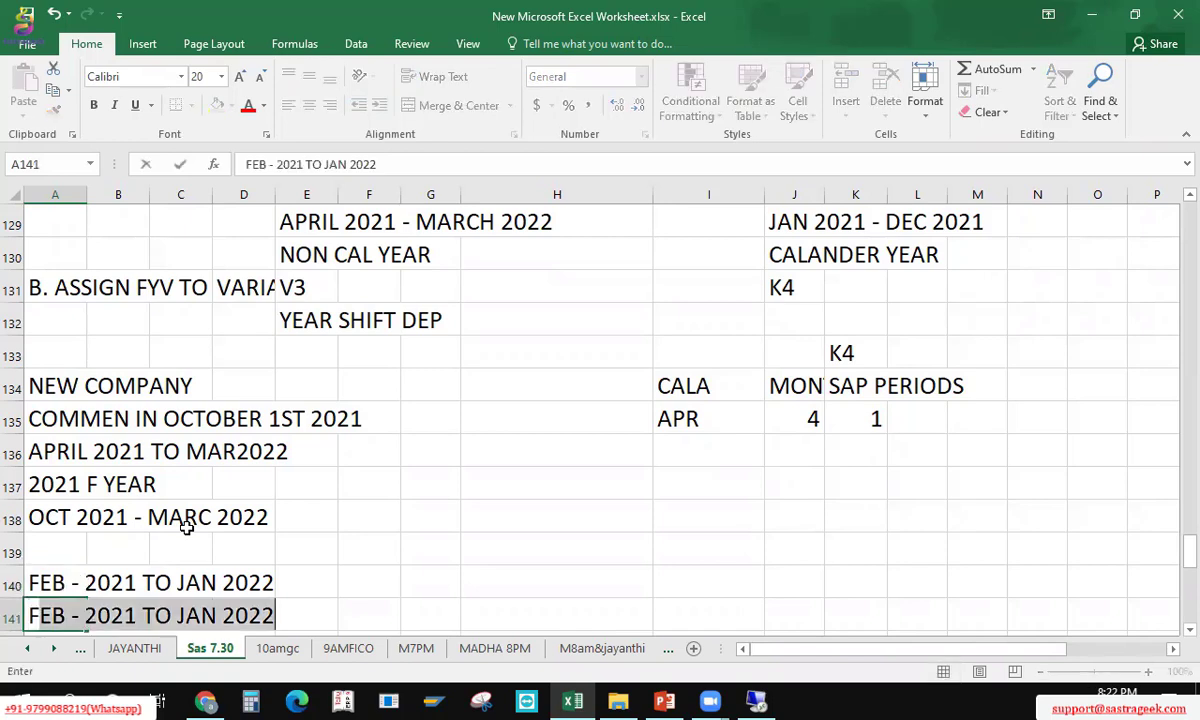
type("2021")
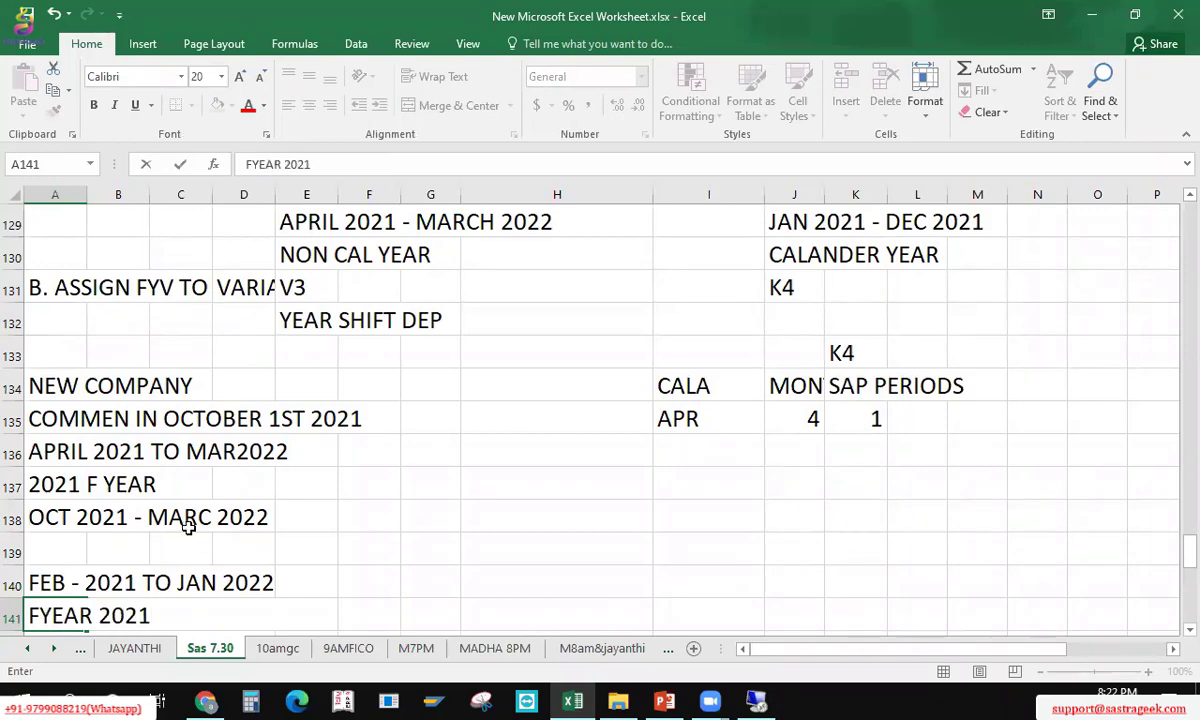
key("Return")
key("Up")
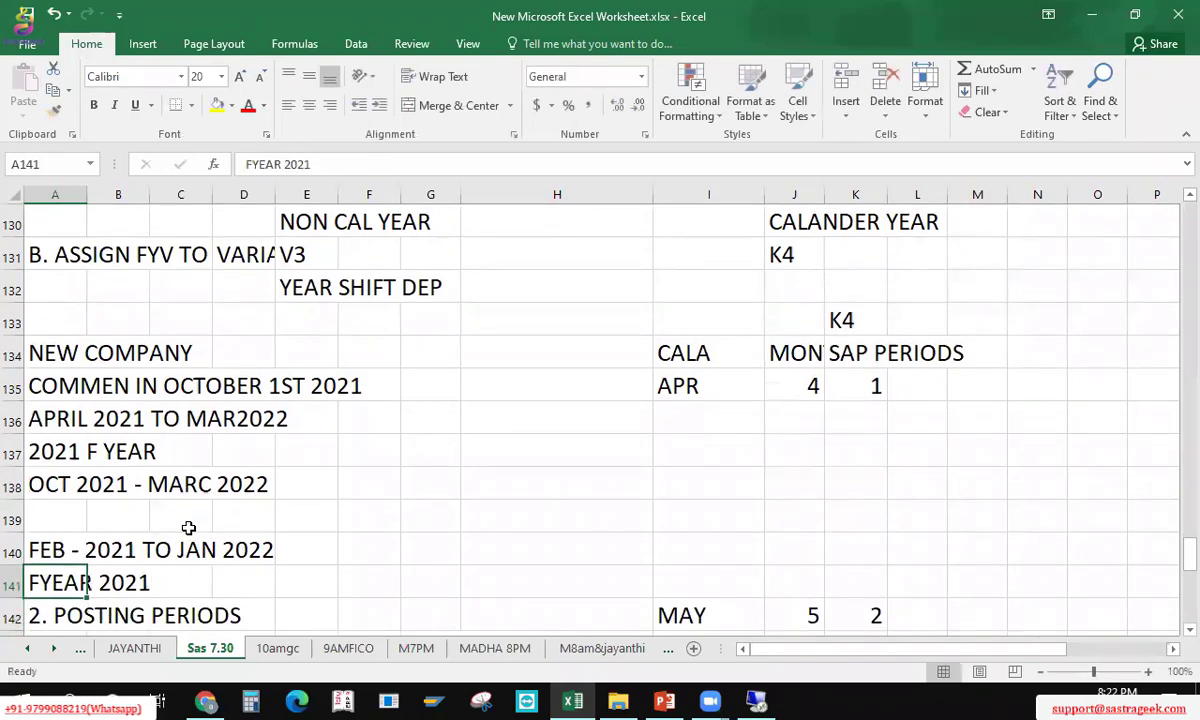
key("Down")
key("shift+space")
key("ctrl+minus")
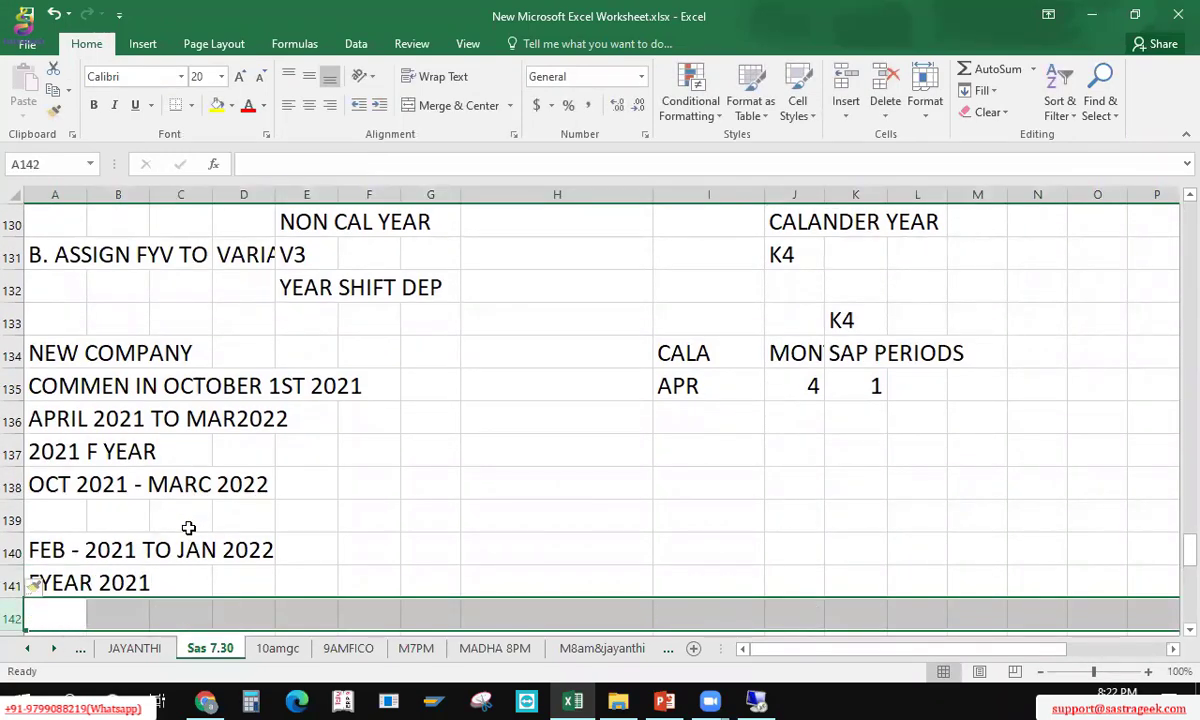
key("Up")
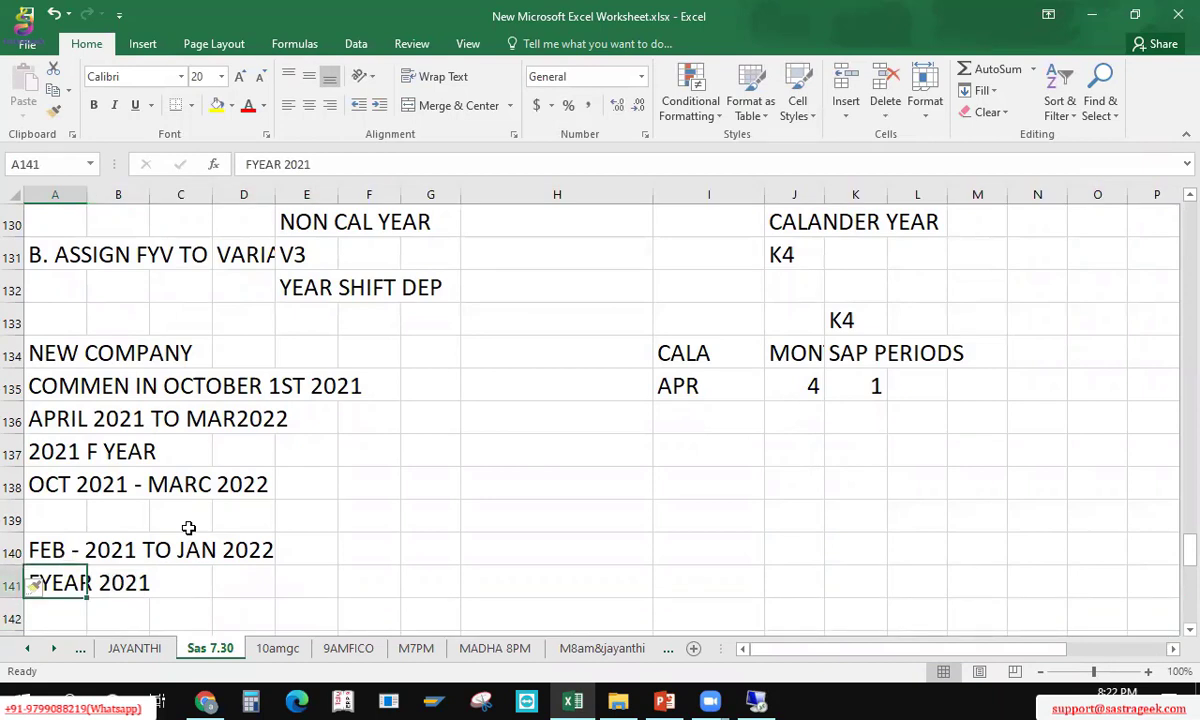
key("Up")
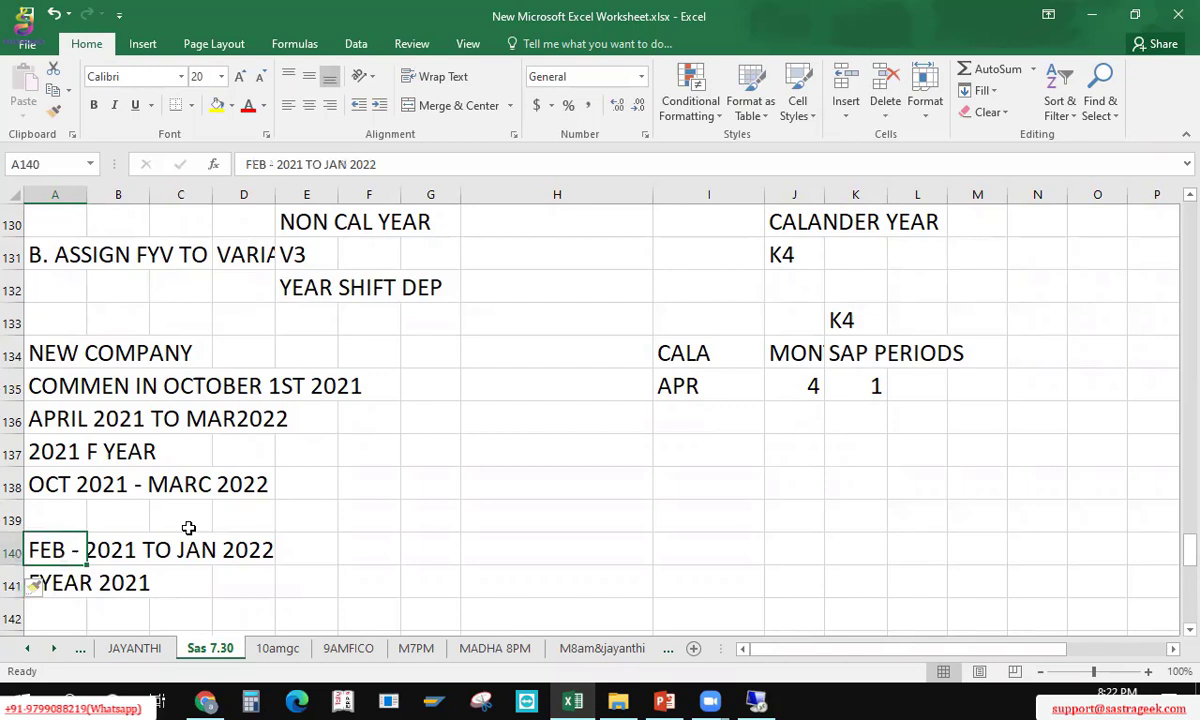
key("Down")
key("Down")
key("Up")
key("Up")
key("Up")
key("Up")
key("Up")
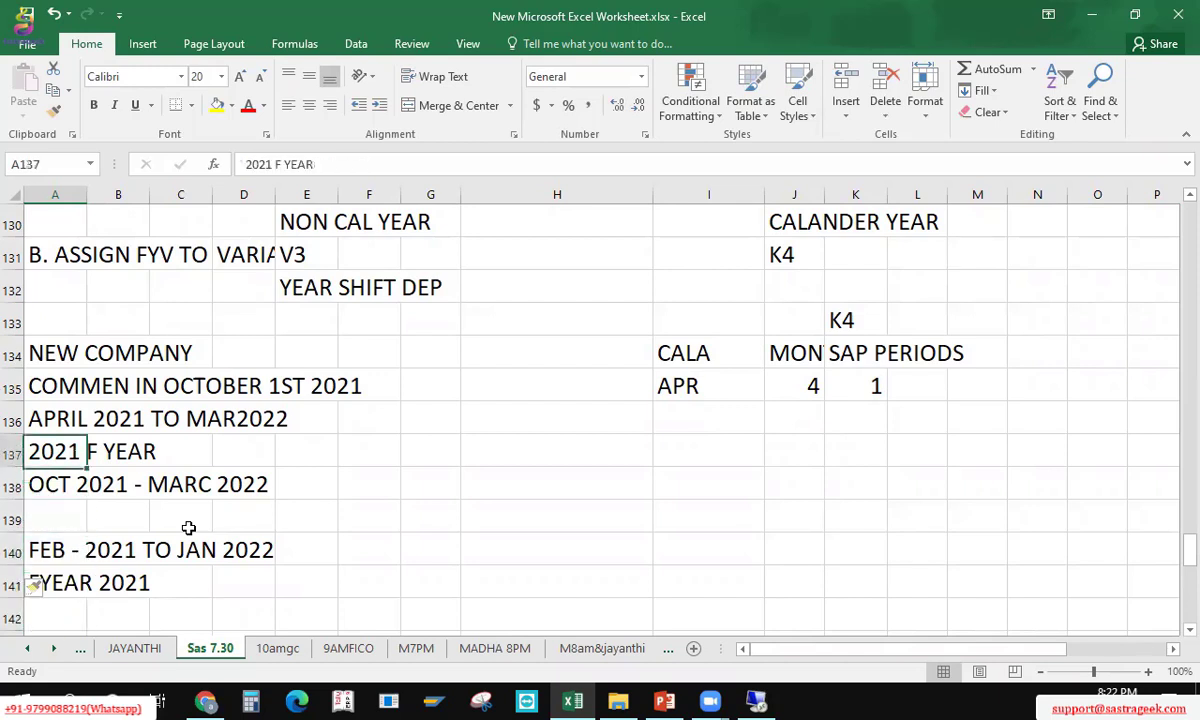
key("Up")
key("Down")
key("Down")
key("Down")
key("Down")
key("Down")
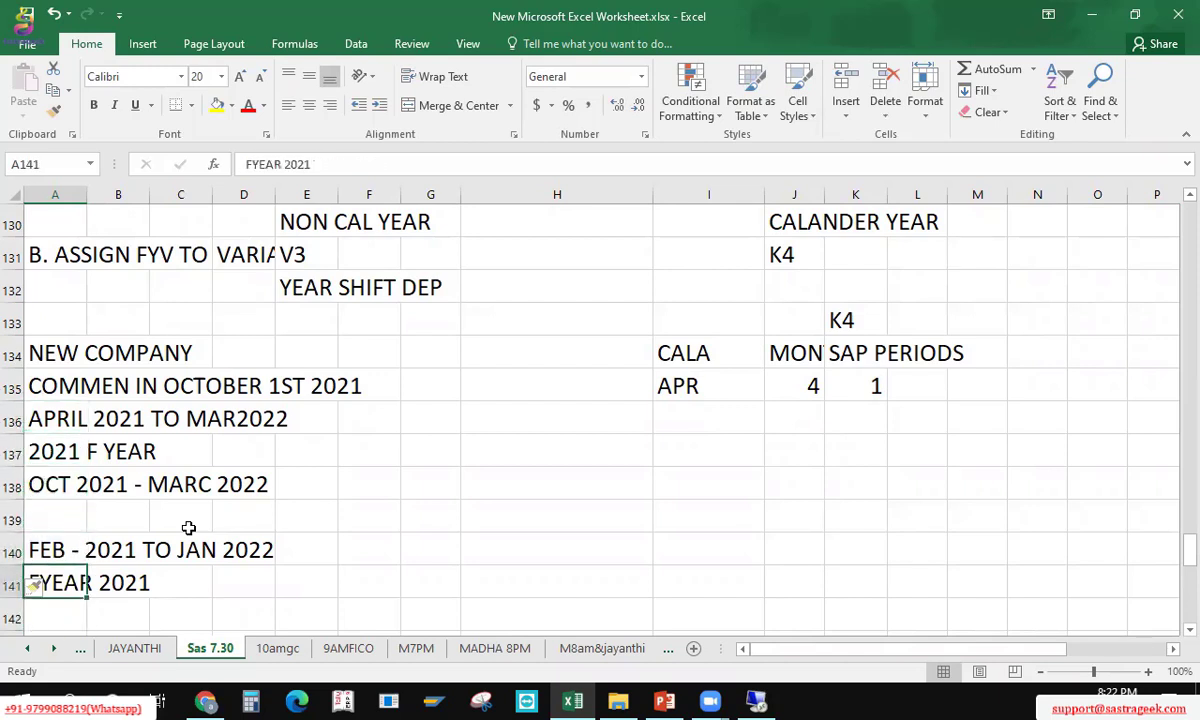
key("Up")
key("Down")
key("Up")
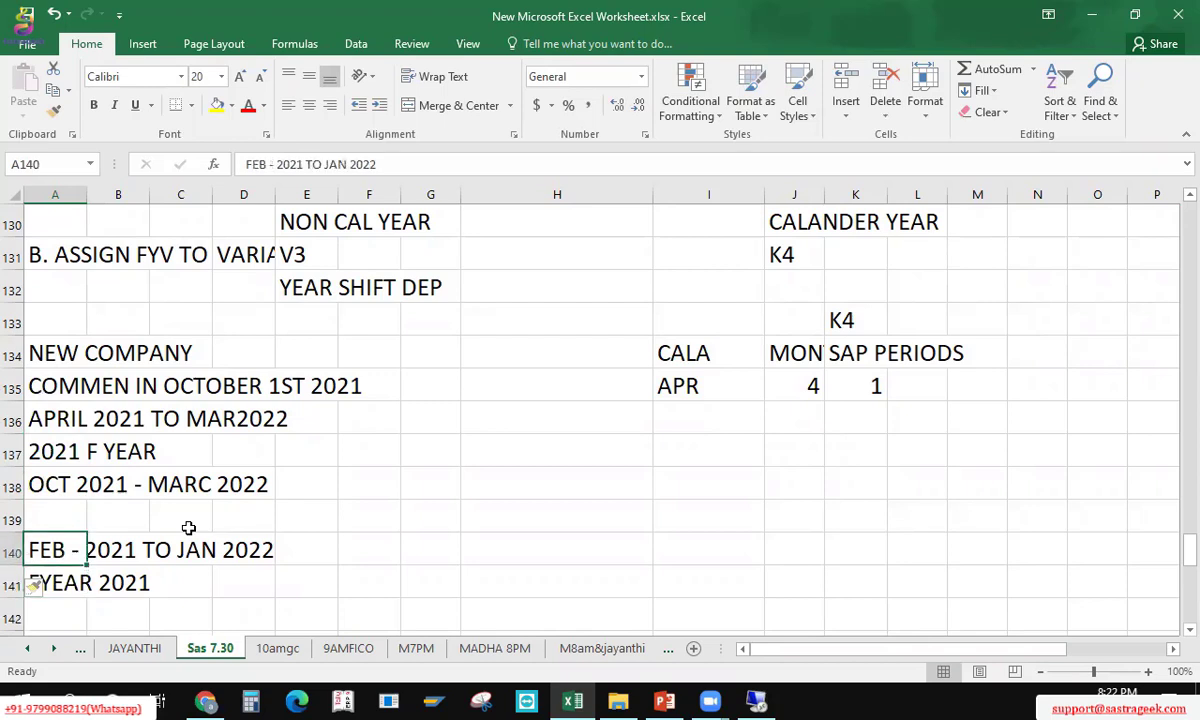
key("shift+Right")
key("shift+Right")
key("shift+Right")
key("shift+Down")
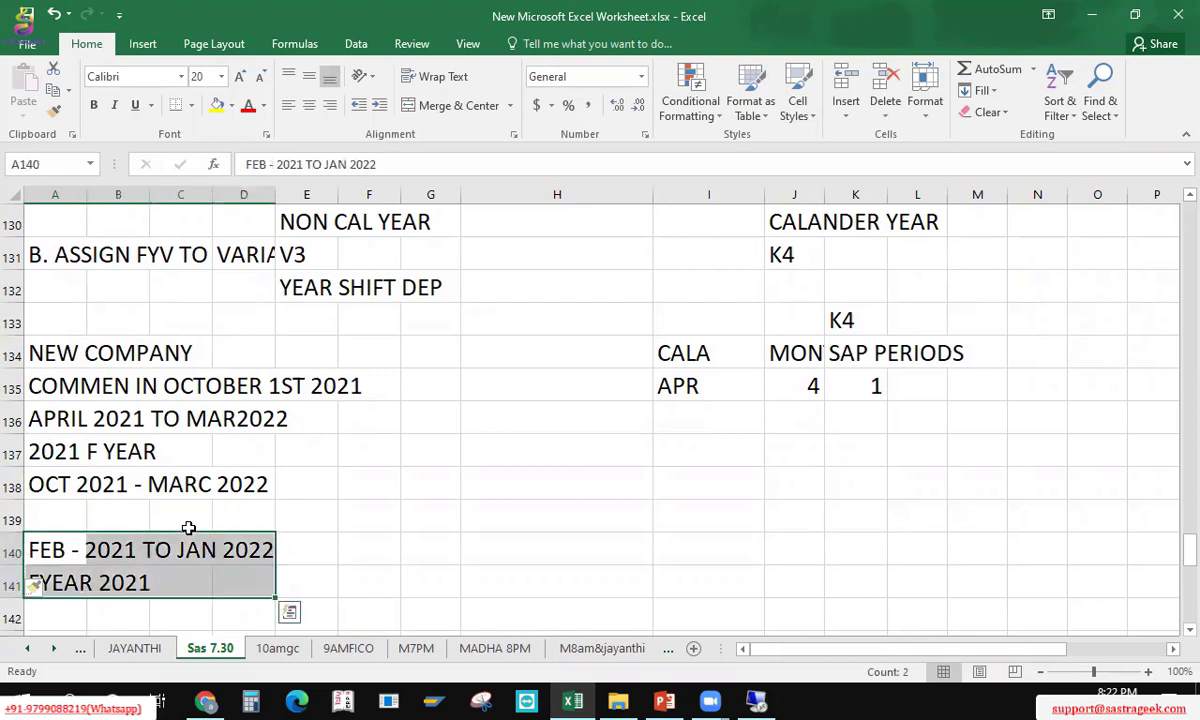
key("Up")
key("Up")
key("Up")
key("Up")
key("Up")
key("shift+Right")
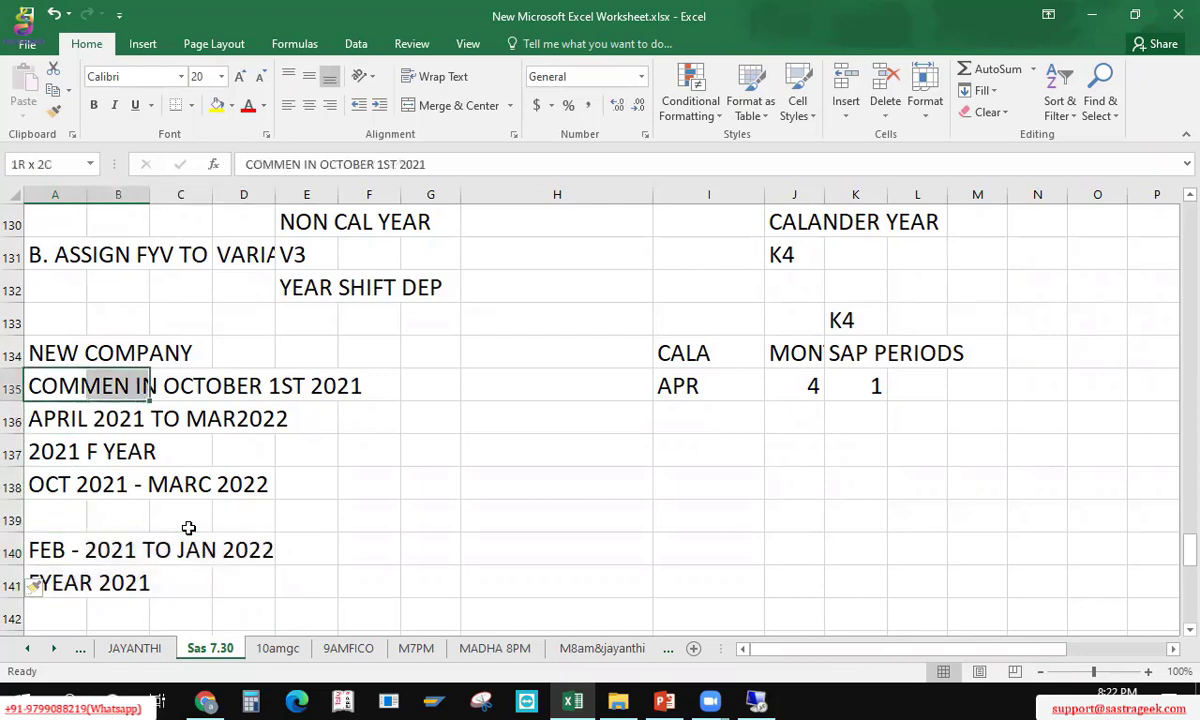
key("shift+Right")
key("shift+Right")
key("shift+Right")
key("shift+Down")
key("Down")
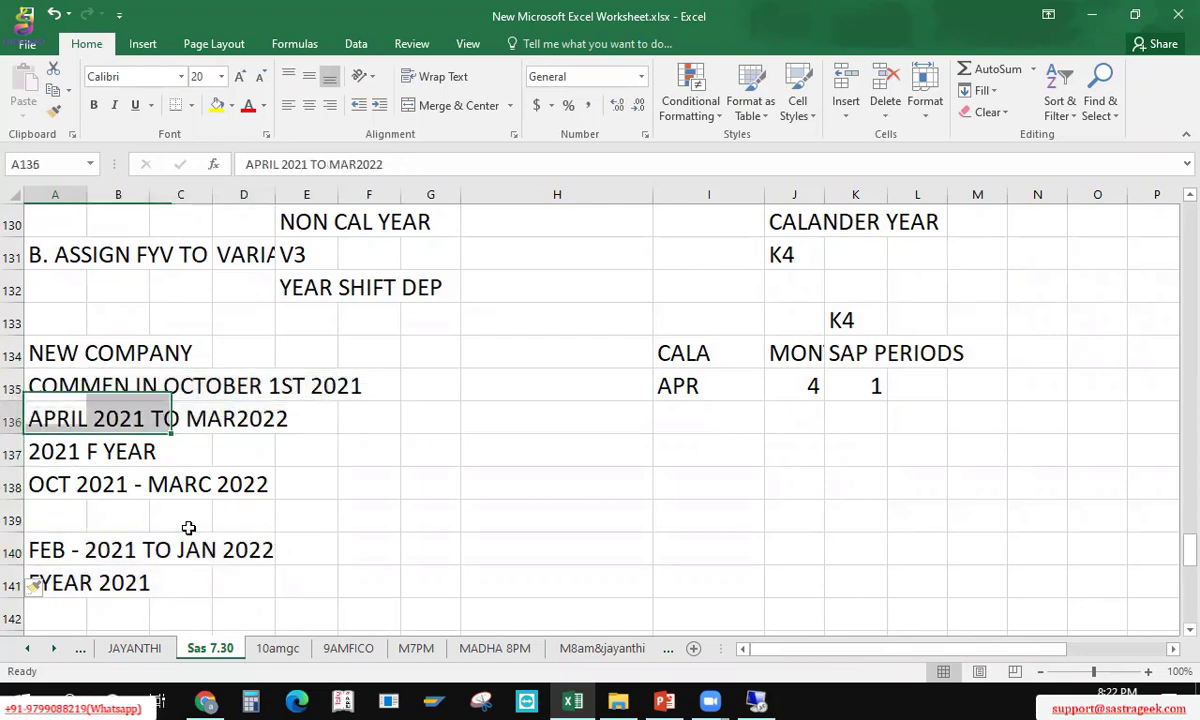
key("Down")
key("Down")
key("Up")
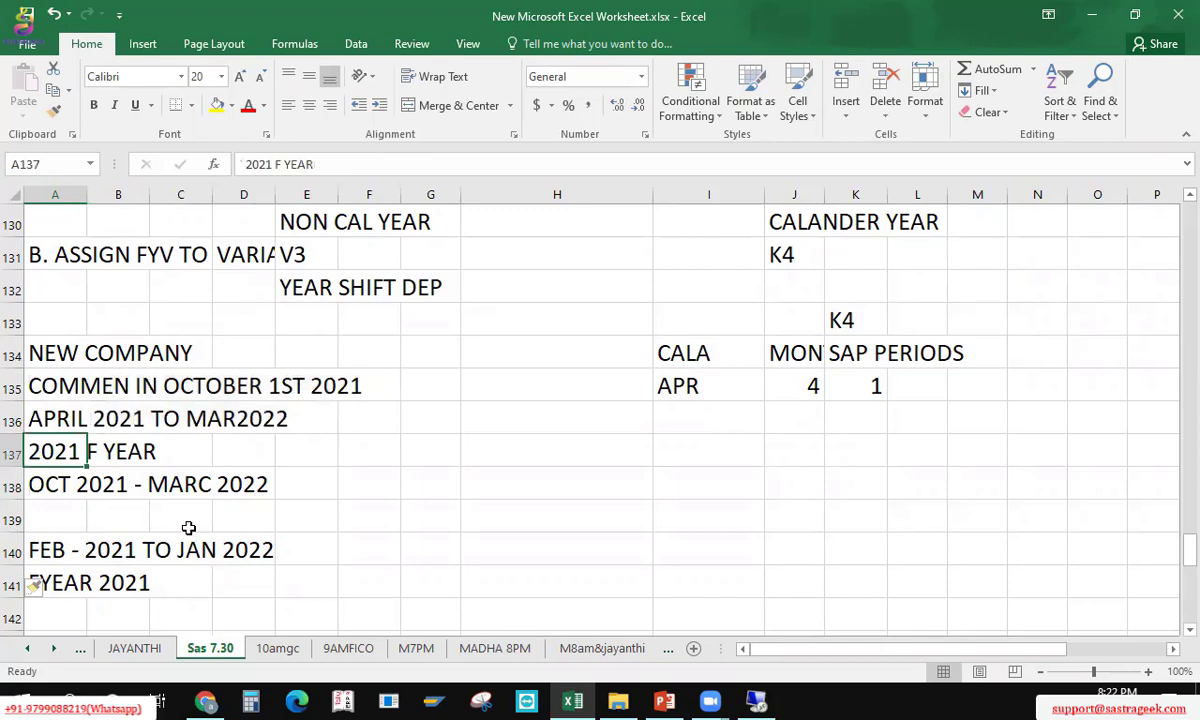
key("Up")
key("Down")
key("Down")
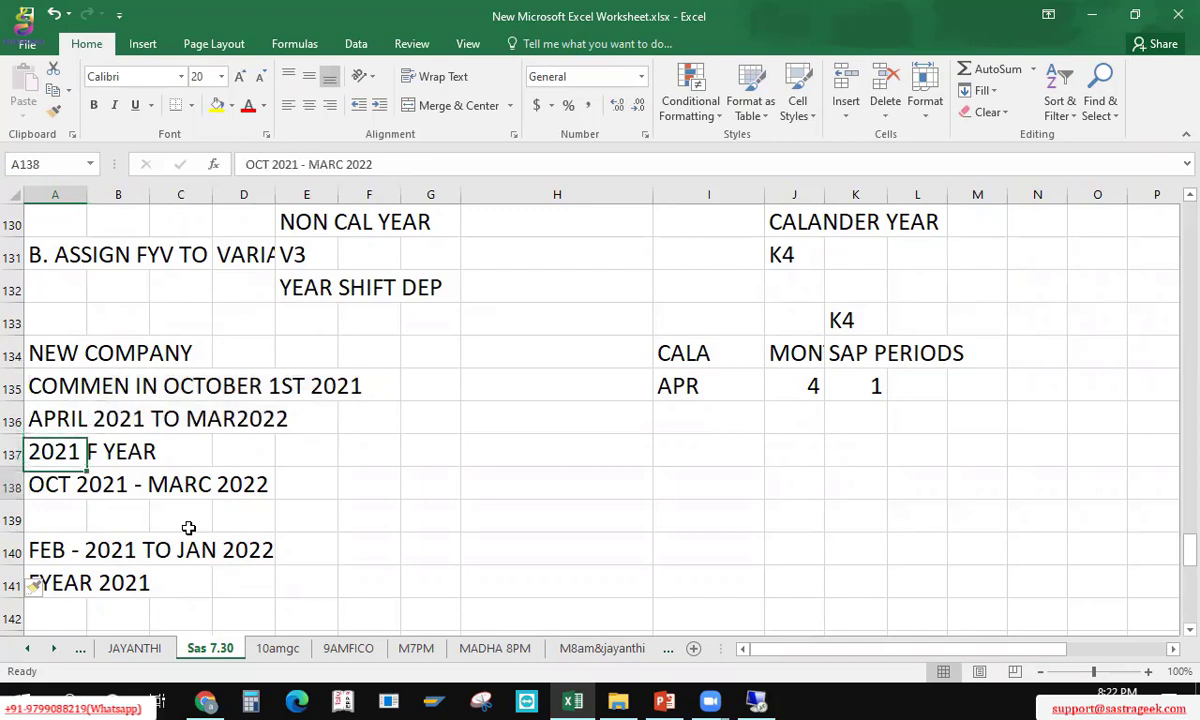
key("Right")
key("Right")
key("Left")
key("Left")
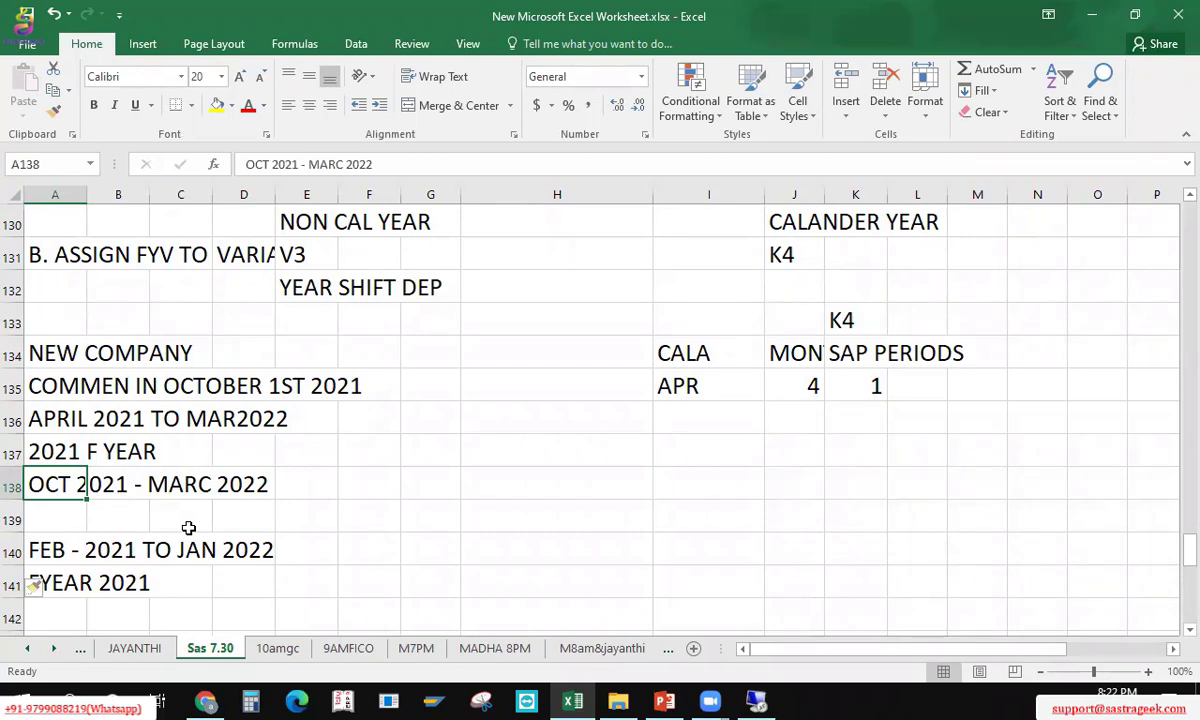
key("Up")
key("Up")
key("Up")
key("Up")
key("Right")
key("Right")
key("Right")
key("Right")
key("Right")
key("Right")
key("Right")
key("Right")
key("Right")
key("Up")
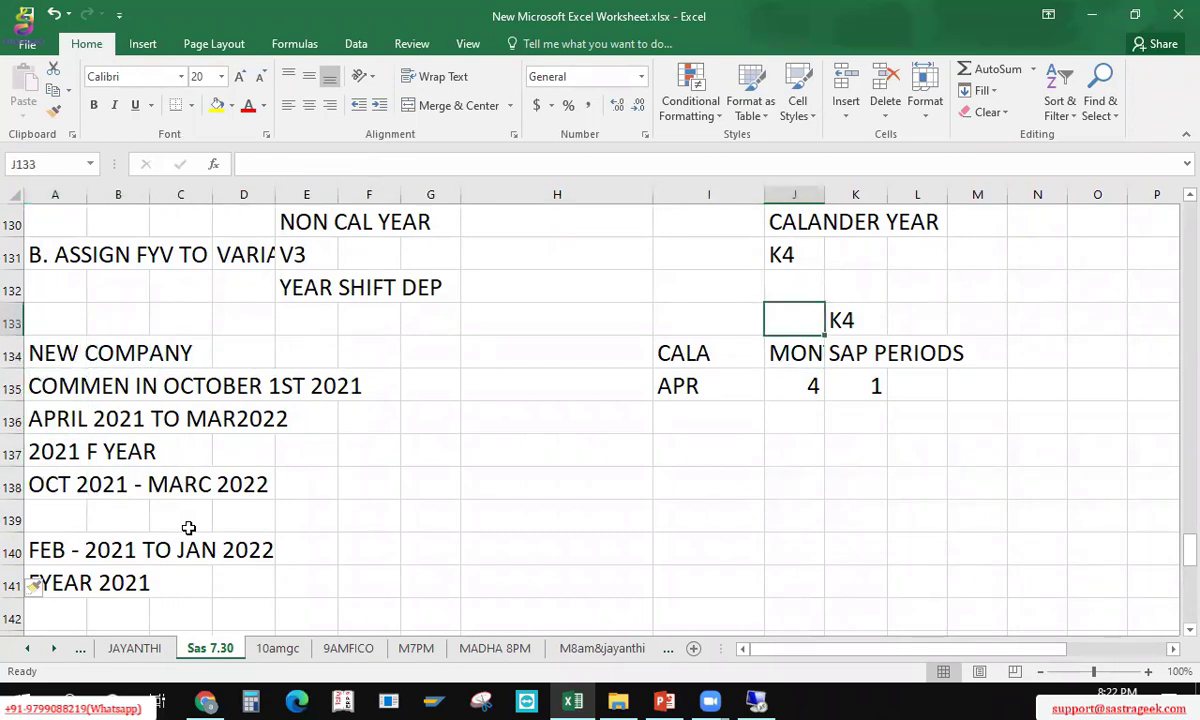
key("Up")
key("Up")
key("Up")
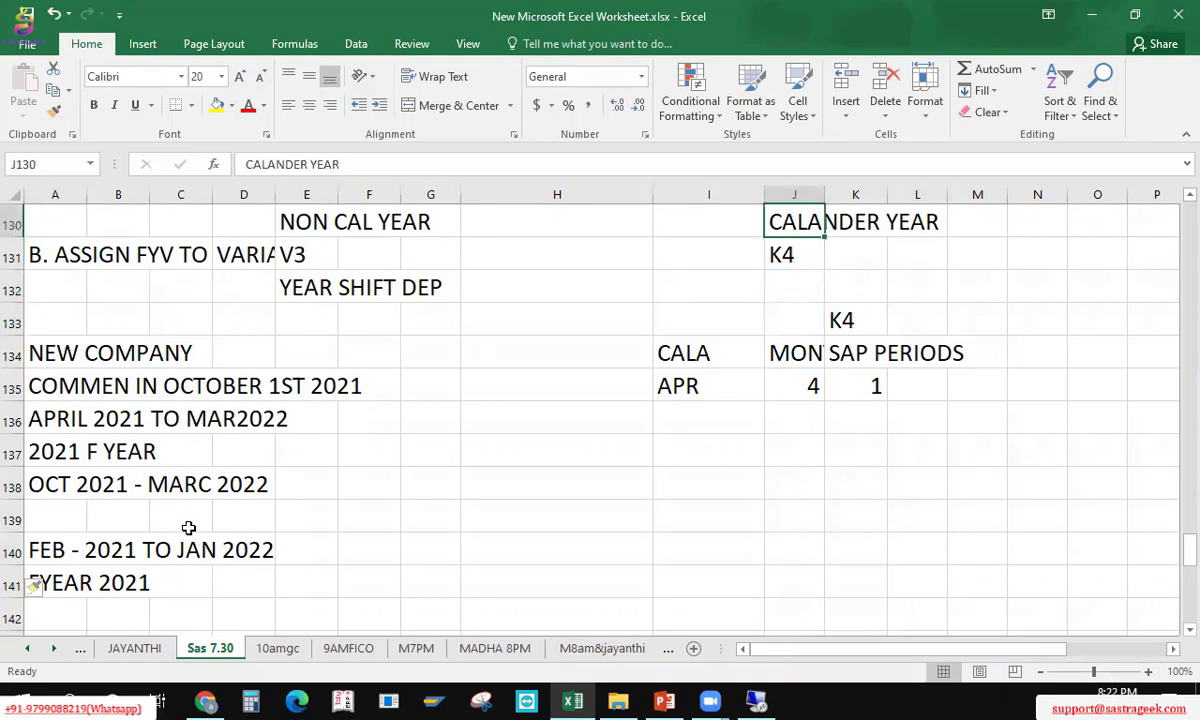
key("Down")
key("Down")
key("Down")
key("Down")
key("Down")
key("Down")
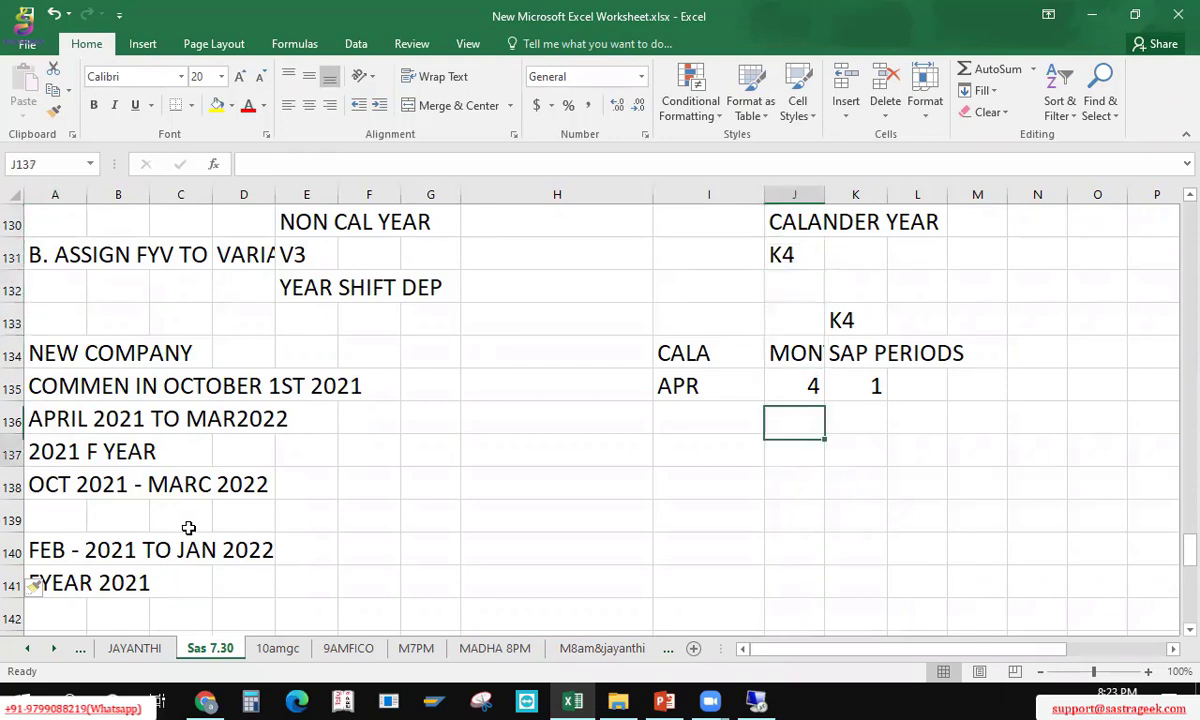
key("Down")
key("Left")
key("Left")
key("Left")
key("Left")
key("Left")
key("Left")
key("Left")
key("Left")
key("Left")
key("Down")
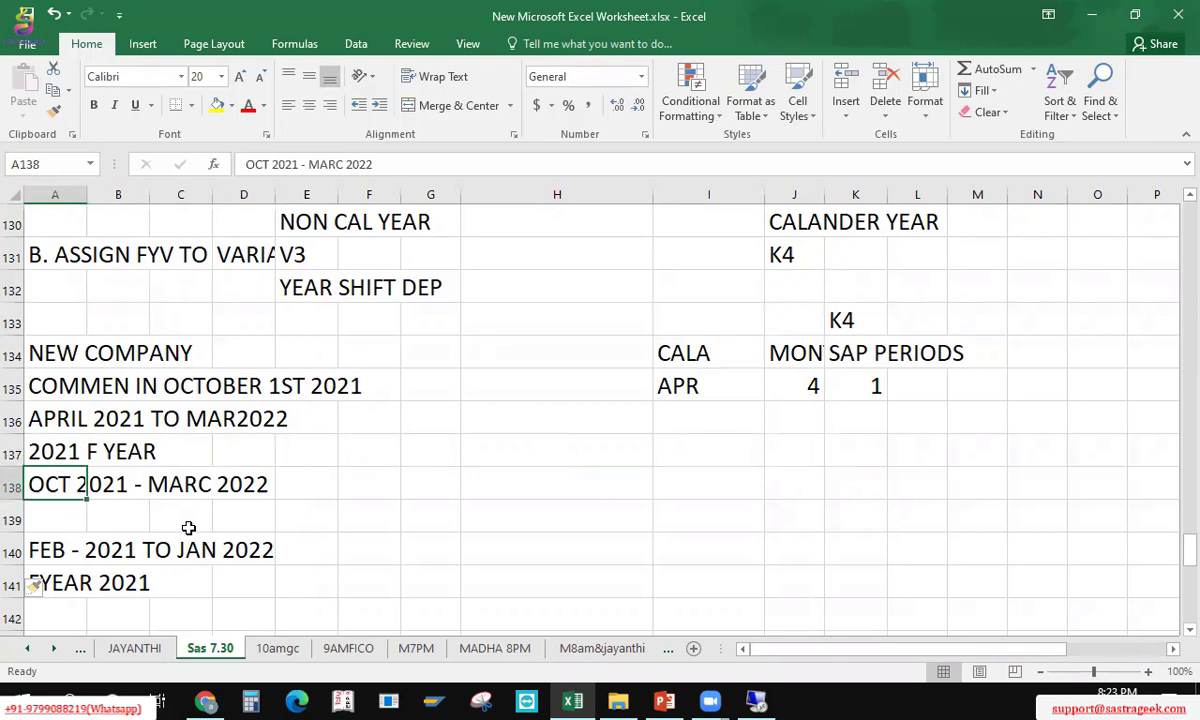
key("Down")
key("Down")
key("Down")
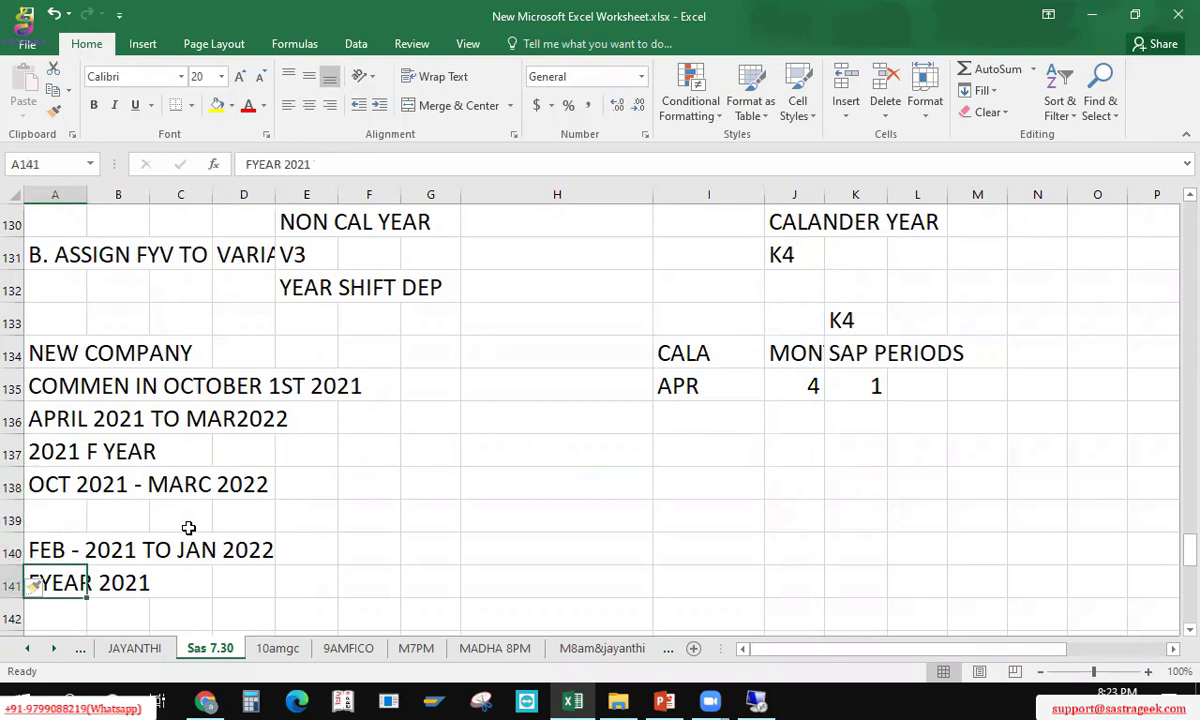
key("Up")
key("Up")
key("Up")
key("Up")
key("Up")
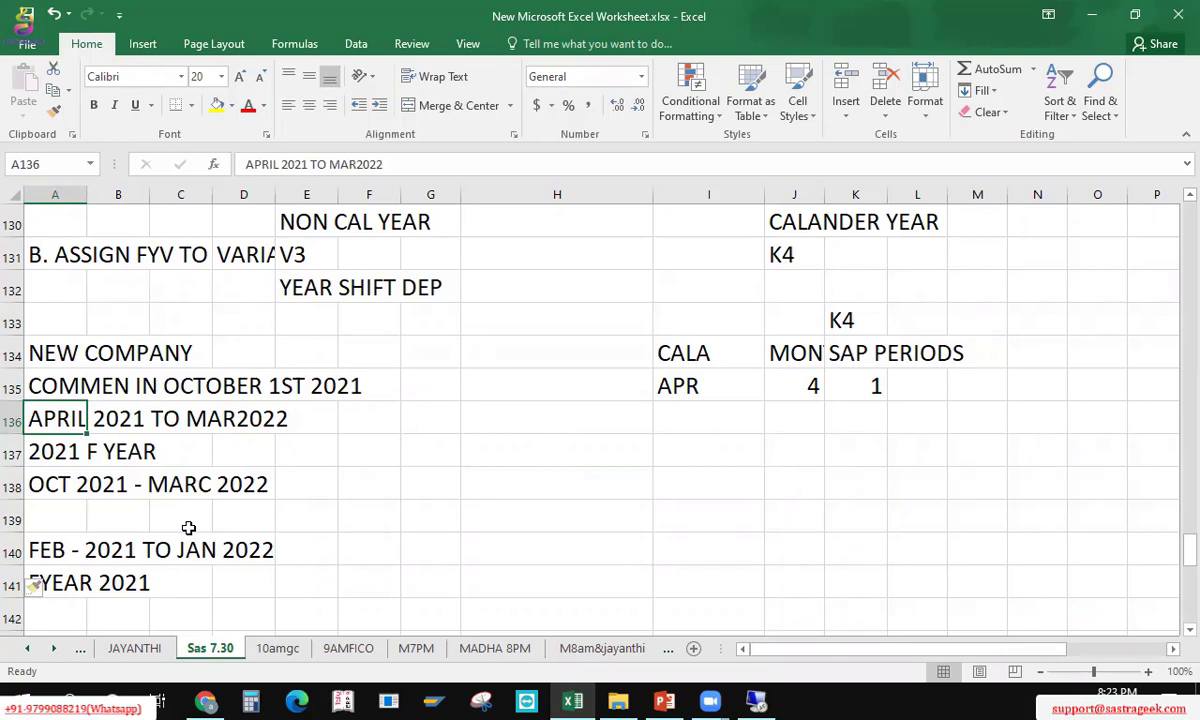
key("Down")
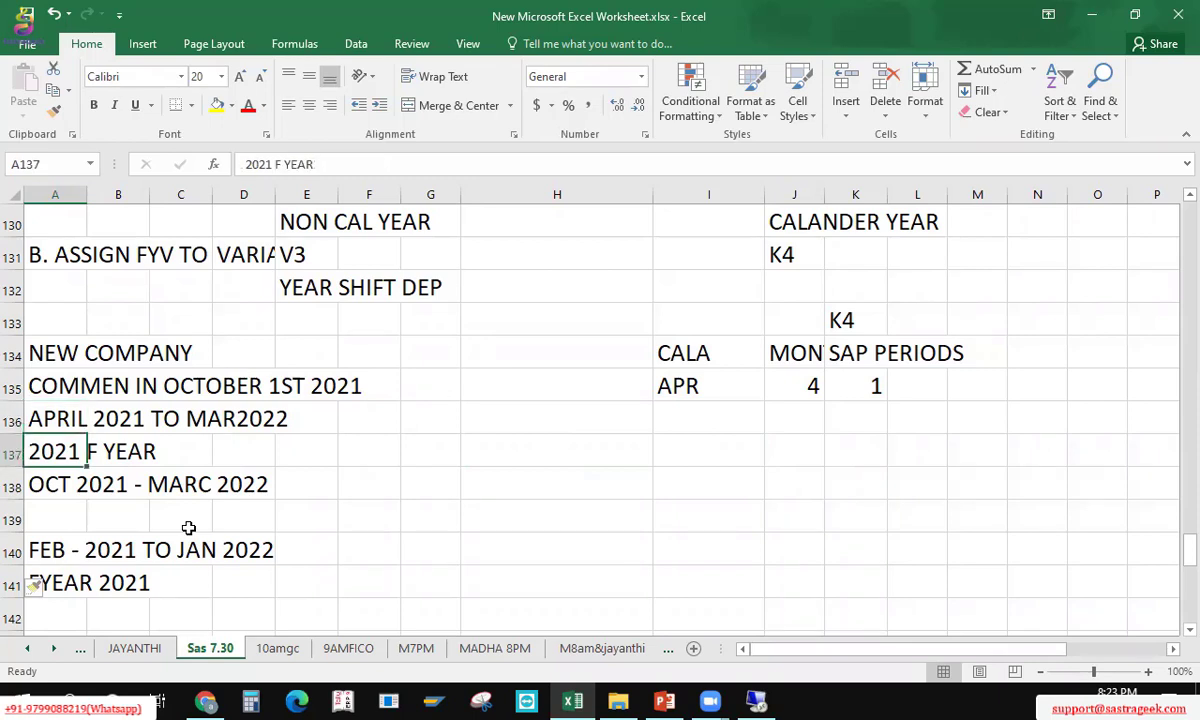
key("Up")
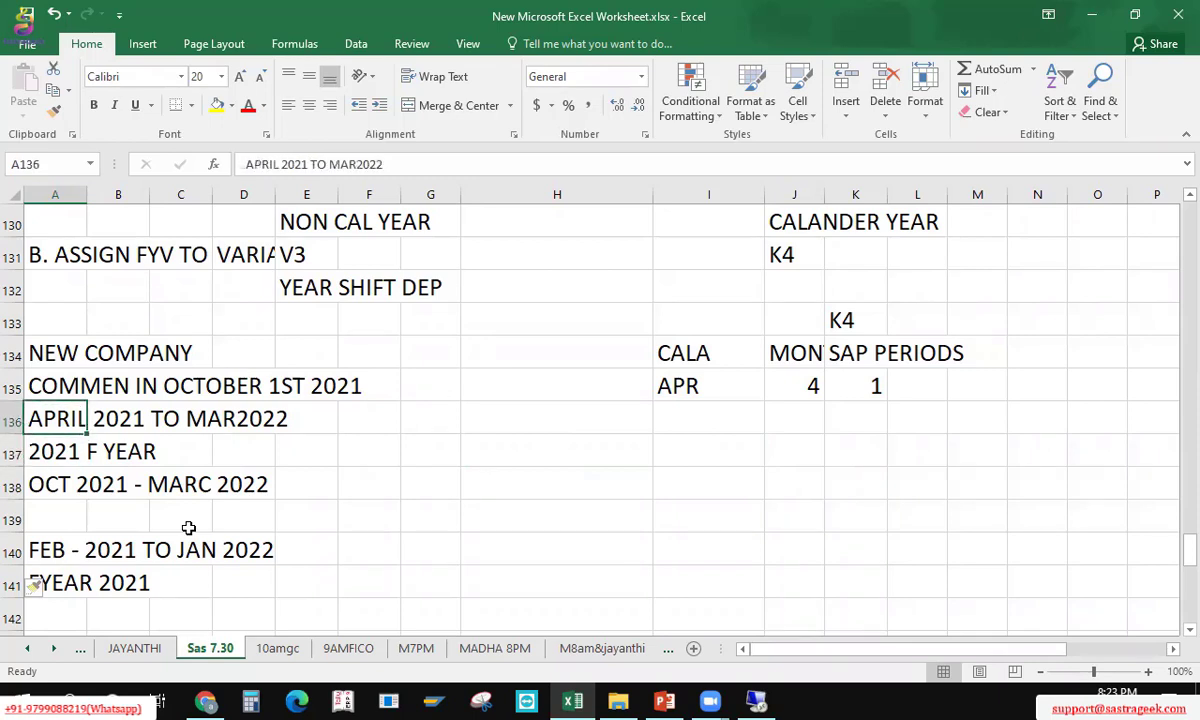
key("shift+Right")
key("shift+Right")
key("shift+Right")
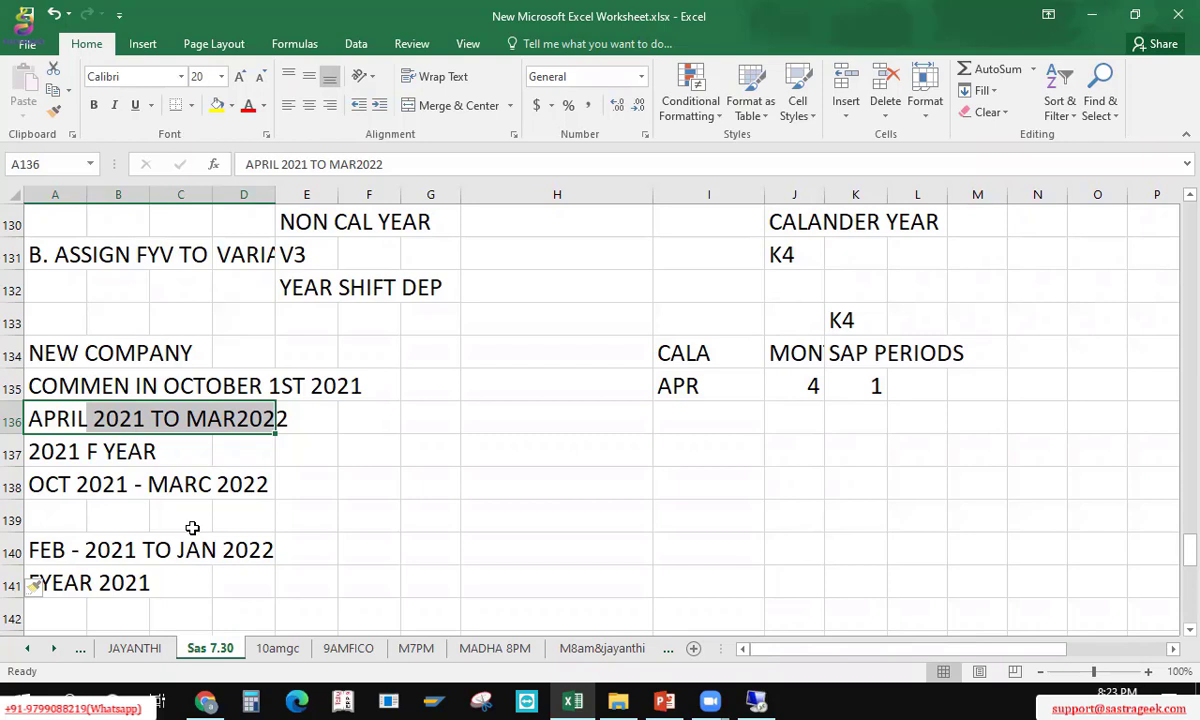
key("shift+Left")
key("shift+Left")
key("shift+Left")
Step: Type P&L ACCOUNT B/S into A139 and select A139:C139
key("Down")
key("Down")
key("Down")
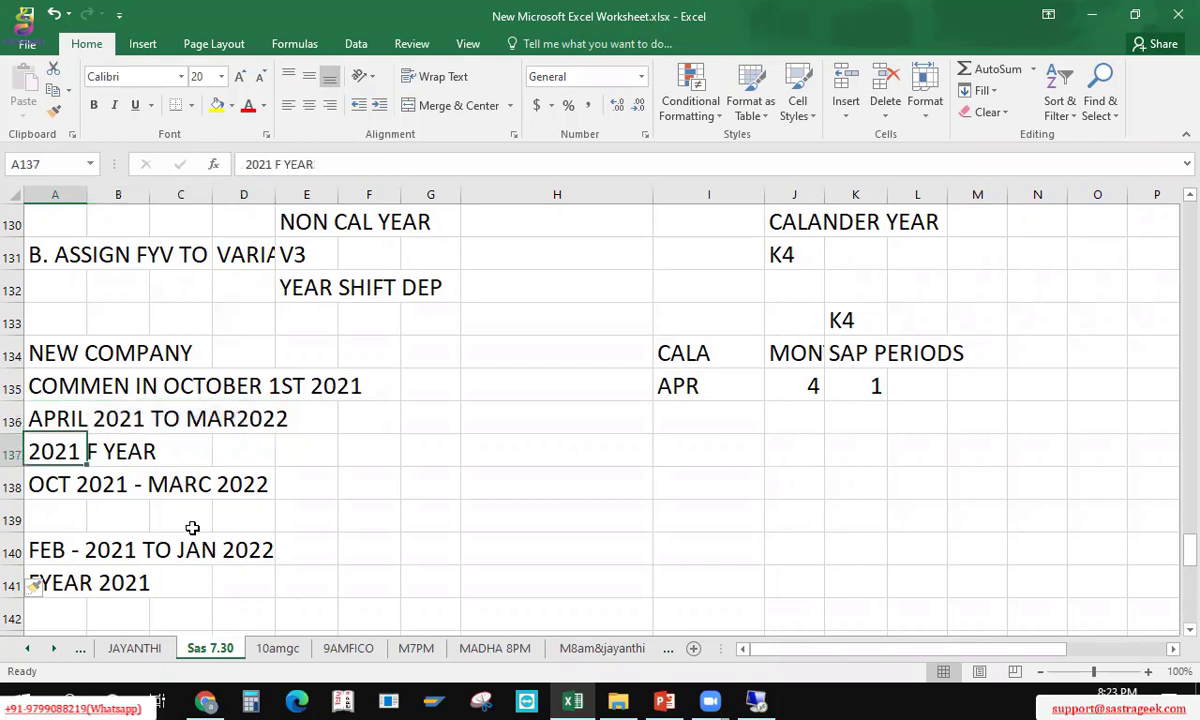
type("P&")
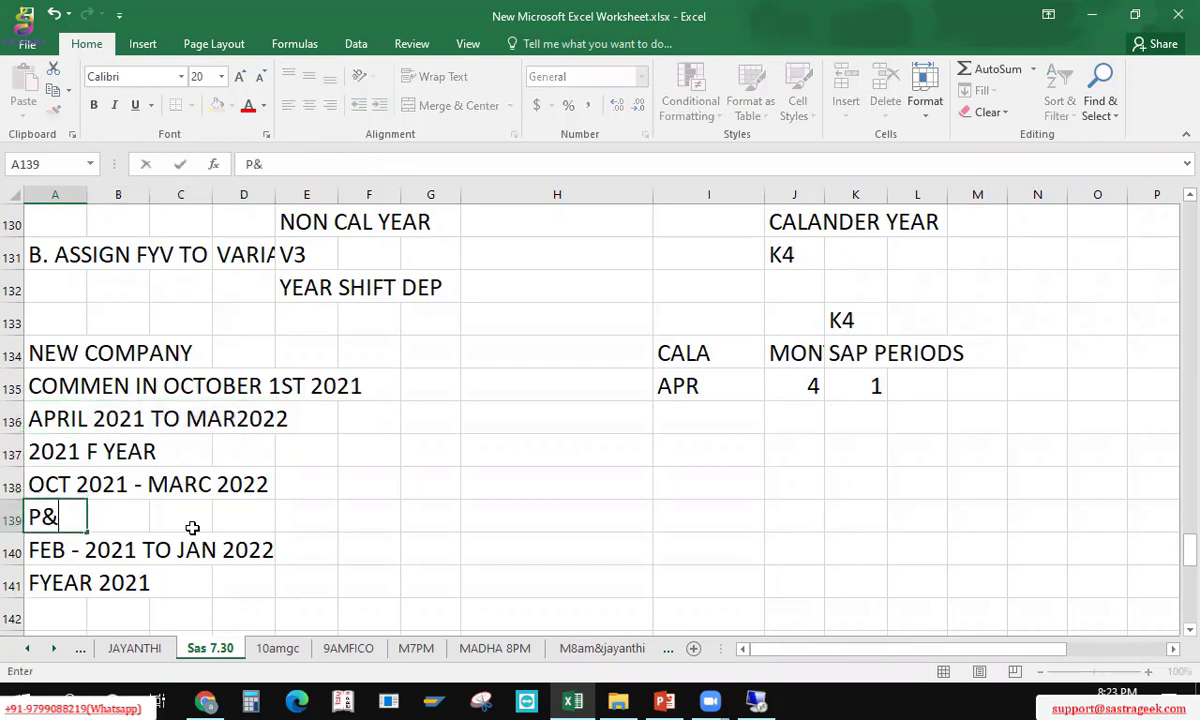
type("L ACCOUNT B/S")
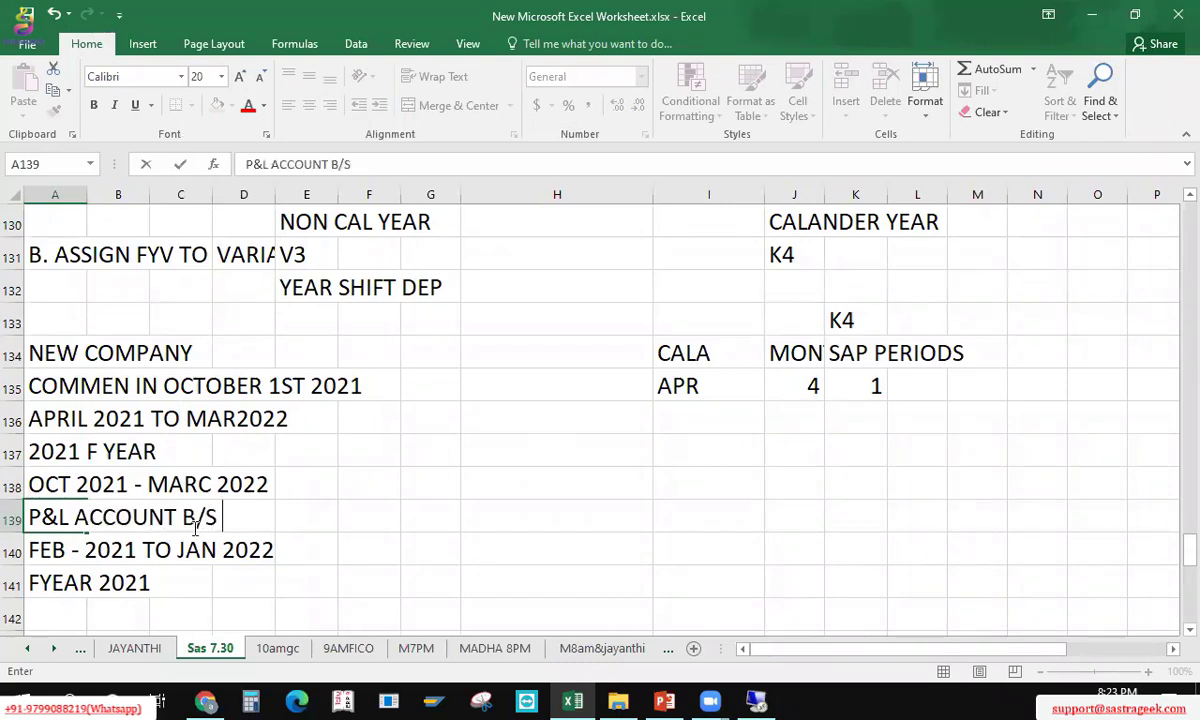
key("Return")
key("Up")
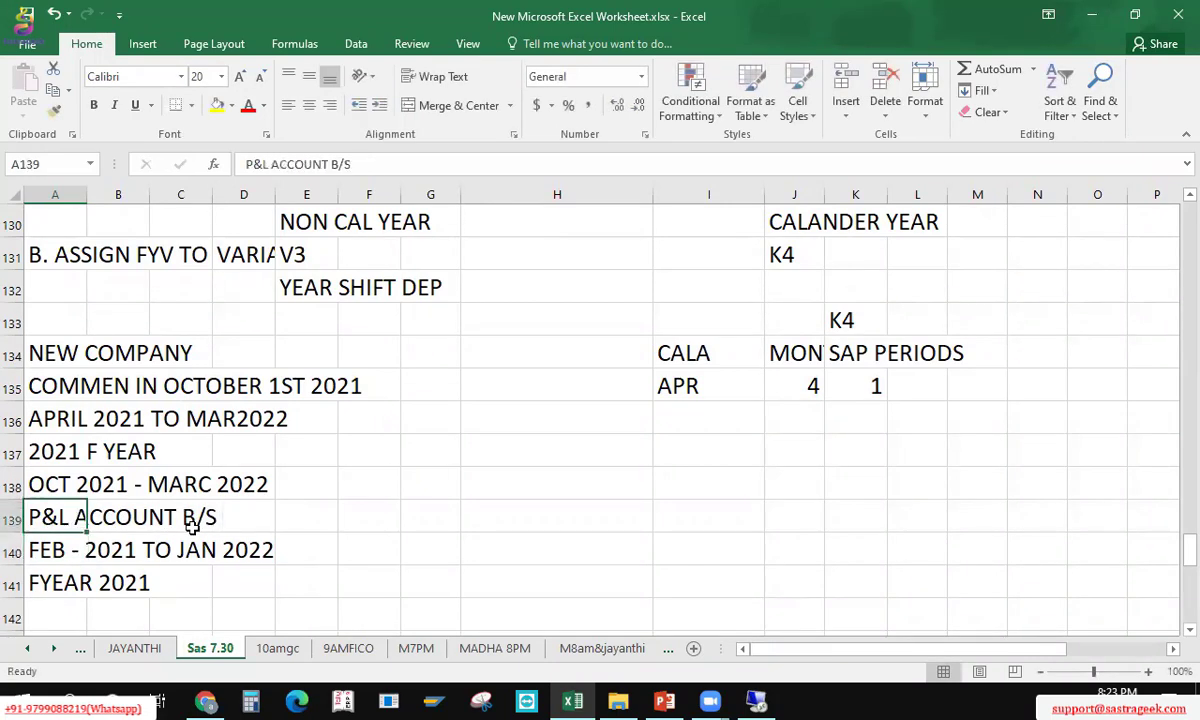
key("shift+Right")
key("shift+Right")
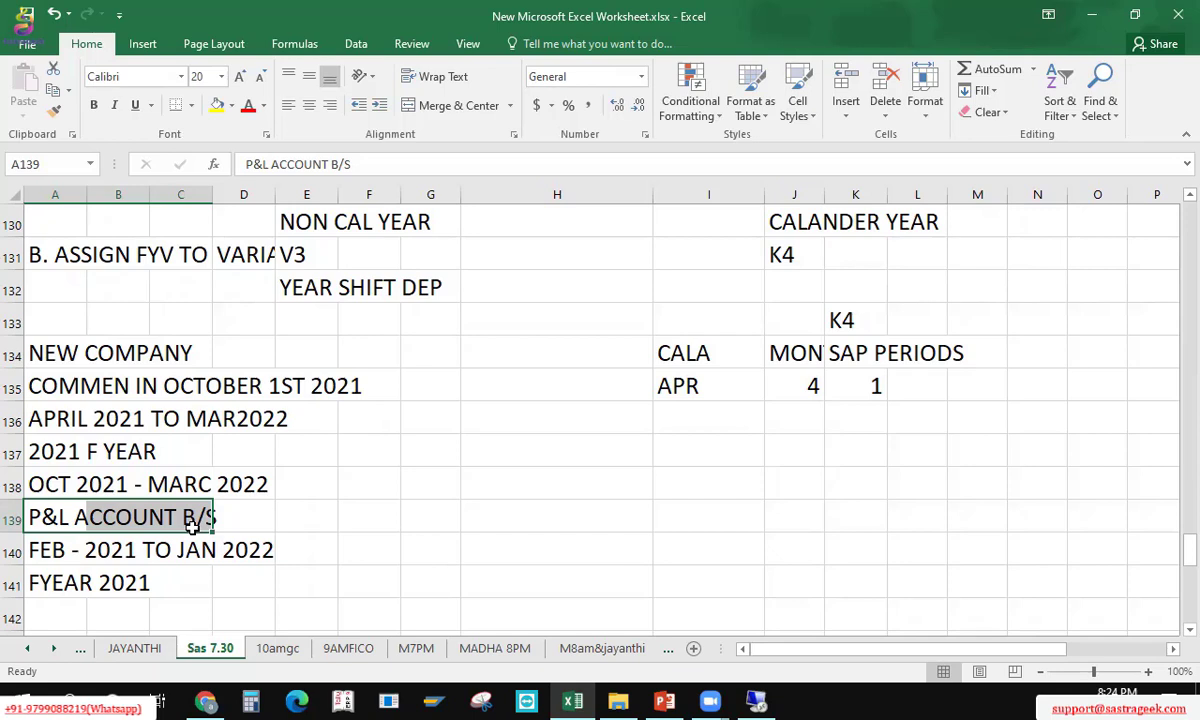
Step: Delete the P&L ACCOUNT B/S text from A139 and move over to cell I138
key("Delete")
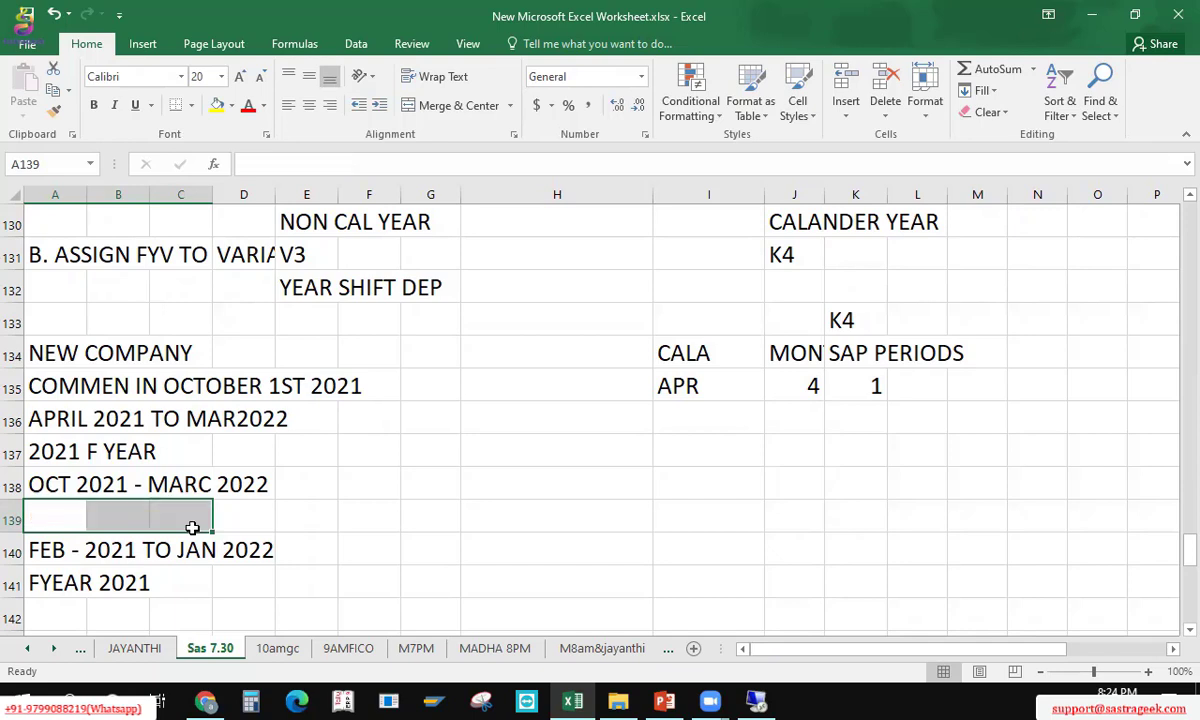
key("Right")
key("Right")
key("Right")
key("Right")
key("Right")
key("Right")
key("Right")
key("Right")
key("Right")
key("Right")
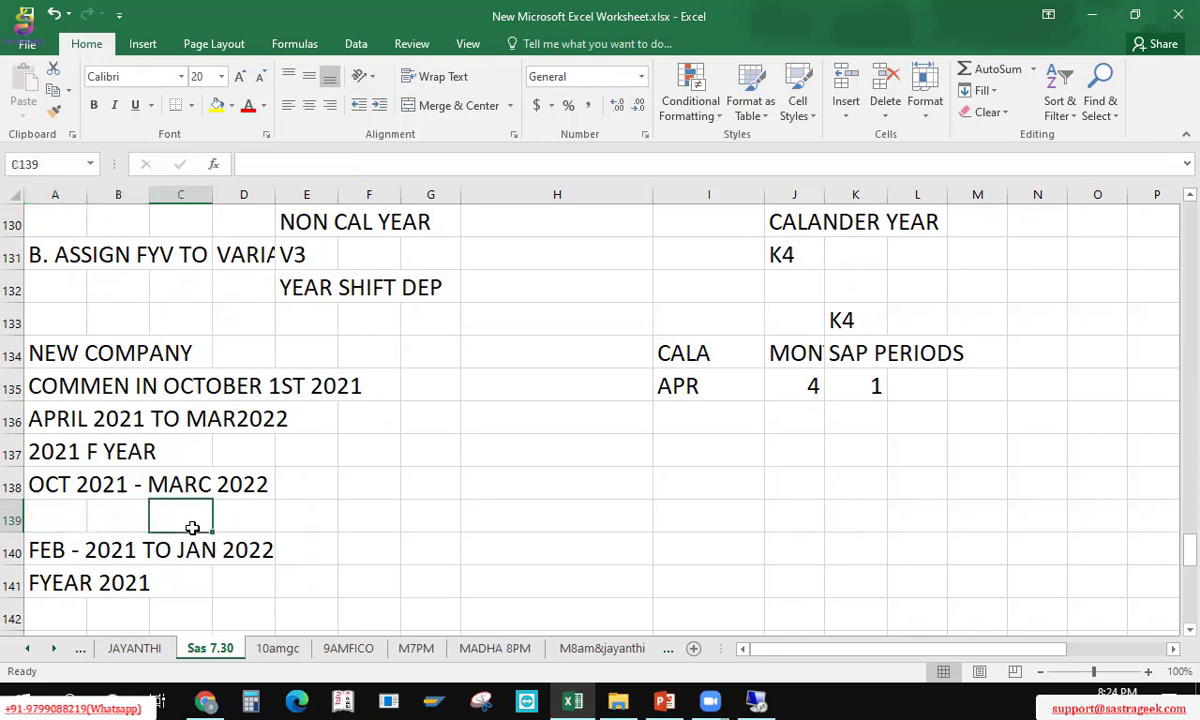
key("Up")
key("Up")
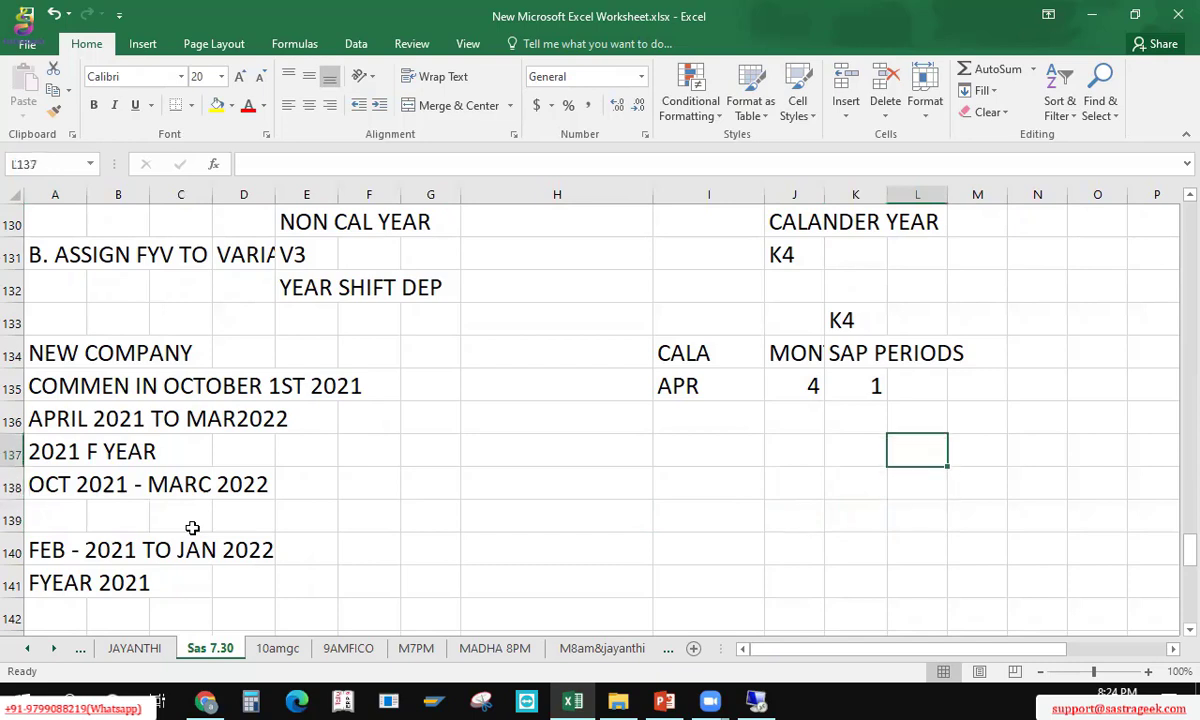
key("Left")
key("Left")
key("Down")
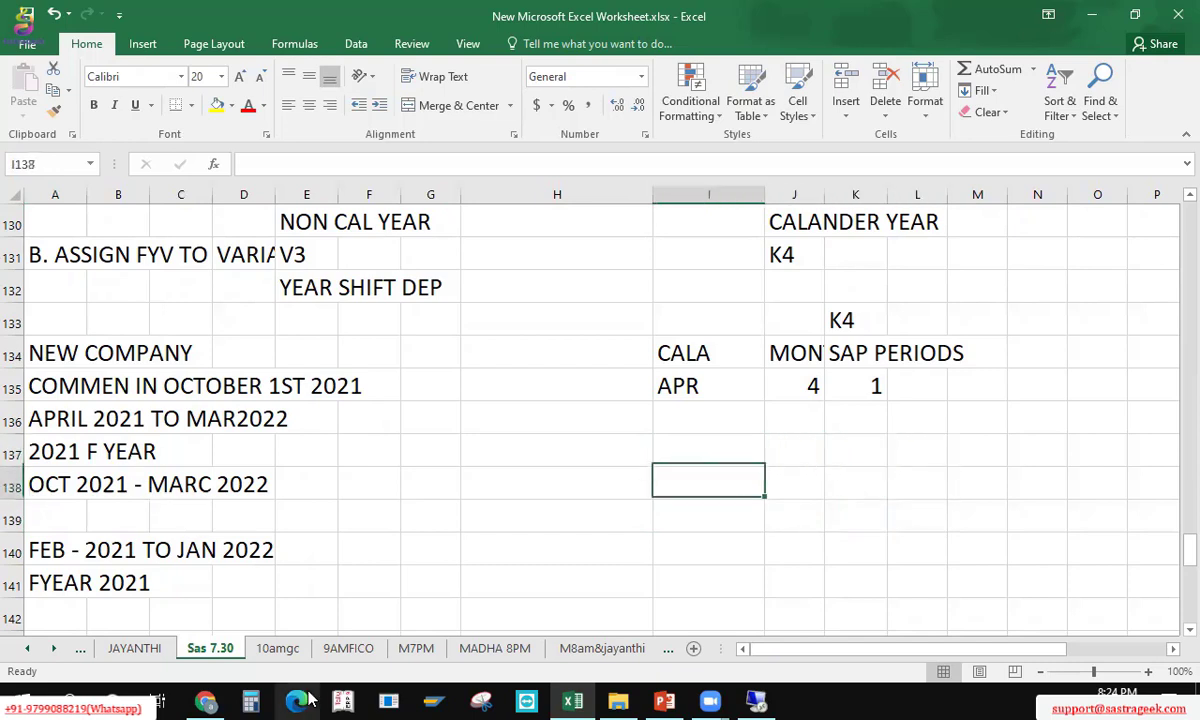
key("Down")
key("Up")
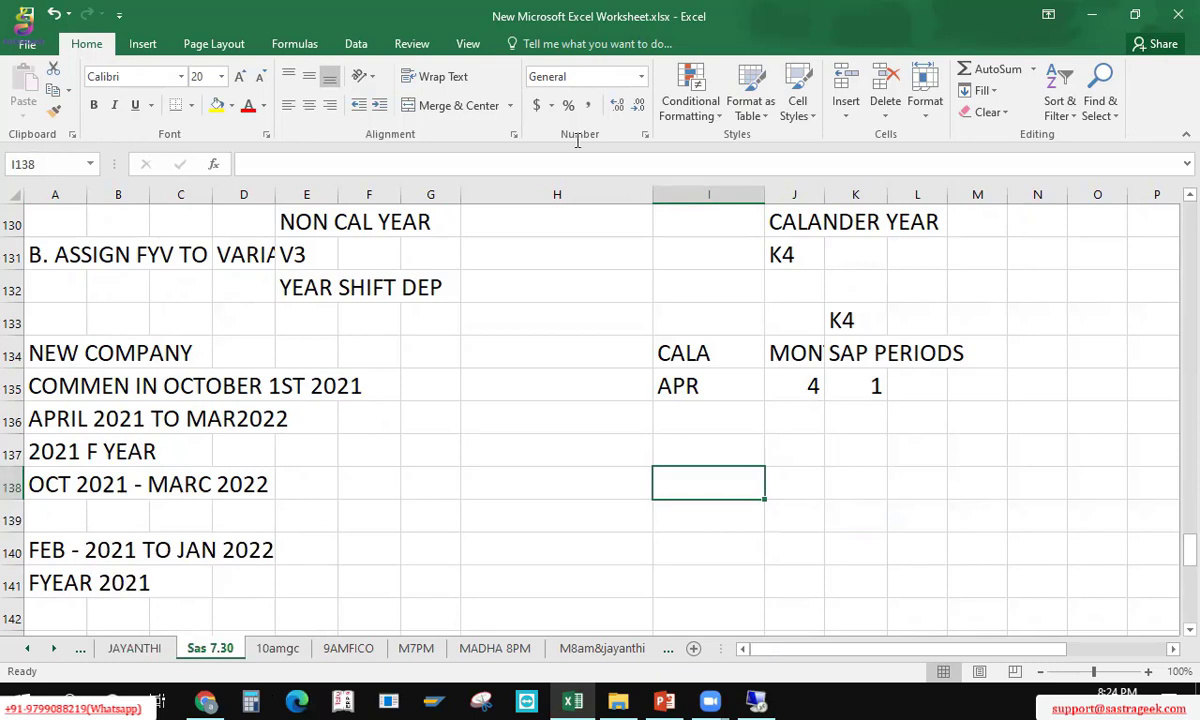
left_click(260, 30)
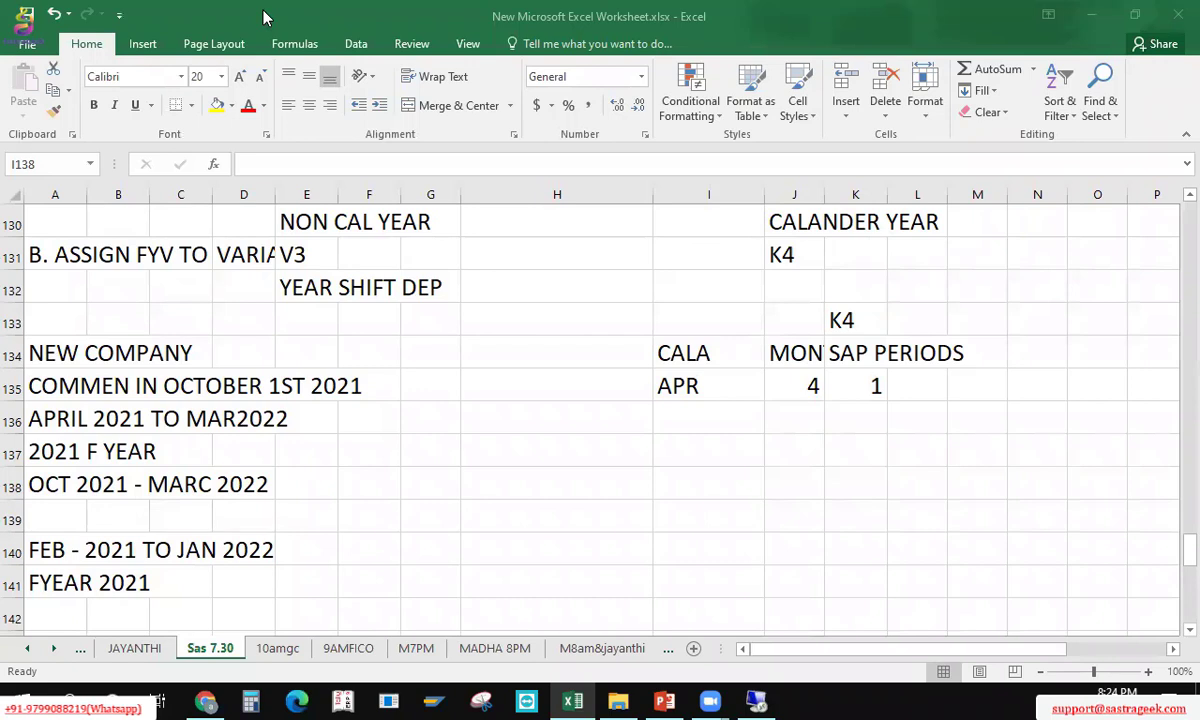
left_click(707, 473)
Step: Enter INDIA in I137 and TATA MOTORS in I138
key("Up")
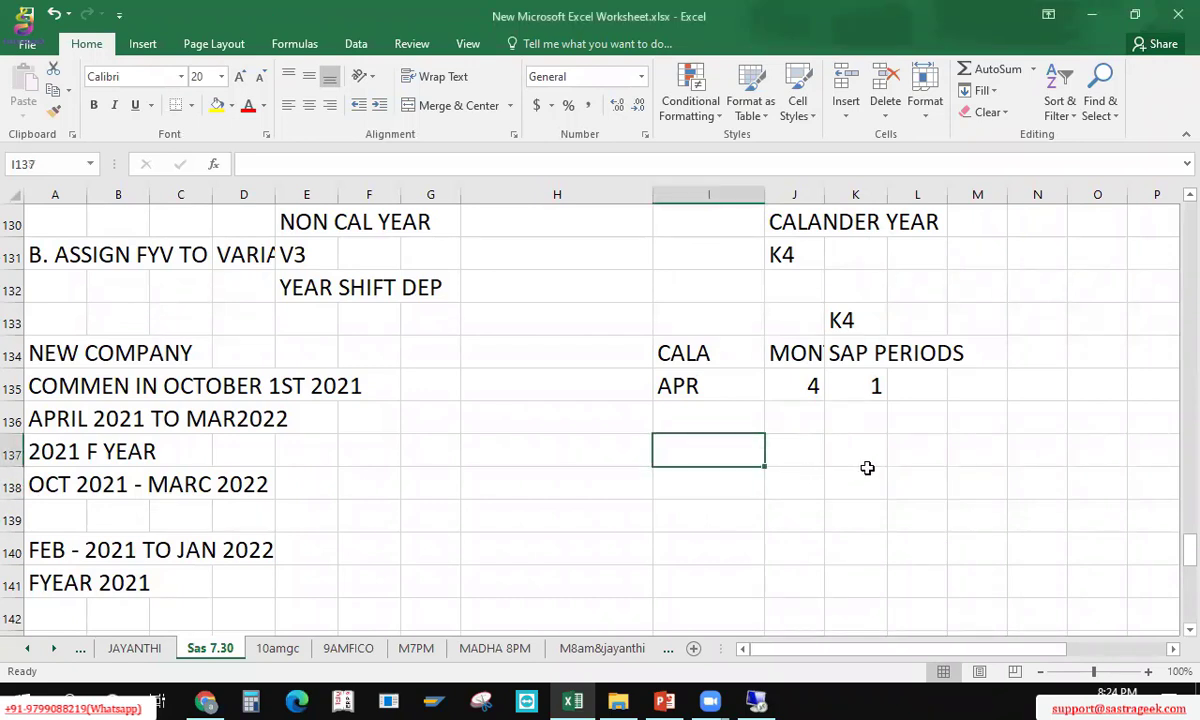
type("INDIA")
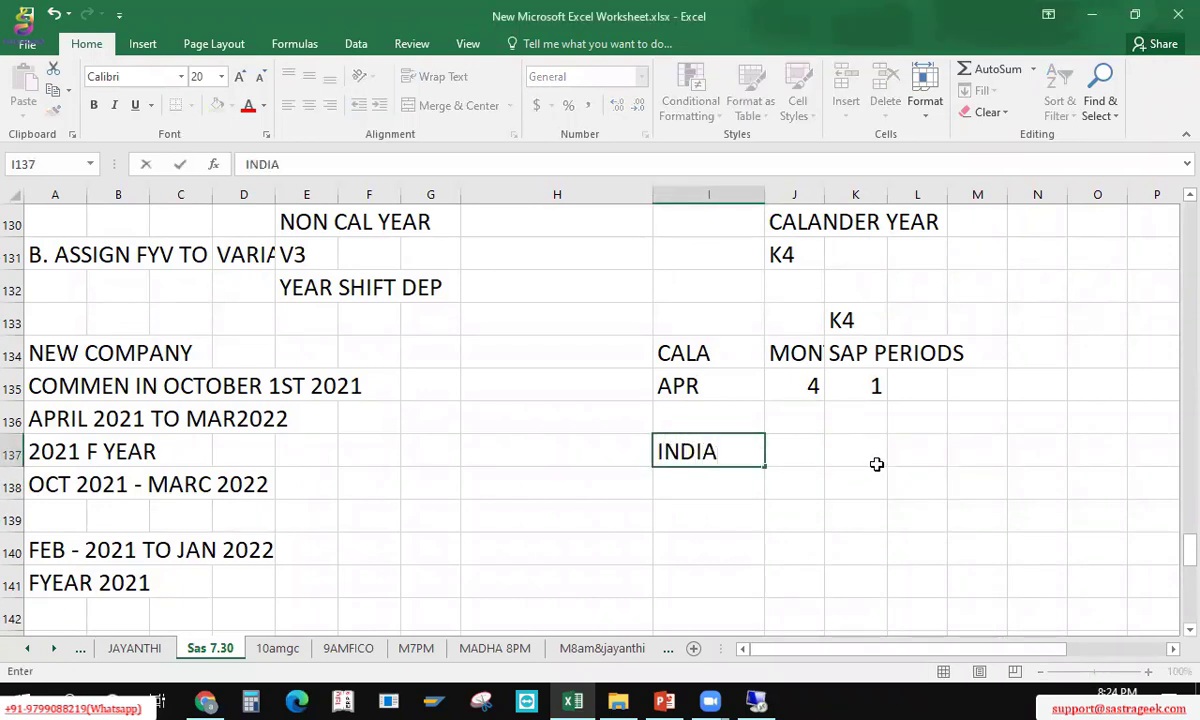
key("Return")
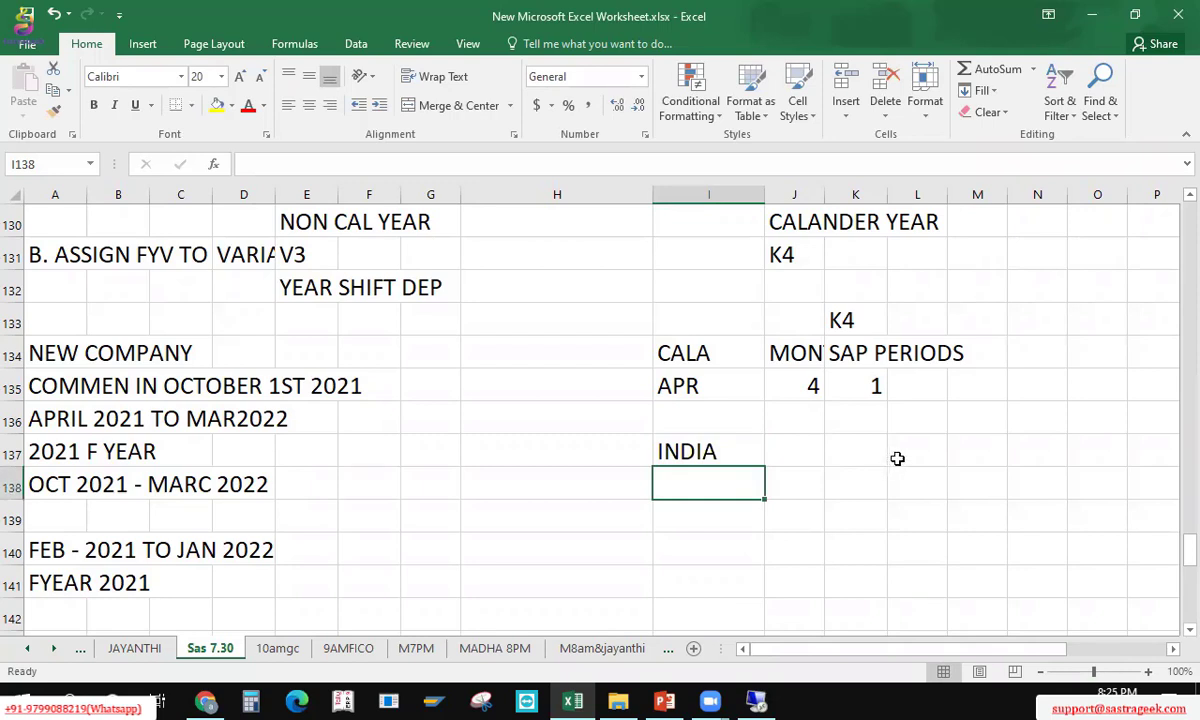
type("V")
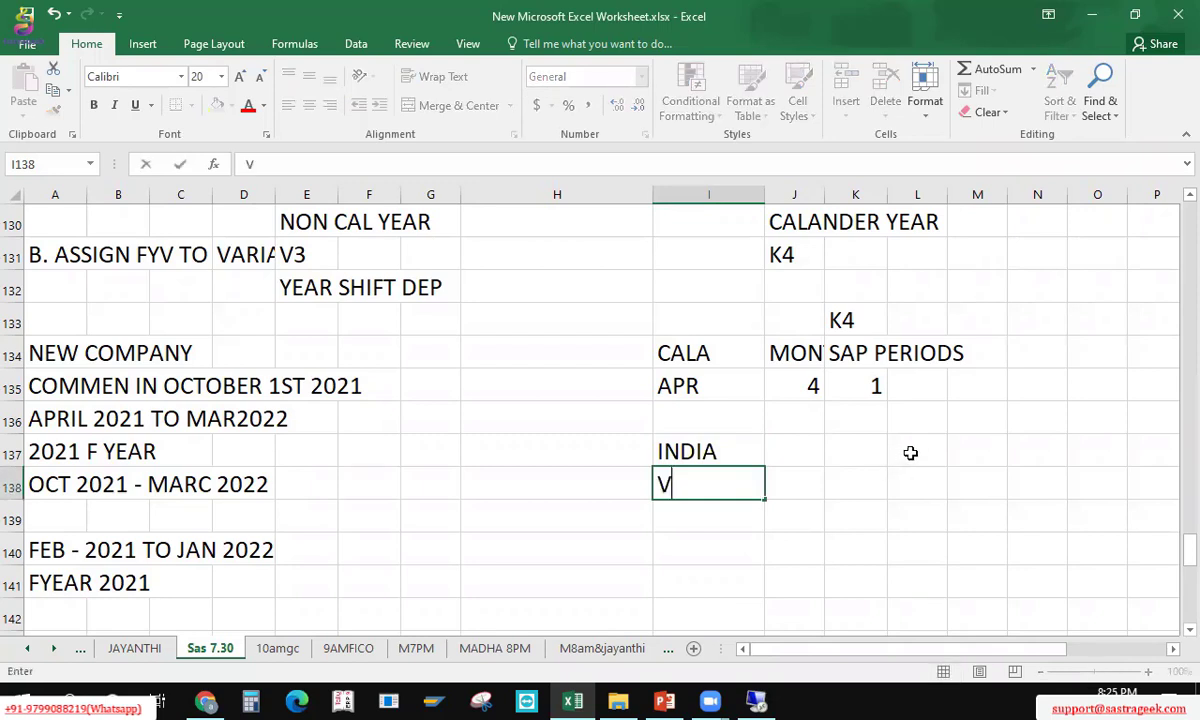
type("3")
key("Return")
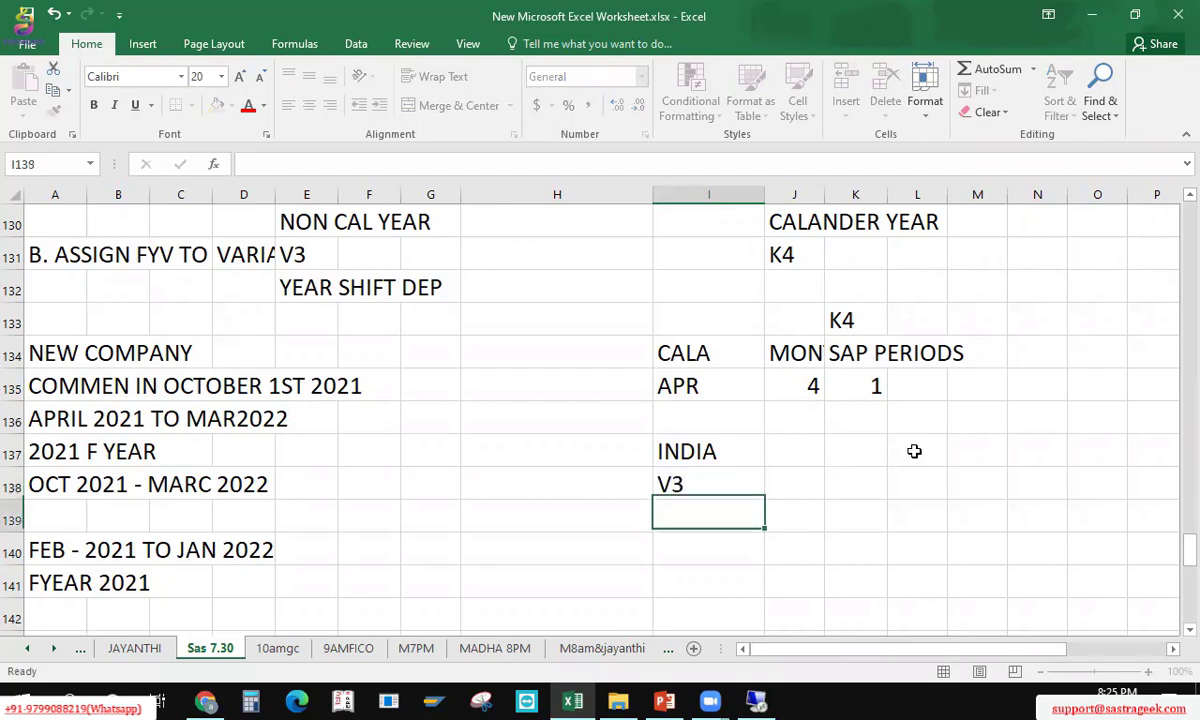
key("Up")
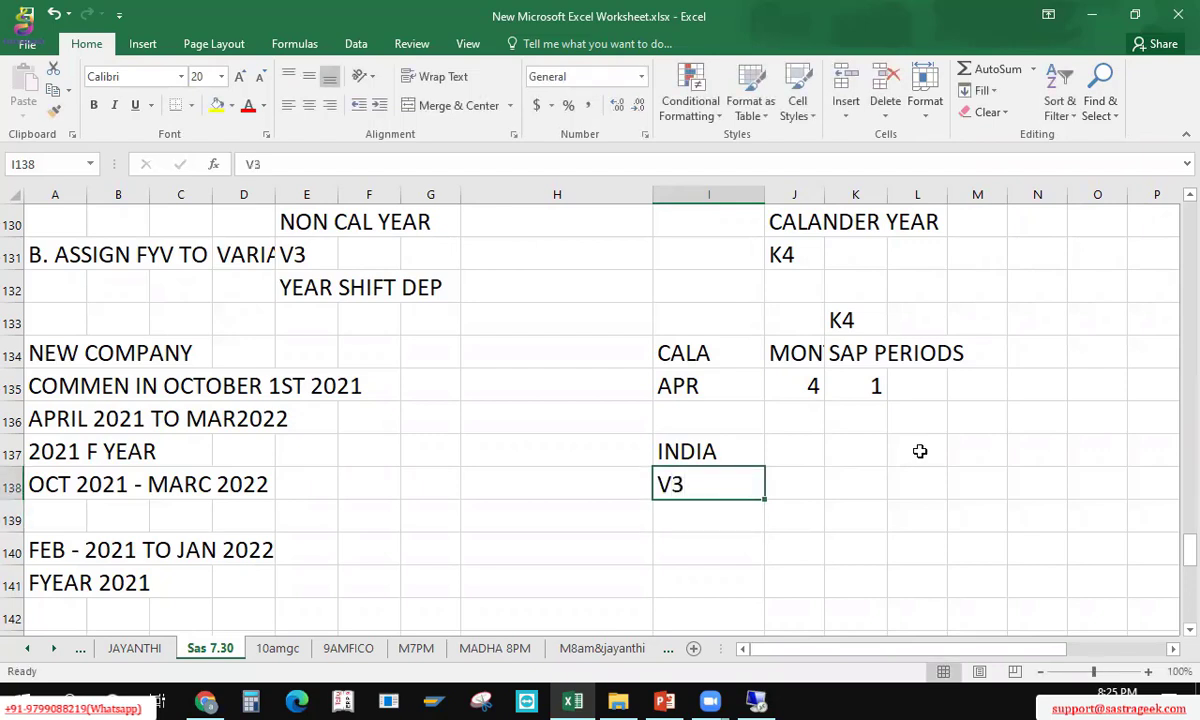
type("TATA ")
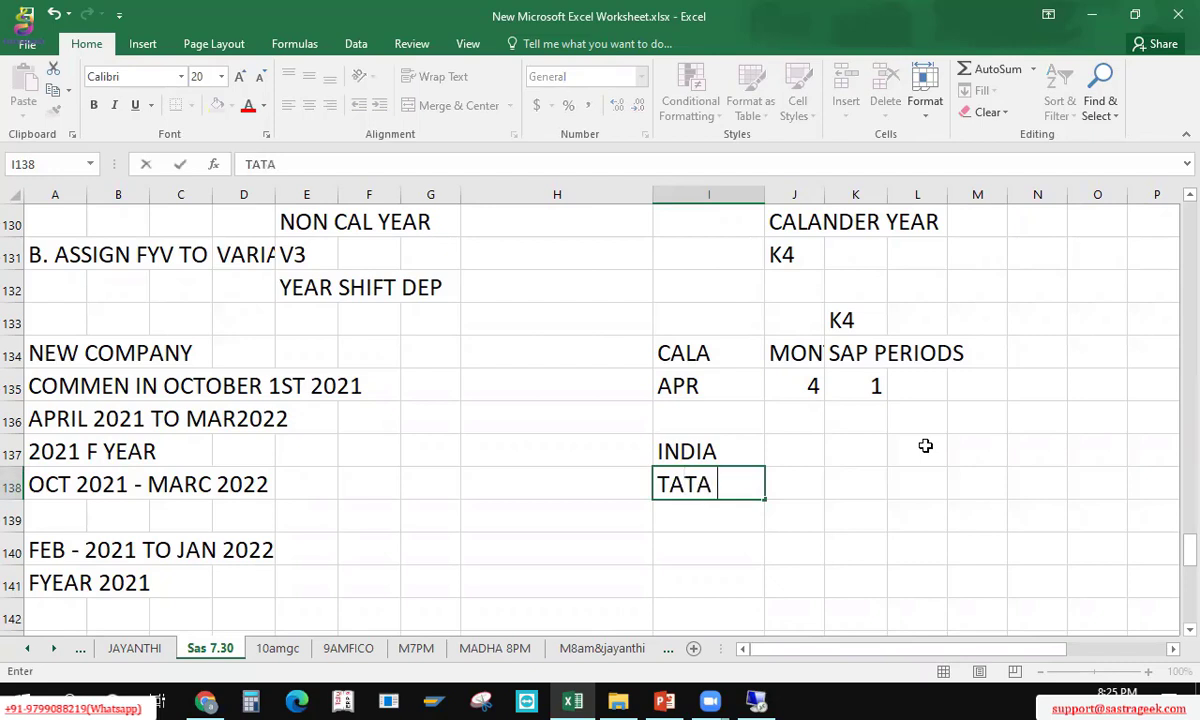
type("MOTORS")
key("Return")
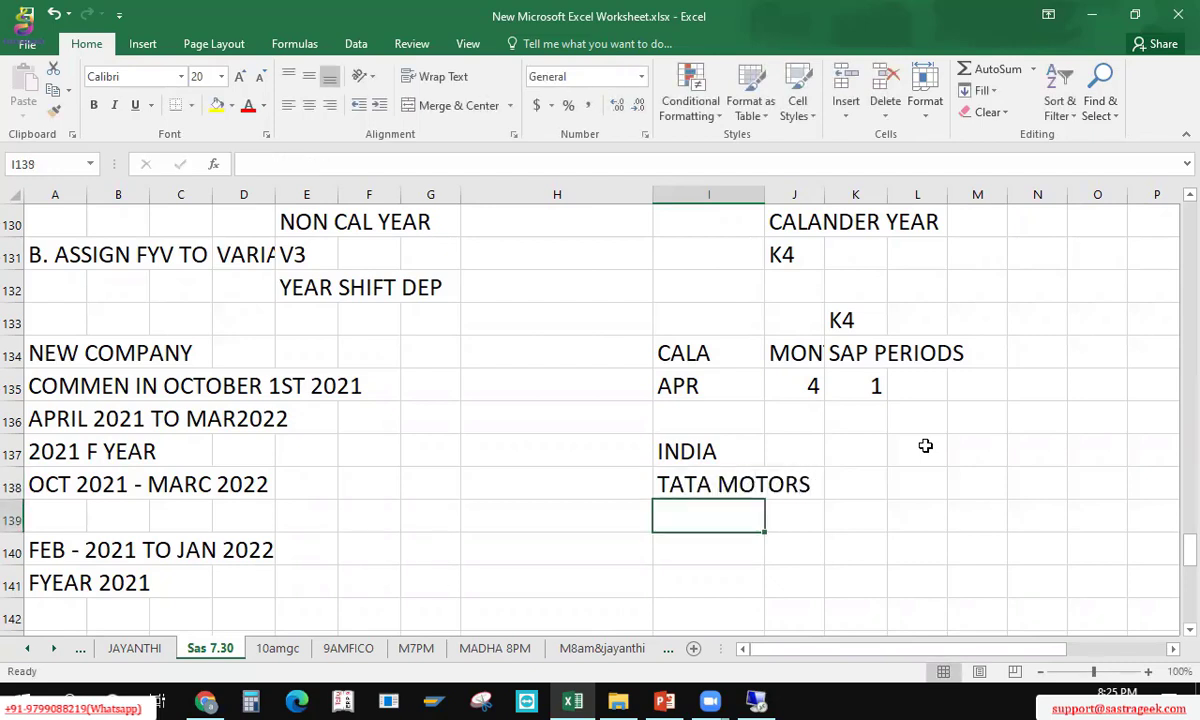
key("Up")
key("Down")
key("Up")
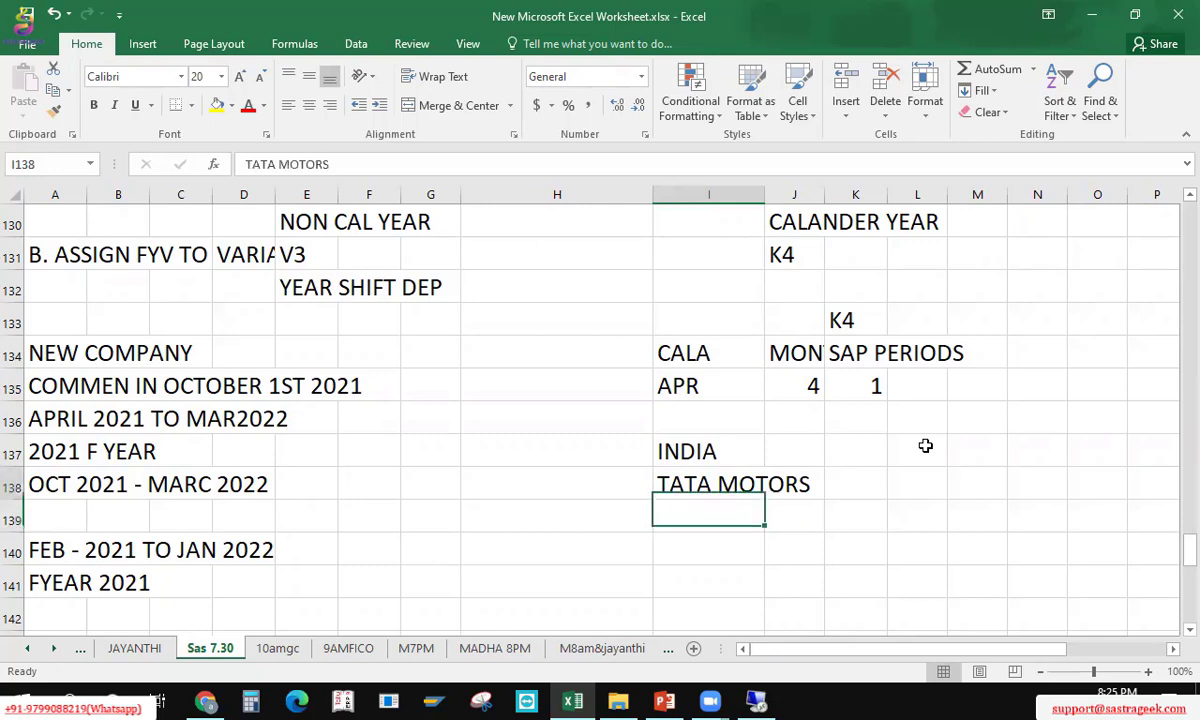
Step: Enter UK in L137 and TATA MOTORS UK in L138
key("Right")
key("Right")
key("Right")
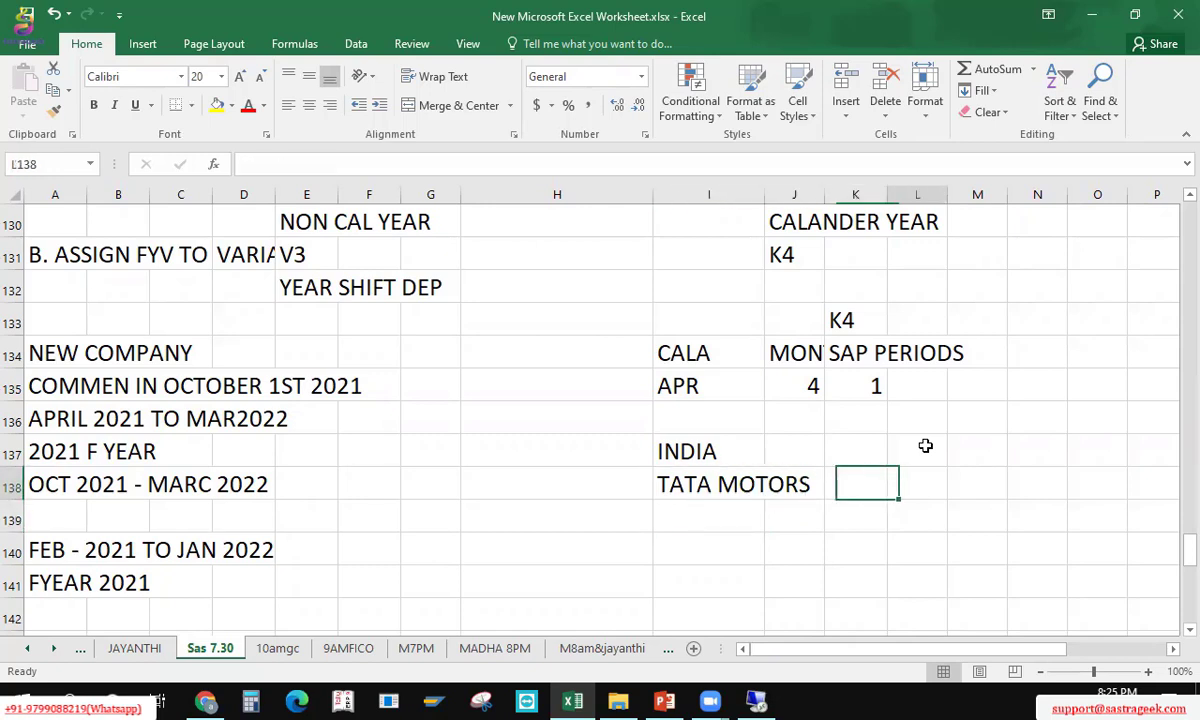
left_click(925, 446)
type("U")
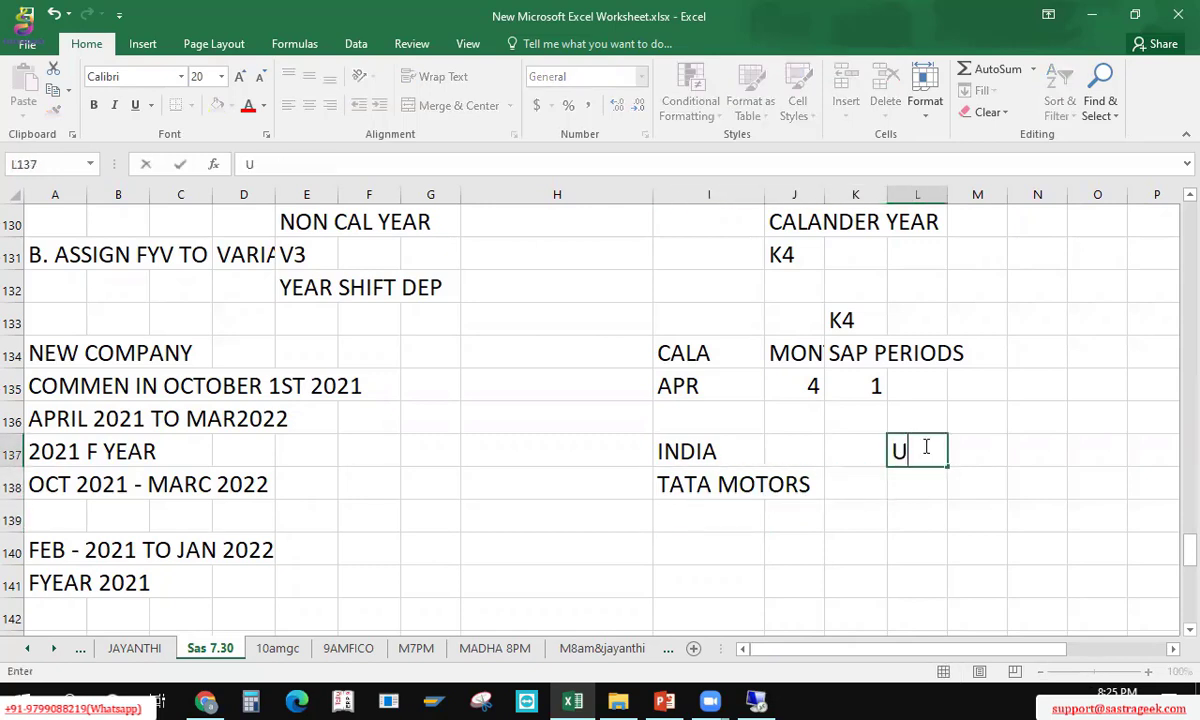
type("K")
key("Return")
type("TATA ")
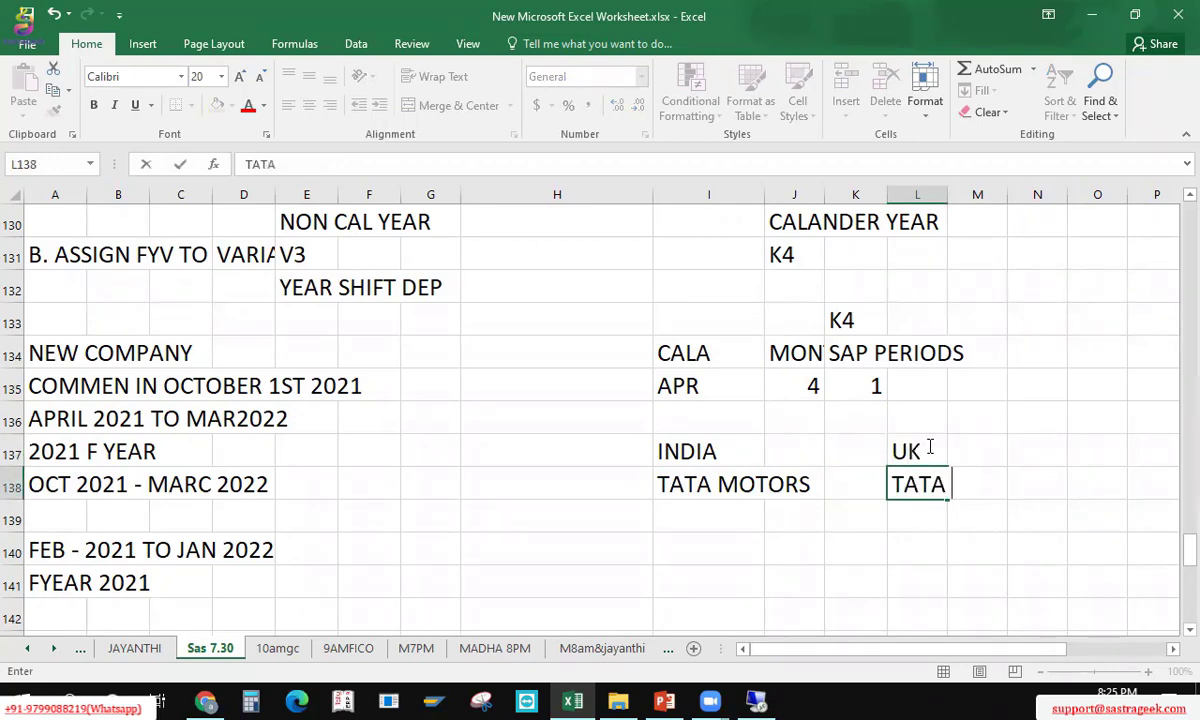
type("MOTORS")
key("Return")
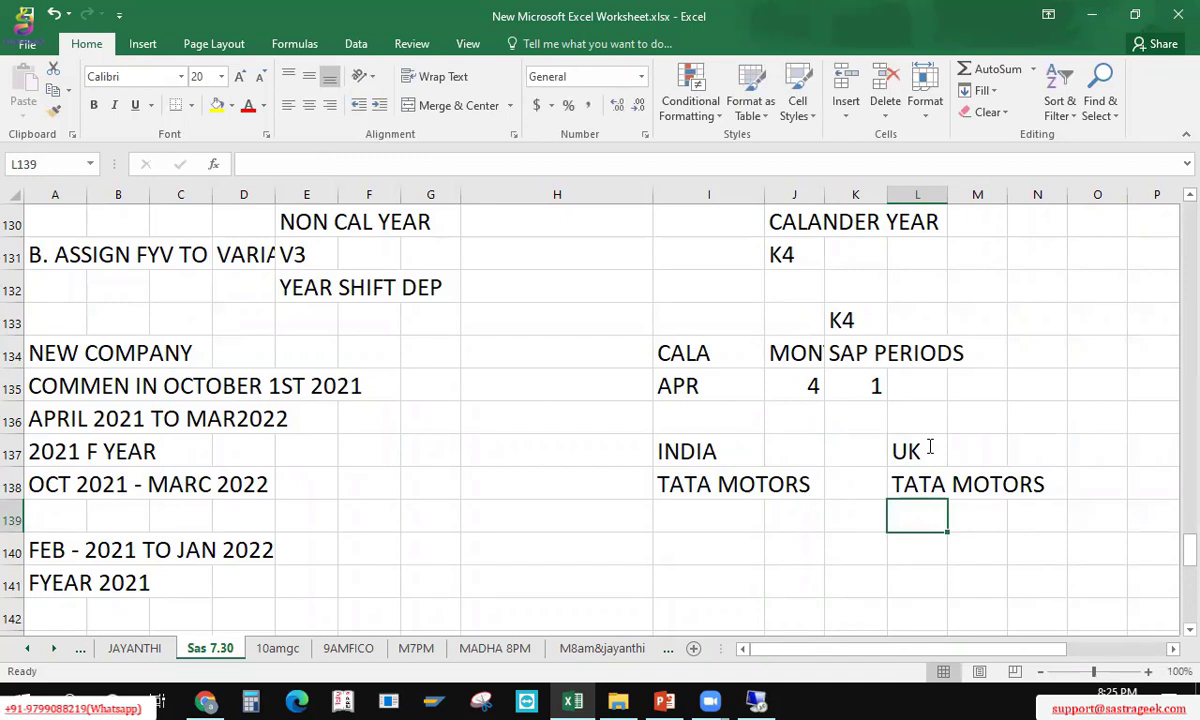
key("Up")
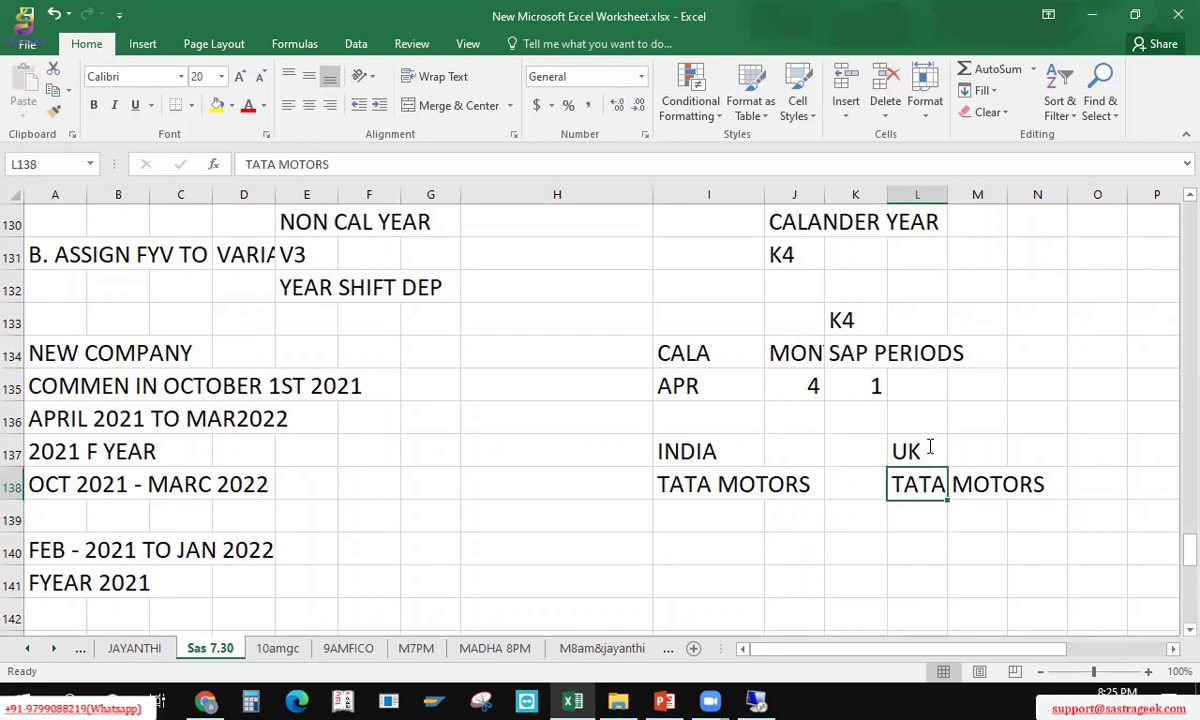
key("F2")
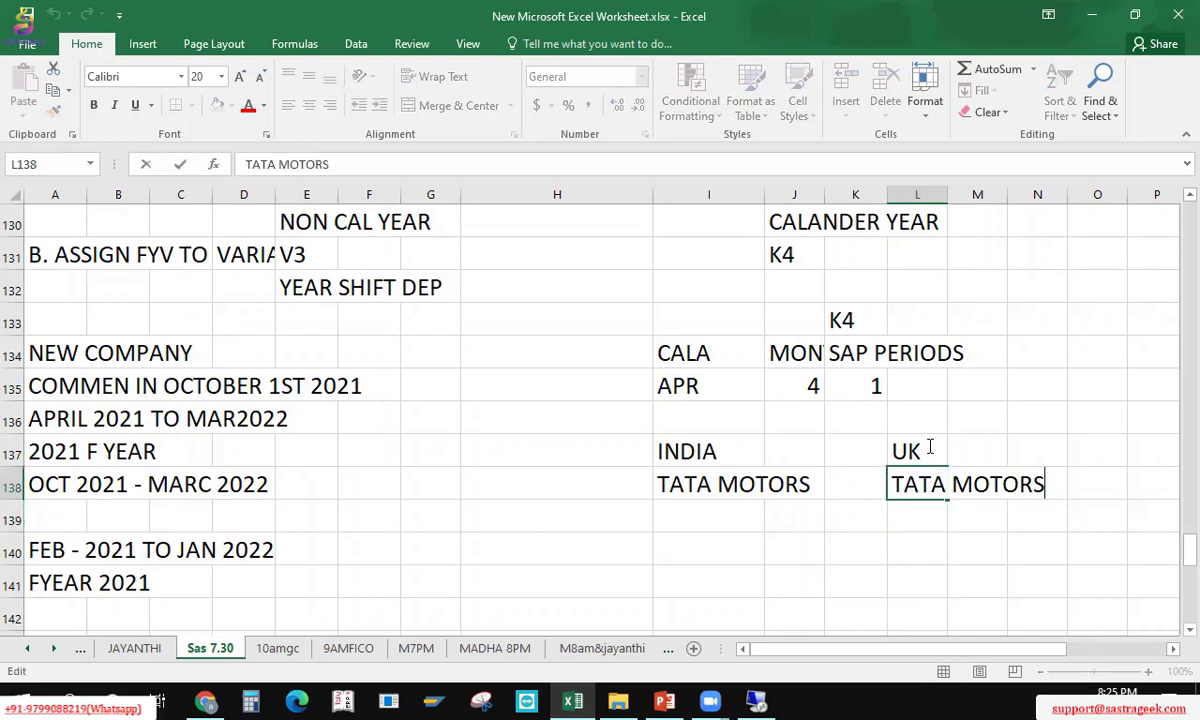
type("UK")
key("Return")
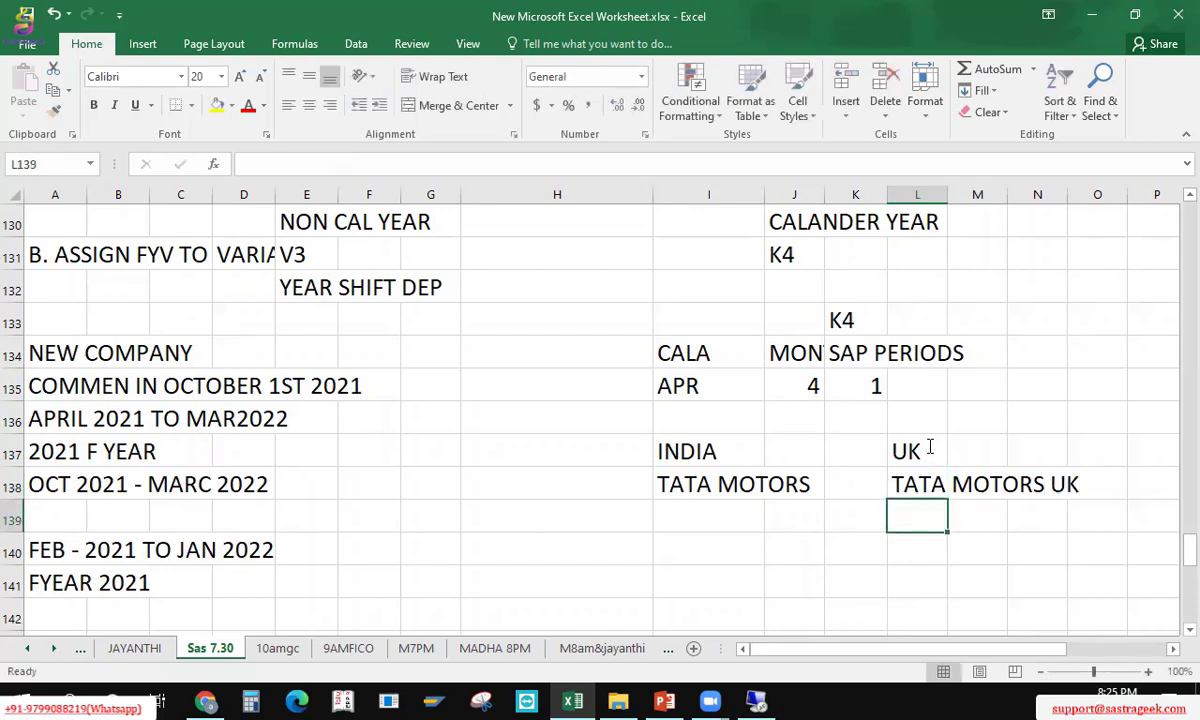
Step: Enter variant V3 in I139 and K4 in L139
key("Up")
key("Left")
key("Left")
key("Left")
key("Down")
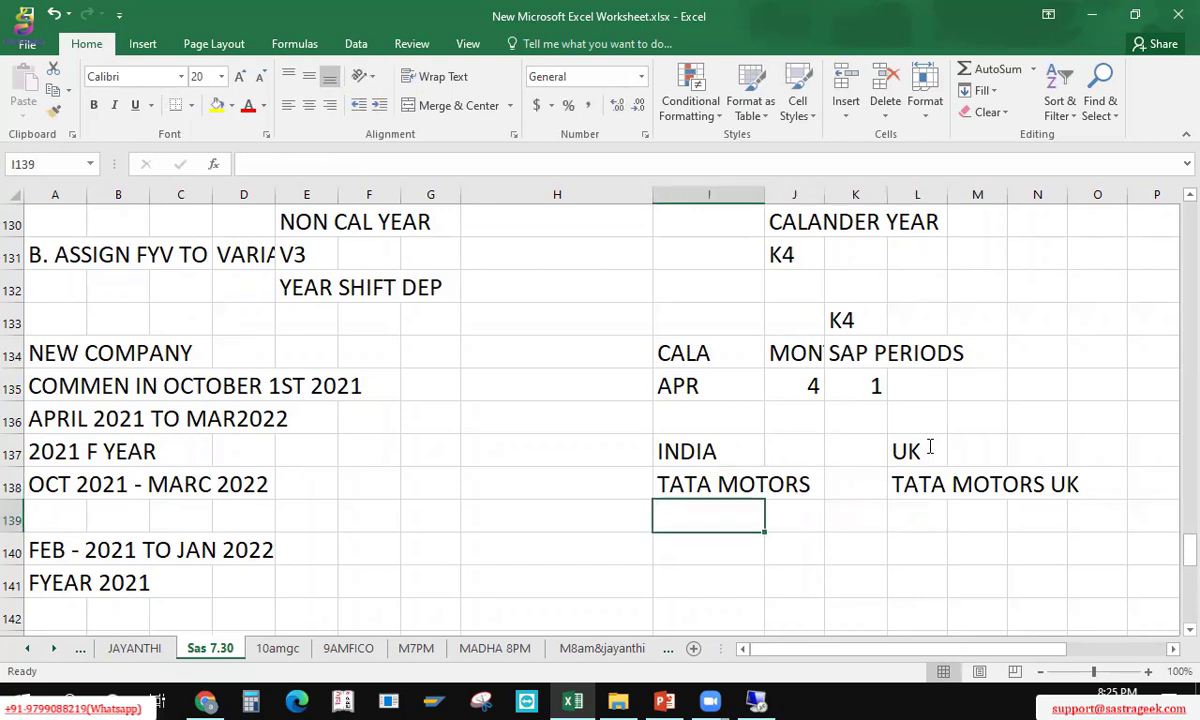
type("V3")
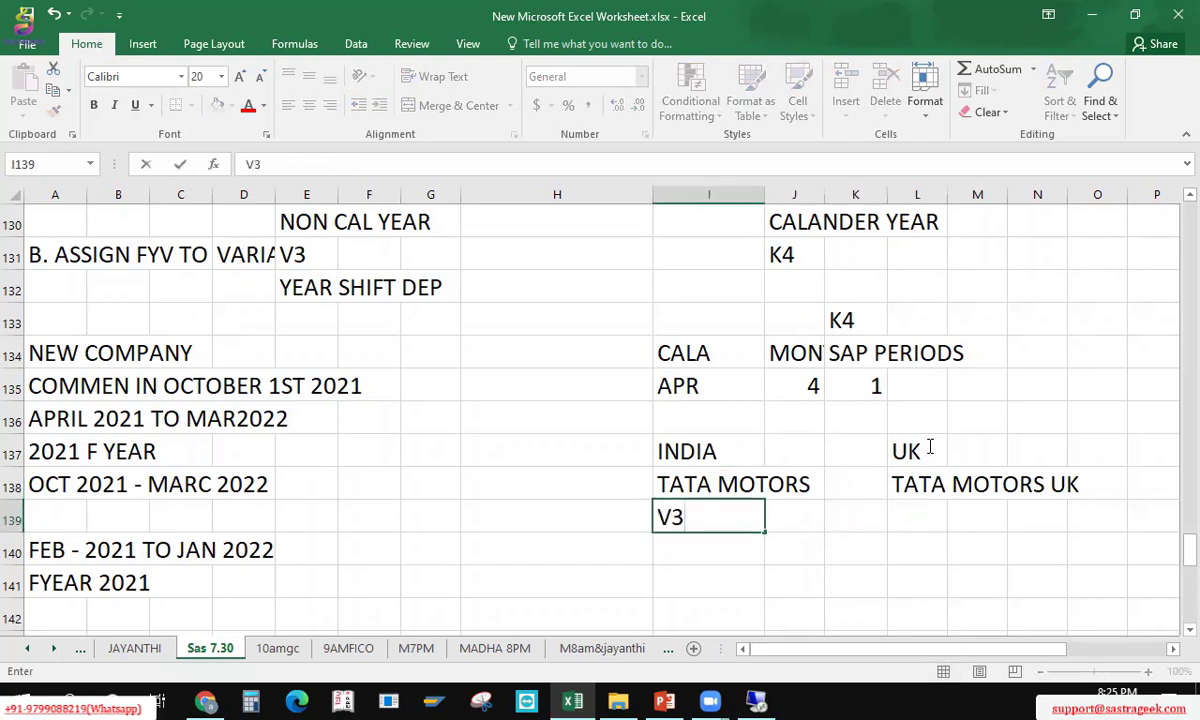
key("Return")
key("Up")
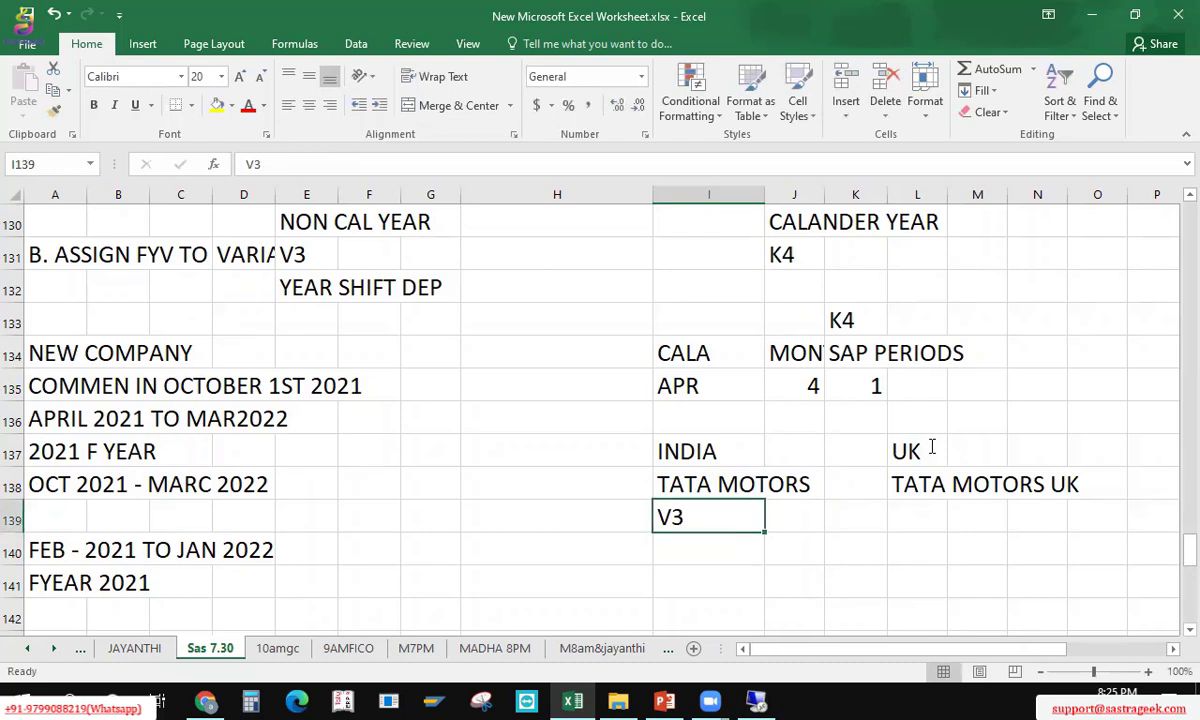
key("Right")
key("Right")
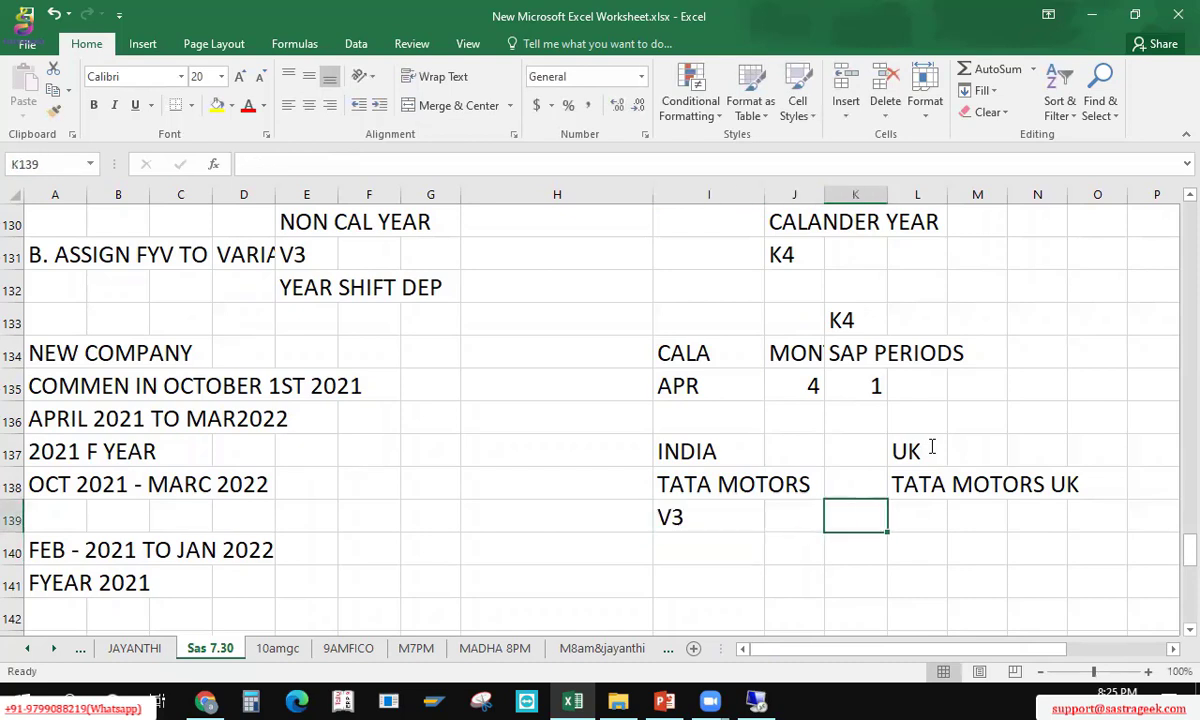
key("Right")
type("K")
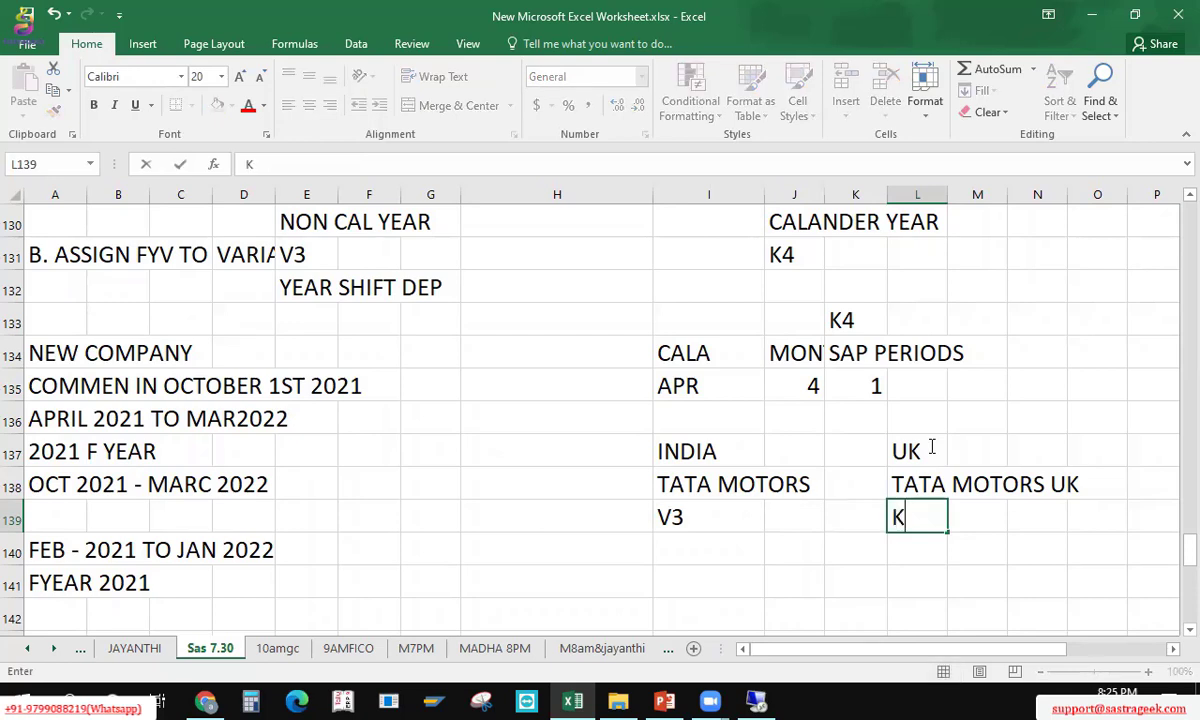
type("4")
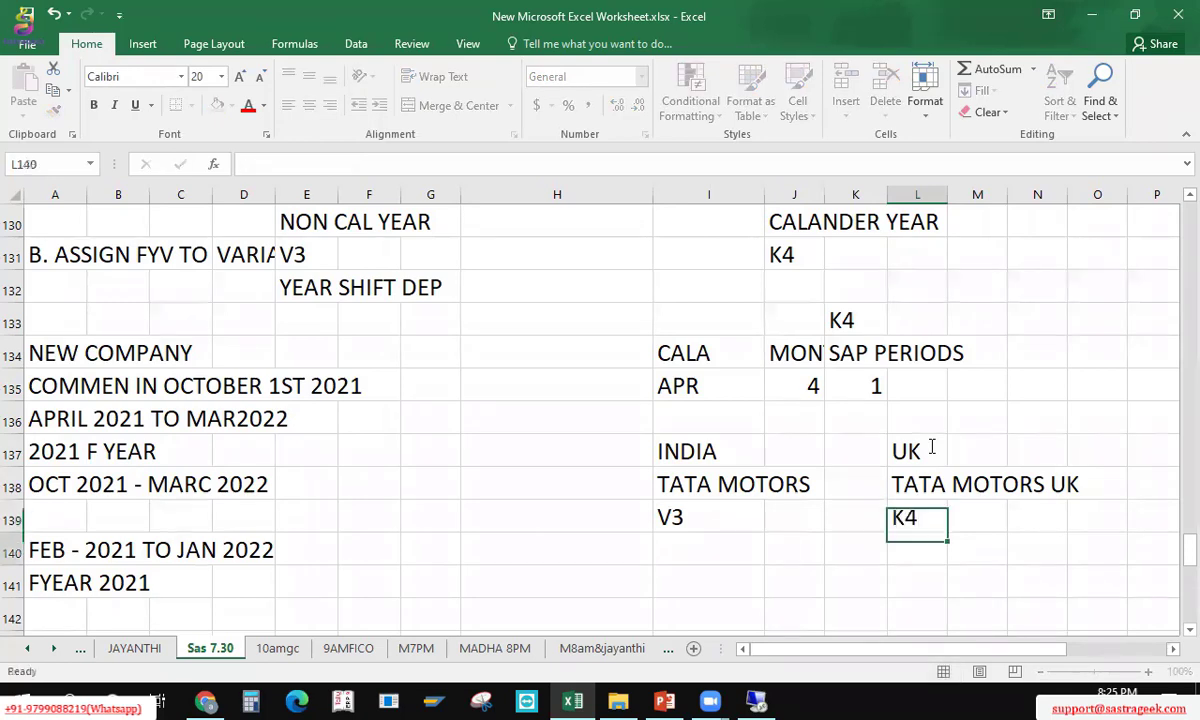
key("Return")
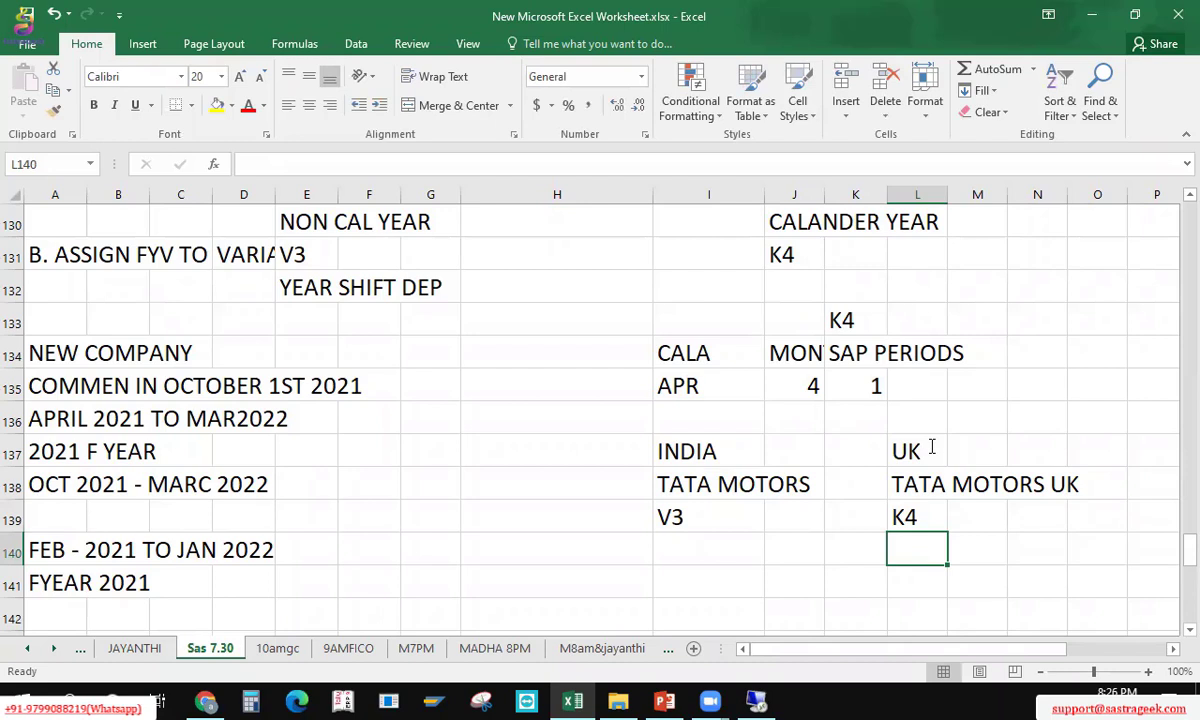
key("Up")
key("Up")
key("Up")
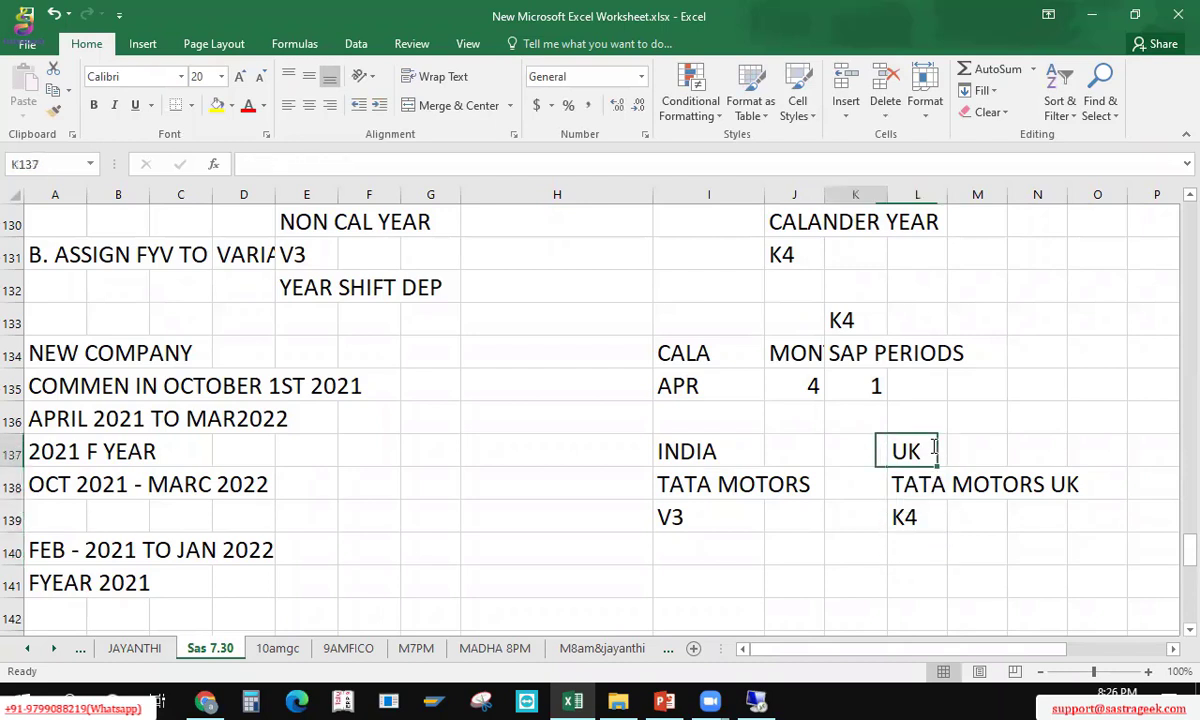
key("Left")
key("Left")
key("Left")
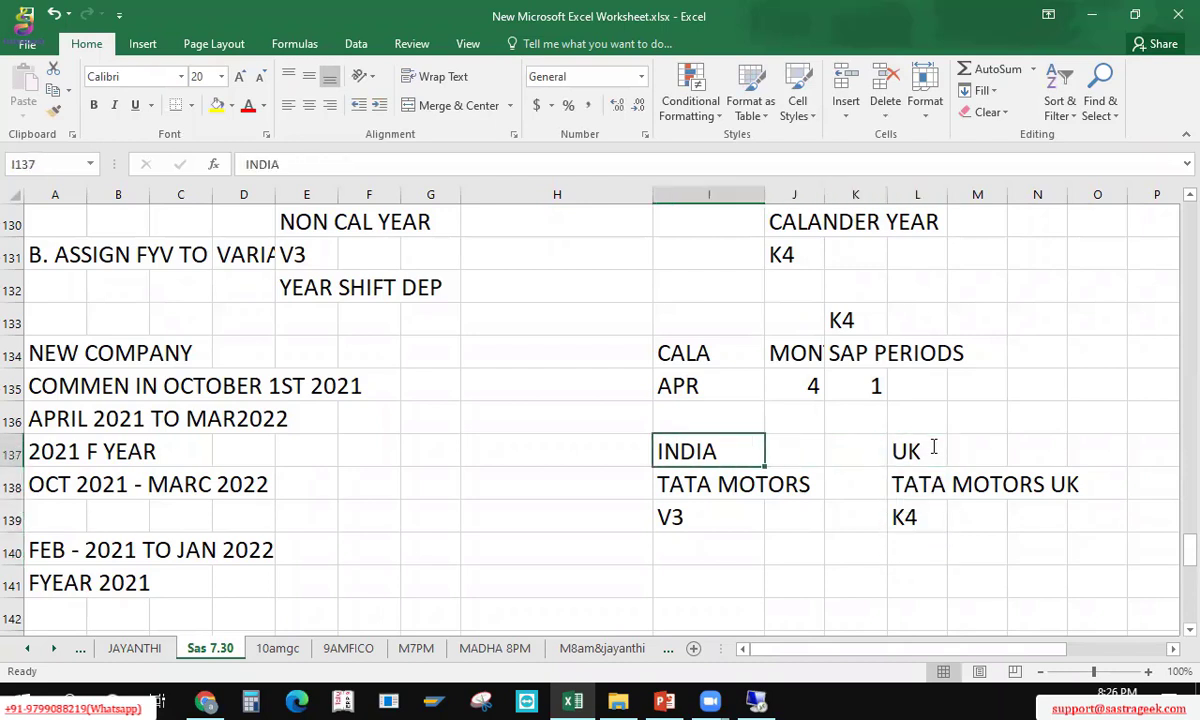
key("Right")
key("Left")
key("Down")
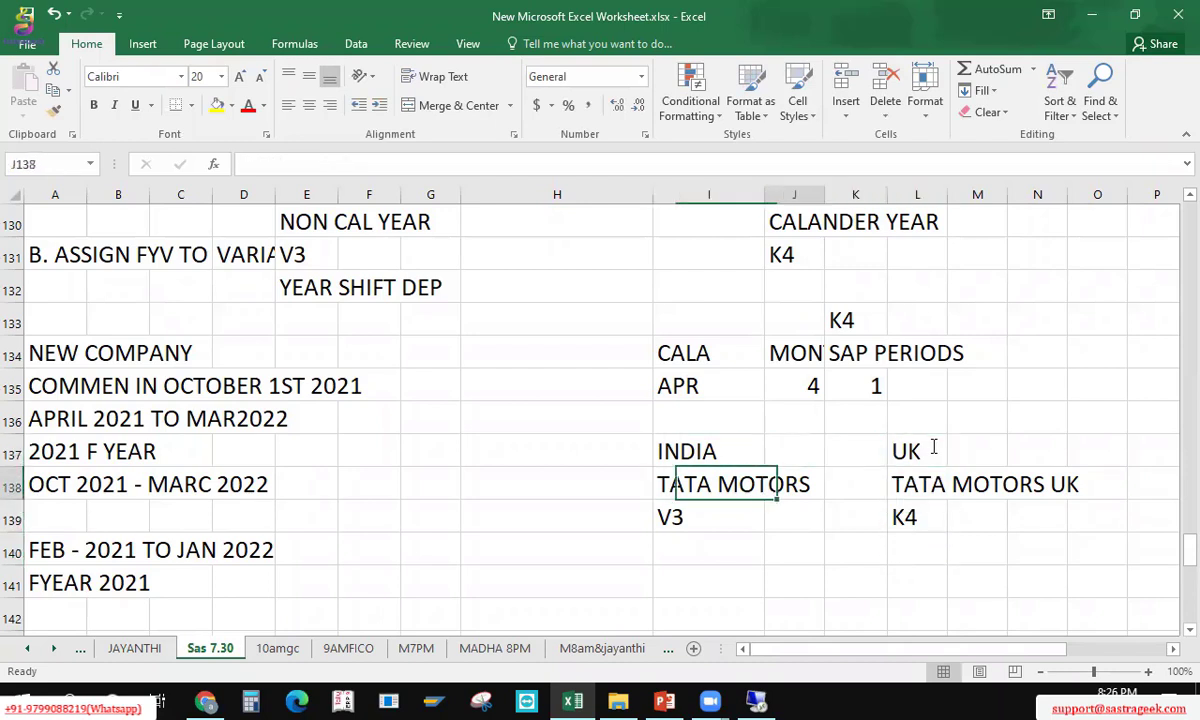
key("Right")
key("Right")
key("Right")
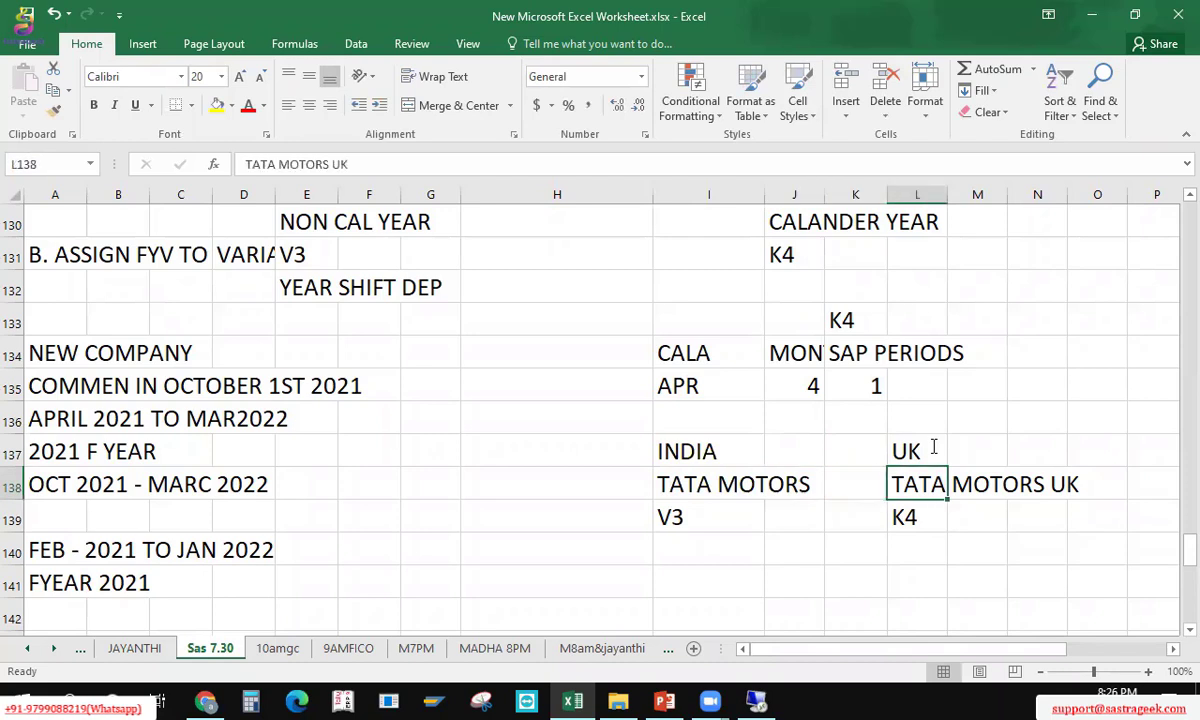
key("Left")
key("Left")
key("Left")
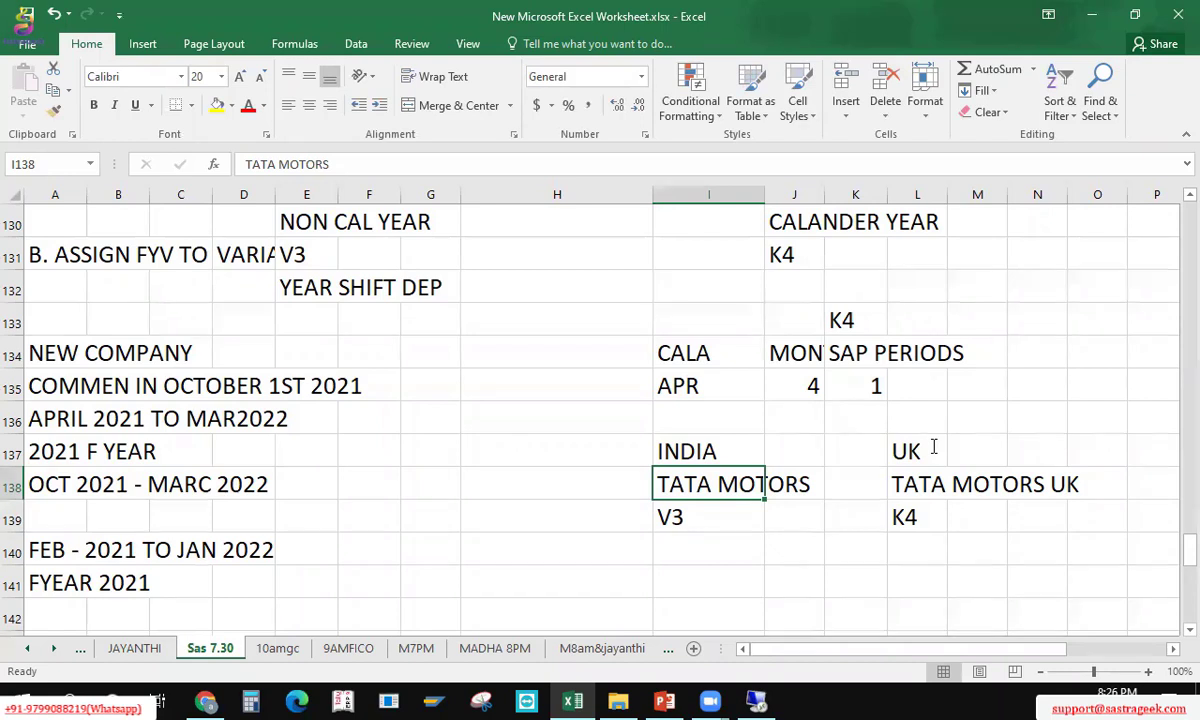
key("Up")
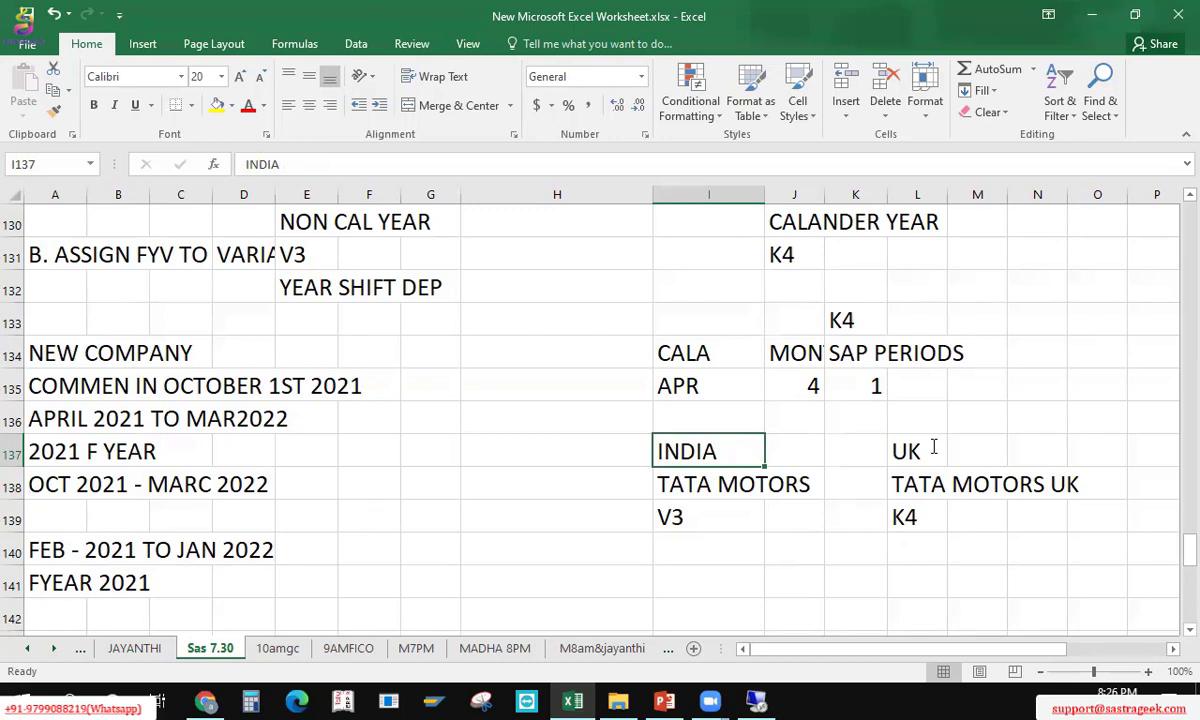
key("Right")
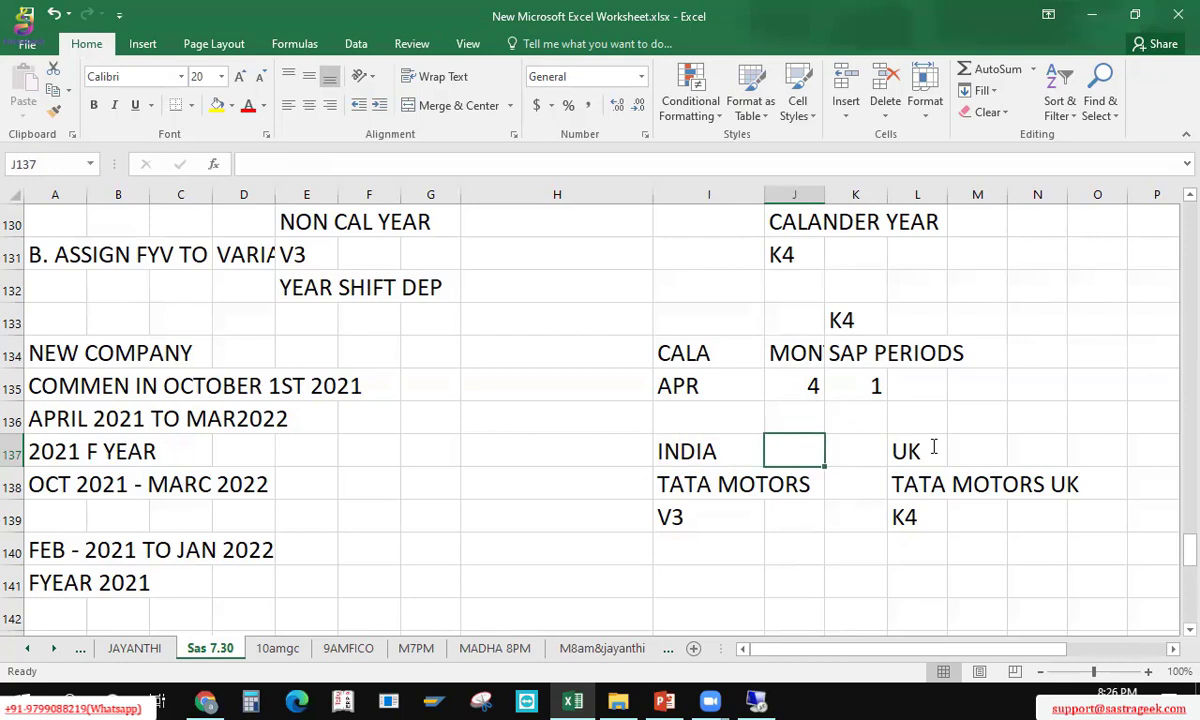
key("Down")
key("Down")
key("Down")
key("Left")
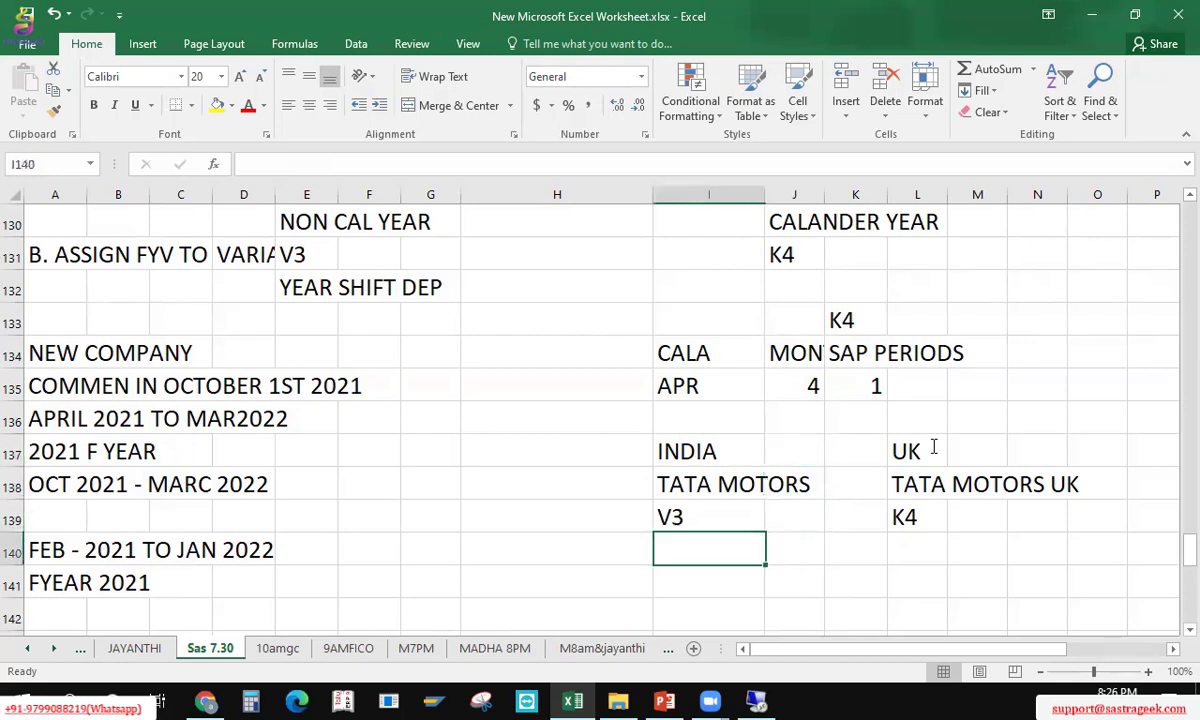
Step: Enter INDIAN GOVT in I140 and UK GOVT in L140
type("INDIAN GOVT")
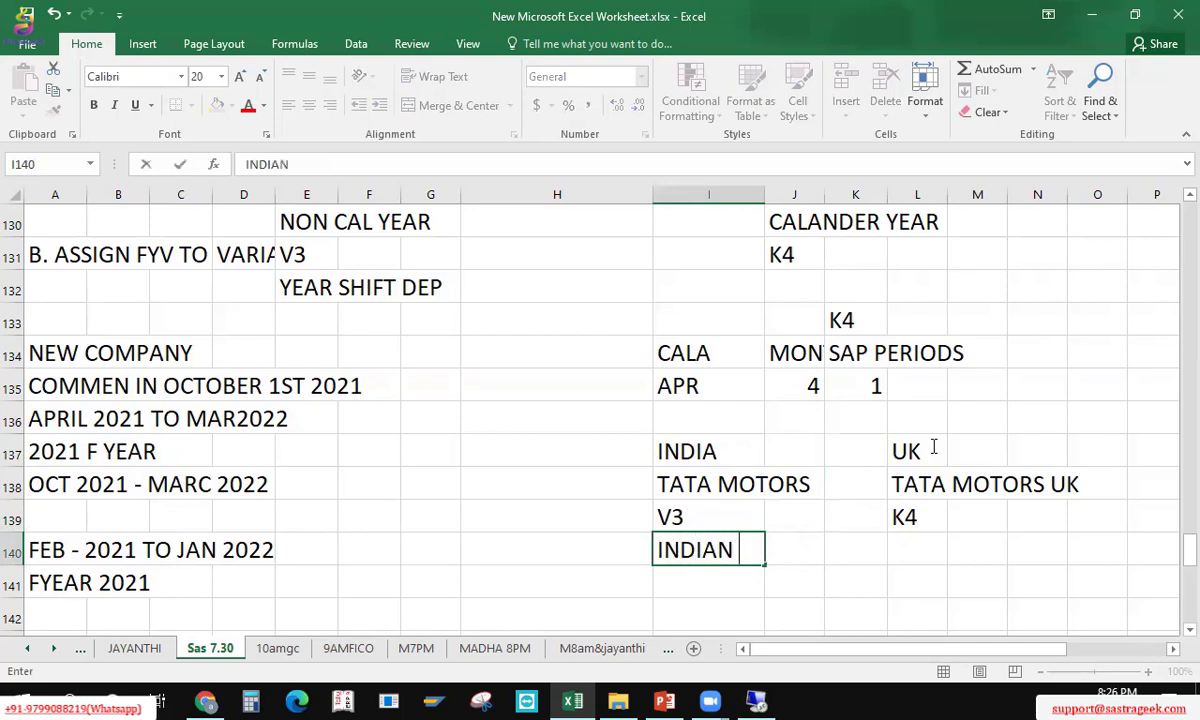
key("Right")
key("Right")
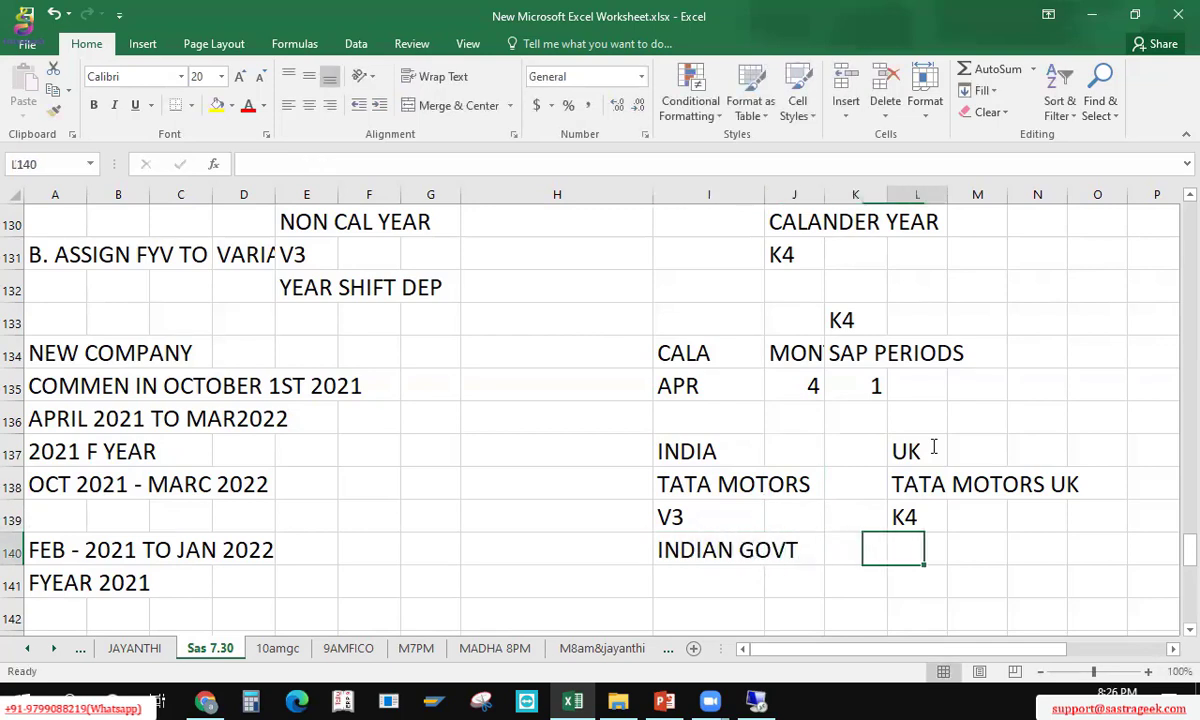
type("UK GOVT")
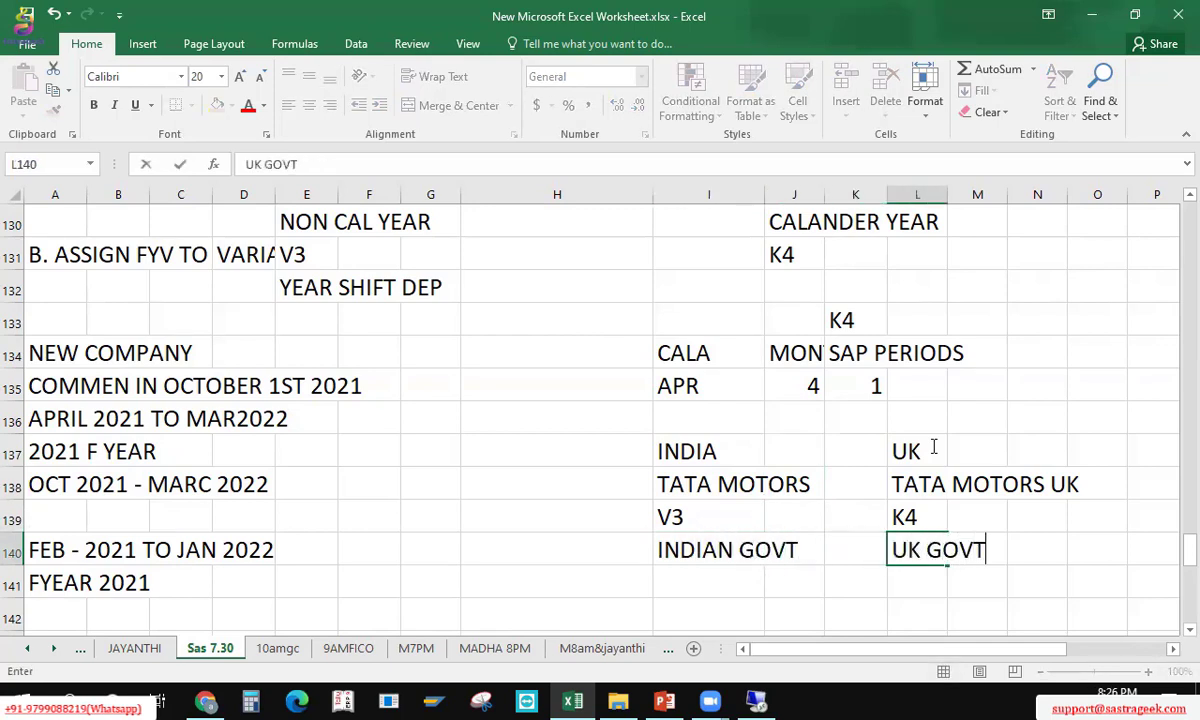
key("Left")
key("Left")
key("Left")
key("Up")
key("Up")
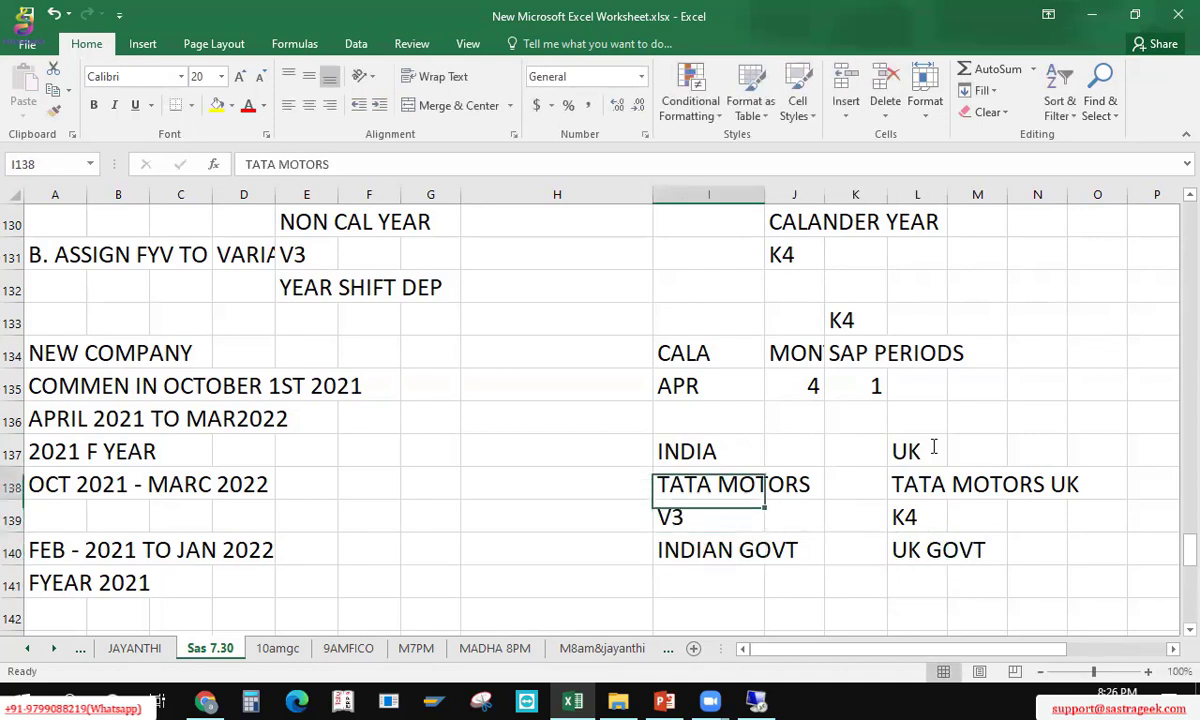
key("Up")
key("Down")
key("Down")
key("Down")
Step: Add INDIAN GOVT in H138, left of the TATA MOTORS entry
key("shift+Right")
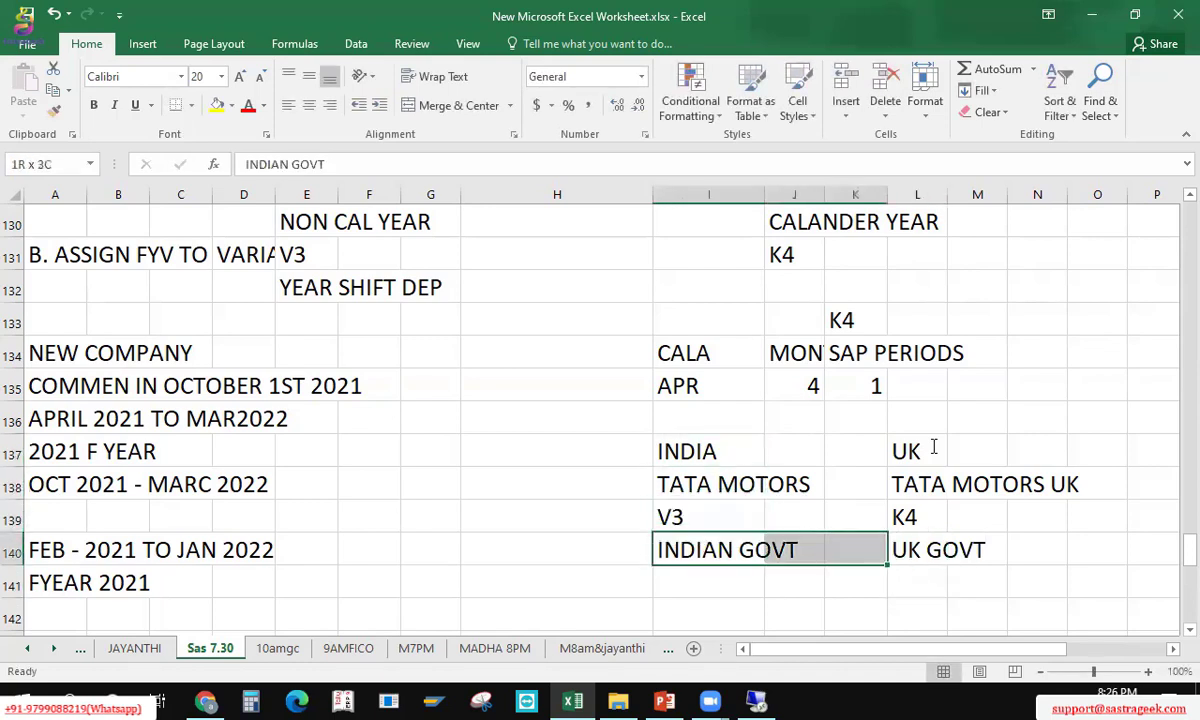
key("Up")
key("Up")
key("shift+Right")
key("shift+Right")
key("shift+Right")
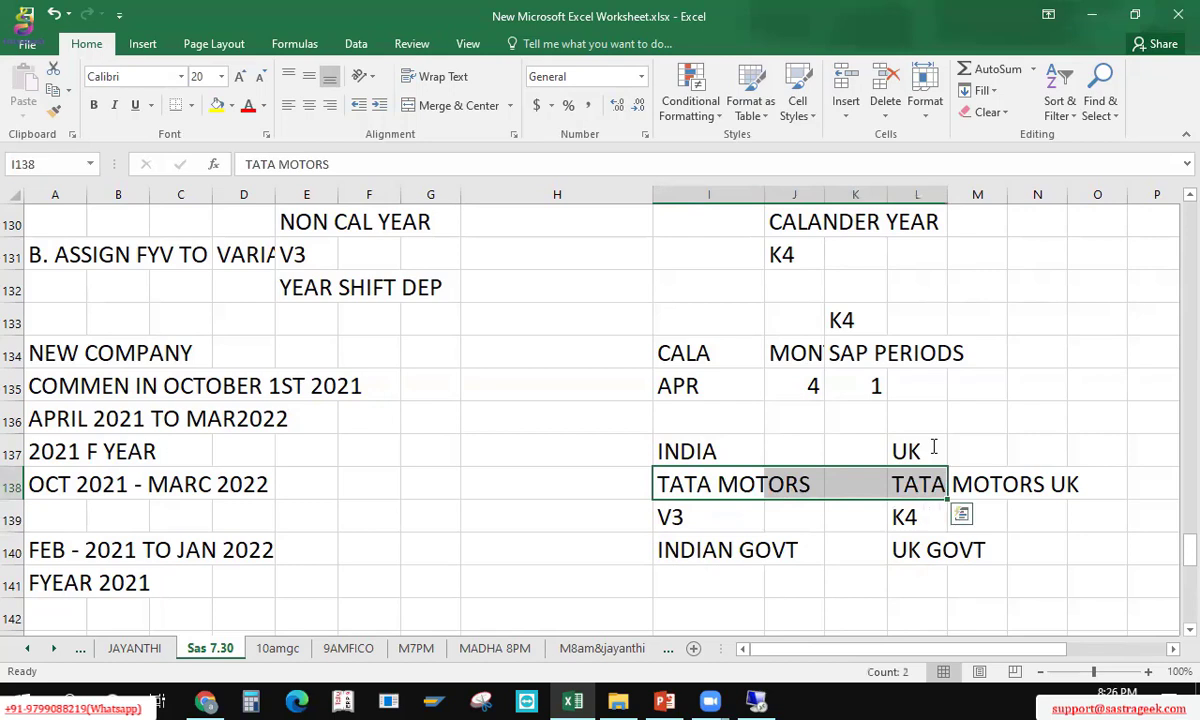
key("Left")
type("INV")
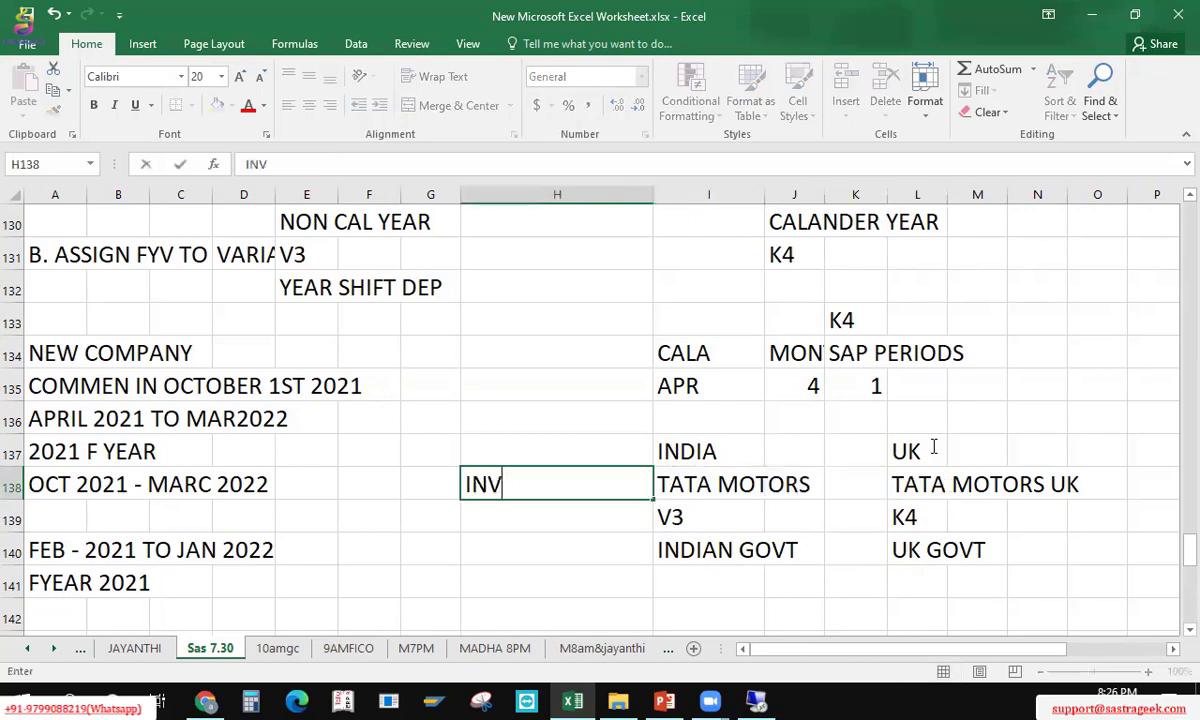
key("BackSpace")
type("DIAN GOVT")
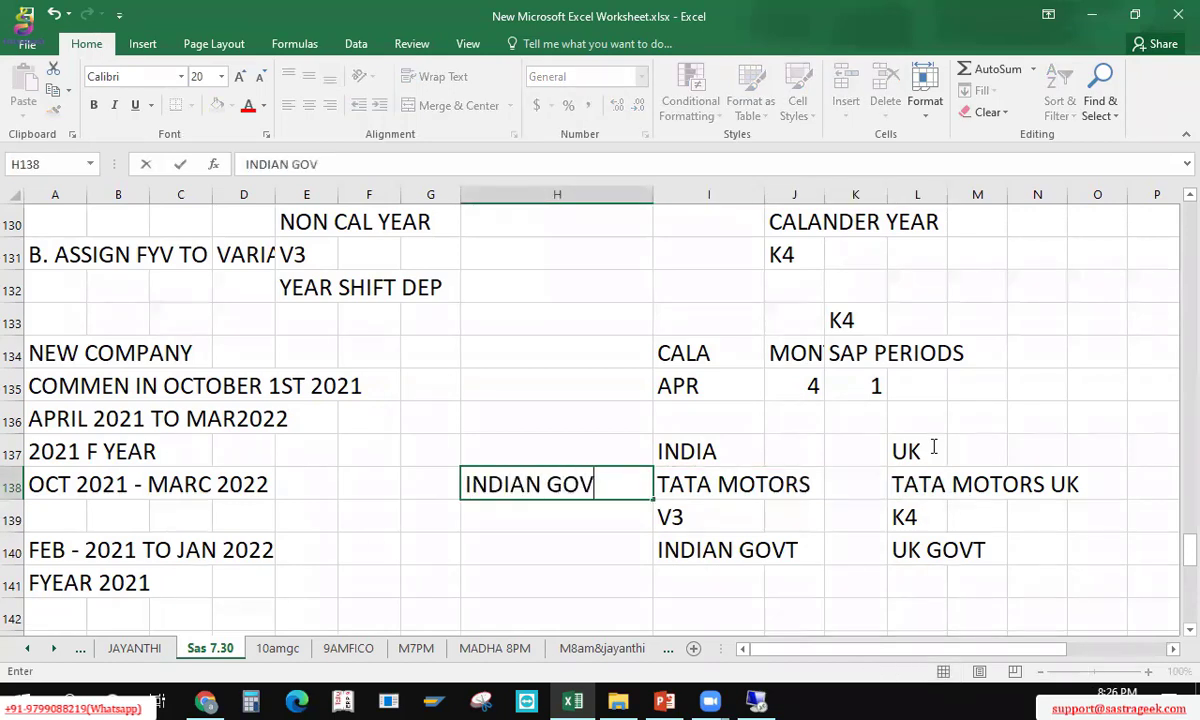
key("Right")
key("Right")
key("Right")
key("Right")
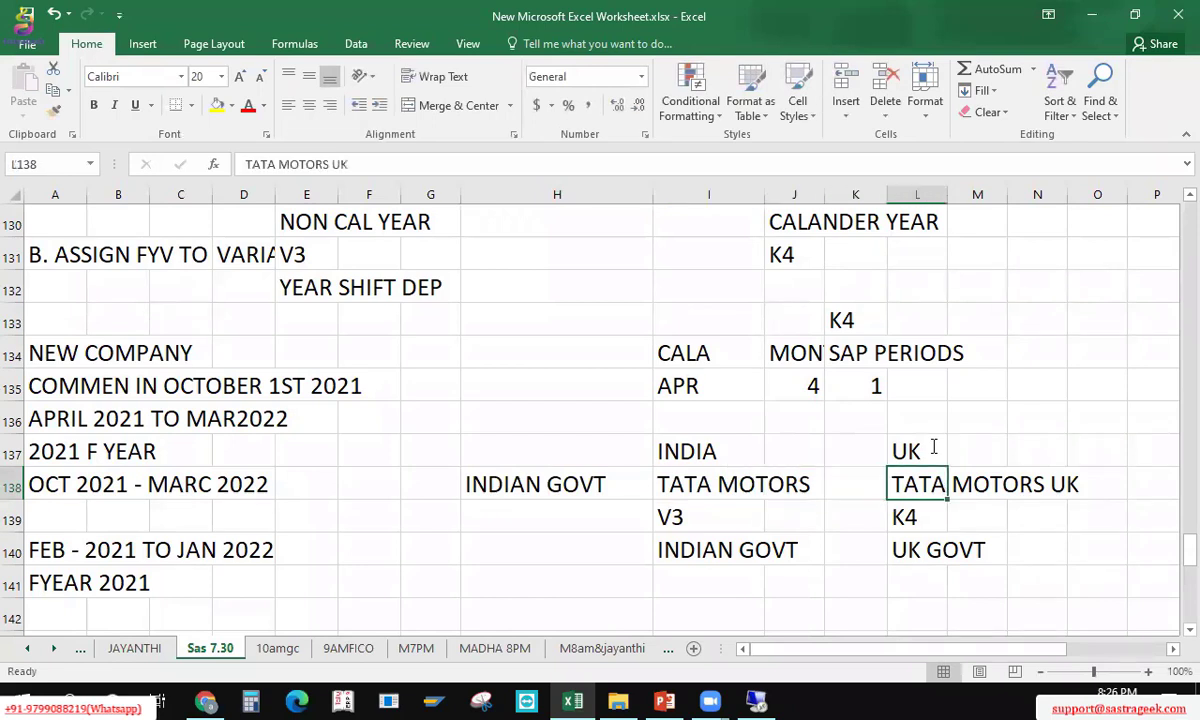
Step: Review the Tata Motors entries and the India column down to INDIAN GOVT
key("Up")
key("Left")
key("Left")
key("Left")
key("Down")
key("Left")
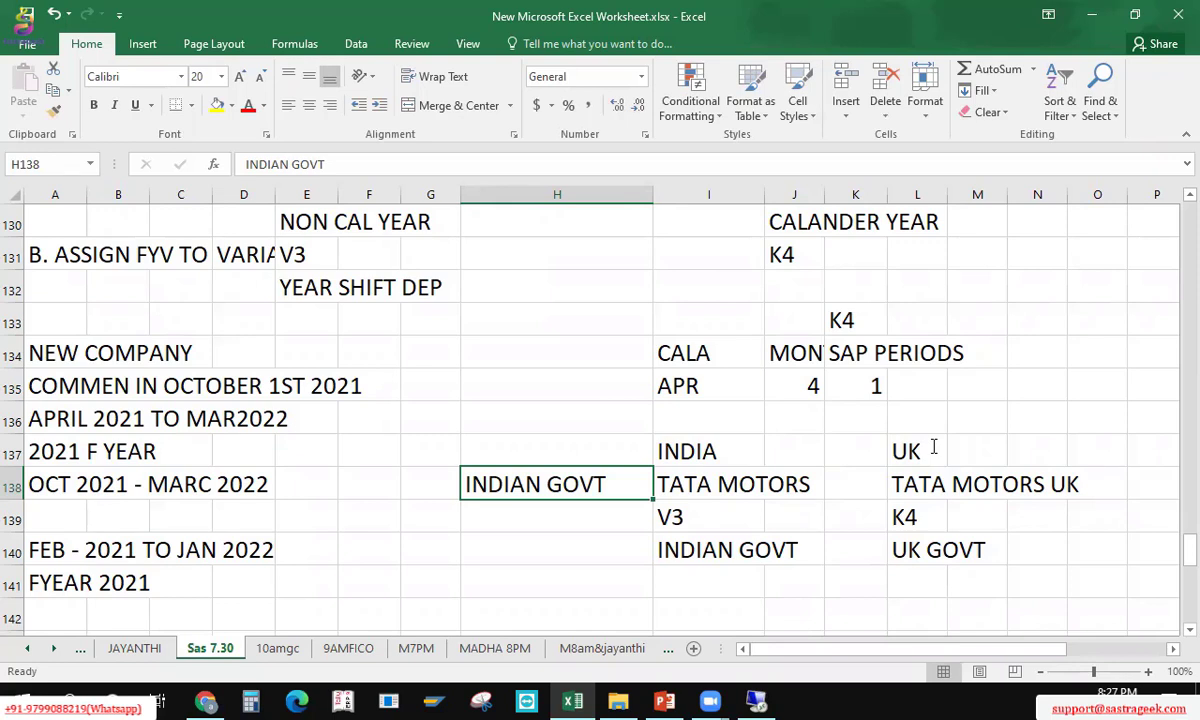
key("Right")
key("Up")
key("shift+Down")
key("shift+Down")
key("shift+Down")
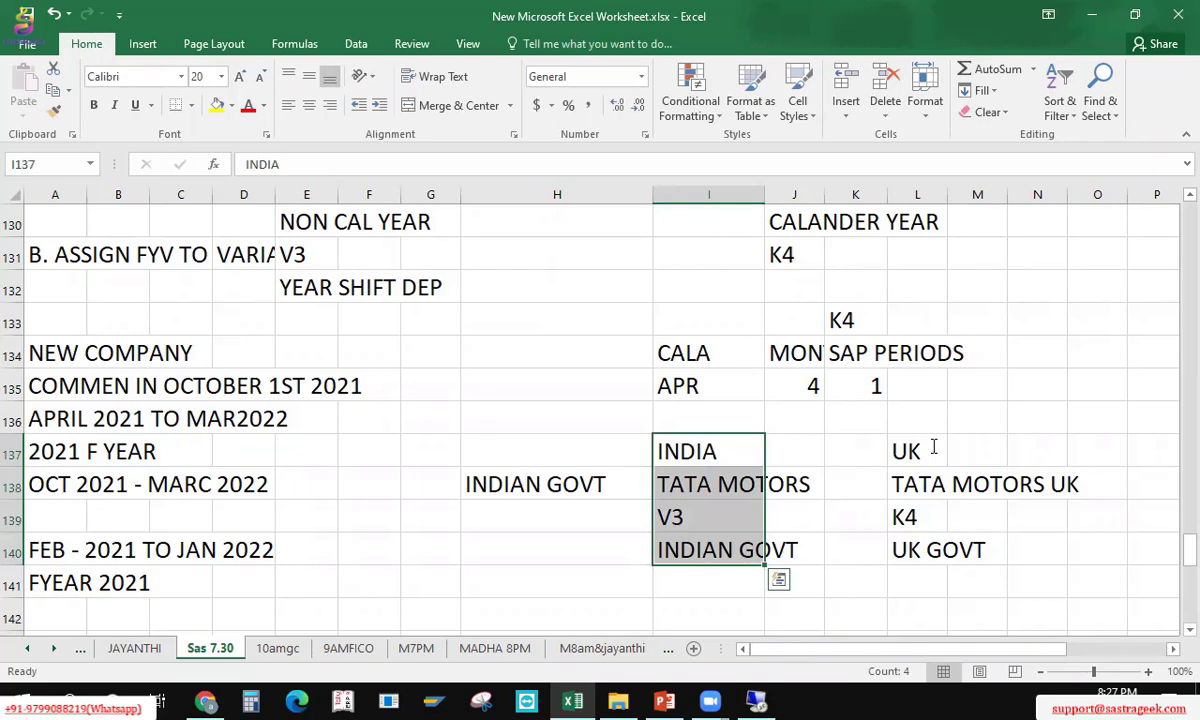
Step: Review the INDIA and UK columns down to their GOVT entries
key("shift+Up")
key("shift+Up")
key("shift+Up")
key("shift+Right")
key("shift+Right")
key("shift+Right")
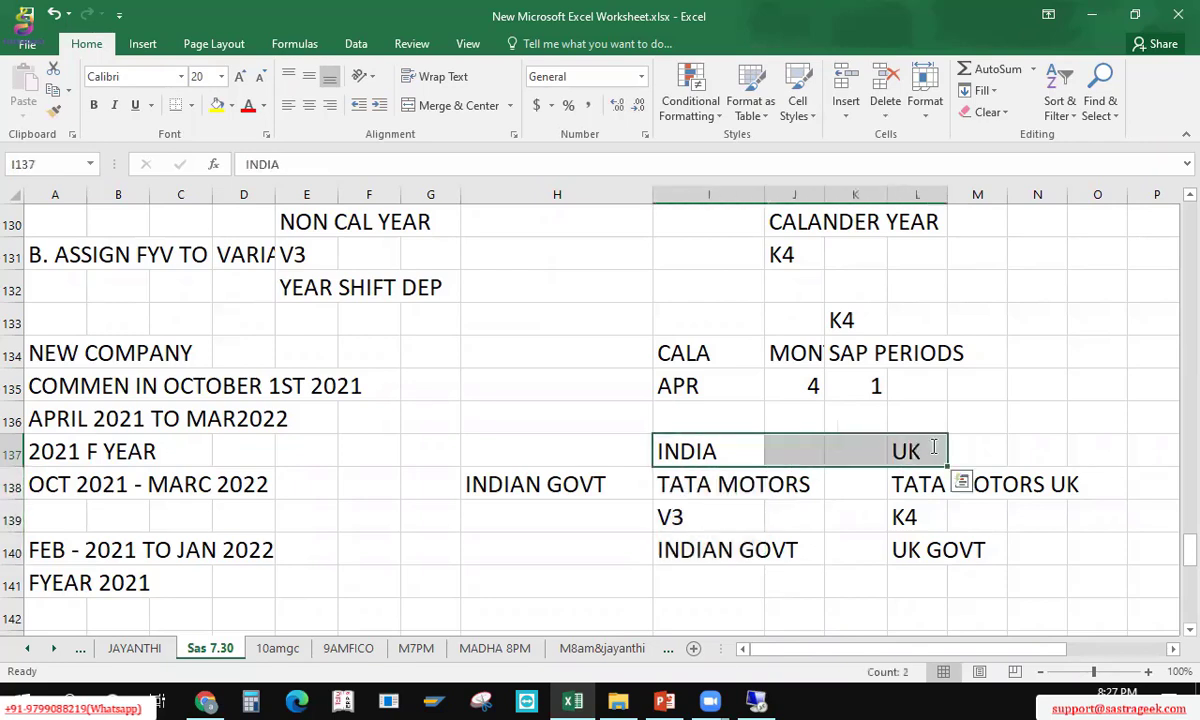
key("Right")
key("Right")
key("Right")
key("shift+Down")
key("shift+Down")
key("shift+Down")
key("Left")
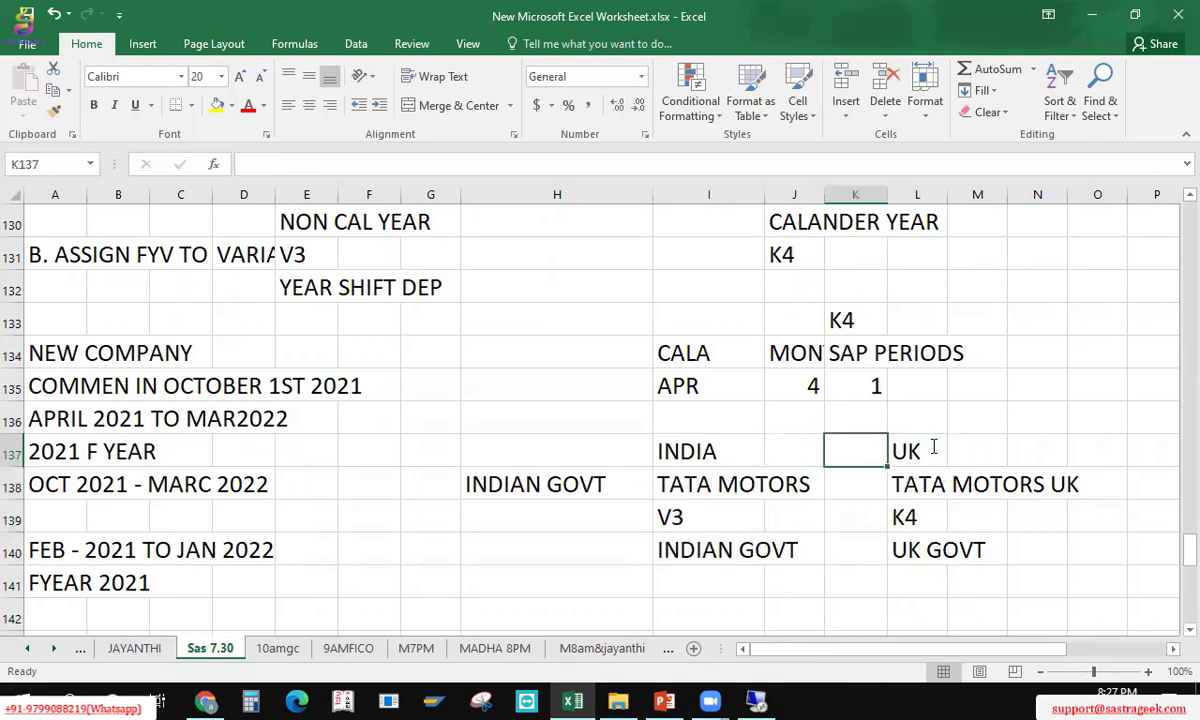
key("Left")
key("Left")
key("shift+Down")
key("shift+Down")
key("shift+Down")
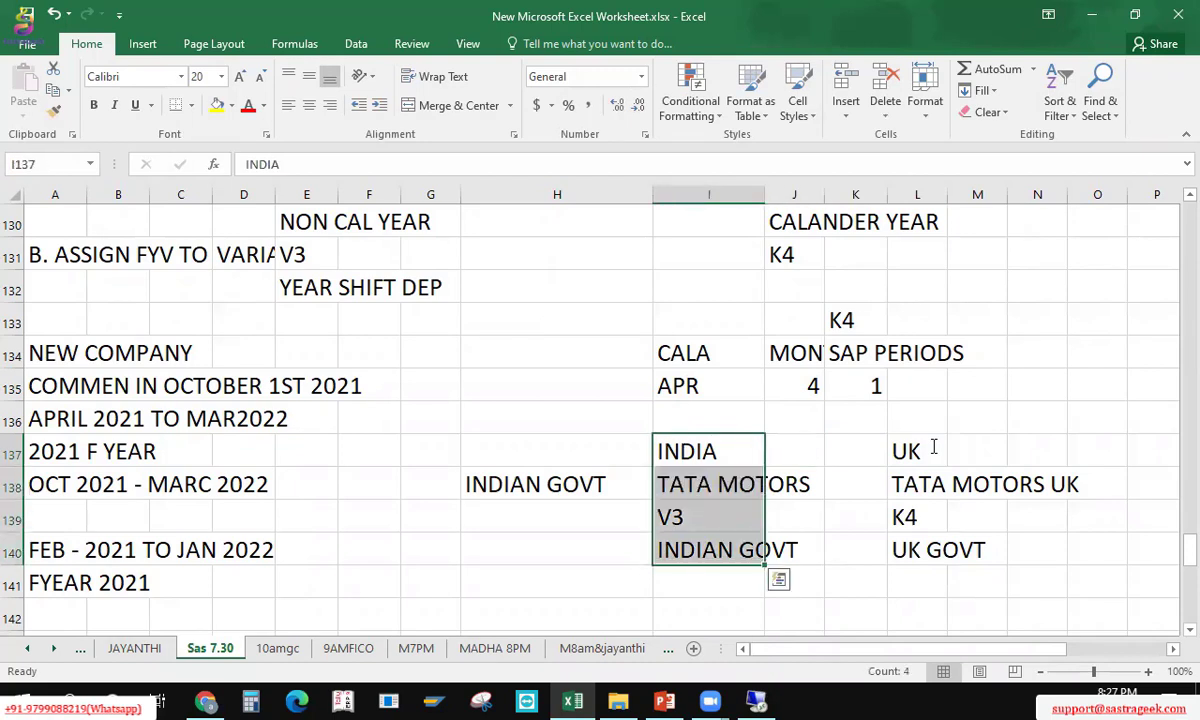
Step: Type TATA GROUPS in the cell above the INDIA heading
key("Up")
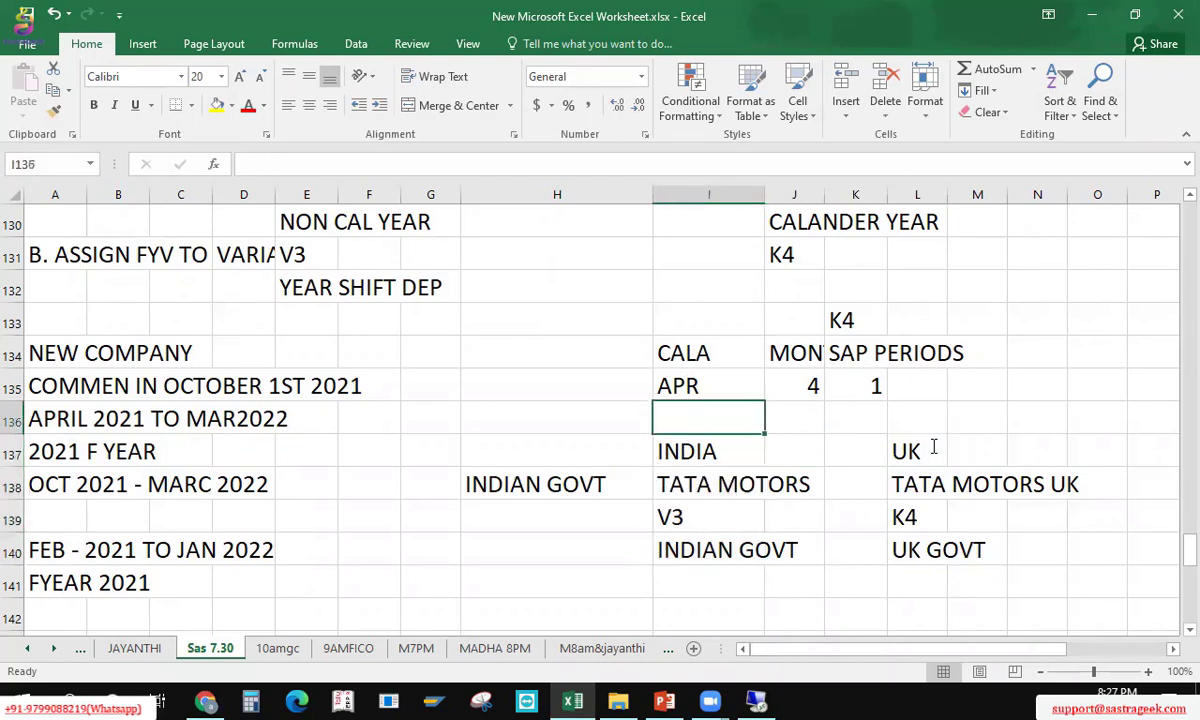
type("TTAT")
key("BackSpace")
key("BackSpace")
key("BackSpace")
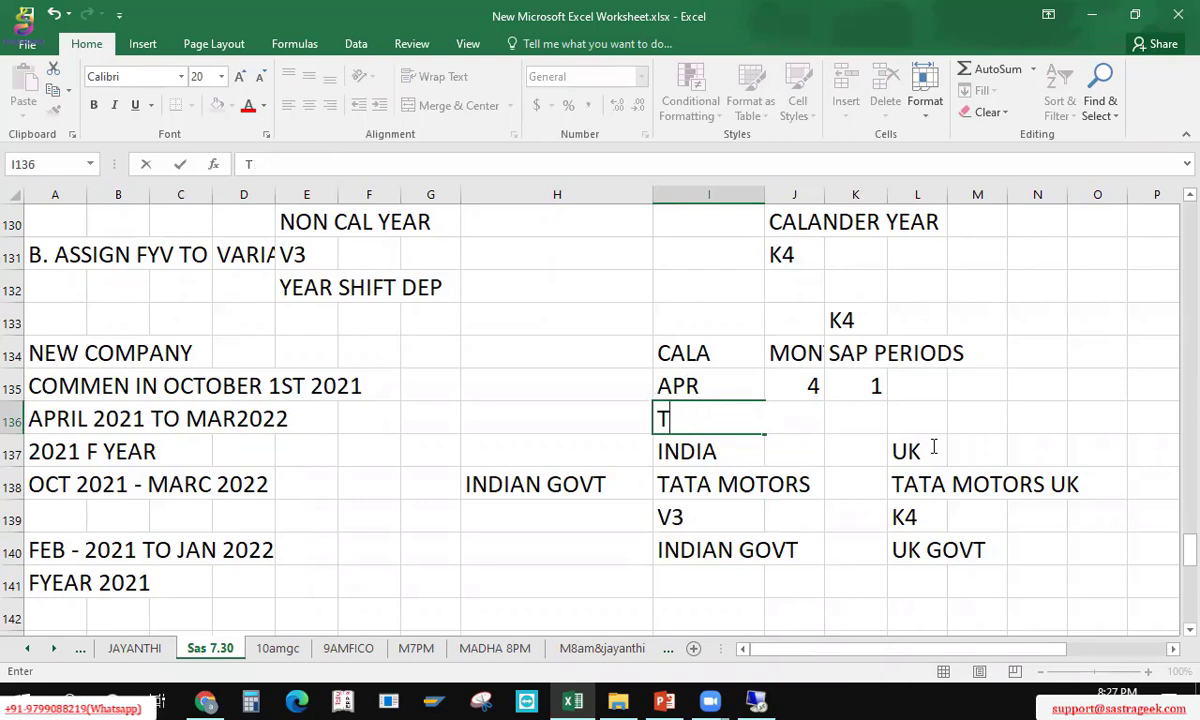
type("ATA GR")
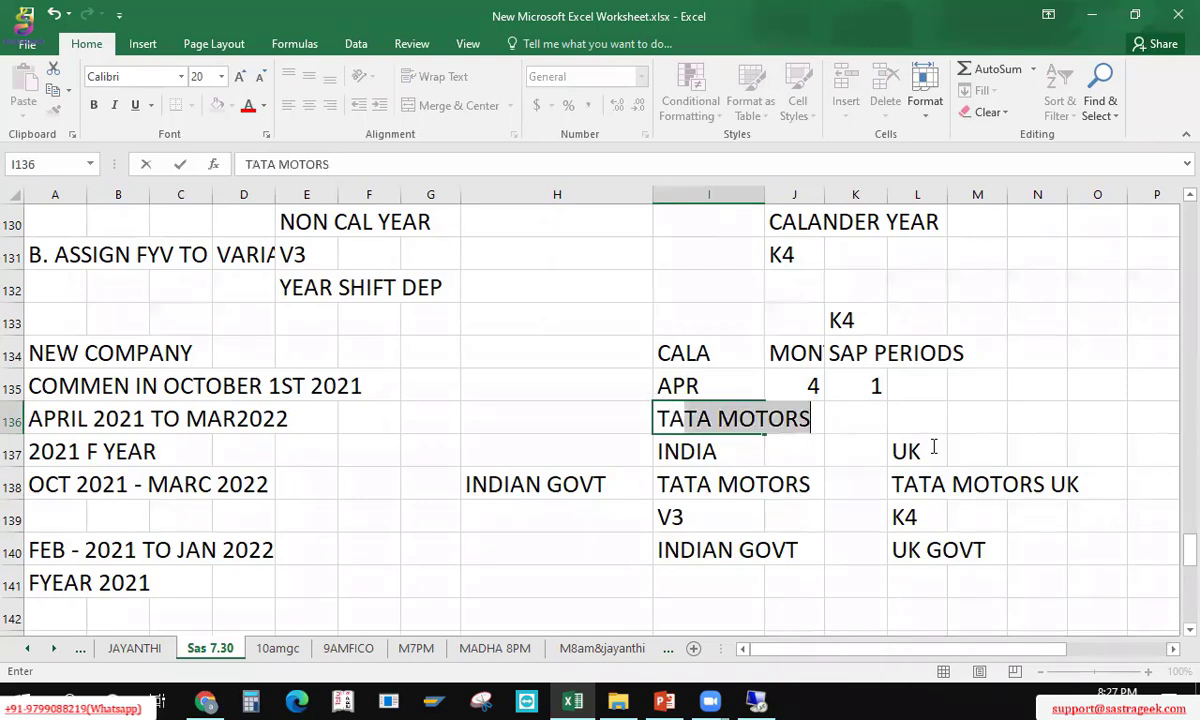
type("OUPS")
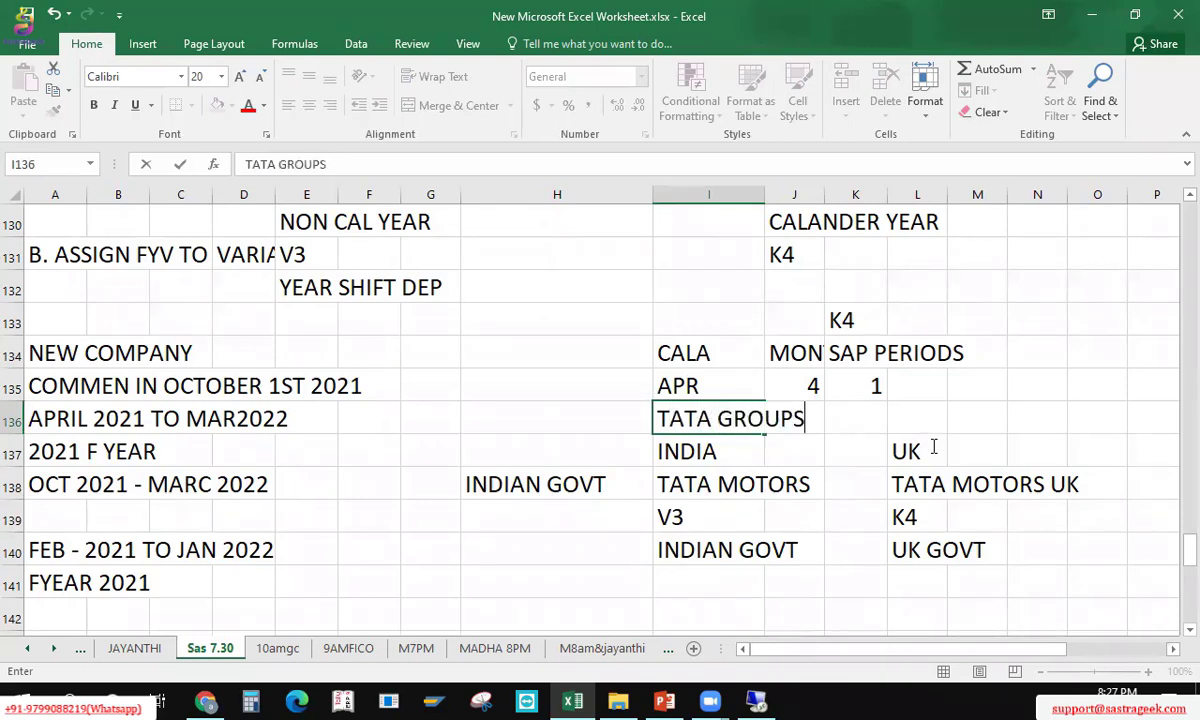
key("Return")
Step: Move the INDIAN GOVT note from H138 up to H136
key("Up")
key("Down")
key("Down")
key("Left")
key("ctrl+c")
key("Up")
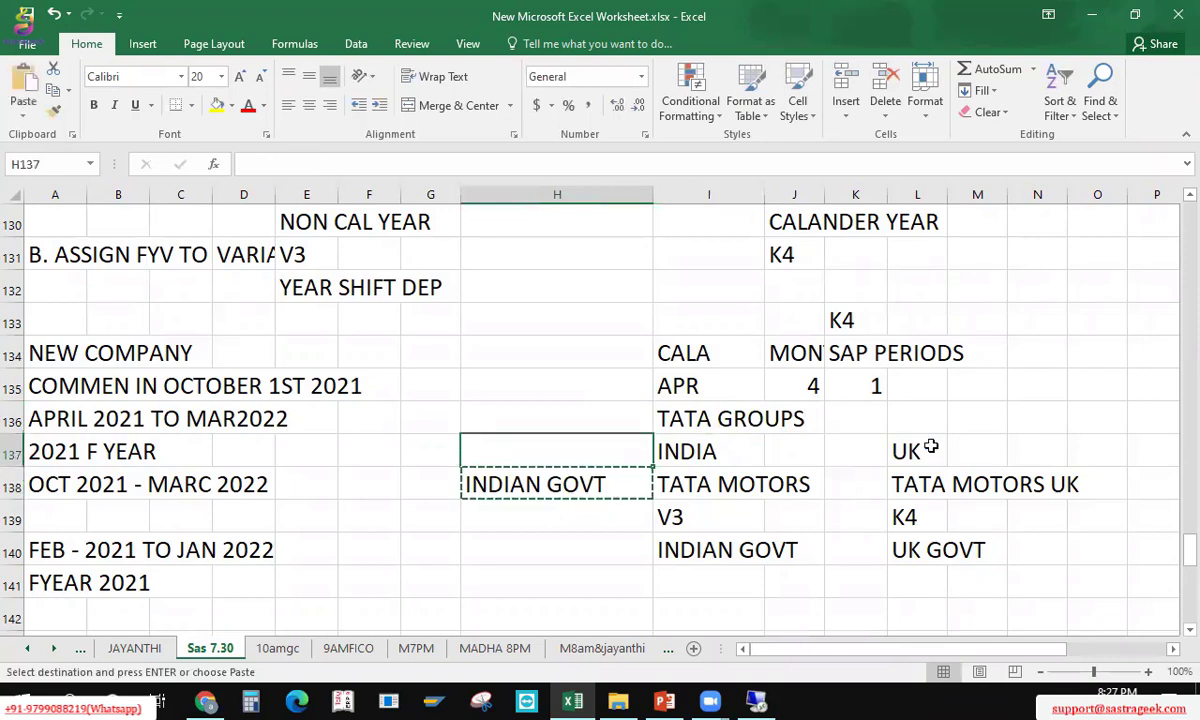
key("Up")
key("ctrl+v")
key("Down")
key("Up")
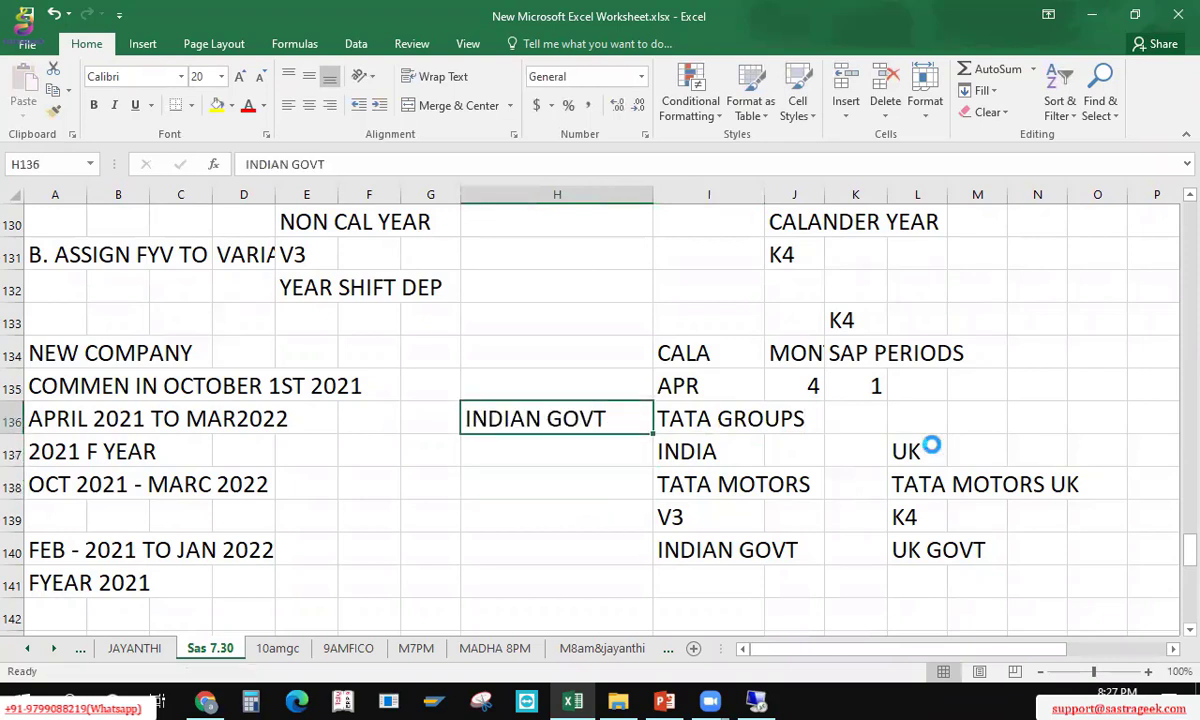
Step: Check the TATA MOTORS notes and go to cell I142 for a new note
key("Right")
key("Down")
key("Down")
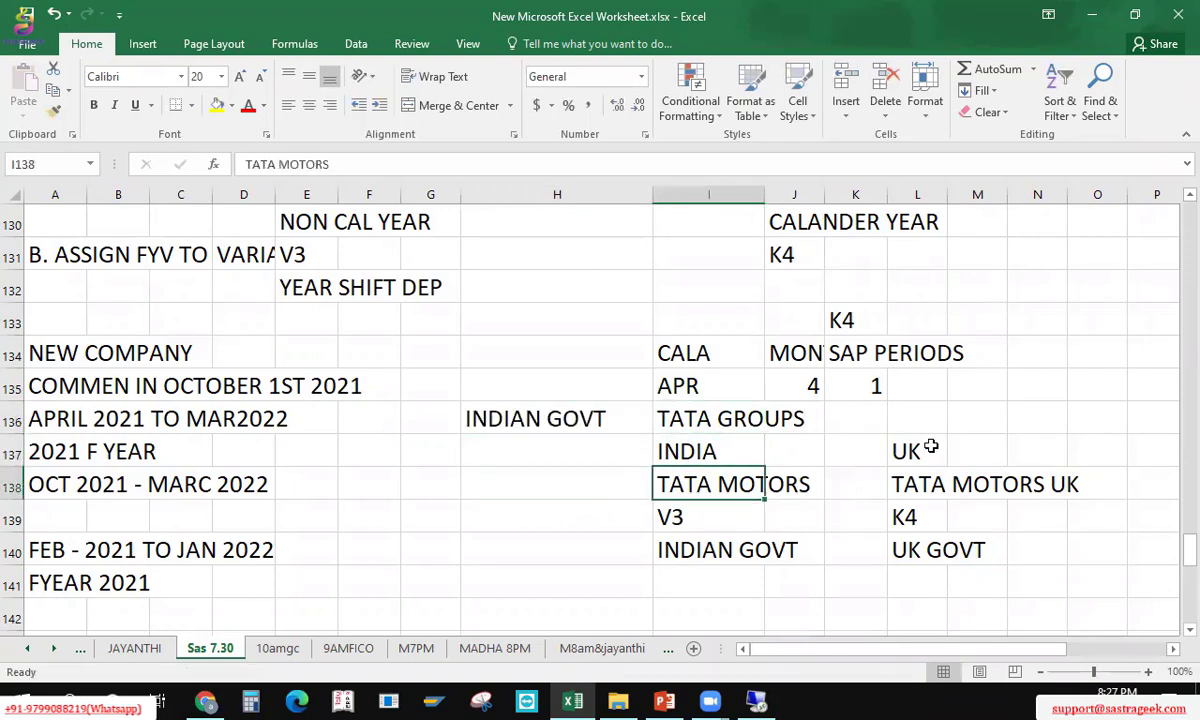
key("Right")
key("Right")
key("Right")
key("Left")
key("Left")
key("Left")
key("Left")
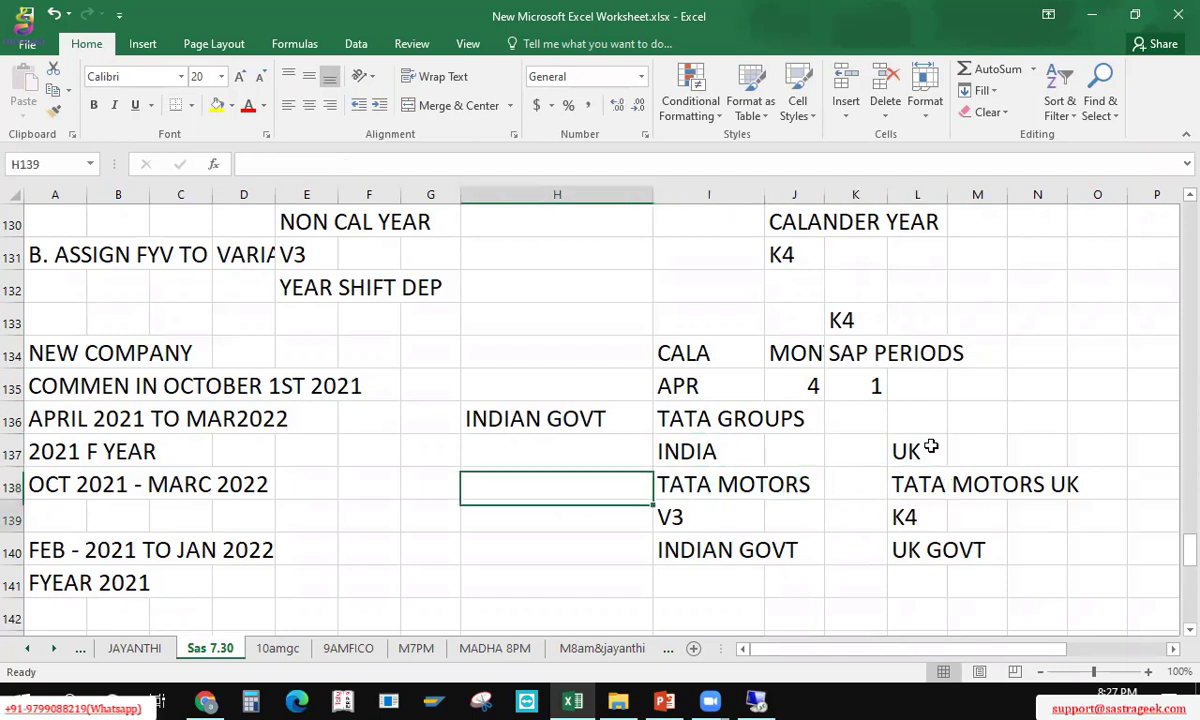
key("Down")
key("Down")
key("Down")
key("Down")
key("Right")
Step: Enter LEADING /NON LEADING in I142 and save the workbook
type("LEAD")
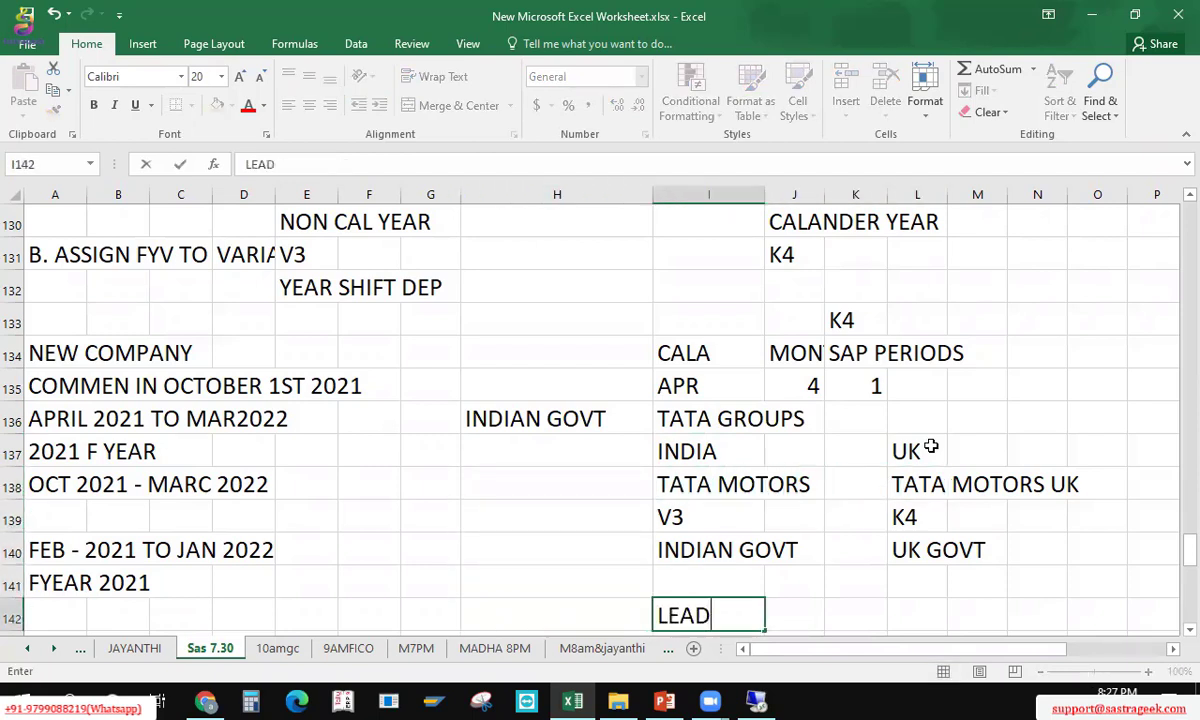
type("ING /NON LEADING")
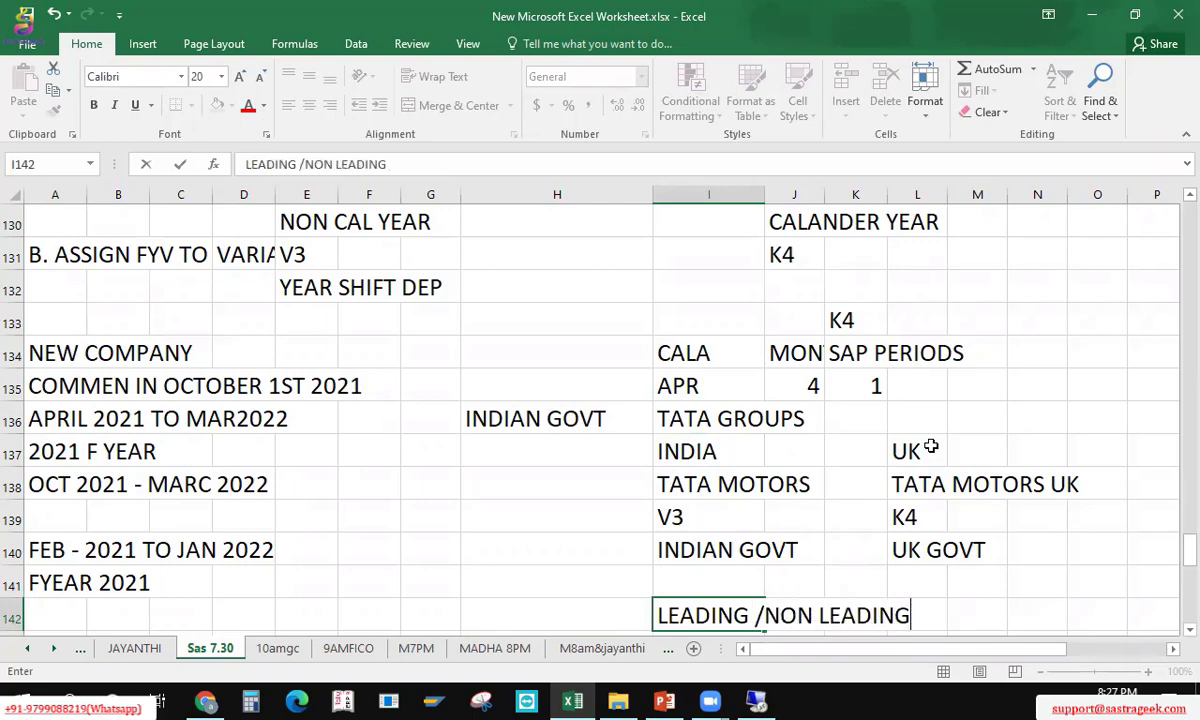
key("Return")
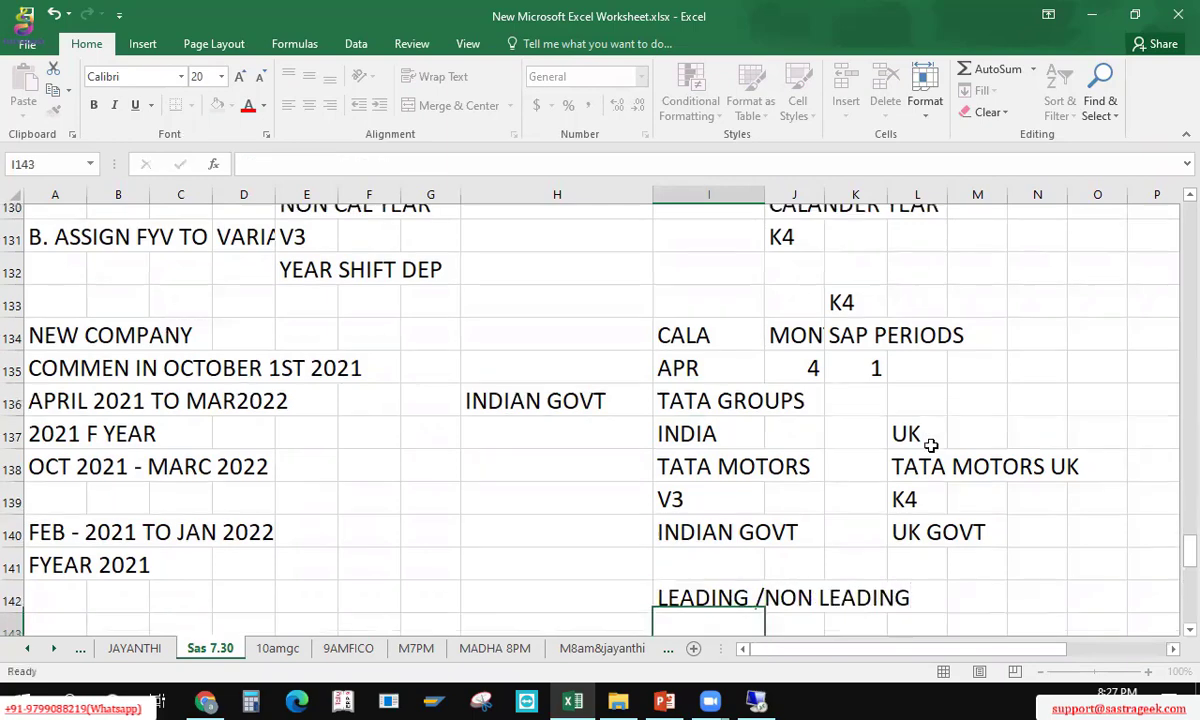
key("Up")
key("ctrl+s")
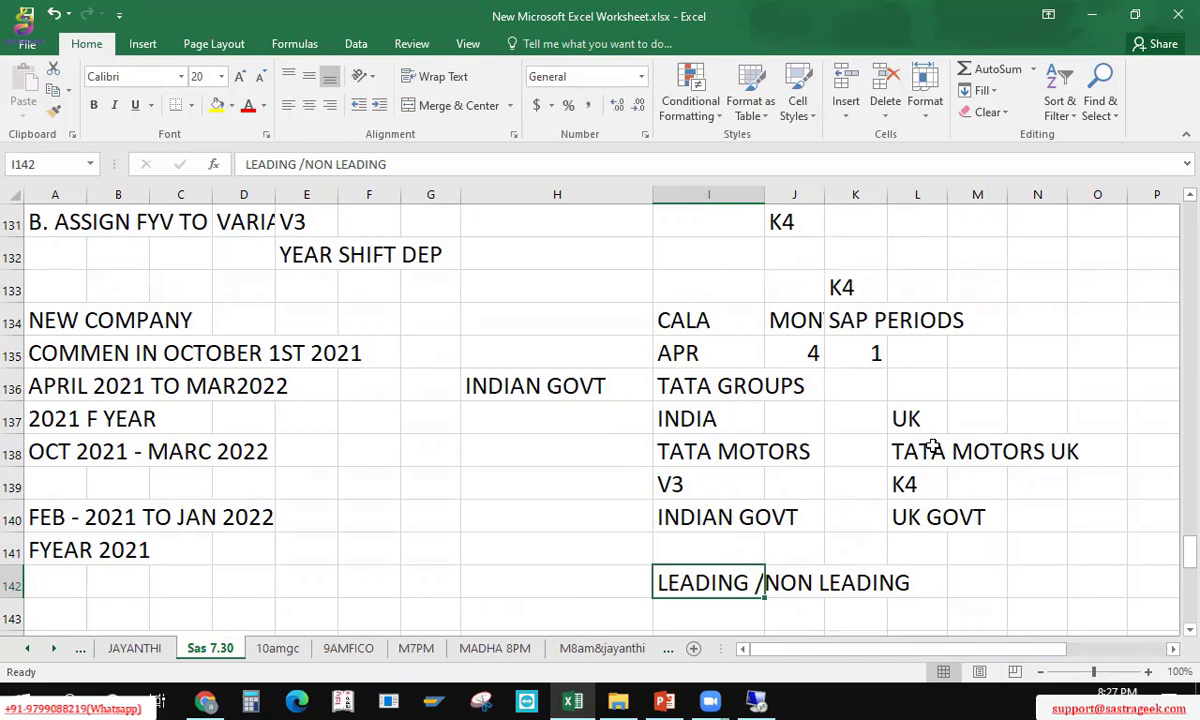
Step: Change the UK variant in L139 to V3
key("Up")
key("Up")
key("Up")
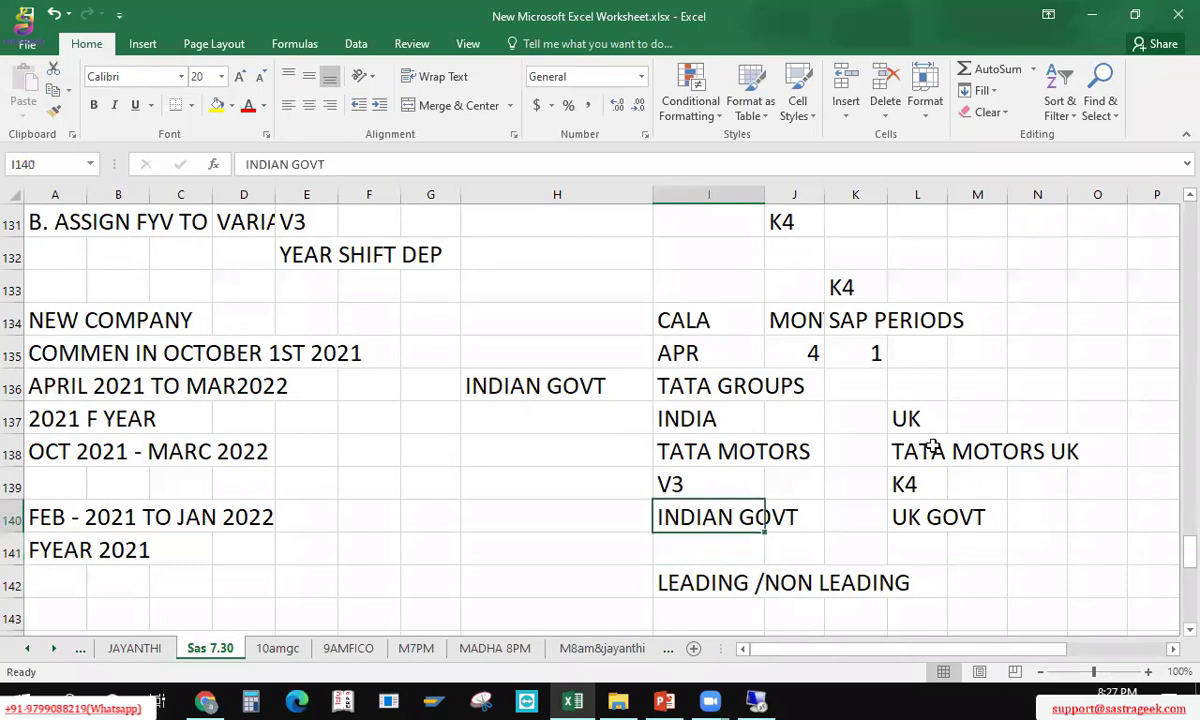
key("Up")
key("Up")
key("Up")
key("Left")
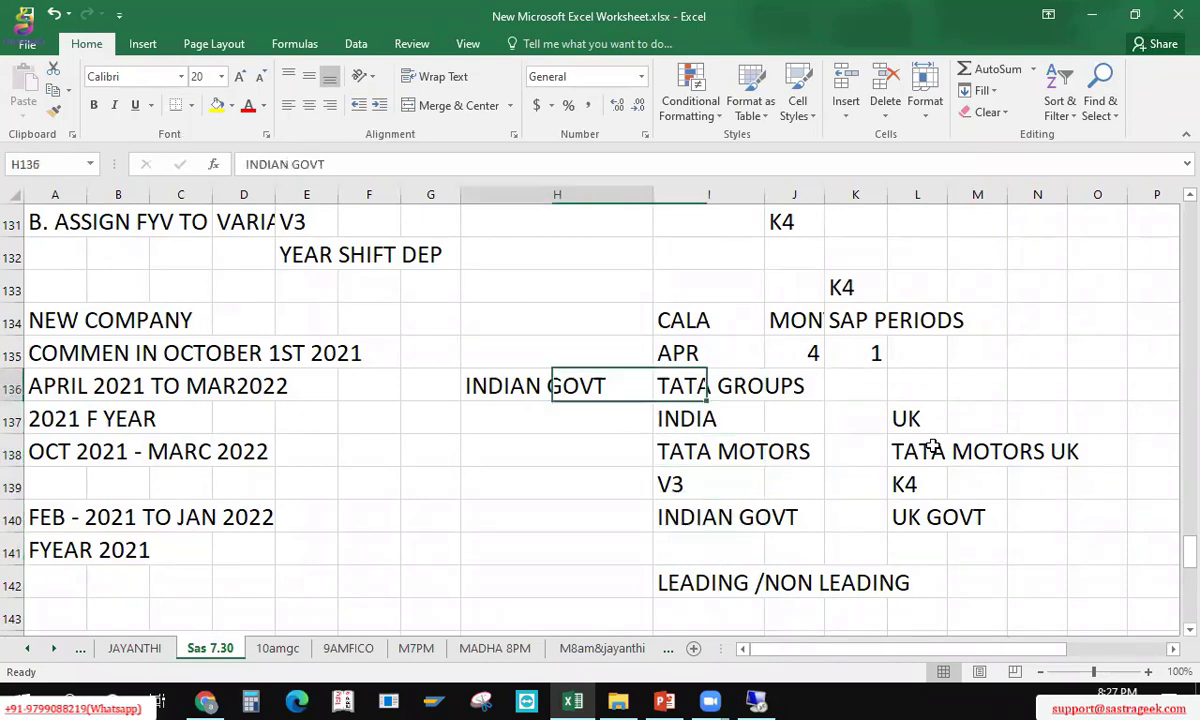
key("Right")
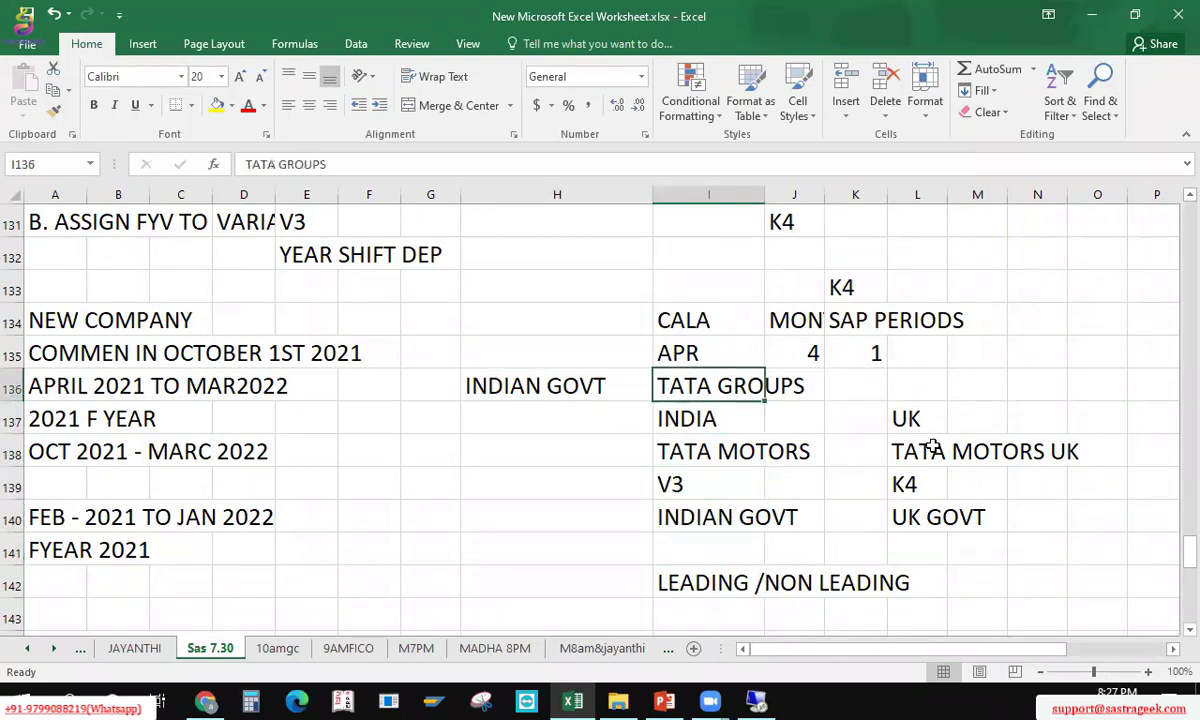
key("Down")
key("Right")
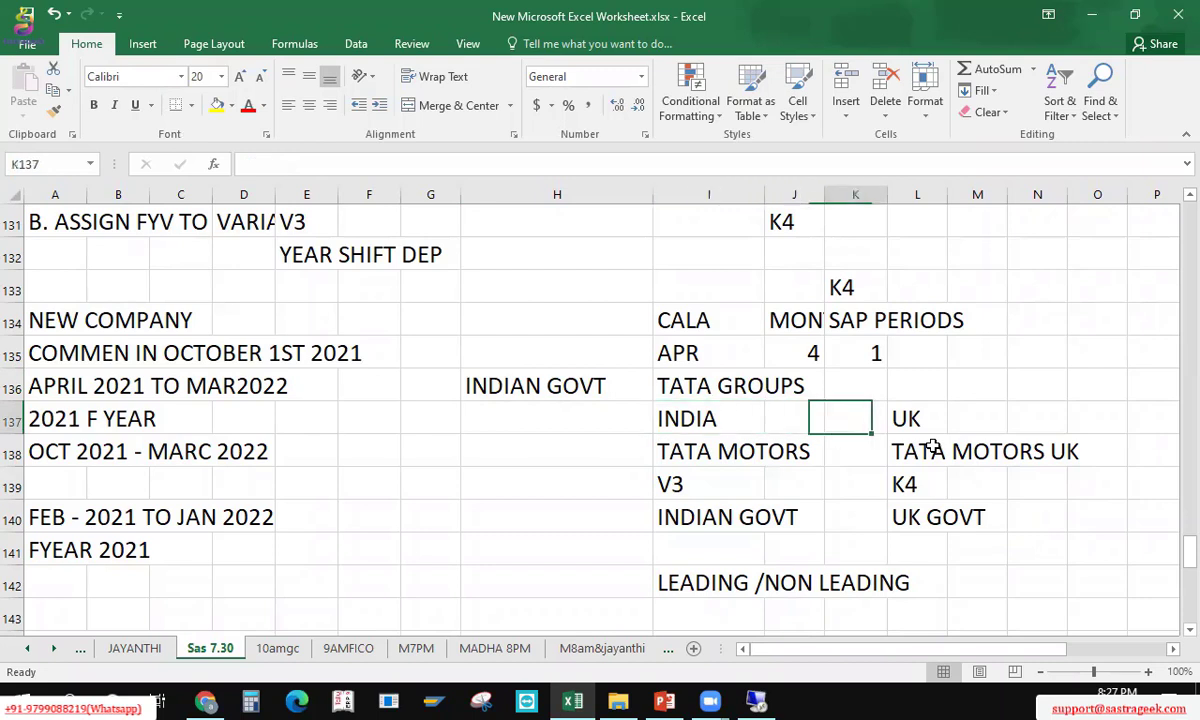
key("Down")
key("Left")
key("Right")
key("Right")
key("Right")
key("Down")
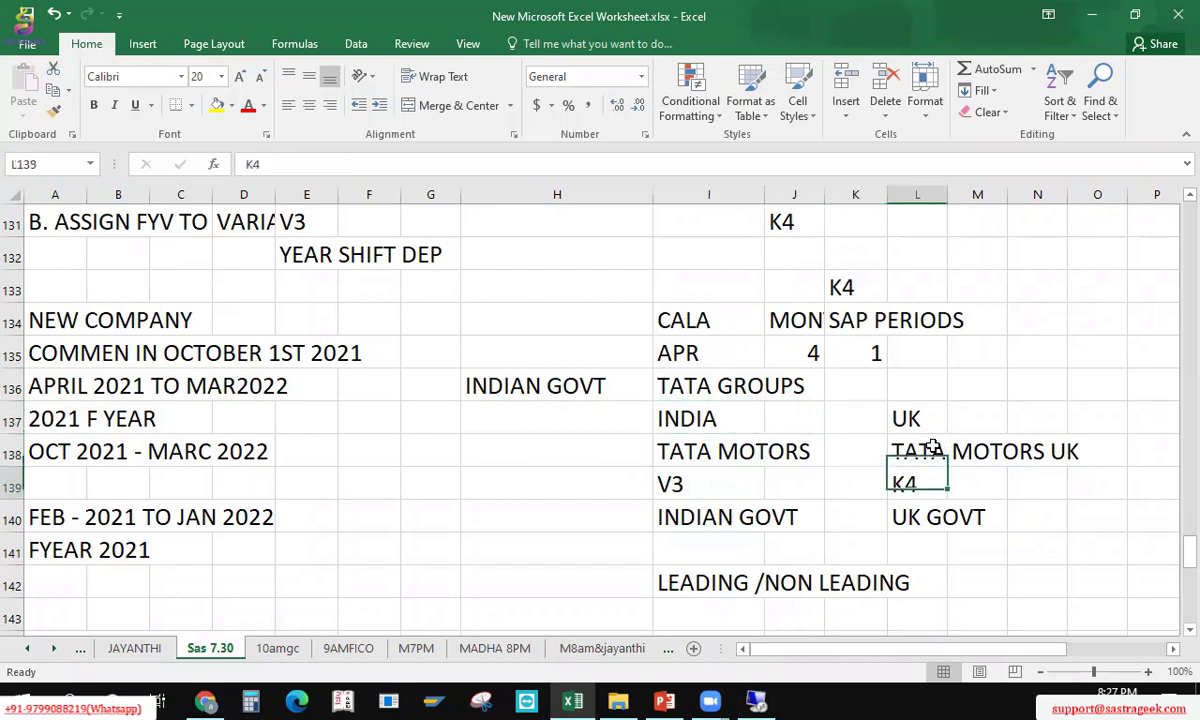
type("V3")
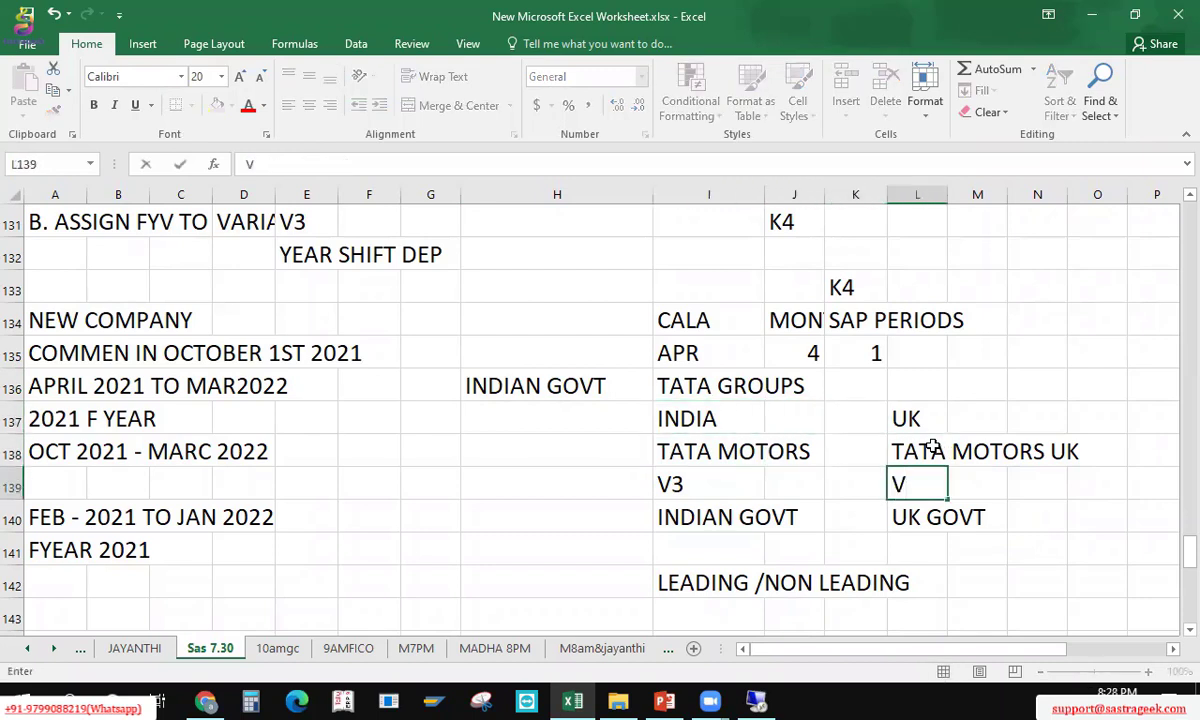
key("Left")
key("Left")
key("Left")
key("Left")
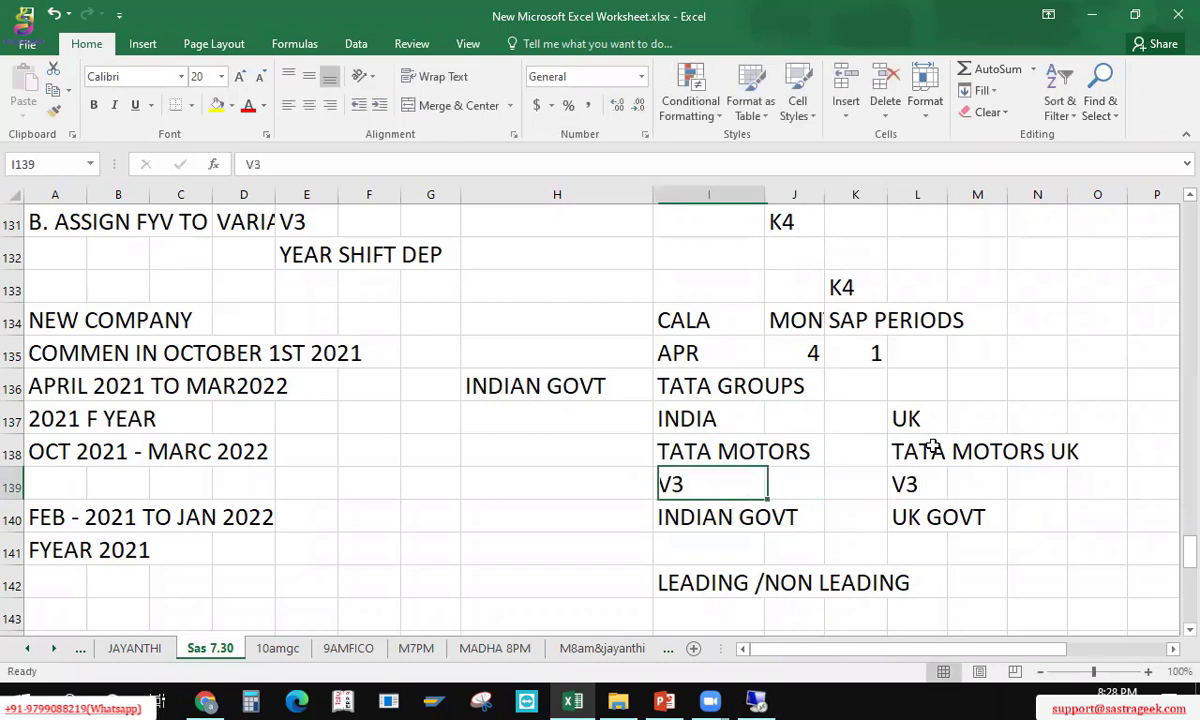
key("Up")
key("Up")
key("Up")
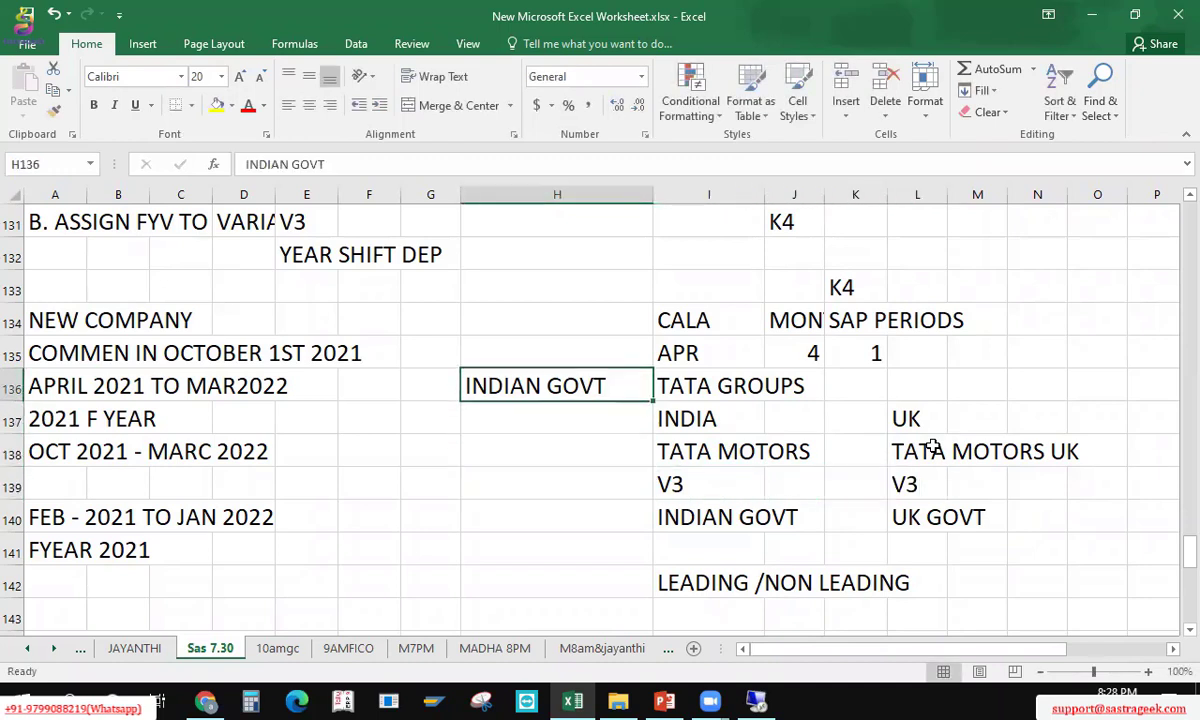
Step: Enter PARALLE LEDGER/ NON LEADING in L142 and K4 below it
key("Right")
key("Right")
key("Right")
key("Right")
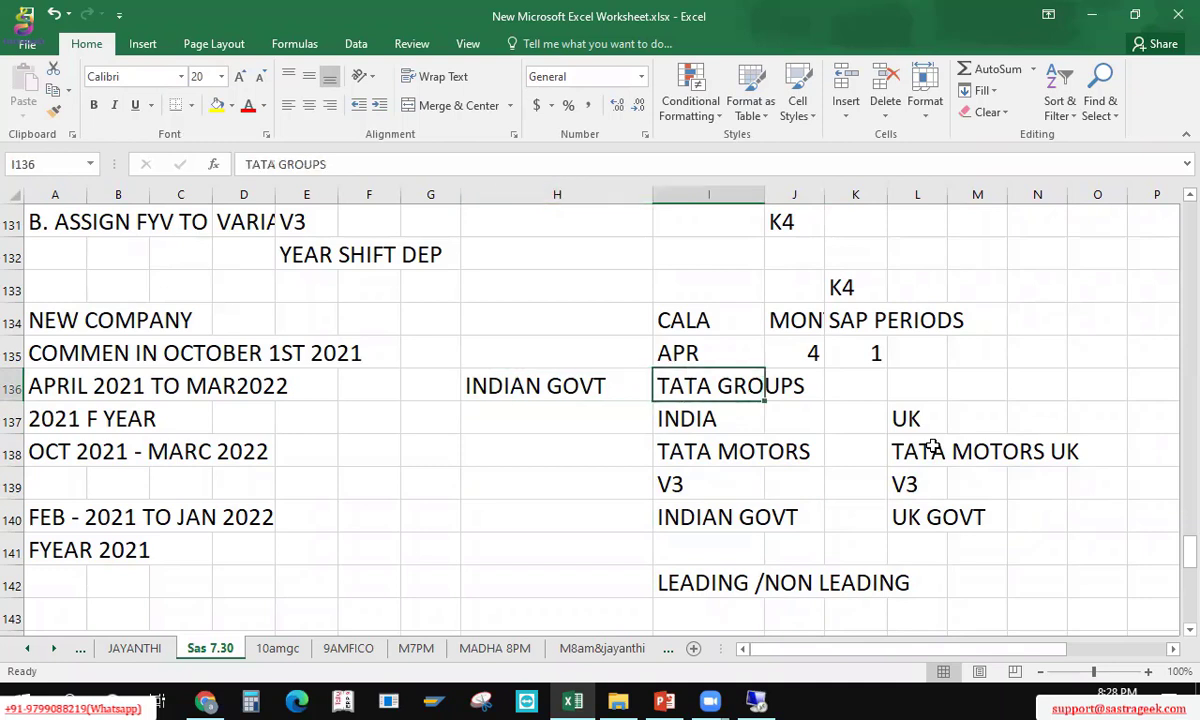
key("Down")
key("Down")
key("Down")
key("Down")
key("Down")
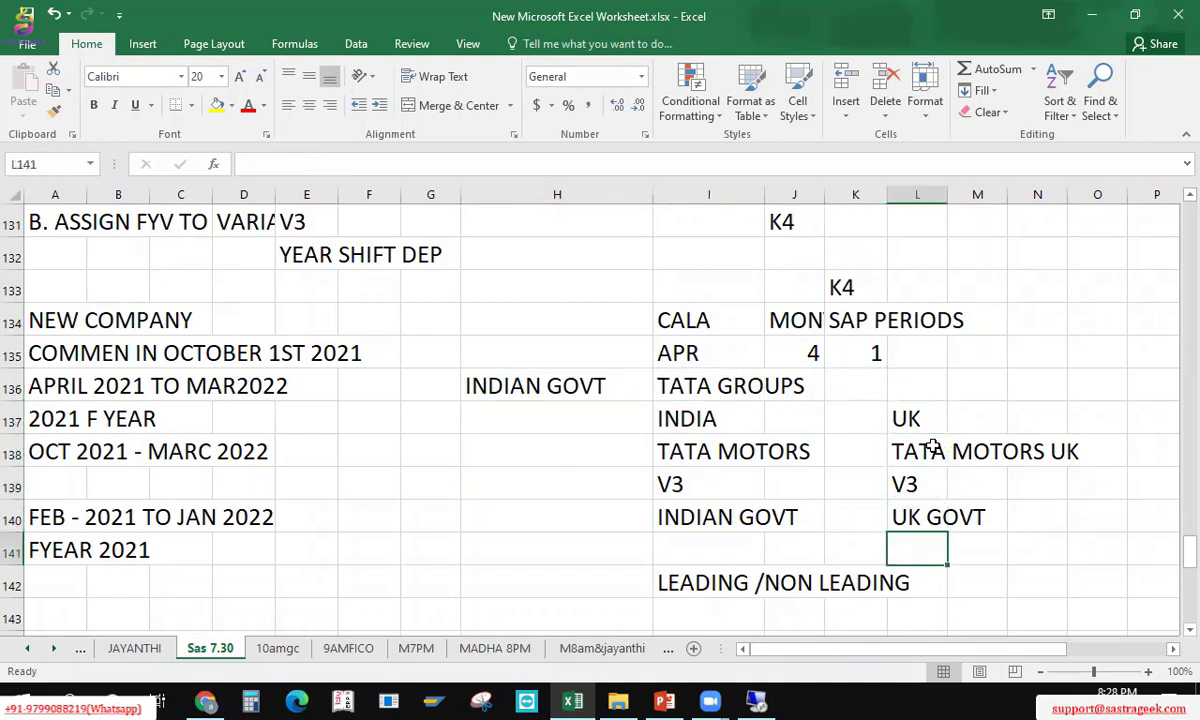
key("Down")
type("PAR")
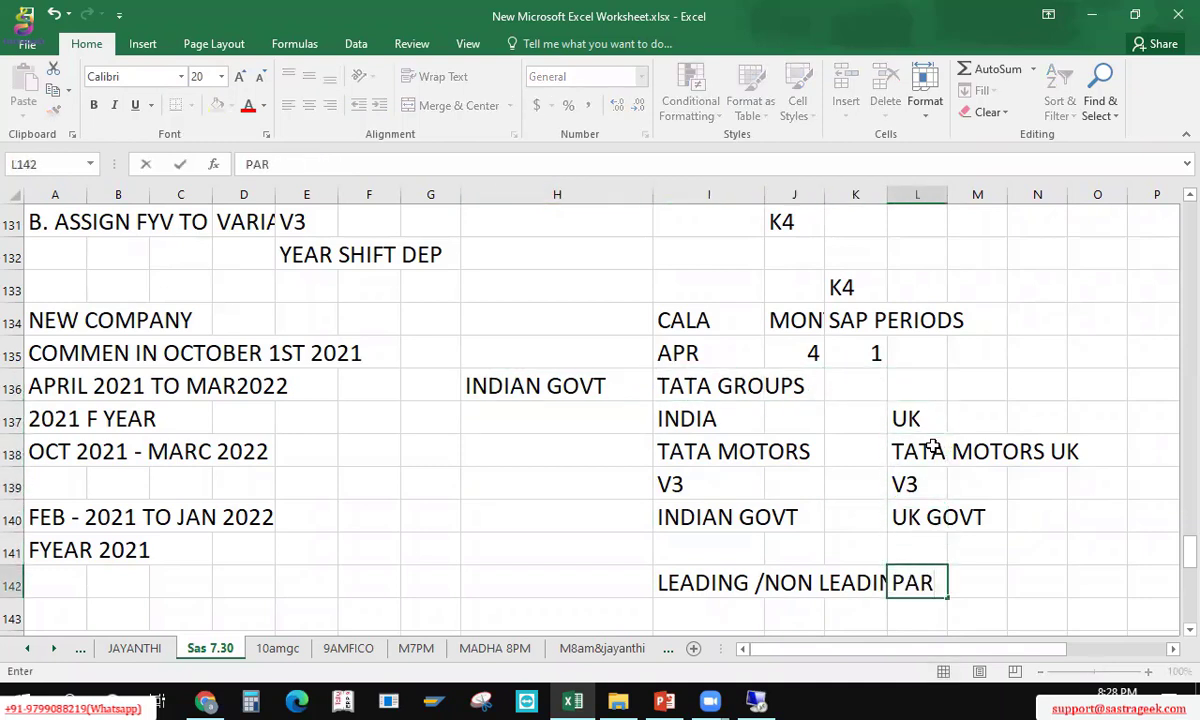
type("ALLE LEDGE")
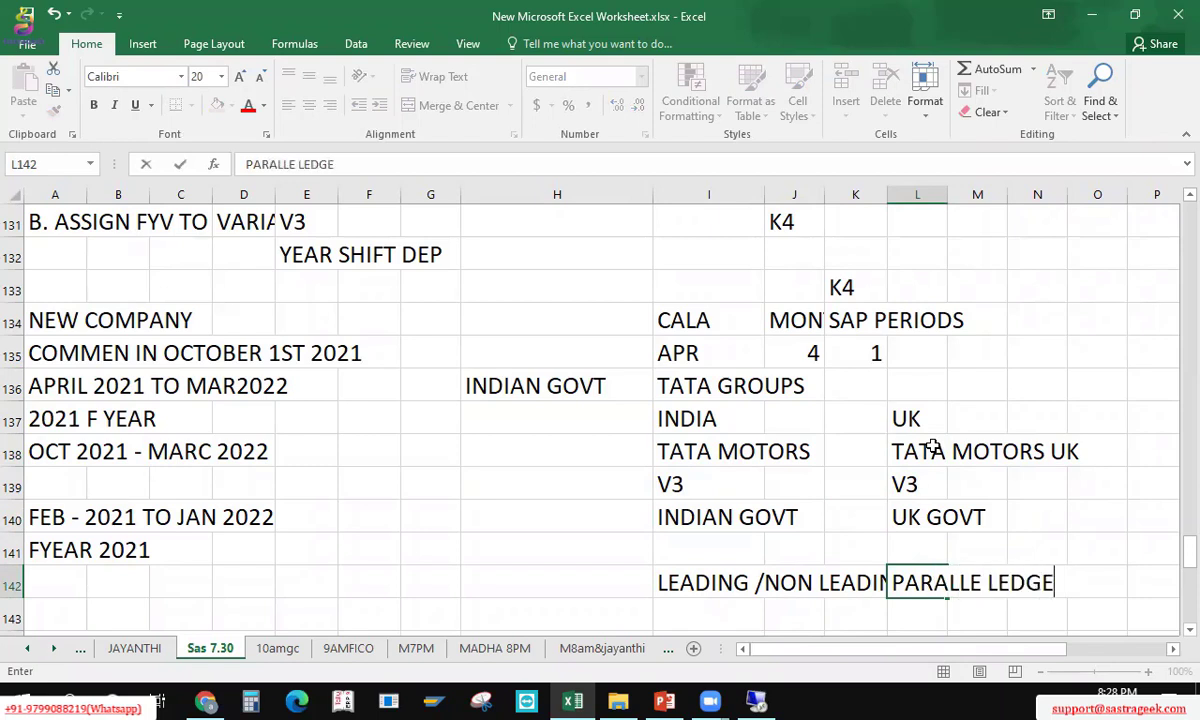
type("R/ NON")
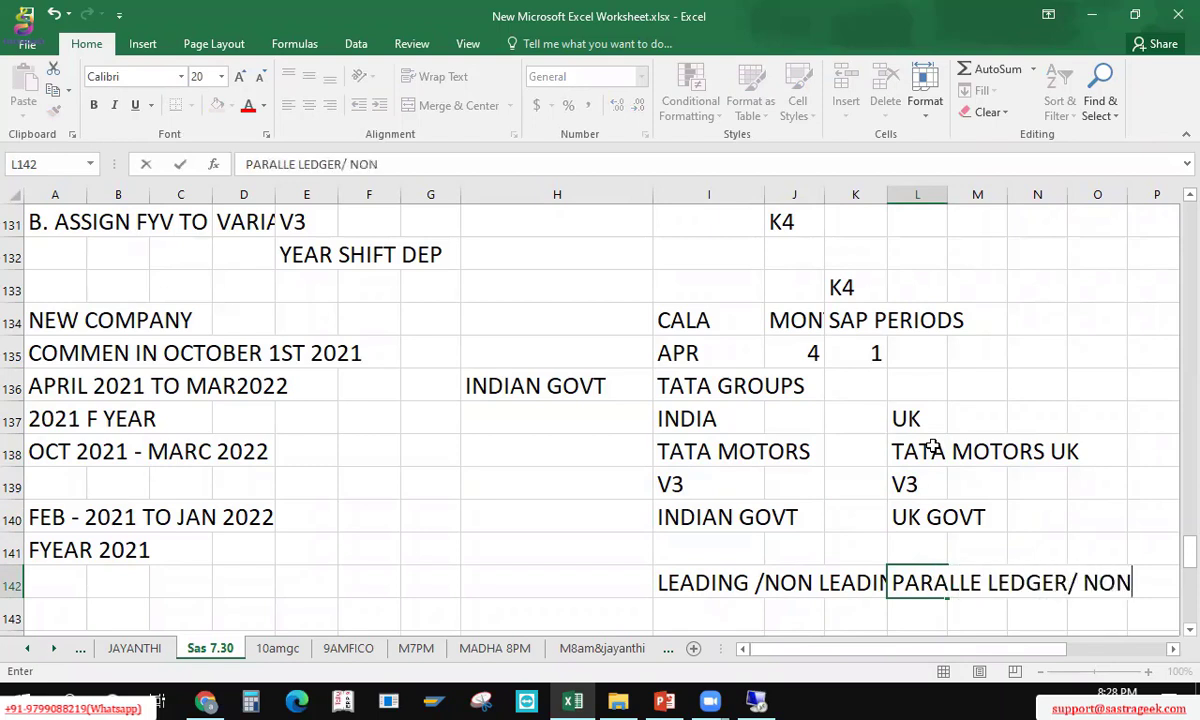
type(" LEADING")
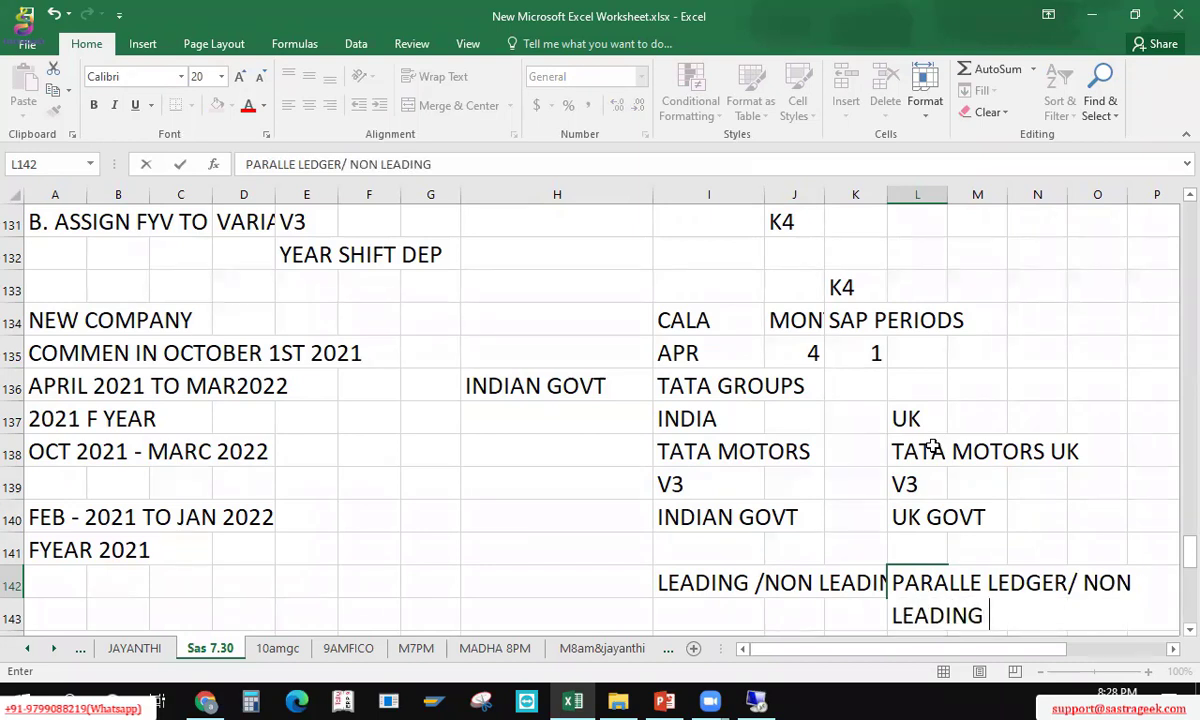
key("Return")
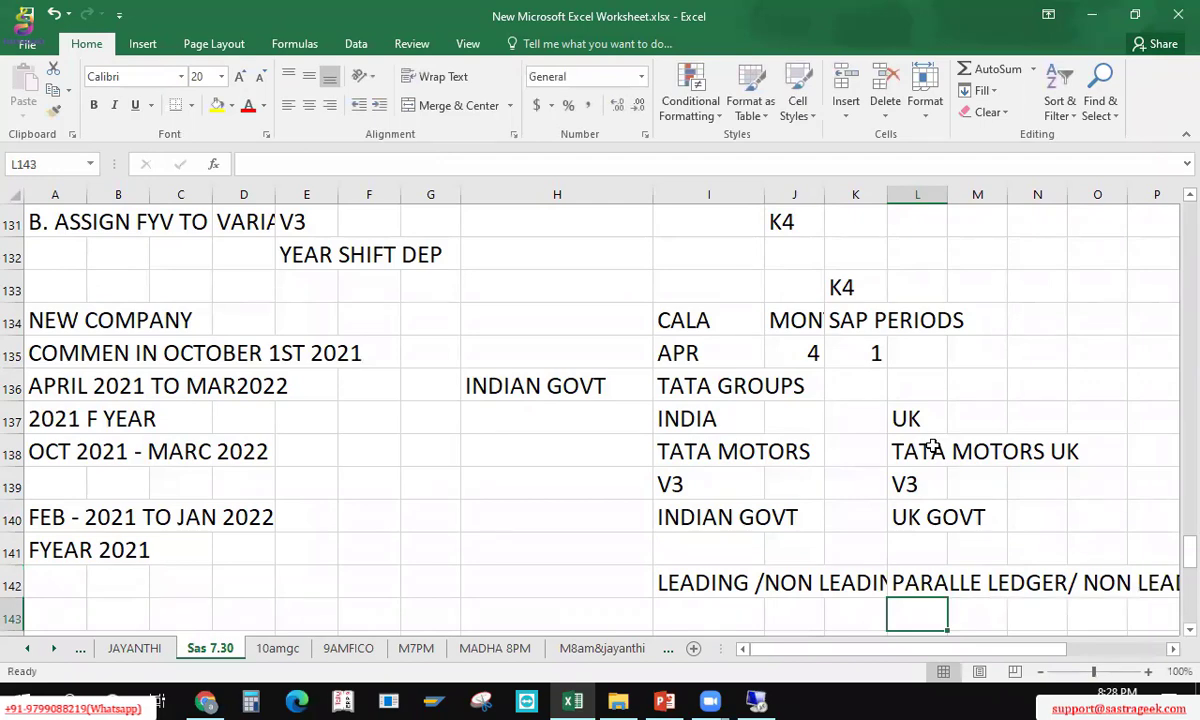
type("K4")
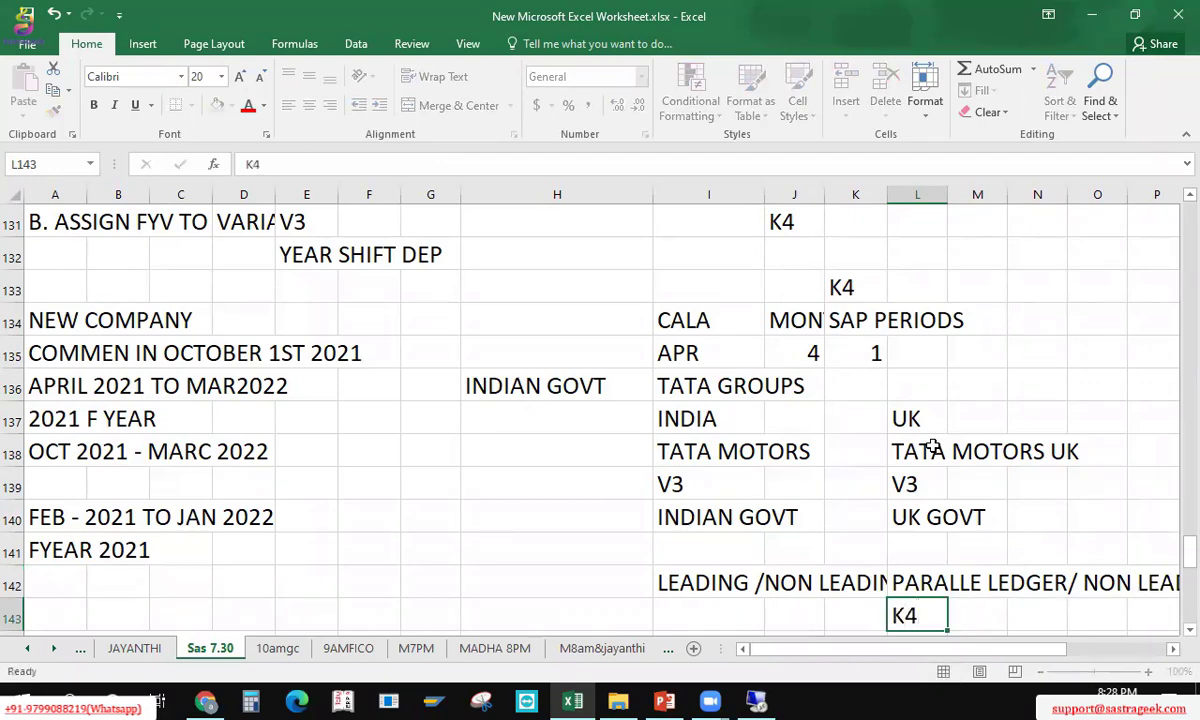
key("Return")
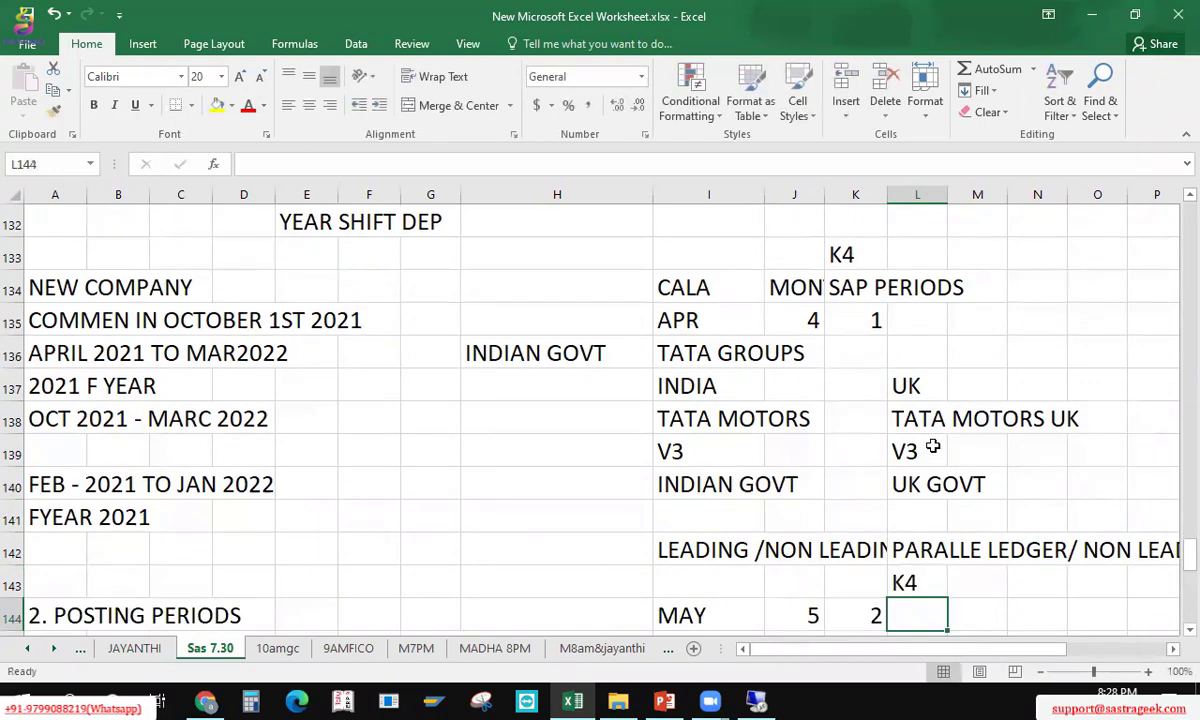
key("Up")
key("Down")
key("Left")
key("Left")
key("Left")
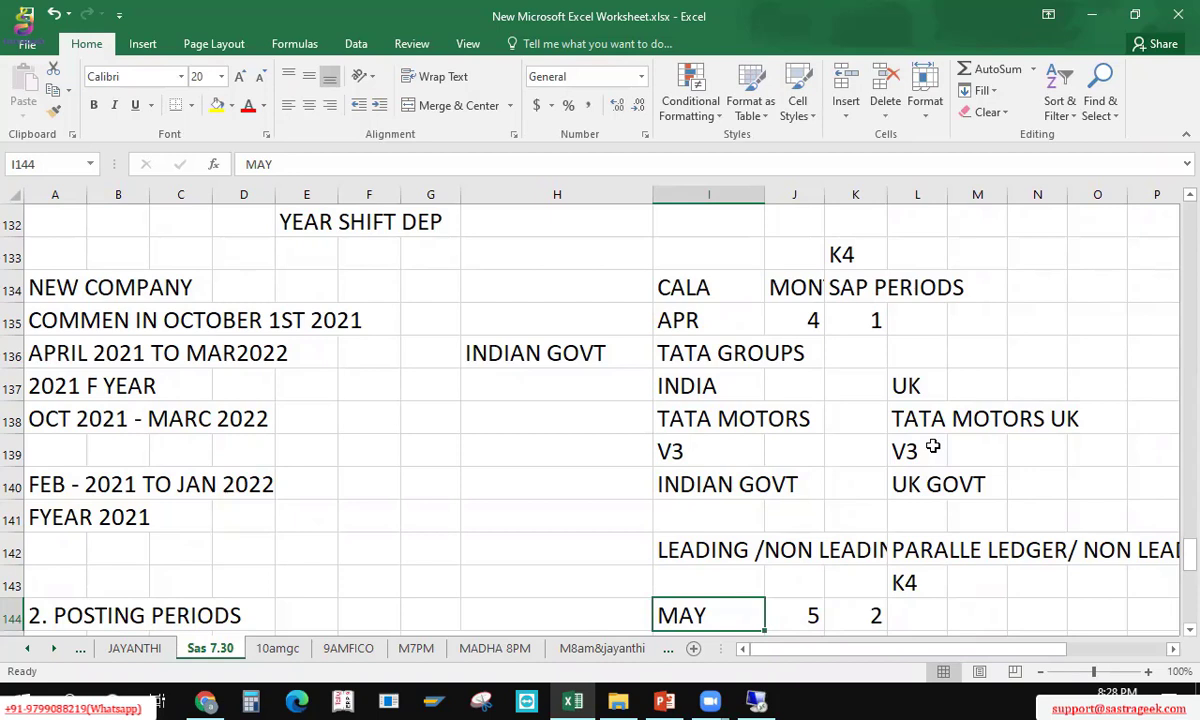
left_click(703, 553)
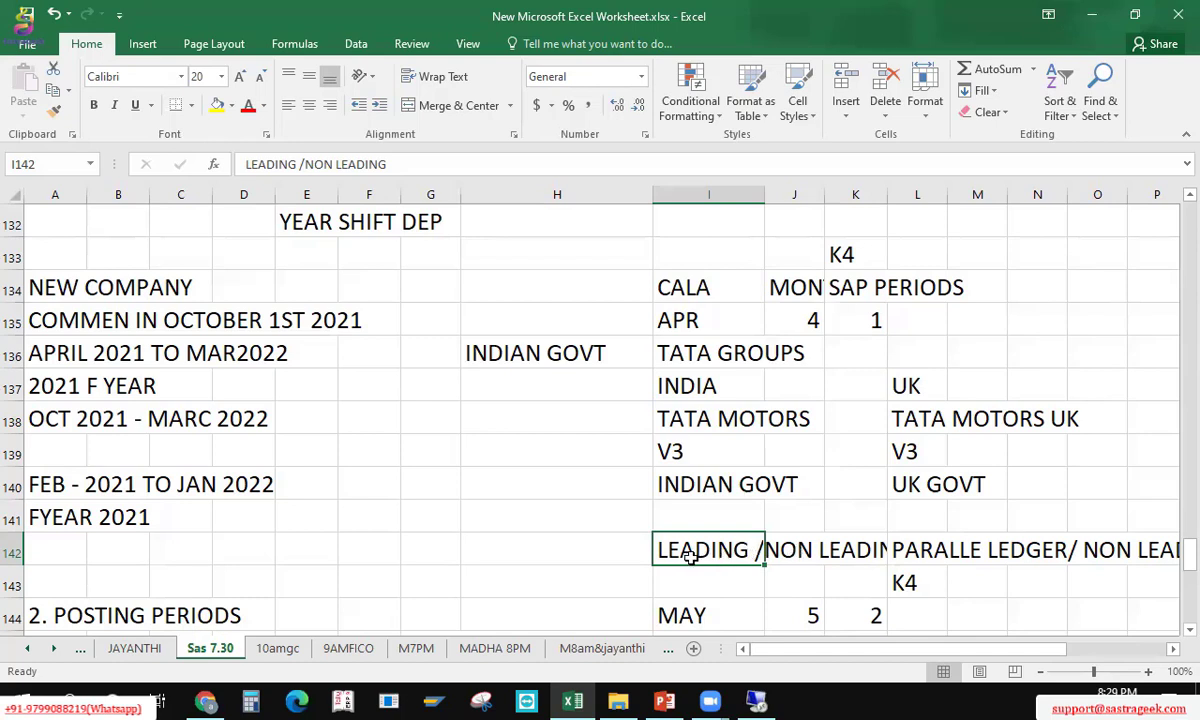
left_click(922, 580)
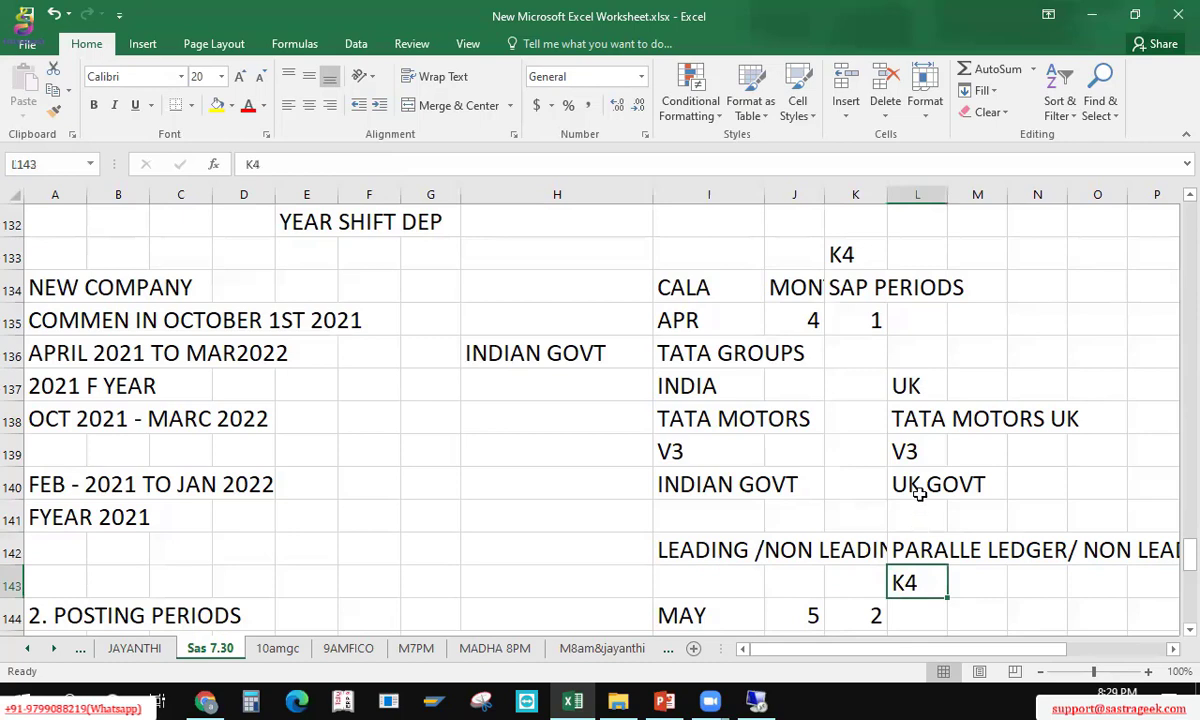
left_click(918, 493)
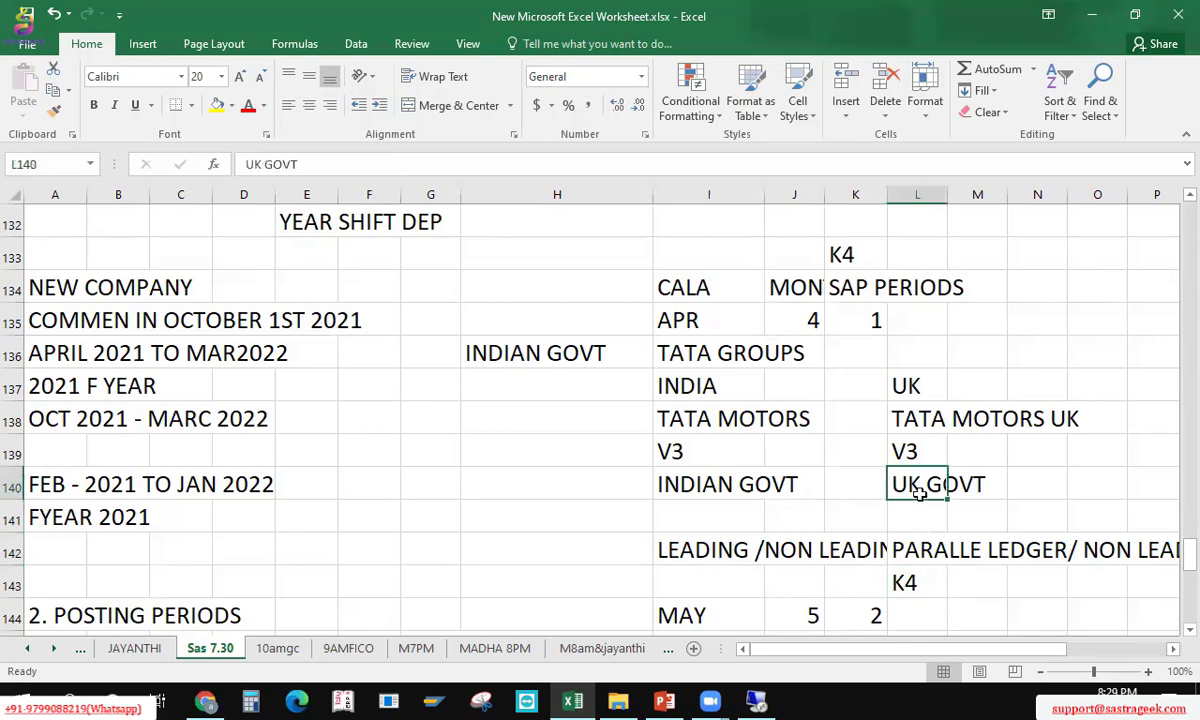
left_click(738, 360)
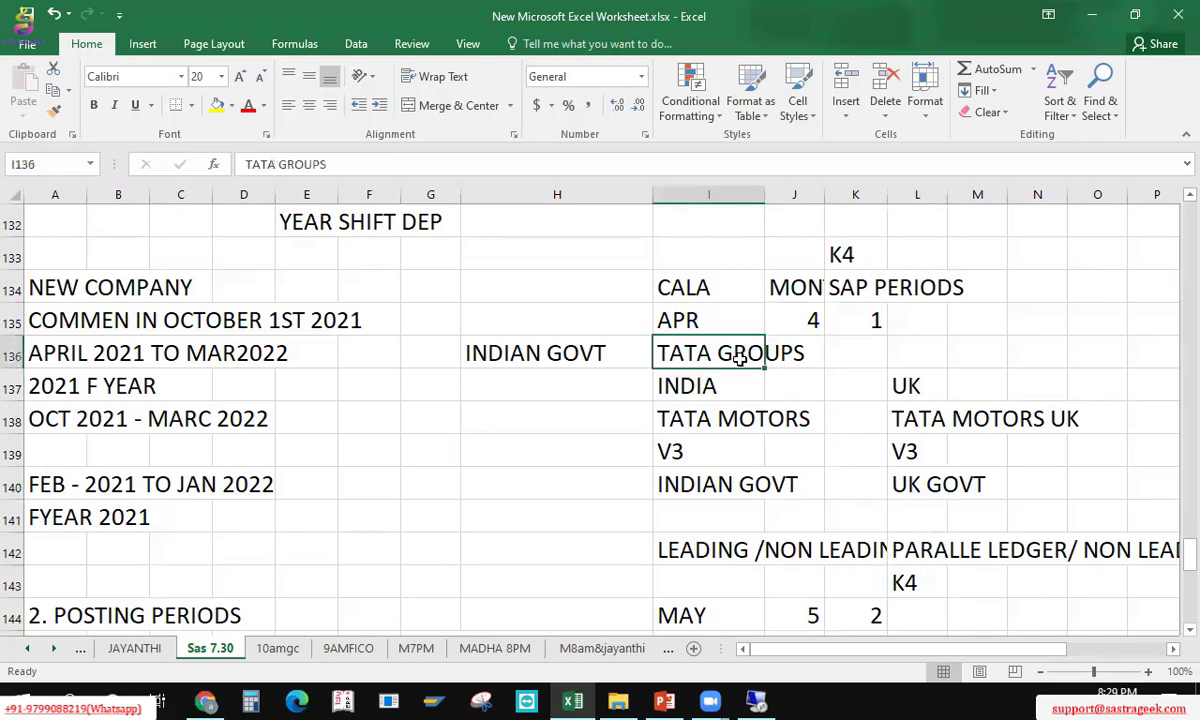
left_click(700, 390)
left_click(905, 395)
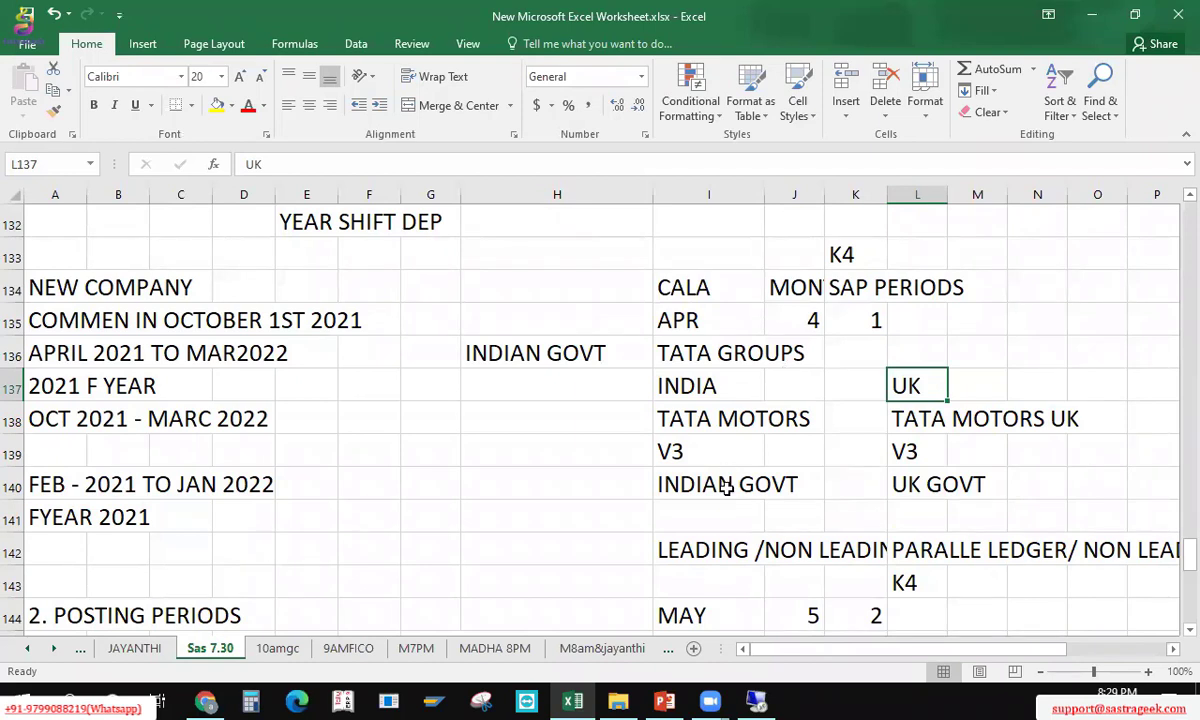
Step: Type CONTROLLING AREA - CROSS COMPNAY into cell K136
left_click(836, 346)
type("CNT")
key("BackSpace")
key("BackSpace")
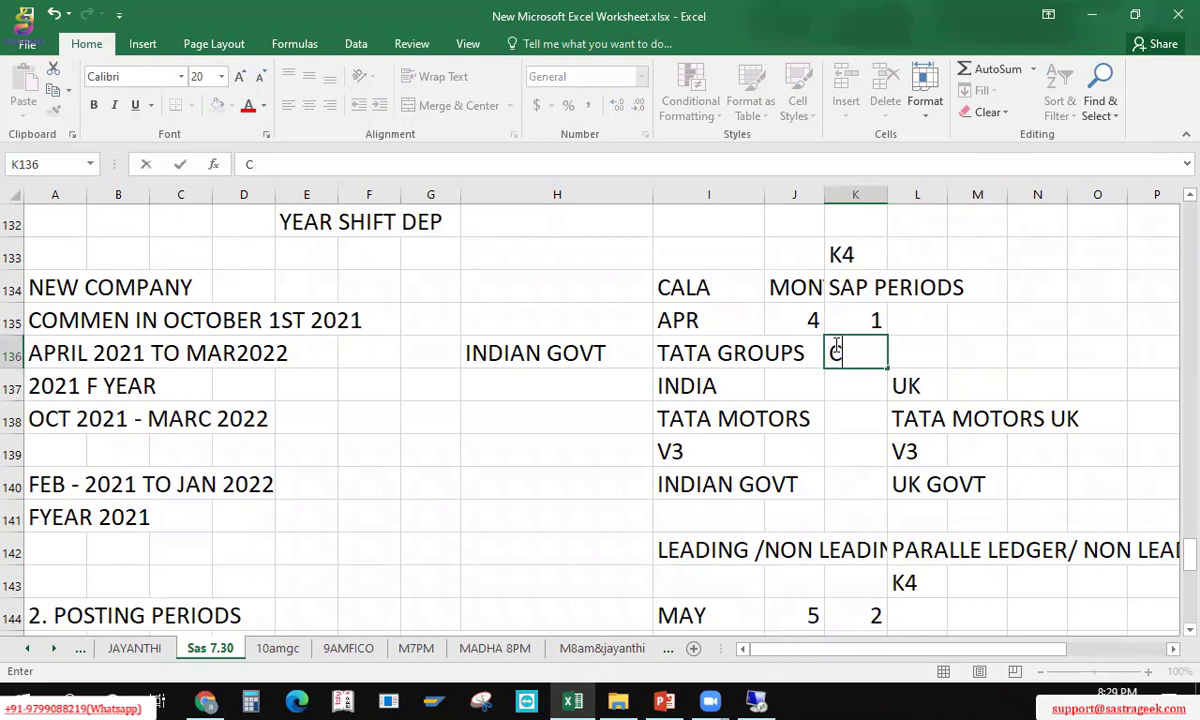
type("ONTROLLING AREA")
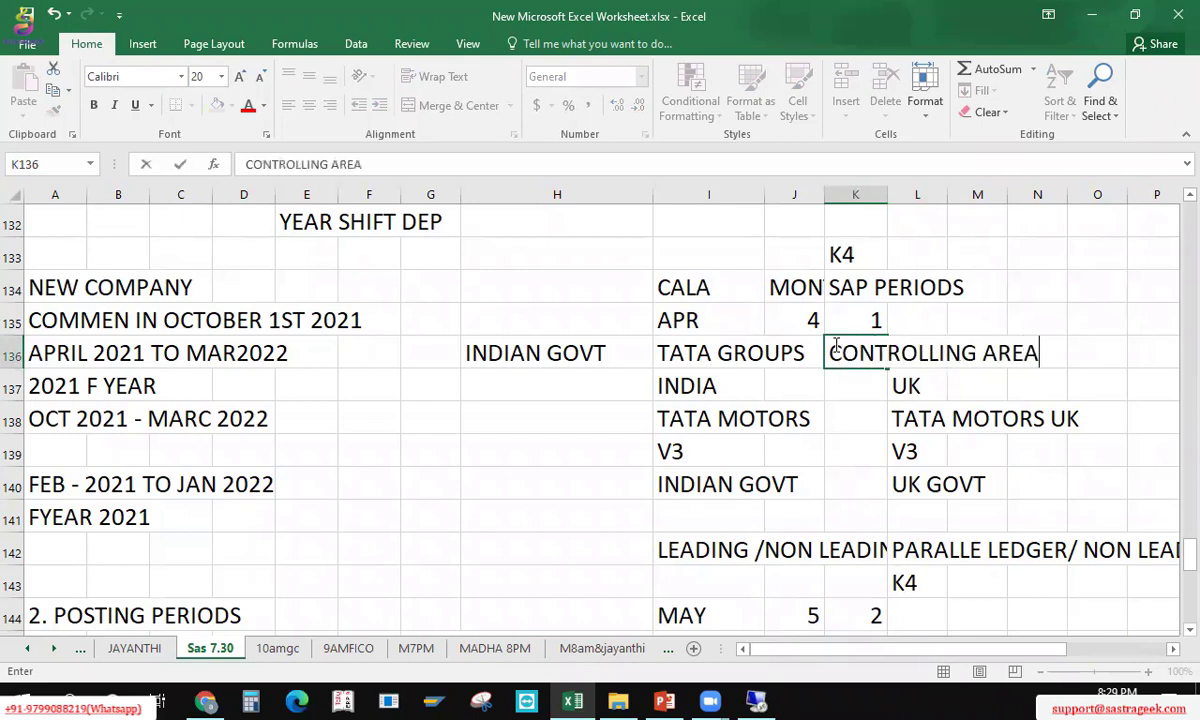
type(" - CROSS COMPNAY")
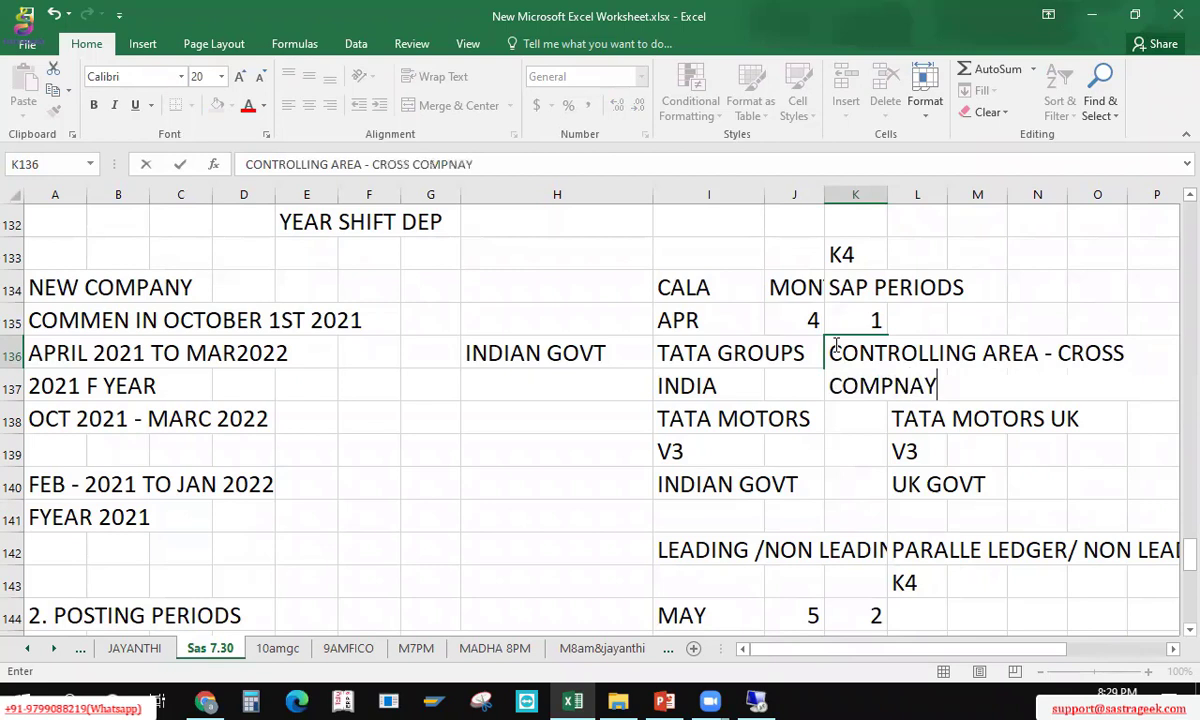
key("Return")
Step: Review the INDIA and TATA MOTORS entries across to the UK column
key("Up")
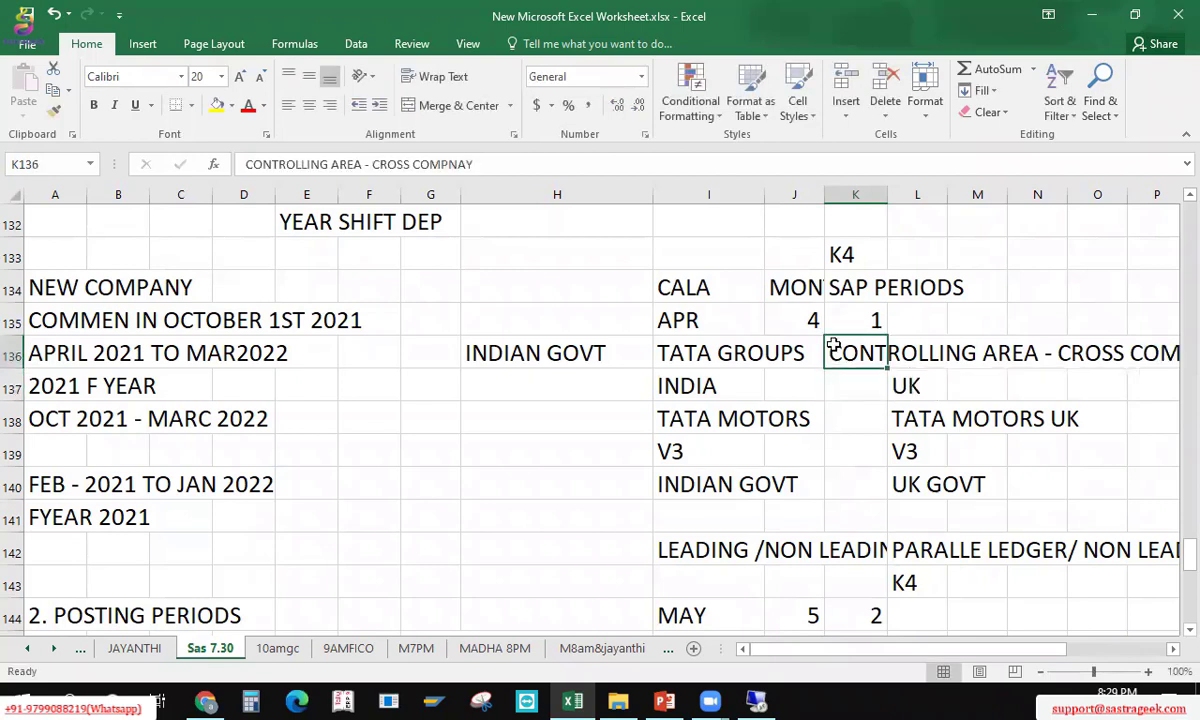
key("Down")
key("Left")
key("Left")
key("Left")
key("Right")
key("Down")
key("shift+Right")
key("shift+Right")
key("shift+Right")
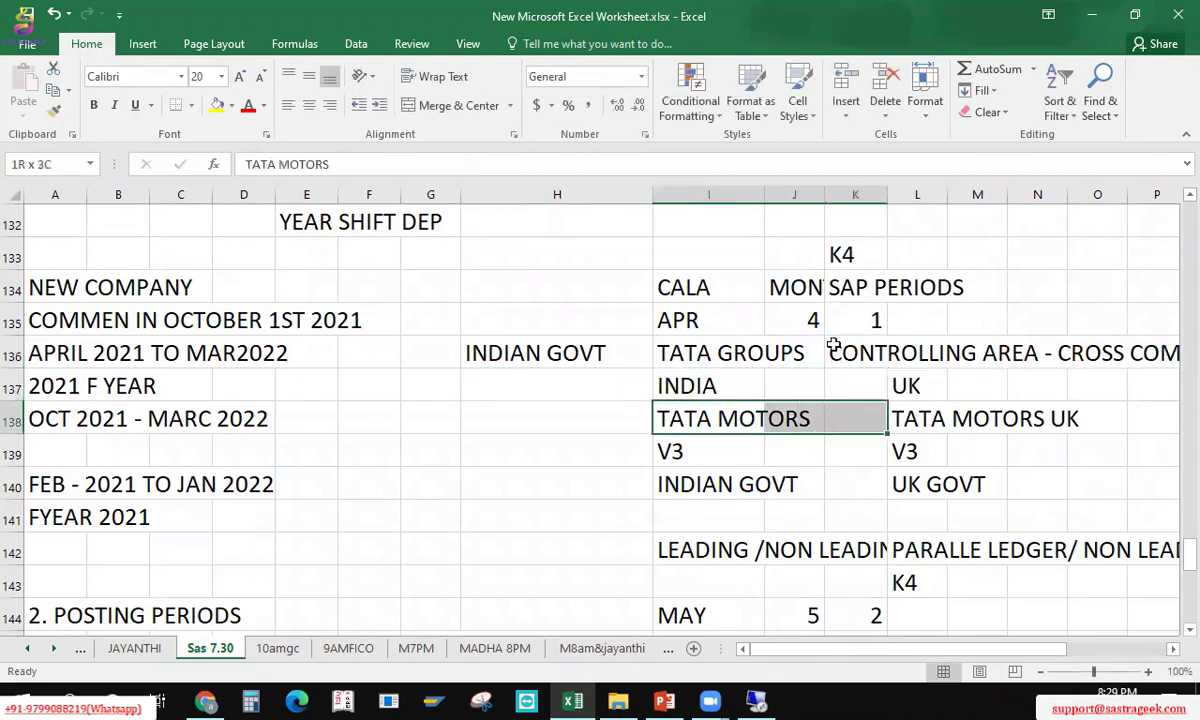
key("Left")
key("Right")
key("Right")
key("Right")
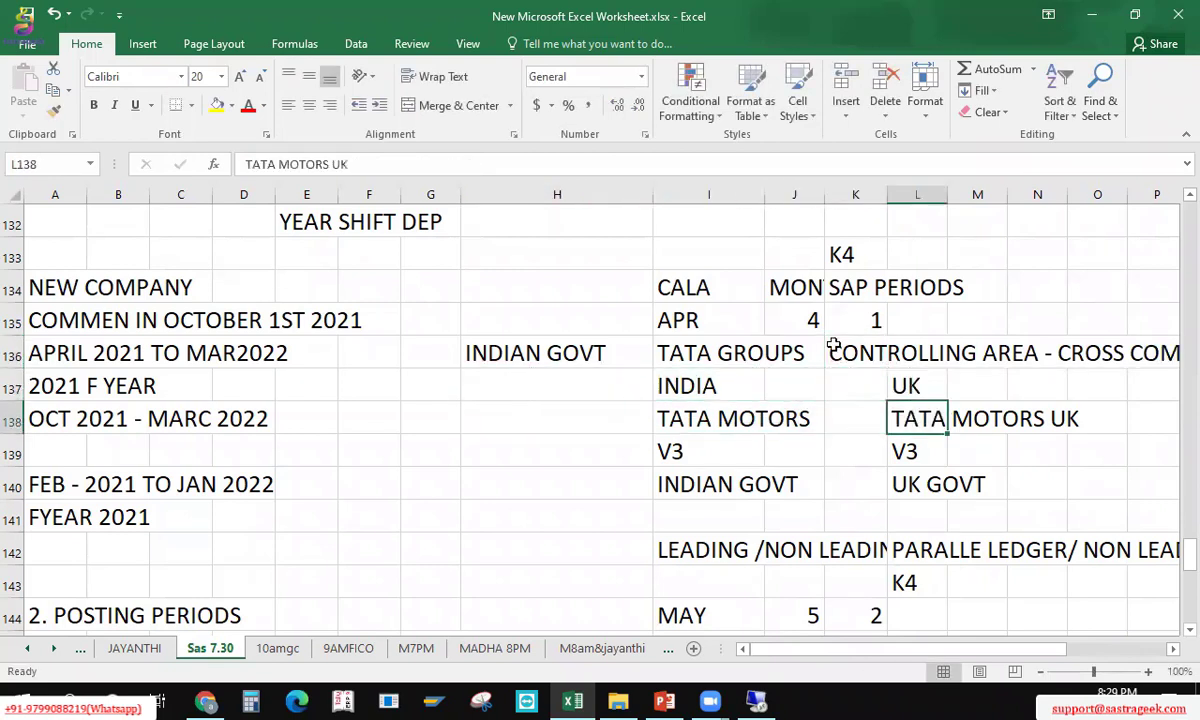
key("Up")
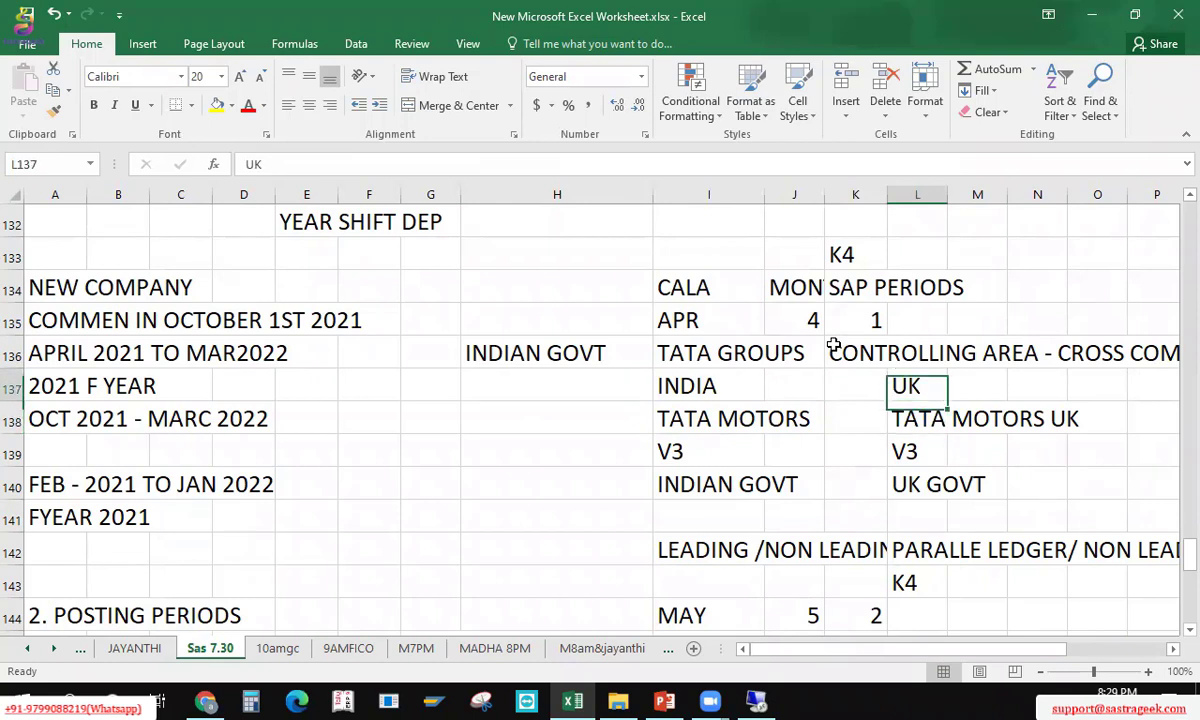
key("Up")
key("Left")
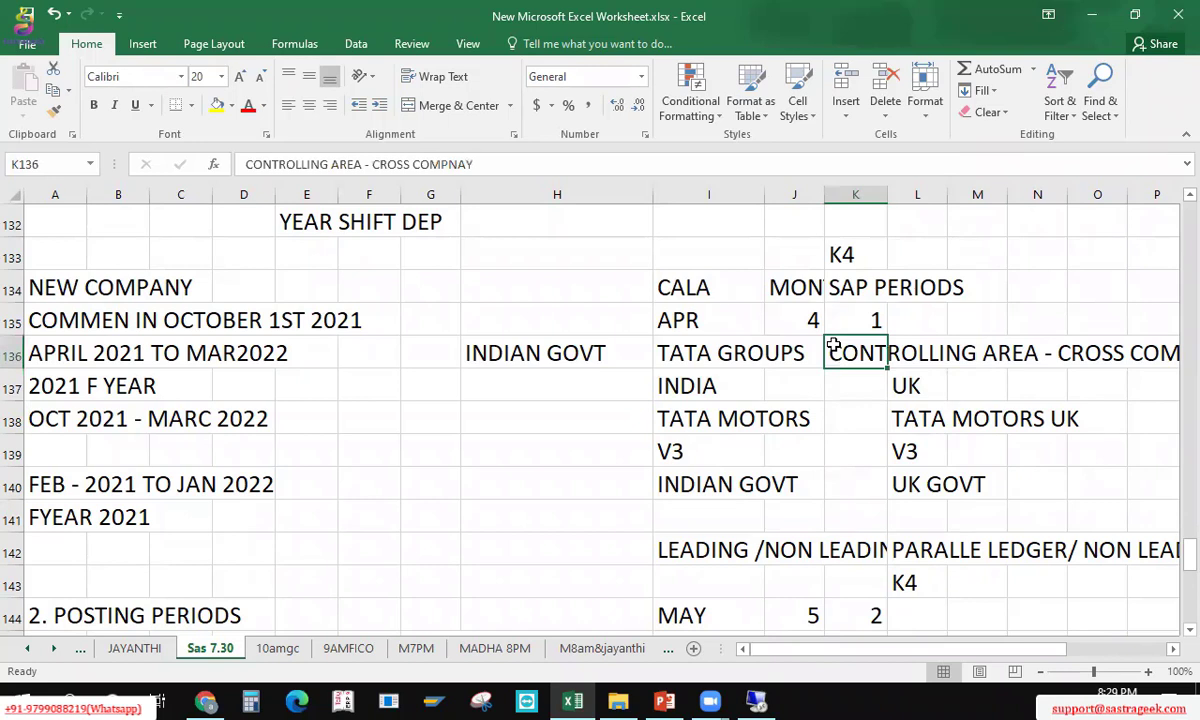
Step: Trim the note's misspelled ending, then delete it so K136 is empty
key("F2")
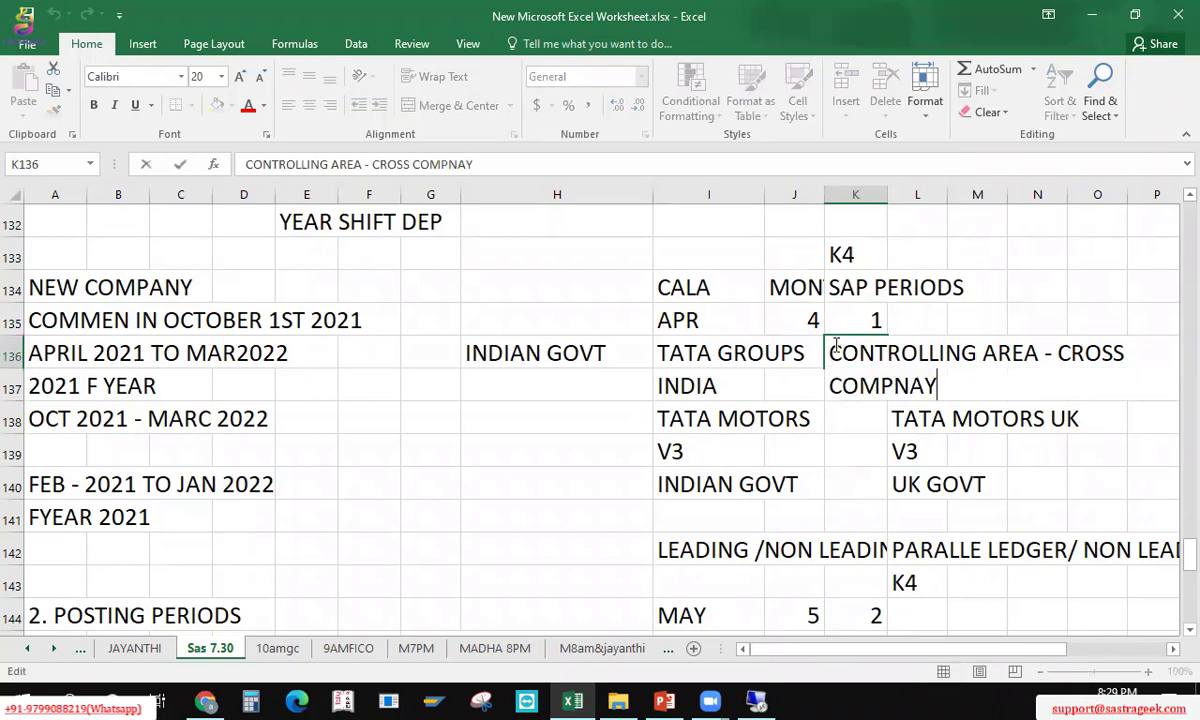
key("BackSpace")
key("BackSpace")
key("BackSpace")
key("Return")
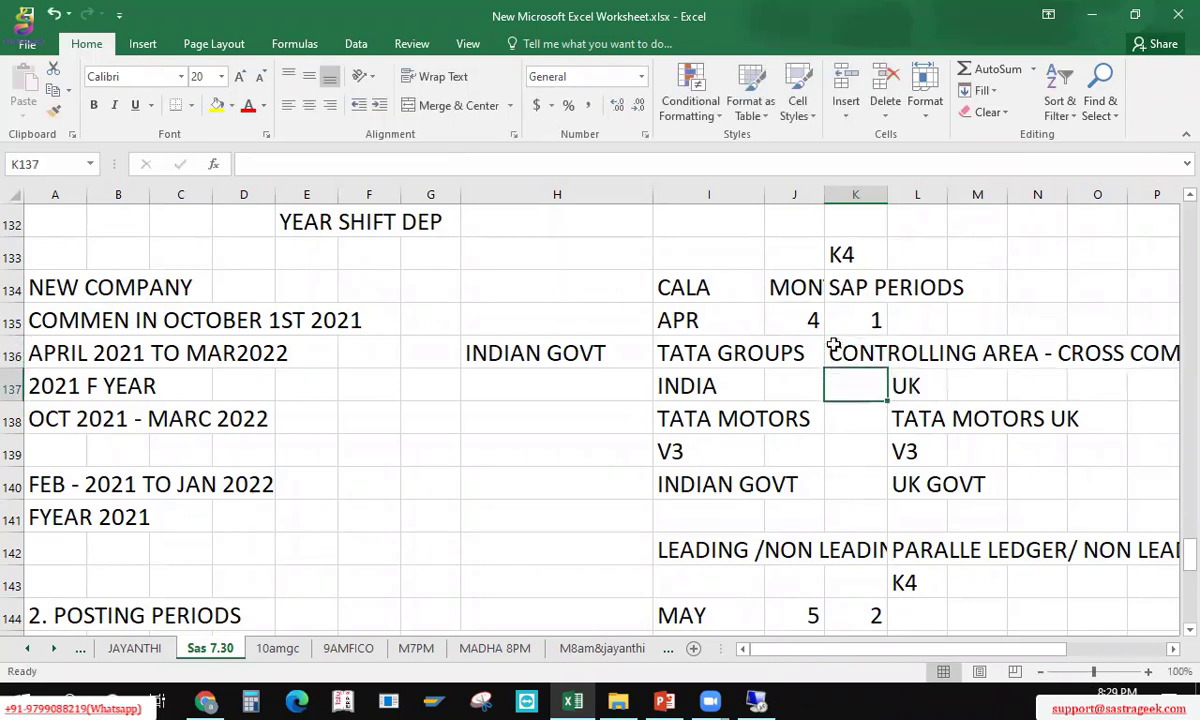
left_click(833, 345)
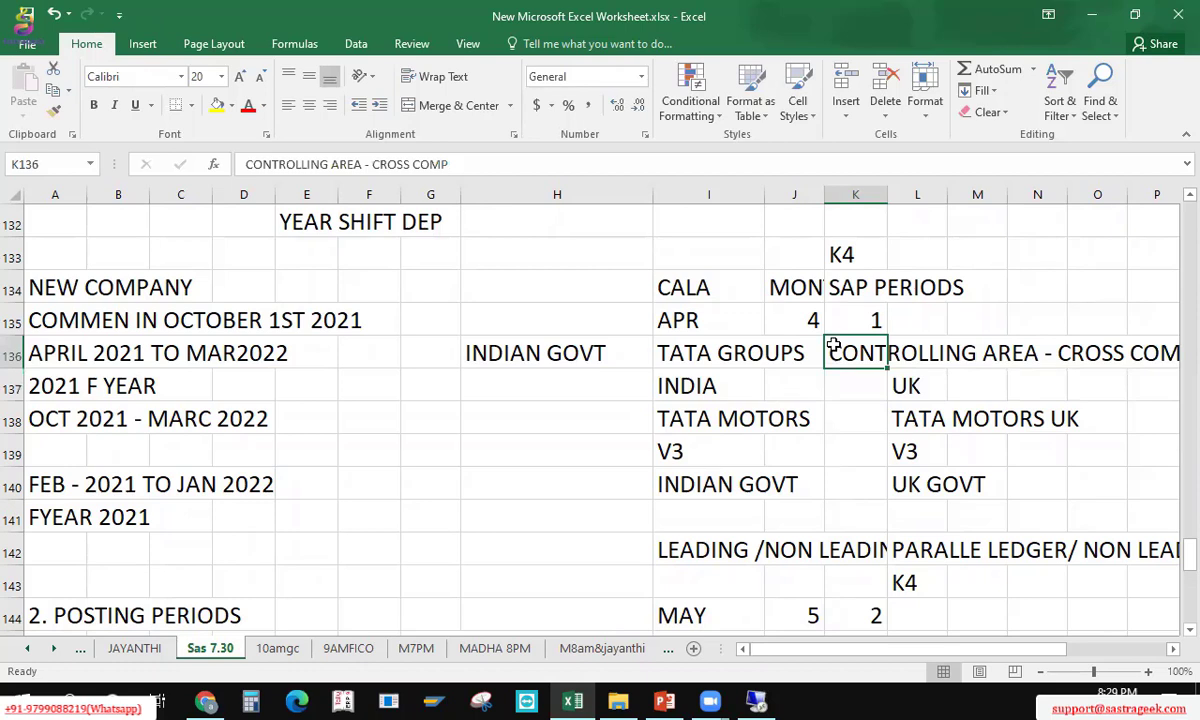
key("Delete")
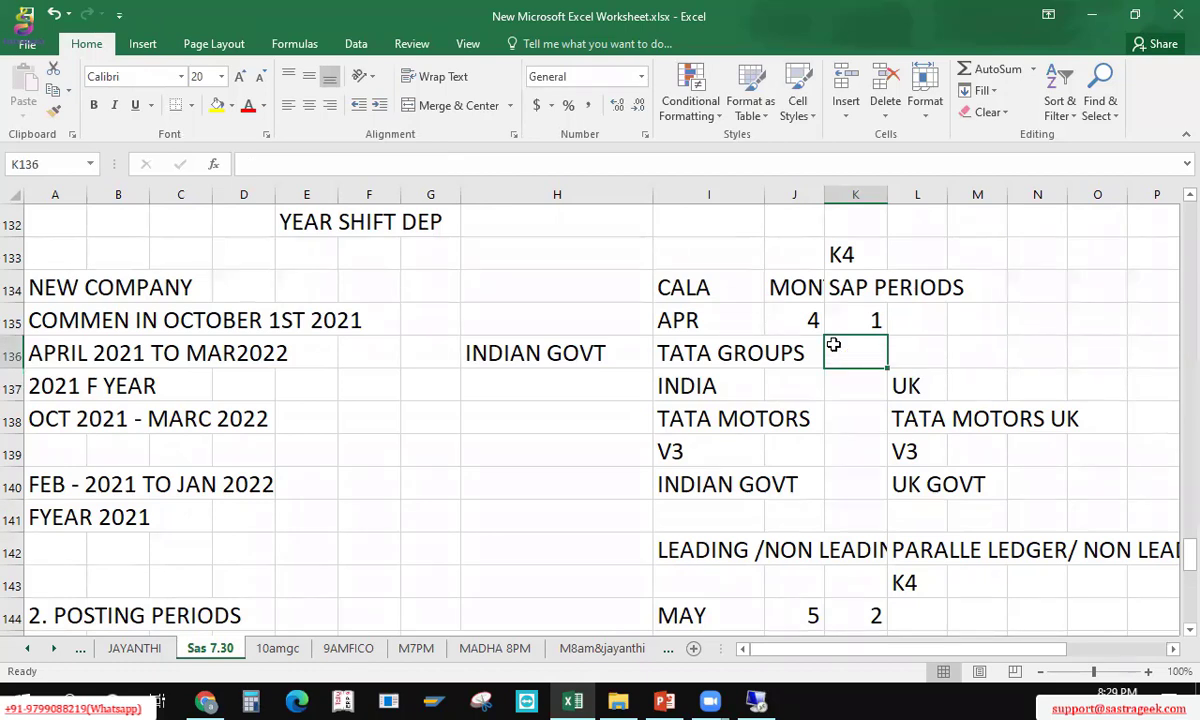
key("Left")
key("Left")
key("Left")
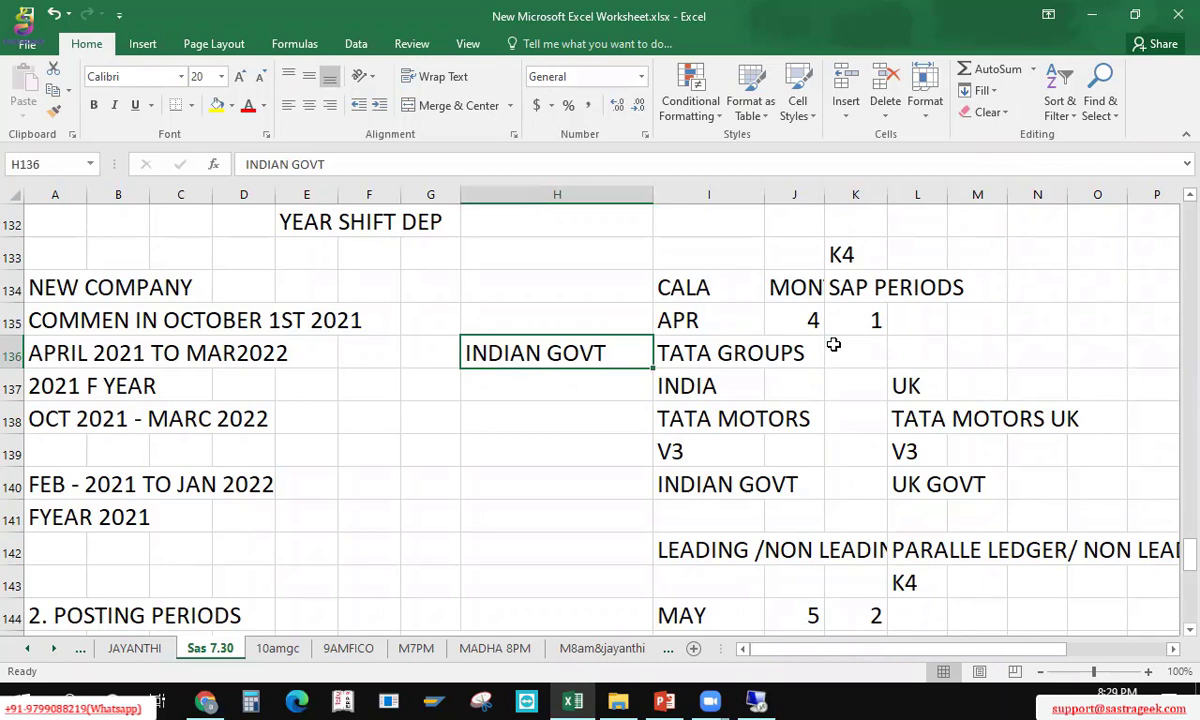
key("Right")
key("Left")
Step: Review the TATA GROUPS, India and UK notes in I136:L144
key("Right")
key("shift+Down")
key("shift+Down")
key("shift+Down")
key("shift+Down")
key("shift+Down")
key("shift+Down")
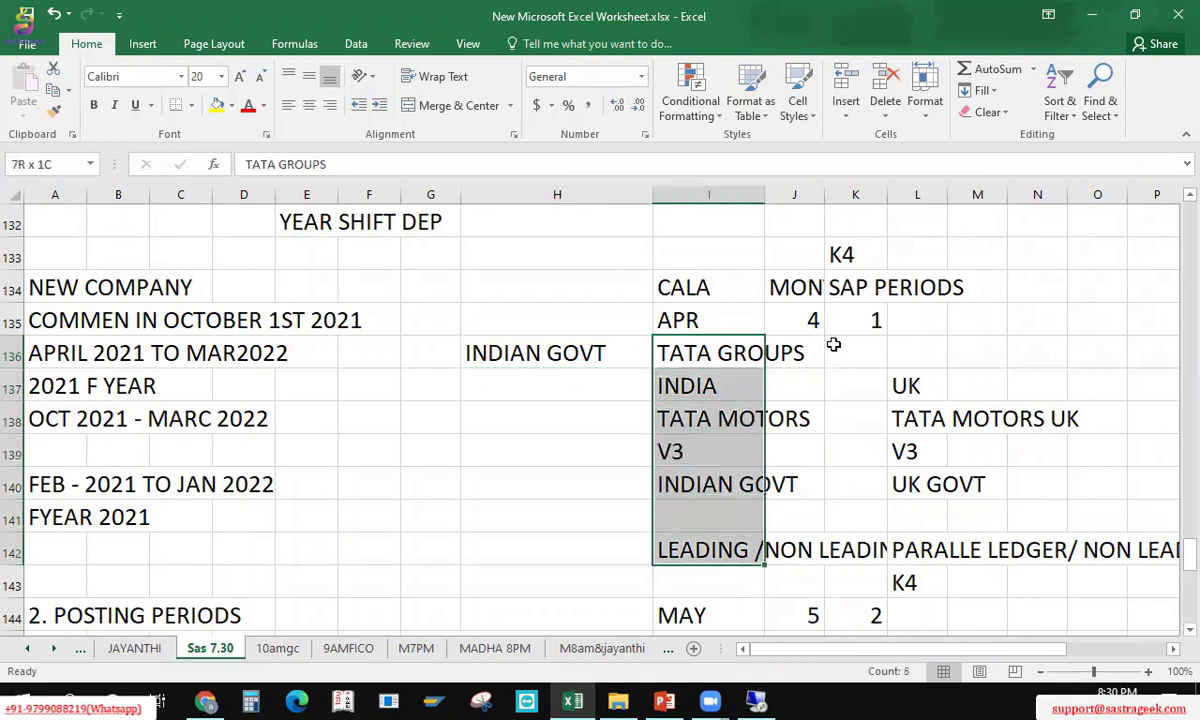
key("shift+Right")
key("shift+Right")
key("shift+Right")
key("shift+Down")
key("shift+Down")
key("Up")
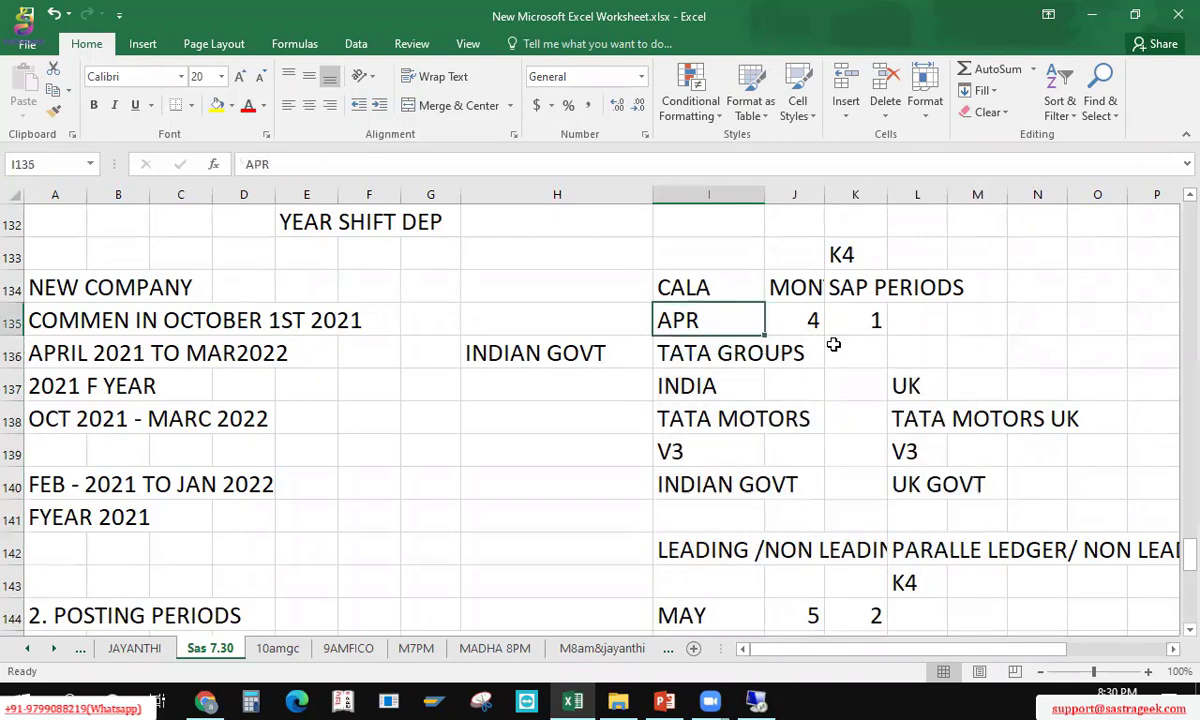
key("Down")
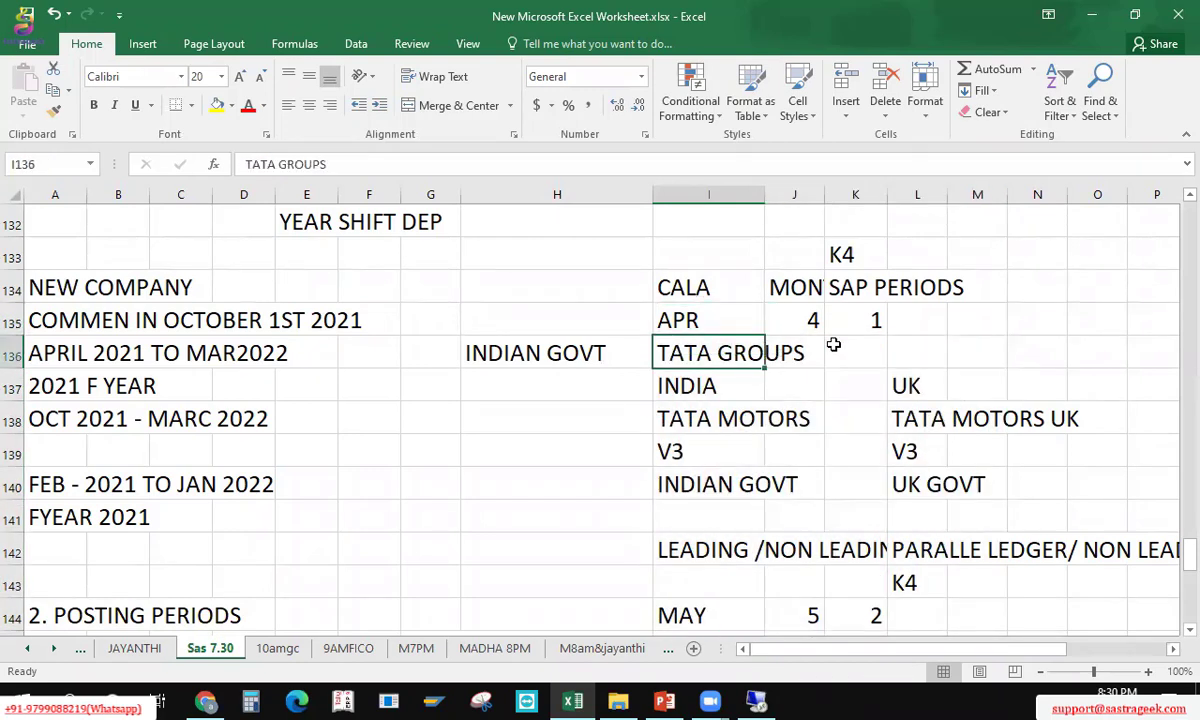
key("Left")
key("Right")
key("Left")
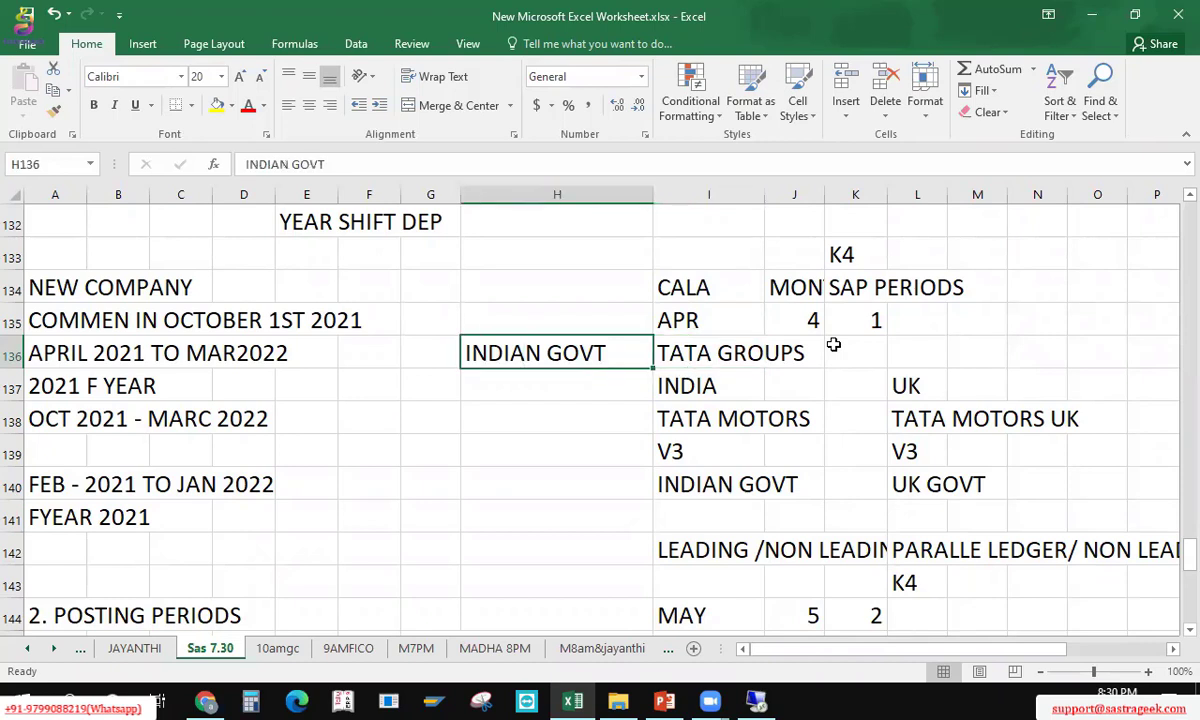
key("Right")
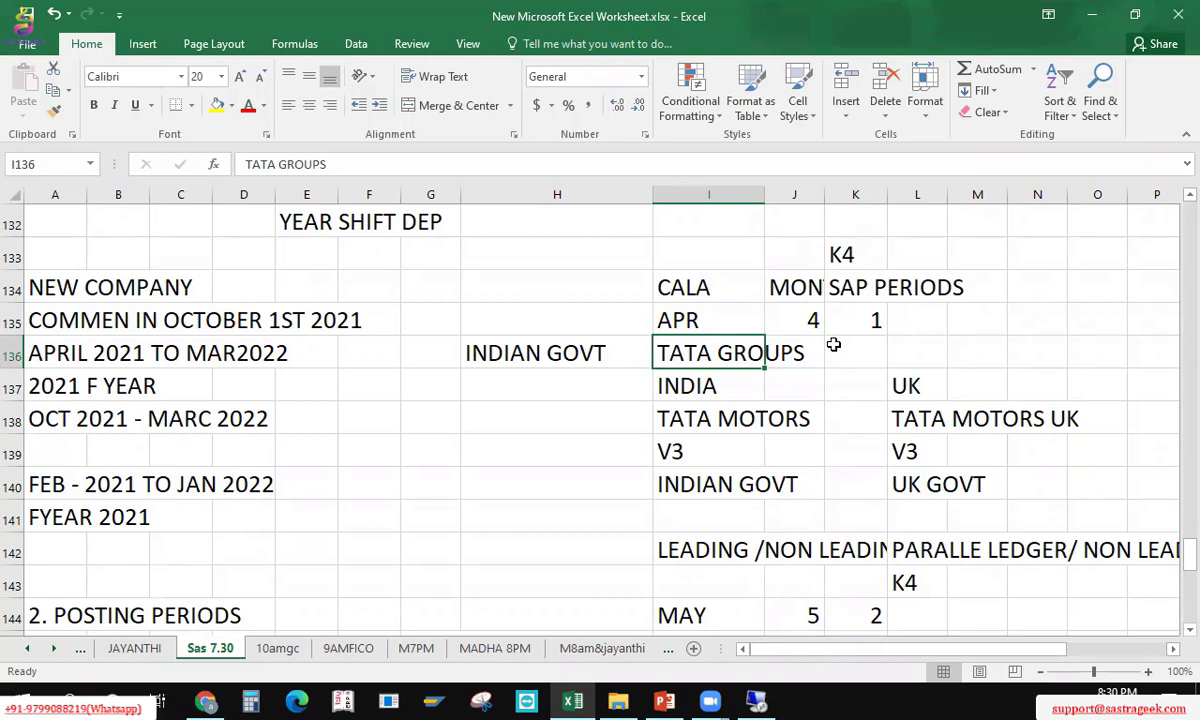
key("Left")
key("Right")
Step: Check the posting period steps in column A, then switch to the SAP window
left_click(134, 415)
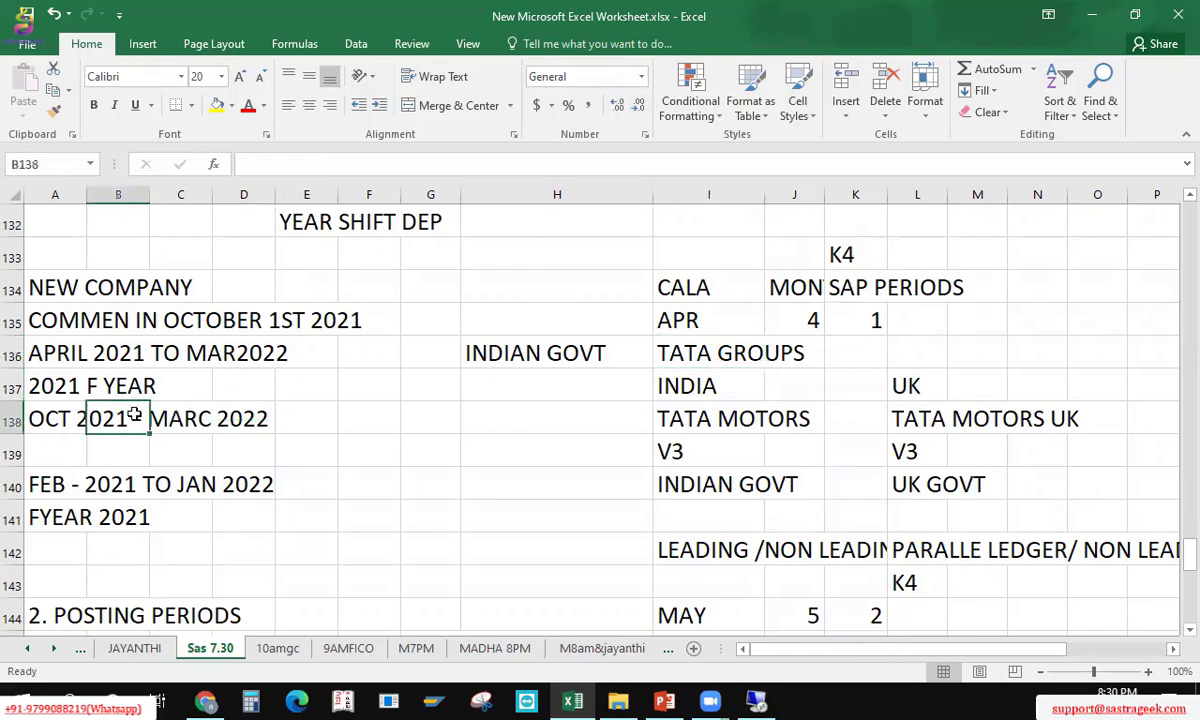
key("Left")
key("Down")
key("Down")
key("Down")
key("Down")
key("Down")
key("Down")
key("Down")
key("Down")
key("Down")
key("Down")
key("Down")
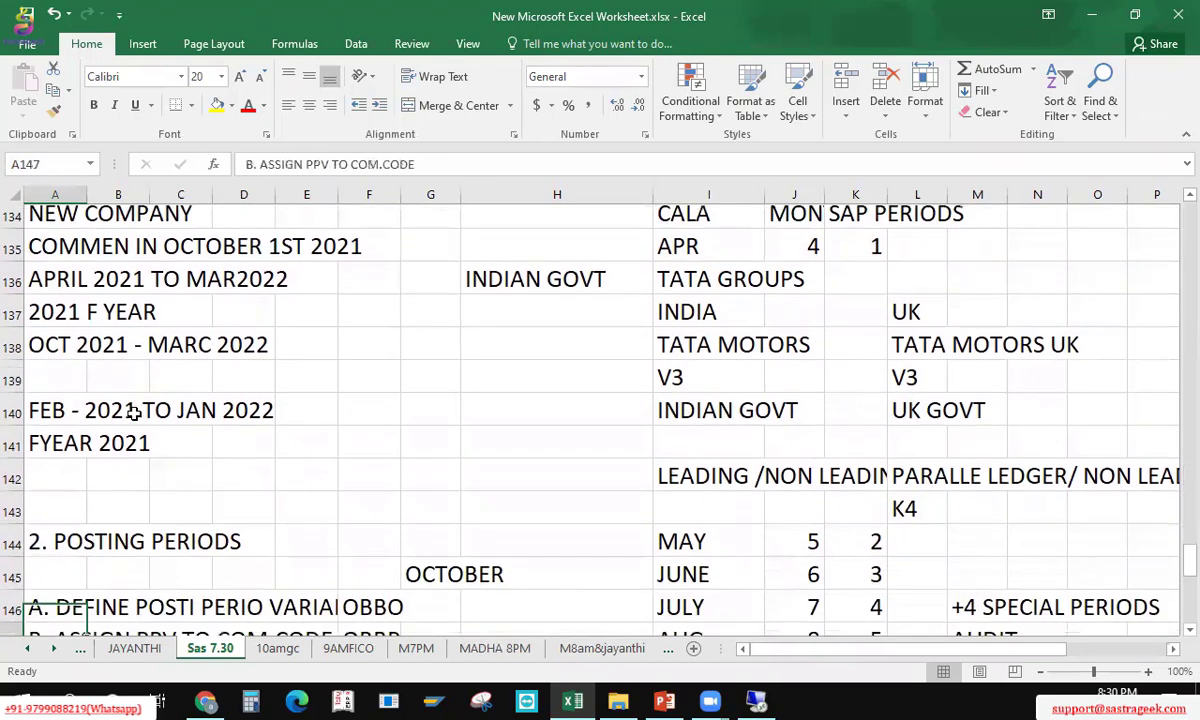
key("Down")
key("Down")
key("Down")
key("Down")
key("Down")
key("Down")
key("Down")
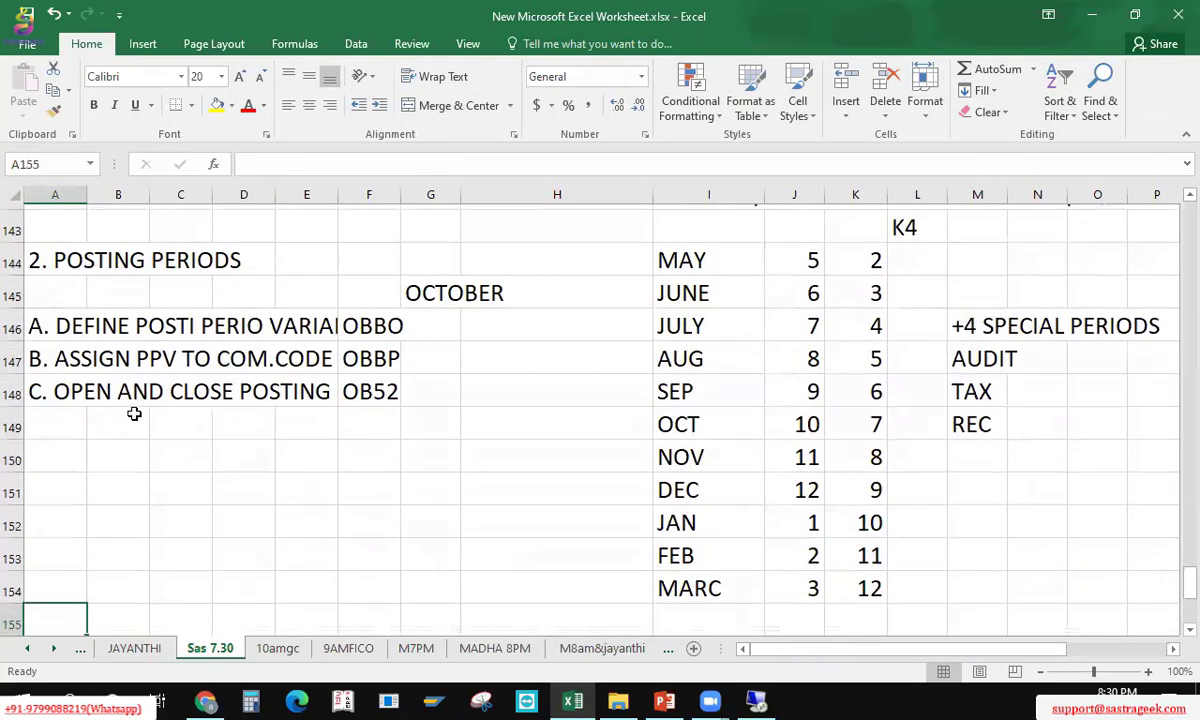
key("Up")
key("Up")
key("Up")
key("Up")
key("Up")
key("Up")
key("Up")
key("Up")
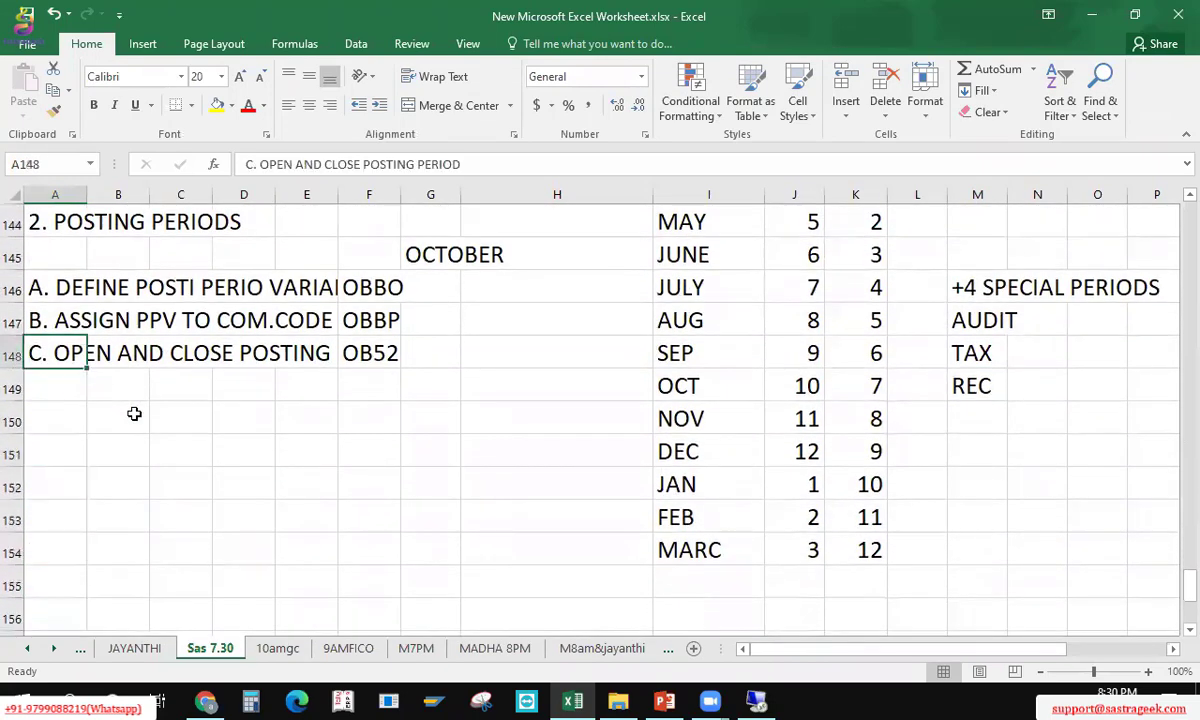
key("Right")
key("alt+Tab")
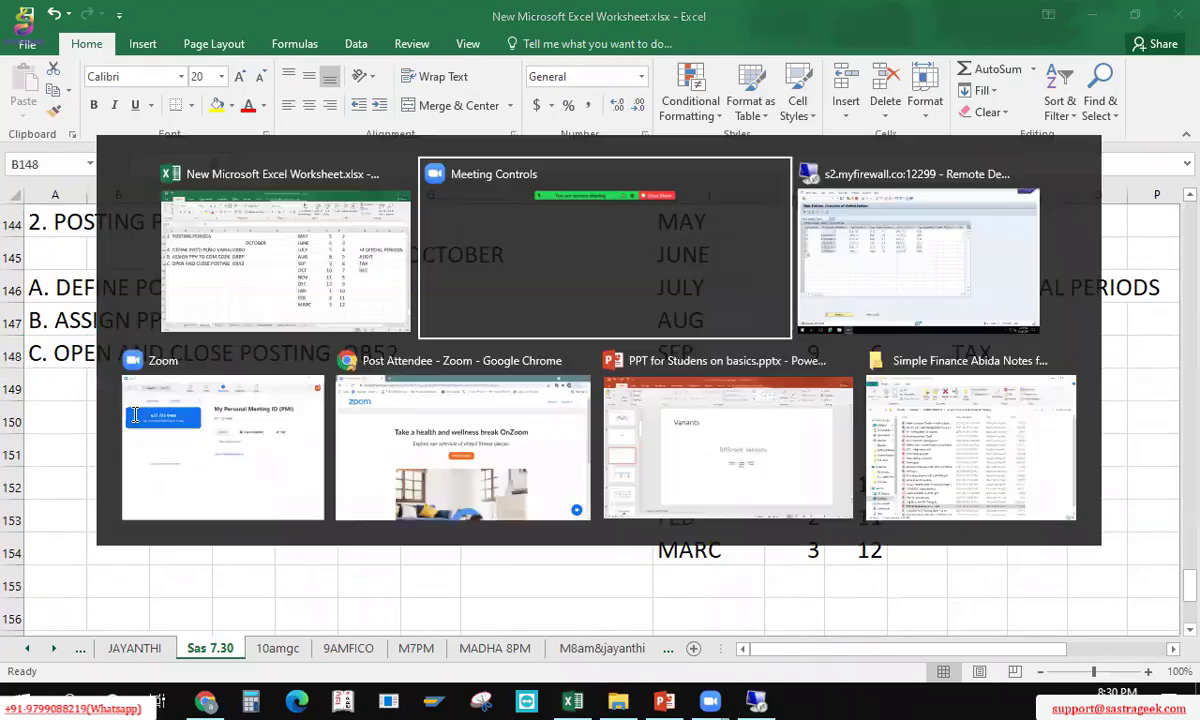
key("alt+Tab")
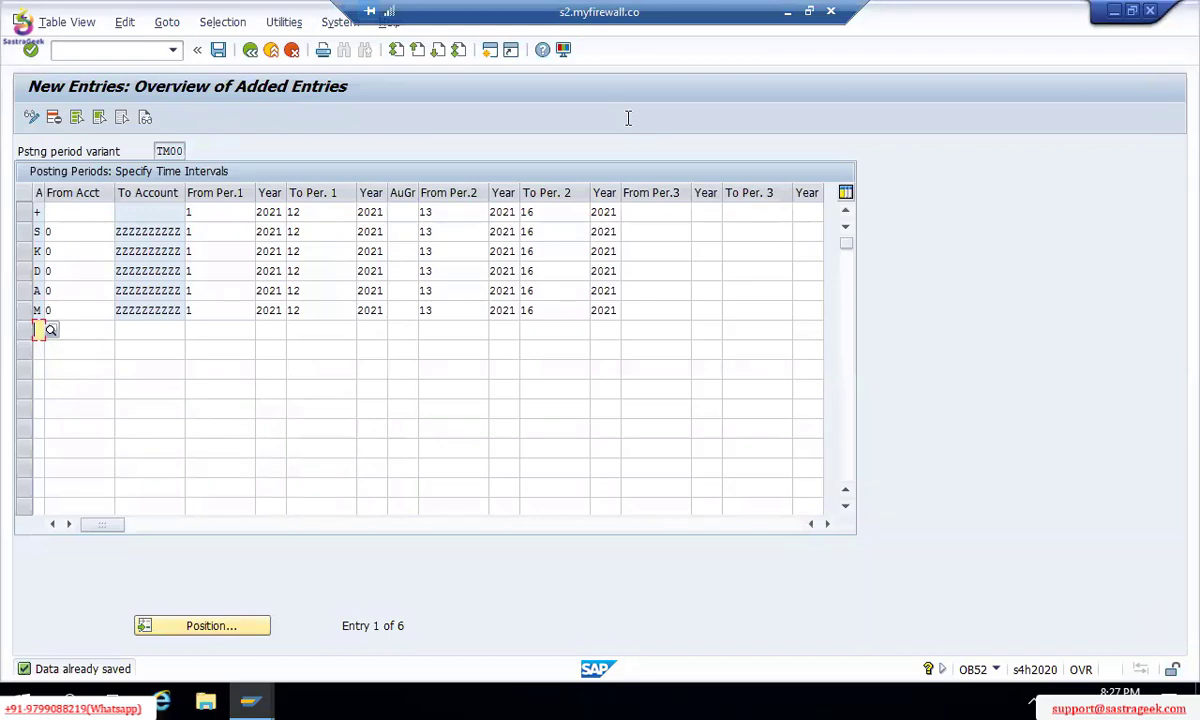
Step: Back out of the saved TM00 posting periods to the IMG tree and collapse Fiscal Year and Posting Periods
left_click(250, 50)
left_click(251, 52)
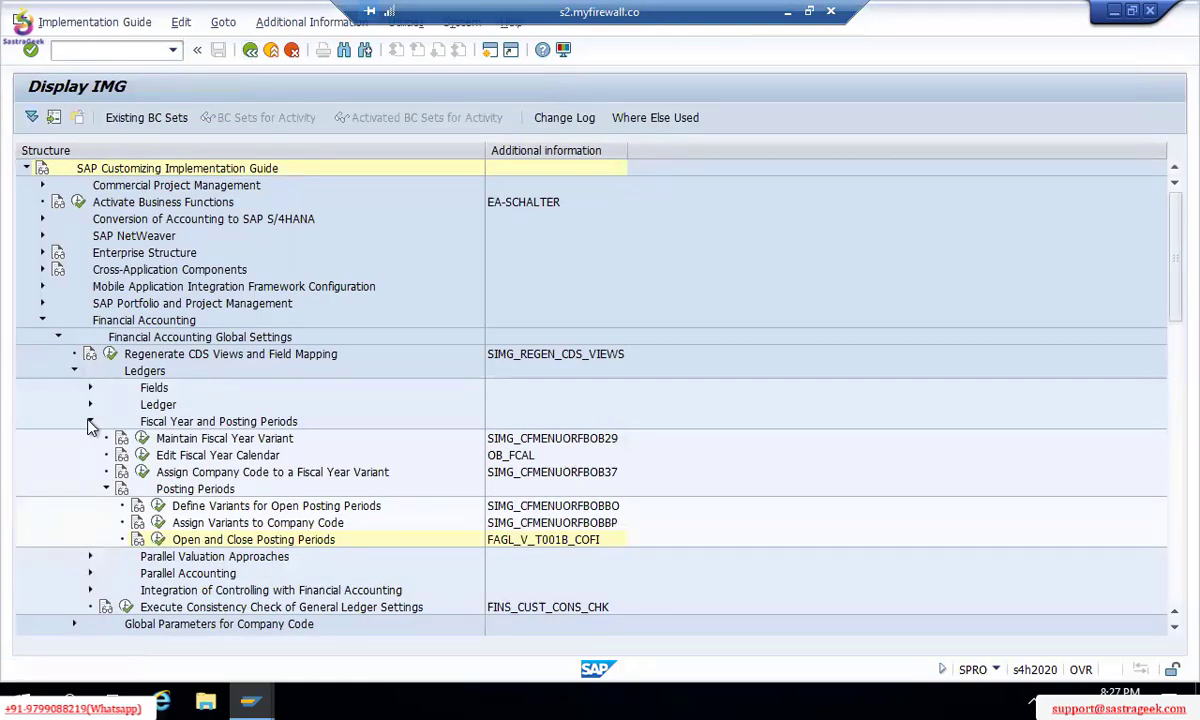
left_click(89, 422)
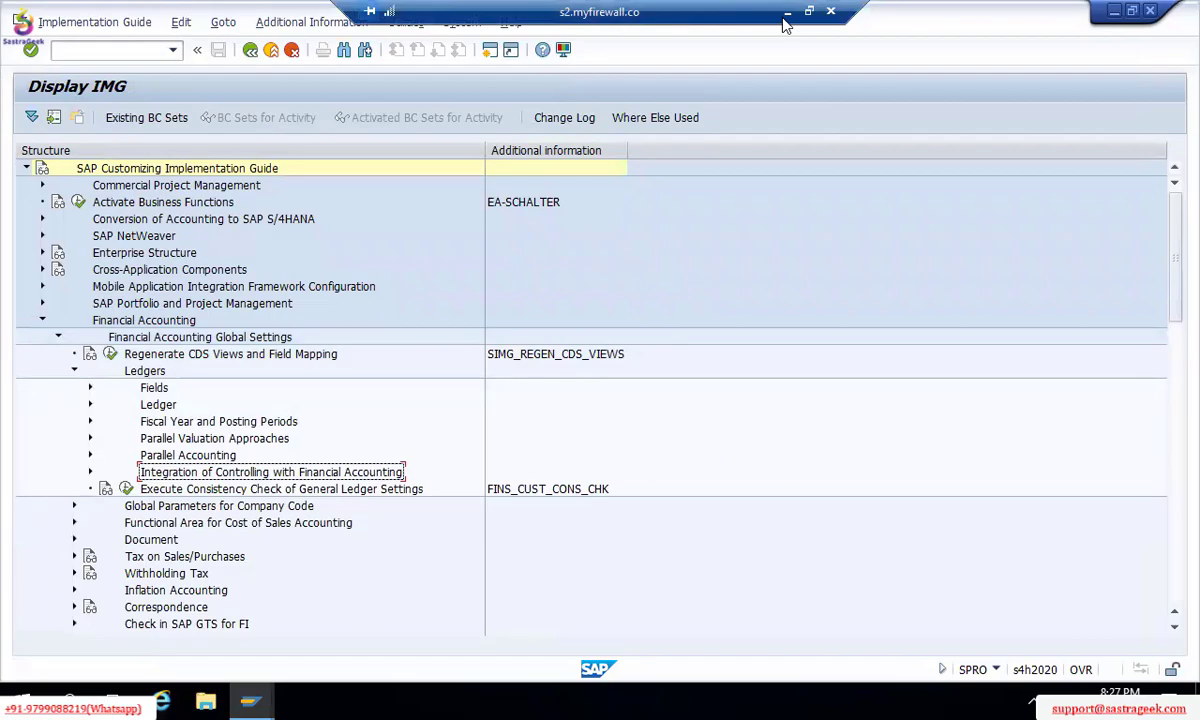
key("alt+Tab")
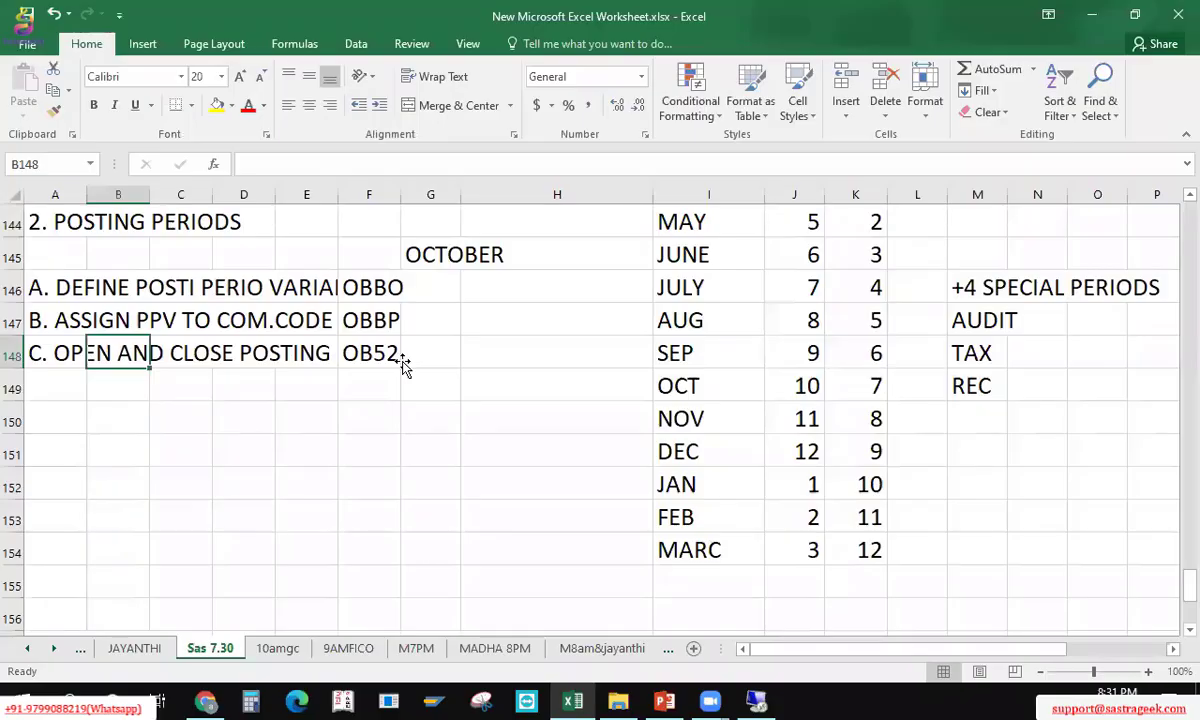
Step: Enter the heading '3. FIELDS STATUS VARIANT' in cell A151 and save the workbook
left_click(404, 364)
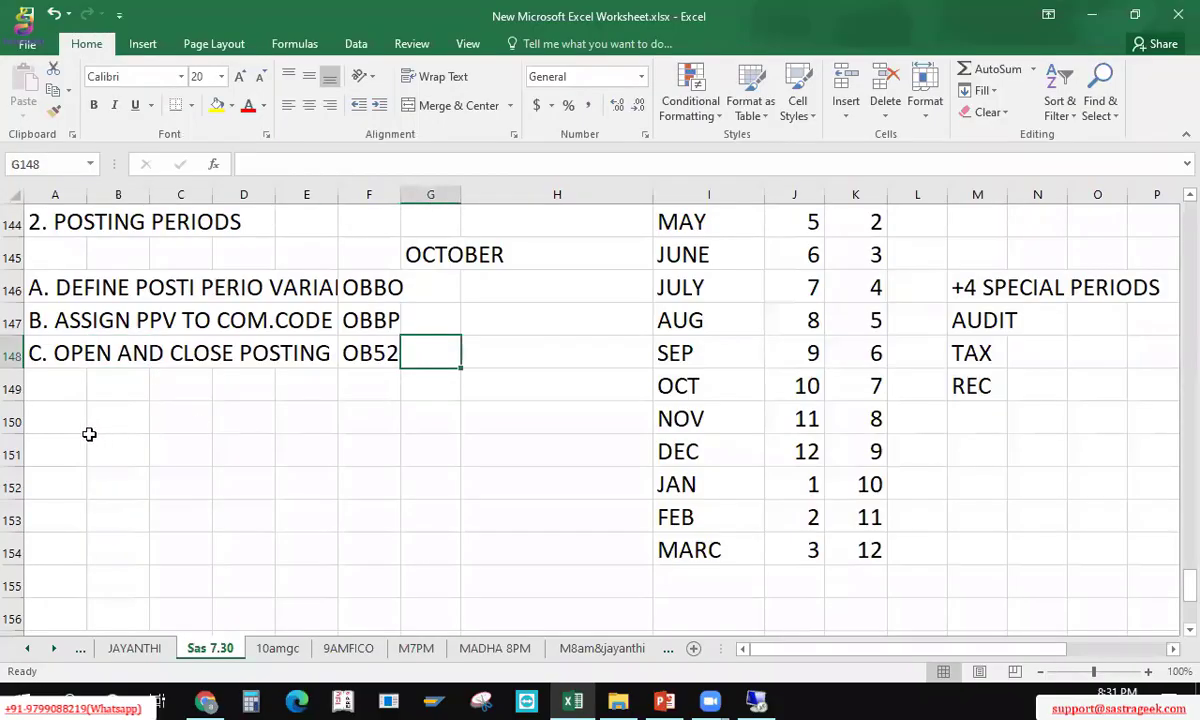
left_click(69, 436)
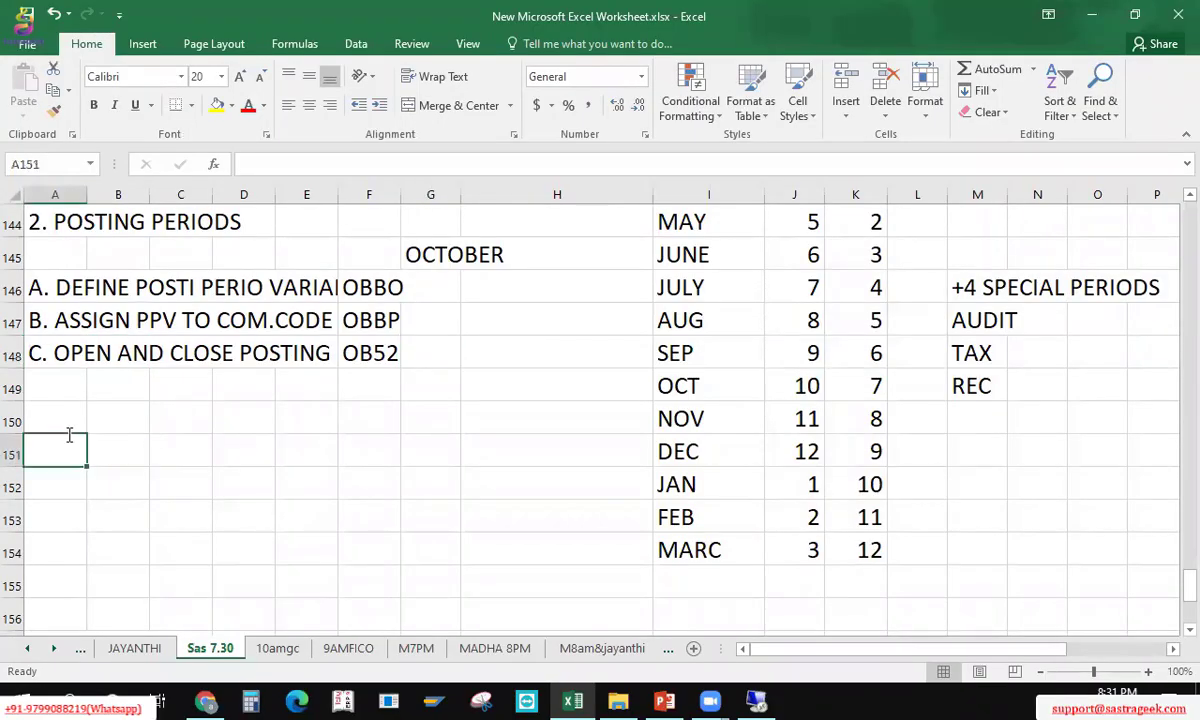
type("3")
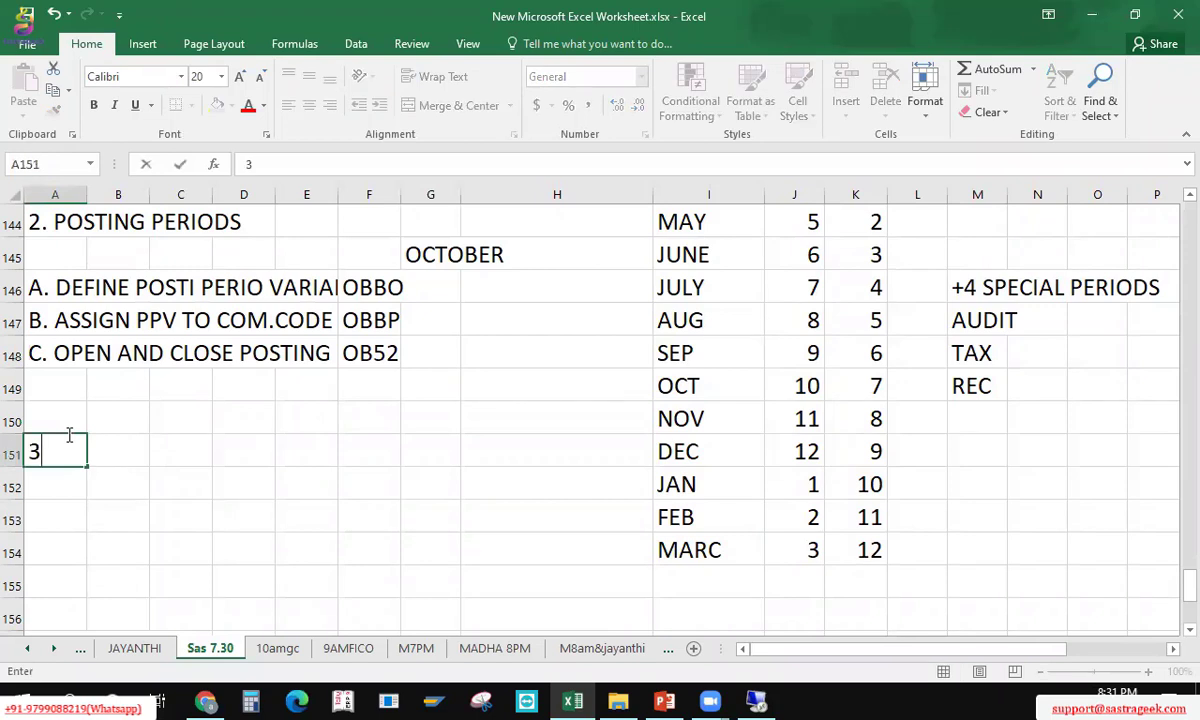
type(". FIELDS ")
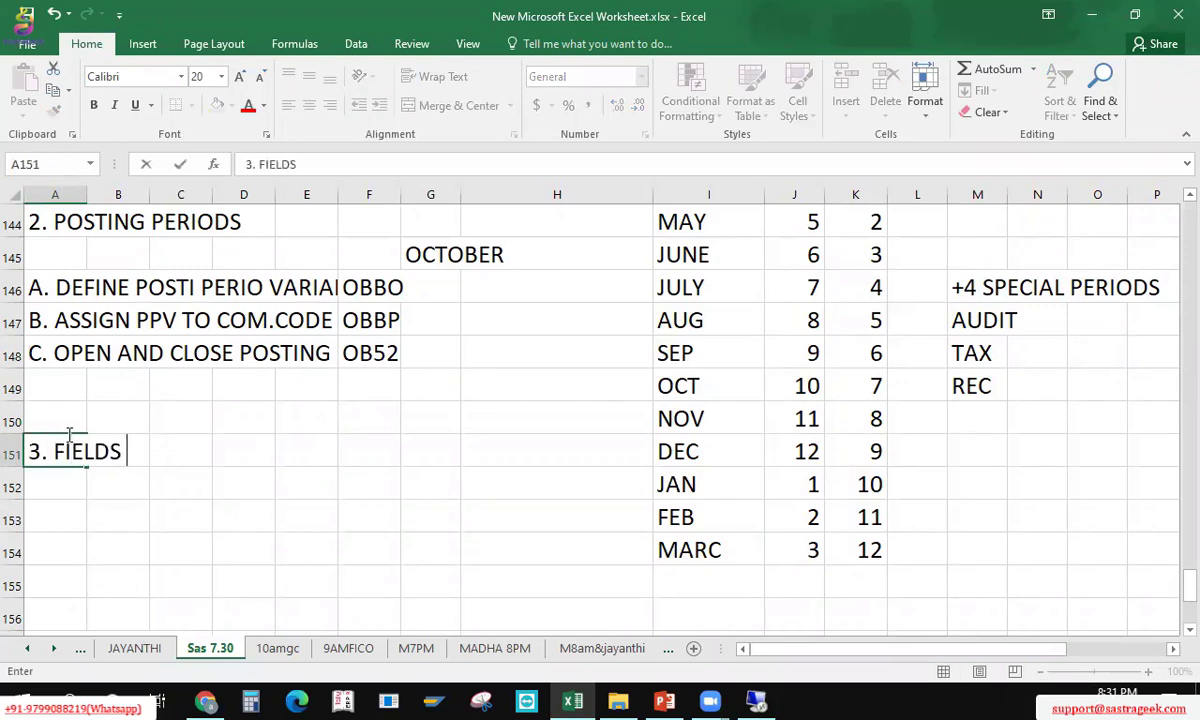
type("STATUS VARI")
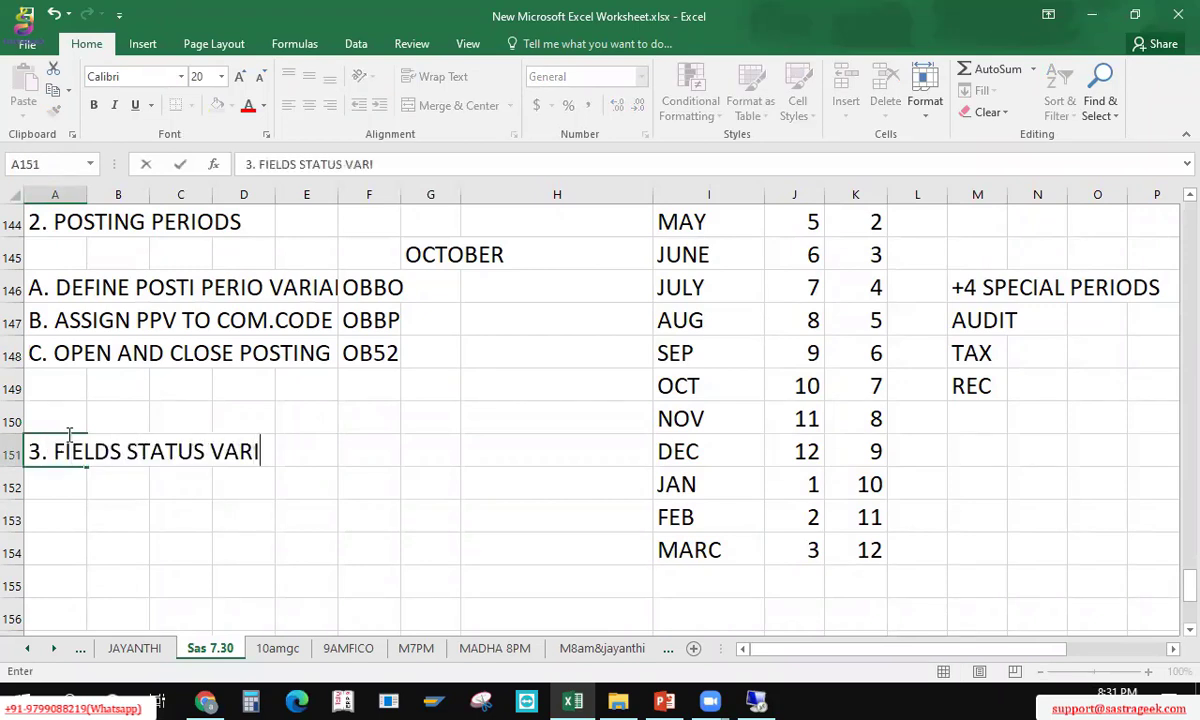
type("ANT")
key("Return")
key("ctrl+s")
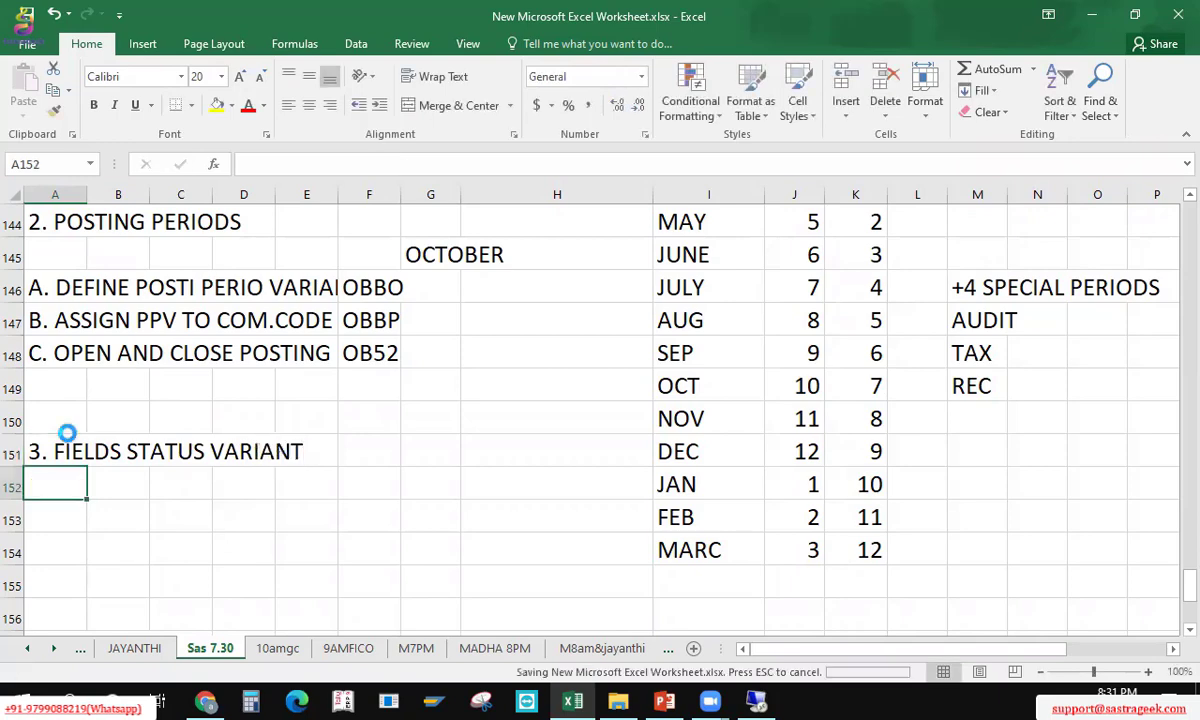
key("alt+Tab")
key("alt+Tab")
key("alt+Tab")
key("alt+Tab")
key("alt+Tab")
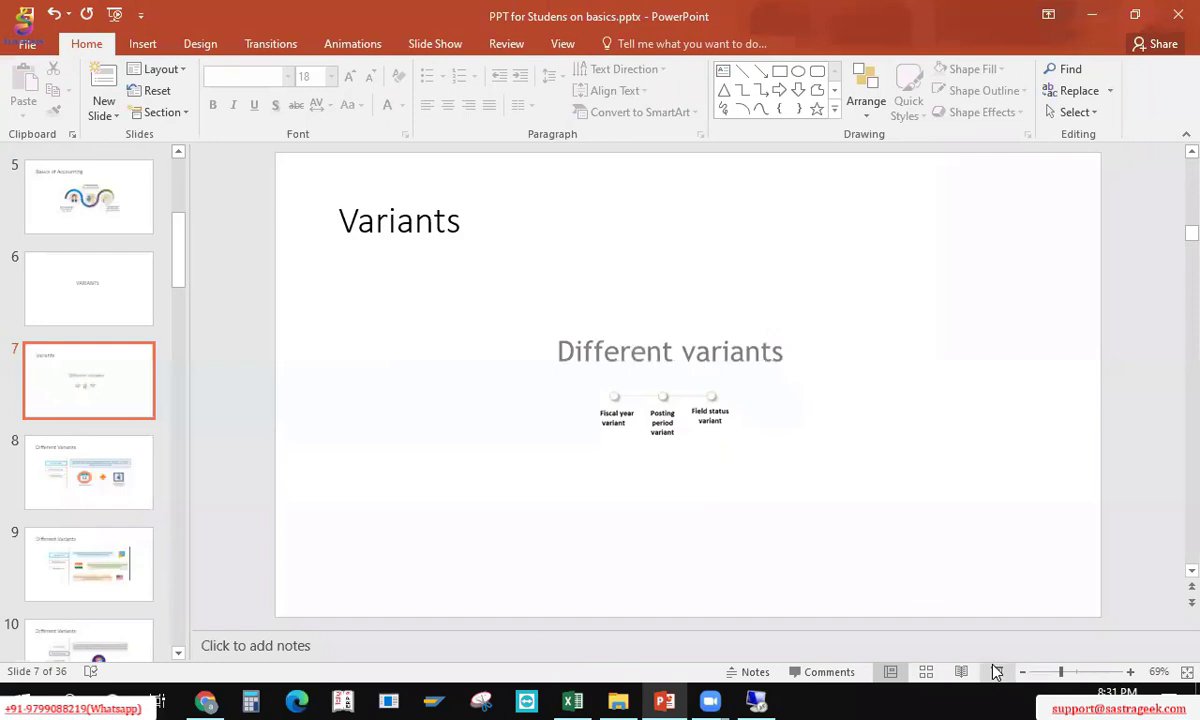
Step: Run the variants slide show from slide 7 through to the Different Variants slide
left_click(997, 670)
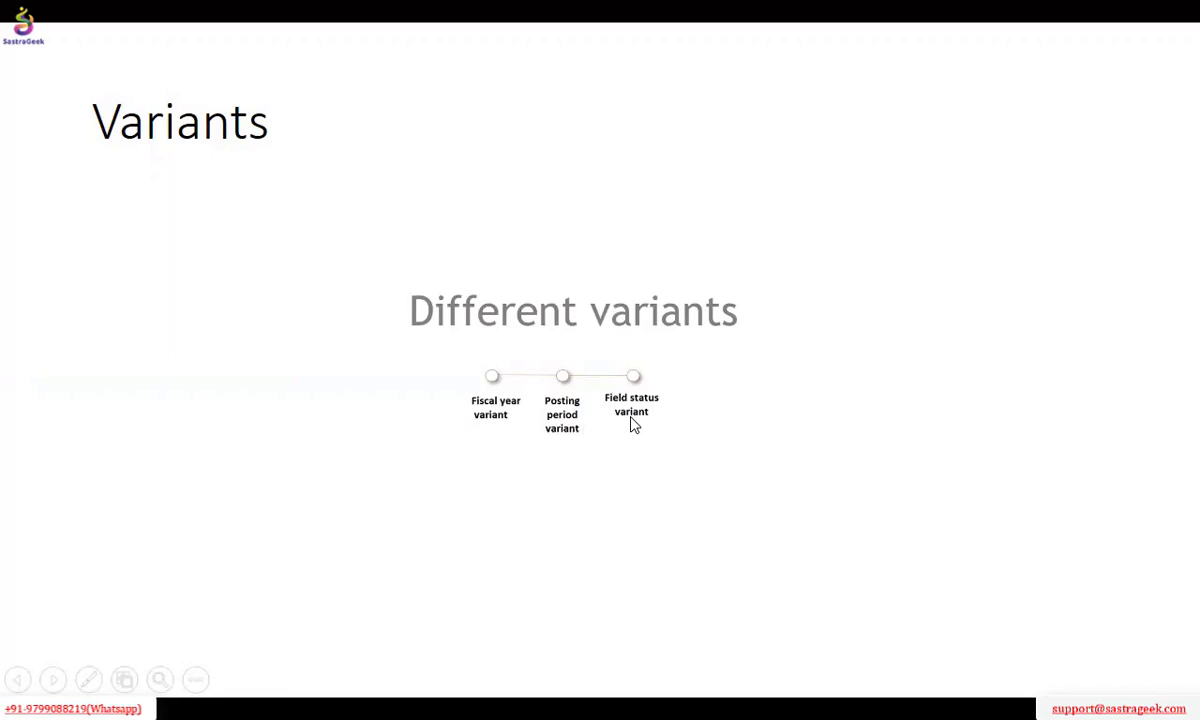
left_click(614, 489)
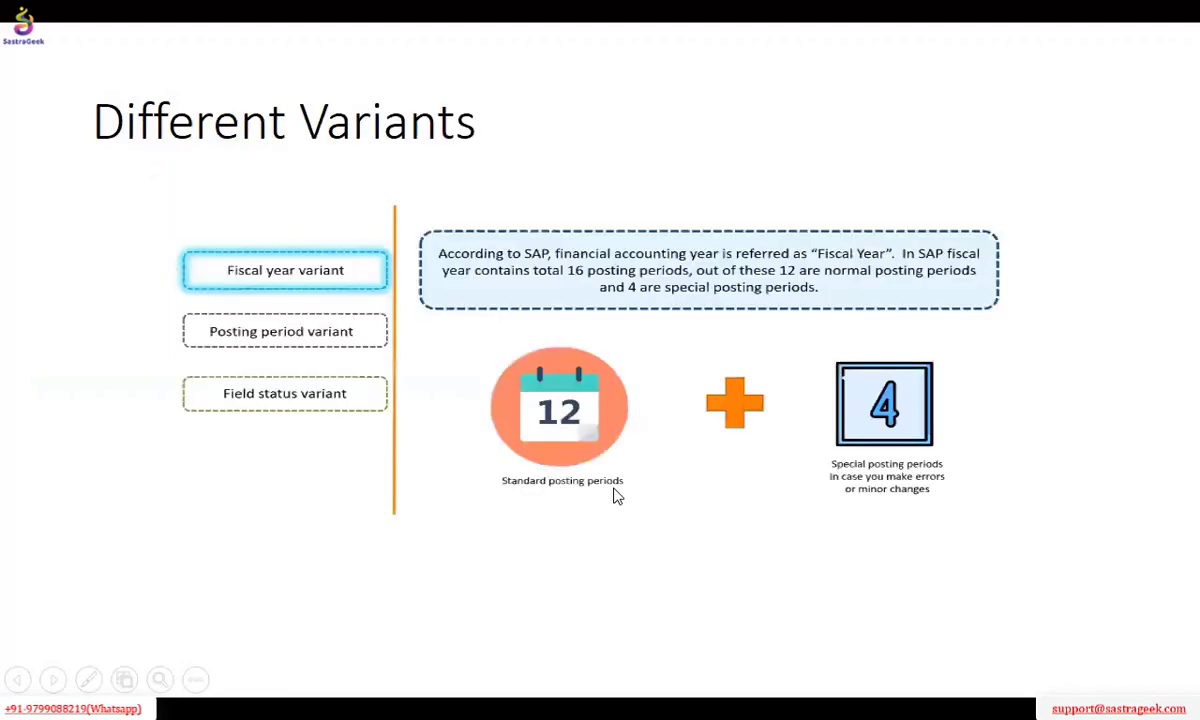
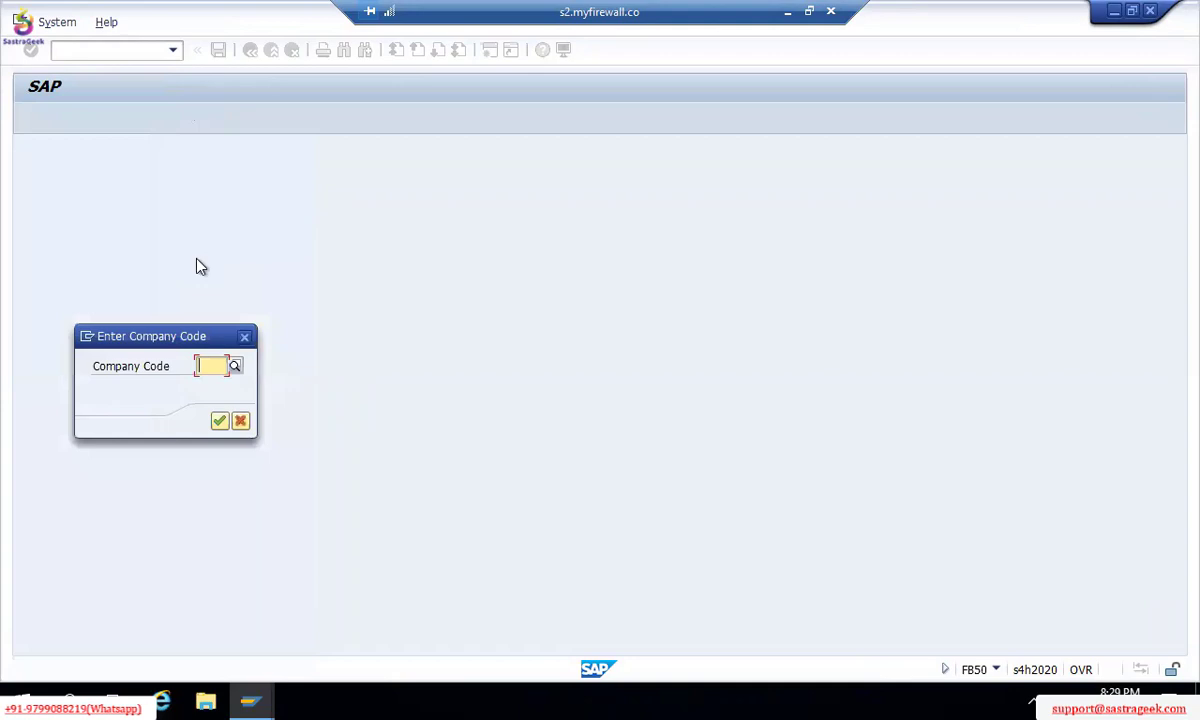
Step: Enter company code TM00 for FB50 G/L document entry, then scroll through the item table columns
type("TM00")
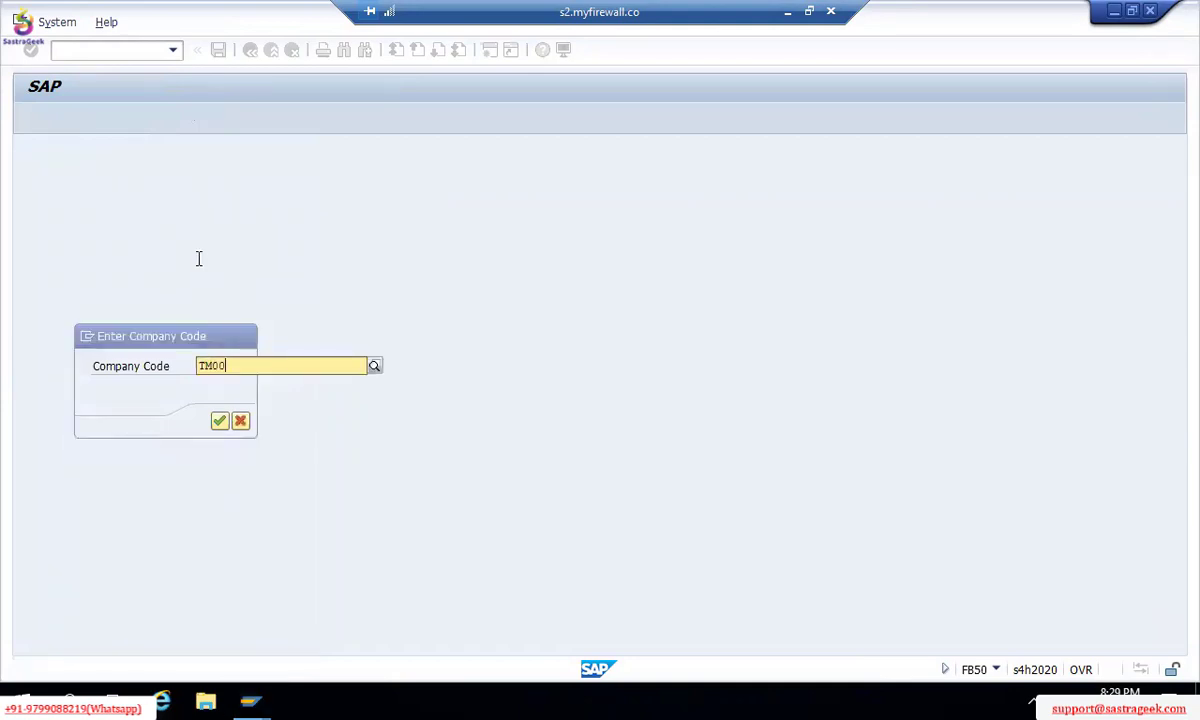
key("Return")
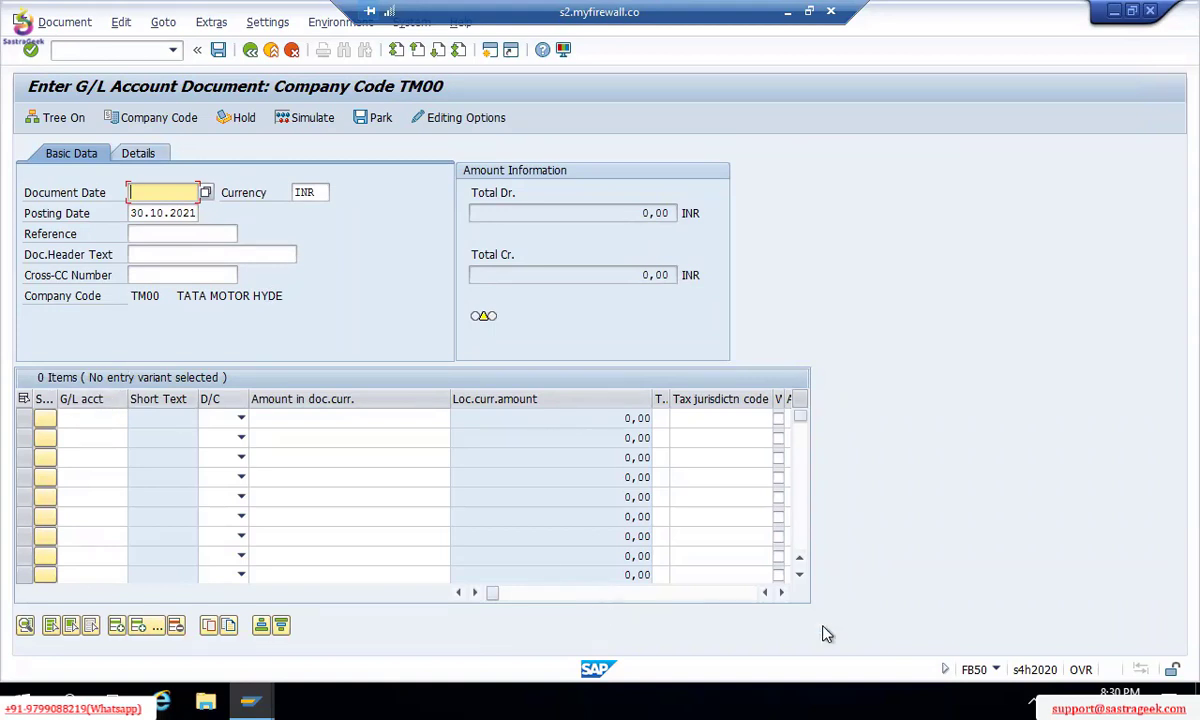
left_click(783, 593)
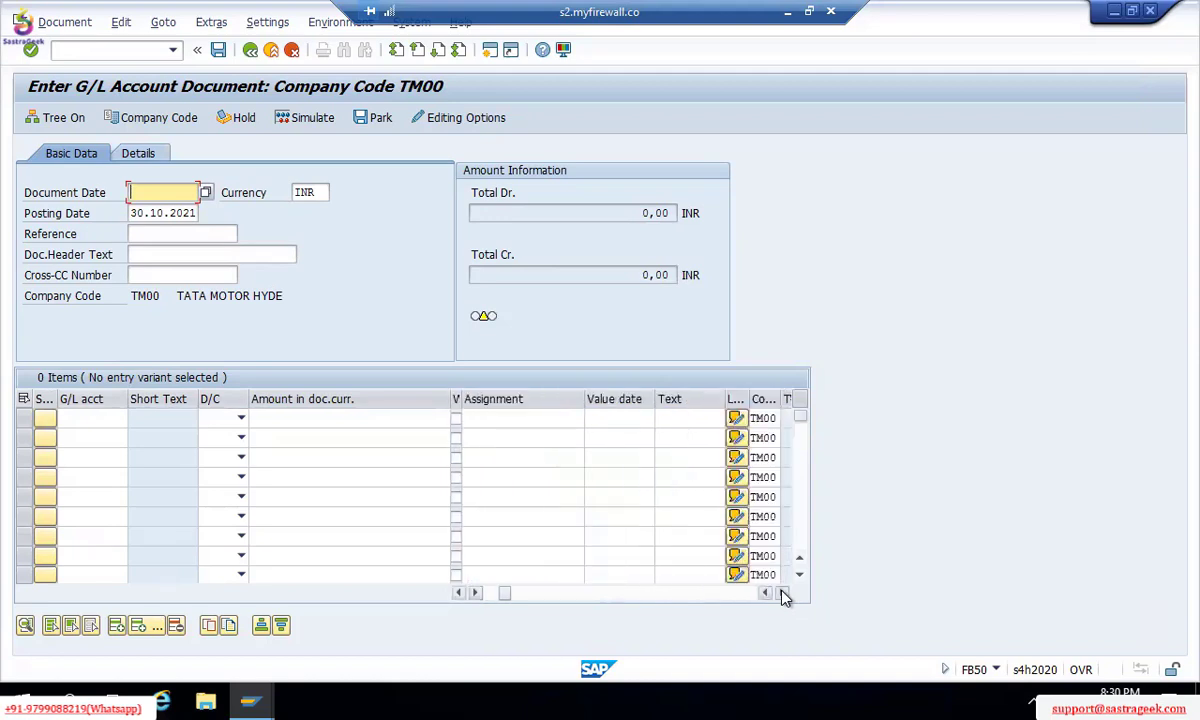
left_click(783, 593)
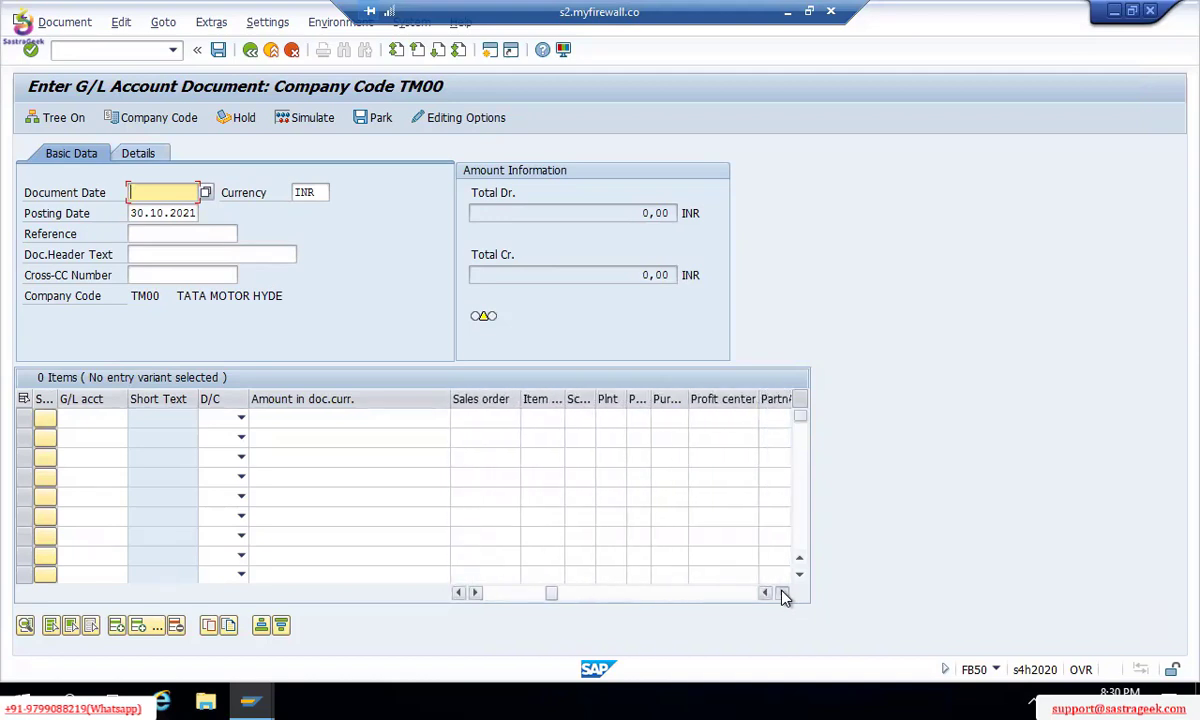
left_click(783, 593)
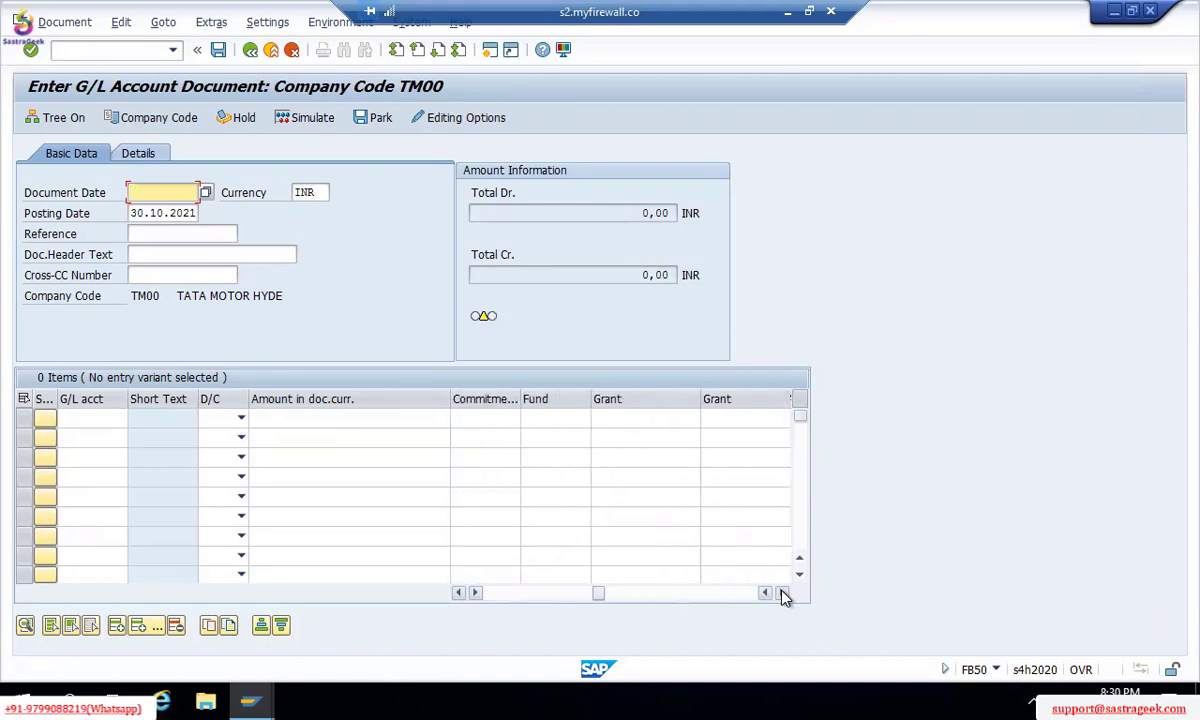
left_click(783, 593)
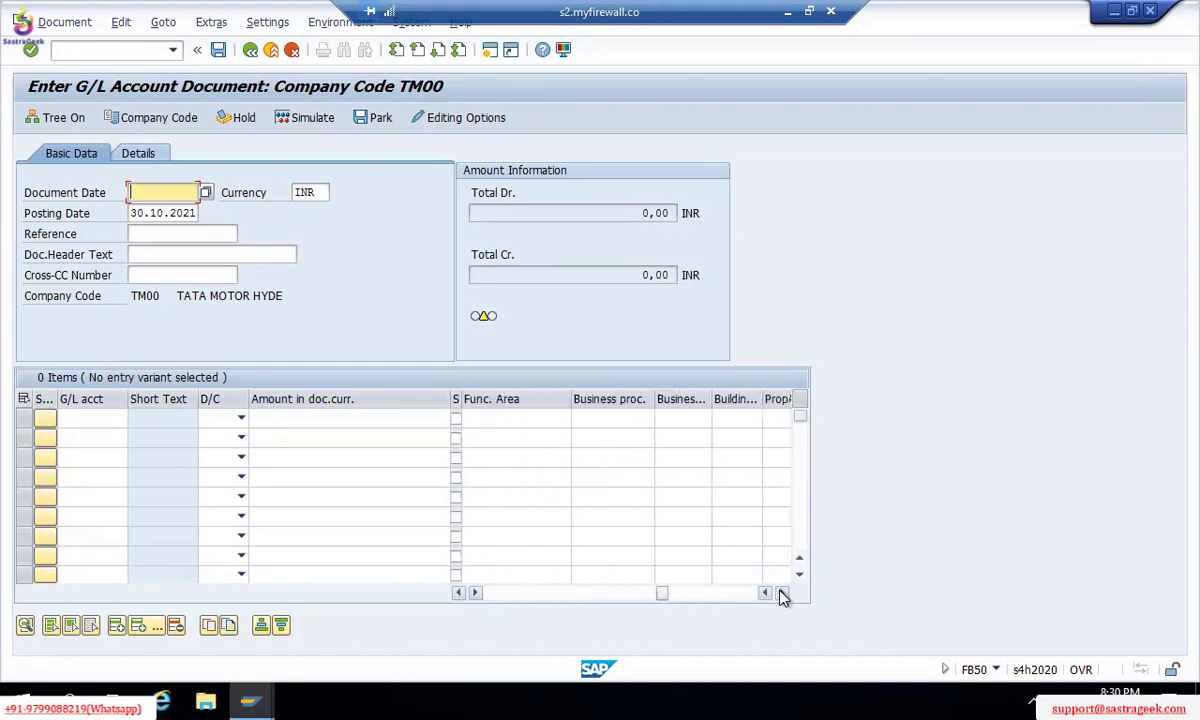
left_click(783, 593)
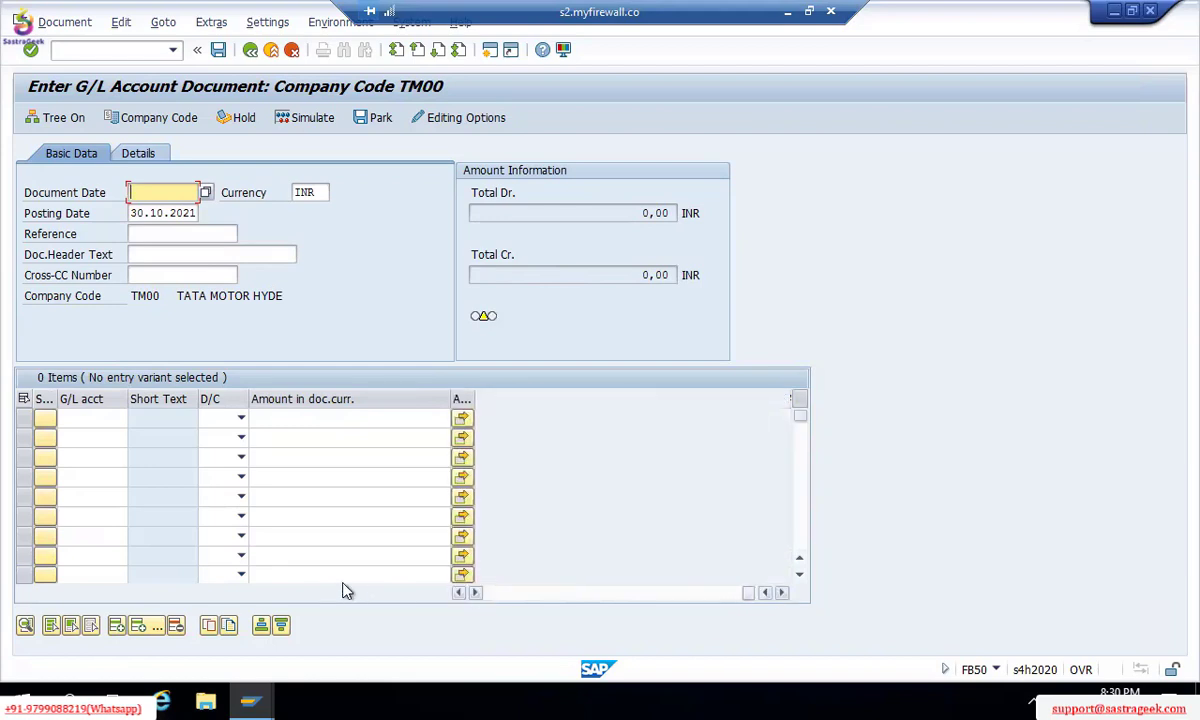
left_click(521, 593)
left_click_drag(498, 594, 489, 596)
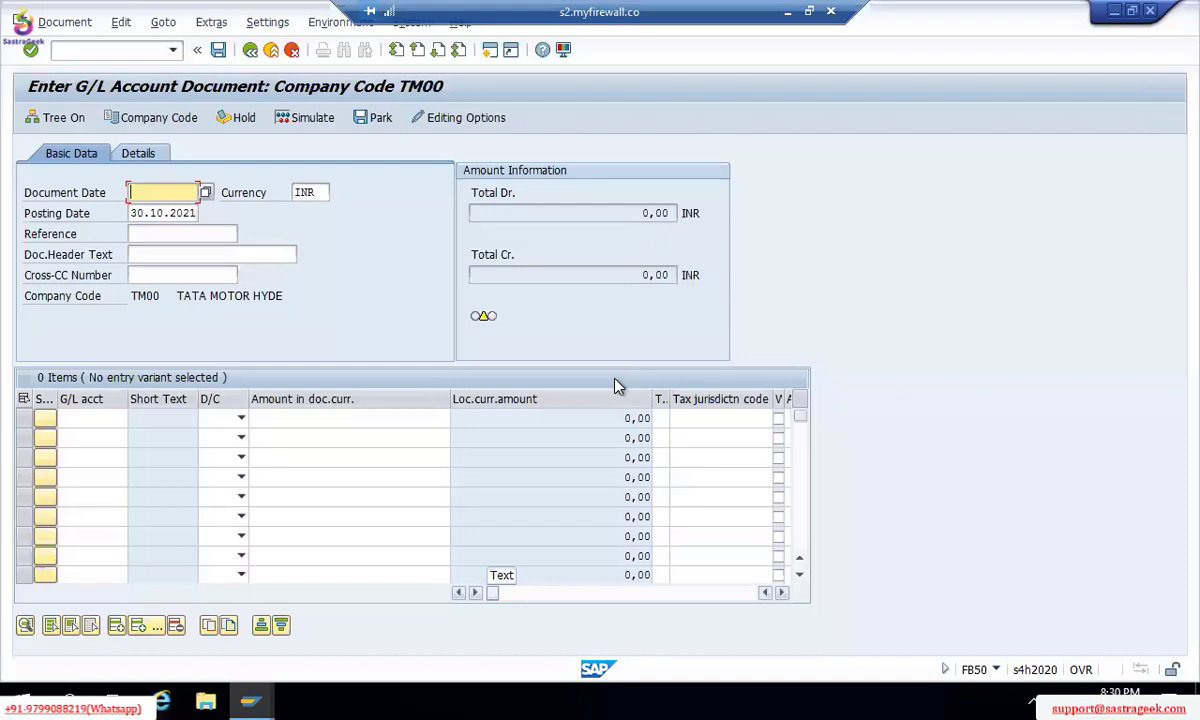
key("alt+Tab")
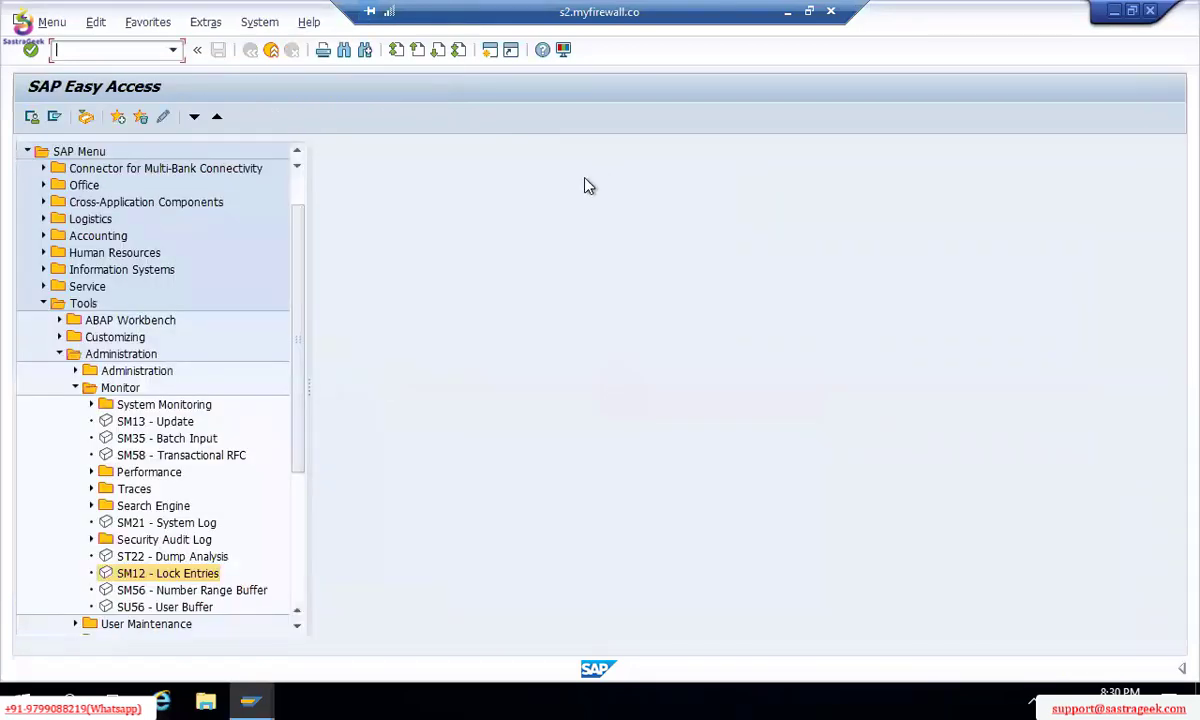
Step: In the Excel notes, enter 140 in A152 and '70 DEBIT 70 CREDIT' in B152
left_click(787, 12)
key("alt+Tab")
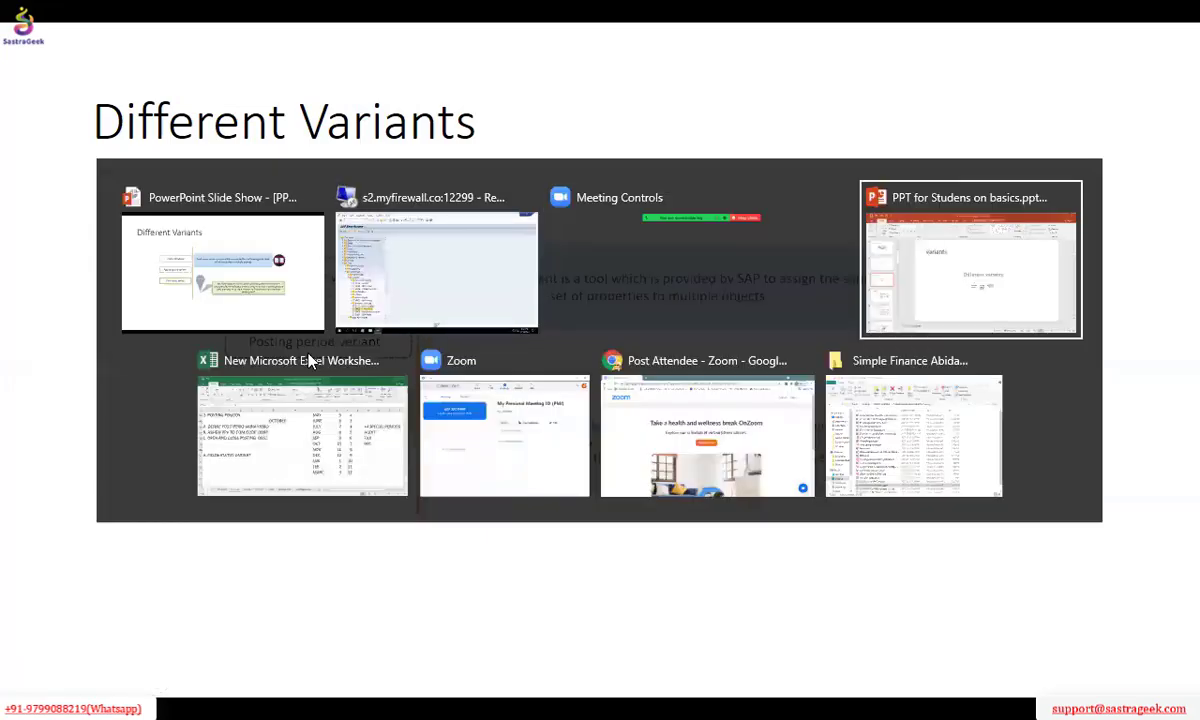
left_click(308, 356)
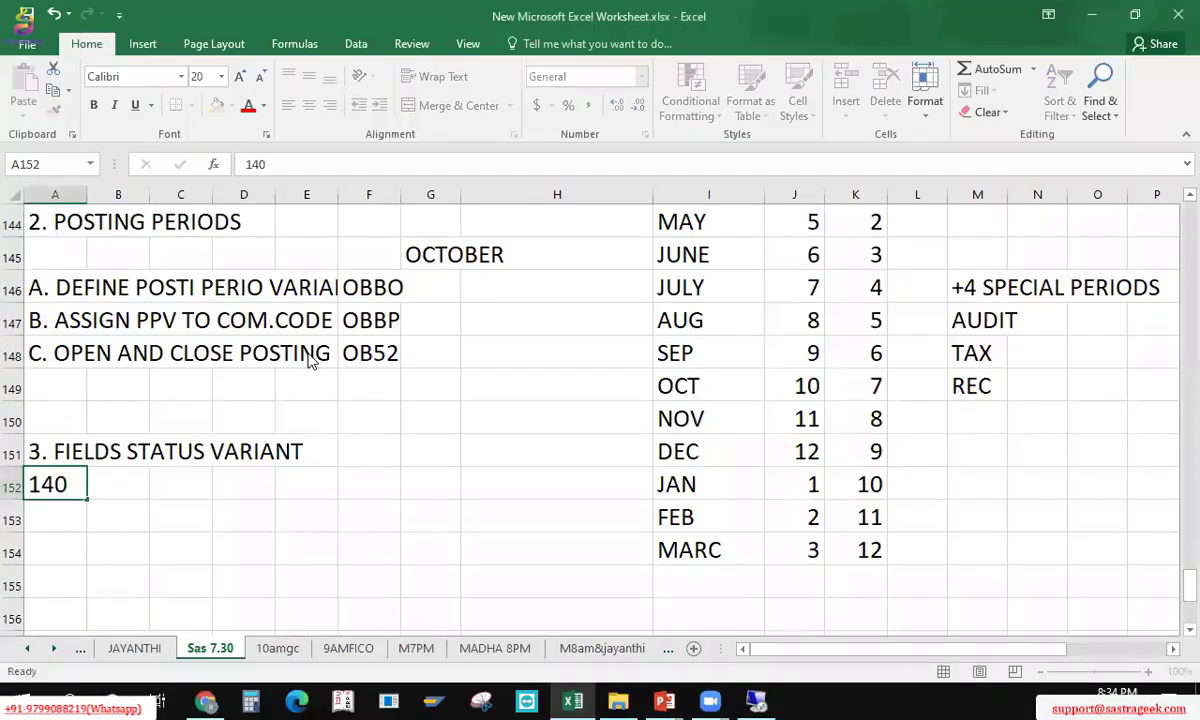
type("140")
key("Return")
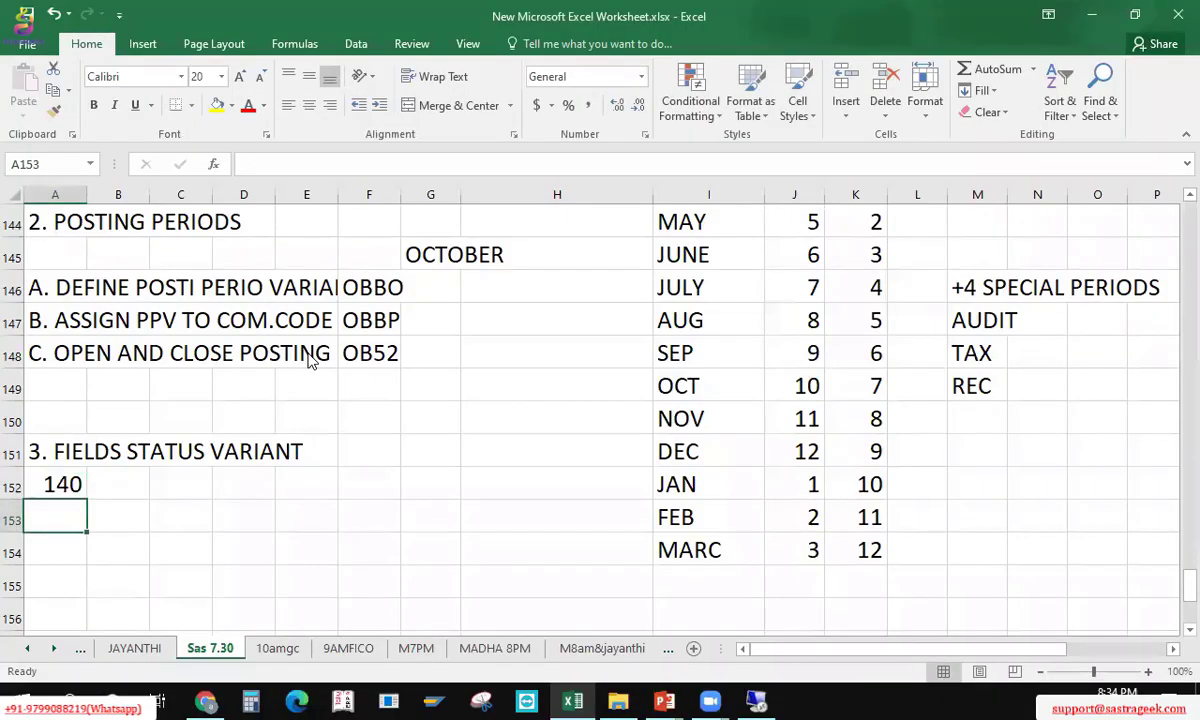
key("Up")
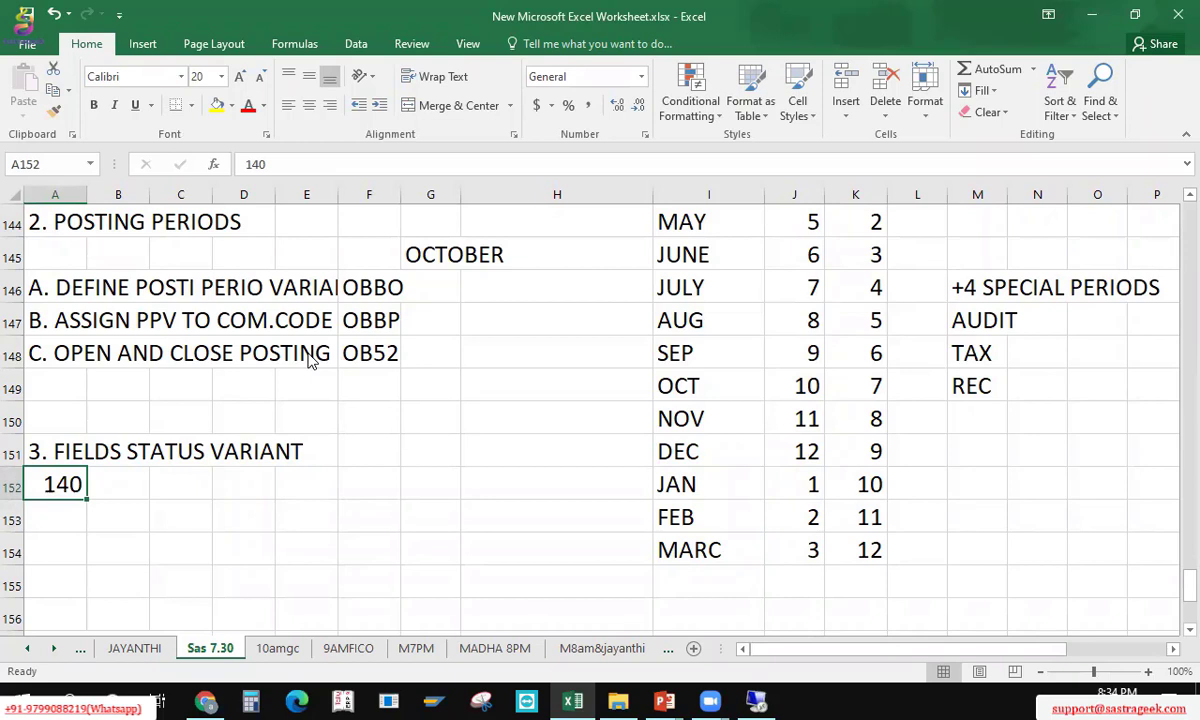
key("Right")
type("7")
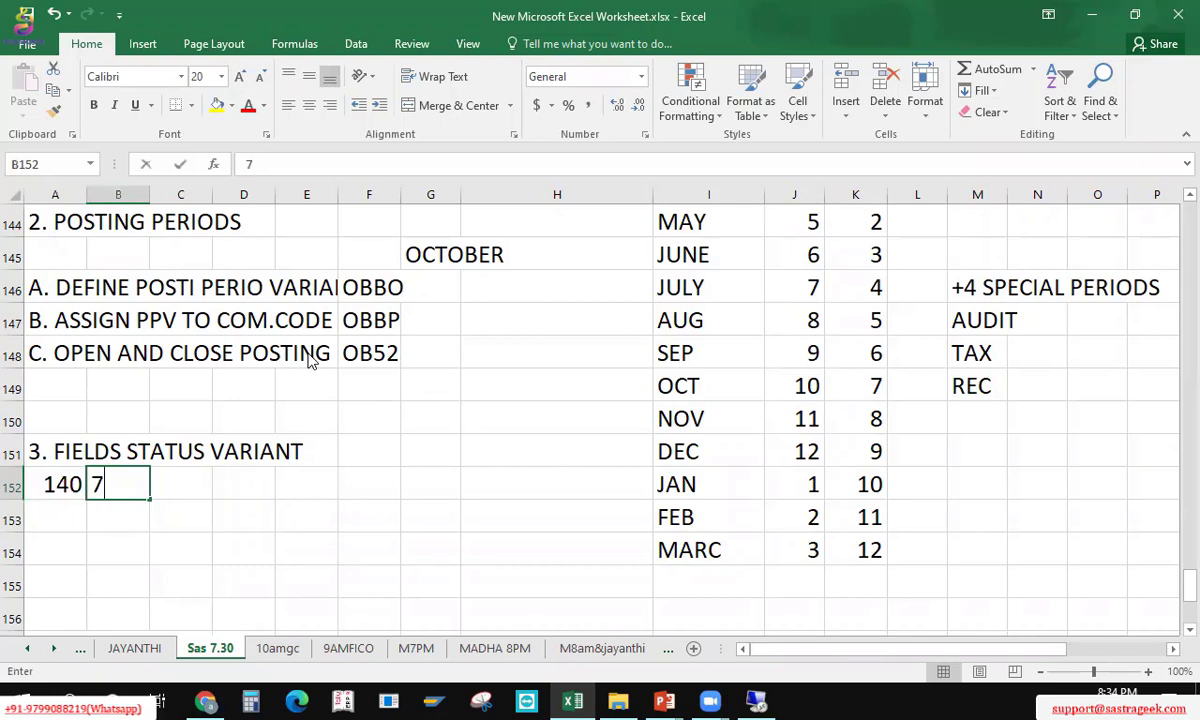
type("0 DEBIT 70 CREDIT")
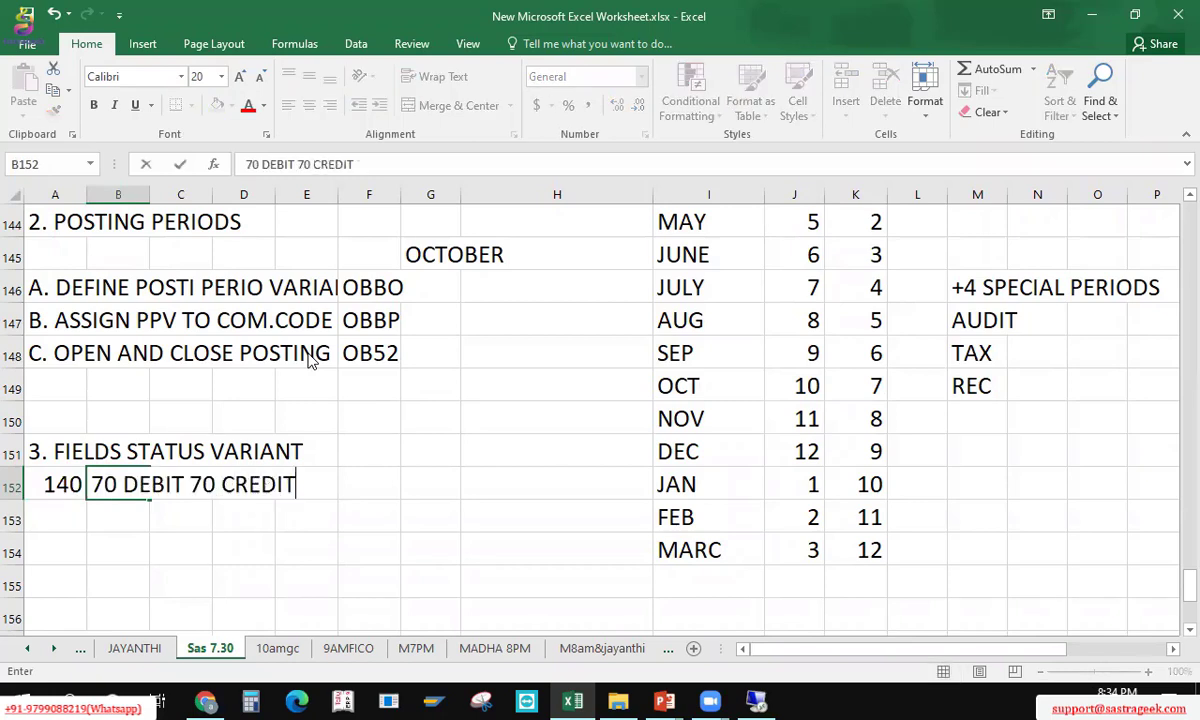
key("Return")
key("Up")
key("Left")
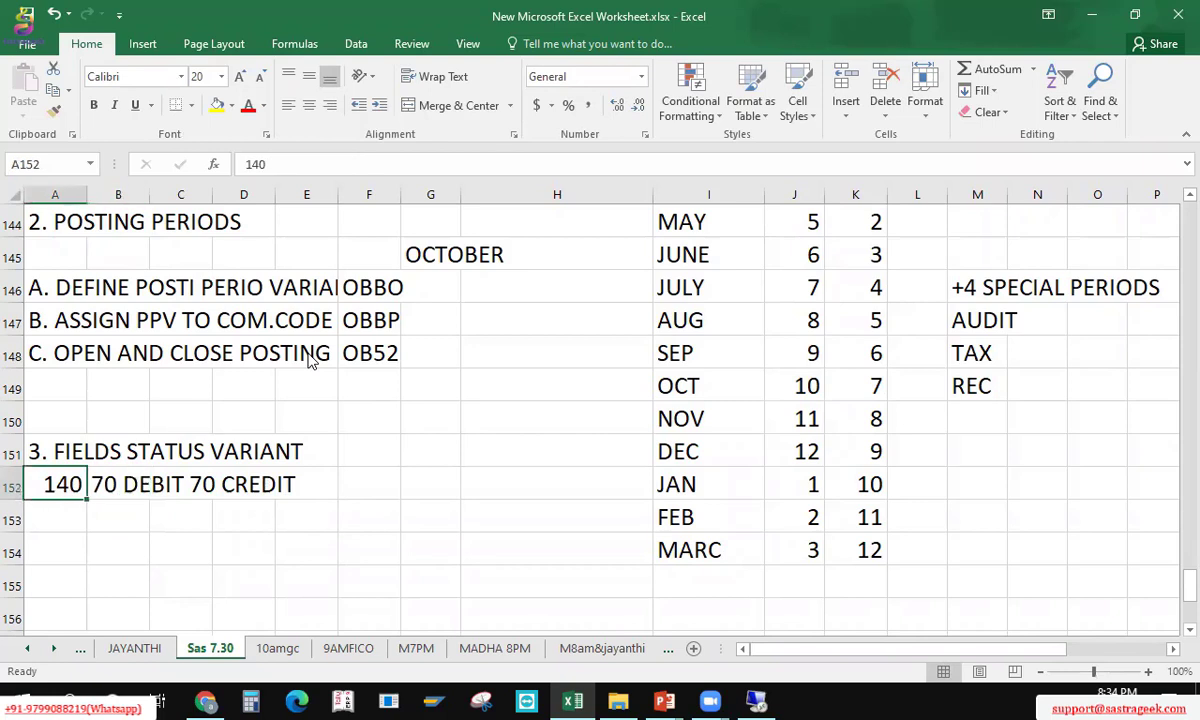
key("Down")
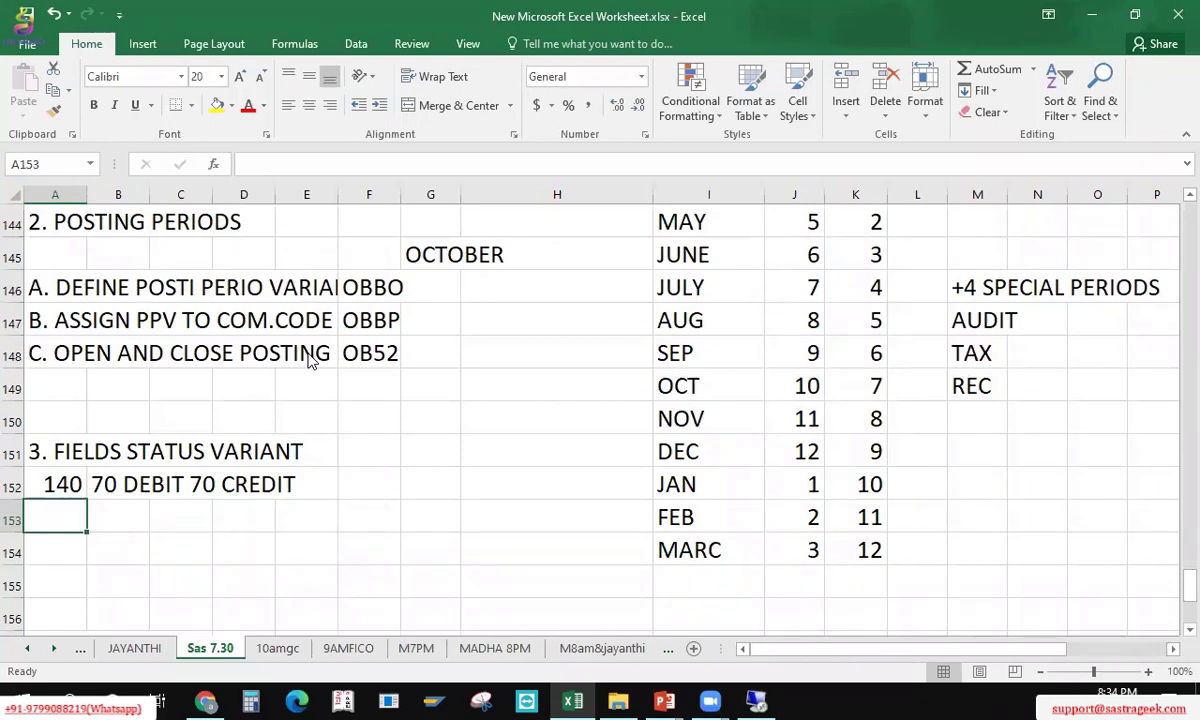
Step: Add 'PURCHASE ACC DR' and 'TO BANK/CASH/VENDOR' below, moved down one row to A154:A155
type("P")
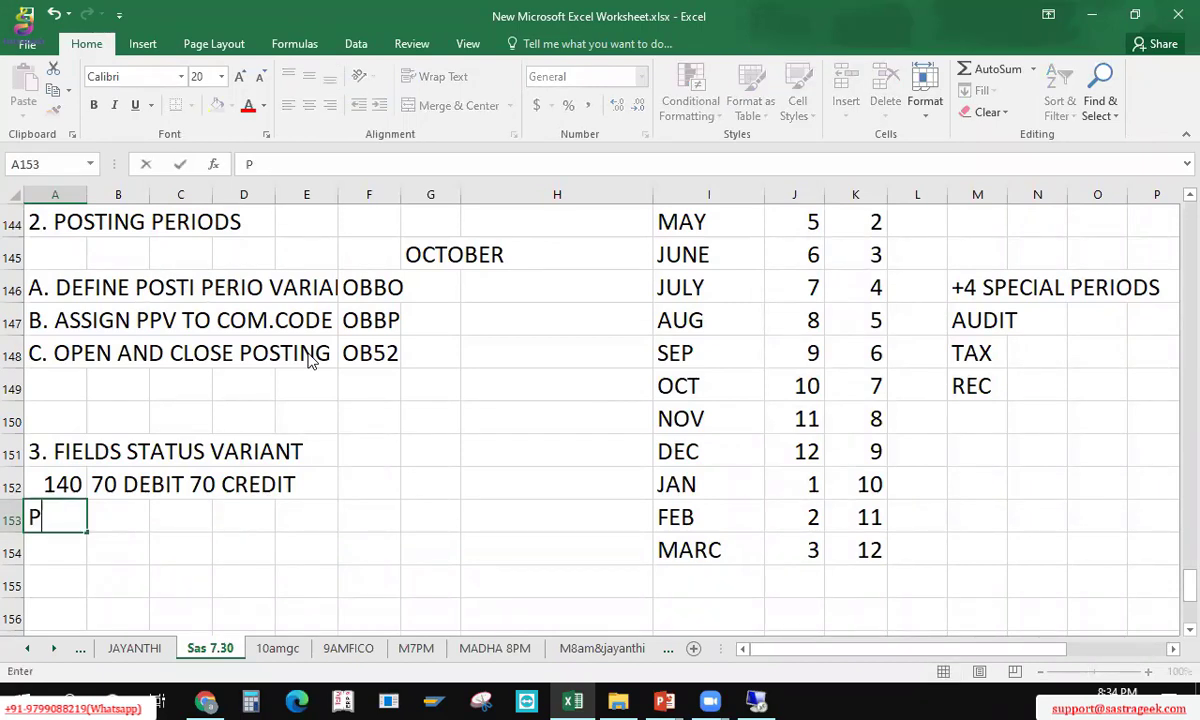
type("URCHASE ACC DR")
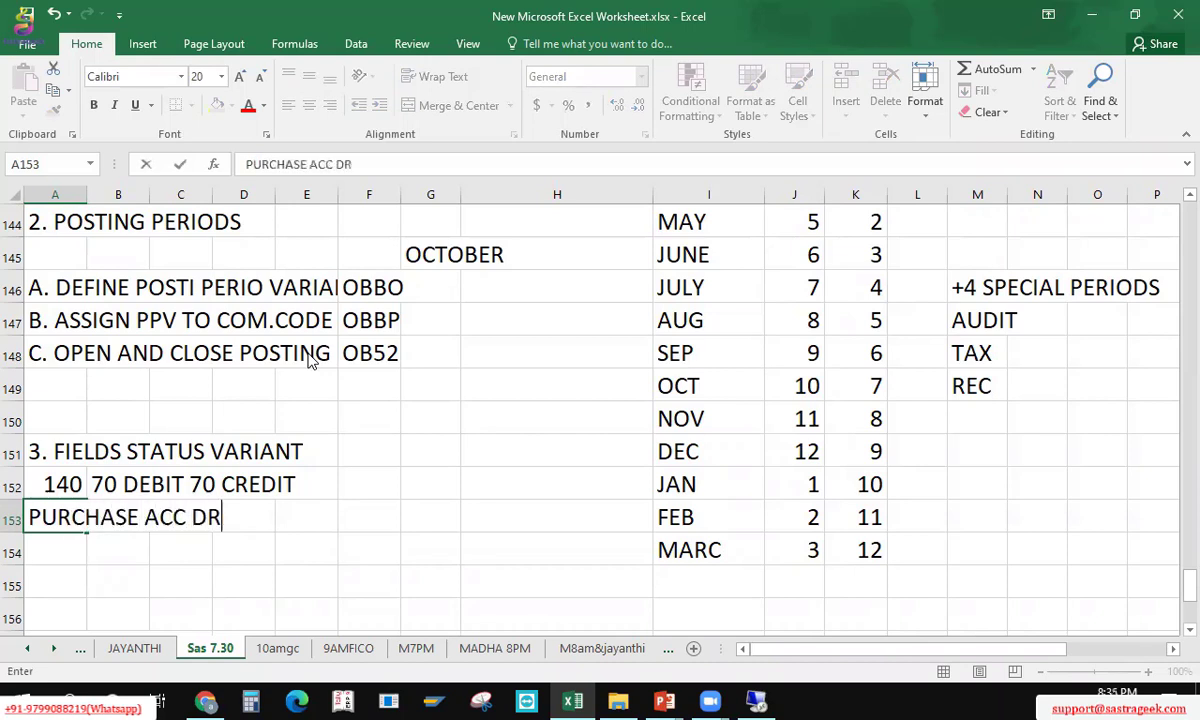
key("Return")
type("TO BANK")
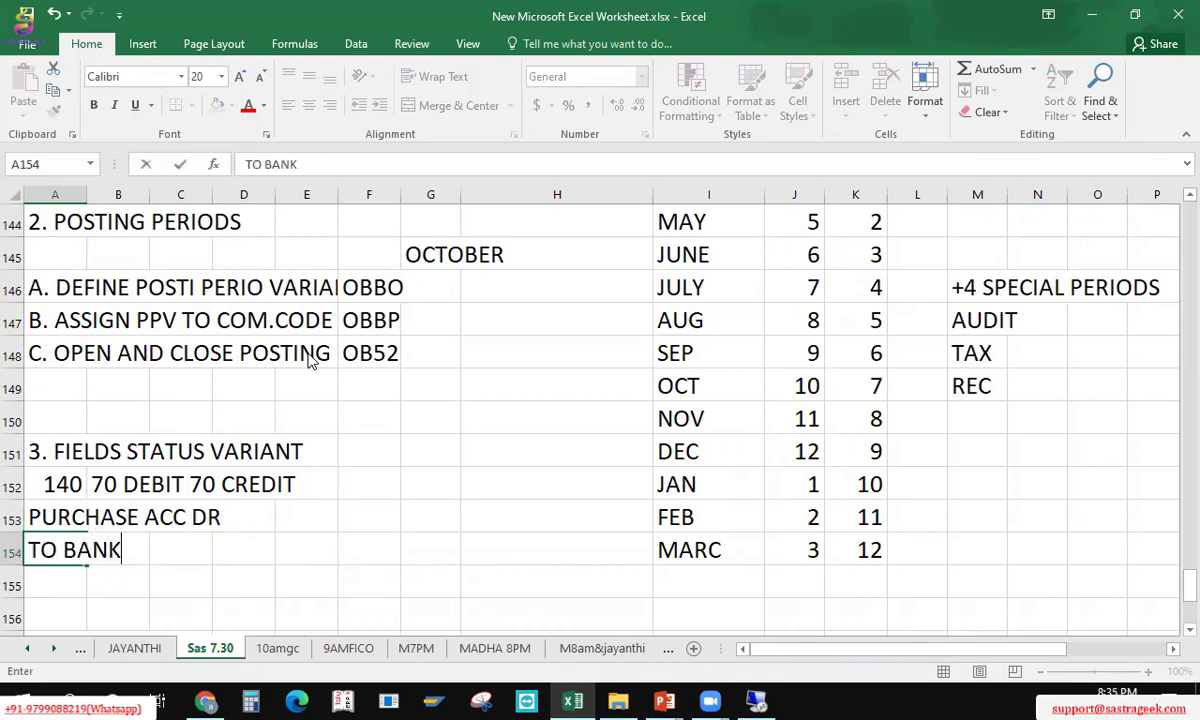
type("/CASH/VENDOR")
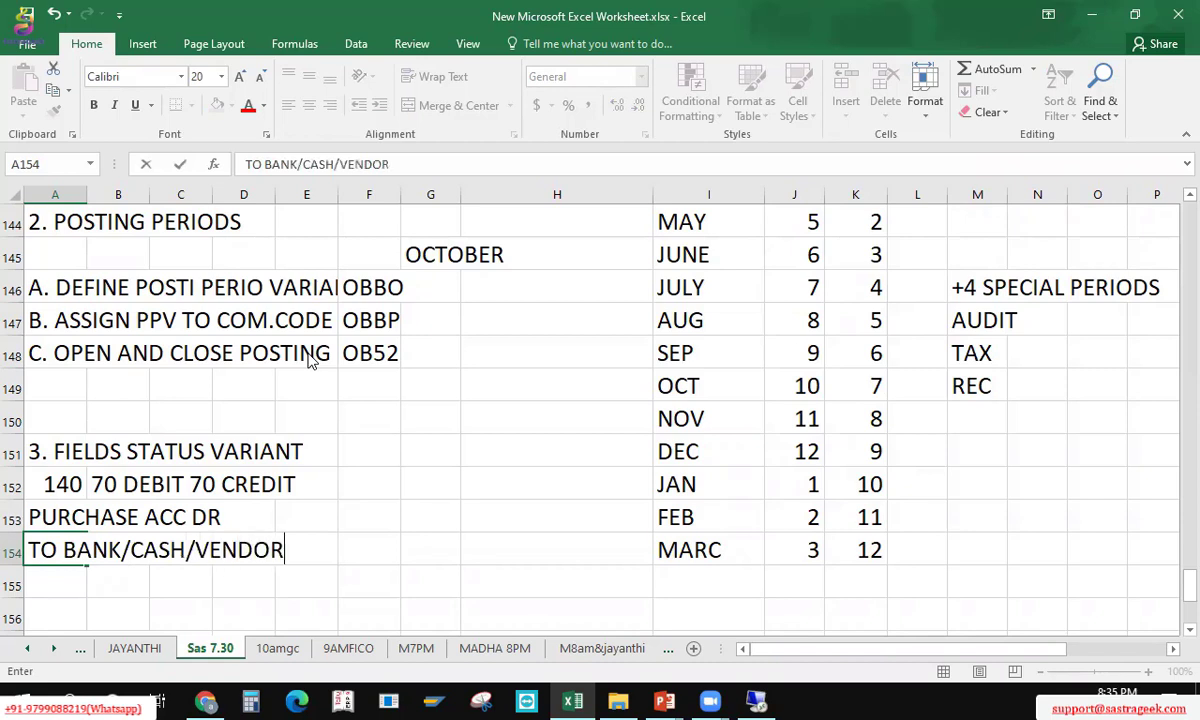
key("Return")
key("Up")
key("Up")
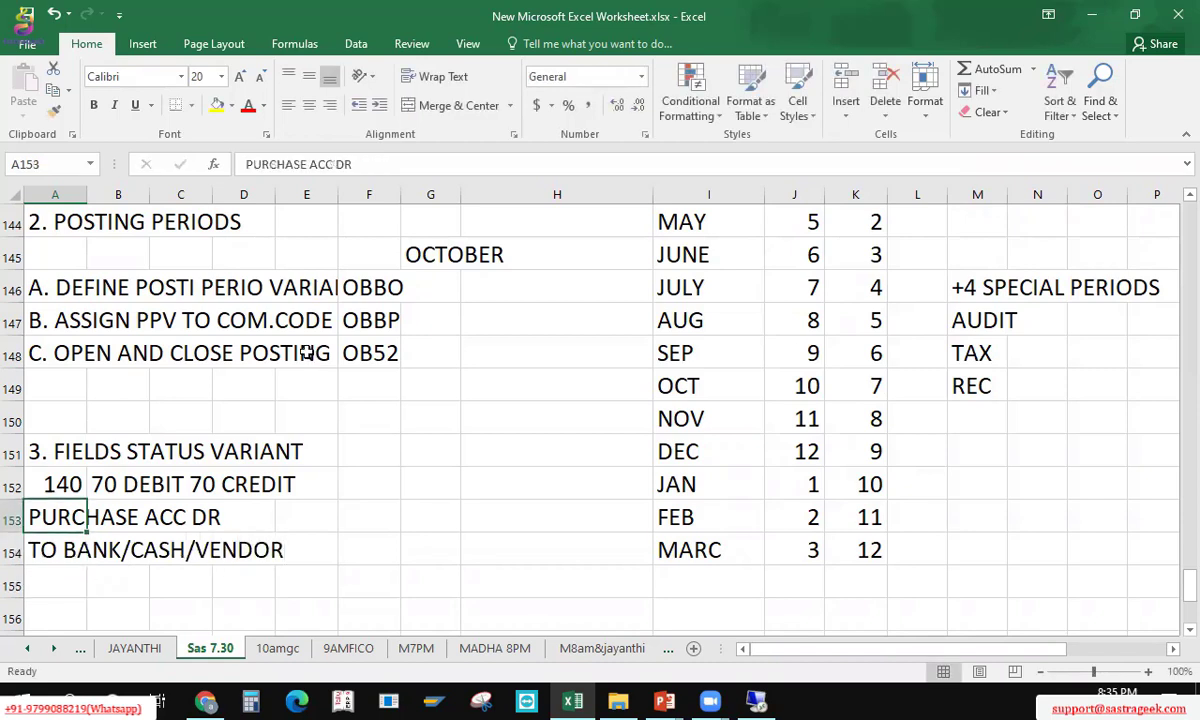
key("shift+Down")
key("ctrl+x")
key("Down")
key("ctrl+v")
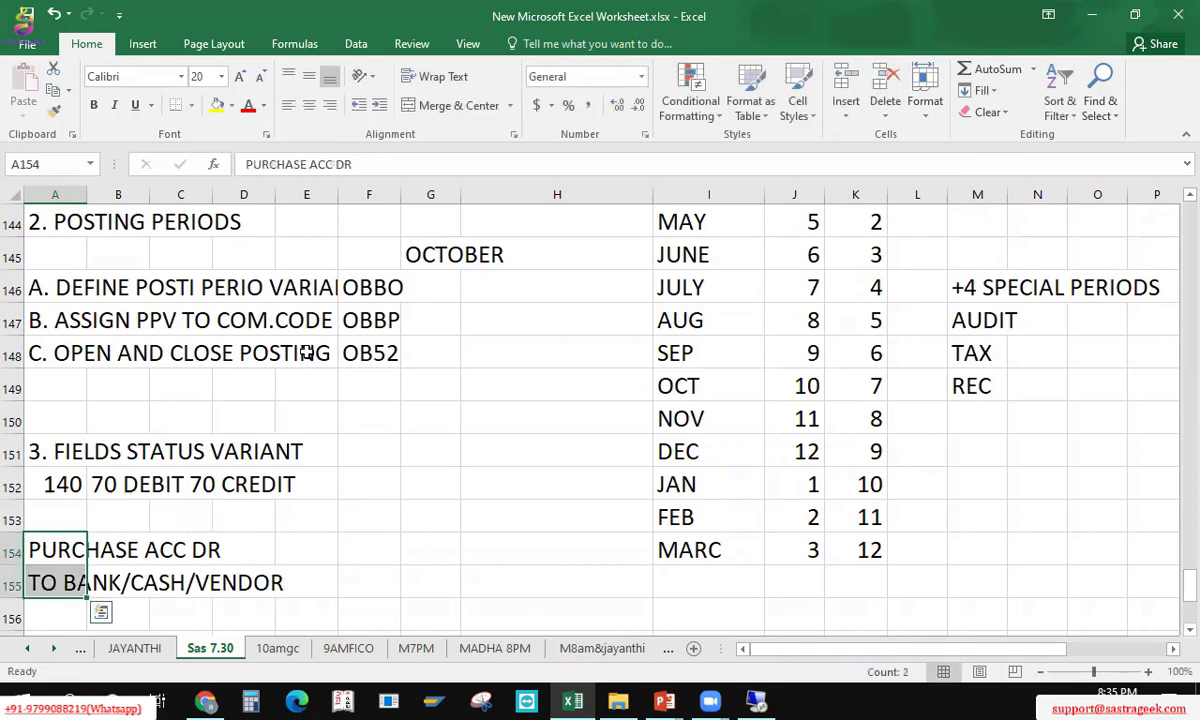
key("shift+Up")
key("shift+Down")
key("alt+Tab")
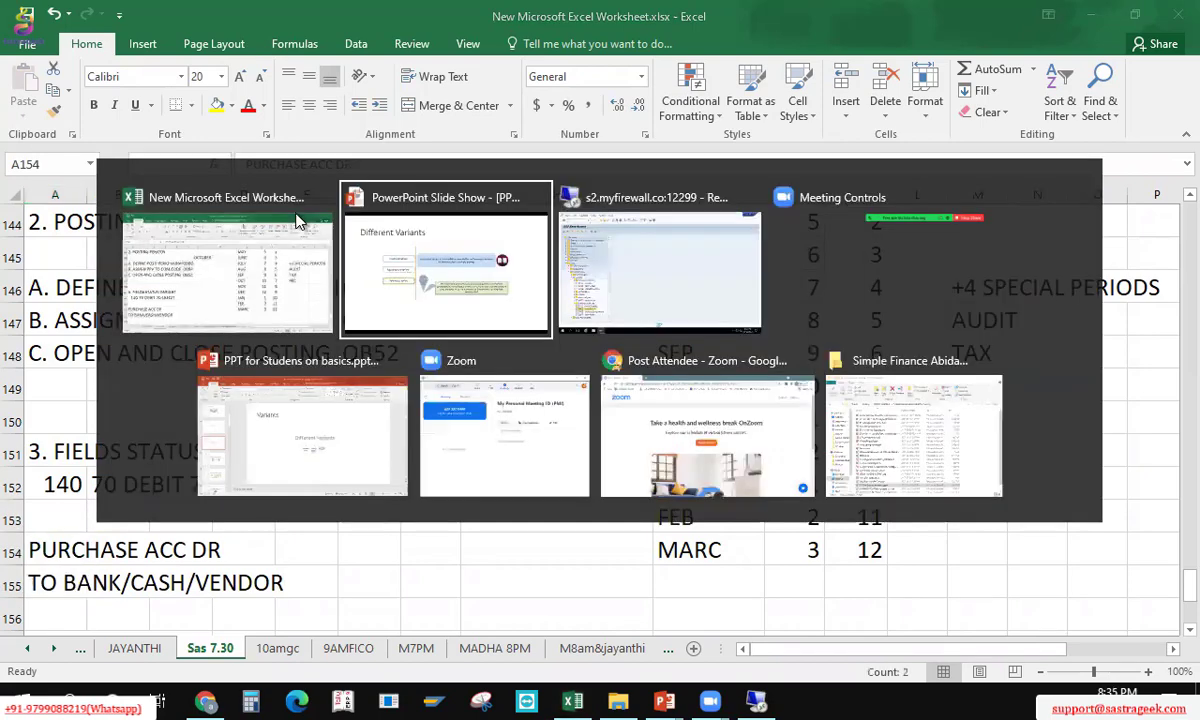
key("alt+Tab")
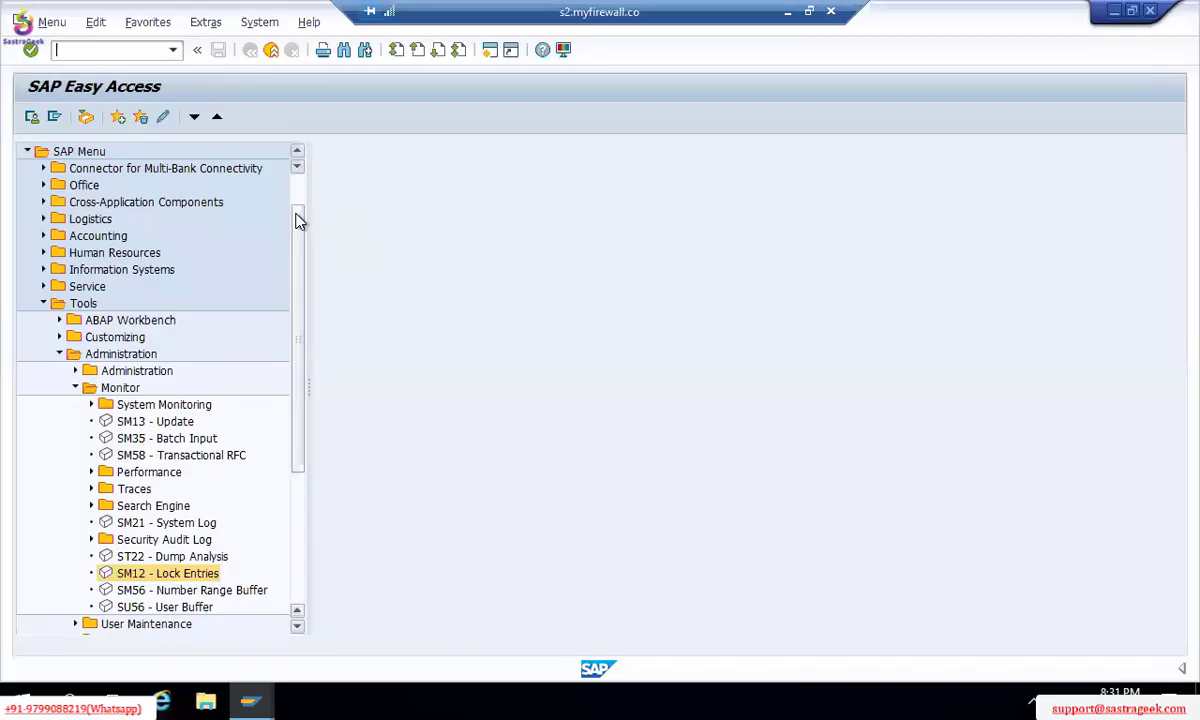
key("alt+Tab")
key("alt+Tab")
key("alt+shift+Tab")
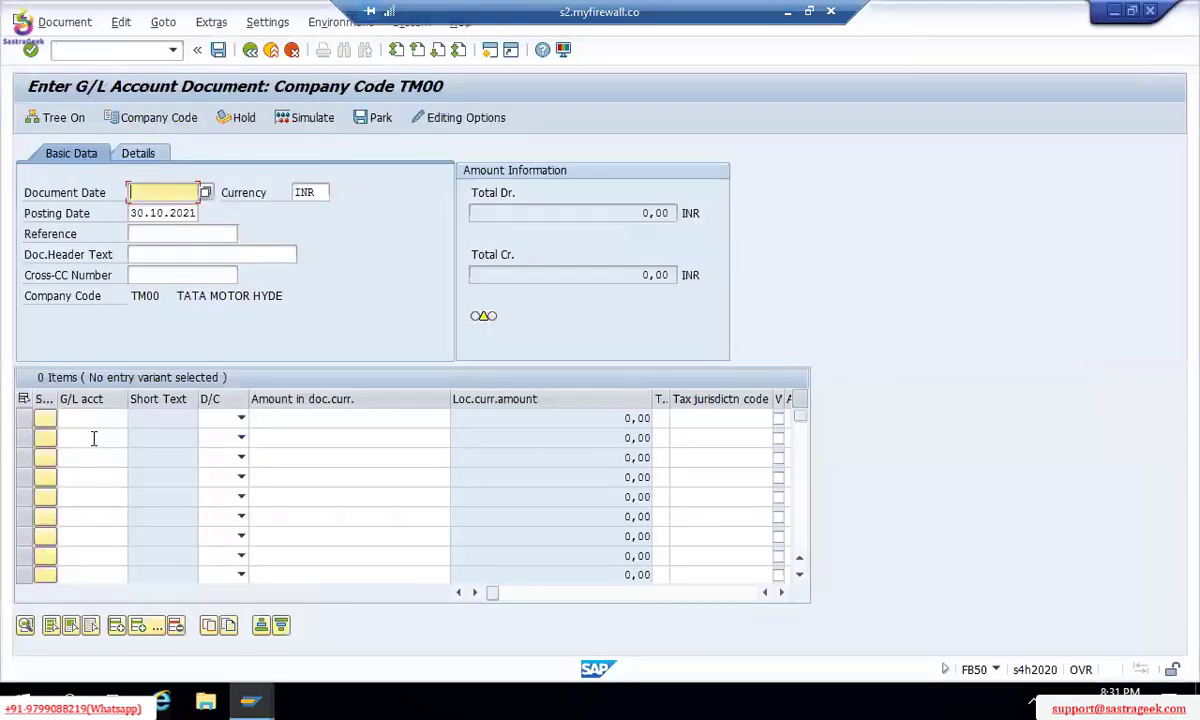
left_click(93, 438)
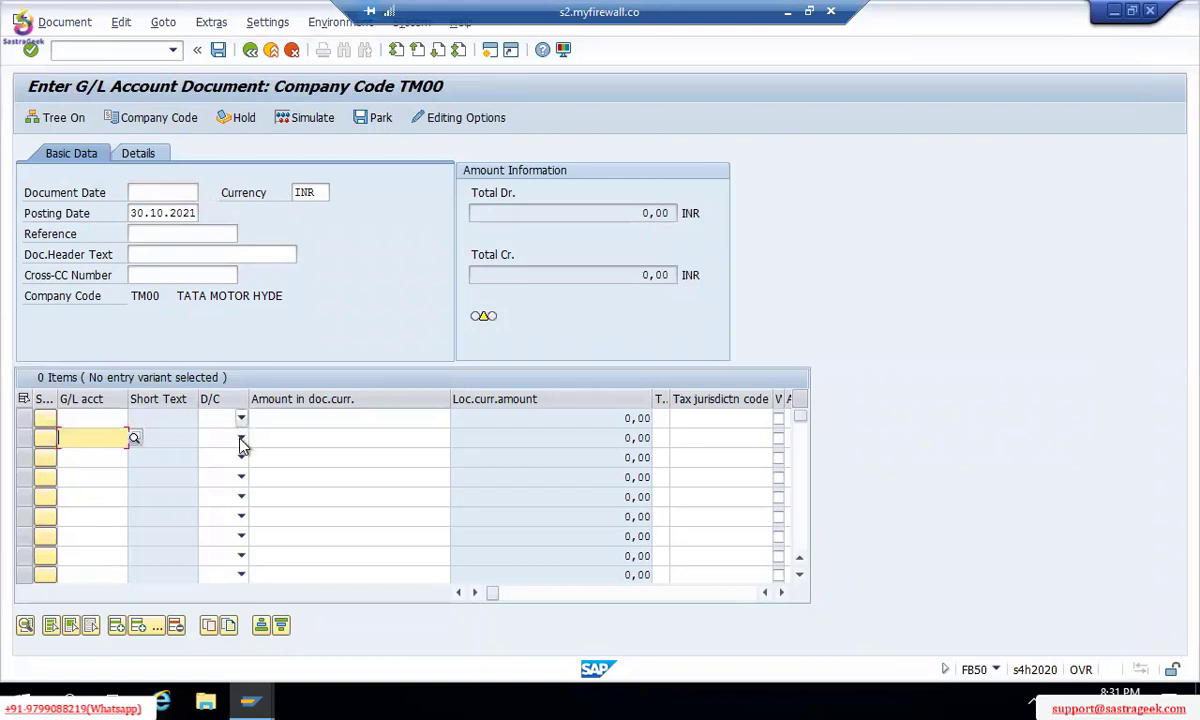
left_click(241, 440)
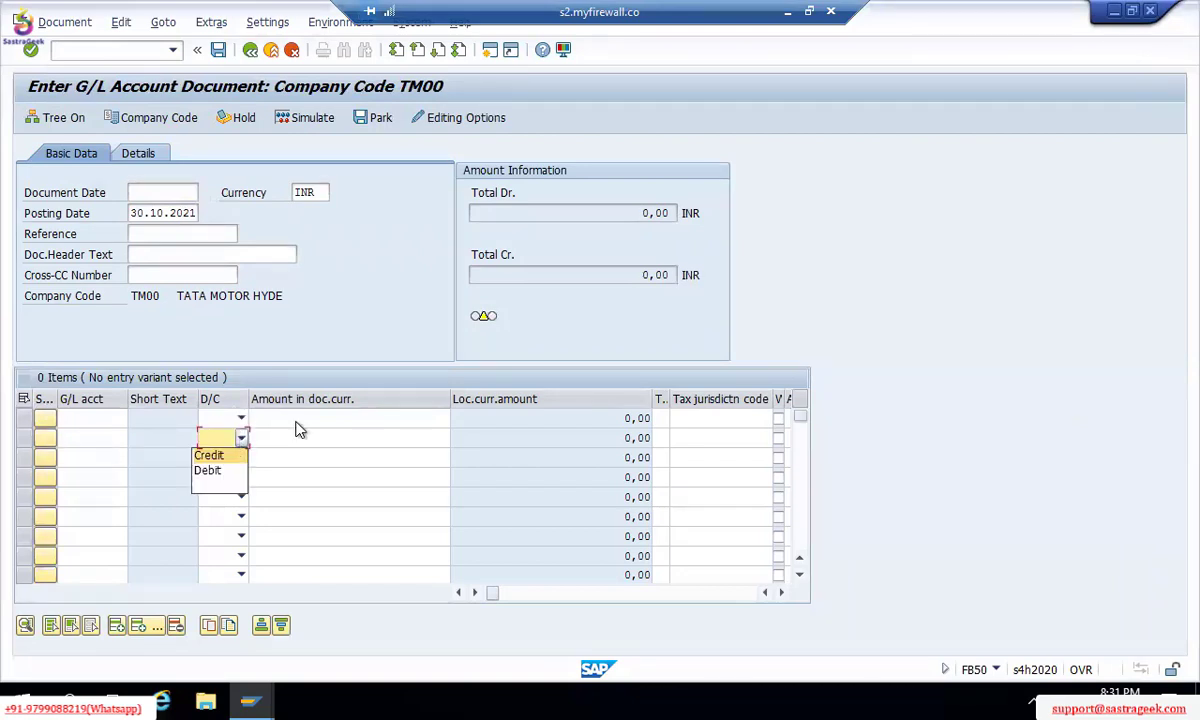
left_click(728, 544)
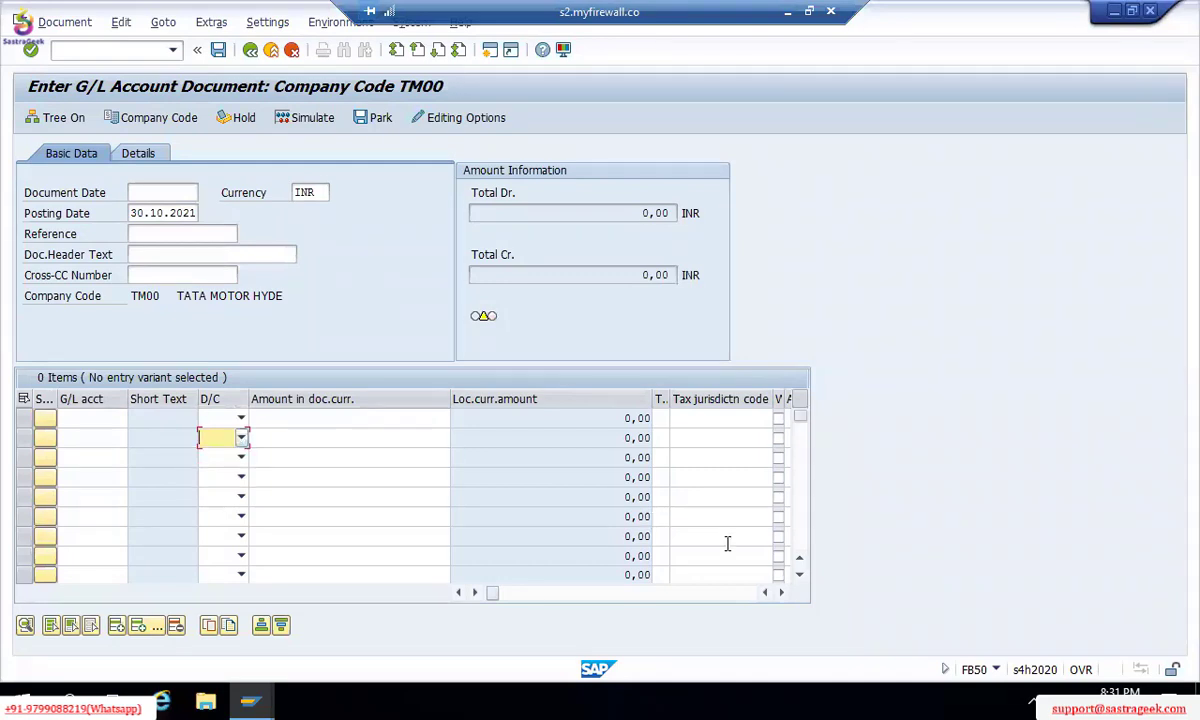
left_click(780, 594)
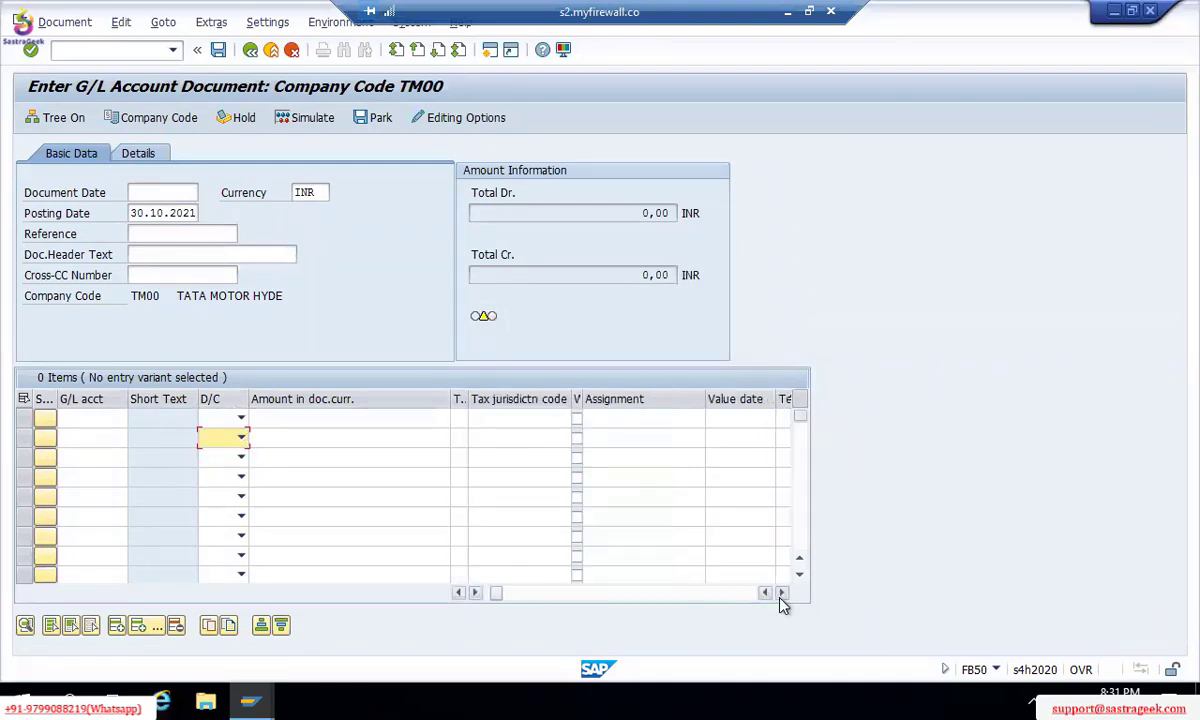
left_click(780, 594)
left_click(780, 594)
left_click(781, 594)
left_click(781, 594)
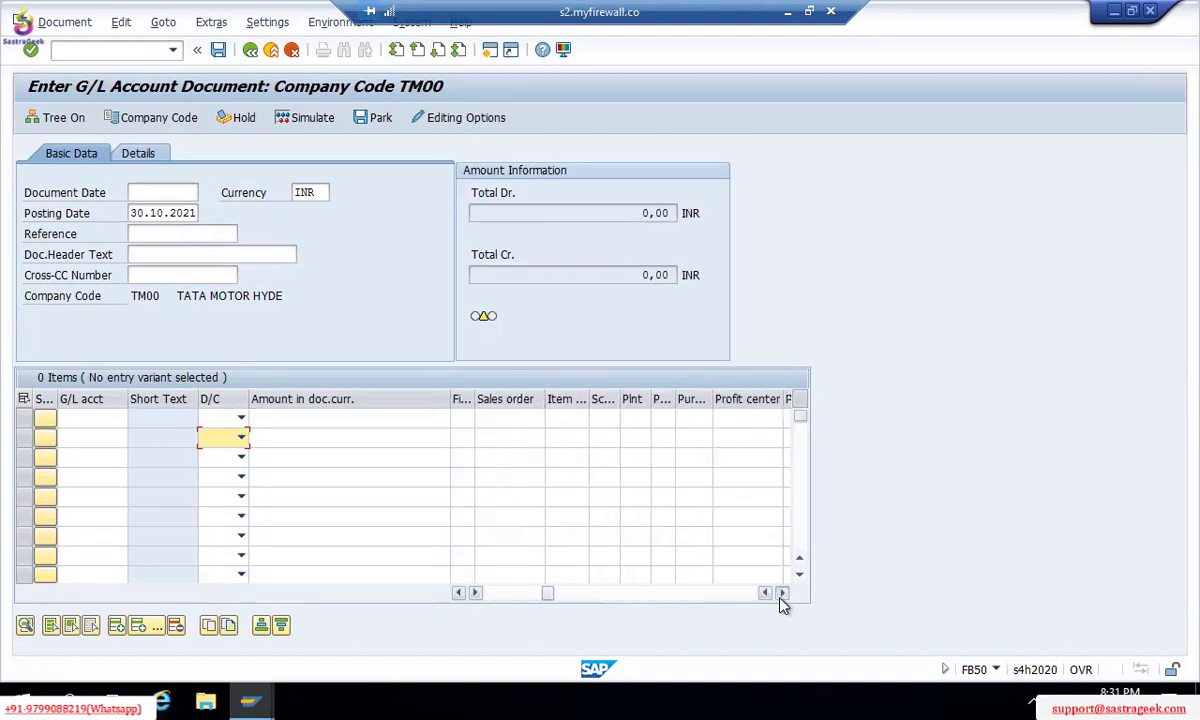
left_click(781, 594)
left_click(781, 594)
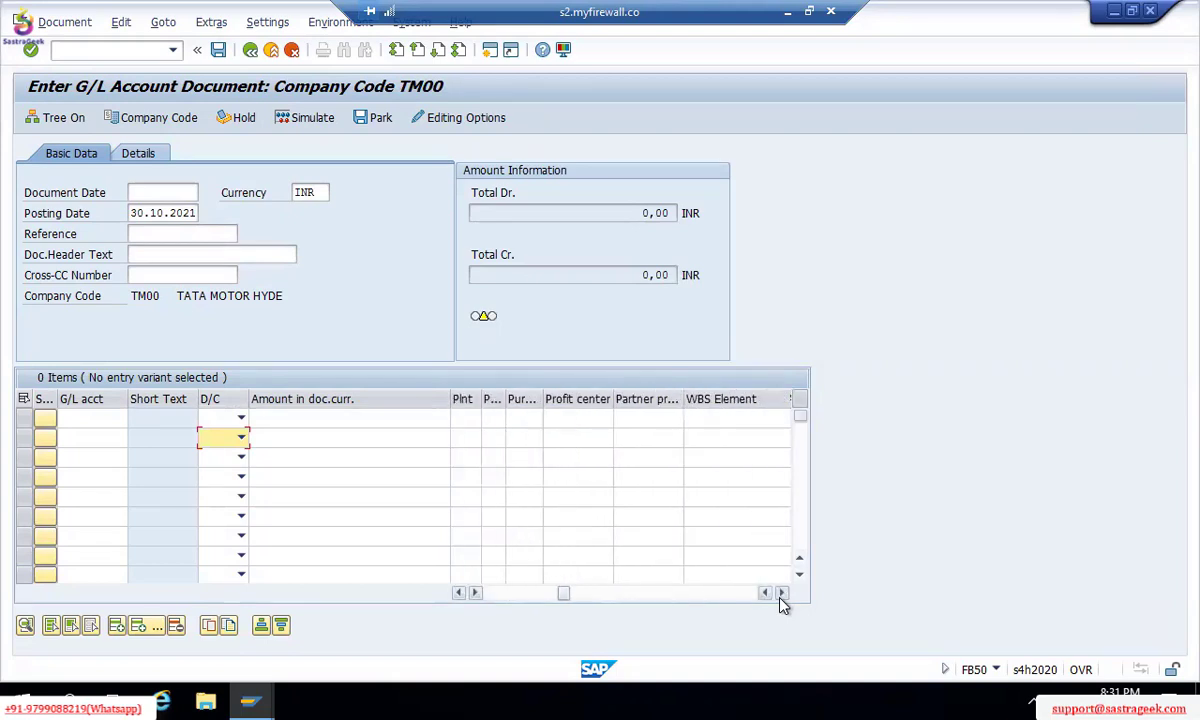
left_click(728, 594)
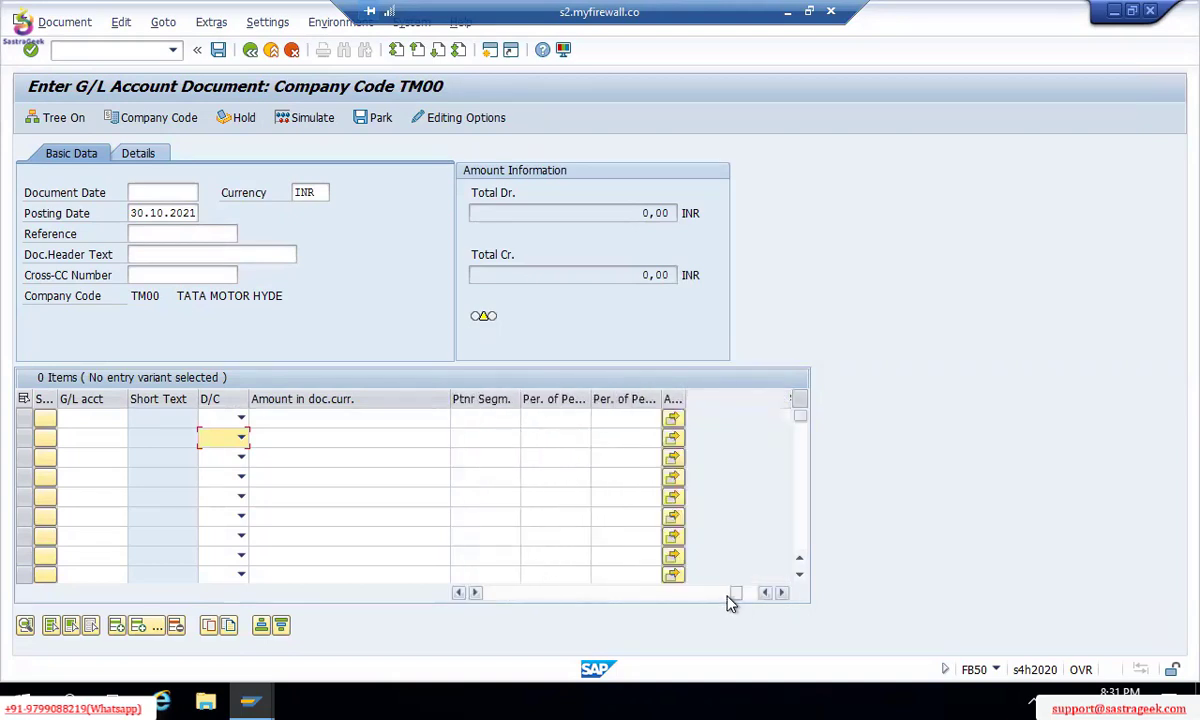
left_click(540, 594)
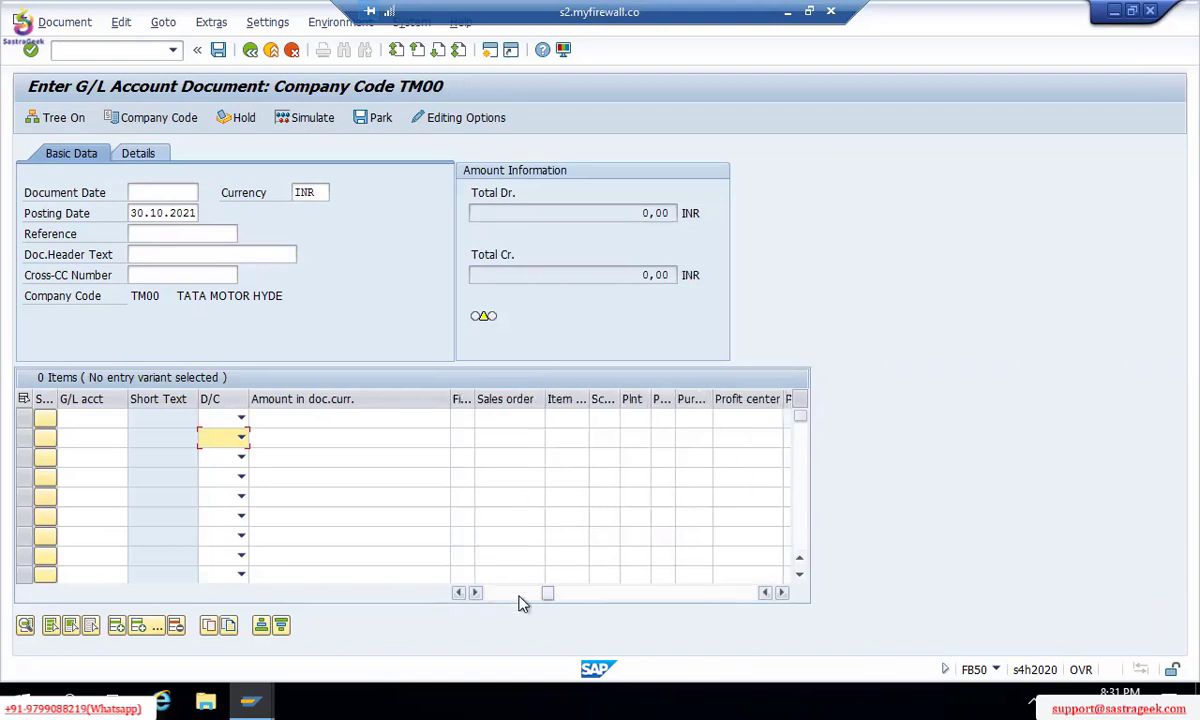
left_click(522, 594)
left_click(506, 594)
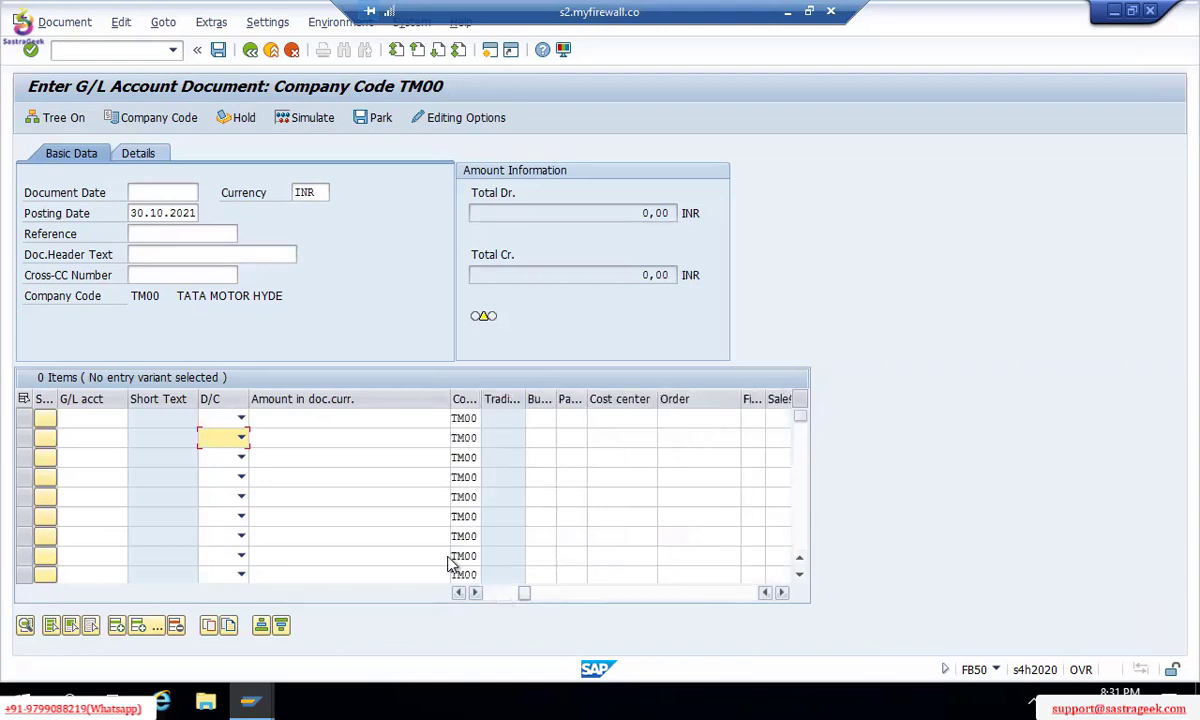
left_click(785, 595)
left_click(785, 595)
left_click(785, 595)
left_click(785, 595)
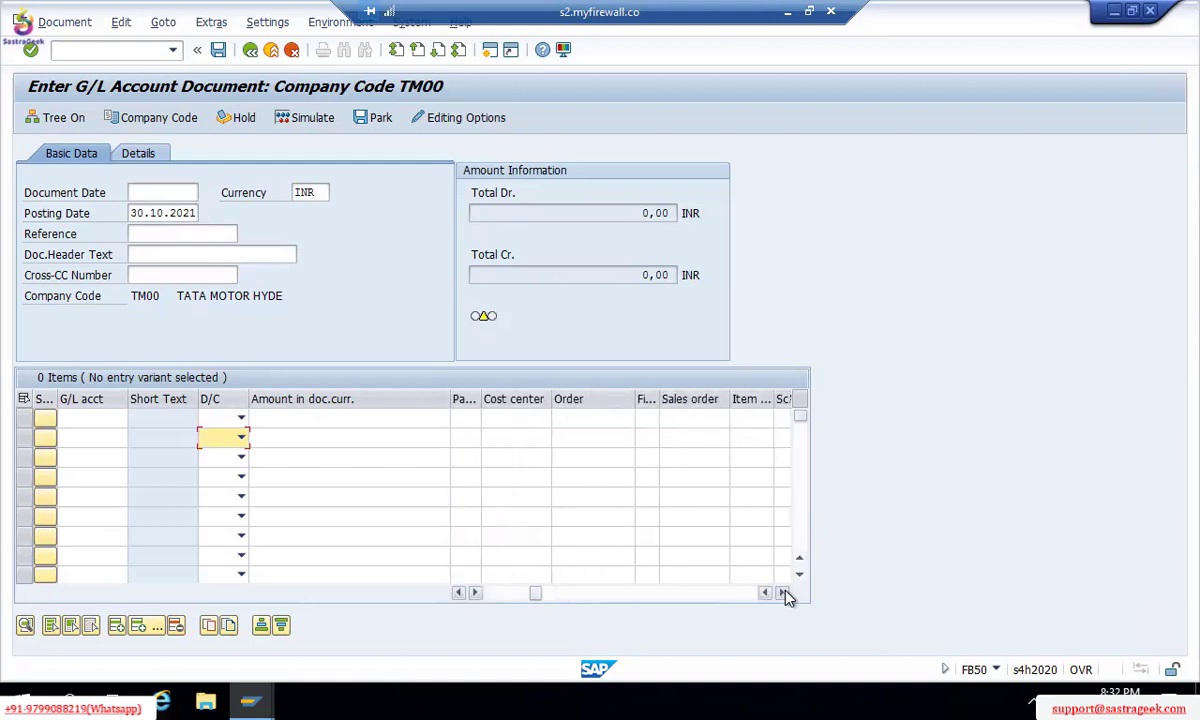
left_click(785, 595)
left_click(785, 595)
left_click(785, 595)
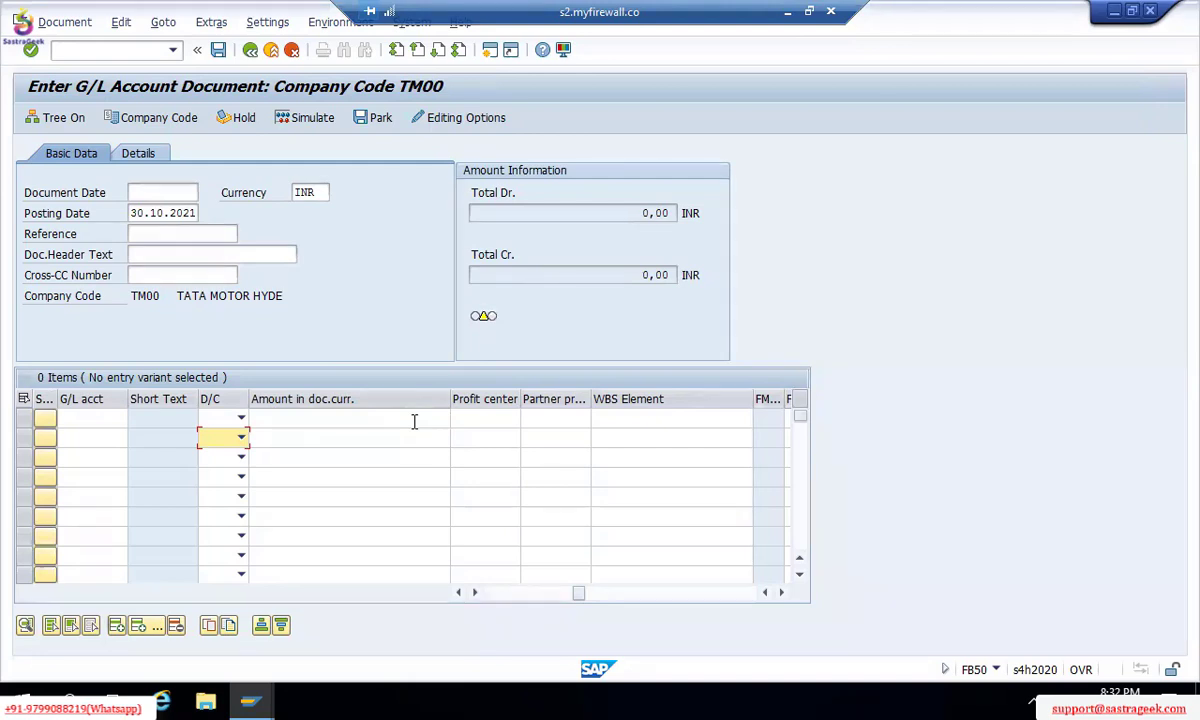
Step: Enter reference 8988 in the FB50 document header
left_click(169, 234)
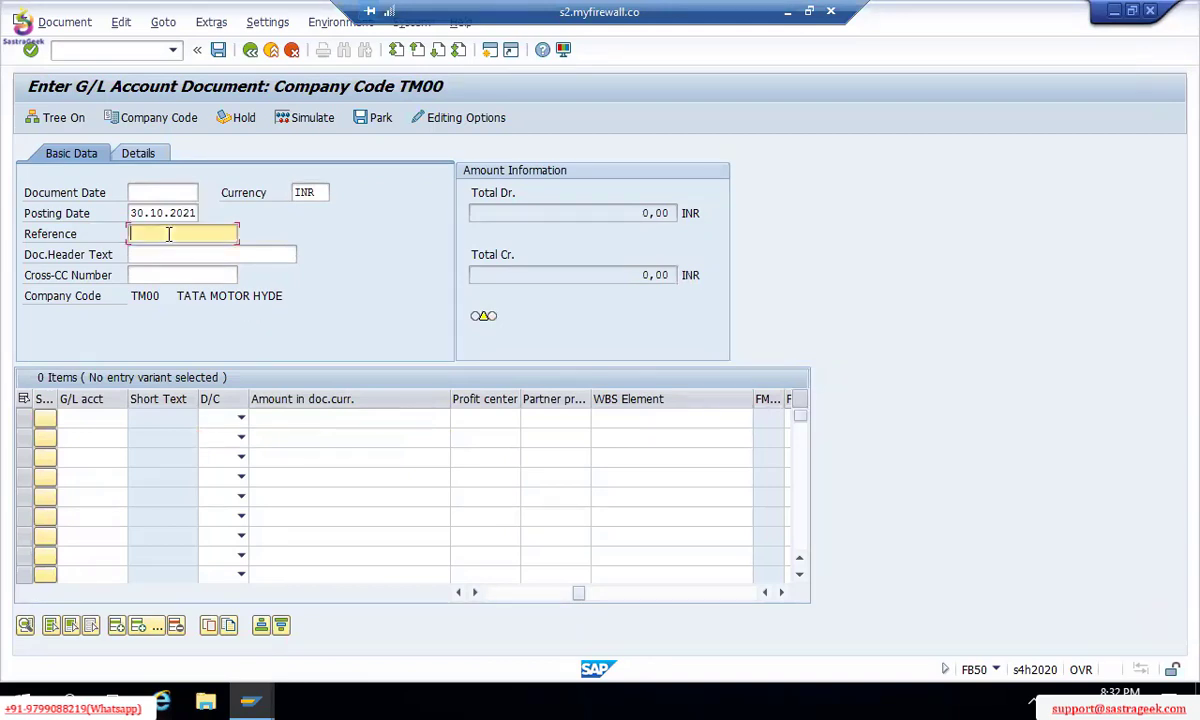
left_click(155, 191)
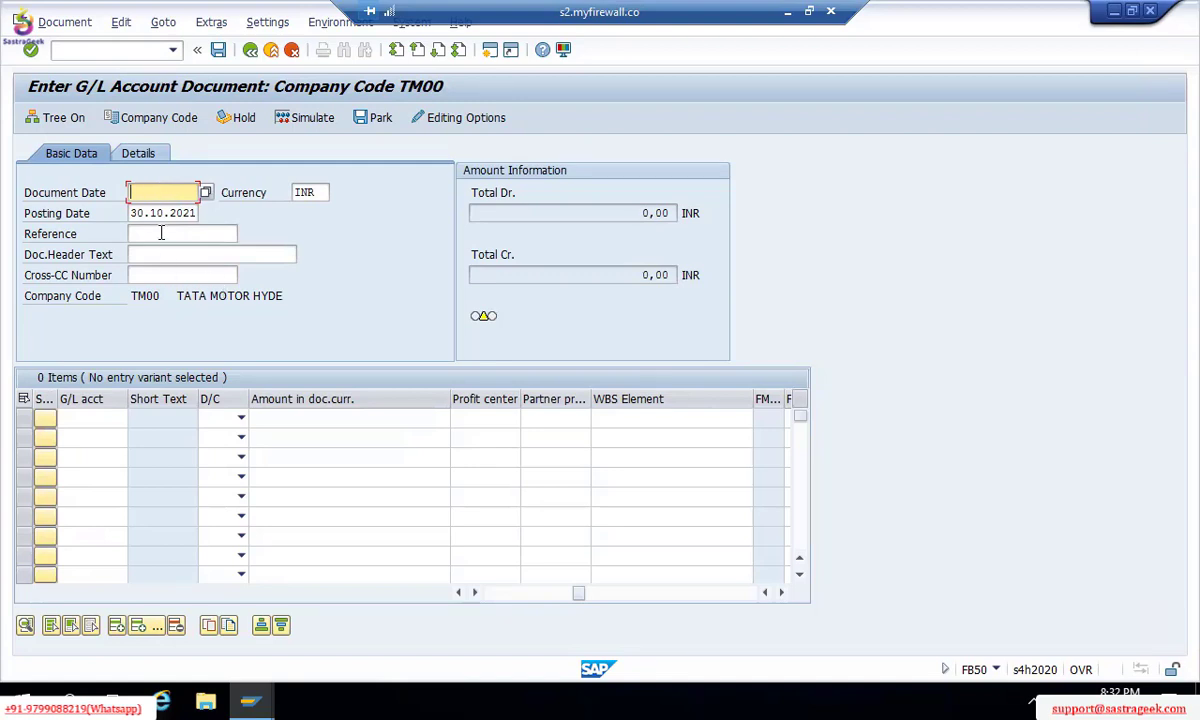
left_click(161, 233)
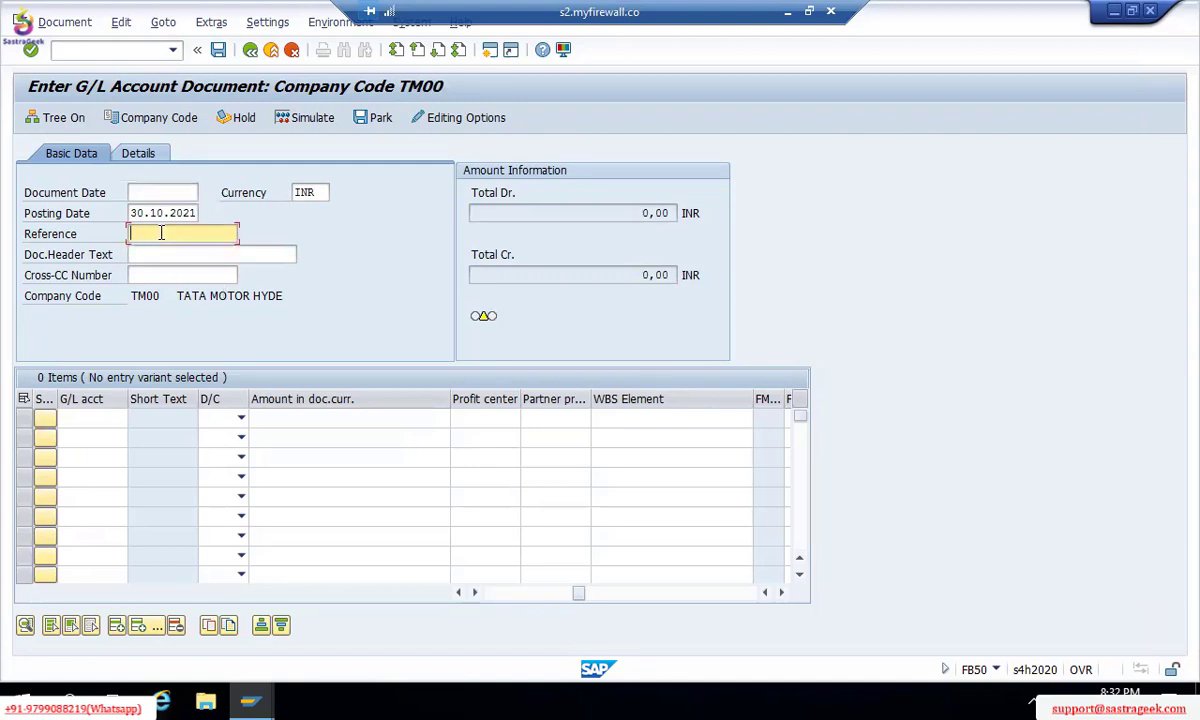
type("8988")
key("Return")
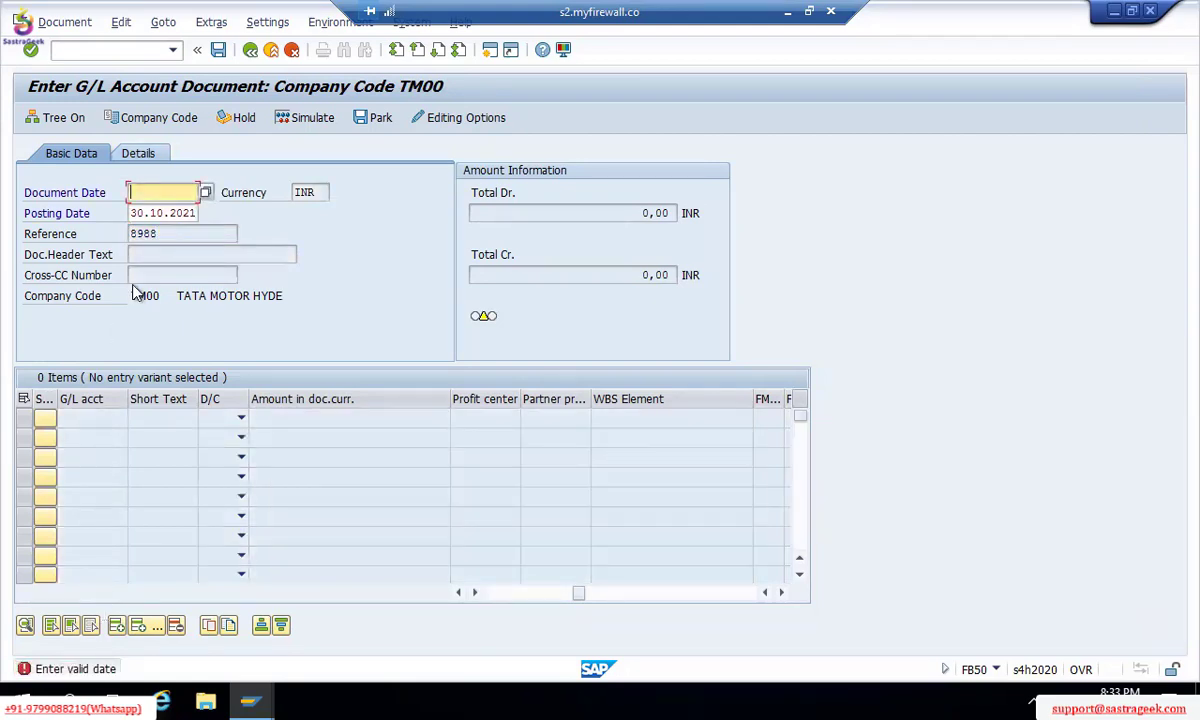
Step: Copy posting date 30.10.2021 into the document date and recheck the header entries
key("Down")
key("ctrl+a")
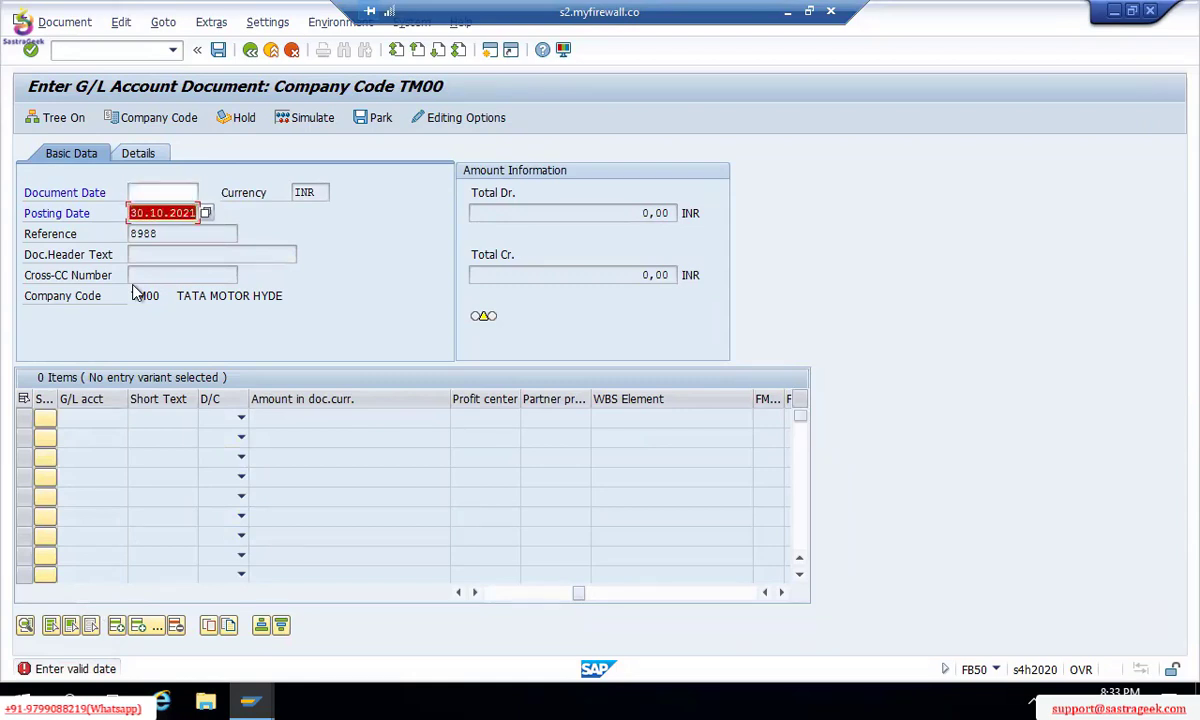
key("ctrl+c")
key("Up")
key("ctrl+v")
key("Return")
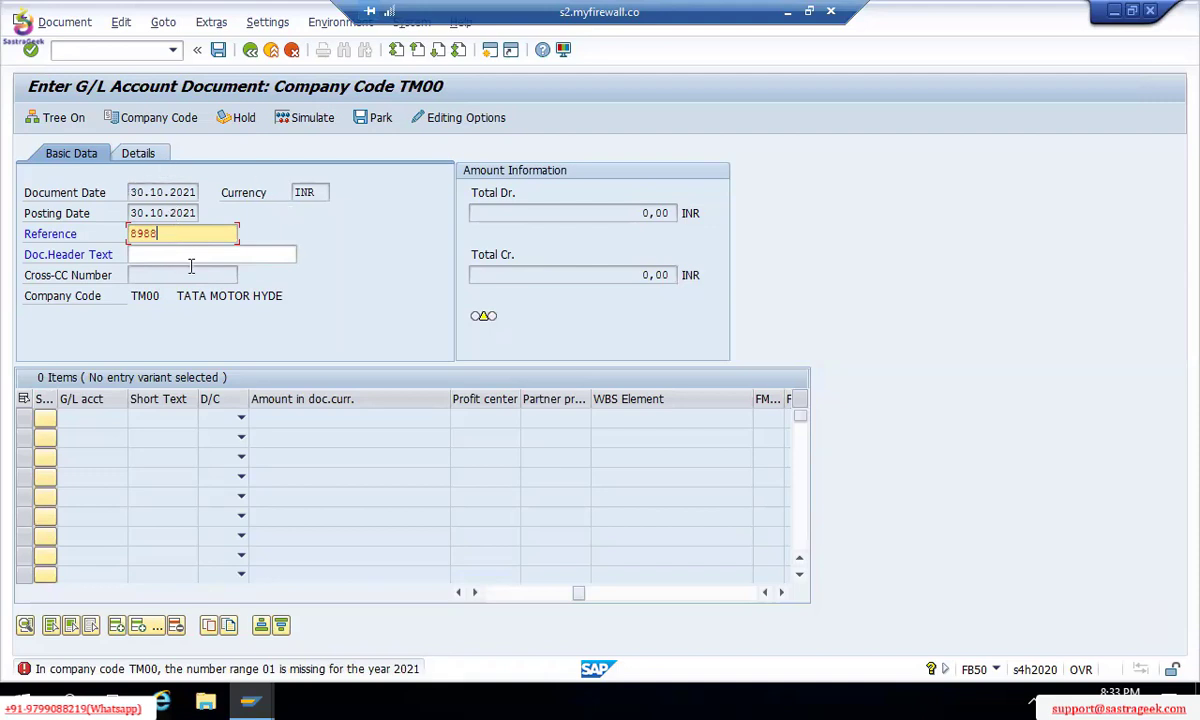
key("Return")
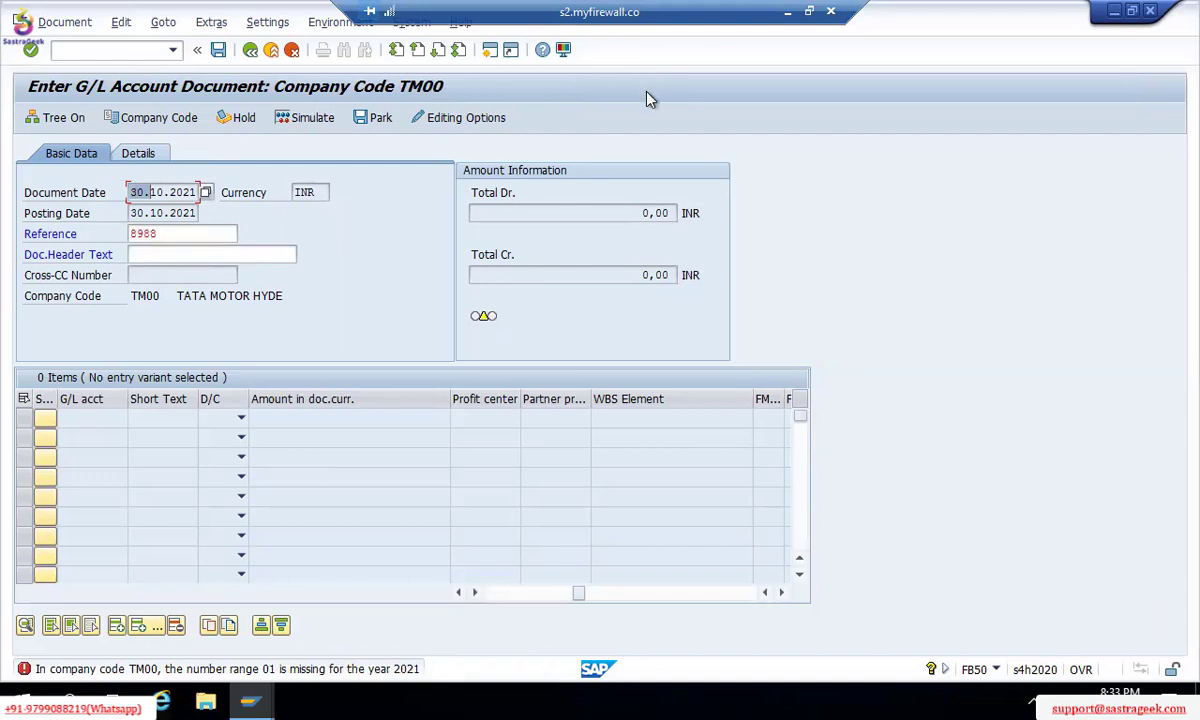
Step: Back out of the unfinished G/L document entry
left_click(647, 118)
left_click(250, 53)
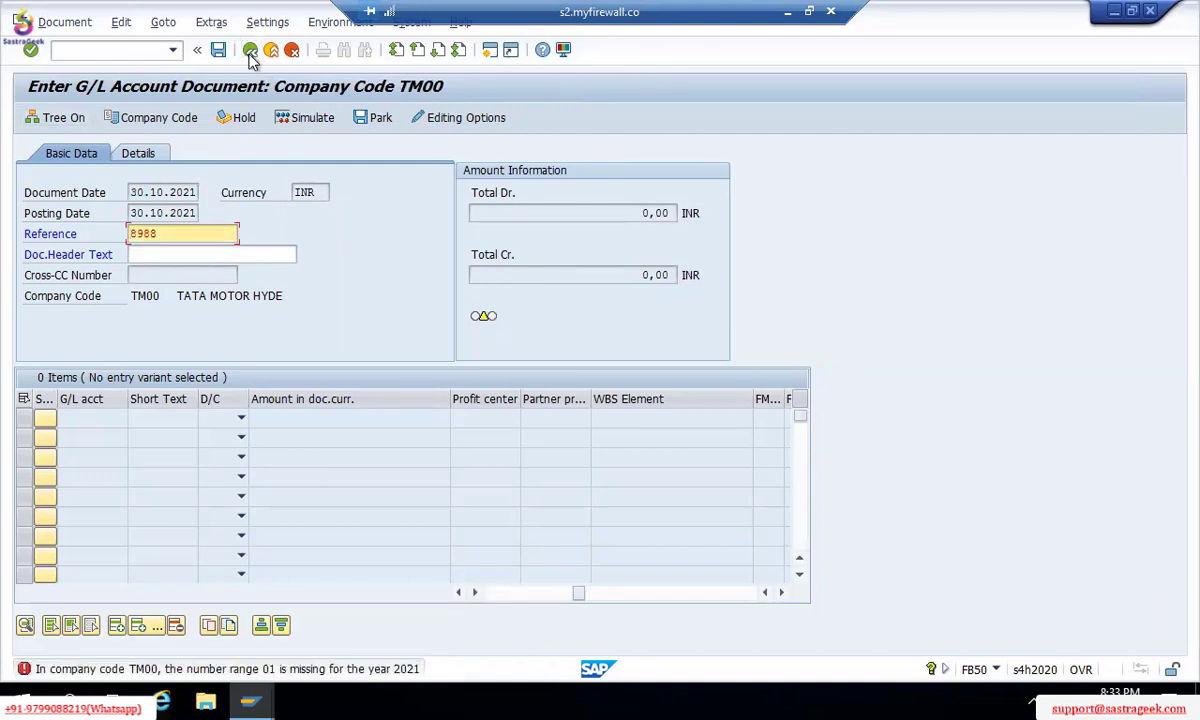
left_click(250, 54)
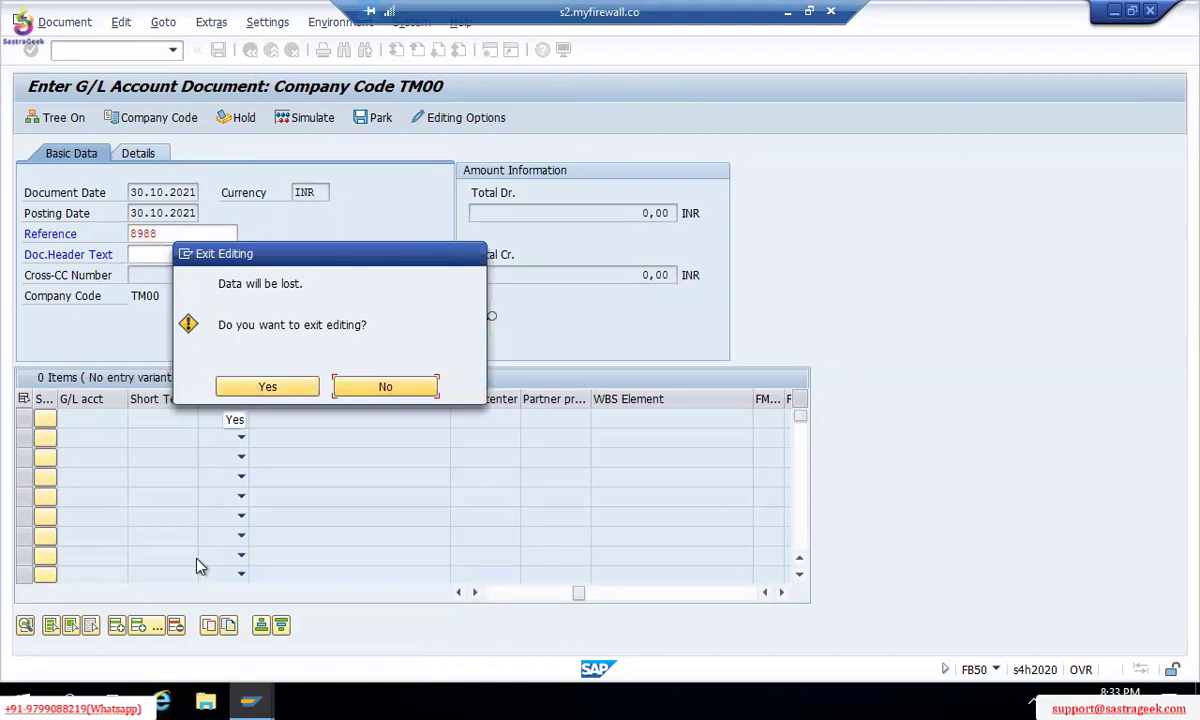
Step: Discard the unsaved document, then expand and collapse Ledgers > Fields under Financial Accounting Global Settings in the IMG
left_click(273, 387)
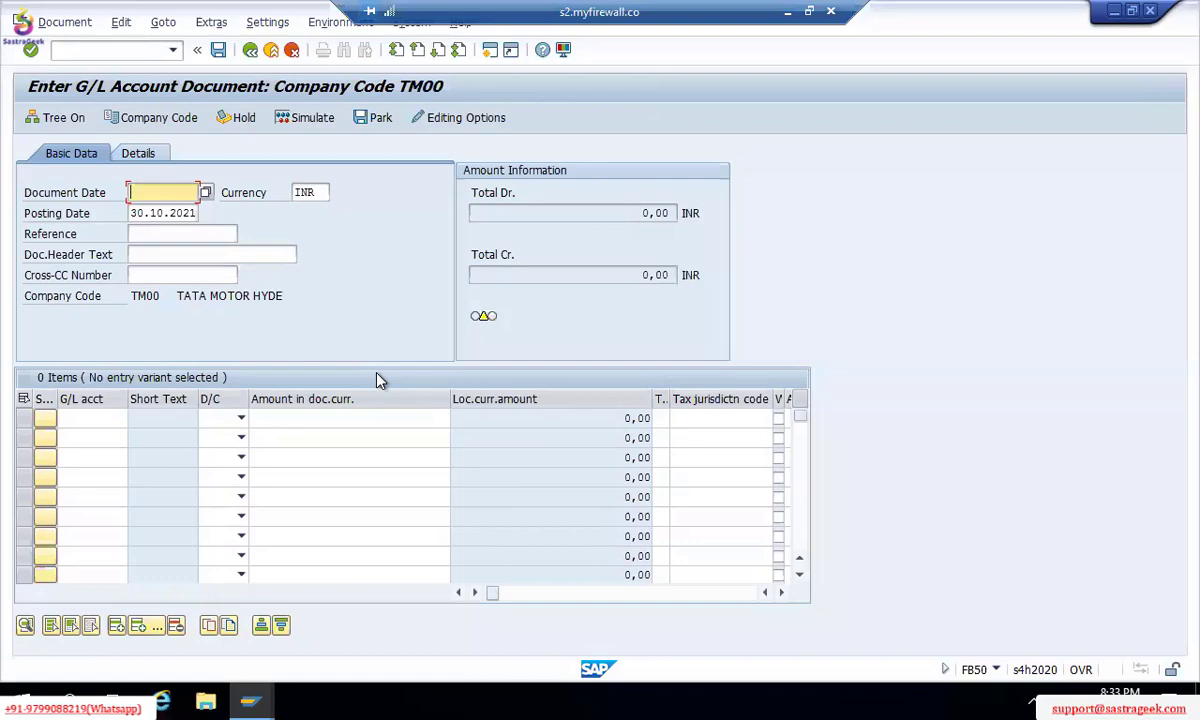
key("alt+Tab")
key("alt+Tab")
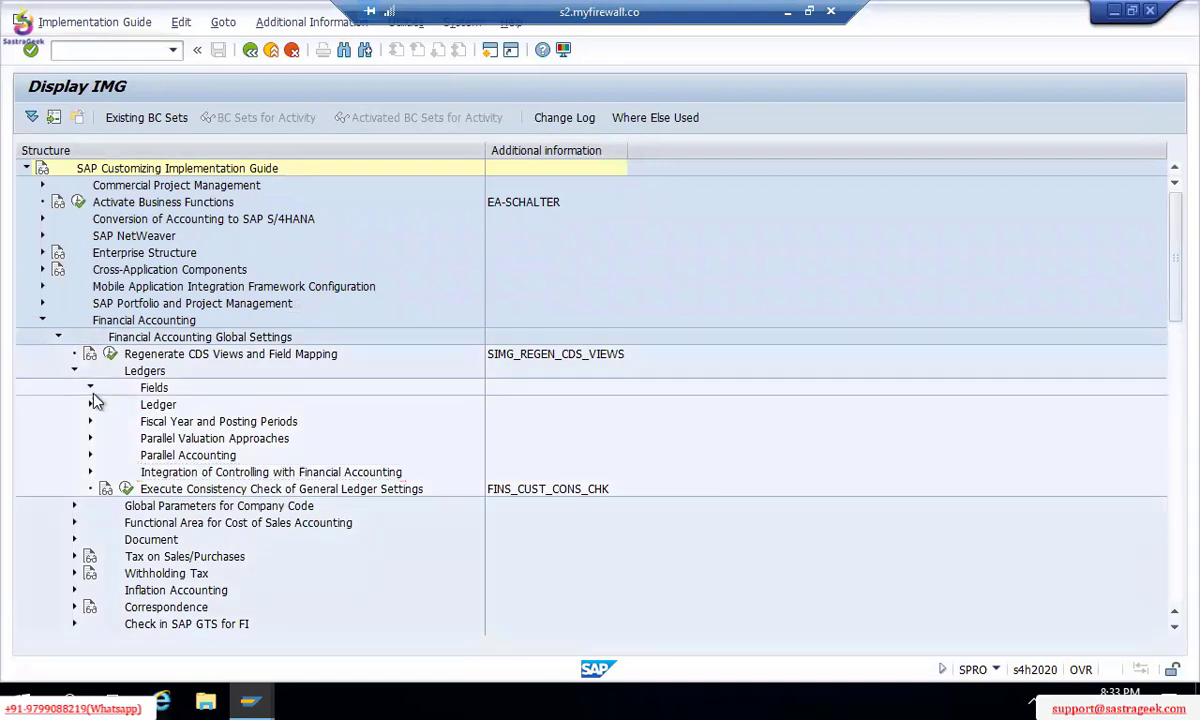
left_click(90, 388)
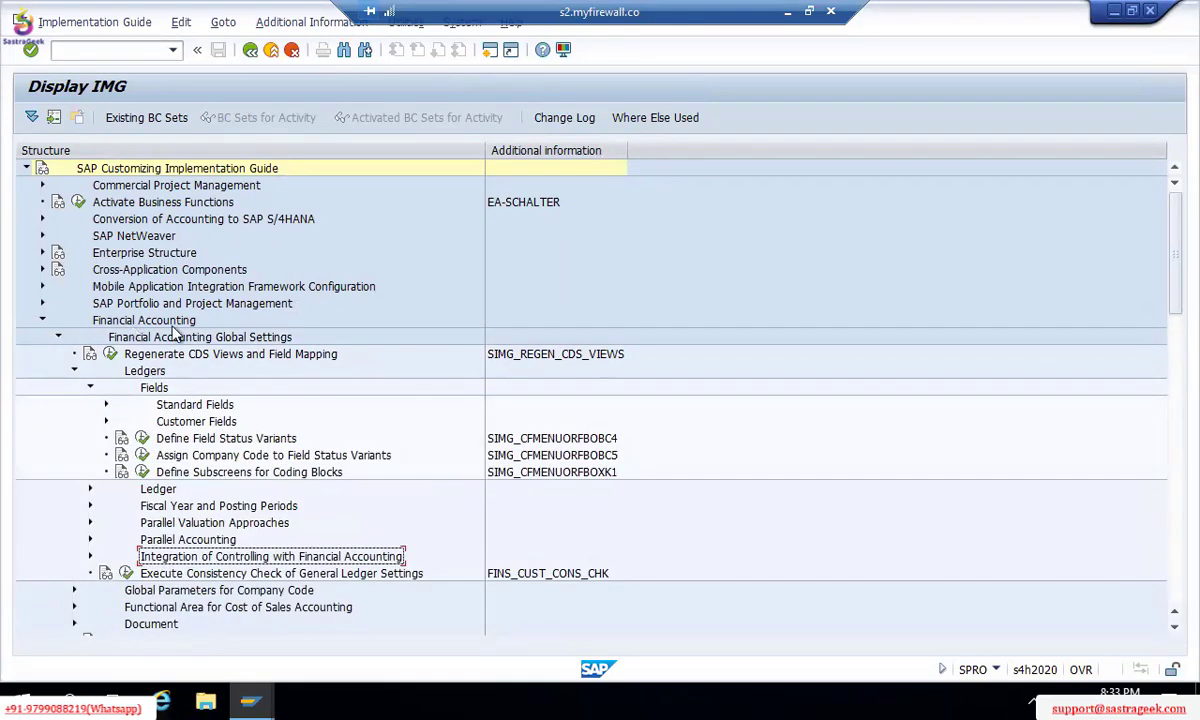
left_click(86, 388)
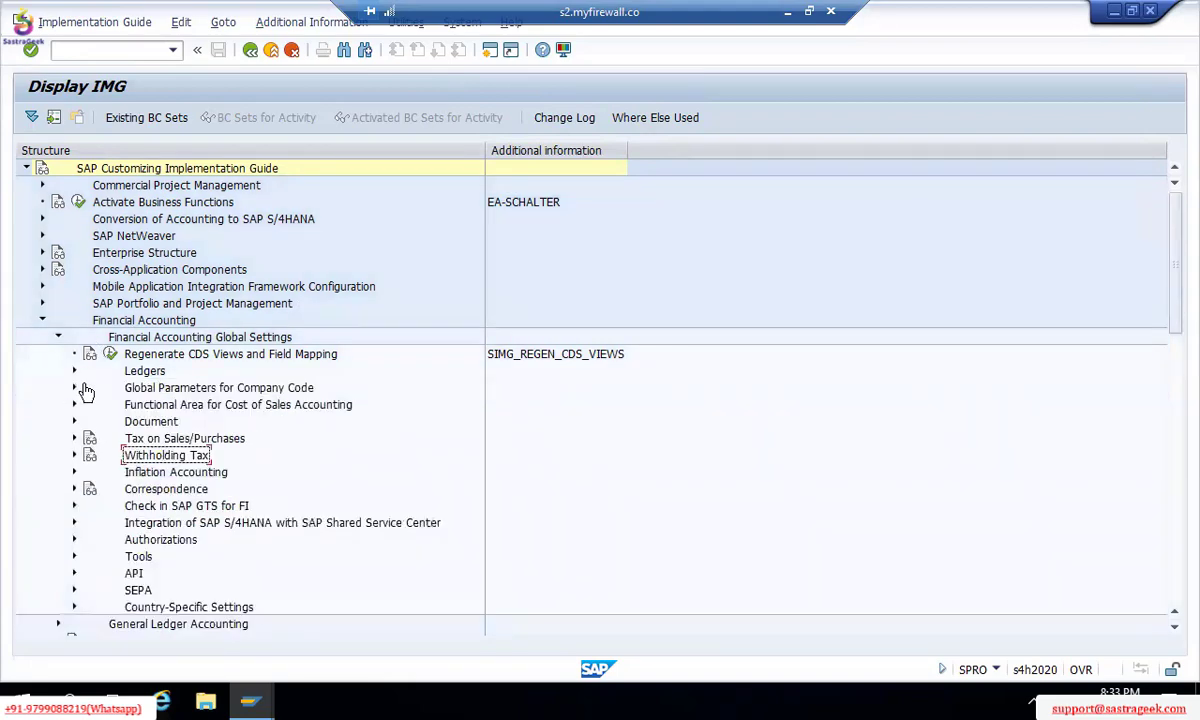
left_click(58, 337)
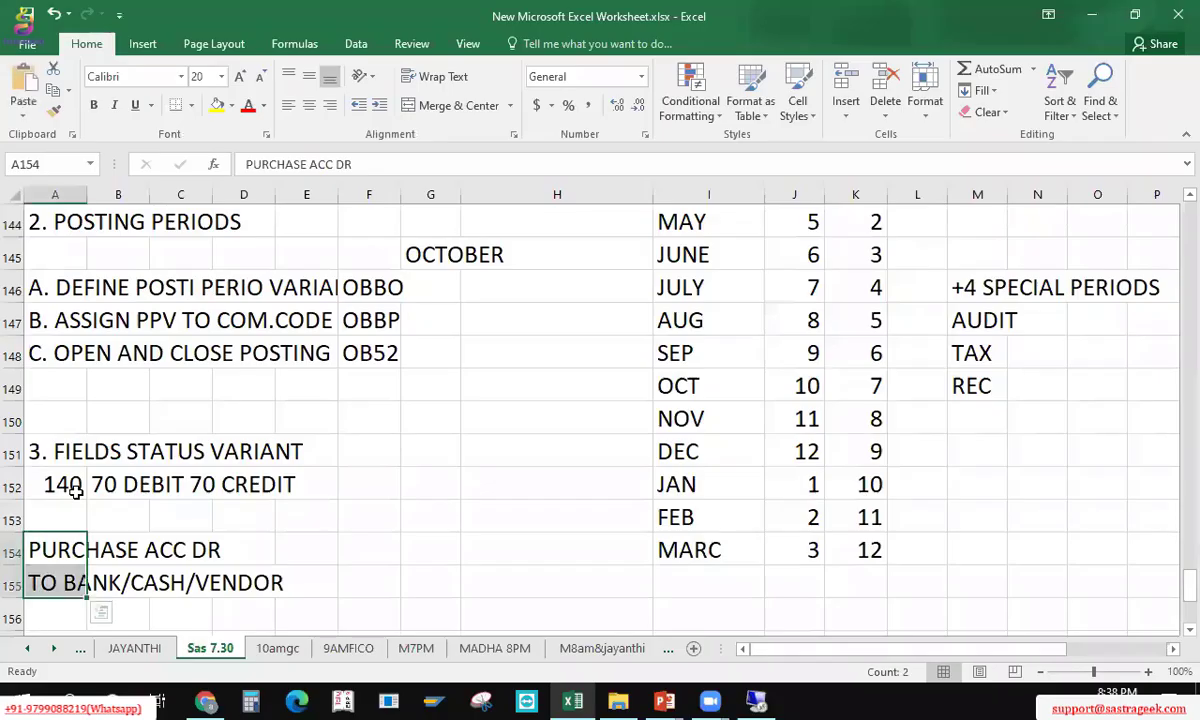
Step: Add the note '40+GROUPS - 140 FIELDS' in cell A153
left_click(76, 491)
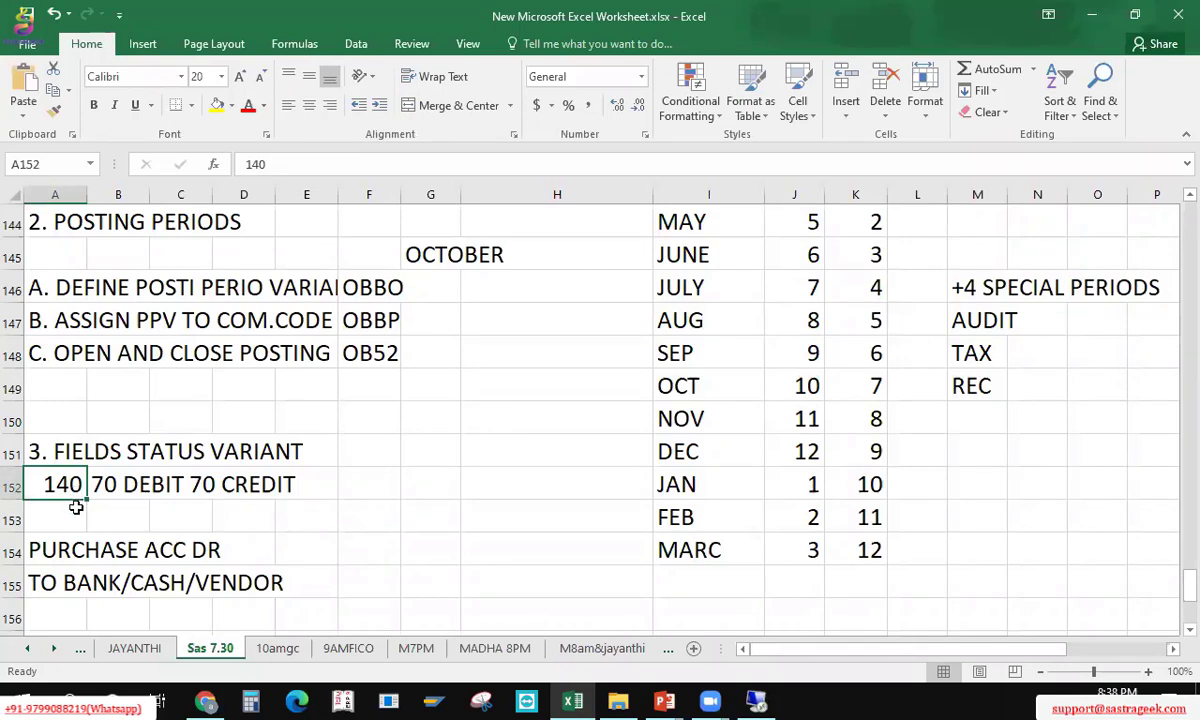
left_click(76, 507)
left_click(68, 487)
left_click(70, 522)
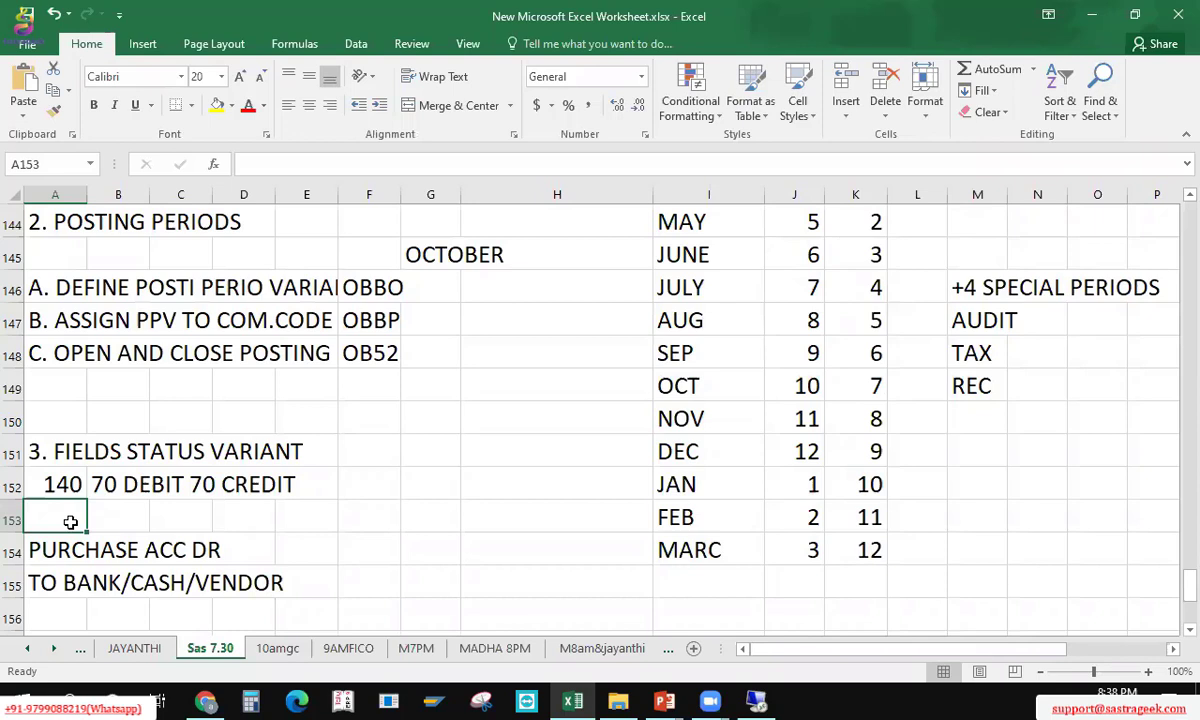
type("40+")
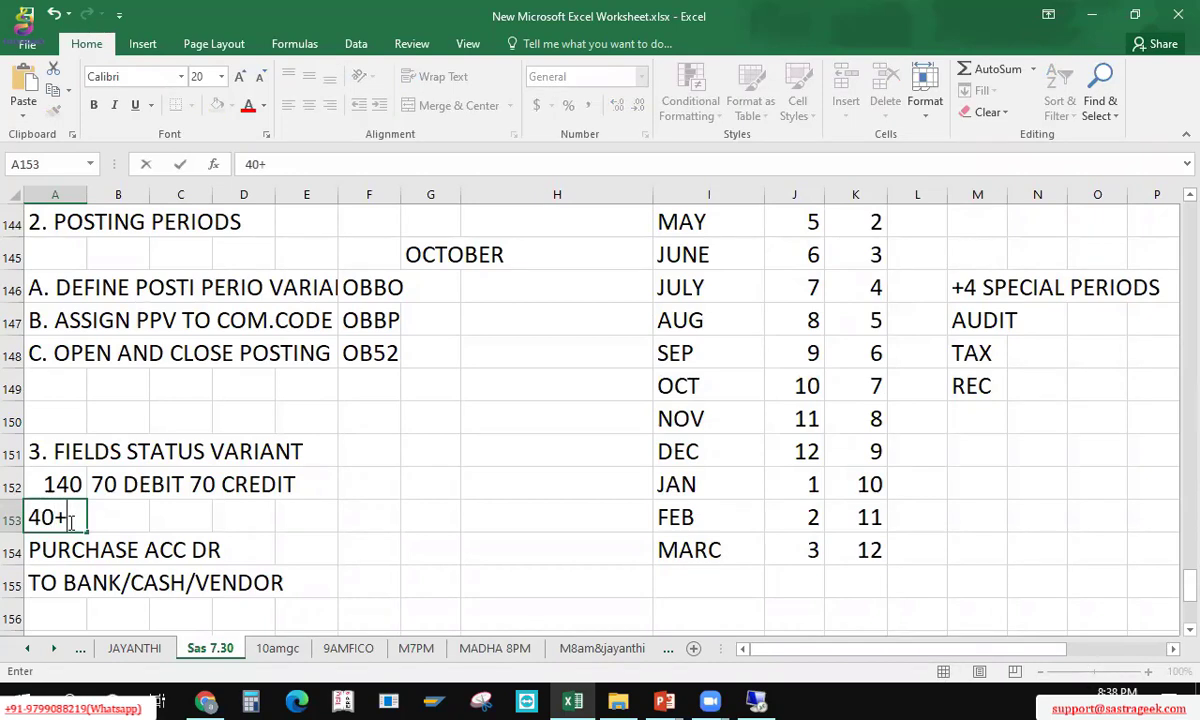
type("GROUPS -")
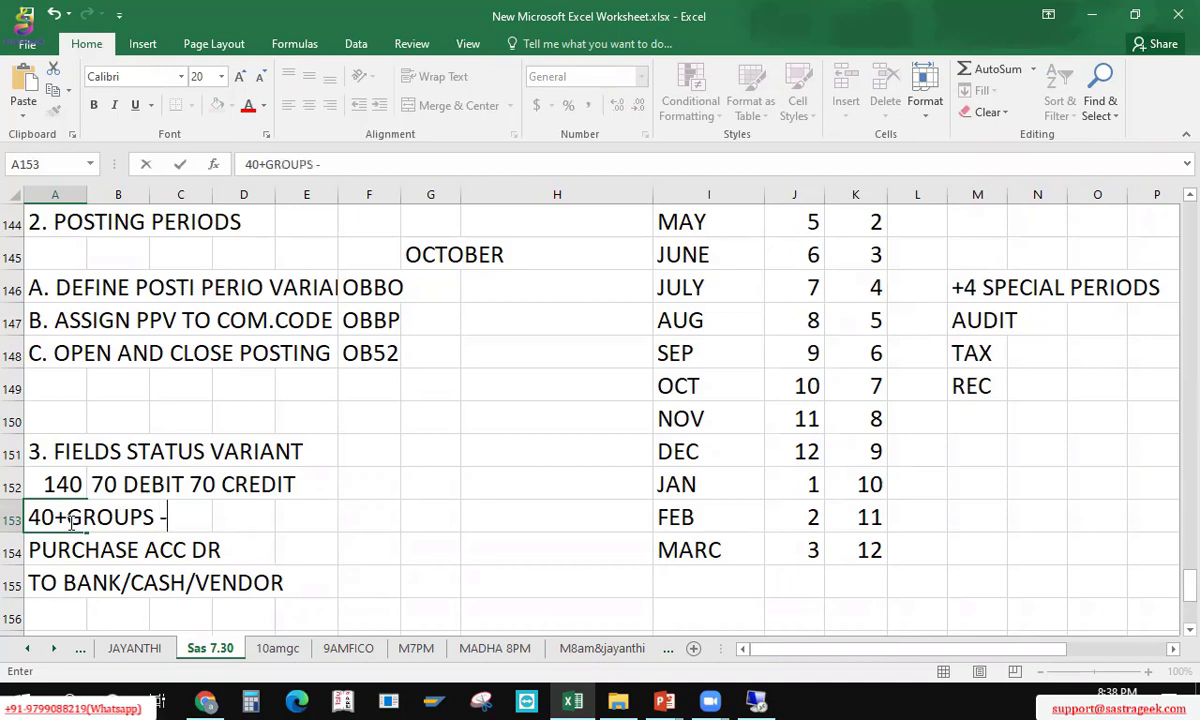
type(" 140 ")
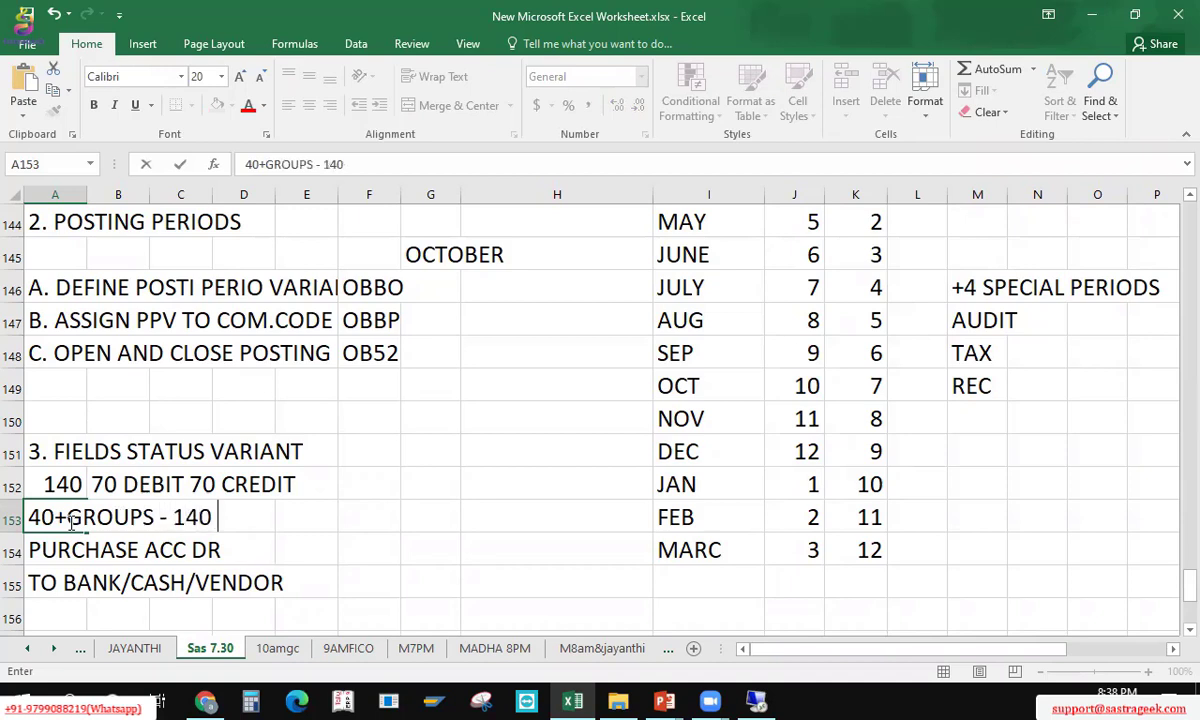
type("FIELDS")
key("Return")
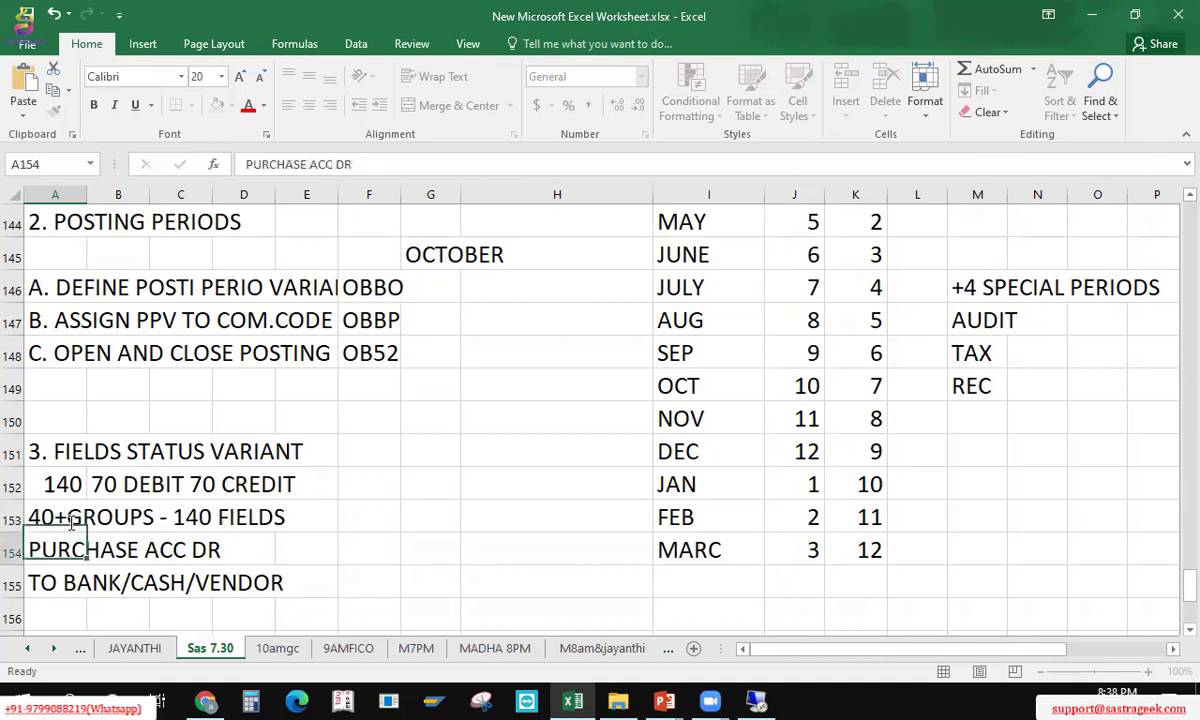
Step: Move the two purchase entry lines down one row and save the workbook
key("Down")
key("Up")
key("shift+Down")
key("ctrl+x")
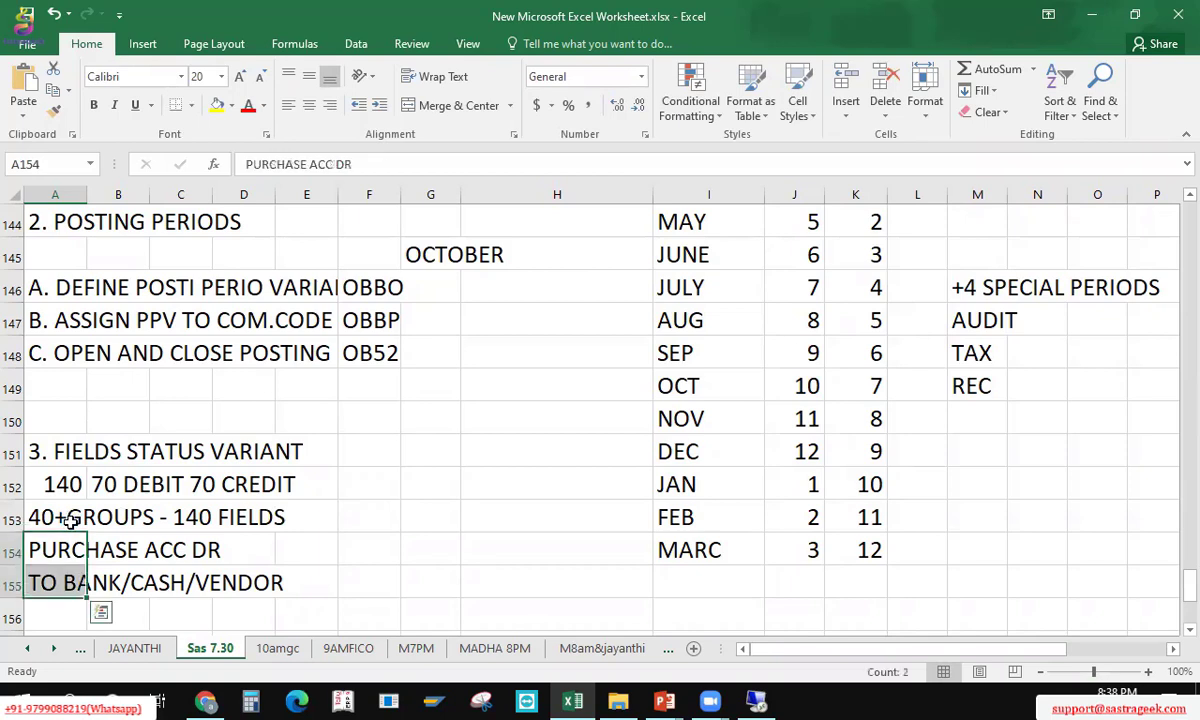
key("Down")
key("ctrl+v")
key("Up")
key("Up")
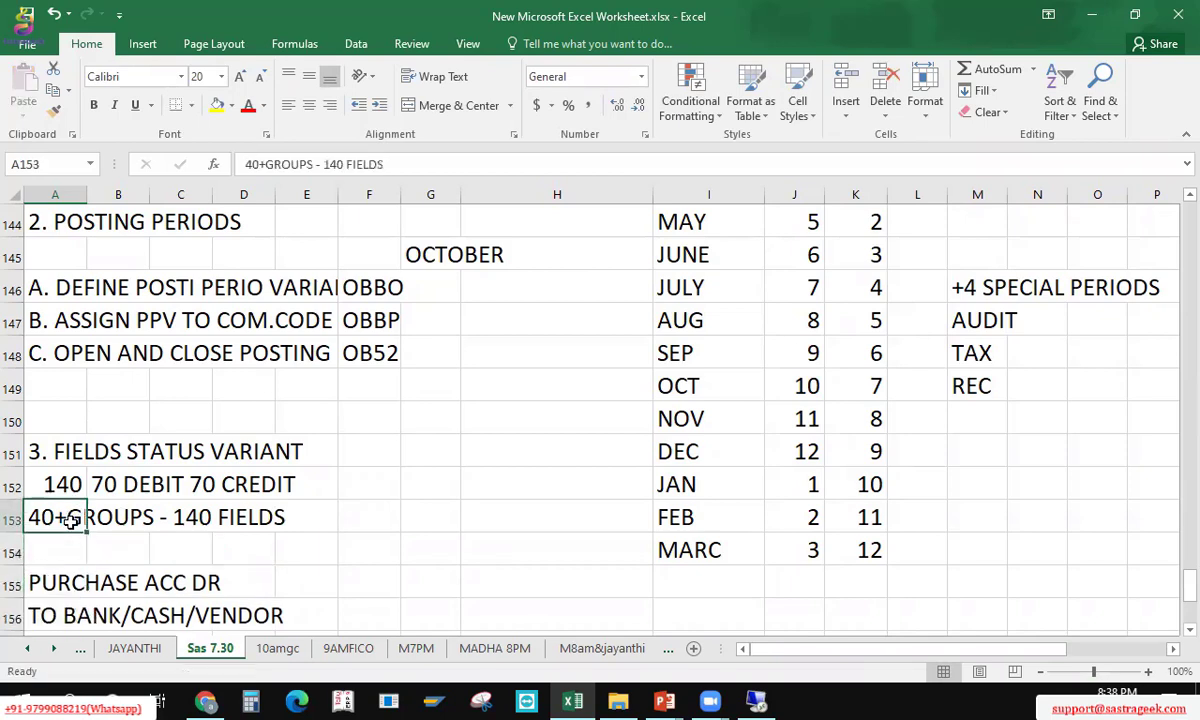
key("ctrl+s")
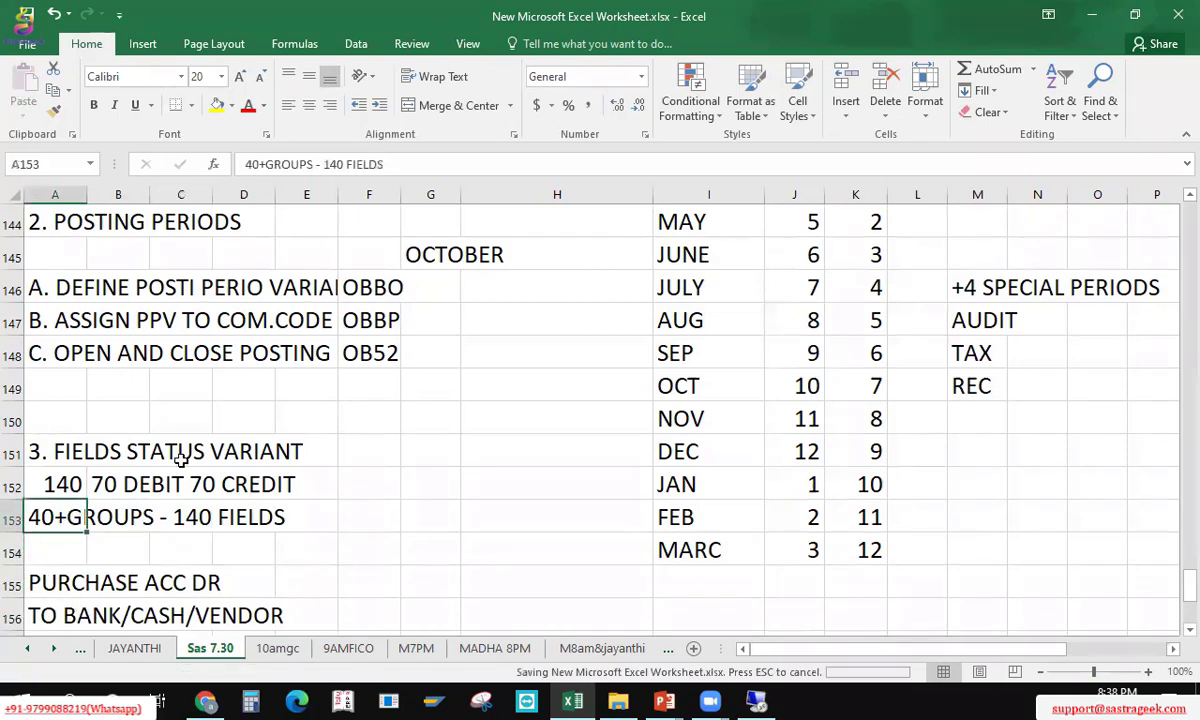
Step: Run Define Field Status Variants from Financial Accounting Global Settings > Ledgers > Fields
left_click(47, 550)
key("alt+Tab")
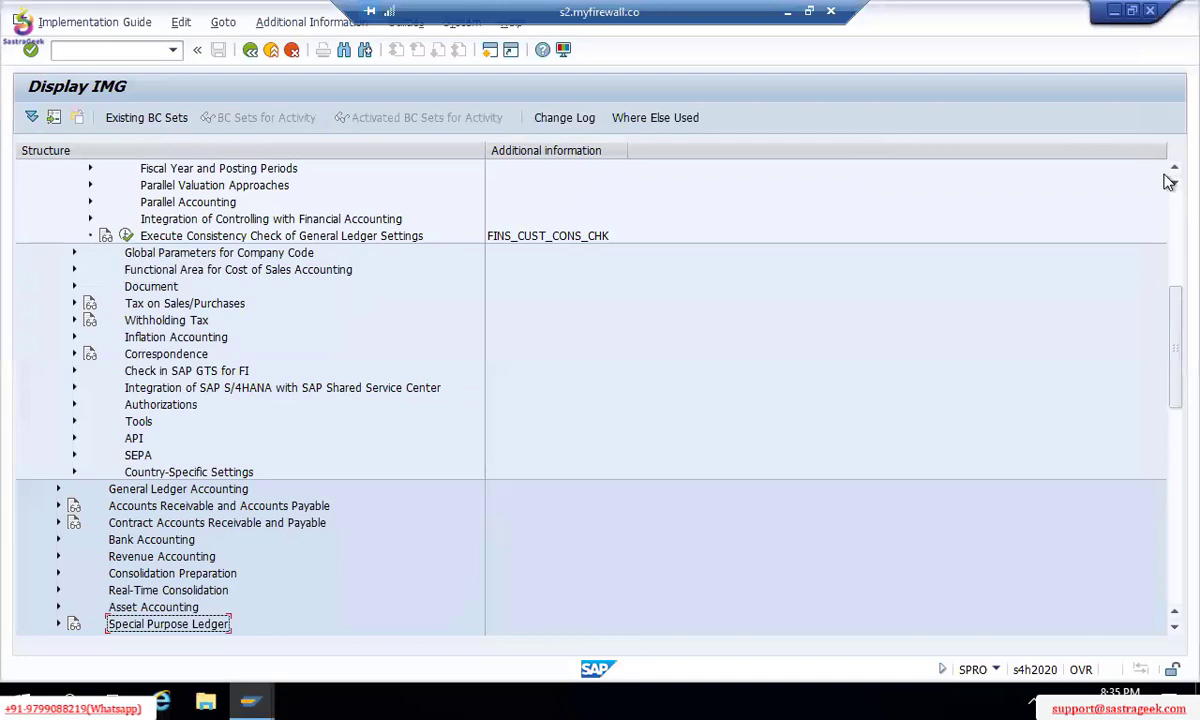
scroll(1168, 174, "up", 4)
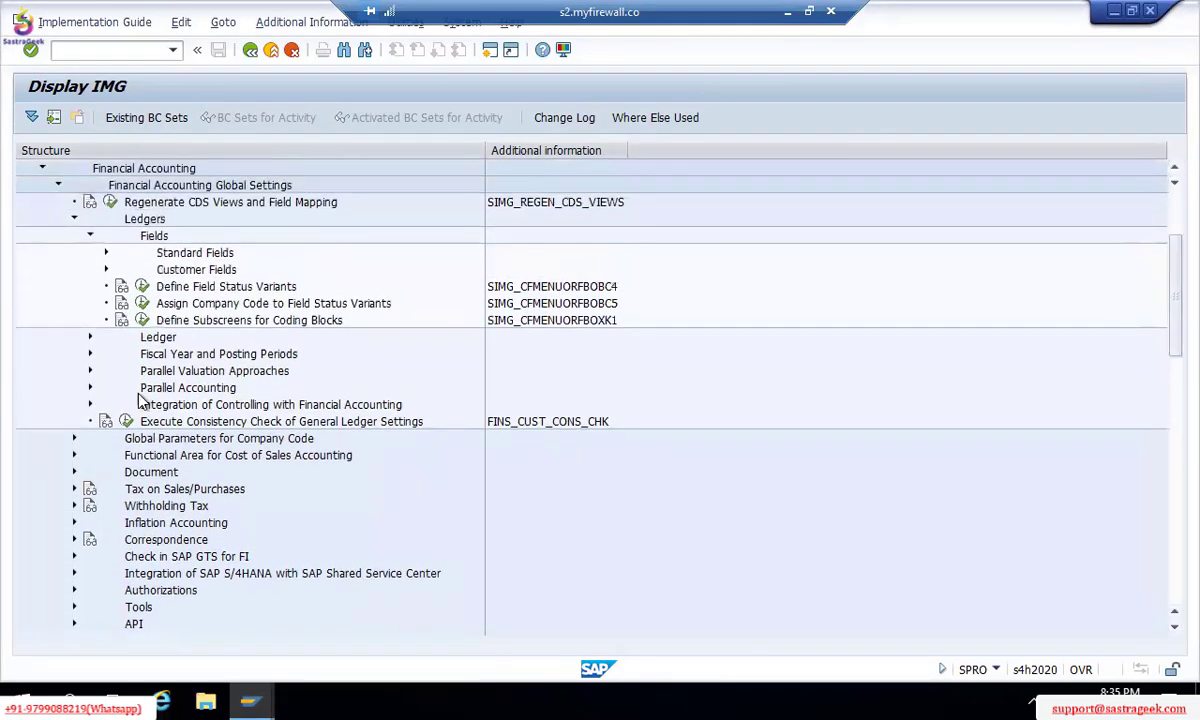
left_click(90, 340)
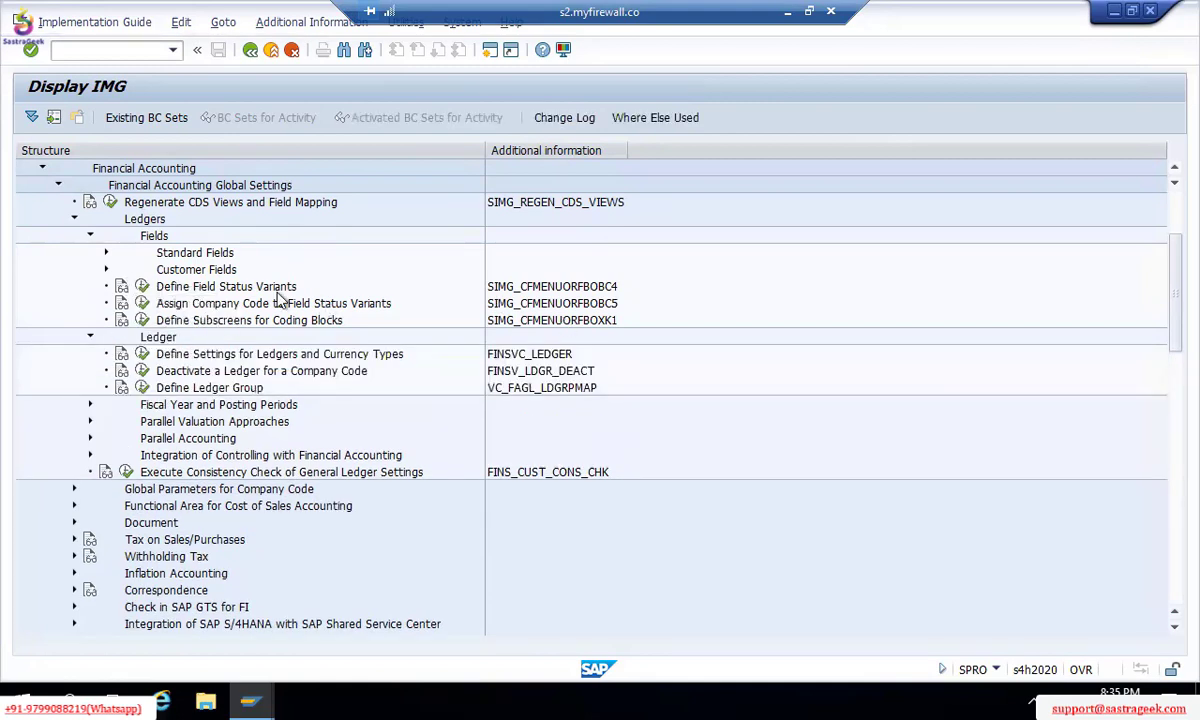
left_click(143, 287)
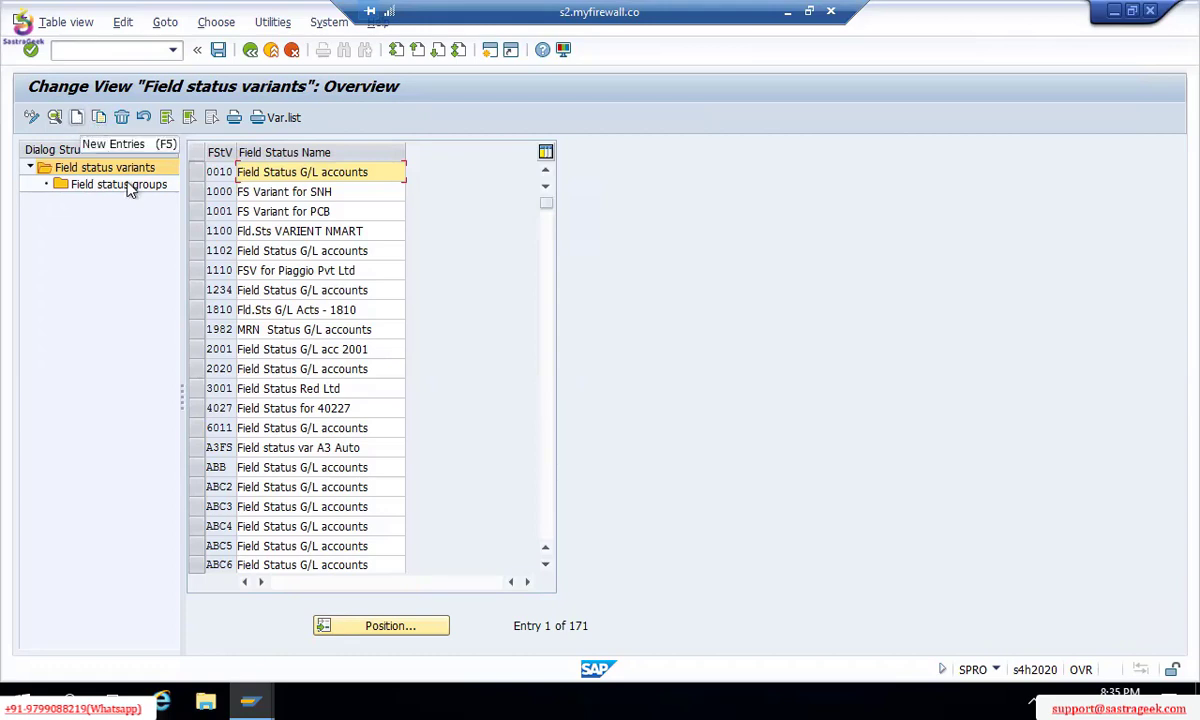
Step: Select variant 1000 'FS Variant for SNH' and choose Copy As
left_click(198, 194)
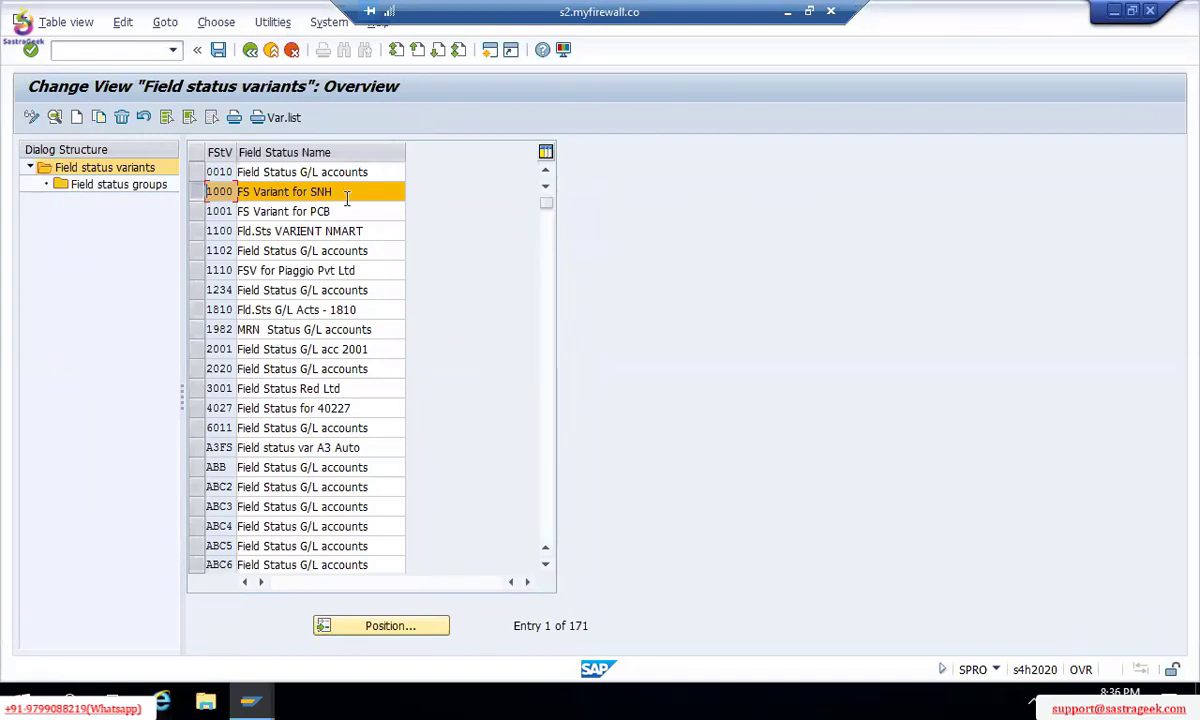
left_click(99, 118)
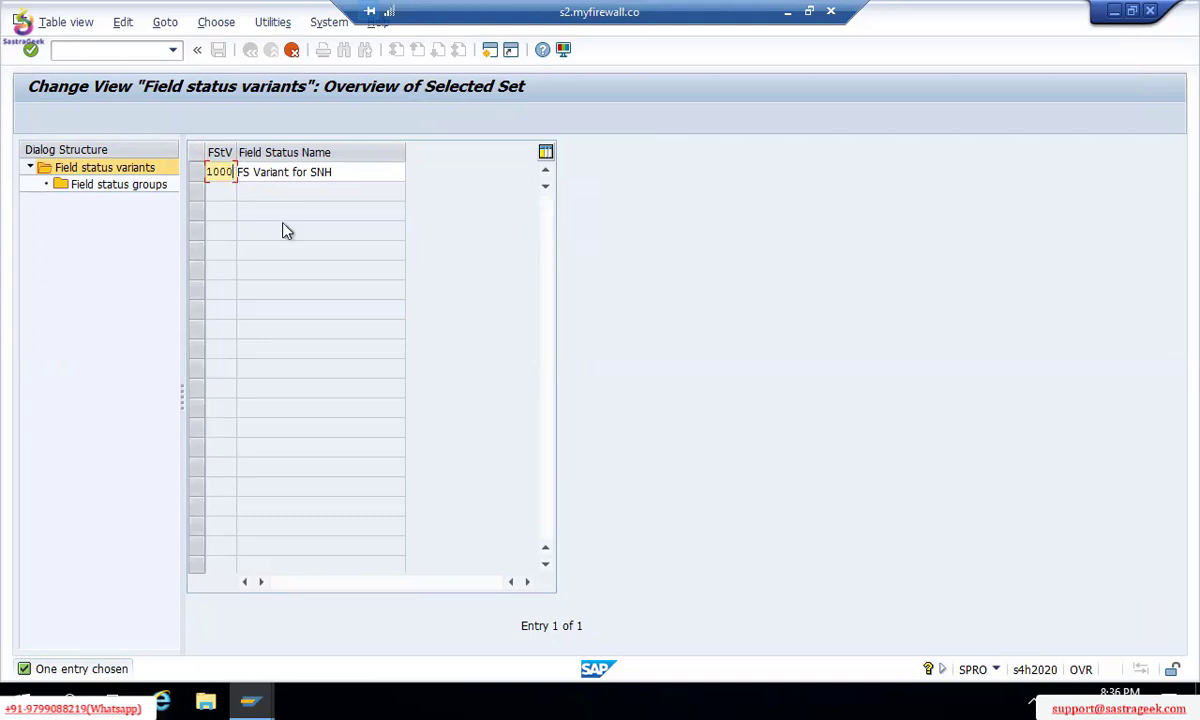
Step: Replace the copied key with TM00 and name the variant 'FSV FOR TM00'
key("BackSpace")
key("BackSpace")
key("BackSpace")
key("BackSpace")
type("TM00")
key("Tab")
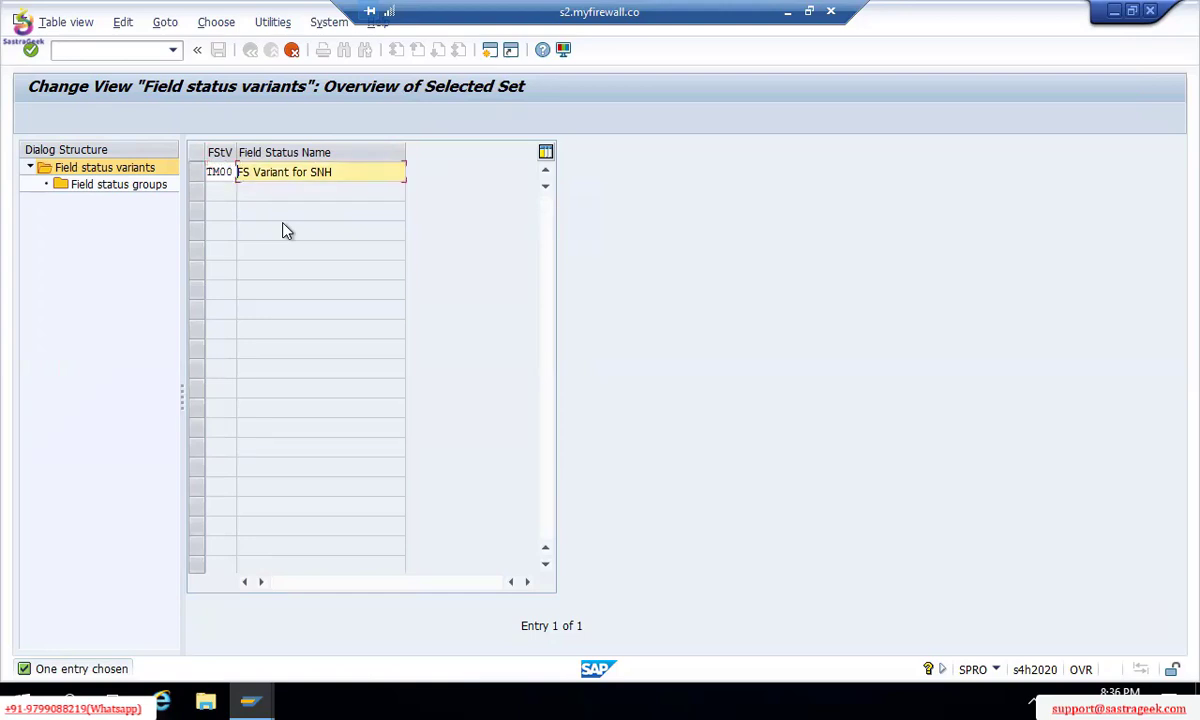
type("FSV FOR TM")
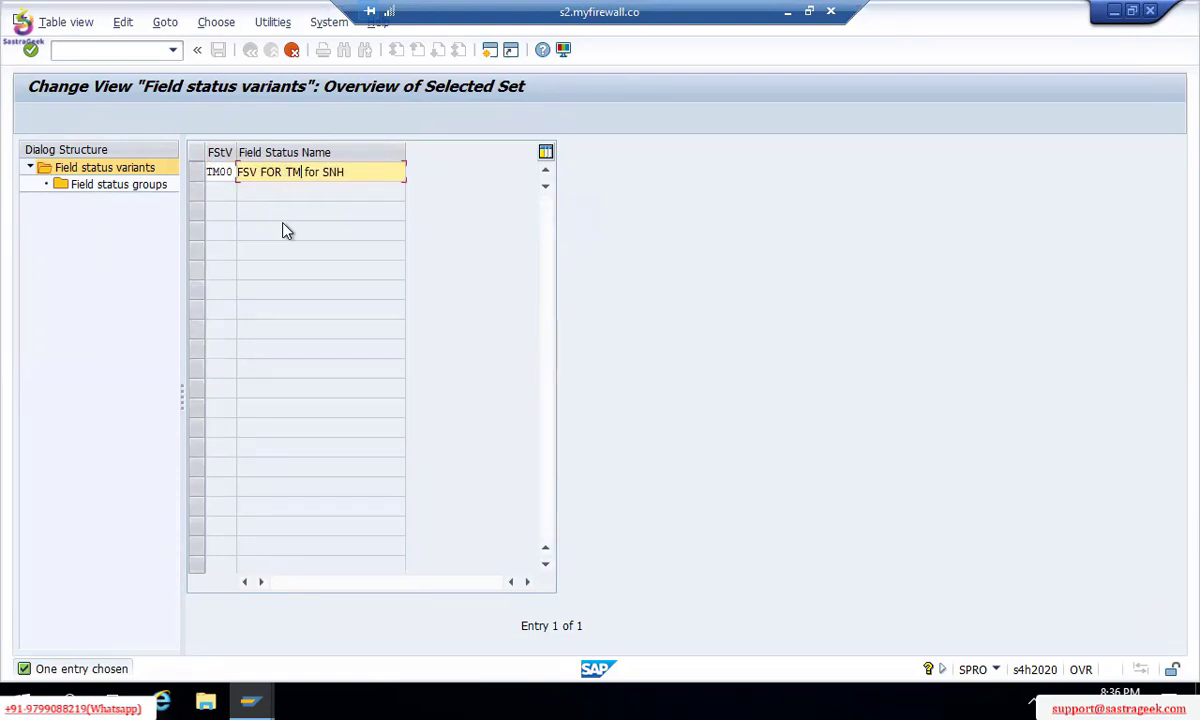
type("00")
key("Delete")
key("Delete")
key("Delete")
key("Delete")
key("Delete")
key("Delete")
key("Left")
key("Left")
key("Left")
key("Left")
key("Left")
key("Left")
key("Left")
key("Left")
key("Left")
Step: Confirm the entry, copy all 47 dependent entries, and select the new TM00 row
left_click(317, 174)
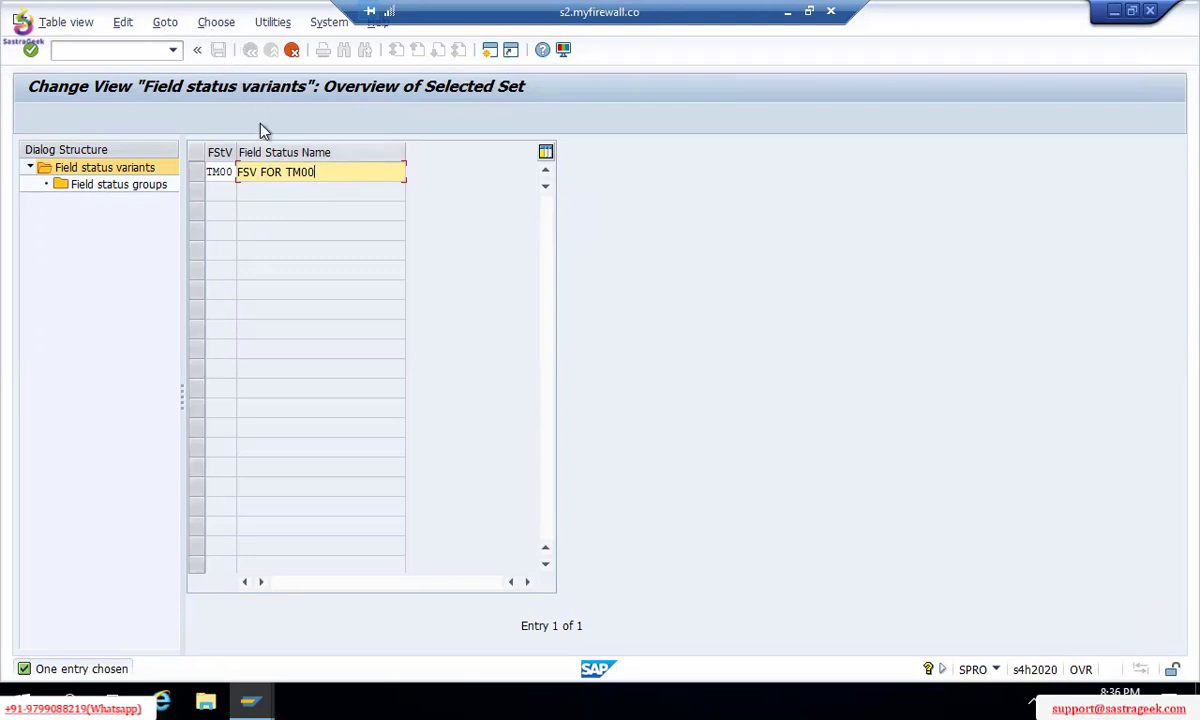
key("Return")
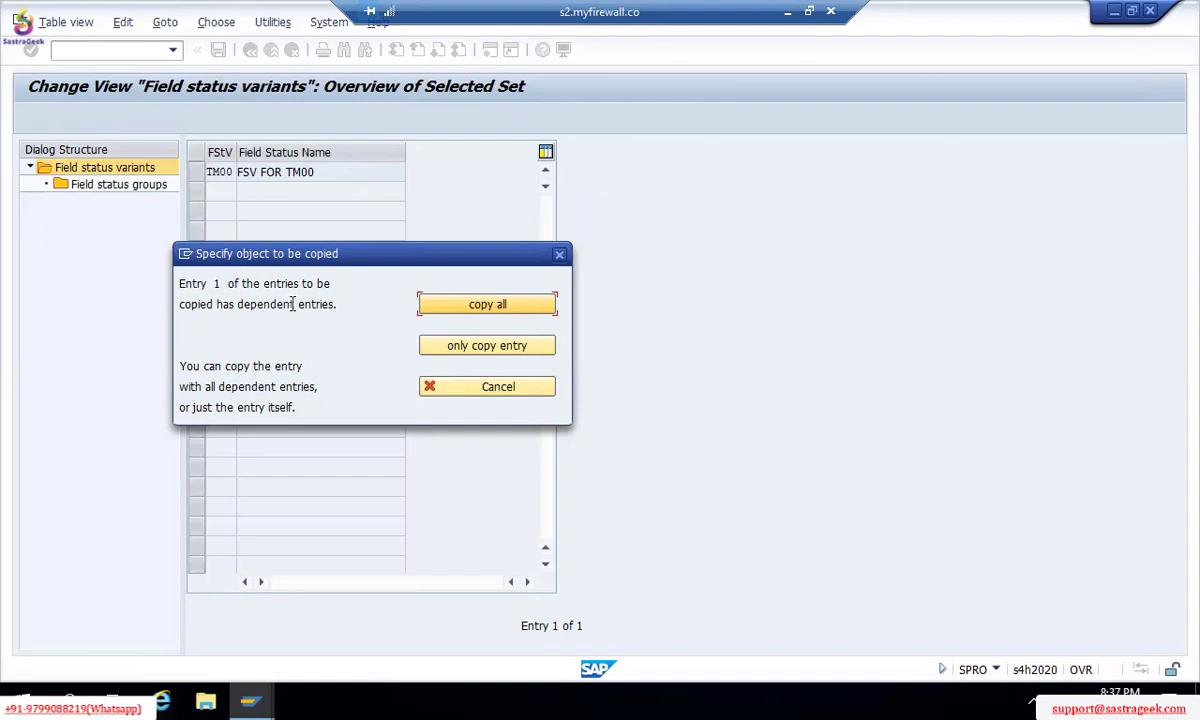
left_click(458, 308)
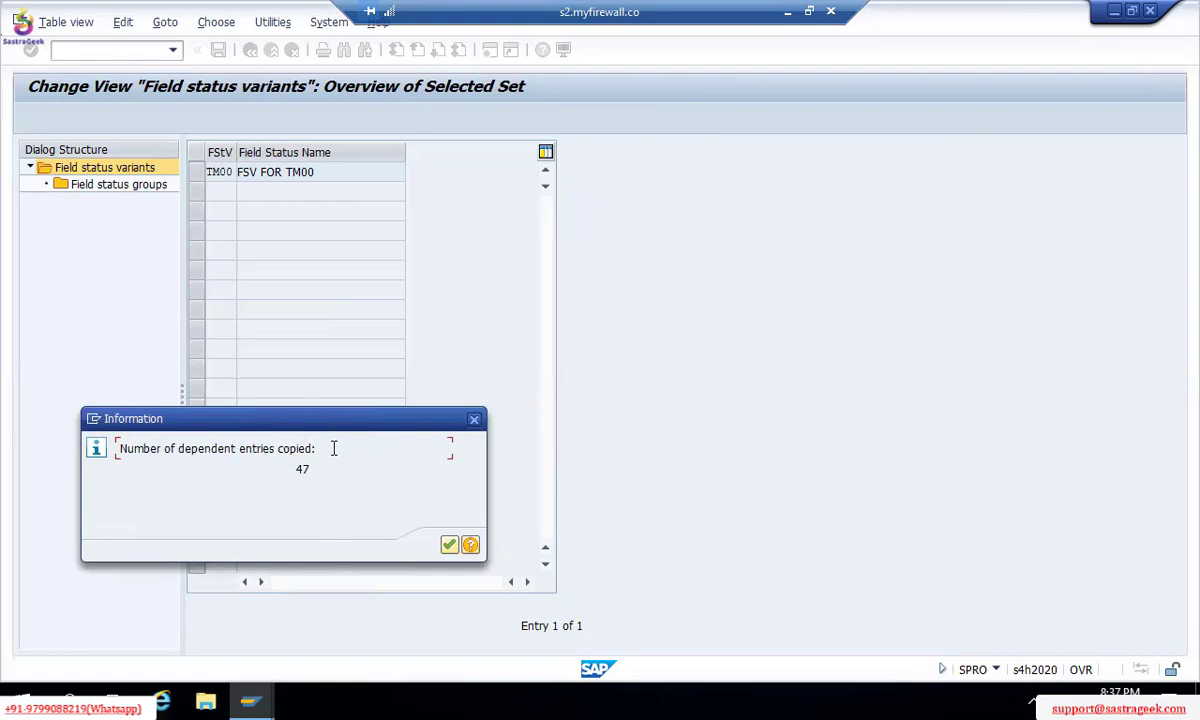
left_click(449, 547)
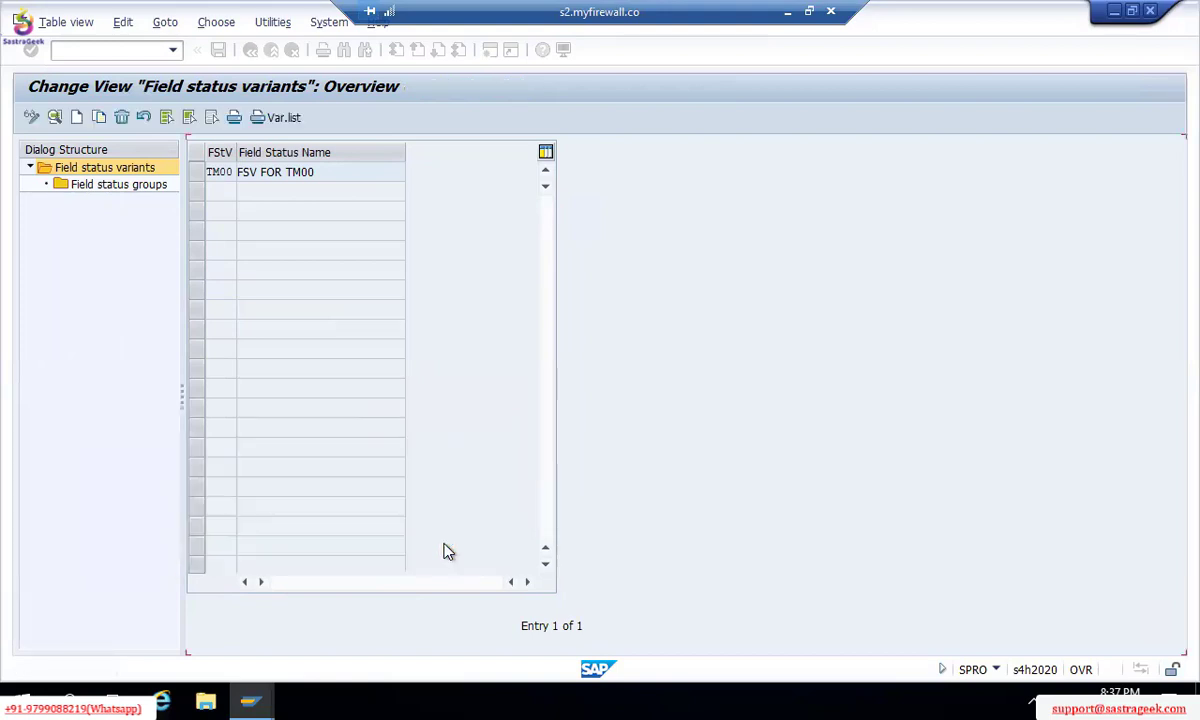
left_click(197, 174)
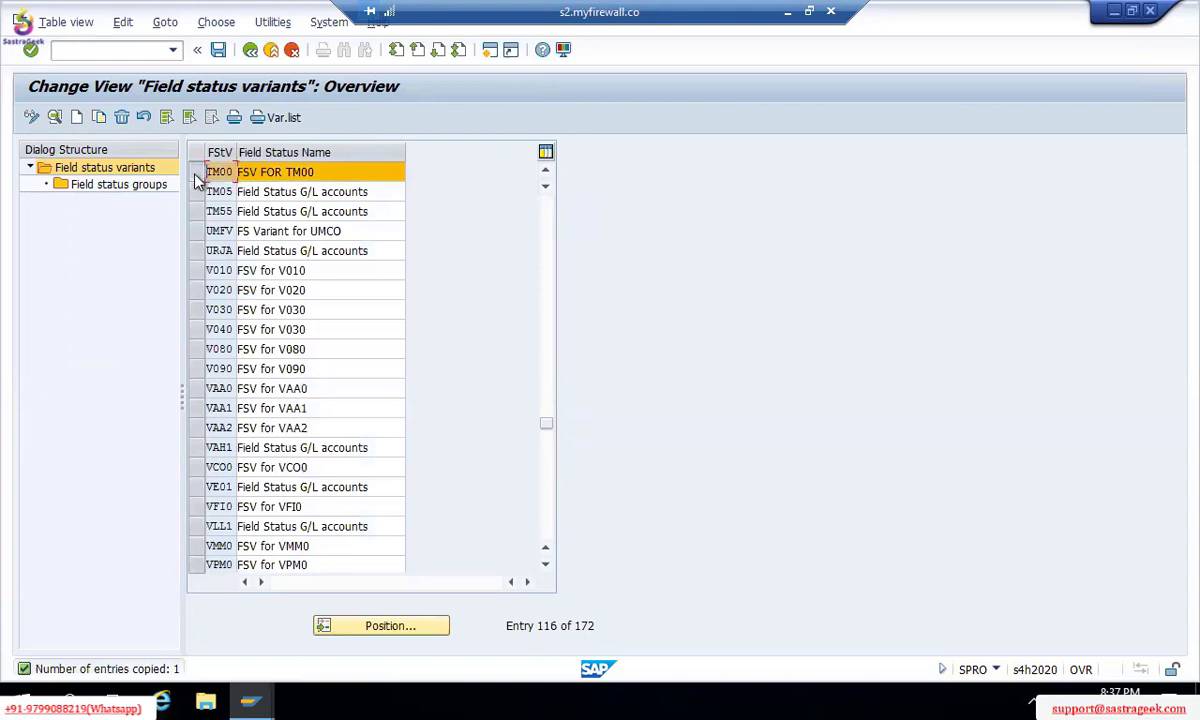
Step: Open the Field status groups for variant TM00 from the Dialog Structure
double_click(136, 190)
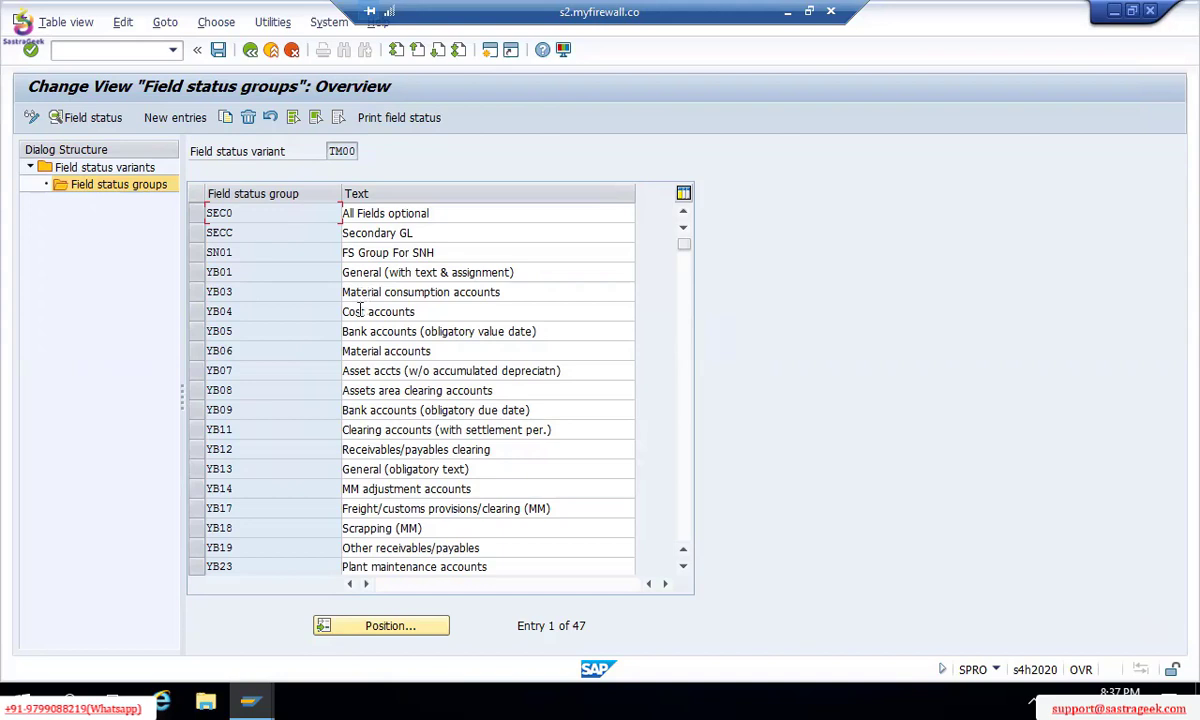
Step: Review YB01's General data, Additional account assignments, Payment transactions, Asset Accounting and Taxes field settings
double_click(359, 272)
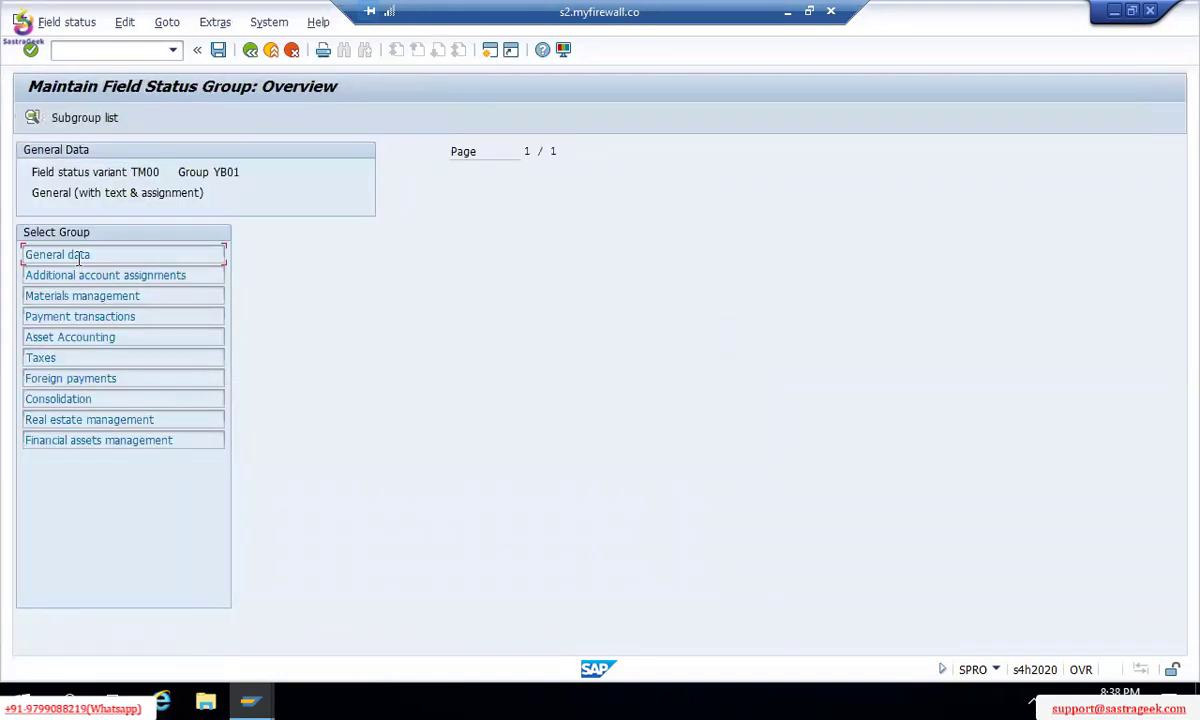
double_click(80, 258)
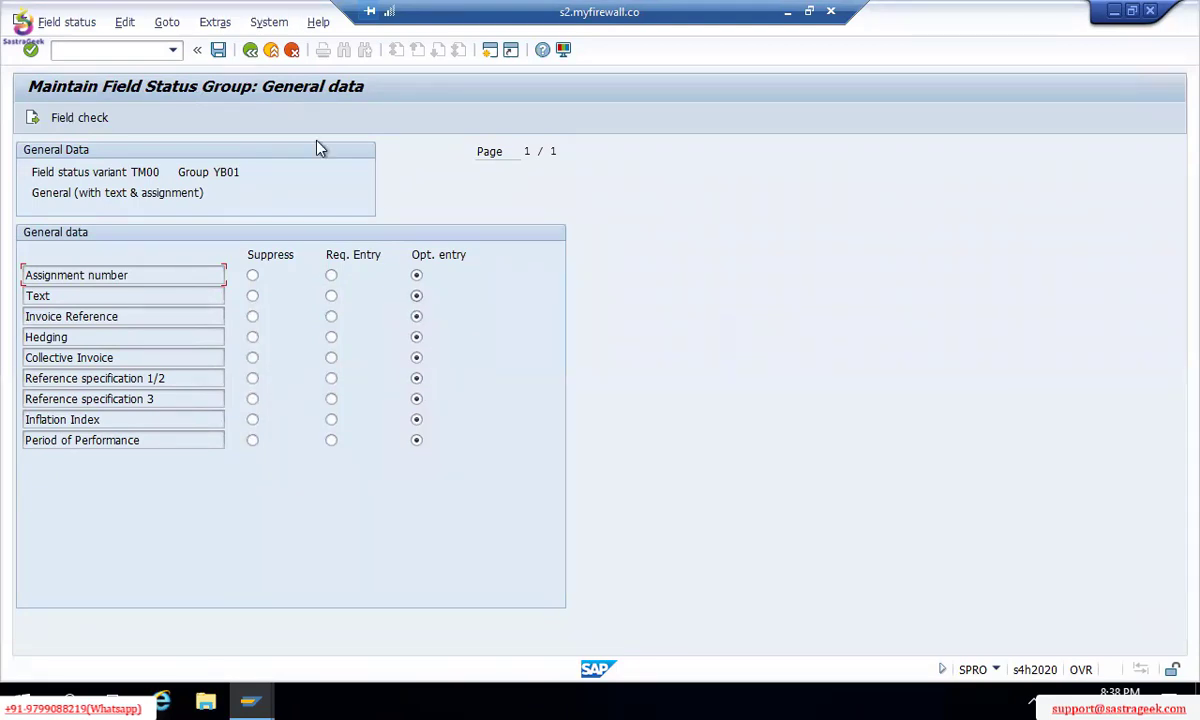
left_click(251, 49)
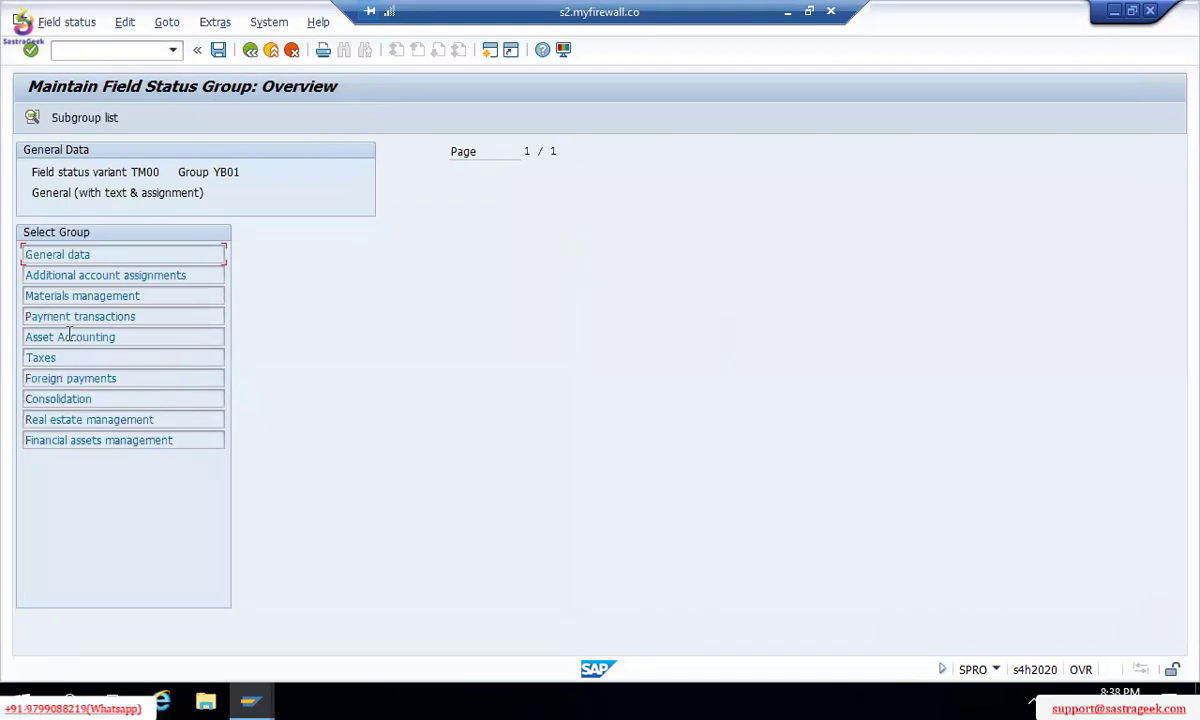
double_click(92, 275)
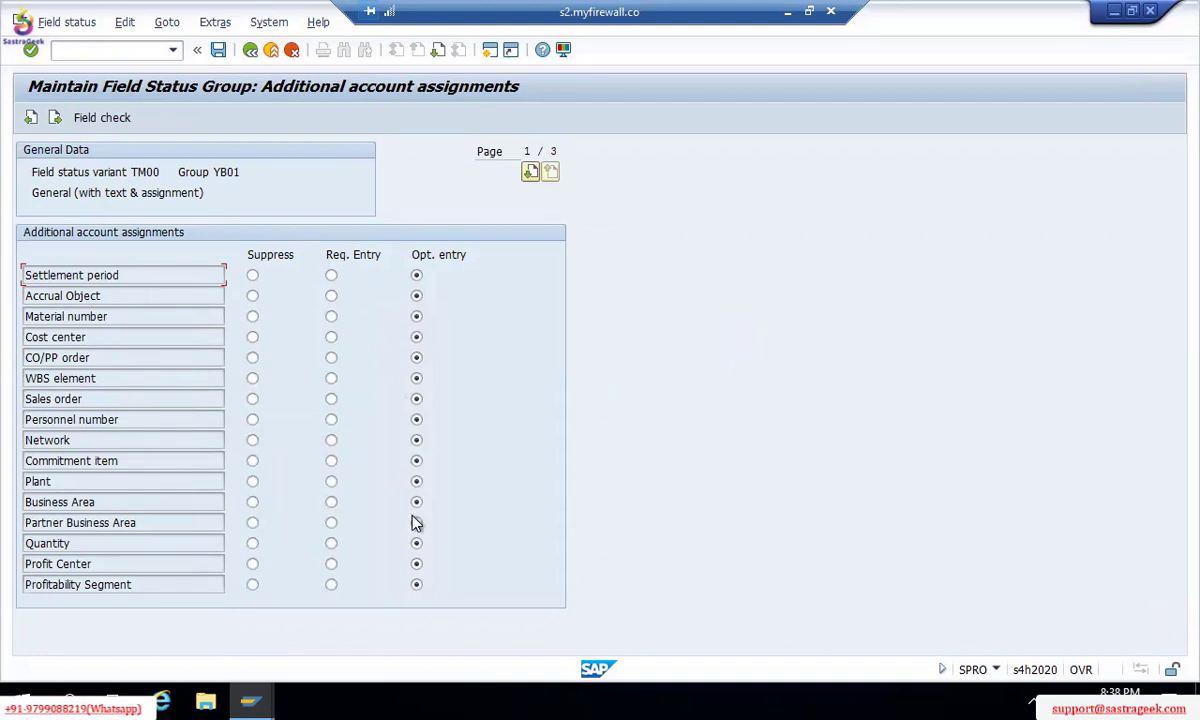
key("F3")
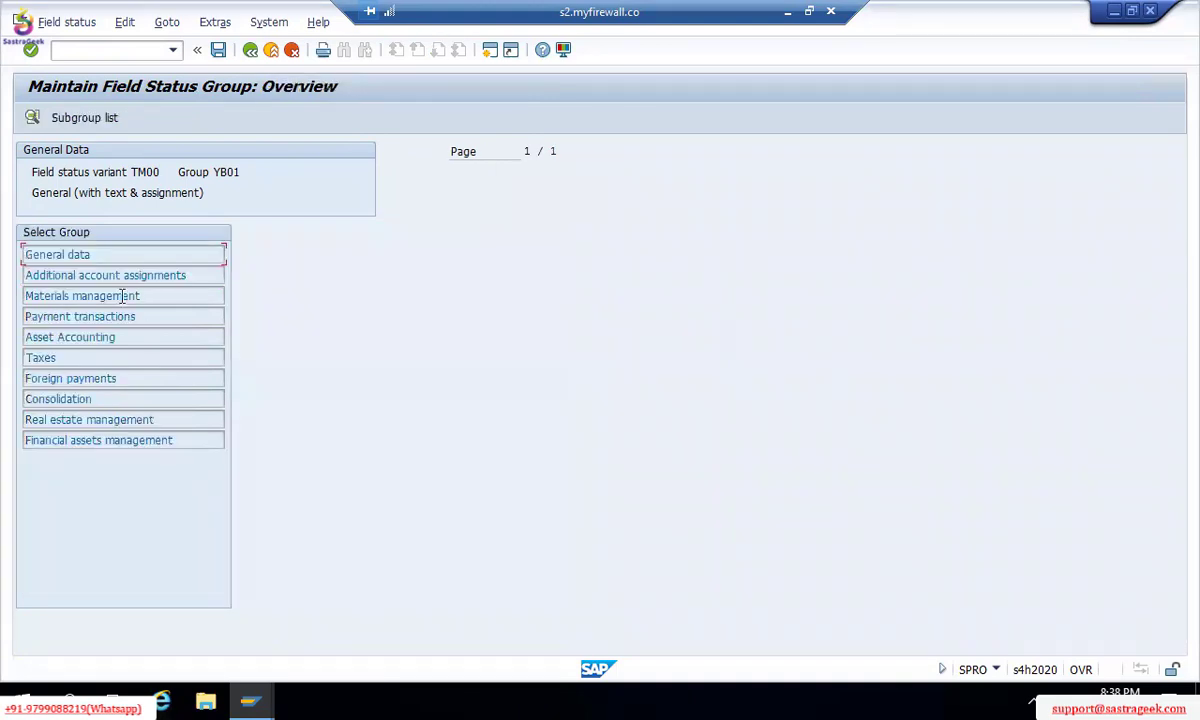
double_click(106, 316)
key("F3")
double_click(110, 338)
key("F3")
double_click(112, 364)
key("F3")
double_click(85, 256)
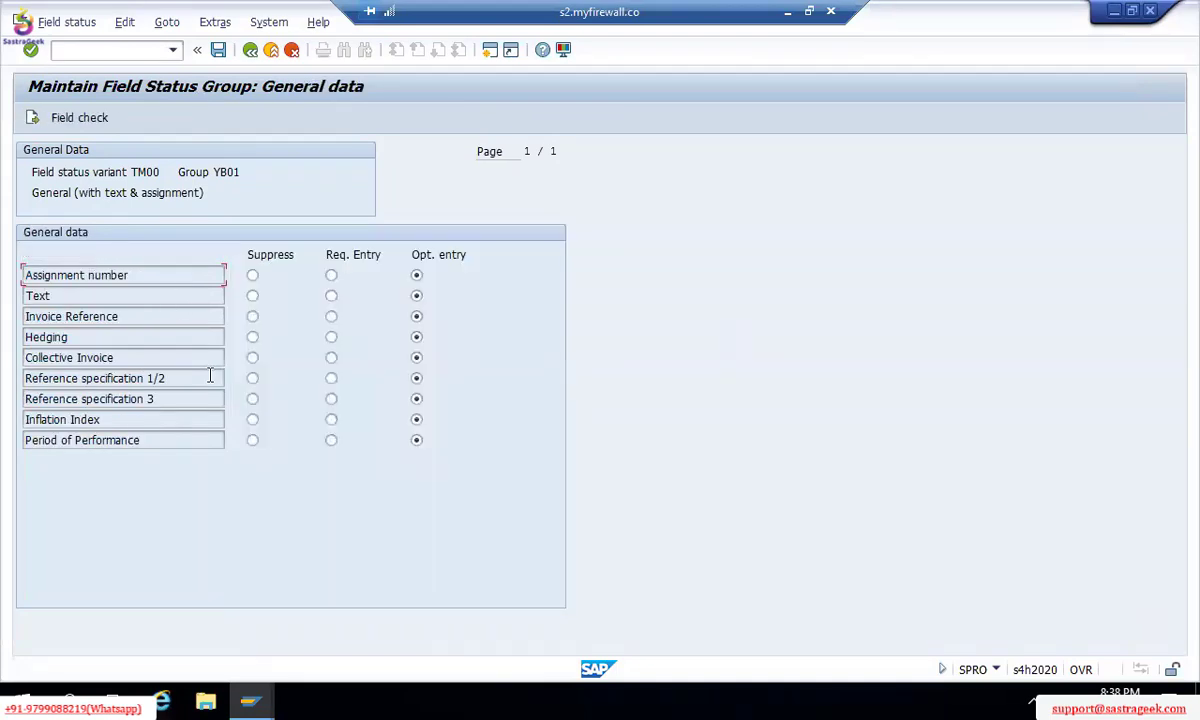
key("F3")
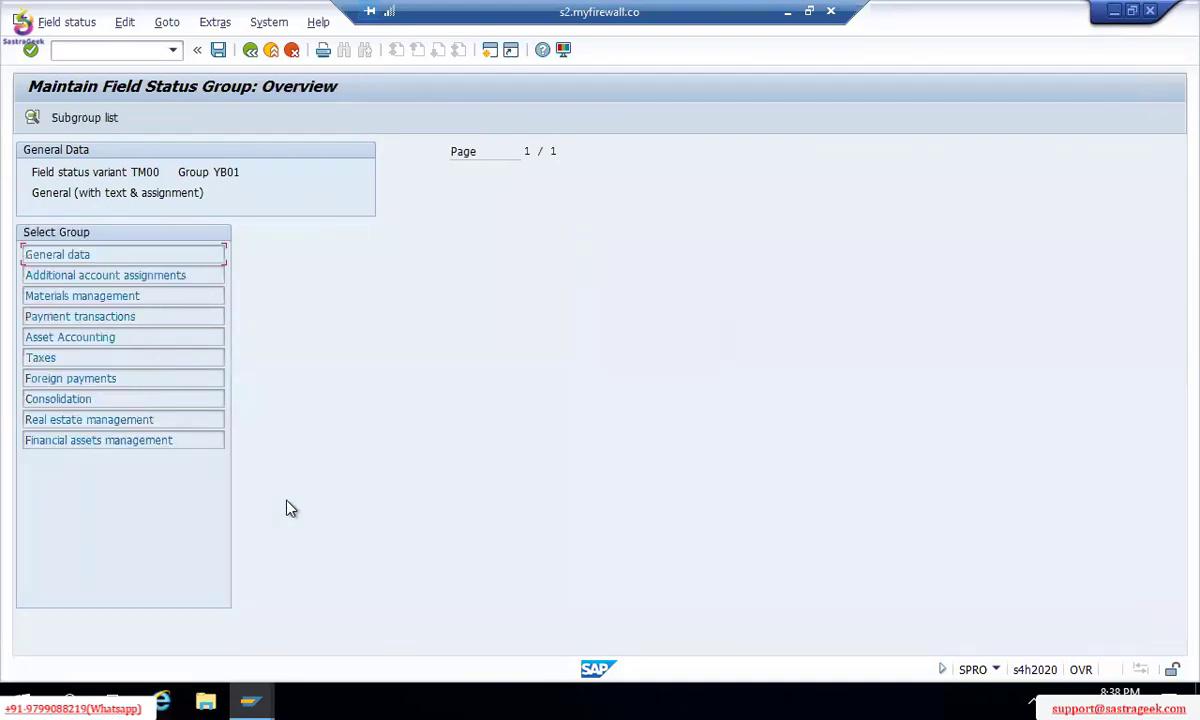
Step: Toggle Business Area between required and optional in Additional account assignments, leaving it optional
double_click(104, 275)
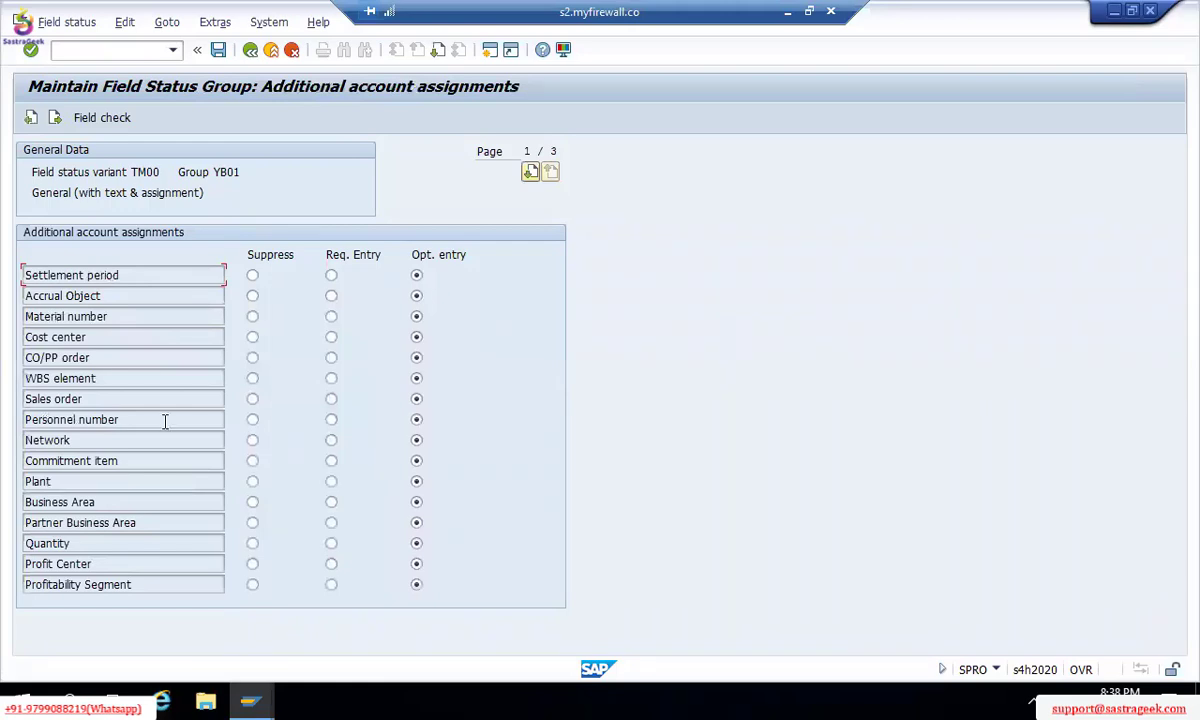
left_click(332, 503)
left_click(417, 504)
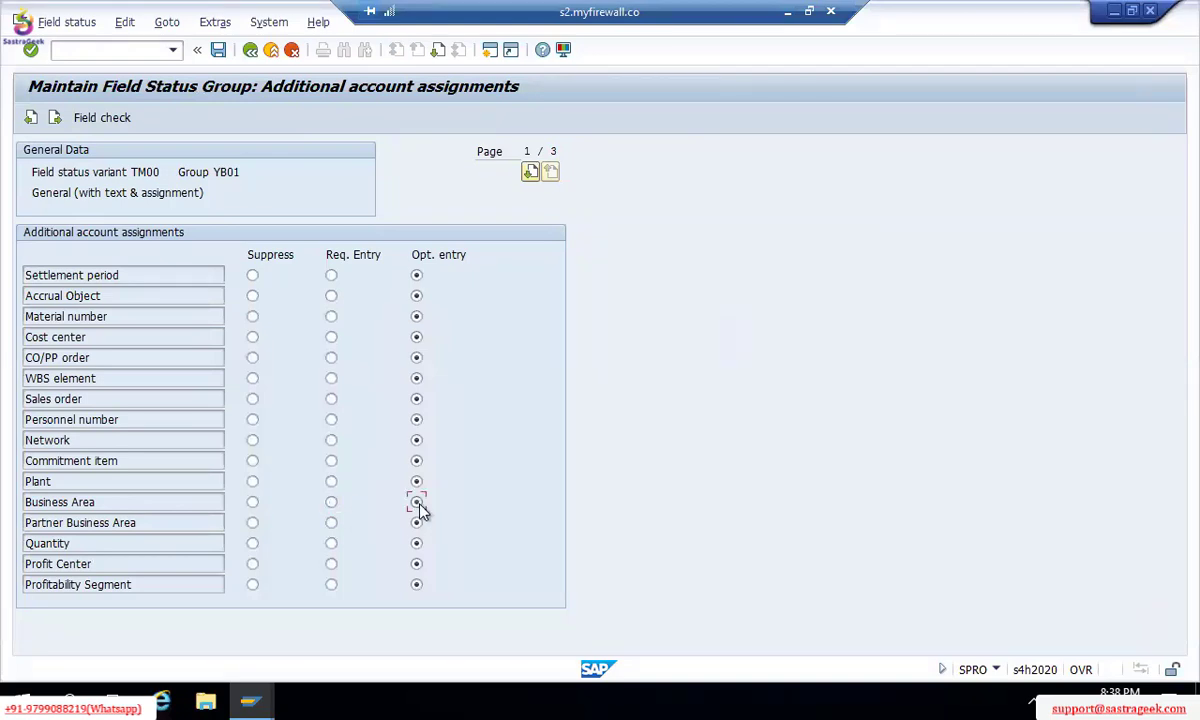
left_click(333, 504)
left_click(417, 504)
key("F3")
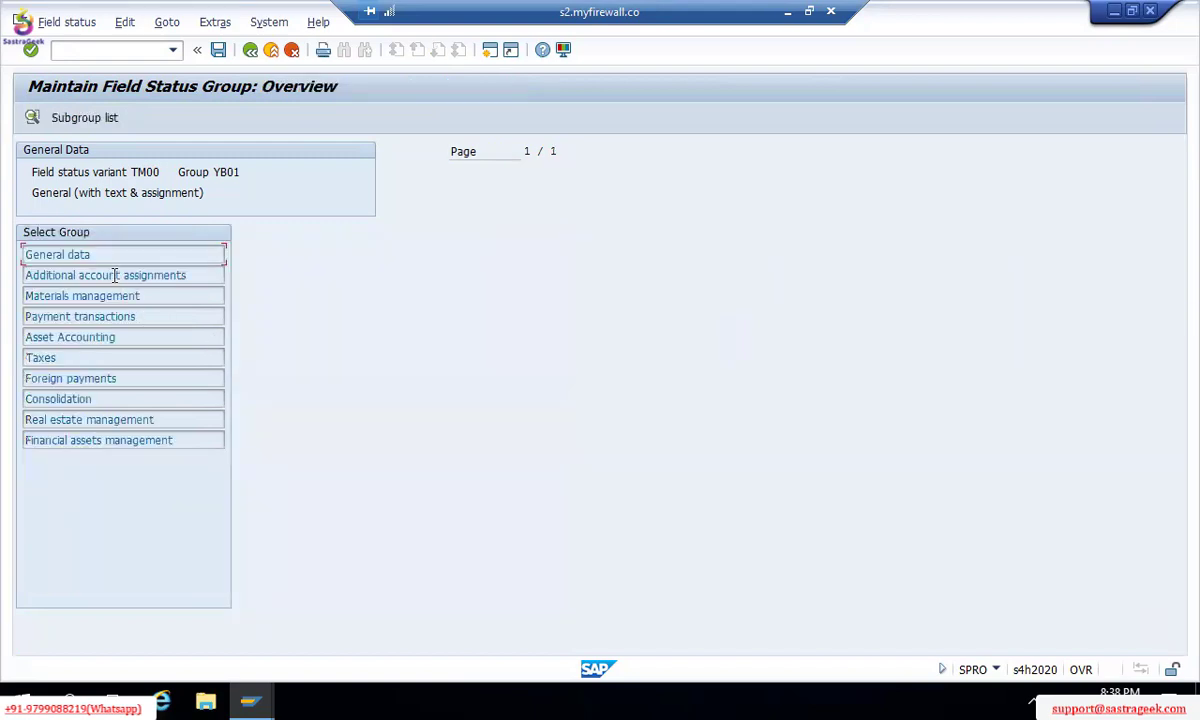
Step: Make Text and Business Area required entries in YB01 and save to the customizing request
double_click(78, 256)
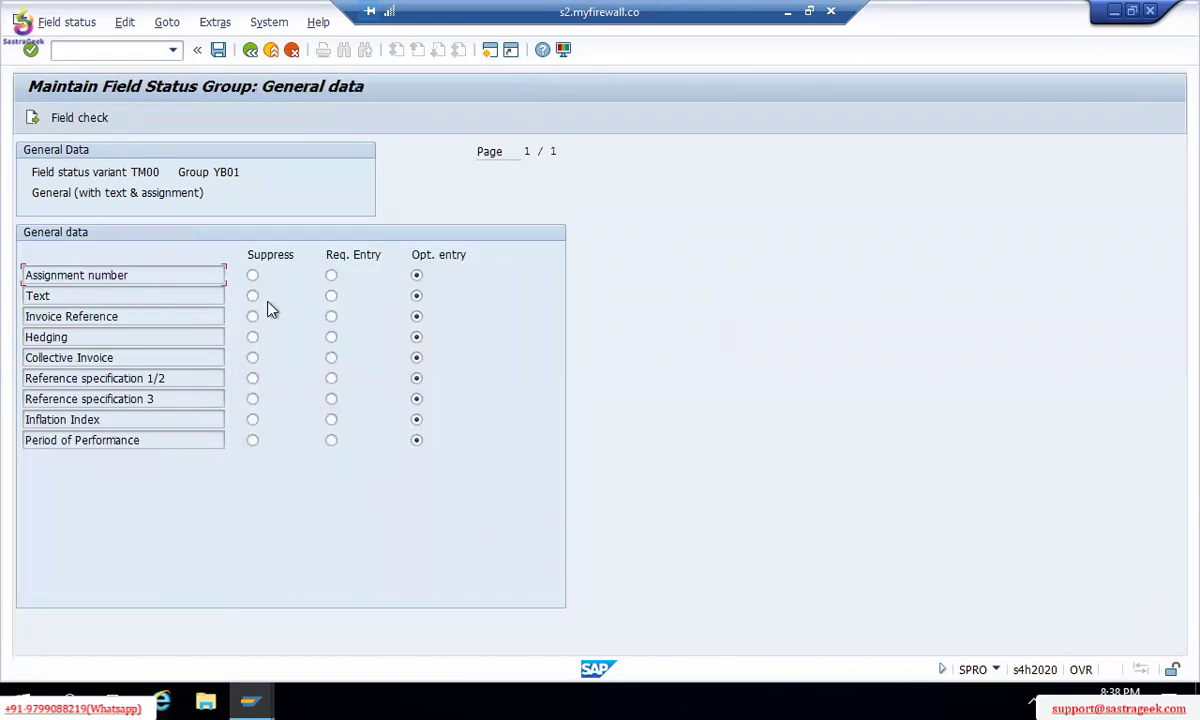
left_click(331, 297)
key("F3")
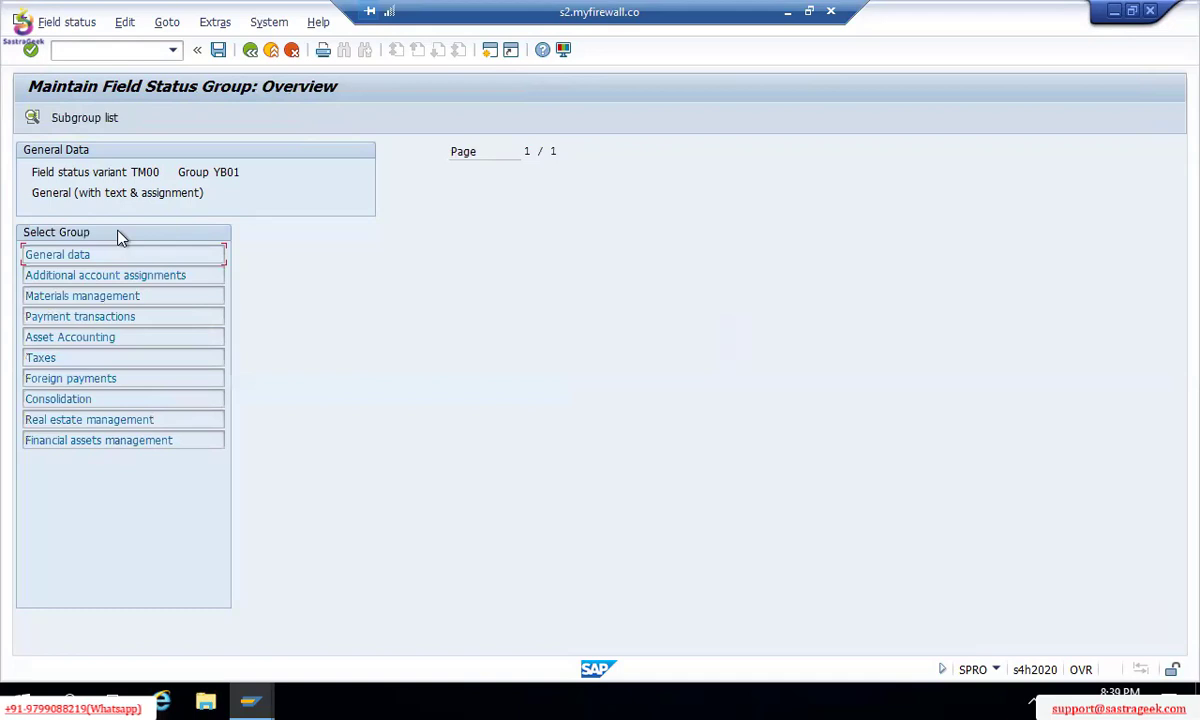
double_click(76, 275)
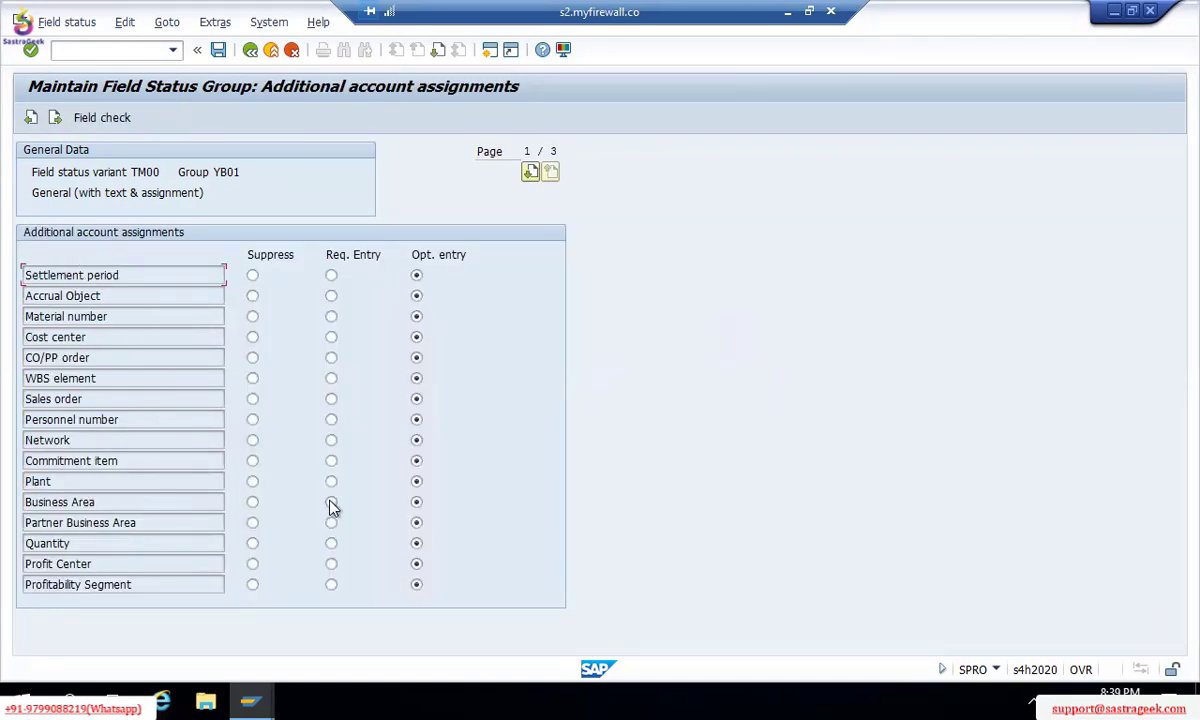
left_click(331, 502)
key("ctrl+s")
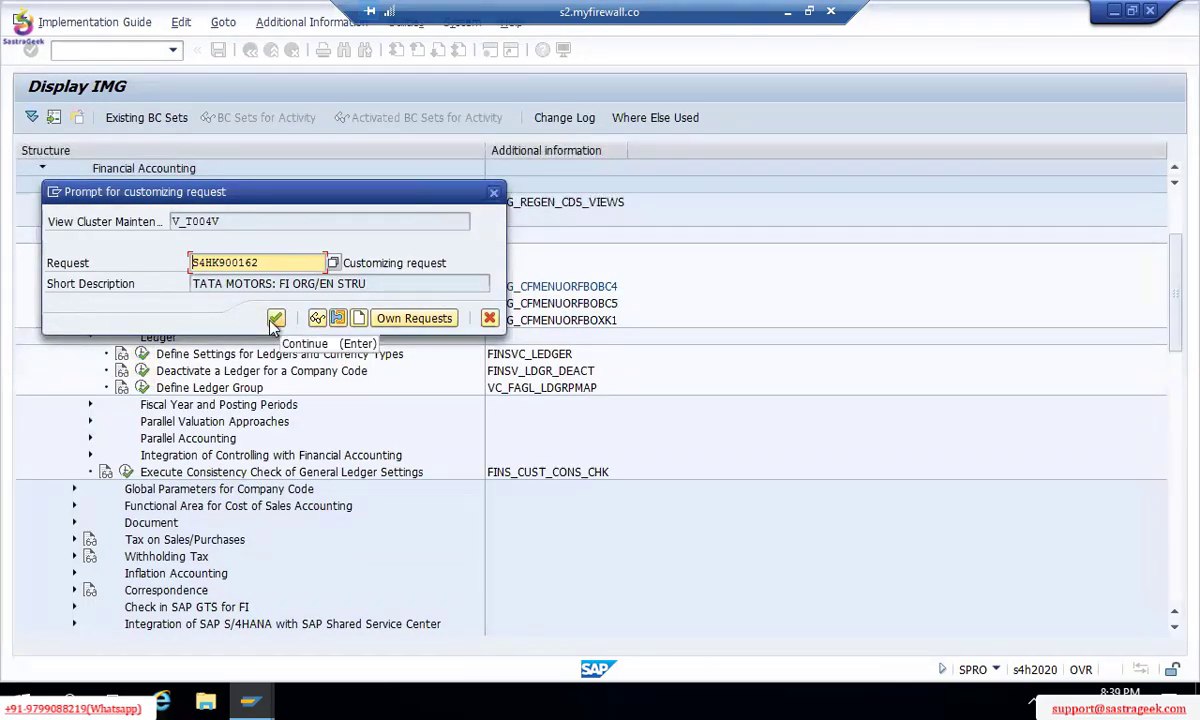
left_click(275, 319)
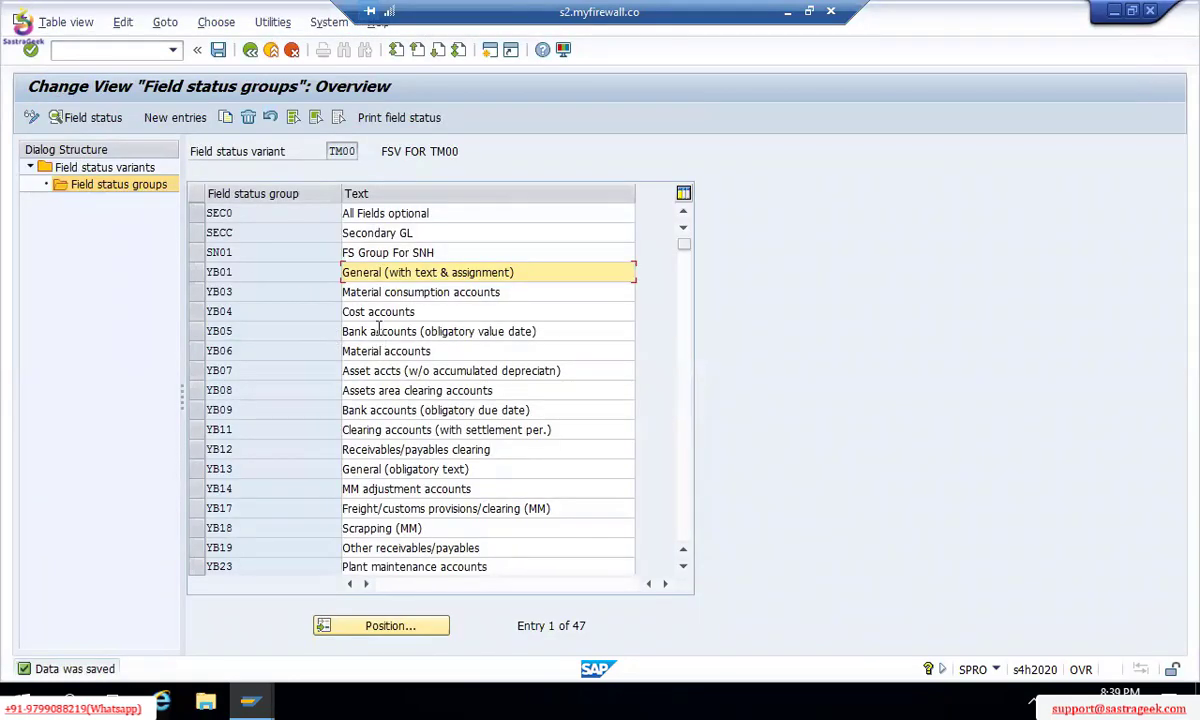
double_click(378, 331)
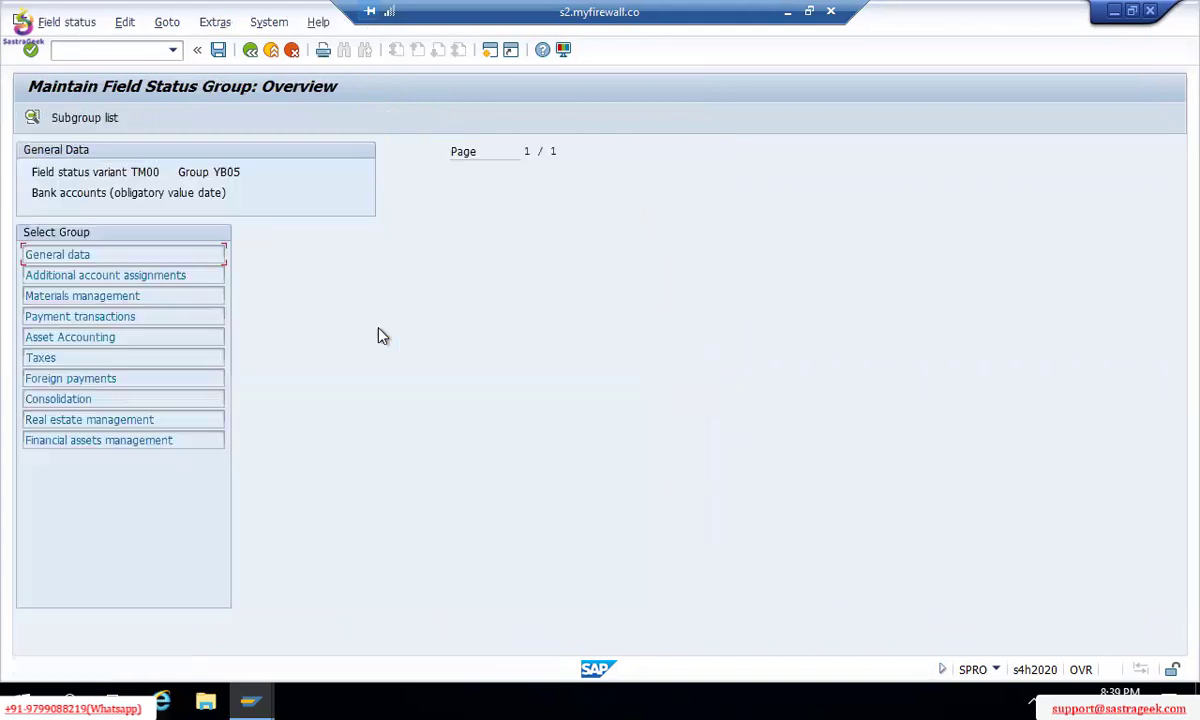
double_click(102, 256)
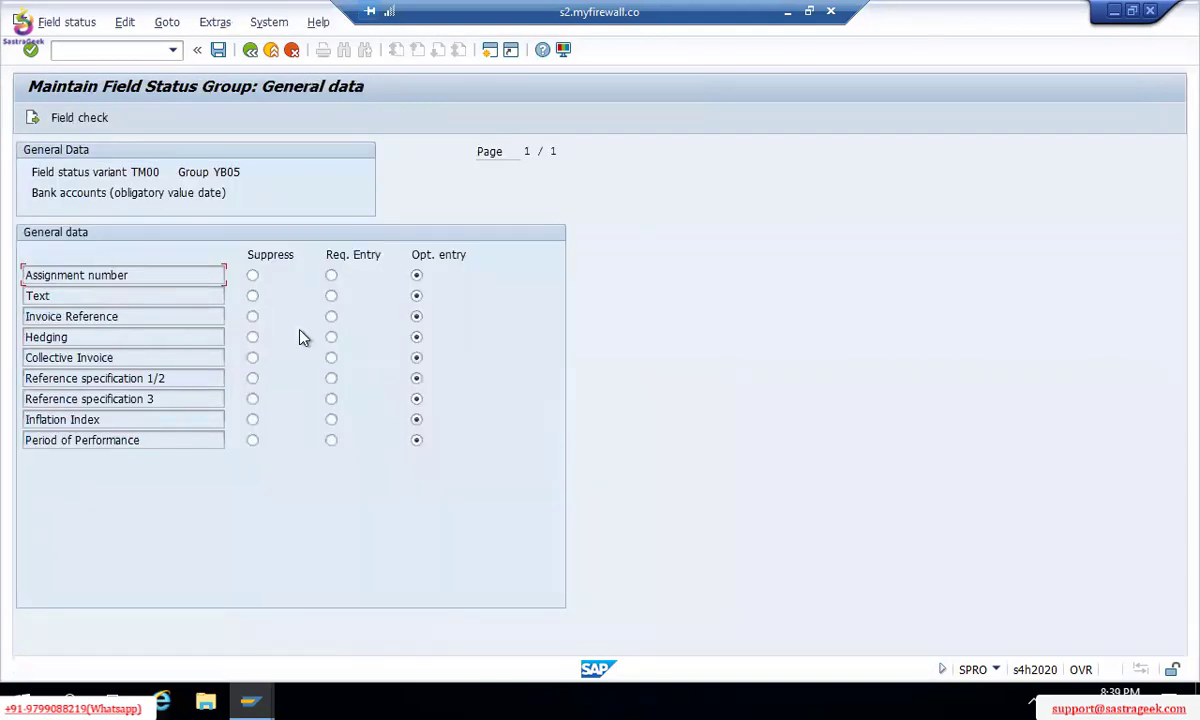
left_click(332, 298)
key("ctrl+s")
left_click(351, 344)
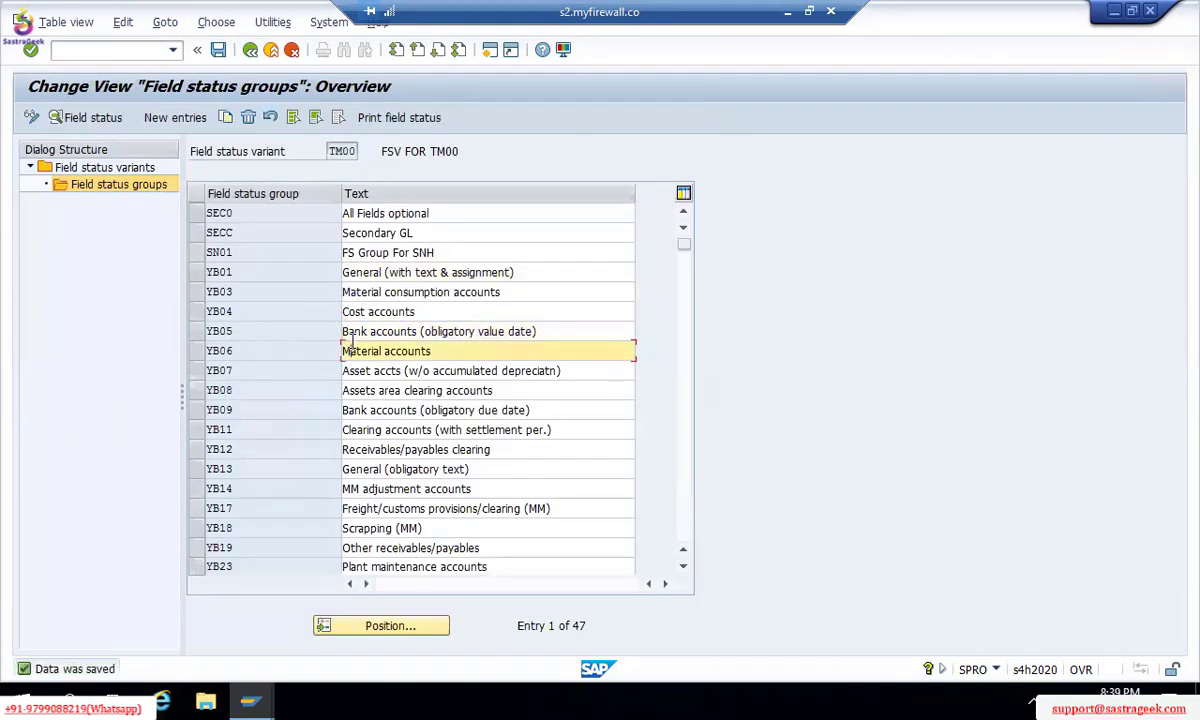
left_click(379, 390)
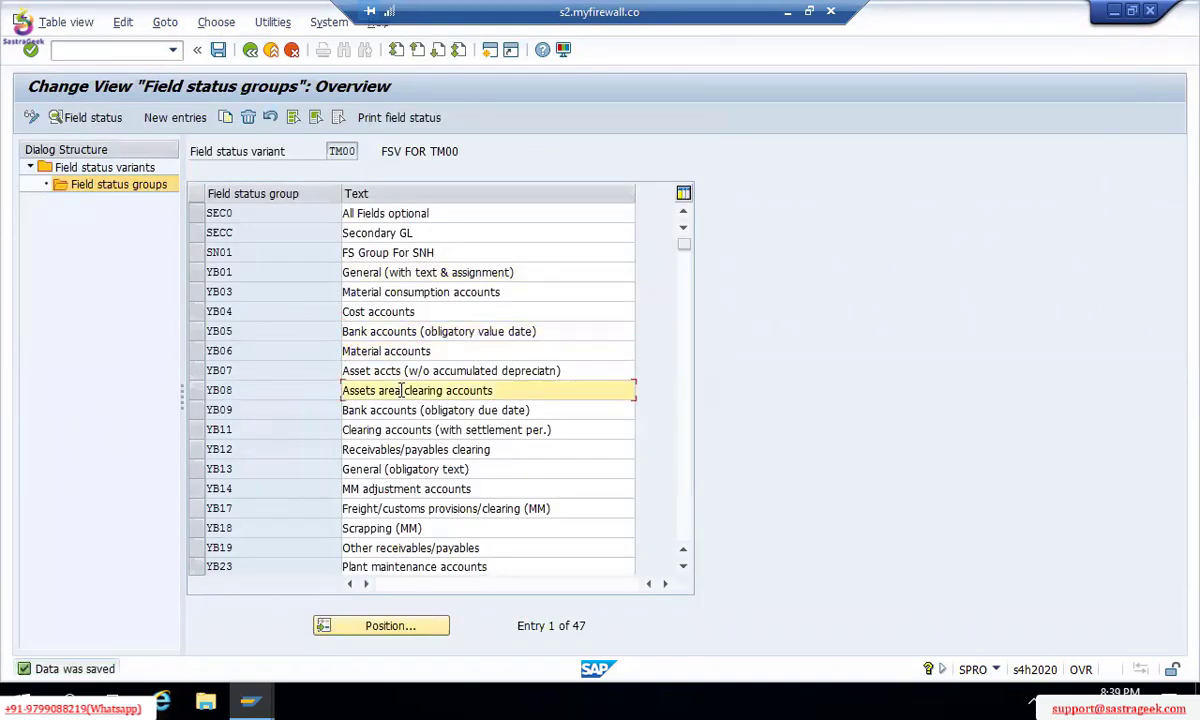
left_click(402, 488)
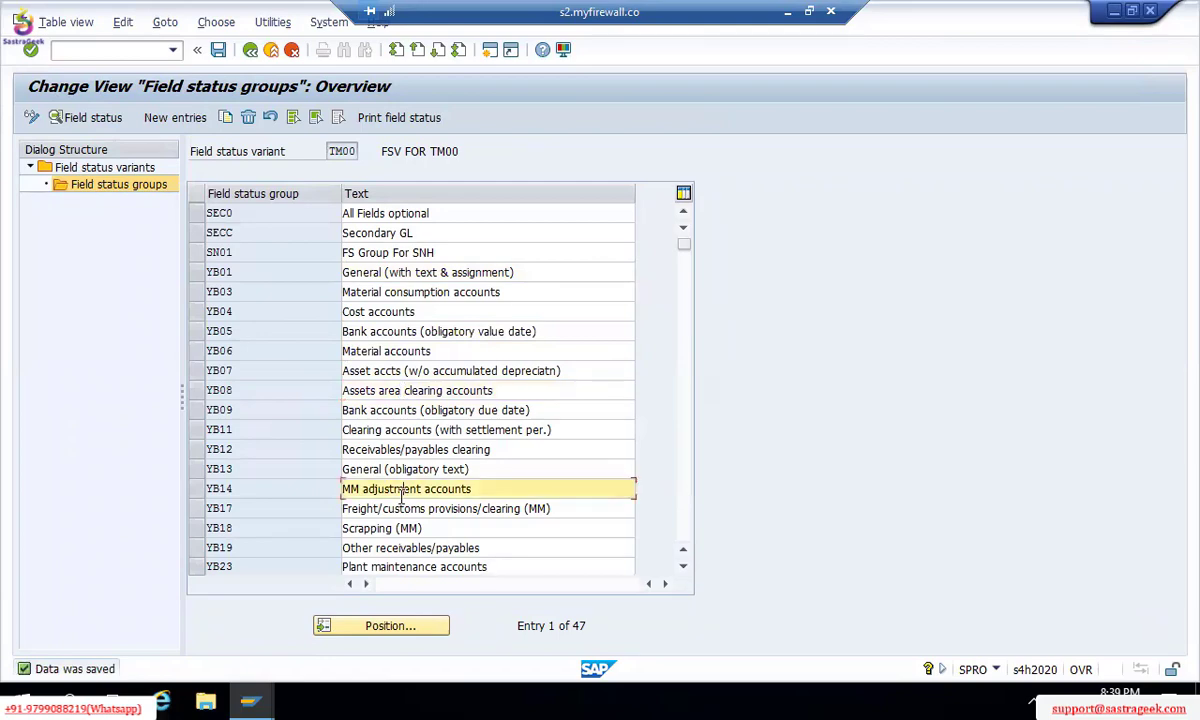
left_click(684, 567)
left_click(684, 568)
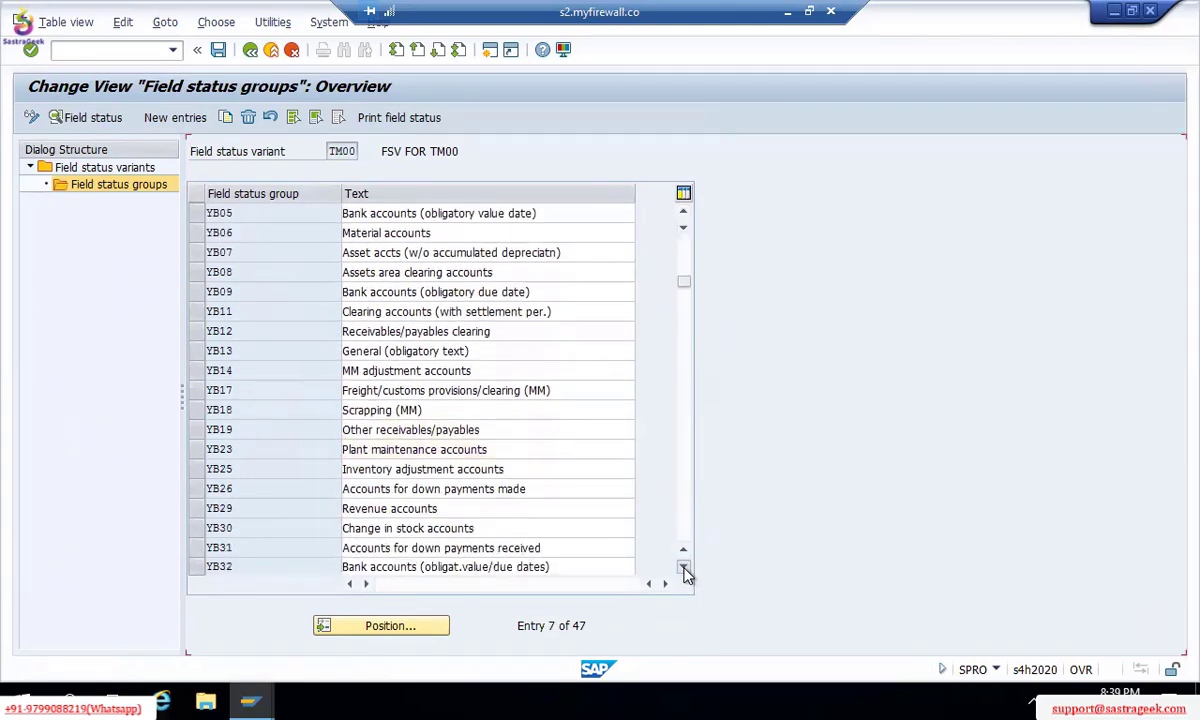
left_click(684, 568)
left_click(684, 568)
left_click(684, 568)
left_click(684, 568)
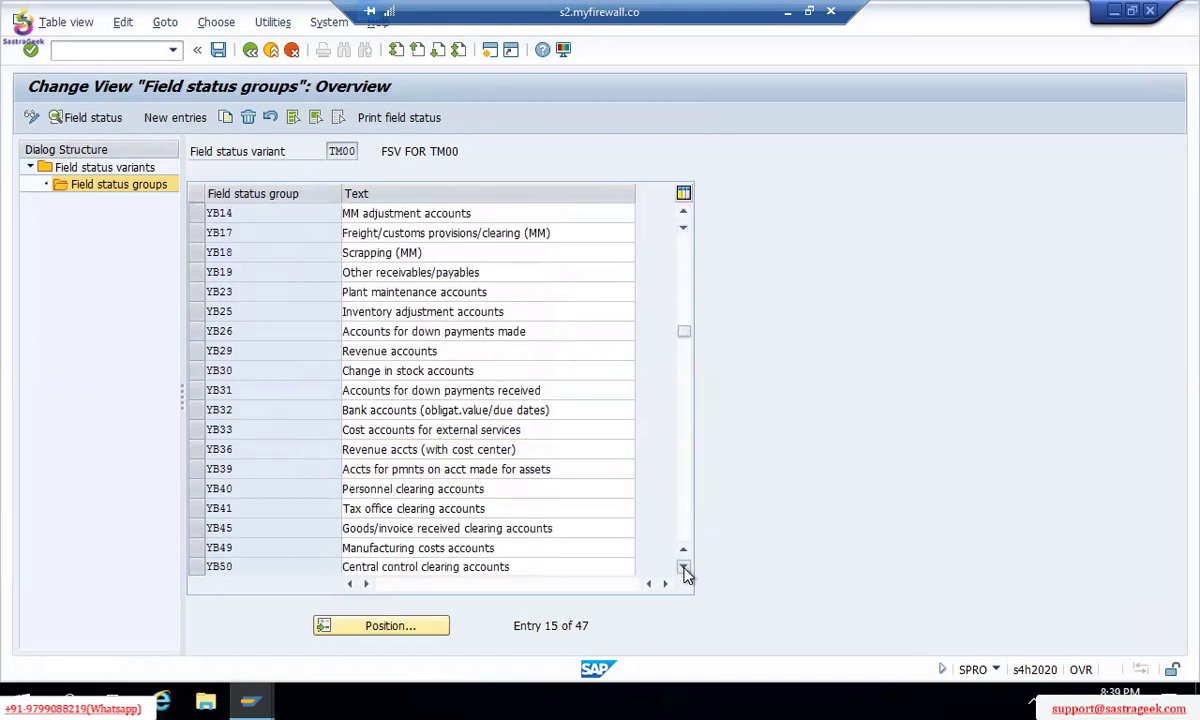
left_click(684, 568)
left_click(684, 568)
left_click(684, 568)
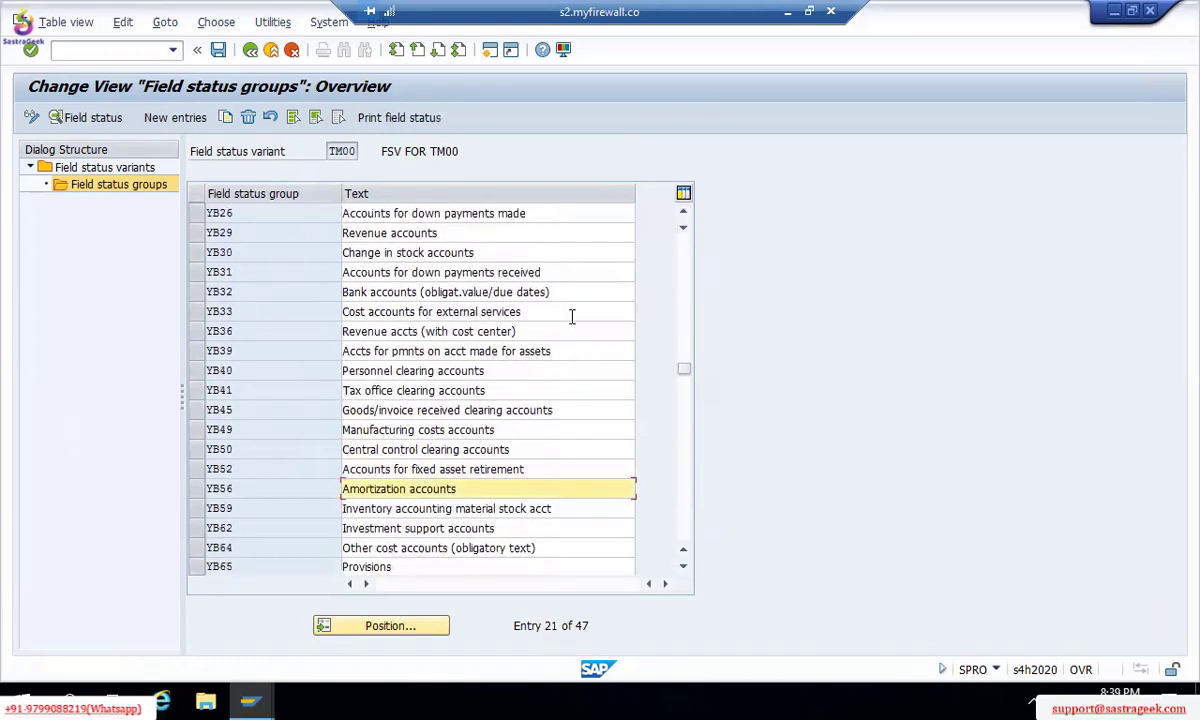
left_click(686, 263)
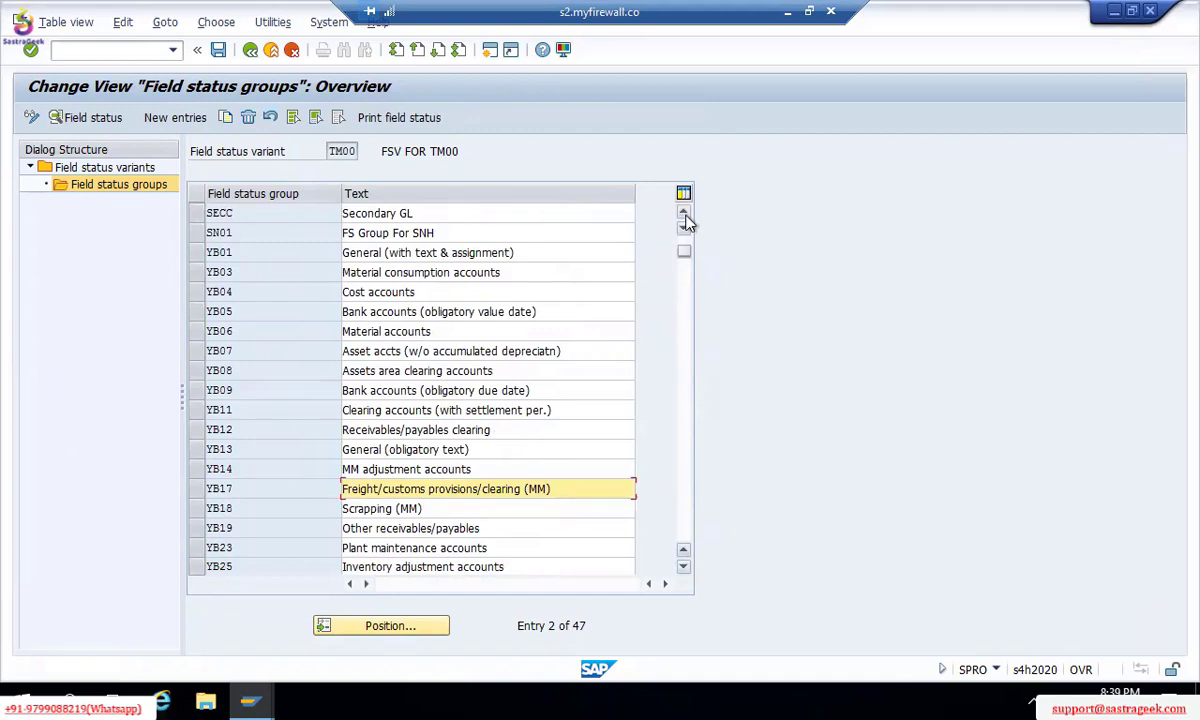
left_click(685, 216)
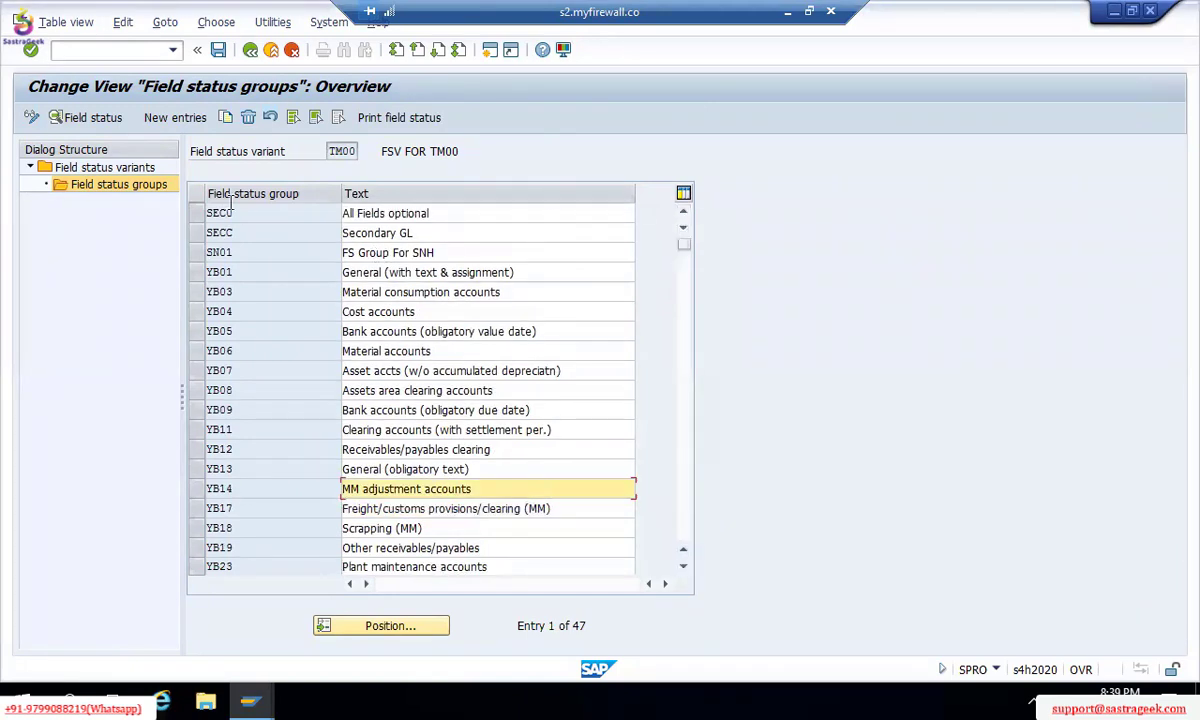
Step: Return to the field status variants list, start copying variant 1000, then cancel the copy
double_click(115, 170)
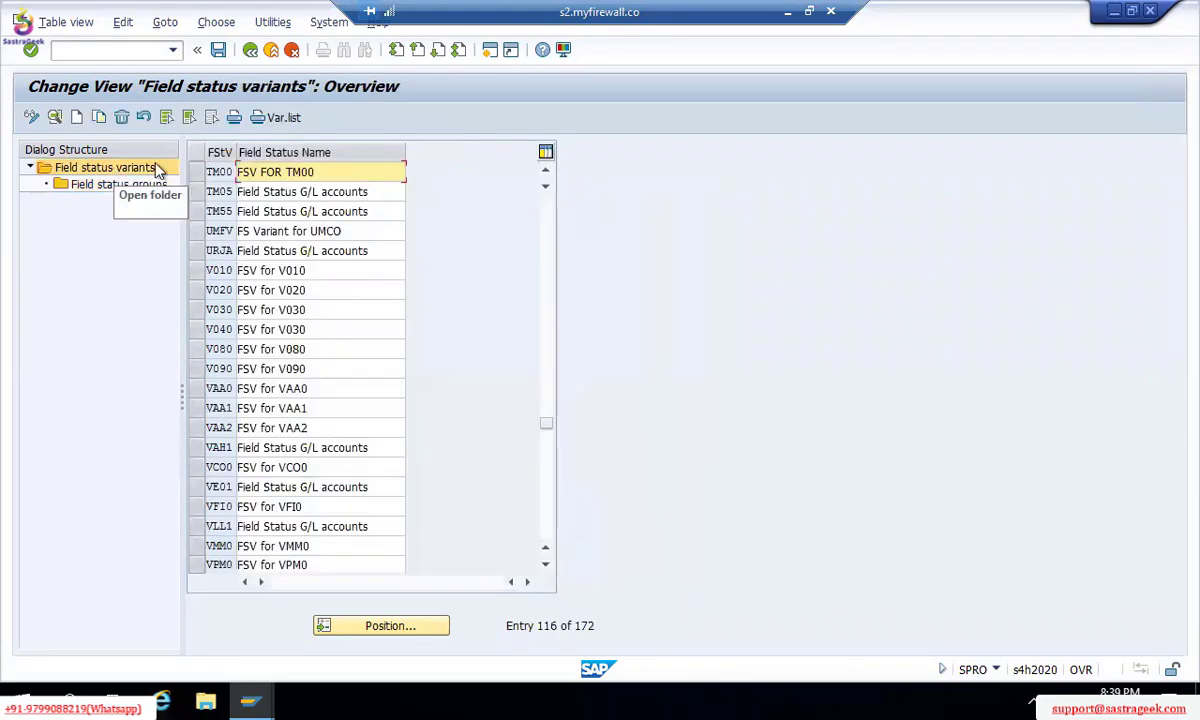
scroll(545, 206, "up", 10)
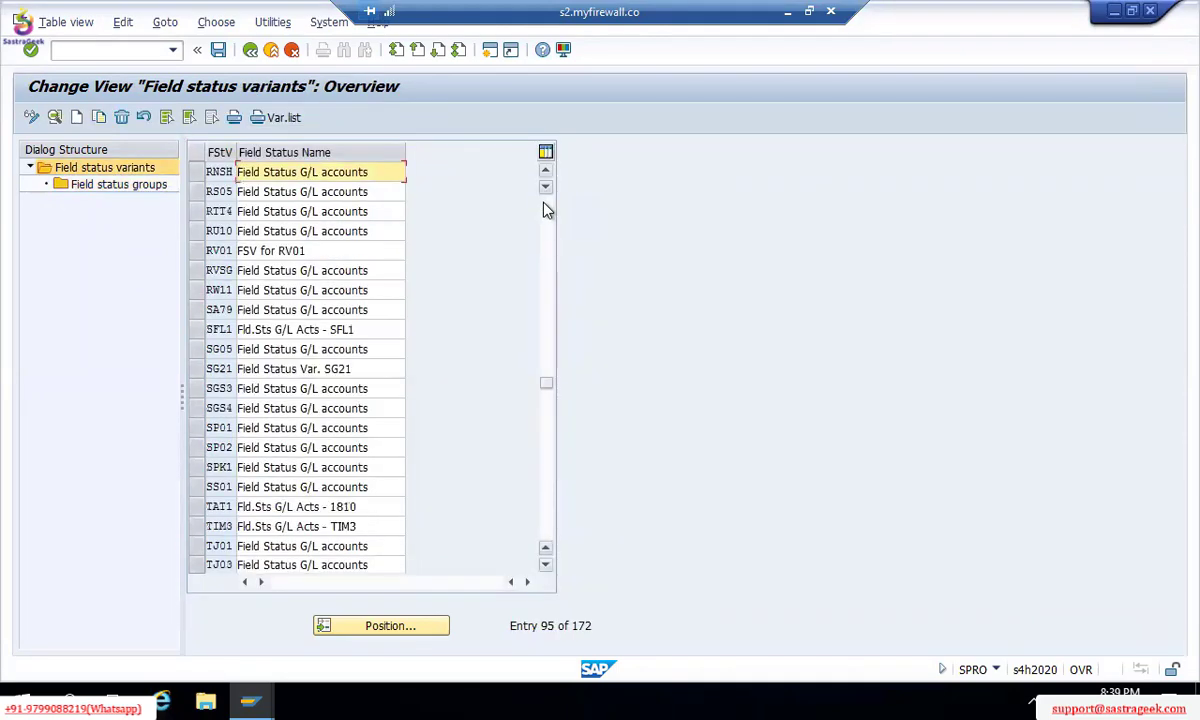
scroll(547, 210, "up", 5)
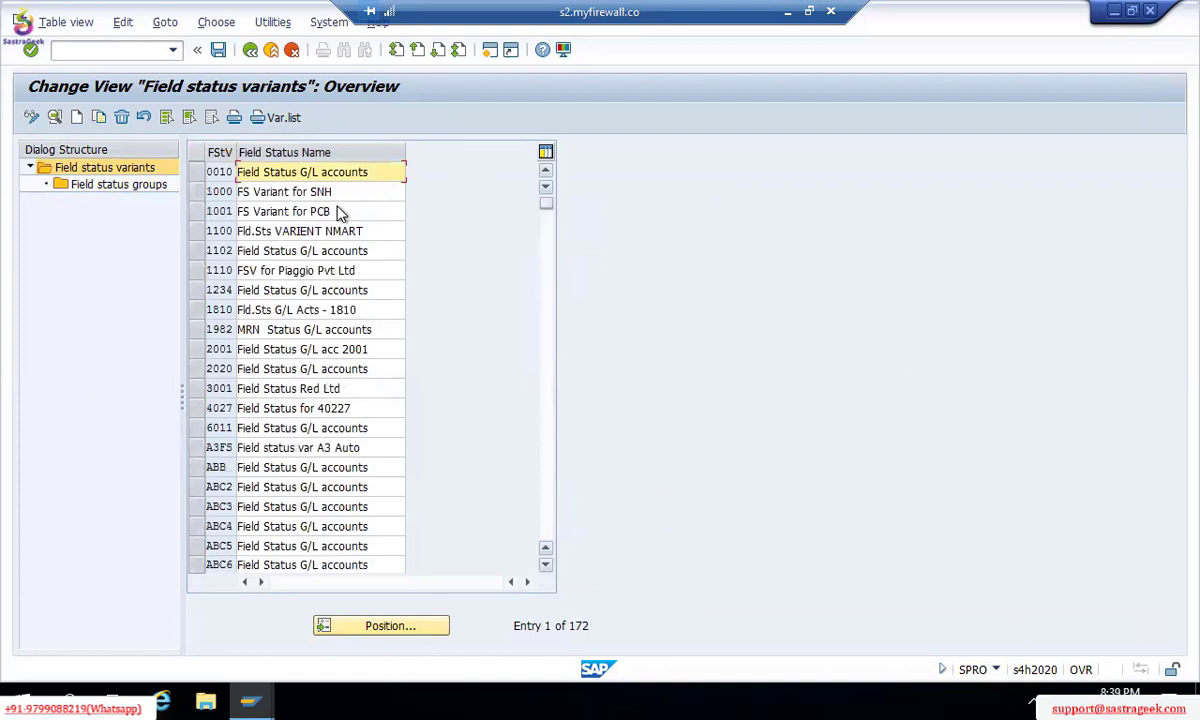
left_click(196, 196)
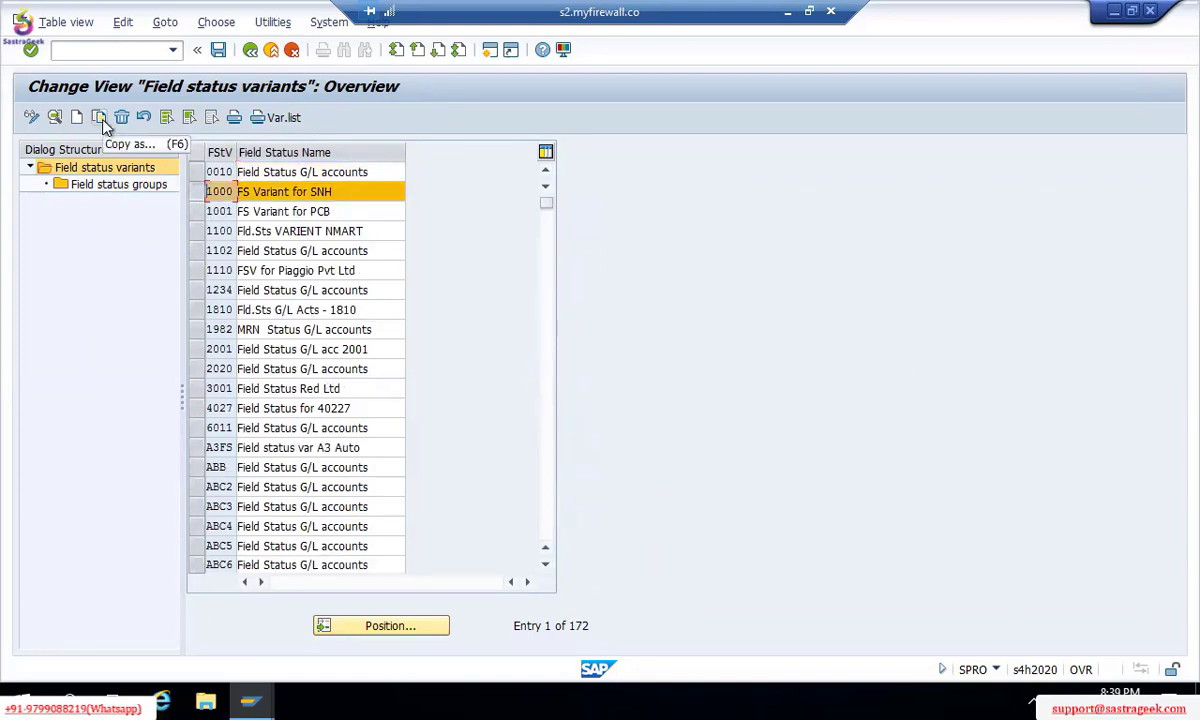
left_click(99, 117)
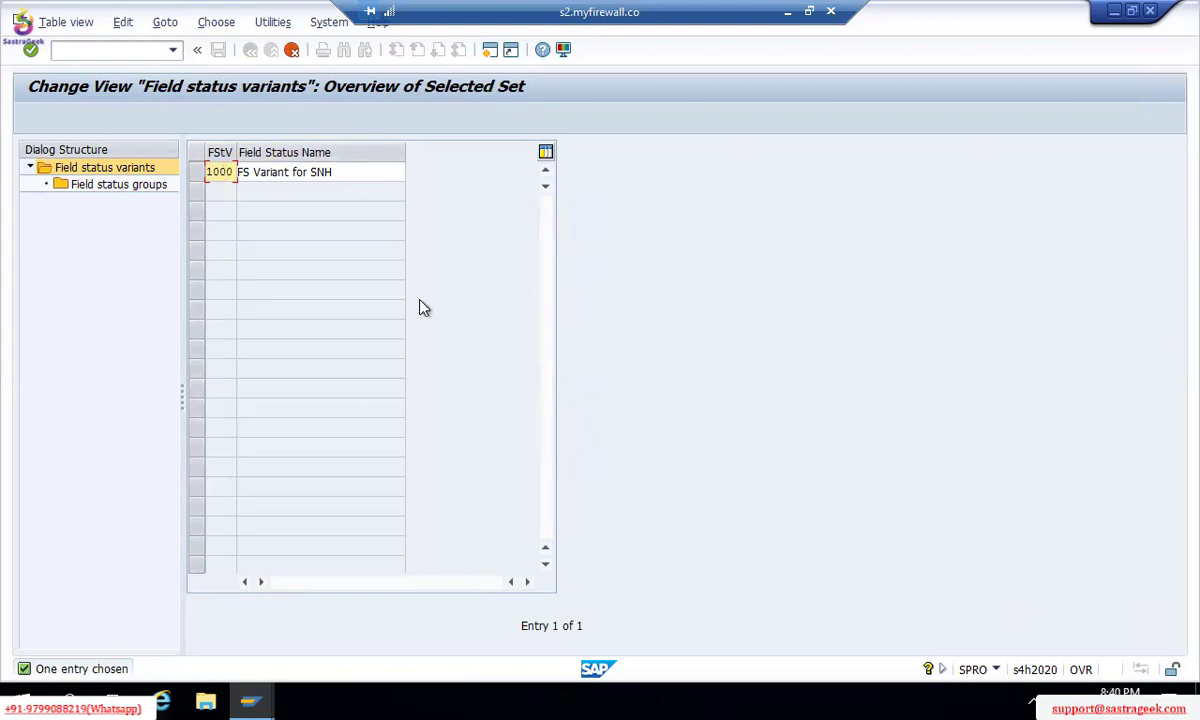
key("F12")
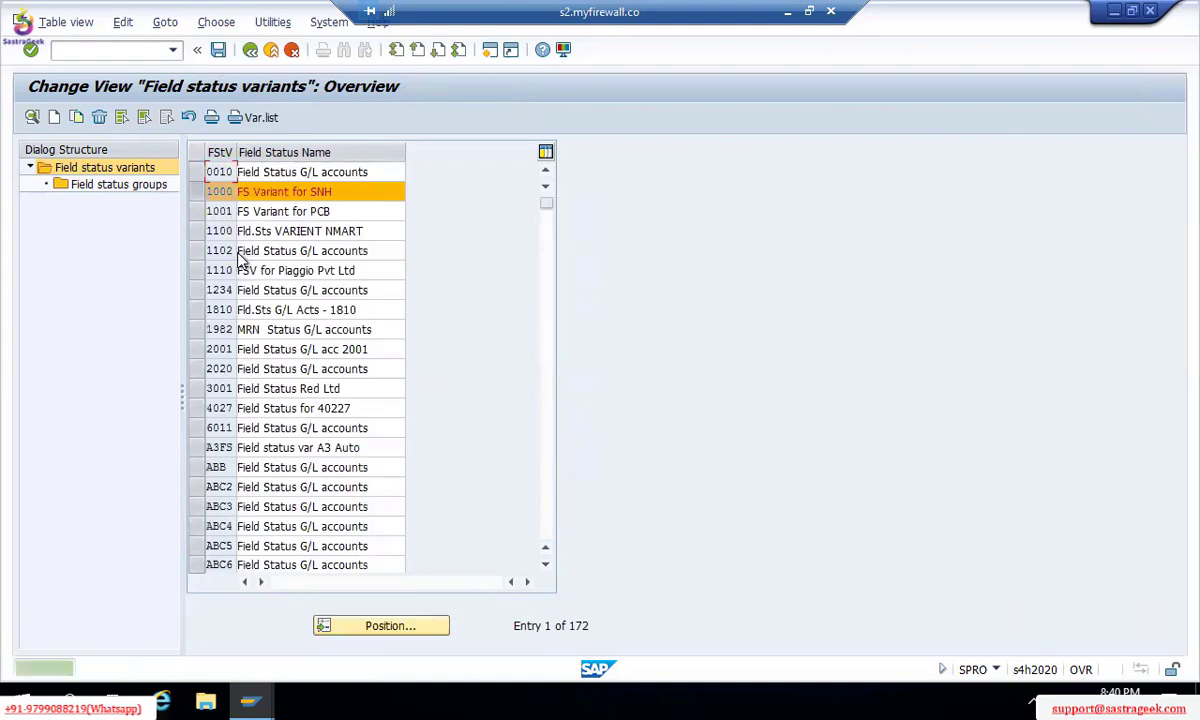
left_click(186, 185)
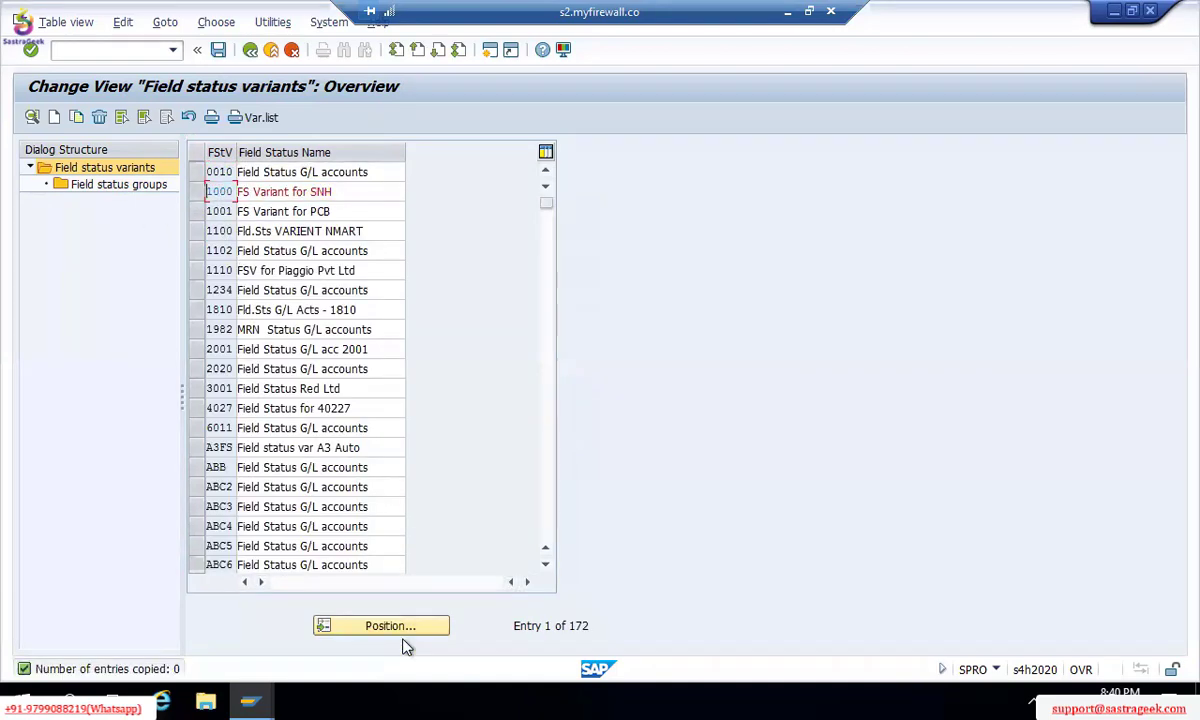
Step: Position the variants list on TM00 and select the TM00 row
left_click(413, 631)
type("M00")
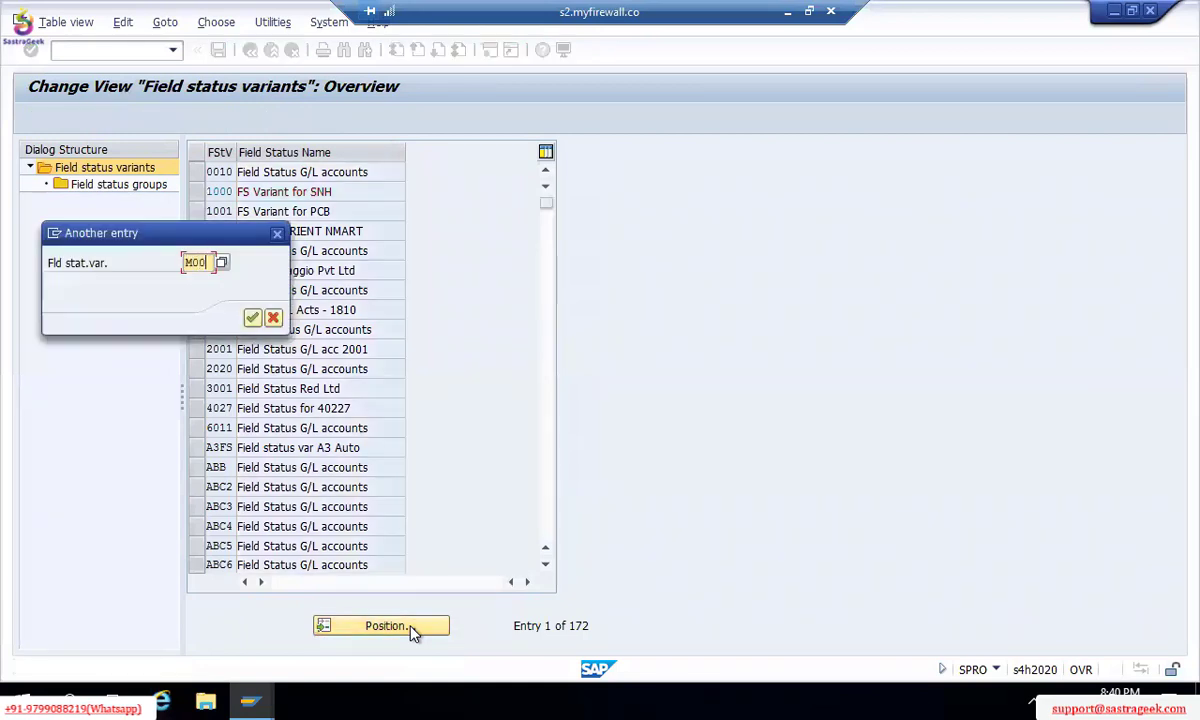
key("BackSpace")
key("BackSpace")
key("BackSpace")
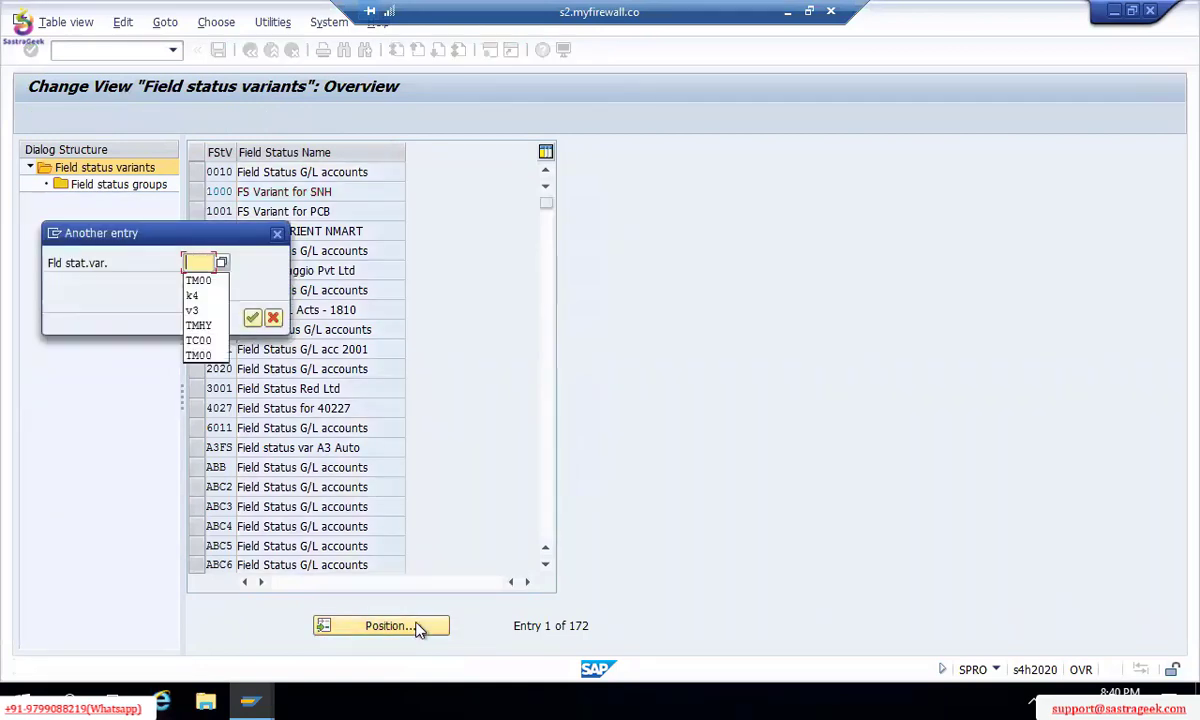
type("TM00")
key("Return")
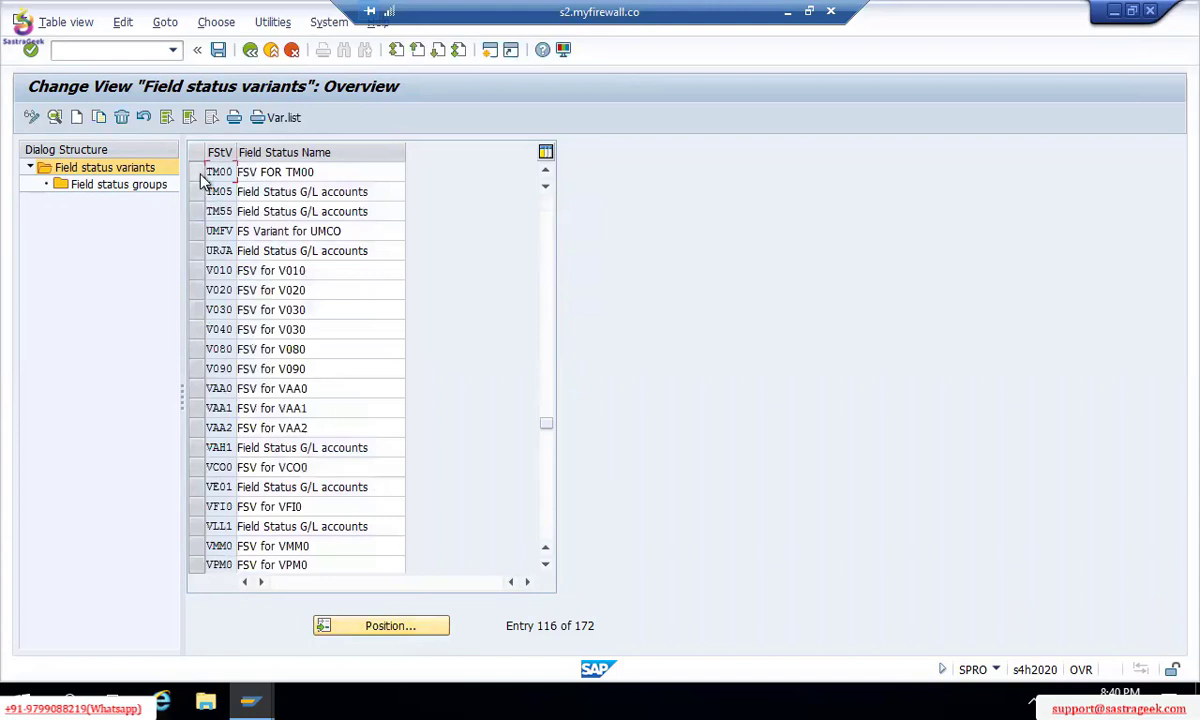
left_click(199, 174)
Step: Open TM00's group YB03 and review its General data fields, then back out to the groups list
double_click(145, 187)
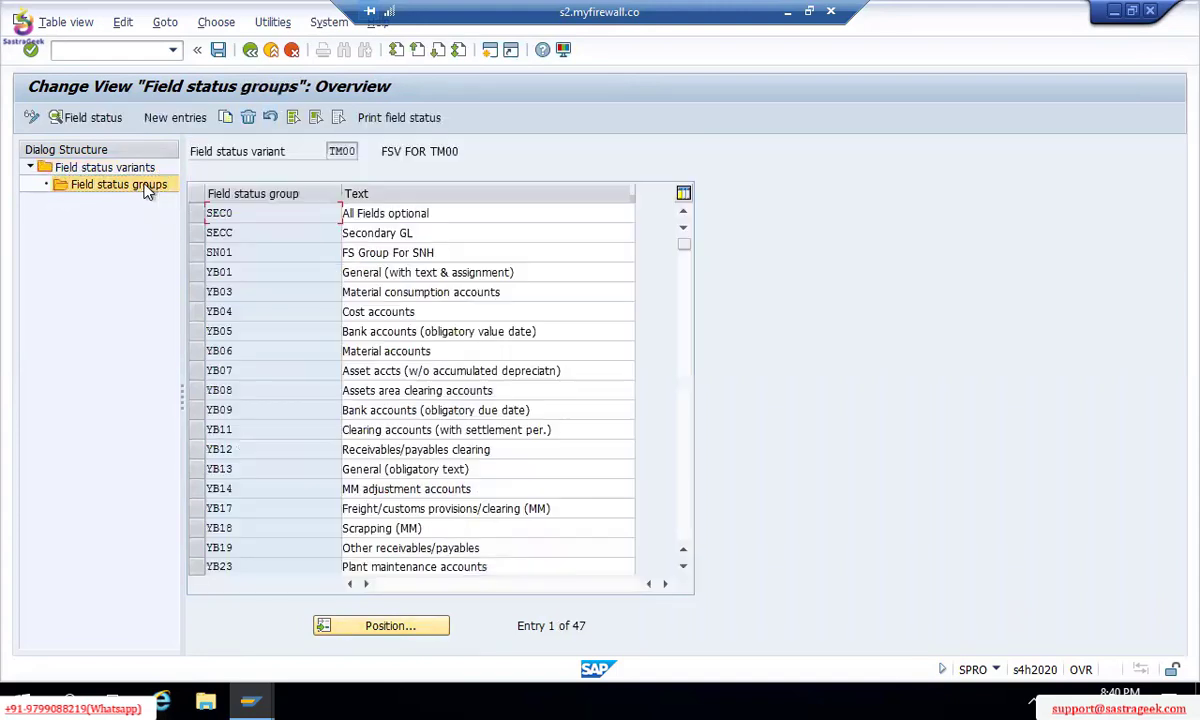
double_click(402, 291)
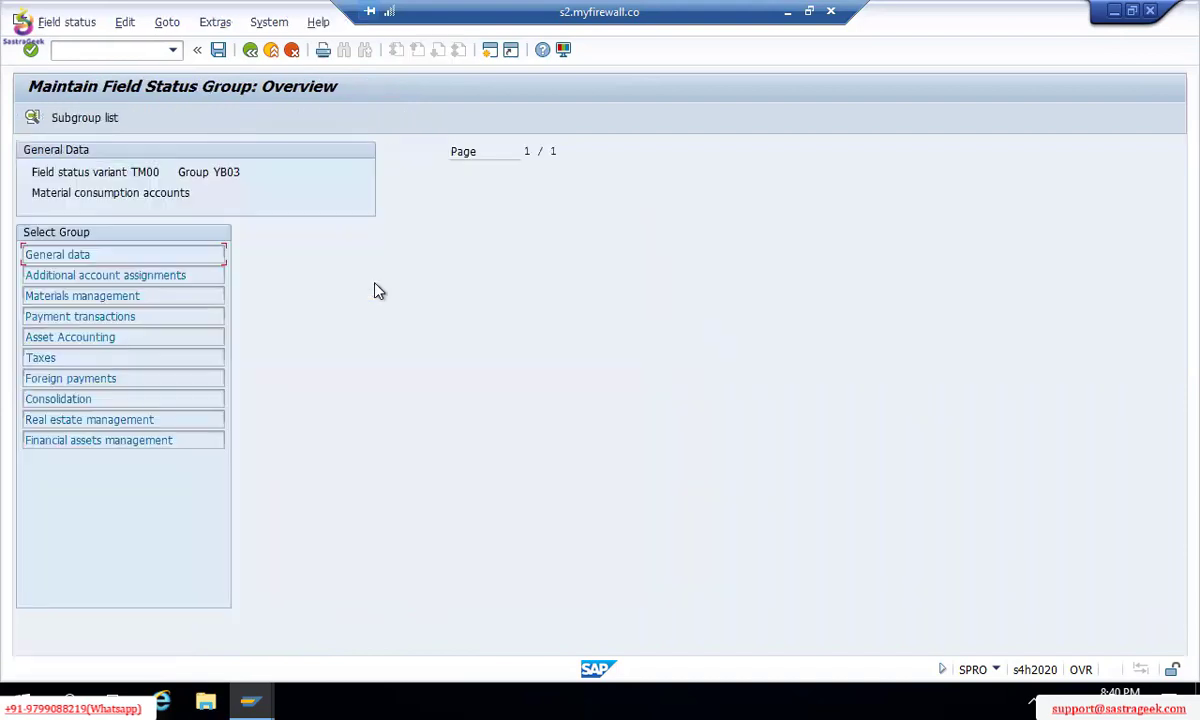
double_click(93, 254)
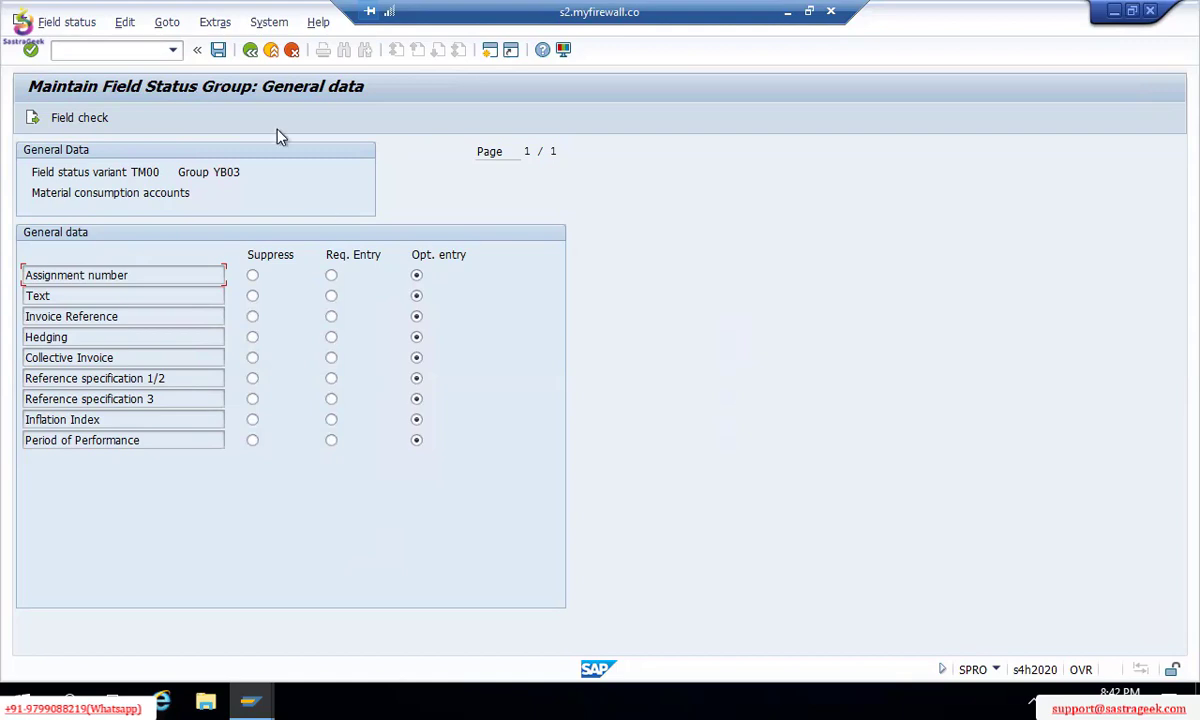
left_click(249, 50)
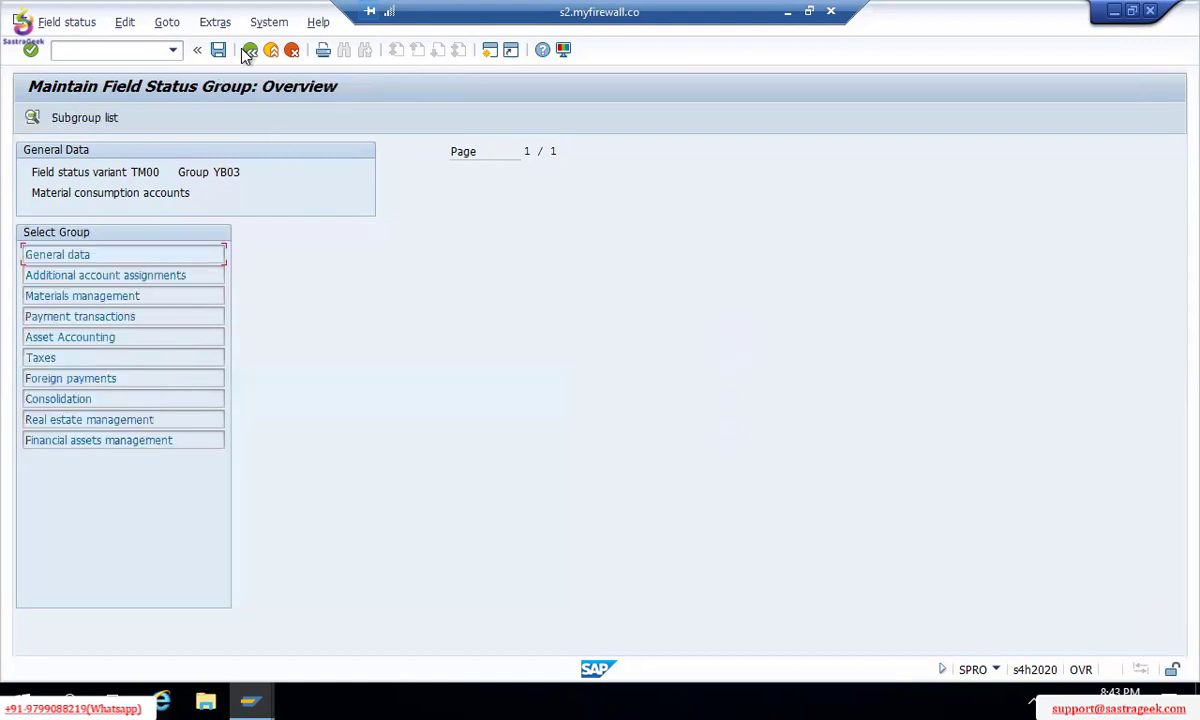
left_click(249, 50)
Step: Back out to the variants list, position on variant 1000 and show its field status groups
left_click(249, 50)
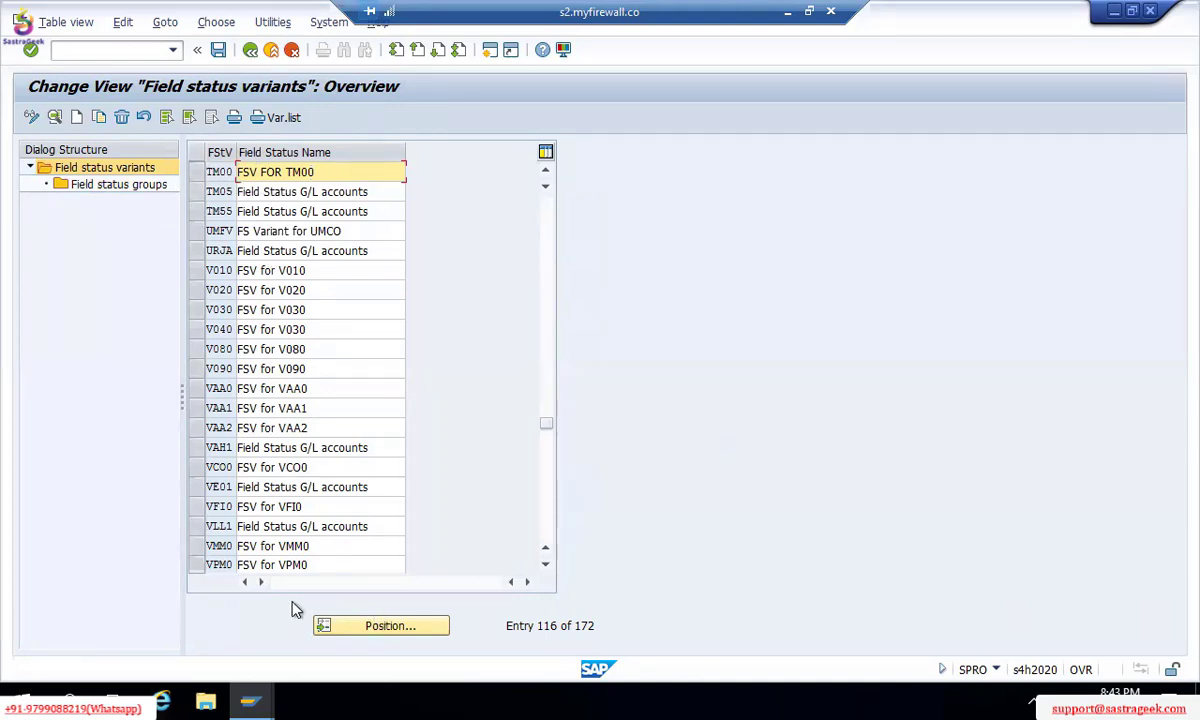
left_click(372, 628)
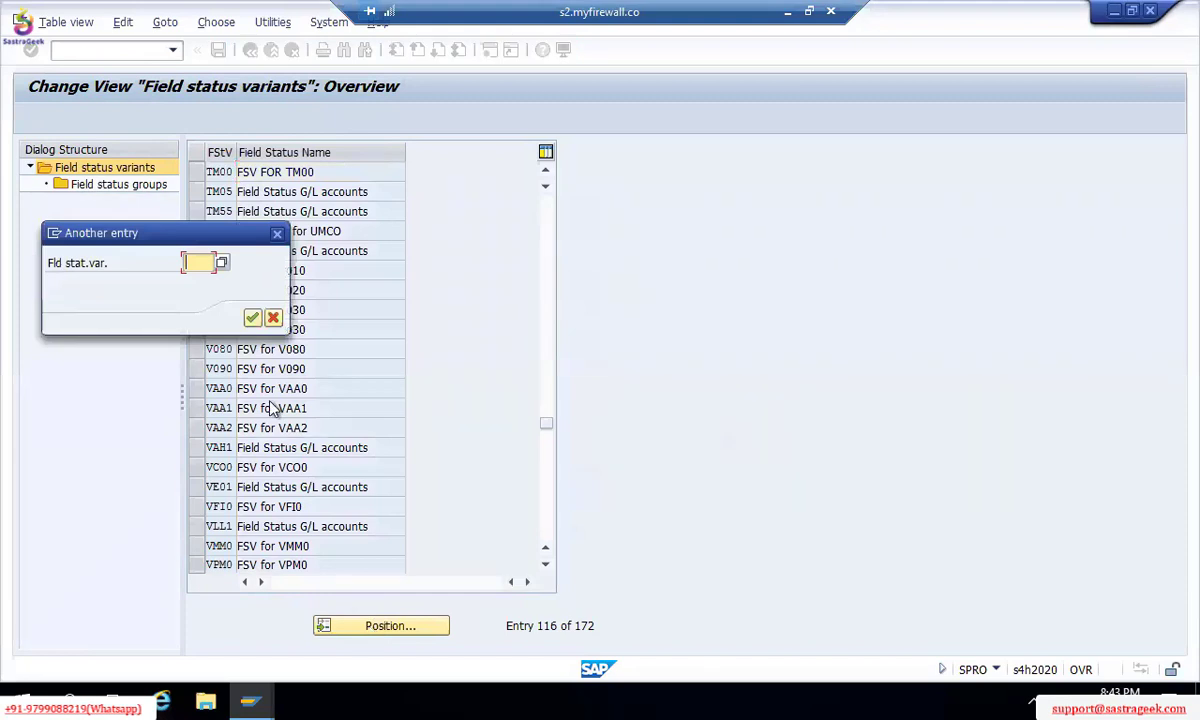
type("1000")
key("Return")
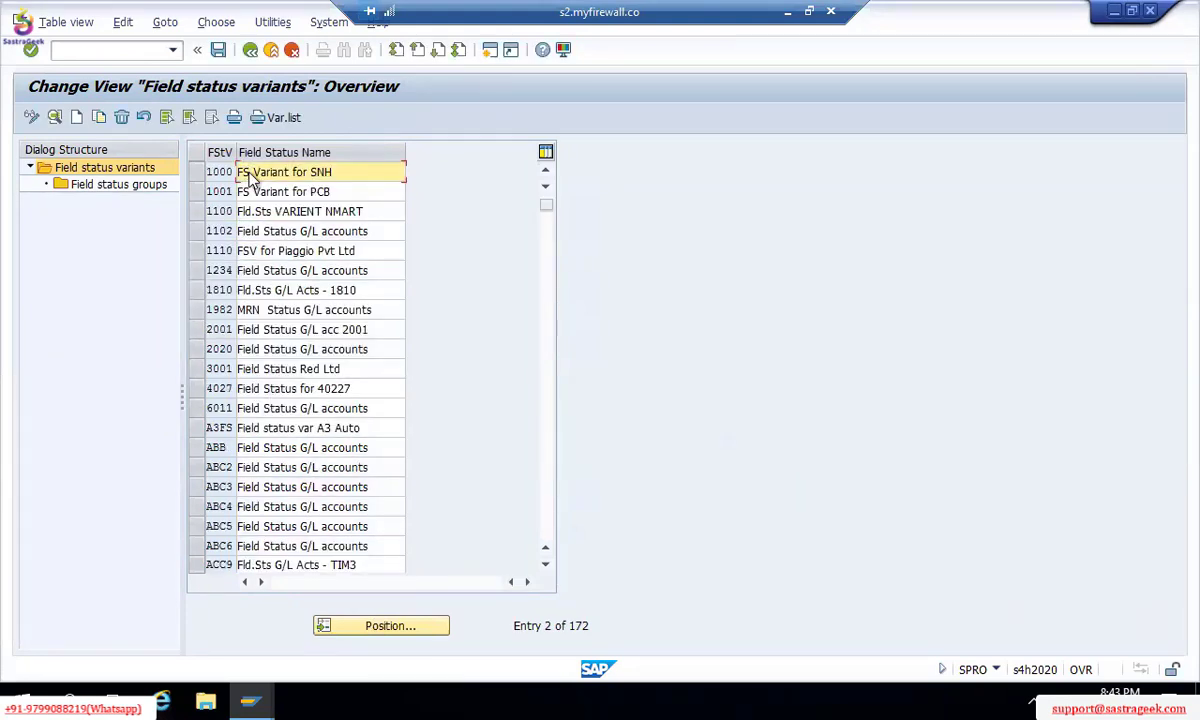
left_click(195, 172)
left_click(147, 187)
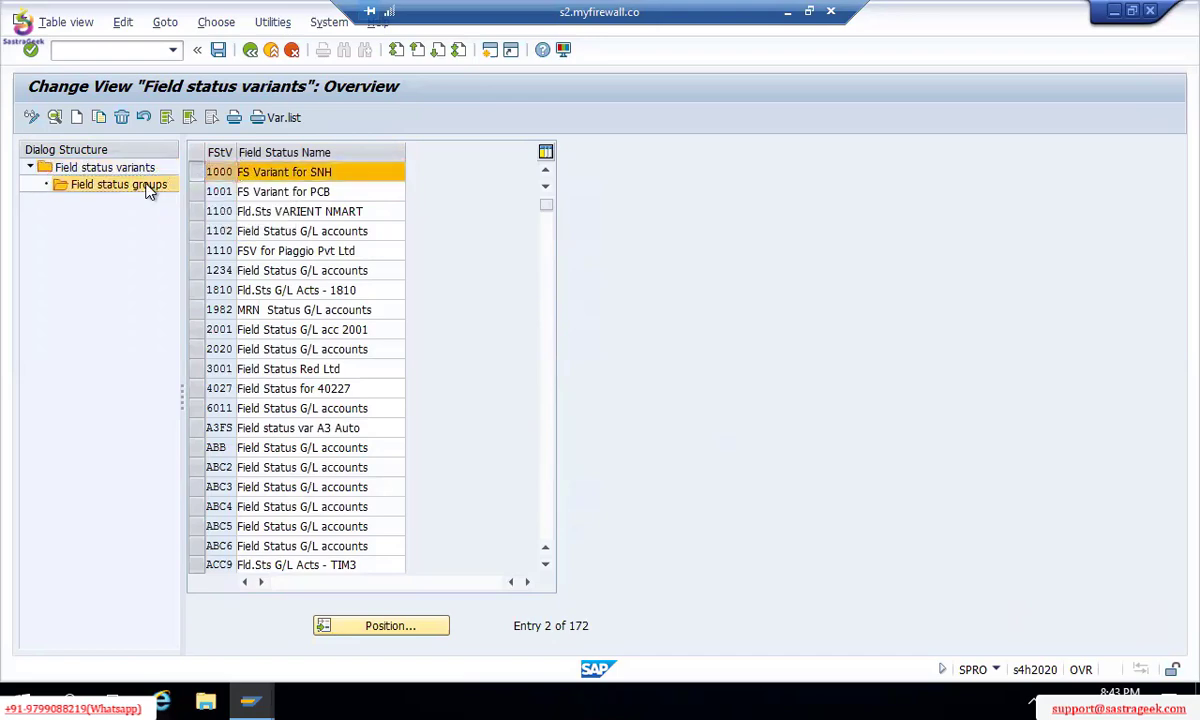
double_click(147, 187)
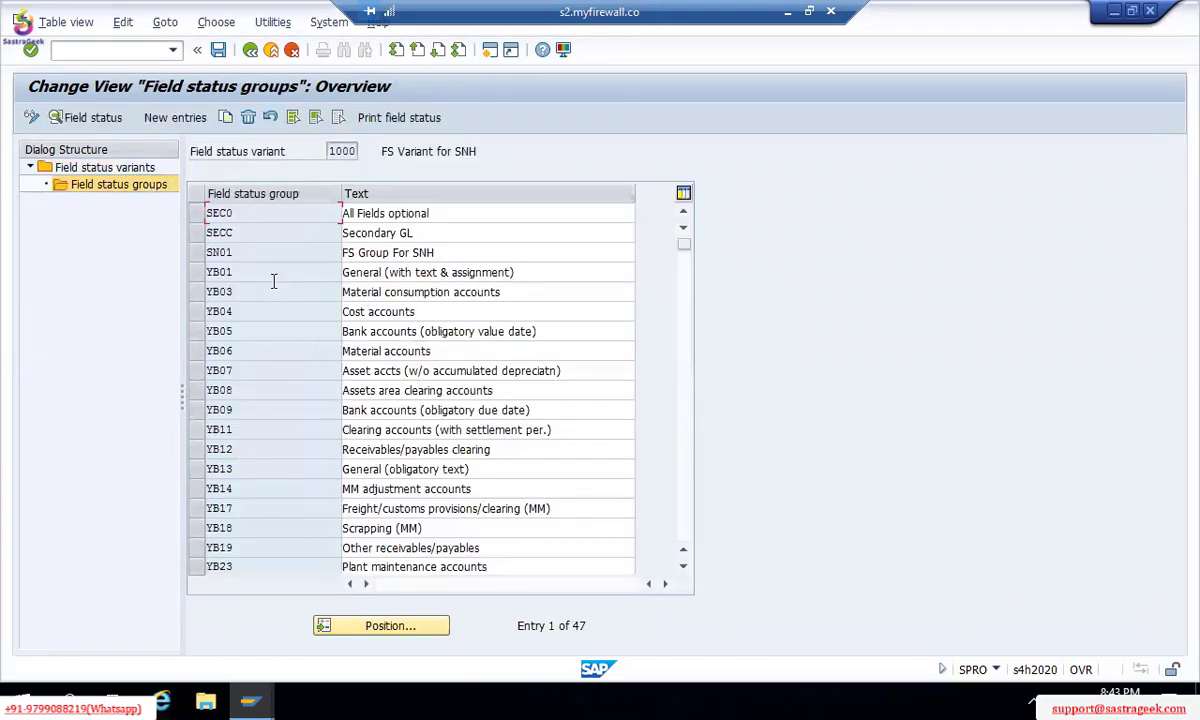
Step: Open group YB01 in variant 1000 and view its General data field settings
double_click(270, 275)
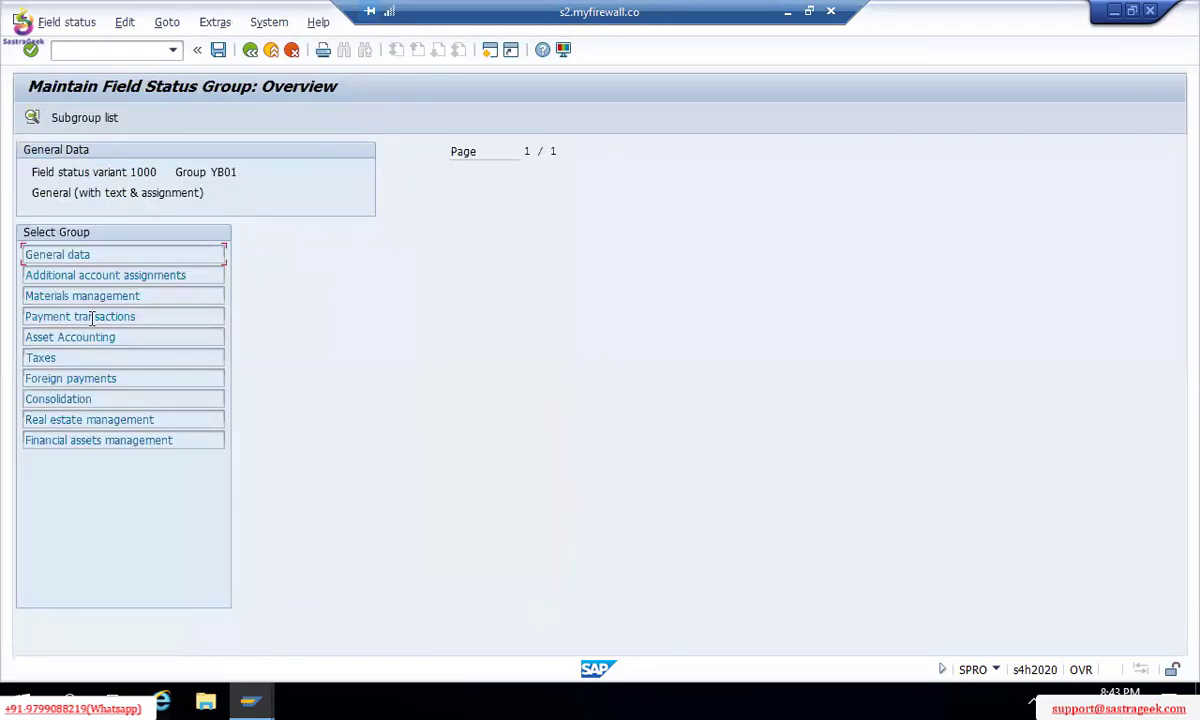
double_click(78, 256)
key("F3")
Step: Inspect YB01's Additional account assignments, checking the Settlement period field, then back out
left_click(174, 277)
double_click(174, 277)
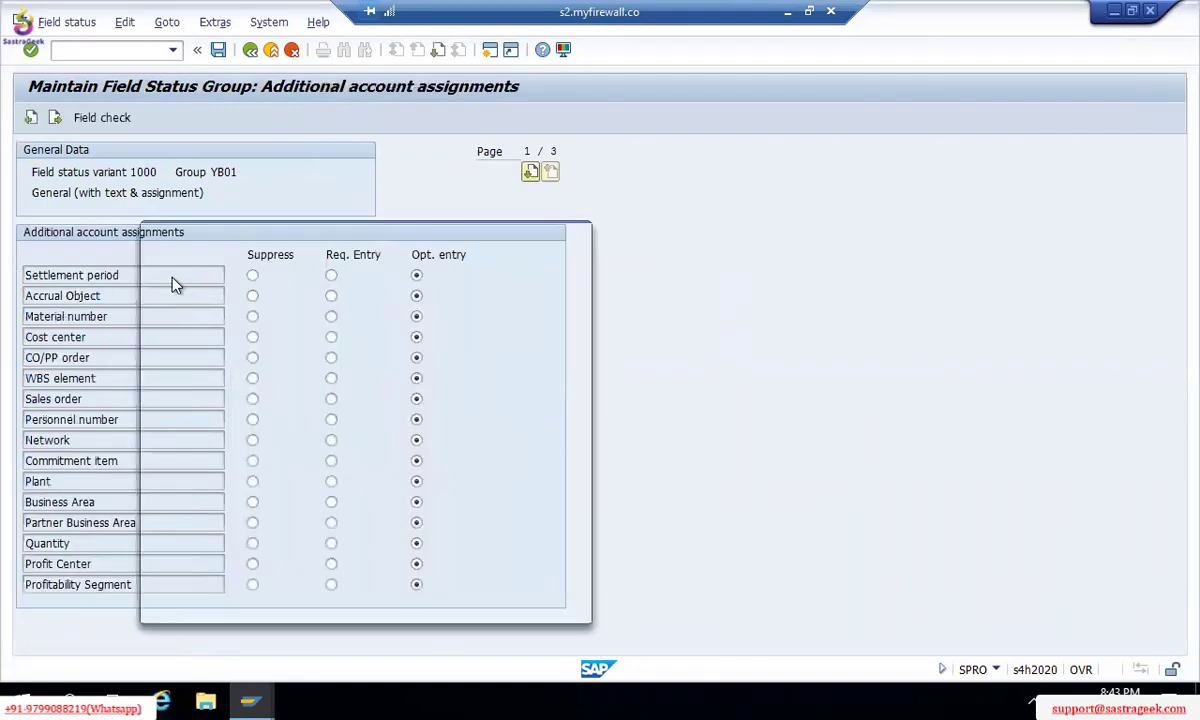
double_click(161, 262)
key("Return")
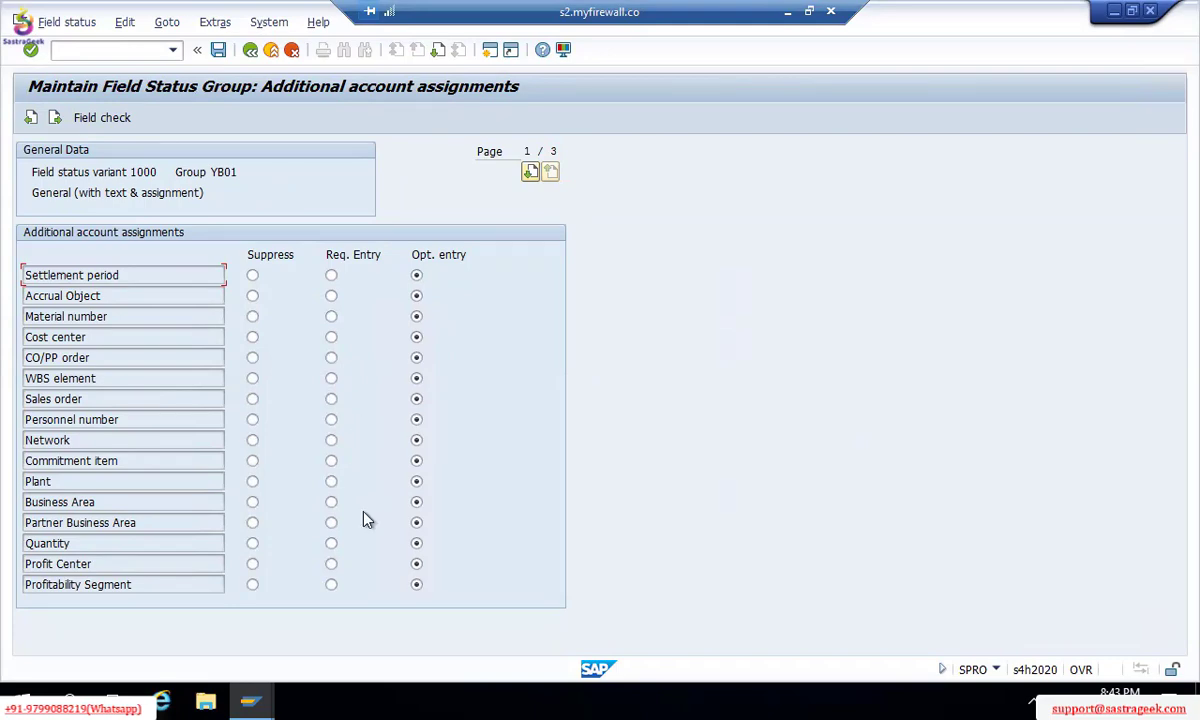
key("F3")
key("F3")
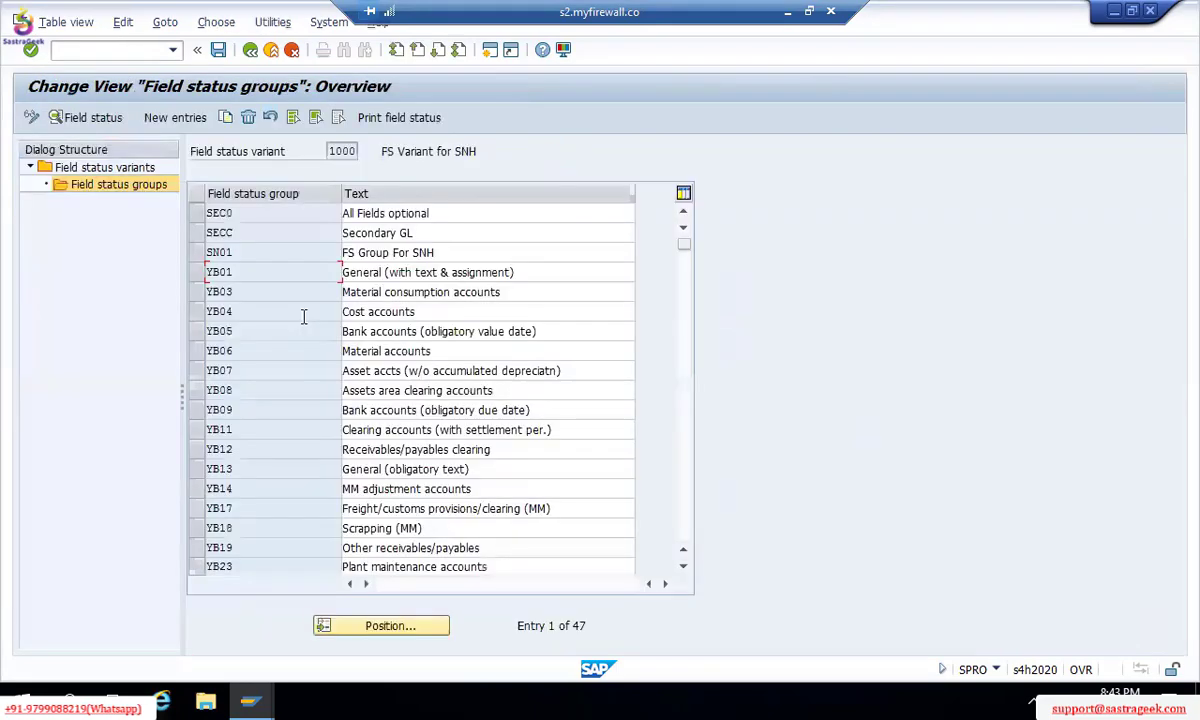
key("F3")
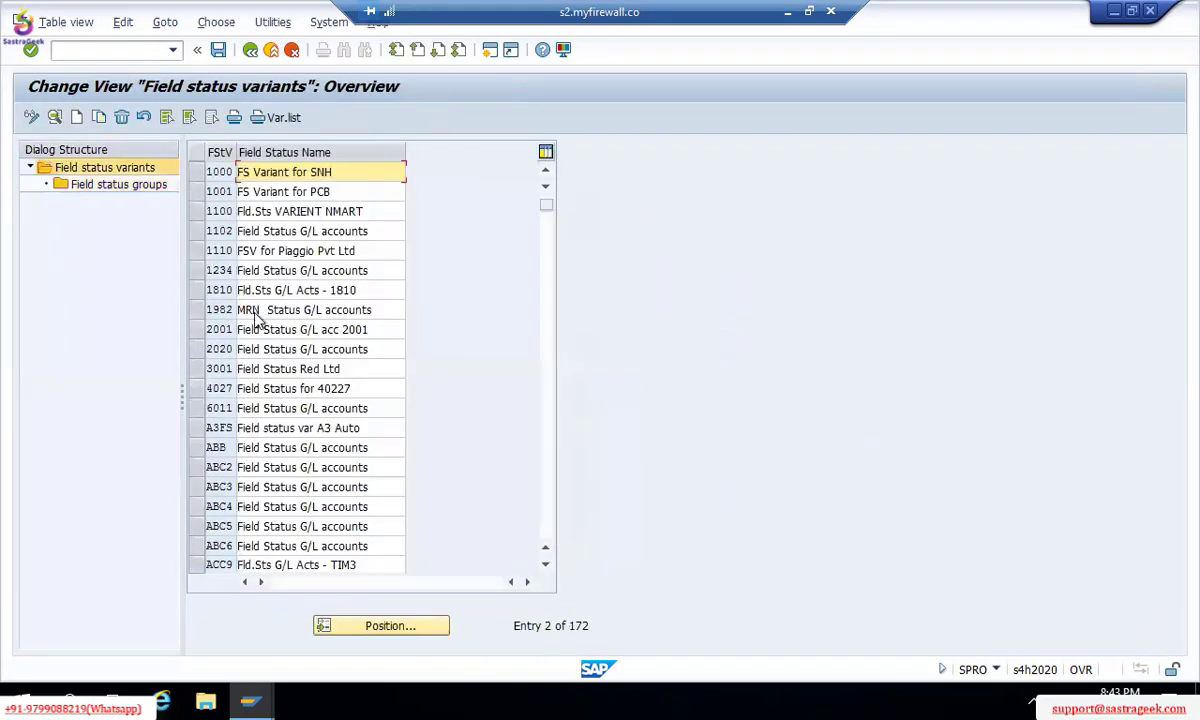
Step: Find company code TM00 in the assignment table and enter TM00 as its field status variant
key("F3")
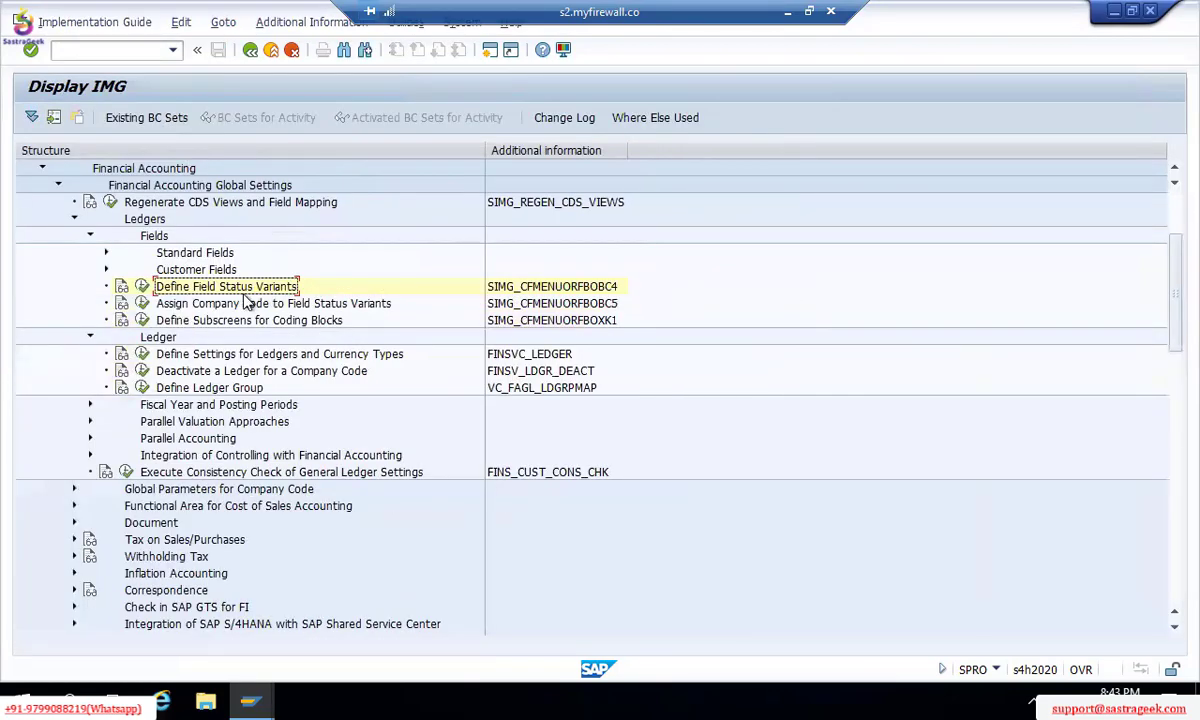
left_click(143, 304)
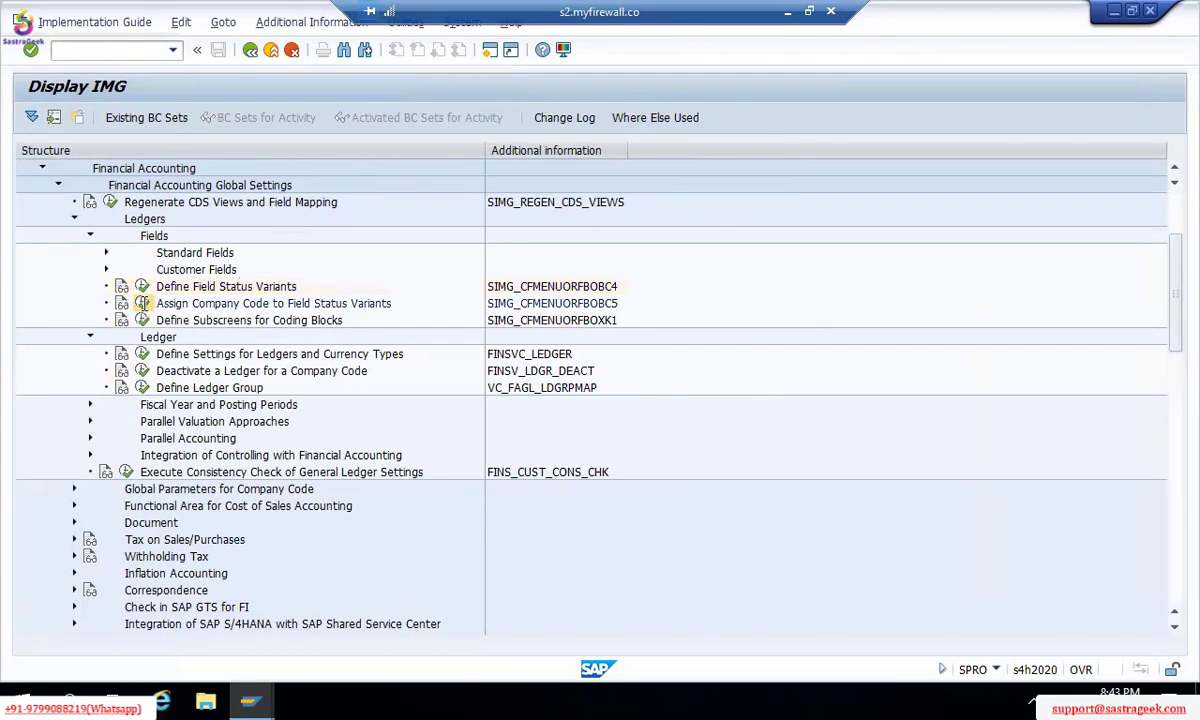
left_click(230, 565)
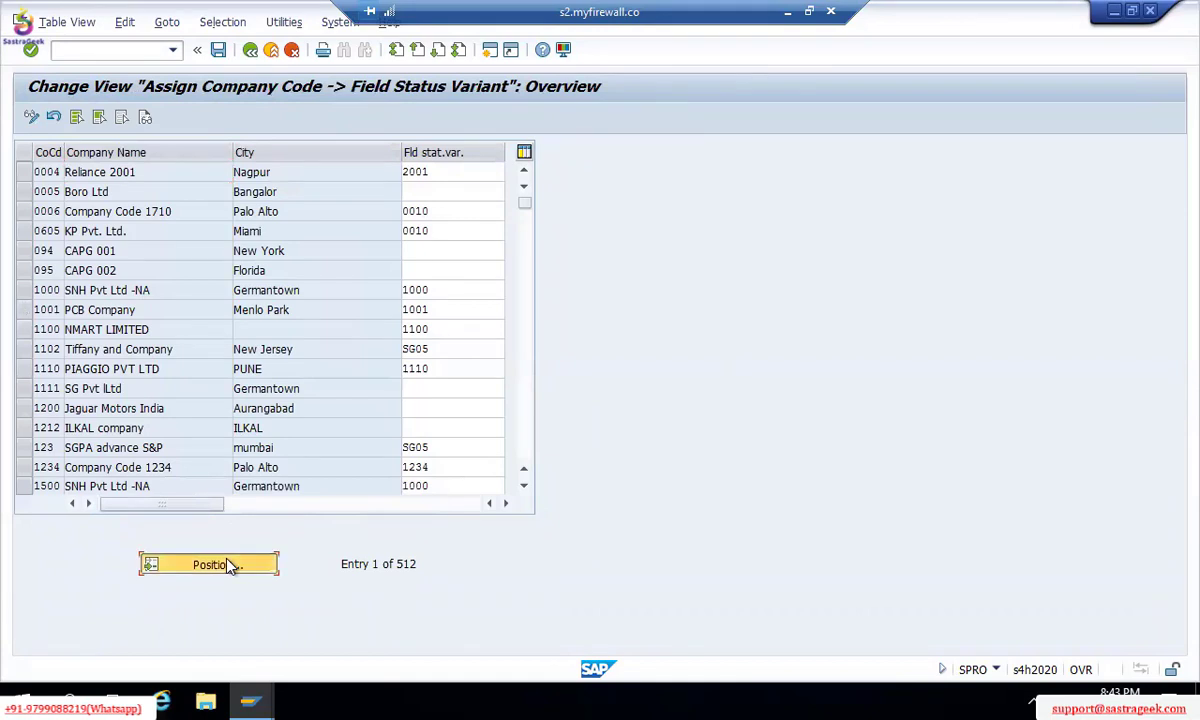
type("TM00")
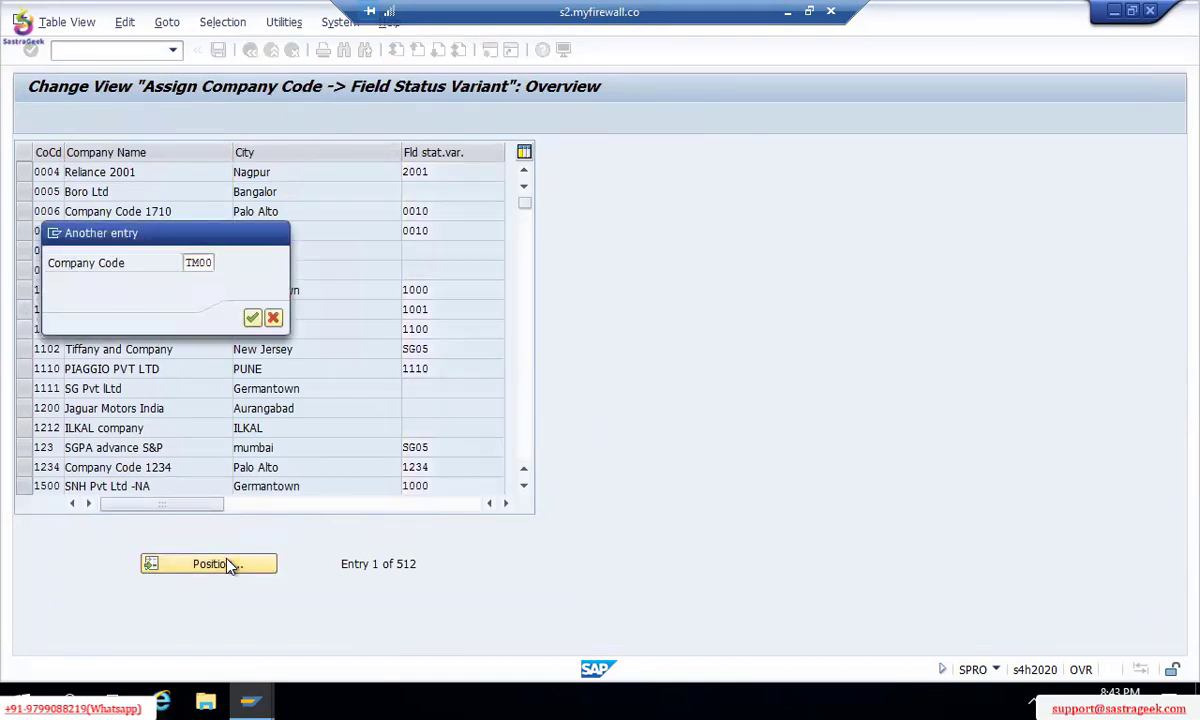
key("Return")
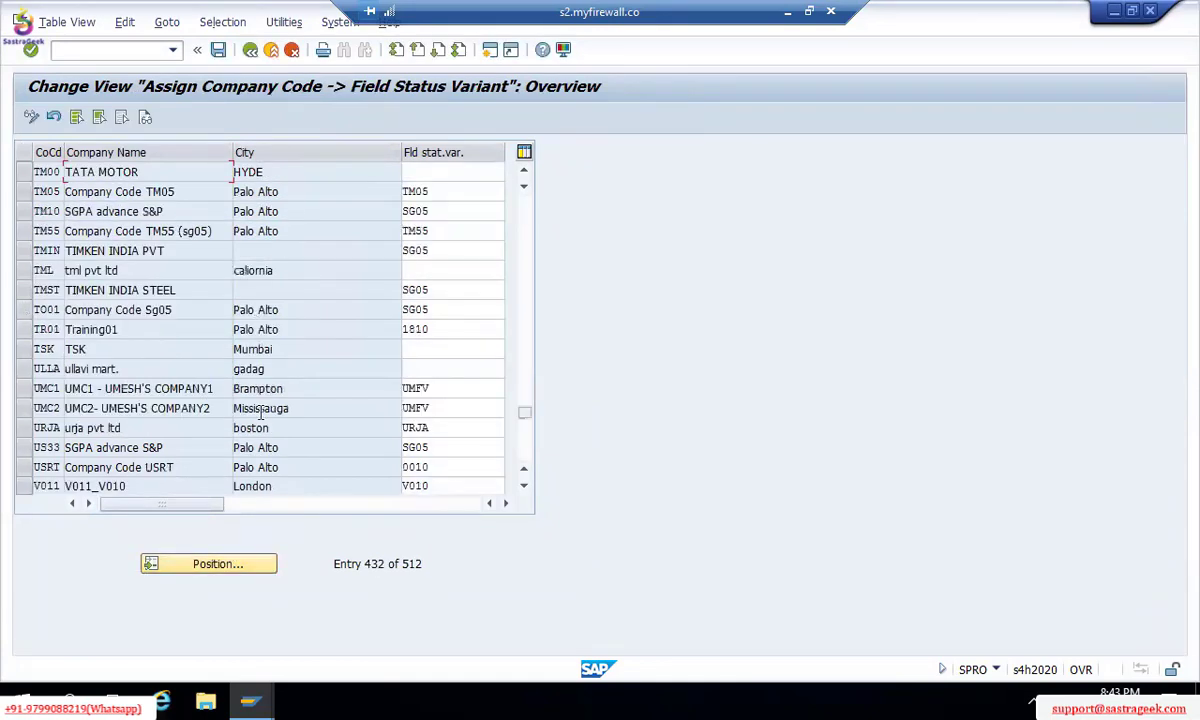
left_click(414, 171)
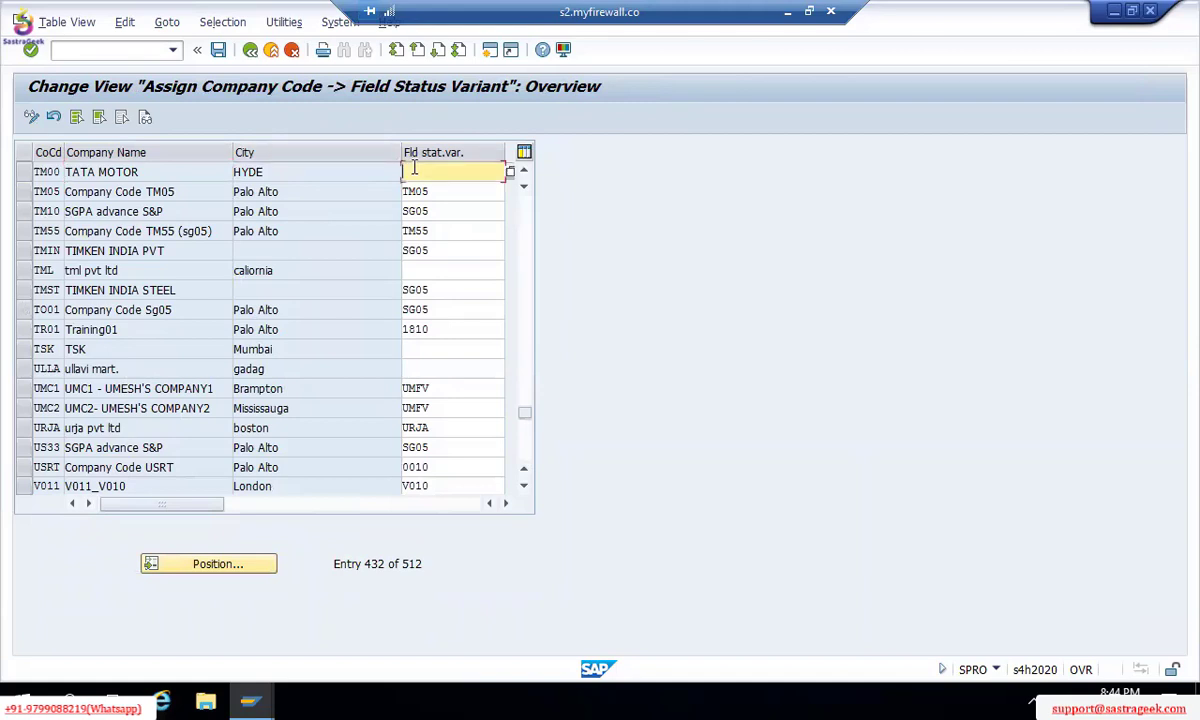
type("TM00")
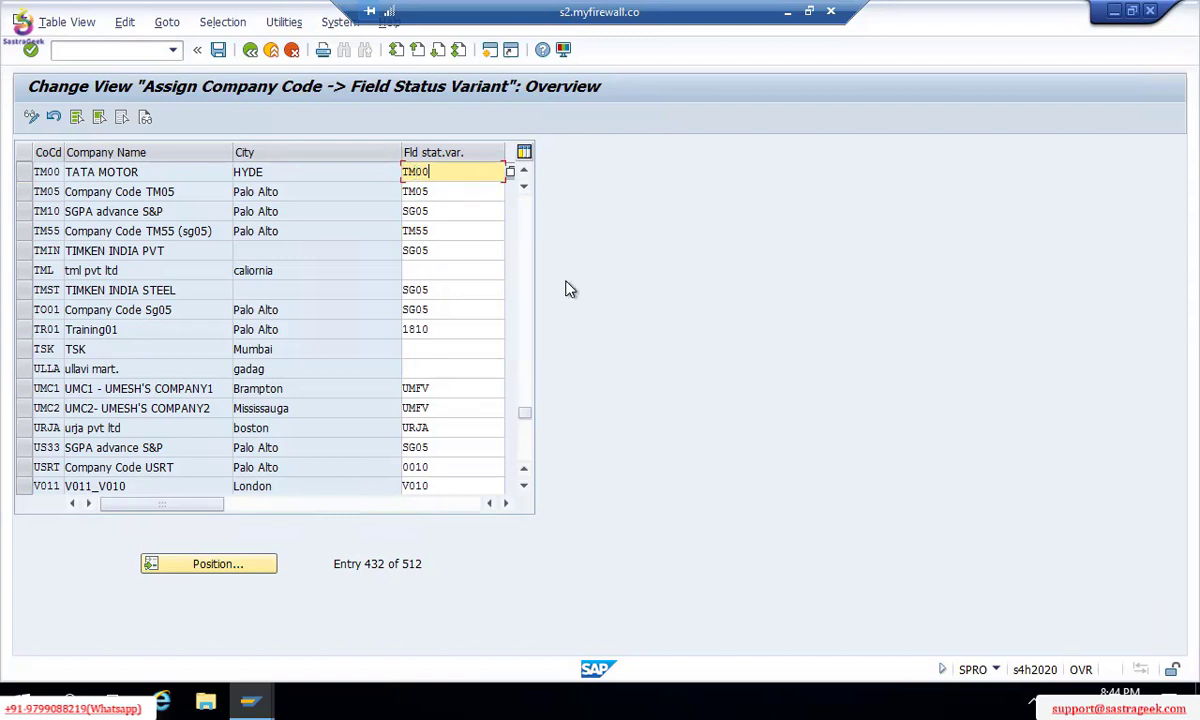
Step: Save the TM00 assignment under the customizing request and page the company code table upward
key("ctrl+s")
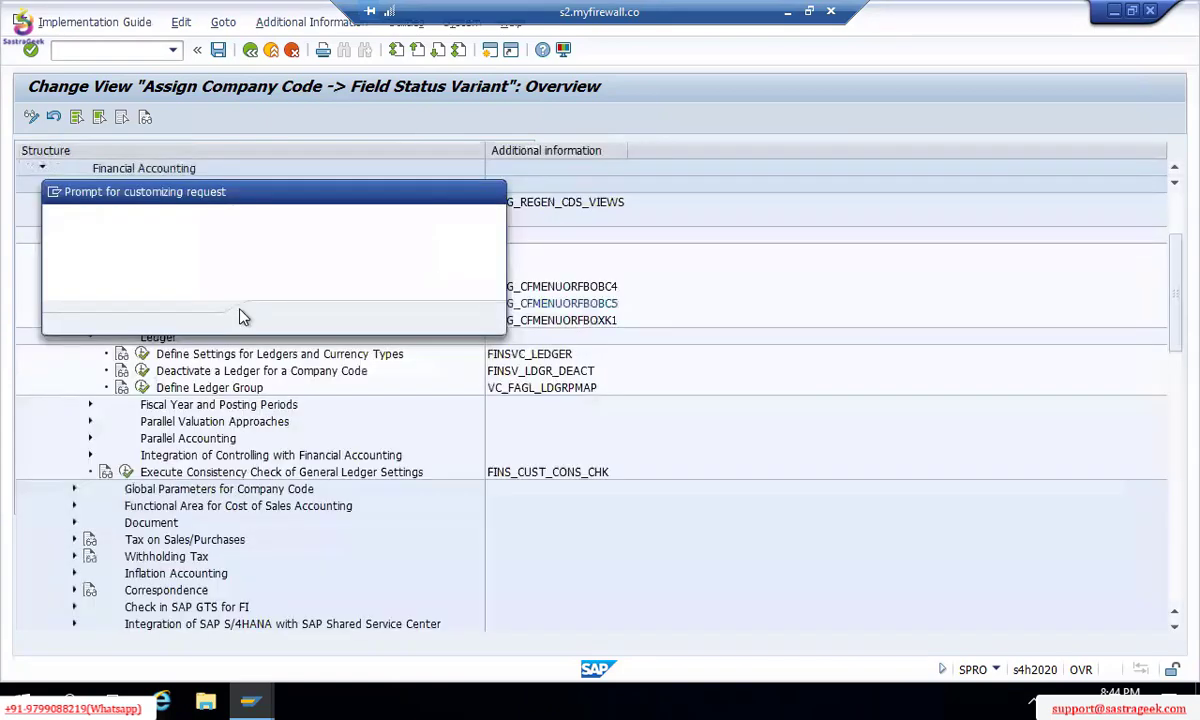
left_click(273, 311)
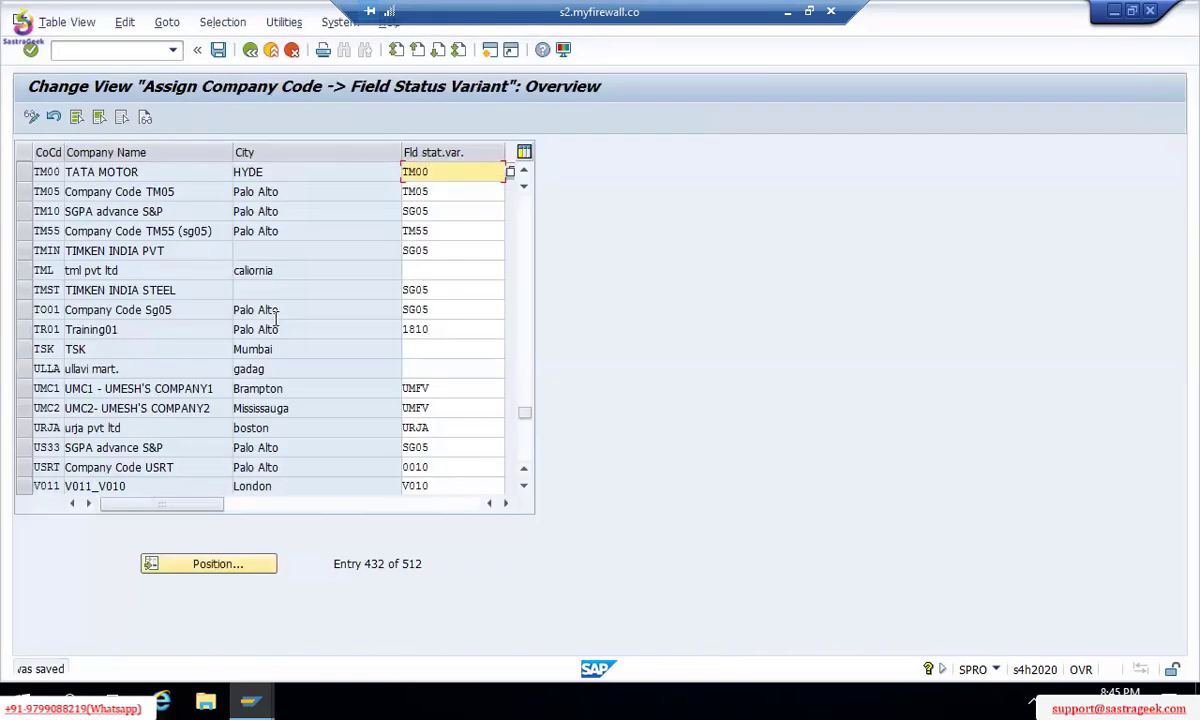
left_click(529, 222)
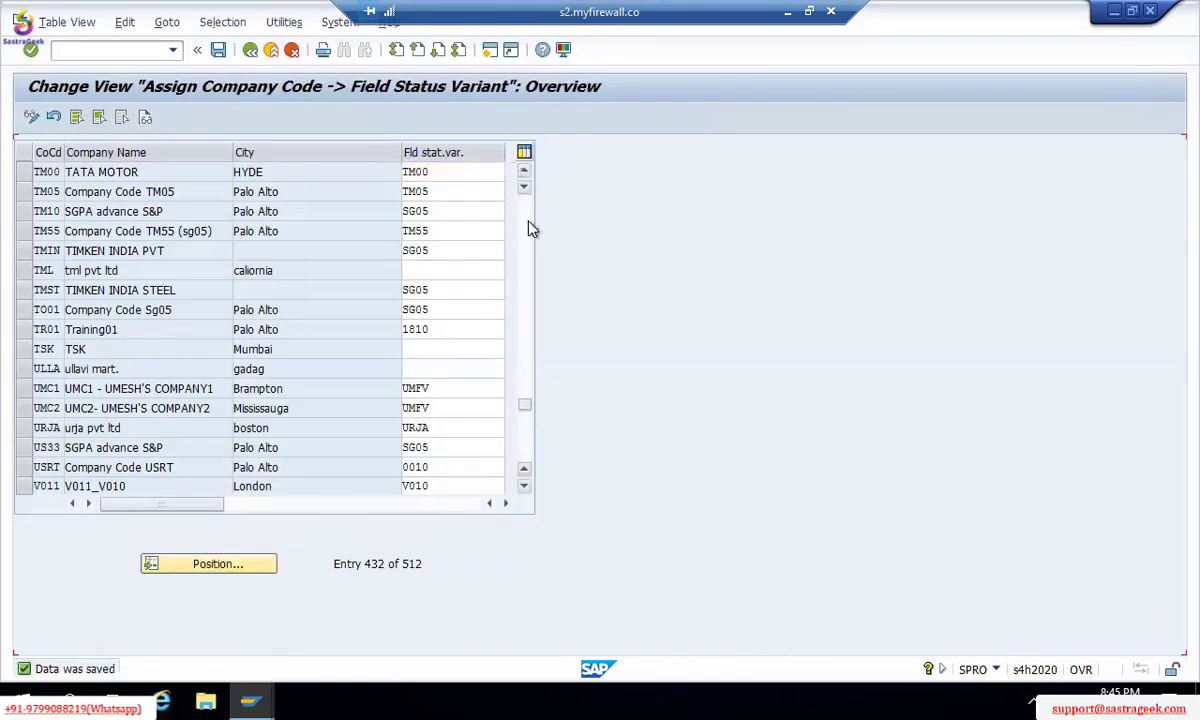
left_click(531, 229)
left_click(531, 229)
left_click(531, 229)
left_click(531, 229)
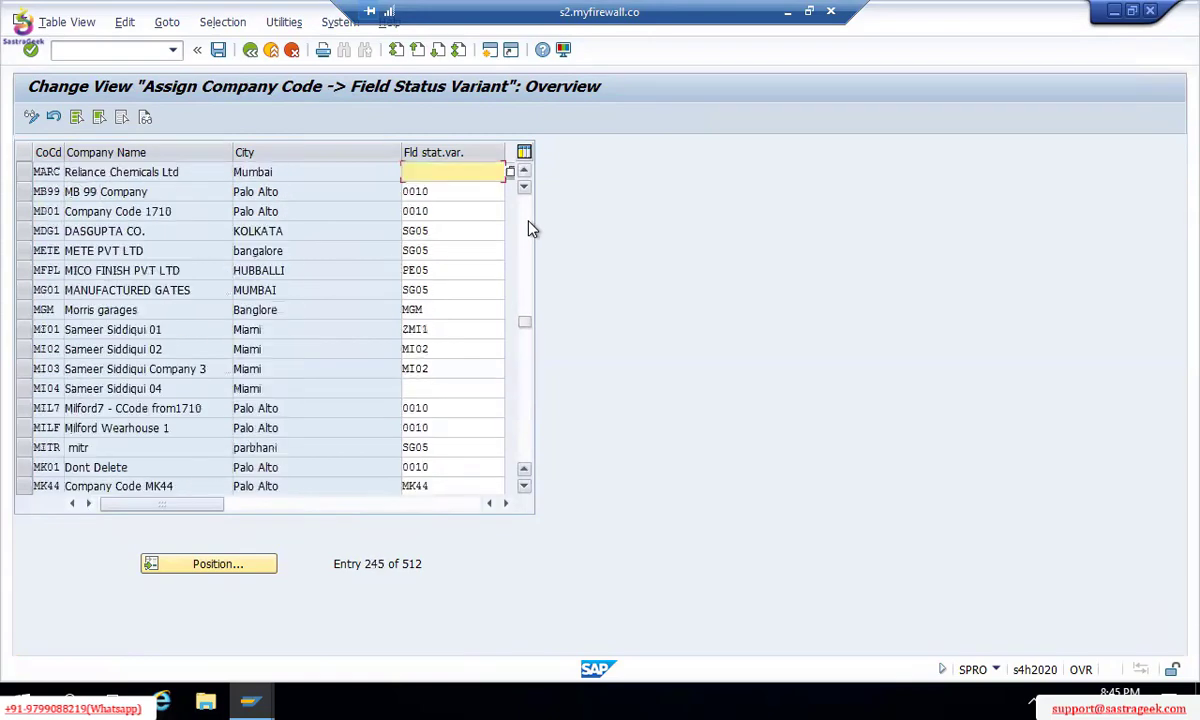
left_click(531, 229)
left_click(531, 229)
left_click(531, 229)
left_click(531, 229)
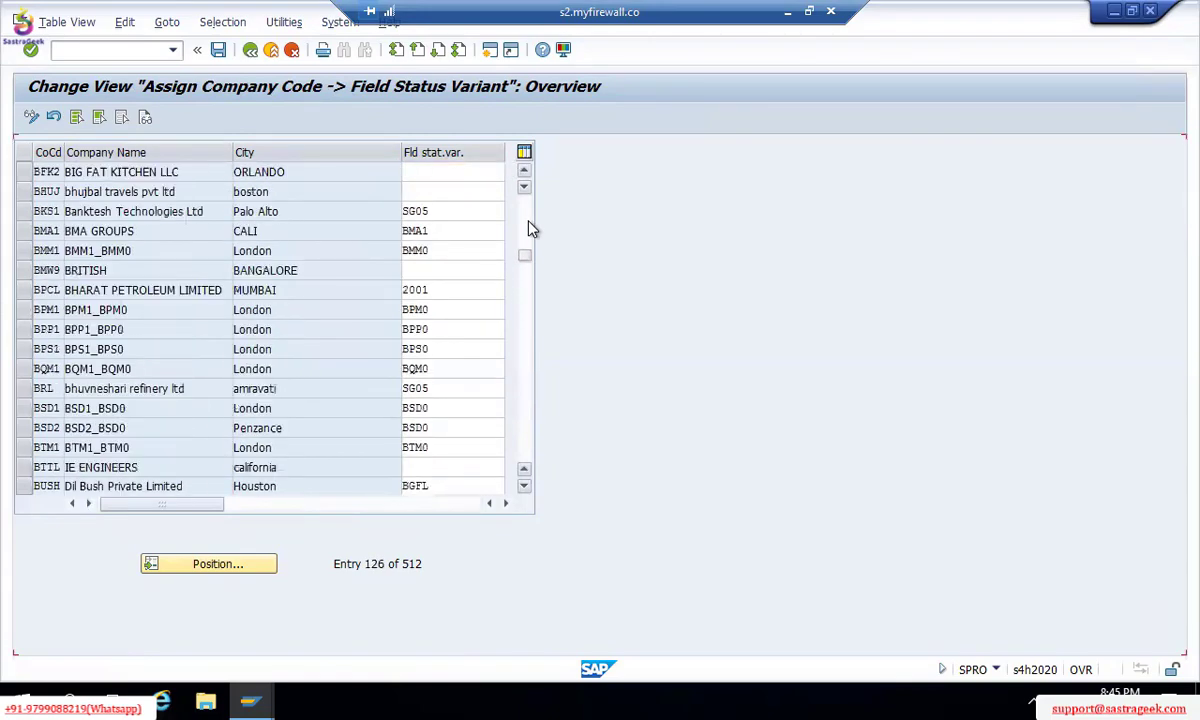
left_click(530, 220)
left_click(529, 212)
left_click(528, 210)
left_click(528, 210)
left_click(528, 210)
left_click(528, 210)
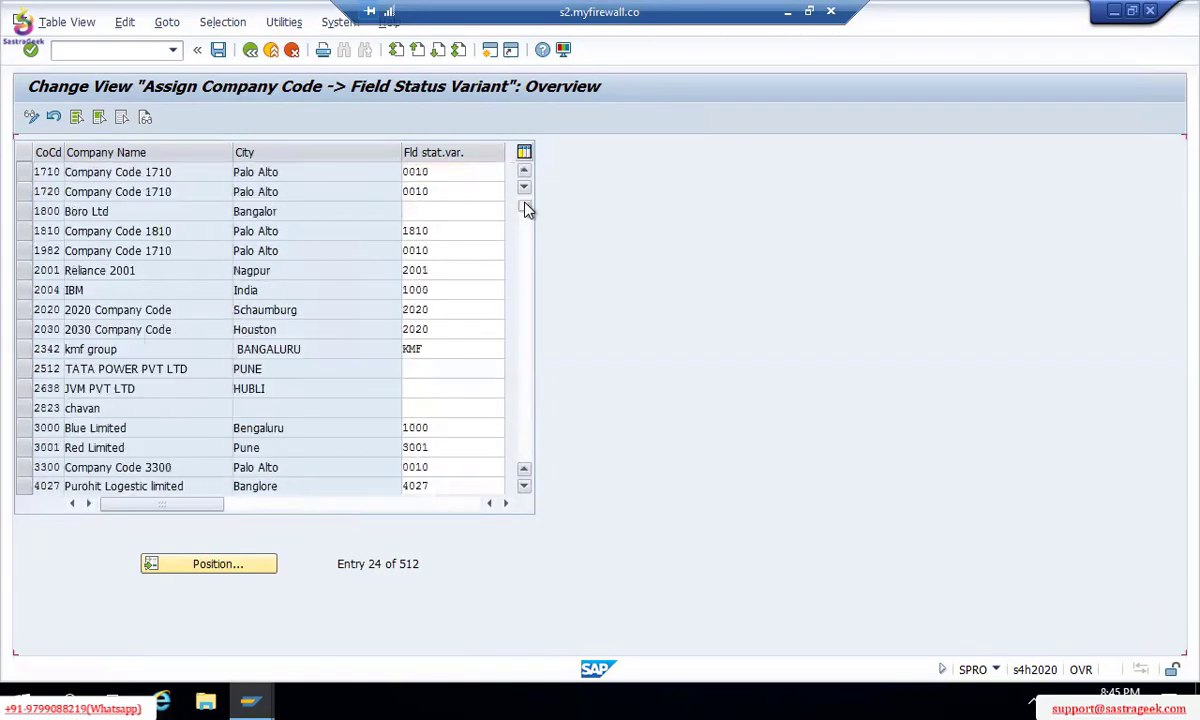
left_click(528, 210)
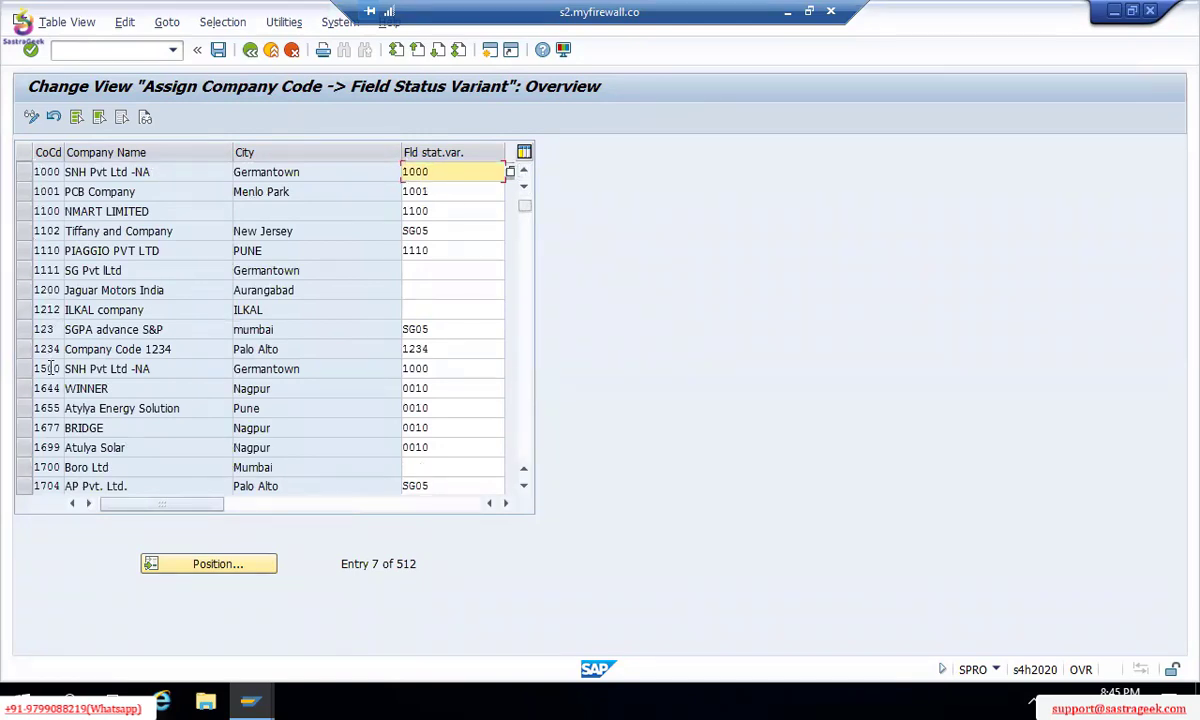
Step: Select the company code 1700 row and scroll further up to the Reliance 2001 row
left_click(47, 467)
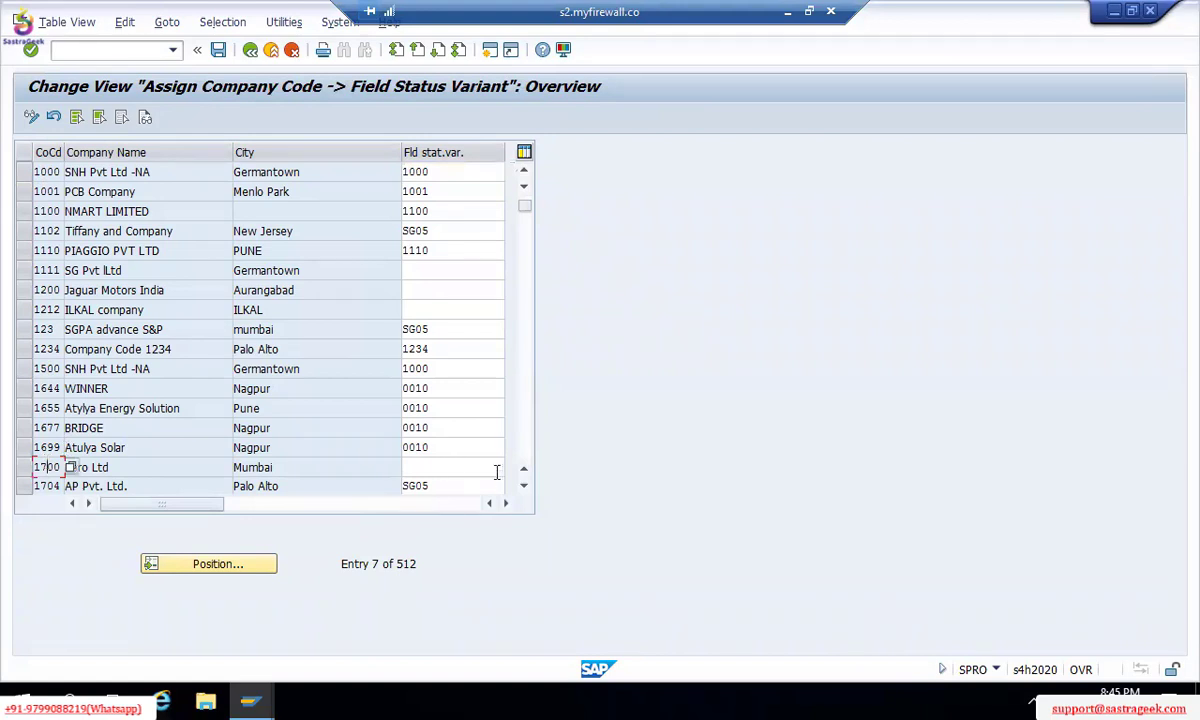
left_click(523, 487)
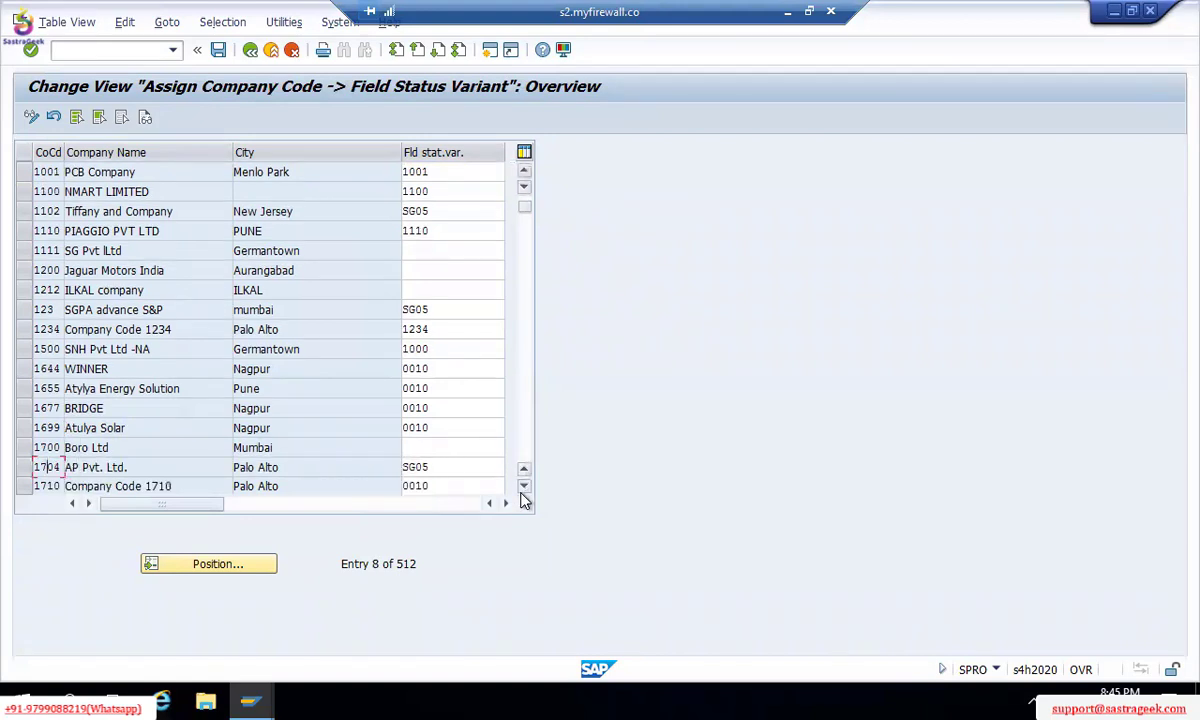
left_click(523, 487)
left_click(523, 487)
left_click(523, 487)
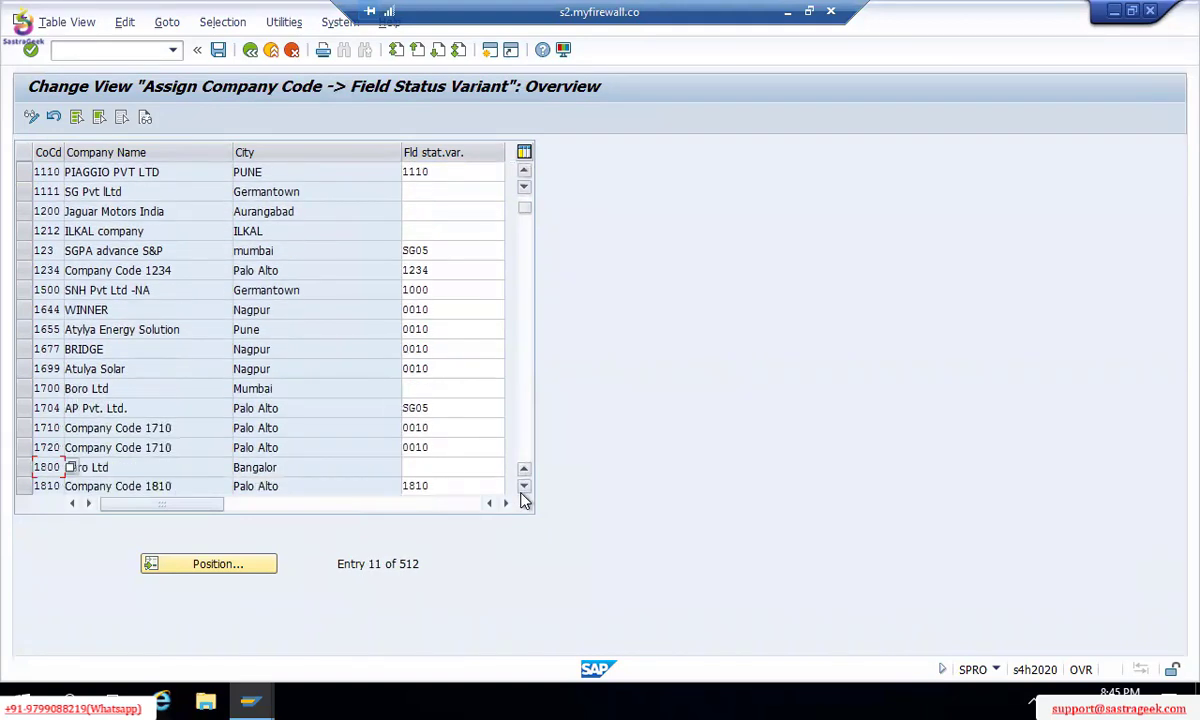
left_click(523, 487)
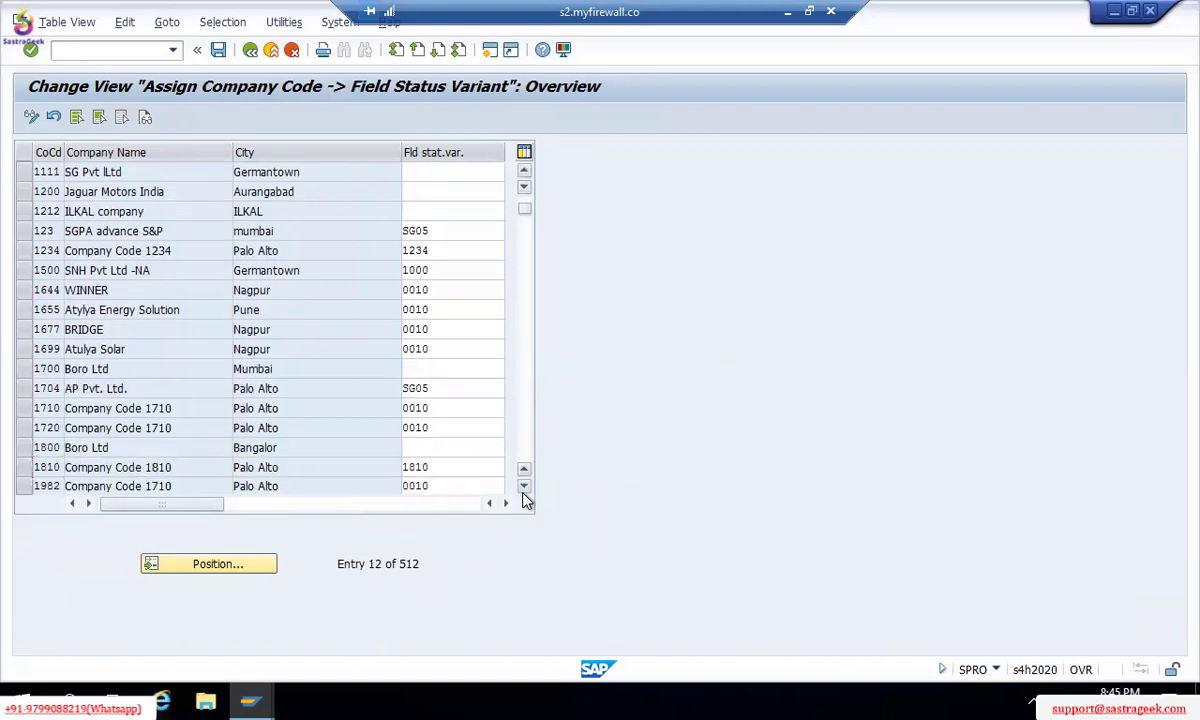
left_click(523, 487)
left_click(523, 487)
left_click(523, 487)
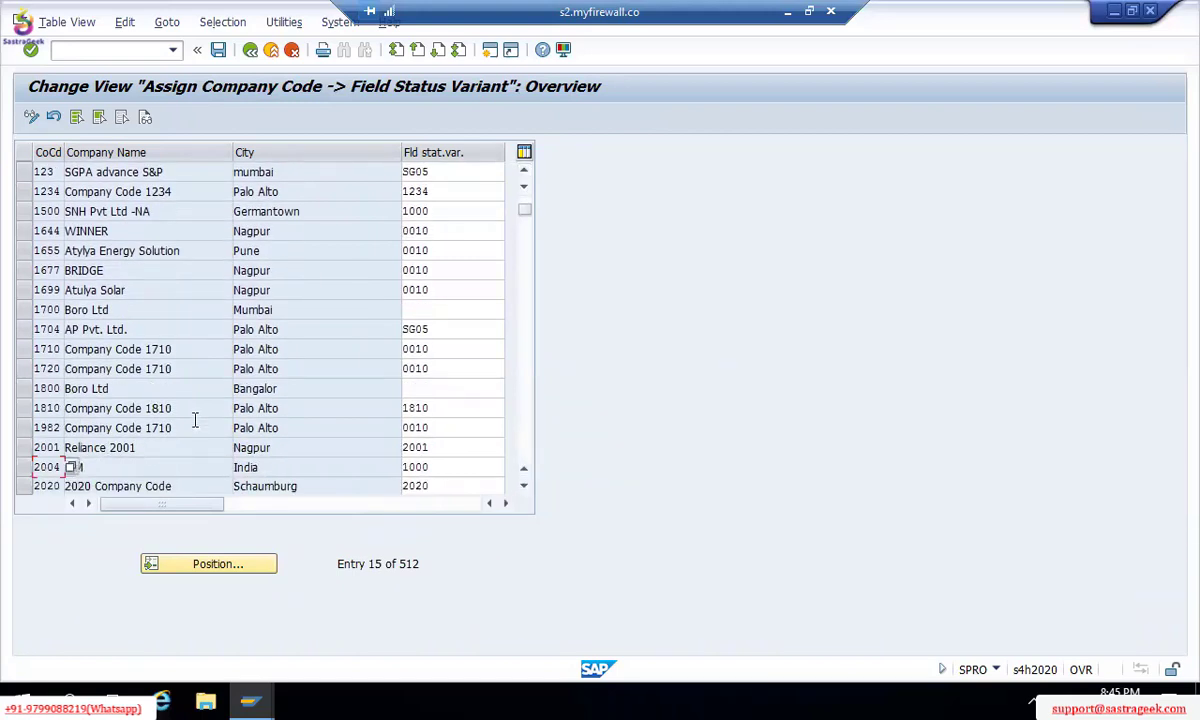
key("Up")
Step: Leave the assignment table for the IMG tree, reopen and close it again, then switch to Excel
key("F3")
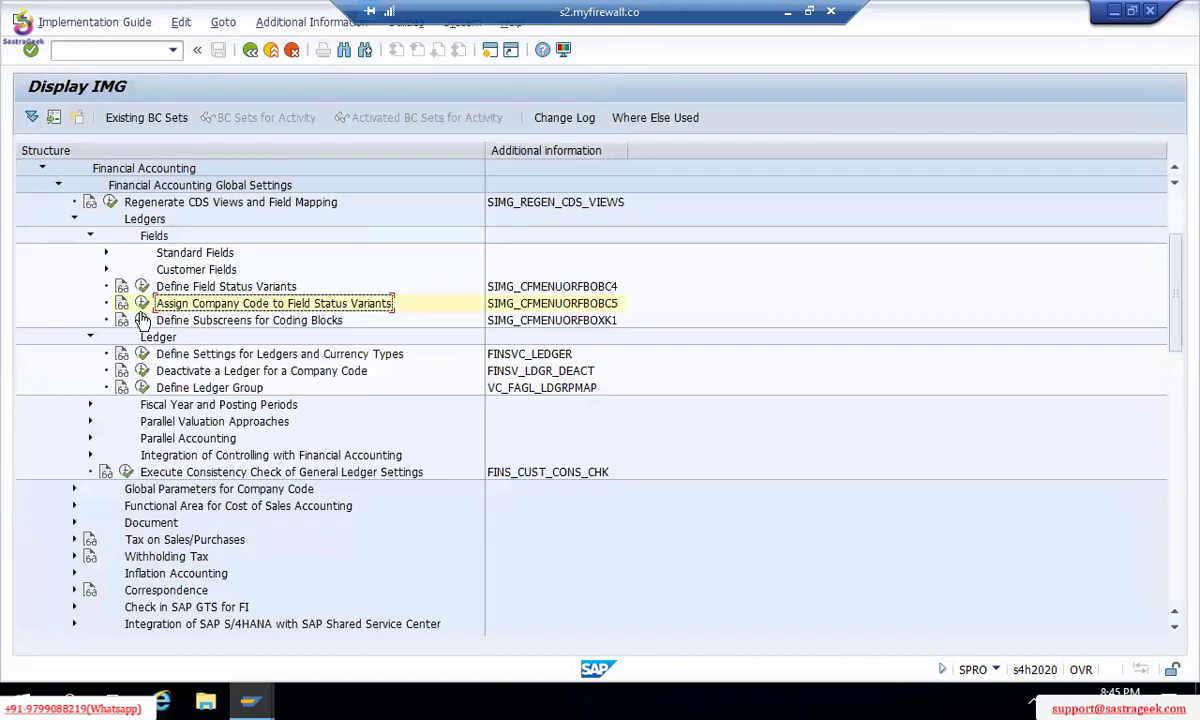
left_click(141, 303)
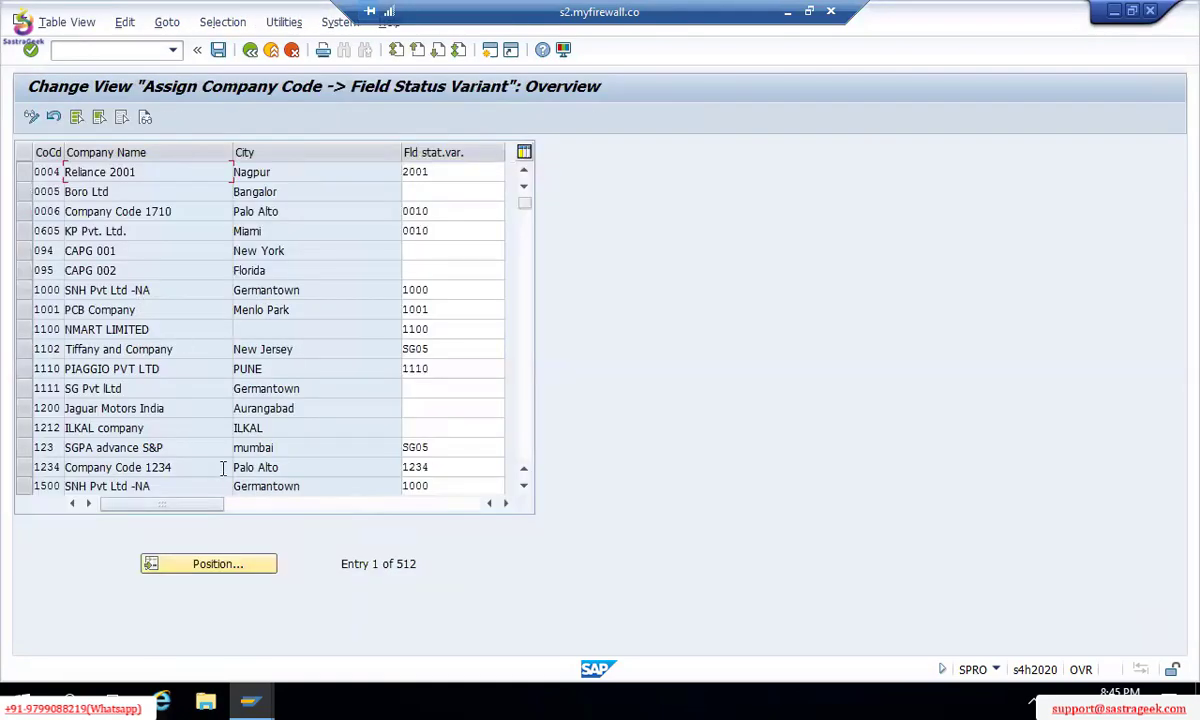
key("F3")
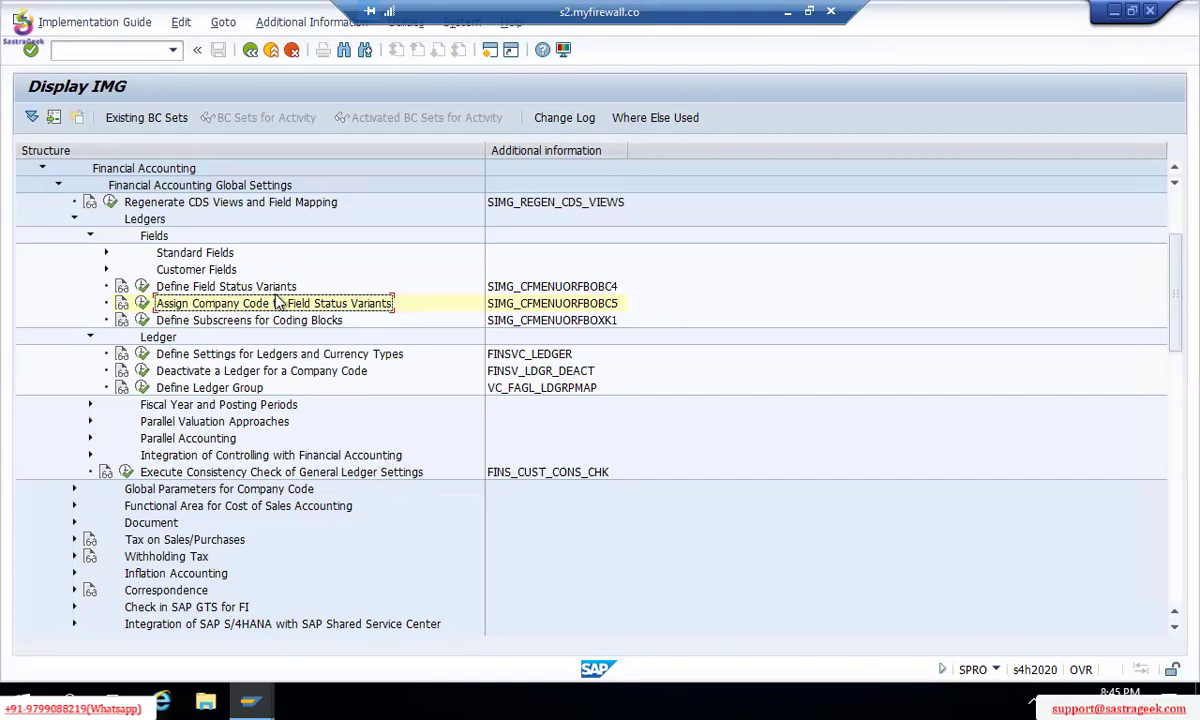
key("alt+Tab")
key("alt+Tab")
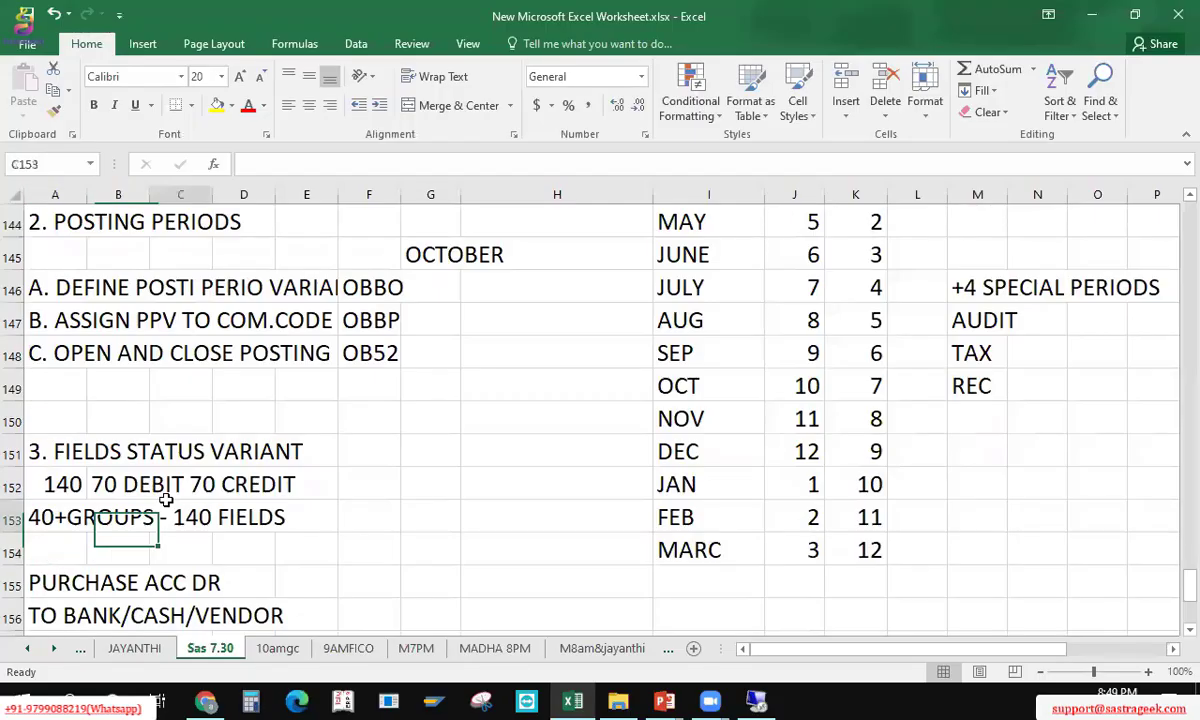
Step: Move through the notes down to the empty cells A160–A161 and save the workbook
key("Down")
key("Down")
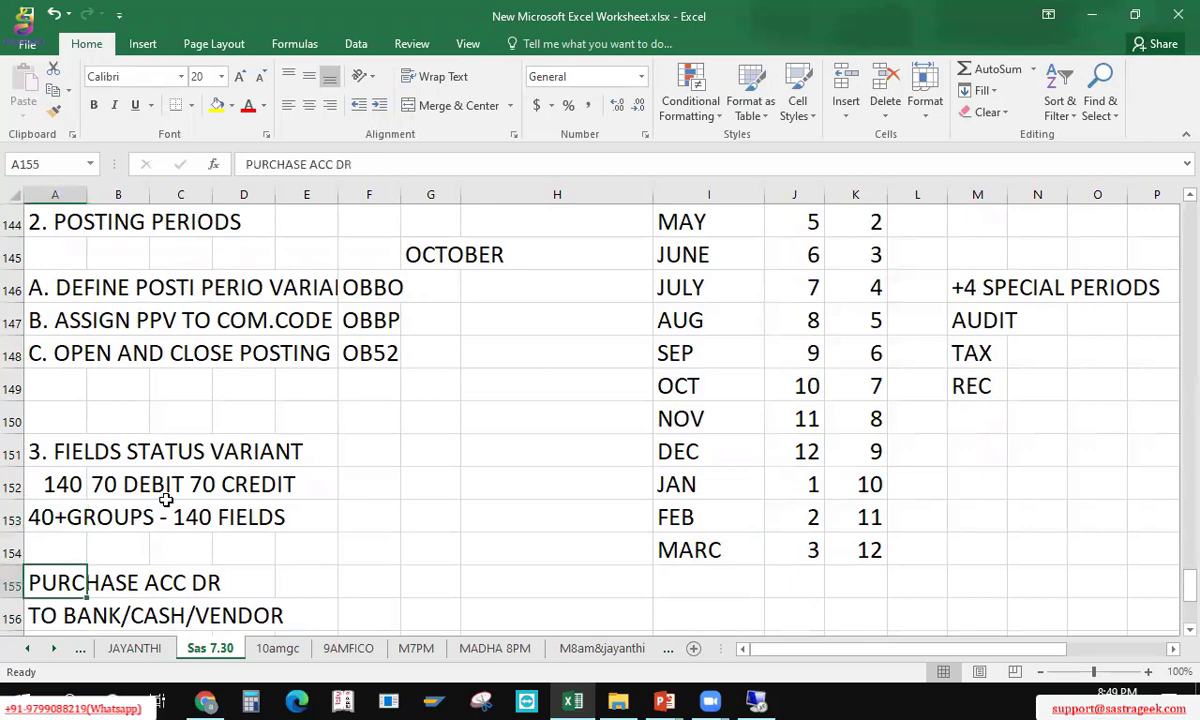
key("Down")
key("Down")
key("Down")
key("Down")
key("Down")
key("Up")
key("Up")
key("Up")
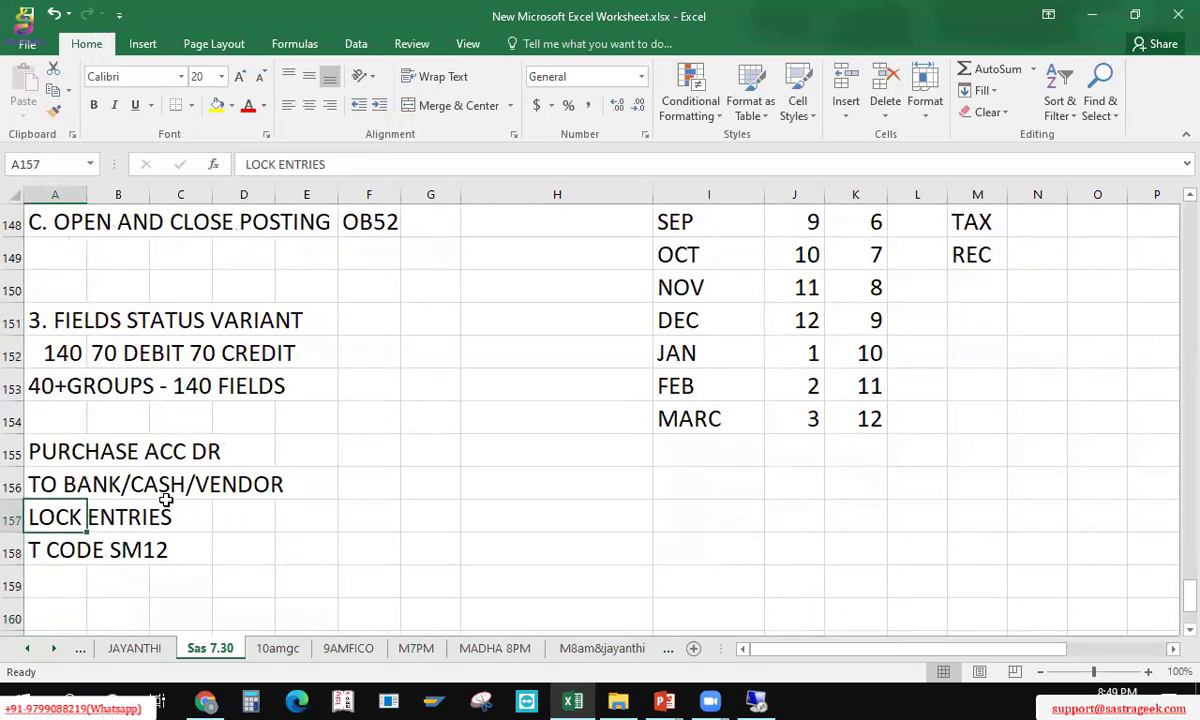
key("Down")
key("Down")
key("Down")
key("Down")
key("Down")
key("Down")
key("Down")
key("Down")
key("Down")
key("Down")
key("Up")
key("Up")
key("Up")
key("Up")
key("Up")
key("Up")
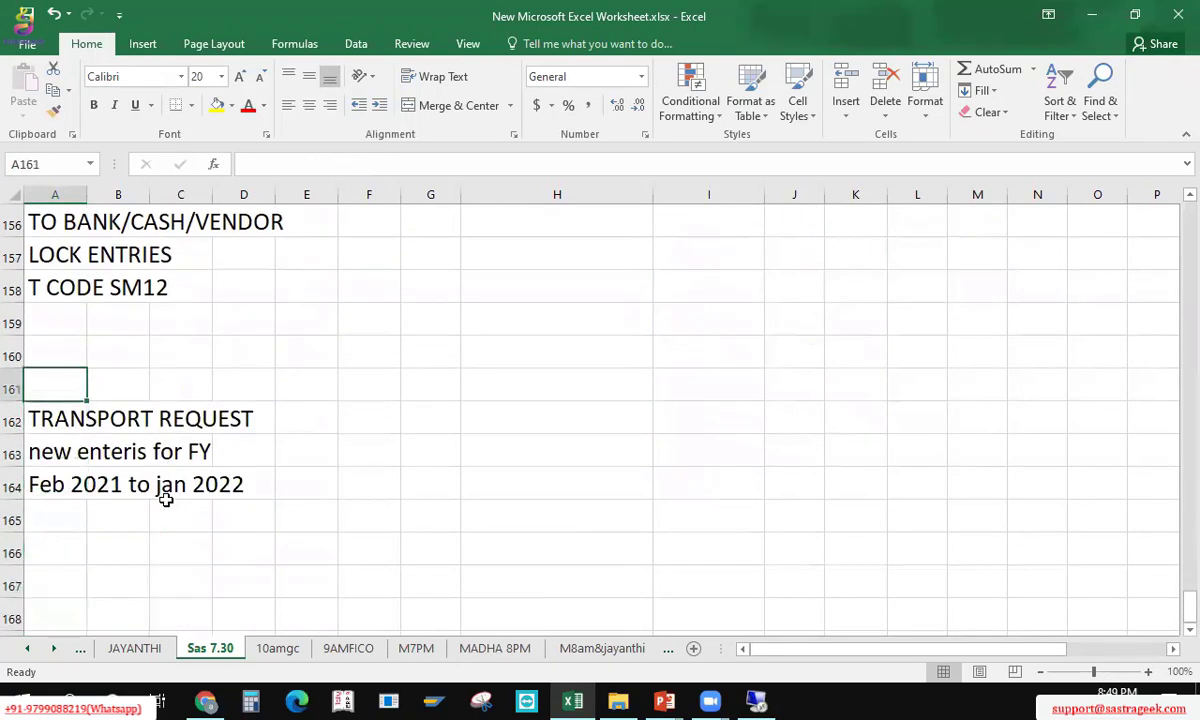
key("Up")
key("ctrl+s")
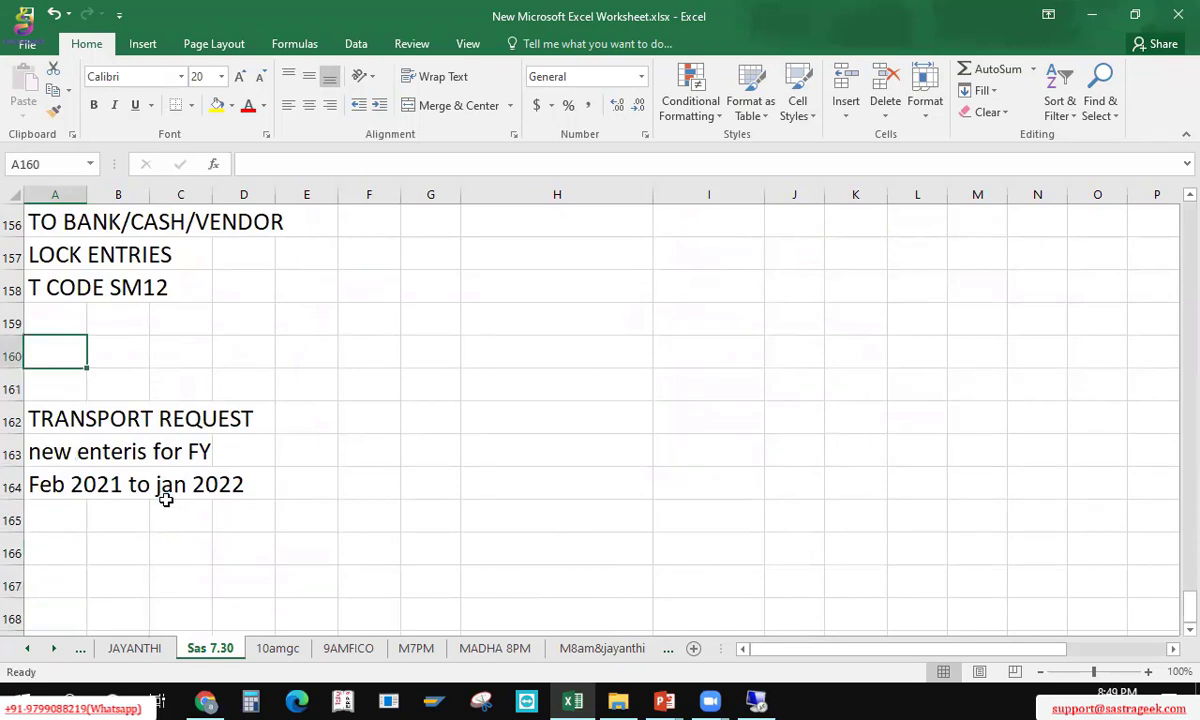
Step: Move the TRANSPORT REQUEST note into A160, append 'SE09', and save
key("Down")
key("Down")
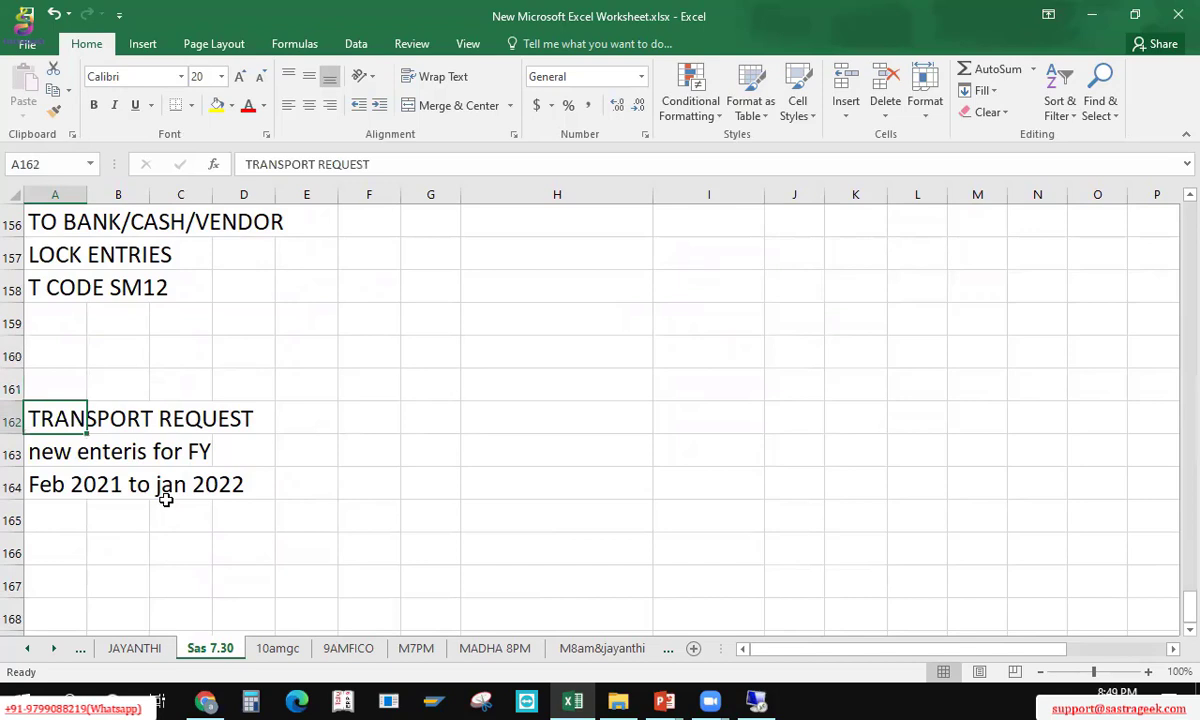
key("ctrl+x")
key("Up")
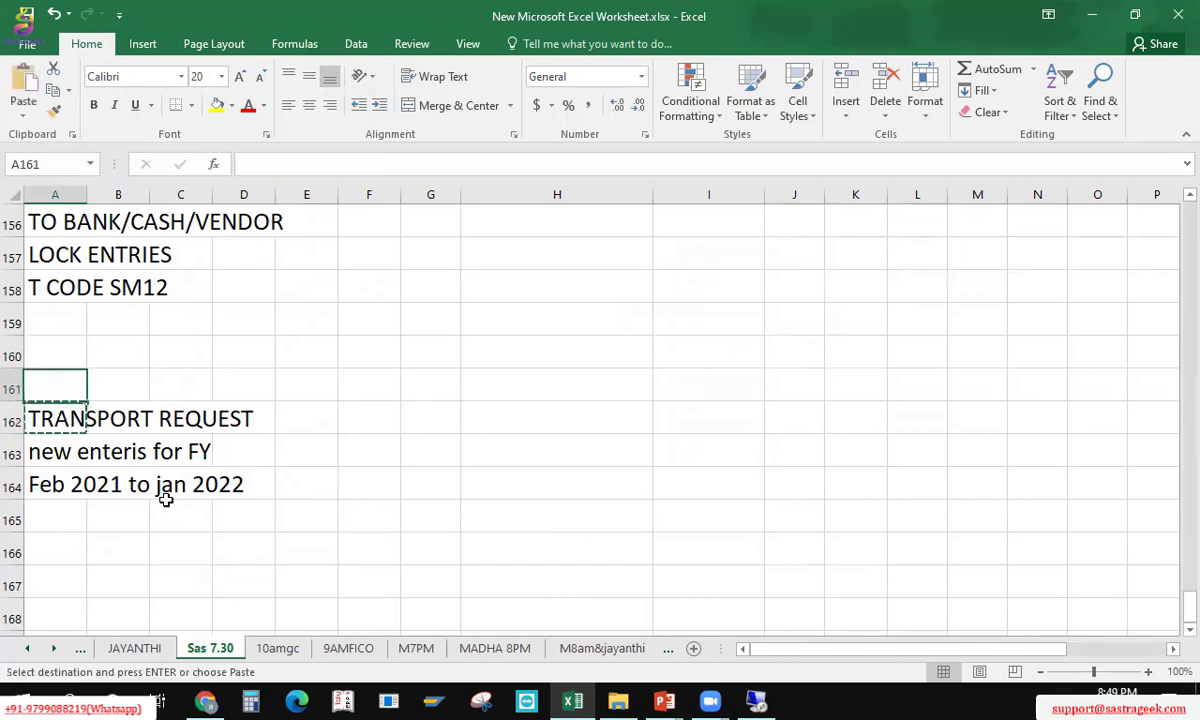
key("Up")
key("Return")
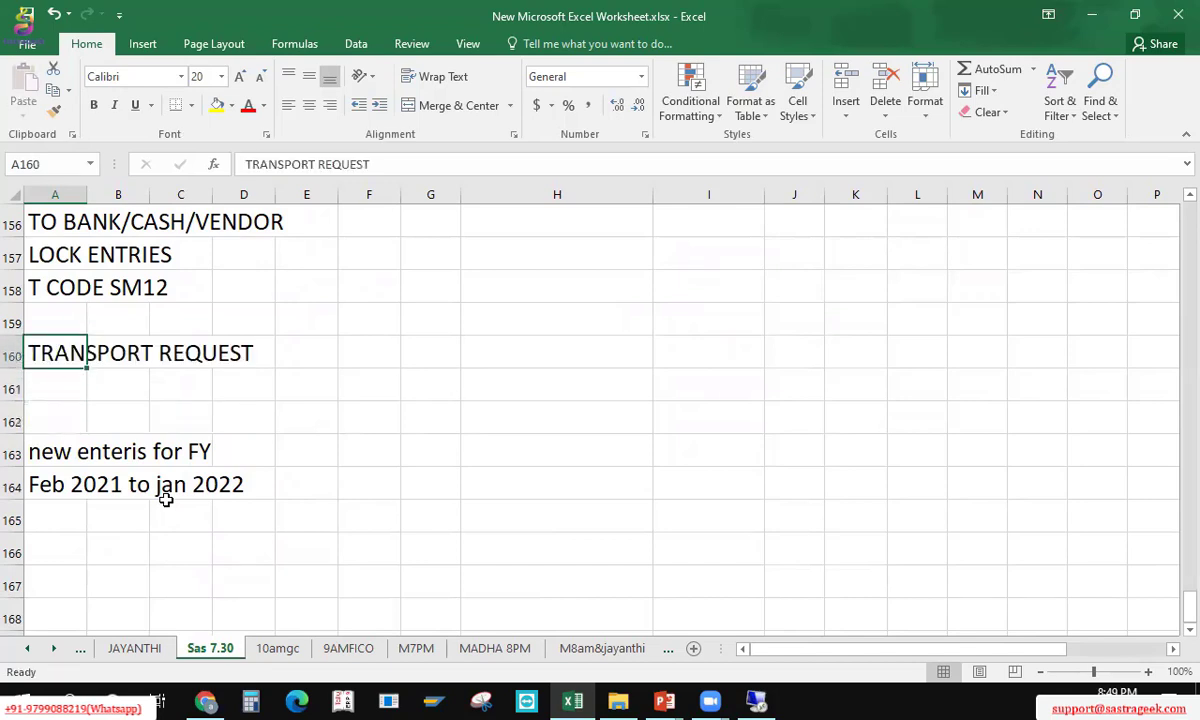
key("F2")
type("SE0")
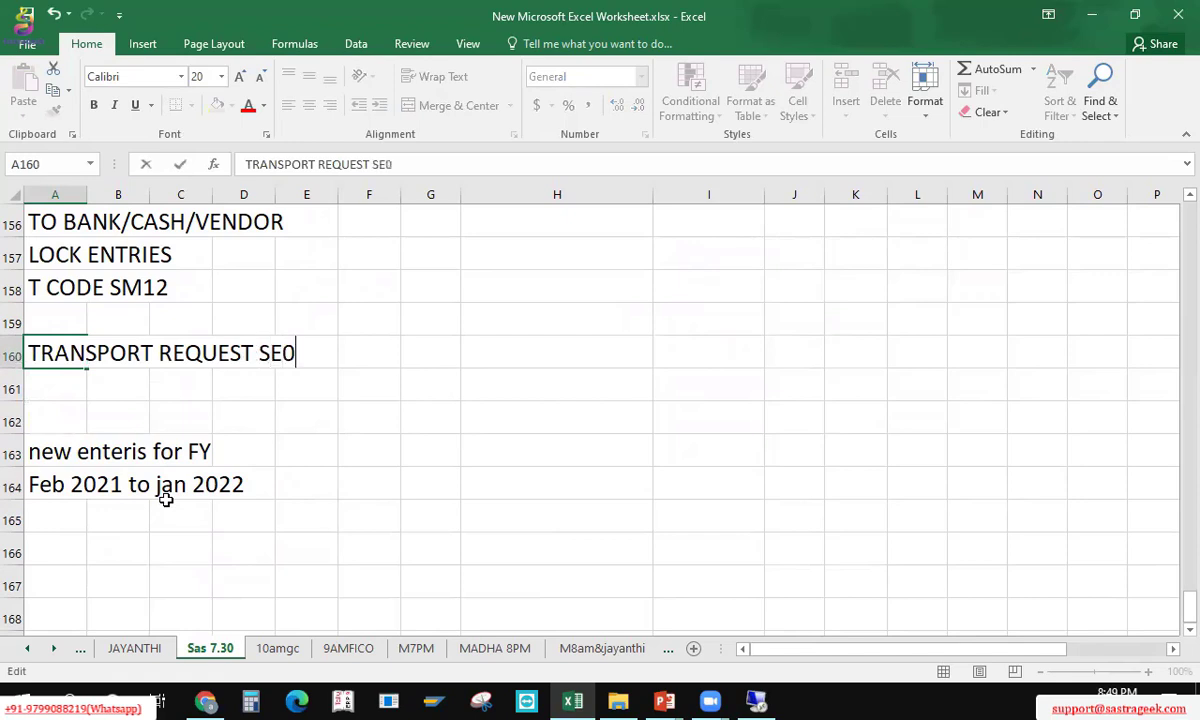
type("9")
key("Return")
key("ctrl+s")
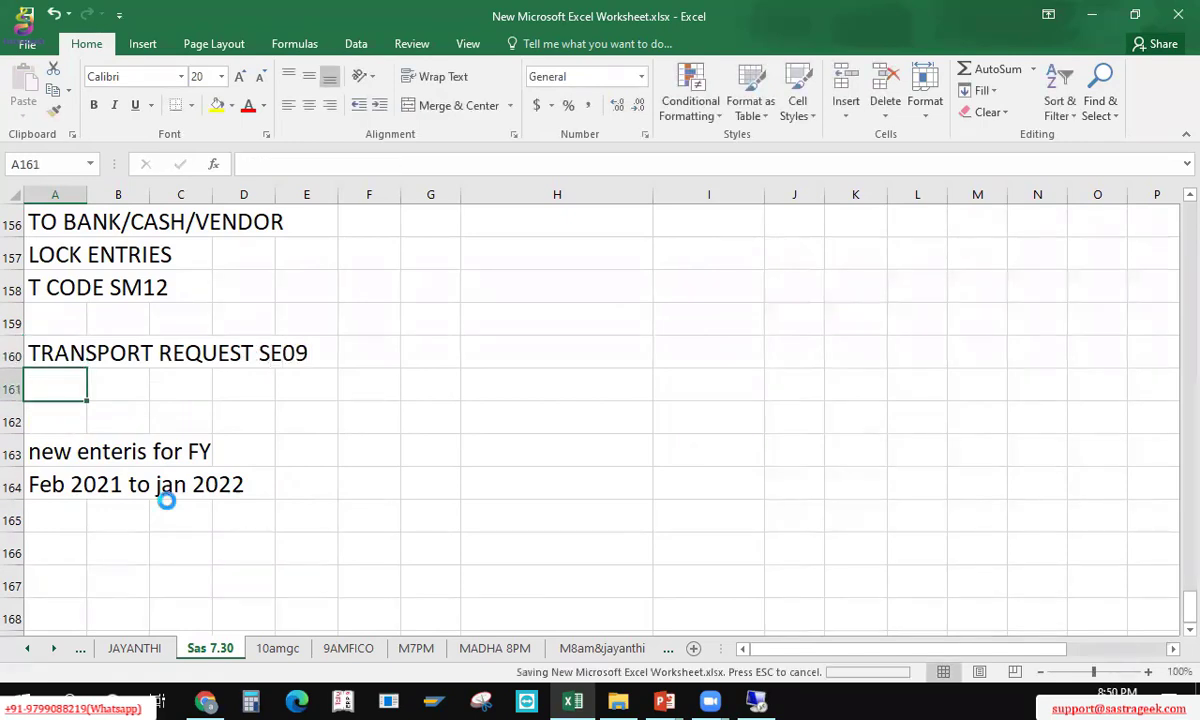
Step: Insert blank rows beneath the TRANSPORT REQUEST SE09 note and save the workbook again
key("shift+space")
key("ctrl+plus")
key("ctrl+plus")
key("ctrl+plus")
key("Up")
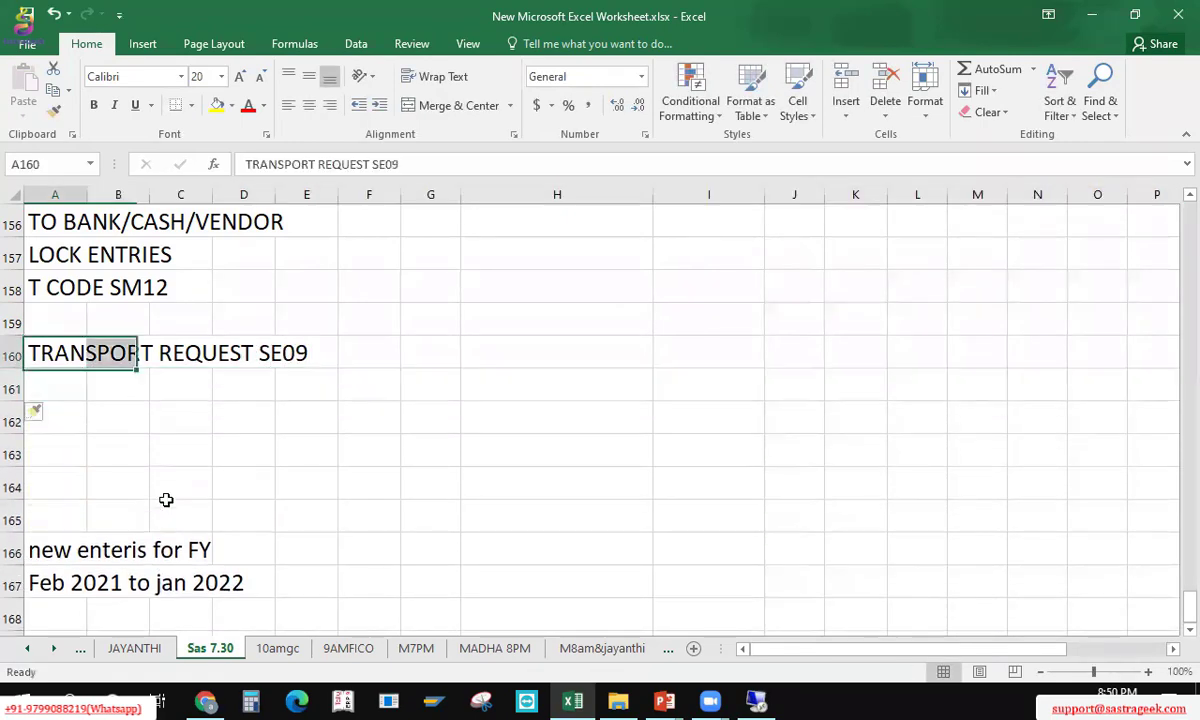
key("Down")
key("ctrl+s")
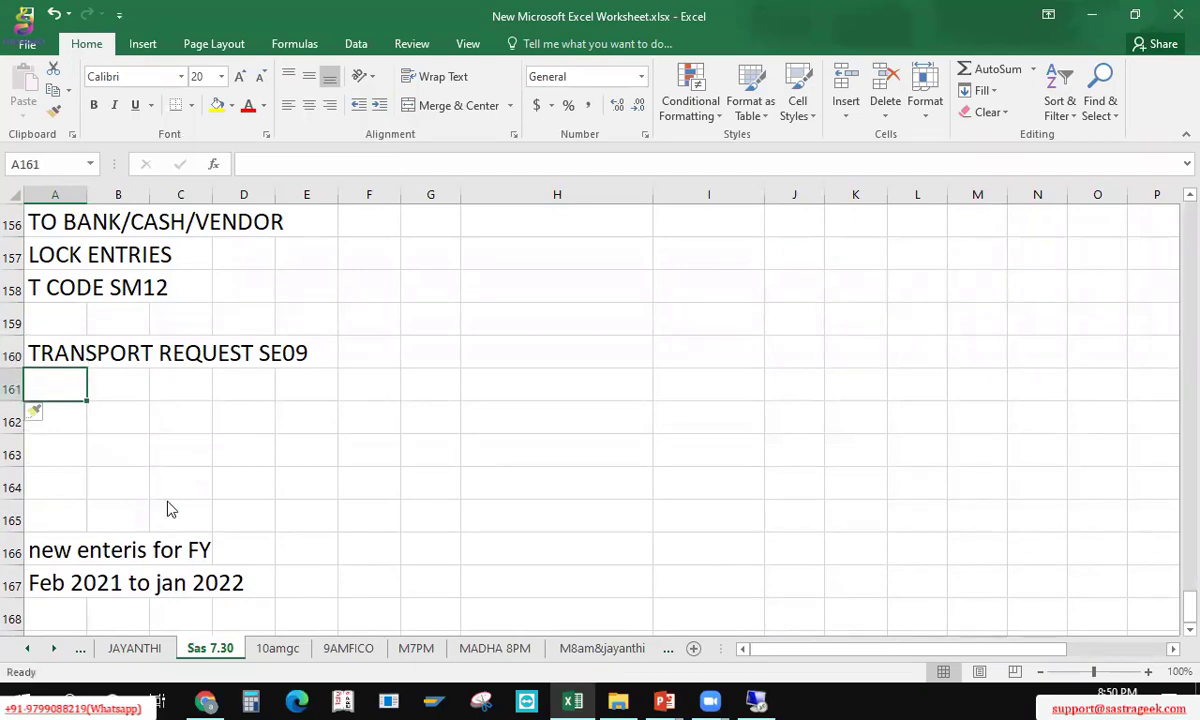
key("alt+Tab")
key("alt+Tab")
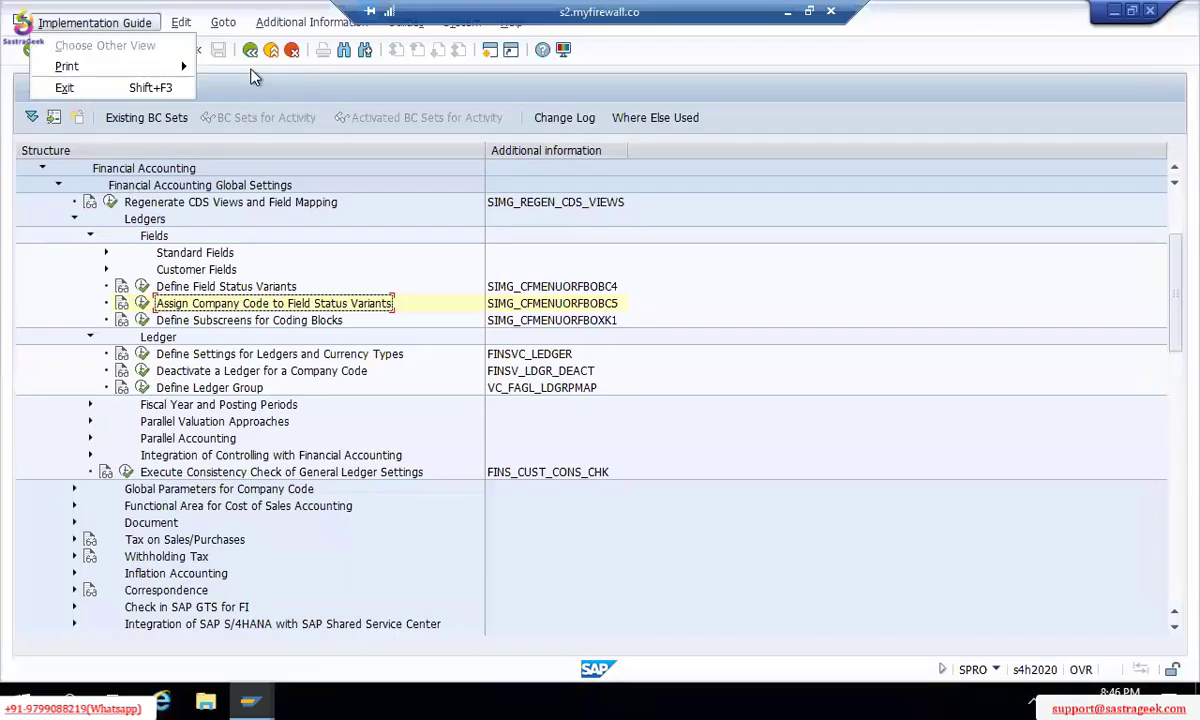
Step: Back out to SAP Easy Access and expand Tools > ABAP Workbench > Overview to SE09 Workbench Organizer
key("Escape")
left_click(250, 50)
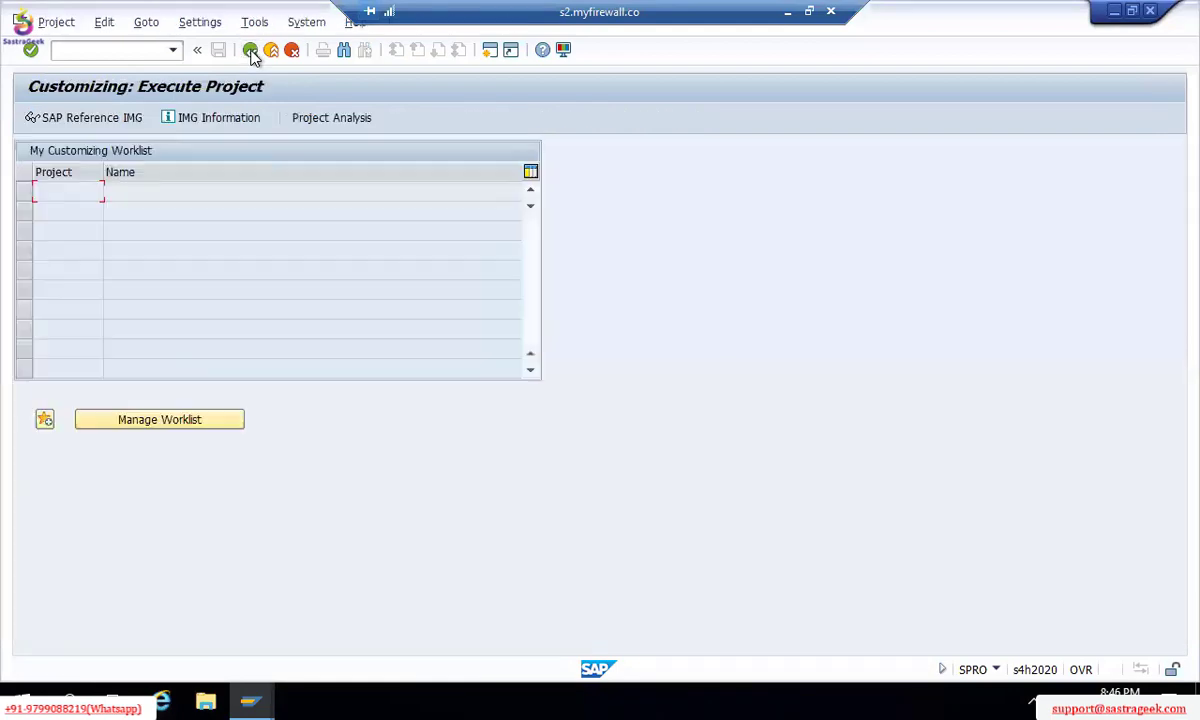
left_click(250, 50)
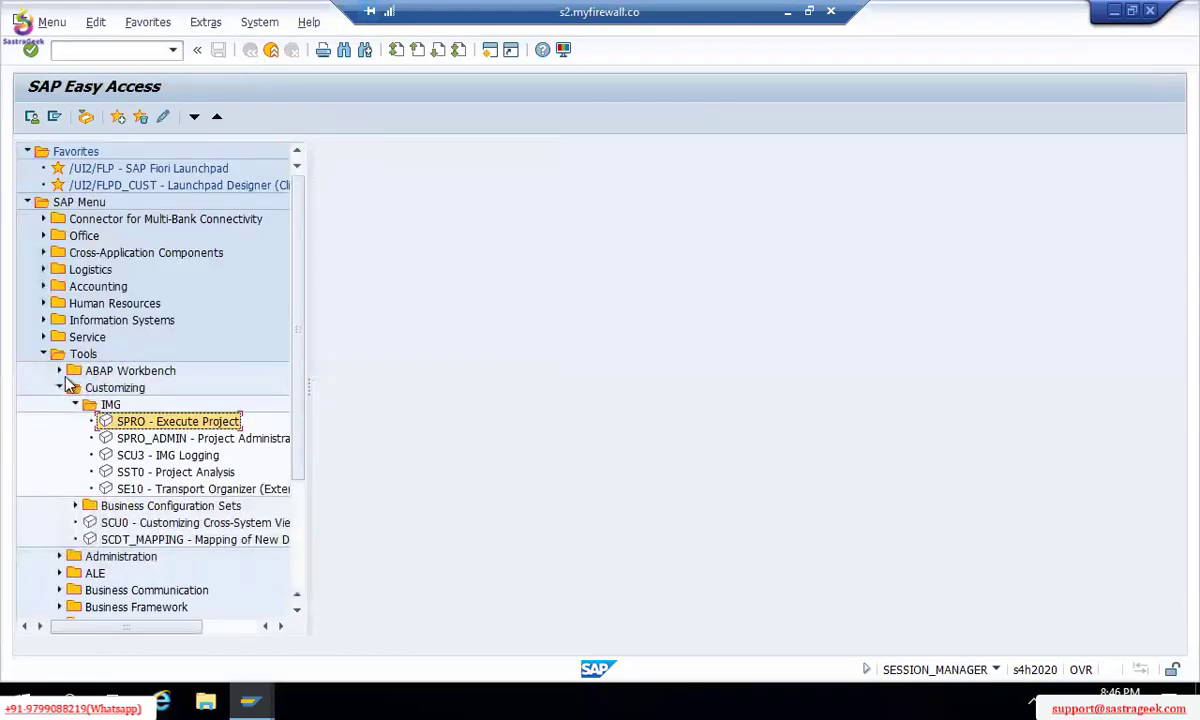
left_click(60, 387)
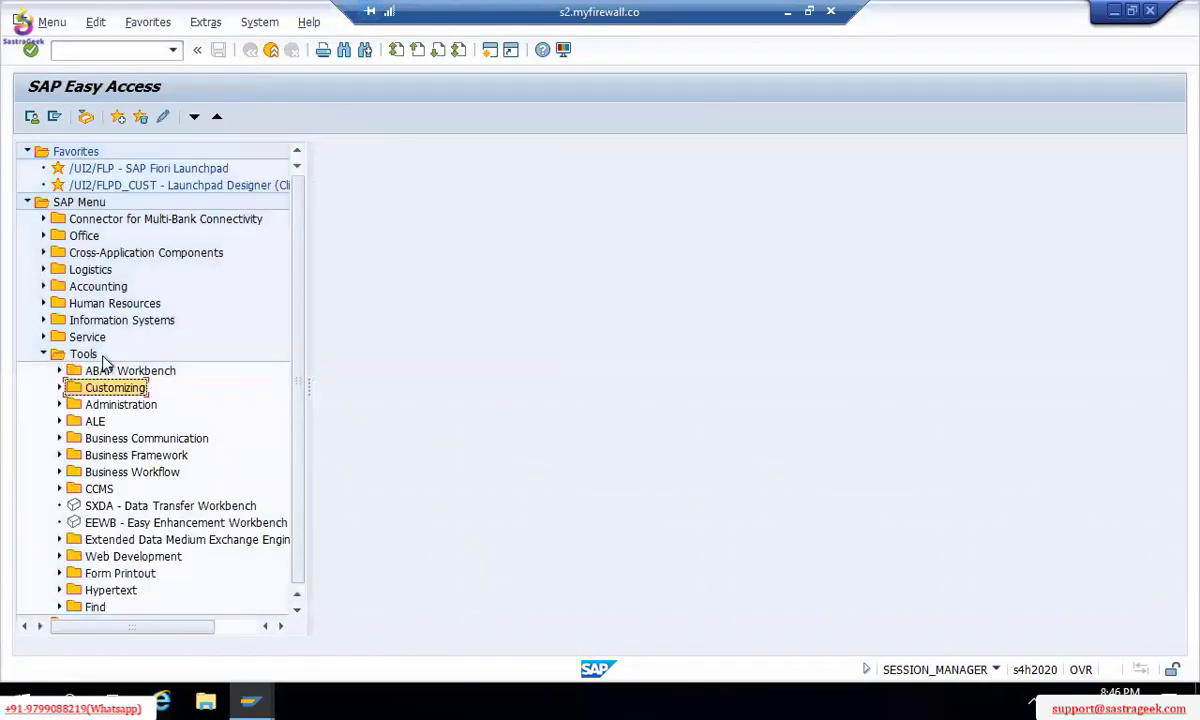
left_click(60, 371)
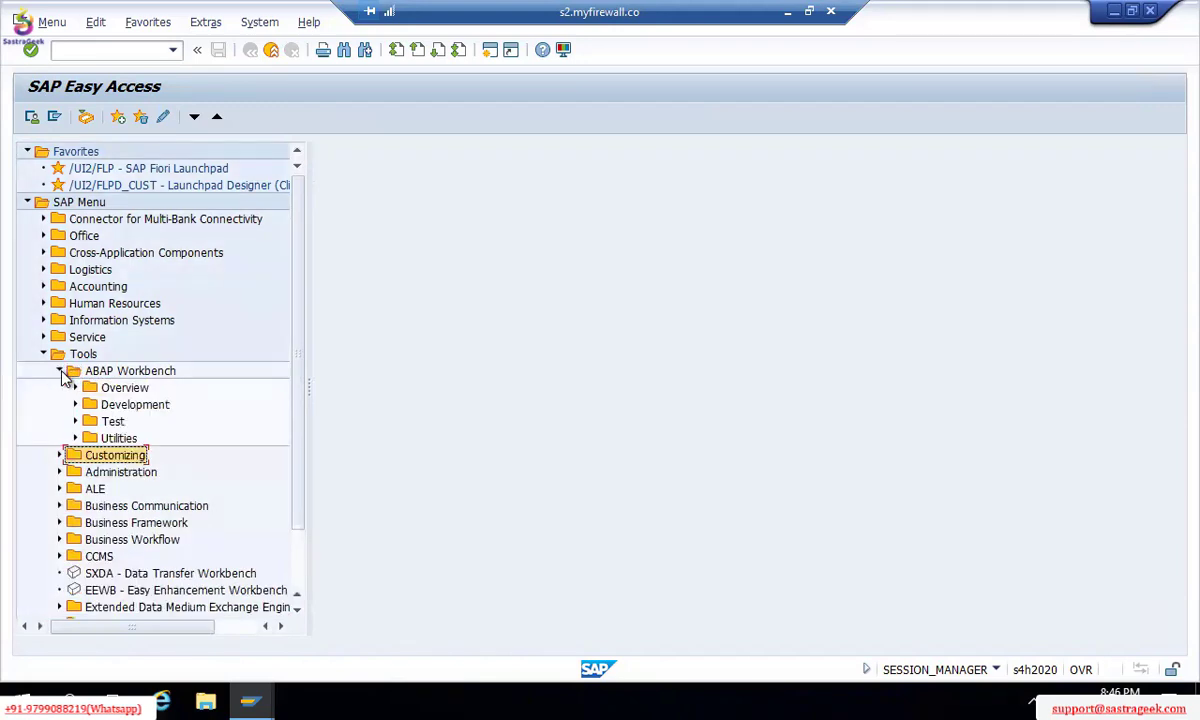
left_click(75, 388)
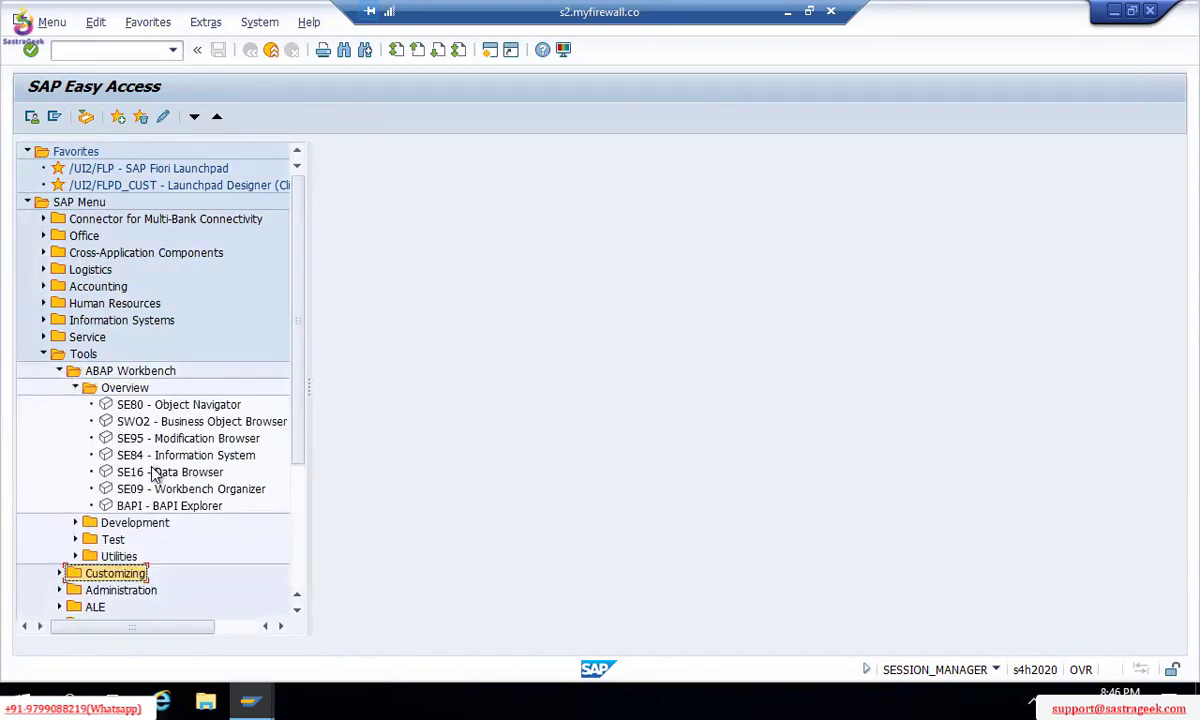
left_click(145, 490)
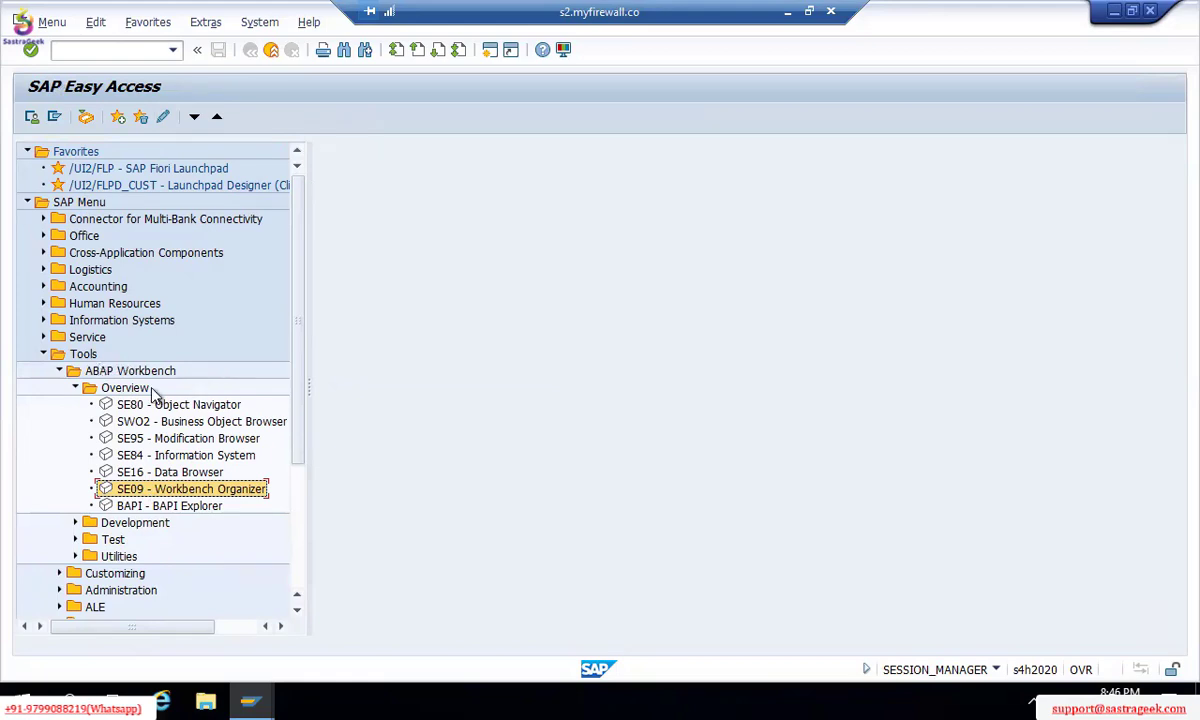
Step: Run SE09, display request S4HK900162 with task S4HK900163, and view its Define company activity
double_click(140, 492)
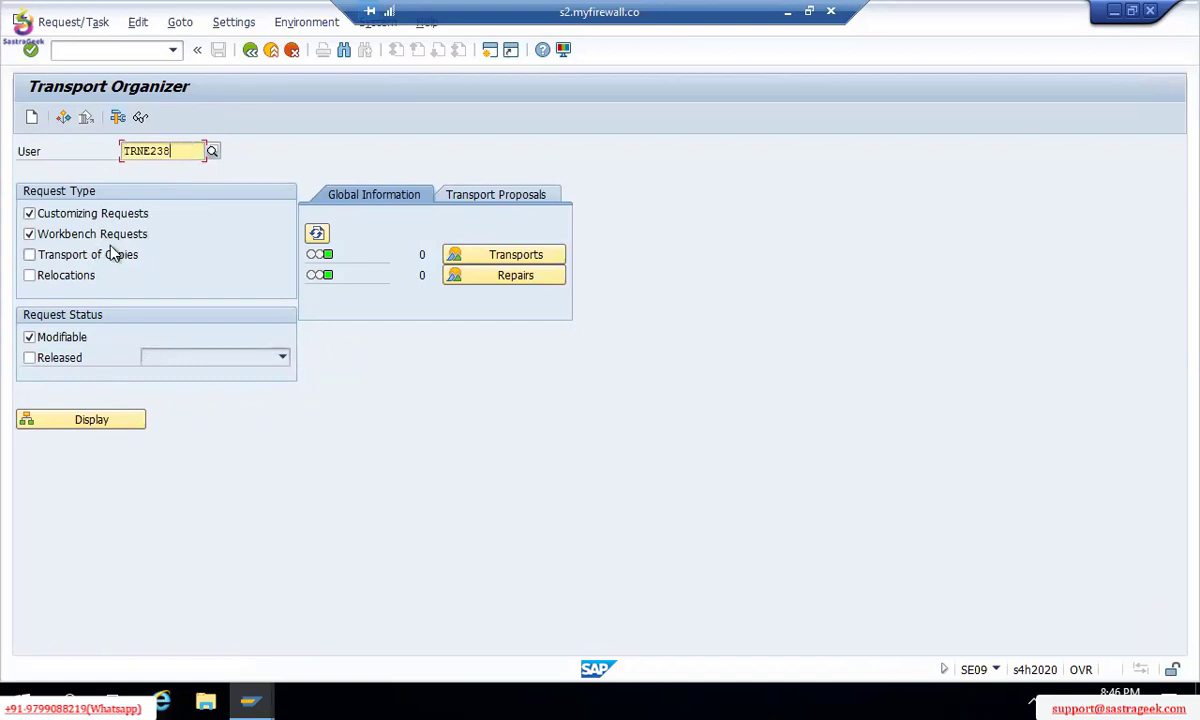
left_click(90, 426)
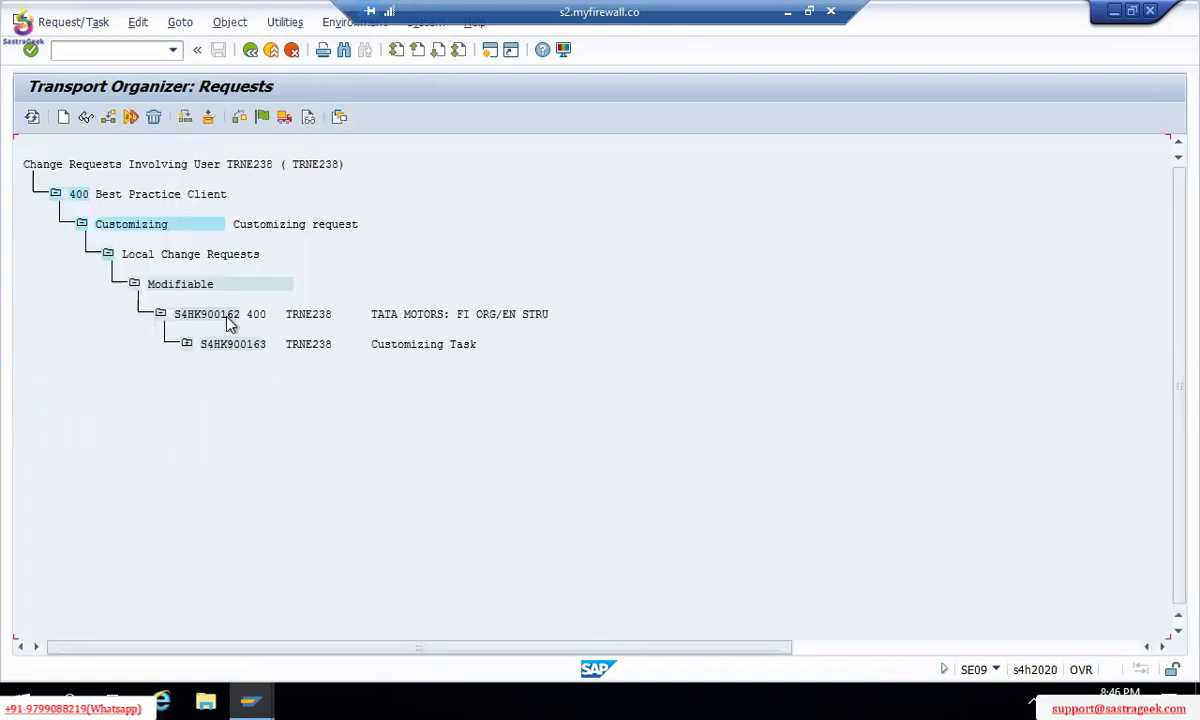
left_click(160, 315)
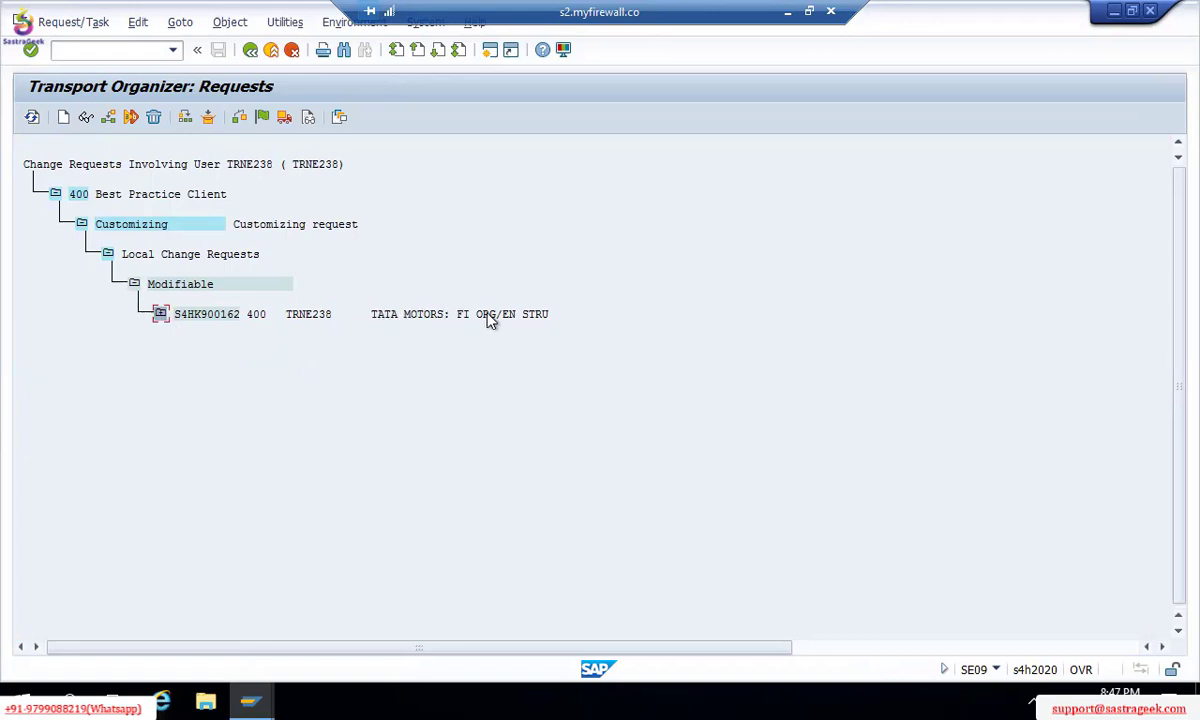
left_click(161, 315)
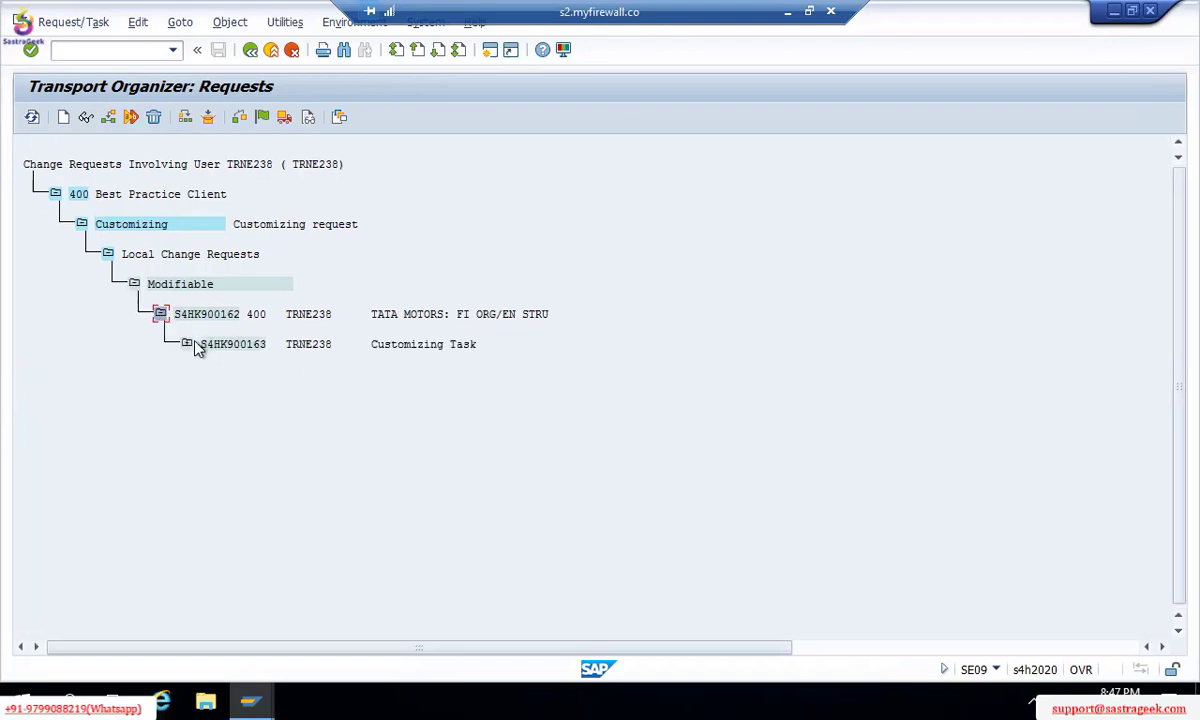
left_click(188, 346)
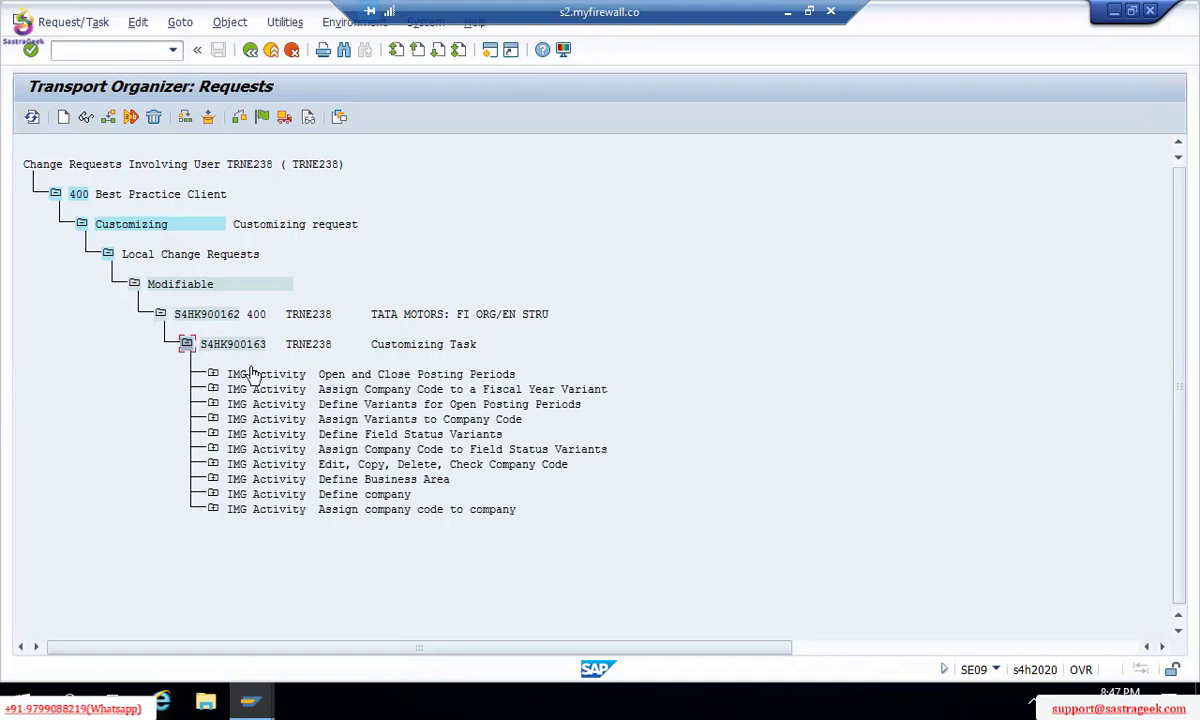
double_click(335, 497)
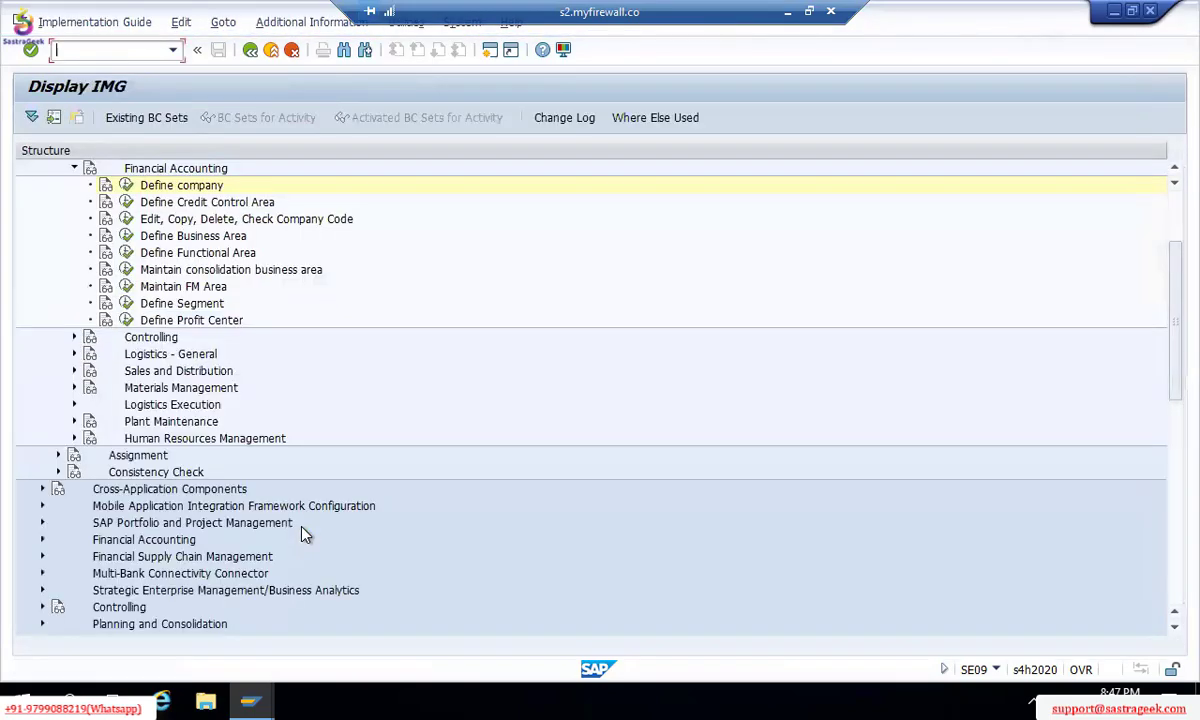
key("F3")
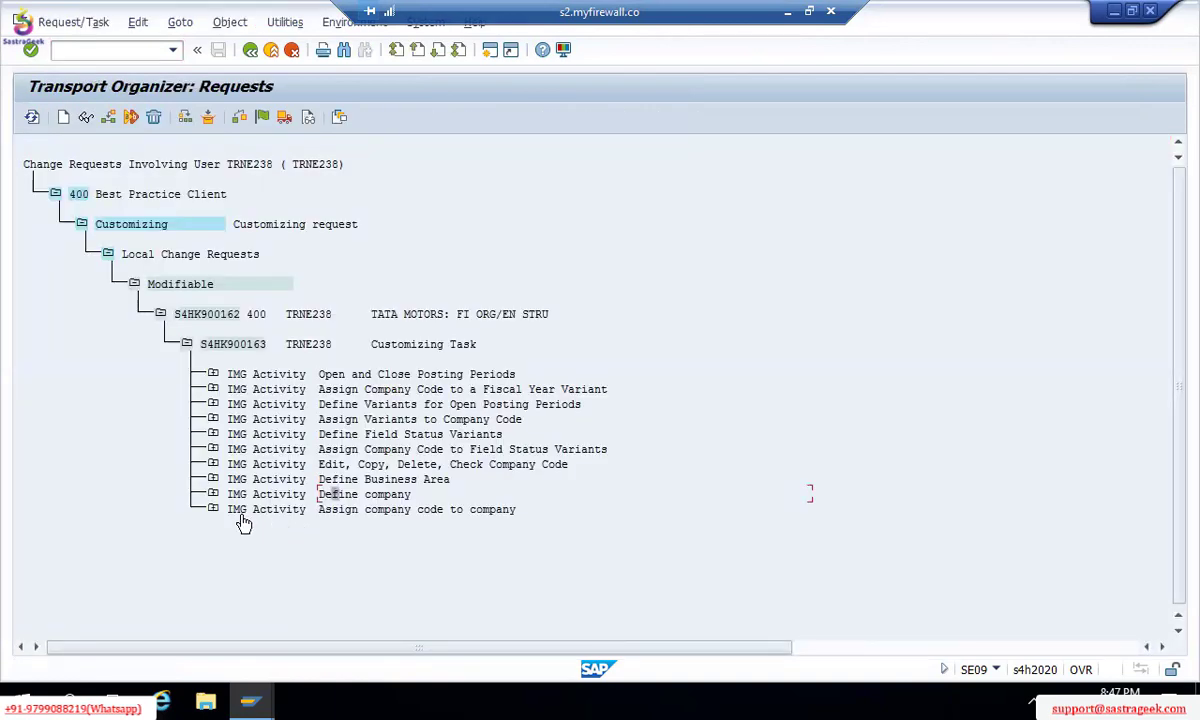
Step: Expand the Assign company code to company activity down to T001 entry 400TM00, then collapse it
left_click(213, 510)
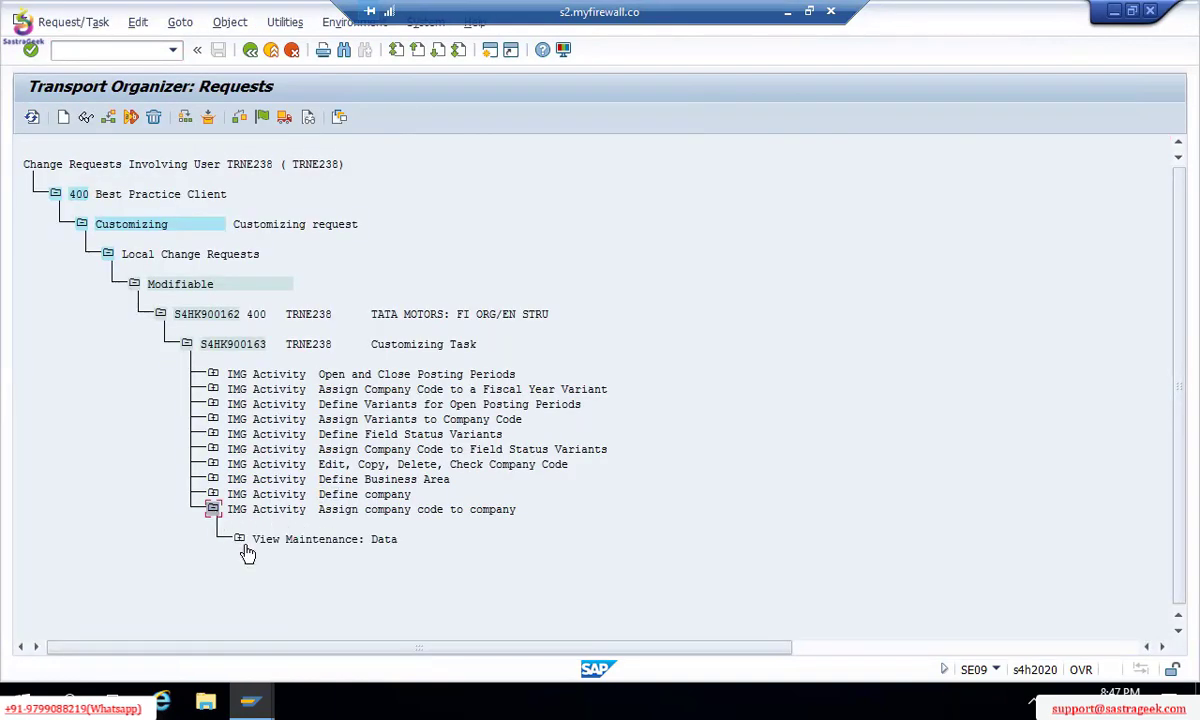
left_click(240, 540)
left_click(266, 569)
left_click(291, 598)
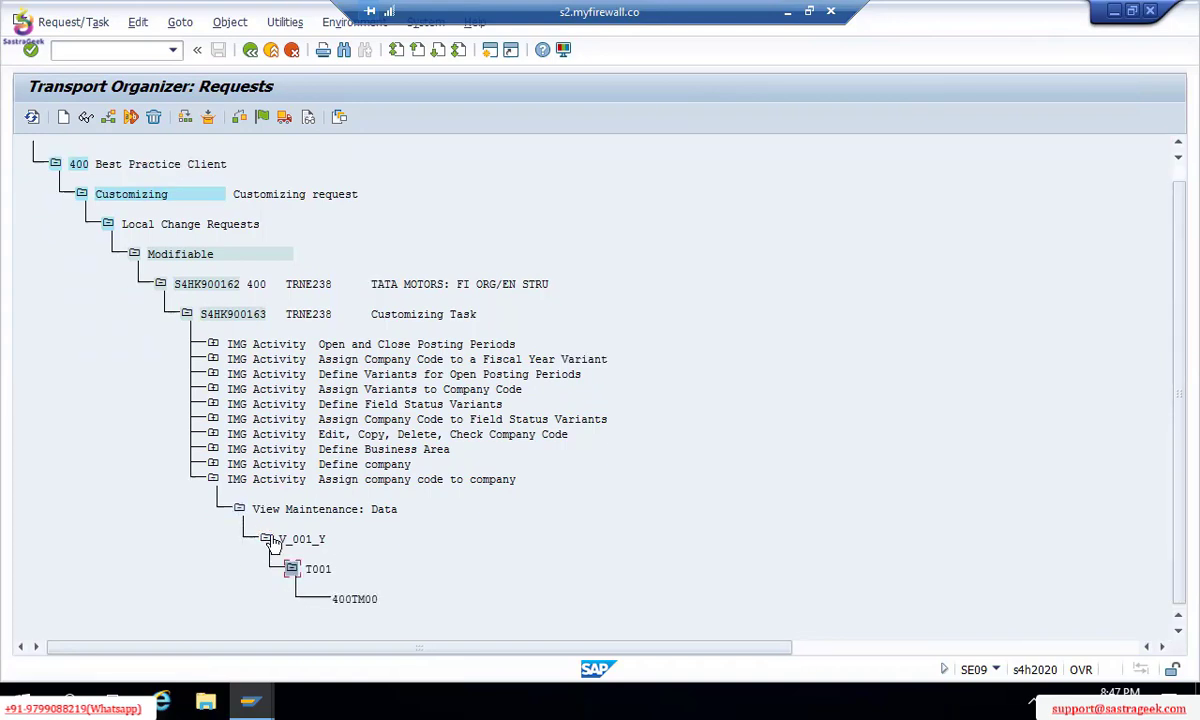
left_click(240, 511)
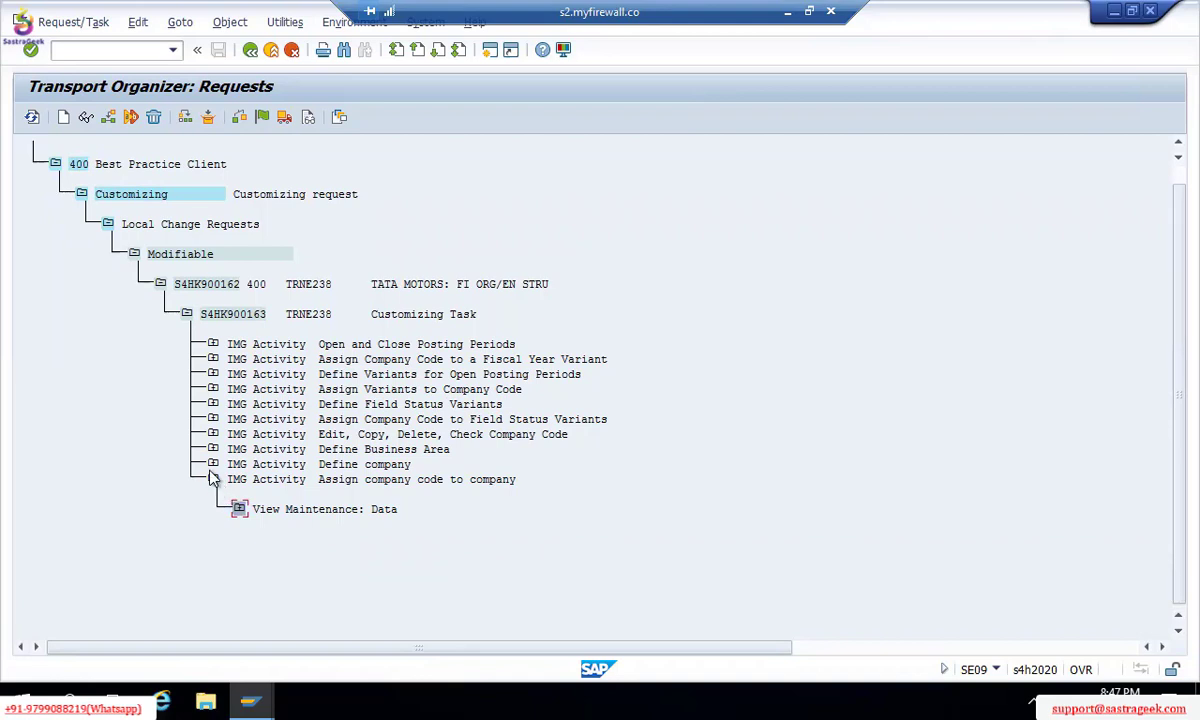
left_click(213, 480)
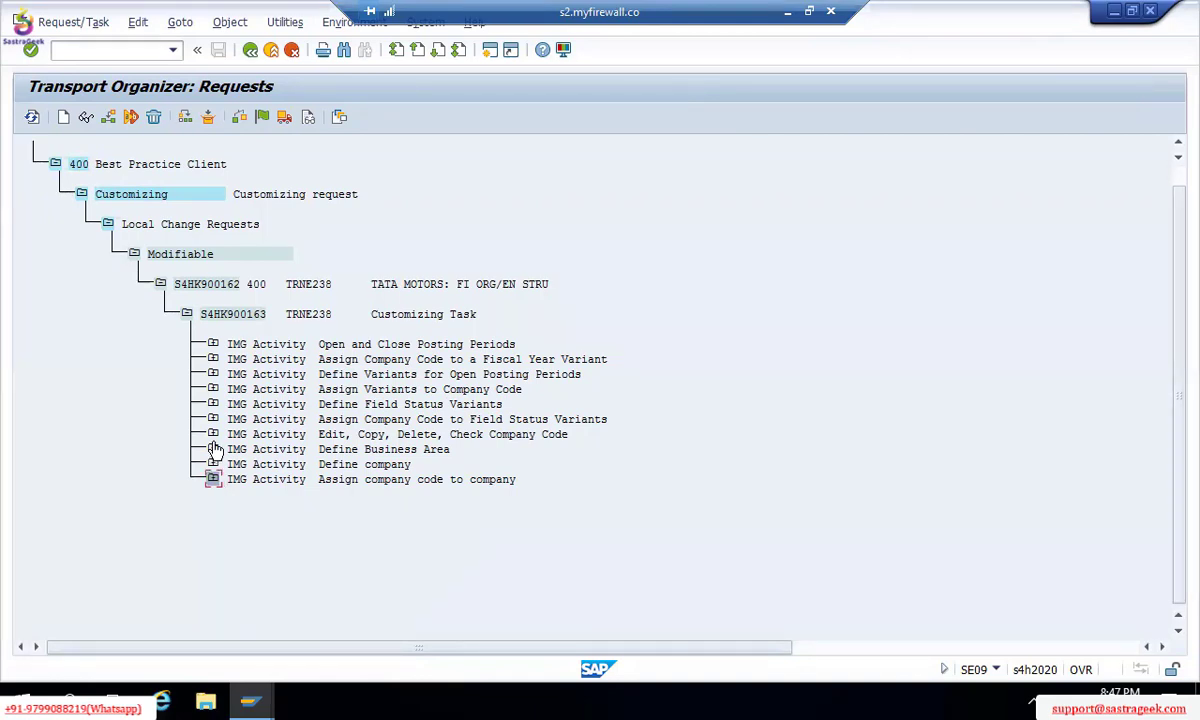
Step: Inspect the Define Business Area activity's V_TGSB view and its TGSB business area entries
left_click(214, 450)
left_click(239, 479)
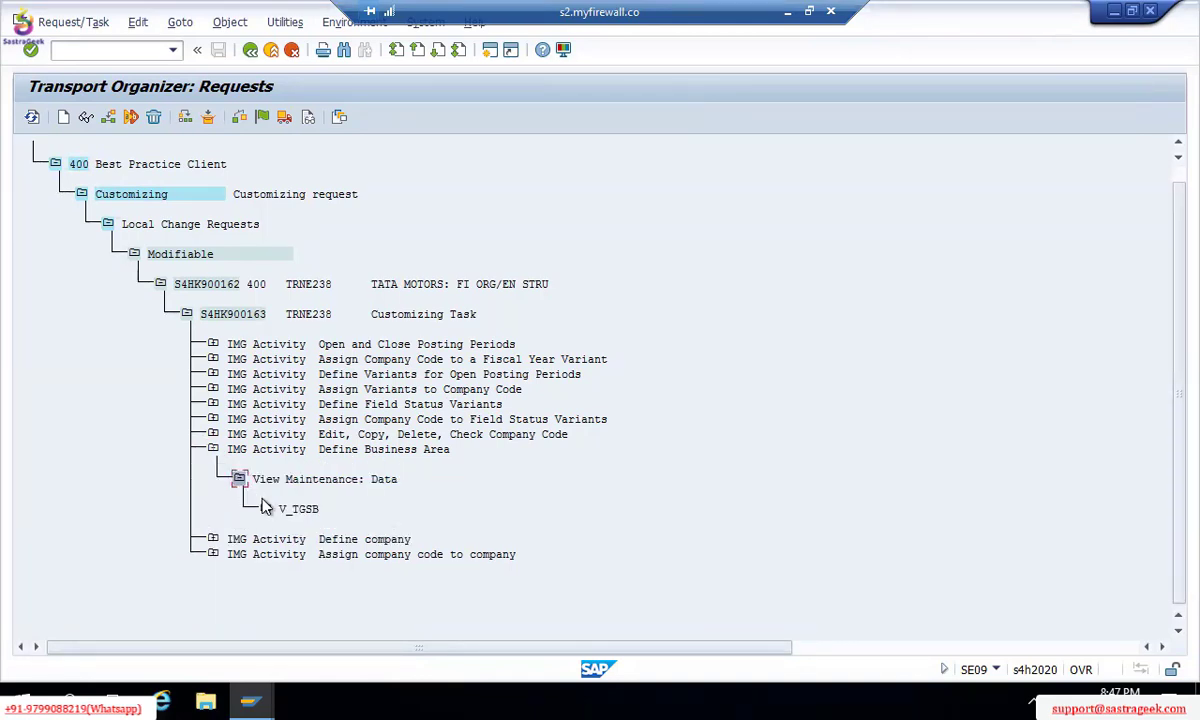
left_click(265, 510)
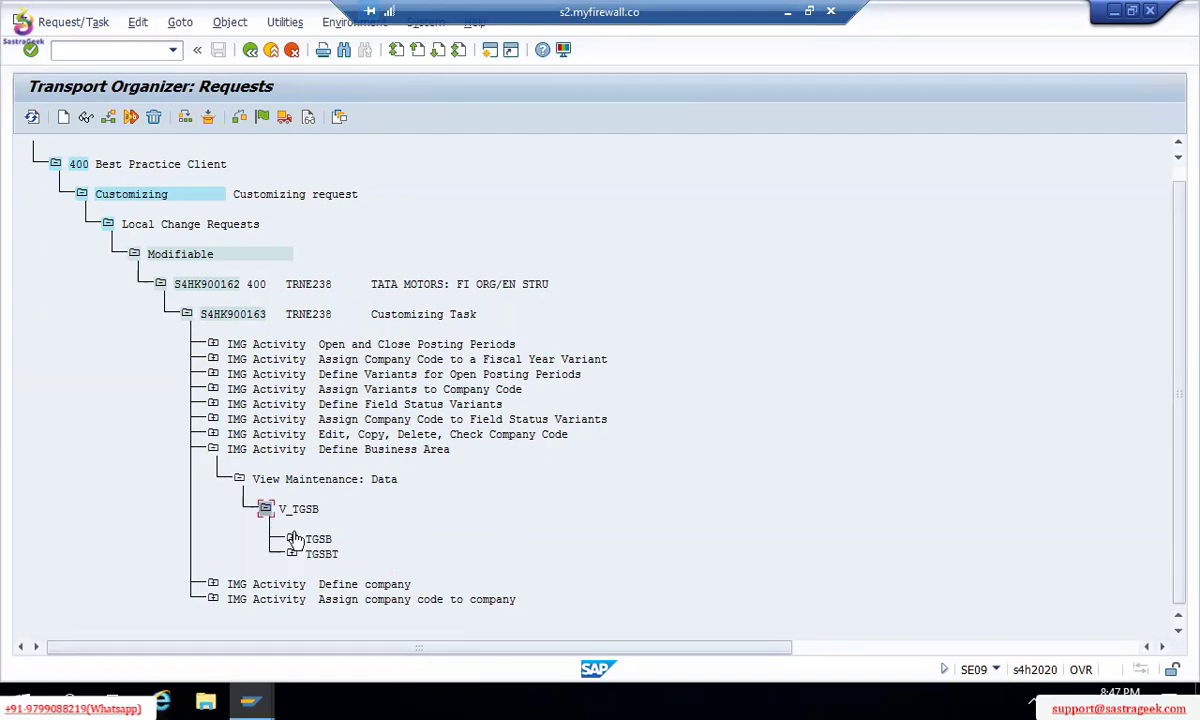
left_click(291, 539)
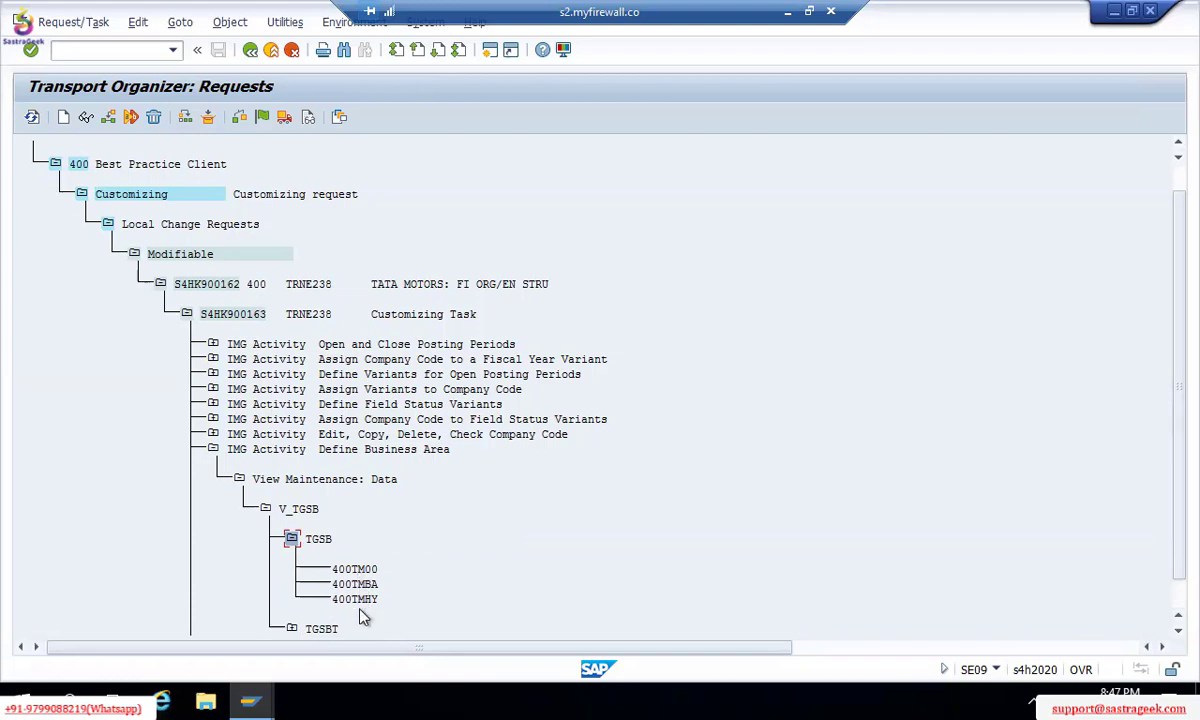
left_click(240, 480)
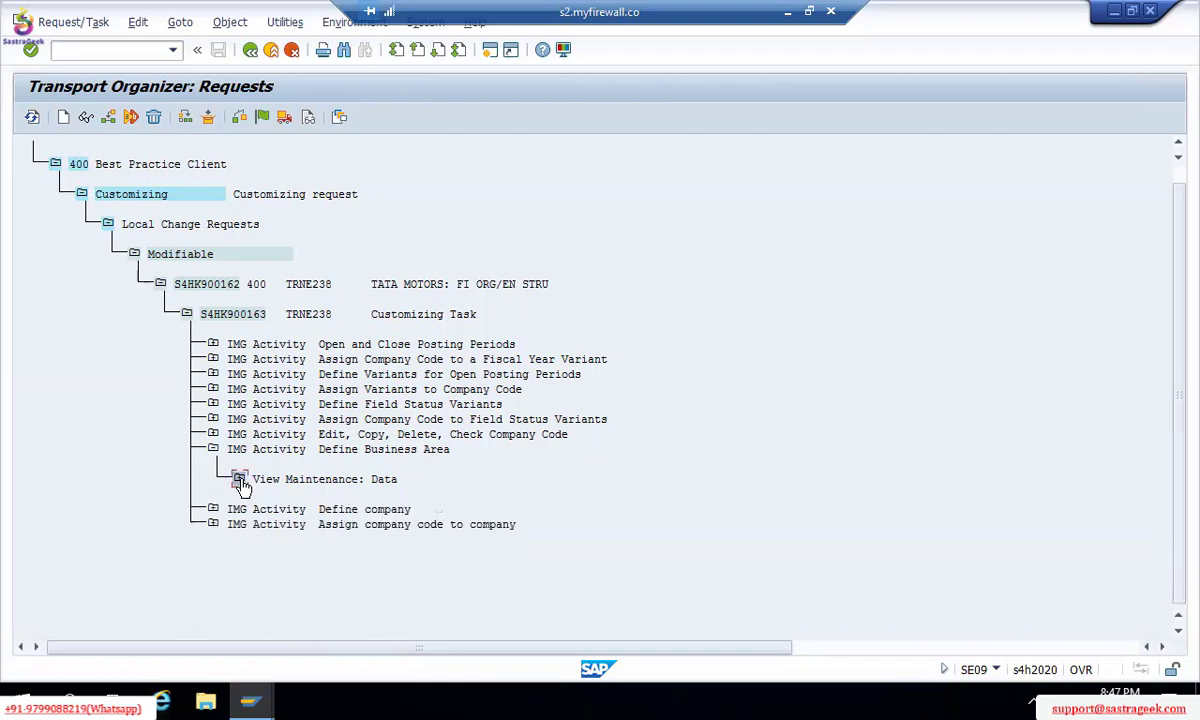
left_click(214, 450)
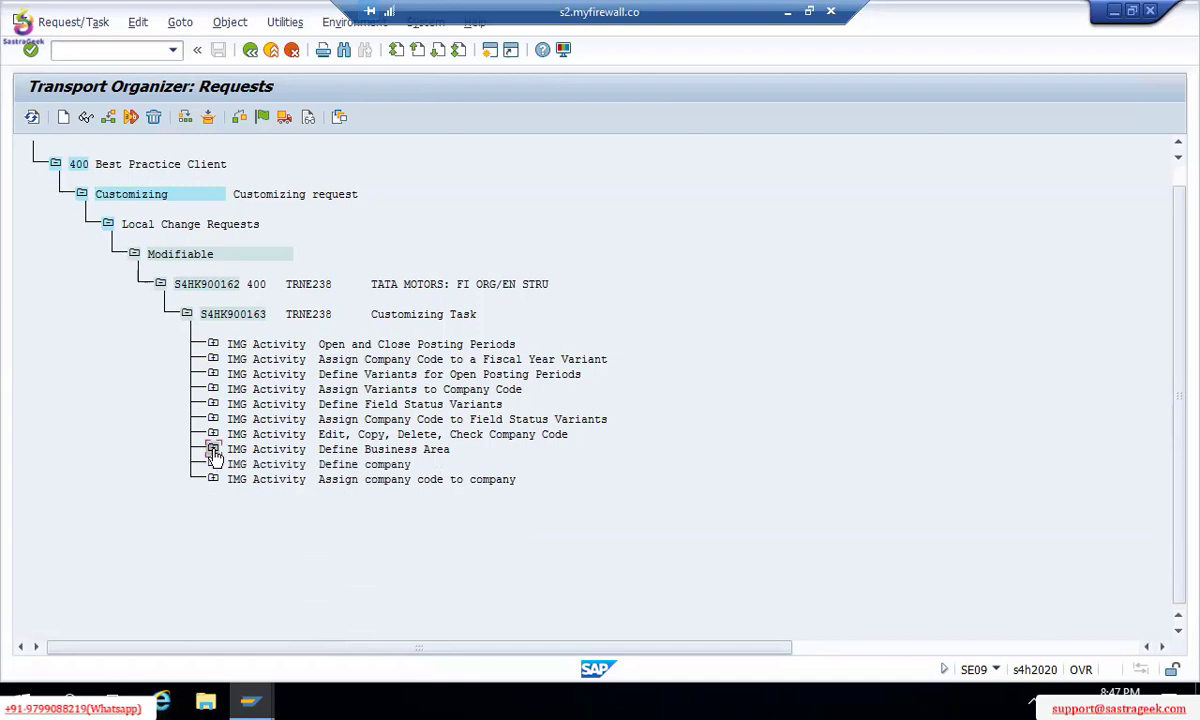
Step: Inspect the Edit, Copy, Delete, Check Company Code activity's V_T001 entry, then leave SAP for Excel
left_click(213, 434)
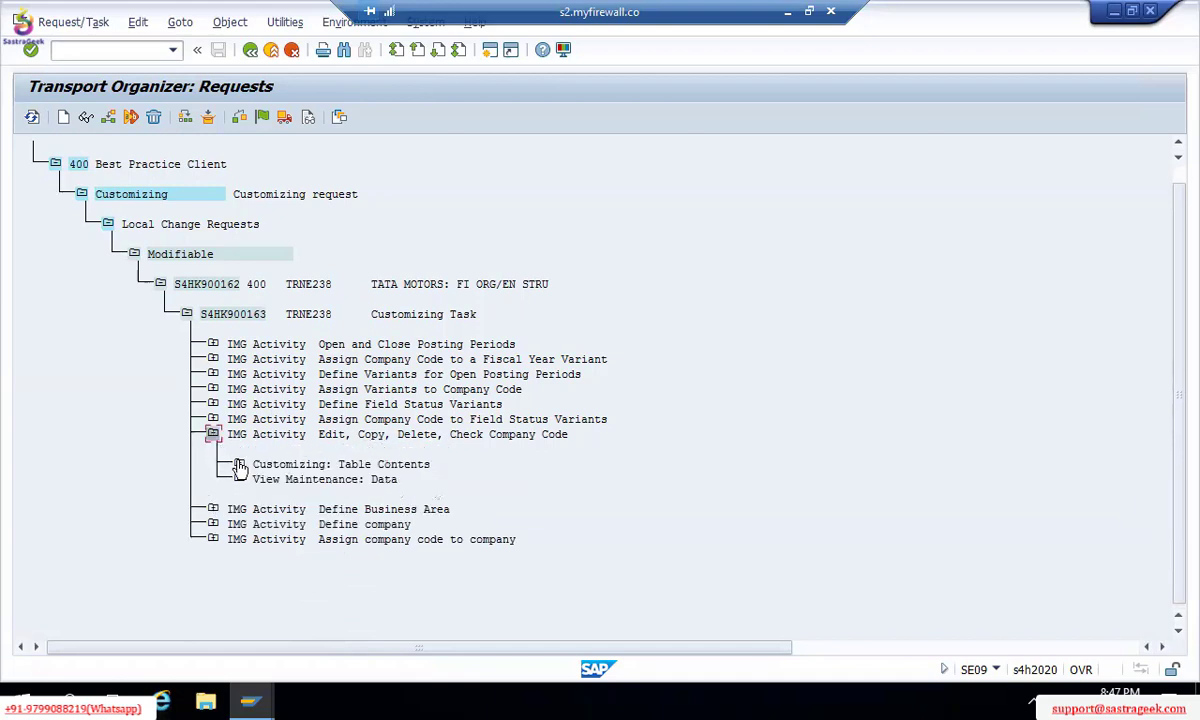
left_click(239, 464)
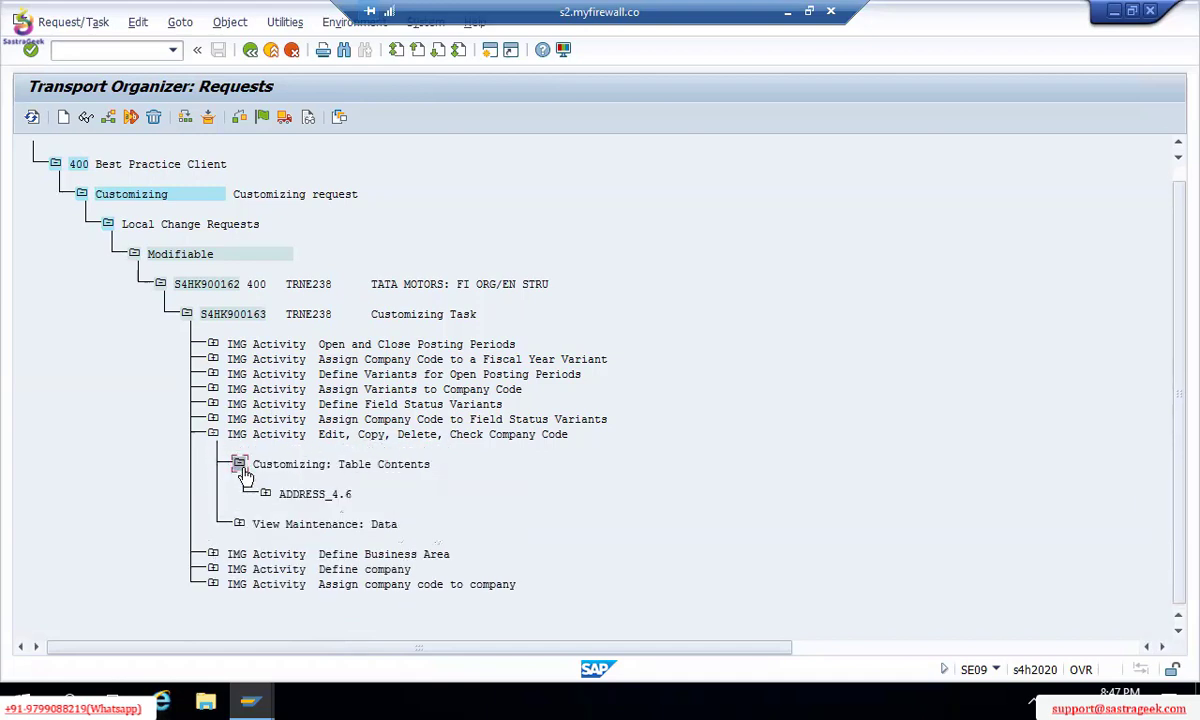
left_click(239, 524)
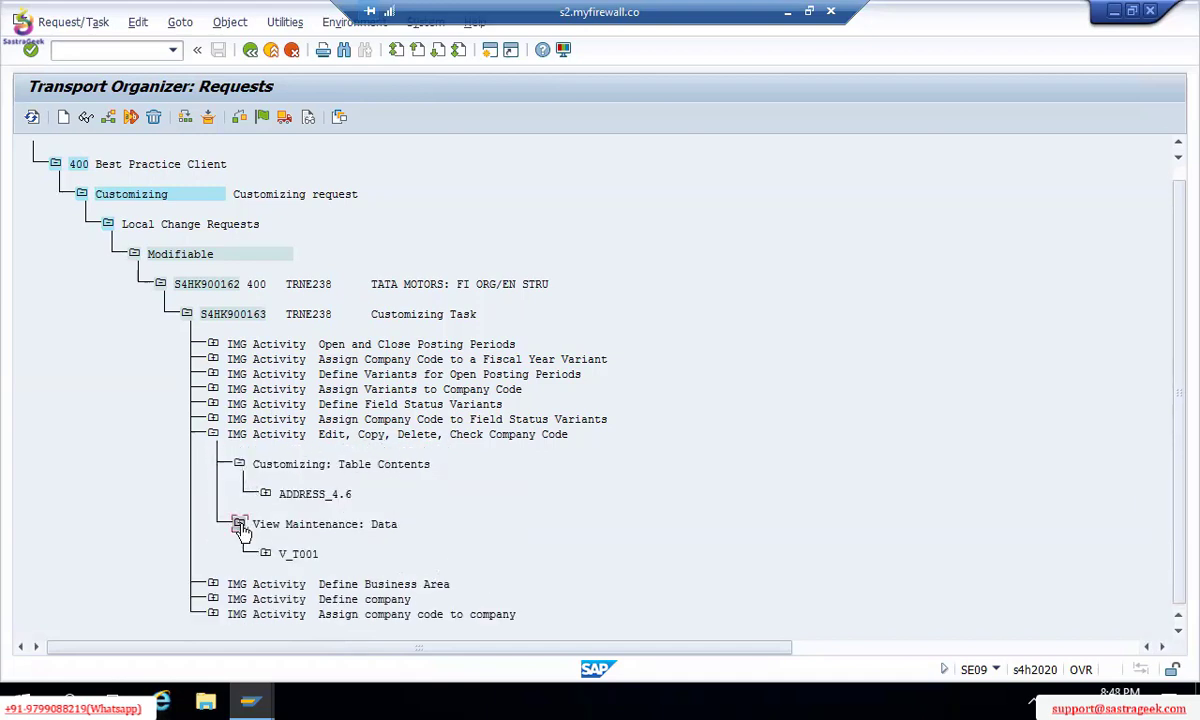
left_click(213, 434)
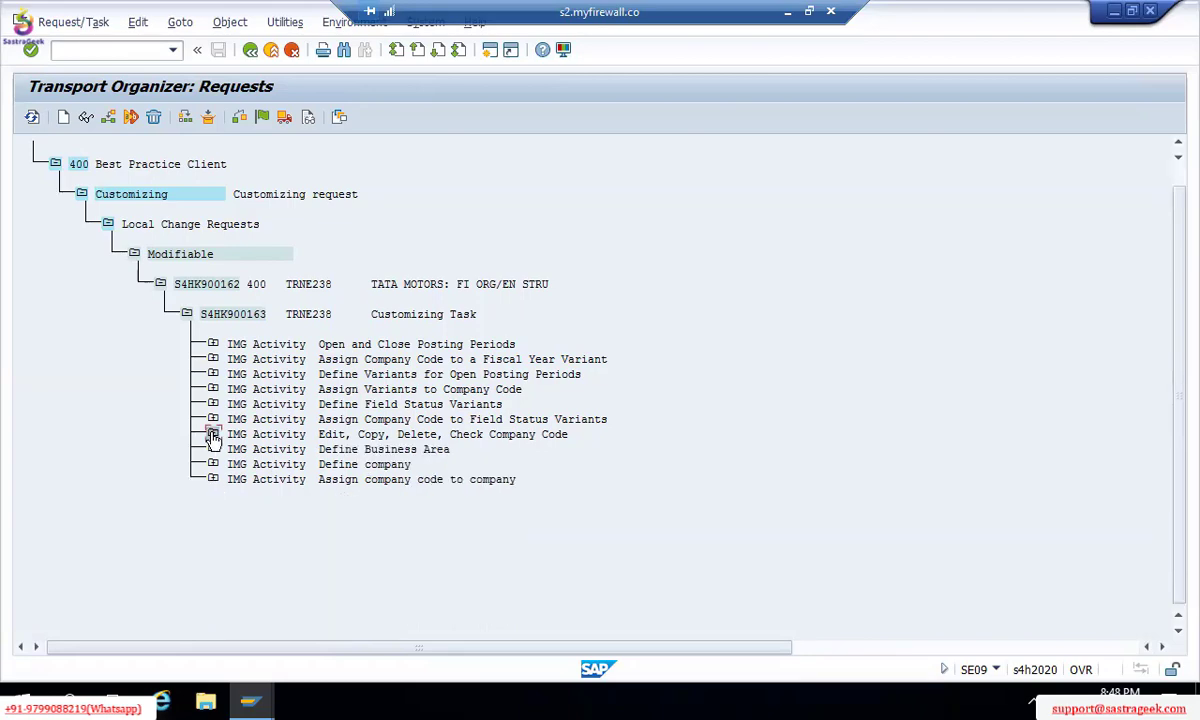
left_click(250, 52)
left_click(250, 52)
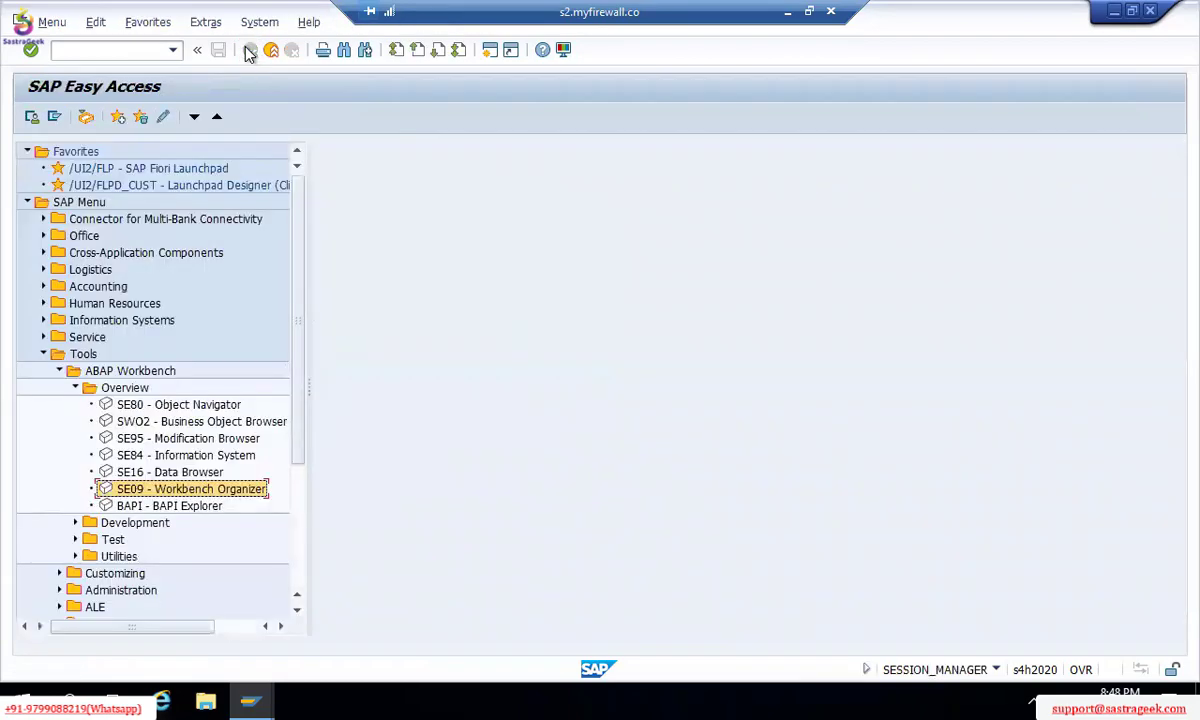
key("alt+Tab")
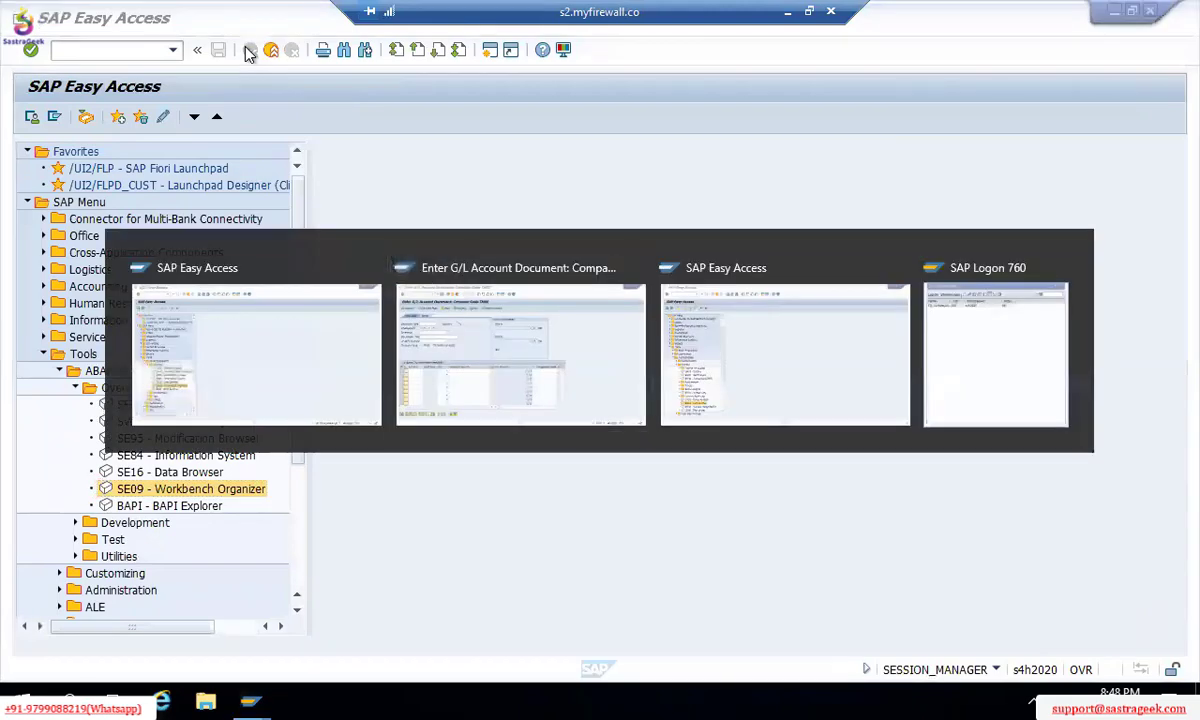
left_click(789, 12)
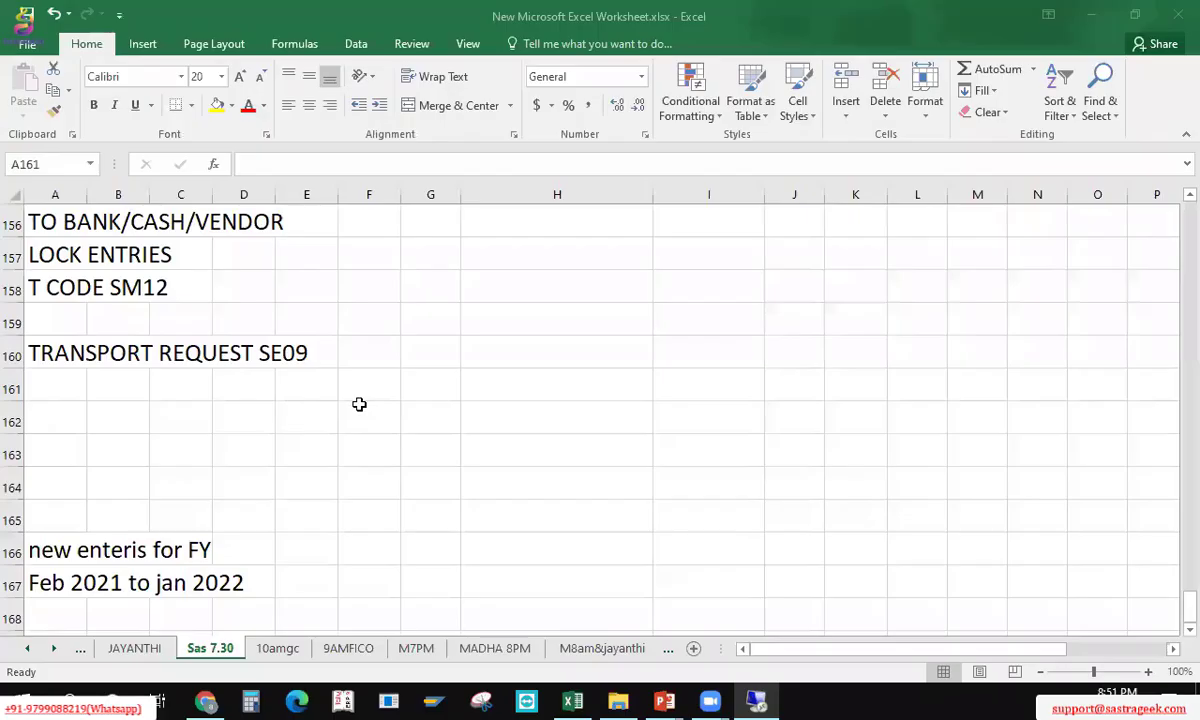
Step: Insert blank rows at row 162 and add a 'CHART OF ACCOUNTS' heading
left_click(359, 404)
key("Left")
key("Left")
key("Left")
key("Left")
key("Left")
key("shift+space")
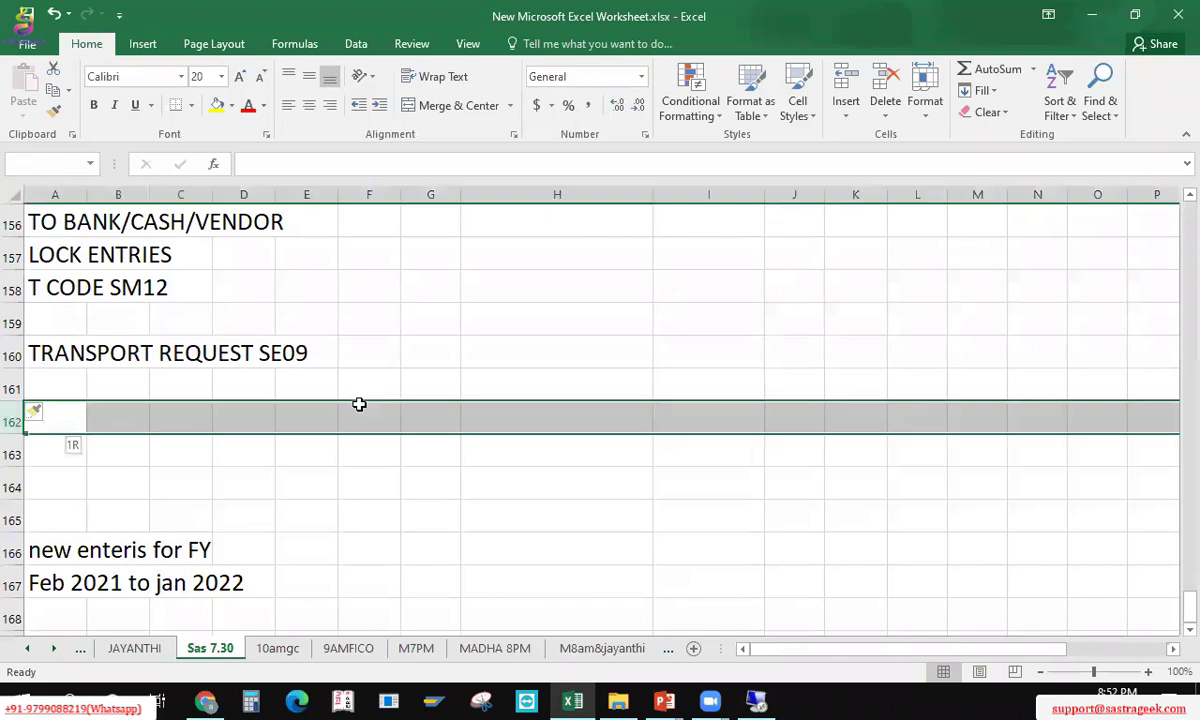
key("ctrl+shift+plus")
key("ctrl+shift+plus")
key("ctrl+shift+plus")
key("Left")
type("CH")
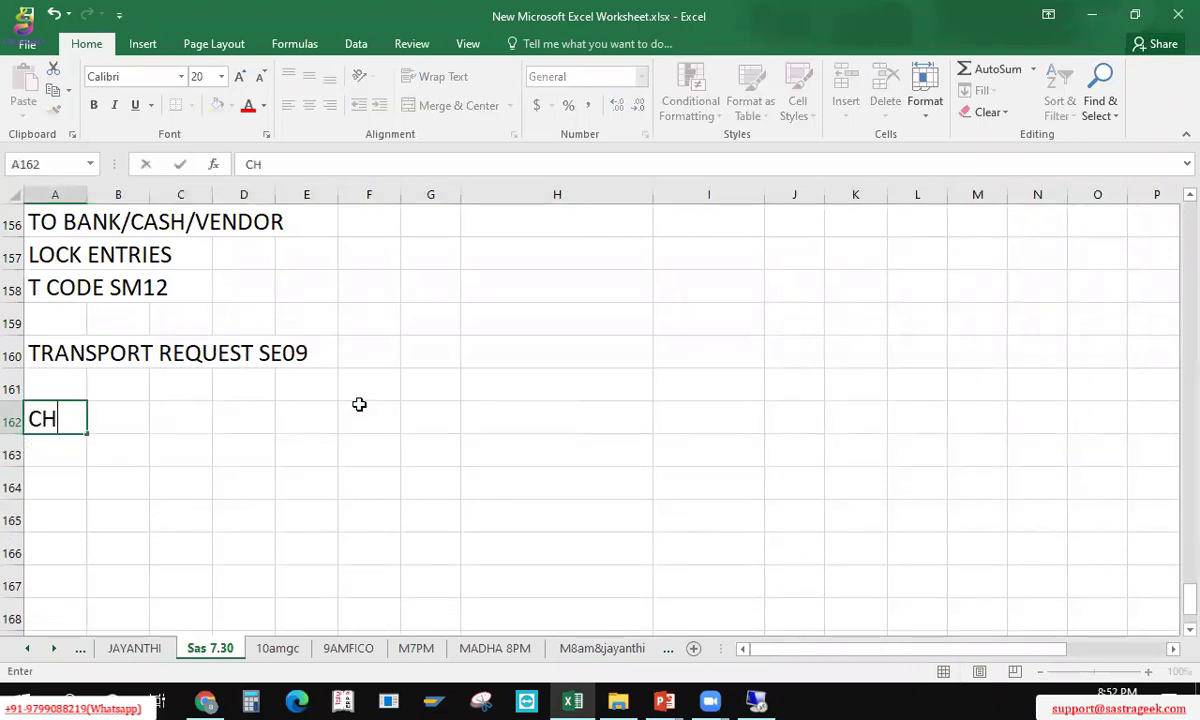
type("ART OF ACCOUNTS")
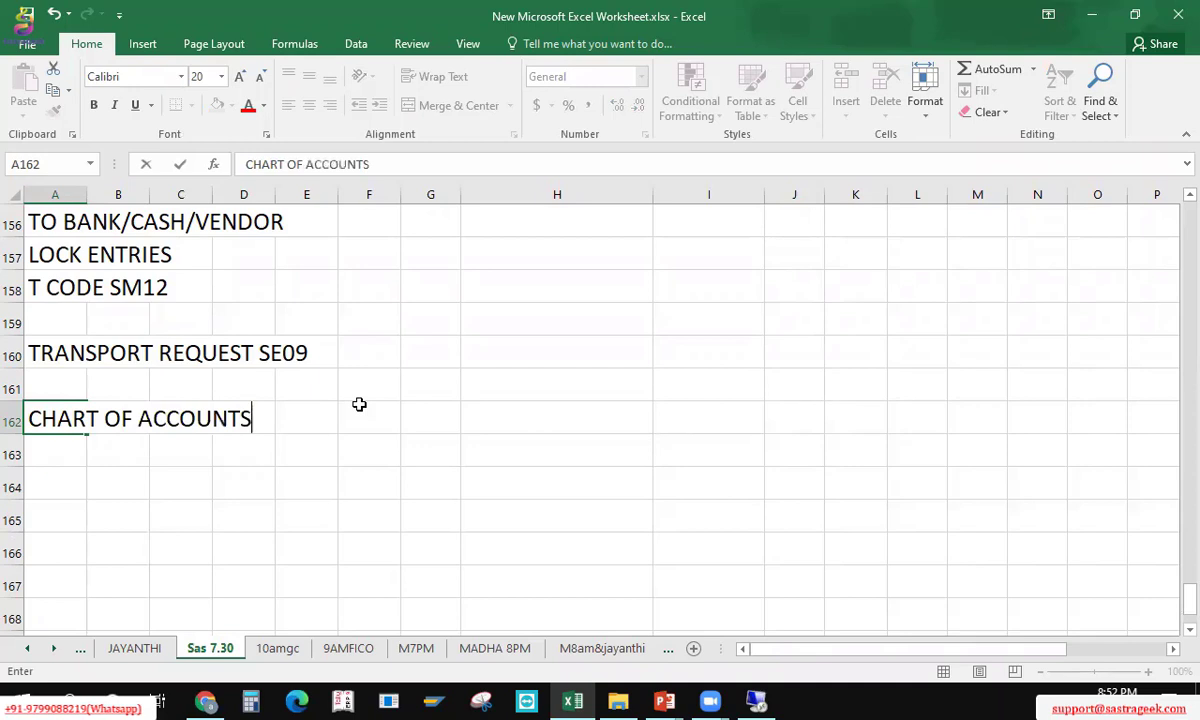
key("Return")
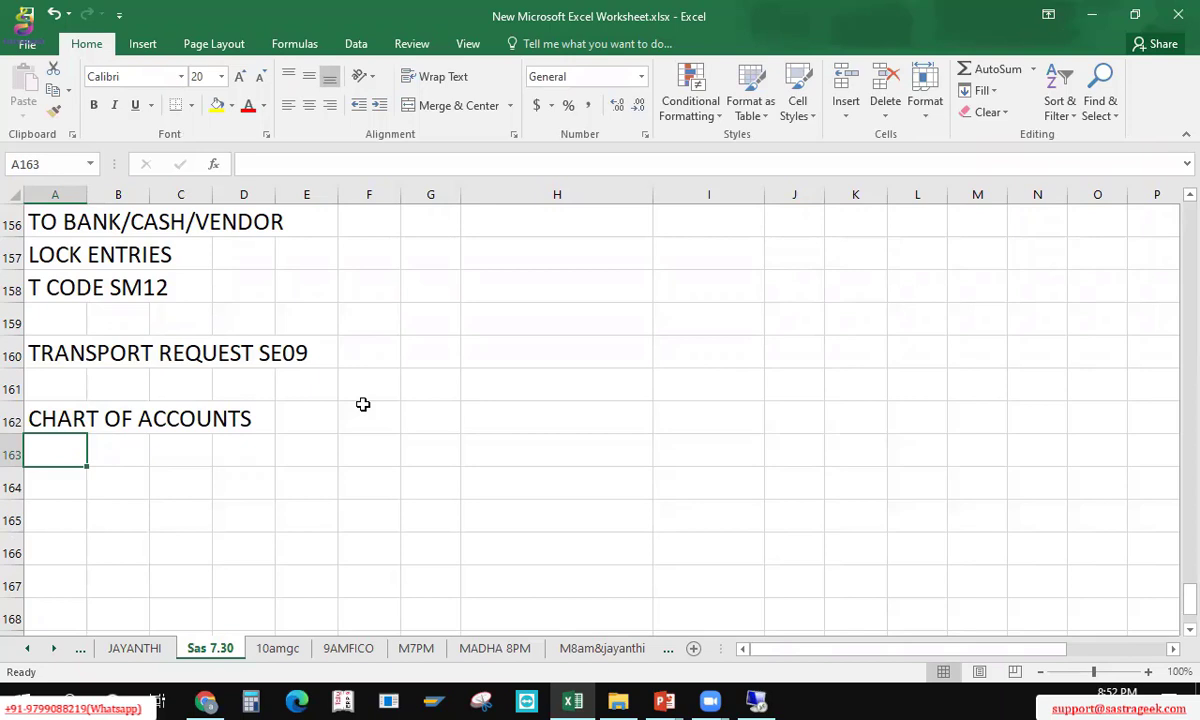
Step: Enter 'DEFINE COA' in A163 with transaction code OB13 in column D
type("DEFINE COA")
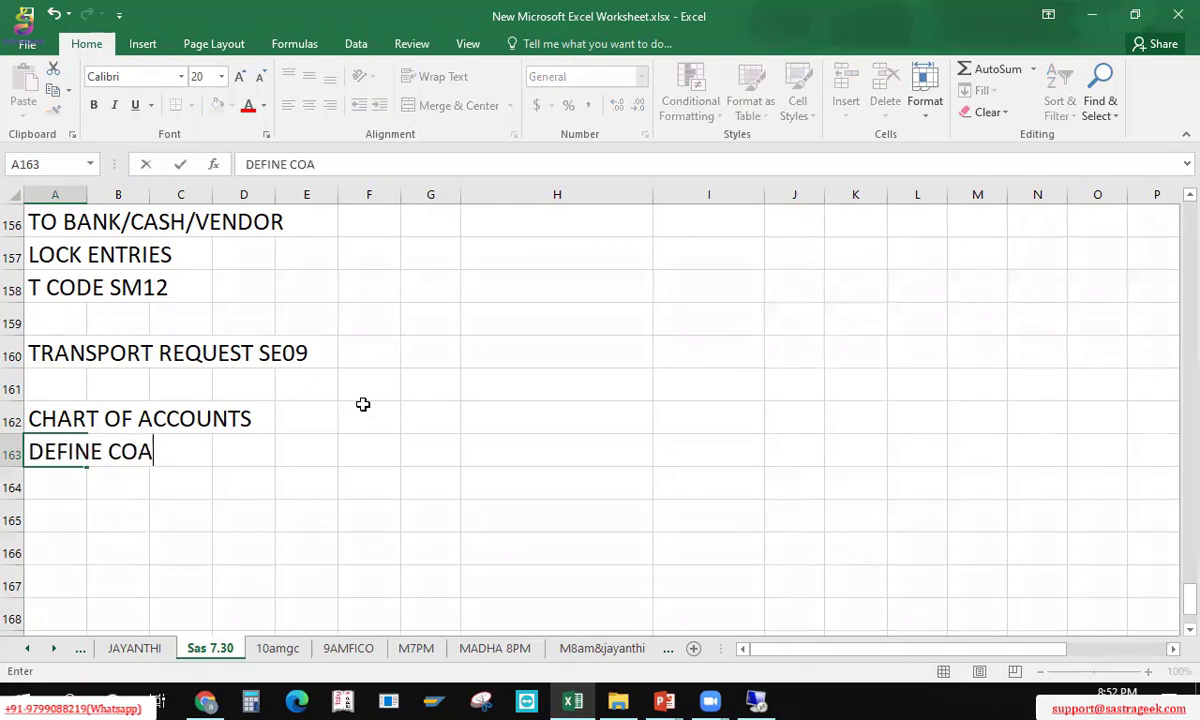
key("Return")
key("Up")
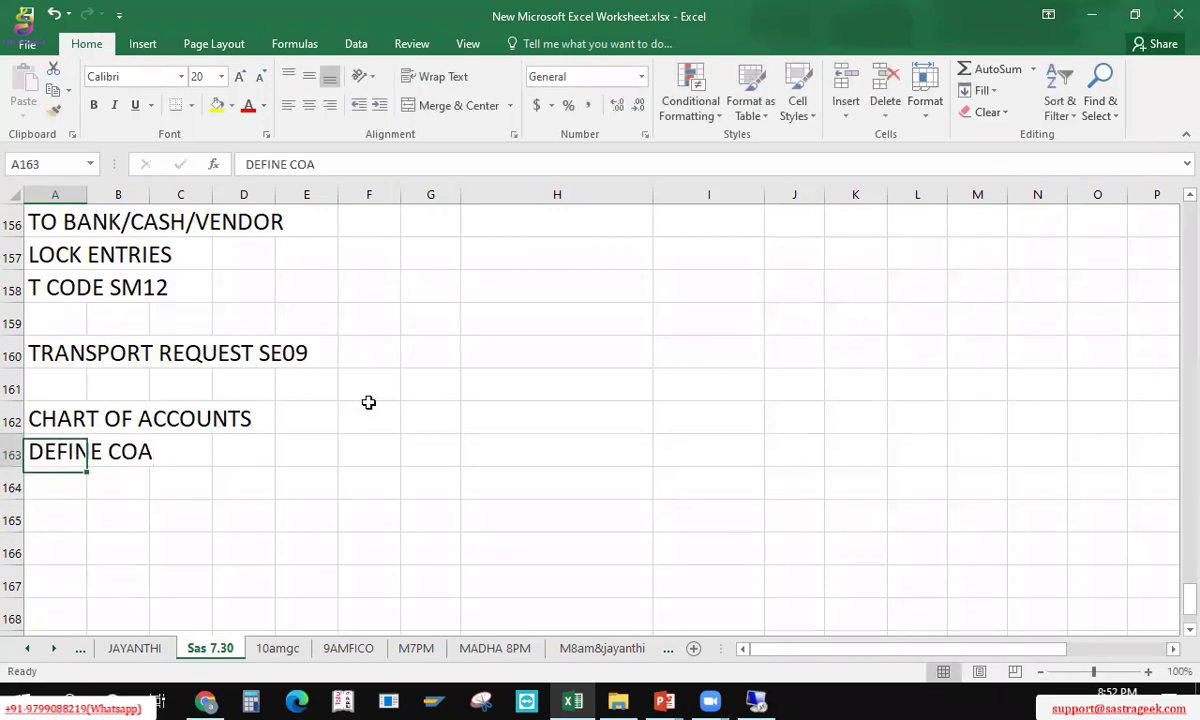
key("F2")
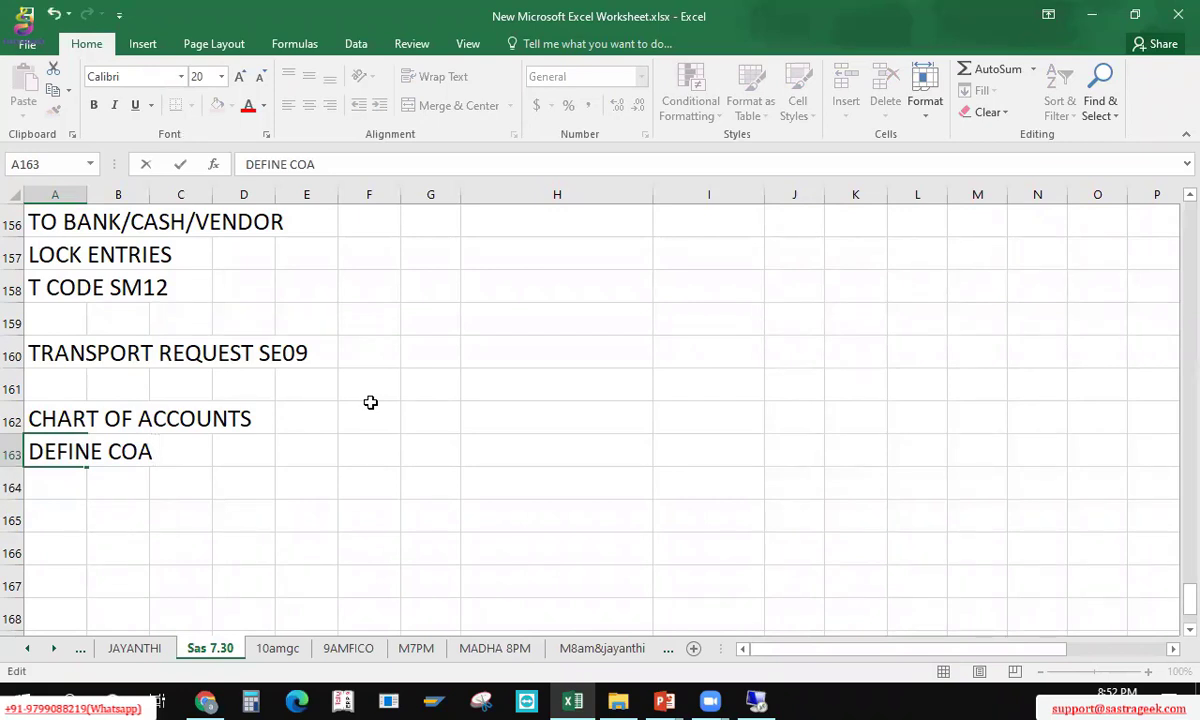
key("Escape")
key("Right")
key("Right")
key("Right")
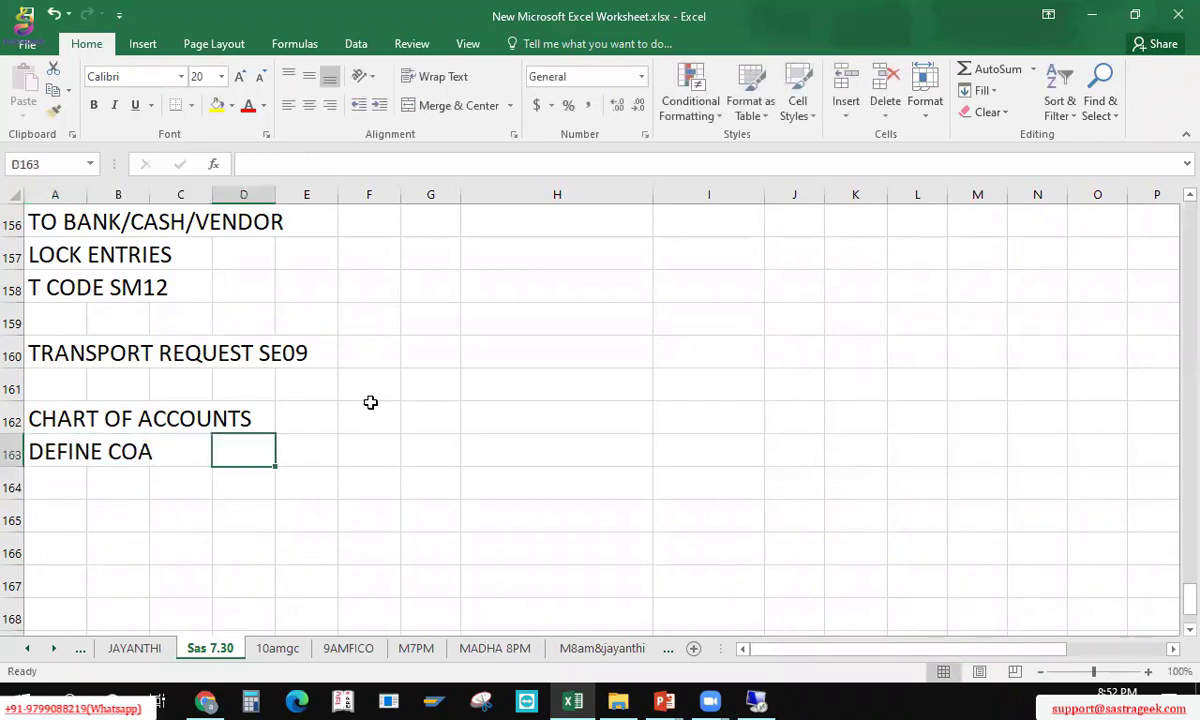
type("OB1")
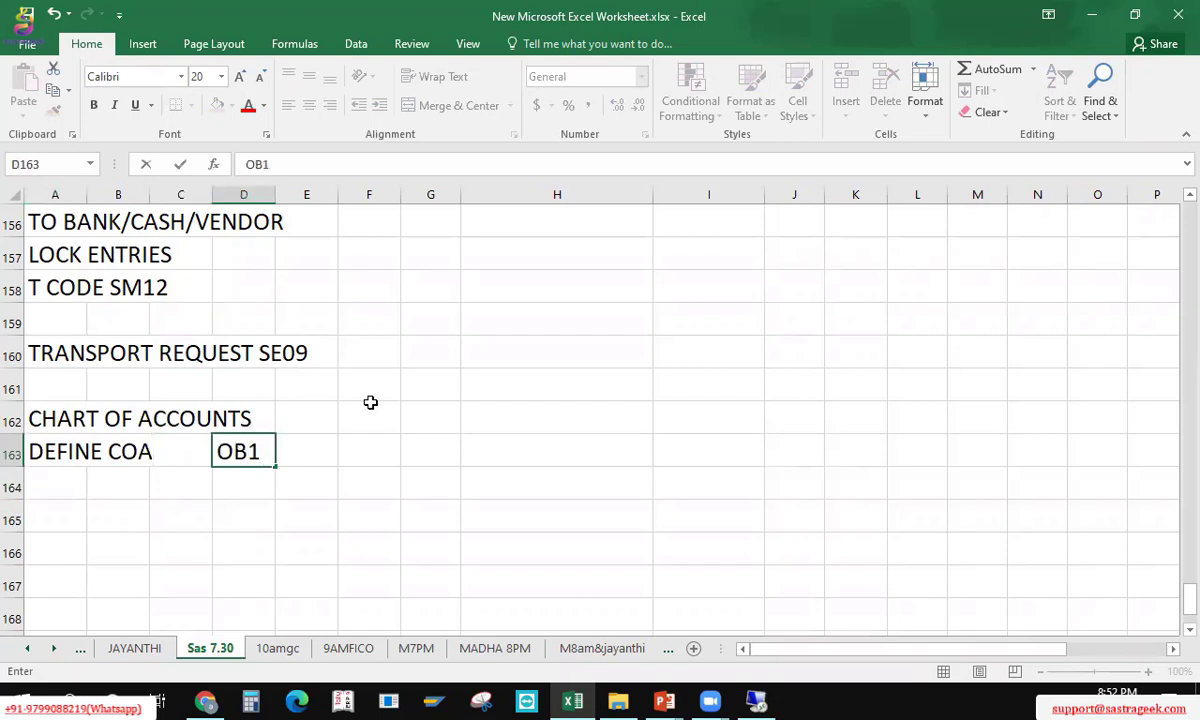
type("3")
key("Return")
Step: Add the 'ASSING CO.CODE' step with code OB62
key("Left")
key("Left")
key("Left")
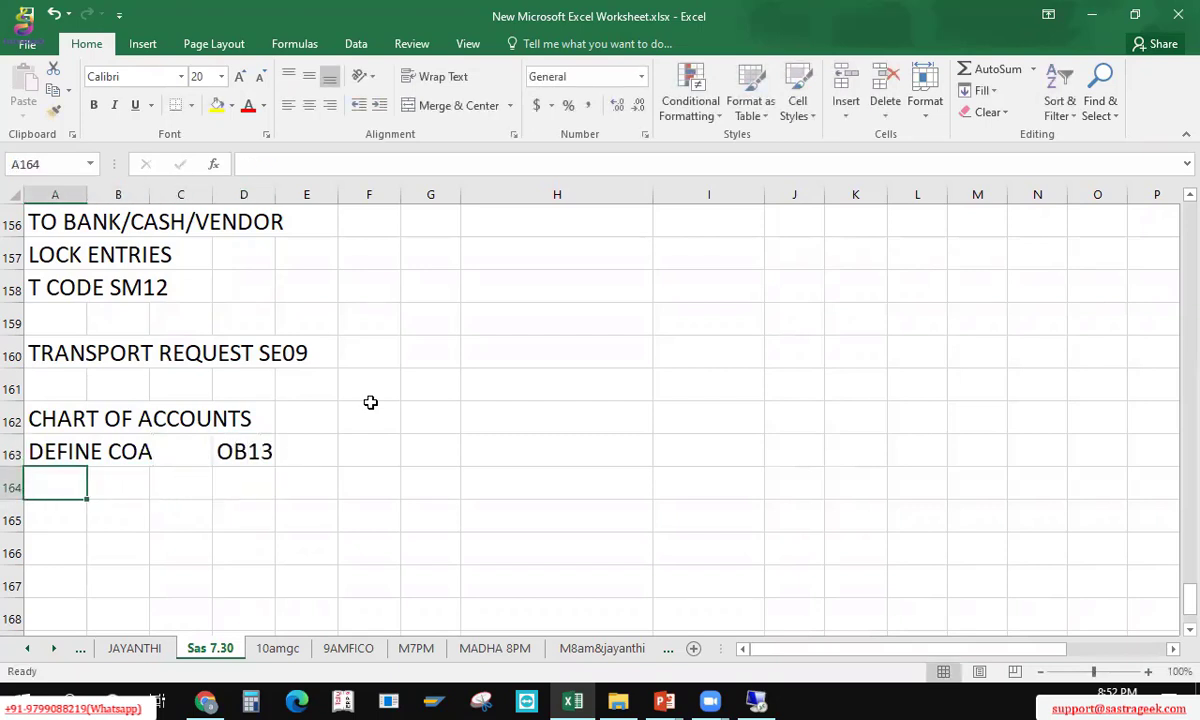
type("ASSING CO")
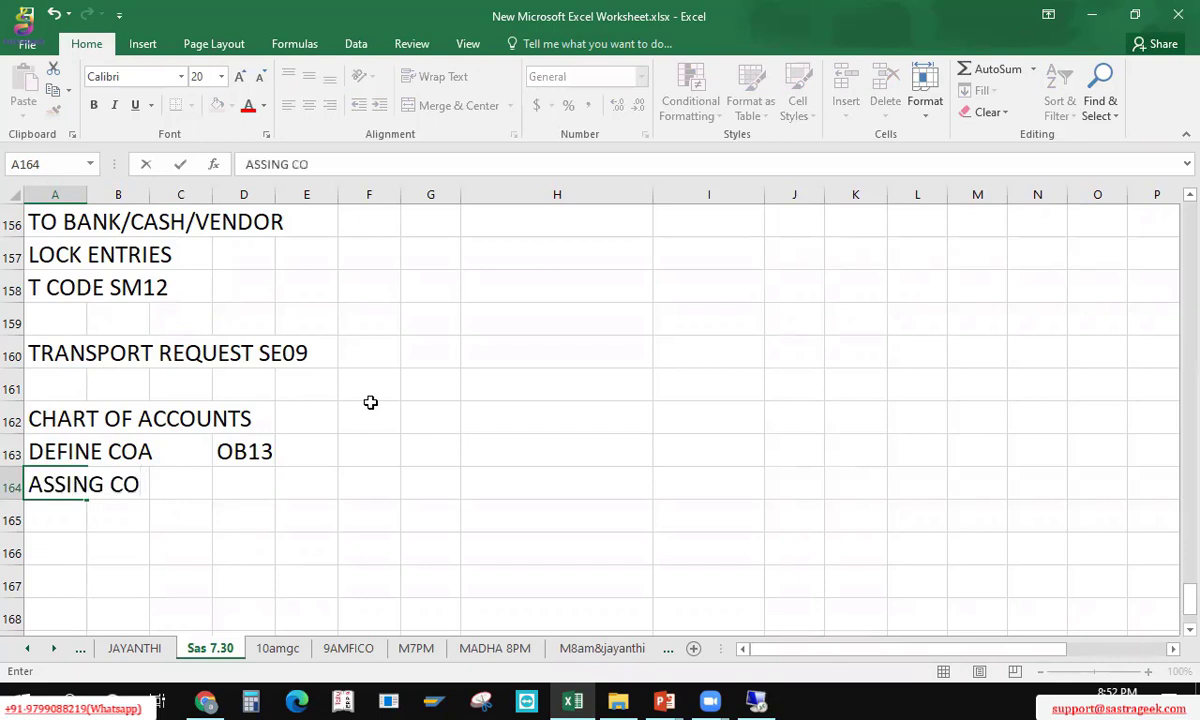
type(".CODE")
key("Right")
key("Right")
key("Right")
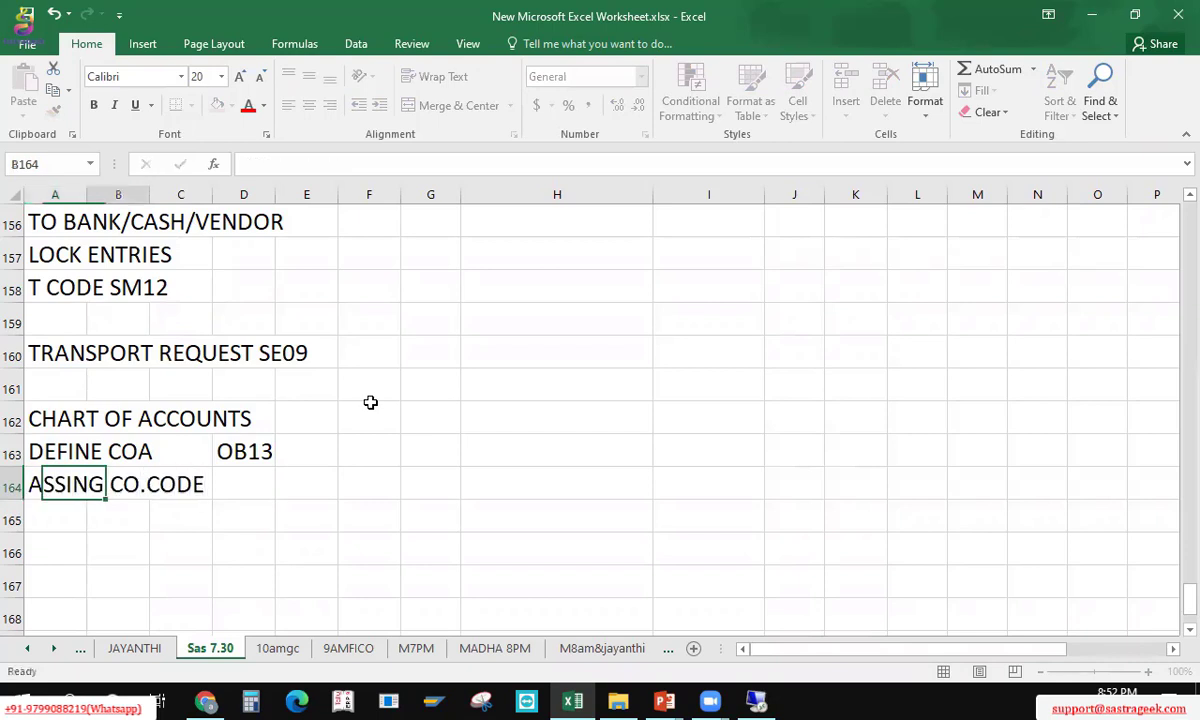
type("OB62")
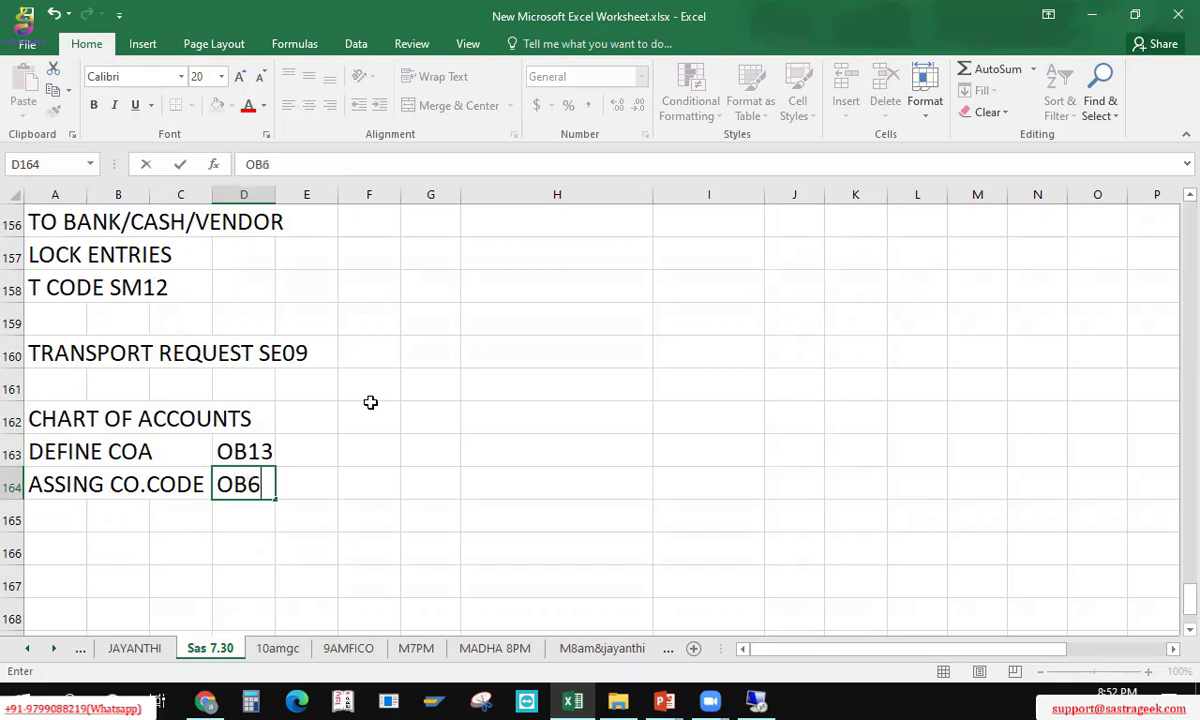
key("Return")
Step: Add the 'COA GROUPS' step with code OBD4 in row 165
key("Up")
key("Up")
key("Left")
key("Left")
key("Left")
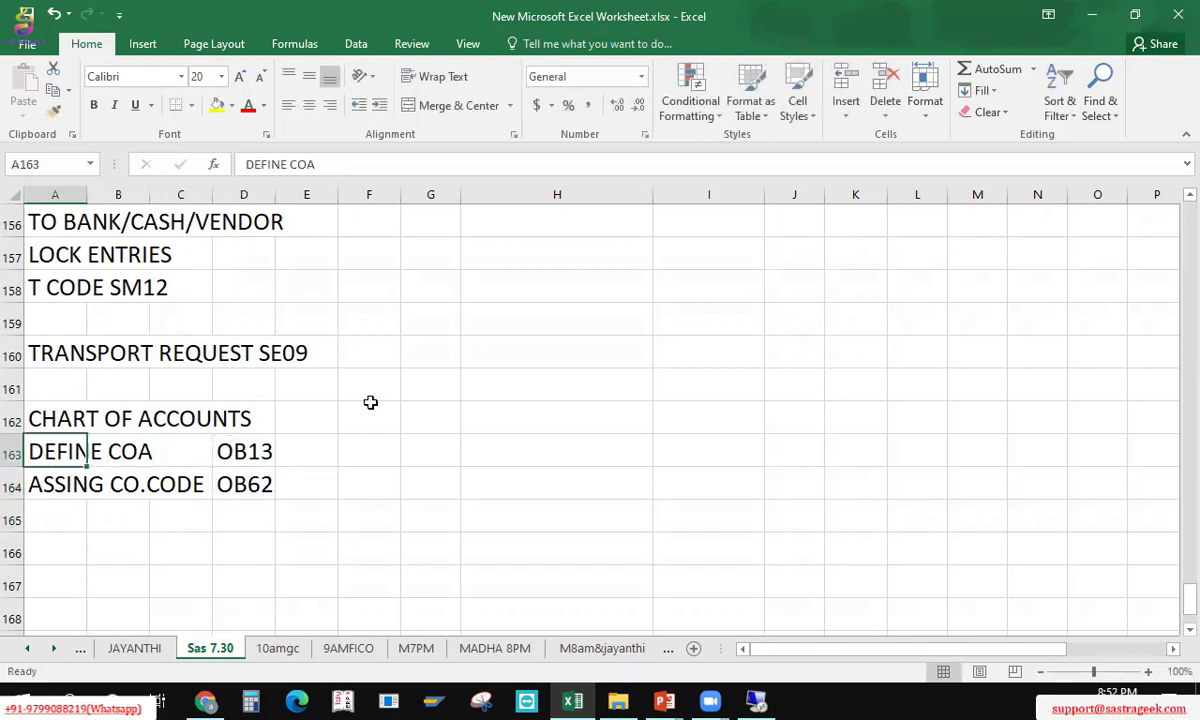
key("Down")
key("Down")
type("GROUPS")
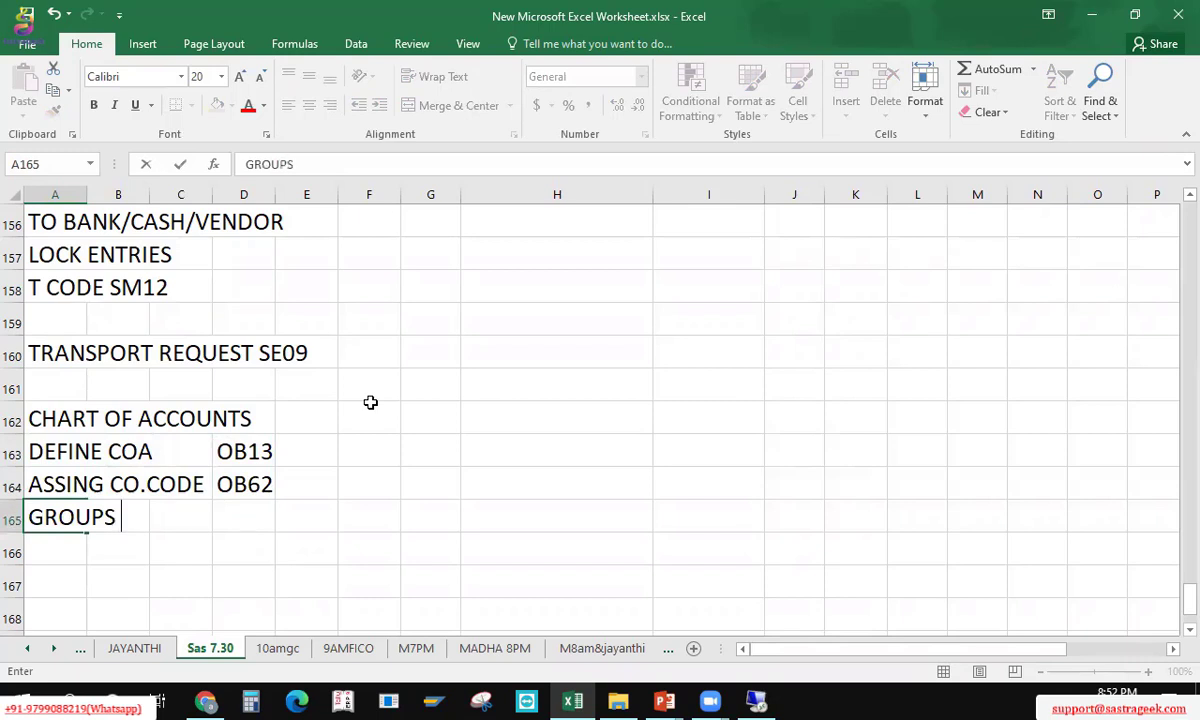
key("Right")
key("Right")
key("Right")
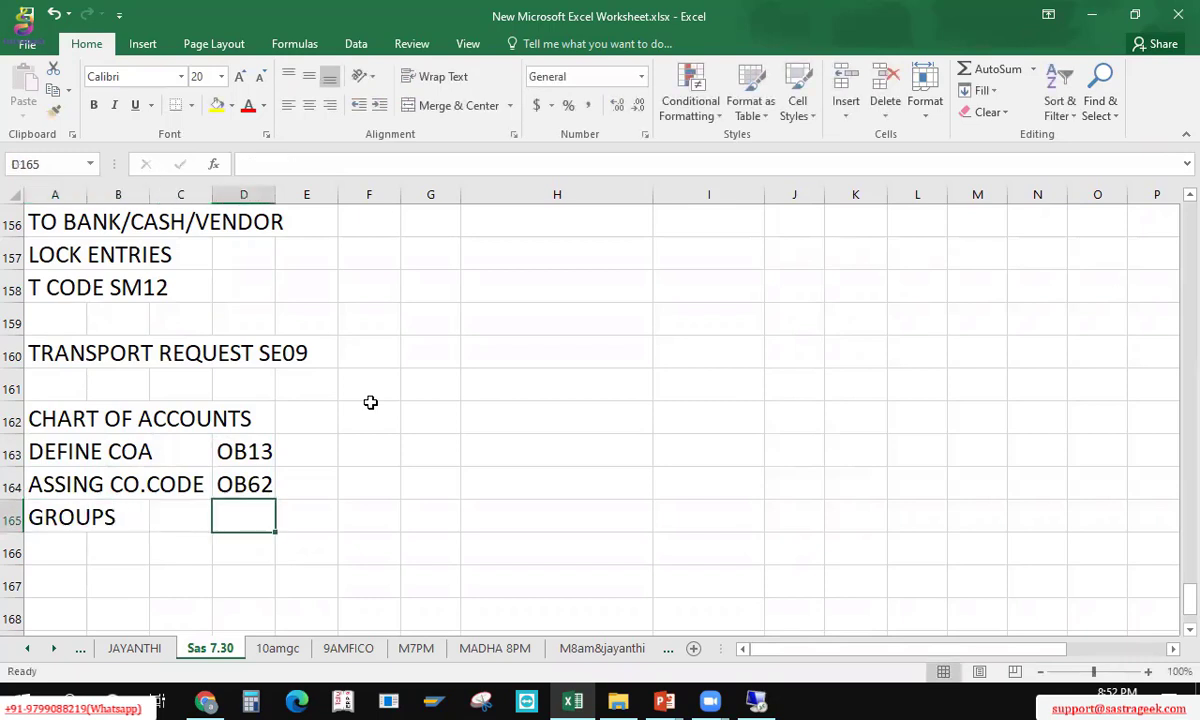
type("OBD4")
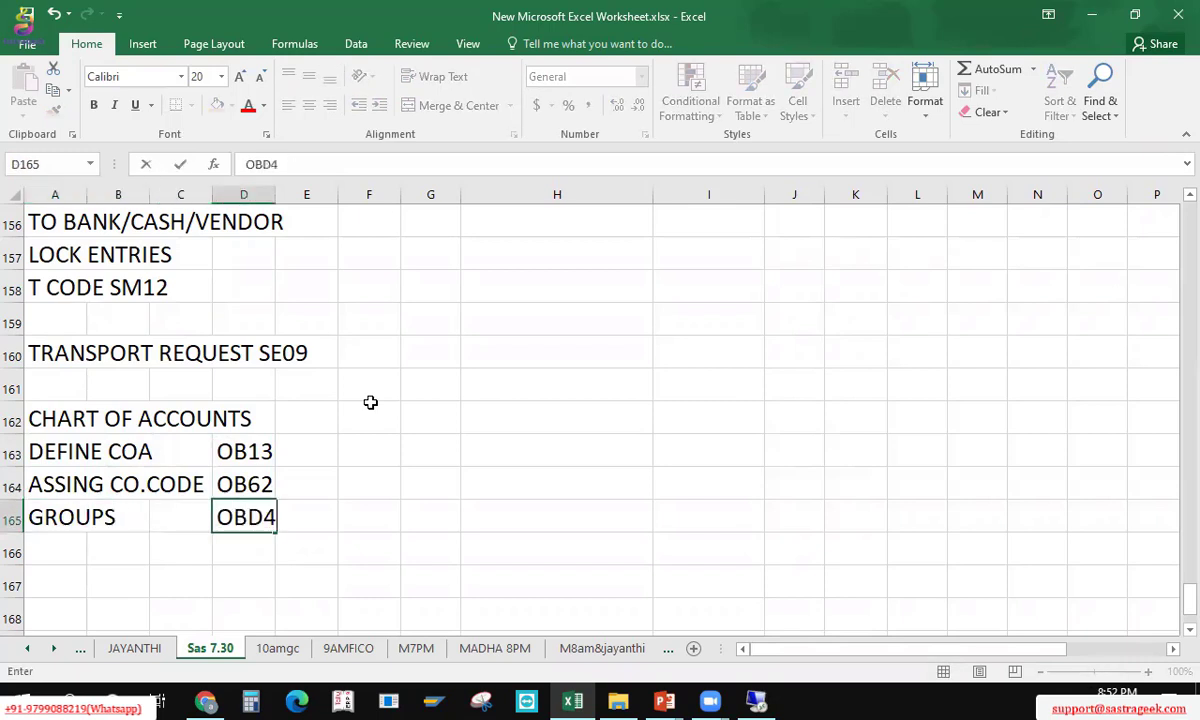
key("Left")
key("Left")
key("Left")
key("F2")
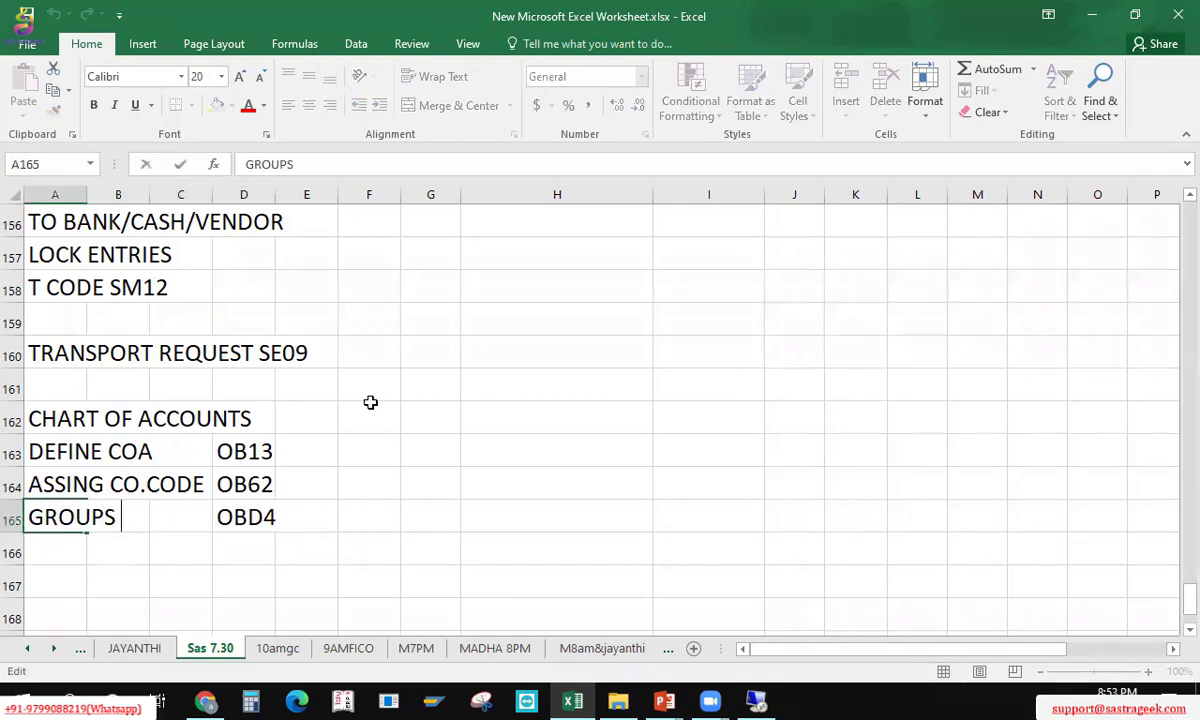
type("COA")
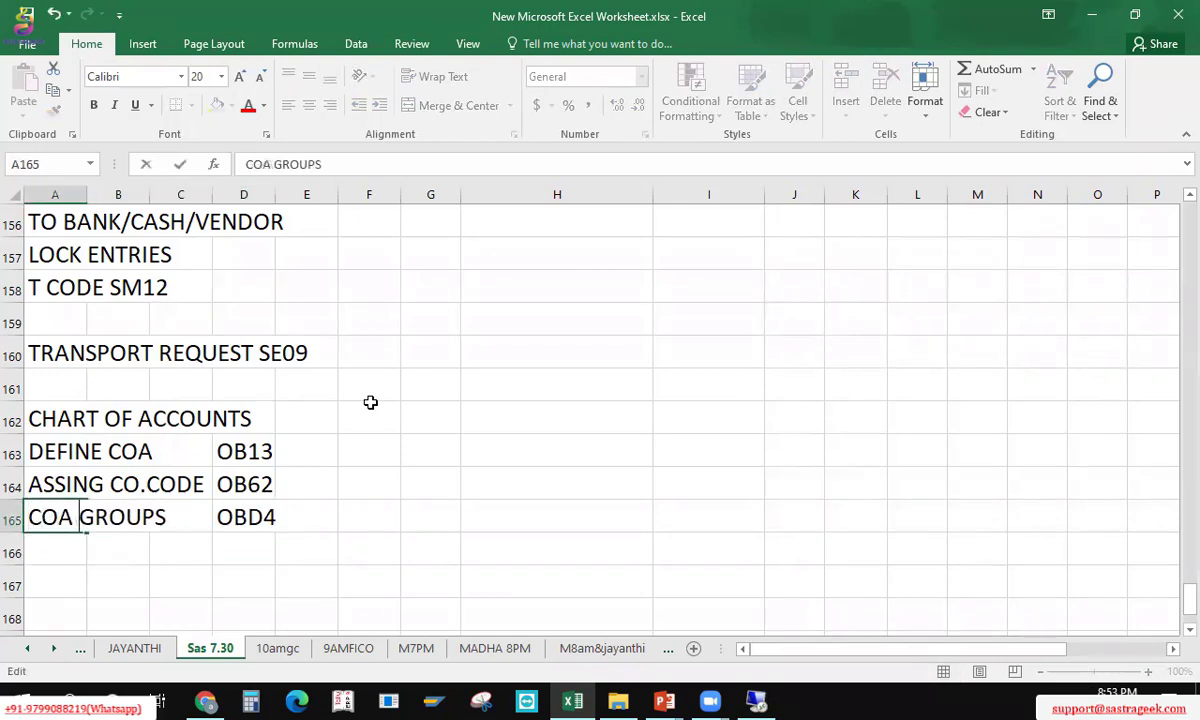
key("Return")
Step: Add 'RETAINED EARNINGS' with code OB63 in row 166 and save the workbook
type("RET")
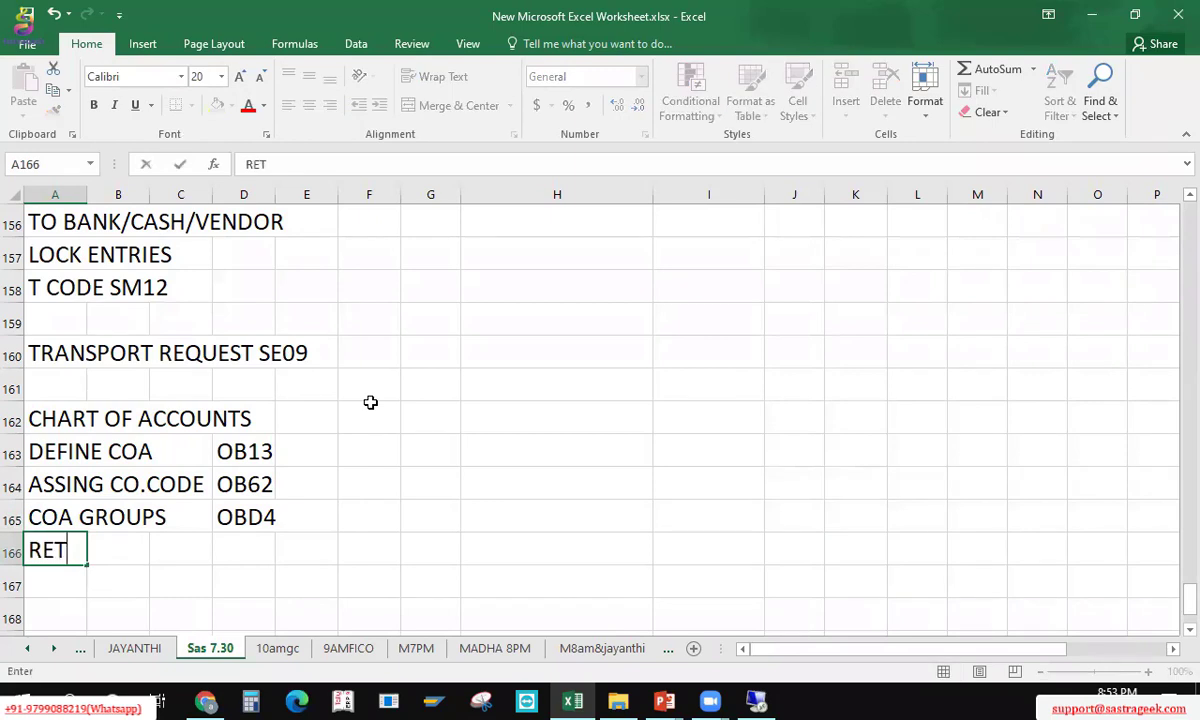
type("AINED EARNINGS")
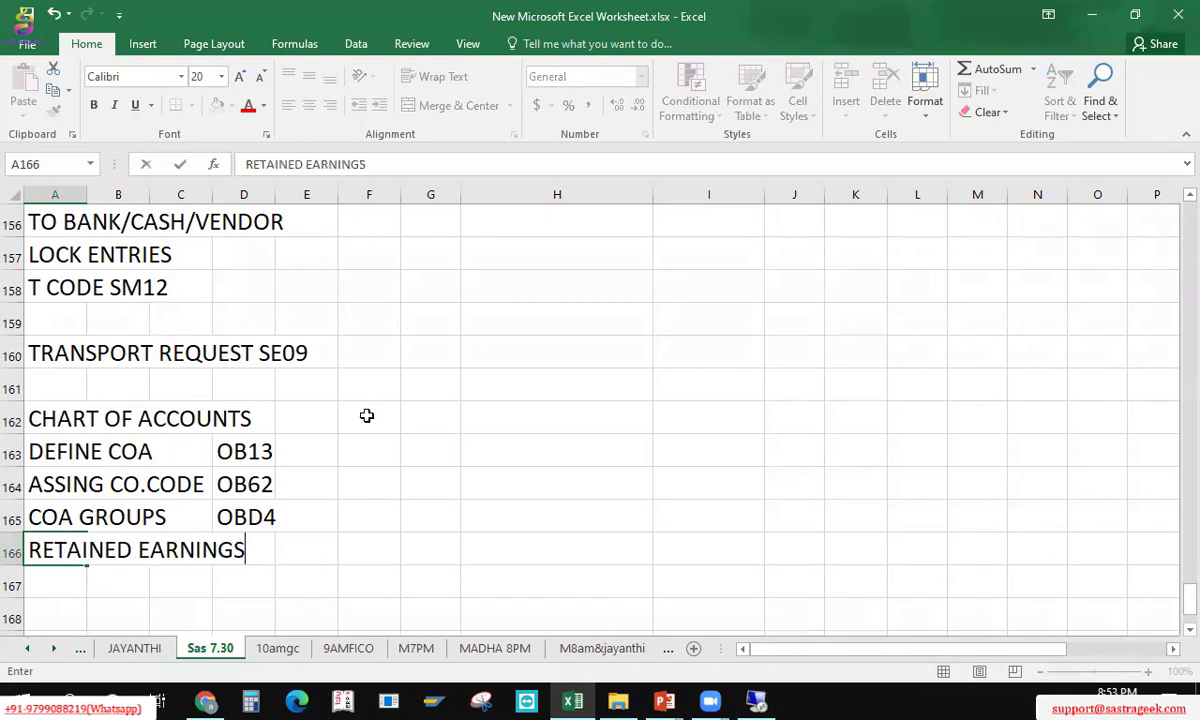
key("Return")
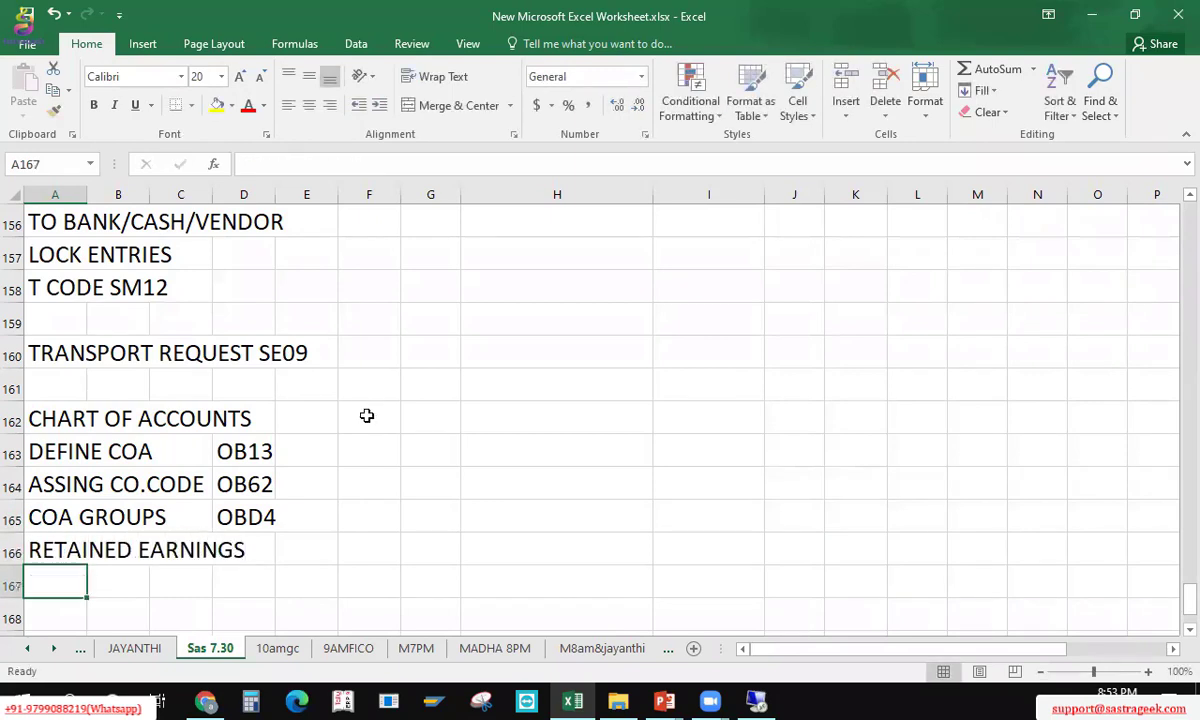
key("Up")
key("Right")
key("Right")
key("Right")
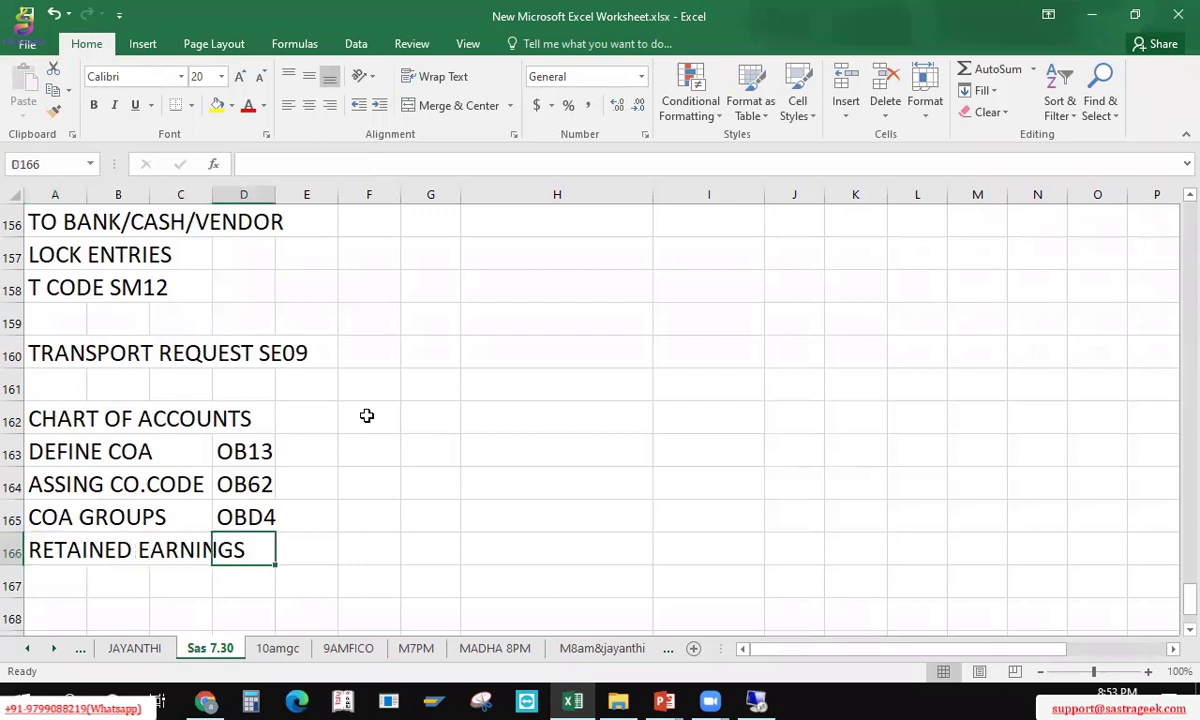
type("OB63")
key("Return")
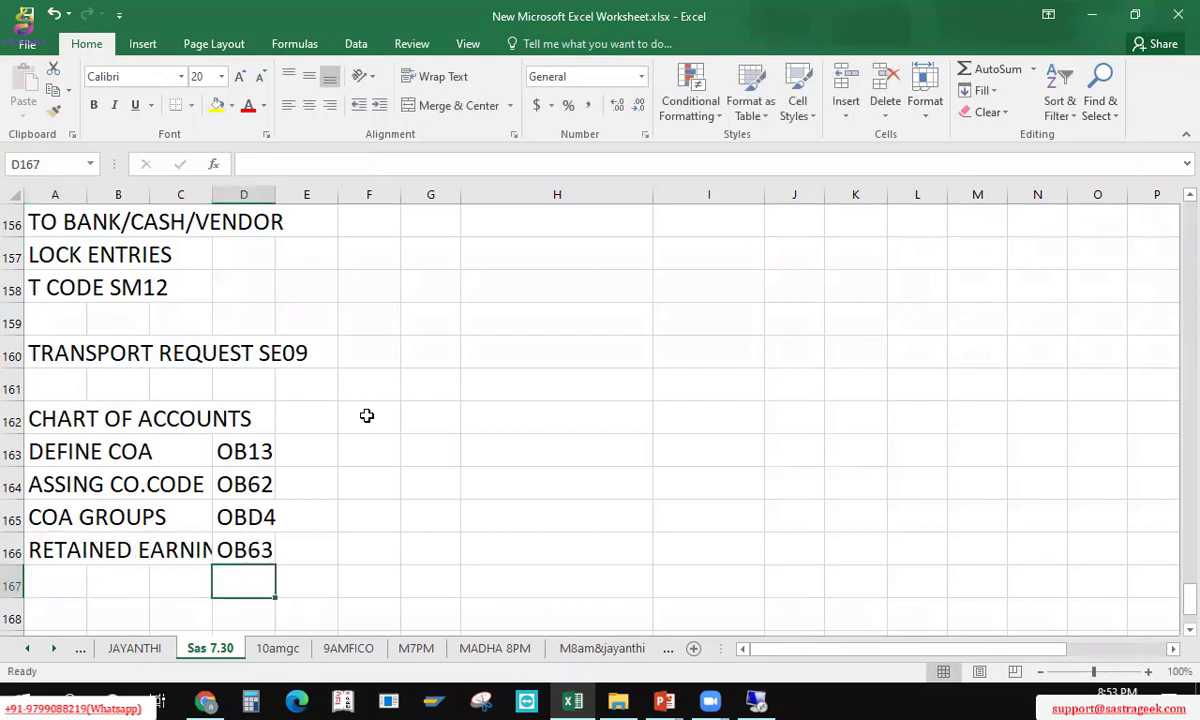
key("ctrl+s")
Step: Rename 'DEFINE COA' to 'DEFINE COA VARIANT' and return to the SAP window
key("Up")
key("Up")
key("Up")
key("Left")
key("Left")
key("Left")
key("Up")
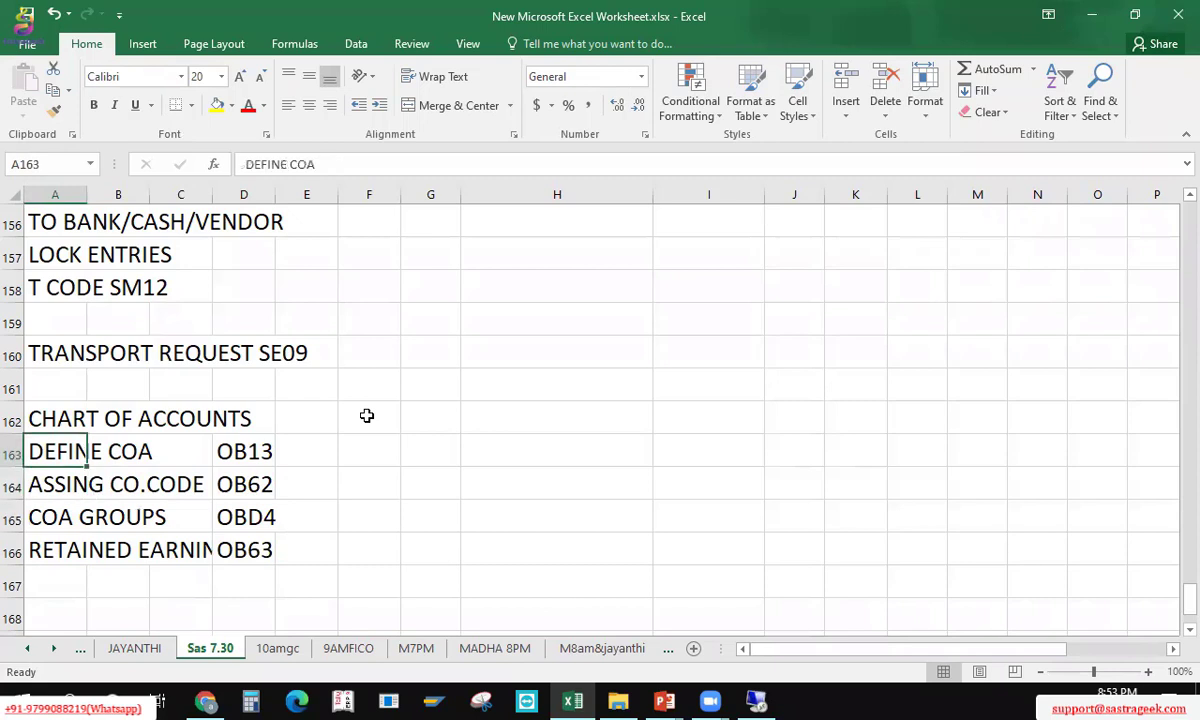
key("F2")
type("VA")
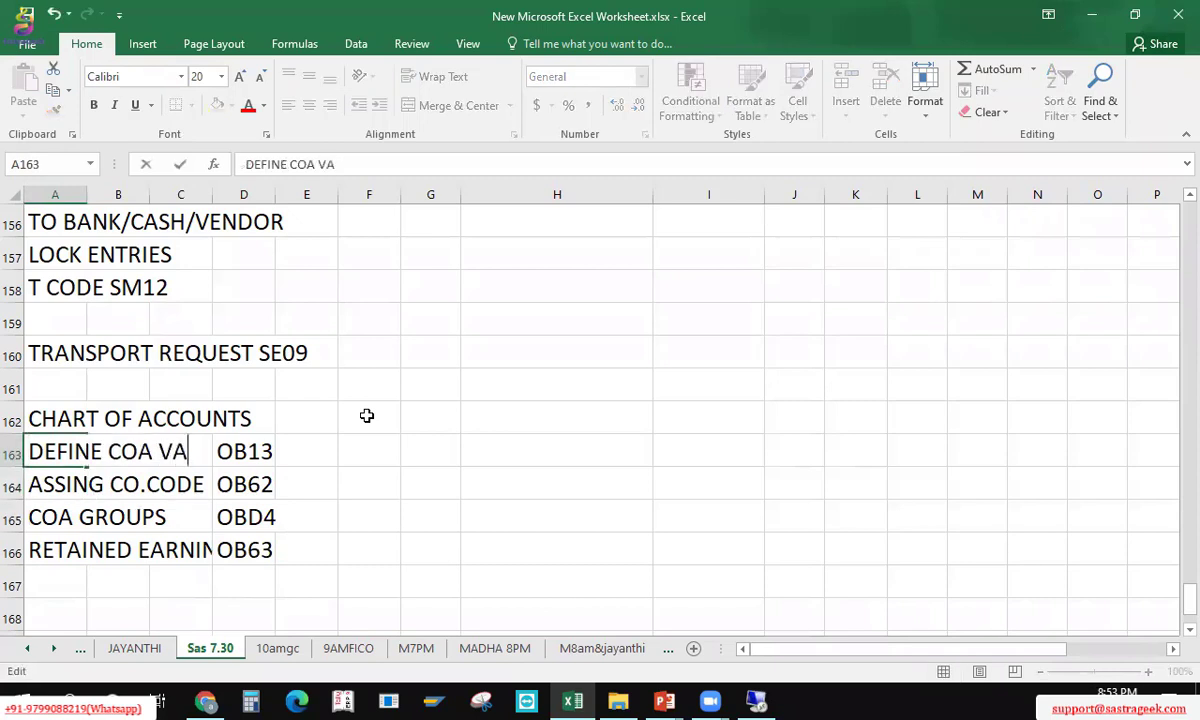
type("RIANT")
key("Return")
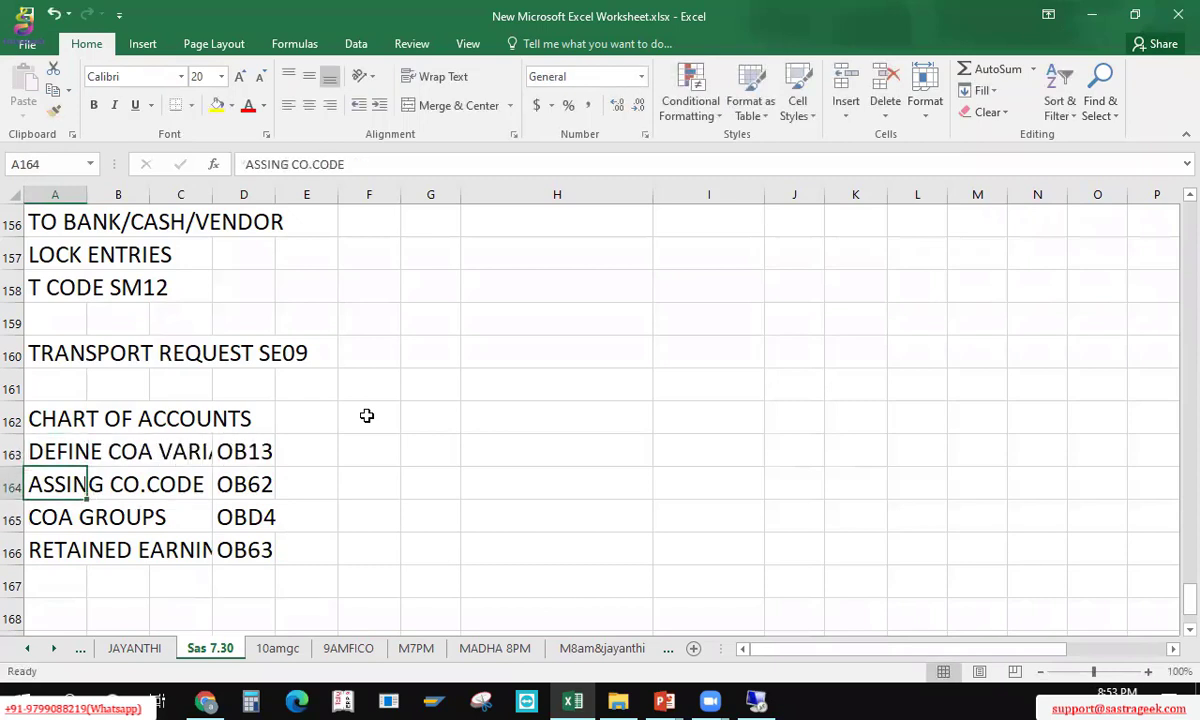
key("Down")
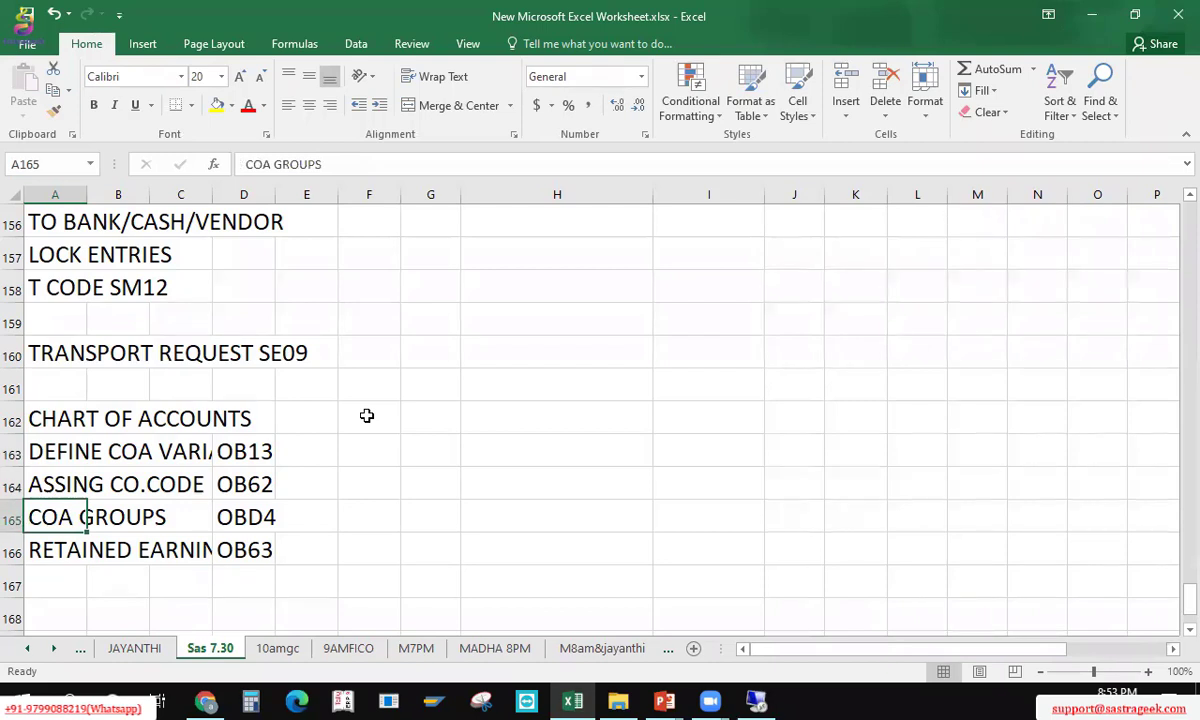
key("Up")
key("Up")
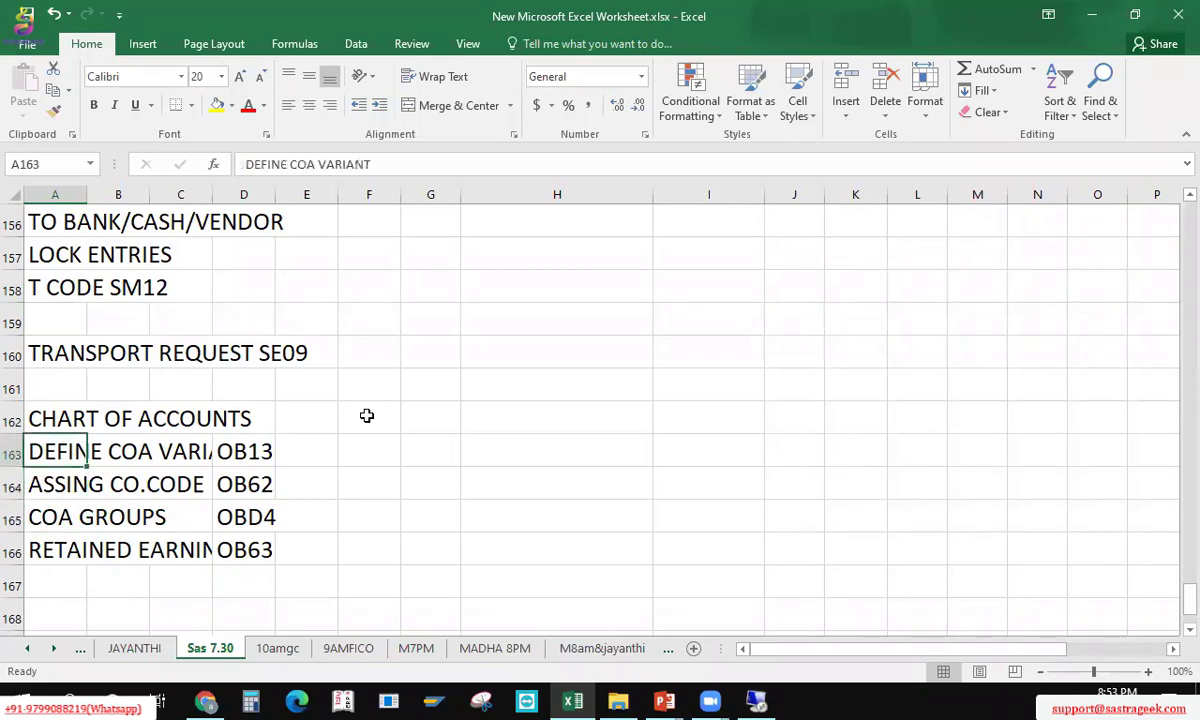
key("alt+Tab")
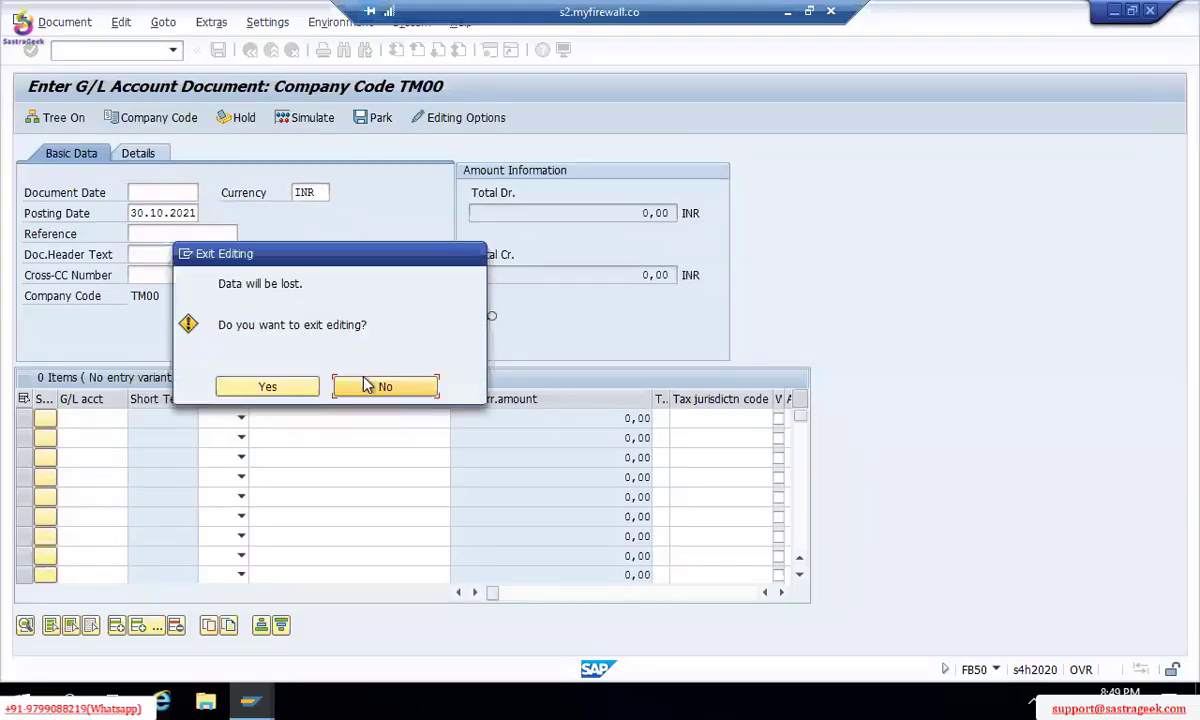
Step: Exit the unsaved FB50 G/L account document without saving
left_click(292, 387)
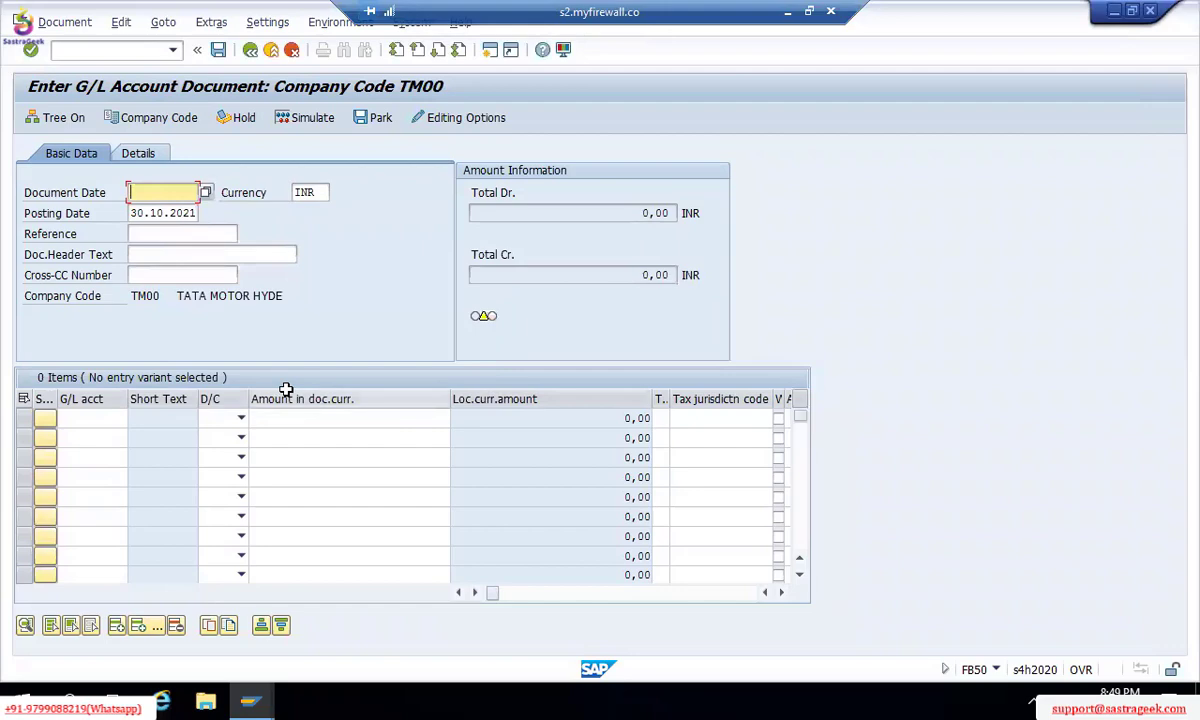
left_click(258, 51)
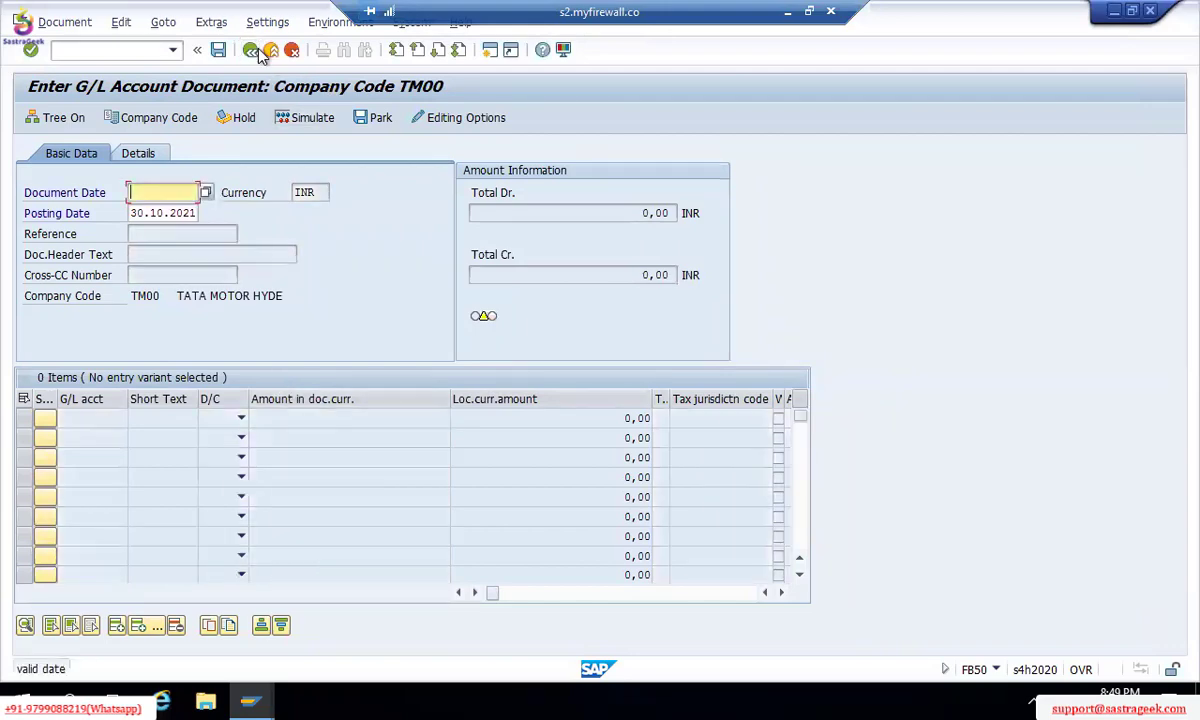
key("alt+Tab")
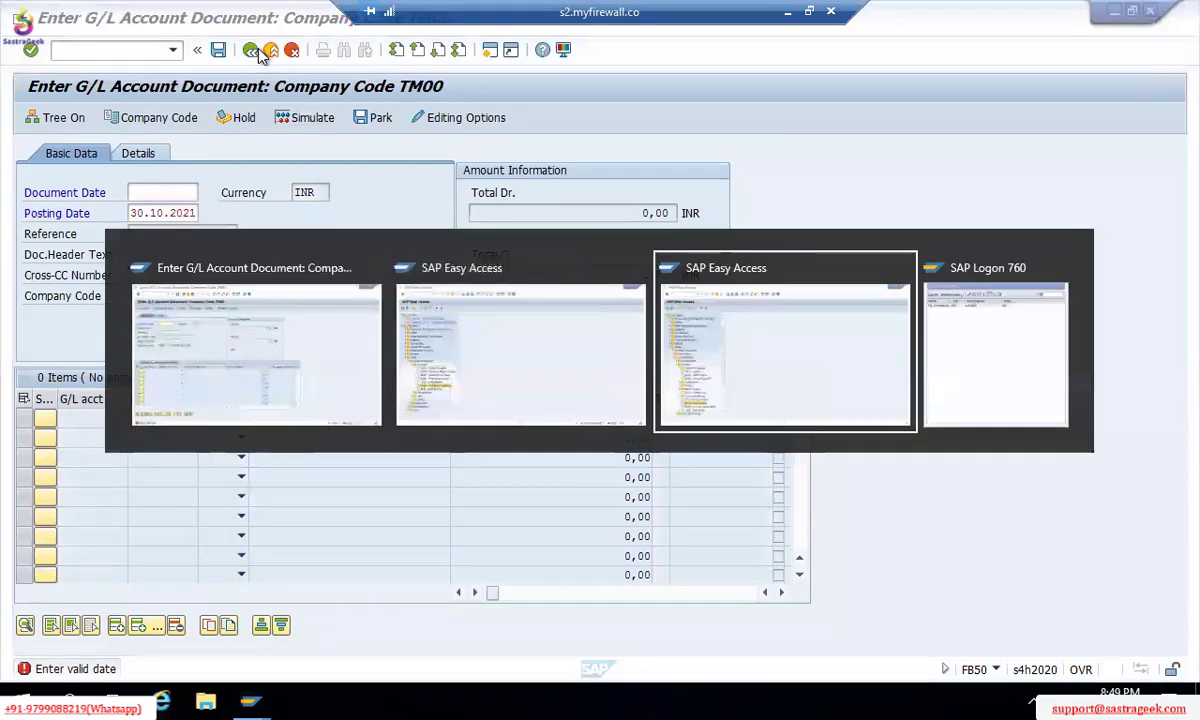
Step: Run /NSPRO, open the SAP Reference IMG and expand Financial Accounting
type("/")
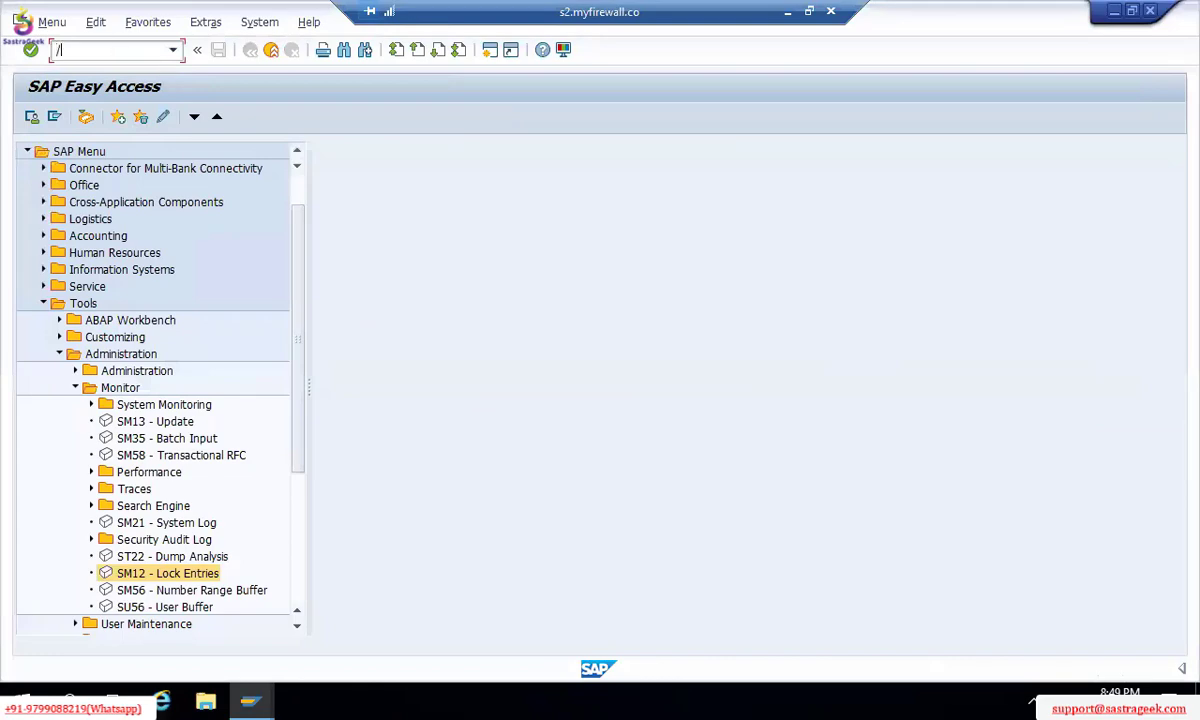
type("NSPRO")
key("Return")
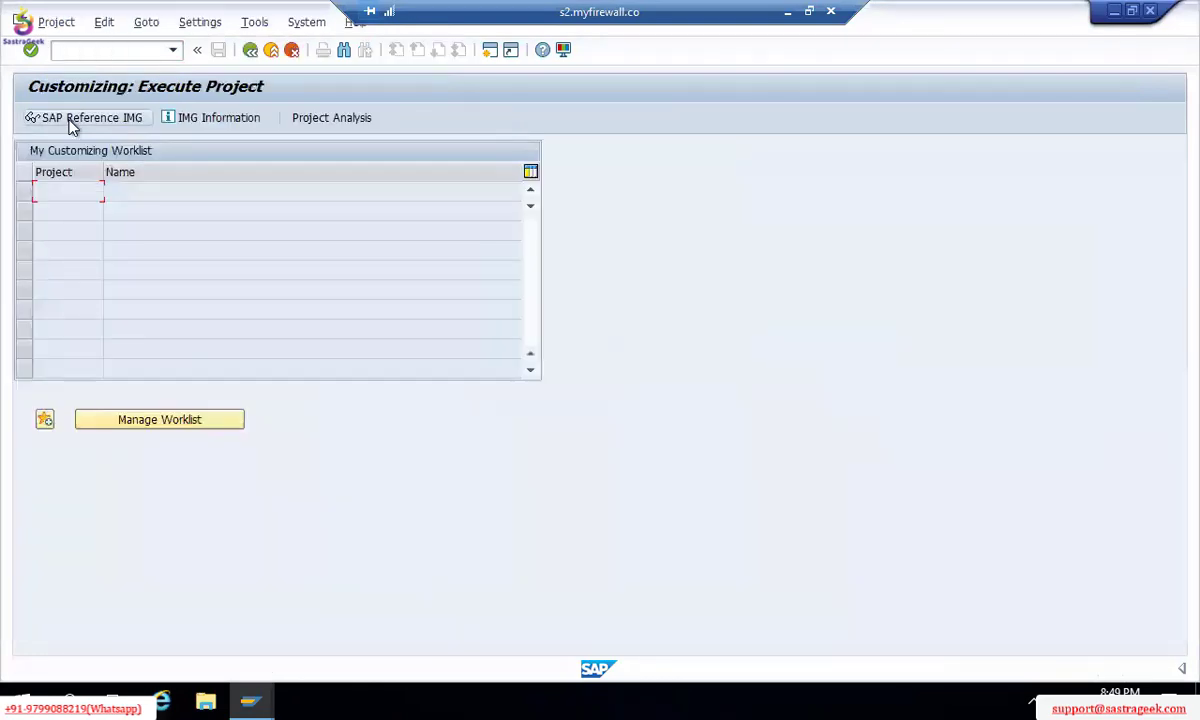
left_click(72, 120)
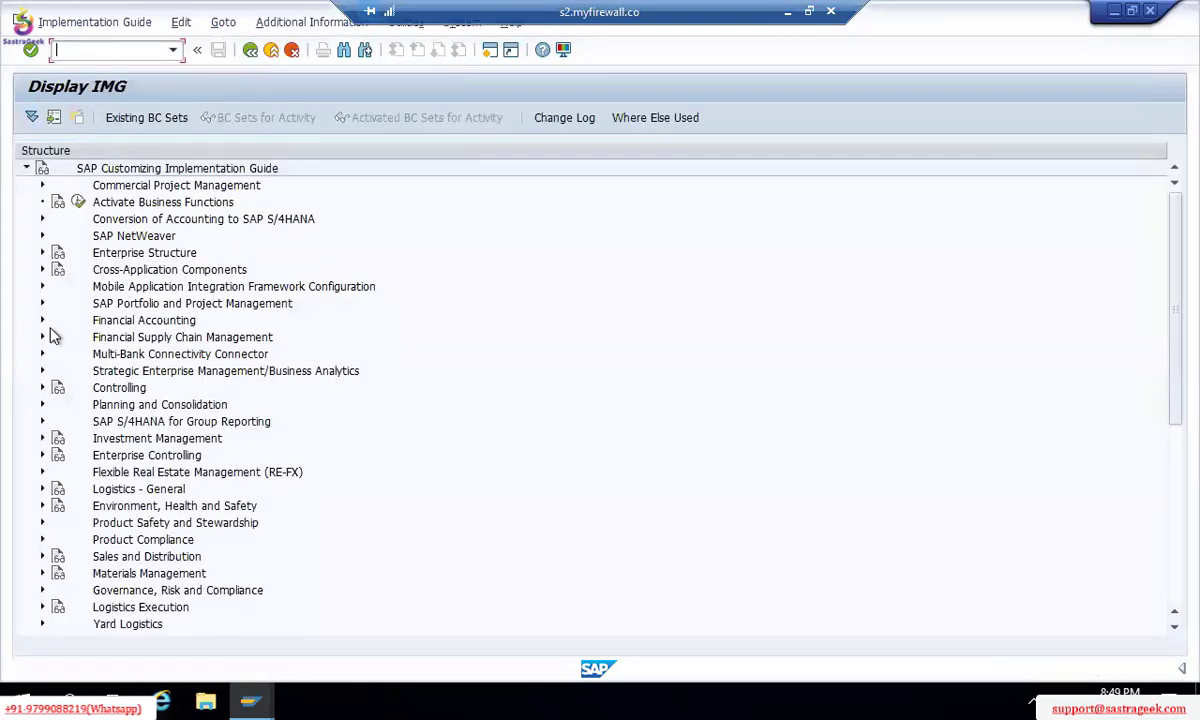
left_click(42, 320)
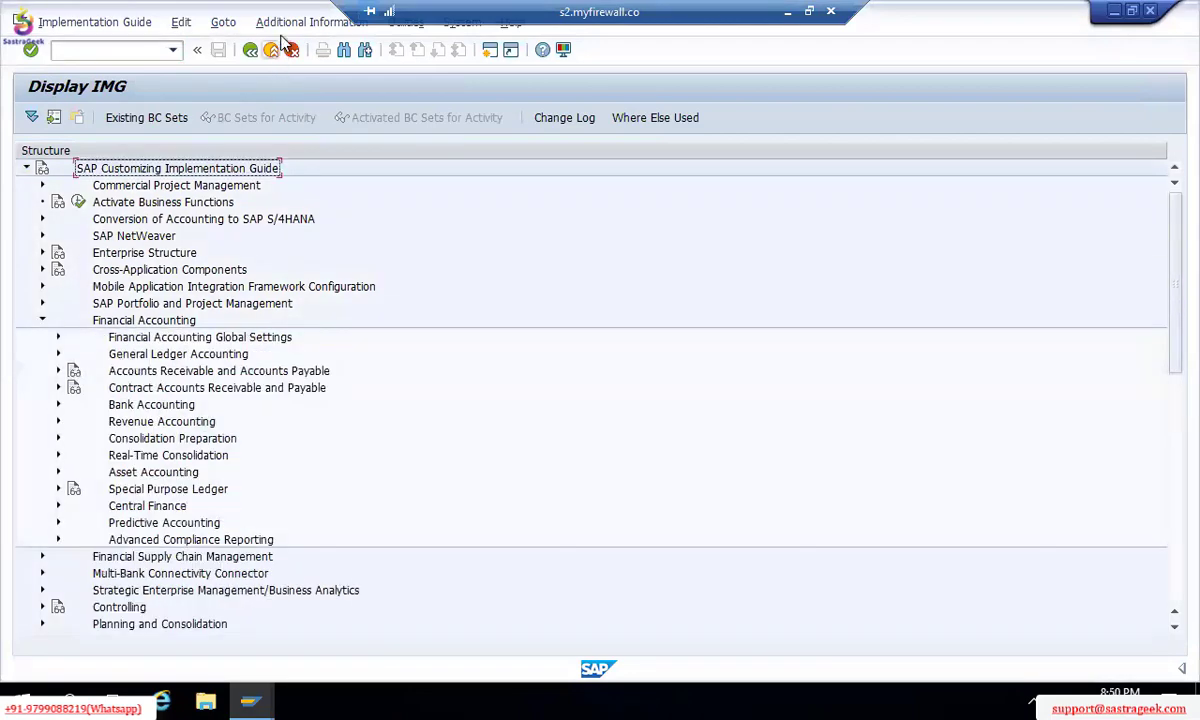
left_click(310, 22)
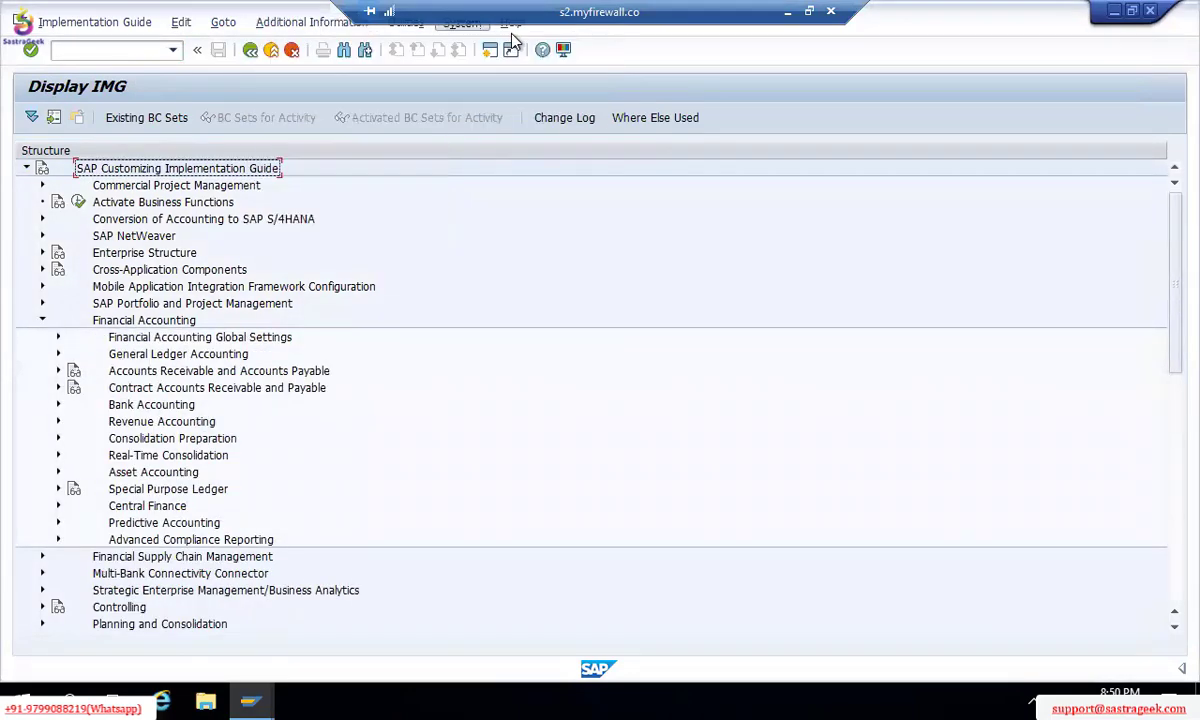
left_click(340, 24)
Step: Display IMG activity keys in an extra column, e.g. EA-SCHALTER, and narrow that column
mouse_move(358, 50)
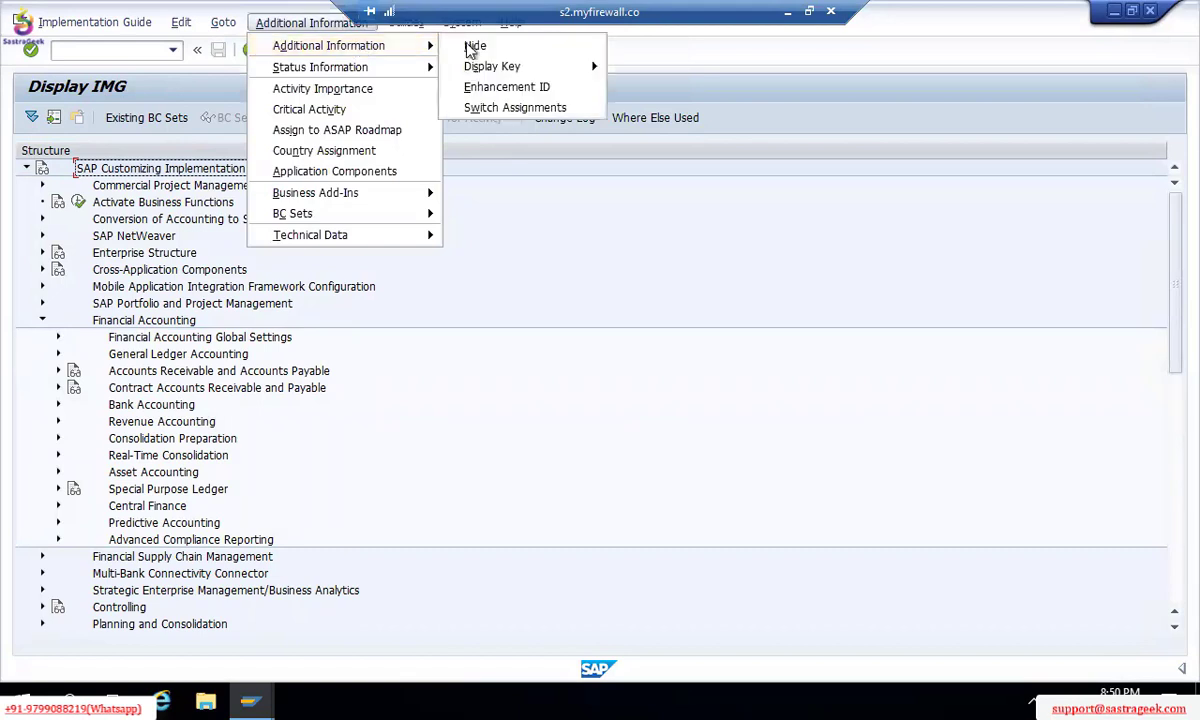
mouse_move(490, 66)
left_click(658, 88)
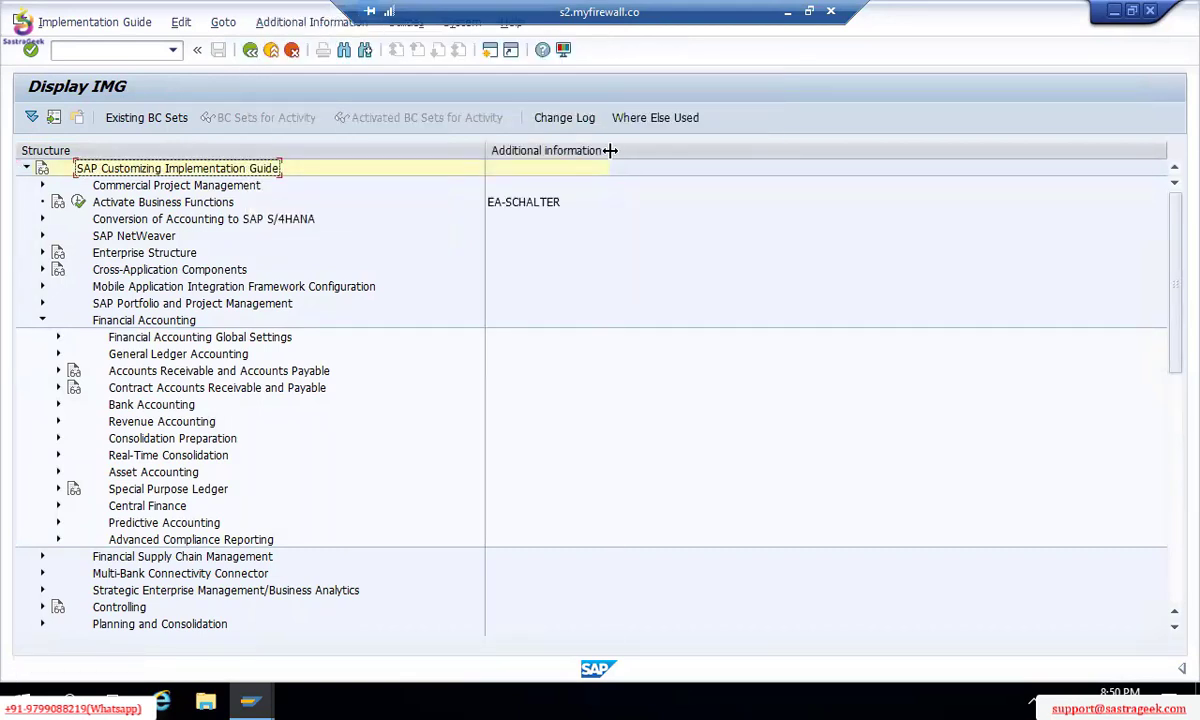
left_click_drag(610, 150, 563, 151)
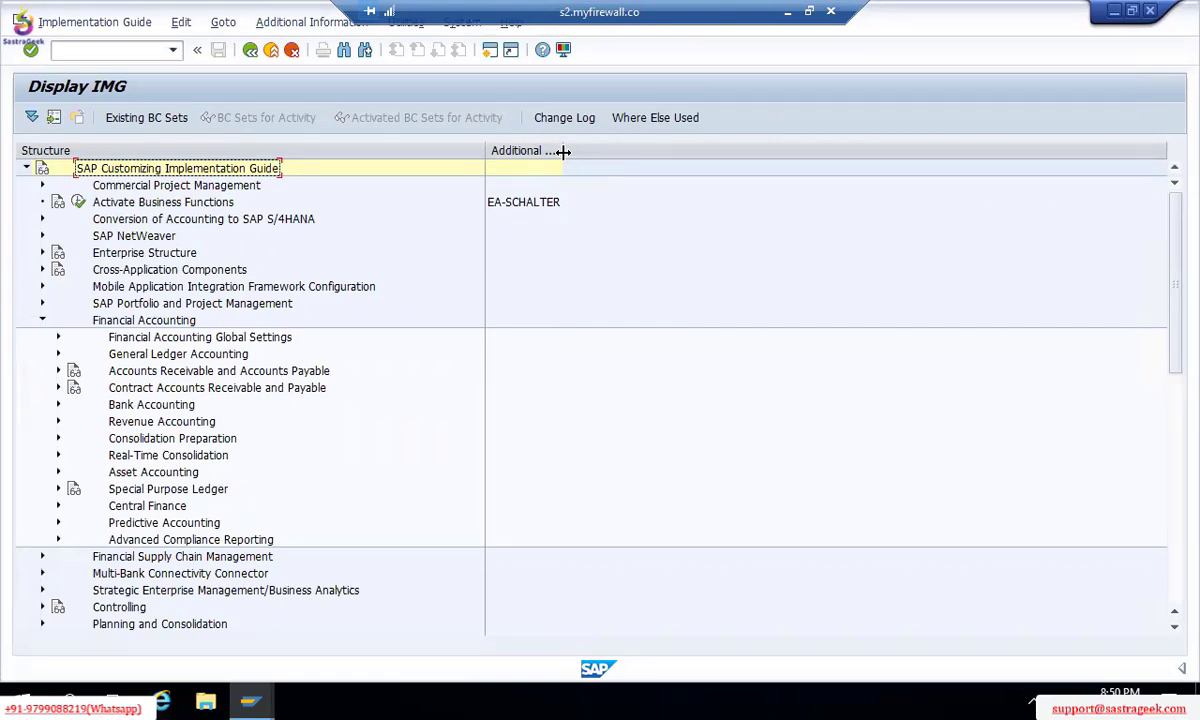
left_click(563, 152)
left_click(58, 341)
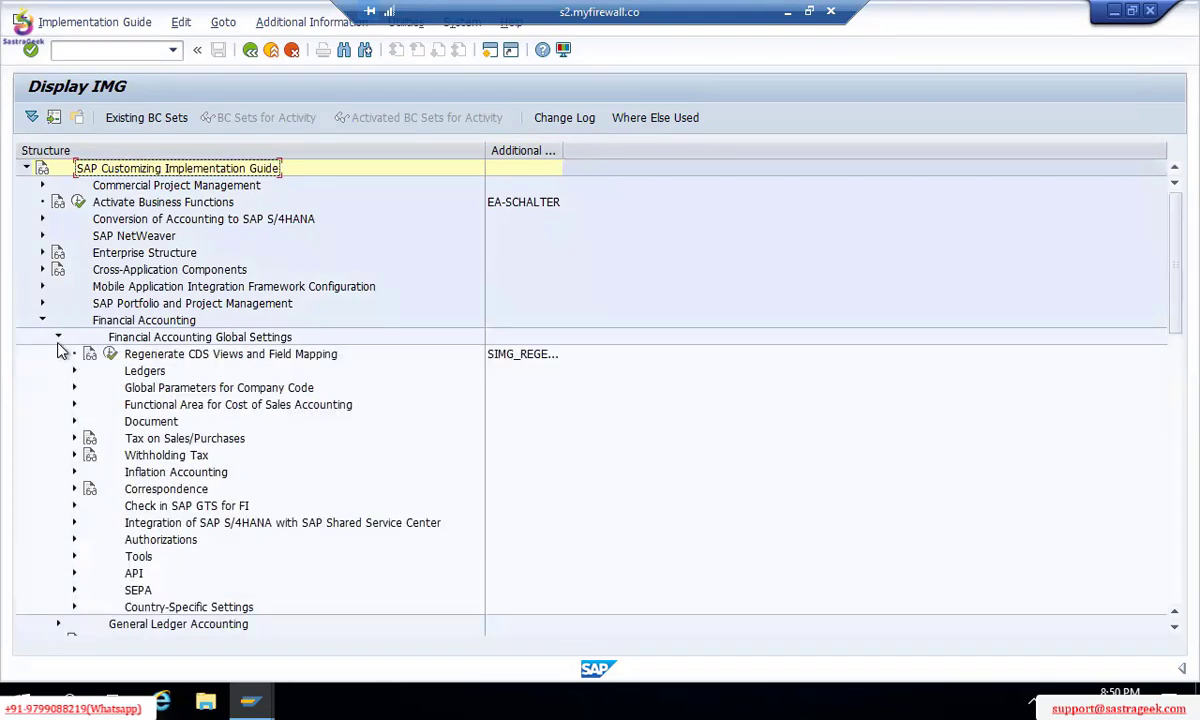
left_click(58, 340)
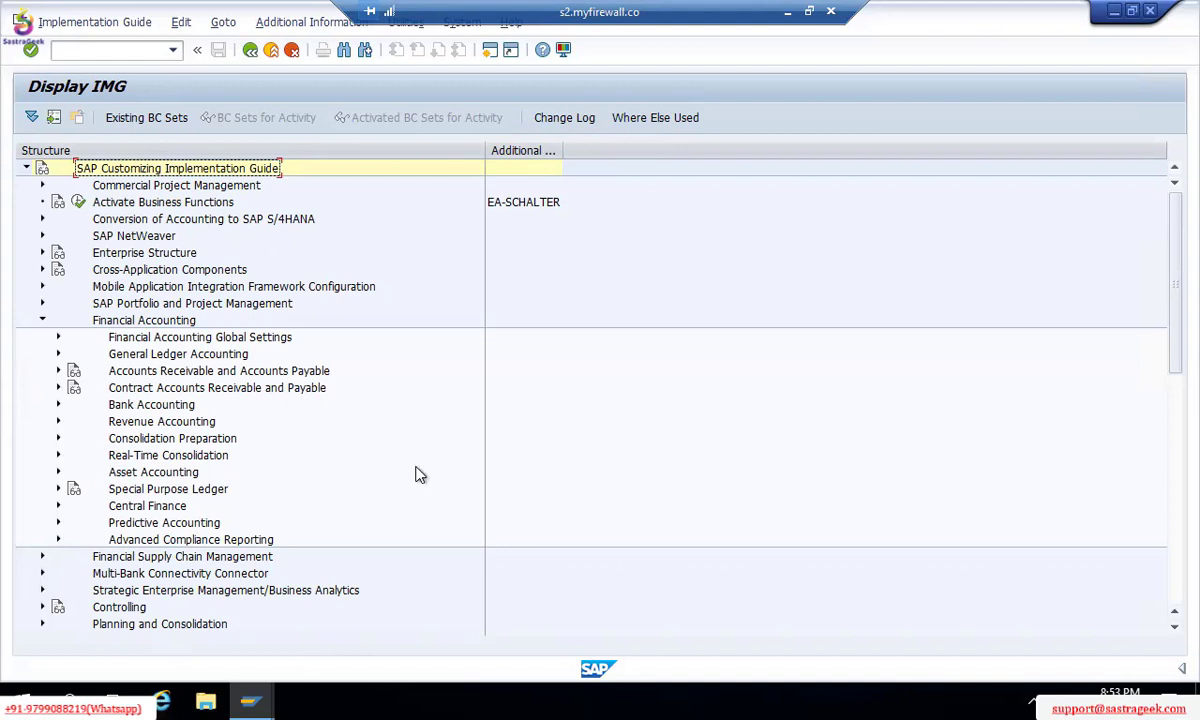
Step: Navigate General Ledger Accounting > Master Data > G/L Accounts > Preparations and execute Edit Chart of Accounts List
left_click(56, 355)
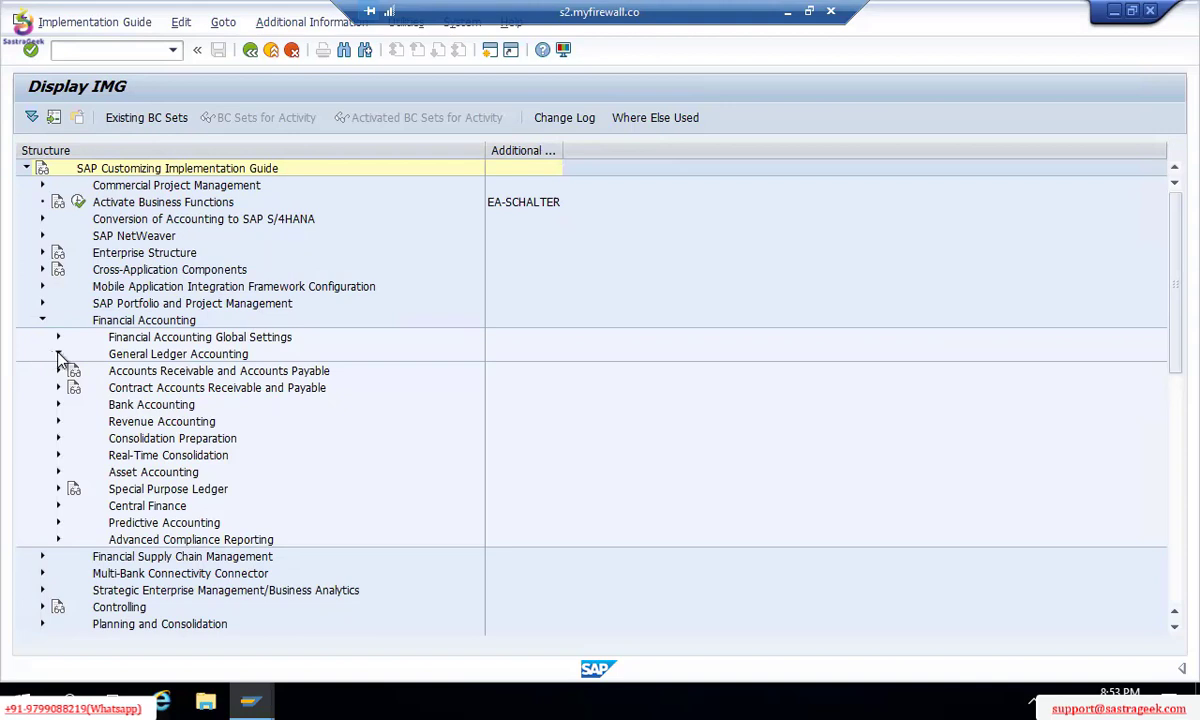
left_click(58, 355)
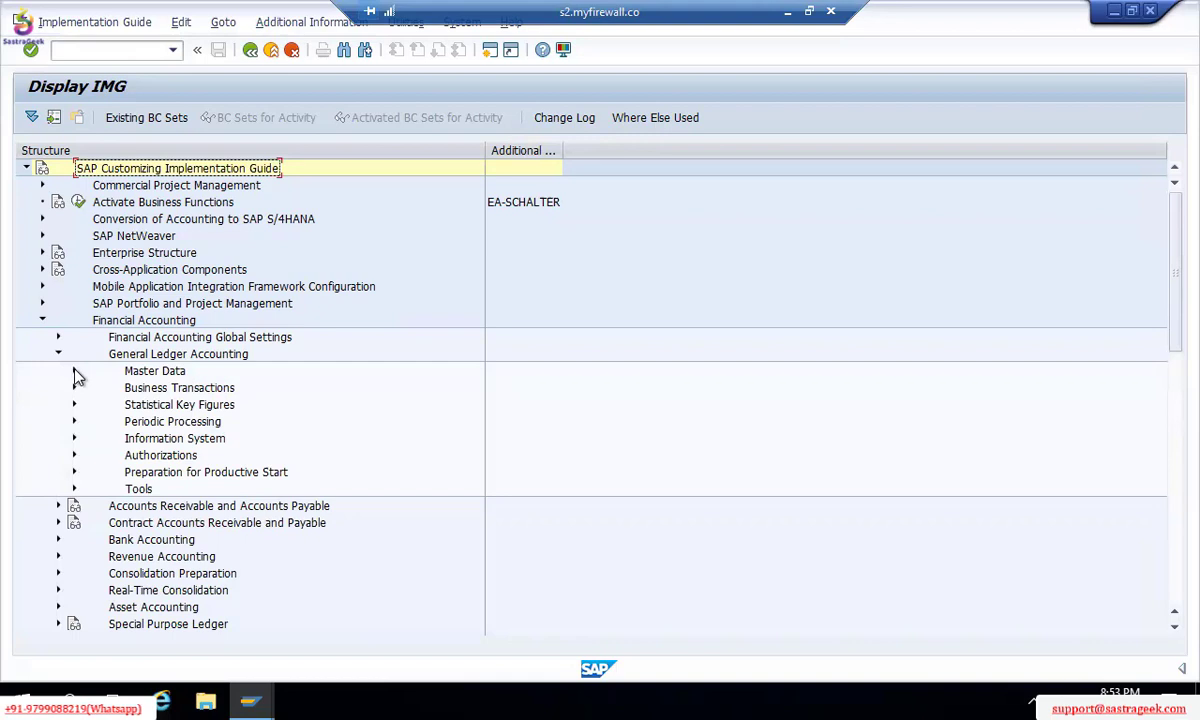
left_click(74, 371)
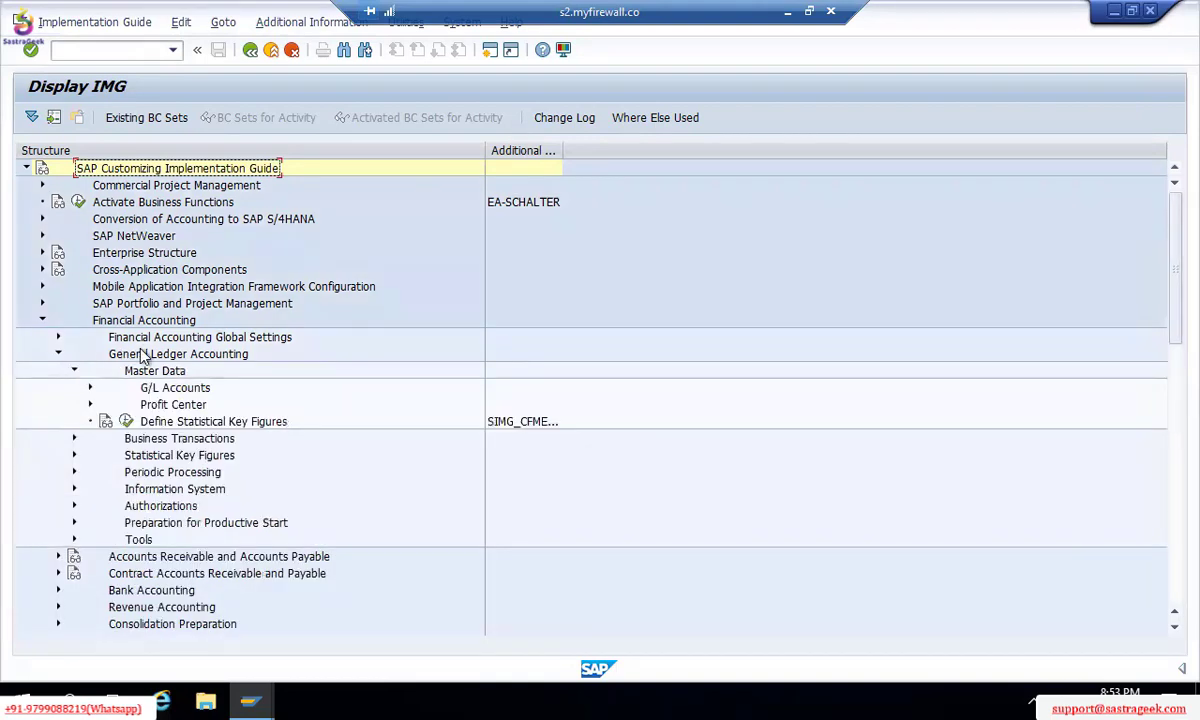
left_click(90, 388)
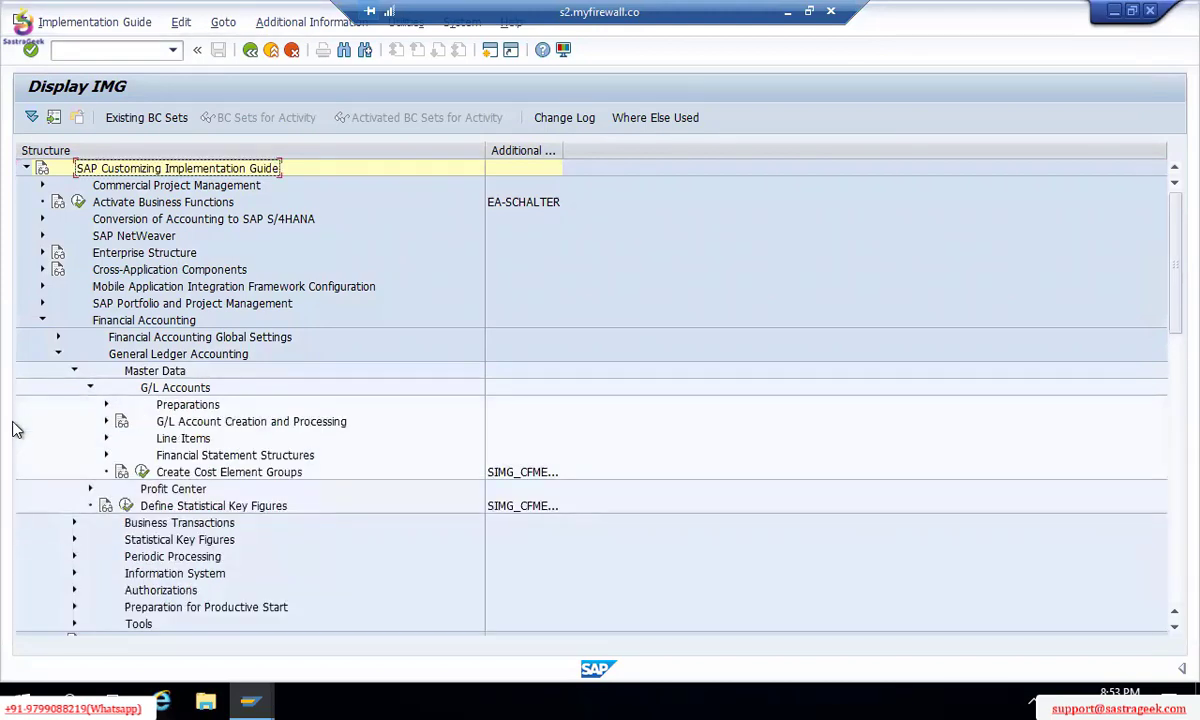
left_click(106, 405)
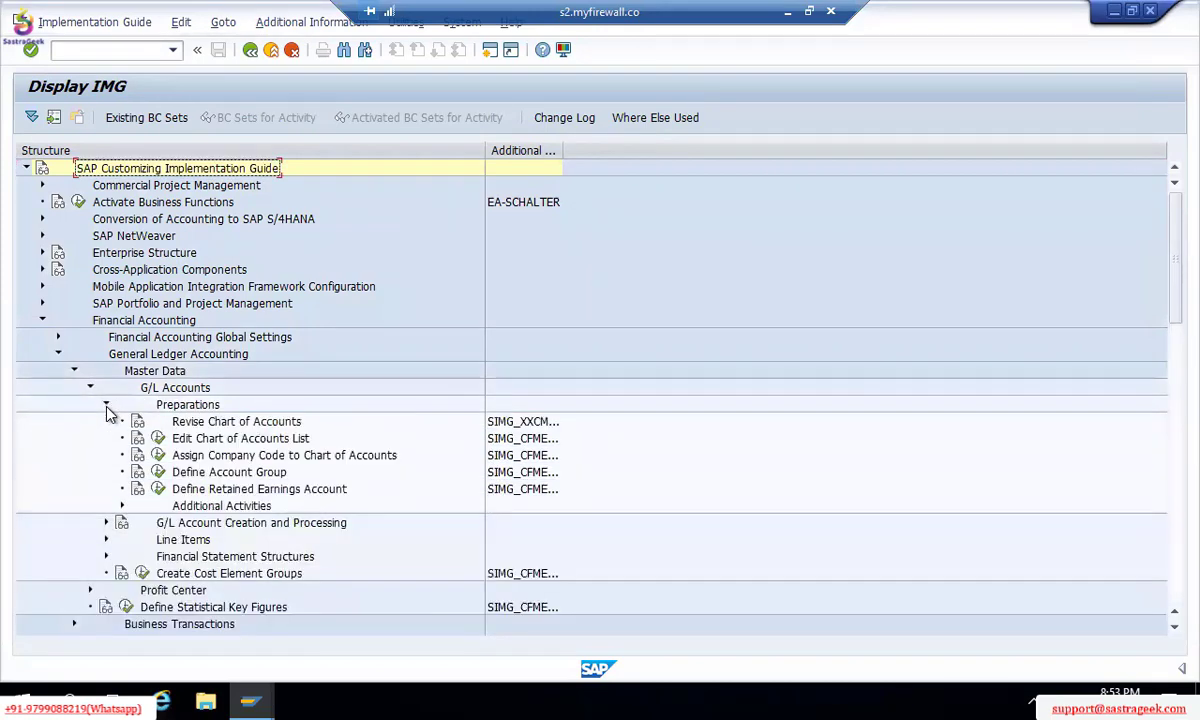
double_click(565, 150)
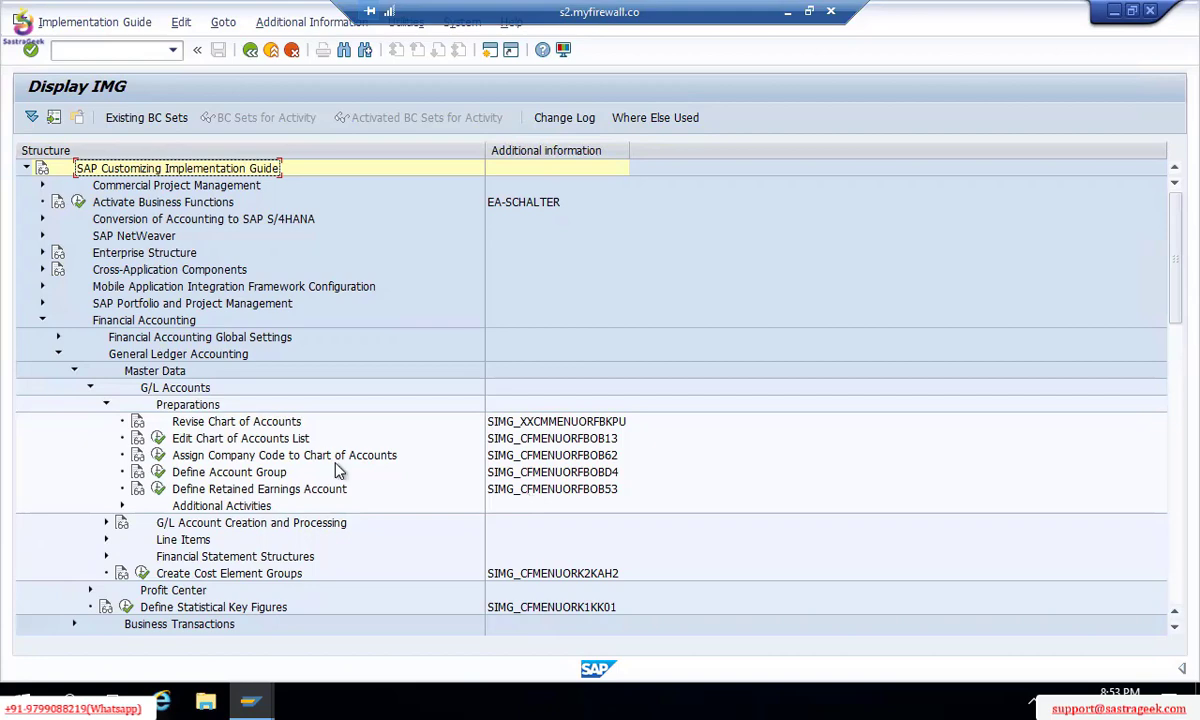
left_click(158, 438)
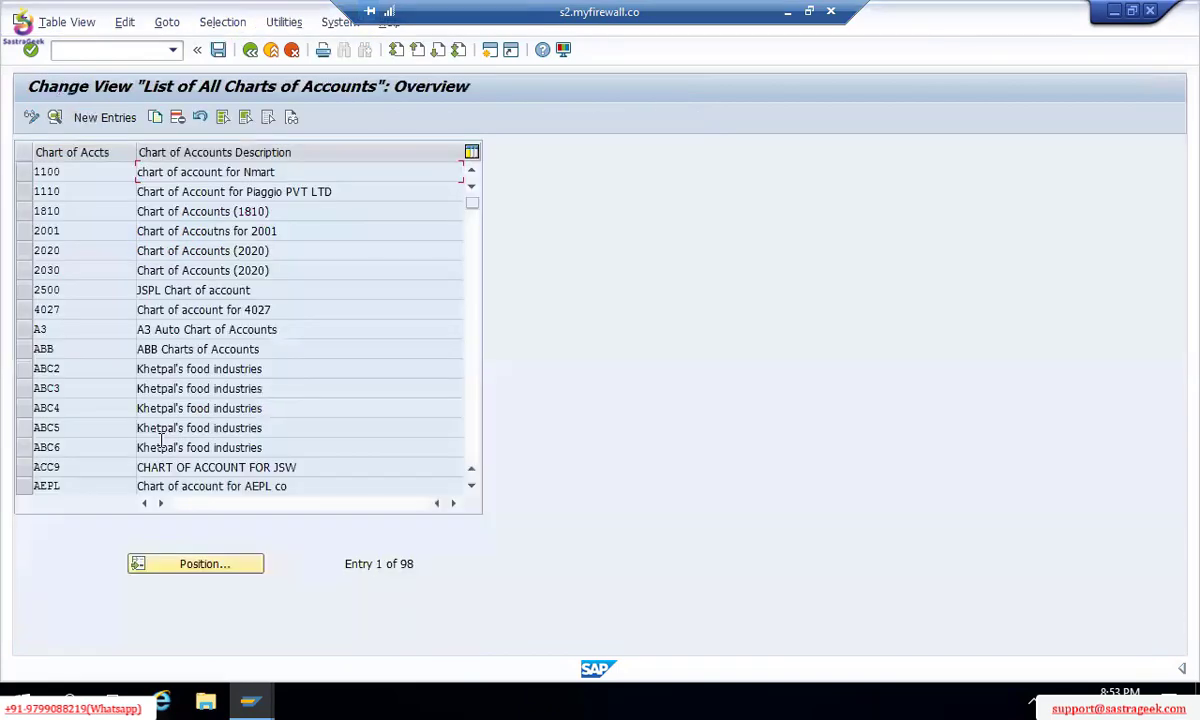
Step: Create a new entry with chart of accounts TM00 and description 'TM00 TATA MOTORS'
left_click(112, 125)
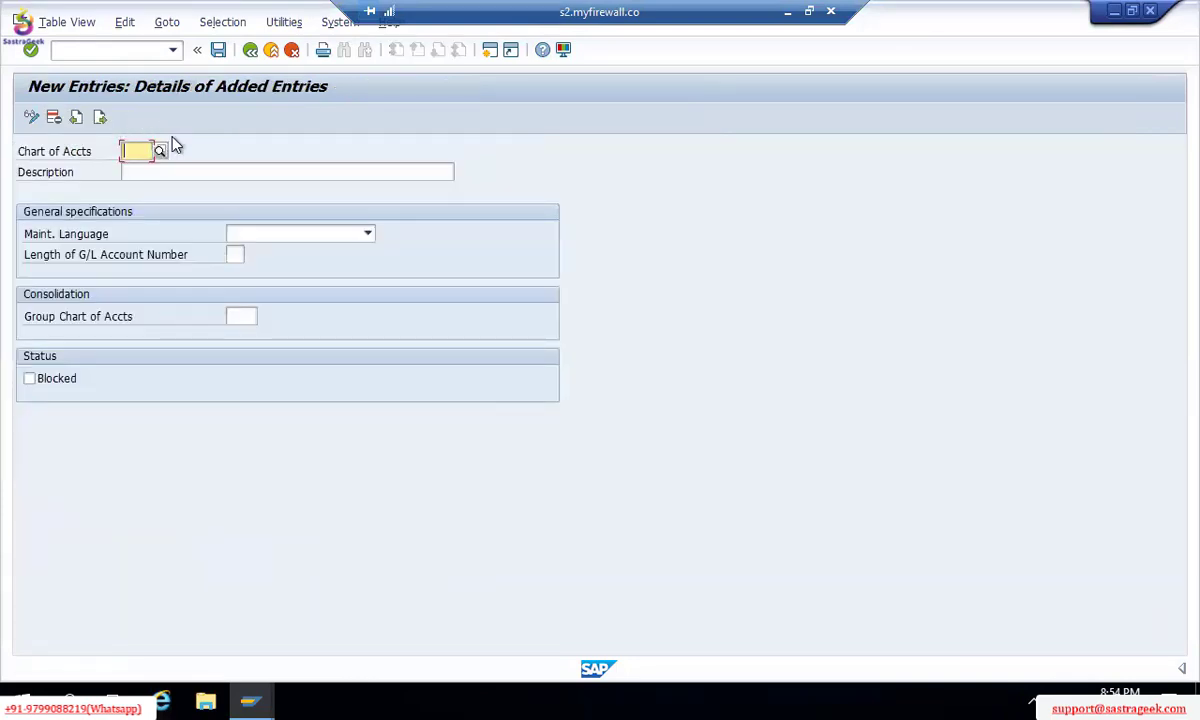
type("TM00")
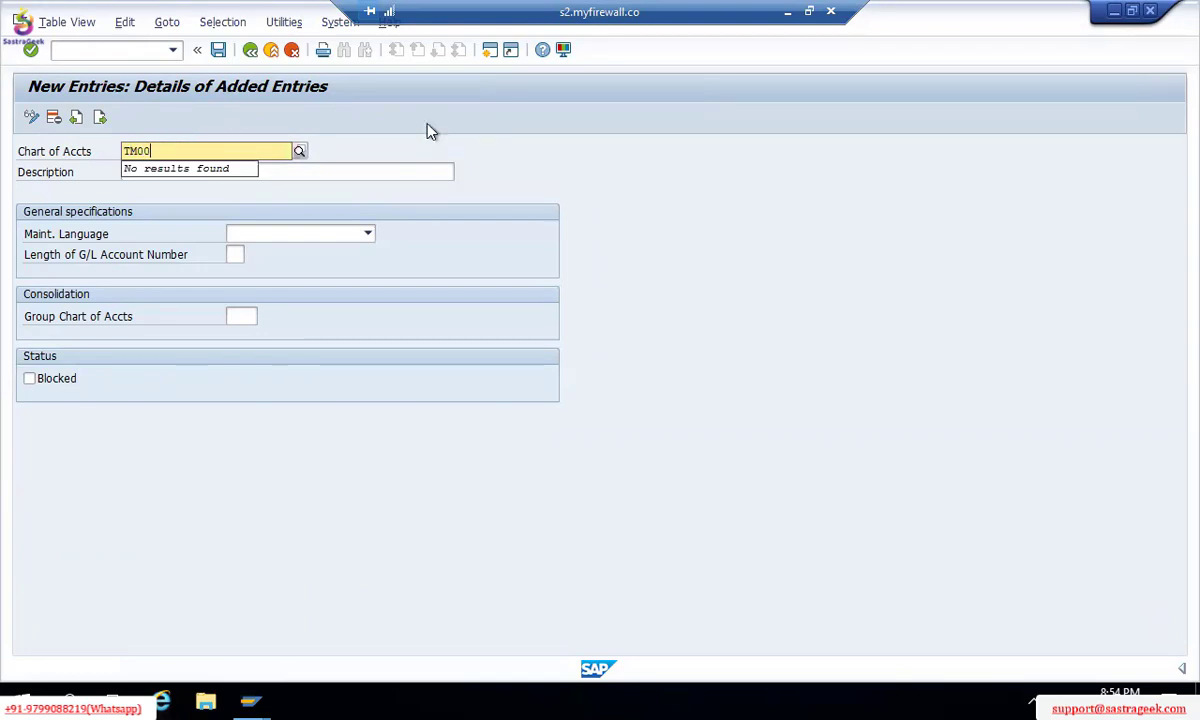
left_click(459, 152)
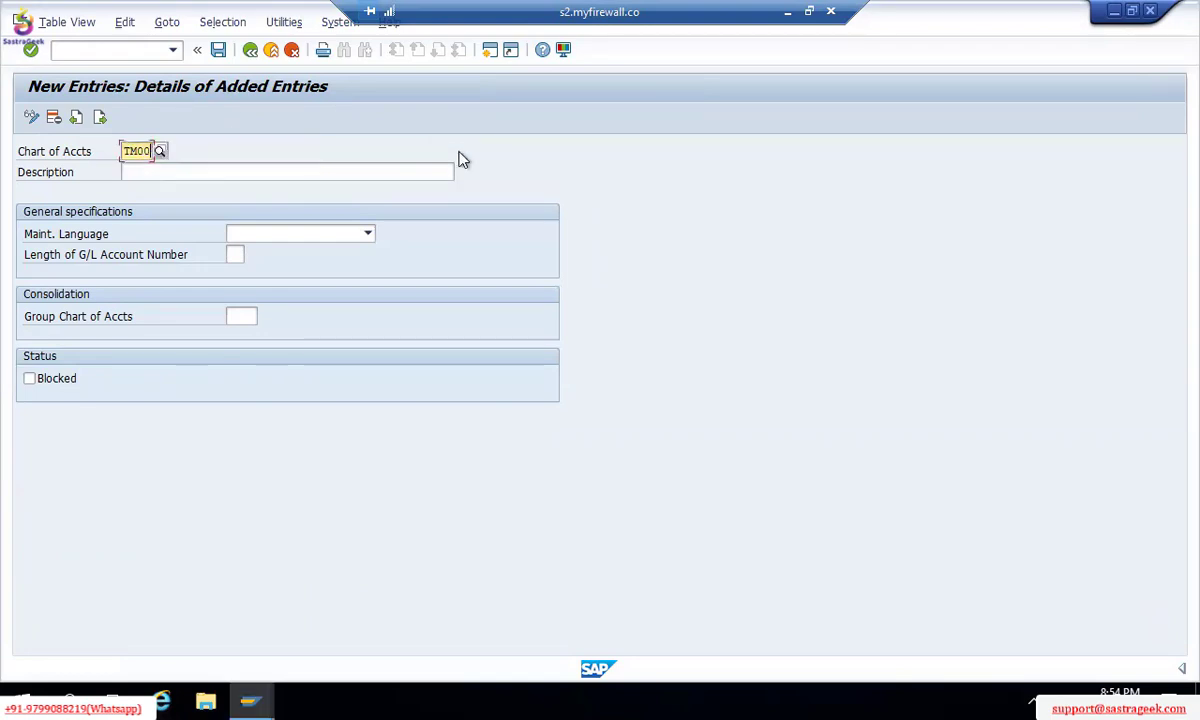
left_click(144, 171)
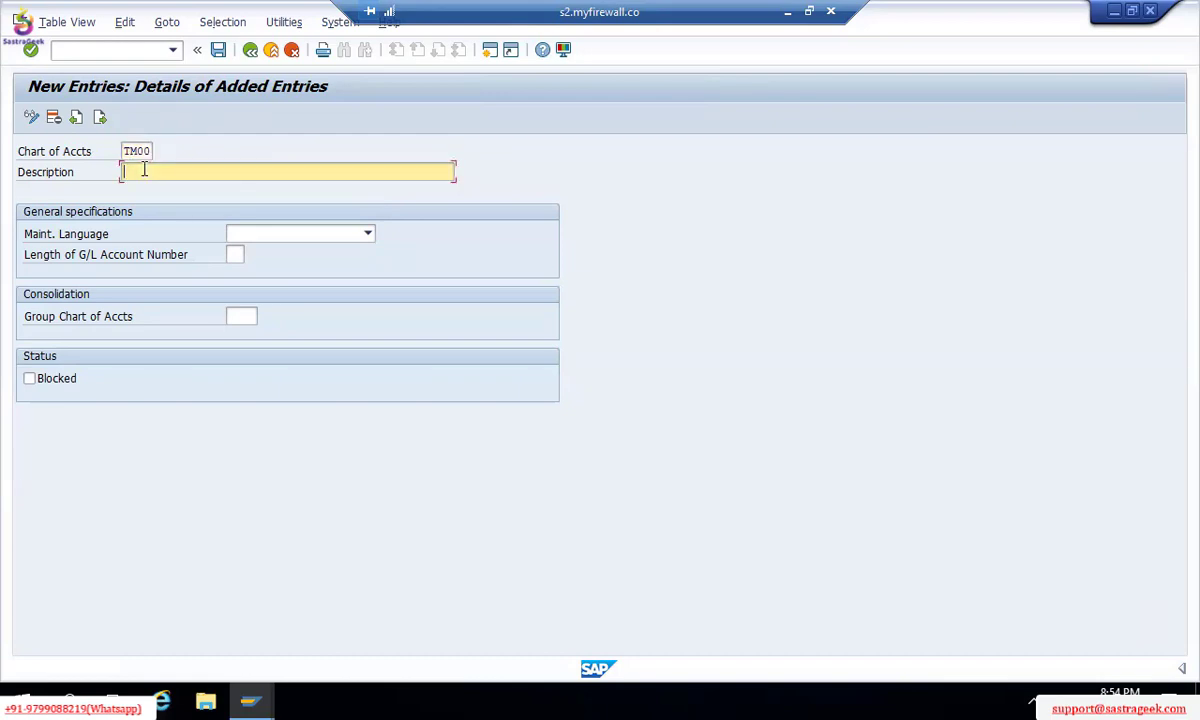
type("TM00 TATA MOTORS COA")
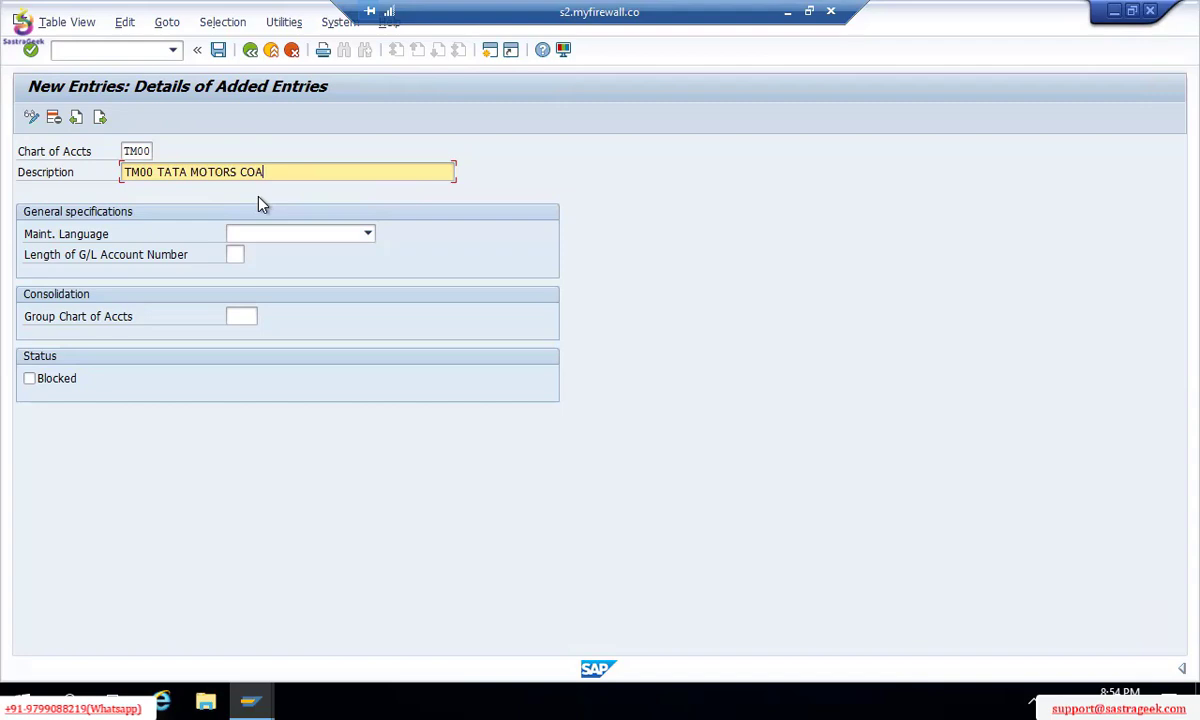
Step: Set the maintenance language to English and G/L account number length to 6
left_click(295, 239)
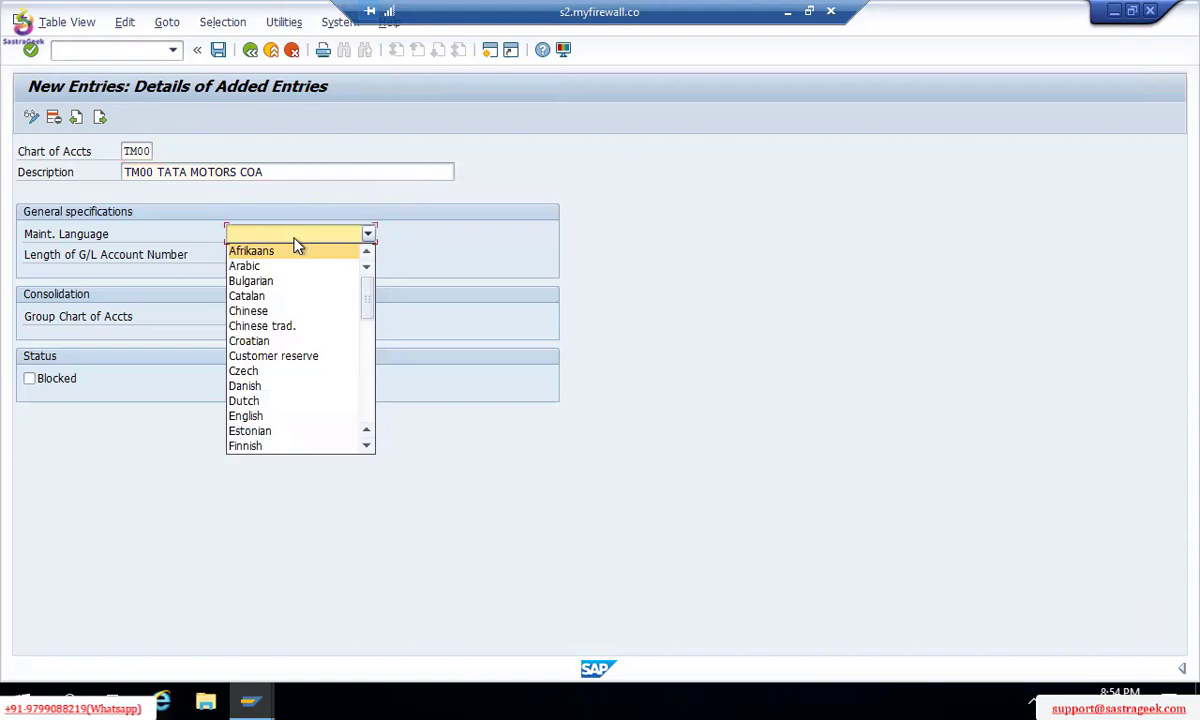
key("e")
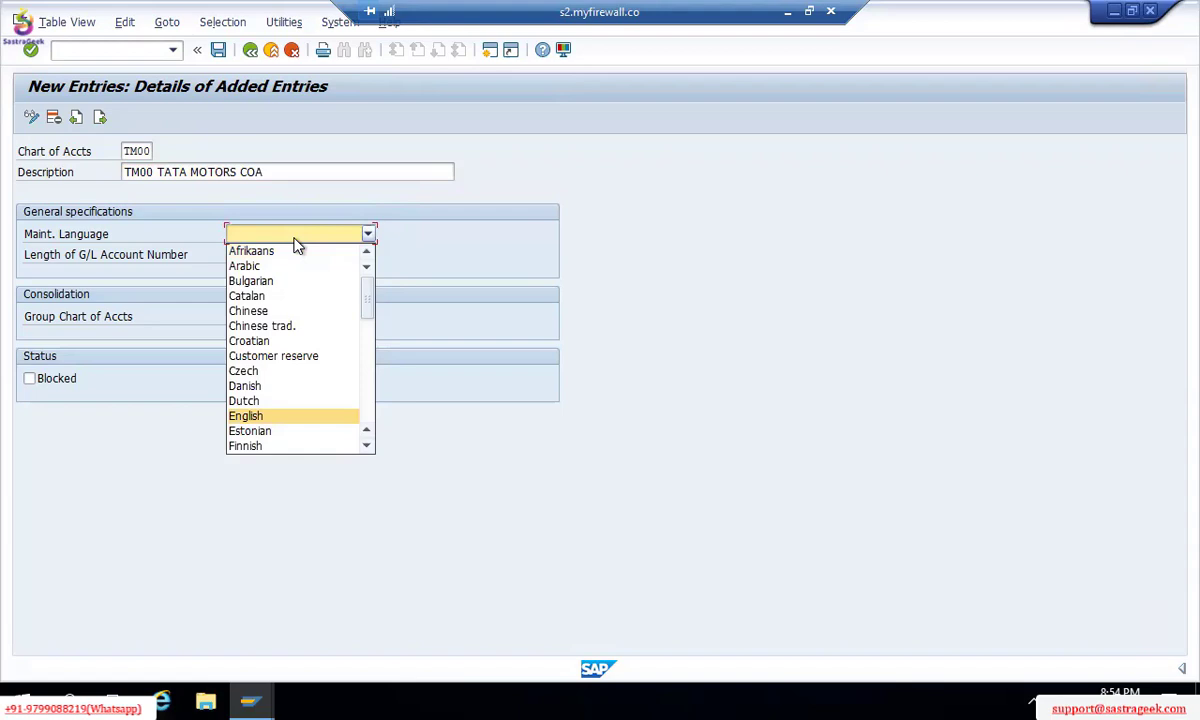
left_click(279, 421)
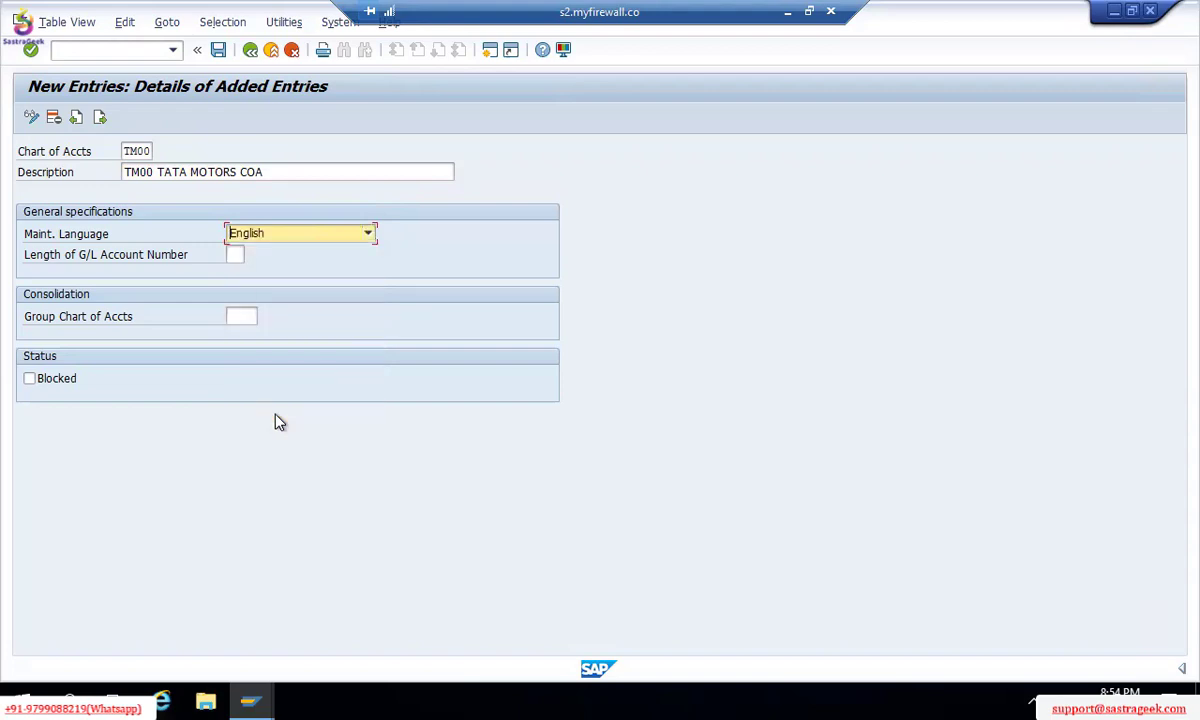
left_click(234, 253)
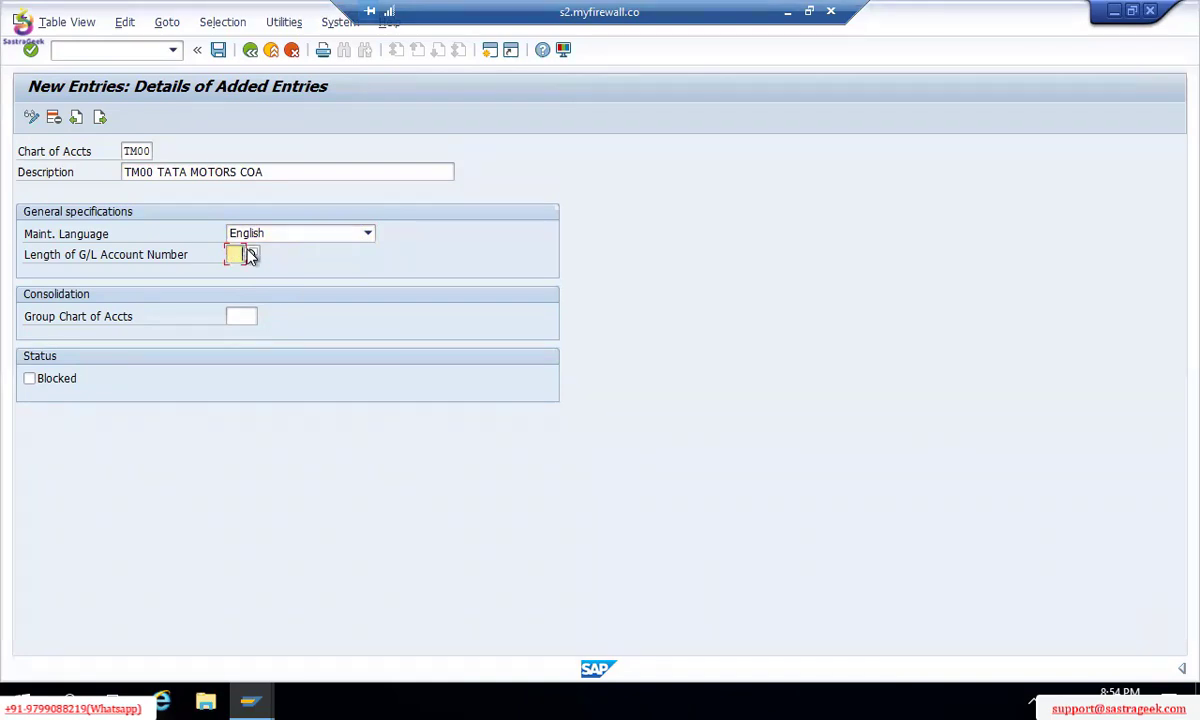
left_click(251, 254)
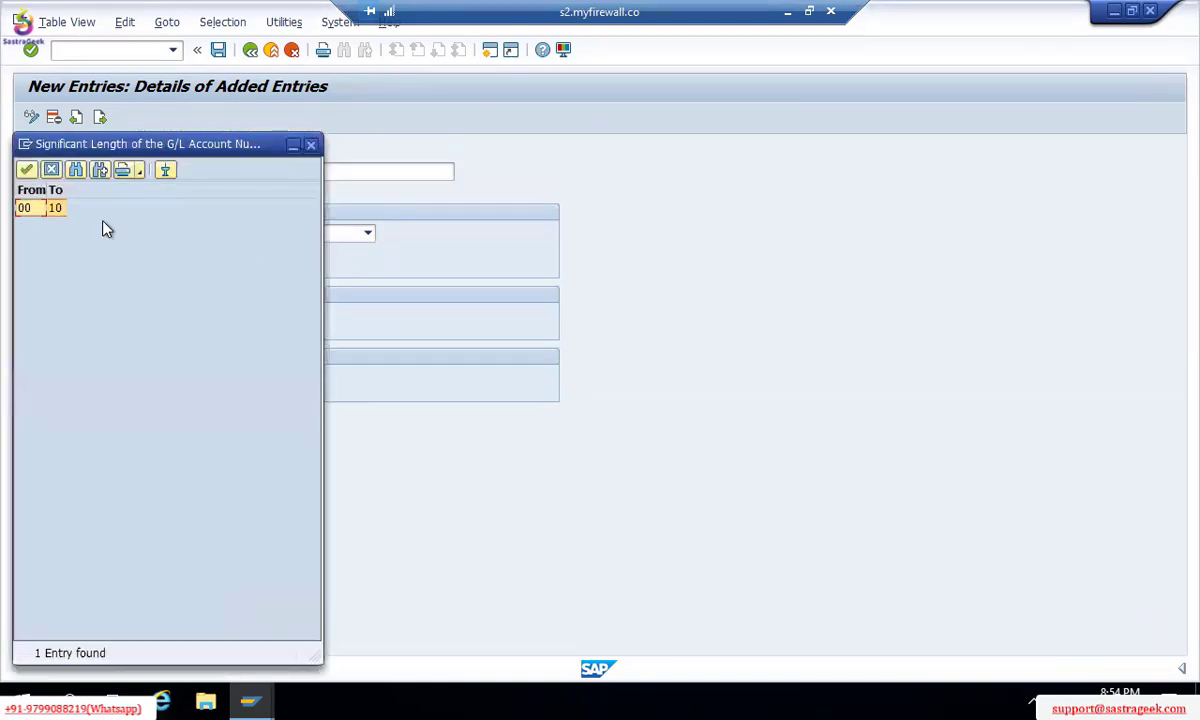
double_click(46, 212)
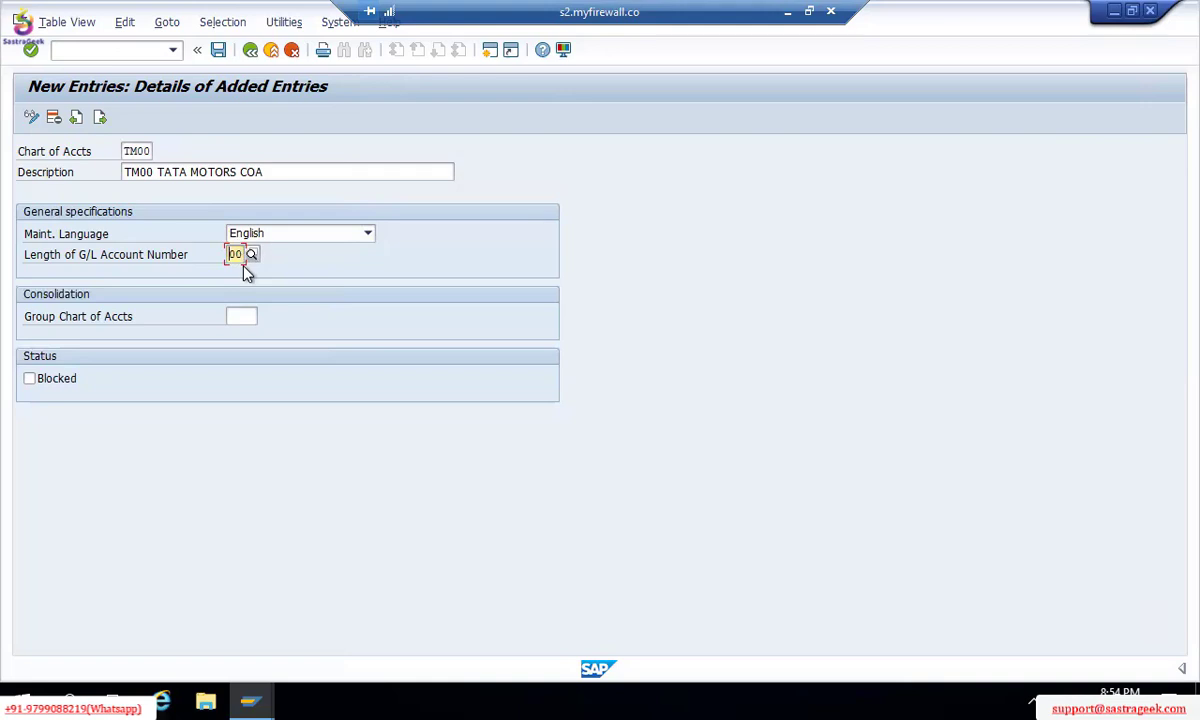
key("BackSpace")
key("BackSpace")
type("6")
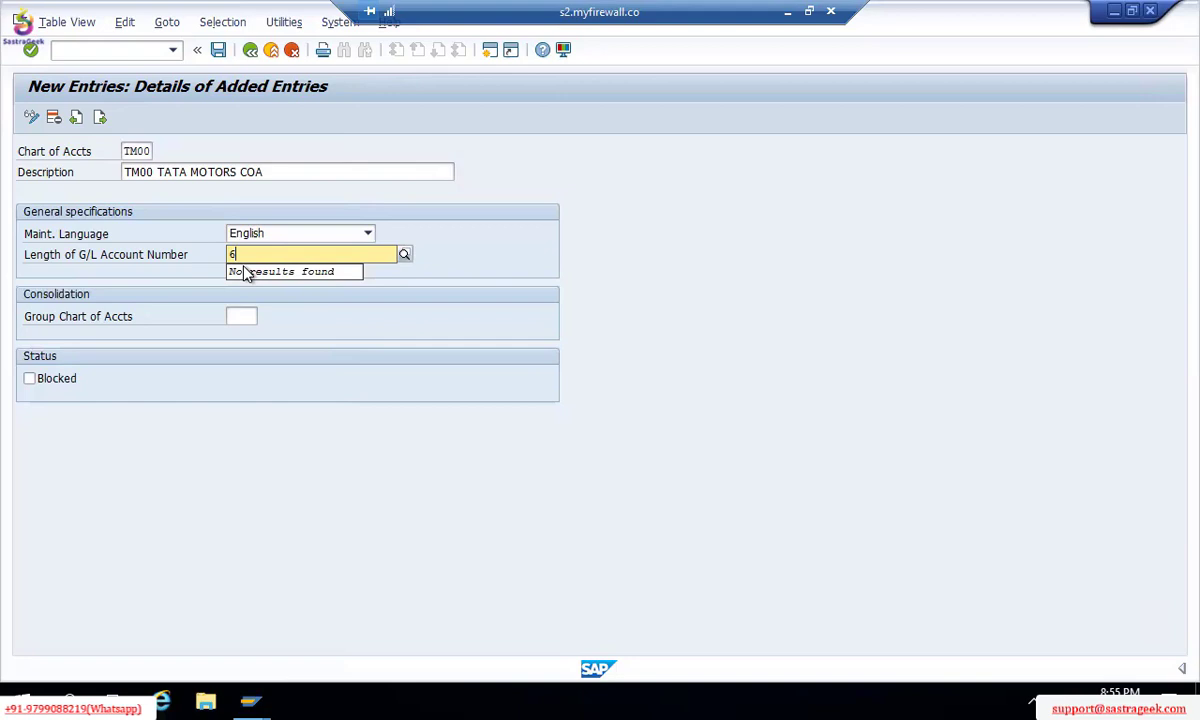
key("Return")
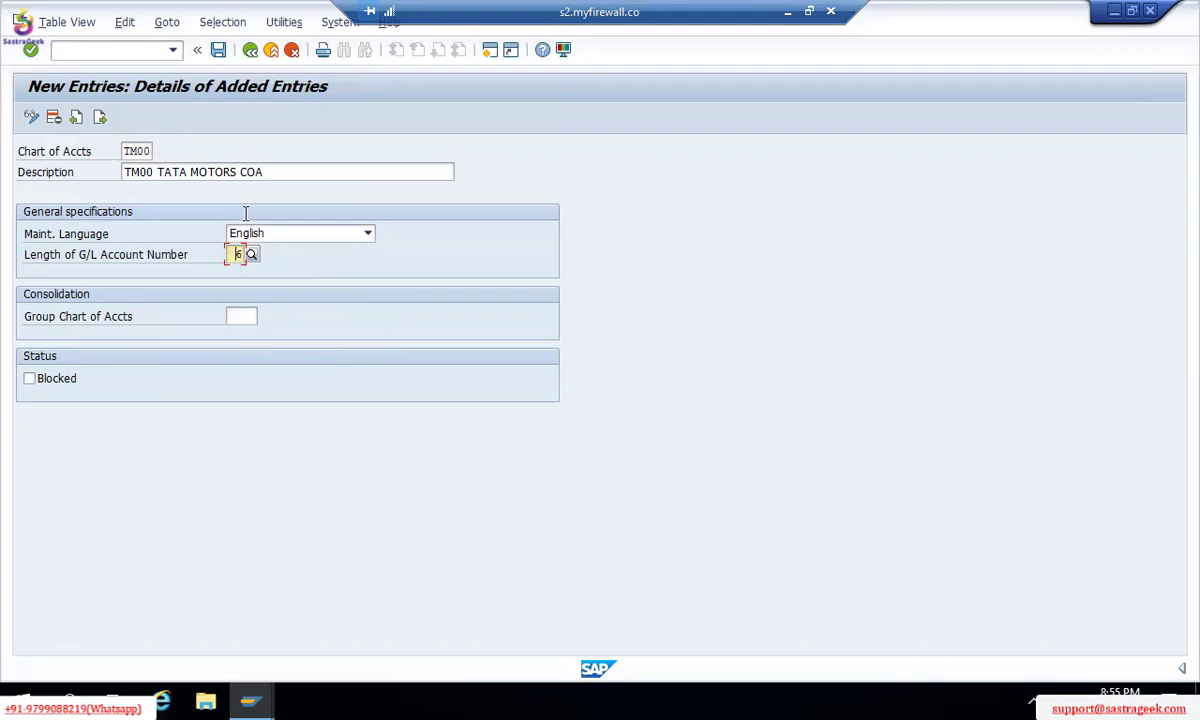
Step: Save chart of accounts TM00 under a customizing request and return to the Display IMG tree
left_click(218, 52)
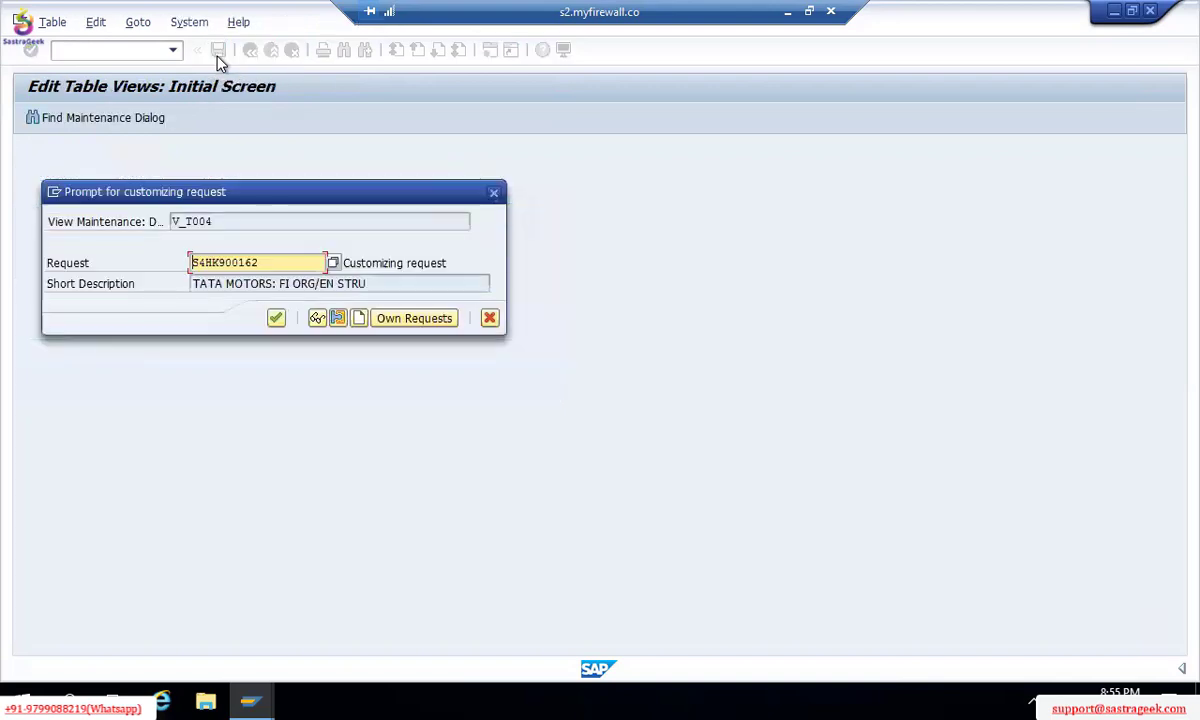
left_click(276, 319)
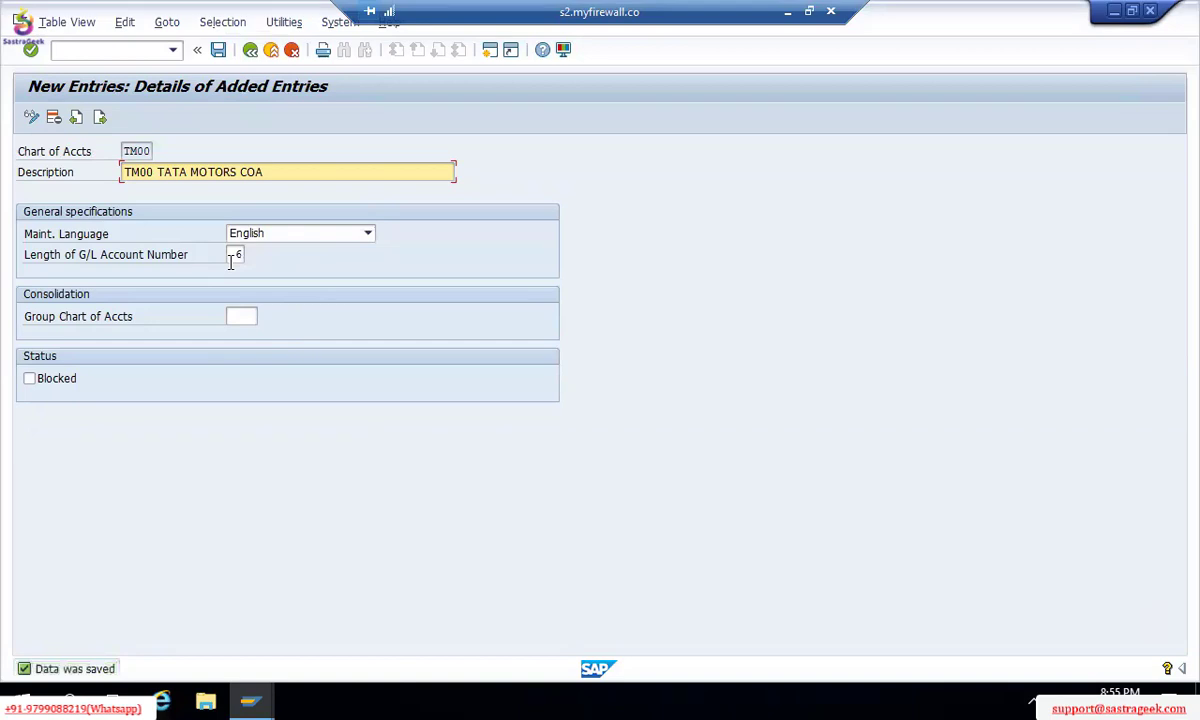
left_click(250, 50)
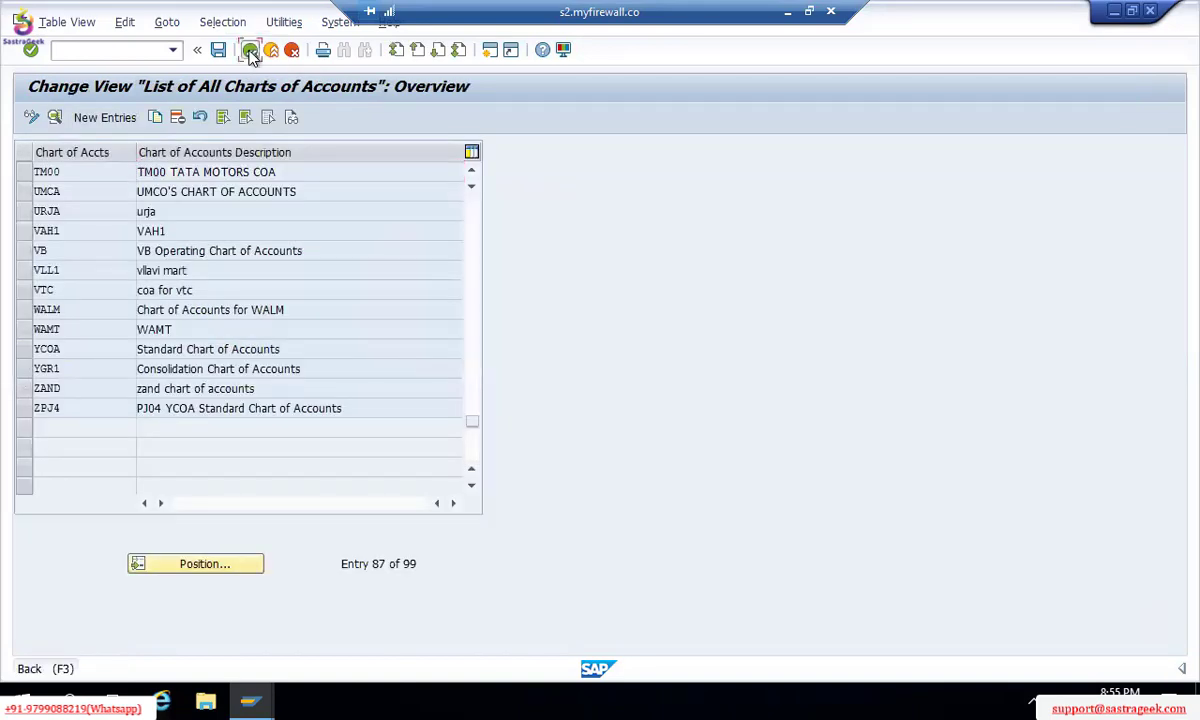
left_click(250, 50)
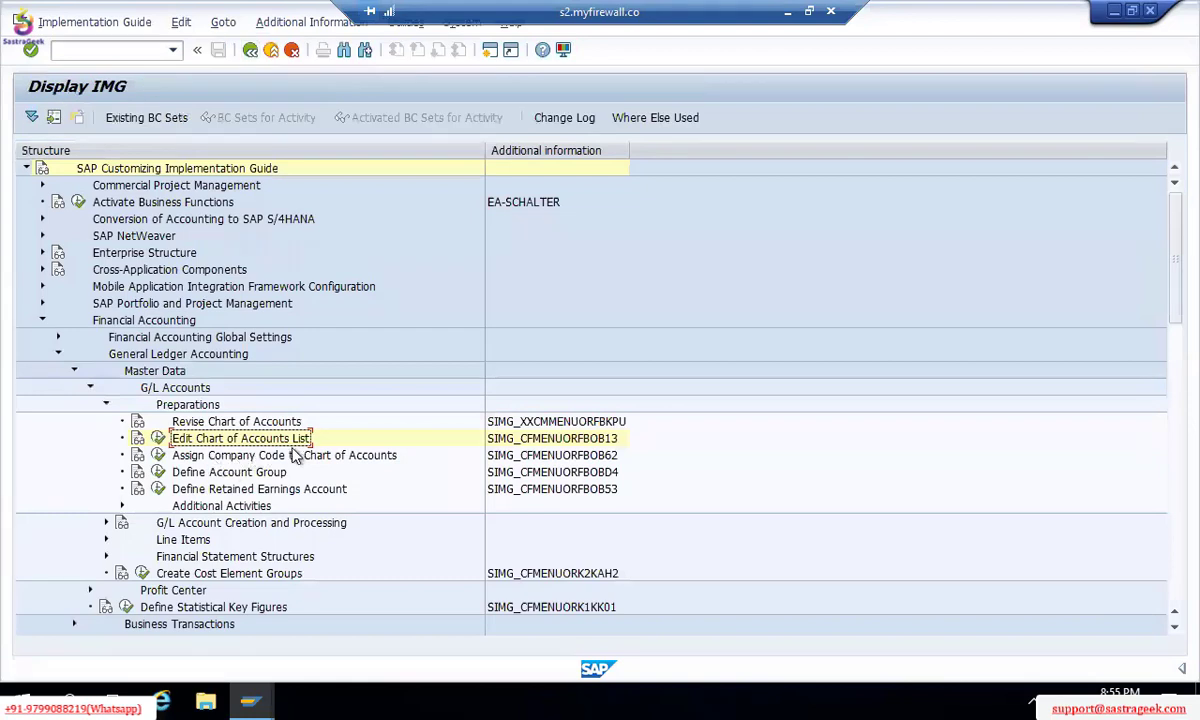
left_click(158, 455)
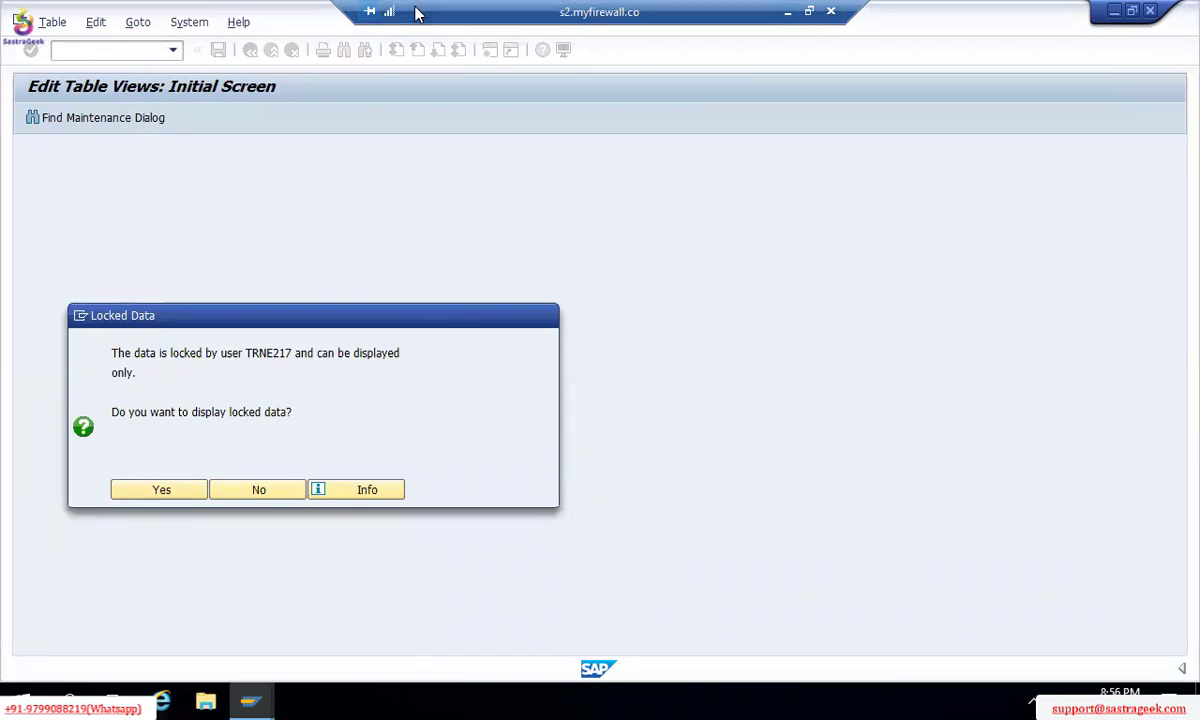
left_click(241, 490)
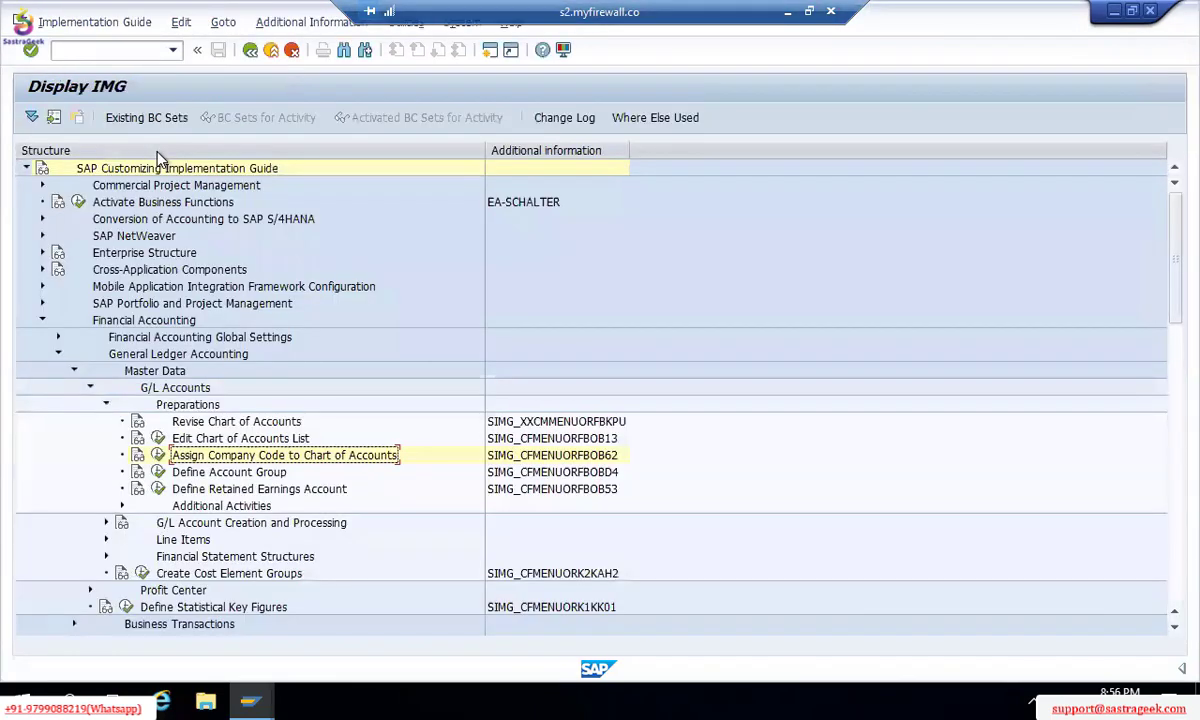
left_click(158, 456)
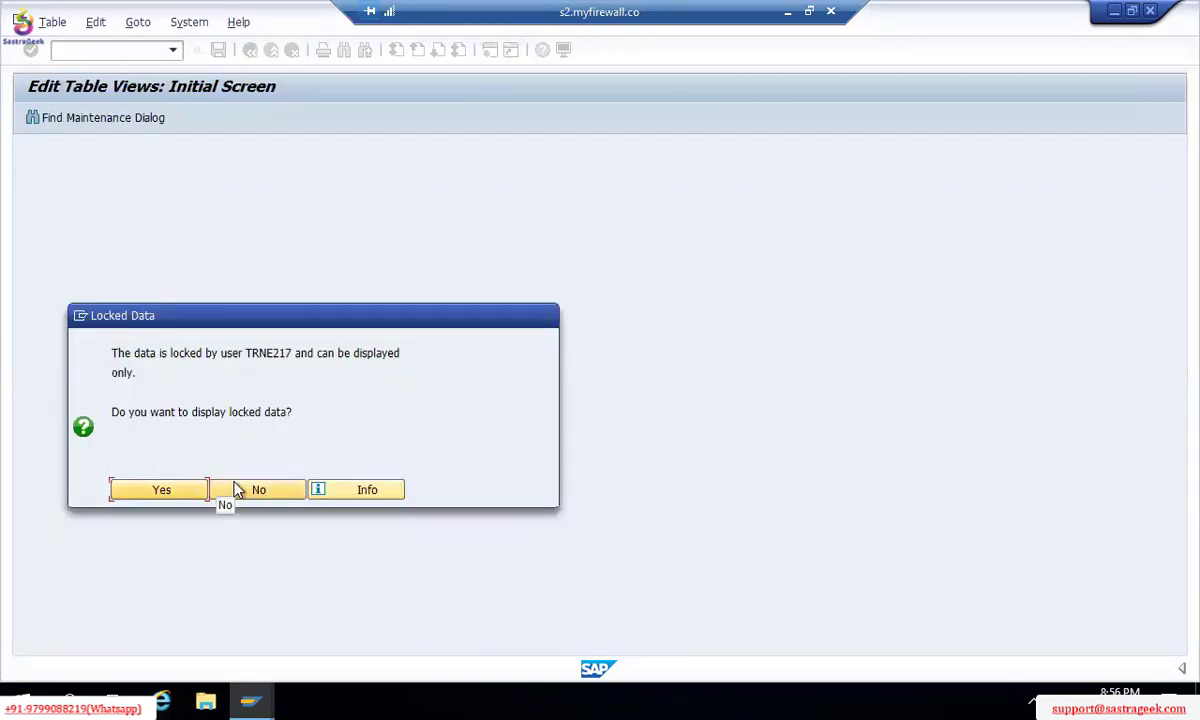
left_click(157, 492)
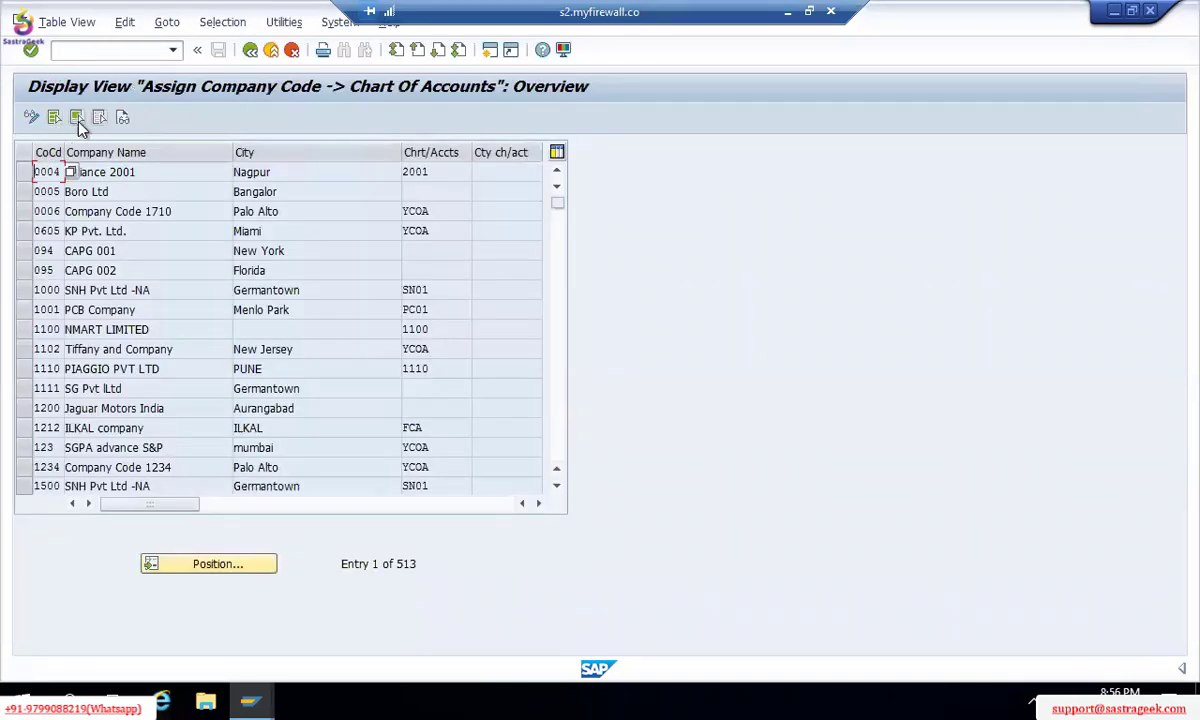
left_click(196, 565)
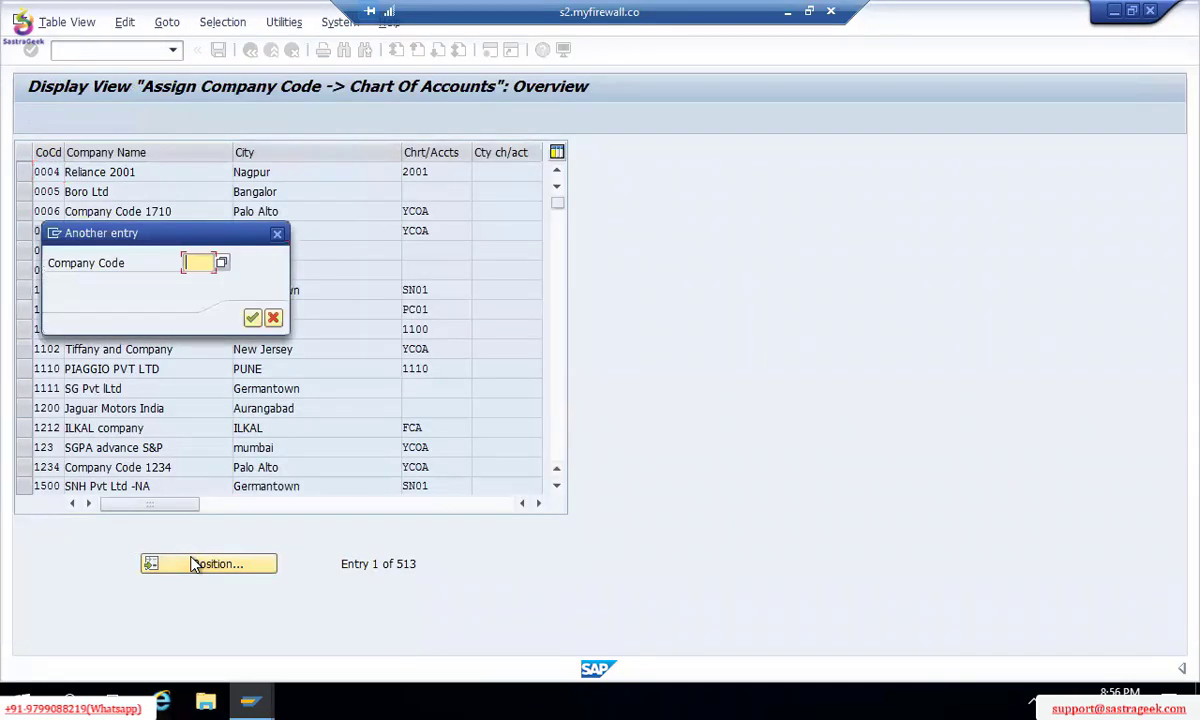
type("TM00")
key("Return")
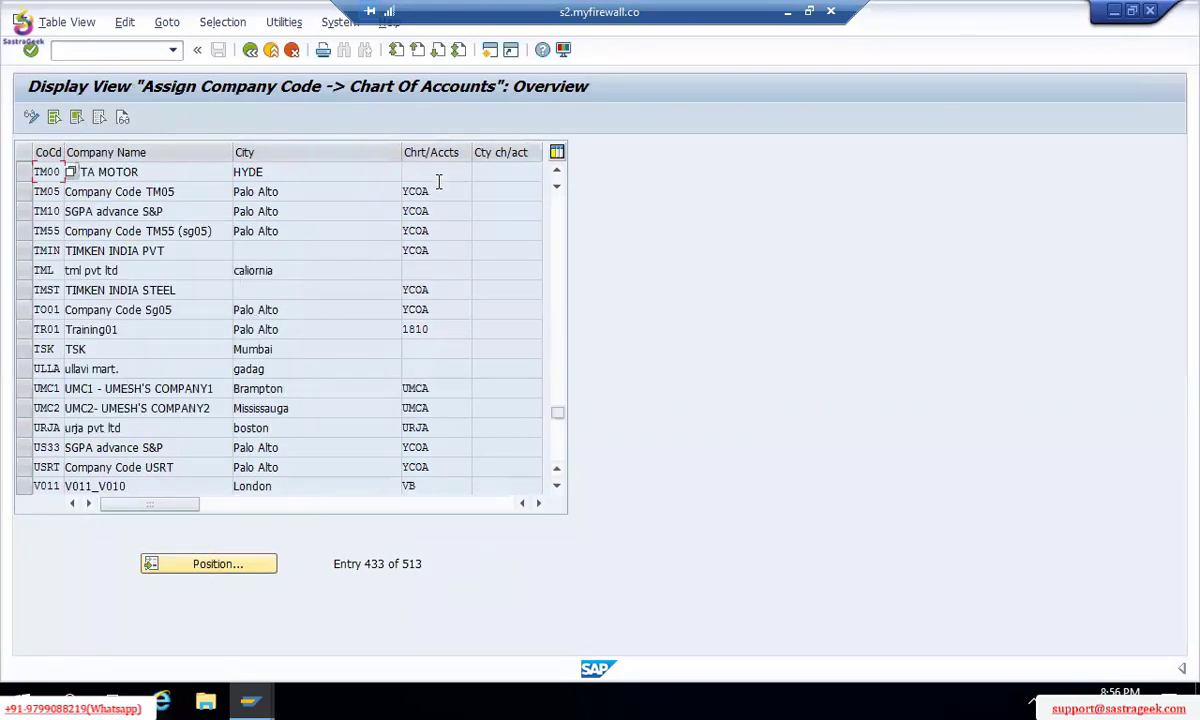
left_click(478, 176)
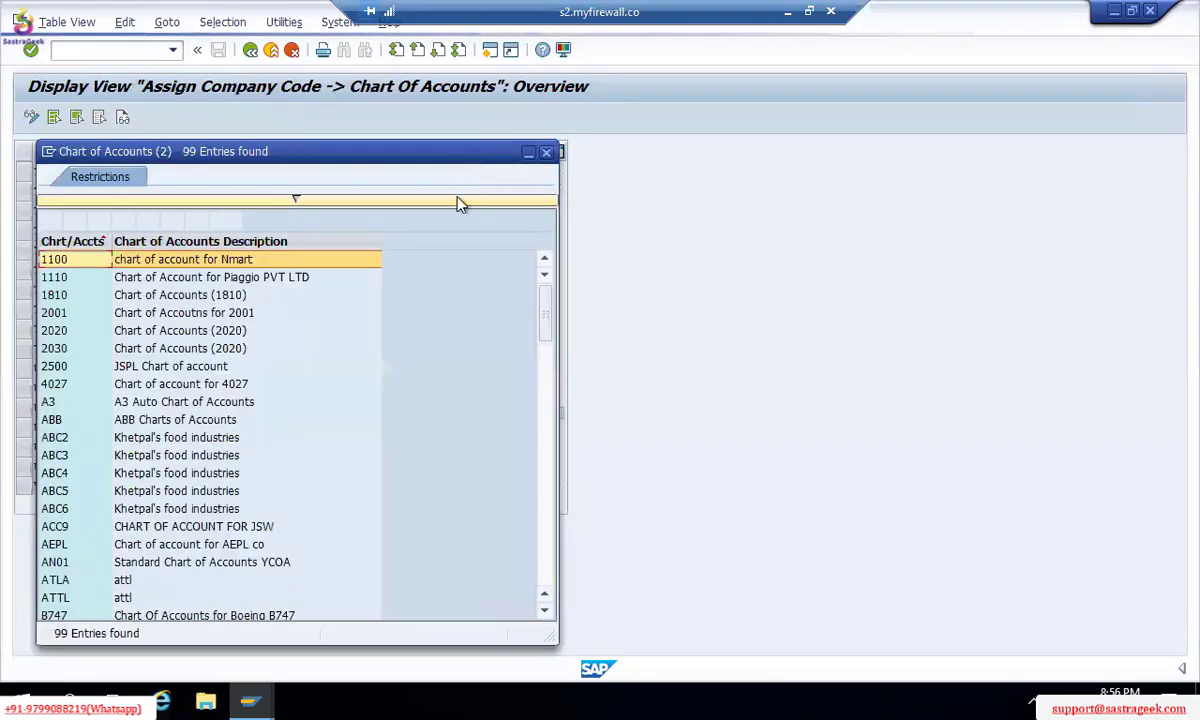
key("Escape")
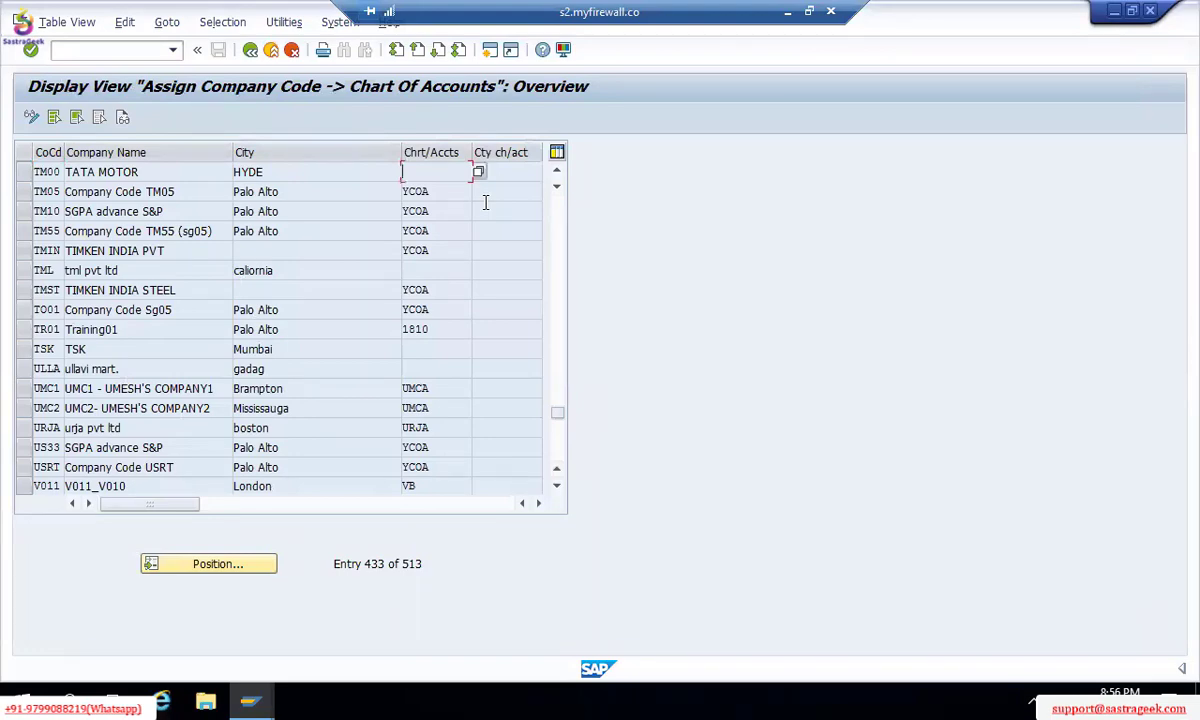
key("F3")
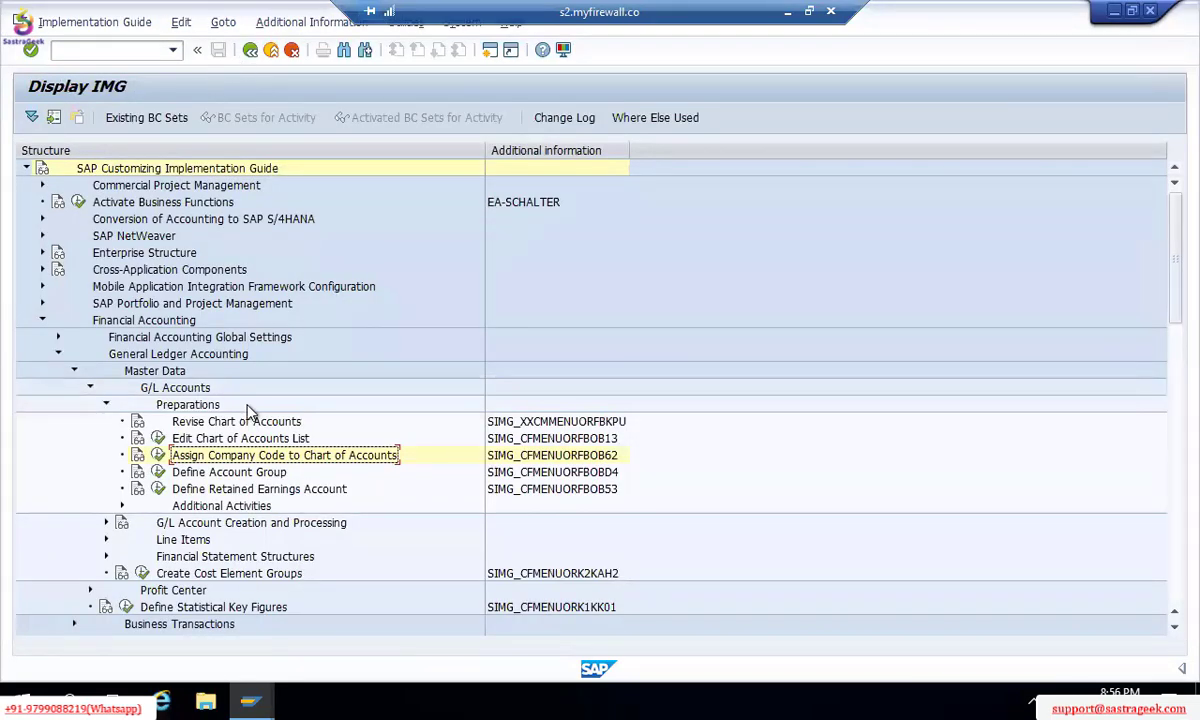
left_click(157, 455)
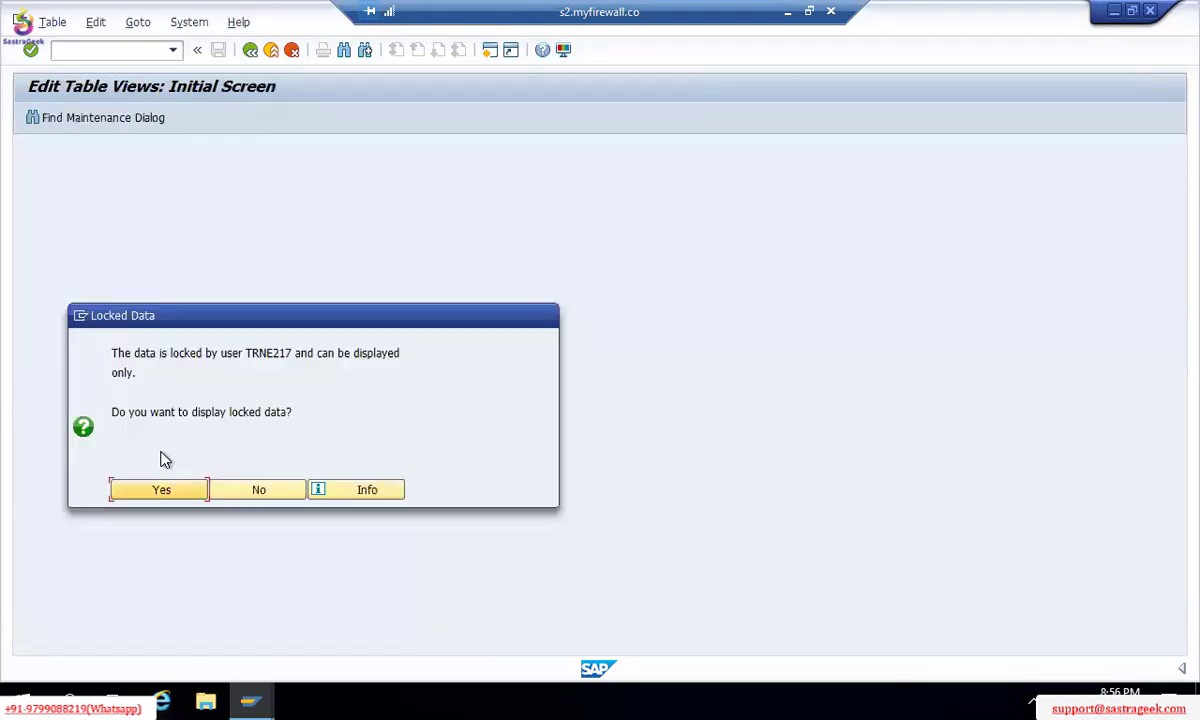
double_click(268, 354)
key("ctrl+c")
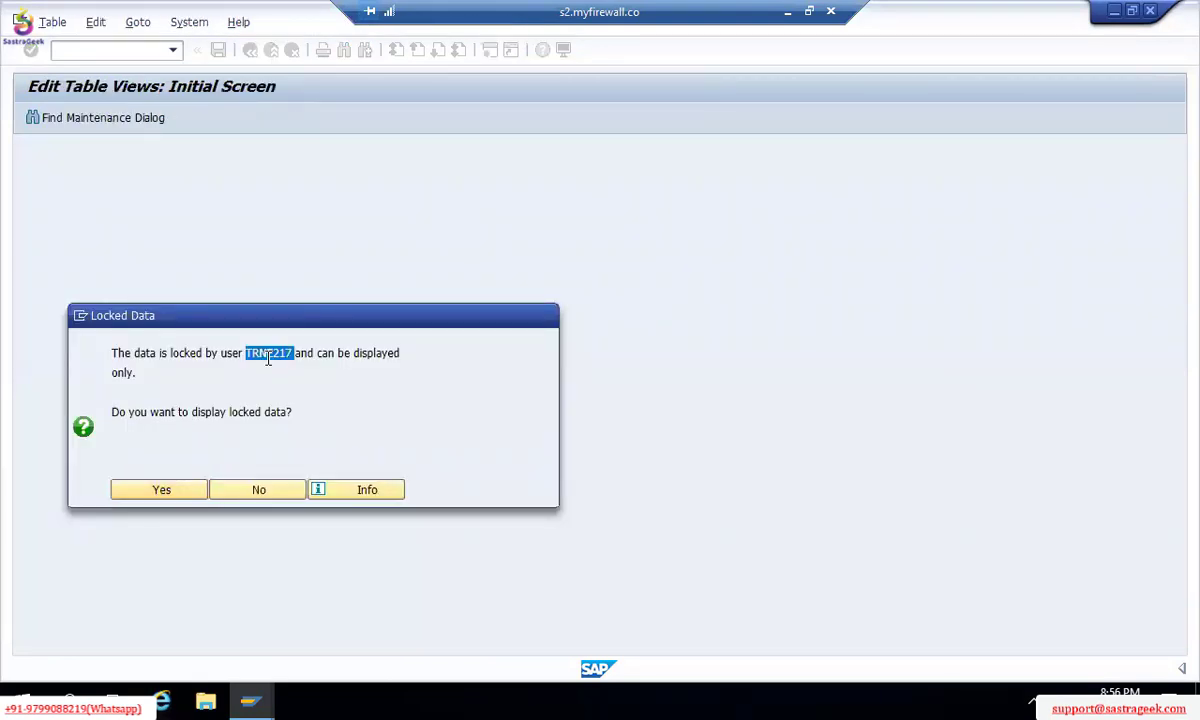
left_click(250, 490)
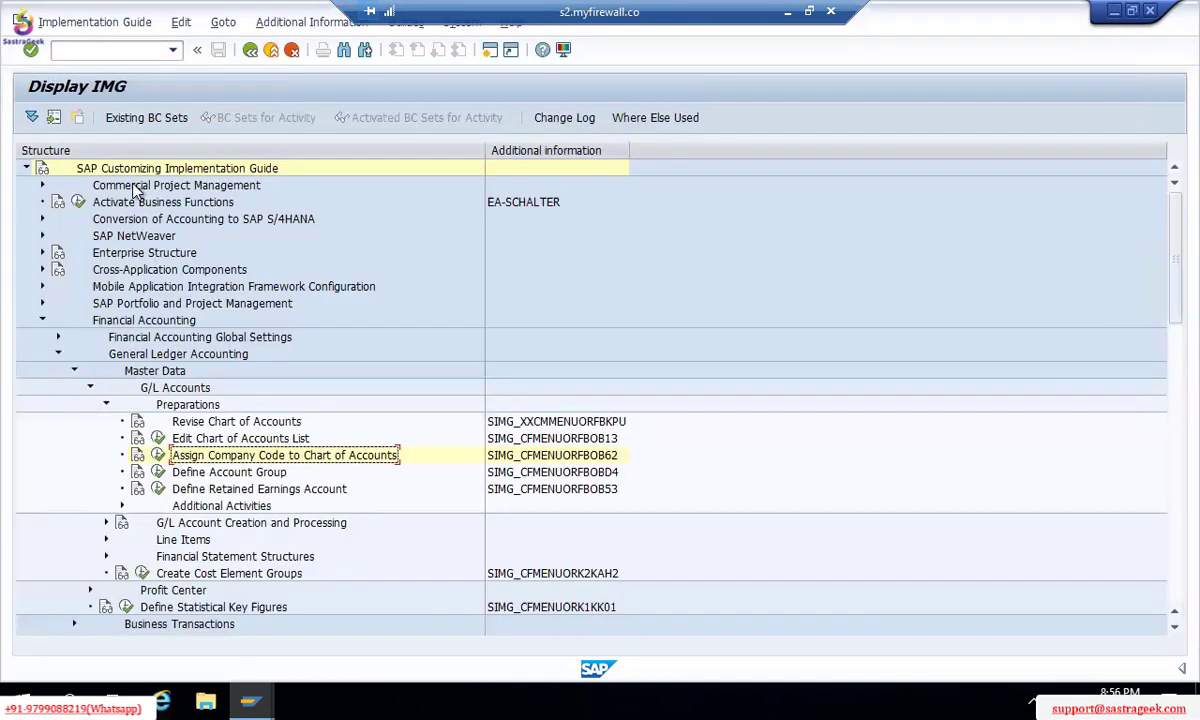
Step: Open lock management in a new session from the command field
left_click(112, 50)
type("/O")
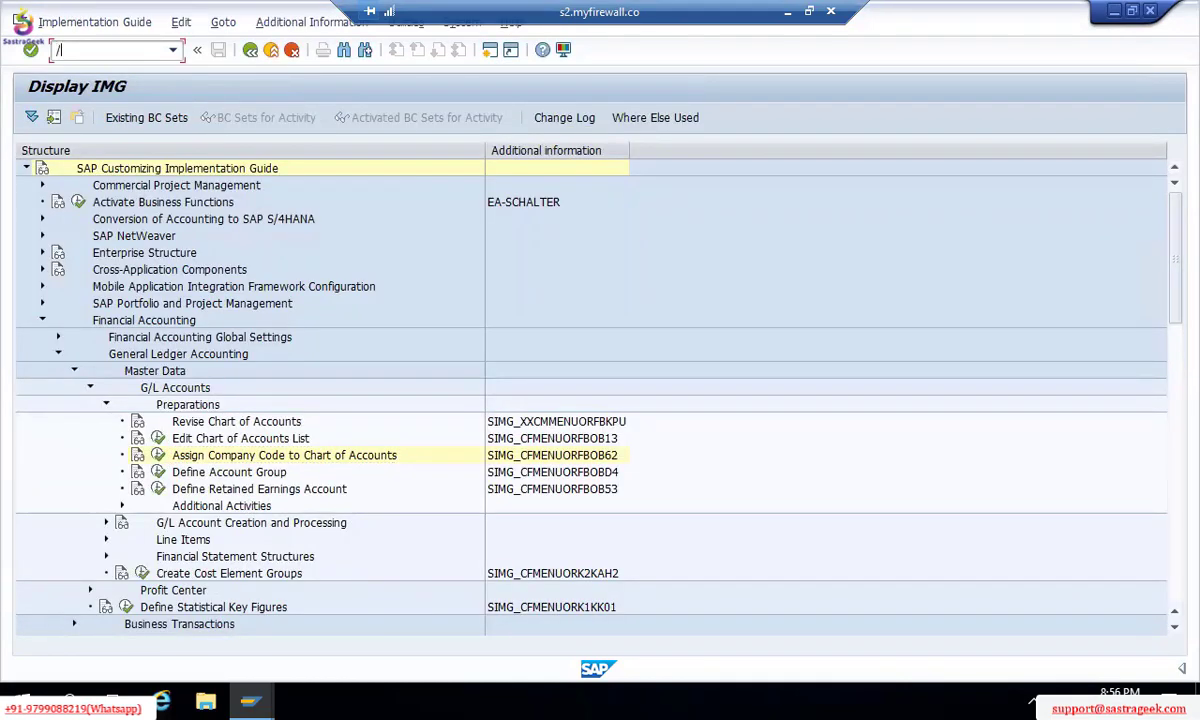
key("ctrl+v")
key("BackSpace")
key("BackSpace")
key("BackSpace")
key("BackSpace")
key("BackSpace")
key("BackSpace")
key("BackSpace")
type("SM30")
key("Return")
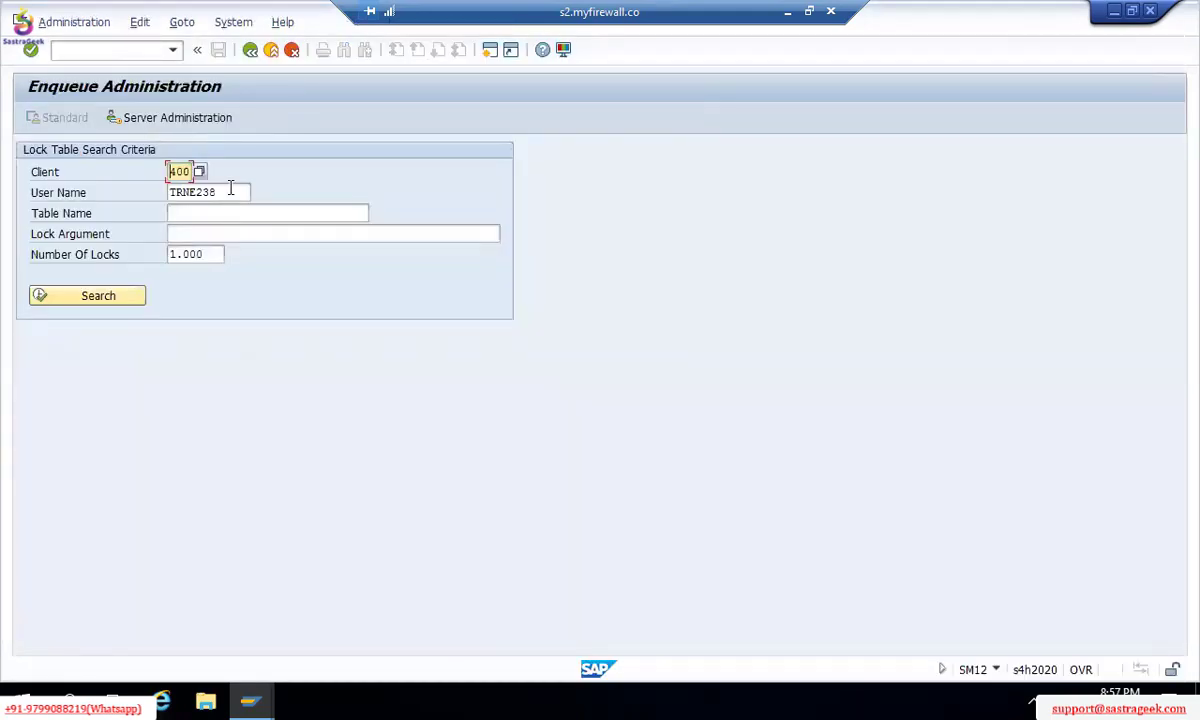
Step: Search the locking user's locks with no limit on the number of locks
left_click(230, 188)
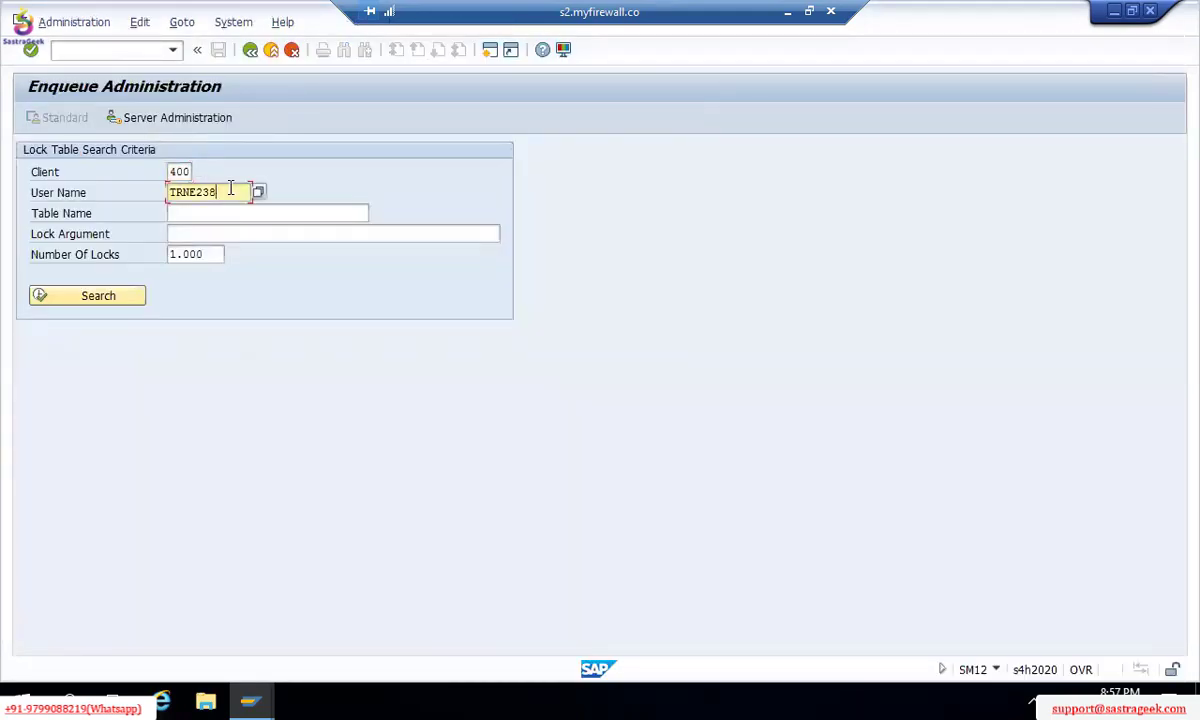
key("BackSpace")
key("BackSpace")
key("BackSpace")
key("BackSpace")
key("BackSpace")
key("BackSpace")
key("BackSpace")
type("TRNE217")
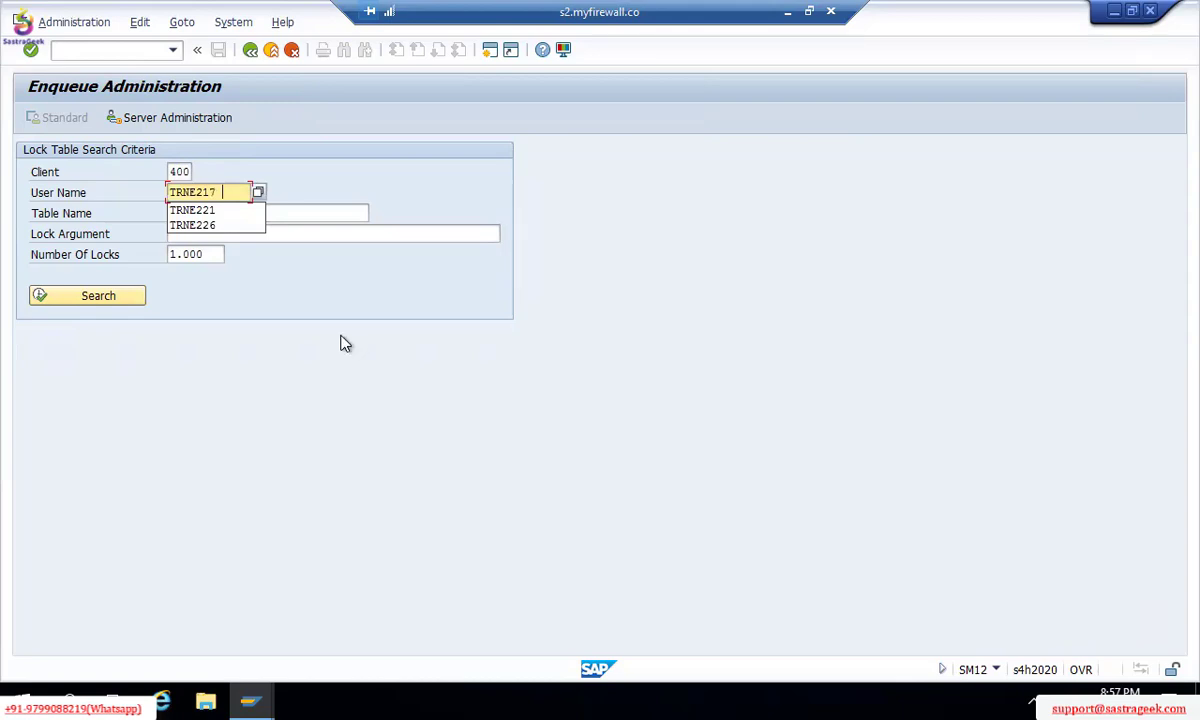
left_click(217, 260)
key("BackSpace")
key("BackSpace")
key("BackSpace")
key("BackSpace")
key("BackSpace")
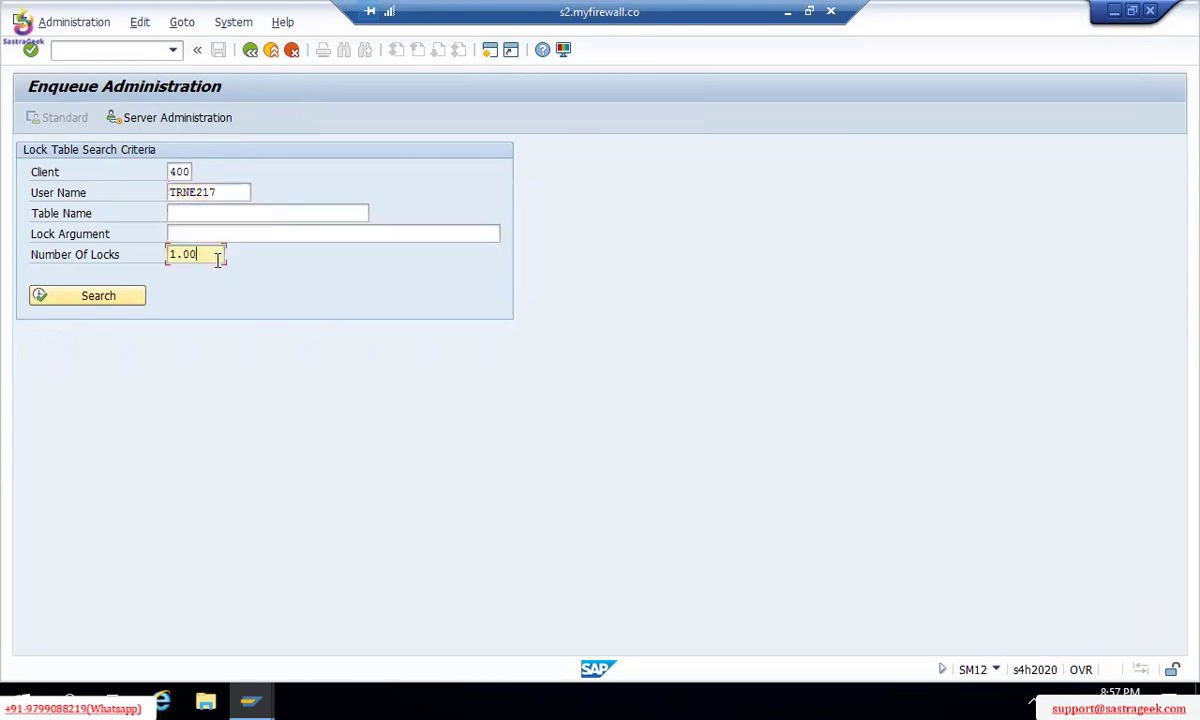
left_click(119, 297)
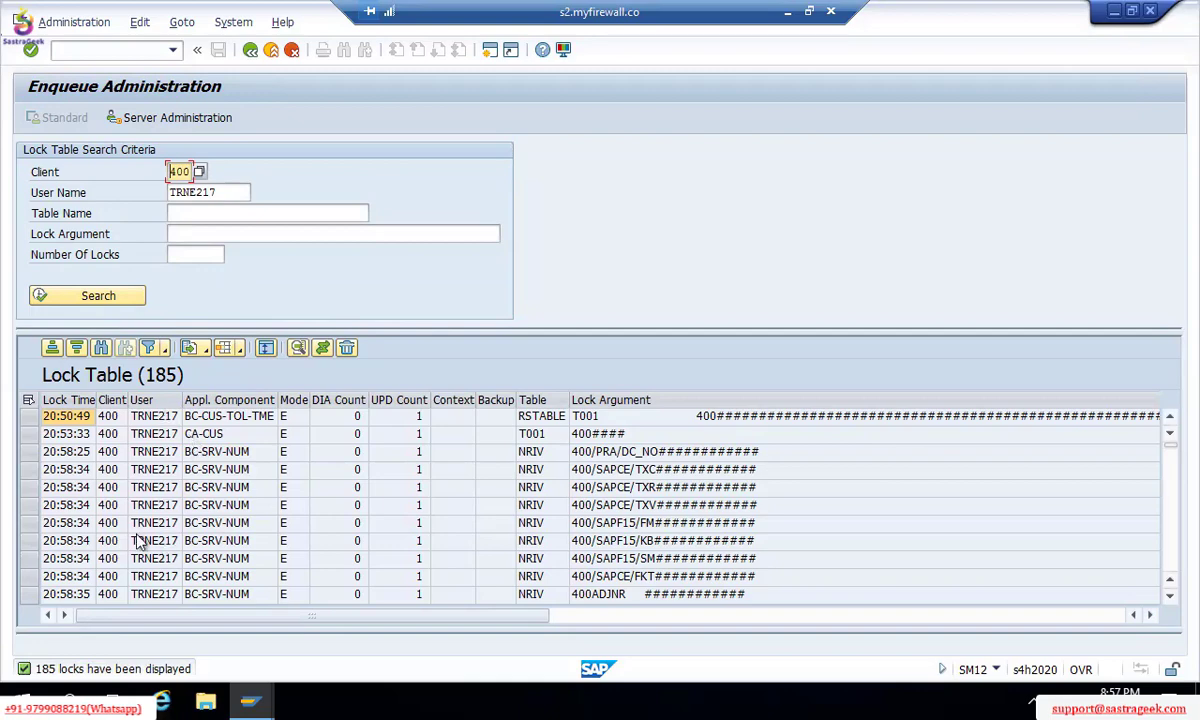
Step: Select and delete all 185 listed locks, then exit lock management
left_click(28, 399)
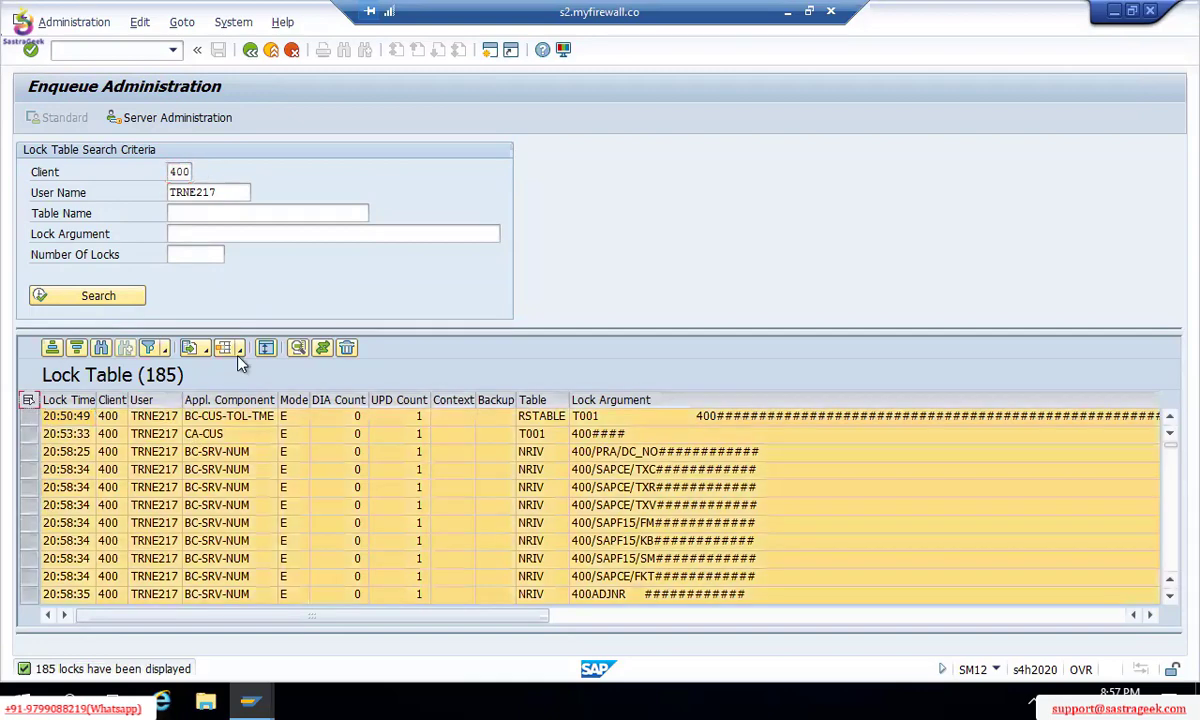
left_click(347, 348)
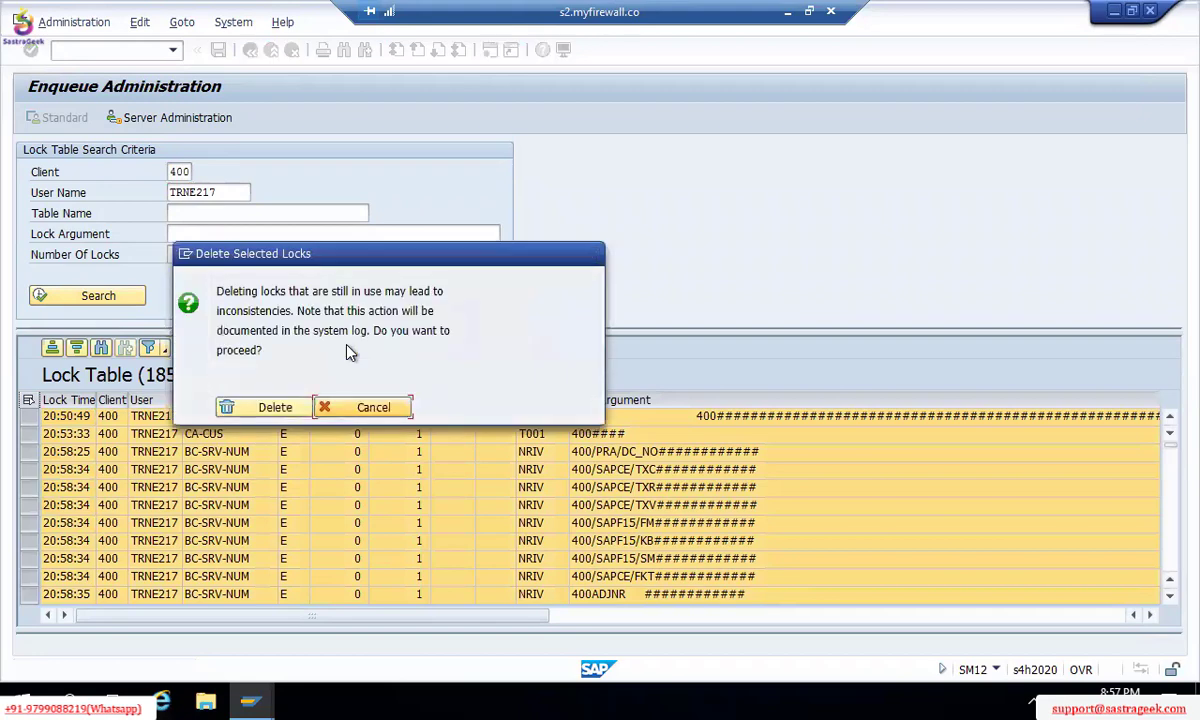
left_click(262, 408)
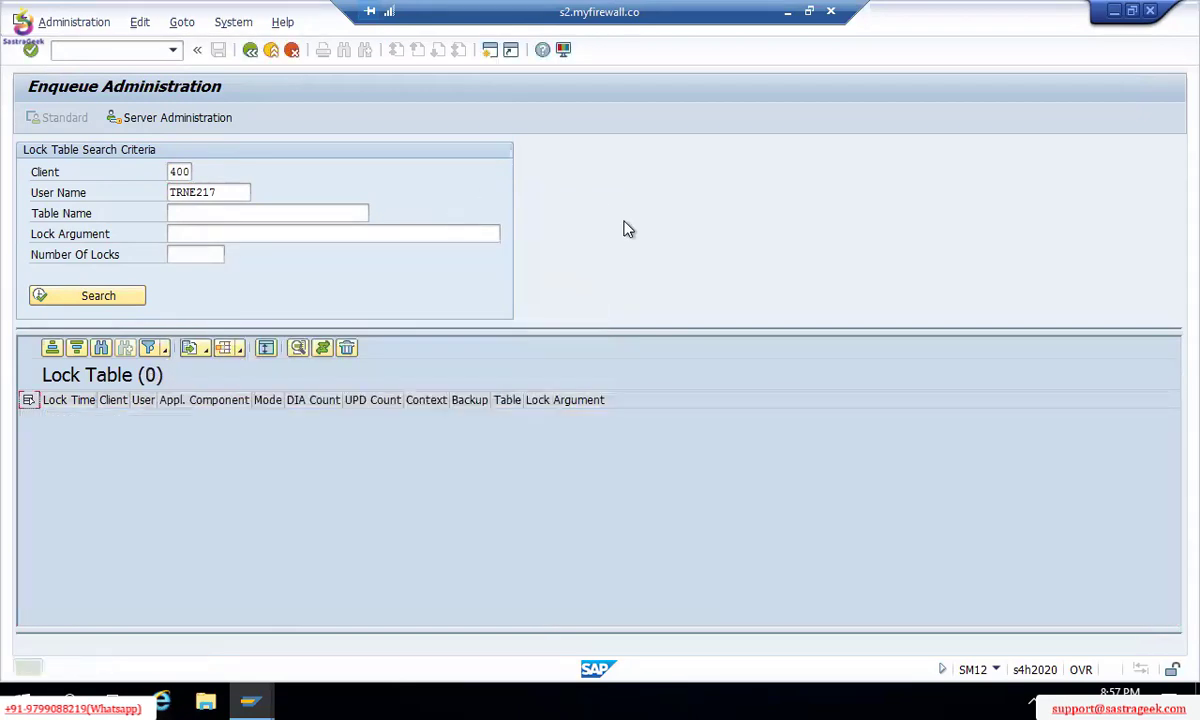
key("F3")
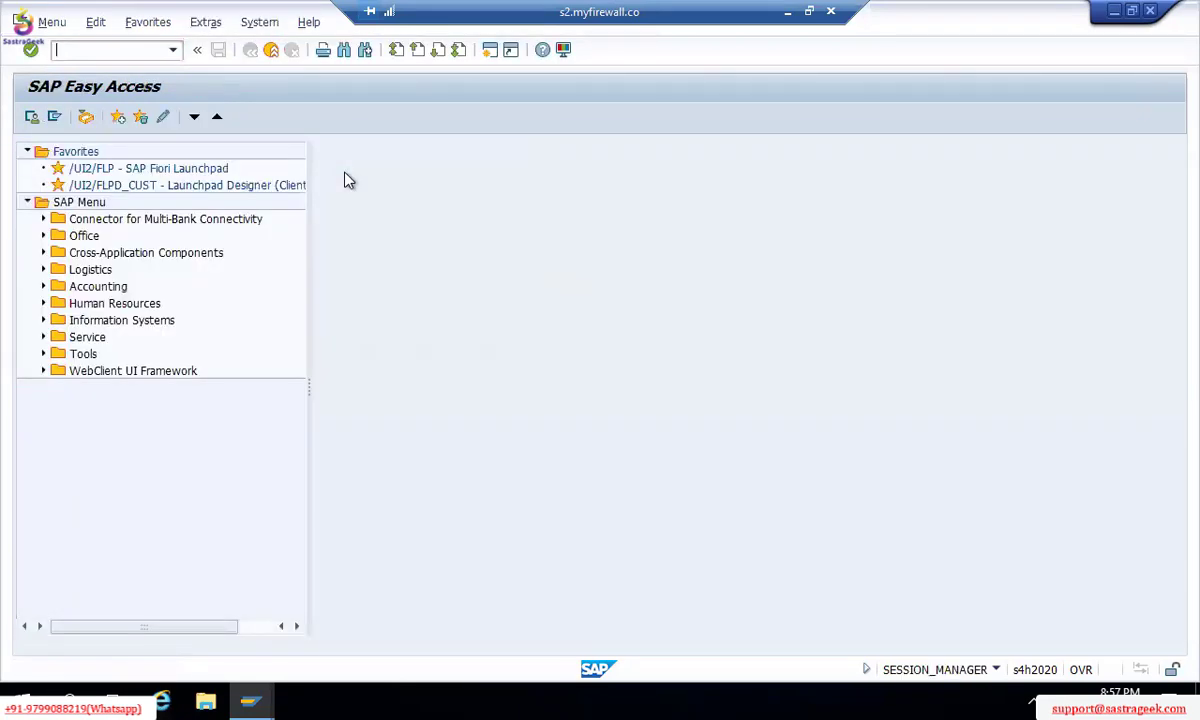
Step: Open the company code to chart of accounts assignment in change mode at company code TM00
key("alt+Tab")
key("alt+Tab")
key("alt+Tab")
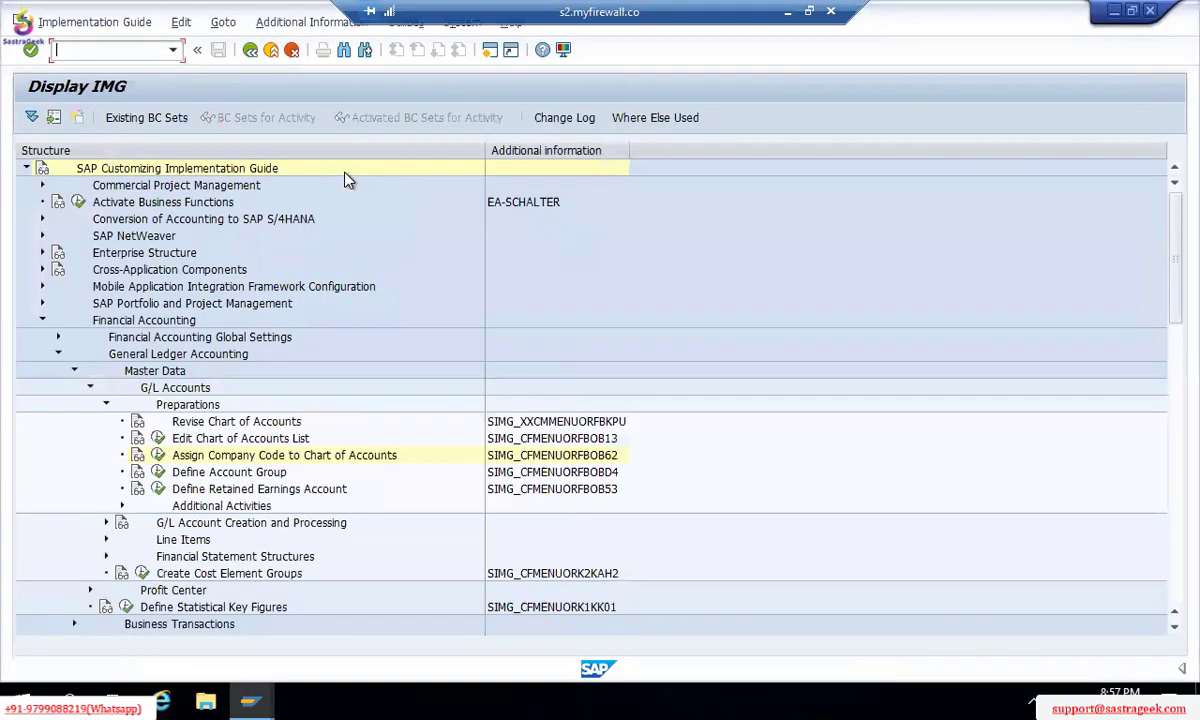
left_click(158, 456)
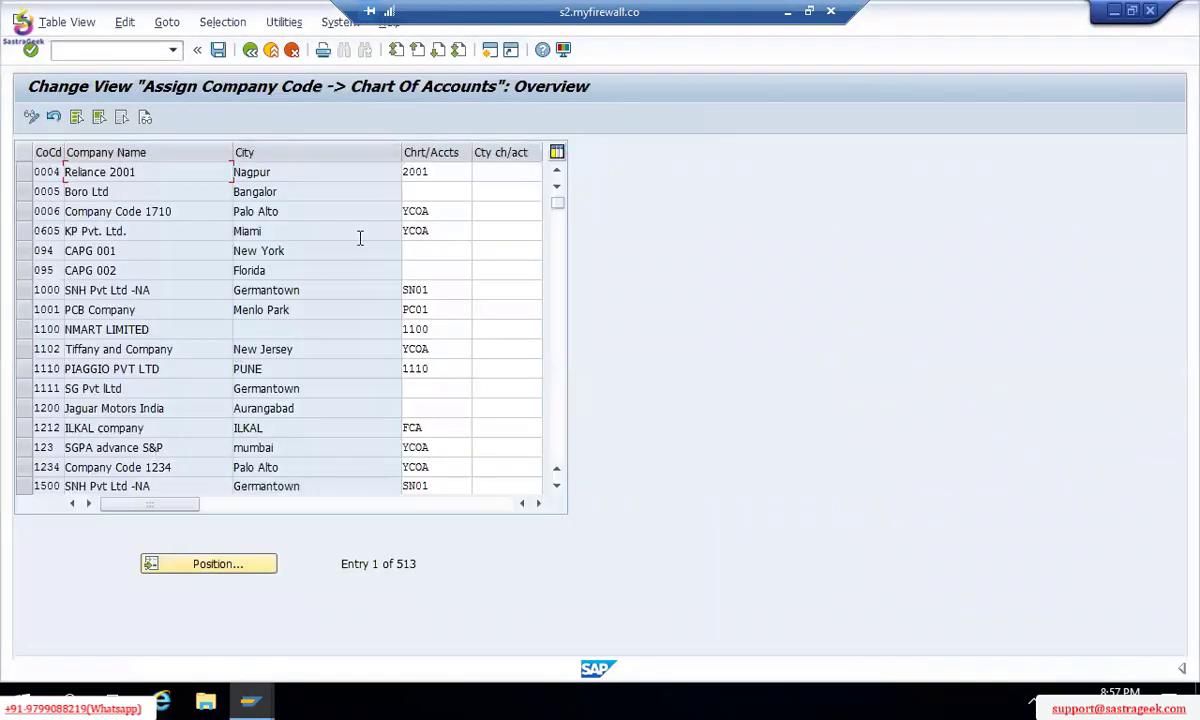
left_click(440, 175)
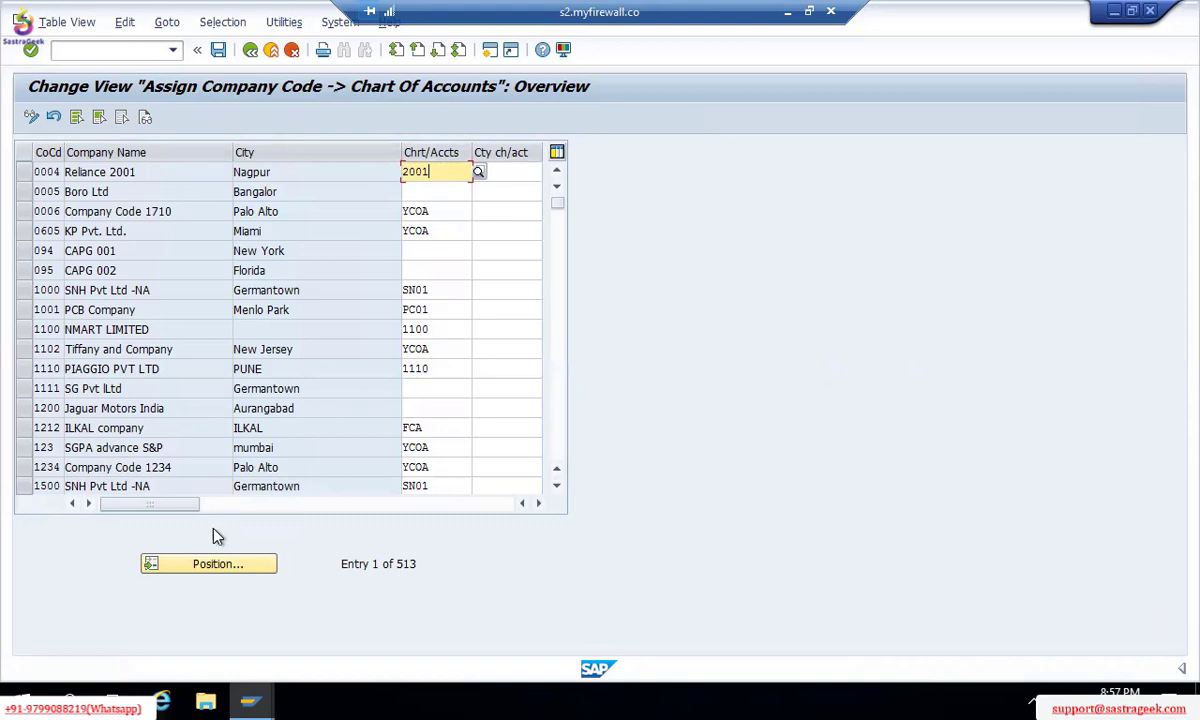
left_click(208, 563)
type("T")
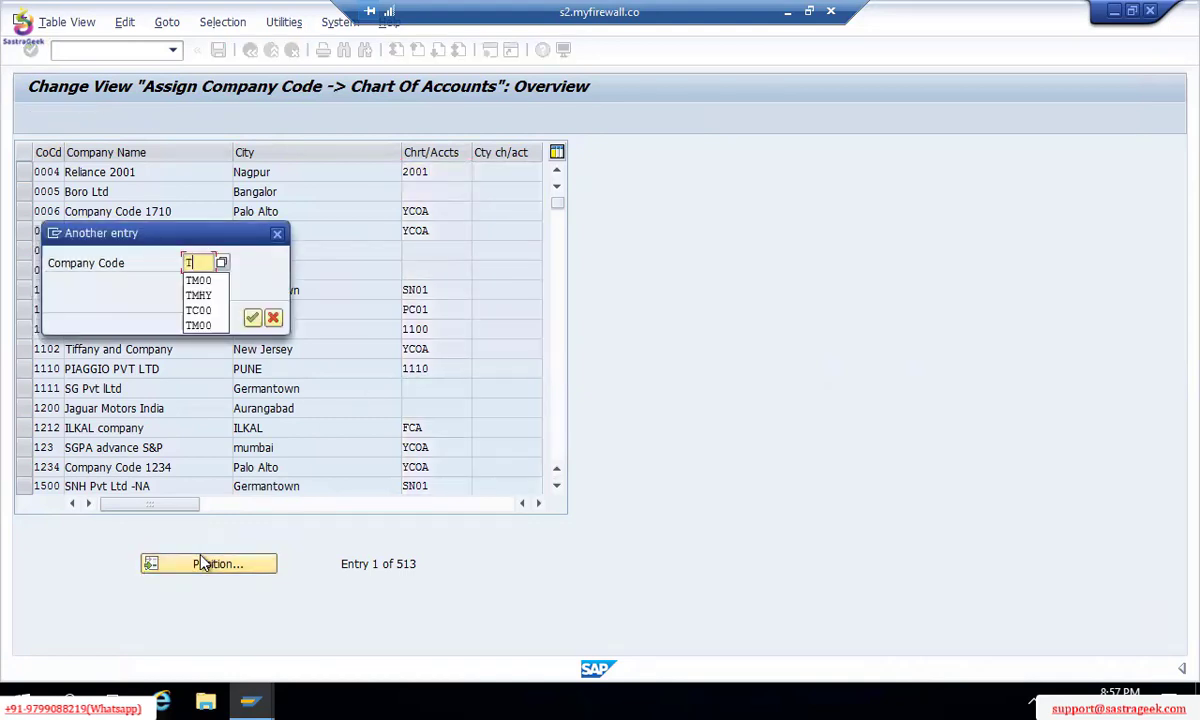
type("M00")
key("Return")
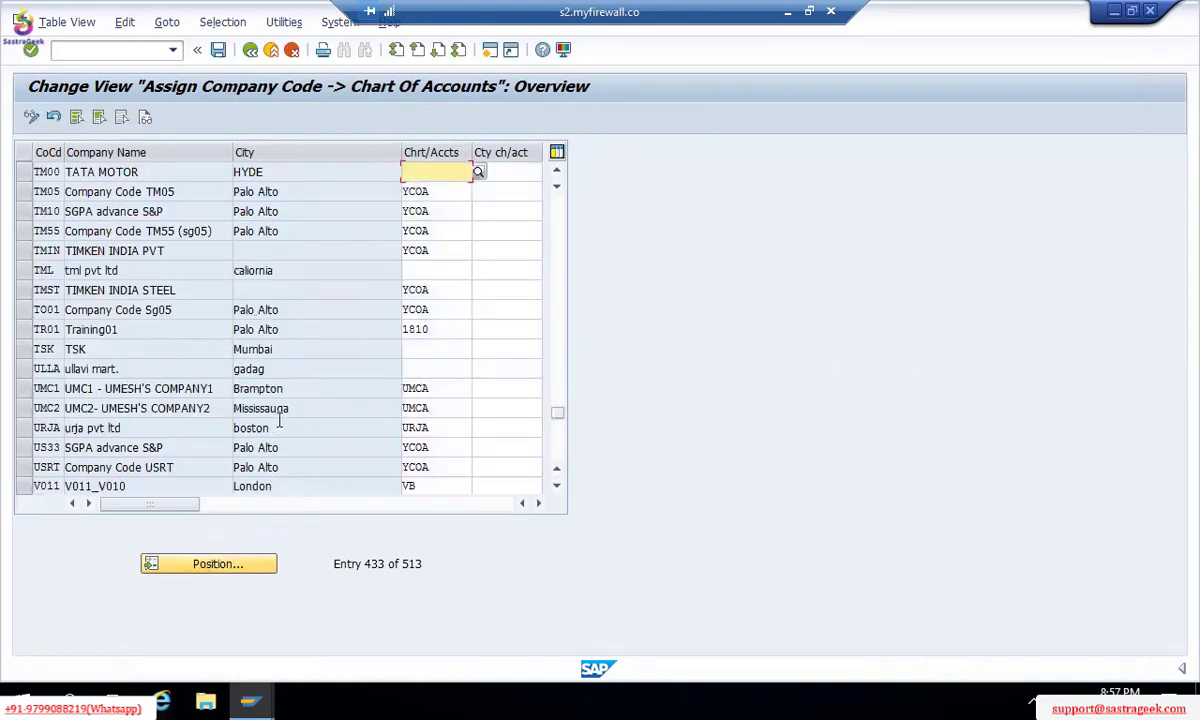
type("TM00")
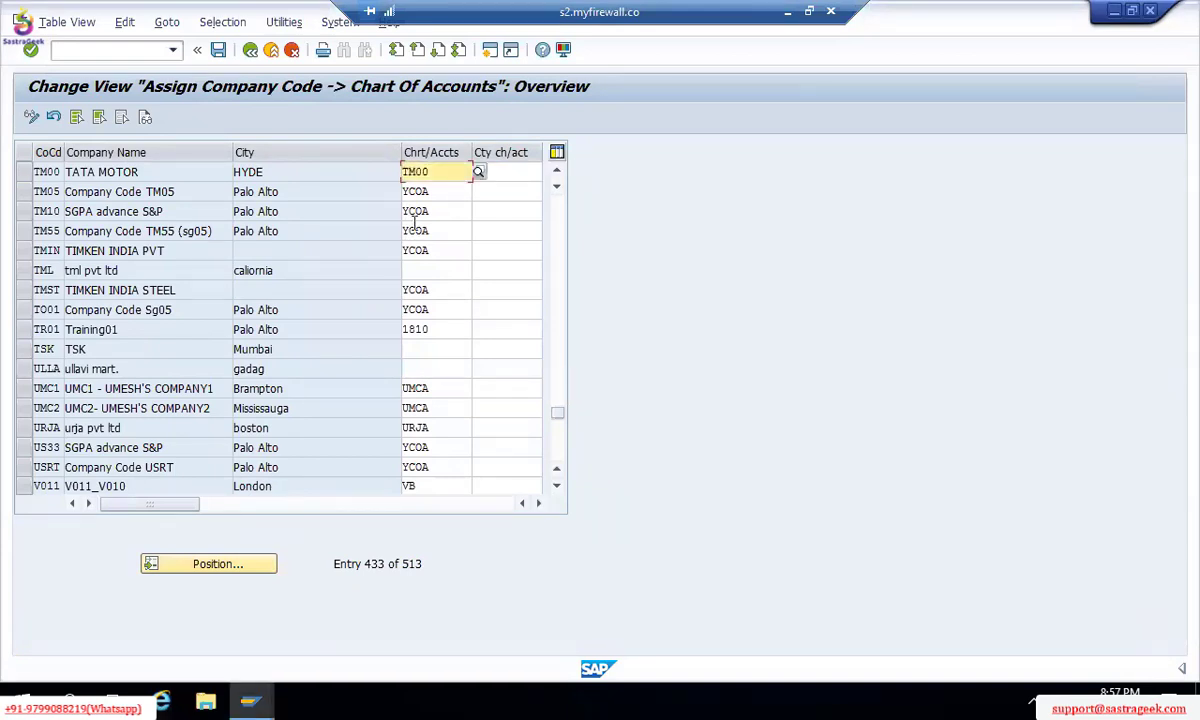
Step: Save TM00's chart of accounts TM00 assignment under the customizing request and go back to the IMG
key("ctrl+s")
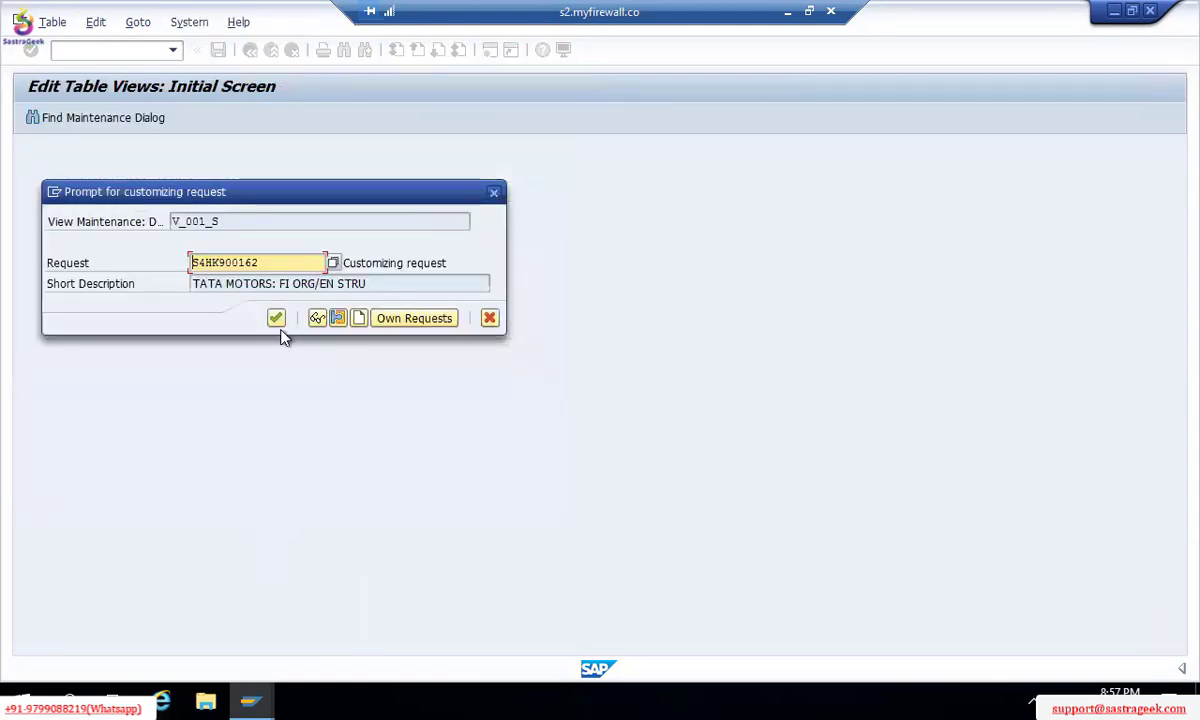
left_click(275, 318)
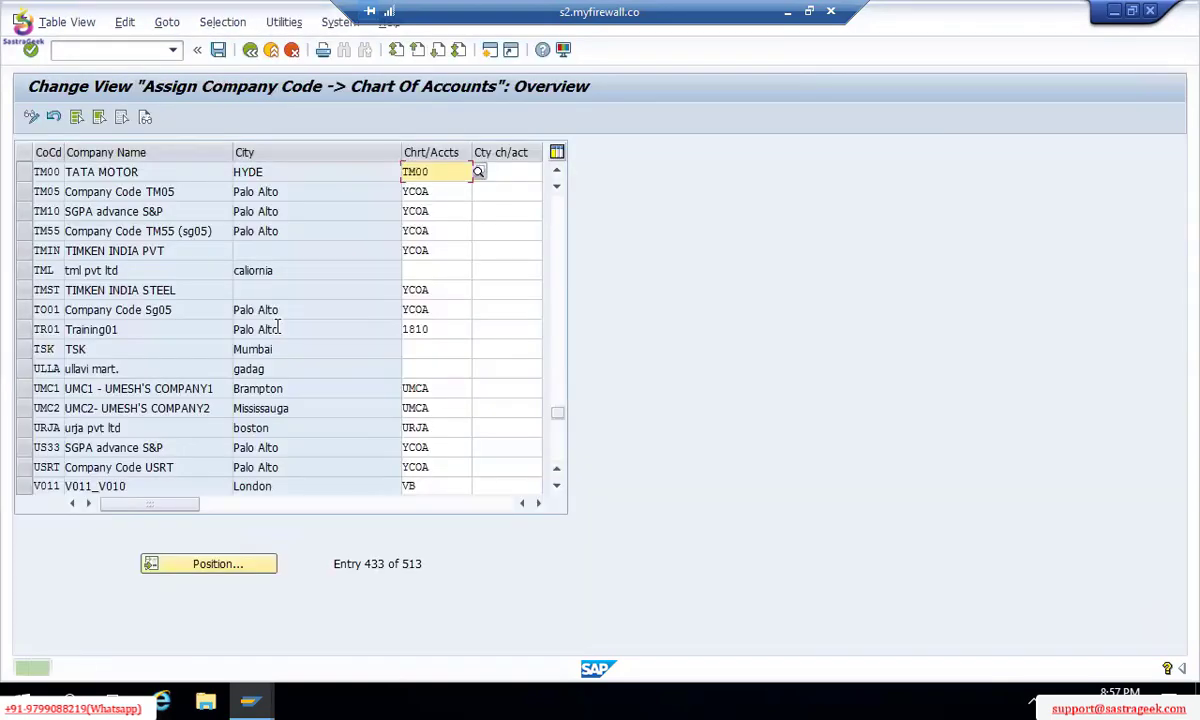
left_click(250, 52)
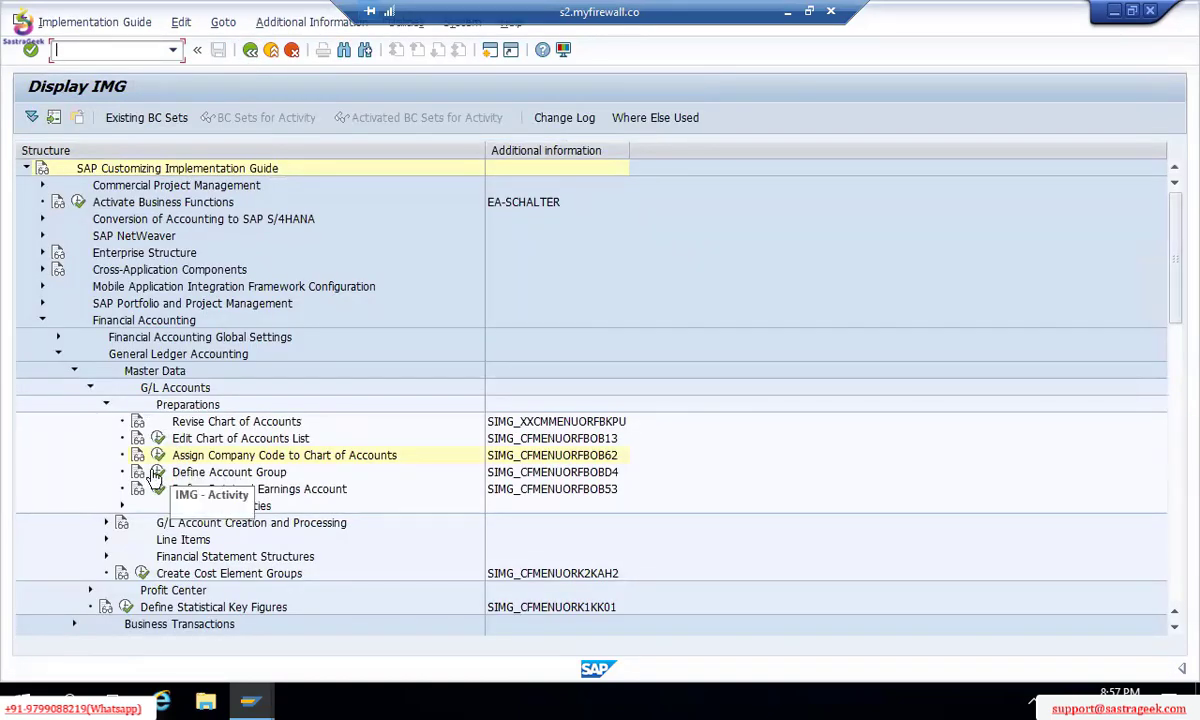
Step: Execute Define Account Group (OBD4) under G/L Accounts > Preparations
left_click(157, 476)
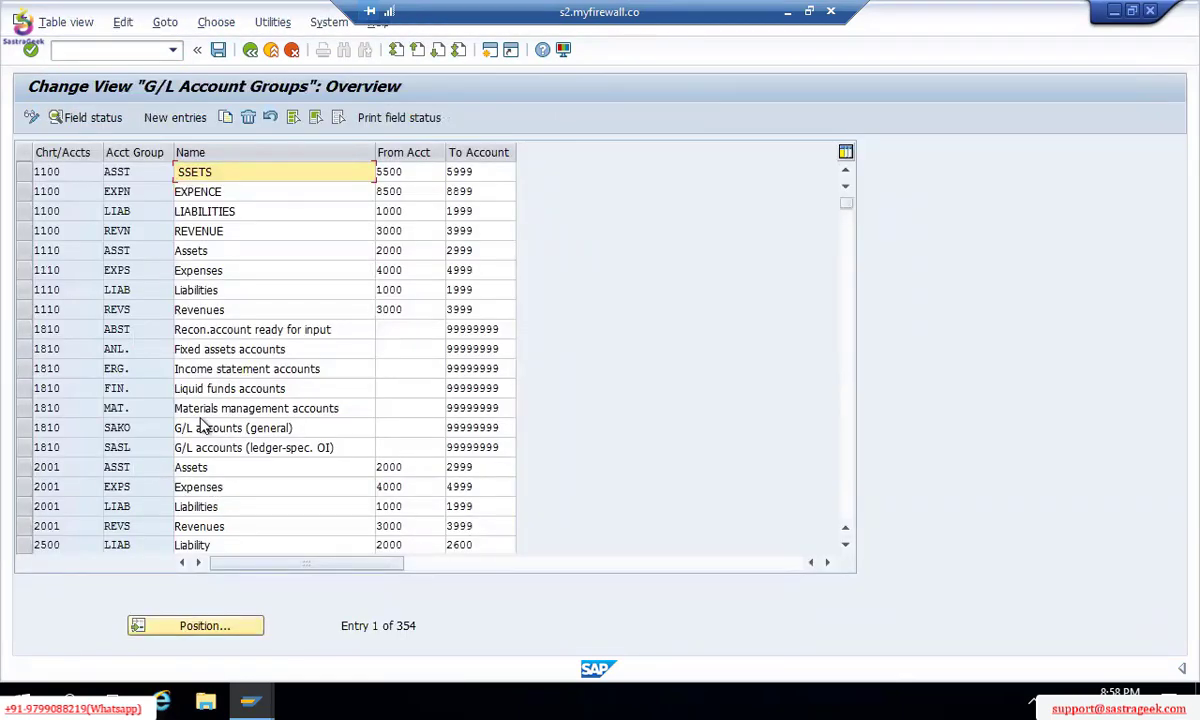
Step: In the Excel notes, enter '6 DIGITS' in cell H162
left_click(788, 14)
left_click(479, 416)
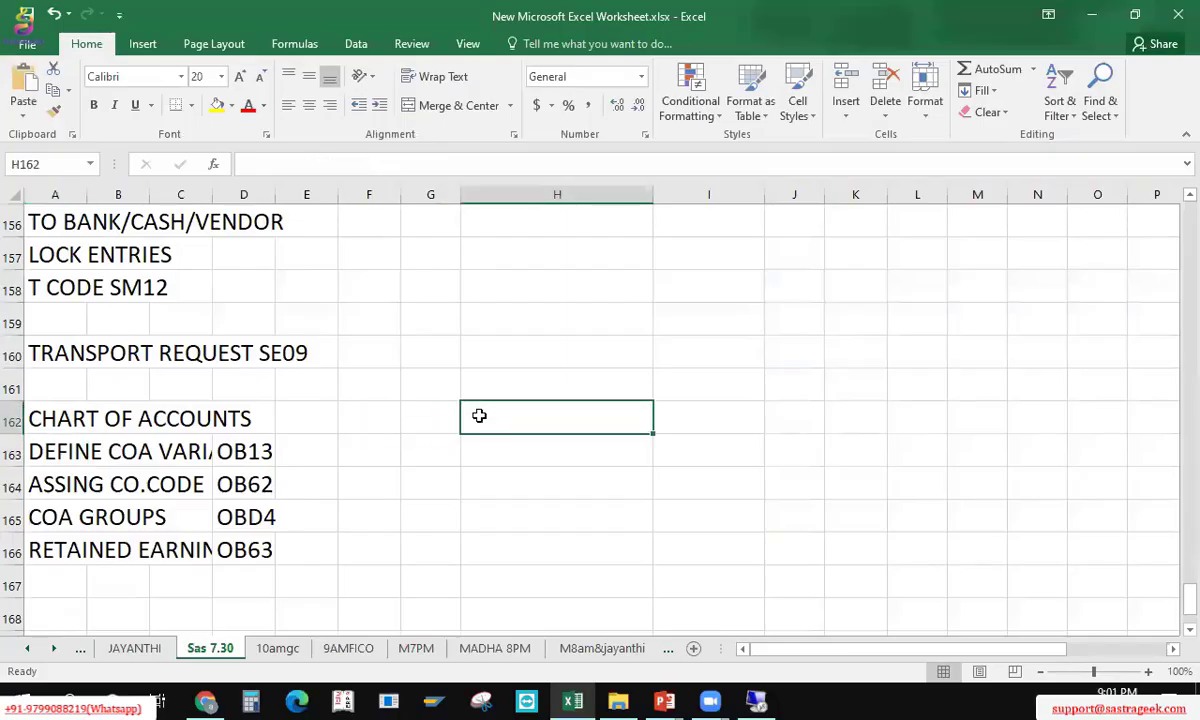
type("6 DITI")
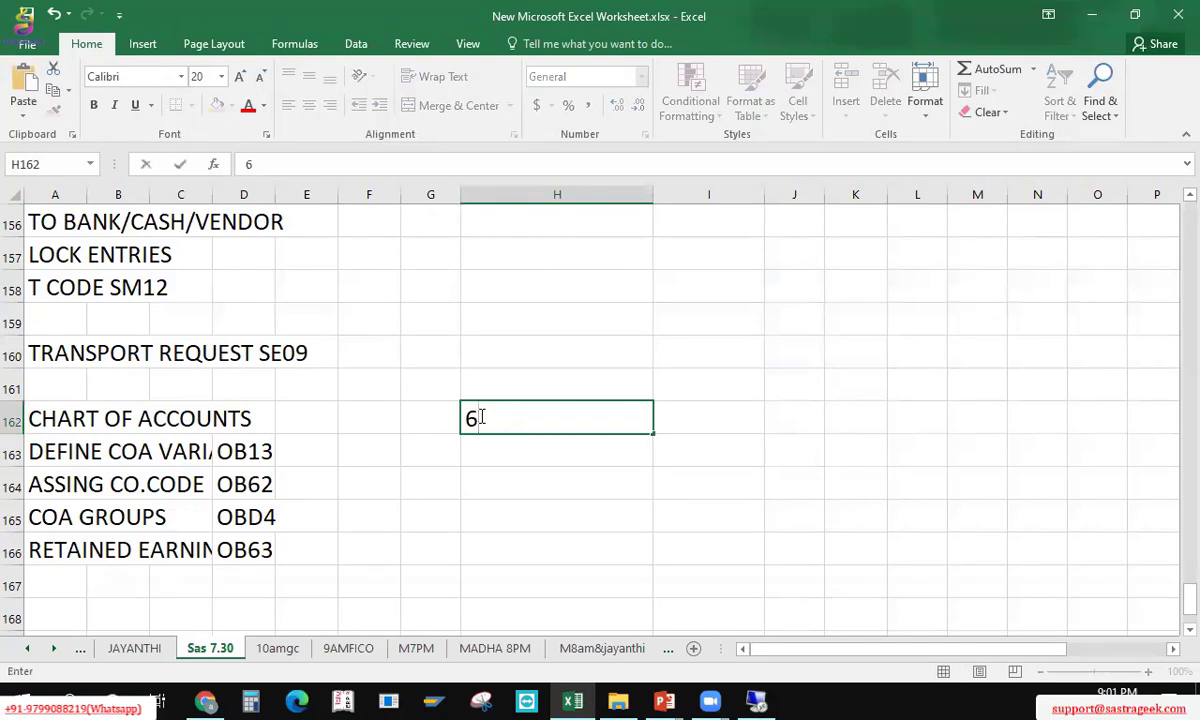
key("BackSpace")
key("BackSpace")
type("GITS")
key("Return")
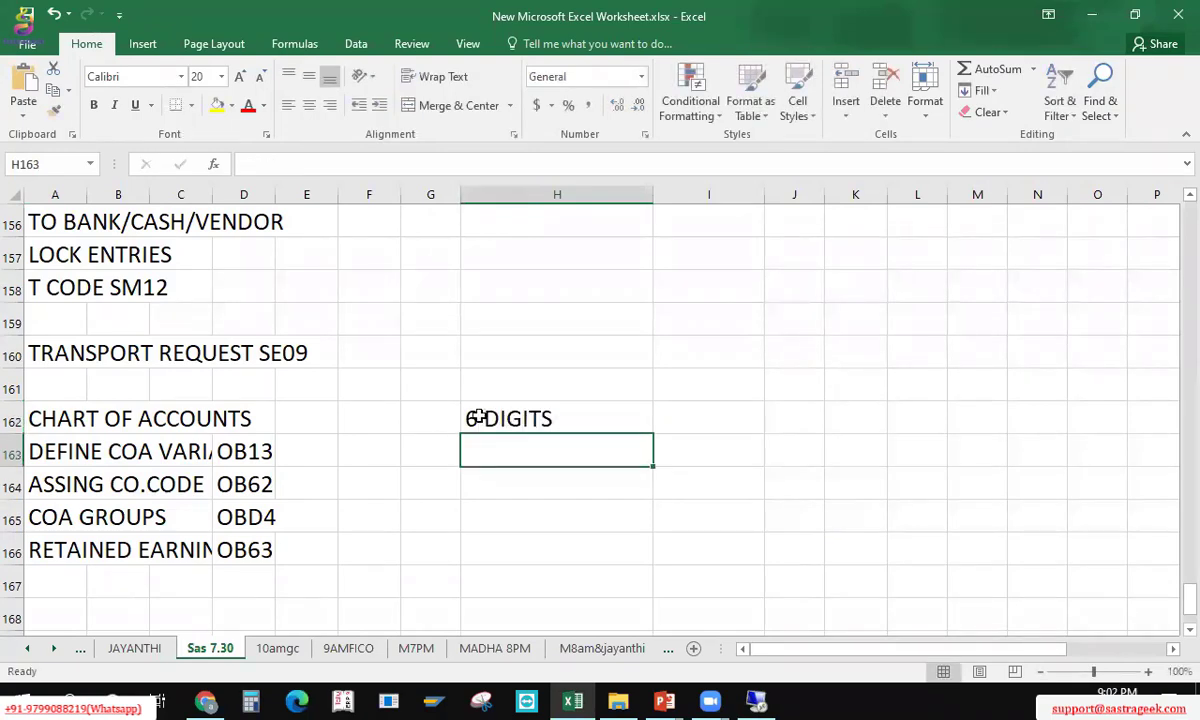
Step: Add the labels EXP, INCO, LIA, ASS, B/S and P&L around the note
key("Right")
key("Up")
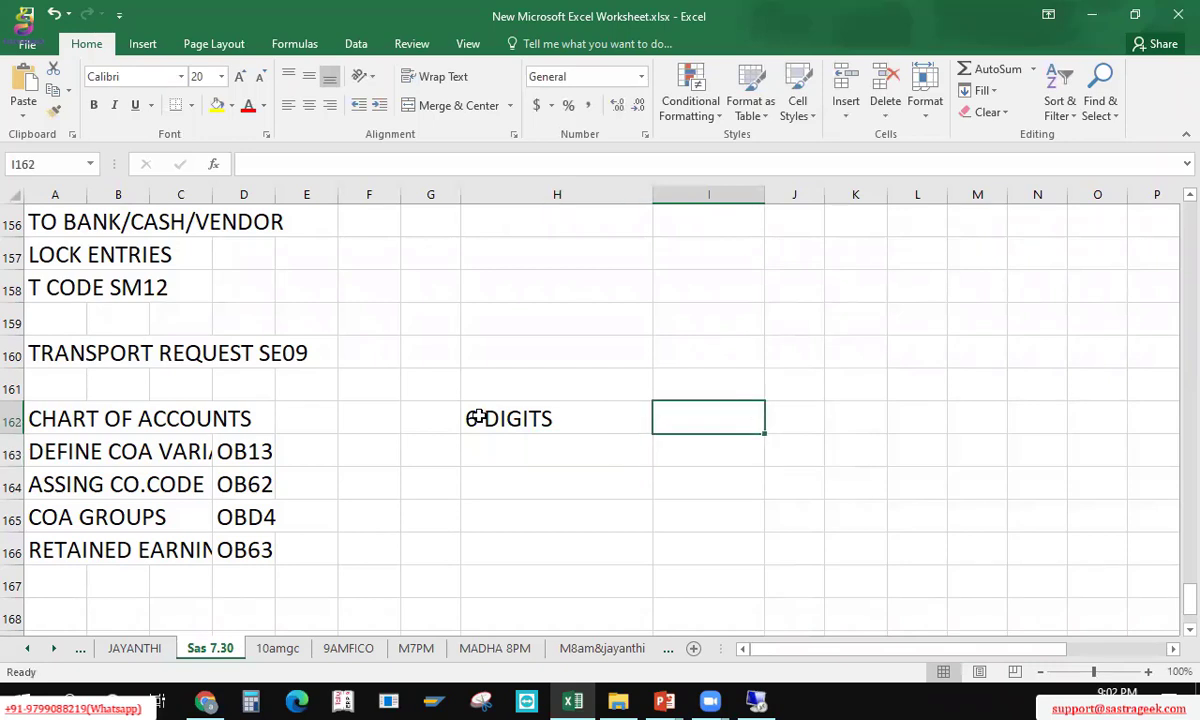
key("Up")
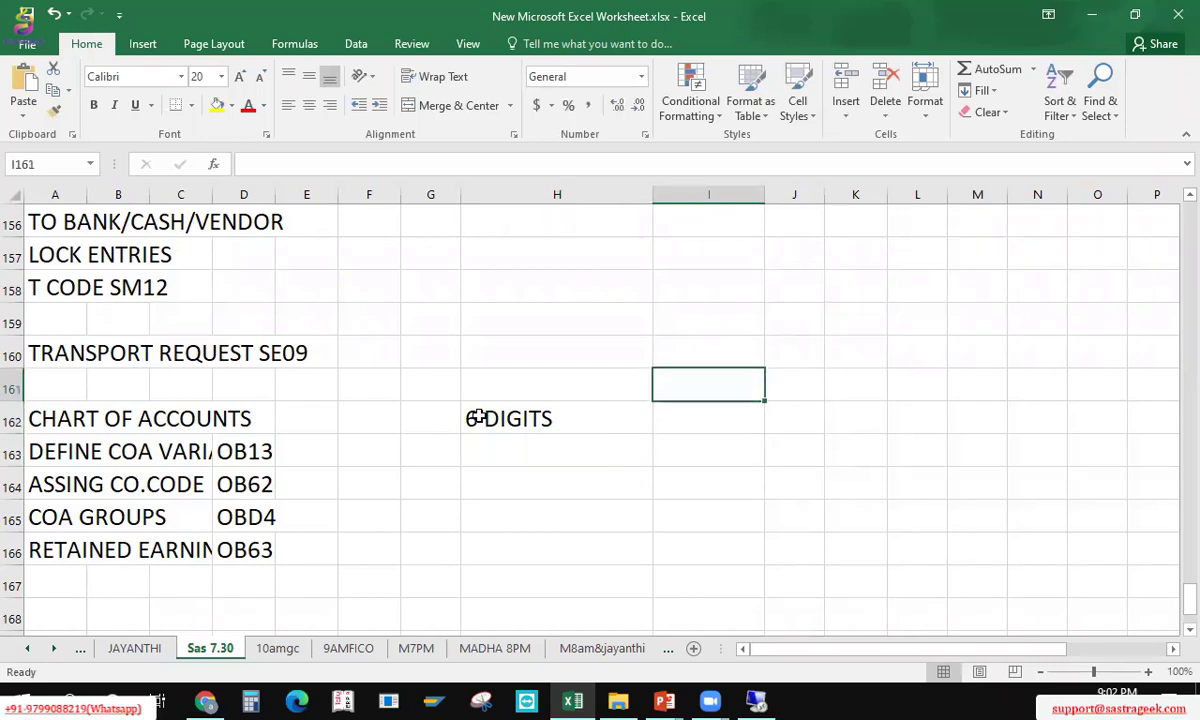
type("EXP")
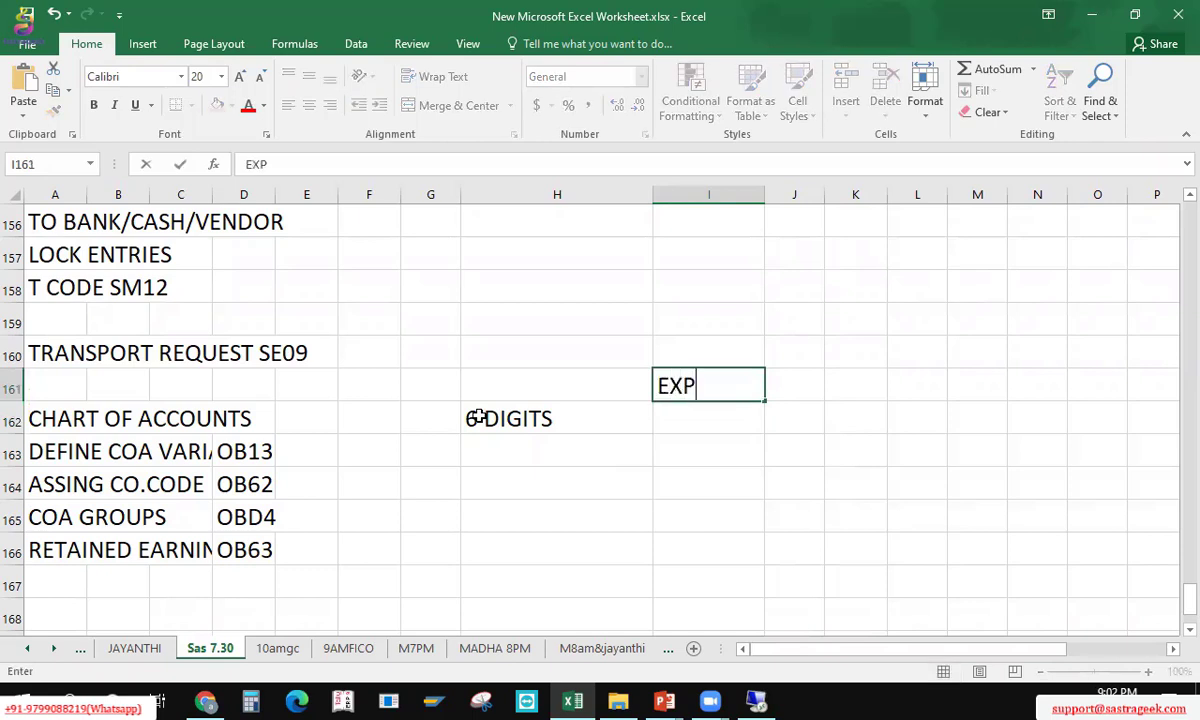
key("Right")
key("Right")
key("Right")
type("INCO")
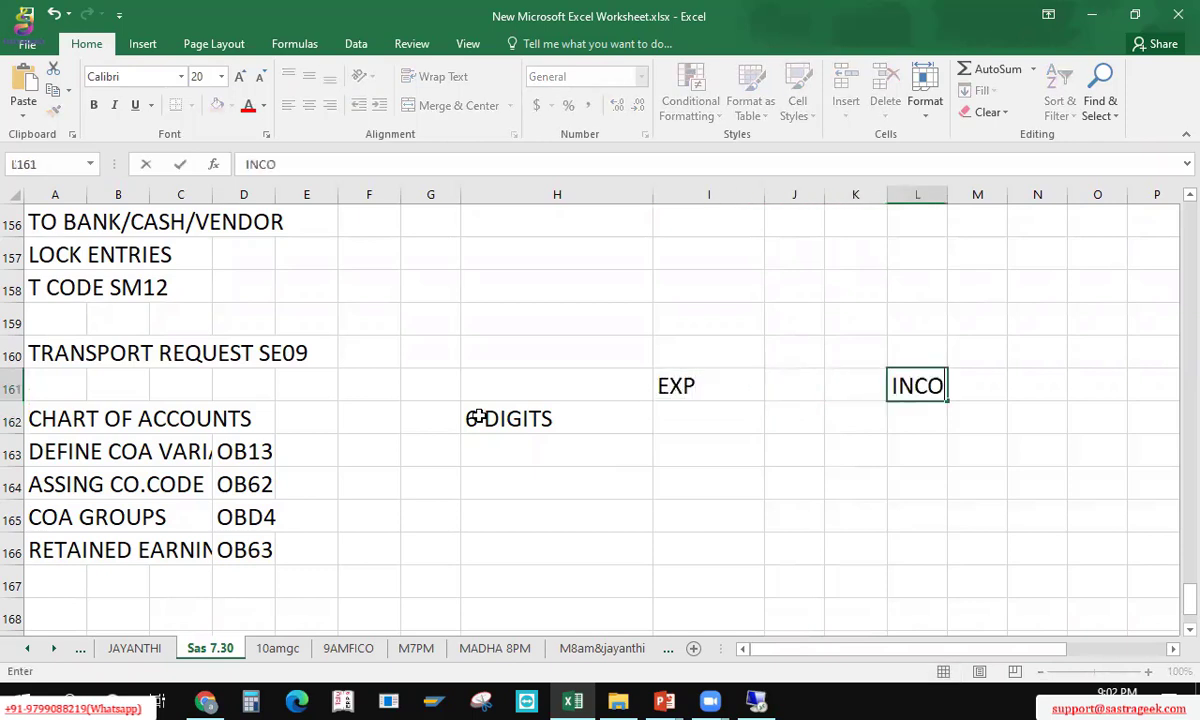
key("Down")
key("Left")
key("Left")
key("Down")
key("Left")
key("Down")
key("Down")
key("Down")
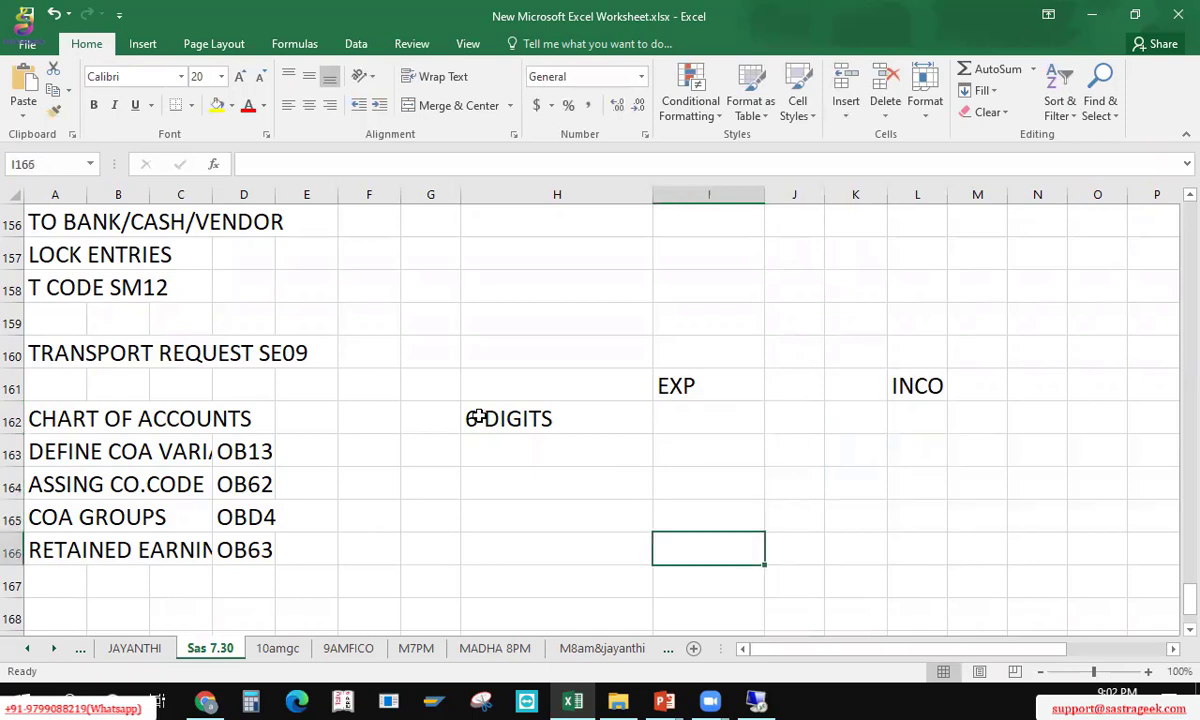
type("LIA")
key("Right")
key("Right")
key("Right")
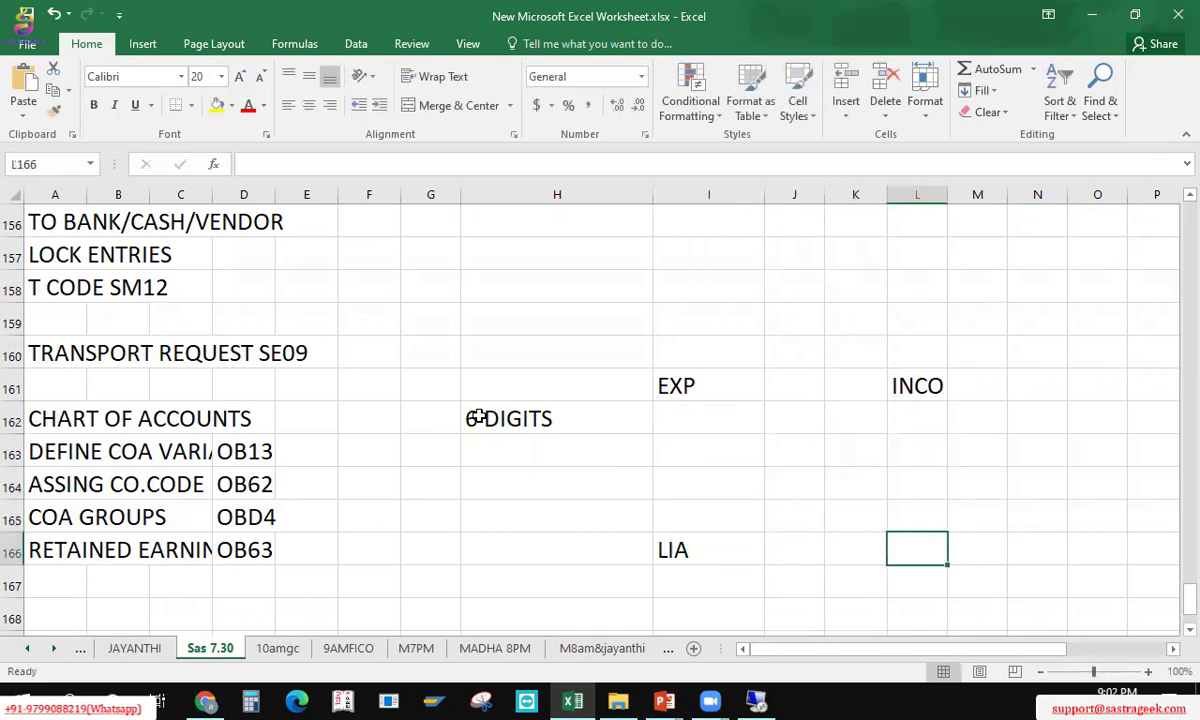
type("ASS")
key("Up")
key("Up")
key("Left")
key("Left")
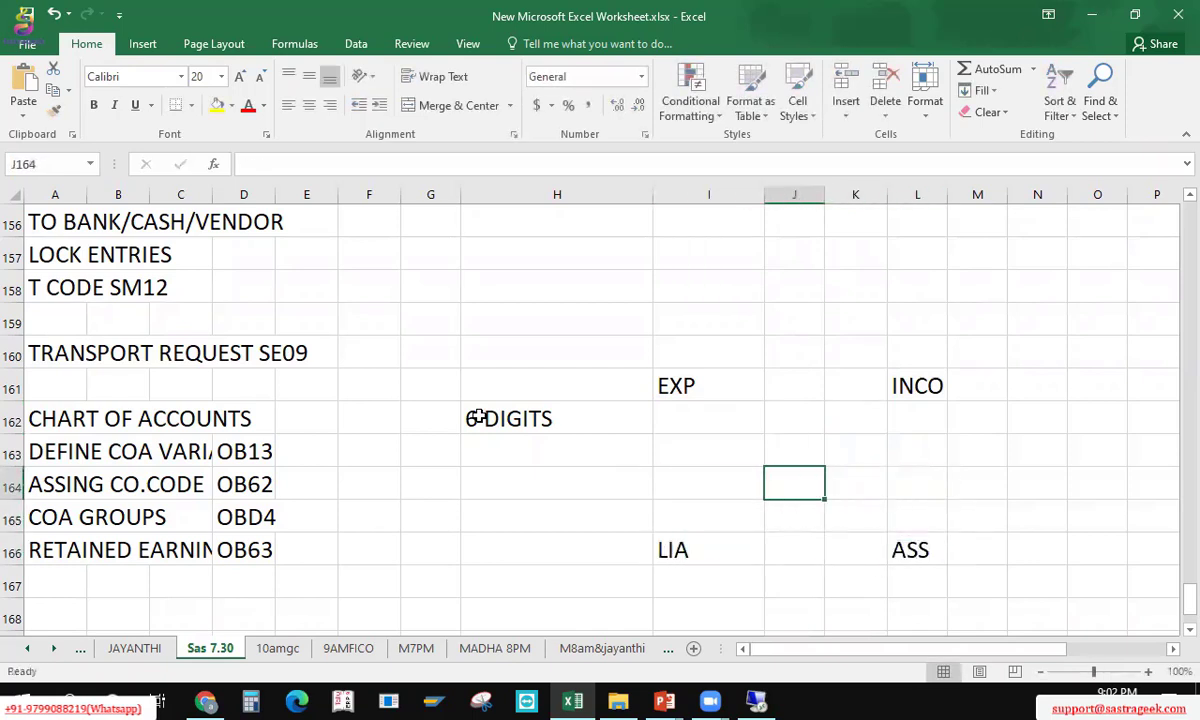
type("B/S")
key("Up")
key("Up")
key("Up")
key("Up")
key("Up")
key("Up")
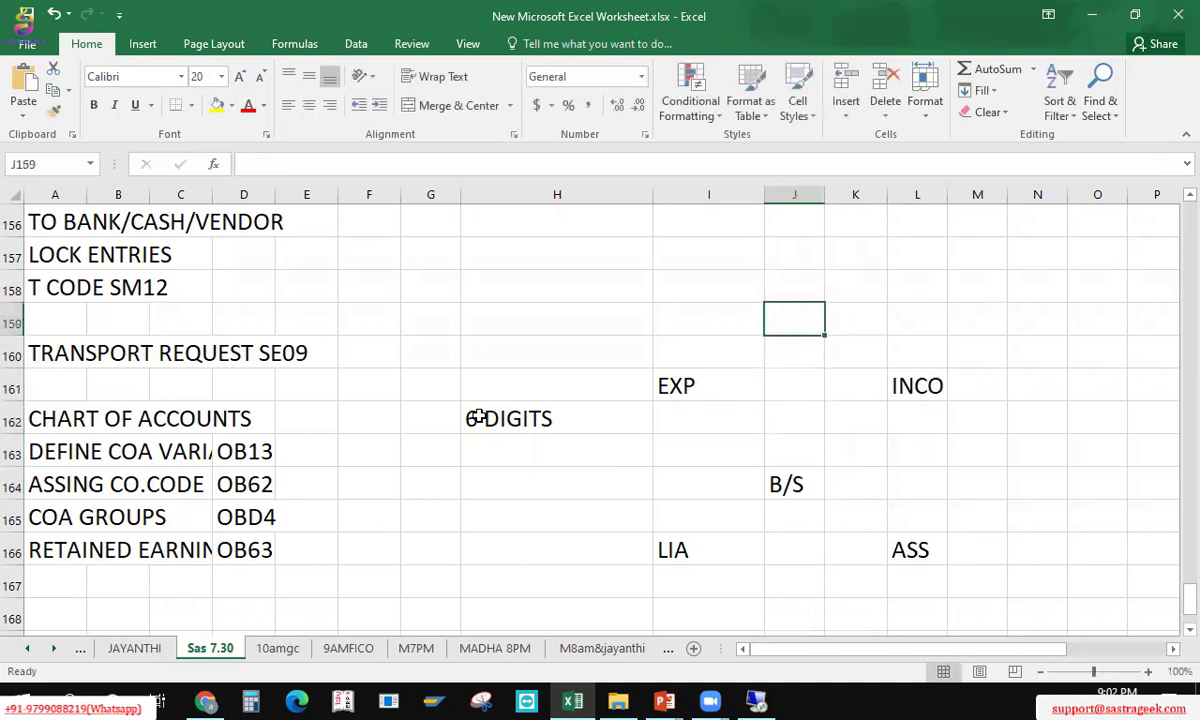
type("P&l")
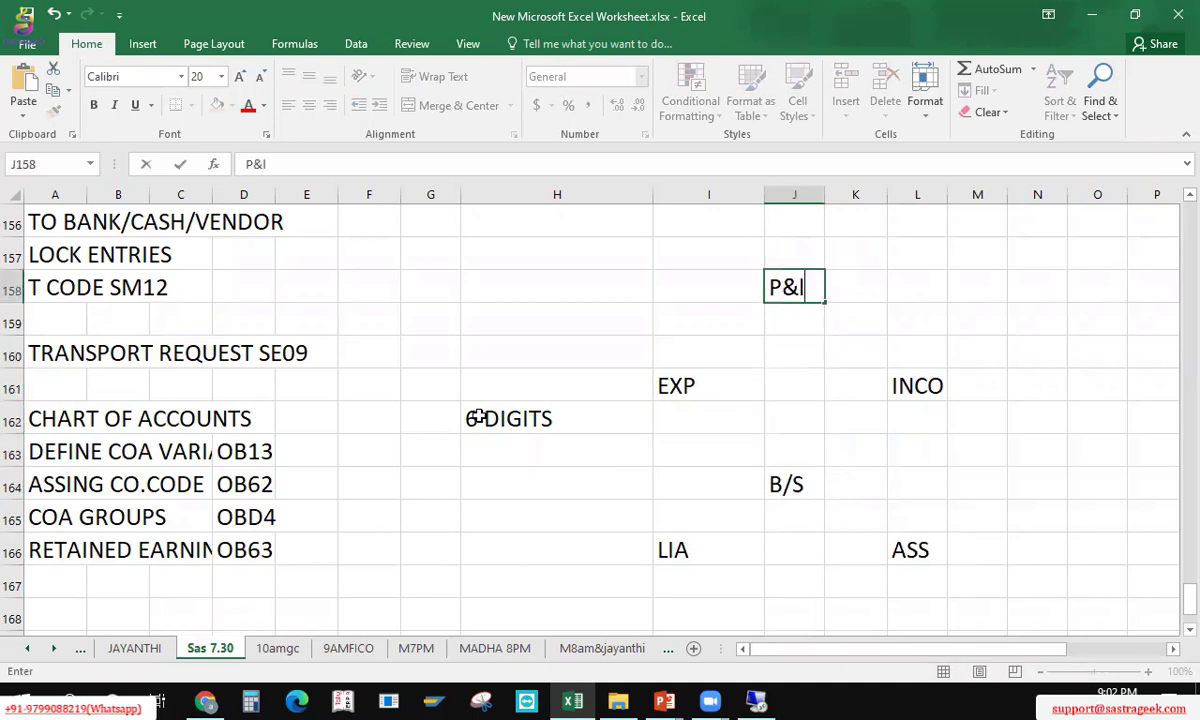
key("BackSpace")
type("L")
key("Return")
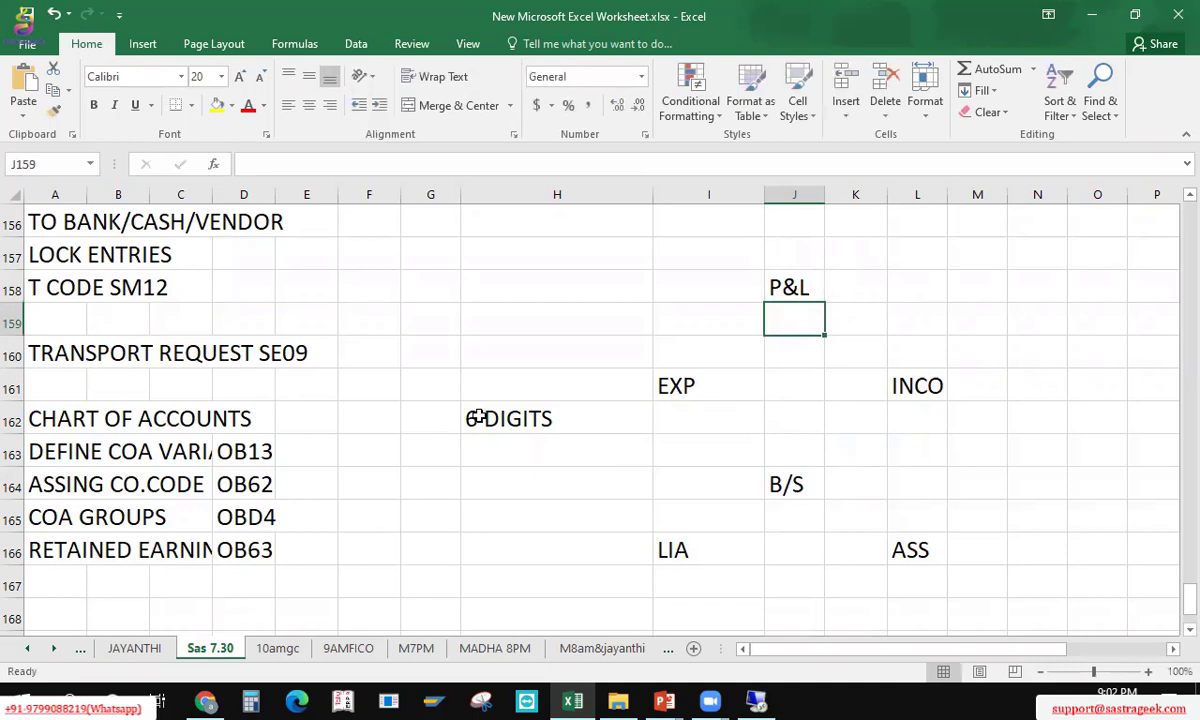
Step: Move the '6 DIGITS' note up to cell I158 above EXP
left_click(511, 415)
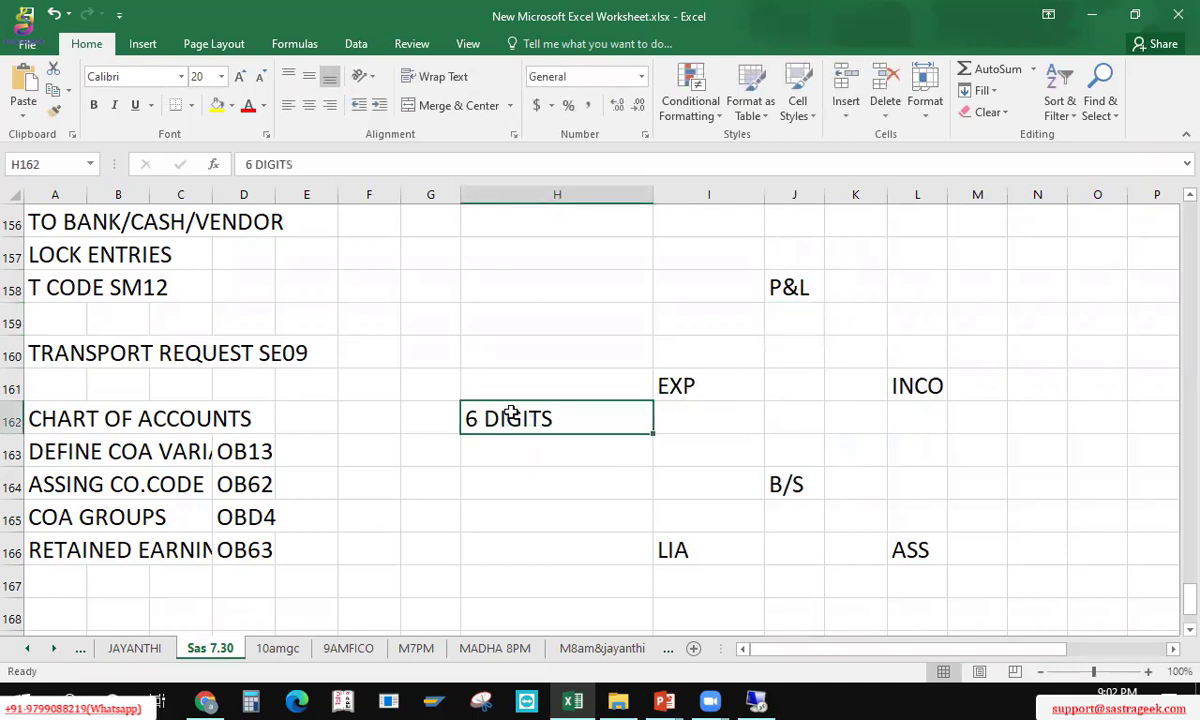
key("ctrl+c")
key("Up")
key("Up")
key("Up")
key("Up")
key("Up")
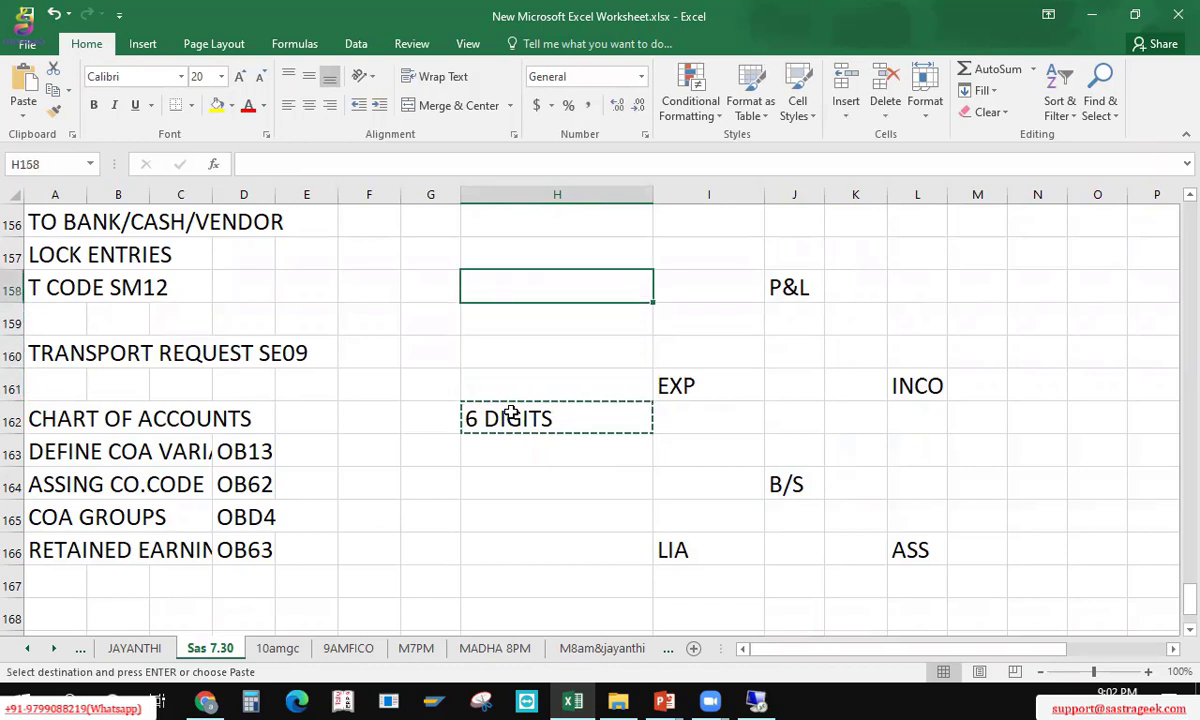
key("Down")
key("Right")
key("ctrl+v")
key("Down")
key("Down")
key("Down")
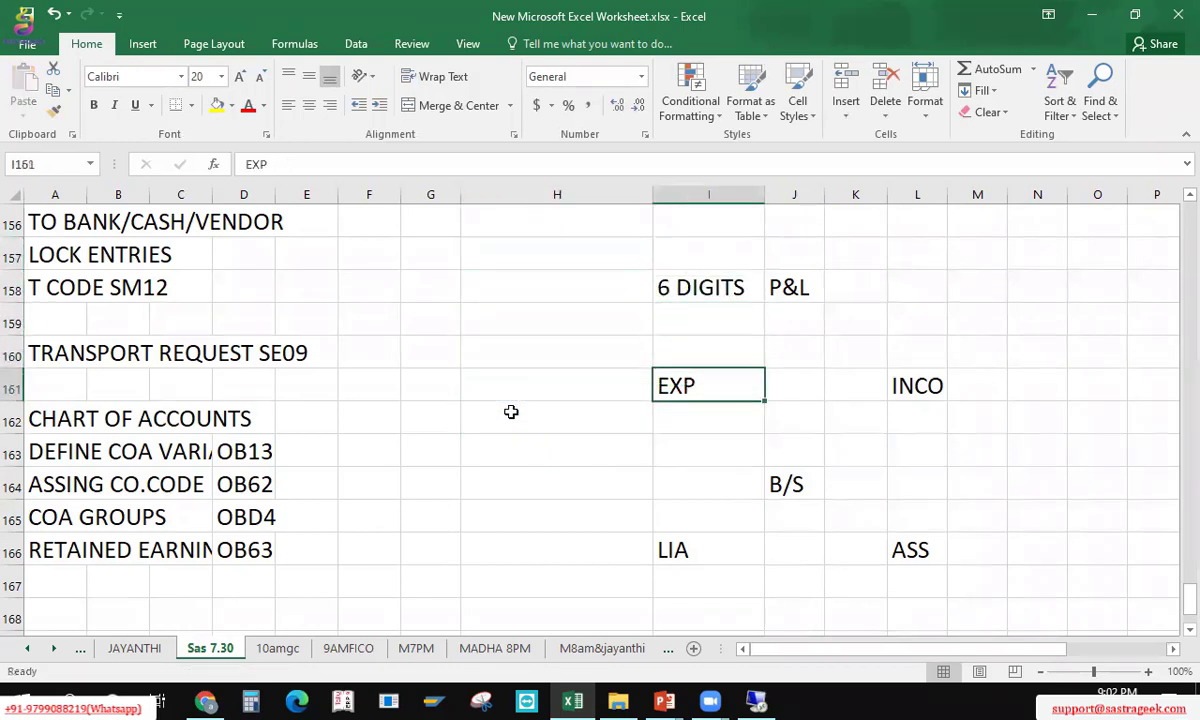
key("Left")
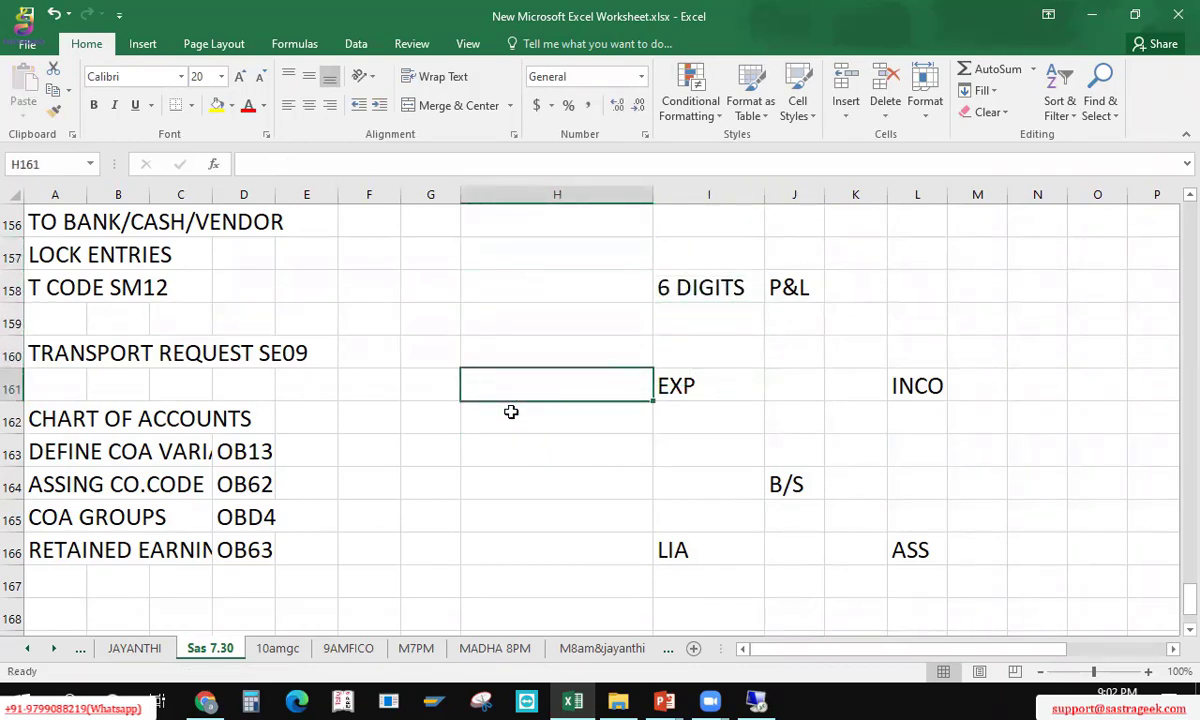
key("Right")
key("shift+Right")
key("shift+Down")
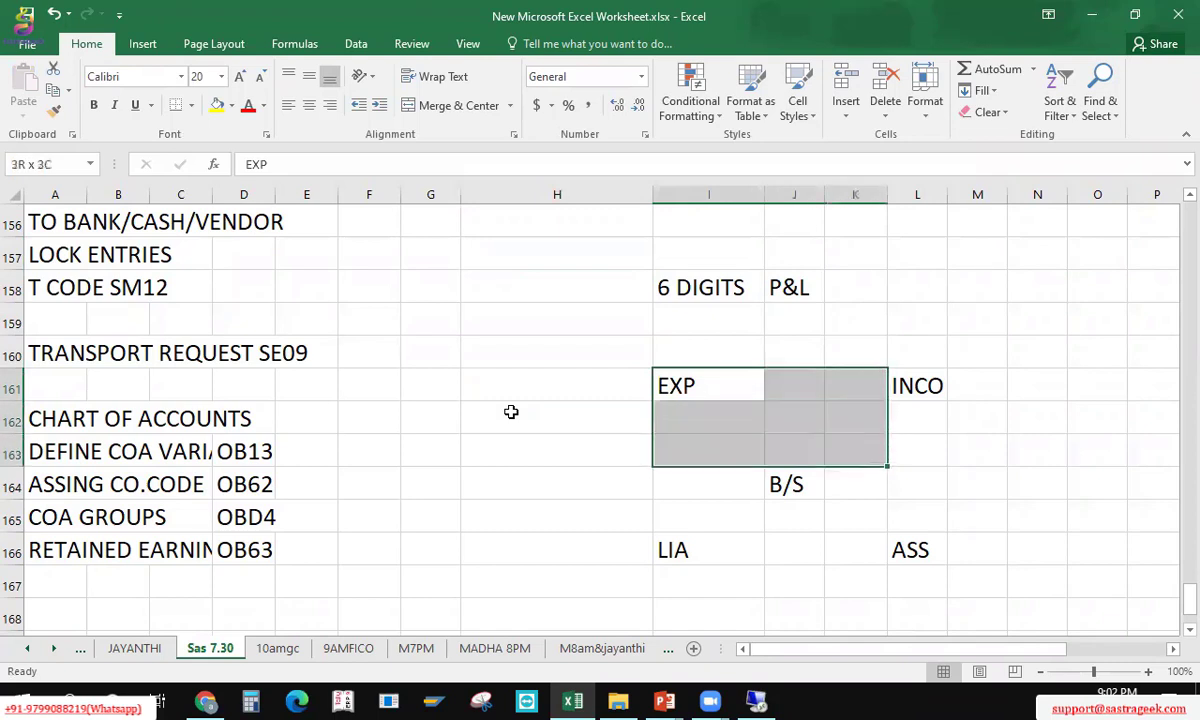
key("Up")
key("Down")
key("Left")
key("Right")
key("Right")
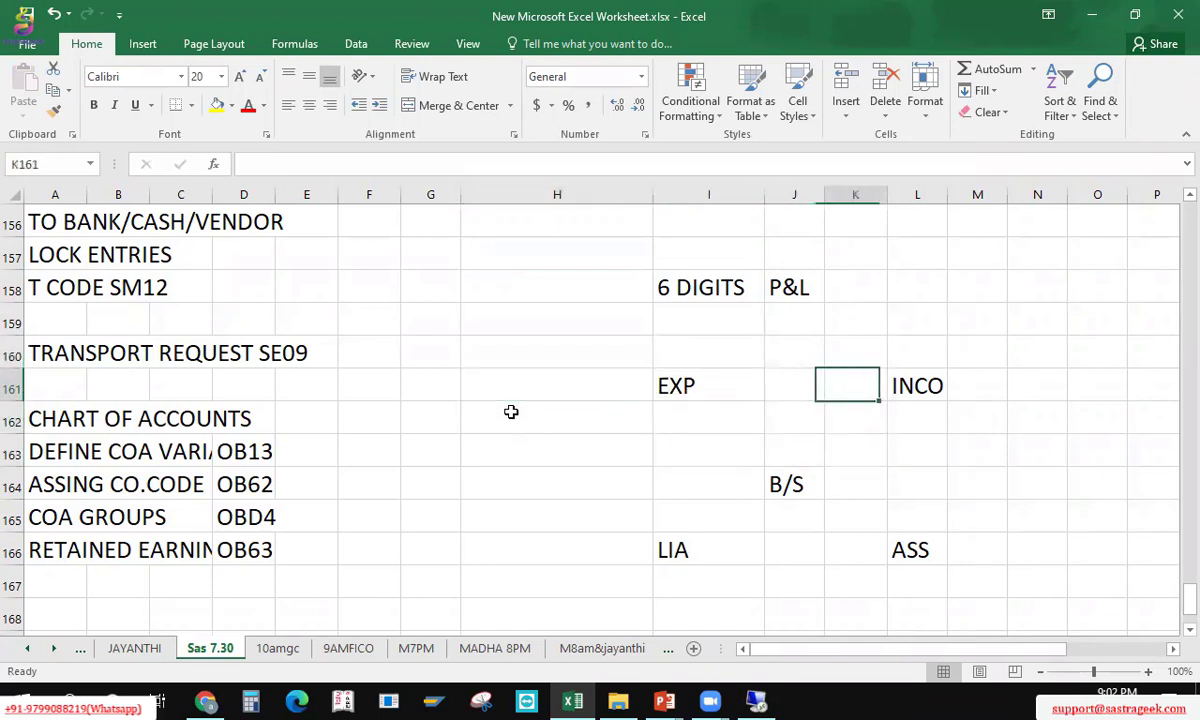
key("Down")
key("Down")
key("Down")
key("Down")
key("Left")
key("Left")
key("Down")
Step: Enter leading digits beside the labels: 1 LIA, 2 ASS, 4 EXP, 3 INCO
type("1")
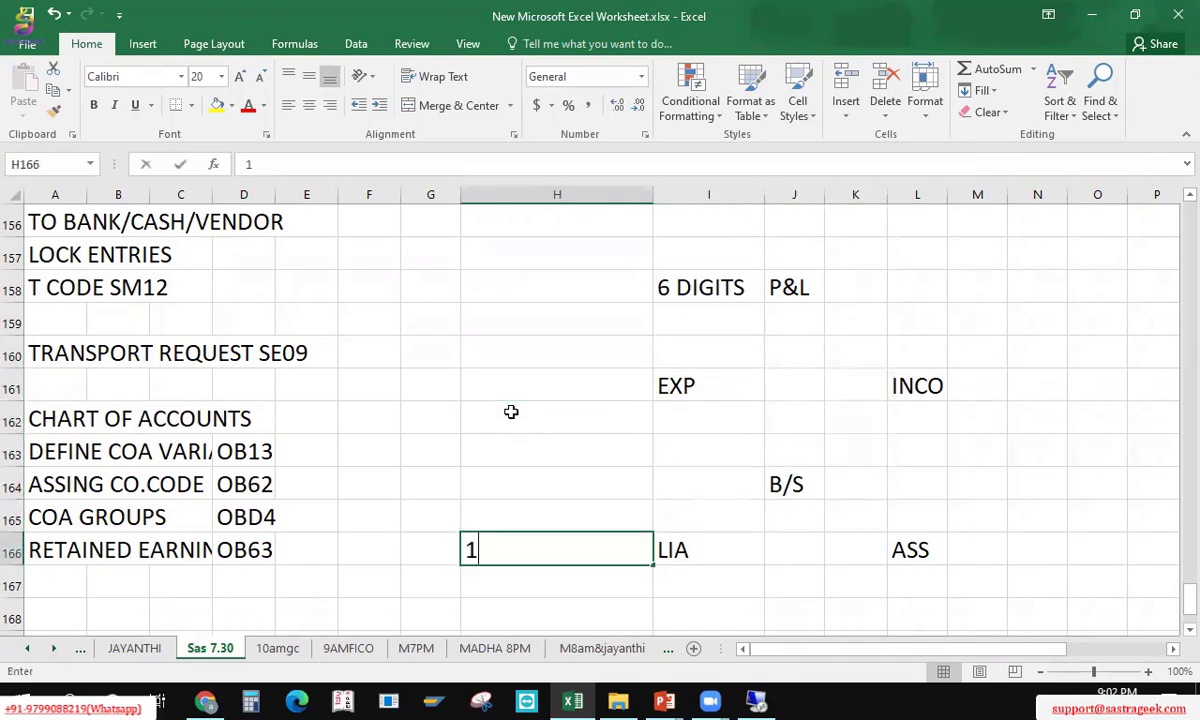
key("Right")
key("Right")
key("Right")
type("1")
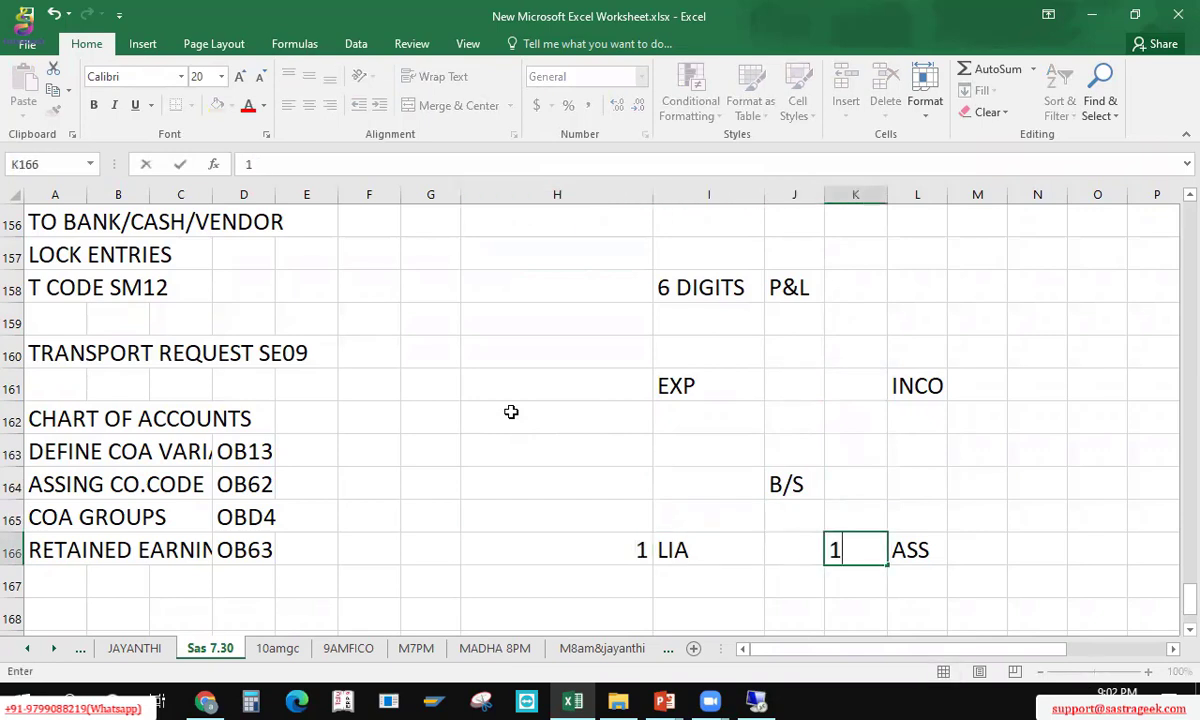
key("BackSpace")
key("Right")
key("Right")
key("Right")
key("Left")
type("2")
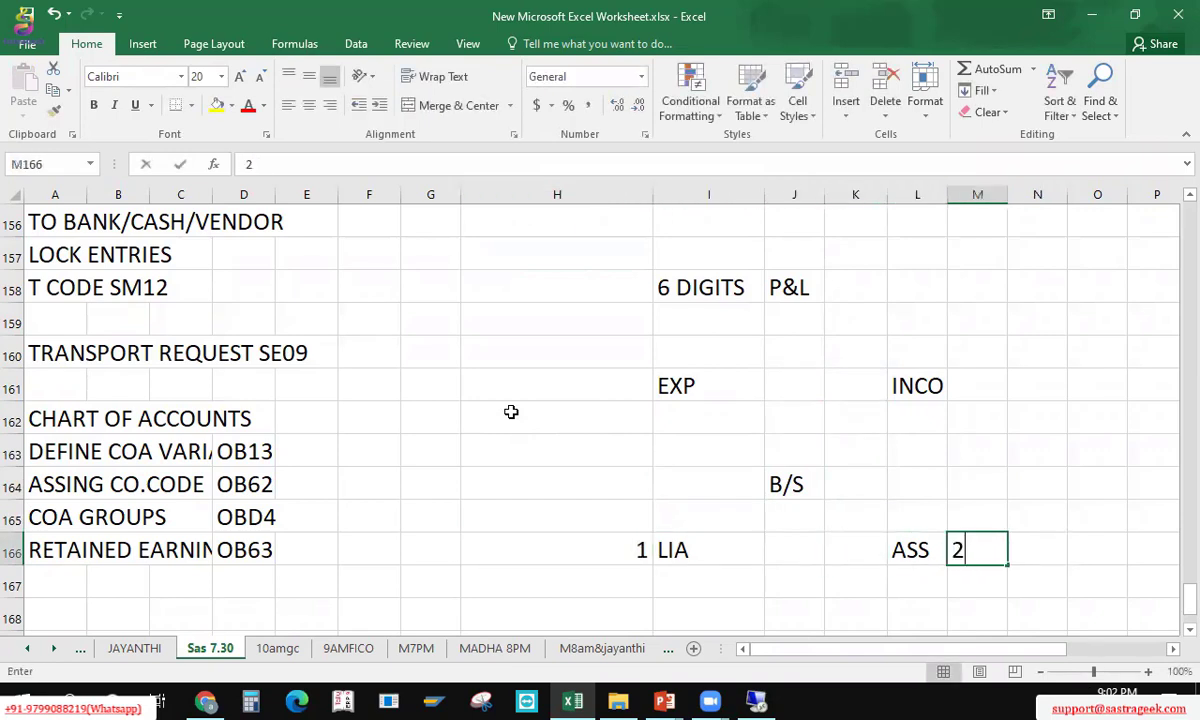
key("Up")
key("Up")
key("Up")
key("Up")
key("Up")
key("Left")
key("Left")
key("Left")
key("Left")
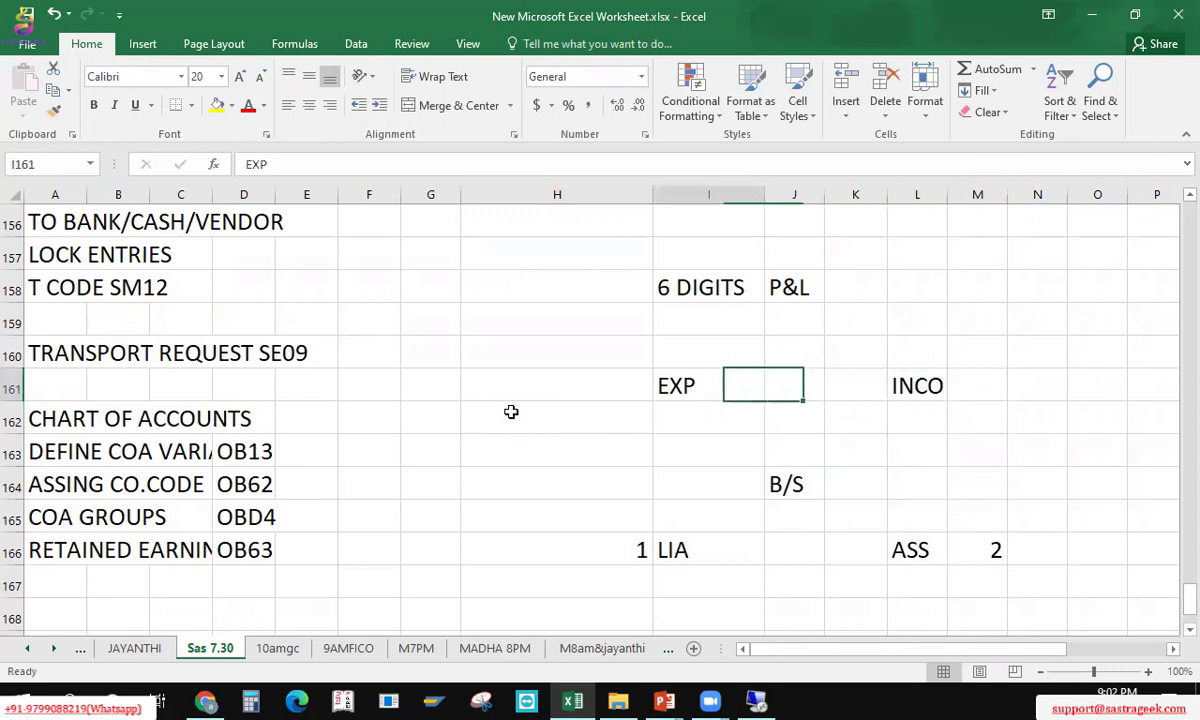
key("Left")
type("4")
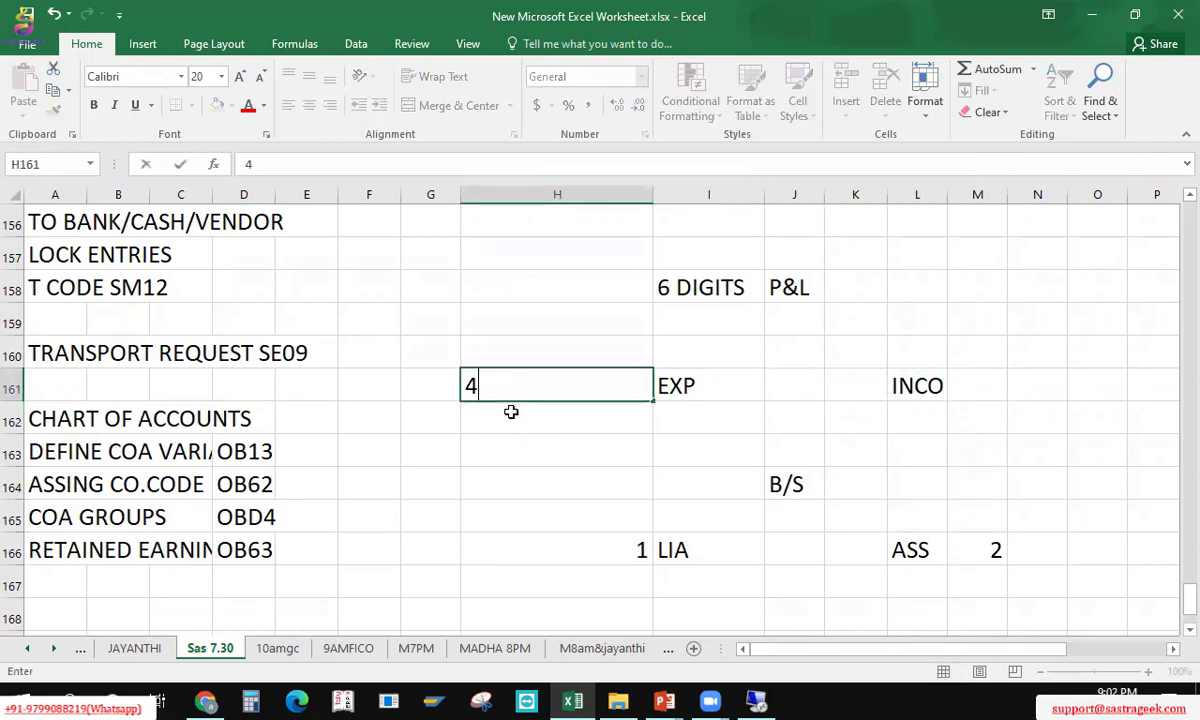
key("Return")
key("Up")
key("Right")
key("Right")
key("Right")
key("Right")
key("Right")
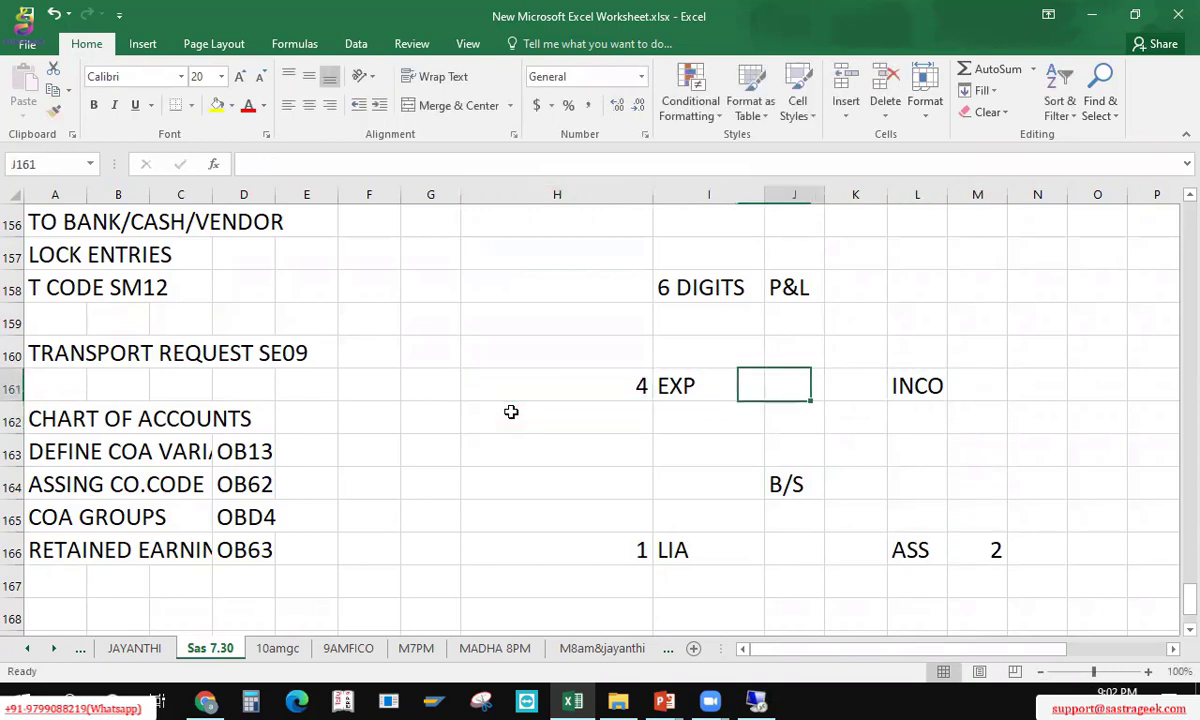
type("3")
key("Left")
key("Up")
key("Up")
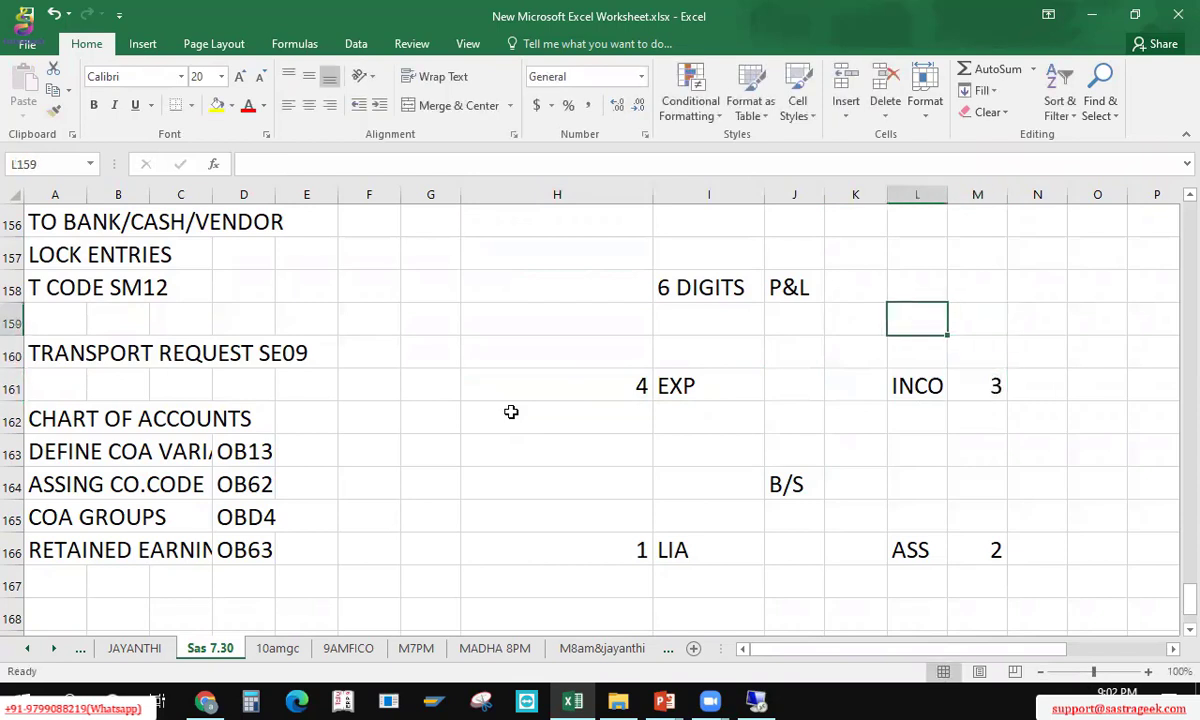
key("Up")
key("Left")
key("Left")
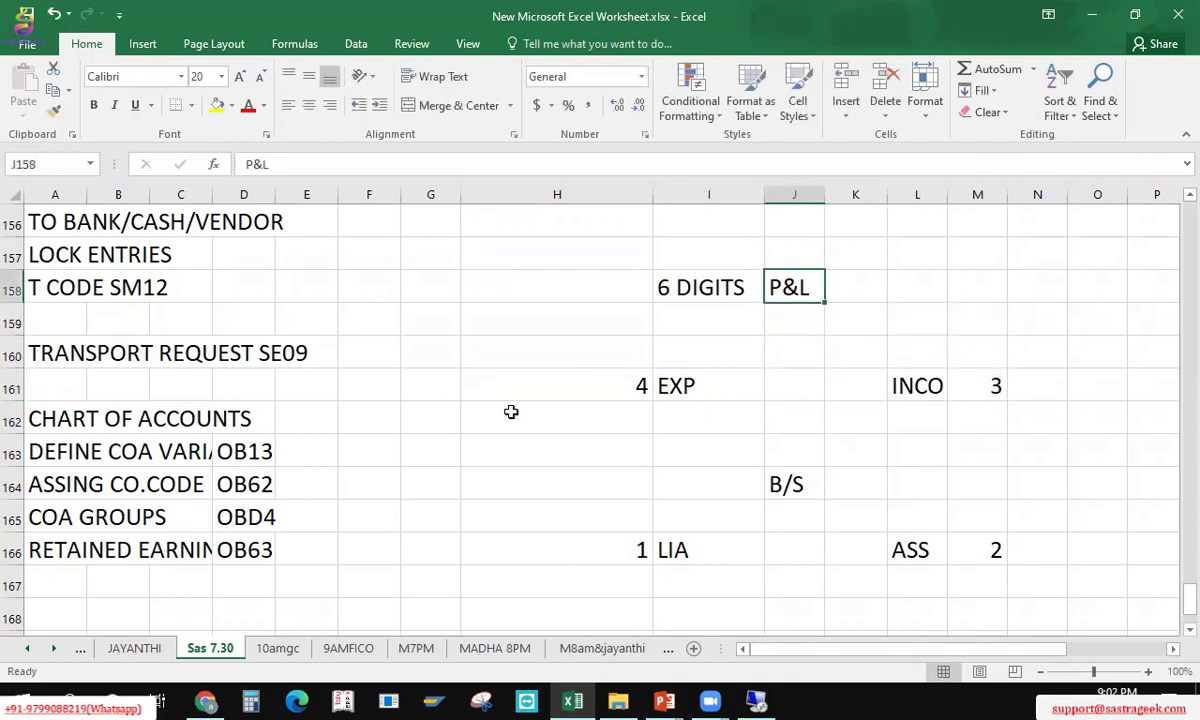
key("Left")
key("Down")
key("Down")
key("Down")
key("Down")
key("Down")
key("Down")
key("Down")
key("Down")
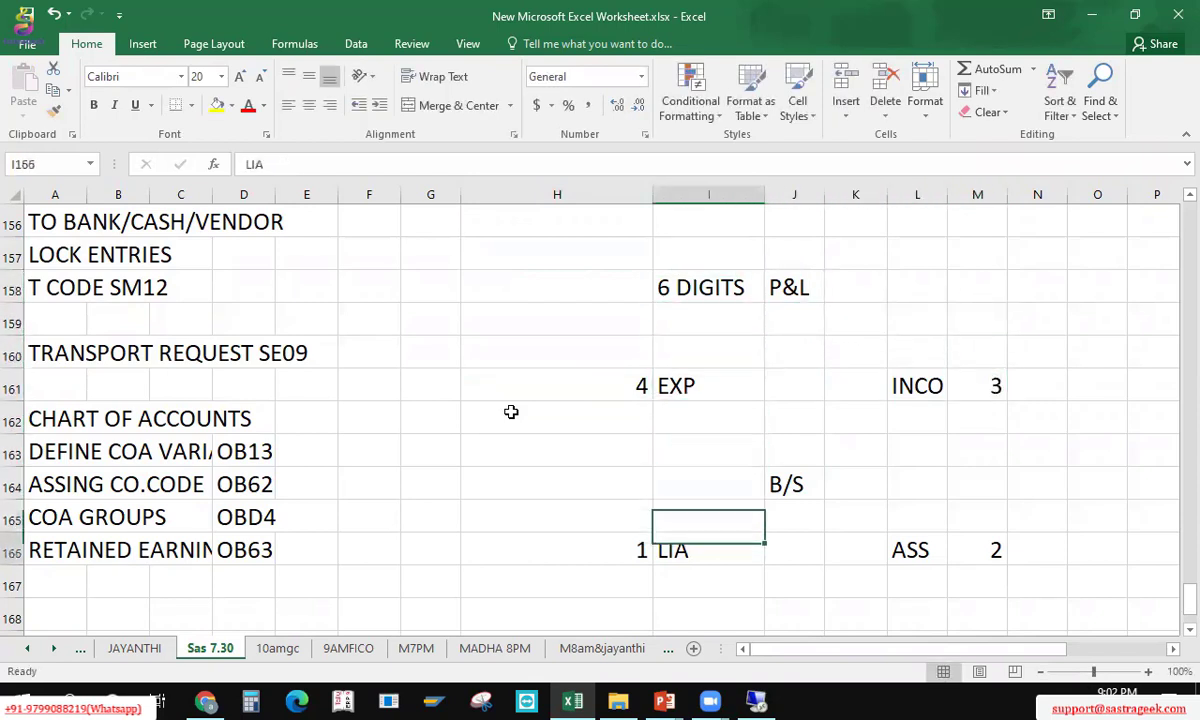
key("Left")
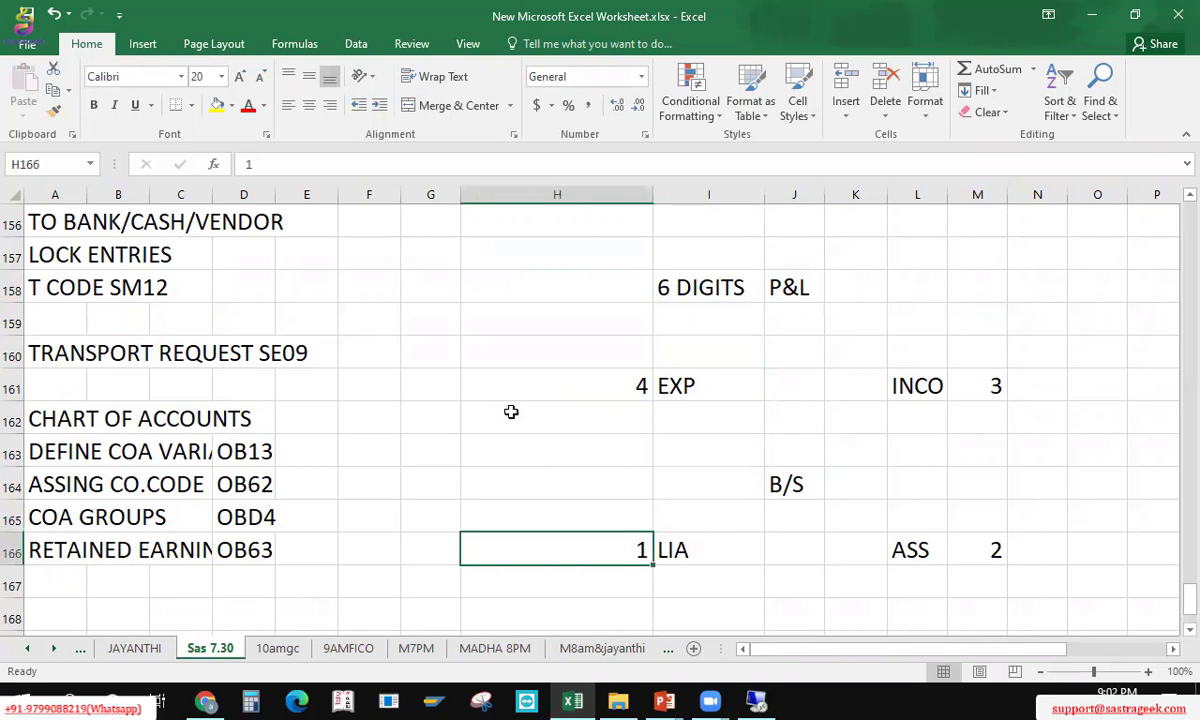
Step: Change the LIA and ASS group numbers to 100000 and 200000
key("F2")
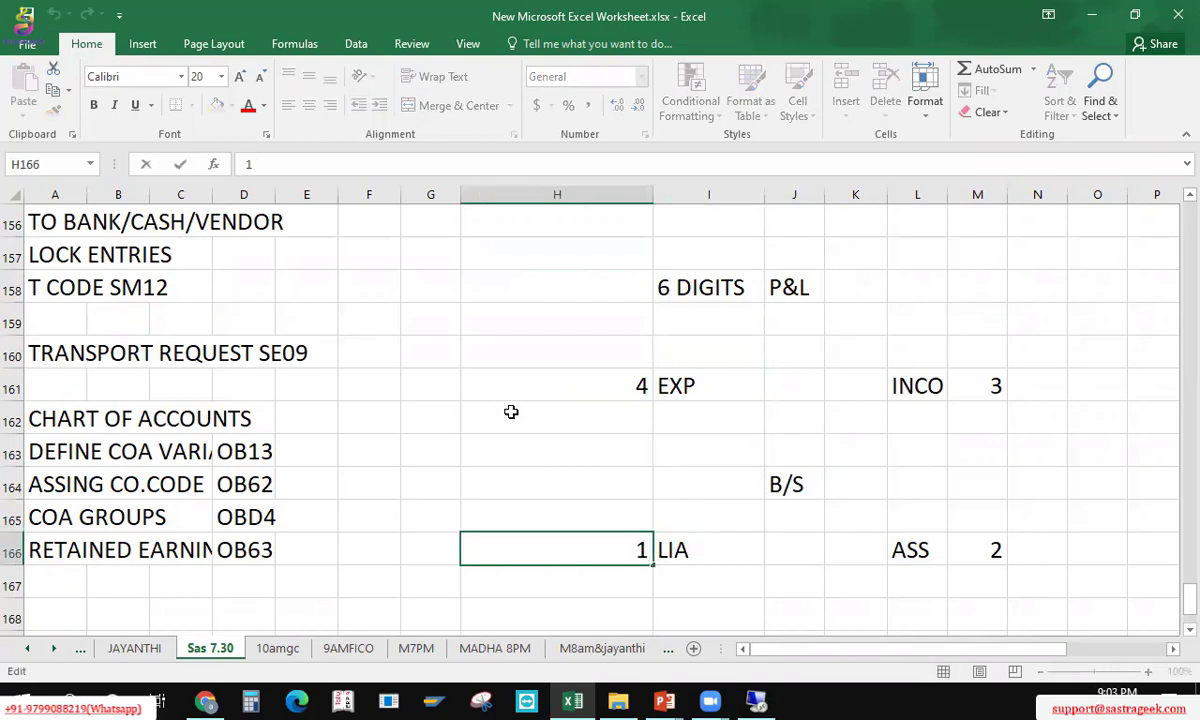
type("00000")
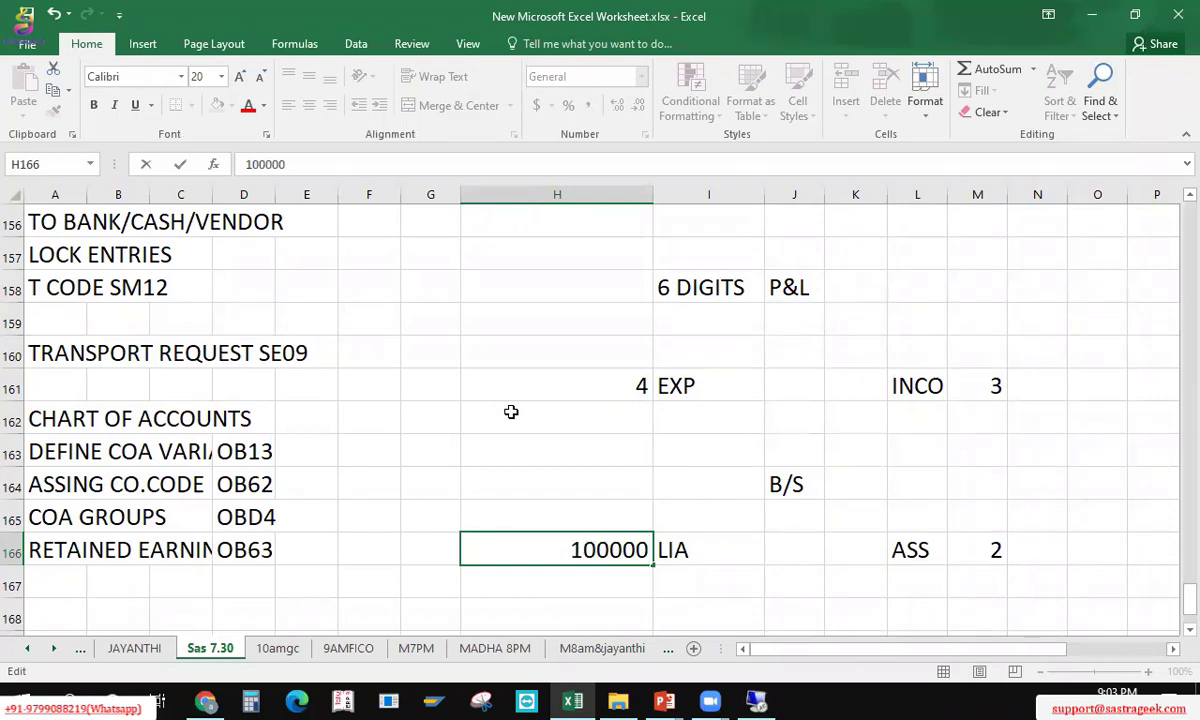
key("Return")
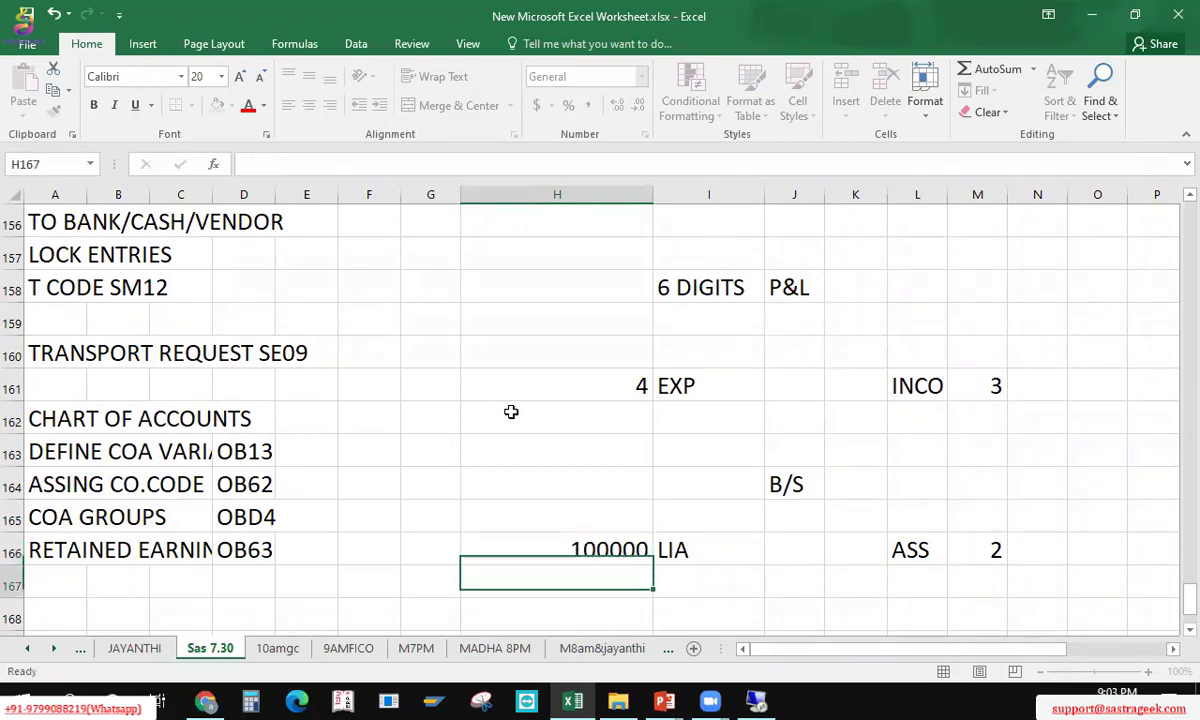
key("Up")
key("Right")
key("Right")
key("Right")
key("Right")
key("Right")
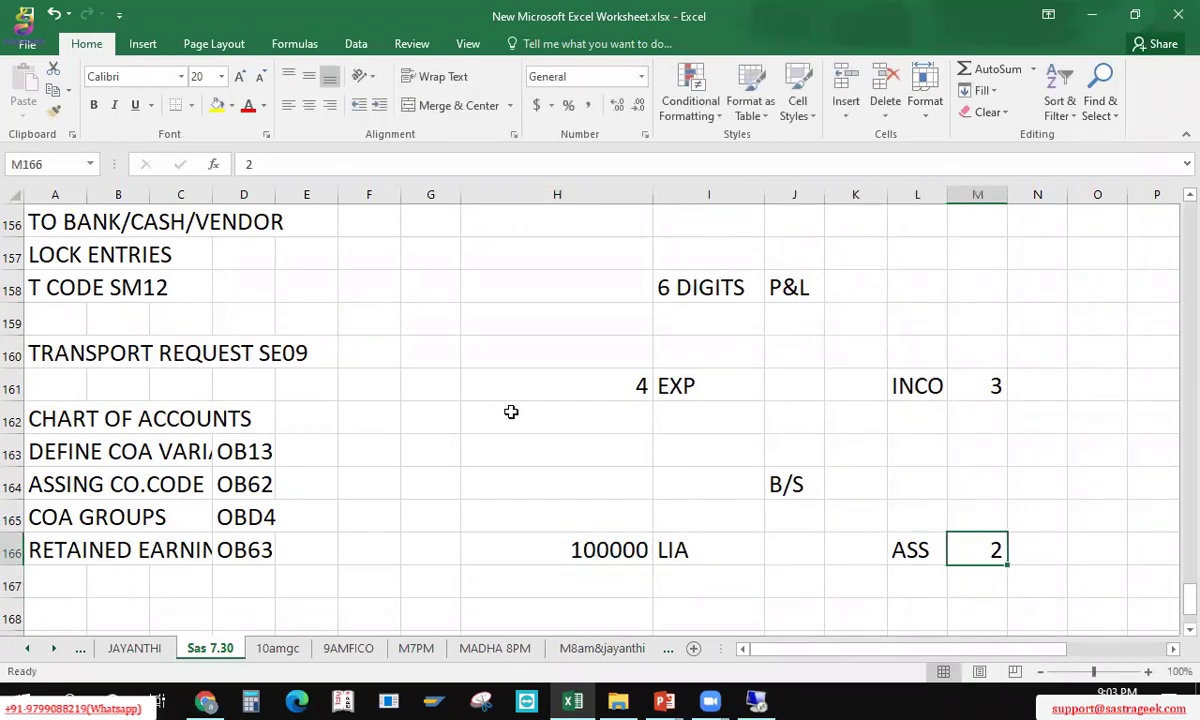
type("2000")
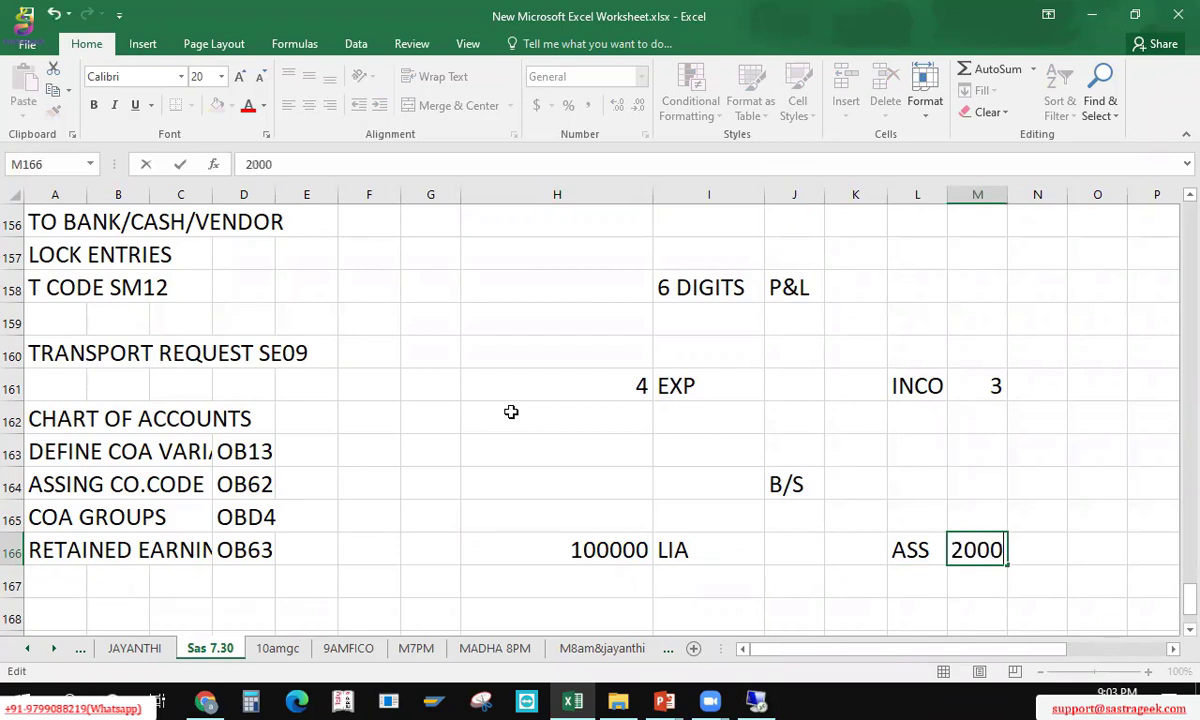
type("00")
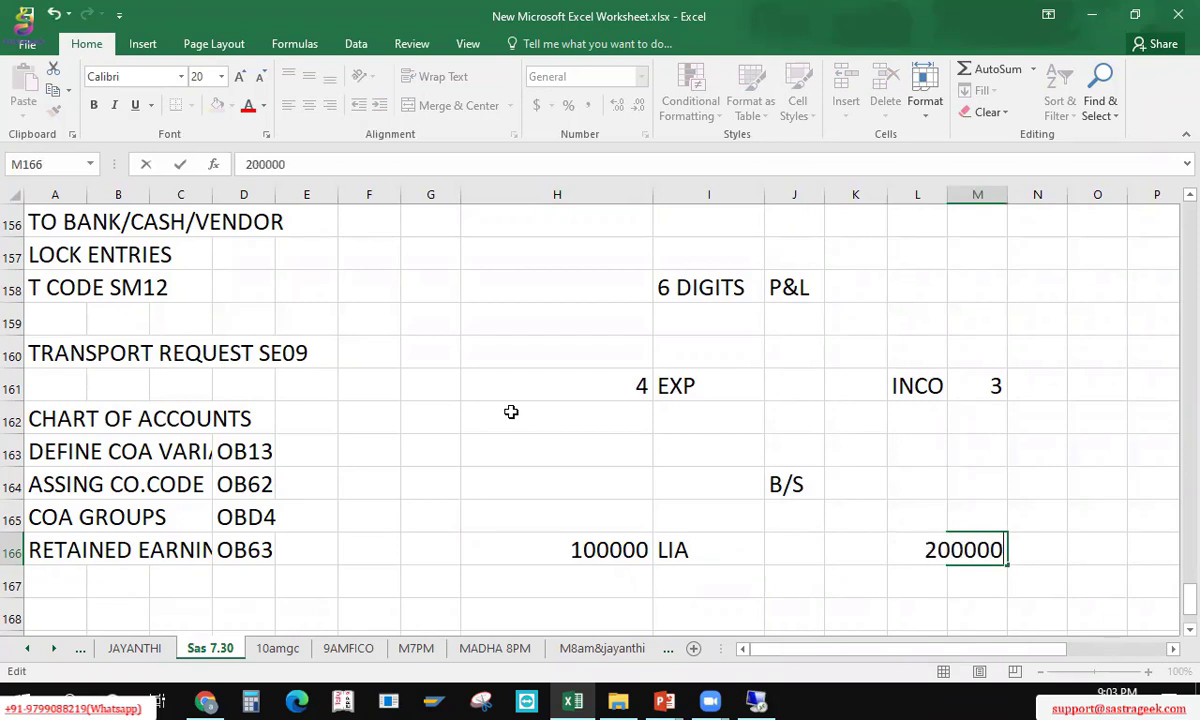
key("Return")
Step: Change INCO to 300000 and EXP to 400000, then review the numbers
key("Up")
key("Up")
key("Up")
key("Up")
key("Up")
key("Up")
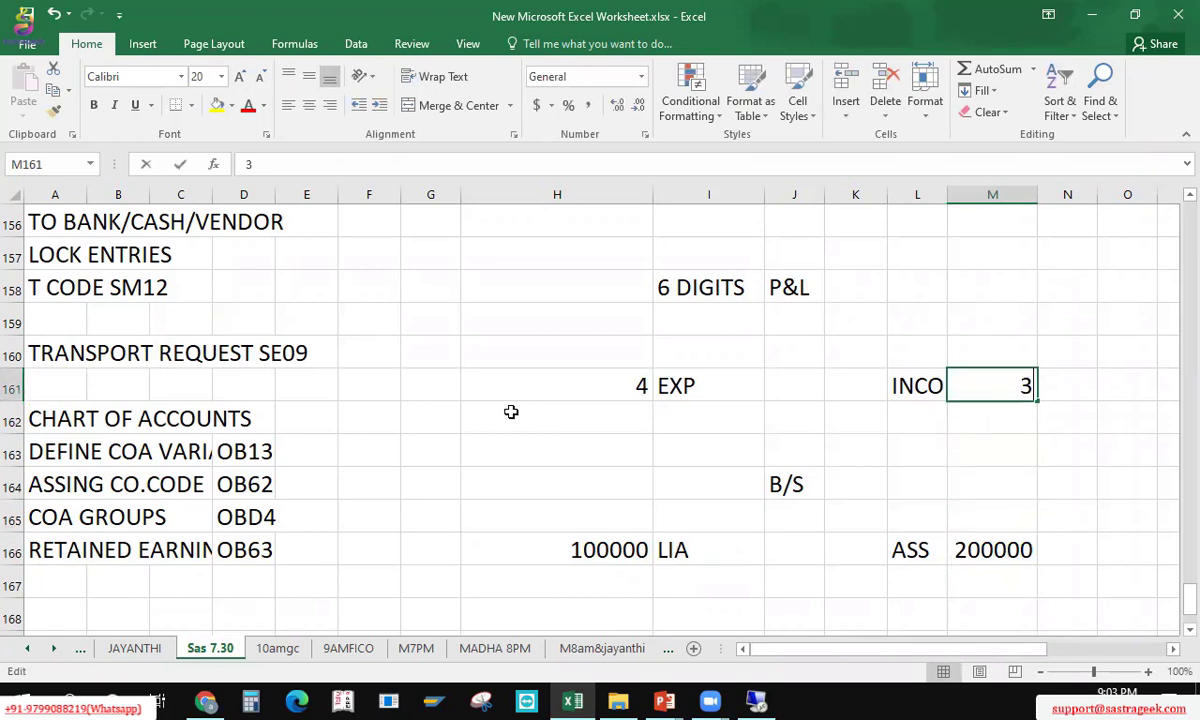
key("F2")
type("0000")
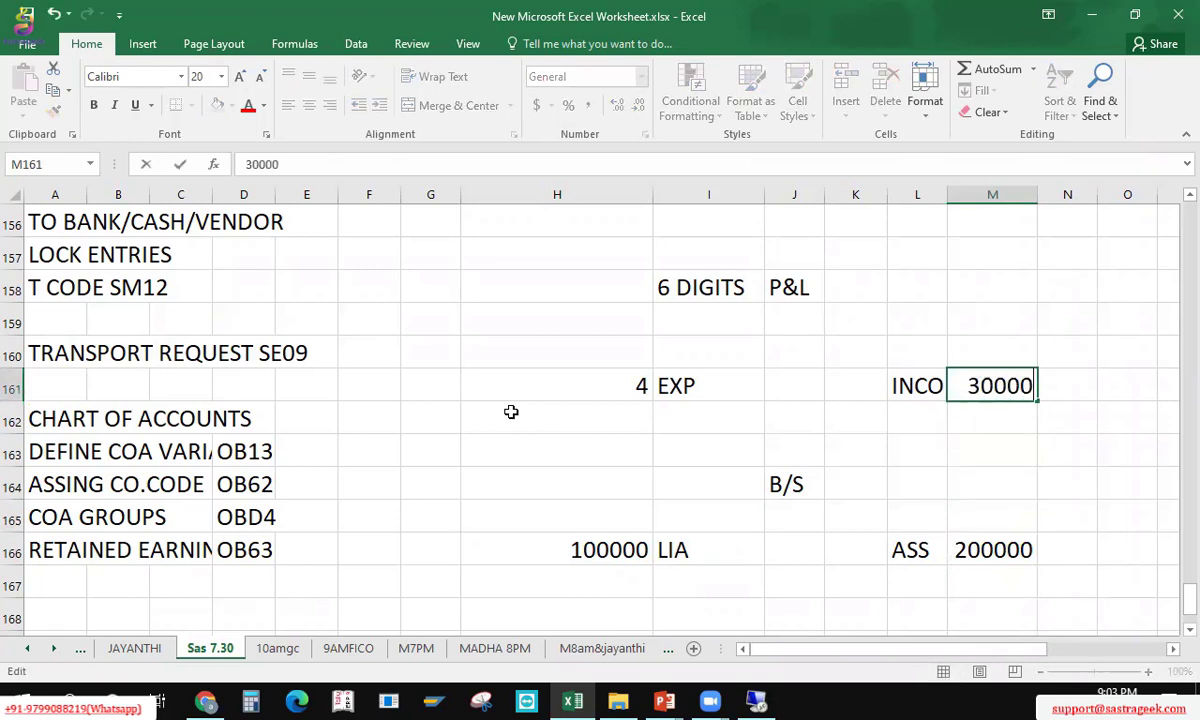
type("0")
key("Return")
key("Up")
key("Left")
key("Left")
key("Left")
key("Left")
key("Left")
key("Left")
key("Right")
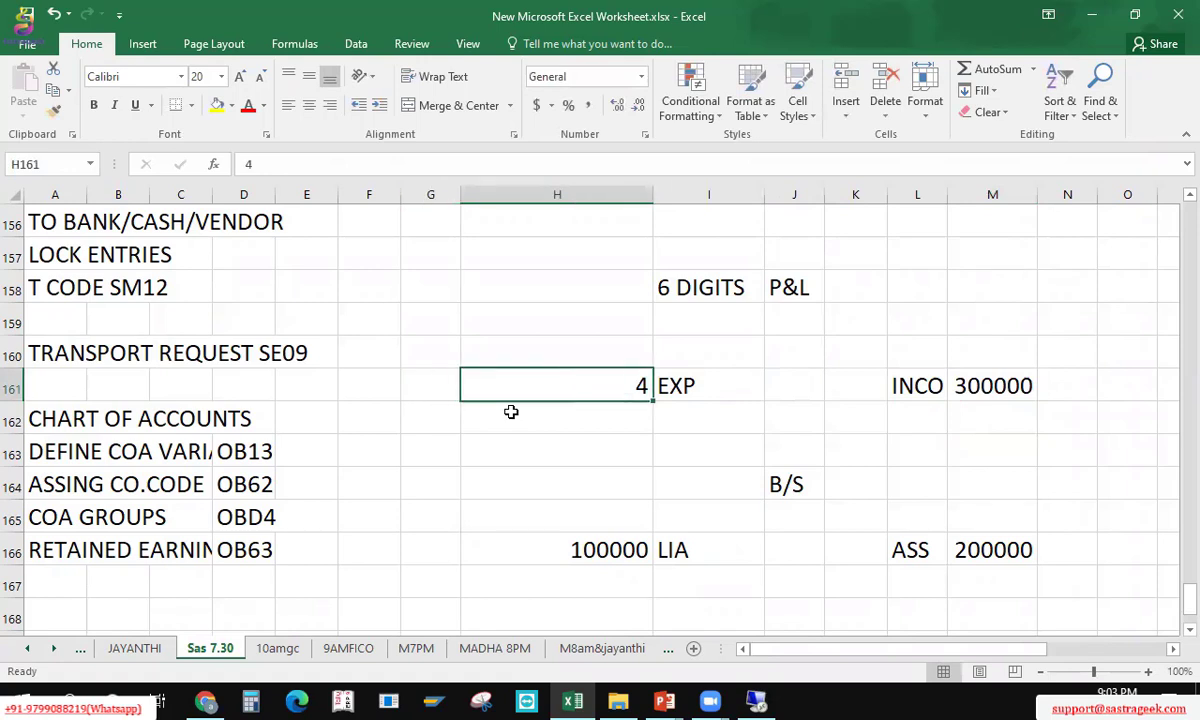
key("F2")
type("000")
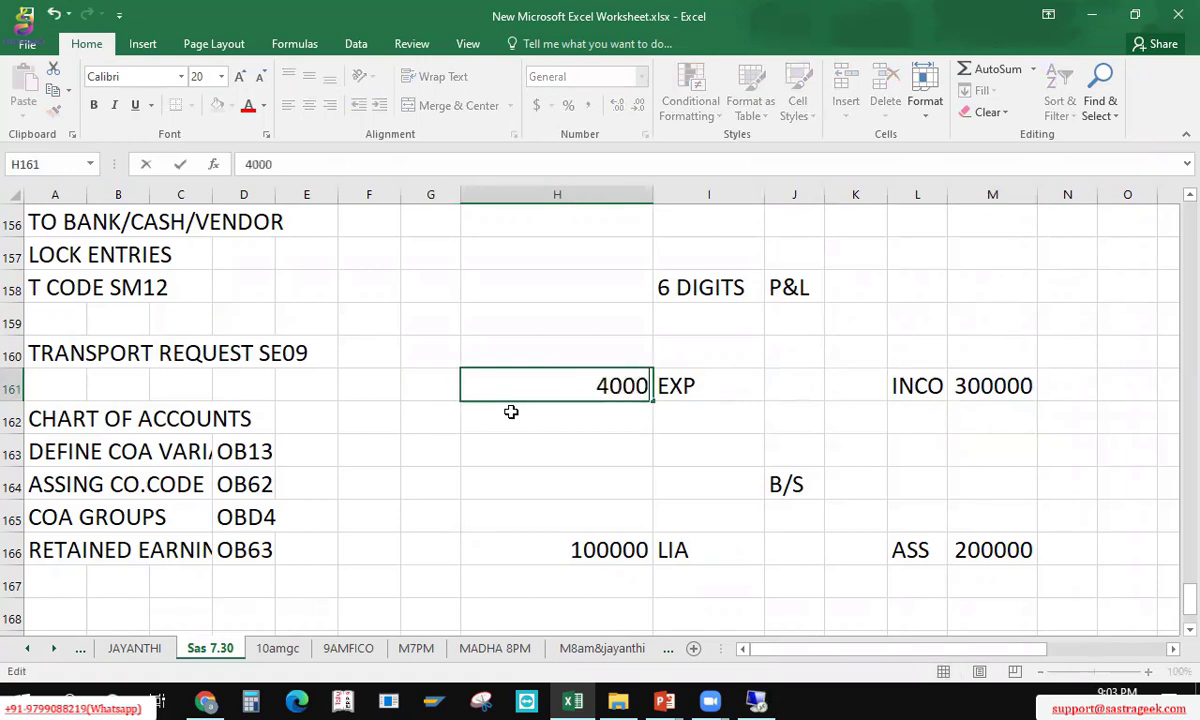
type("00")
key("Return")
key("Up")
key("Down")
key("Down")
key("Down")
key("Down")
key("Down")
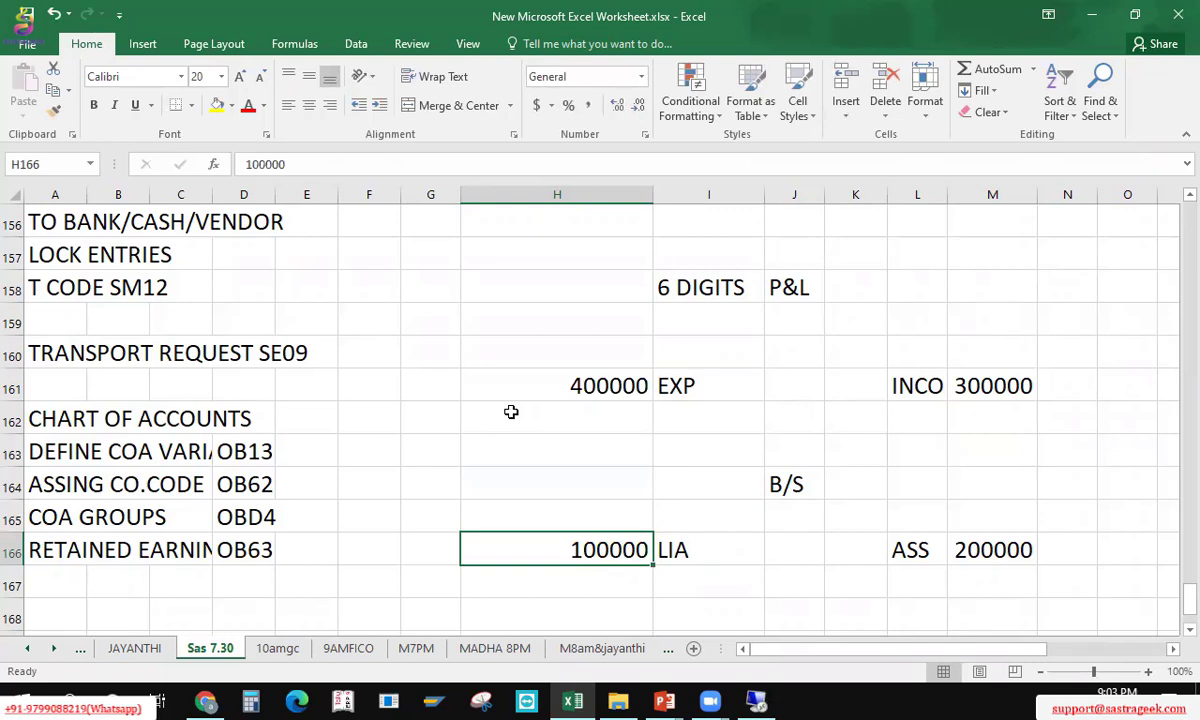
key("Right")
key("Right")
key("Right")
key("Right")
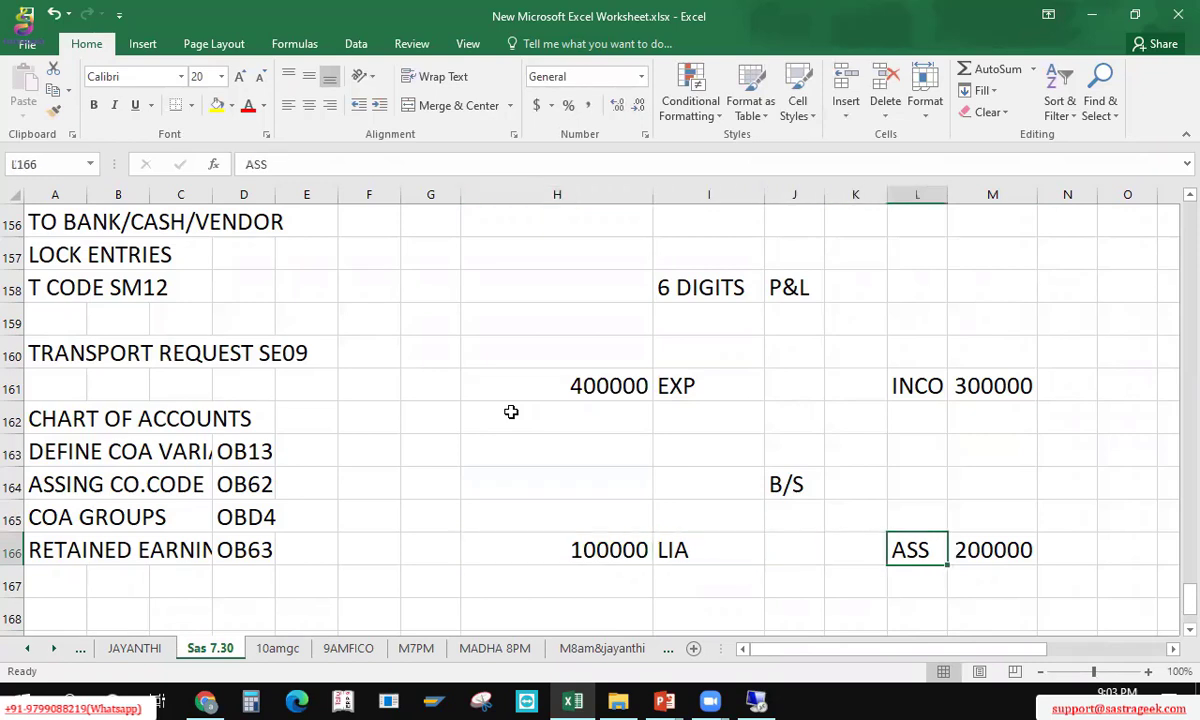
key("Up")
key("Up")
key("Up")
key("Up")
key("Up")
key("Left")
key("Left")
key("Left")
key("Left")
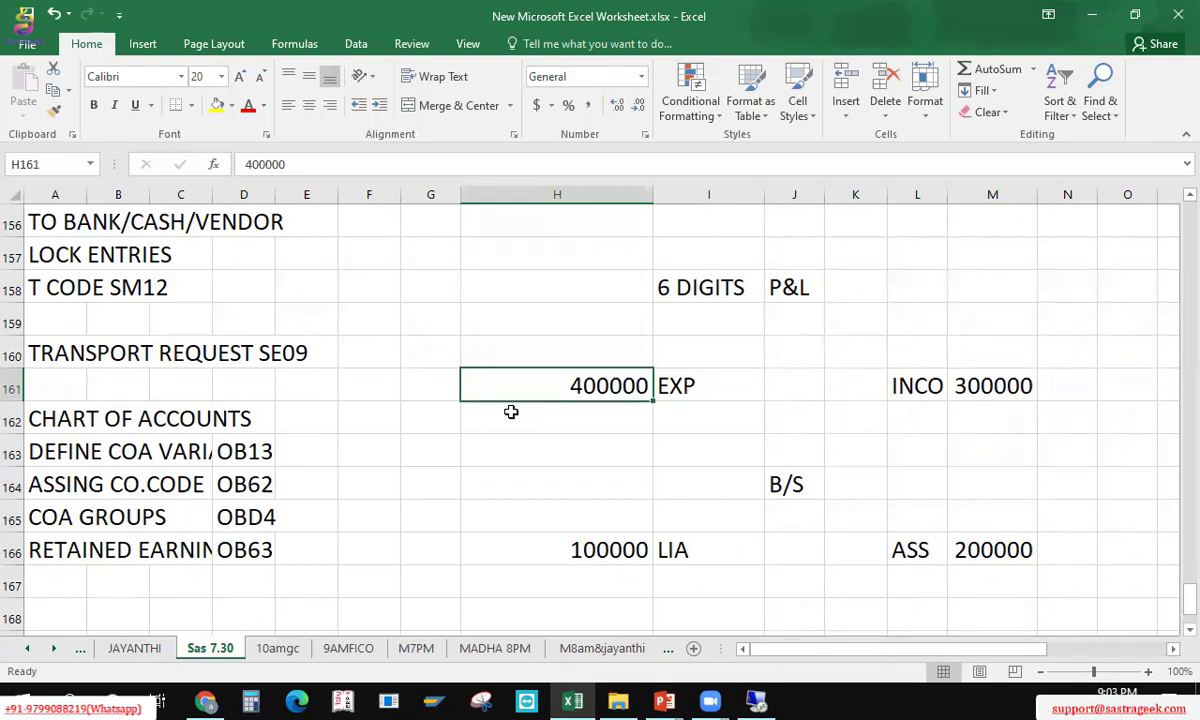
Step: Enter the expense sub-groups DIREC EXP and INDIRE EXP starting in H162
key("Down")
key("Right")
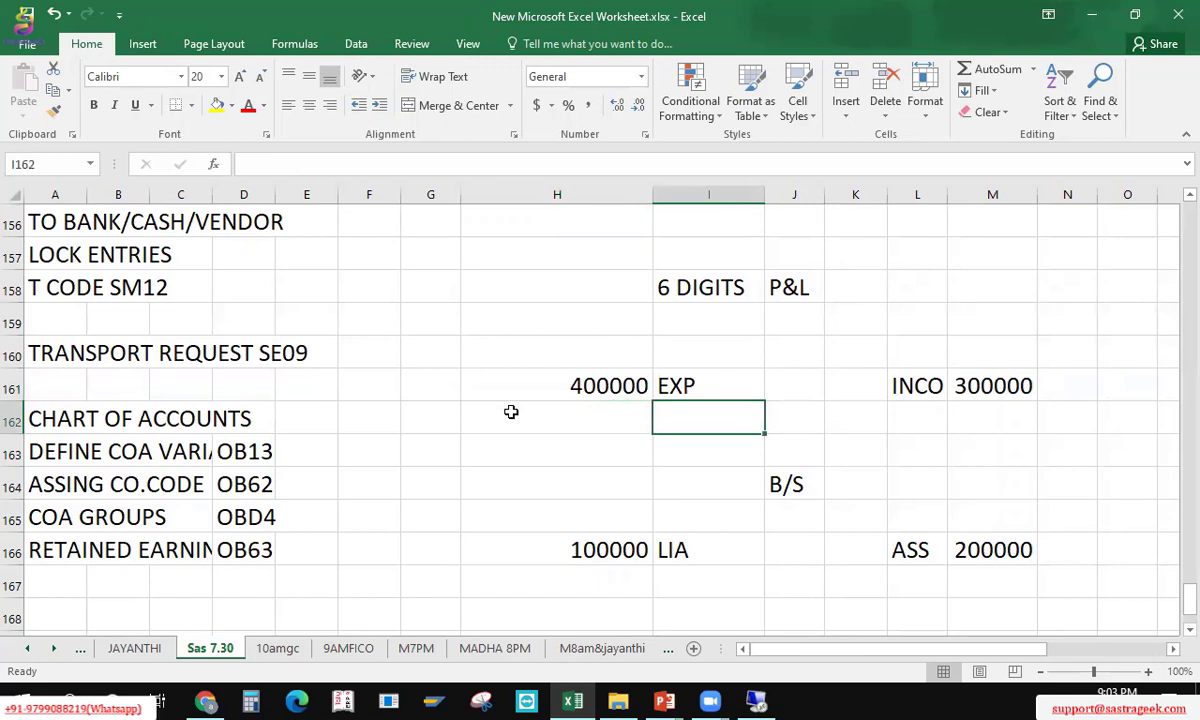
left_click(511, 412)
type("DIREC ")
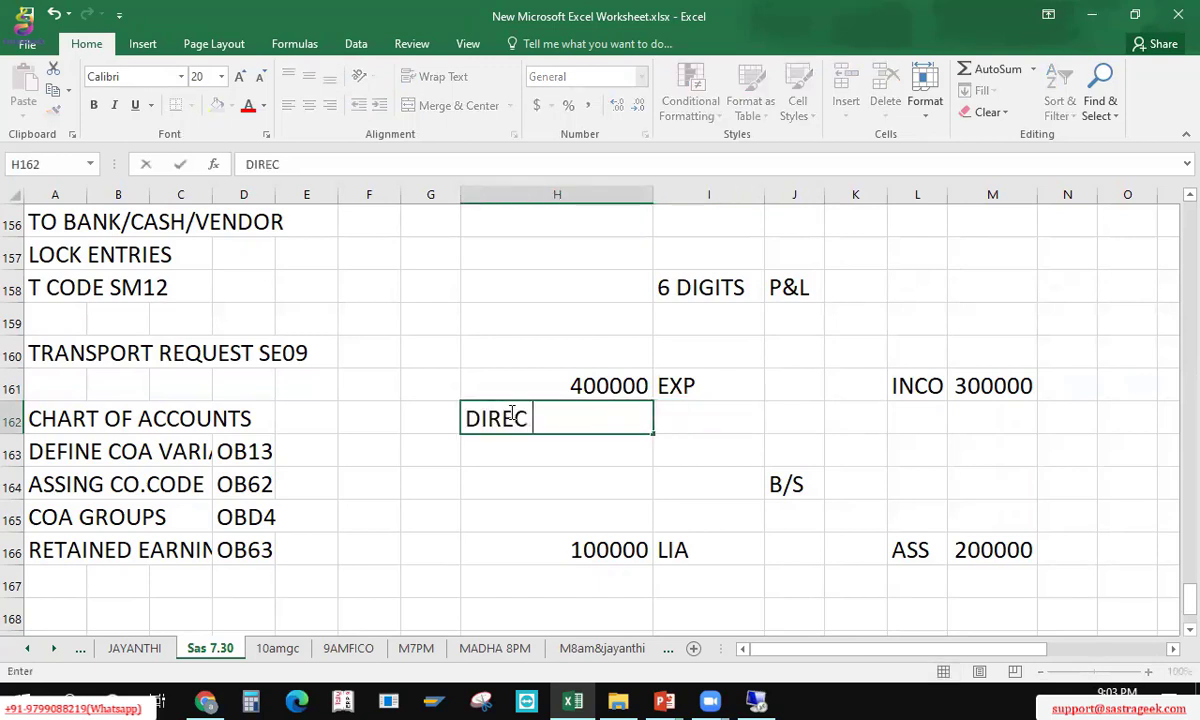
type("EXP")
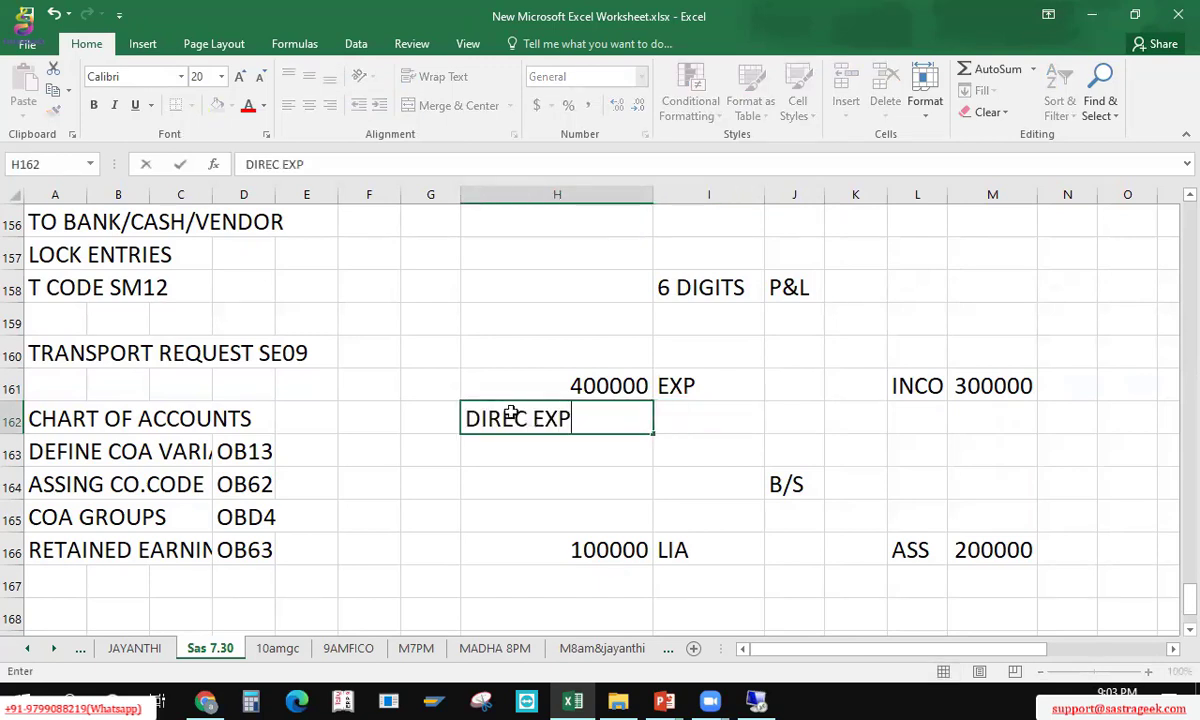
key("Return")
type("INDIRE")
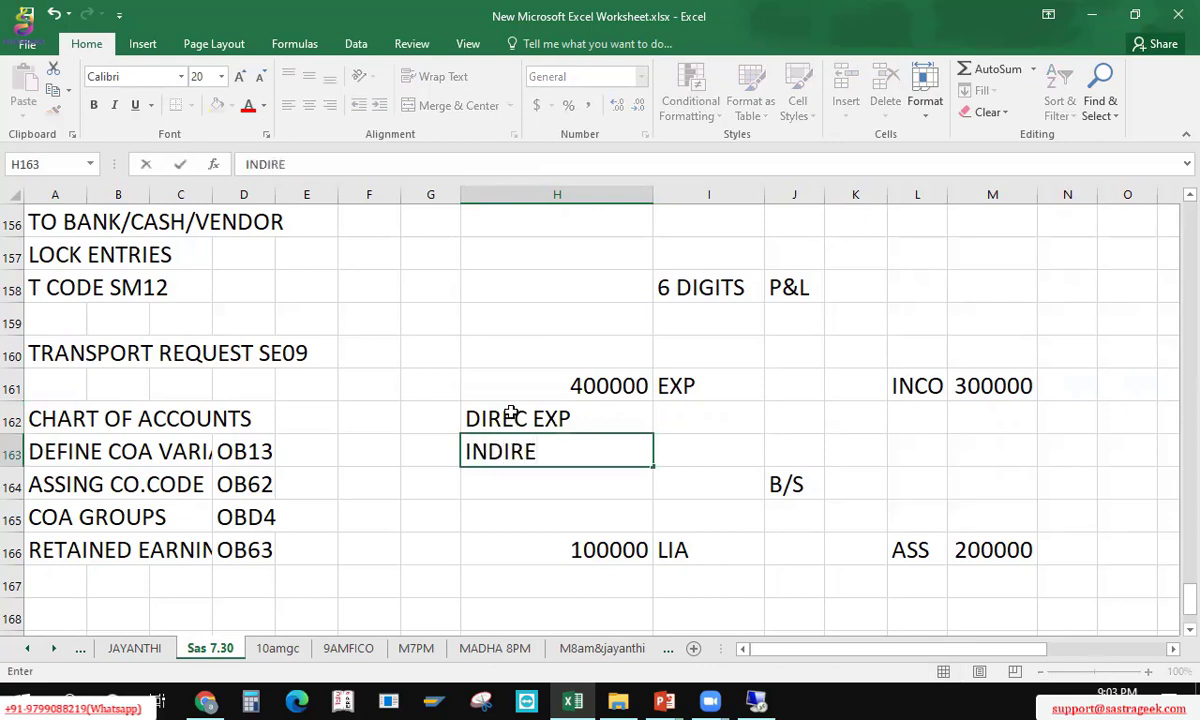
type(" EP")
key("BackSpace")
type("XP")
key("Tab")
key("Down")
Step: Cut the balance sheet notes block and paste it lower, at row 170
key("Left")
key("shift+Right")
key("shift+Right")
key("shift+Right")
key("shift+Right")
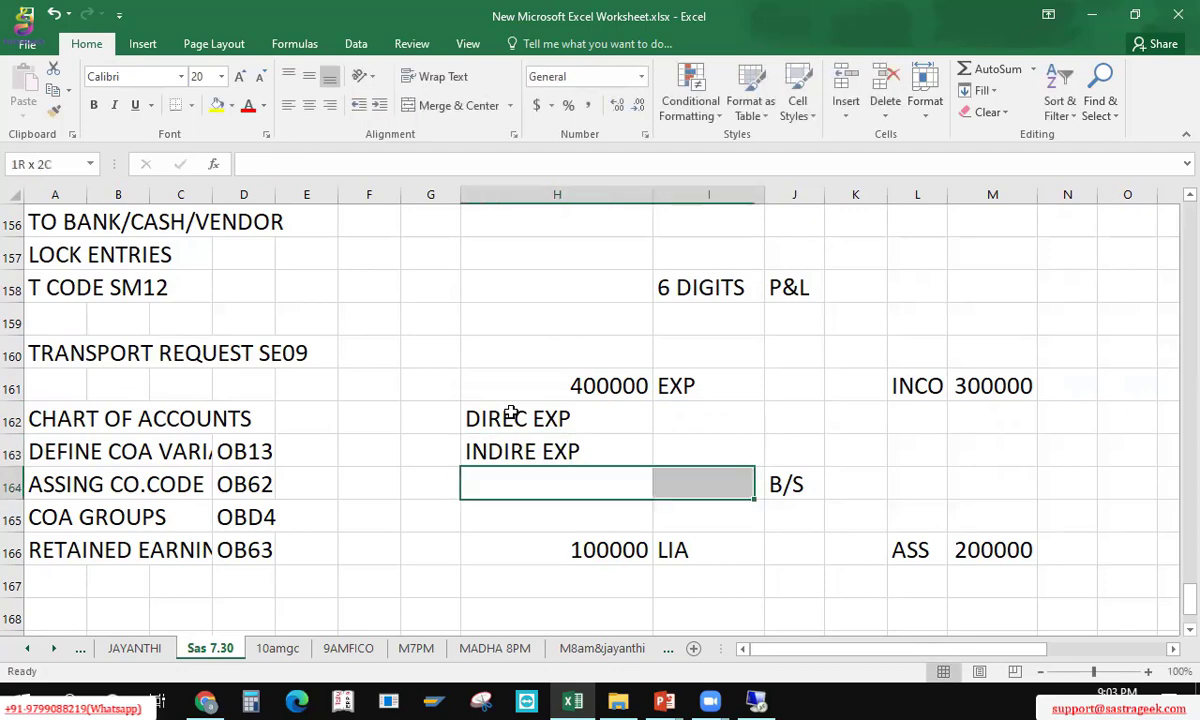
key("shift+Down")
key("shift+Right")
key("shift+Right")
key("shift+Down")
key("shift+Down")
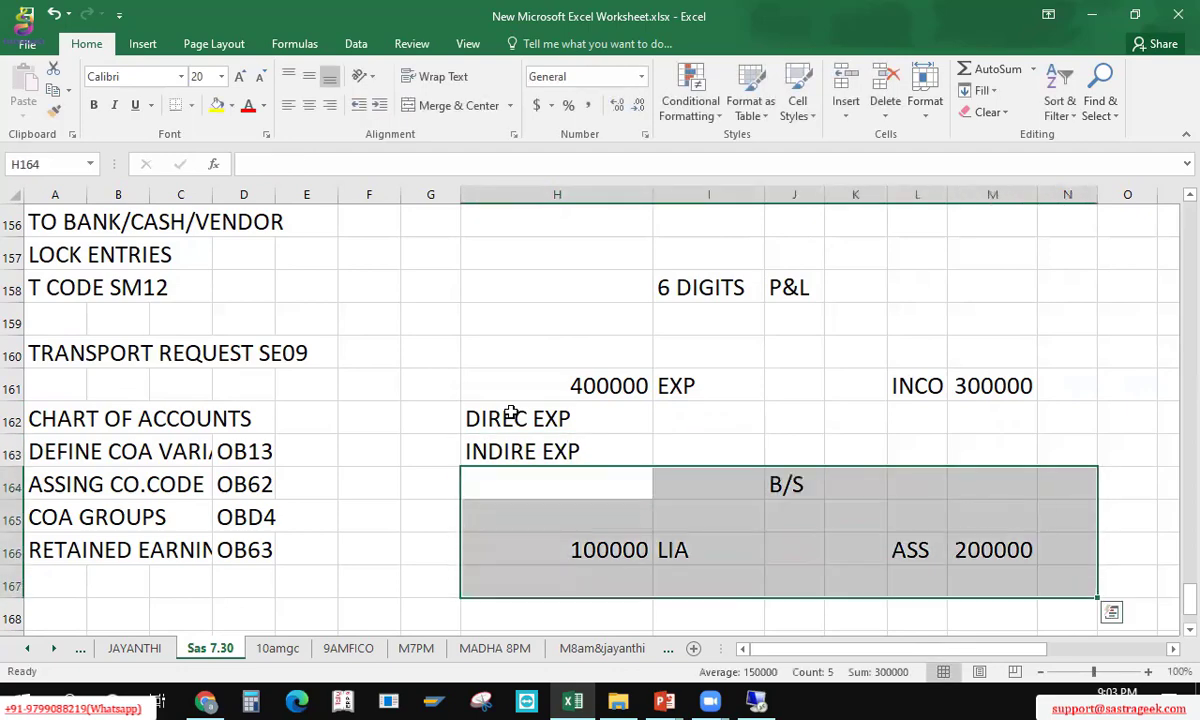
key("ctrl+x")
key("Down")
key("Down")
key("Down")
key("Down")
key("Down")
key("Down")
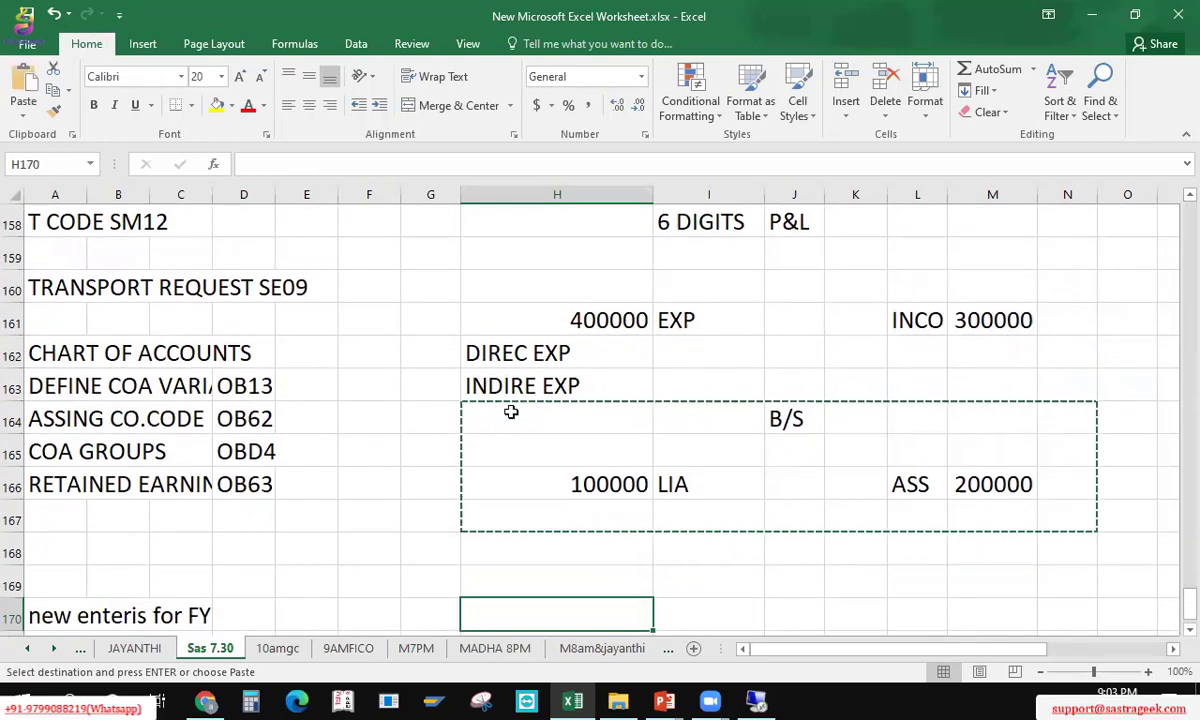
key("Return")
key("Up")
key("Up")
key("Up")
key("Up")
key("Up")
key("Up")
key("Up")
key("Up")
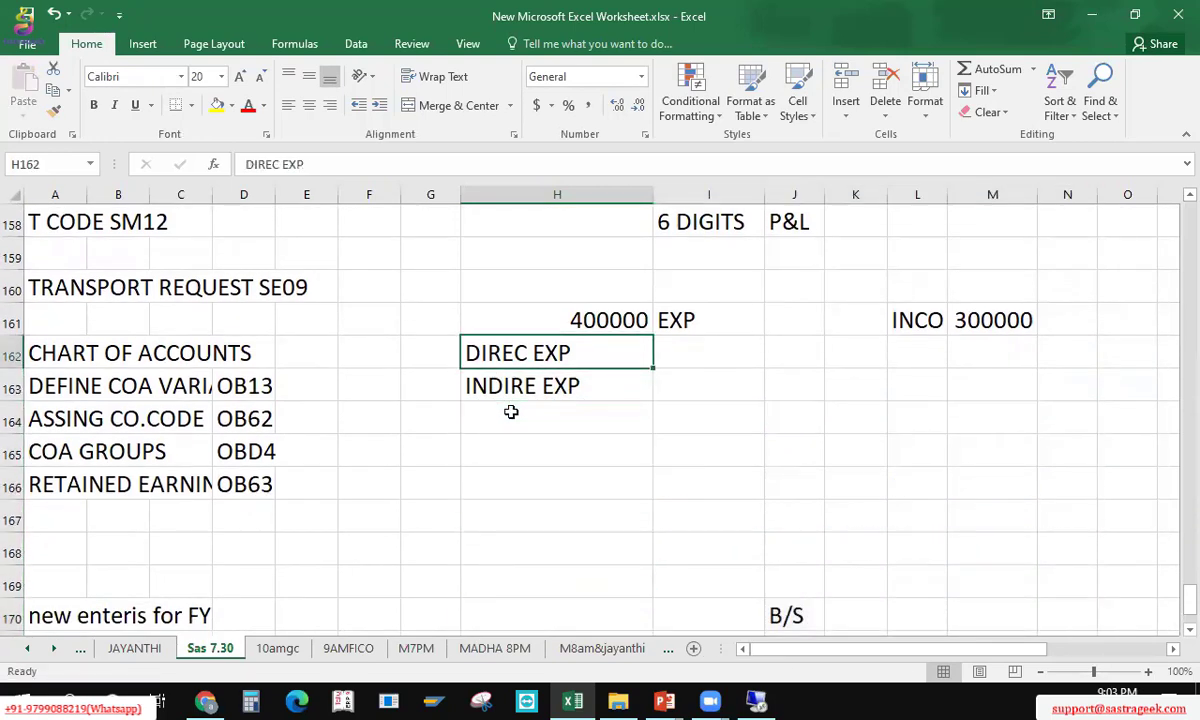
Step: List FREIGHT and WAGES beside DIREC EXP
key("Right")
type("FREIGT")
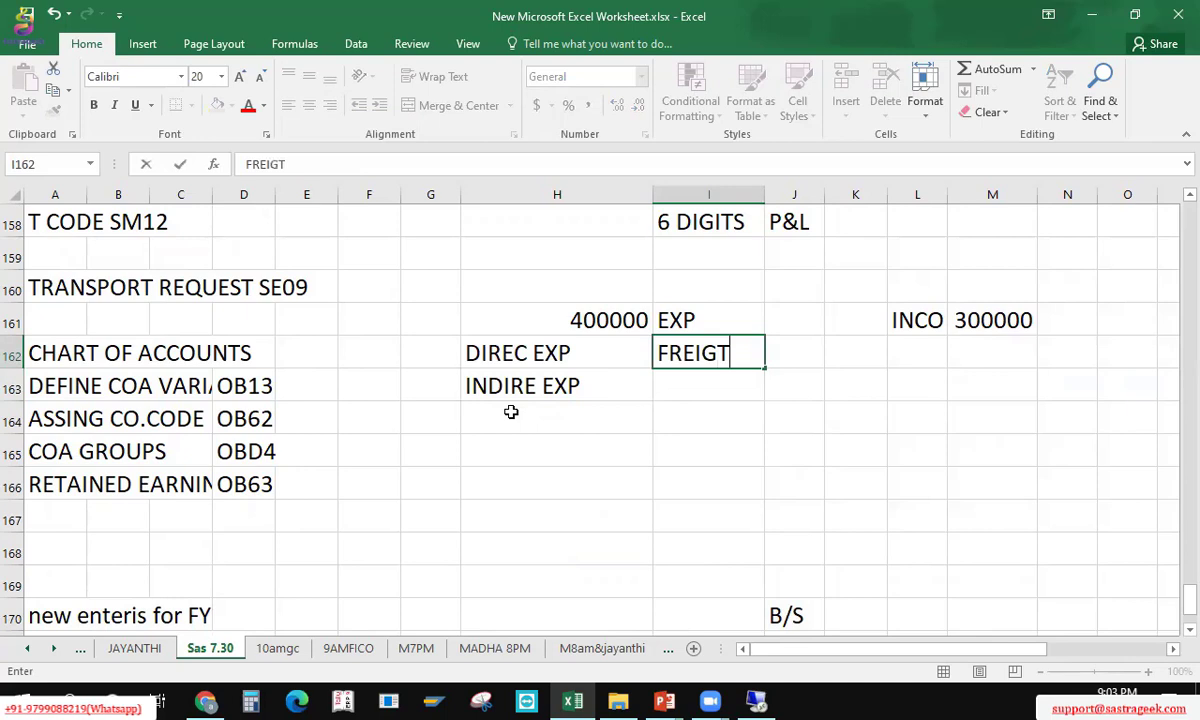
key("BackSpace")
type("HT")
key("Return")
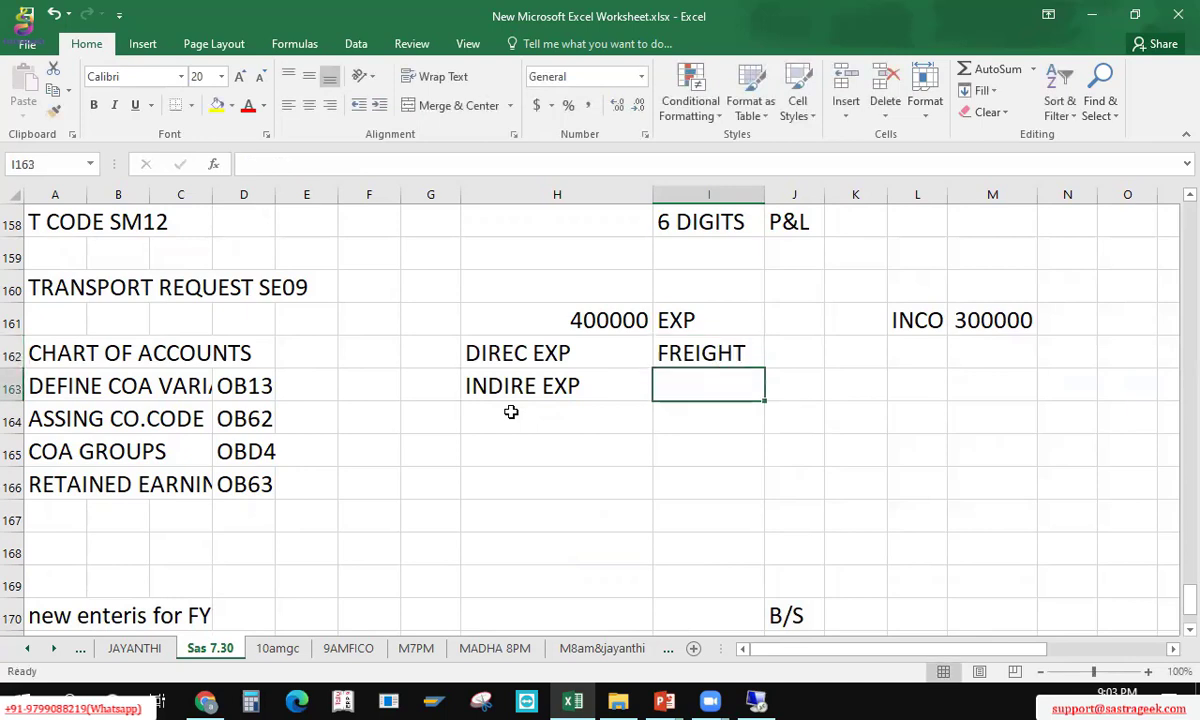
type("WAGES")
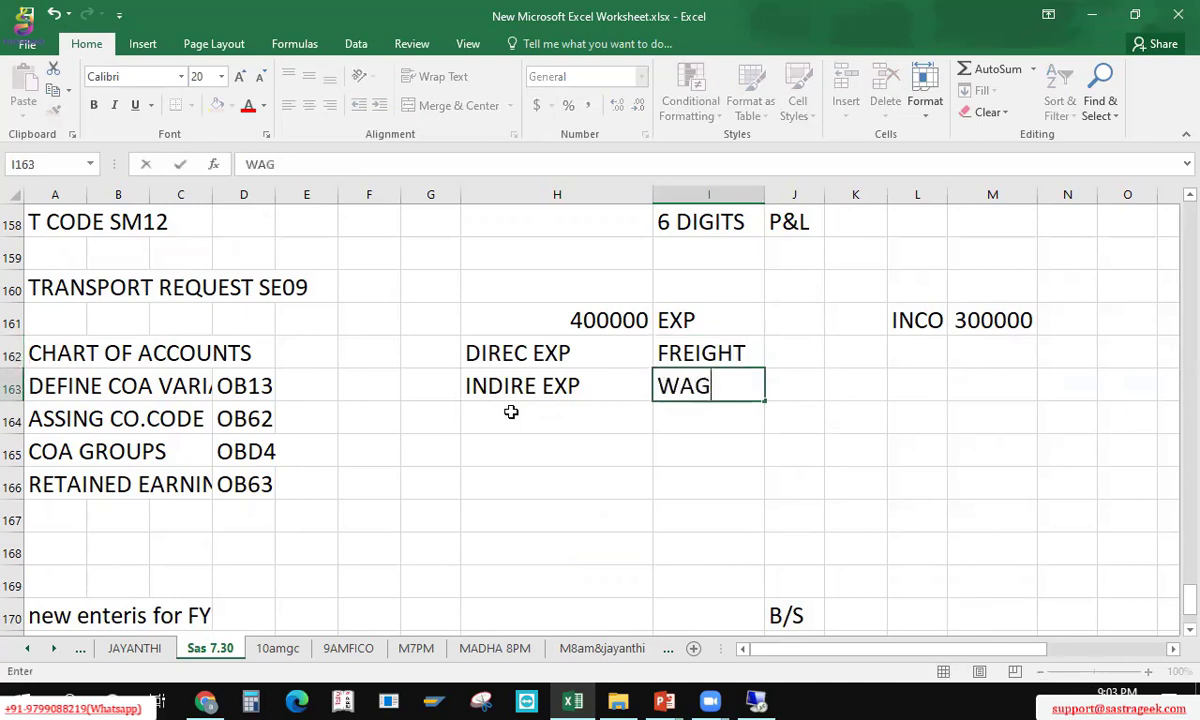
key("Return")
Step: Move INDIRE EXP one row lower and list SALAR and TRANSPORT beside it
key("Up")
key("Left")
key("Left")
key("Right")
key("ctrl+c")
left_click(511, 412)
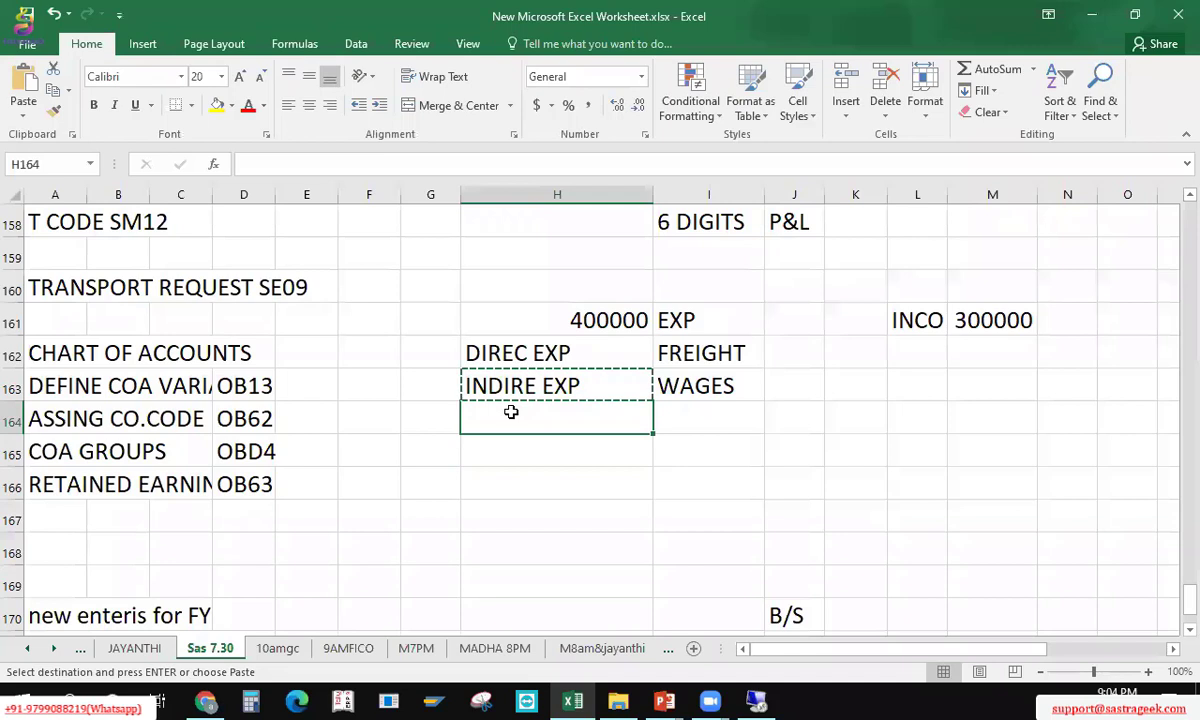
key("ctrl+v")
key("Right")
type("SALAR")
key("Return")
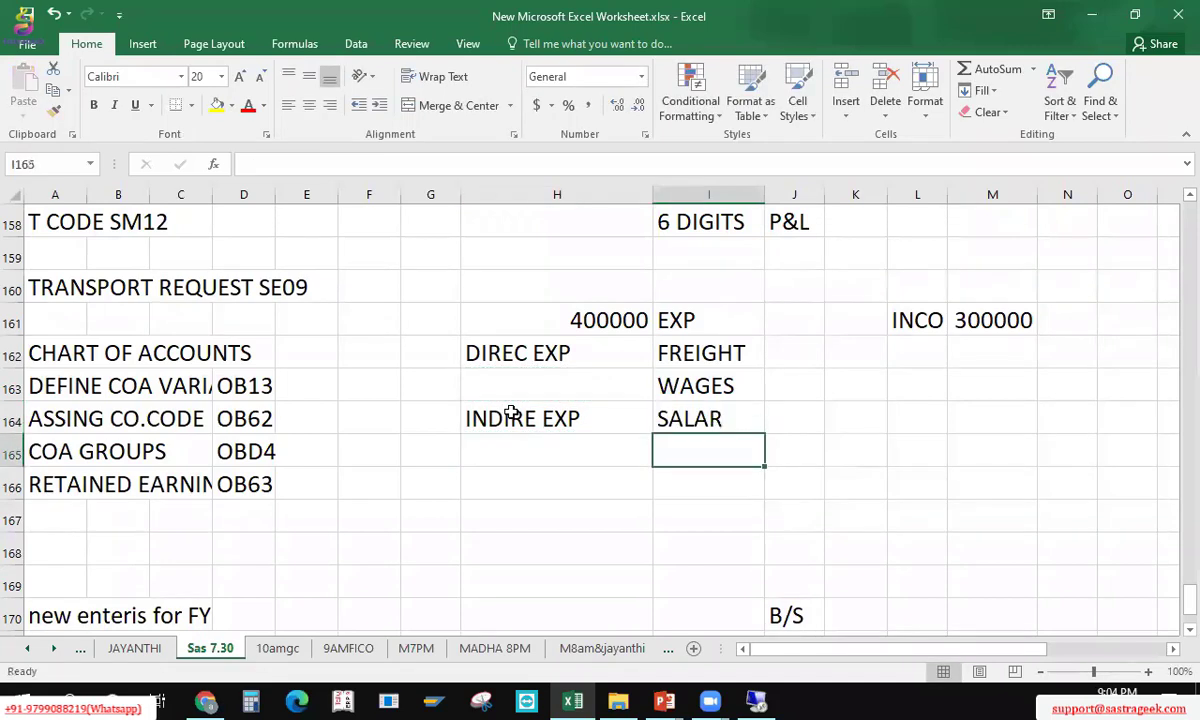
type("TRANSPORT")
key("Up")
key("Up")
key("Up")
Step: Add the DIRE IN income sub-group with SALE beside it
key("Right")
key("Right")
key("Right")
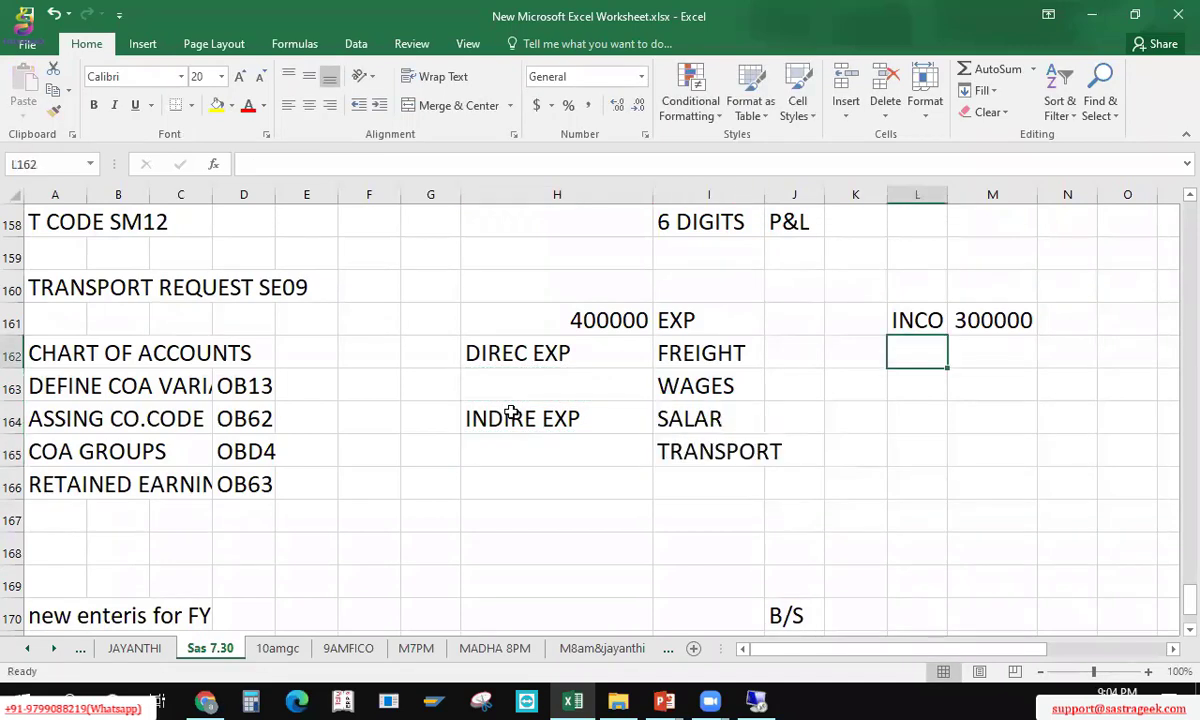
key("Left")
type("DIREC")
key("BackSpace")
key("BackSpace")
key("BackSpace")
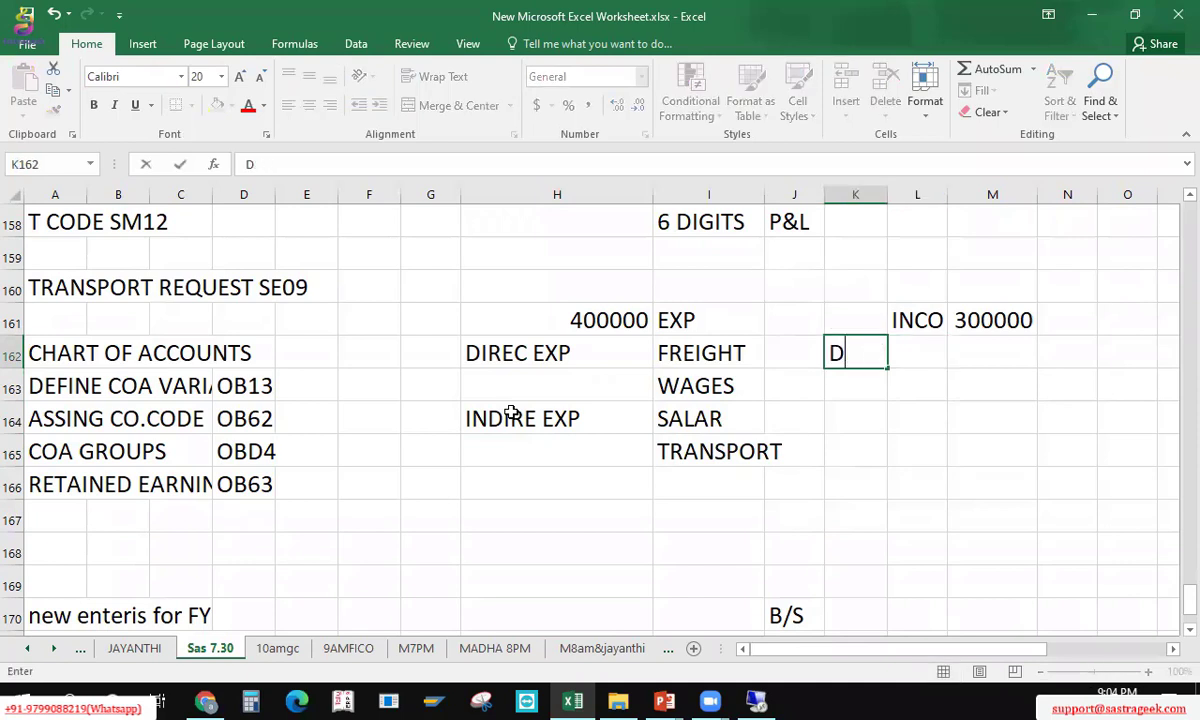
type("IRE IN")
key("Right")
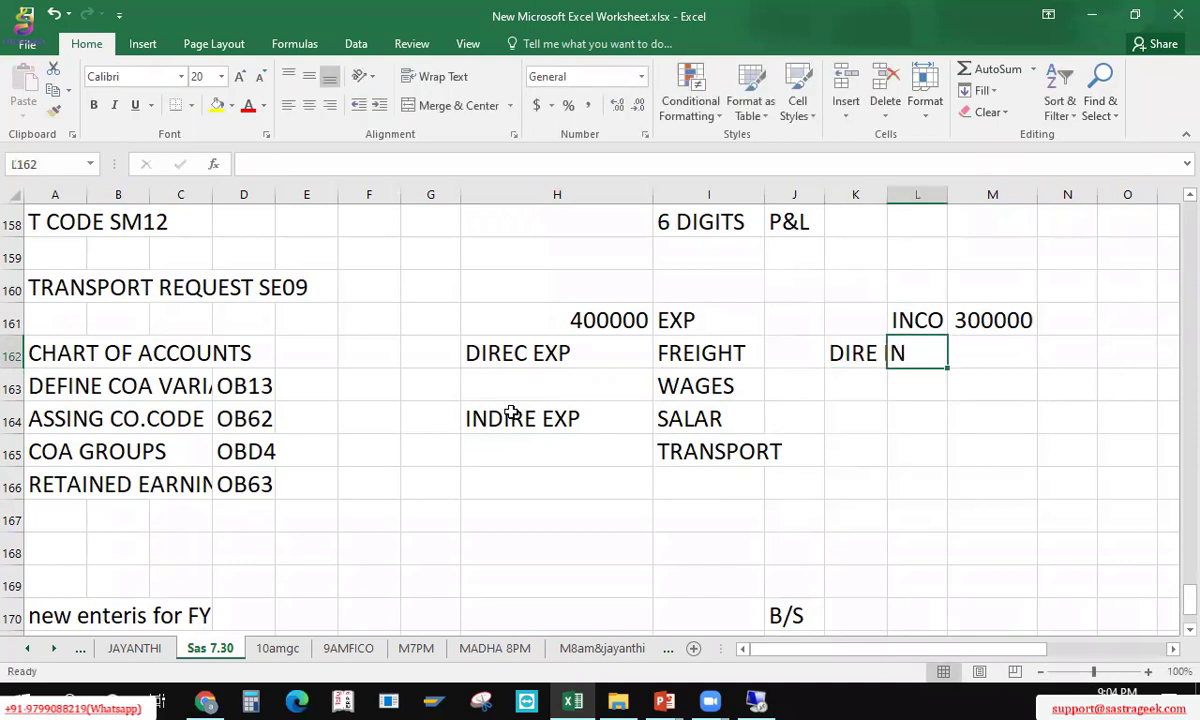
type("SALE")
key("Return")
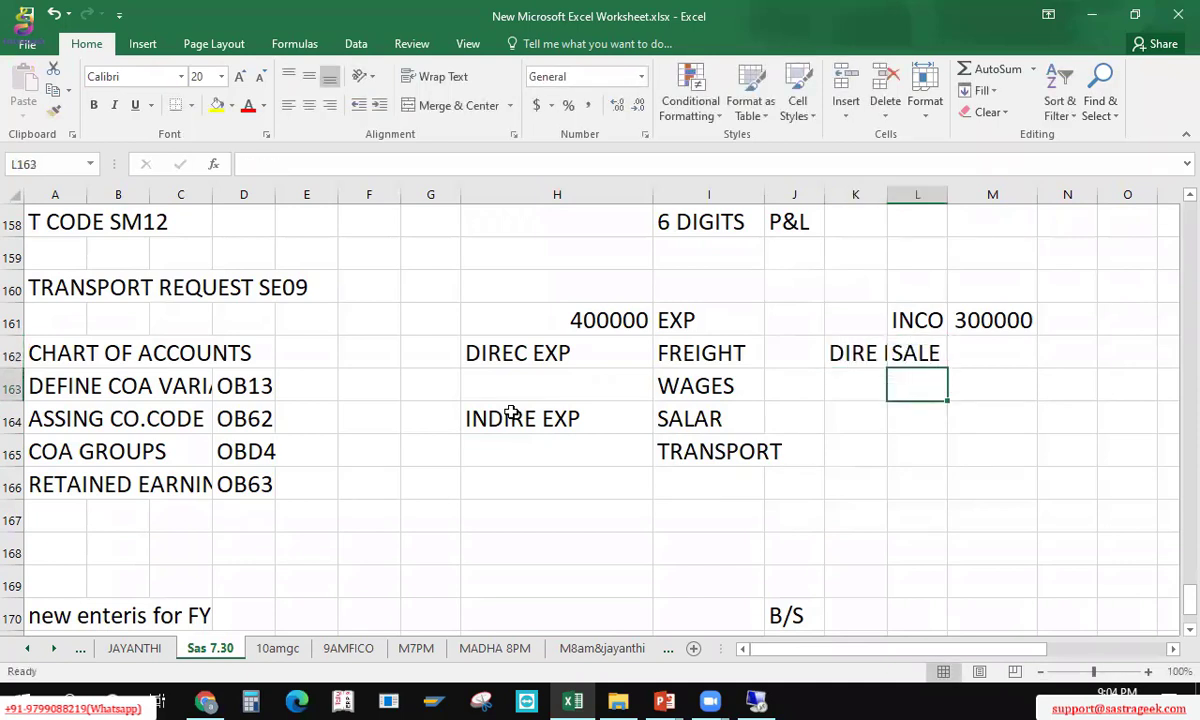
Step: Correct the SALE entry to SALES under direct income
key("Down")
key("Left")
key("Up")
key("Up")
key("Right")
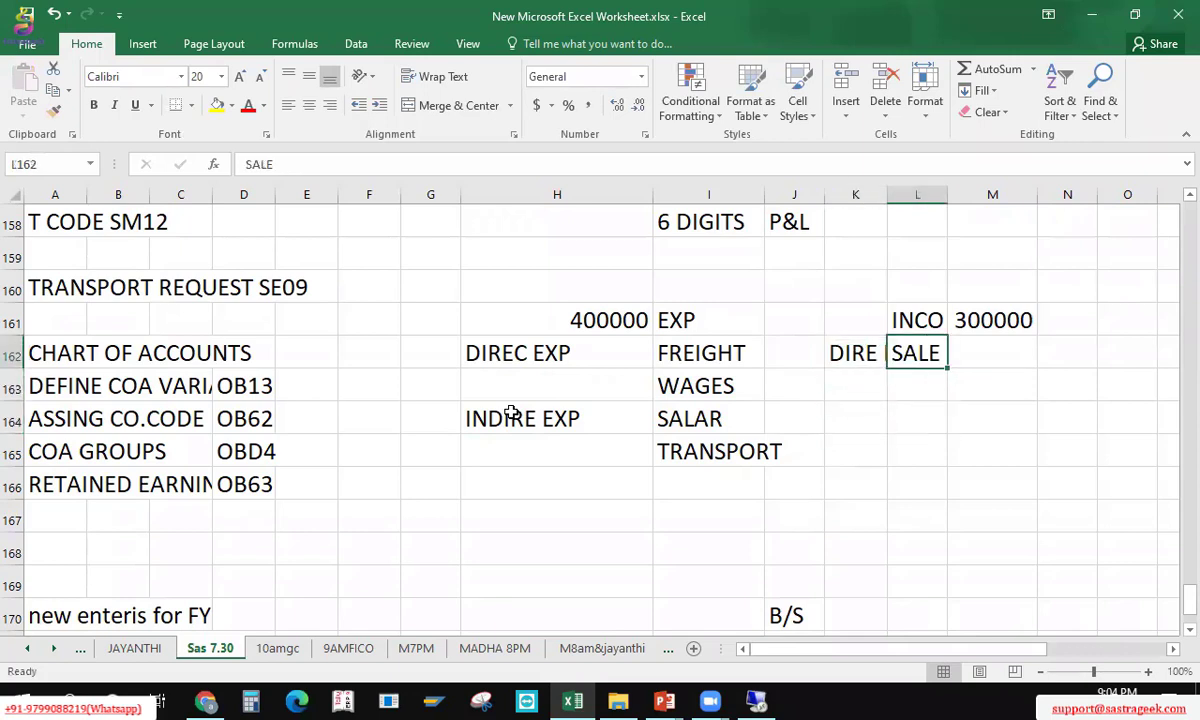
key("F2")
type("S")
key("Return")
Step: Add IN INC in K164 with OTHER INCOMES beside it in L164
key("Down")
key("Down")
key("Up")
key("Left")
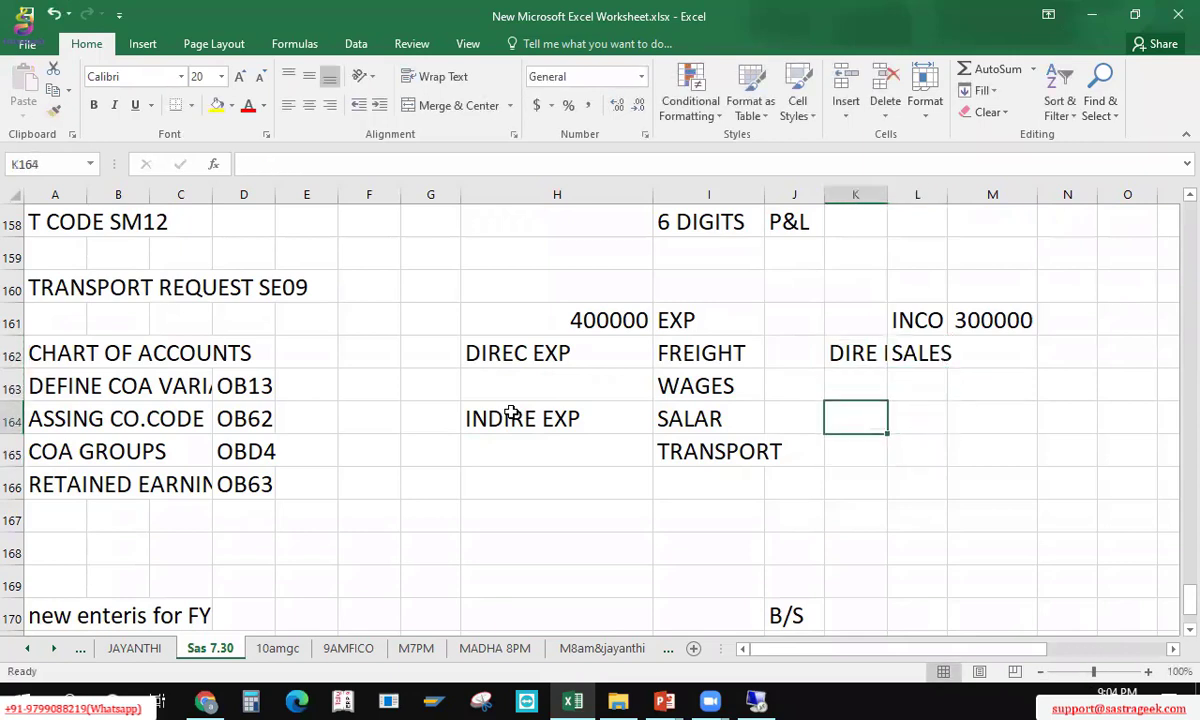
type("IN INC")
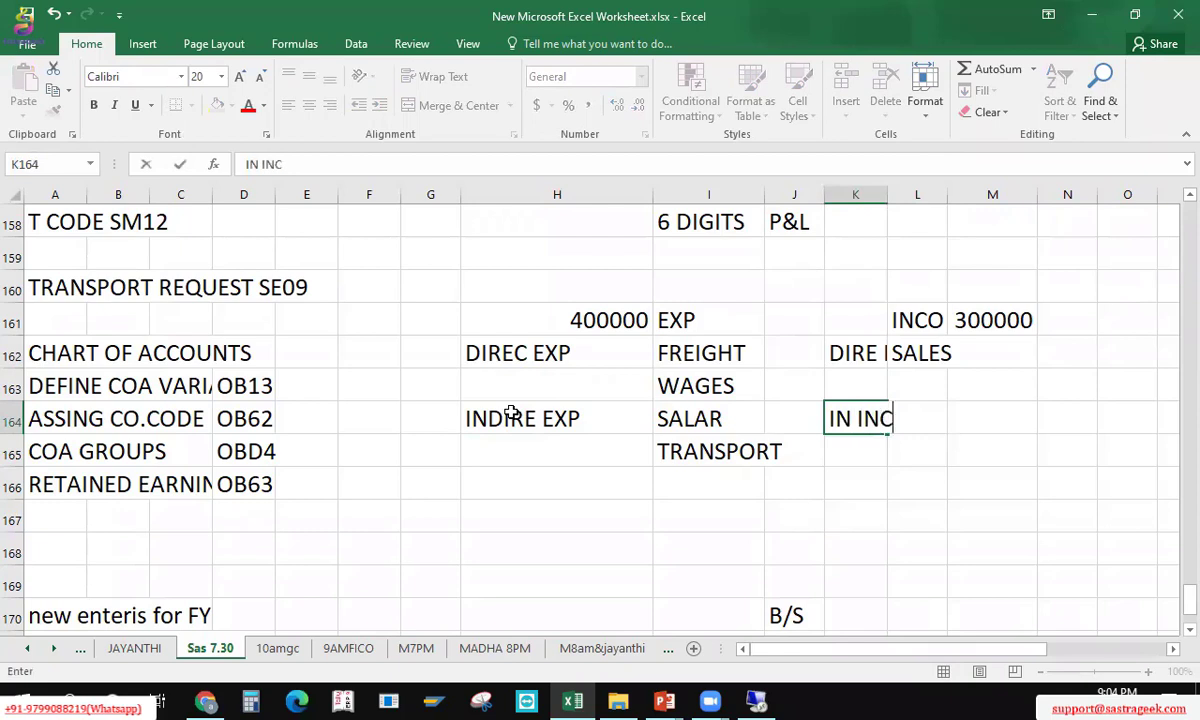
key("Right")
type("OTHER INCOMES")
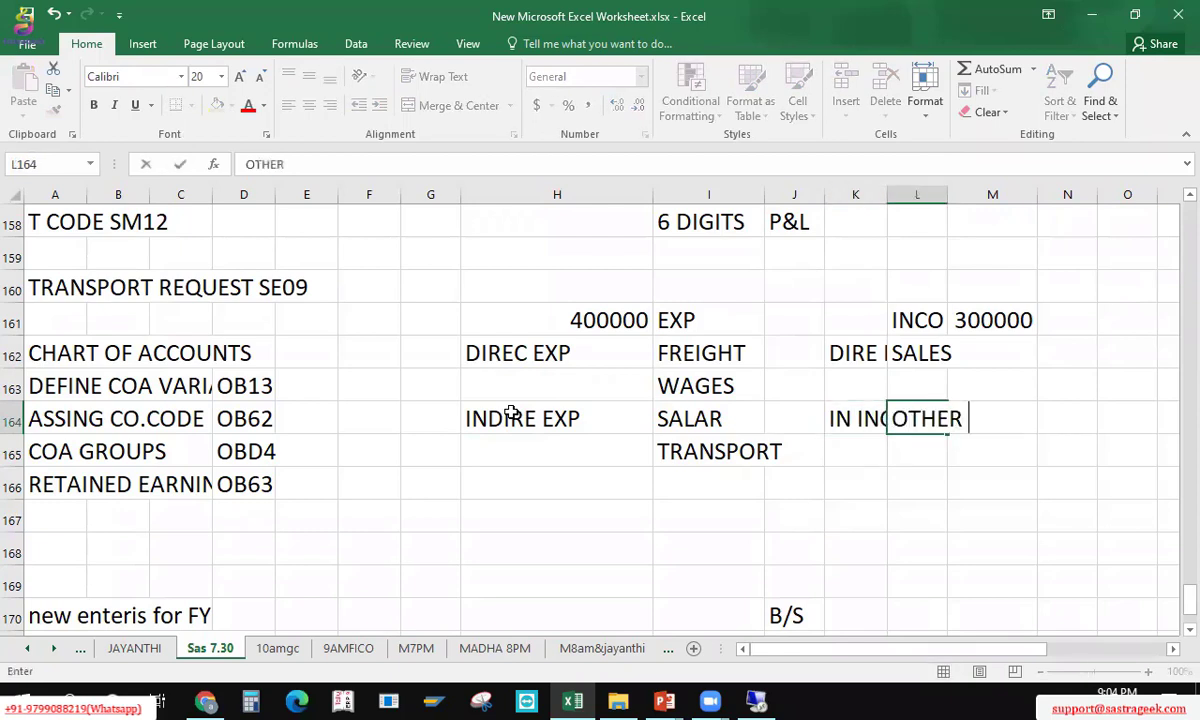
key("Return")
key("Down")
key("Down")
key("Down")
key("Down")
key("Down")
key("Down")
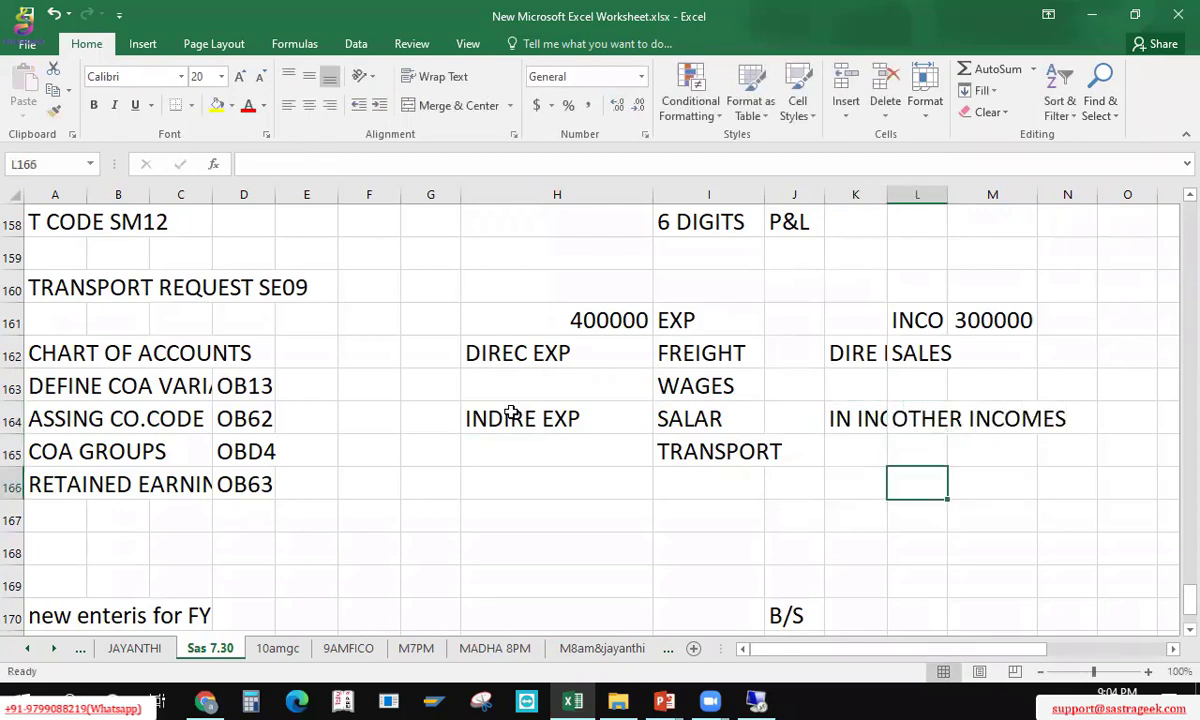
key("Up")
key("Left")
key("Left")
key("Left")
key("Left")
key("Left")
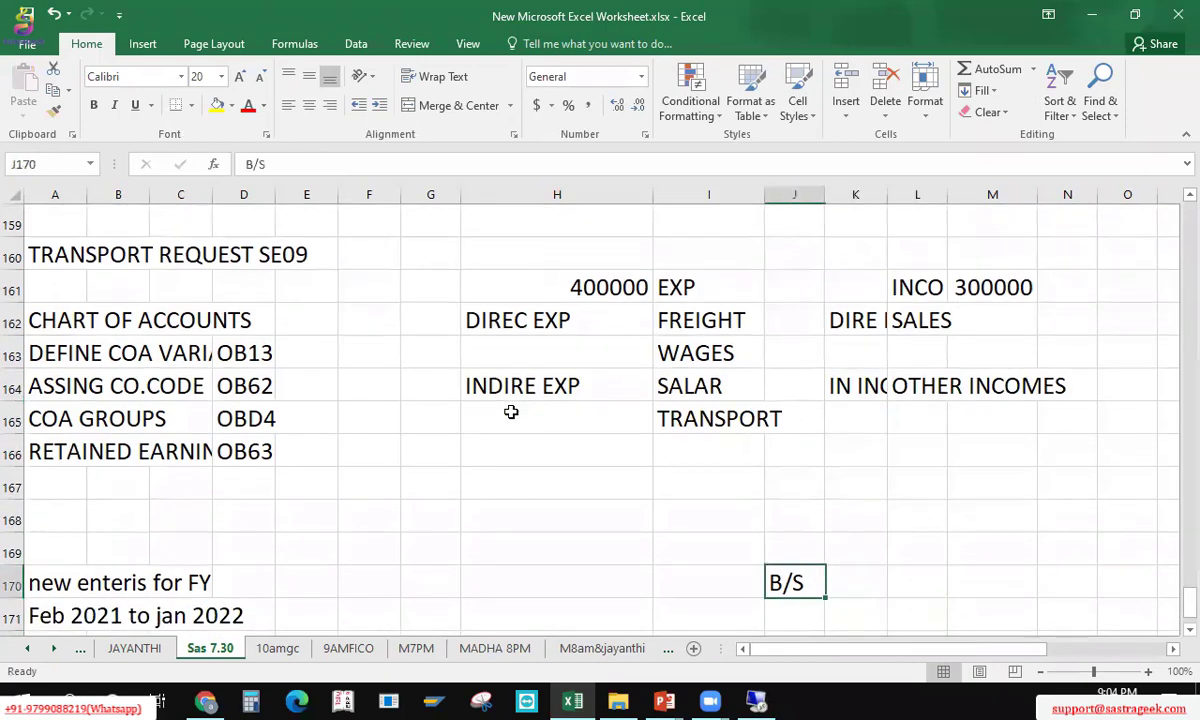
Step: Move the B/S block, including the 100000 and 200000 row, up to row 167
key("Right")
key("shift+Right")
key("shift+Right")
key("shift+Right")
key("shift+Down")
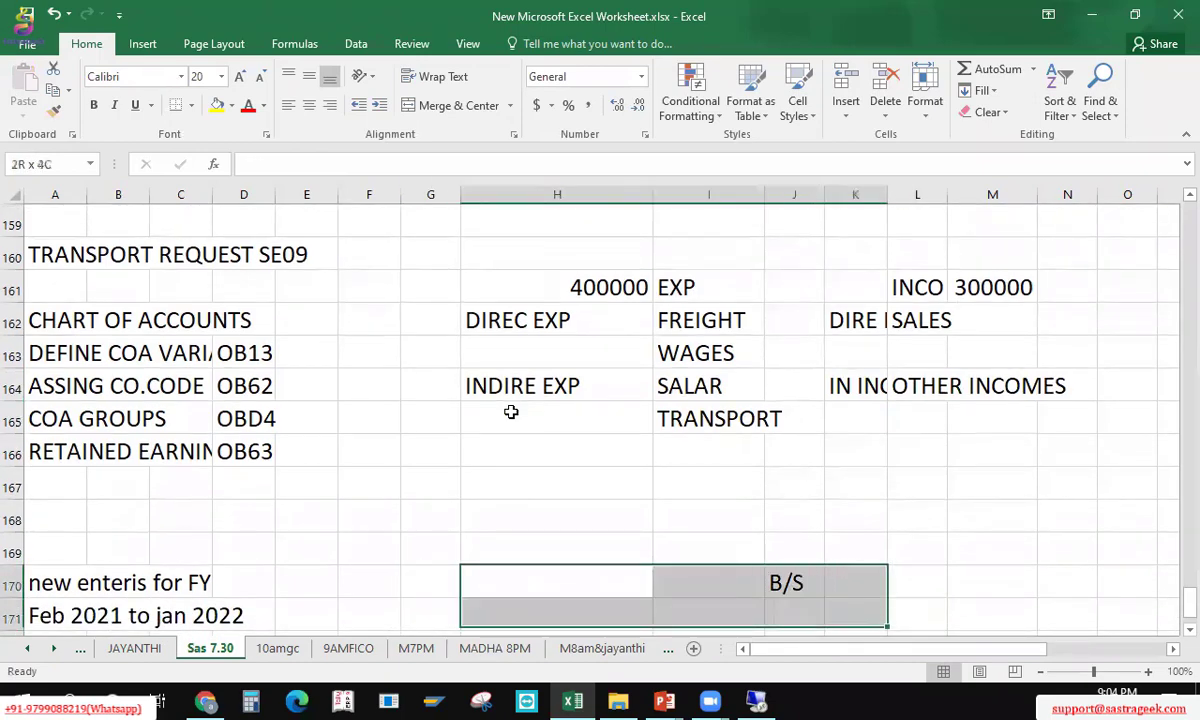
key("shift+Right")
key("shift+Right")
key("shift+Down")
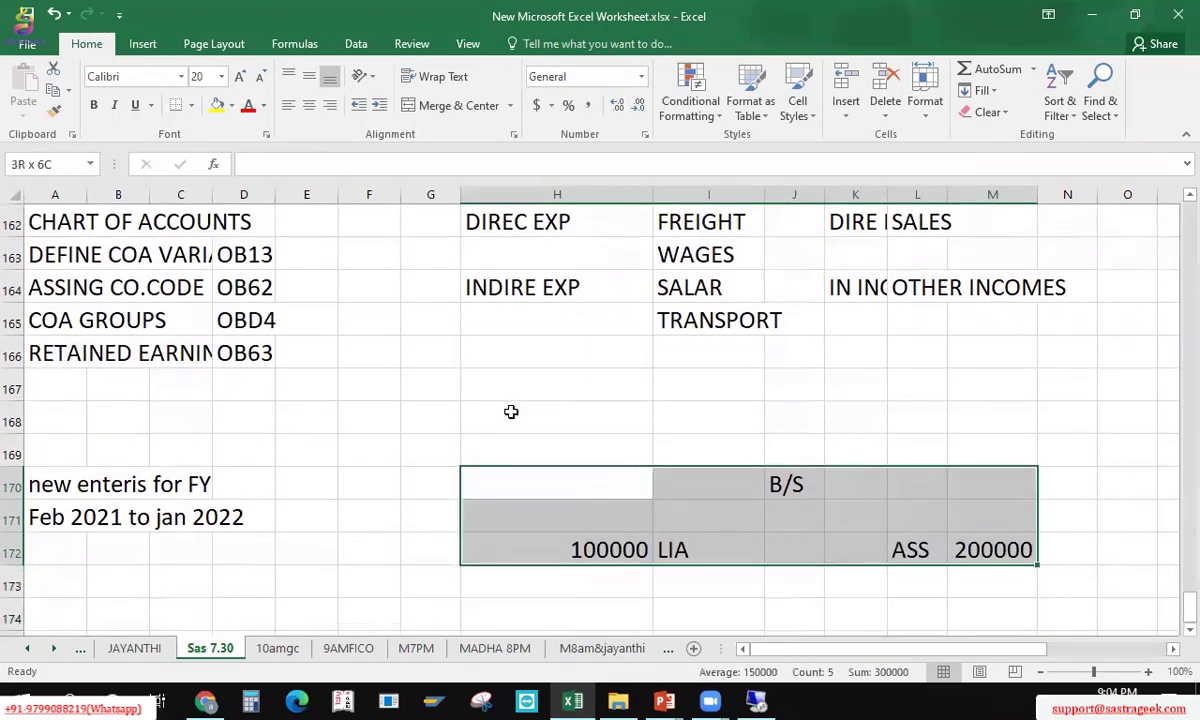
key("ctrl+c")
left_click(511, 412)
key("Up")
key("ctrl+v")
Step: Add the FA asset sub-group with LAND and BUIL beside it
key("Right")
key("Right")
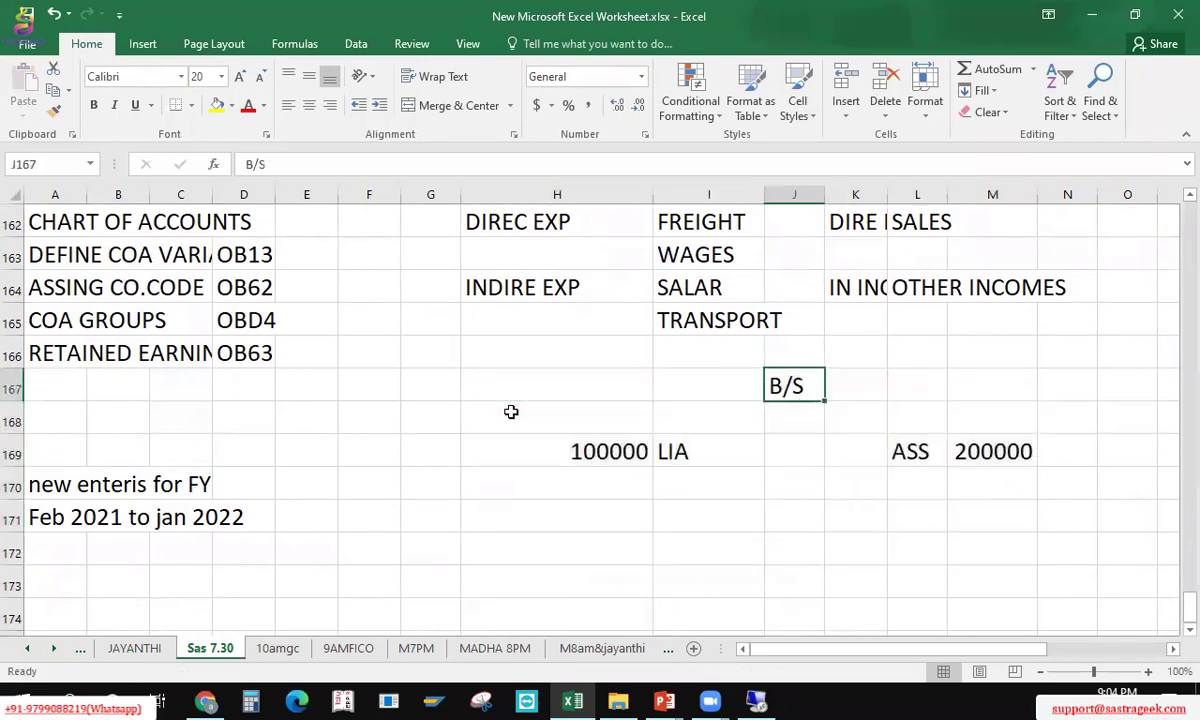
key("Down")
key("Down")
key("Down")
key("Right")
type("FA")
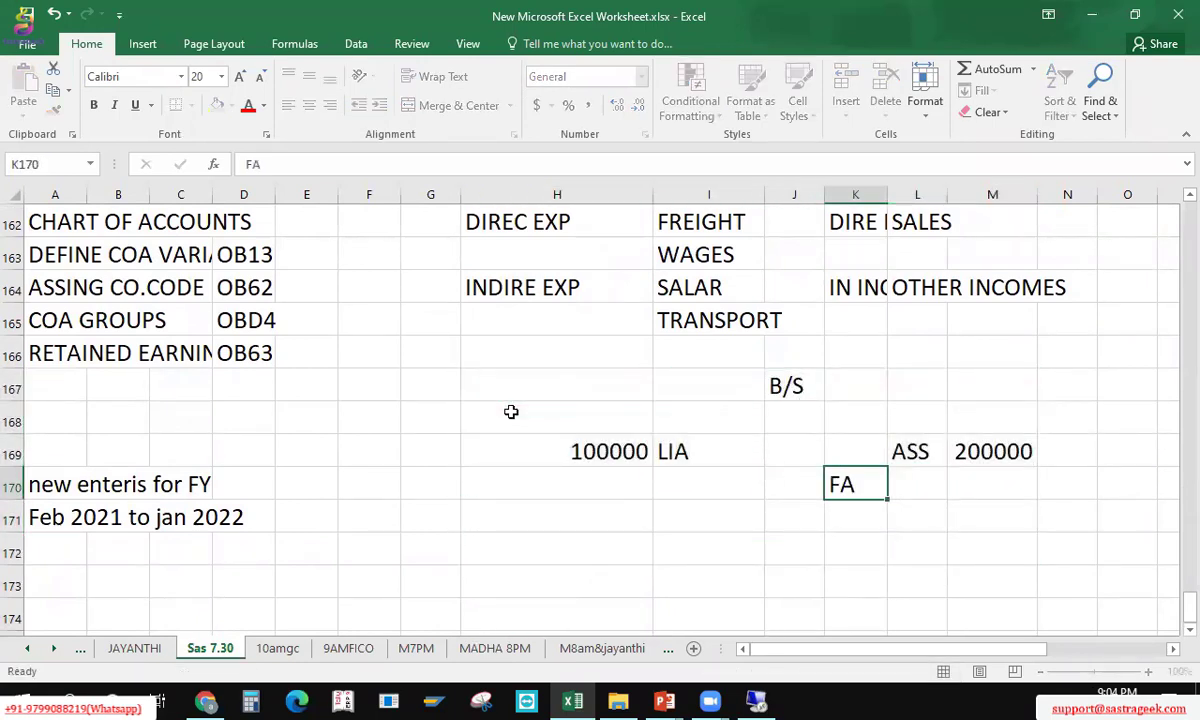
key("Right")
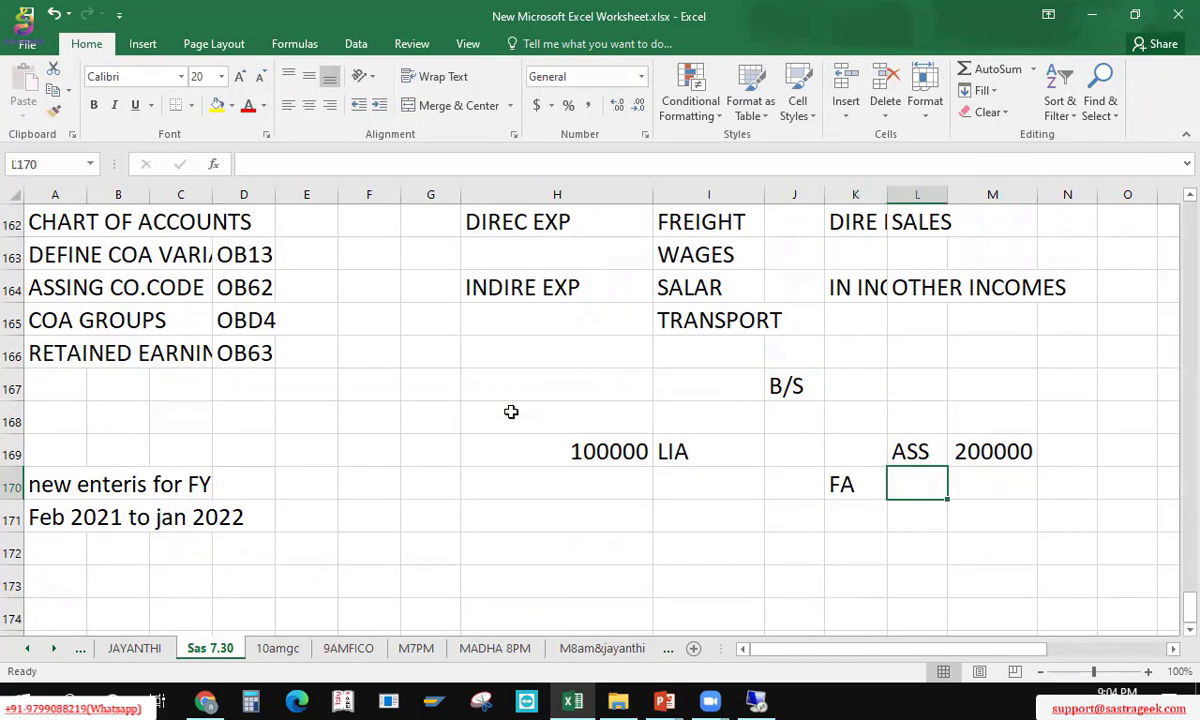
type("LAND")
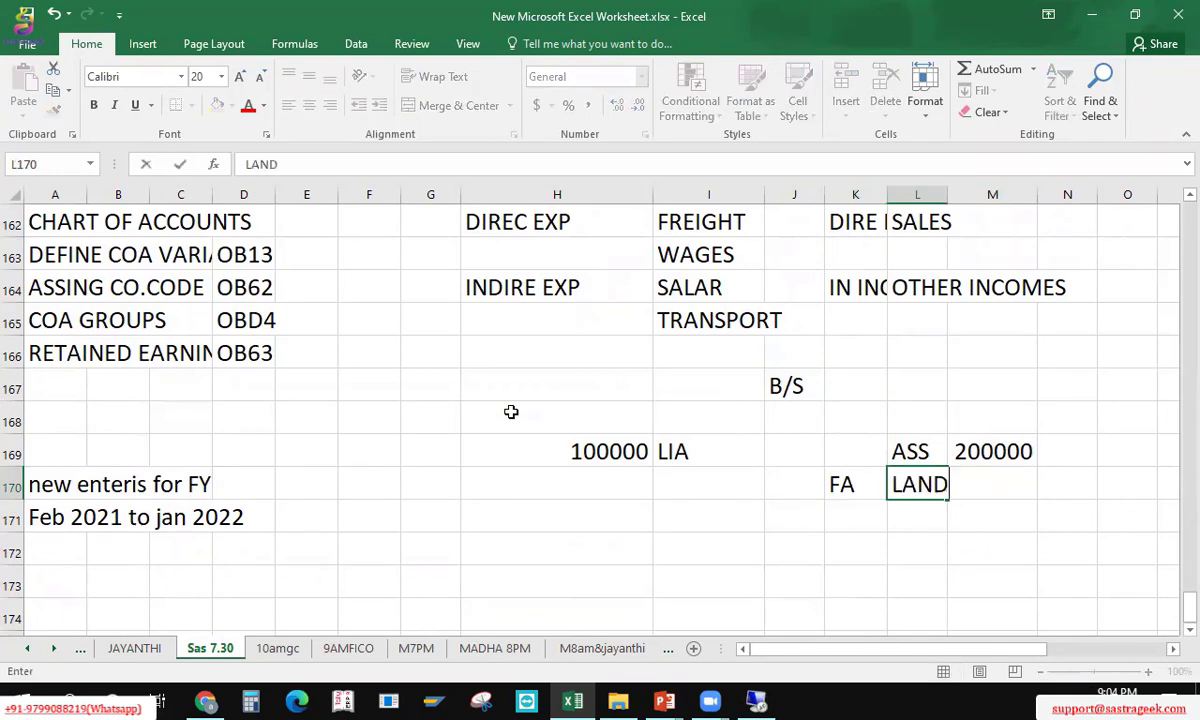
key("Return")
type("BUIL")
key("Return")
Step: Add the CA sub-group listing CASH and BANK
key("Left")
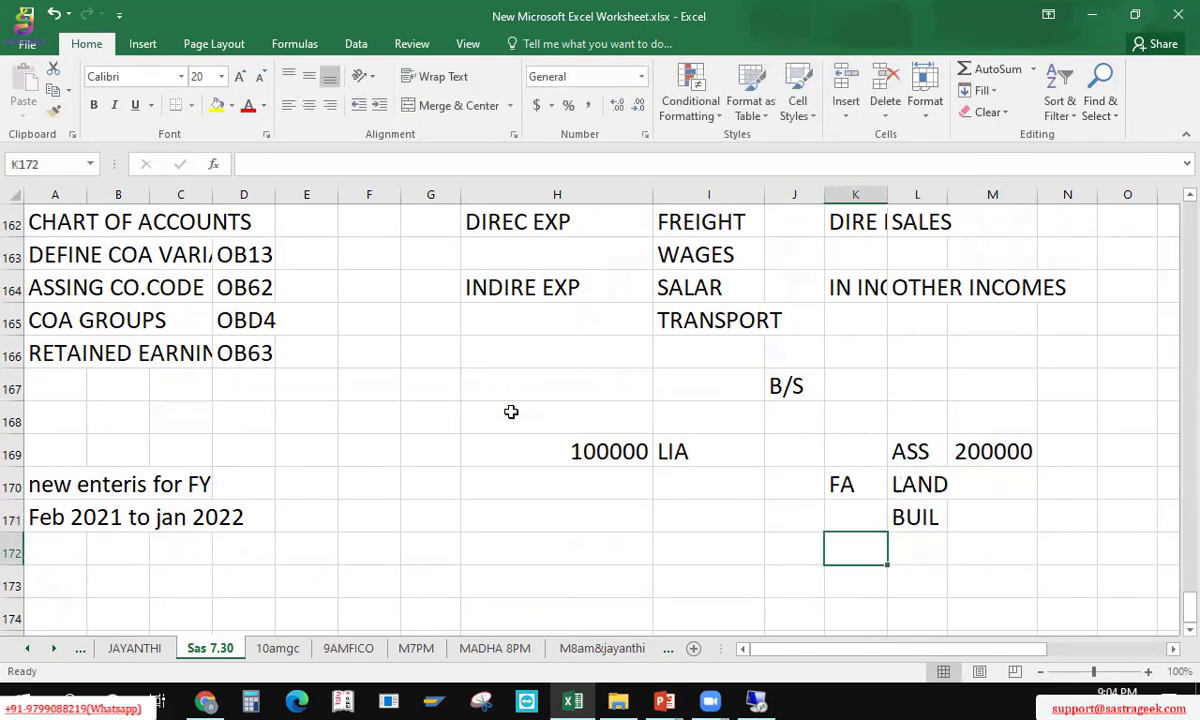
type("CA")
key("Right")
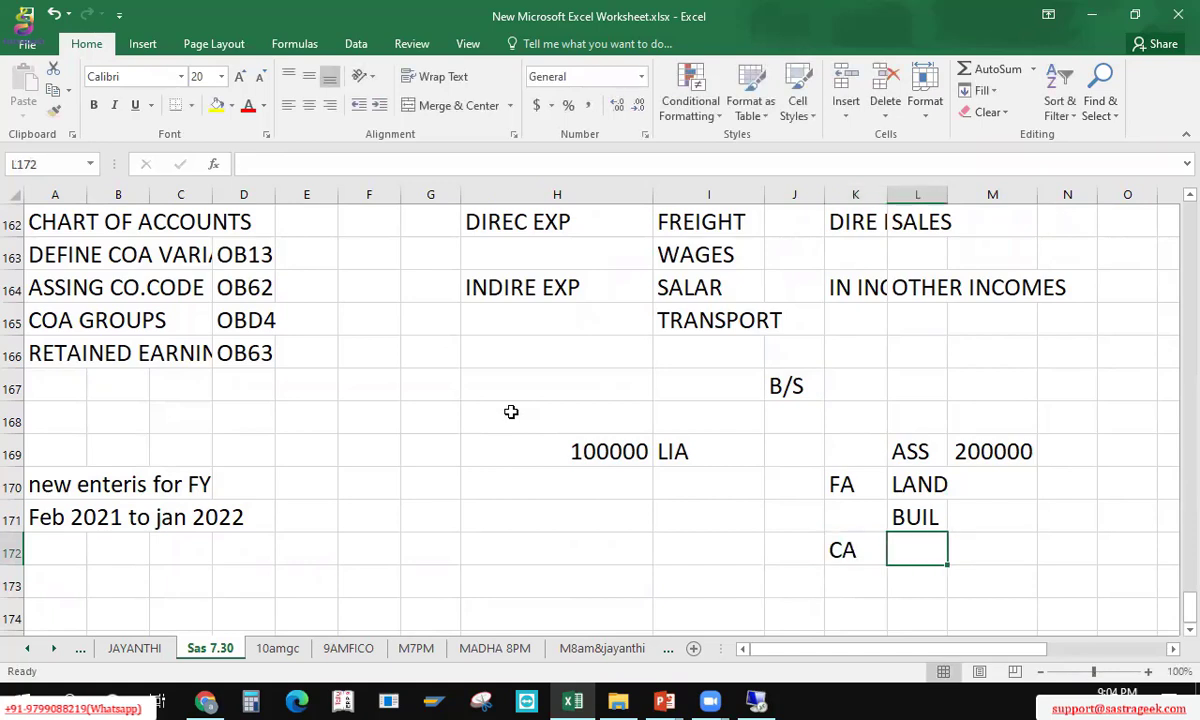
type("CASH")
key("Return")
type("BANK")
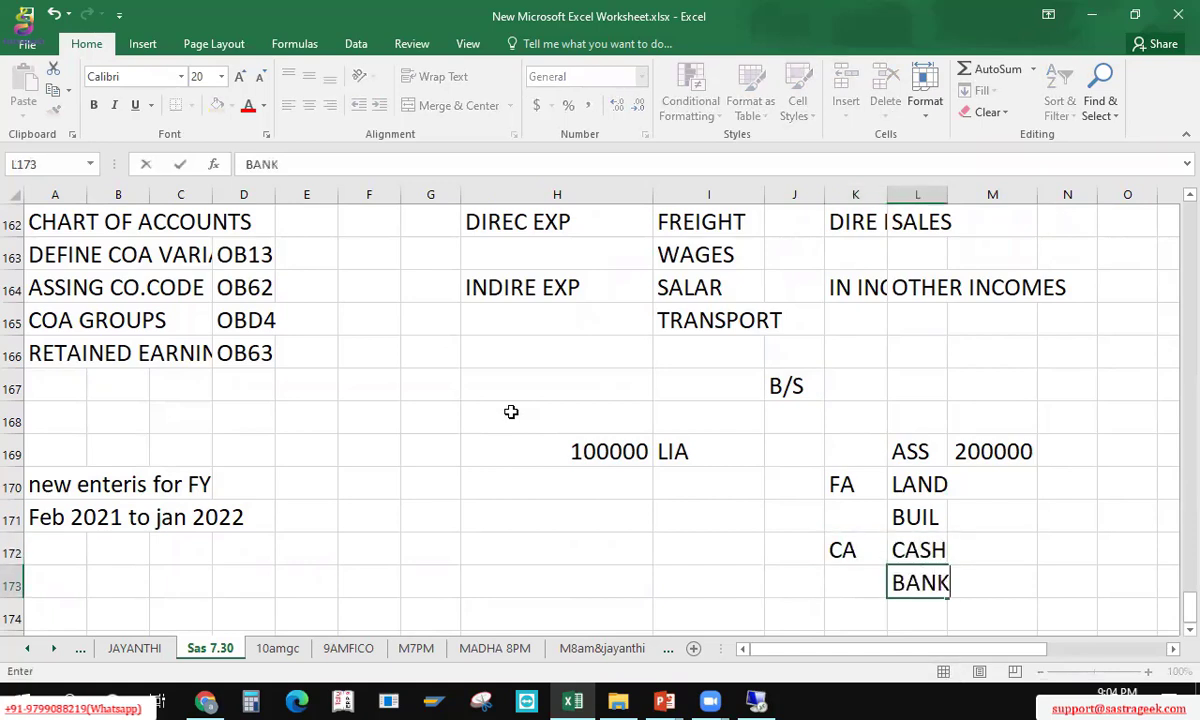
key("Return")
key("Up")
key("Up")
key("Up")
key("Up")
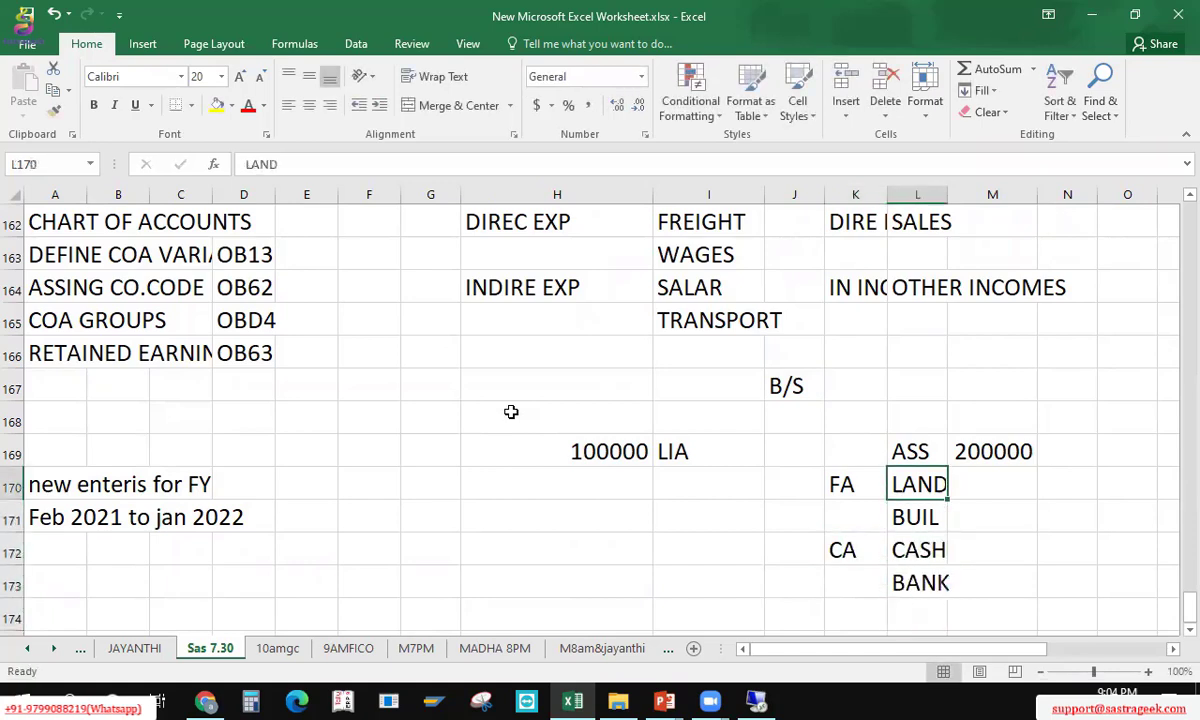
Step: Add the SHARE CAP liability sub-group with XYX CAP and ABC CAP
key("Left")
key("Left")
key("Left")
key("Left")
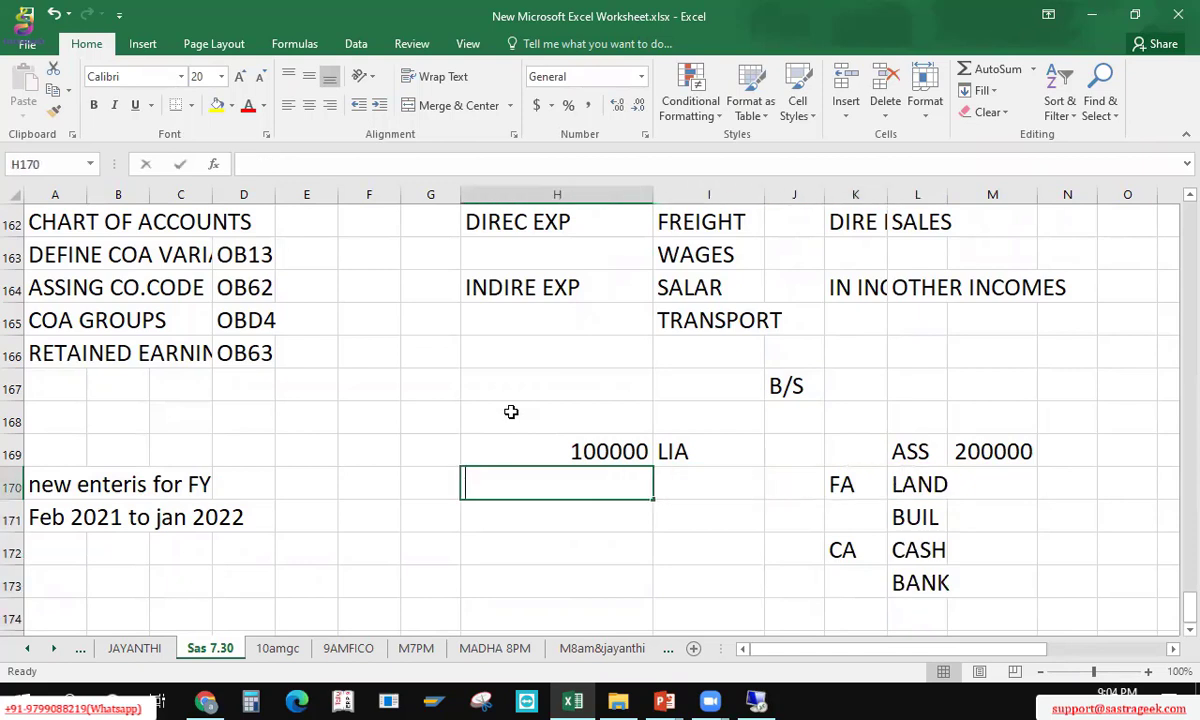
type("SHARE CAP")
key("Right")
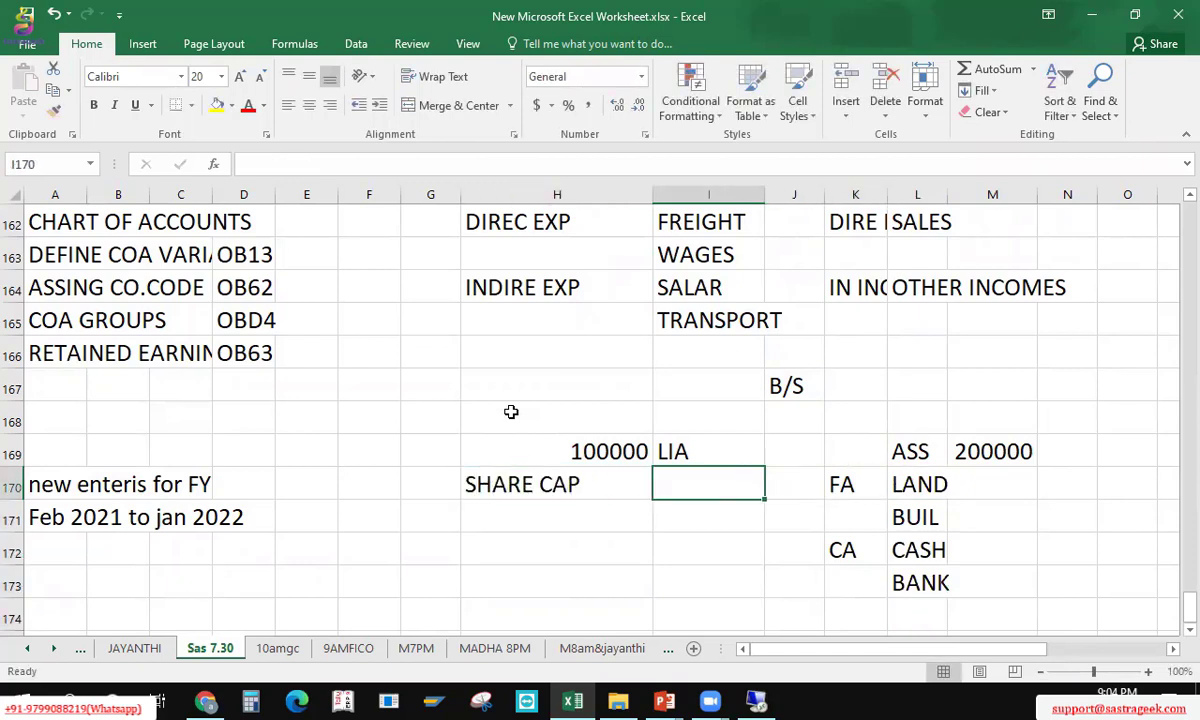
type("XYX CAP")
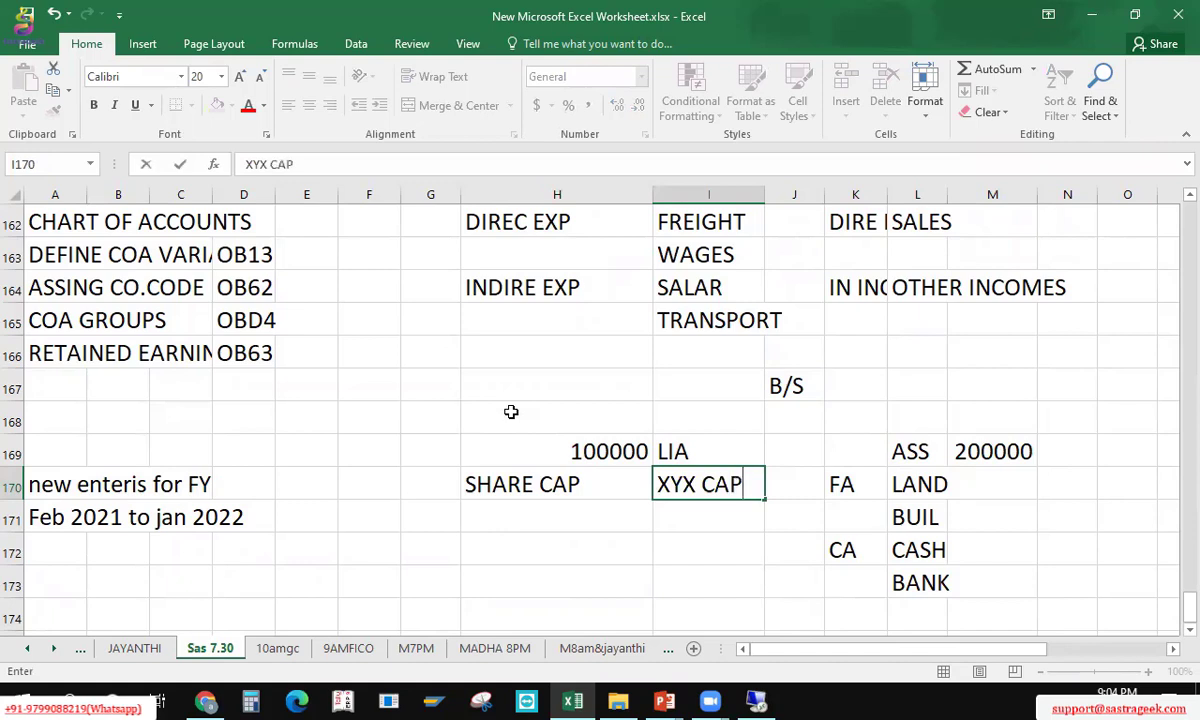
key("Return")
type("ABC CAP")
key("Return")
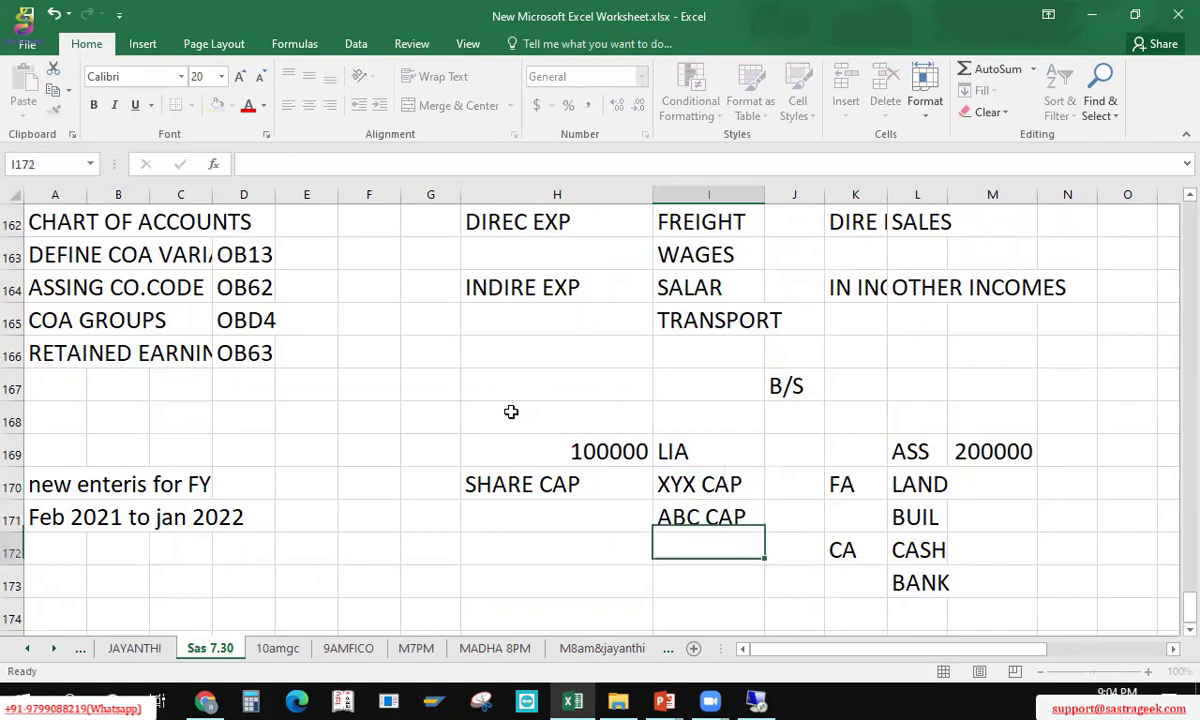
Step: Add RES & SUR with the P&L ACOUNT entry beside it
key("Left")
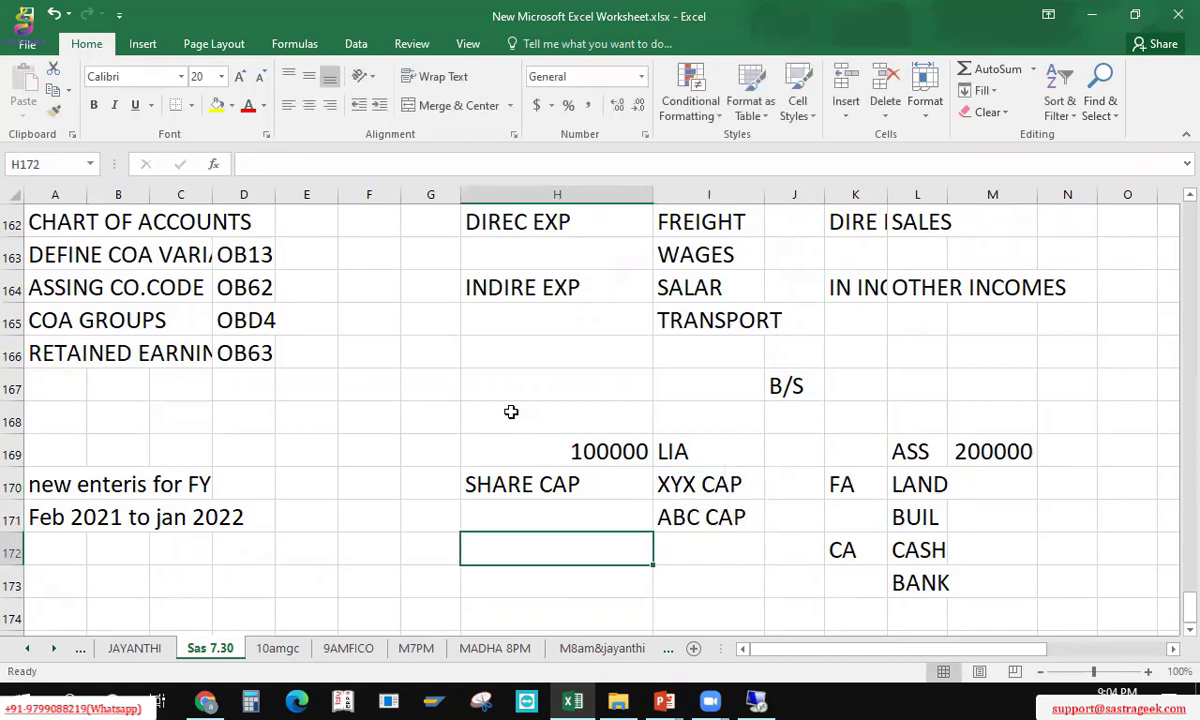
type("RES ")
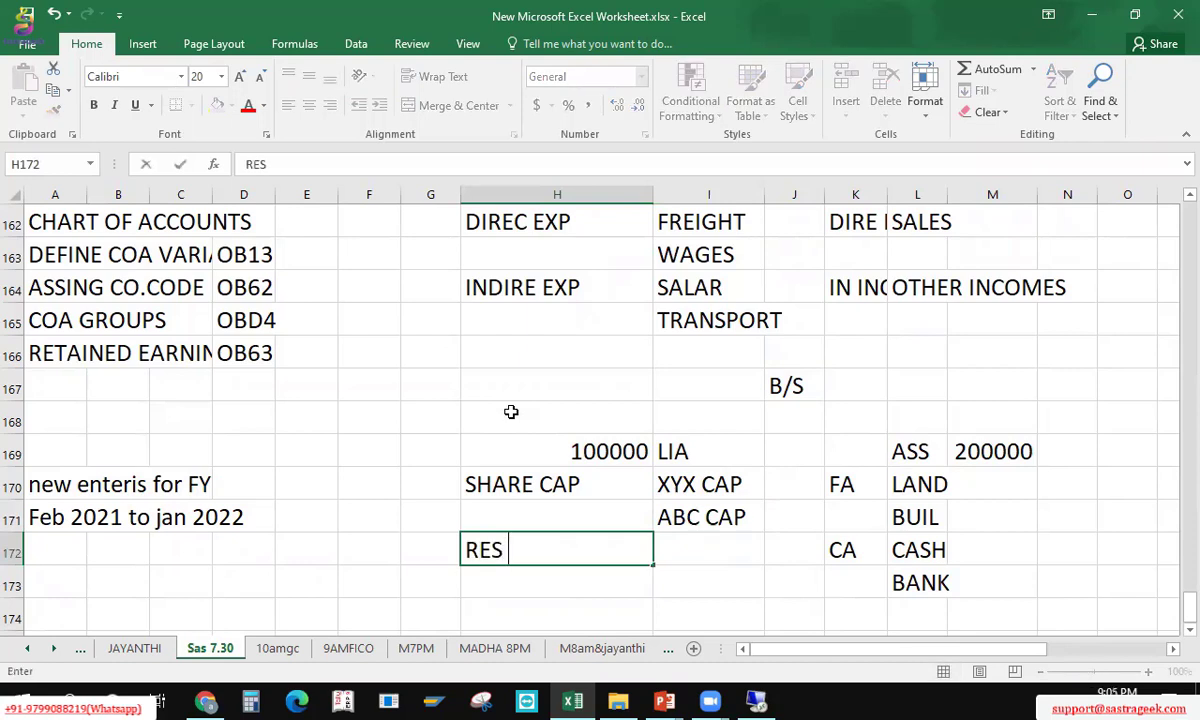
type("& SUR")
key("Tab")
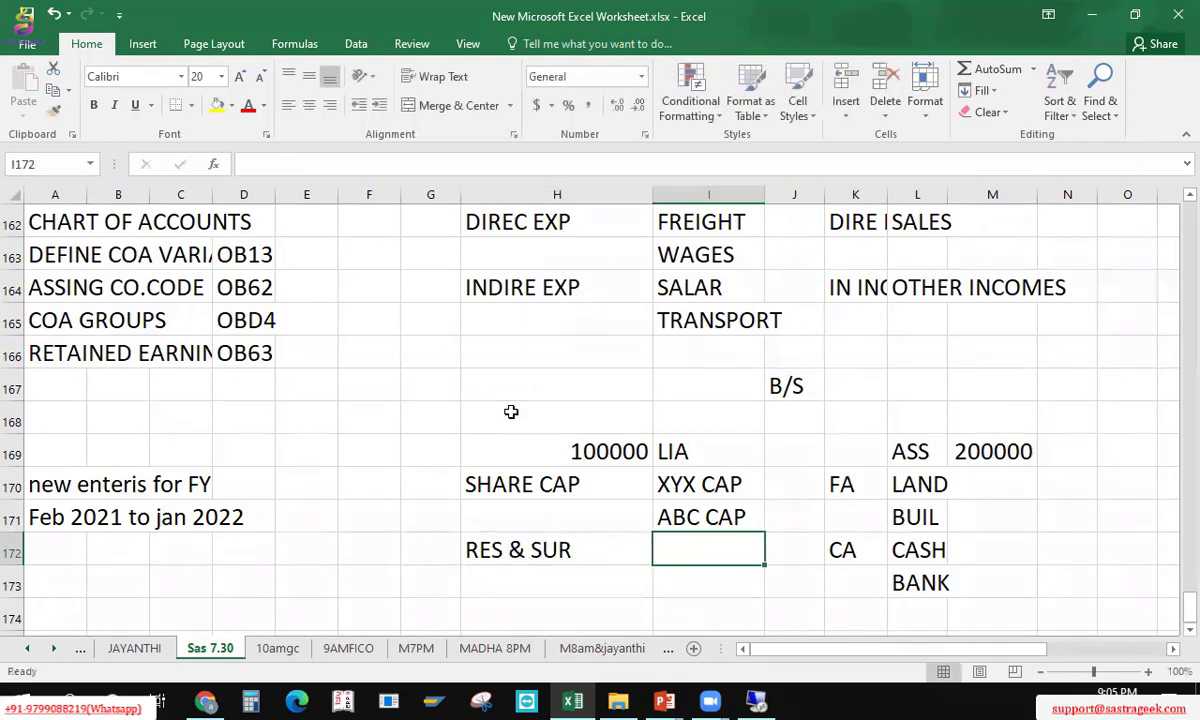
type("P&")
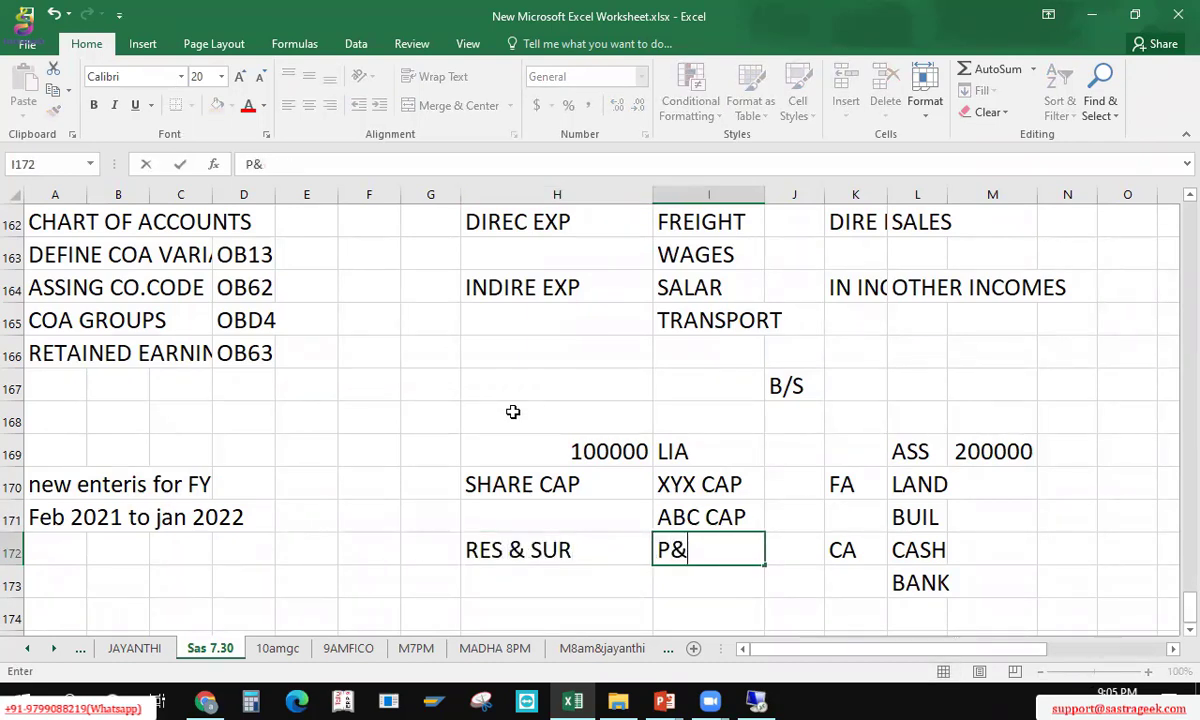
type("l")
key("BackSpace")
key("BackSpace")
type("L ACOUNT")
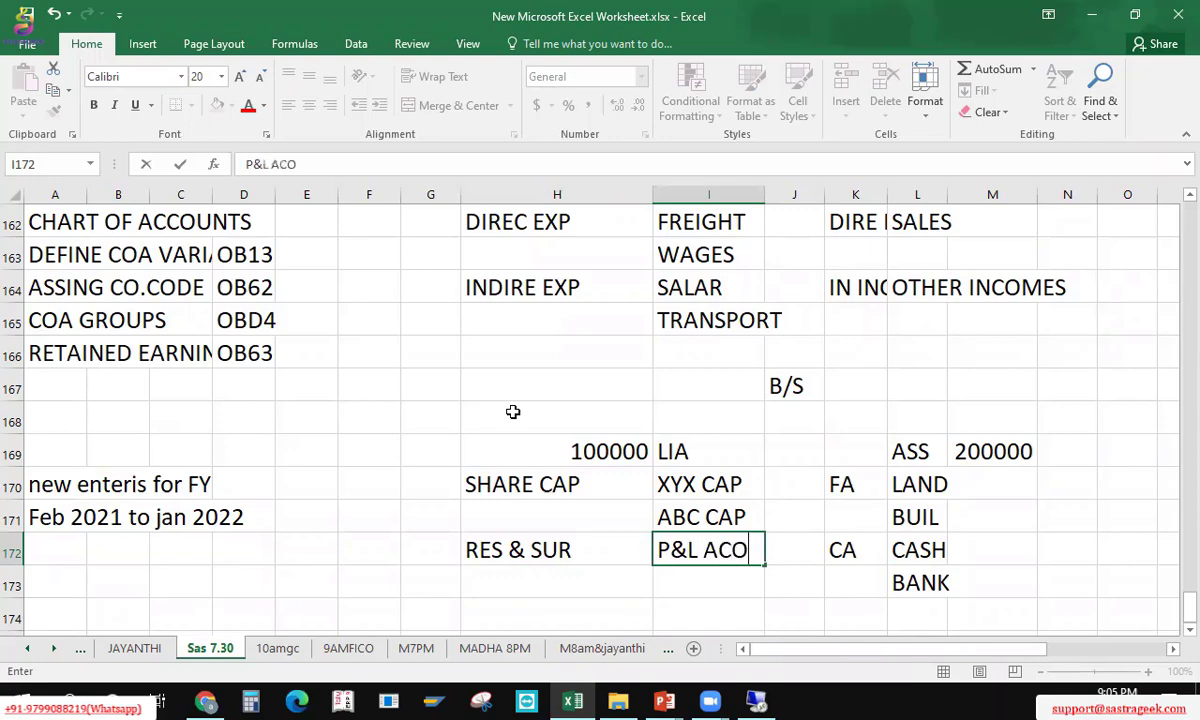
key("Return")
key("Up")
key("Up")
key("Up")
key("Up")
key("Up")
key("Up")
key("Up")
key("Up")
key("Up")
key("Up")
key("Up")
key("Up")
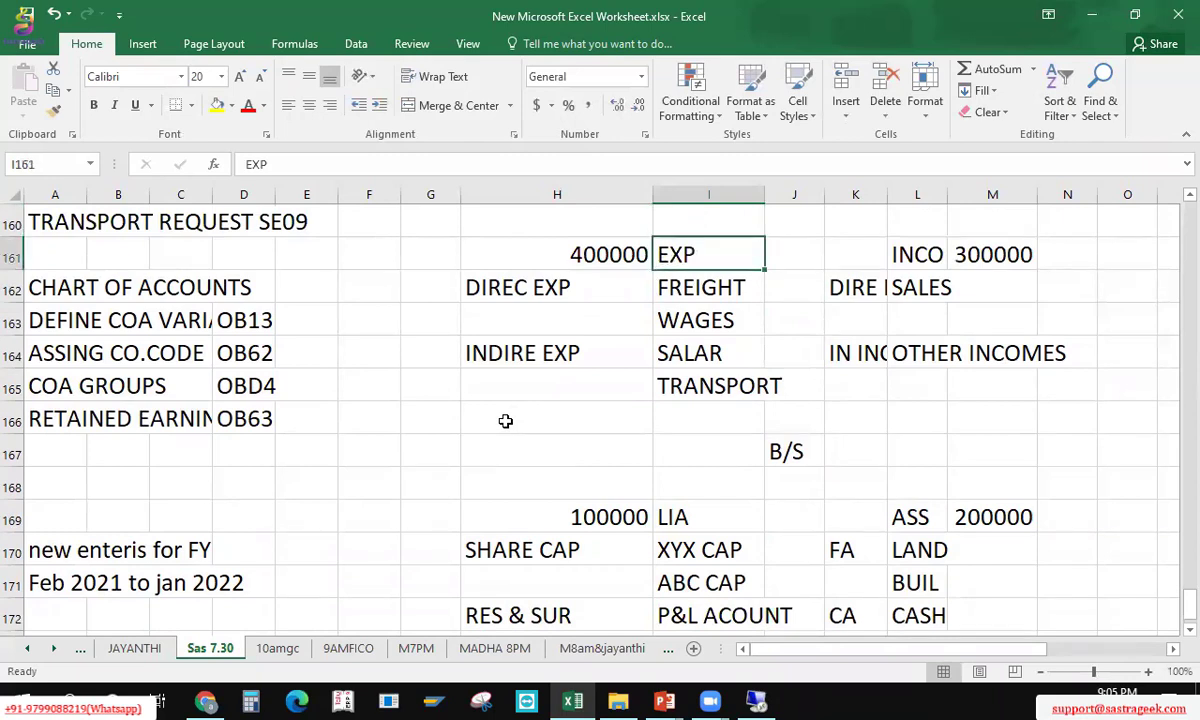
key("Down")
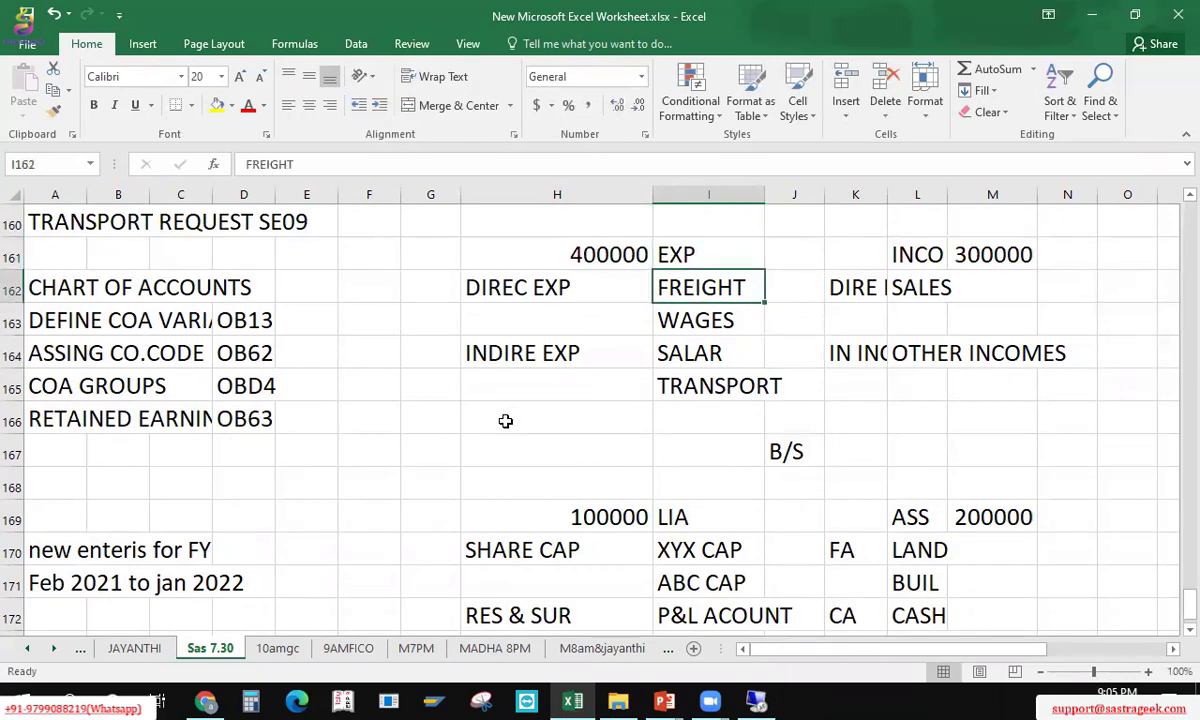
key("Left")
key("shift+Right")
key("shift+Down")
key("Right")
key("Right")
key("Right")
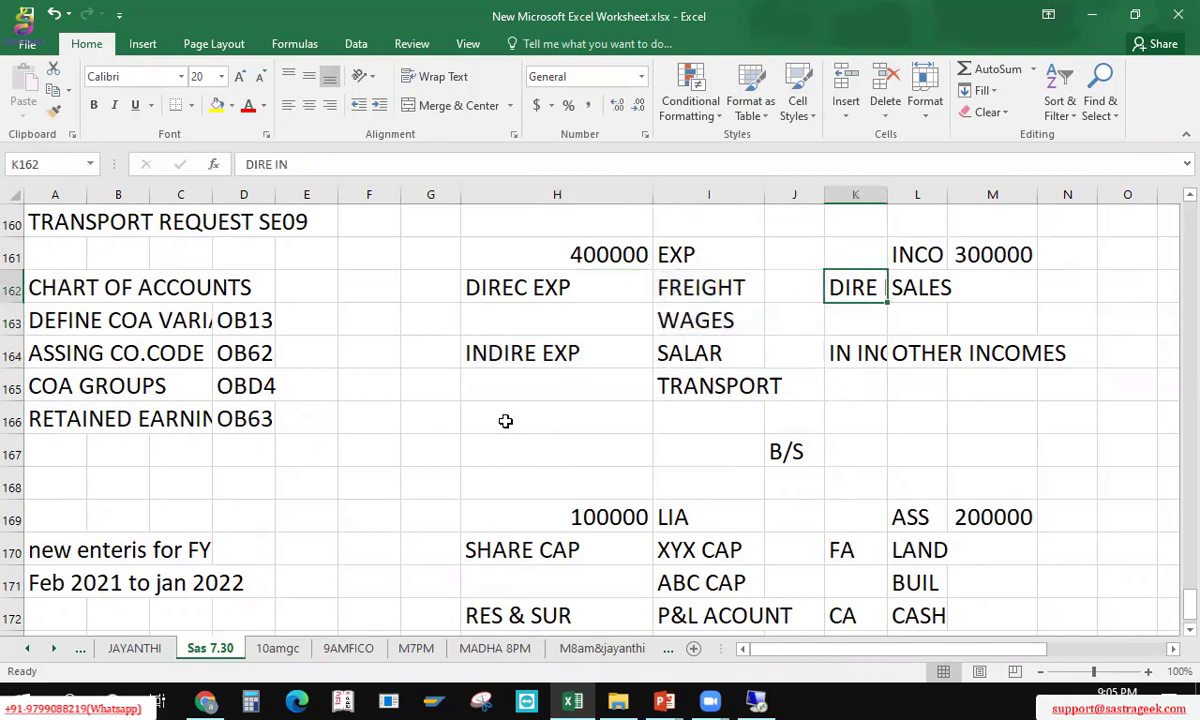
key("shift+Down")
key("shift+Down")
key("shift+Right")
key("shift+Right")
key("Down")
key("Down")
key("Down")
key("Down")
key("Down")
key("Down")
key("Down")
key("Down")
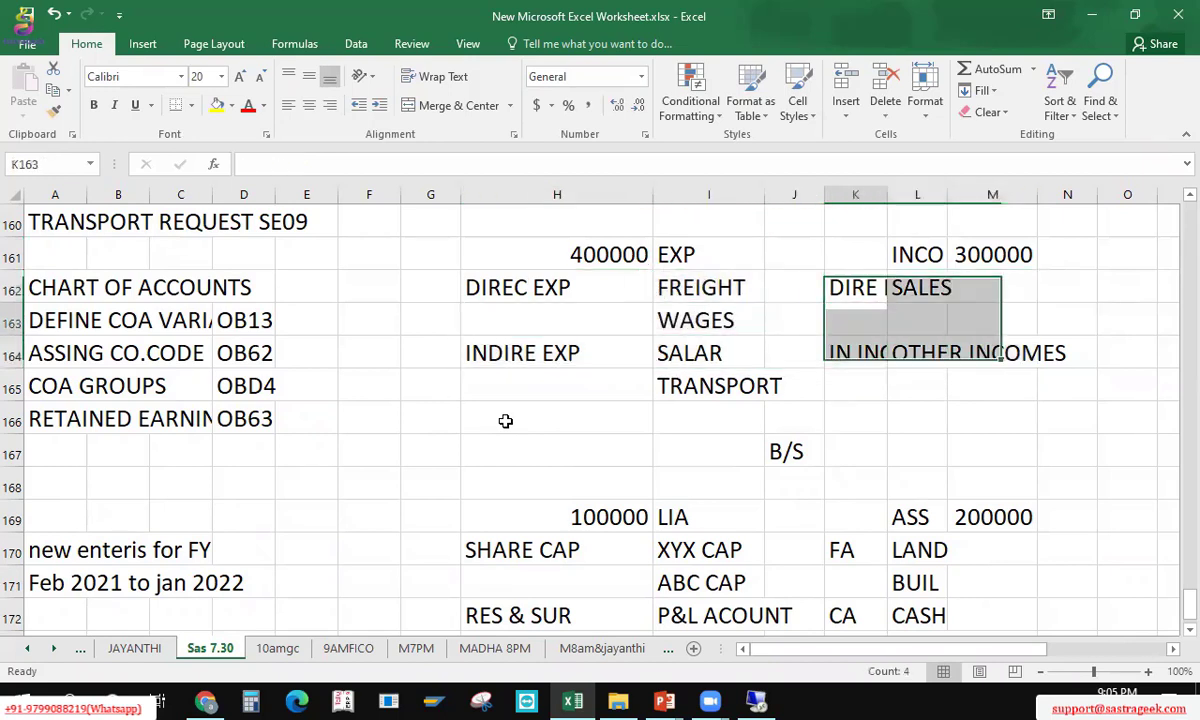
key("shift+Down")
key("shift+Down")
key("shift+Right")
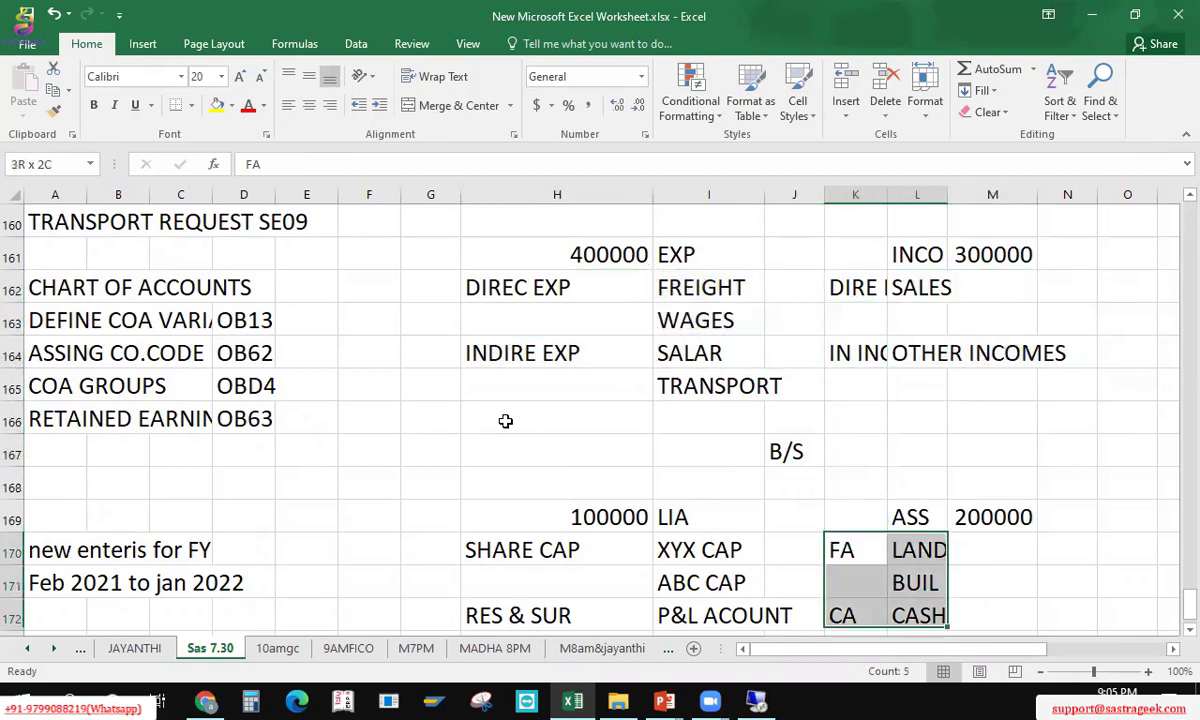
key("shift+Down")
key("Left")
key("Left")
key("Down")
key("Left")
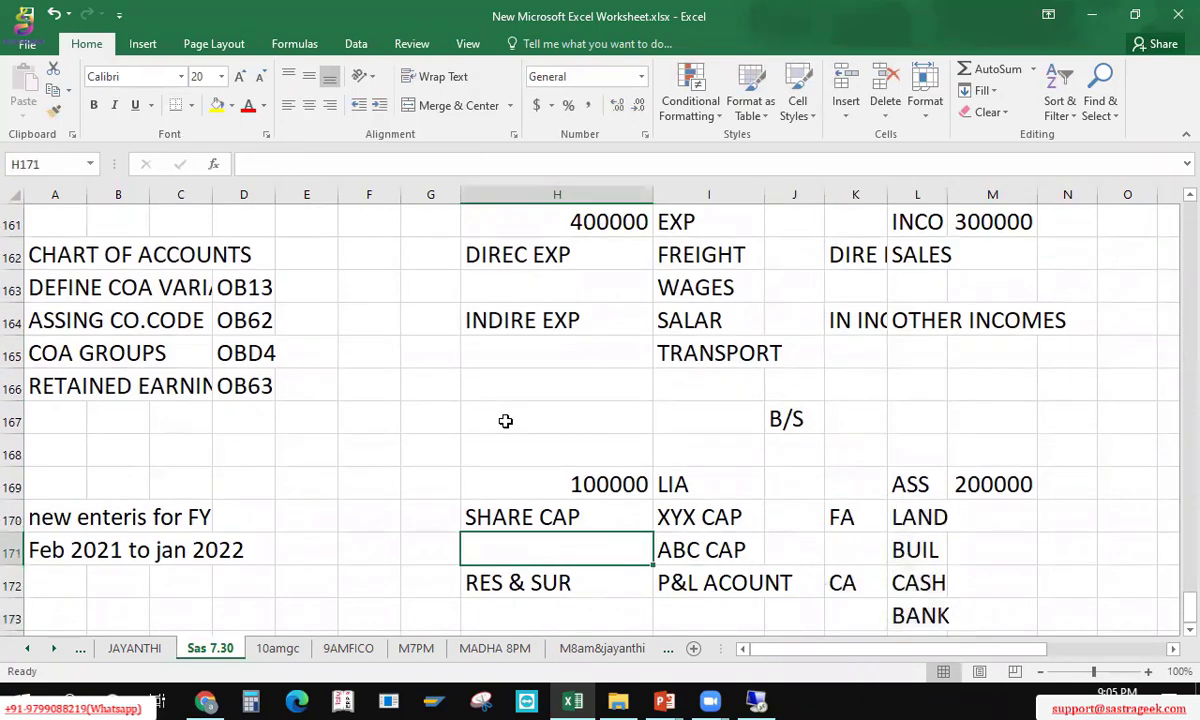
key("Right")
key("Right")
key("Right")
key("Down")
key("Down")
key("Down")
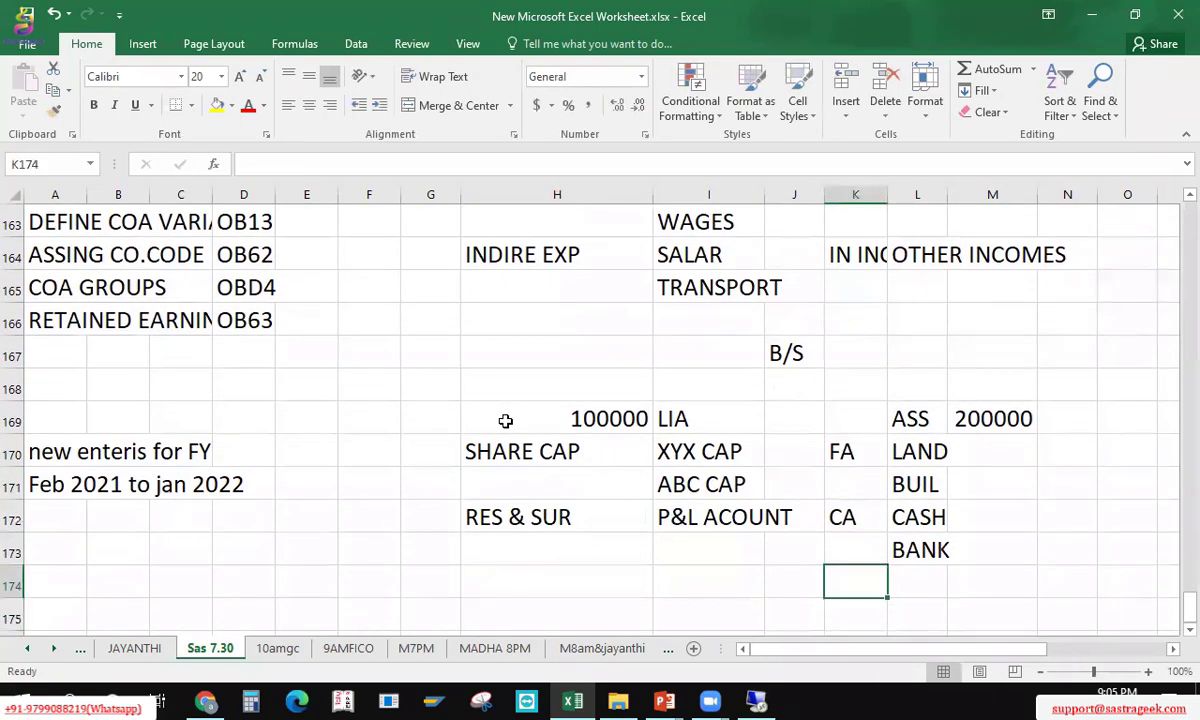
key("Left")
key("Left")
key("Up")
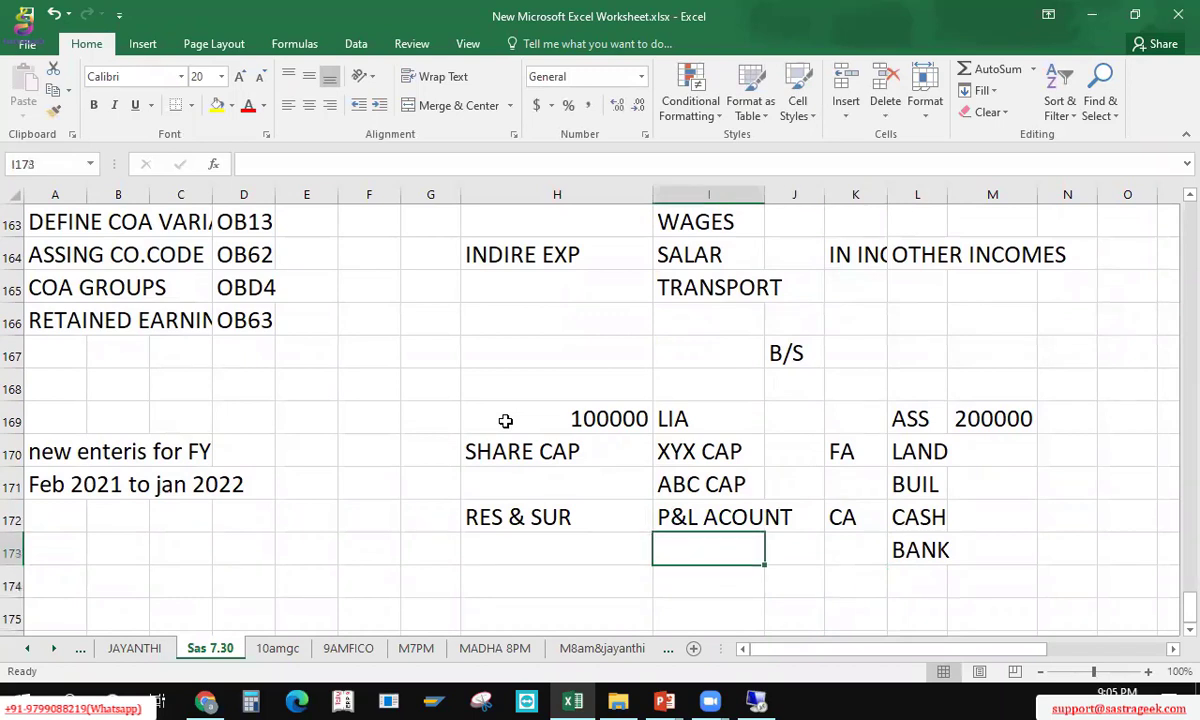
key("Left")
key("Up")
key("Left")
key("Up")
key("Up")
key("Right")
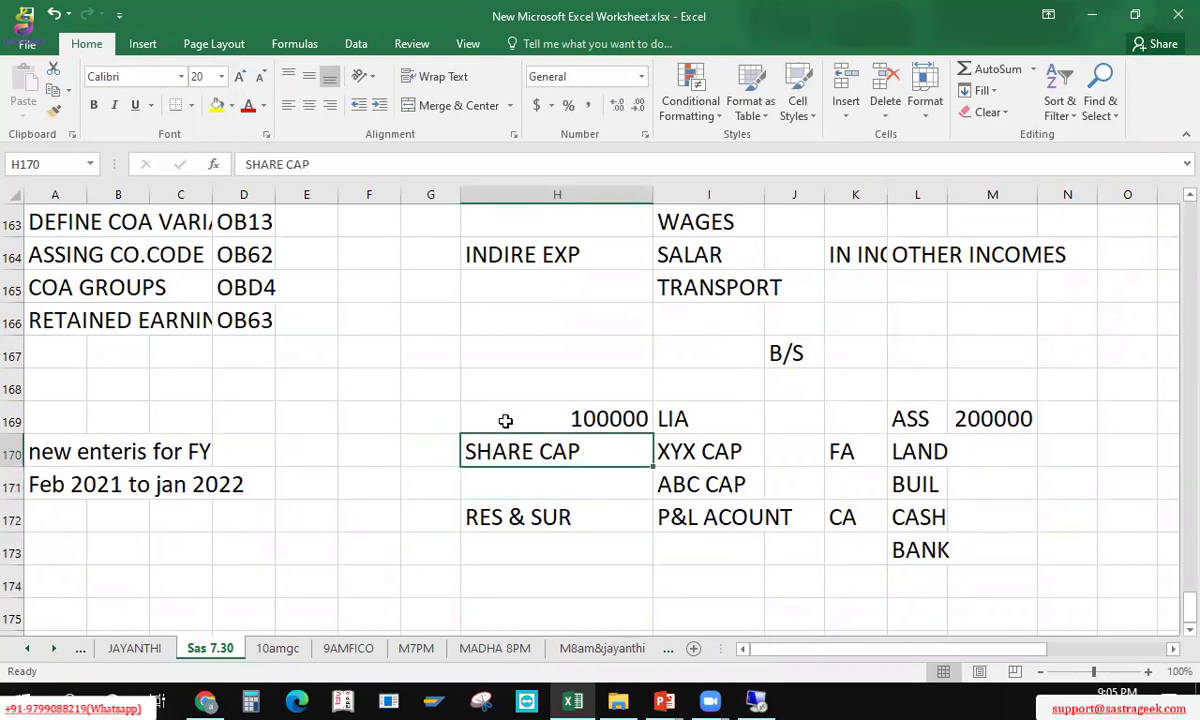
key("Up")
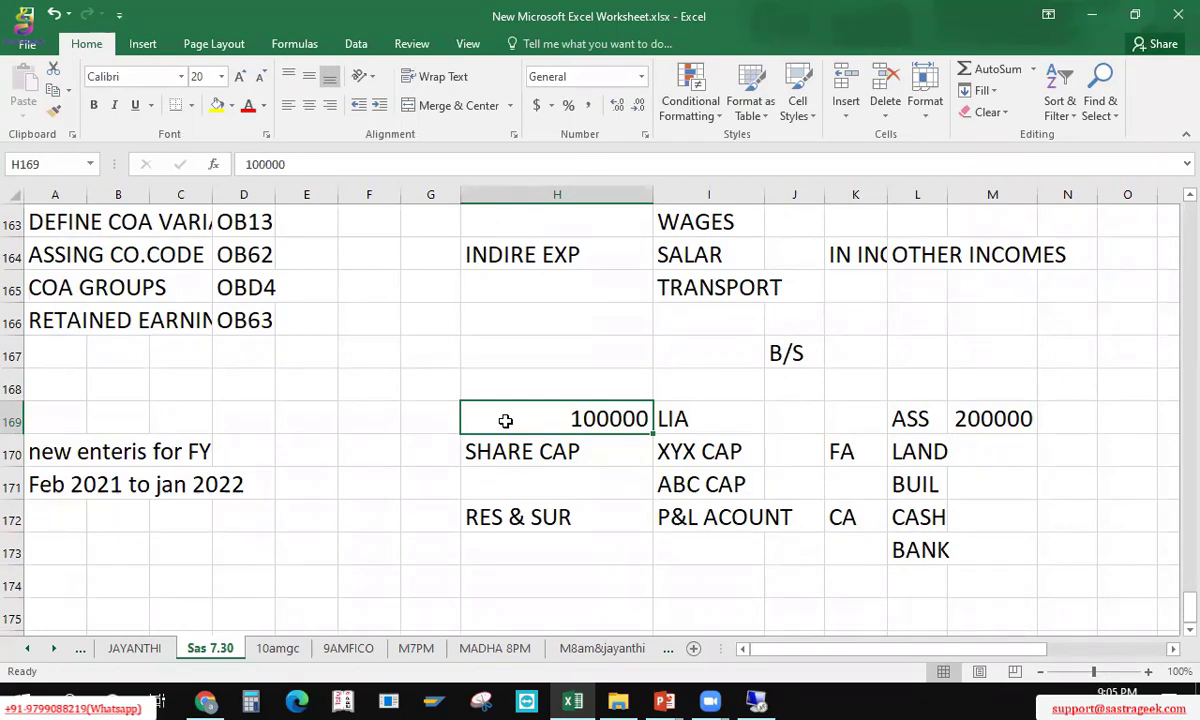
key("Right")
key("Left")
key("Up")
key("Up")
key("Up")
key("Up")
key("Up")
key("Up")
key("Up")
key("Up")
key("Up")
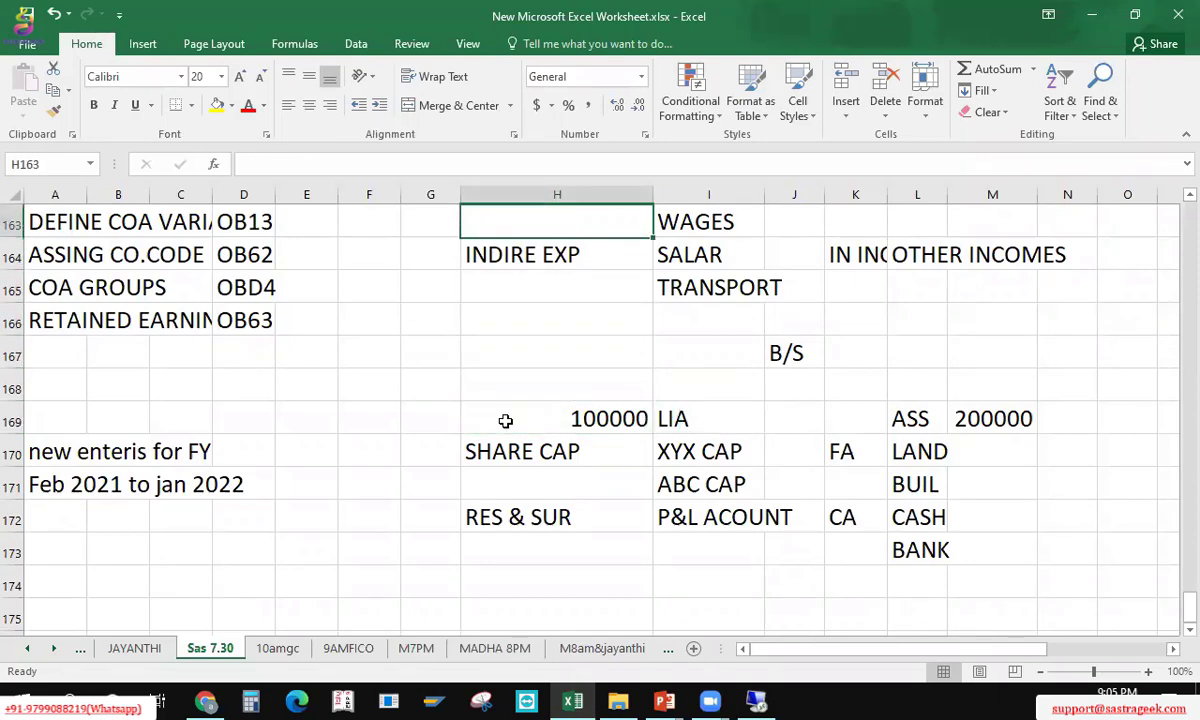
key("Down")
key("Down")
key("Down")
key("Down")
key("Down")
key("Down")
key("Down")
key("Down")
key("Down")
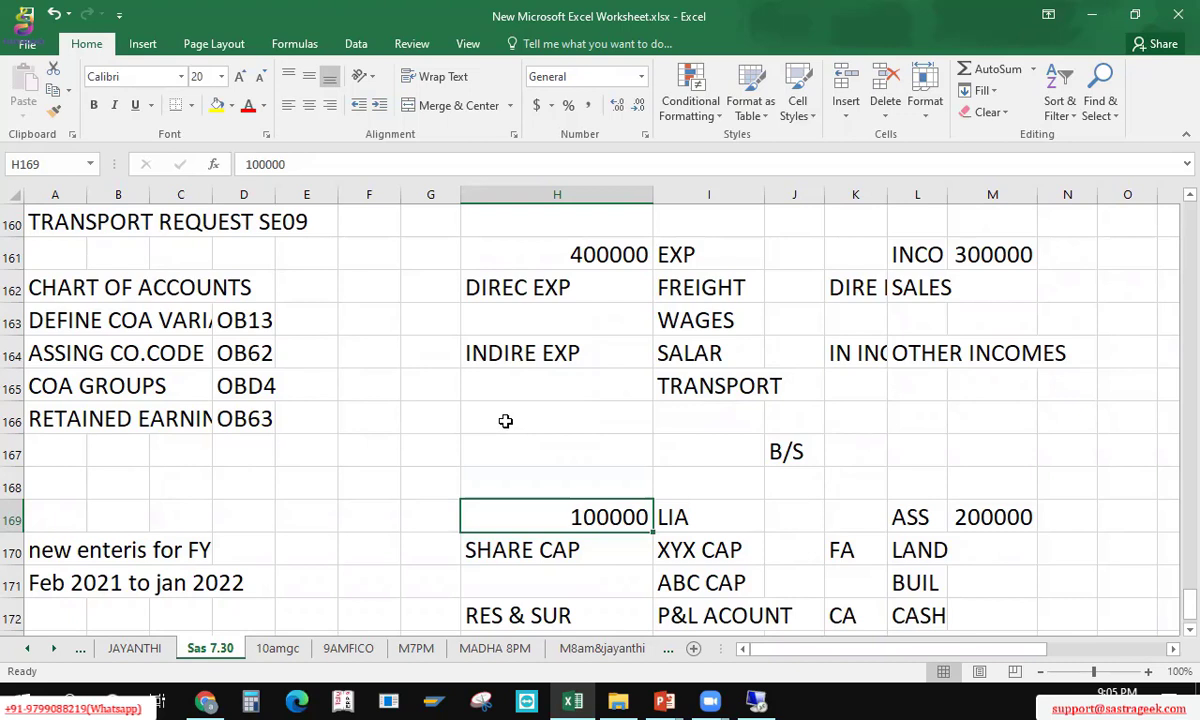
key("Down")
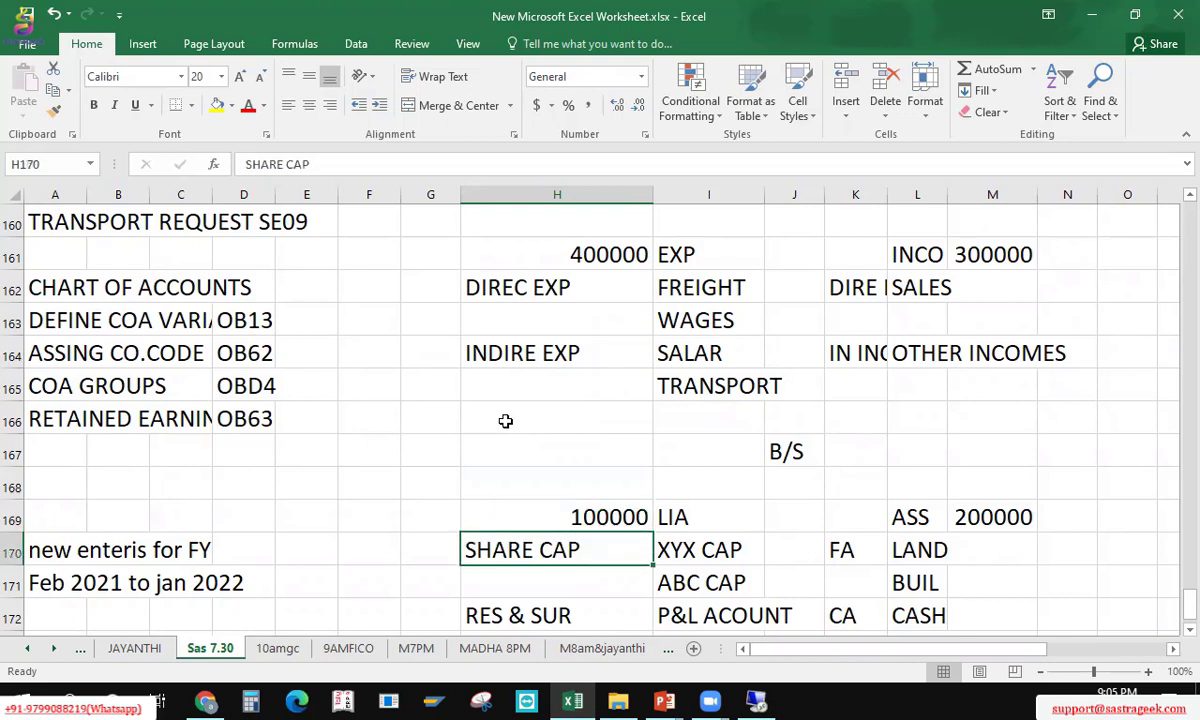
key("shift+Right")
key("Left")
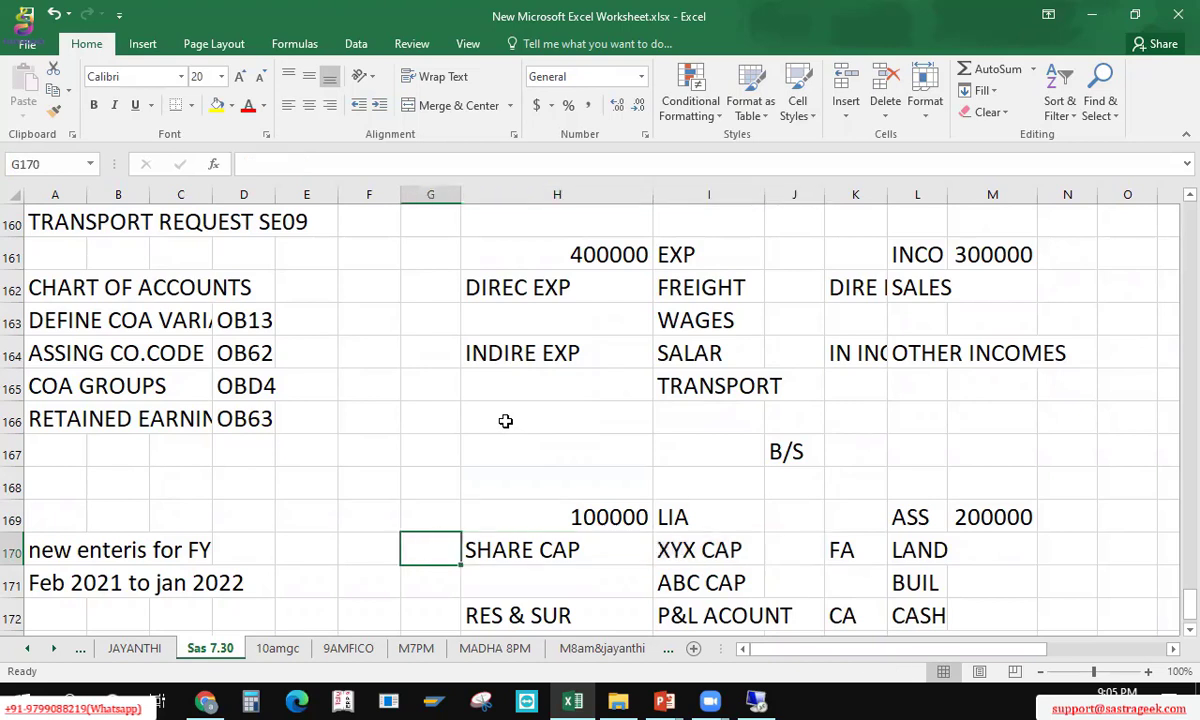
key("Right")
key("shift+Right")
key("shift+Down")
key("Up")
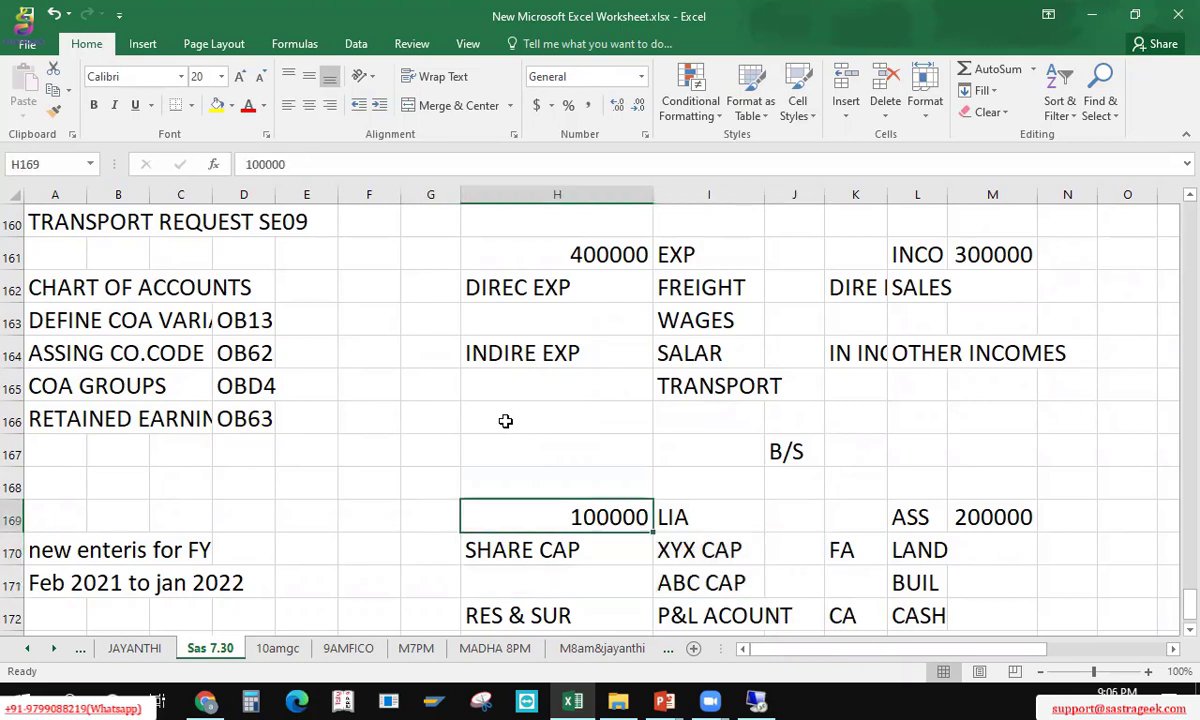
key("shift+Down")
key("Down")
key("shift+Right")
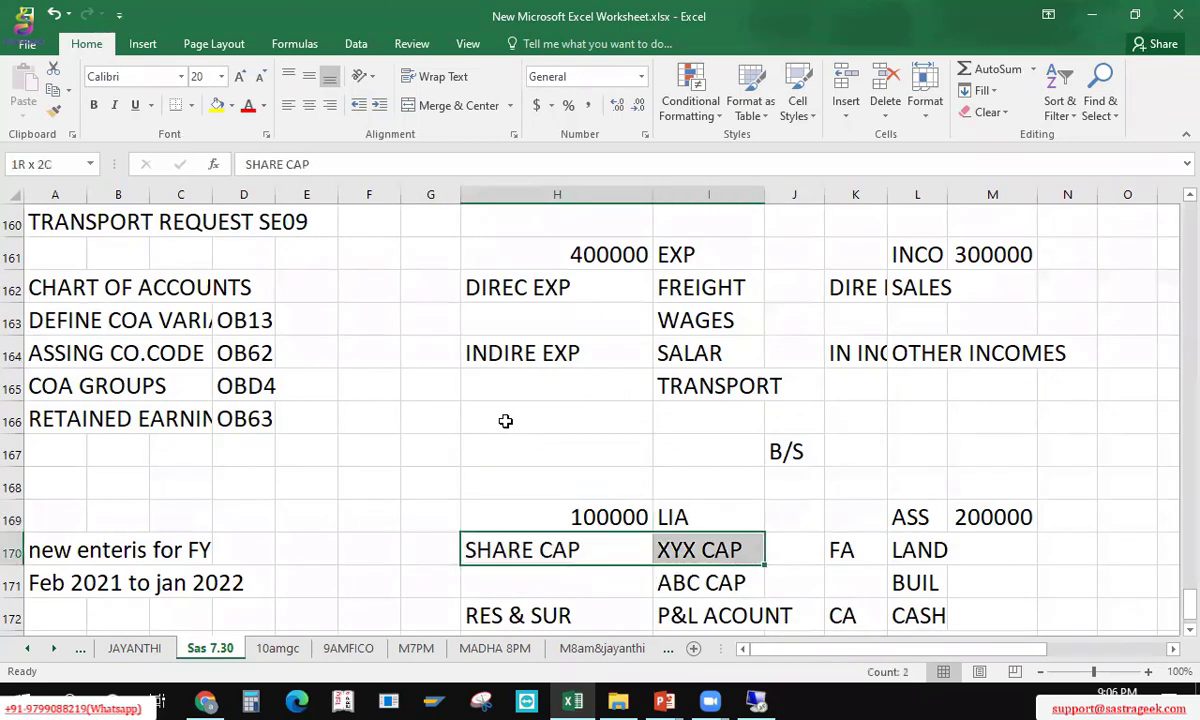
key("shift+Down")
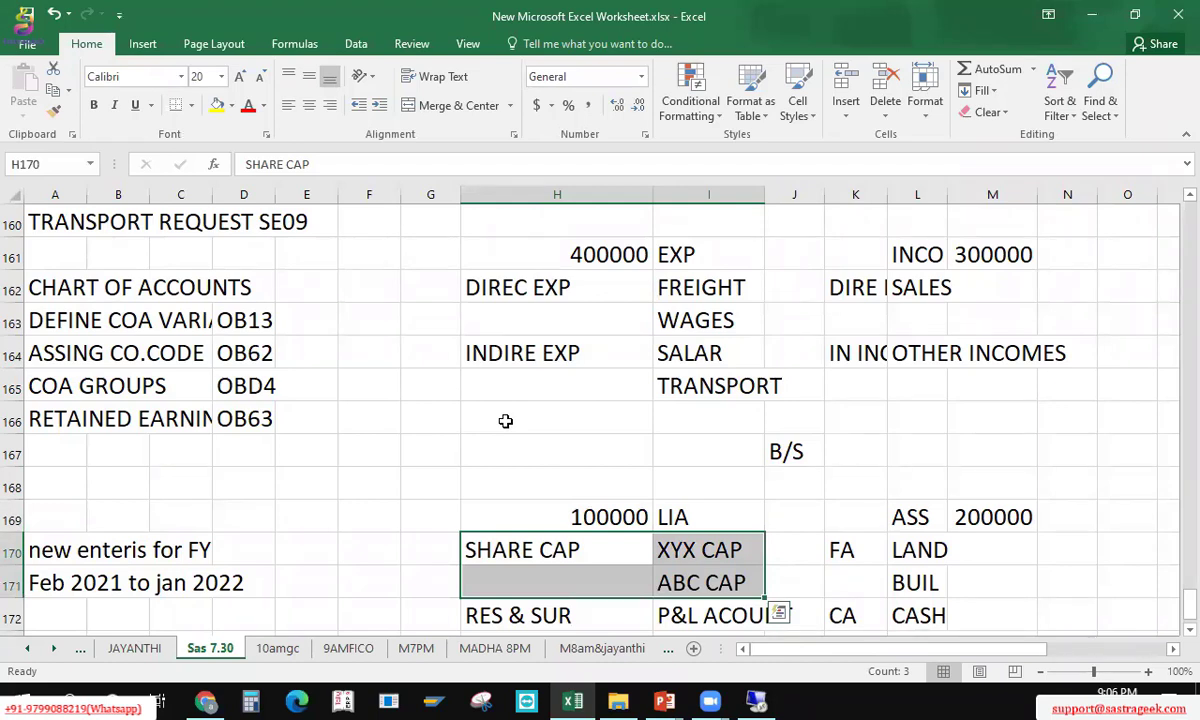
key("Up")
key("Down")
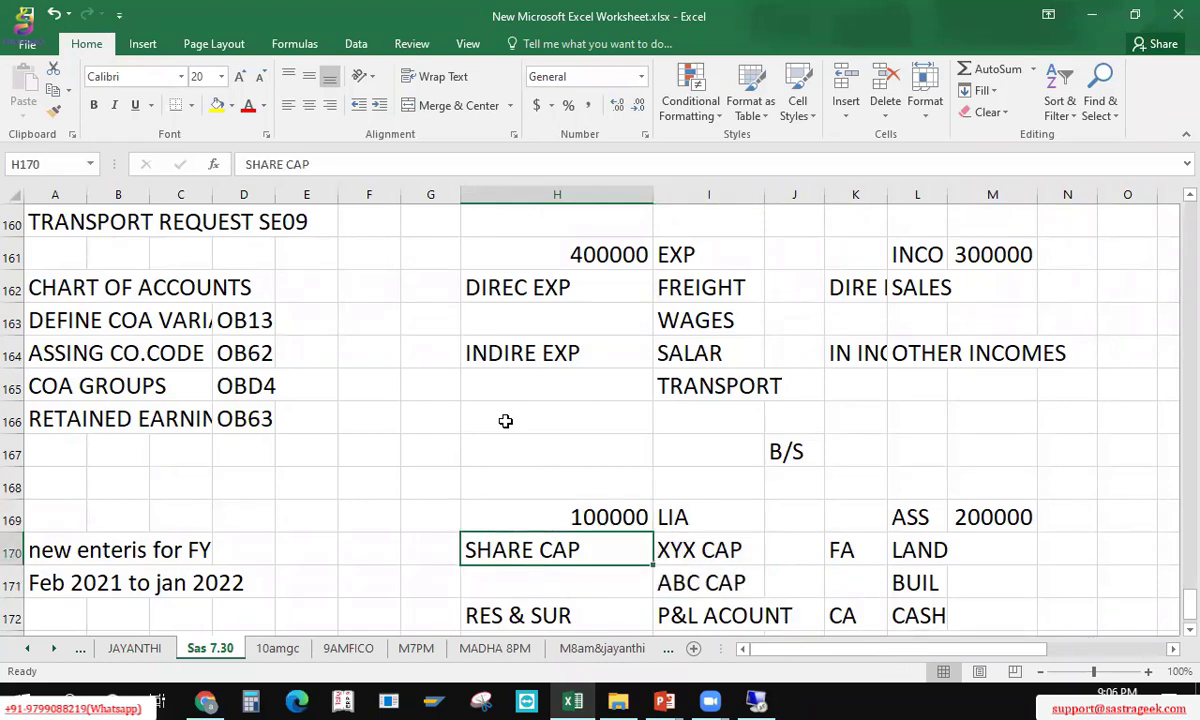
key("shift+Right")
key("Down")
key("Up")
key("Up")
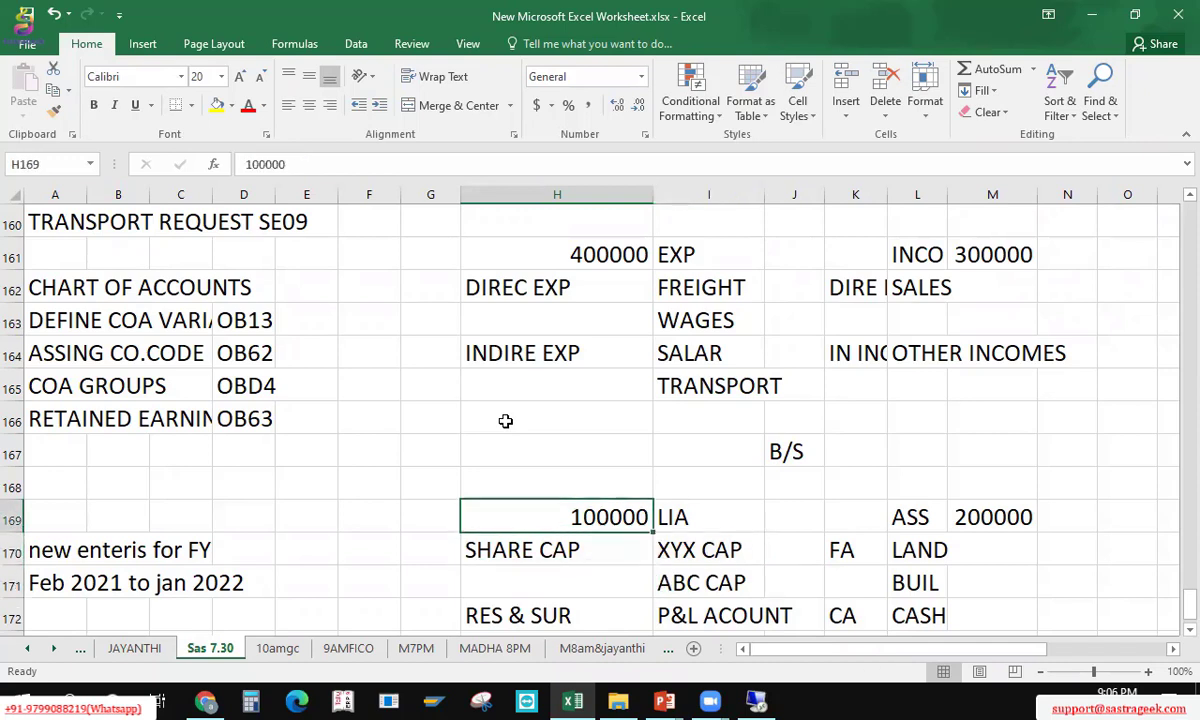
key("Right")
key("Right")
key("Right")
key("Right")
key("Right")
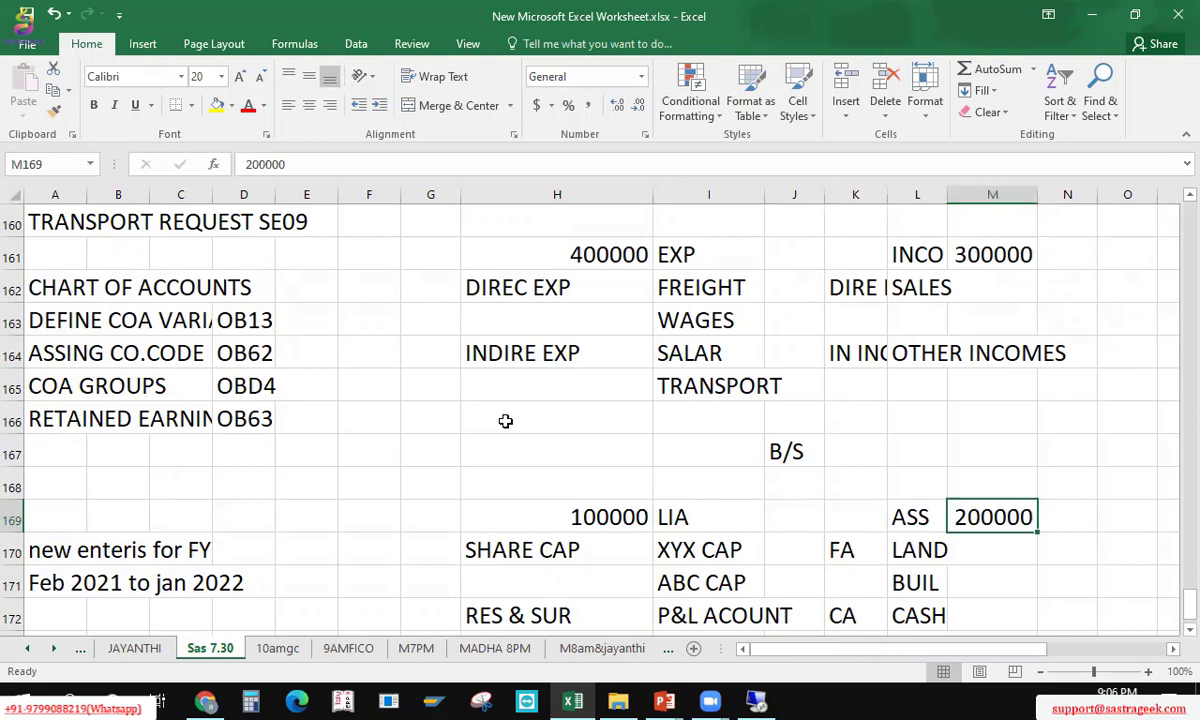
key("Left")
key("Left")
key("Left")
key("Left")
key("Left")
key("Down")
key("shift+Right")
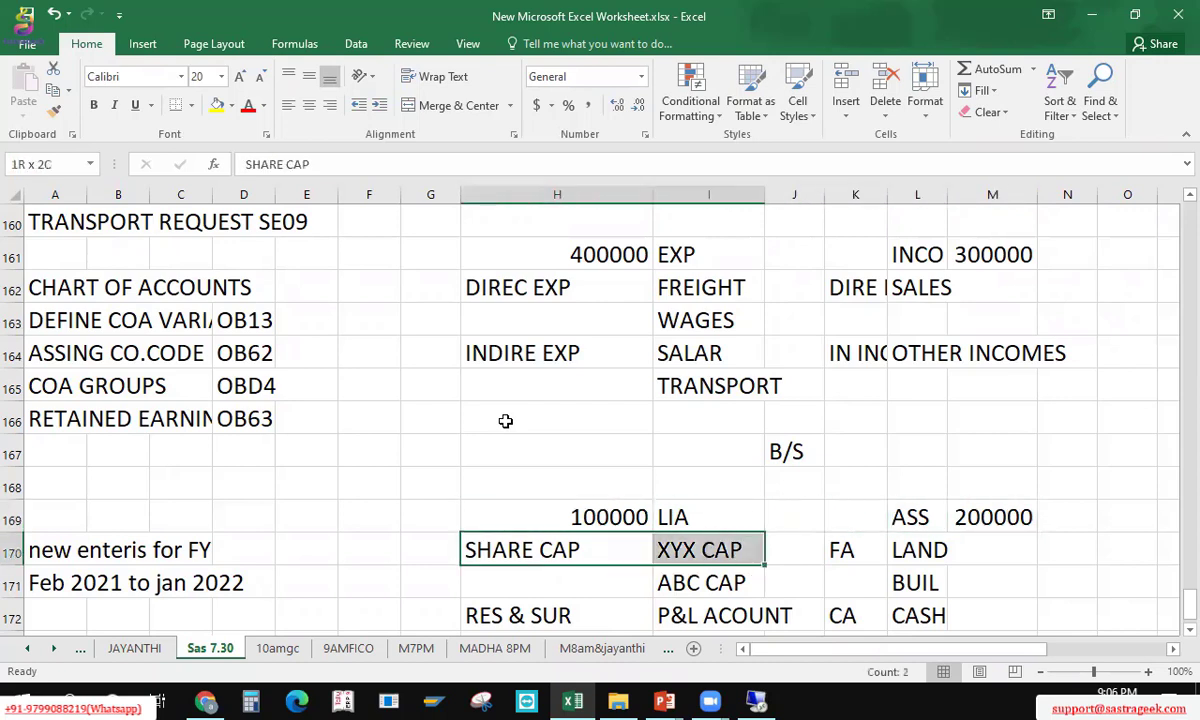
key("shift+Down")
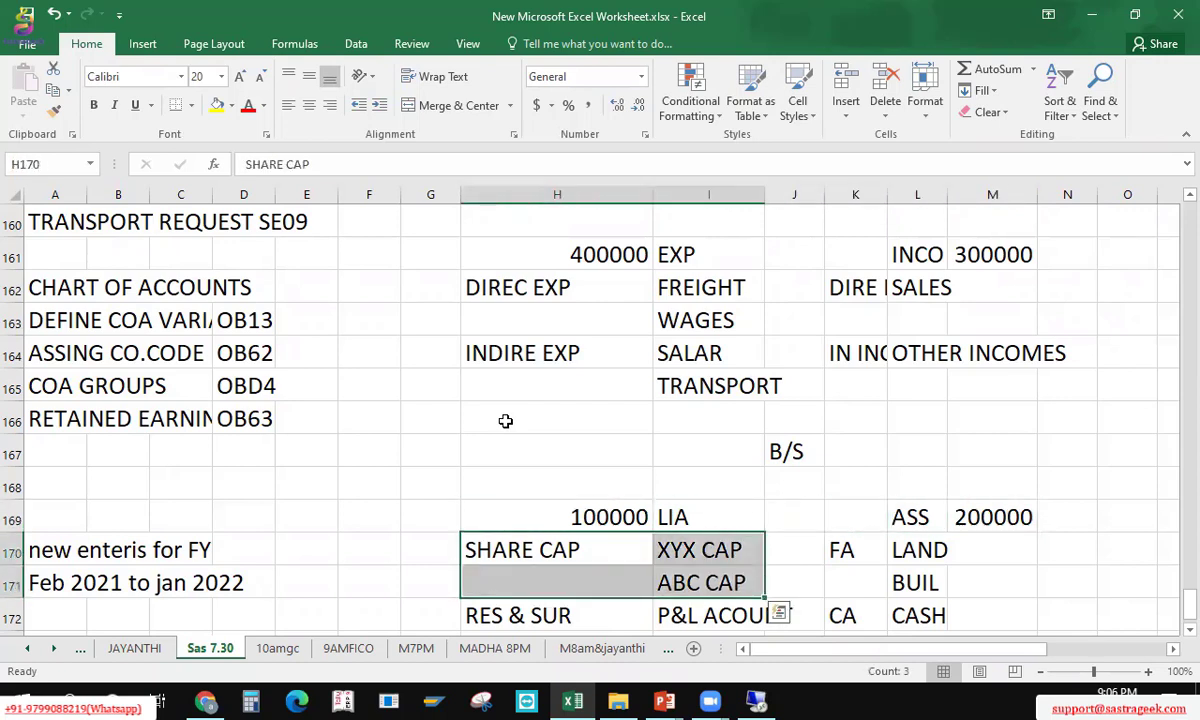
key("Up")
key("Down")
key("Right")
key("Down")
key("Down")
key("Down")
key("Left")
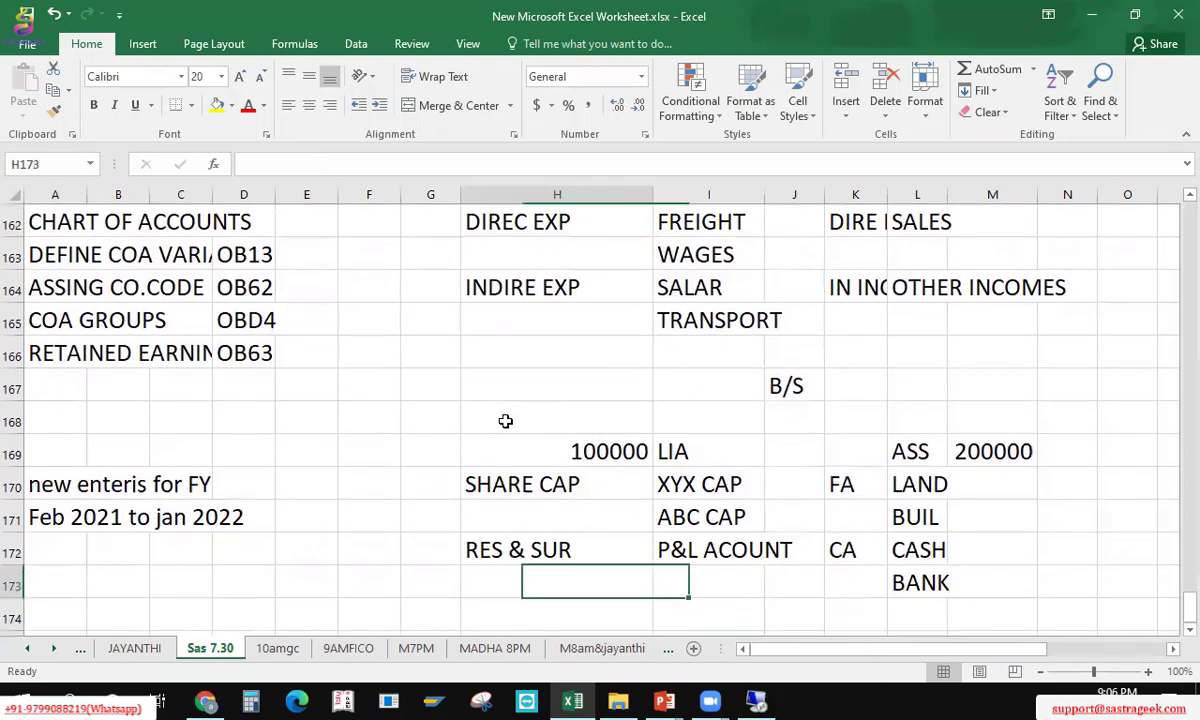
Step: Type CL in H173 and list SUNDRY, UN LO and SEC LOA down I173:I175
type("CL")
key("Right")
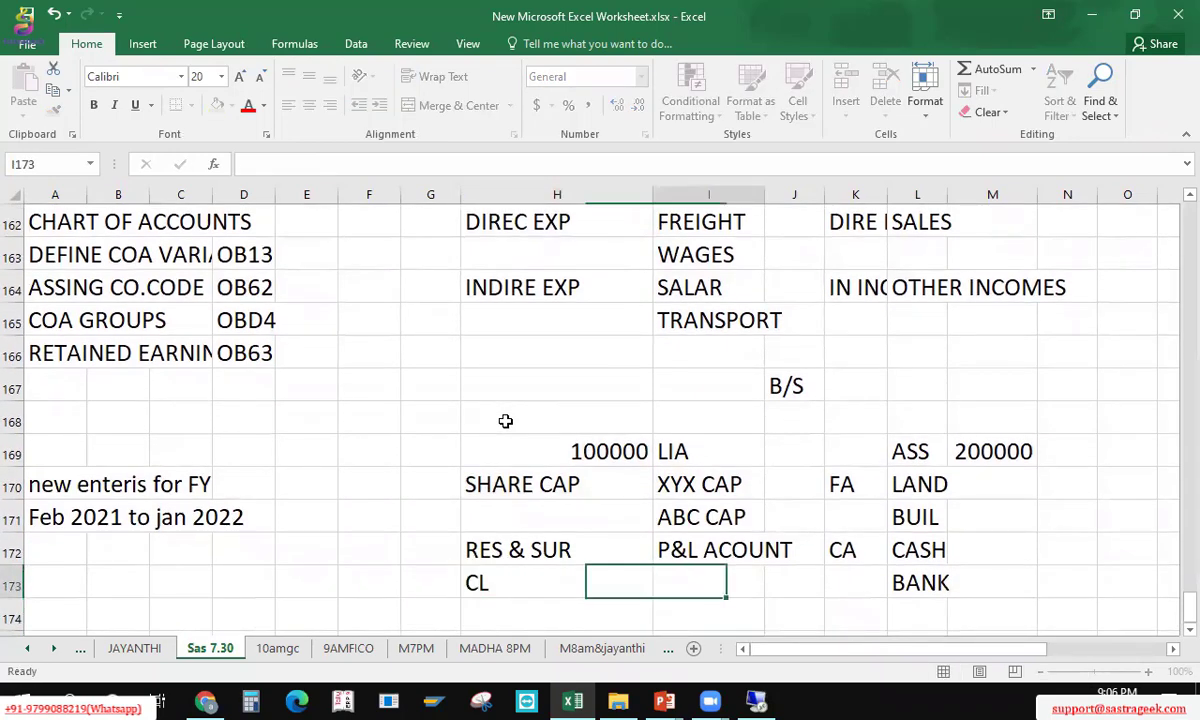
type("SUNDRY")
key("Return")
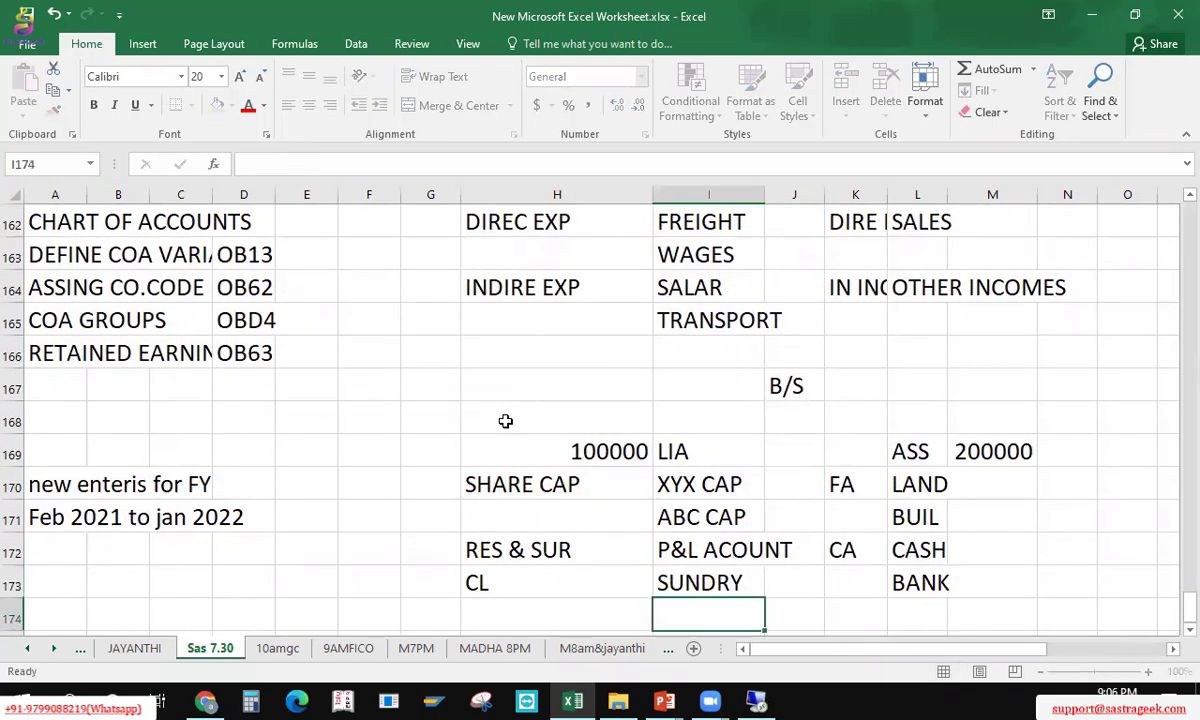
type("UN LO")
key("Return")
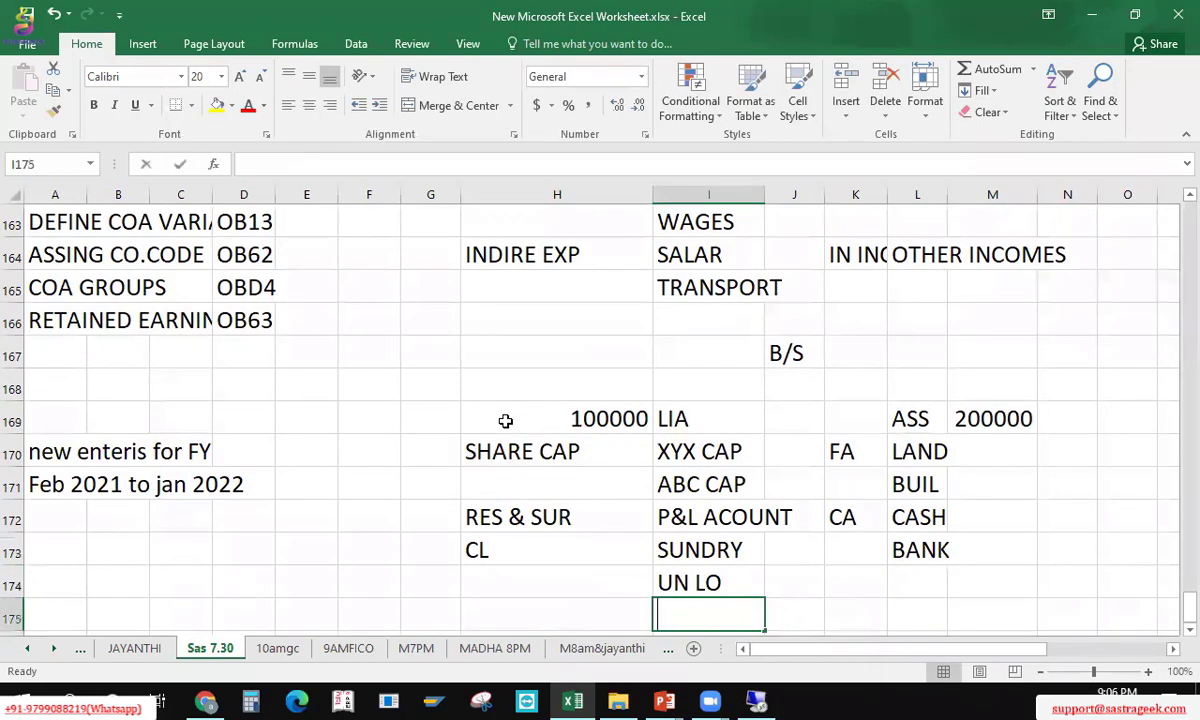
type("SEC LOA")
key("Return")
Step: Review the CL group and its three sub-entries alongside the liability groups above
key("Up")
key("Up")
key("Up")
key("Left")
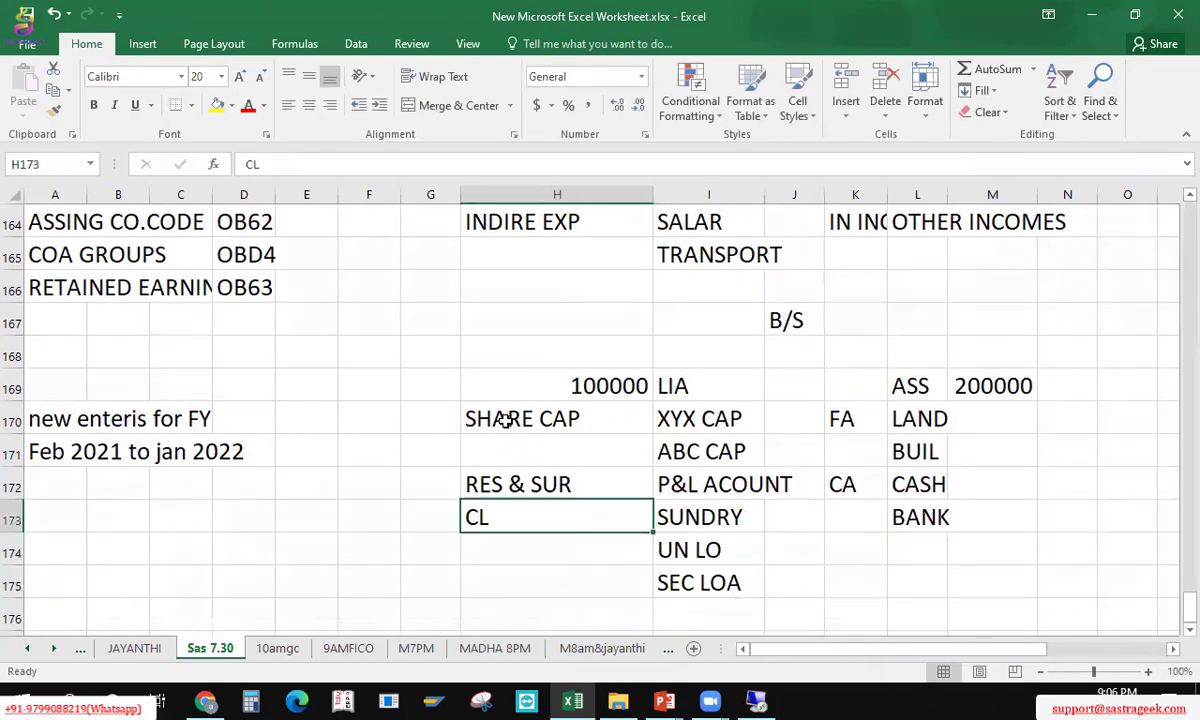
key("Right")
key("Down")
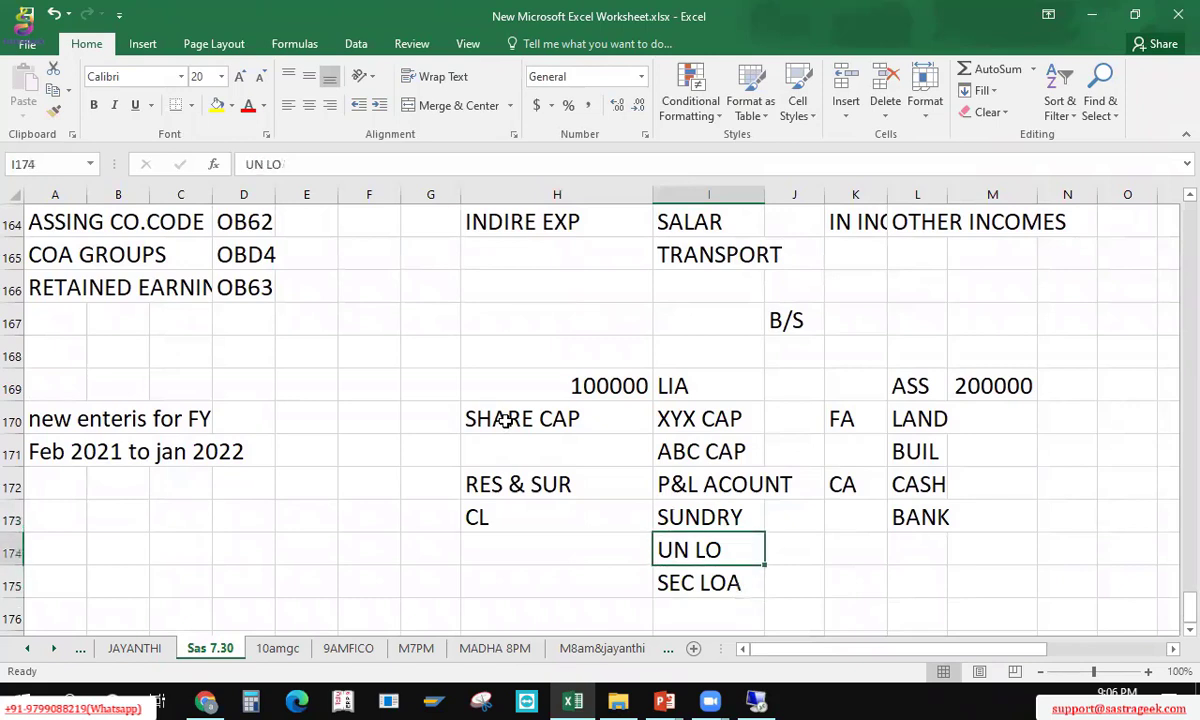
key("Up")
key("Left")
key("Up")
key("Up")
key("Up")
key("Up")
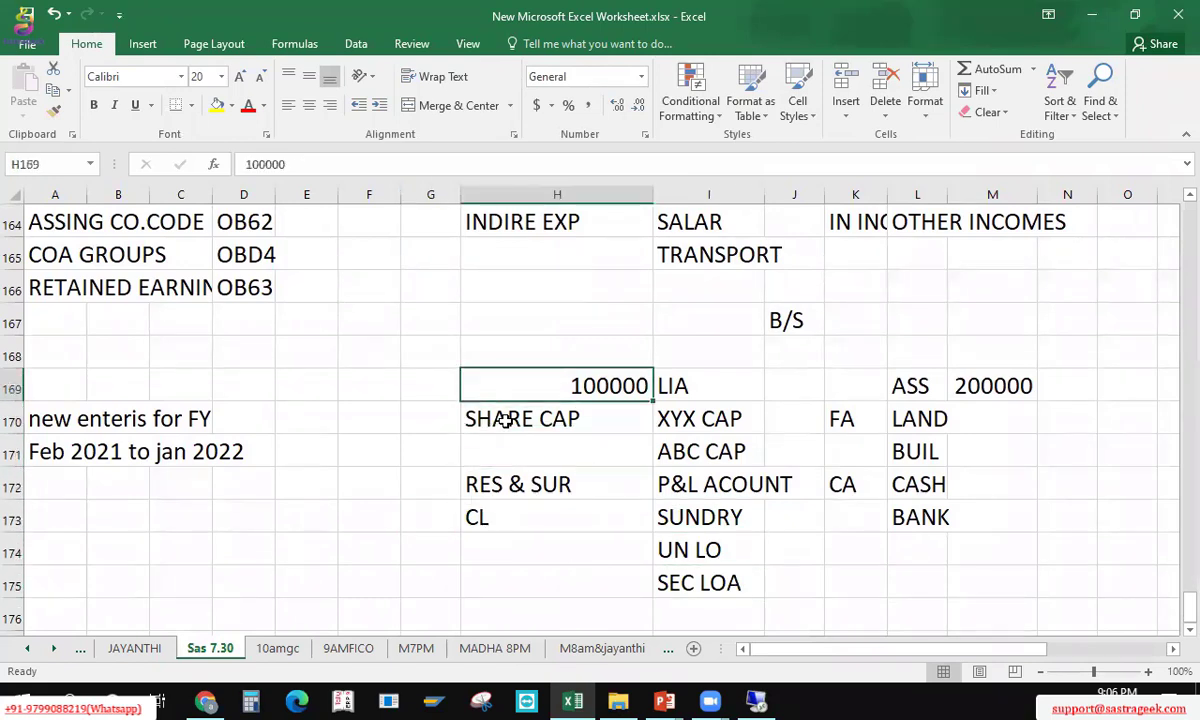
key("Down")
key("Down")
key("Down")
key("Down")
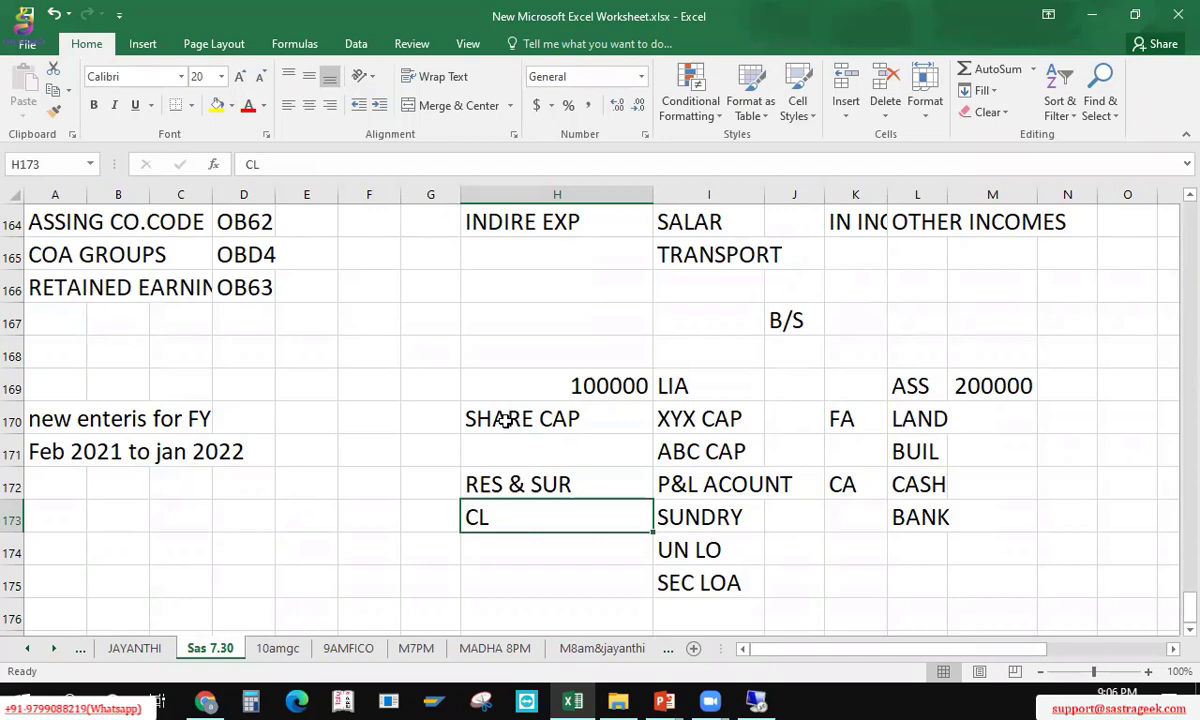
key("shift+Right")
key("shift+Down")
key("shift+Down")
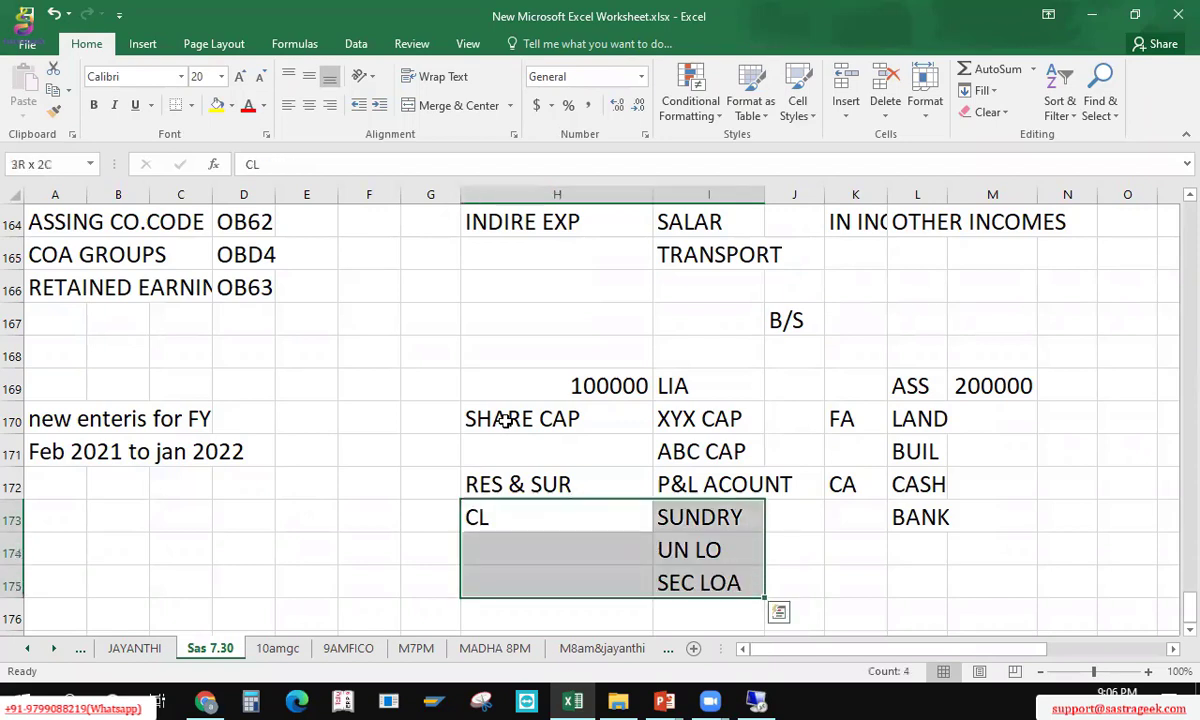
key("Left")
key("Right")
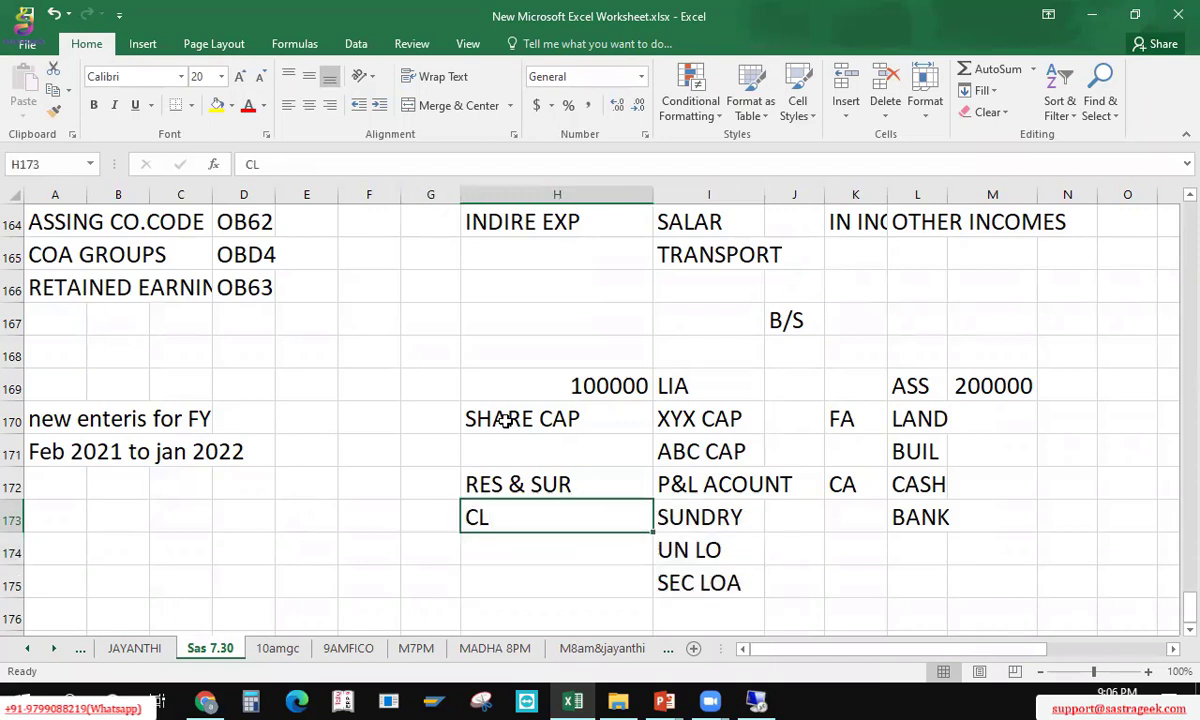
key("shift+Right")
key("shift+Down")
key("shift+Down")
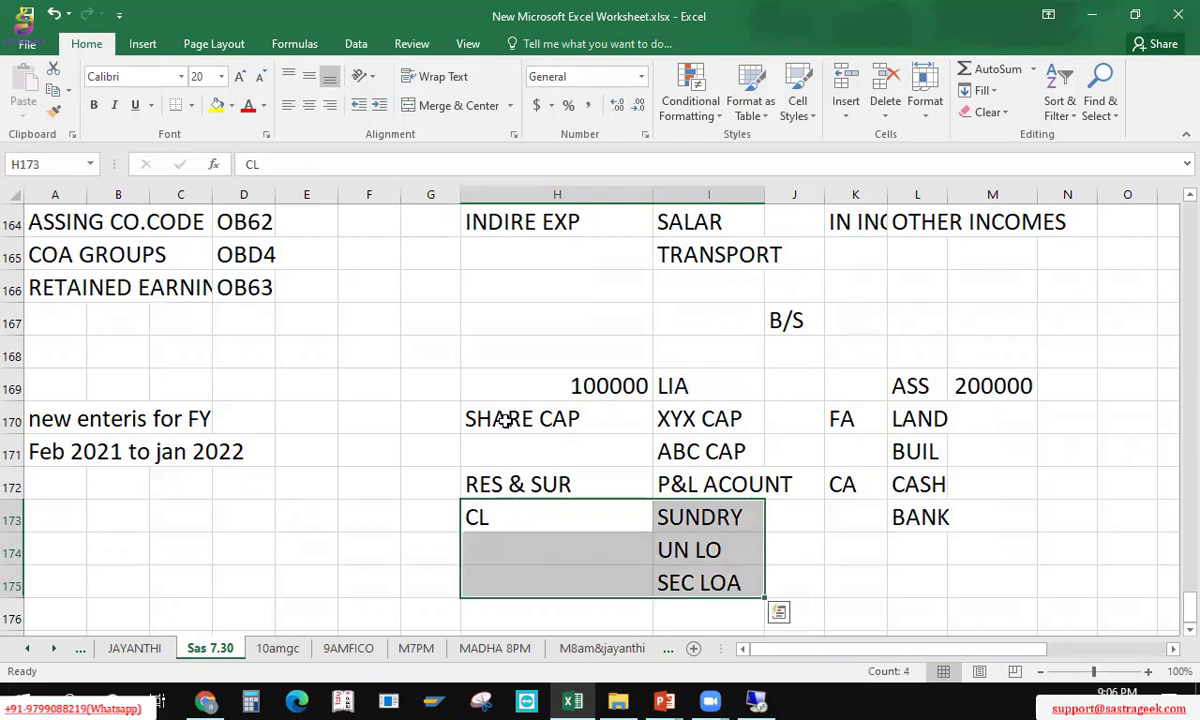
key("Left")
key("Right")
key("Right")
key("Down")
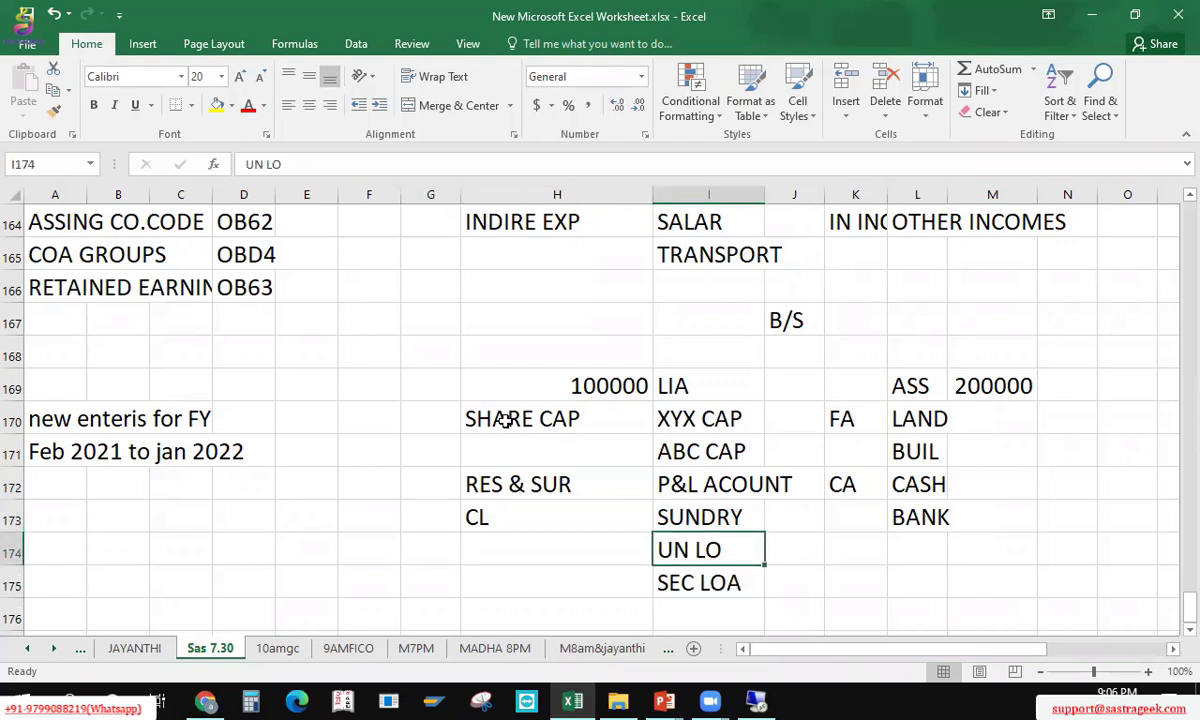
key("Up")
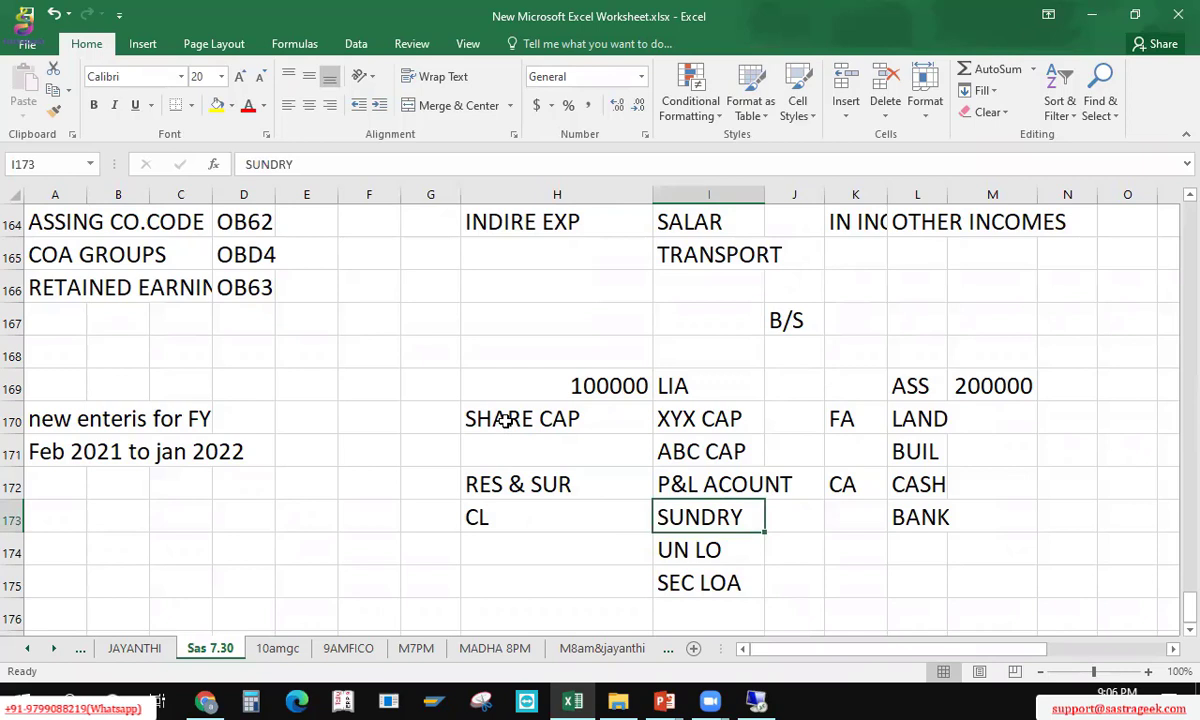
key("Left")
key("Left")
key("Right")
key("shift+Right")
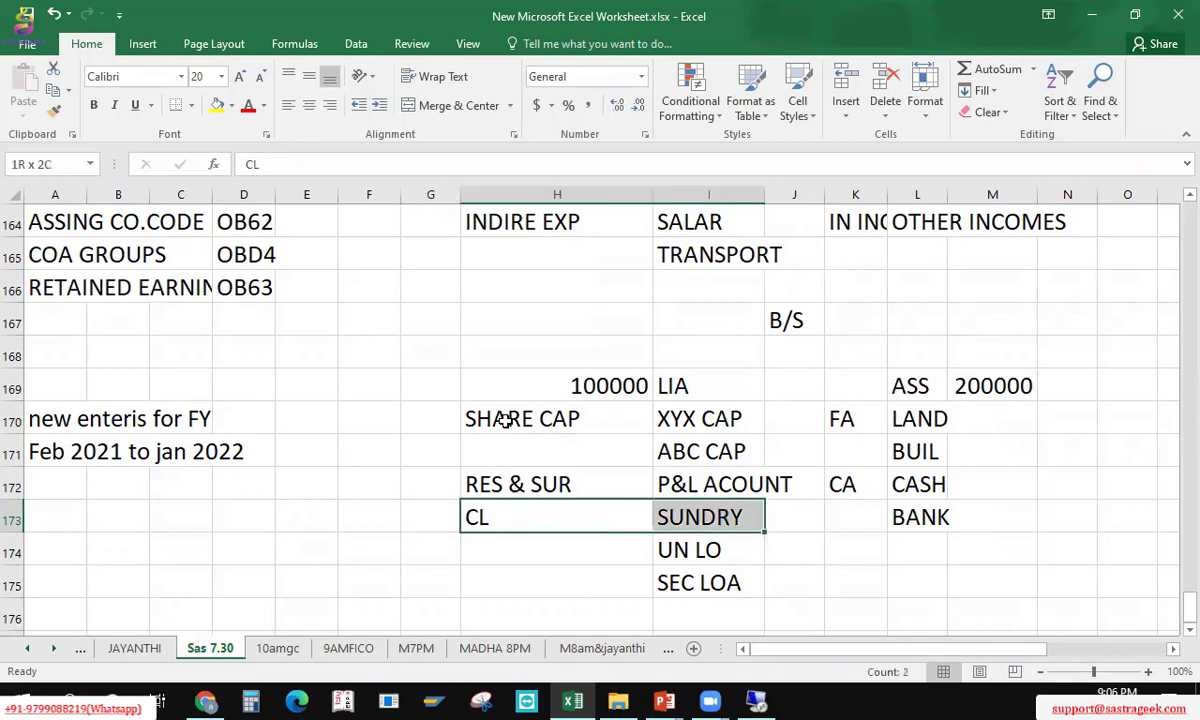
key("Up")
key("Up")
key("Up")
key("Up")
key("Up")
key("Up")
key("Up")
key("Up")
key("Up")
key("Up")
key("Up")
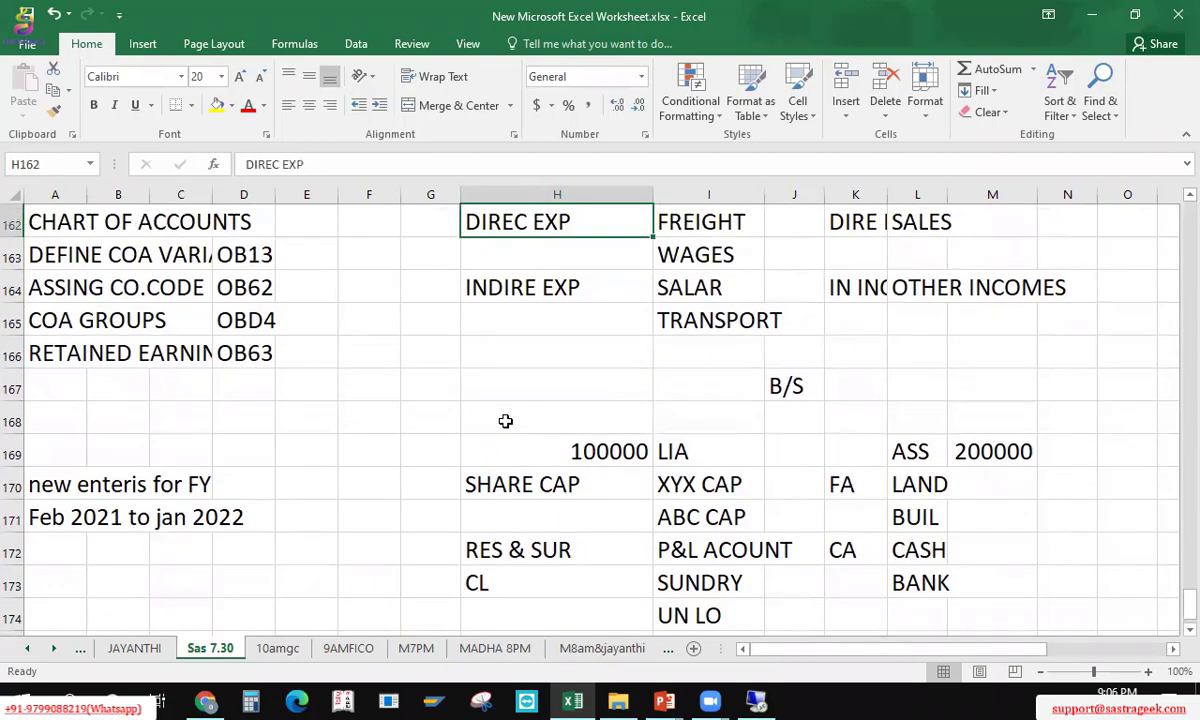
key("Up")
key("Up")
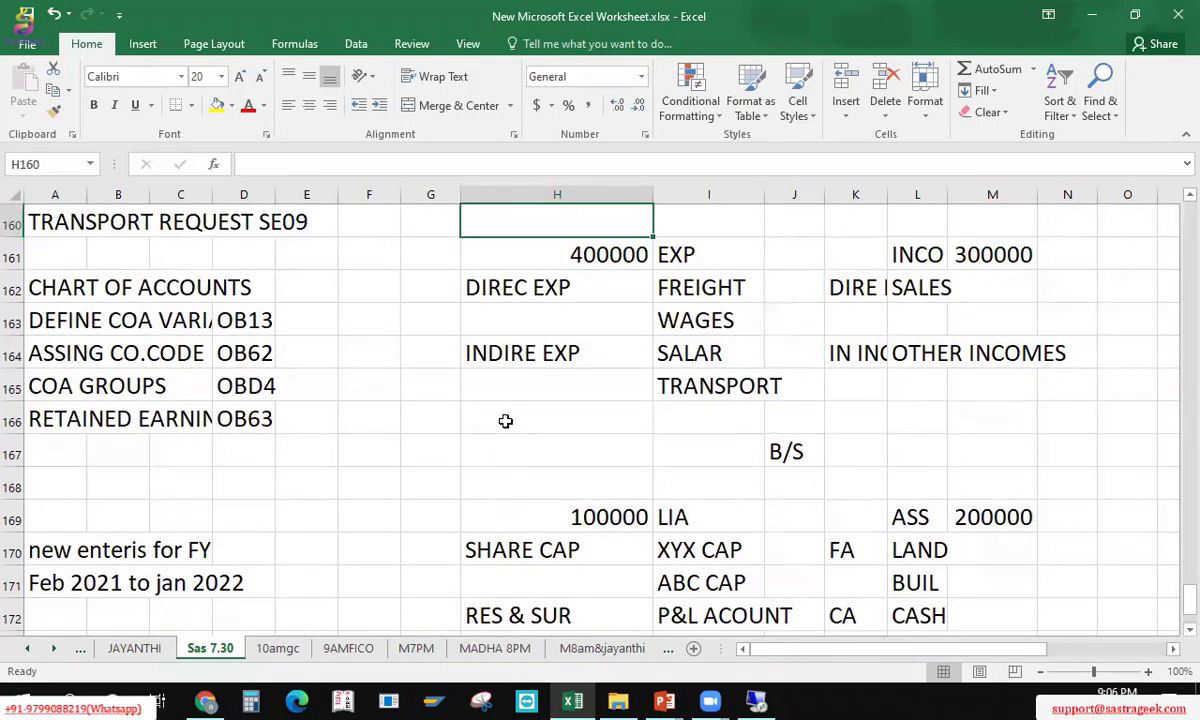
key("Up")
key("Up")
key("Down")
key("Down")
key("Down")
key("Down")
key("Down")
key("Down")
key("Down")
key("Down")
key("Down")
key("Down")
key("Down")
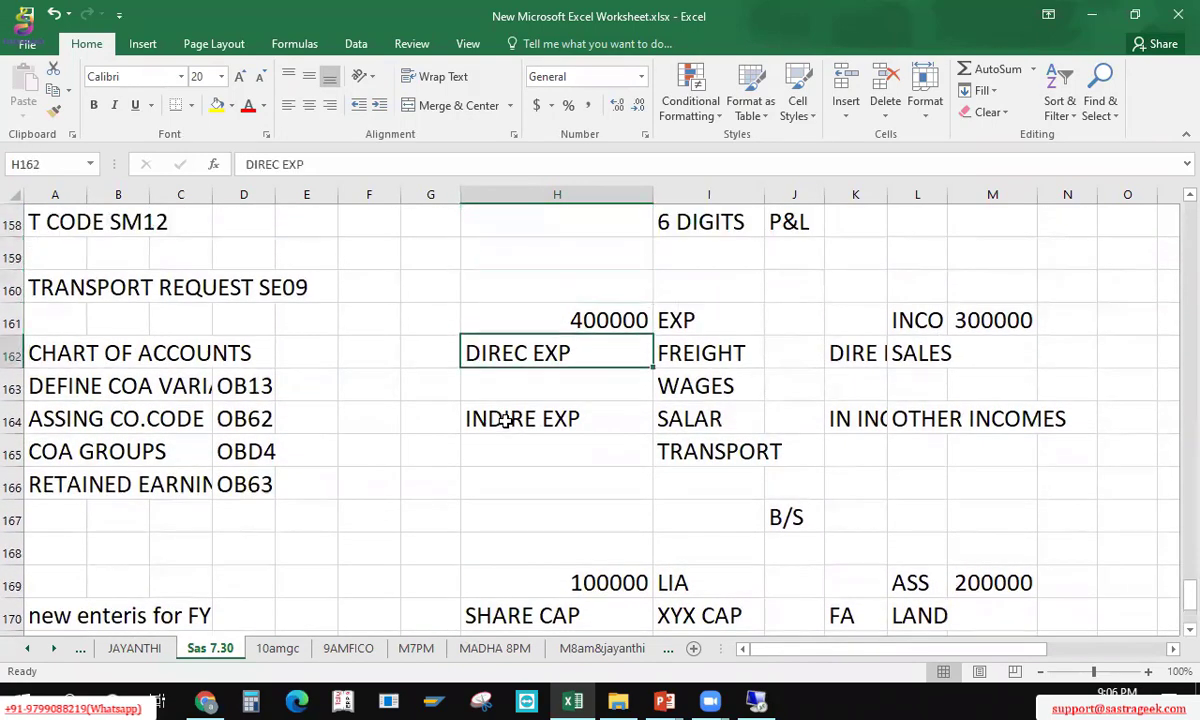
key("Up")
key("Up")
key("Up")
key("Up")
key("Up")
key("Up")
key("Up")
key("Up")
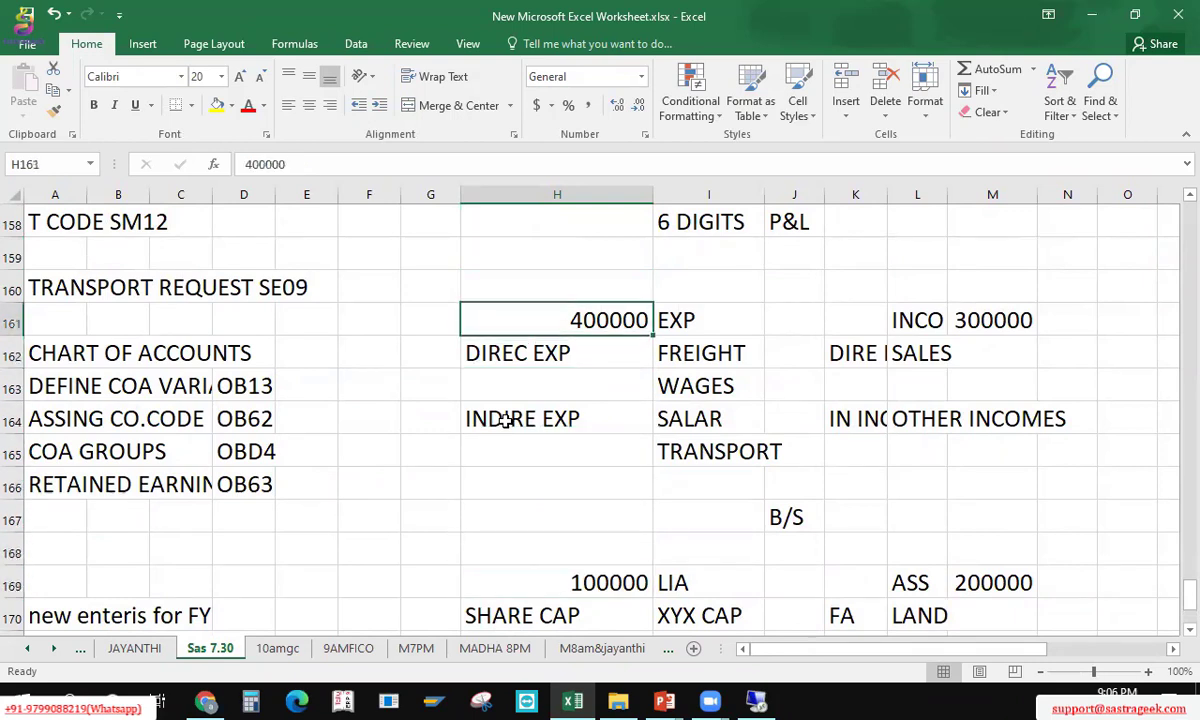
key("Right")
key("Right")
key("Right")
key("Right")
key("Right")
key("Down")
key("Down")
key("Down")
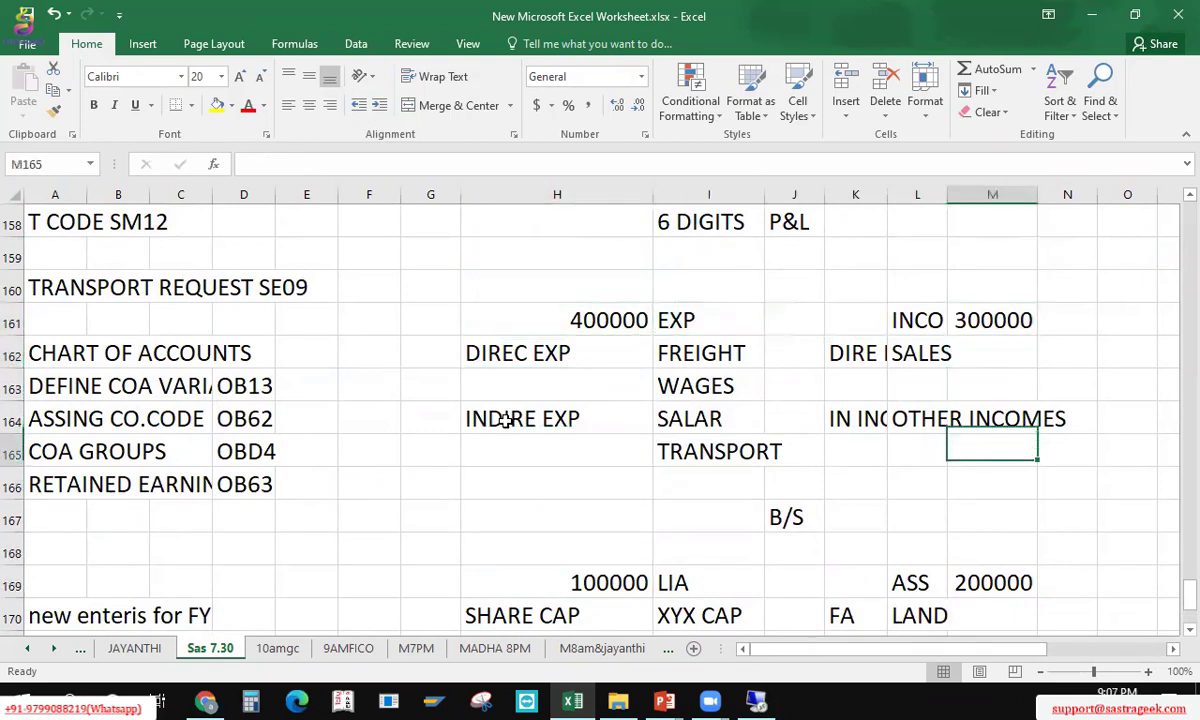
key("Down")
key("Down")
key("Down")
key("Down")
key("Down")
key("Left")
key("Left")
key("Left")
key("Left")
key("Left")
key("Left")
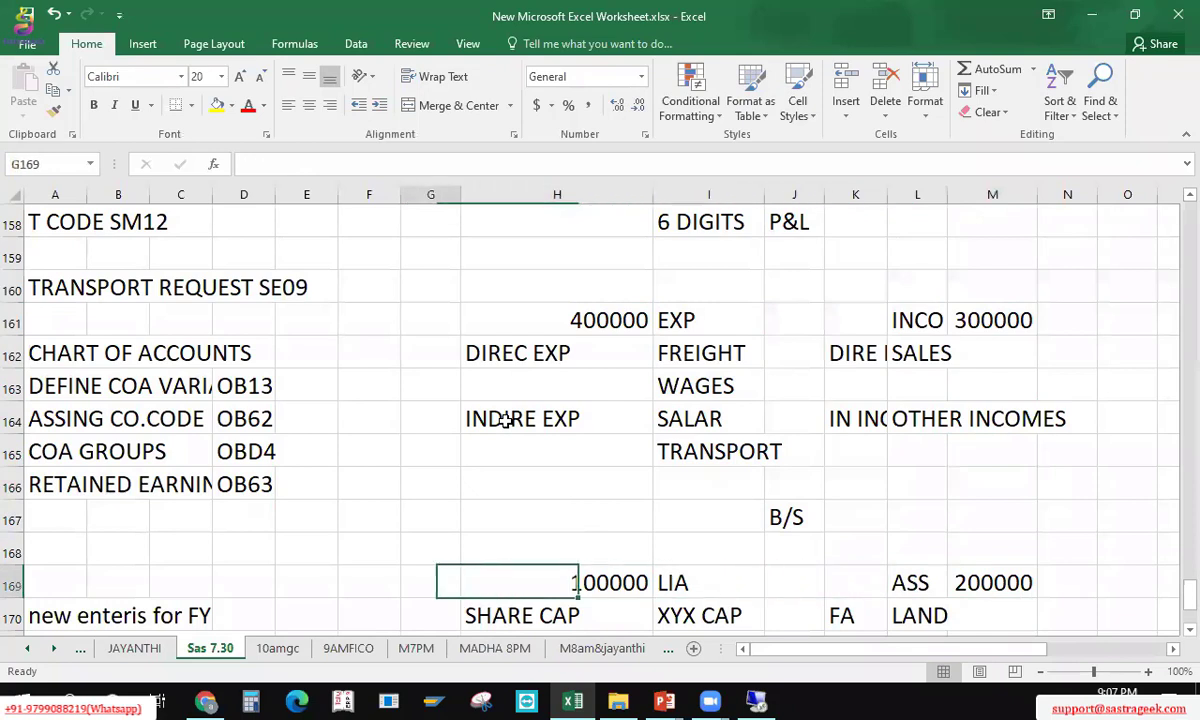
key("Right")
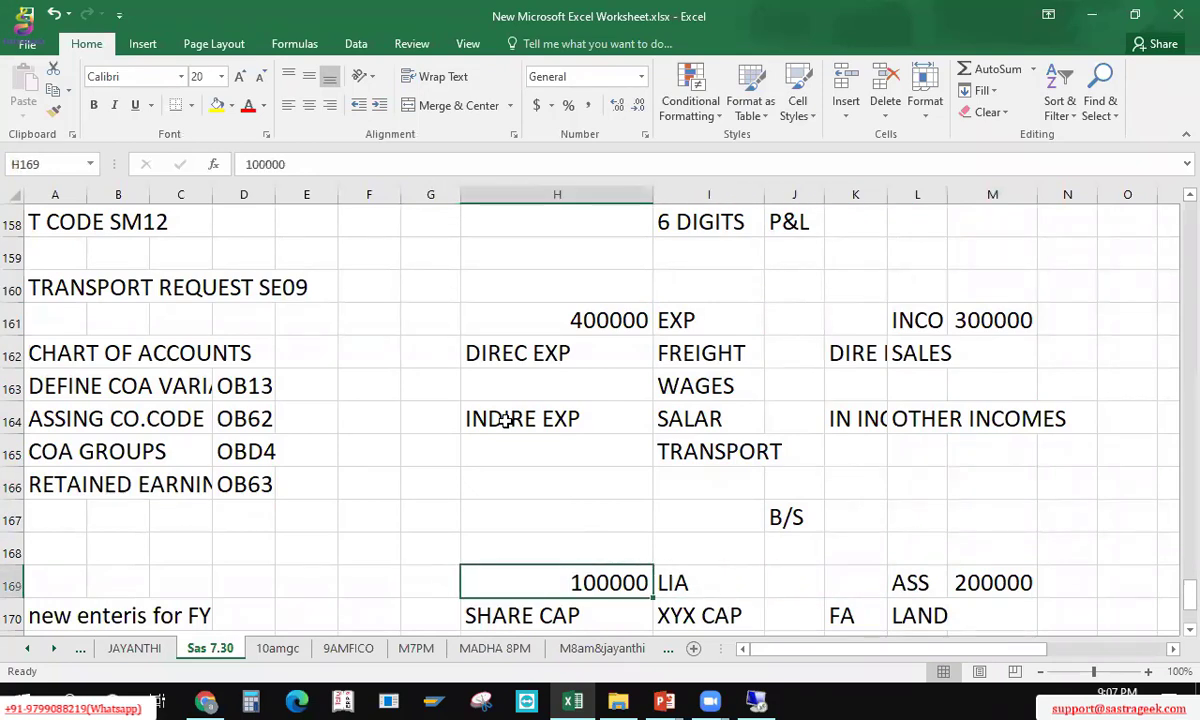
key("Up")
key("Up")
key("Up")
key("Up")
key("Up")
key("Up")
key("Up")
key("Up")
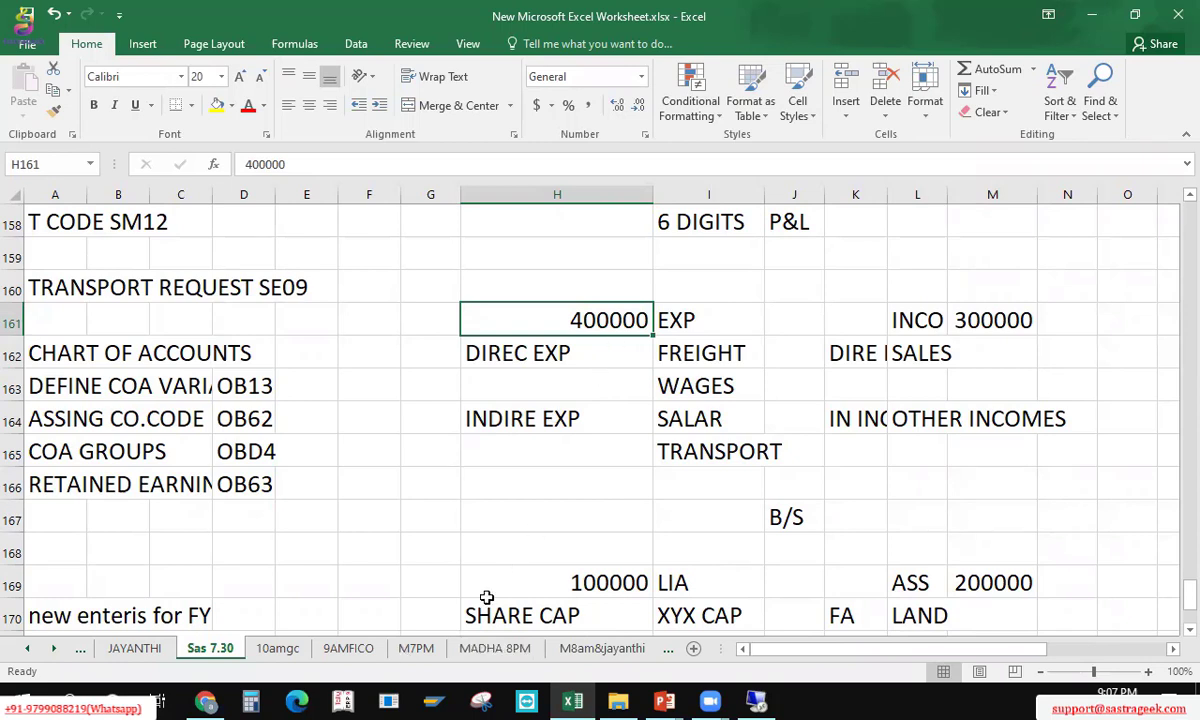
key("alt+Tab")
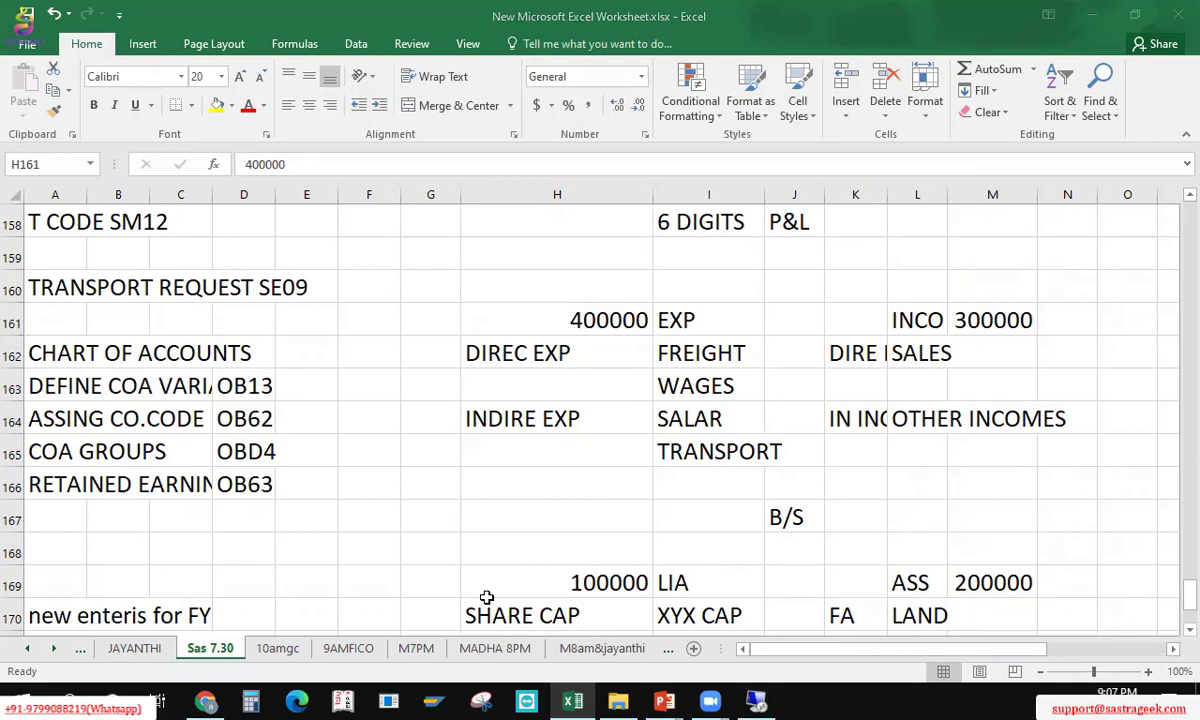
left_click(605, 323)
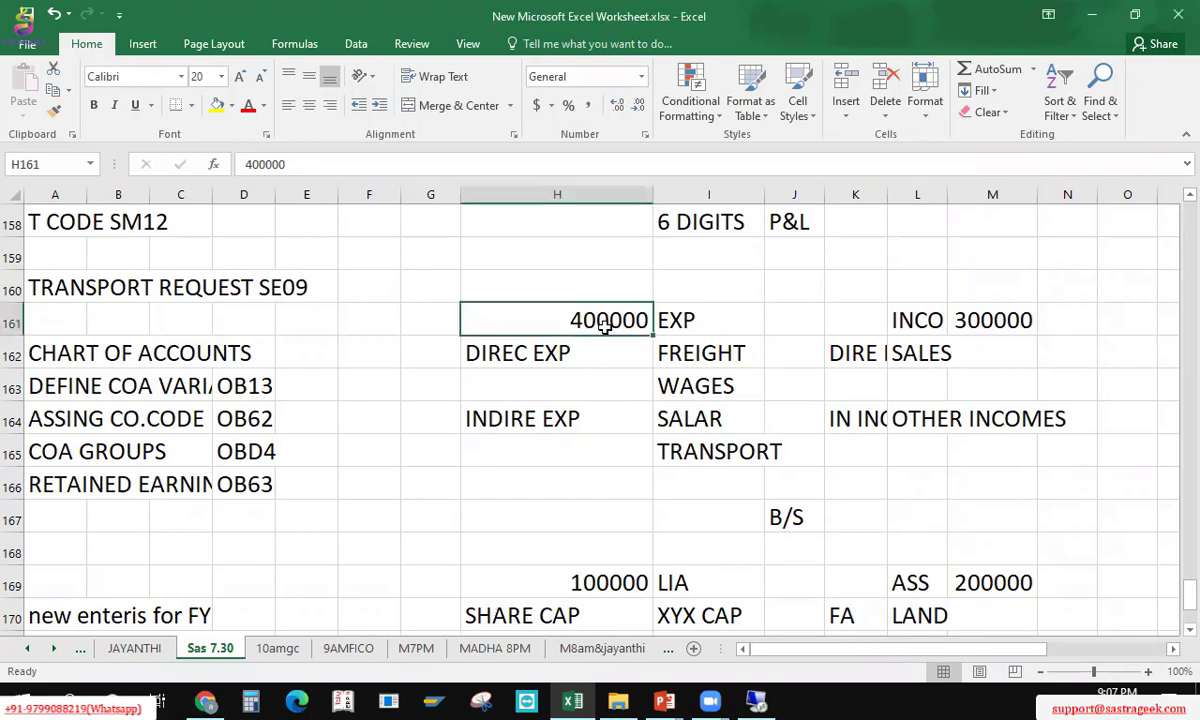
key("Up")
type("1")
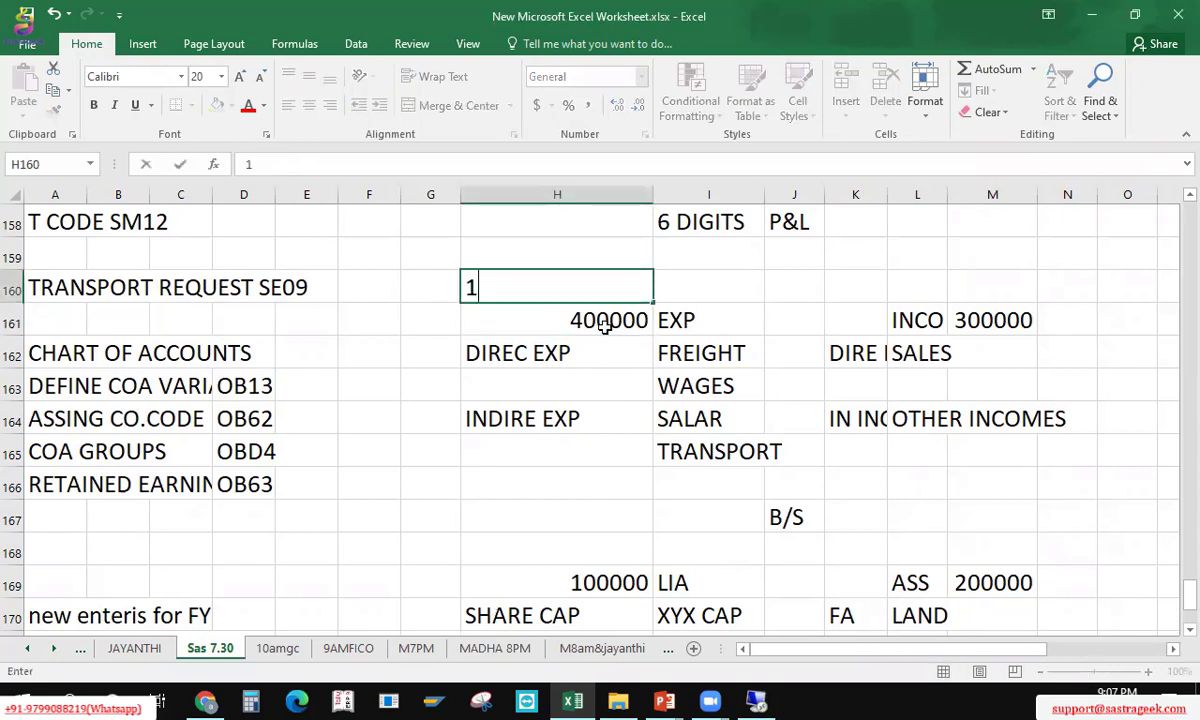
type("00000")
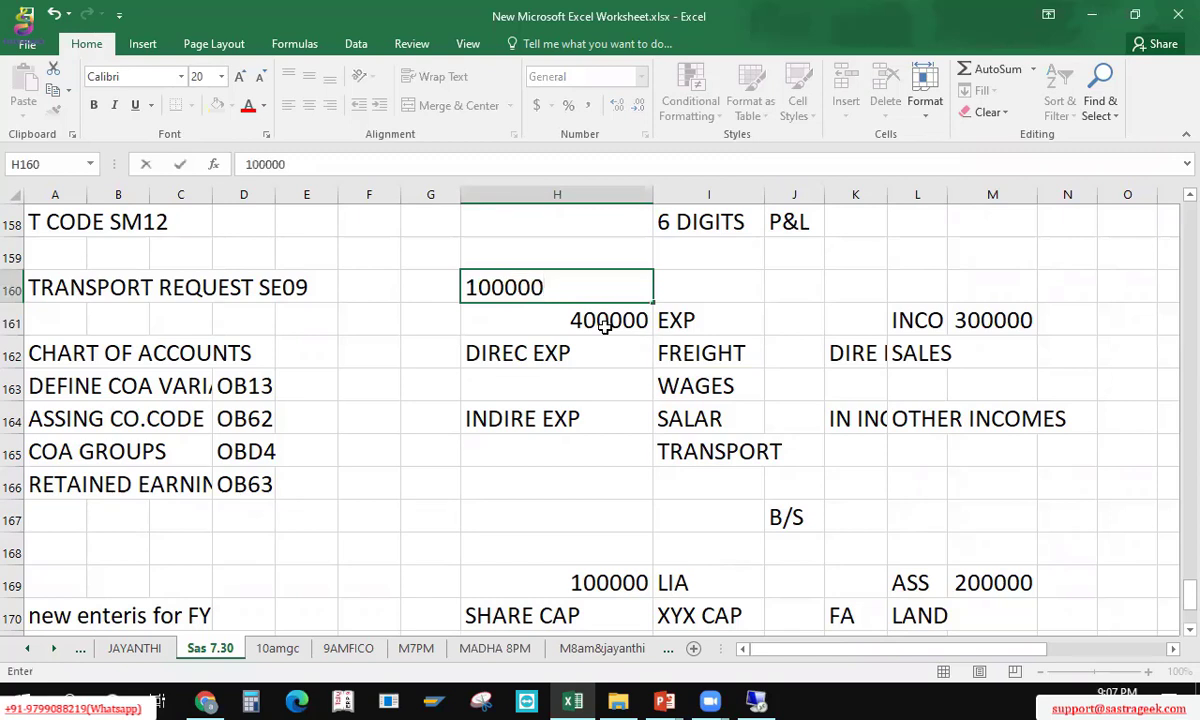
type(" - 1001")
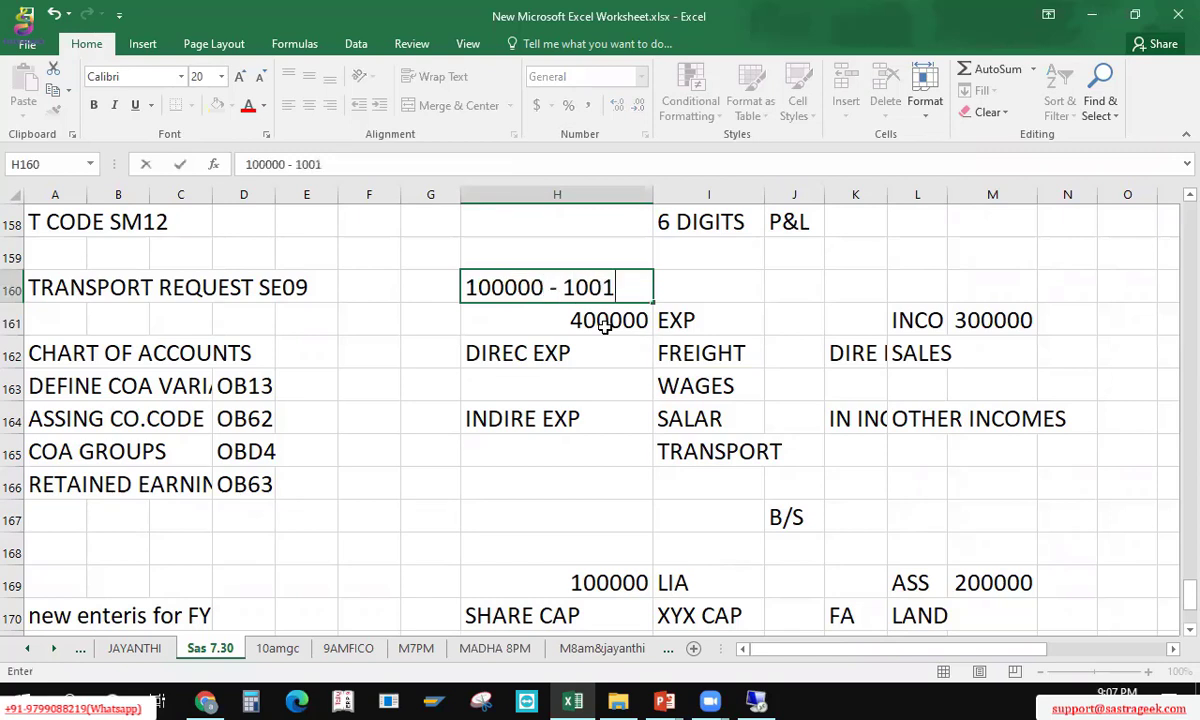
type("00")
key("BackSpace")
key("BackSpace")
key("BackSpace")
key("BackSpace")
type("1000")
key("Return")
key("Up")
key("Right")
key("Right")
key("Right")
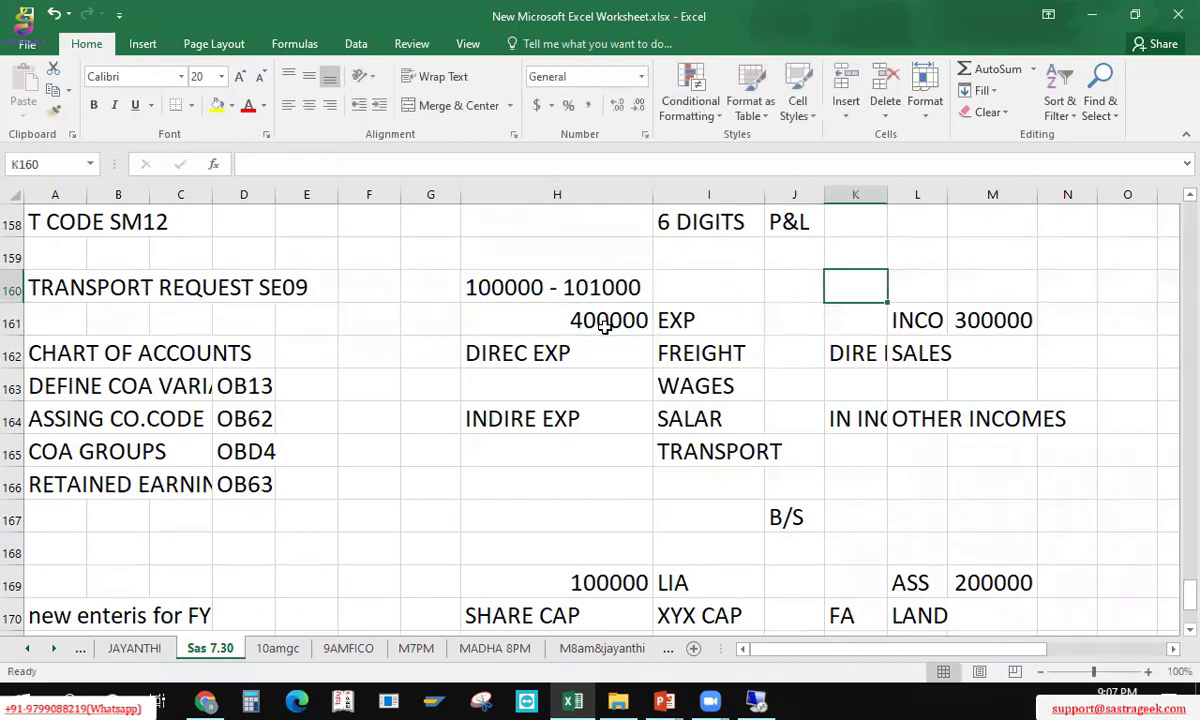
key("Right")
type("100")
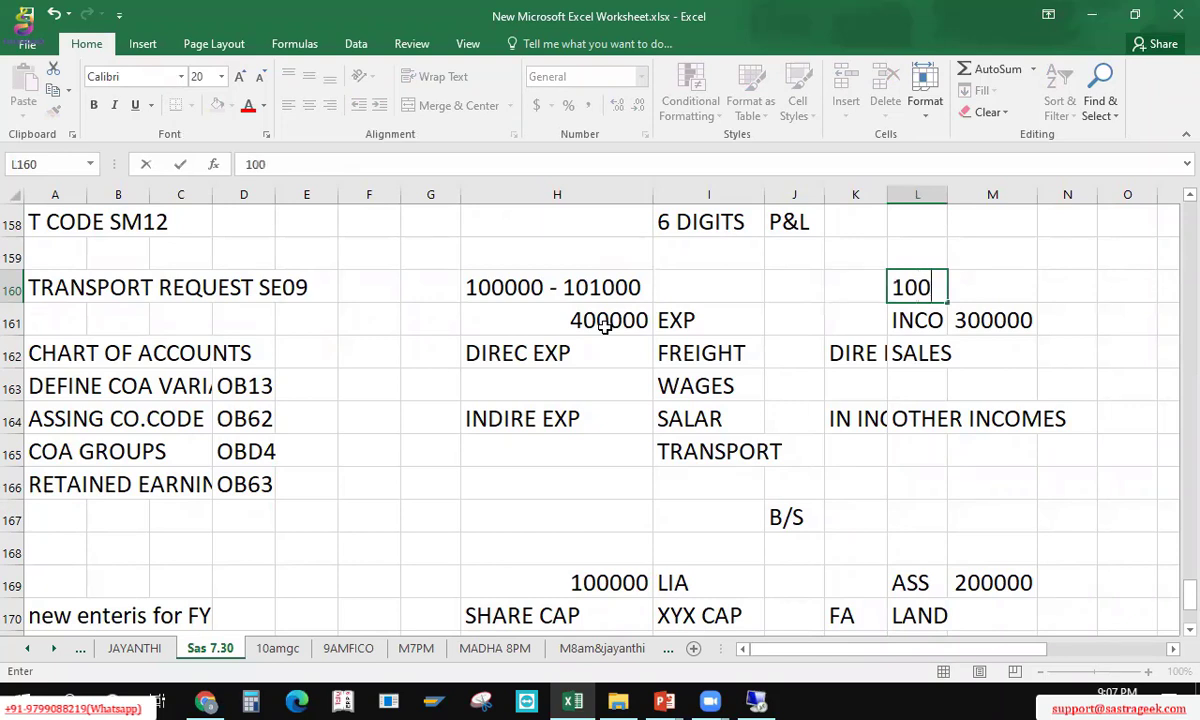
key("BackSpace")
type("1001")
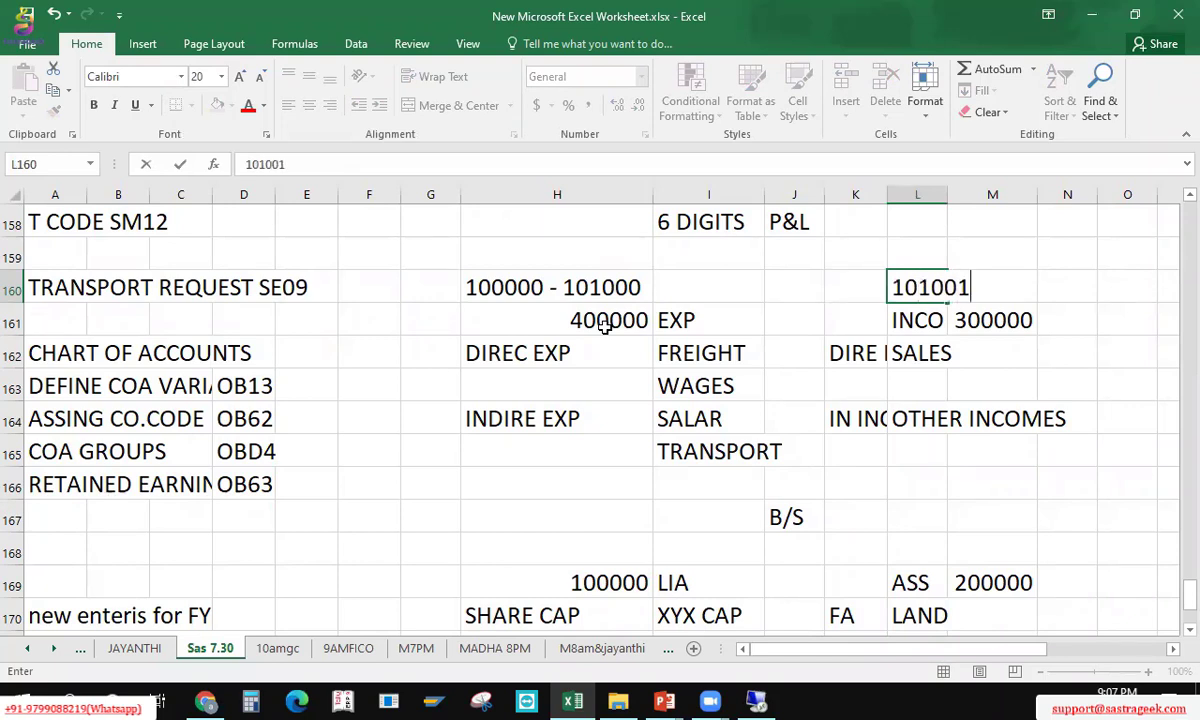
type(" - 102000")
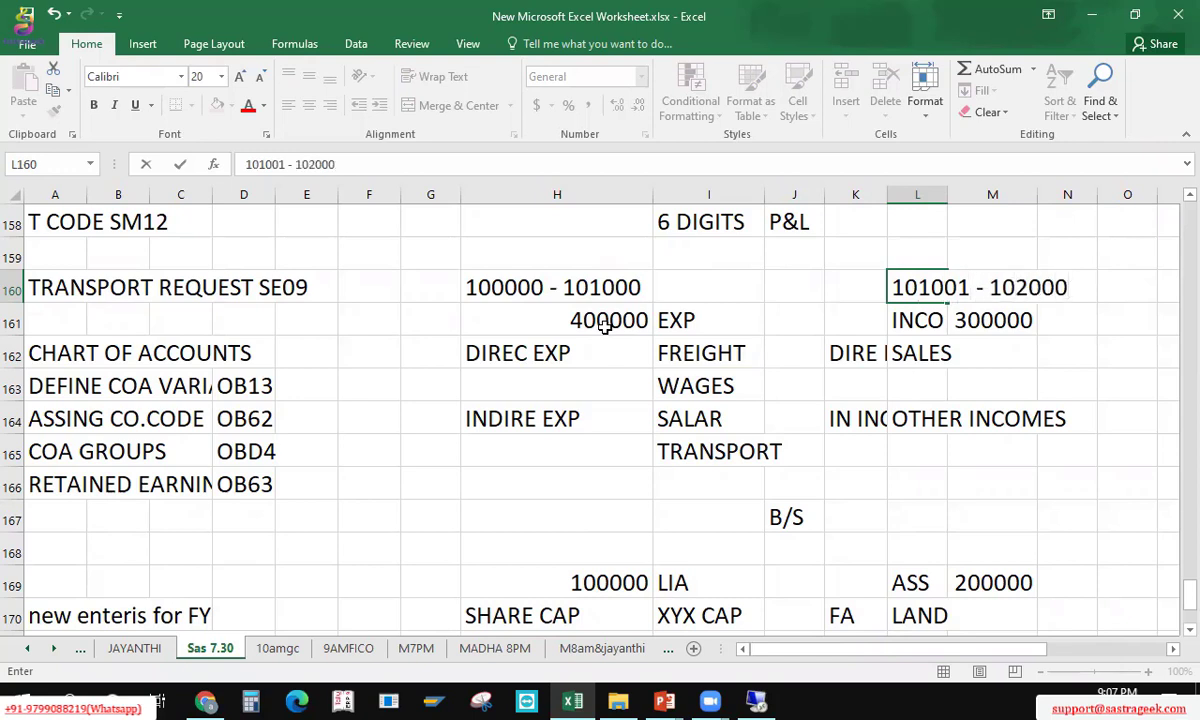
key("Return")
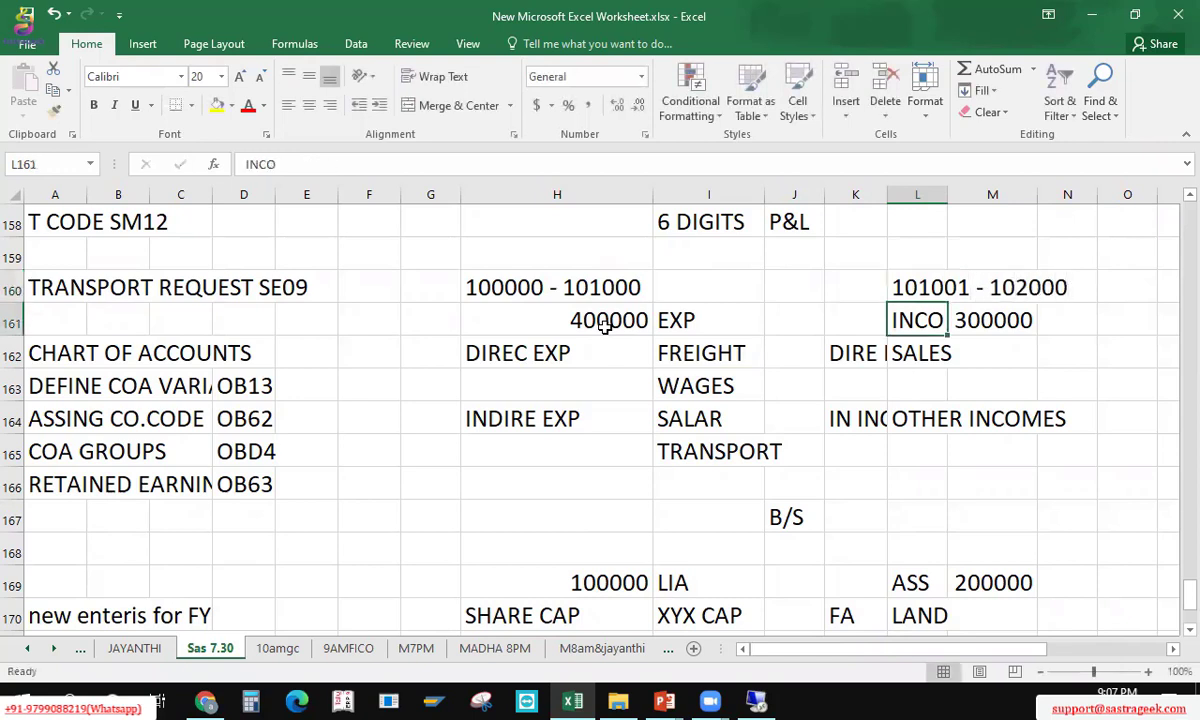
key("Up")
key("Left")
key("Left")
key("Left")
key("Left")
key("Right")
key("Right")
key("Left")
key("Left")
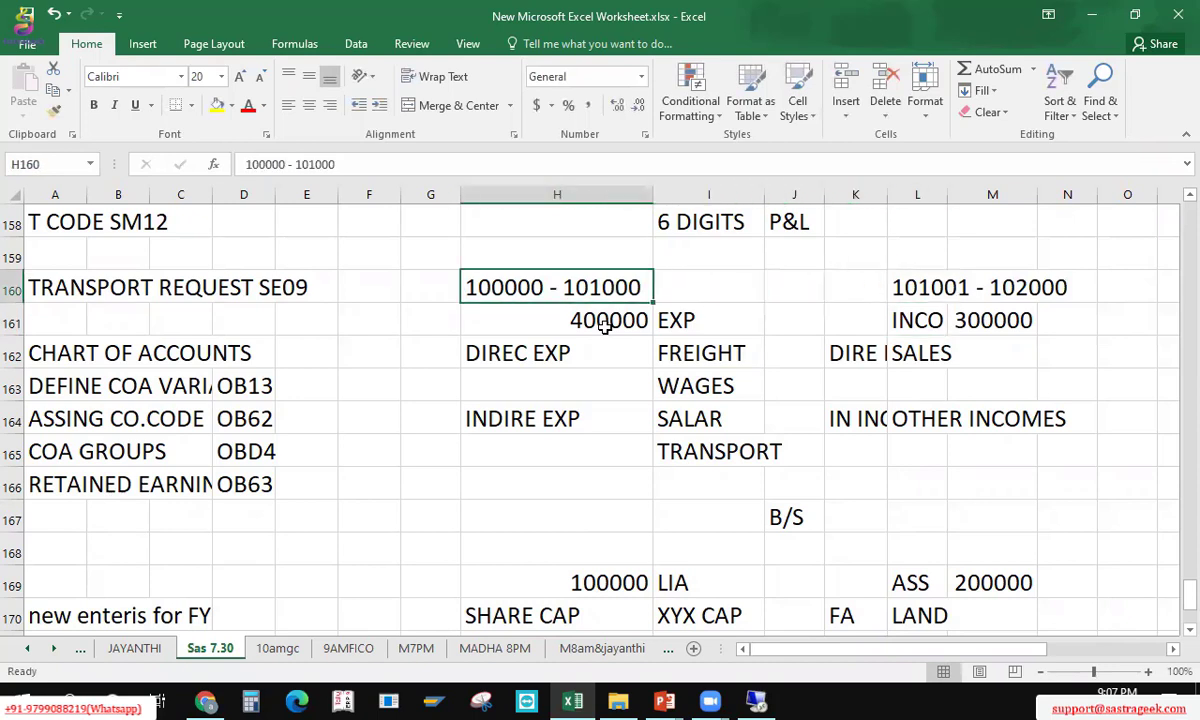
key("shift+Right")
key("shift+Right")
key("shift+Right")
key("shift+Right")
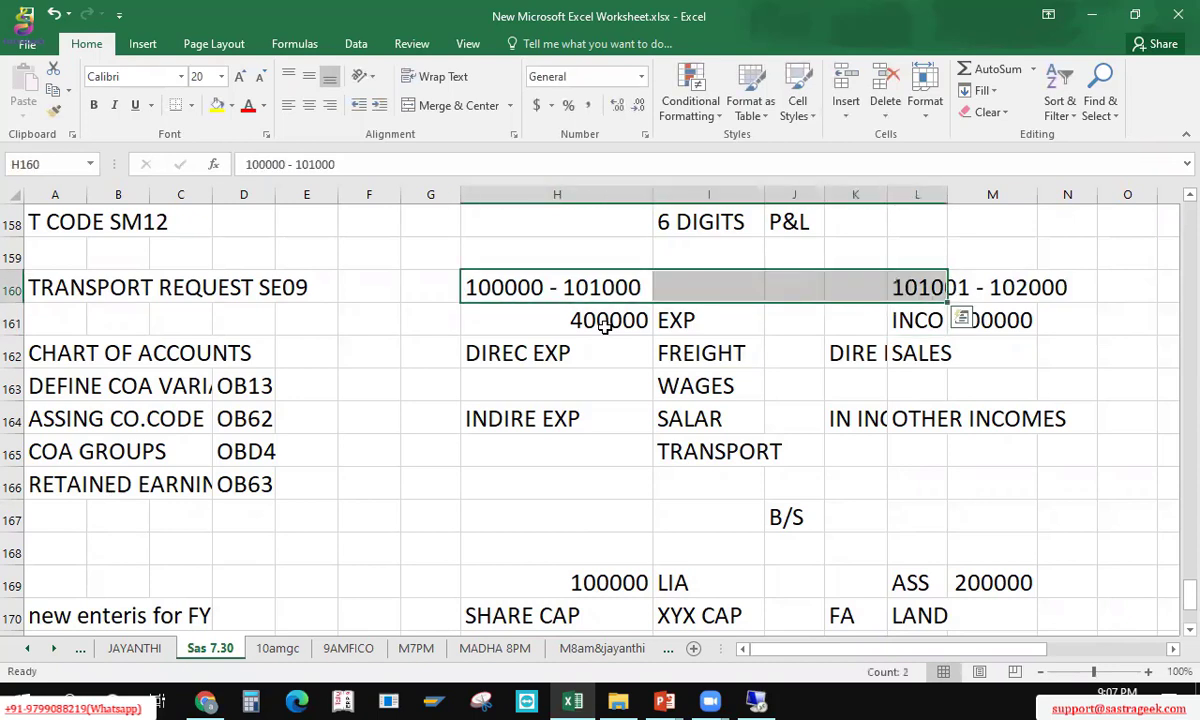
key("Right")
key("Right")
key("Right")
key("Right")
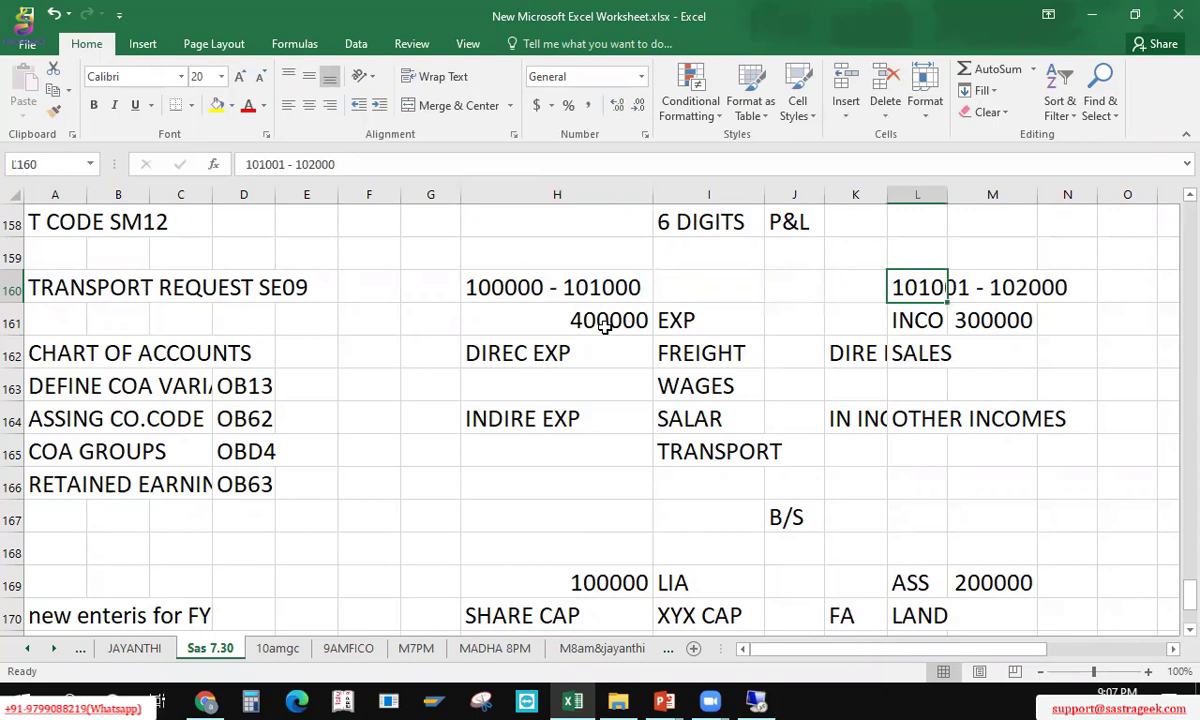
key("Left")
key("Left")
key("Left")
key("Left")
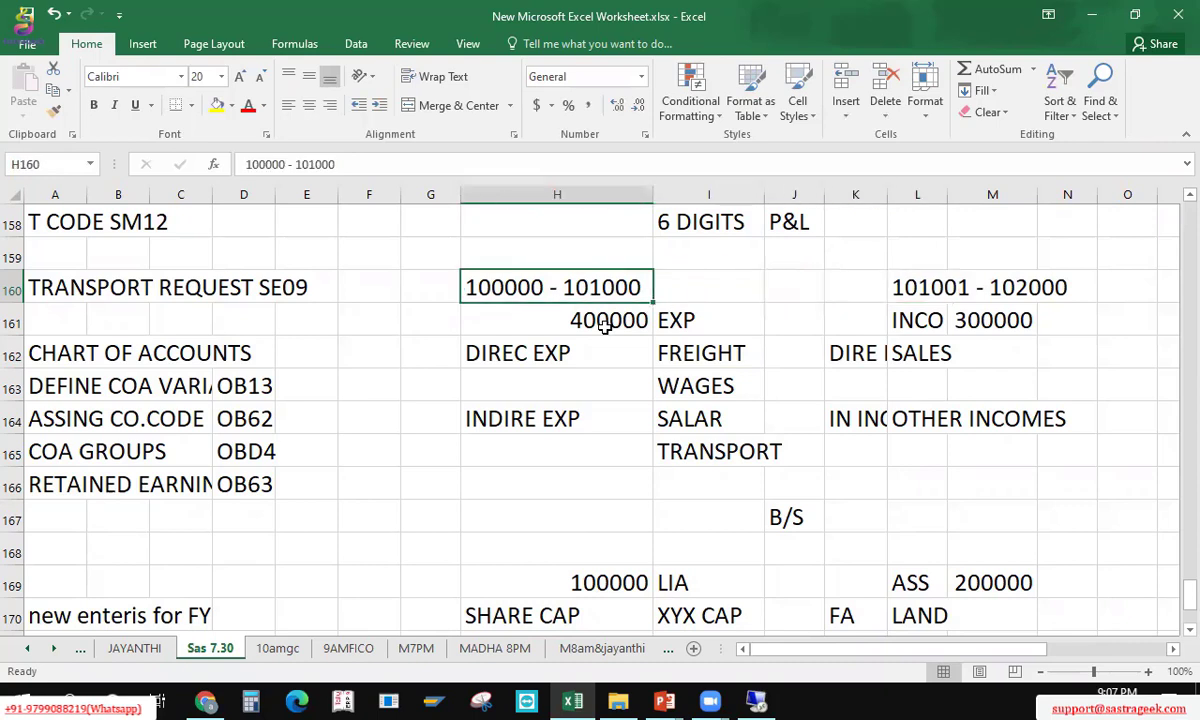
key("Right")
key("Right")
key("Right")
key("Right")
key("Down")
key("Down")
key("Down")
key("Down")
key("Down")
key("Down")
key("Down")
key("Down")
key("Down")
key("Up")
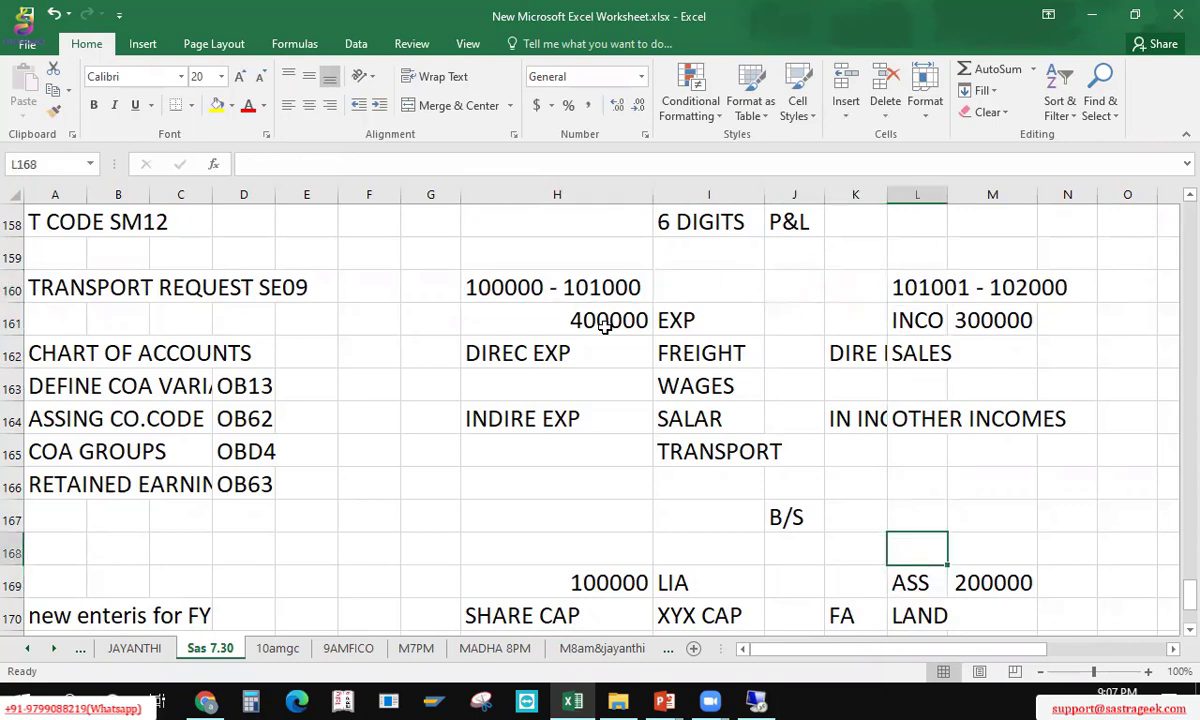
key("Left")
key("Left")
key("Left")
key("Left")
key("Up")
key("Left")
key("Up")
key("Up")
key("Up")
key("Up")
key("Up")
key("Up")
key("Right")
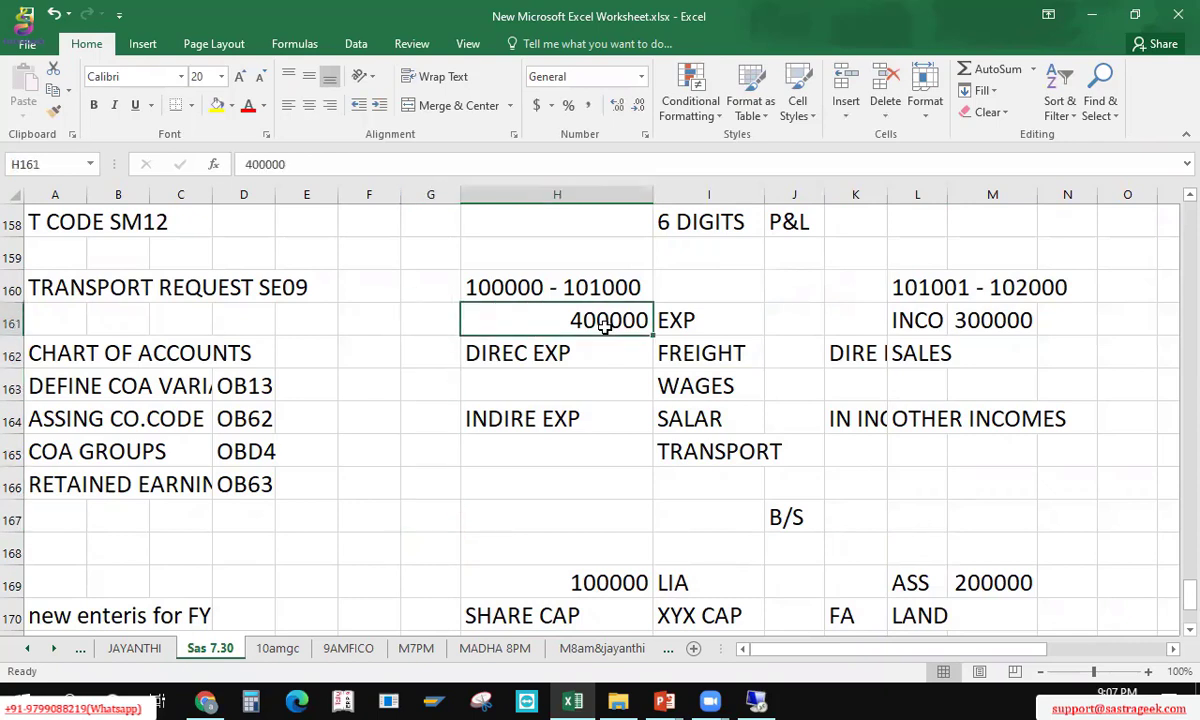
key("Up")
key("Delete")
key("Right")
key("Right")
key("Right")
key("Right")
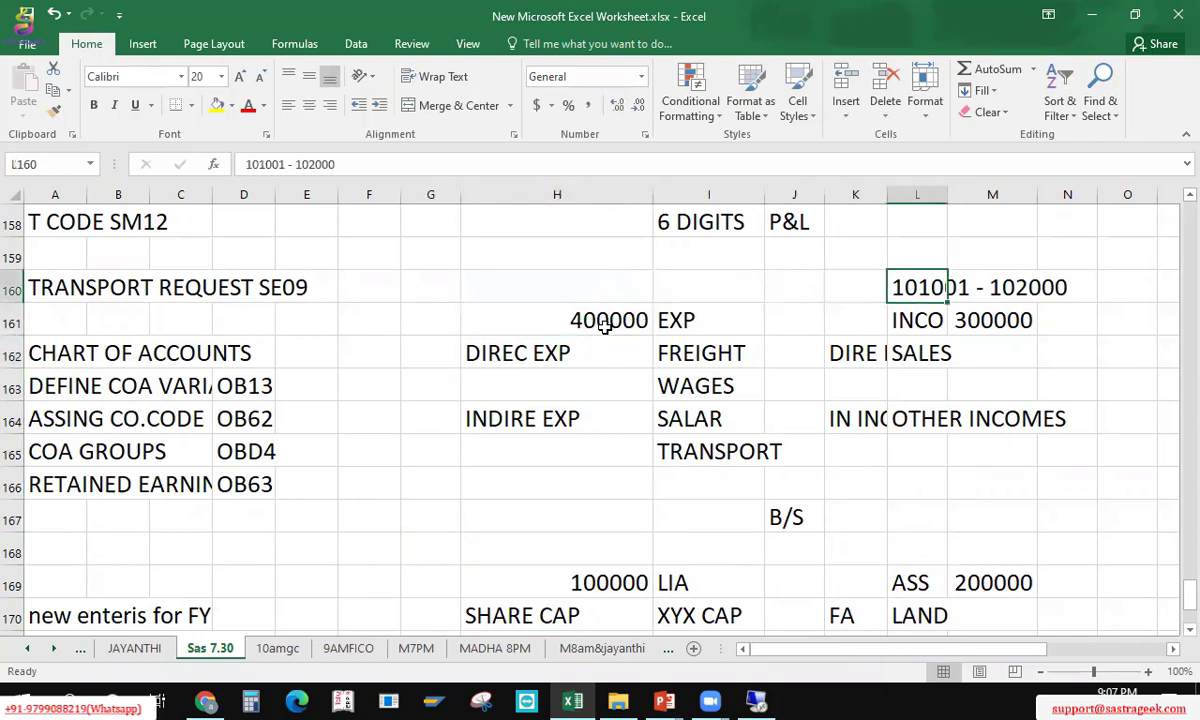
key("Delete")
key("Left")
key("Left")
key("Left")
key("Up")
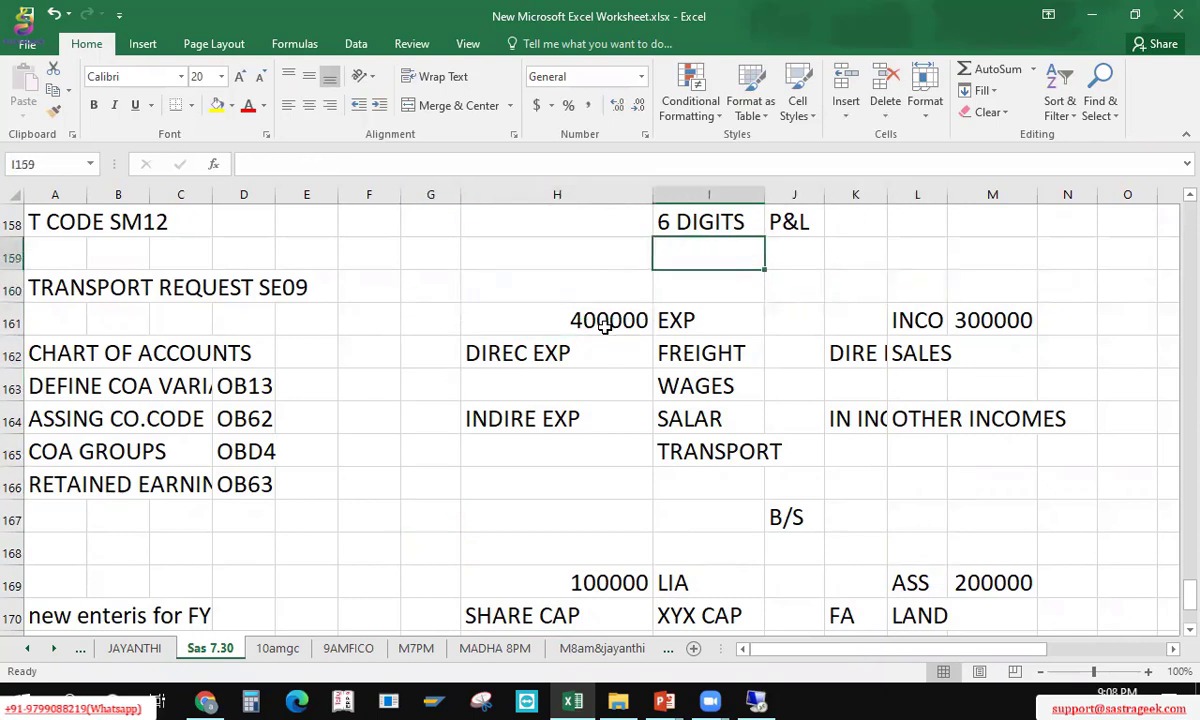
Step: Save the workbook and enter the range 100000 - 199999 in cell H159
key("Up")
key("ctrl+s")
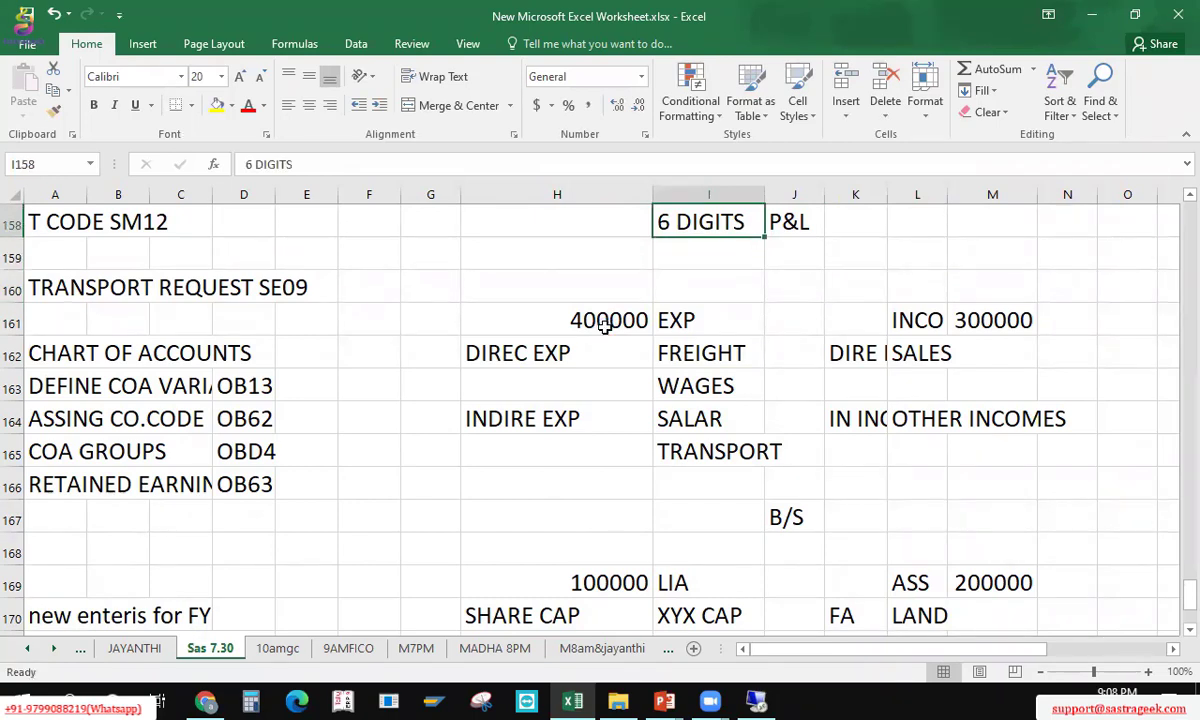
key("Down")
key("Left")
type("1")
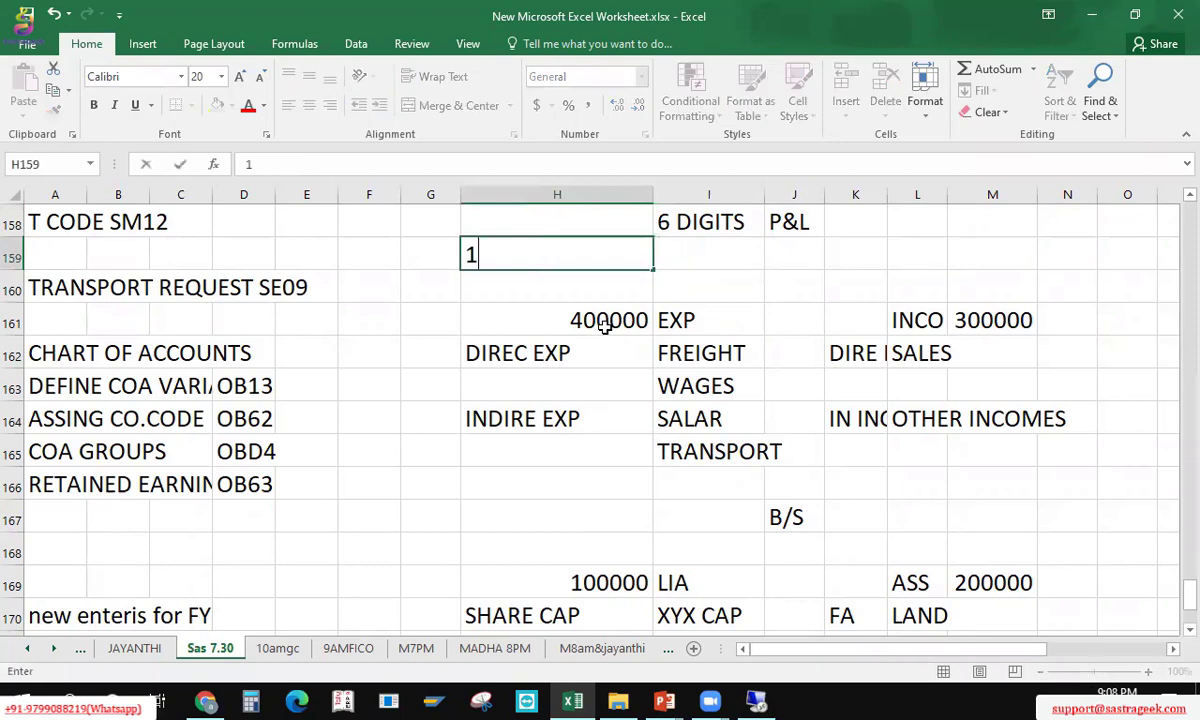
type("00000 - 10")
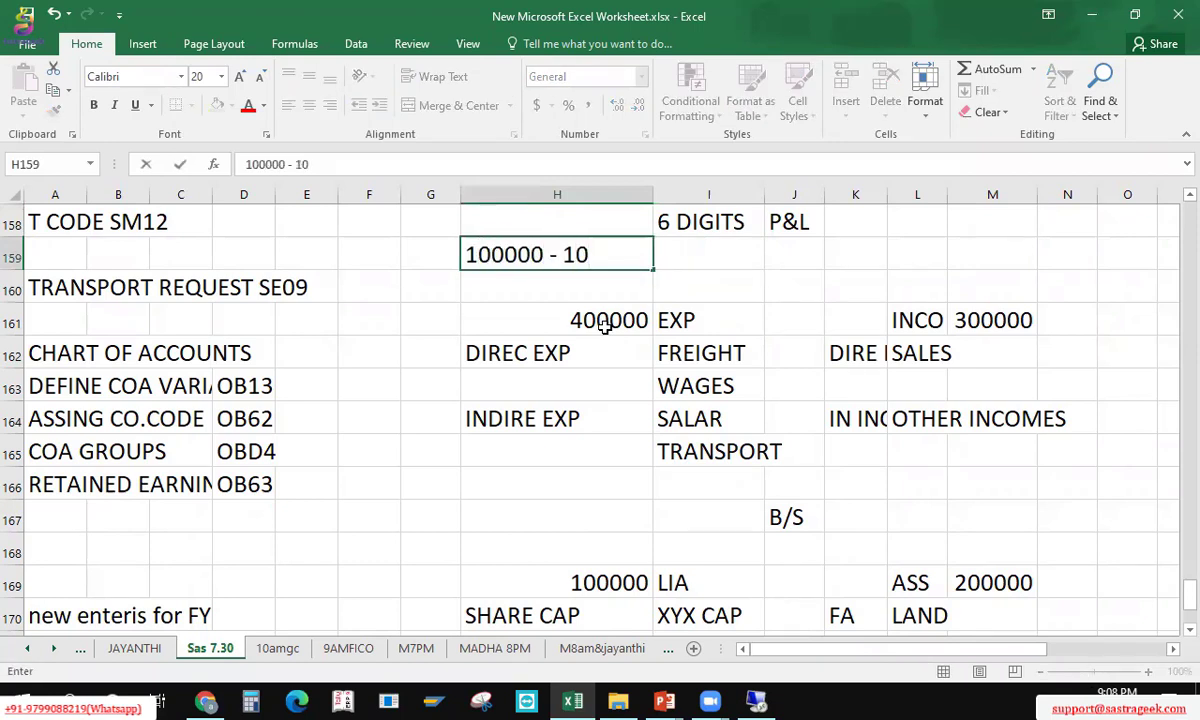
key("BackSpace")
type("99999")
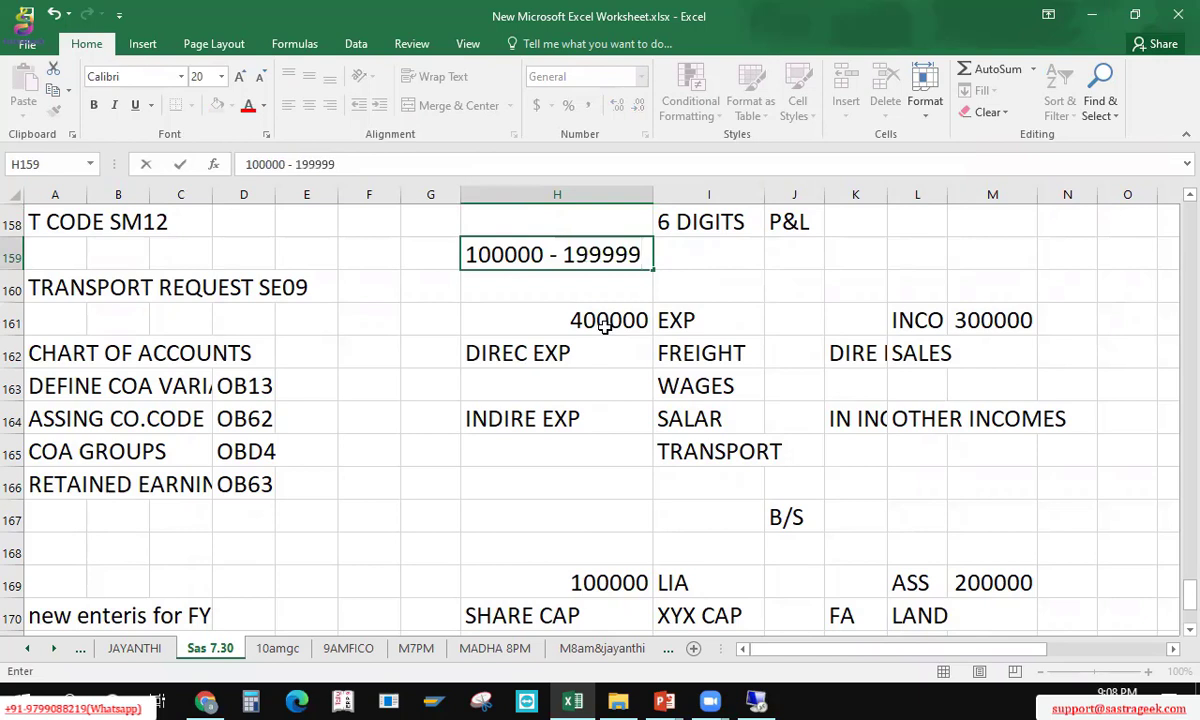
key("ctrl+Return")
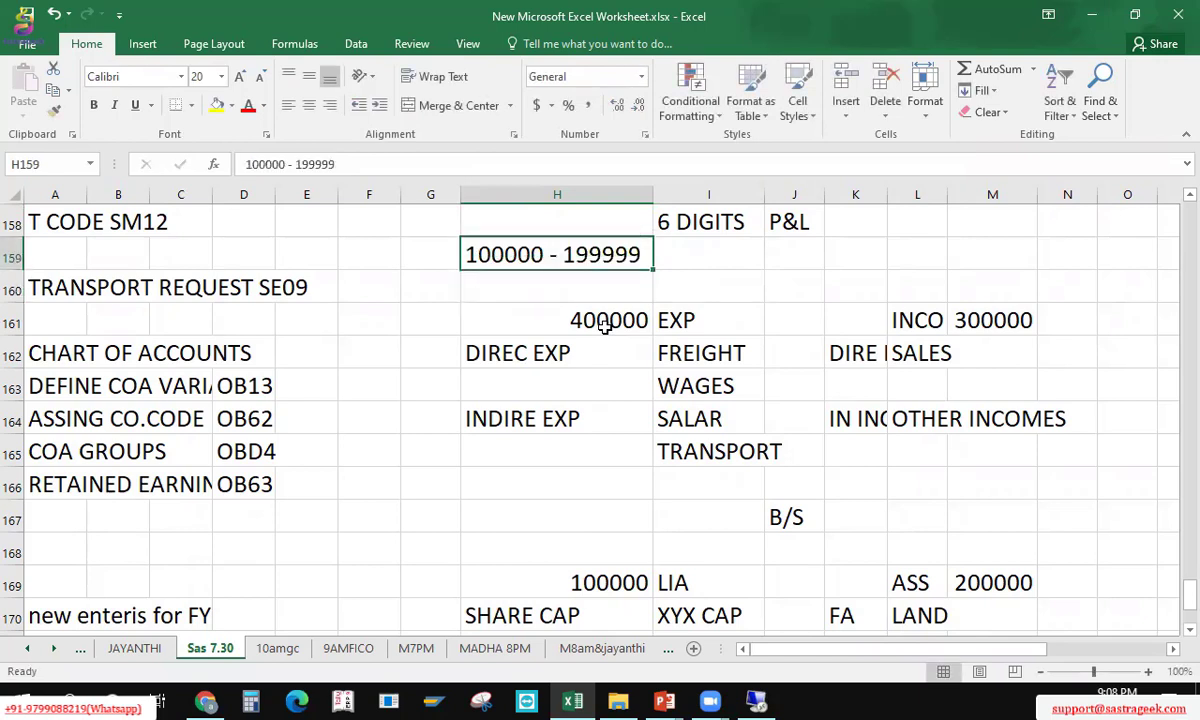
Step: Correct the range in H159 to 100000 - 999999
key("Down")
key("Down")
key("Down")
key("Down")
key("Down")
key("Down")
key("Down")
key("Down")
key("Down")
key("Down")
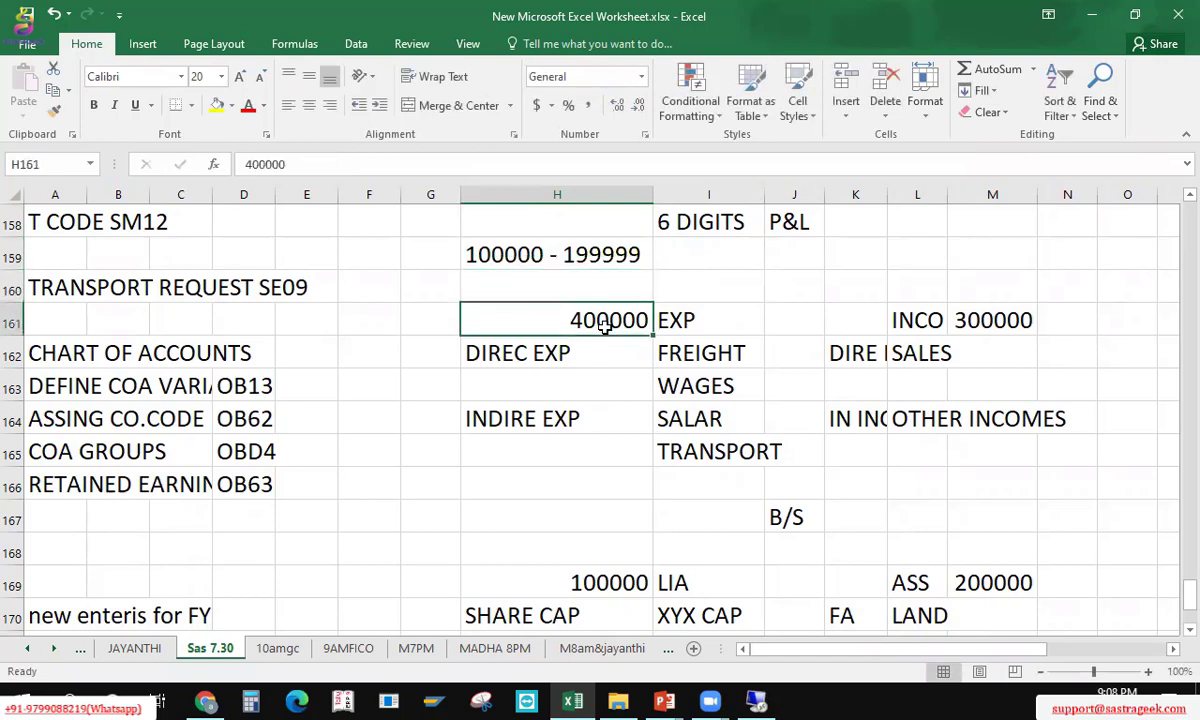
key("Right")
key("Right")
key("Right")
key("Right")
key("Right")
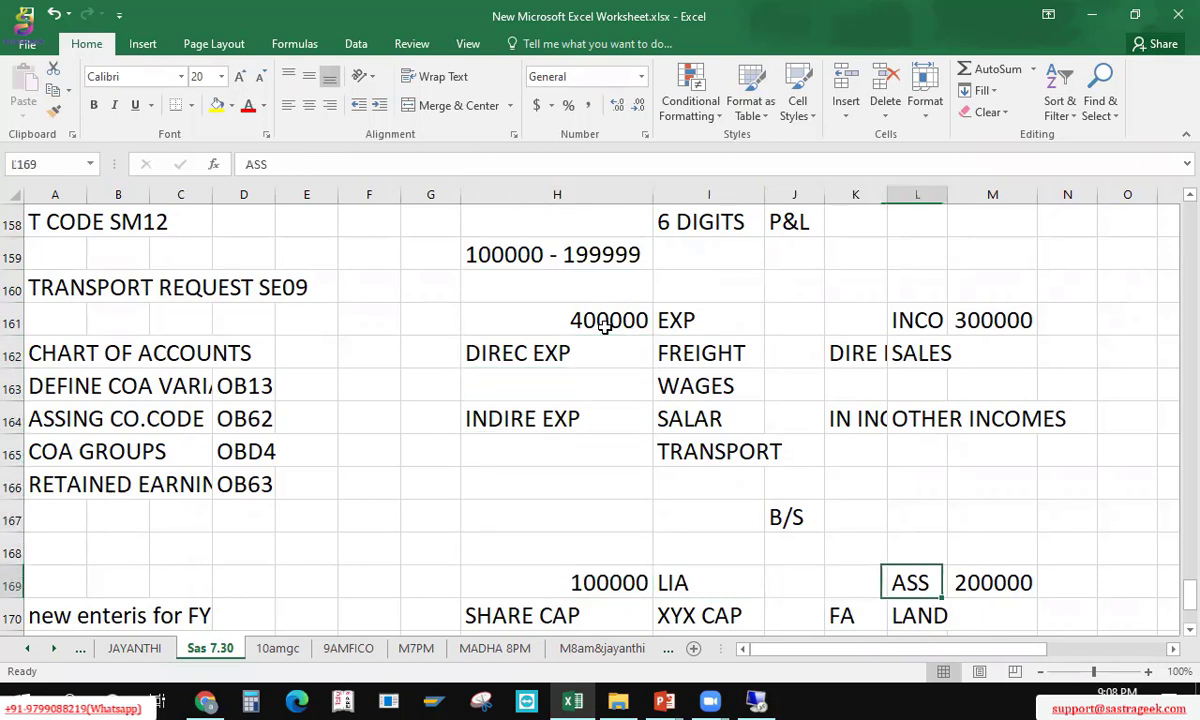
key("Up")
key("Up")
key("Up")
key("Up")
key("Up")
key("Up")
key("Up")
key("Left")
key("Left")
key("Left")
key("Left")
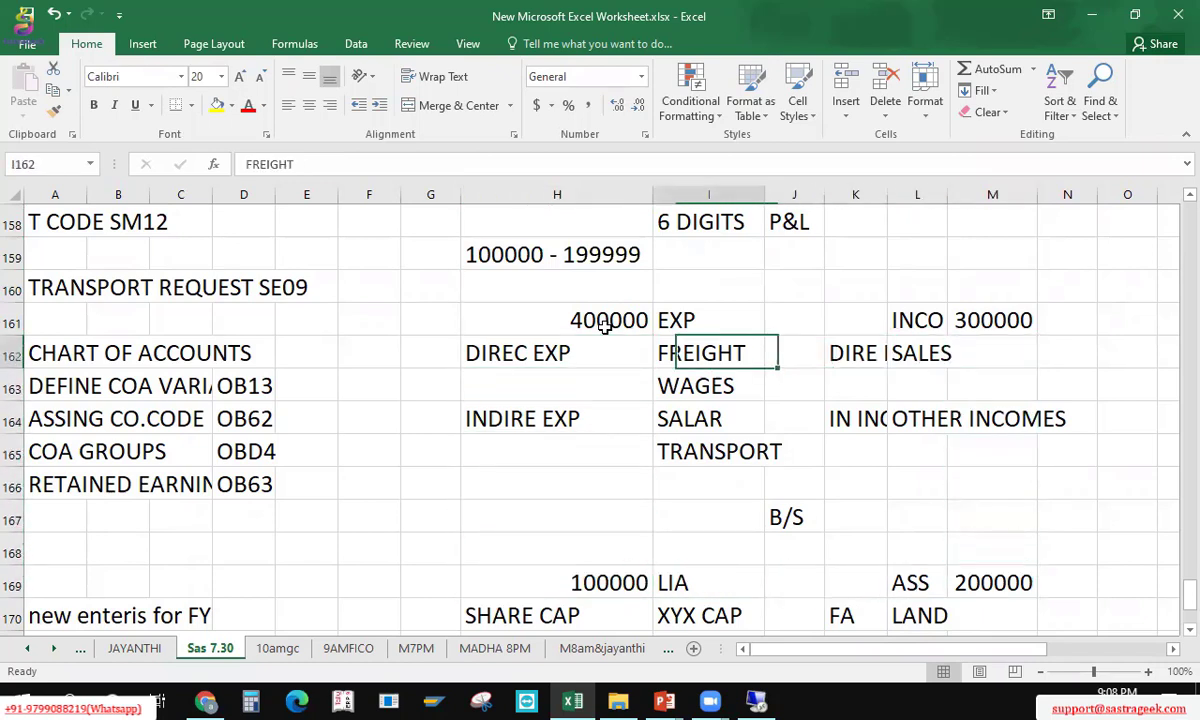
key("Up")
key("Up")
key("Up")
key("Left")
key("F2")
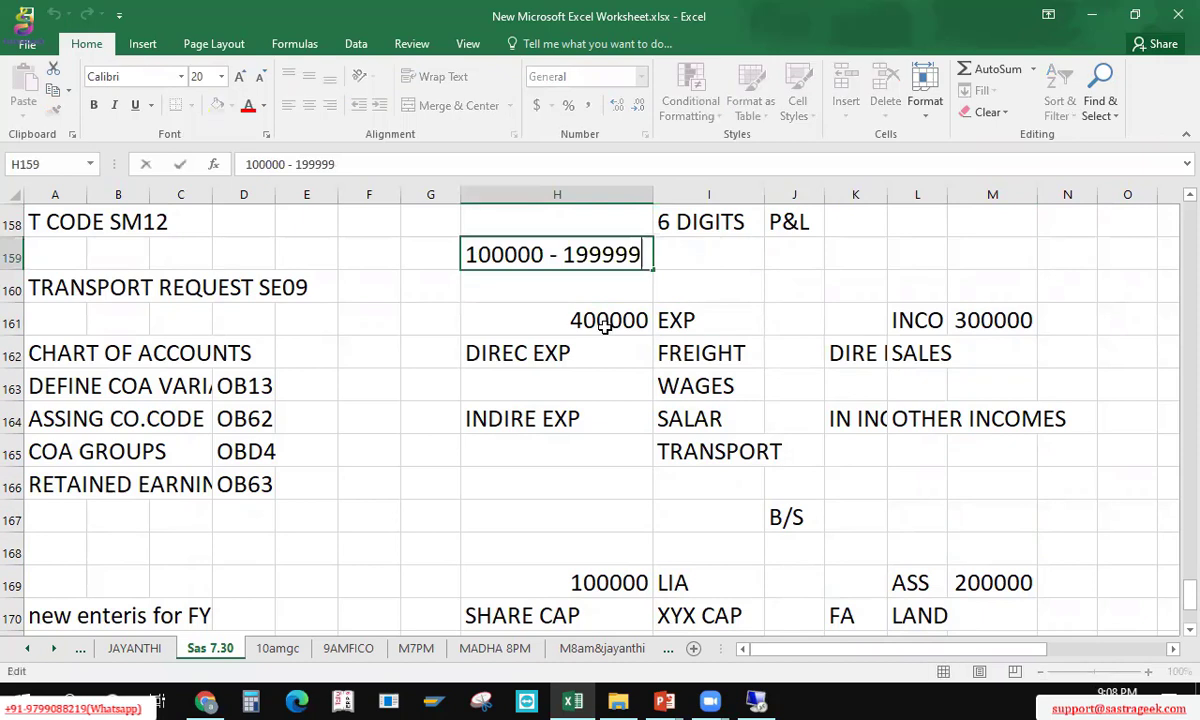
key("Left")
key("Left")
key("Left")
key("Left")
key("Left")
key("BackSpace")
type("9")
key("Return")
key("Up")
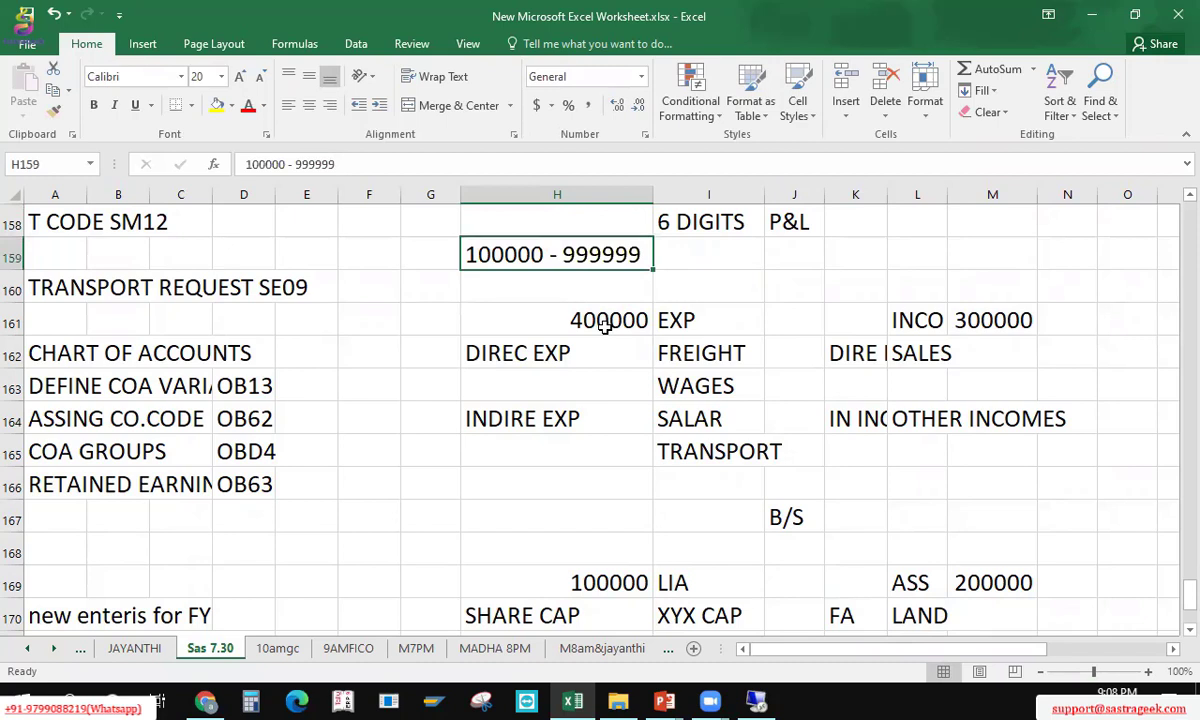
key("Up")
key("Right")
key("Down")
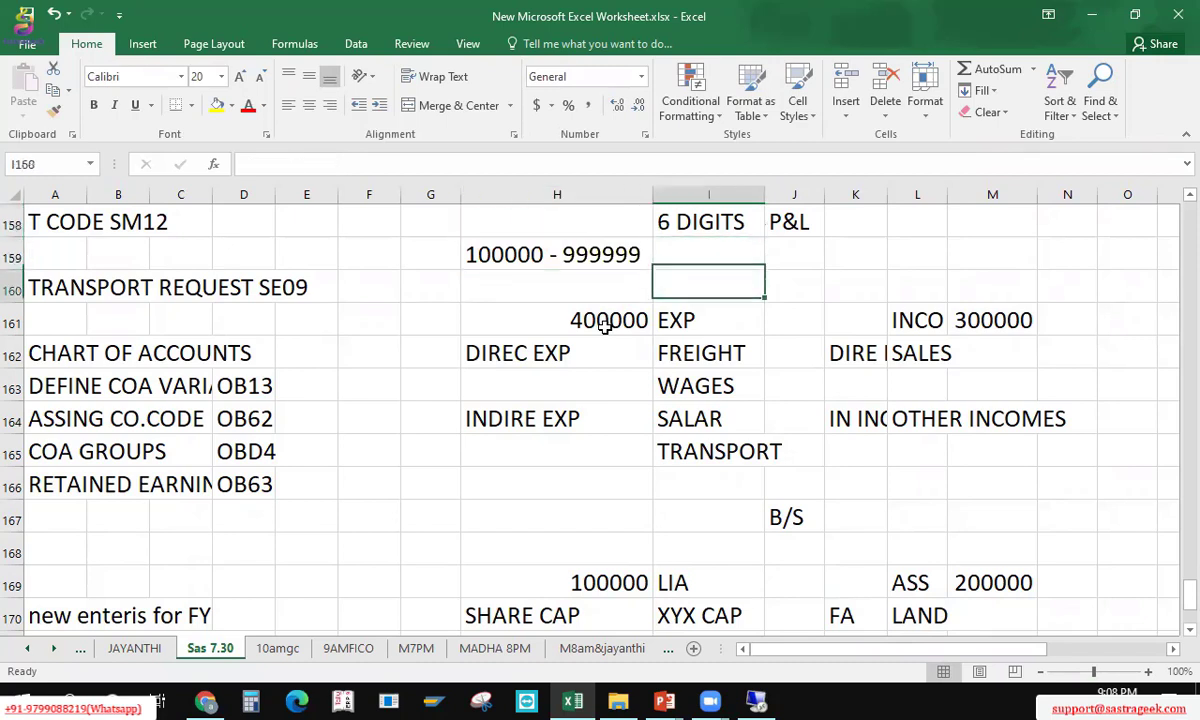
Step: Expand the liabilities number in H169 to the range 100000 - 199999
key("Down")
key("Down")
key("Right")
key("Right")
key("Right")
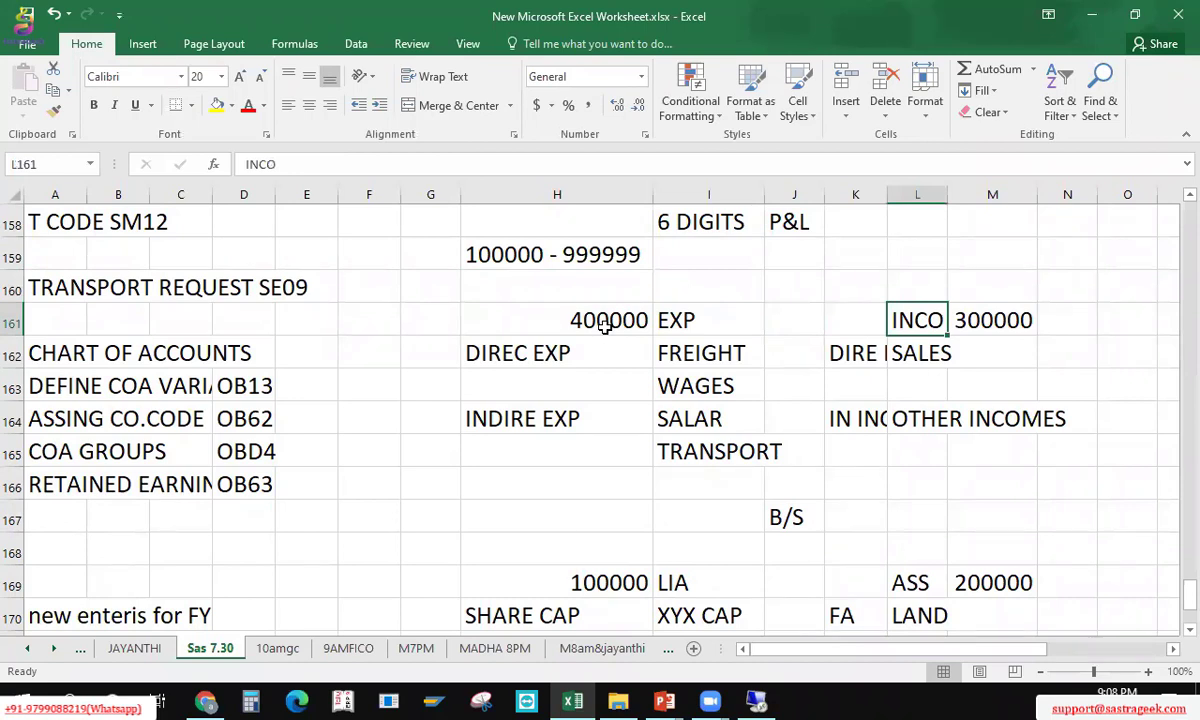
key("Down")
key("Left")
key("Left")
key("Left")
key("Left")
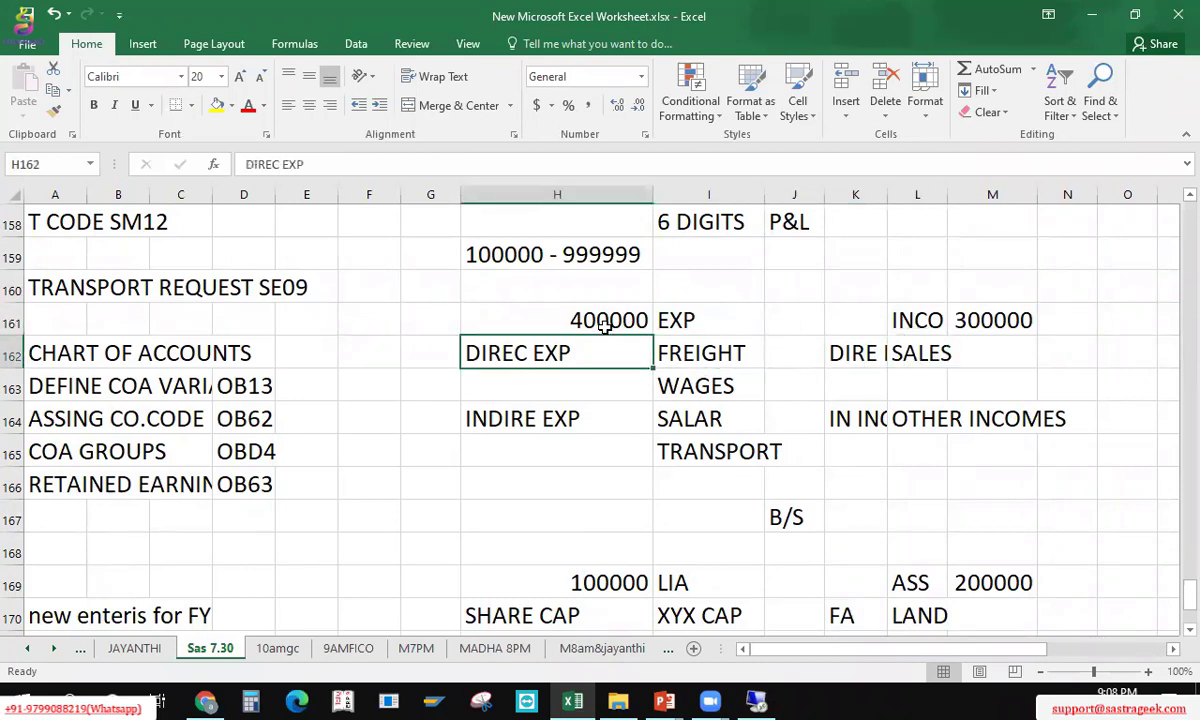
key("Up")
key("Right")
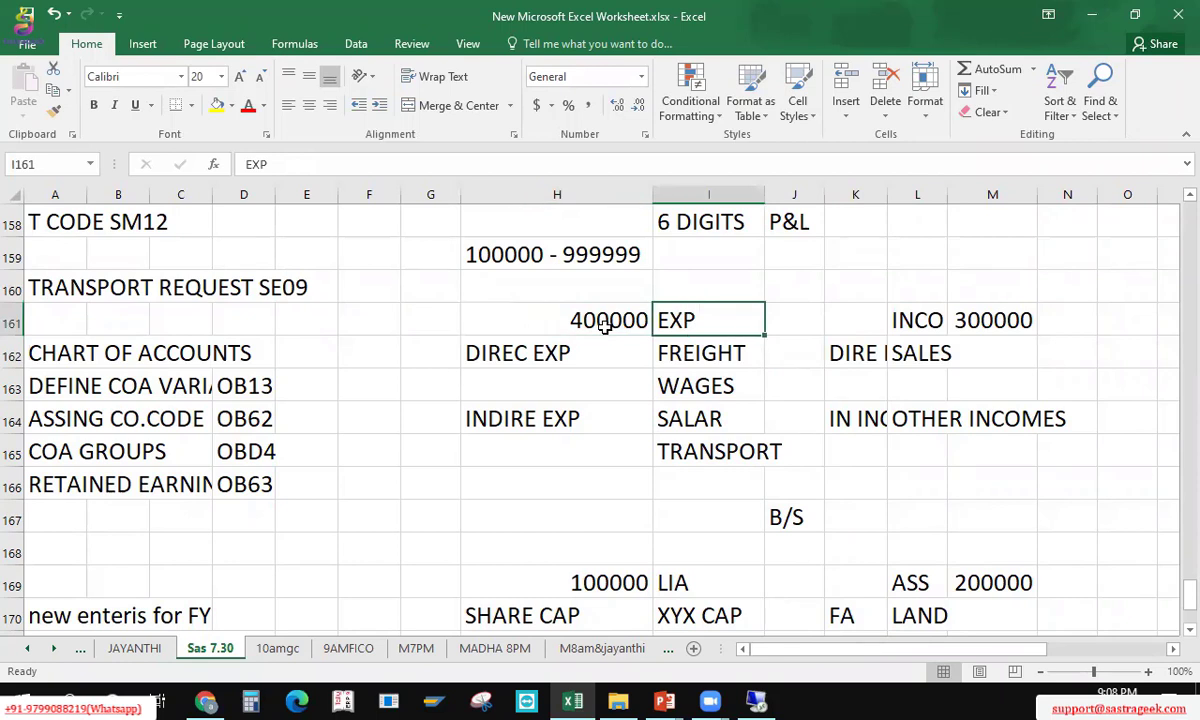
key("Left")
key("Down")
key("Down")
key("Down")
key("Down")
key("Down")
key("Down")
key("Down")
key("Down")
key("Down")
key("Up")
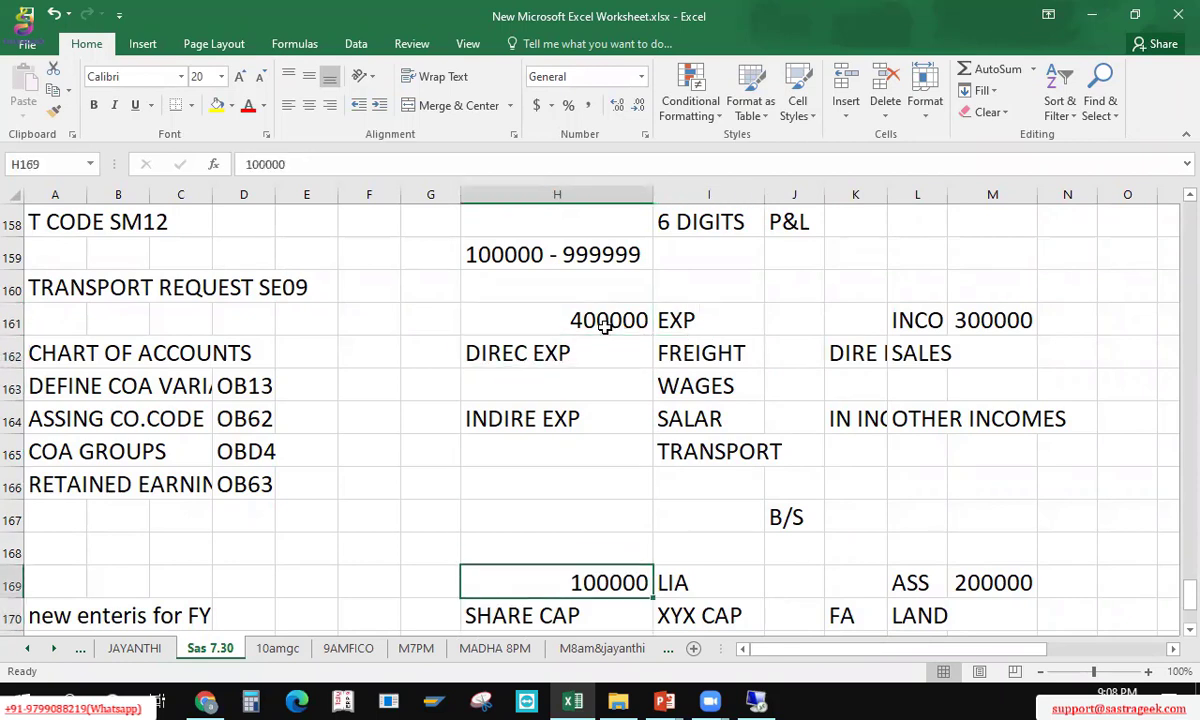
key("F2")
type("-")
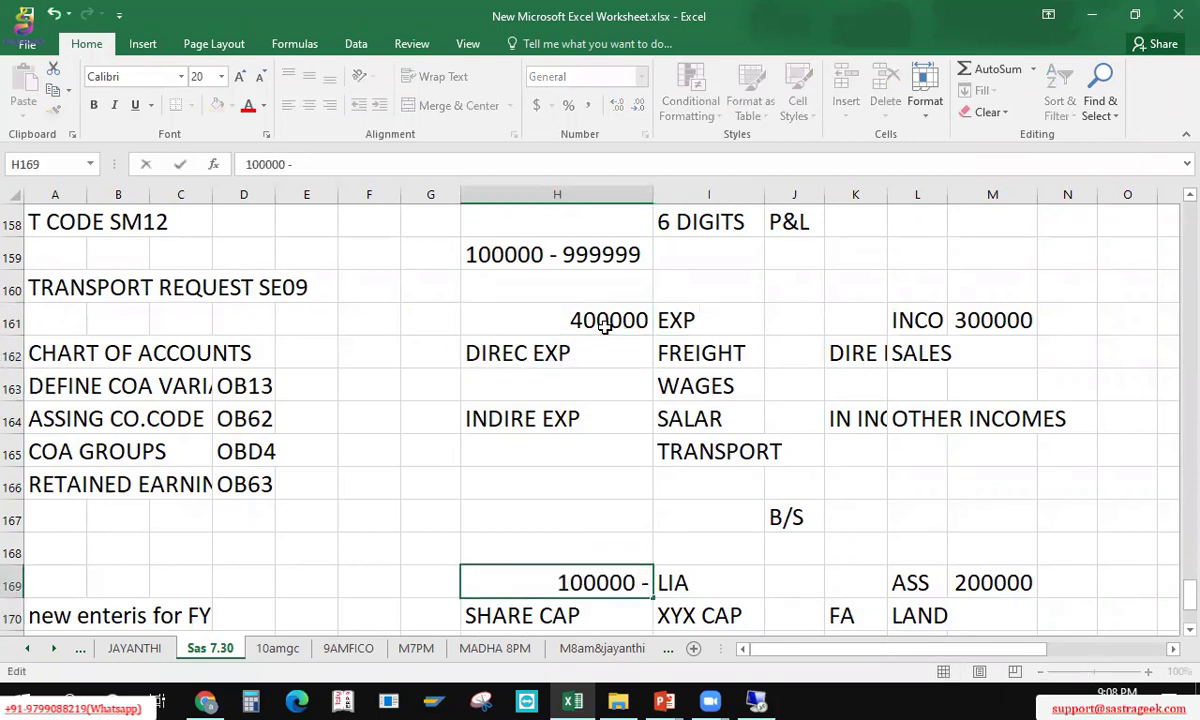
type(" 199999")
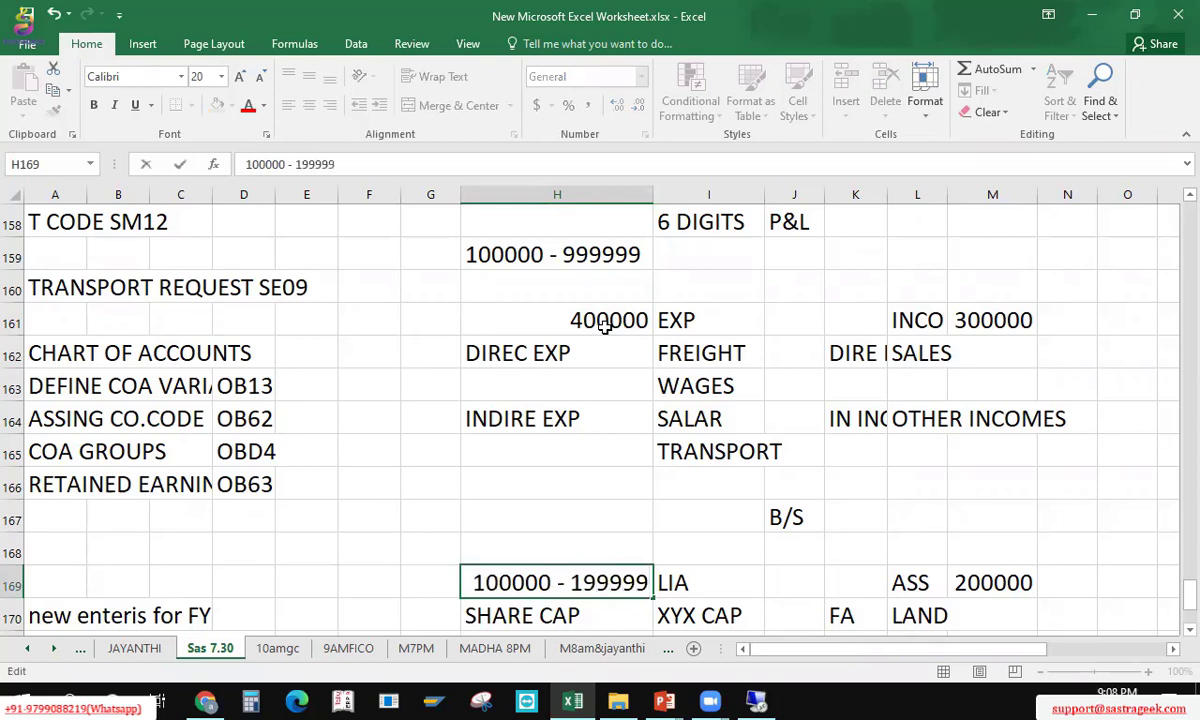
key("Return")
Step: Expand the assets (M169) and income (M161) numbers to 200000 - 299999 and 300000 - 399999
key("Up")
key("Right")
key("Right")
key("Right")
key("Right")
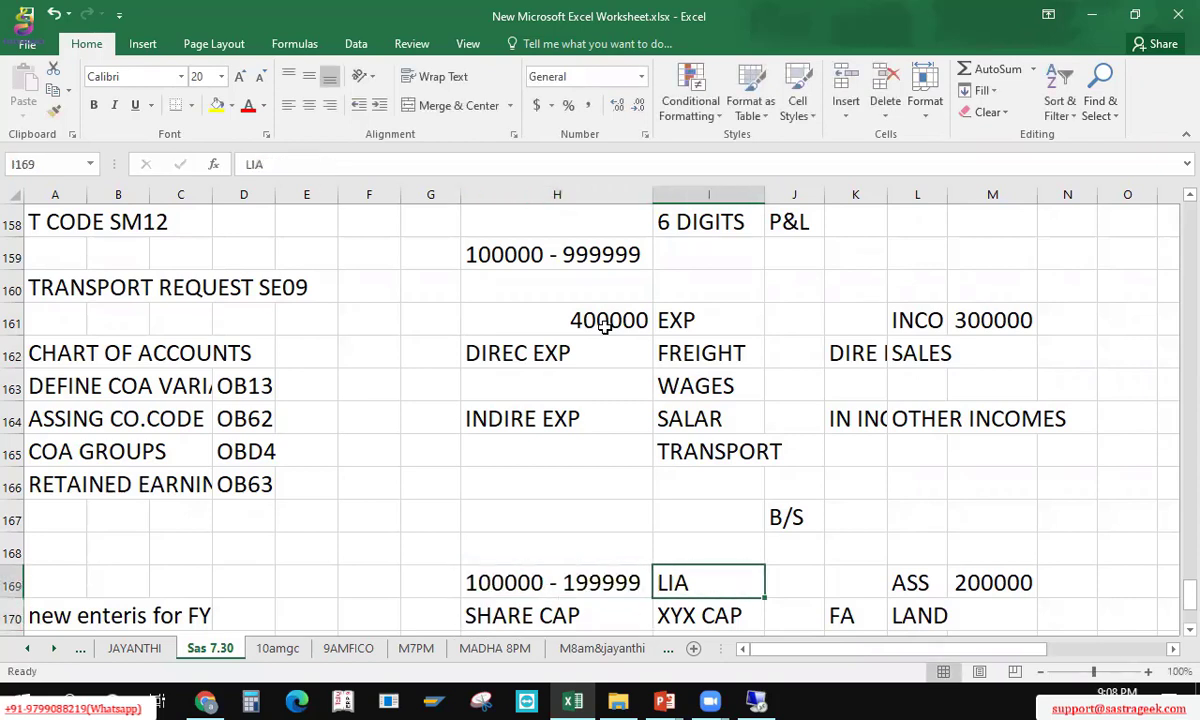
key("Right")
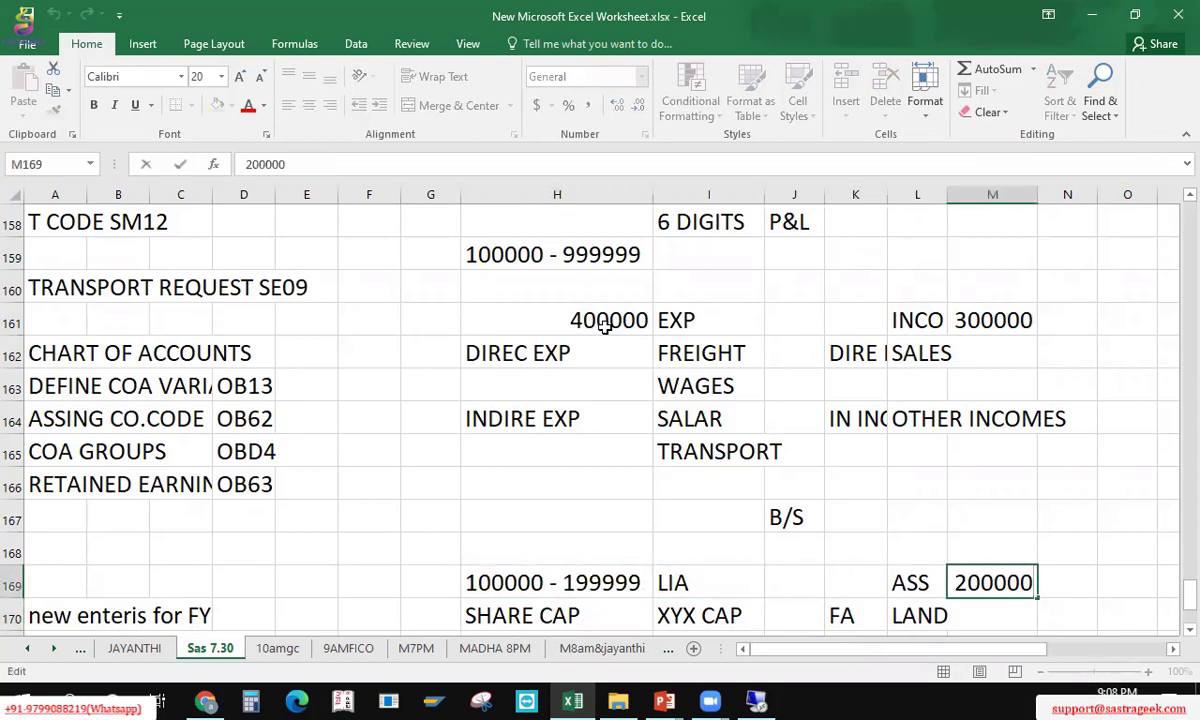
key("F2")
type("- 299999")
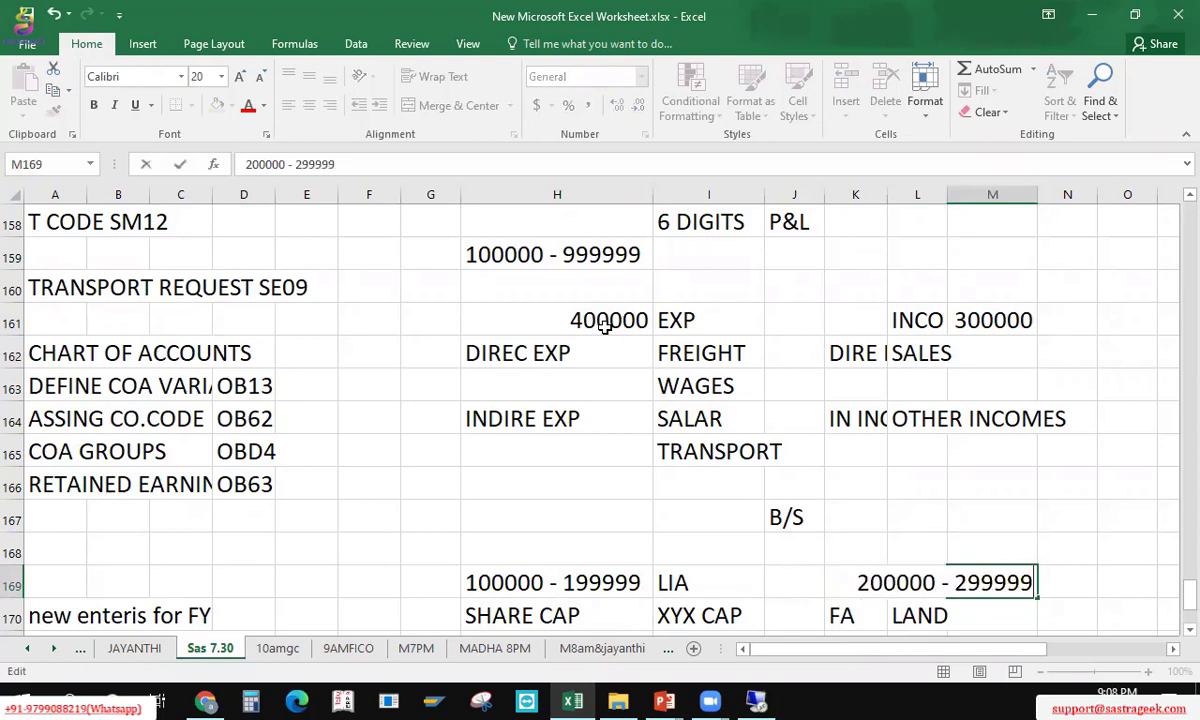
key("Return")
key("Up")
key("Up")
key("Up")
key("Up")
key("Up")
key("Up")
key("Up")
key("Up")
key("Up")
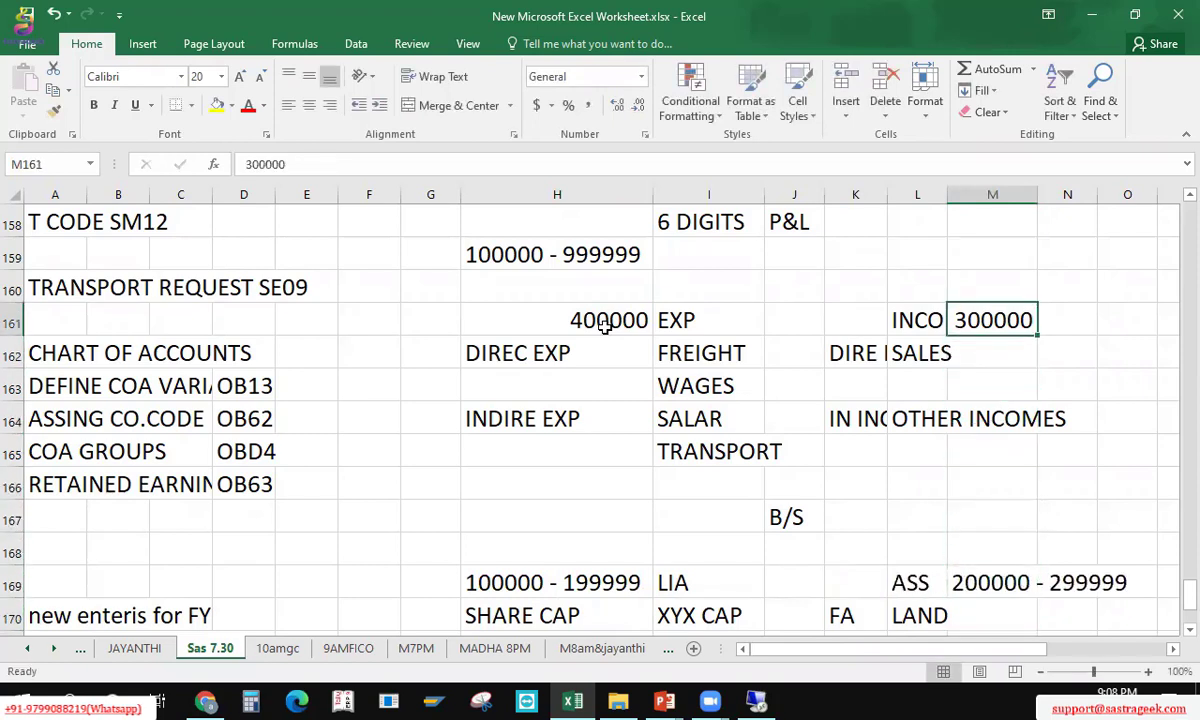
key("F2")
type("- 3")
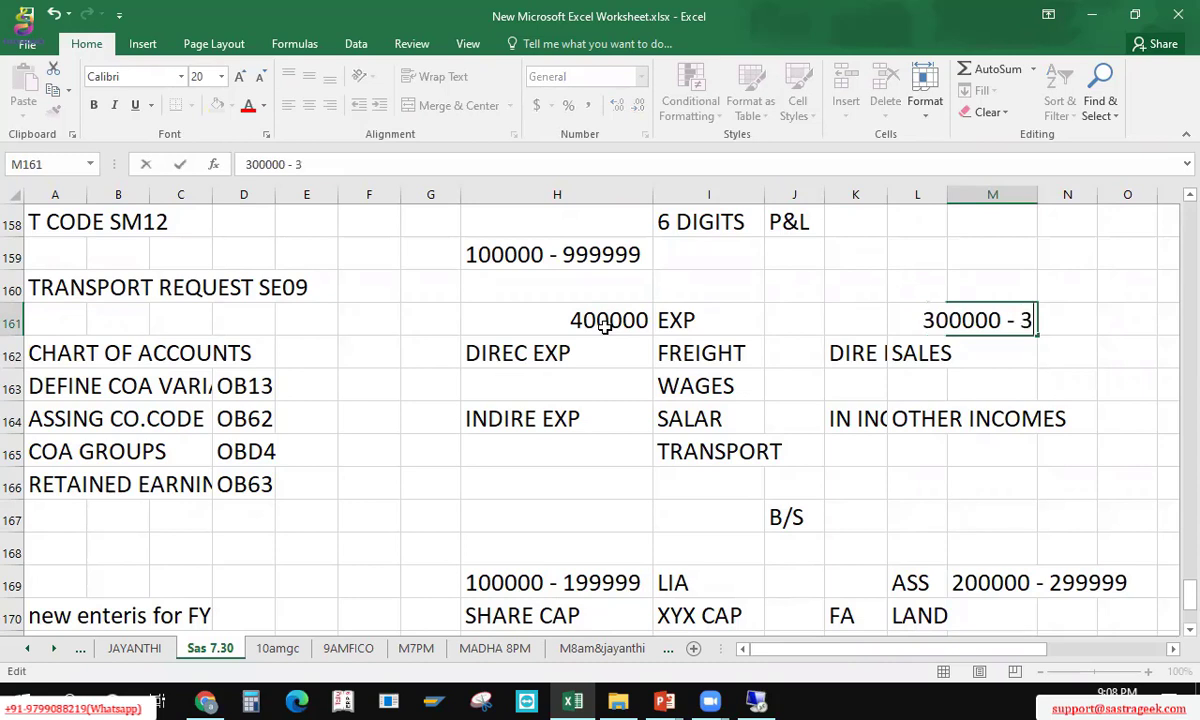
type("99999")
key("Return")
Step: Expand the expense number in H161 to the range 400000 - 499999
key("Up")
key("Left")
key("Left")
key("Left")
key("Left")
key("Left")
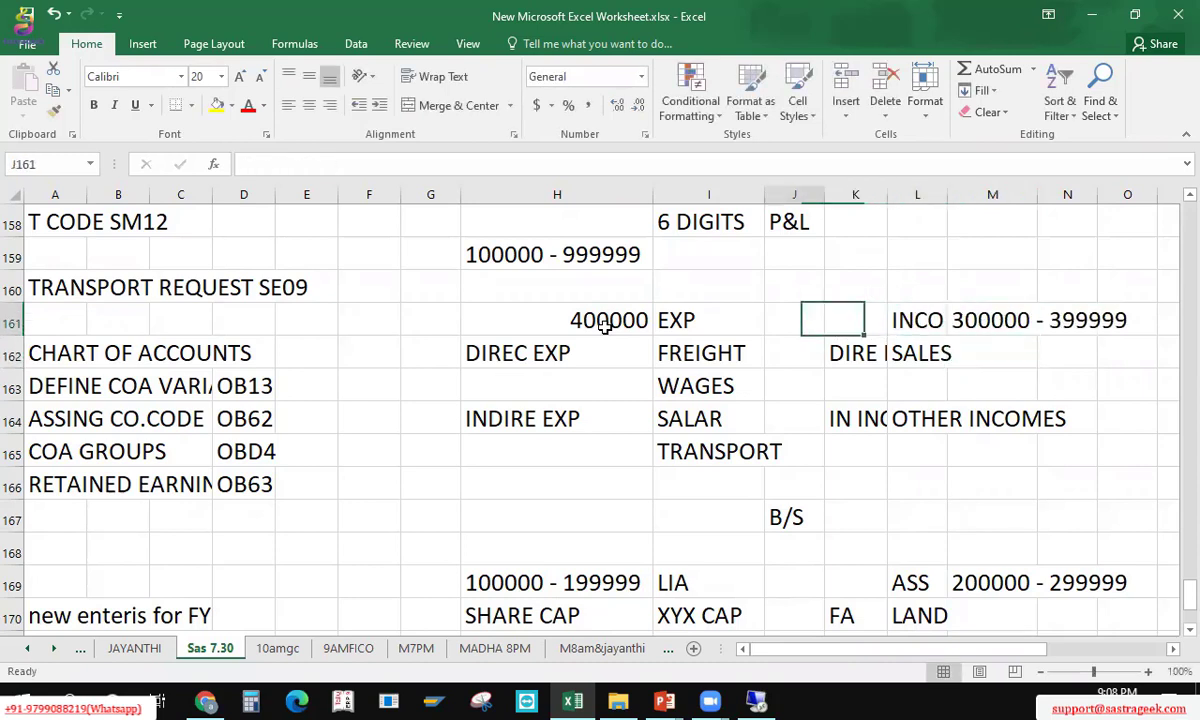
key("F2")
type("-")
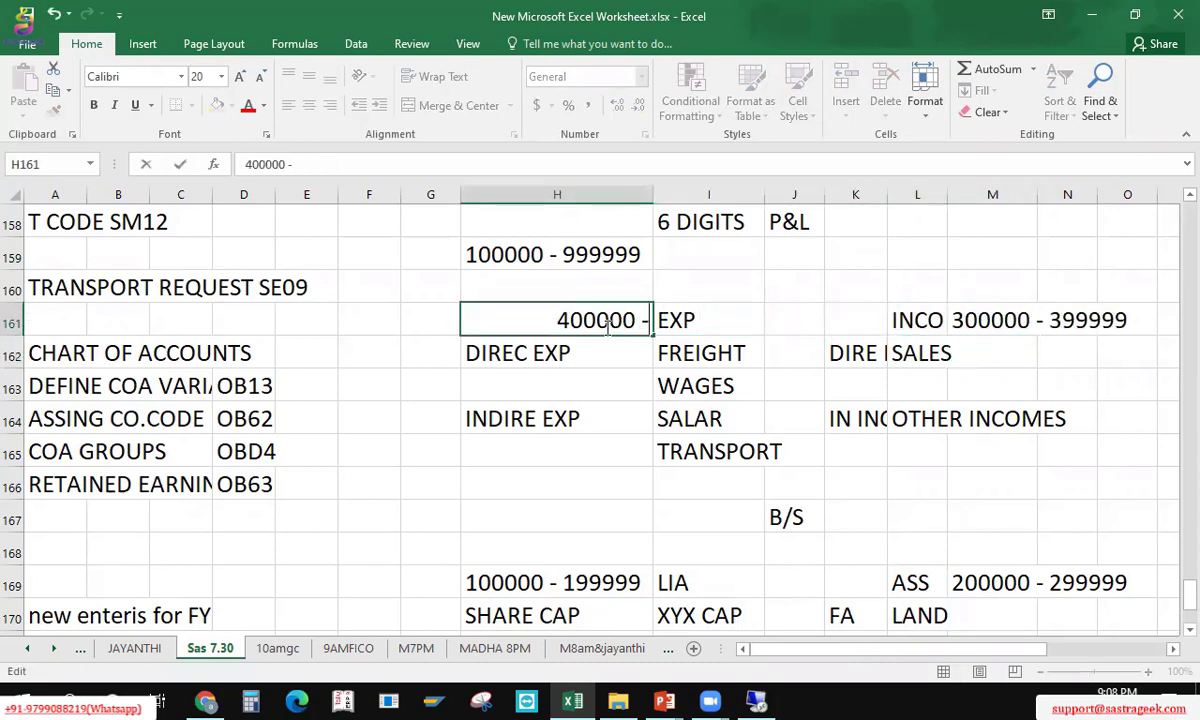
type(" 40")
key("BackSpace")
type("99")
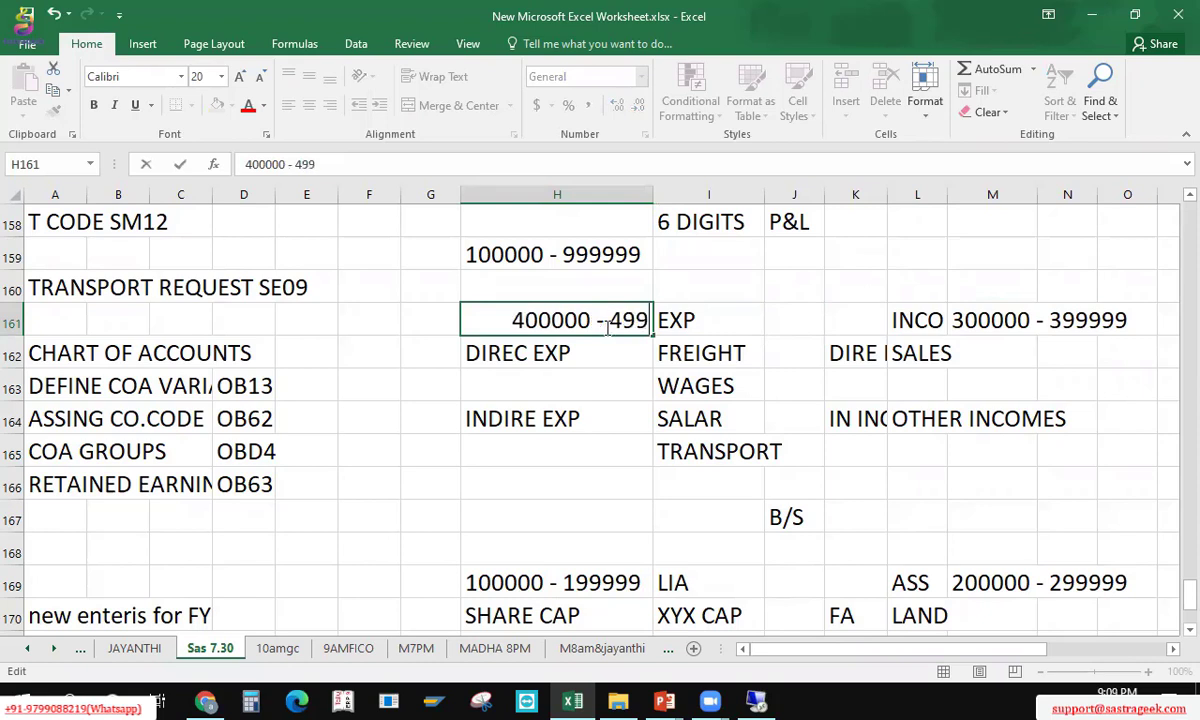
type("999")
key("Return")
key("Up")
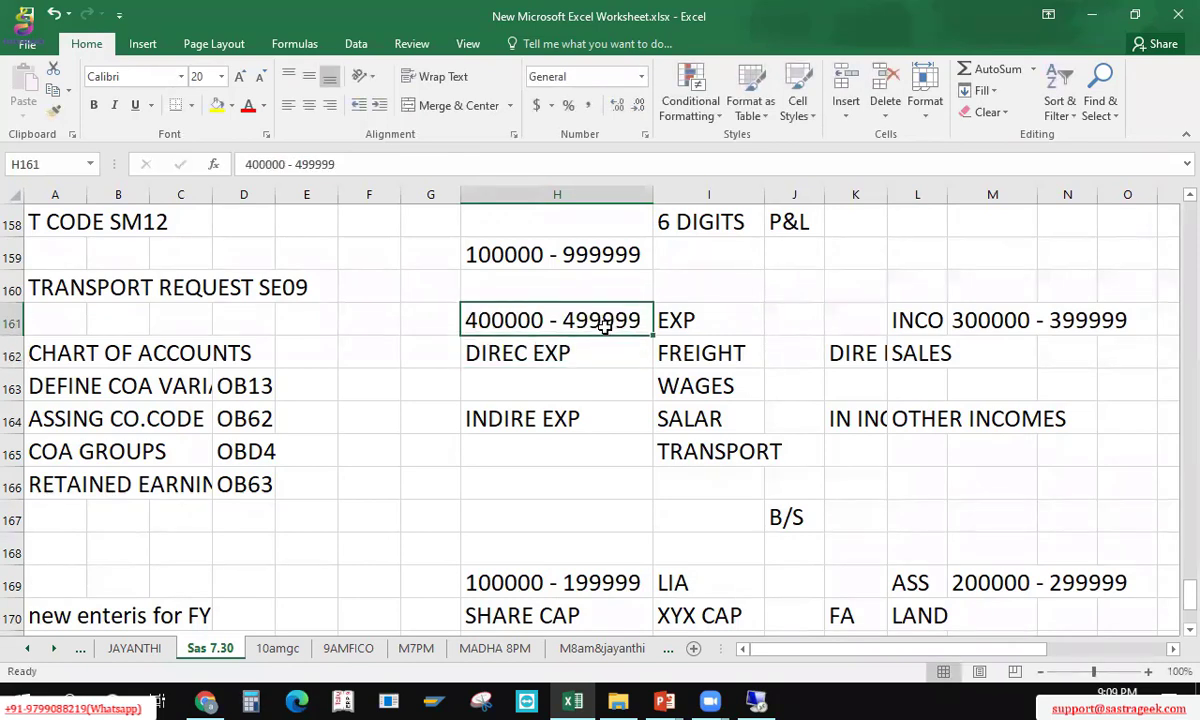
key("Right")
key("Right")
Step: Clear the trial asterisk entries from J161, leaving it empty, and save the workbook
type("*")
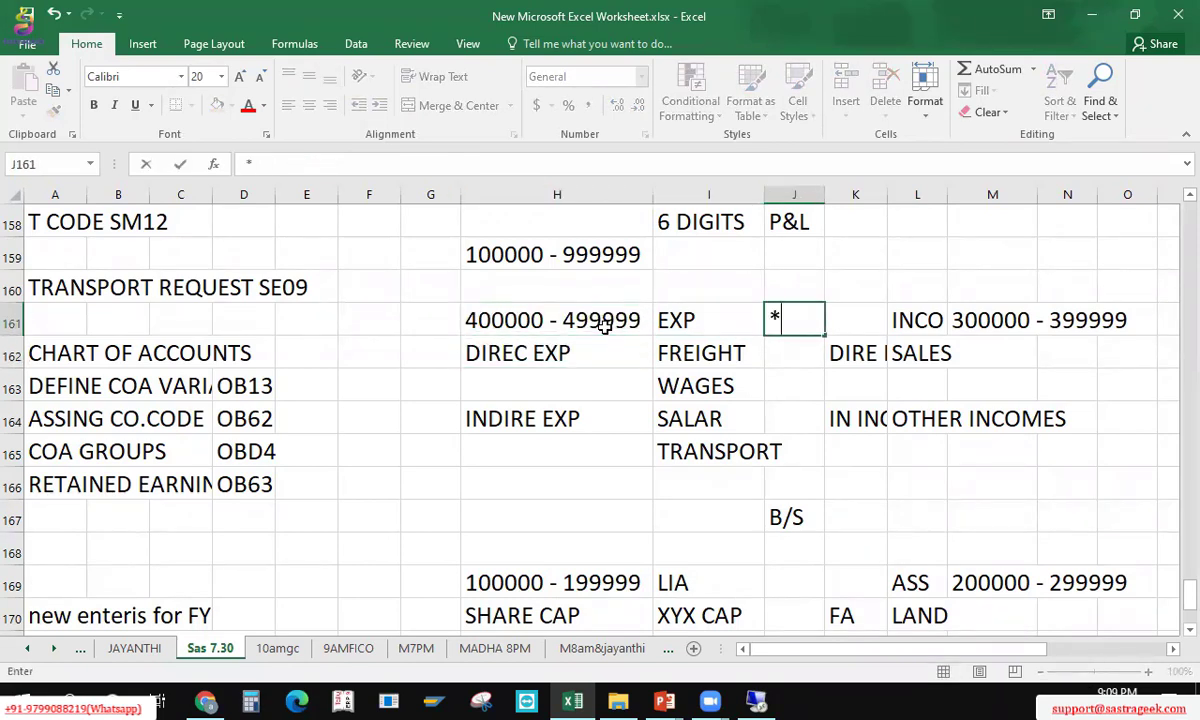
key("BackSpace")
type("4*")
key("BackSpace")
key("BackSpace")
type("*")
key("BackSpace")
type("3*")
key("BackSpace")
key("BackSpace")
key("Return")
key("Up")
key("Right")
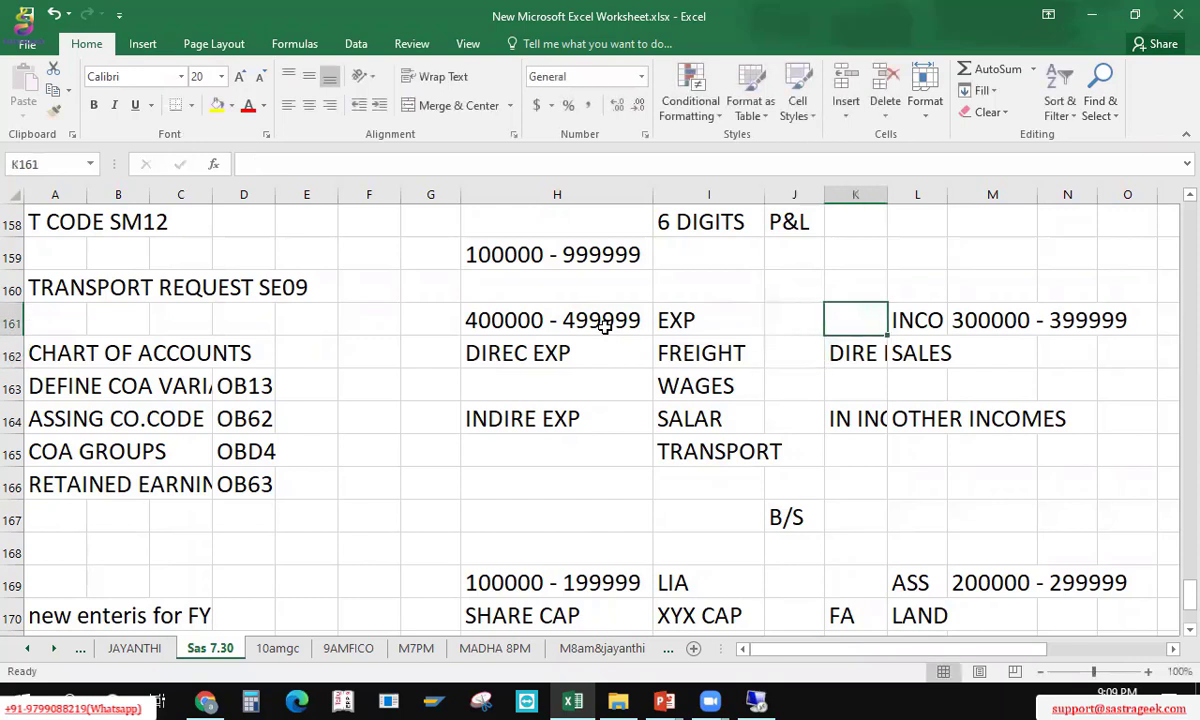
key("ctrl+s")
Step: Label direct expenses 'DE' in G162 and give them the range 400000 - 400099
key("Left")
key("Left")
key("Left")
key("Left")
key("Left")
key("Down")
key("Up")
key("Right")
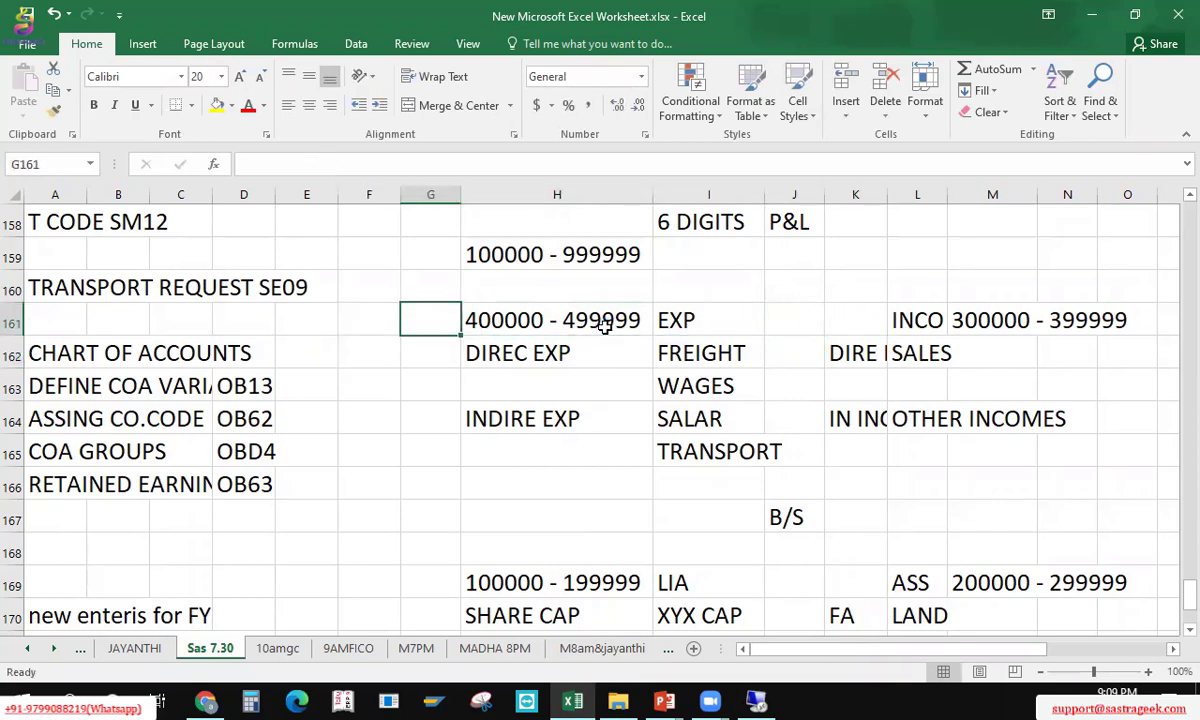
key("Right")
key("Down")
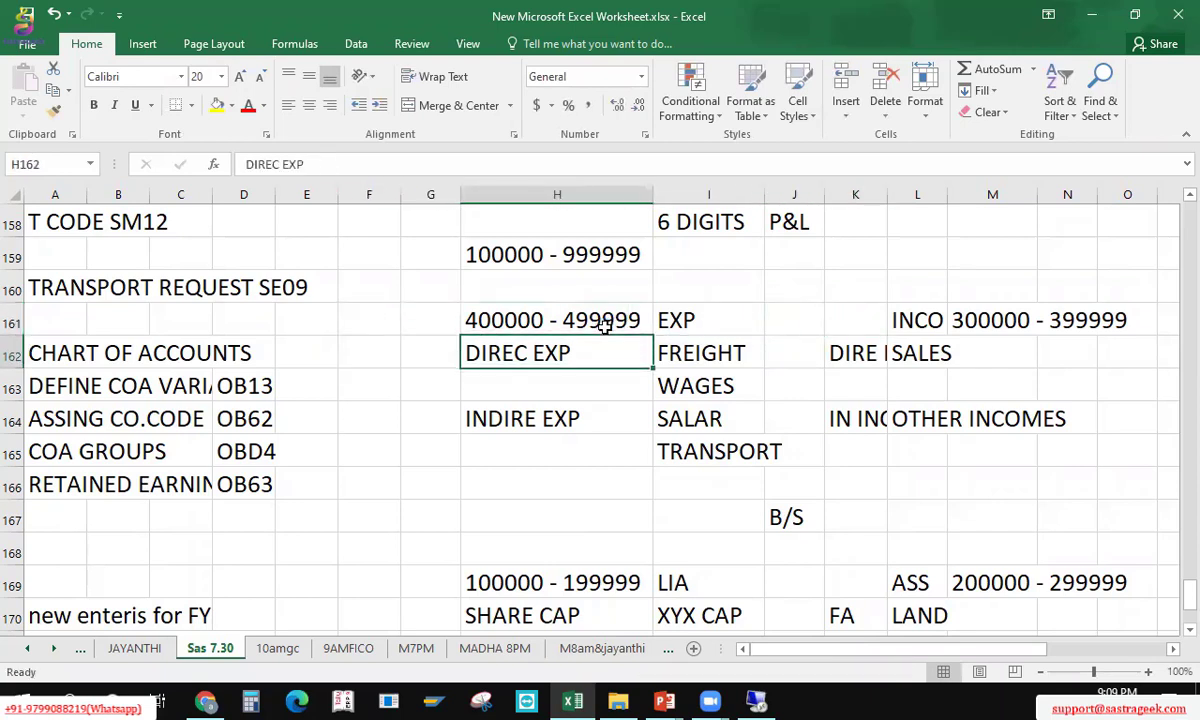
key("Left")
type("de")
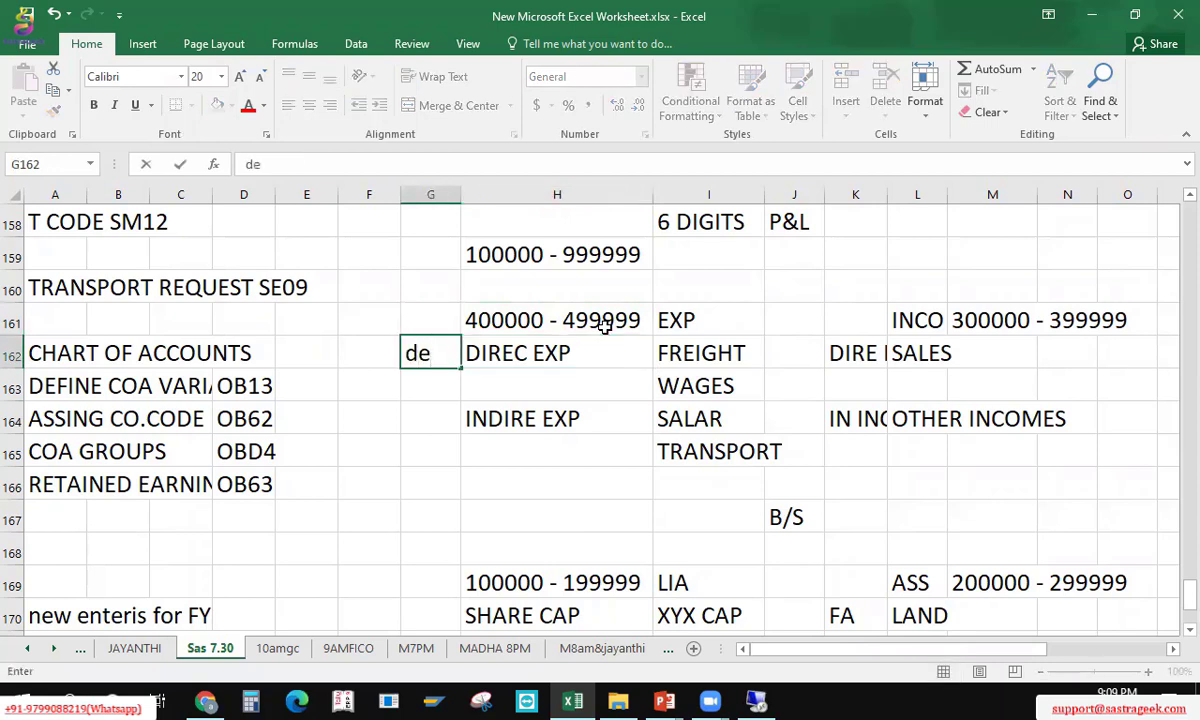
key("BackSpace")
key("BackSpace")
type("DE")
key("Tab")
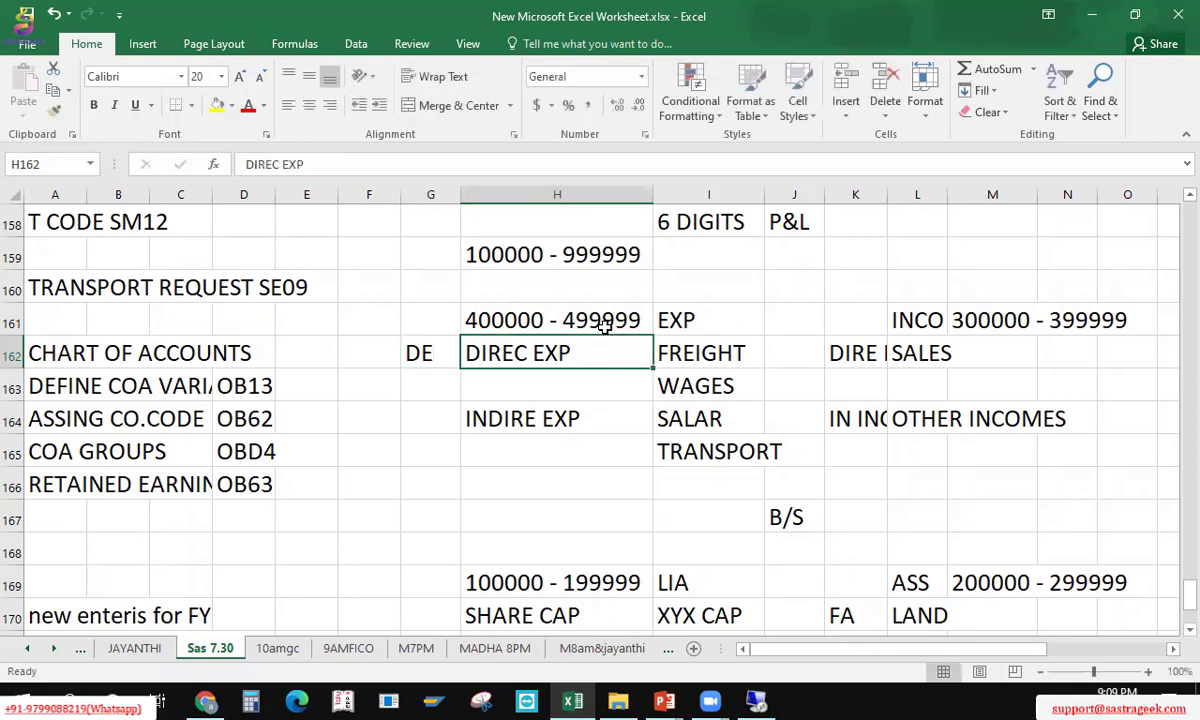
type("40000")
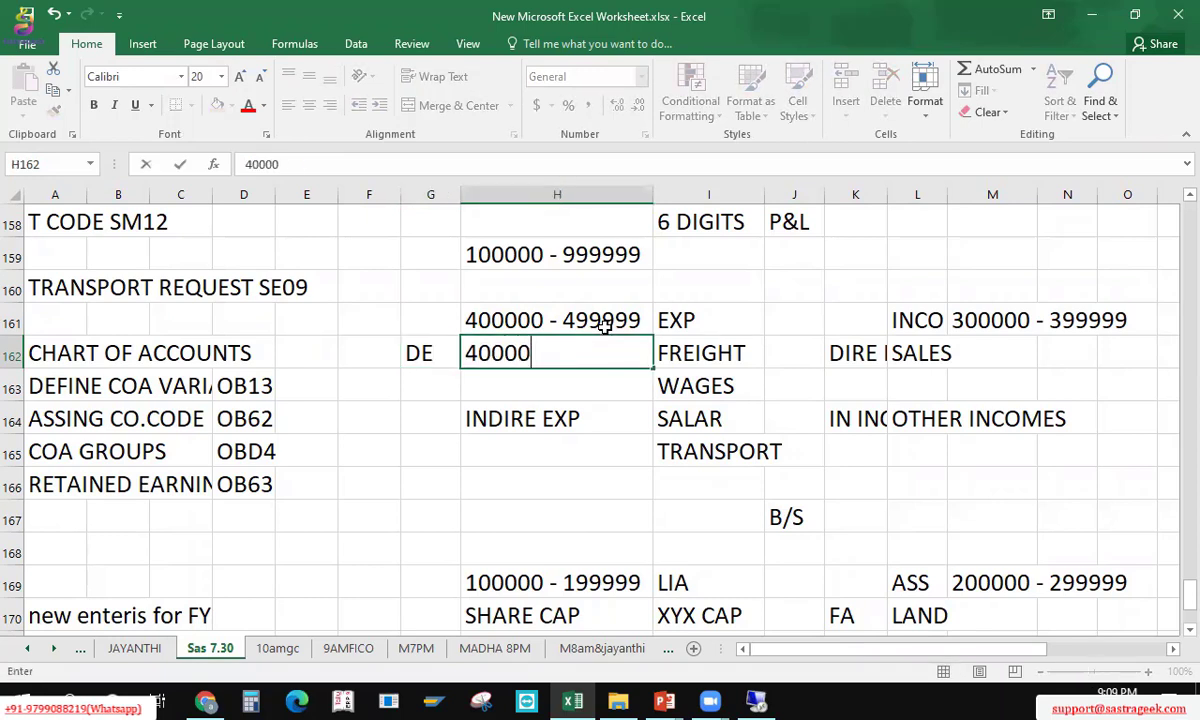
type("0 - ")
type("40000")
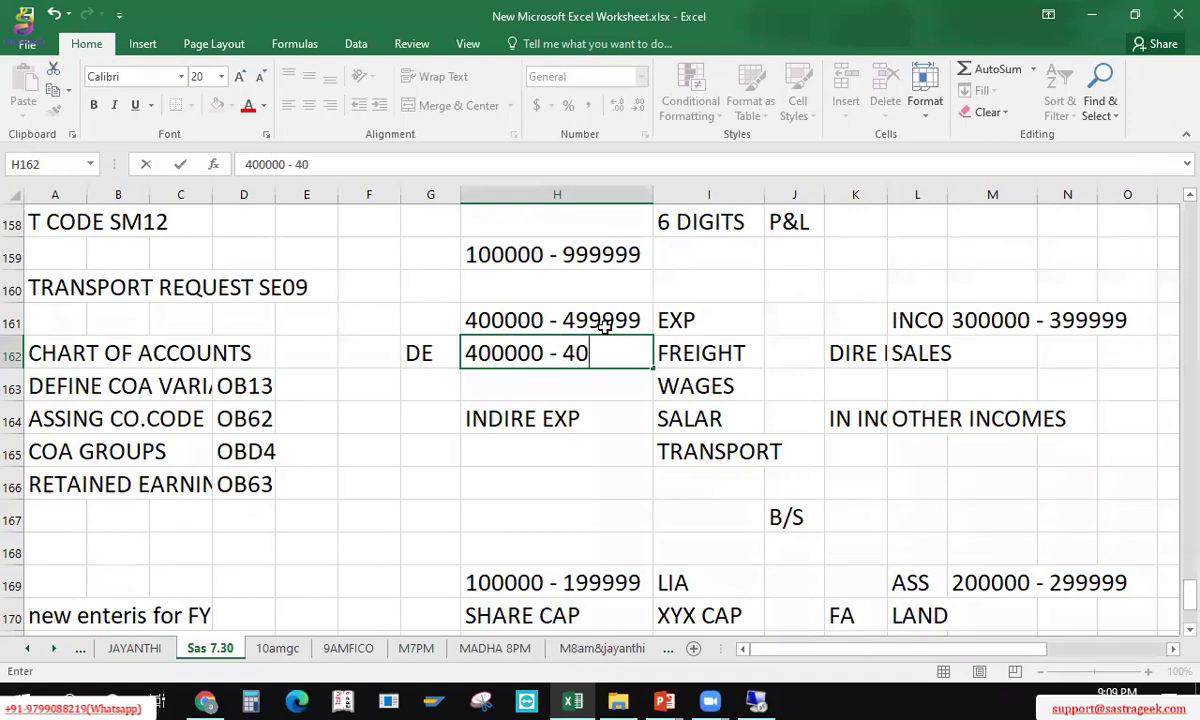
key("BackSpace")
type("99")
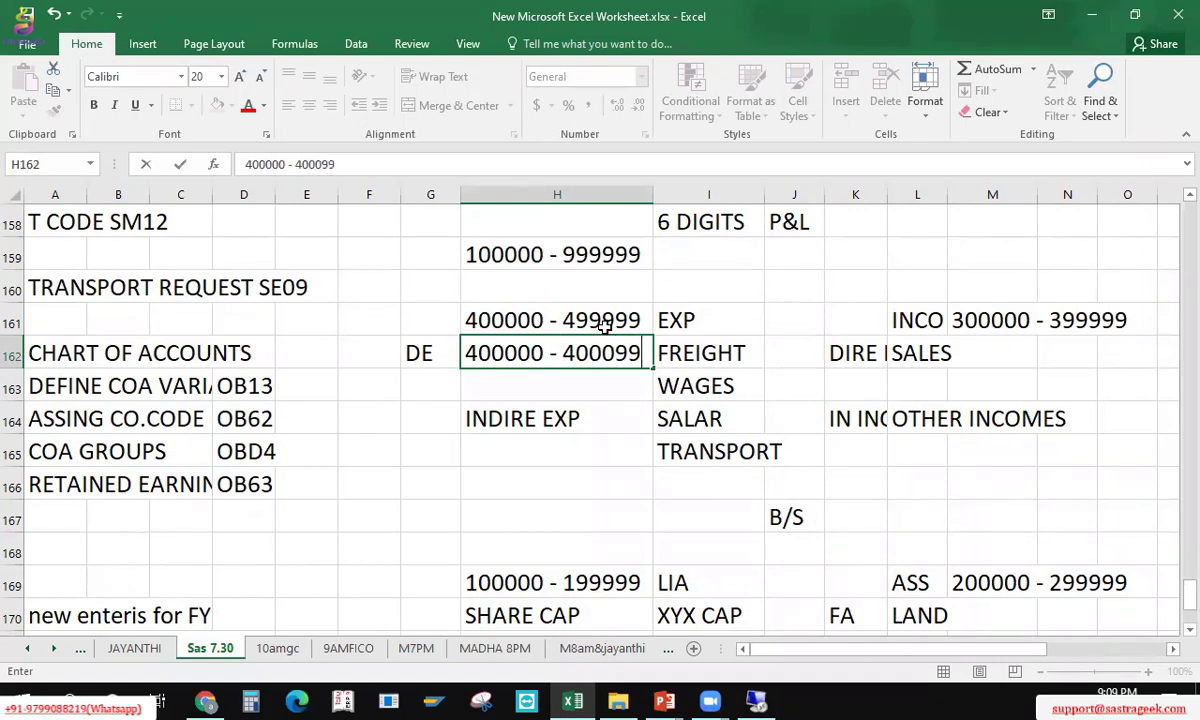
key("Return")
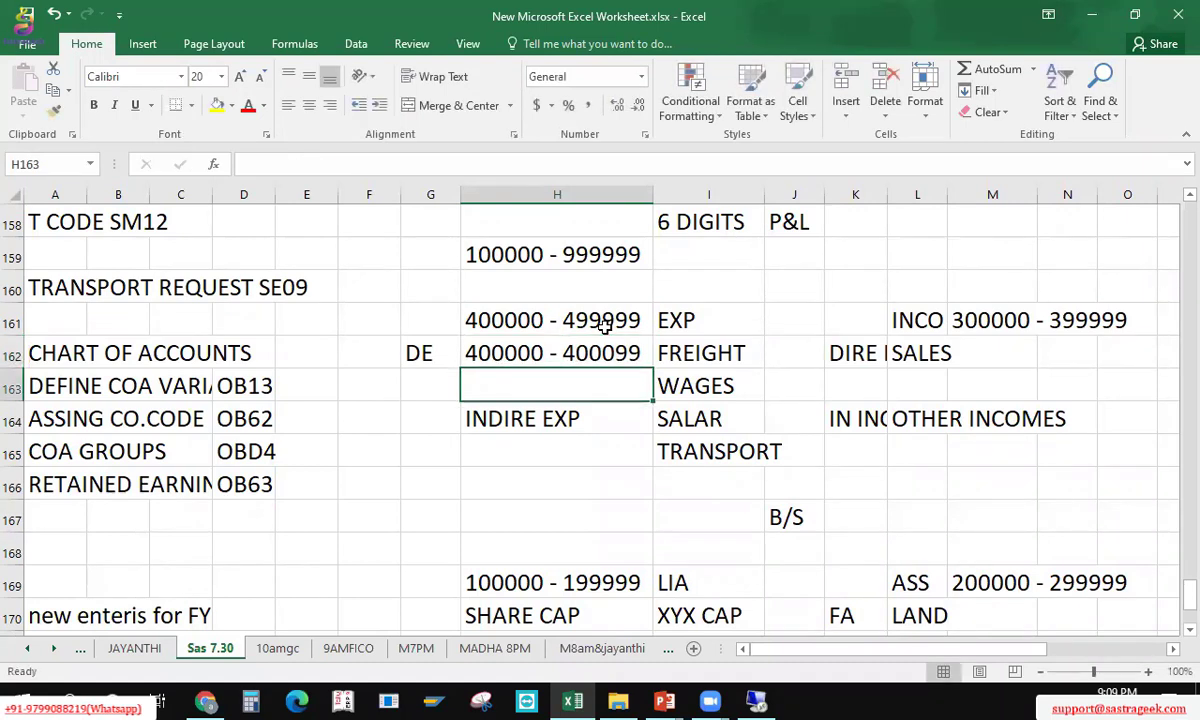
Step: Enter the wages range 400100 - 400199 in cell H163
key("Up")
key("Down")
type("400")
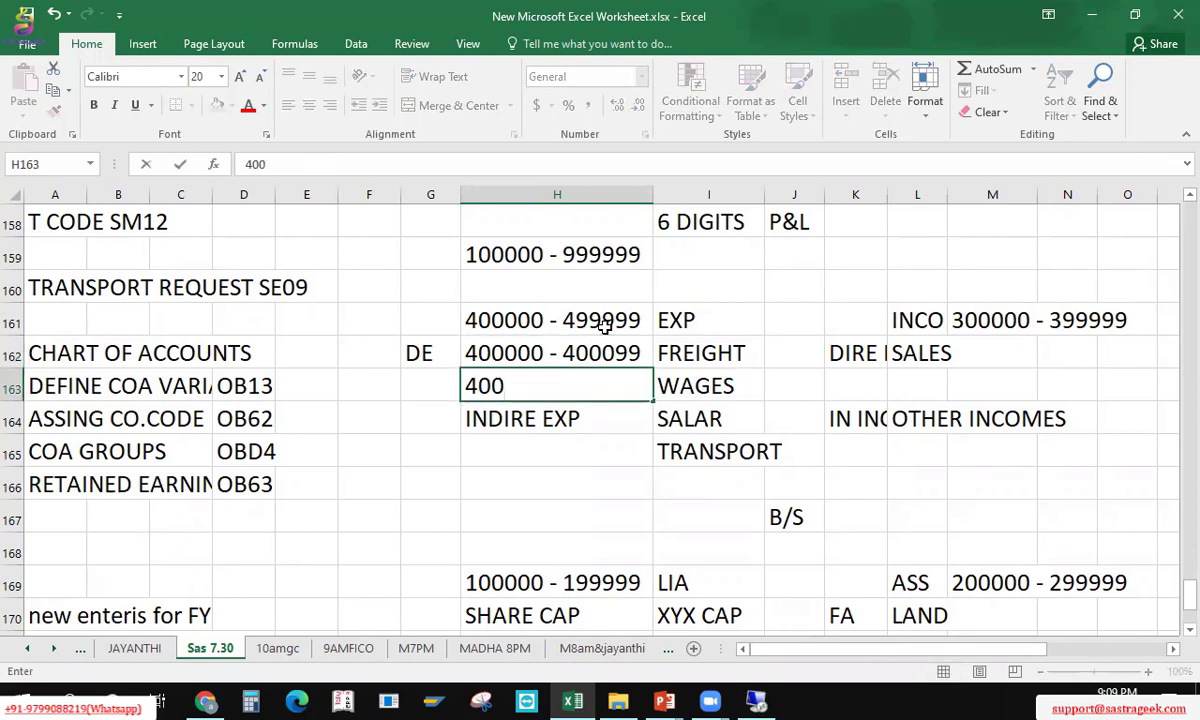
type("100 - 400")
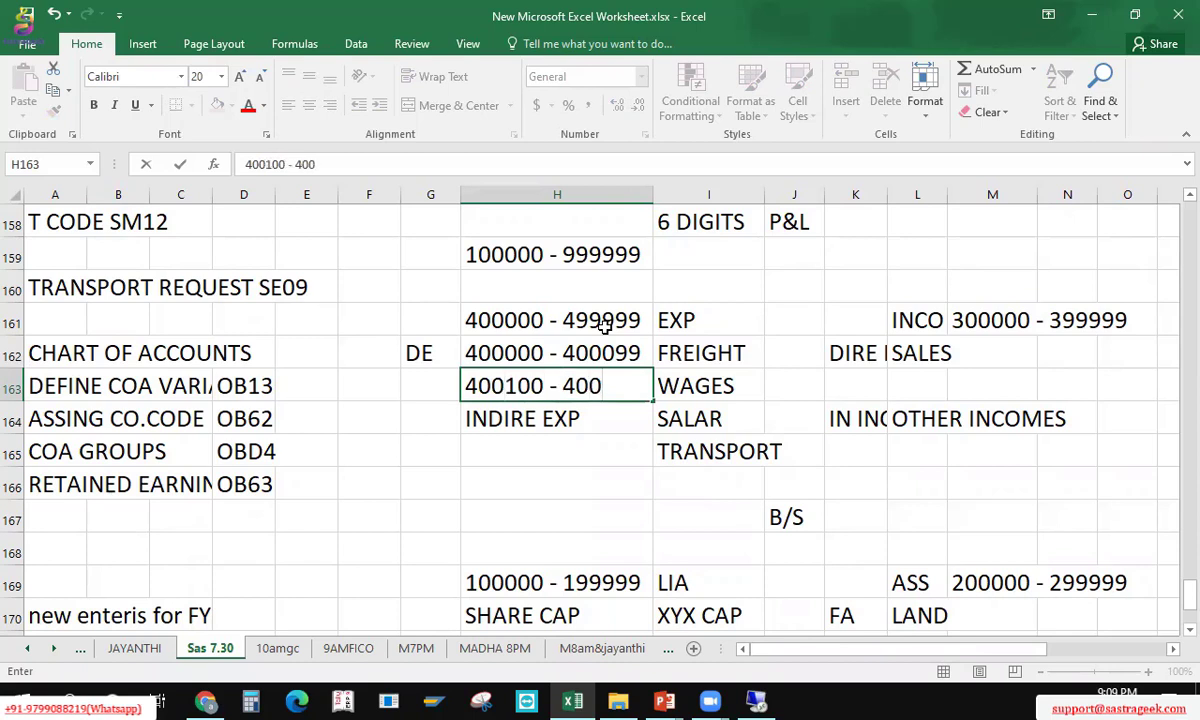
type("199")
key("Return")
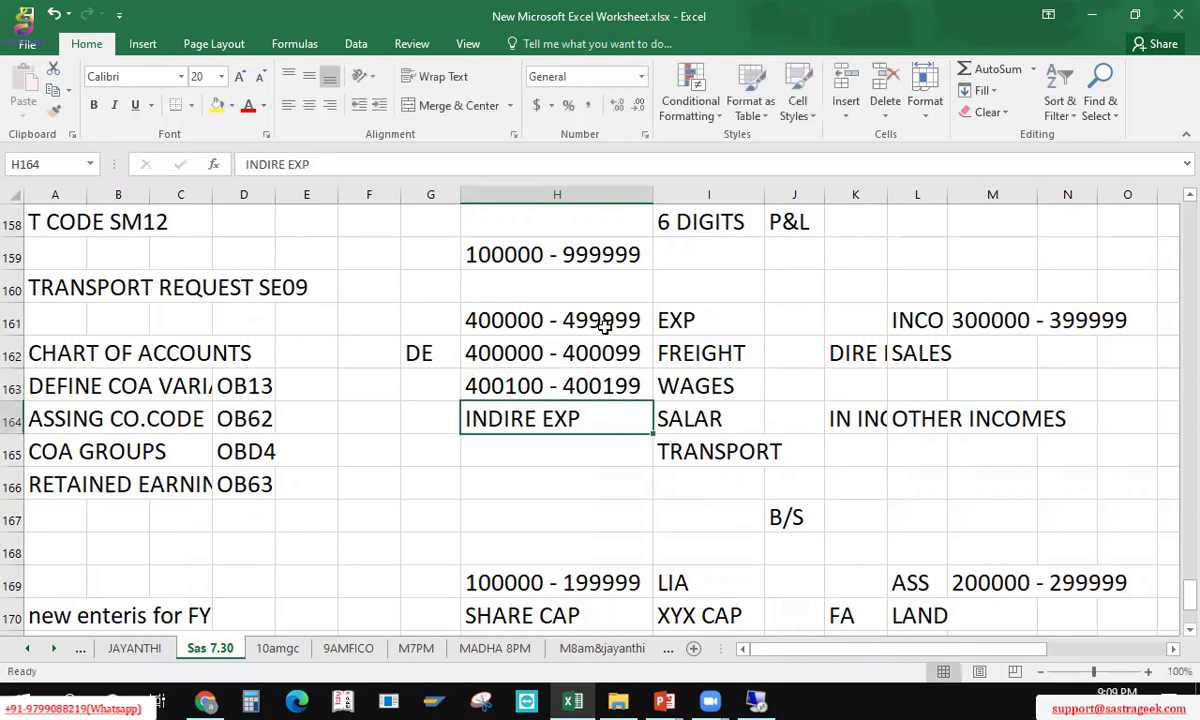
Step: Label G164 'IE' and enter the salaries range 400200 - 400299 in H164
key("Left")
type("IE")
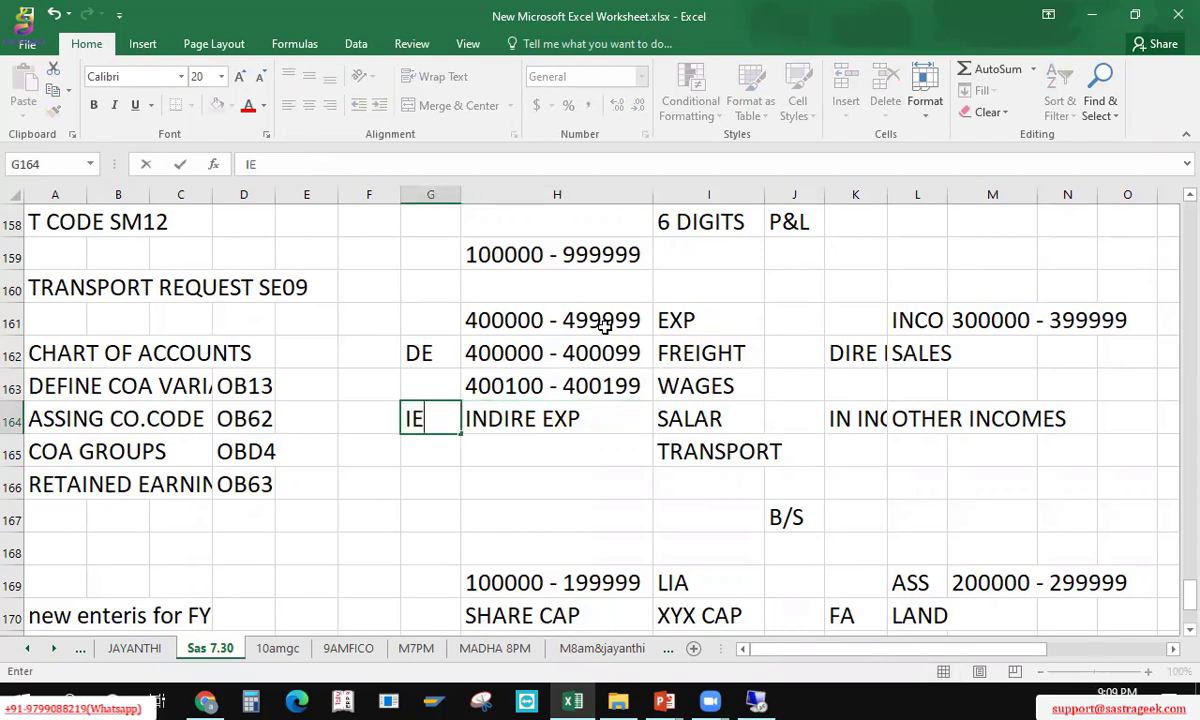
key("Tab")
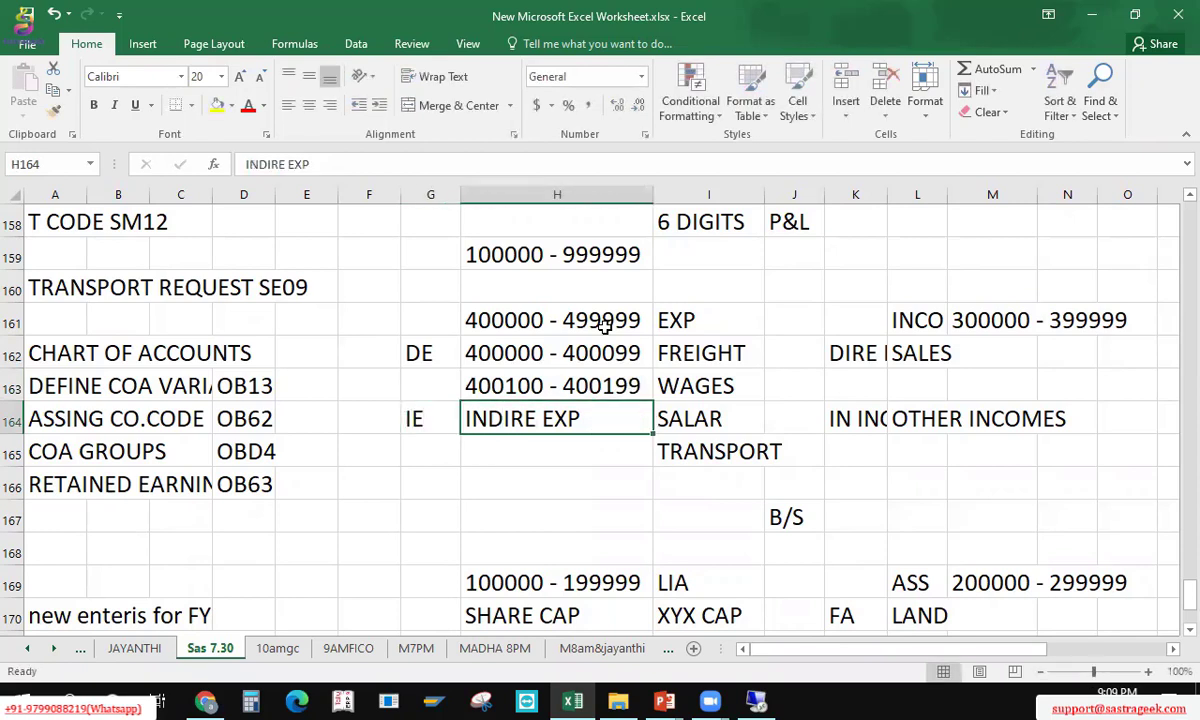
type("4000")
key("BackSpace")
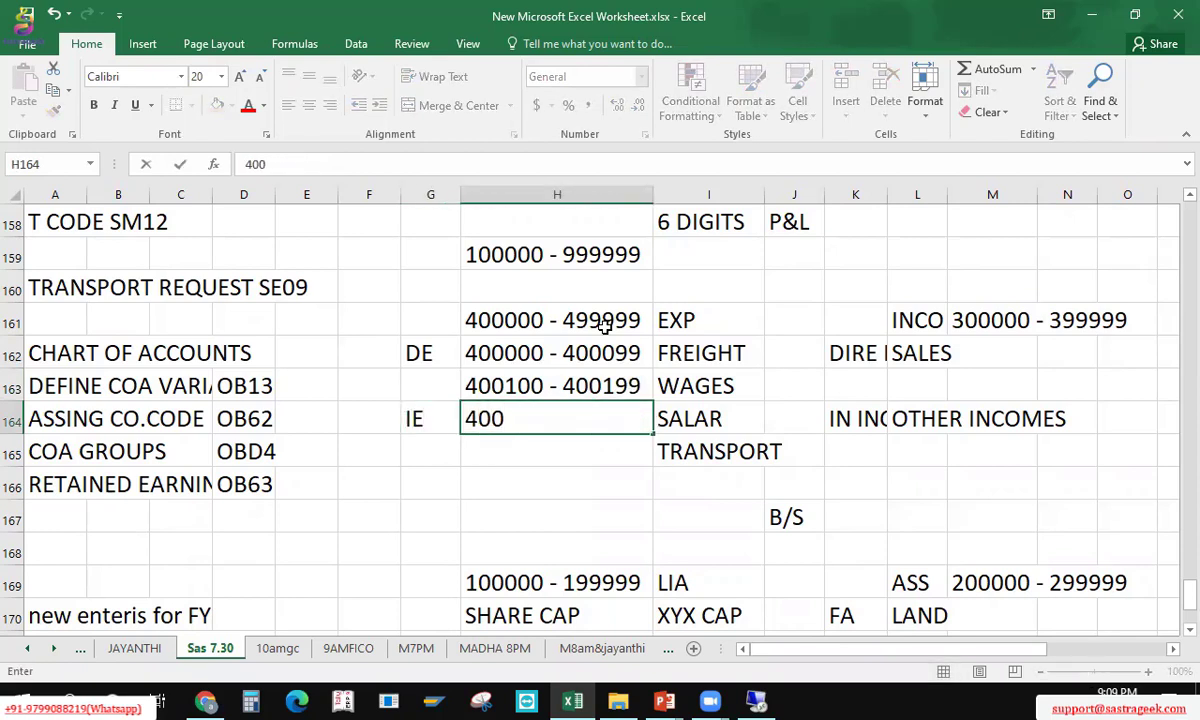
type("200 - 400299")
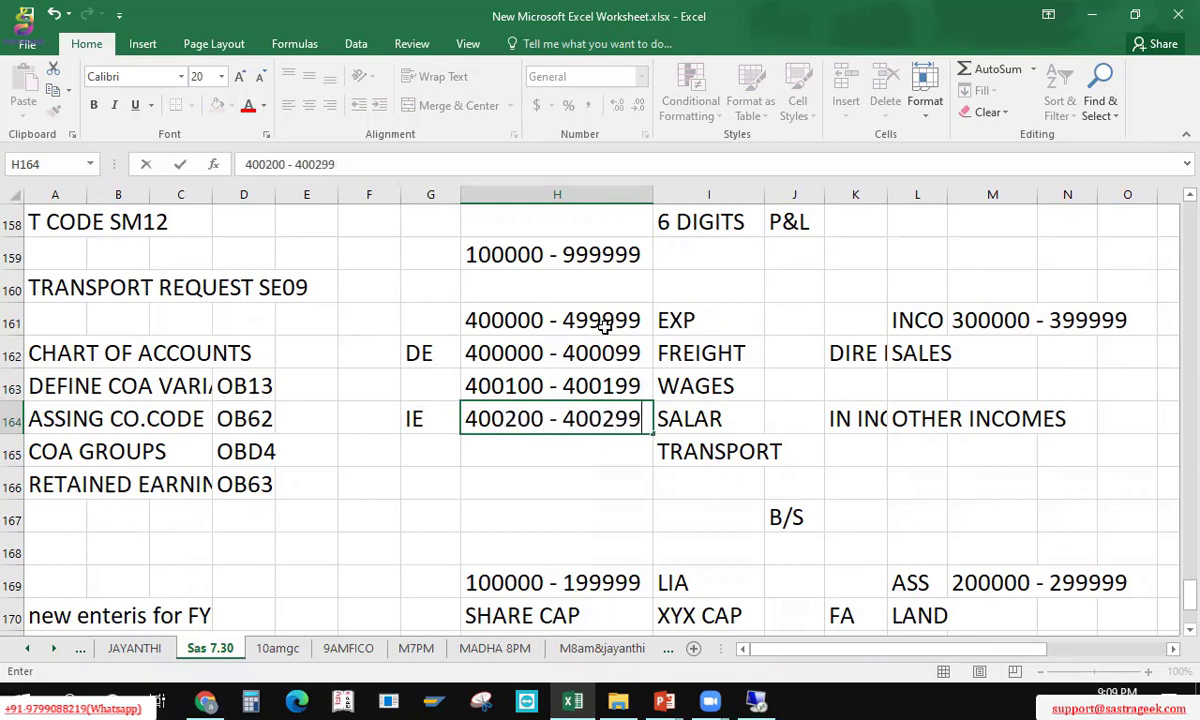
key("Return")
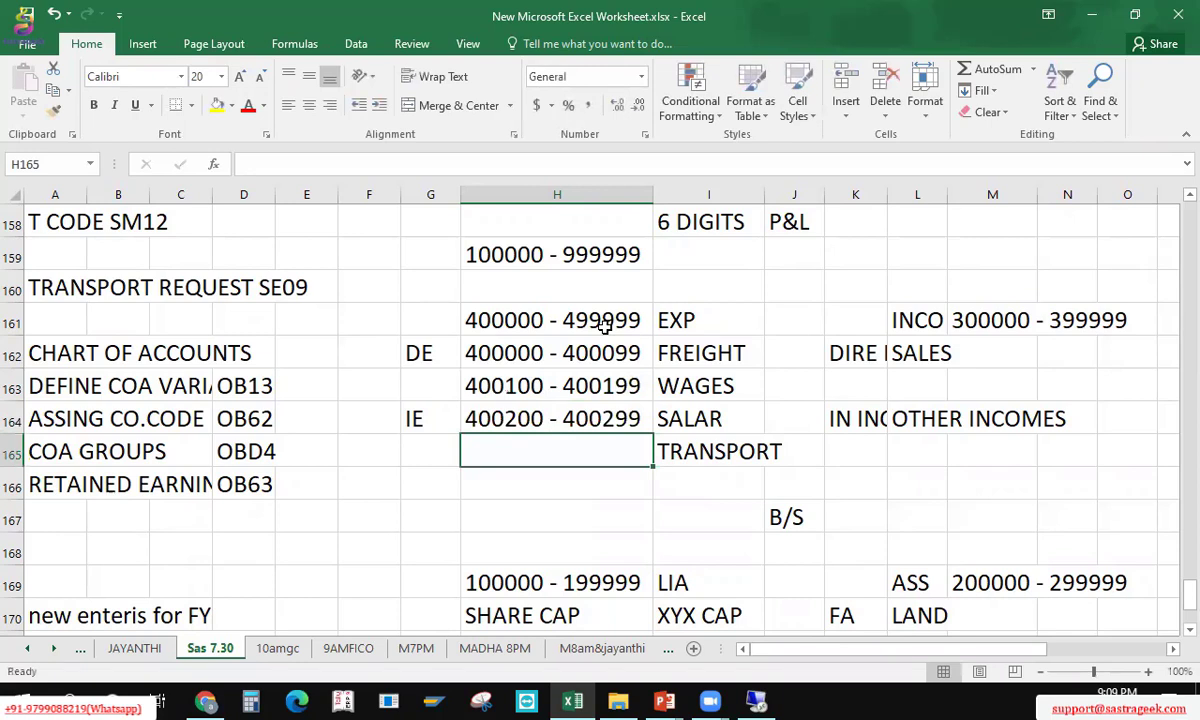
Step: Put the placeholder 4002* in cell H165 beside TRANSPORT
key("Up")
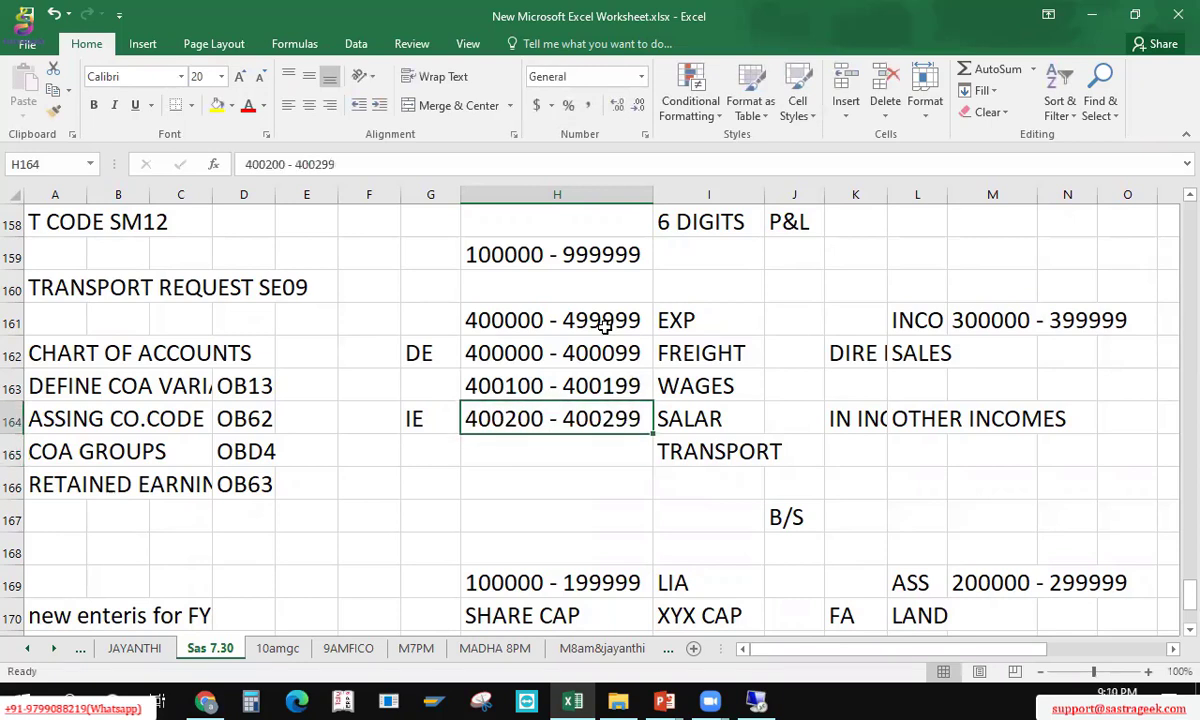
key("Right")
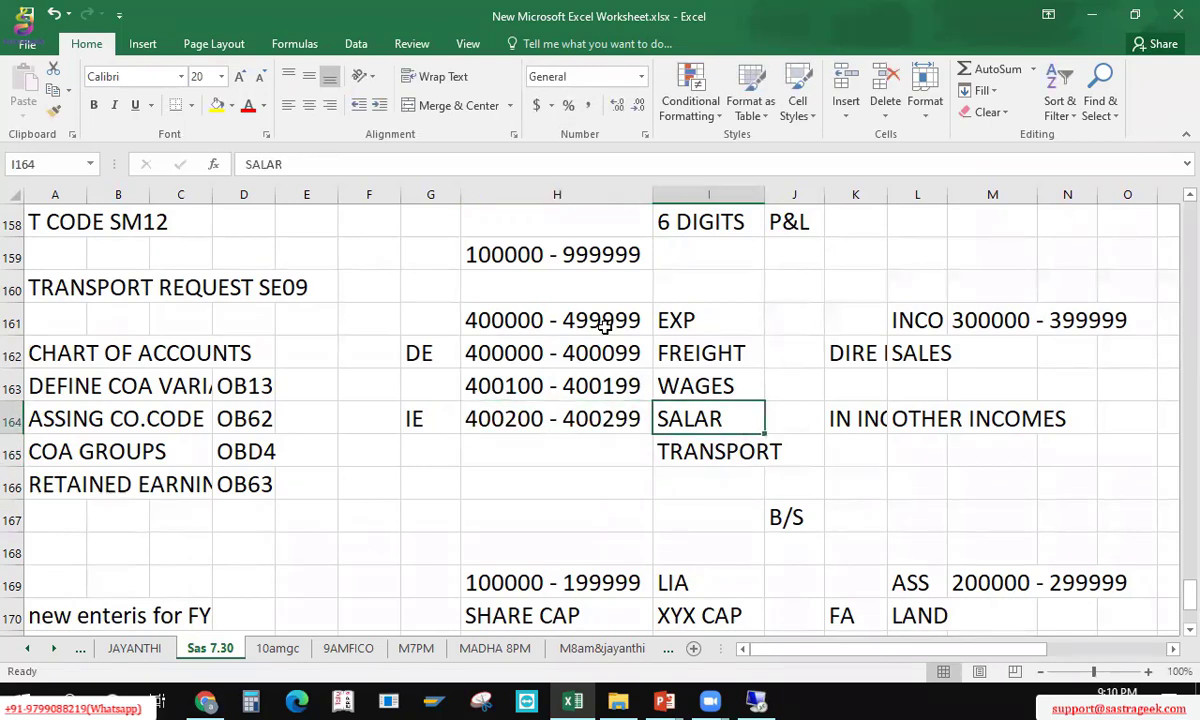
key("Left")
key("Down")
type("4")
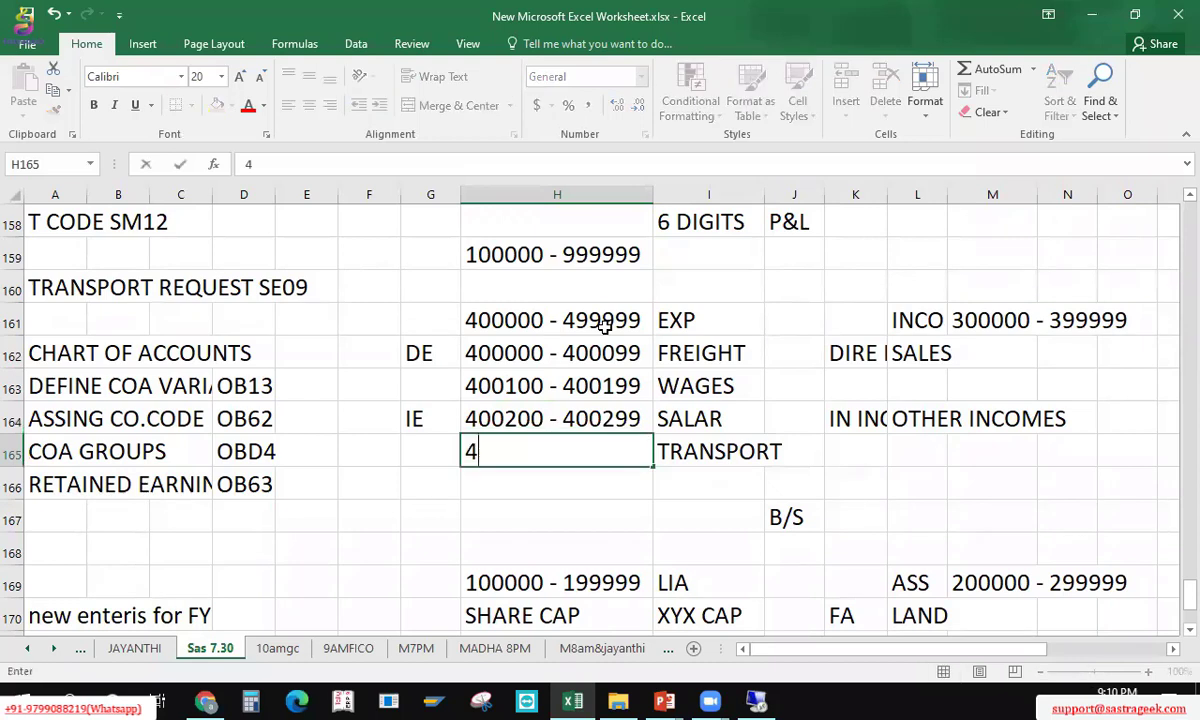
type("002*")
key("Up")
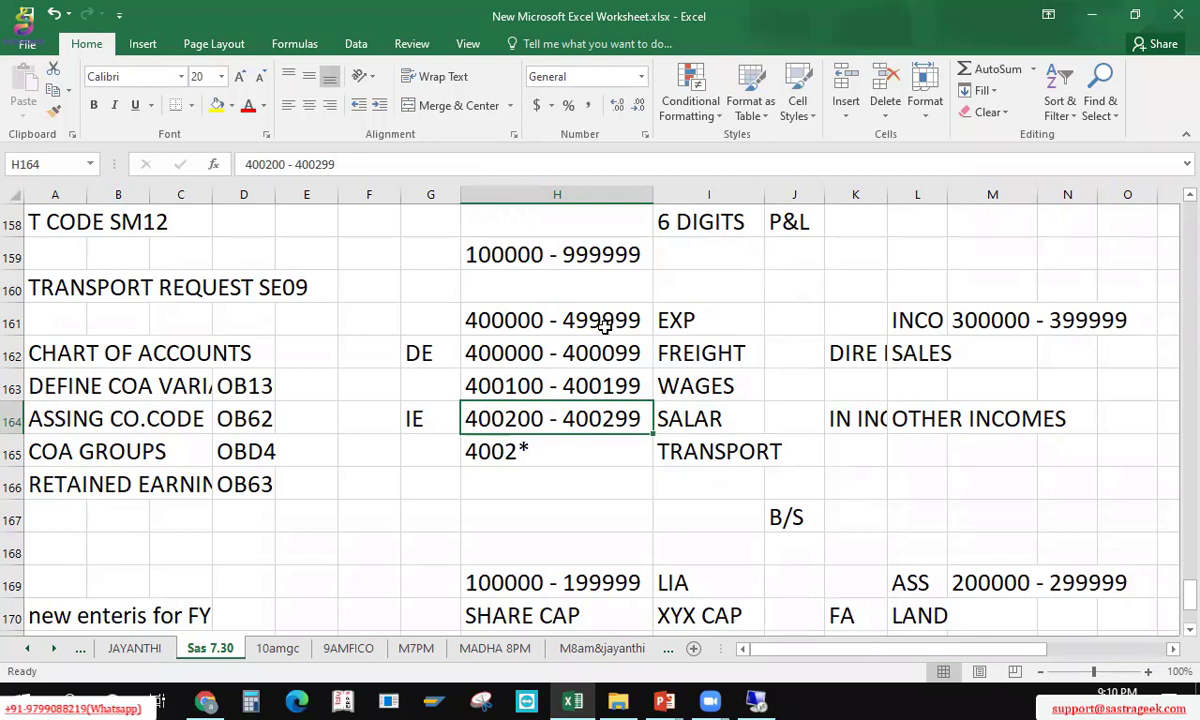
key("Down")
key("Up")
key("Down")
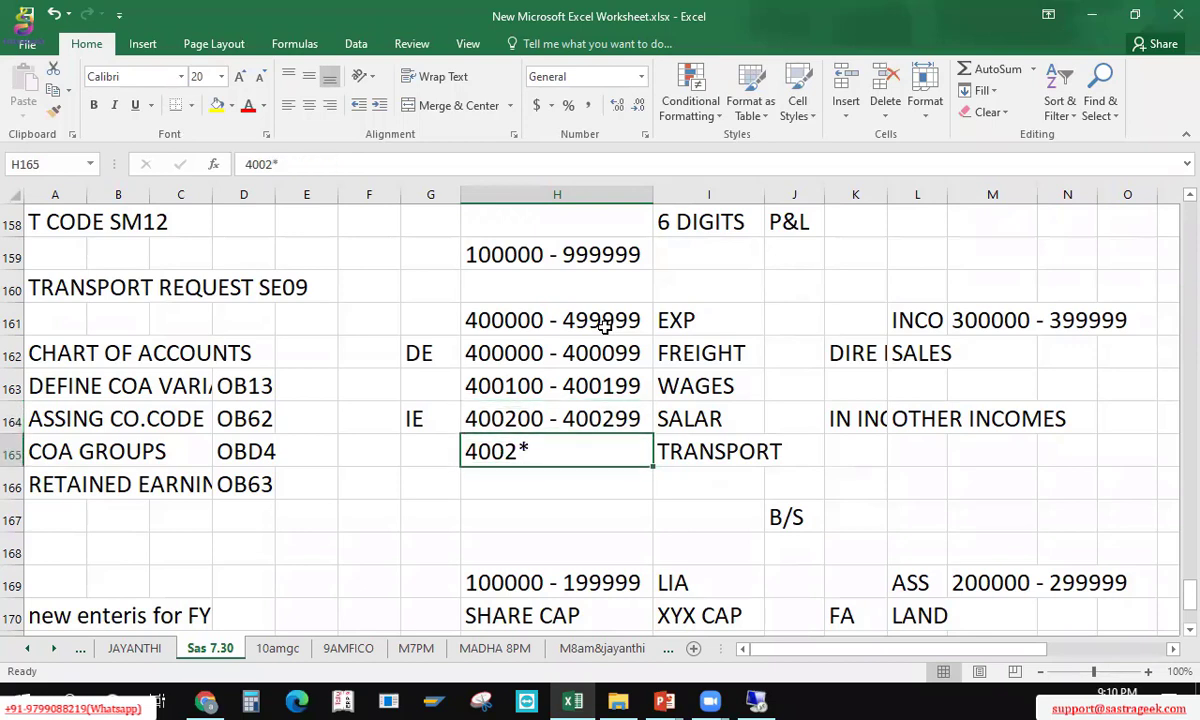
Step: Type 400300 - 400399 in H166 and move it into H165, replacing 4002*
key("Down")
type("400")
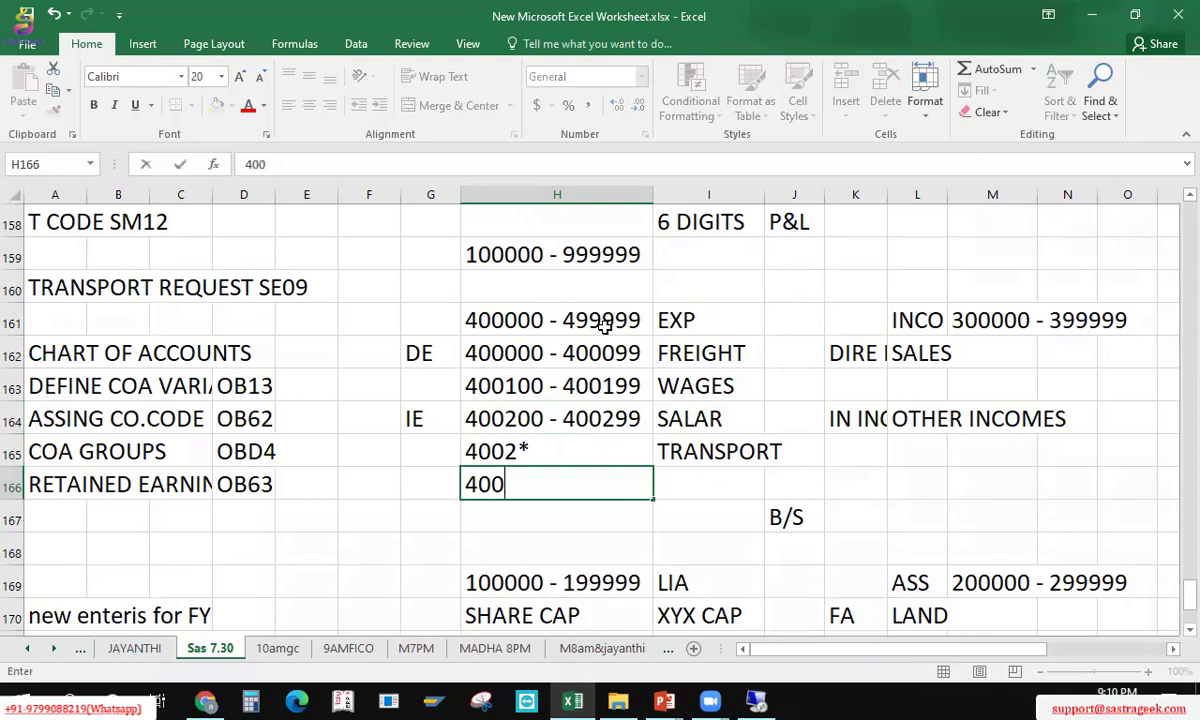
type("300 ")
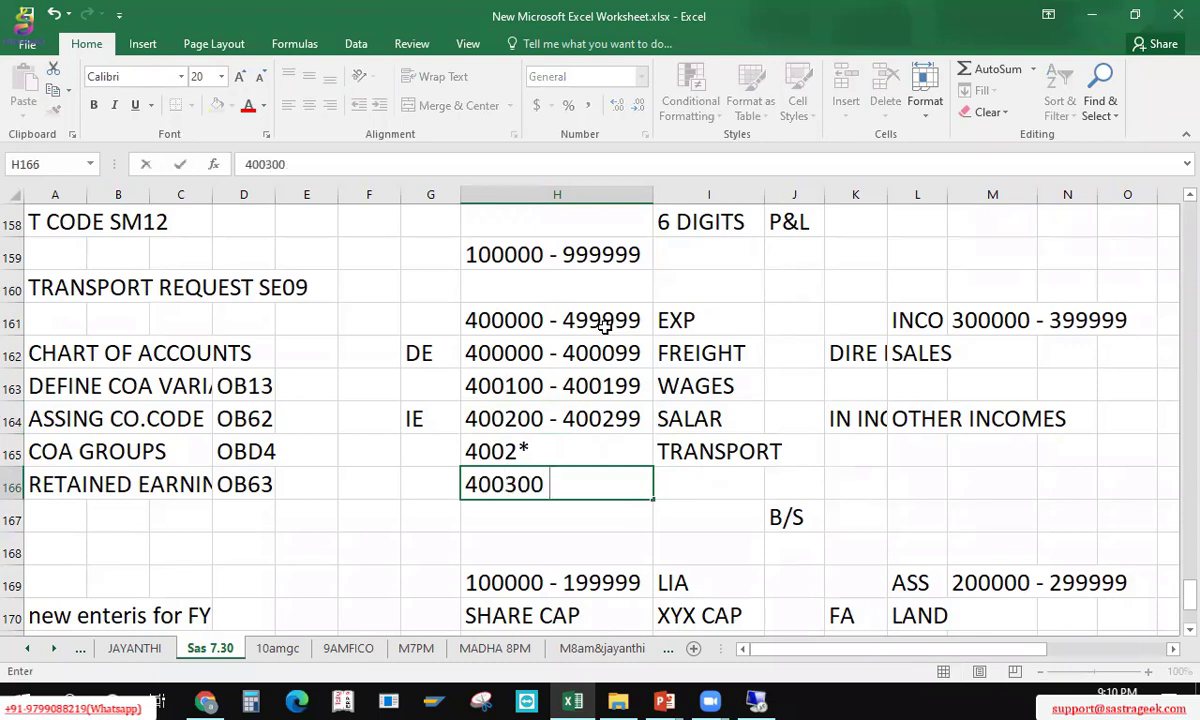
type("- 400399")
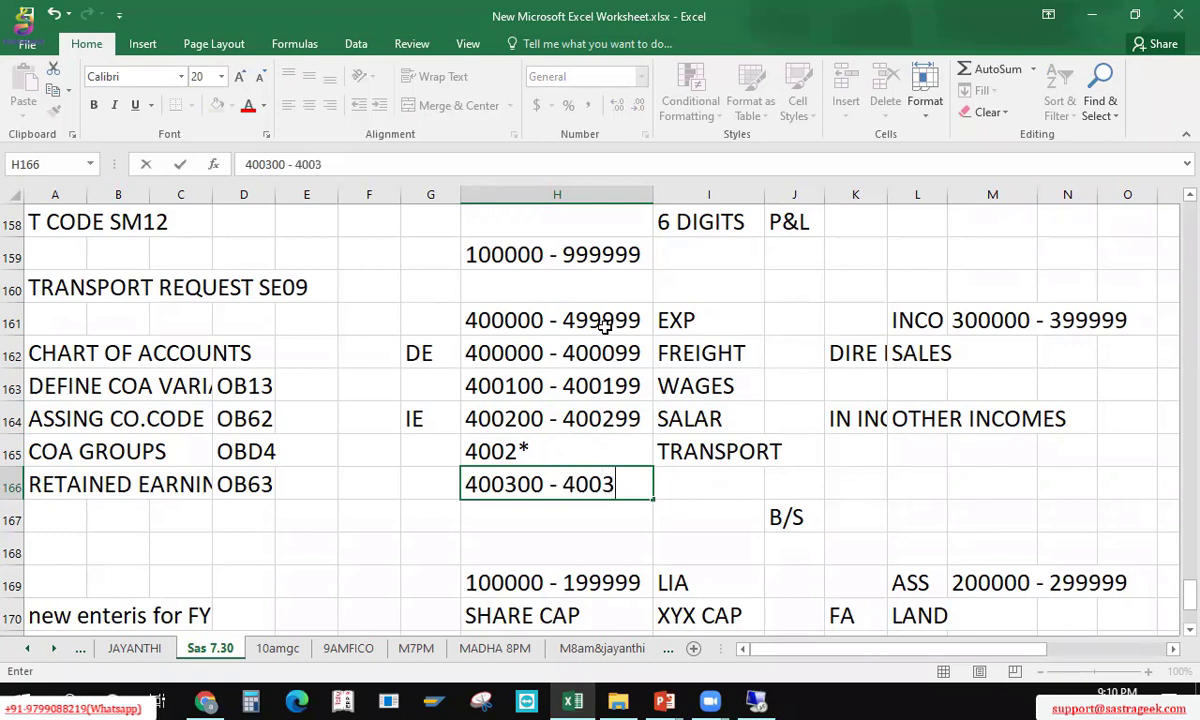
key("Return")
key("Up")
key("Up")
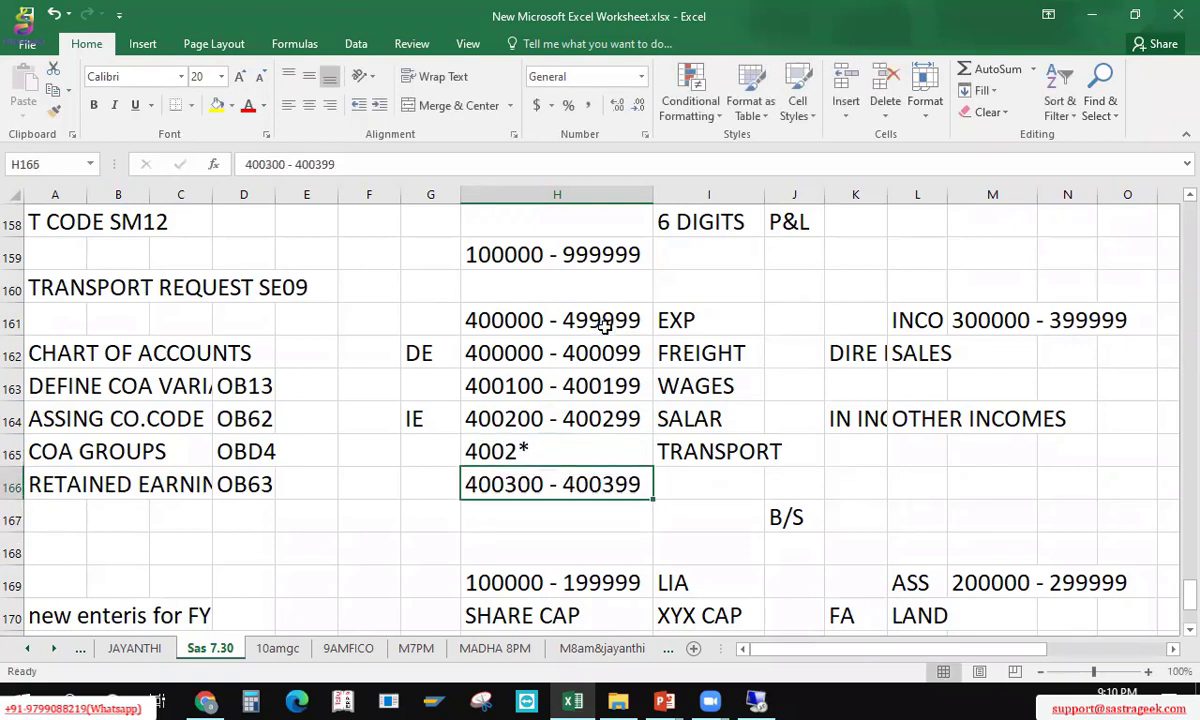
key("ctrl+x")
key("Up")
key("Return")
key("Up")
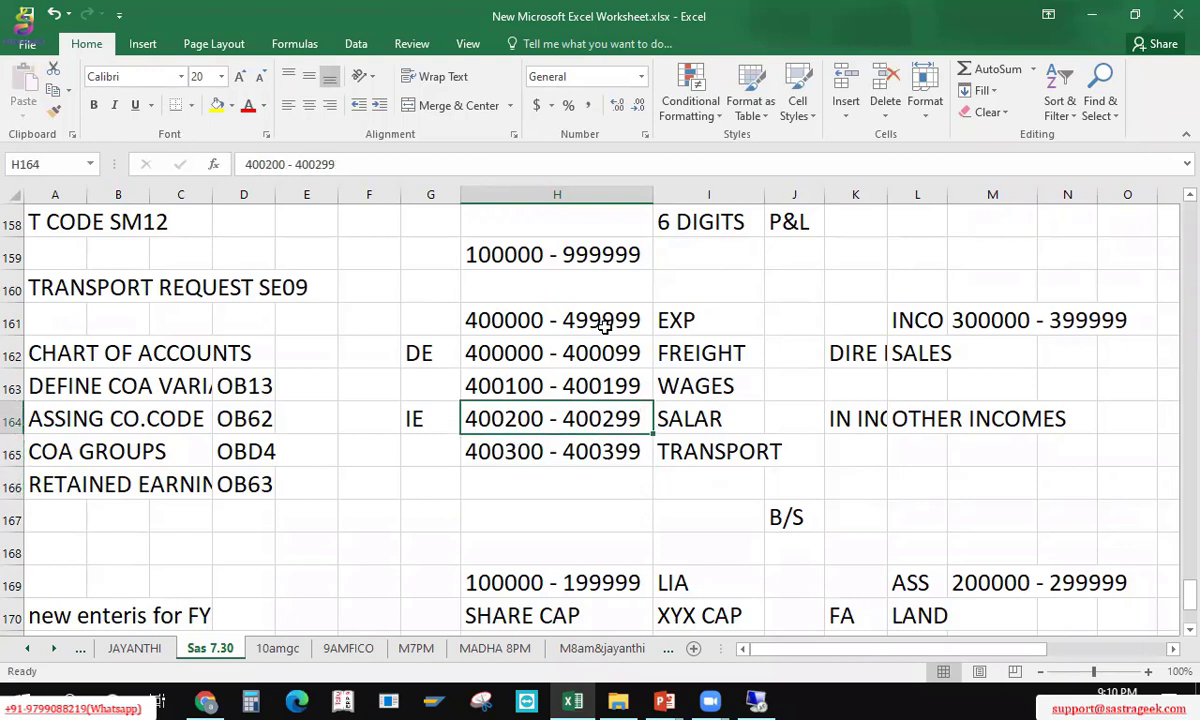
key("Down")
key("Down")
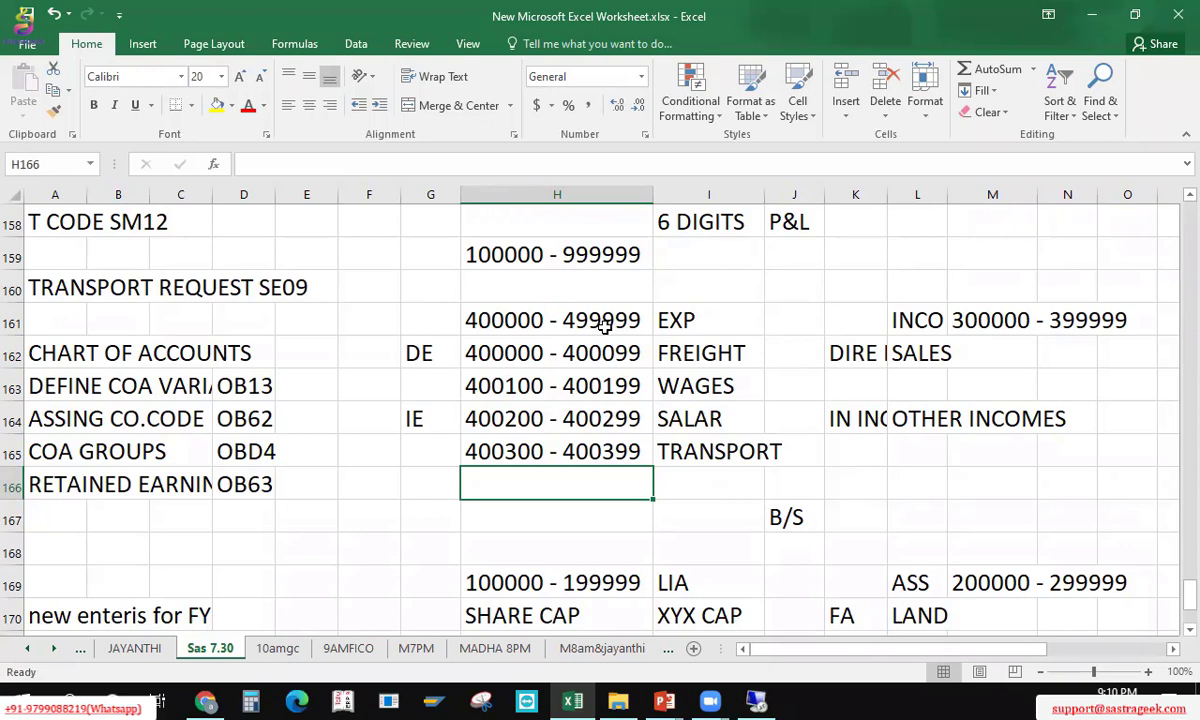
Step: Make the expense range 400000 - 499999 (H161) and income range 300000 - 399999 (M161) bold
key("Up")
key("Up")
key("Up")
key("Up")
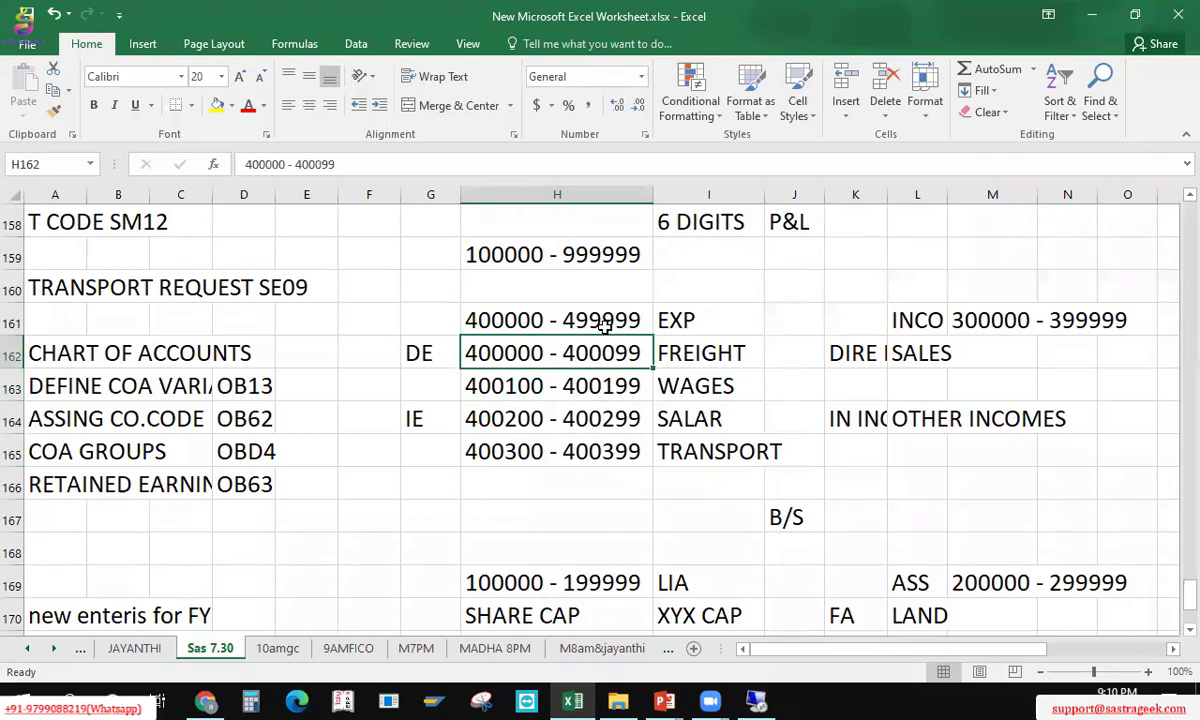
key("shift+Right")
key("shift+Down")
key("shift+Down")
key("shift+Down")
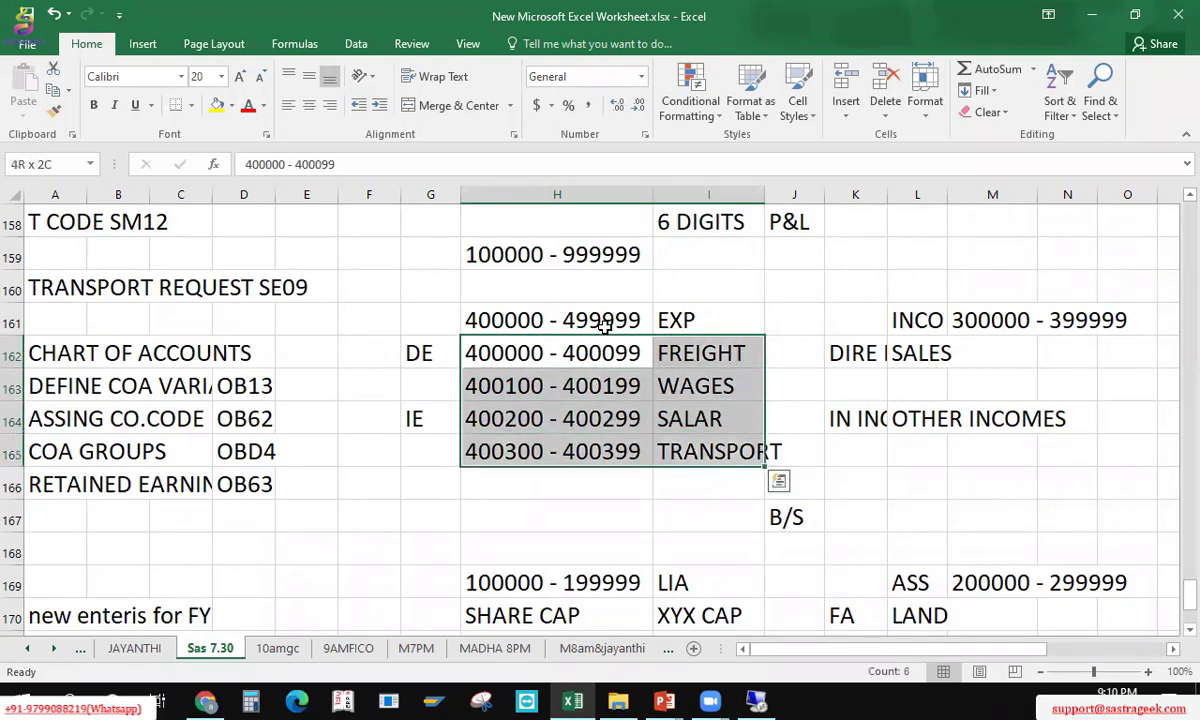
key("Up")
key("ctrl+b")
key("Right")
key("Right")
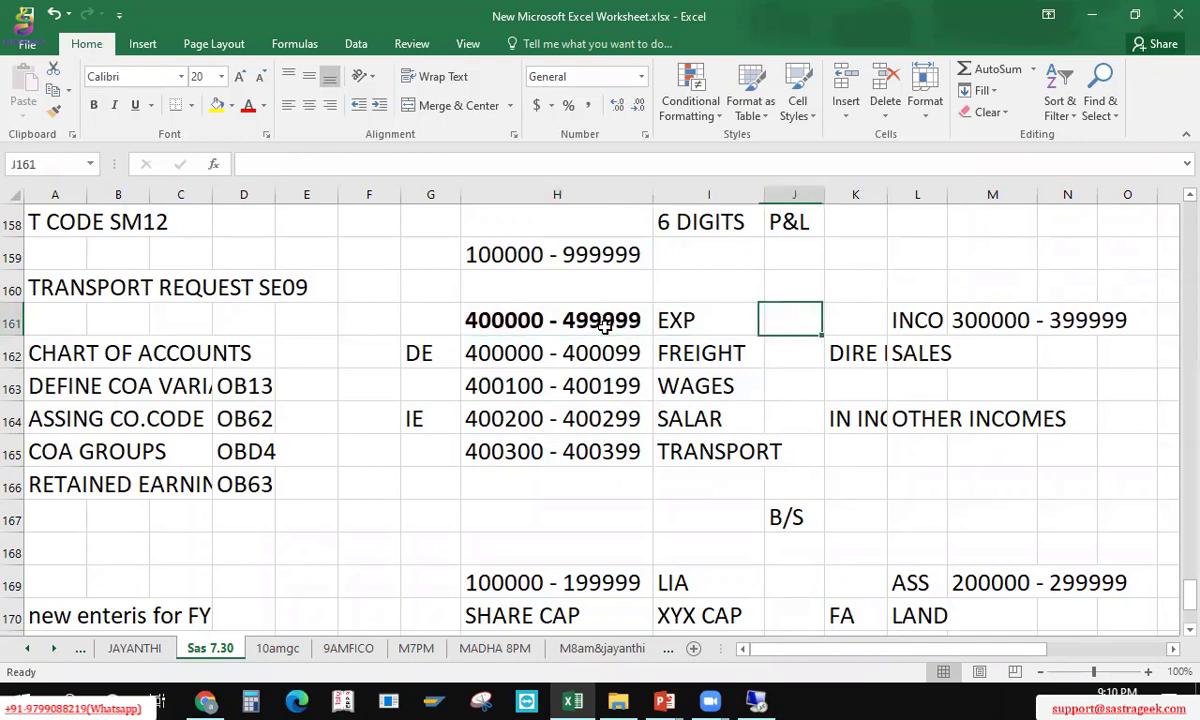
key("Right")
key("Right")
key("Right")
key("ctrl+b")
Step: Bold the asset range 200000 - 299999 and liabilities range 100000 - 199999, then save the workbook
key("Down")
key("Down")
key("Down")
key("Down")
key("Down")
key("Down")
key("Down")
key("Down")
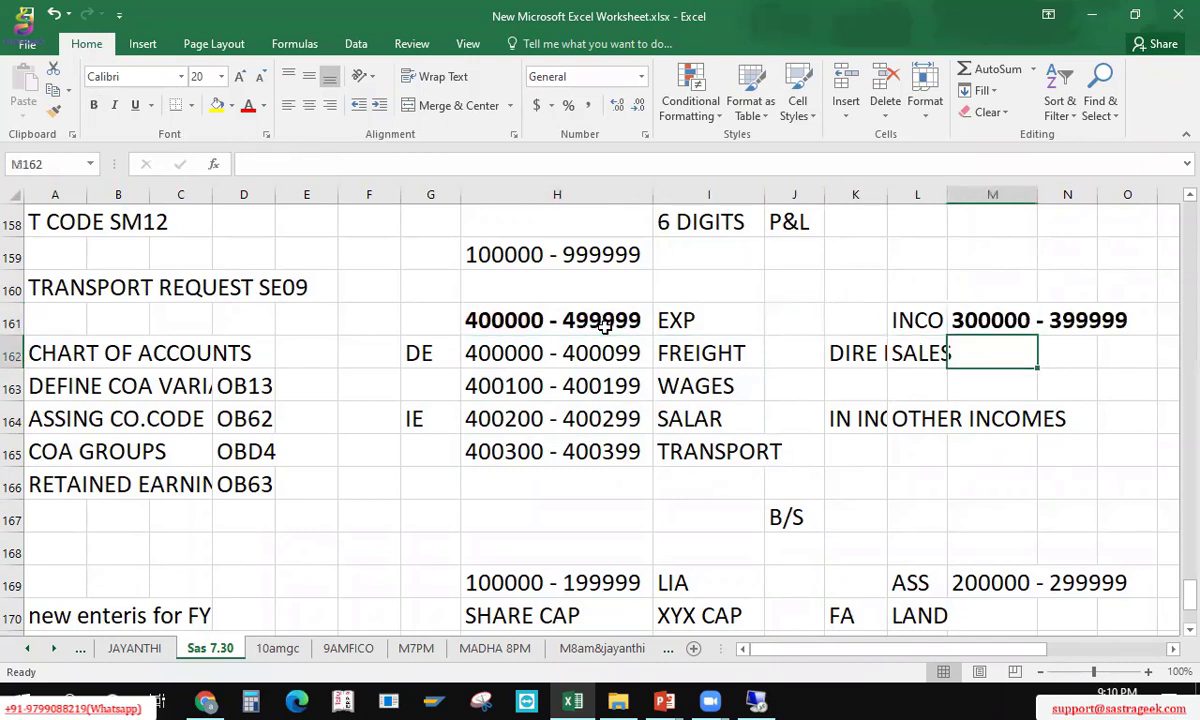
key("ctrl+b")
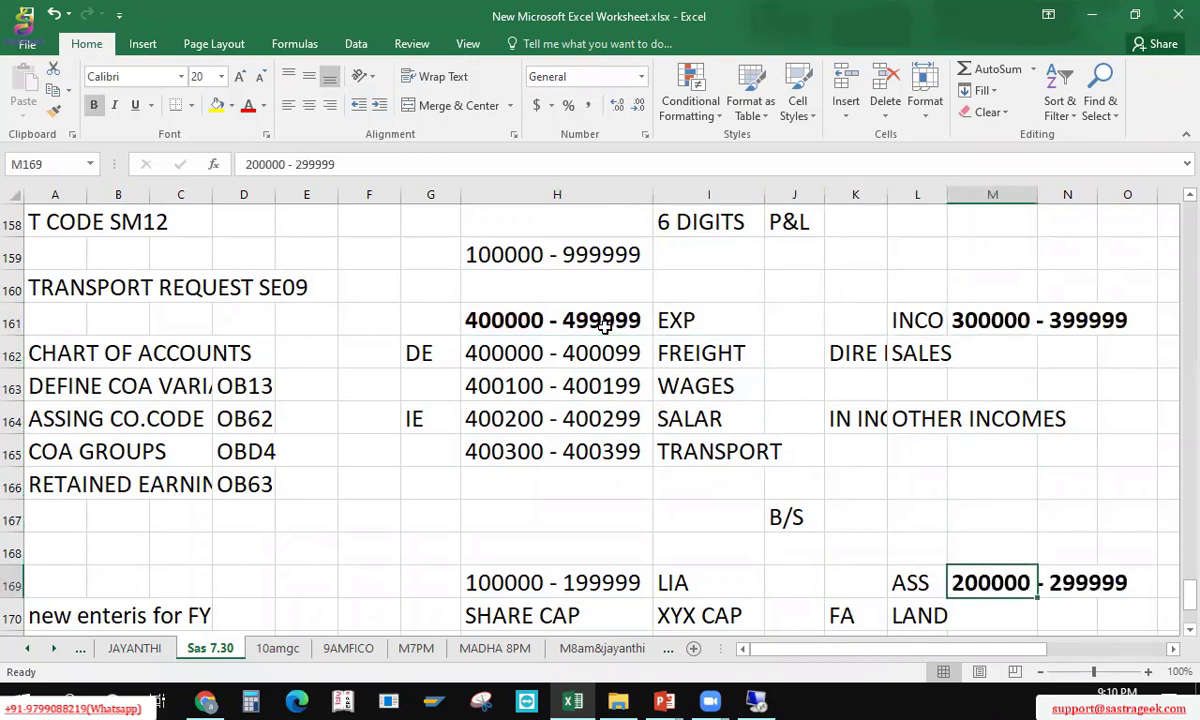
key("Left")
key("Left")
key("Left")
key("Left")
key("Left")
key("Left")
key("Right")
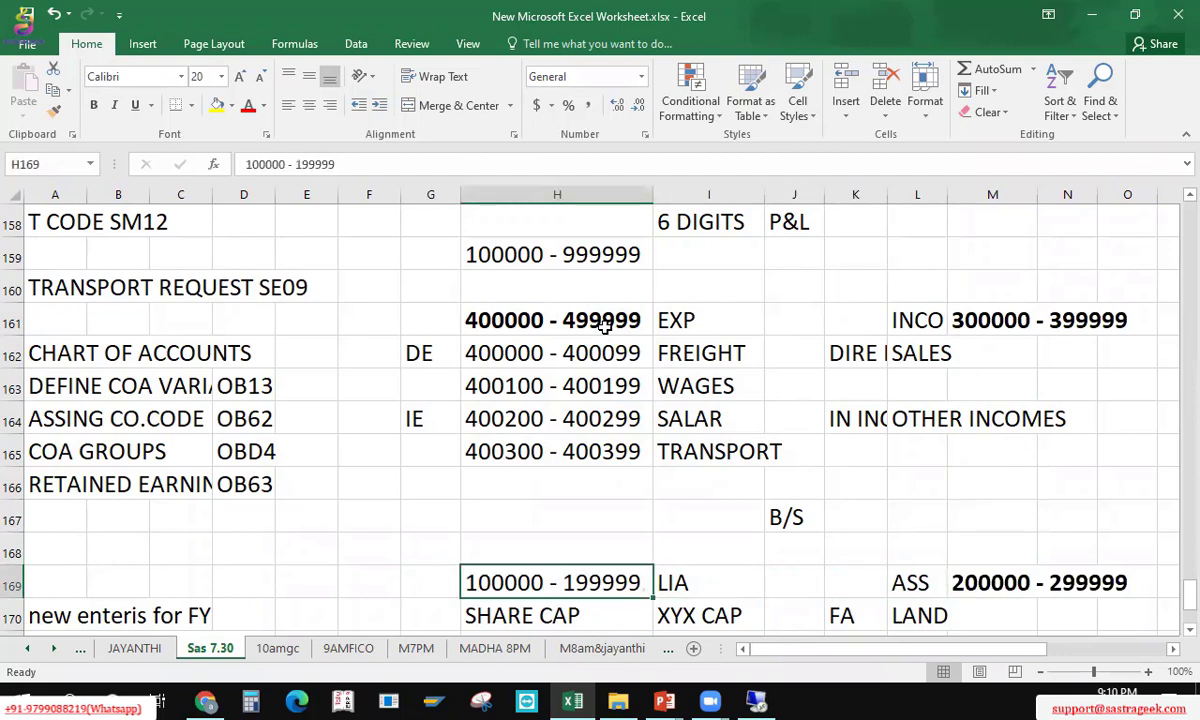
key("ctrl+b")
key("ctrl+s")
Step: Review the liabilities and expense sub-group entries, ending on the LAND entry in L170
key("Up")
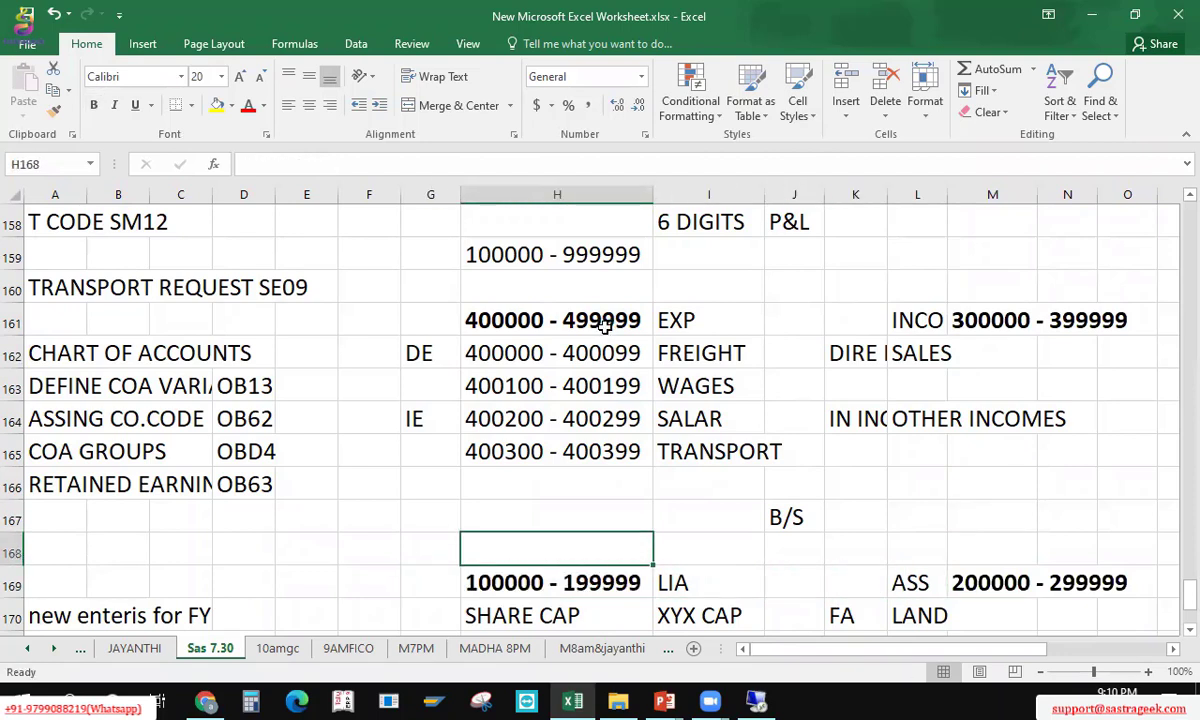
key("Down")
key("Down")
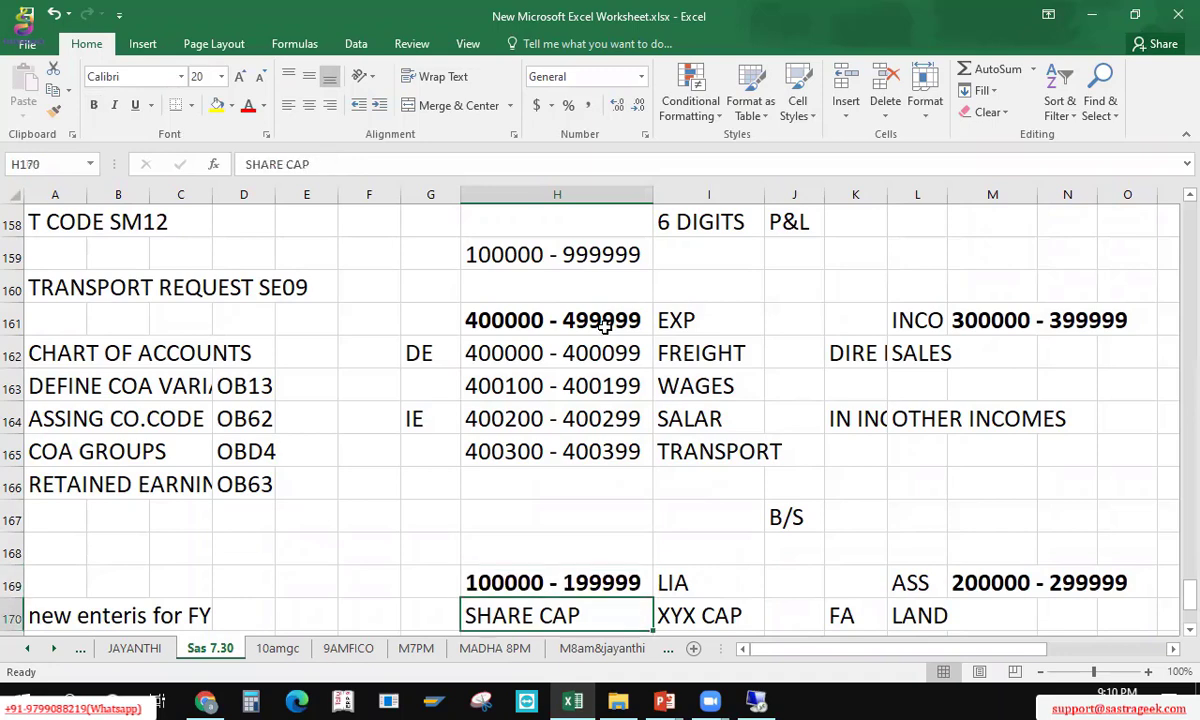
key("Down")
key("Up")
key("Up")
key("Up")
key("Up")
key("Up")
key("Up")
key("Up")
key("Up")
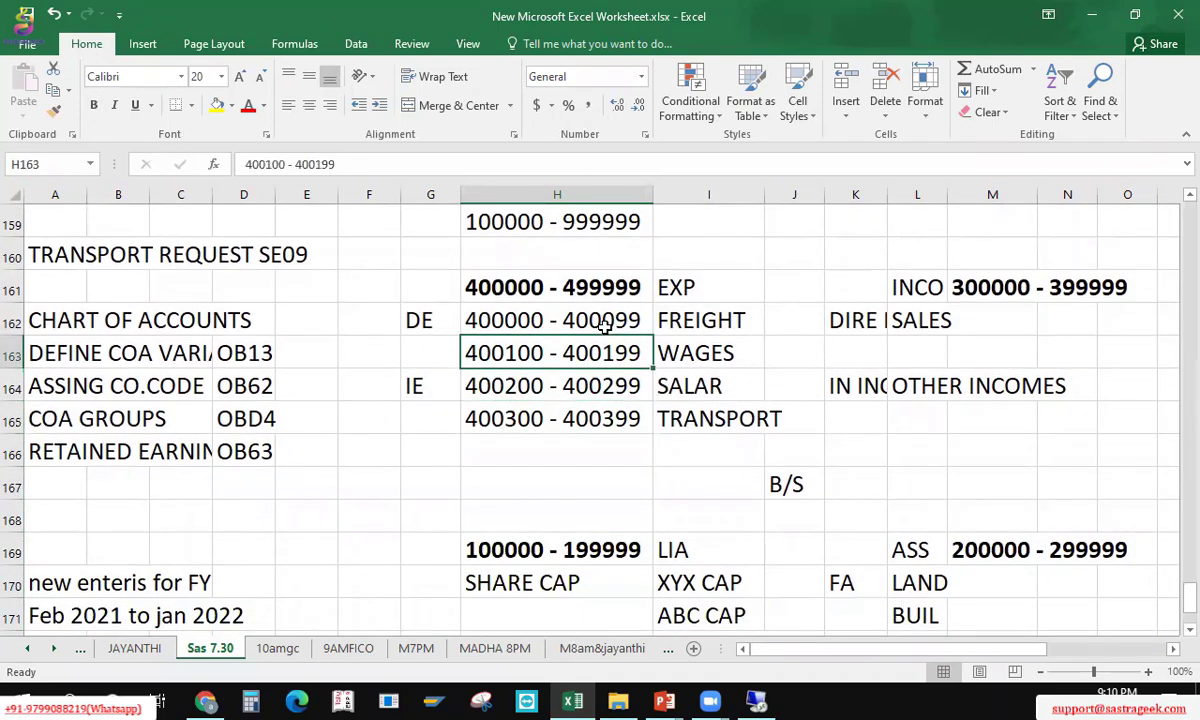
key("Up")
key("shift+Down")
key("shift+Down")
key("shift+Down")
key("shift+Right")
key("Right")
key("Right")
key("Right")
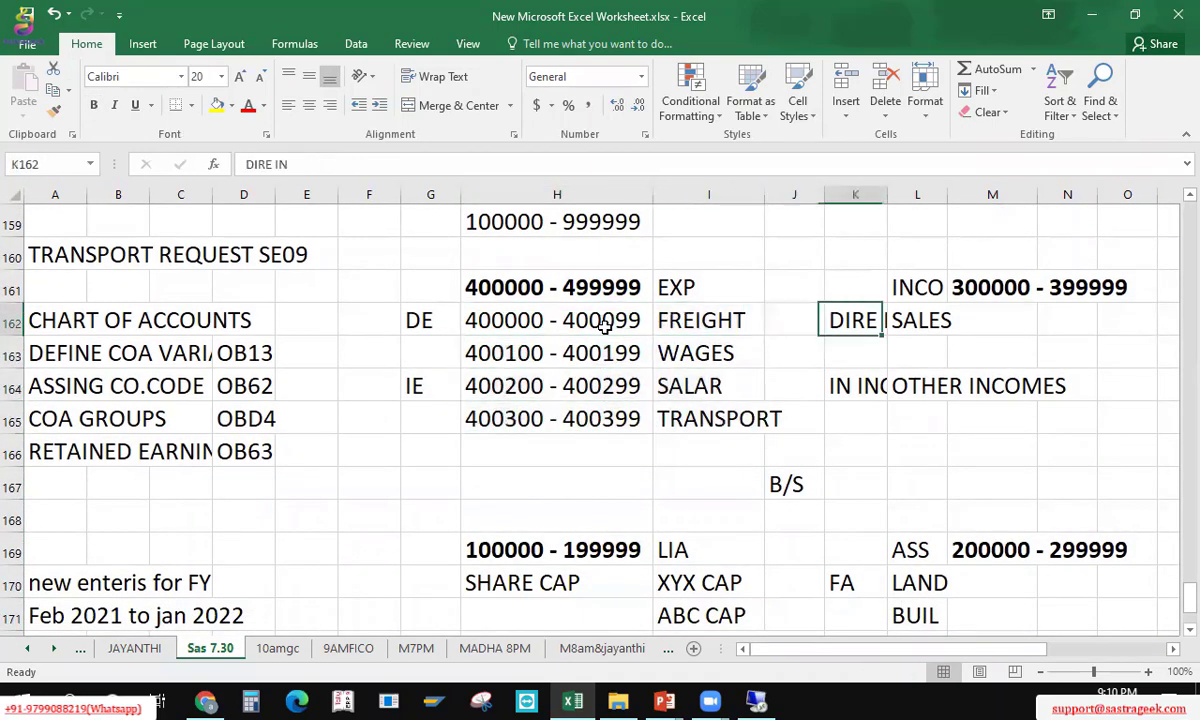
key("Down")
key("Right")
key("Down")
key("Down")
key("Down")
key("Down")
key("Down")
key("Down")
key("Down")
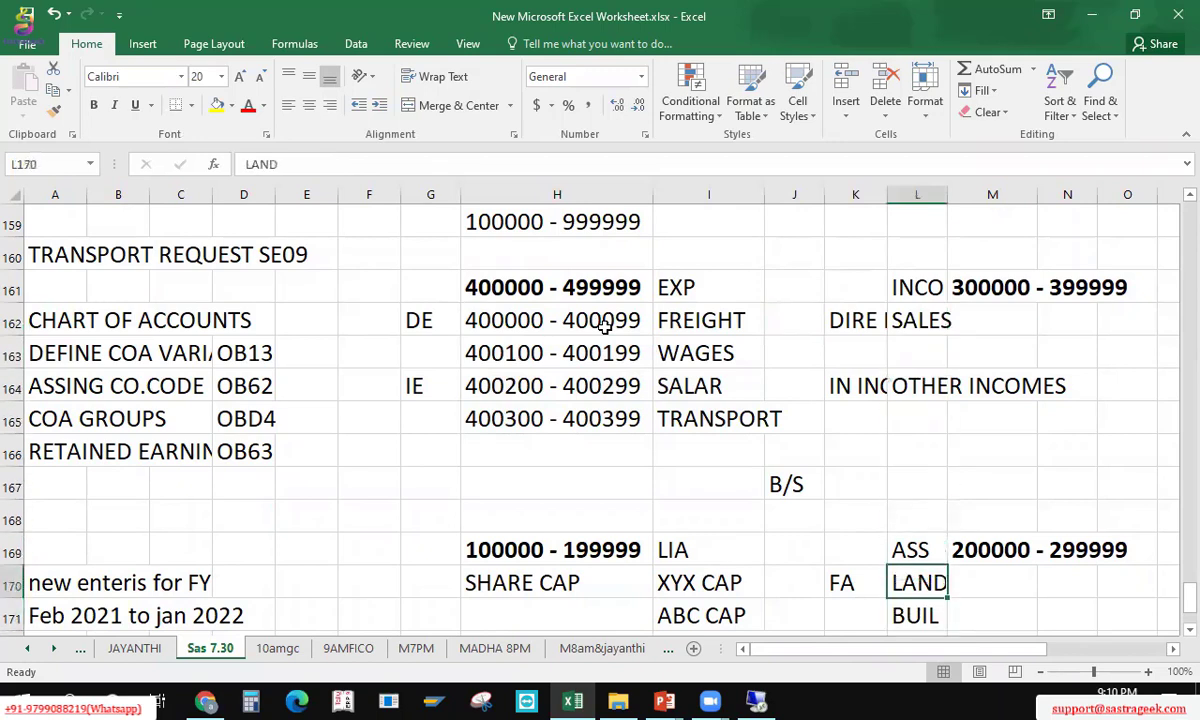
Step: Enter the range 200000 - 201999 in M170 beside LAND, correcting the first entry 200000 - 200099
key("Right")
type("20000")
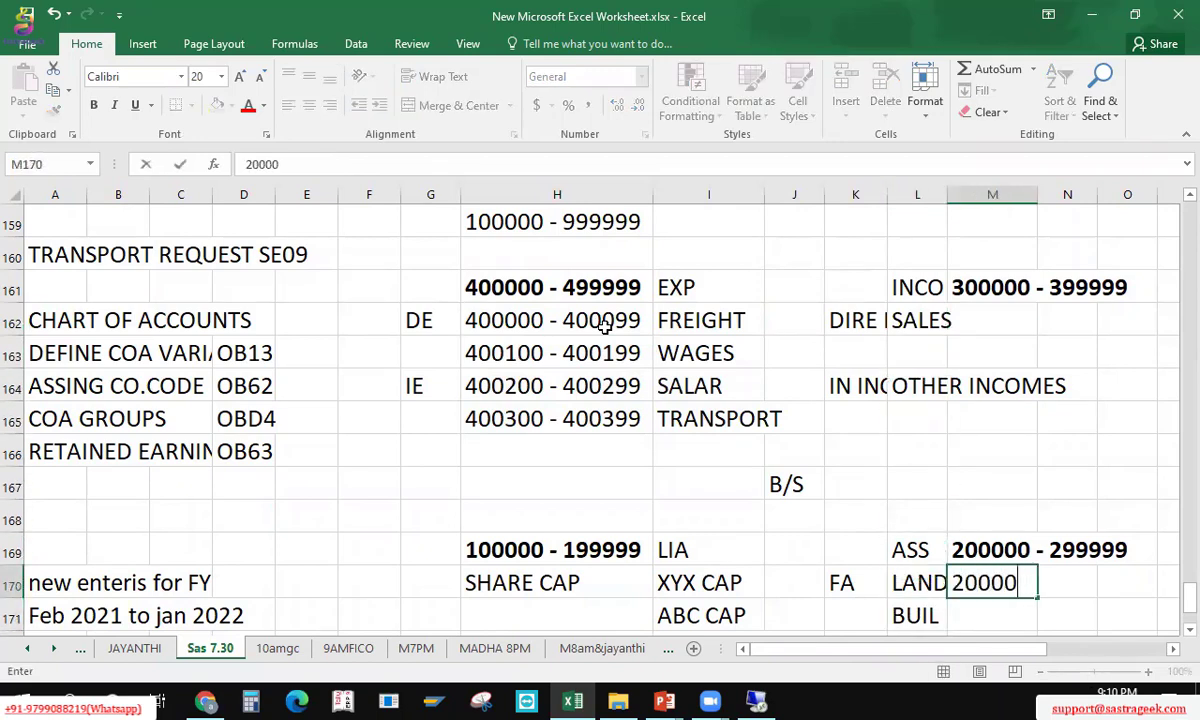
type("0 - 200")
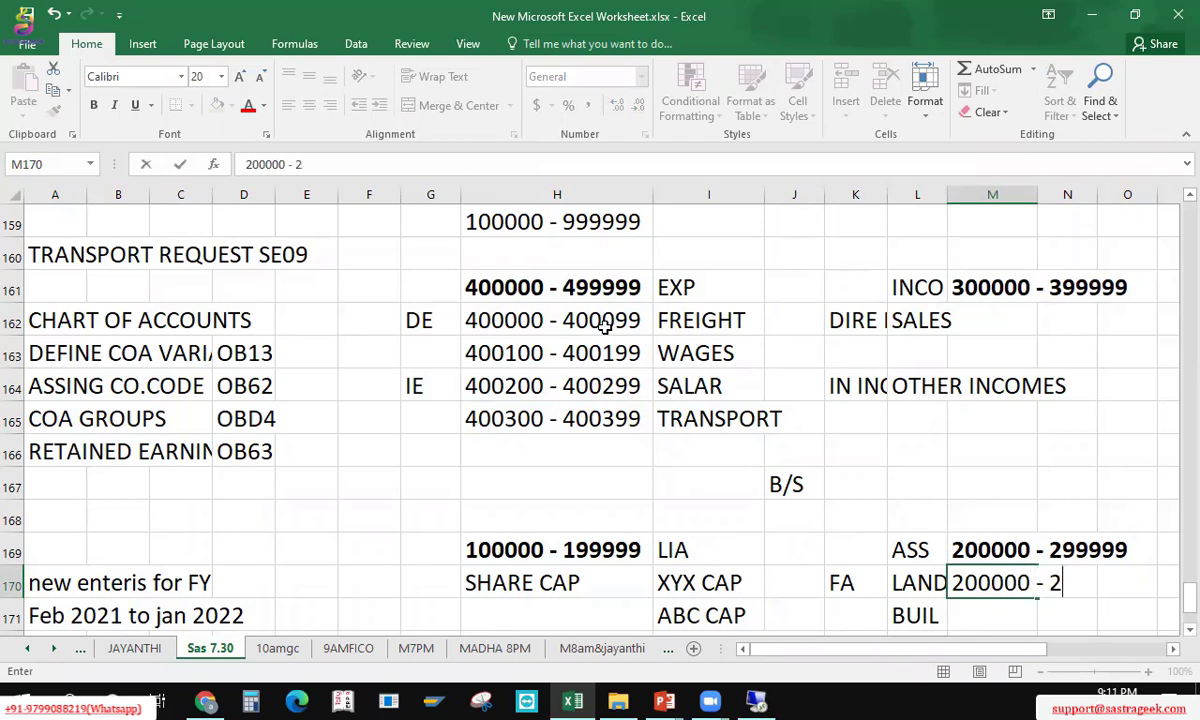
type("099")
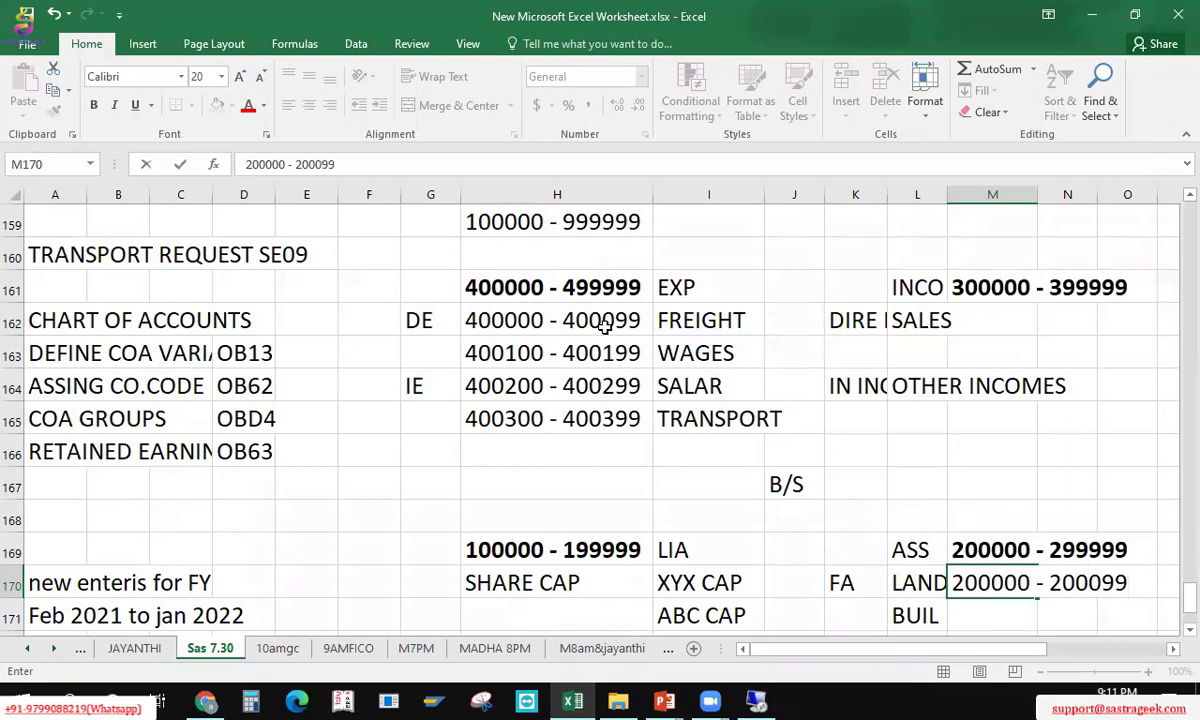
key("ctrl+Return")
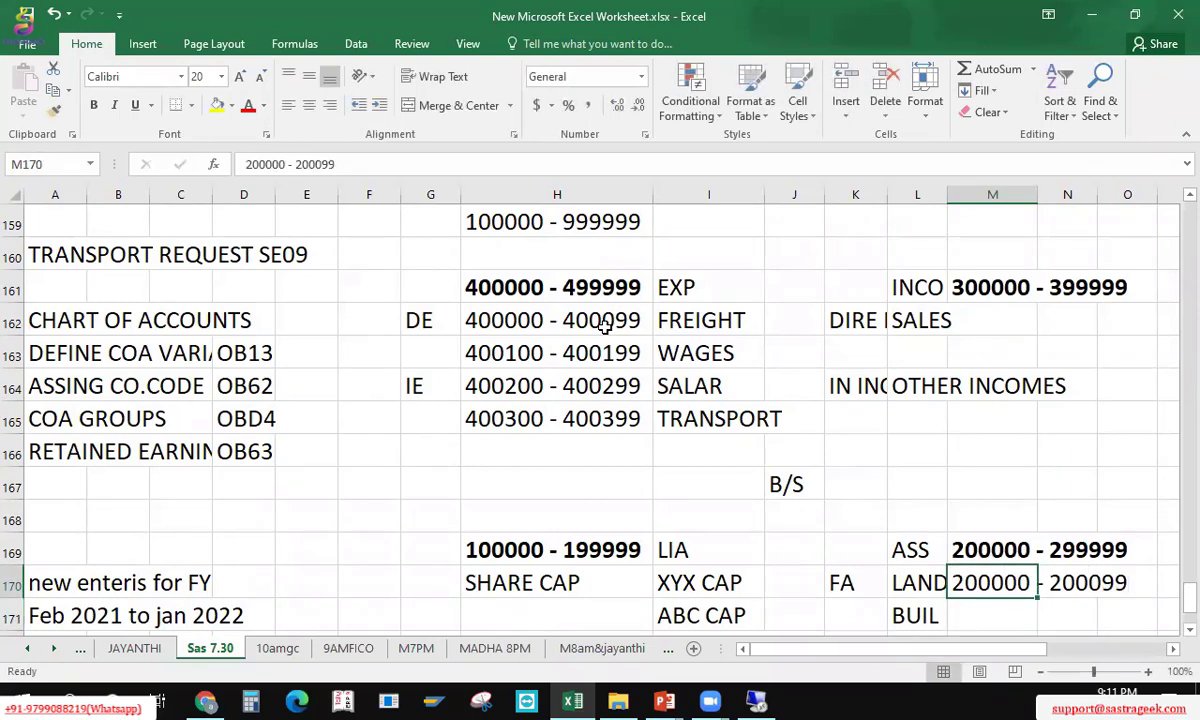
key("F2")
key("Left")
key("Left")
key("Left")
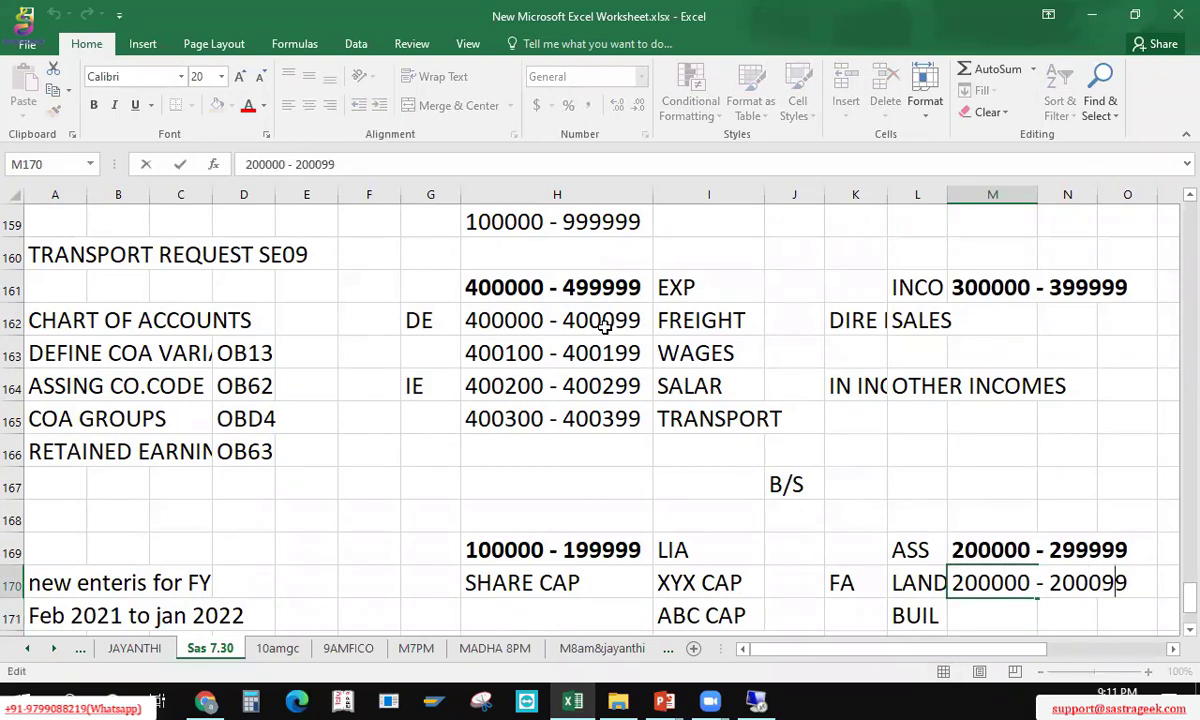
key("BackSpace")
type("1")
key("Right")
key("Right")
key("BackSpace")
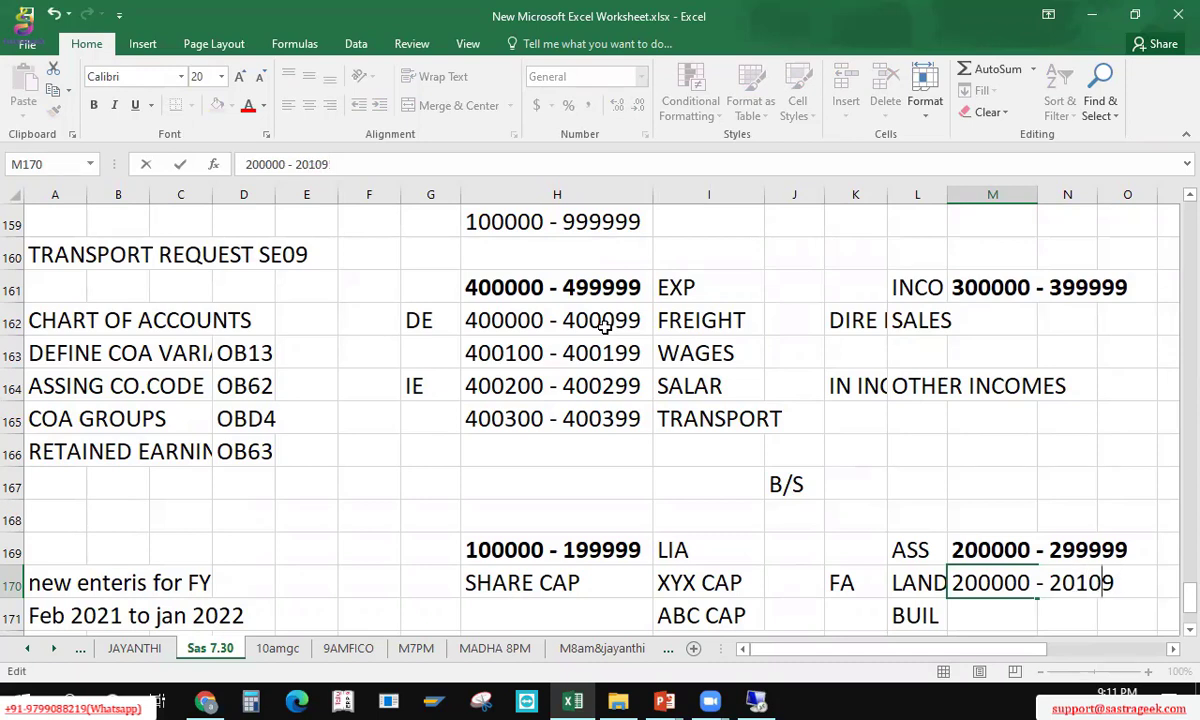
key("BackSpace")
type("99")
key("Return")
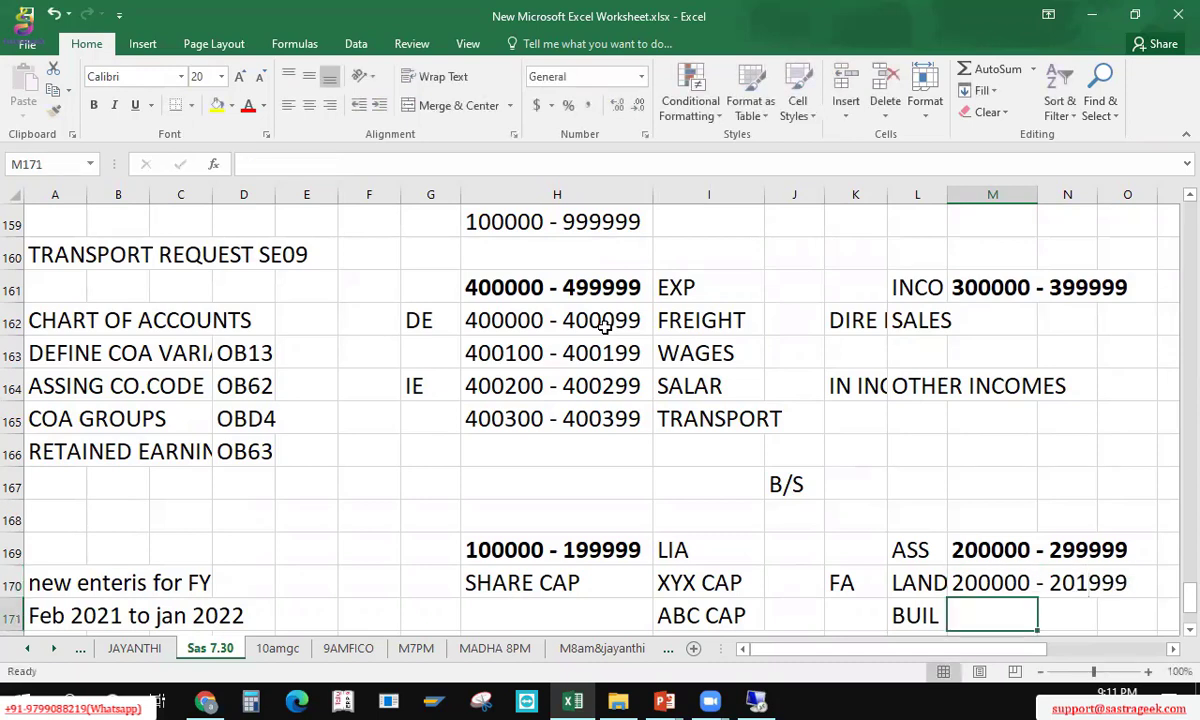
key("Up")
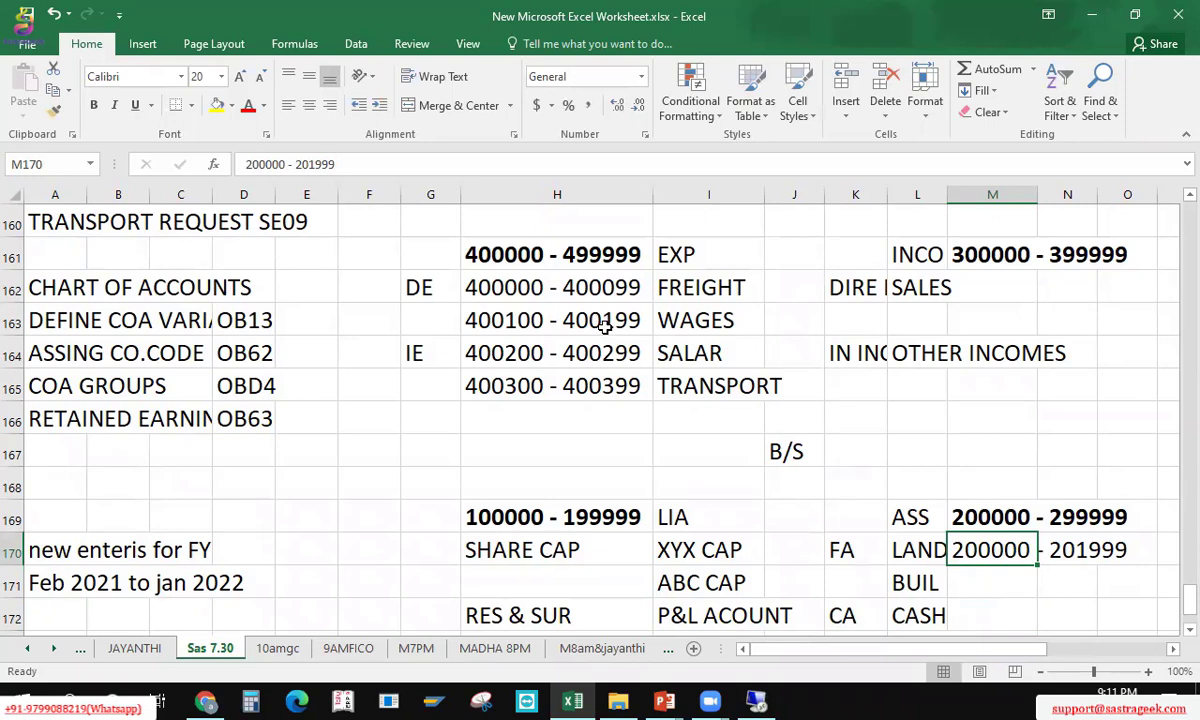
Step: Correct the LAND range in M170 from 200000 - 201999 to 200000 - 200999
key("F2")
key("Left")
key("Left")
key("Left")
key("BackSpace")
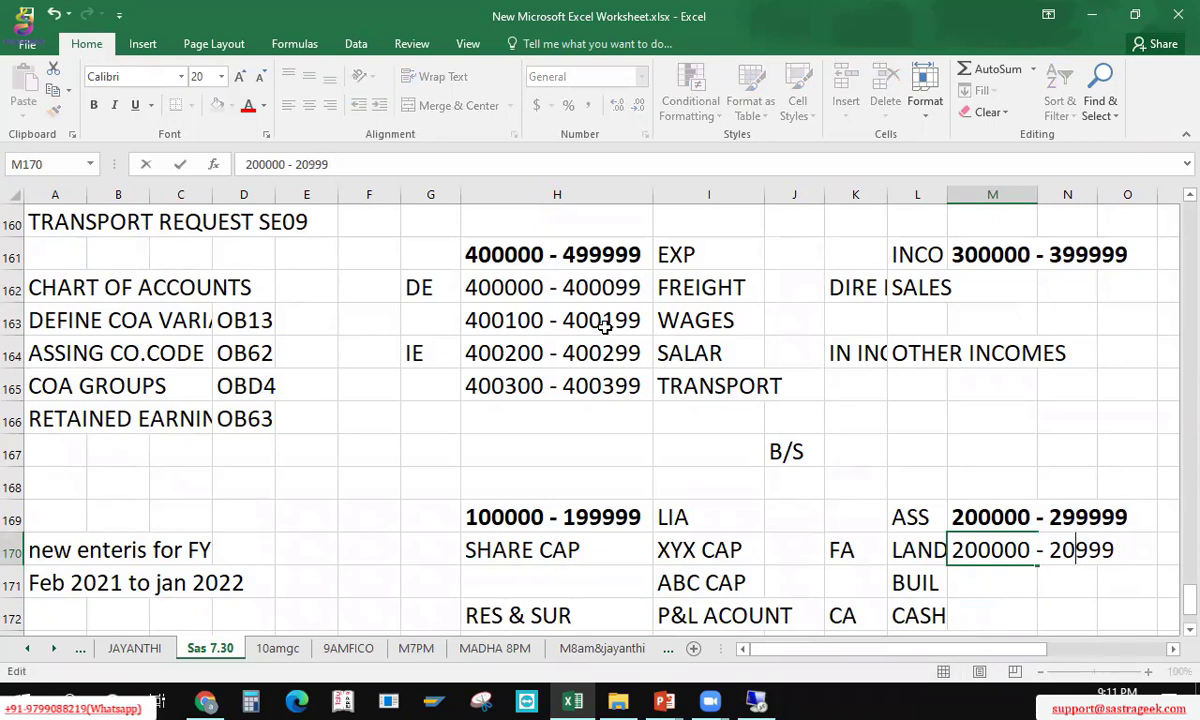
type("0")
key("Return")
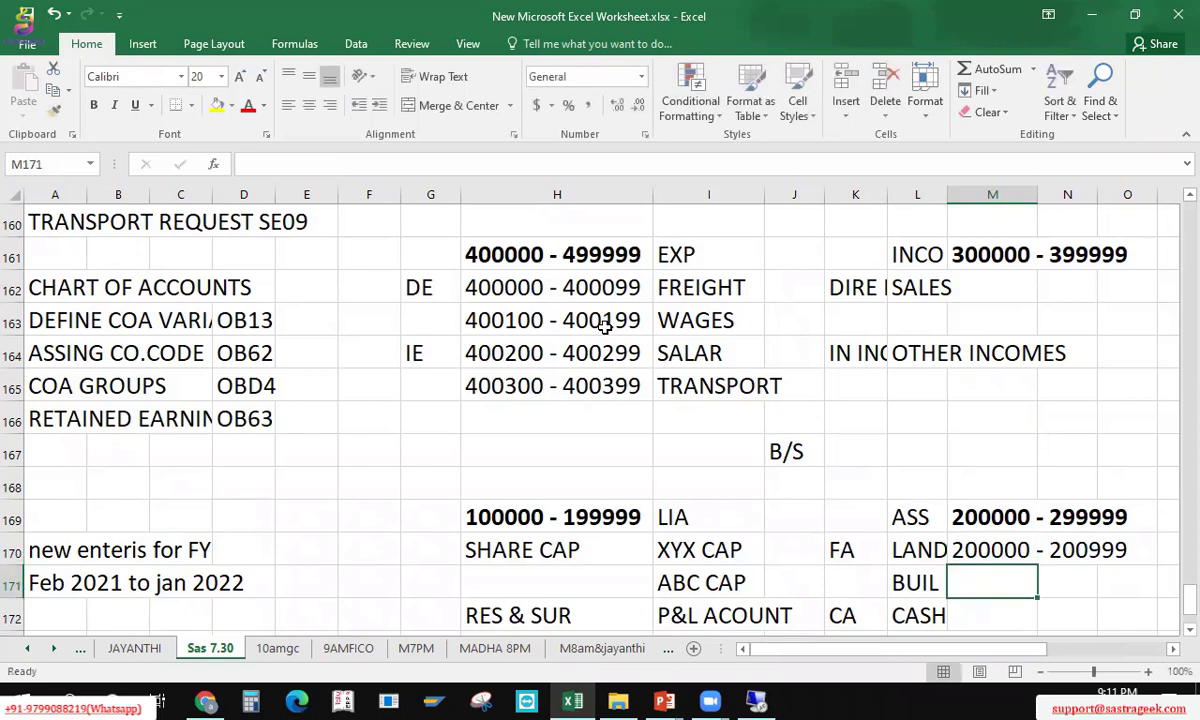
Step: Review the corrected LAND range and the empty range cell beside BUIL in row 171
key("Up")
key("Left")
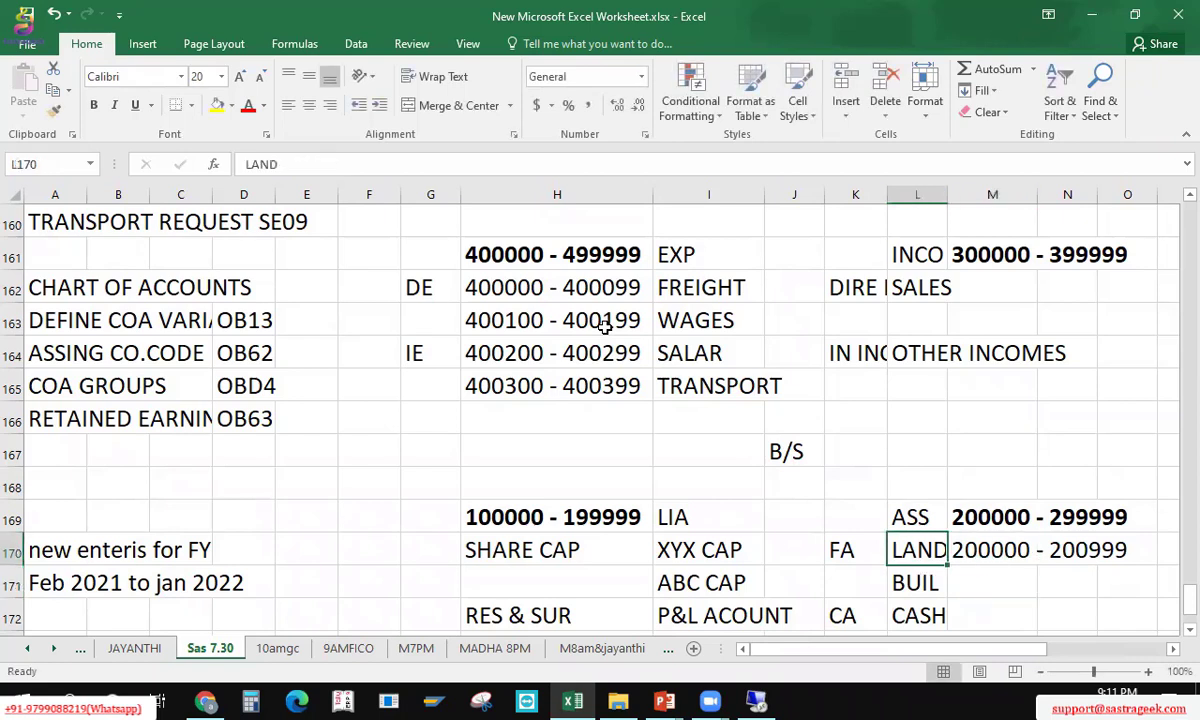
key("Right")
key("Down")
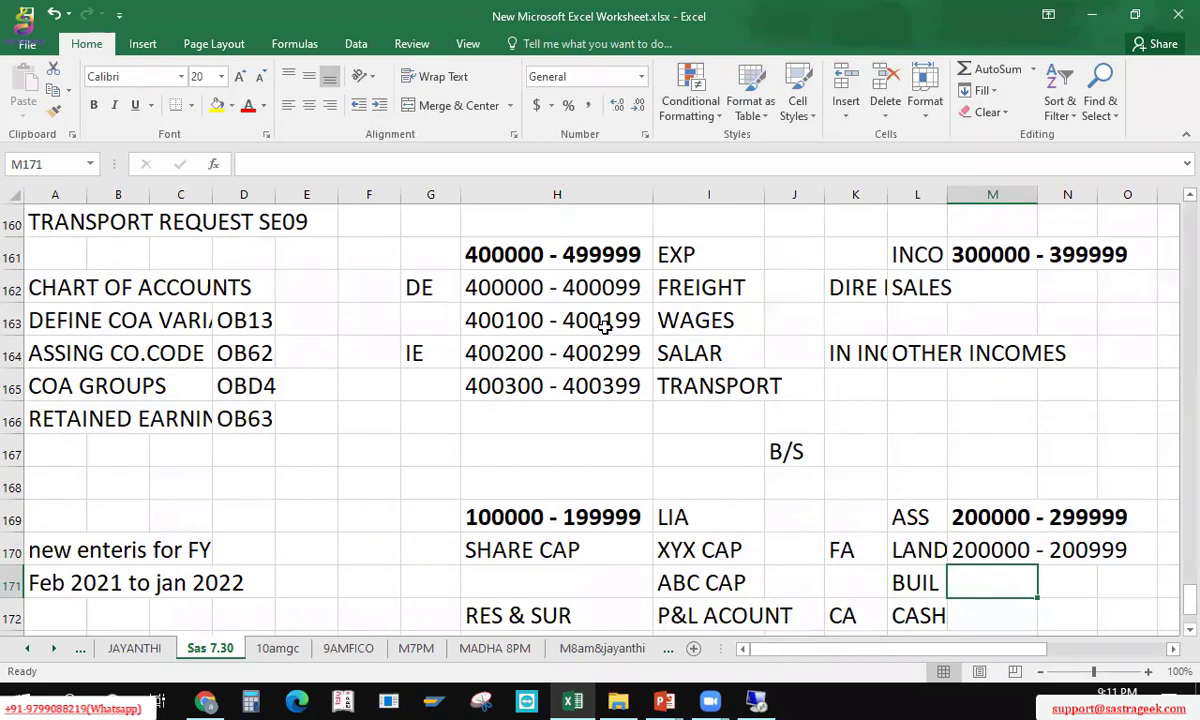
key("Up")
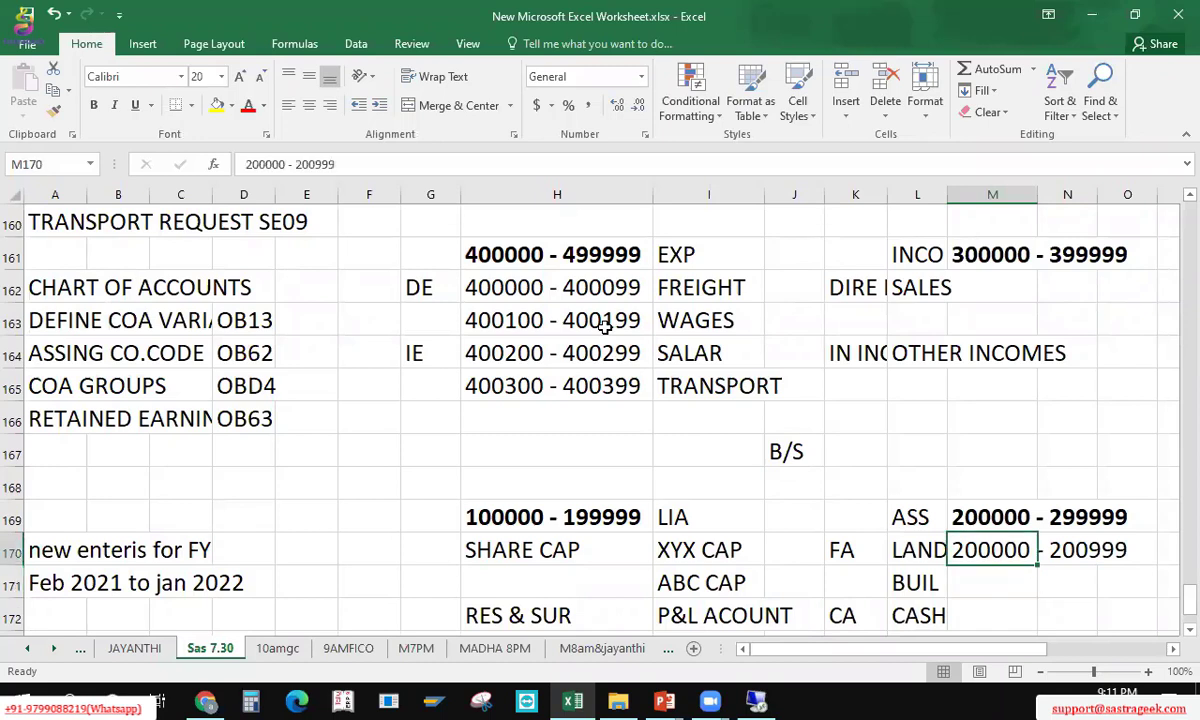
key("Down")
key("Left")
key("Right")
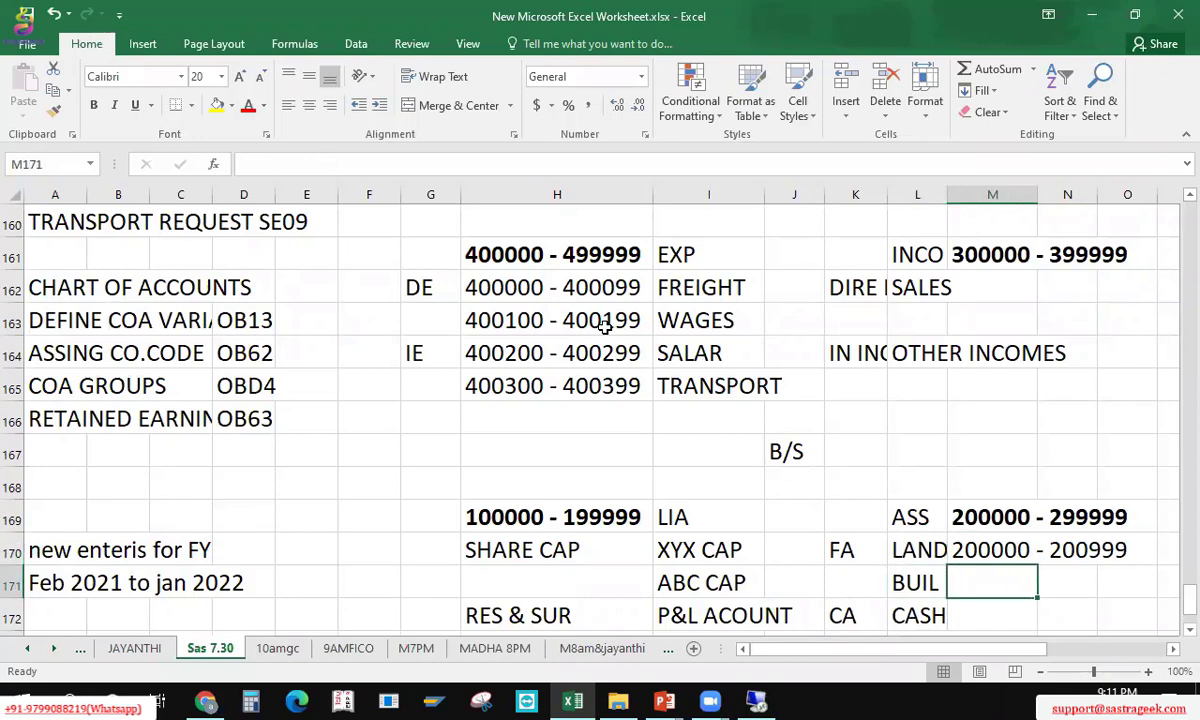
Step: Check the WAGES range 400100 - 400199 and the COA GROUPS entry's OBD4 code, then go to SAP
left_click(605, 327)
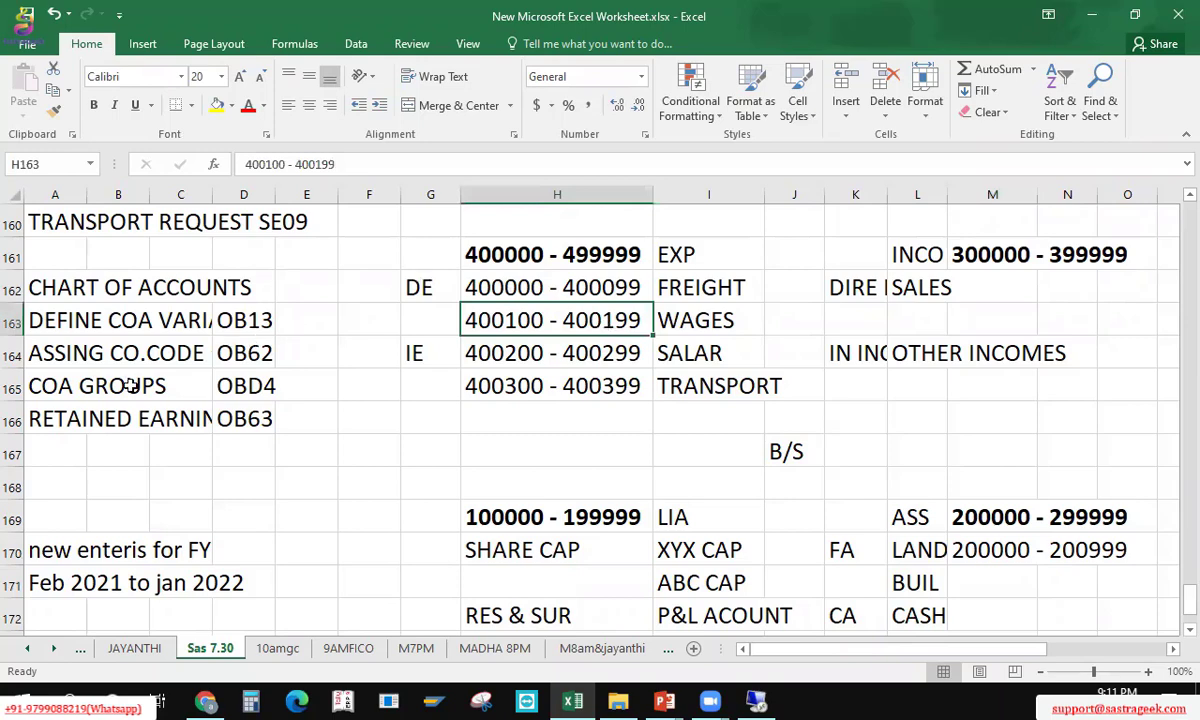
left_click(65, 387)
left_click(195, 384)
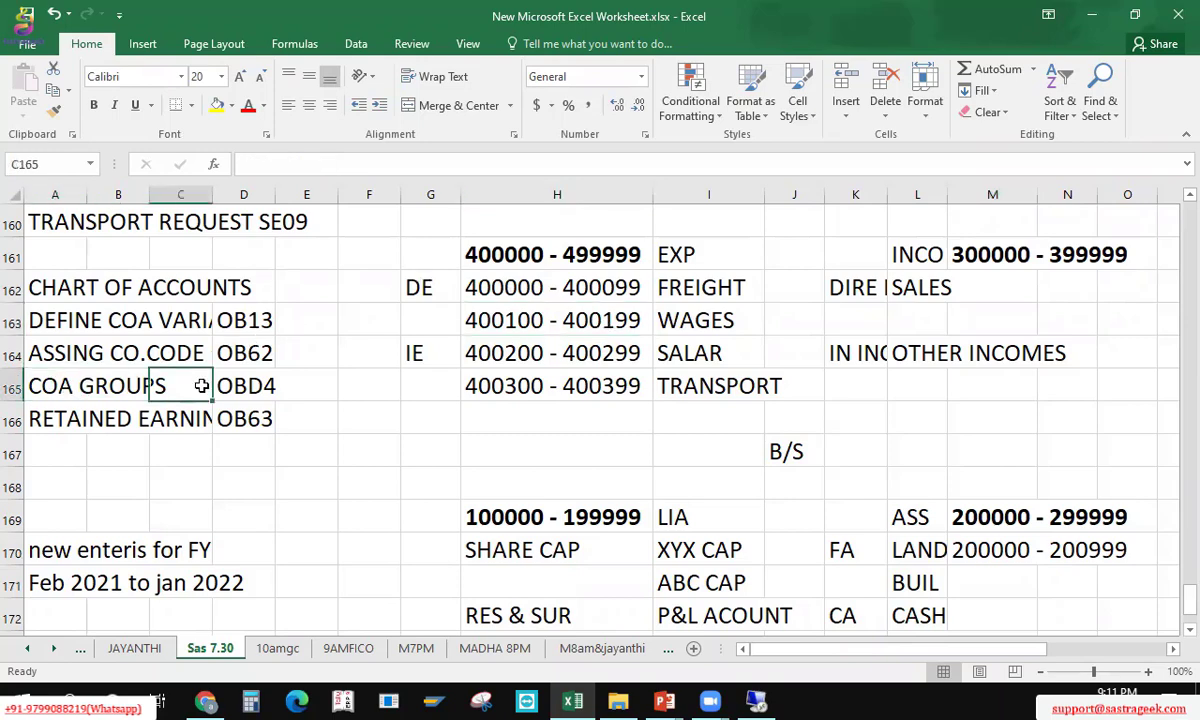
key("alt+Tab")
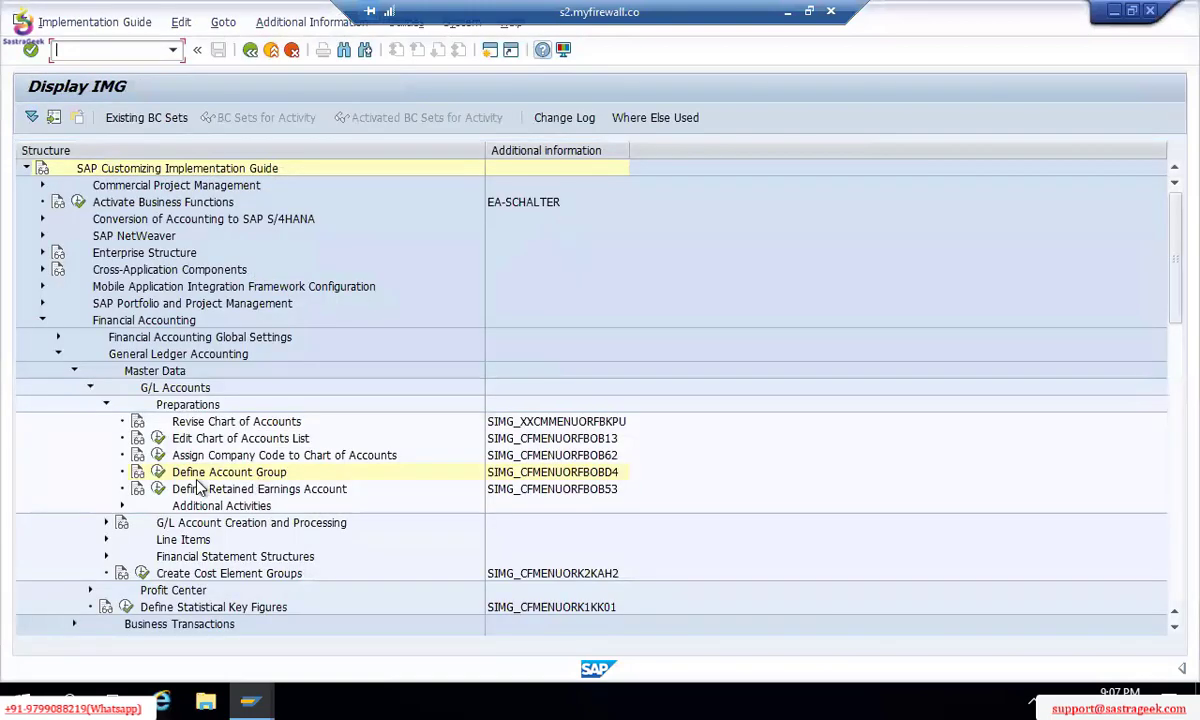
Step: In OBD4 new entries, add TM00 group LIAB 'LIABILITIES' with accounts 100000–199999
left_click(158, 473)
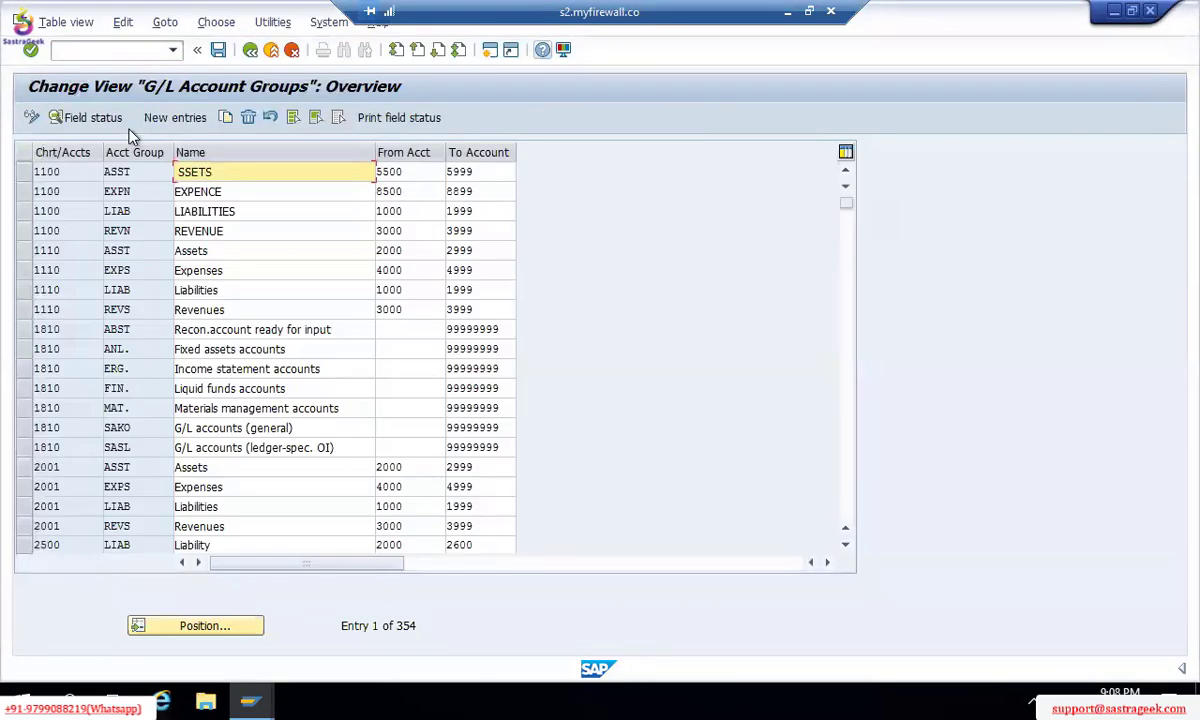
left_click(185, 117)
type("T")
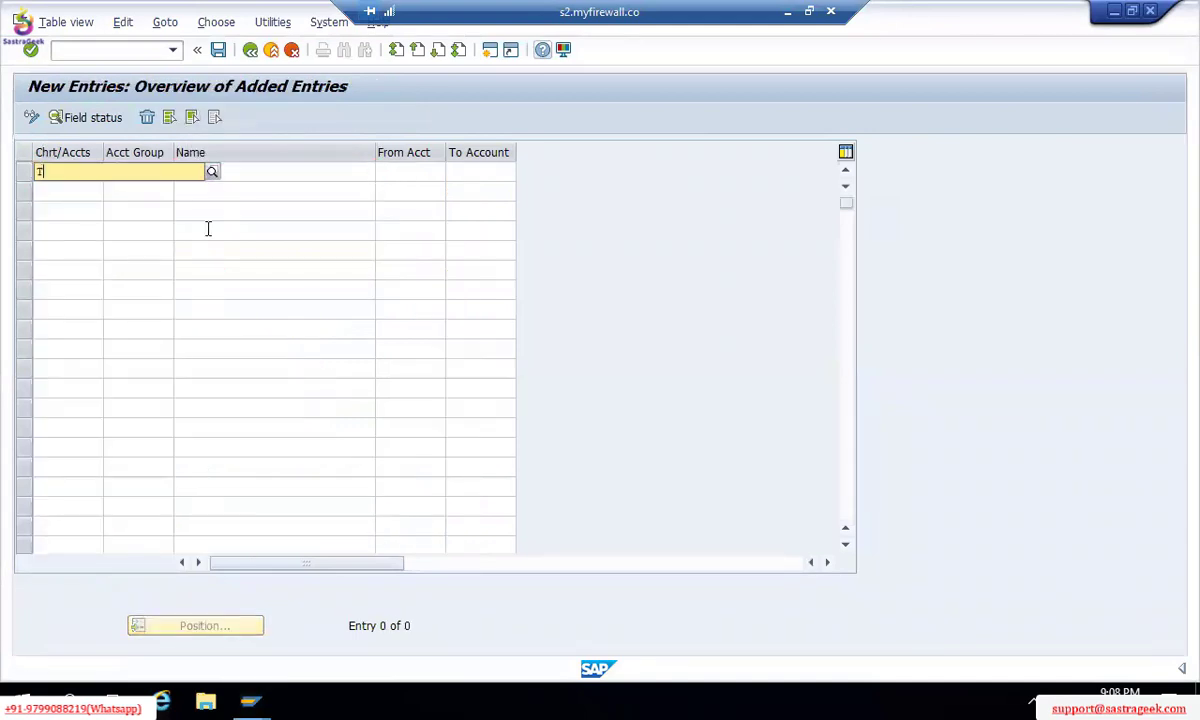
type("M00")
key("Tab")
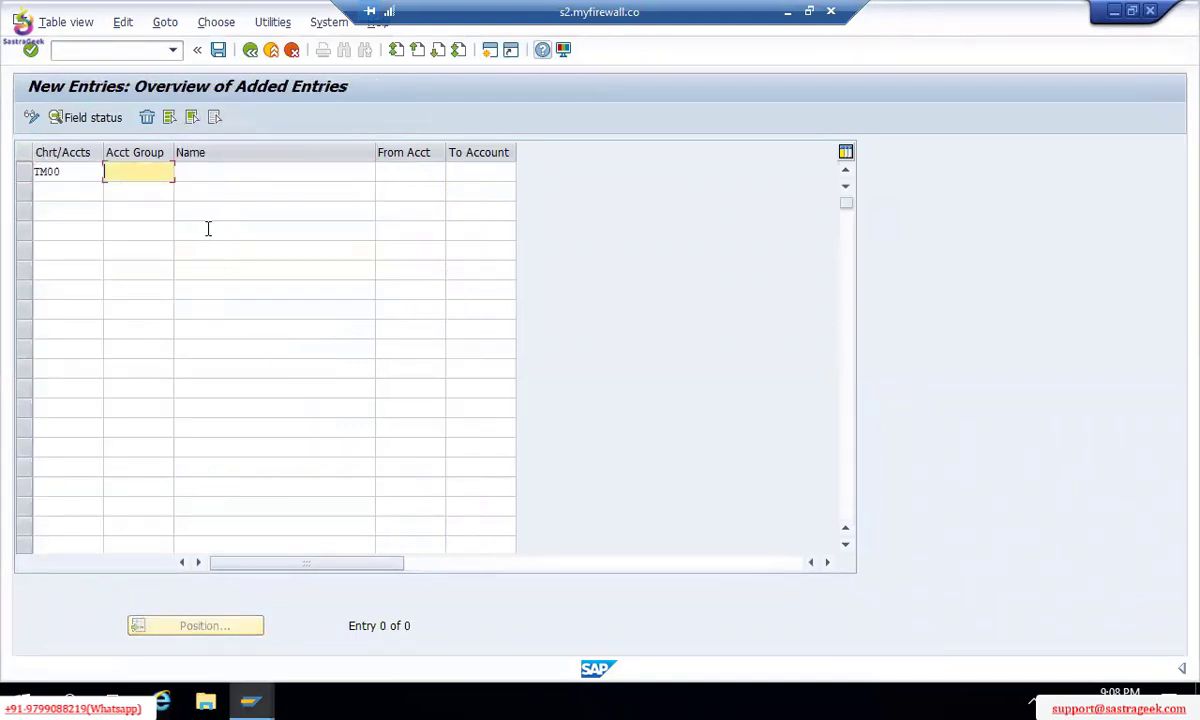
type("LIA")
key("Tab")
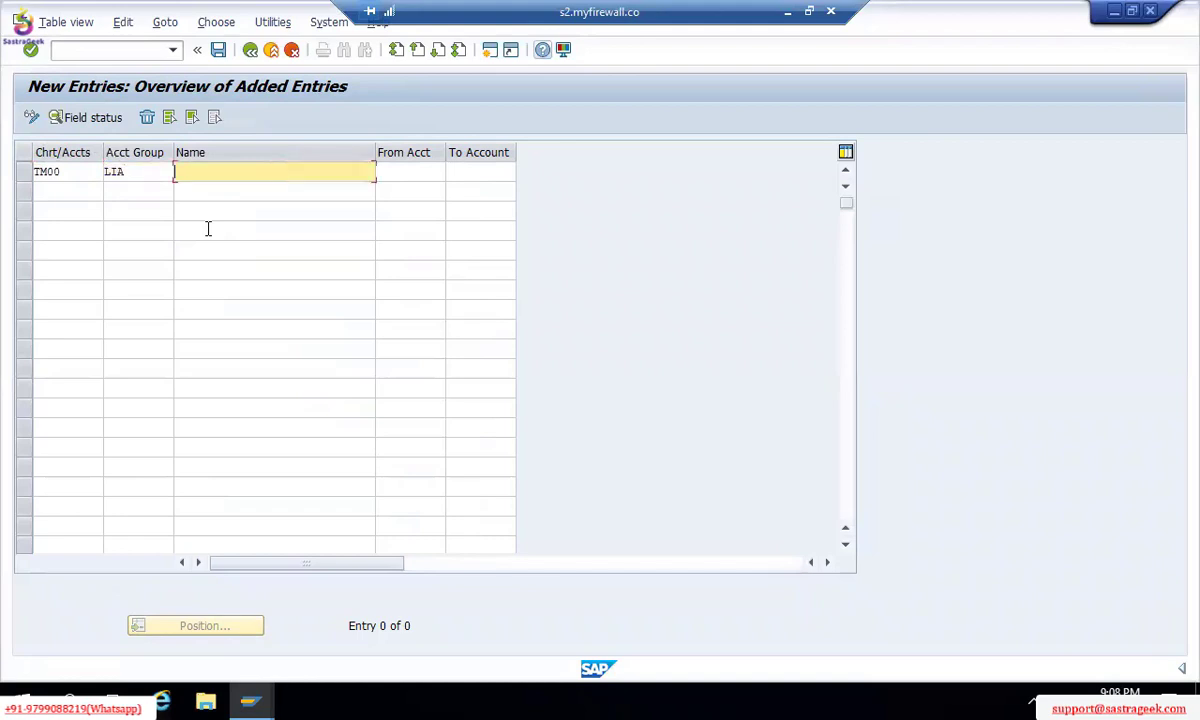
type("LIABILITIES")
key("shift+Tab")
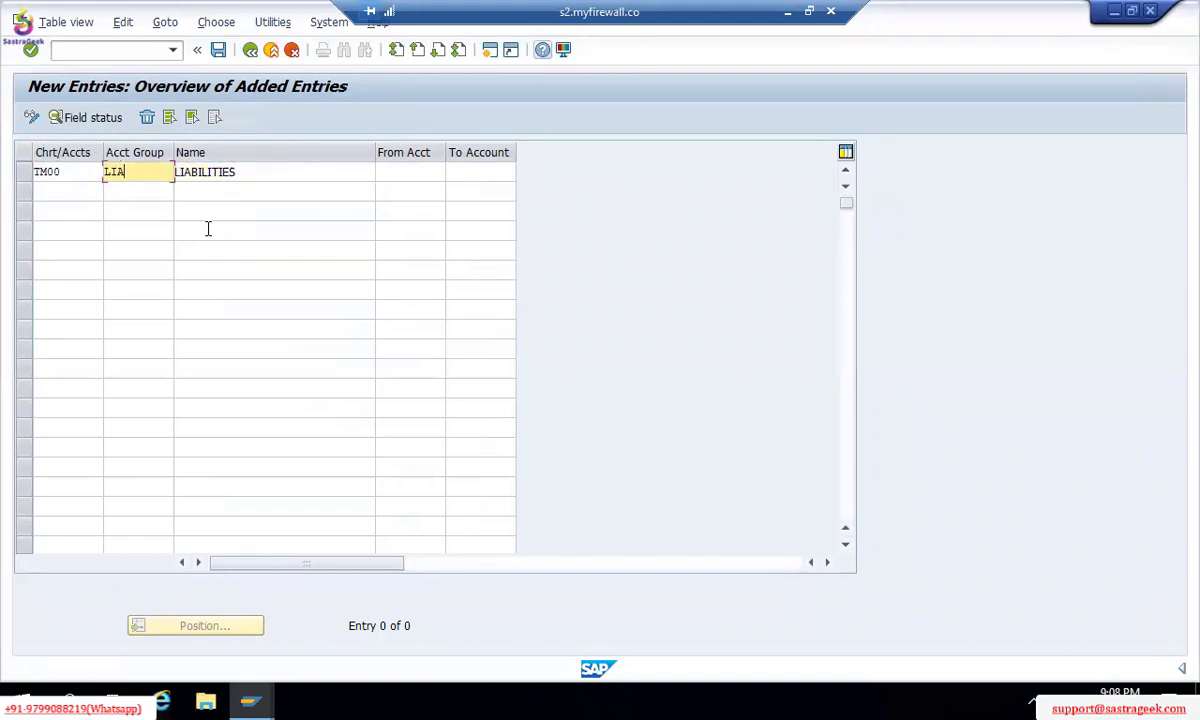
type("B")
key("Tab")
key("Tab")
type("100")
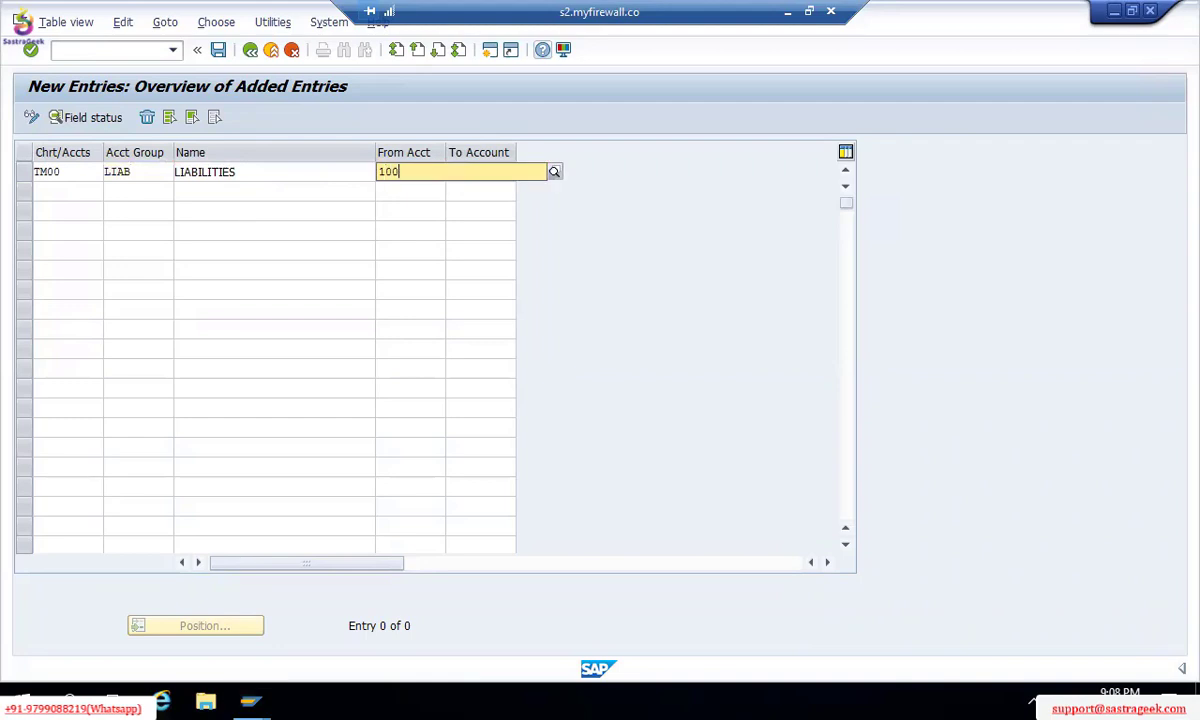
type("000")
key("Tab")
type("199")
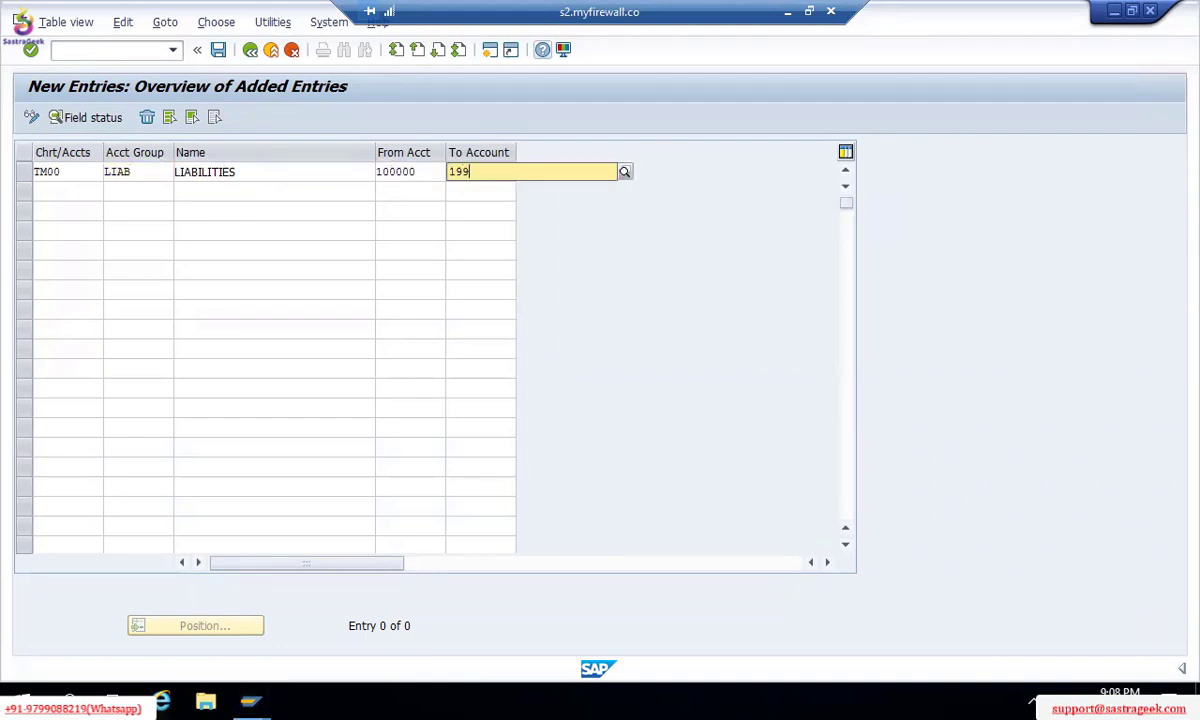
type("999")
key("Return")
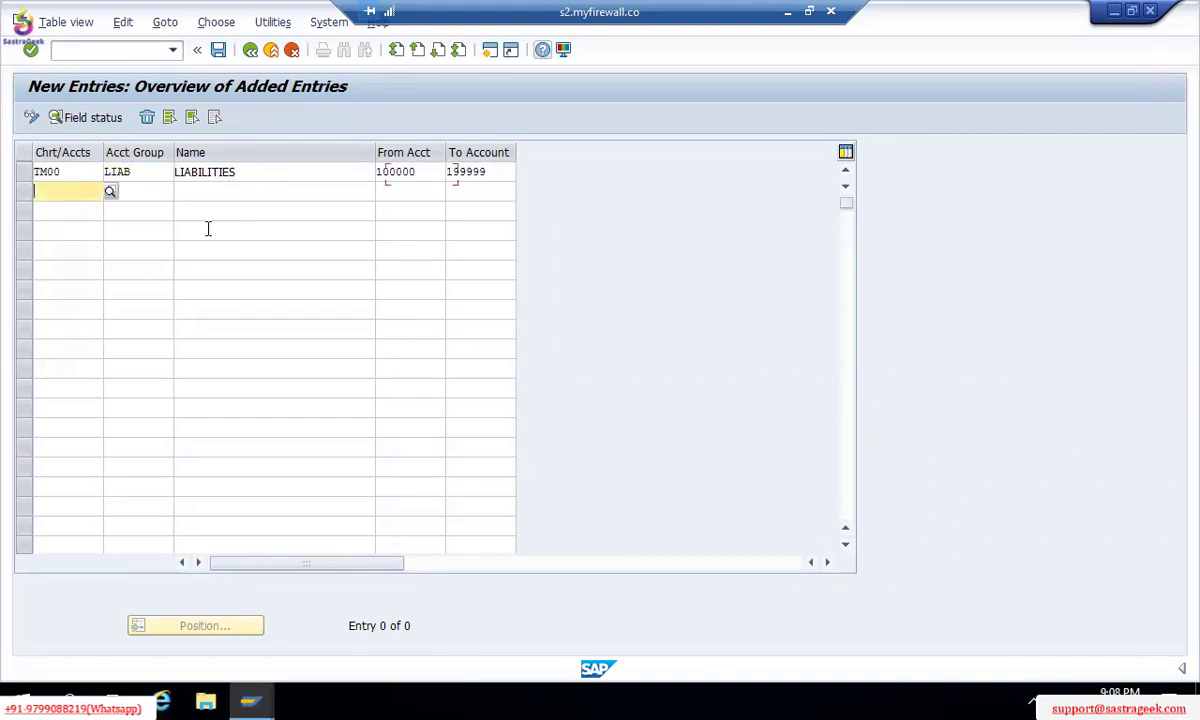
Step: Add TM00 group ASSE 'ASSETS' starting at 200000, leaving the end account blank
type("TM")
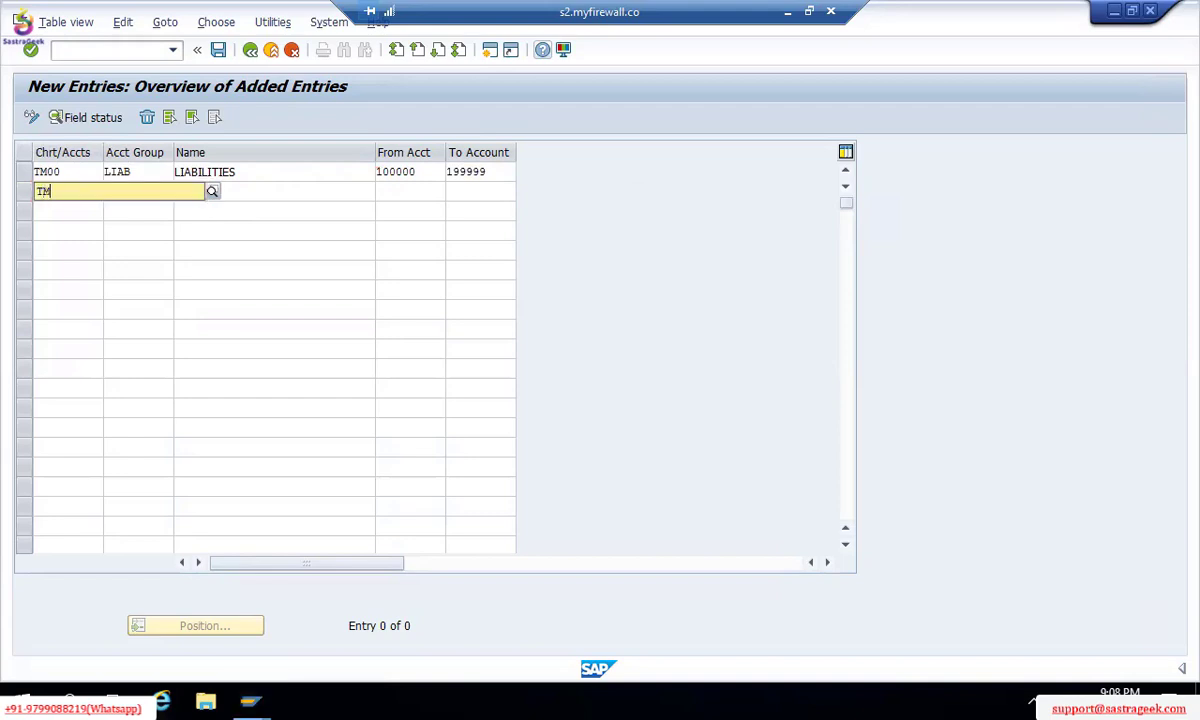
type("00")
key("Tab")
type("ASS")
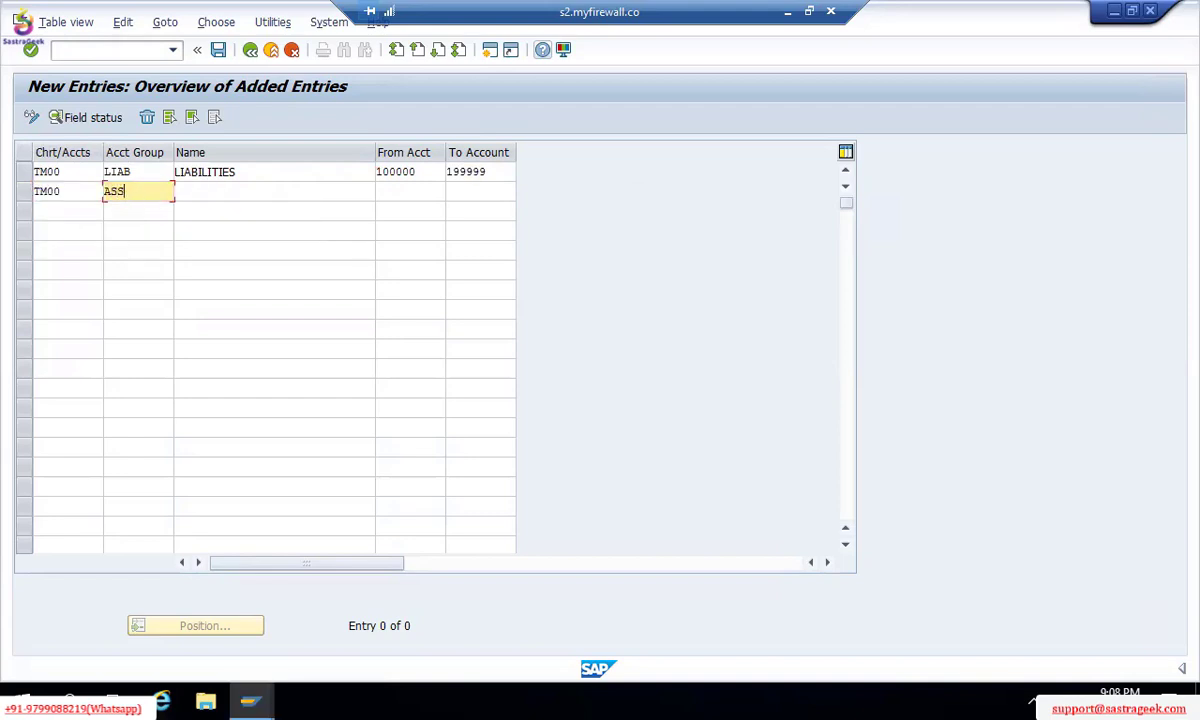
type("E")
key("Tab")
type("ASSETS")
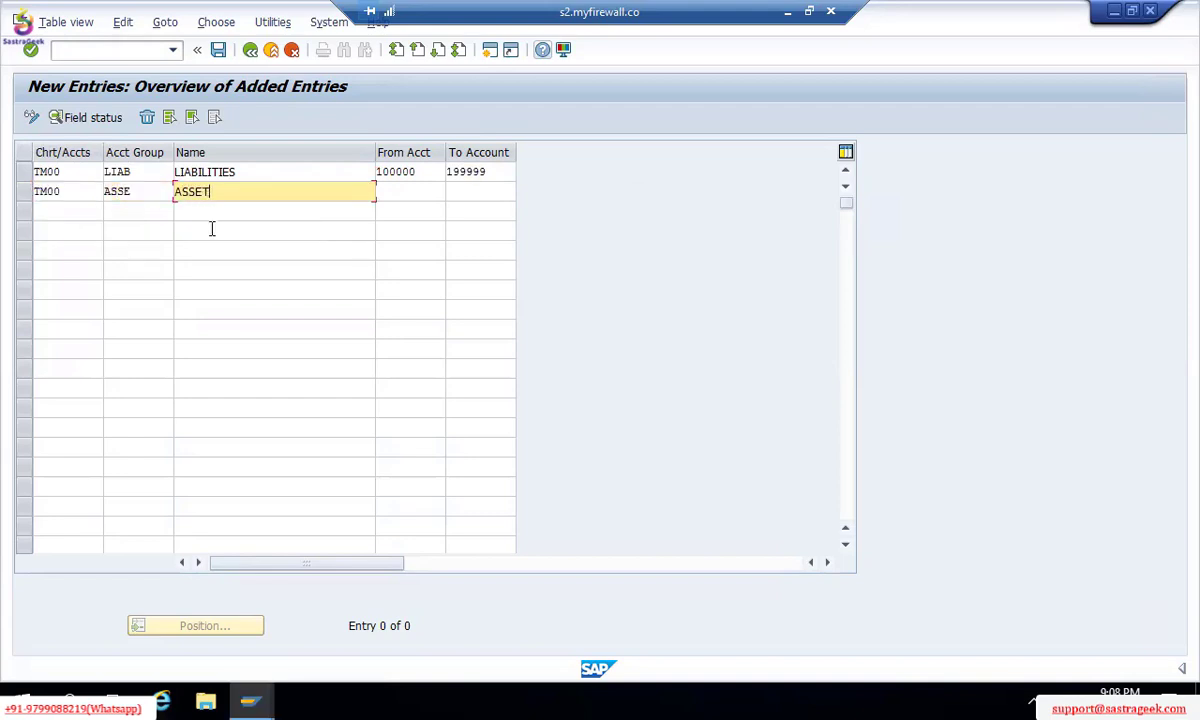
key("Tab")
type("200000")
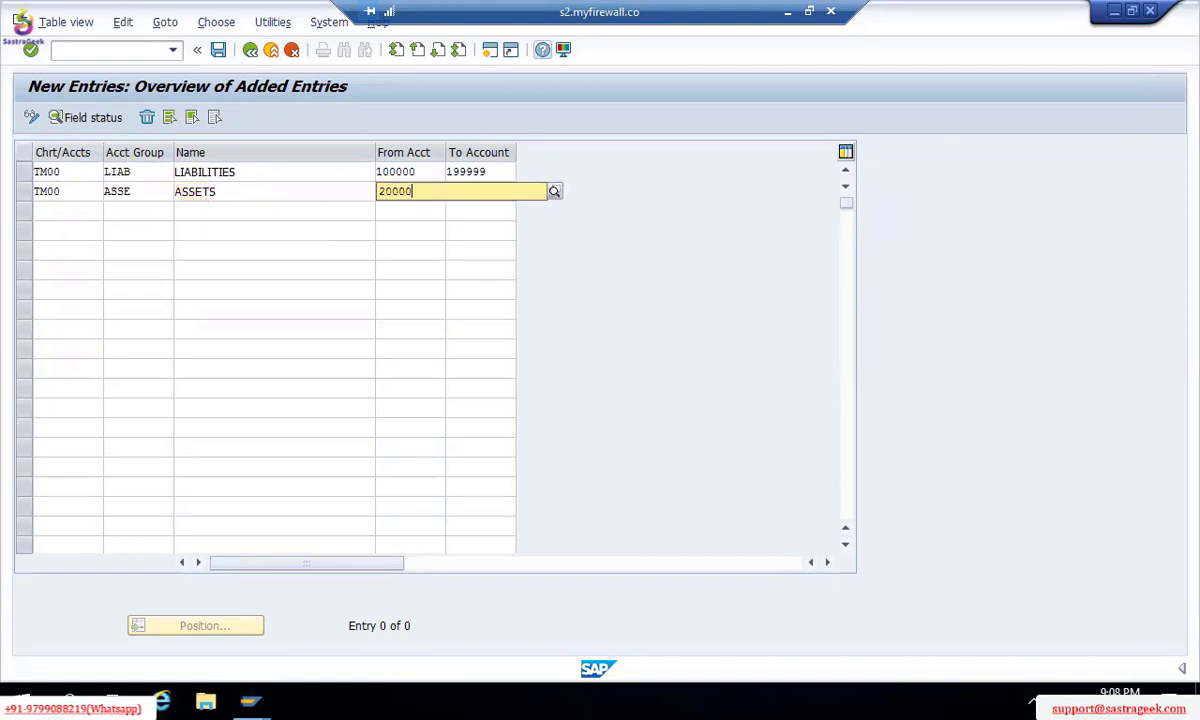
key("Tab")
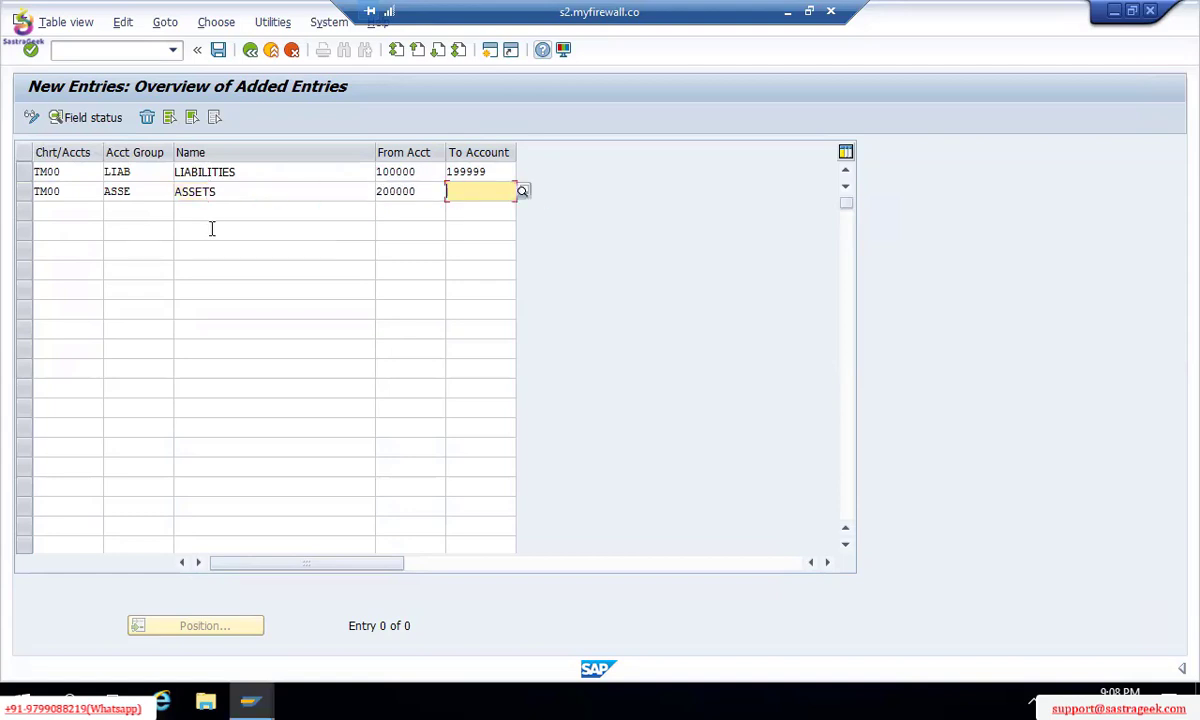
key("Tab")
Step: Add the TM00 EXPENSES group with range 300000–39999 and validate the three rows
type("T")
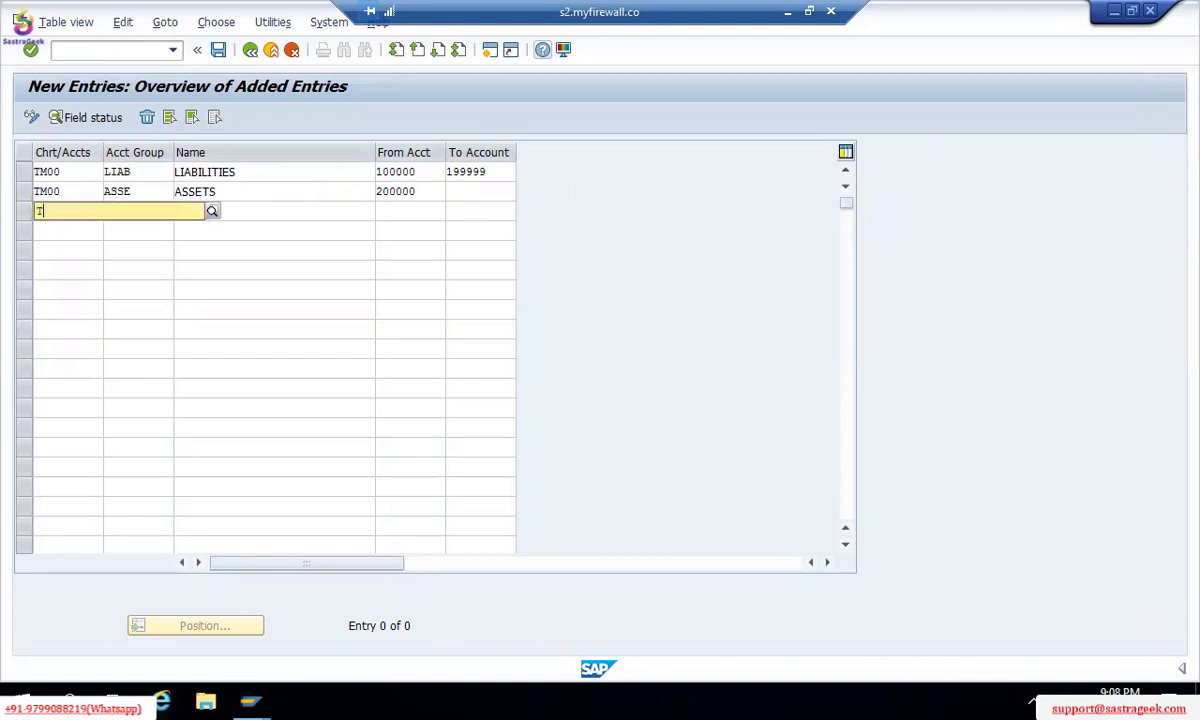
type("M00")
key("Tab")
type("EXE")
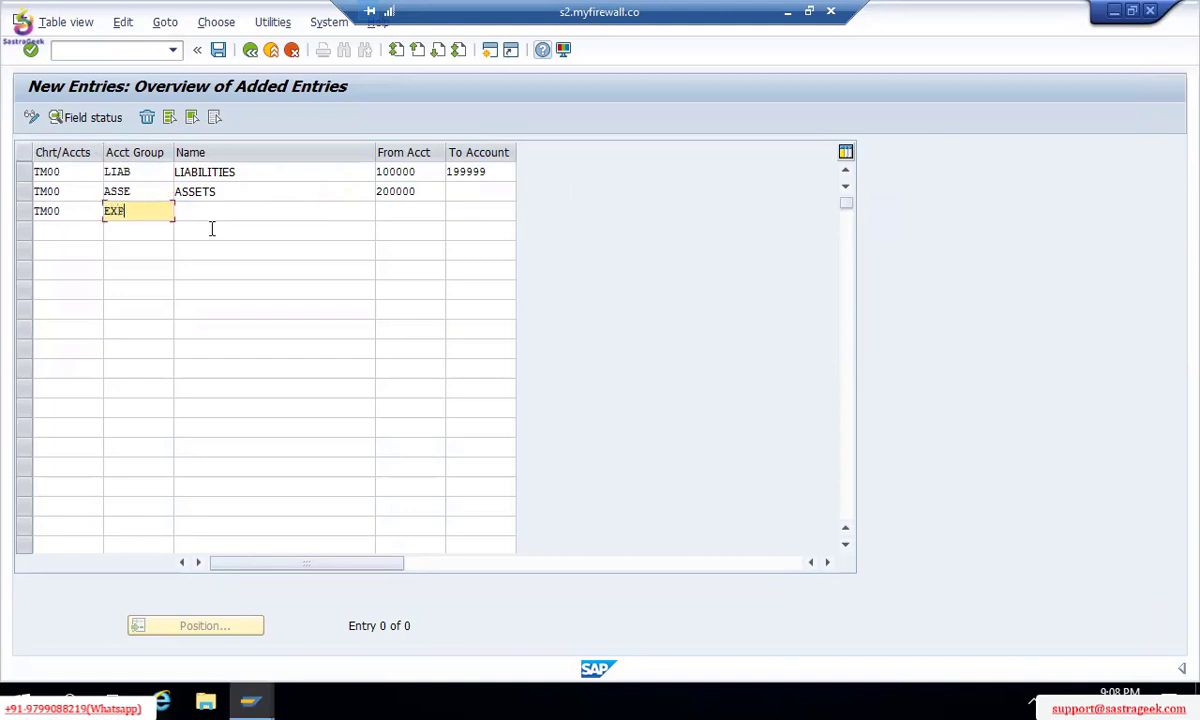
type("P")
key("Tab")
type("EX")
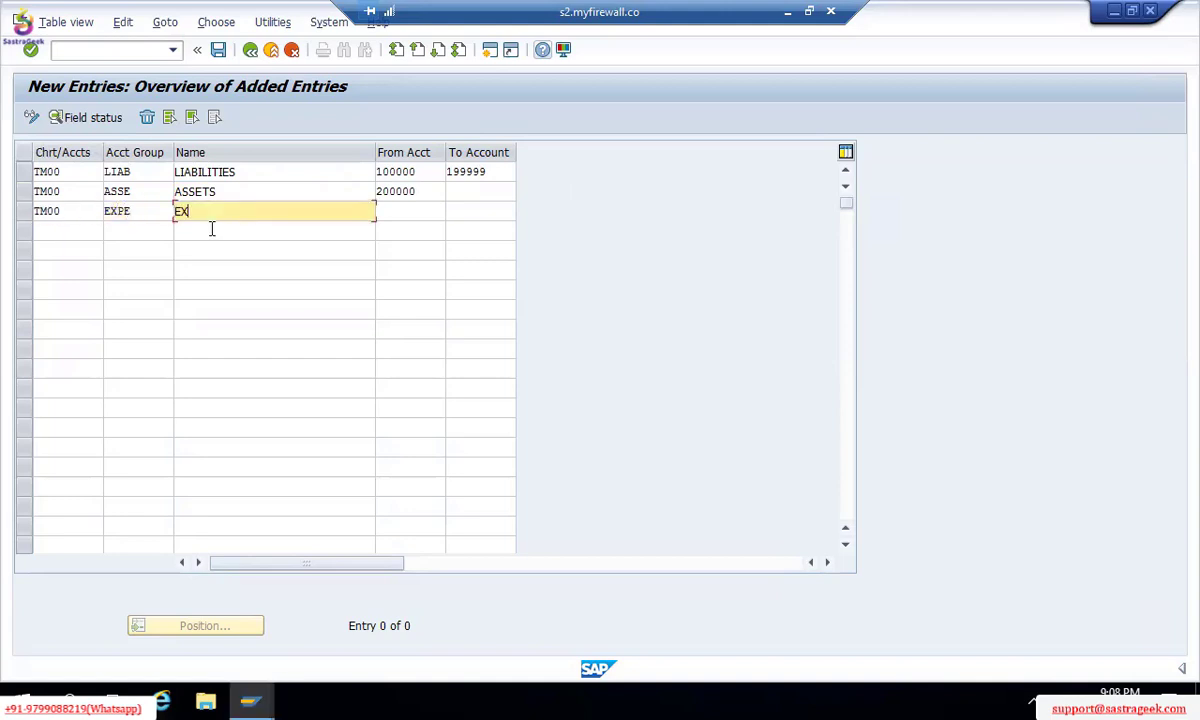
type("PENSES")
key("Tab")
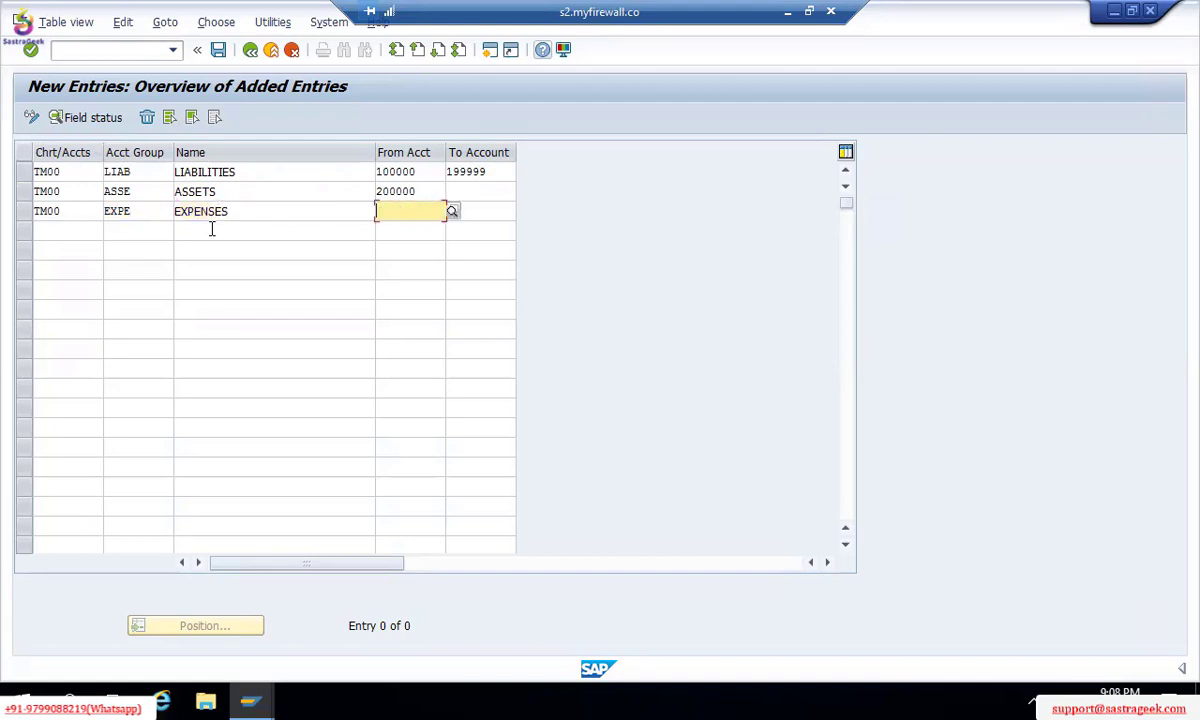
type("300000")
key("Tab")
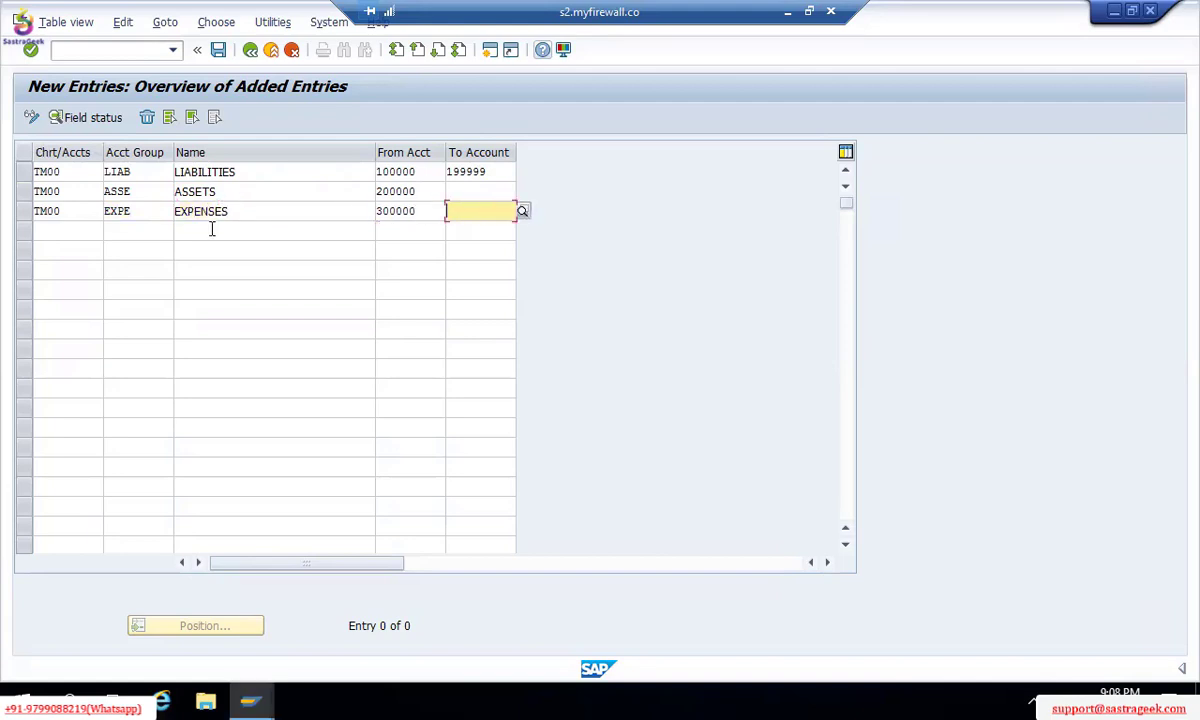
type("39999")
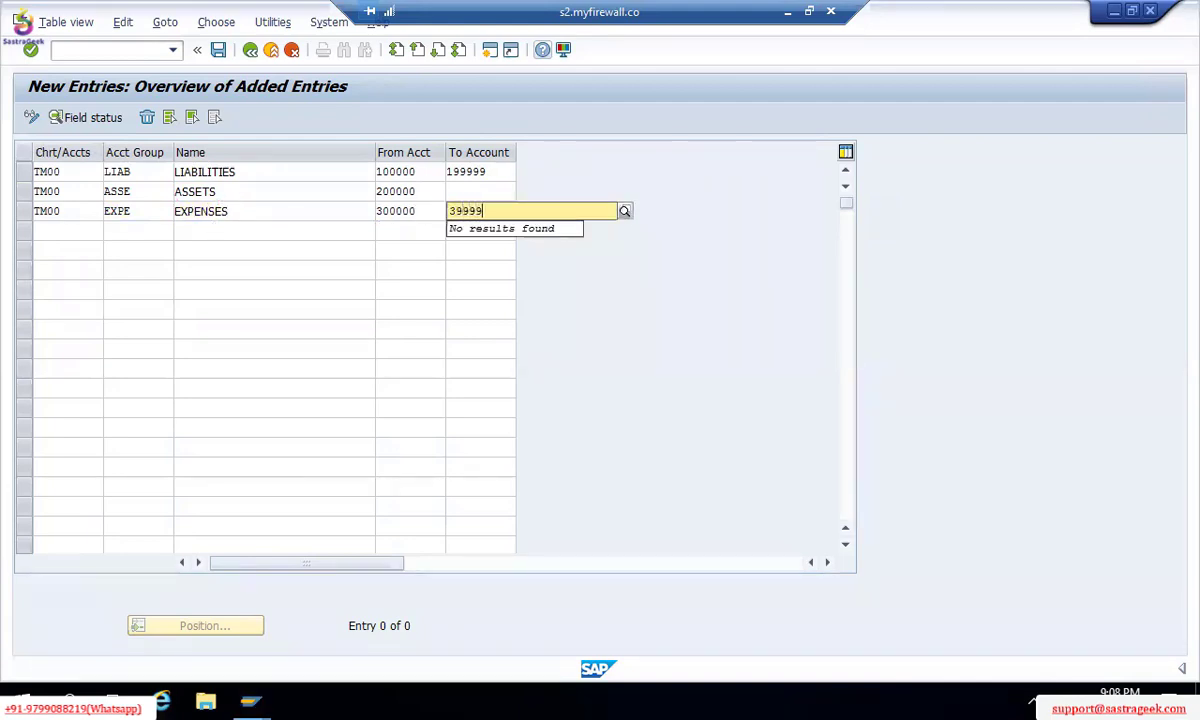
key("Return")
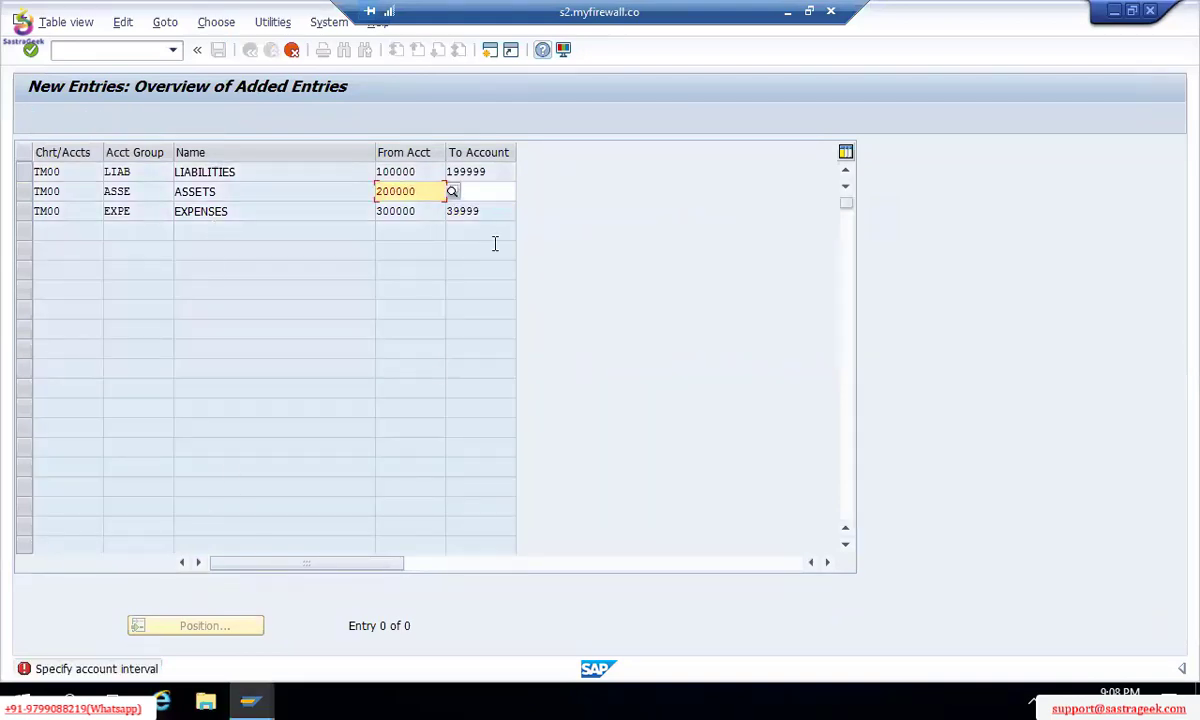
Step: Set the ASSETS upper limit to 299999 and the EXPENSES upper limit to 399999
left_click(498, 196)
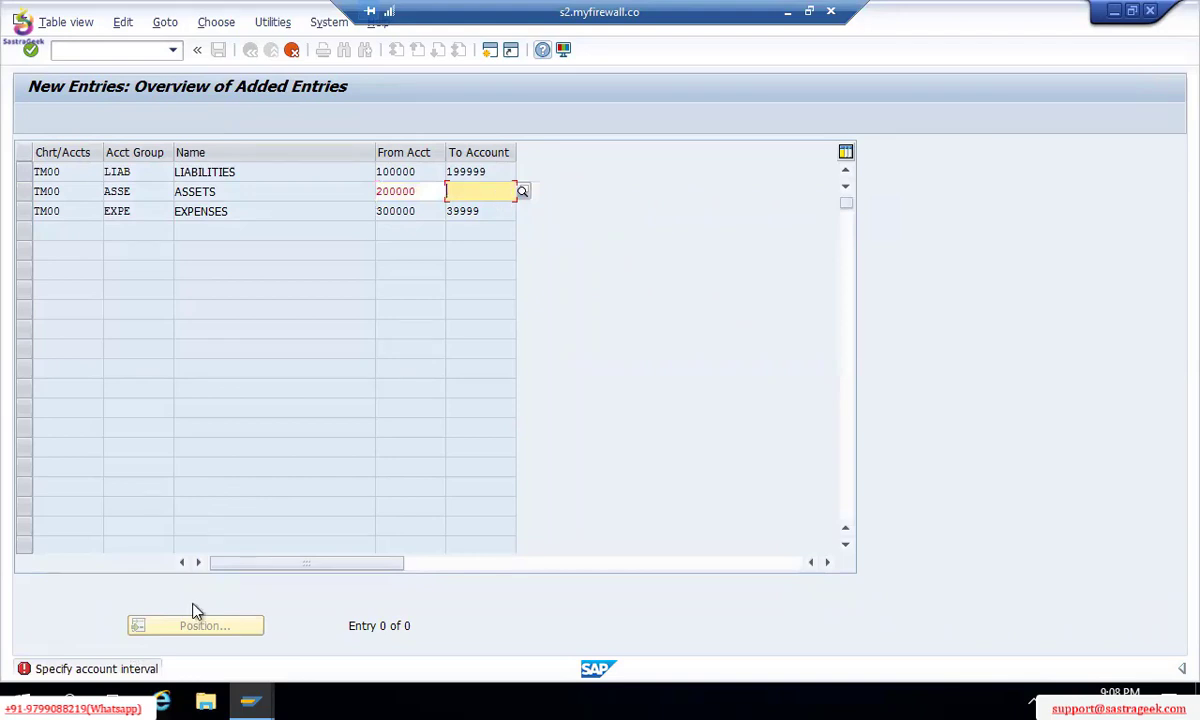
type("299999")
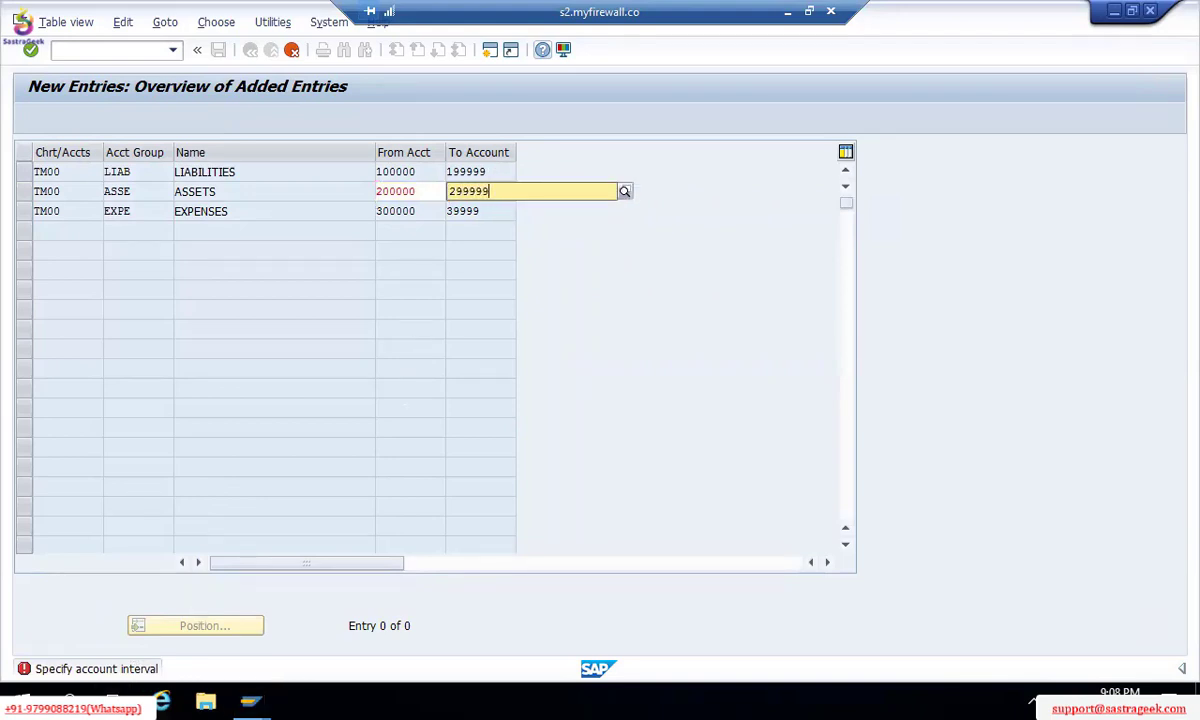
key("Return")
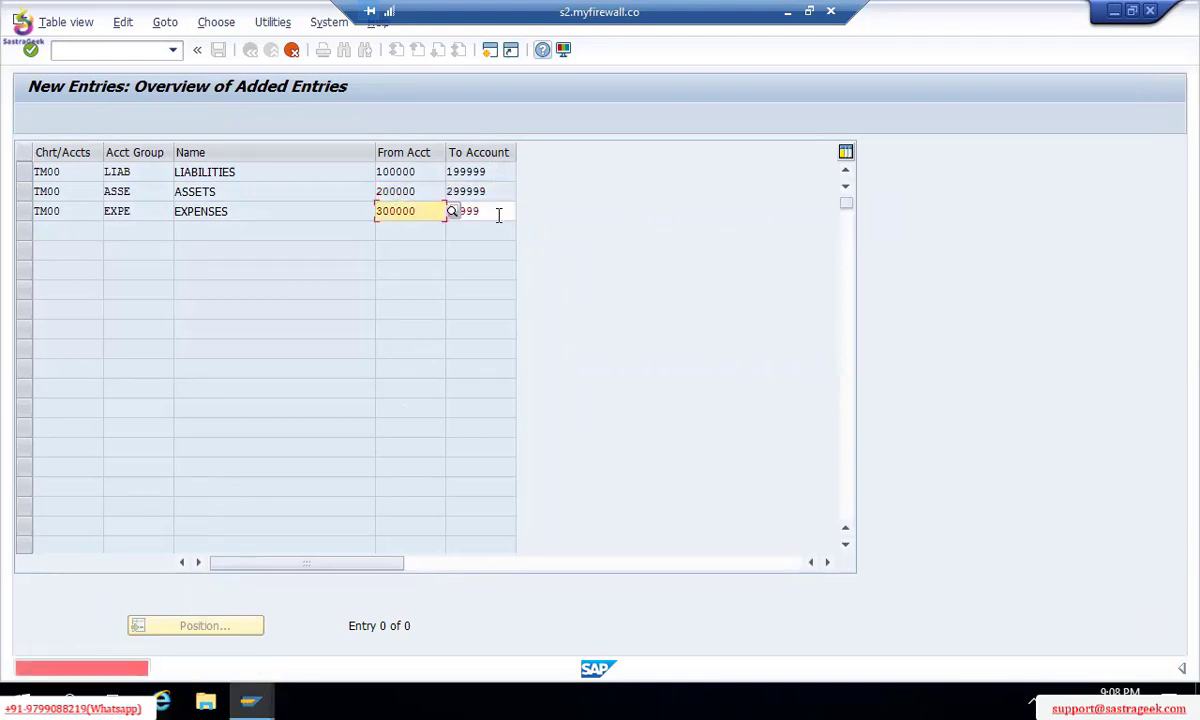
left_click(492, 208)
type("99")
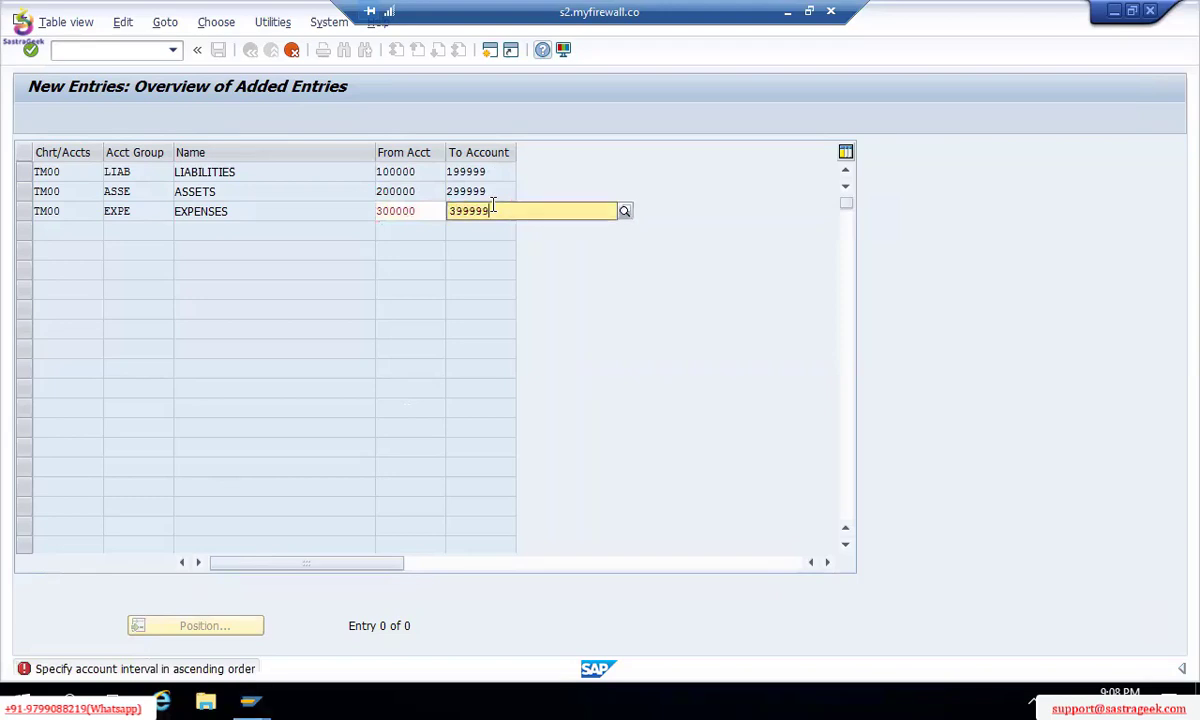
key("Return")
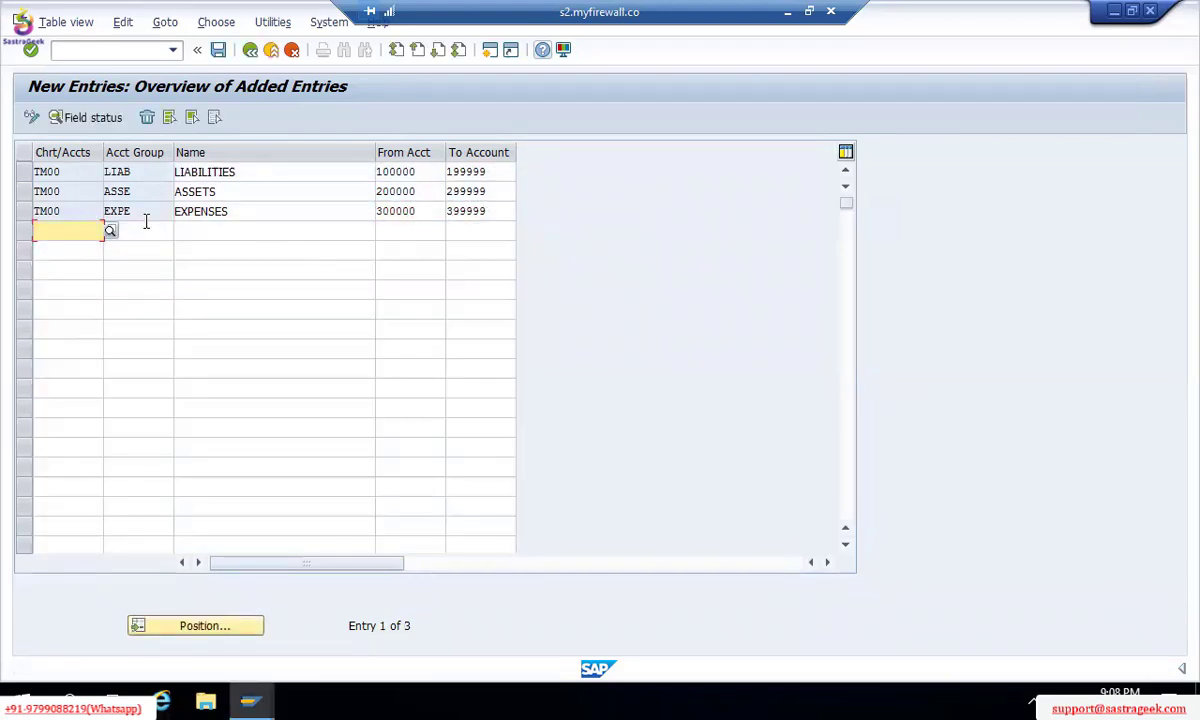
Step: Start a new TM00 row with account group INCO named INCOMES
type("TM00")
key("Tab")
type("INCO")
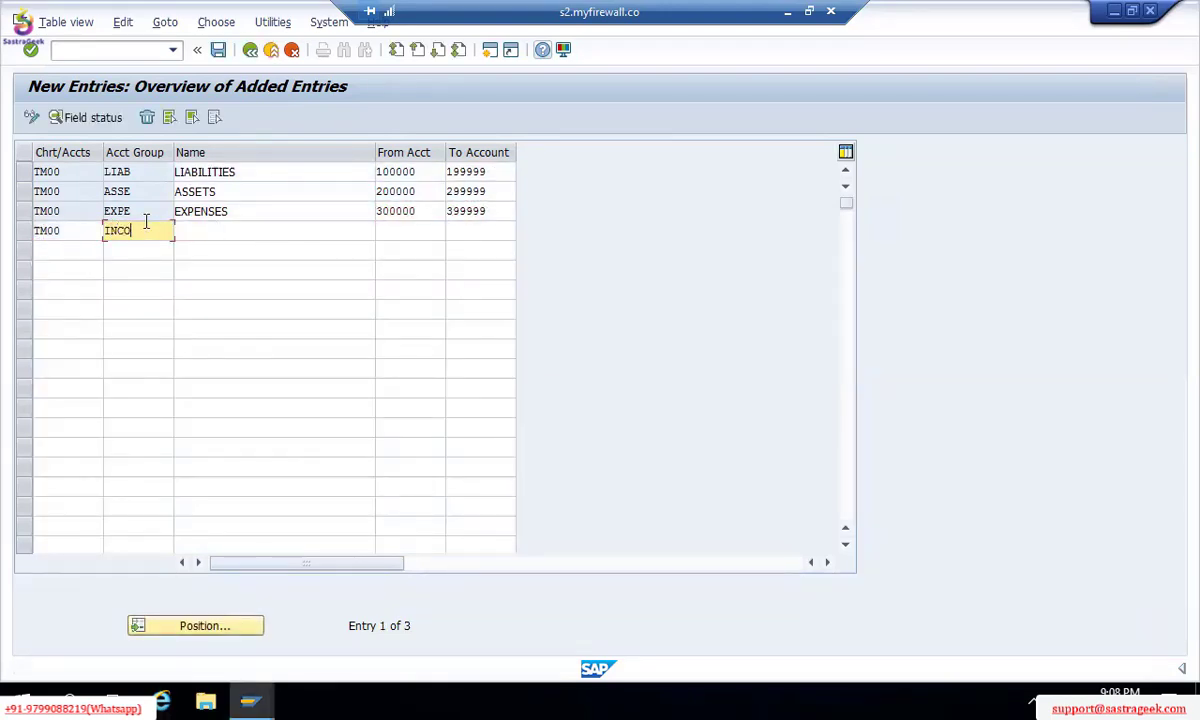
key("Tab")
type("INCOMES")
key("Tab")
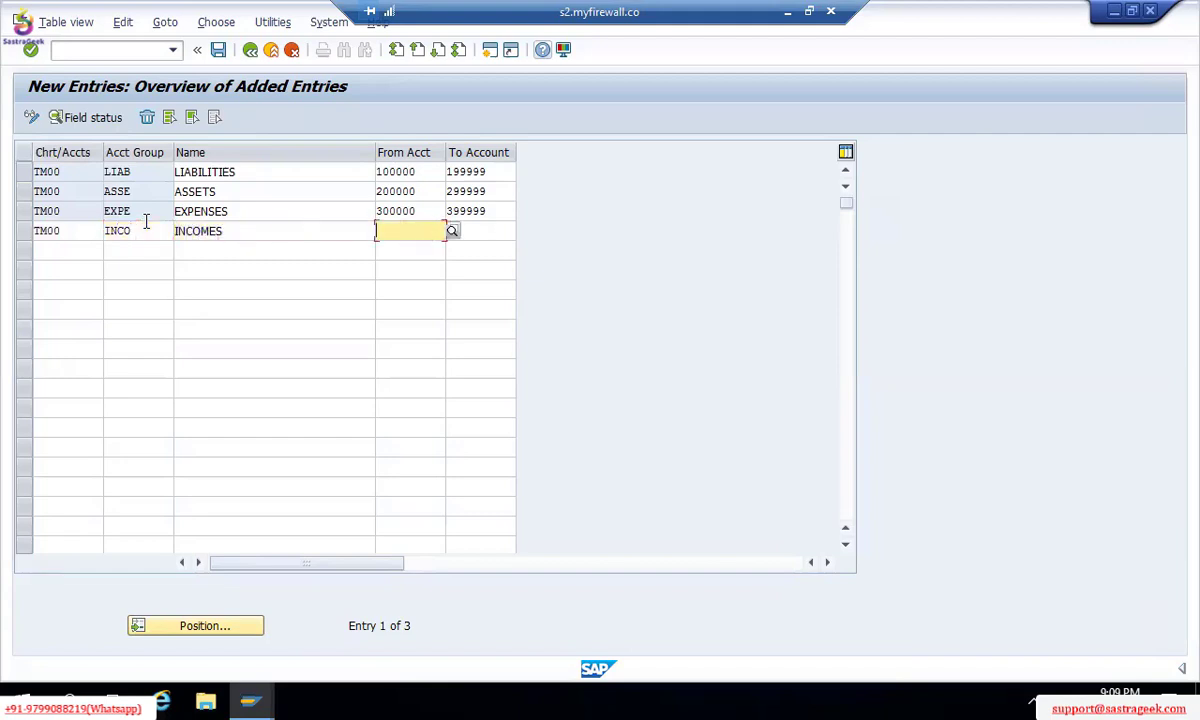
type("4")
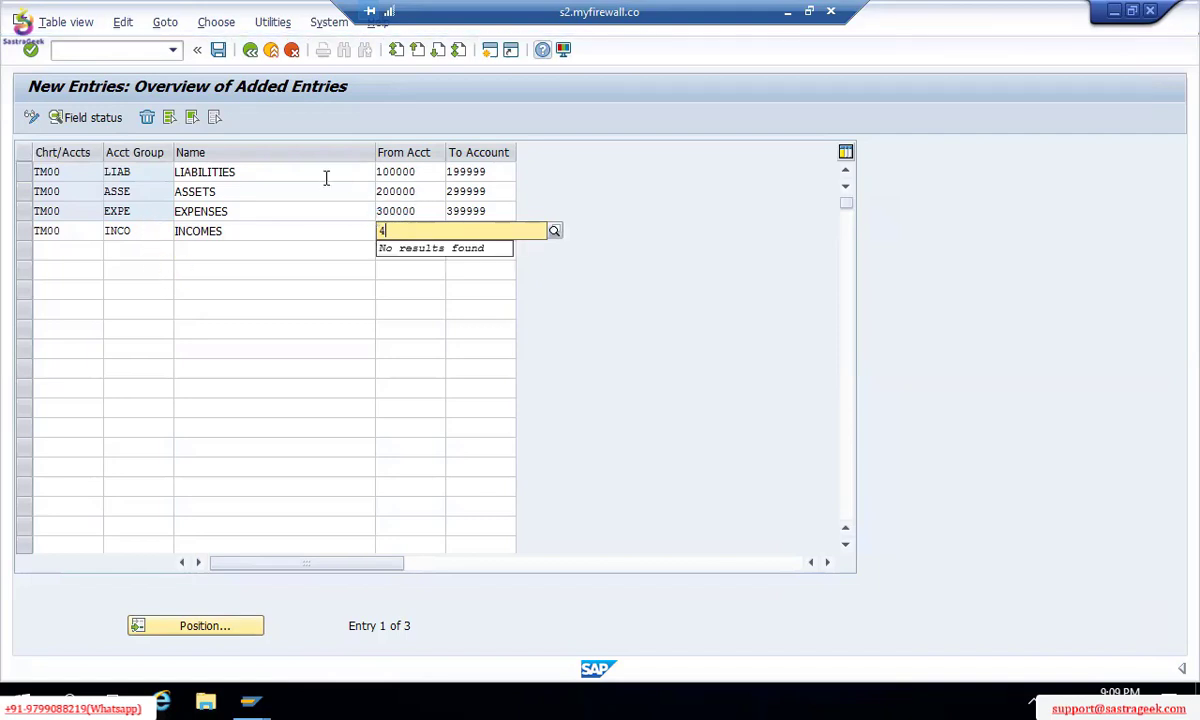
Step: Change the EXPENSES range to 400000–499999
left_click(378, 210)
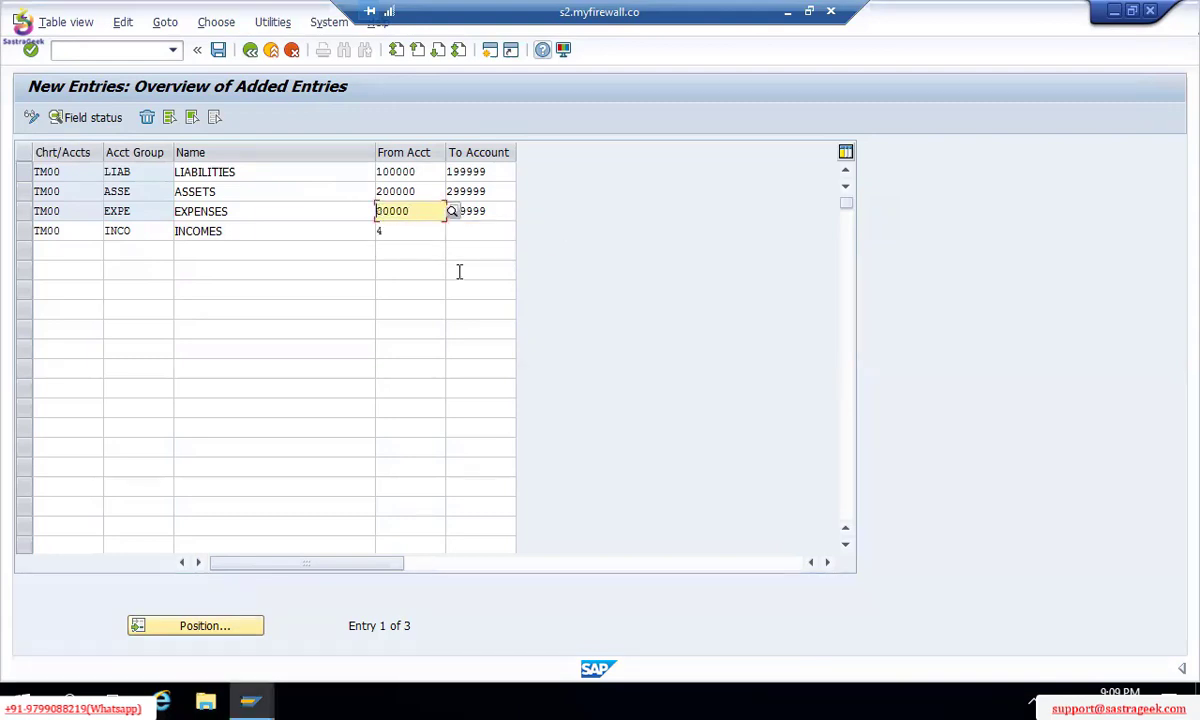
type("40000")
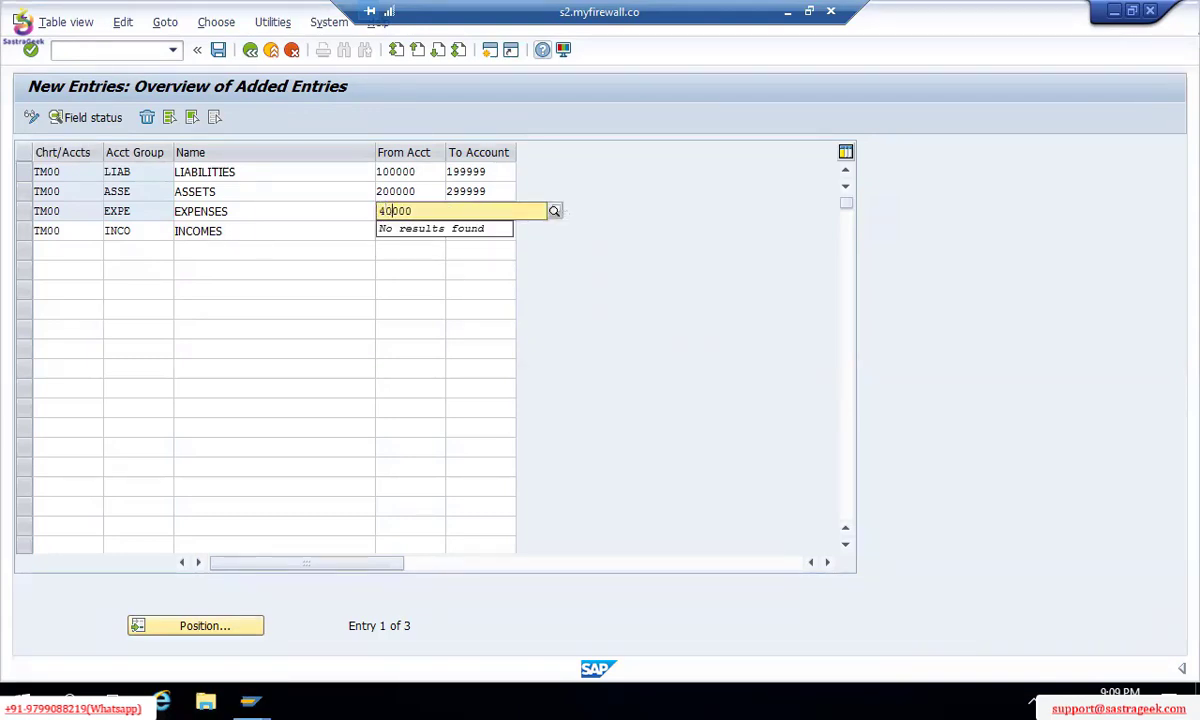
type("0")
key("Tab")
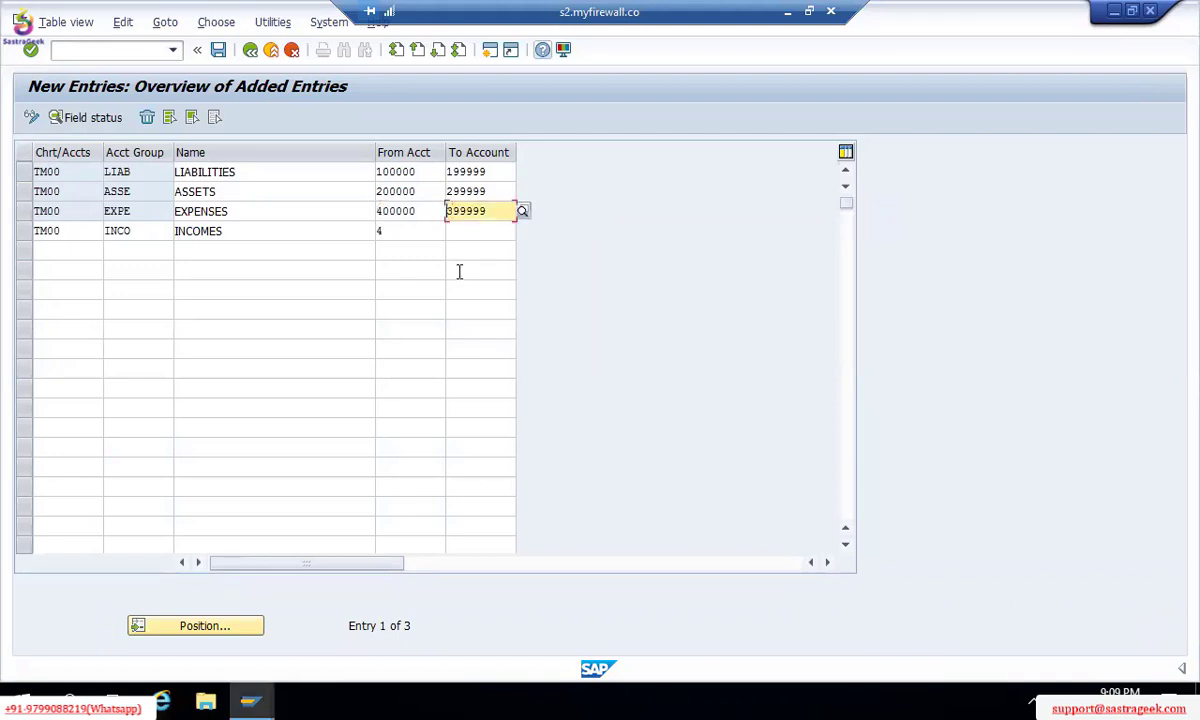
type("4")
key("Return")
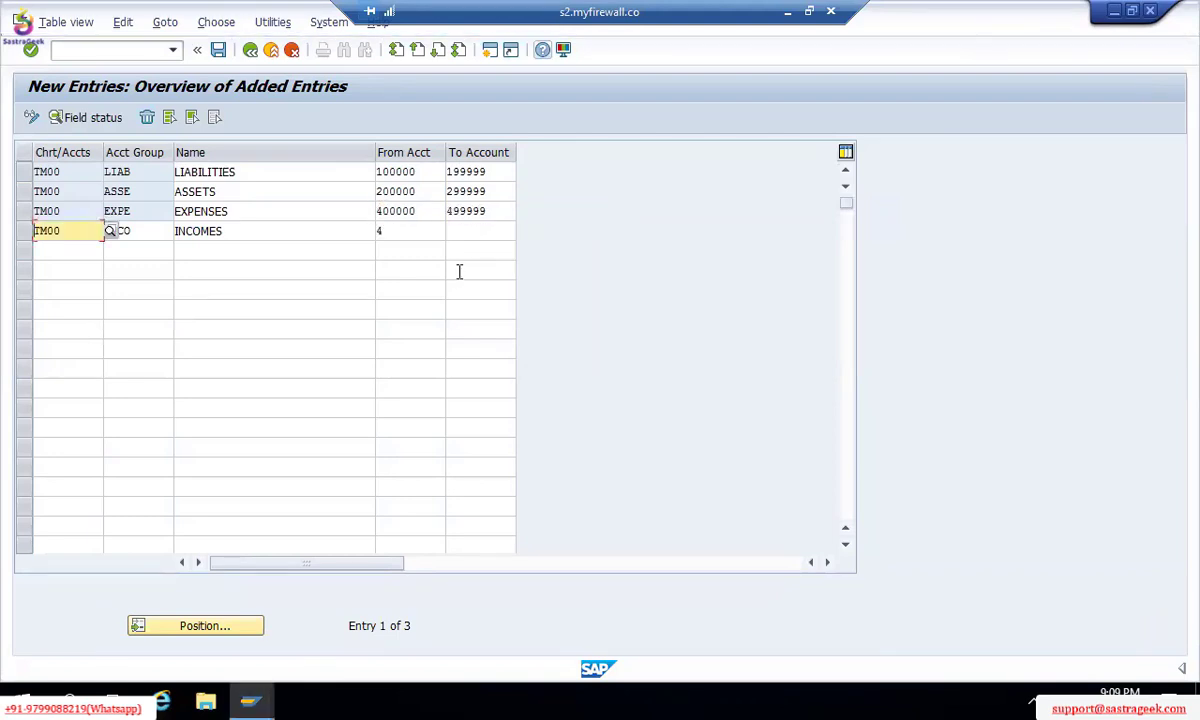
Step: Give INCOMES the range 300000–399999 and move to the next empty row
left_click(403, 234)
key("BackSpace")
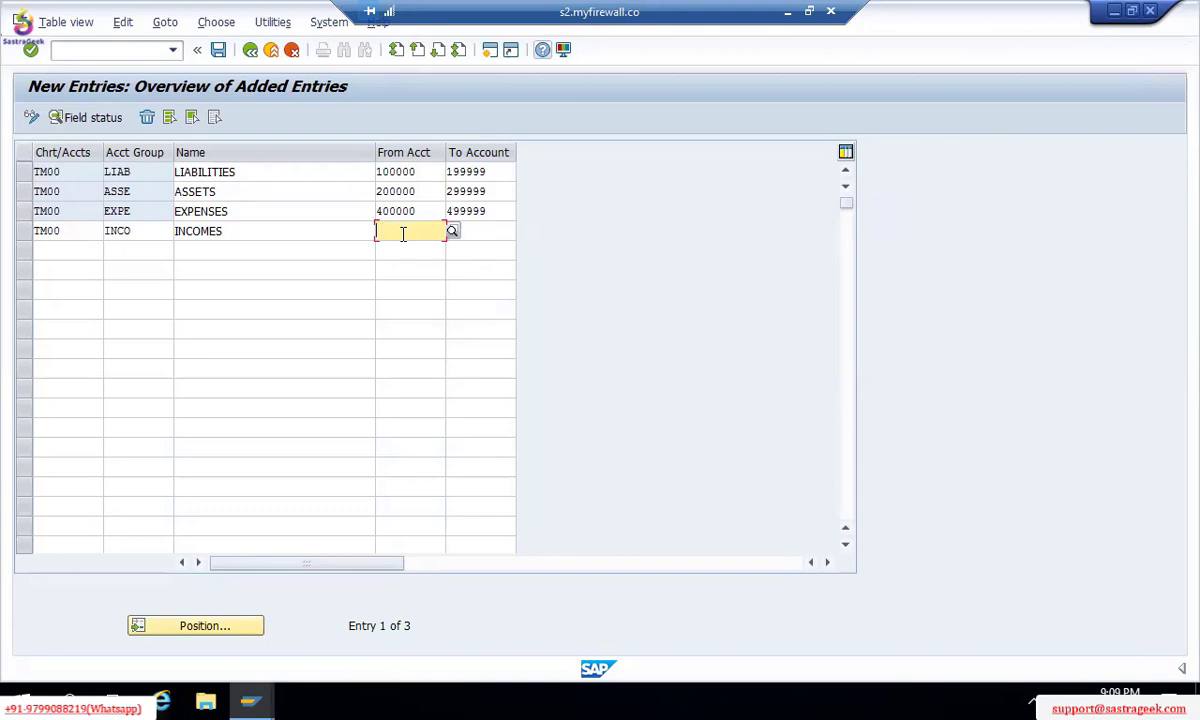
type("300000")
key("Tab")
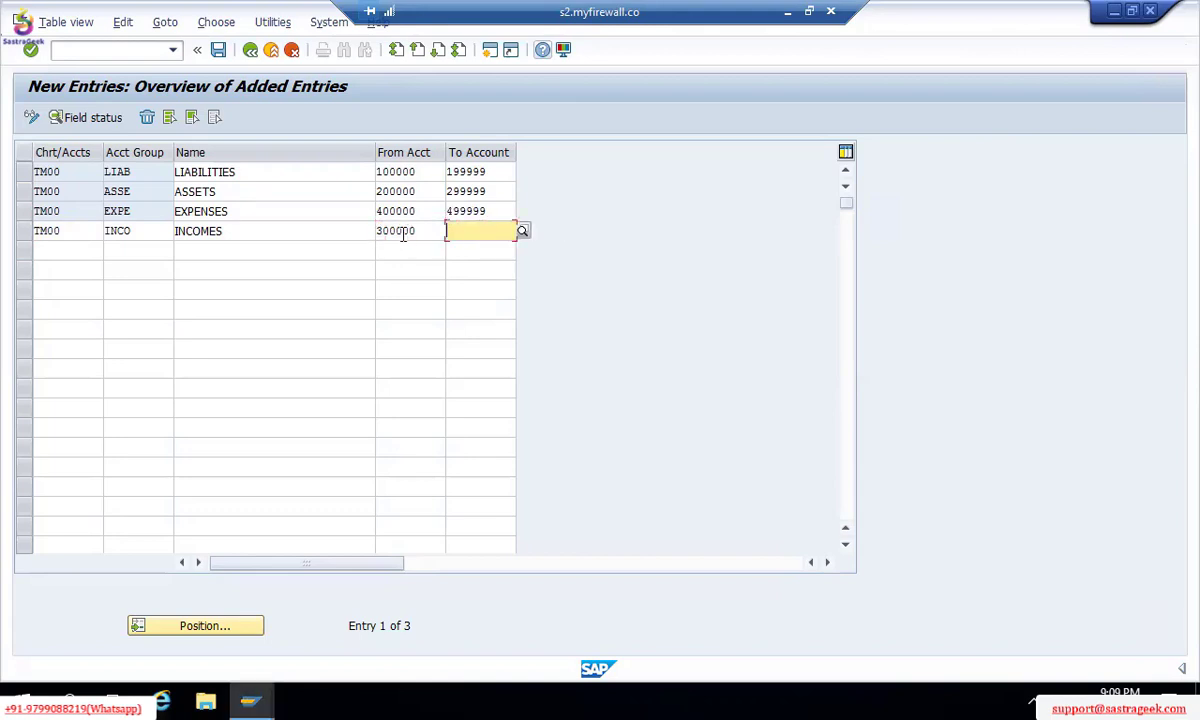
type("399999")
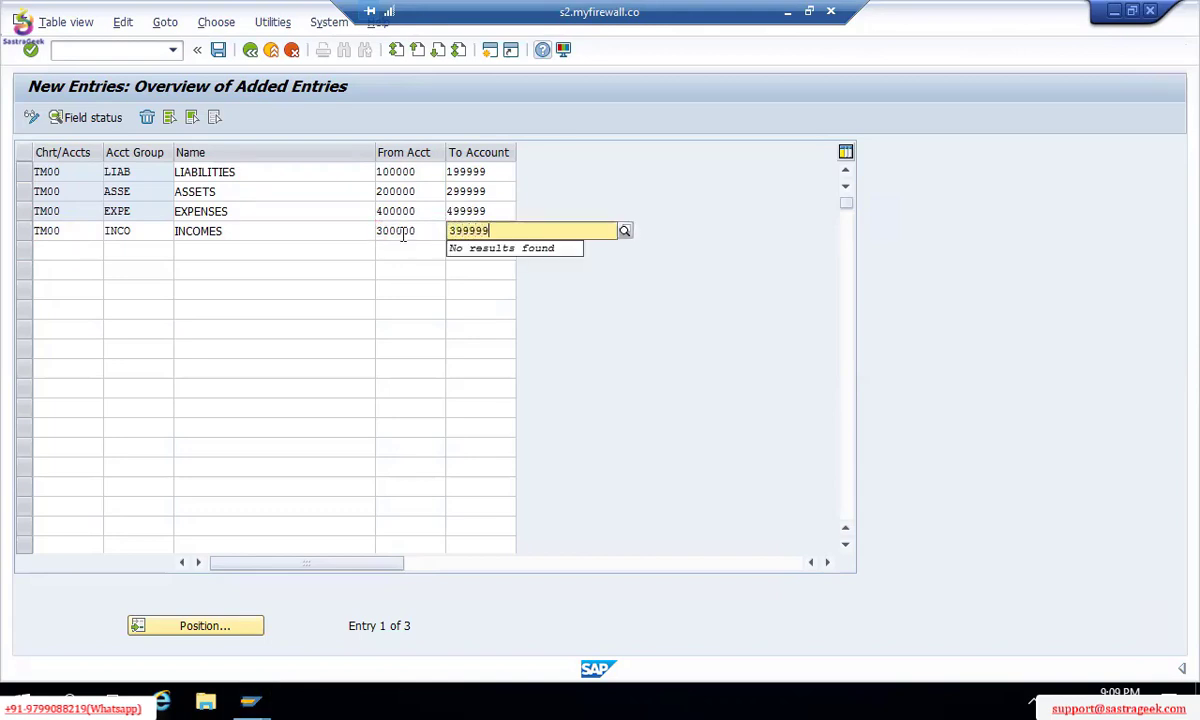
key("Return")
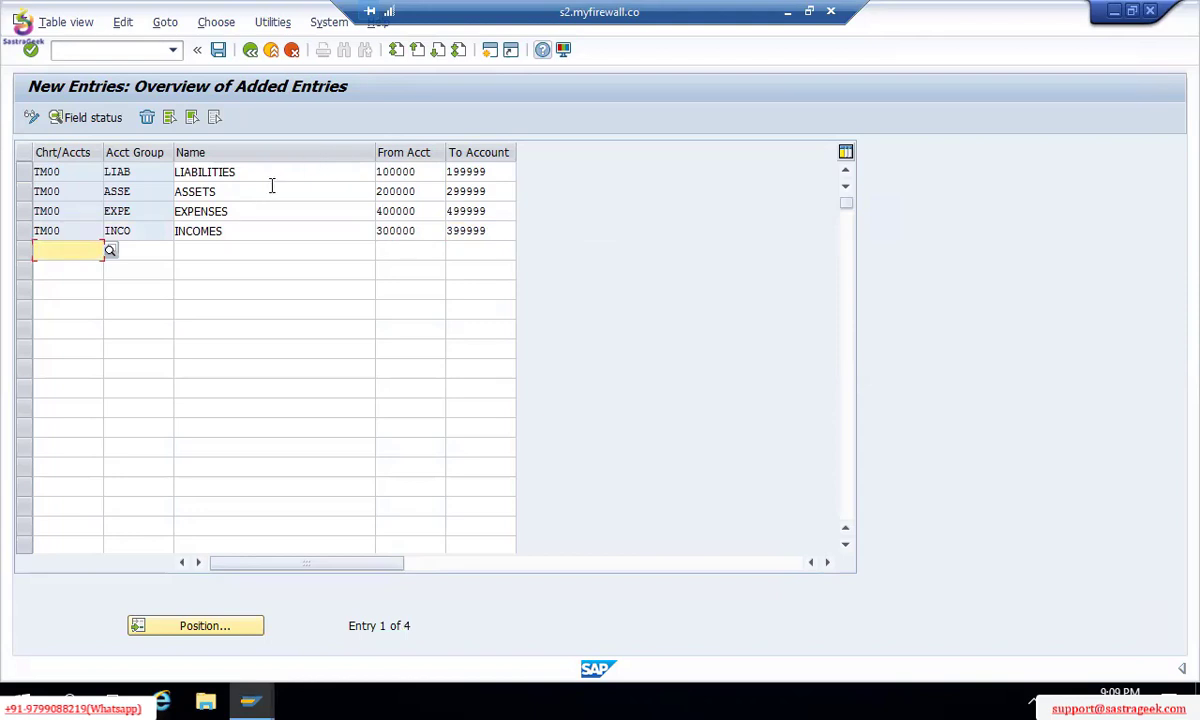
left_click(243, 170)
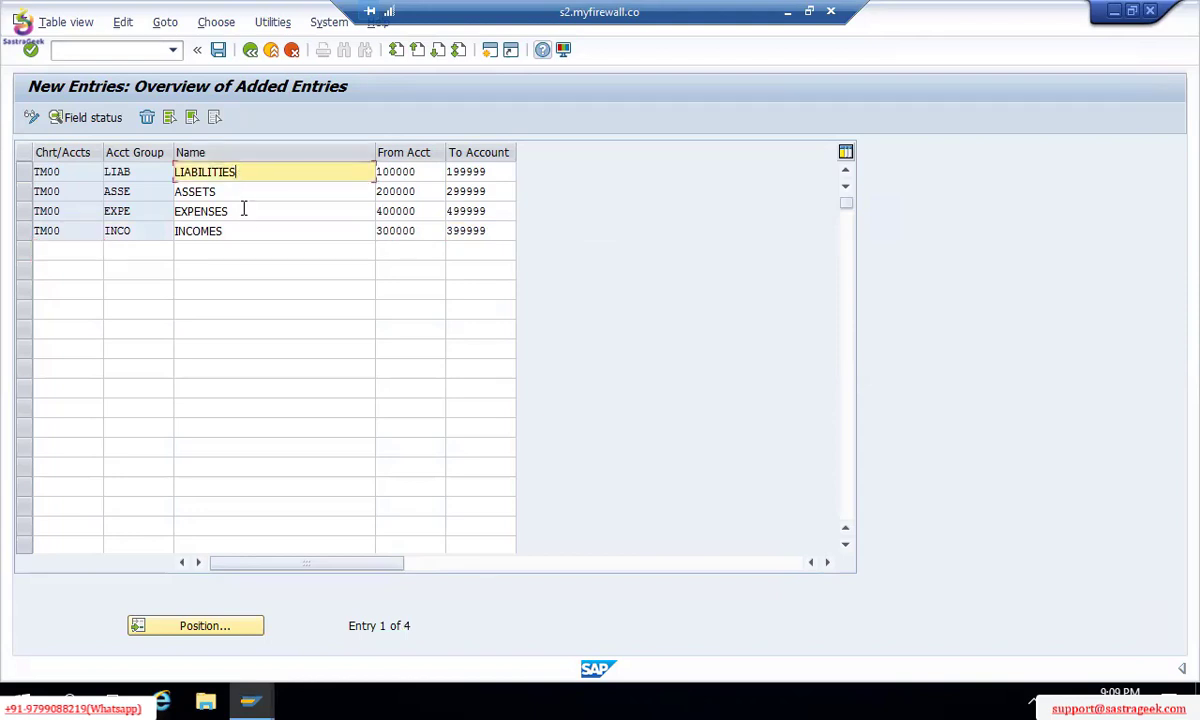
left_click(225, 251)
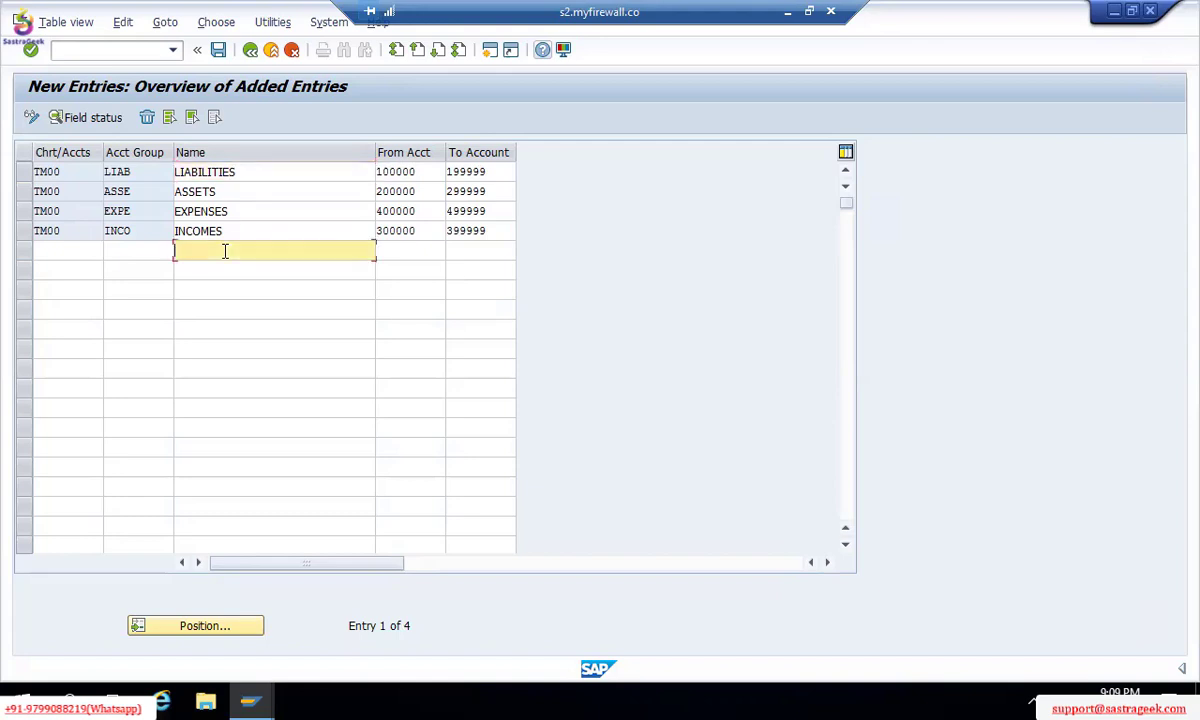
left_click(82, 251)
Step: Enter a TM00 row with account group ININ named INDIRECT INCOMES
type("TM00")
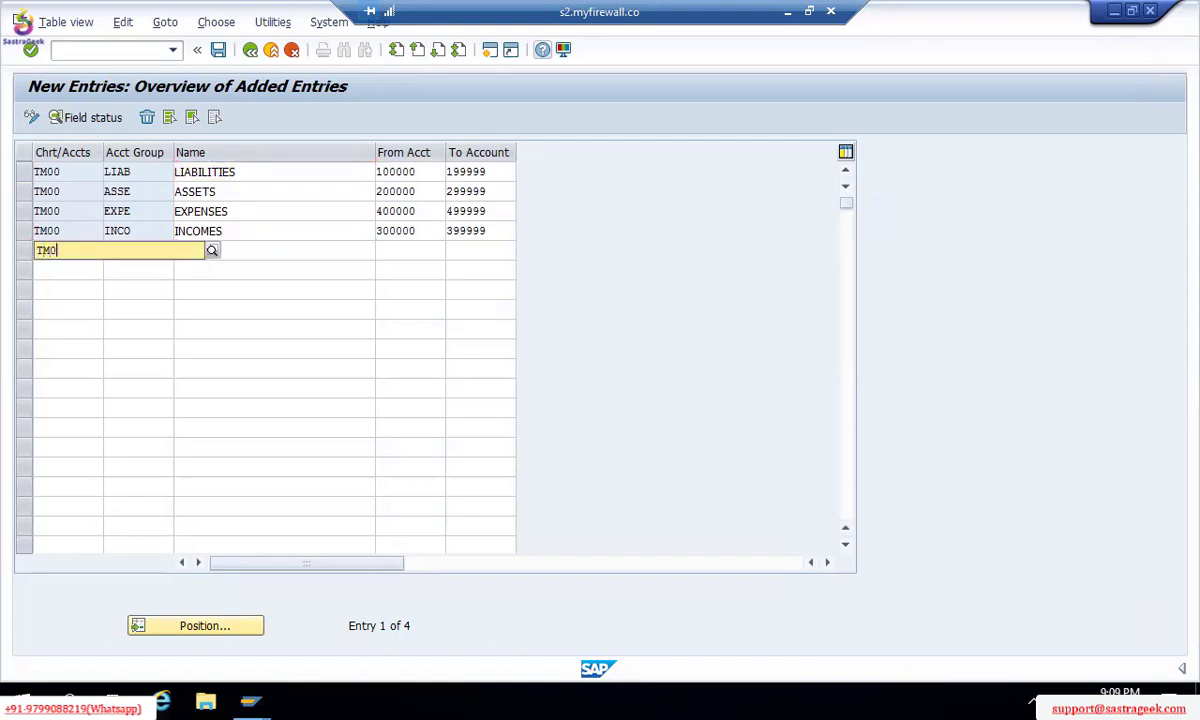
key("Tab")
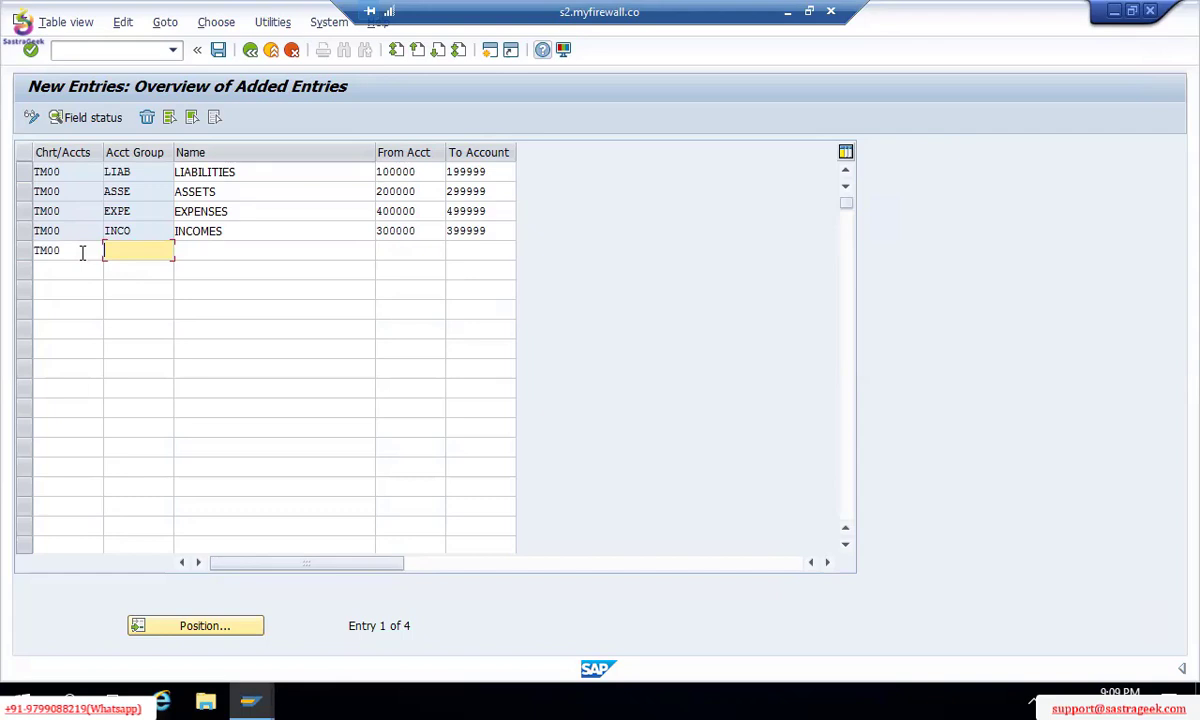
type("D")
key("BackSpace")
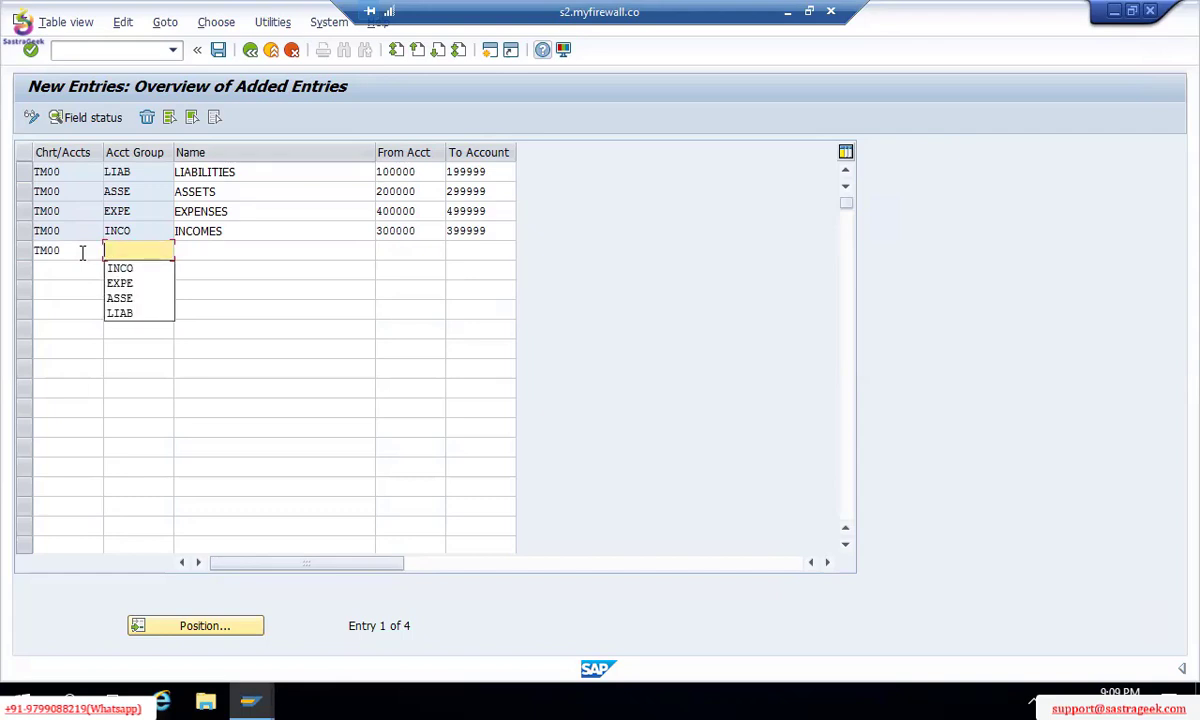
type("IN I")
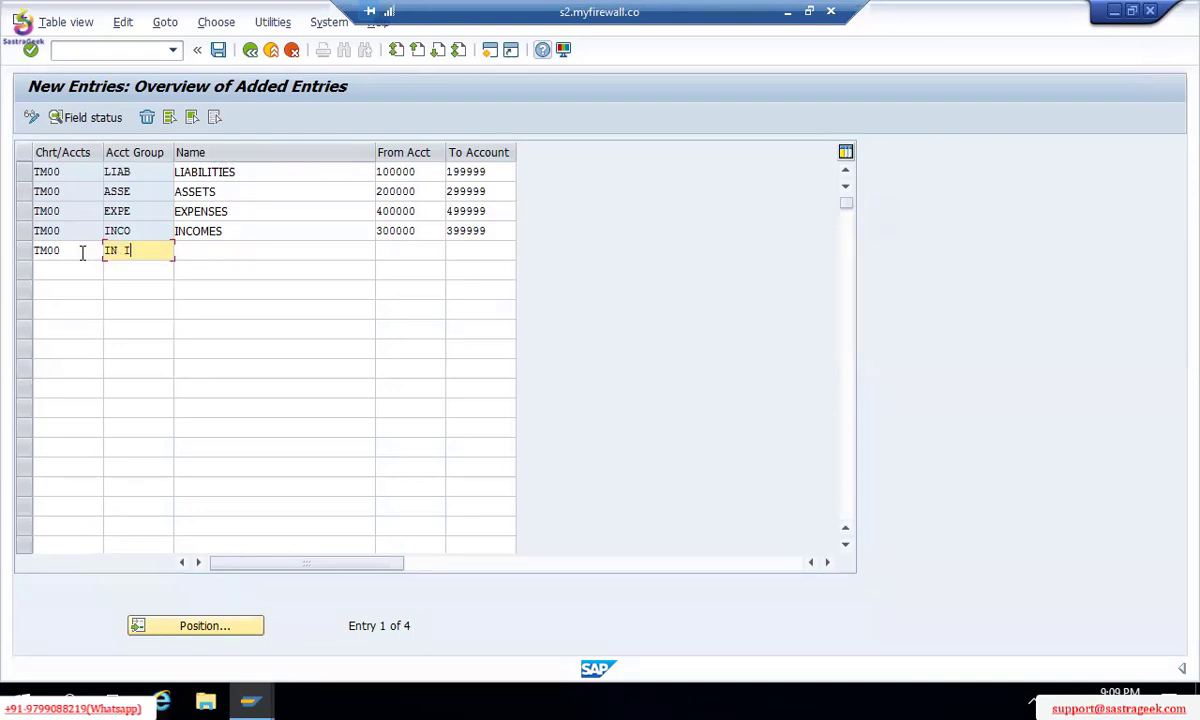
type("N")
key("Tab")
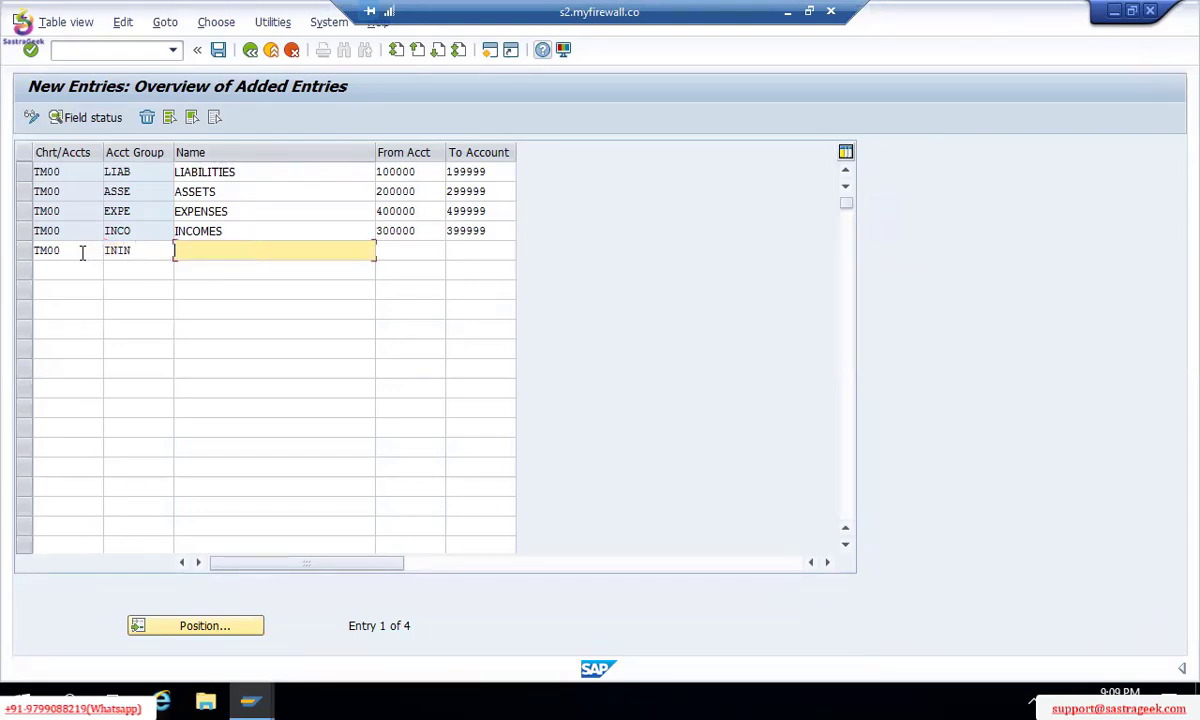
type("INDIRECT ")
type("INOCMES")
key("BackSpace")
key("BackSpace")
key("BackSpace")
key("BackSpace")
key("BackSpace")
type("COMES")
key("Tab")
Step: Give INDIRECT INCOMES the account range 300100–300199
type("30")
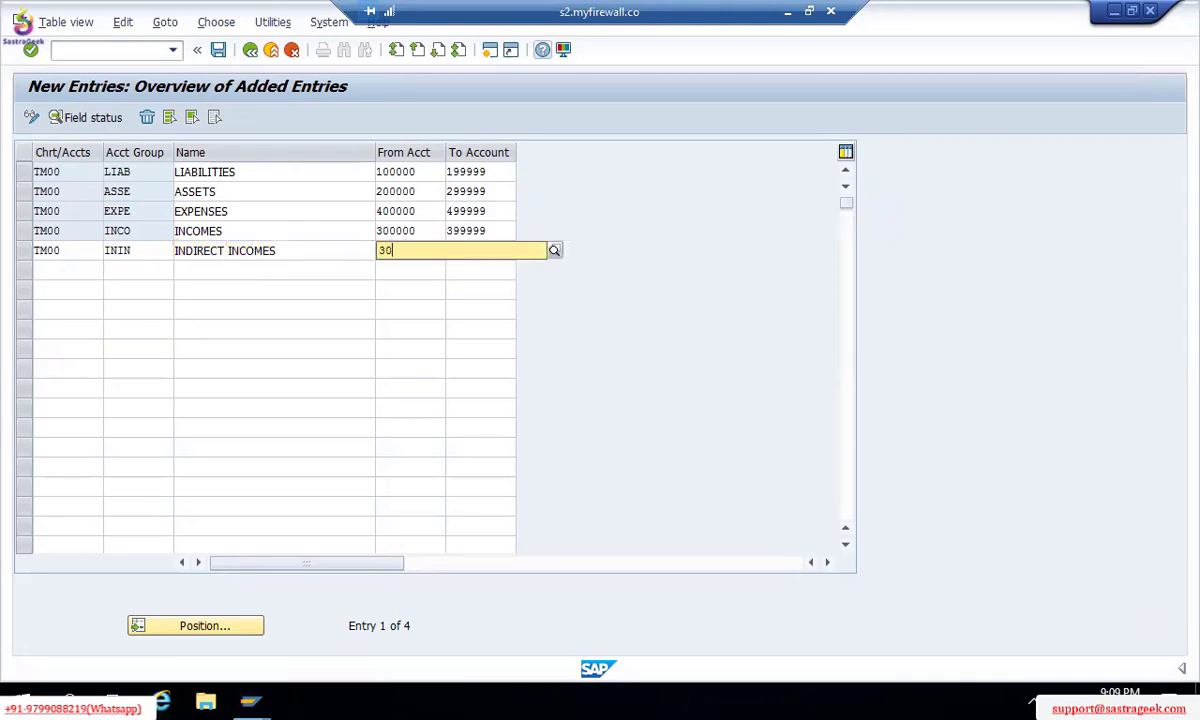
type("01000")
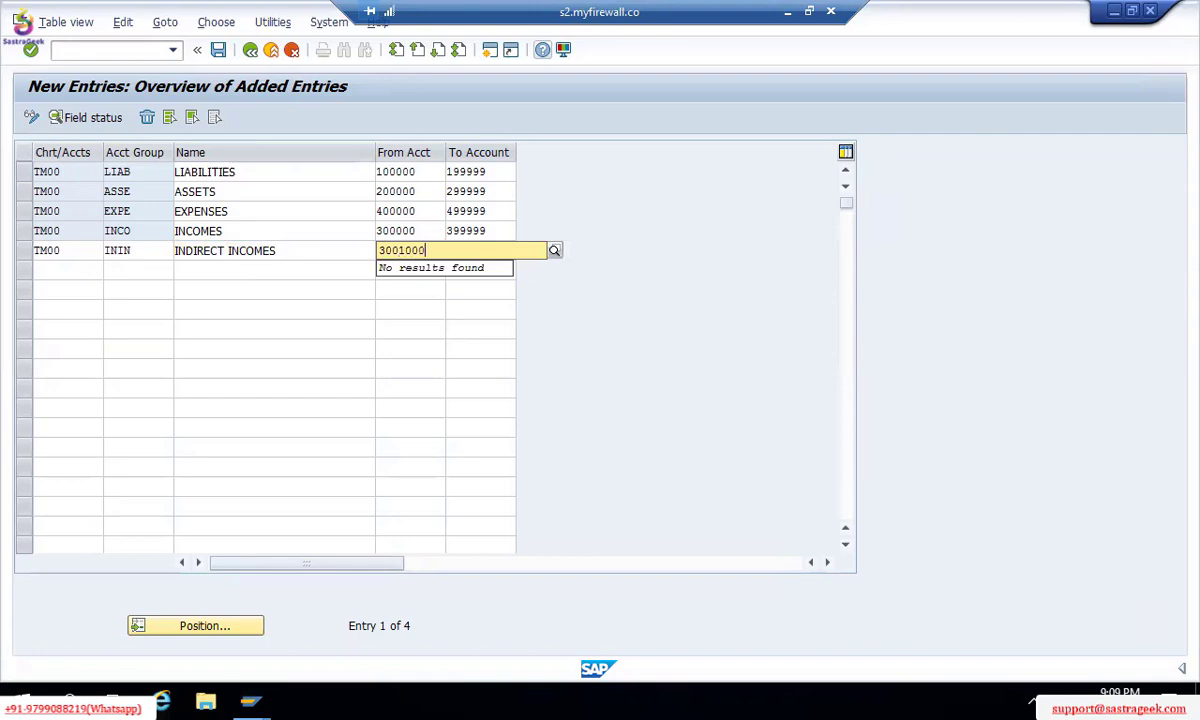
key("Escape")
key("Tab")
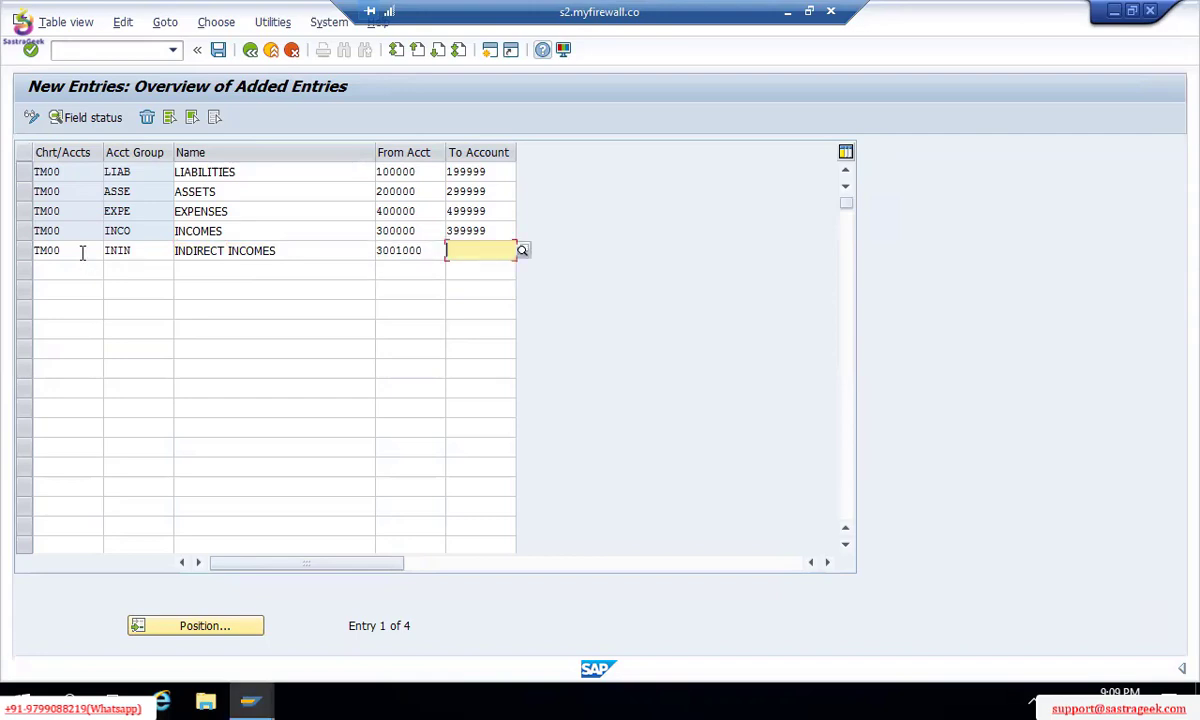
key("shift+Tab")
key("BackSpace")
key("Tab")
type("3001")
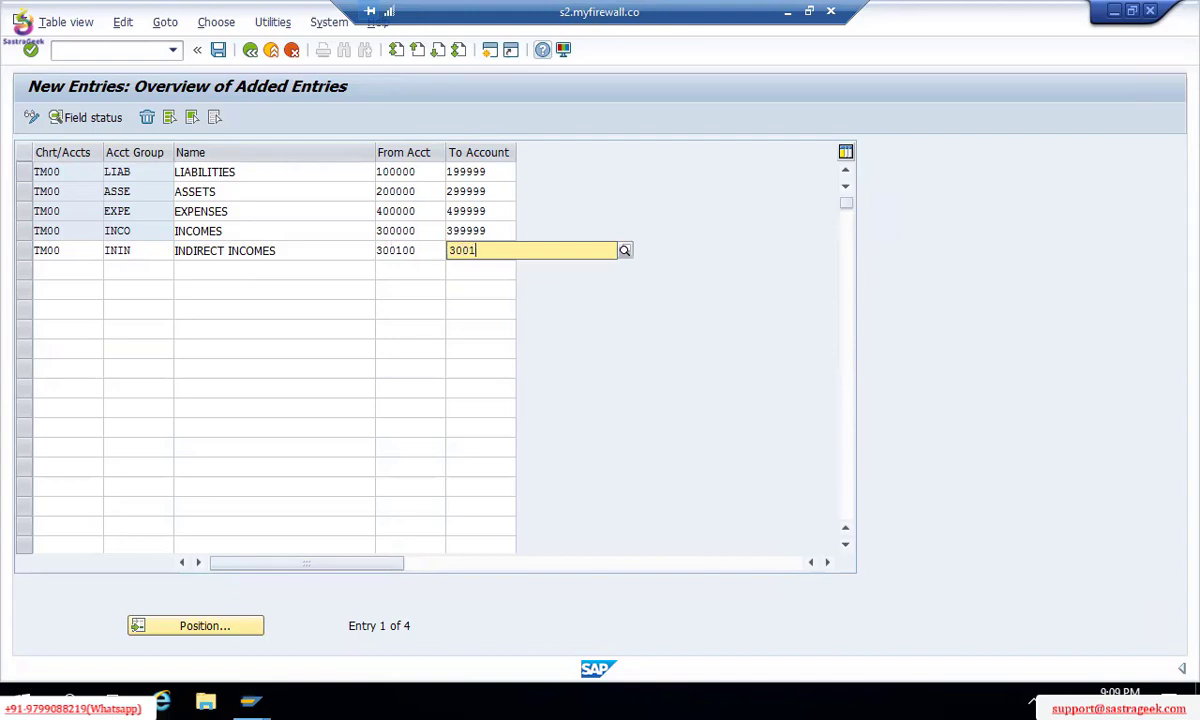
type("99")
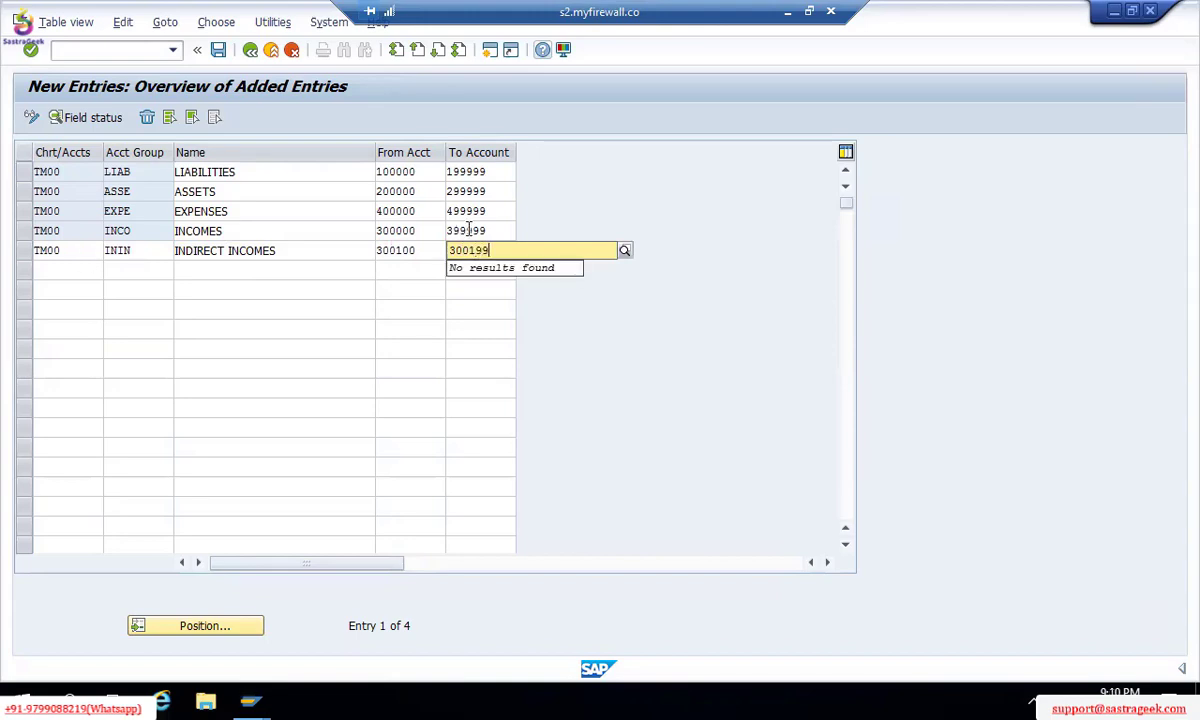
key("Up")
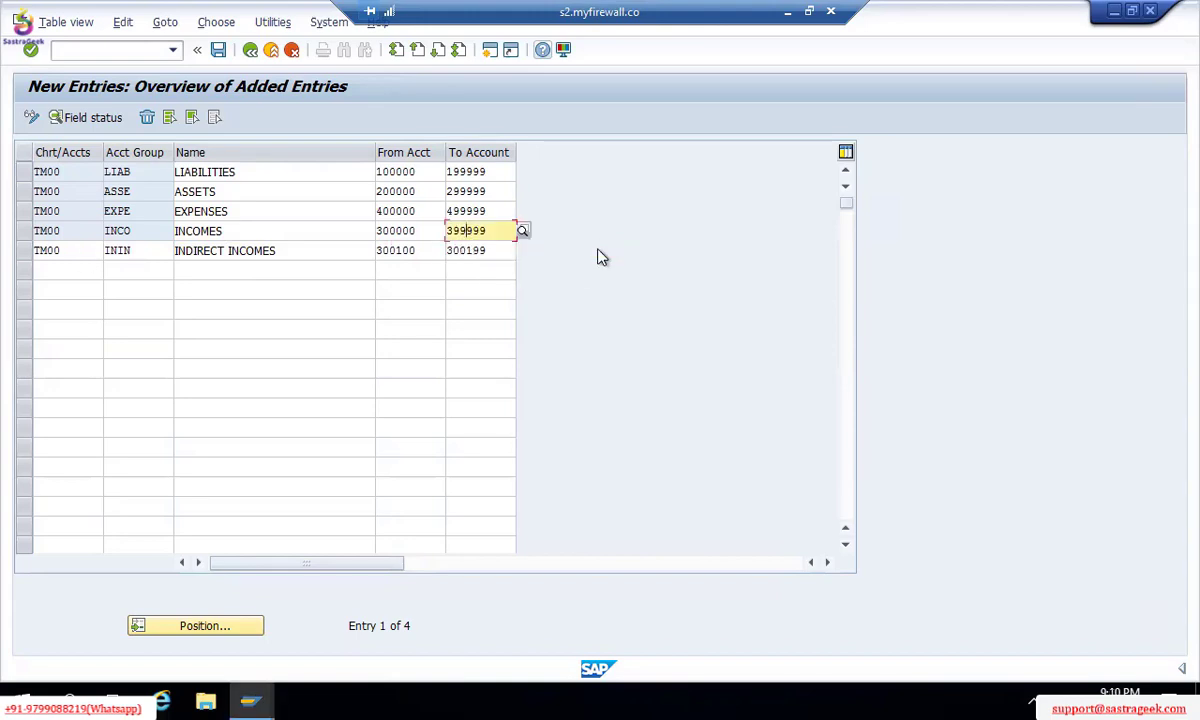
Step: Narrow the INCOMES upper limit to 300099 and validate the entries
key("BackSpace")
key("BackSpace")
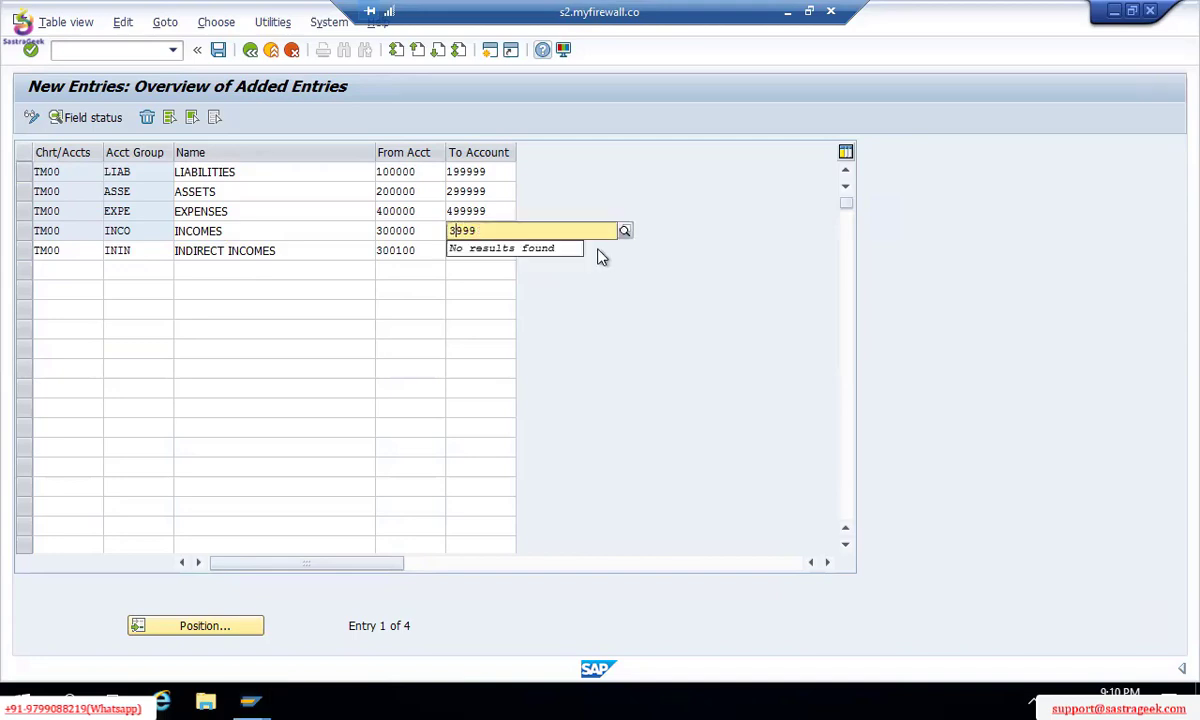
type("00099")
left_click(429, 275)
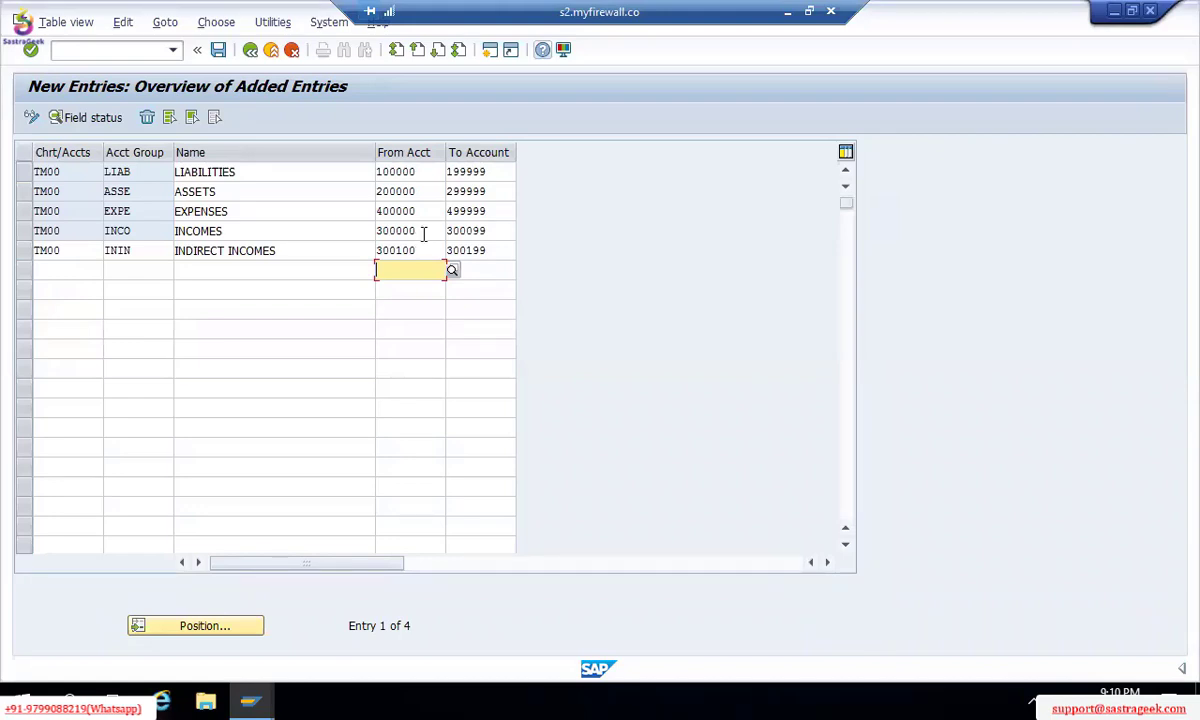
left_click(424, 232)
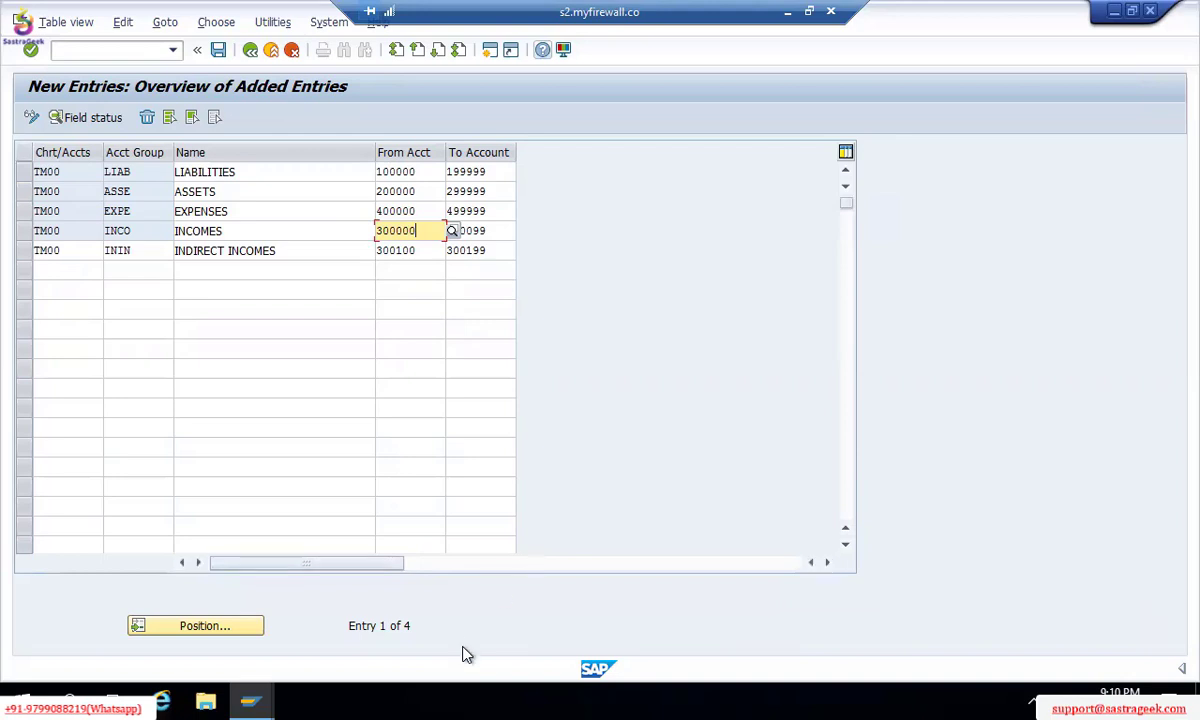
left_click(330, 259)
left_click(470, 230)
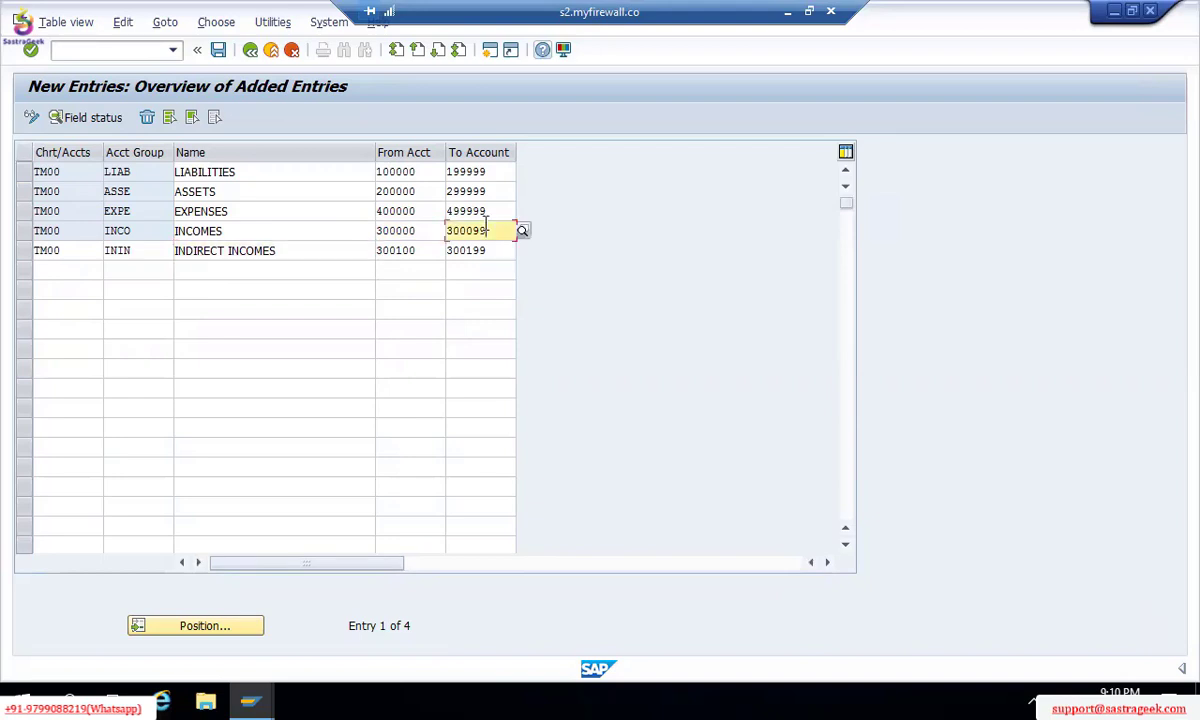
key("Return")
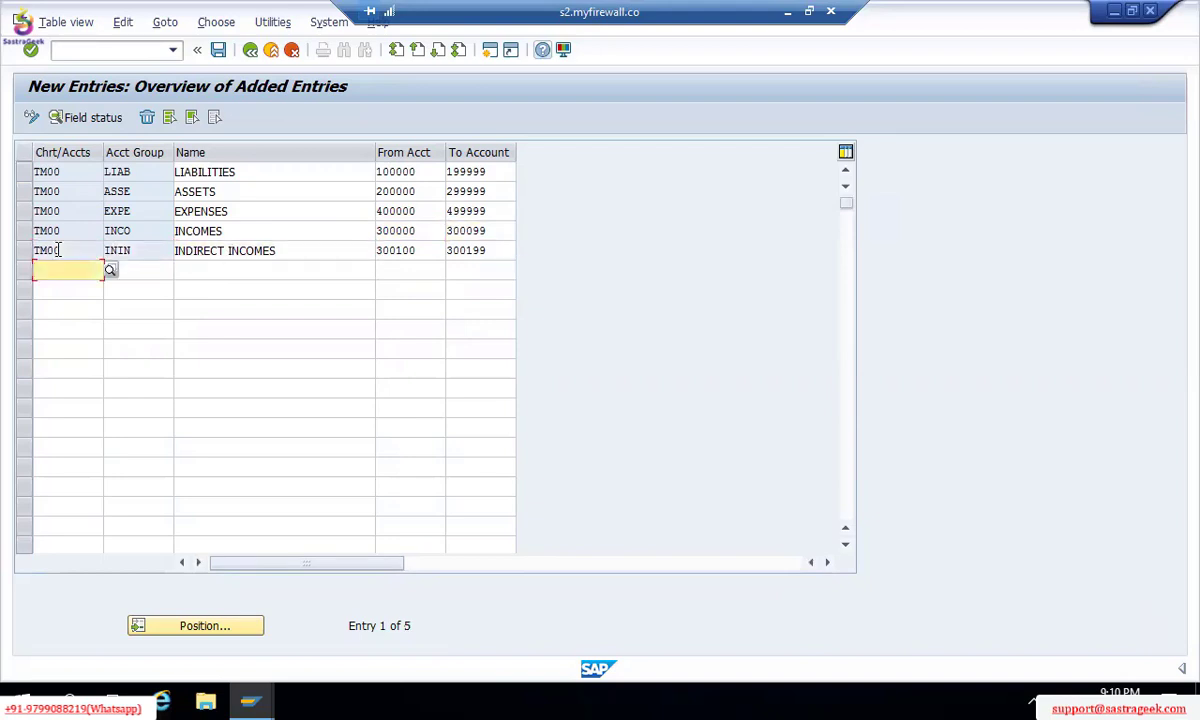
Step: Delete the ININ INDIRECT INCOMES row and restore the INCOMES upper limit to 399999
left_click(24, 250)
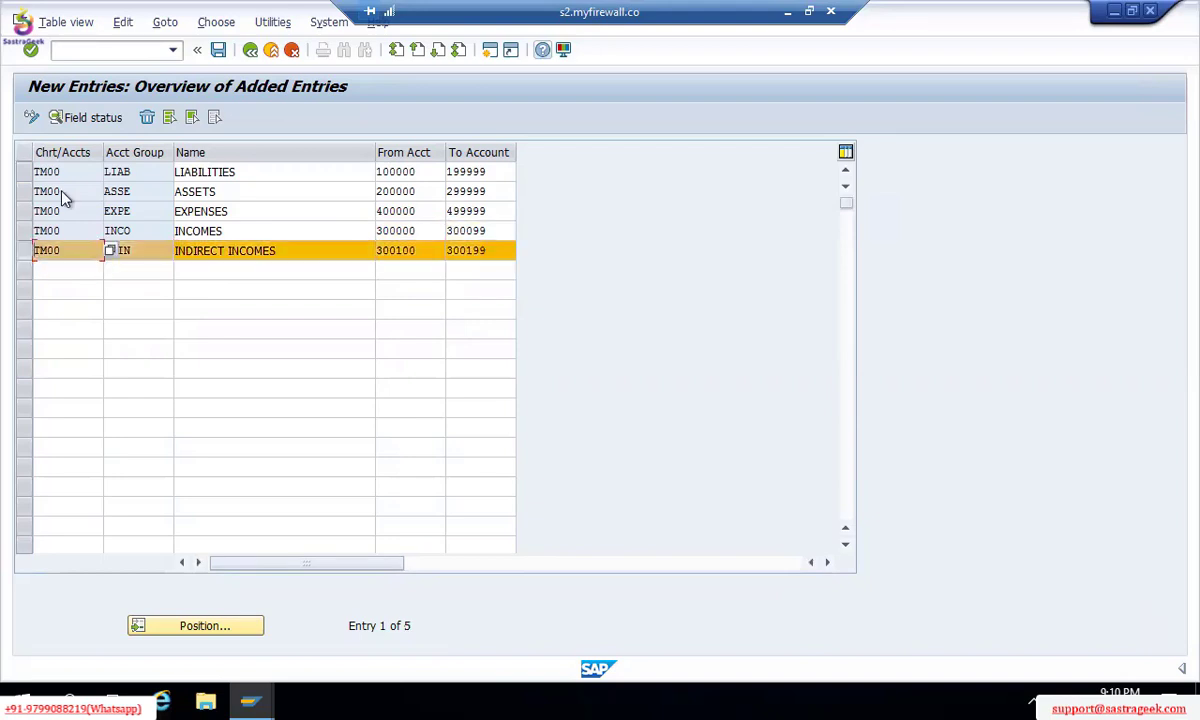
left_click(147, 118)
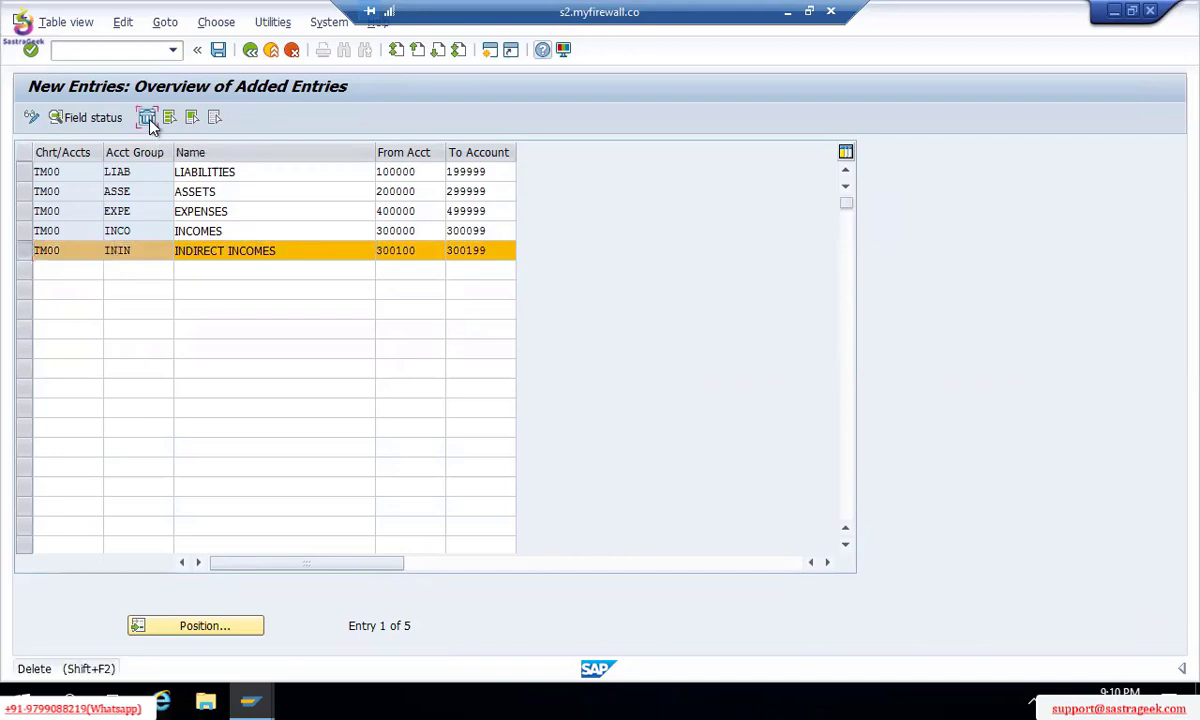
left_click(277, 236)
left_click(490, 229)
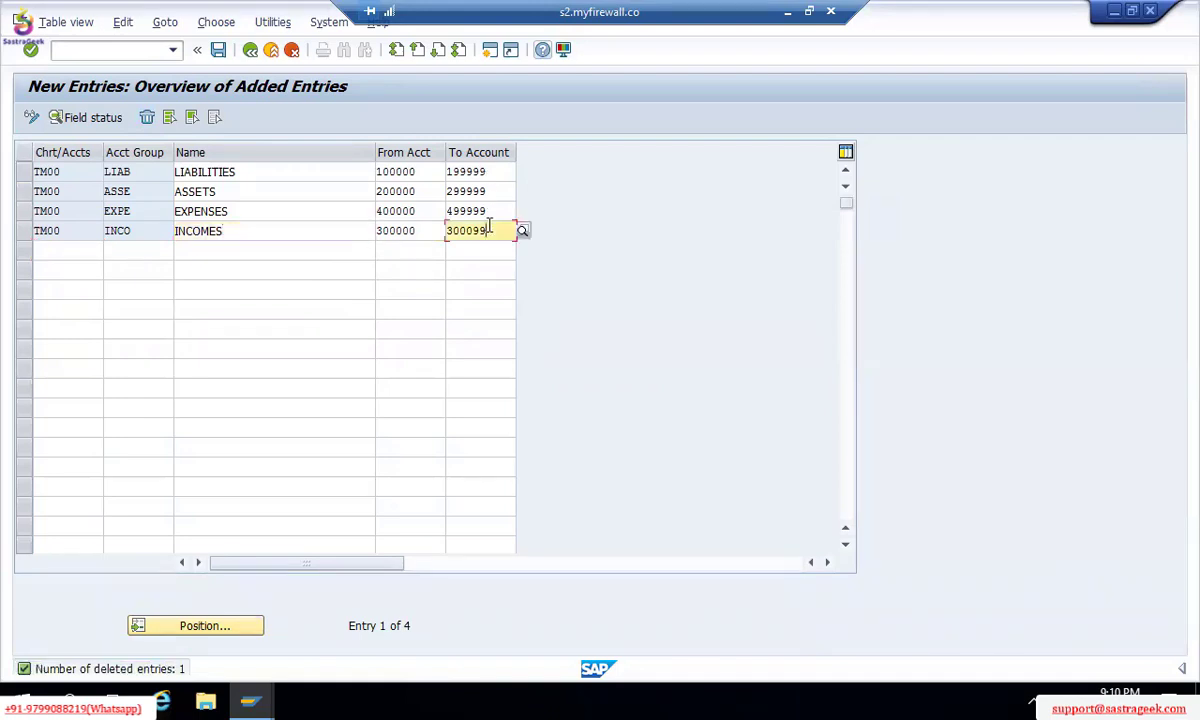
key("BackSpace")
key("BackSpace")
key("BackSpace")
key("BackSpace")
key("BackSpace")
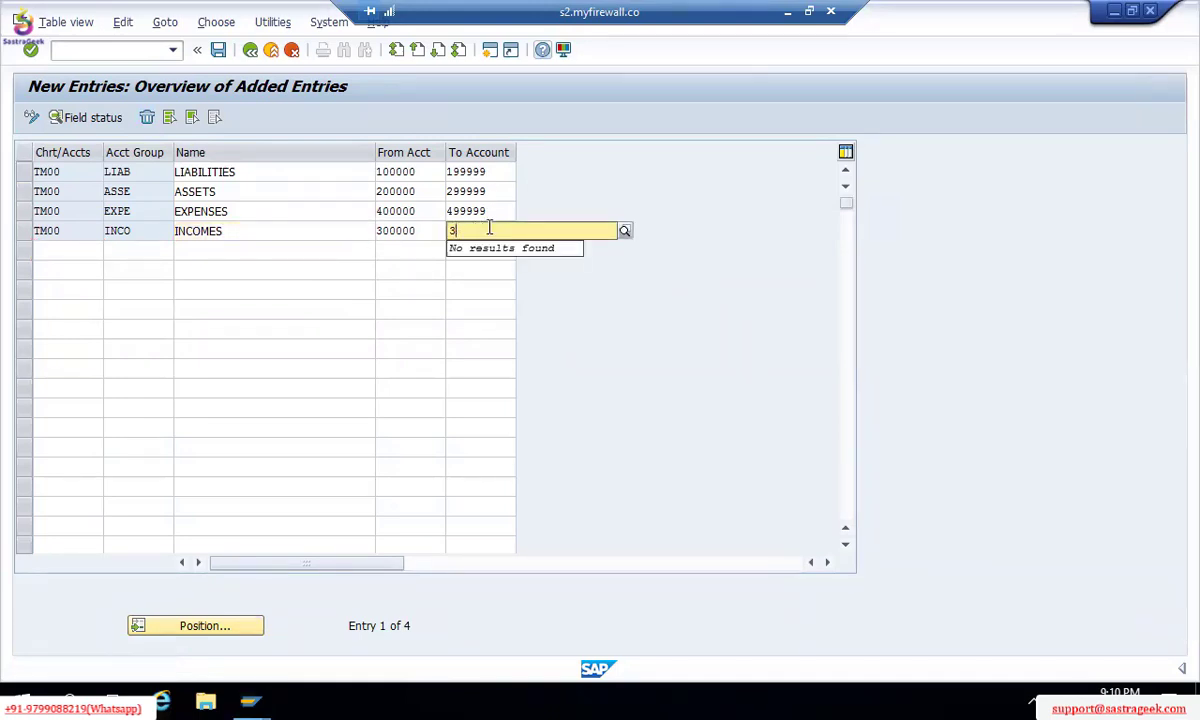
type("99999")
key("Return")
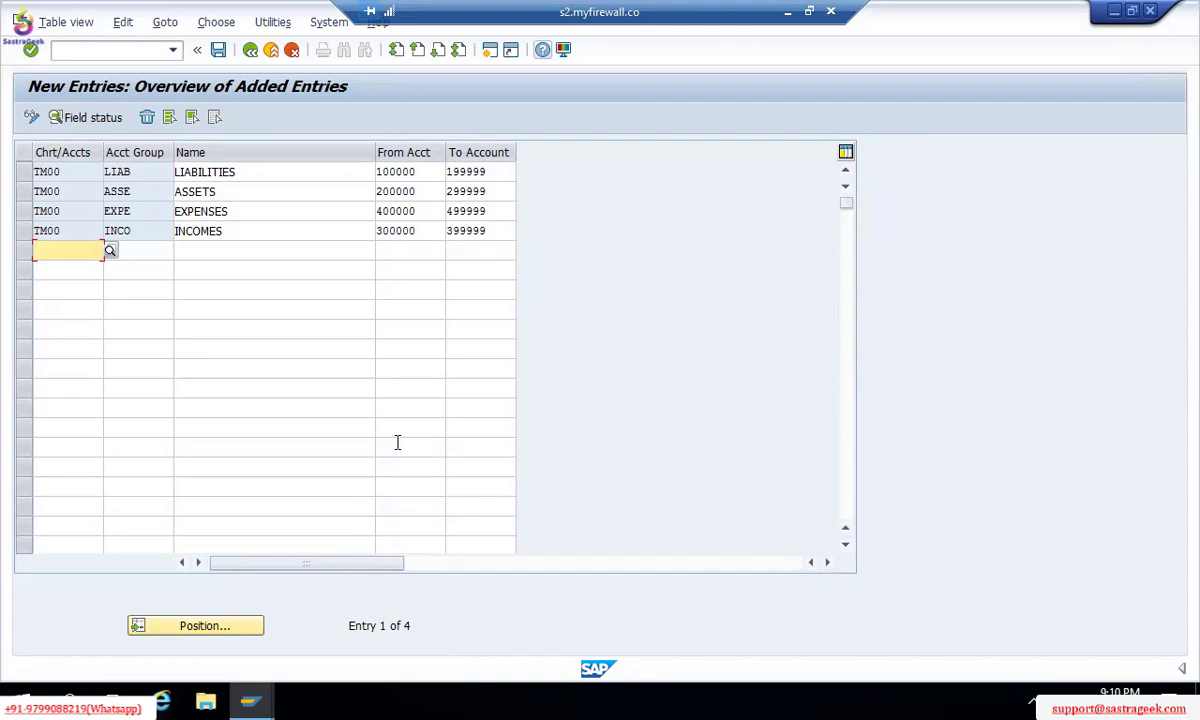
Step: Check the current transaction code, then save to the existing customizing request
left_click(1178, 668)
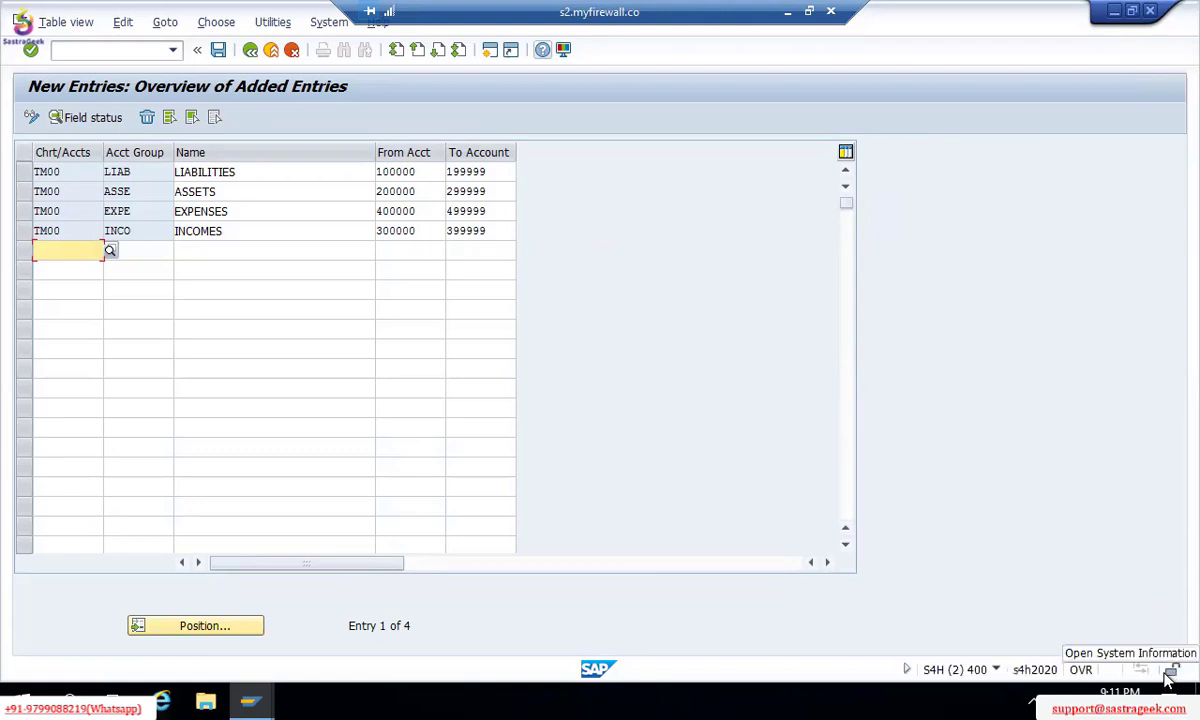
left_click(996, 669)
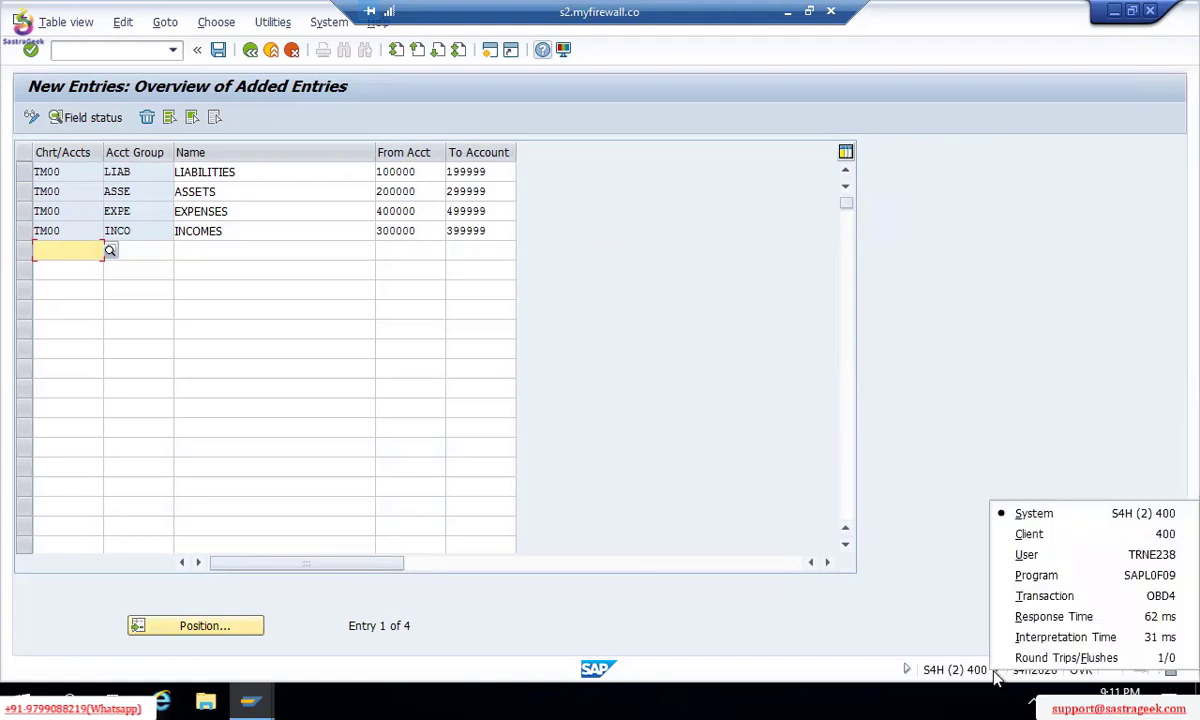
left_click(1020, 598)
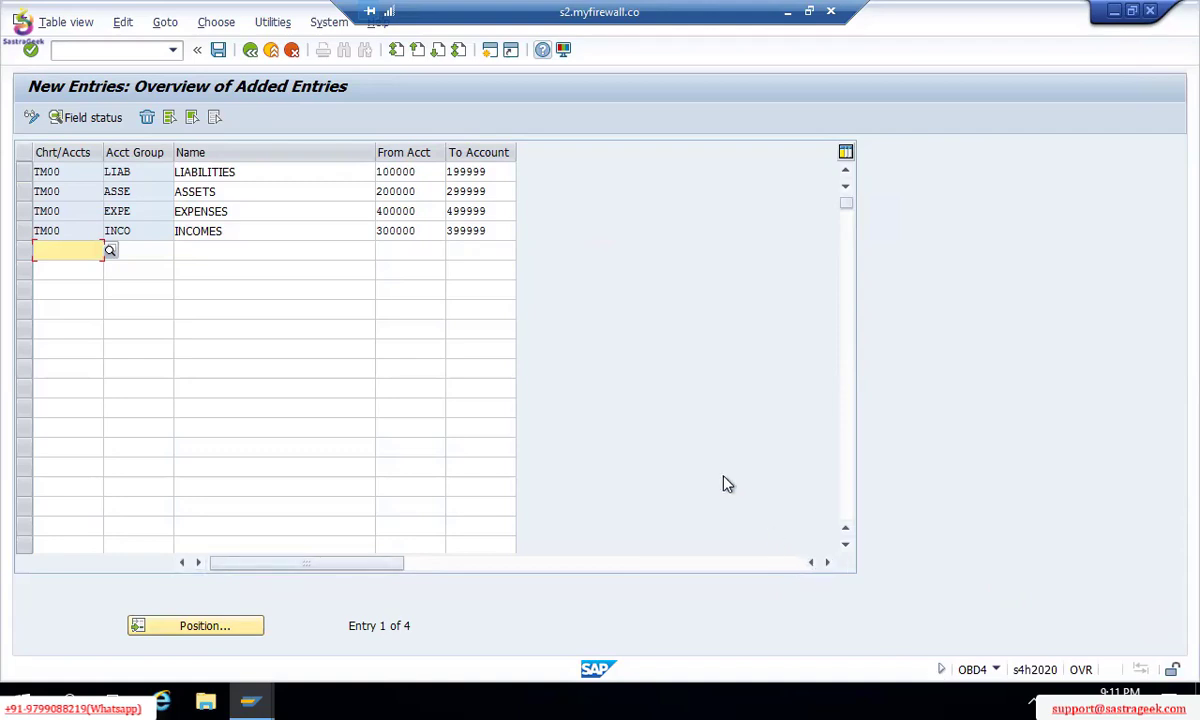
key("ctrl+s")
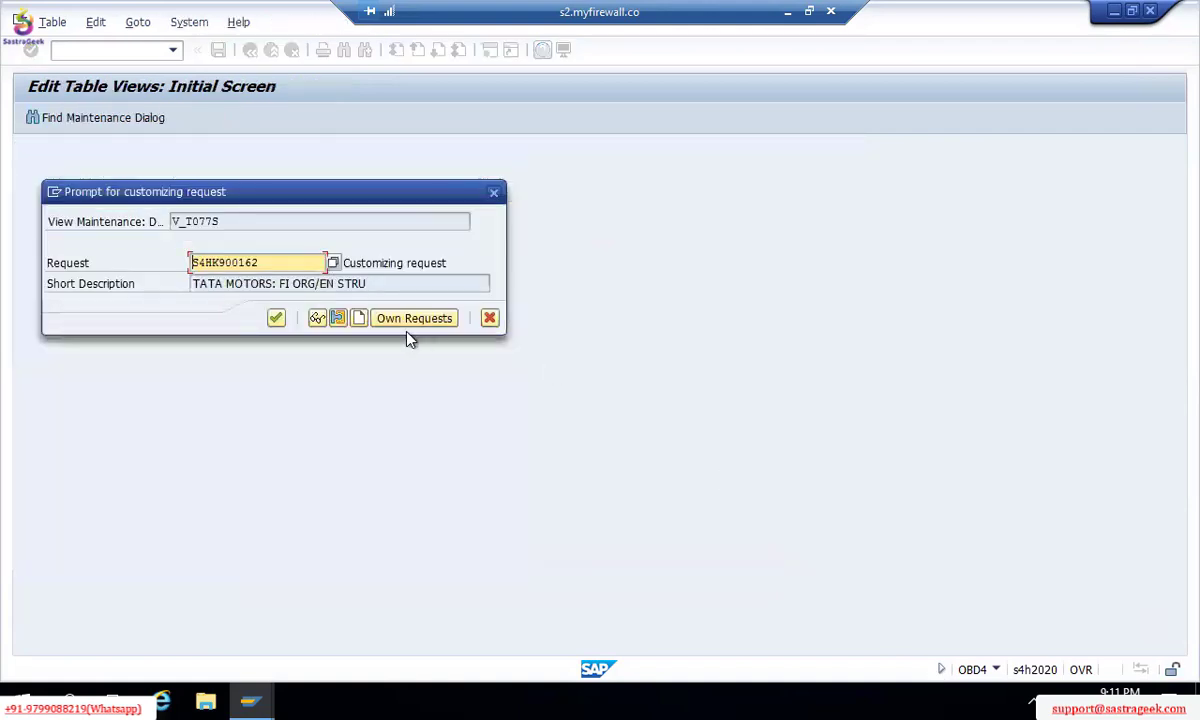
left_click(277, 318)
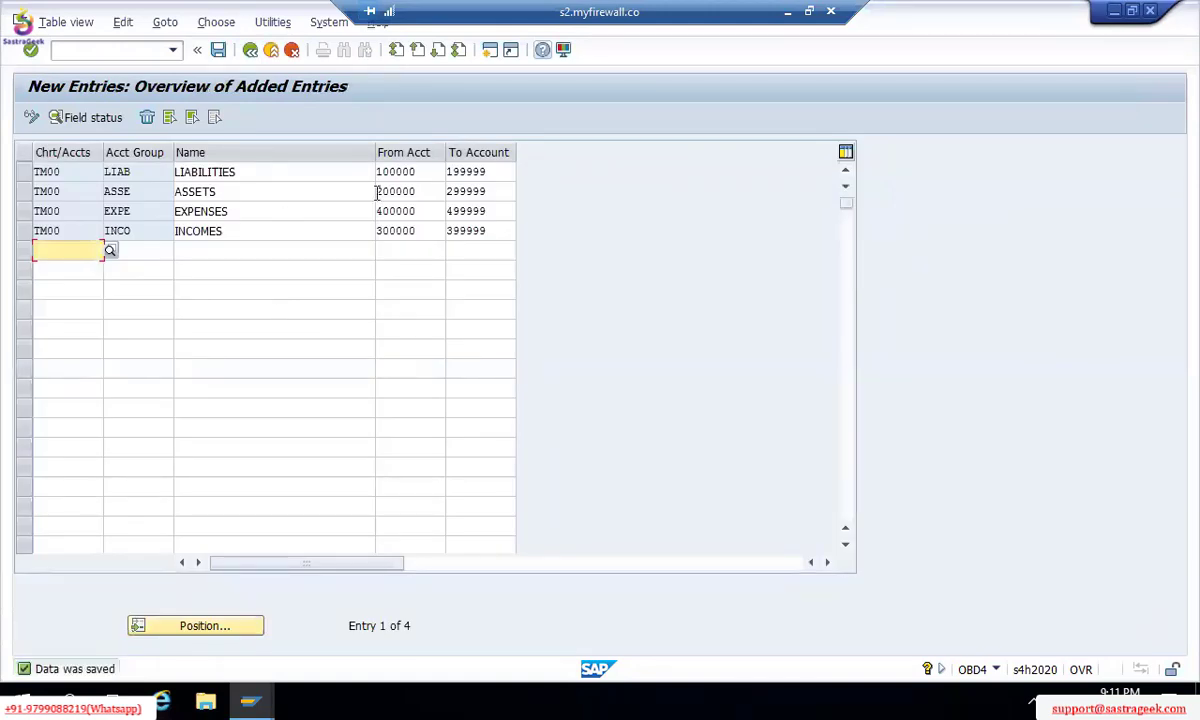
Step: Verify the LIABILITIES range 100000–199999 and leave the account group entries
left_click(425, 171)
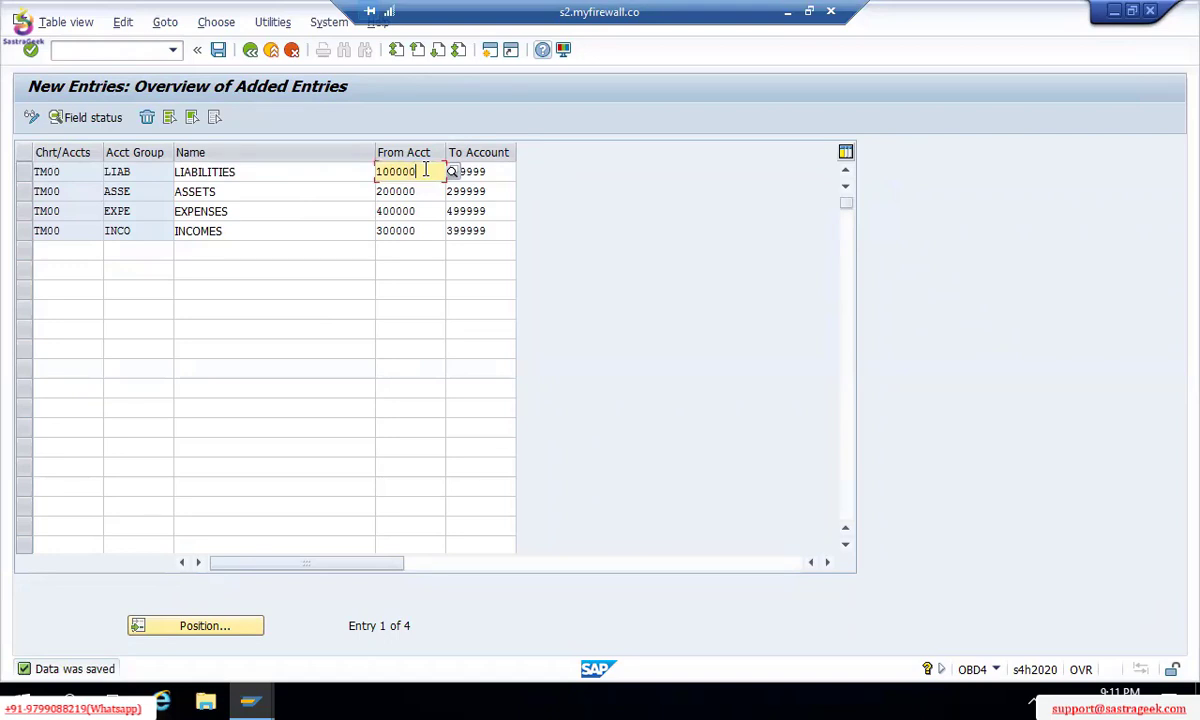
left_click(493, 163)
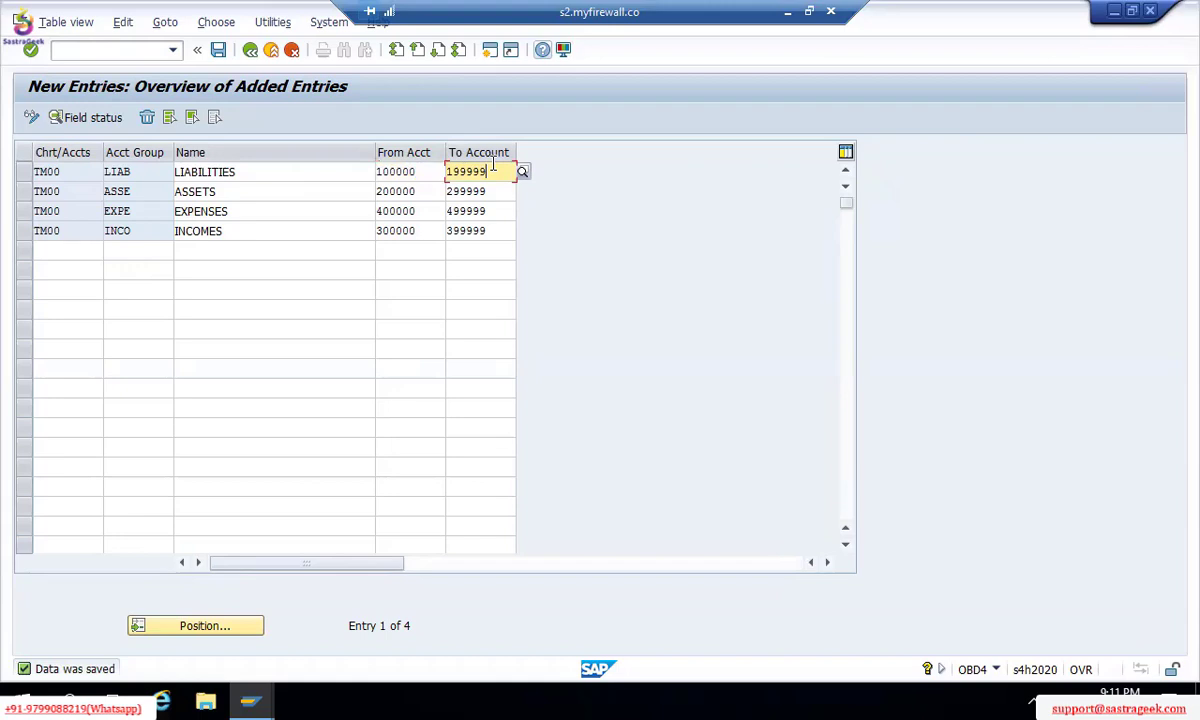
left_click(254, 55)
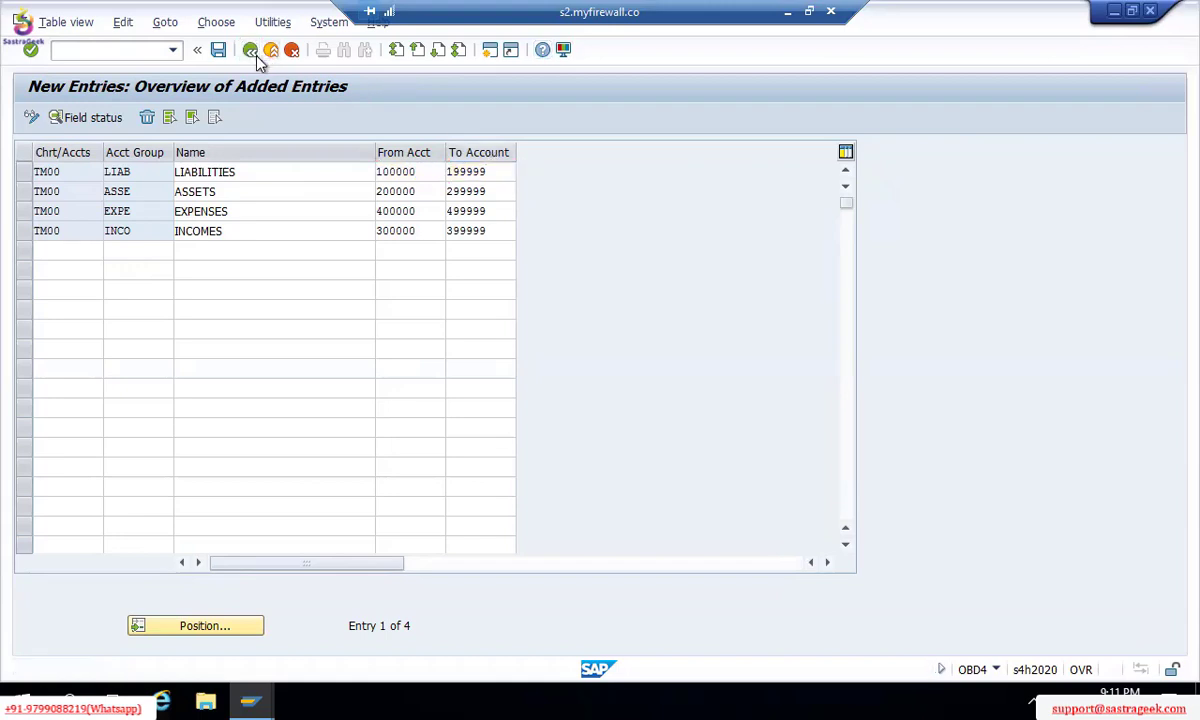
Step: In the charts of accounts list, locate chart TM00 via Position and open its details
left_click(252, 52)
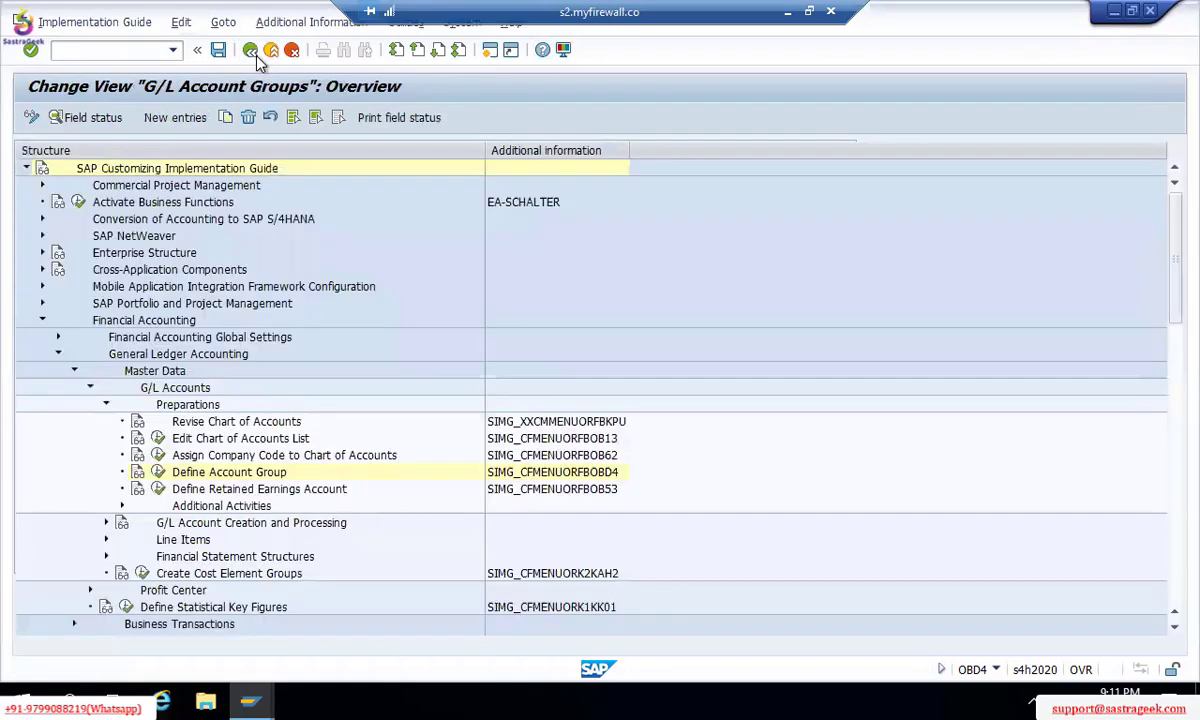
left_click(157, 437)
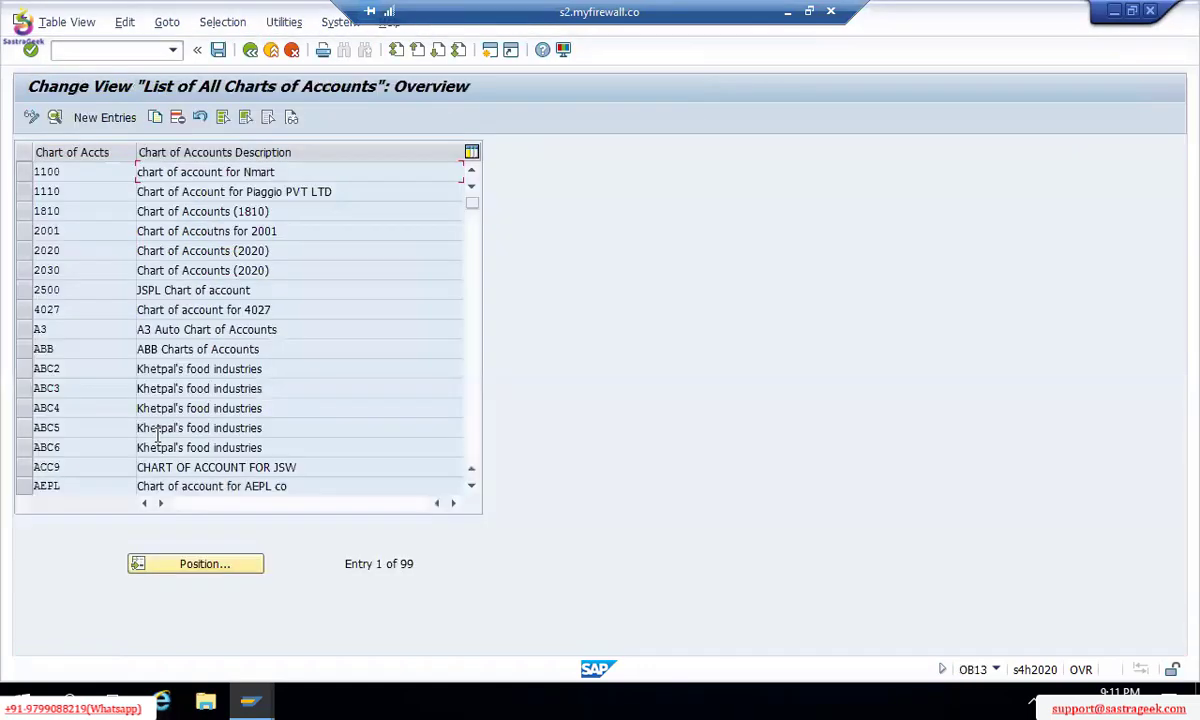
left_click(93, 121)
key("F3")
left_click(207, 563)
type("M0")
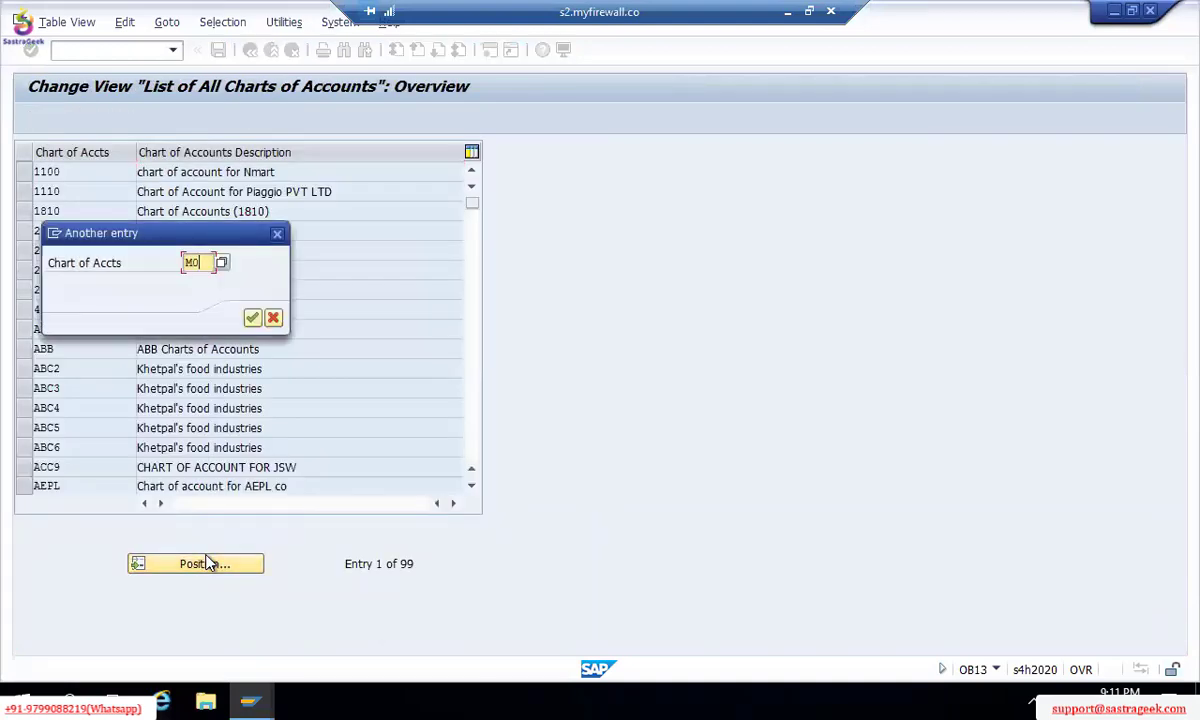
key("Return")
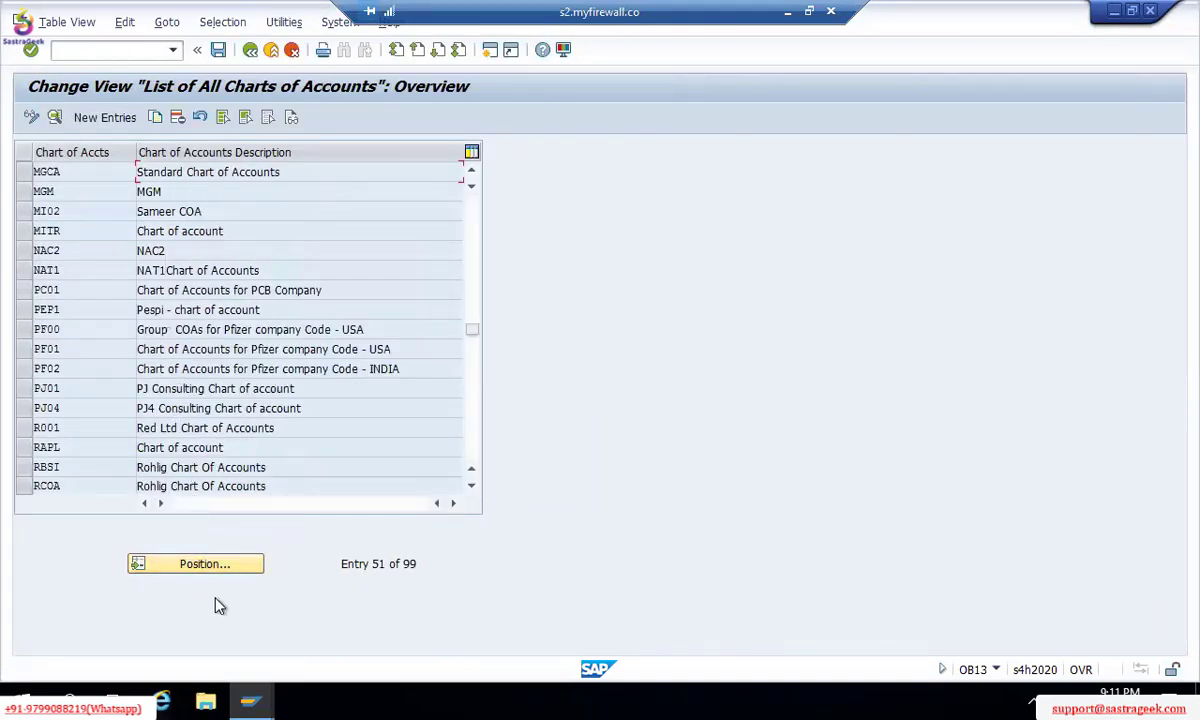
left_click(224, 572)
type("TM0")
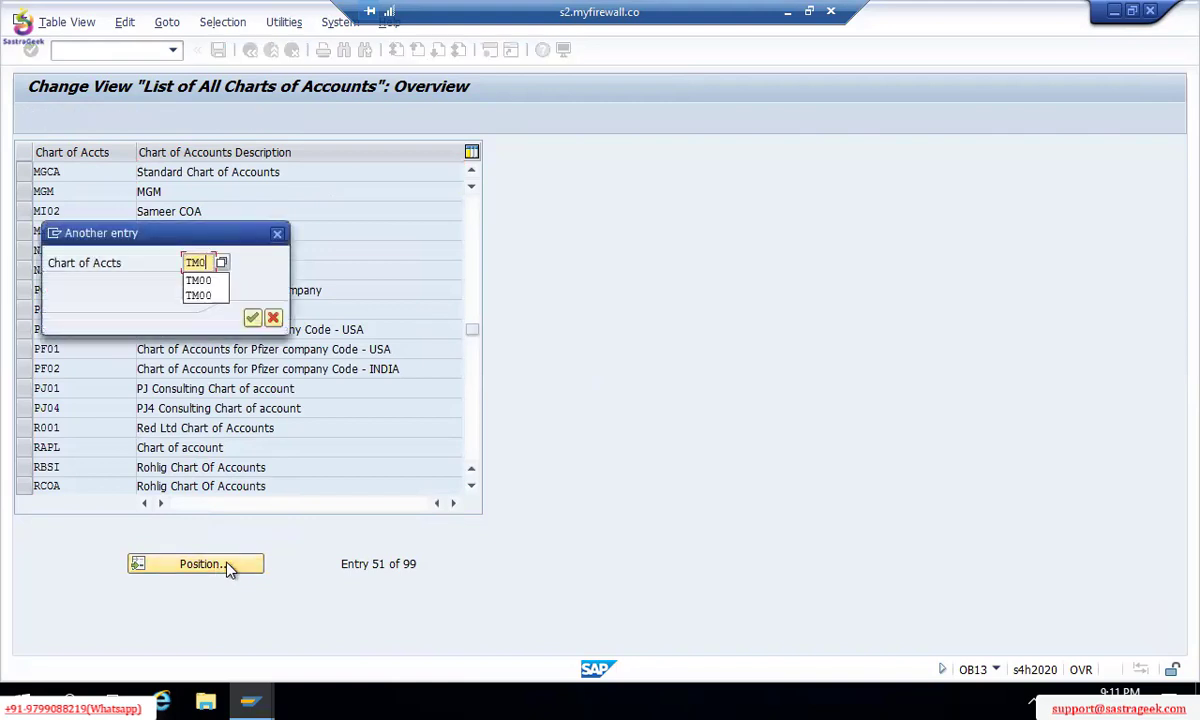
key("Return")
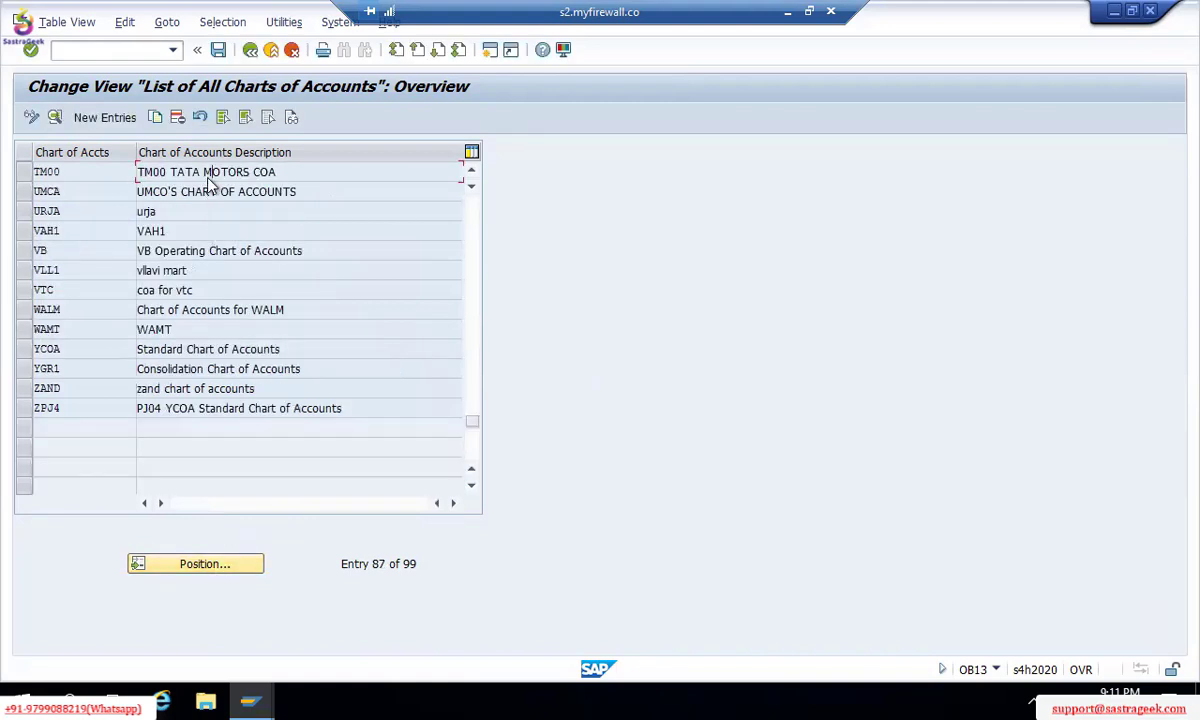
double_click(208, 178)
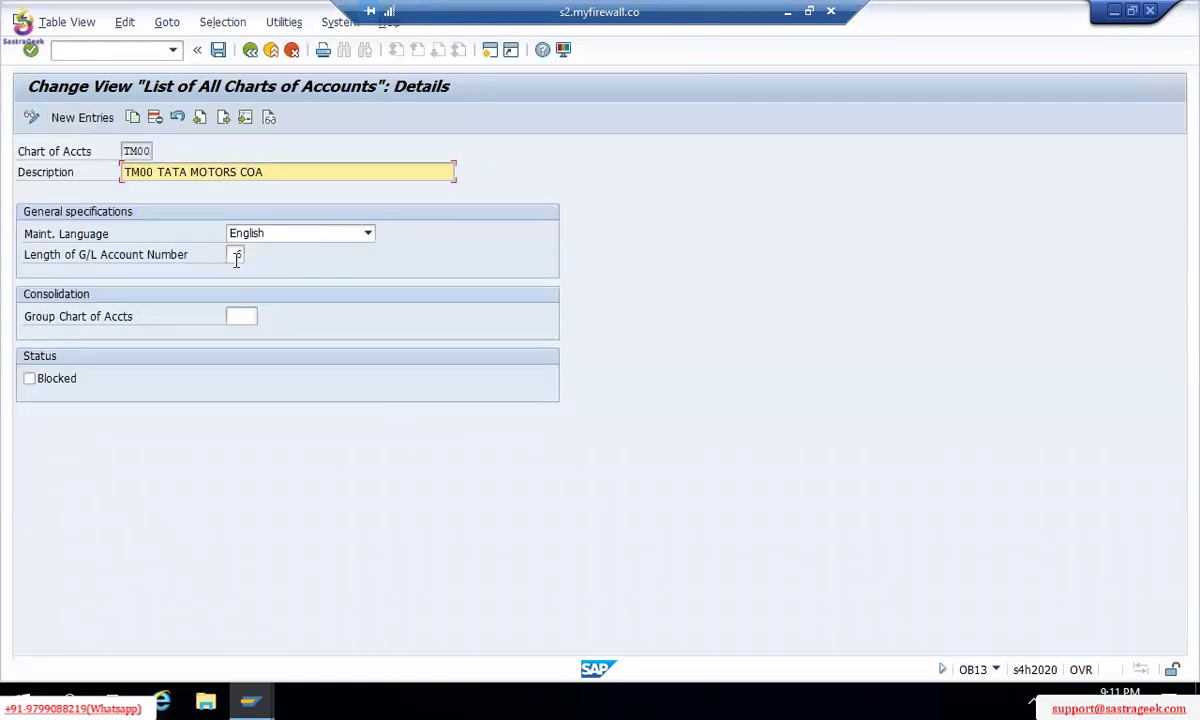
Step: Display the allowed G/L account number lengths, 00 to 10, for TM00
left_click(238, 256)
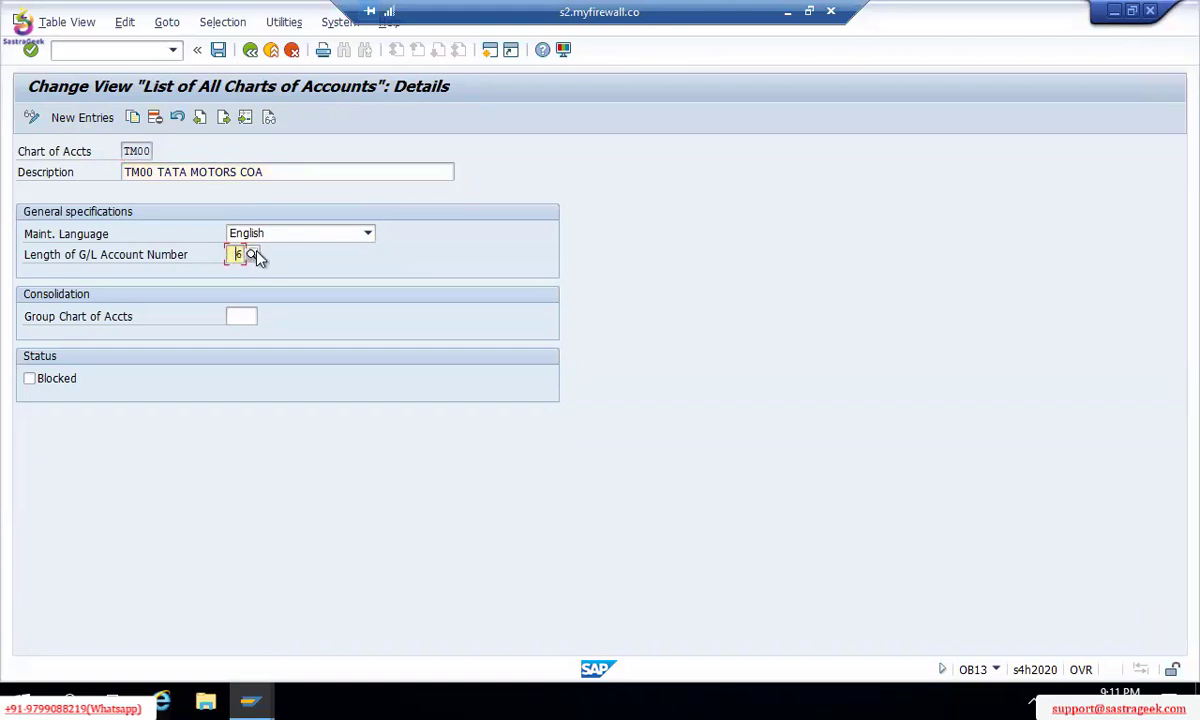
left_click(253, 256)
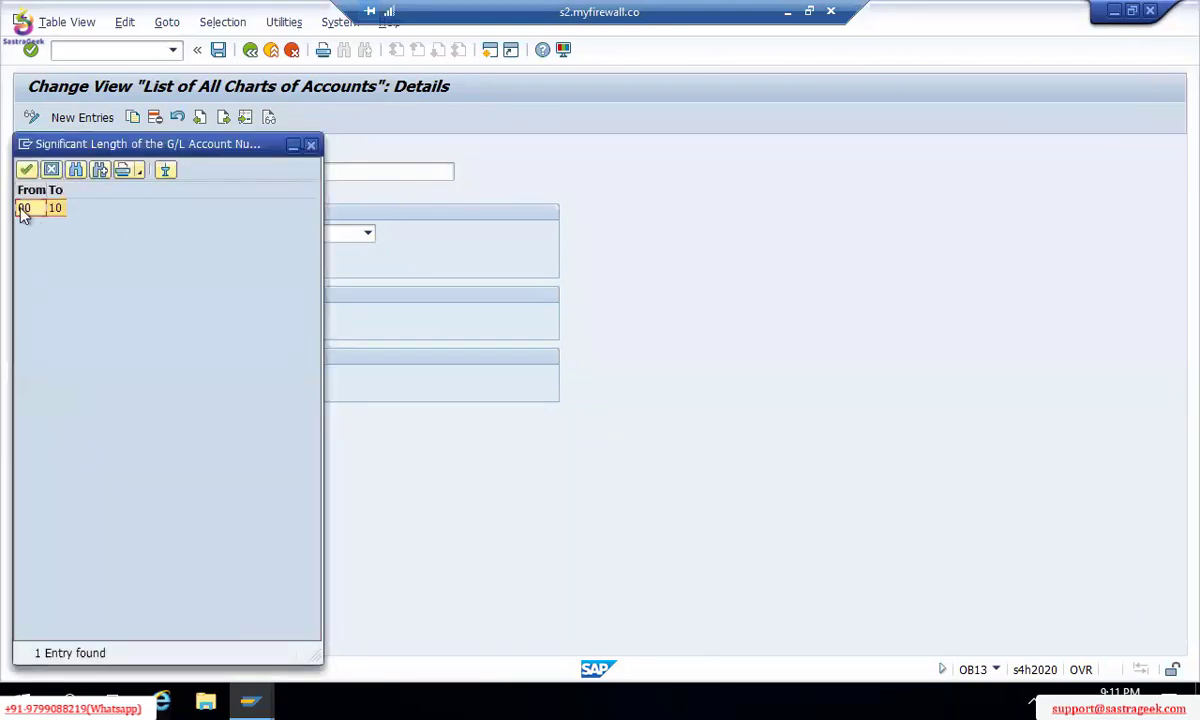
key("Escape")
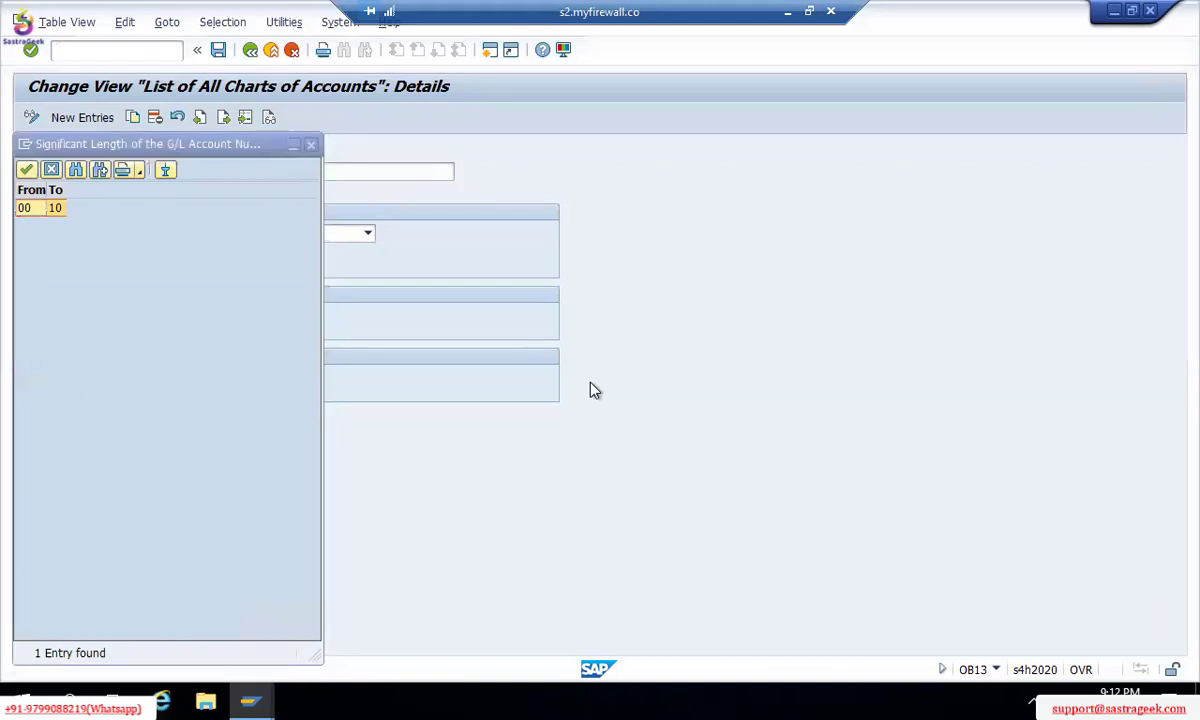
left_click(594, 390)
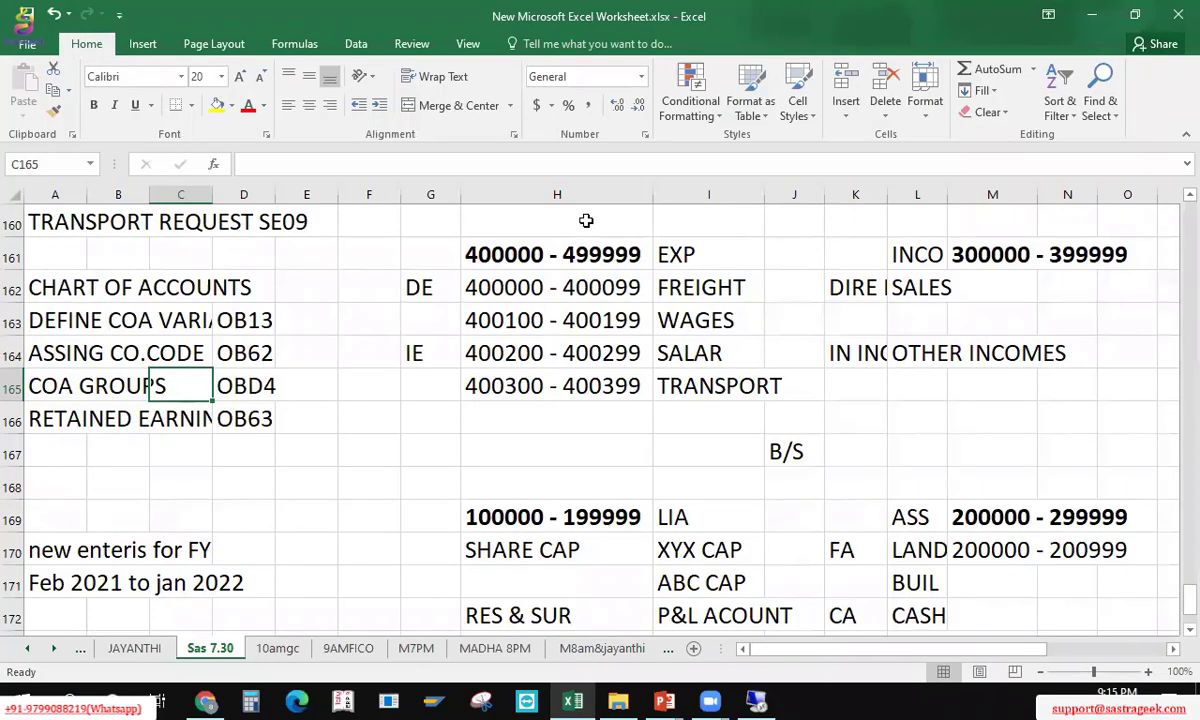
Step: Enter the range label 0 - 5 in cell H168
left_click(586, 220)
key("Down")
key("Down")
key("Down")
key("Down")
key("Down")
key("Down")
key("Down")
key("Down")
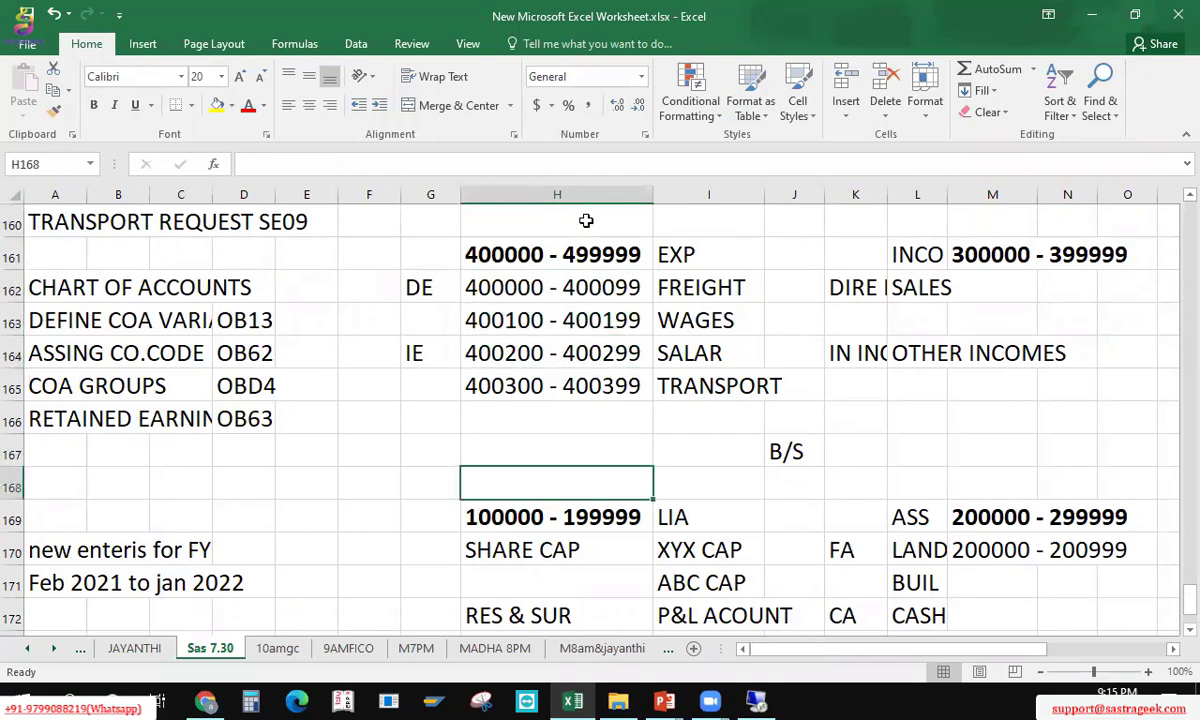
type("0 -")
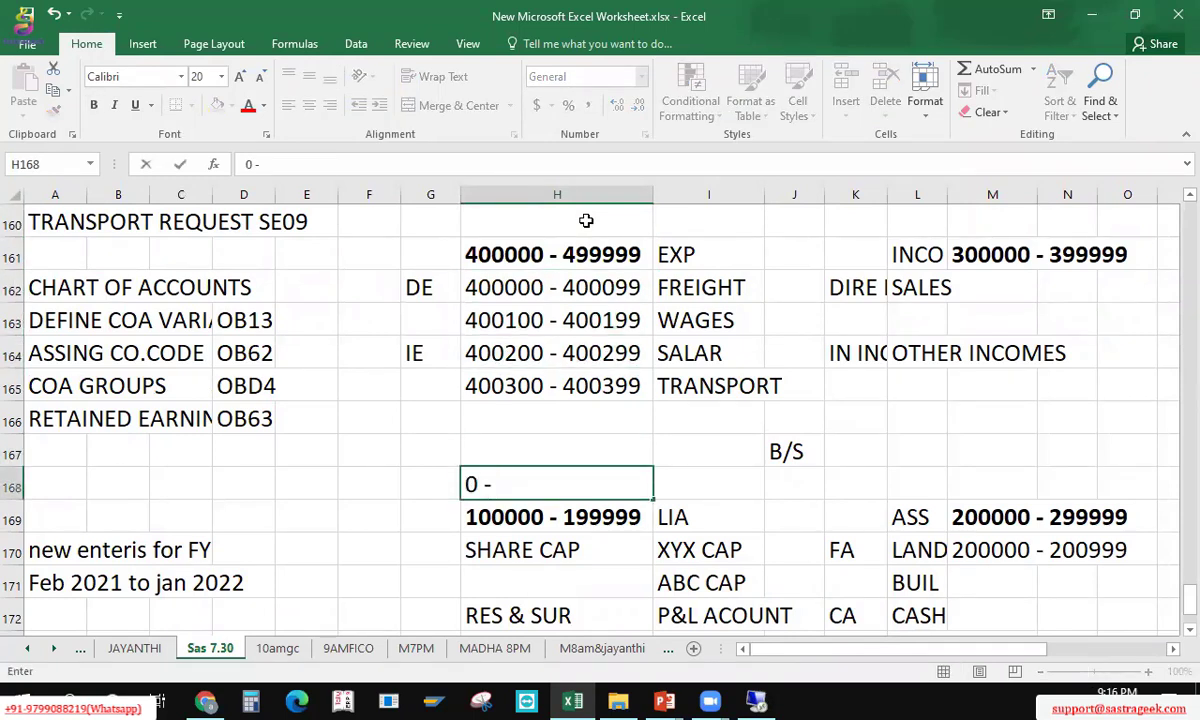
type(" 5")
key("Right")
key("Right")
key("Right")
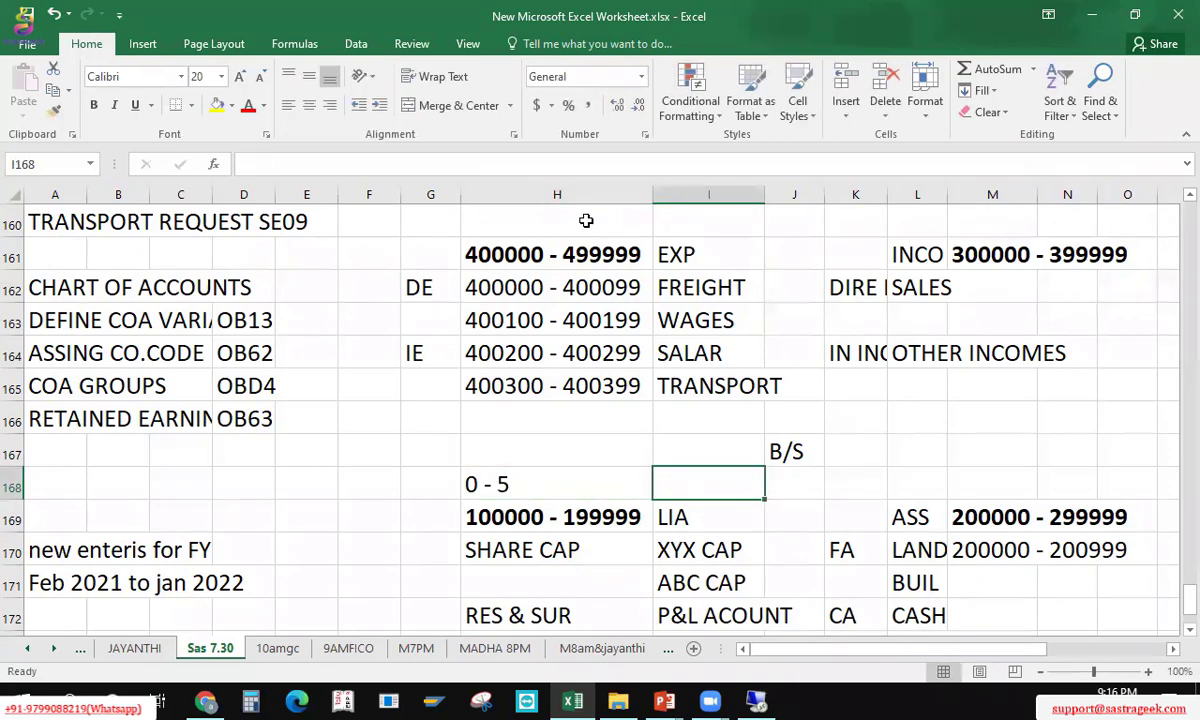
key("Left")
key("Left")
key("Left")
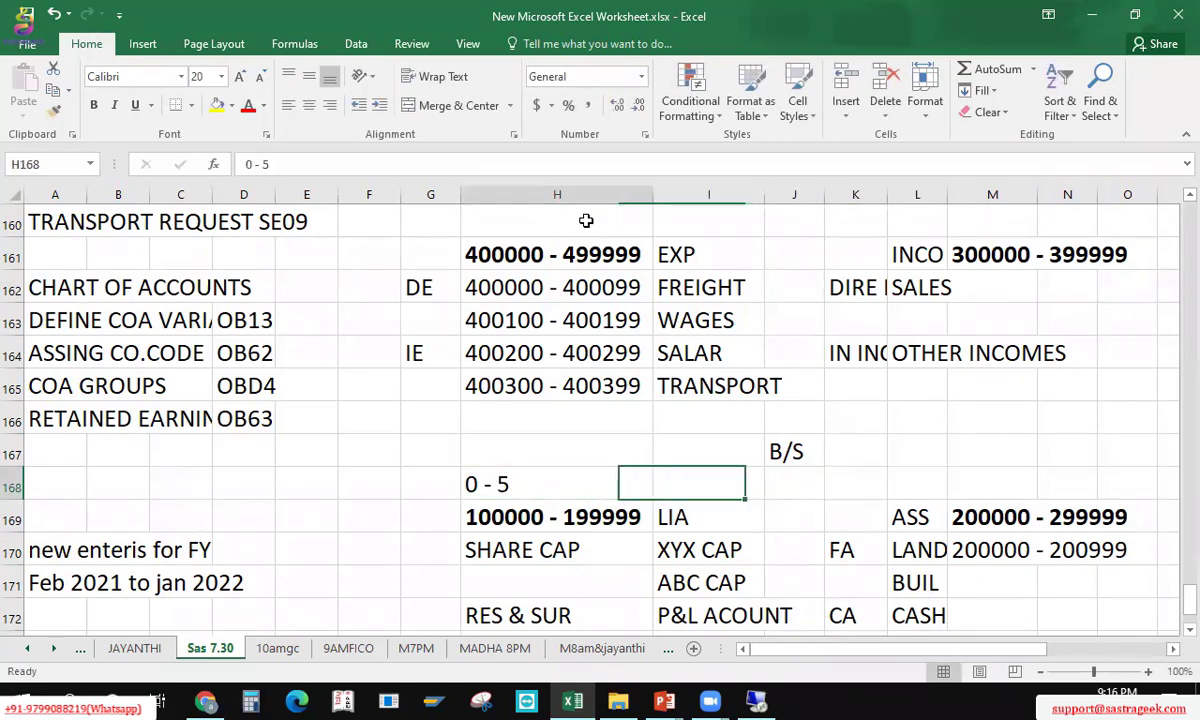
key("Right")
key("Right")
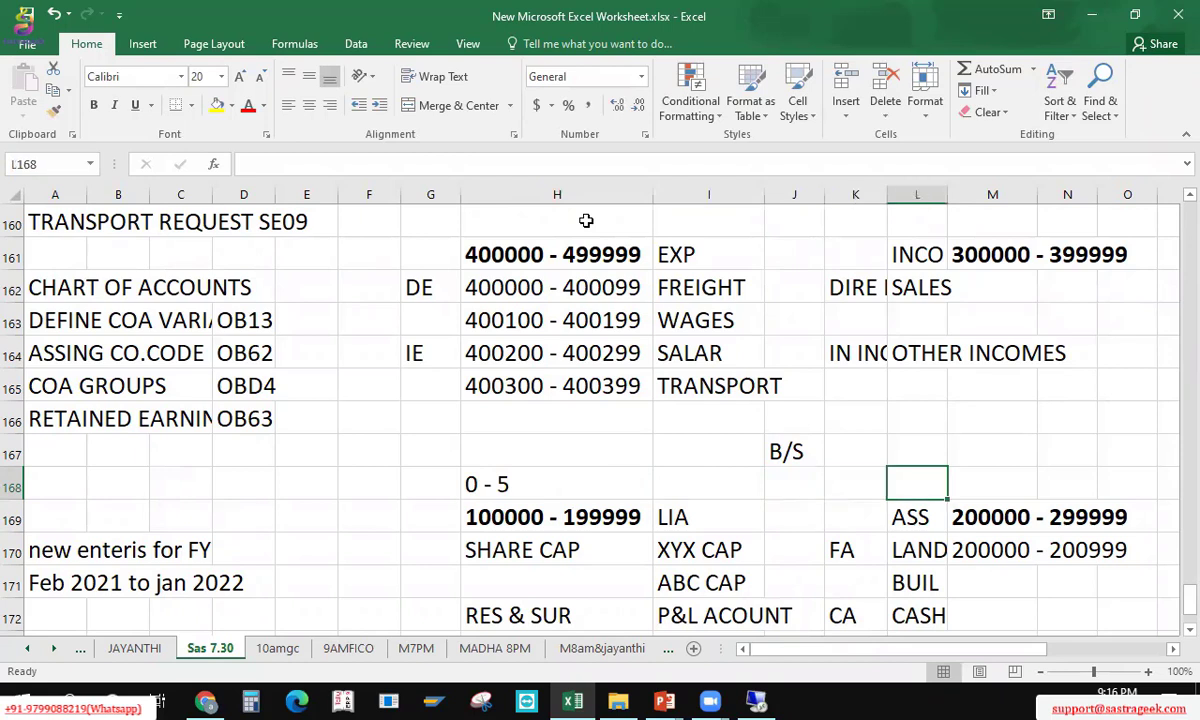
Step: Enter 6 - 10 in L168, then re-enter it as text '06 - 10 after it became a date
type("6")
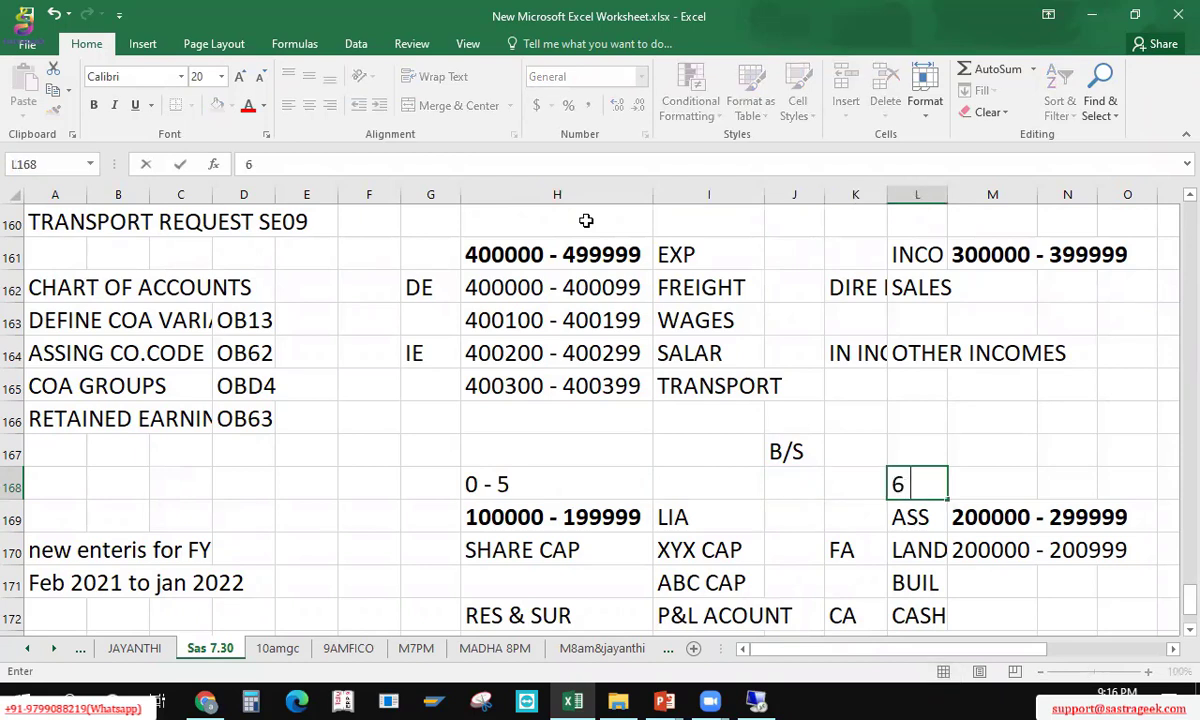
type(" - 10")
key("Up")
key("Up")
key("Up")
key("Up")
key("Up")
key("Up")
key("Up")
key("Down")
key("Down")
key("Down")
key("Down")
key("Down")
key("Down")
key("Down")
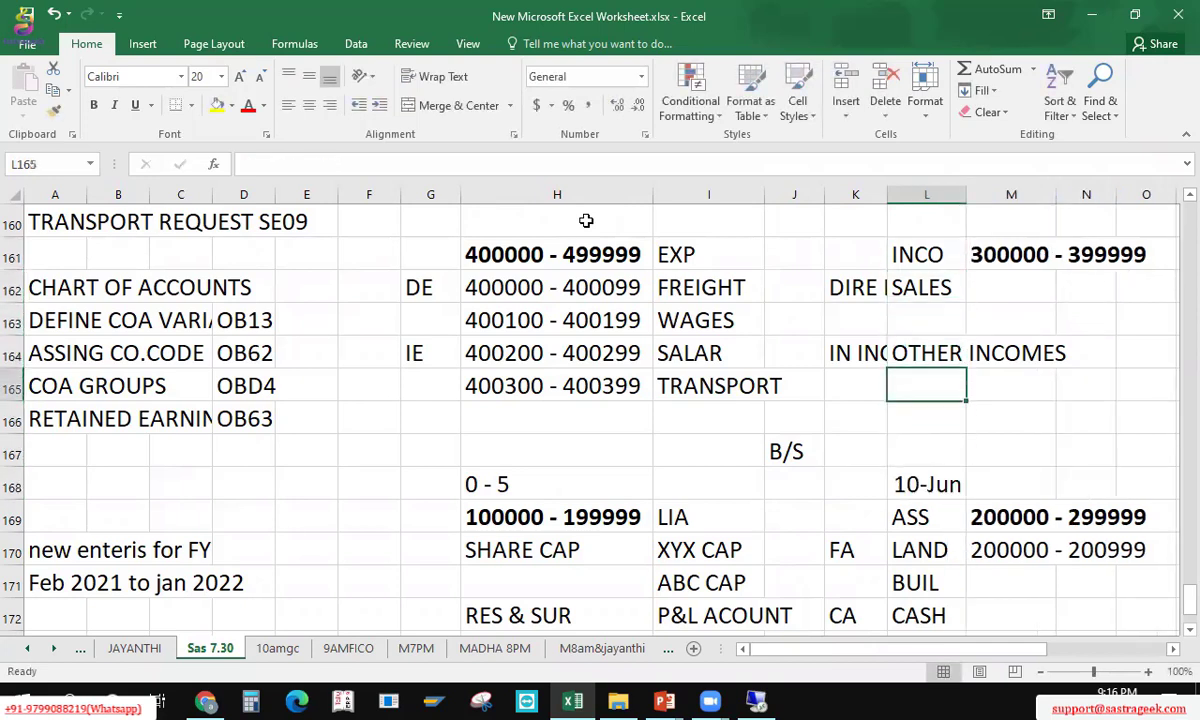
key("F2")
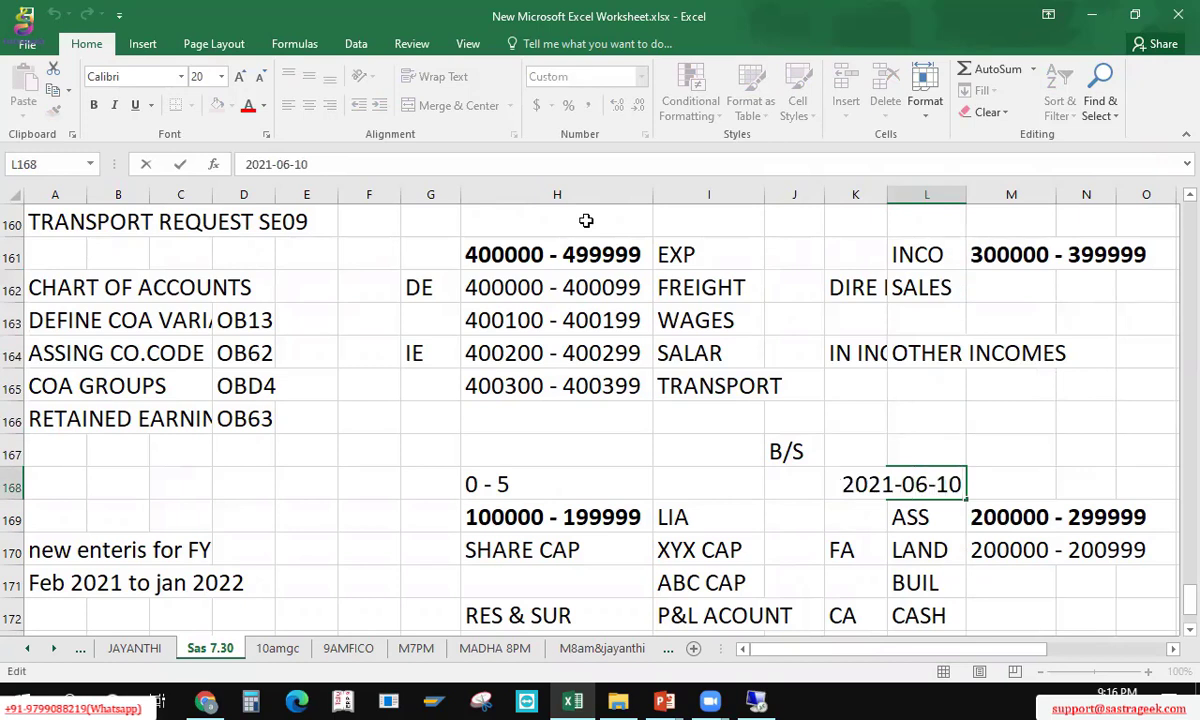
key("BackSpace")
key("BackSpace")
key("BackSpace")
key("BackSpace")
key("BackSpace")
key("BackSpace")
key("BackSpace")
key("BackSpace")
key("BackSpace")
key("BackSpace")
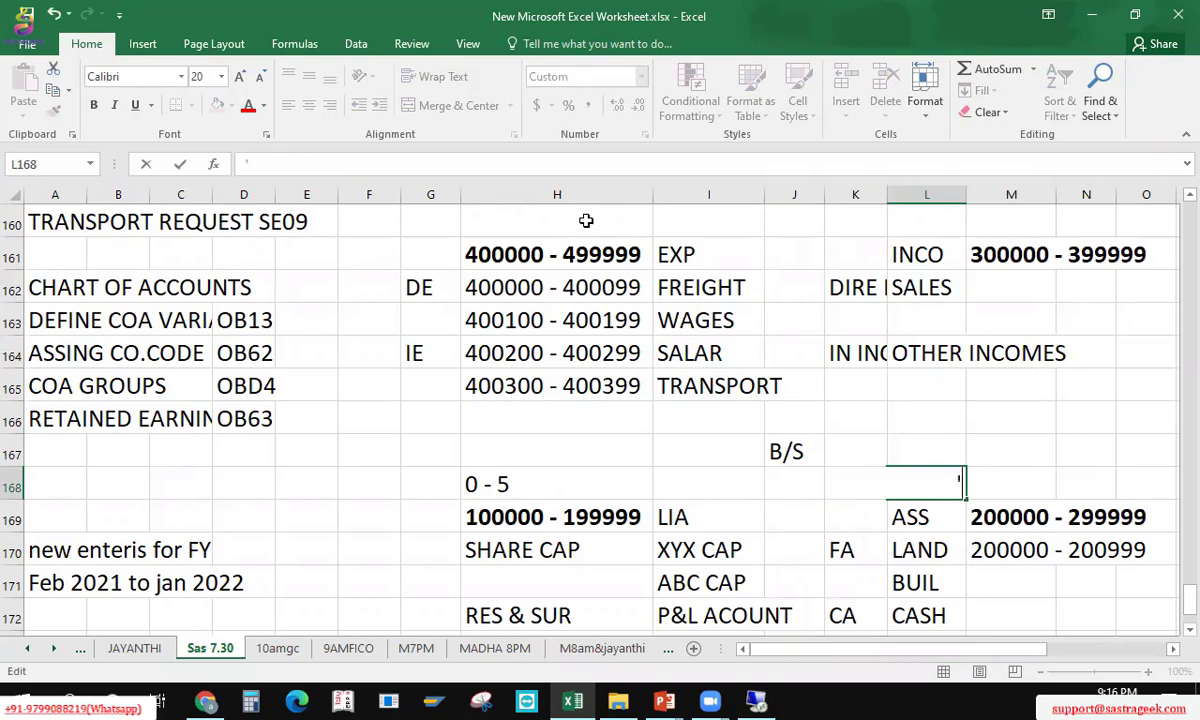
type("'06 - 10")
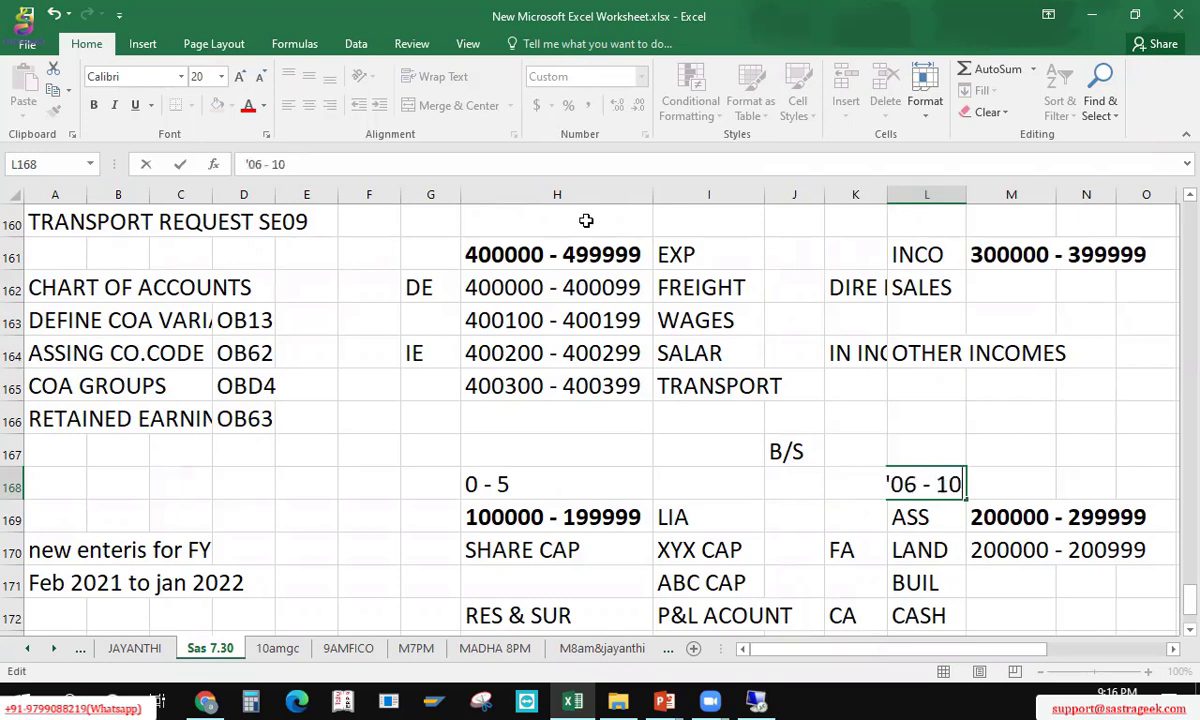
key("Return")
key("Up")
key("Up")
key("Up")
key("Up")
key("Up")
key("Up")
key("Up")
key("Up")
key("Up")
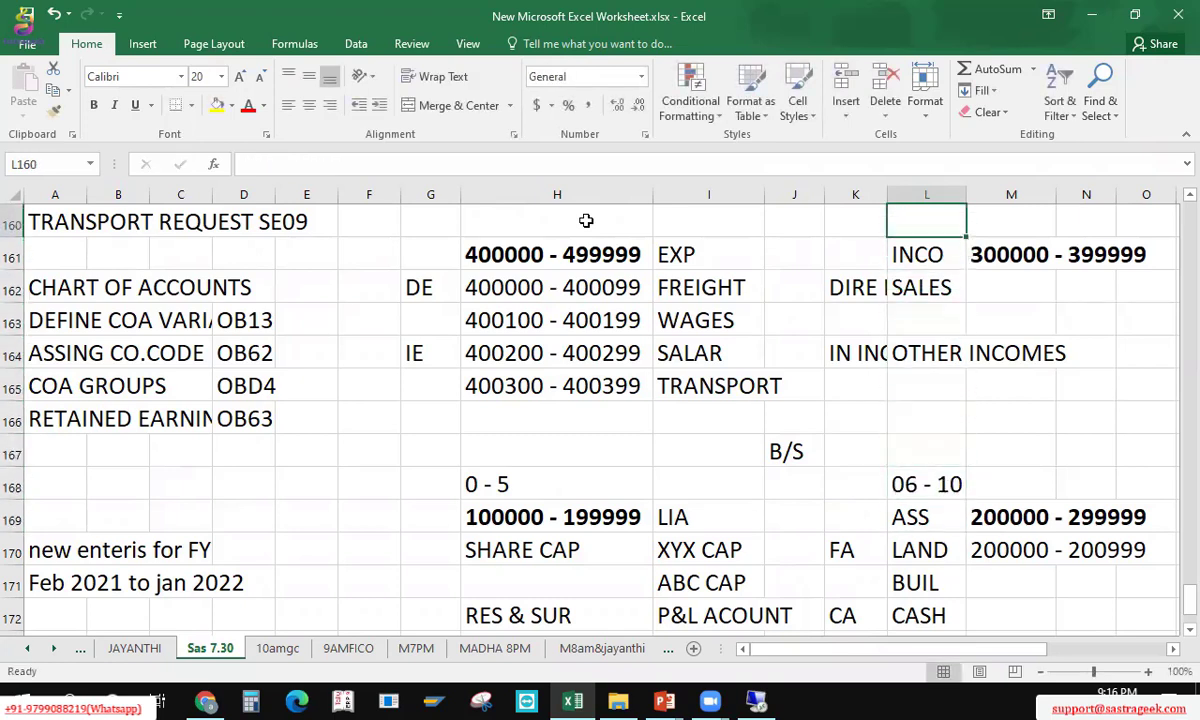
Step: Enter the range labels 11-15 in L160 and 16 - 20 in H160
type("11-15")
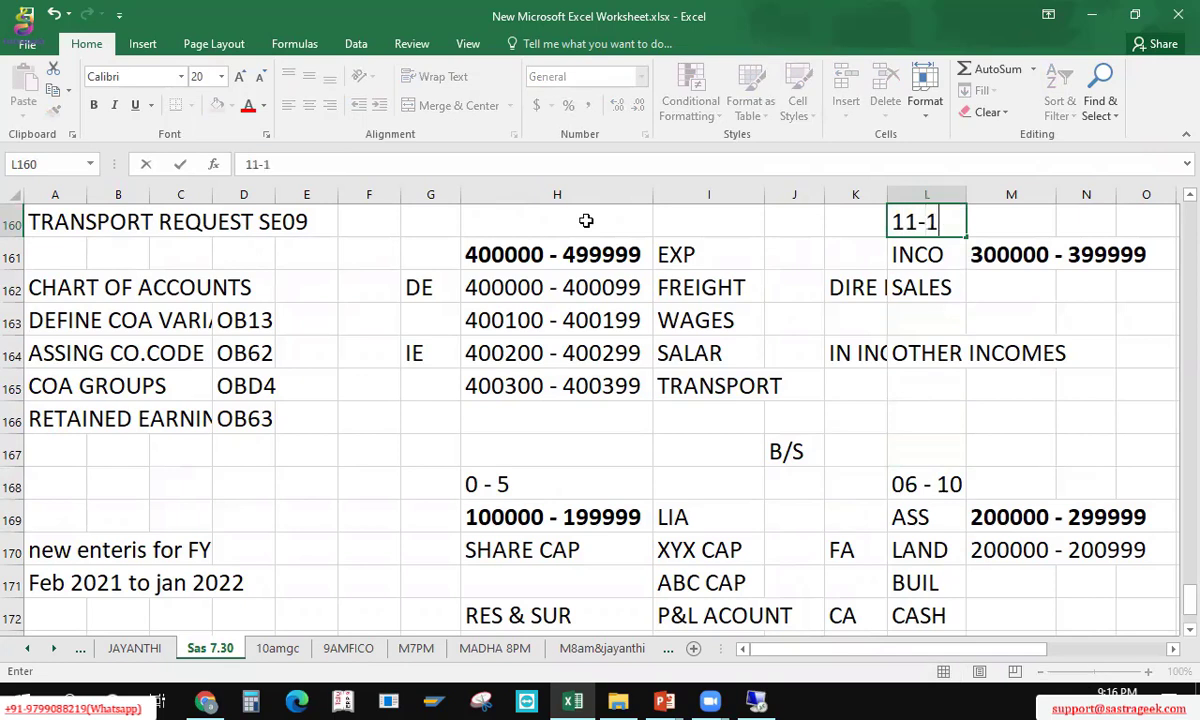
key("Left")
key("Left")
key("Left")
key("Left")
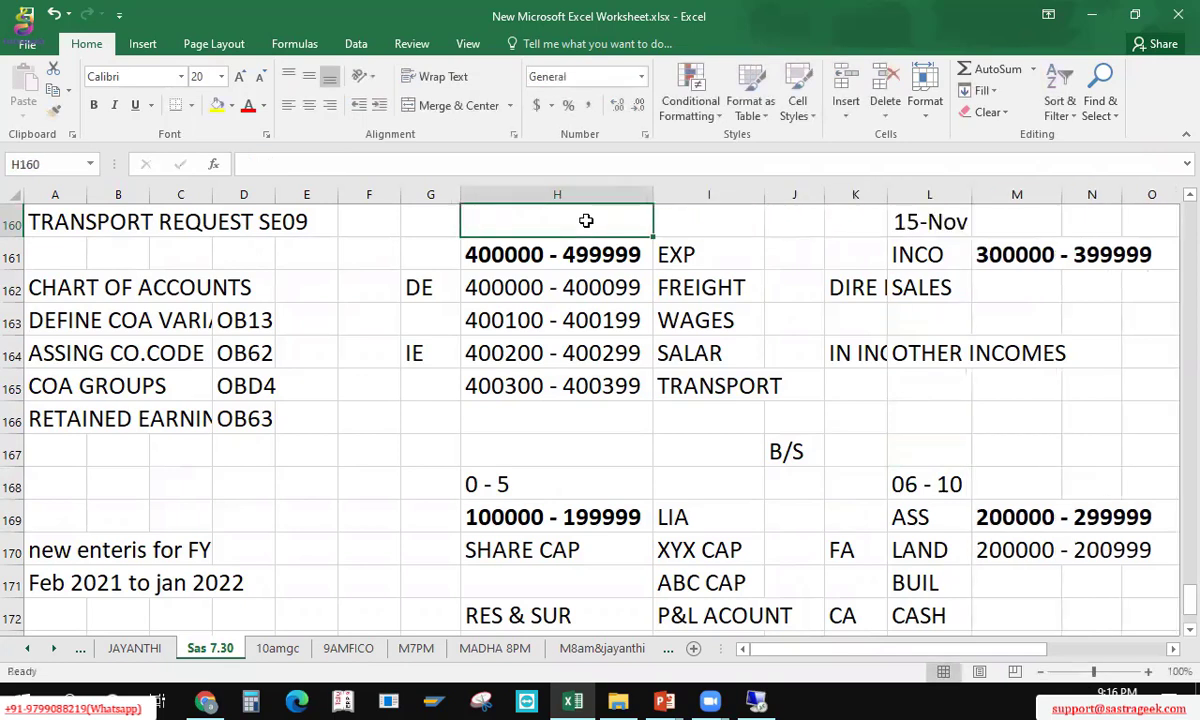
key("Right")
key("Right")
key("Right")
key("Right")
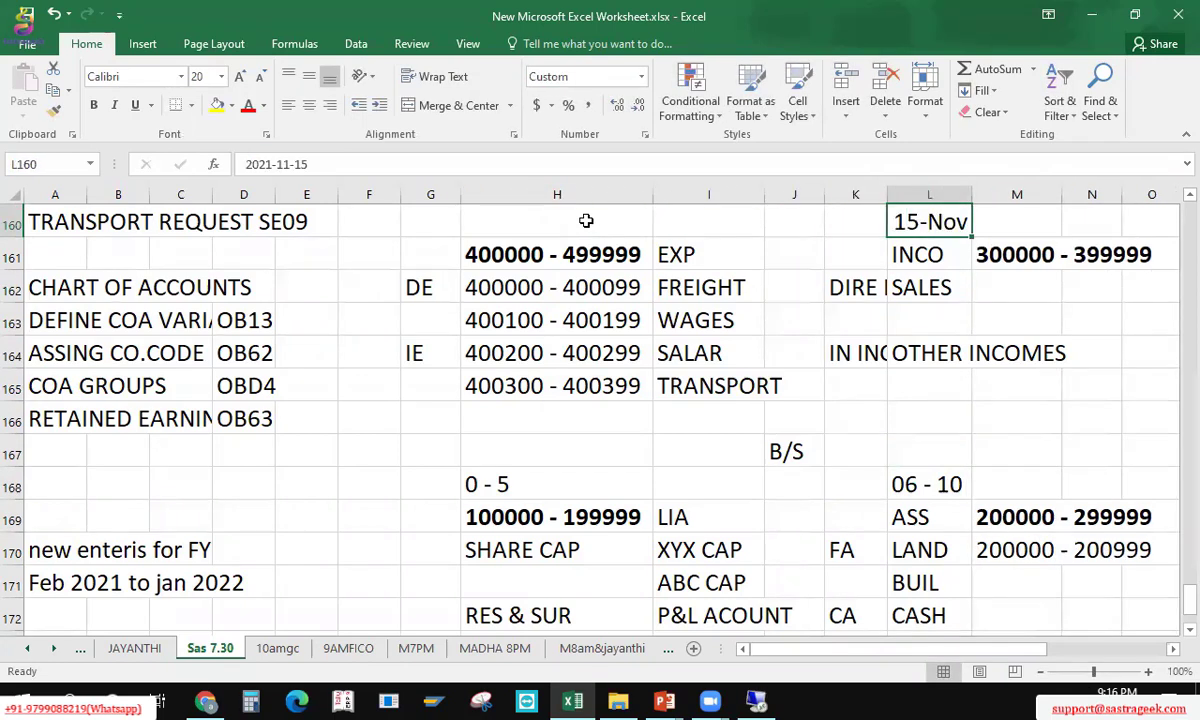
left_click(586, 221)
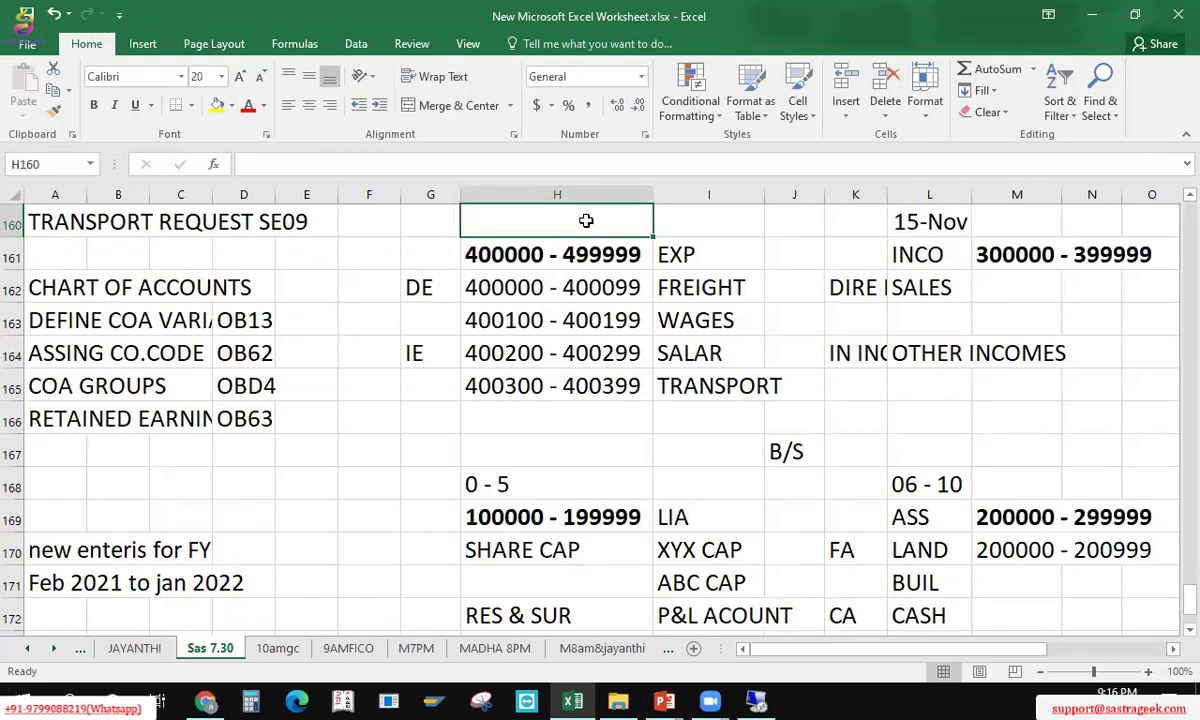
type("16 - 20")
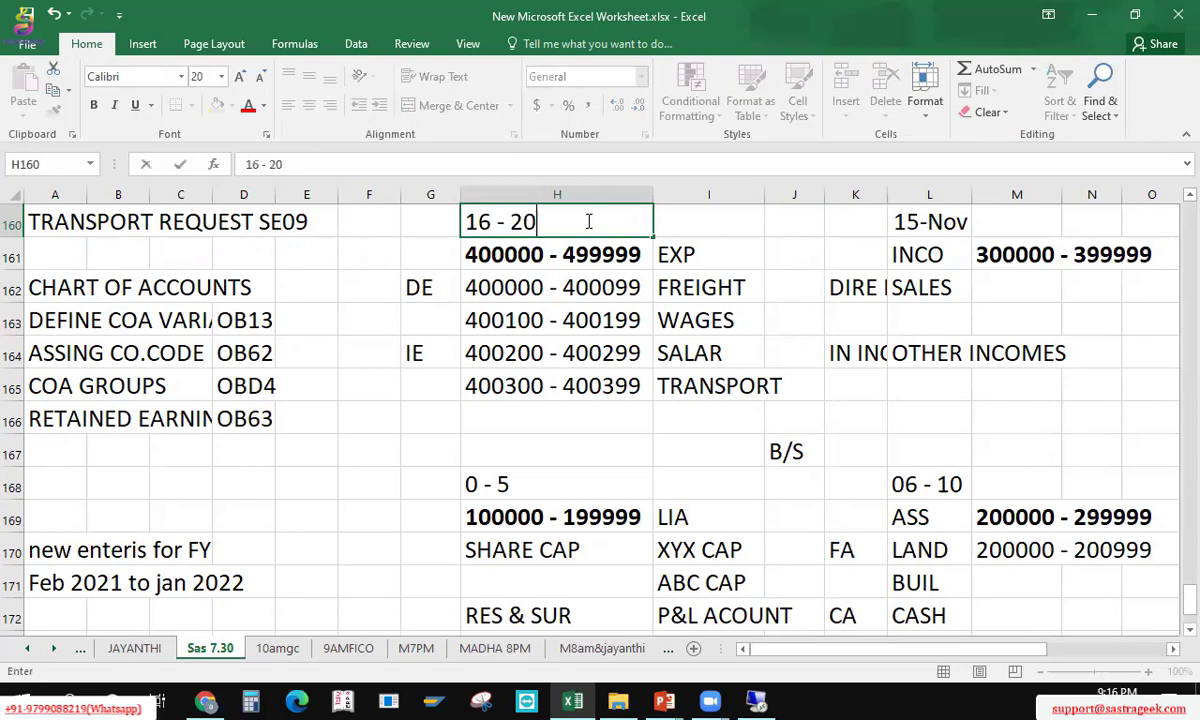
key("Return")
left_click(586, 221)
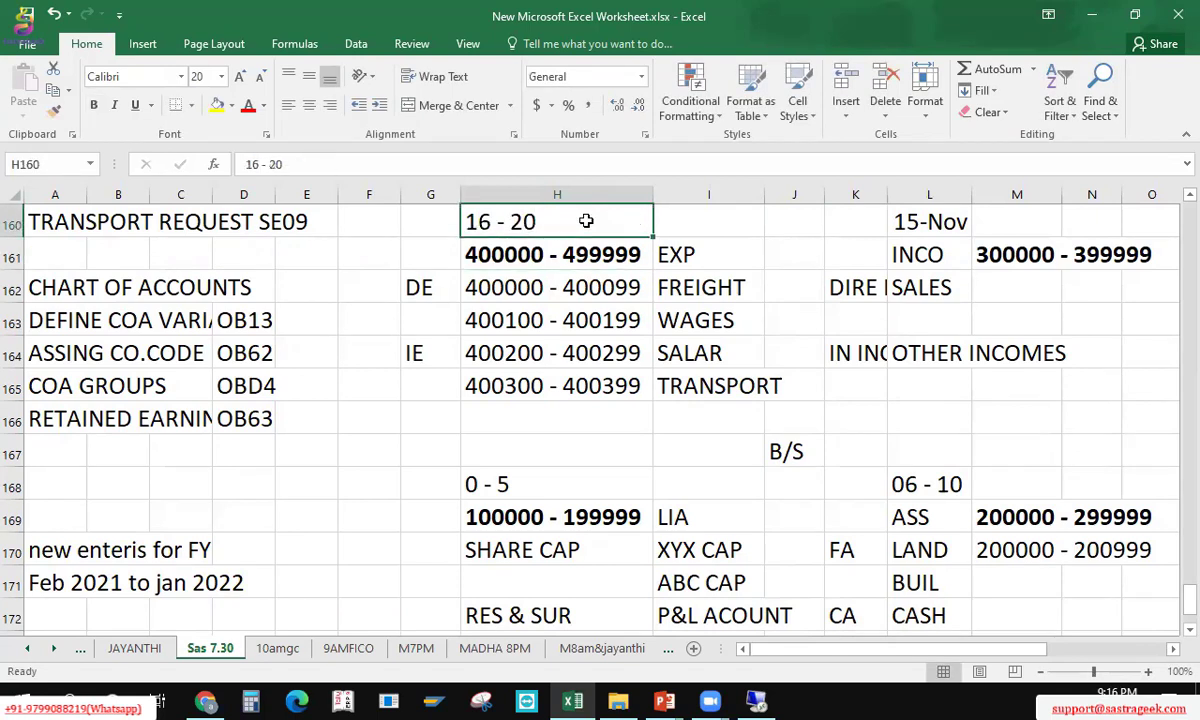
key("Right")
key("Down")
key("Up")
key("Left")
Step: Re-enter L160 as text '11-15 so it no longer shows 15-Nov
key("Right")
key("Right")
key("Right")
key("Right")
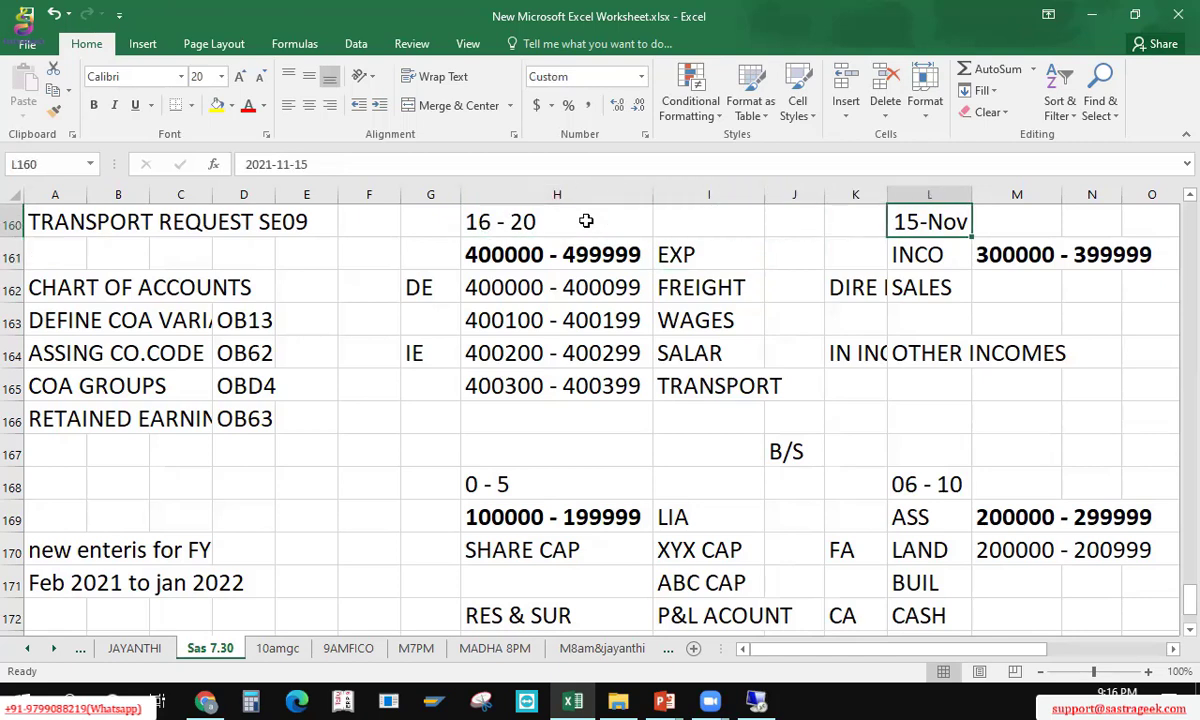
key("F2")
key("BackSpace")
key("BackSpace")
key("BackSpace")
key("BackSpace")
key("BackSpace")
key("BackSpace")
key("BackSpace")
key("BackSpace")
key("BackSpace")
key("BackSpace")
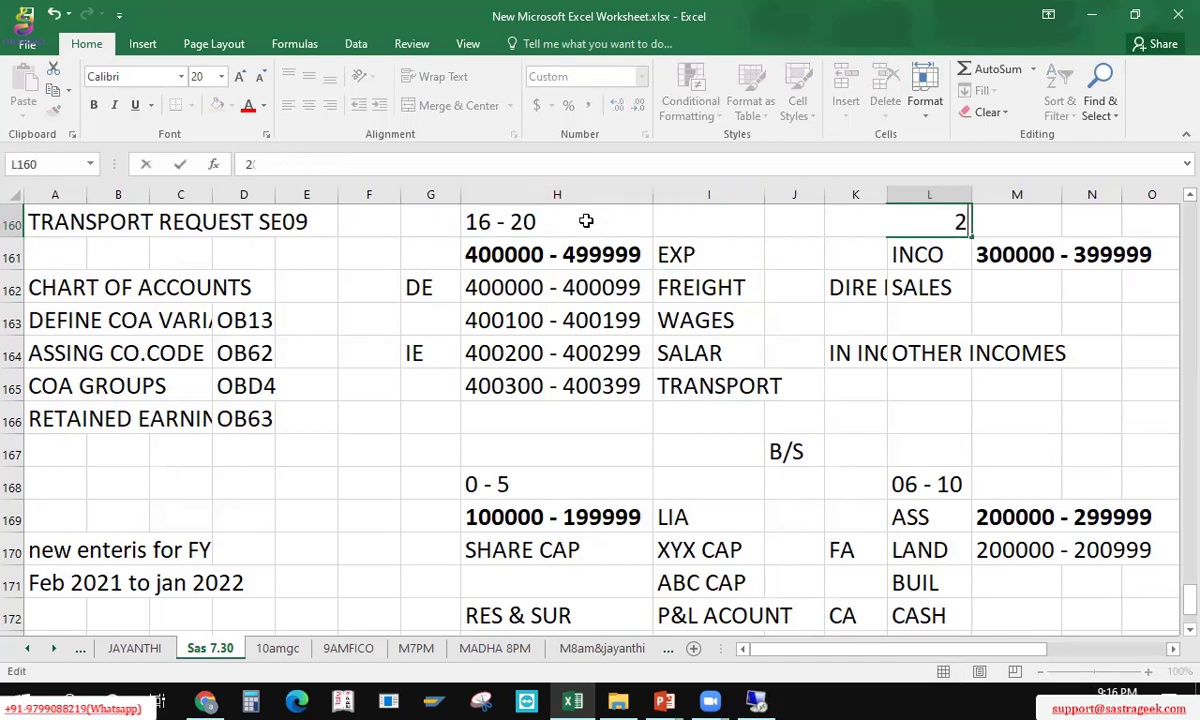
type("1")
key("BackSpace")
type("'11-15")
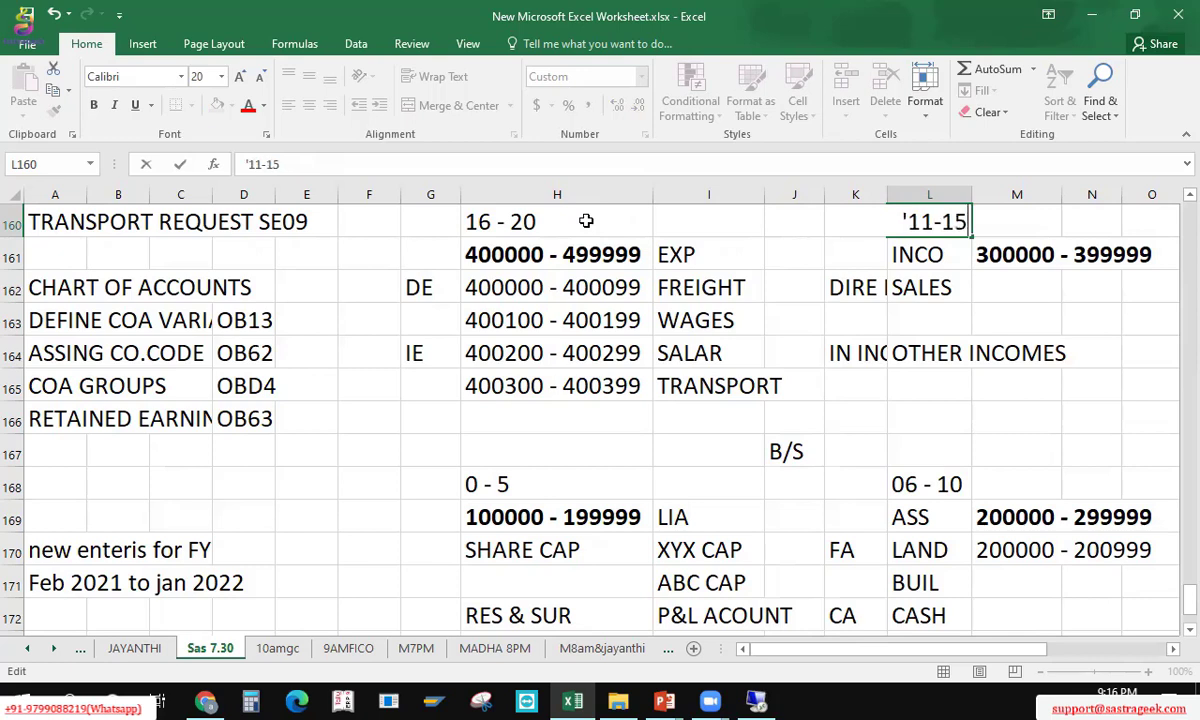
key("Return")
key("Up")
key("Right")
key("Down")
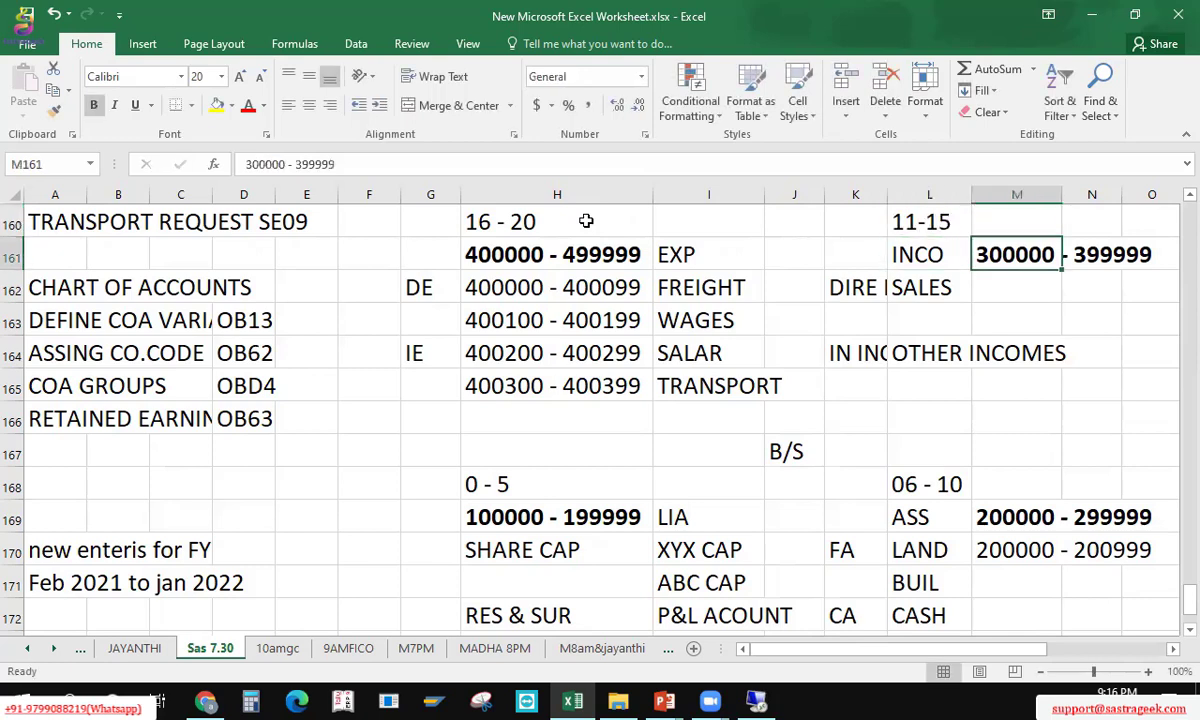
key("Left")
key("Left")
key("Left")
key("Left")
key("Left")
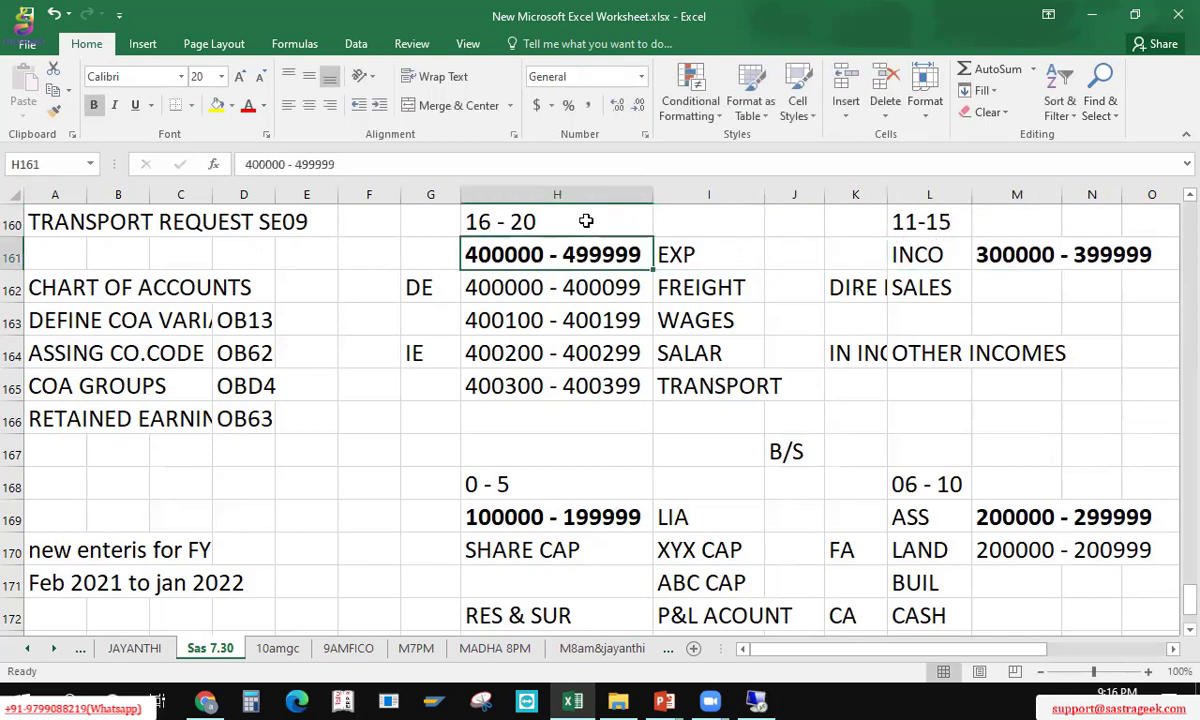
key("Left")
key("Right")
key("Up")
key("Up")
key("Right")
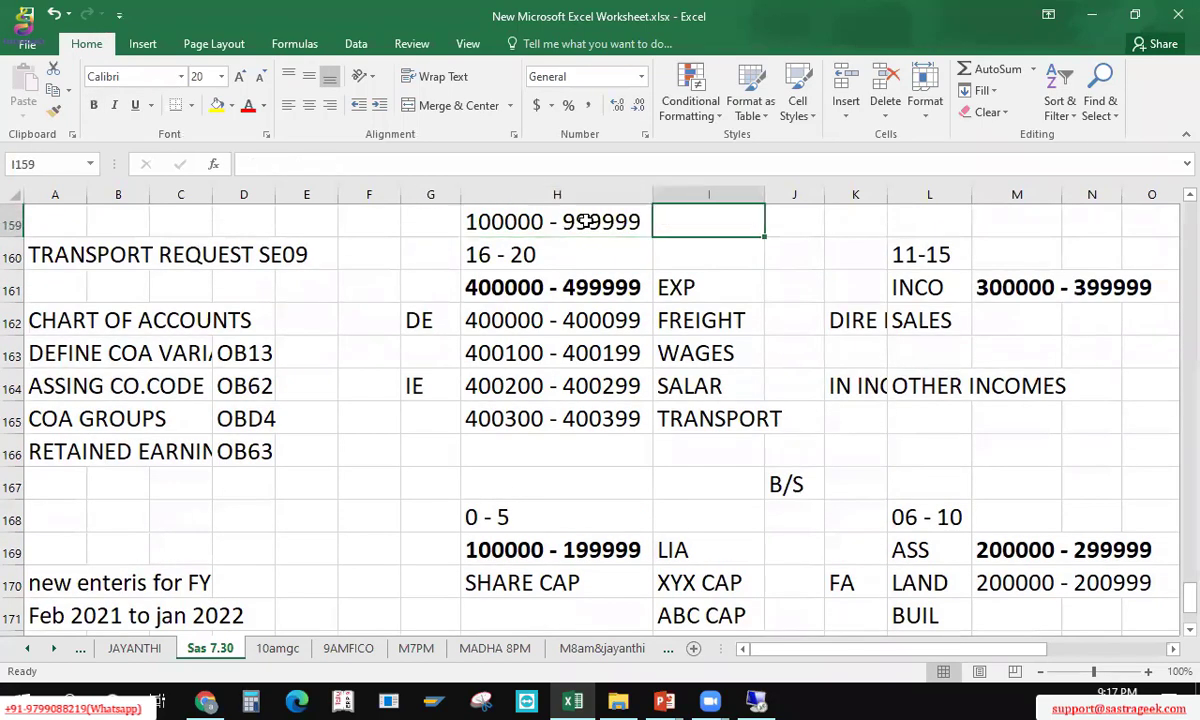
key("Up")
key("Down")
key("Down")
key("Down")
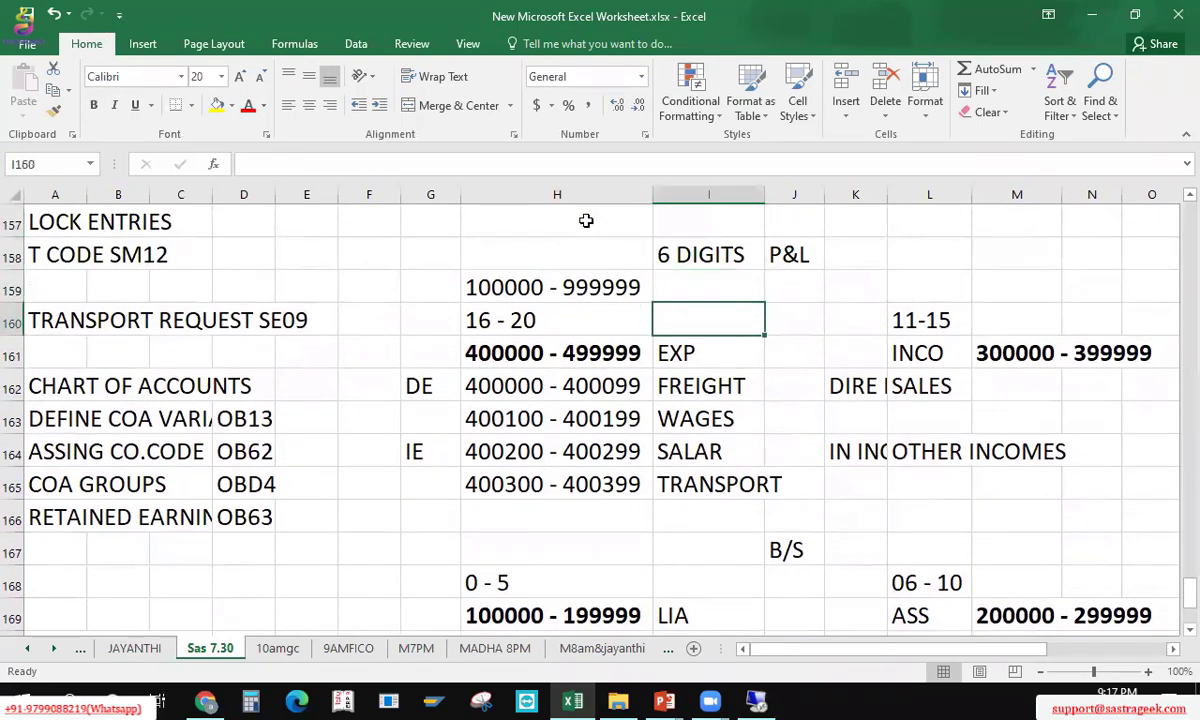
key("Left")
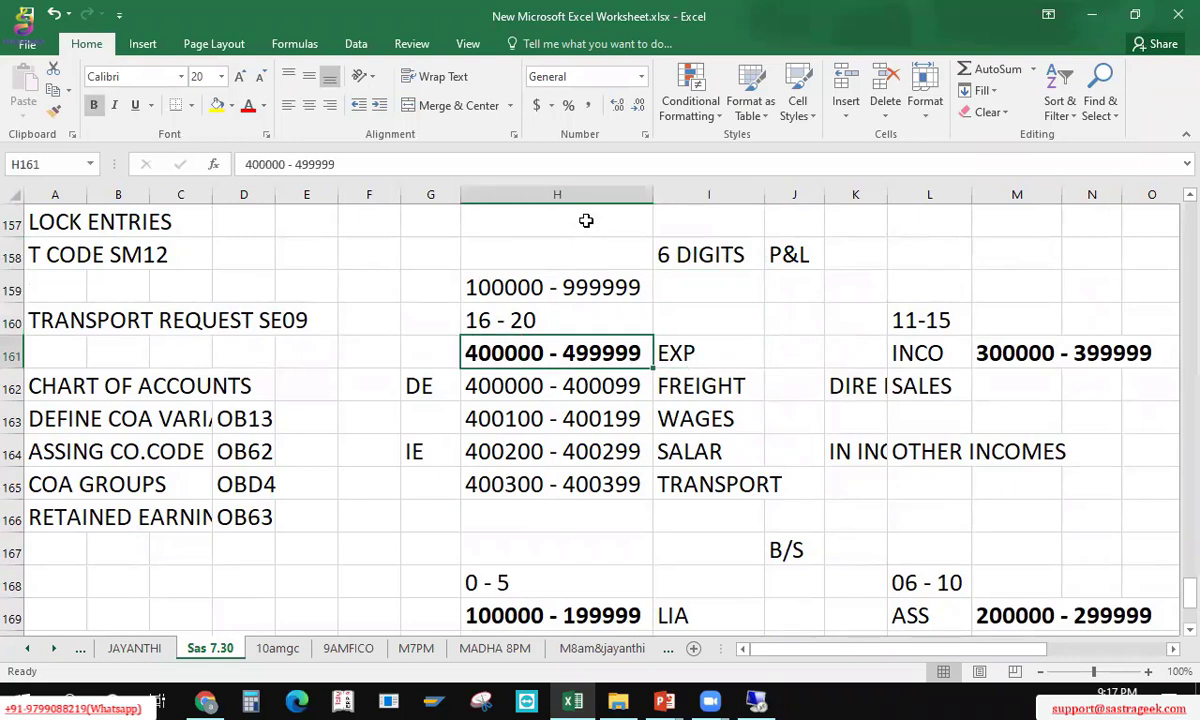
key("Left")
key("Right")
key("Right")
key("shift+Down")
key("shift+Down")
key("shift+Down")
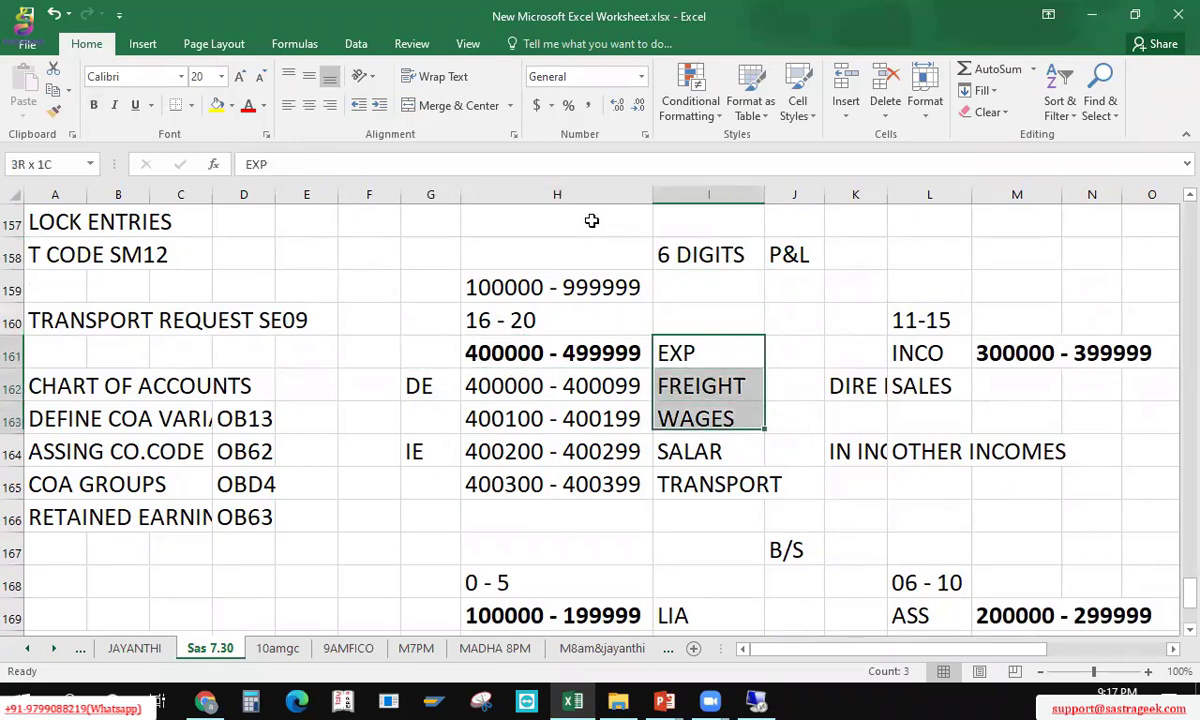
key("shift+Down")
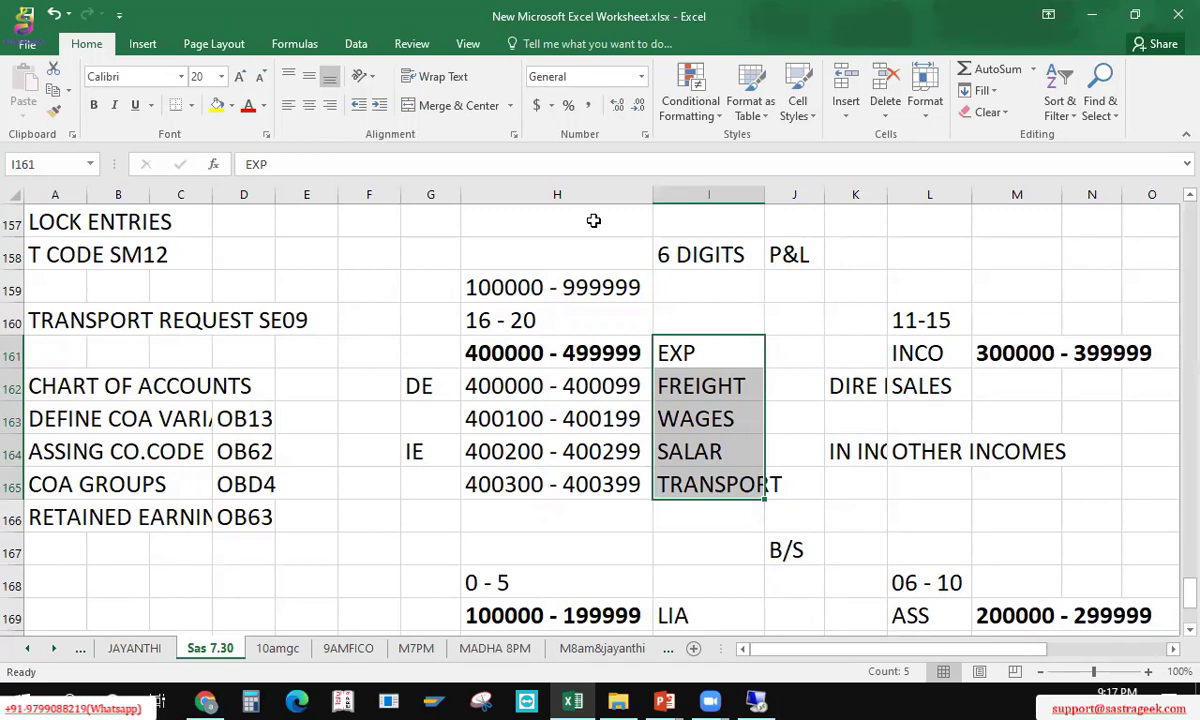
left_click(777, 323)
left_click(680, 385)
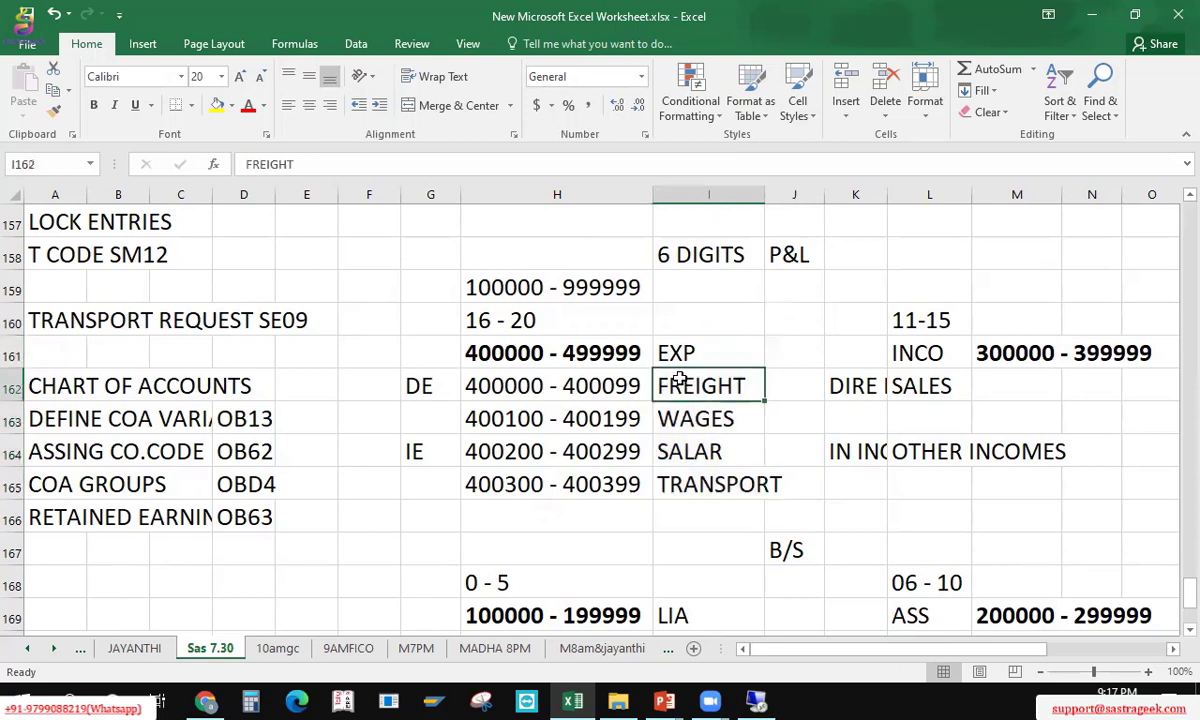
left_click(688, 360)
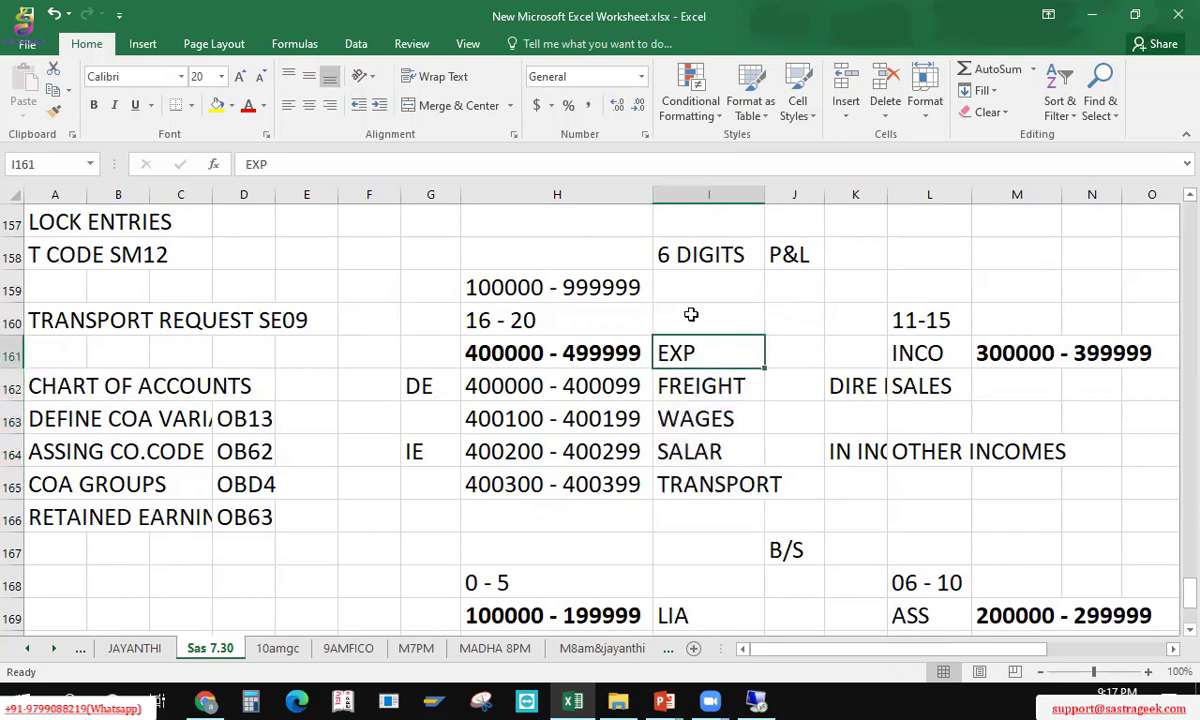
left_click(690, 315)
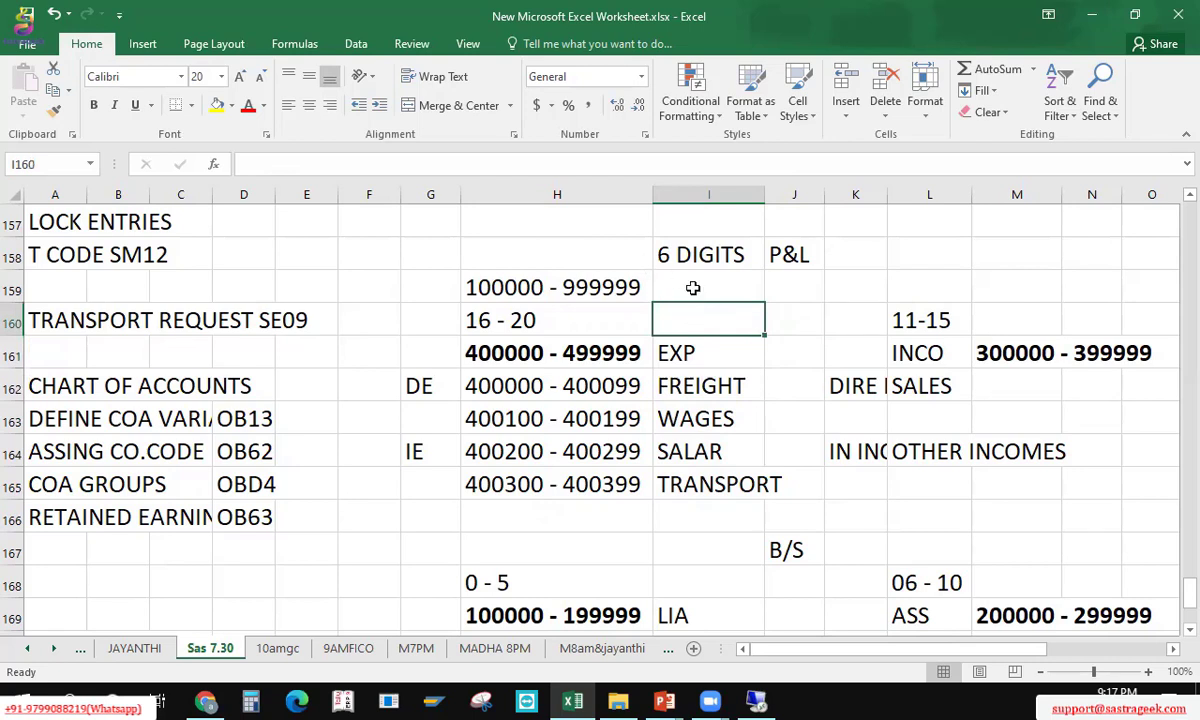
left_click(691, 285)
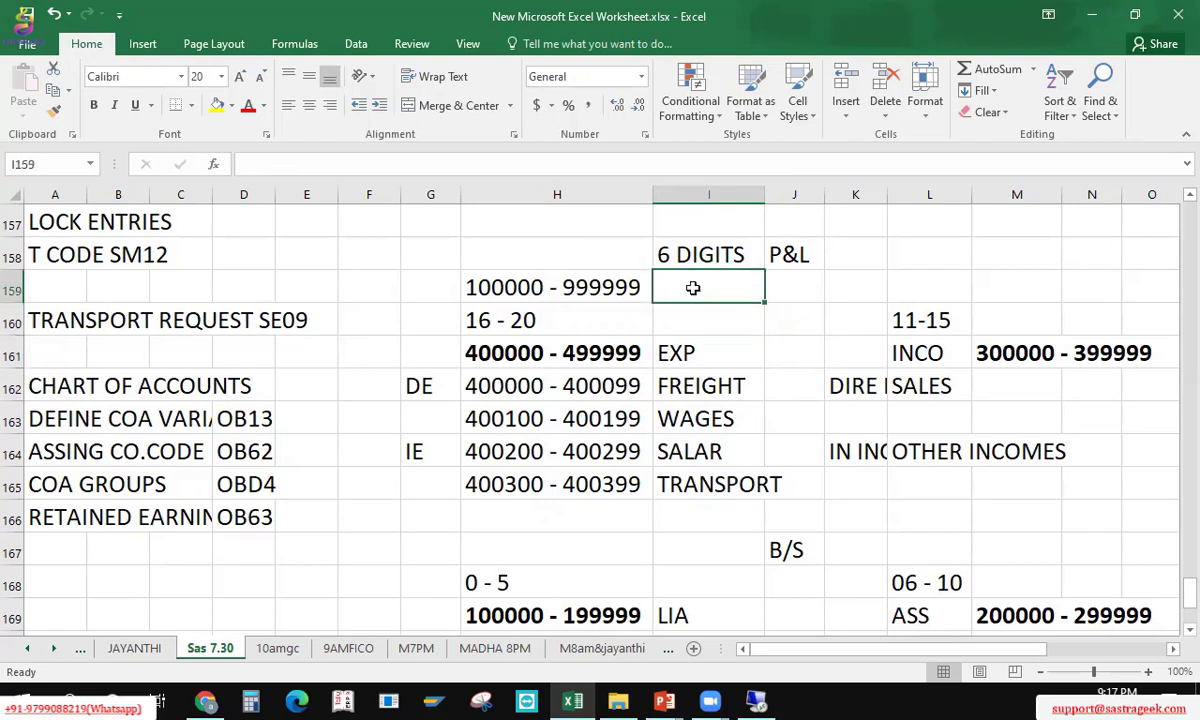
left_click(588, 315)
key("Right")
key("Right")
key("Right")
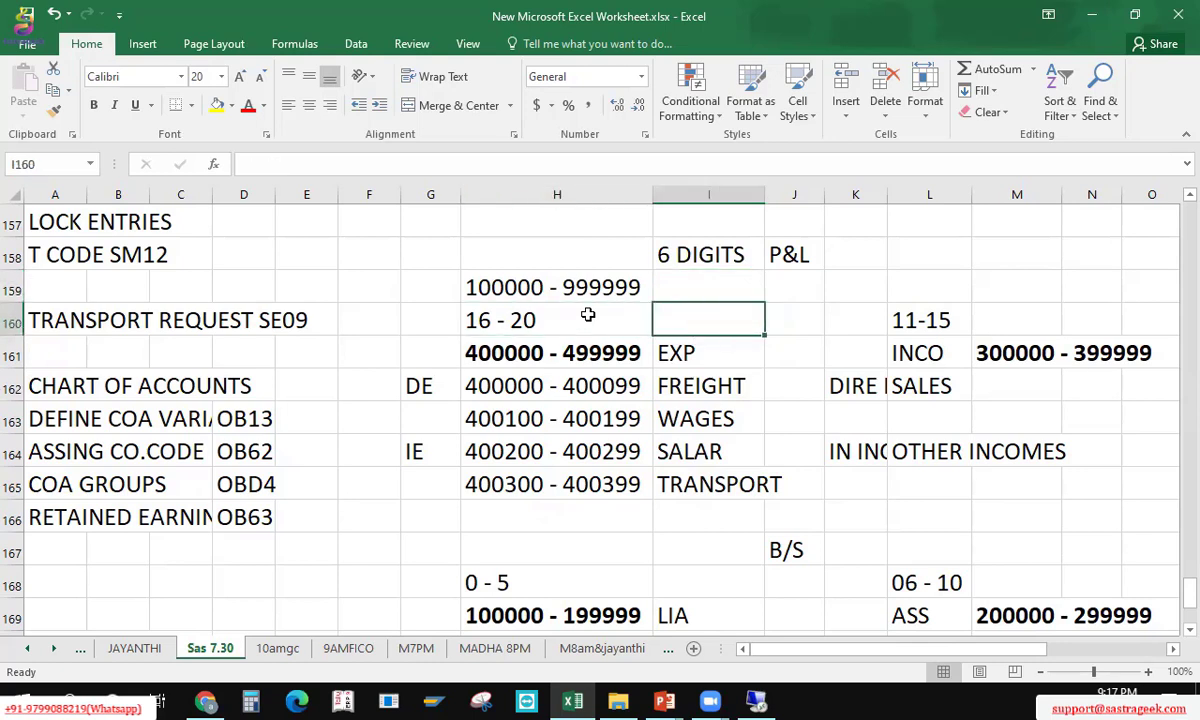
key("Left")
key("Left")
key("Left")
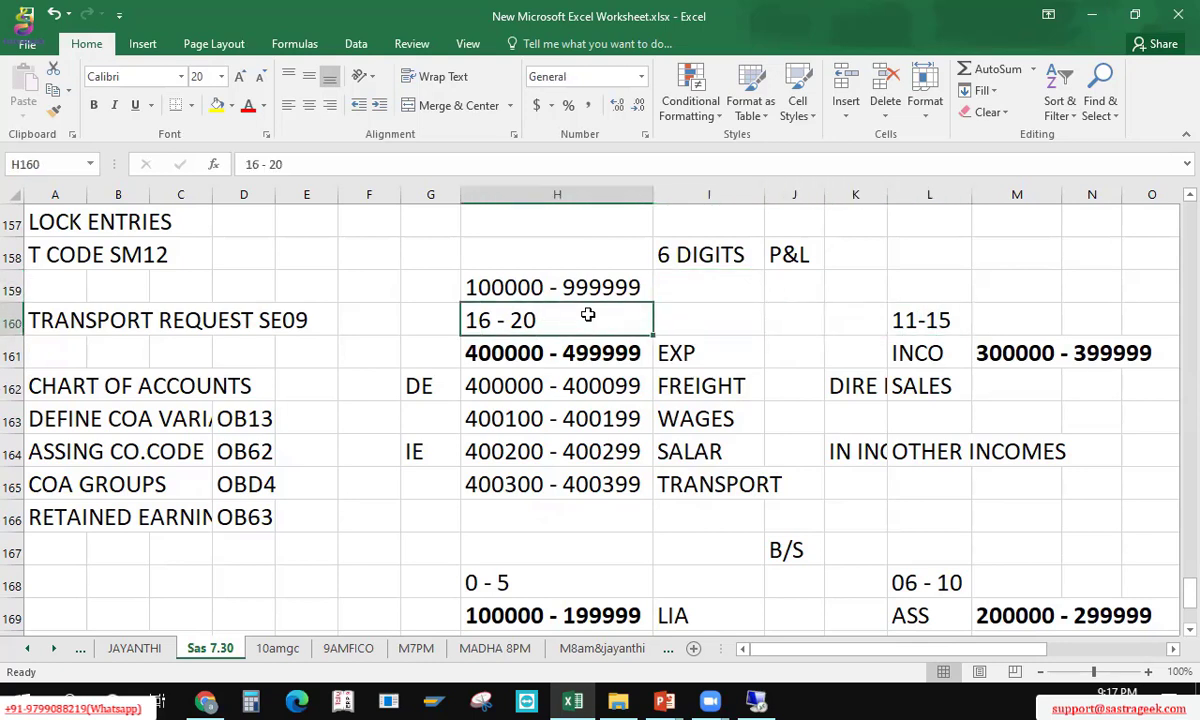
key("Delete")
key("Down")
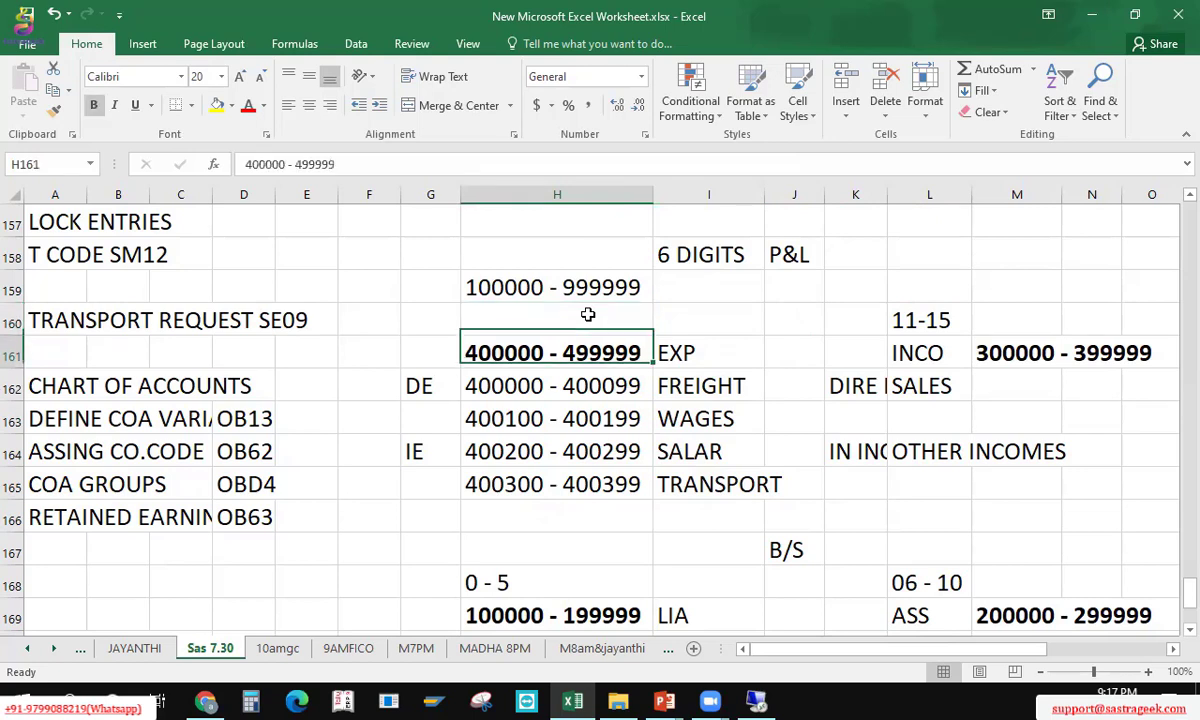
key("Up")
type("40000")
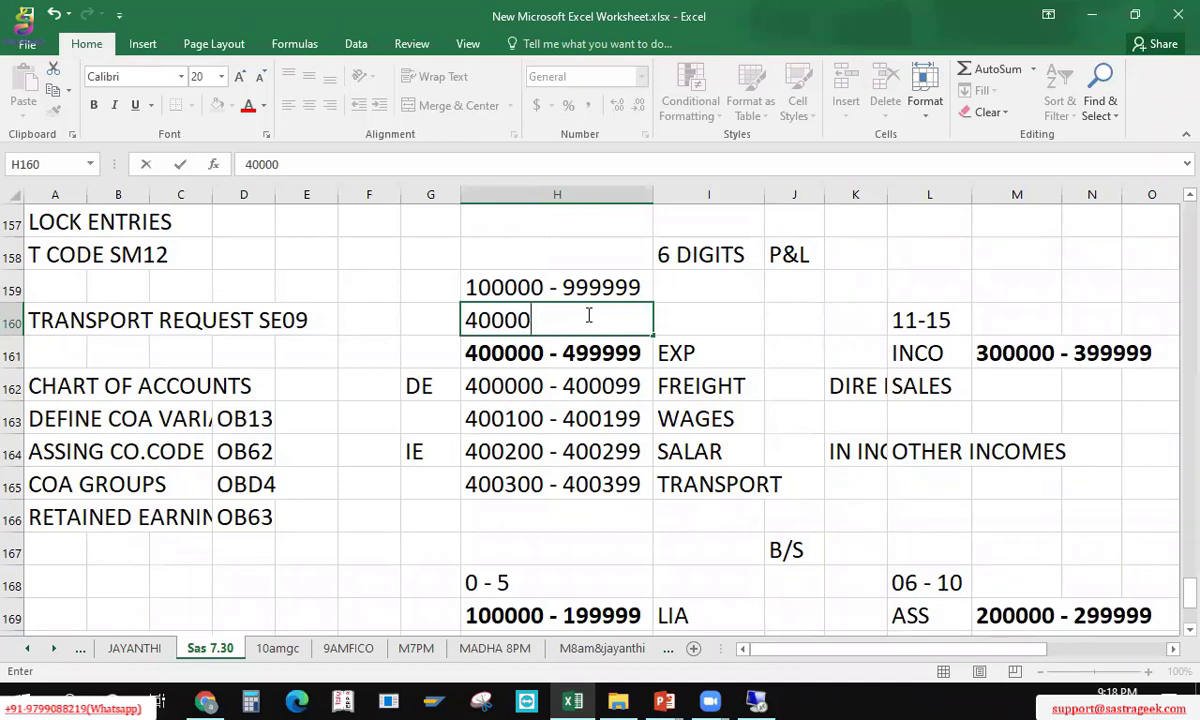
type("-49999")
key("Tab")
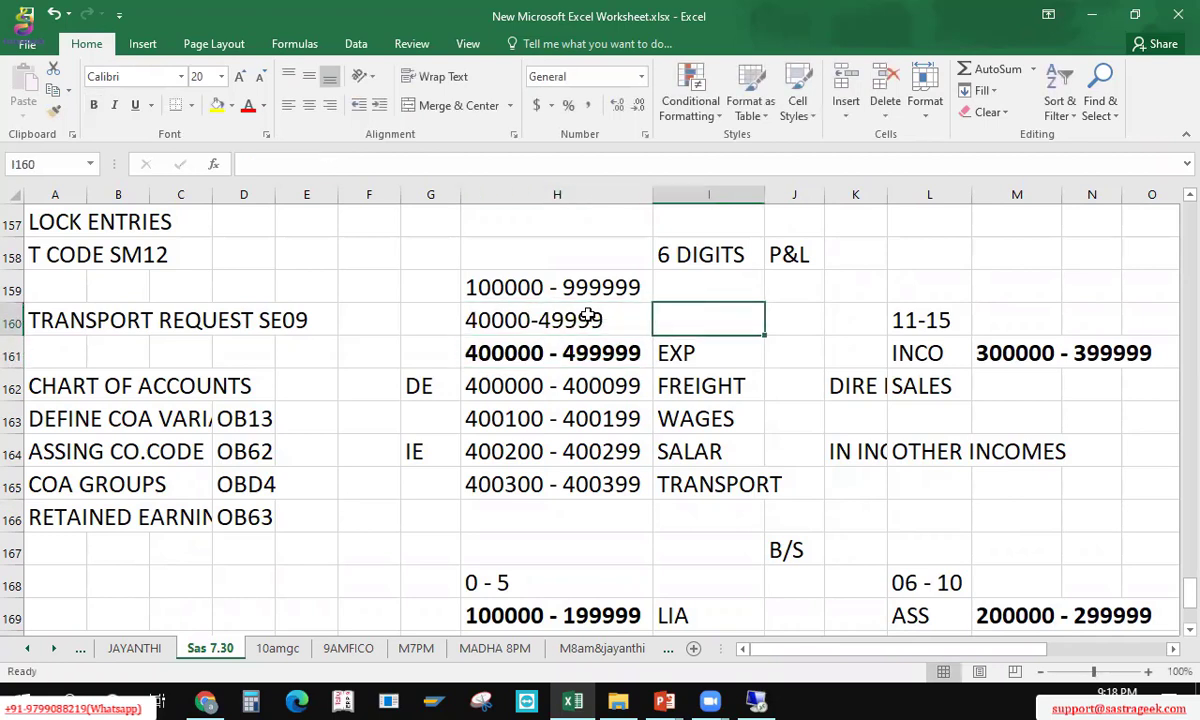
type("=4")
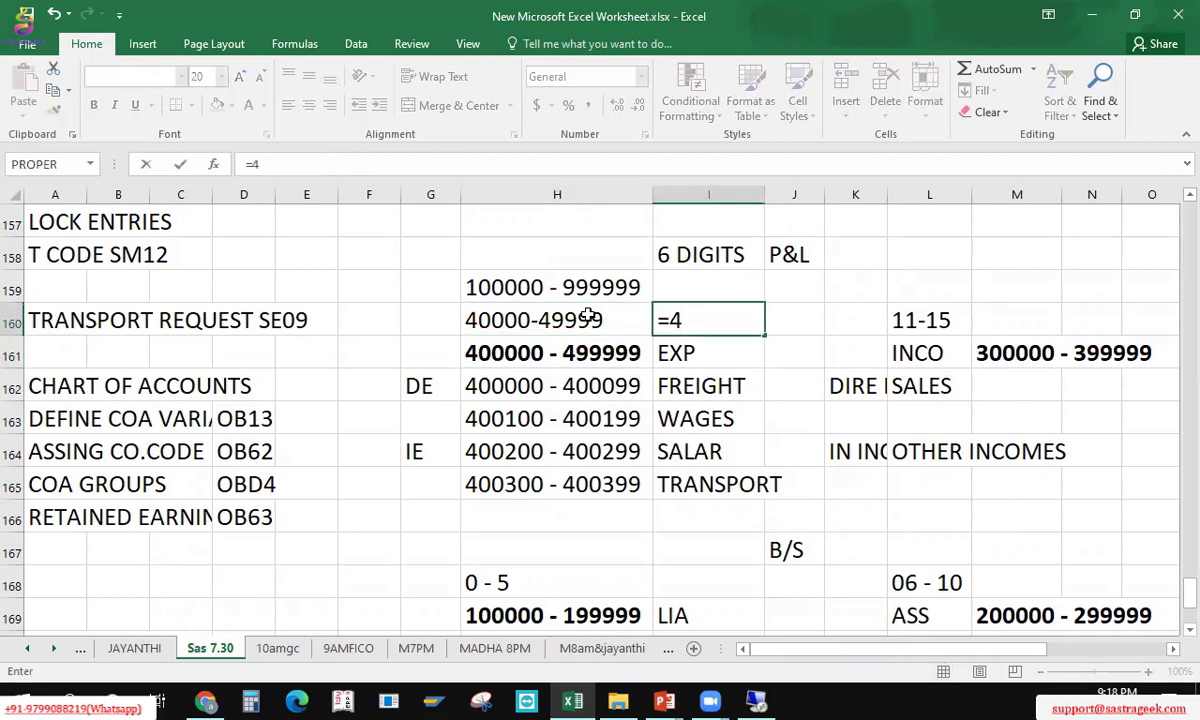
type("9999-")
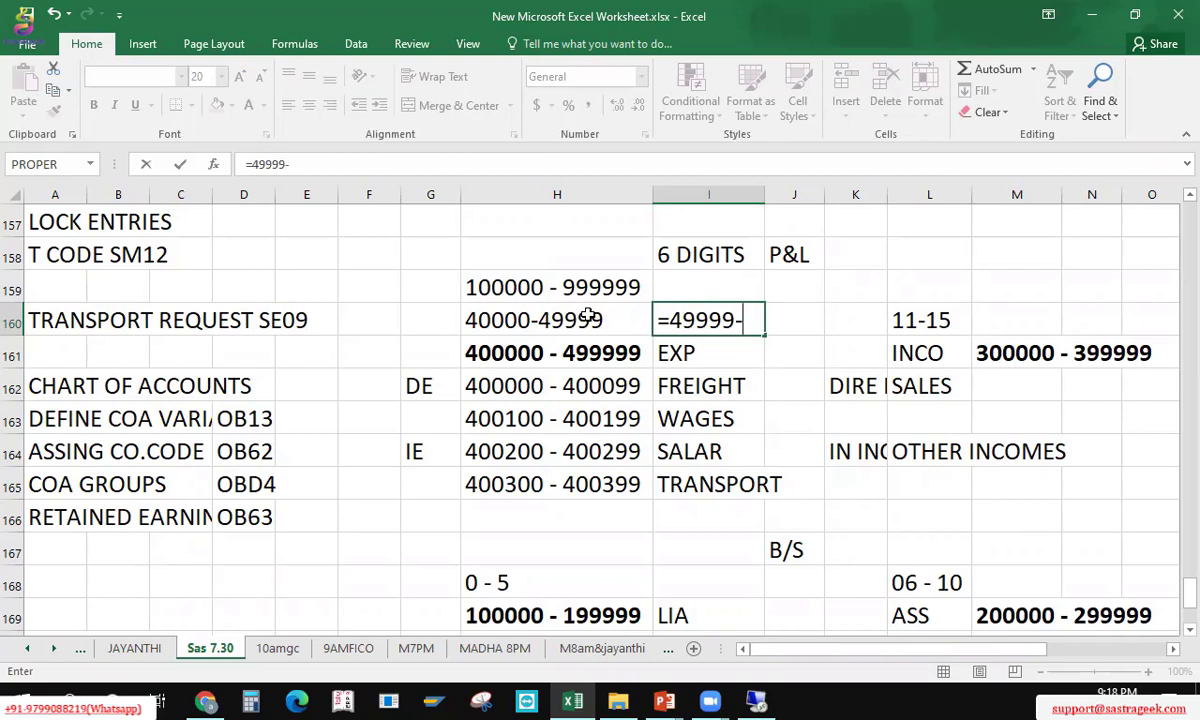
type("400000")
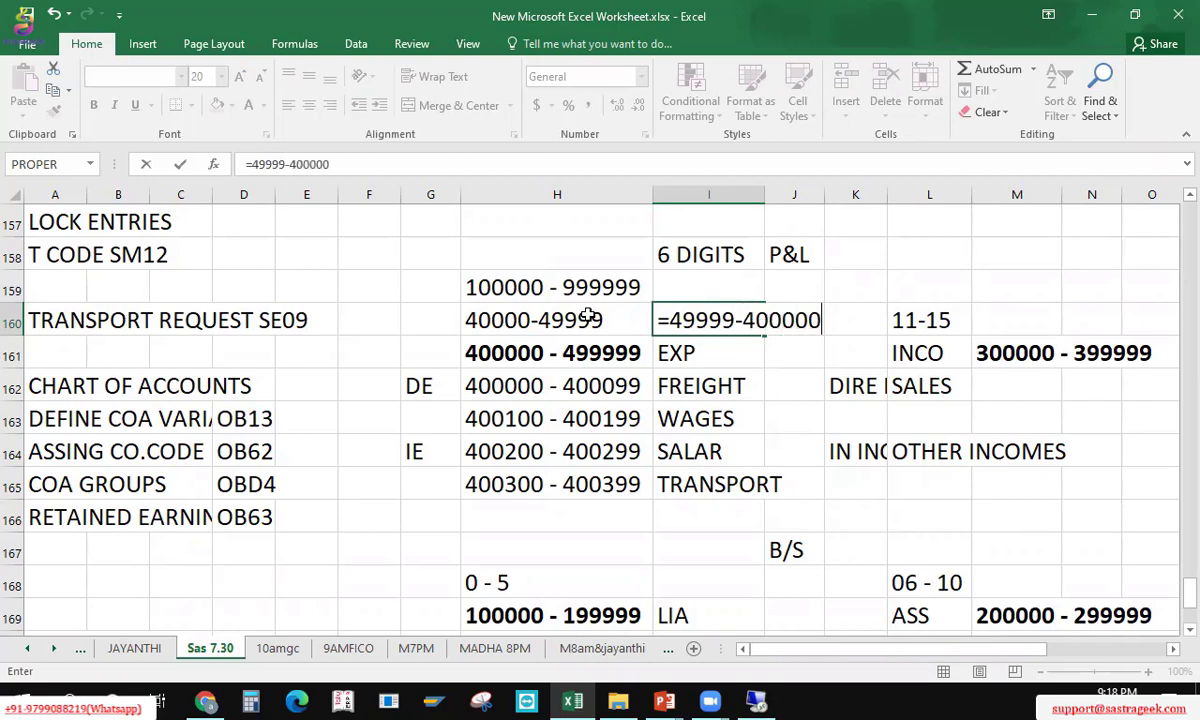
key("ctrl+Return")
key("F2")
key("BackSpace")
key("ctrl+Return")
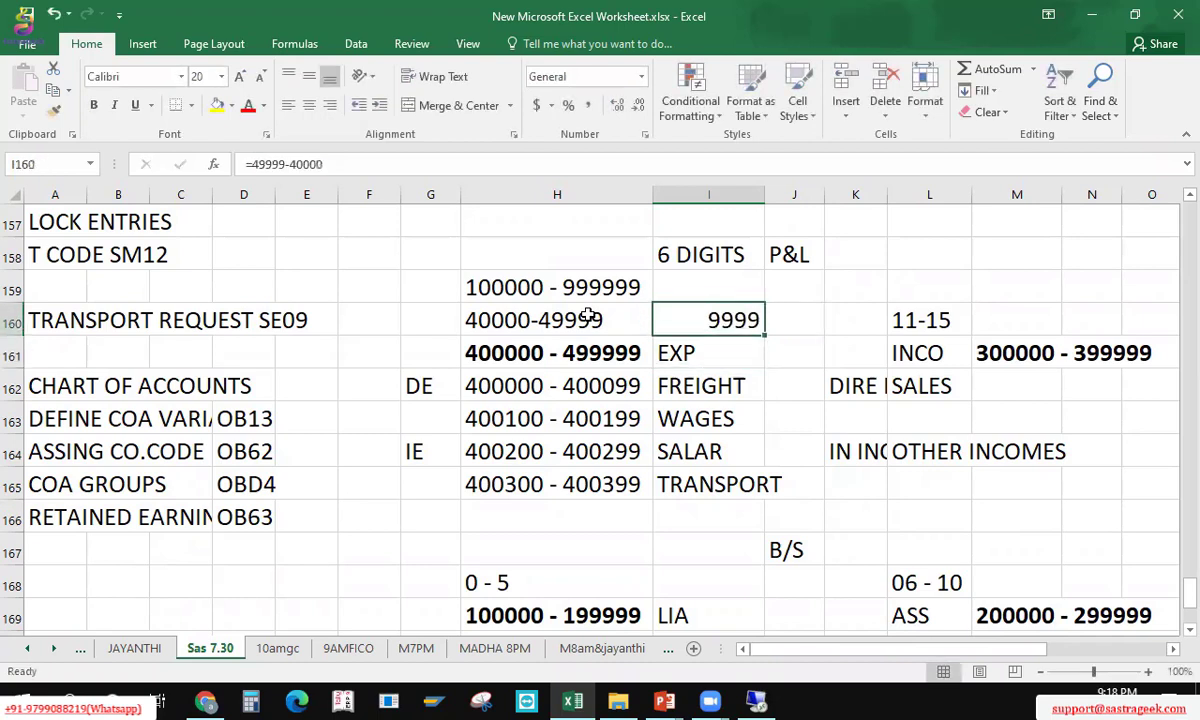
Step: Delete the 9999 trial result from I160
key("Left")
key("Left")
key("Right")
key("Right")
key("Down")
key("Left")
key("Left")
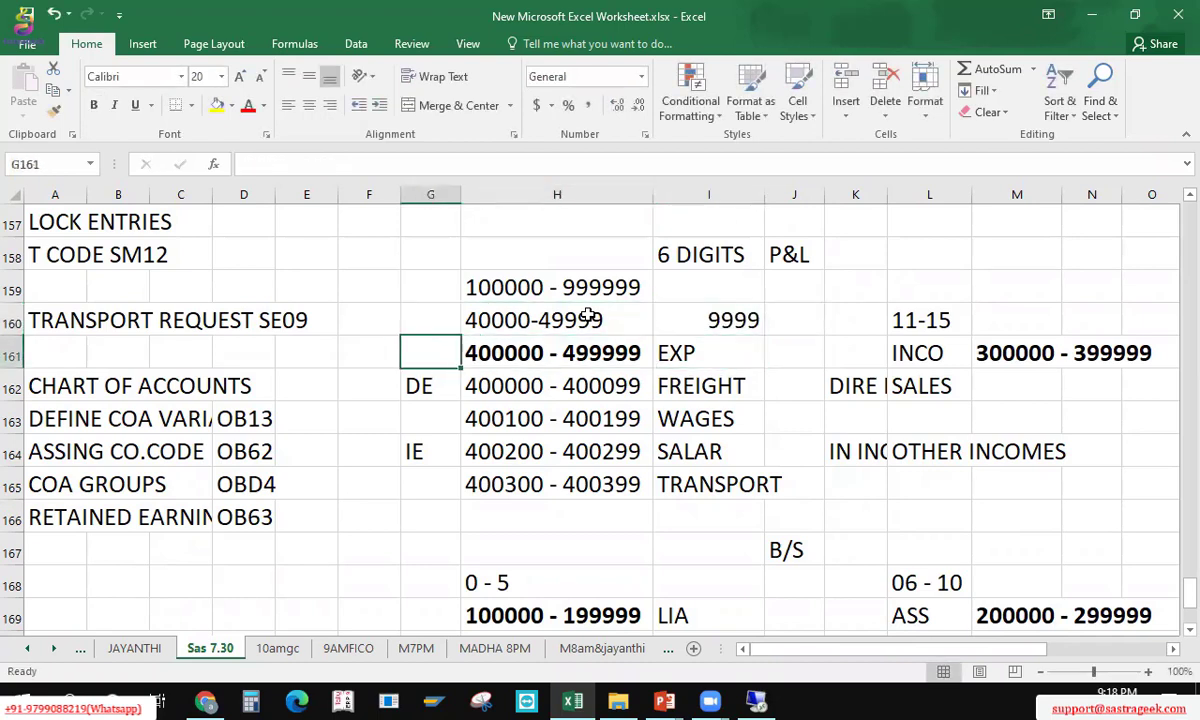
key("Right")
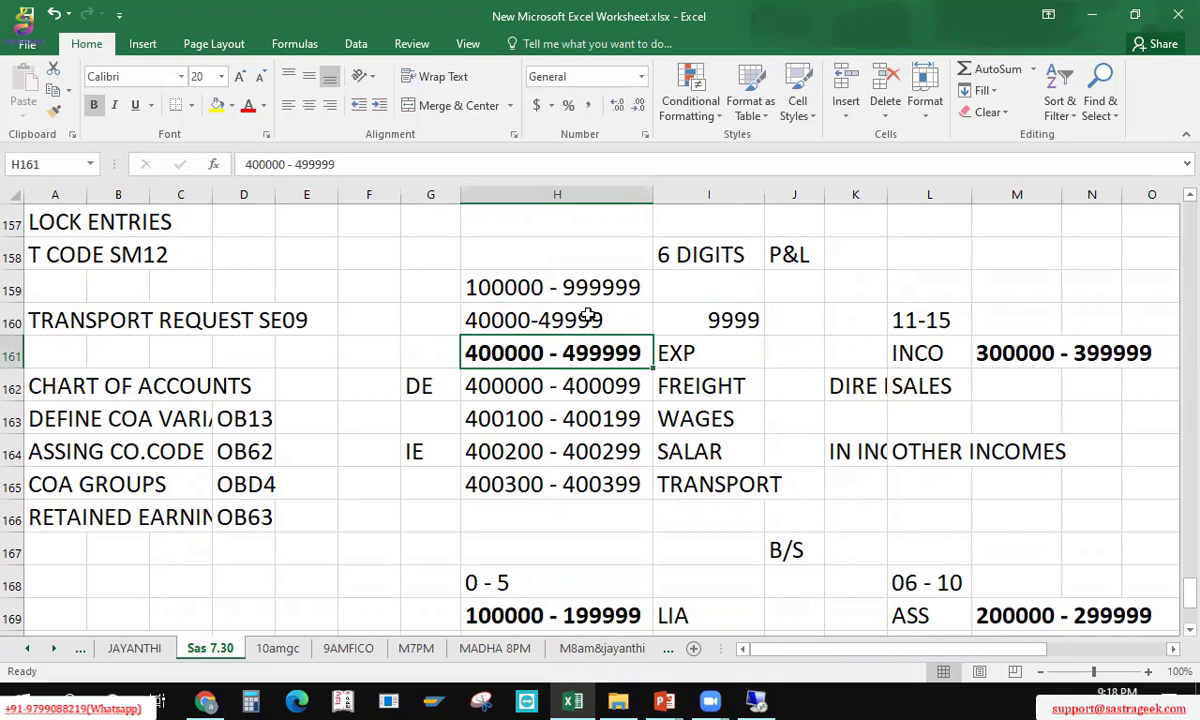
key("Up")
key("Down")
key("Up")
key("Right")
key("Delete")
Step: Save the workbook with Ctrl+S
key("Up")
key("Up")
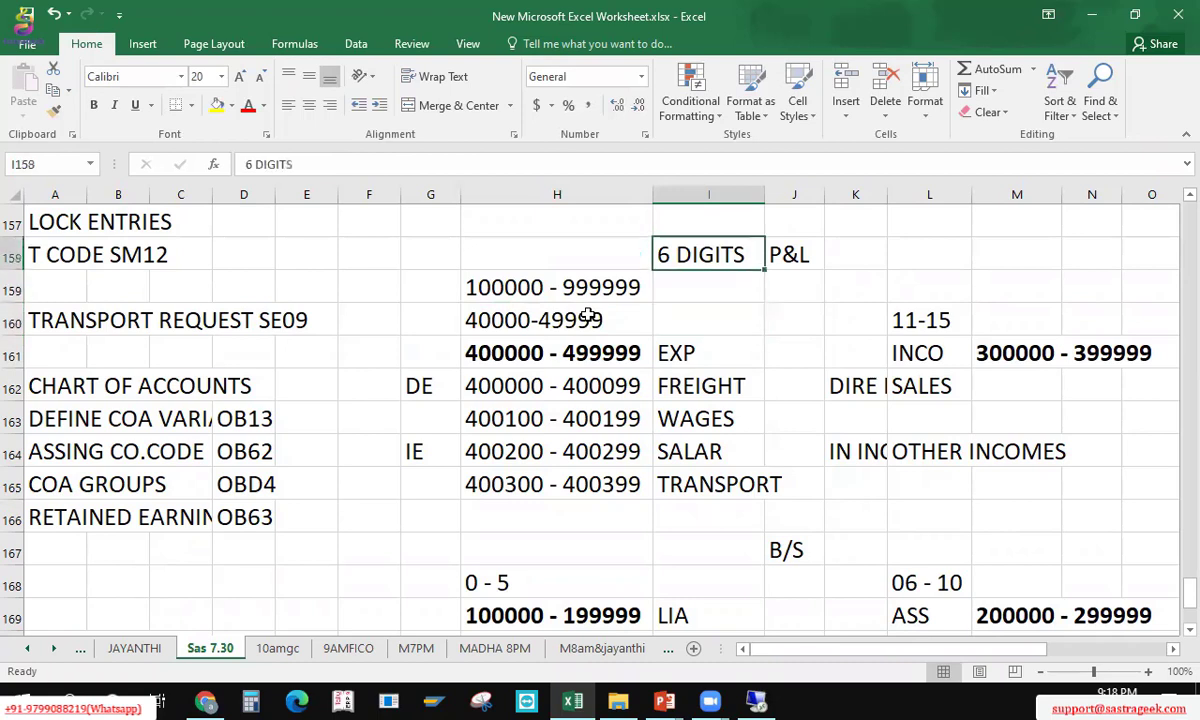
key("Left")
key("Right")
key("ctrl+s")
key("Down")
key("Down")
key("Down")
key("Left")
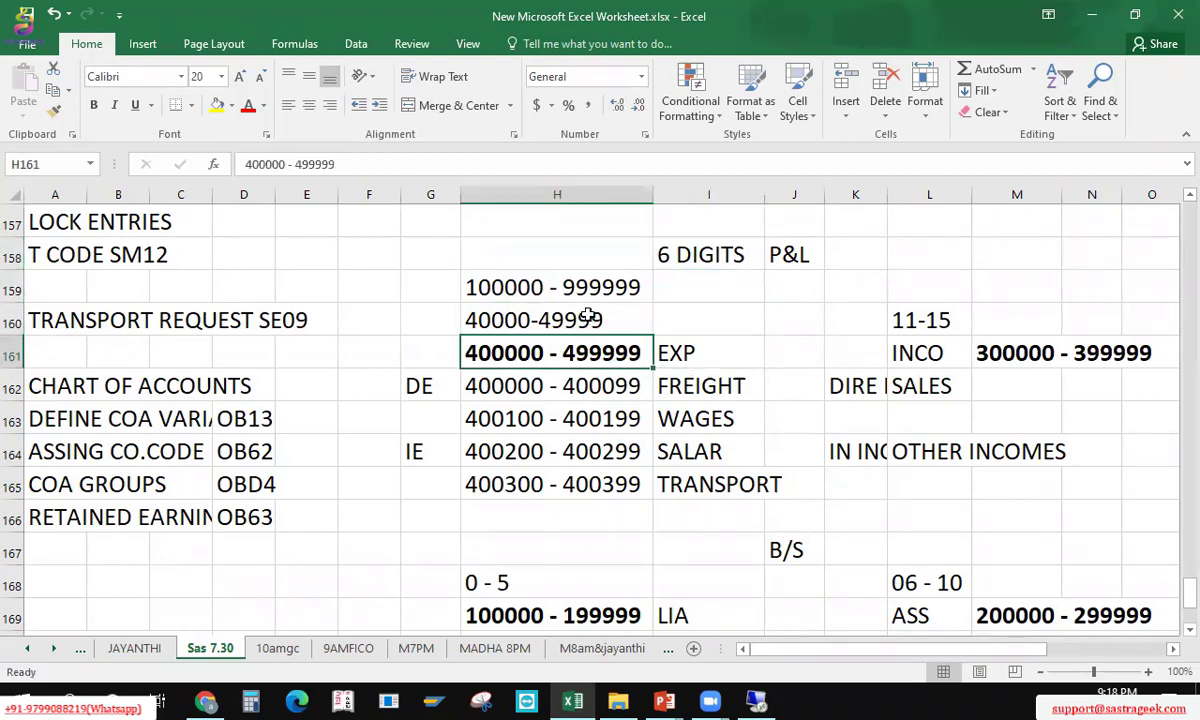
key("Up")
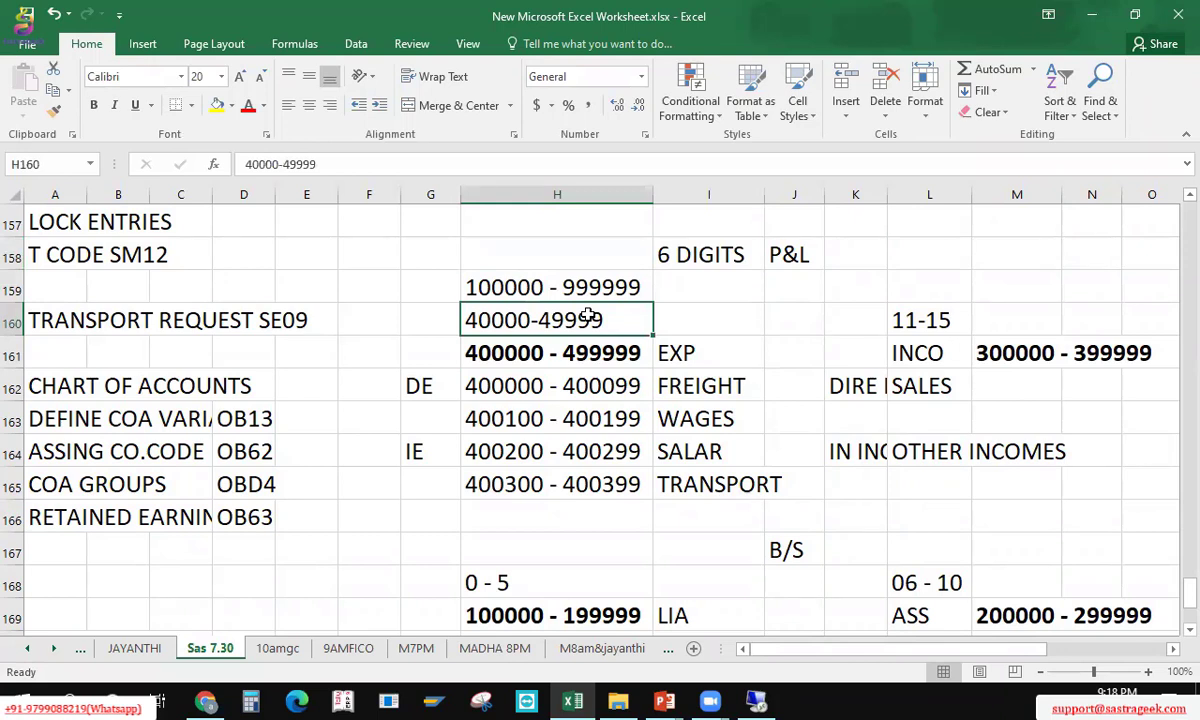
key("Right")
key("Up")
key("Left")
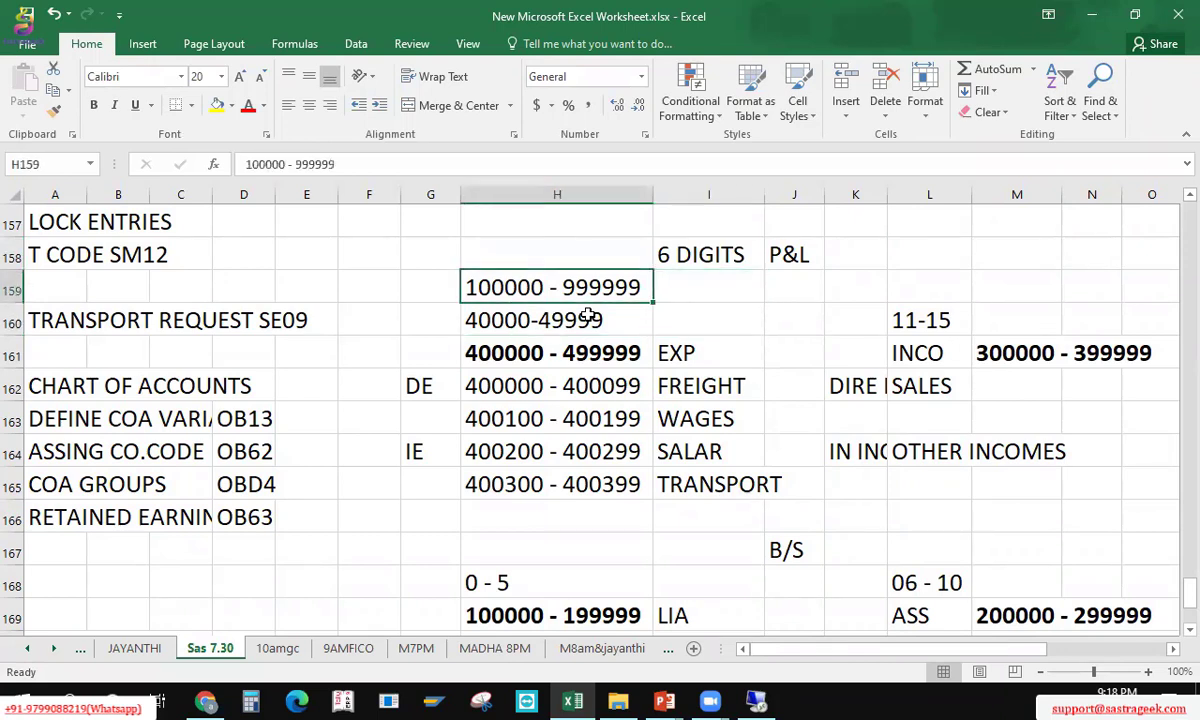
key("Left")
key("Left")
key("Left")
key("Left")
key("Left")
key("Left")
key("Left")
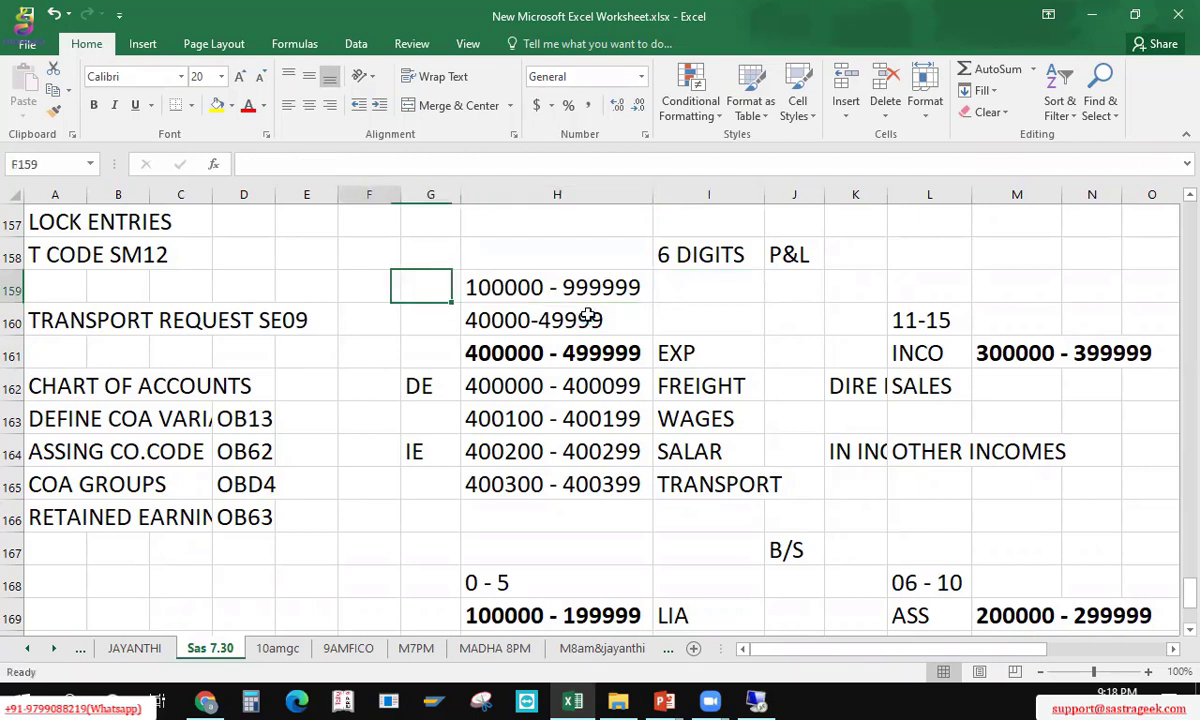
key("Down")
key("Down")
key("Down")
key("Down")
key("Down")
key("Down")
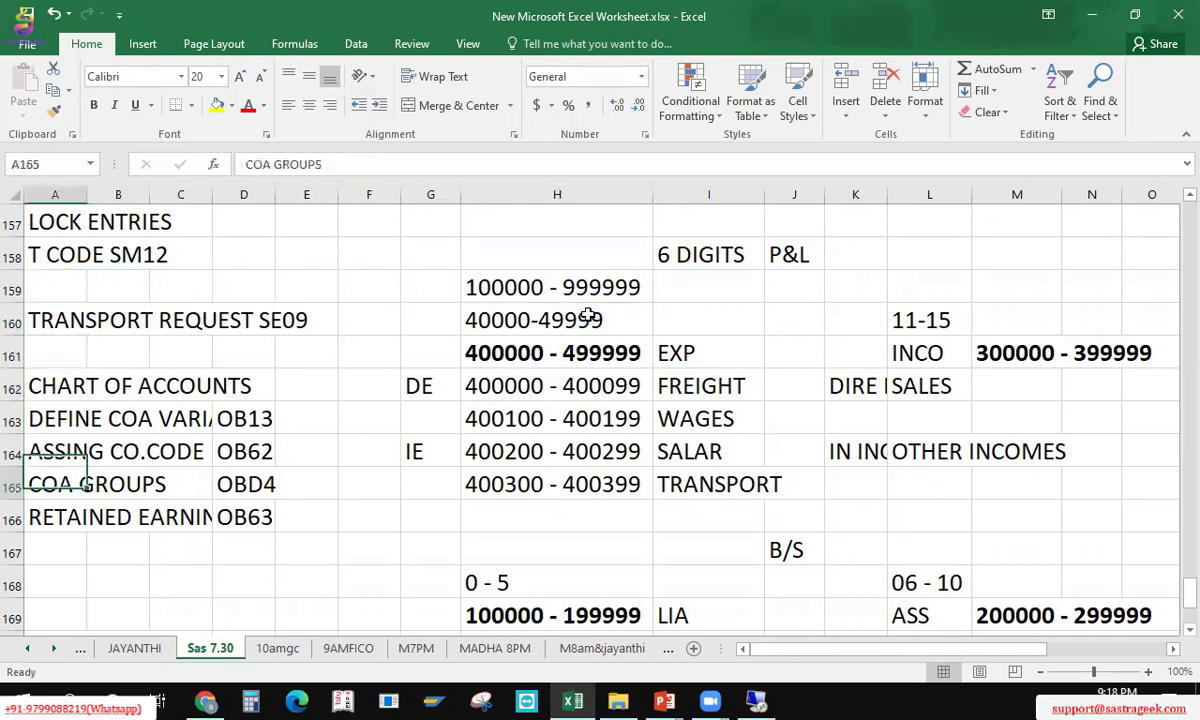
key("Down")
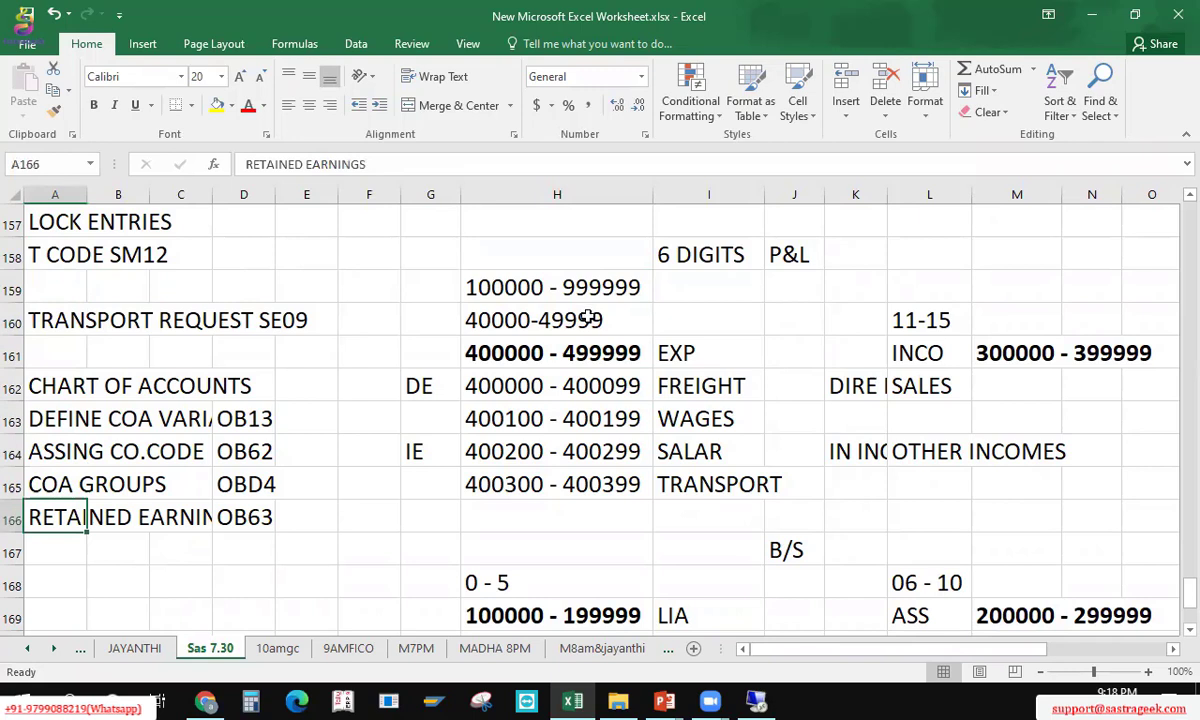
key("Down")
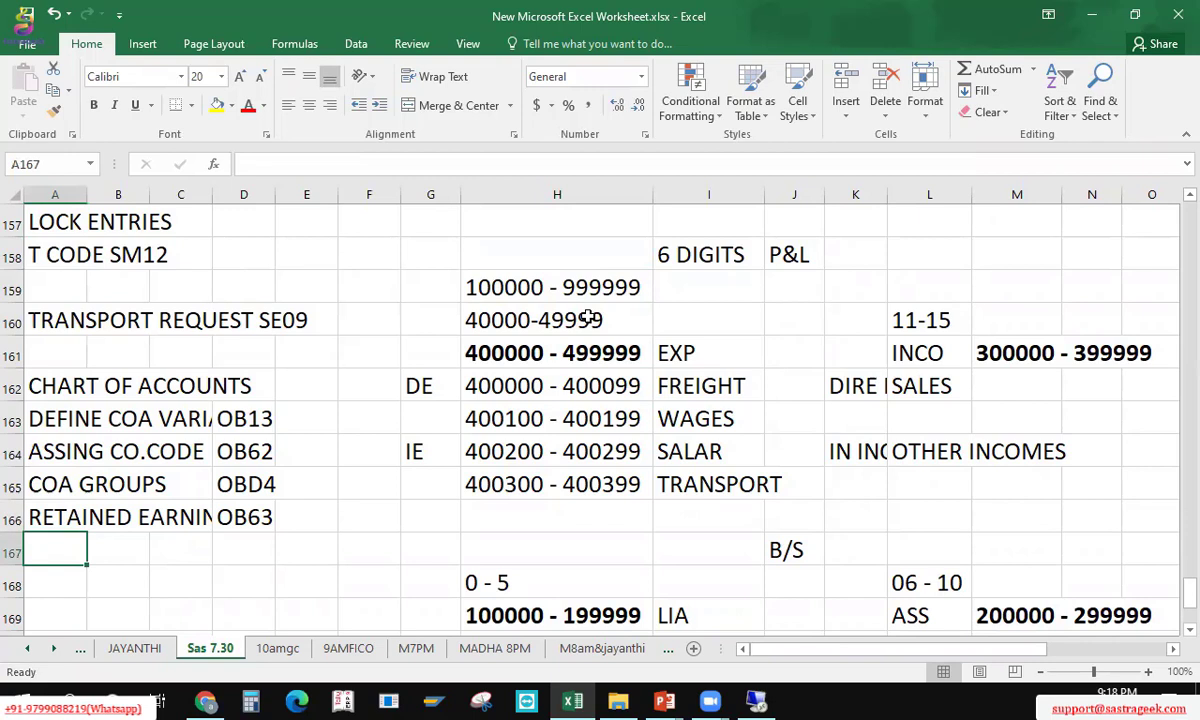
key("Right")
key("Right")
key("Right")
key("Right")
key("Right")
key("Right")
key("Right")
key("Right")
key("Down")
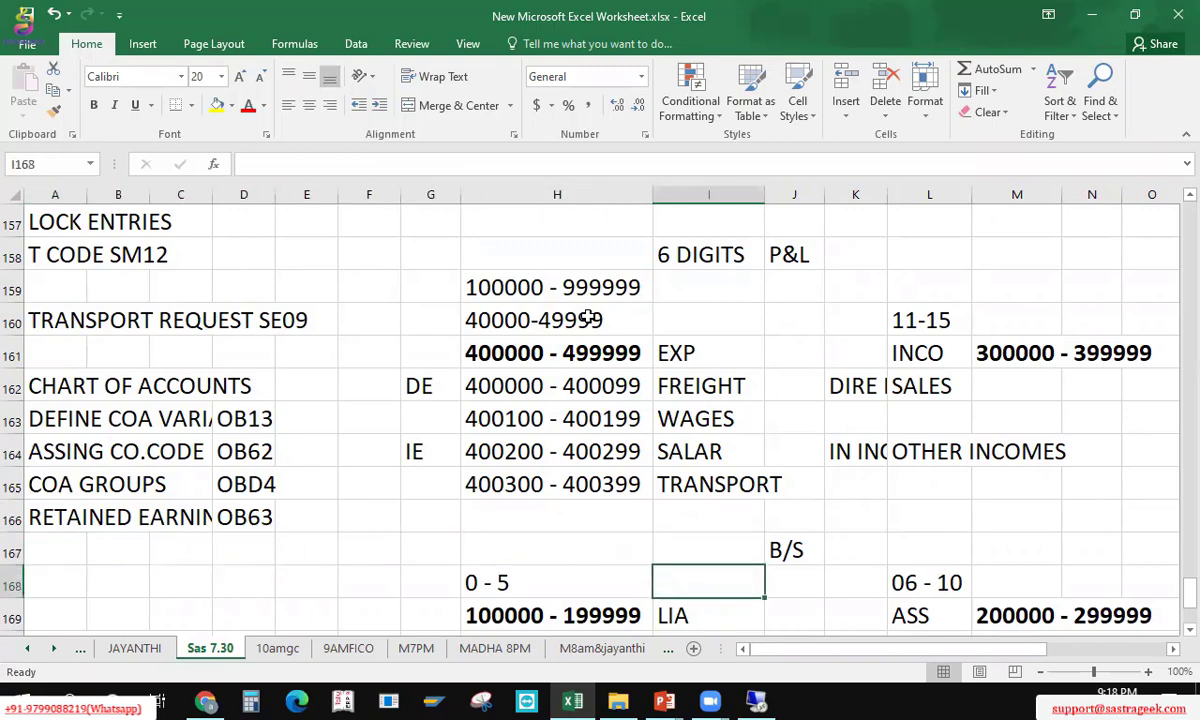
key("Down")
key("Down")
key("Down")
key("Down")
key("Down")
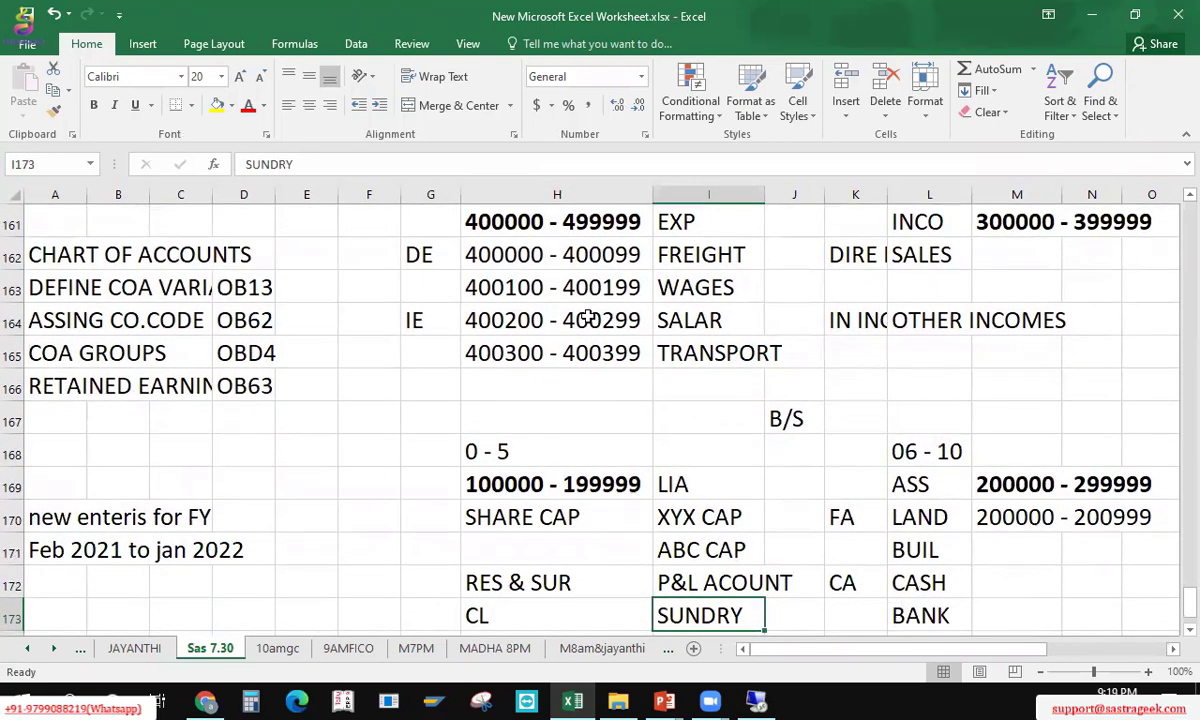
key("Up")
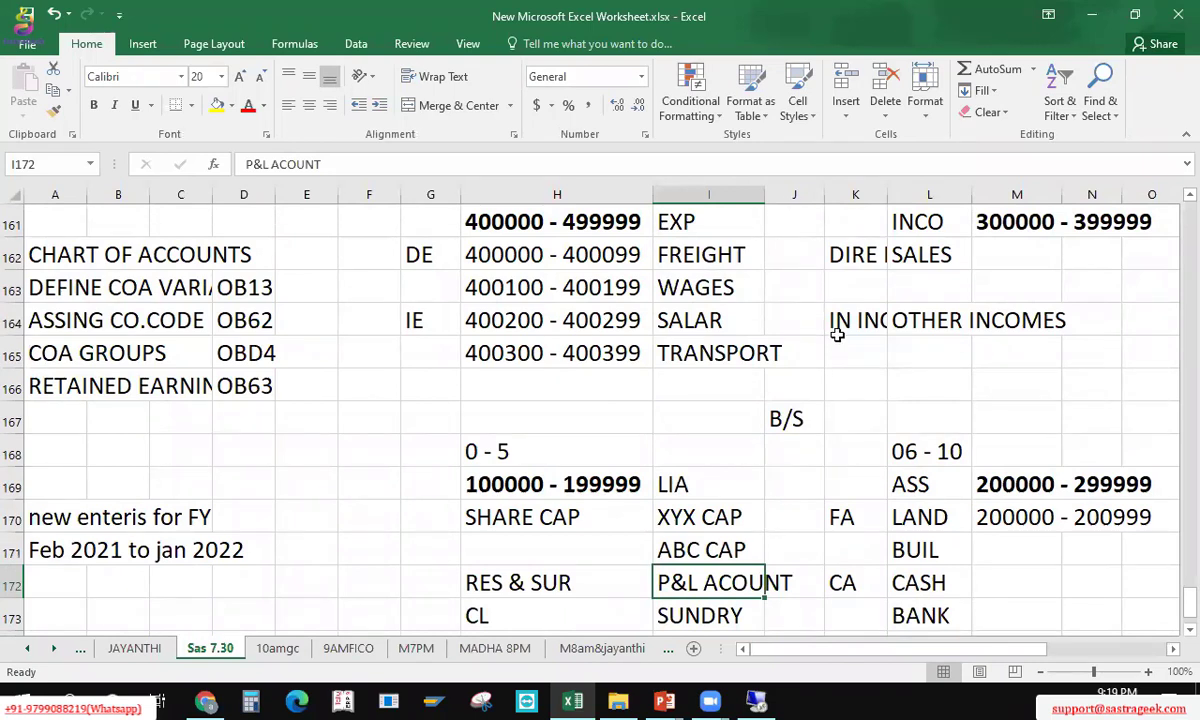
left_click(921, 361)
left_click(710, 353)
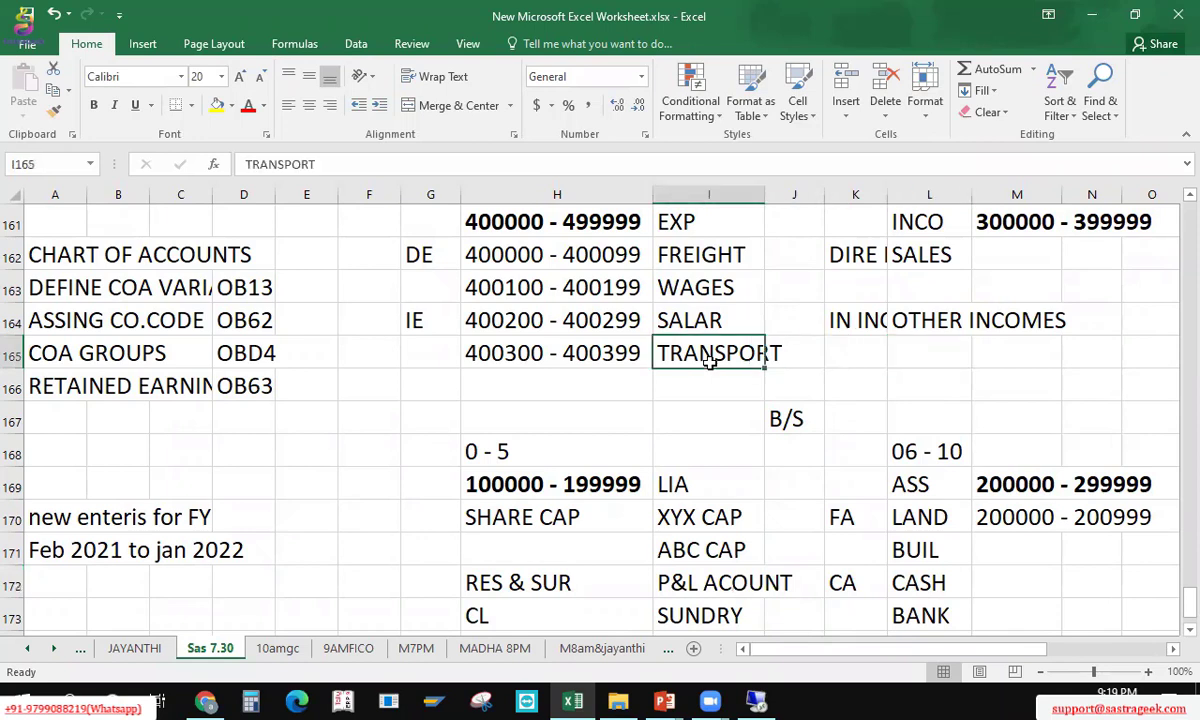
left_click(690, 587)
left_click(692, 363)
left_click(892, 345)
left_click(692, 572)
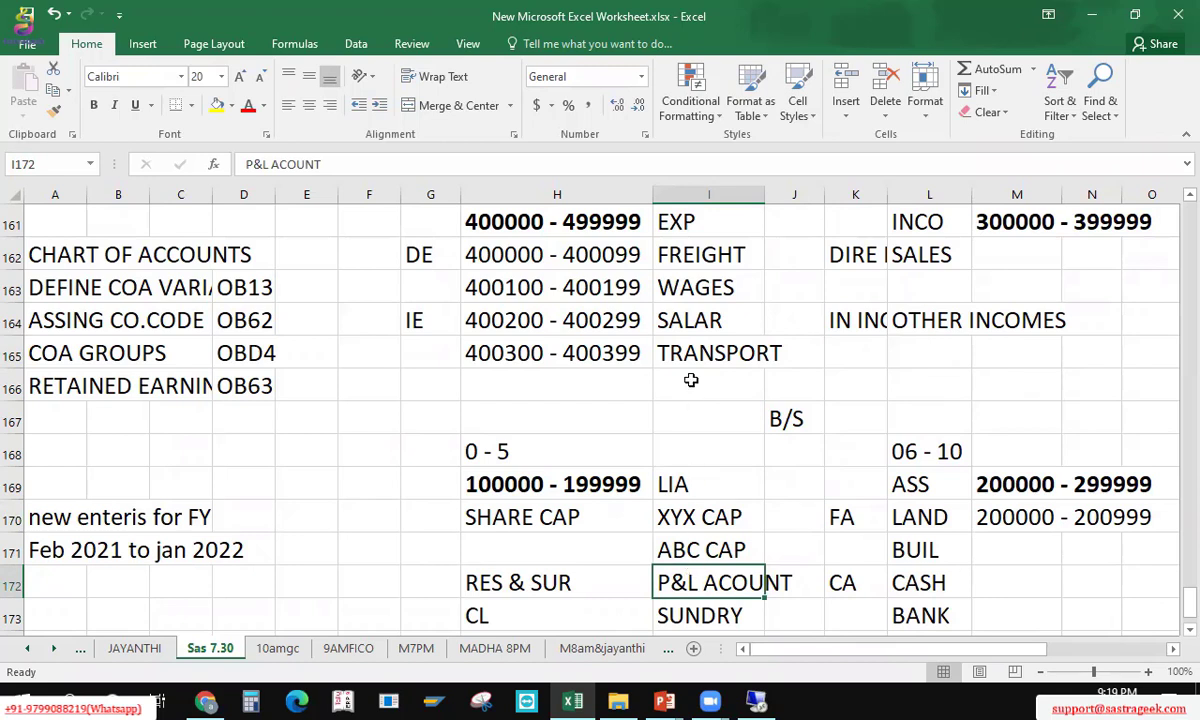
left_click(68, 404)
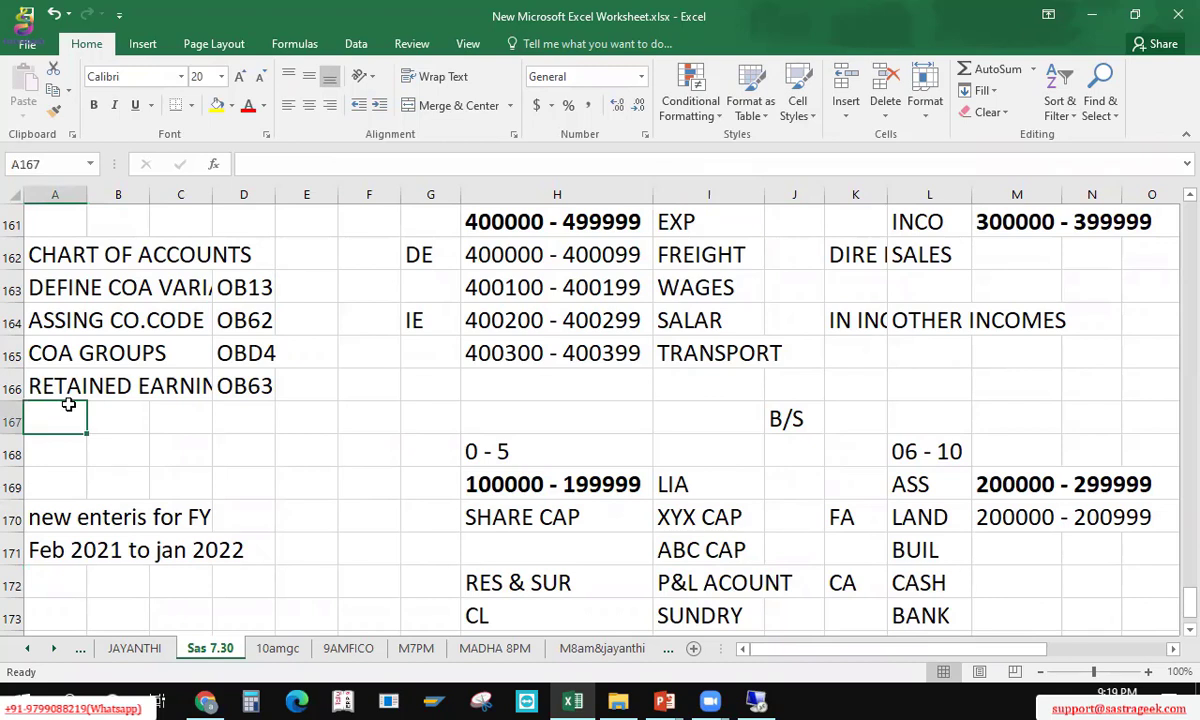
type("x")
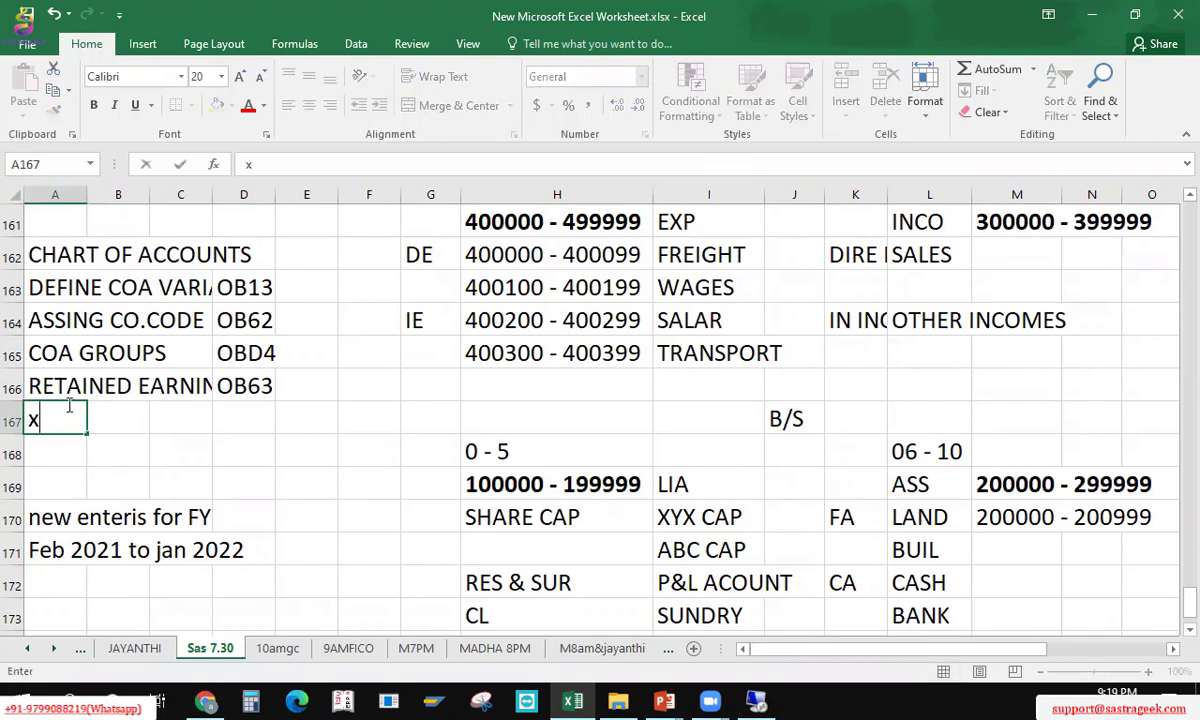
type(" VARIANT")
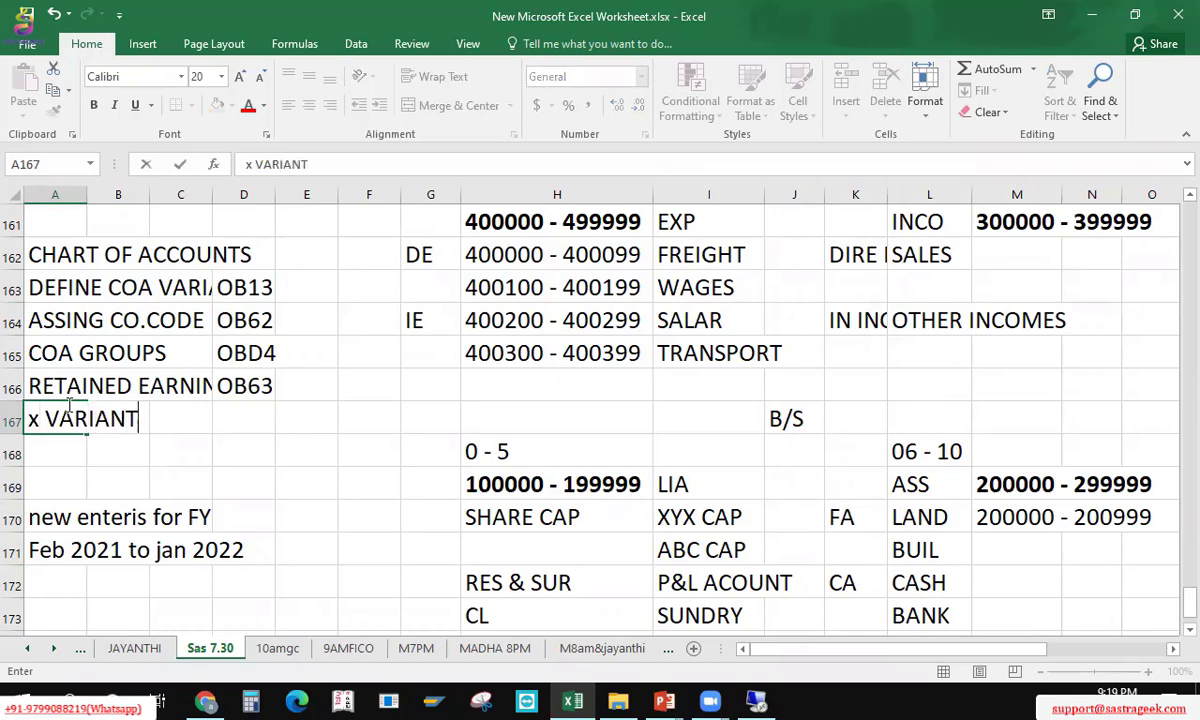
key("BackSpace")
key("BackSpace")
key("BackSpace")
key("BackSpace")
key("BackSpace")
key("BackSpace")
key("BackSpace")
key("BackSpace")
key("BackSpace")
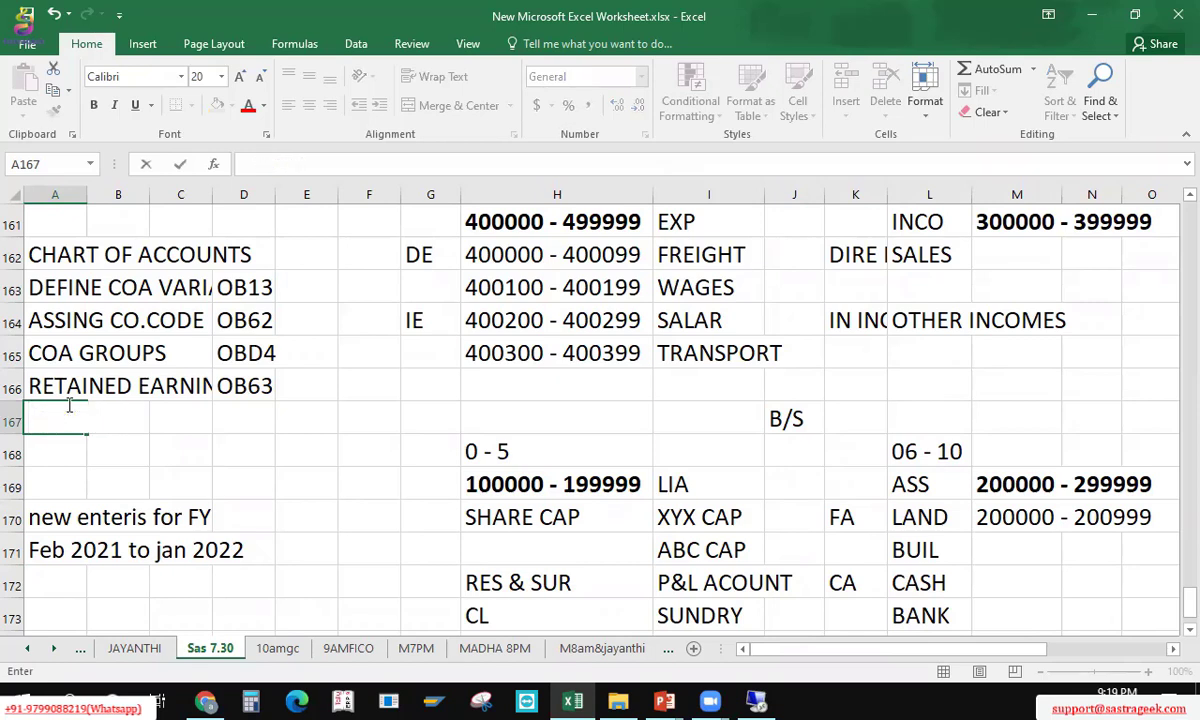
type("X Y")
left_click(678, 590)
left_click(78, 407)
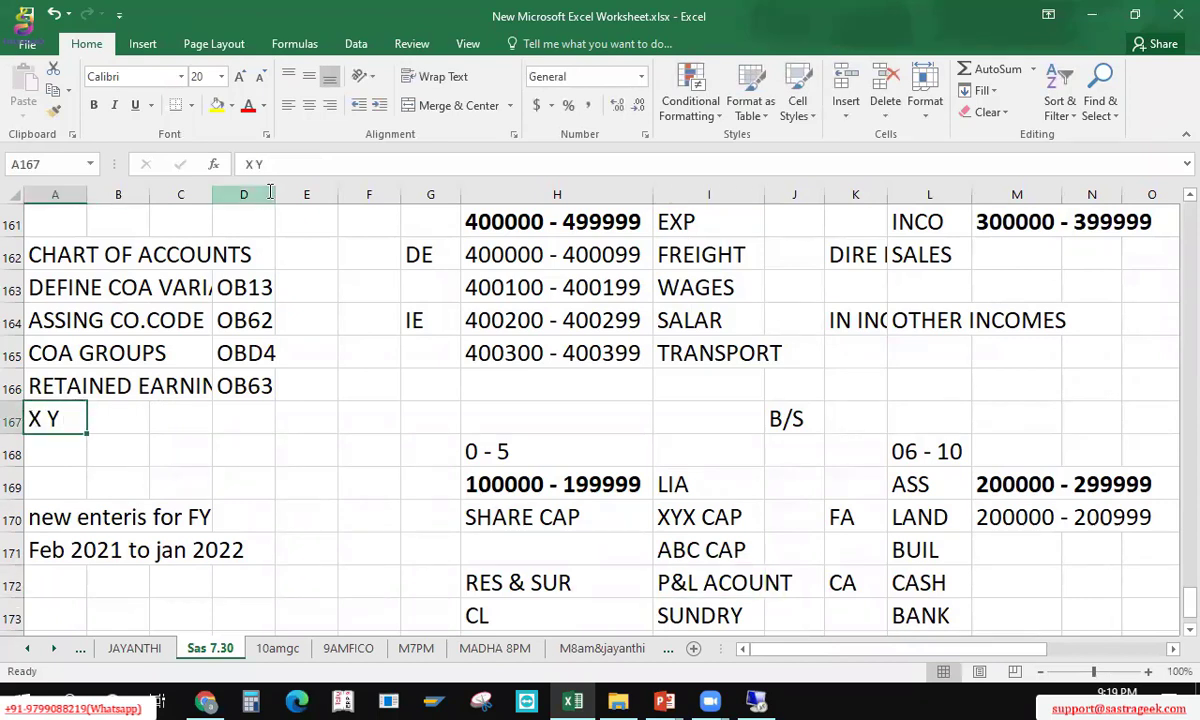
left_click(280, 163)
key("BackSpace")
key("BackSpace")
key("Return")
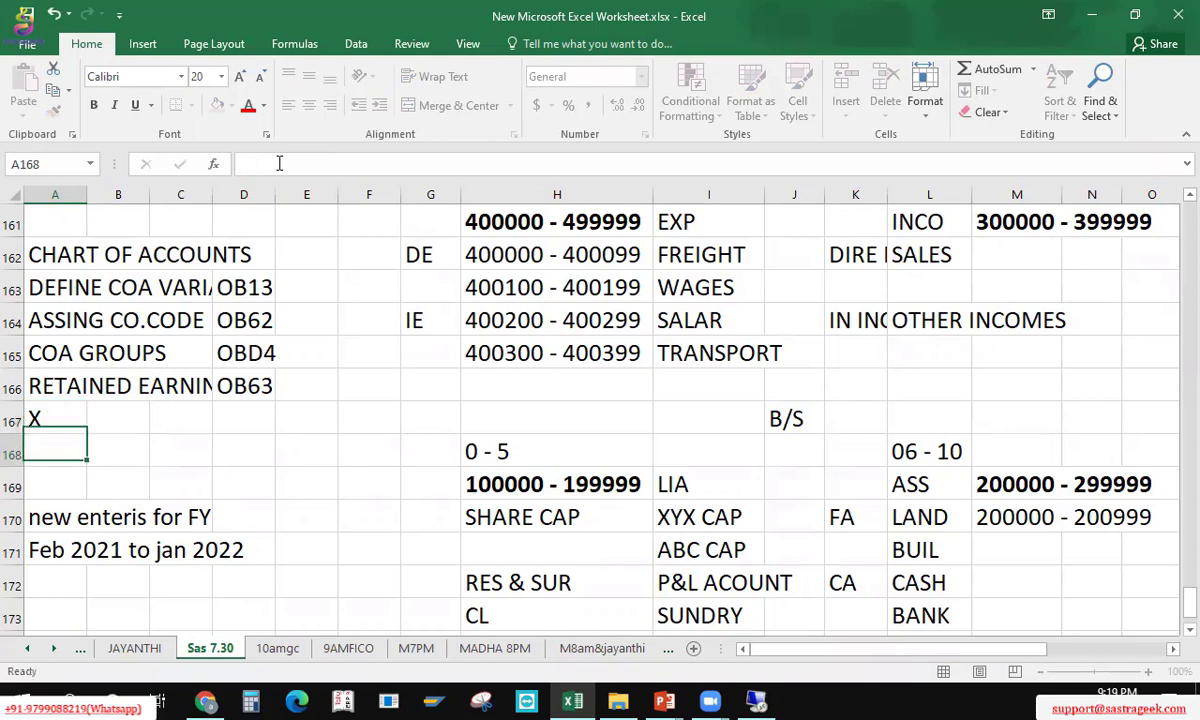
key("Up")
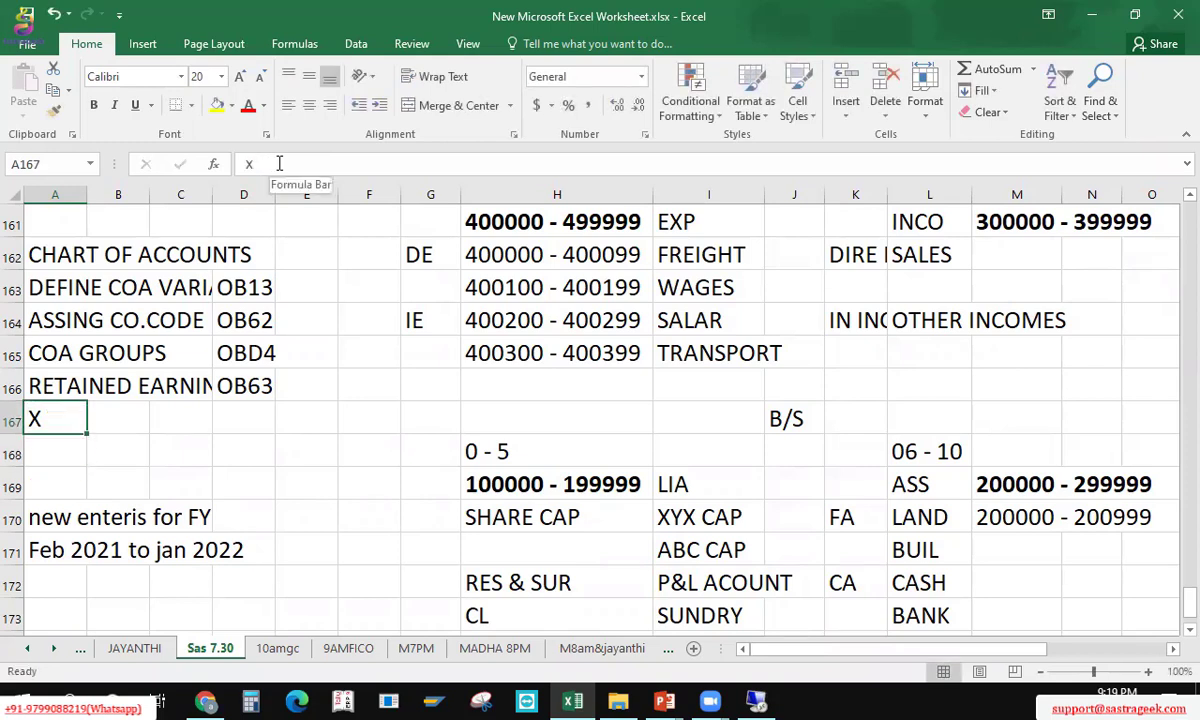
key("Right")
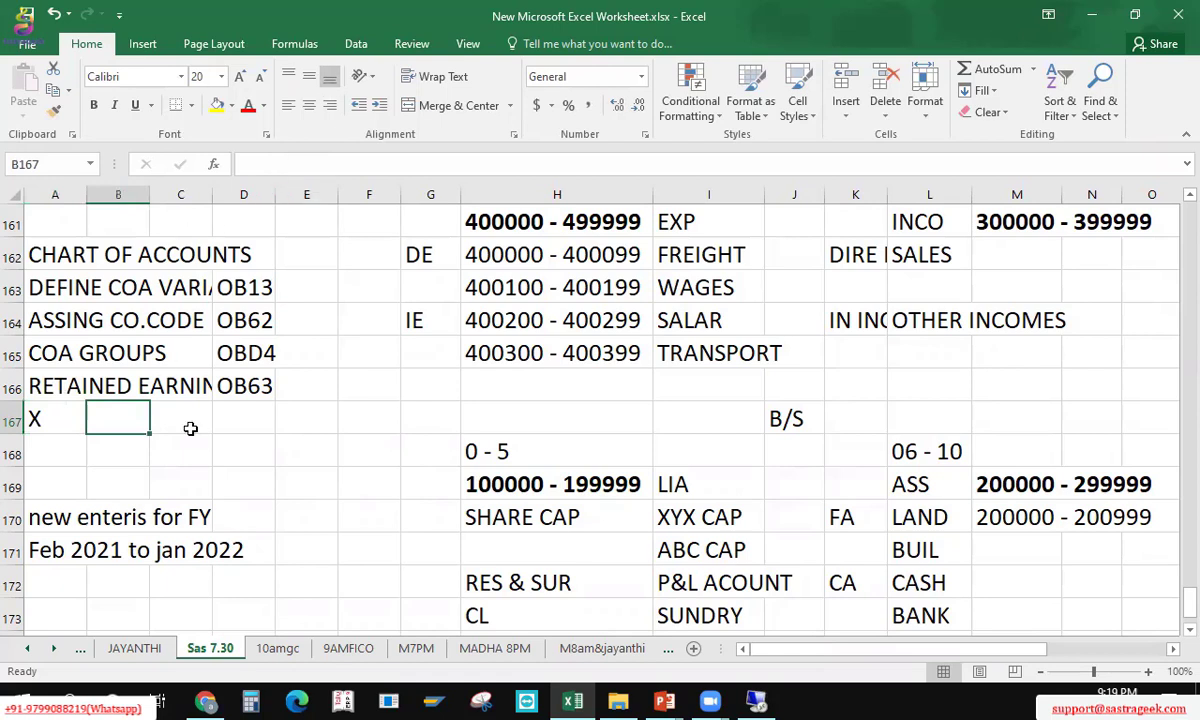
left_click(657, 587)
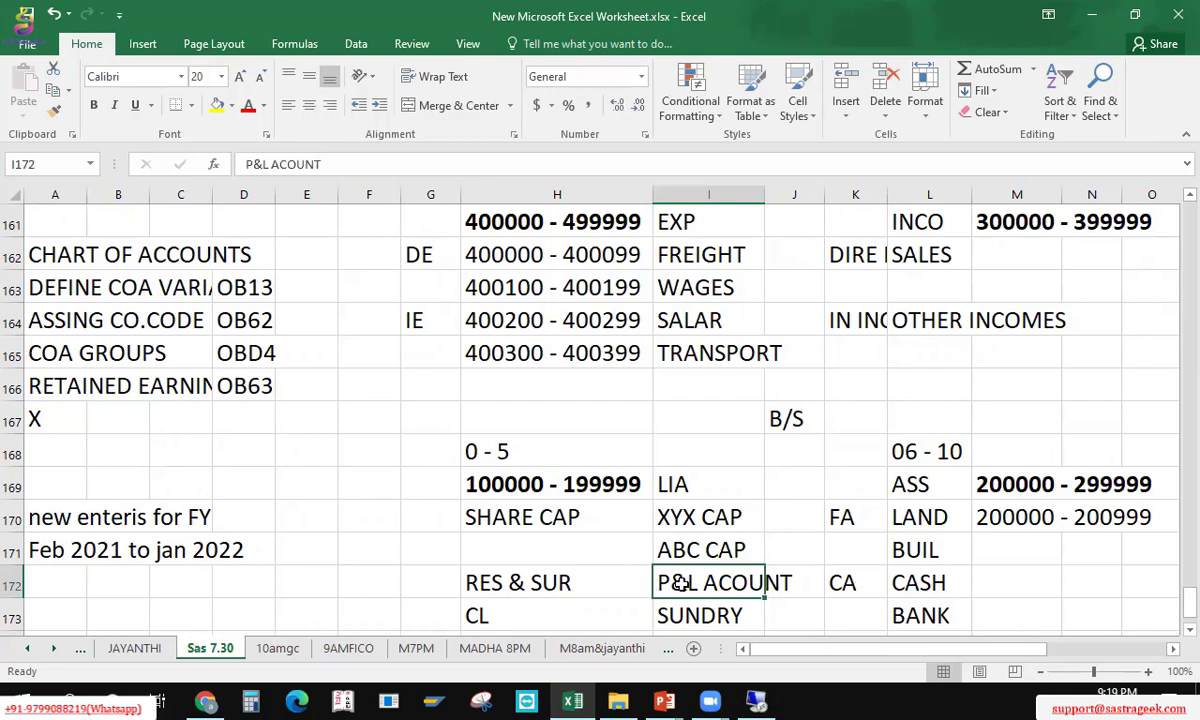
left_click(138, 410)
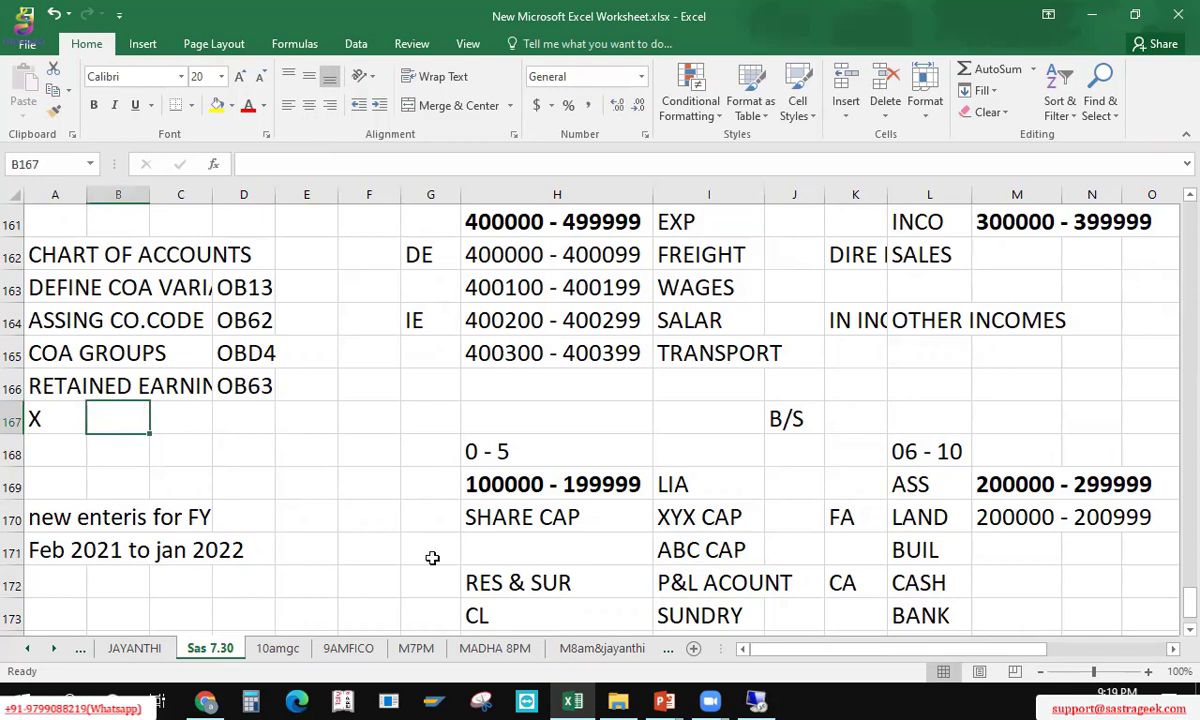
left_click(540, 483)
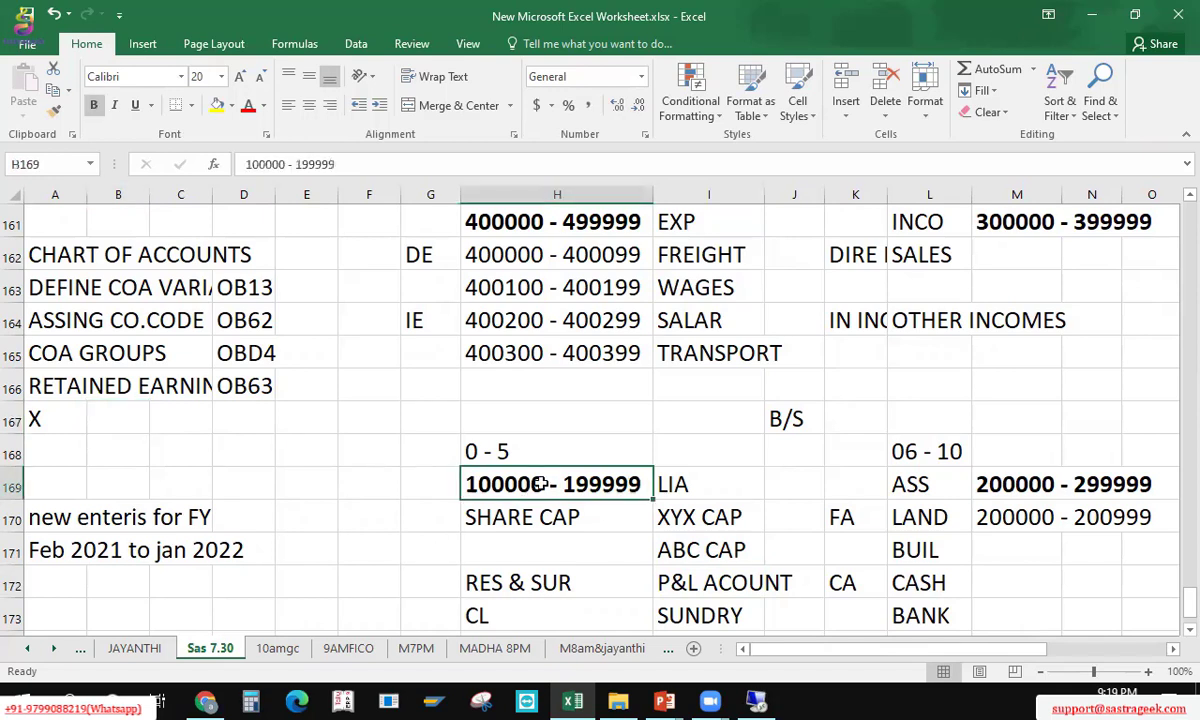
Step: Enter account 100100 in G172 beside RES & SUR
left_click(428, 583)
type("100")
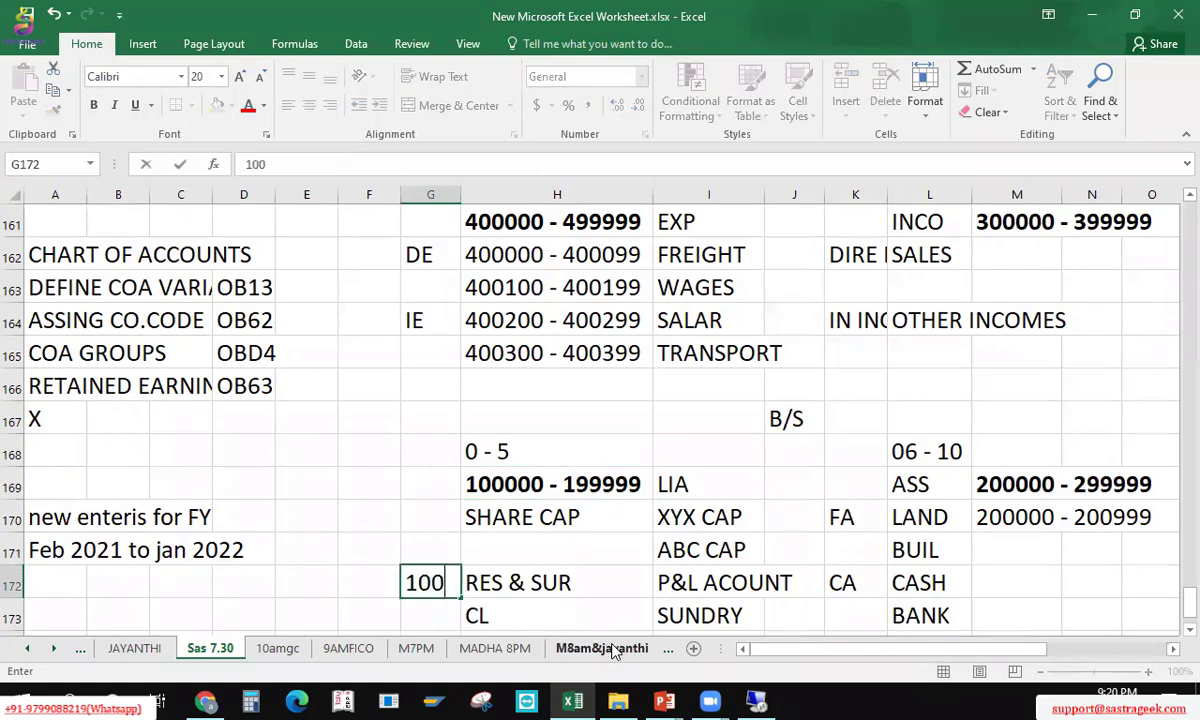
type("100")
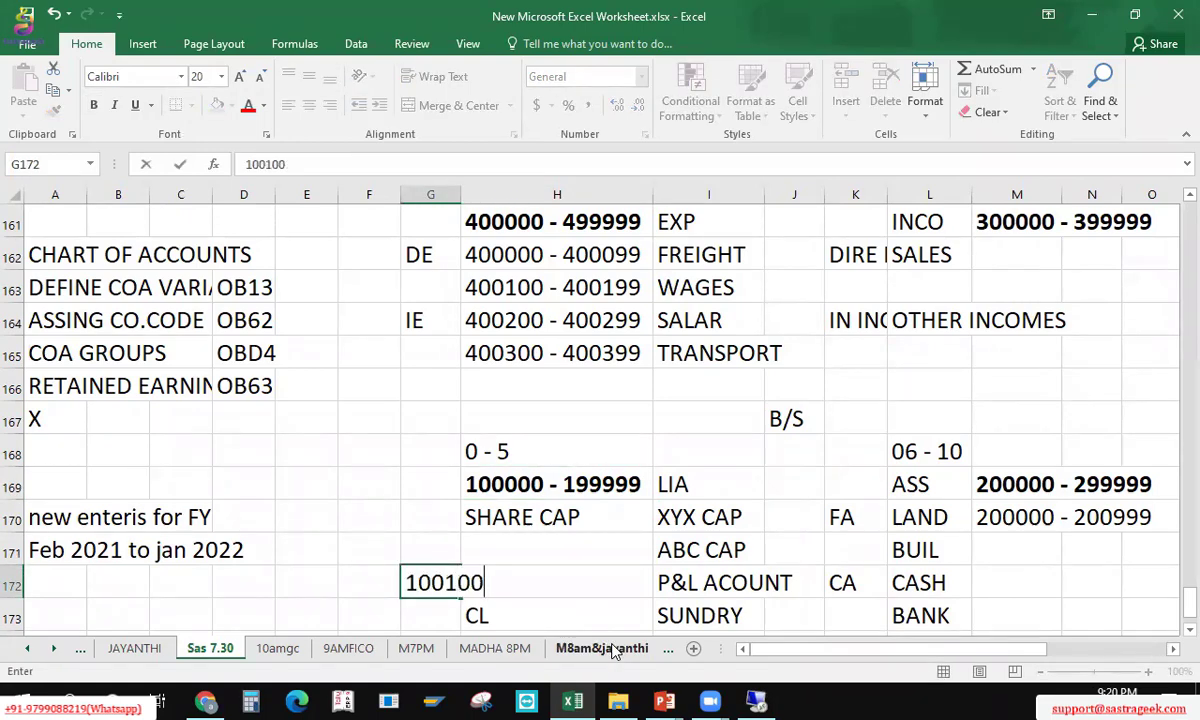
key("ctrl+Return")
key("Right")
key("Right")
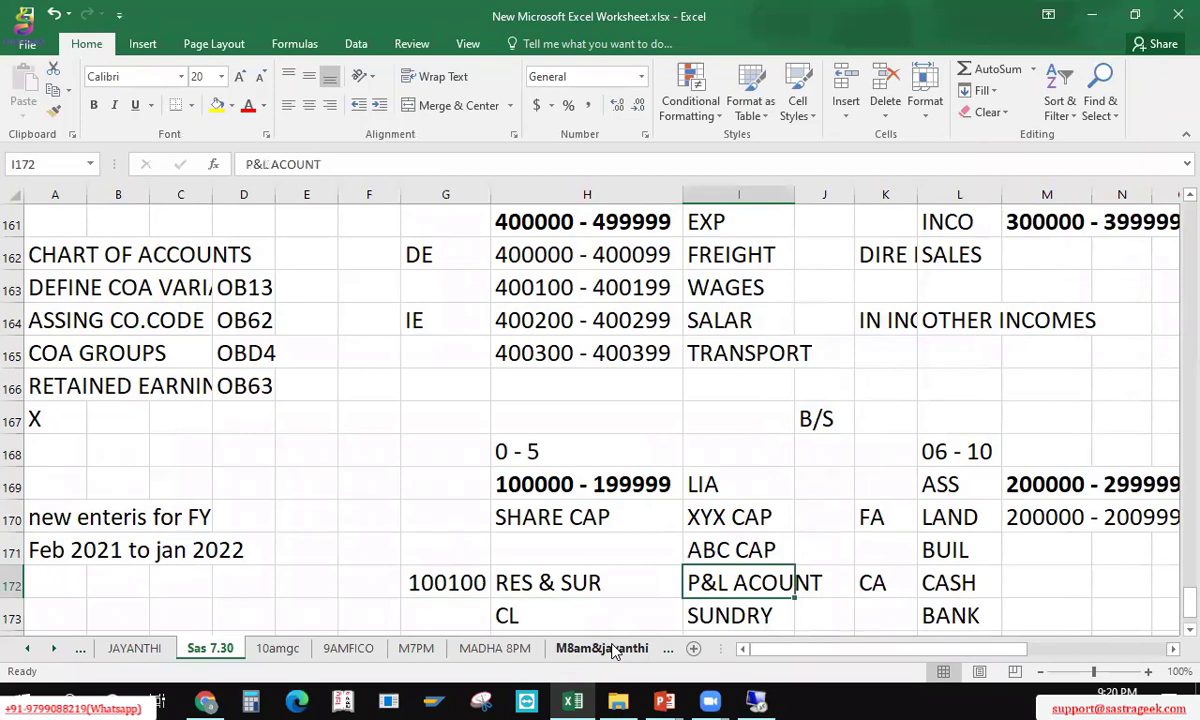
key("Left")
key("Left")
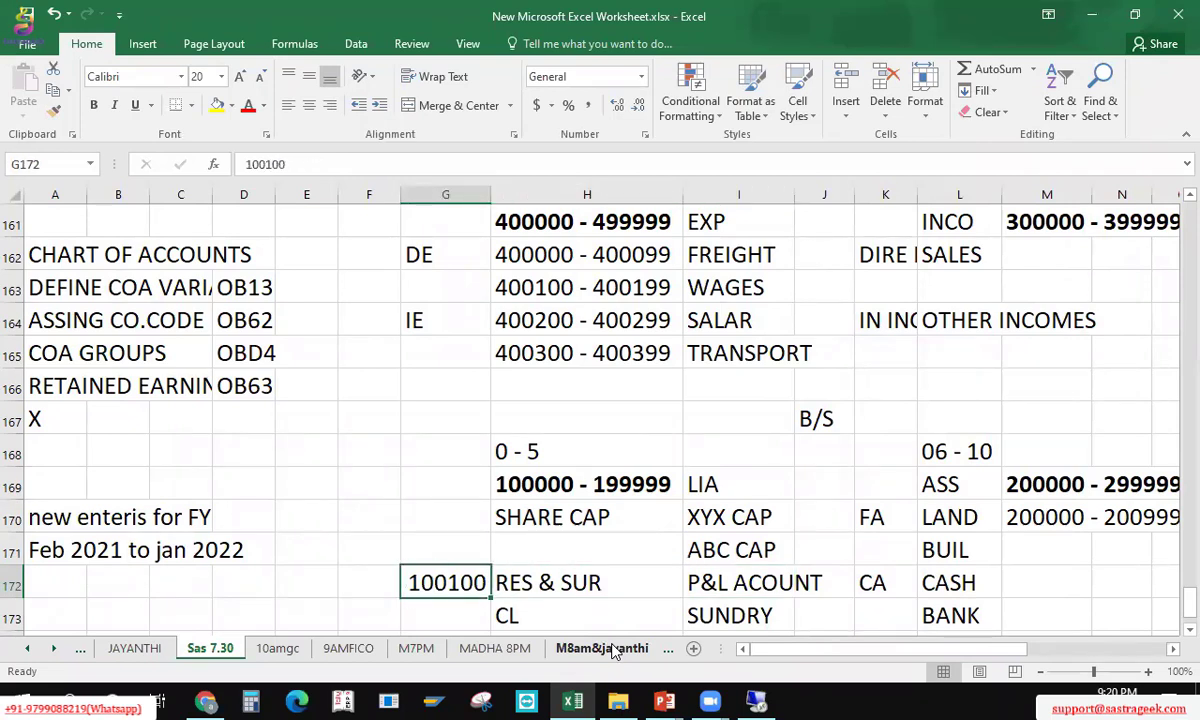
Step: Copy 100100 into B167 next to the X
key("ctrl+c")
key("Up")
key("Up")
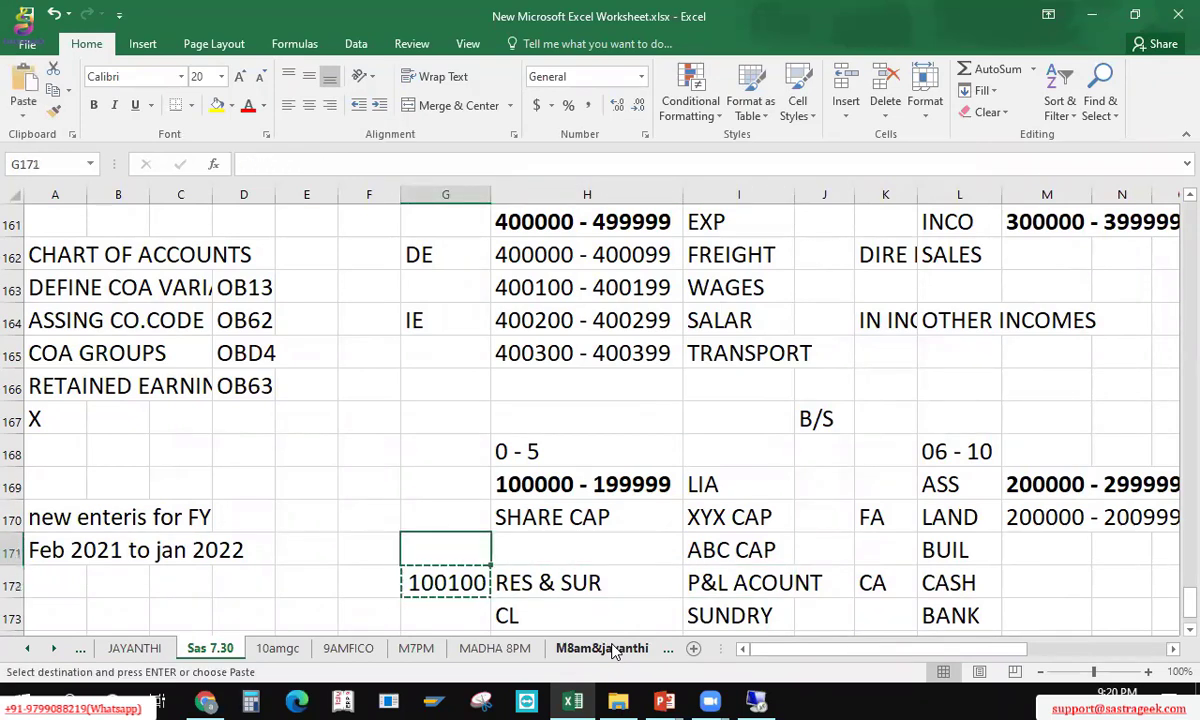
key("Left")
key("Left")
key("Up")
key("Up")
key("Left")
key("Left")
key("Up")
key("Left")
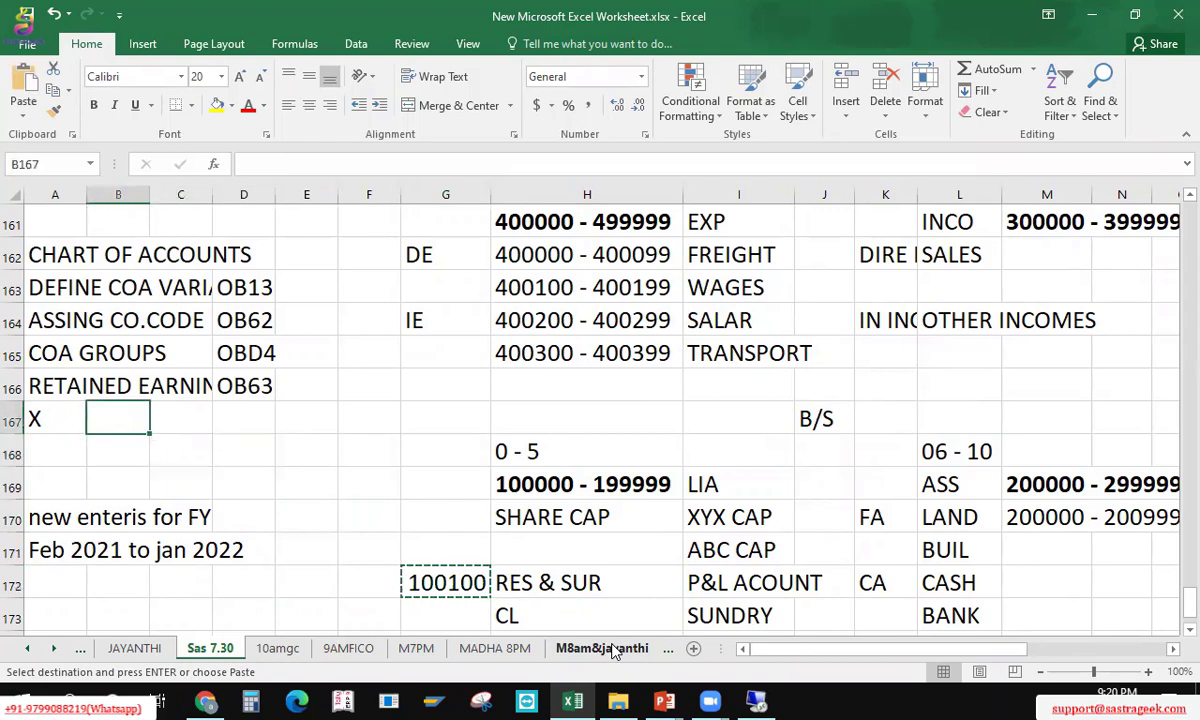
key("ctrl+v")
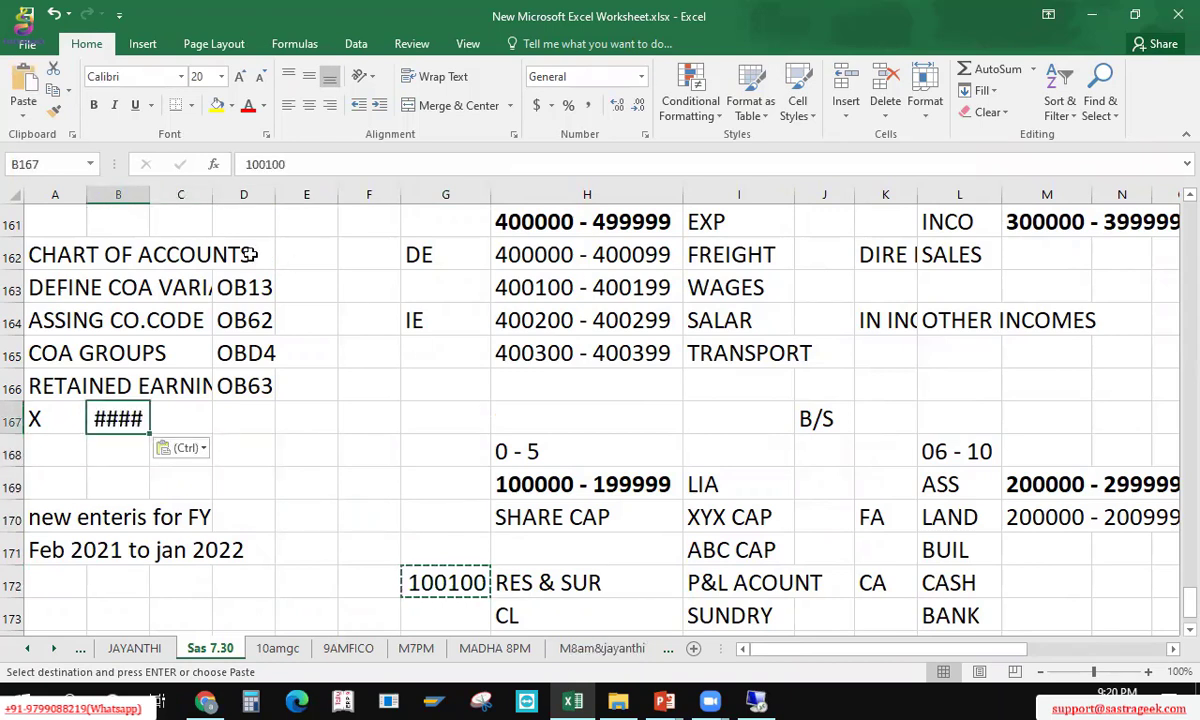
Step: Widen column B just enough to display 100100
double_click(147, 188)
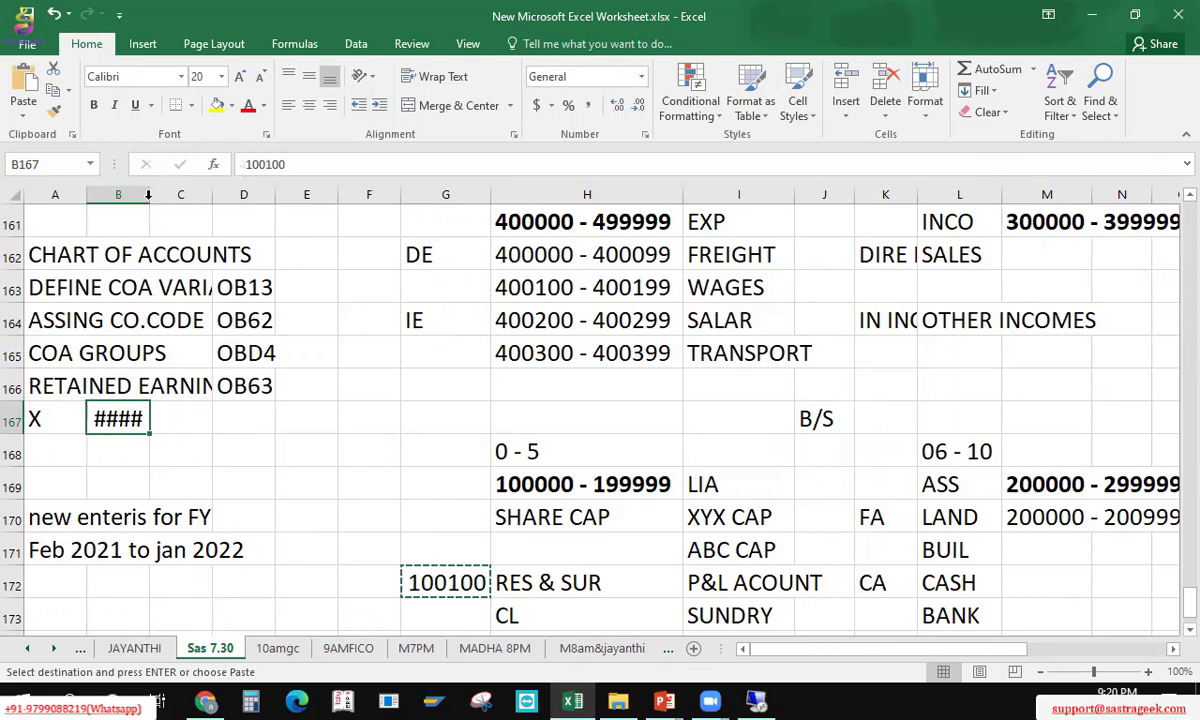
double_click(148, 195)
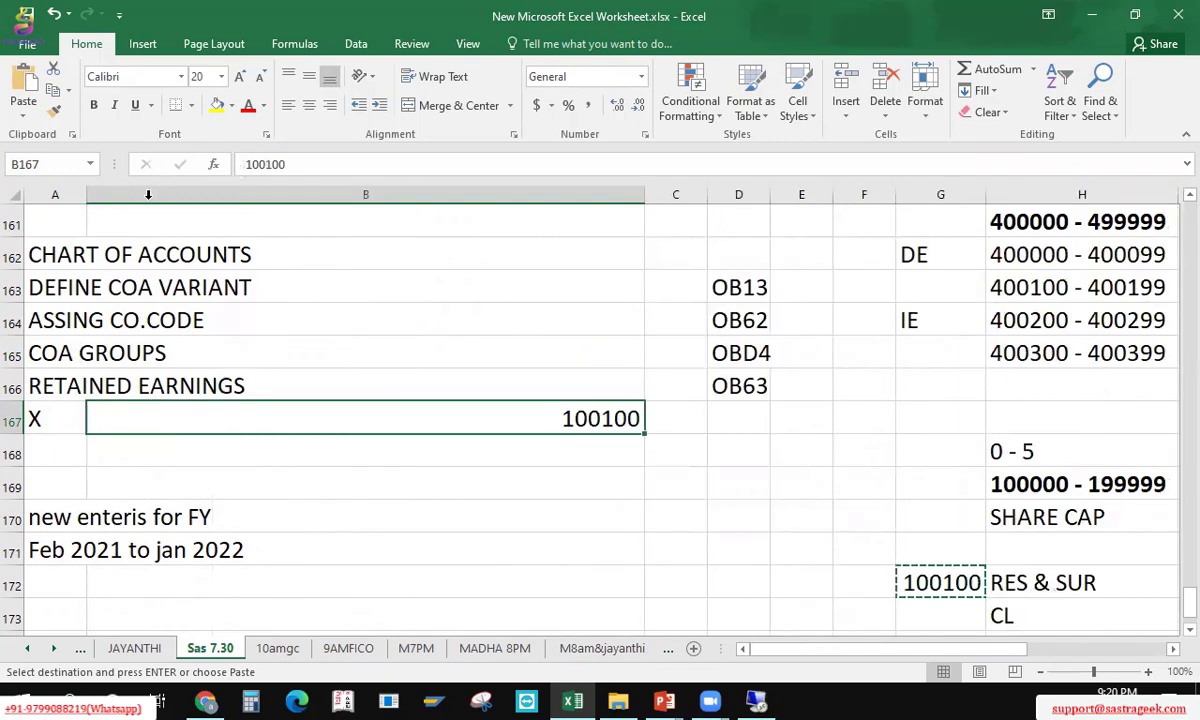
key("ctrl+z")
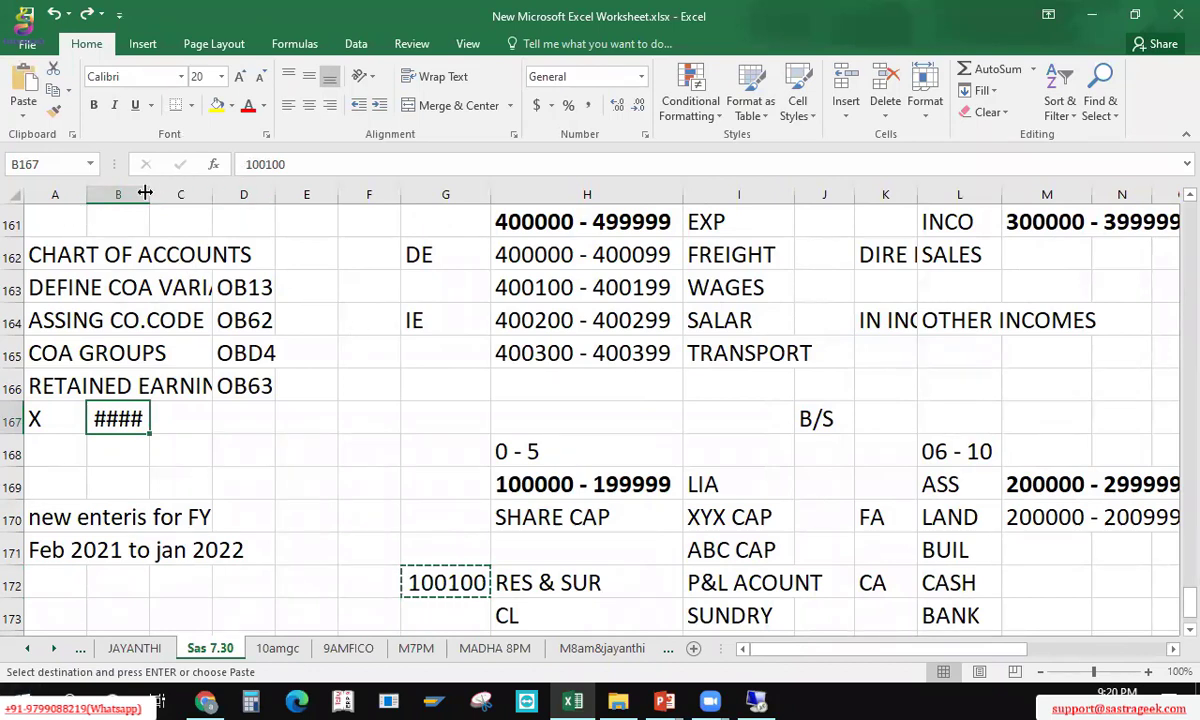
left_click_drag(148, 195, 177, 195)
left_click_drag(131, 255, 120, 402)
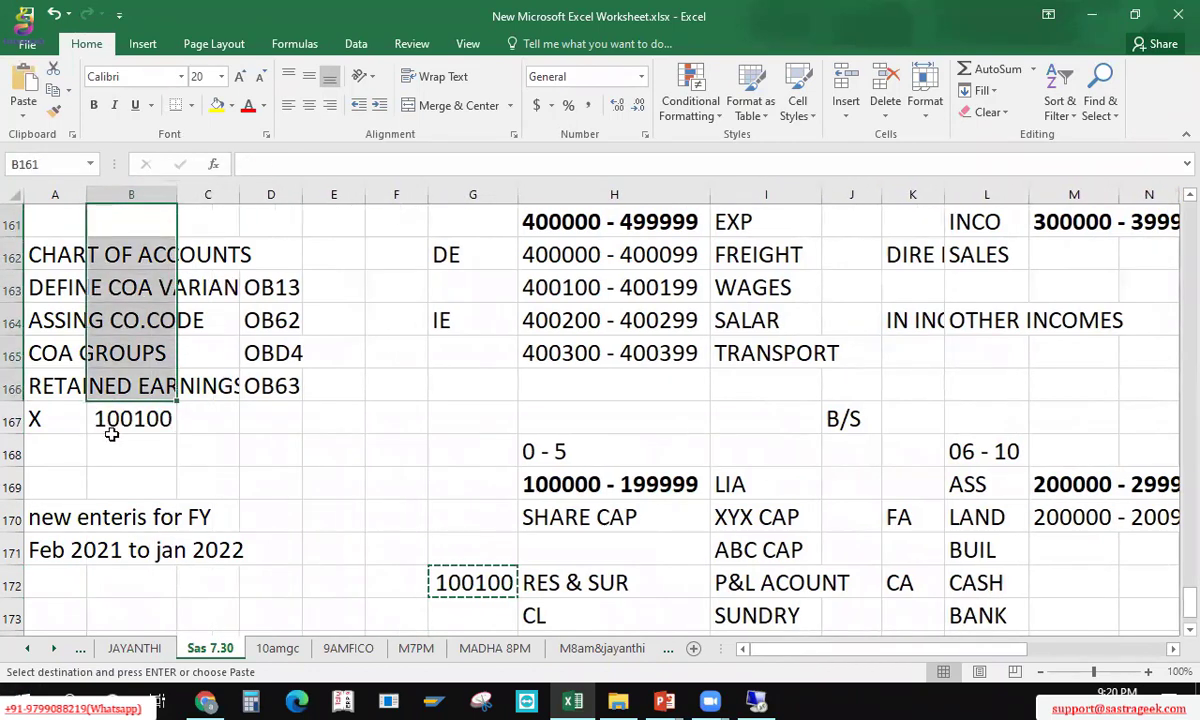
left_click(120, 415)
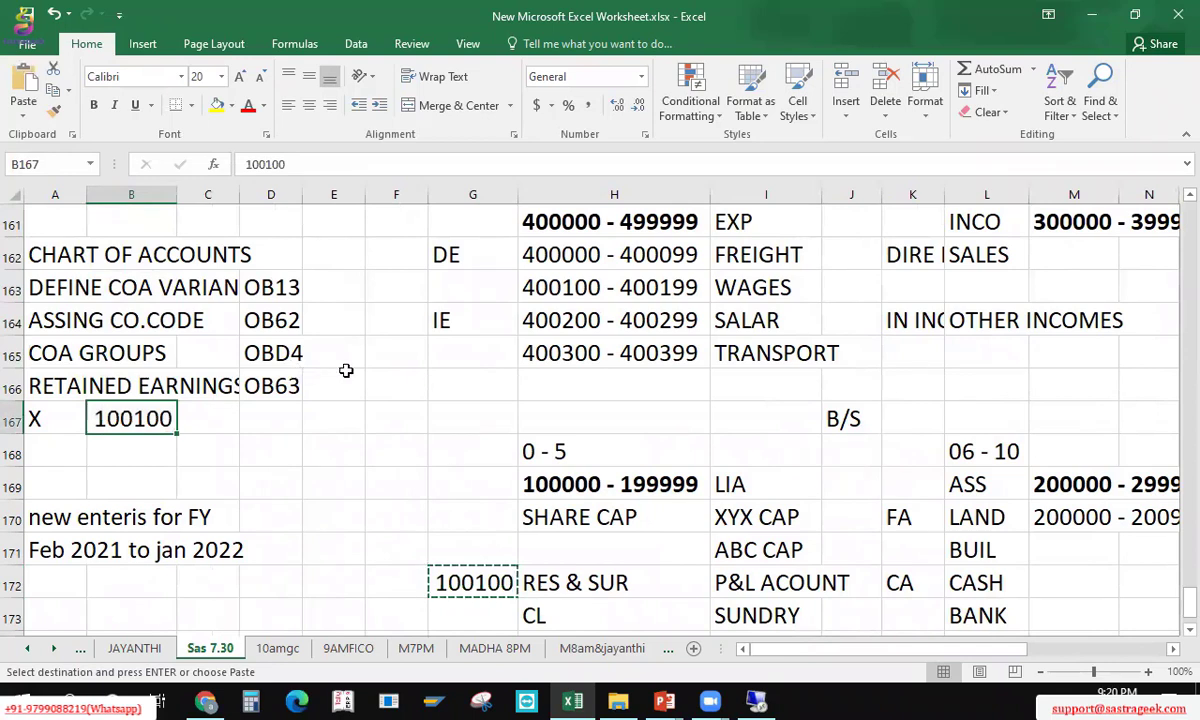
left_click(640, 482)
left_click(1070, 488)
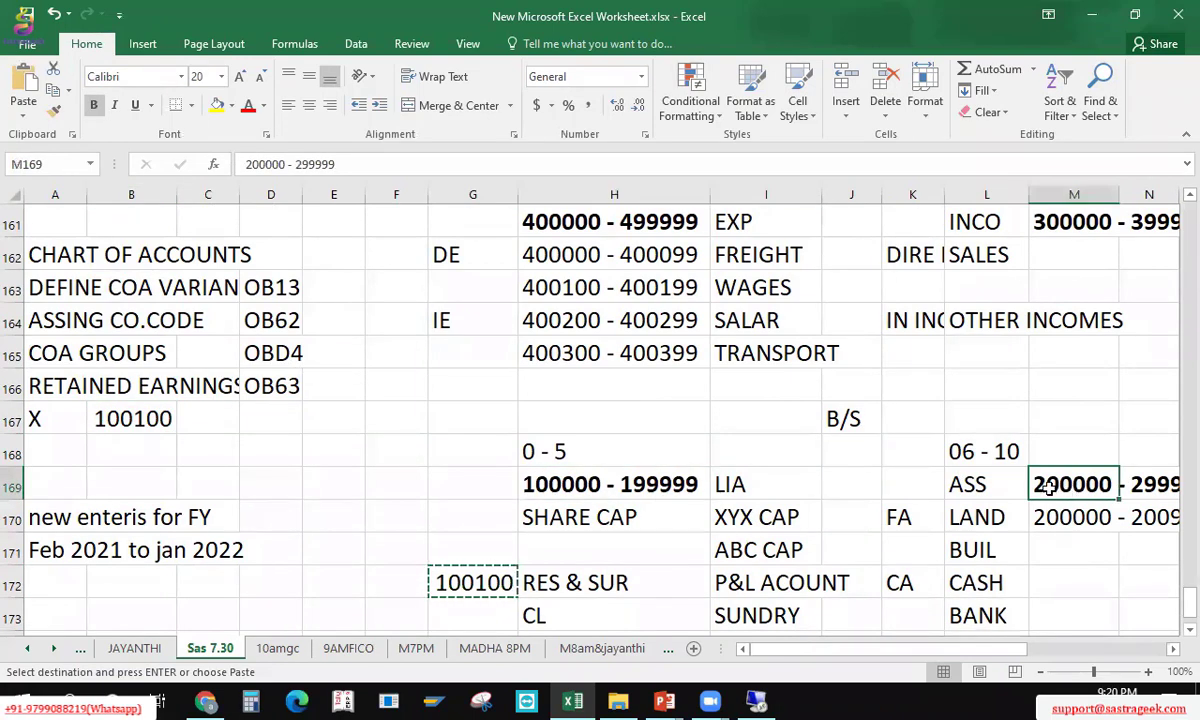
scroll(1049, 496, "up", 3)
scroll(1049, 496, "up", 1)
scroll(730, 530, "down", 4)
right_click(750, 228)
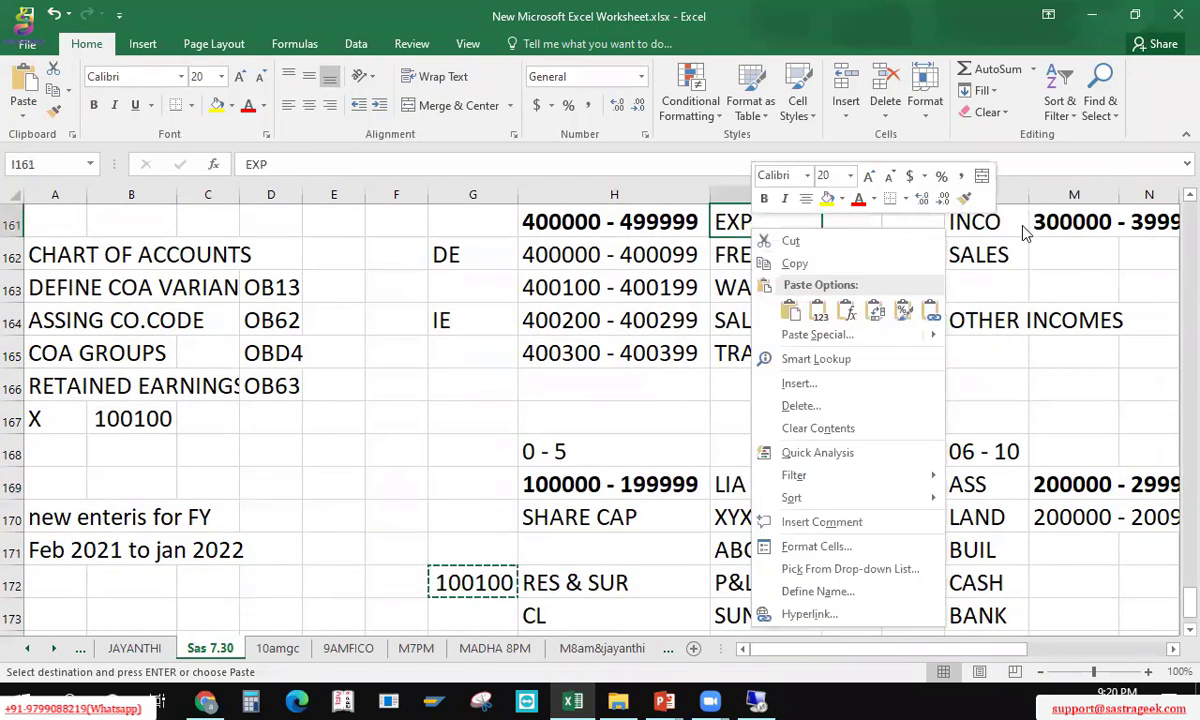
key("Escape")
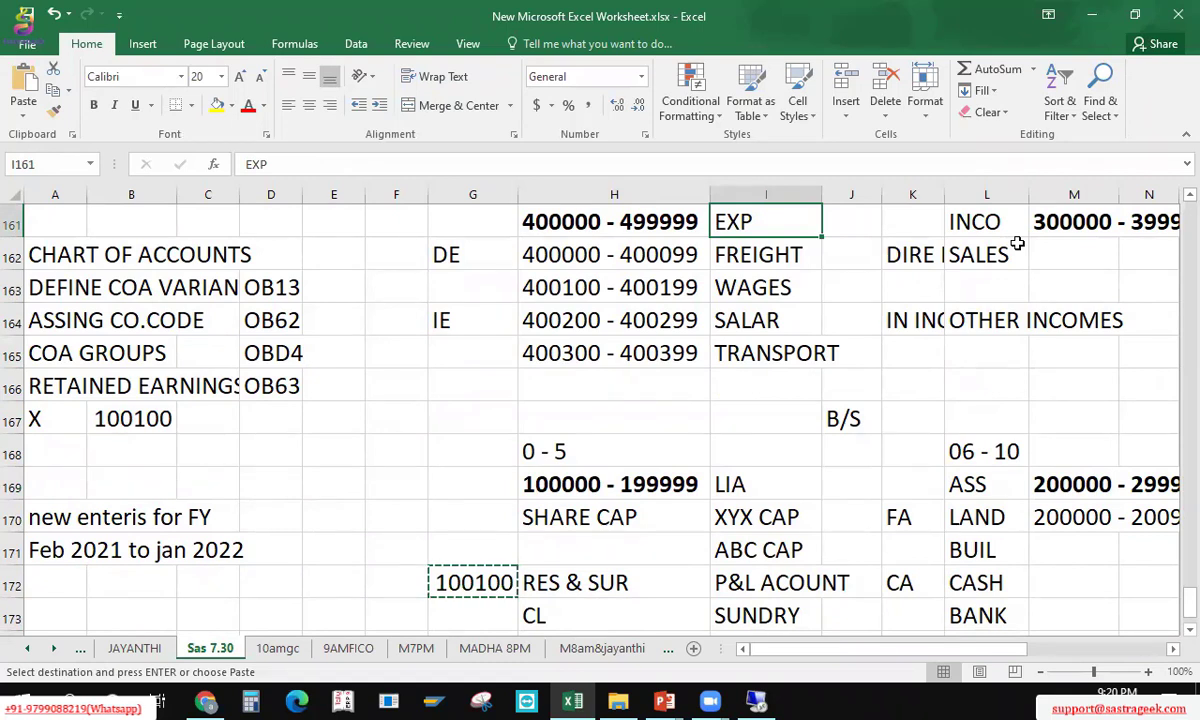
key("Right")
key("Right")
key("Right")
key("Down")
key("Left")
key("Down")
key("Down")
key("Down")
key("Down")
key("Down")
key("Down")
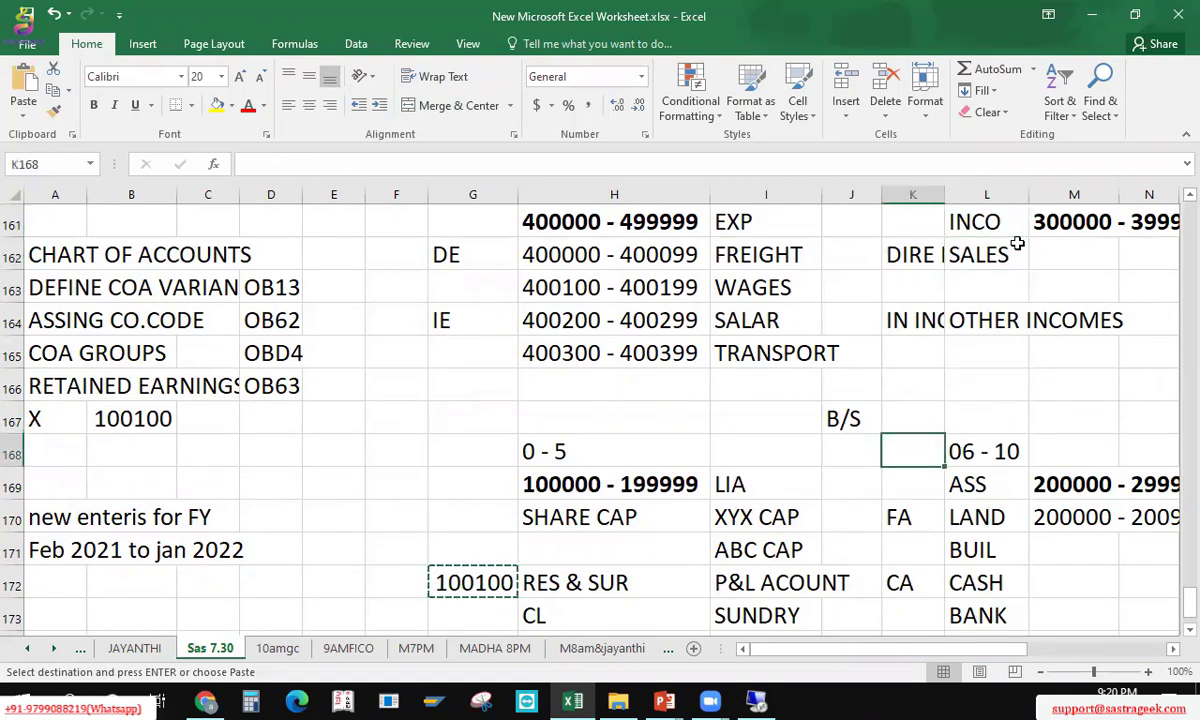
key("Left")
key("Left")
key("Down")
key("Down")
key("Down")
key("Left")
key("Left")
key("Down")
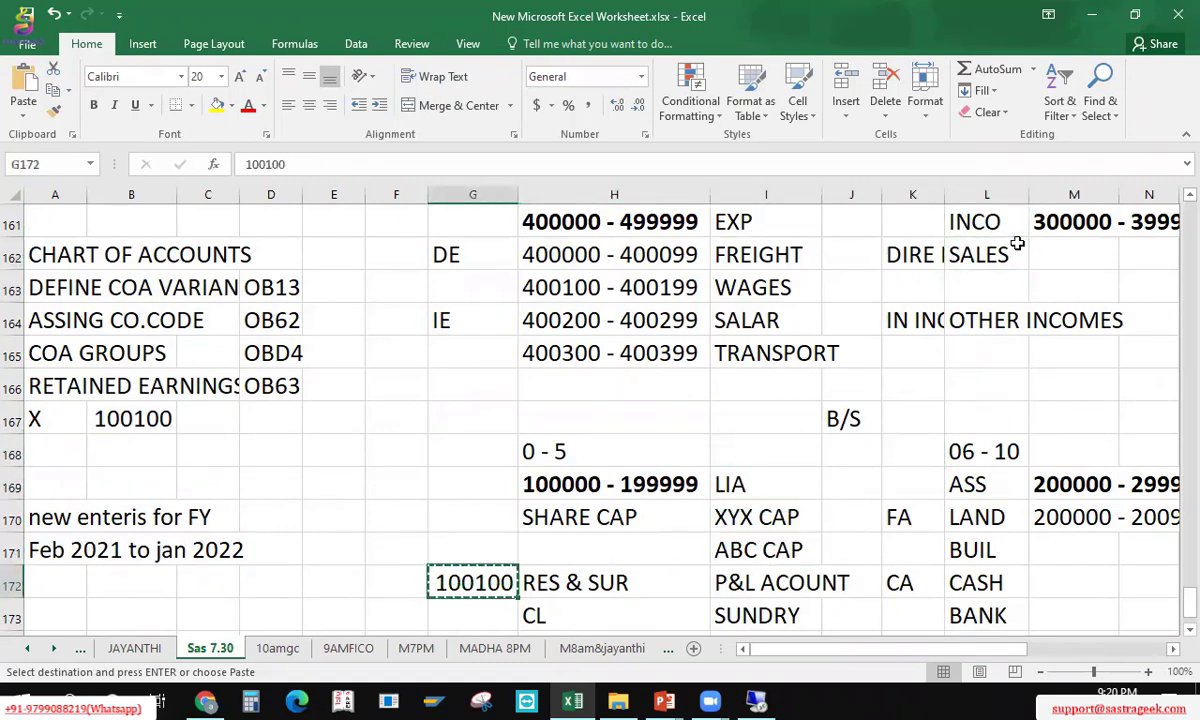
key("Escape")
key("Up")
key("Up")
key("Up")
key("Up")
key("Up")
key("Left")
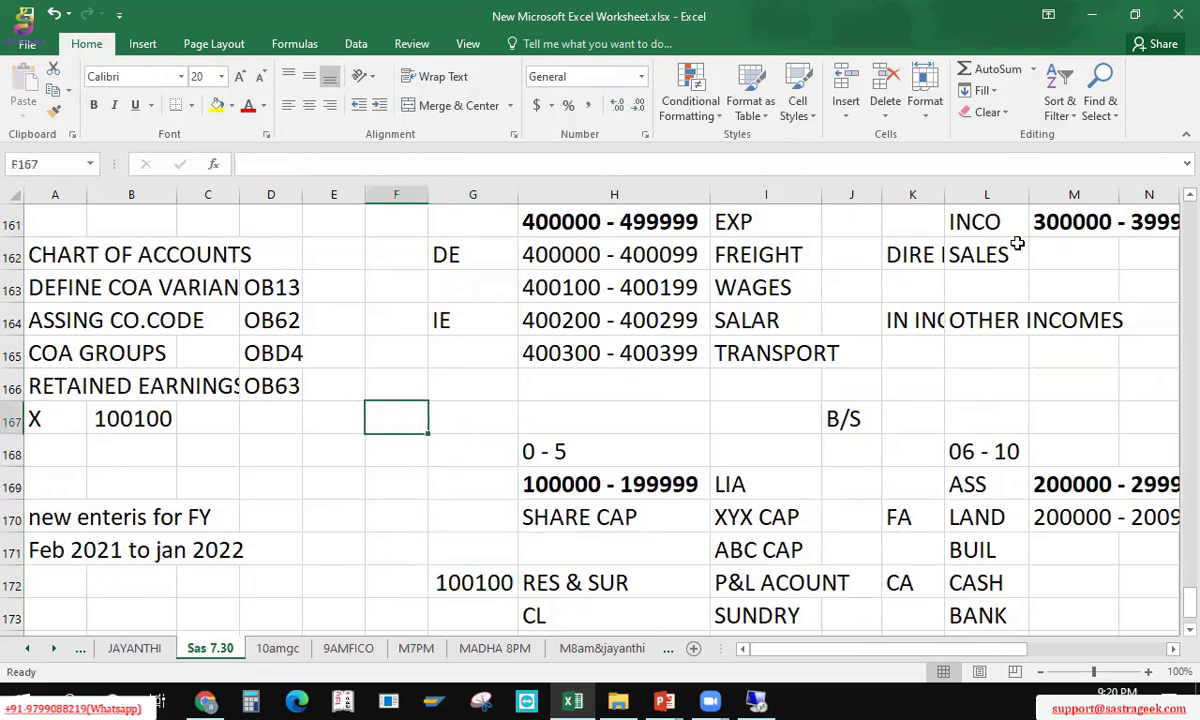
key("Down")
key("Down")
key("Down")
key("Down")
key("Down")
key("Right")
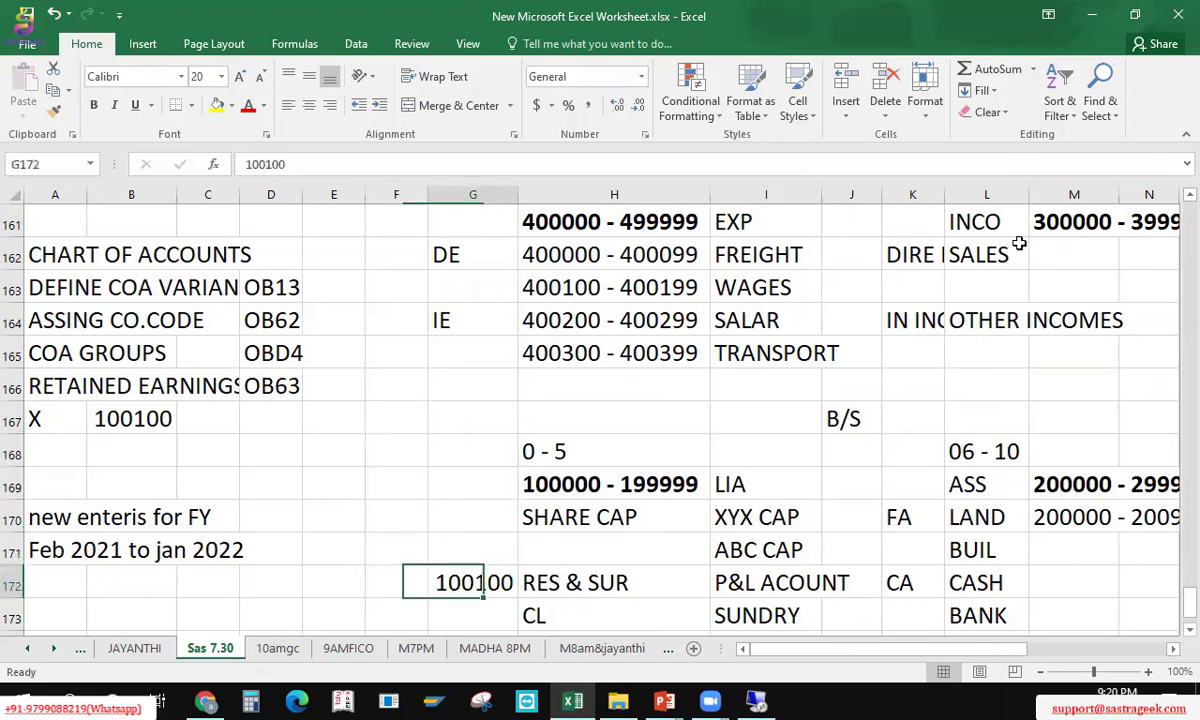
key("Left")
key("Up")
key("Up")
key("Up")
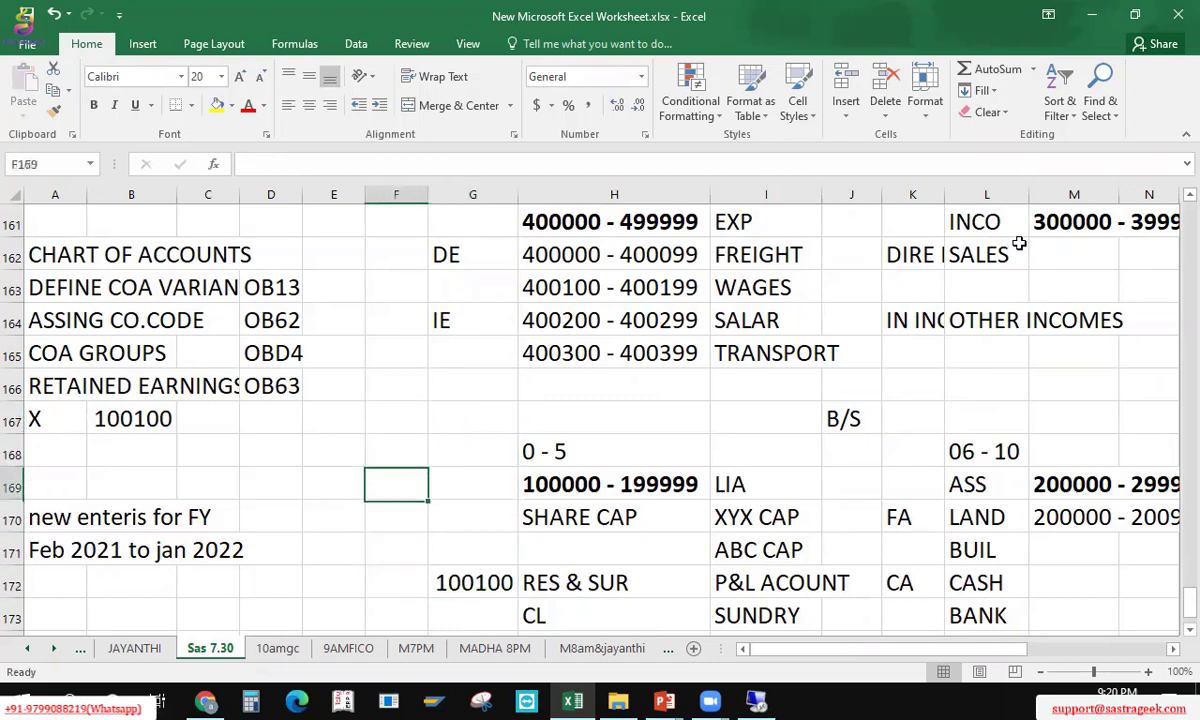
key("Up")
key("Left")
key("Left")
key("Left")
key("Left")
key("Up")
key("Left")
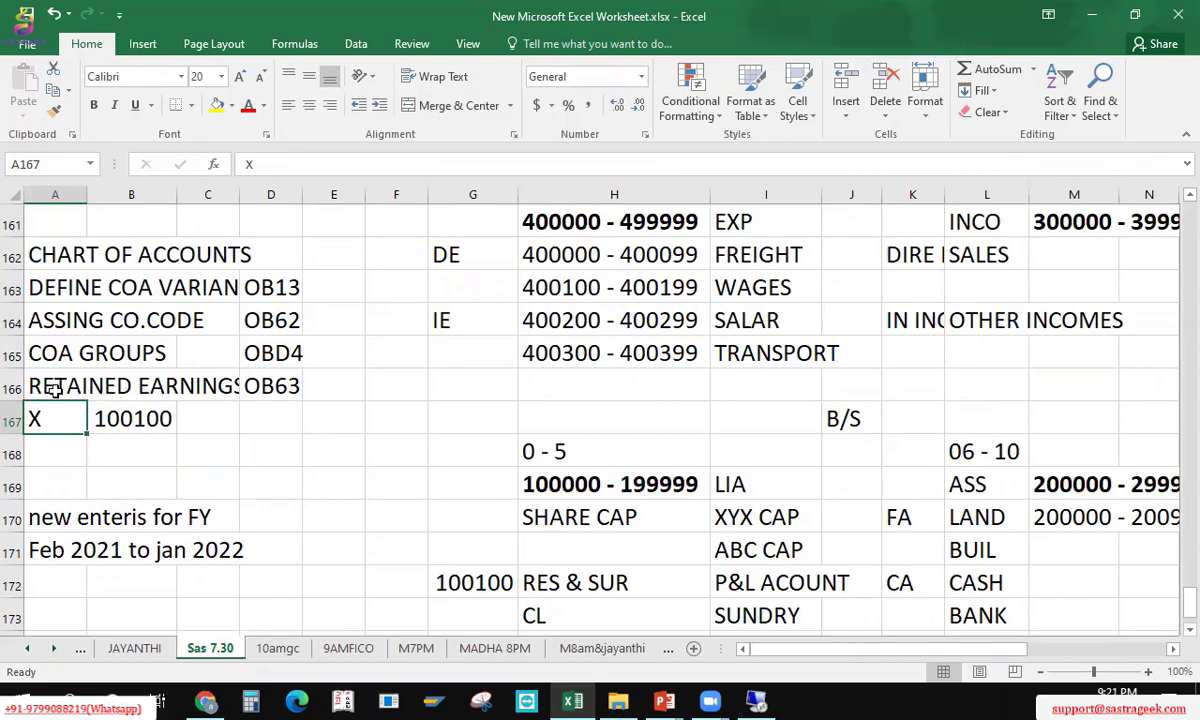
Step: In the SPRO tree, cancel the Define Retained Earnings Account prompt and view its documentation
key("alt+Tab")
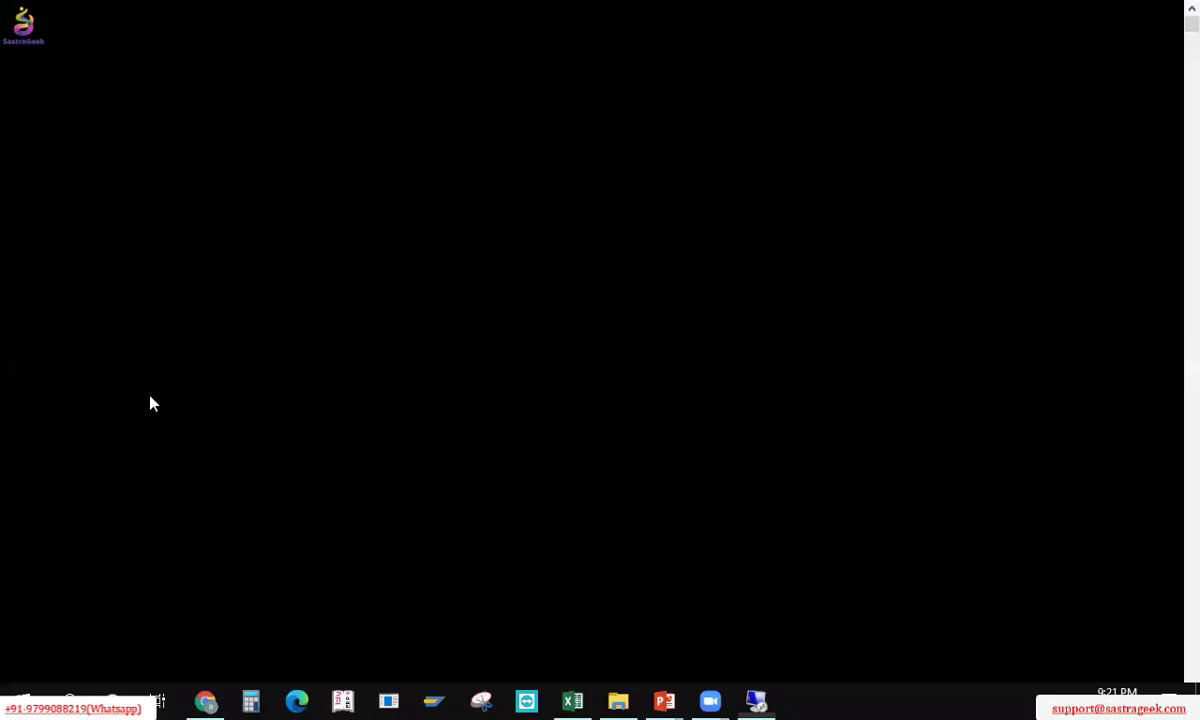
key("F3")
key("F3")
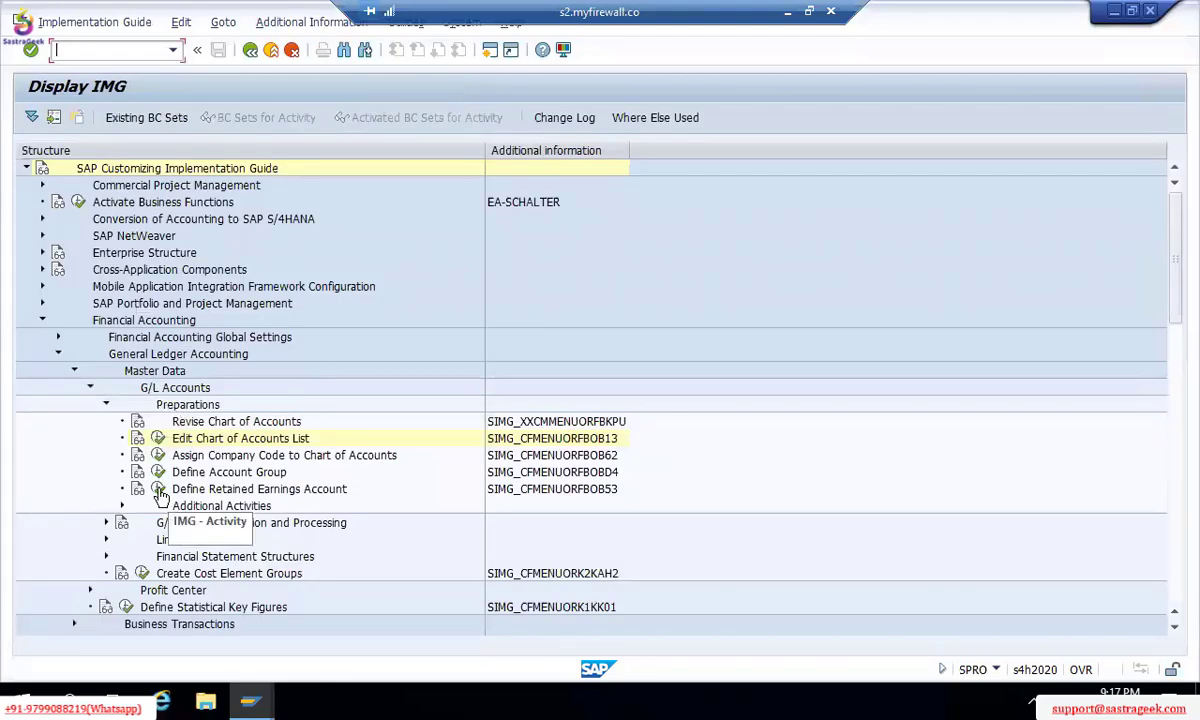
left_click(161, 494)
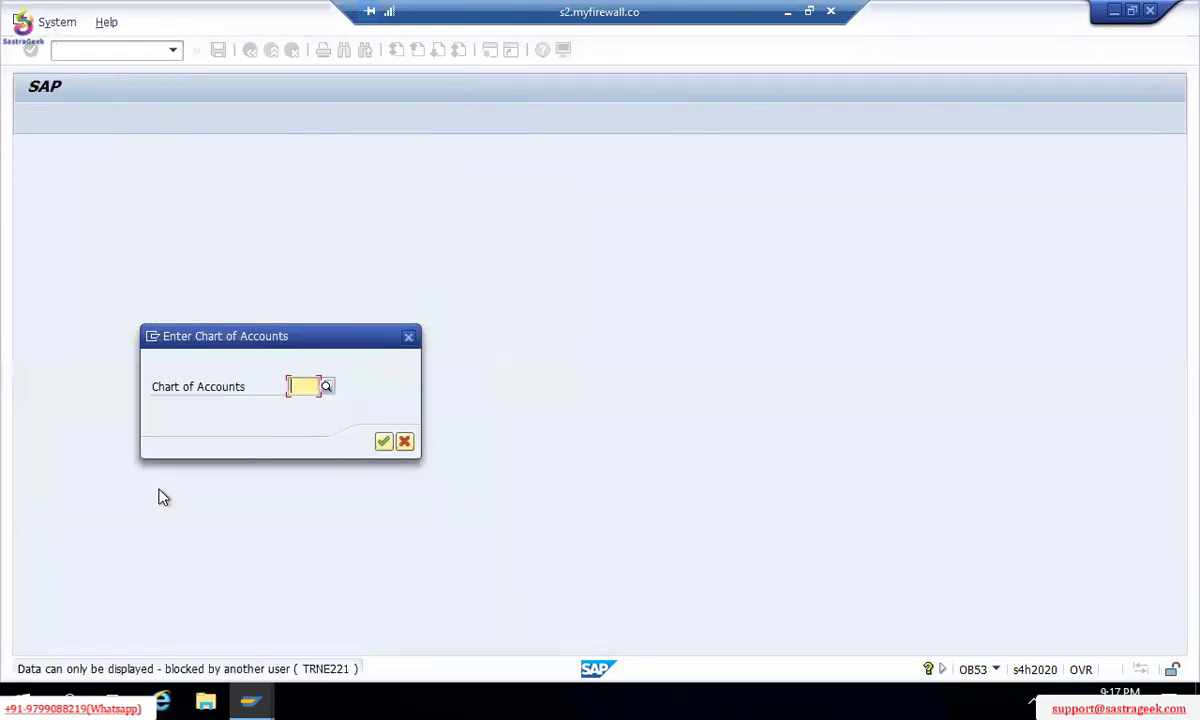
left_click(378, 442)
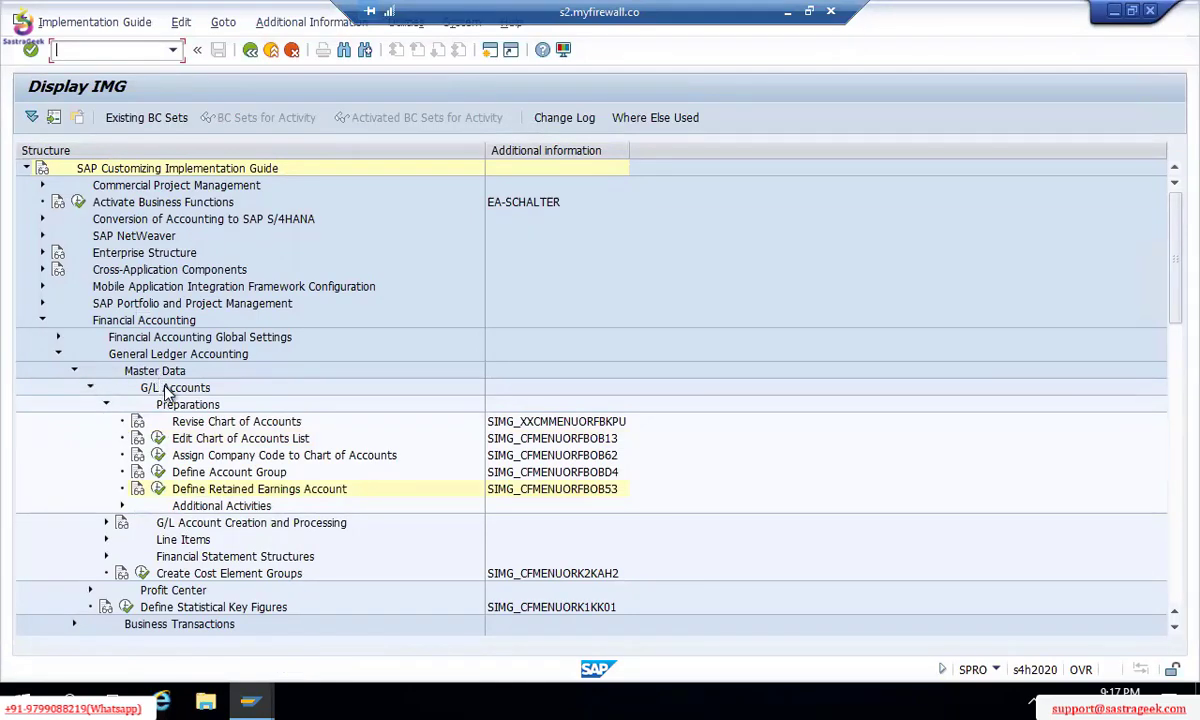
left_click(138, 491)
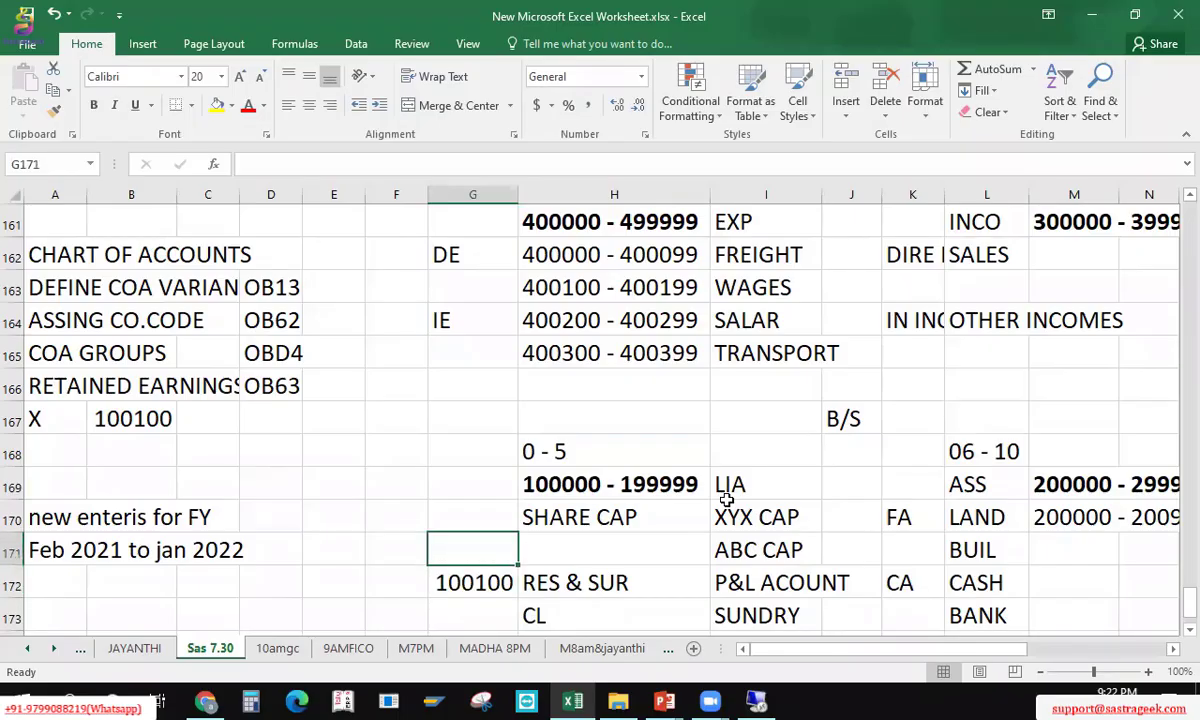
Step: Switch from the notes sheet to the SAP Display IMG window on s2.myfirewall.co
key("Up")
key("Up")
key("Left")
key("Left")
key("Left")
key("Left")
key("Up")
key("Up")
key("Left")
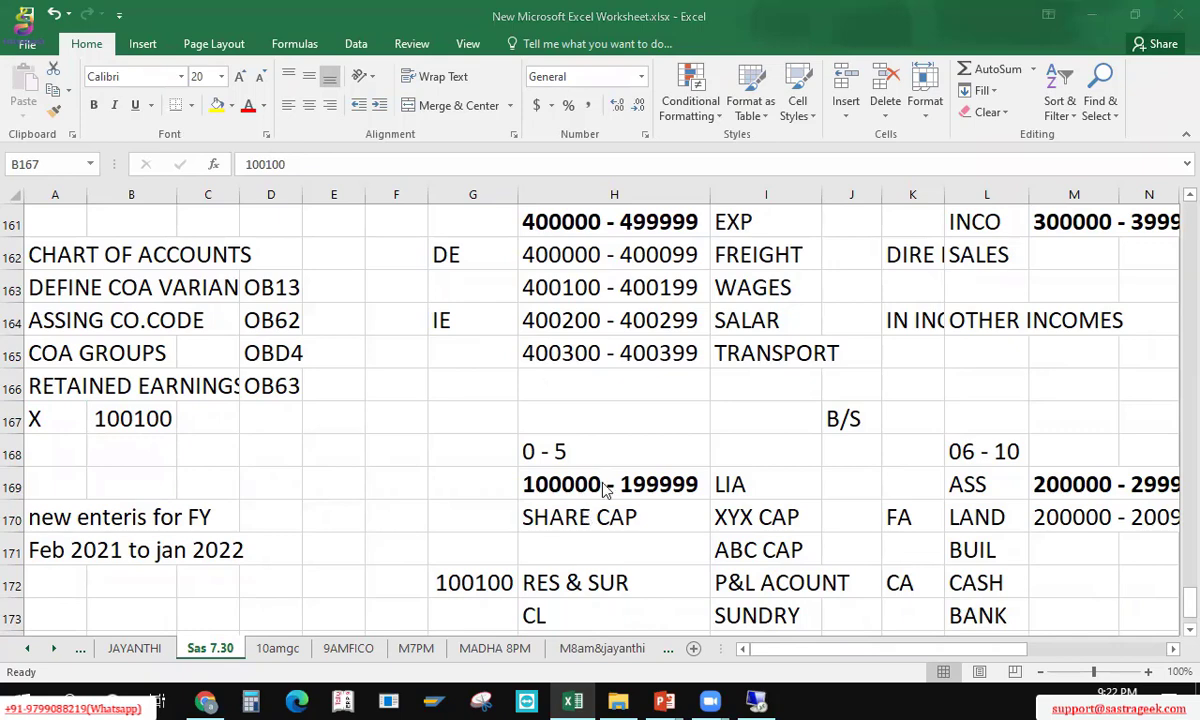
key("Right")
key("alt+Tab")
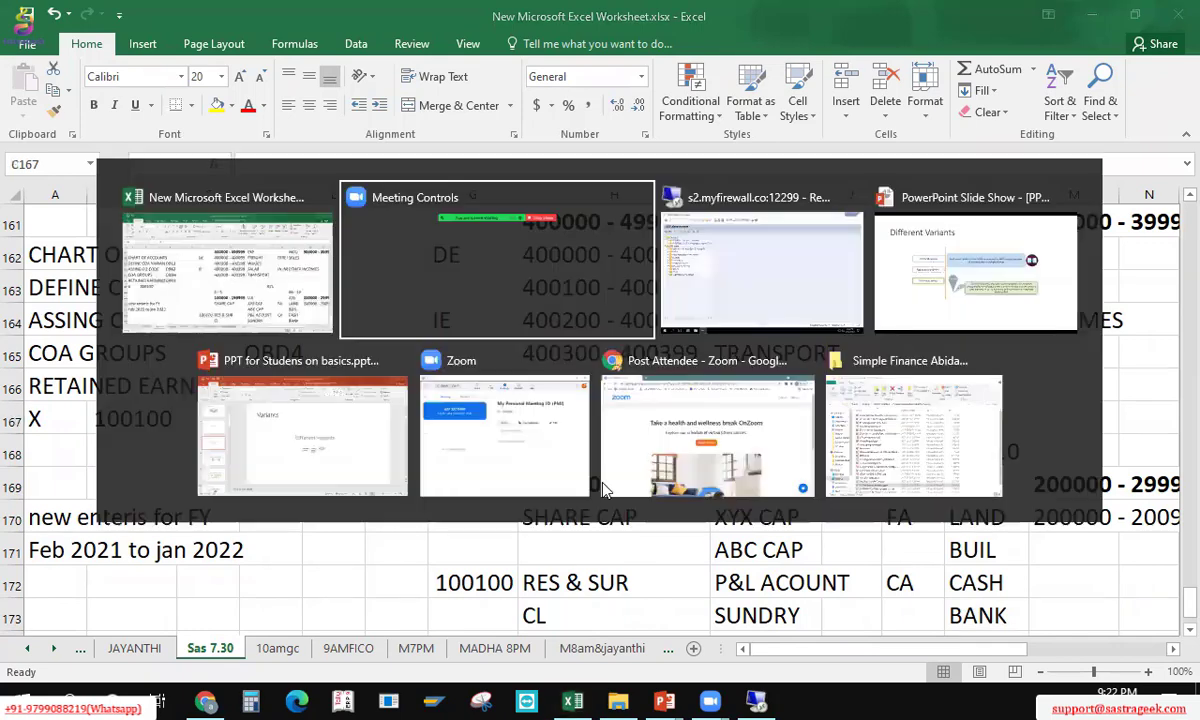
key("alt+Tab")
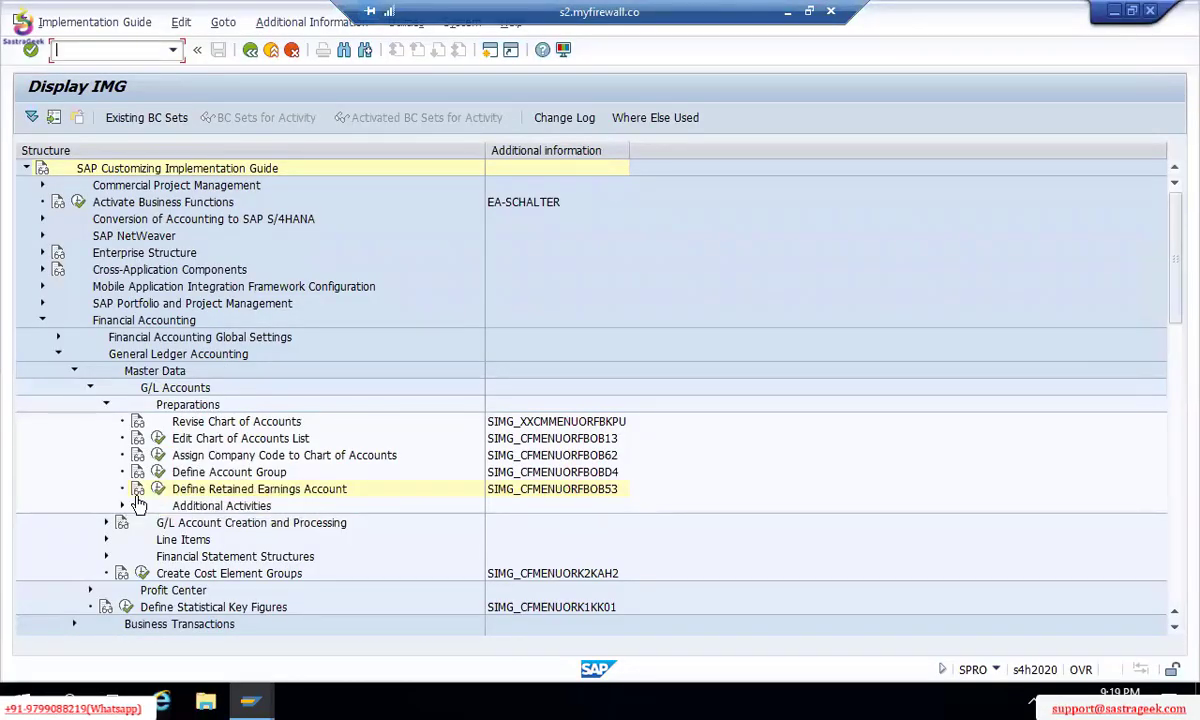
left_click(137, 490)
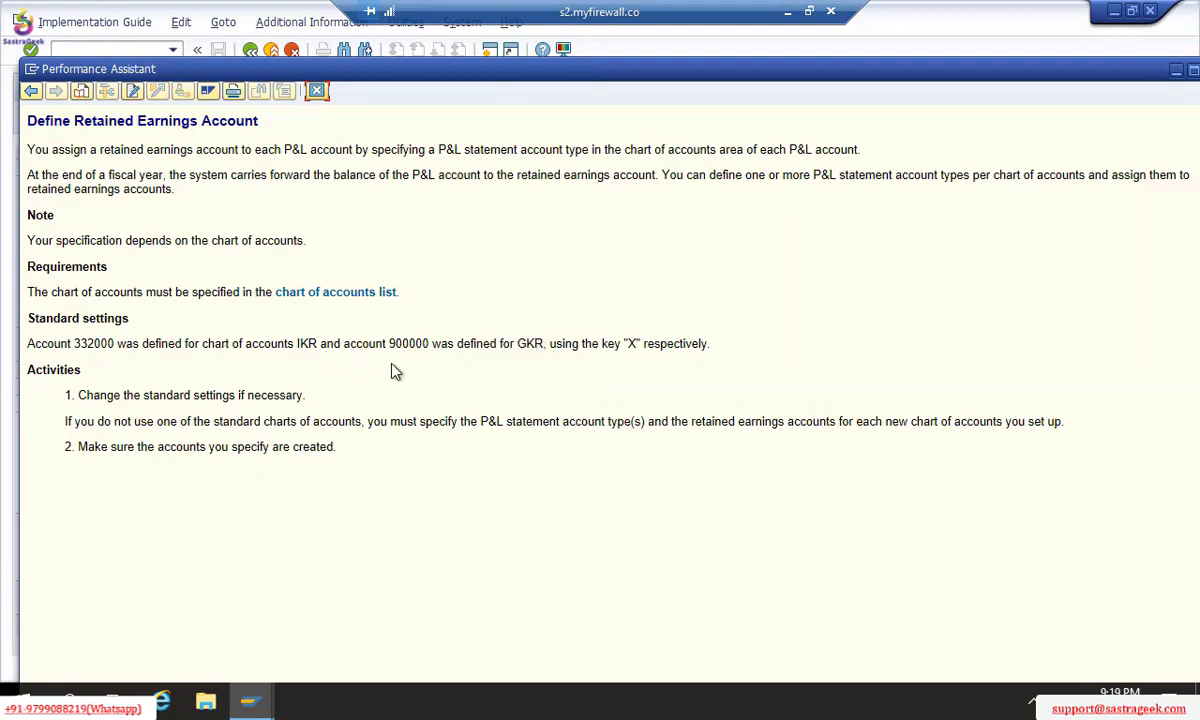
left_click(318, 92)
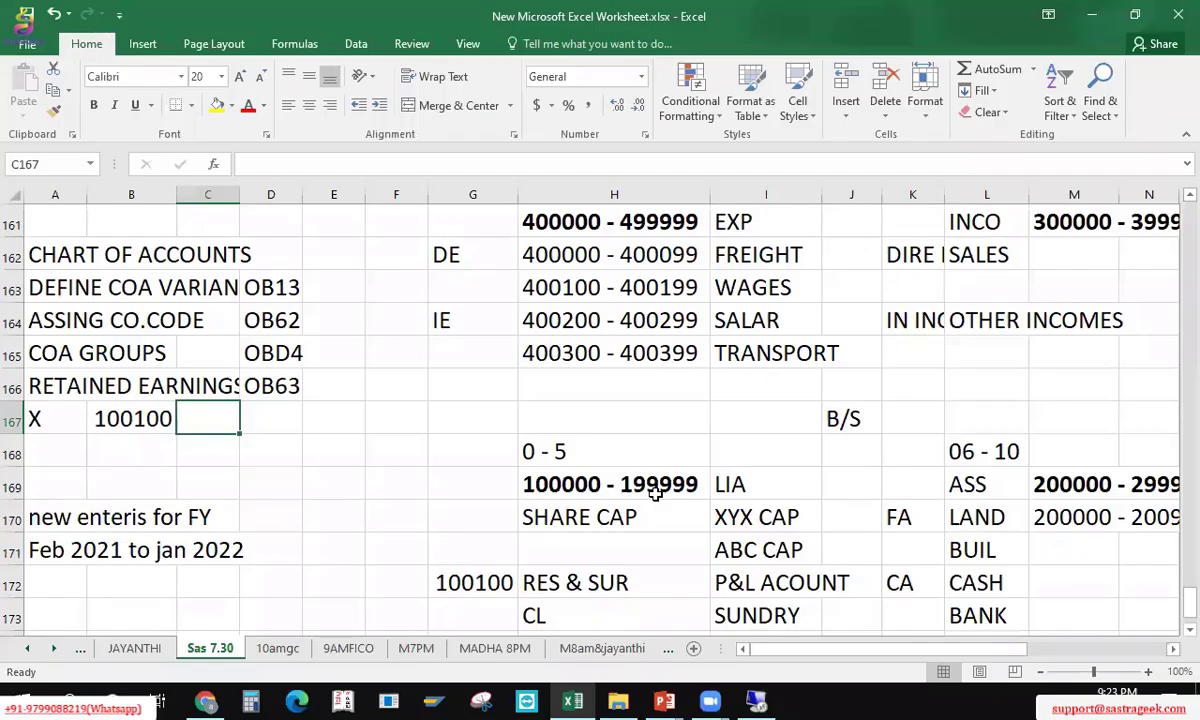
Step: Review the account range notes and account 100100 beside RES & SUR
left_click(655, 493)
key("Up")
key("Up")
key("Up")
key("Up")
key("Up")
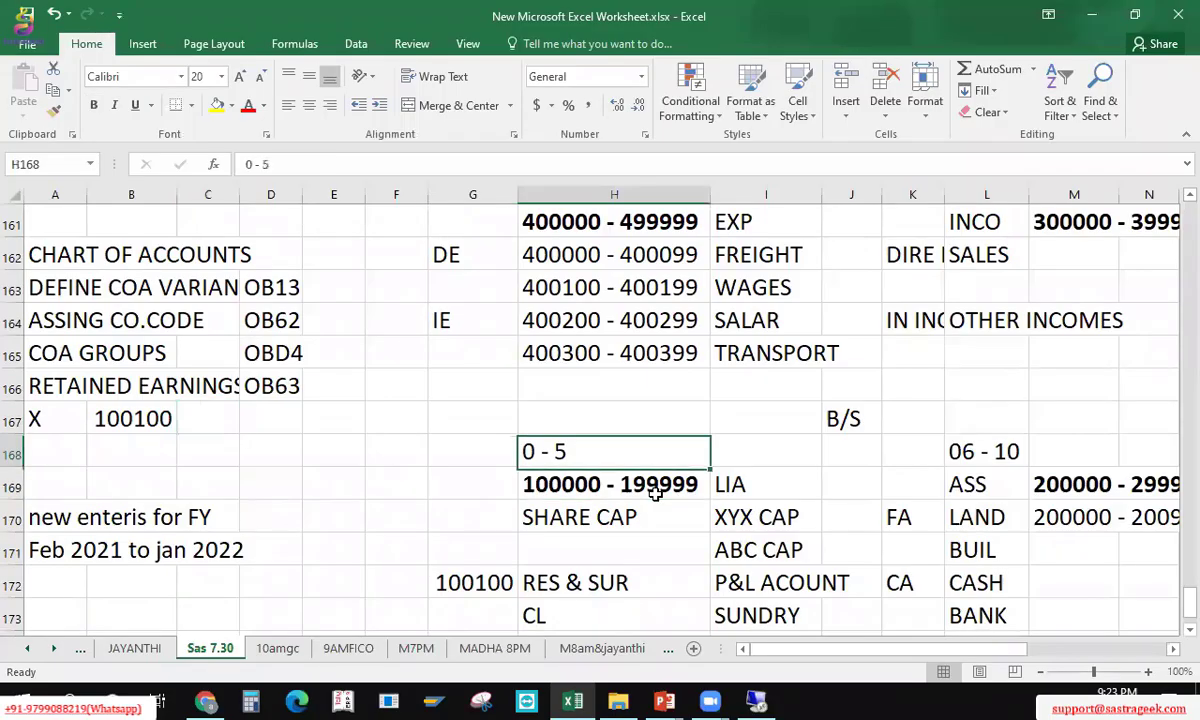
key("Up")
key("Up")
key("Up")
key("Up")
key("Up")
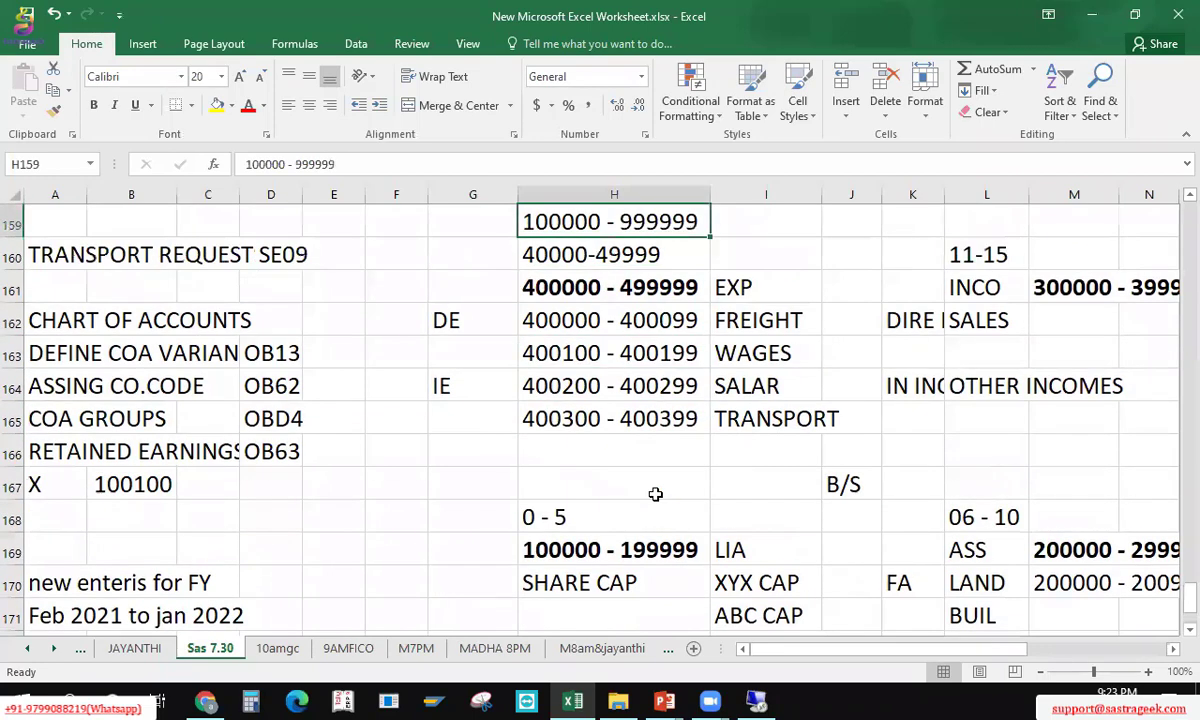
scroll(655, 493, "up", 1)
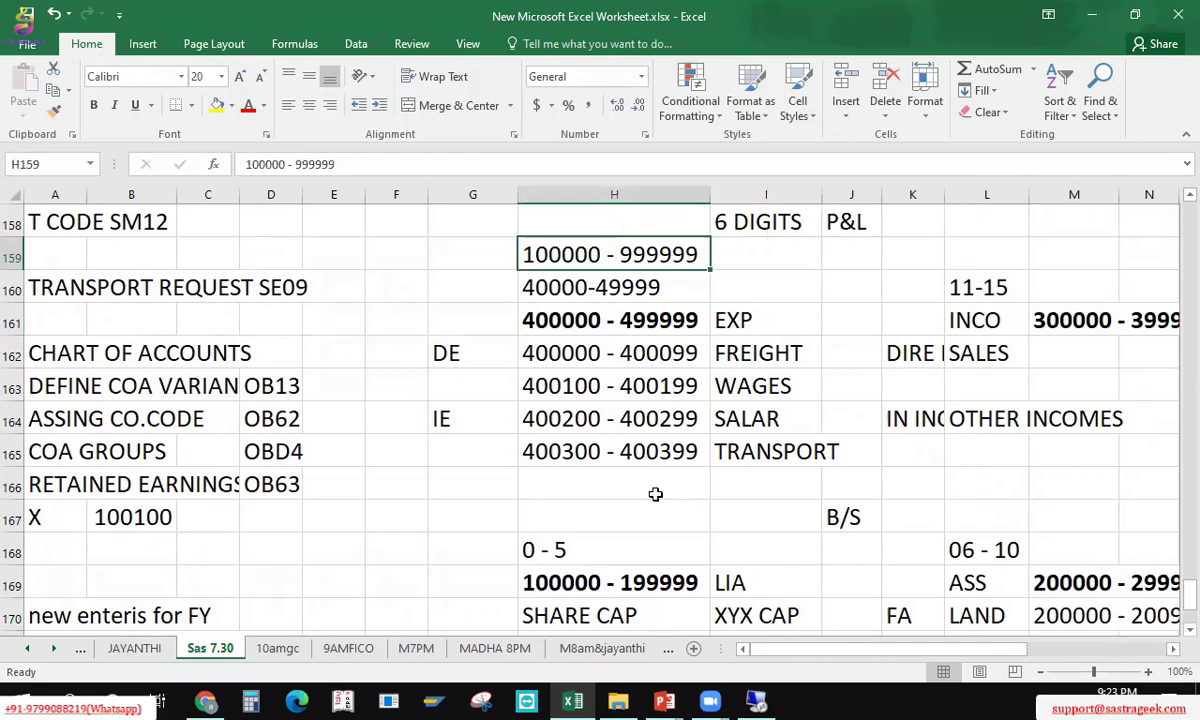
key("Down")
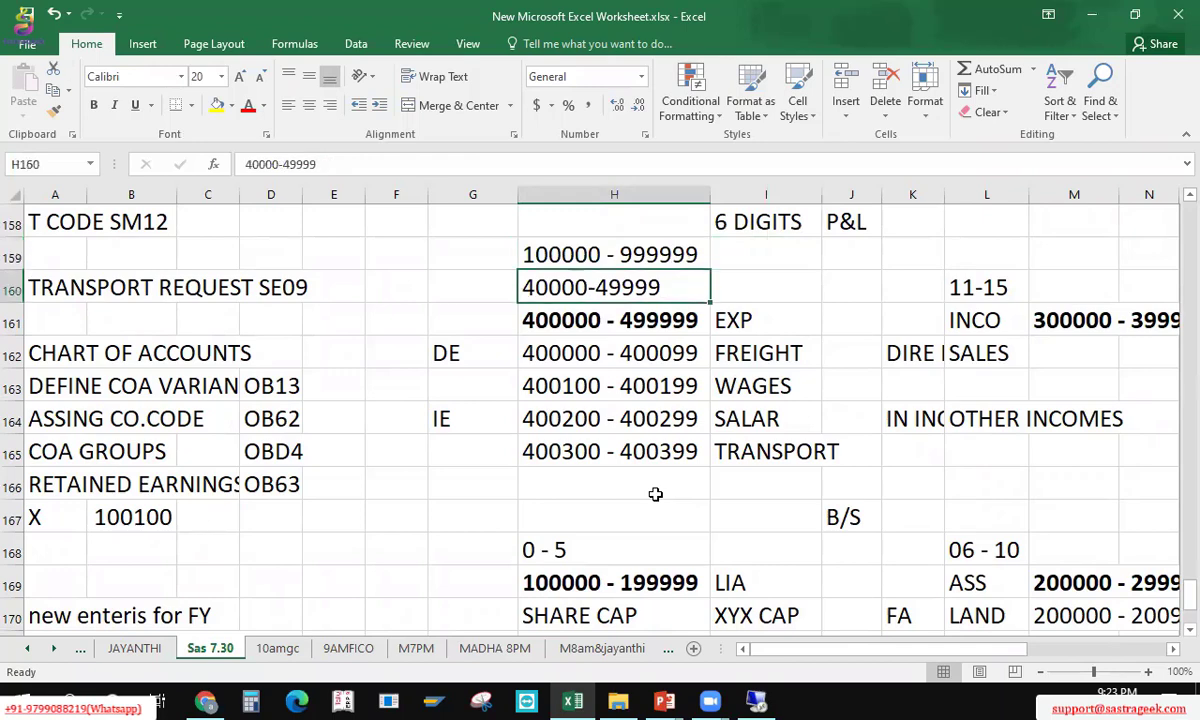
key("Down")
key("Down")
key("Down")
key("Down")
key("Down")
key("Down")
key("Down")
key("Down")
key("Down")
key("Down")
key("Down")
key("Down")
key("Down")
key("Down")
key("Up")
key("Up")
key("Left")
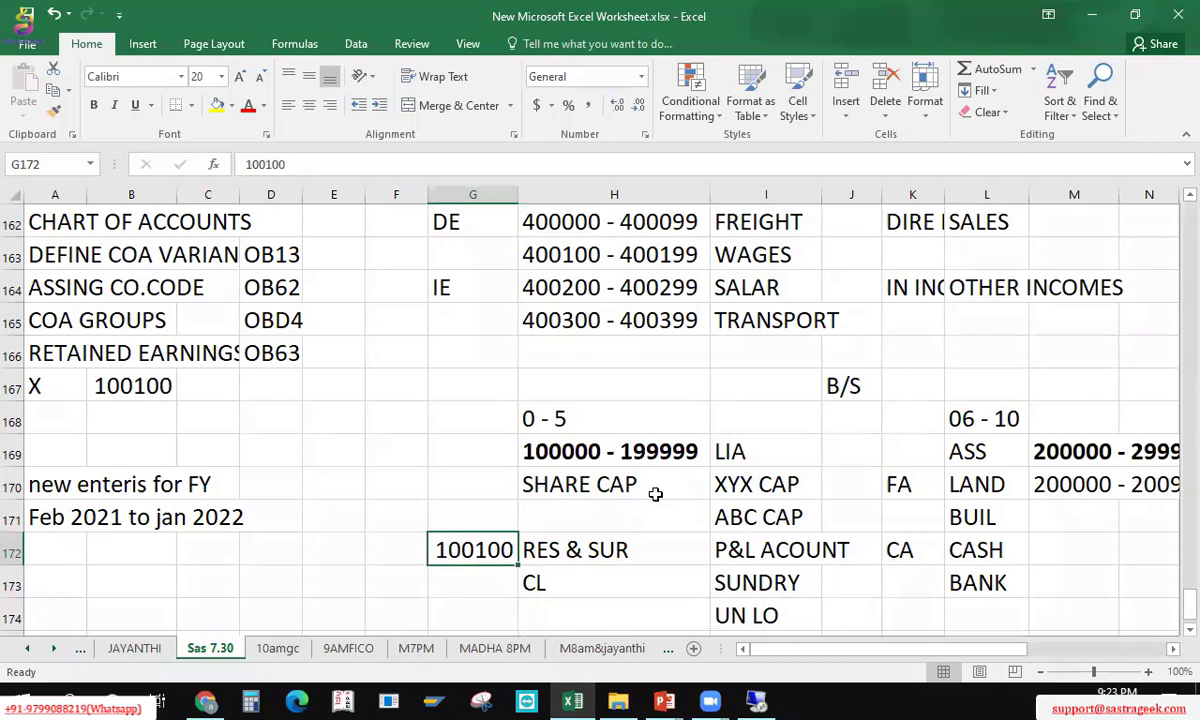
key("Right")
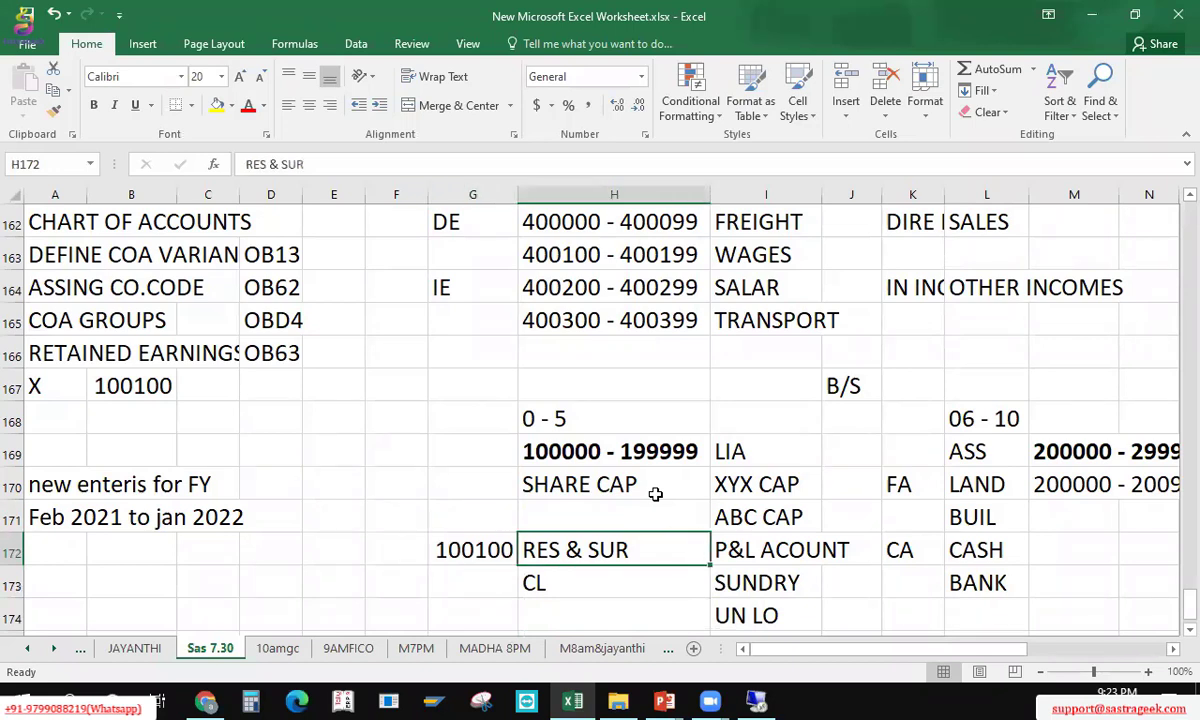
key("Left")
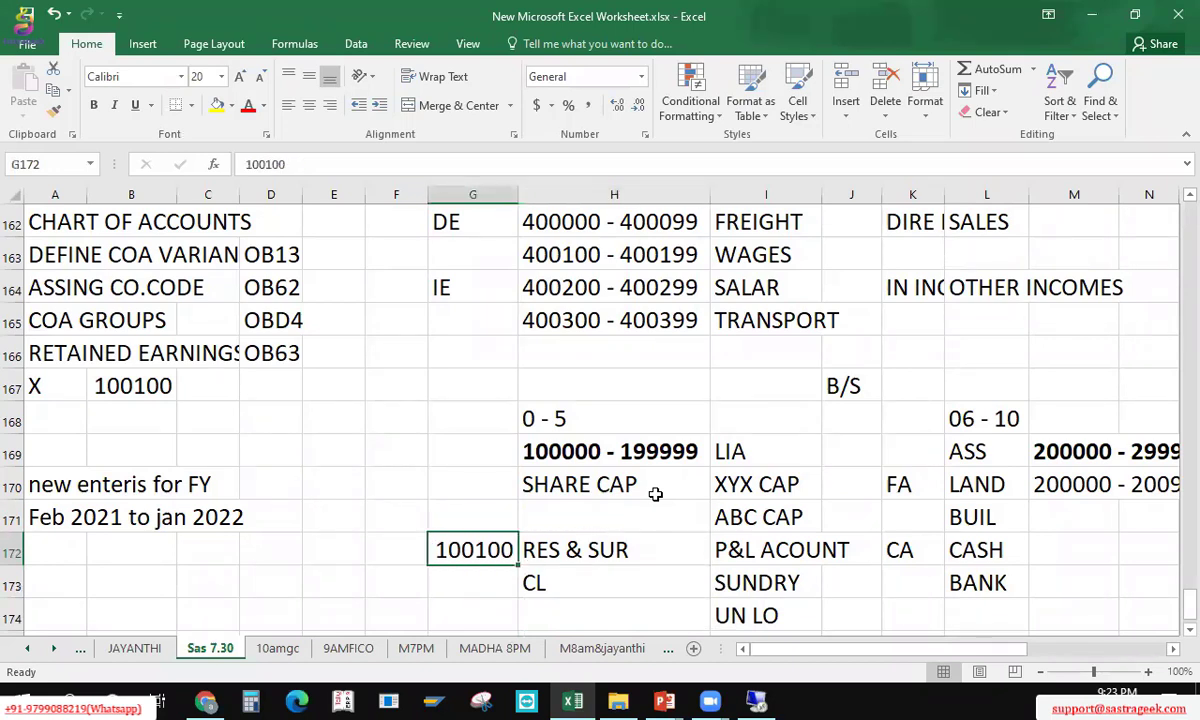
Step: Check the 100000 - 199999 range and the X / 100100 pairing, then return to SAP
key("Up")
key("Up")
key("Up")
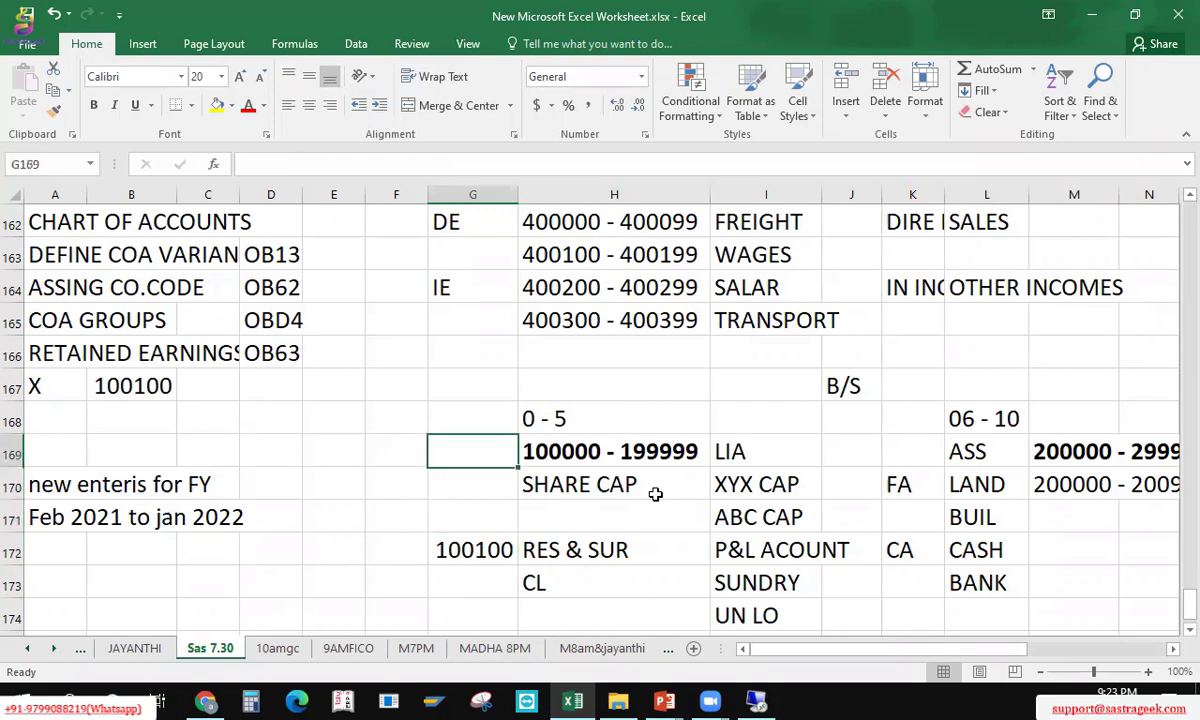
key("Right")
key("Down")
key("Down")
key("Down")
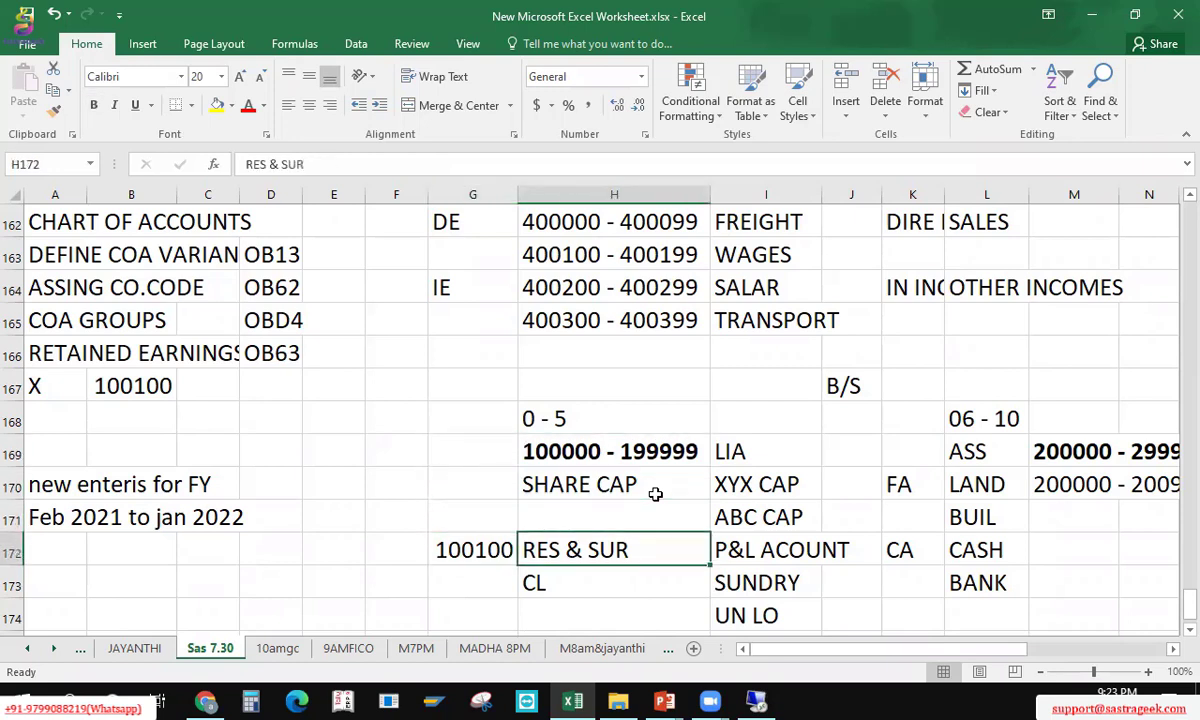
key("Left")
key("Up")
key("Up")
key("Up")
key("Up")
key("Up")
key("Left")
key("Left")
key("Left")
key("Left")
key("Left")
key("Left")
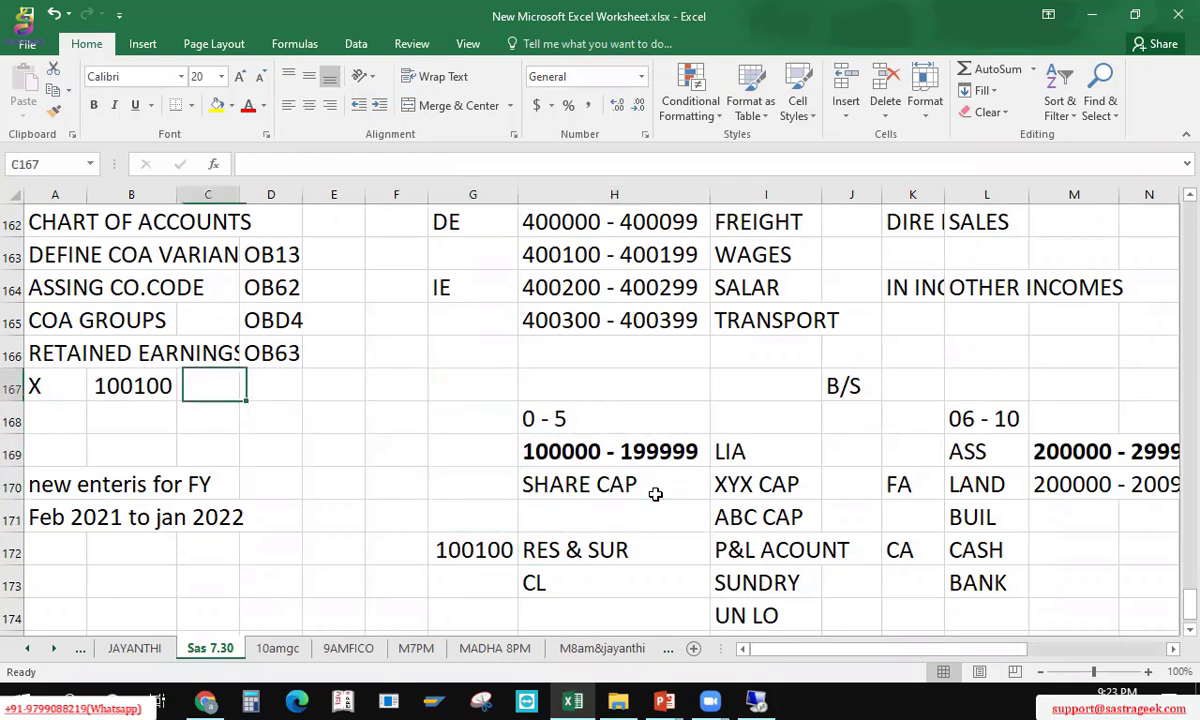
key("Right")
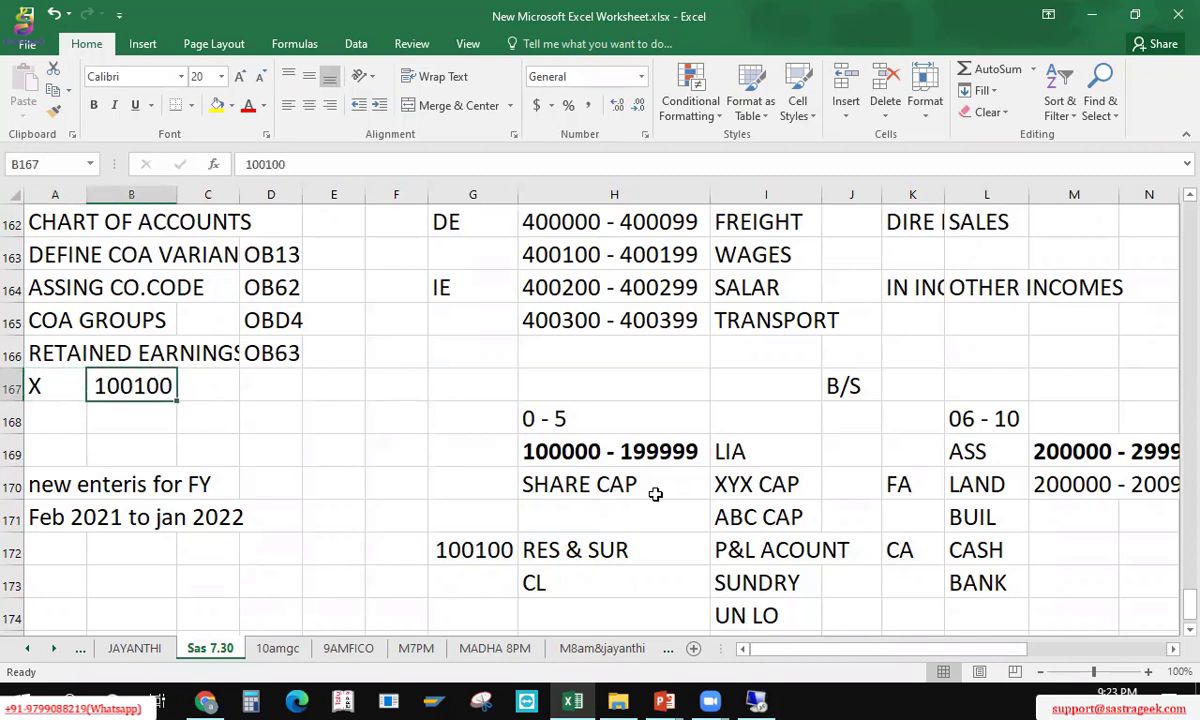
key("Left")
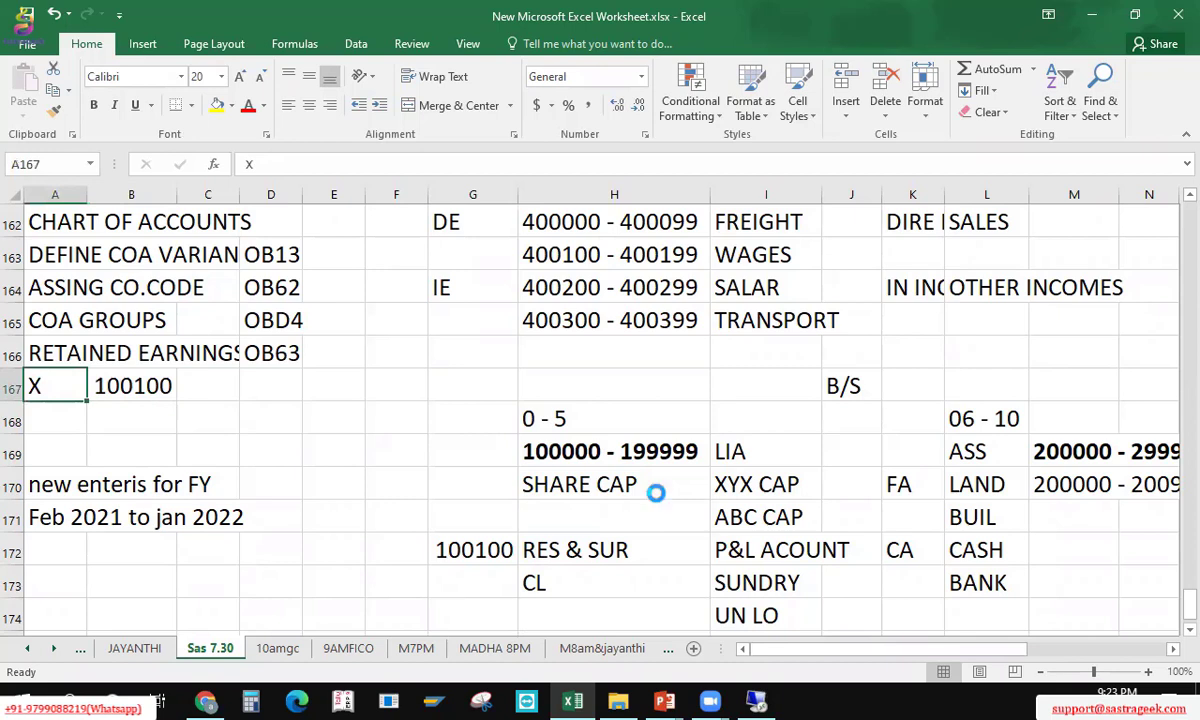
left_click(122, 377)
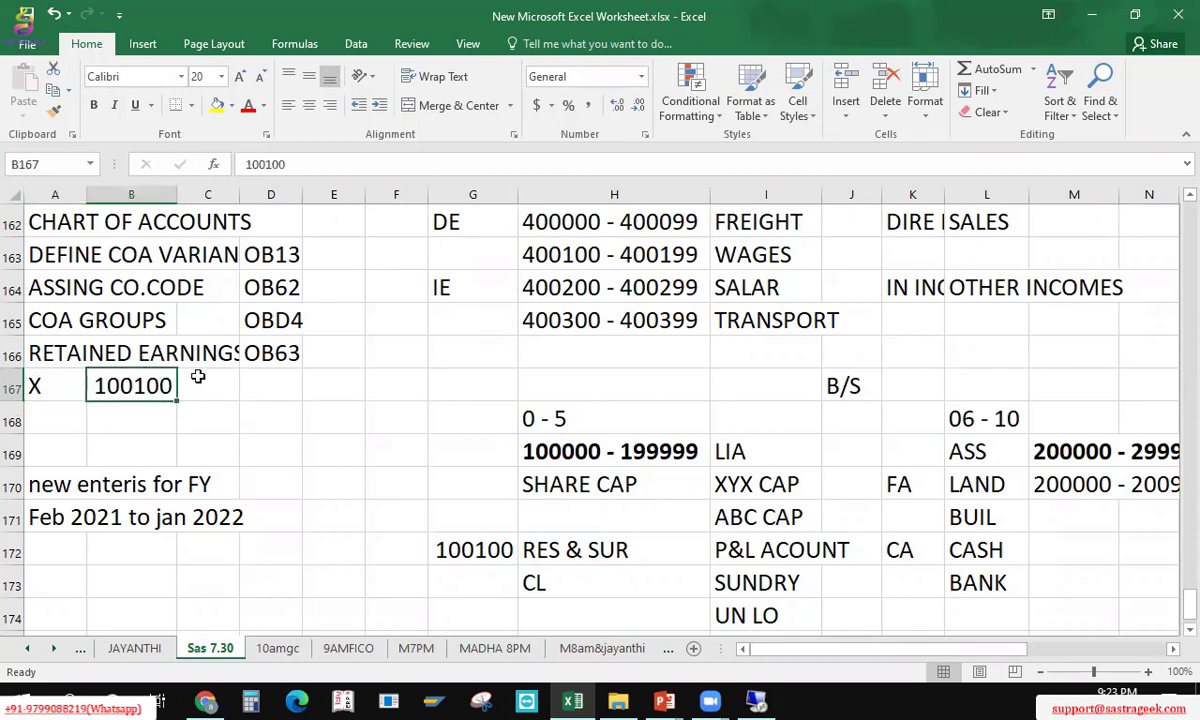
key("alt+Tab")
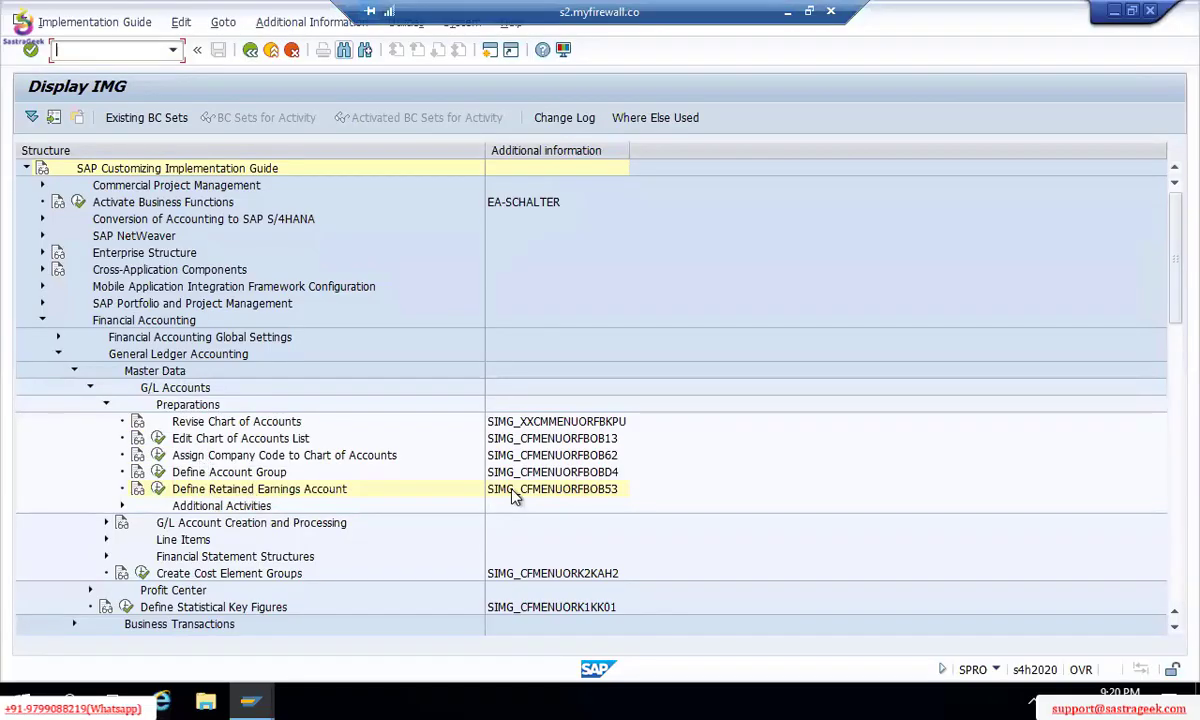
Step: Open the retained earnings account activity for chart TM00, then leave that screen
left_click(159, 490)
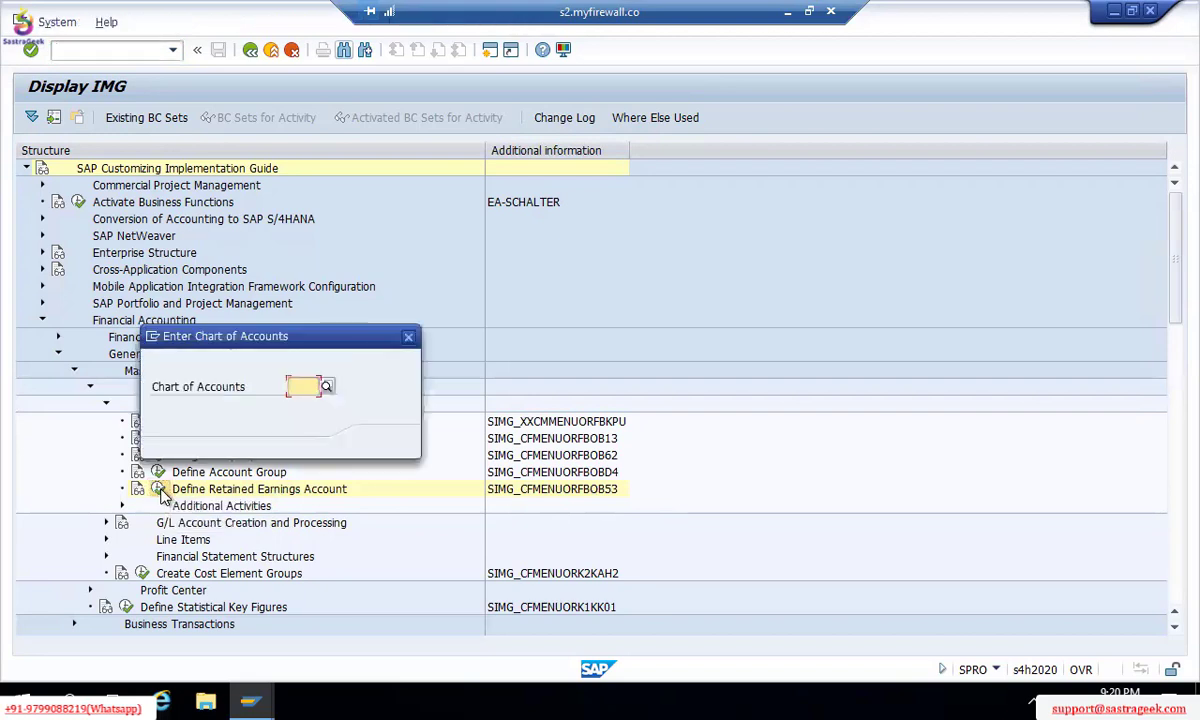
type("TM00")
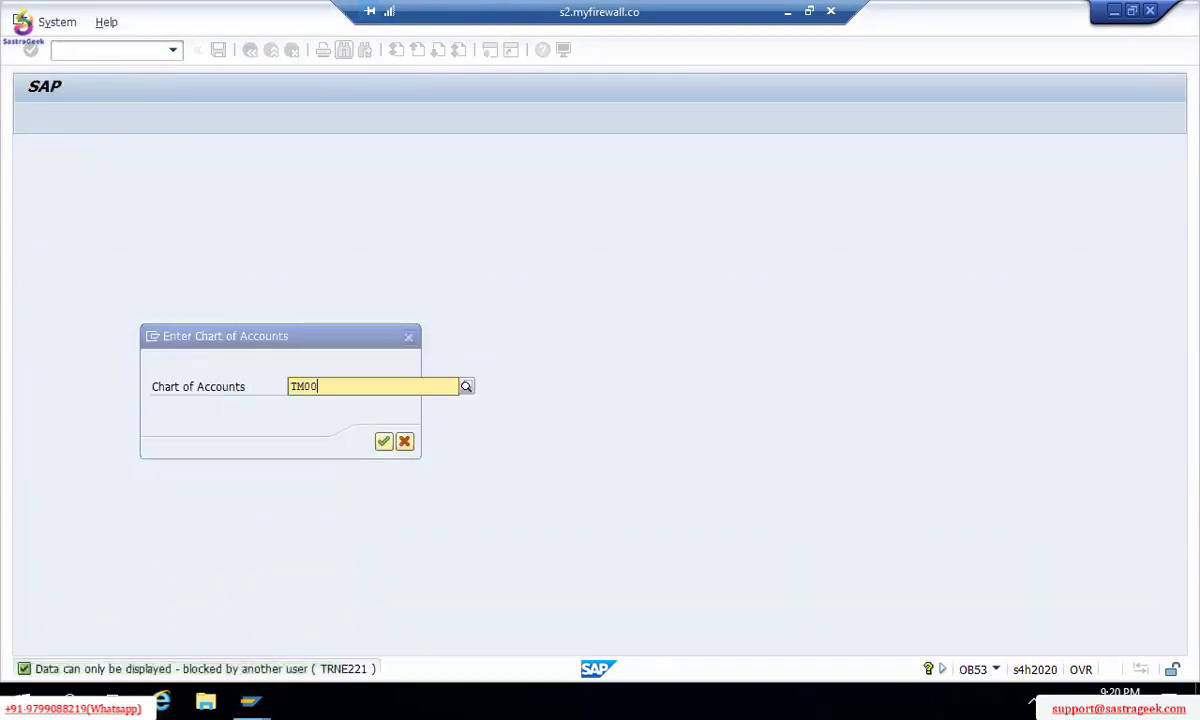
key("Return")
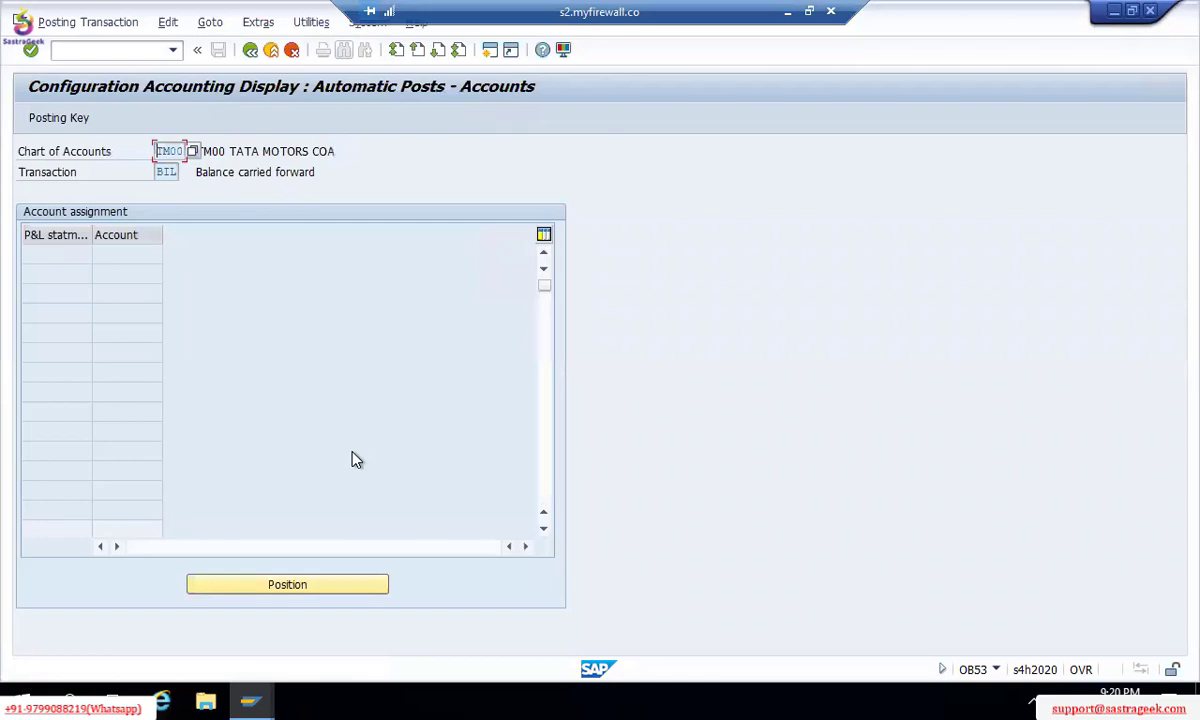
left_click(67, 257)
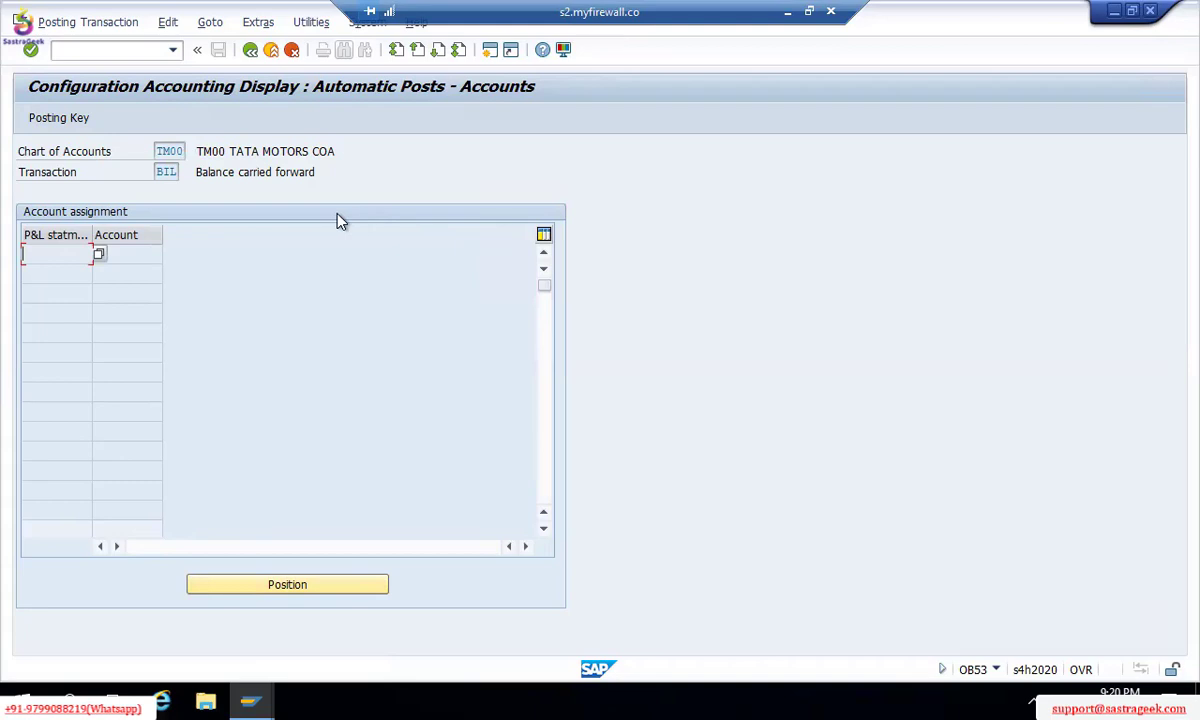
left_click(253, 56)
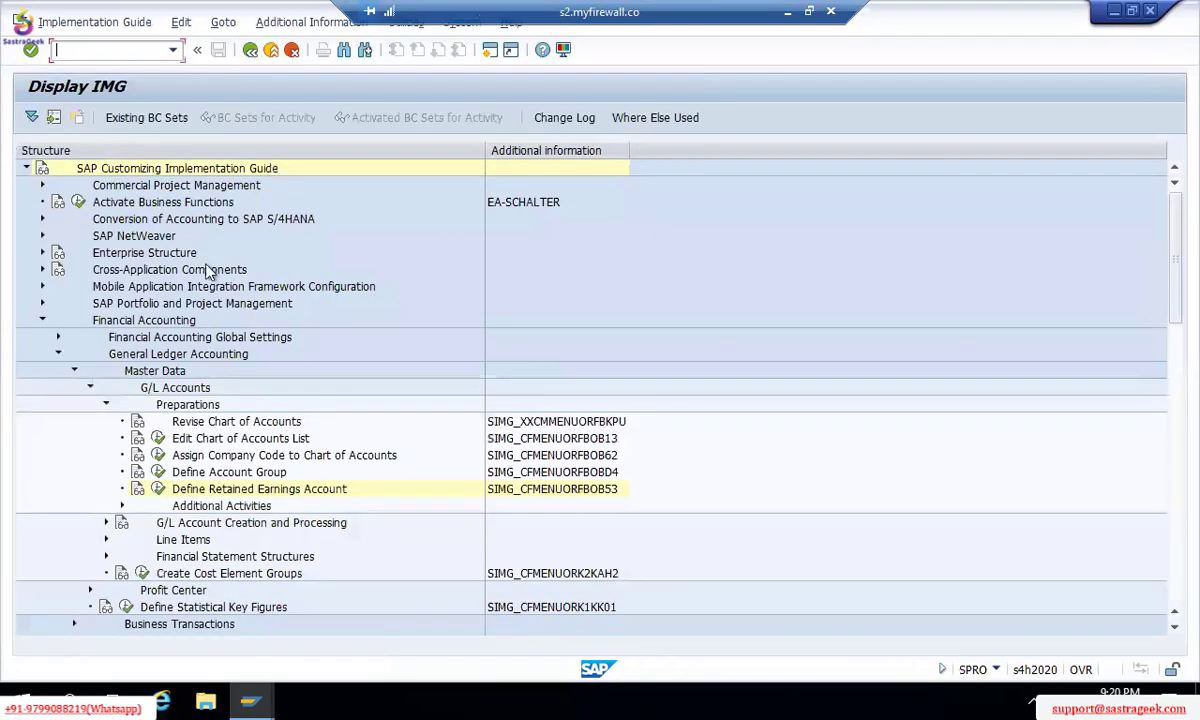
Step: Reopen the retained earnings activity for TM00, which reports it is locked by another user
key("alt+Tab")
key("alt+Tab")
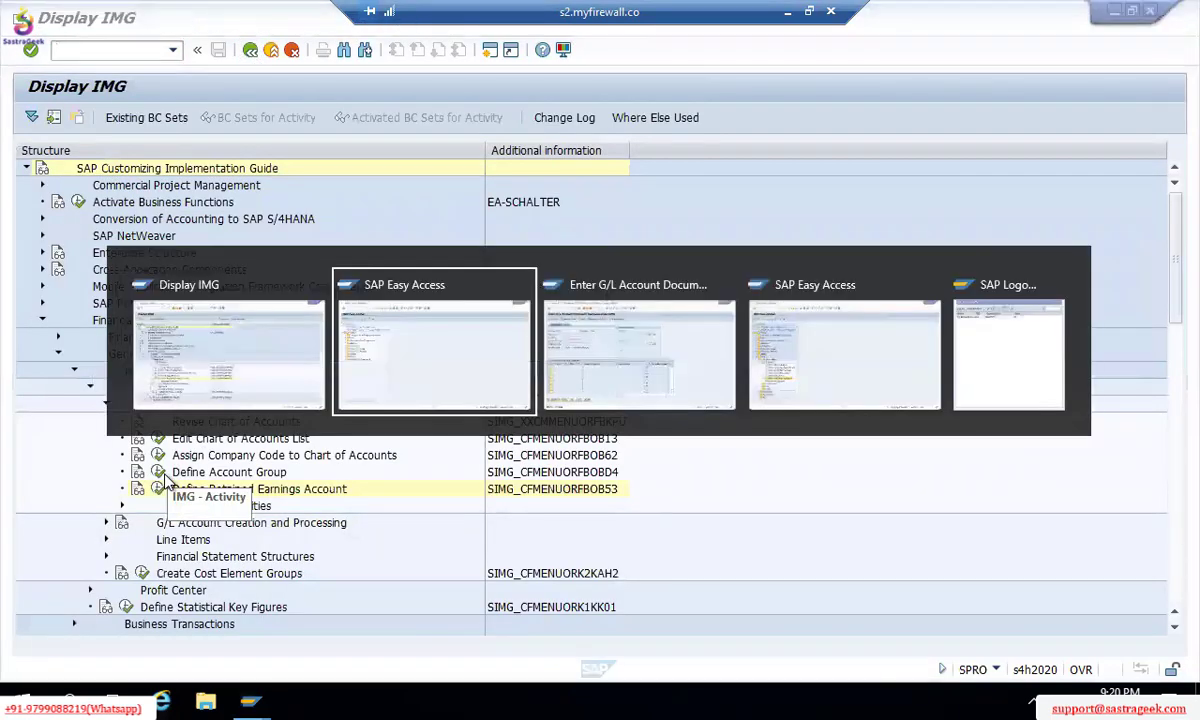
key("alt+Tab")
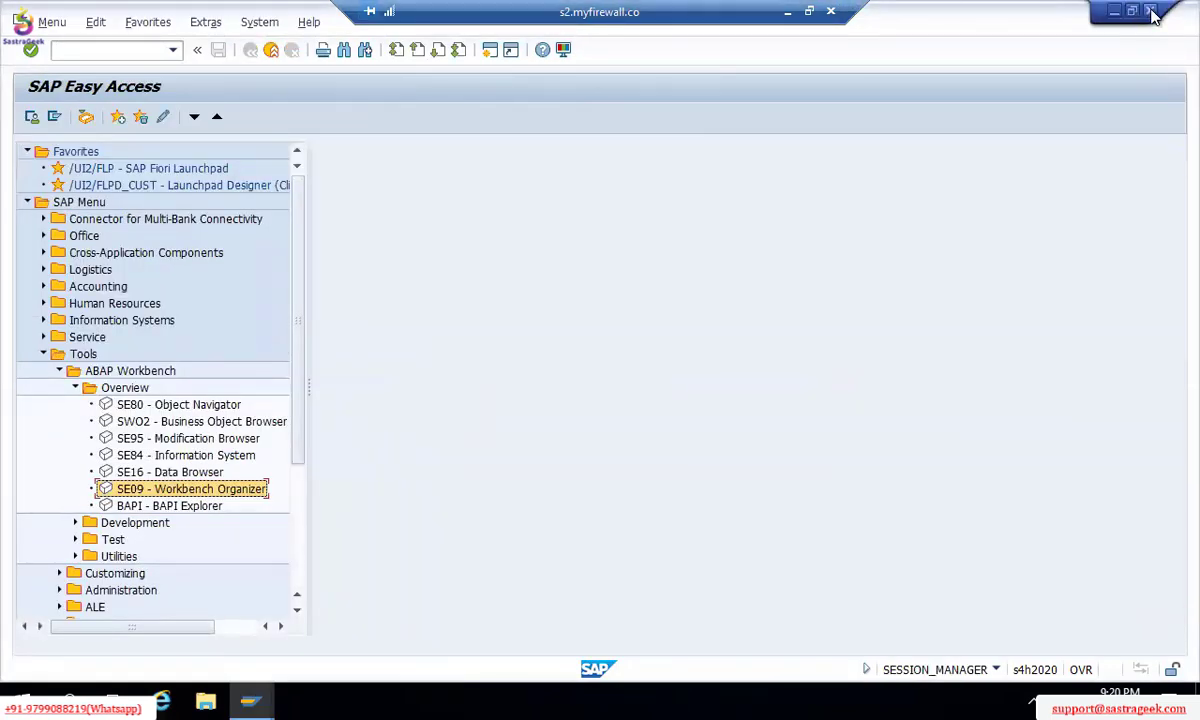
key("alt+Tab")
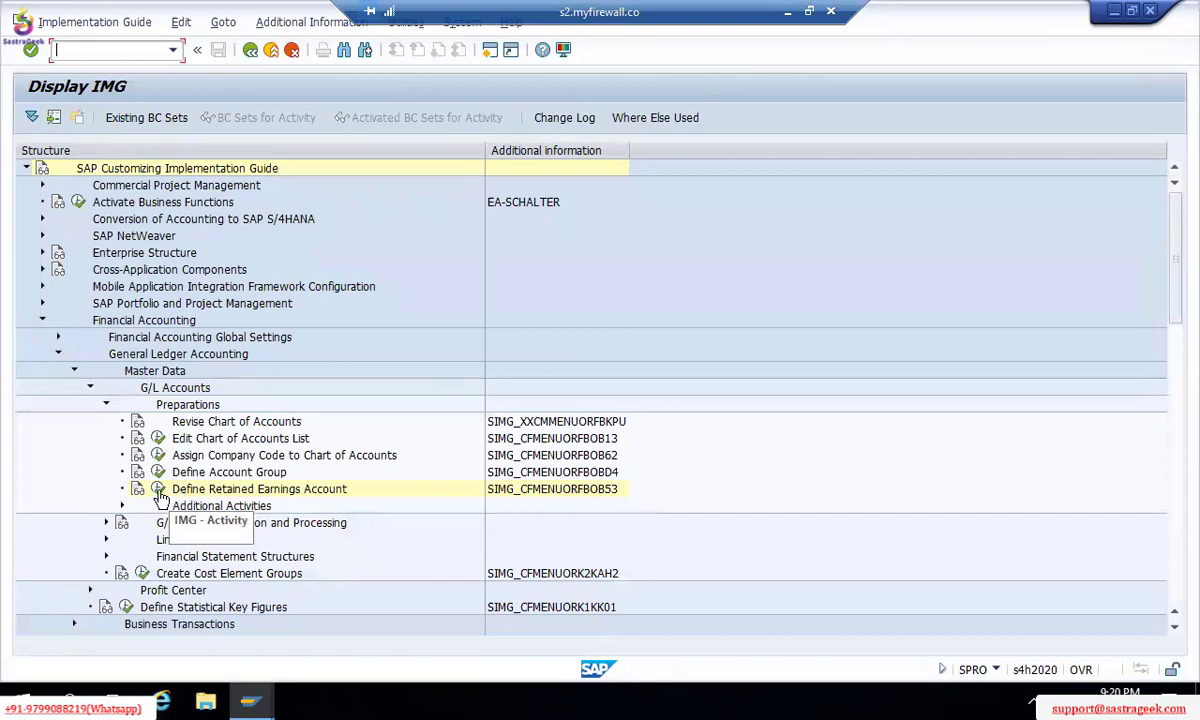
left_click(158, 488)
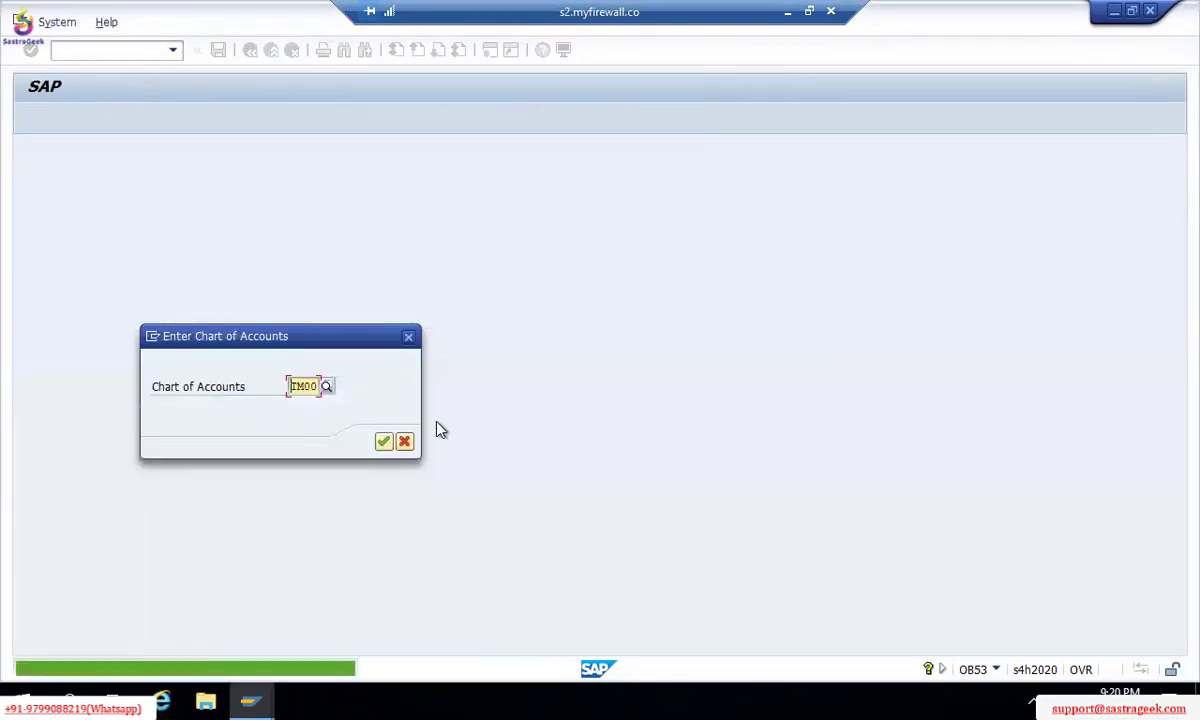
left_click(382, 442)
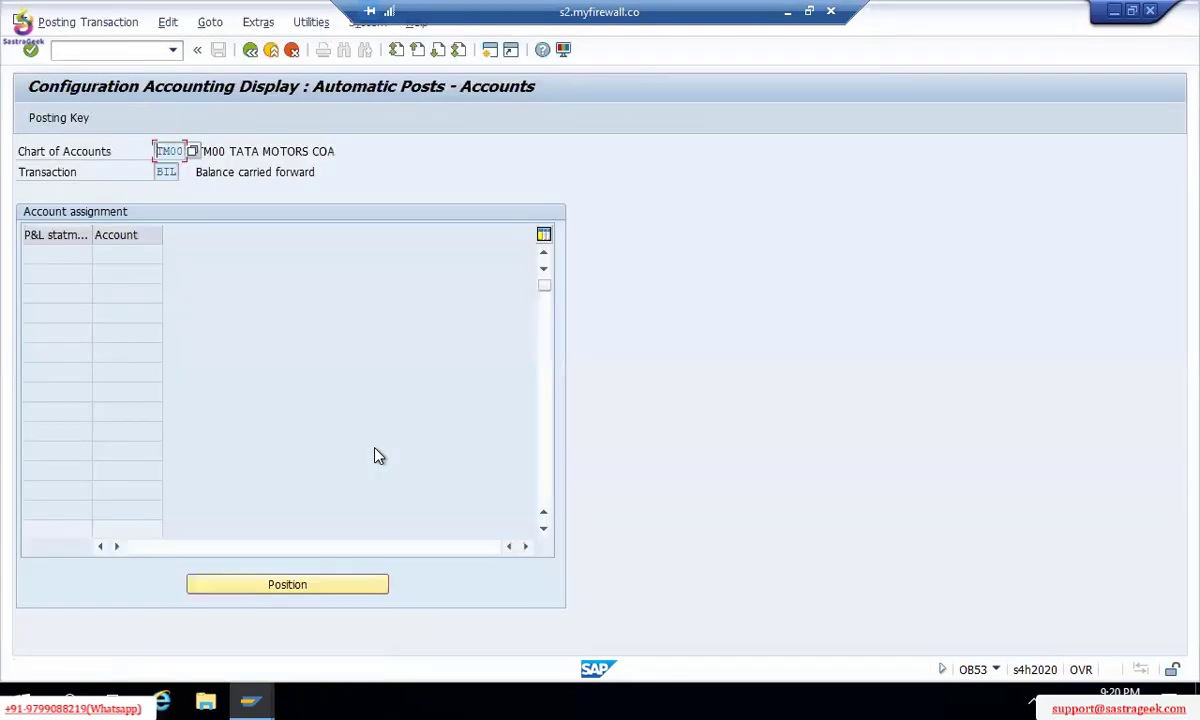
left_click(250, 49)
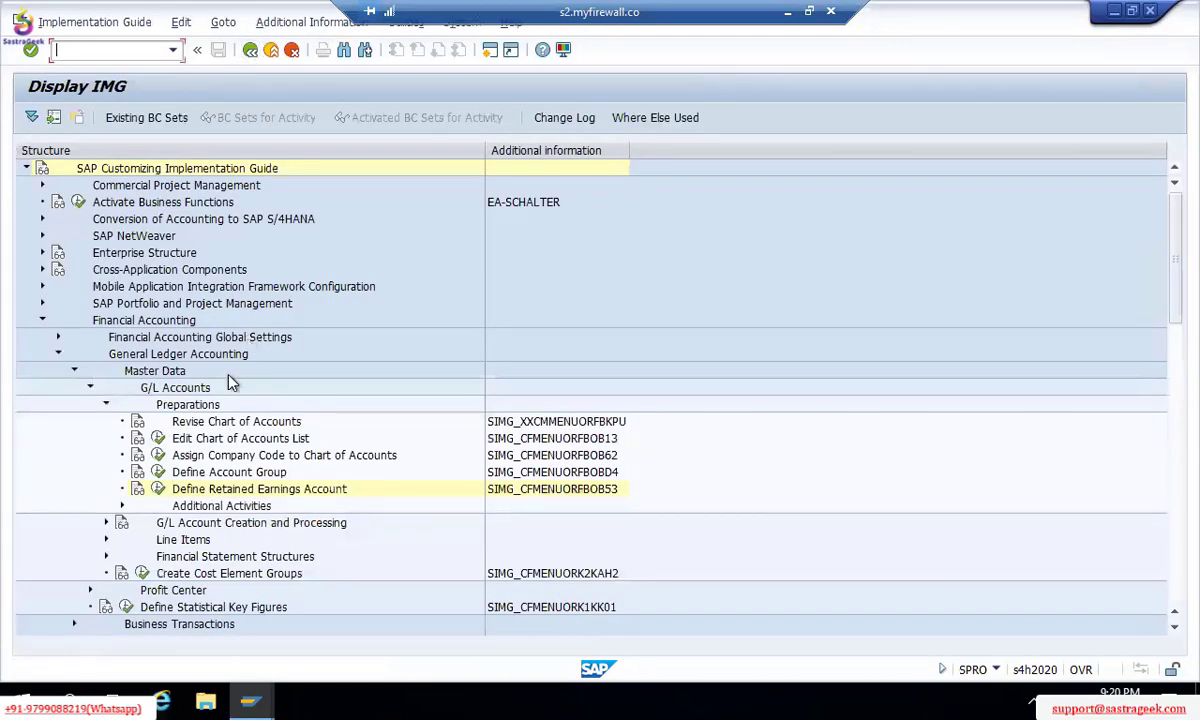
left_click(158, 488)
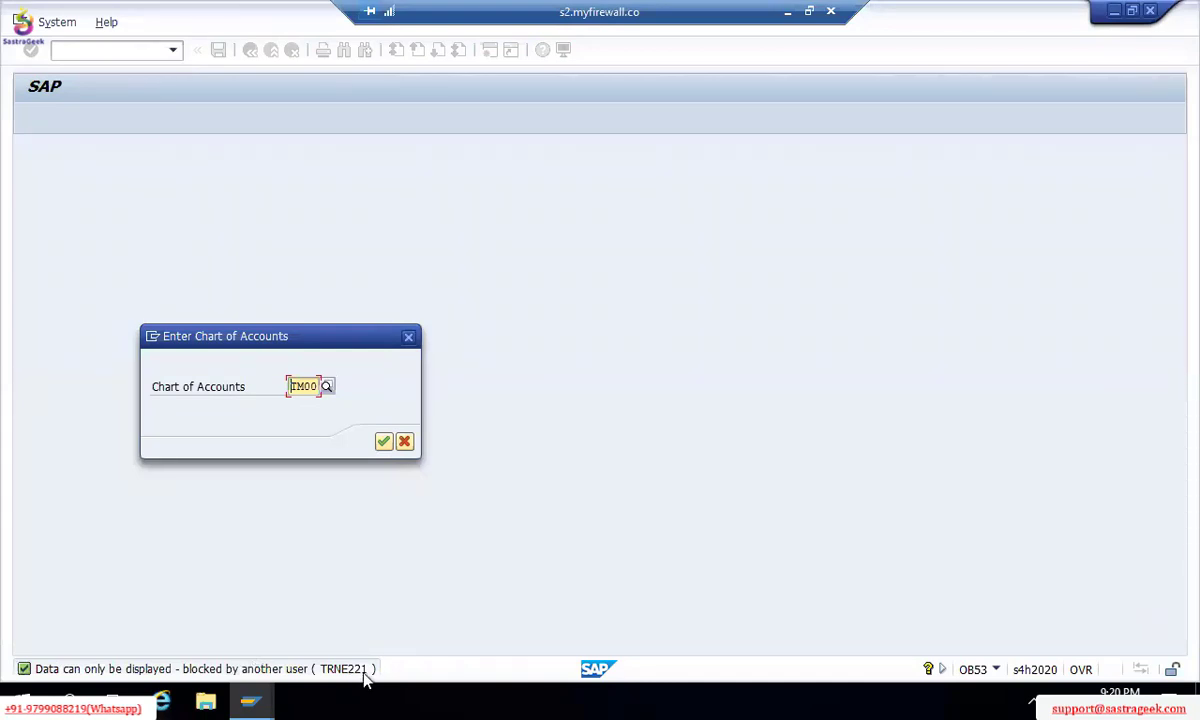
Step: Cancel the chart of accounts prompt and open SM12 for the blocking user with no lock limit
left_click(408, 440)
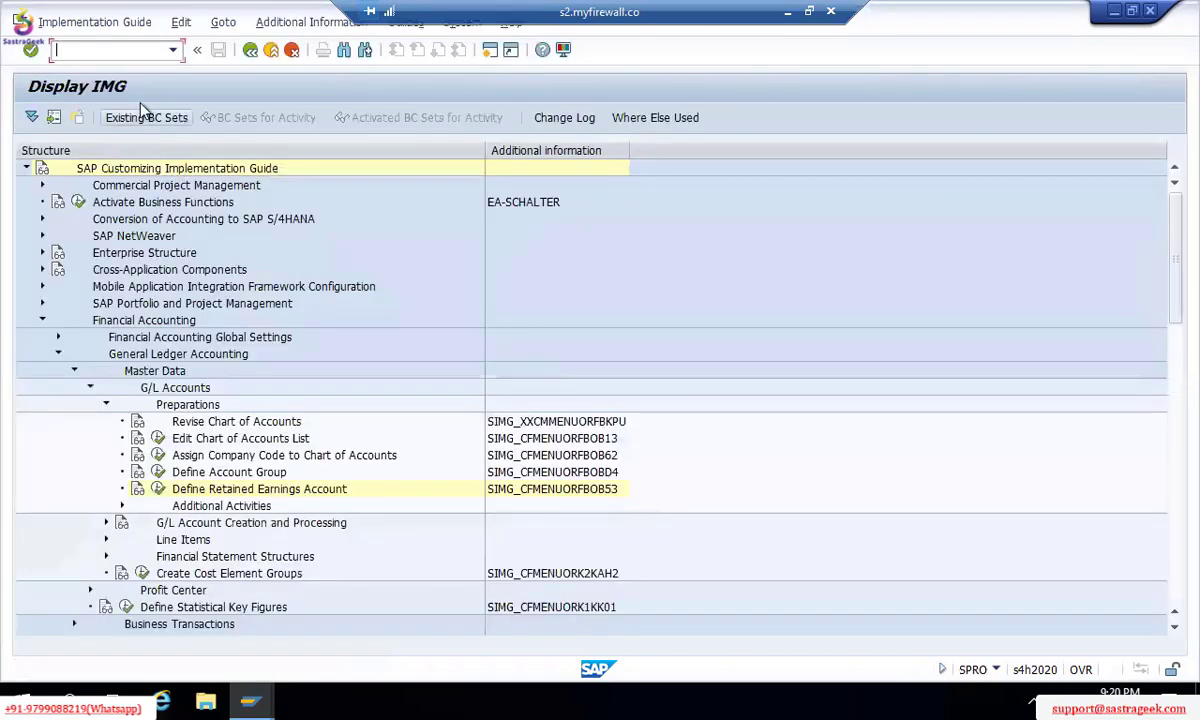
type("/NSM12")
key("Return")
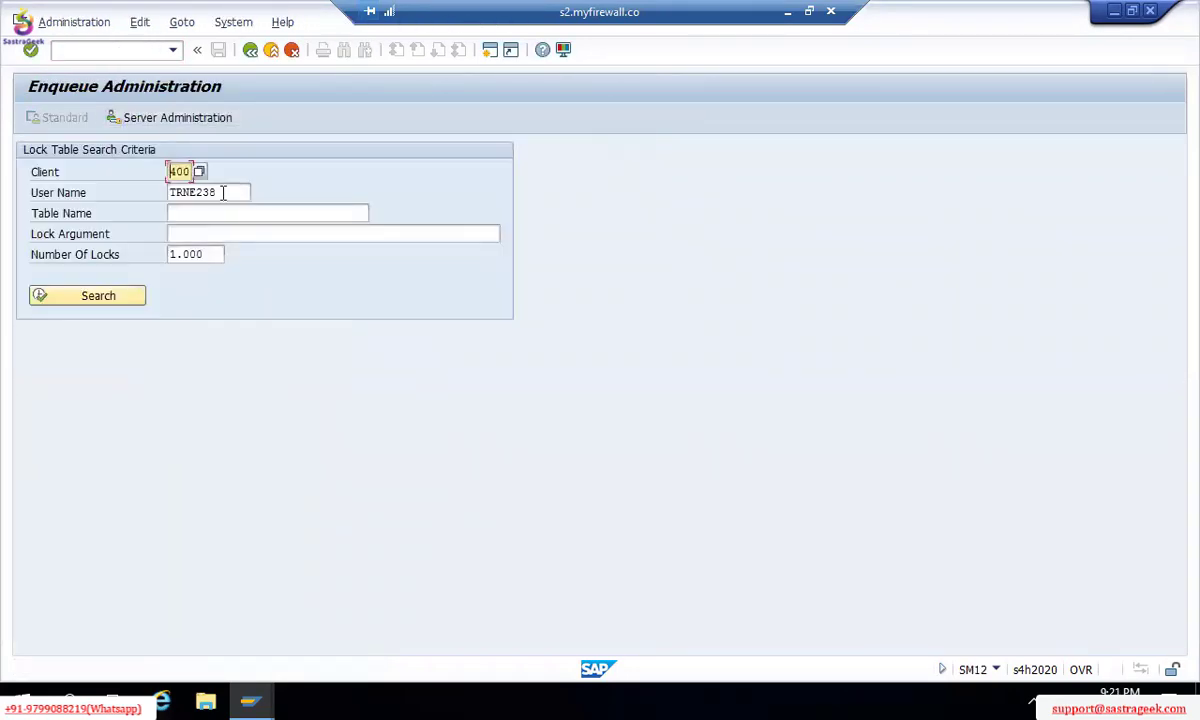
left_click(223, 193)
key("BackSpace")
key("BackSpace")
type("21")
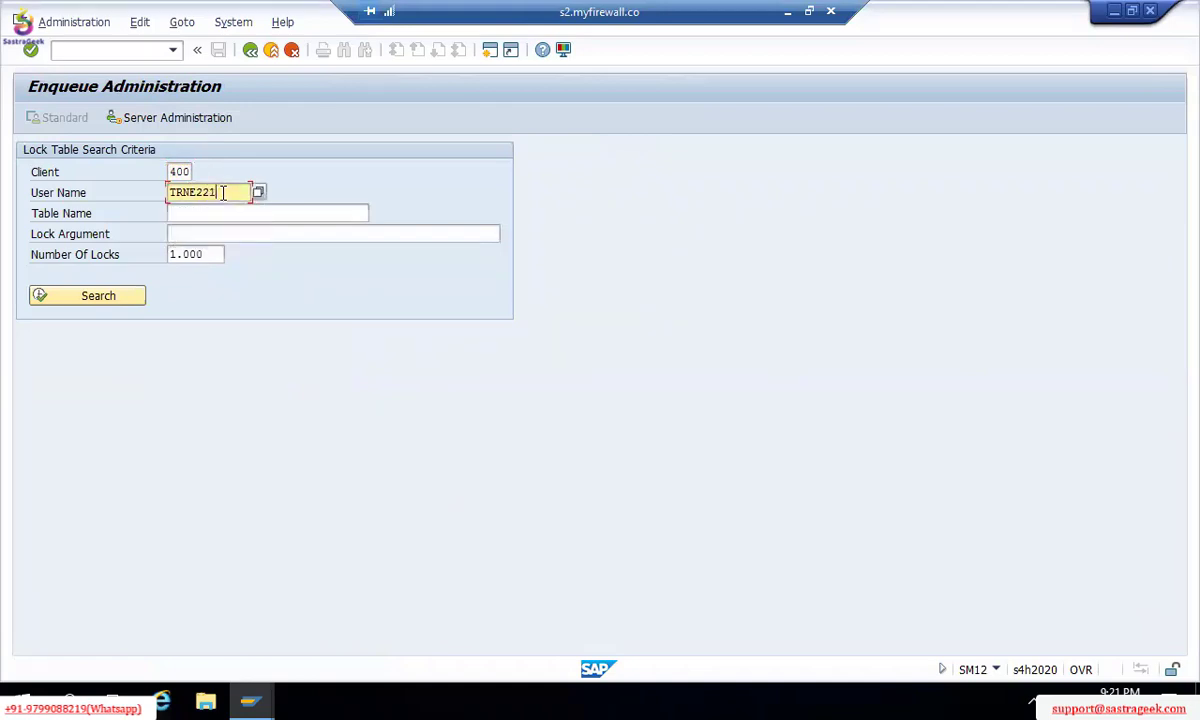
left_click(210, 253)
key("BackSpace")
key("BackSpace")
key("BackSpace")
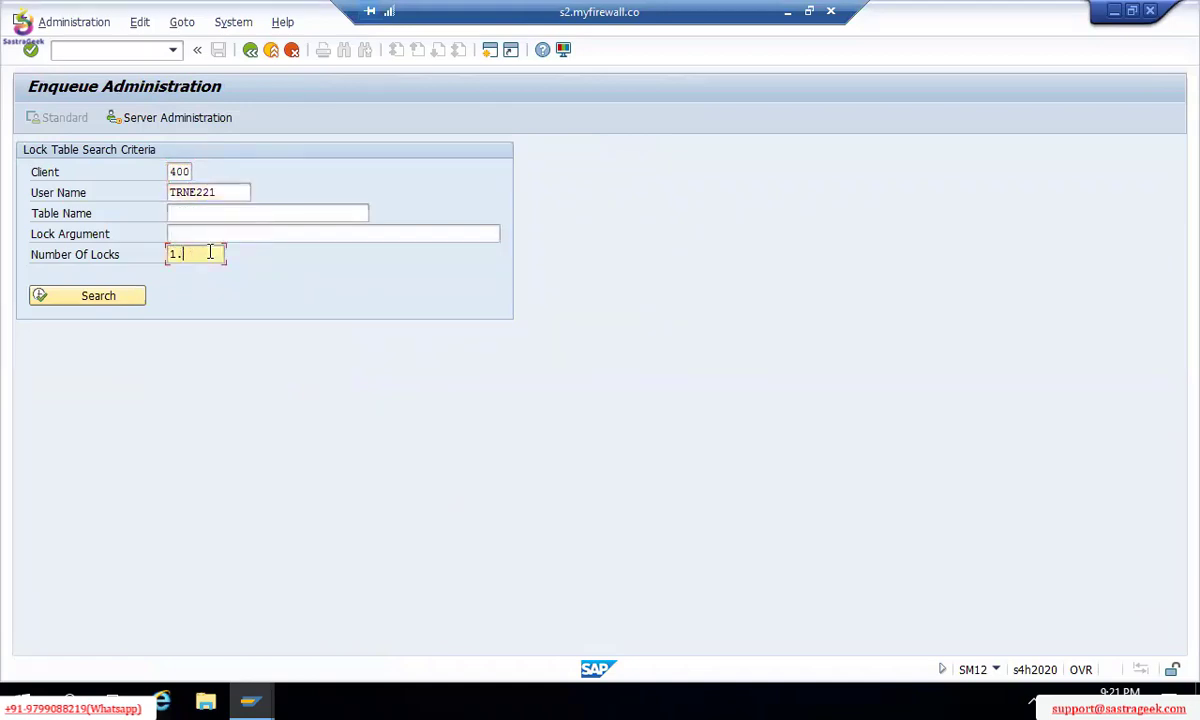
key("BackSpace")
key("BackSpace")
Step: Find and delete all three lock entries, then return to the main menu
left_click(93, 298)
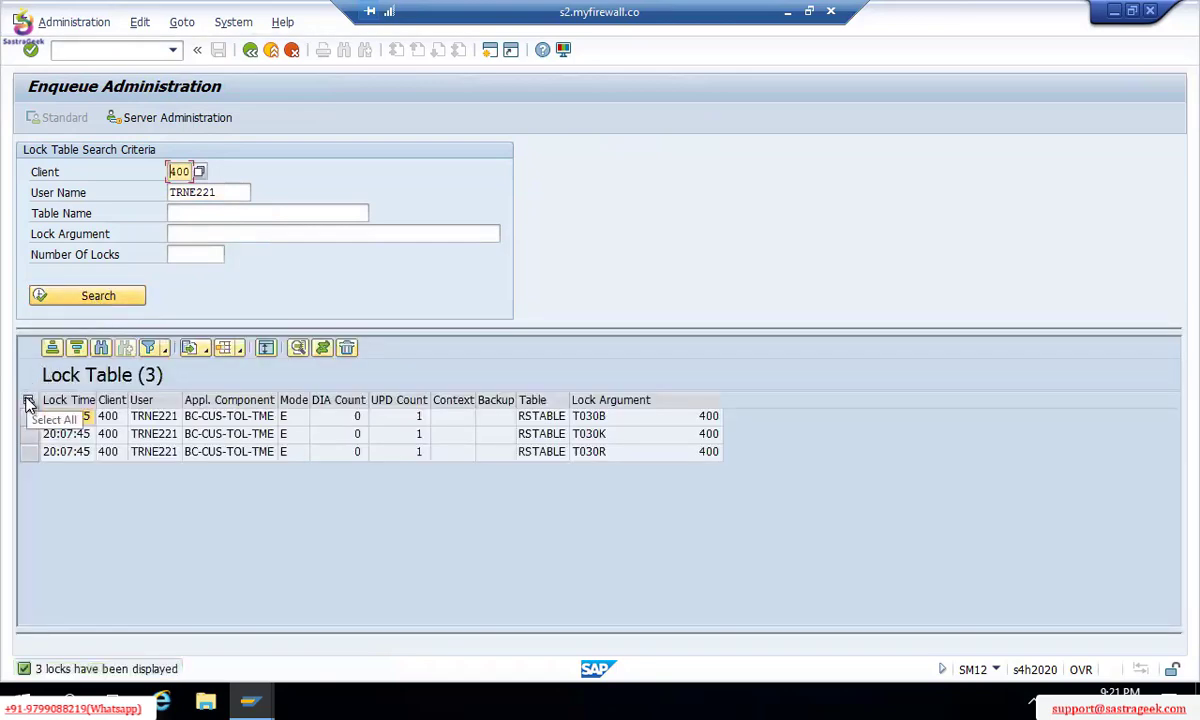
left_click(29, 401)
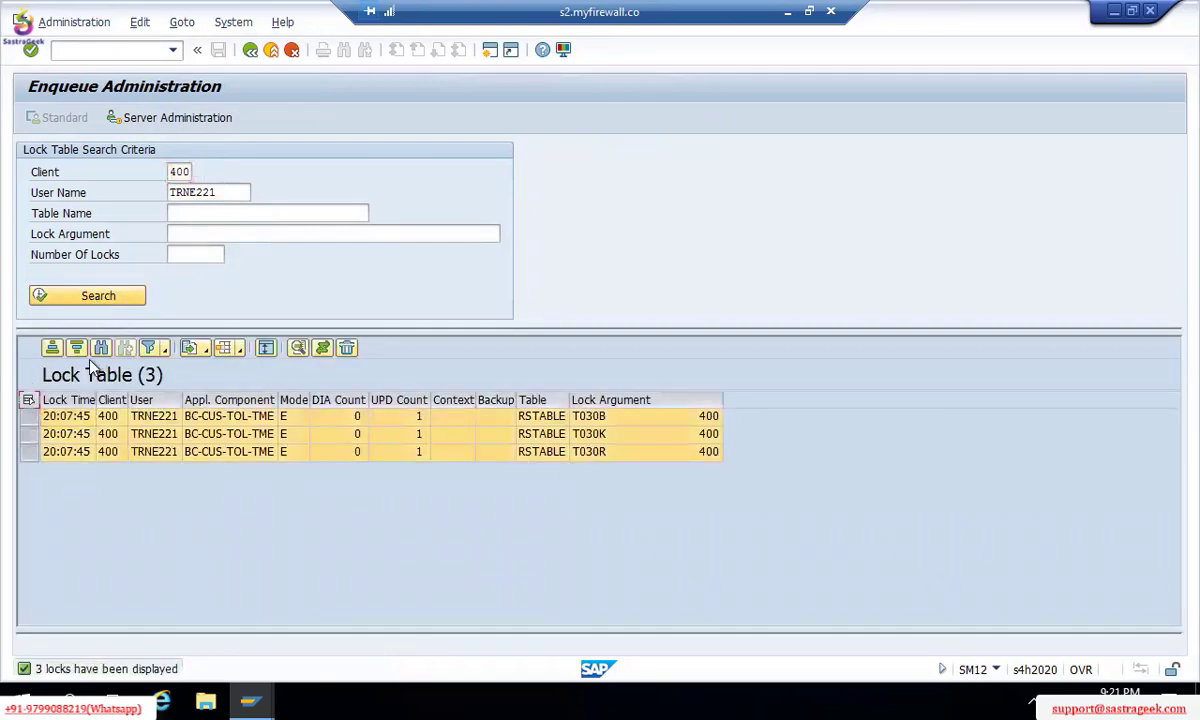
left_click(345, 352)
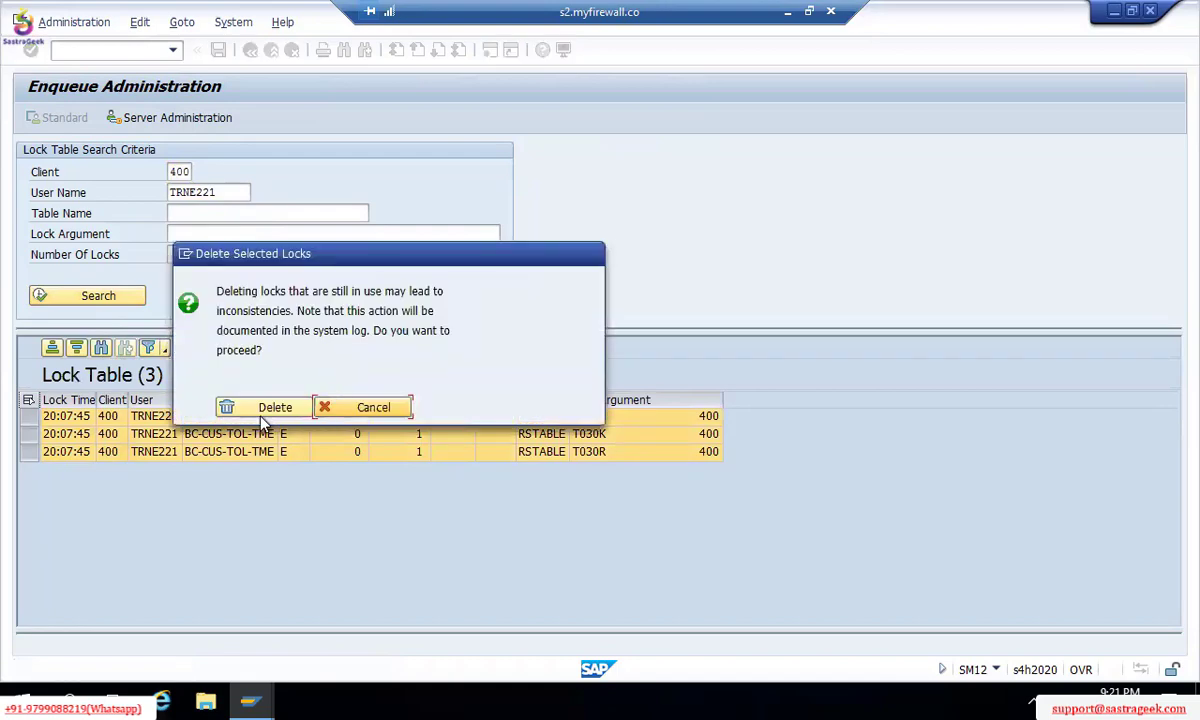
left_click(264, 414)
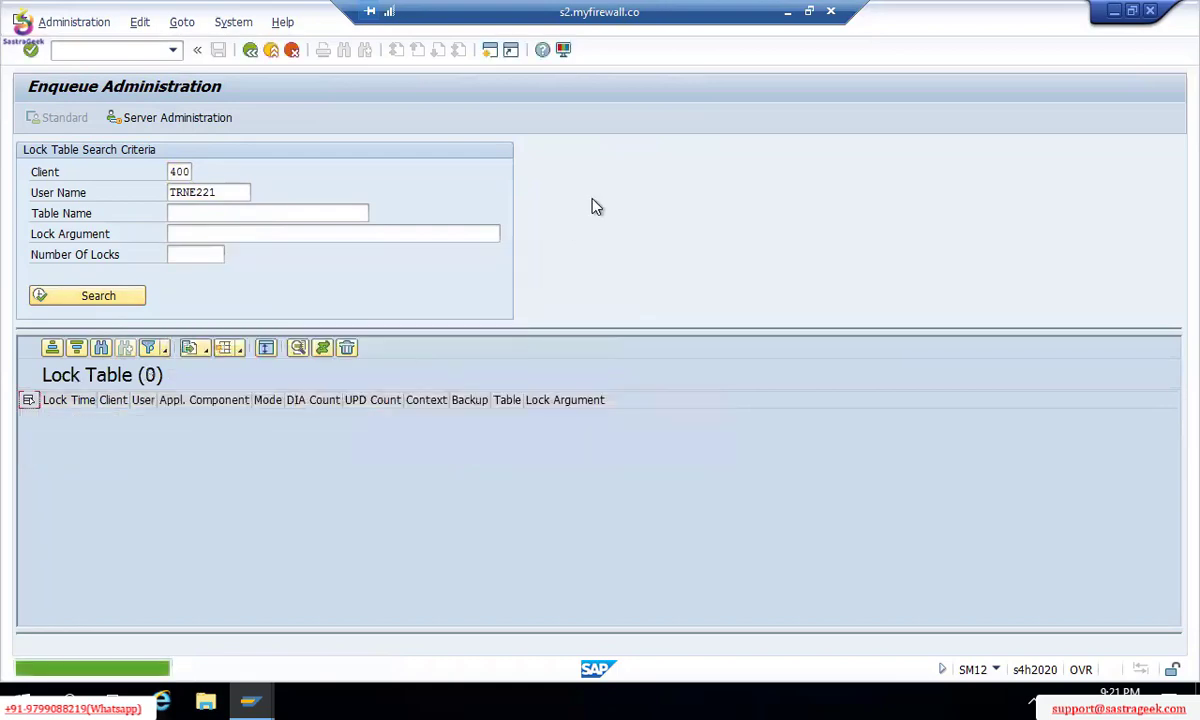
key("F3")
key("alt+Tab")
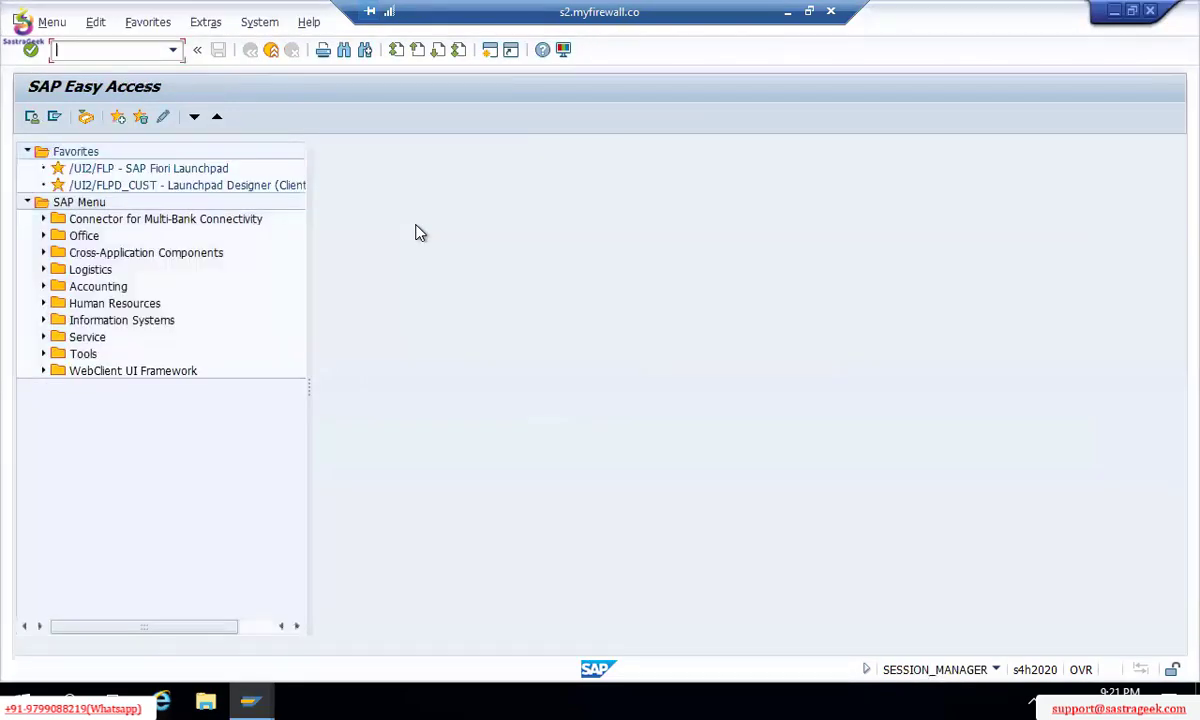
Step: Launch FB50 in one session, then run OB53 for chart of accounts TM00 in the other
type("fb50")
key("Return")
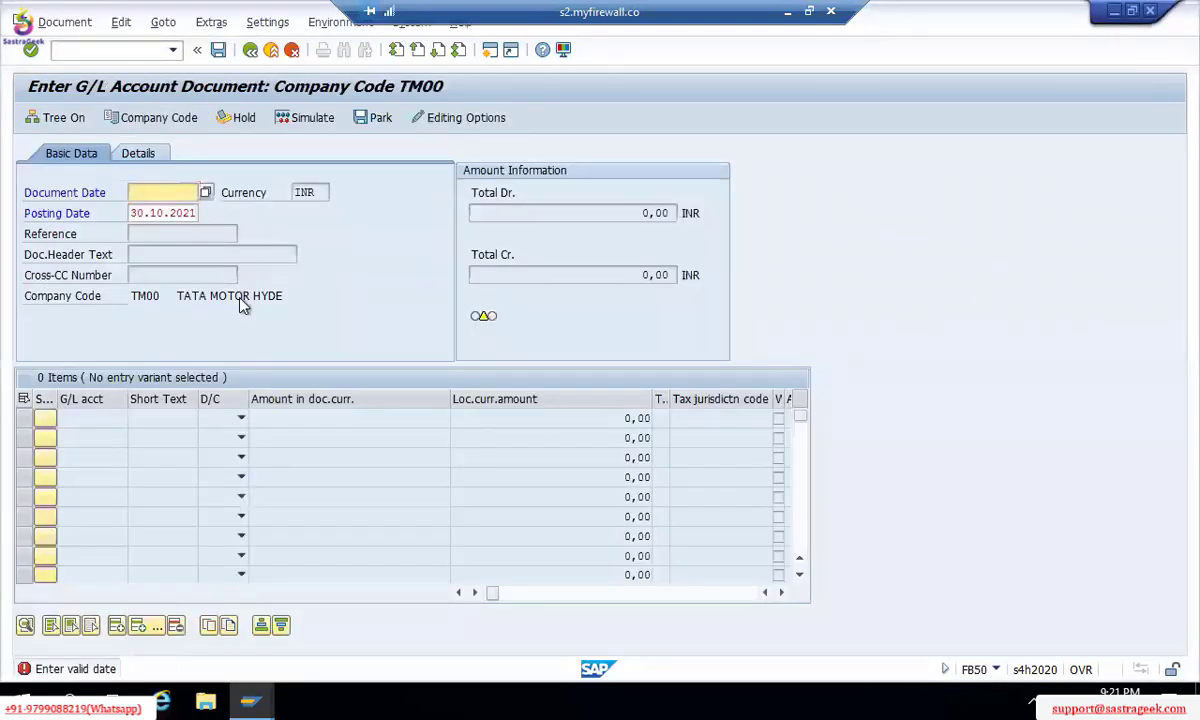
key("alt+Tab")
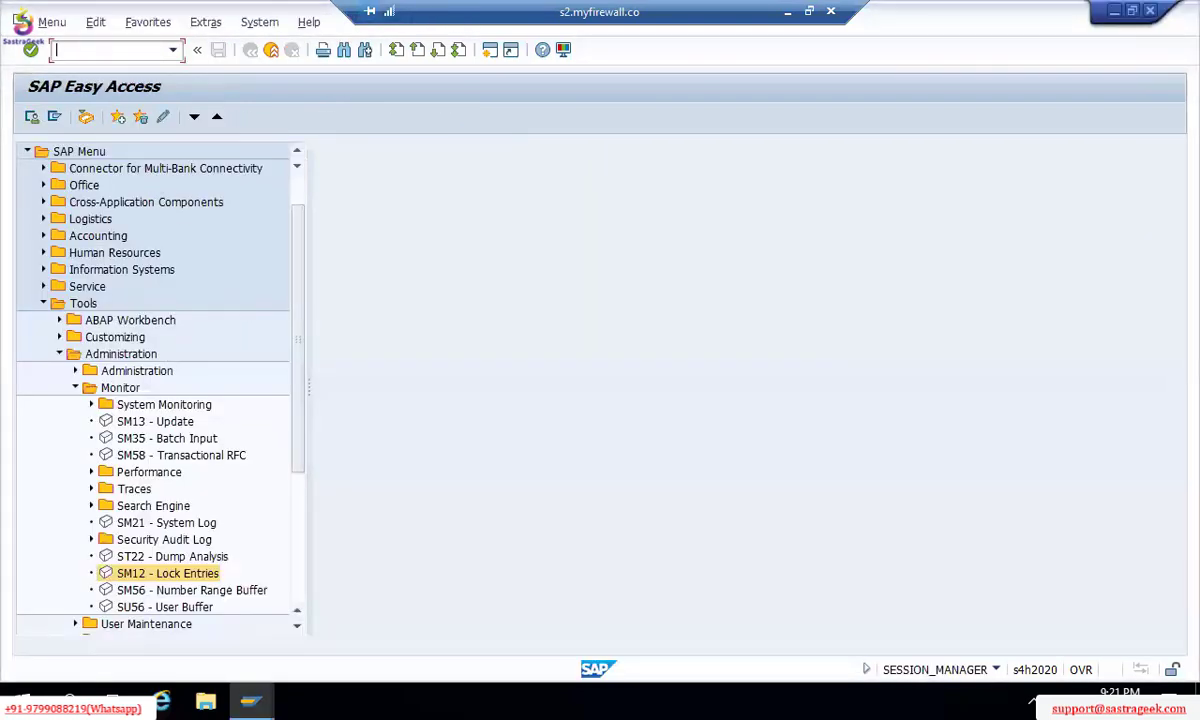
type("/nsm")
key("BackSpace")
key("BackSpace")
key("BackSpace")
key("BackSpace")
type("OB53")
key("Return")
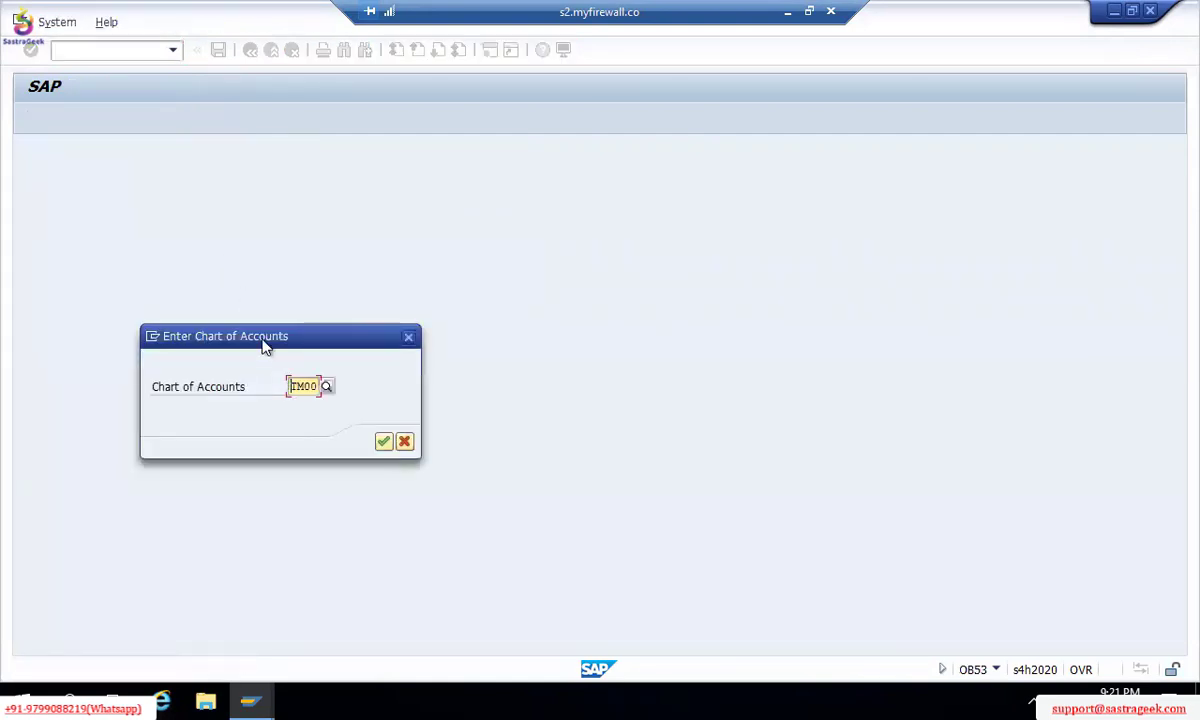
key("Return")
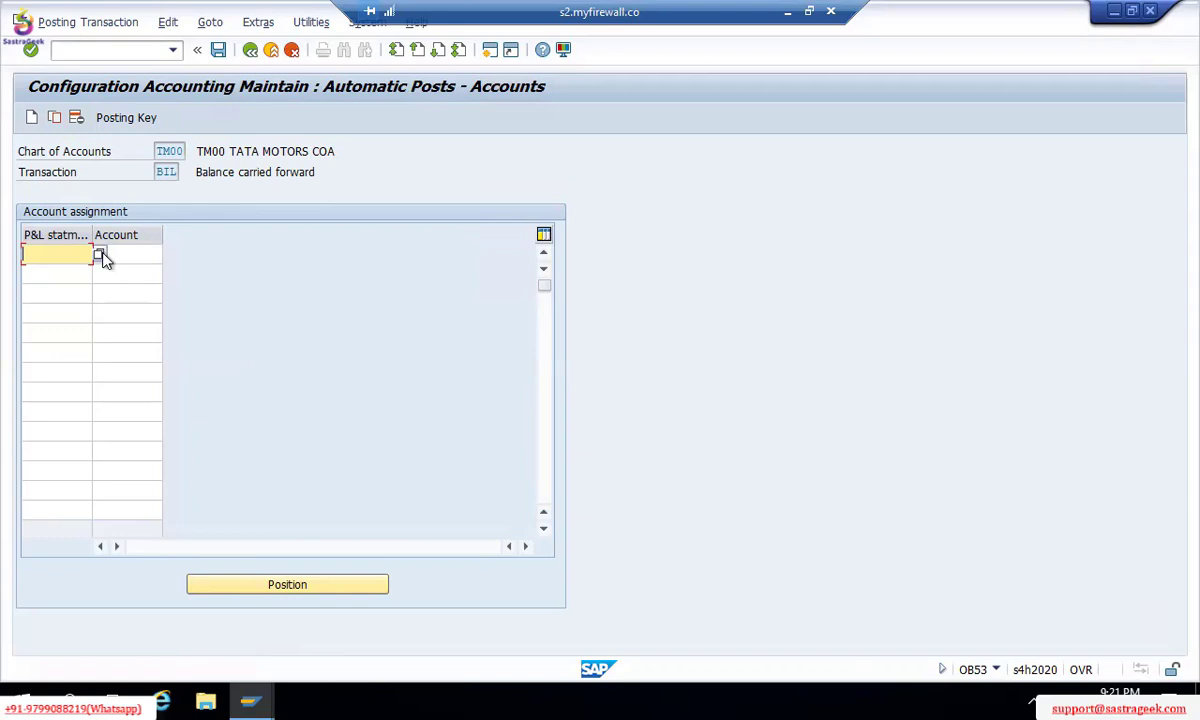
Step: Assign P&L statement key X to account 100100 and save past the account warning
type("X")
key("Return")
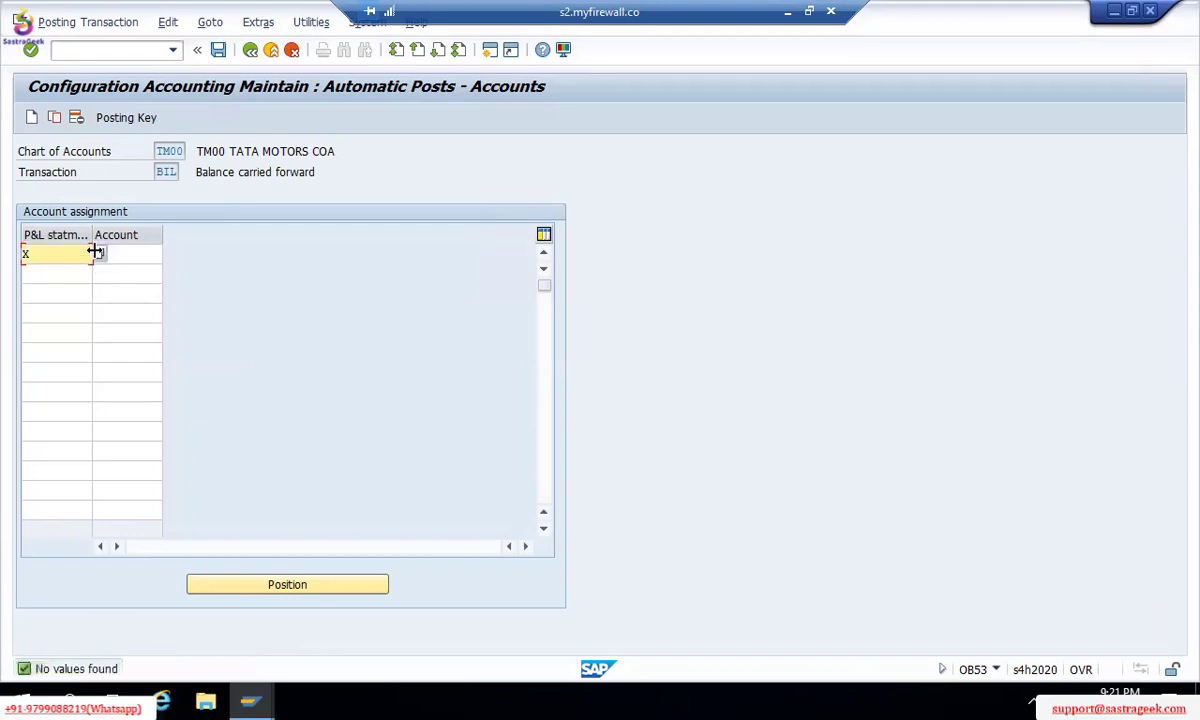
left_click(122, 252)
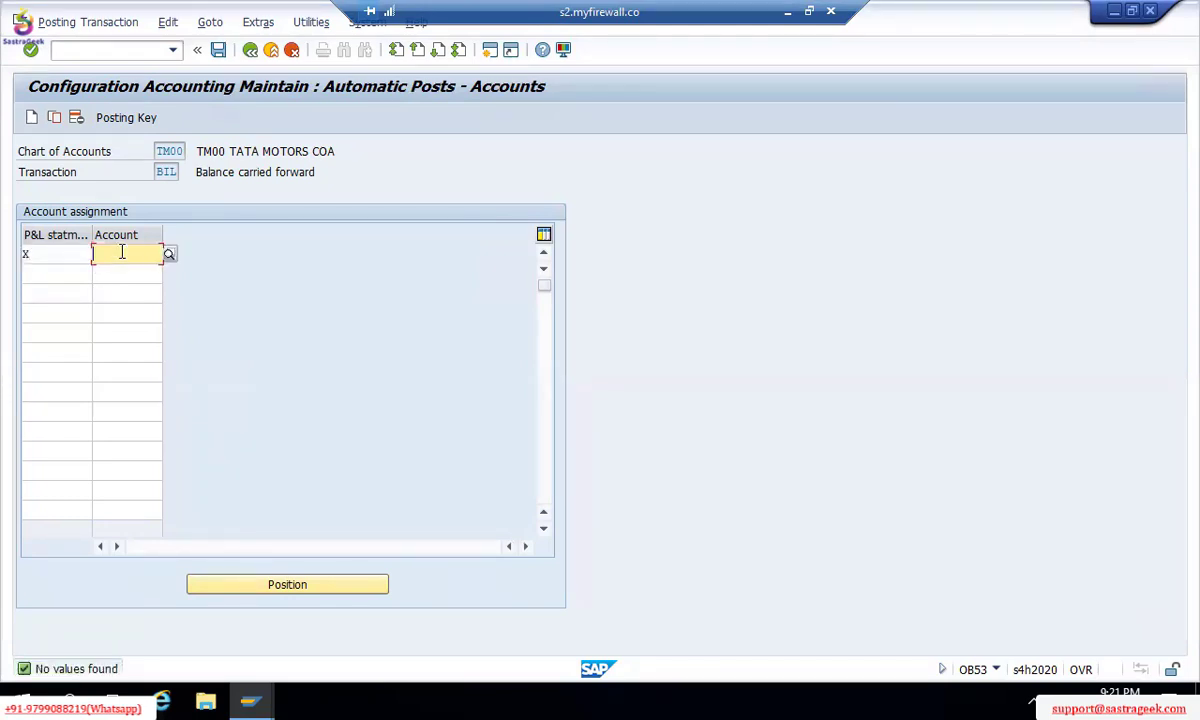
type("100100")
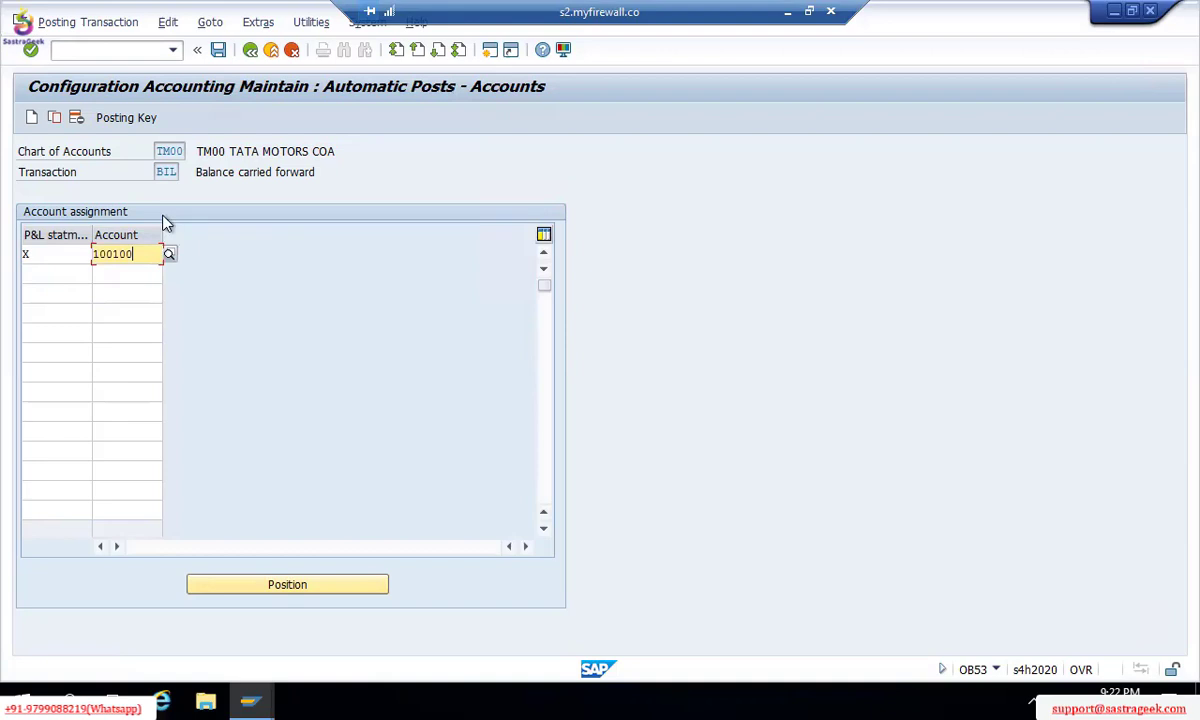
left_click(218, 49)
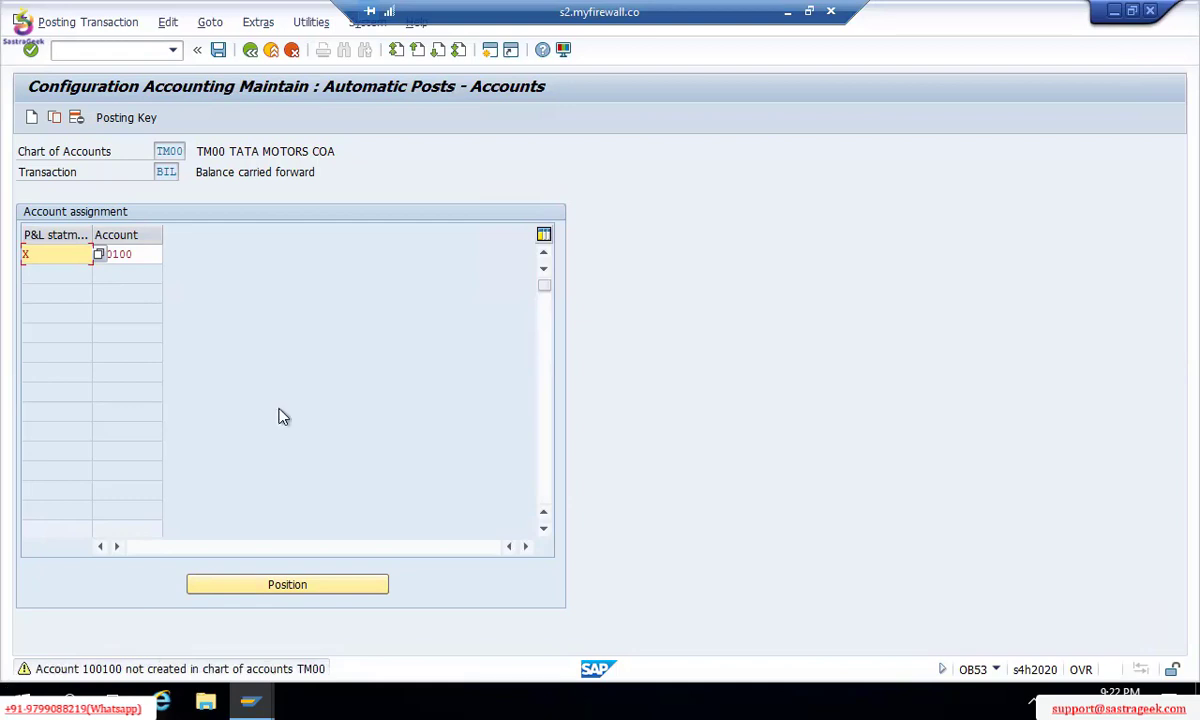
key("ctrl+s")
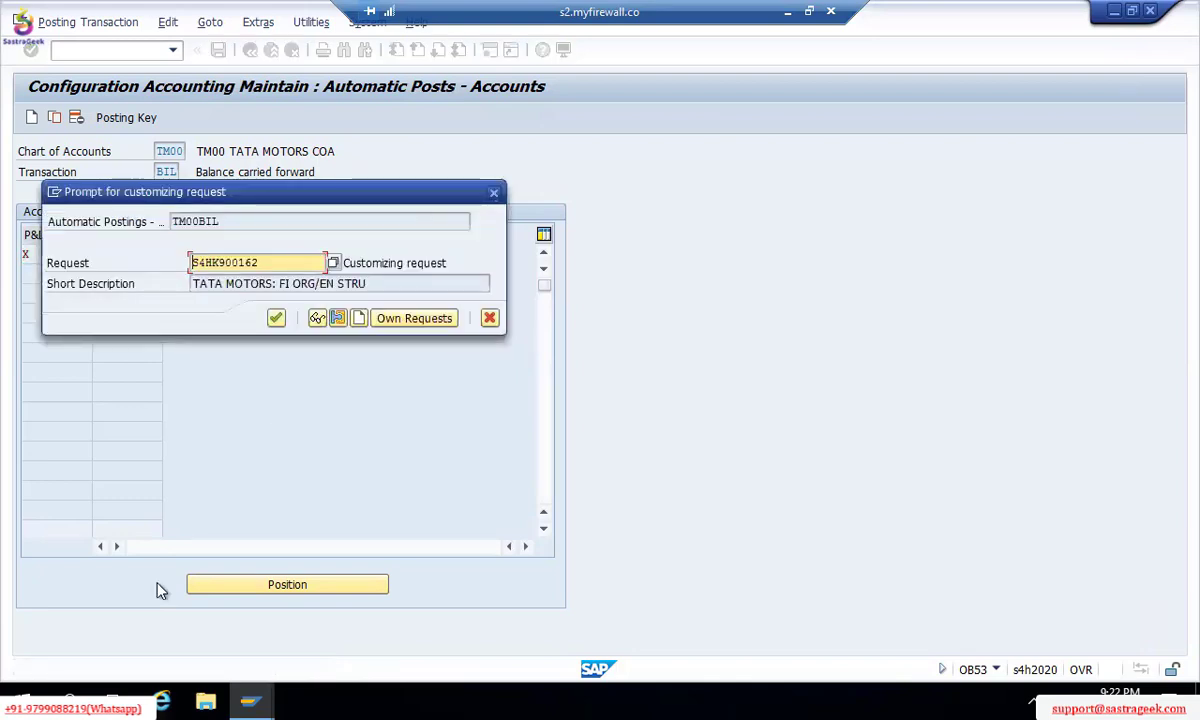
Step: Cancel the customizing request and exit OB53 without keeping the entries
key("Escape")
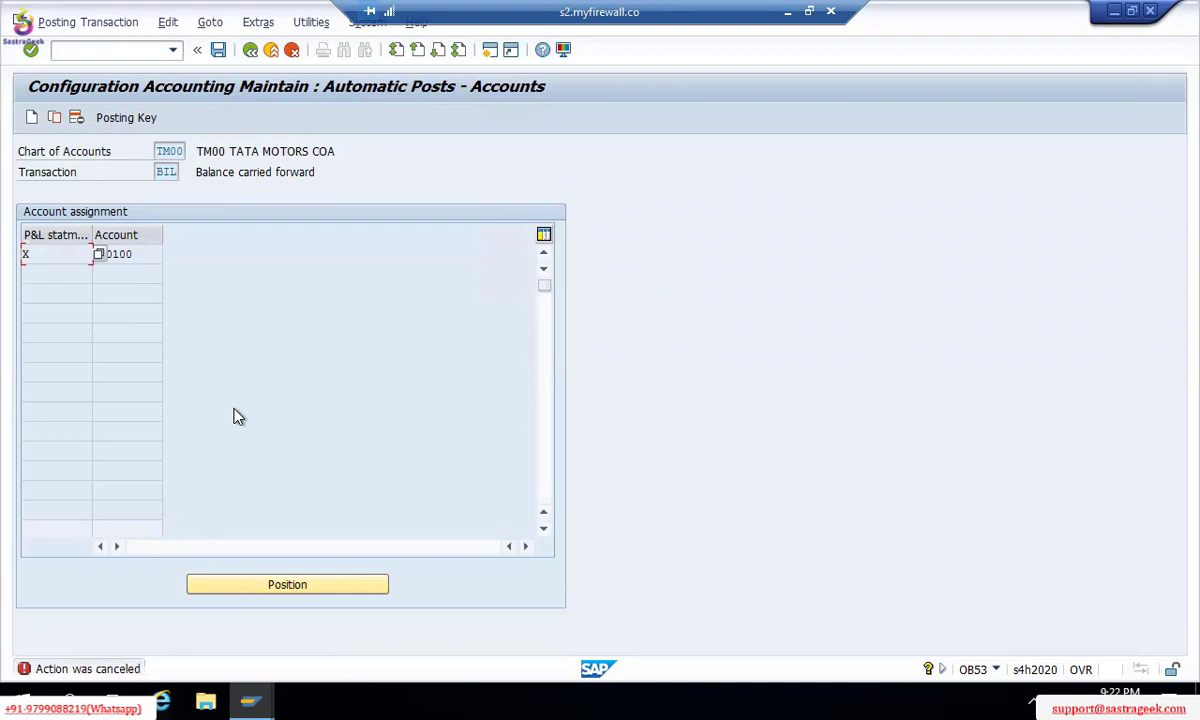
key("F3")
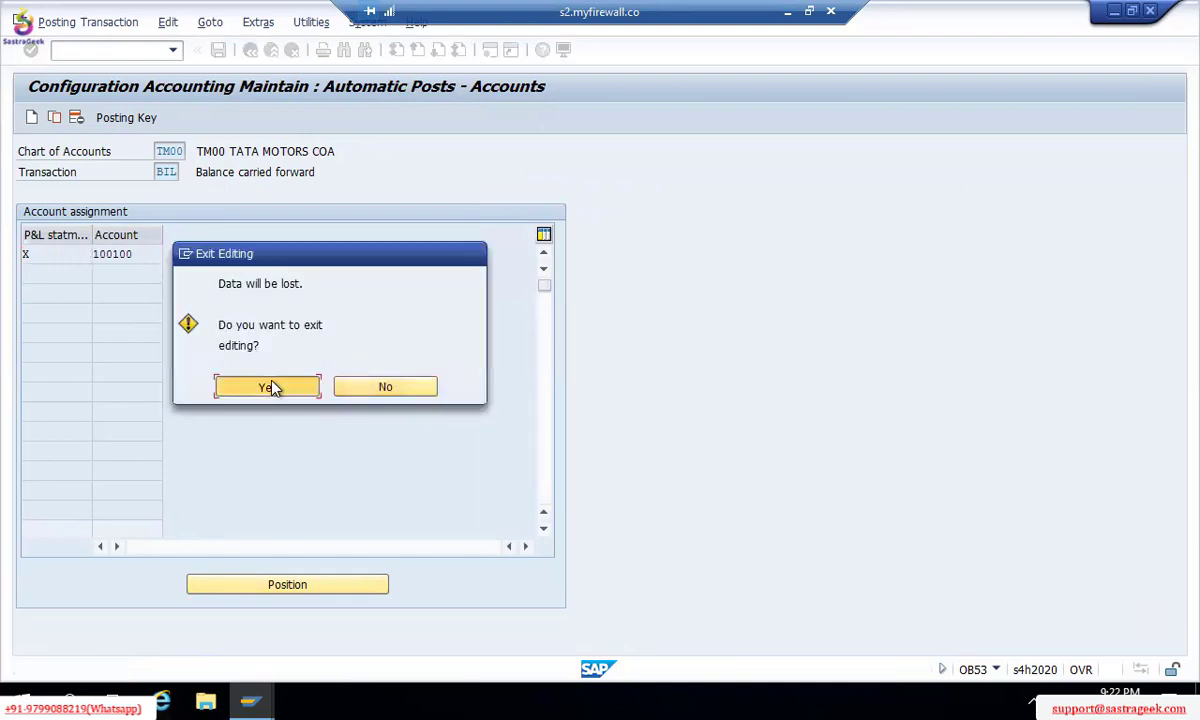
left_click(272, 388)
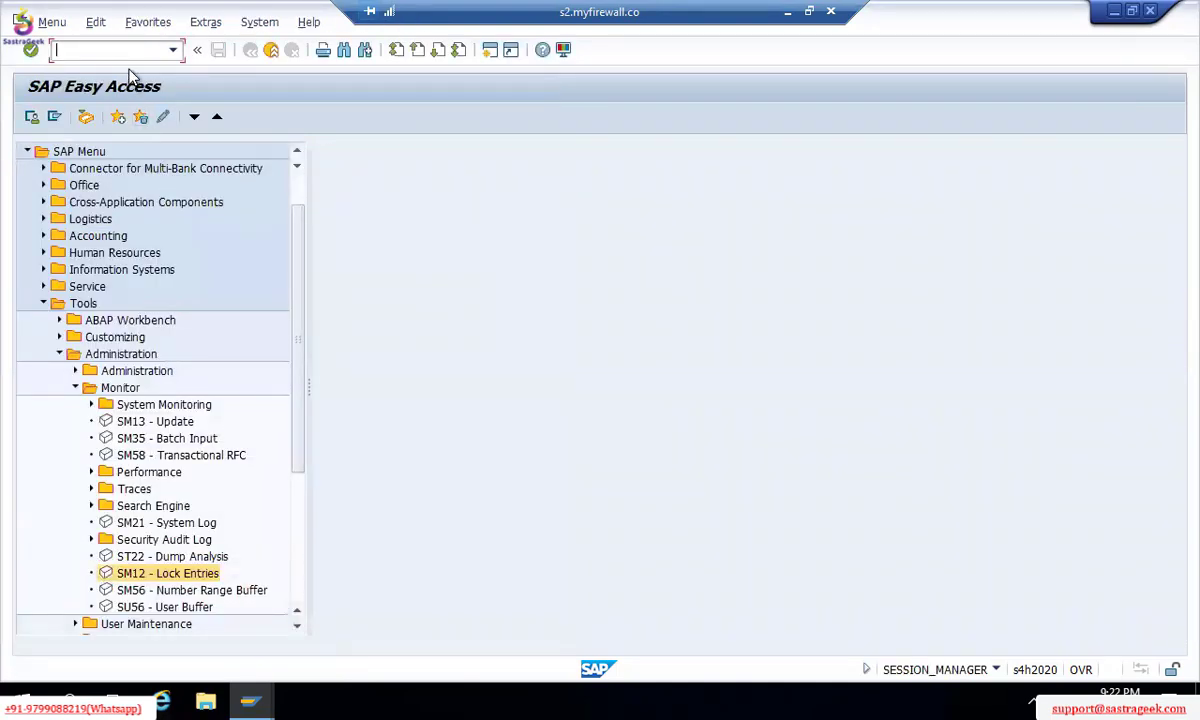
Step: Rerun /NOB53 for TM00 and enter key X with account 100100
type("/NOB53")
key("Return")
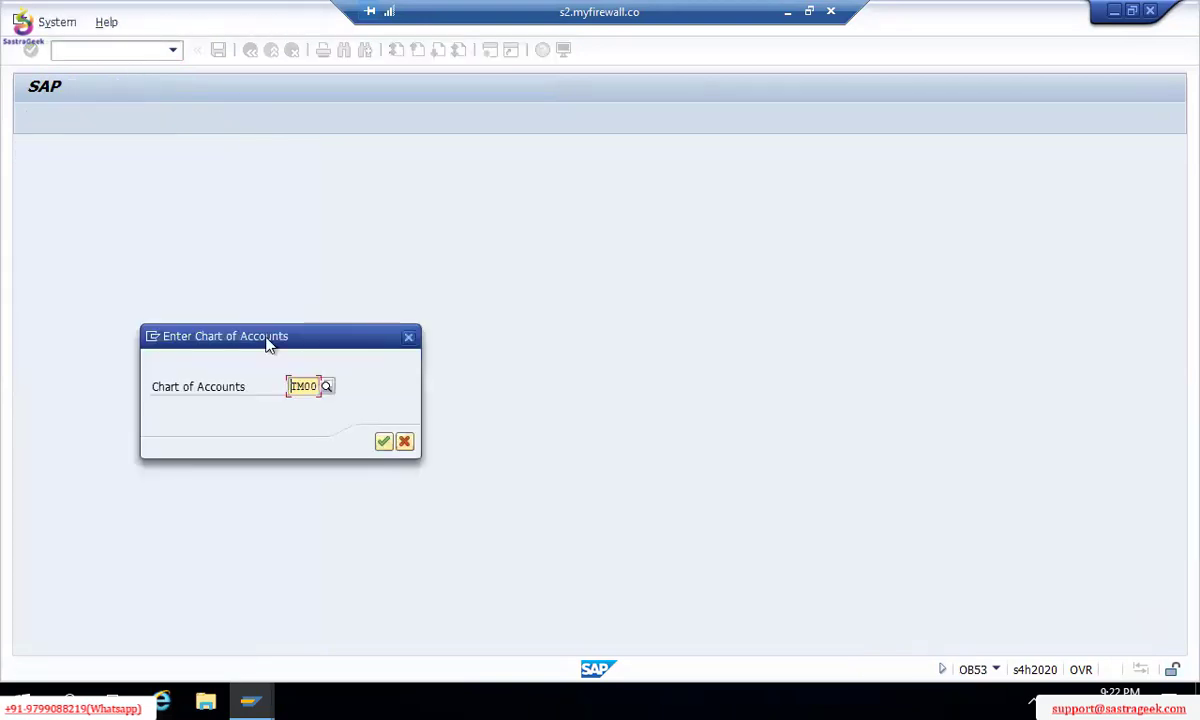
key("Return")
type("X")
key("Tab")
type("100100")
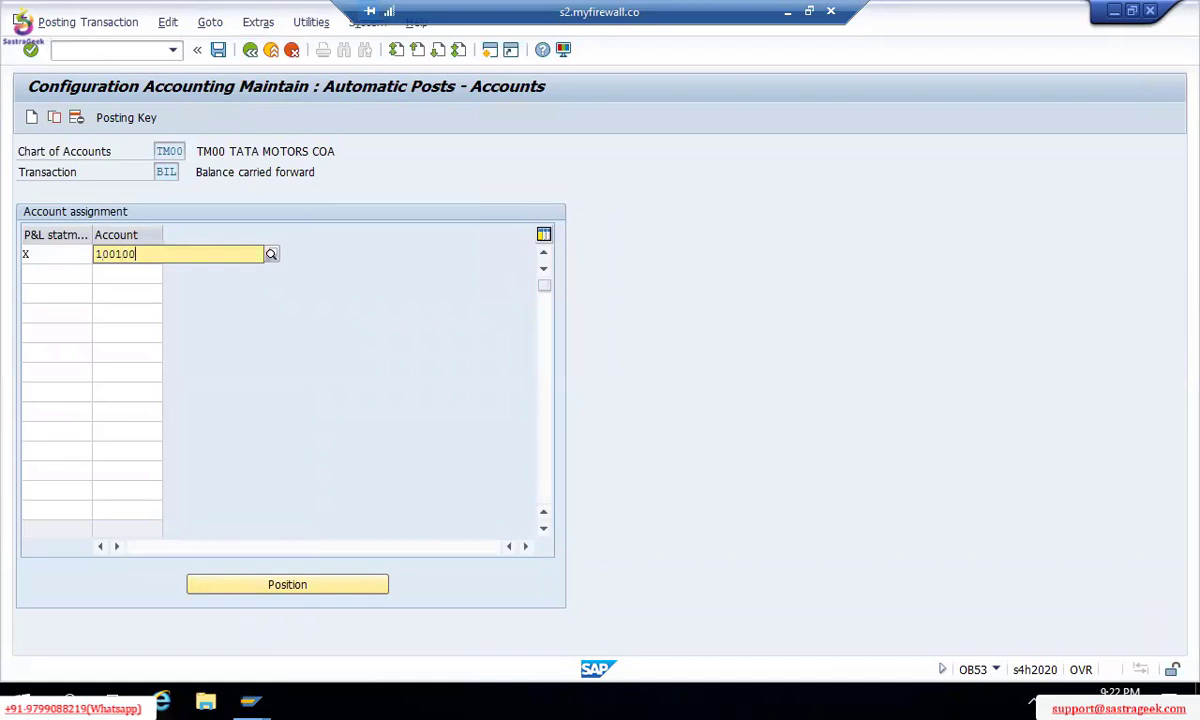
key("Return")
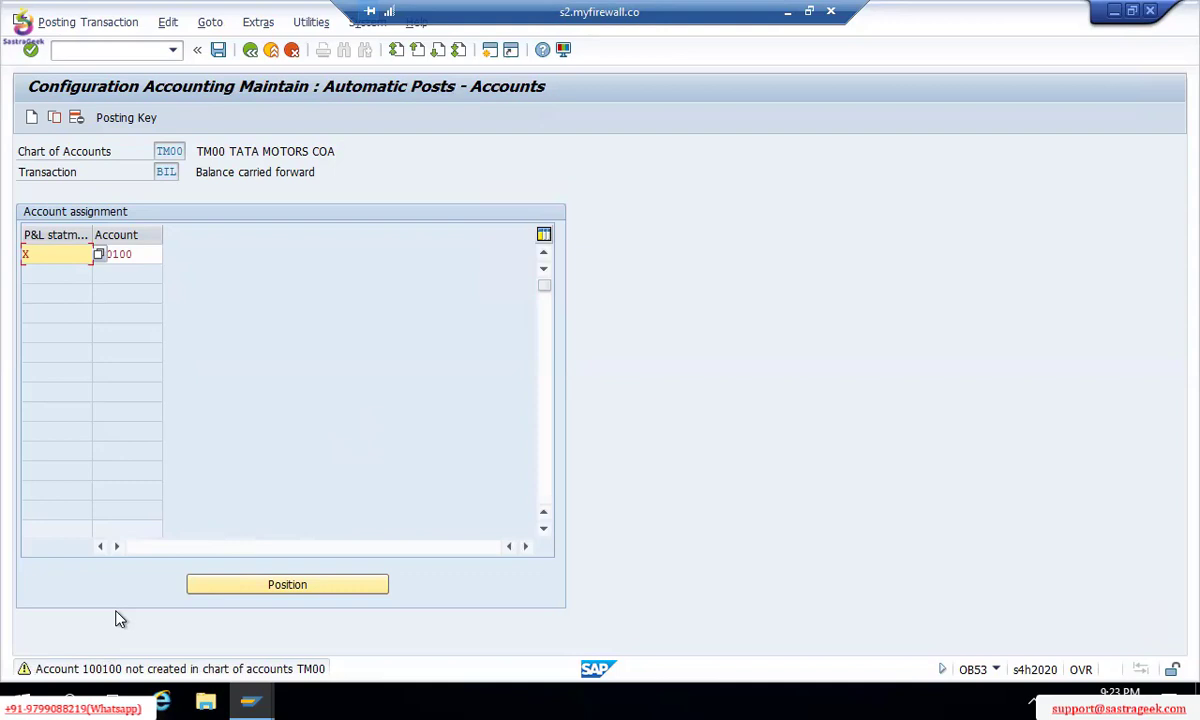
Step: Accept the account 100100 warning and save the assignment into request S4HK900162
key("Return")
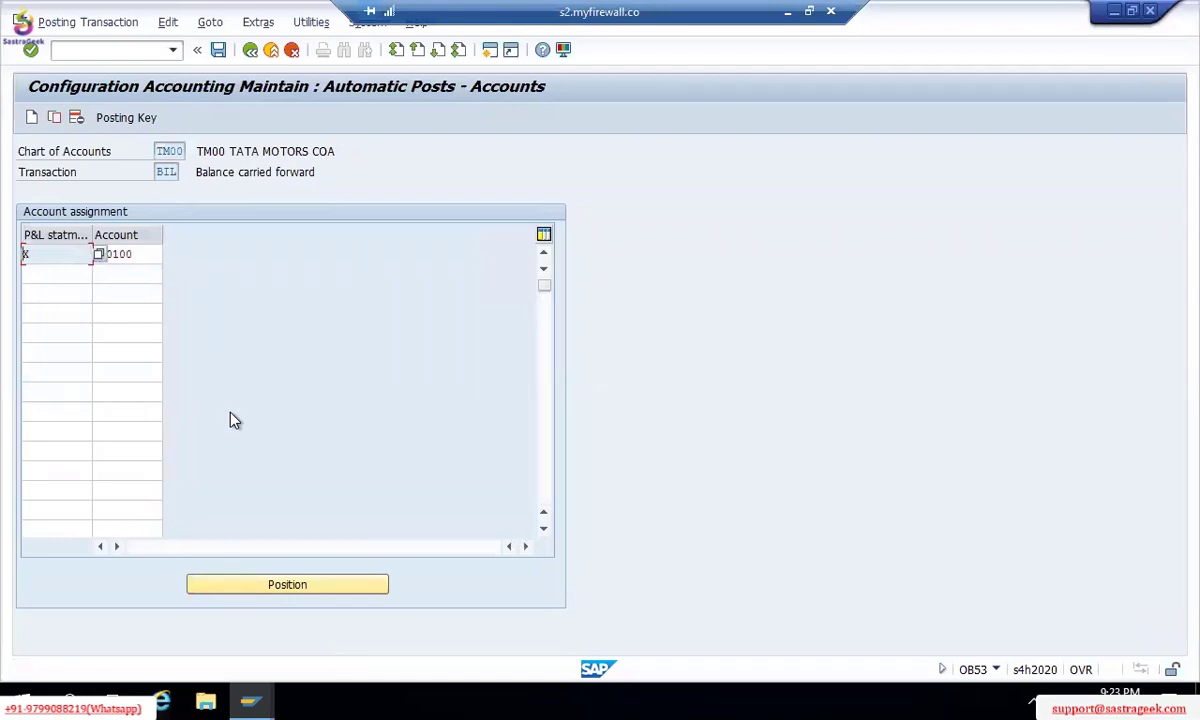
key("ctrl+s")
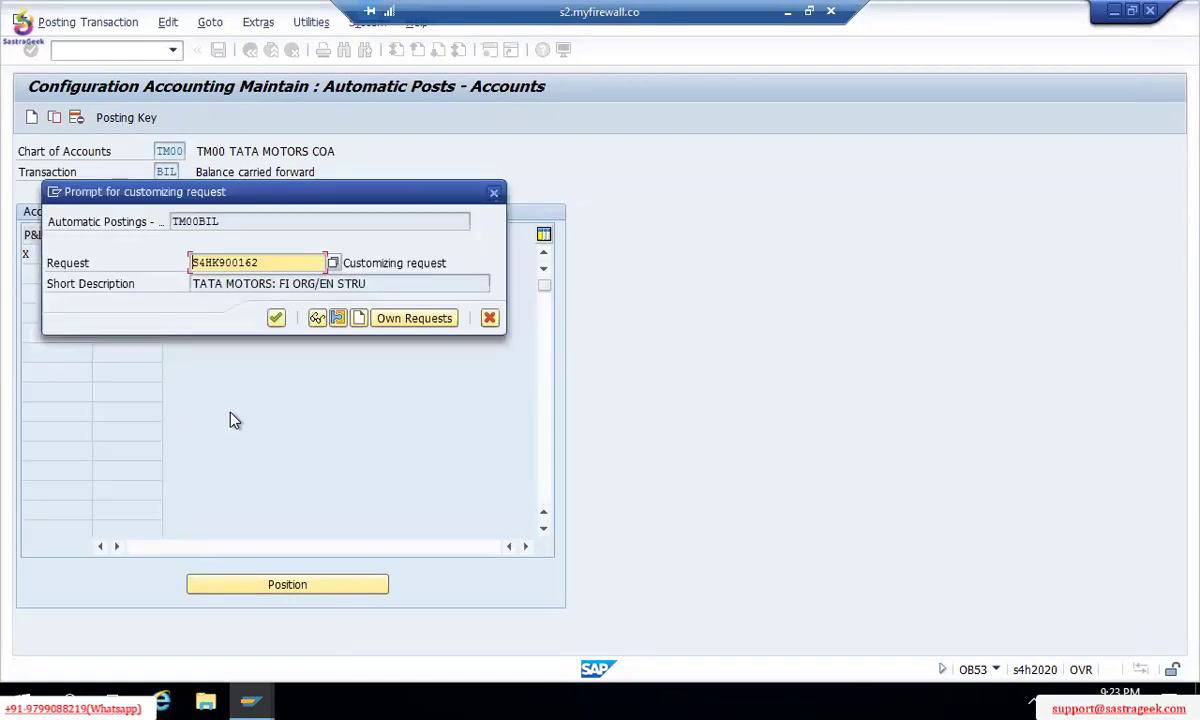
left_click(277, 320)
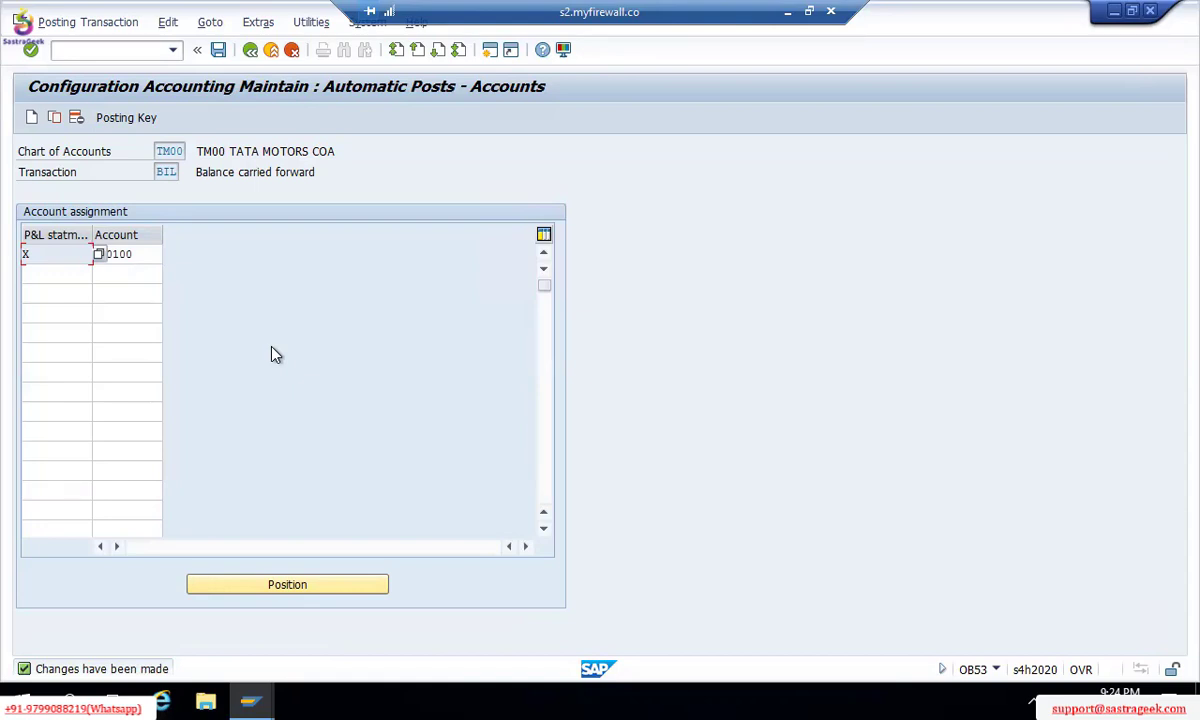
left_click(157, 261)
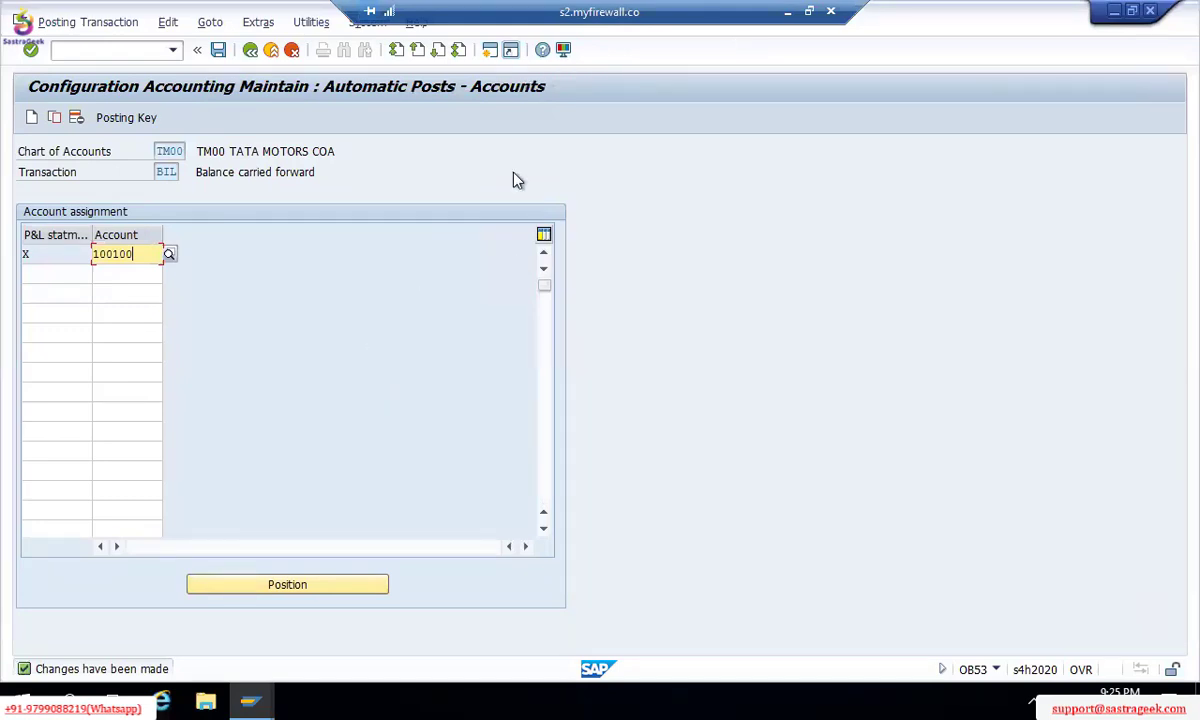
Step: Switch away from the SAP session to reach the Excel notes worksheet
key("alt+Tab")
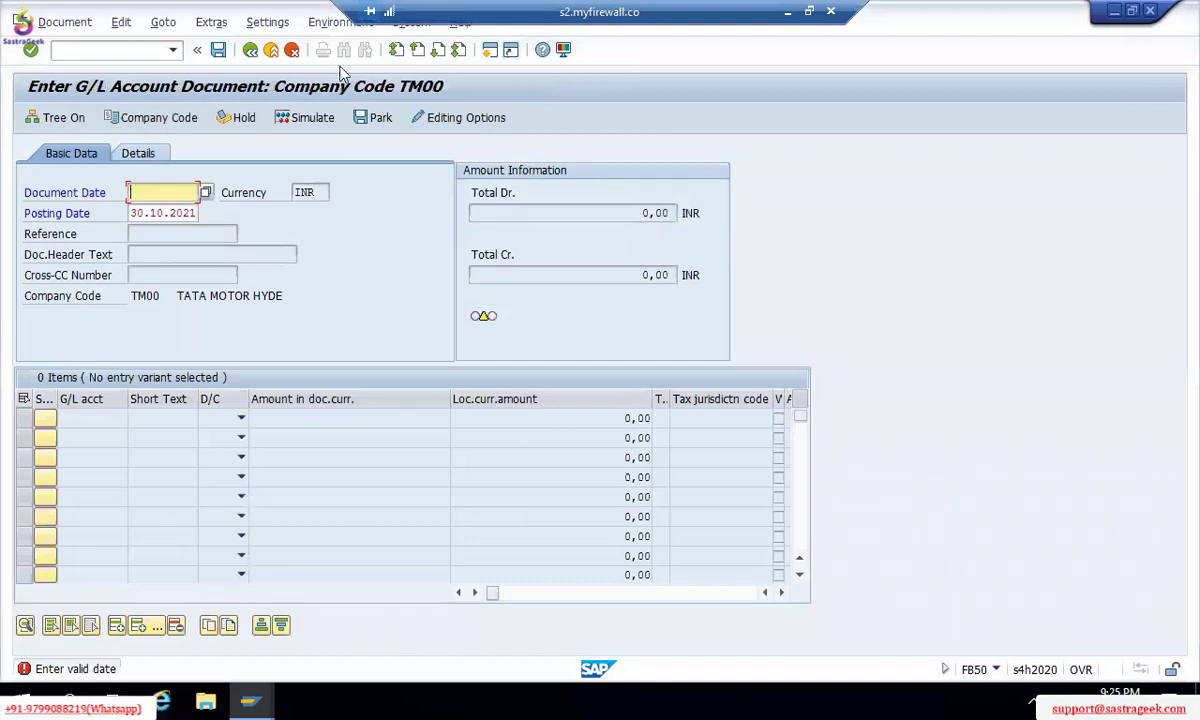
left_click(787, 14)
Step: Copy the Document Splitting line from the earlier chart-of-accounts notes
scroll(256, 314, "up", 4)
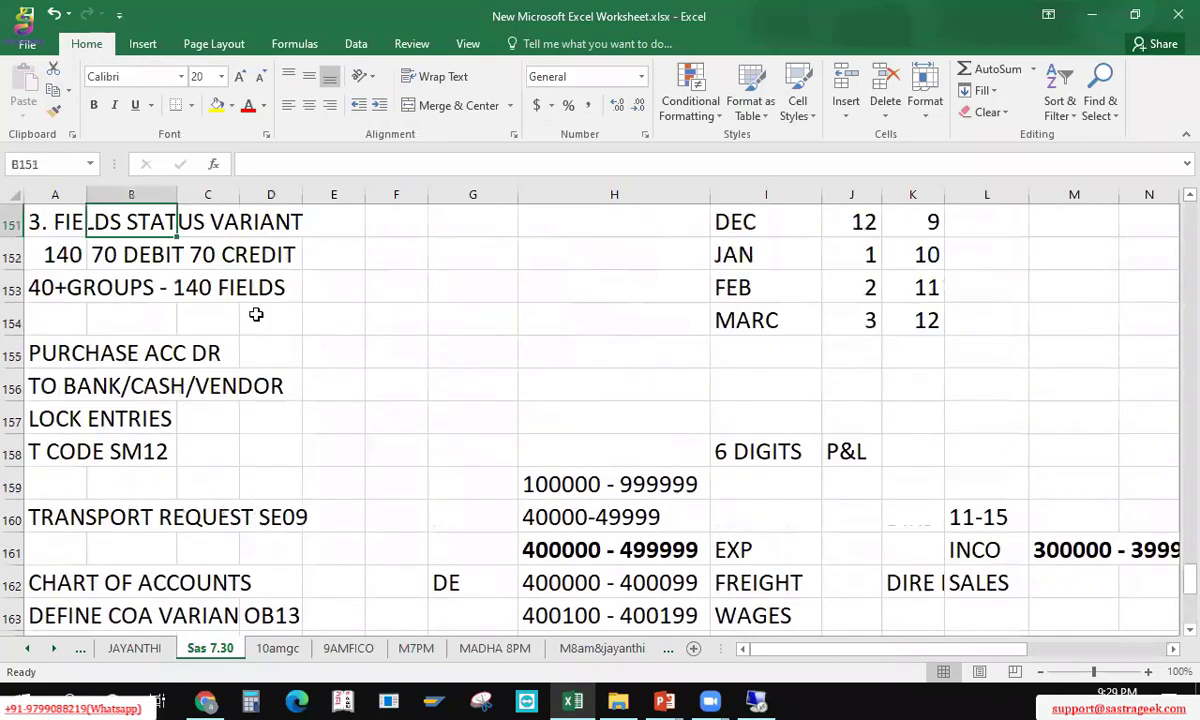
key("Left")
key("Up")
key("Up")
key("Up")
key("Up")
key("Up")
key("Up")
key("Up")
key("Up")
key("Up")
key("Up")
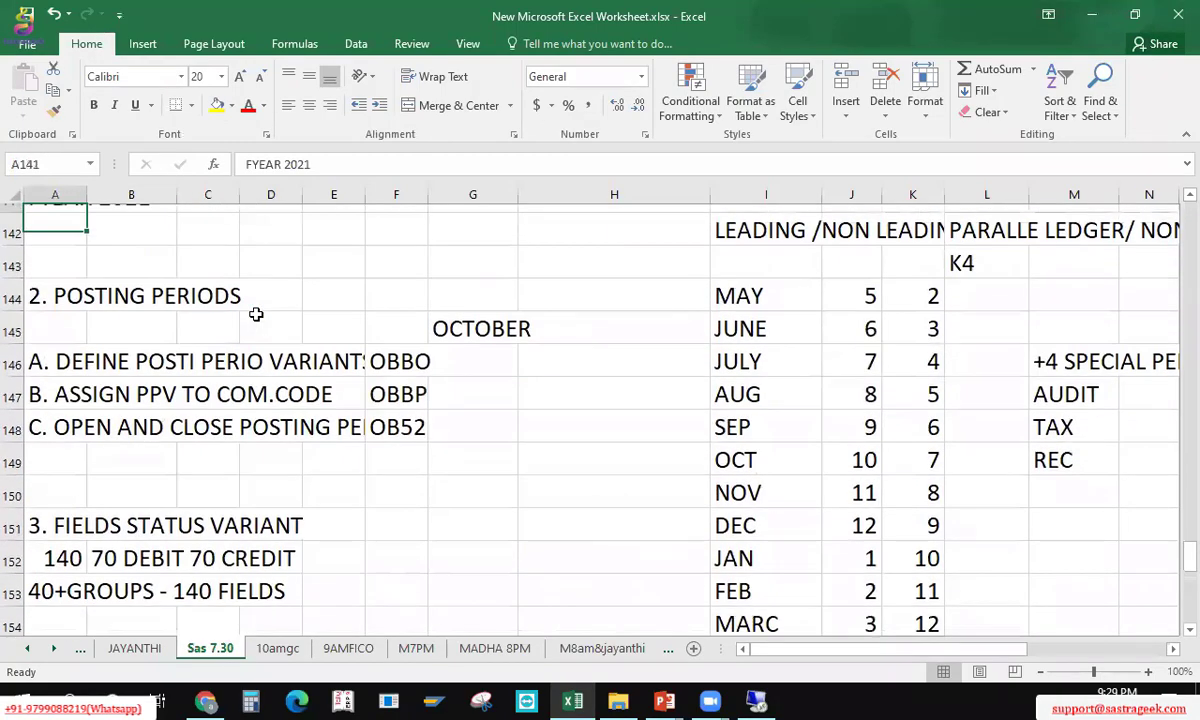
key("Up")
key("Up")
key("Up")
key("Up")
key("Up")
key("Up")
key("Up")
key("Up")
key("Up")
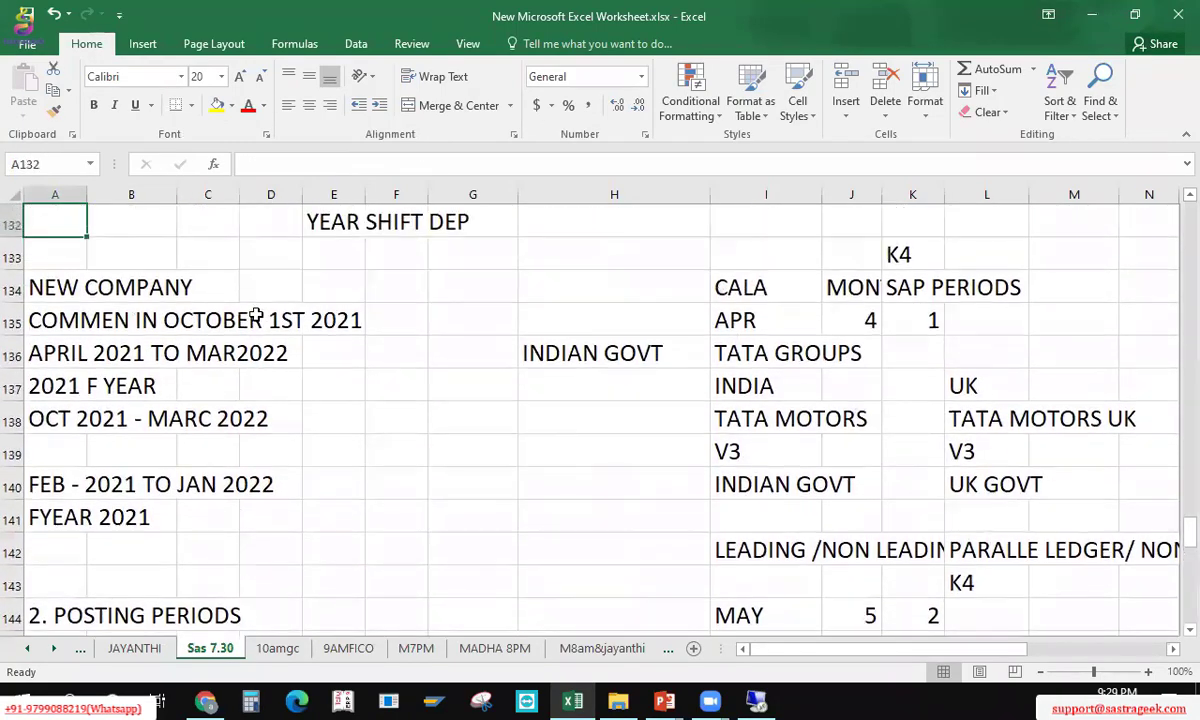
key("Up")
key("Up")
key("Up")
key("Up")
key("Up")
key("Up")
key("Up")
key("Up")
key("Up")
key("Up")
key("Up")
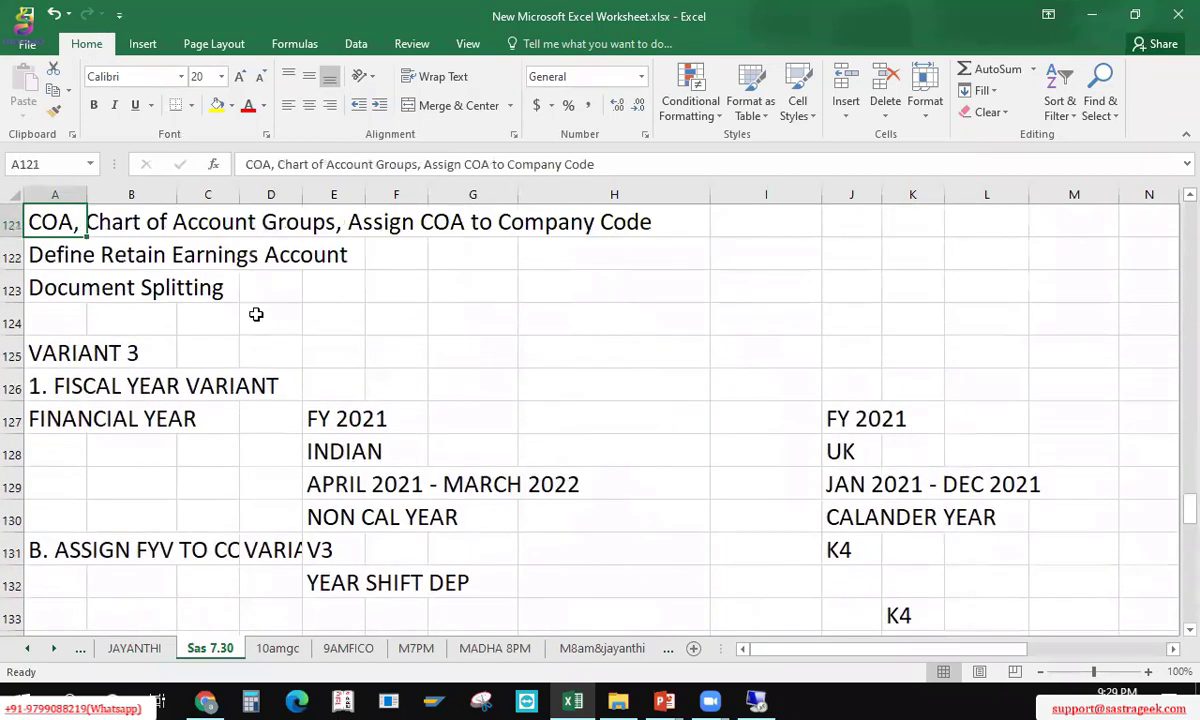
key("Down")
key("Down")
key("ctrl+c")
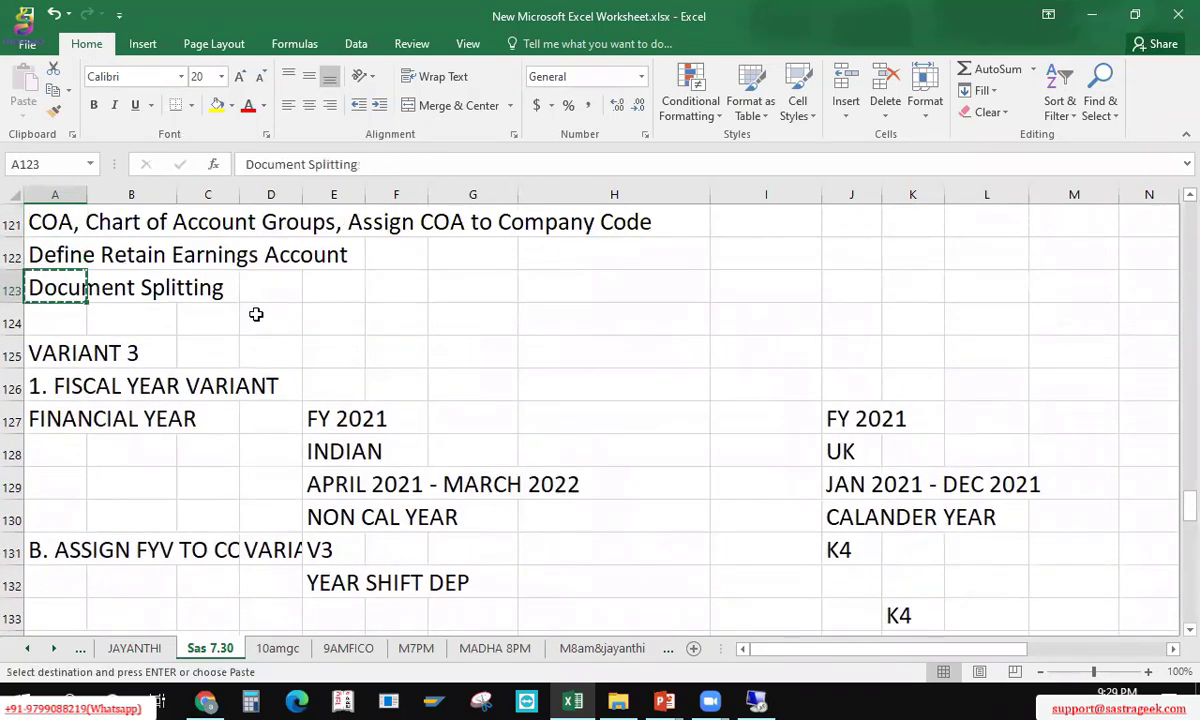
Step: Paste Document Splitting into the empty row above the FY Feb 2021 to Jan 2022 notes
key("Down")
key("Down")
key("Down")
key("Down")
key("Down")
key("Down")
key("Down")
key("Down")
key("Down")
key("Down")
key("Down")
key("Down")
key("Down")
key("Down")
key("Down")
key("Down")
key("Down")
key("Down")
key("Down")
key("Down")
key("Down")
key("Down")
key("Down")
key("Down")
key("Down")
key("Down")
key("Down")
key("Down")
key("Down")
key("Down")
key("Down")
key("Down")
key("Down")
key("Down")
key("Down")
key("Down")
key("Down")
key("Down")
key("Down")
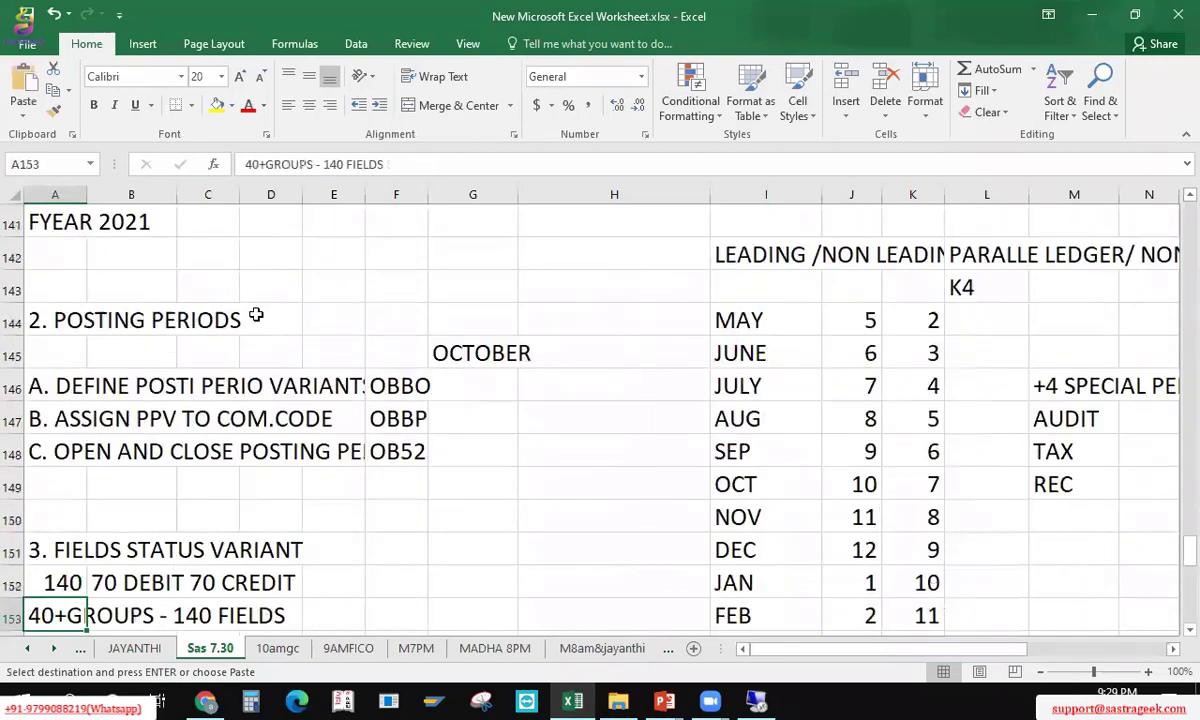
key("Up")
key("Up")
key("Up")
key("Up")
key("Up")
key("Up")
key("Up")
key("Up")
key("Up")
key("Up")
key("Up")
key("Up")
key("Up")
key("Up")
key("Up")
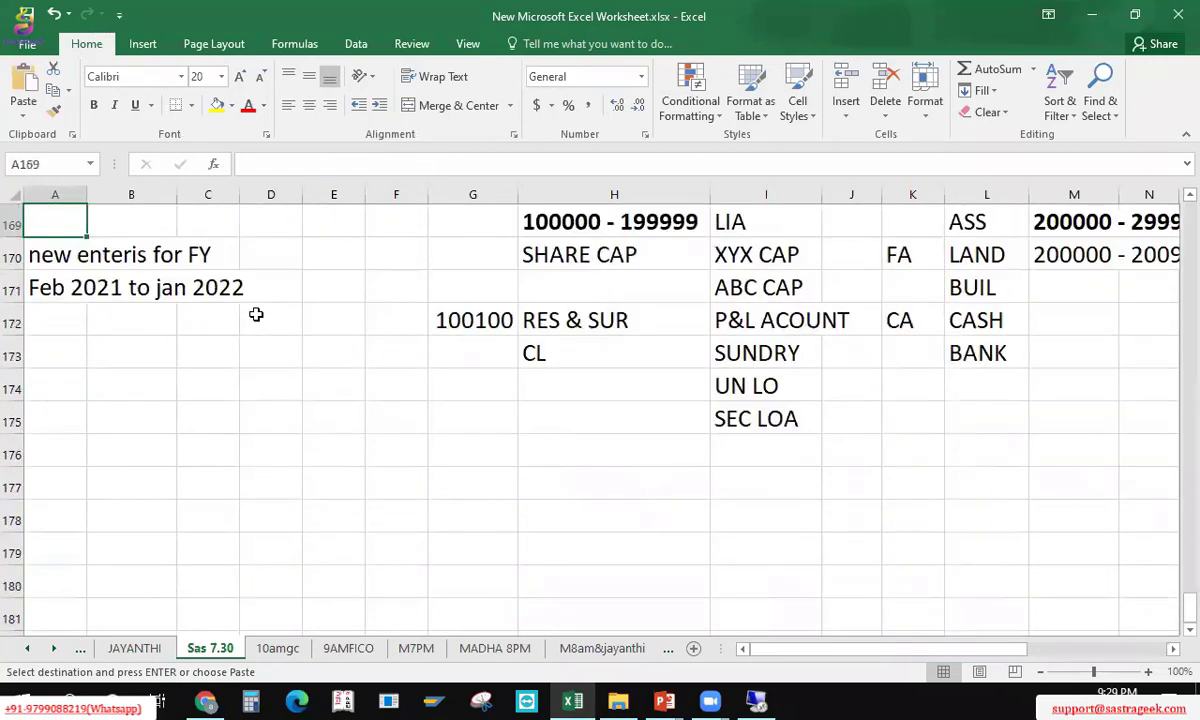
key("Down")
key("Down")
key("Down")
key("Down")
key("Down")
key("Down")
key("Down")
key("Down")
key("Down")
key("Down")
key("Down")
key("Down")
key("Down")
key("Down")
key("Down")
key("Down")
key("Down")
key("Down")
key("Down")
key("Down")
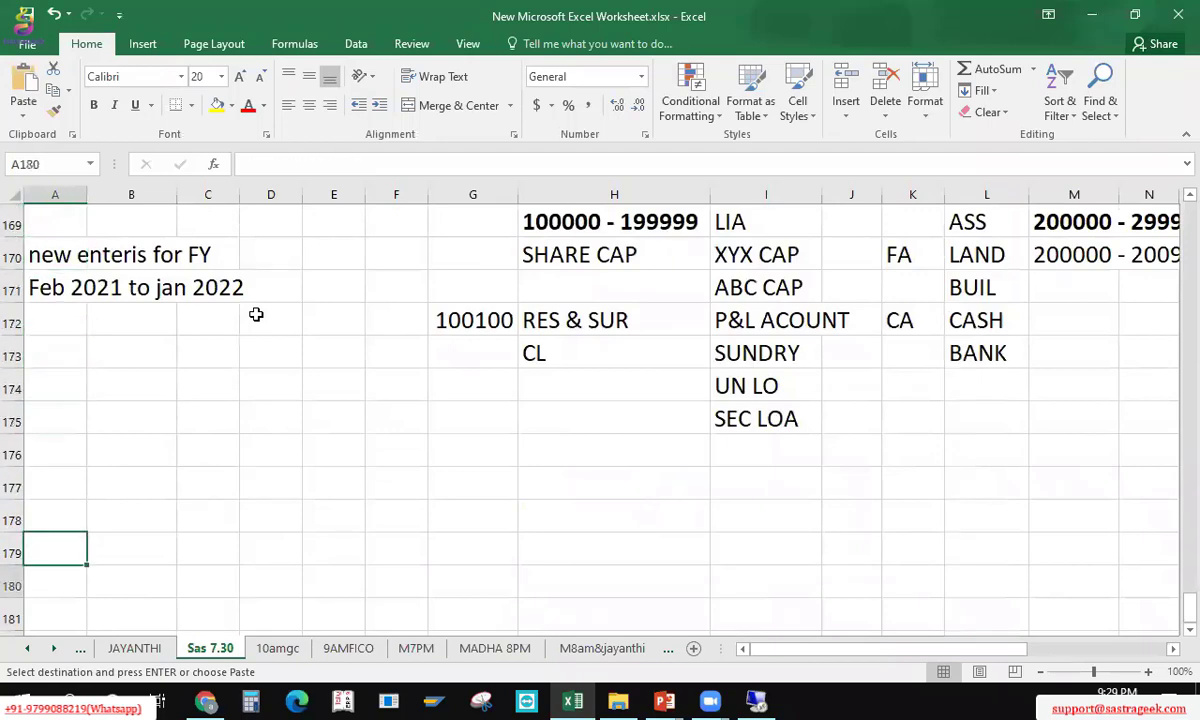
key("Up")
key("Up")
key("Up")
key("Up")
key("Up")
key("Up")
key("Up")
key("Up")
key("Up")
key("Up")
key("Up")
key("Up")
key("Up")
key("Up")
key("Up")
key("Up")
key("Up")
key("Up")
key("Up")
key("Up")
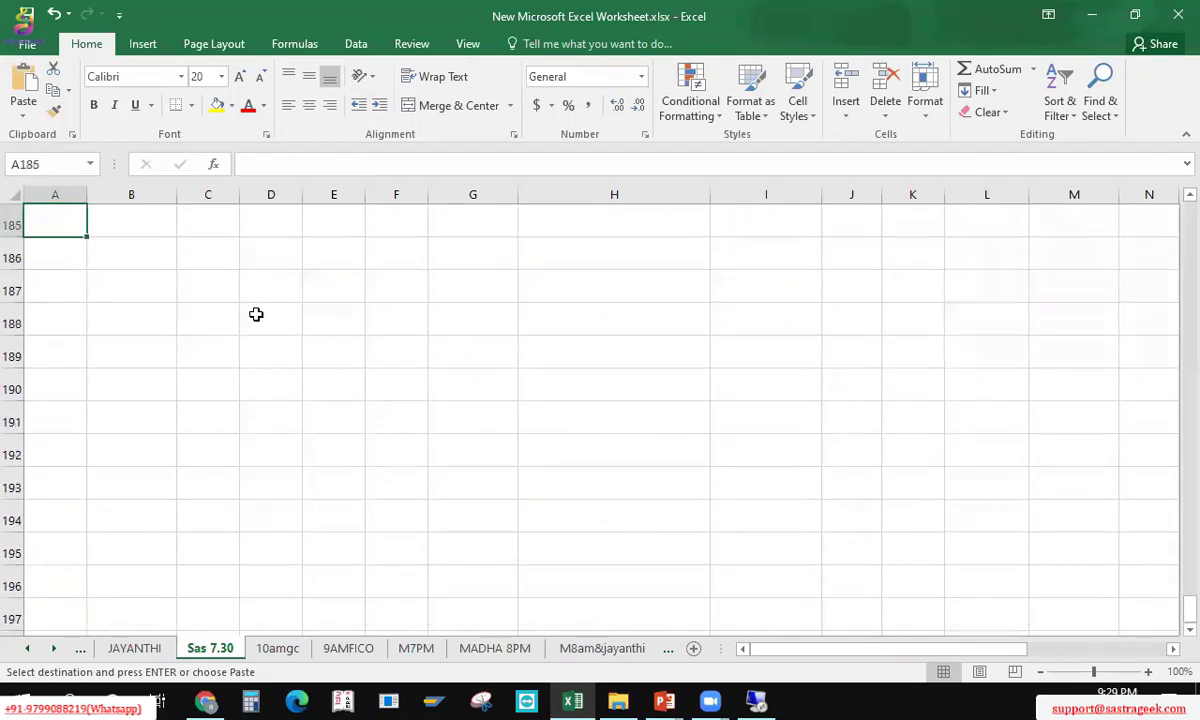
key("Up")
key("Down")
key("Down")
key("Down")
key("Down")
key("Down")
key("Down")
key("Down")
key("Down")
key("Down")
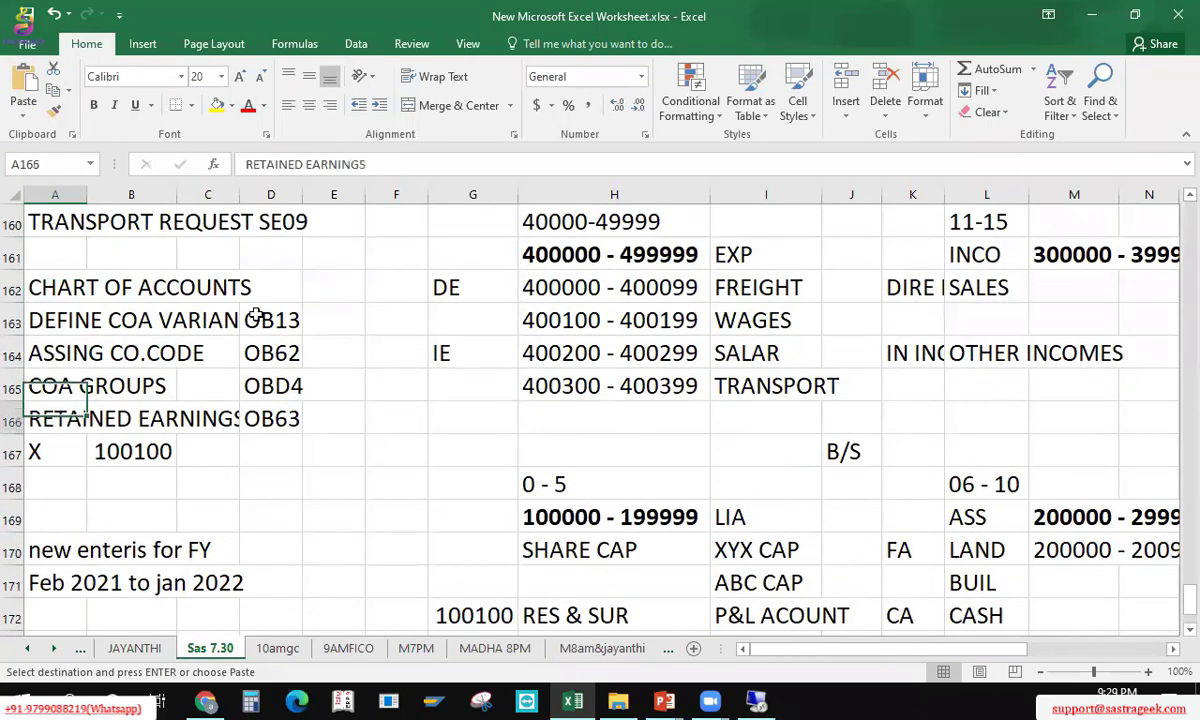
key("Up")
key("ctrl+v")
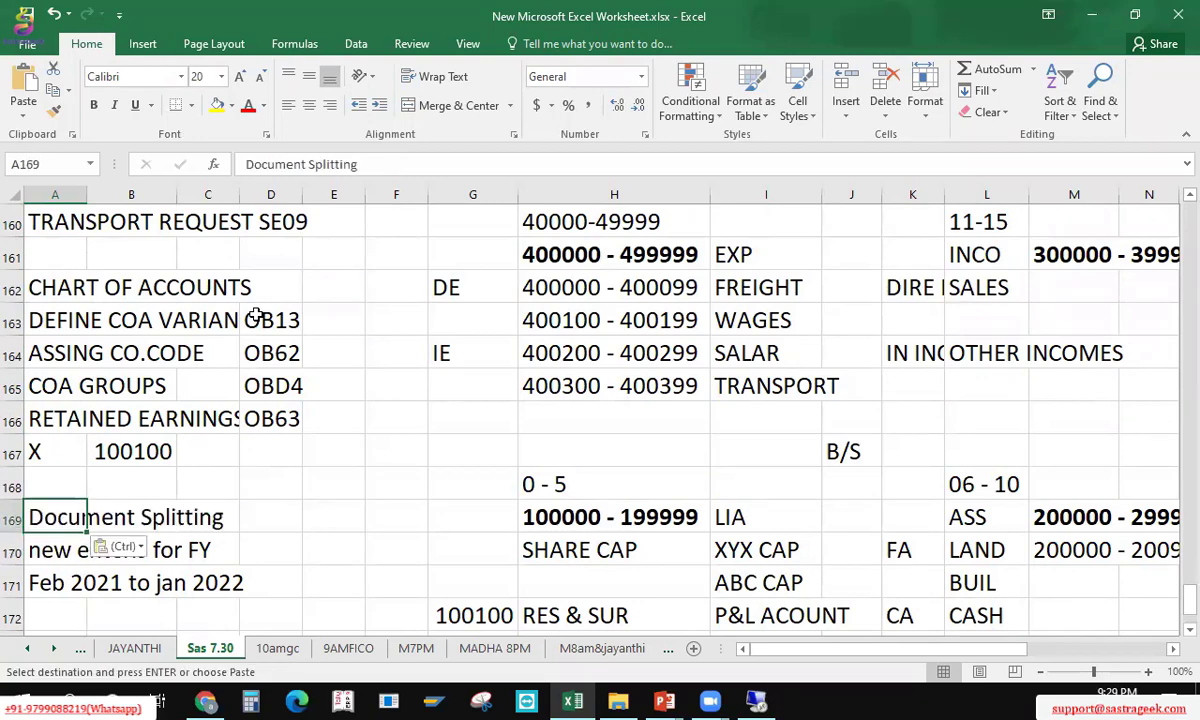
Step: Move the three-line note block A169:C171 down to start at row 174, below OB63
key("Up")
key("Down")
key("shift+Right")
key("shift+Down")
key("shift+Down")
key("shift+Right")
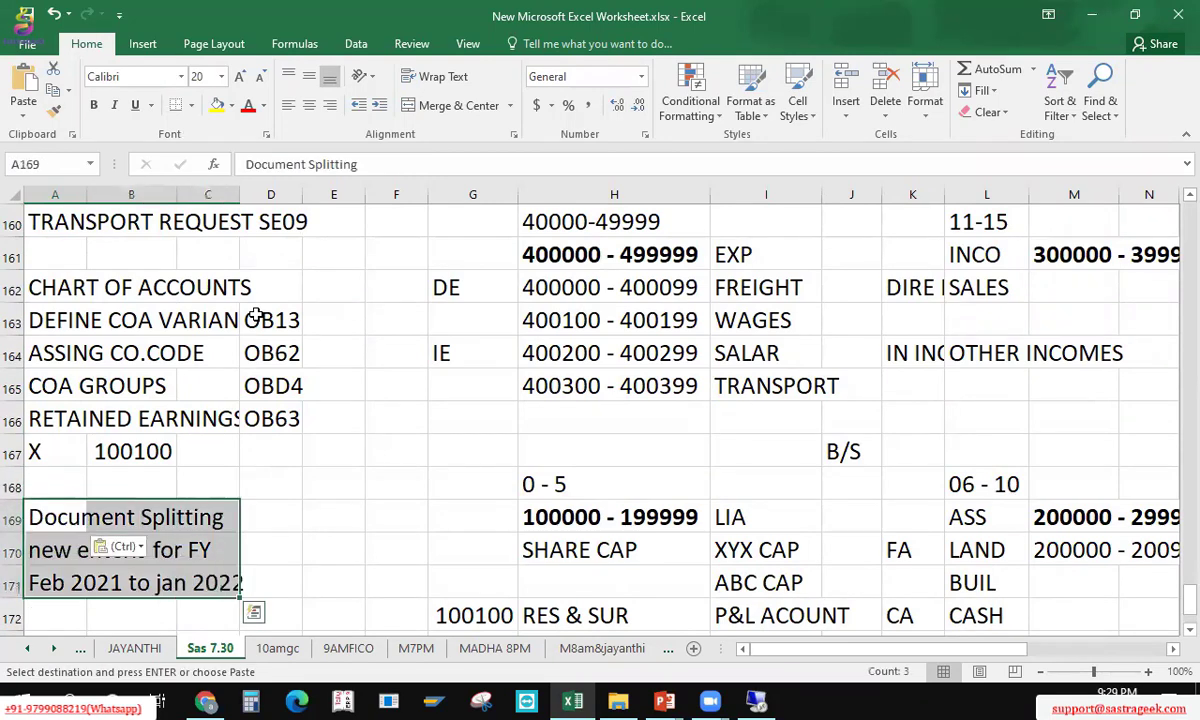
key("Down")
key("Down")
key("Down")
key("Down")
key("Down")
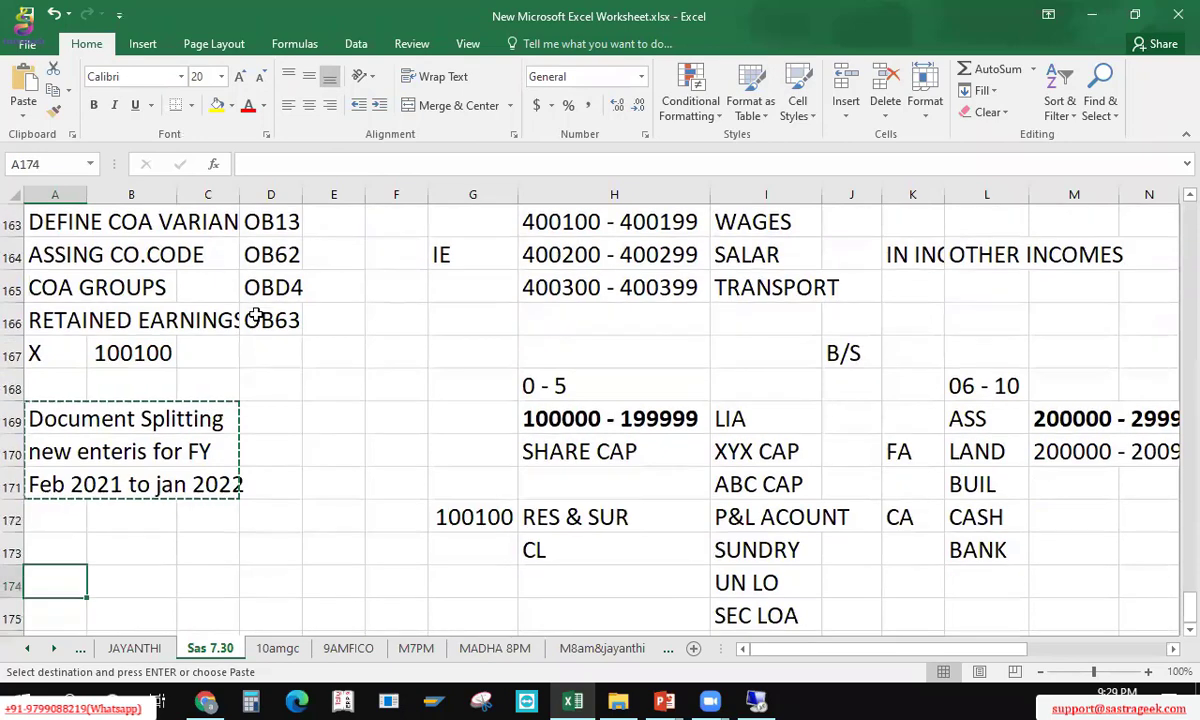
key("Return")
key("Up")
Step: Enter PENDING above Document Splitting and the note NEW GL CONCEPTS in column D beside it
type("PENDING")
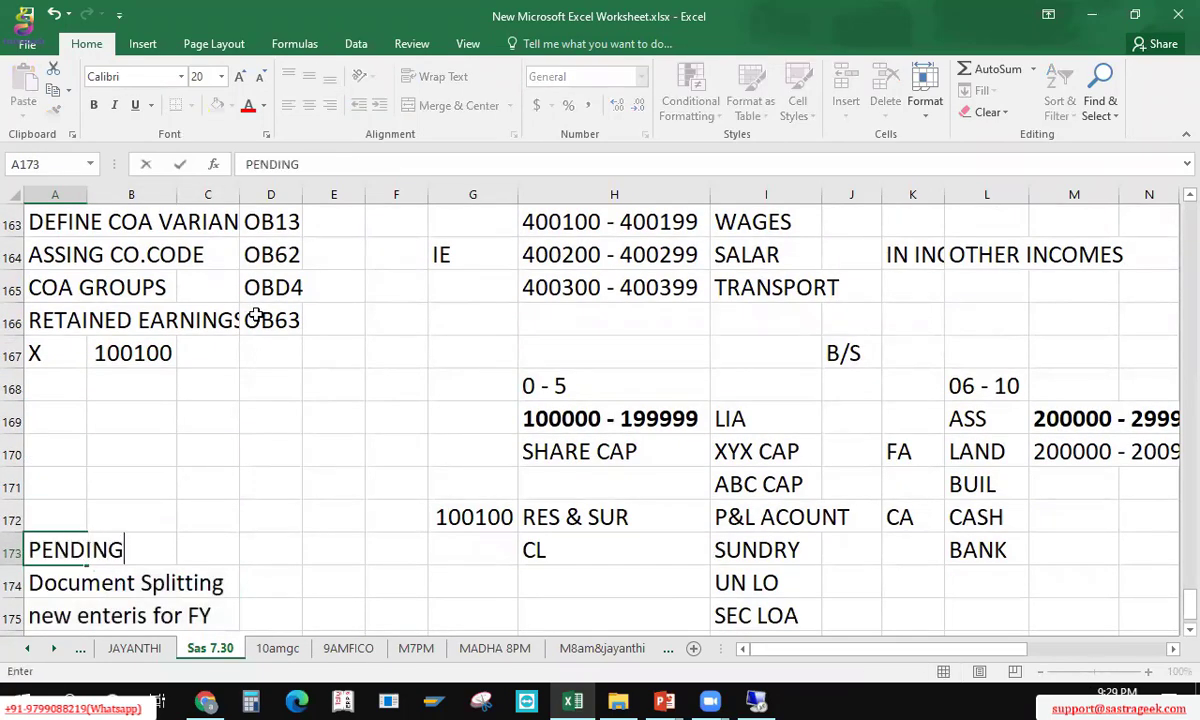
key("Return")
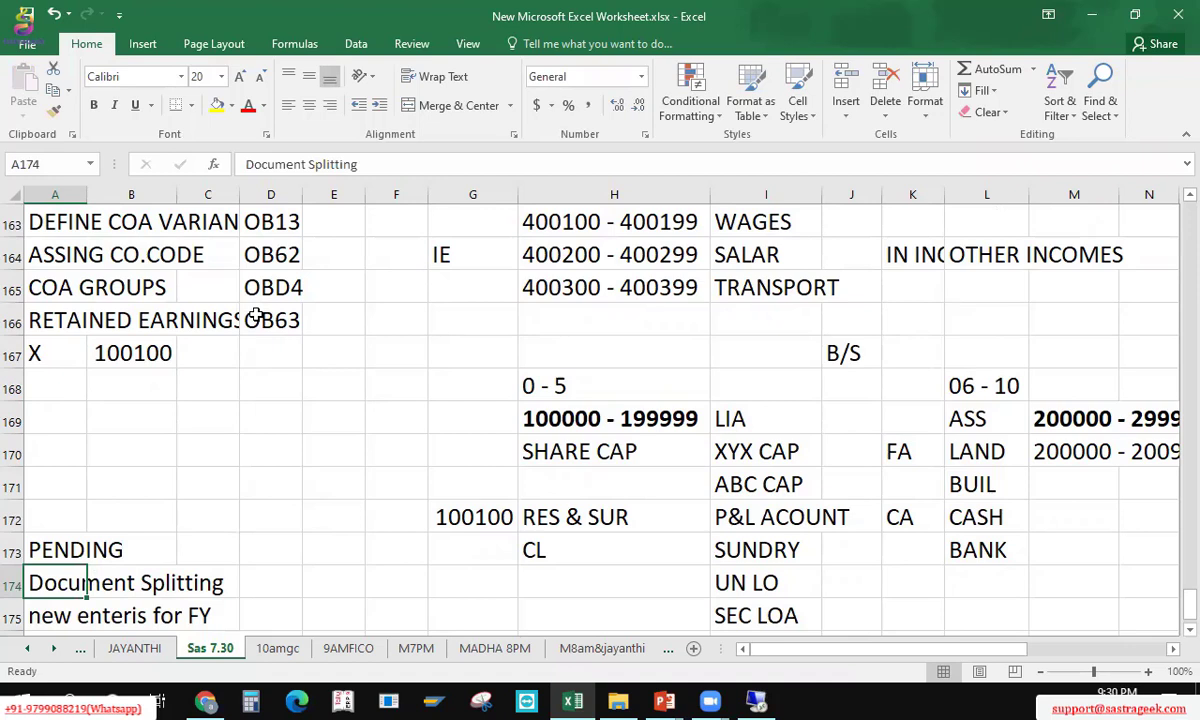
key("Right")
key("Right")
key("Right")
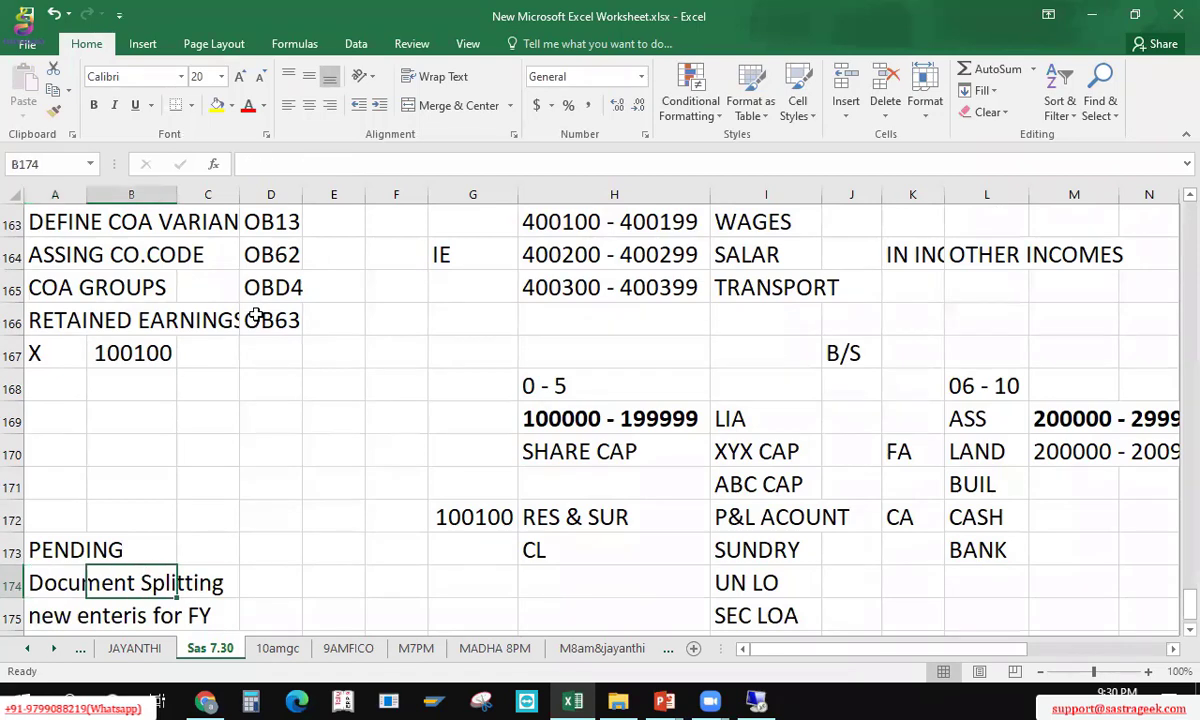
type("NEW GL")
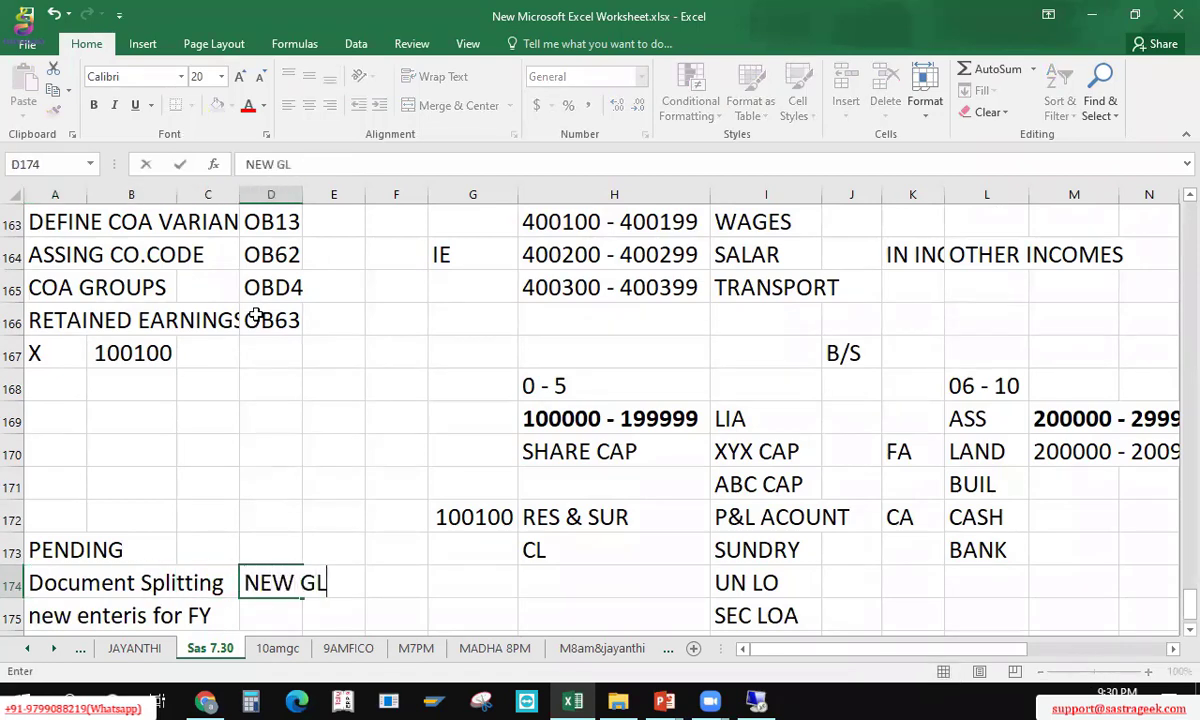
type(" CONCO")
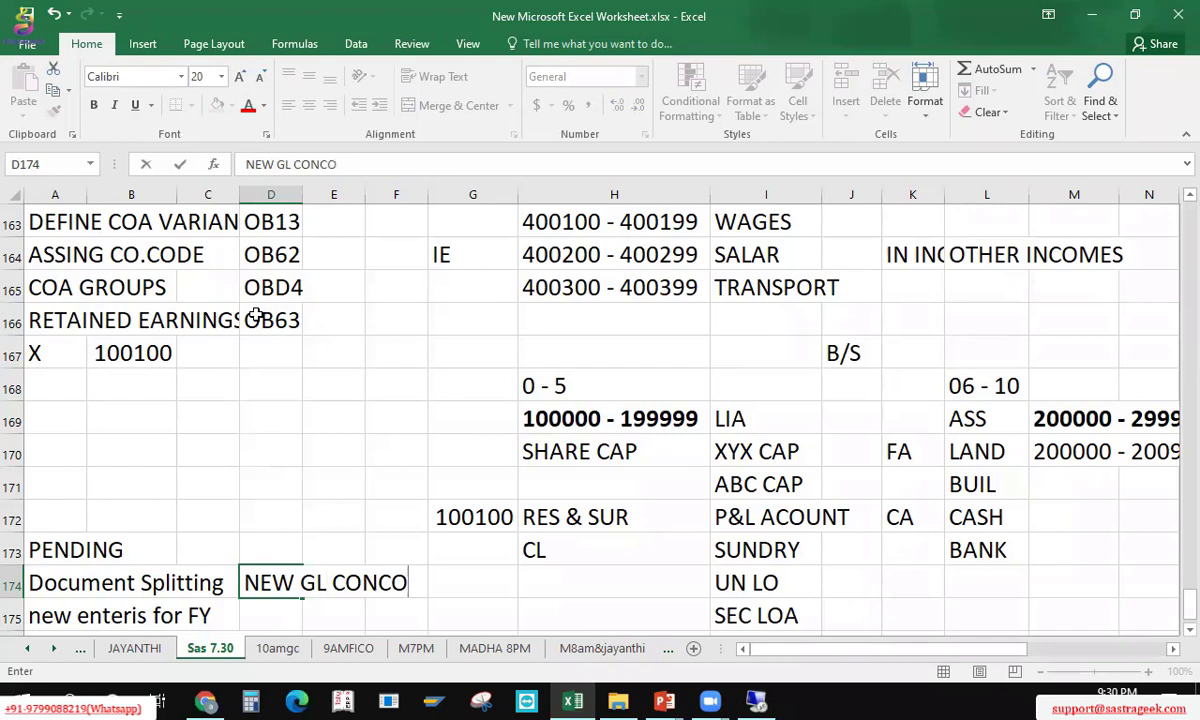
key("BackSpace")
type("EPTS")
key("Return")
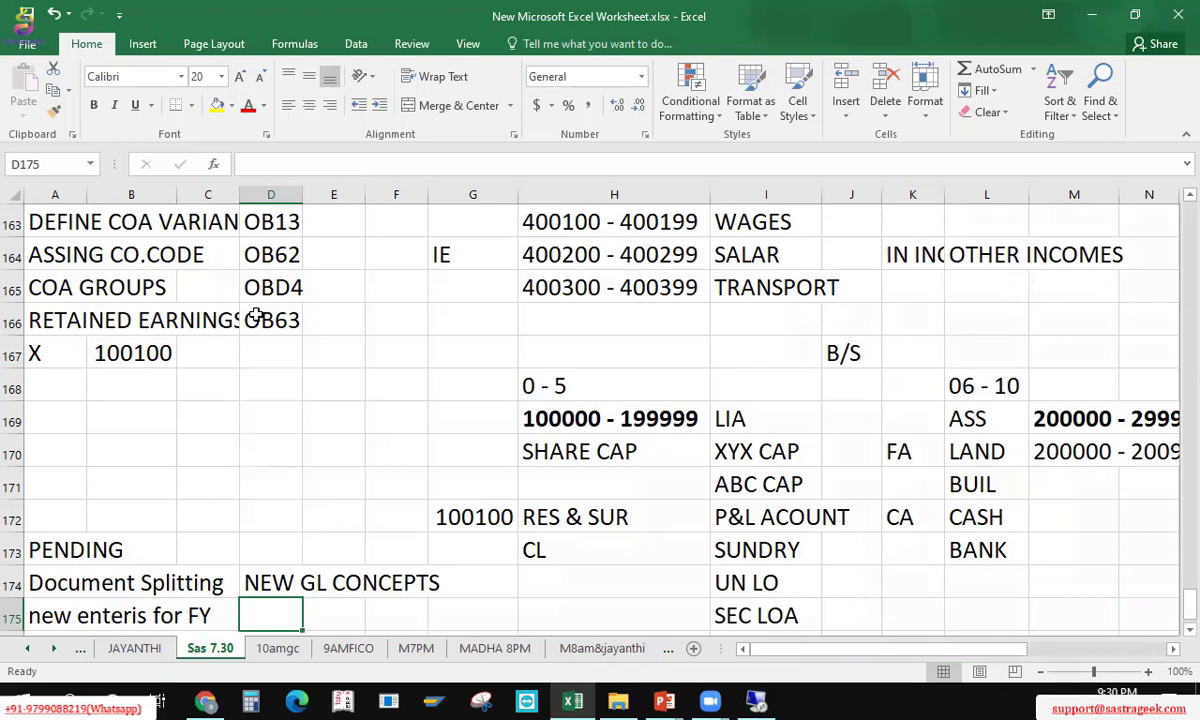
Step: Save the workbook and recheck the Document Splitting and NEW GL CONCEPTS cells
key("Up")
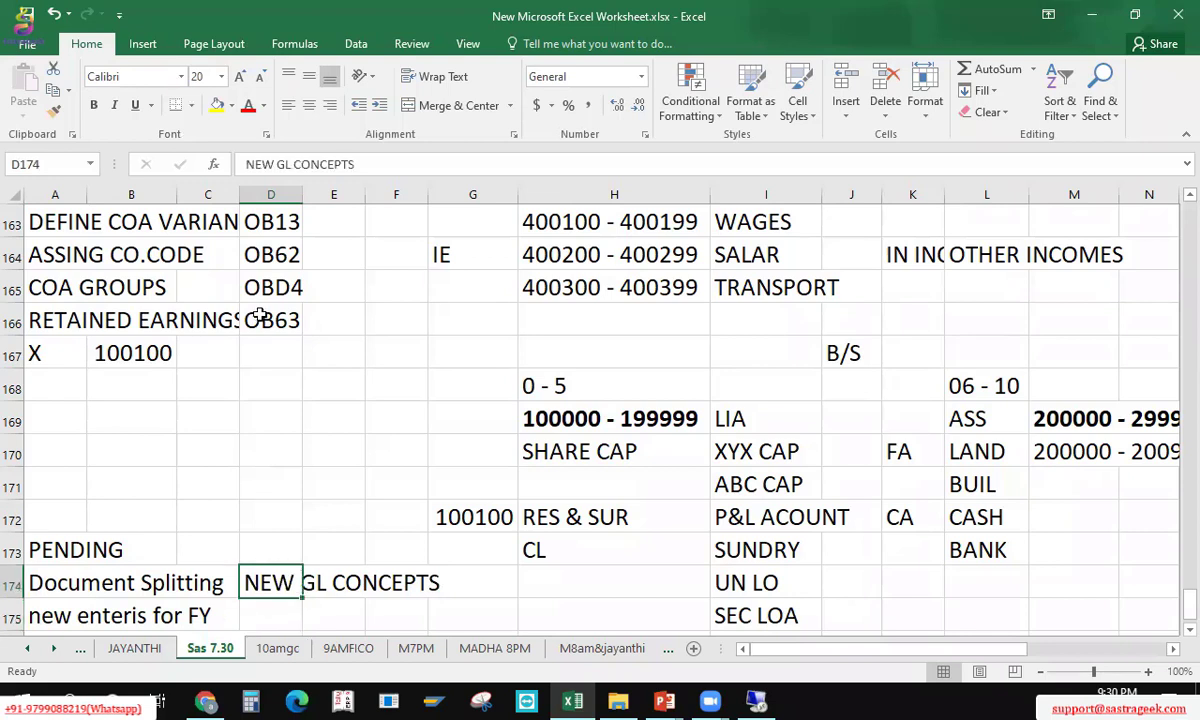
key("ctrl+s")
key("Left")
key("Left")
key("Left")
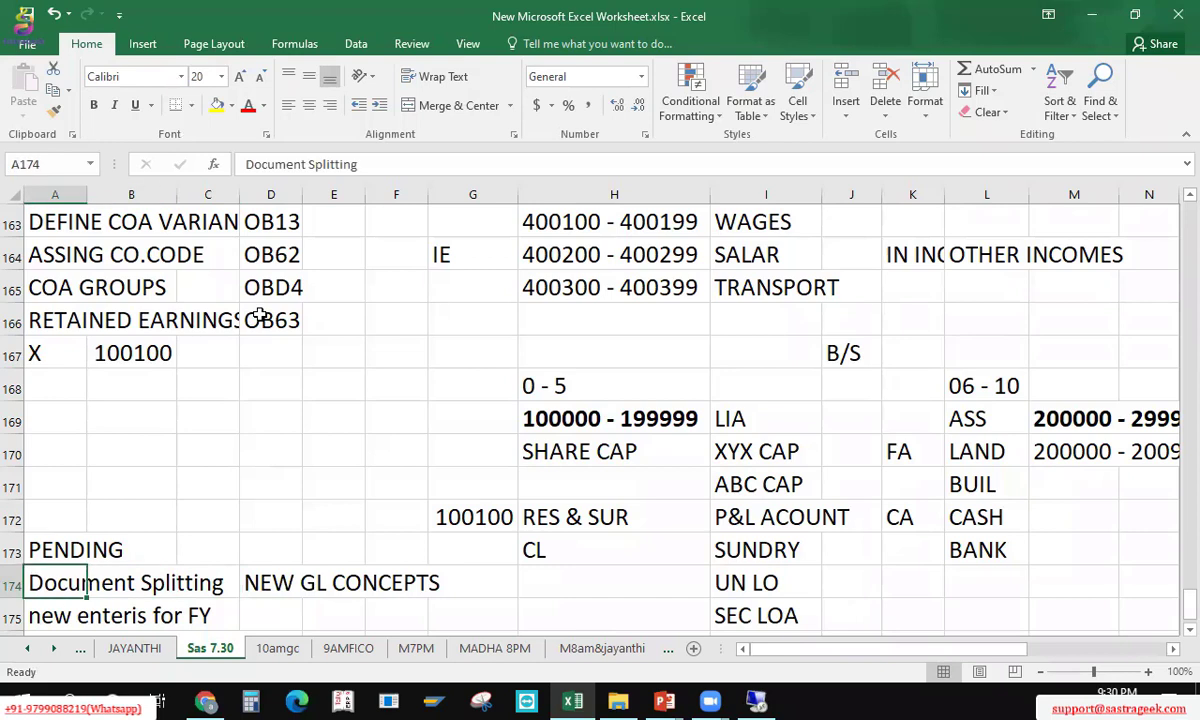
key("Right")
key("Right")
key("Right")
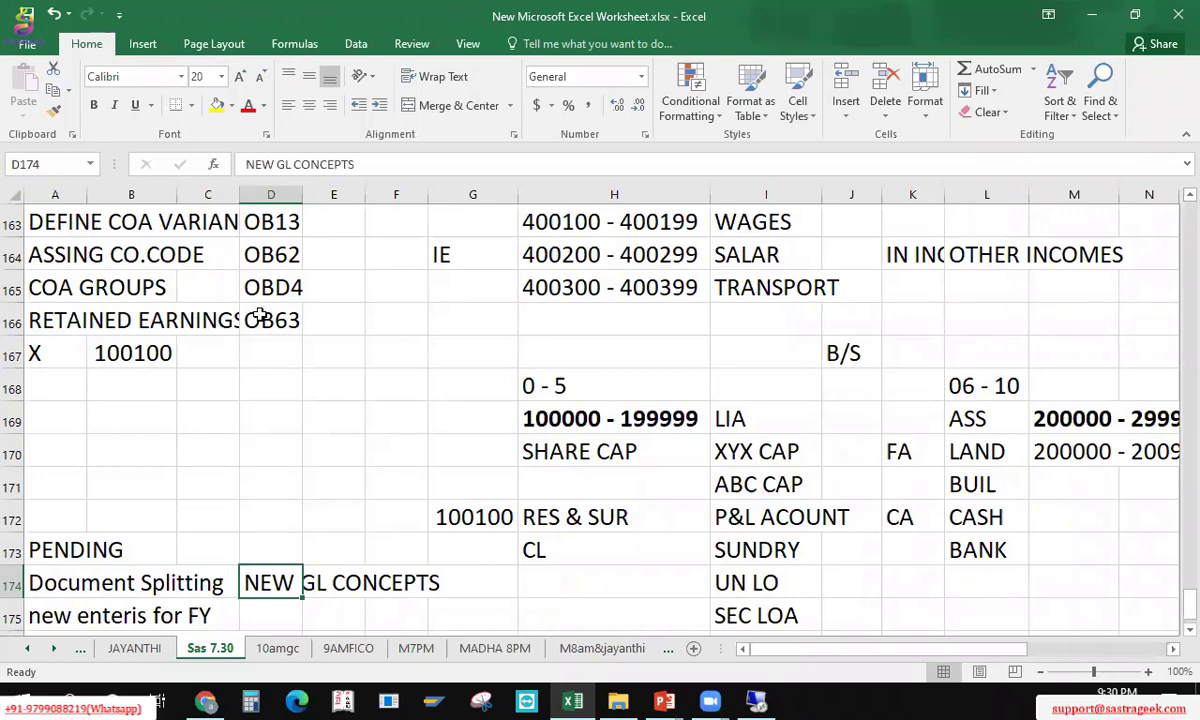
key("Left")
key("Left")
key("Left")
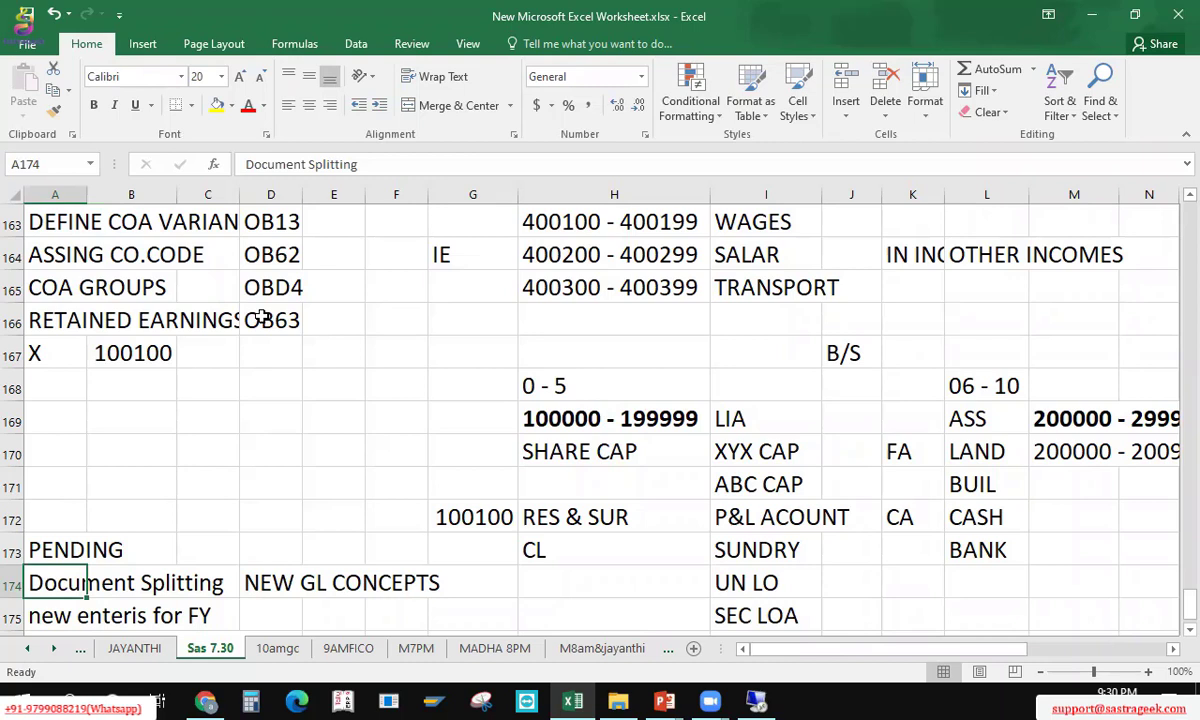
key("Right")
key("Right")
key("Right")
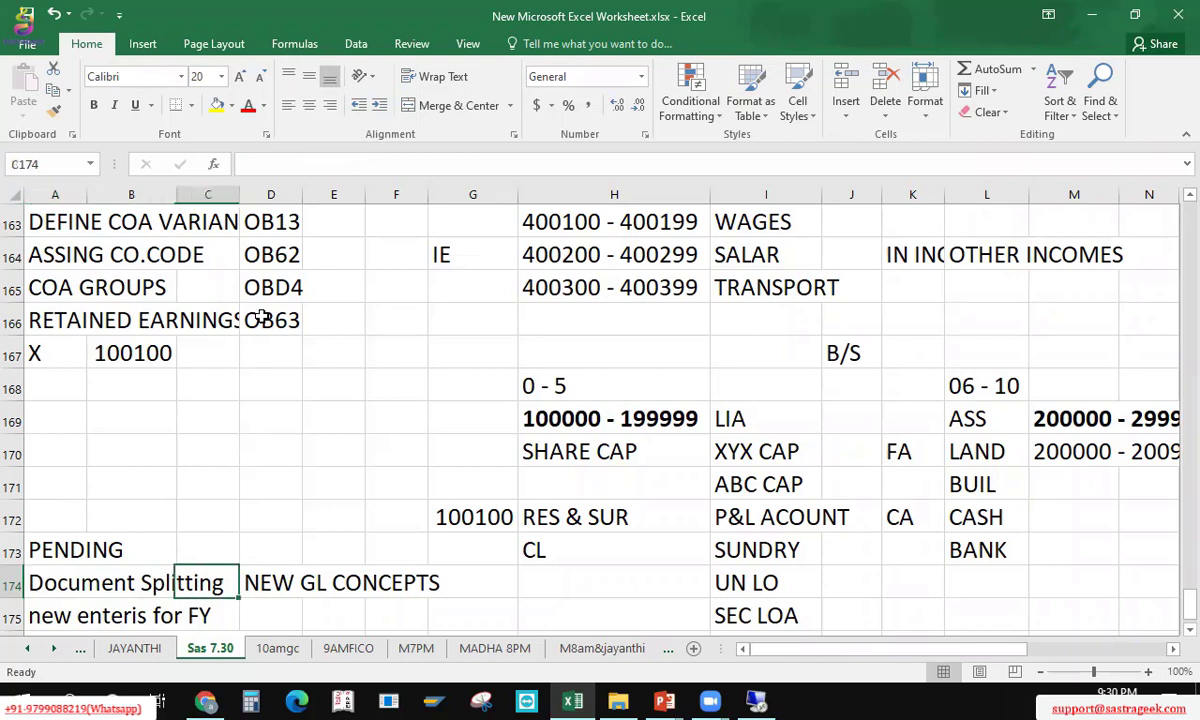
key("Left")
key("Left")
key("Left")
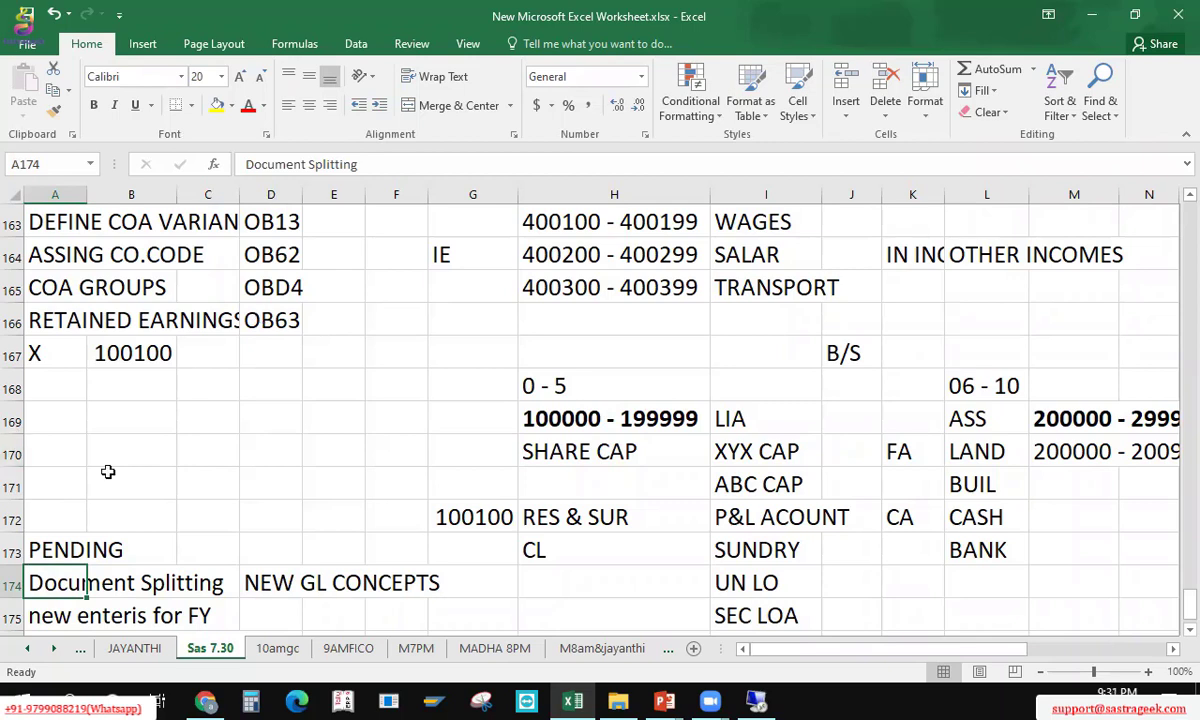
left_click(78, 422)
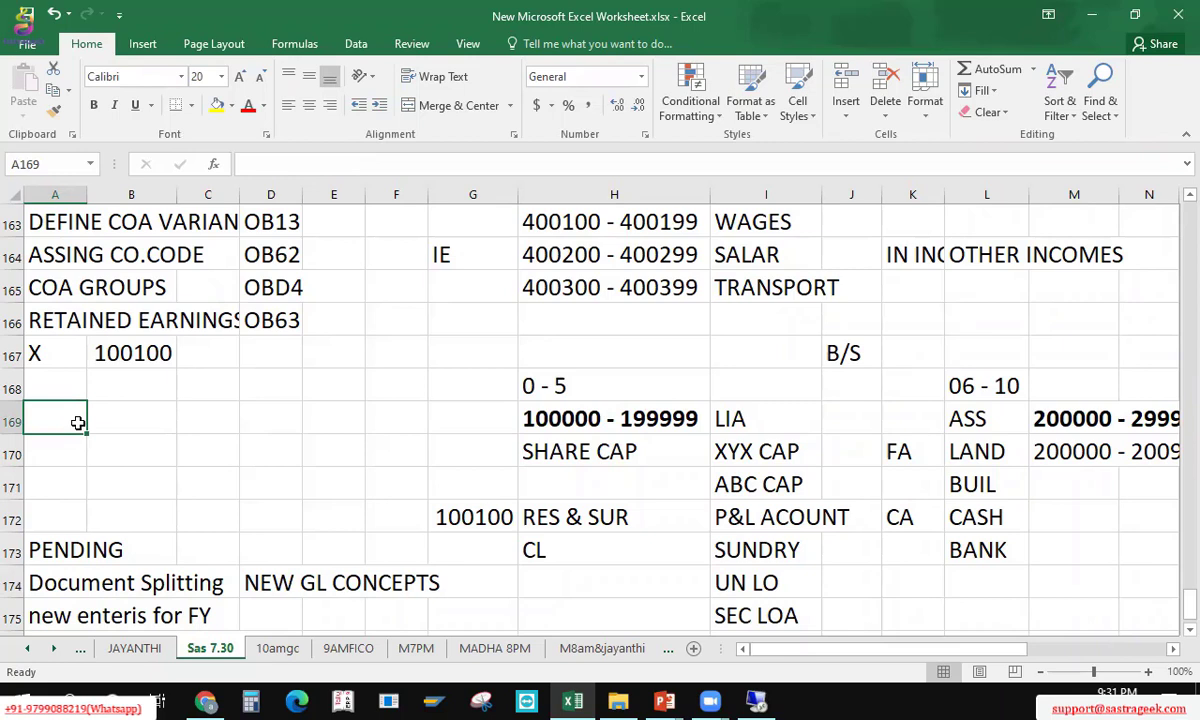
left_click(60, 576)
left_click(66, 351)
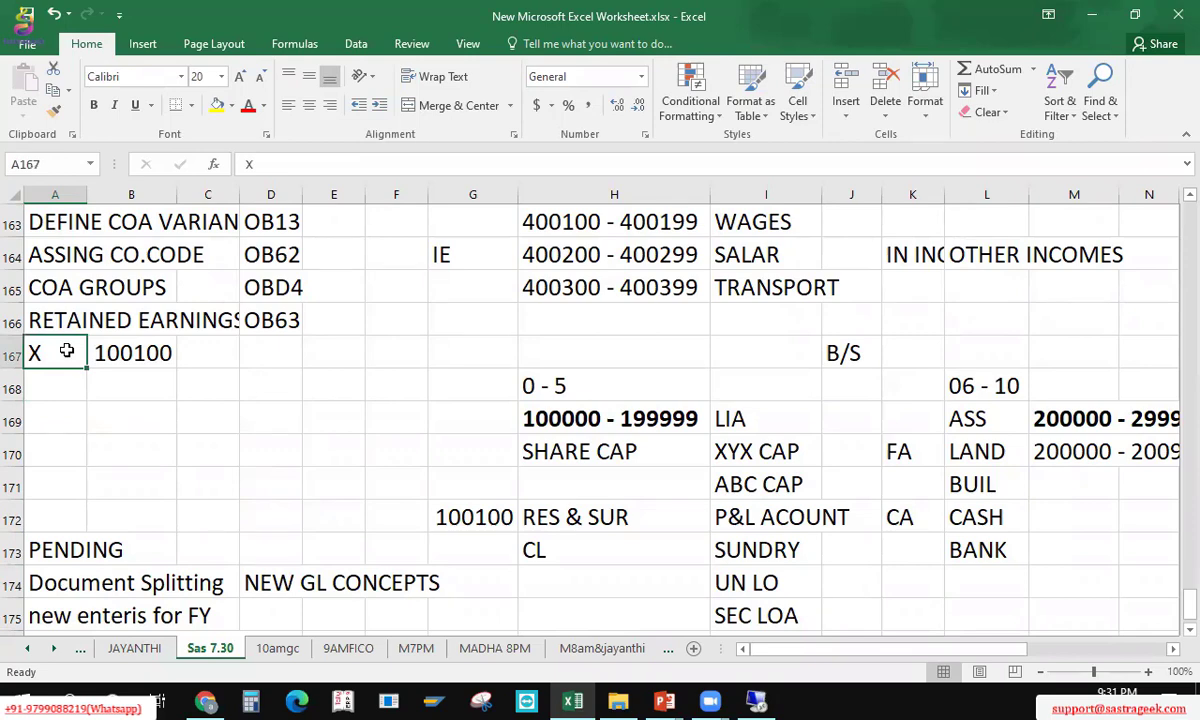
key("Up")
key("Up")
key("Up")
key("Up")
key("Up")
key("Up")
key("Up")
key("Up")
key("Up")
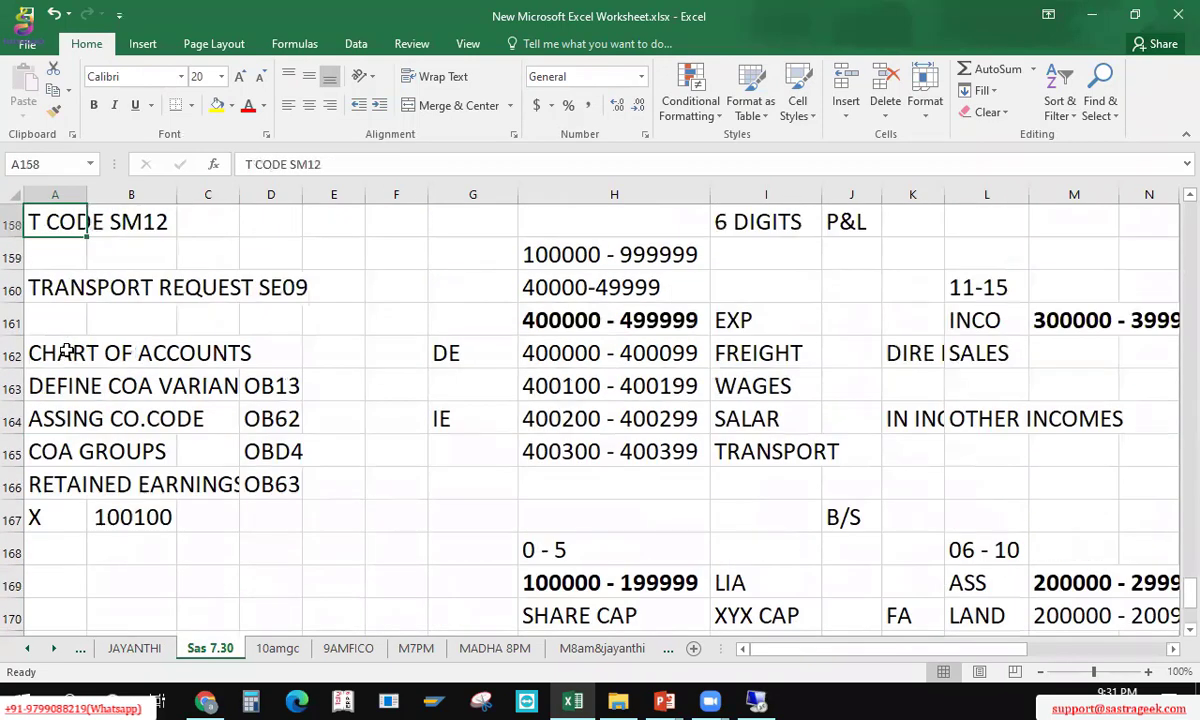
key("Down")
key("Down")
key("Down")
key("Down")
key("Down")
key("Down")
key("Down")
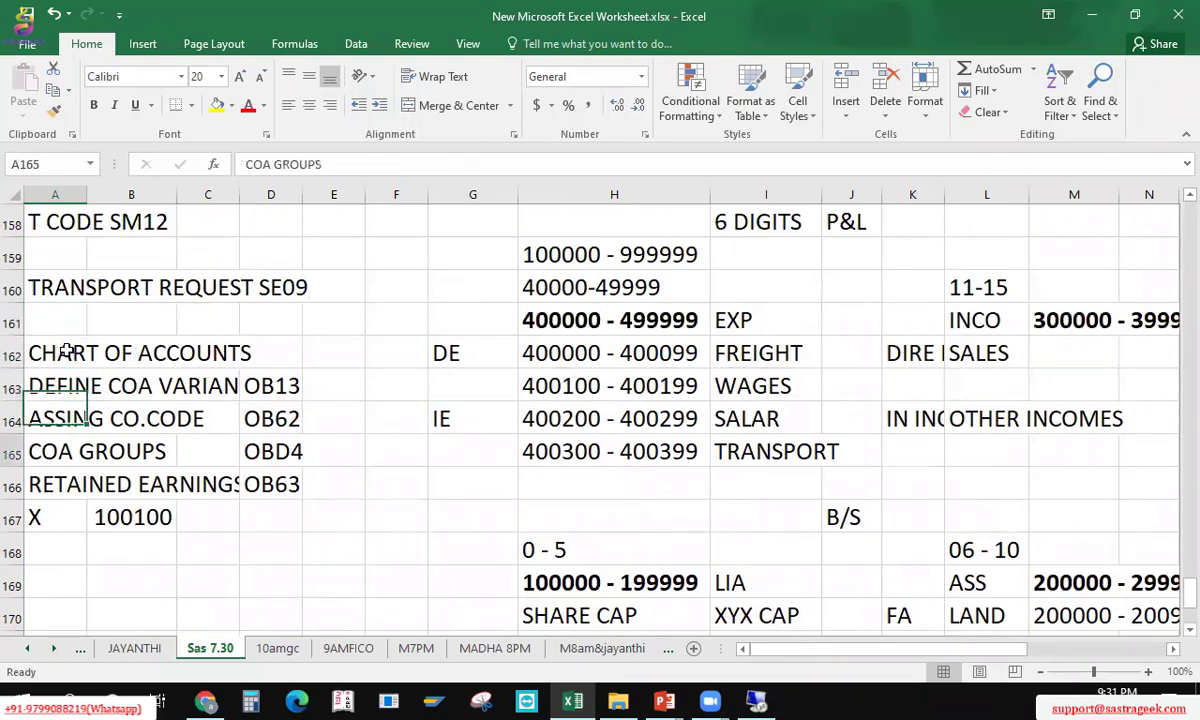
key("Down")
key("Down")
key("Down")
key("Down")
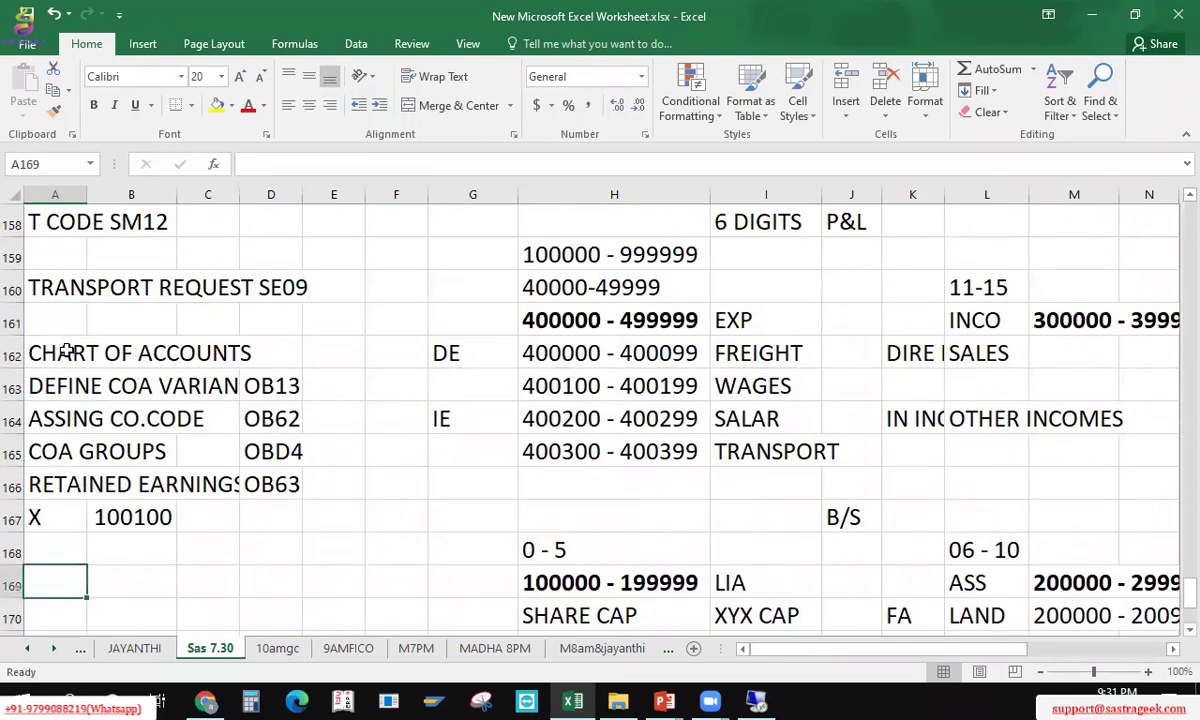
key("ctrl+s")
key("Down")
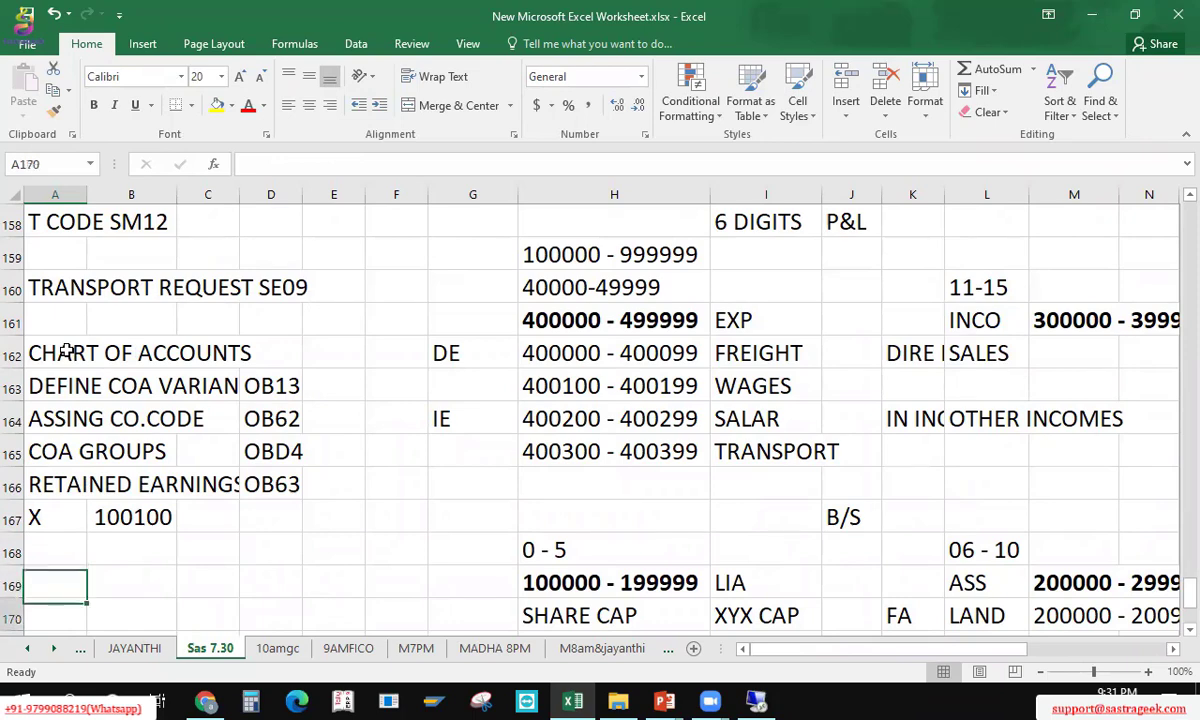
key("Down")
key("Down")
key("Down")
key("Down")
key("Down")
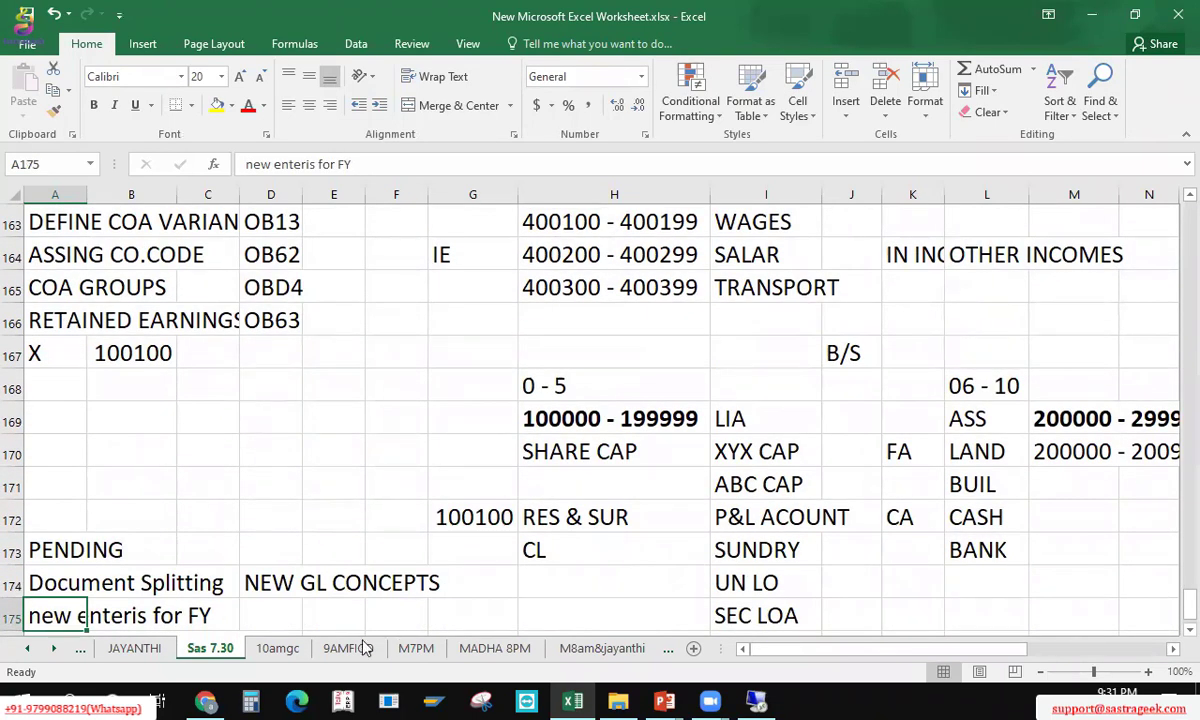
key("alt+Tab")
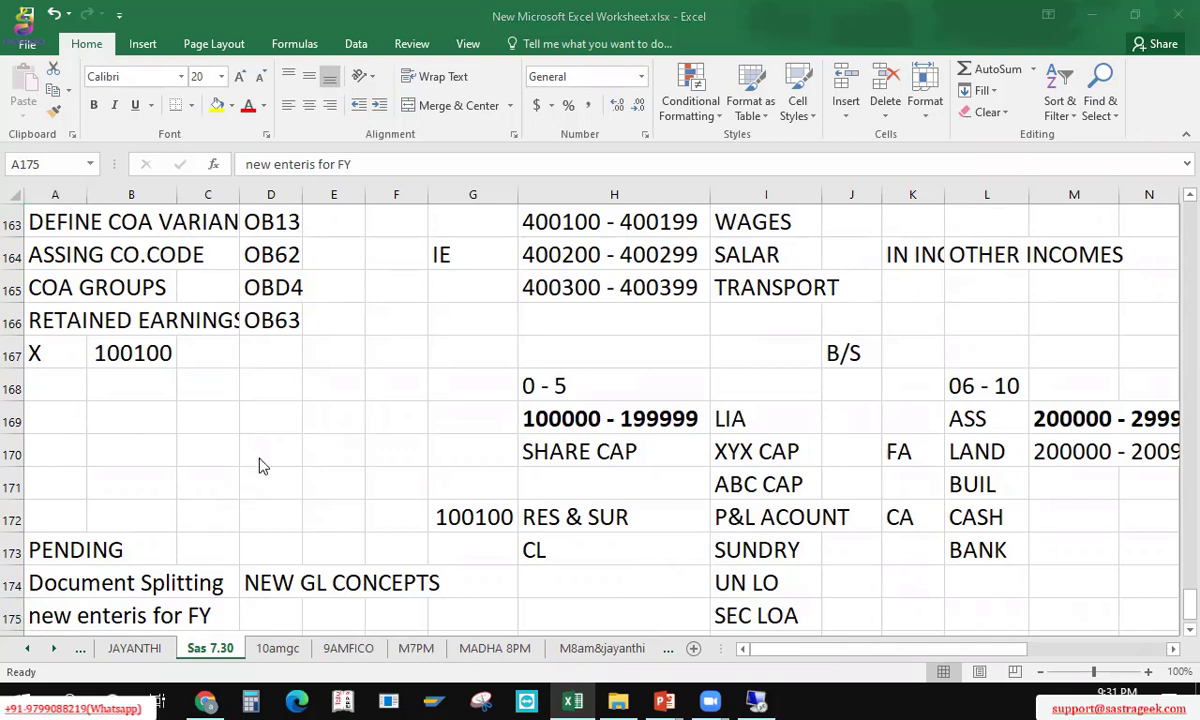
key("alt+Tab")
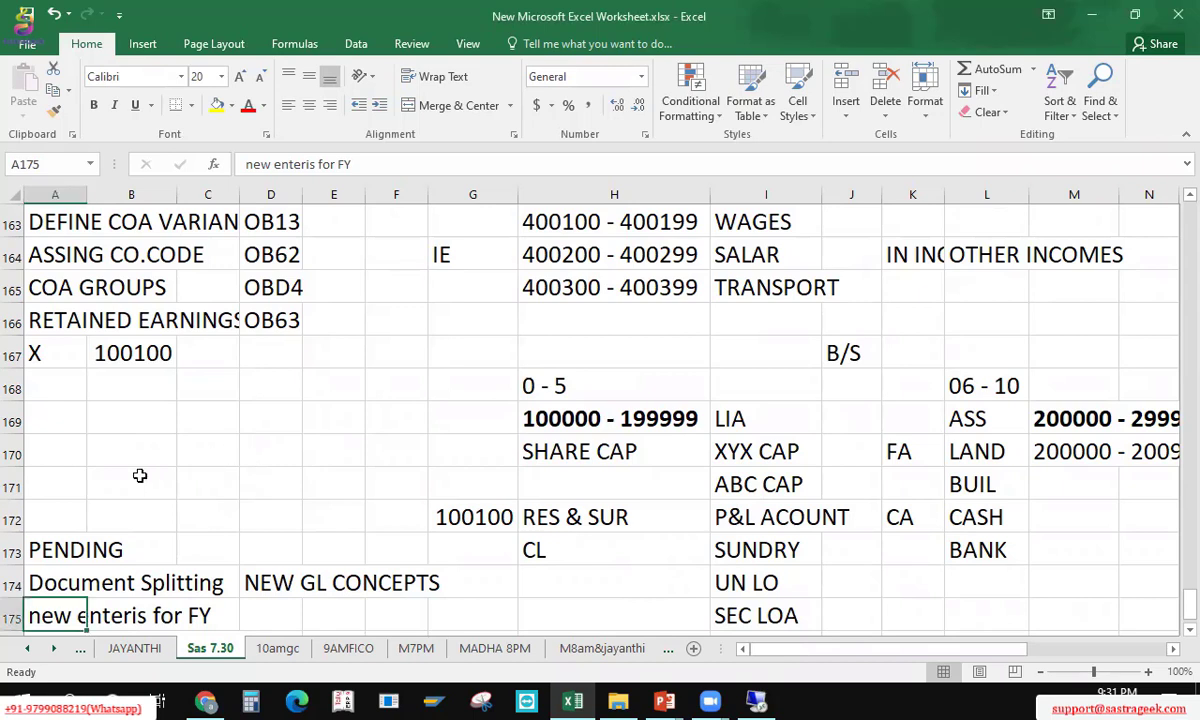